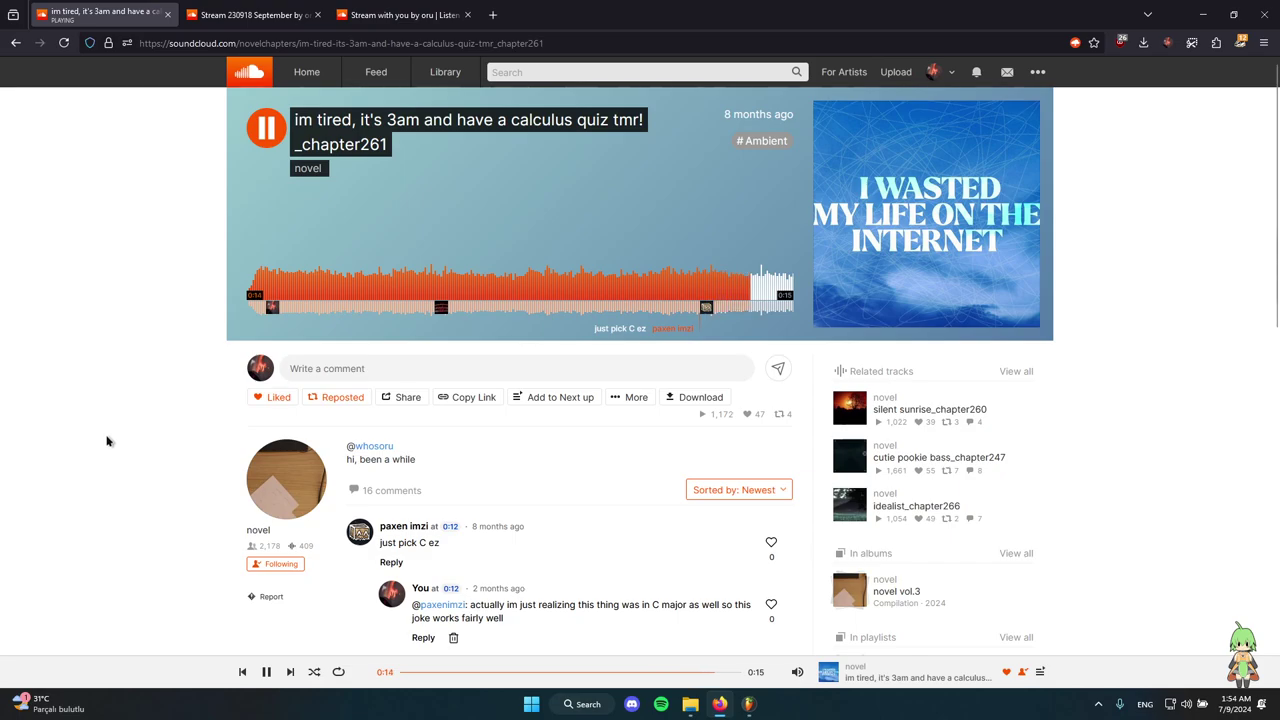
Switch from the browser to FL Studio and survey the whole playlist arrangement, from the upper tracks down to the lowest clips.
left_click(1203, 14)
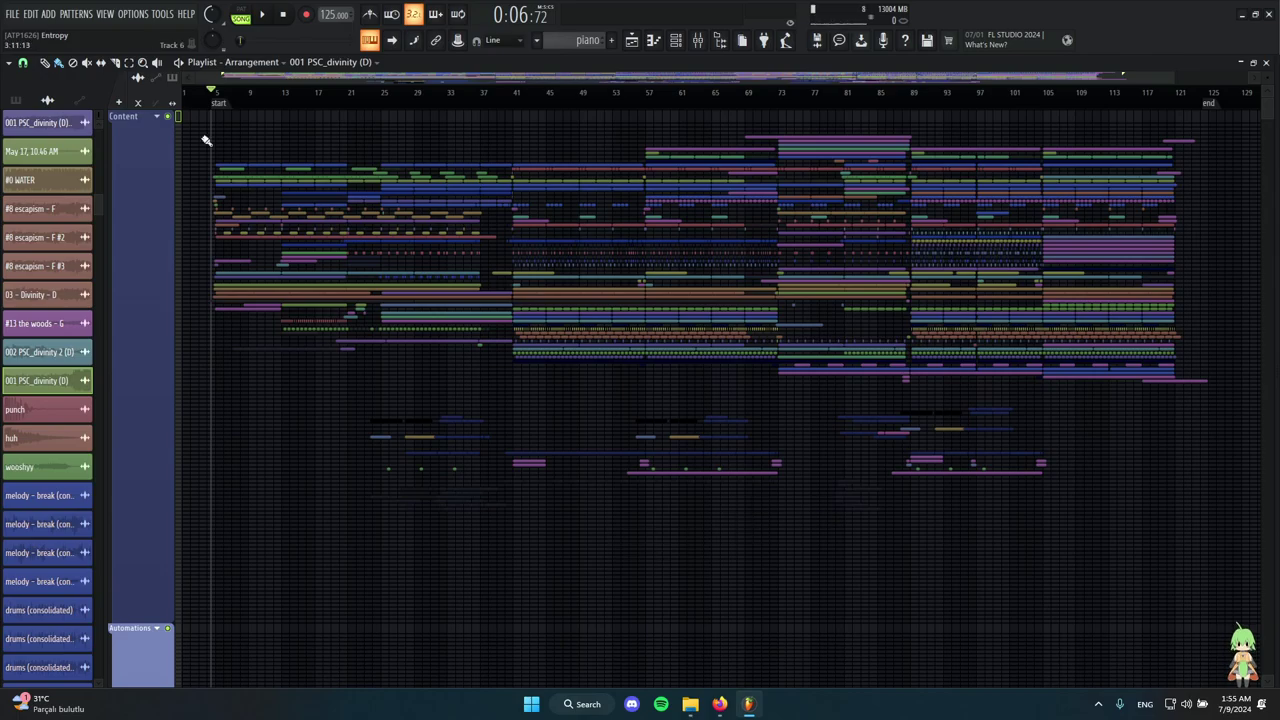
scroll(167, 130, "up", 5)
scroll(240, 345, "up", 4)
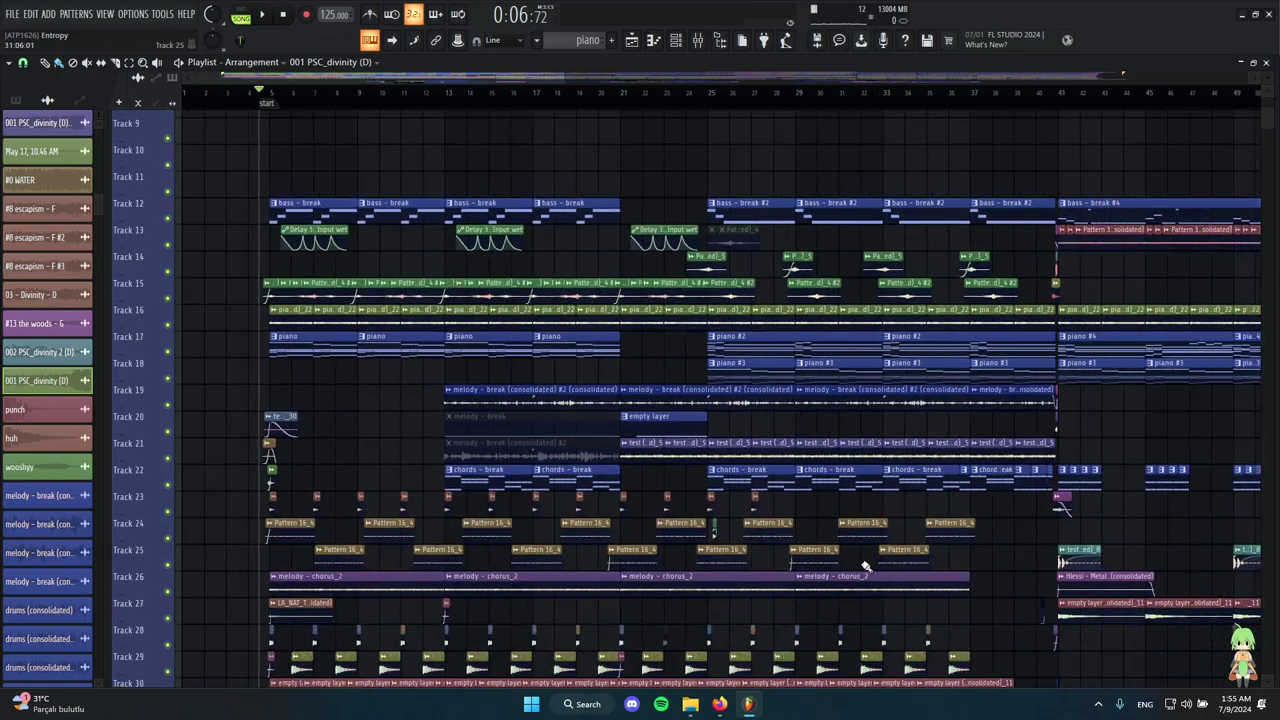
scroll(240, 345, "down", 8)
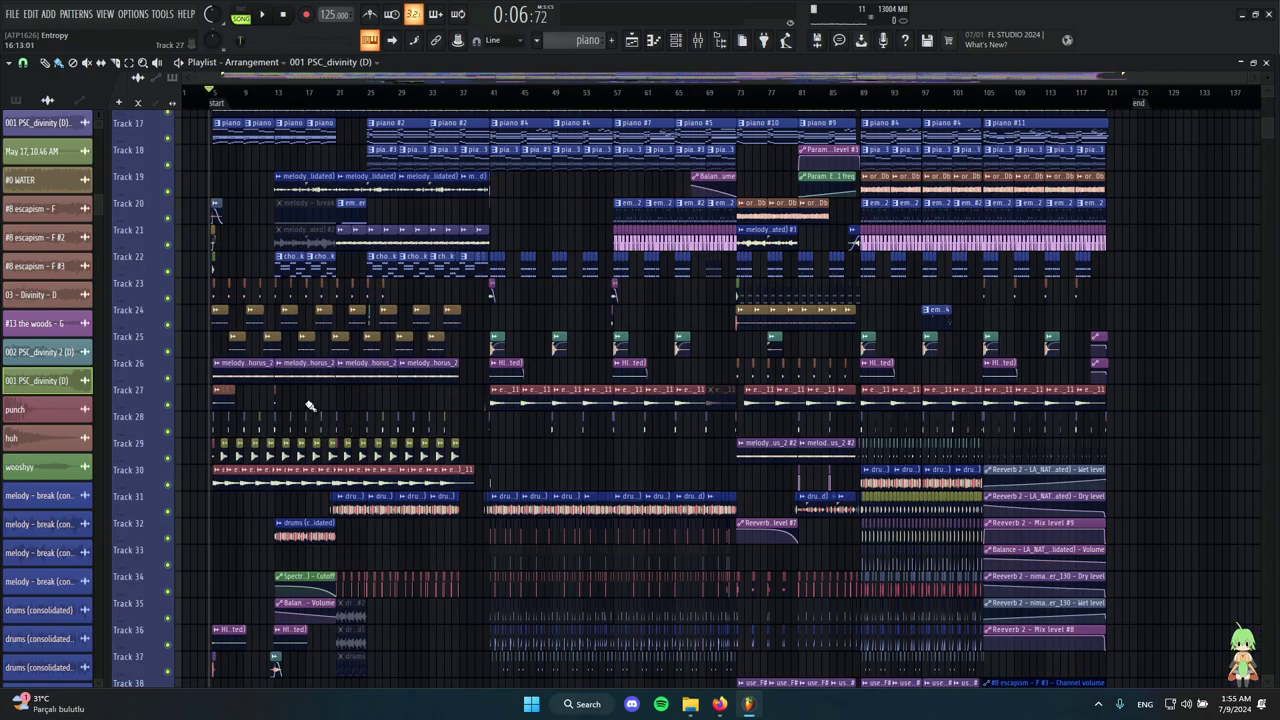
scroll(761, 177, "up", 3)
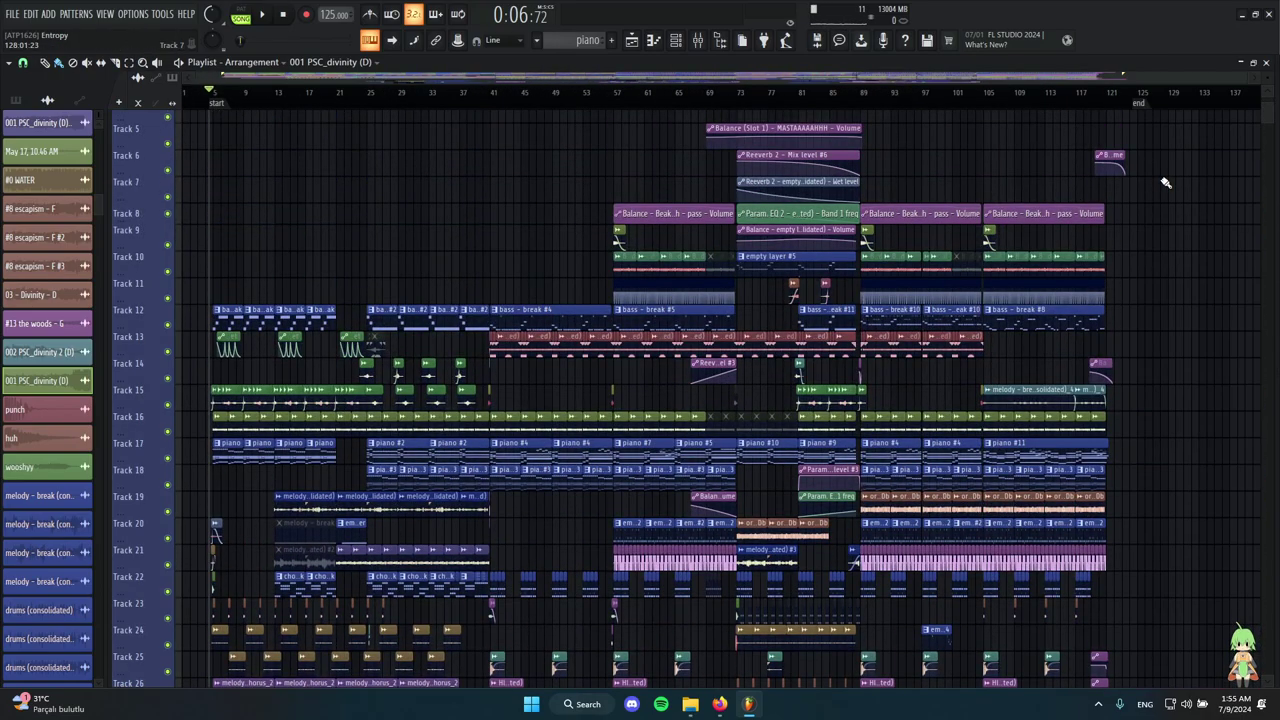
scroll(340, 286, "down", 5)
scroll(557, 443, "up", 12)
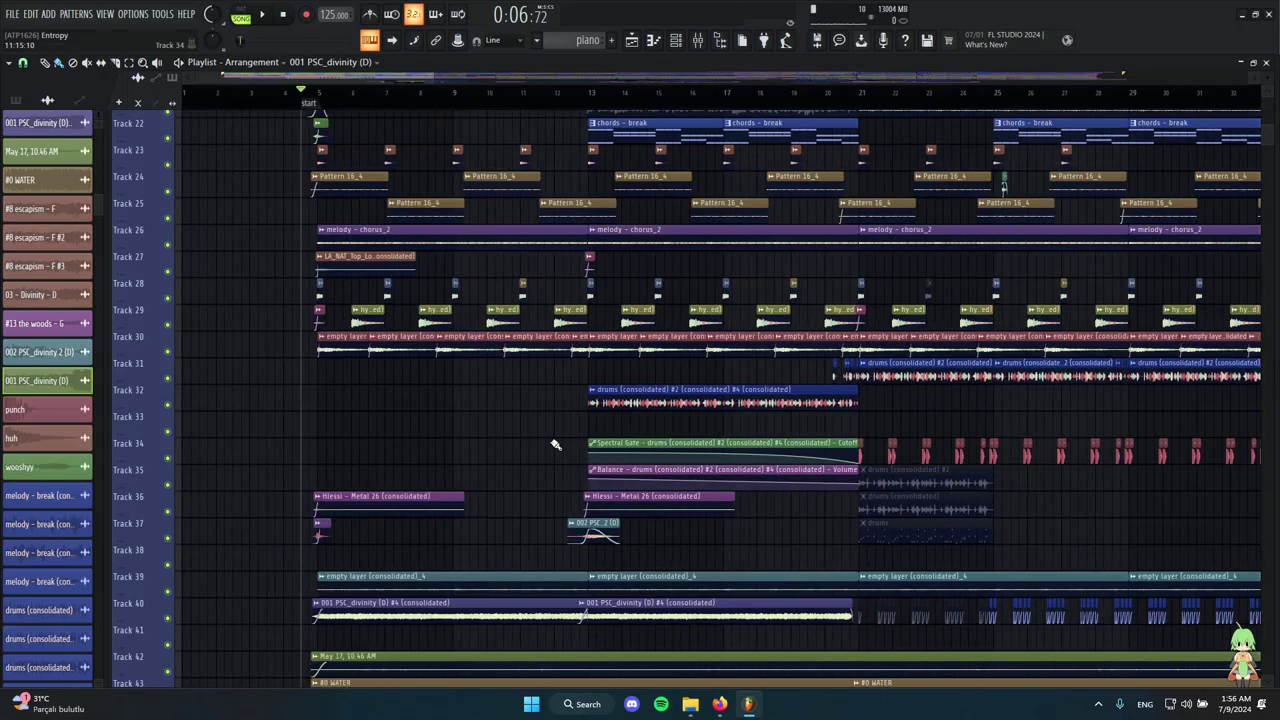
scroll(402, 422, "down", 4)
scroll(283, 420, "up", 4)
scroll(340, 440, "down", 7)
scroll(488, 497, "down", 5)
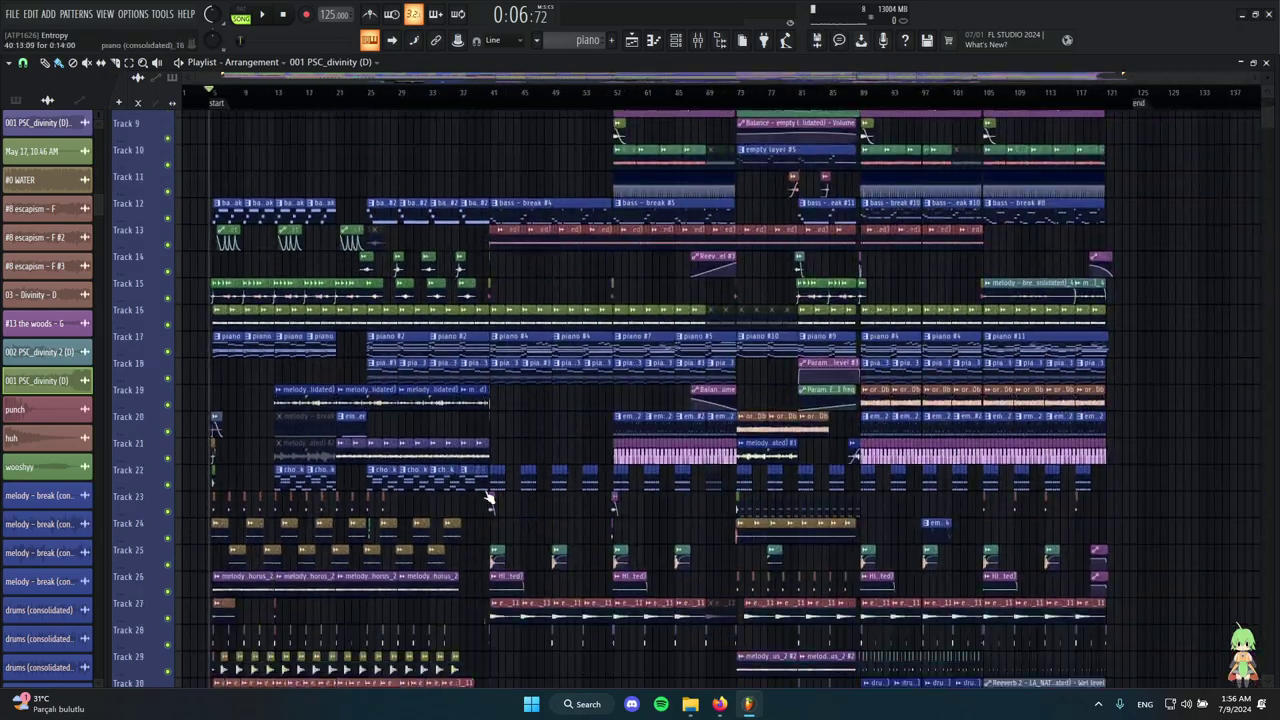
scroll(675, 564, "down", 7)
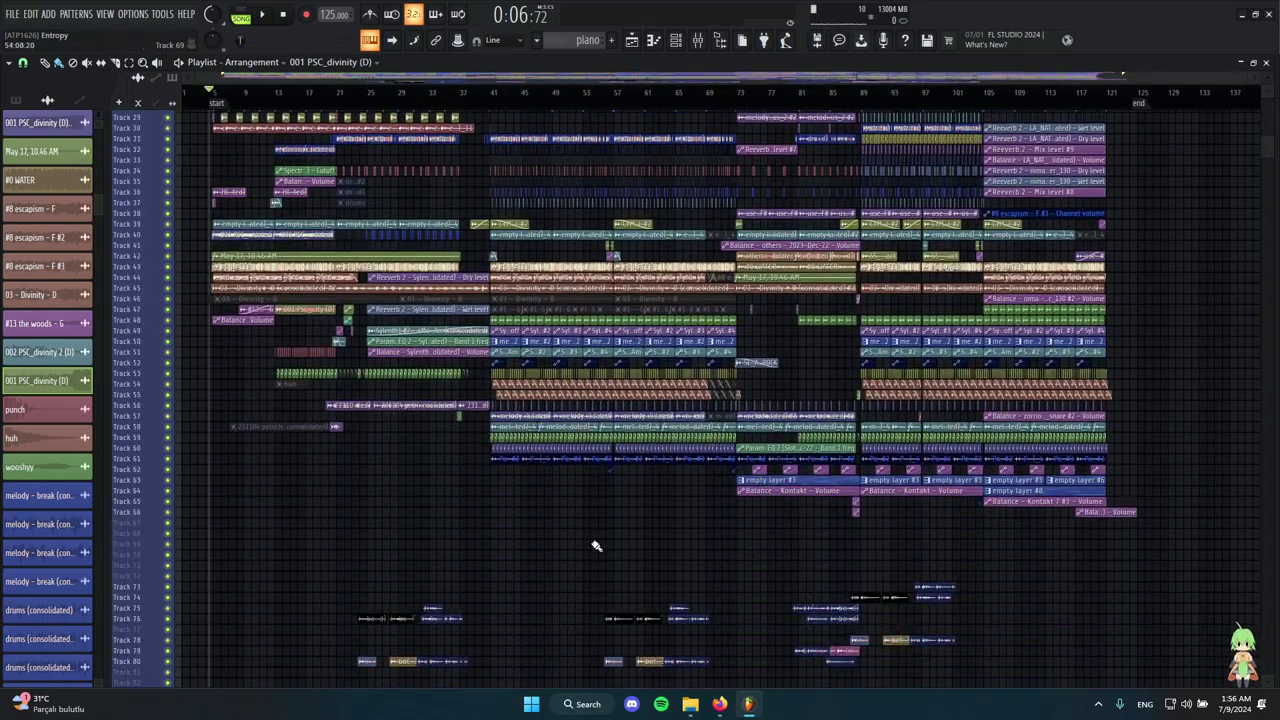
Examine the intro clips around the start marker across the playlist tracks, ending at the bass - break clip on Track 12.
scroll(490, 540, "up", 4)
scroll(520, 545, "up", 3)
scroll(197, 434, "up", 6)
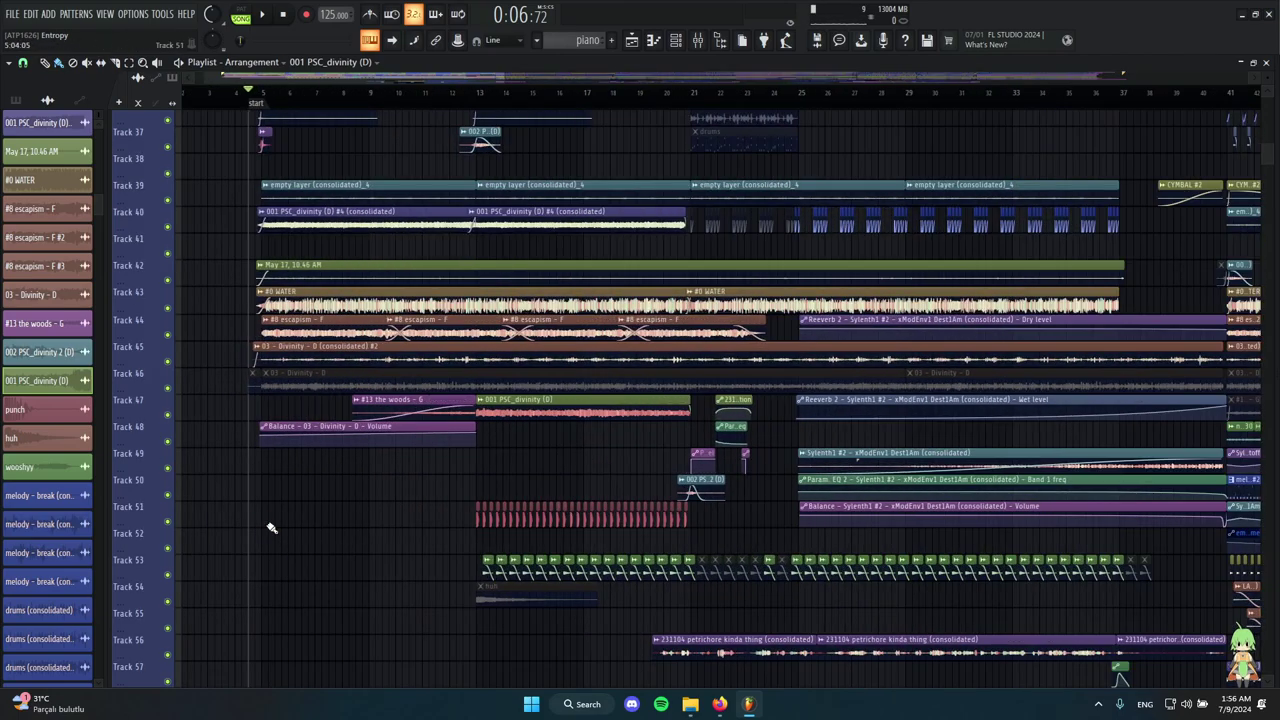
scroll(269, 532, "up", 3)
scroll(286, 534, "up", 8)
scroll(260, 409, "up", 6)
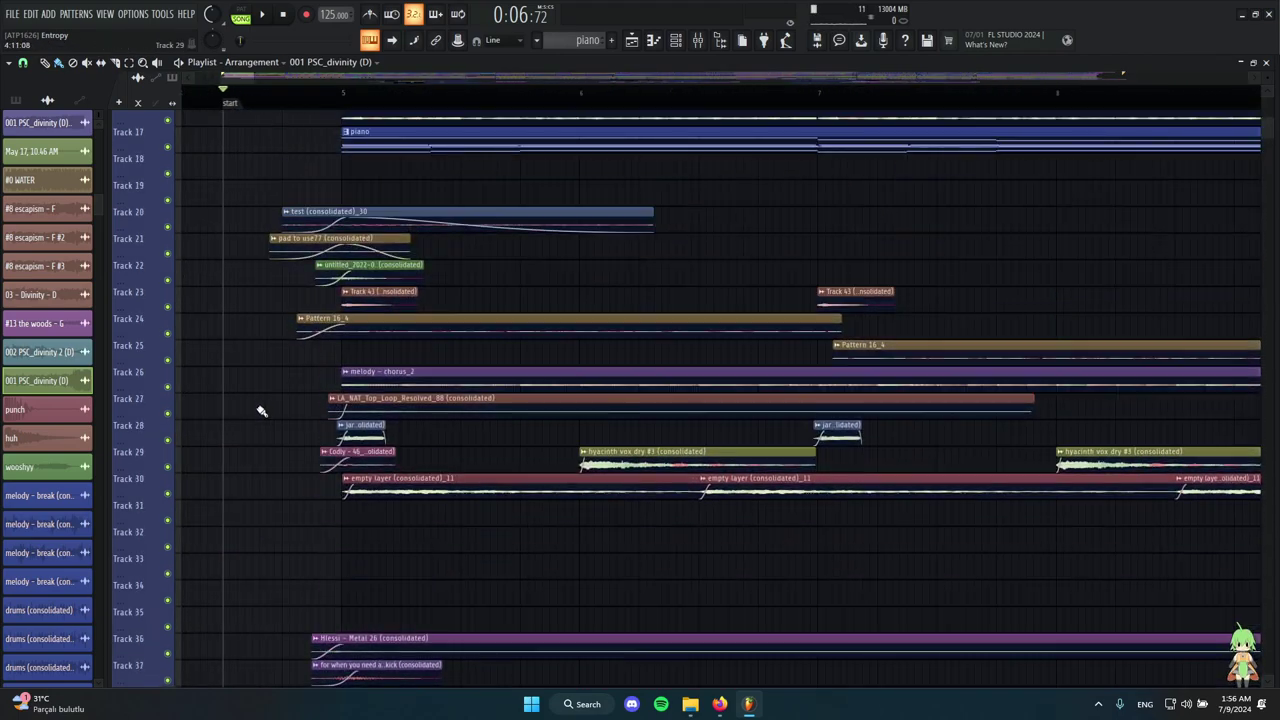
scroll(766, 331, "up", 3)
scroll(794, 363, "down", 4)
scroll(532, 260, "up", 2)
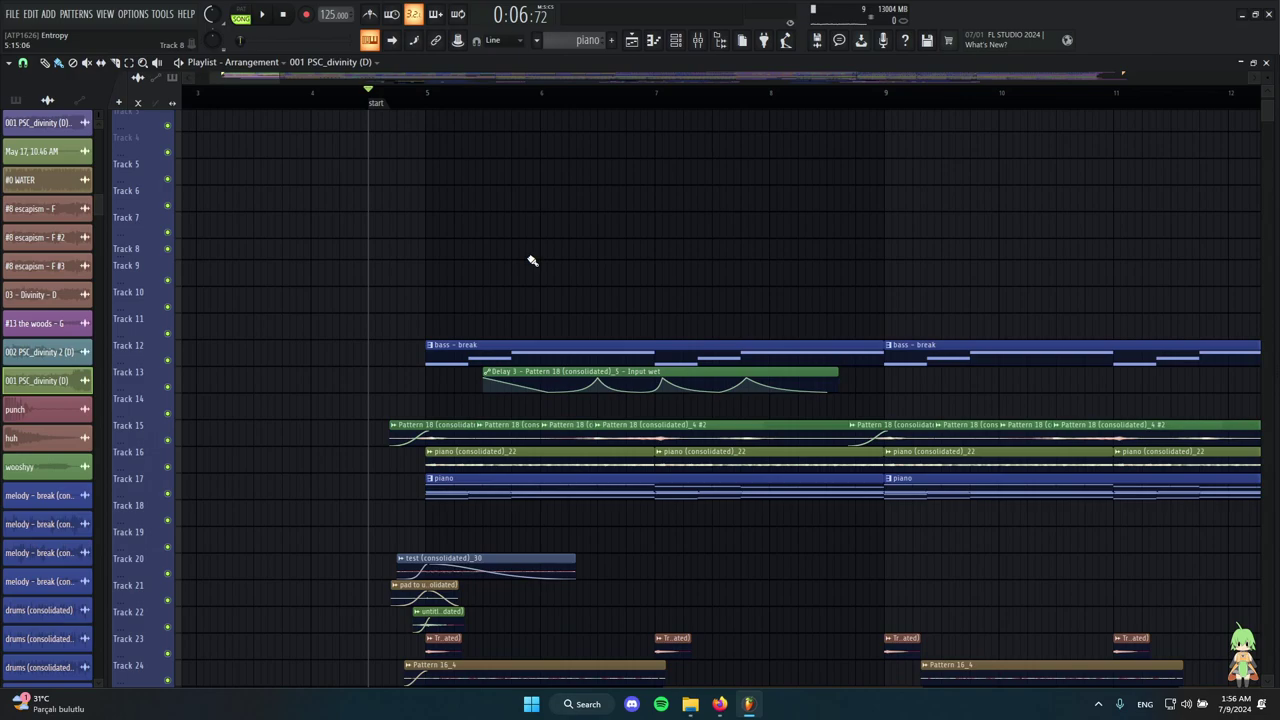
View the notes of the first bass - break clip in the piano roll and return to the playlist.
right_click(475, 352, "alt")
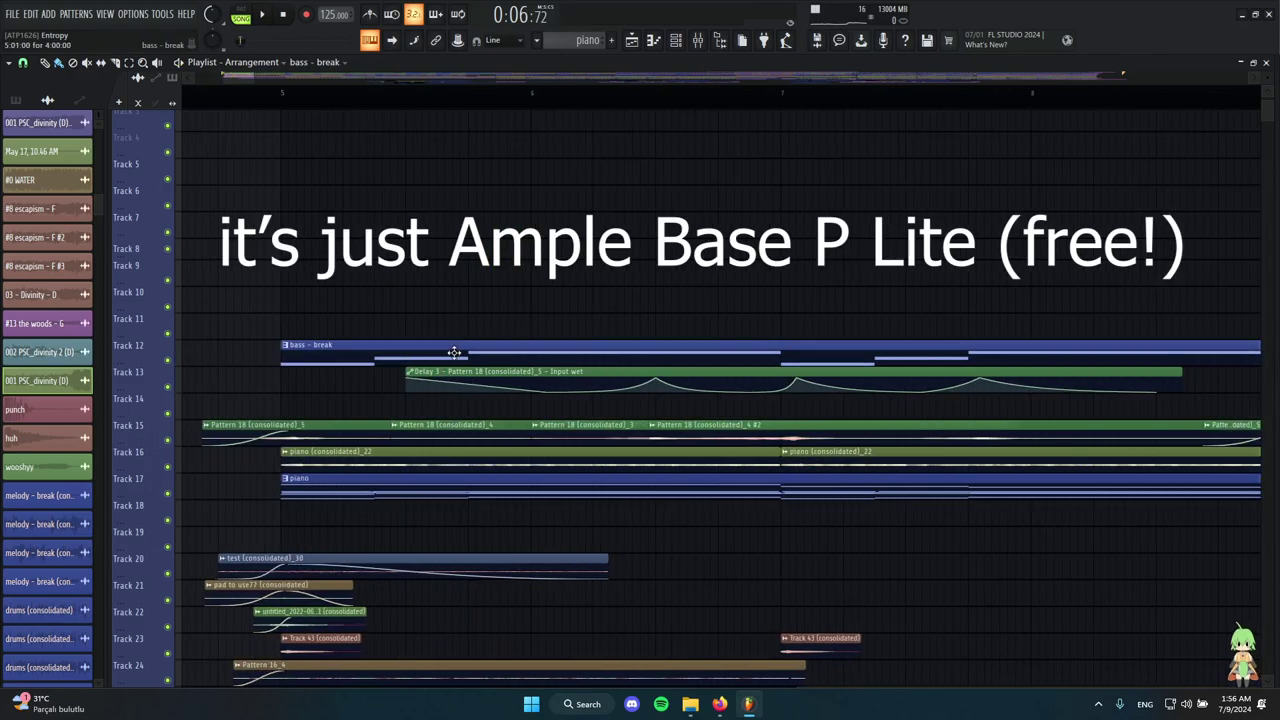
double_click(450, 352)
scroll(316, 440, "down", 4)
right_click(82, 350, "alt")
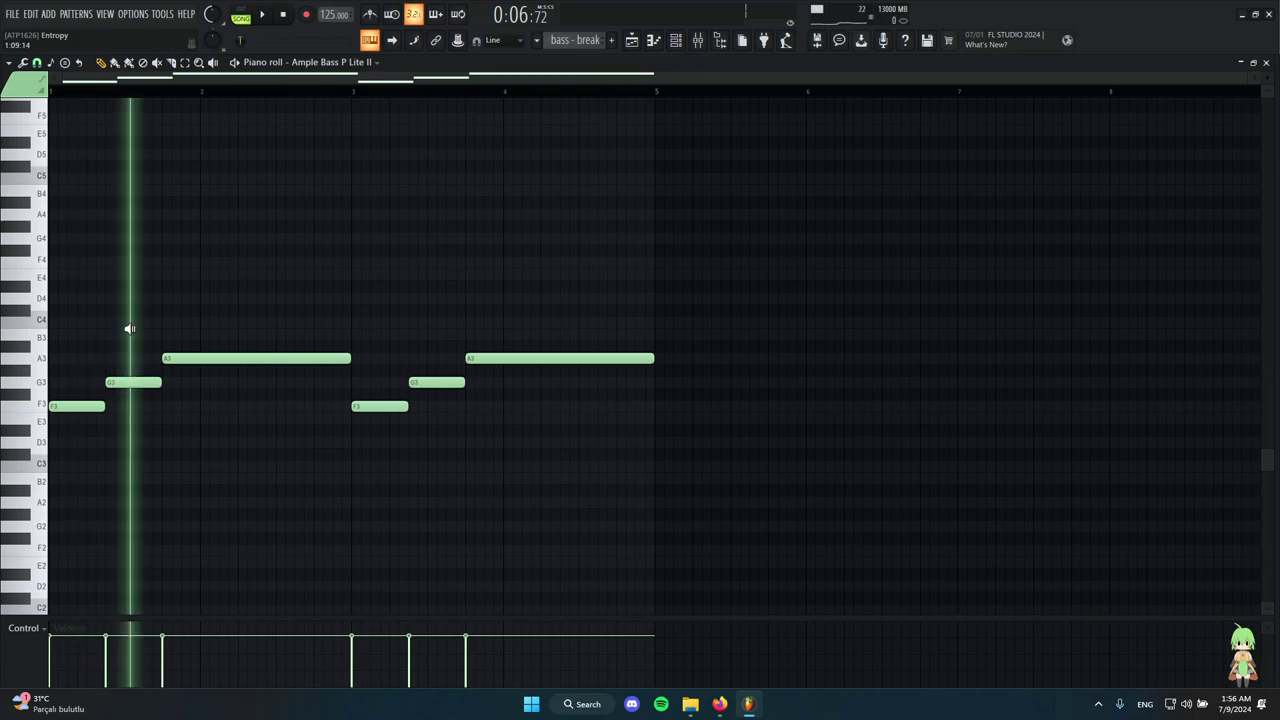
left_click(632, 41)
scroll(360, 252, "down", 3)
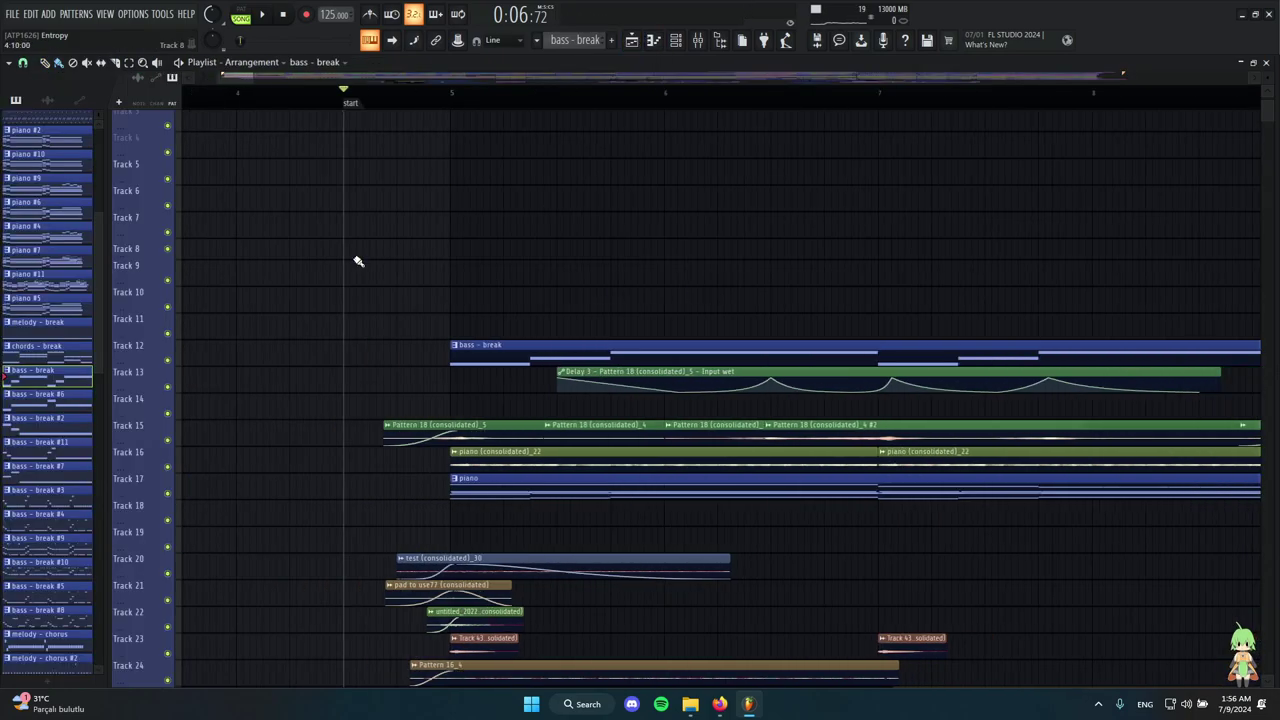
Select the Ample Bass P Lite II track in the mixer and inspect the settings of its OTT compressor.
scroll(360, 240, "up", 4)
left_click(262, 100)
left_click(697, 40)
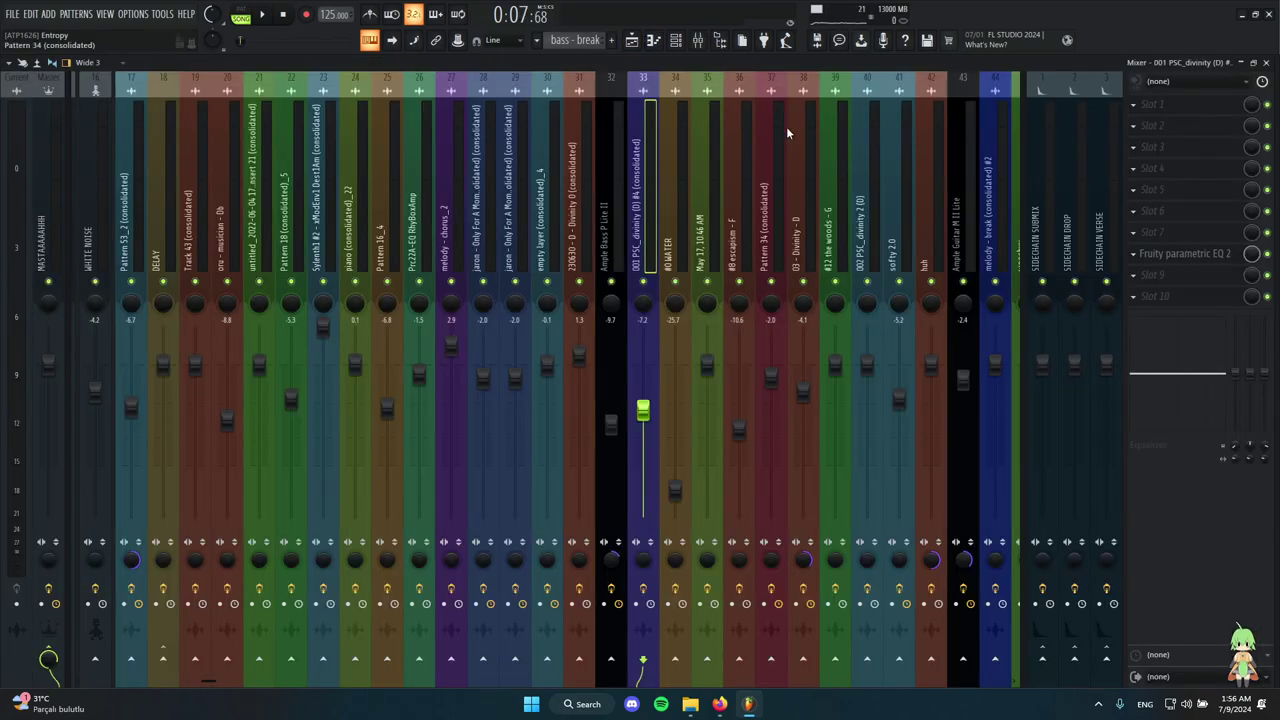
key("Left")
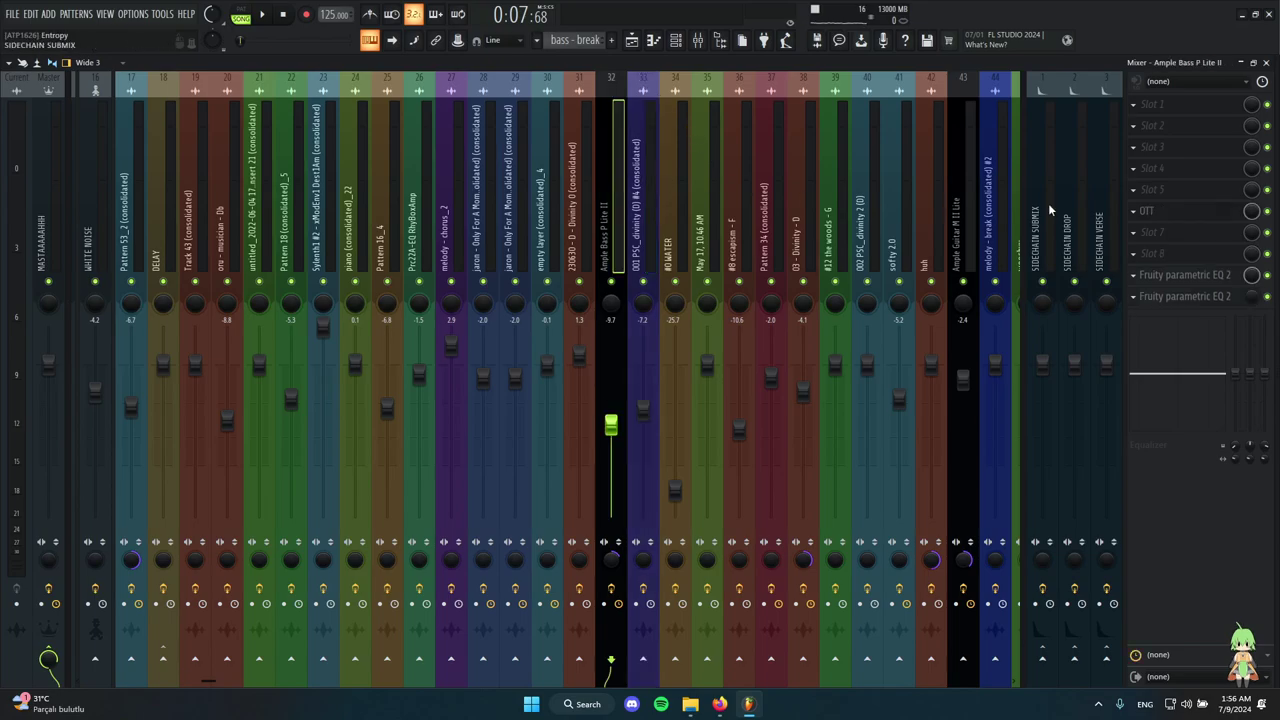
left_click(1187, 217)
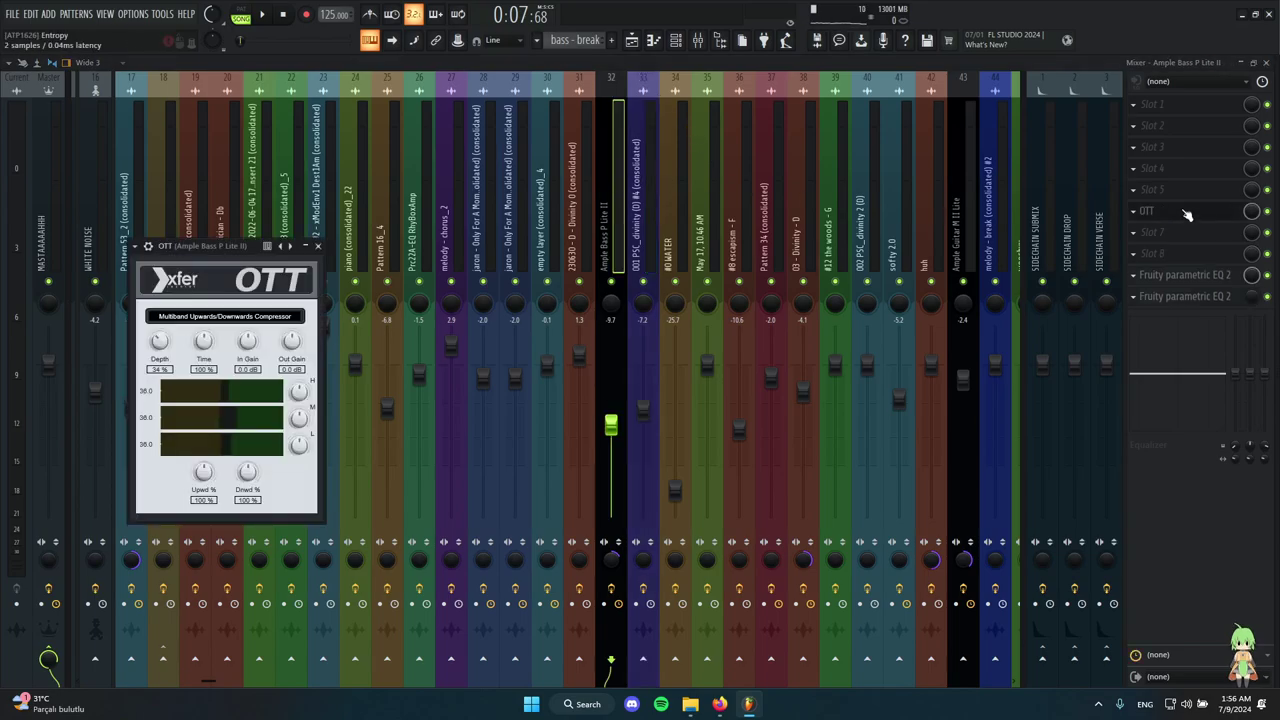
left_click_drag(183, 240, 542, 159)
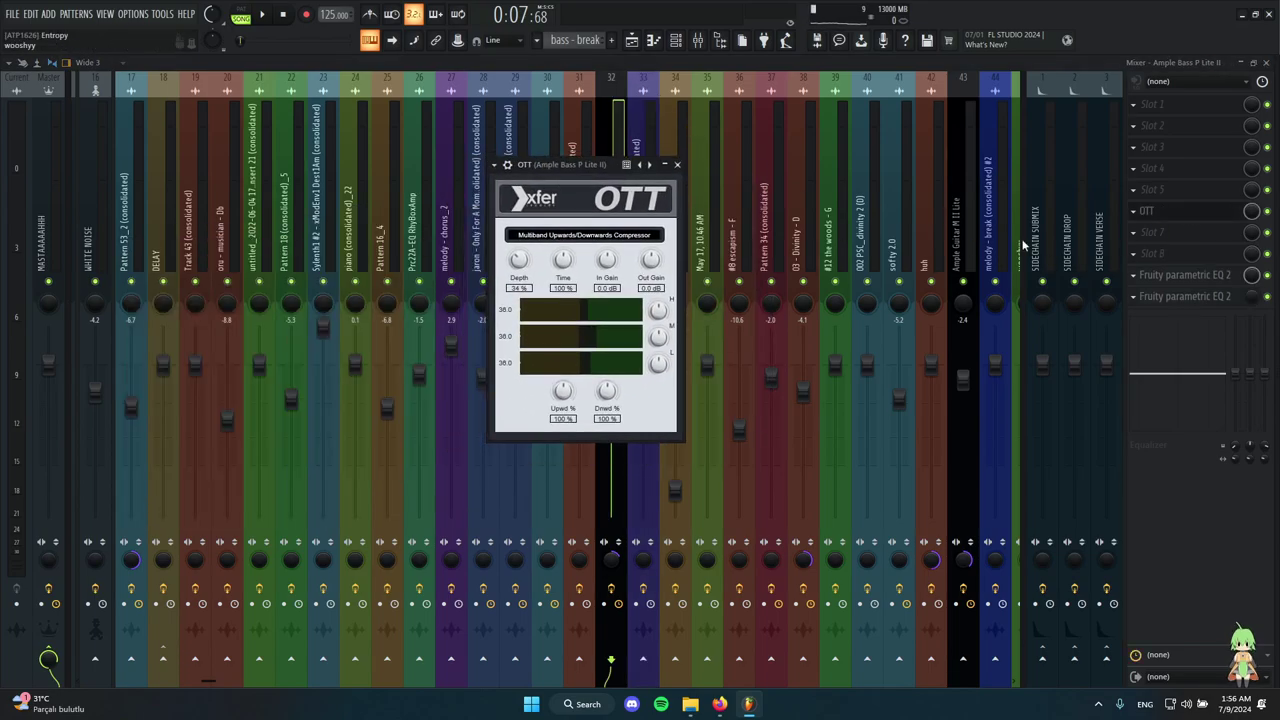
left_click(677, 165)
Inspect the curves of the two Fruity parametric EQ 2 effects in slots 9 and 10 of the bass track.
left_click(1196, 282)
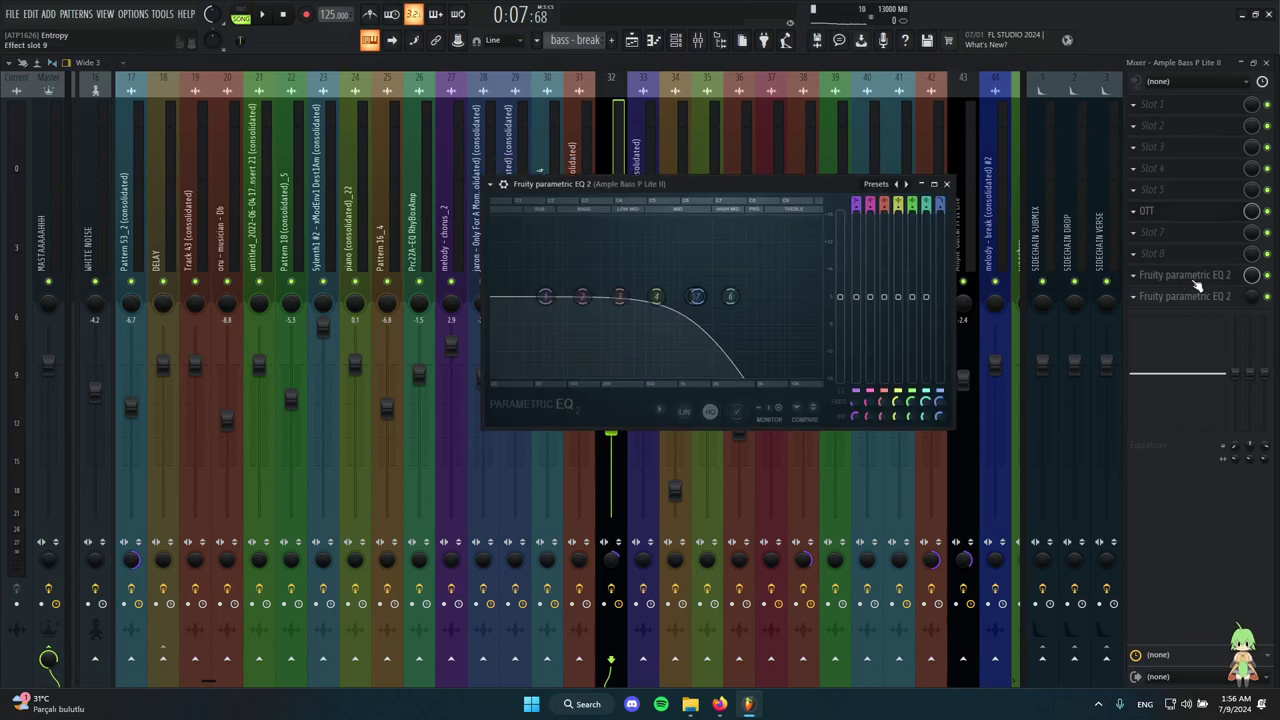
left_click_drag(789, 199, 648, 199)
left_click(1194, 298)
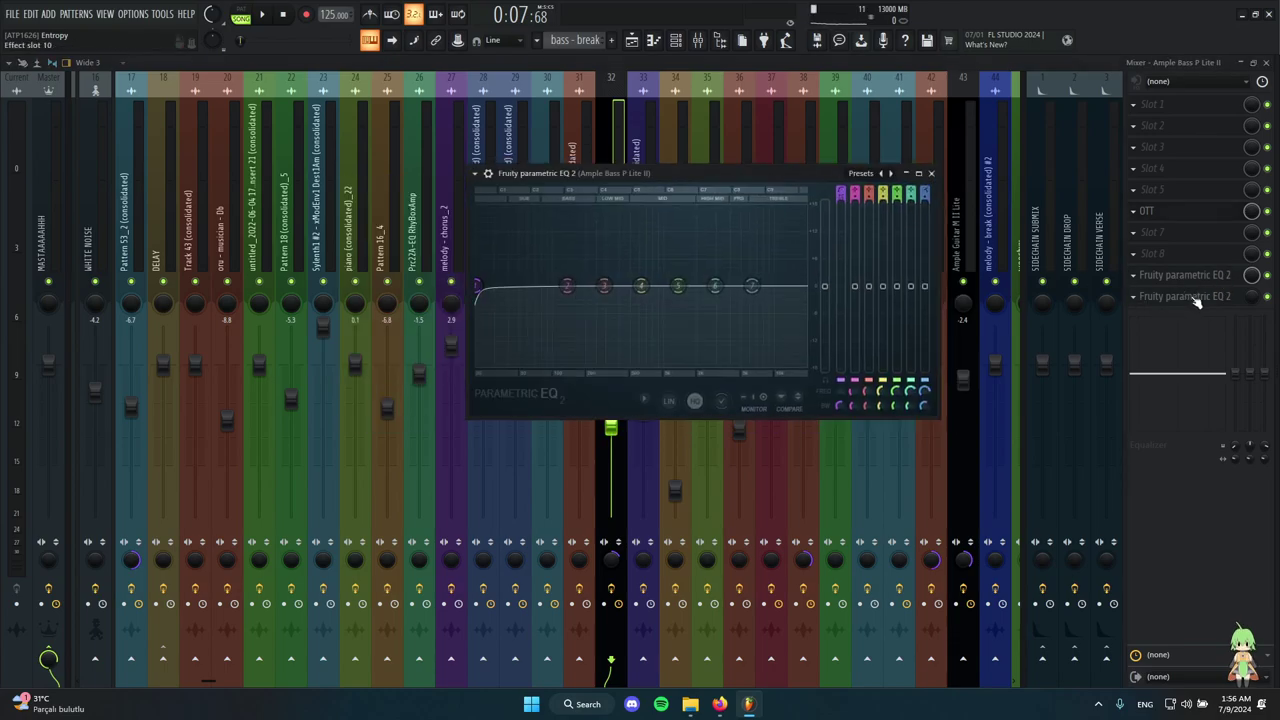
left_click(1194, 298)
left_click(1203, 298)
left_click_drag(735, 173, 568, 196)
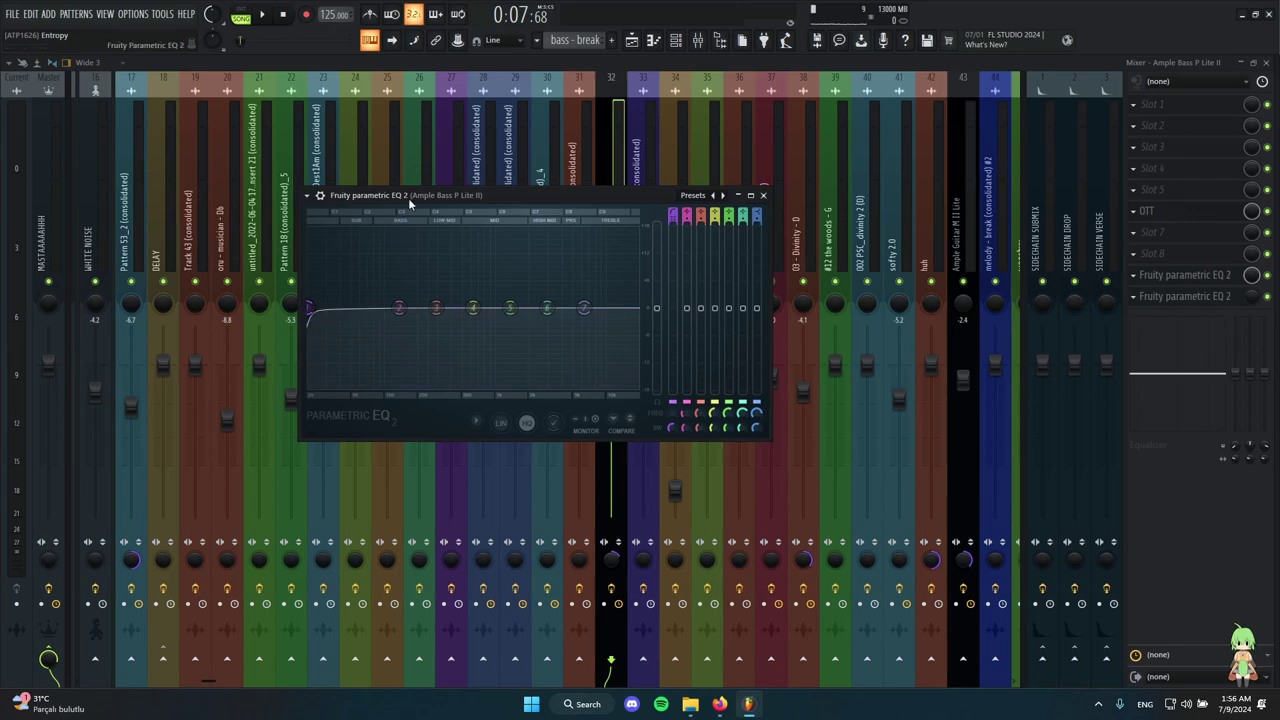
left_click_drag(410, 198, 498, 159)
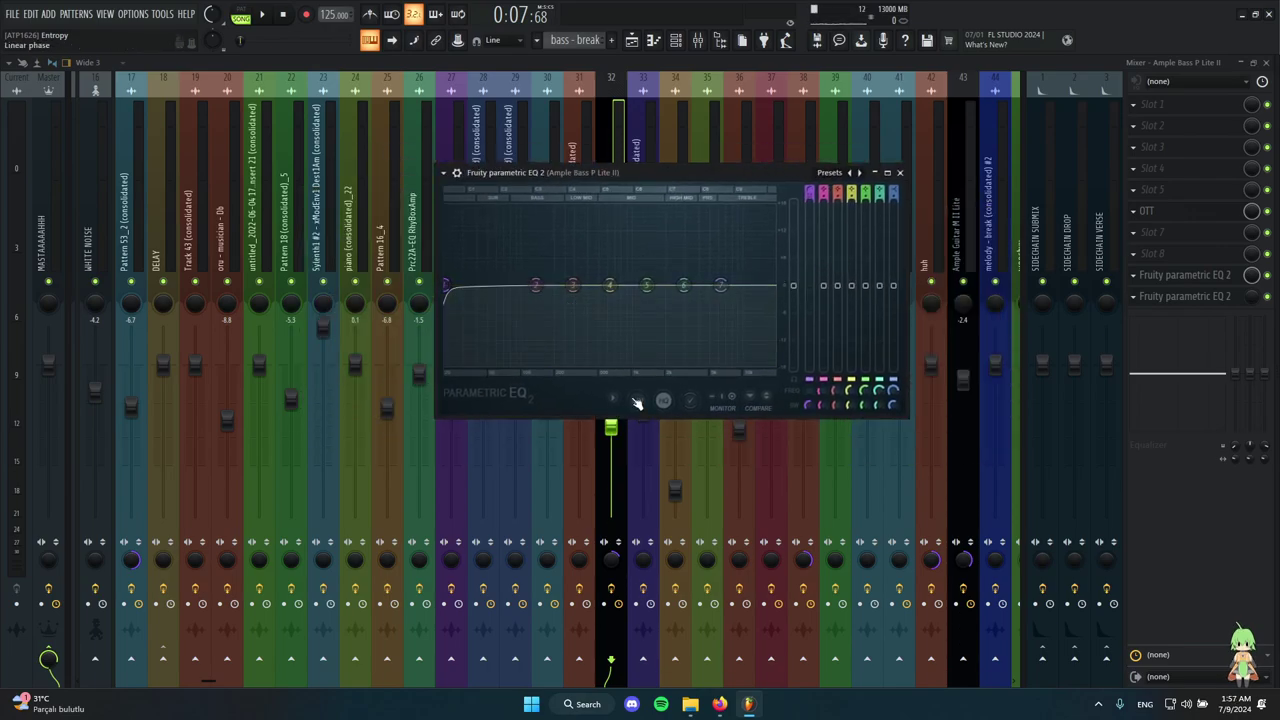
left_click_drag(699, 173, 698, 196)
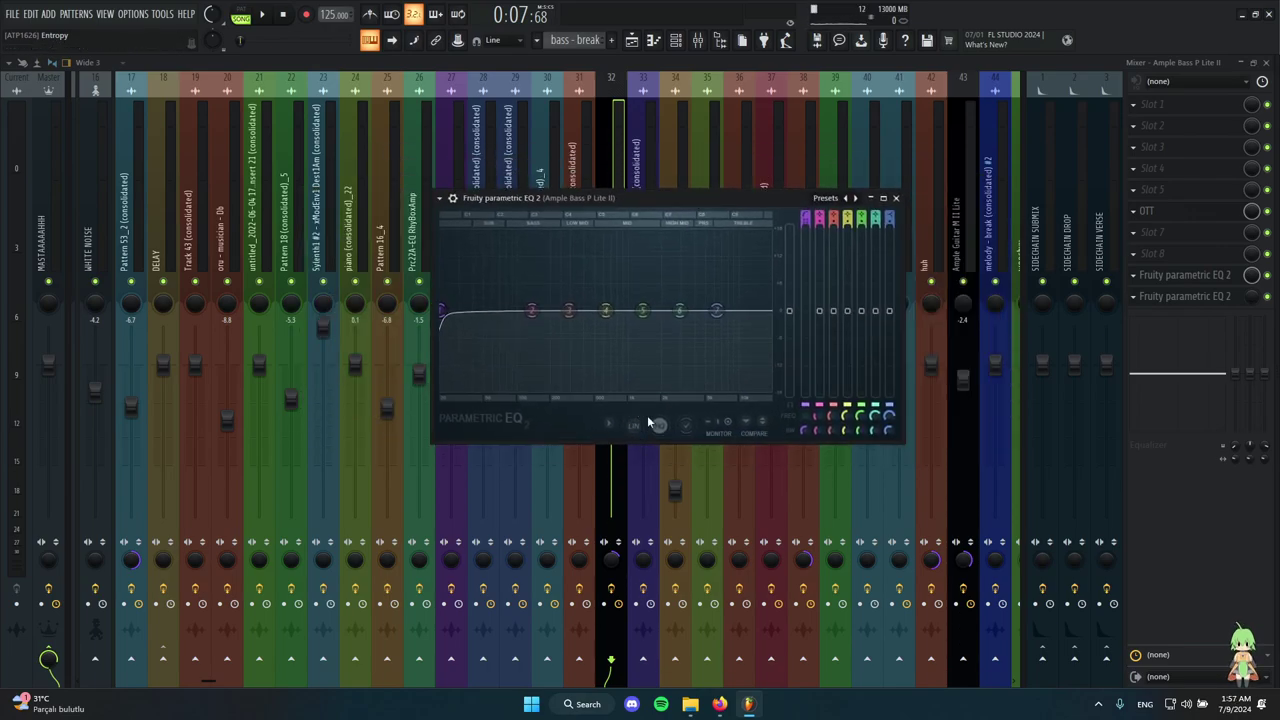
left_click_drag(620, 197, 828, 112)
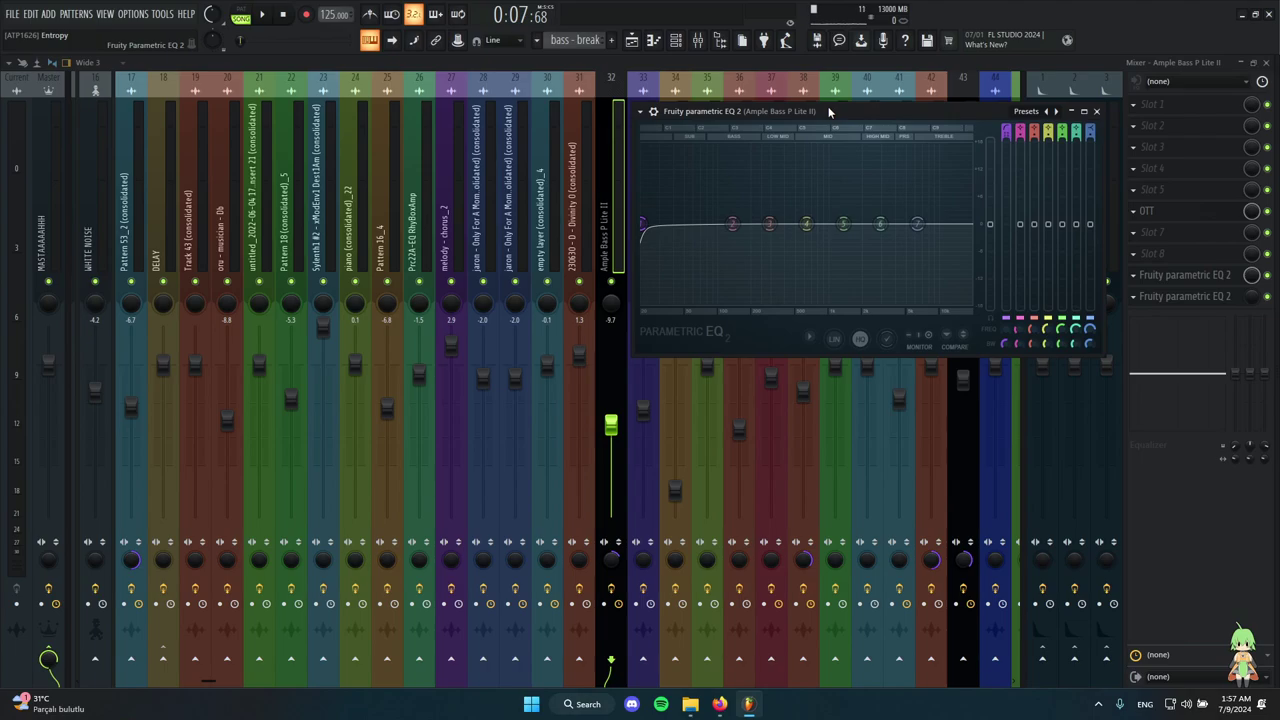
left_click_drag(828, 111, 563, 210)
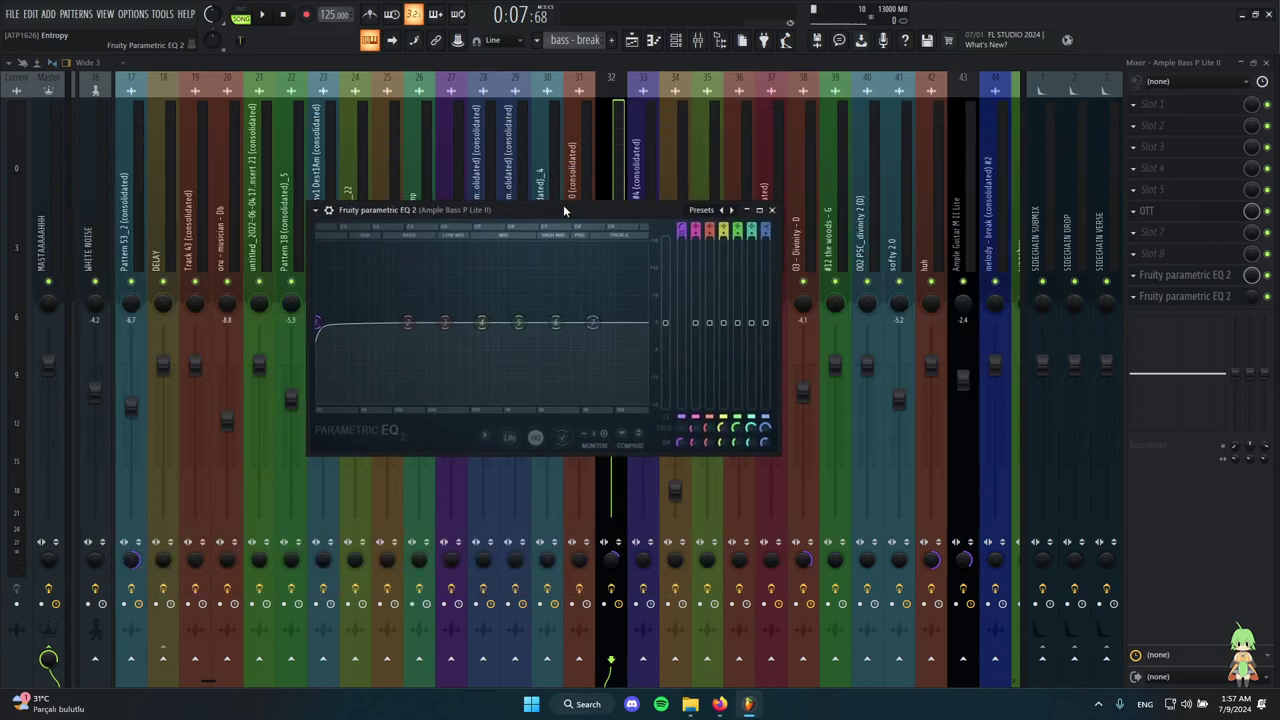
Close both equalizer windows and the mixer to return to the intro in the playlist.
left_click(772, 210)
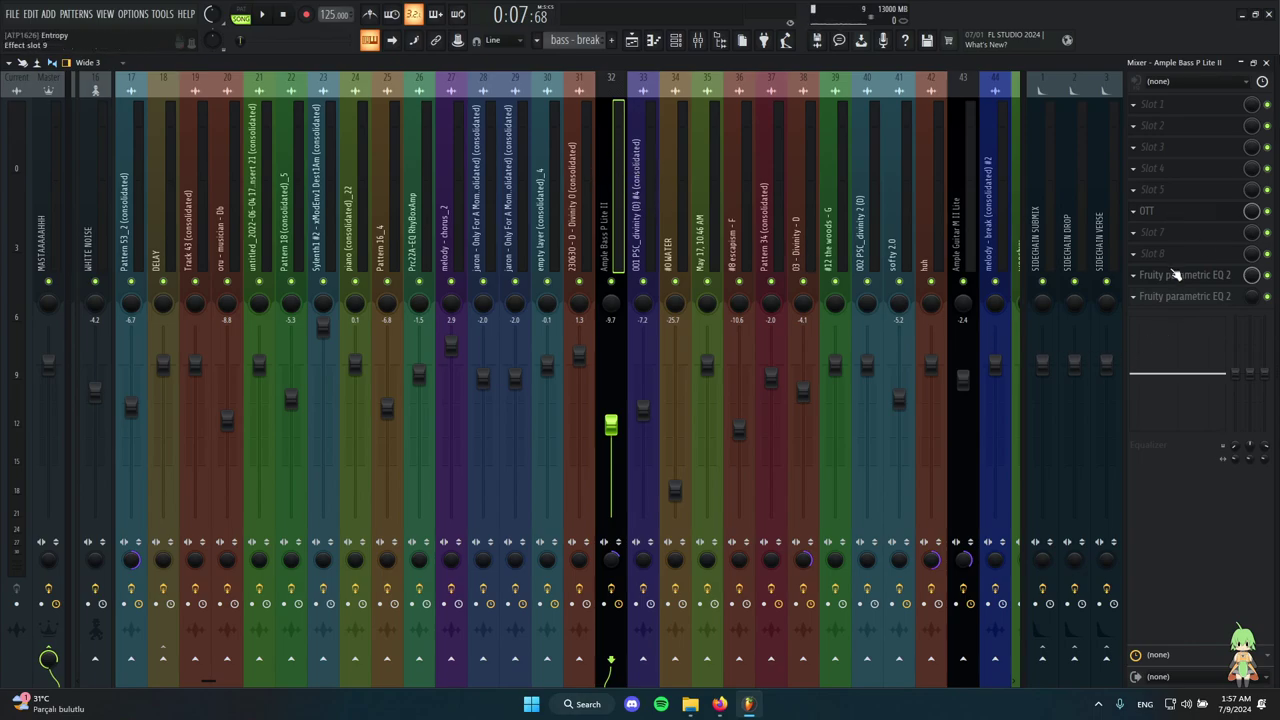
left_click(1266, 62)
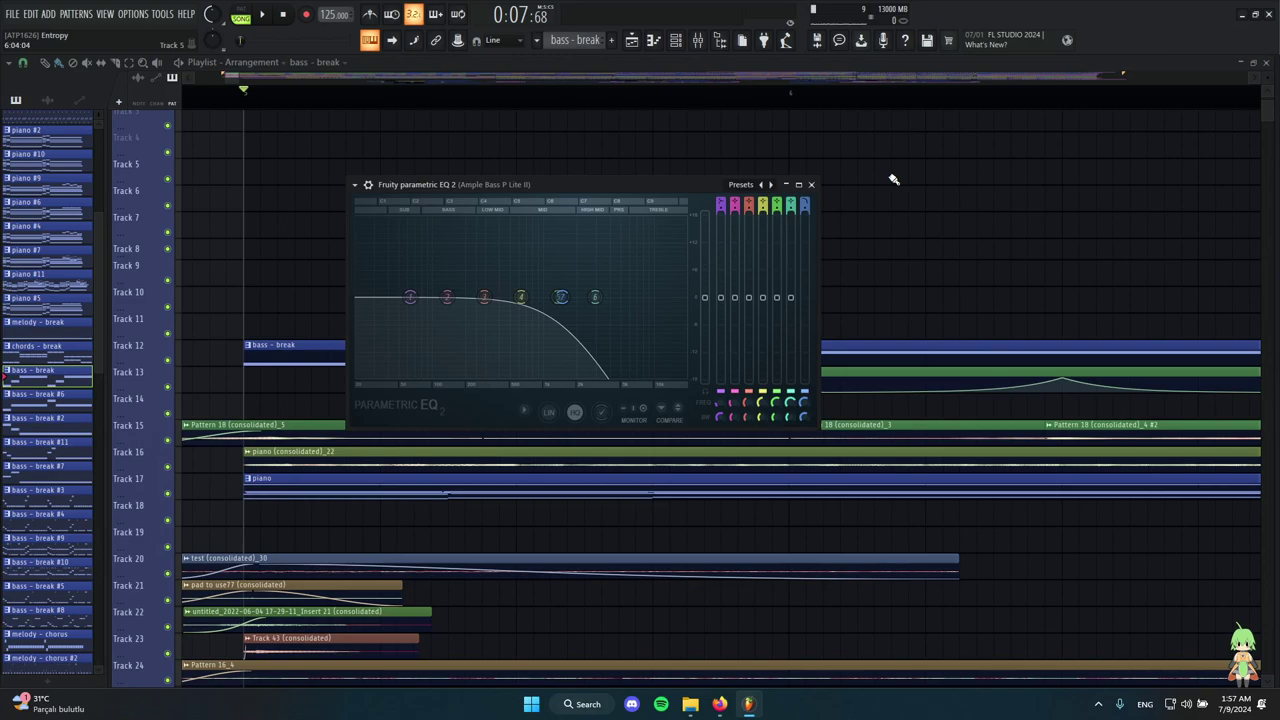
left_click(811, 184)
scroll(623, 260, "down", 5)
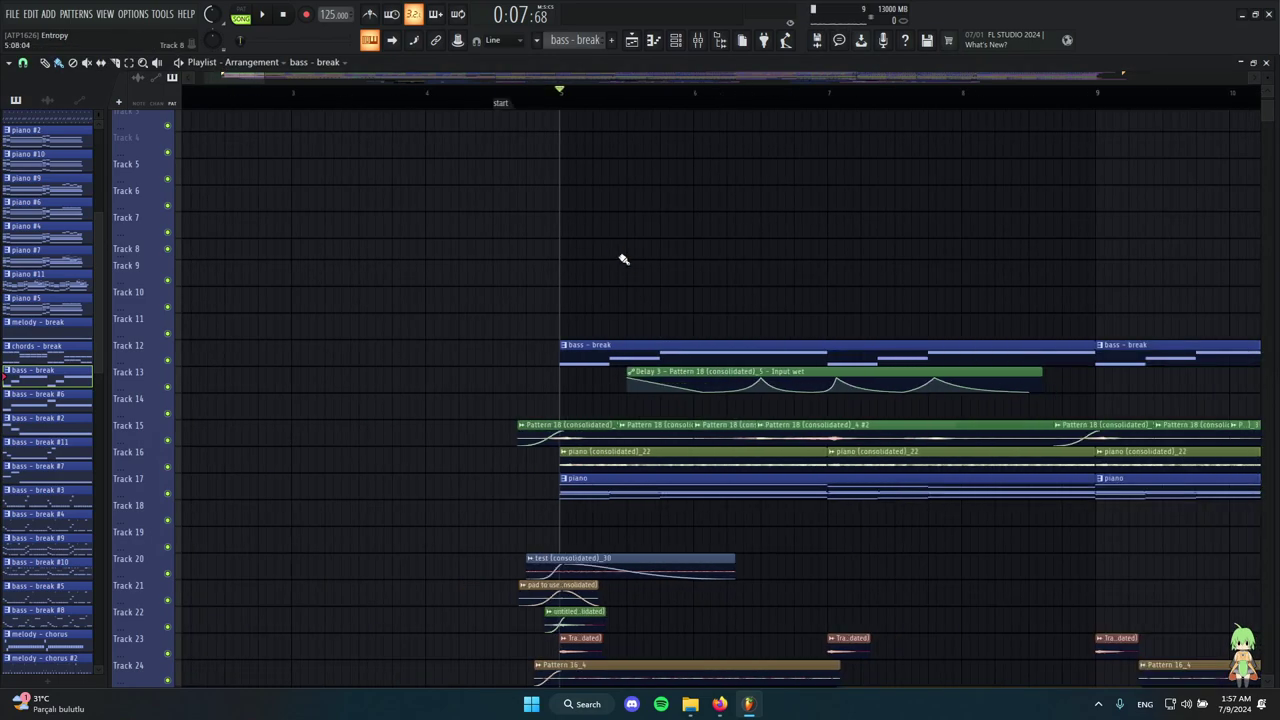
scroll(457, 243, "up", 5)
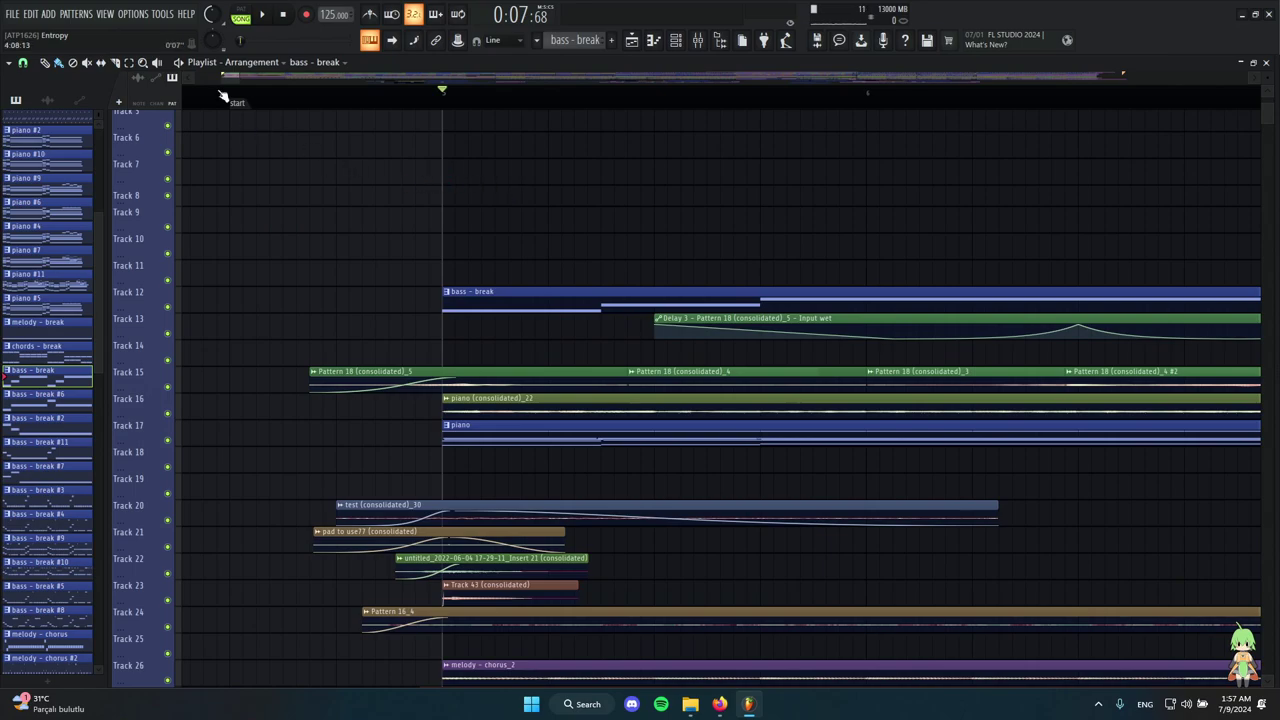
Move the playback position to the start of the intro and solo Track 15.
left_click(223, 95)
scroll(520, 308, "down", 5)
scroll(617, 329, "up", 2)
scroll(575, 333, "down", 3)
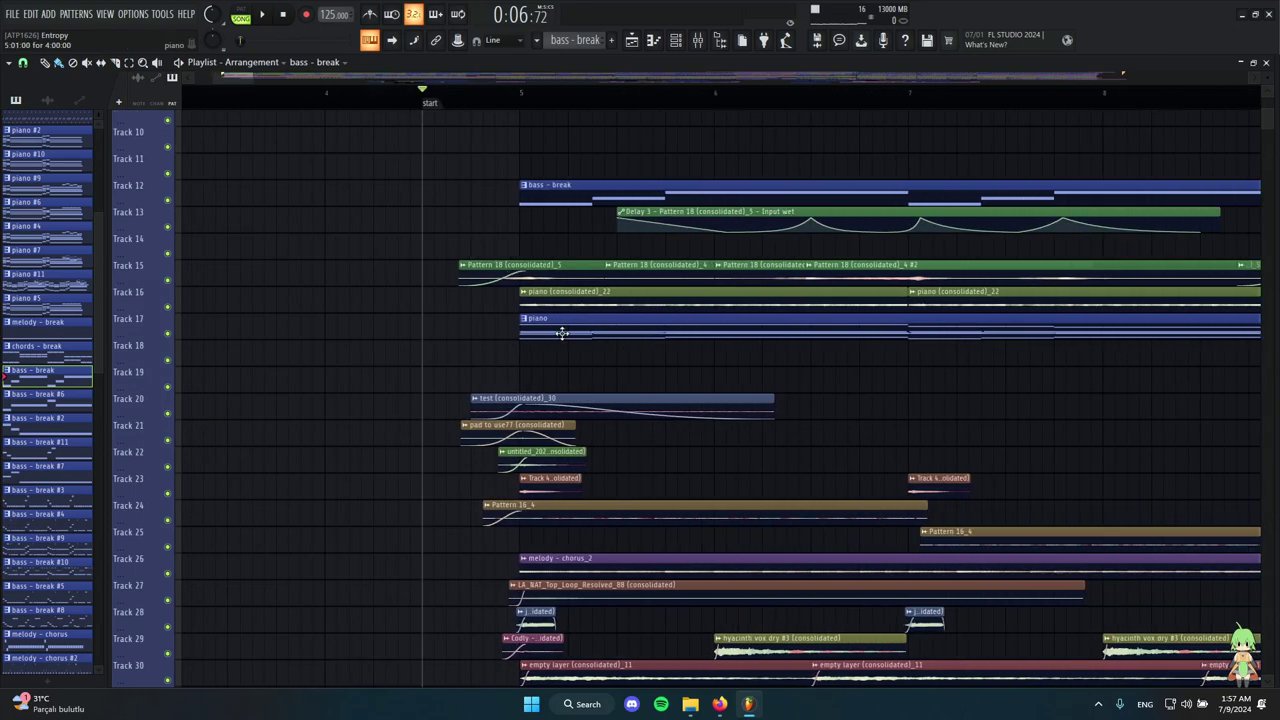
right_click(168, 281)
scroll(428, 114, "up", 3)
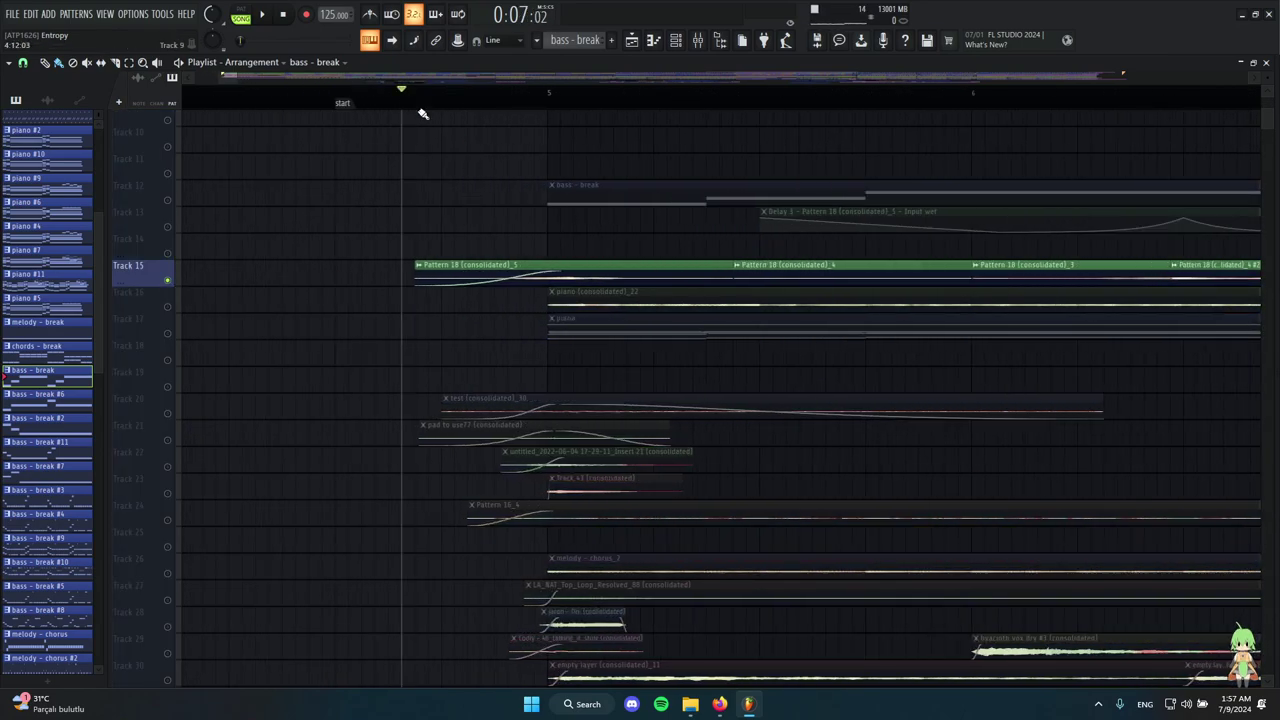
Play the soloed Pattern 18 clips on Track 15 from just before the first clip and stop playback.
key("space")
scroll(686, 391, "down", 3)
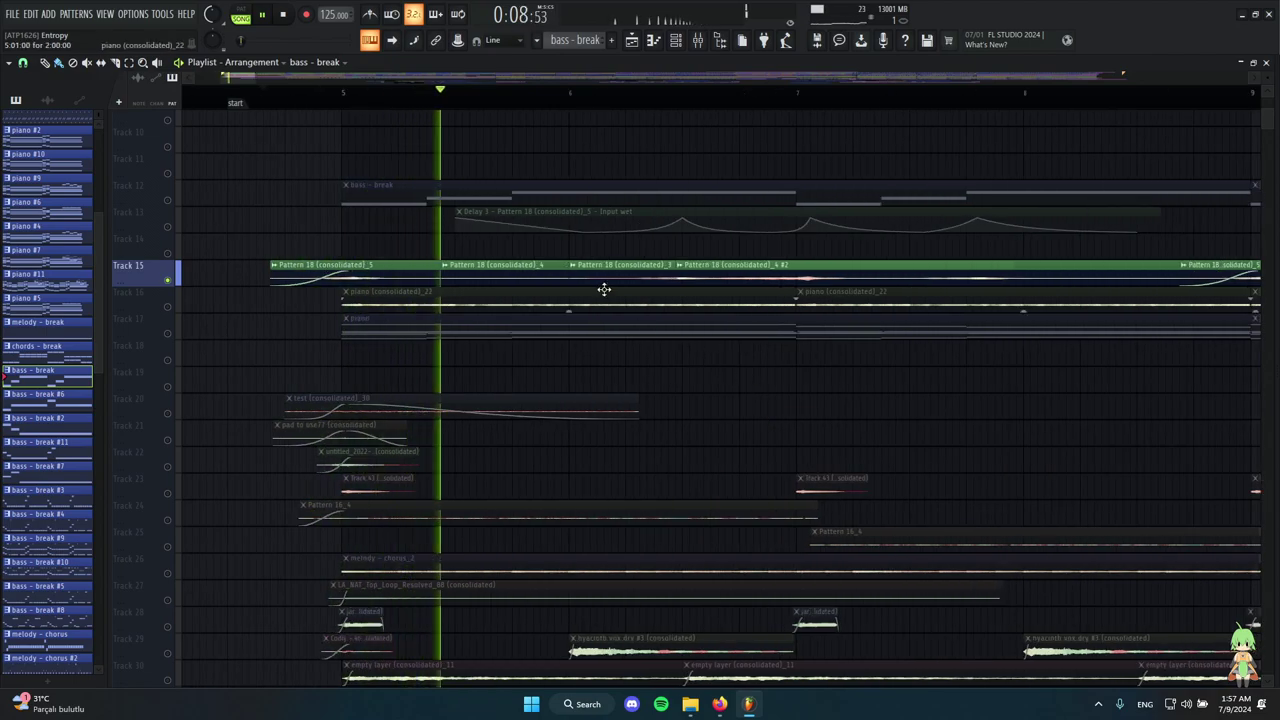
key("space")
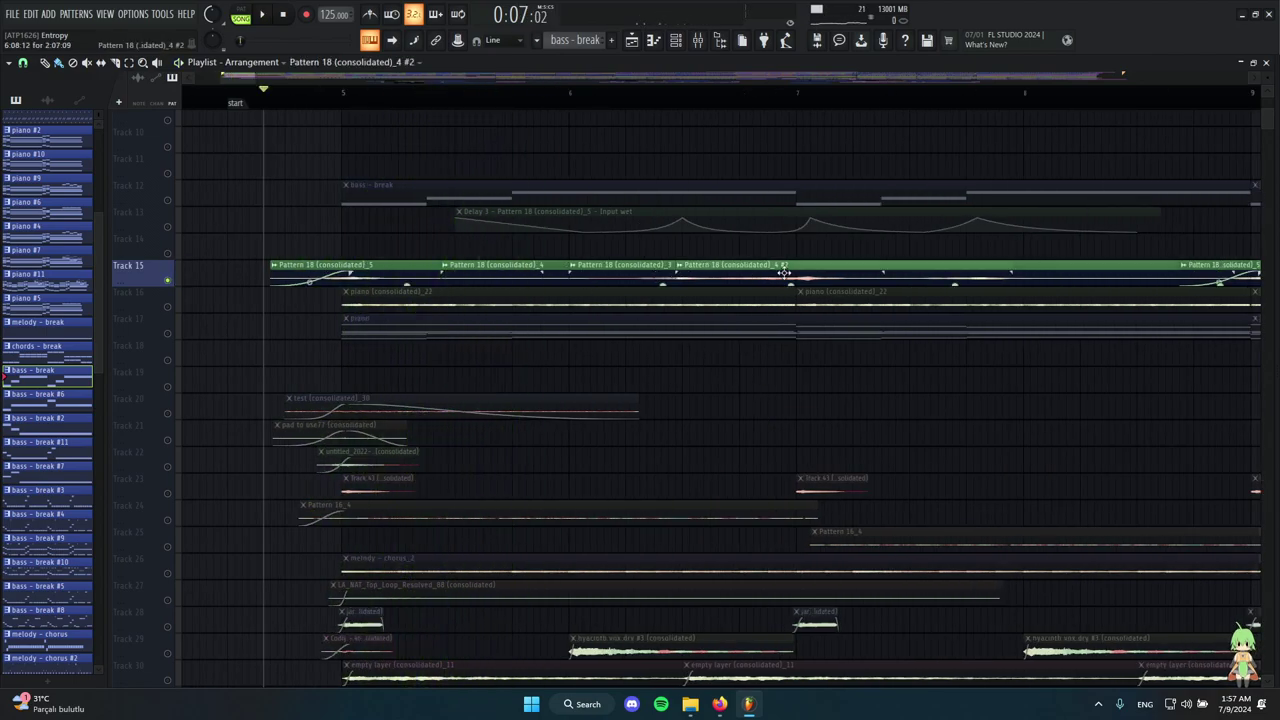
Select the Pattern 18 (consolidated)_4 #2 clip and examine how the Track 15 clips repeat through the intro.
left_click(784, 272)
scroll(758, 358, "down", 3)
scroll(837, 354, "up", 3)
scroll(1003, 397, "up", 1)
scroll(492, 315, "down", 2)
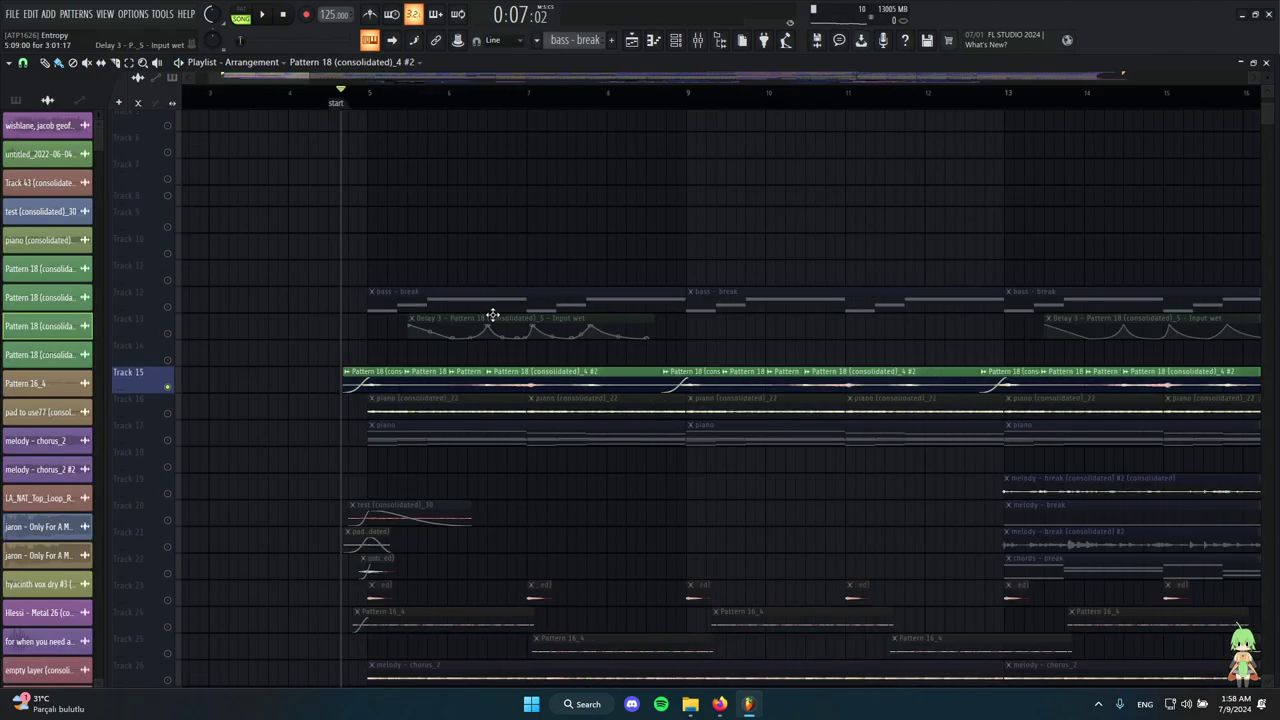
scroll(690, 350, "down", 4)
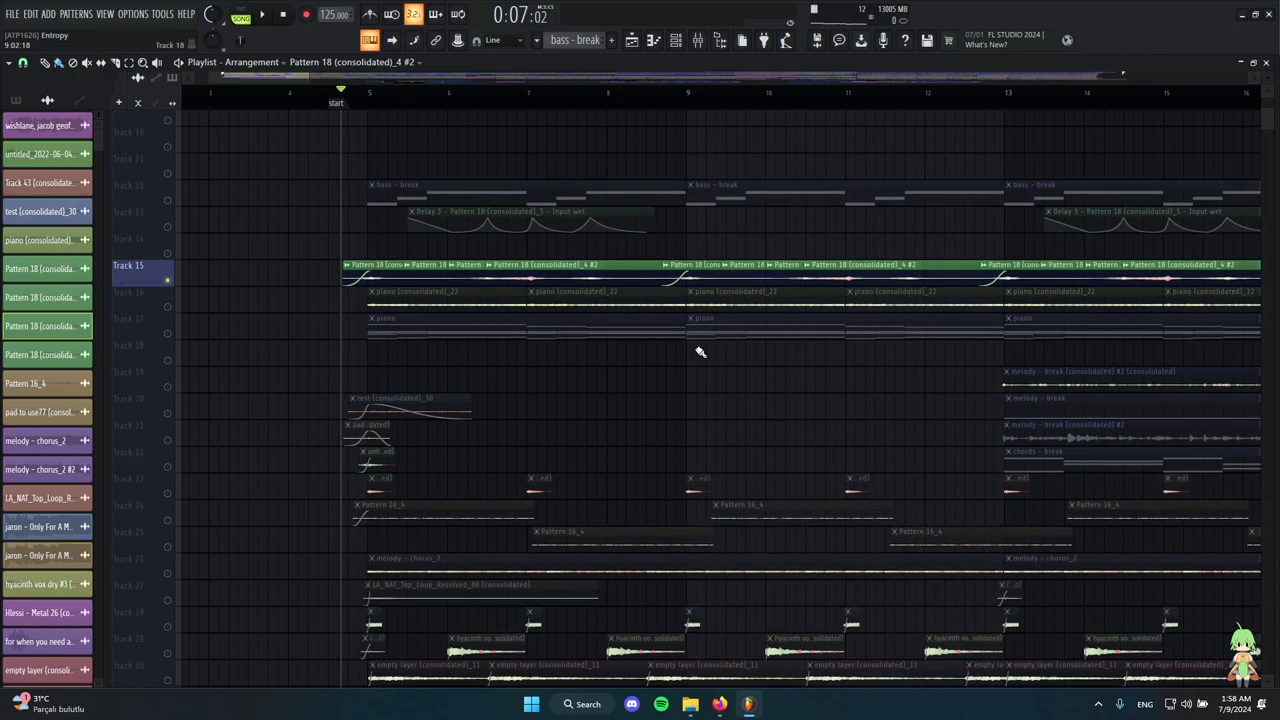
scroll(502, 292, "down", 2)
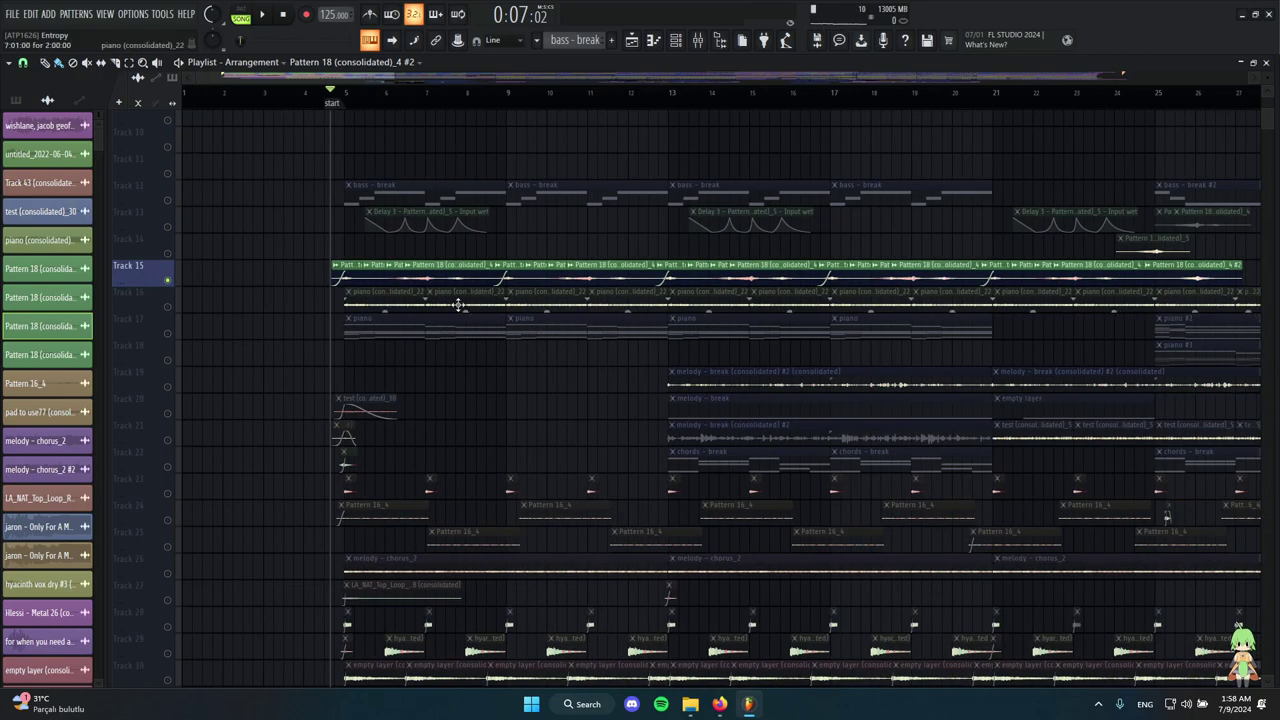
Open the mixer and inspect the Fruity Delay 3 and Fruity Reeverb 2 settings on the Pattern 18 (consolidated)_5 insert.
scroll(503, 292, "up", 3)
key("F9")
left_click(1177, 212)
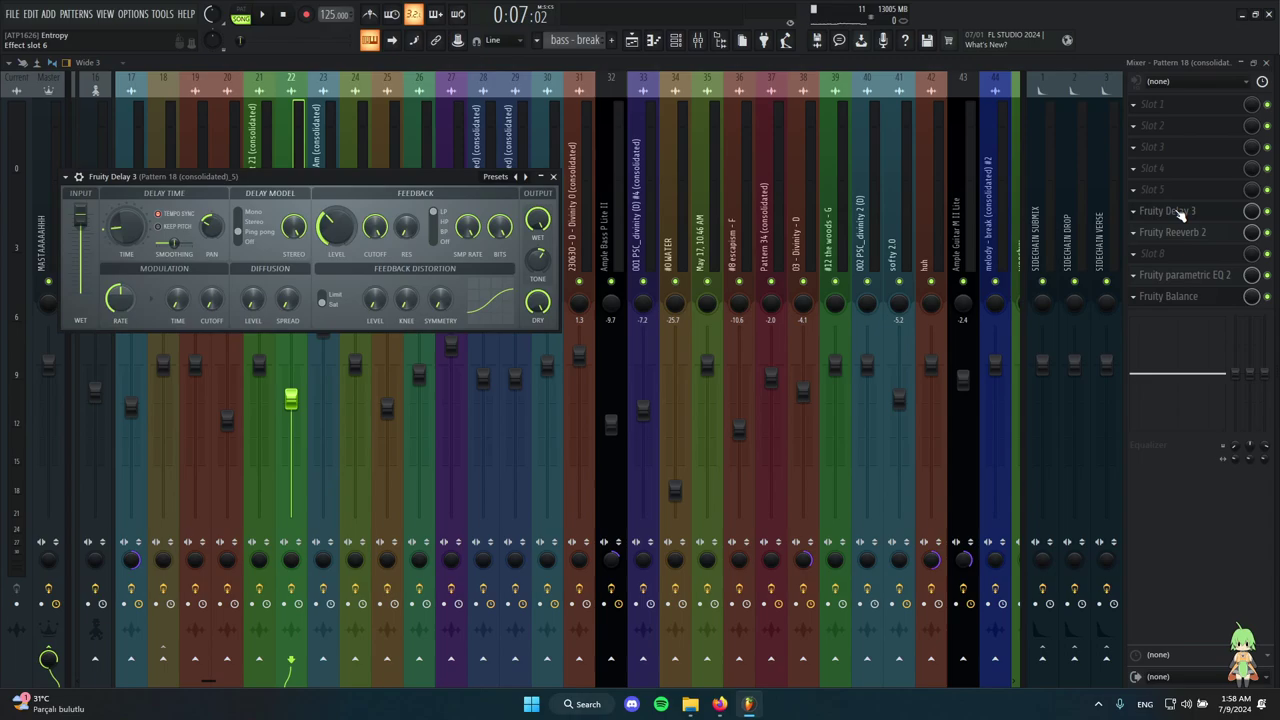
left_click(1177, 212)
left_click(1177, 212)
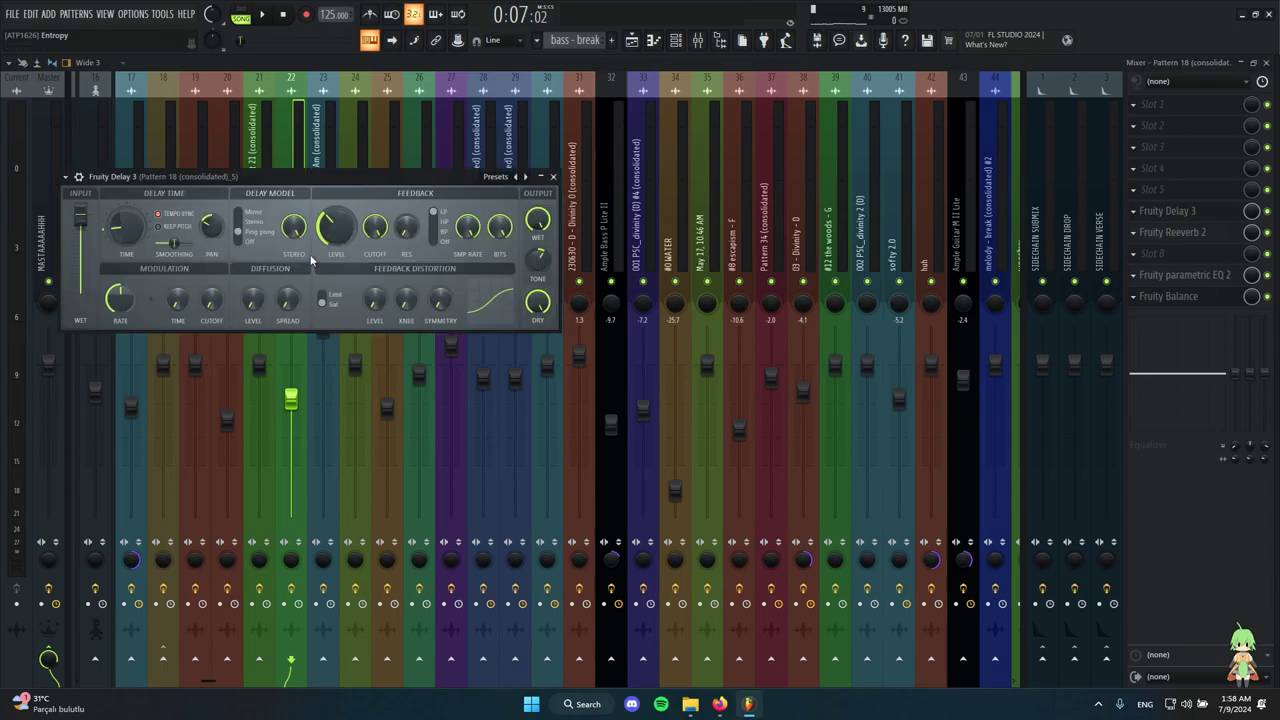
left_click(553, 176)
left_click(1178, 232)
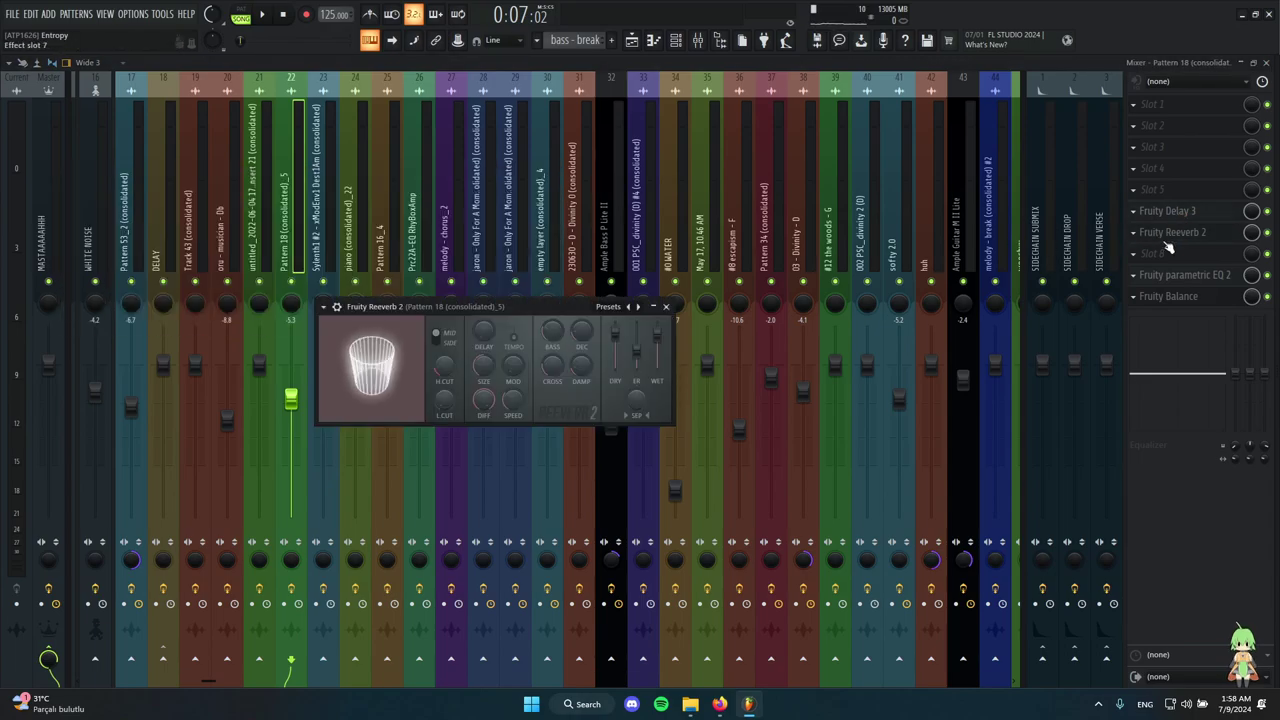
left_click(665, 306)
Examine the Fruity Parametric EQ 2 curve on the Pattern 18 insert and close the equalizer.
left_click(1192, 275)
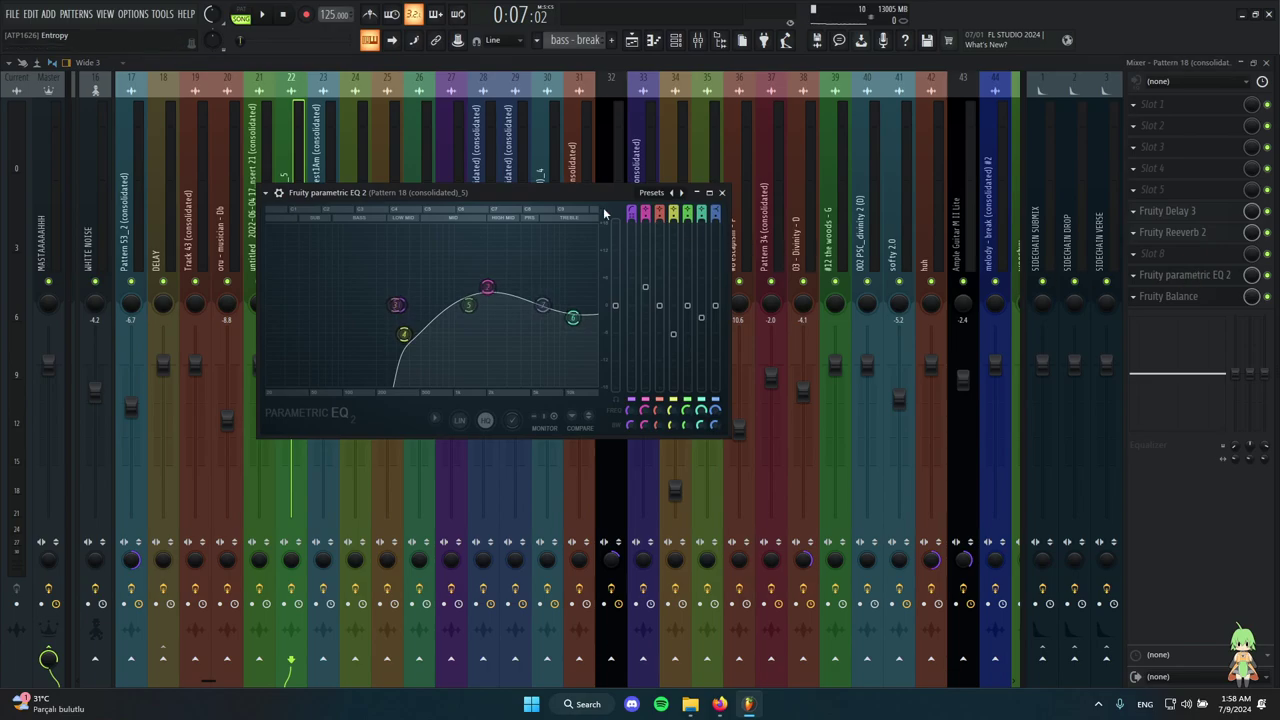
left_click_drag(566, 194, 780, 146)
left_click_drag(695, 148, 430, 205)
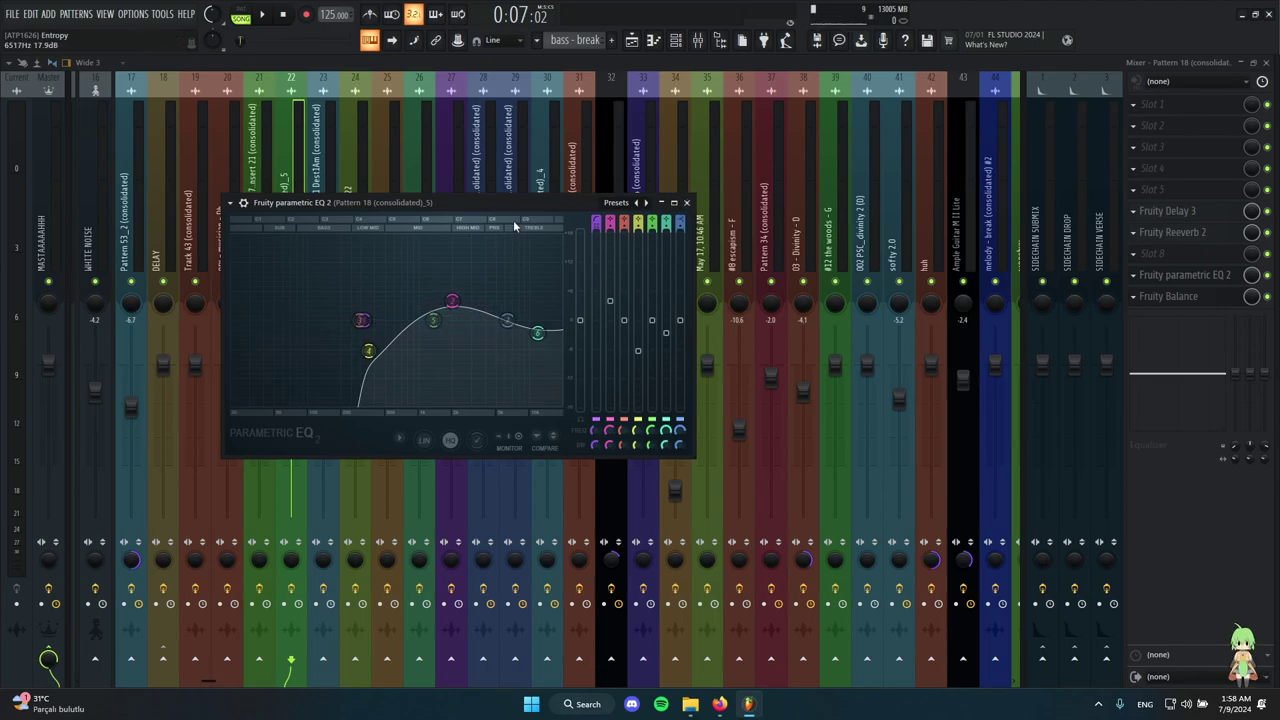
left_click_drag(514, 204, 535, 185)
left_click(712, 183)
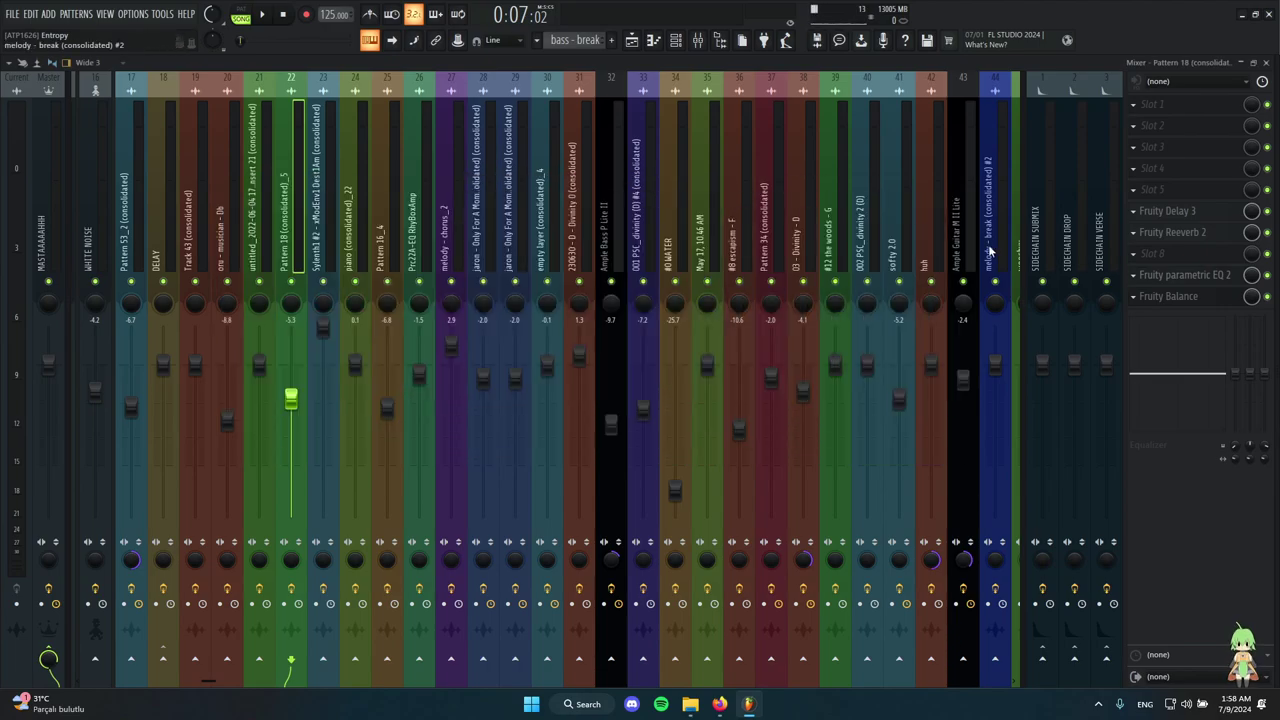
Inspect the Fruity Balance effect on the Pattern 18 insert and the automation options of the insert's volume fader.
left_click(1188, 296)
left_click_drag(752, 181, 407, 143)
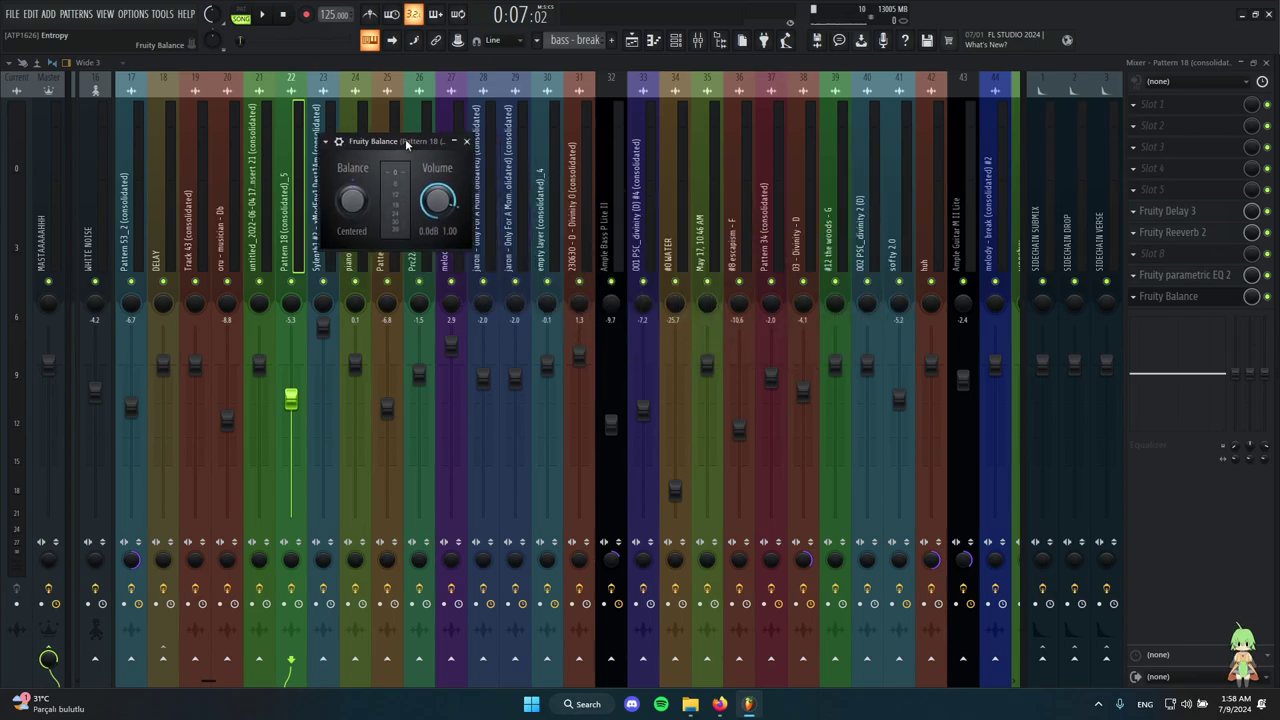
left_click_drag(345, 141, 691, 99)
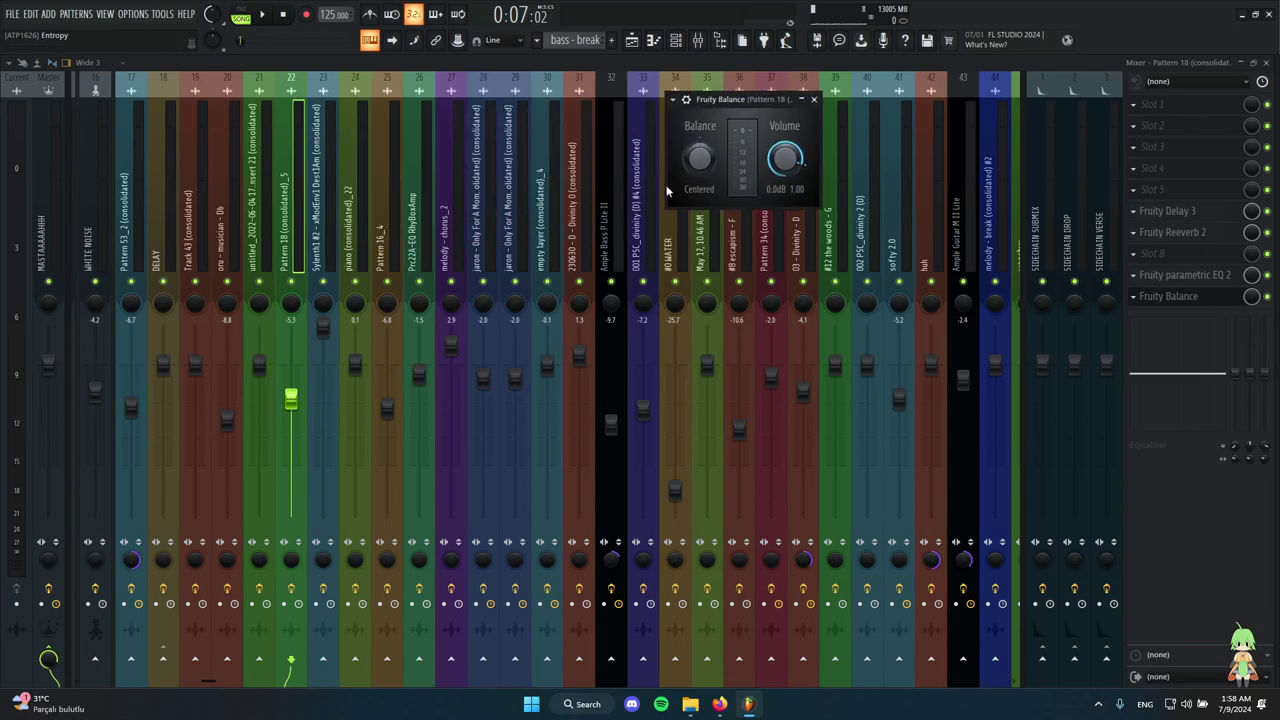
right_click(293, 398)
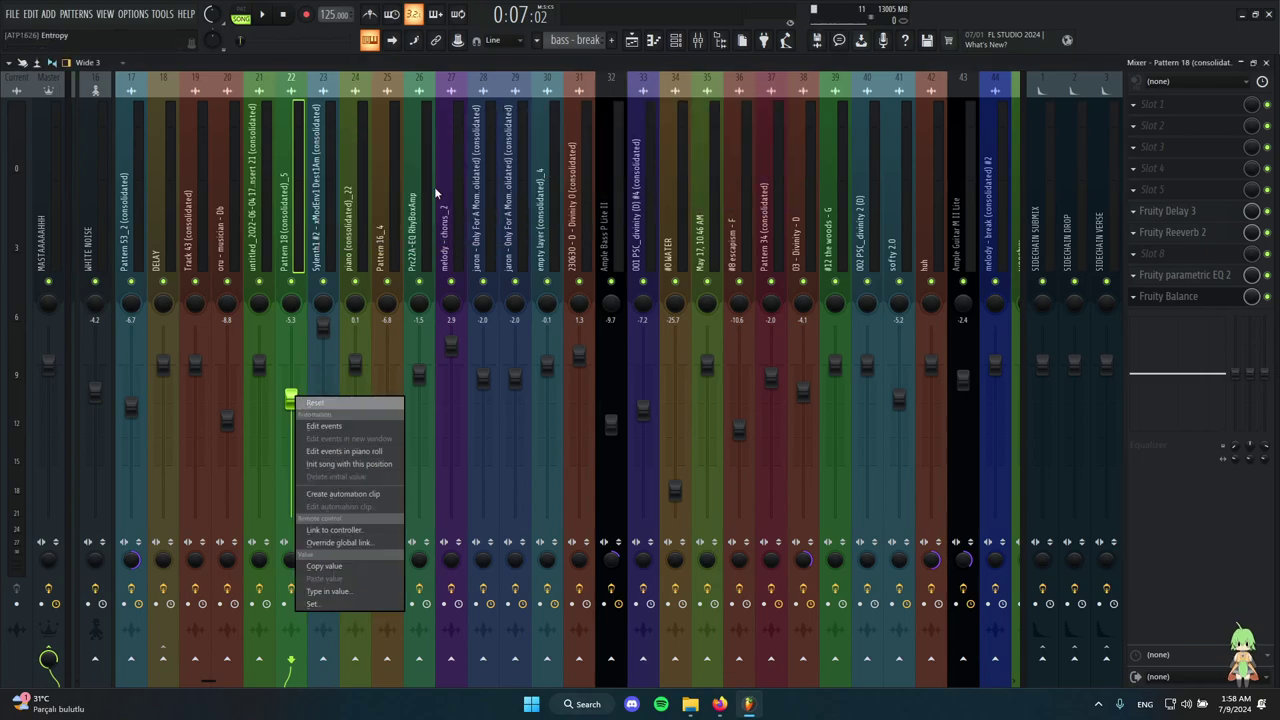
left_click(683, 60)
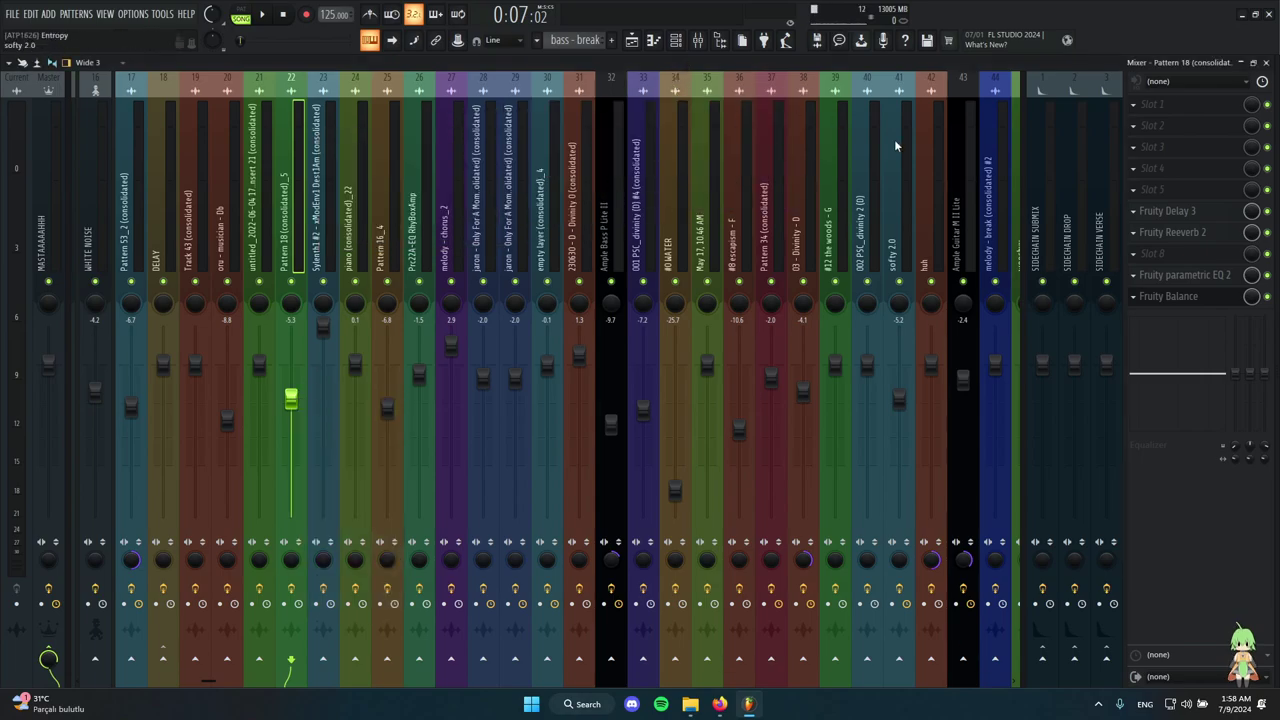
left_click(1178, 298)
right_click(290, 399)
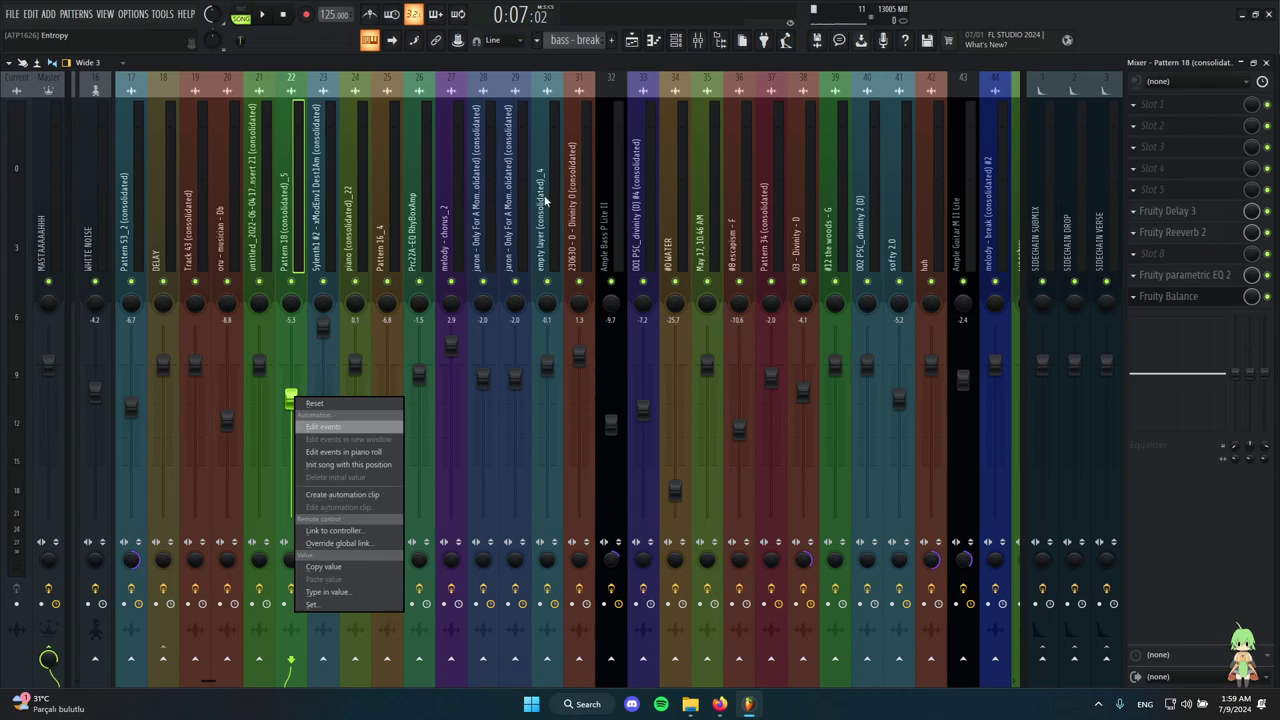
left_click(610, 70)
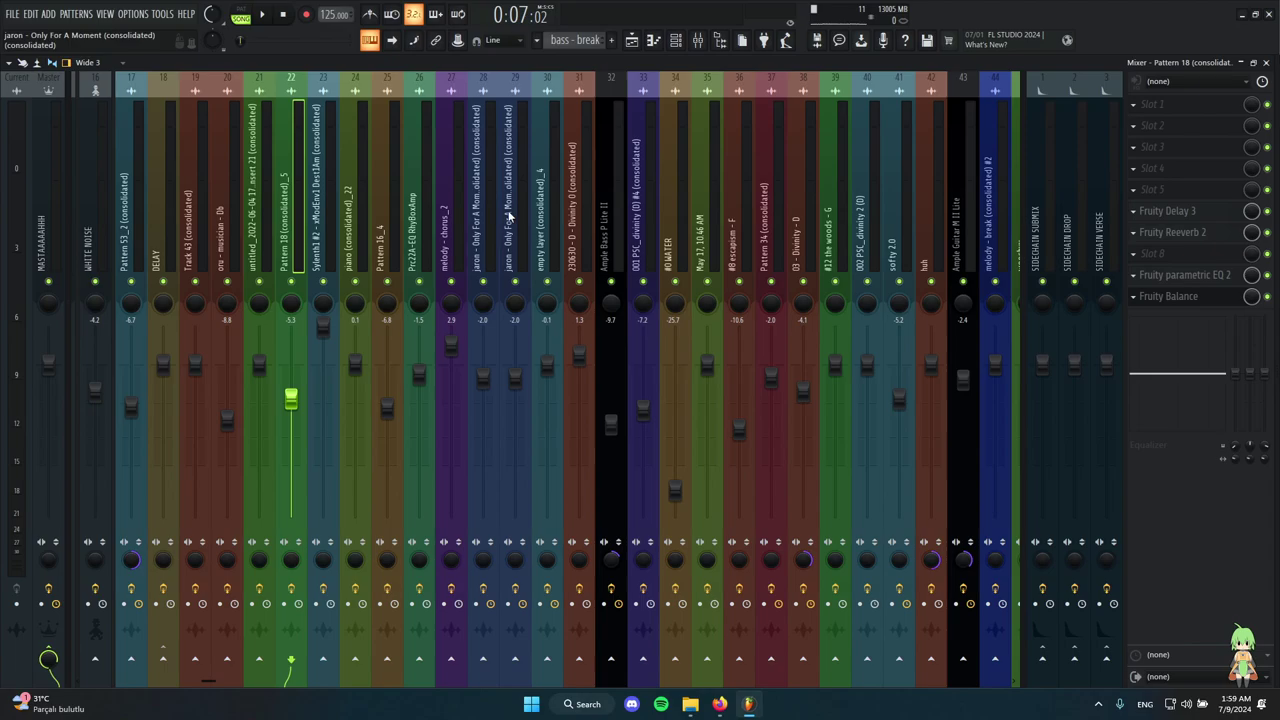
Reopen Fruity Balance on the Pattern 18 insert and raise that insert's volume fader.
left_click(1190, 298)
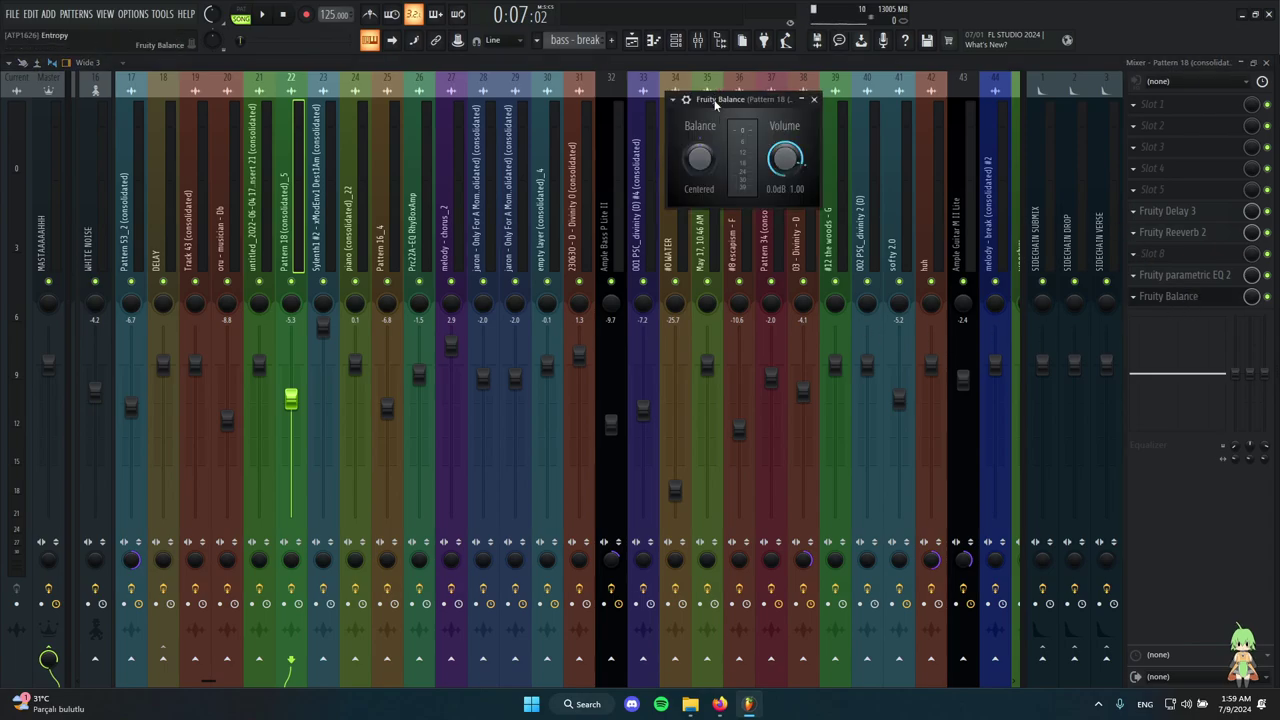
left_click_drag(714, 96, 615, 195)
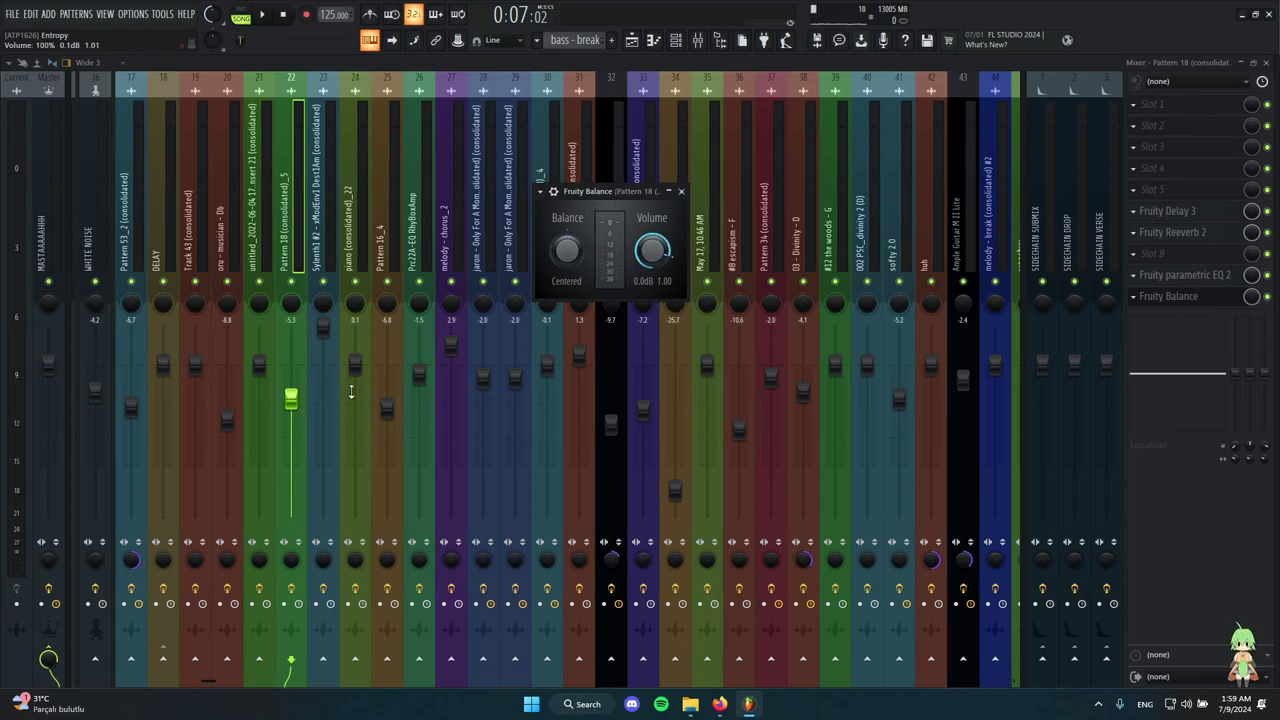
left_click_drag(289, 402, 290, 350)
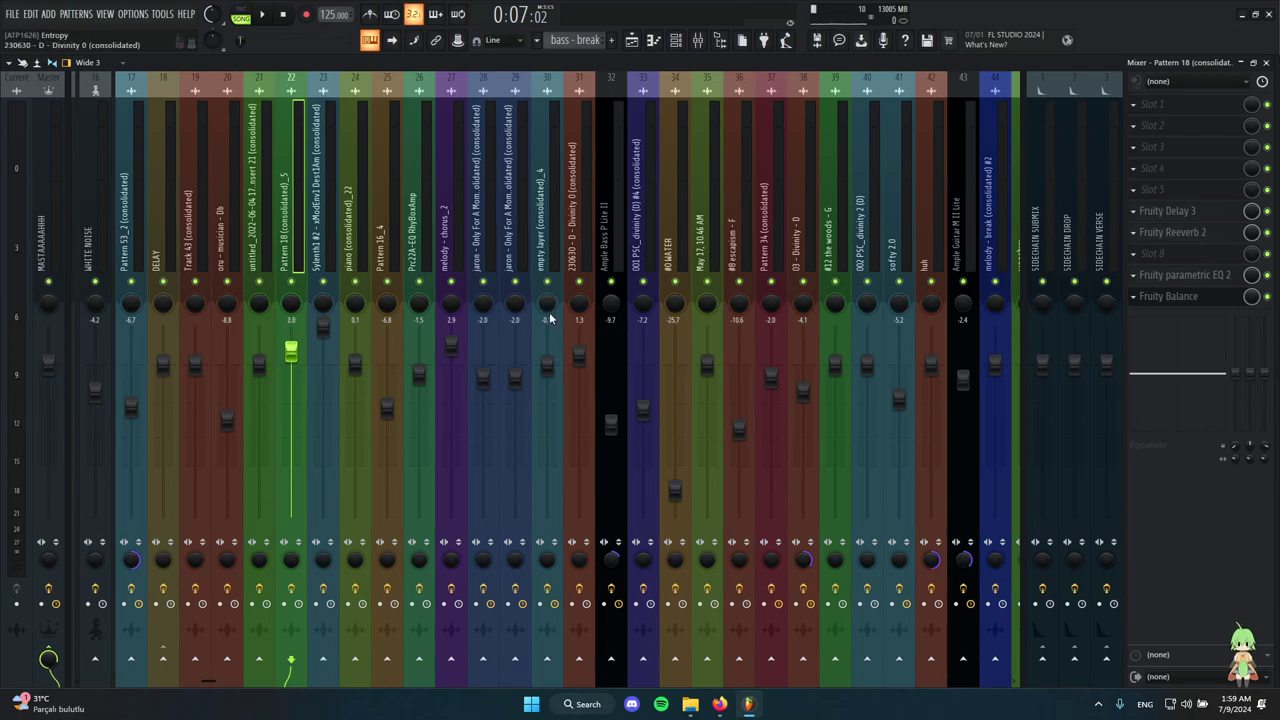
Return to the playlist, play the soloed piano clips on Track 16 and open the piano (consolidated)_22 sample settings.
key("F5")
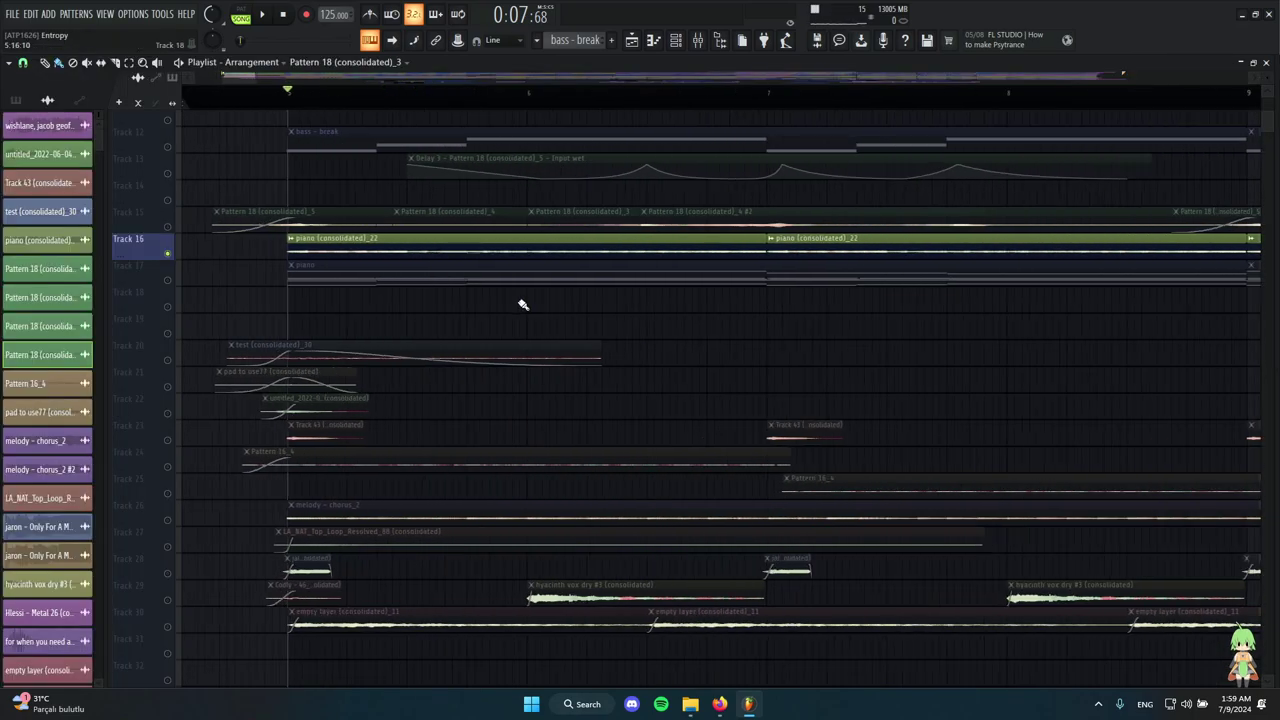
key("space")
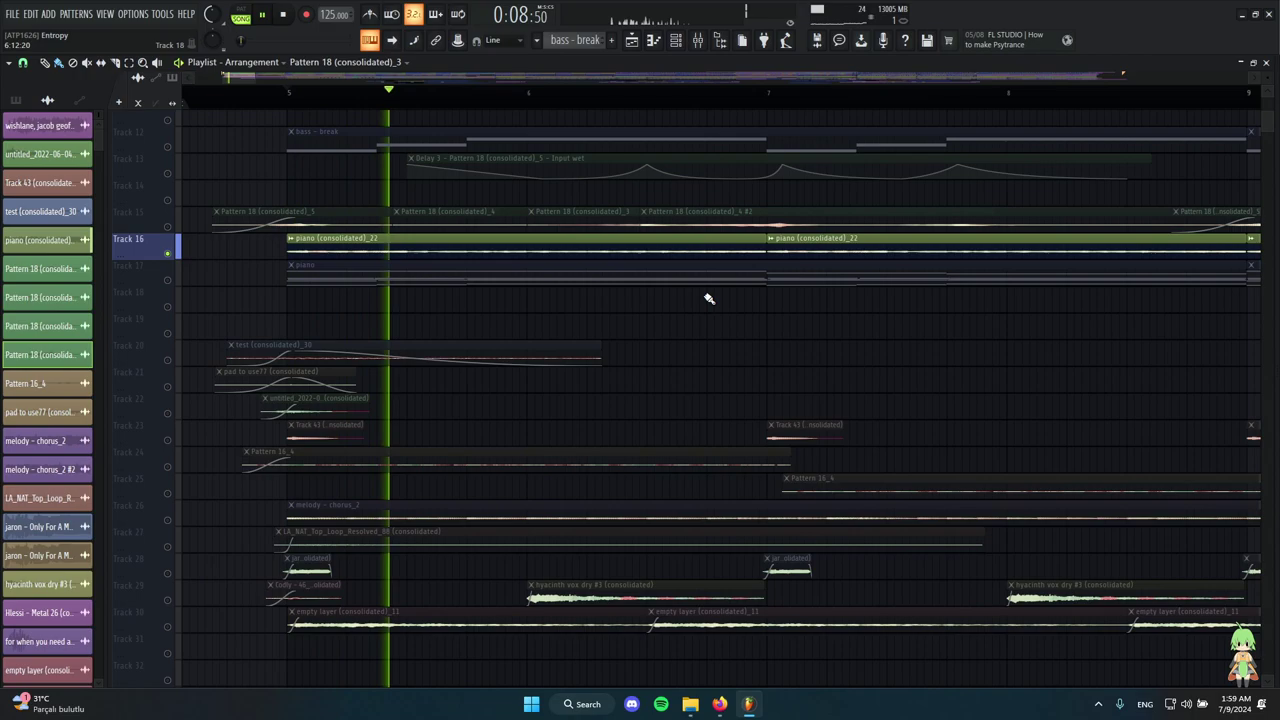
double_click(650, 243)
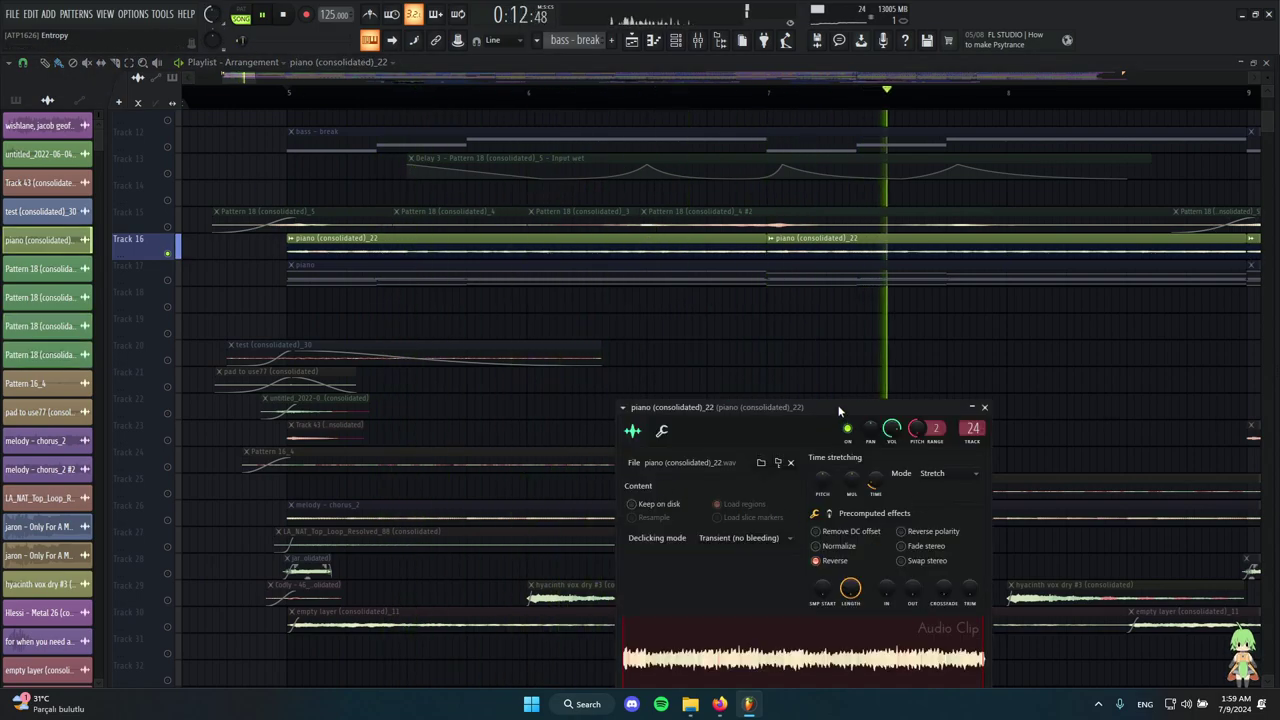
left_click_drag(841, 326, 660, 196)
key("space")
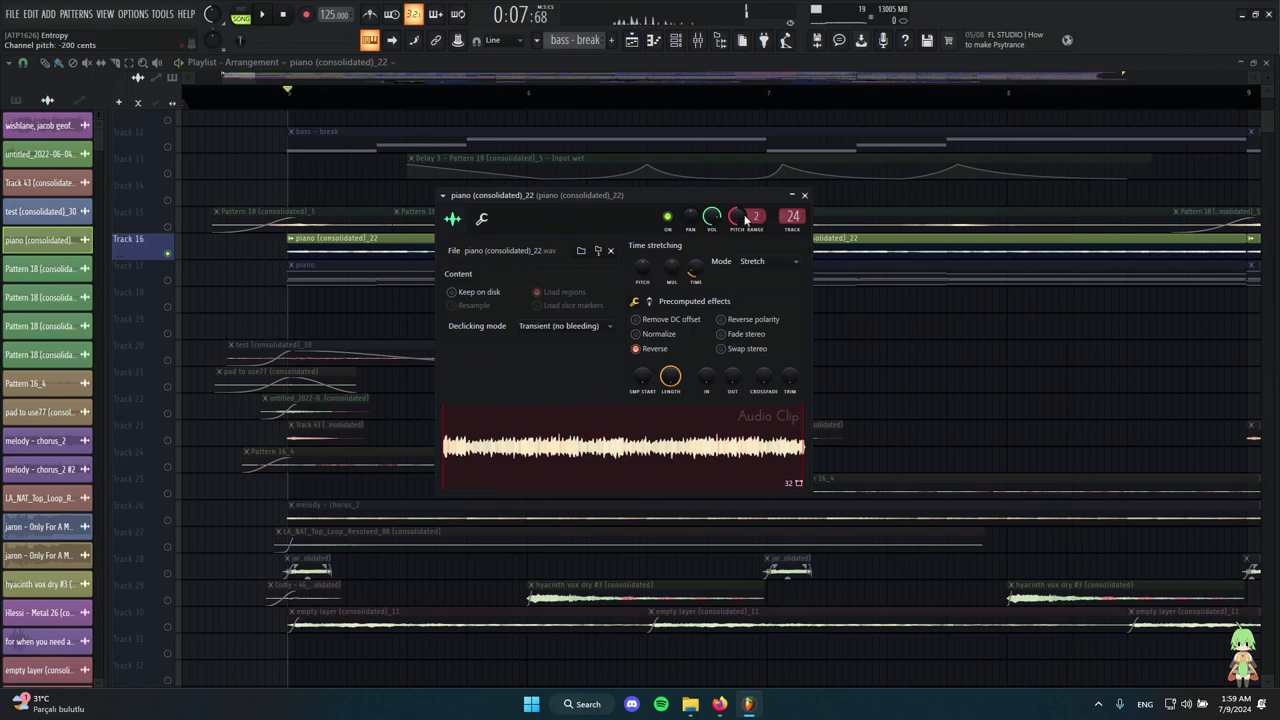
Reopen the piano (consolidated)_22 sample settings, examine them alongside the repeated Track 16 clips, and close them.
right_click(938, 345)
scroll(674, 240, "down", 3)
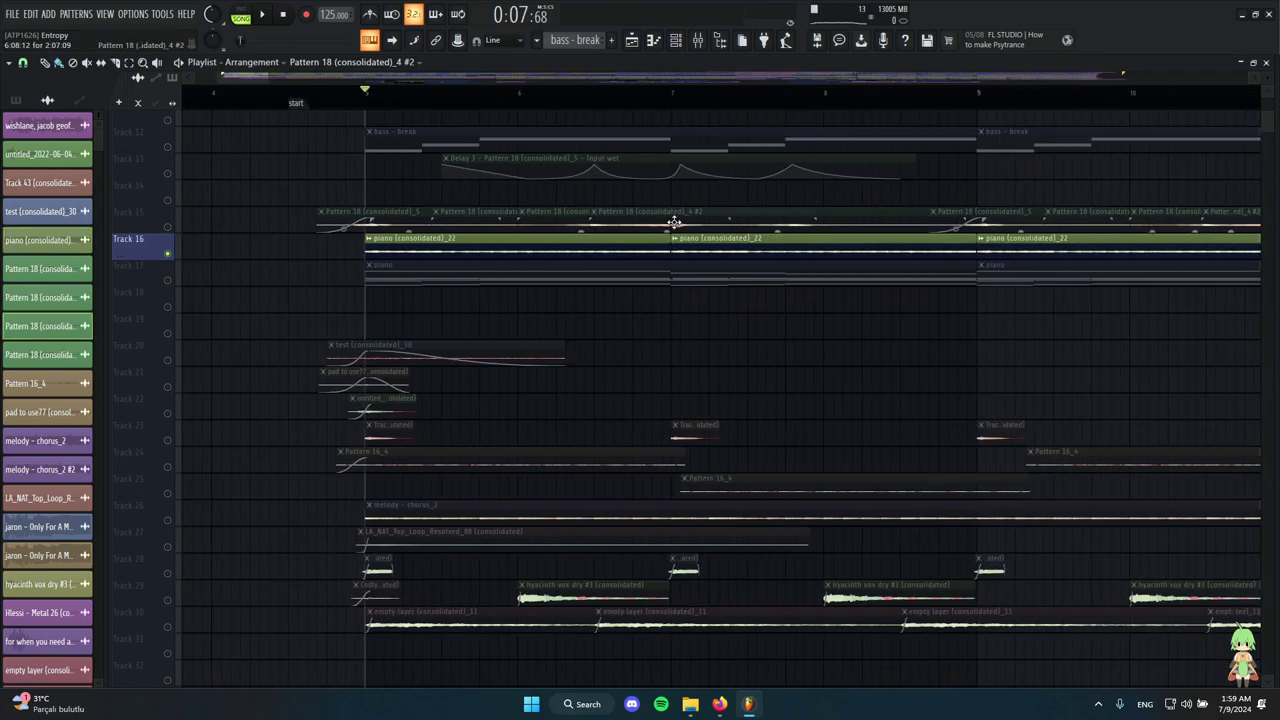
double_click(674, 222)
double_click(611, 252)
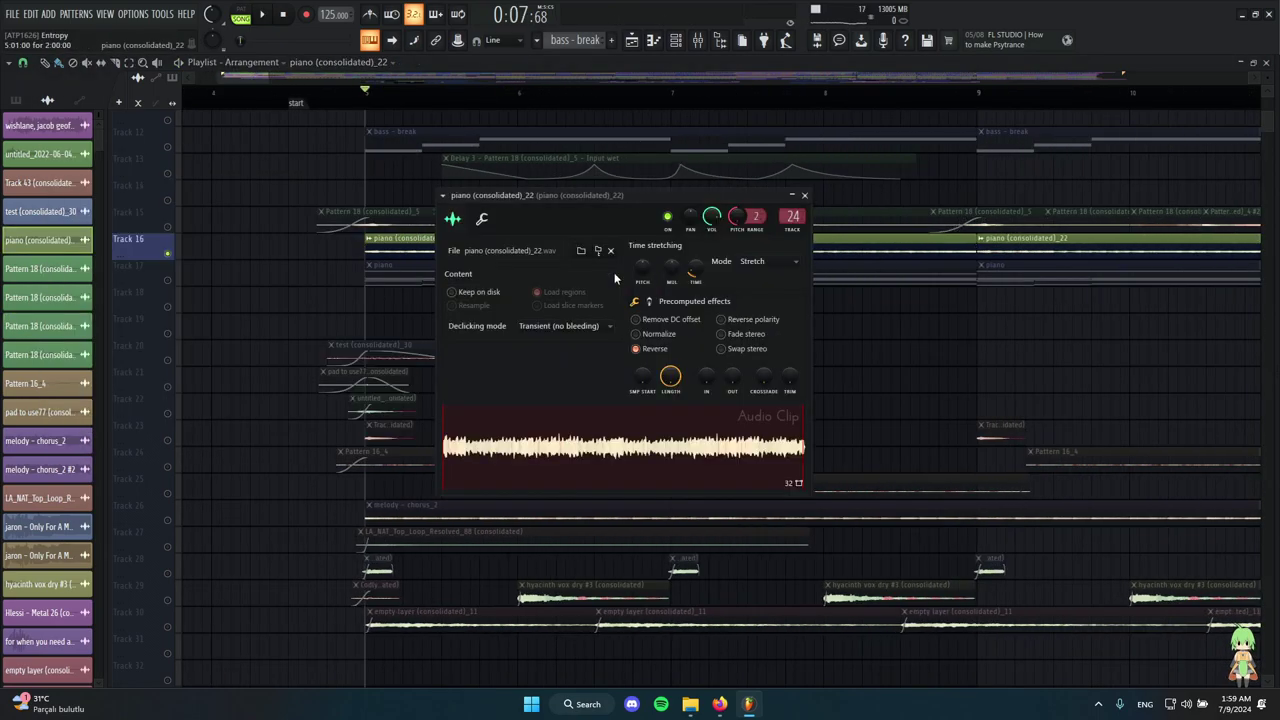
left_click_drag(617, 208, 633, 323)
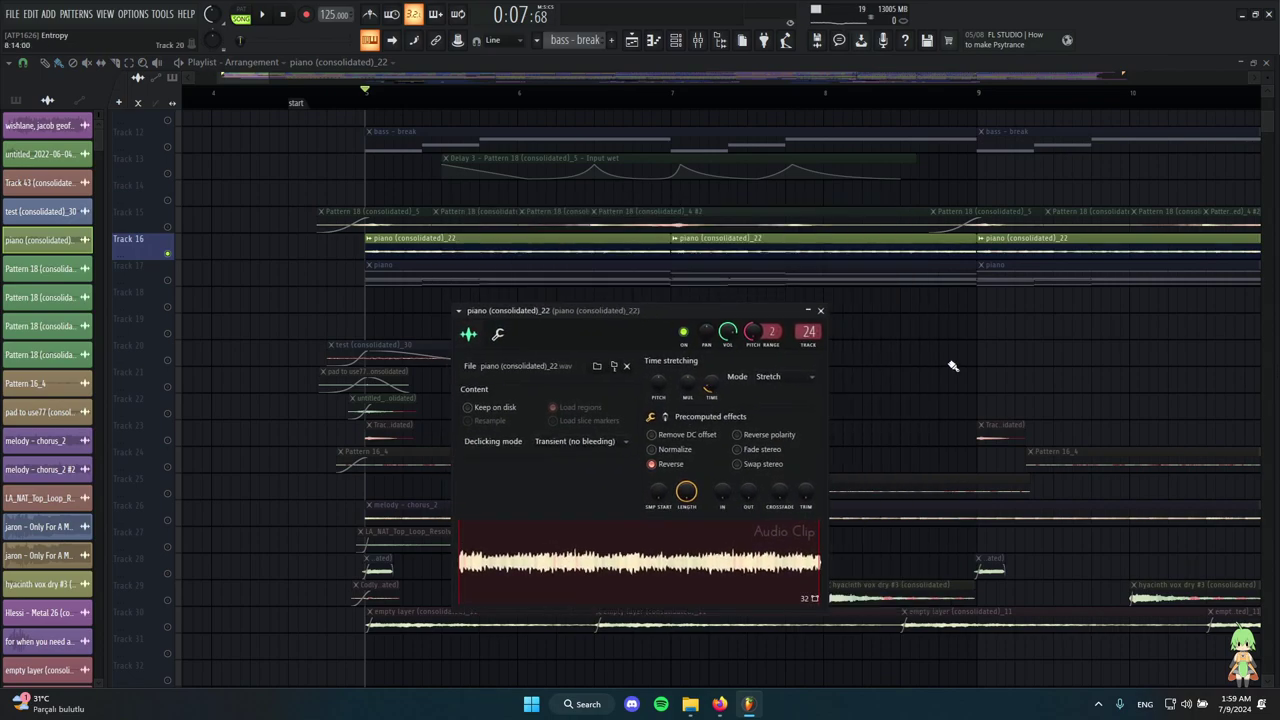
scroll(909, 376, "down", 3)
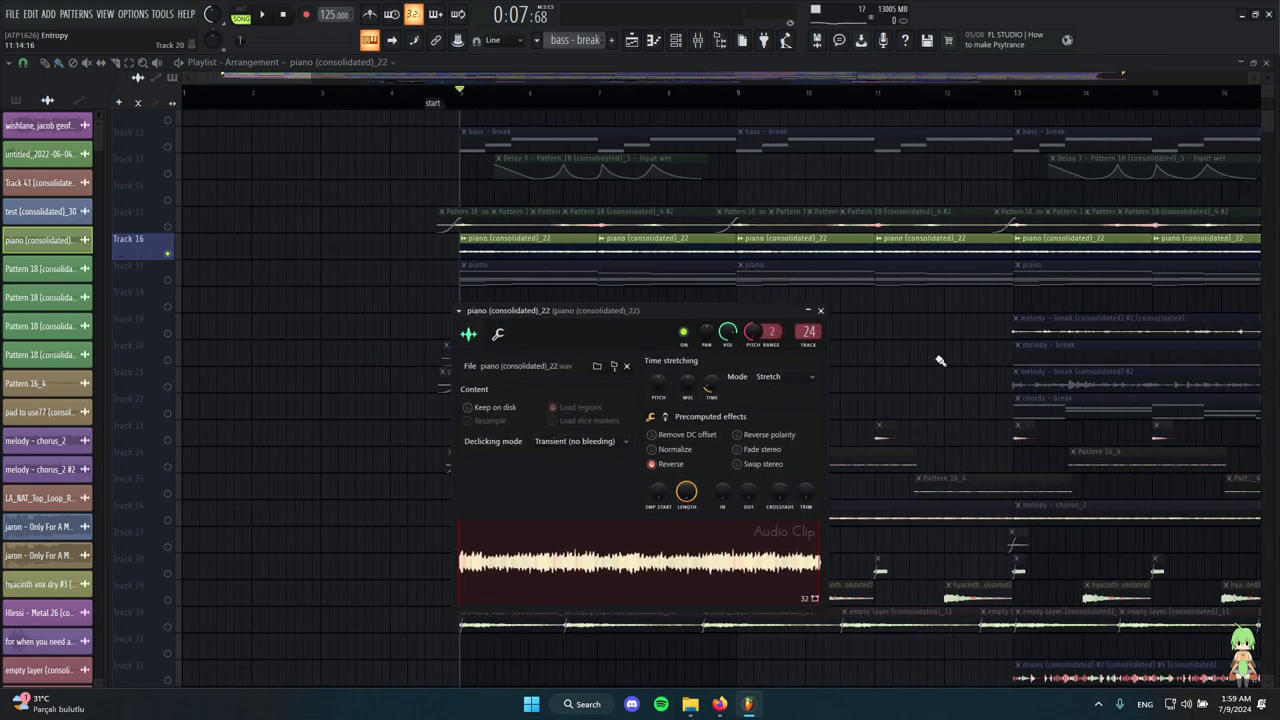
left_click(821, 311)
Switch to Firefox, play a passage of the 230918 September track on SoundCloud and return to FL Studio.
left_click(719, 704)
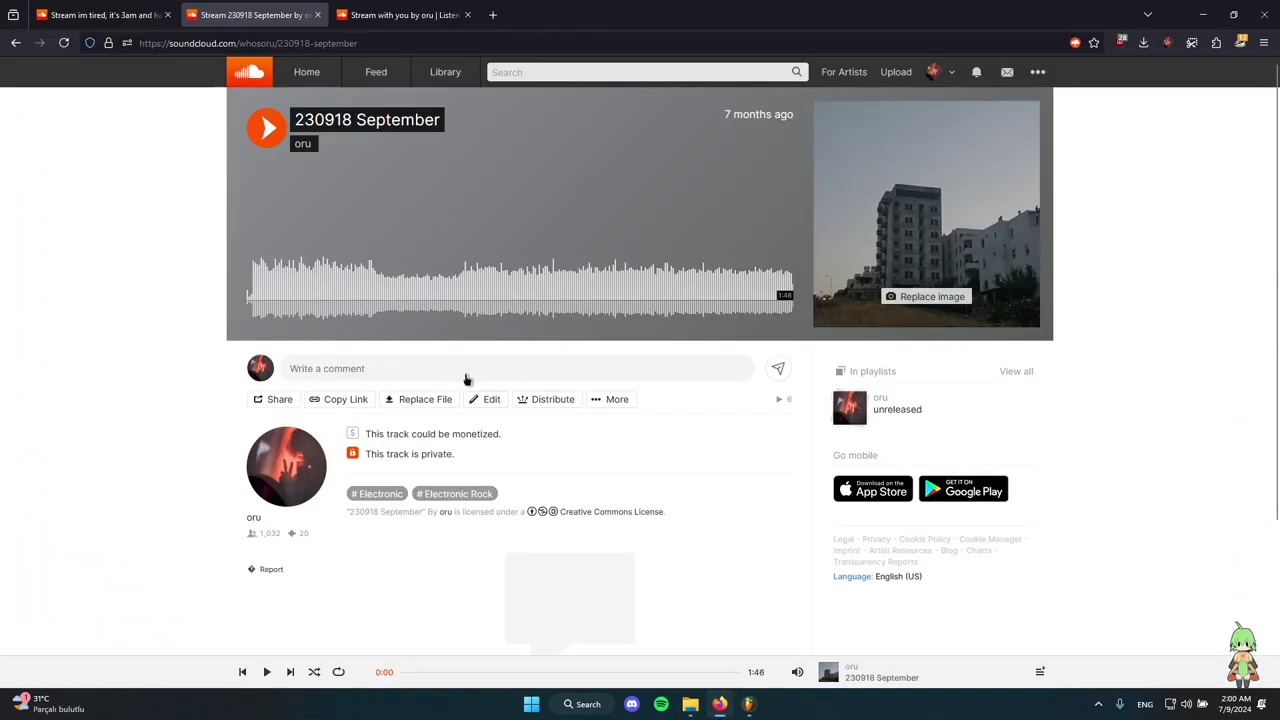
left_click(377, 282)
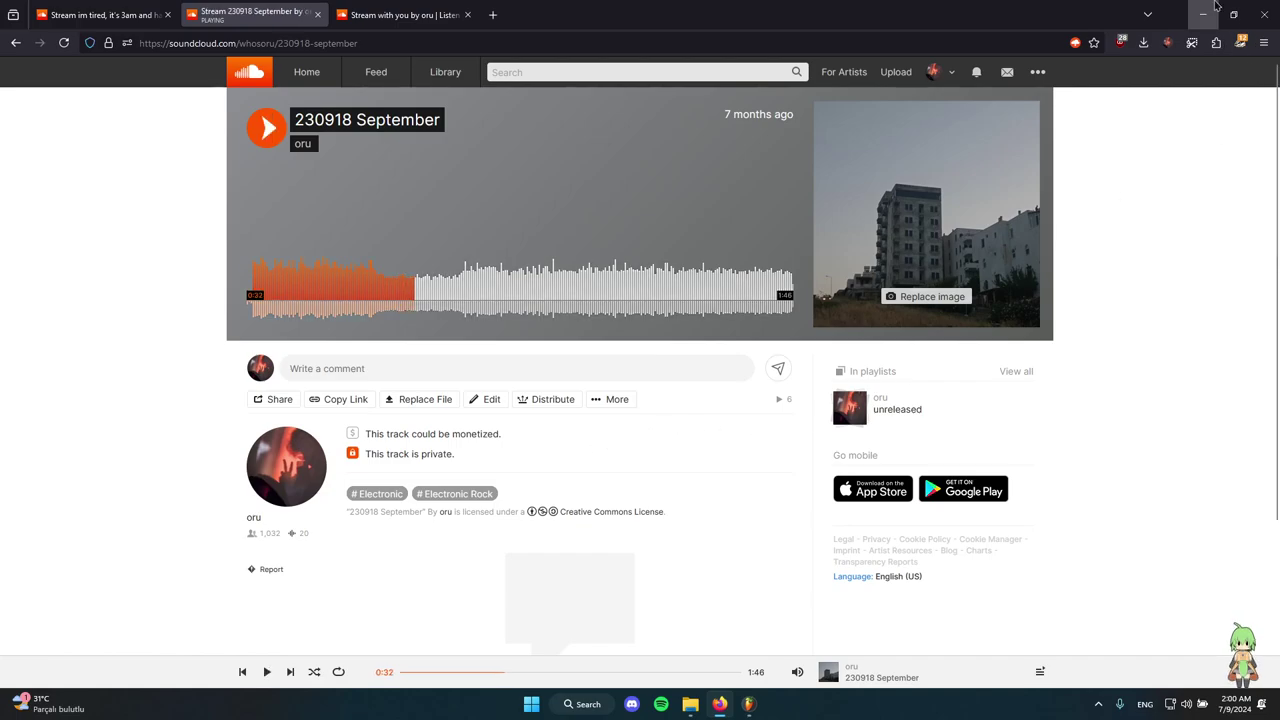
key("alt+Tab")
Show the sample browser, find looop_thing (consolidated) in the Rendered folder and preview it.
scroll(680, 300, "up", 3)
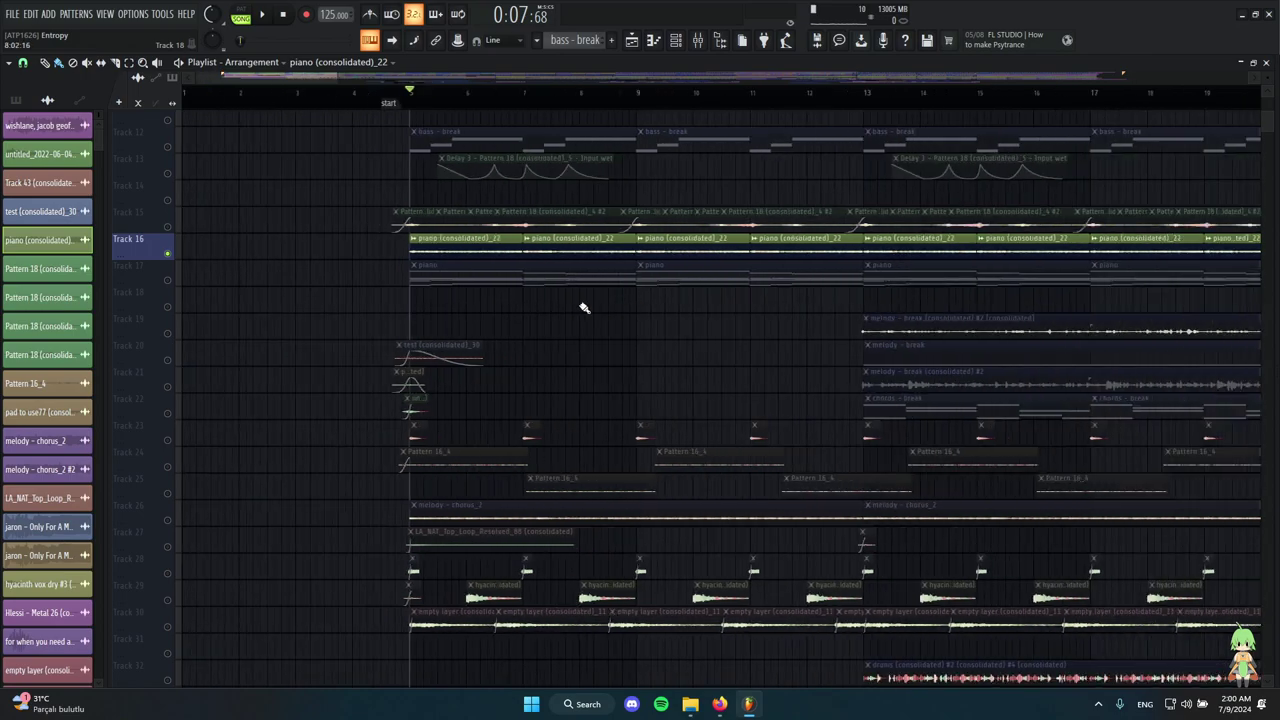
key("alt+F8")
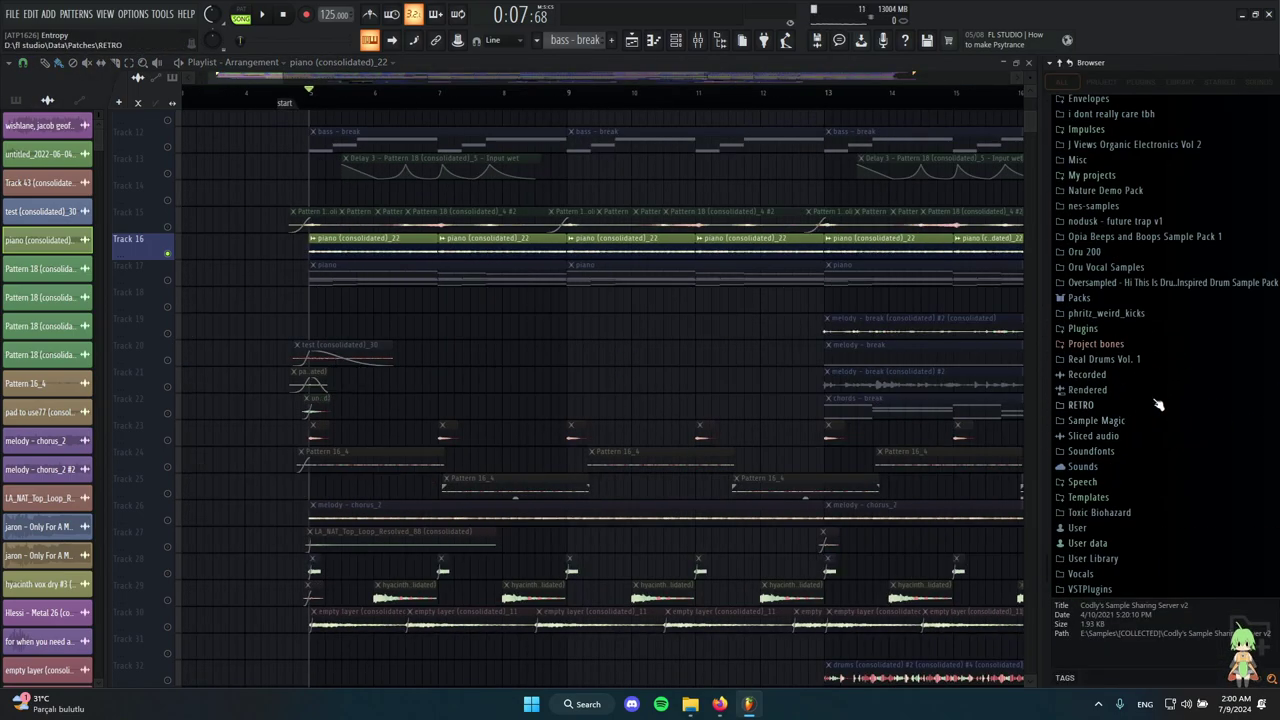
left_click(1148, 390)
scroll(1140, 430, "down", 10)
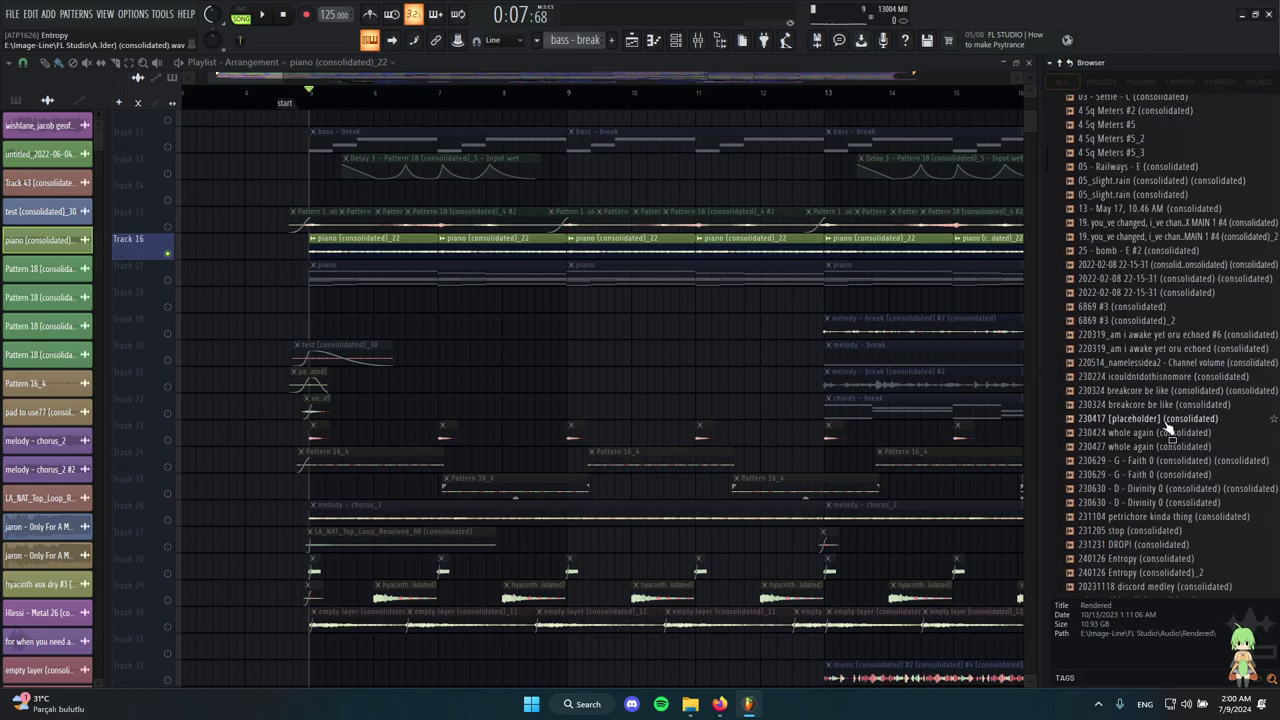
scroll(1197, 363, "down", 15)
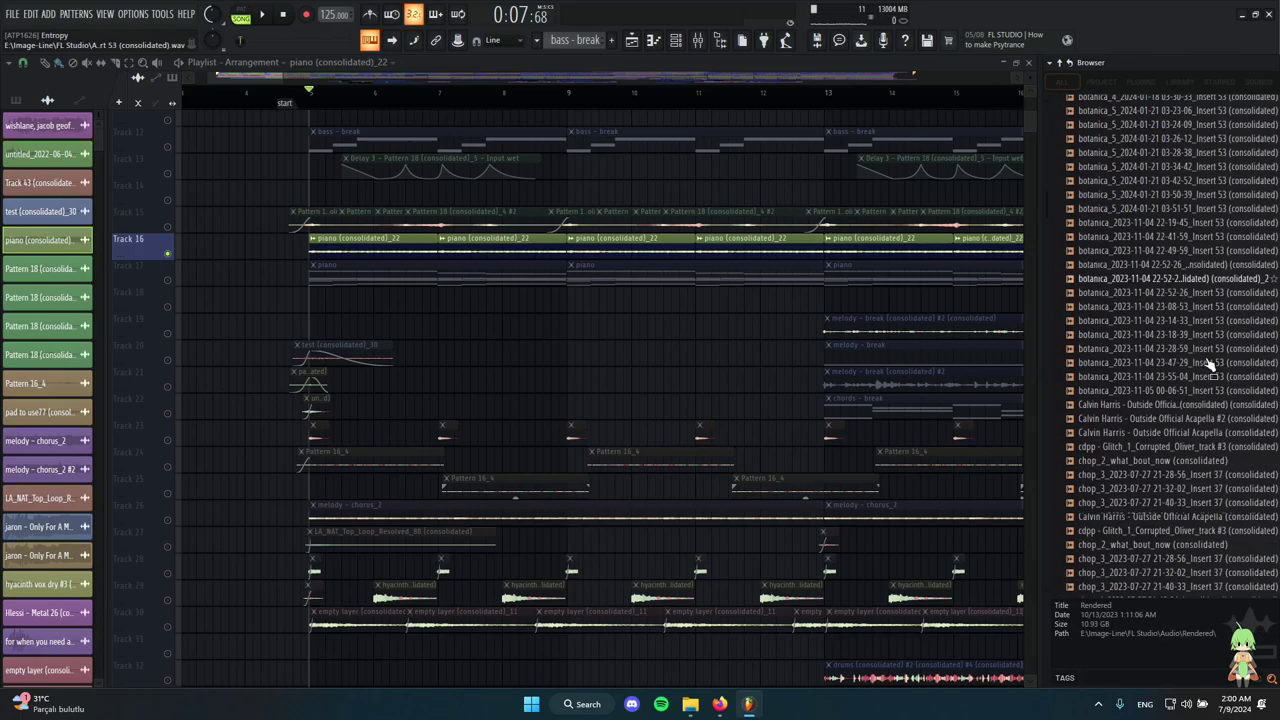
scroll(1197, 363, "down", 15)
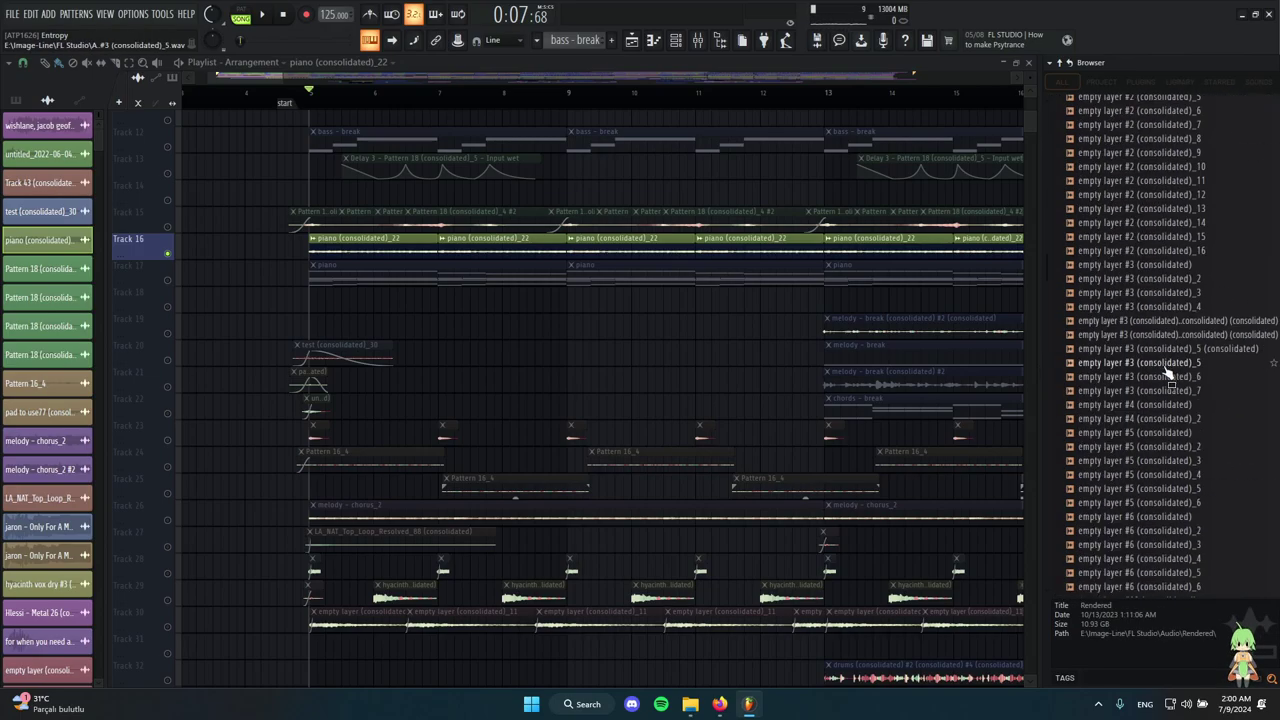
scroll(1172, 375, "down", 15)
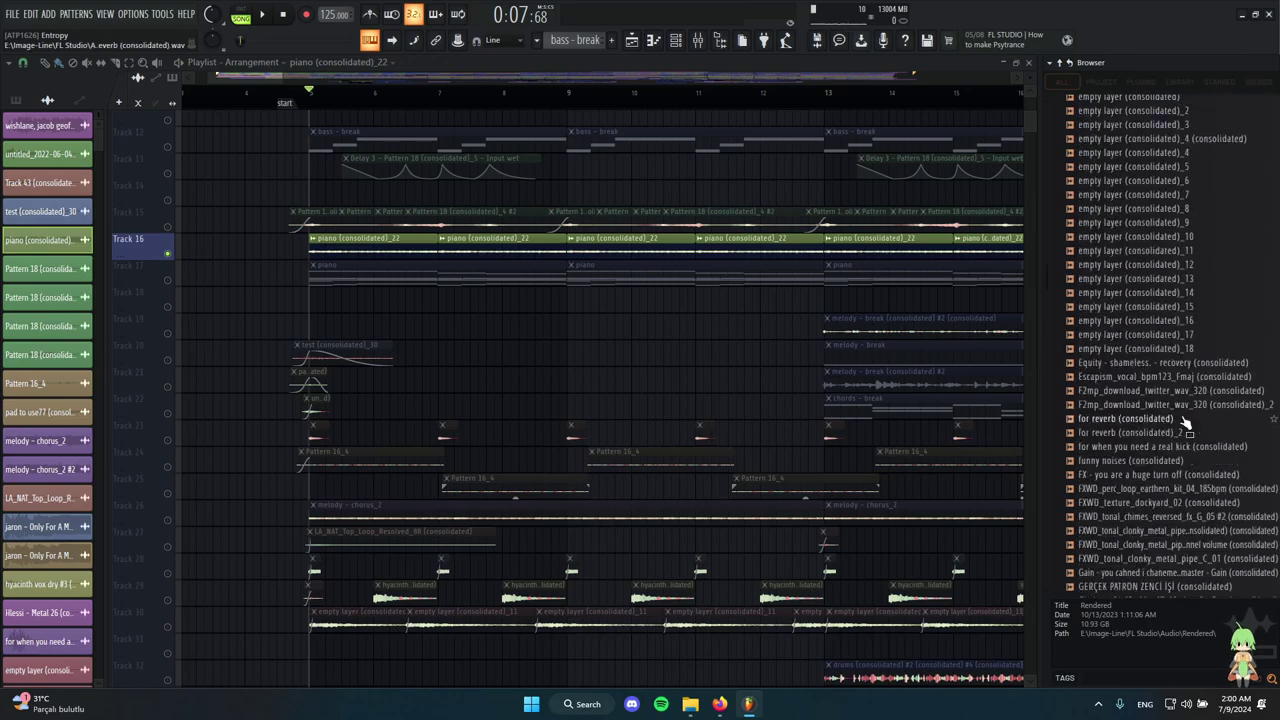
scroll(1172, 483, "down", 15)
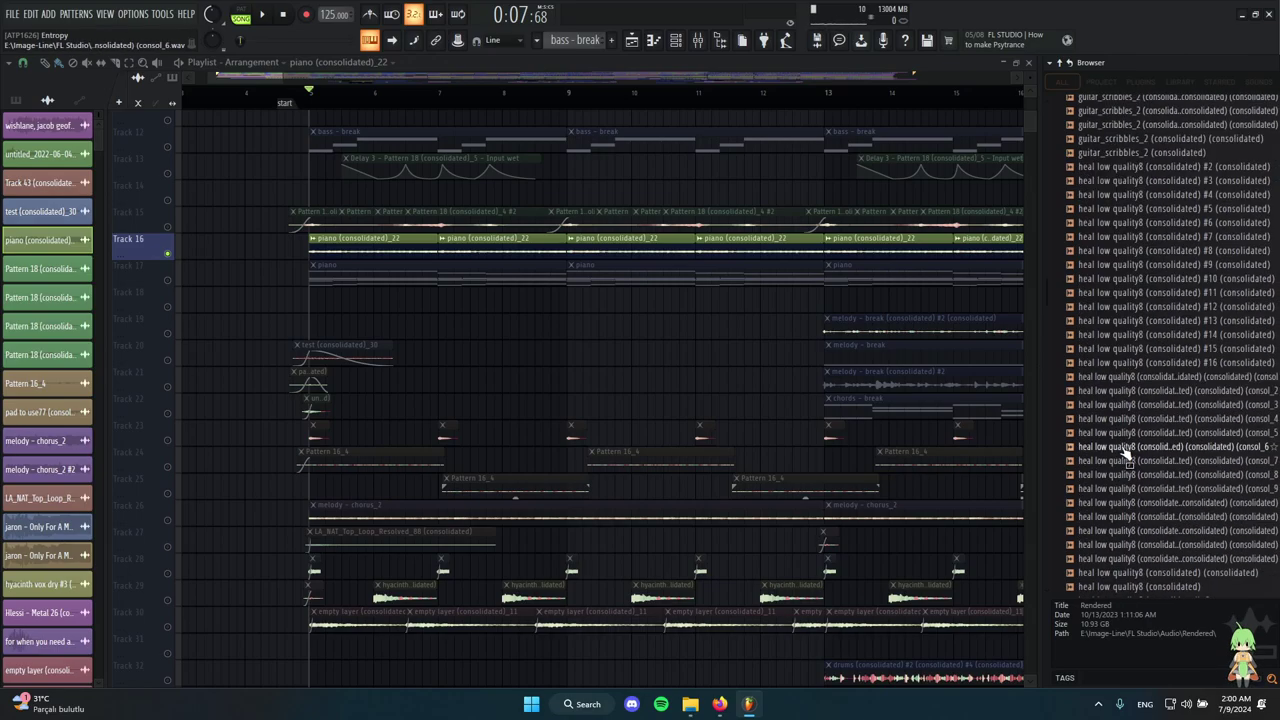
scroll(1190, 460, "down", 15)
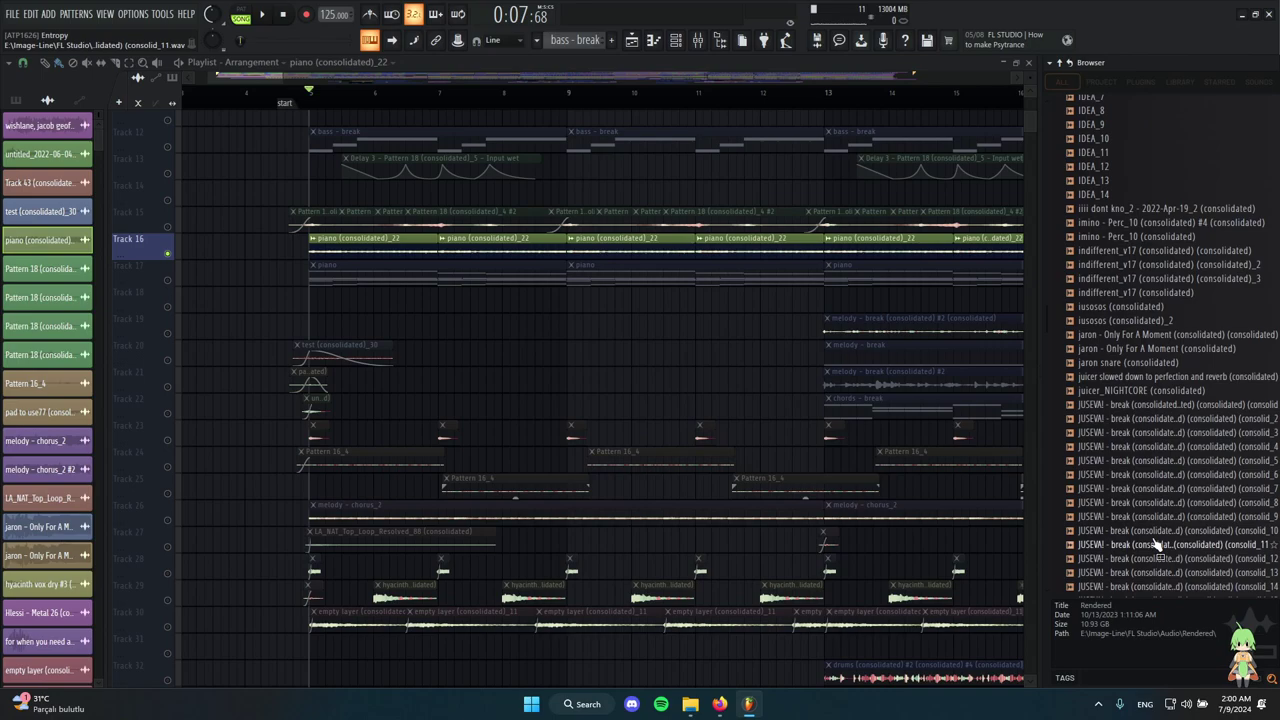
scroll(1180, 412, "down", 4)
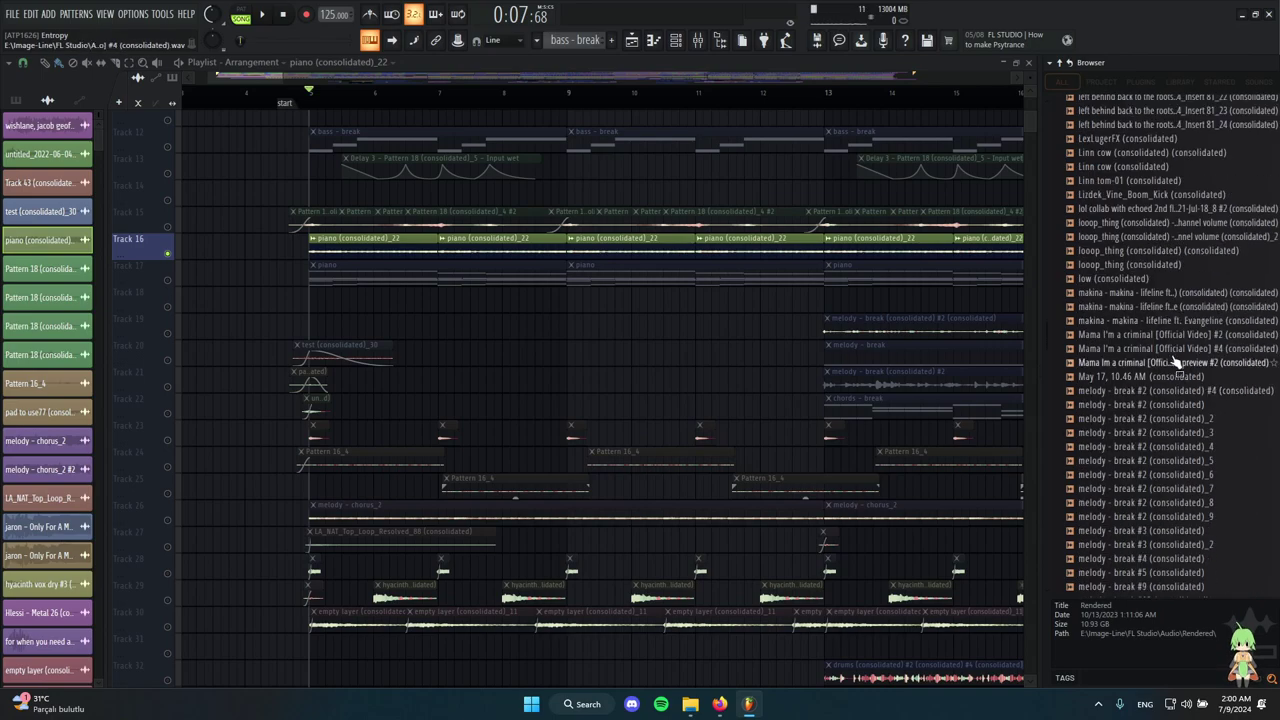
left_click(1139, 263)
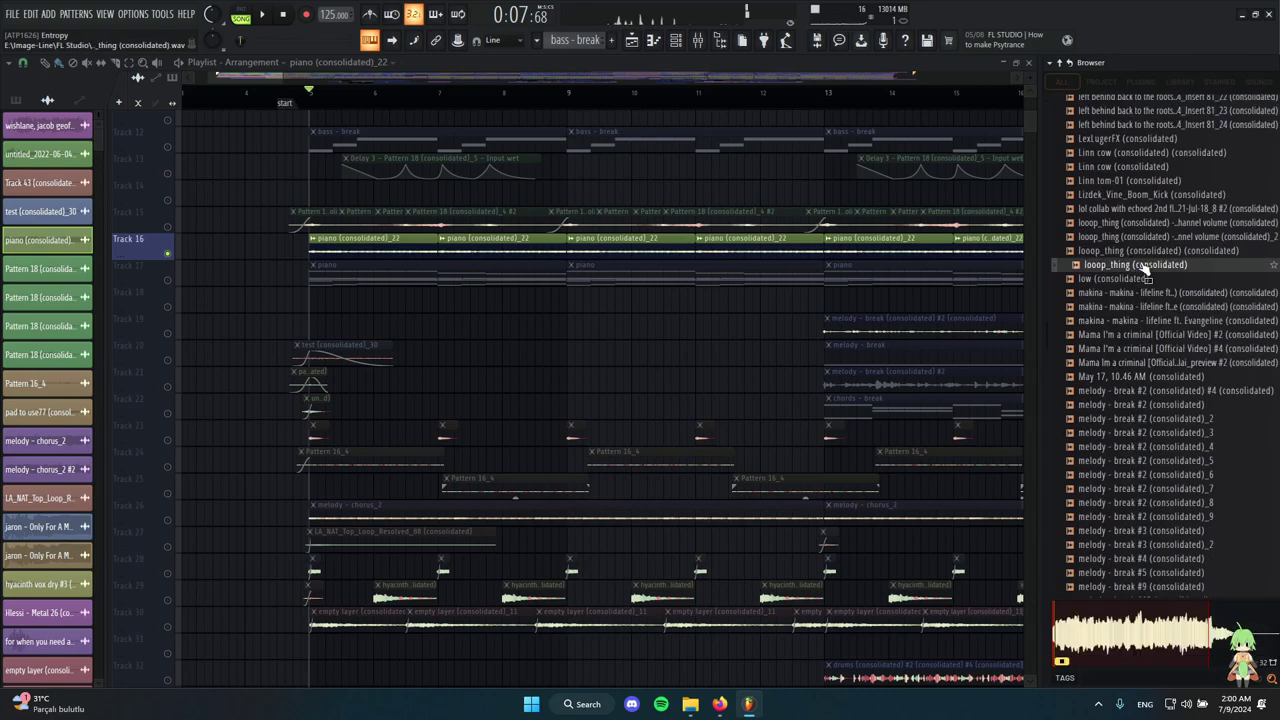
Move the song position to just before the first Track 16 piano clip and bring the sample browser back into view.
key("alt+F8")
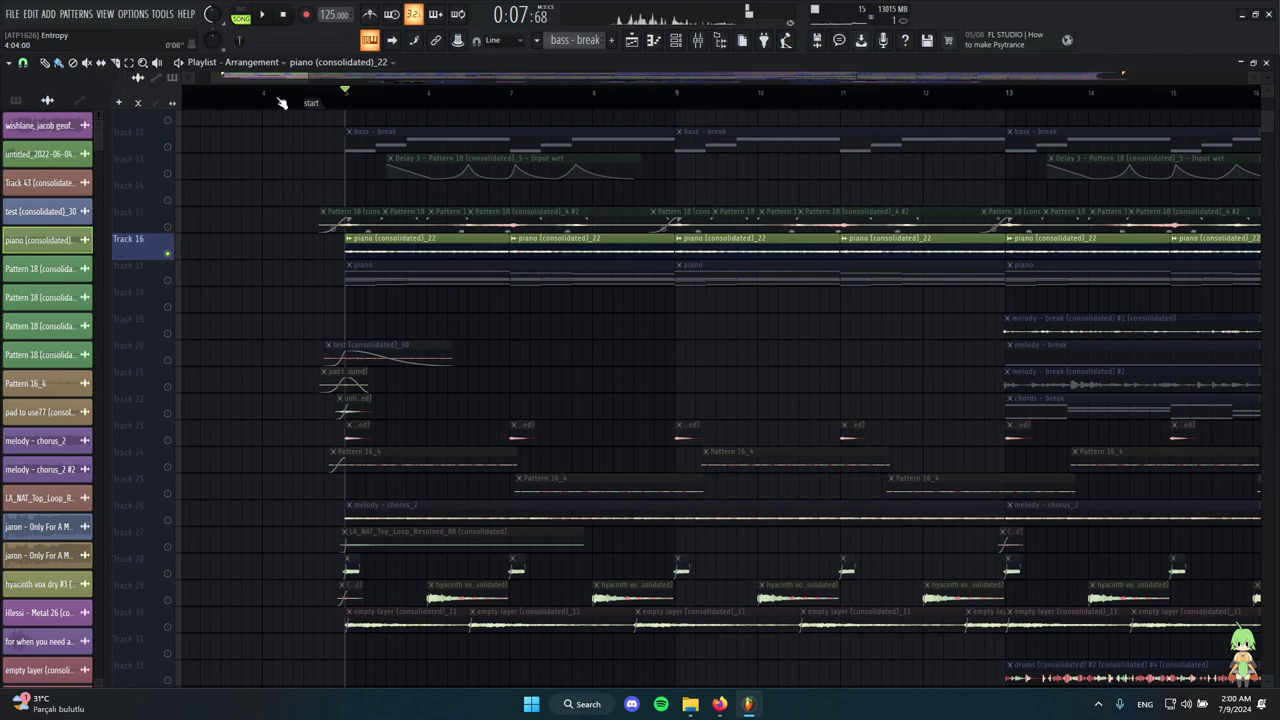
left_click(282, 103)
key("alt+F8")
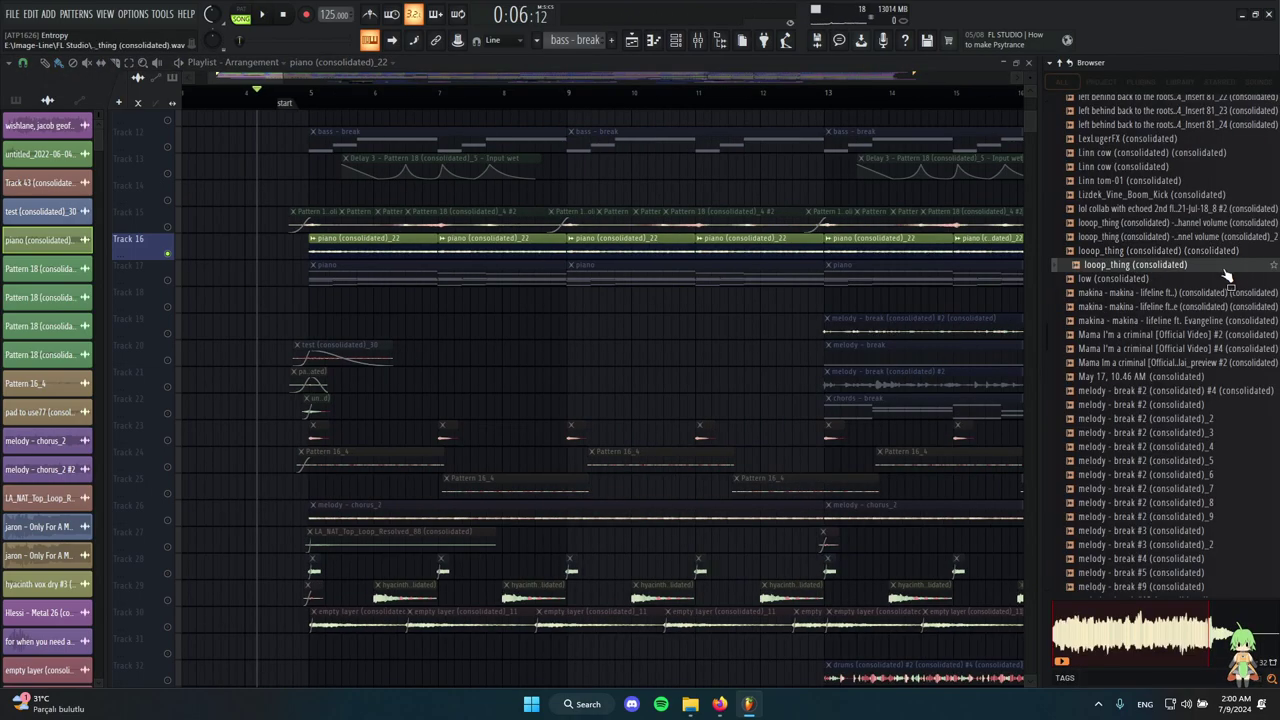
Look through the rendered samples around looop_thing (consolidated) and hide the browser.
scroll(1093, 415, "up", 2)
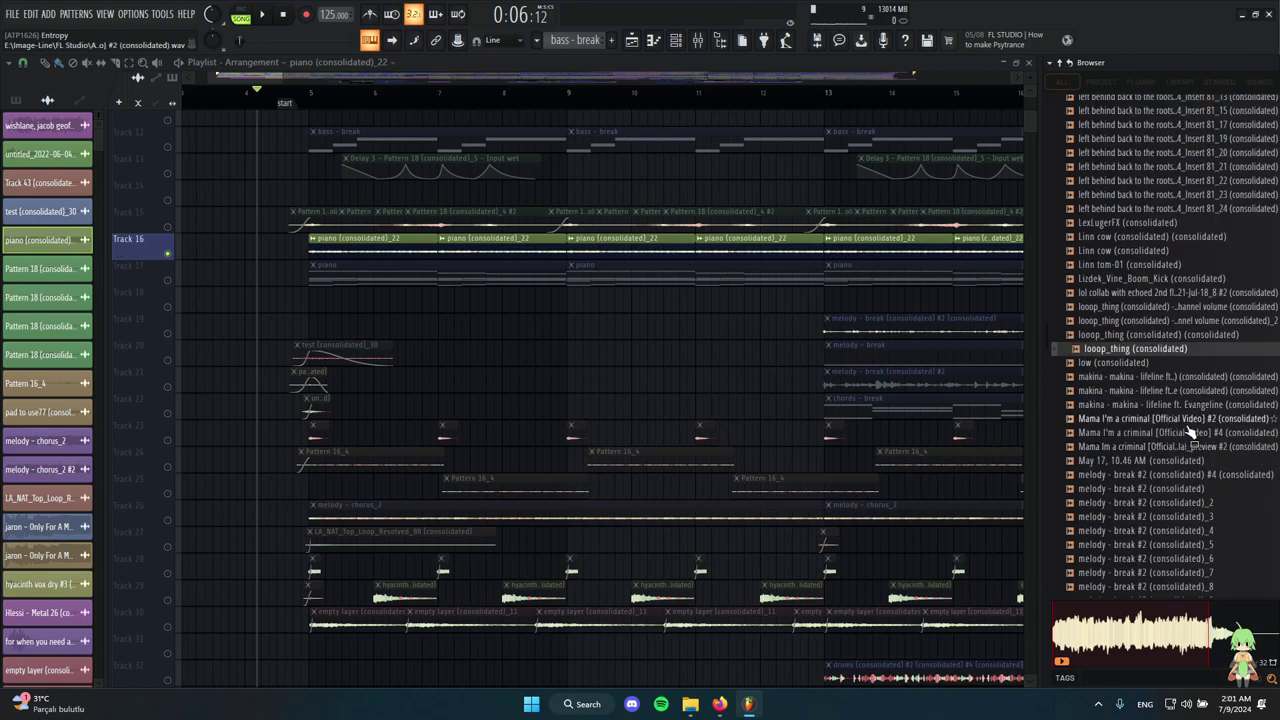
scroll(1170, 448, "up", 2)
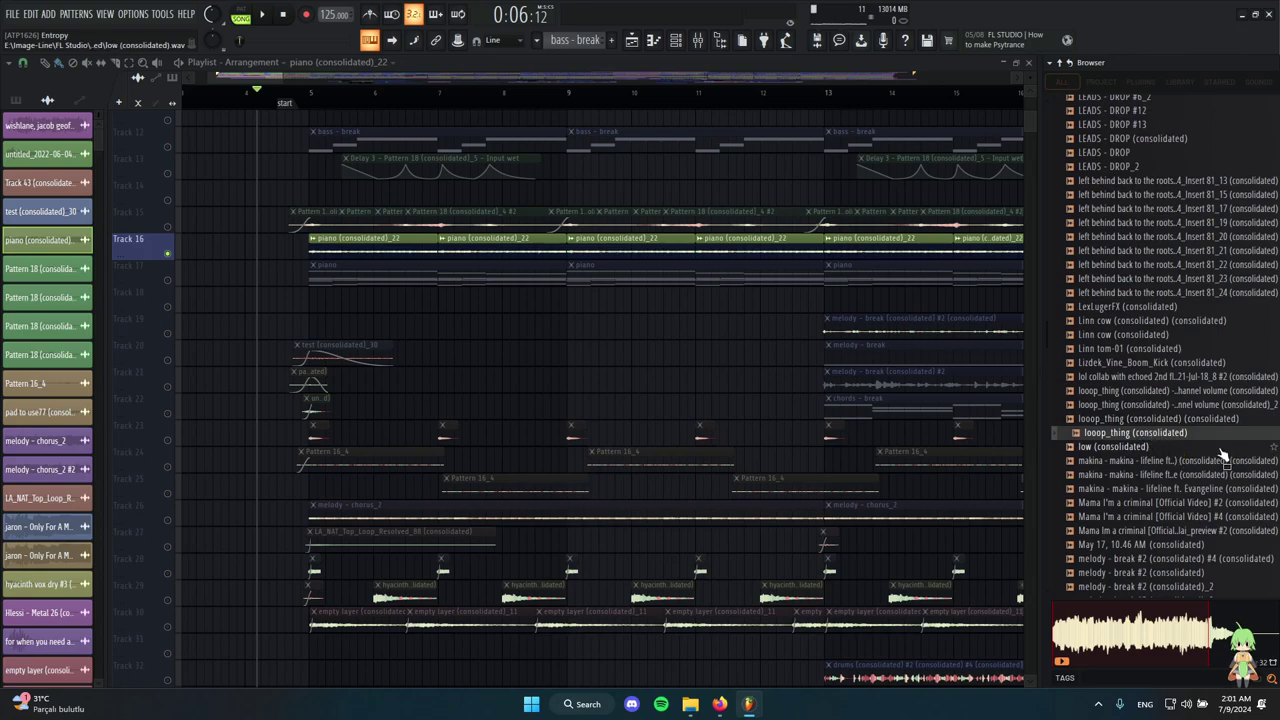
scroll(1170, 470, "up", 8)
scroll(1190, 487, "down", 15)
scroll(1160, 460, "up", 5)
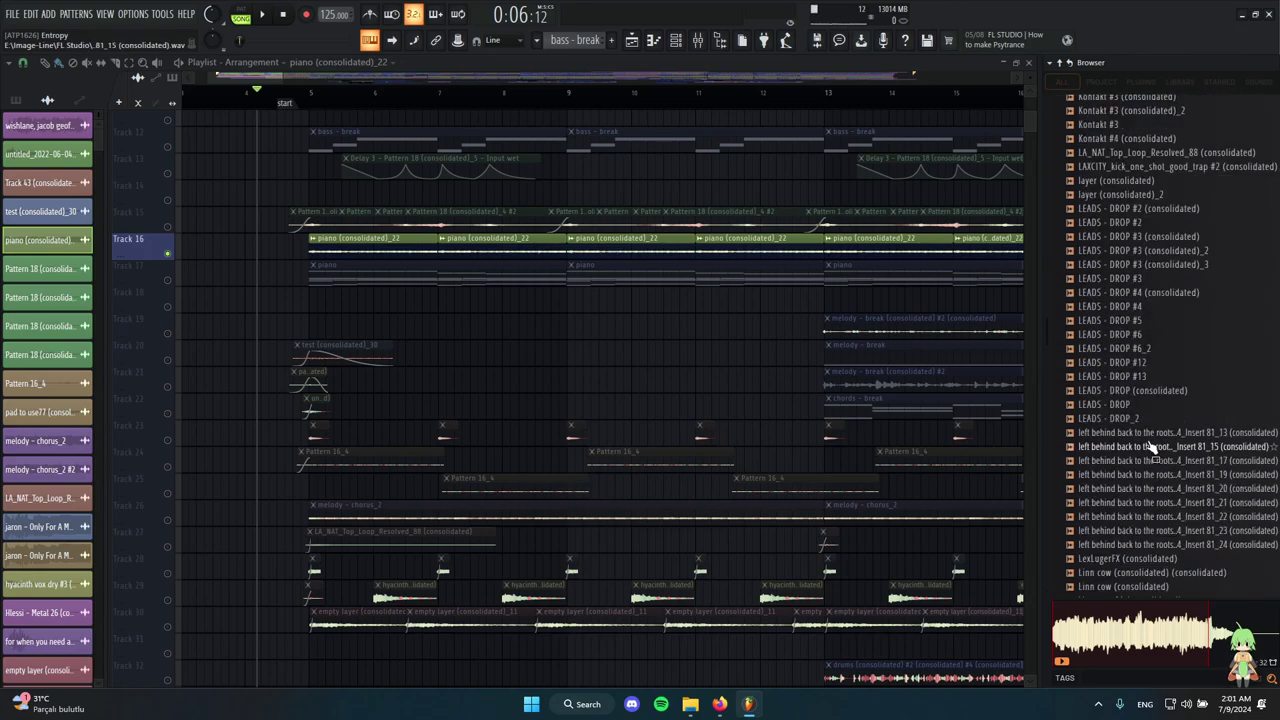
scroll(1152, 452, "down", 4)
scroll(1158, 435, "up", 7)
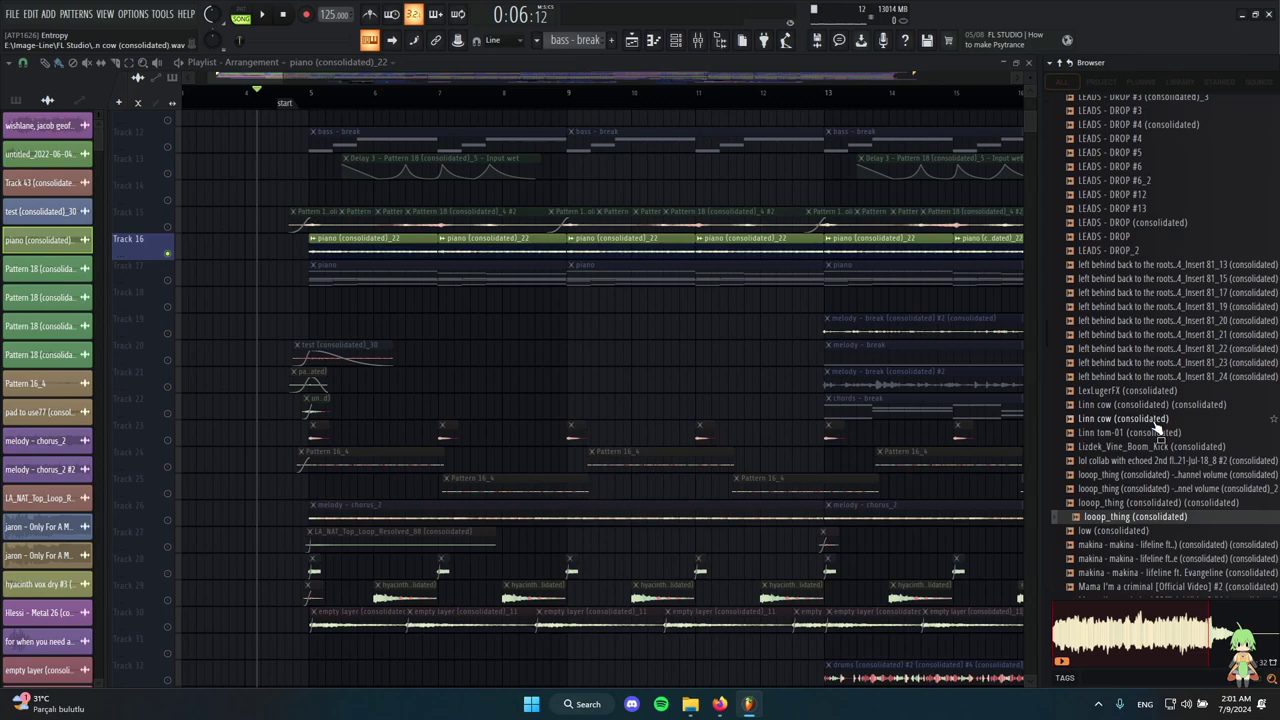
scroll(1160, 430, "down", 10)
key("alt+F8")
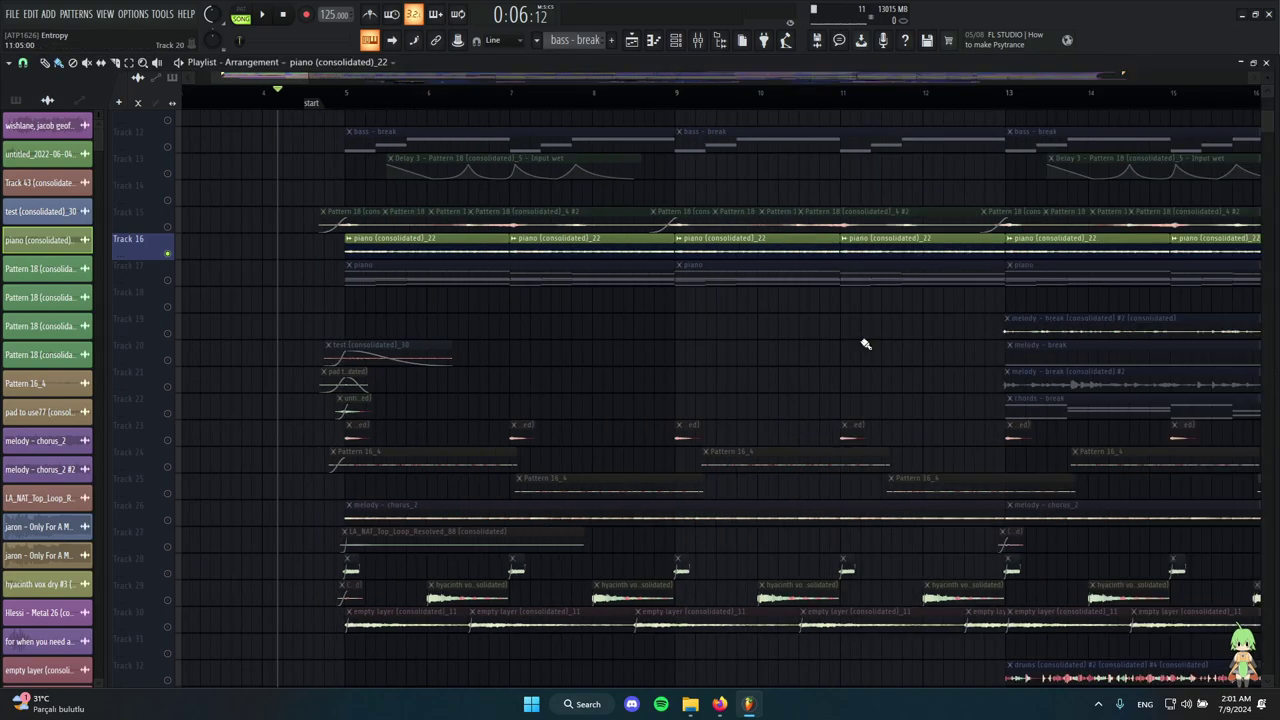
Open the piano (consolidated)_22 sample settings, removing any stray clip placed on Track 18, examine the pitch and reverse options, and close them.
scroll(407, 250, "up", 3)
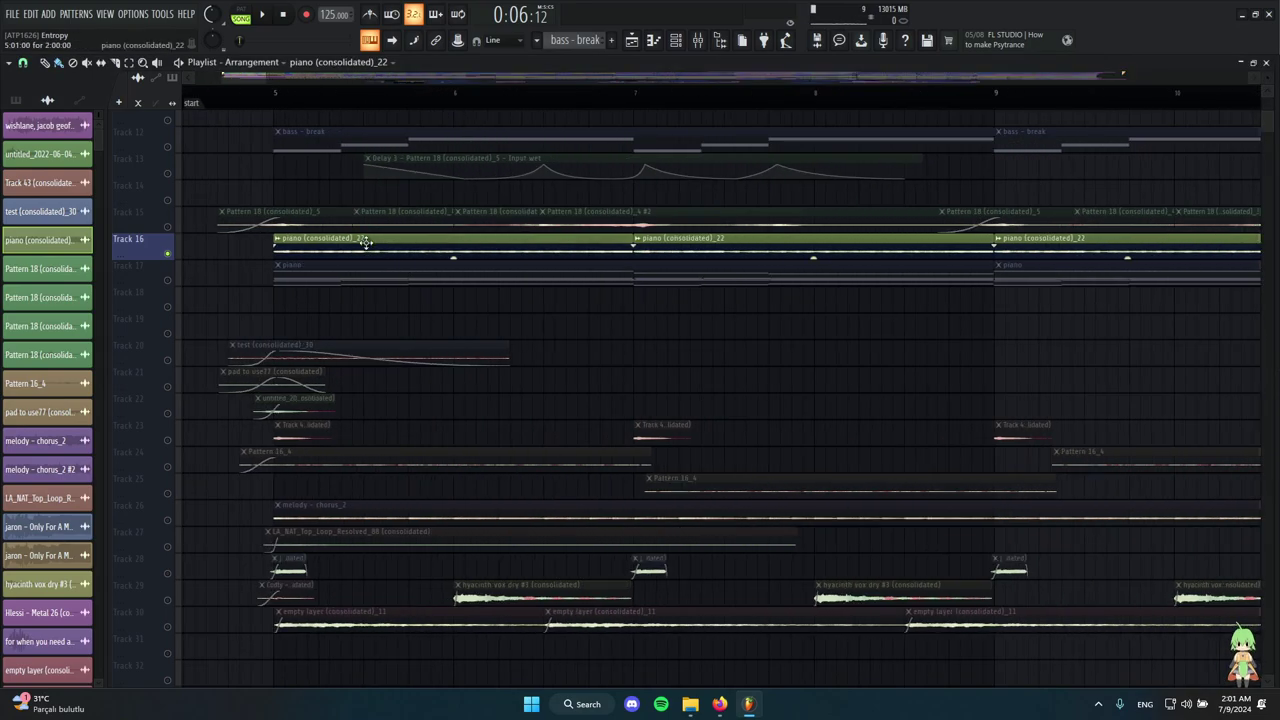
double_click(366, 243)
left_click(631, 299)
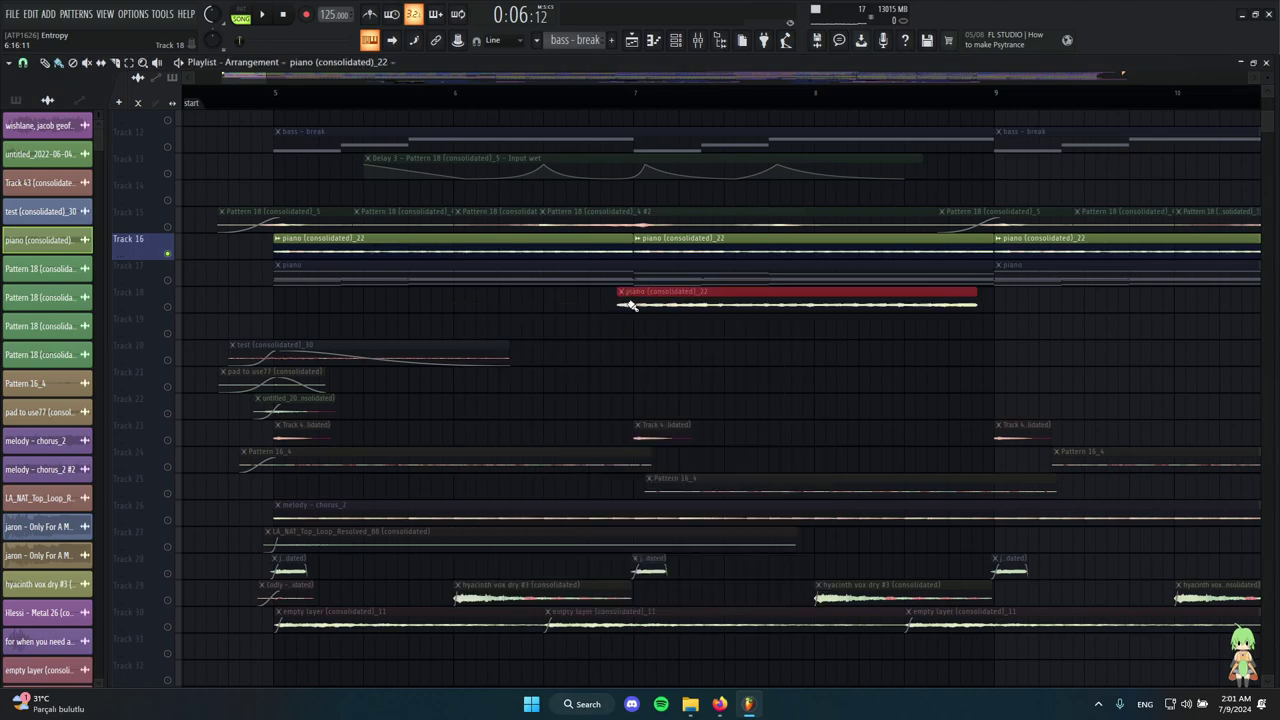
right_click(701, 303)
double_click(360, 247)
left_click_drag(628, 313, 907, 165)
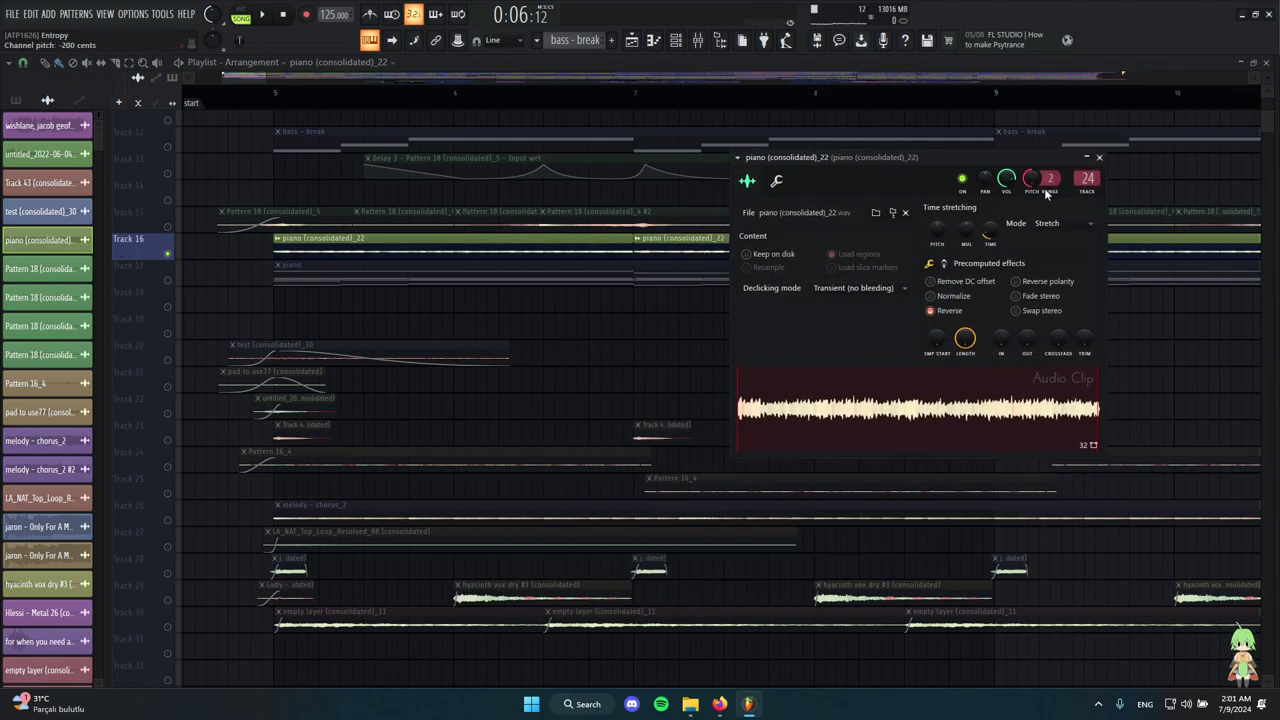
right_click(1137, 380)
Set the song position shortly before bar 5 and solo the piano pattern clips on Track 17.
scroll(614, 446, "down", 4)
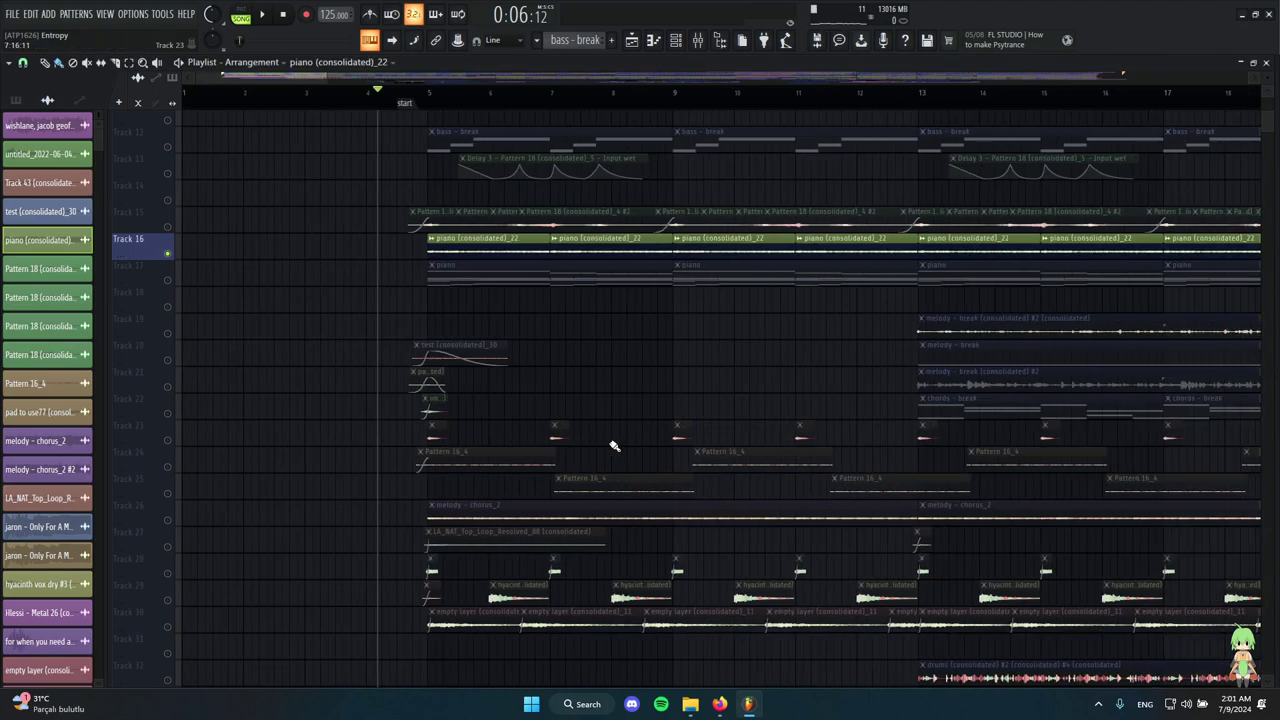
scroll(480, 297, "up", 5)
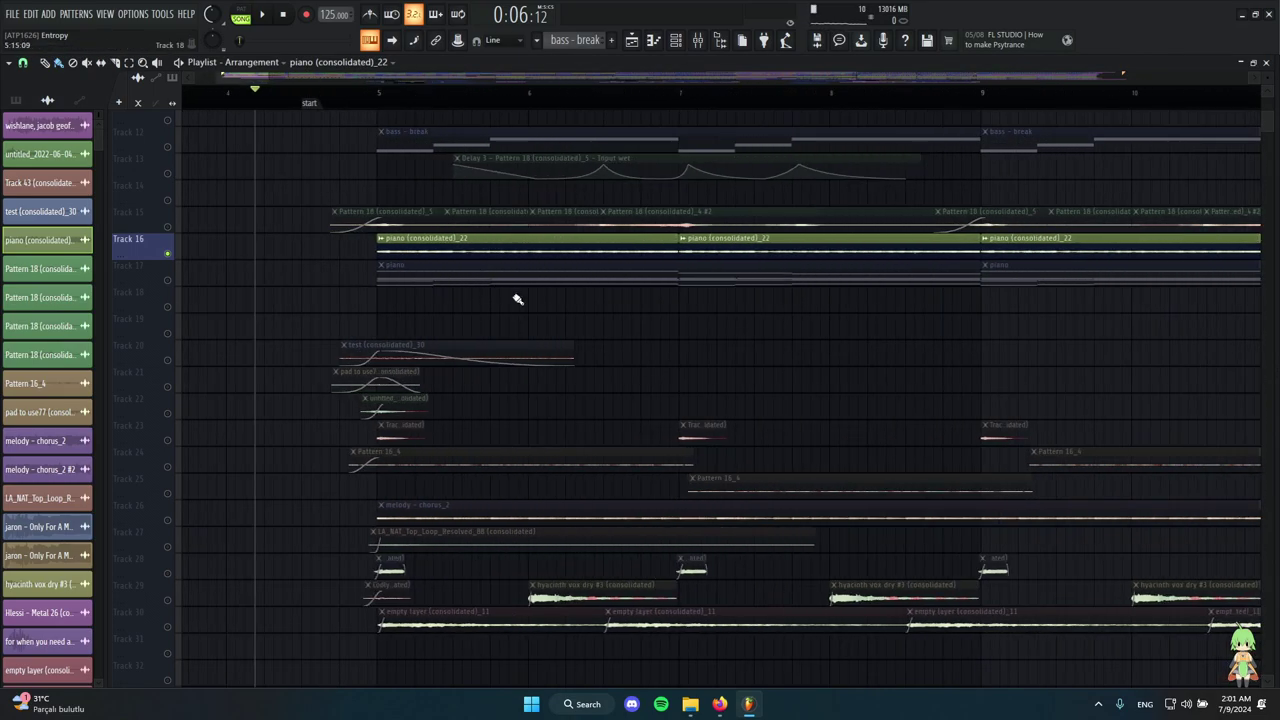
scroll(385, 150, "up", 3)
left_click_drag(398, 96, 340, 108)
left_click(167, 287)
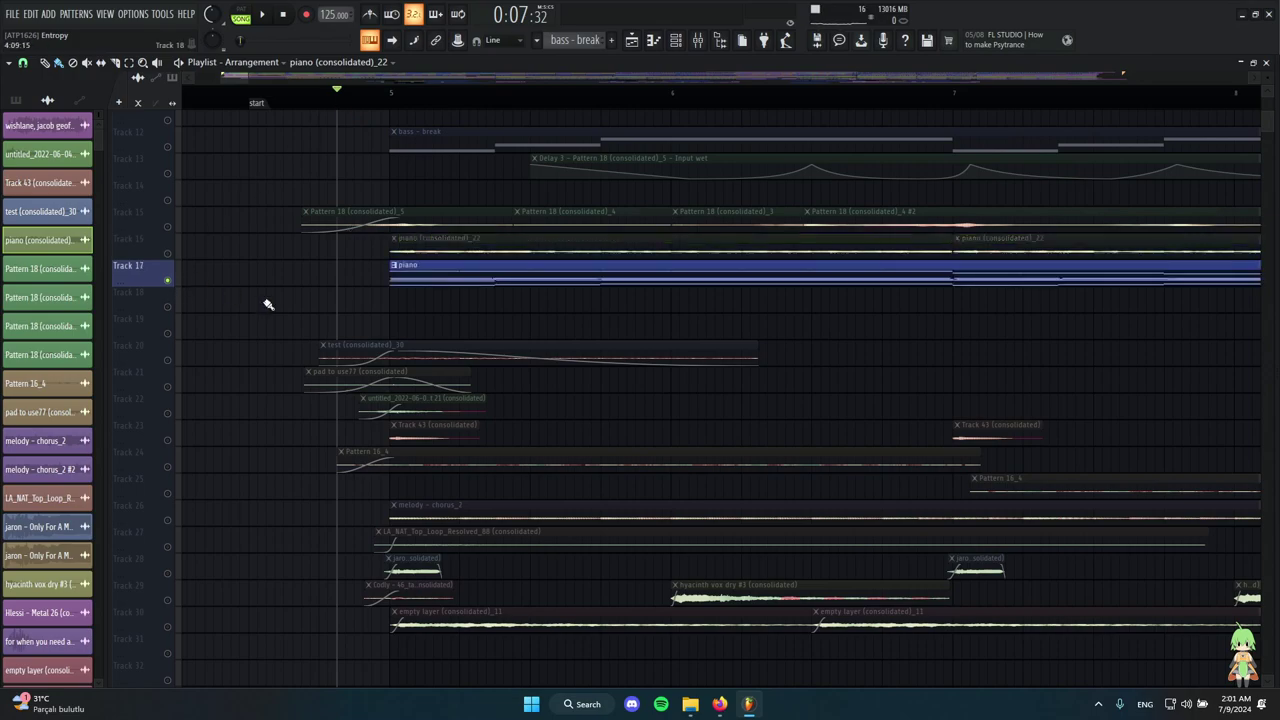
Open the Track 17 piano pattern, view the Addictive Keys instrument that plays it, and close the instrument.
scroll(434, 331, "up", 3)
scroll(300, 114, "up", 2)
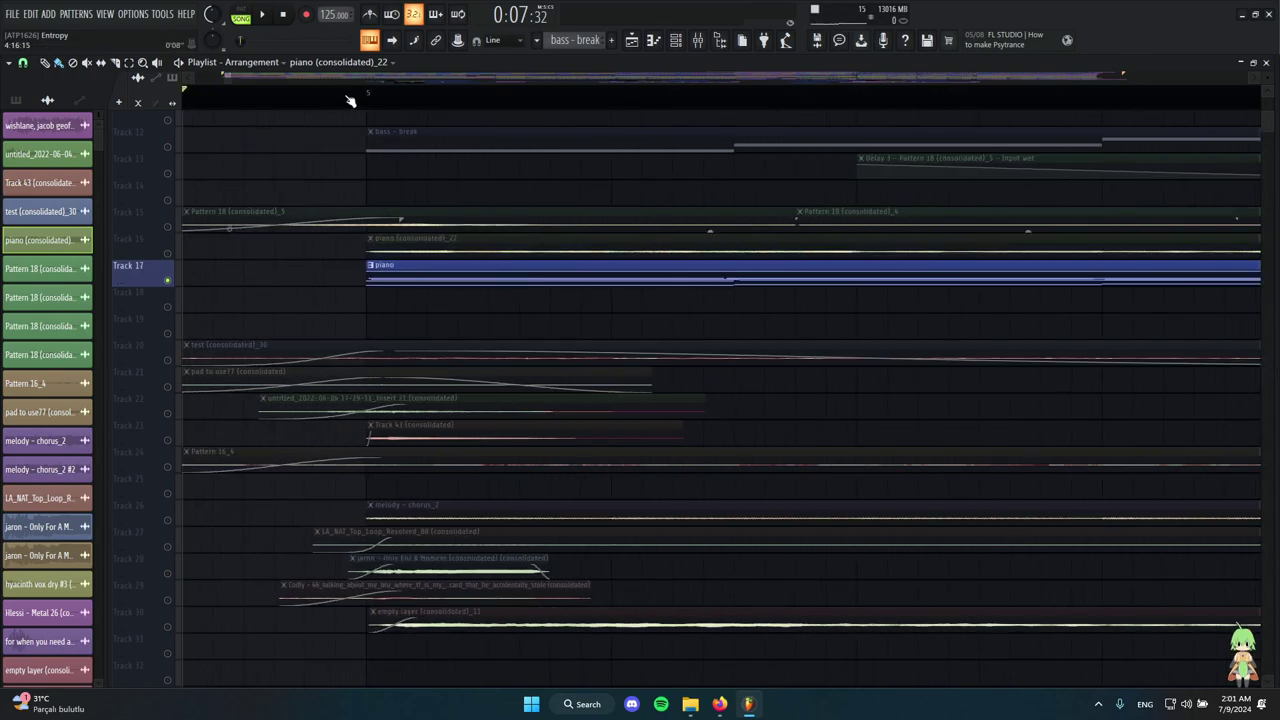
double_click(537, 278)
left_click(676, 40)
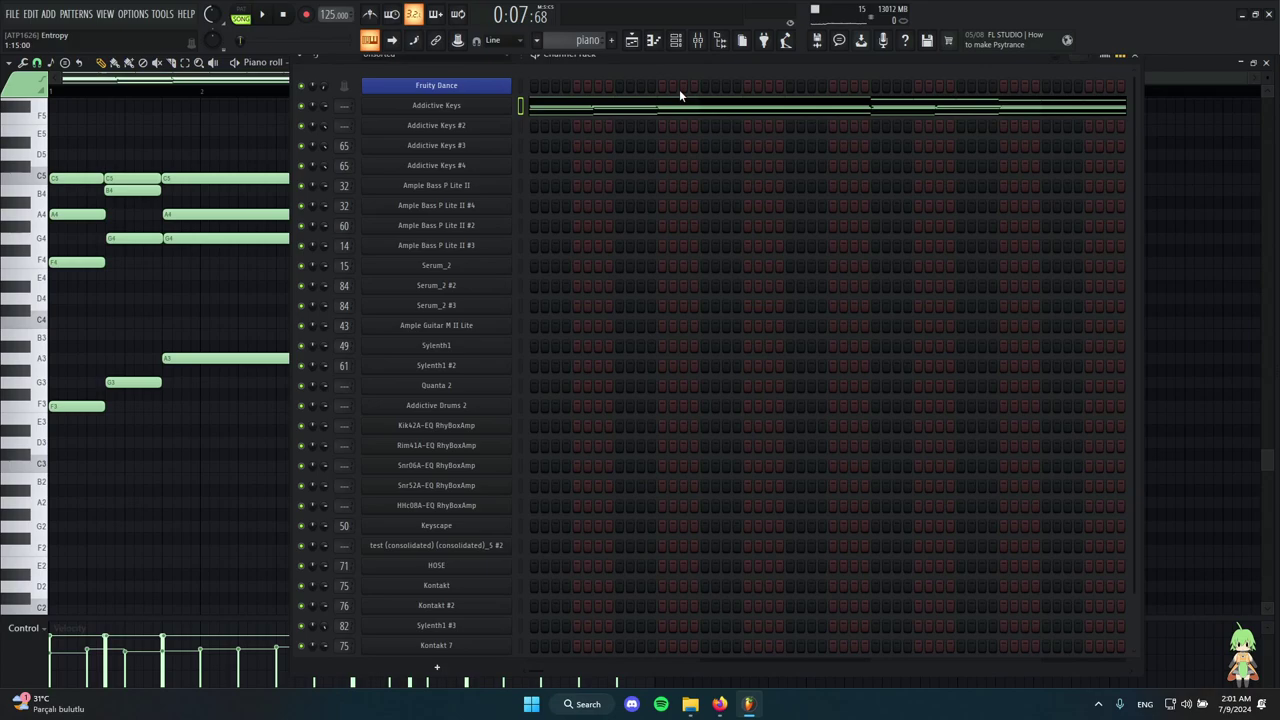
left_click(478, 109)
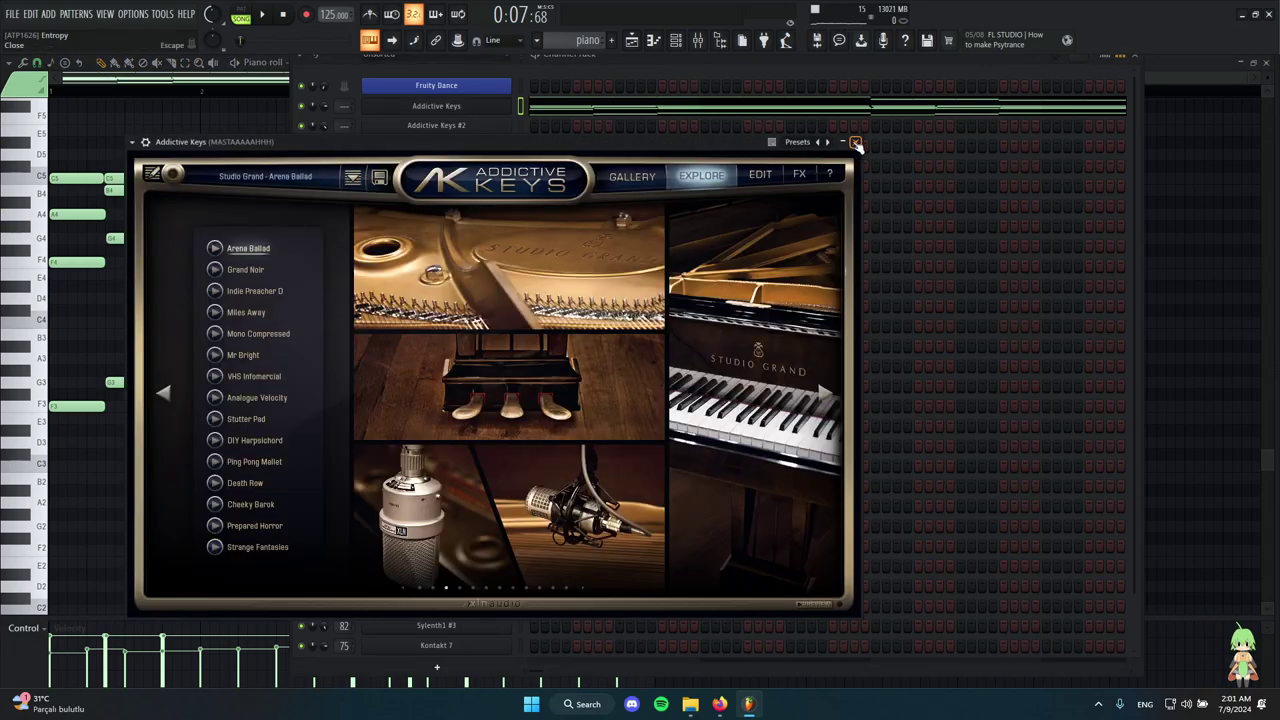
left_click(856, 143)
Hide the channel rack and examine the piano pattern's chord and bass notes in the piano roll.
left_click(1231, 211)
scroll(428, 374, "up", 4)
scroll(460, 330, "down", 3)
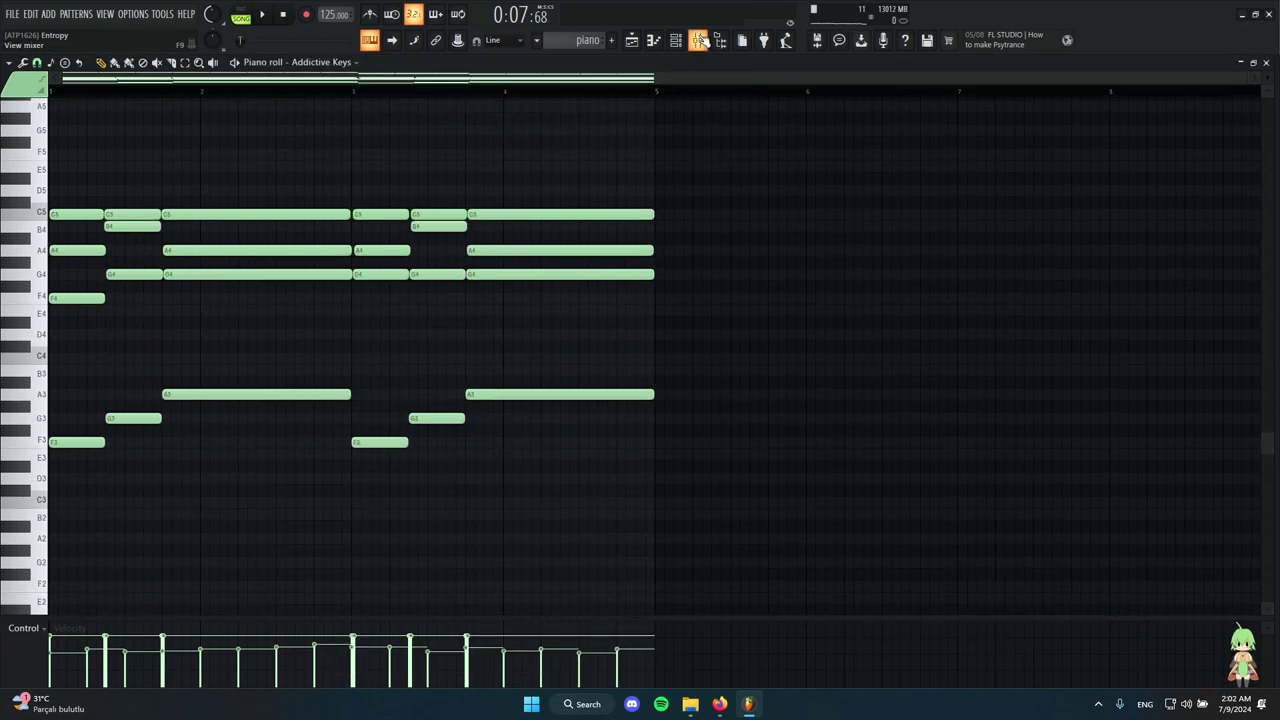
scroll(720, 105, "up", 3)
Show the mixer and look across all its tracks, returning to the Master.
left_click(701, 44)
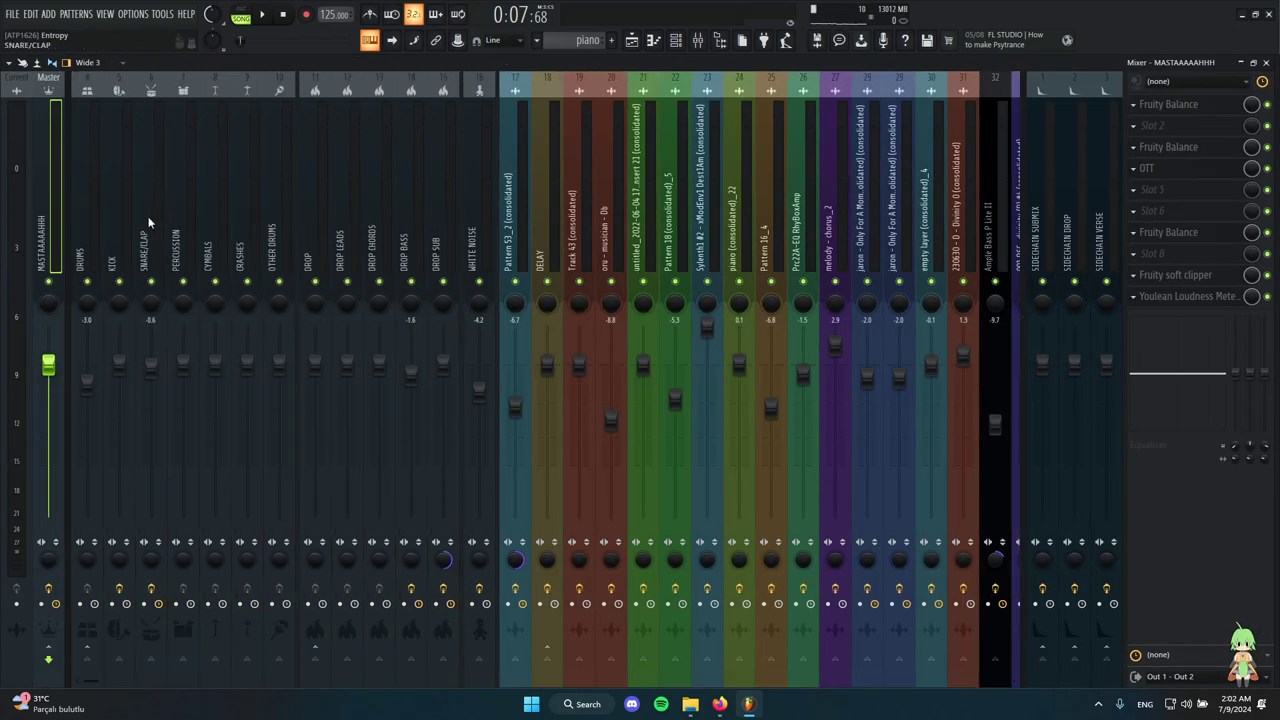
scroll(491, 176, "down", 15)
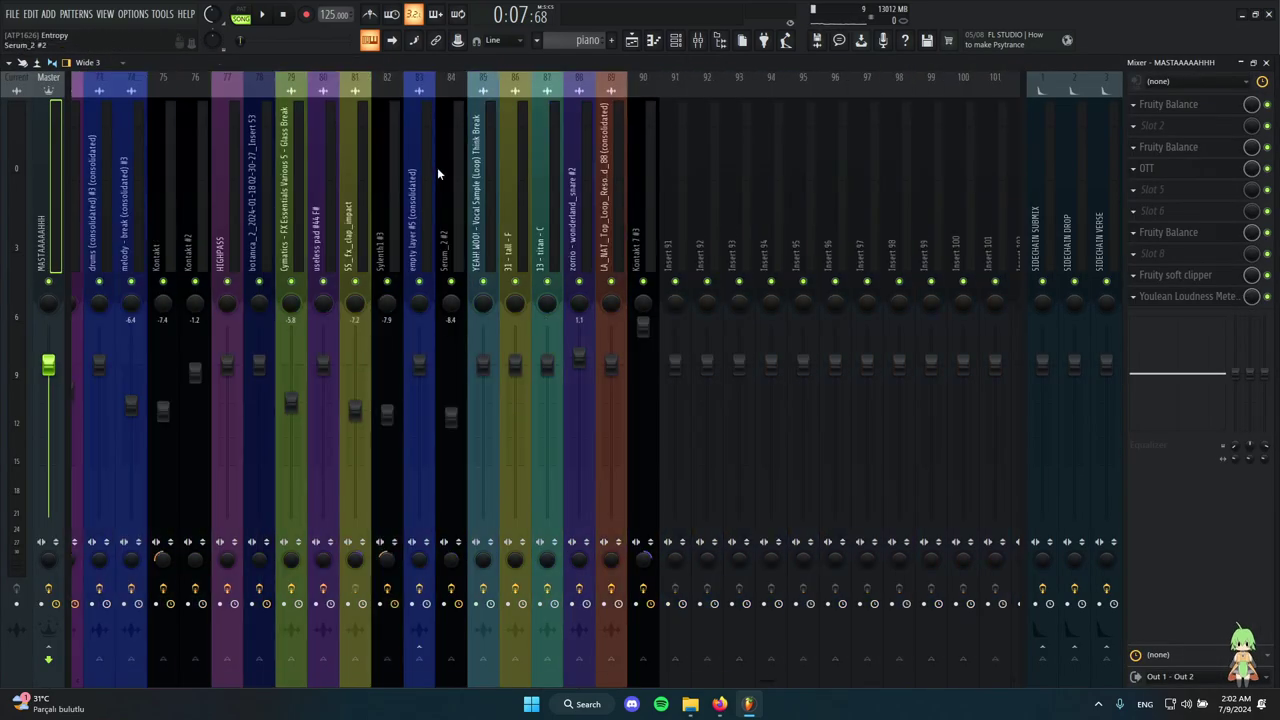
scroll(603, 190, "up", 20)
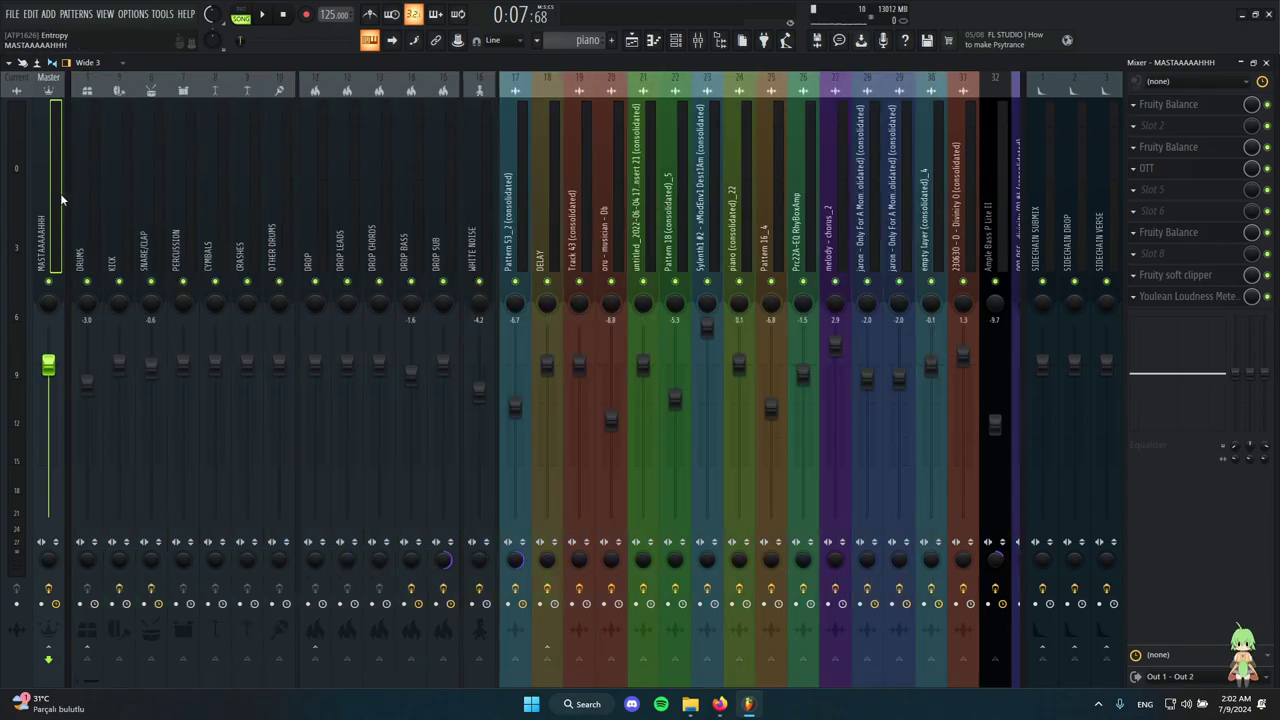
Open the OTT compressor on the Master track, examine its depth and band settings, and close it.
left_click(1176, 170)
left_click_drag(686, 243, 490, 140)
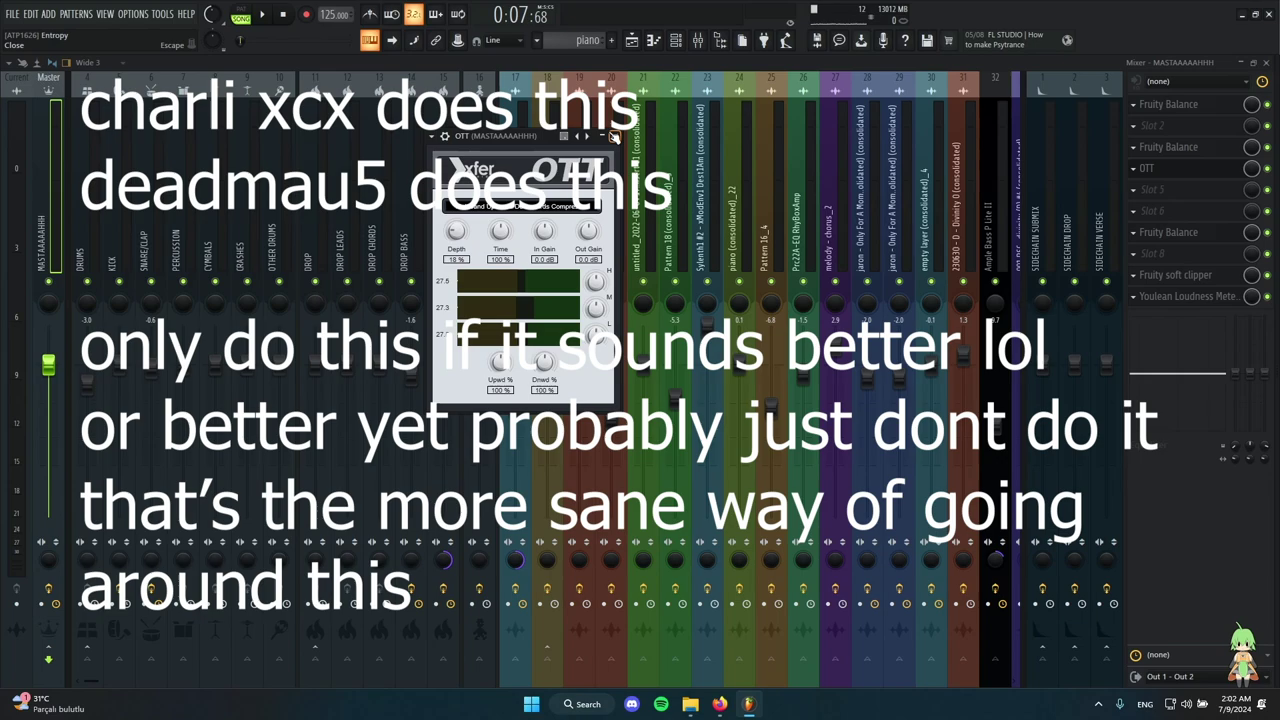
left_click(615, 137)
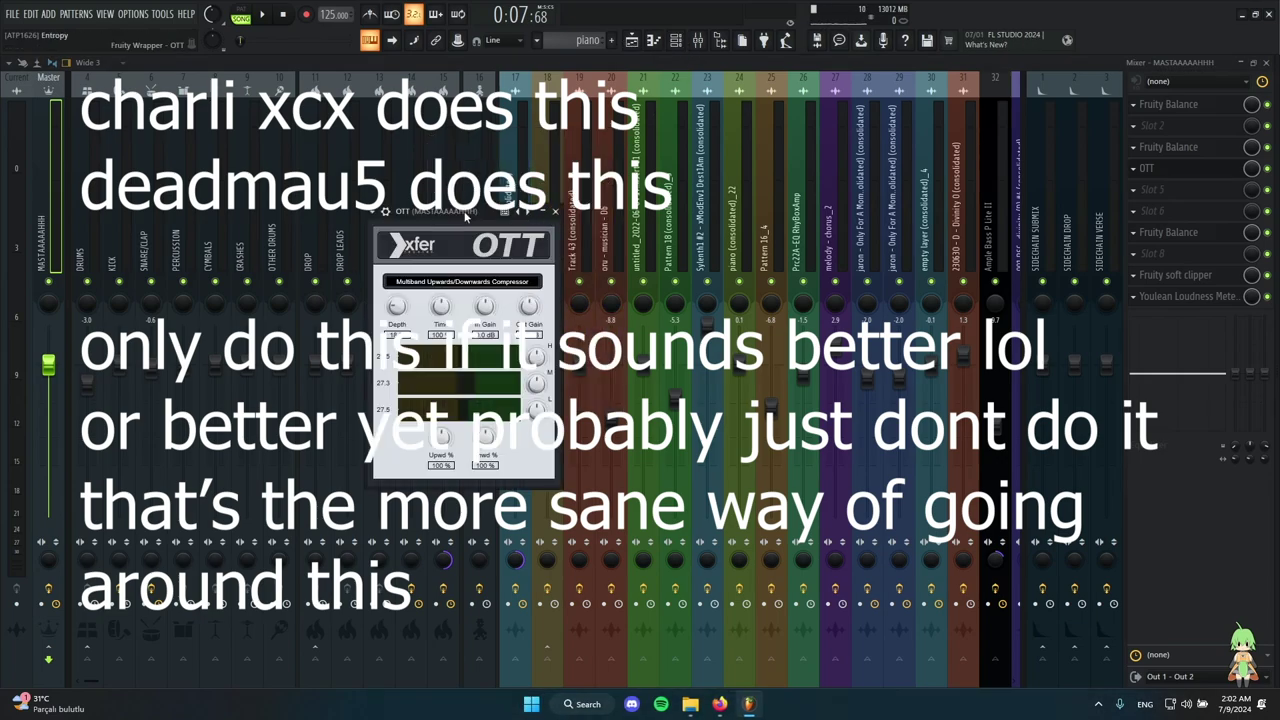
left_click_drag(465, 216, 743, 156)
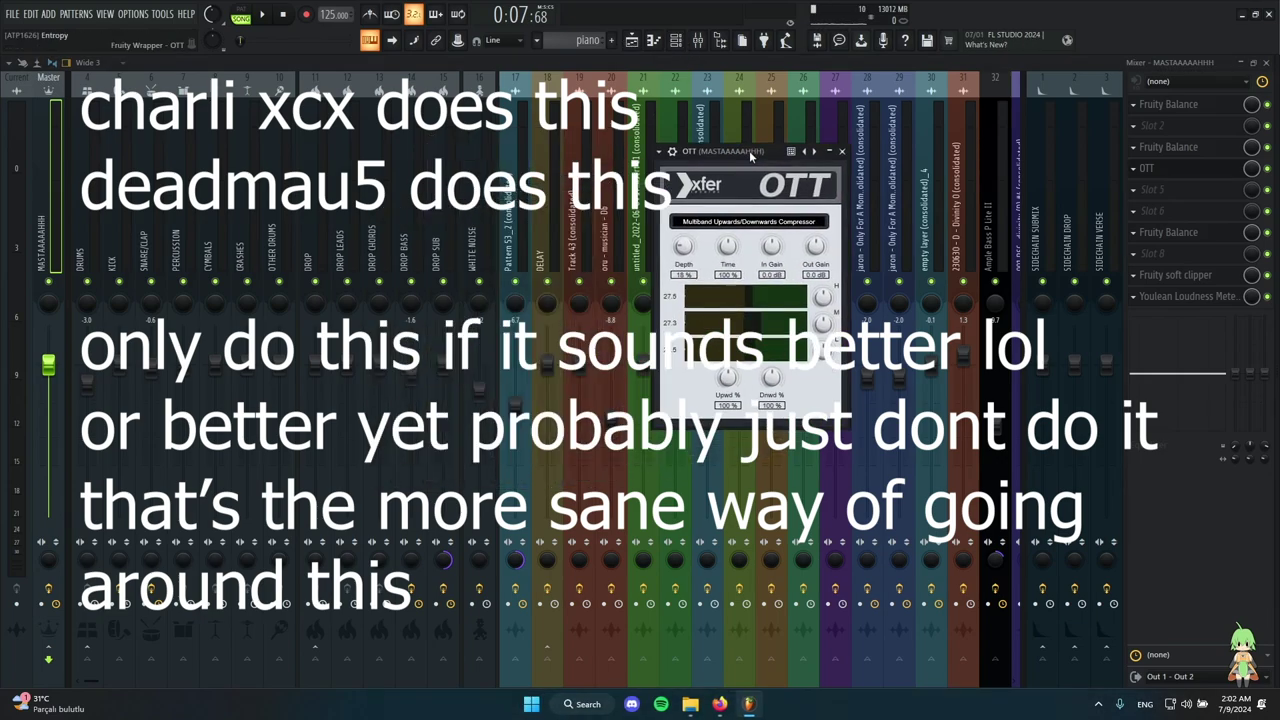
left_click(842, 151)
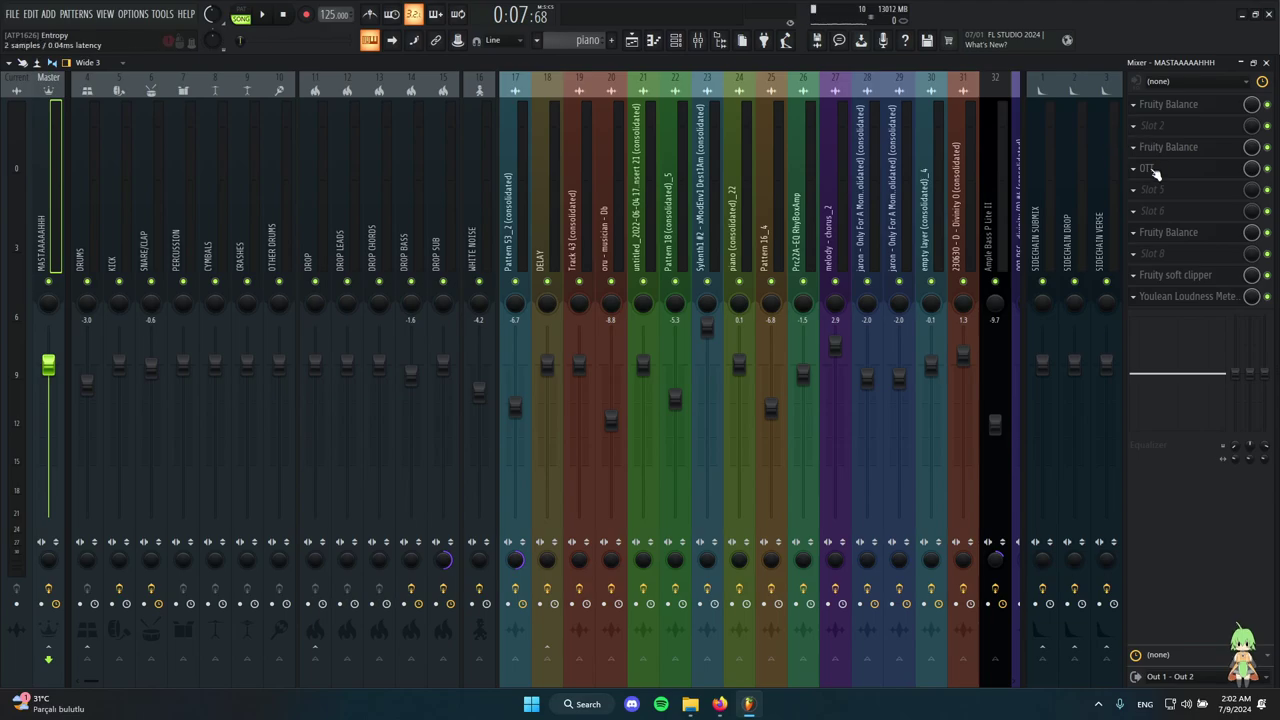
scroll(477, 163, "down", 3)
scroll(477, 163, "up", 3)
Return to the playlist and survey the piano, melody, chord and drum clips across the arrangement.
left_click(640, 48)
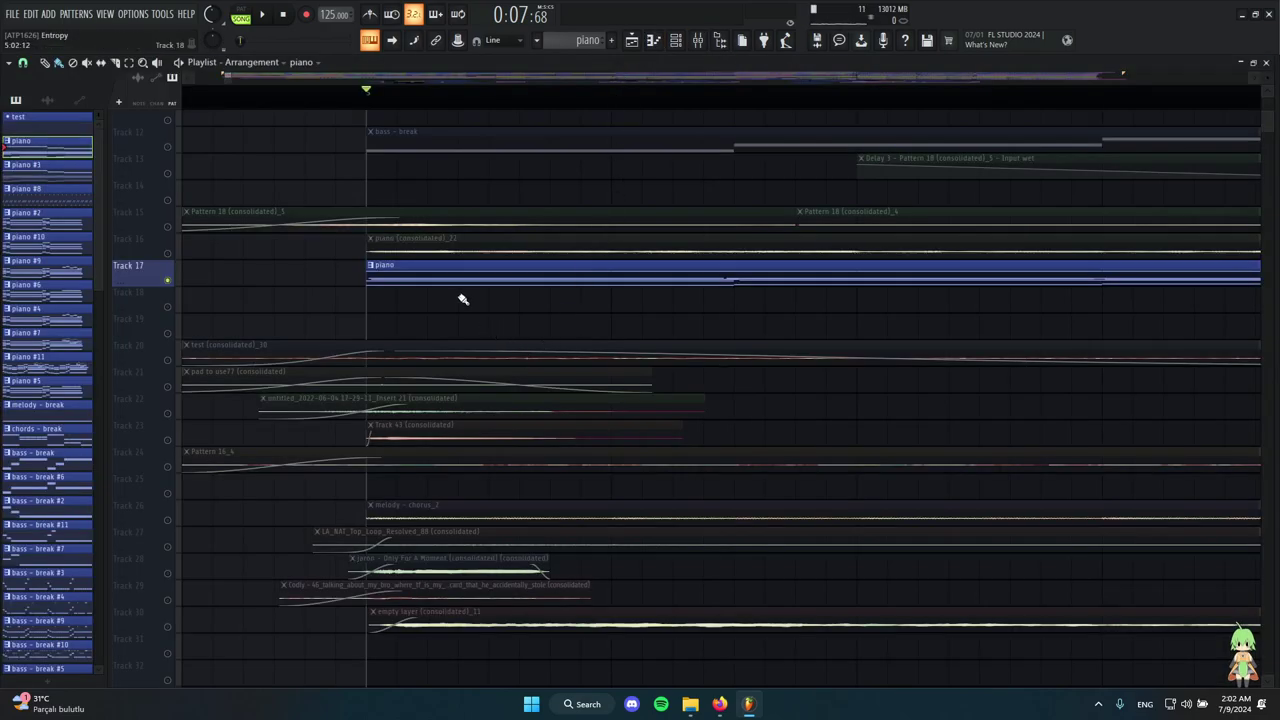
scroll(417, 292, "down", 7)
scroll(262, 306, "up", 2)
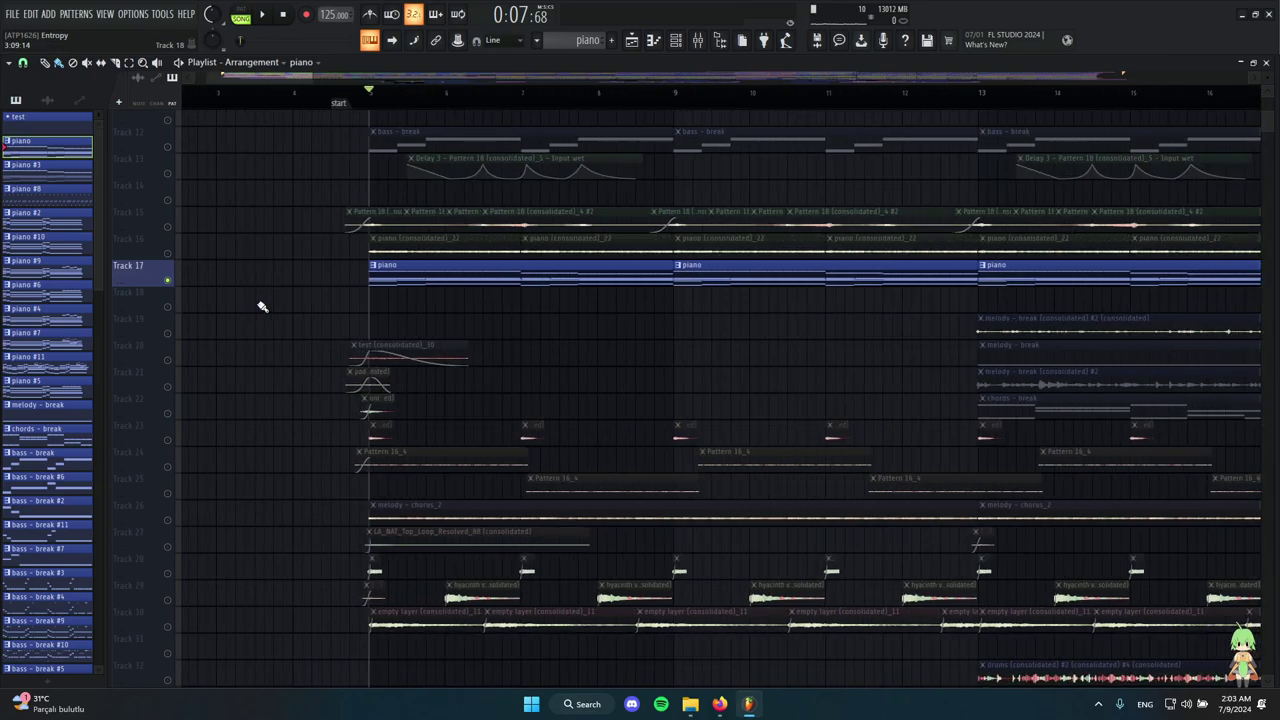
scroll(614, 323, "down", 5)
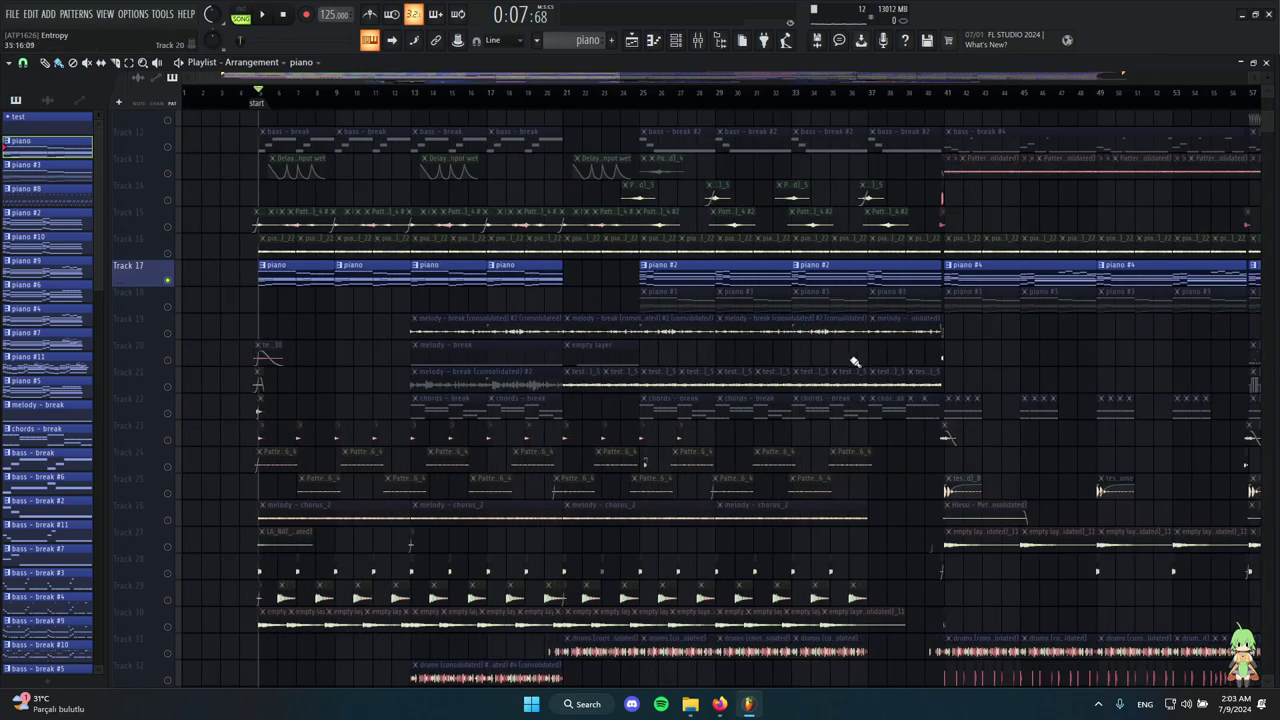
scroll(855, 362, "down", 6)
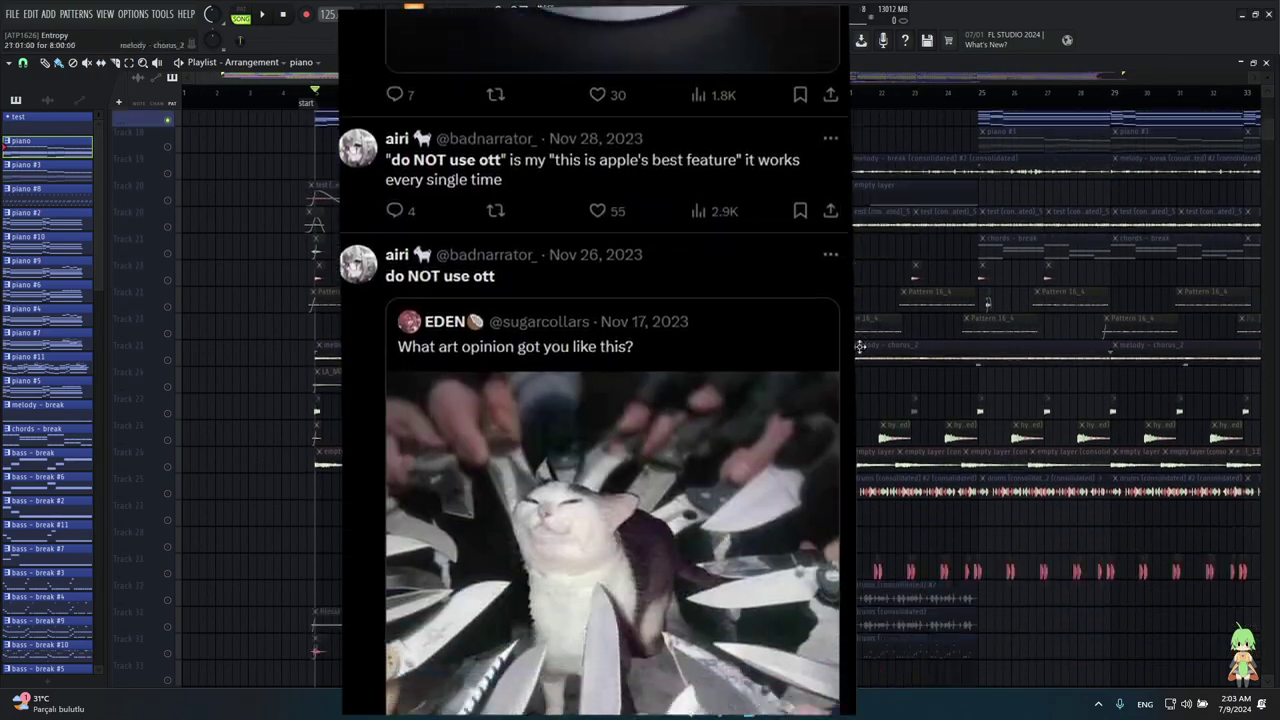
scroll(275, 260, "up", 4)
scroll(280, 220, "up", 7)
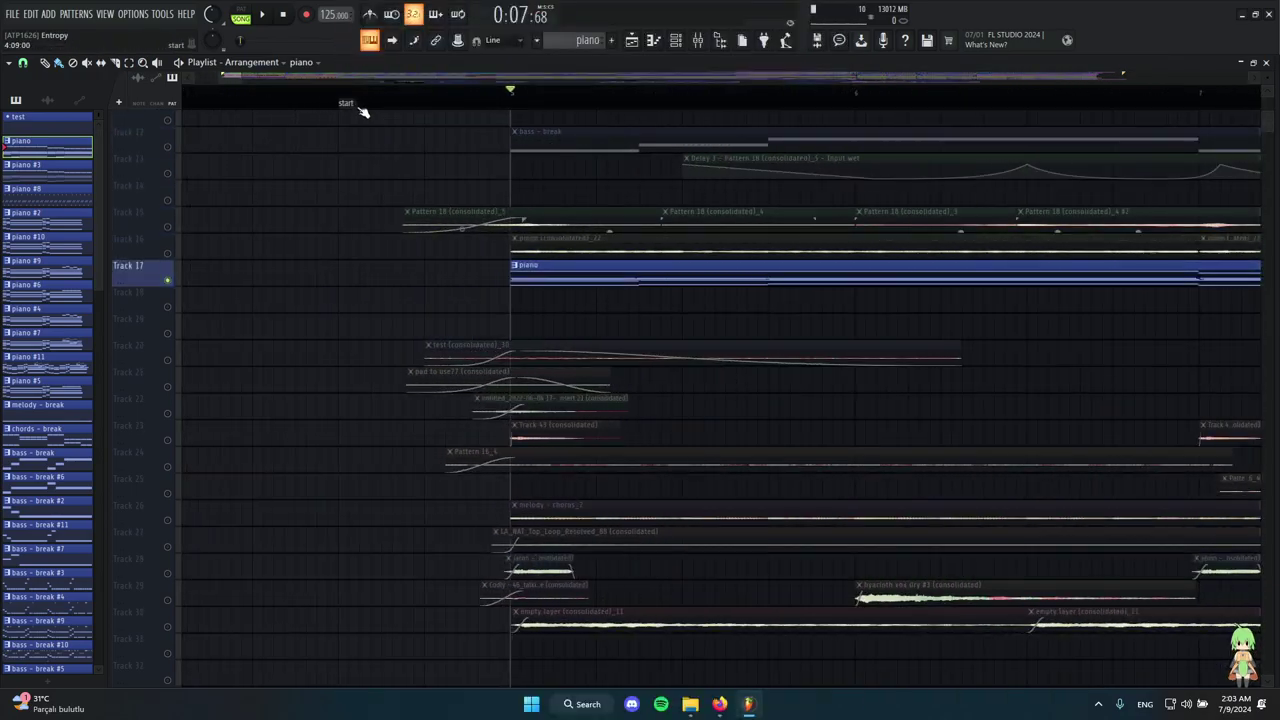
Set the song position to the start of the test (consolidated)_30 clip on Track 20.
left_click(341, 94)
left_click_drag(344, 100, 430, 132)
scroll(577, 195, "down", 4)
scroll(544, 220, "up", 3)
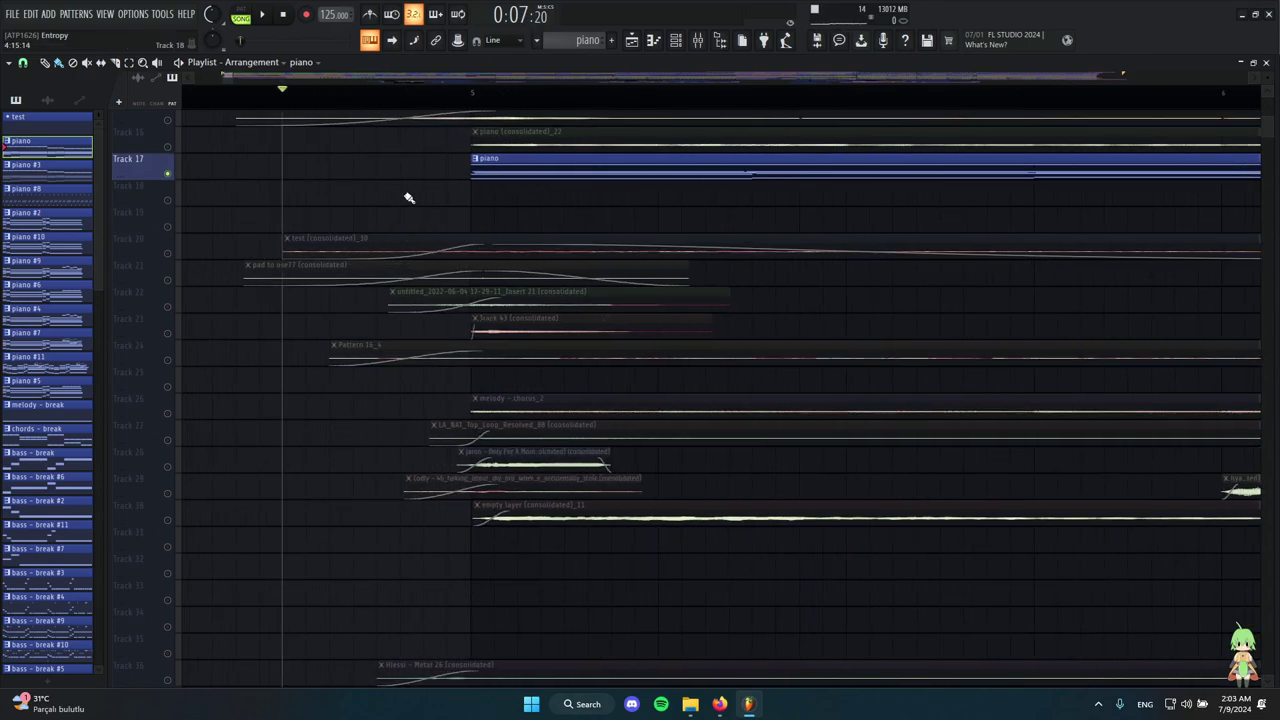
scroll(281, 200, "up", 2)
scroll(511, 278, "down", 2)
scroll(971, 340, "up", 1)
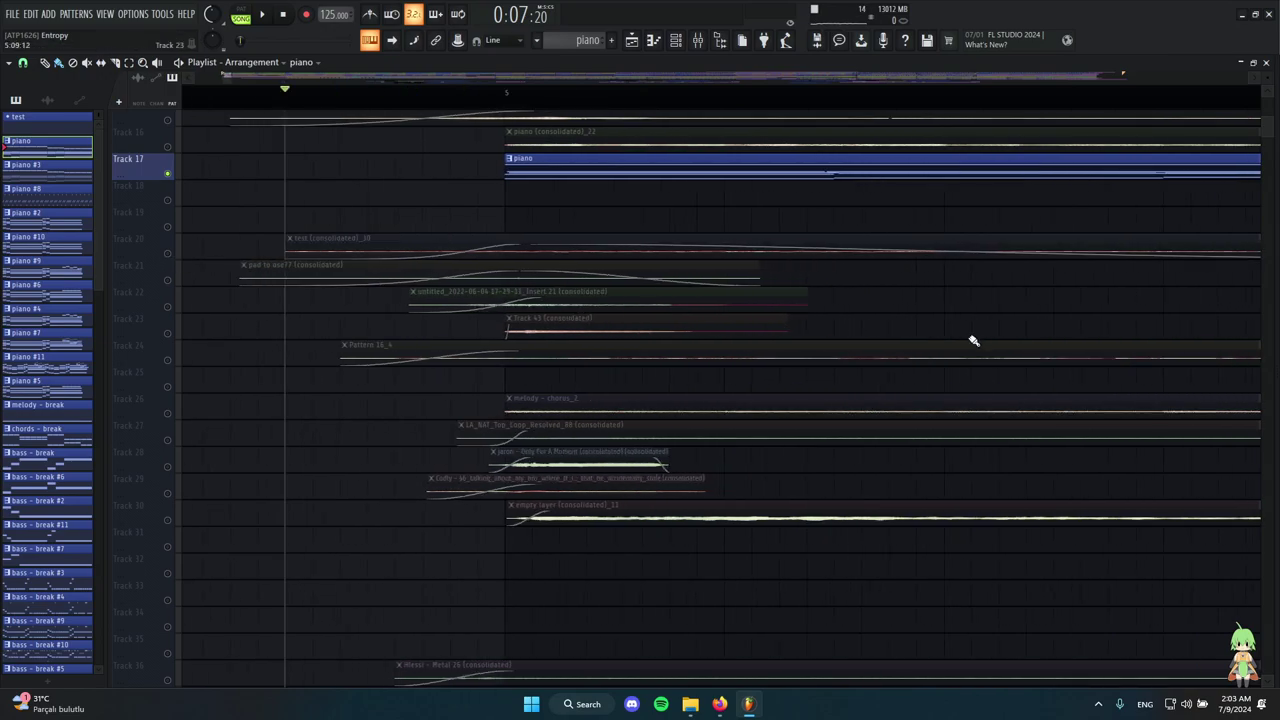
Solo Track 20, play the test (consolidated)_30 clip and stop playback.
scroll(971, 340, "up", 3)
right_click(168, 335)
scroll(526, 341, "down", 3)
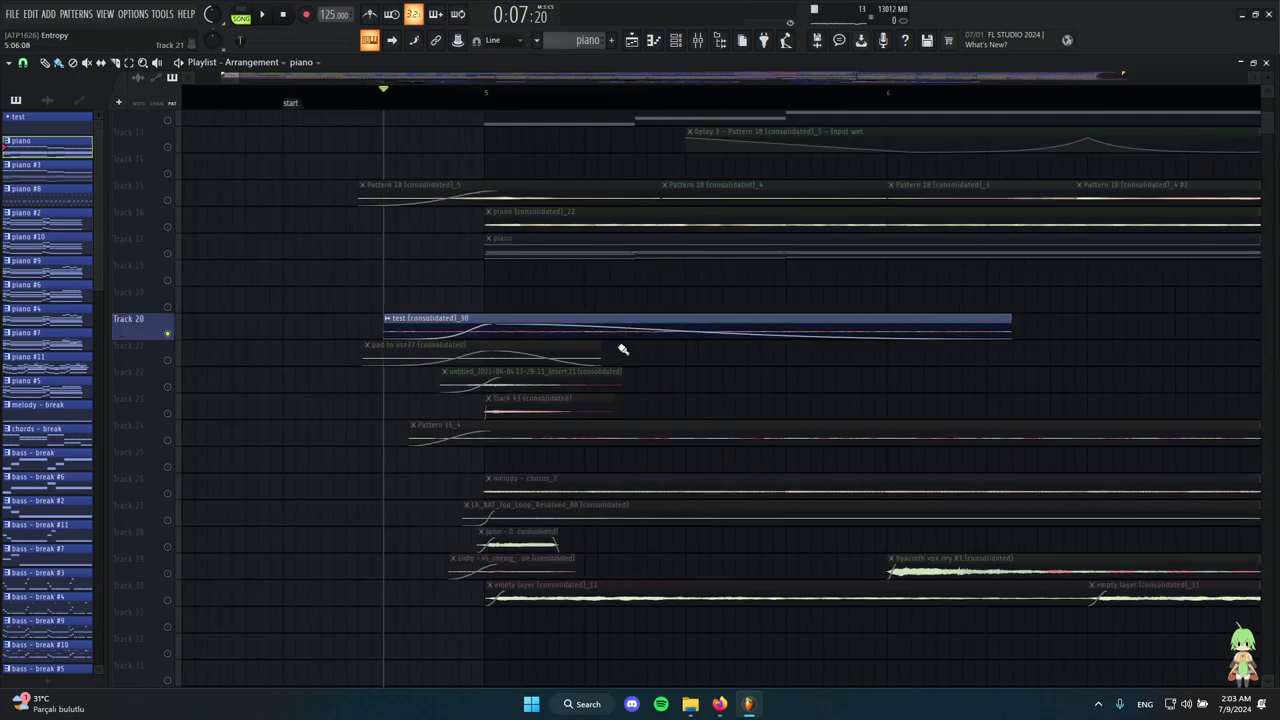
key("space")
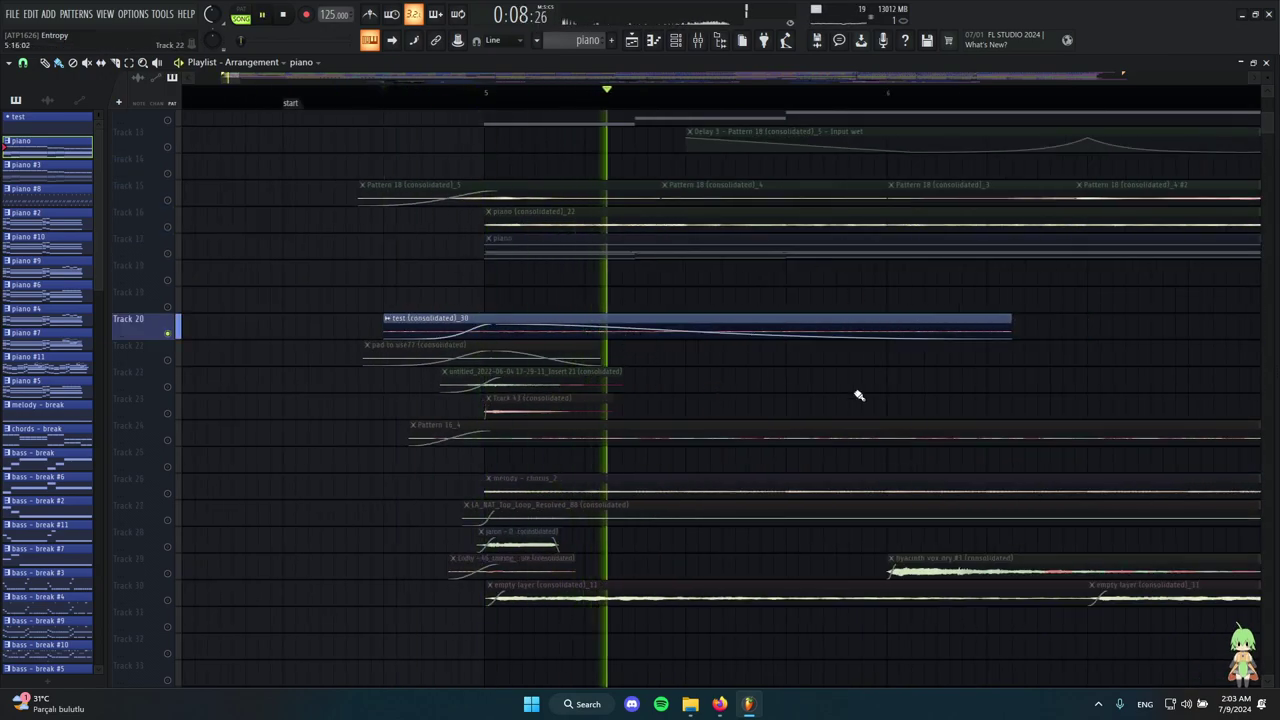
key("space")
Open the test (consolidated)_30 sample settings, close them, and reopen them to examine the clip's waveform and options.
double_click(680, 318)
left_click_drag(346, 213, 742, 188)
left_click(886, 190)
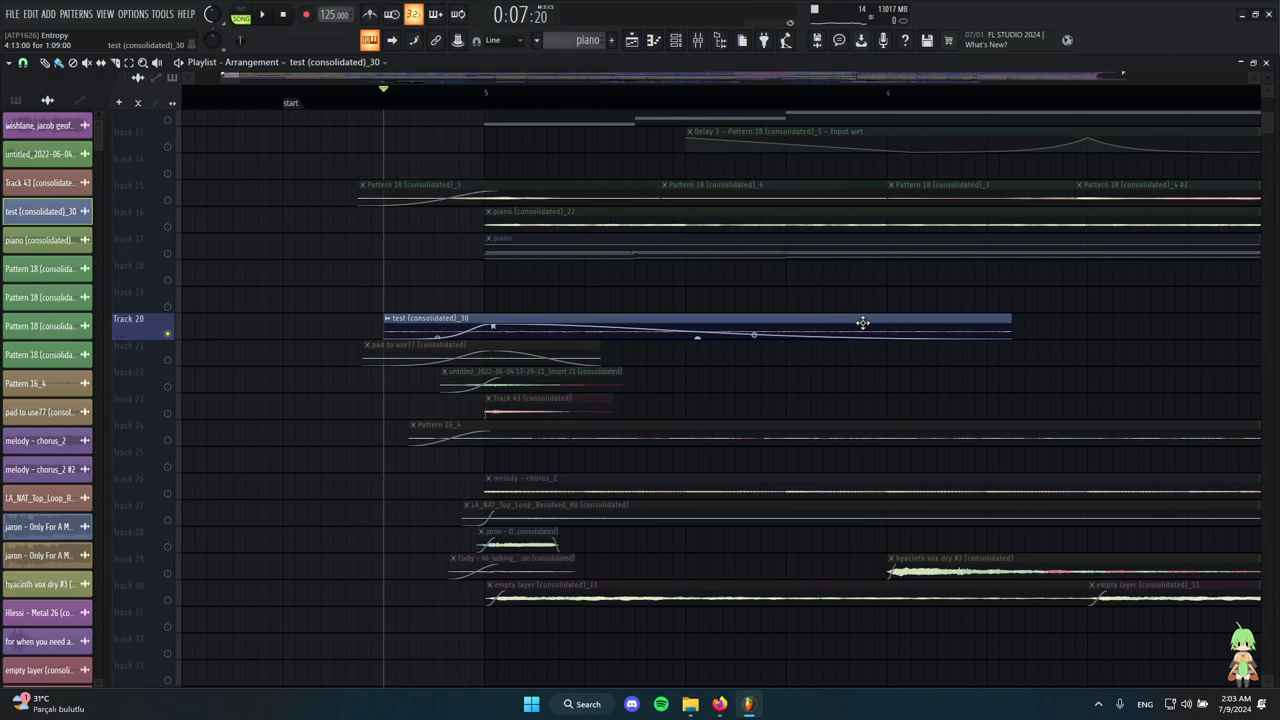
double_click(830, 322)
left_click_drag(656, 184, 736, 165)
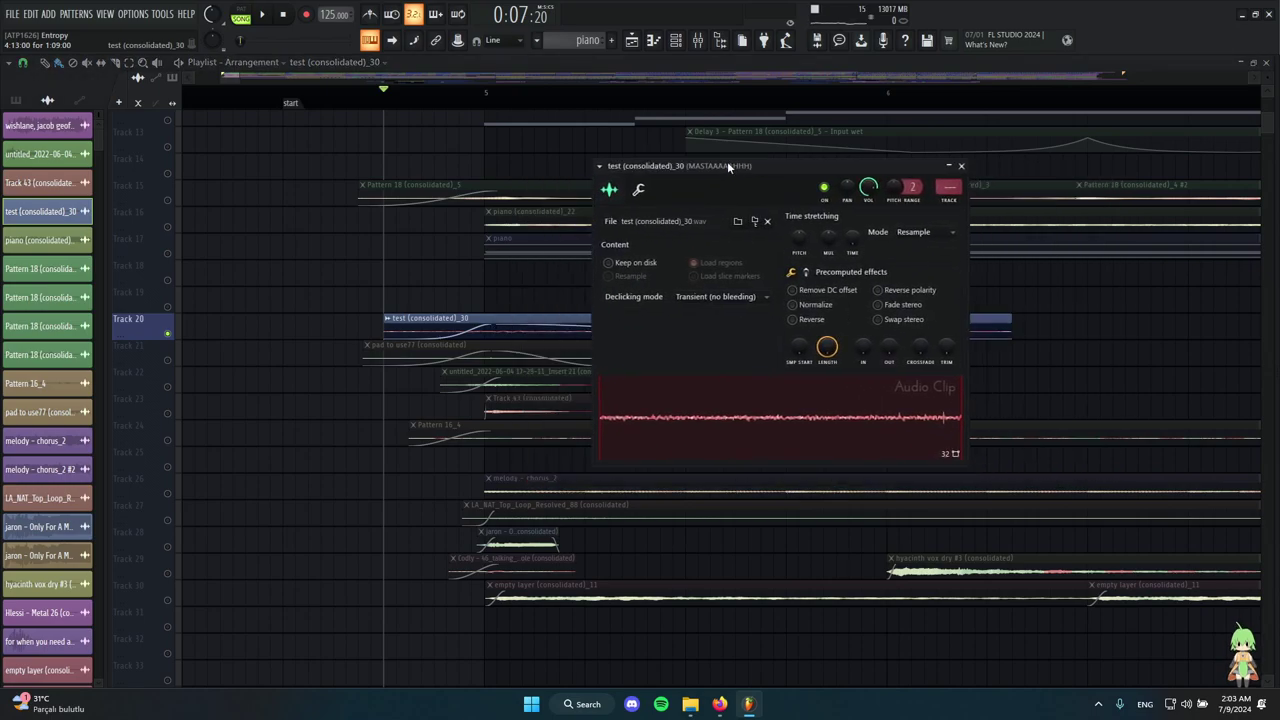
Close the test (consolidated)_30 sample settings and survey the intro clips around Track 20 in the playlist.
left_click(956, 164)
scroll(594, 289, "down", 5)
scroll(540, 283, "up", 3)
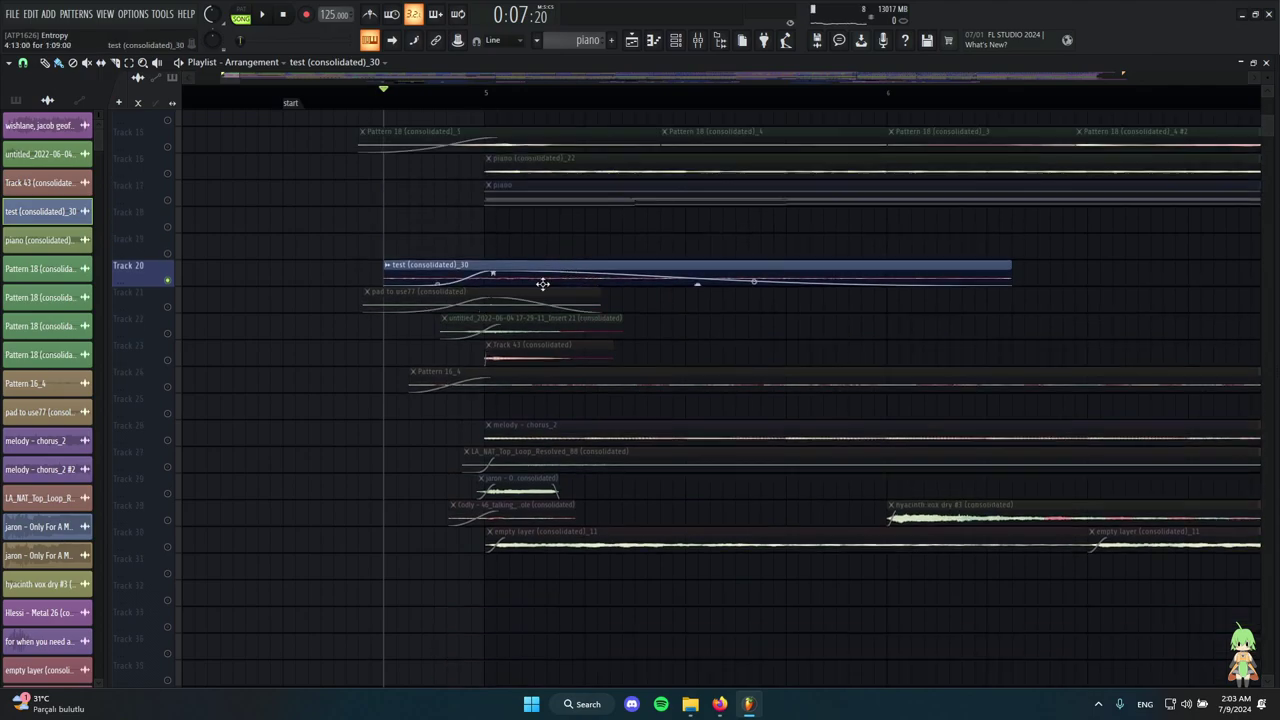
scroll(411, 289, "up", 4, "ctrl")
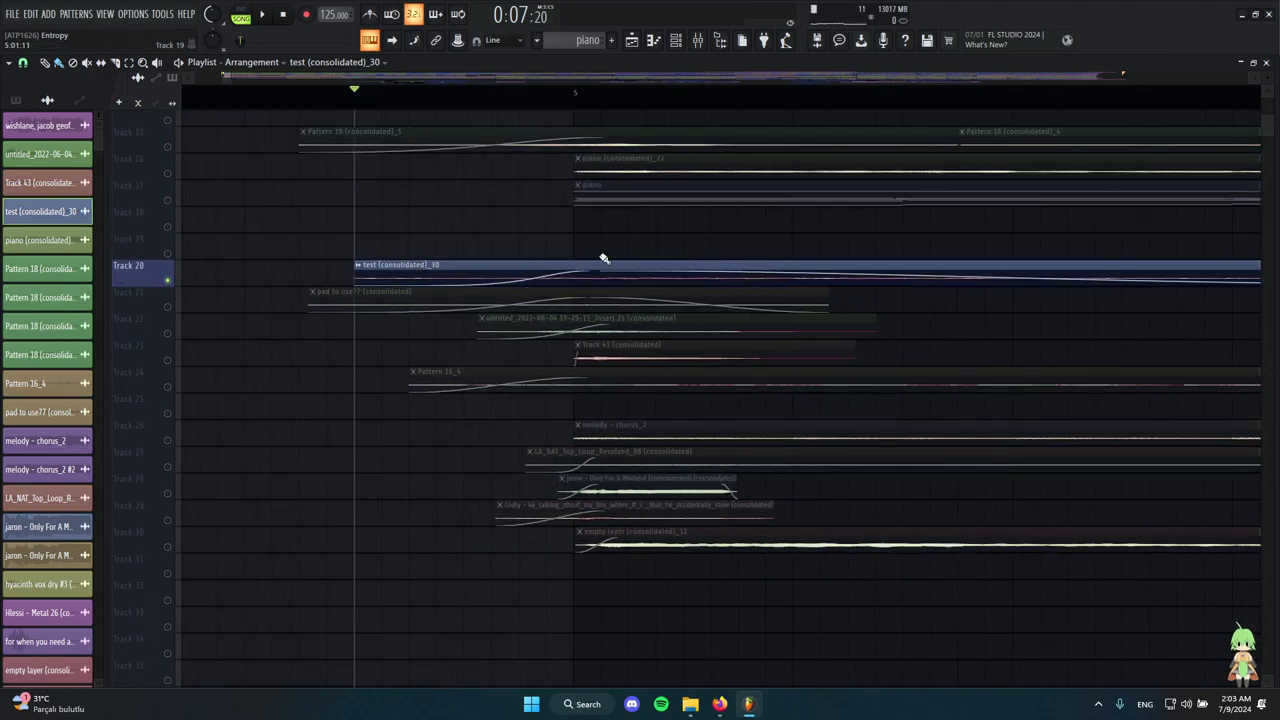
scroll(1100, 290, "down", 5, "ctrl")
scroll(1112, 318, "up", 2, "ctrl")
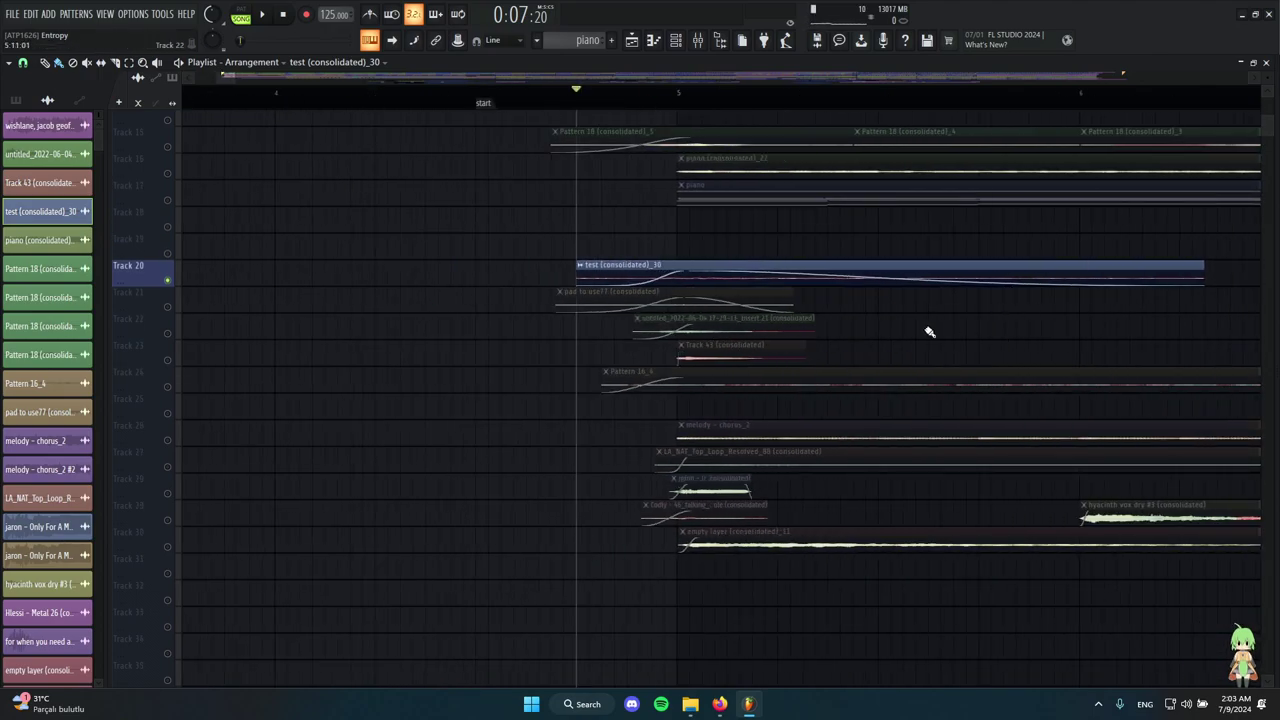
scroll(600, 310, "down", 3, "ctrl")
scroll(575, 300, "up", 1, "ctrl")
Highlight the layered intro clips on Tracks 20 to 24, extend the selection across Tracks 16 to 30, and clear it.
left_click_drag(538, 232, 909, 385)
scroll(786, 380, "down", 2, "ctrl")
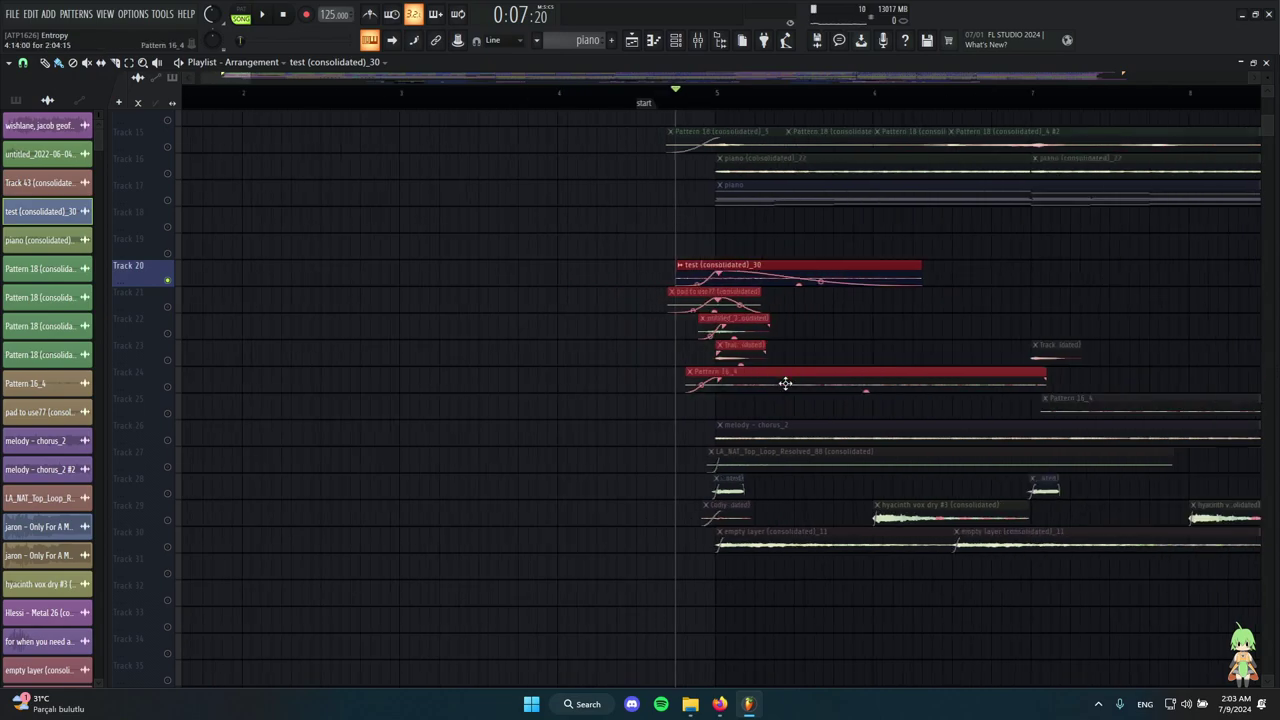
scroll(774, 411, "up", 2, "ctrl")
left_click_drag(594, 605, 432, 168, "ctrl")
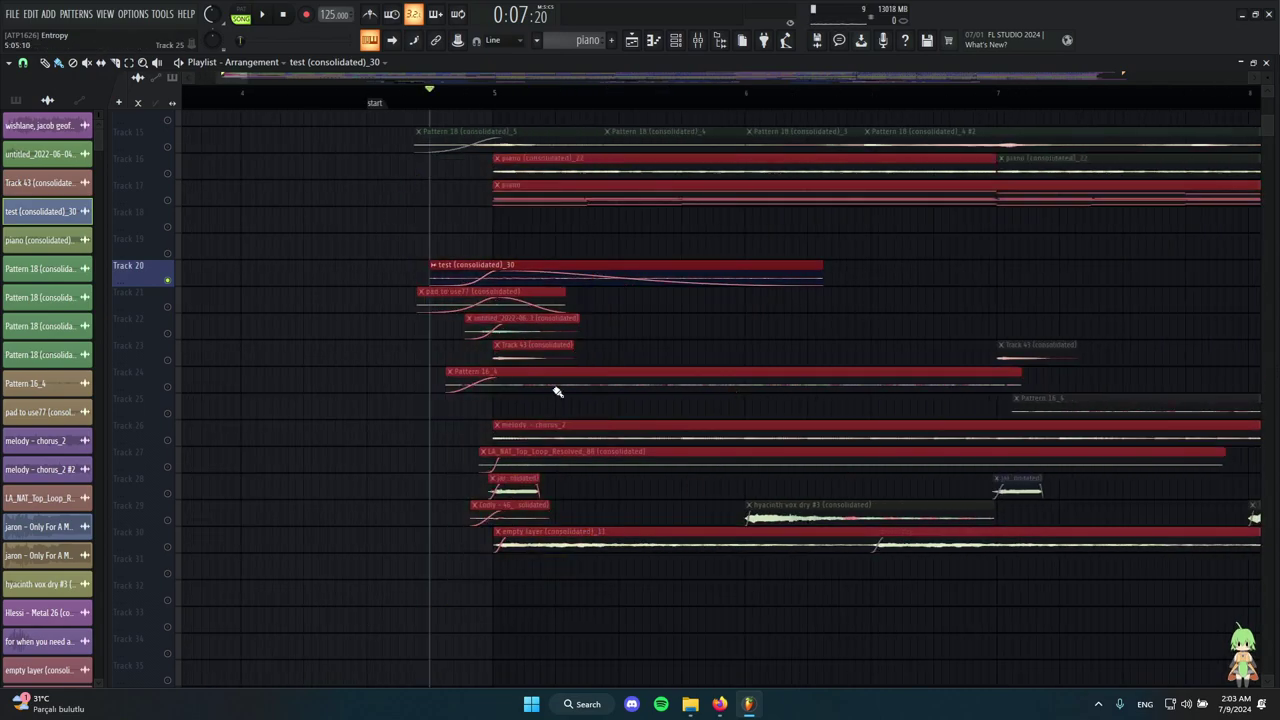
scroll(520, 370, "up", 2)
left_click(420, 320, "ctrl")
Enable Track 15 beside Track 20 to audition Pattern 18 (consolidated)_5, and play the intro with all tracks unmuted.
left_click(167, 254)
right_click(487, 256, "alt")
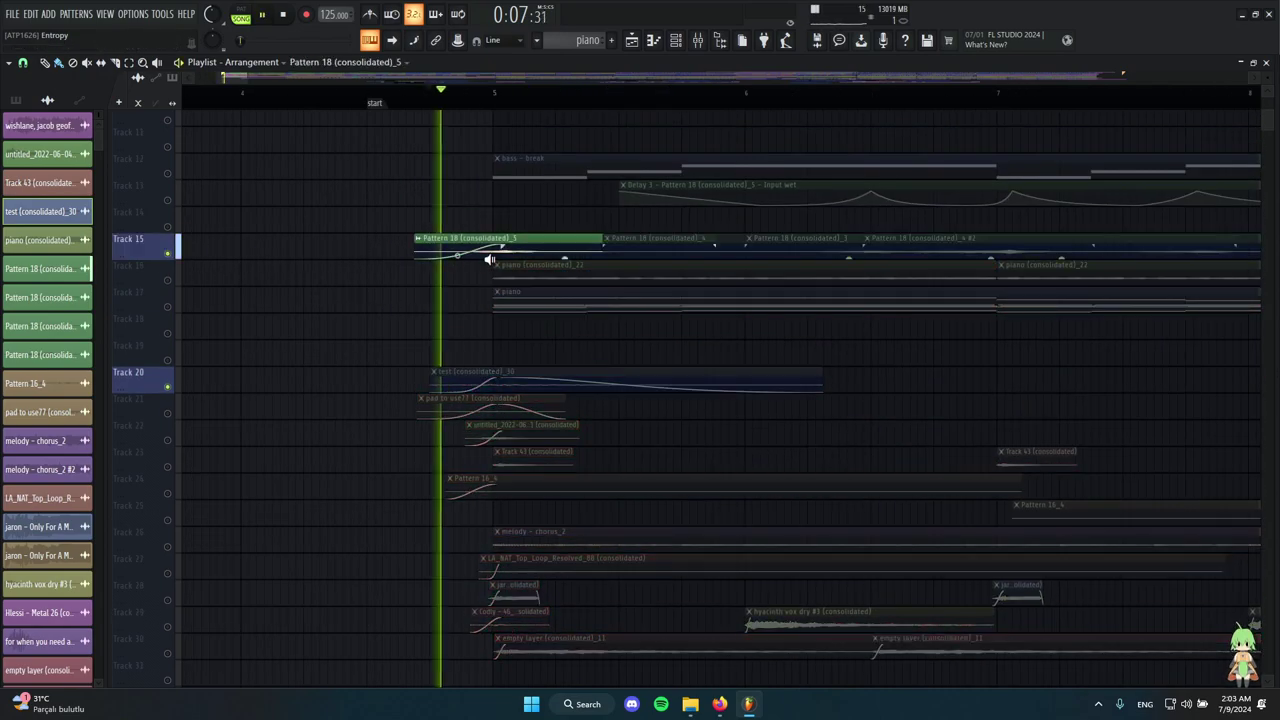
left_click(172, 254)
scroll(508, 215, "up", 2, "ctrl")
key("space")
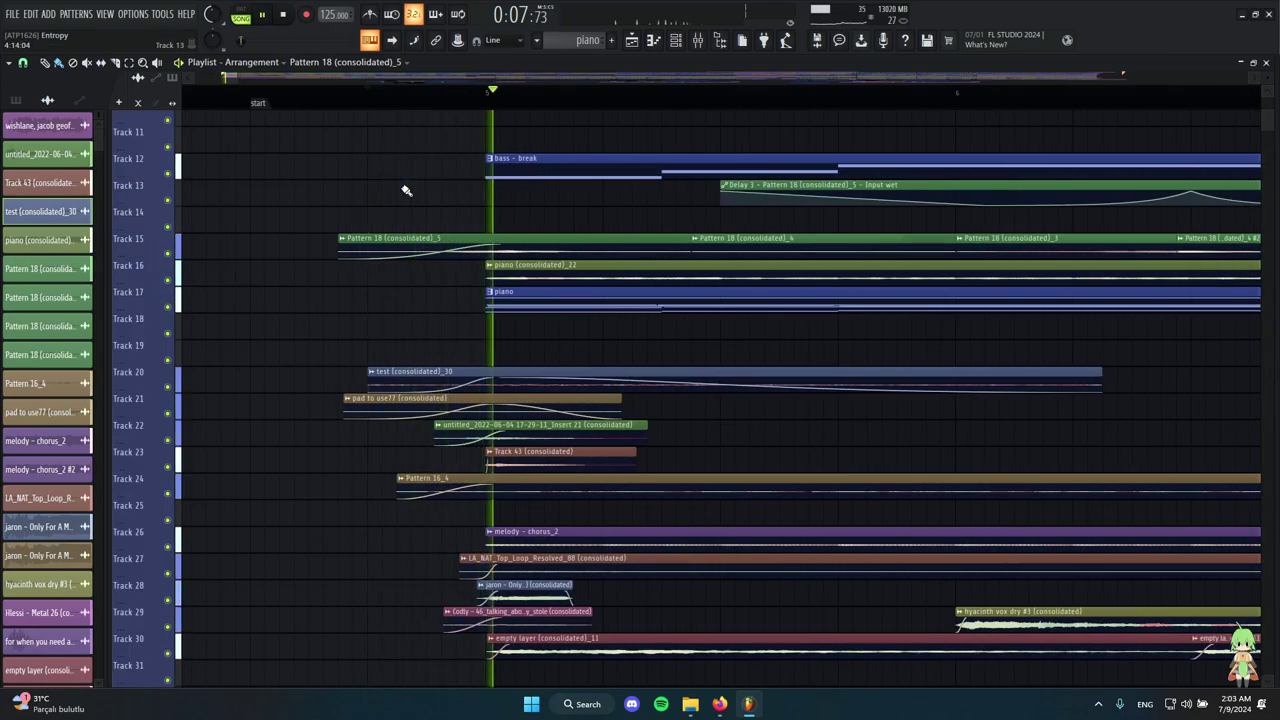
key("space")
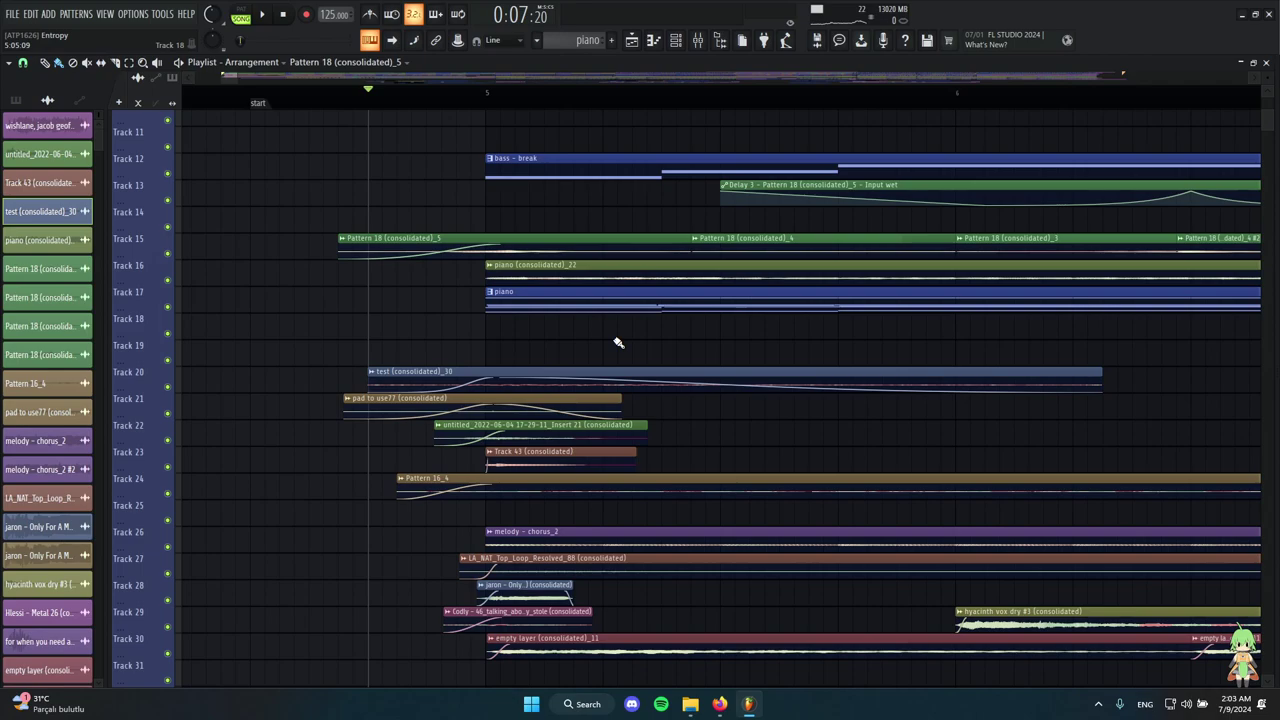
Highlight the clips that fade in before bar 5 on Tracks 15 to 27 and clear the selection.
scroll(620, 320, "down", 7)
scroll(600, 300, "up", 7)
left_click_drag(402, 214, 474, 570, "ctrl")
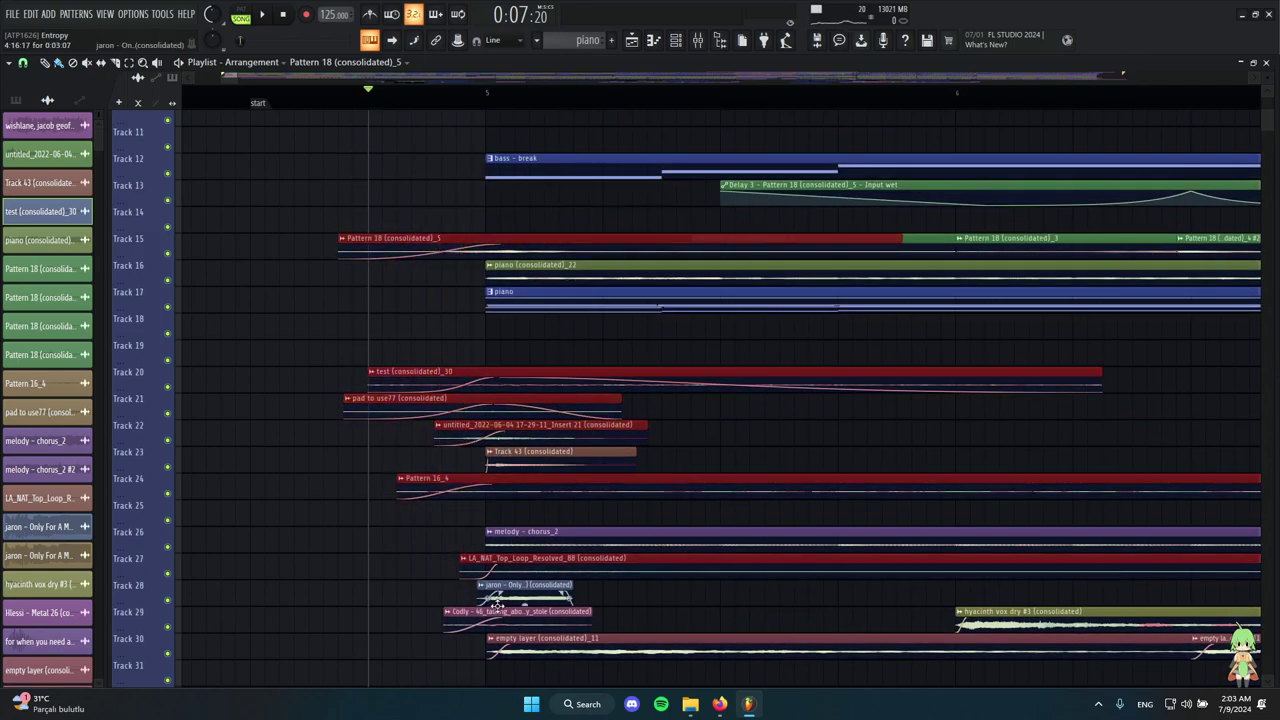
left_click(757, 434, "ctrl")
Solo Track 21, set the song position just before the pad to use77 (consolidated) clip, play it and stop playback.
right_click(168, 415)
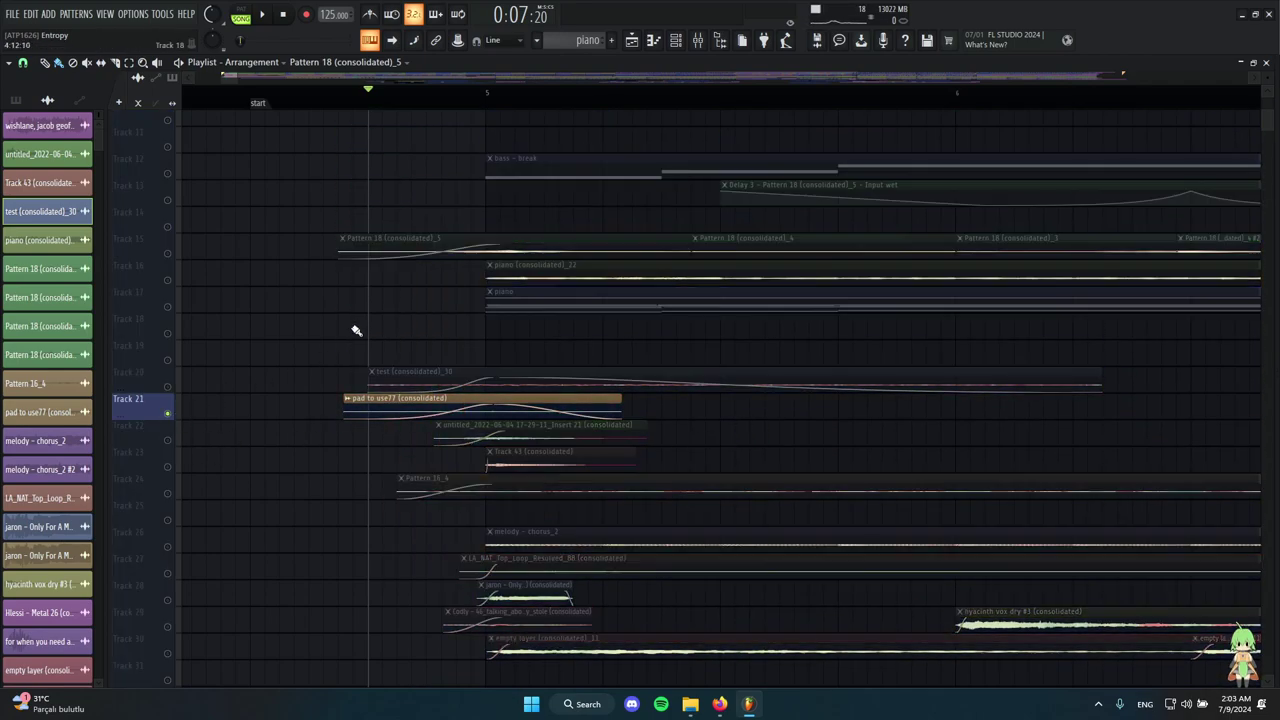
scroll(358, 328, "down", 5)
scroll(368, 280, "up", 4)
left_click(303, 102)
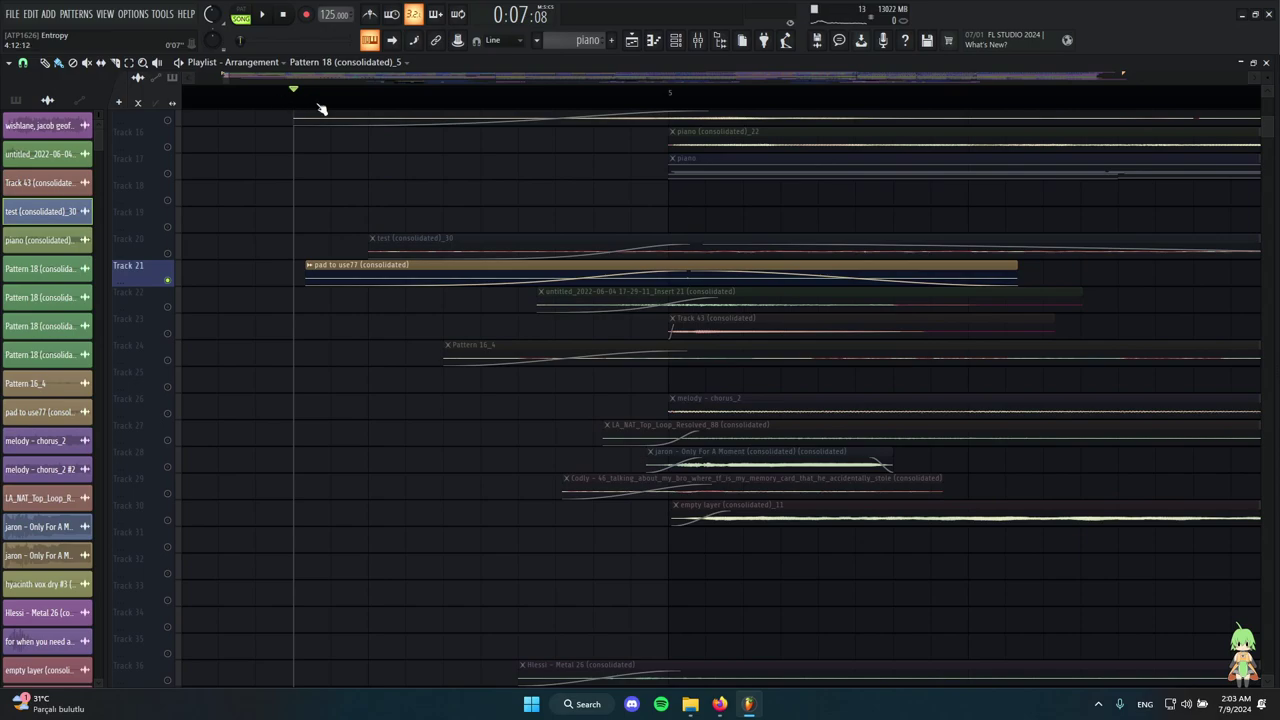
key("space")
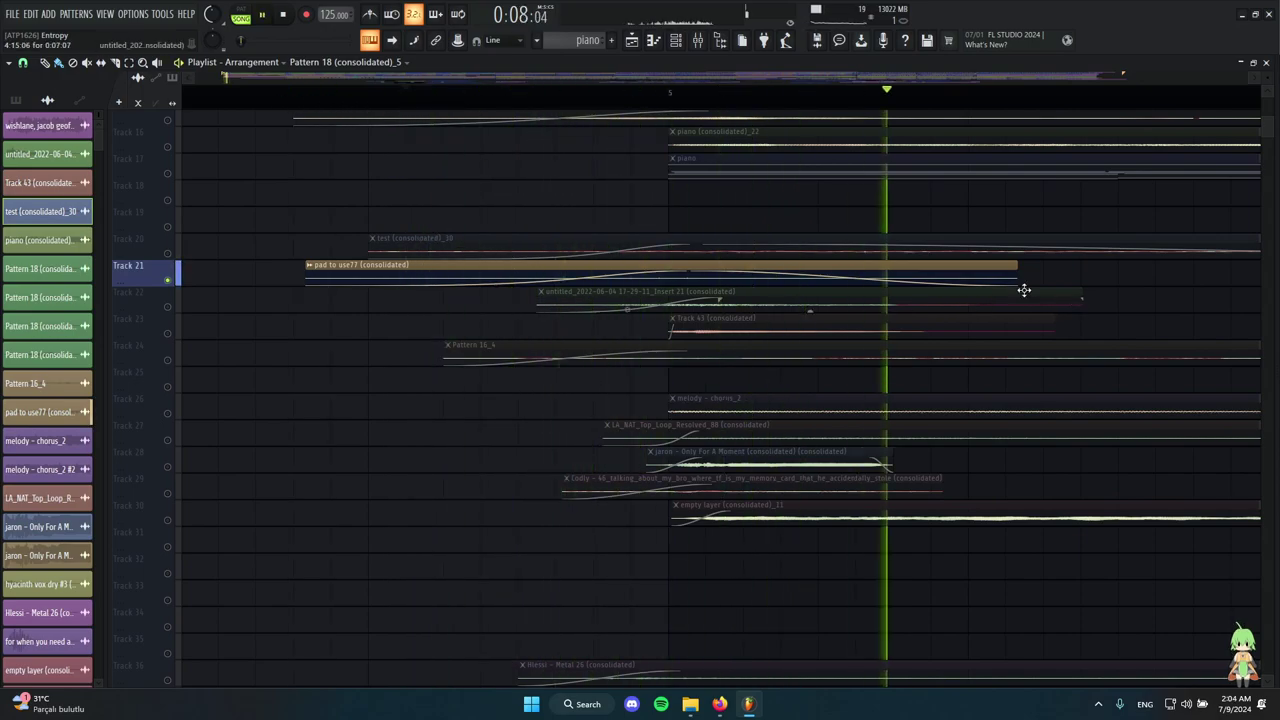
key("space")
Open the pad to use77 (consolidated) sample settings to examine the waveform, and close them.
scroll(575, 275, "down", 4)
scroll(698, 296, "up", 4)
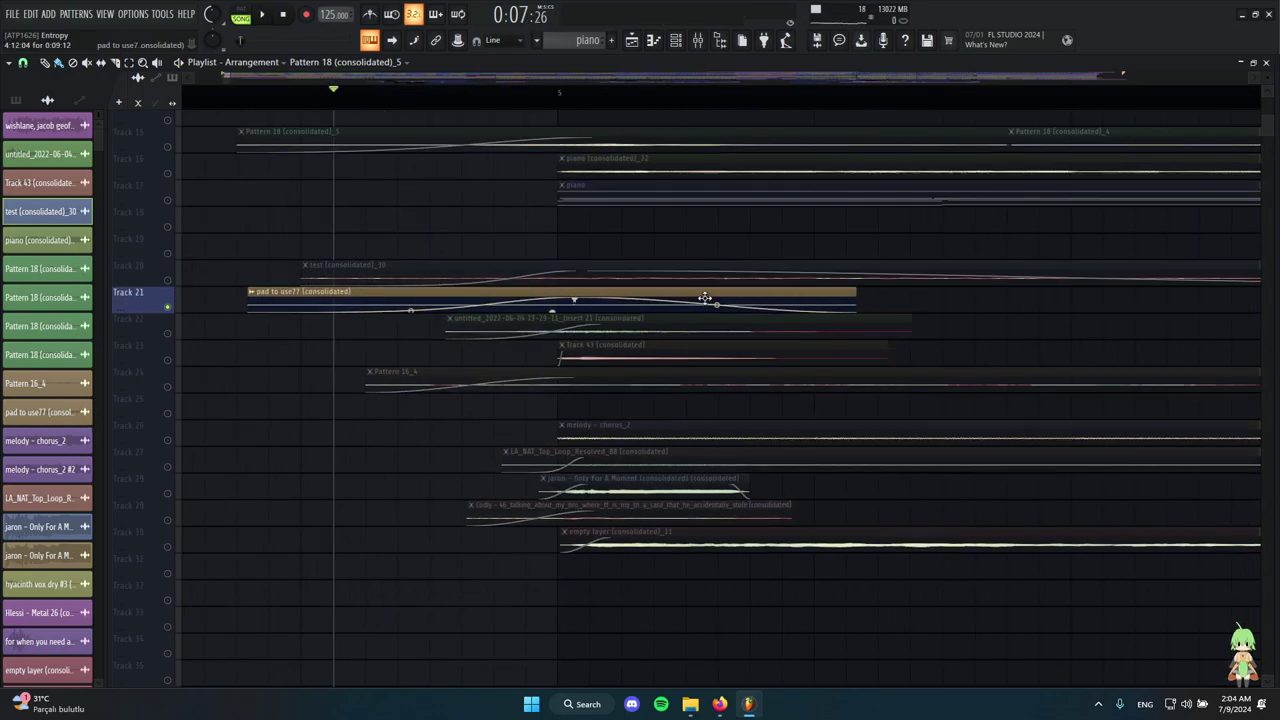
double_click(634, 290)
left_click_drag(879, 199, 631, 185)
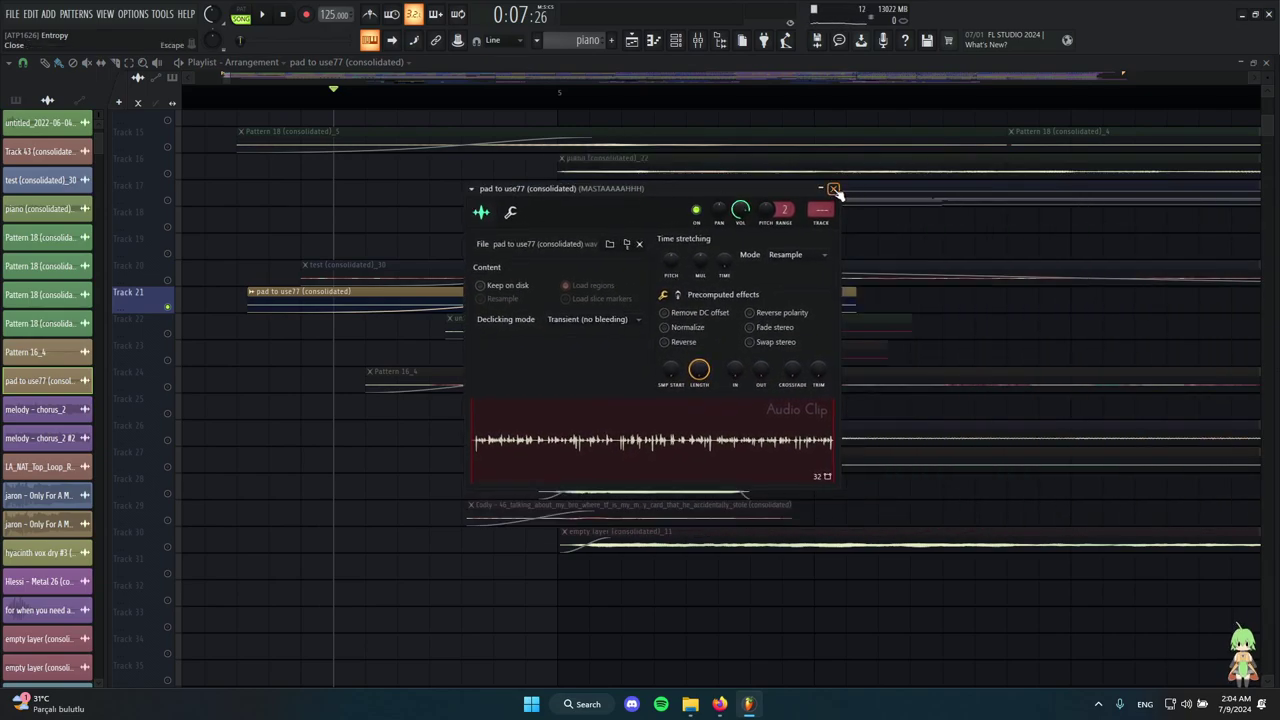
left_click(834, 189)
Set the song position to the start of Pattern 16_4 on Track 24, and reopen and close the pad to use77 settings.
scroll(523, 306, "down", 4)
scroll(650, 290, "down", 3)
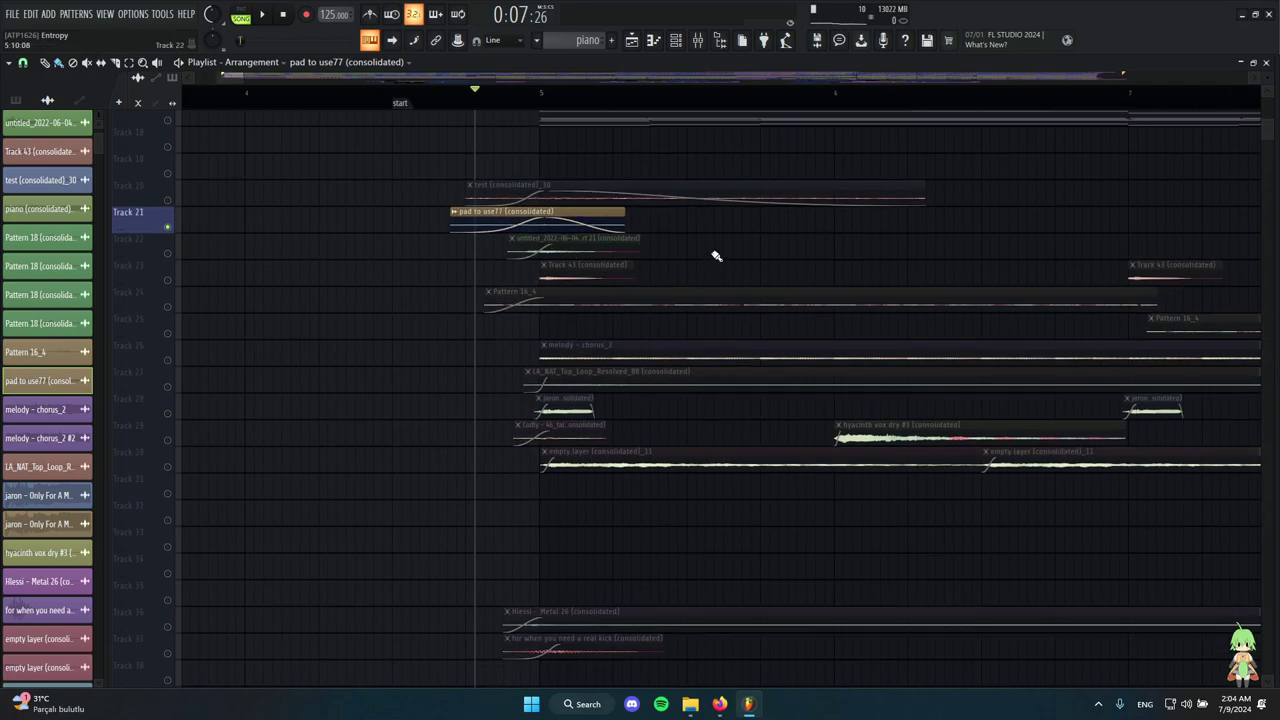
scroll(529, 229, "up", 3)
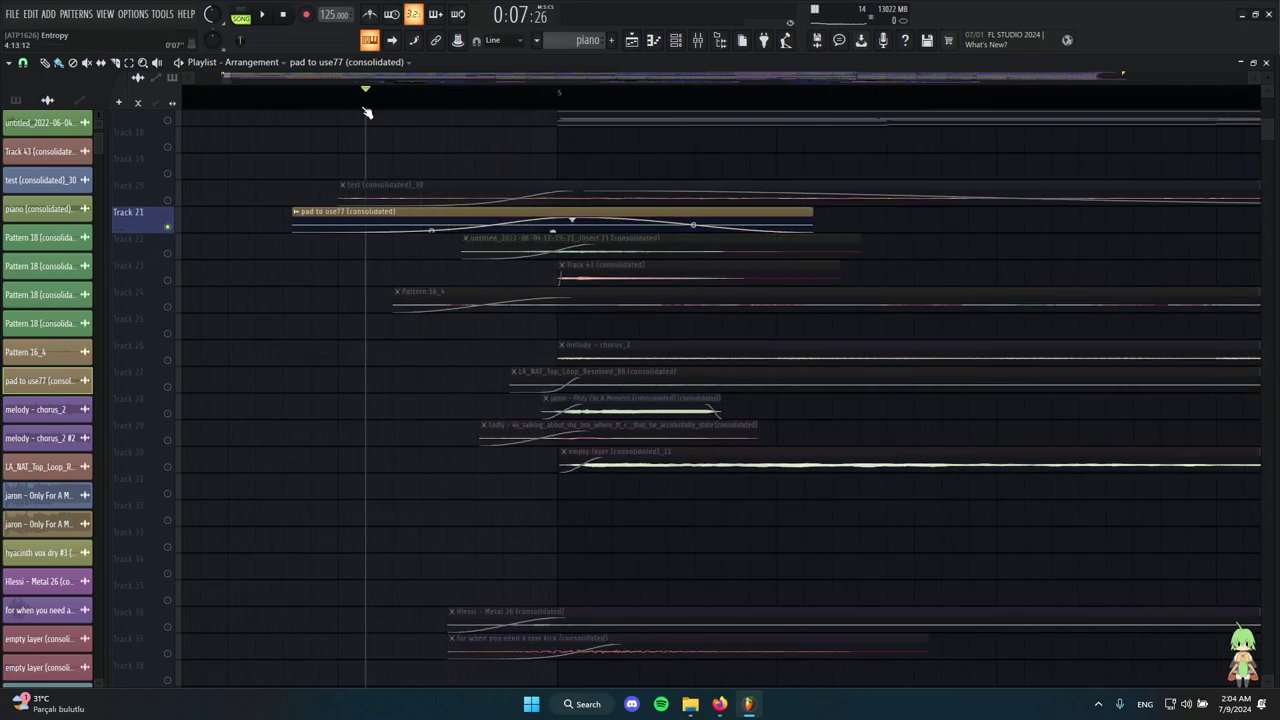
left_click_drag(367, 112, 398, 128)
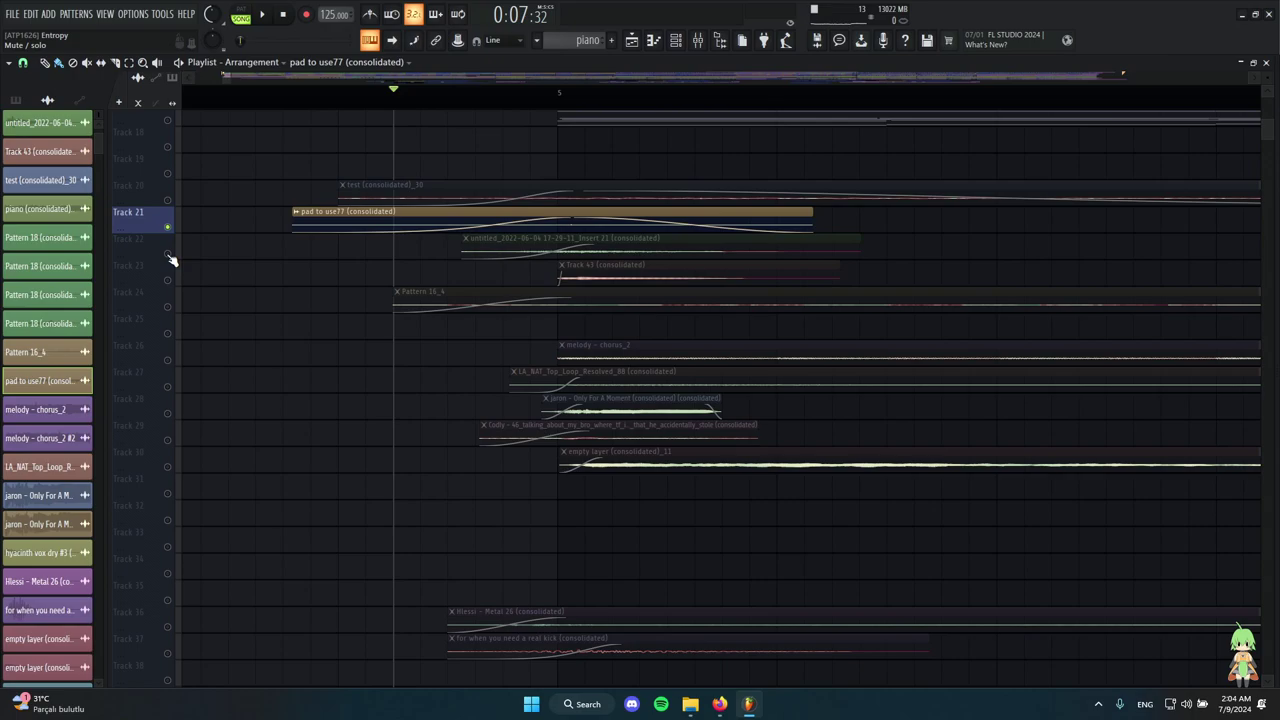
scroll(464, 300, "up", 2)
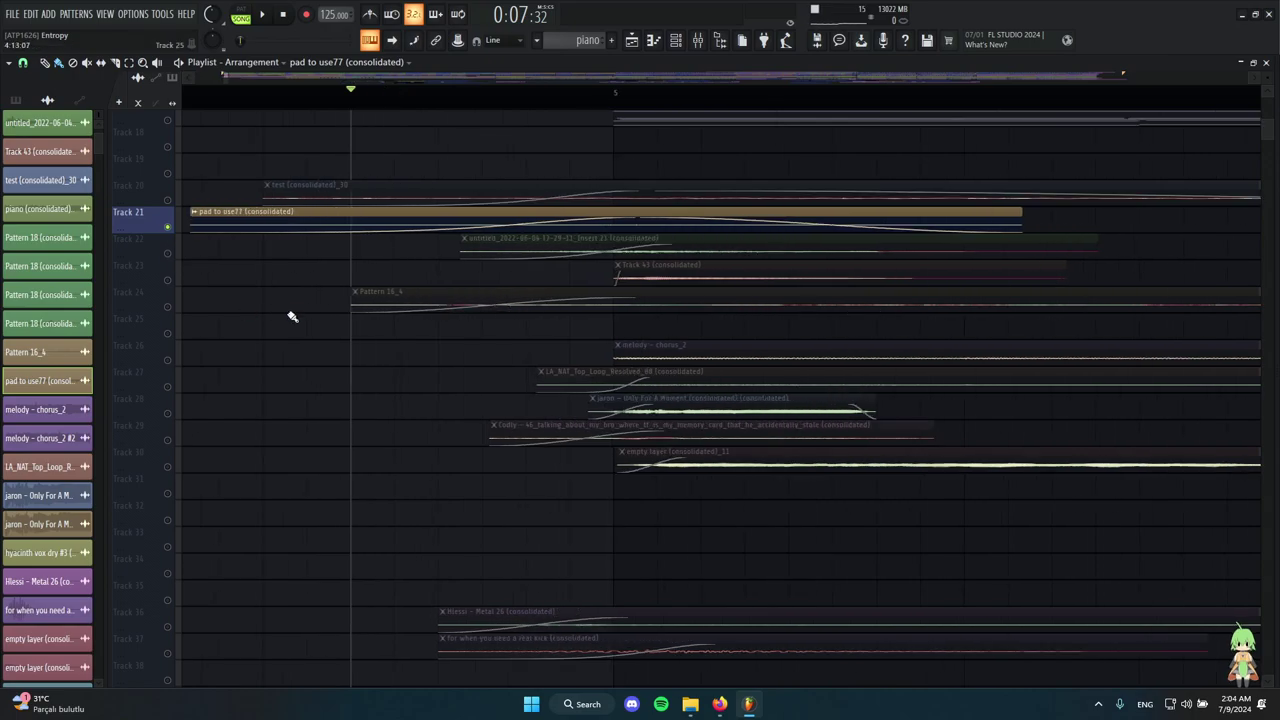
scroll(157, 281, "up", 1)
double_click(330, 246)
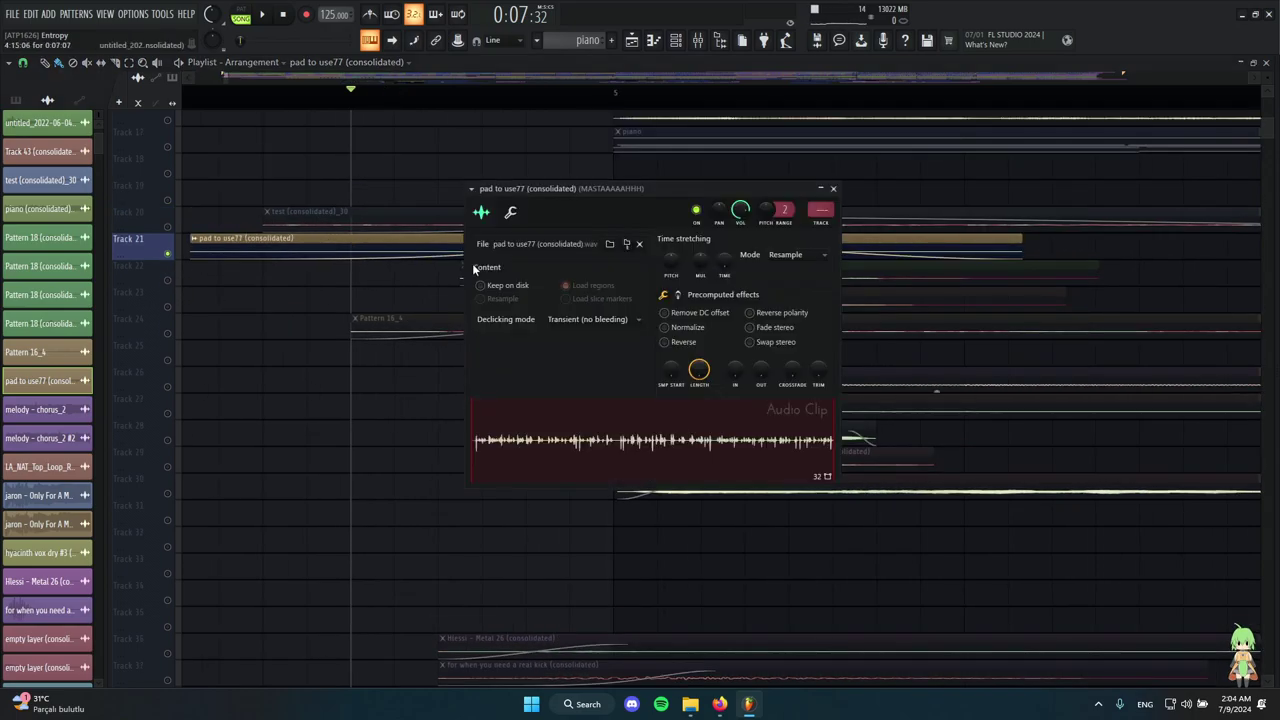
left_click(834, 189)
Solo Track 22, set the song position just before the untitled Insert 21 clip, play it and stop playback.
left_click(483, 95)
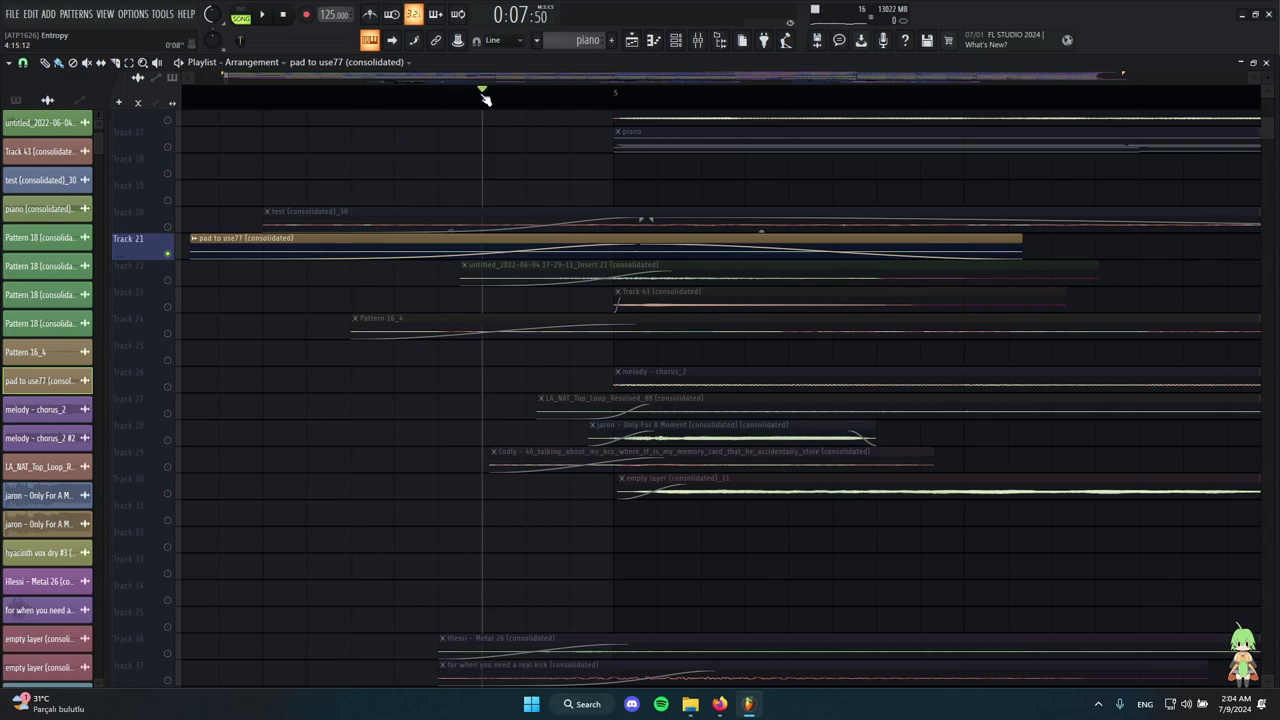
left_click(438, 93)
right_click(167, 280)
scroll(826, 369, "up", 3)
scroll(580, 478, "down", 4)
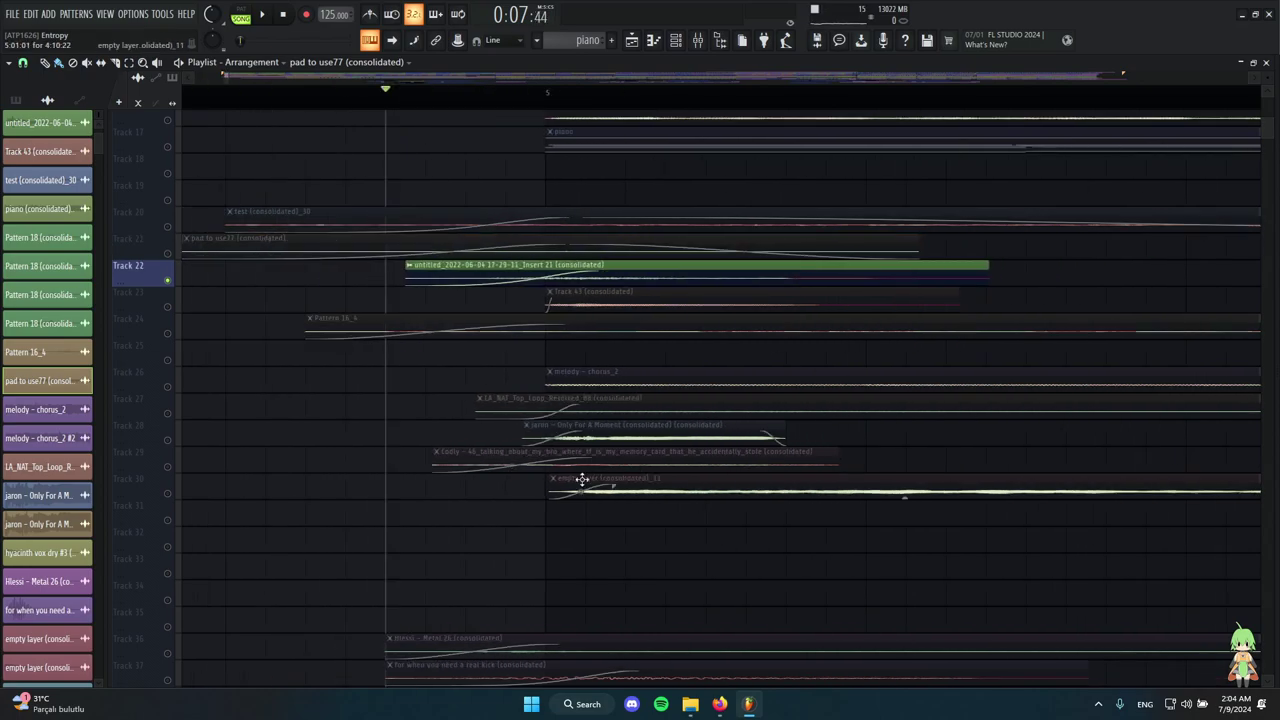
key("space")
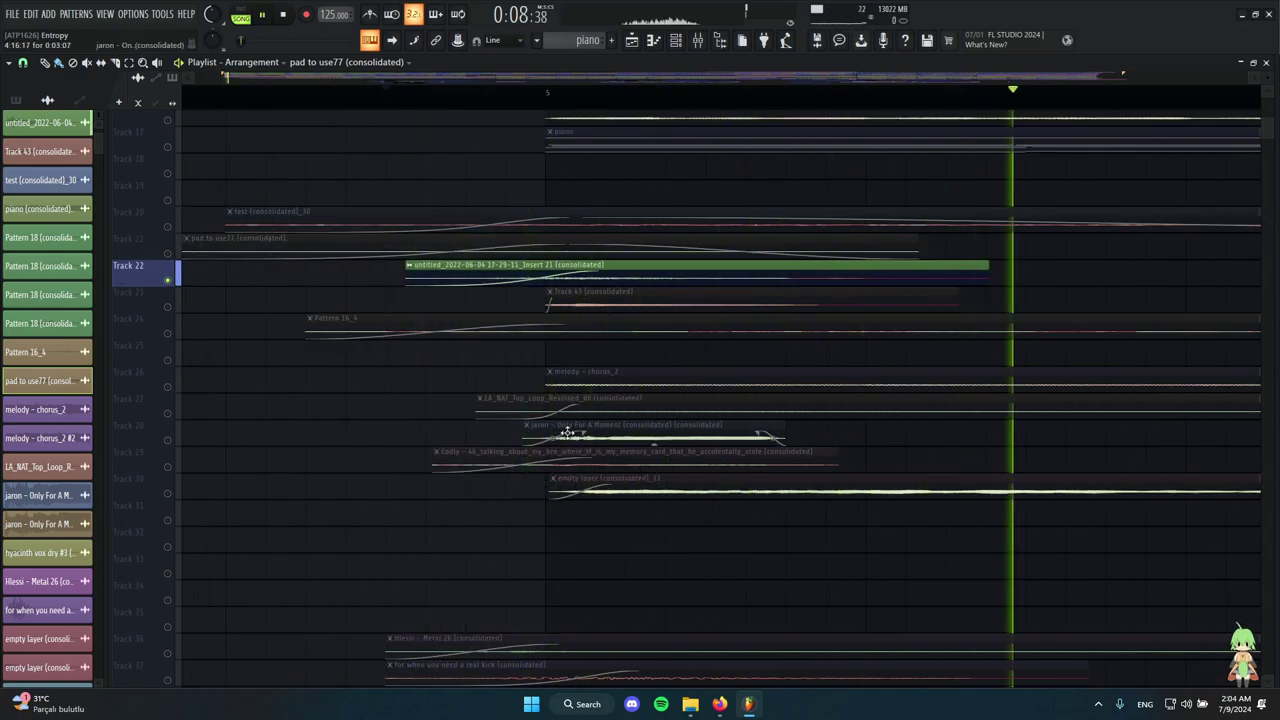
key("space")
Open the untitled Insert 21 clip's sample settings and move the window to the middle of the playlist for viewing.
left_click(650, 271)
double_click(650, 271)
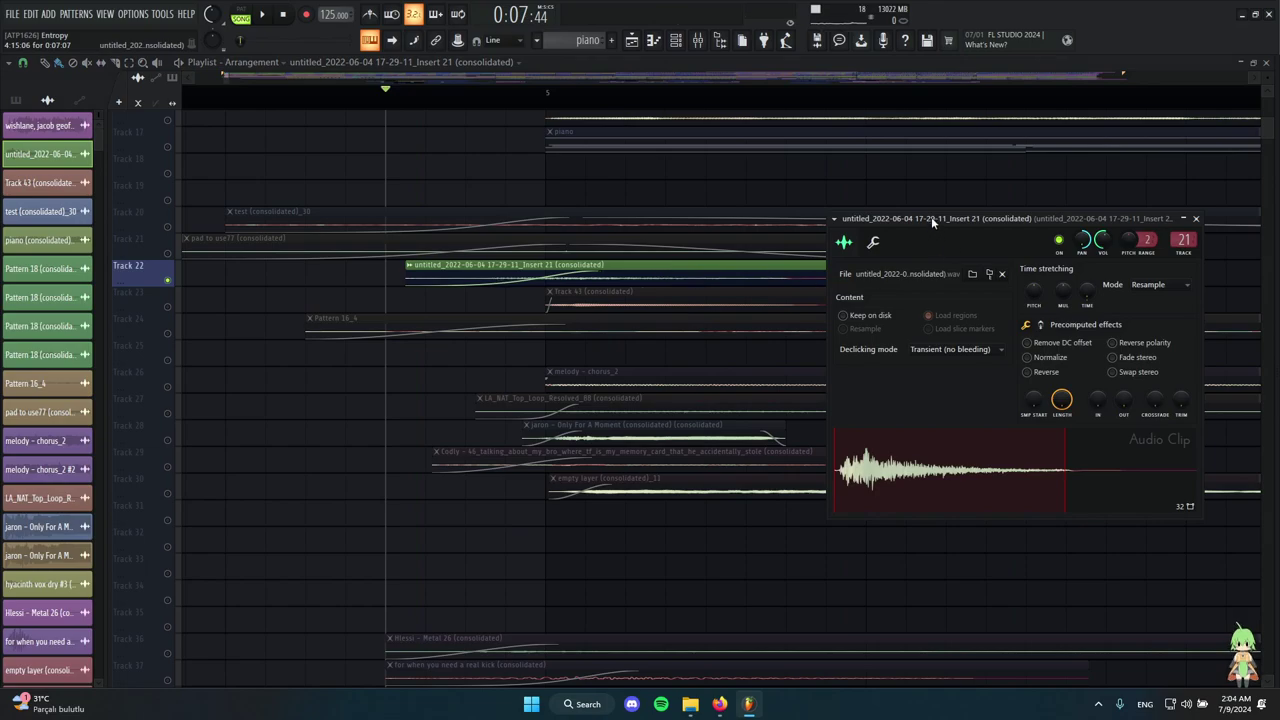
left_click_drag(931, 216, 686, 216)
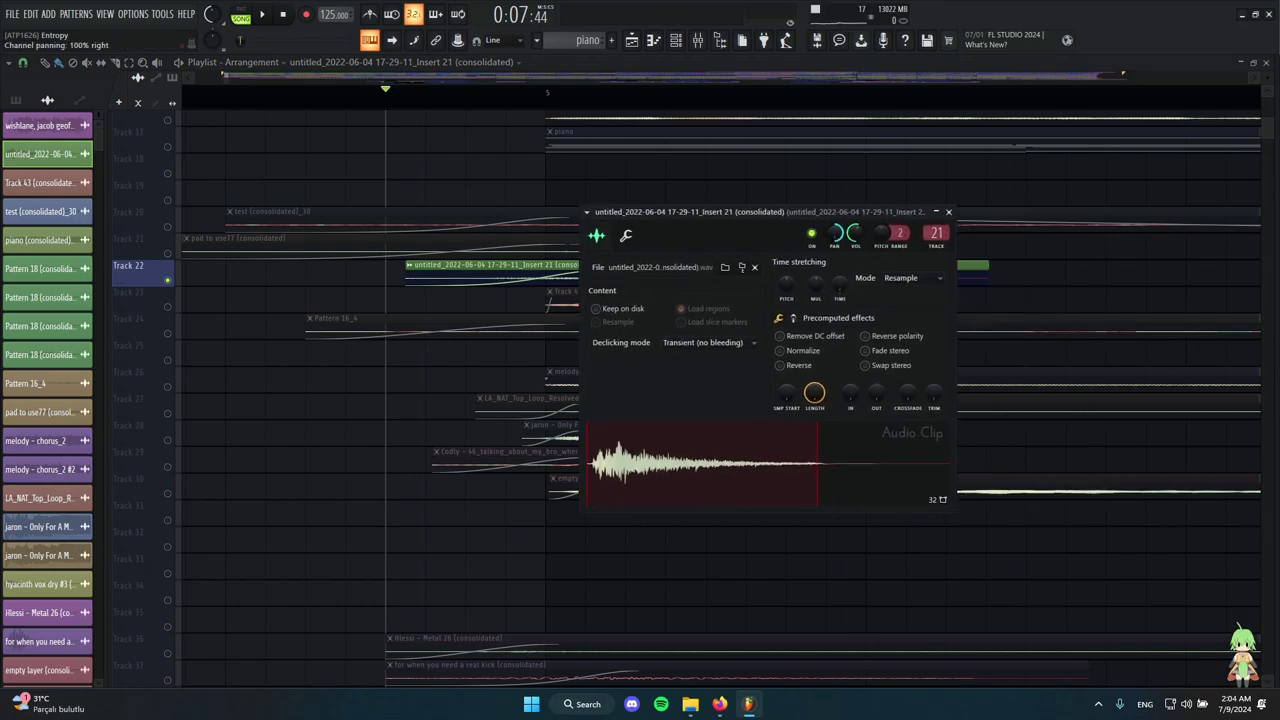
Show mixer track 21 and open its Fruity Delay 3 to examine the delay settings.
left_click(698, 40)
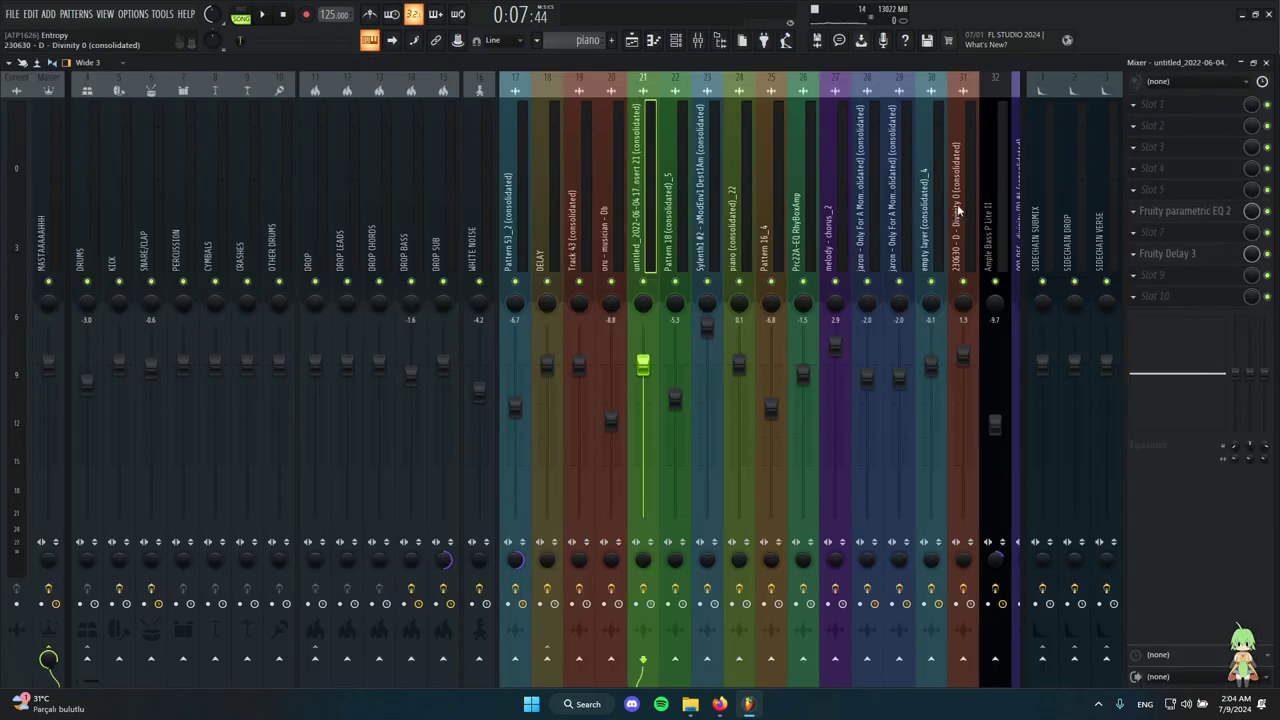
left_click(1170, 254)
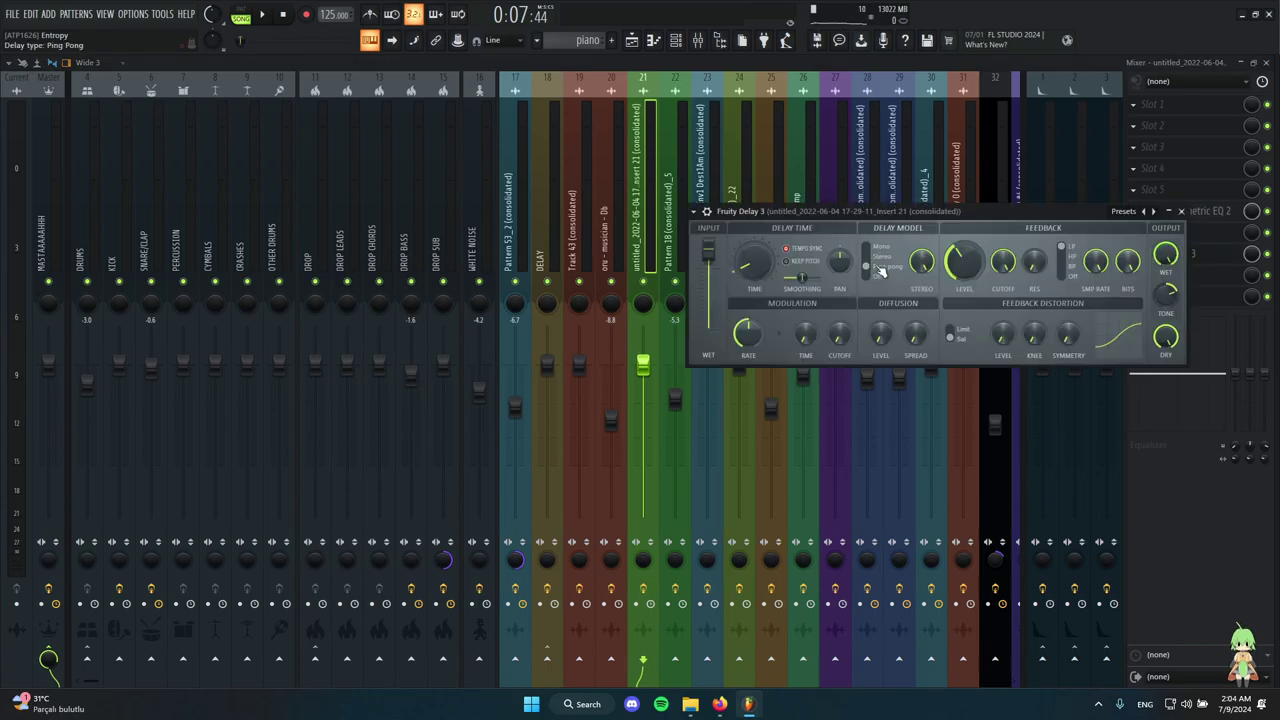
left_click_drag(850, 213, 630, 195)
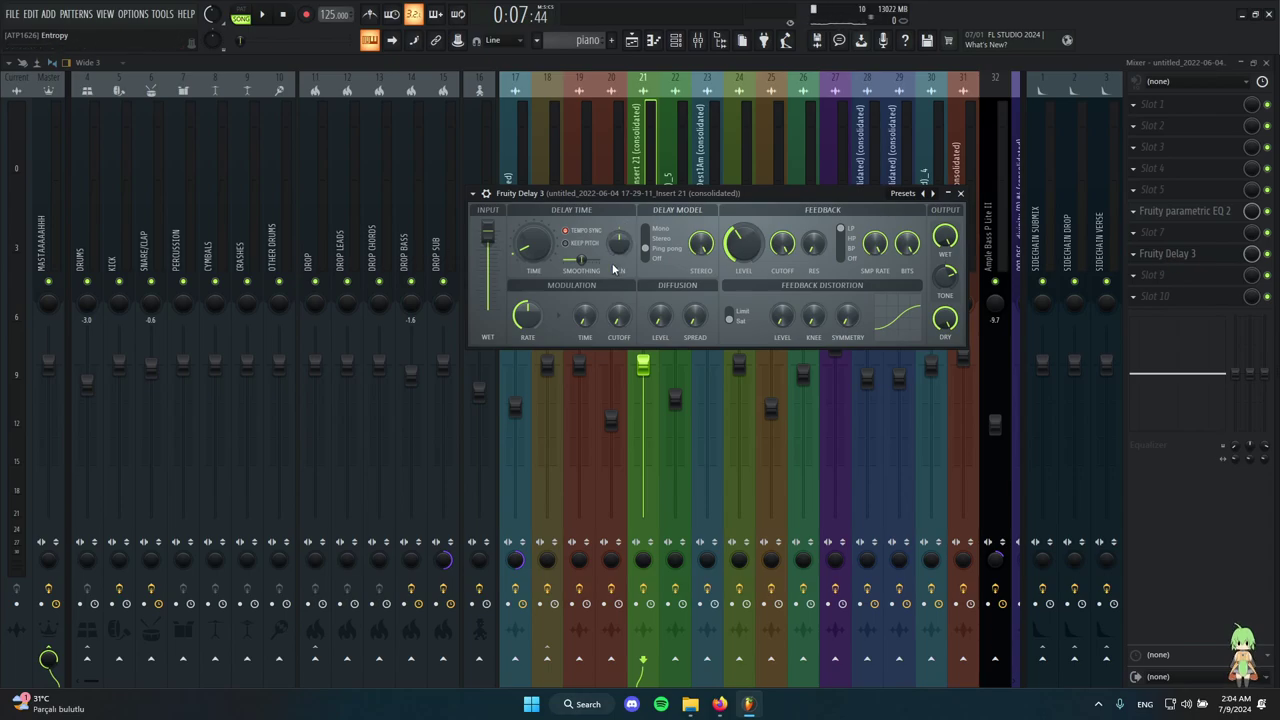
Return to the playlist, solo Track 23, play the Track 43 (consolidated) clip from bar 5 and stop playback.
left_click(648, 40)
scroll(271, 266, "down", 3)
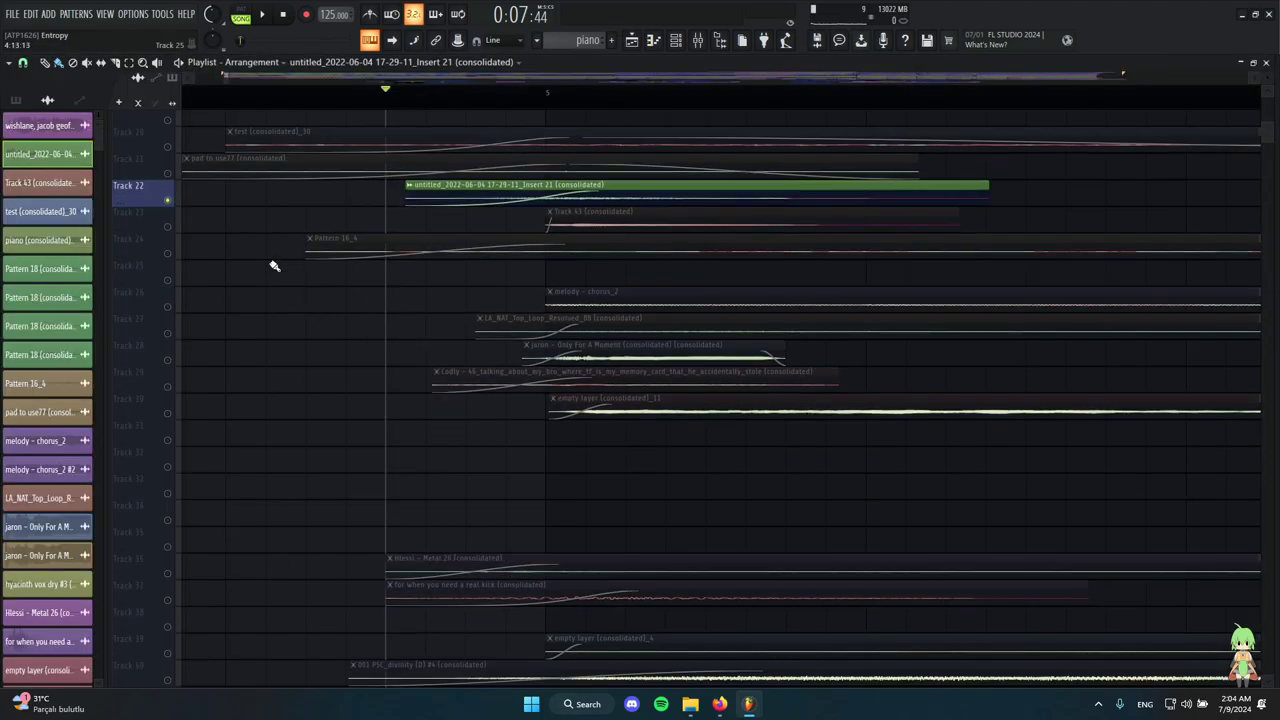
right_click(168, 227)
left_click(543, 92)
scroll(470, 175, "down", 2)
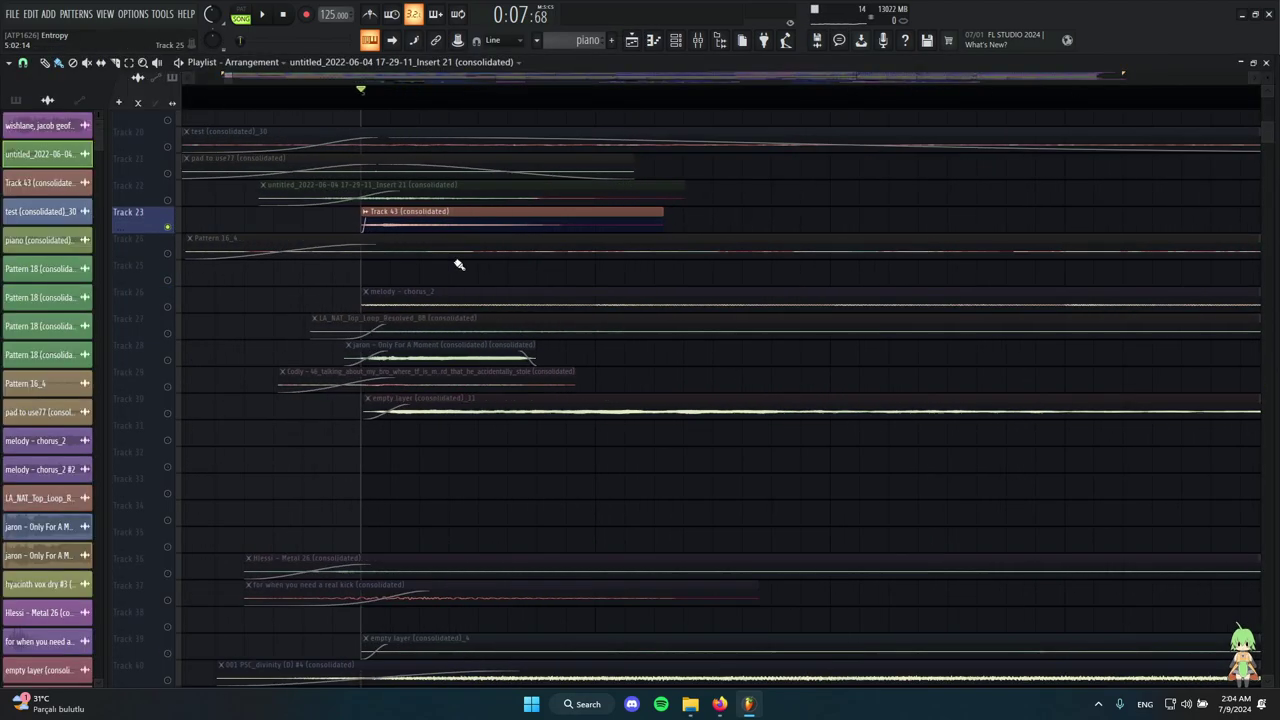
key("space")
key("space")
Open the Track 43 (consolidated) sample settings to examine the waveform, pitch and stretch options, and close them.
double_click(460, 224)
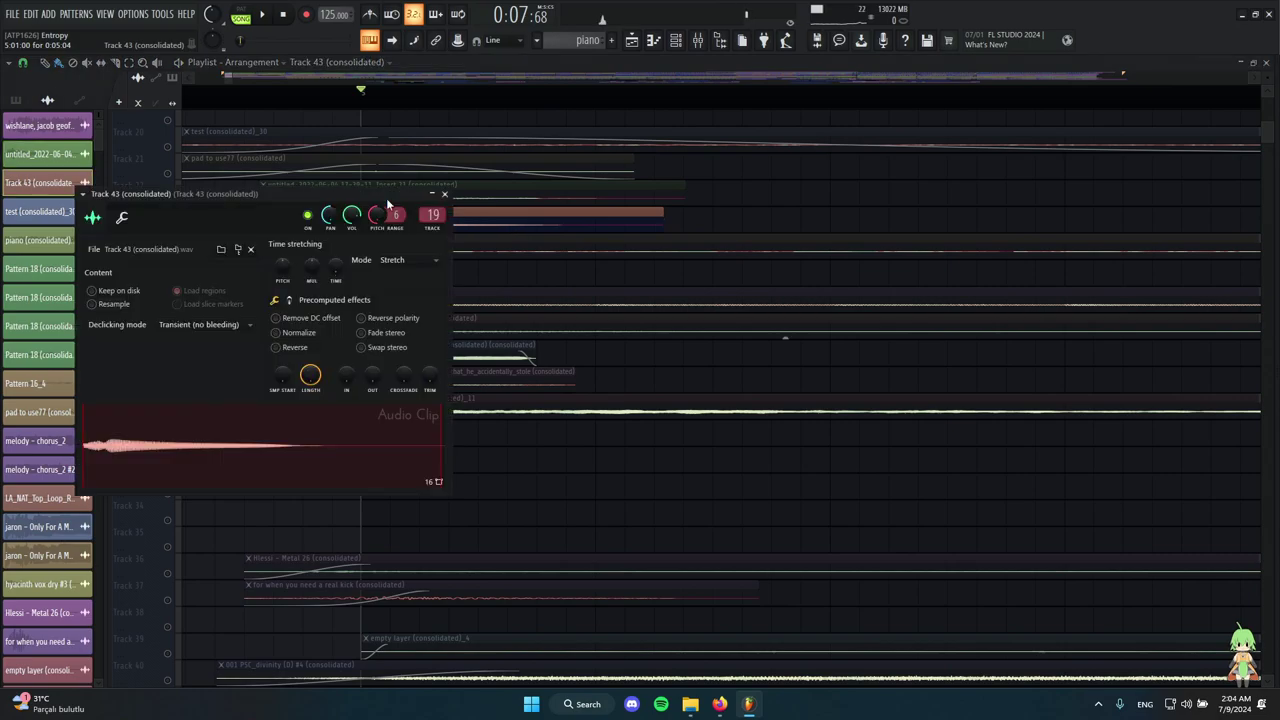
left_click_drag(616, 216, 838, 208)
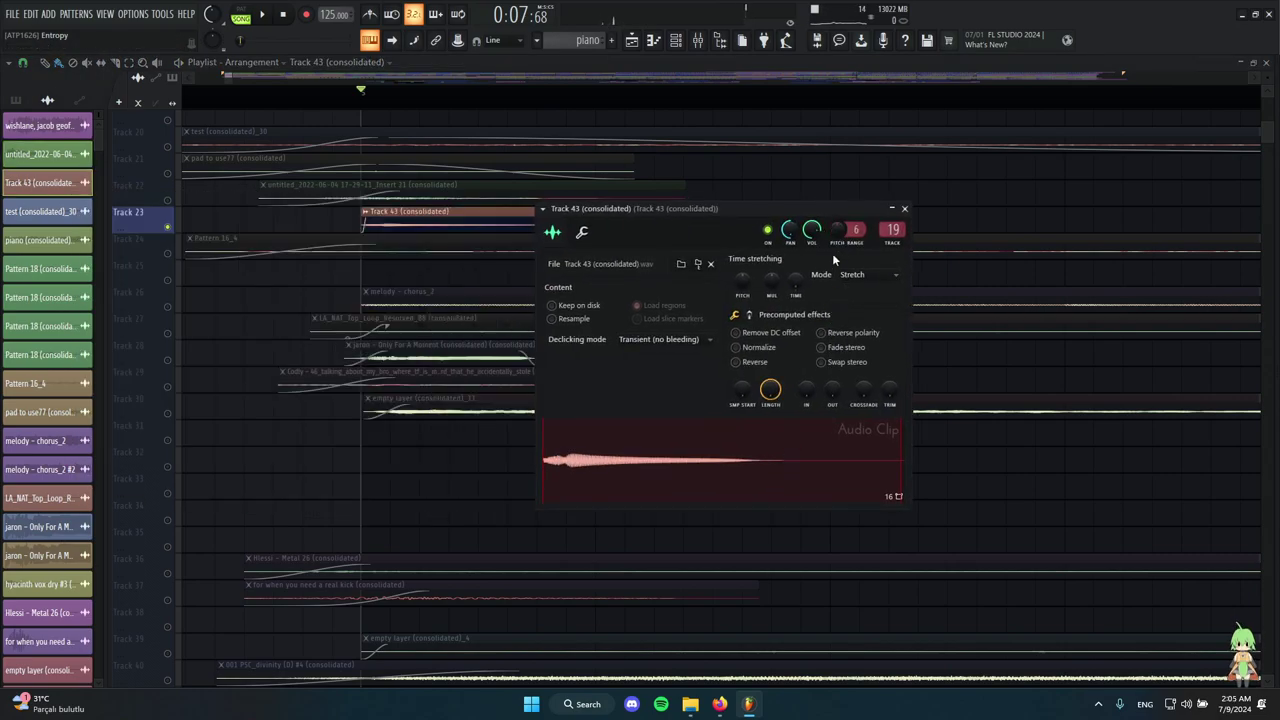
left_click_drag(816, 212, 693, 194)
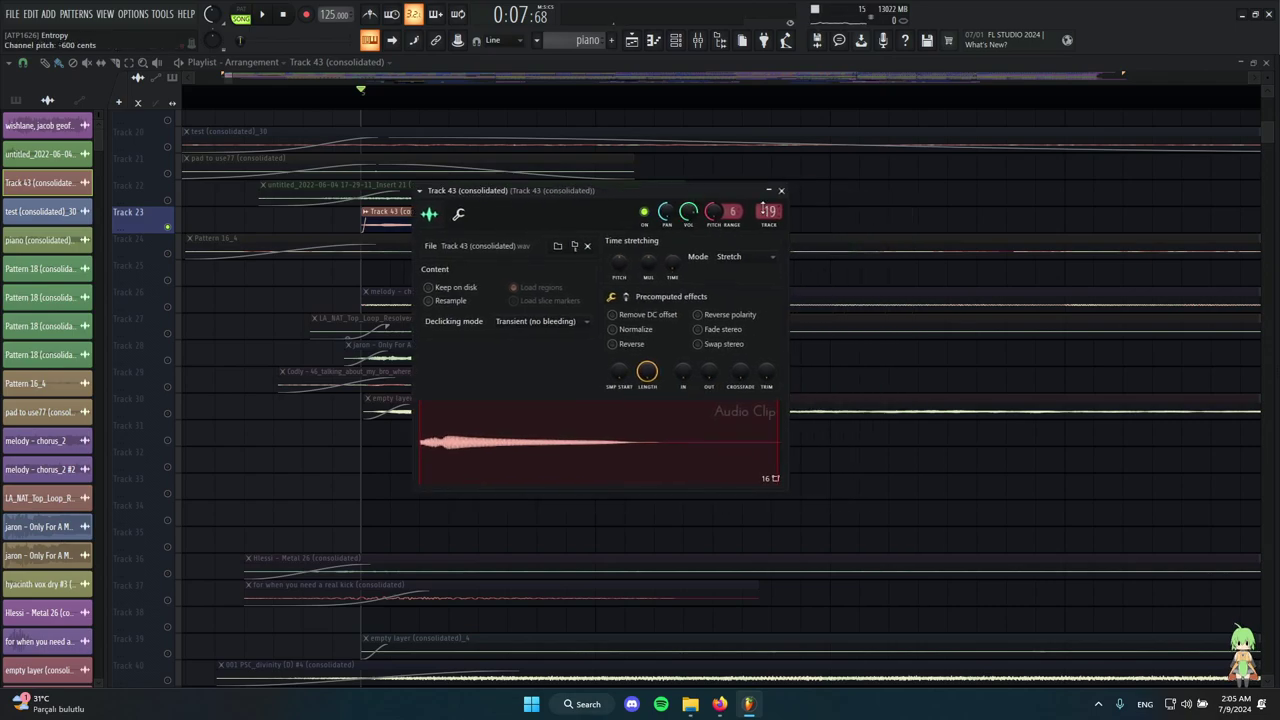
left_click(786, 191)
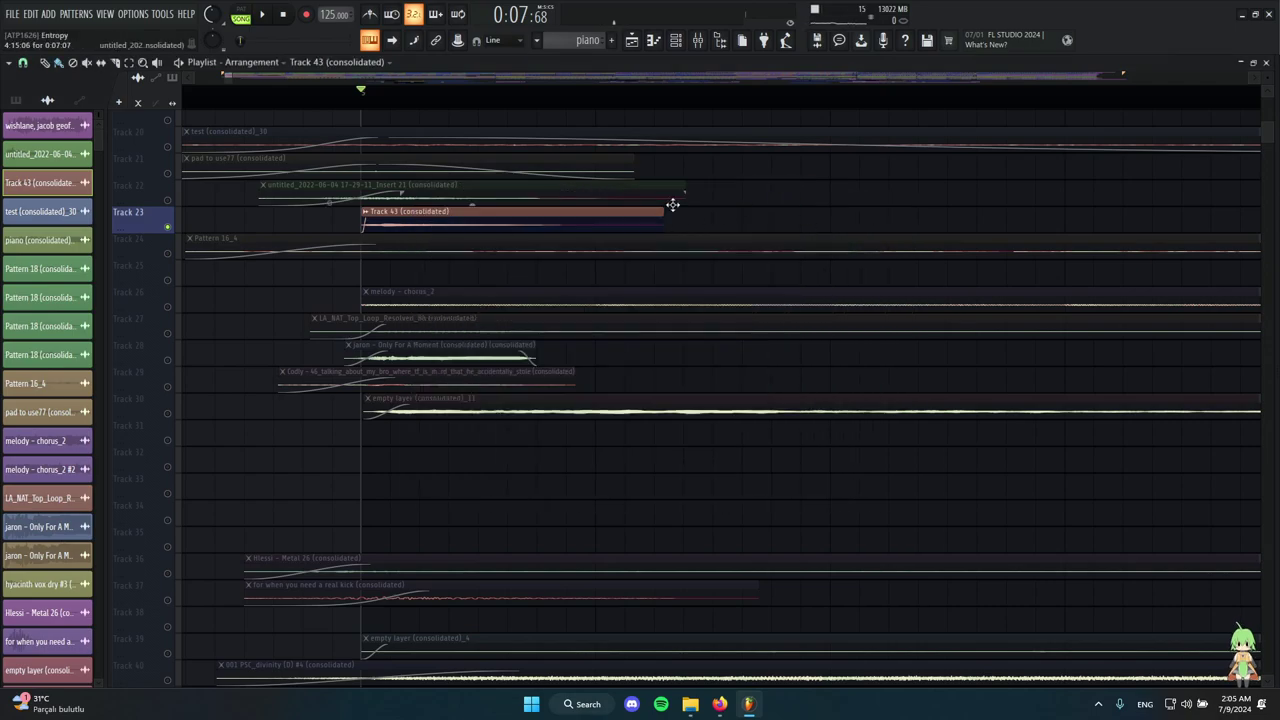
Show the Track 43 (consolidated) clip's mixer track 19 and open its Fruity parametric EQ 2.
double_click(543, 214)
key("F9")
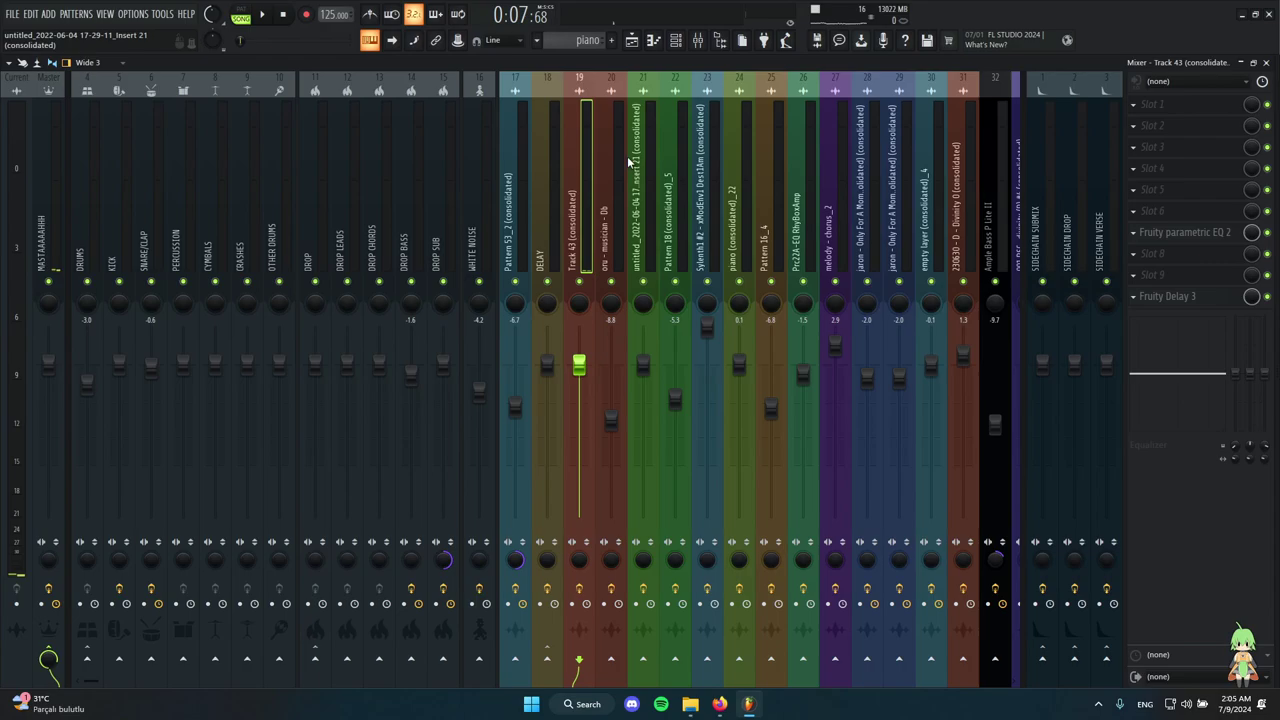
left_click(1206, 236)
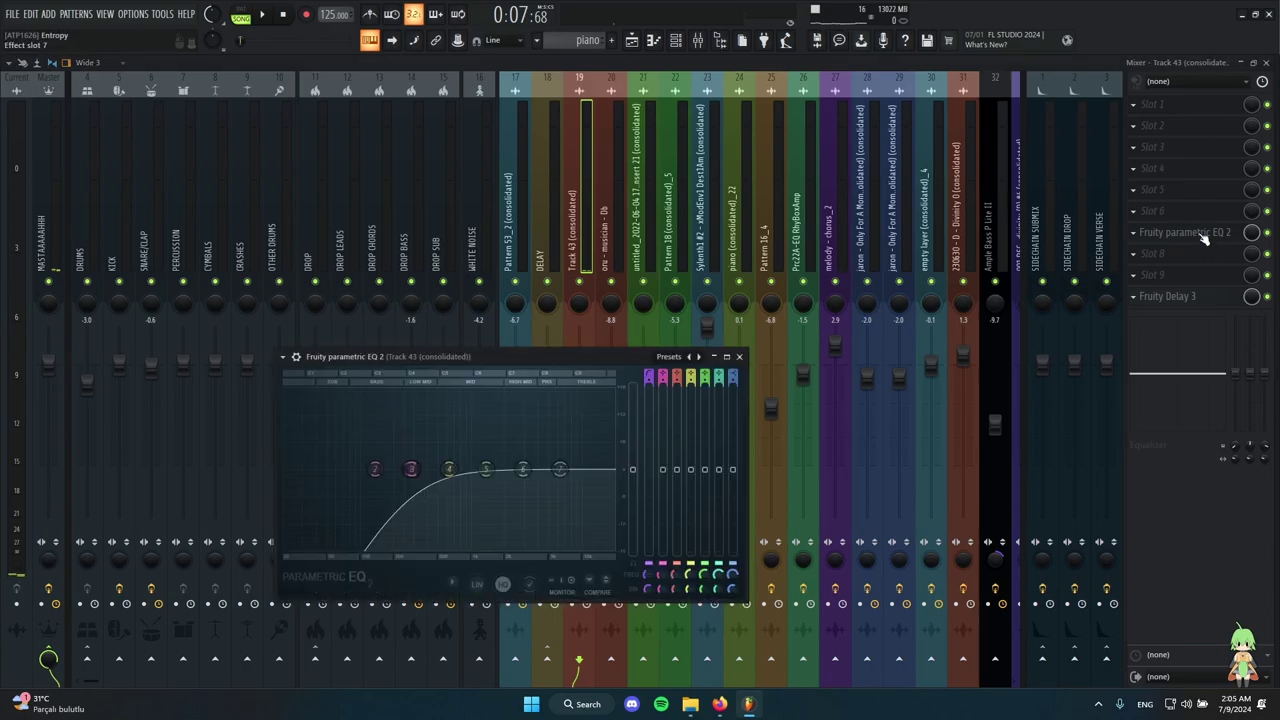
Open Fruity Delay 3 on the Track 43 (consolidated) mixer track to examine the delay settings, and close it.
left_click(1183, 297)
left_click_drag(395, 157, 823, 165)
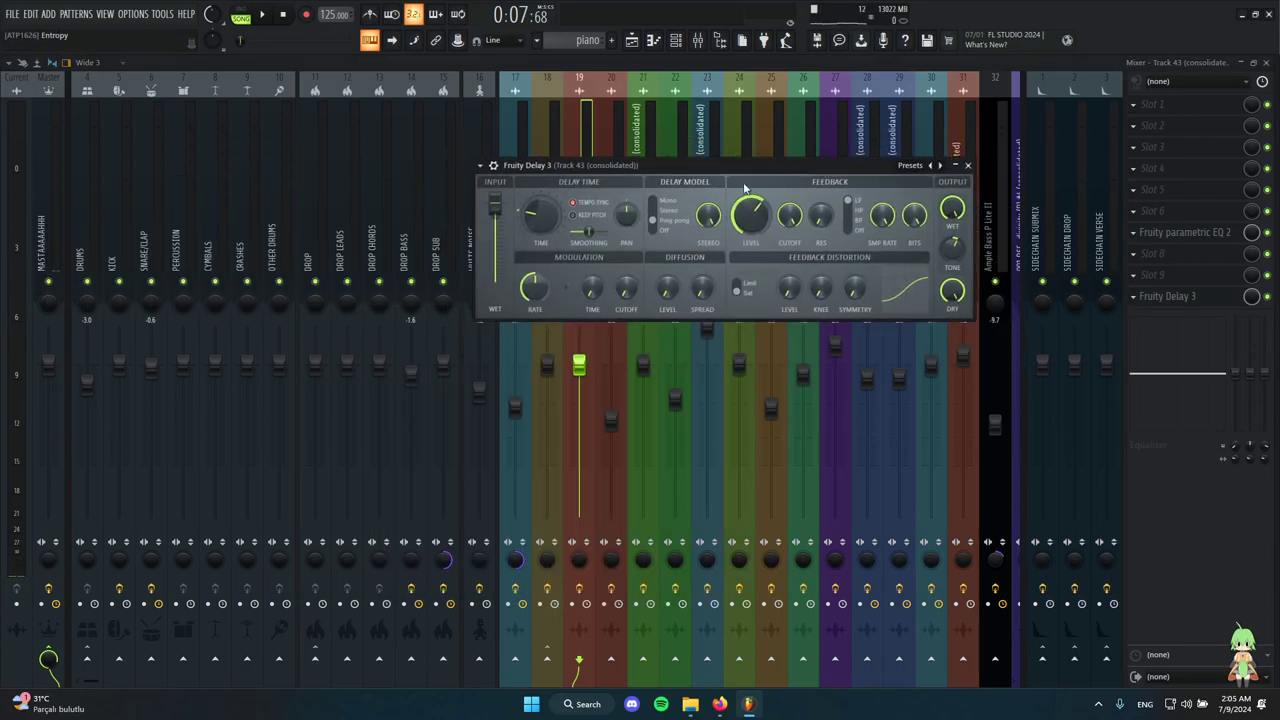
left_click(967, 165)
Return to the playlist, solo Track 24, play the Pattern 16_4 clip from its start and stop playback.
left_click(631, 40)
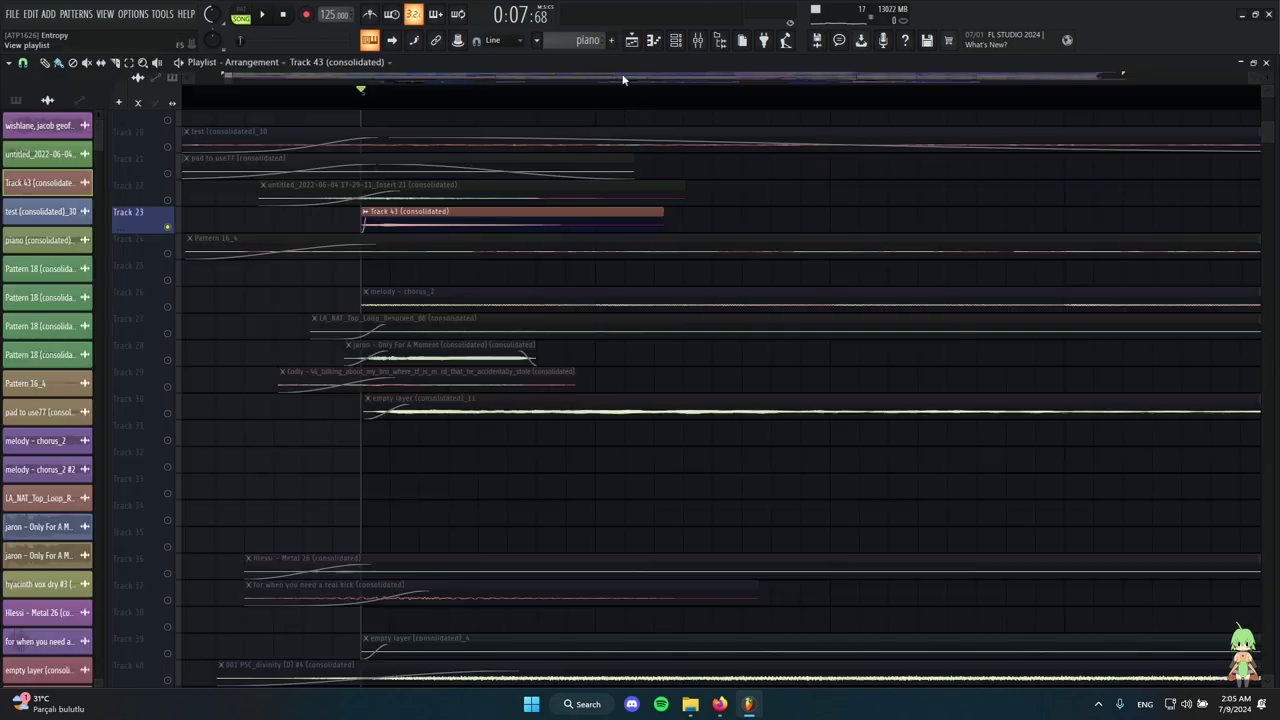
scroll(606, 449, "up", 2)
scroll(686, 334, "up", 2)
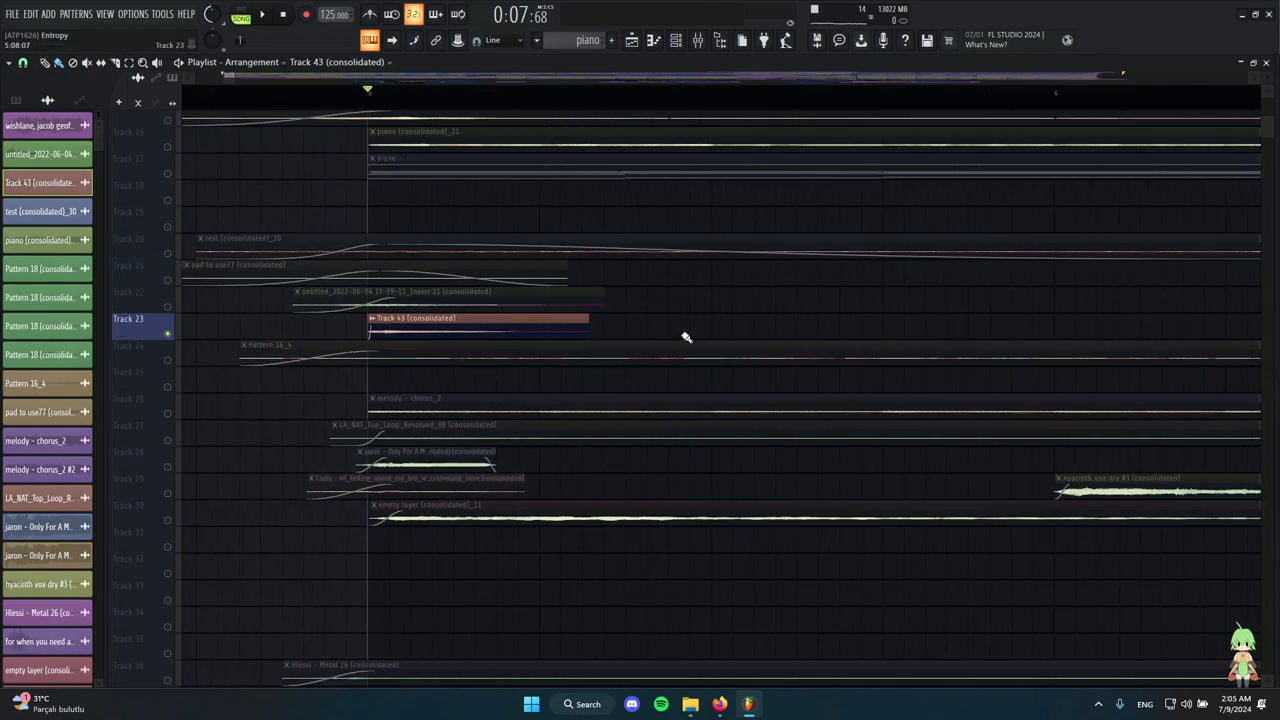
scroll(686, 334, "down", 2)
scroll(686, 334, "up", 2)
scroll(346, 145, "up", 3)
left_click(304, 100)
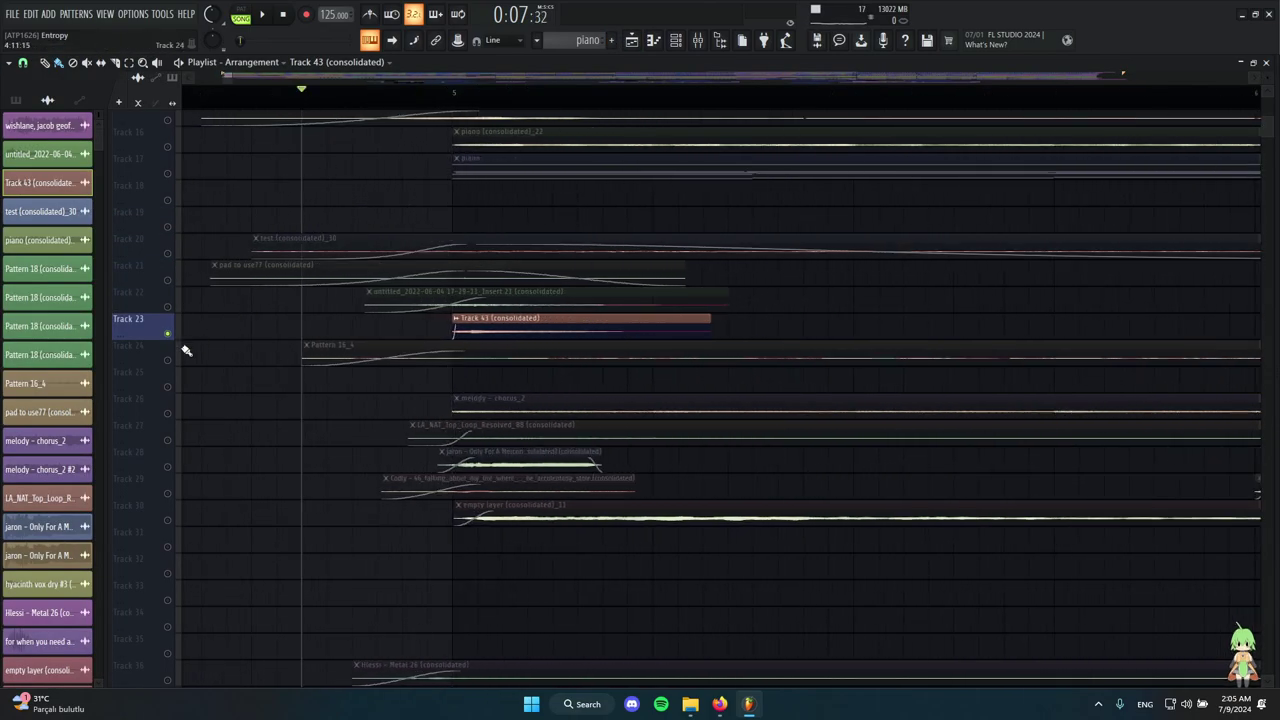
scroll(692, 456, "down", 5)
scroll(600, 420, "up", 2)
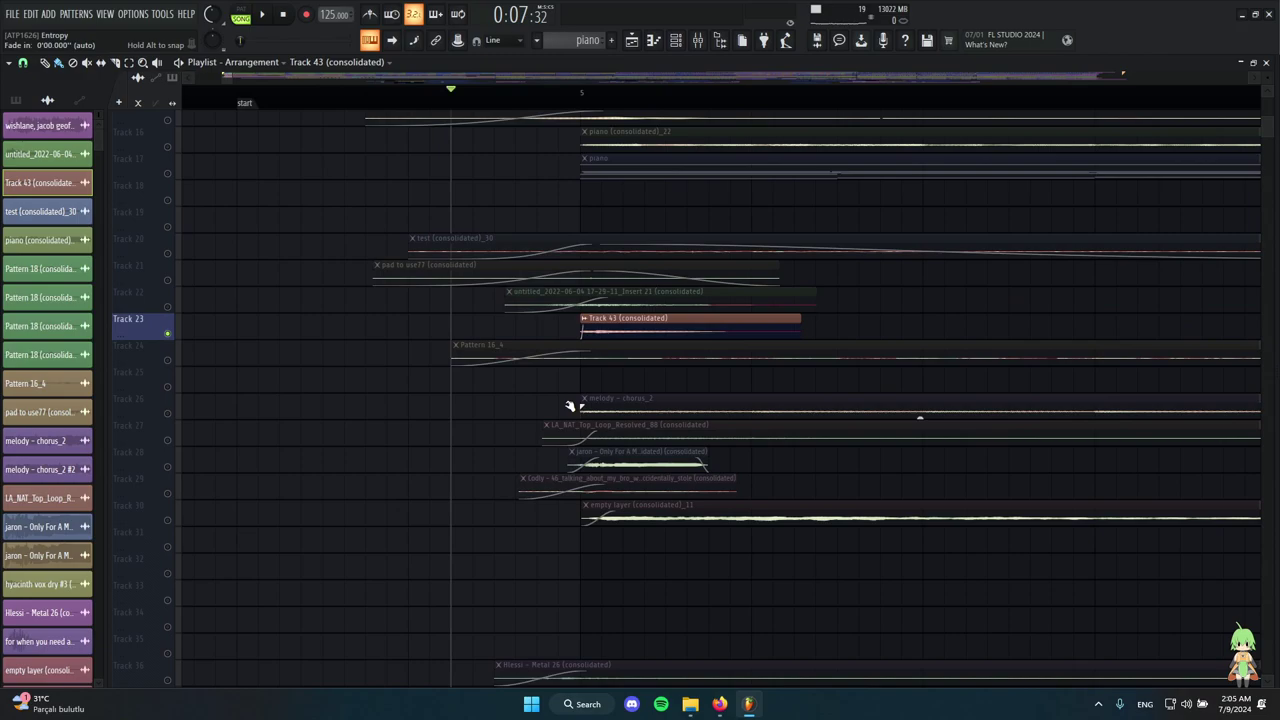
left_click(169, 360)
key("space")
scroll(777, 340, "down", 3)
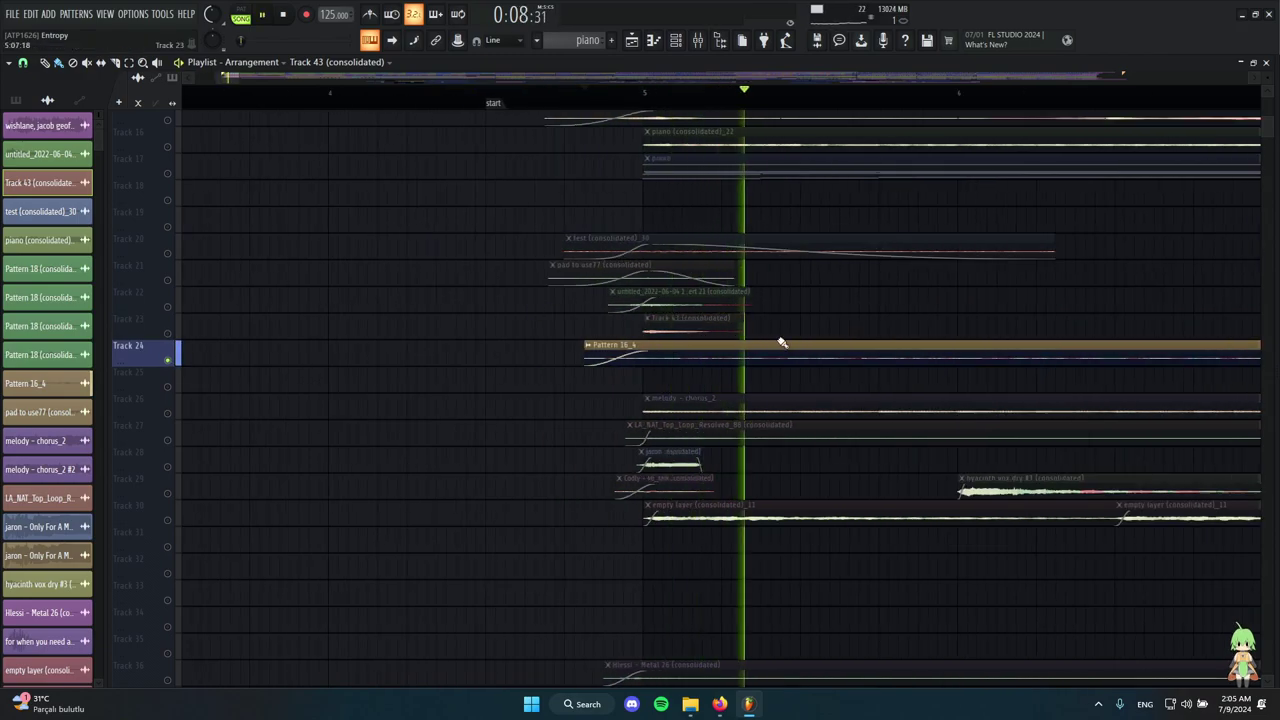
scroll(606, 380, "up", 3)
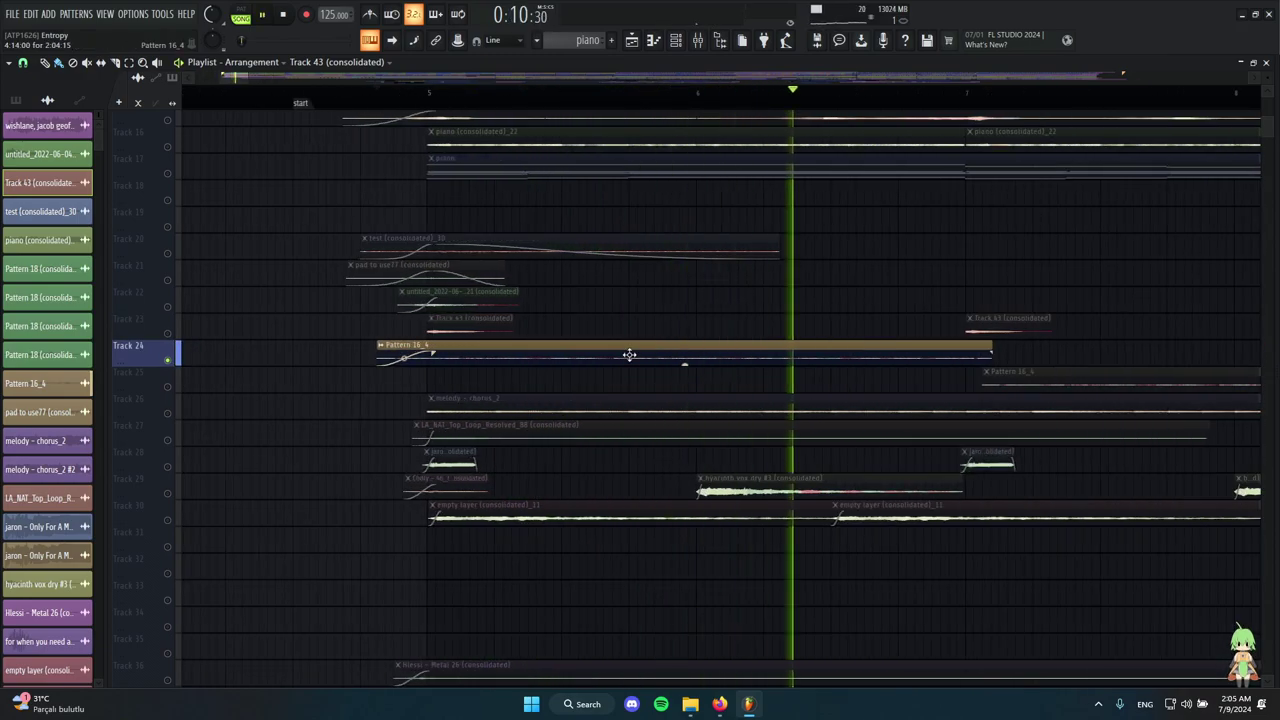
left_click(629, 355)
key("space")
Open the Pattern 16_4 sample settings to examine the waveform, time stretching and precomputed effects, and close them.
double_click(629, 355)
left_click_drag(599, 152, 661, 177)
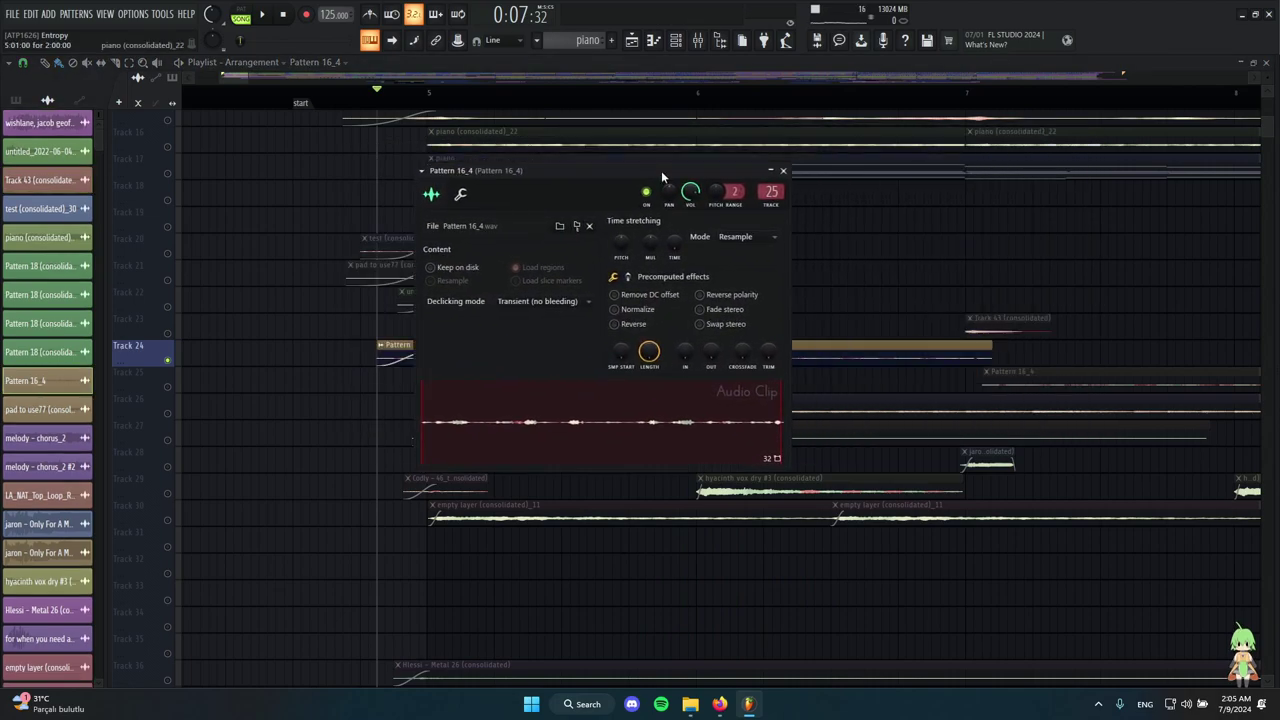
left_click(783, 170)
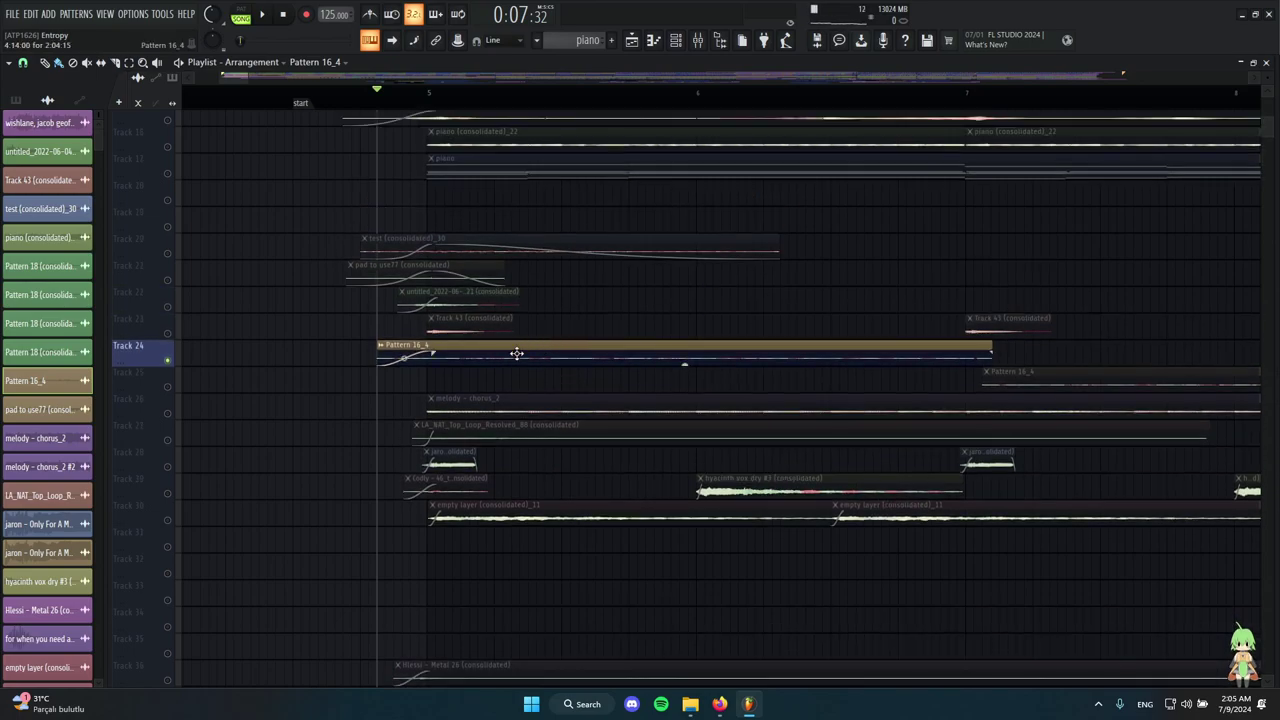
Examine how the intro clips are arranged around the Pattern 16_4 clips on the neighbouring playlist tracks.
scroll(520, 361, "down", 5)
scroll(531, 426, "up", 2)
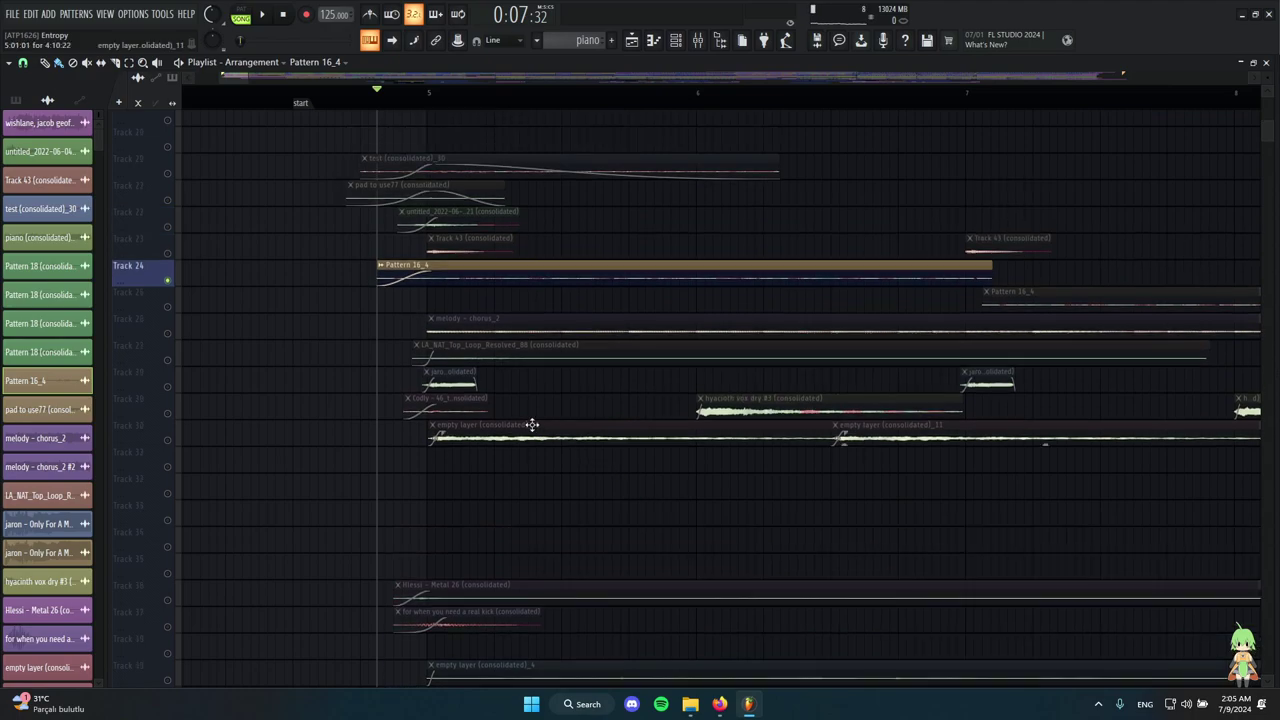
scroll(495, 400, "up", 3)
scroll(432, 340, "down", 2)
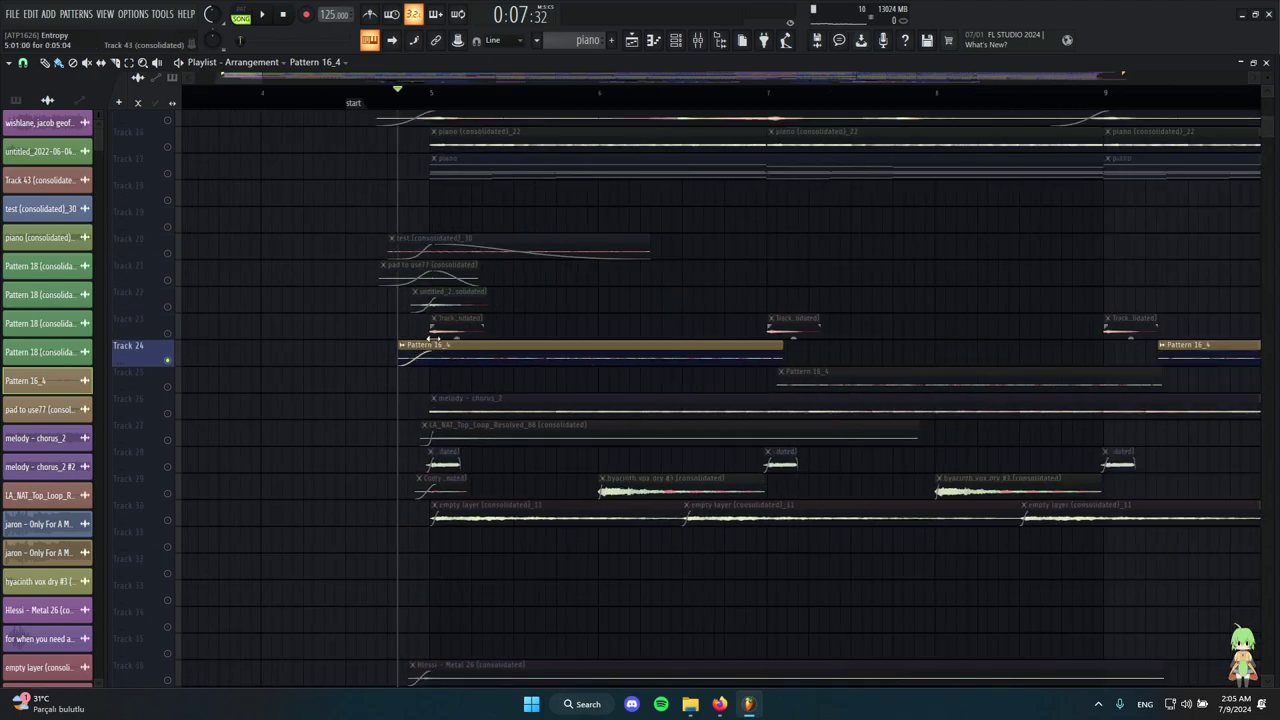
scroll(515, 360, "up", 2)
left_click_drag(503, 381, 510, 256)
right_click(600, 302)
scroll(600, 305, "down", 3)
scroll(575, 340, "down", 6)
scroll(609, 417, "up", 2)
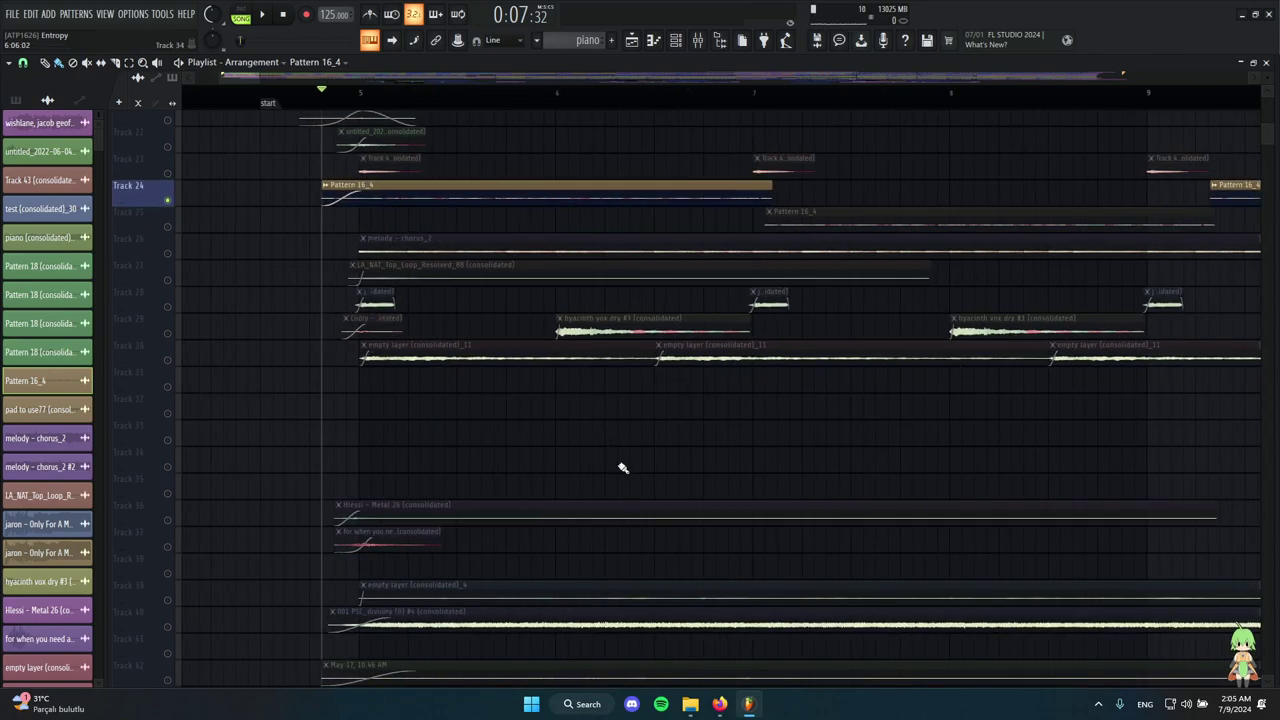
scroll(537, 437, "up", 4)
scroll(277, 389, "down", 1)
scroll(352, 482, "up", 2)
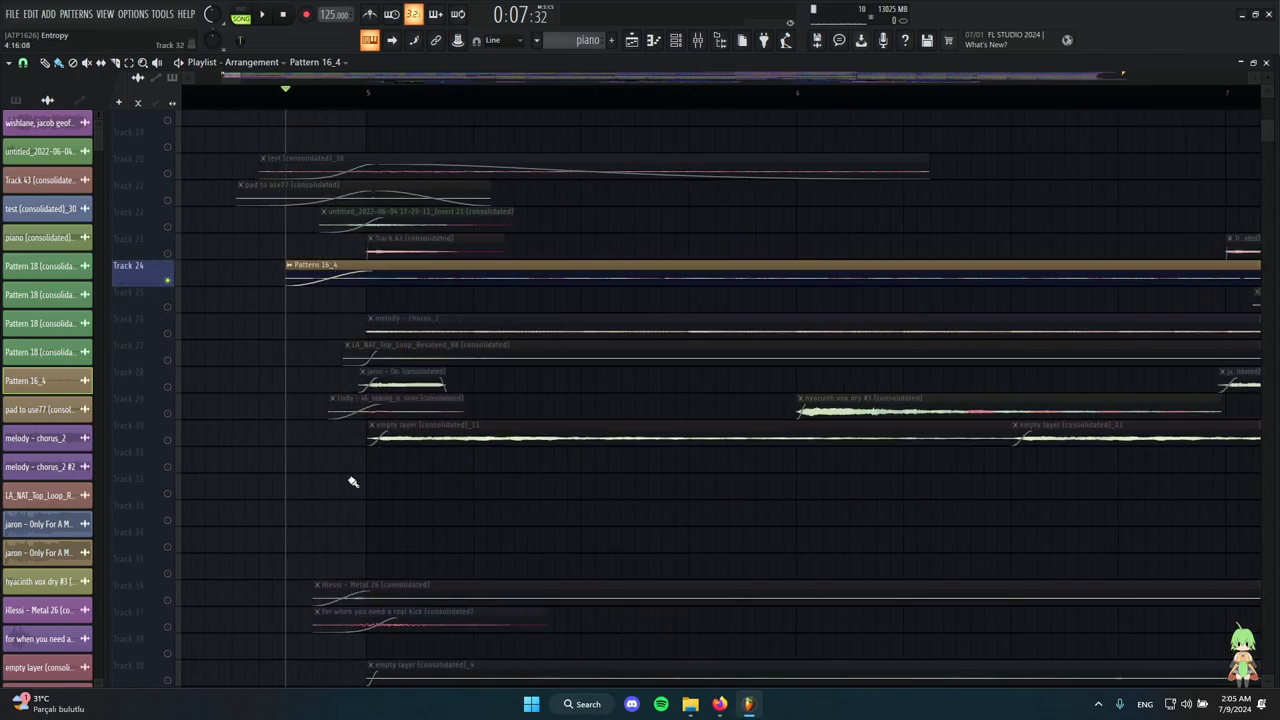
Solo Track 26, play the melody - chorus_2 clip from bar 5 and stop playback.
left_click(166, 333)
left_click(366, 94)
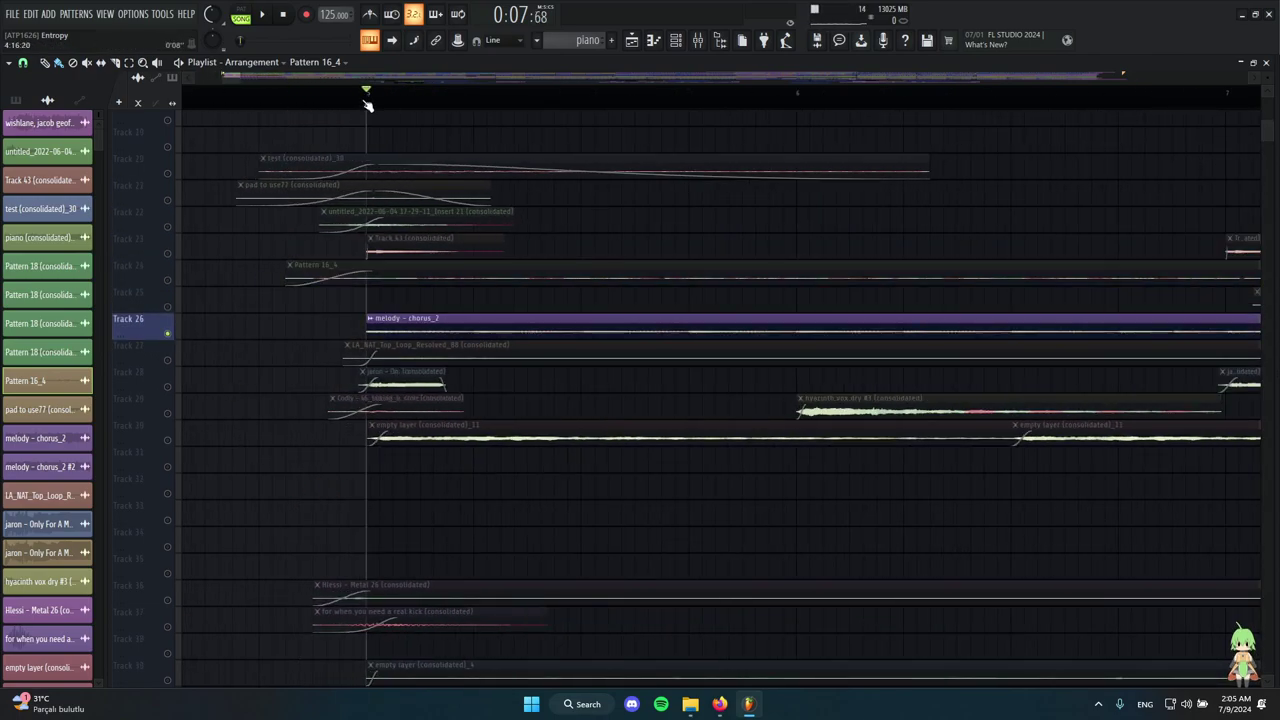
scroll(346, 450, "down", 2)
scroll(346, 450, "up", 1)
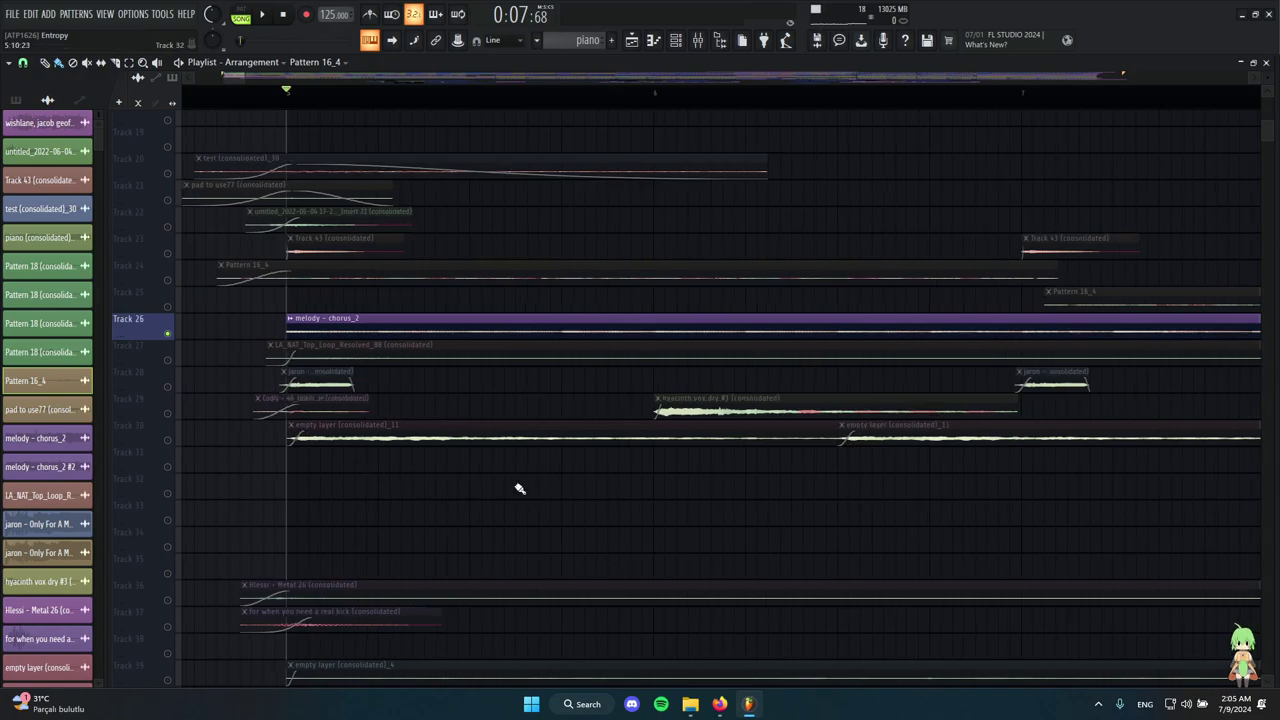
key("space")
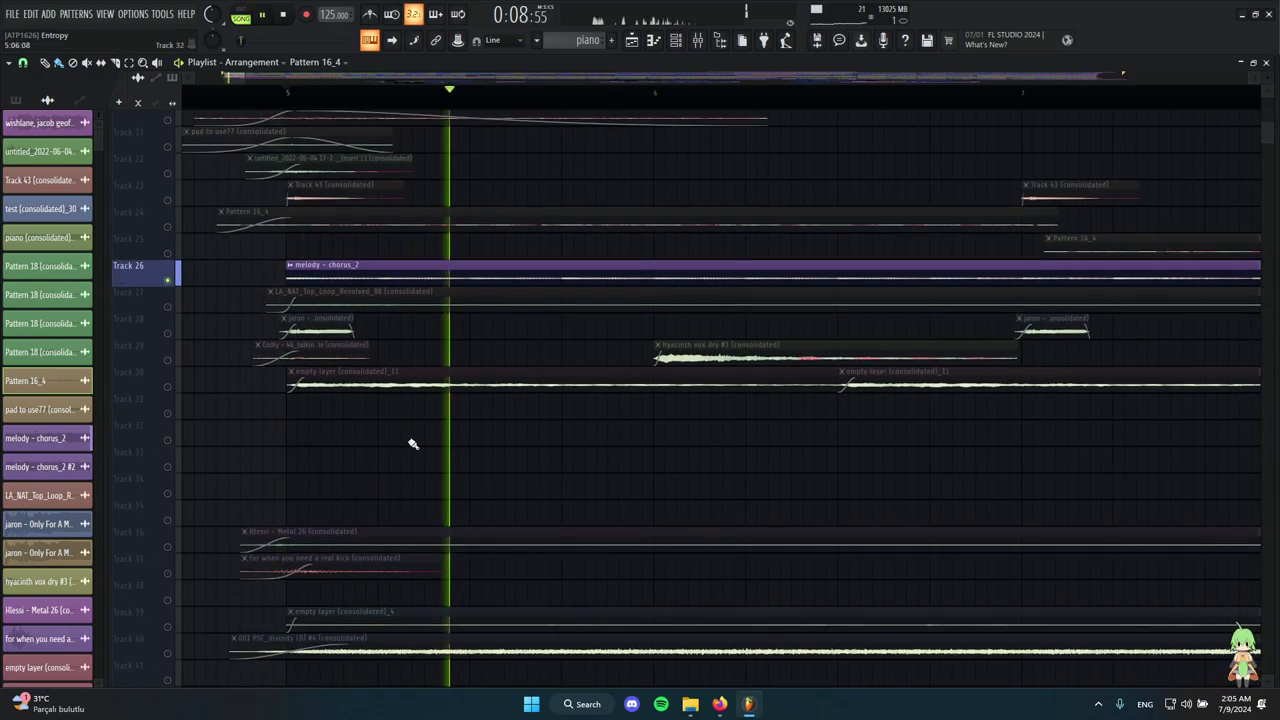
scroll(411, 443, "down", 1)
key("space")
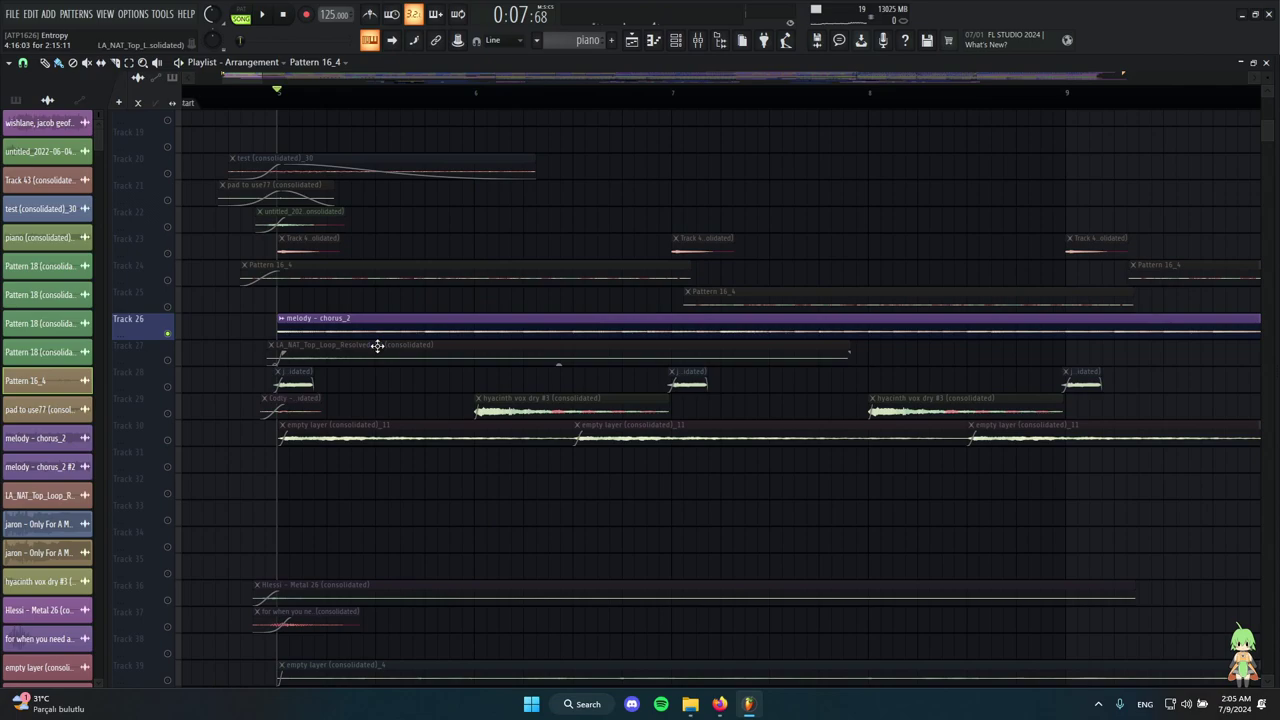
Select the first melody - chorus_2 clip on Track 26 in the playlist.
scroll(374, 346, "down", 1)
left_click_drag(285, 315, 587, 339)
scroll(563, 440, "down", 3)
right_click(576, 524)
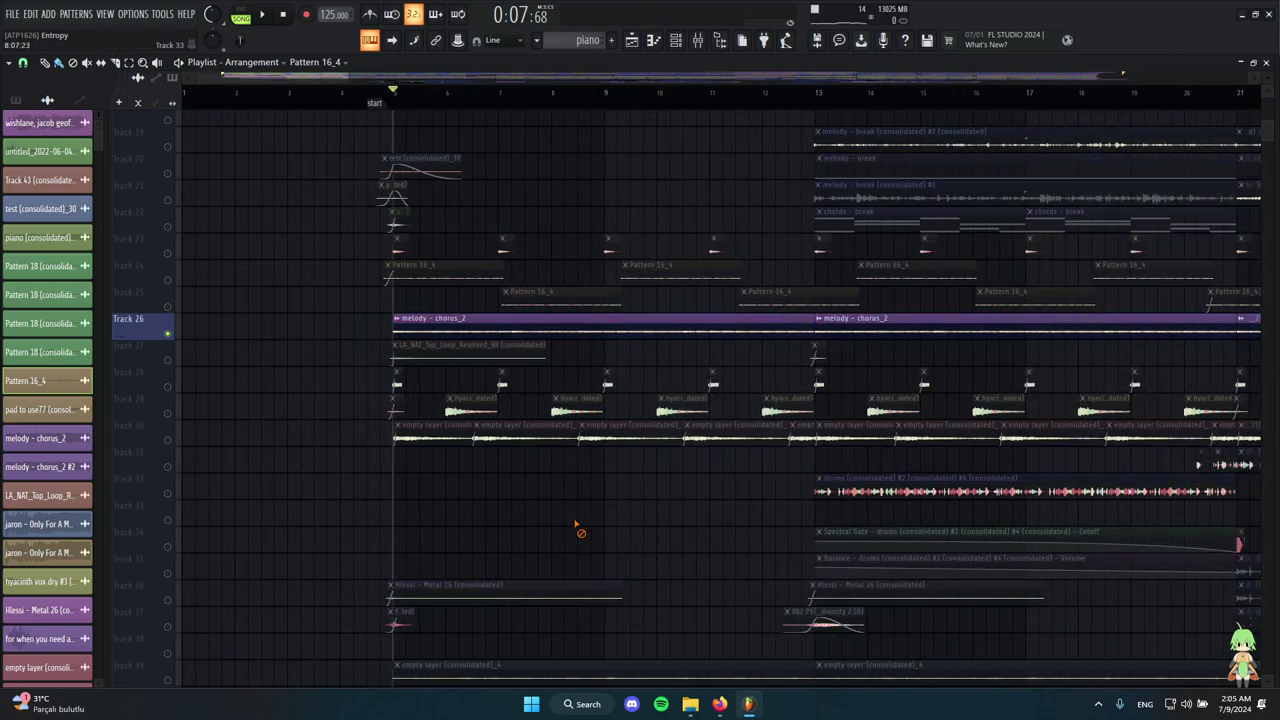
left_click_drag(362, 330, 490, 330)
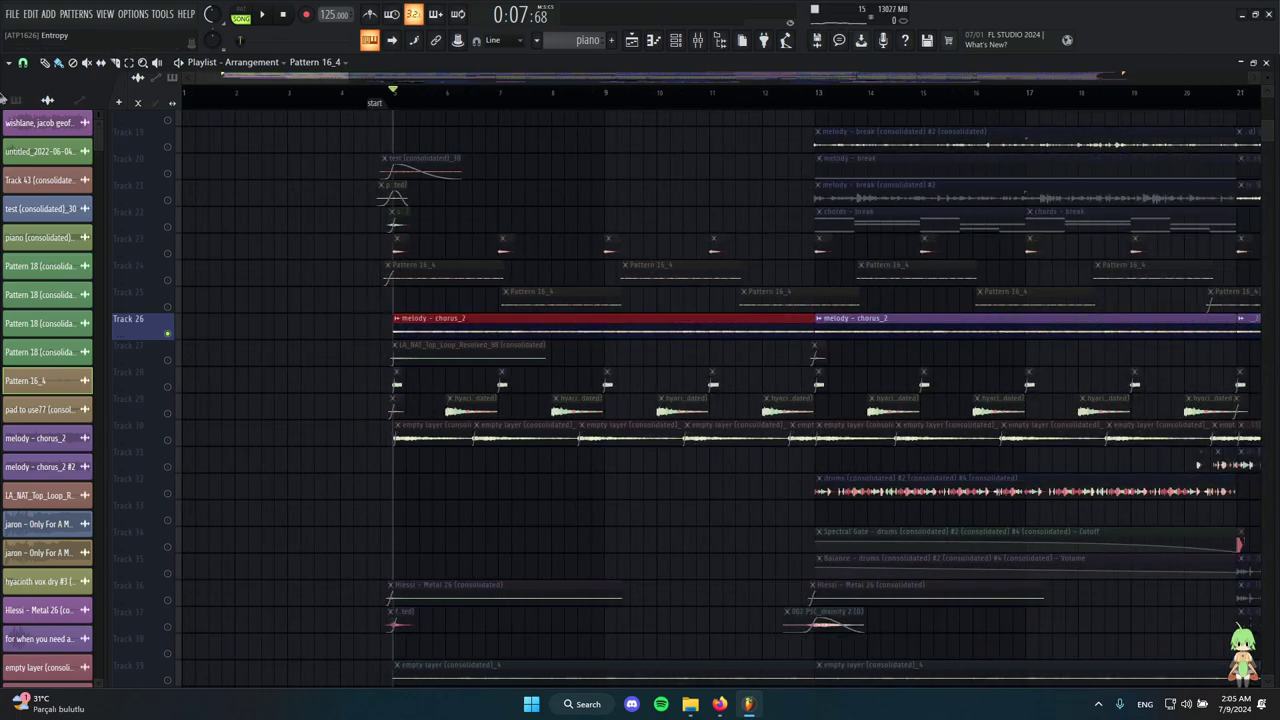
Look through the project's pattern list, open the melody - chorus_2 sample settings to examine them, and close them.
left_click(15, 100)
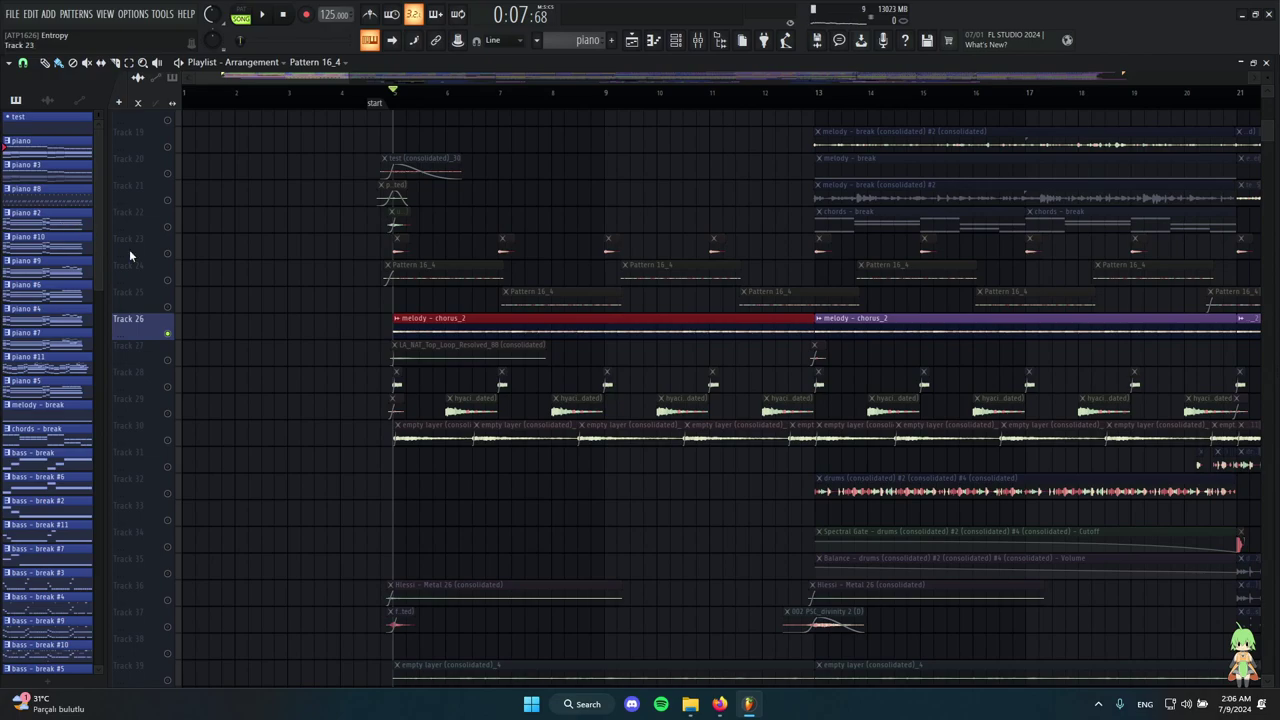
scroll(500, 350, "down", 3)
double_click(557, 249)
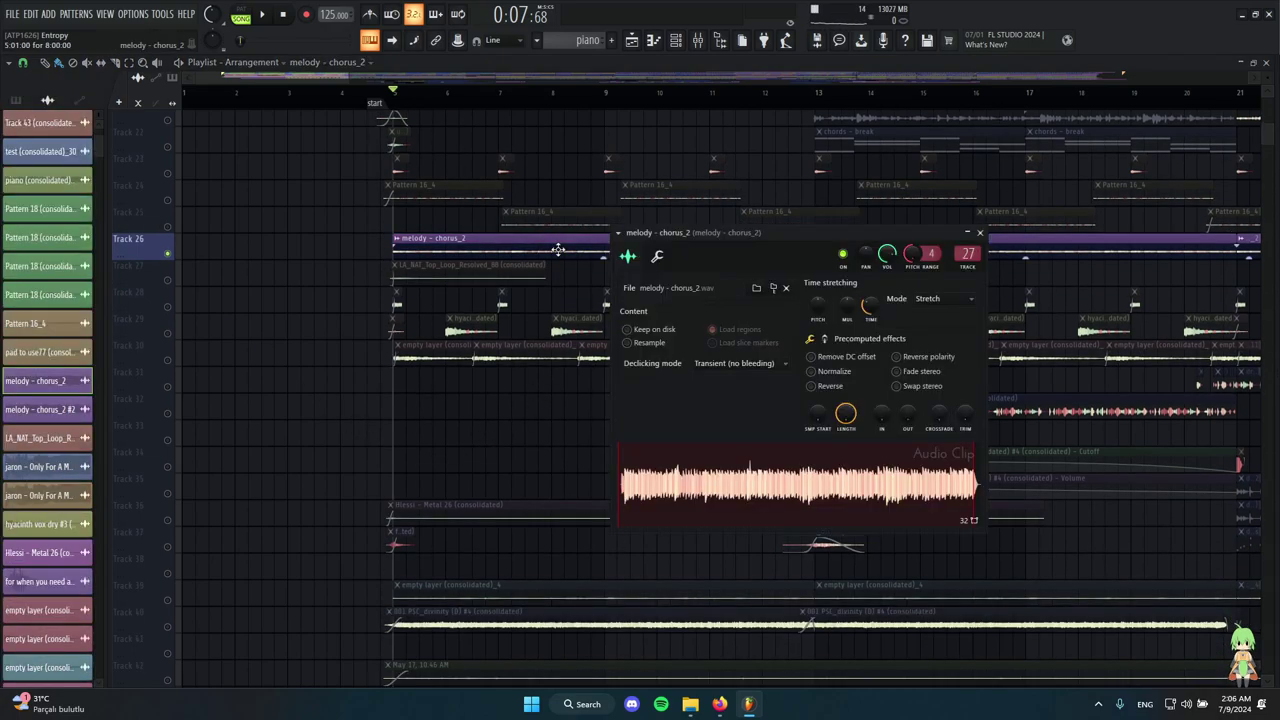
right_click(530, 438)
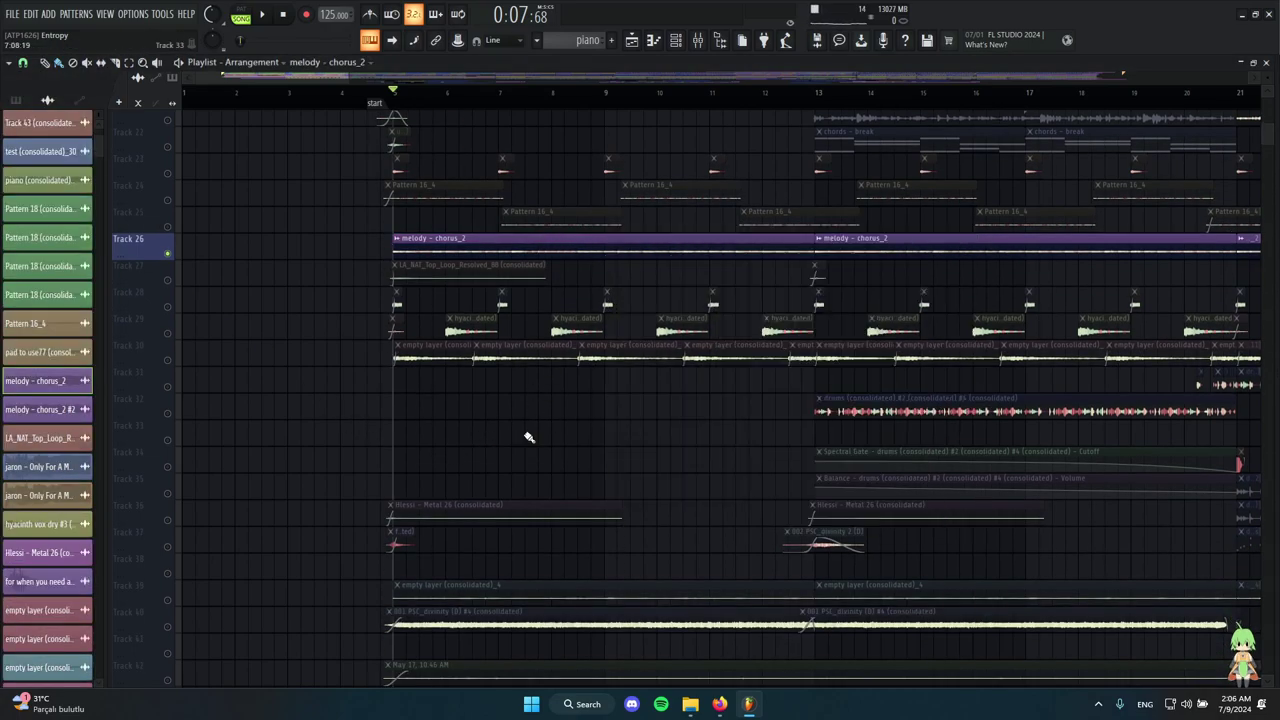
scroll(643, 410, "up", 3)
scroll(648, 400, "up", 4)
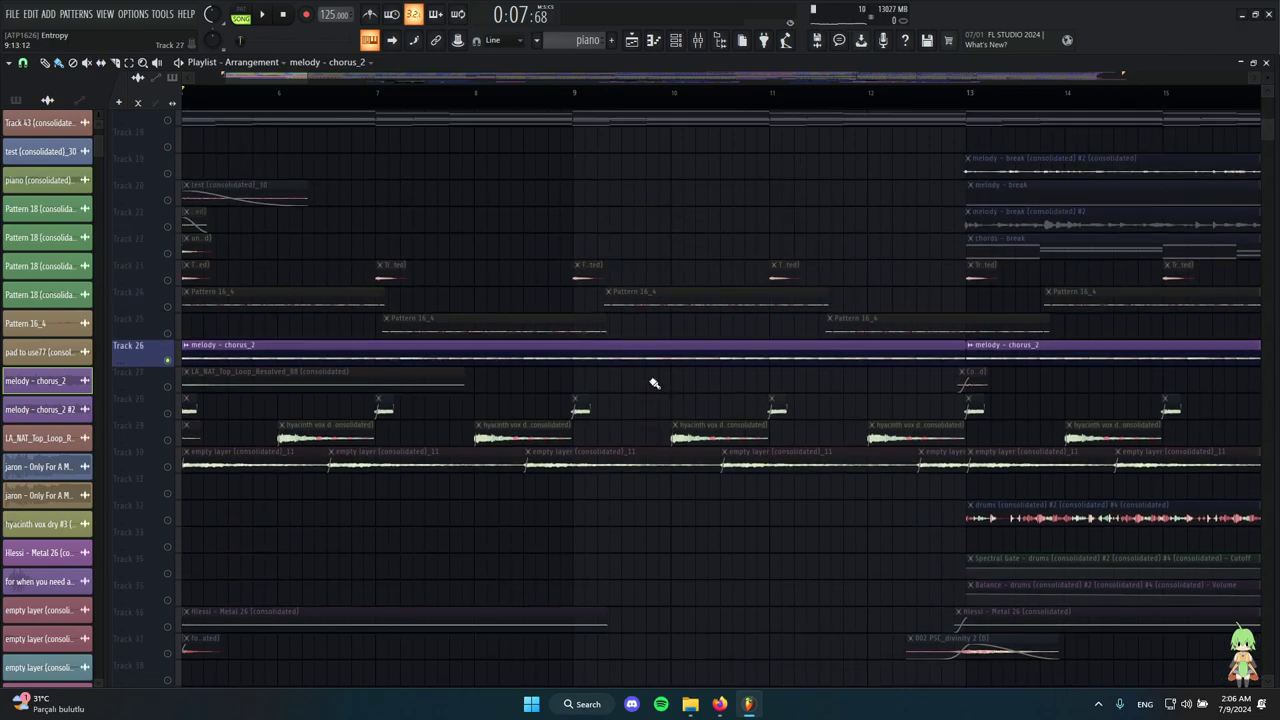
scroll(600, 366, "down", 2)
scroll(525, 378, "down", 3)
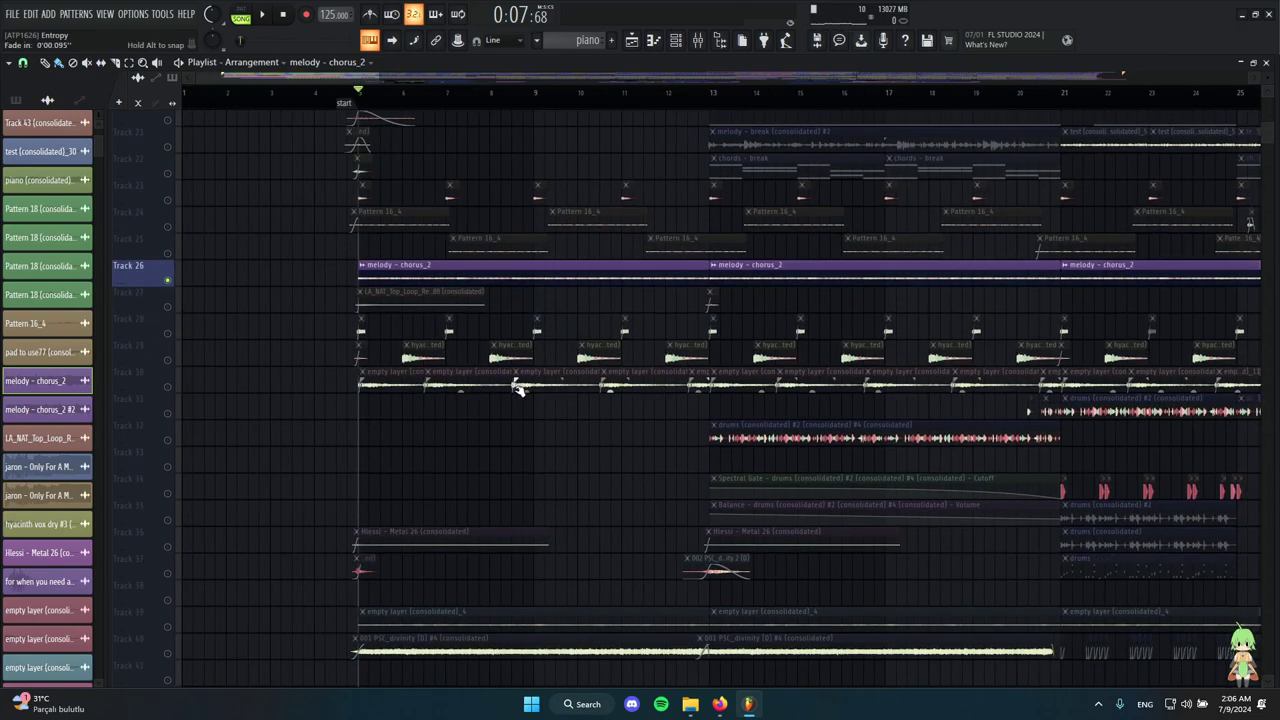
scroll(277, 290, "up", 5)
scroll(316, 280, "up", 1)
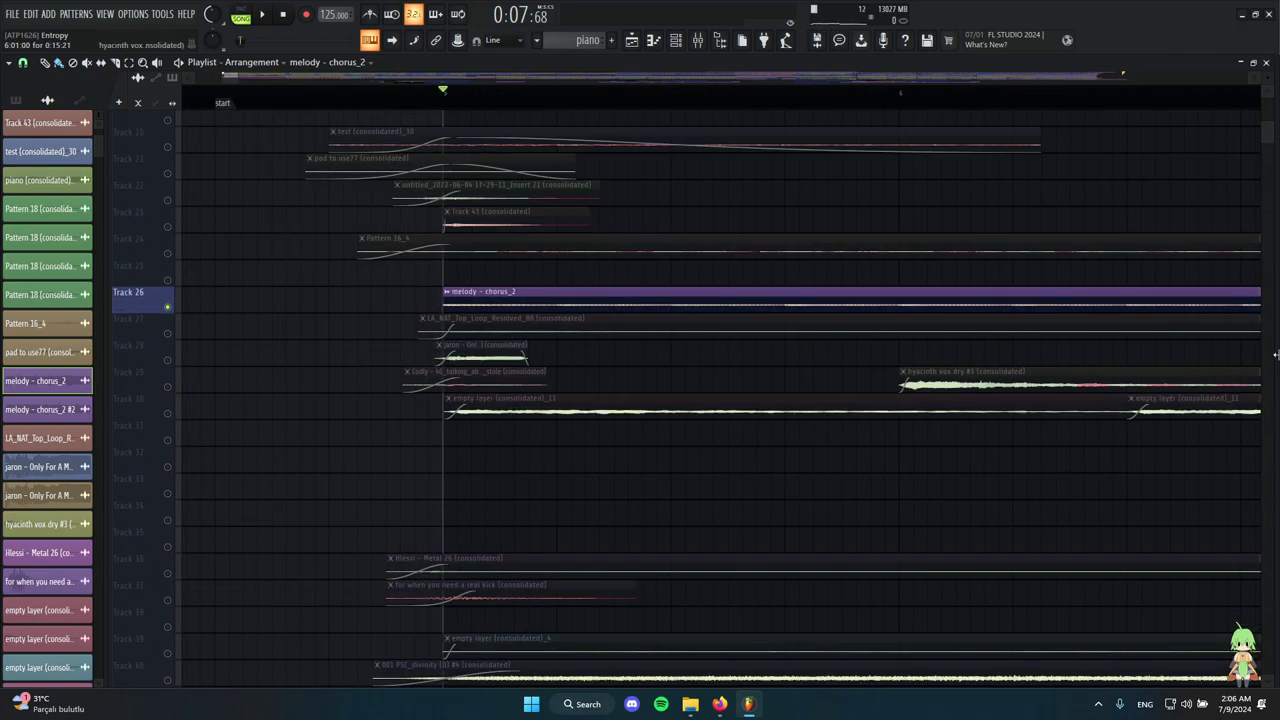
Look through the consolidated audio samples listed in the browser.
mouse_move(1277, 369)
scroll(1245, 370, "up", 10)
scroll(1176, 392, "up", 15)
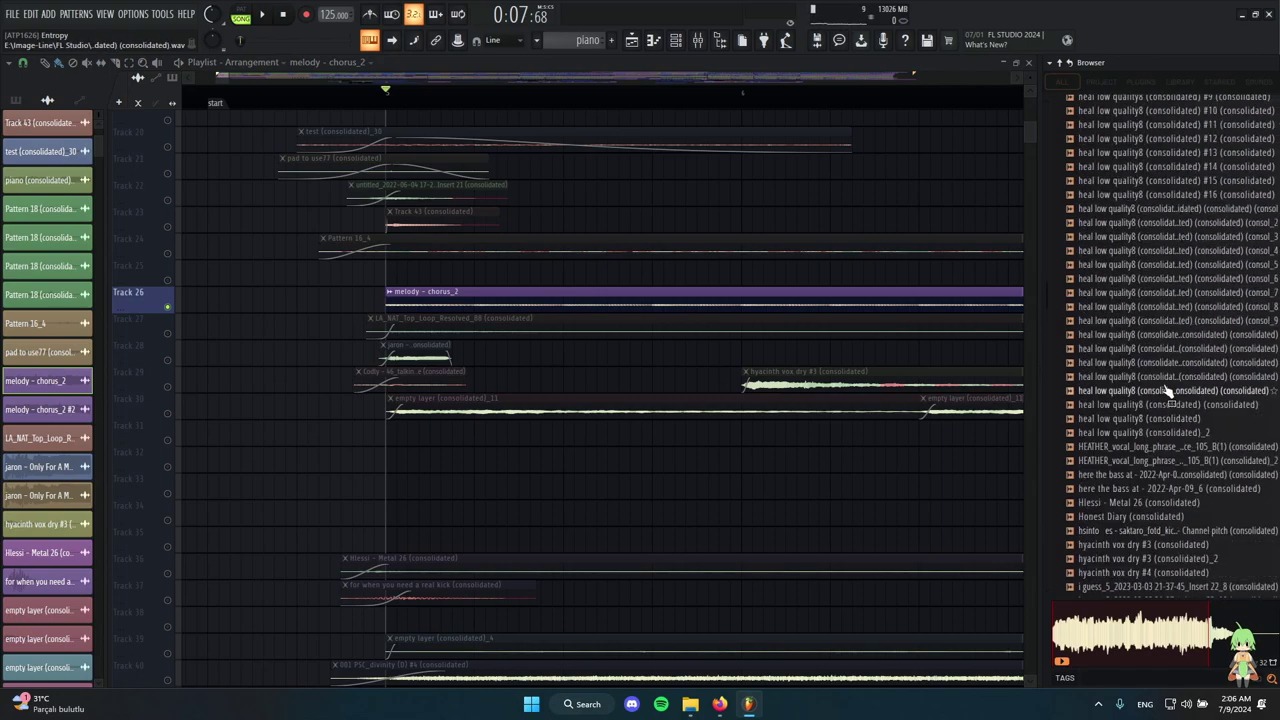
scroll(474, 277, "down", 1)
scroll(404, 165, "up", 4)
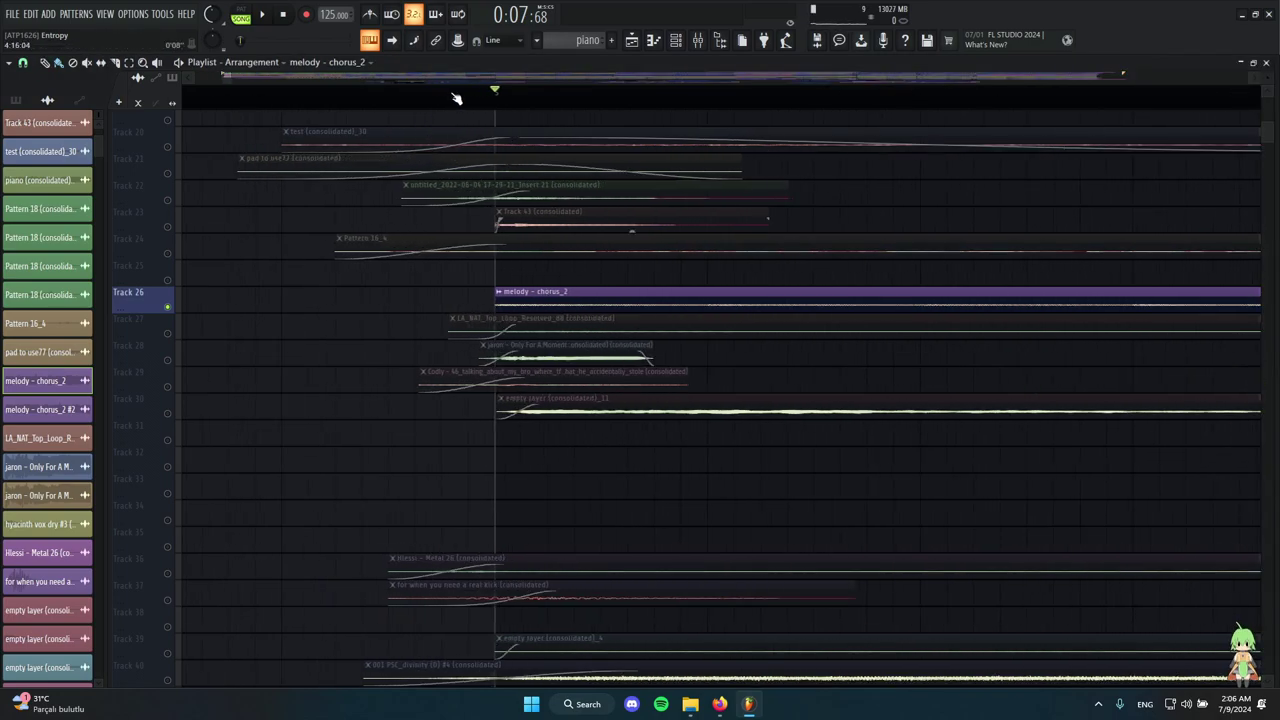
Solo Track 27, play the LA_NAT_Top_Loop_Resolved_88 (consolidated) clip from just before its start and stop playback.
mouse_move(453, 95)
left_mouse_down()
mouse_move(373, 89)
mouse_move(410, 103)
left_mouse_up()
scroll(611, 408, "down", 2)
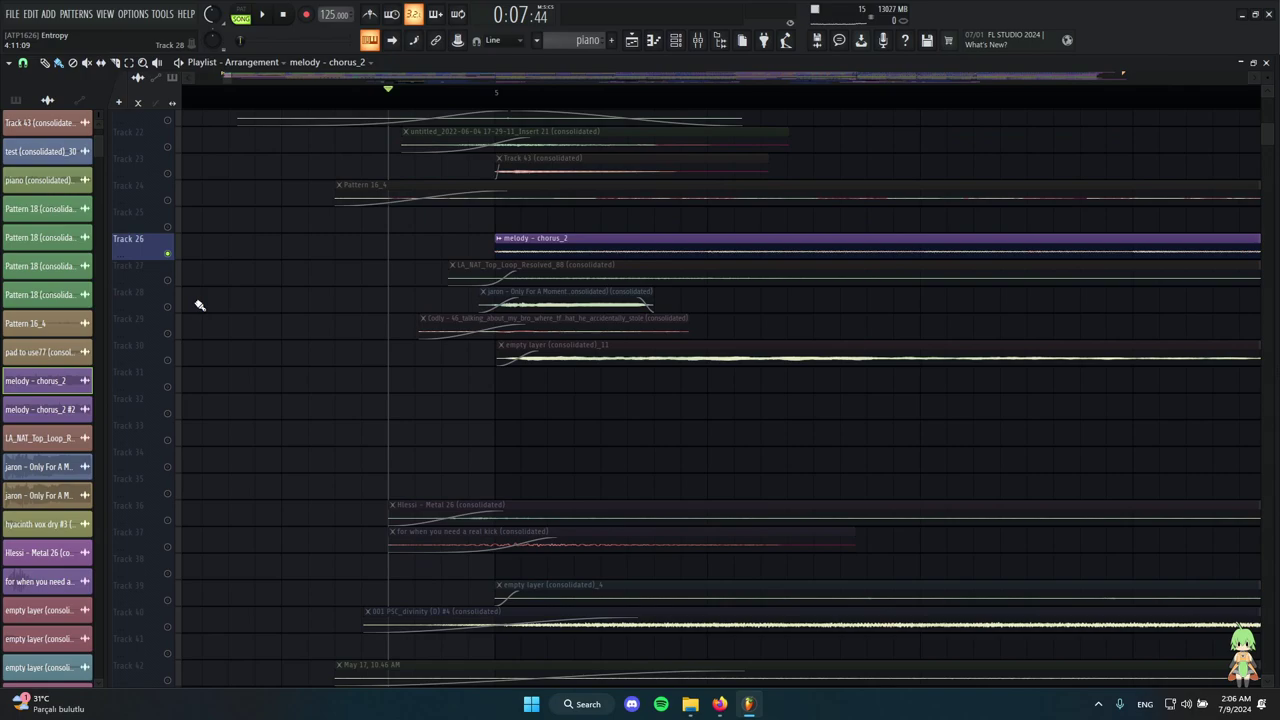
right_click(168, 281)
key("space")
scroll(371, 371, "down", 4)
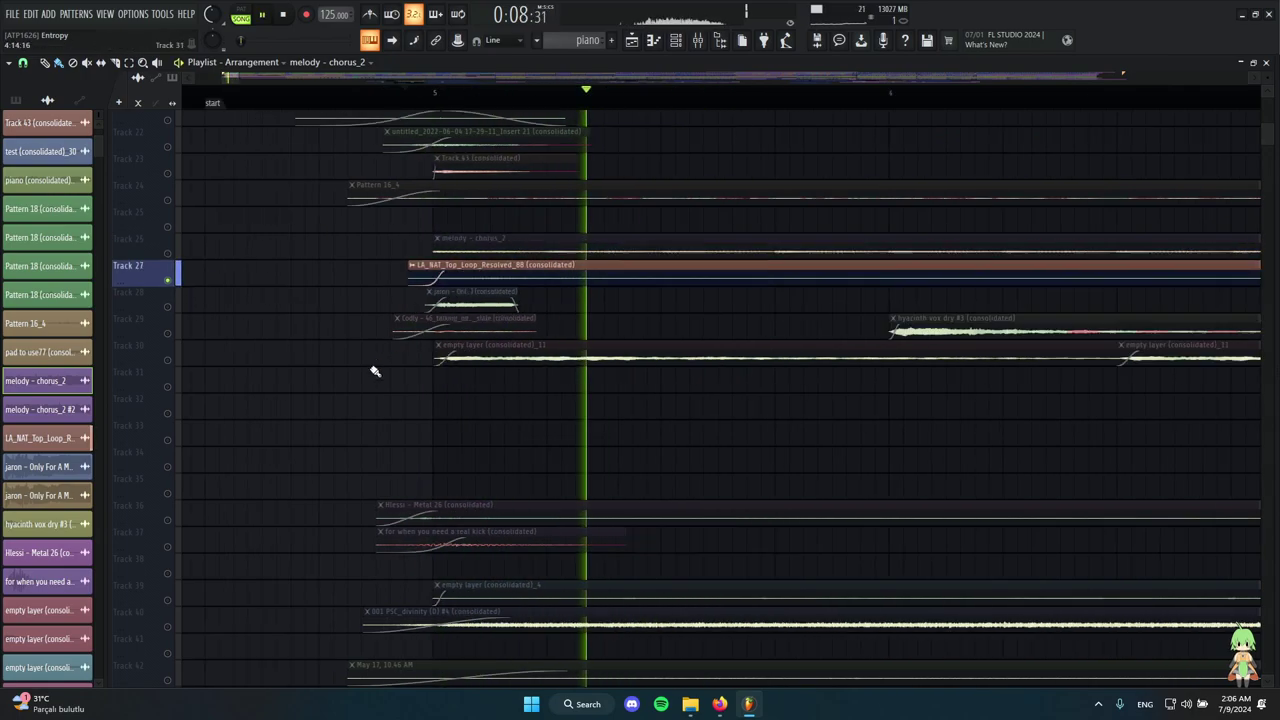
key("space")
Show the LA_NAT_Top_Loop_Resolved_88 (consolidated) clip's mixer track 89 and open its Fruity parametric EQ 2.
left_click(633, 284)
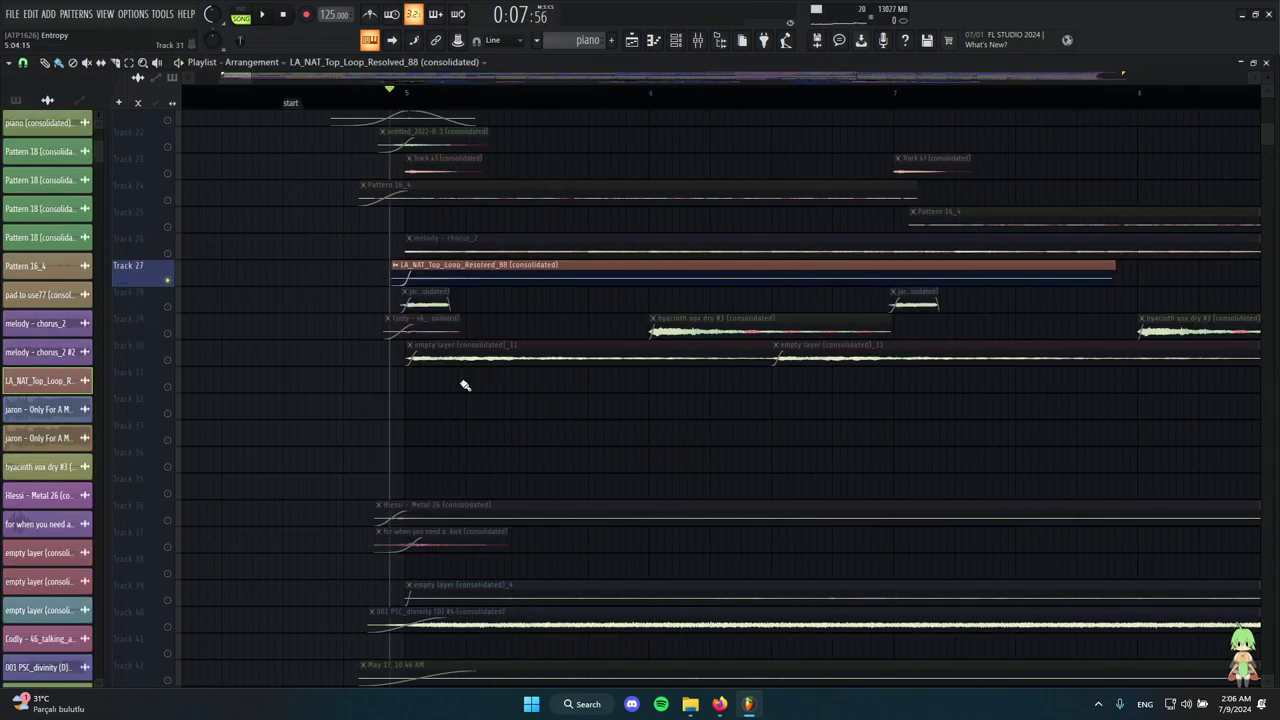
scroll(480, 330, "up", 3)
double_click(498, 280)
left_click(698, 42)
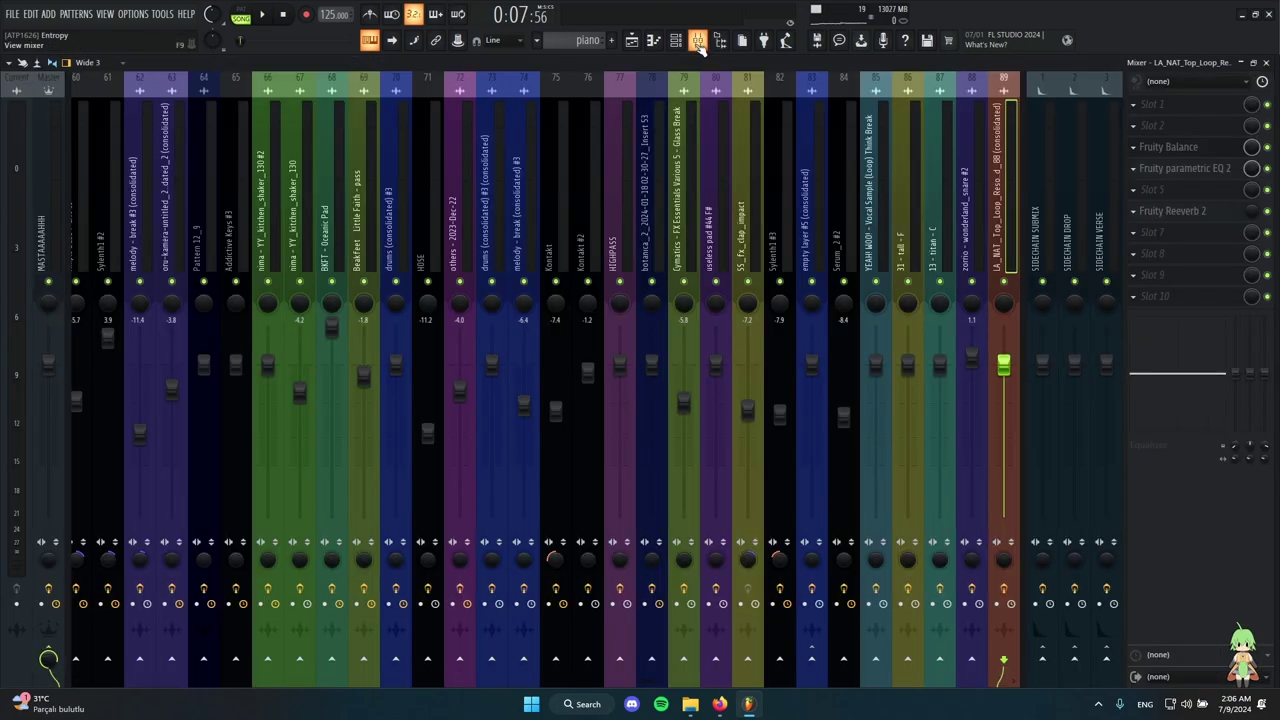
left_click(1182, 157)
left_click(1177, 170)
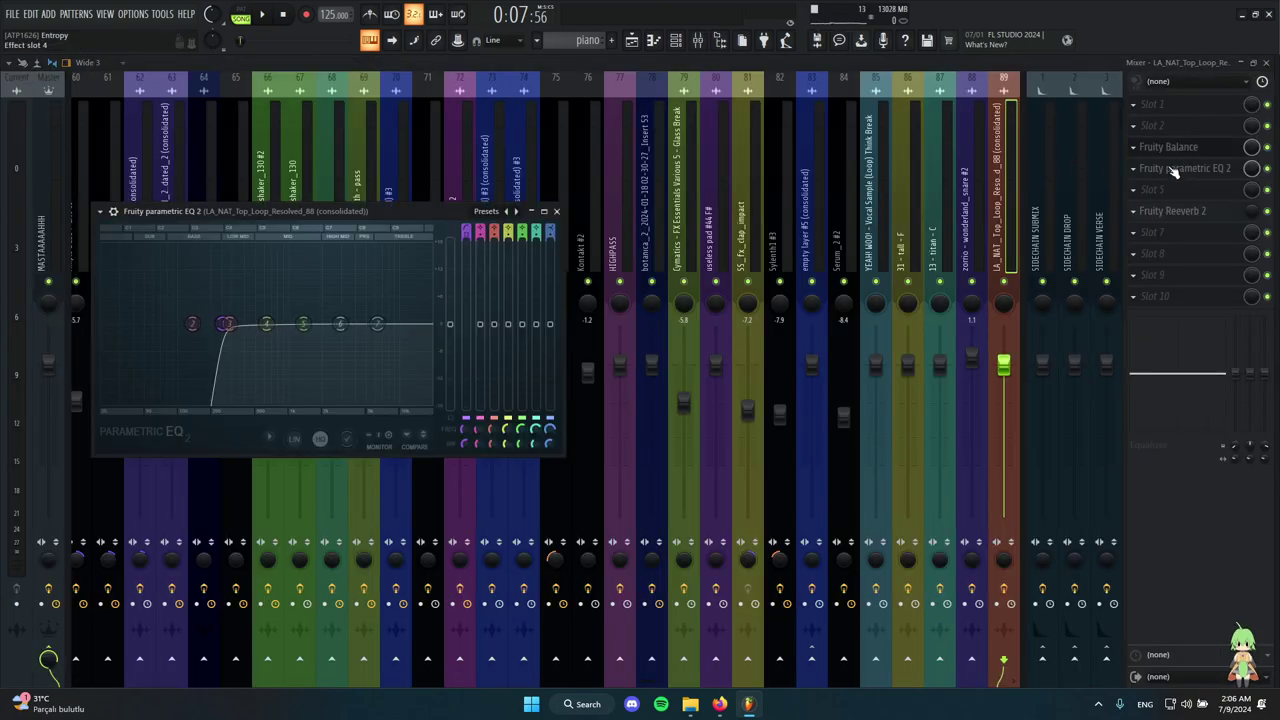
Return to the playlist, solo Track 28 and set the playback position to bar 5.
left_click(631, 40)
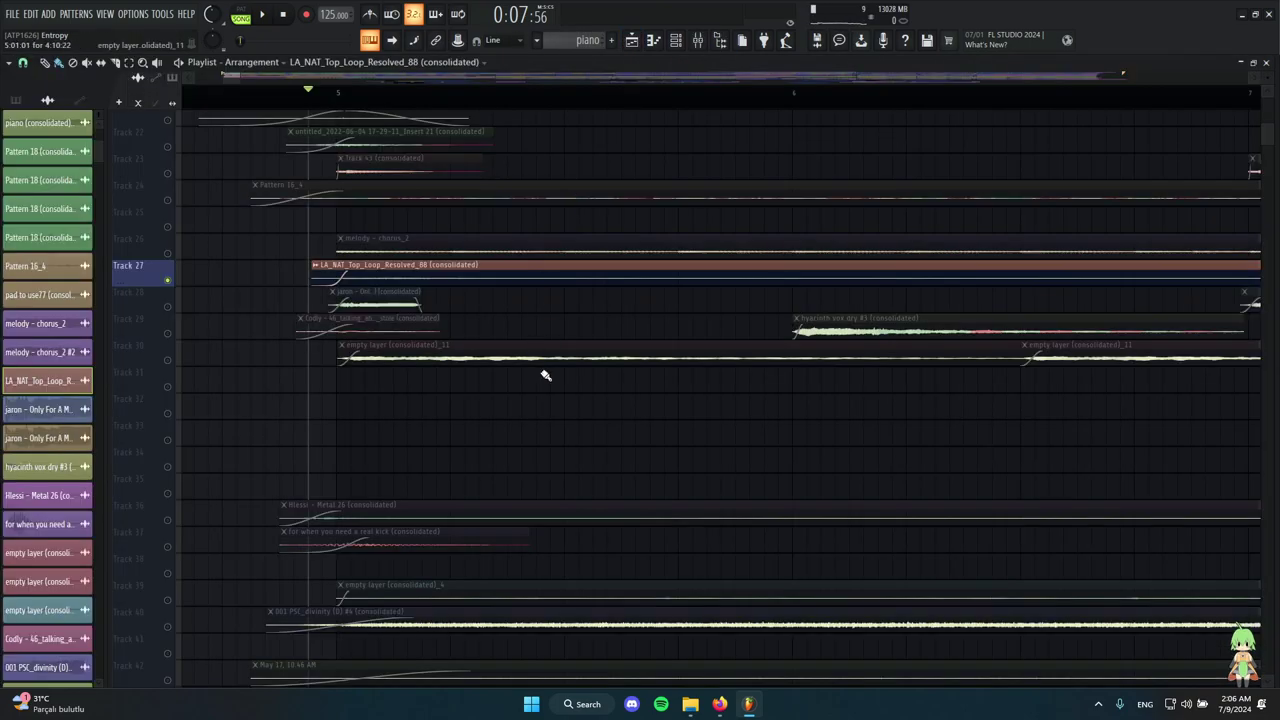
right_click(168, 307)
scroll(392, 182, "up", 5)
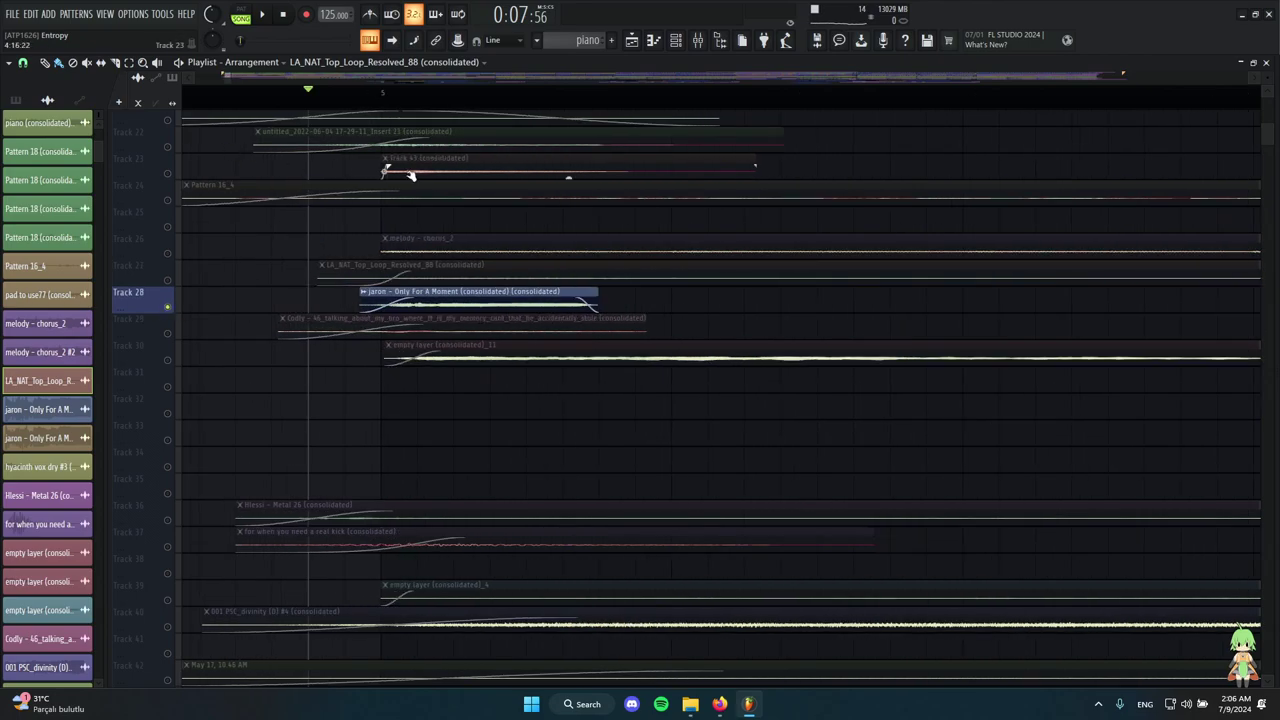
left_click(257, 100)
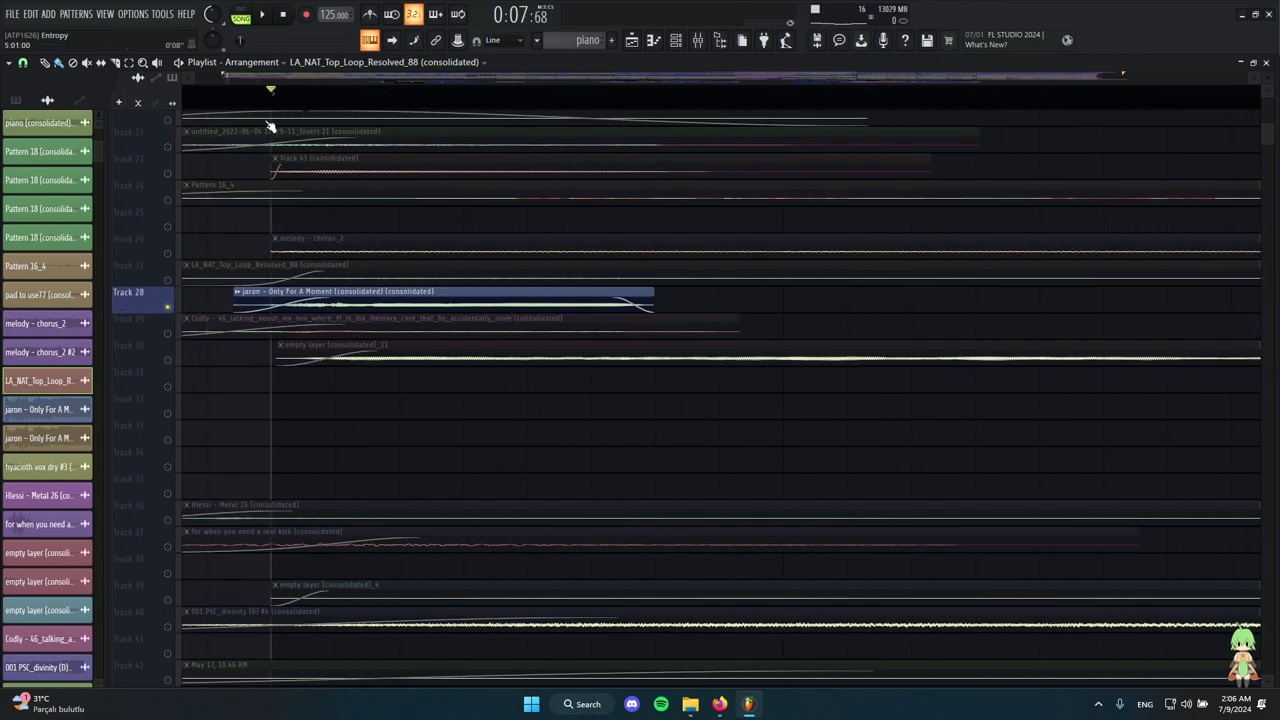
Open the sample settings of Track 28's Only For A Moment (consolidated) clip at bar 5, examine them and close them.
double_click(405, 300)
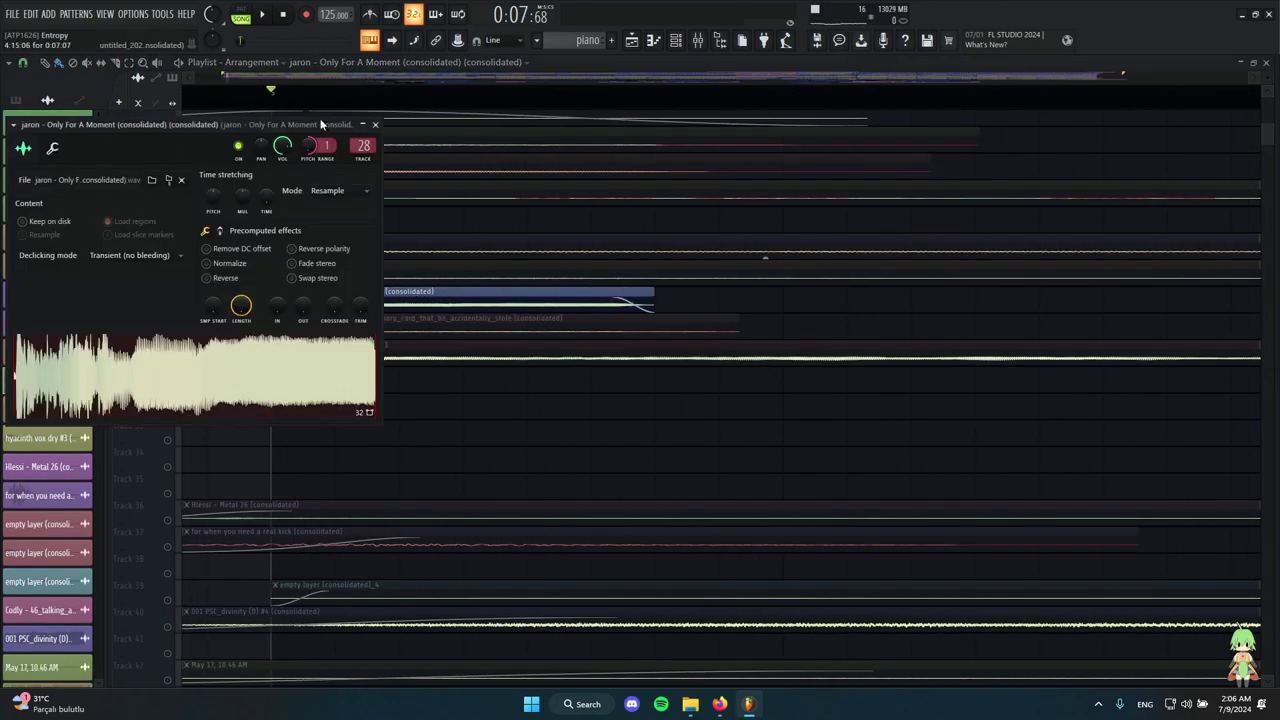
left_click_drag(280, 126, 712, 157)
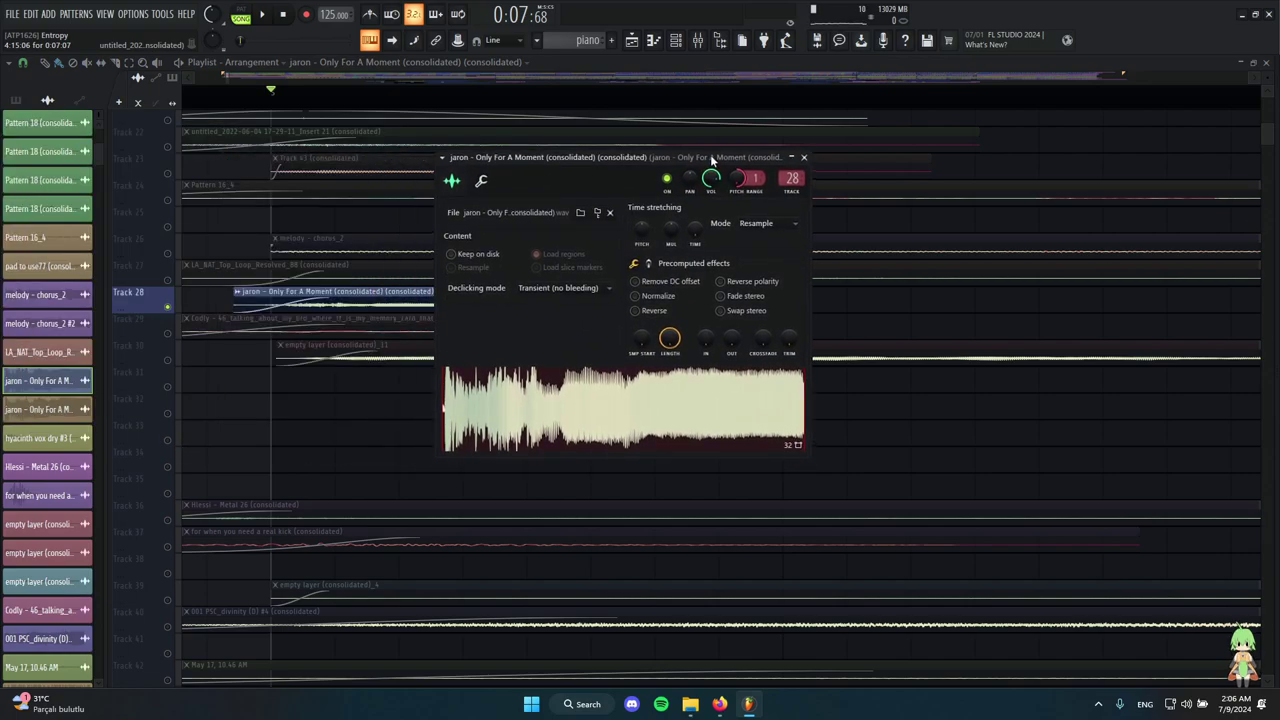
left_click(804, 158)
scroll(369, 325, "down", 6)
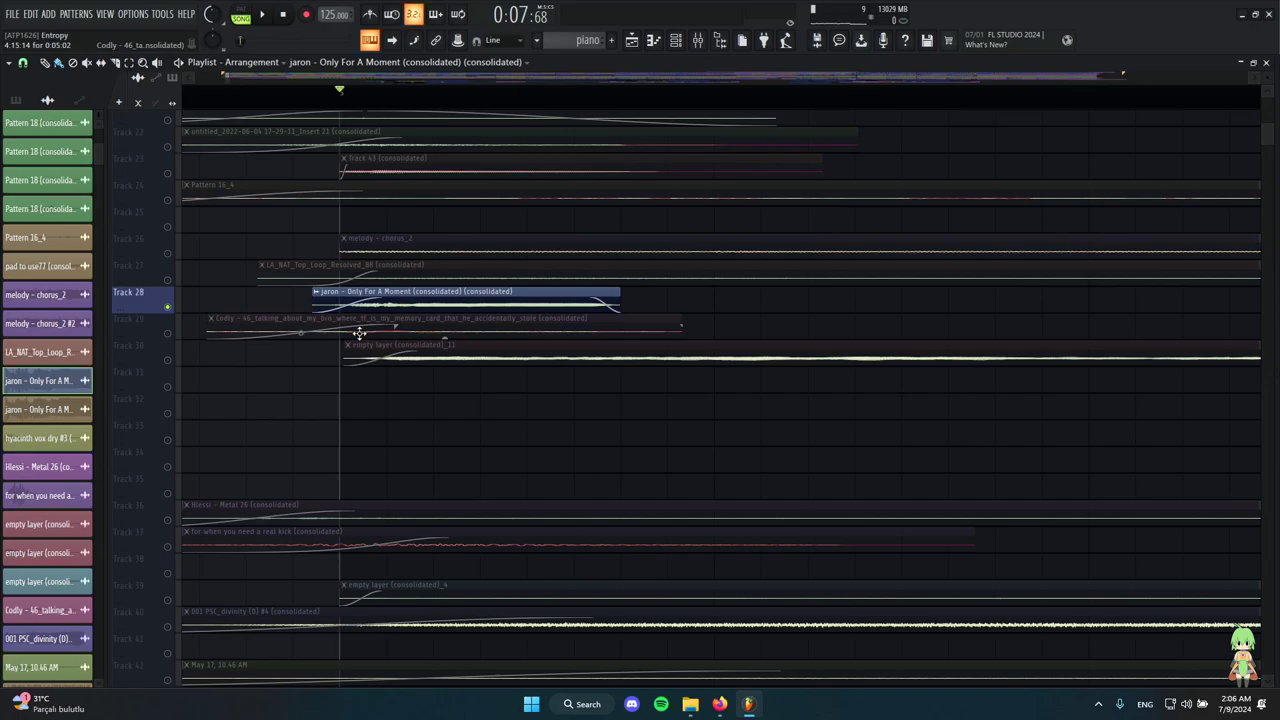
Look over the repeated clips on Track 28, play the track from bar 5 and stop playback.
scroll(454, 311, "down", 4)
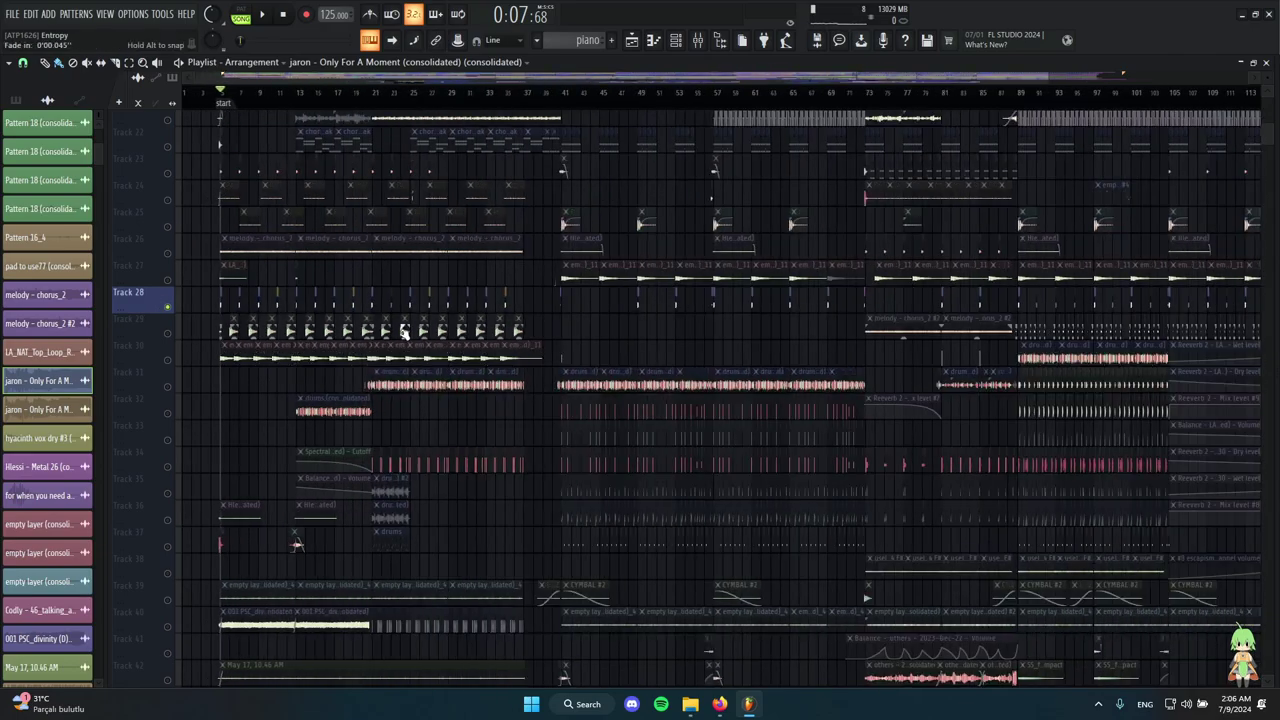
scroll(231, 283, "up", 8)
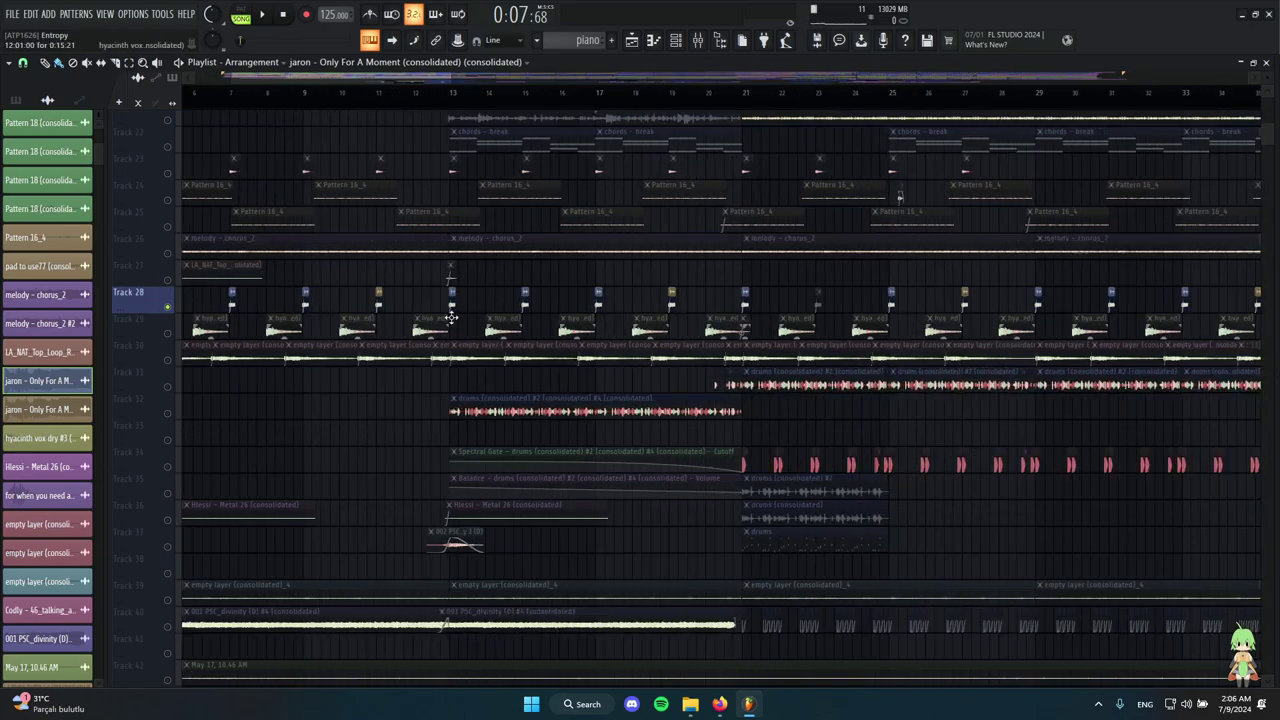
key("space")
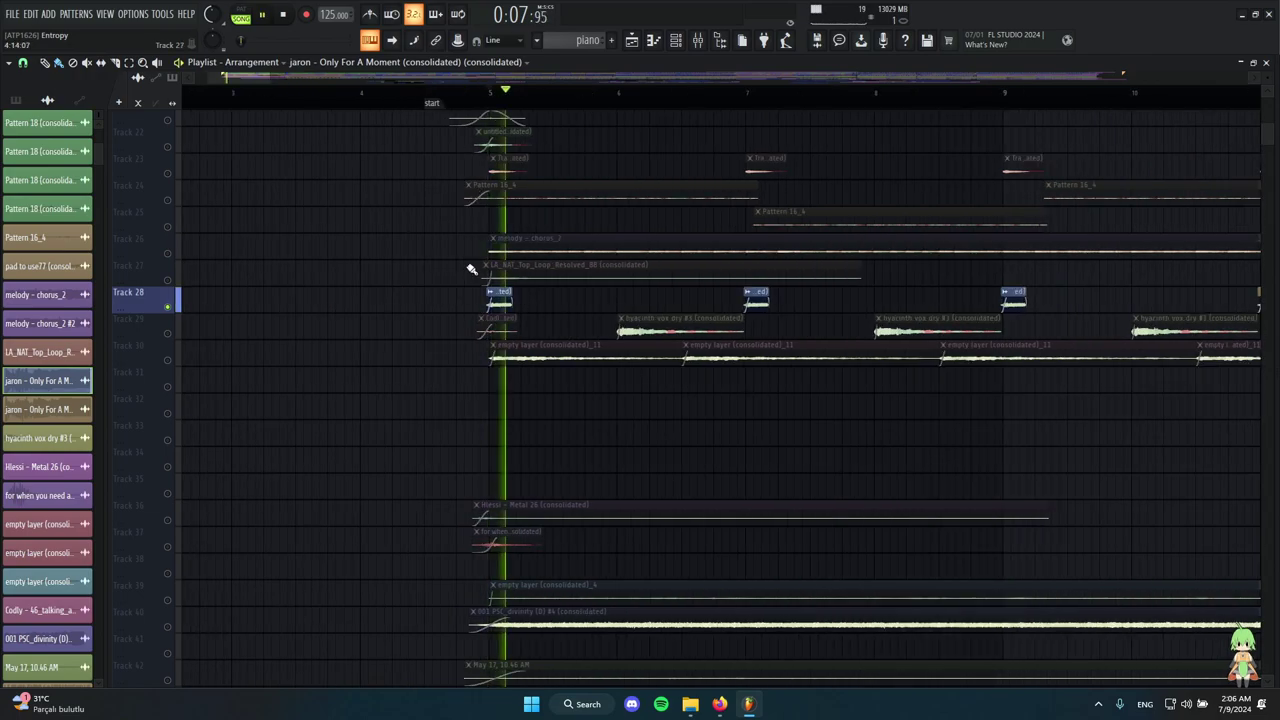
scroll(600, 283, "down", 3)
key("space")
Play Track 28's alternate Only For A Moment clip from bar 11 and stop playback.
scroll(768, 296, "up", 7)
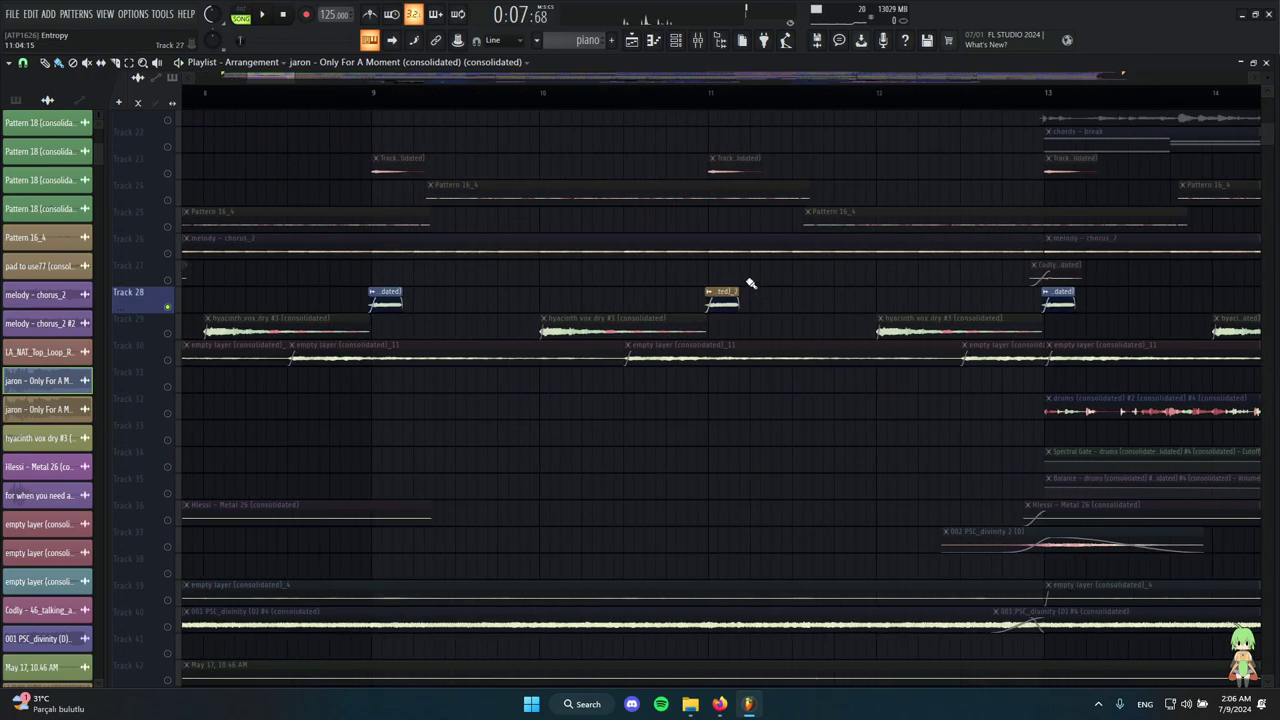
left_click(599, 96)
scroll(545, 233, "down", 4)
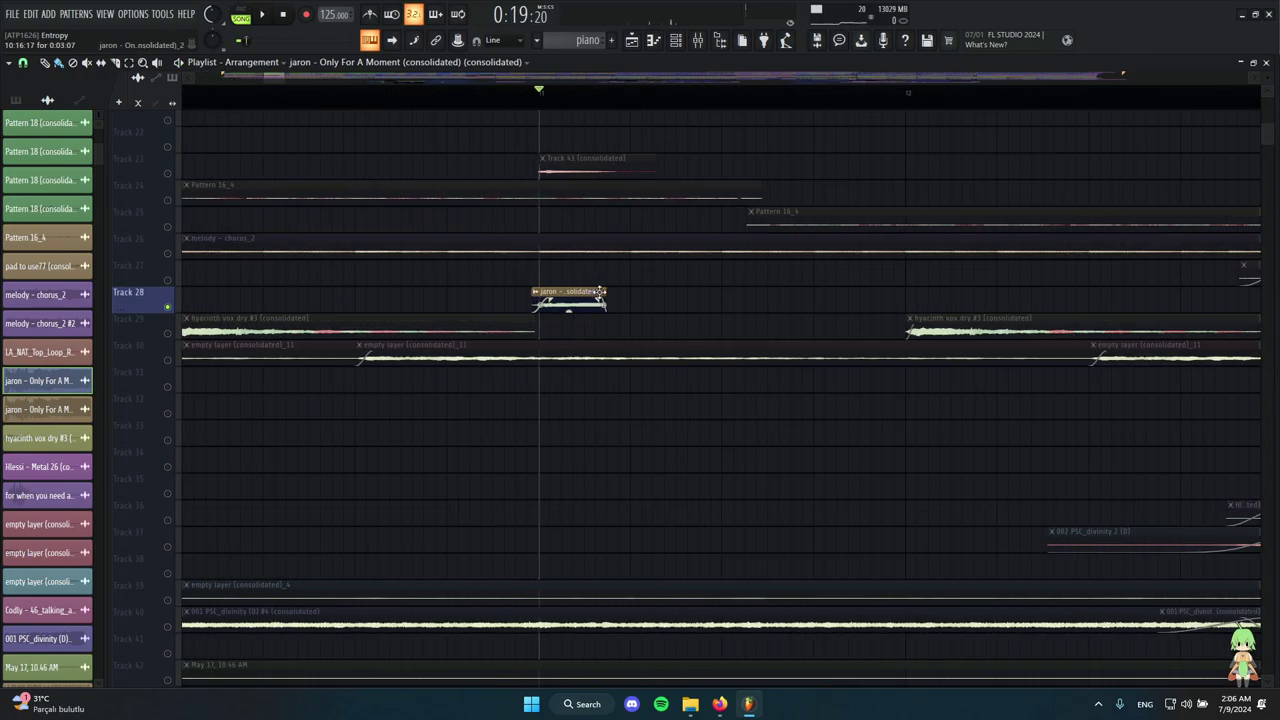
key("space")
scroll(720, 311, "down", 2)
key("space")
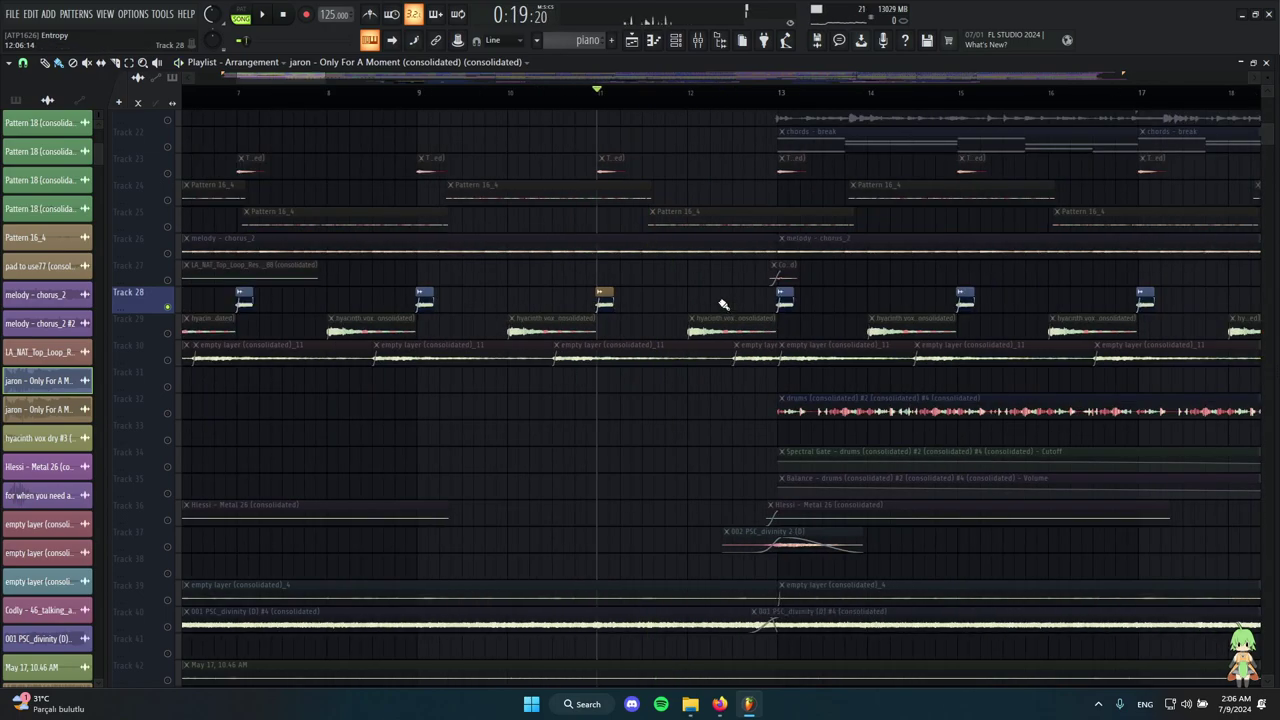
Open the sample settings of the bar 11 clip on Track 28, show its waveform editing options and dismiss them.
scroll(700, 306, "up", 4)
double_click(643, 302)
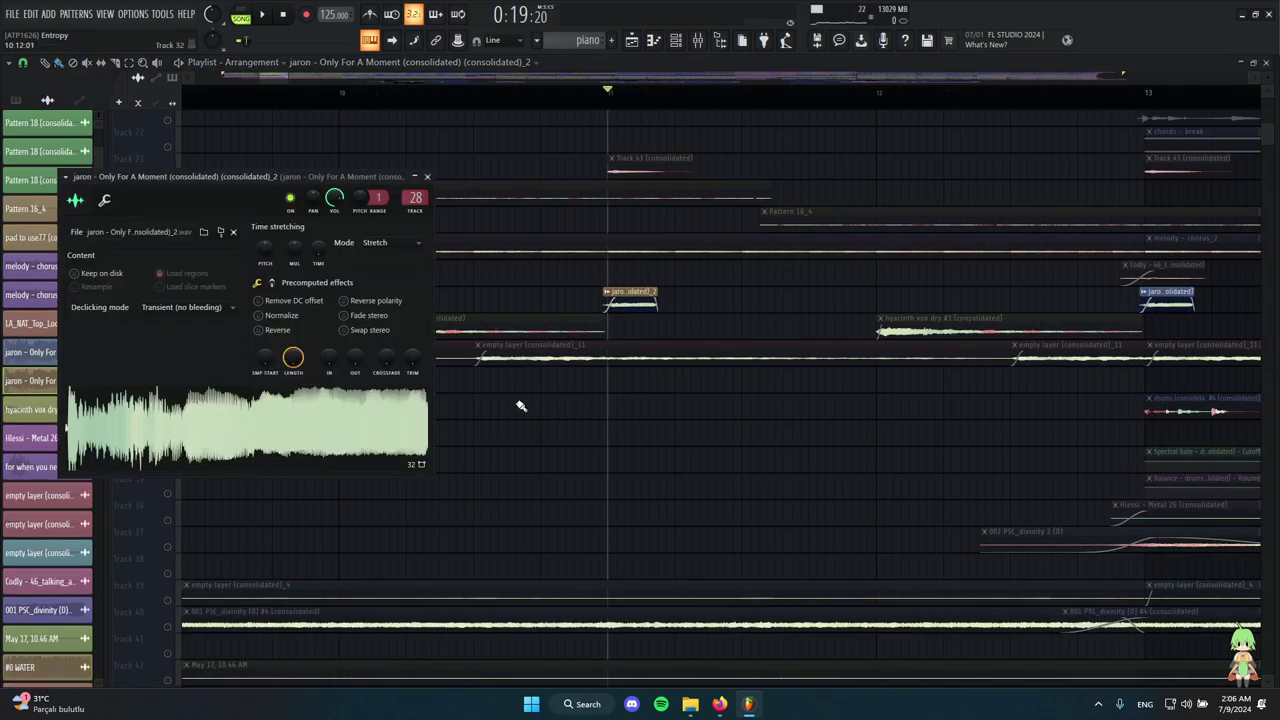
scroll(719, 309, "up", 3)
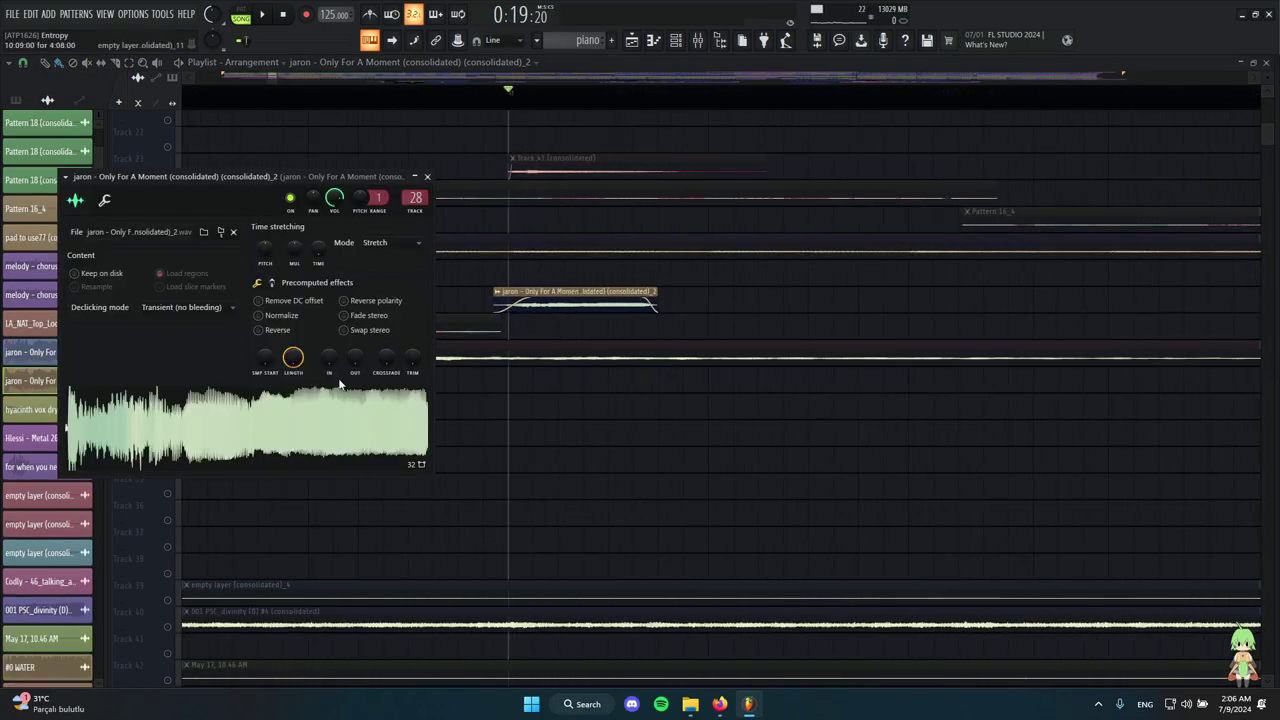
right_click(343, 407)
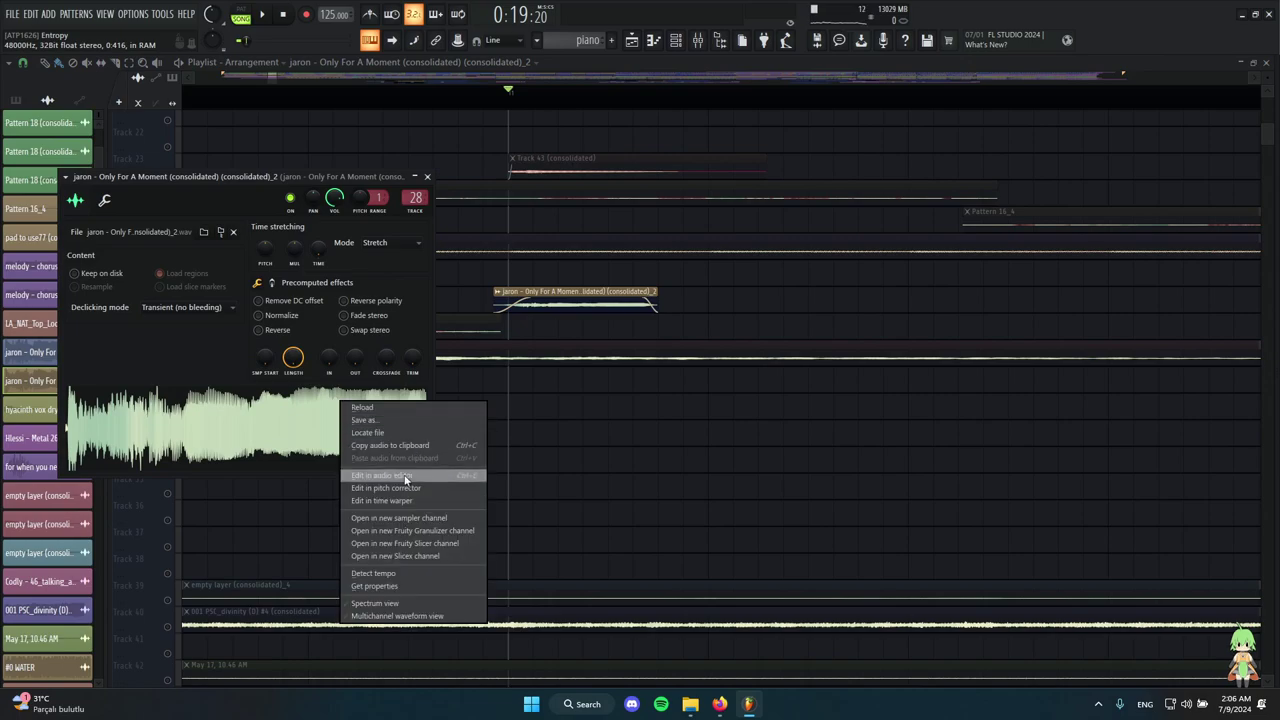
left_click(621, 488)
scroll(680, 368, "down", 8)
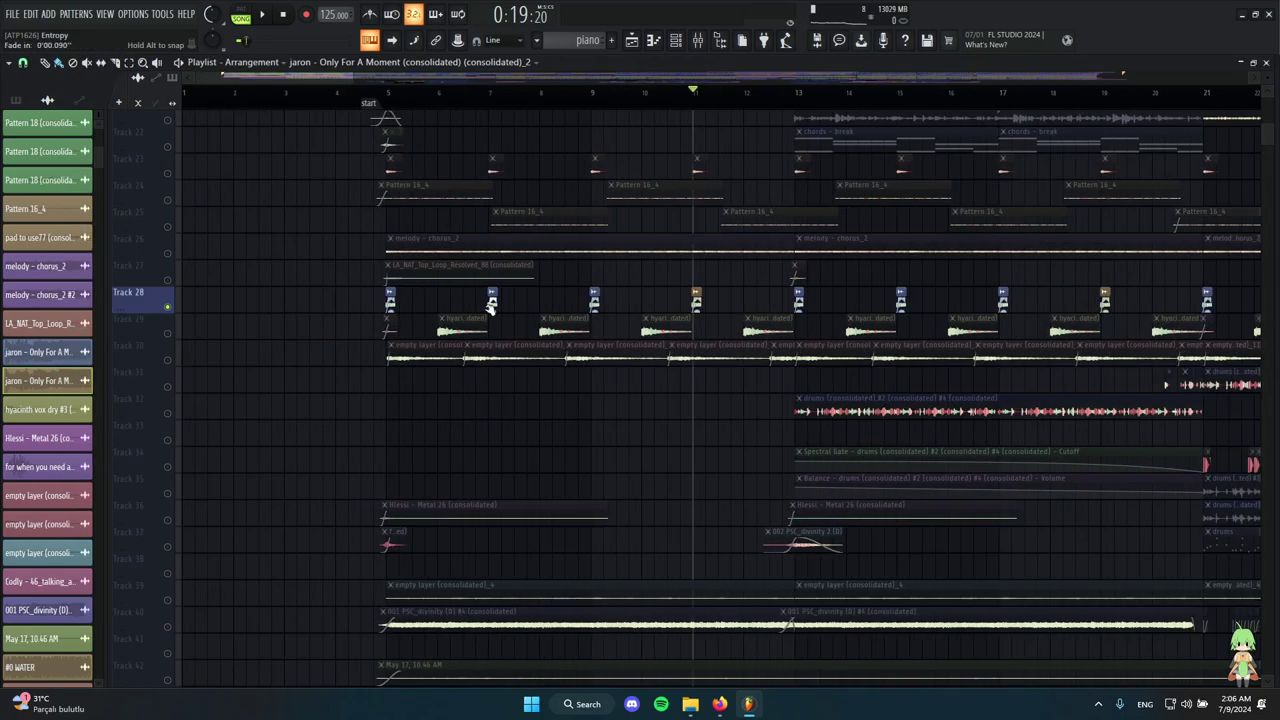
Solo Track 29, play its first clip from just before bar 5 and stop playback.
scroll(414, 236, "up", 8)
left_click(368, 93)
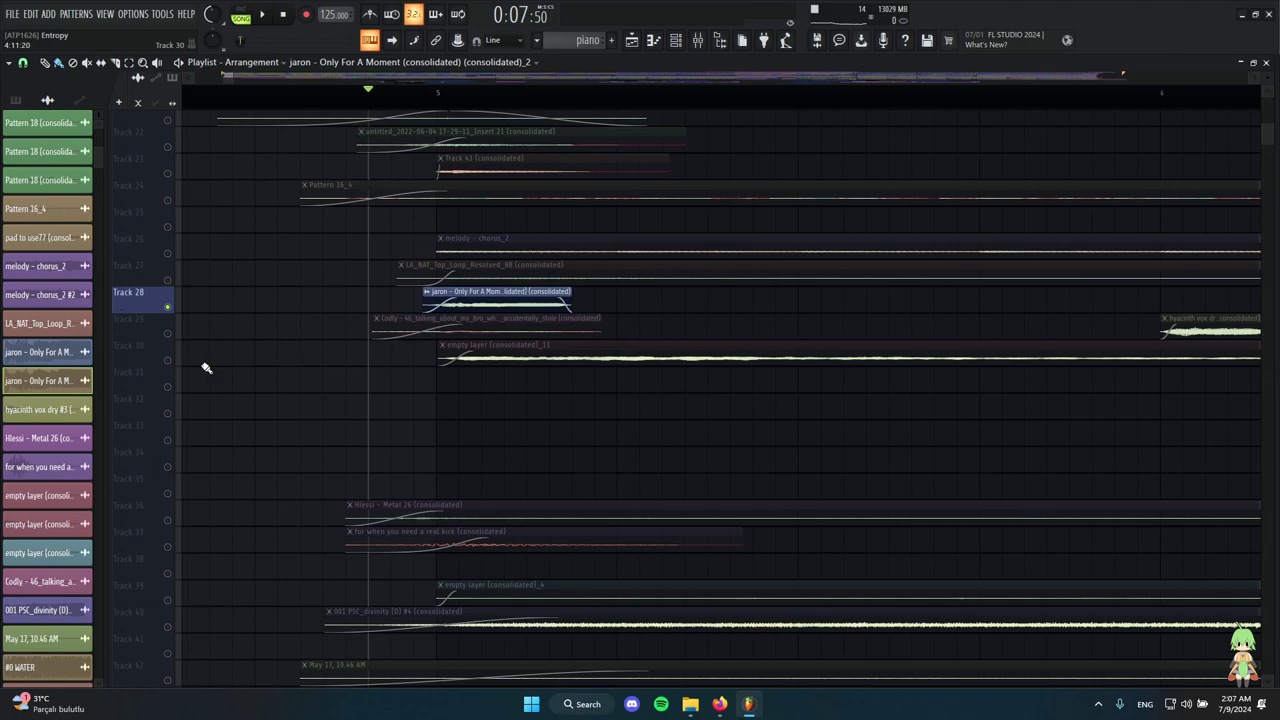
right_click(170, 333)
key("space")
scroll(437, 372, "up", 2)
key("space")
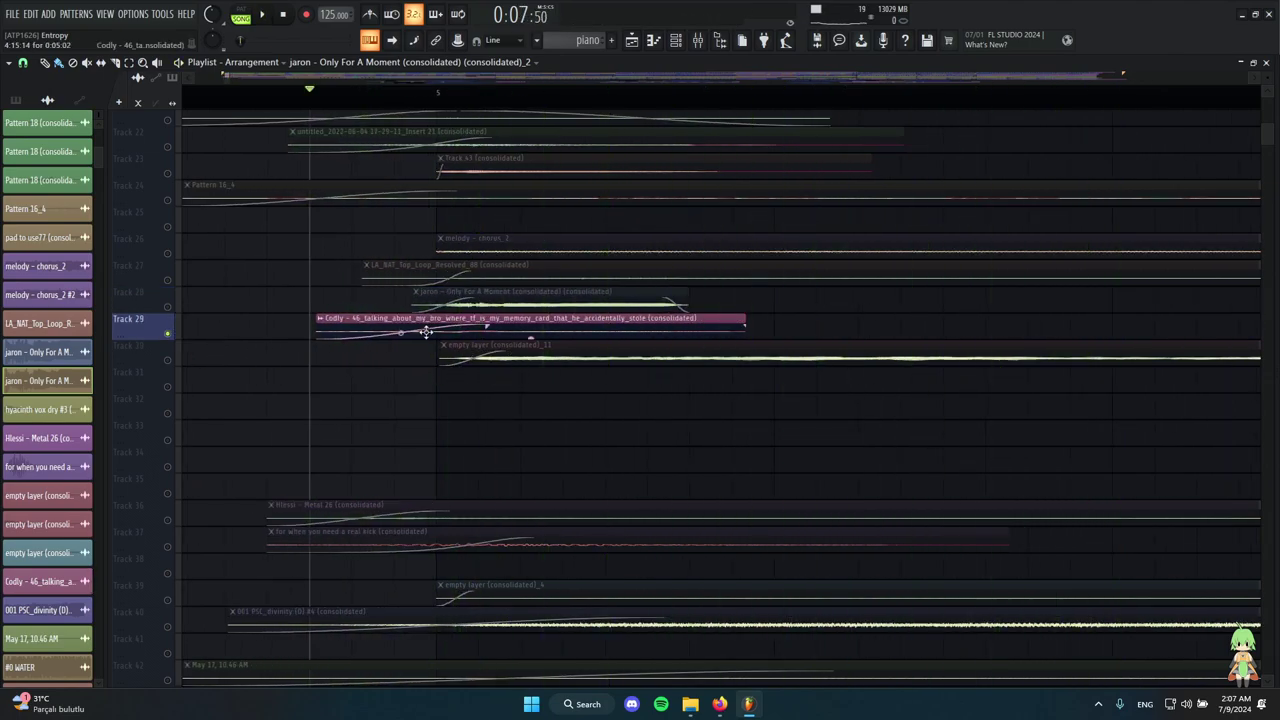
Open the sample settings of Track 29's first clip to examine them, then close them.
scroll(426, 332, "down", 3)
double_click(511, 326)
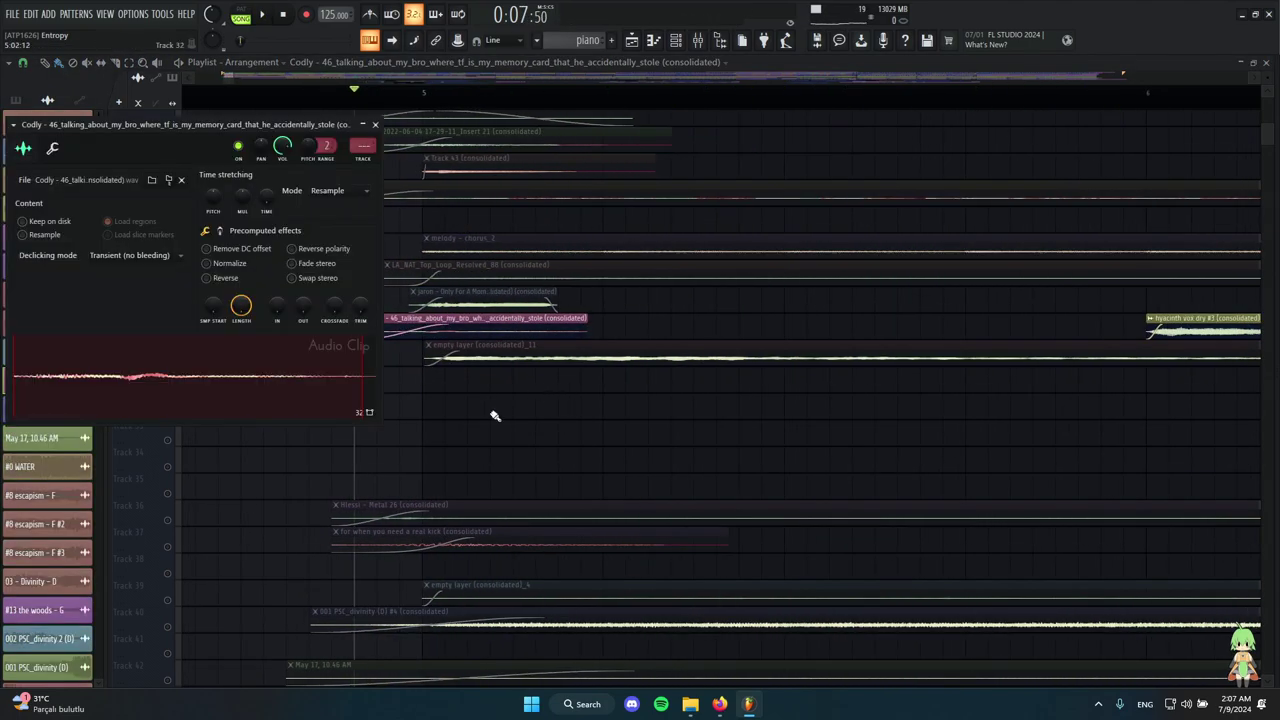
key("Escape")
Browse Codly Sample Server Archive 7 in the sample browser, preview several emp_snare samples in its snare folder, and hide the browser.
key("alt+F8")
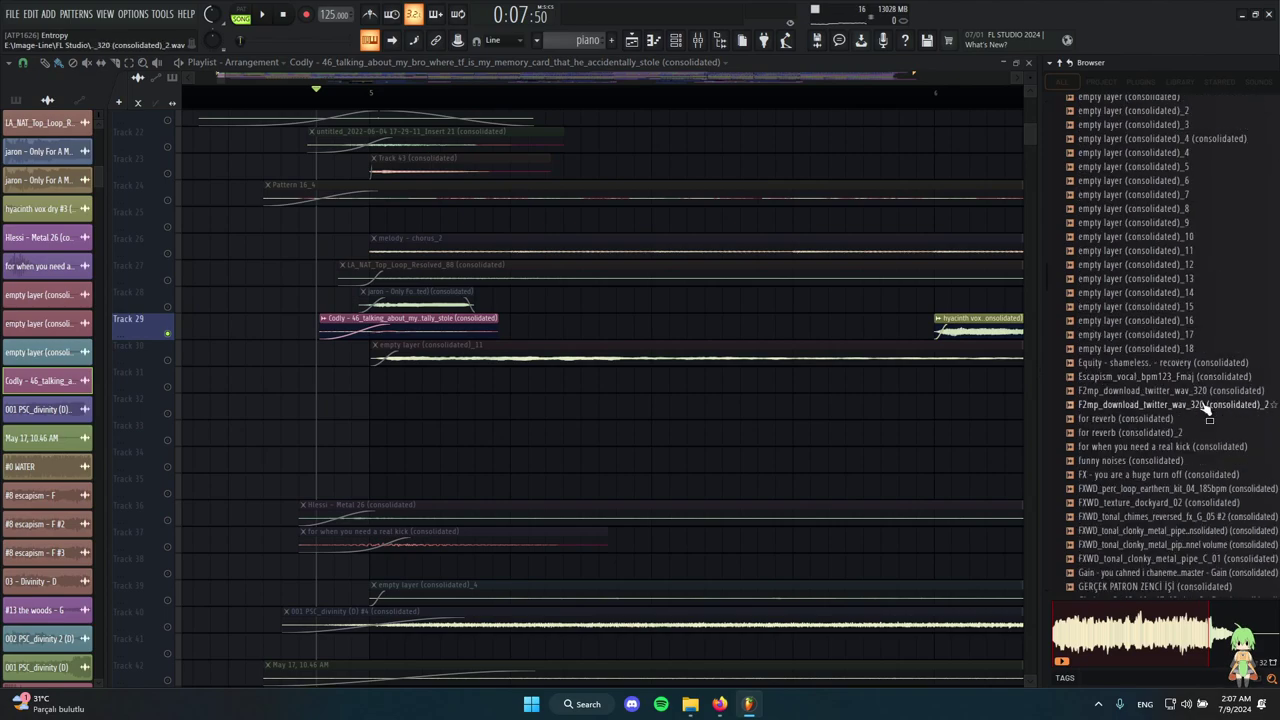
scroll(1205, 450, "up", 10)
scroll(1205, 450, "up", 15)
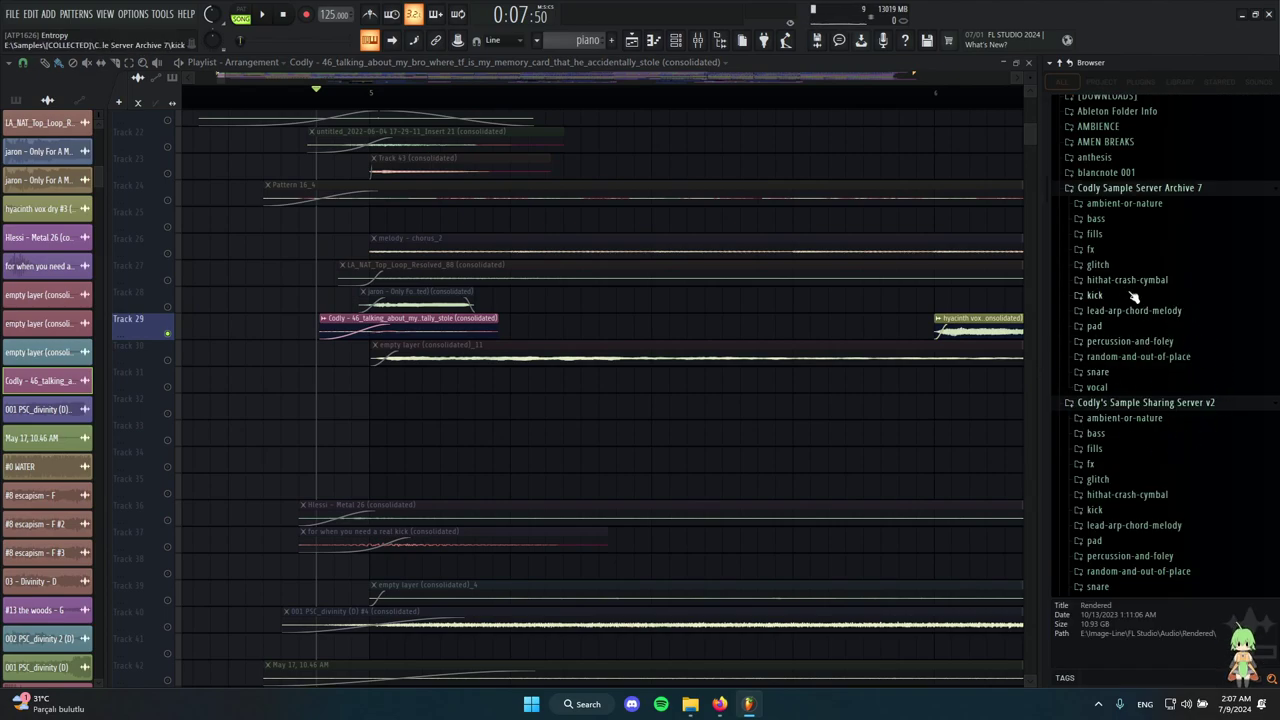
left_click(1119, 376)
scroll(1140, 400, "down", 5)
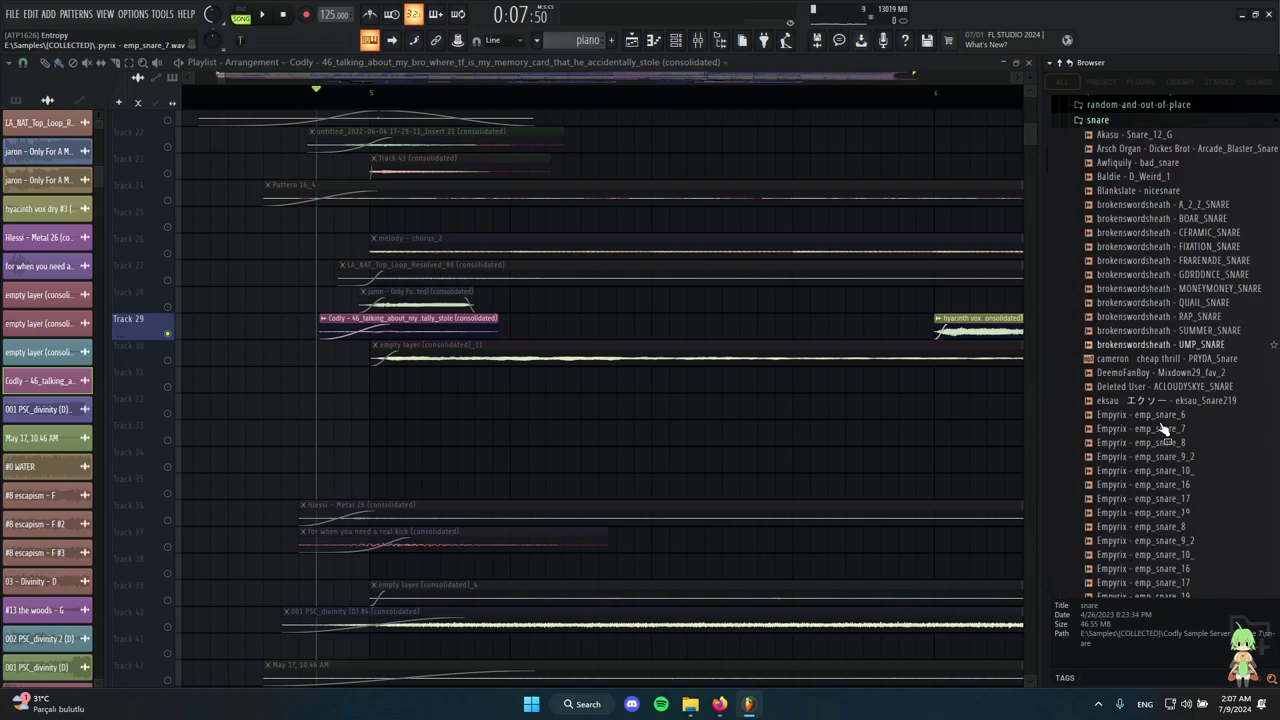
left_click(1159, 418)
left_click(1163, 501)
left_click(1172, 545)
left_click(1128, 121)
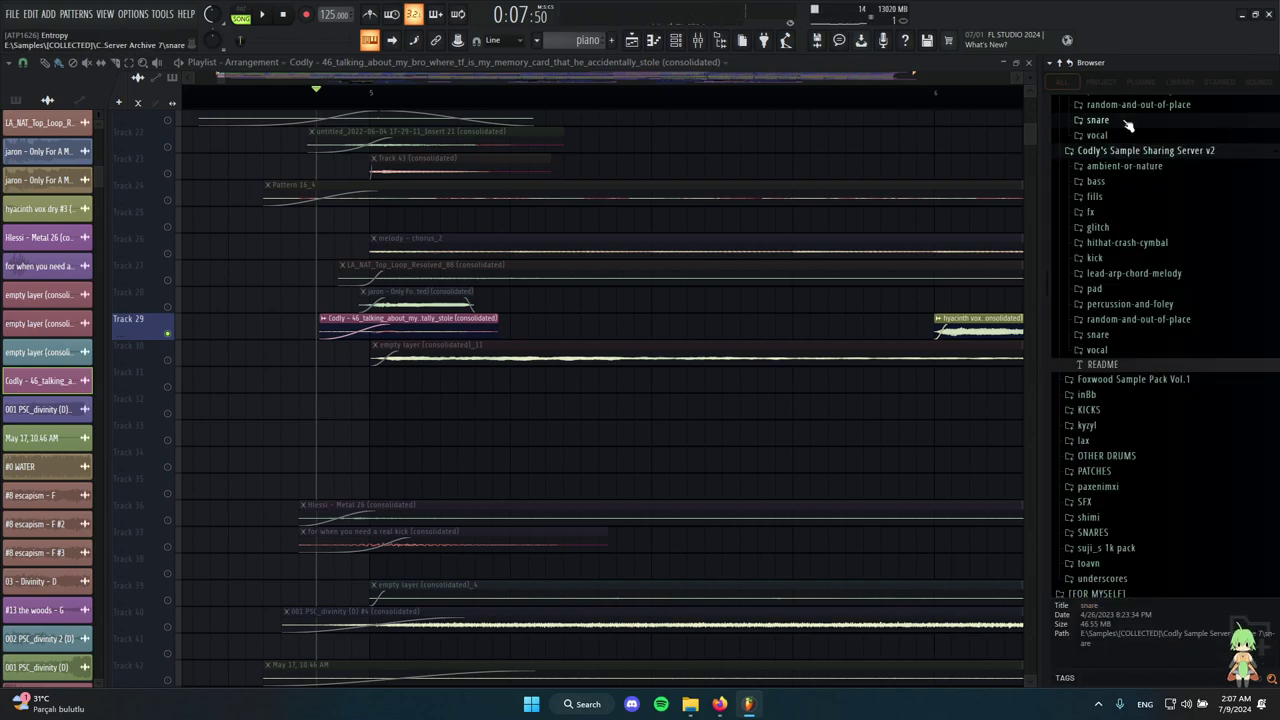
scroll(1160, 290, "up", 3)
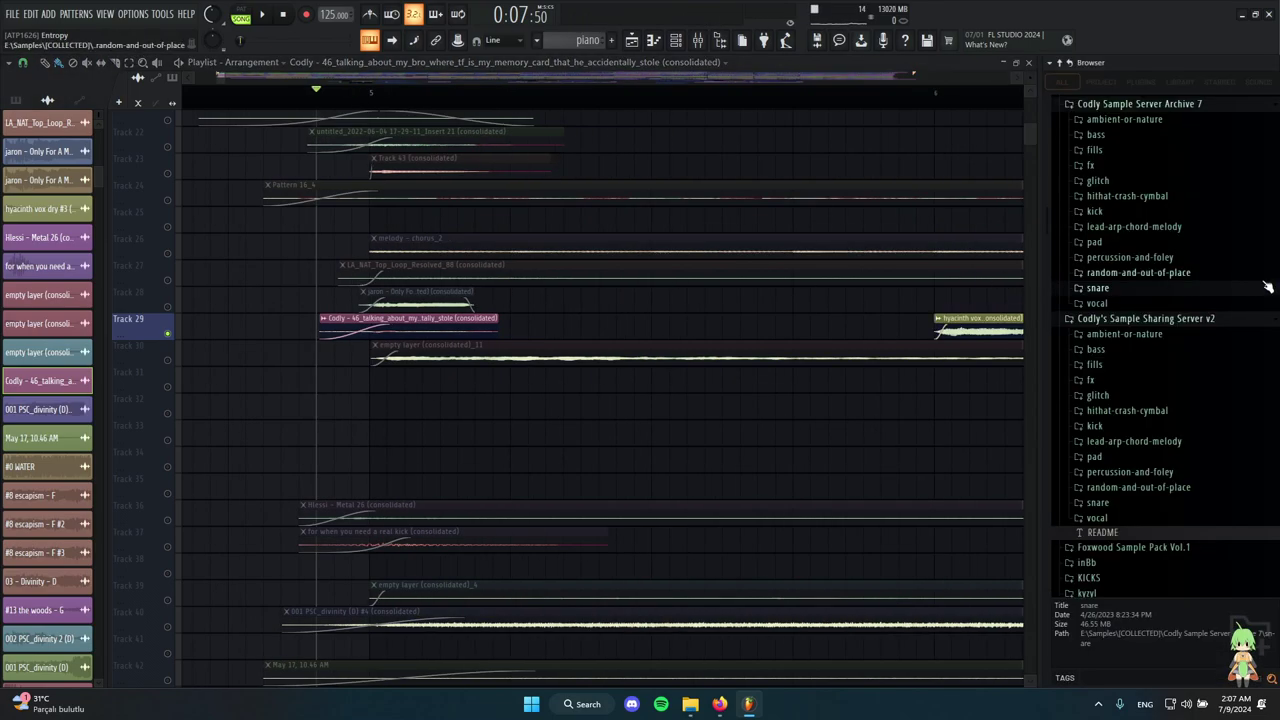
key("alt+F8")
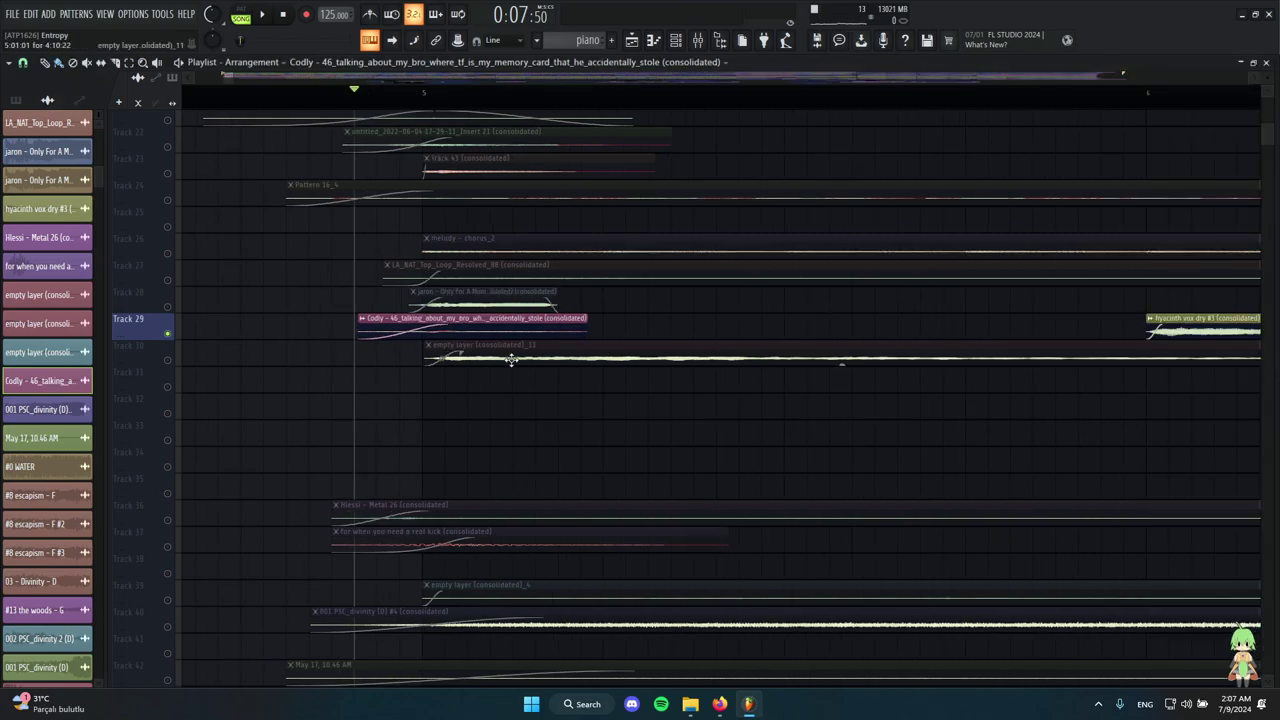
Look over the intro's layered clips on the playlist tracks above and below Track 29.
scroll(511, 360, "up", 4)
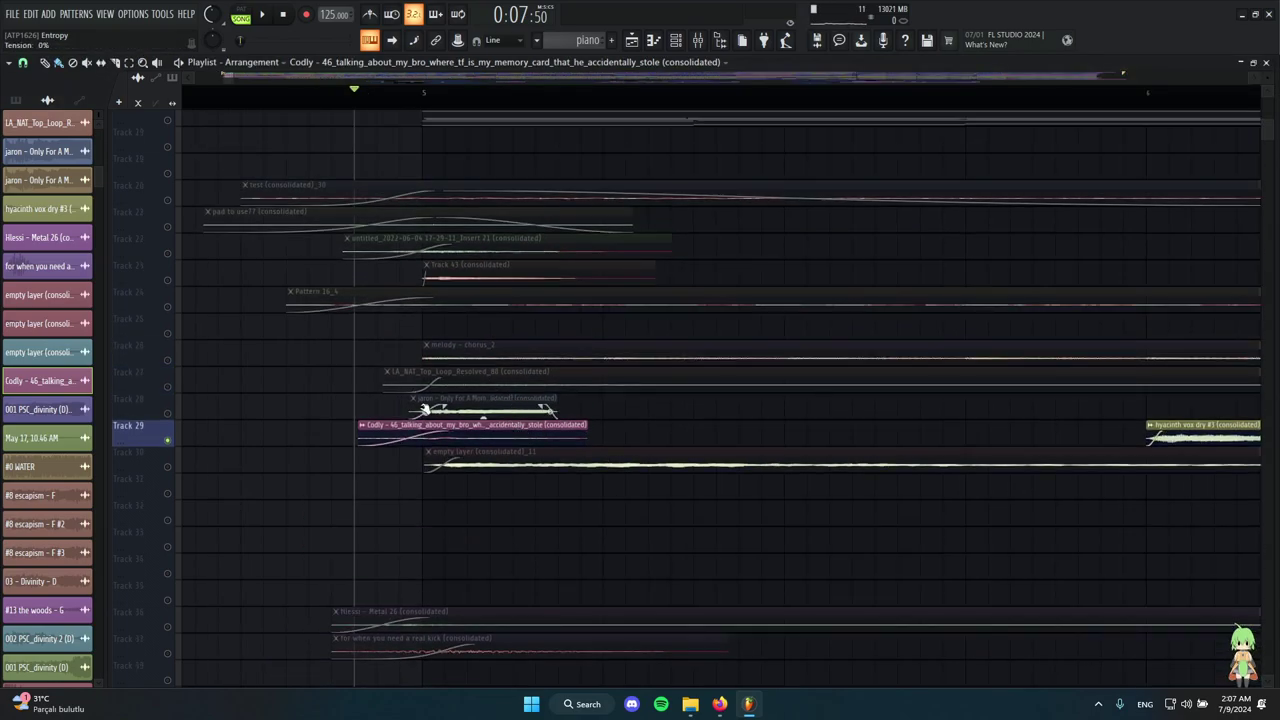
left_click(414, 368)
scroll(321, 397, "up", 1)
scroll(321, 397, "up", 6)
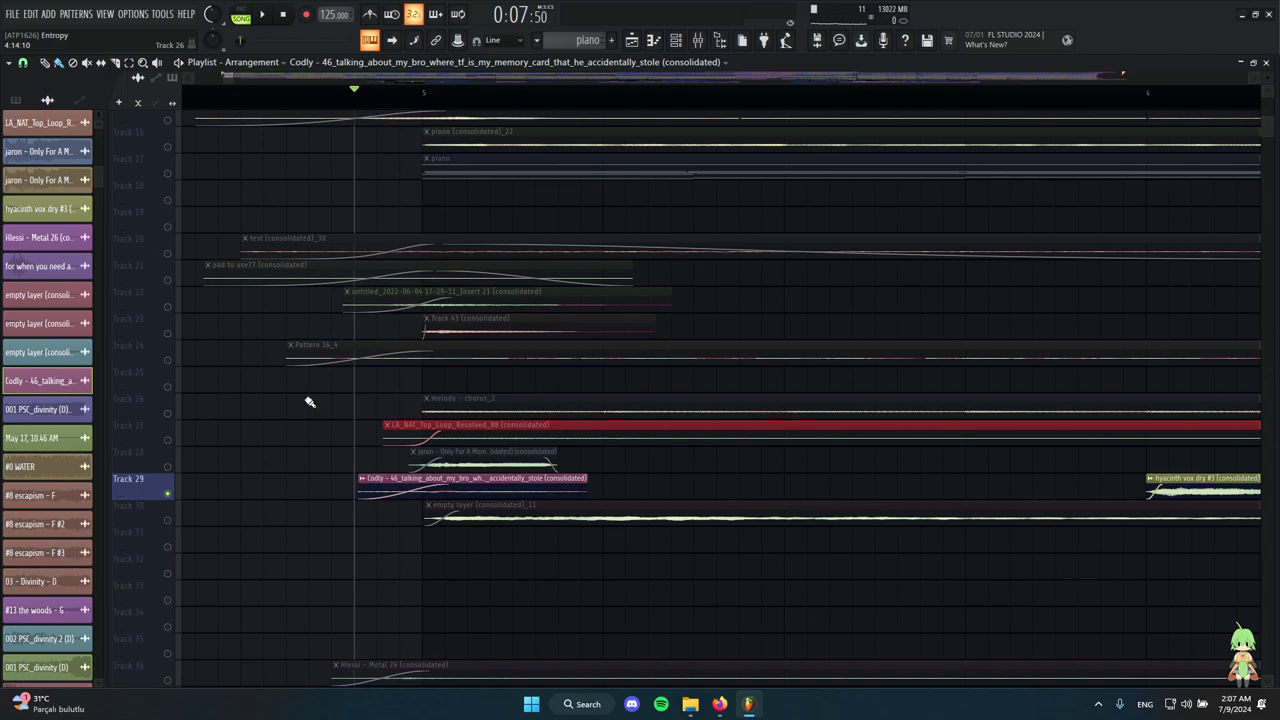
scroll(381, 418, "down", 4)
scroll(377, 418, "down", 2)
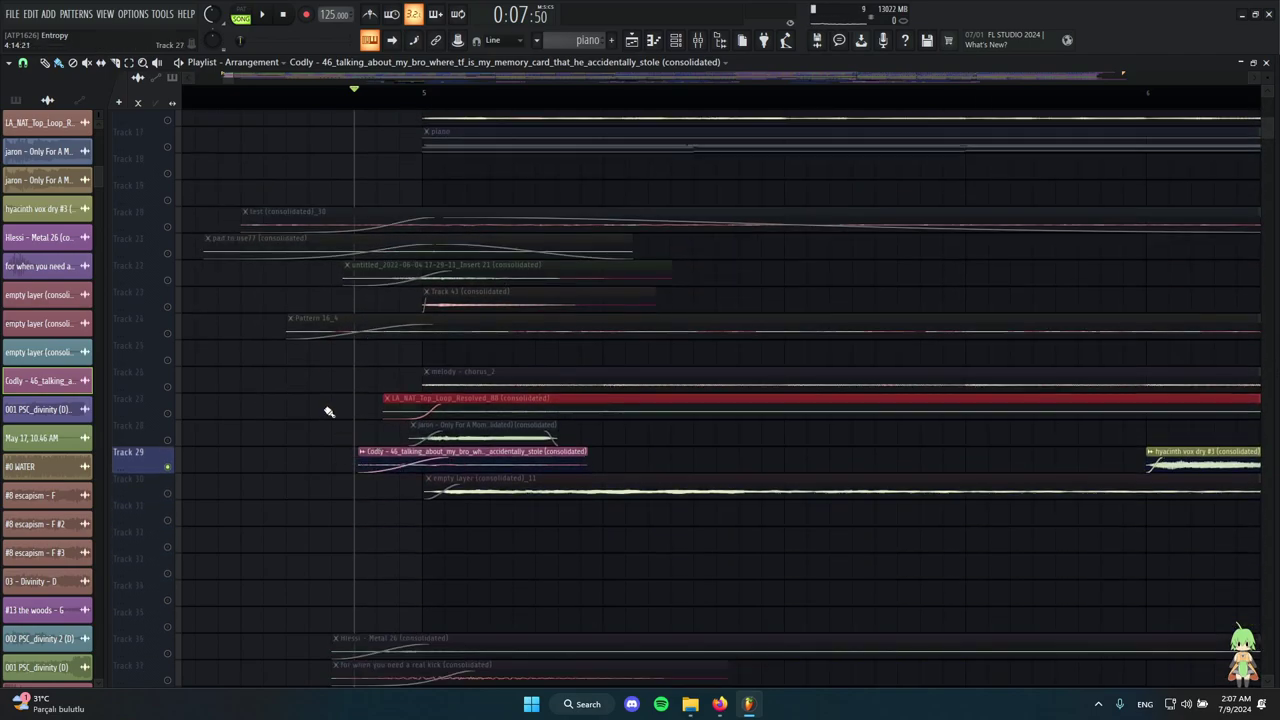
left_click_drag(351, 383, 403, 404)
scroll(402, 403, "down", 1)
scroll(401, 403, "down", 7)
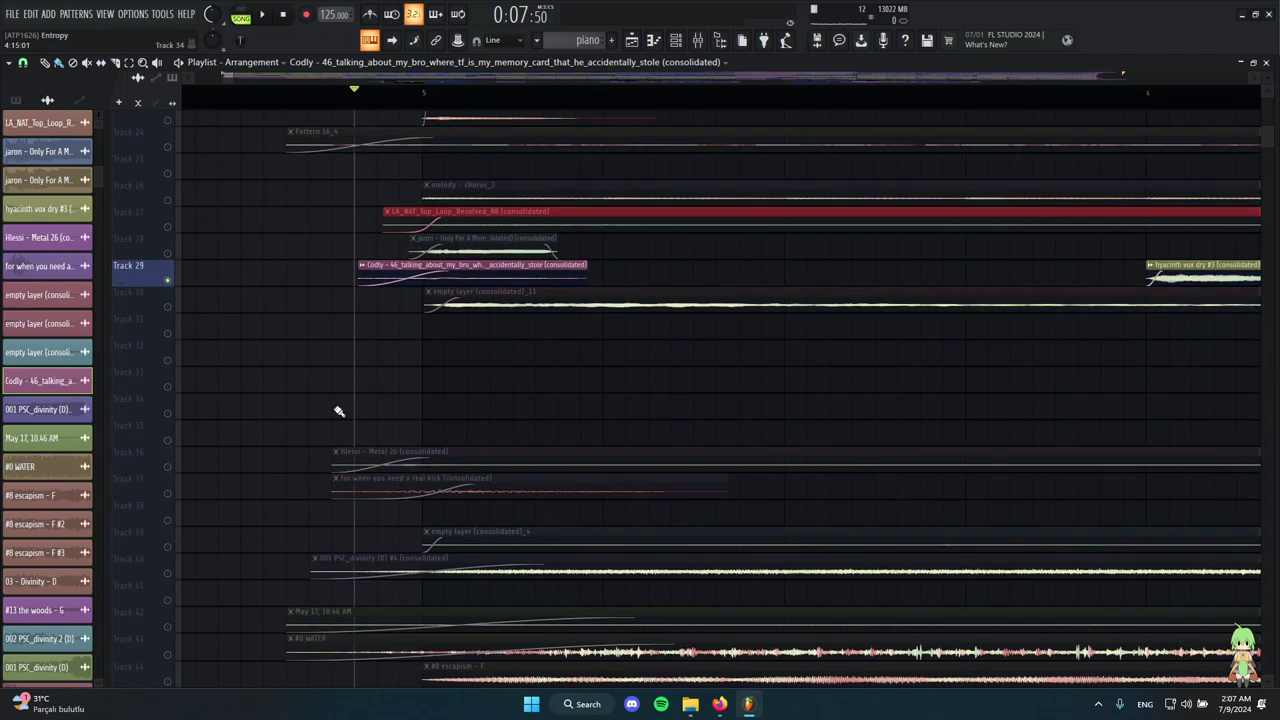
left_click_drag(318, 448, 657, 474)
right_click(538, 390)
Solo Track 30 and set the playback position to bar 5.
left_click(177, 297)
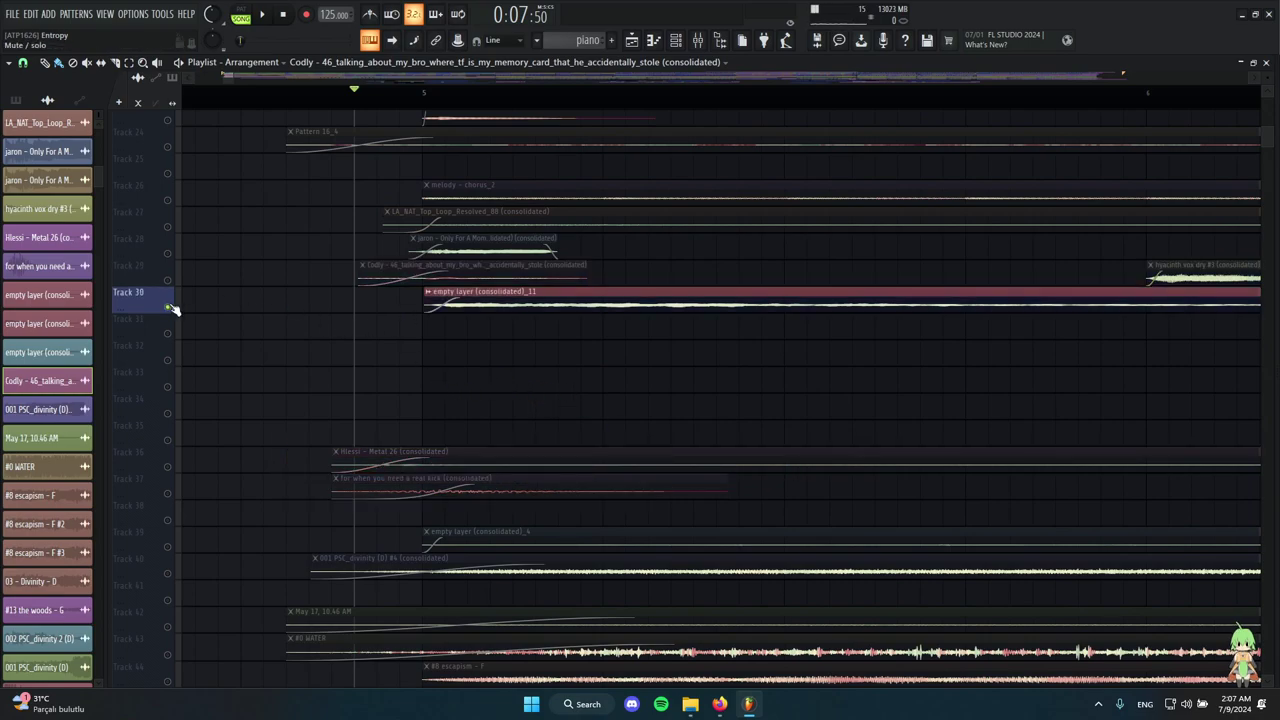
scroll(430, 340, "up", 2)
scroll(440, 105, "down", 3)
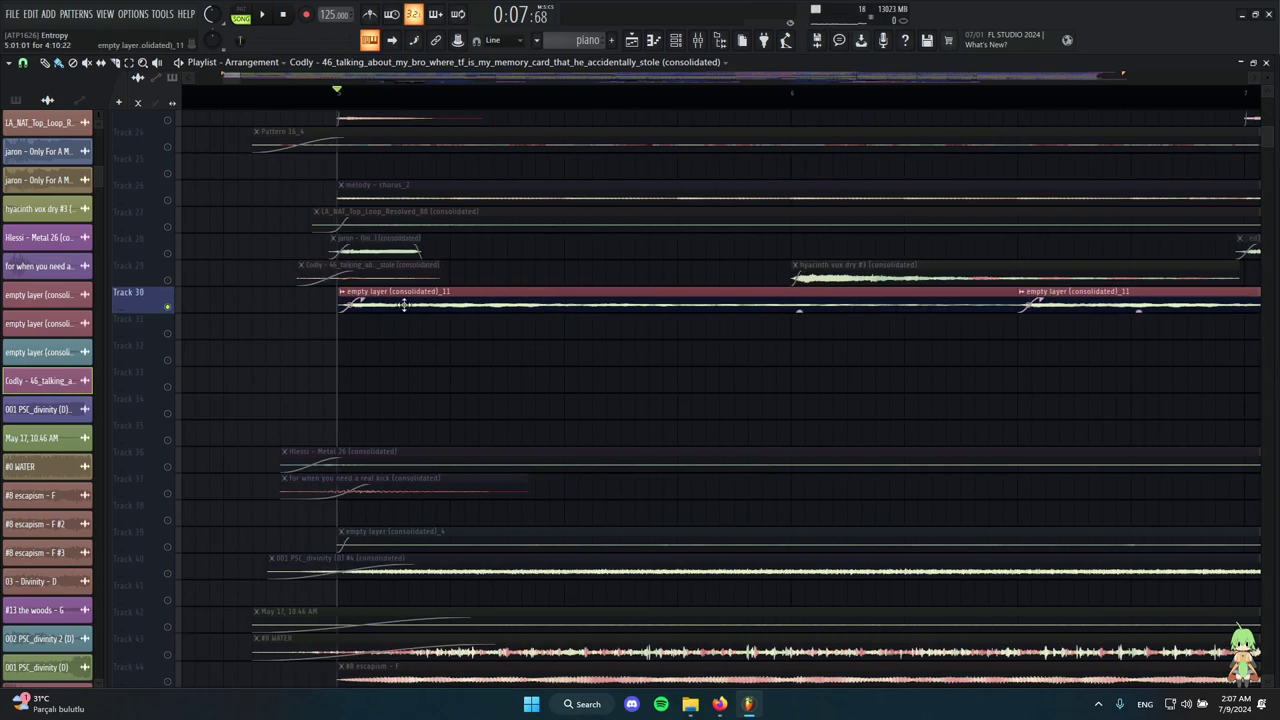
Open the sample settings of Track 30's first clip and examine its time-stretching options and waveform.
double_click(511, 296)
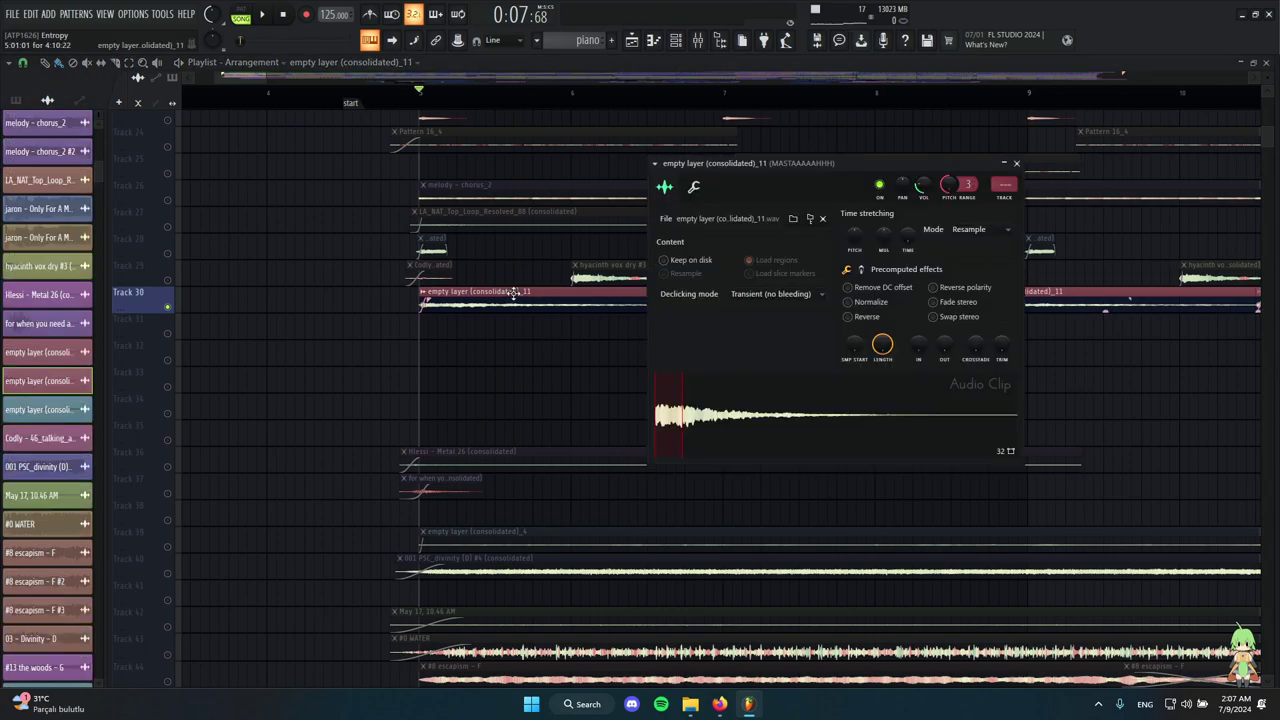
left_click_drag(793, 163, 881, 127)
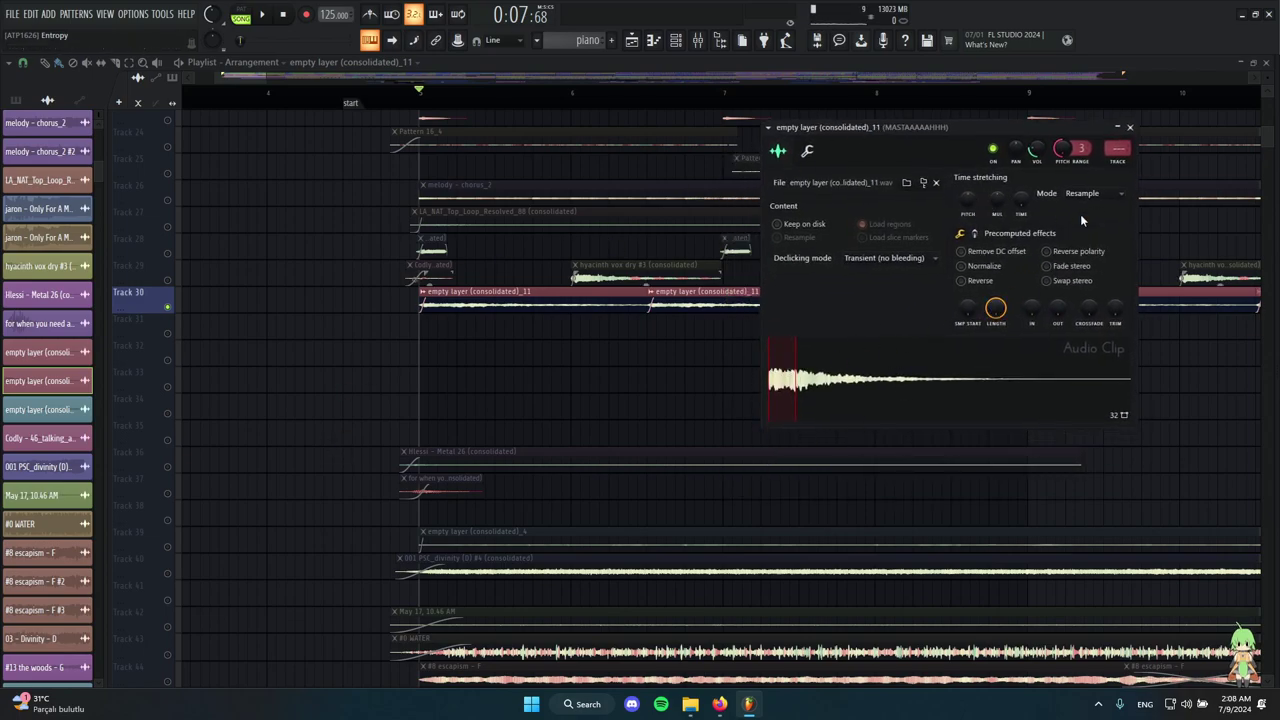
left_click_drag(963, 133, 742, 191)
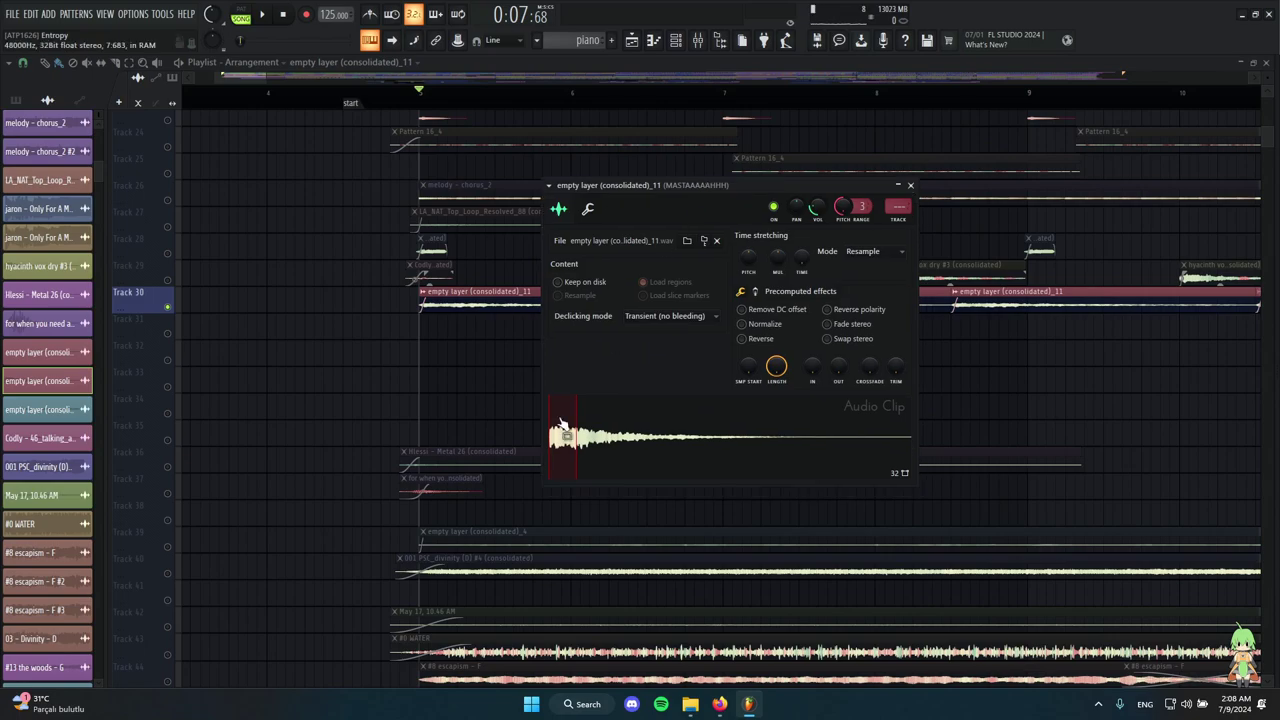
Try the Stretch Pro time-stretching mode on Track 30's clip, restore Resample, and close the sample settings.
left_click(908, 313)
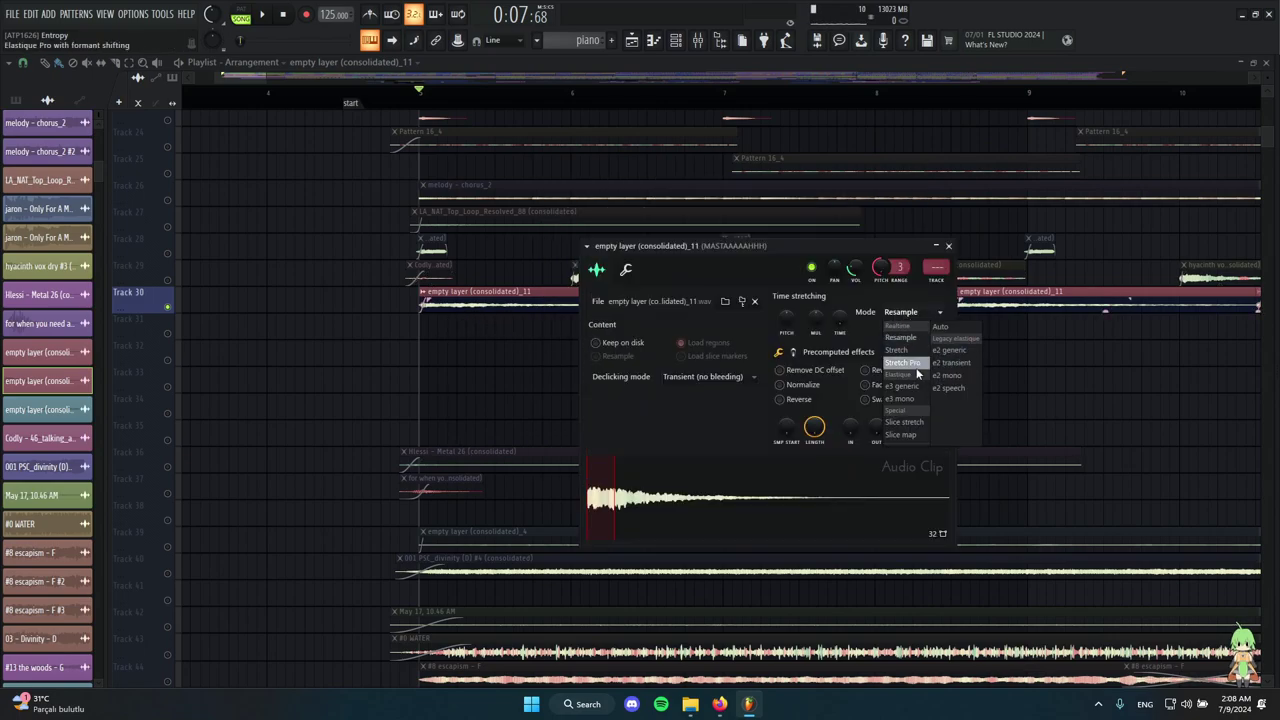
left_click(911, 364)
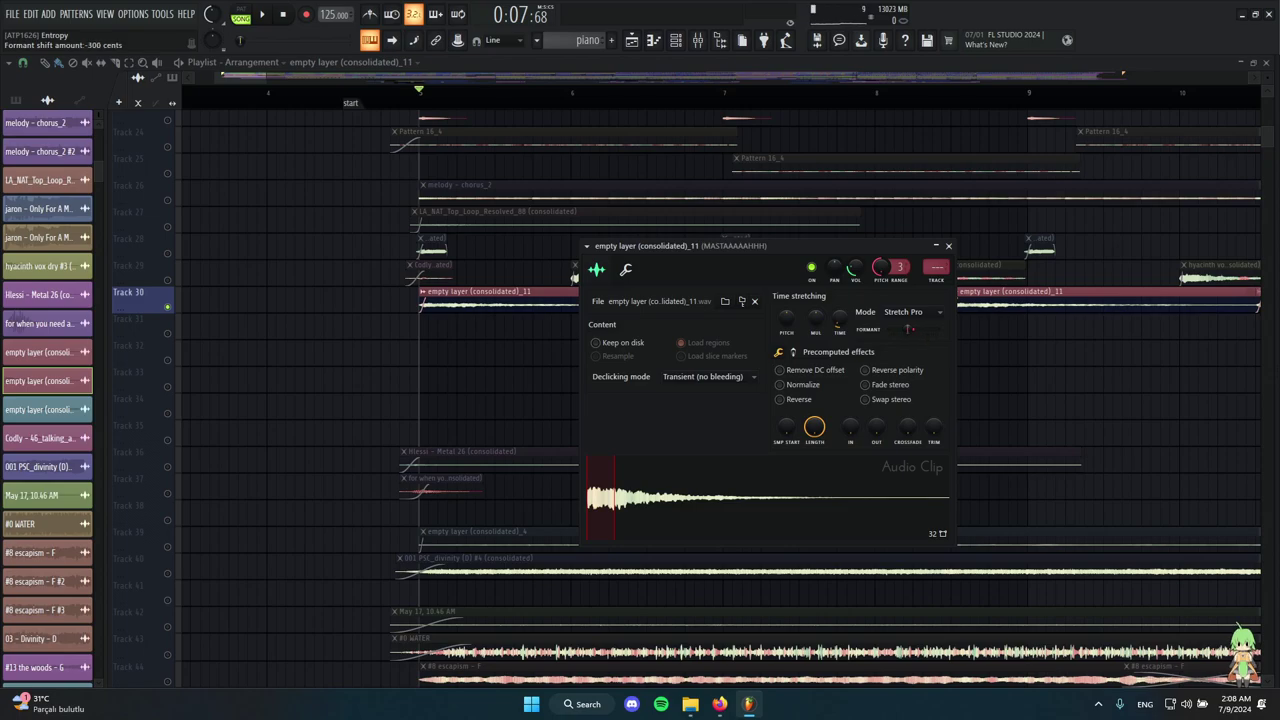
left_click(914, 313)
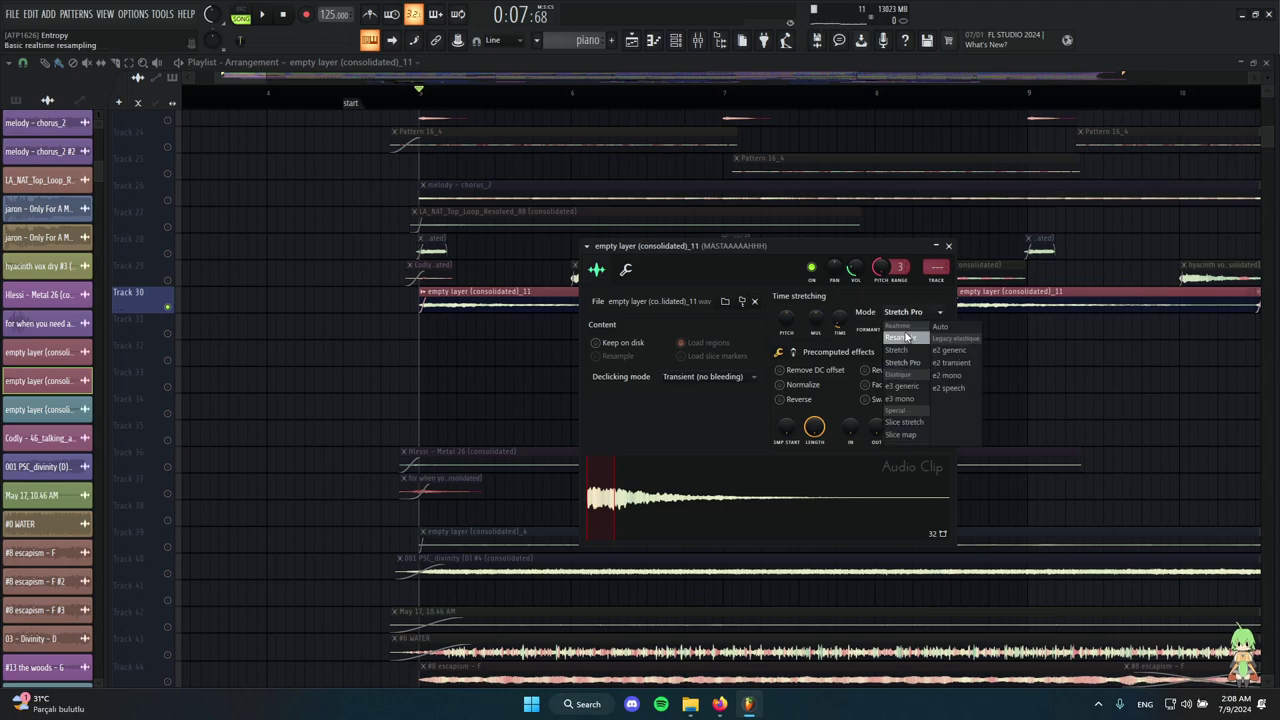
left_click(906, 338)
key("Escape")
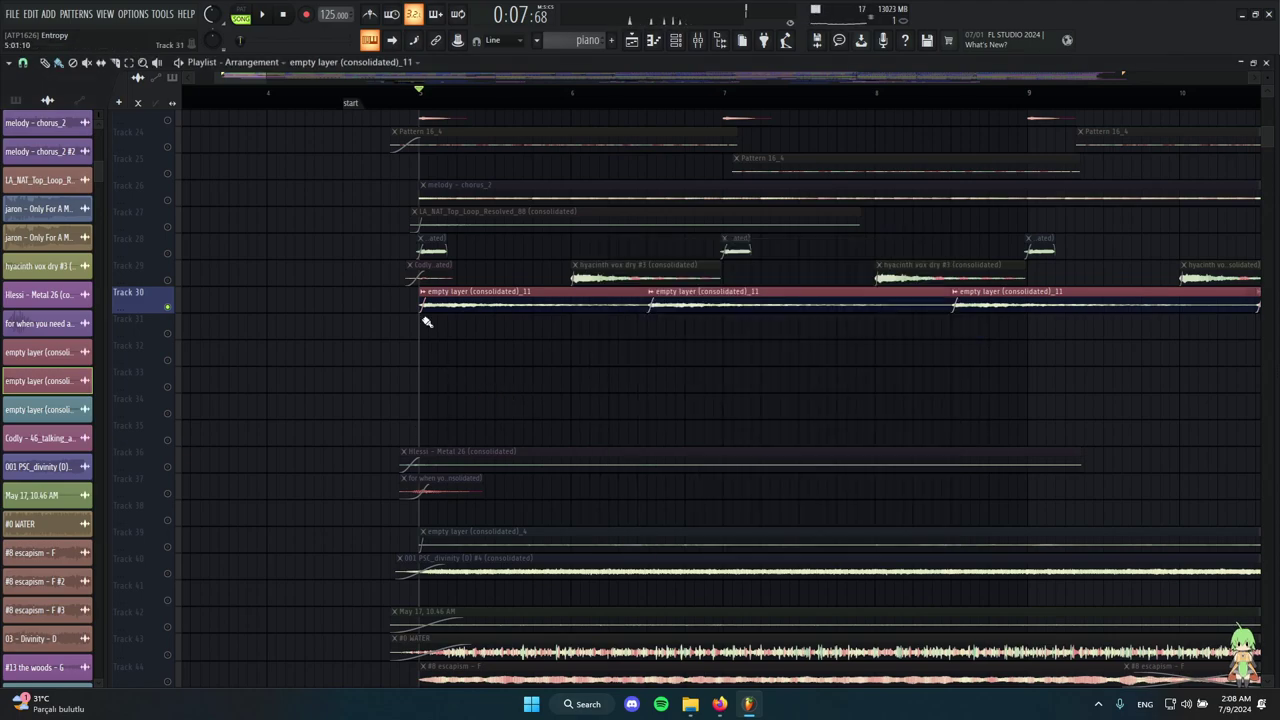
Move the playback position to just before bar 5, ahead of Track 30's first clip.
left_click(300, 93)
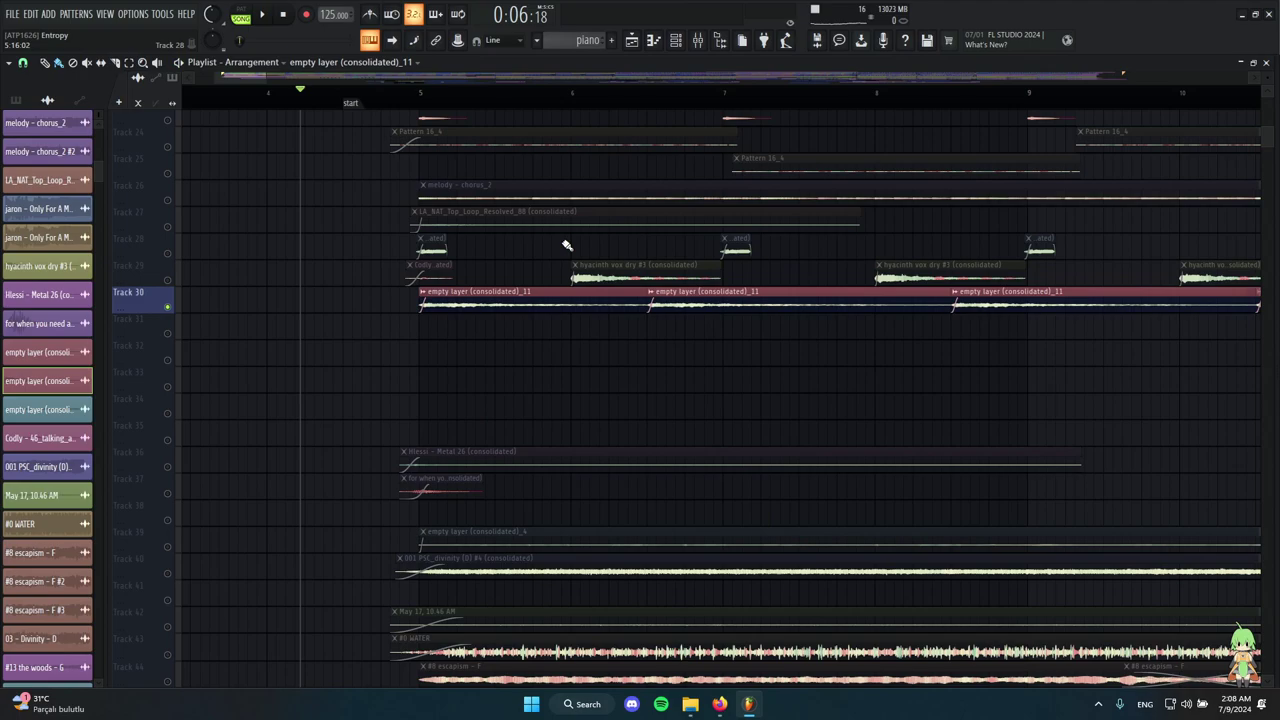
scroll(383, 191, "up", 3)
left_click_drag(384, 93, 329, 95)
scroll(256, 328, "down", 2)
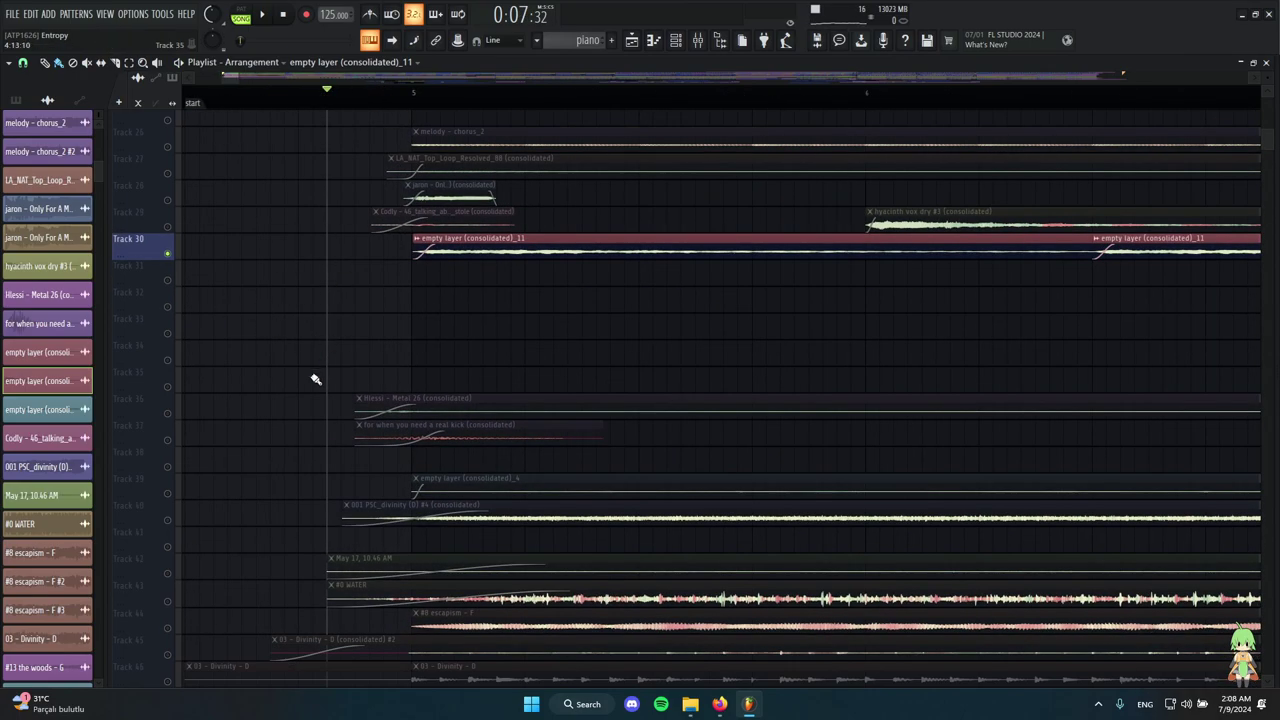
Solo Track 36, set the playback position to the start of its first clip, and play it briefly.
scroll(350, 343, "down", 3)
scroll(380, 300, "down", 3)
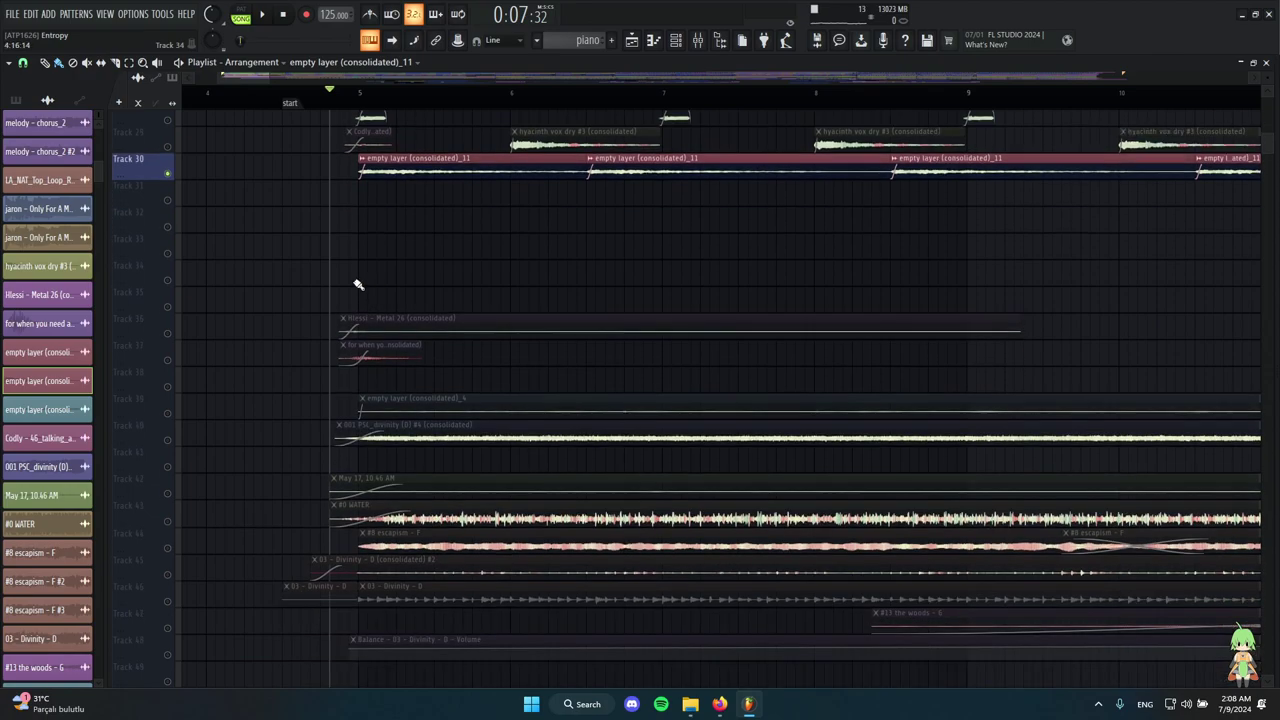
scroll(372, 272, "up", 3)
right_click(168, 334)
left_click(308, 103)
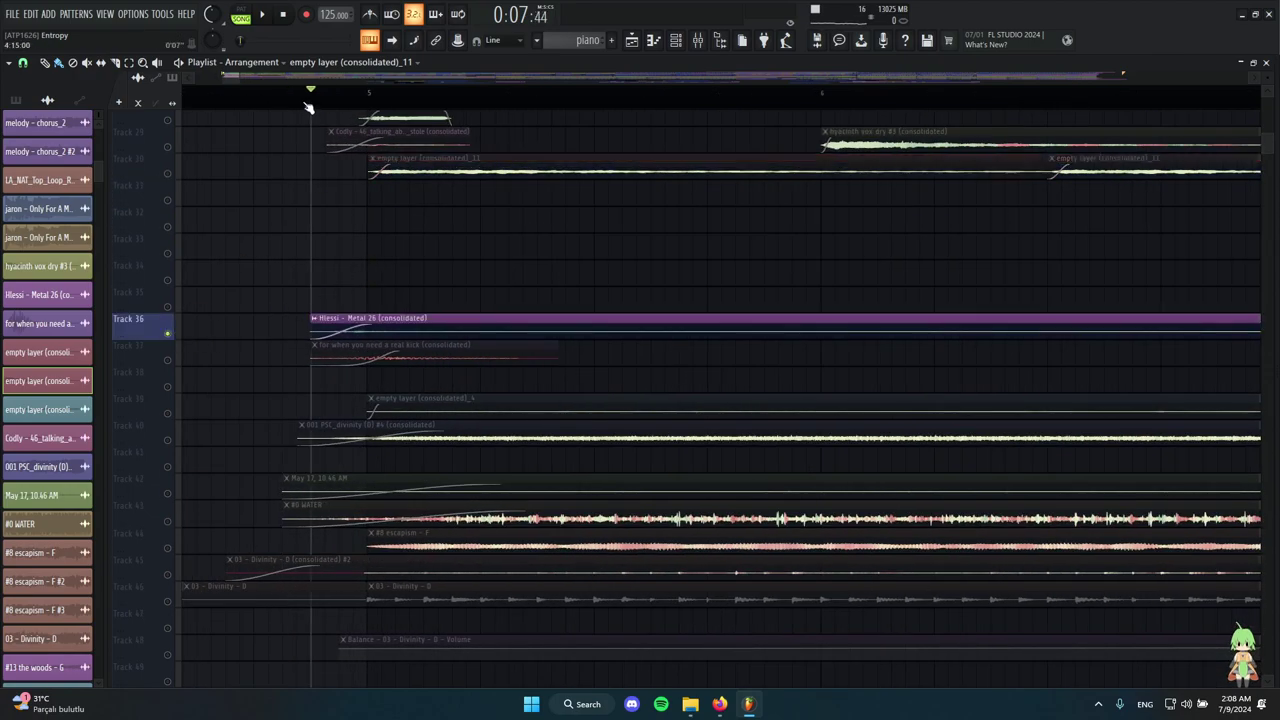
key("space")
key("space")
Look over the Hlessi - Metal 26 clips on Track 36, selecting both and clearing the selection.
scroll(408, 334, "down", 4)
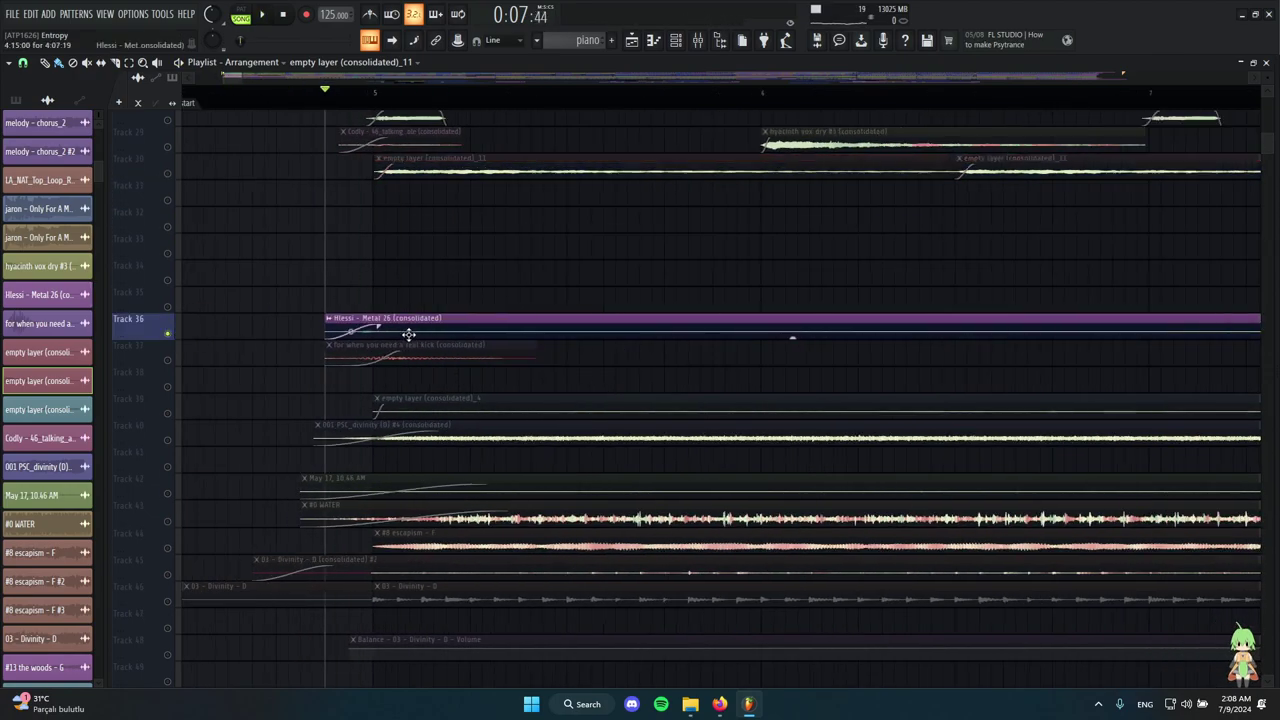
scroll(604, 348, "down", 5)
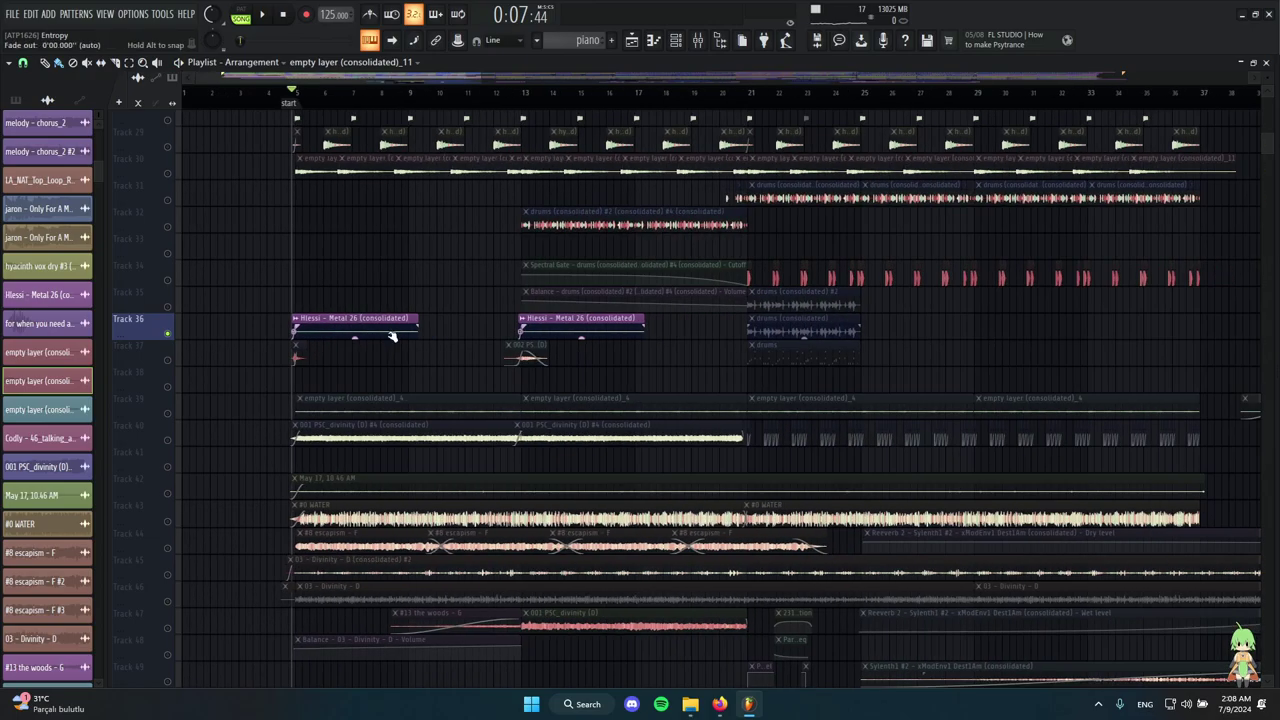
scroll(594, 360, "down", 5)
scroll(554, 346, "up", 6)
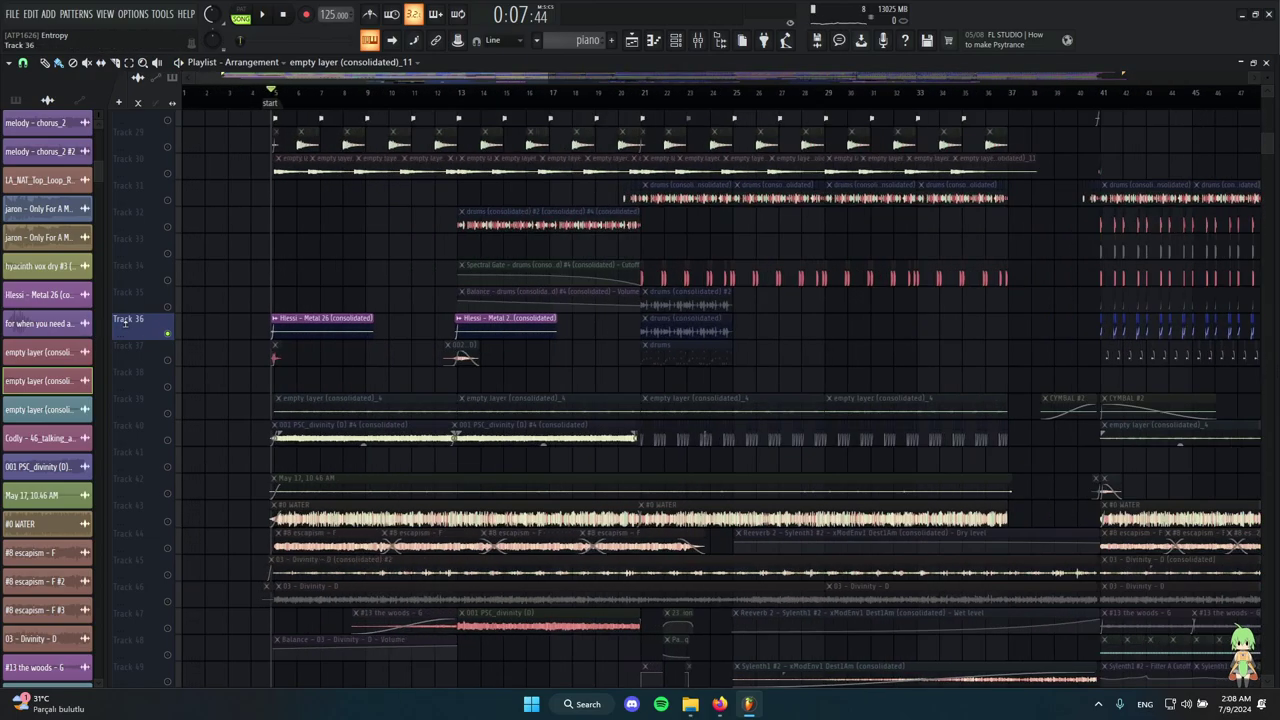
left_click_drag(260, 325, 560, 357)
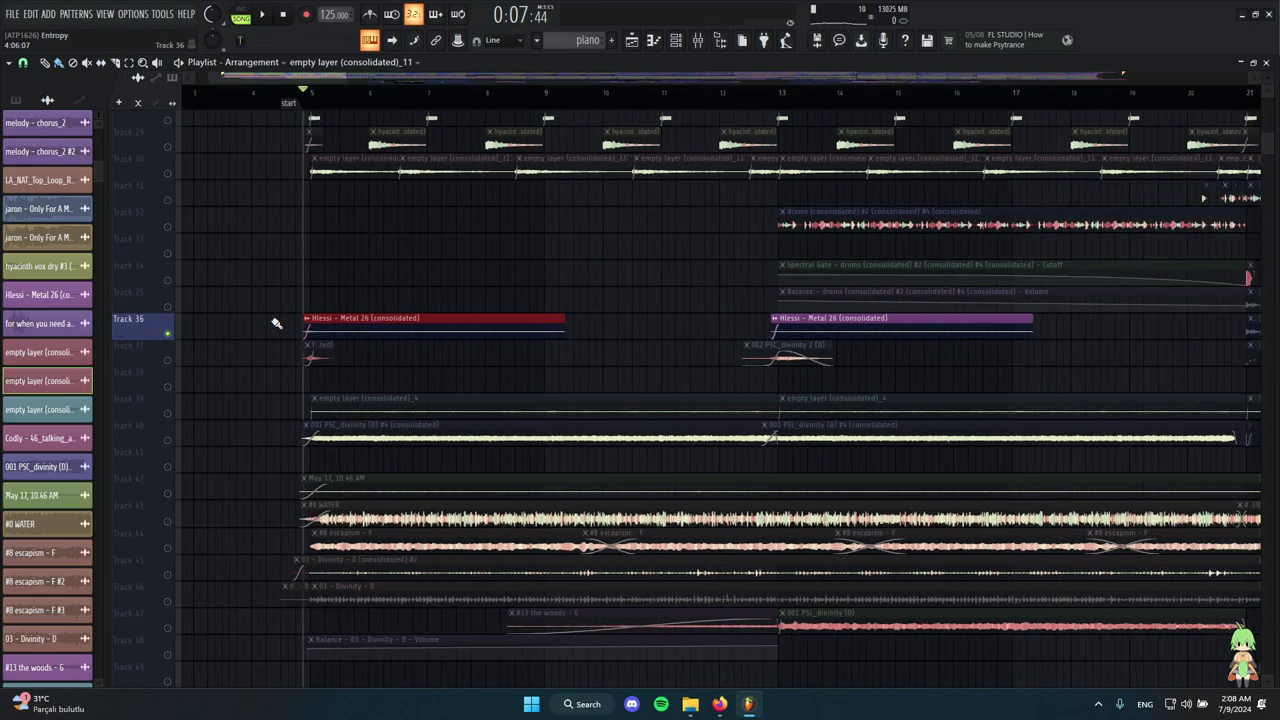
scroll(276, 323, "down", 3)
left_click_drag(272, 325, 699, 336)
scroll(260, 340, "up", 5)
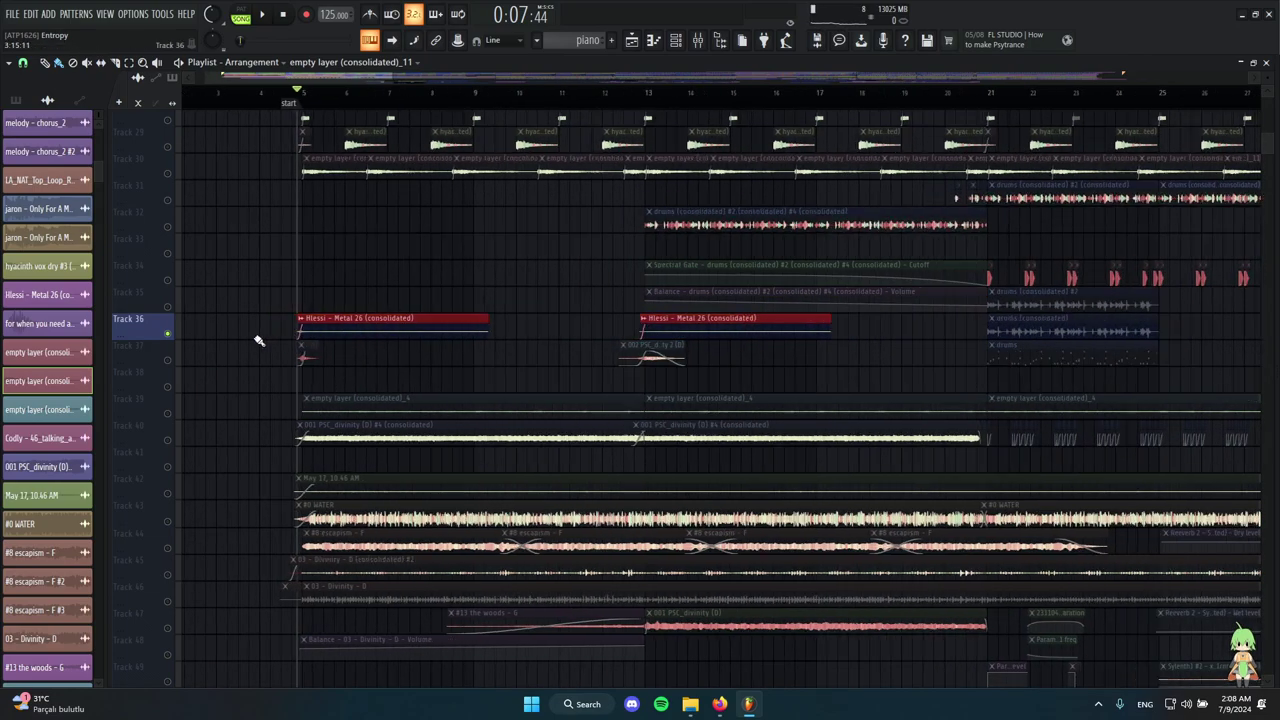
left_click(311, 328, "ctrl")
Show the sample browser to look over the Codly Sample Server Archive 7 folders, then hide it.
key("alt+F8")
scroll(1157, 349, "up", 3)
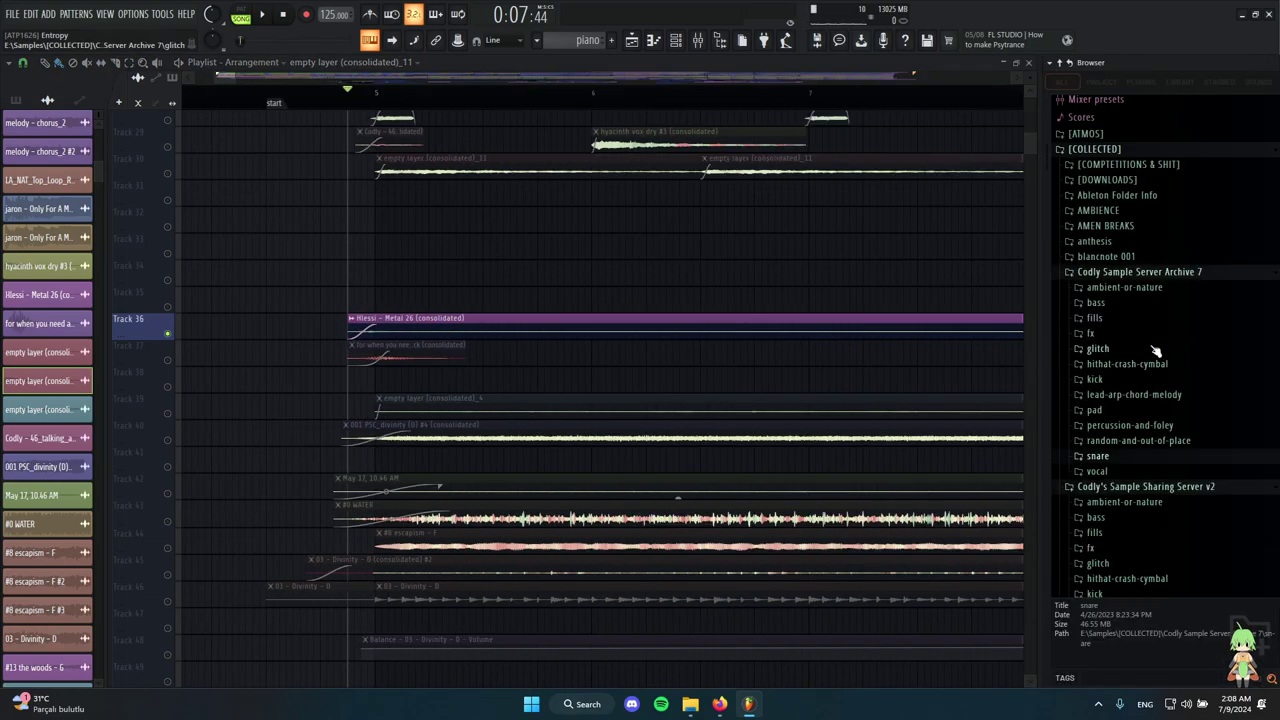
key("alt+F8")
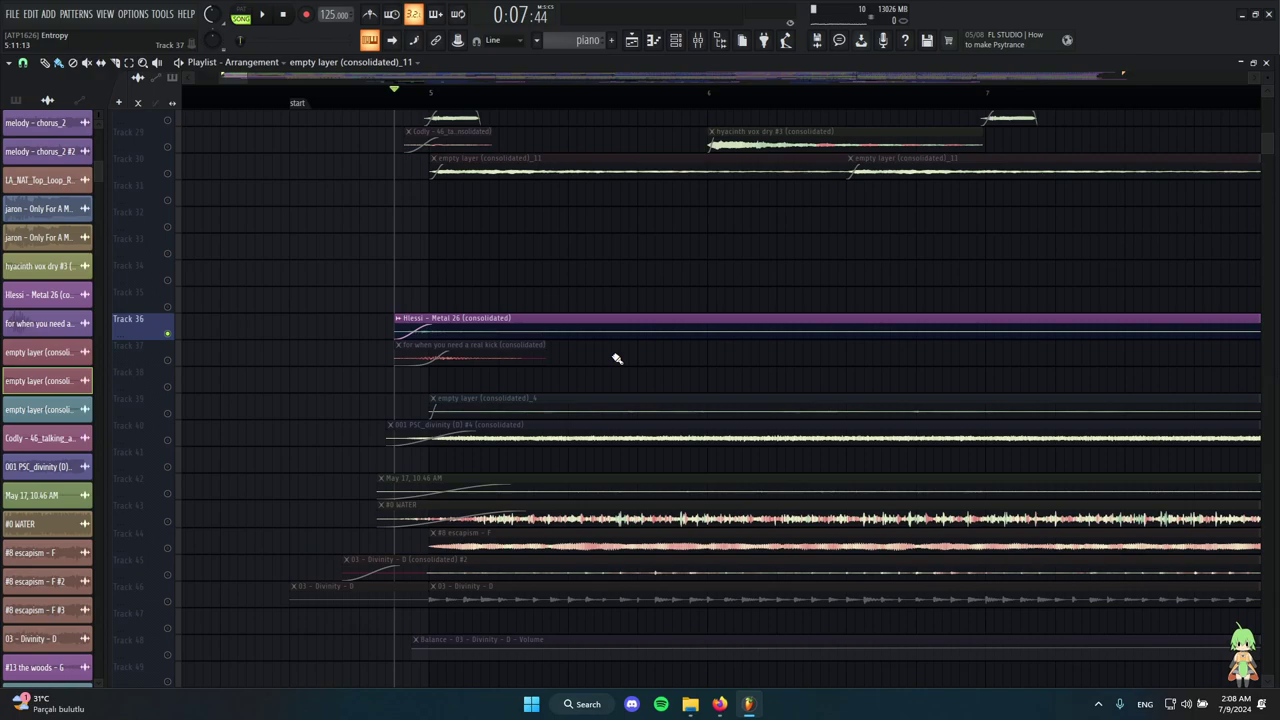
Examine the sample settings of Track 36's Hlessi - Metal 26 clip, close them, and play the soloed track.
scroll(408, 413, "down", 3)
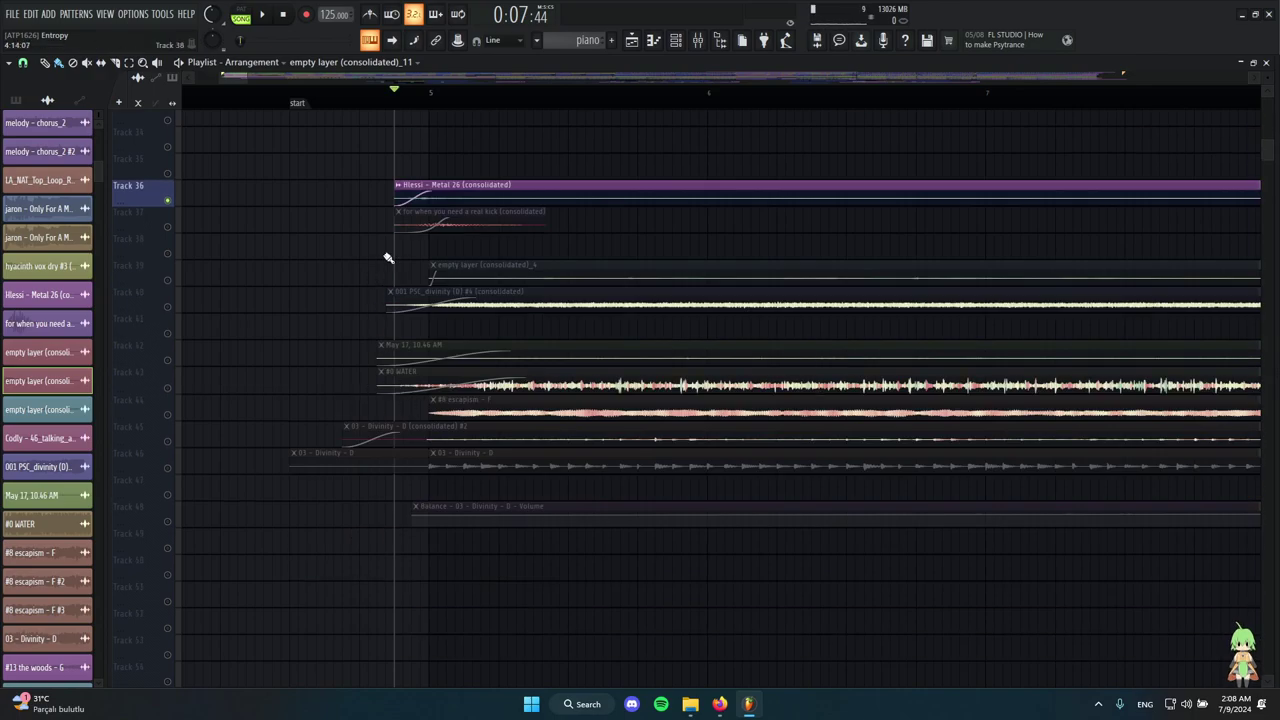
double_click(504, 186)
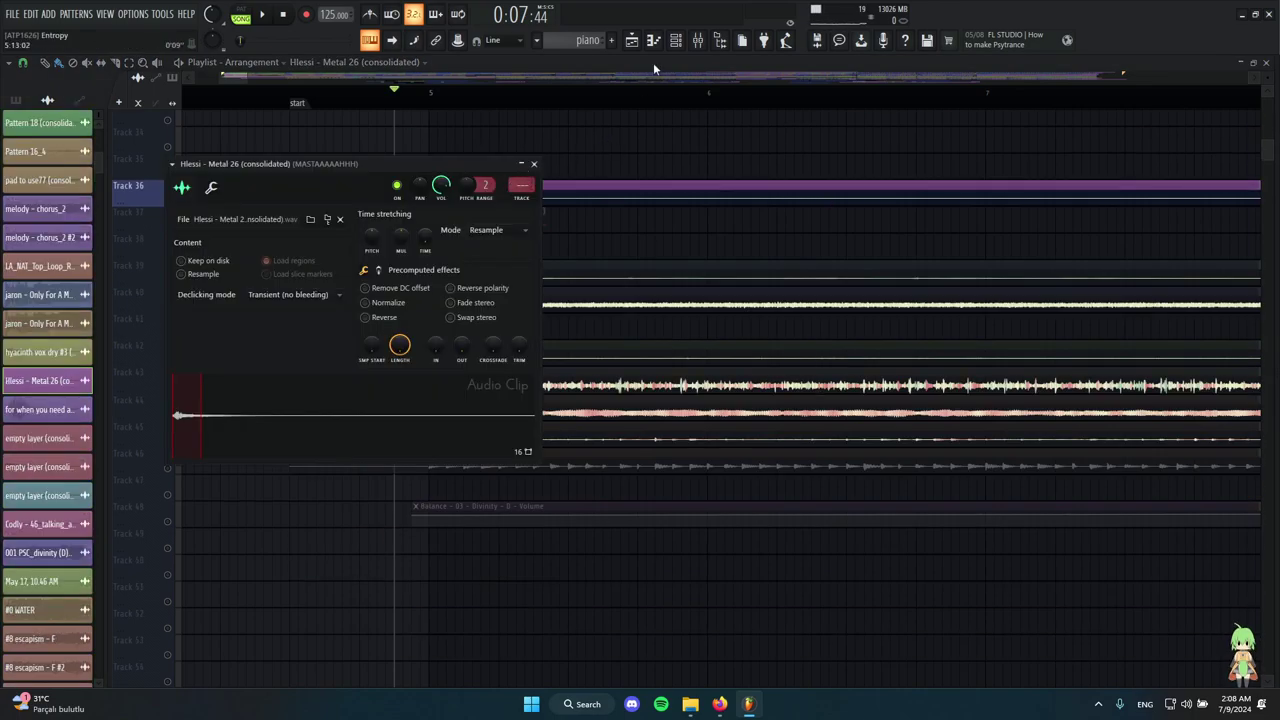
left_click_drag(490, 166, 801, 146)
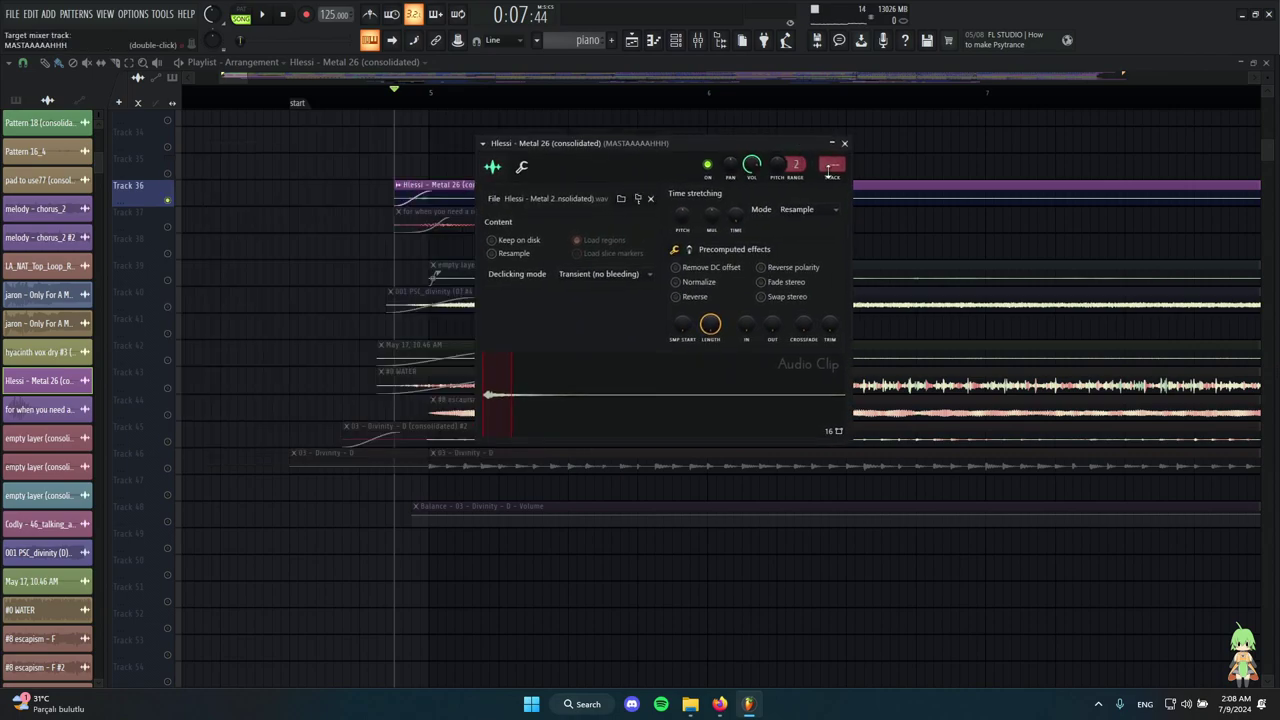
key("F9")
left_click(645, 48)
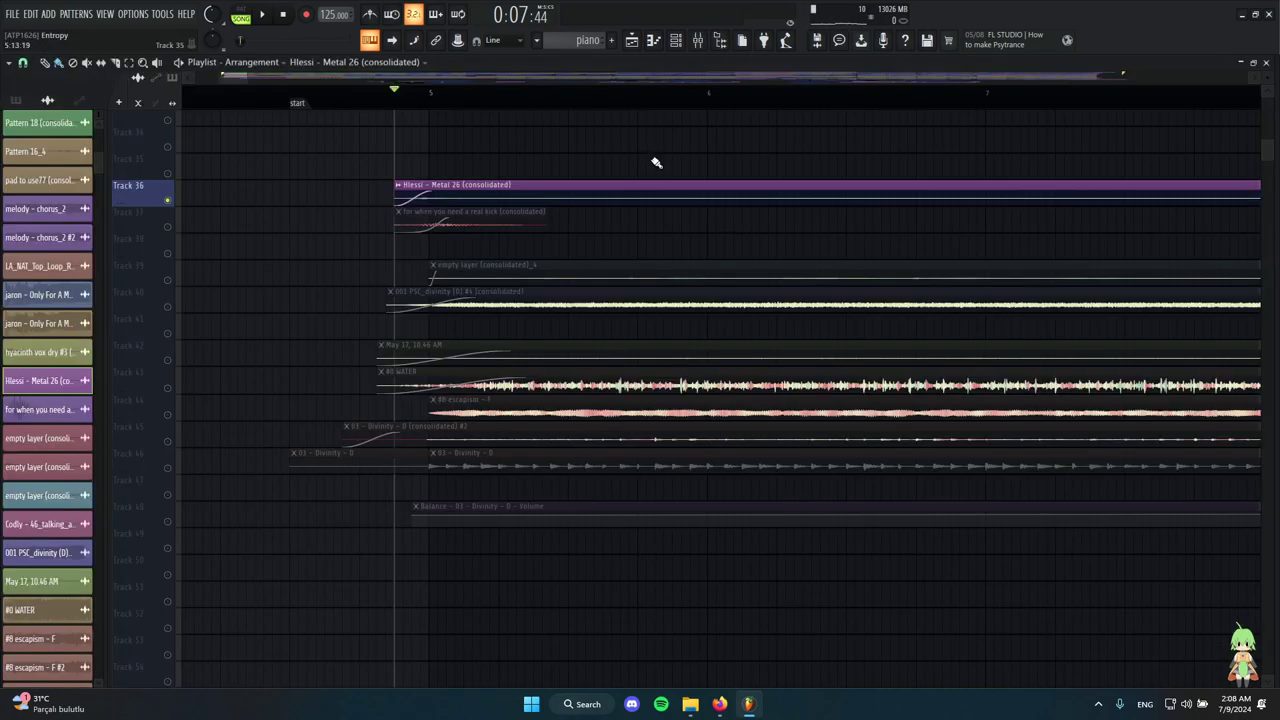
key("space")
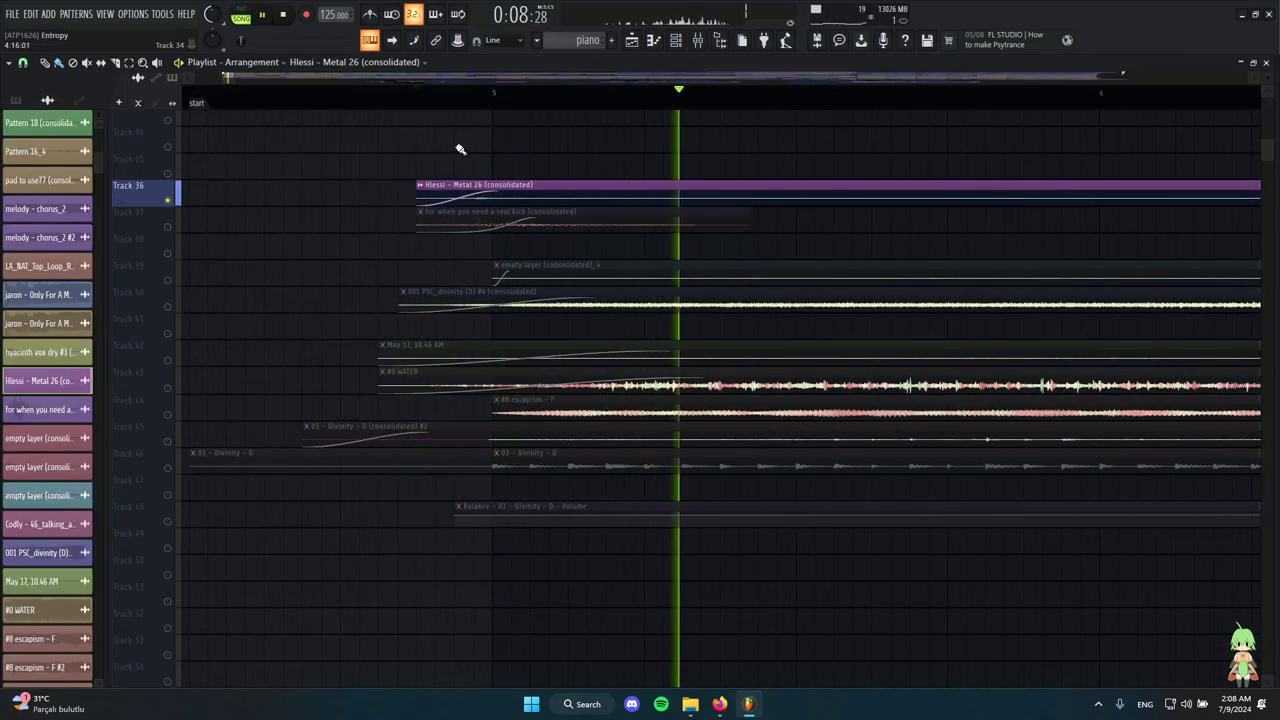
key("space")
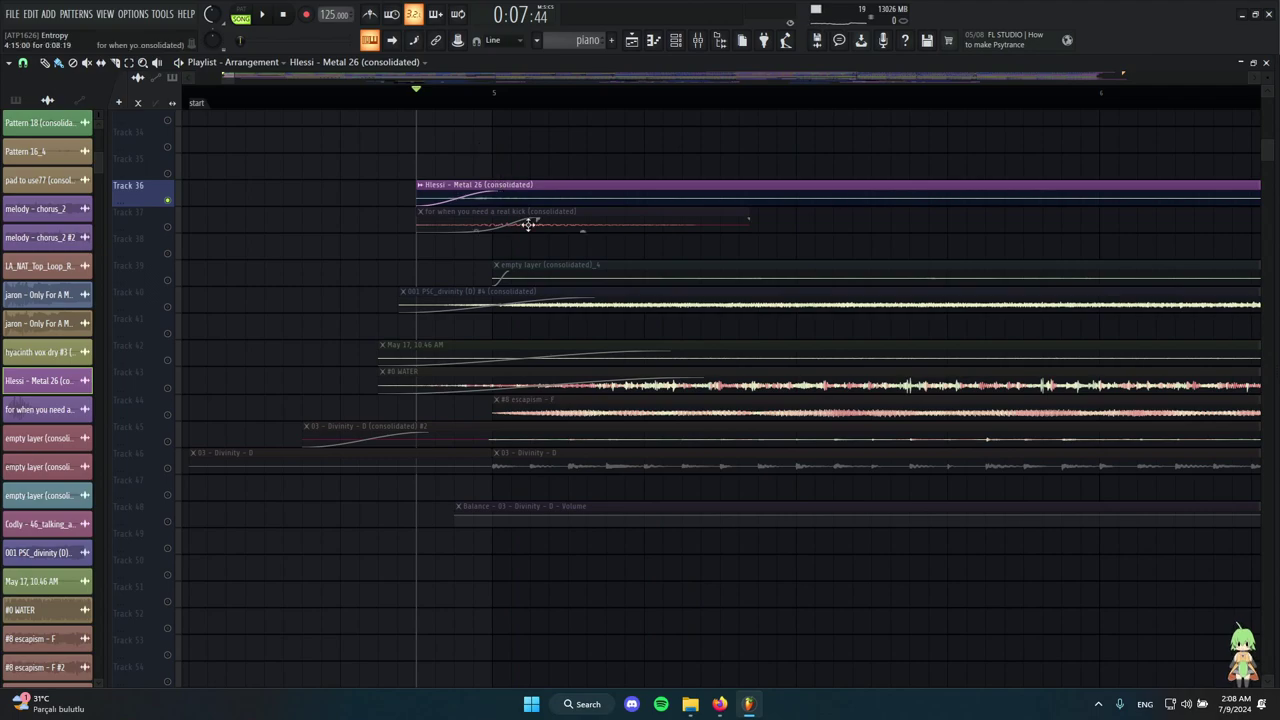
Solo Track 37 and play its "for when you need a real kick" clip.
scroll(528, 224, "up", 3)
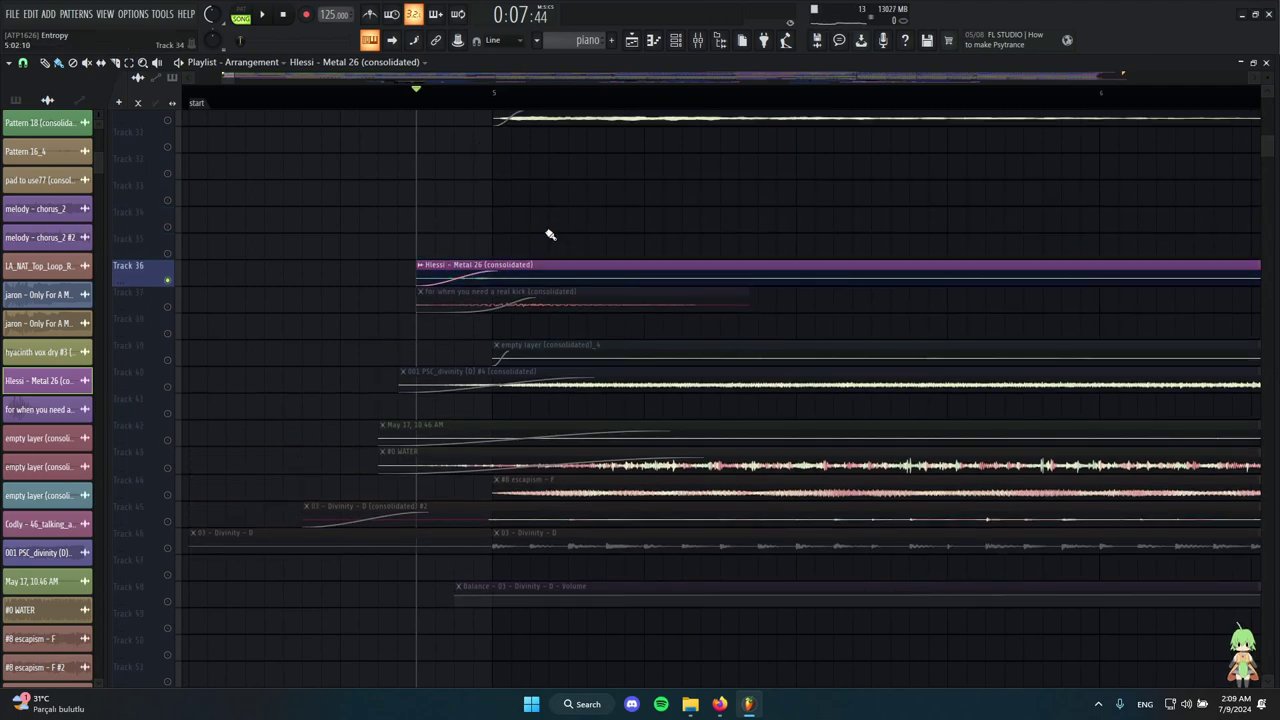
scroll(478, 213, "up", 2)
left_click(177, 306)
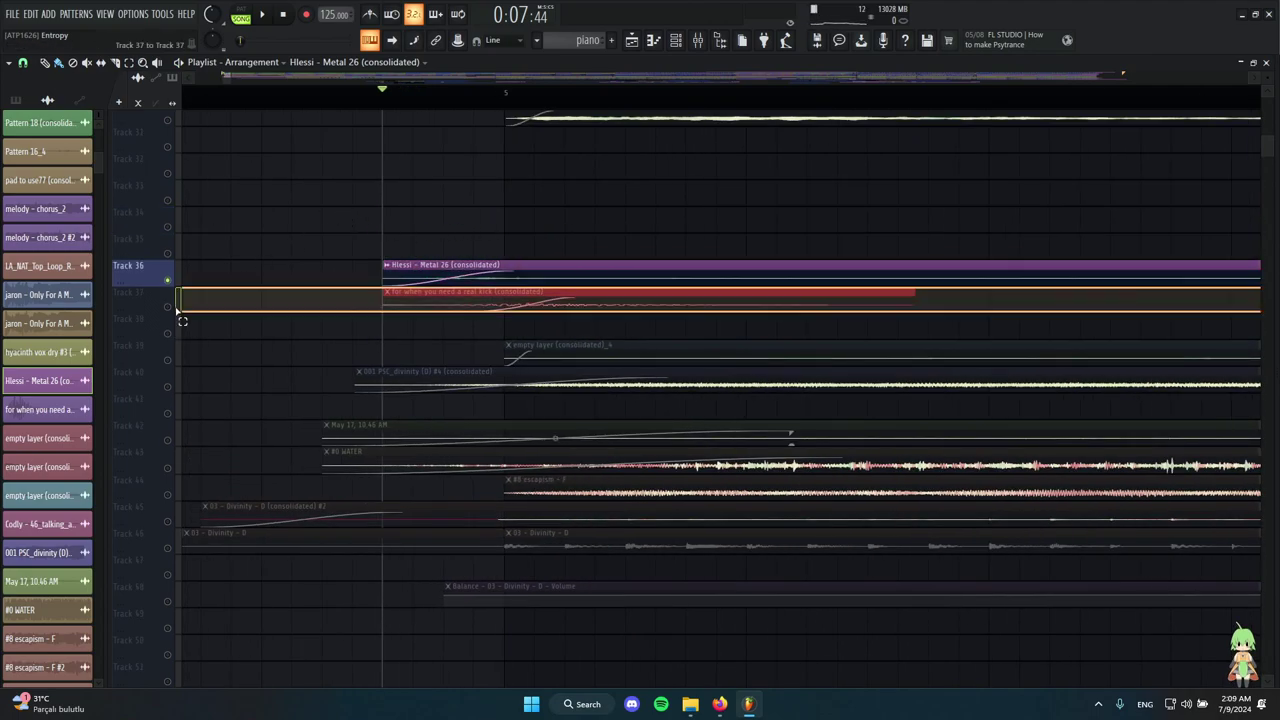
key("space")
scroll(489, 351, "up", 2)
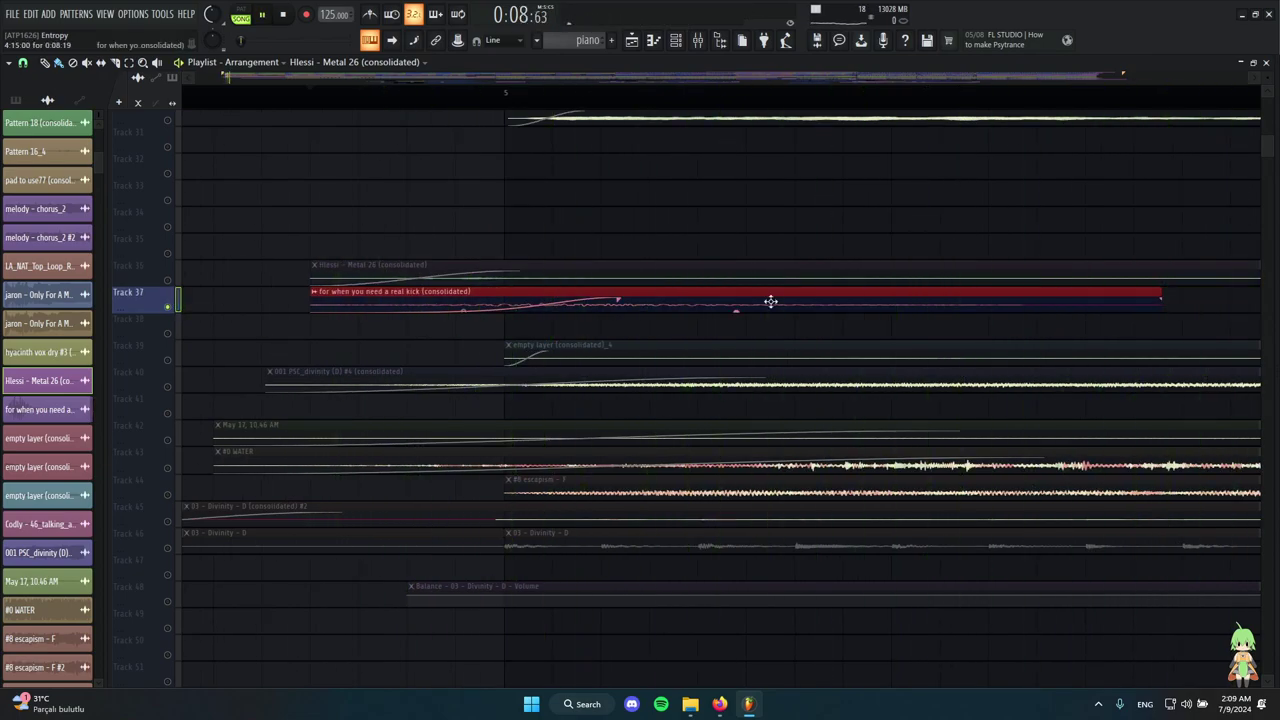
key("space")
scroll(491, 271, "down", 4)
scroll(606, 334, "up", 2)
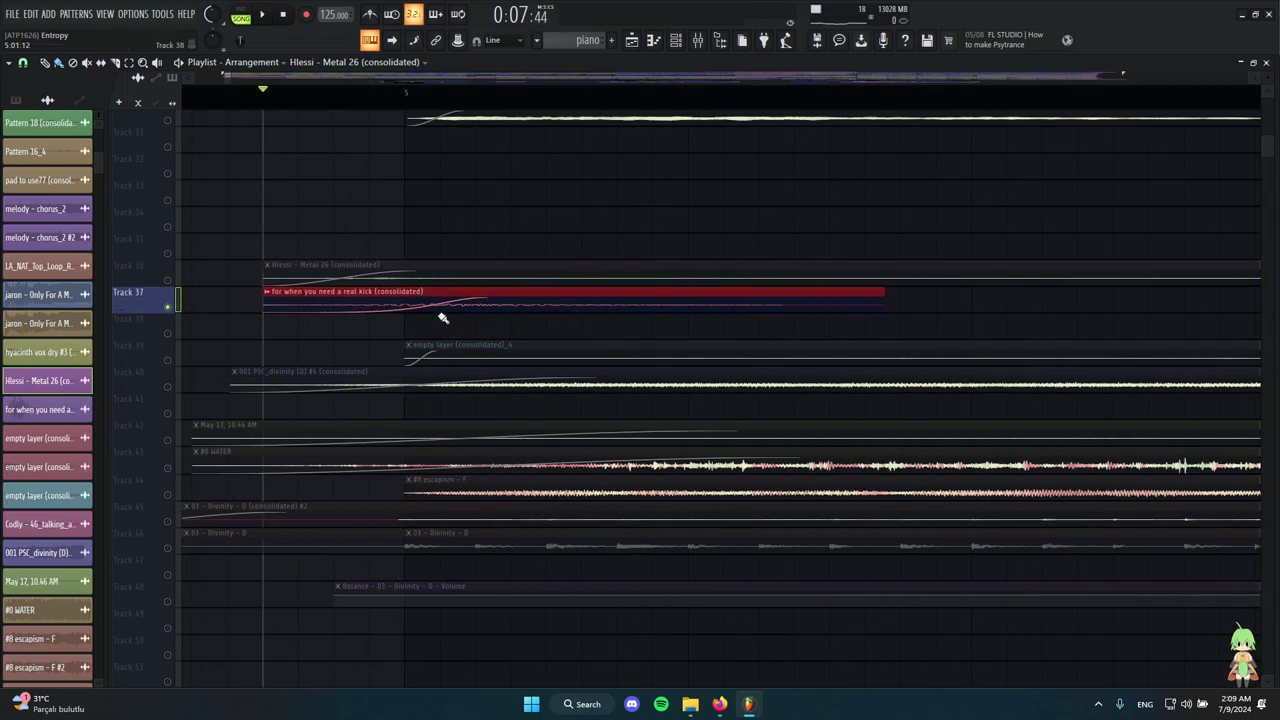
Open the sample settings of Track 37's clip to examine them, then close them.
scroll(551, 323, "down", 4)
scroll(631, 306, "up", 3)
double_click(631, 306)
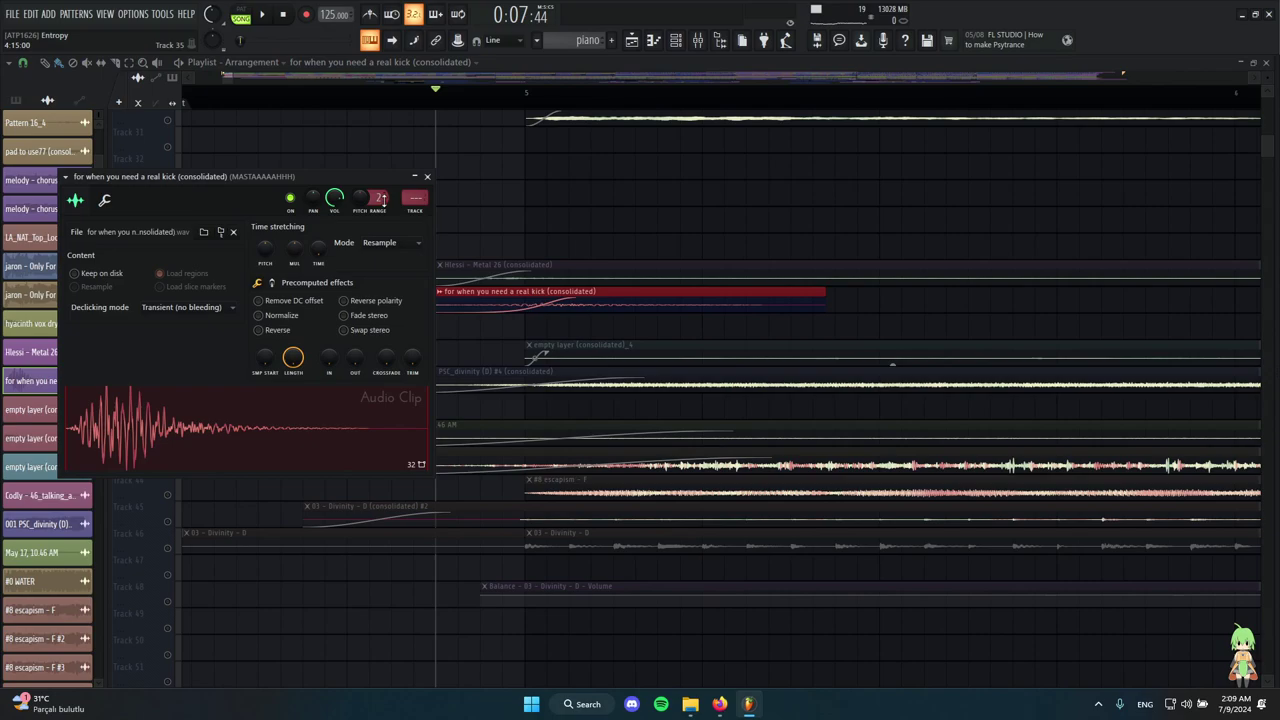
left_click(507, 201)
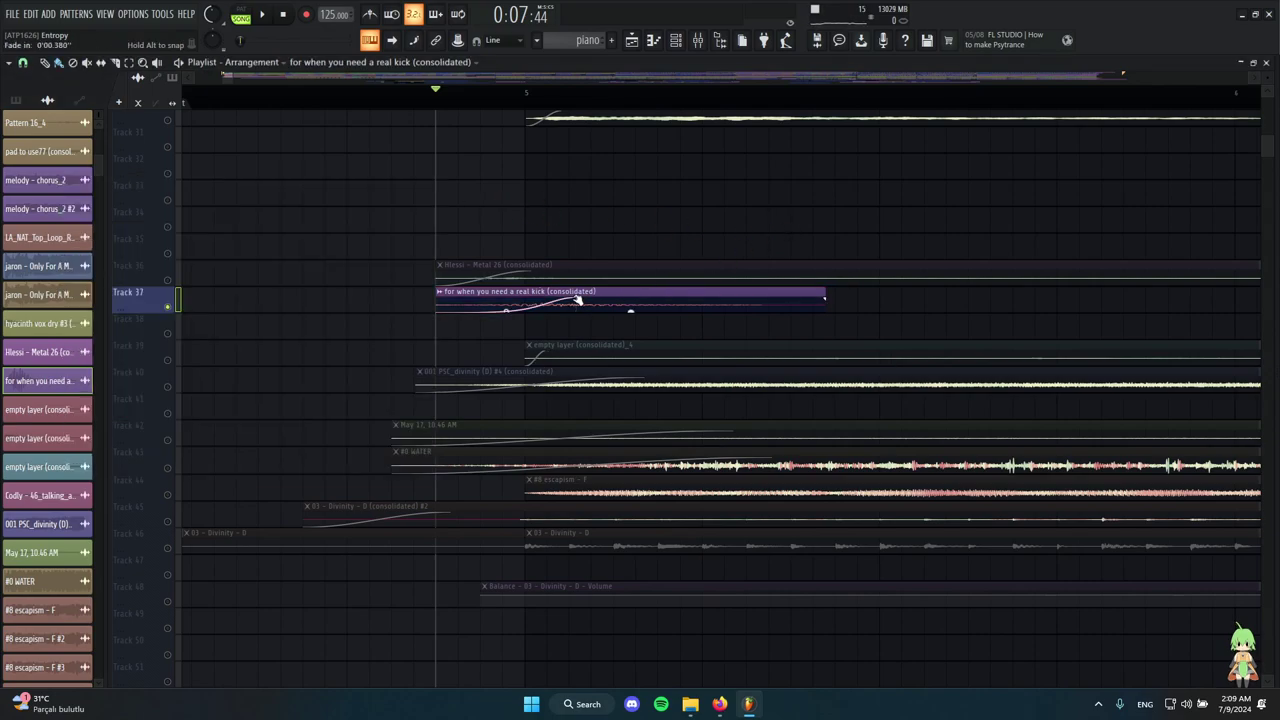
Replay Track 37's soloed clip to hear how its fade-in leads into bar 5.
key("space")
key("space")
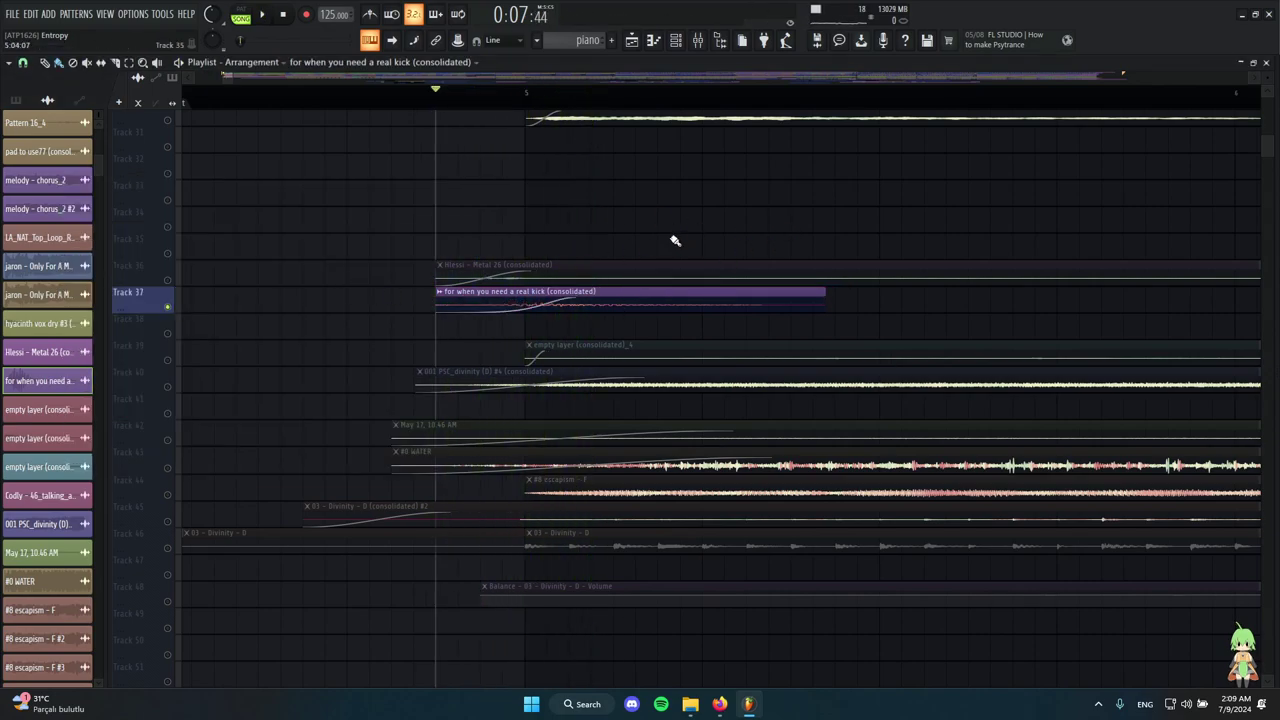
scroll(632, 268, "down", 4)
scroll(604, 284, "up", 5)
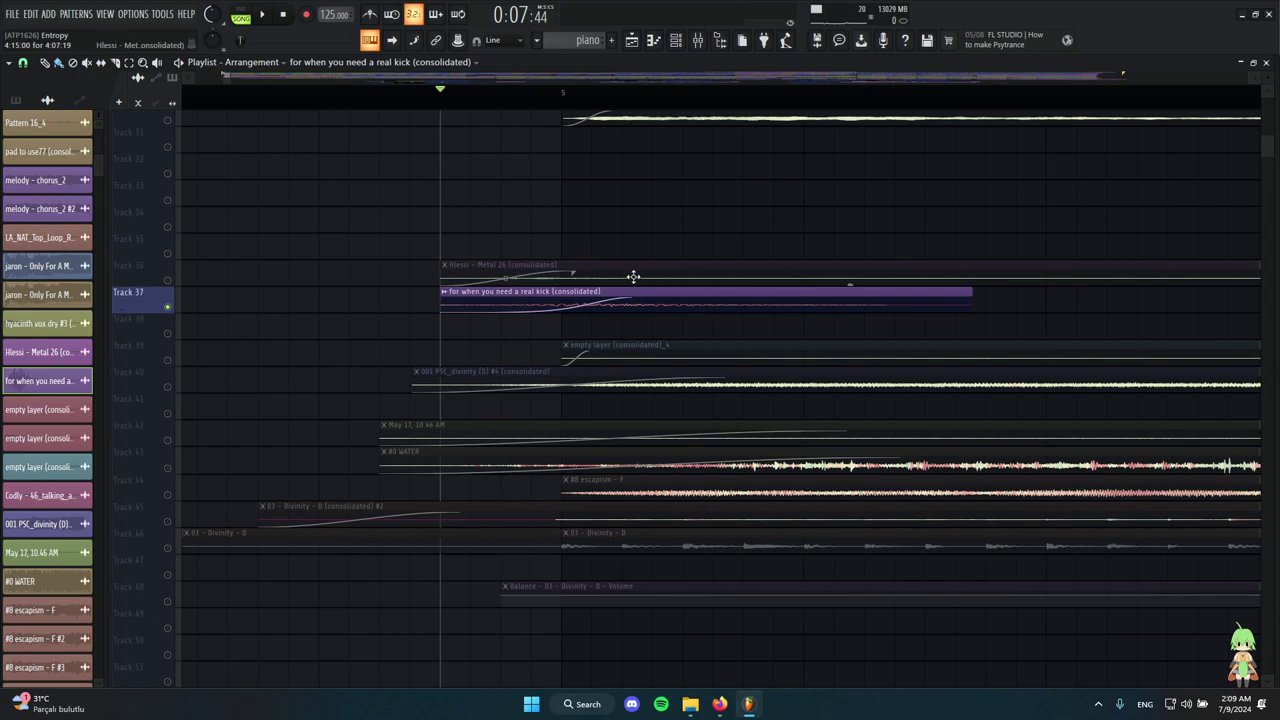
key("space")
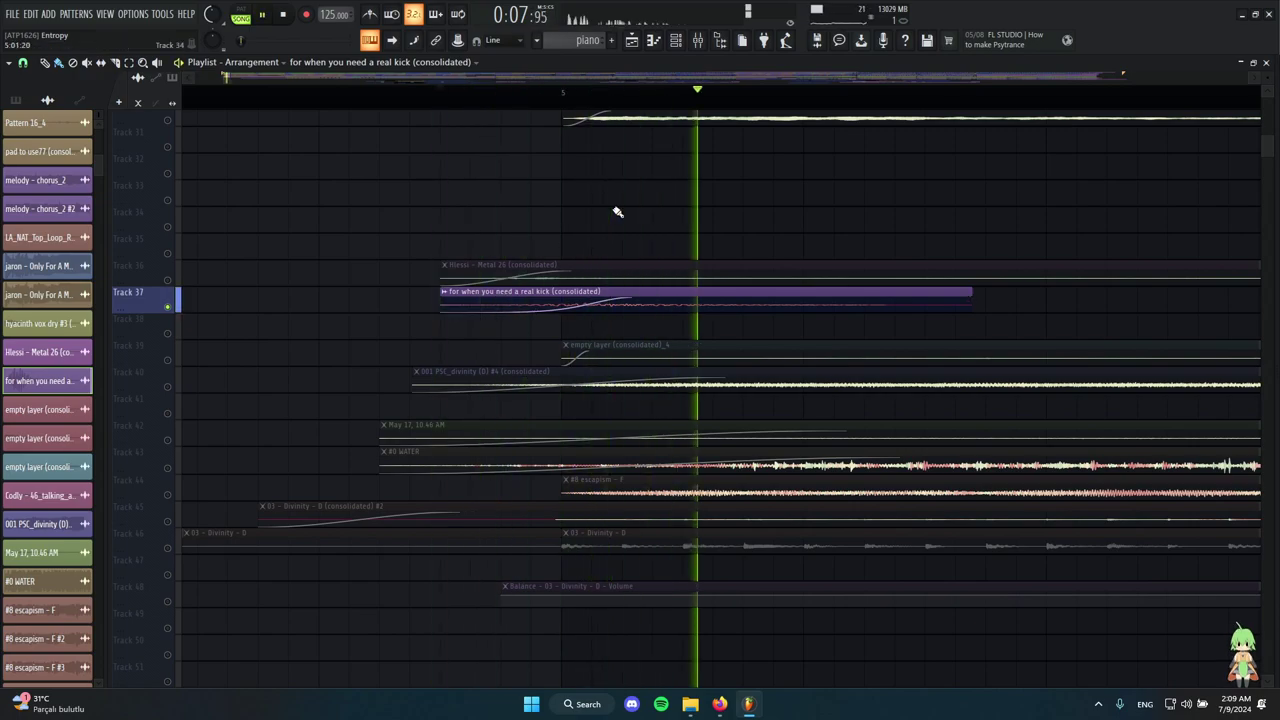
key("space")
Solo Track 39, which holds the "empty layer (consolidated)_4" clip.
scroll(469, 311, "down", 3)
scroll(469, 311, "down", 2)
scroll(413, 268, "down", 4)
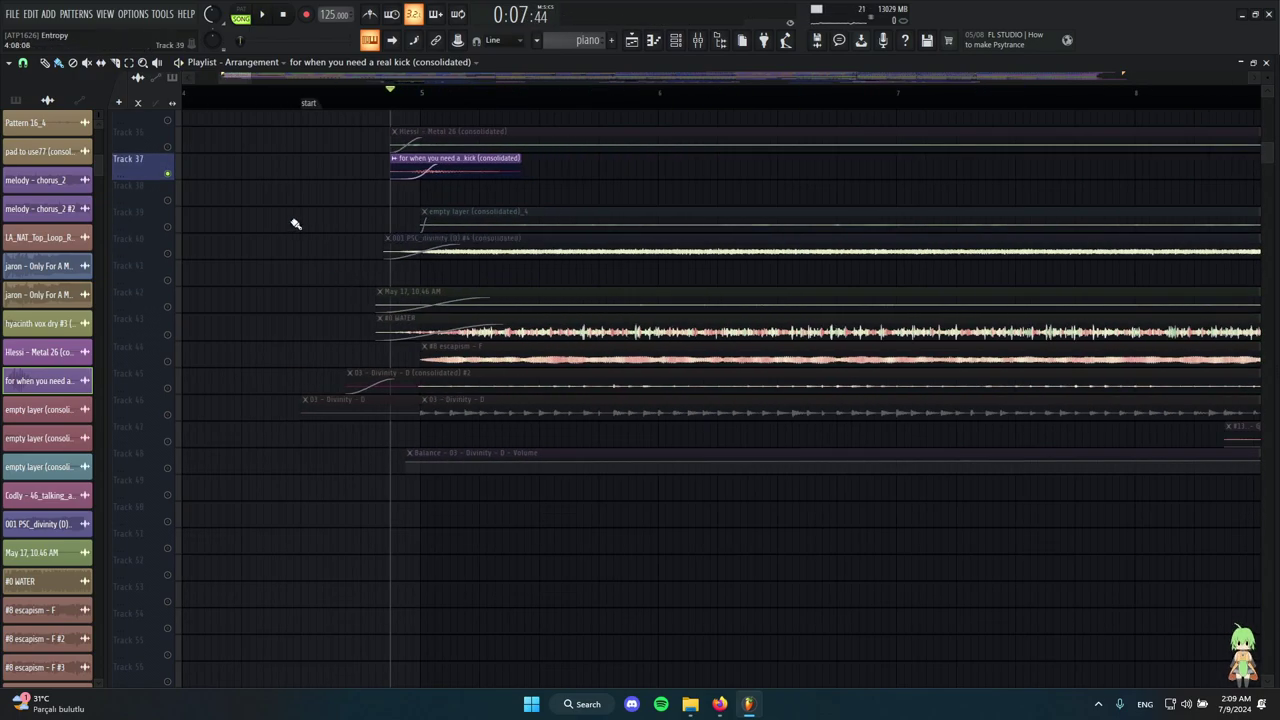
left_click(172, 228)
scroll(482, 202, "up", 3, "ctrl")
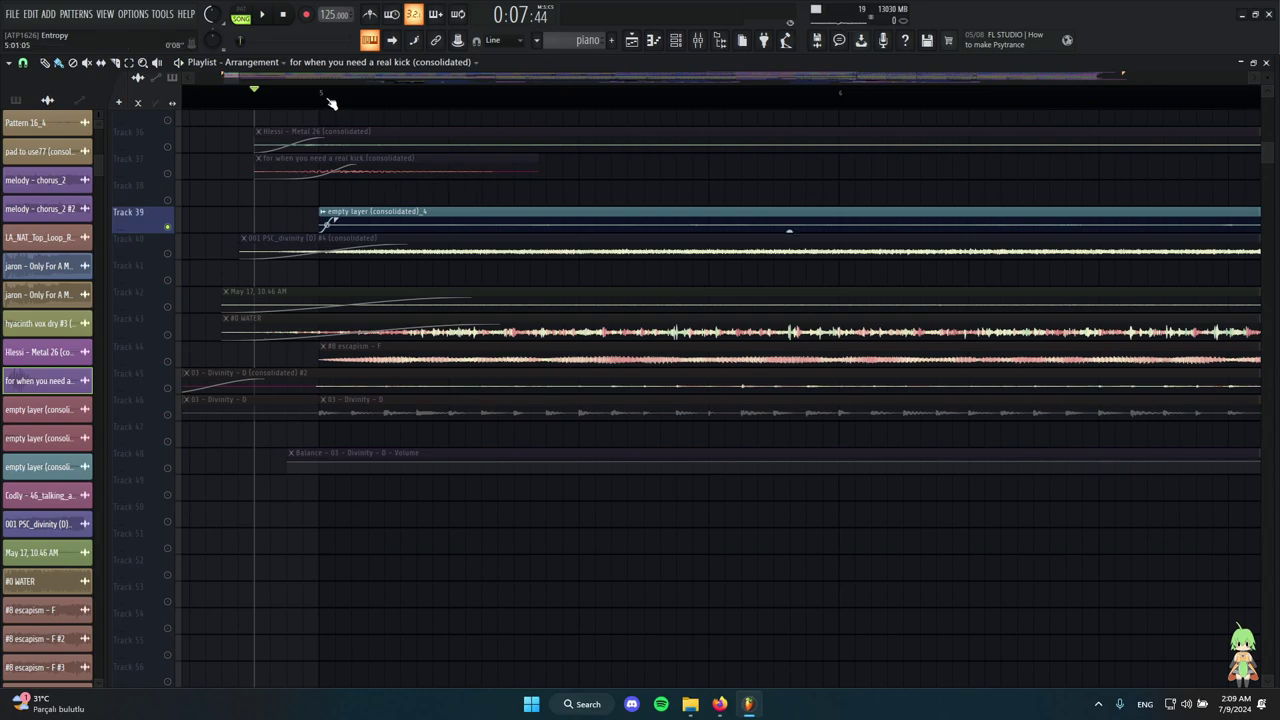
Play the soloed "empty layer (consolidated)_4" clip on Track 39 and look over how far it extends in the arrangement.
key("space")
scroll(700, 300, "up", 2)
scroll(654, 325, "down", 3, "ctrl")
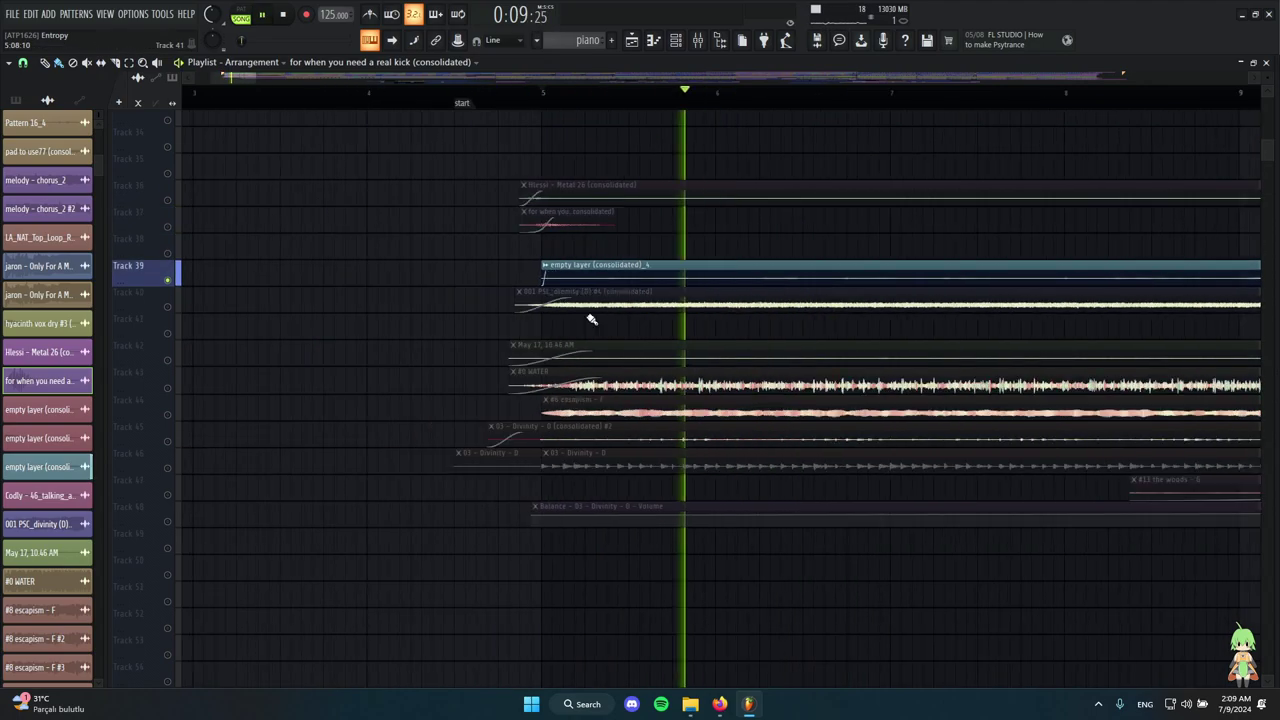
scroll(591, 320, "down", 1)
scroll(737, 264, "down", 1)
scroll(690, 272, "right", 3)
key("space")
Show the mixer track of the "empty layer (consolidated)_4" clip and examine its Gate effect during playback.
left_click(640, 274)
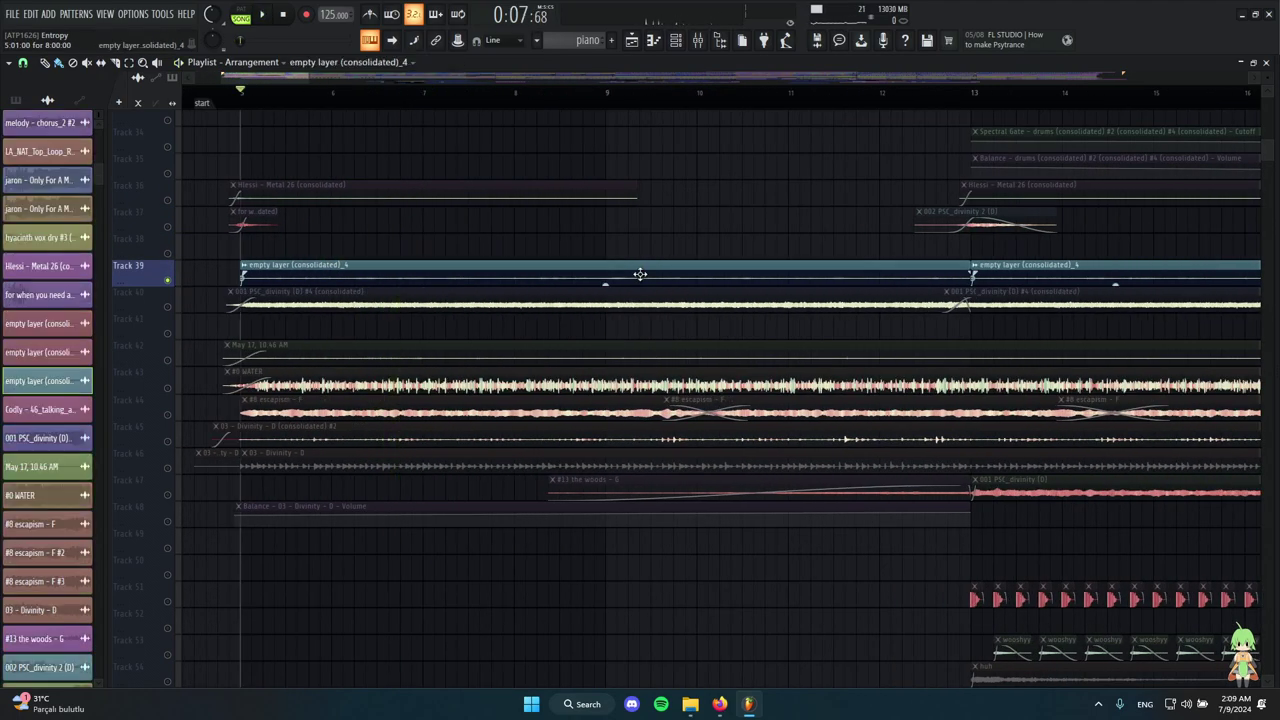
double_click(640, 273)
left_click(700, 44)
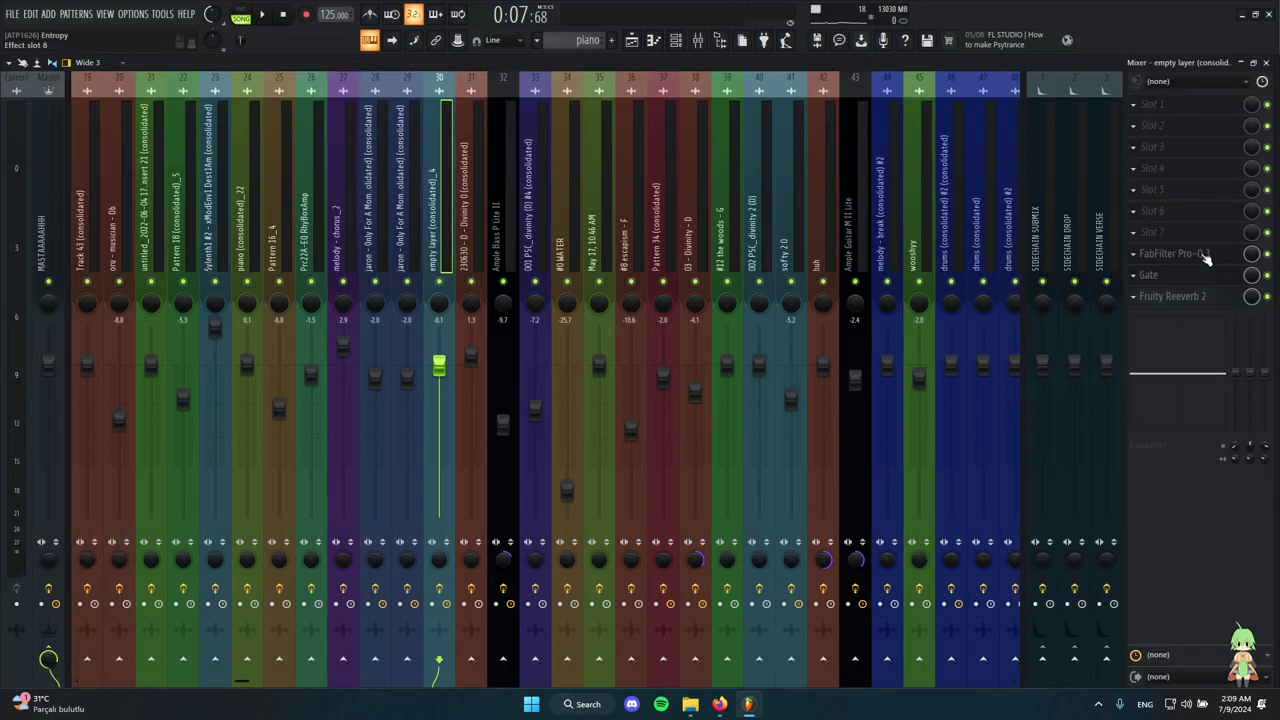
key("space")
left_click(1148, 274)
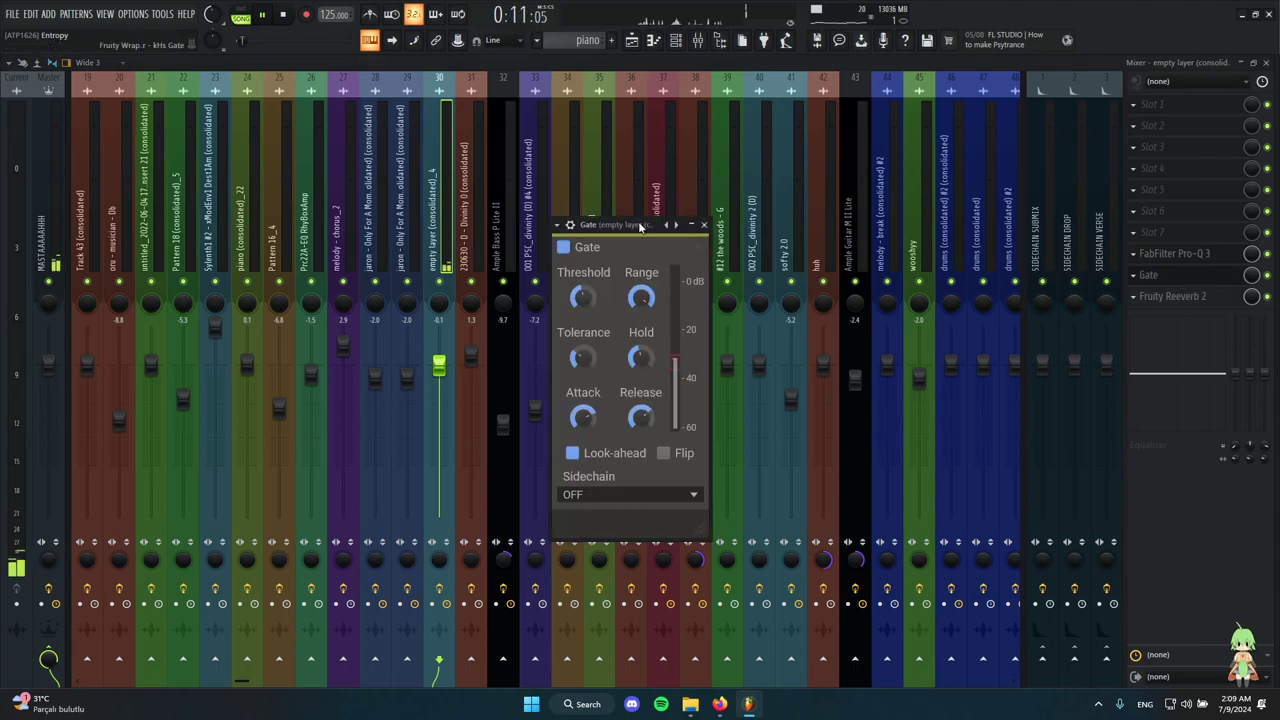
mouse_move(640, 227)
left_mouse_down()
mouse_move(554, 146)
mouse_move(636, 202)
mouse_move(638, 236)
left_mouse_up()
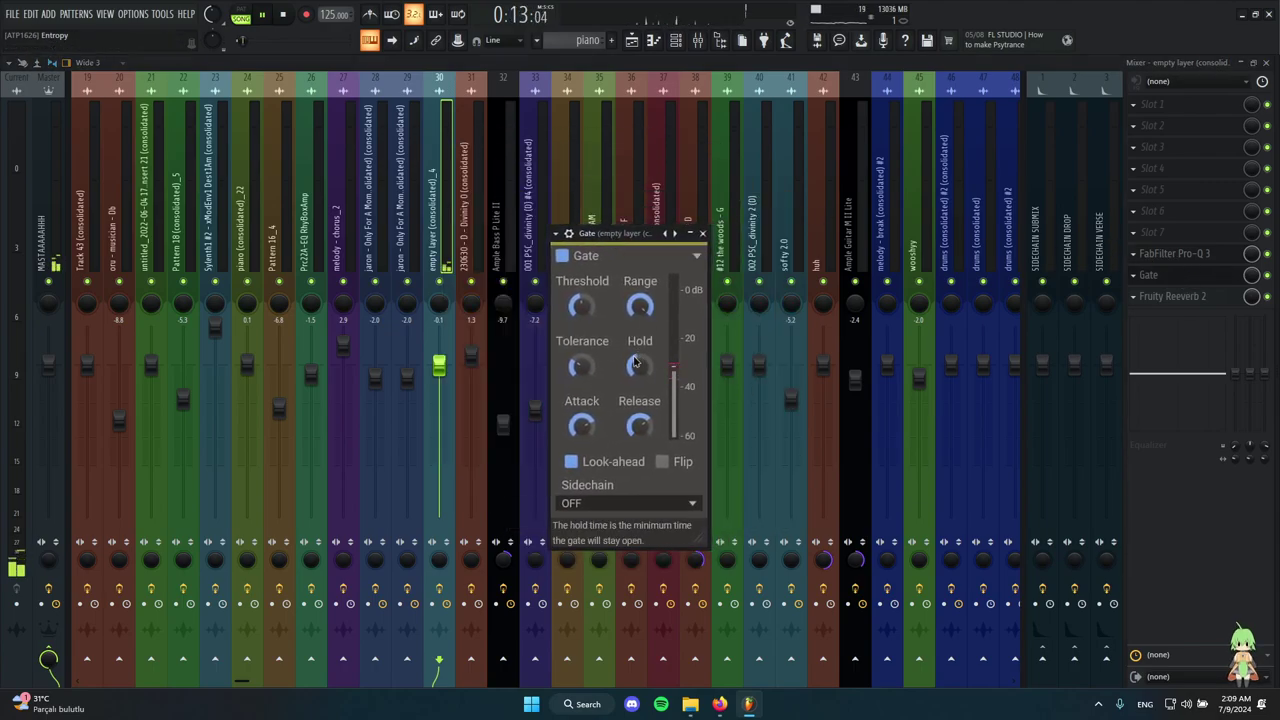
Compare the layer with the Gate bypassed during playback and reopen the Gate's settings.
left_click(1268, 275)
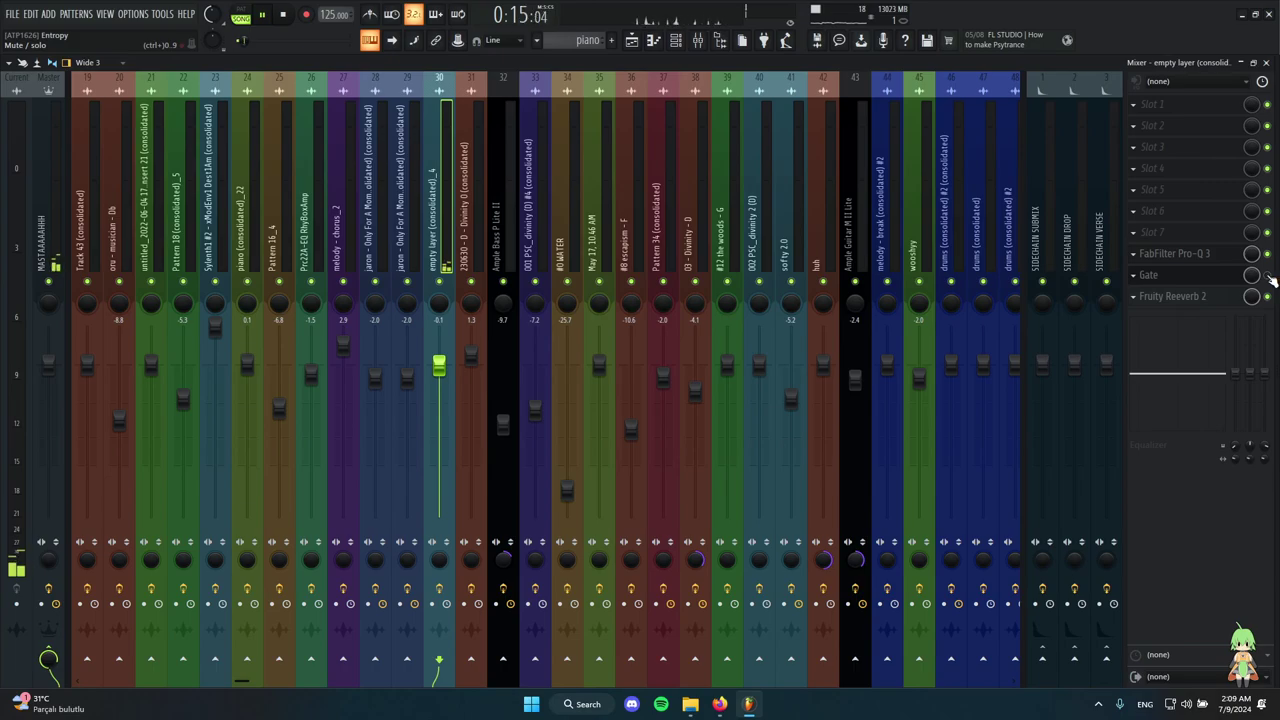
key("space")
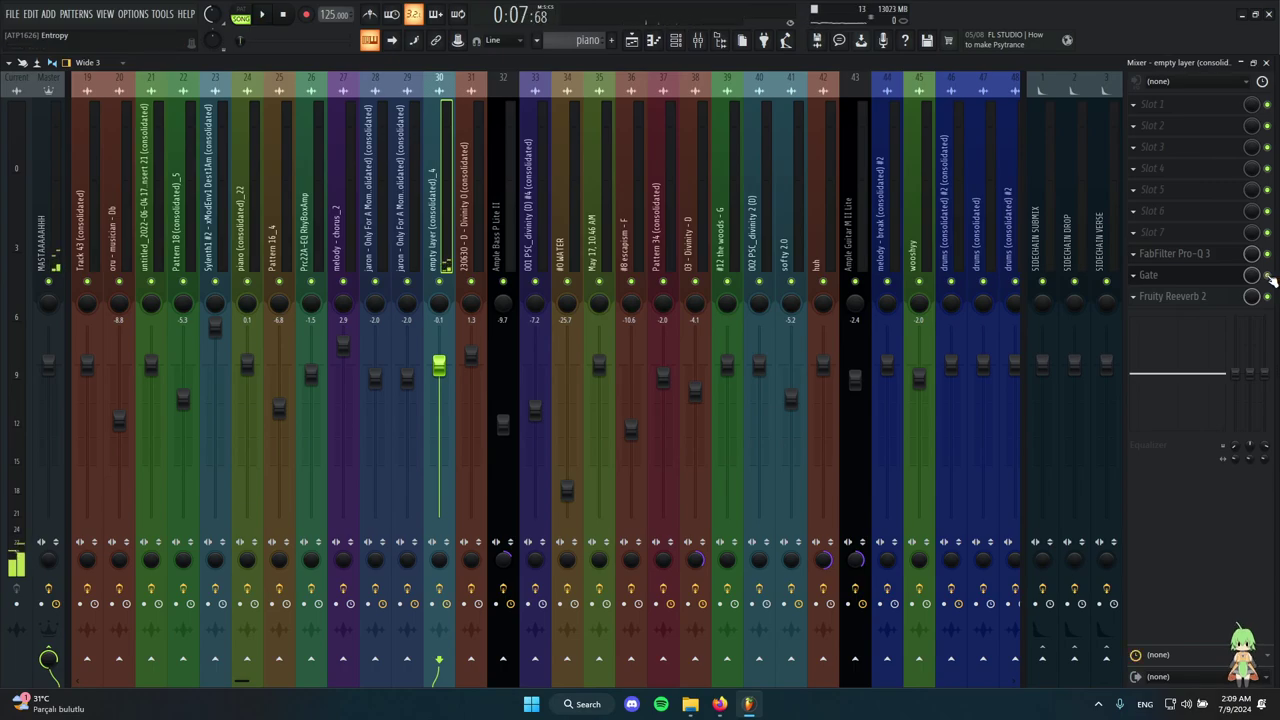
left_click(1190, 278)
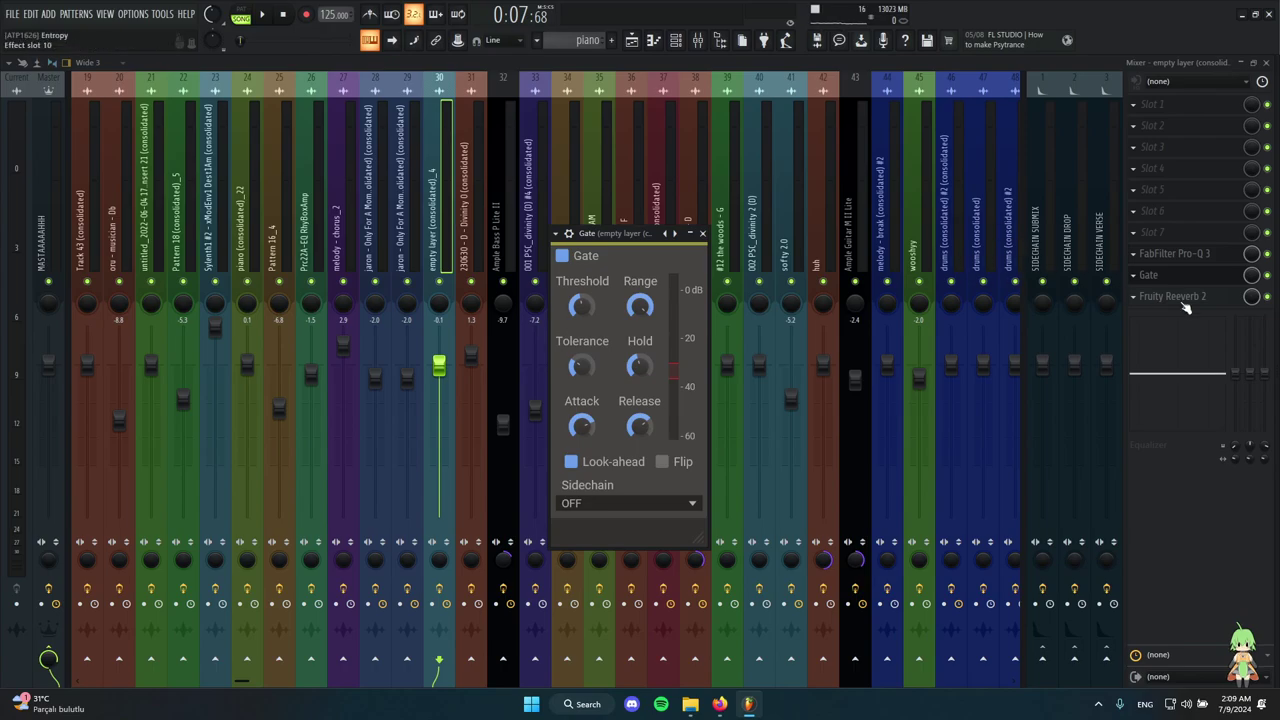
Examine the layer's Fruity Reeverb 2 settings, close them and return to the playlist.
left_click(1175, 297)
left_click_drag(504, 258, 745, 217)
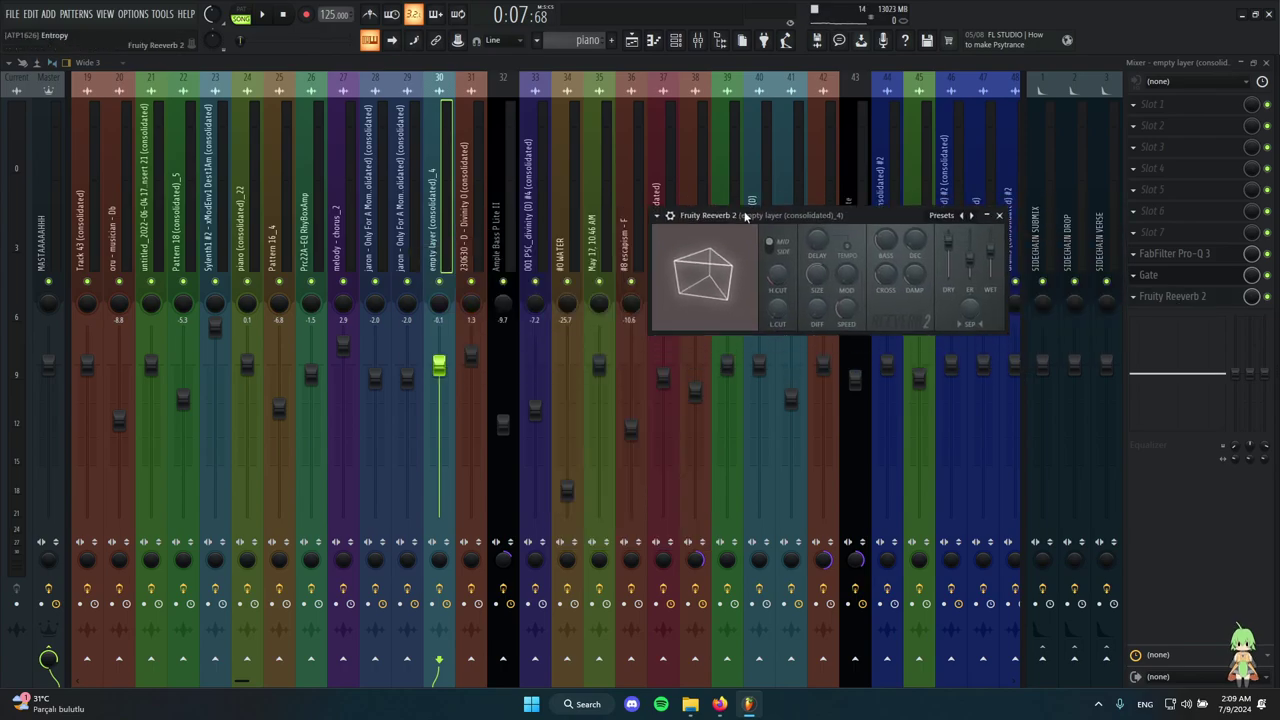
left_click(999, 215)
key("F5")
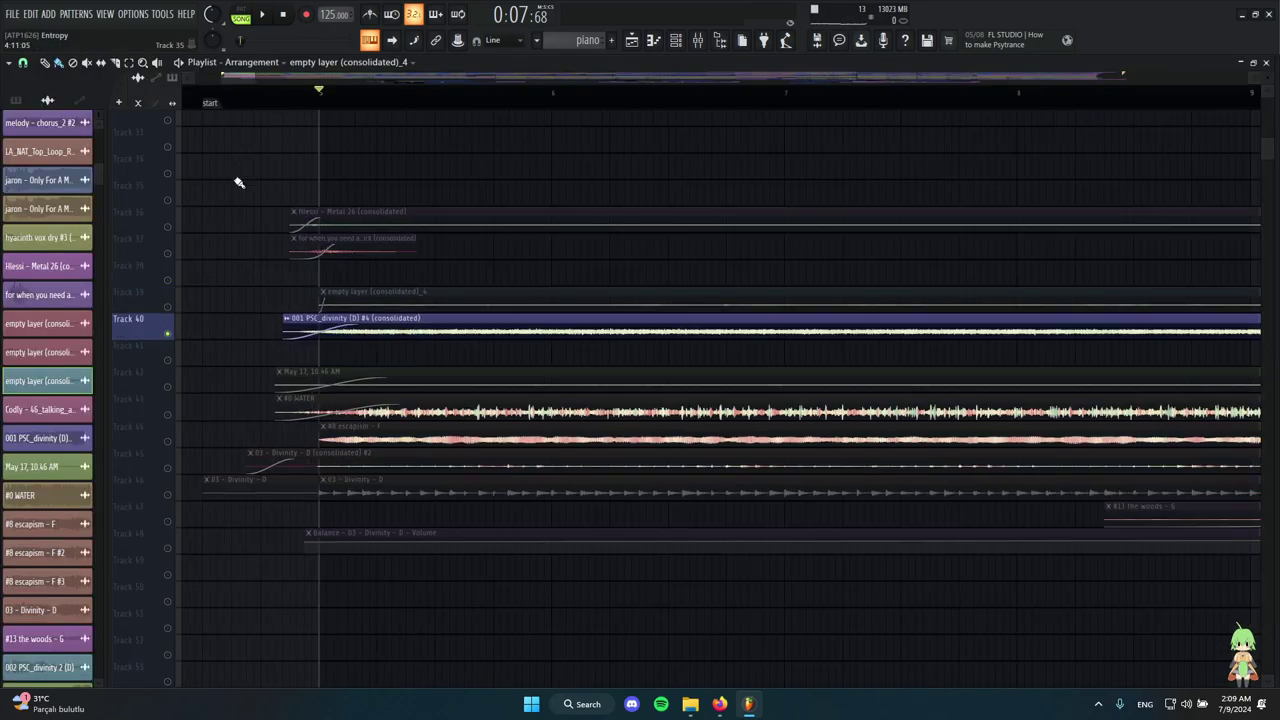
Set the play position at the start of Track 40's soloed layer and highlight both "001 PSC_divinity (D) #4" clips before deselecting them.
left_click(284, 92)
scroll(322, 251, "down", 5)
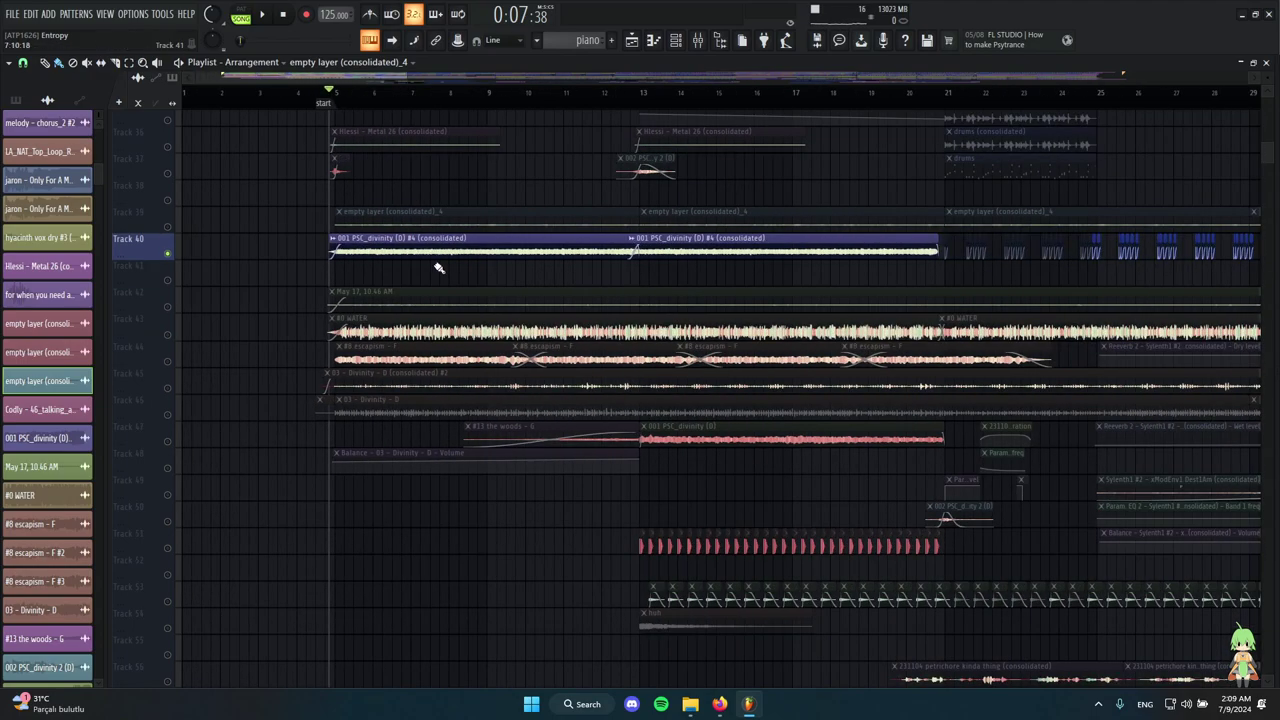
left_click_drag(420, 258, 788, 256)
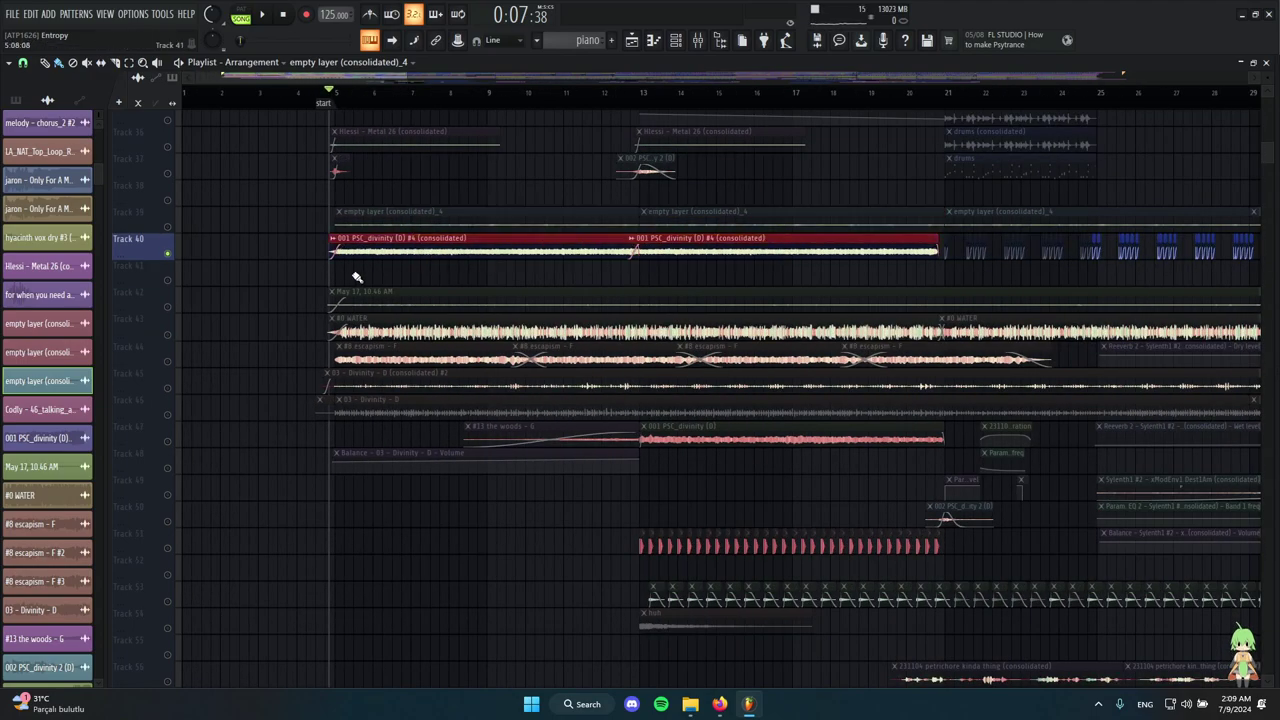
scroll(356, 277, "up", 5)
left_click(323, 277)
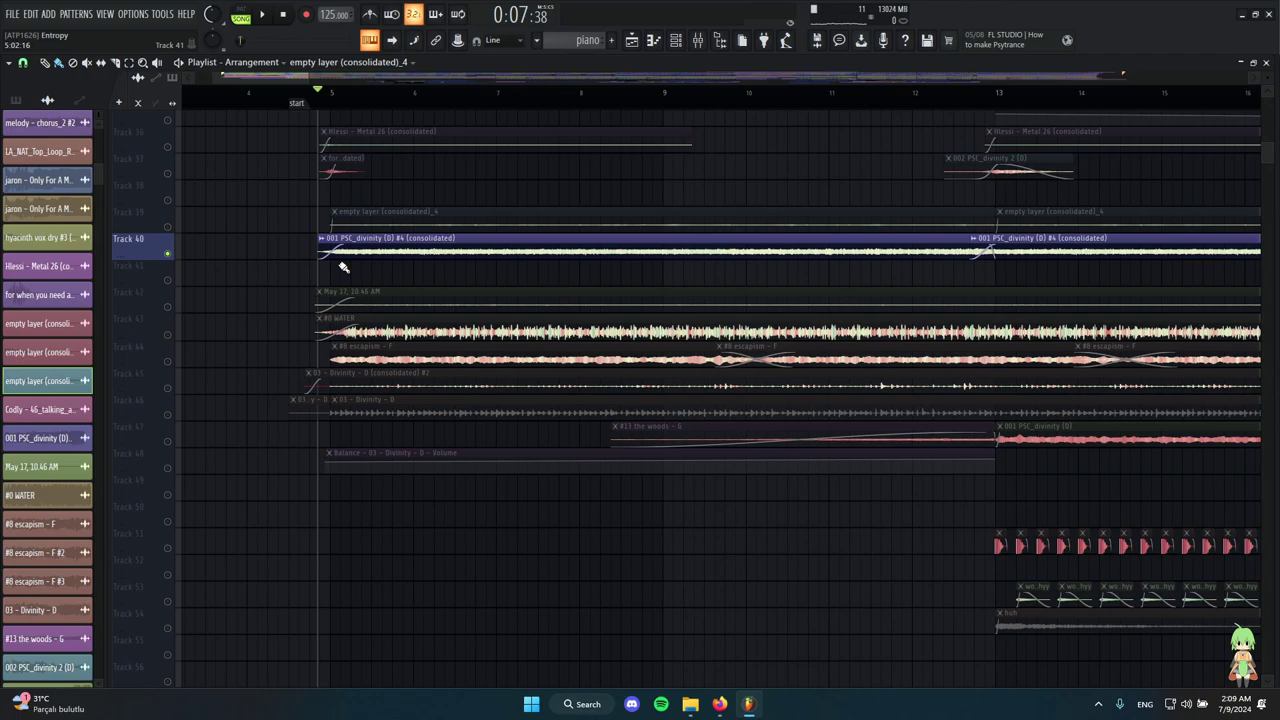
Play Track 40's soloed "001 PSC_divinity (D) #4 (consolidated)" clip to hear how it fades in.
scroll(355, 272, "up", 5)
key("space")
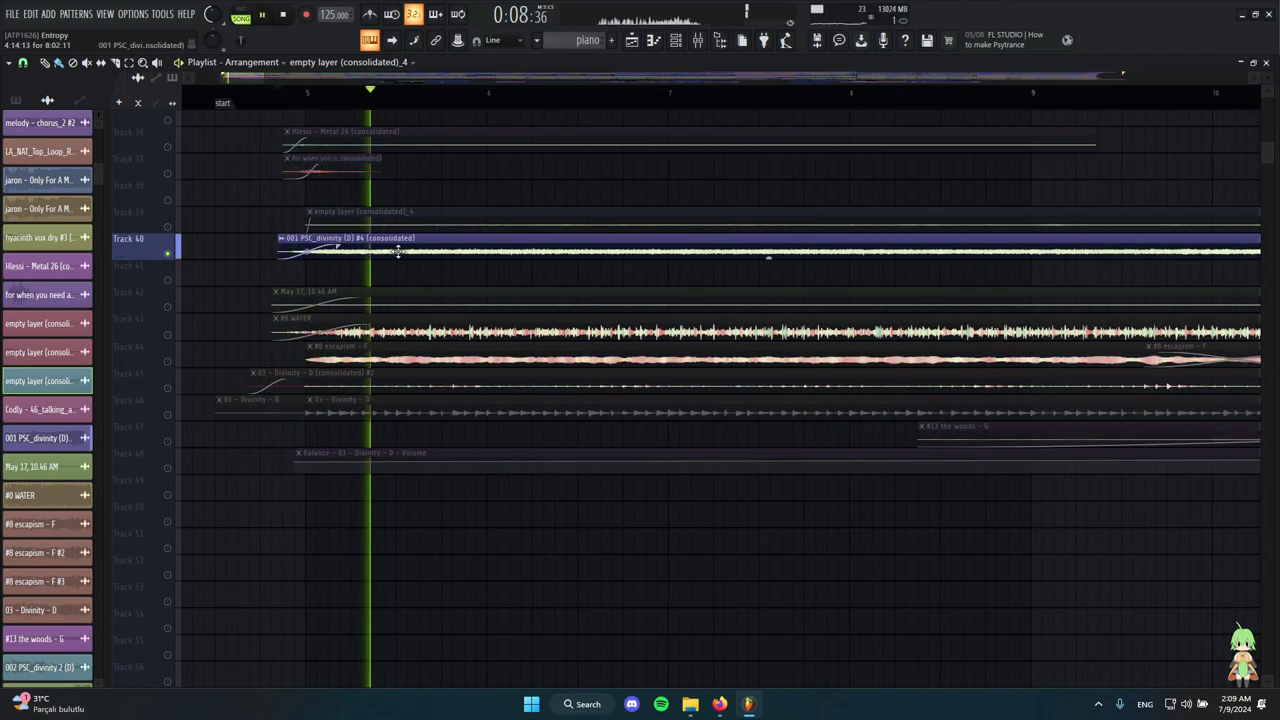
scroll(645, 240, "down", 10)
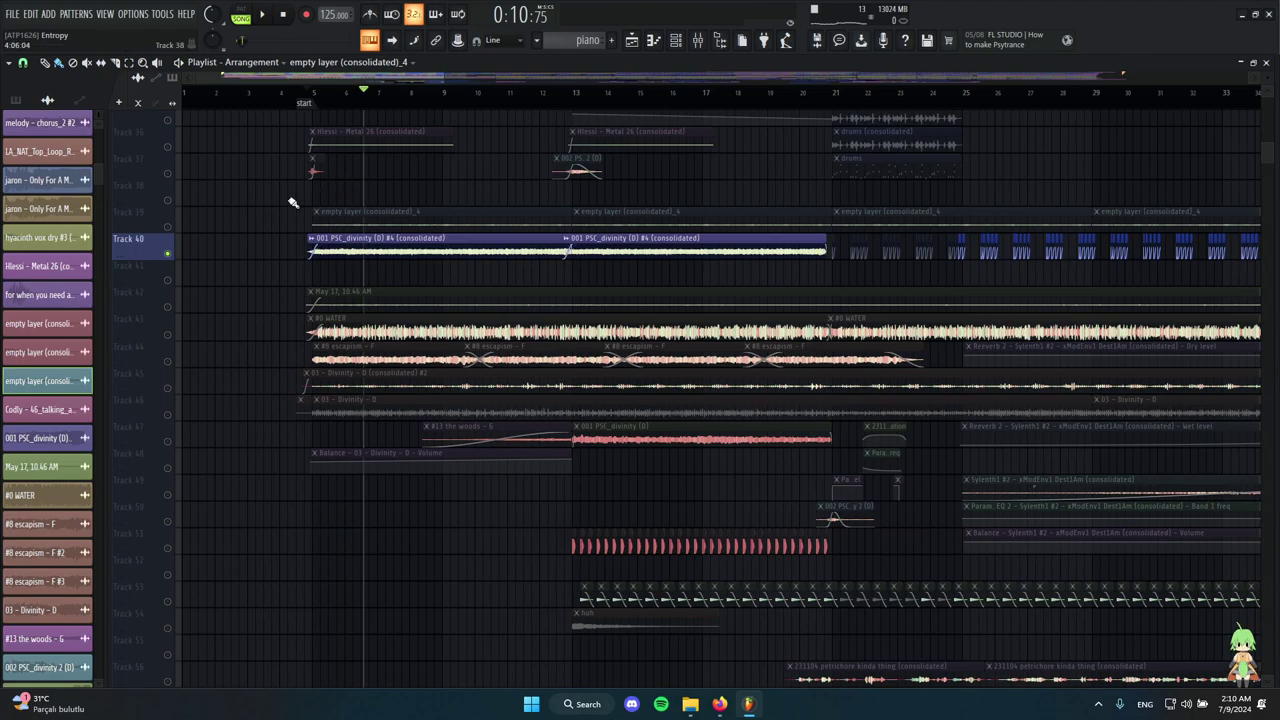
scroll(343, 163, "up", 8)
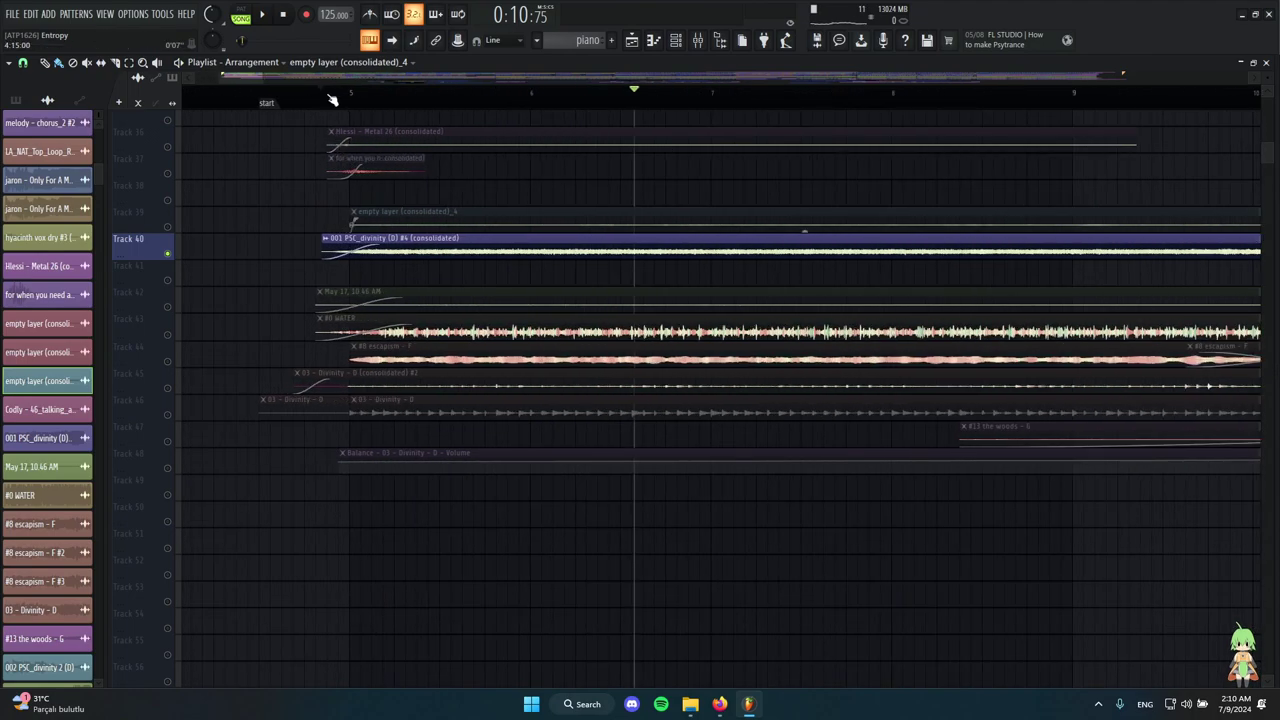
Move the play position to just before bar 5 and solo Track 42, which holds the "May 17, 10.46 AM" clip.
left_click(331, 98)
left_click_drag(331, 98, 309, 100)
scroll(415, 393, "down", 4)
scroll(300, 346, "up", 2)
right_click(168, 254)
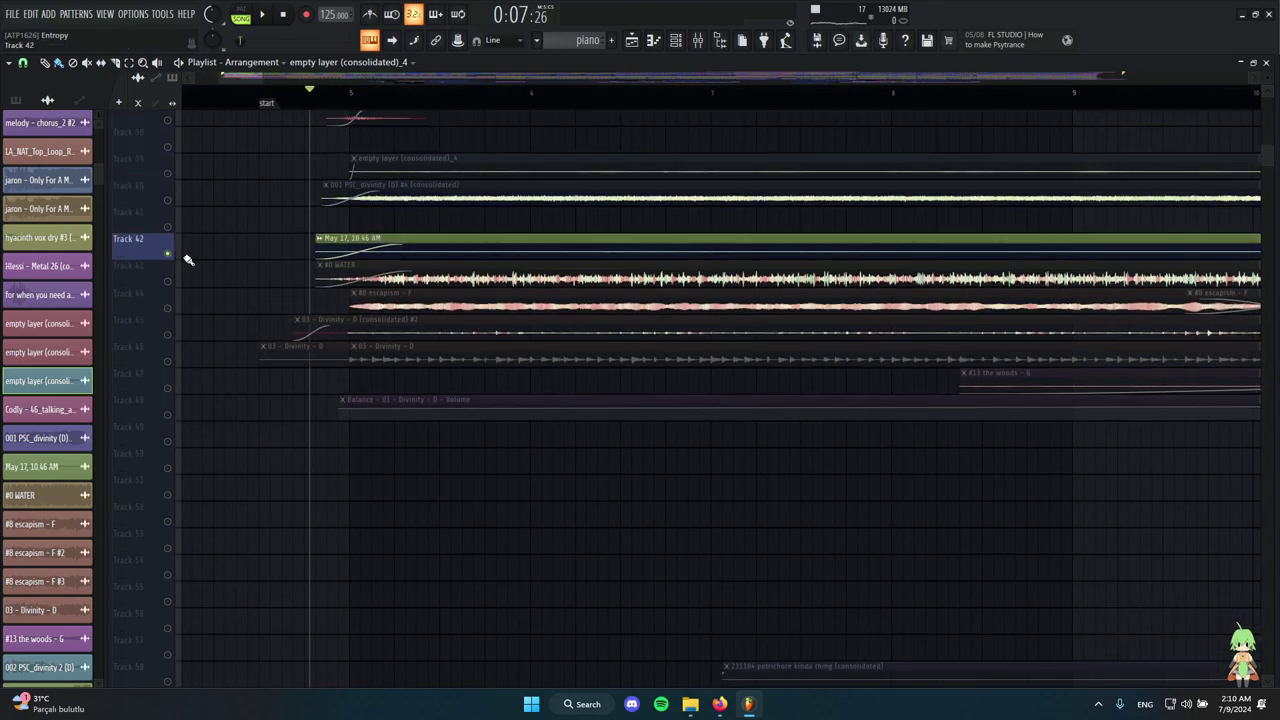
Play Track 42's soloed "May 17, 10.46 AM" clip and look over its extent in the arrangement.
scroll(338, 455, "up", 2)
key("space")
scroll(500, 260, "down", 8)
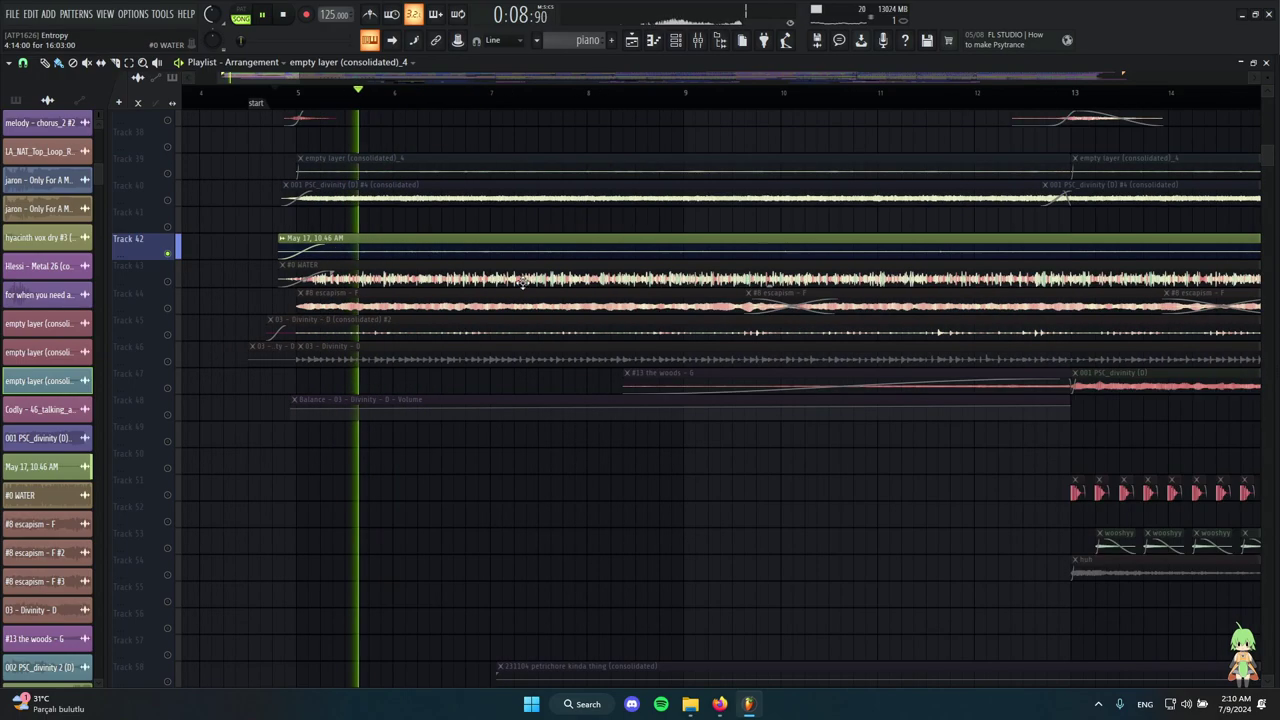
scroll(496, 253, "up", 3)
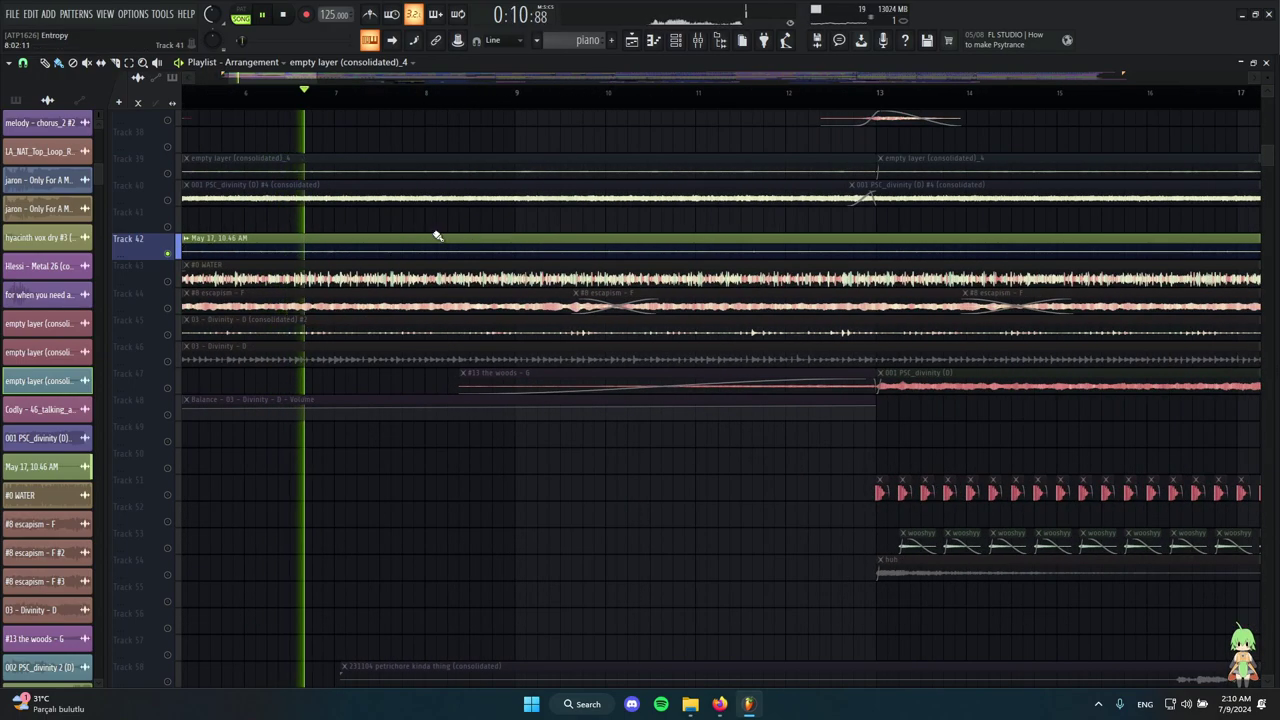
key("space")
scroll(515, 249, "down", 3)
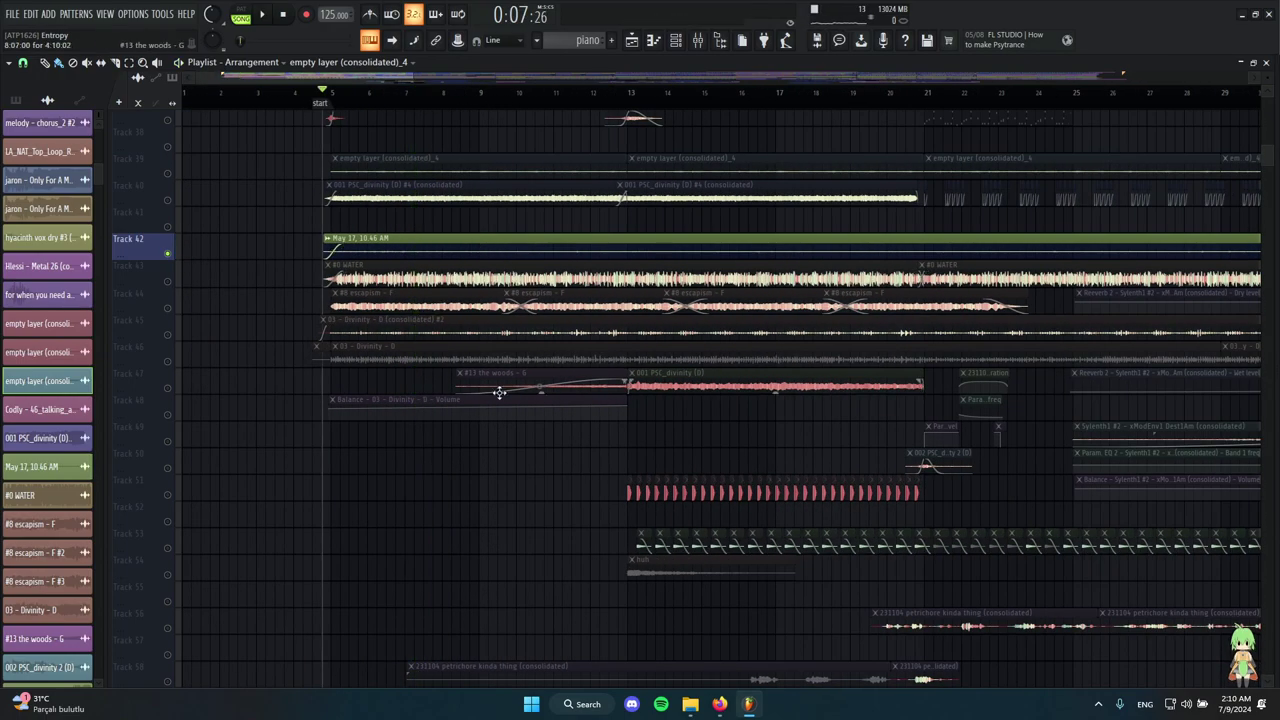
scroll(406, 420, "up", 3)
scroll(465, 493, "up", 1)
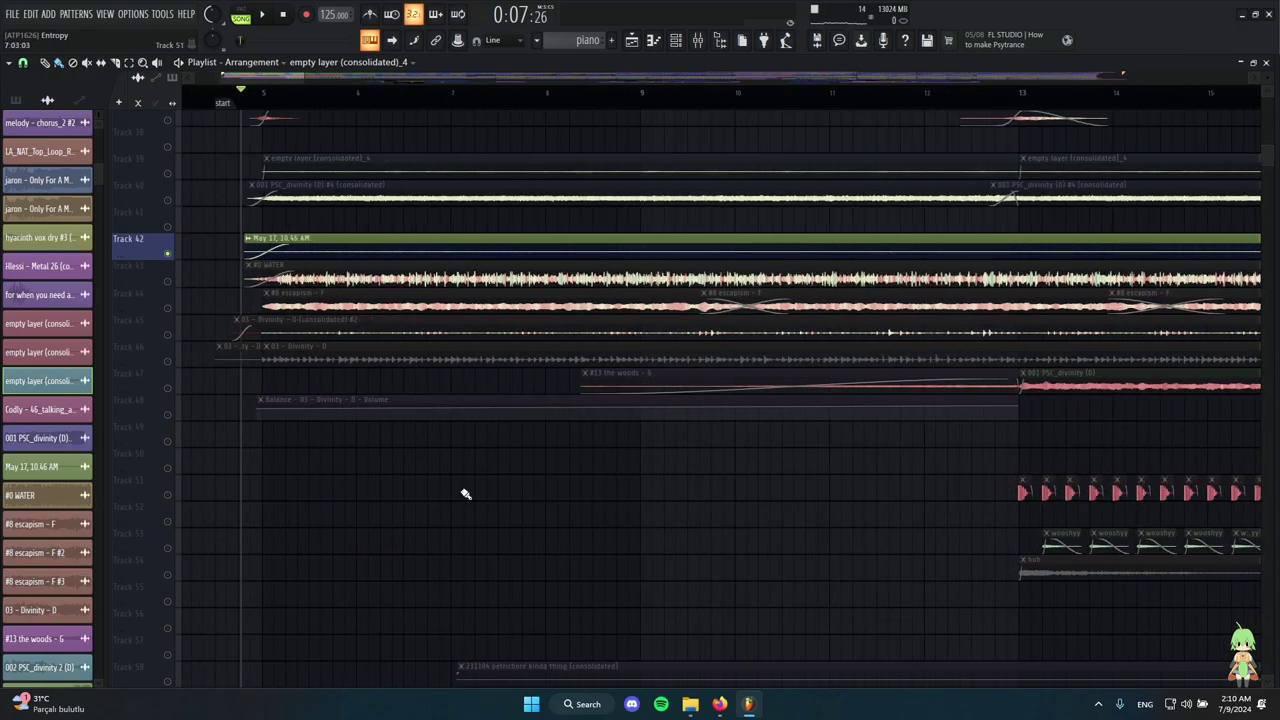
Solo Track 43 and play its "#0 WATER" clip.
left_click(151, 281)
scroll(300, 285, "down", 3)
key("space")
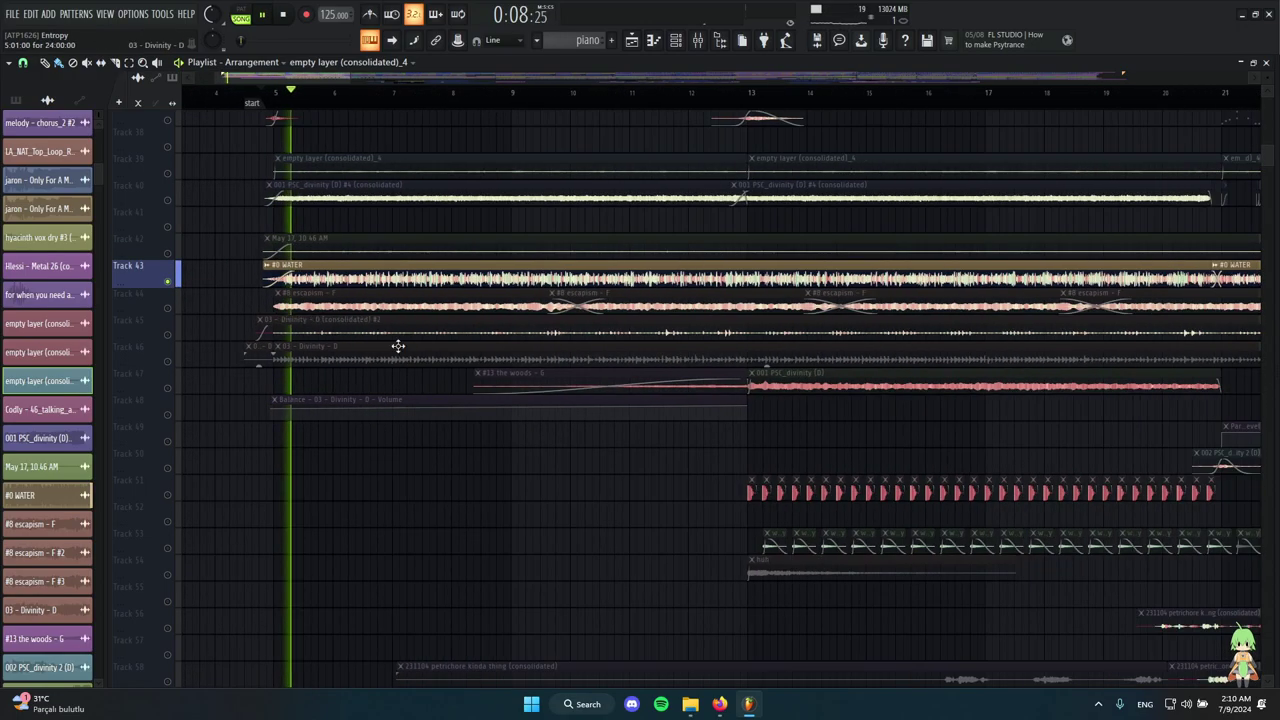
scroll(398, 346, "up", 2)
key("space")
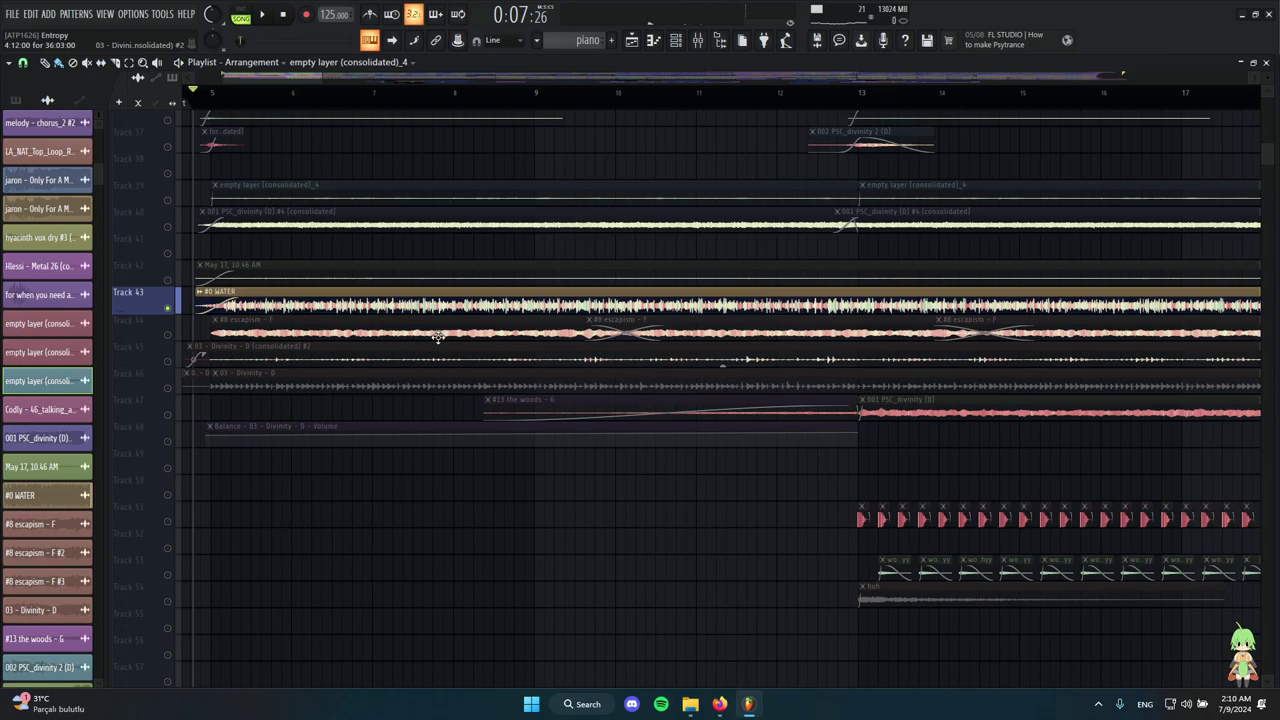
Highlight Track 43's first two "#0 WATER" clips to show how long they run, and deselect them.
scroll(400, 315, "down", 4)
left_click_drag(373, 301, 908, 298)
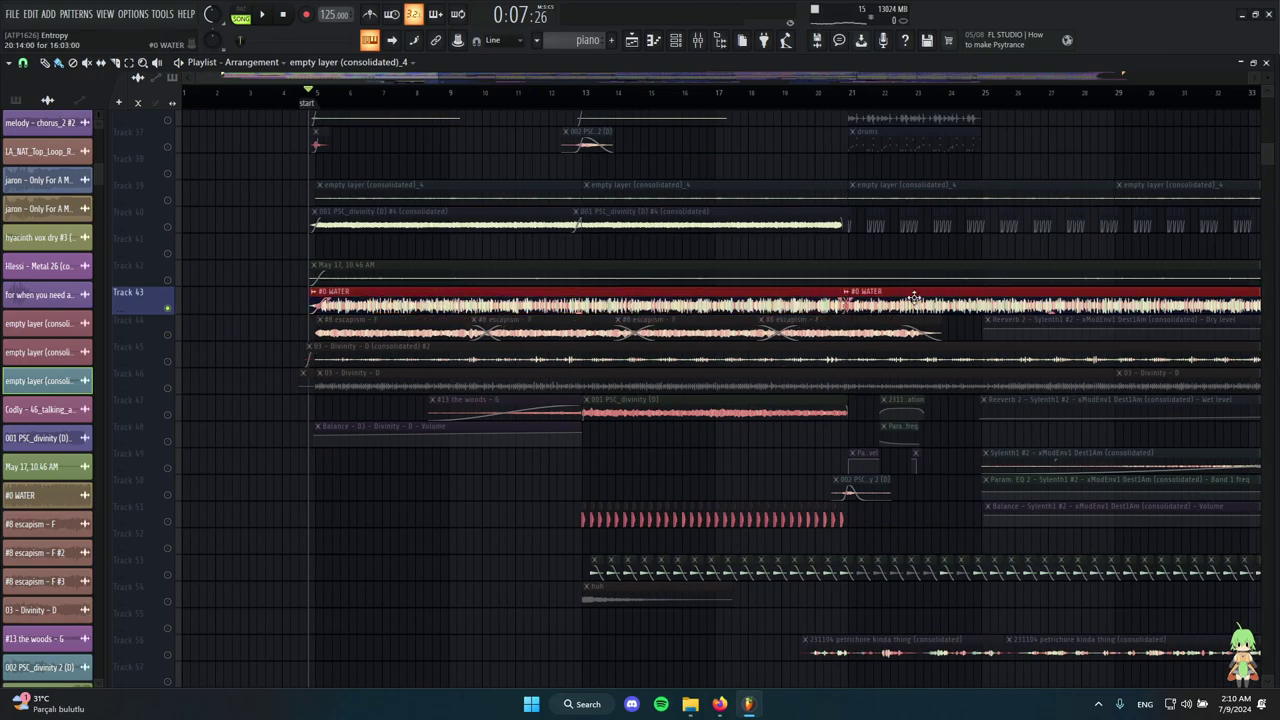
scroll(743, 380, "down", 1)
scroll(466, 251, "down", 2)
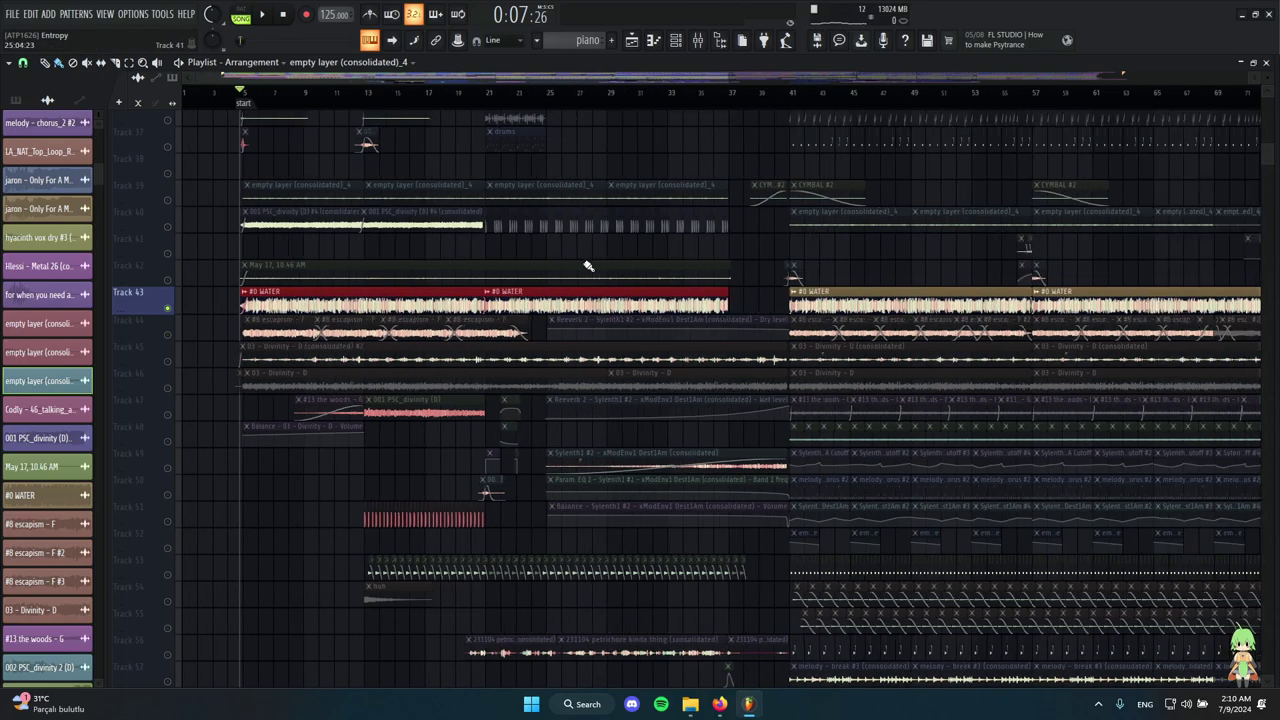
scroll(354, 266, "up", 7)
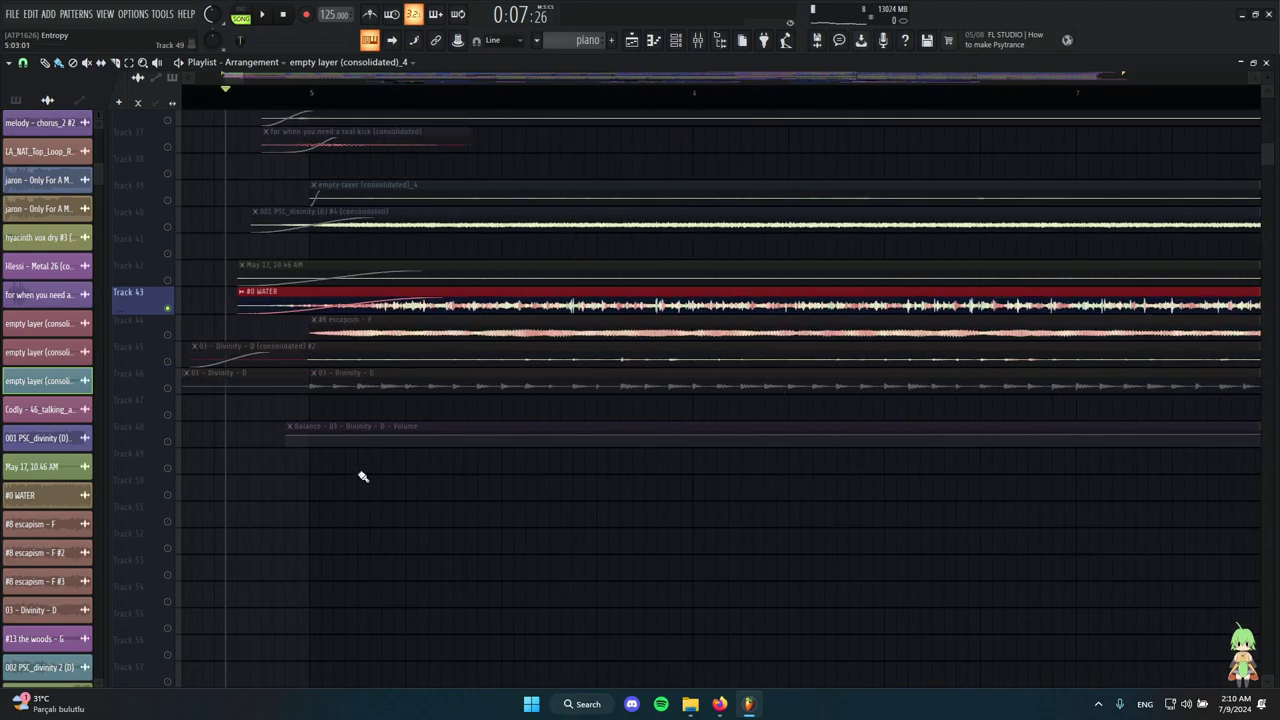
left_click(360, 473, "ctrl")
Replay the soloed "#0 WATER" layer from the very start of its first clip.
left_click(240, 108)
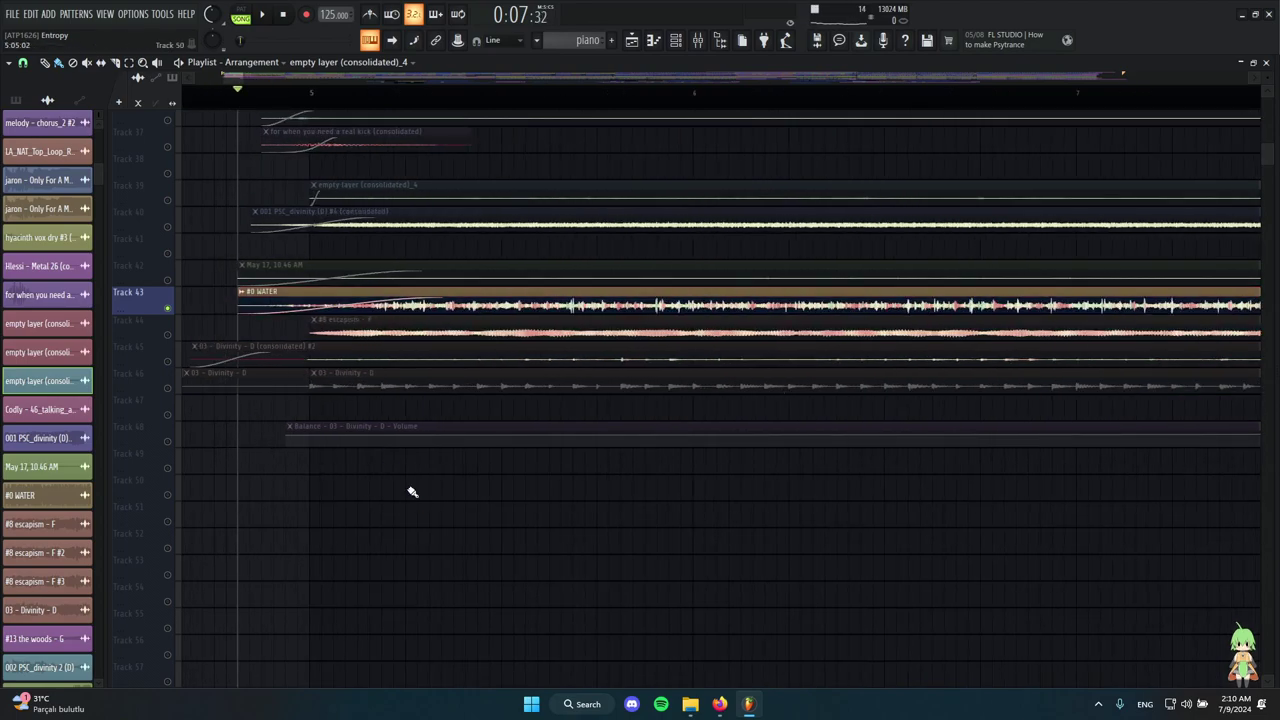
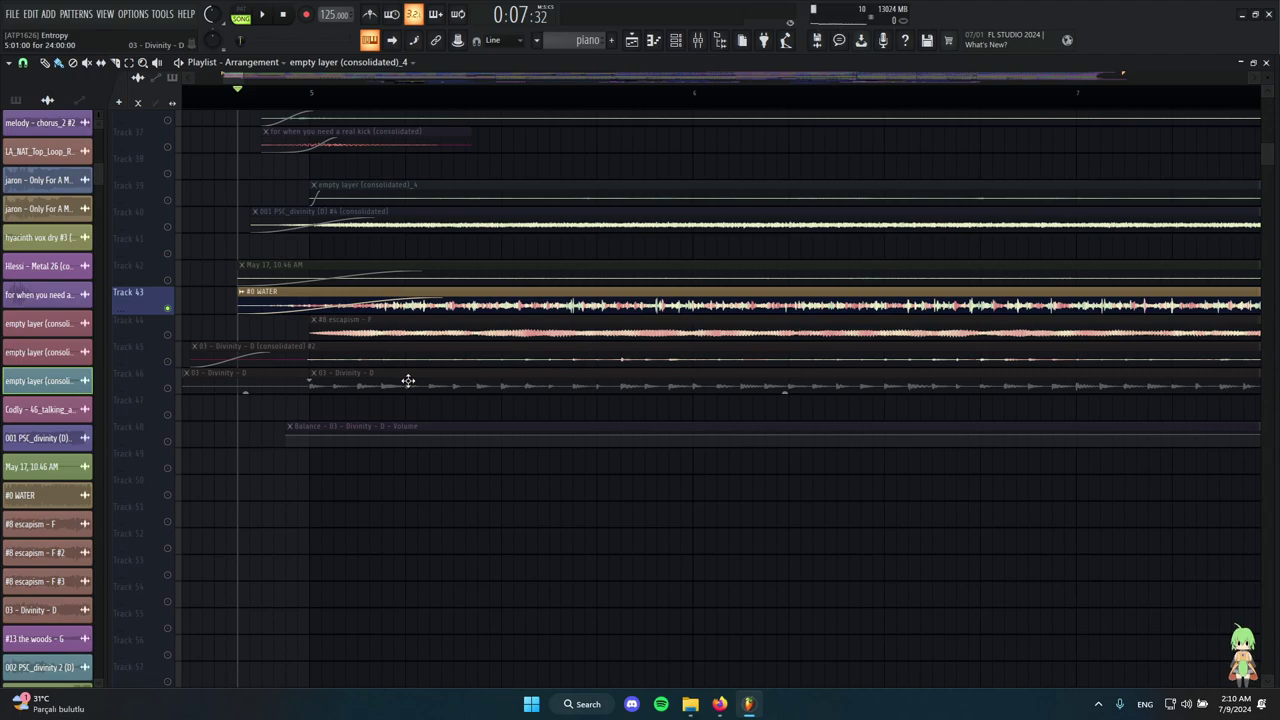
key("space")
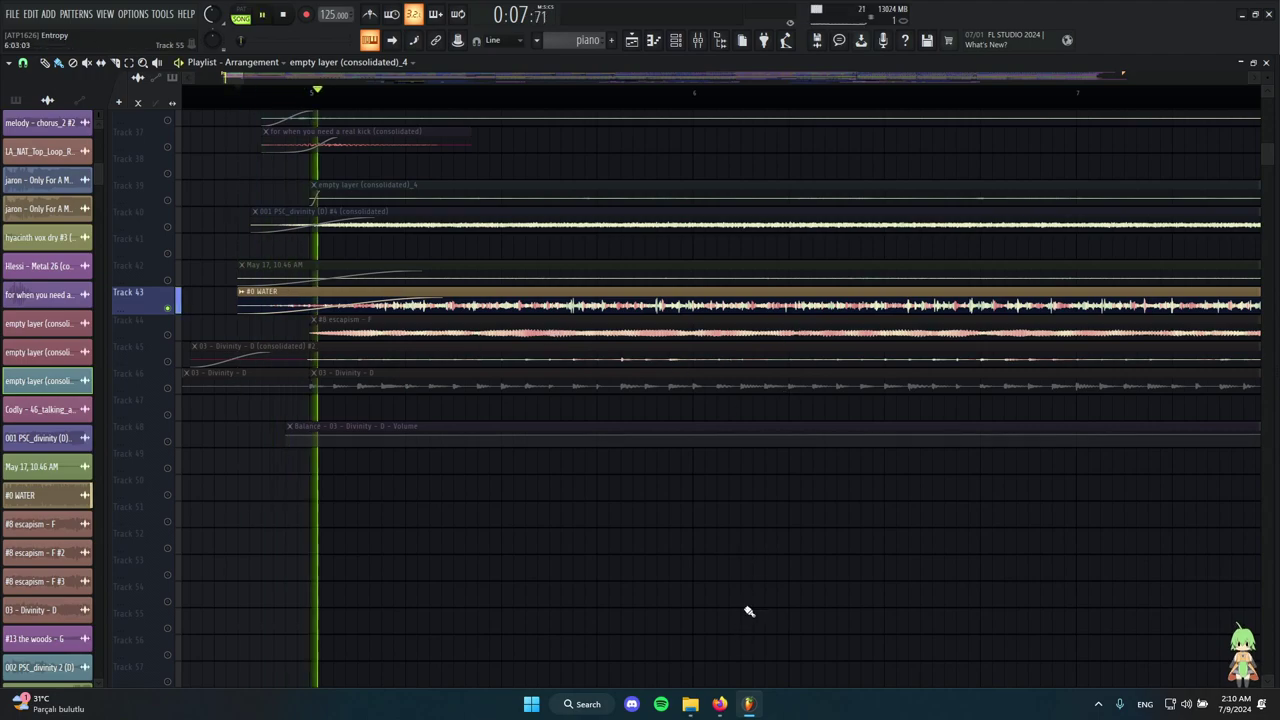
key("space")
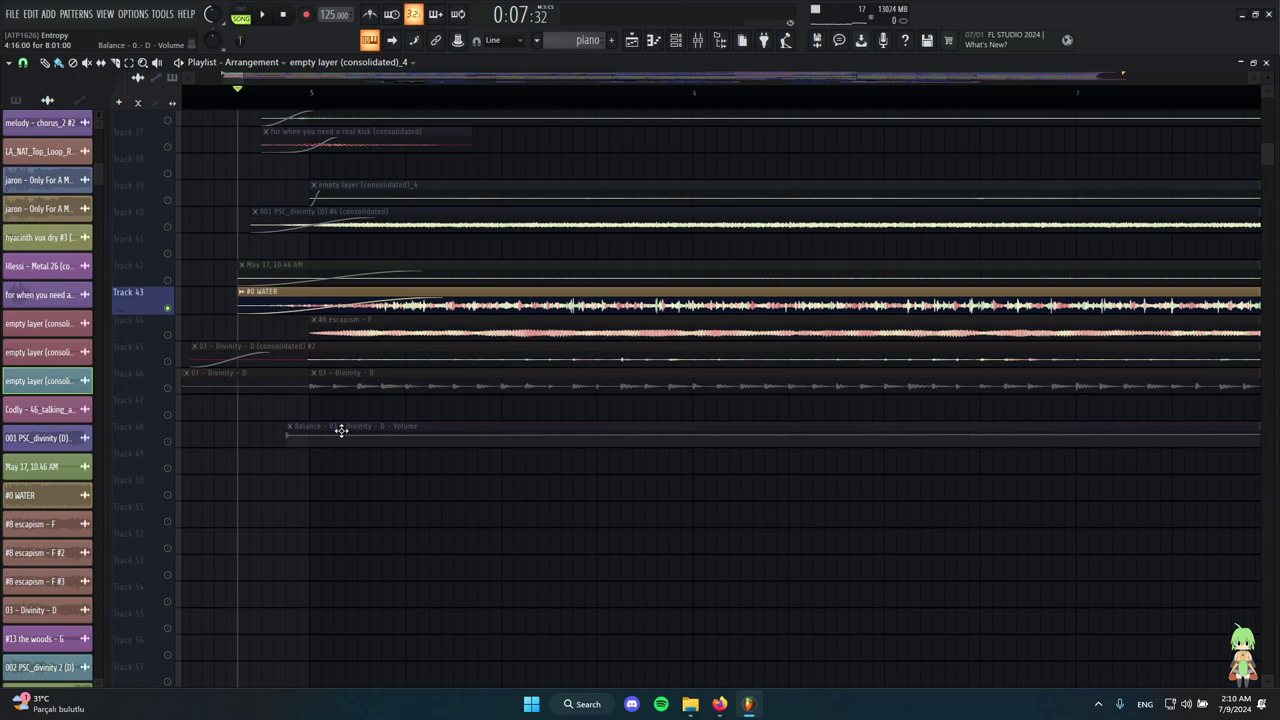
Solo Track 44 and play its "#8 escapism - F" clip.
right_click(168, 335)
key("space")
scroll(585, 445, "down", 3)
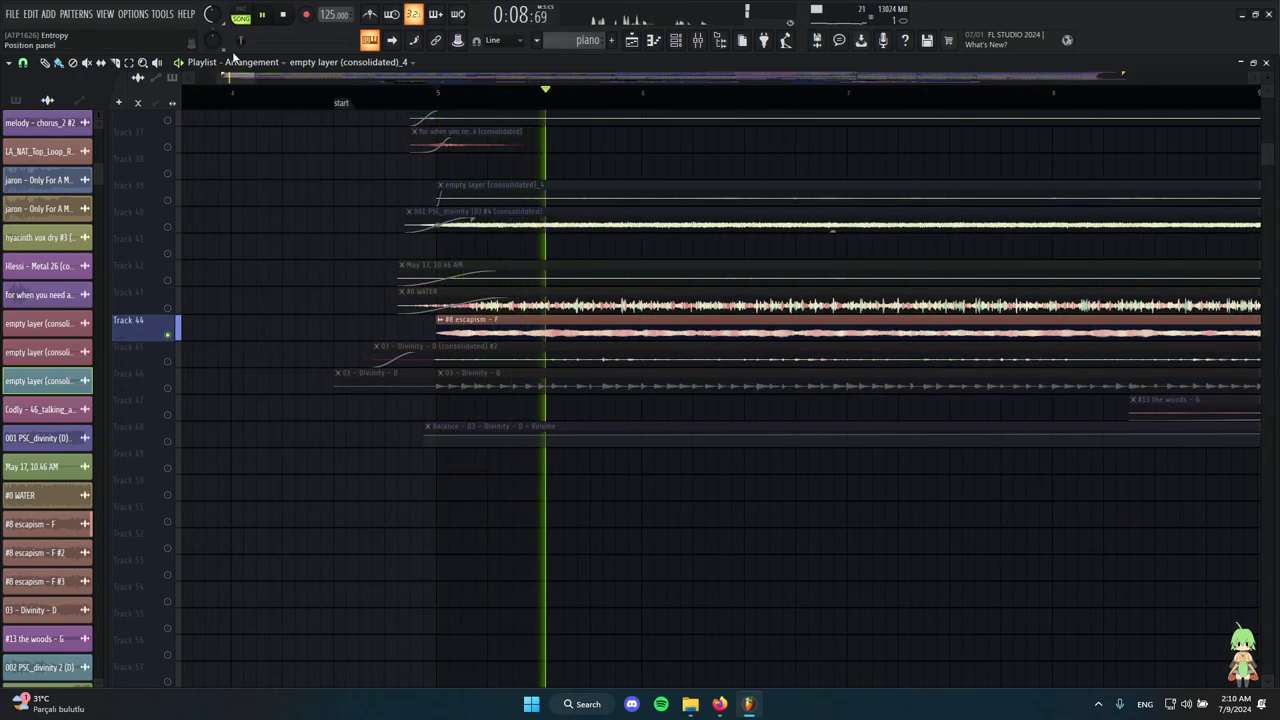
scroll(616, 316, "down", 3)
key("space")
Open the sample settings of Track 44's "#8 escapism - F" clip to examine them, and close them.
double_click(616, 316)
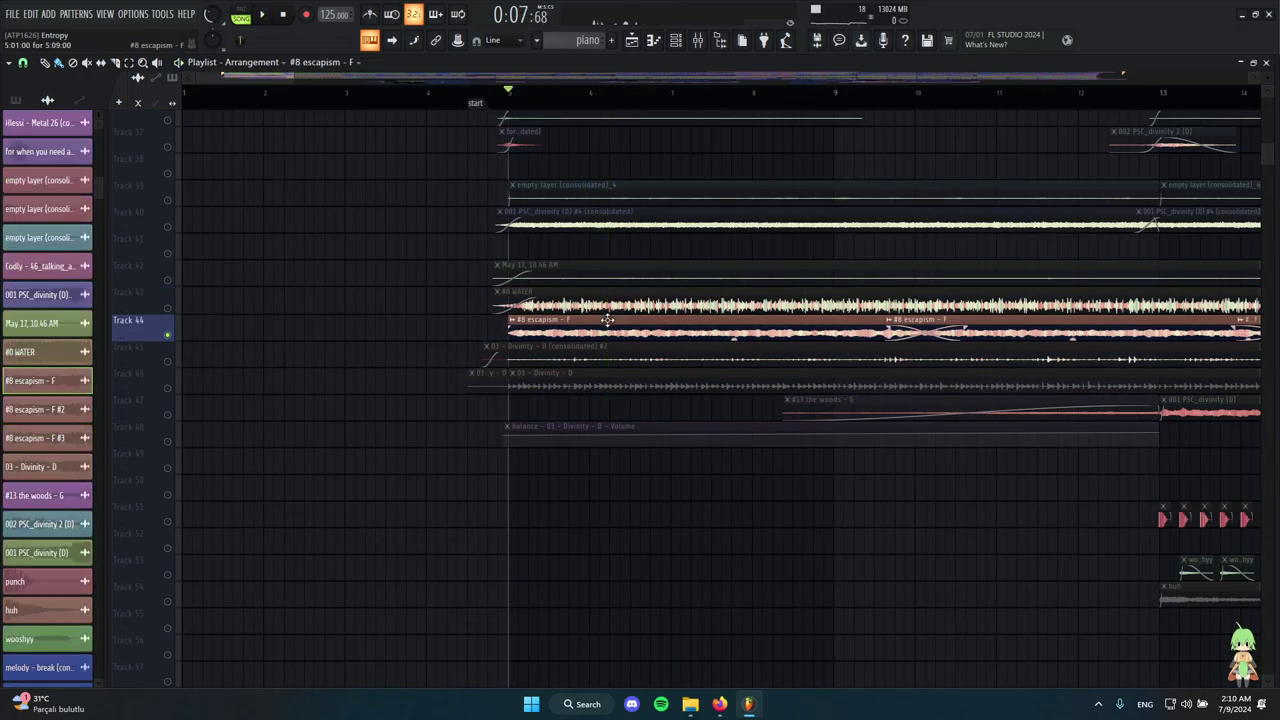
left_click(980, 190)
scroll(491, 506, "up", 2)
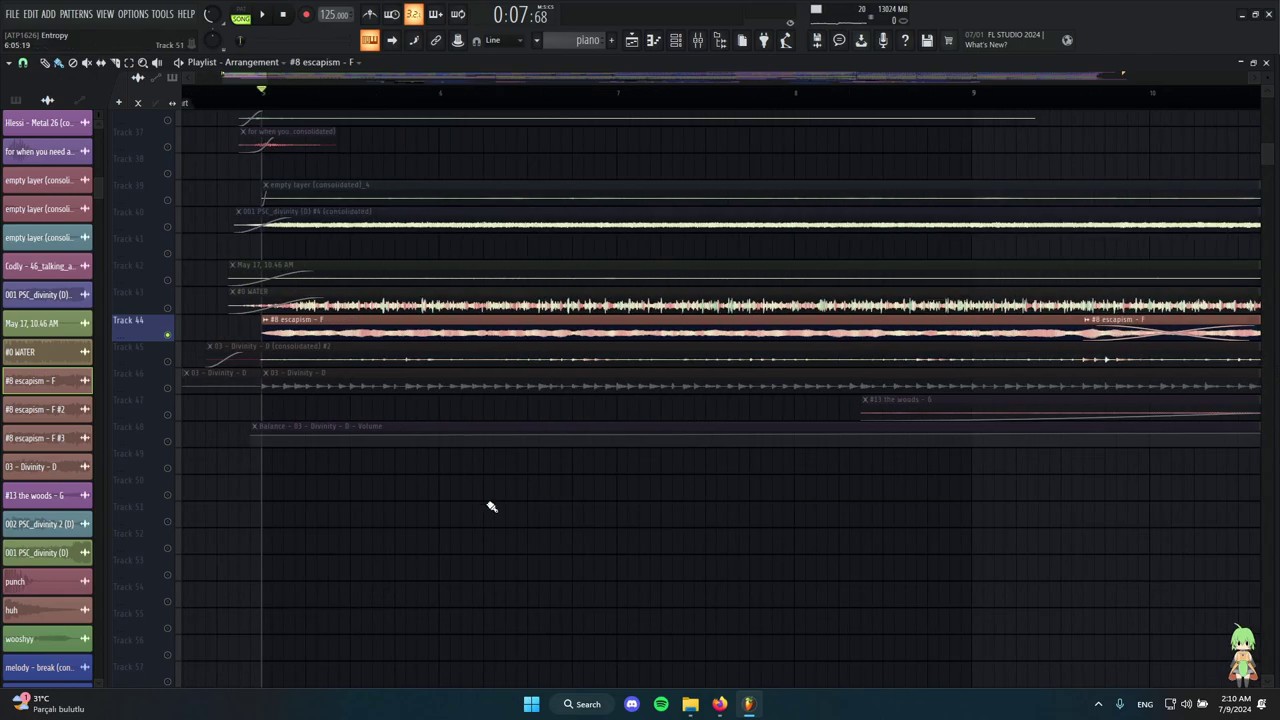
Solo and play Track 45's "03 - Divinity - D (consolidated) #2" clip and open its sample settings.
left_click(150, 356)
scroll(308, 109, "up", 2)
key("space")
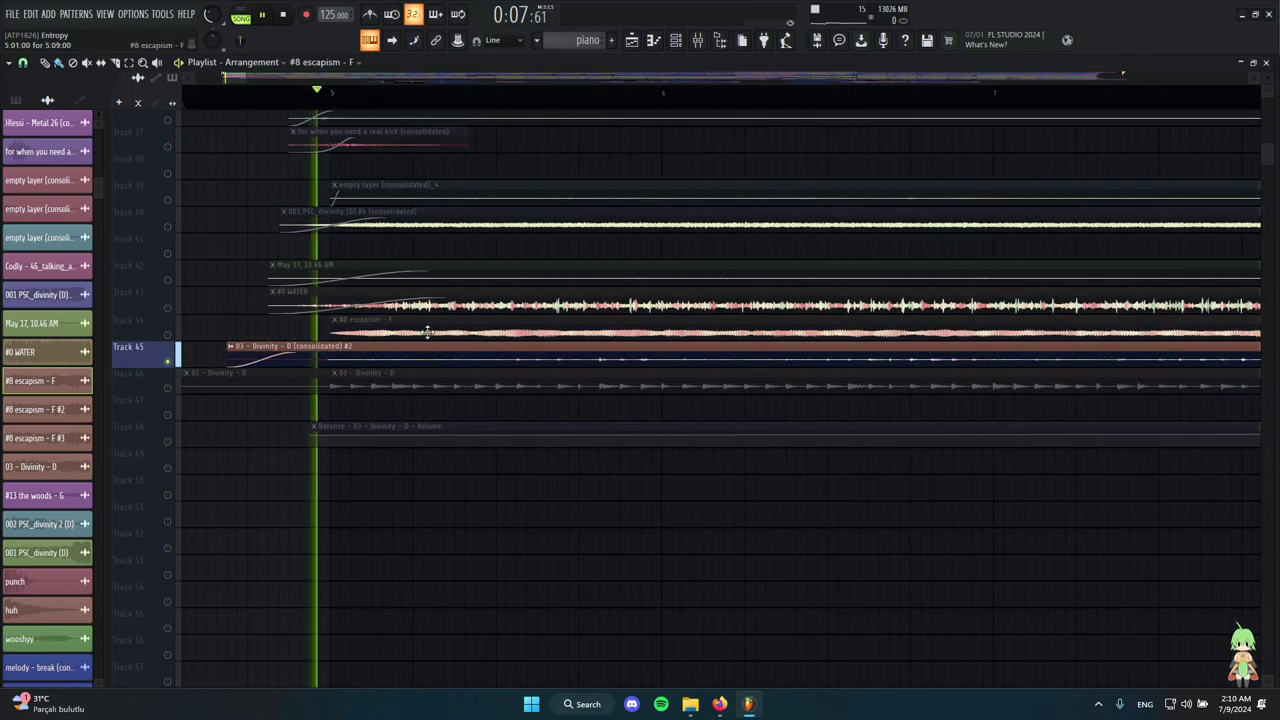
double_click(597, 362)
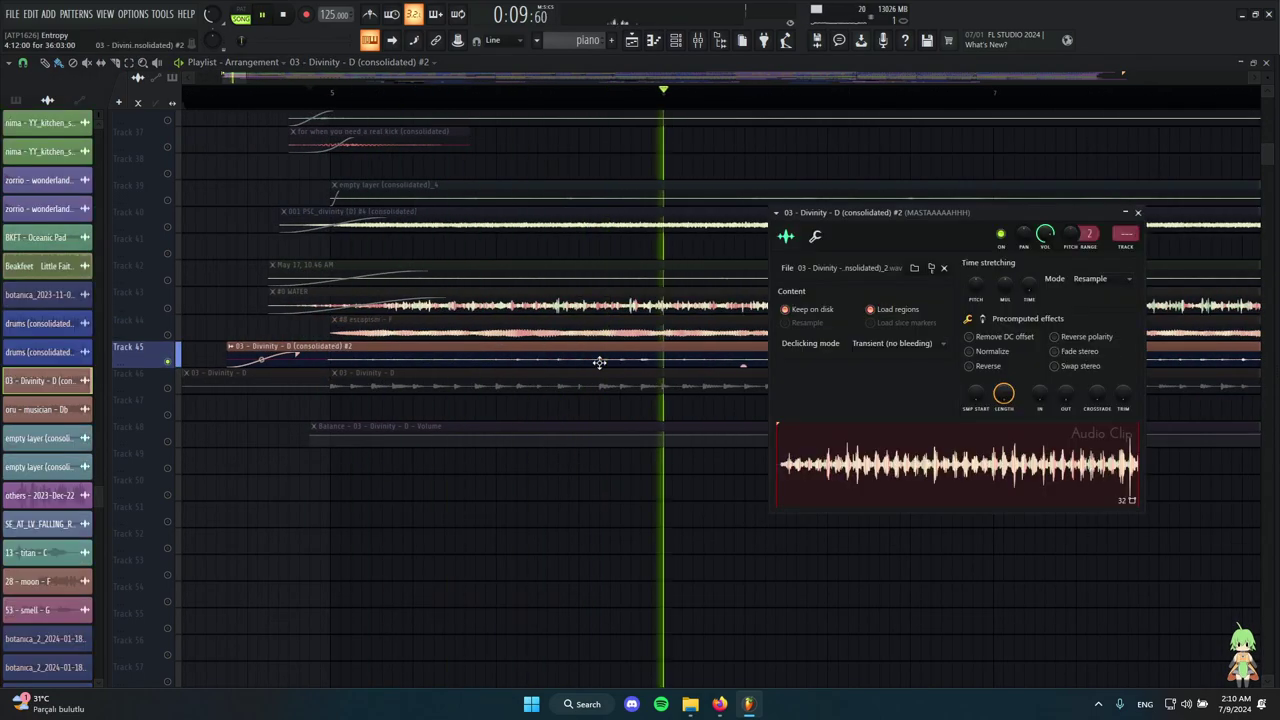
Stop playback and close the sample settings of Track 45's "03 - Divinity - D (consolidated) #2" clip.
scroll(500, 452, "down", 3)
scroll(680, 457, "up", 2)
key("space")
scroll(630, 442, "up", 2)
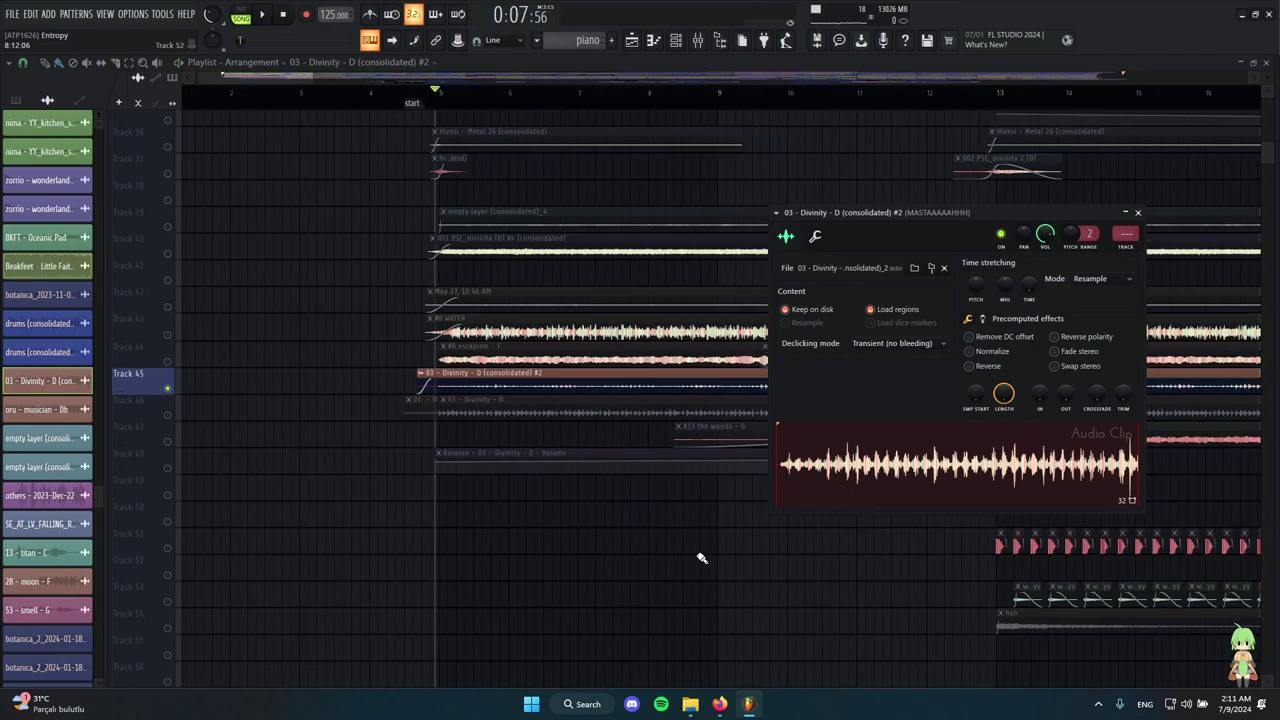
key("Escape")
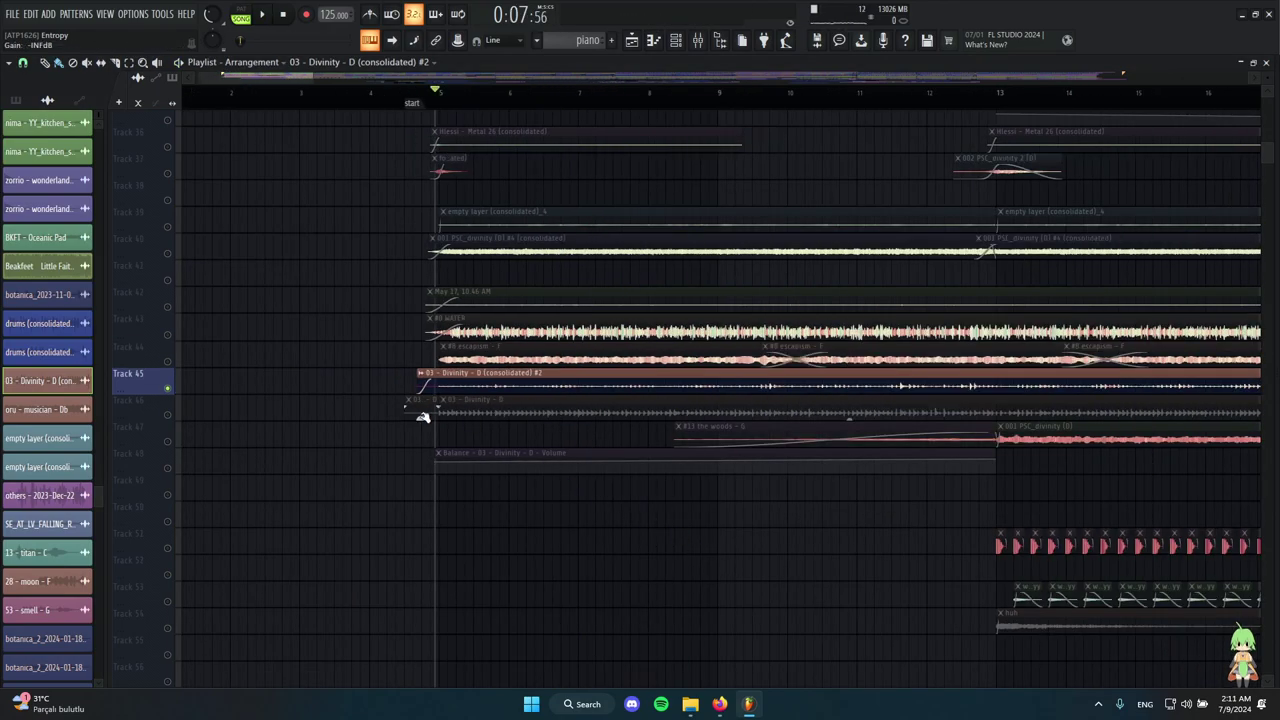
Reopen the sample settings of Track 45's "03 - Divinity - D (consolidated) #2" clip to examine them, and close them again.
scroll(423, 417, "up", 4)
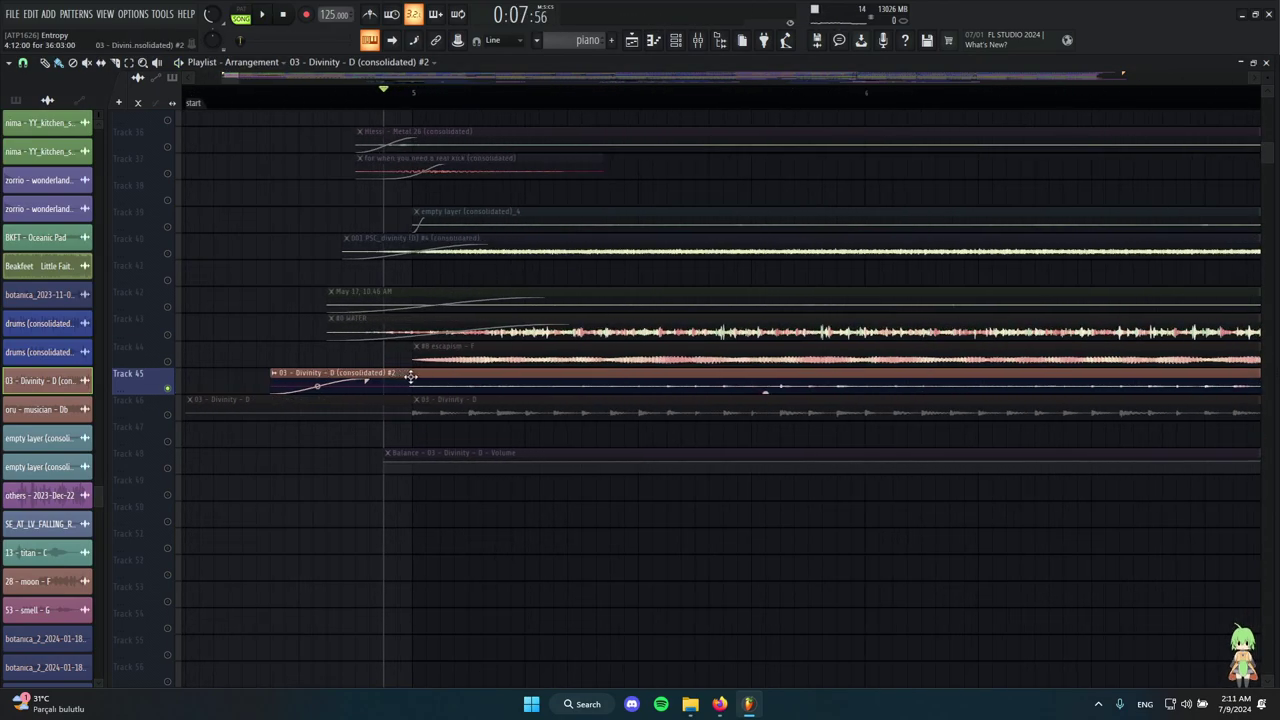
scroll(410, 376, "down", 3)
double_click(590, 408)
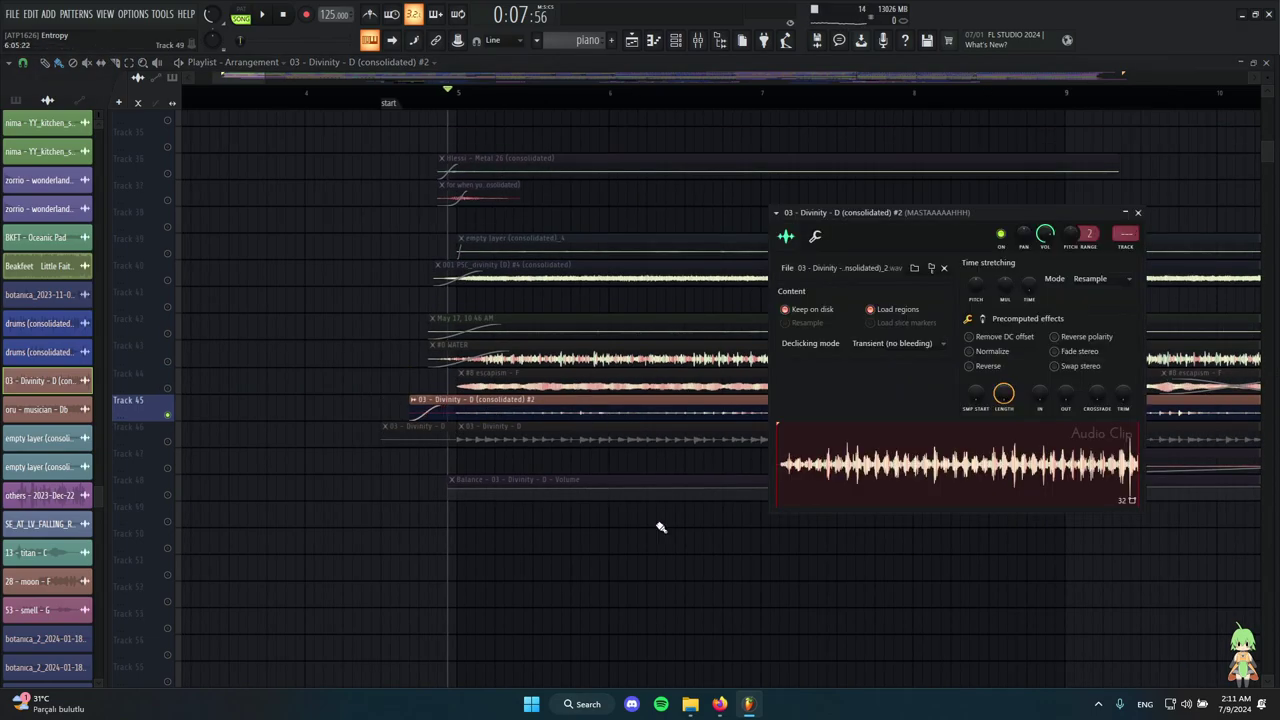
scroll(660, 467, "down", 4)
scroll(534, 391, "down", 1)
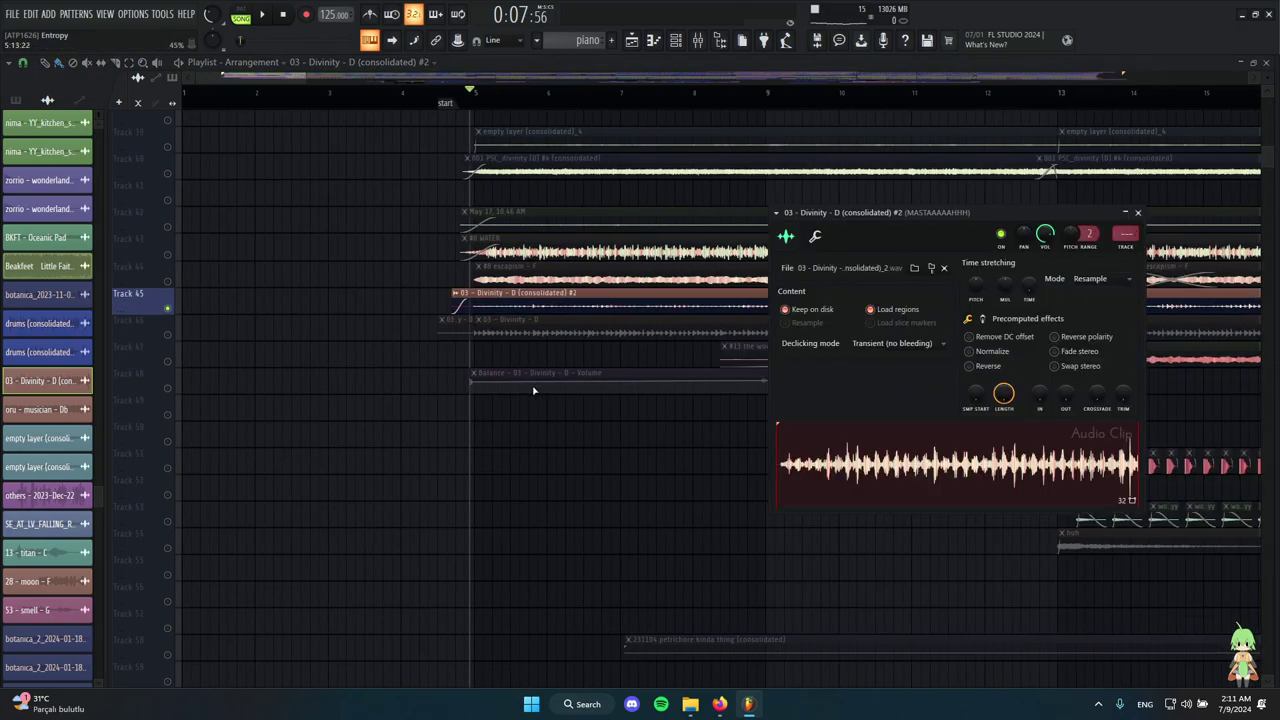
scroll(400, 323, "up", 3)
right_click(517, 492)
scroll(394, 291, "up", 3)
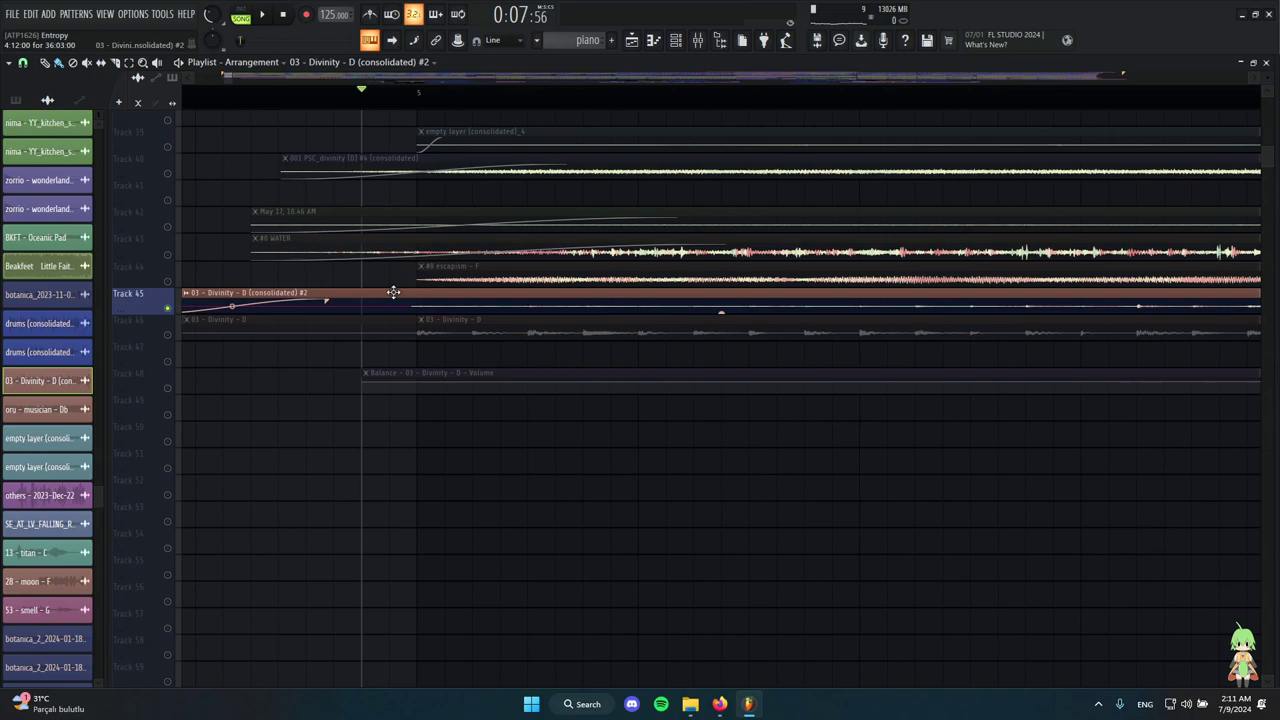
Place the playhead at bar 5 and select Track 45's first "03 - Divinity - D (consolidated) #2" clip.
left_click(442, 93)
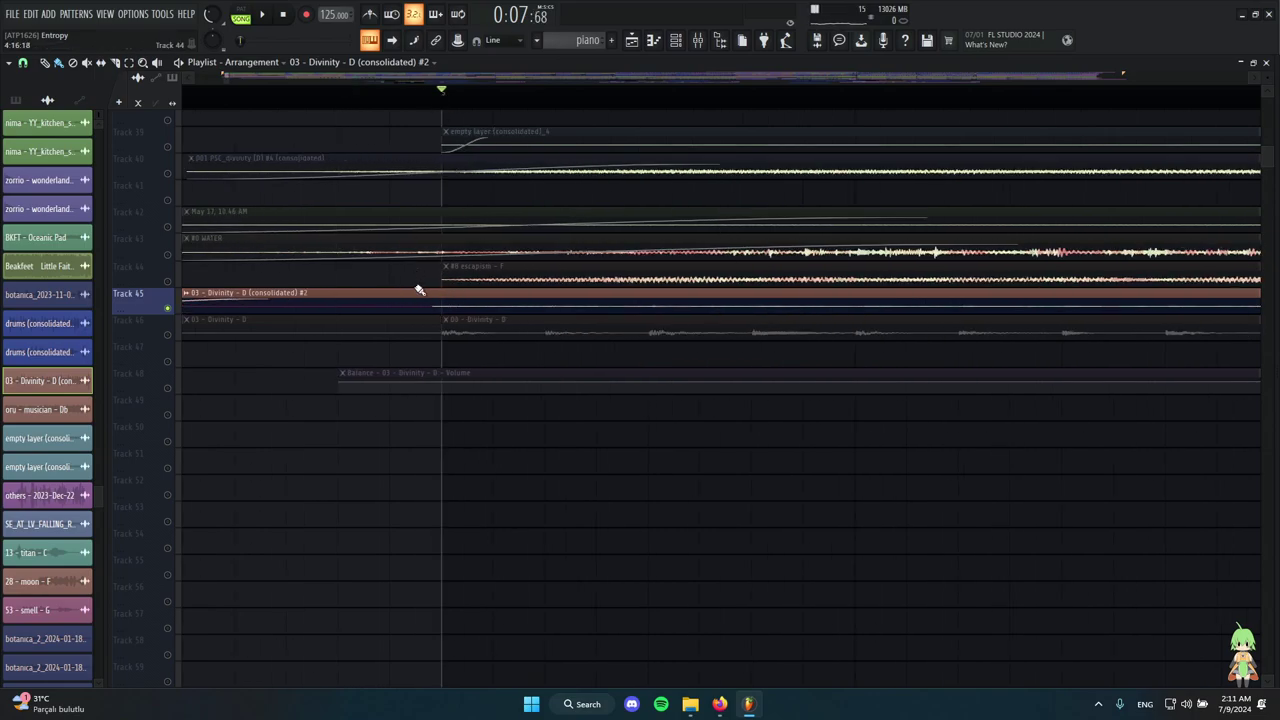
scroll(414, 390, "down", 6)
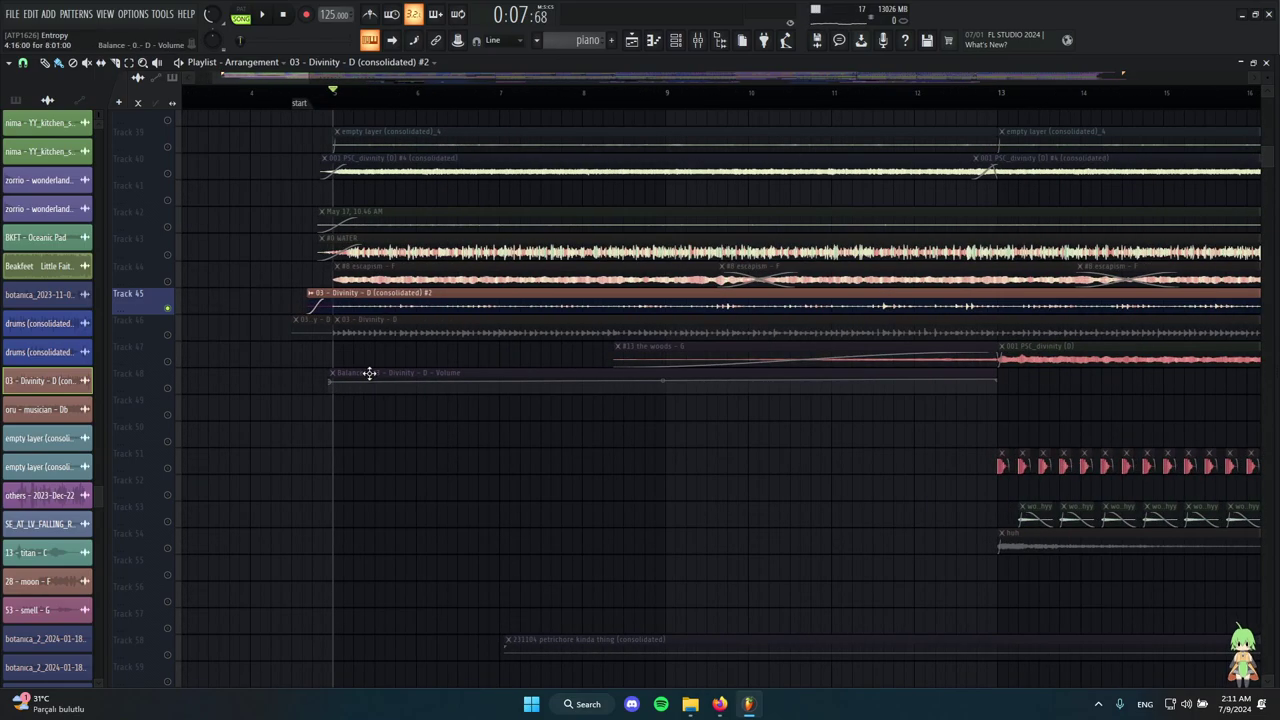
scroll(288, 398, "up", 3)
scroll(358, 373, "down", 6)
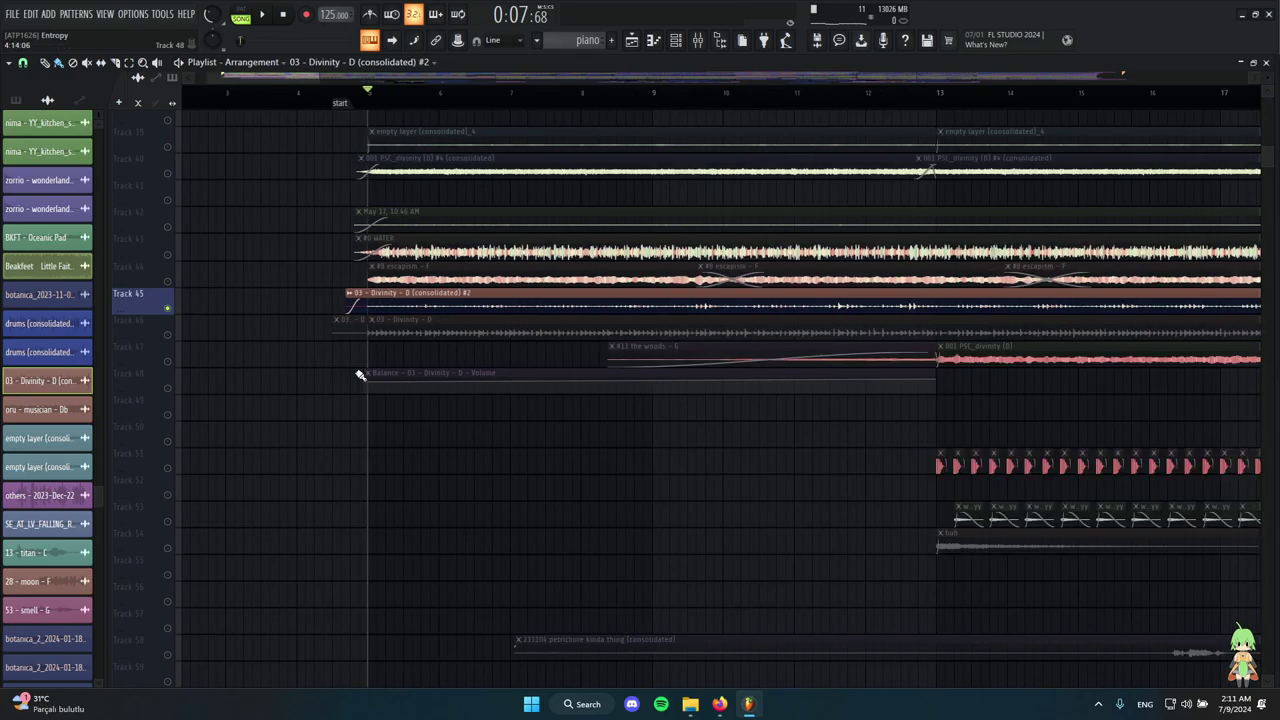
scroll(408, 398, "up", 3)
scroll(175, 361, "down", 4)
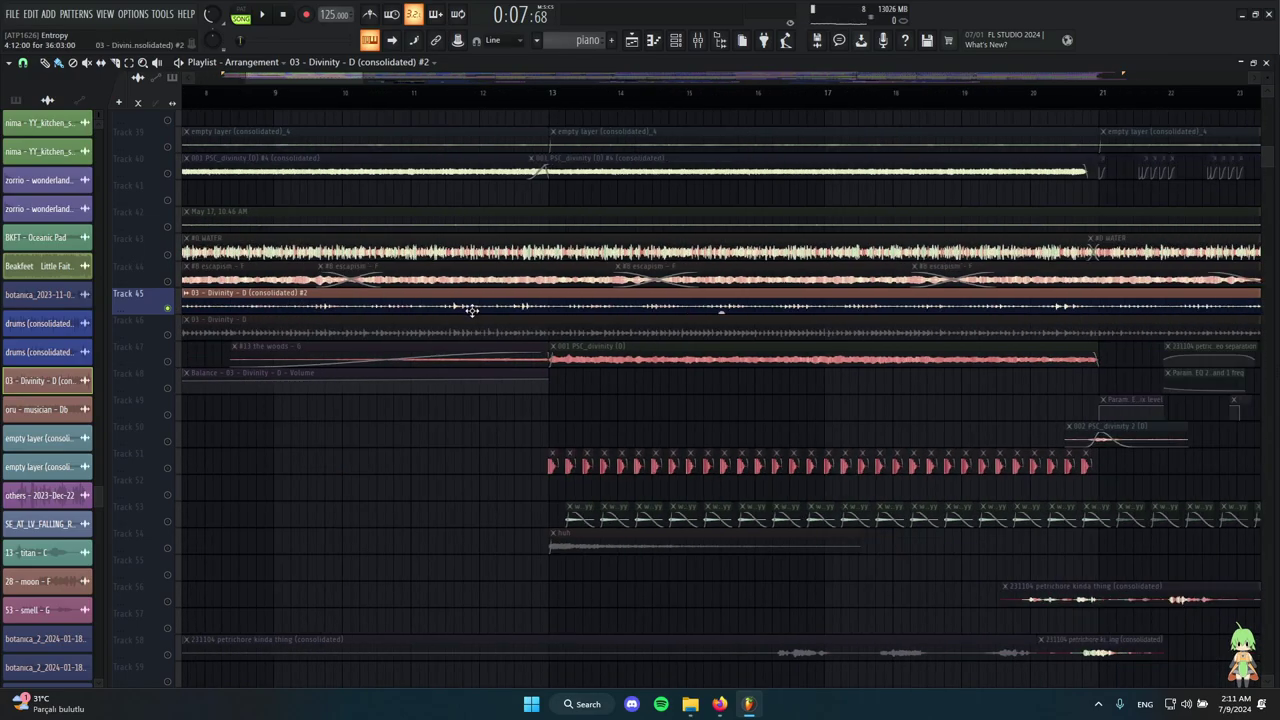
left_click_drag(309, 290, 737, 318)
scroll(480, 270, "down", 2)
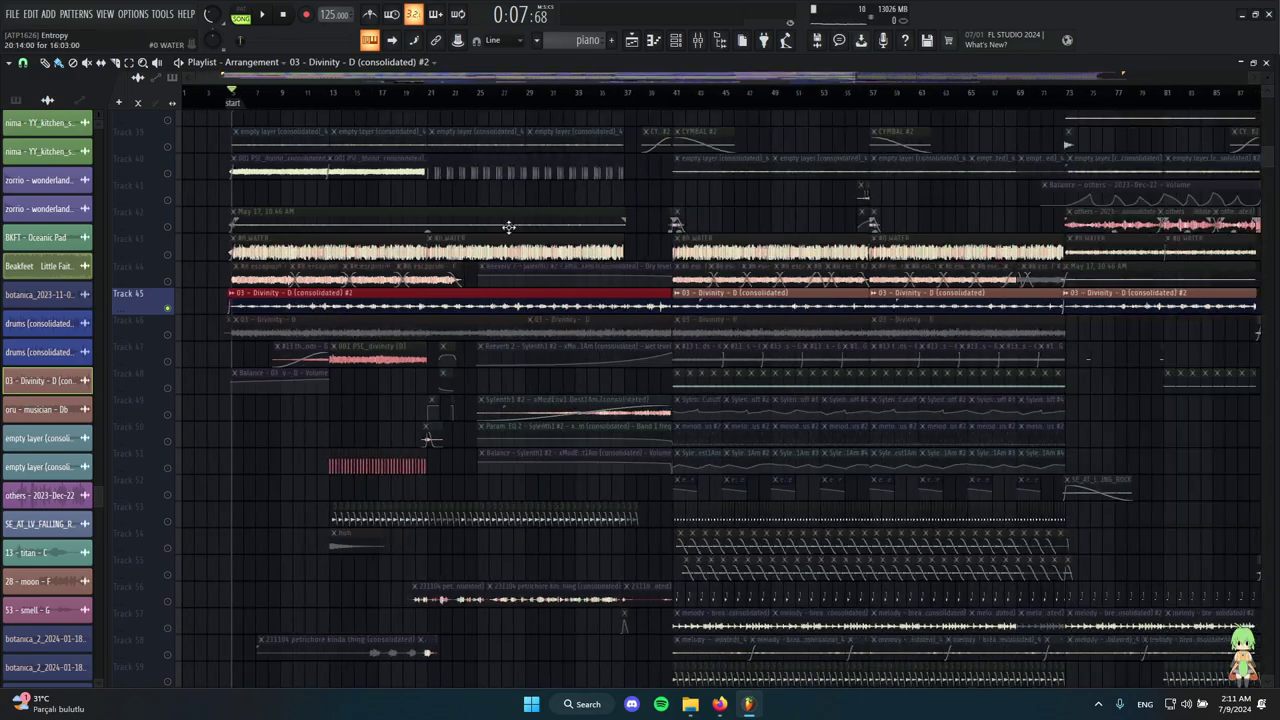
Solo and play Track 47's "#13 the woods - G" clip, and open and close its sample settings after stopping playback.
scroll(245, 425, "up", 5)
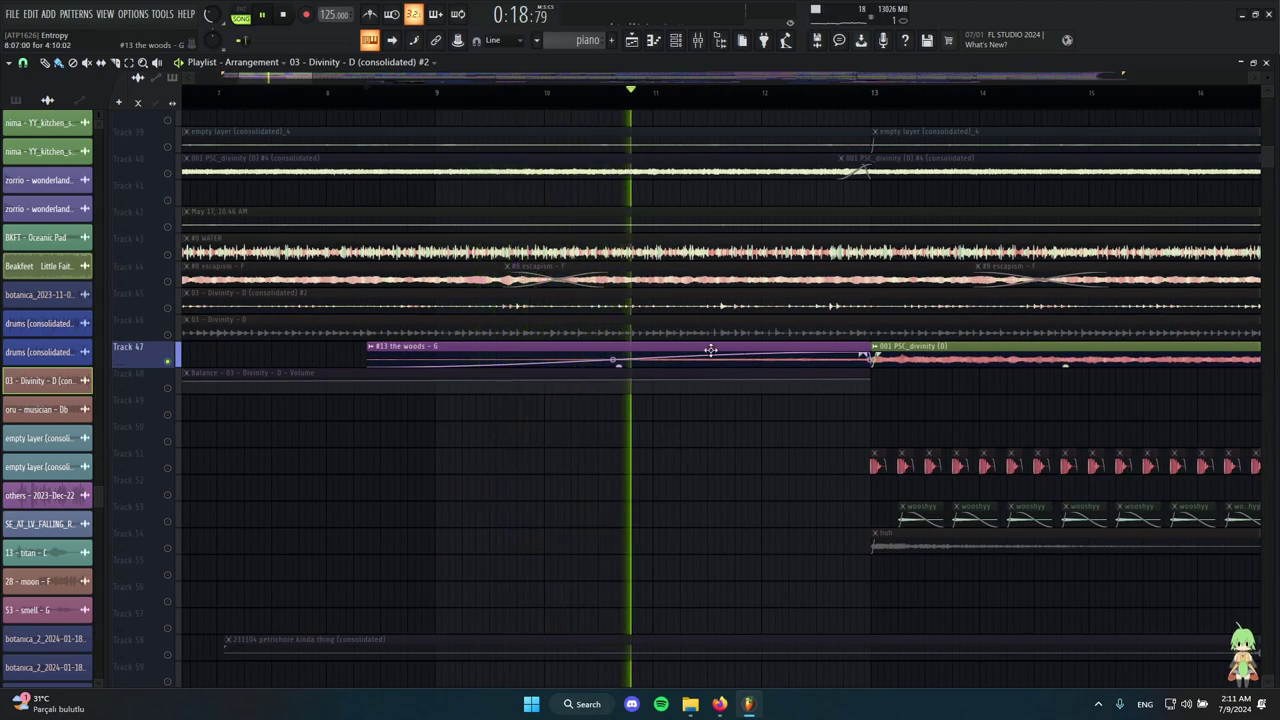
key("space")
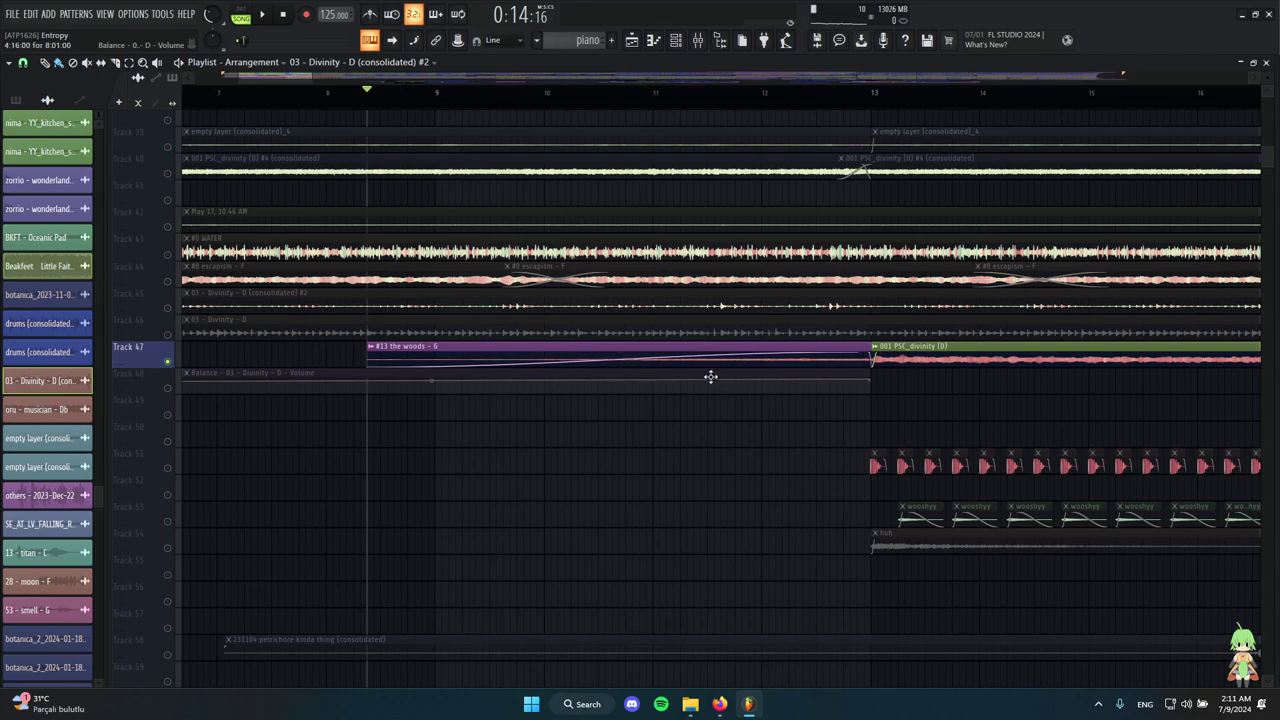
double_click(490, 358)
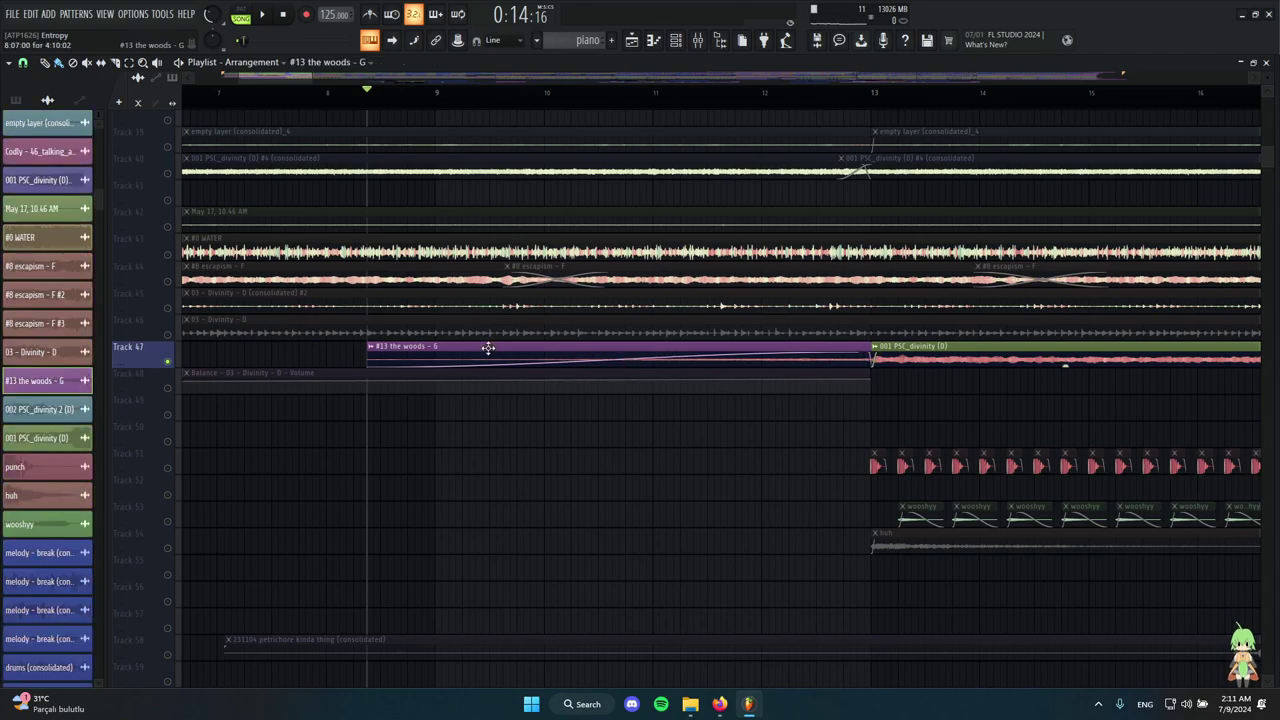
key("Escape")
scroll(574, 485, "up", 2)
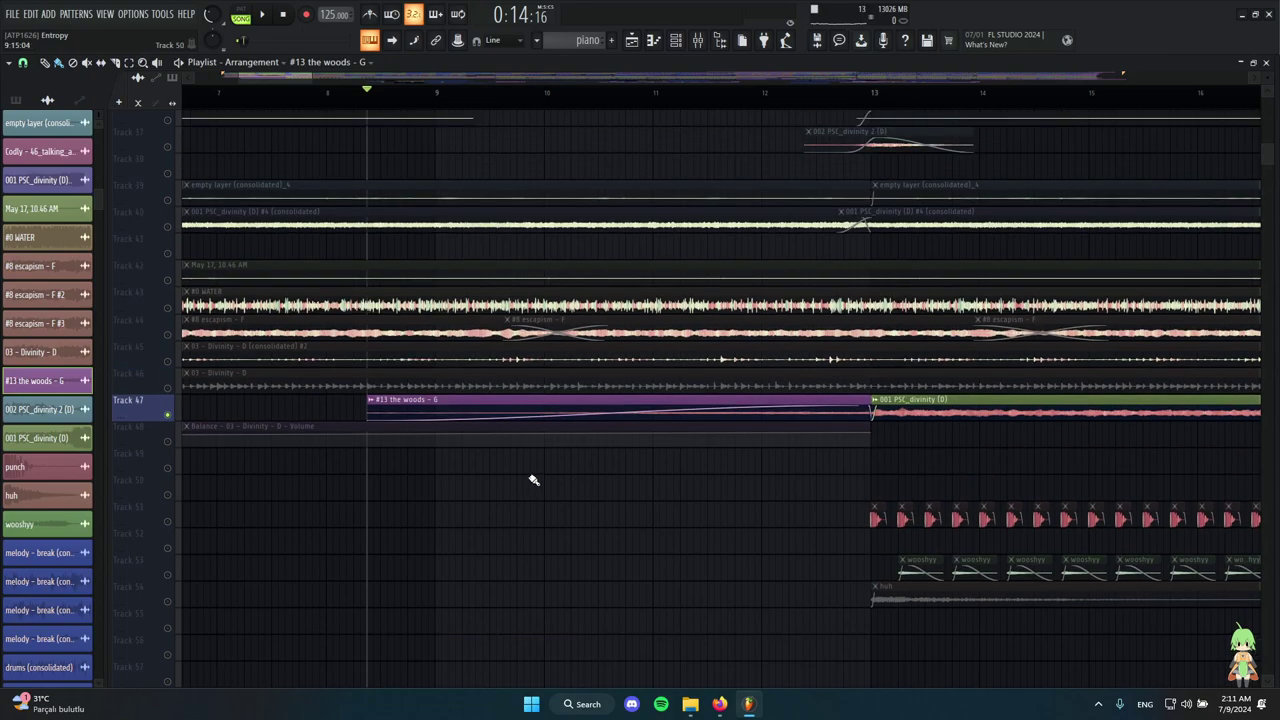
Examine where the "#13 the woods - G" clip hands over to "001 PSC_divinity (D)" on Track 47 around bar 13.
scroll(500, 480, "down", 4)
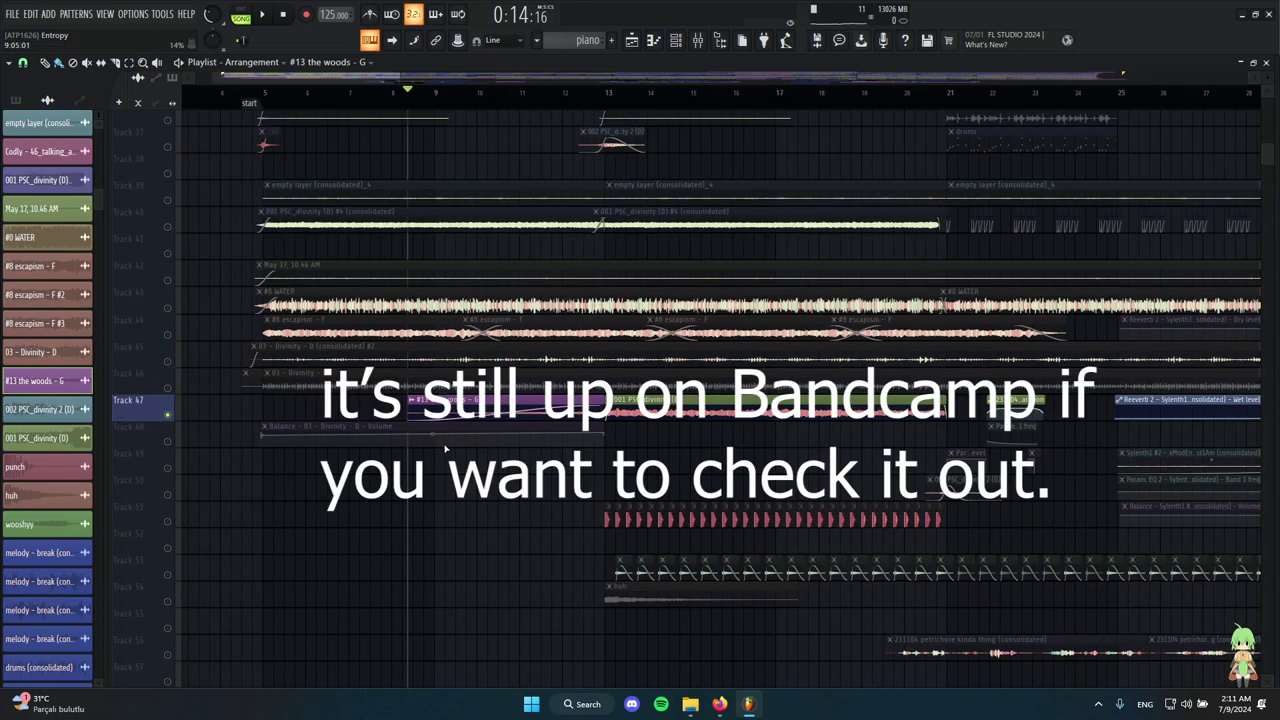
scroll(438, 513, "down", 3)
scroll(552, 465, "up", 4)
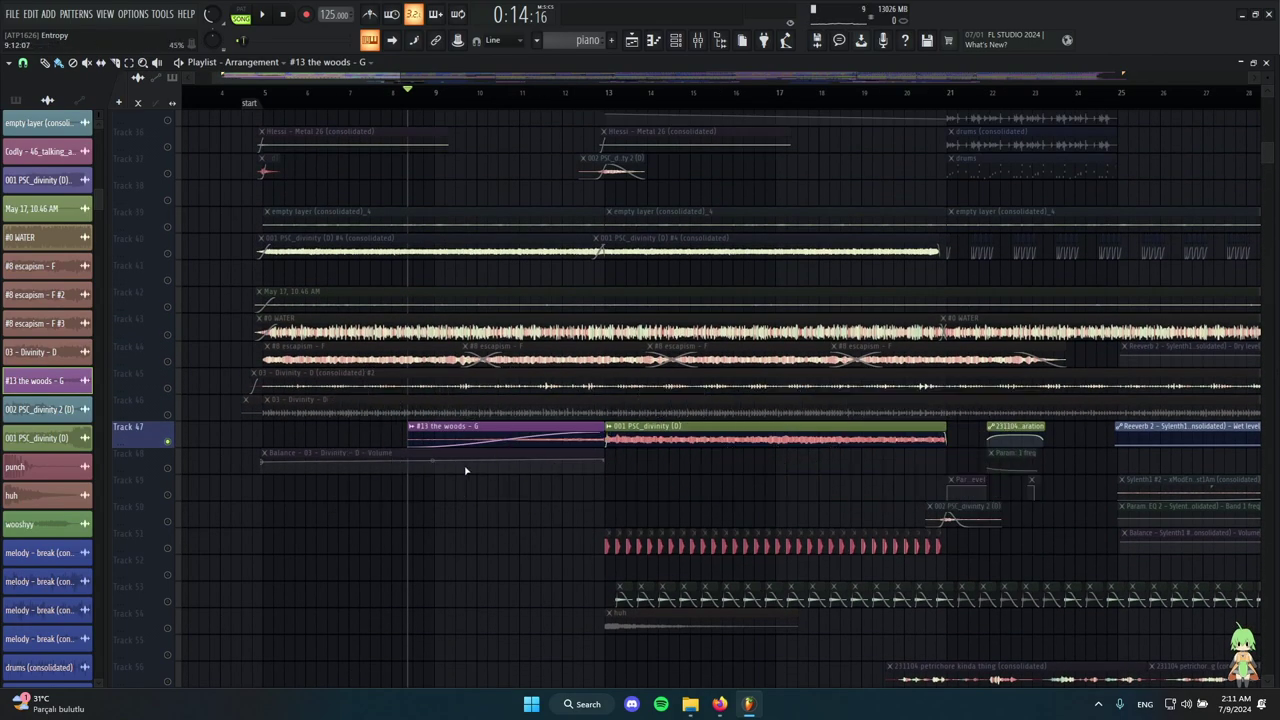
scroll(496, 515, "down", 8)
scroll(720, 530, "up", 7)
scroll(660, 380, "up", 4)
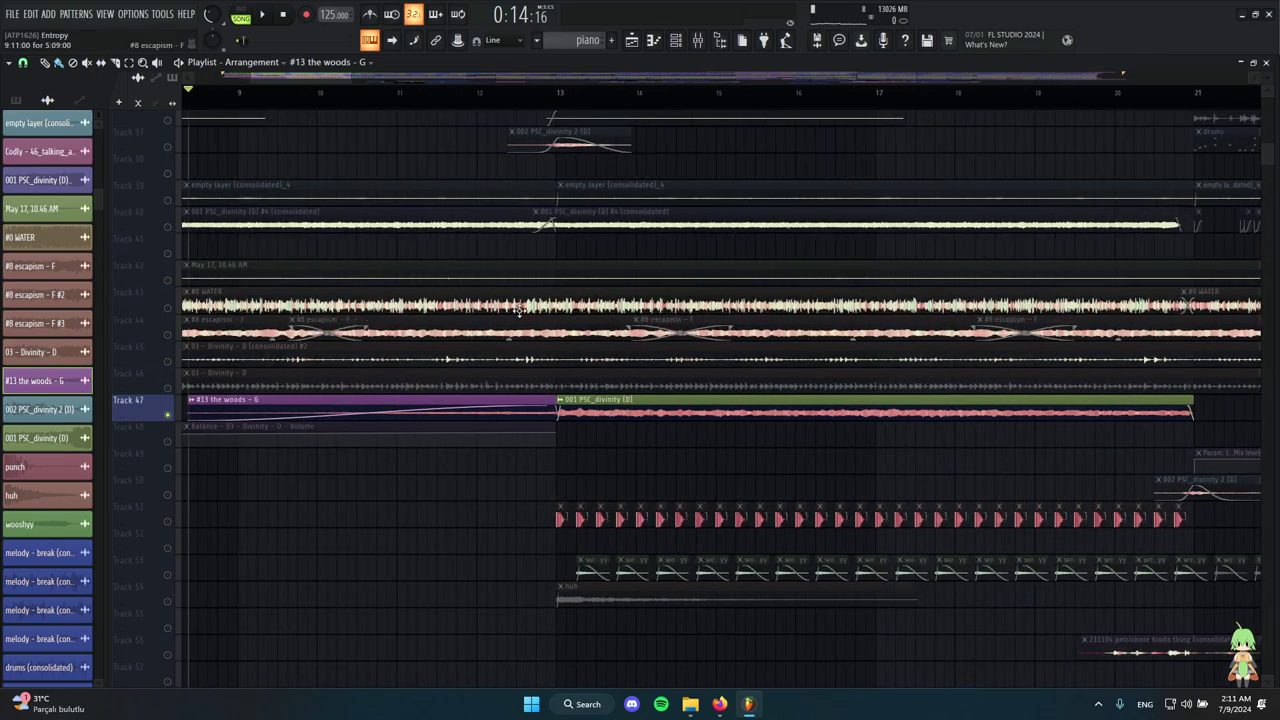
scroll(519, 310, "down", 3)
scroll(547, 426, "up", 5)
scroll(520, 200, "up", 1)
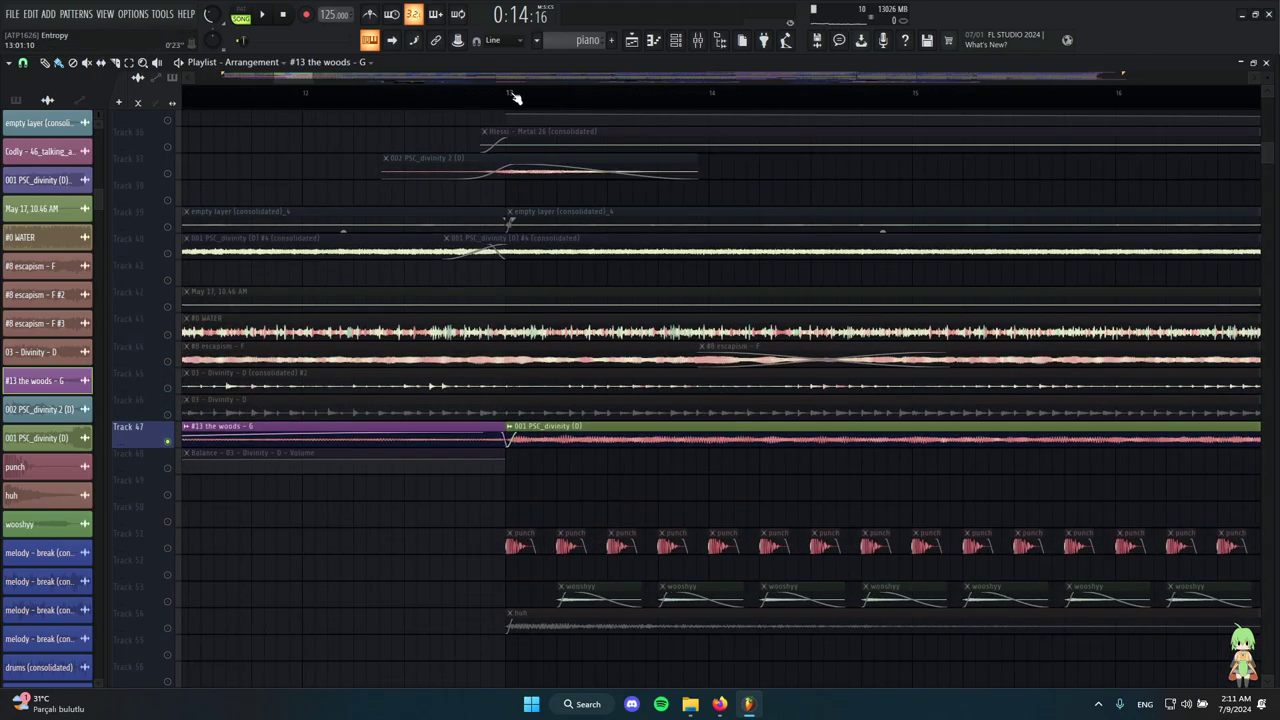
Select Track 47's "001 PSC_divinity (D)" clip and play it from bar 13.
scroll(886, 517, "down", 6)
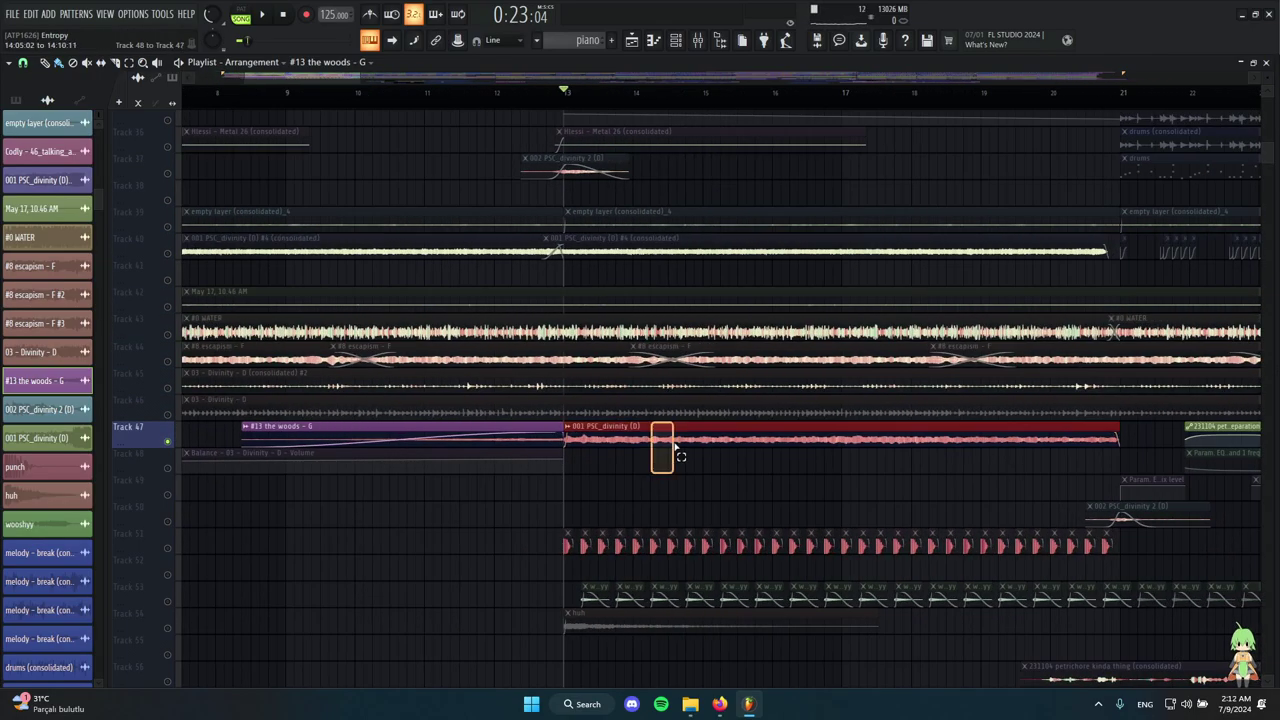
scroll(690, 460, "up", 3)
key("space")
scroll(580, 463, "down", 3)
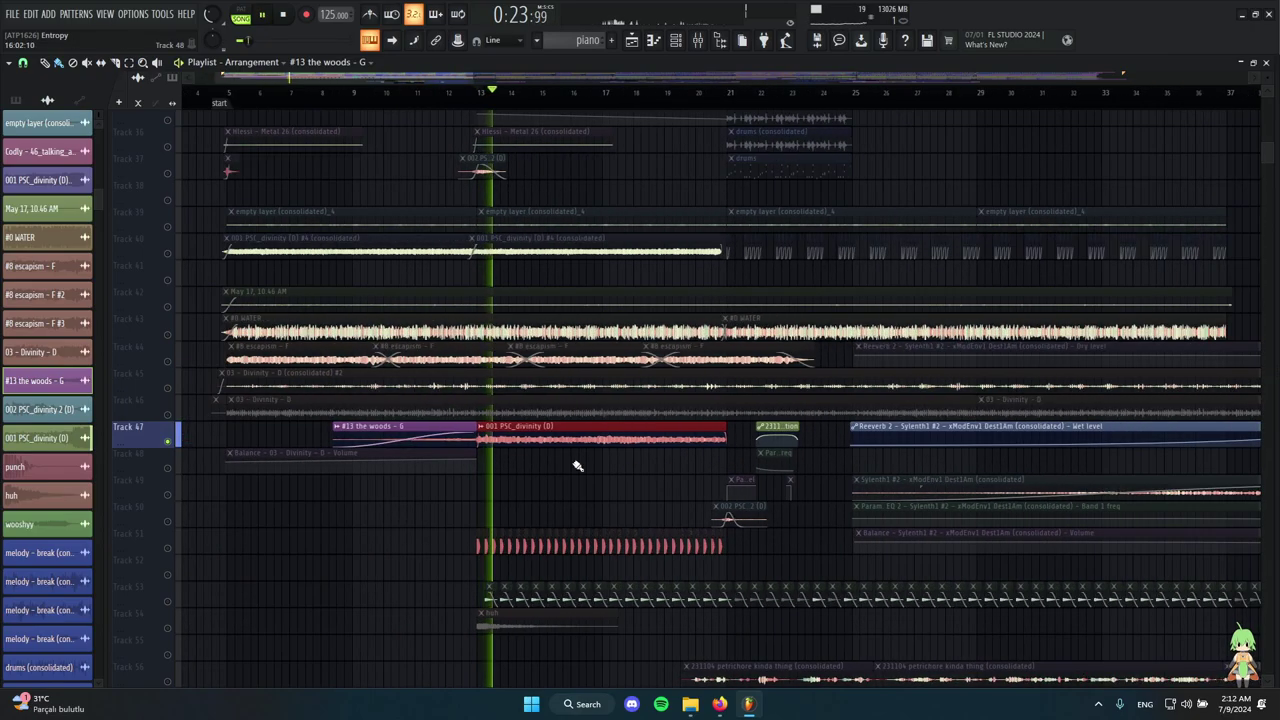
Examine the crossfade into the "001 PSC_divinity (D)" clip while it plays, and stop playback.
scroll(517, 449, "up", 4)
scroll(510, 475, "up", 7)
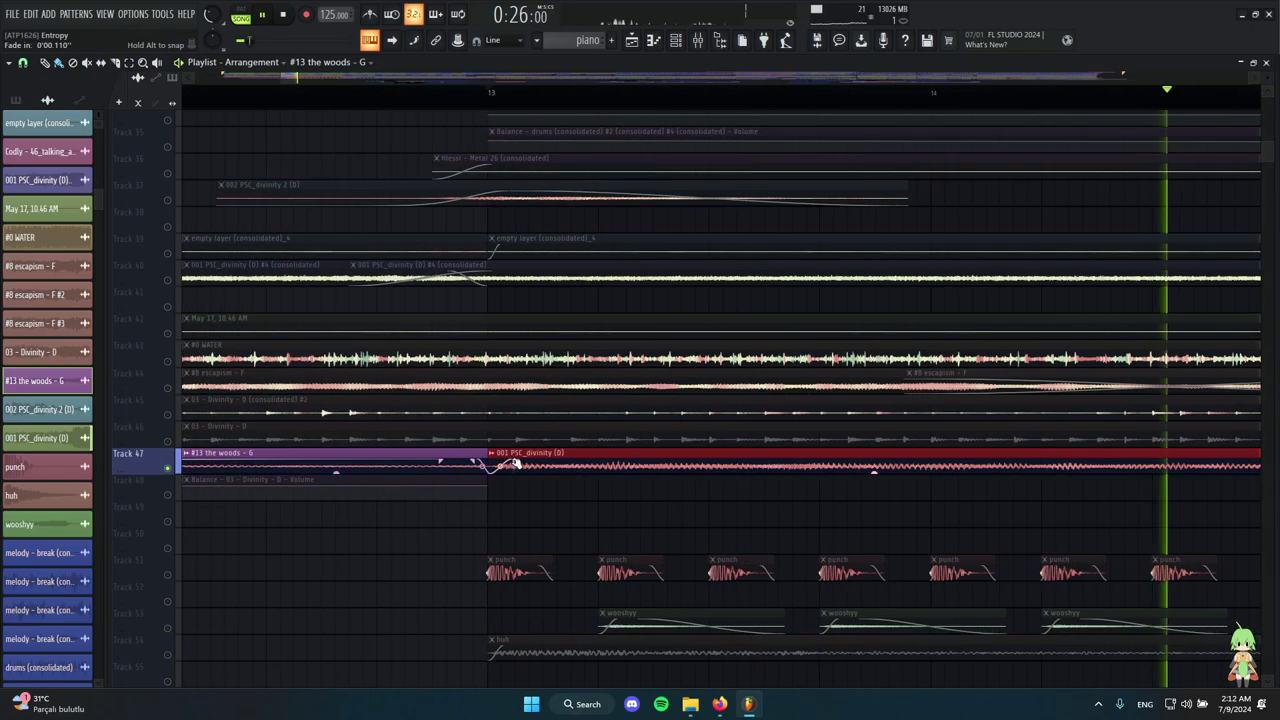
scroll(521, 490, "down", 4)
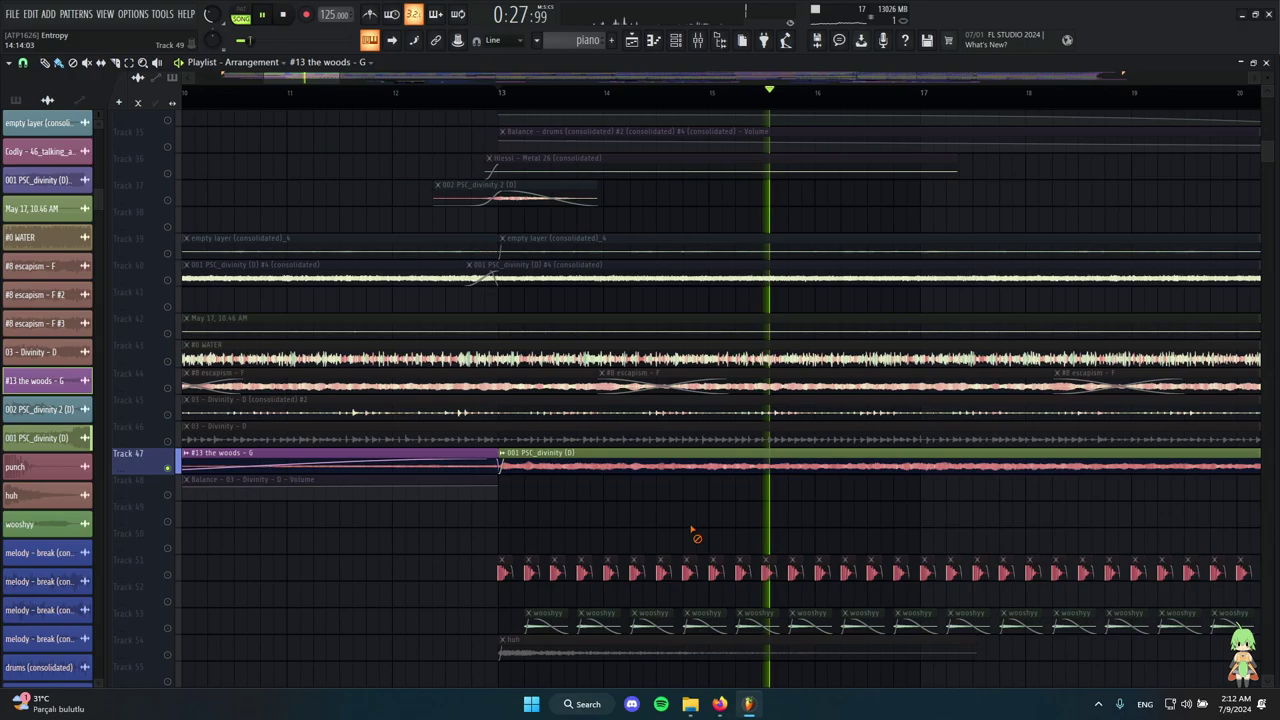
scroll(623, 497, "down", 5)
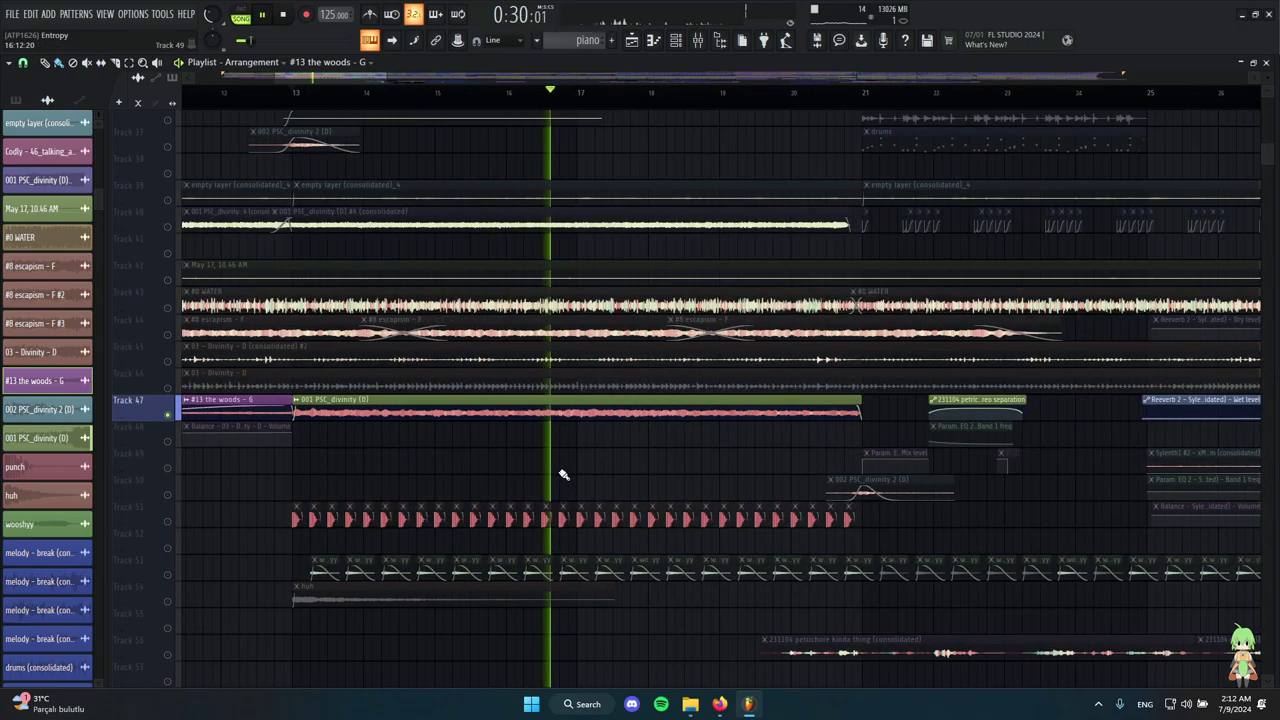
scroll(490, 450, "down", 3)
scroll(380, 343, "up", 4)
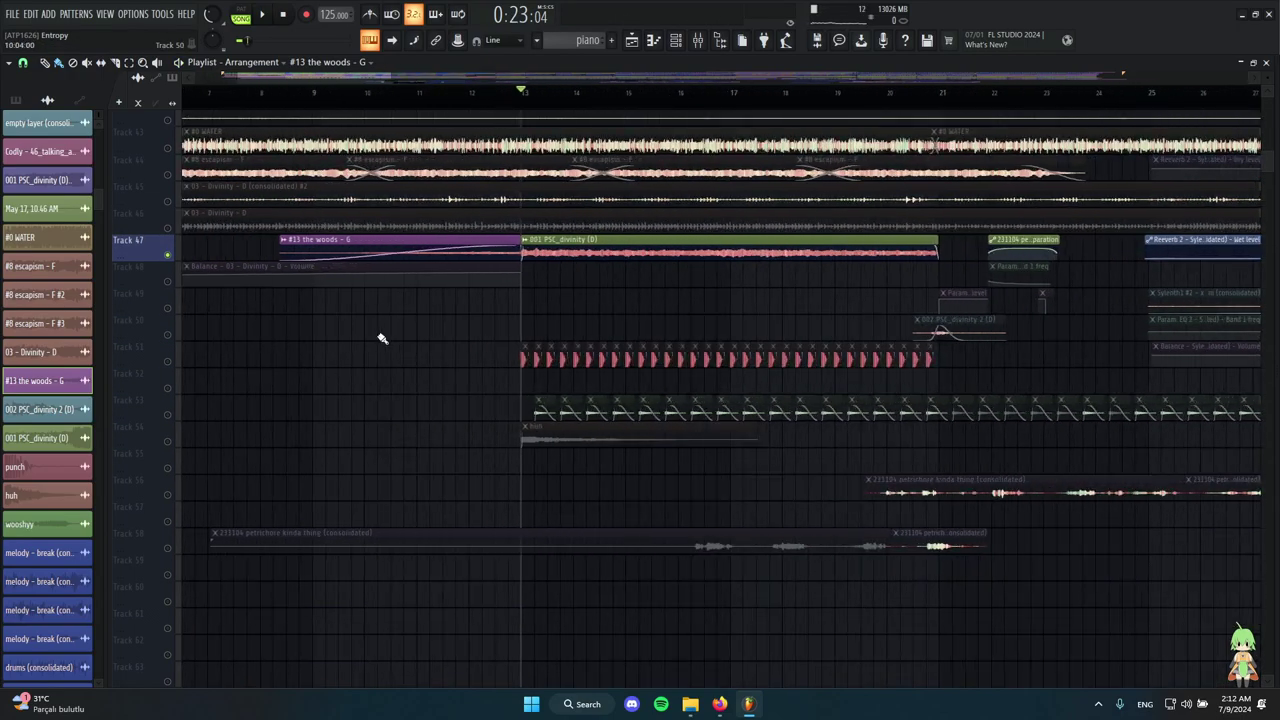
Unsolo Track 47 so all the playlist tracks are enabled again.
right_click(168, 283)
right_click(169, 284)
scroll(389, 406, "down", 5)
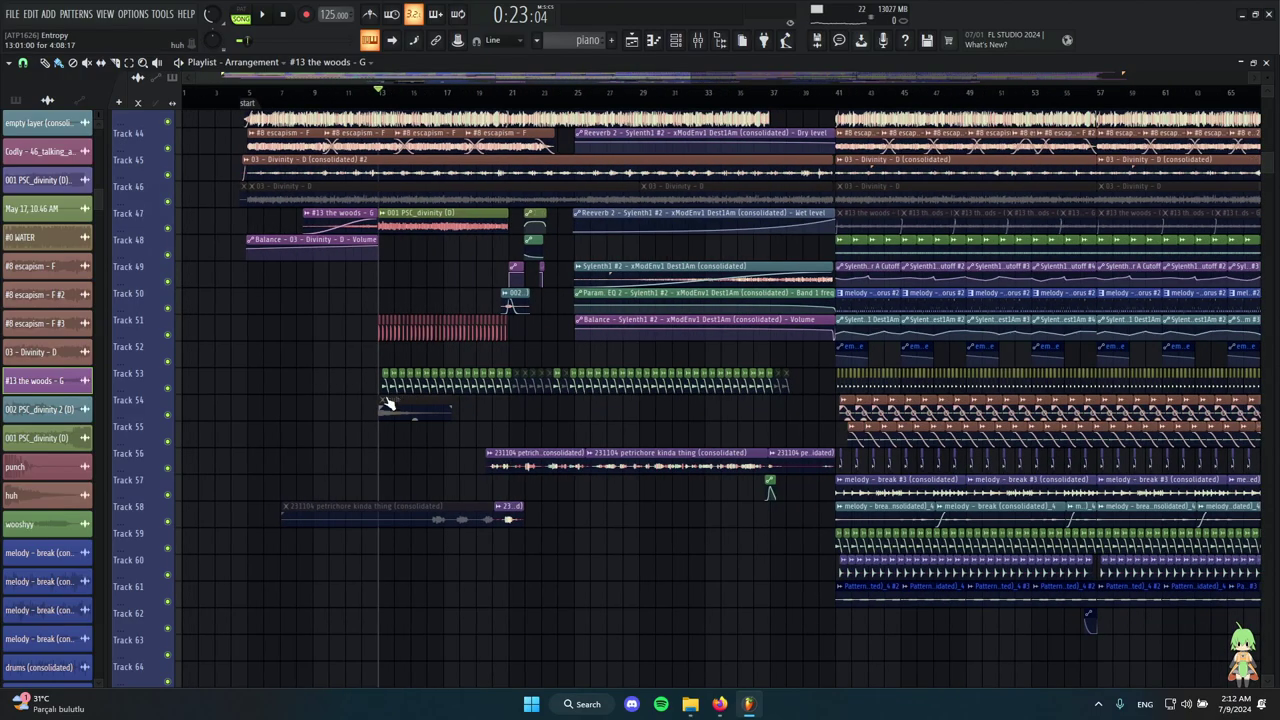
scroll(309, 414, "down", 3)
scroll(303, 490, "up", 6)
scroll(251, 384, "up", 1)
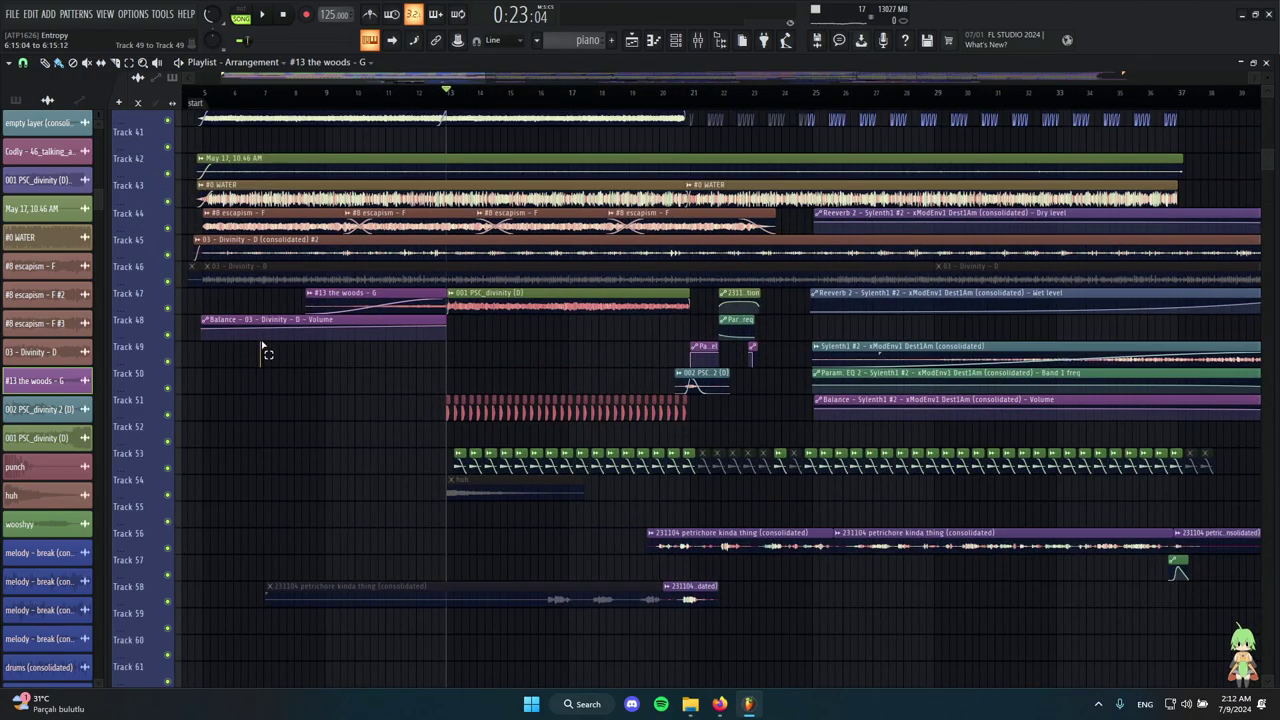
Select Track 45's first "03 - Divinity - D (consolidated) #2" clip together with Track 48's "Balance - 03 - Divinity - D - Volume" automation clip.
scroll(263, 350, "up", 5)
left_click(226, 385)
scroll(443, 430, "up", 5)
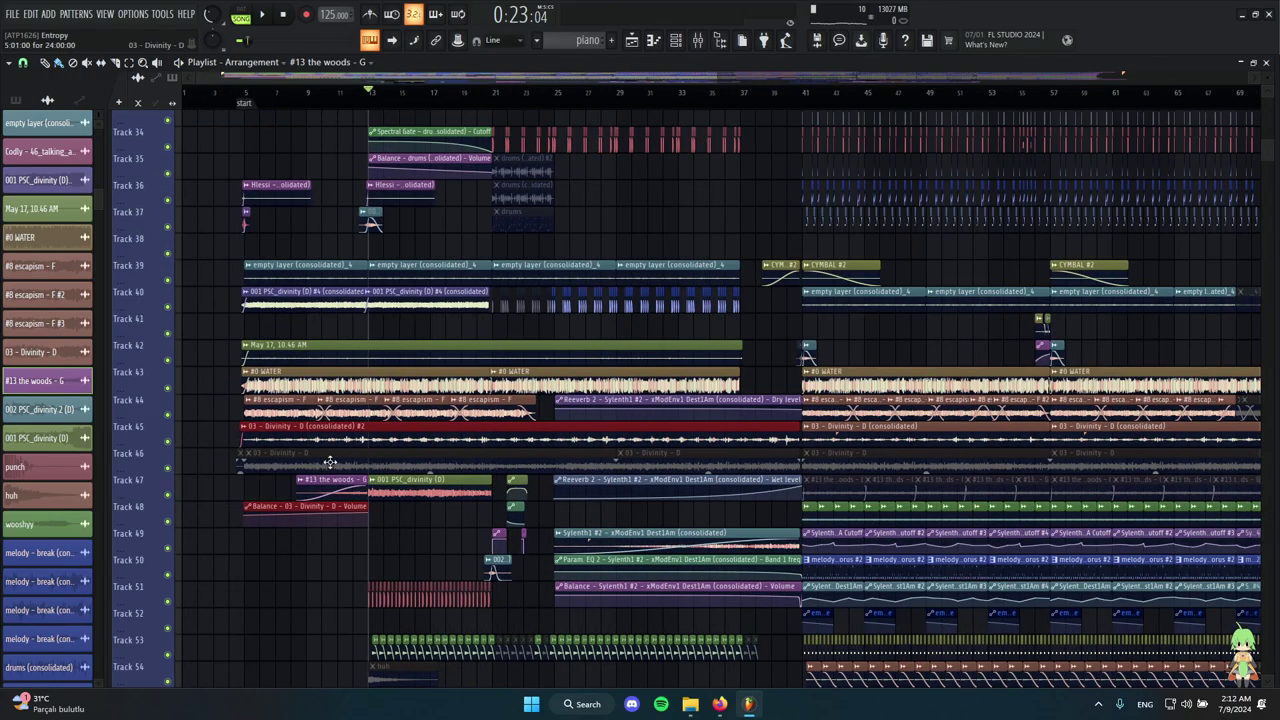
Solo Tracks 13 and 15 and select the "Delay 3 - Pattern 18 (consolidated)_5 - Input wet" automation clip on Track 13.
scroll(308, 385, "up", 8)
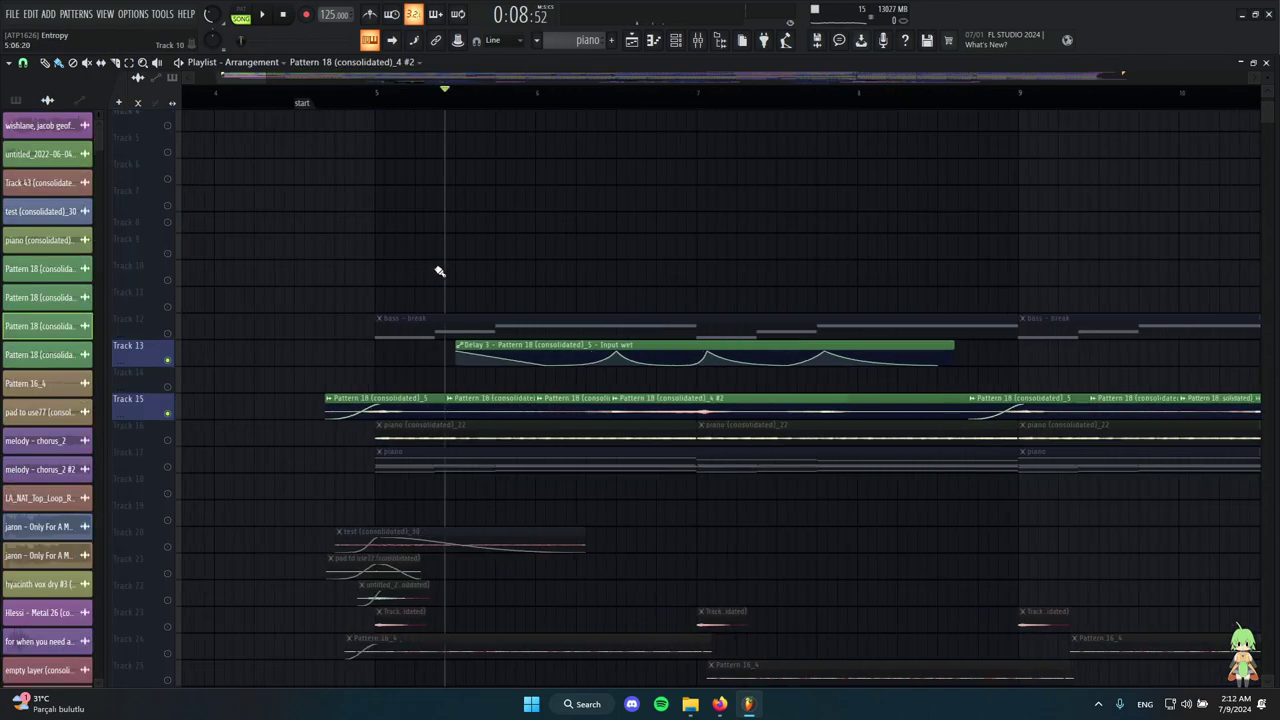
scroll(470, 300, "up", 4)
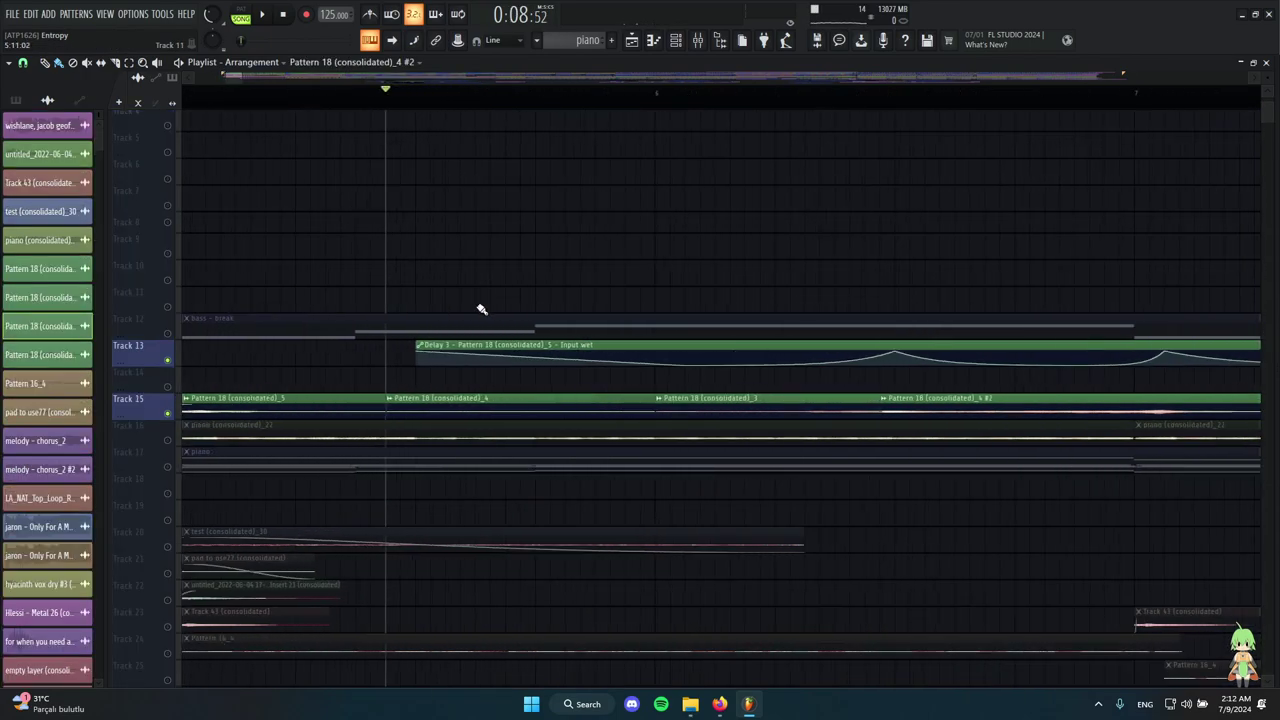
left_click_drag(284, 352, 470, 365)
scroll(470, 366, "down", 3)
scroll(503, 312, "up", 3)
scroll(756, 290, "up", 2)
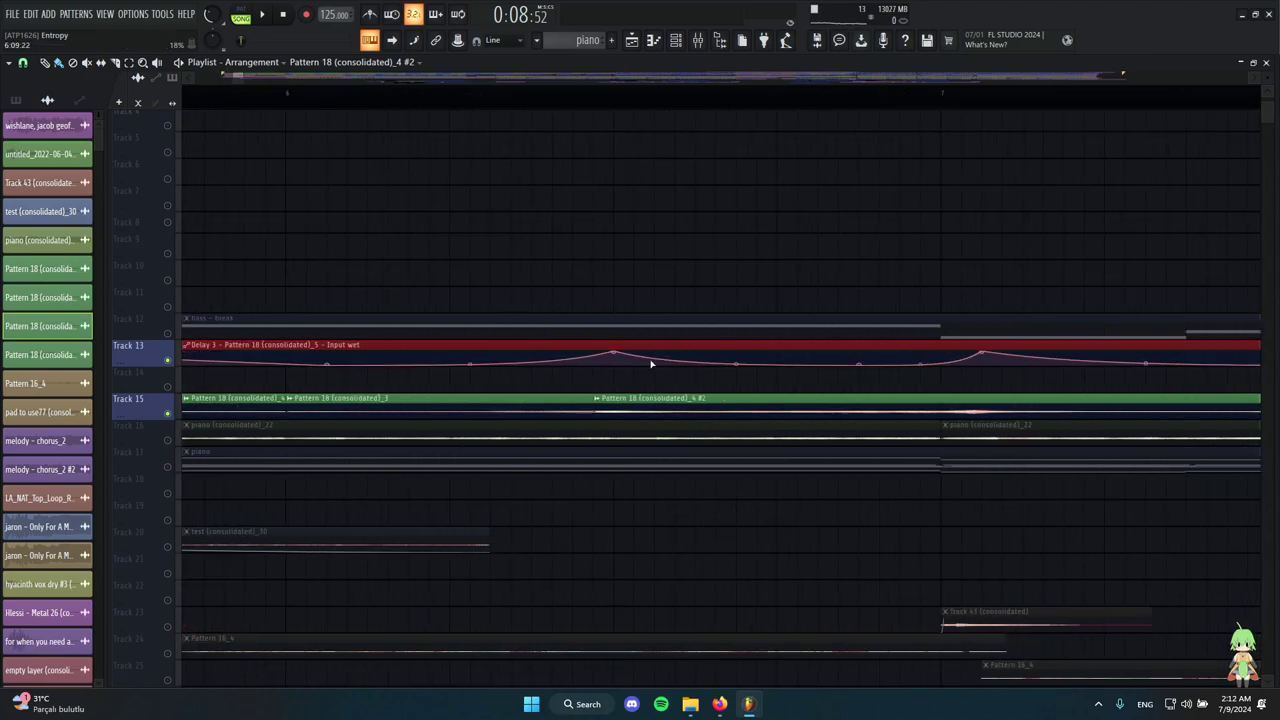
Clear the selection and examine how the delay's input wet automation peaks align with the "Pattern 18 (consolidated)" clips on Track 15.
left_click(633, 225, "ctrl")
scroll(600, 400, "up", 3)
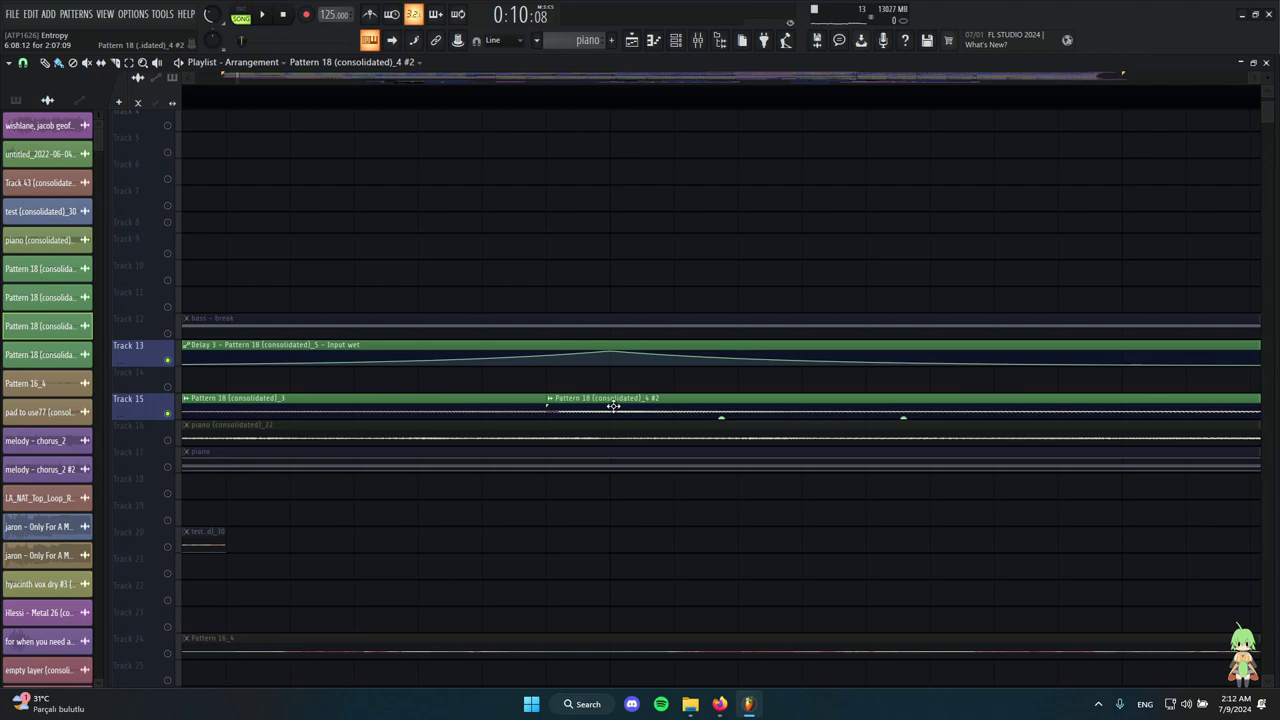
scroll(565, 411, "down", 2)
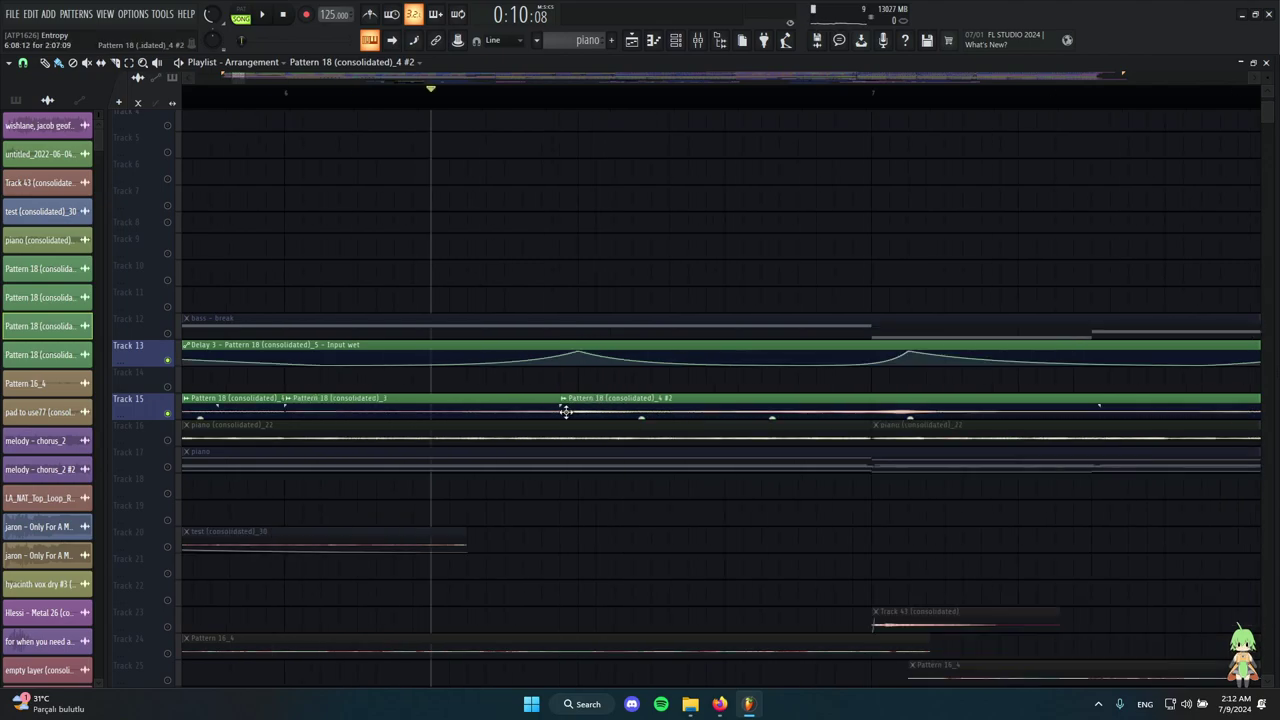
scroll(437, 416, "down", 3)
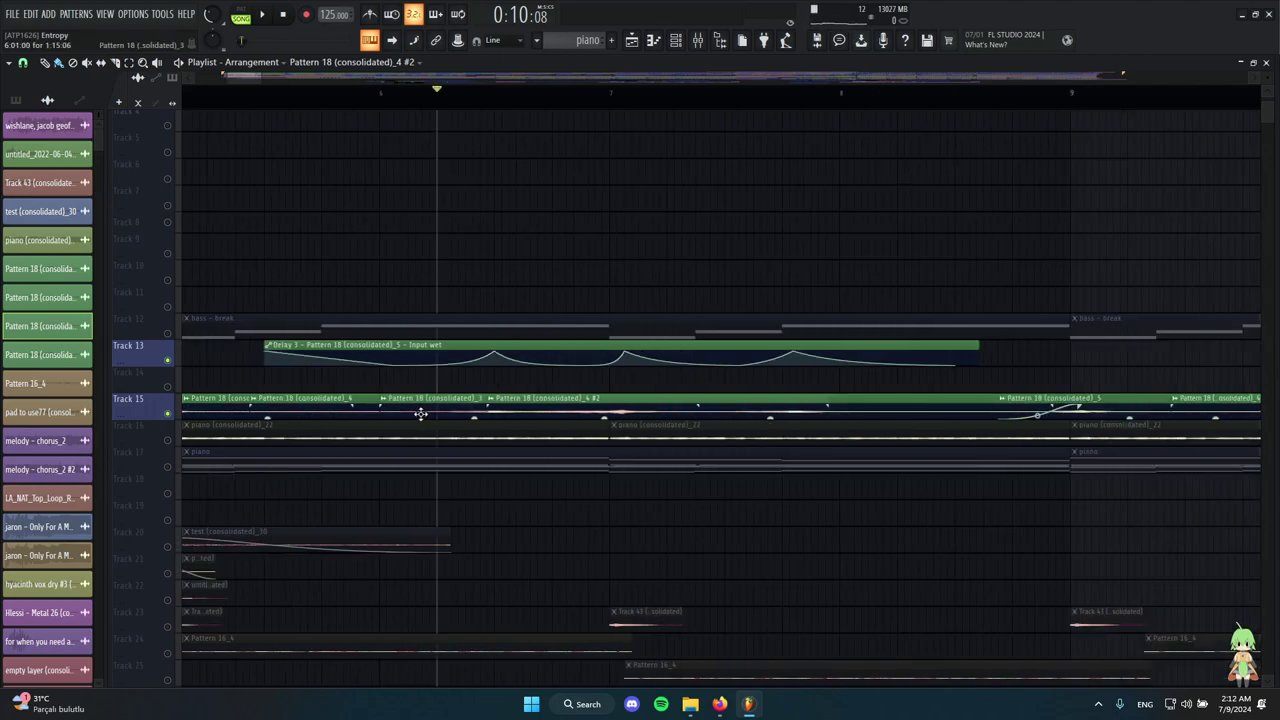
scroll(444, 336, "up", 3)
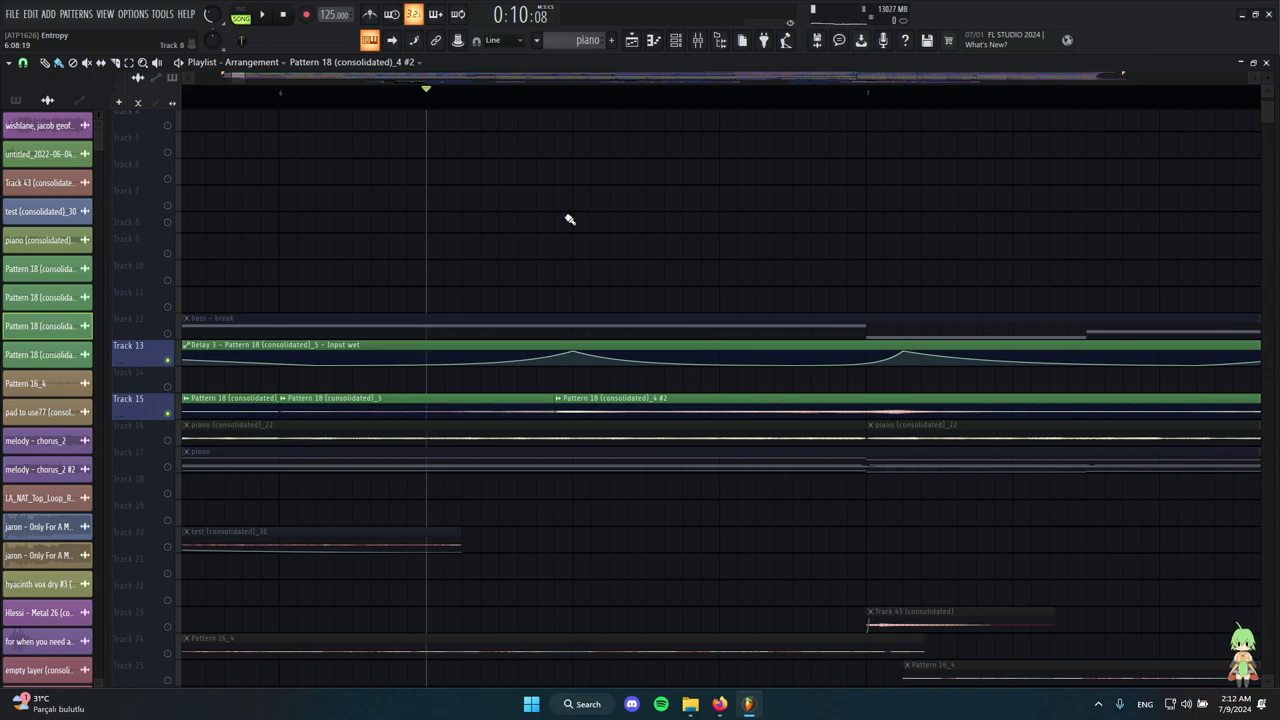
Play the soloed Tracks 13 and 15 around bar 6 and examine the delay's input wet curve against the "Pattern 18 (consolidated)" clips.
key("space")
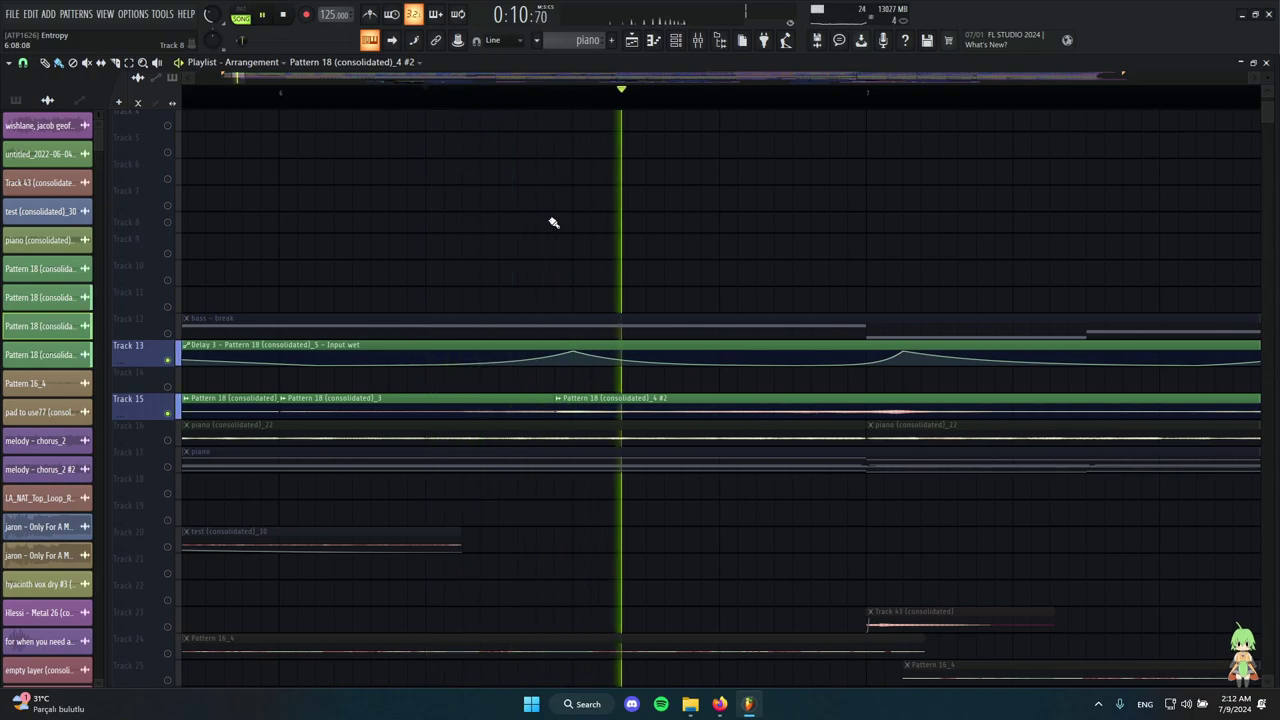
scroll(543, 274, "down", 3)
key("space")
scroll(520, 364, "up", 3)
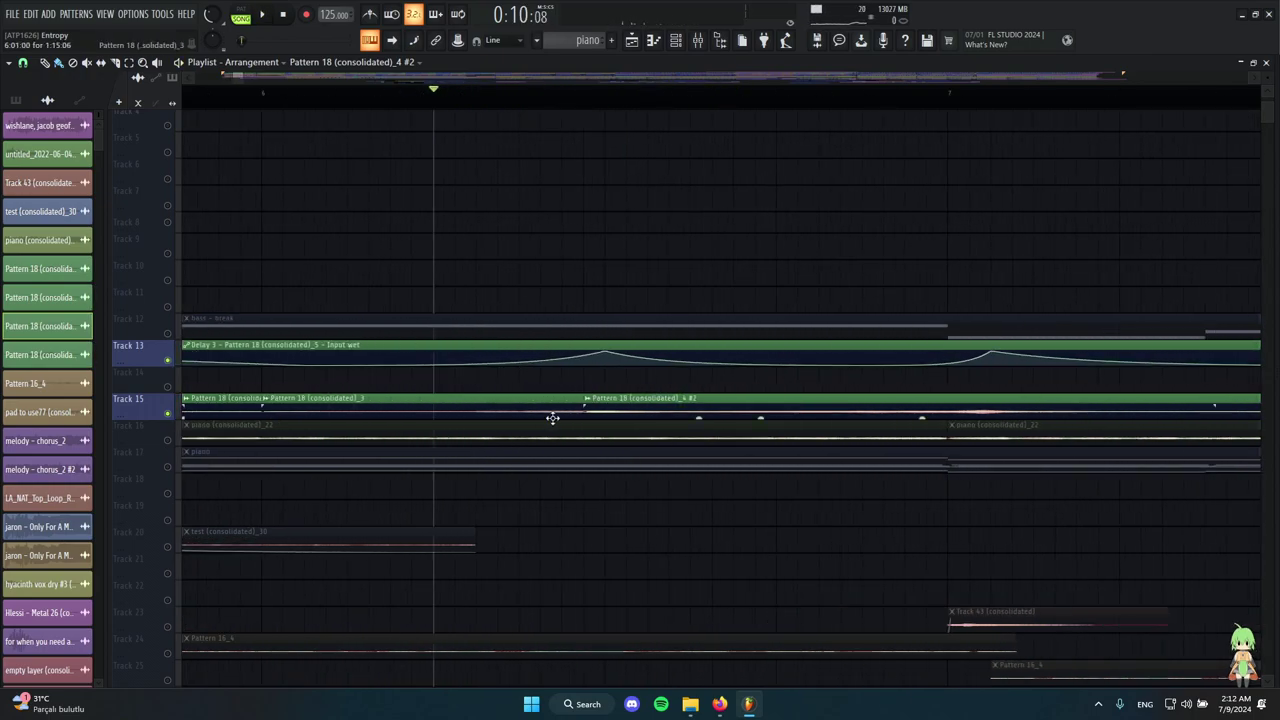
scroll(552, 418, "up", 3)
scroll(550, 399, "down", 8)
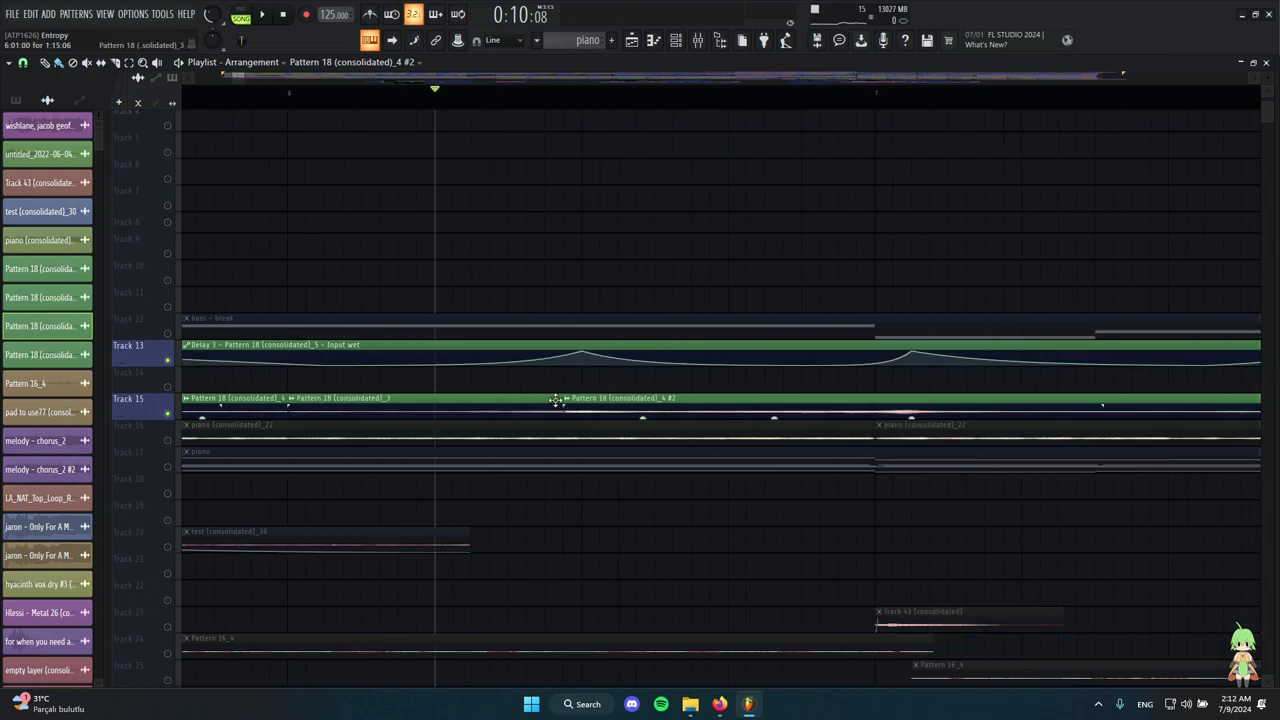
scroll(500, 380, "up", 3)
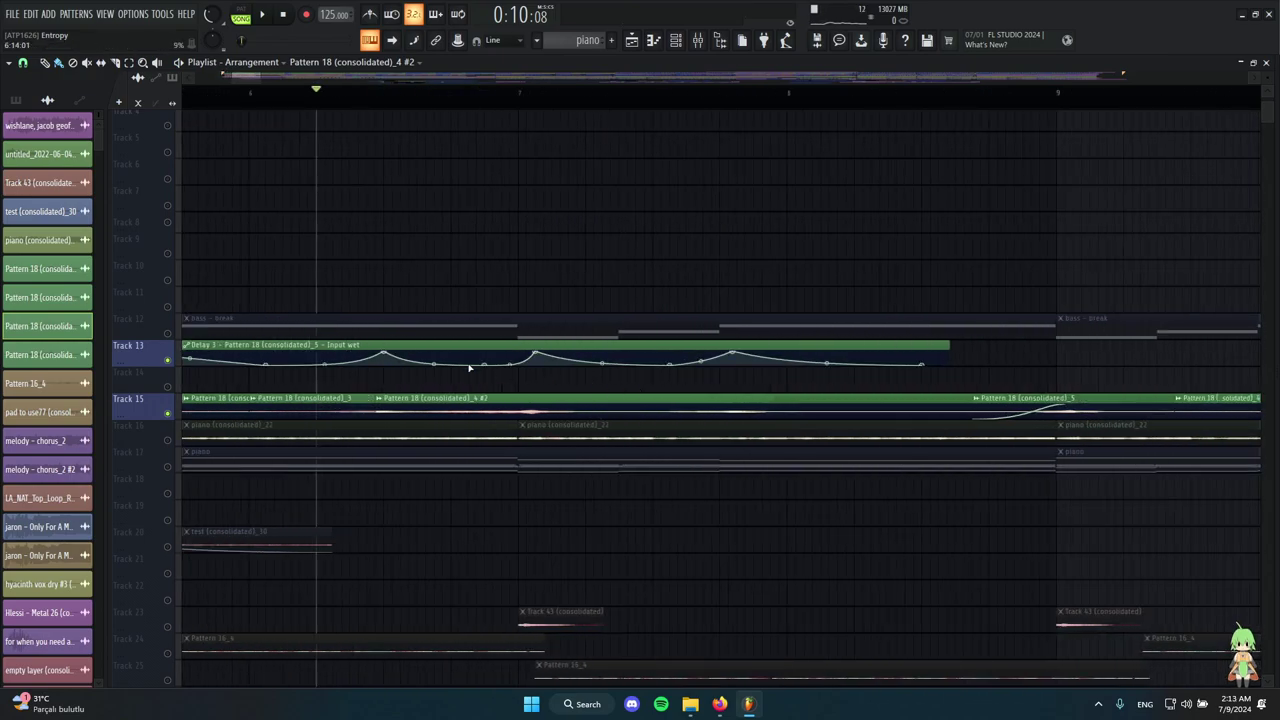
scroll(271, 363, "down", 4)
Open the Fruity Delay 3 effect on mixer track 22, "Pattern 18 (consolidated)_5", to show the automated delay, and return to the playlist.
double_click(378, 345)
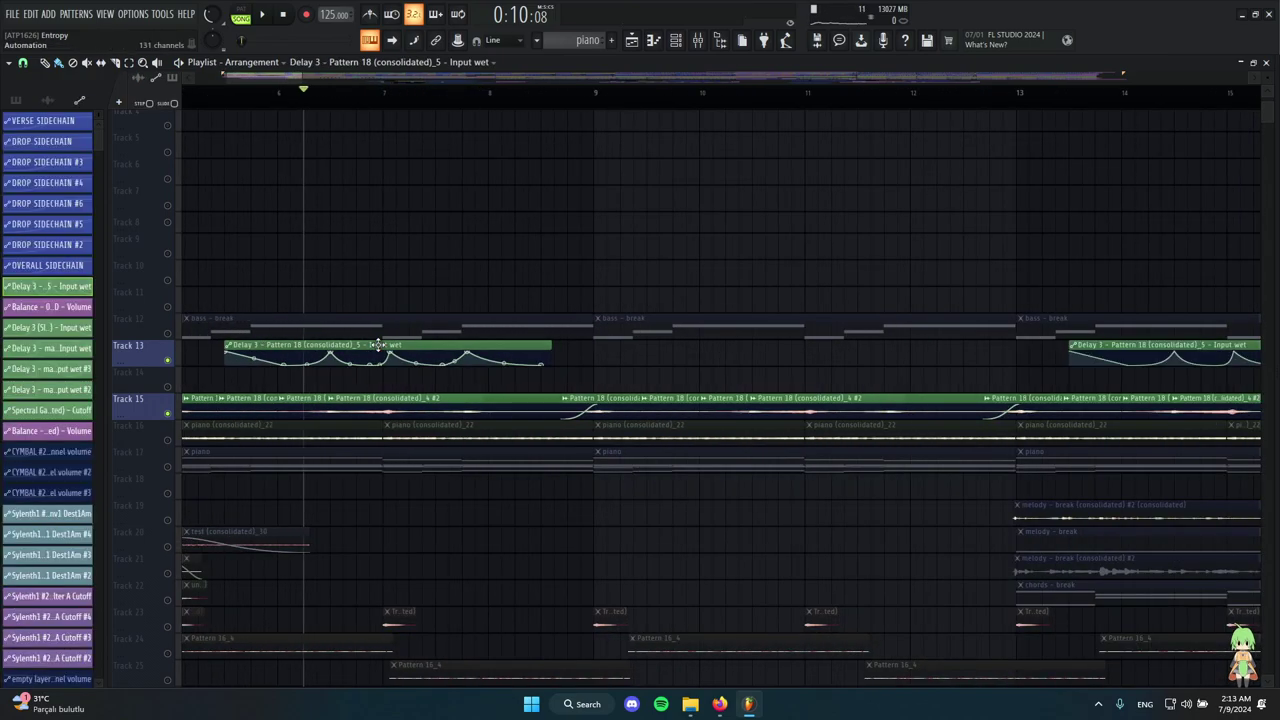
key("Escape")
left_click(698, 40)
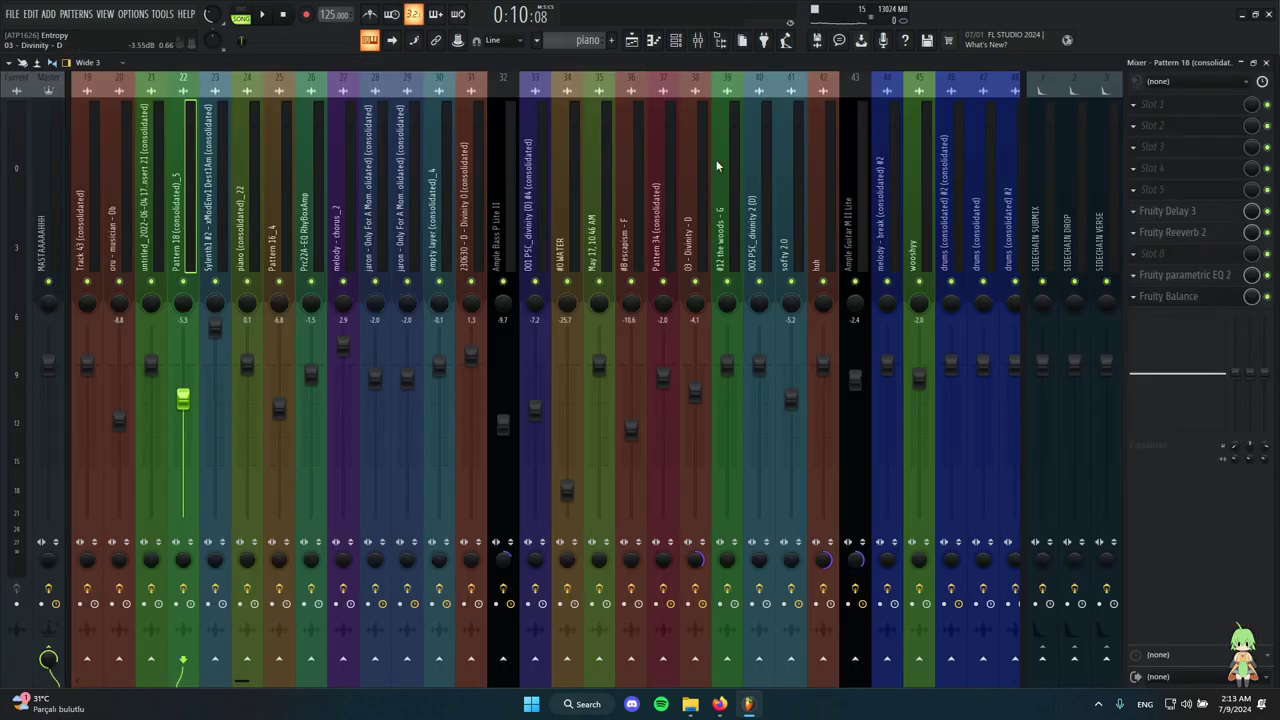
left_click(1170, 211)
left_click_drag(351, 183, 689, 213)
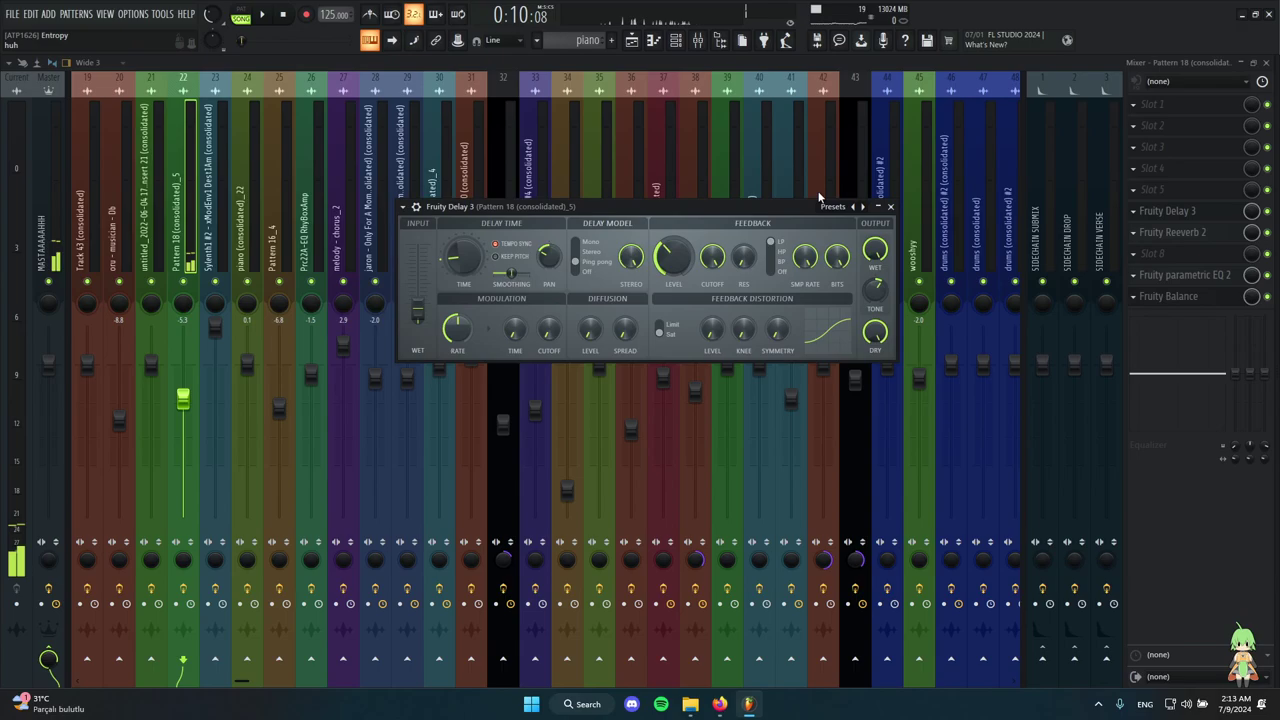
left_click(632, 40)
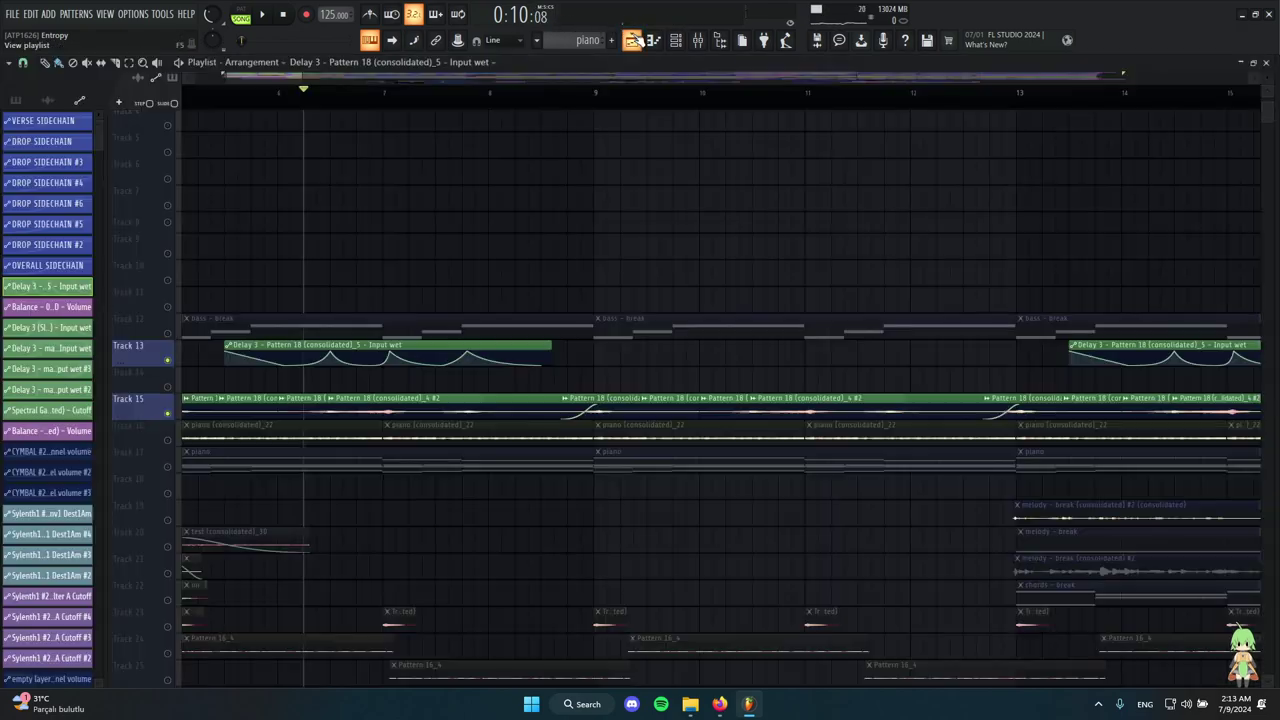
Play the intro with all tracks enabled and look over its remaining layers down to Track 52.
scroll(560, 374, "down", 7)
key("space")
scroll(560, 386, "down", 14)
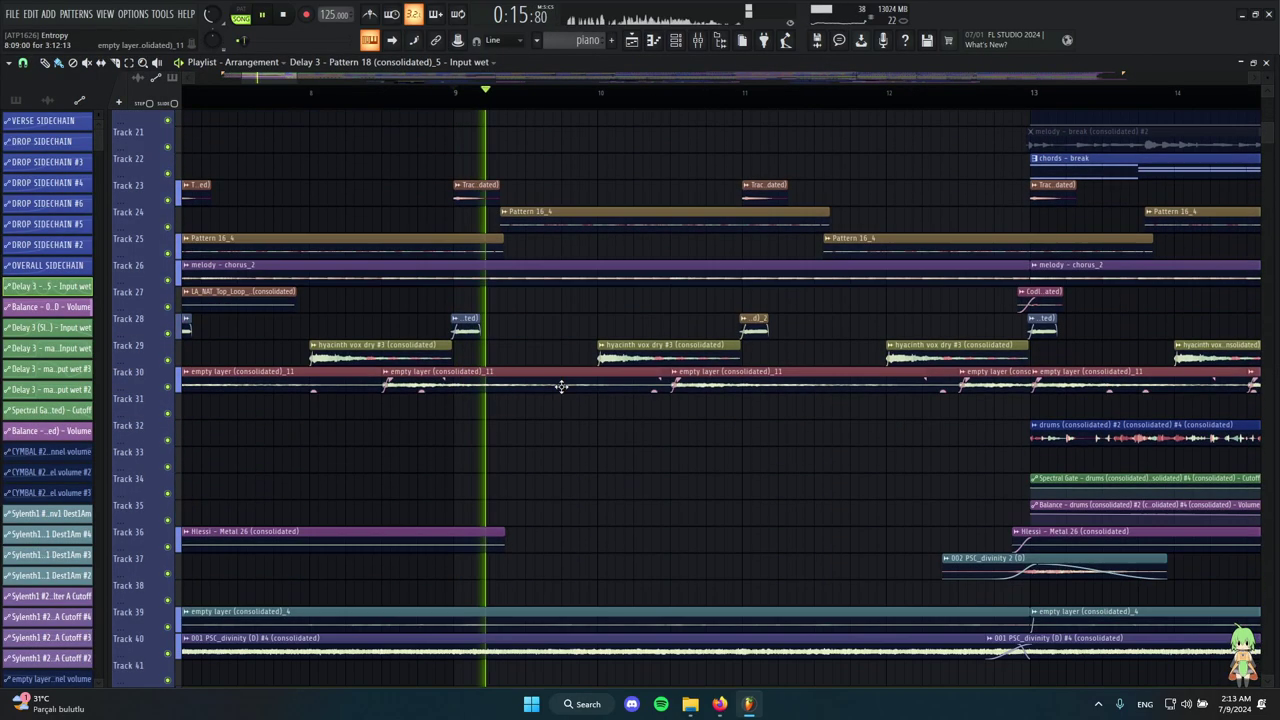
scroll(473, 521, "down", 4)
scroll(480, 510, "down", 5)
scroll(540, 477, "up", 4)
key("space")
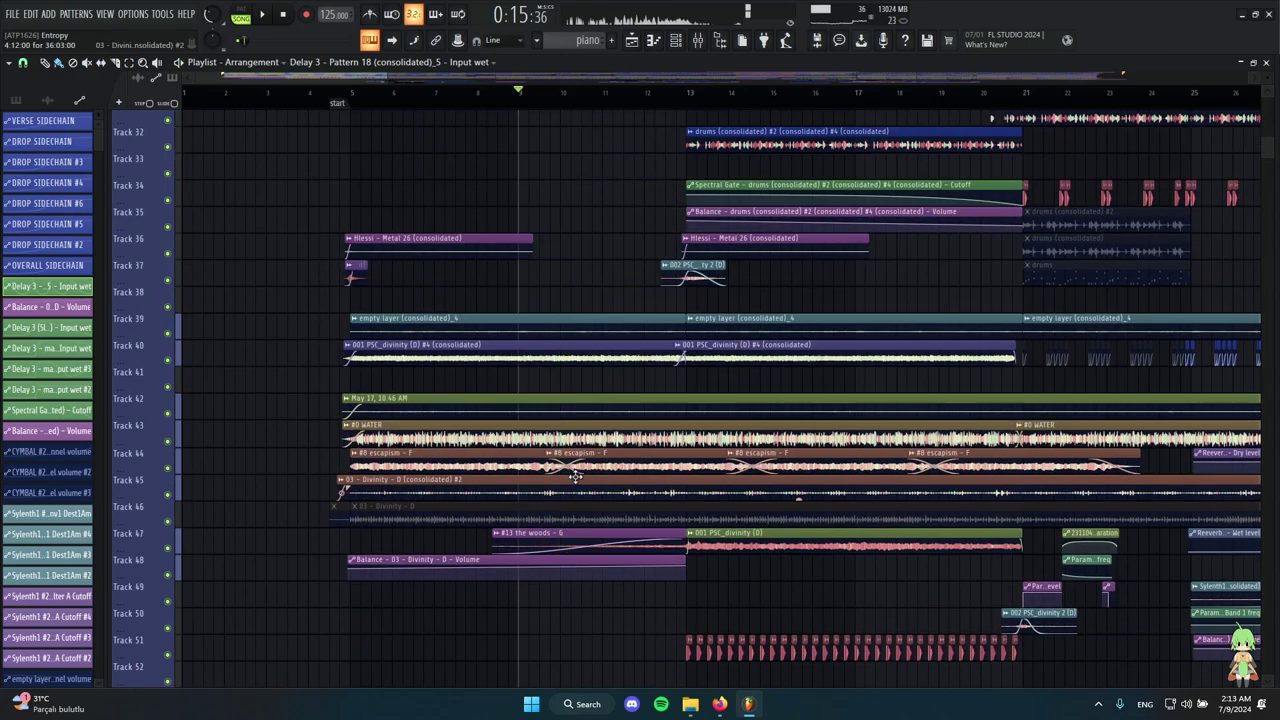
scroll(728, 344, "up", 5)
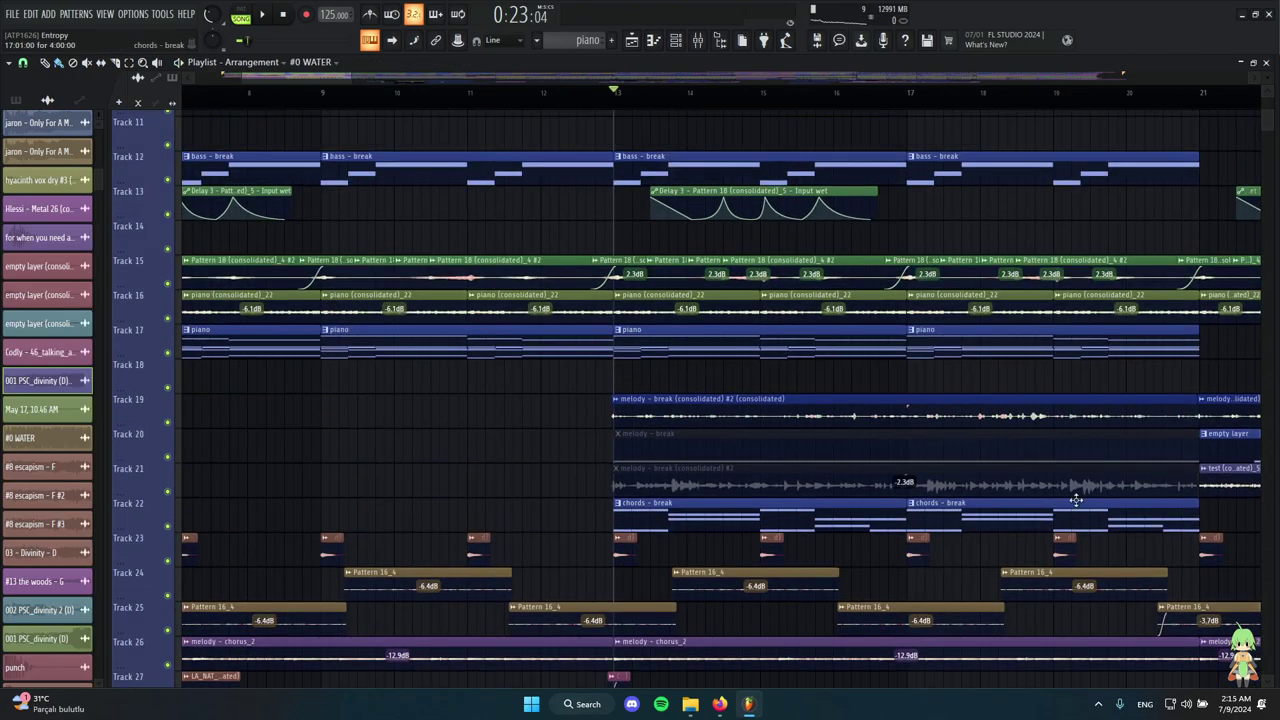
Play the arrangement from bar 13 and look over the layers of the section running to bar 21.
scroll(780, 515, "down", 5)
scroll(646, 517, "down", 5)
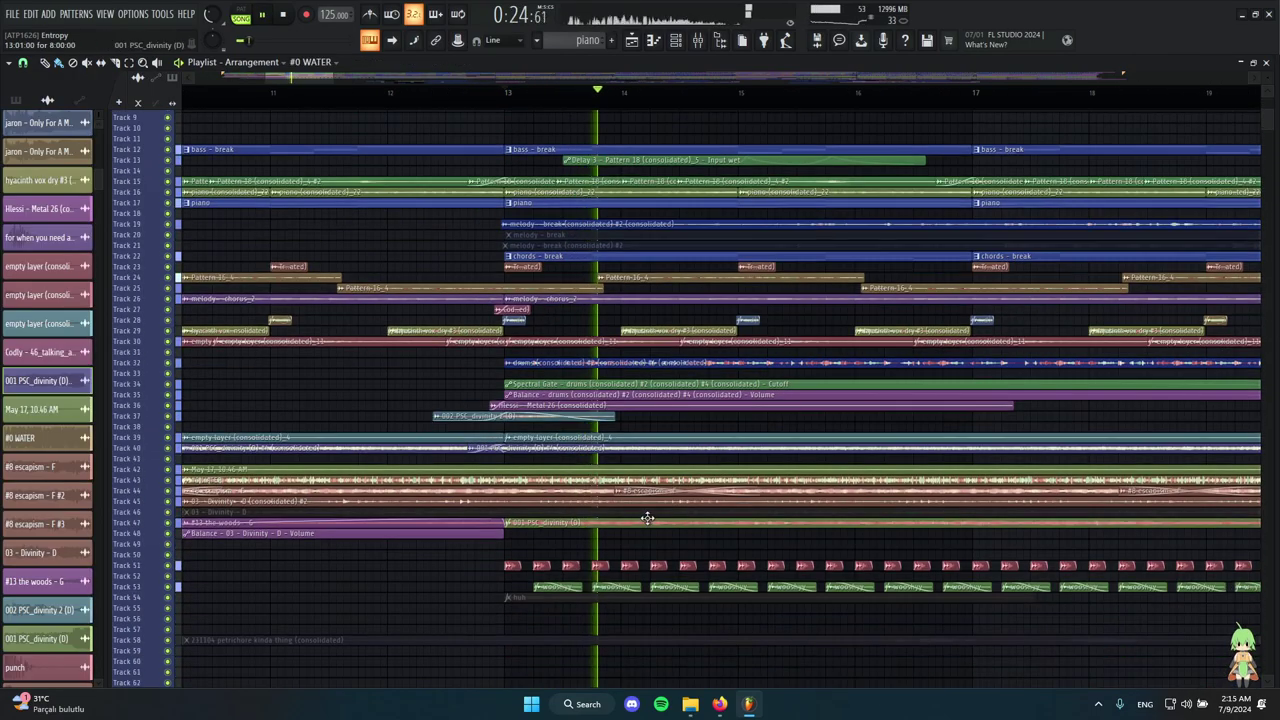
scroll(908, 598, "up", 3)
scroll(793, 448, "up", 3)
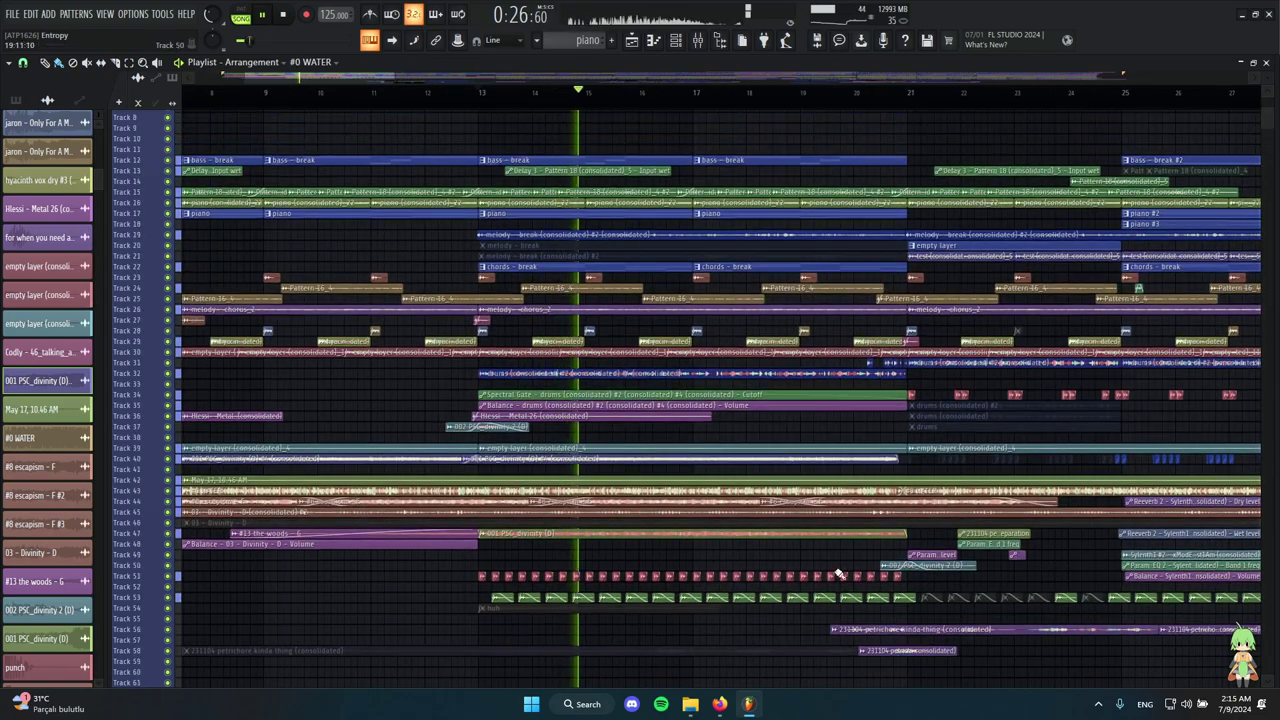
scroll(800, 448, "up", 4)
key("space")
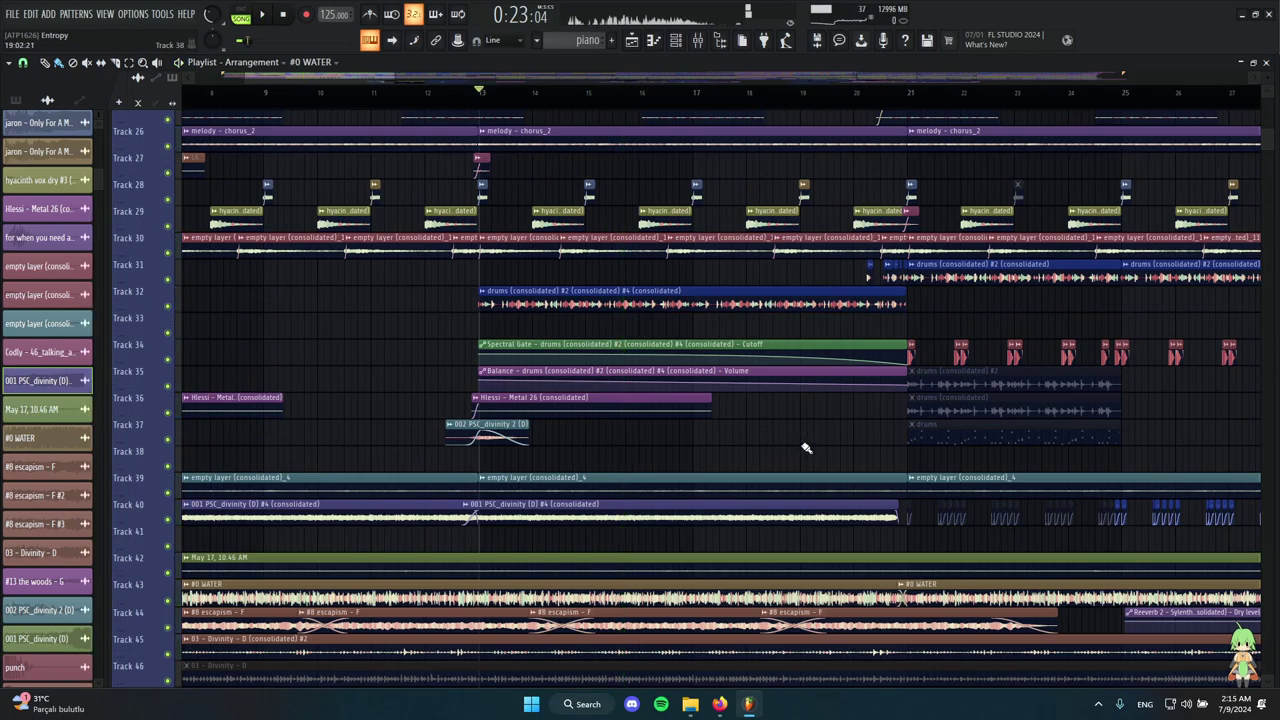
scroll(540, 413, "up", 5)
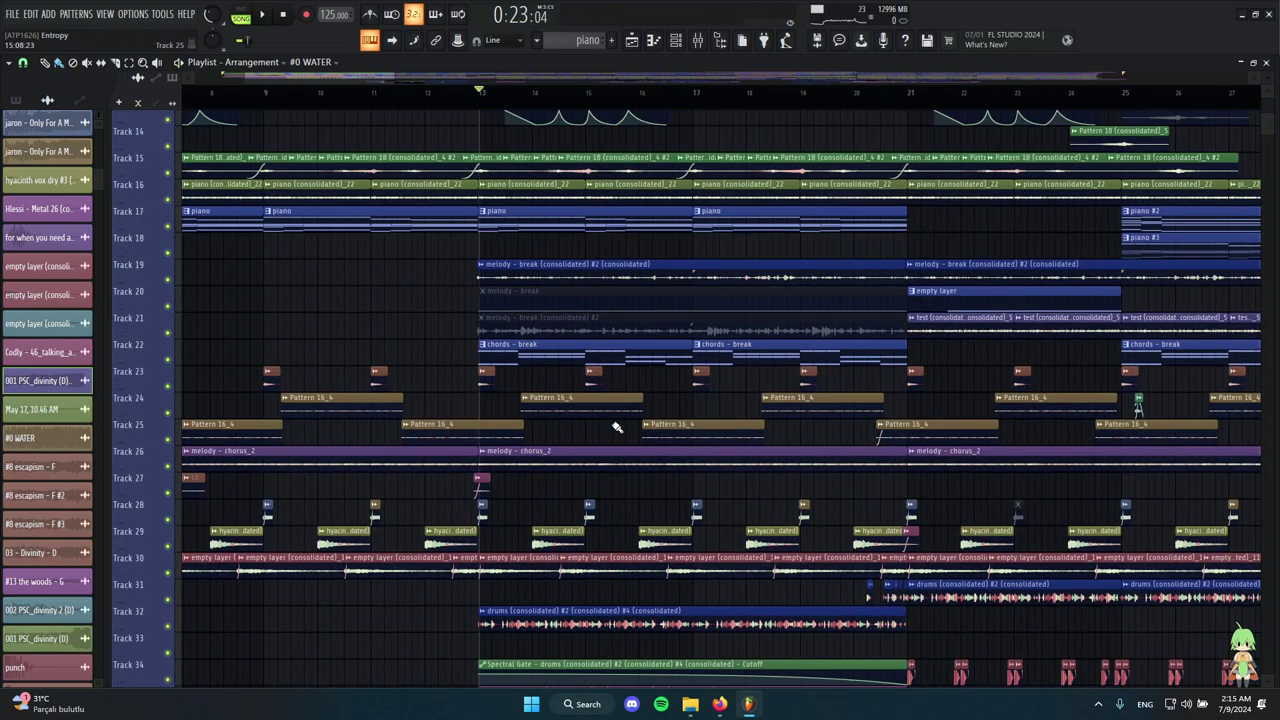
scroll(629, 449, "up", 4)
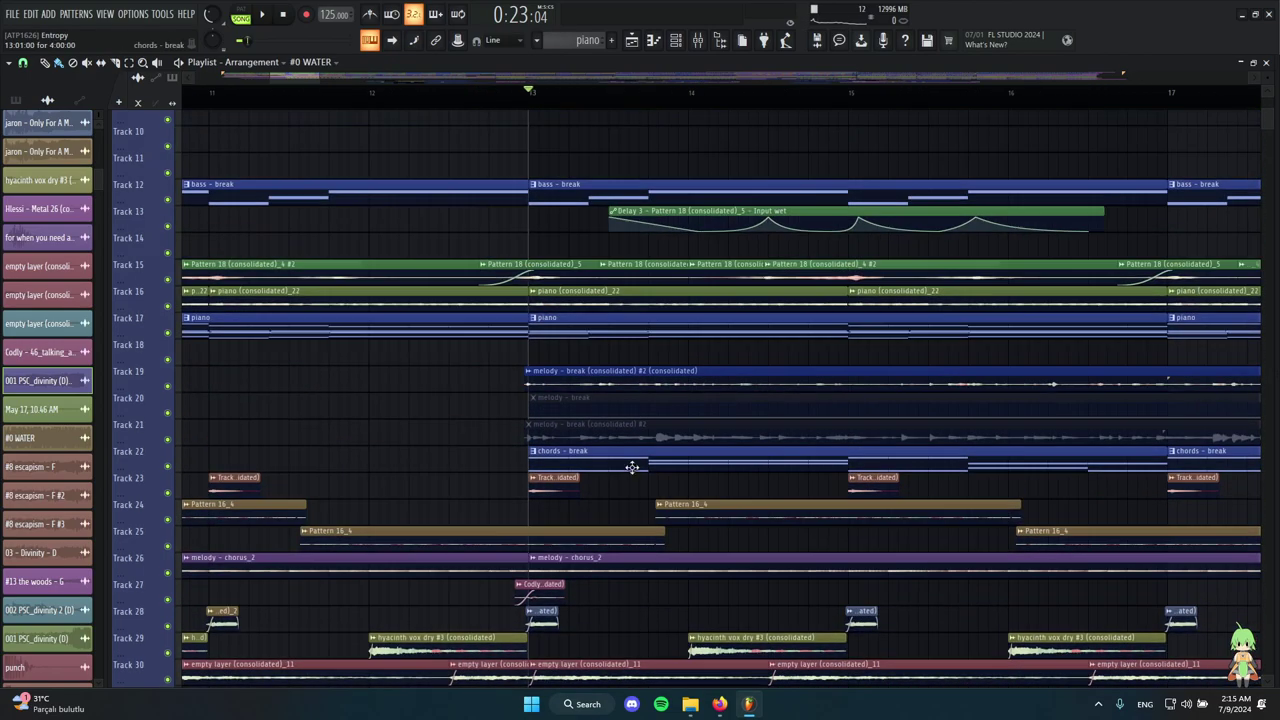
Select the "bass - break" clips and the Delay 3 automation clip between bars 13 and 21 to point them out, and clear the selection.
scroll(632, 467, "down", 4)
left_click_drag(563, 180, 868, 260)
scroll(808, 305, "up", 3)
scroll(820, 310, "down", 5)
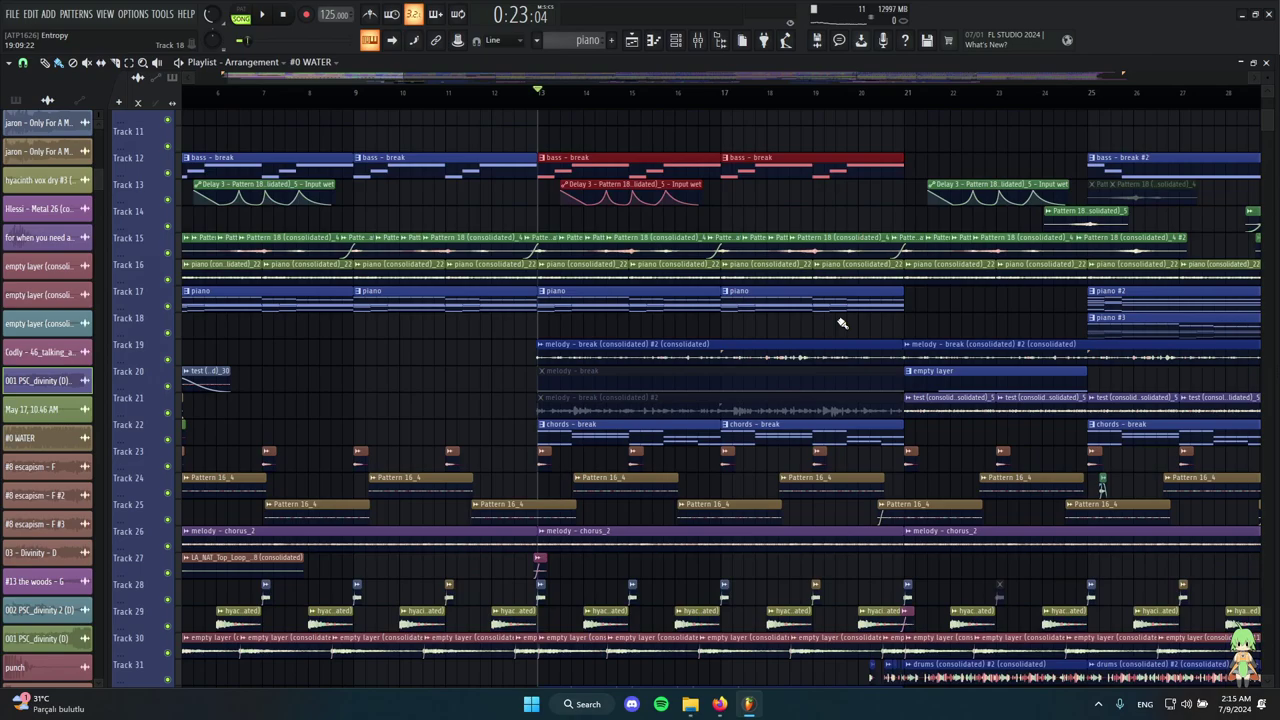
left_click_drag(528, 207, 906, 229)
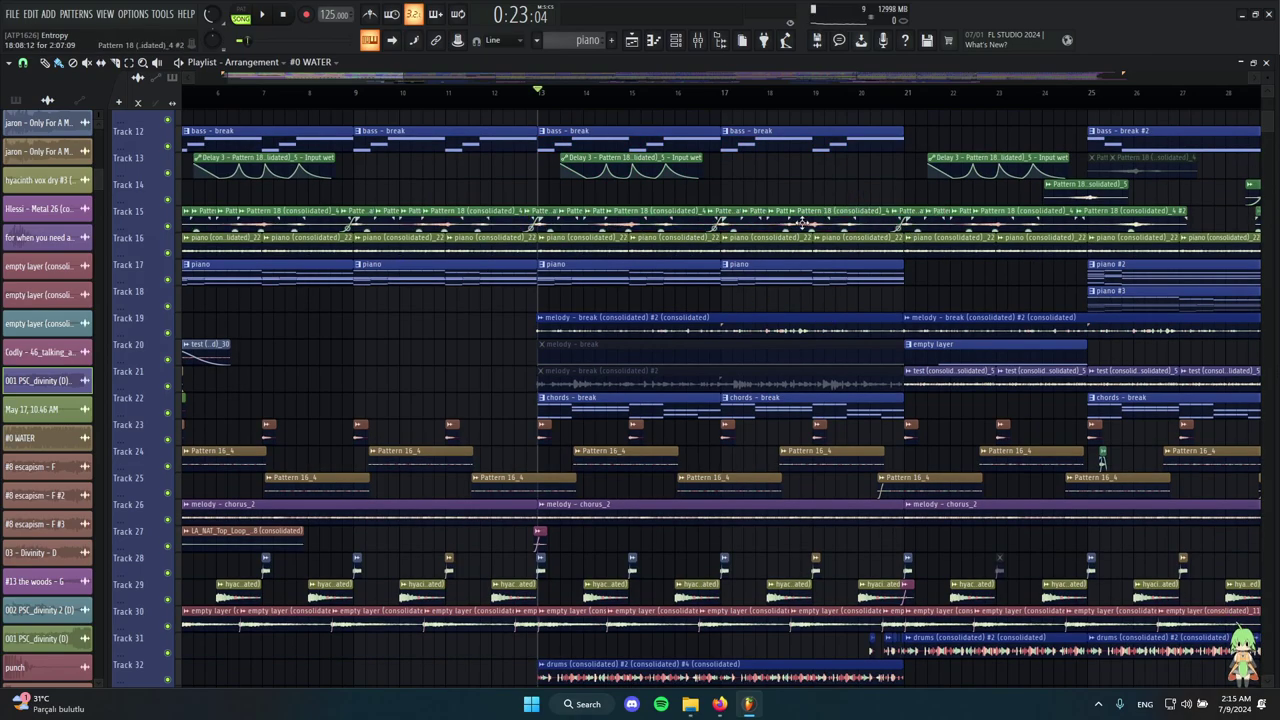
scroll(557, 178, "down", 4)
left_click(472, 263, "ctrl")
Solo Track 19 and set the playback position just before bar 13.
scroll(469, 263, "down", 8)
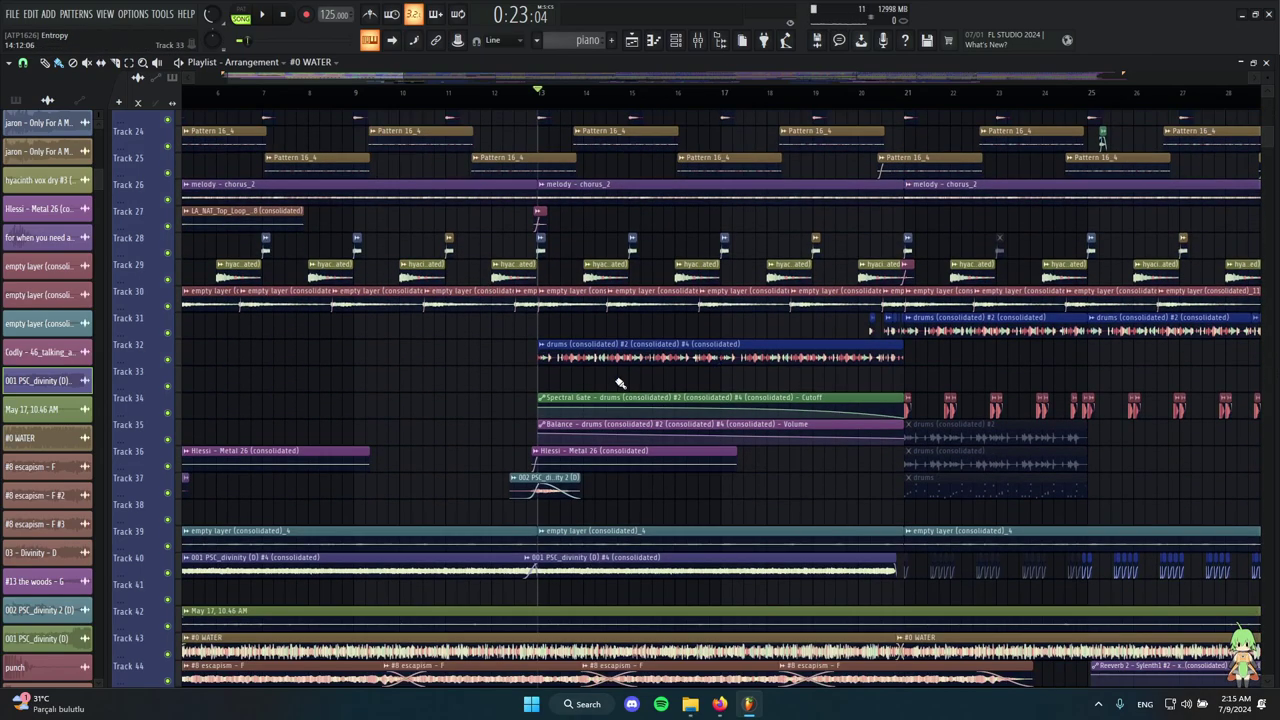
scroll(520, 425, "up", 8)
scroll(560, 460, "up", 1)
scroll(471, 320, "up", 5, "ctrl")
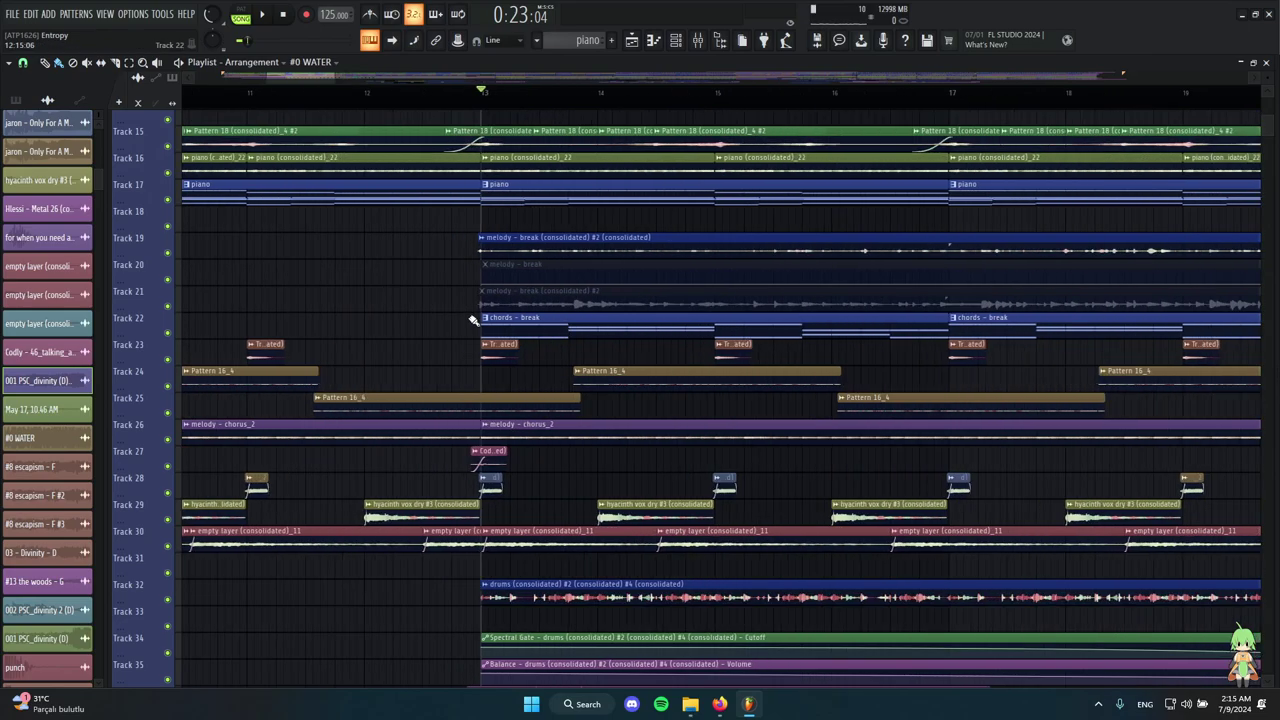
right_click(168, 253)
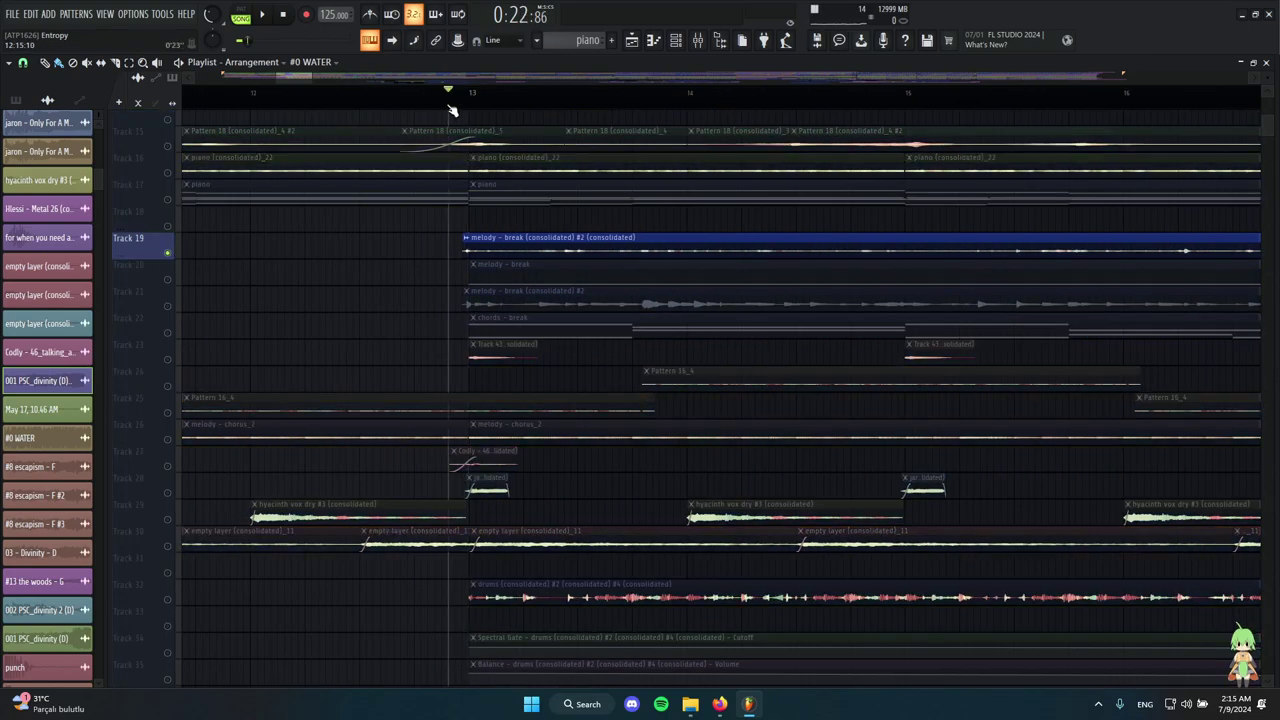
scroll(383, 239, "down", 4, "ctrl")
Unsolo Track 19, play only its "melody - break (consolidated) #2 (consolidated)" clip, and open that clip's sample settings.
right_click(167, 253)
right_click(403, 235, "alt")
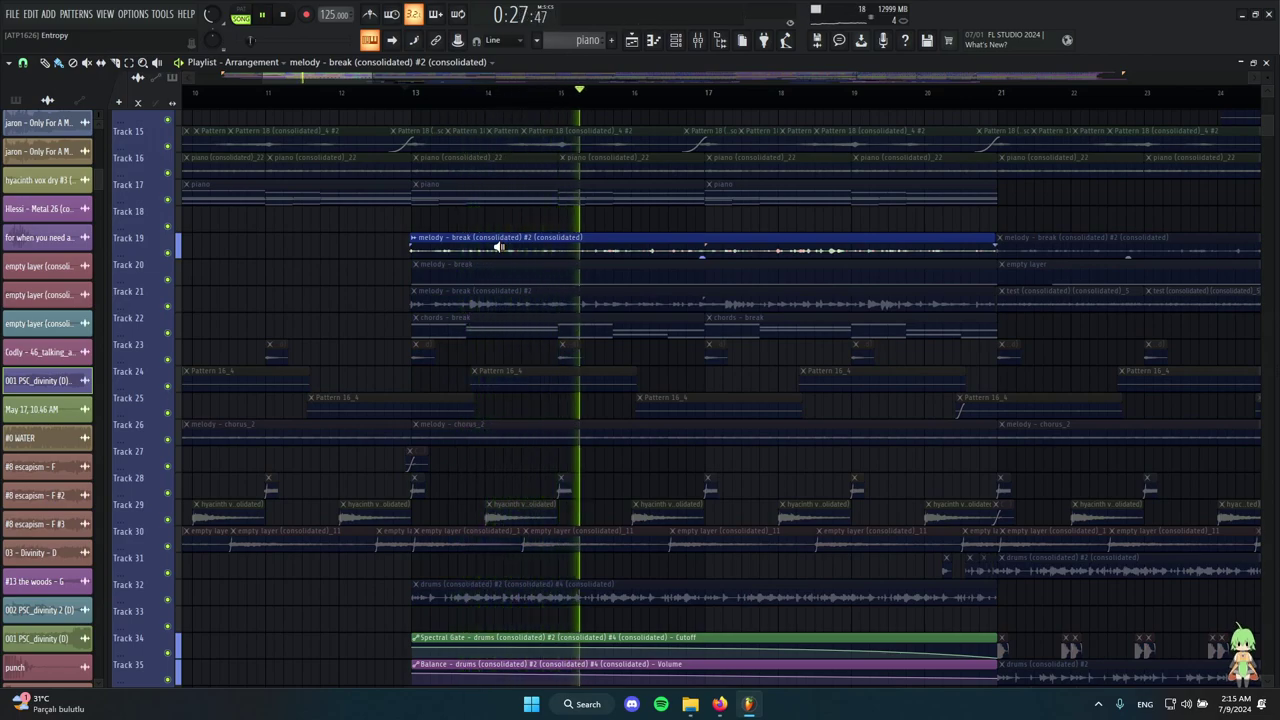
left_click(500, 246)
key("space")
double_click(500, 246)
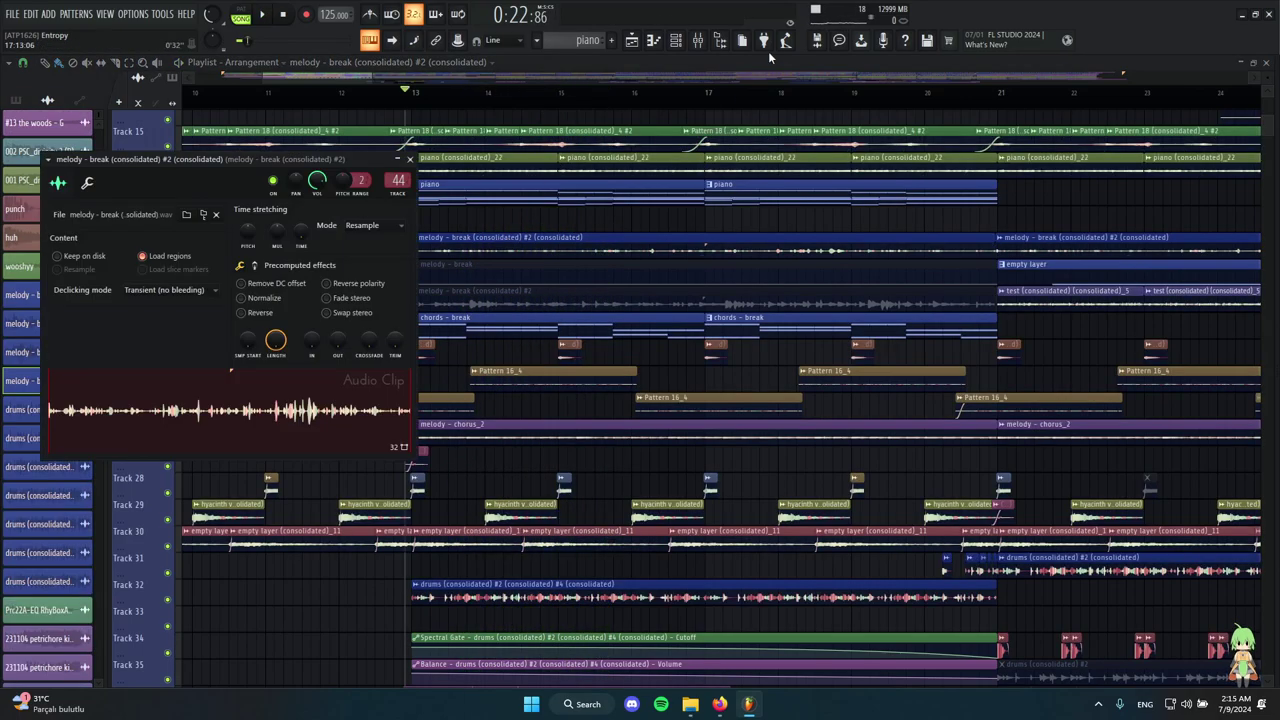
Open the "useless spectral circle" effect on mixer track 44, "melody - break (consolidated) #2", and move its window to the middle.
left_click(698, 41)
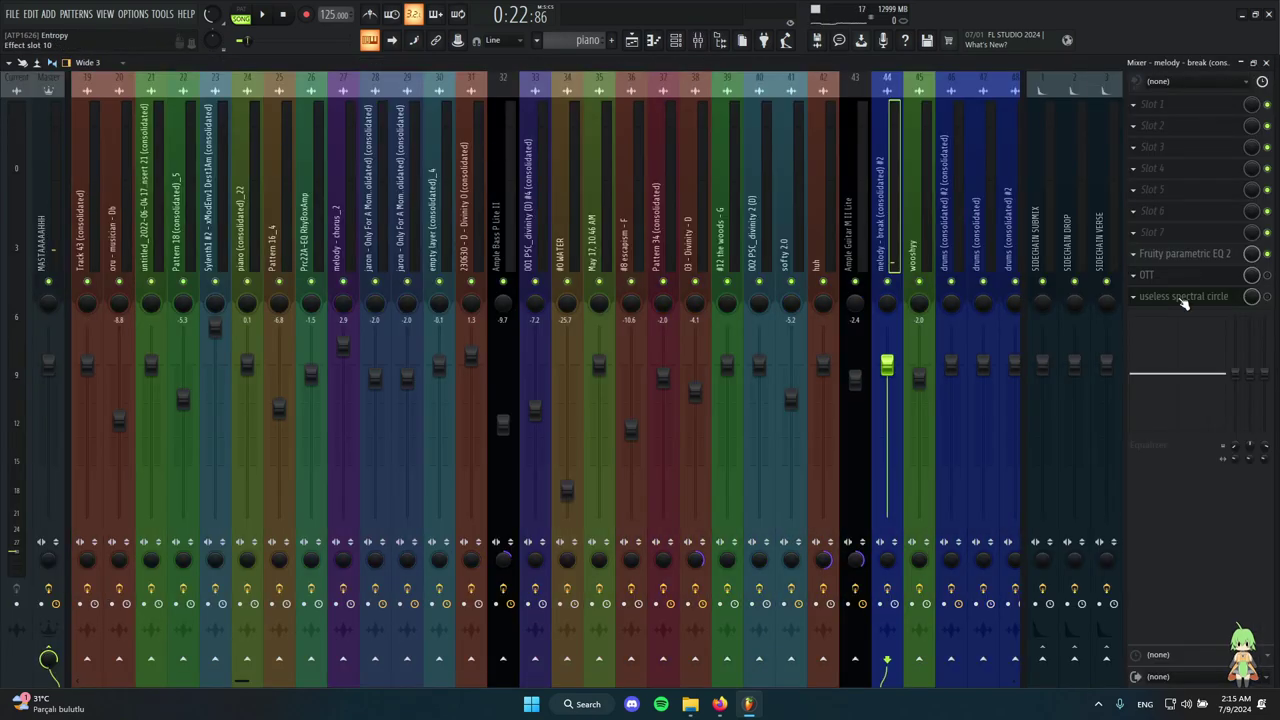
left_click(1183, 297)
left_click(1183, 298)
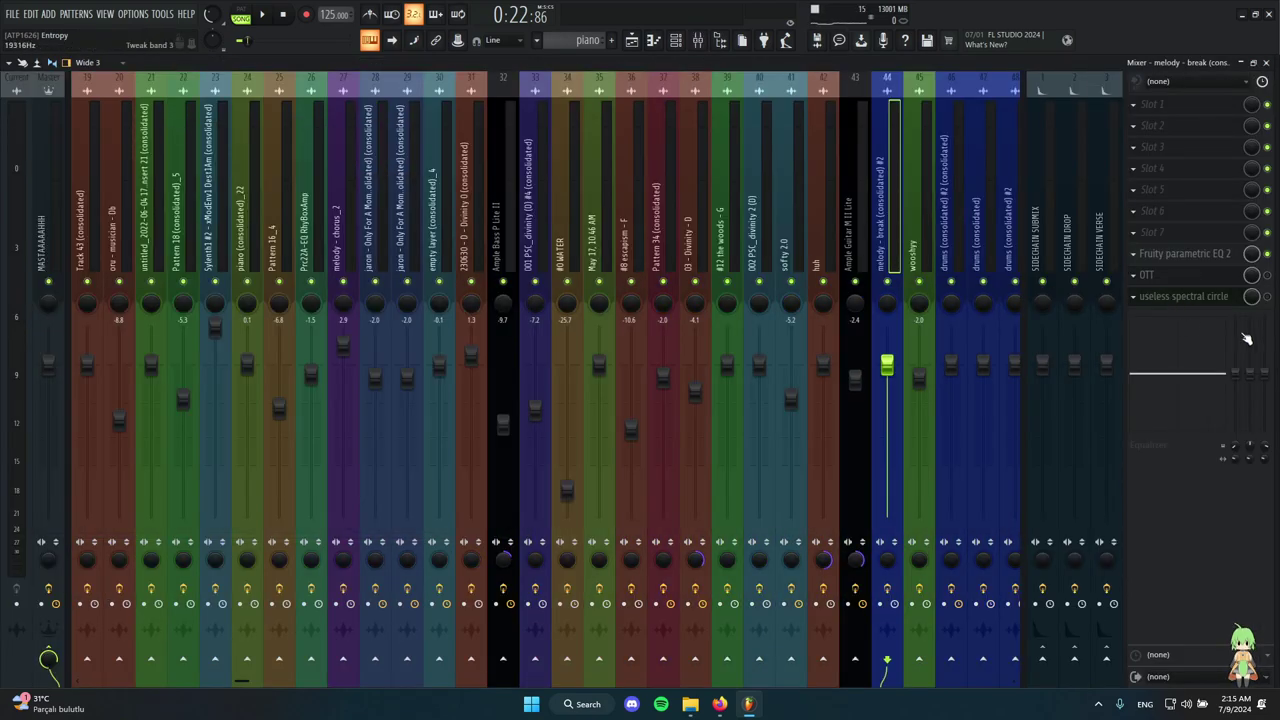
left_click(1196, 300)
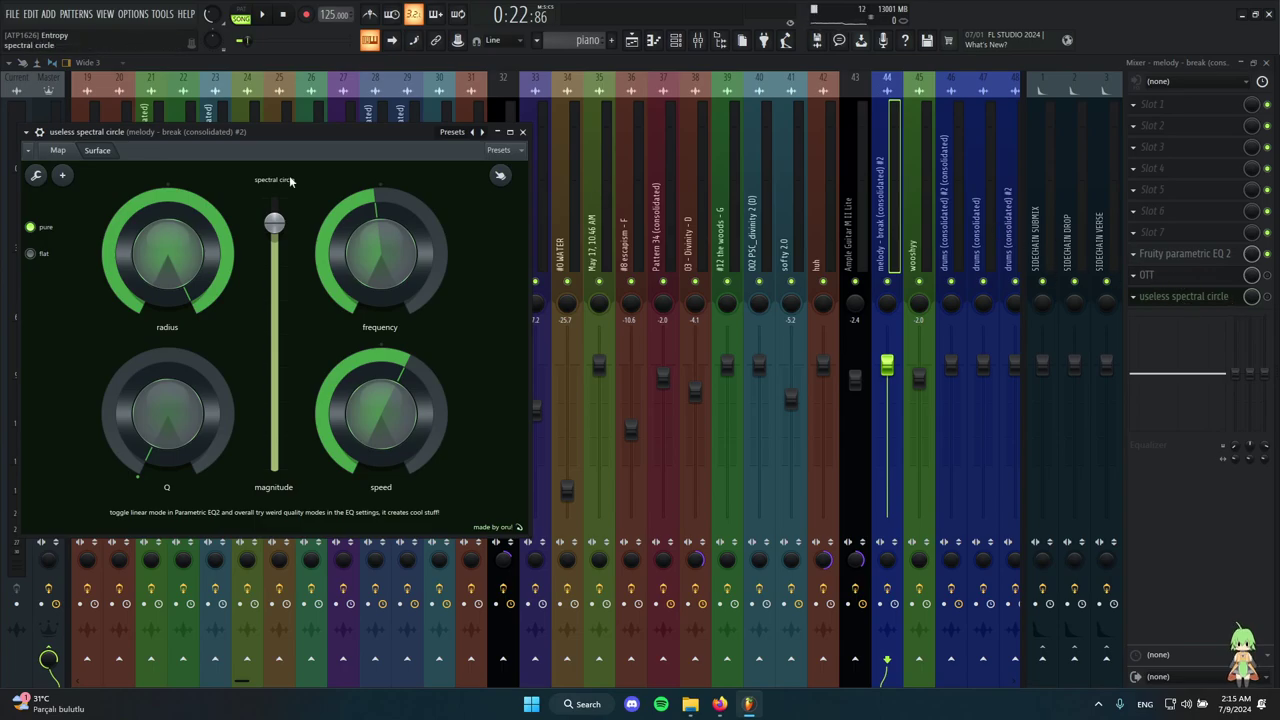
left_click_drag(232, 125, 557, 133)
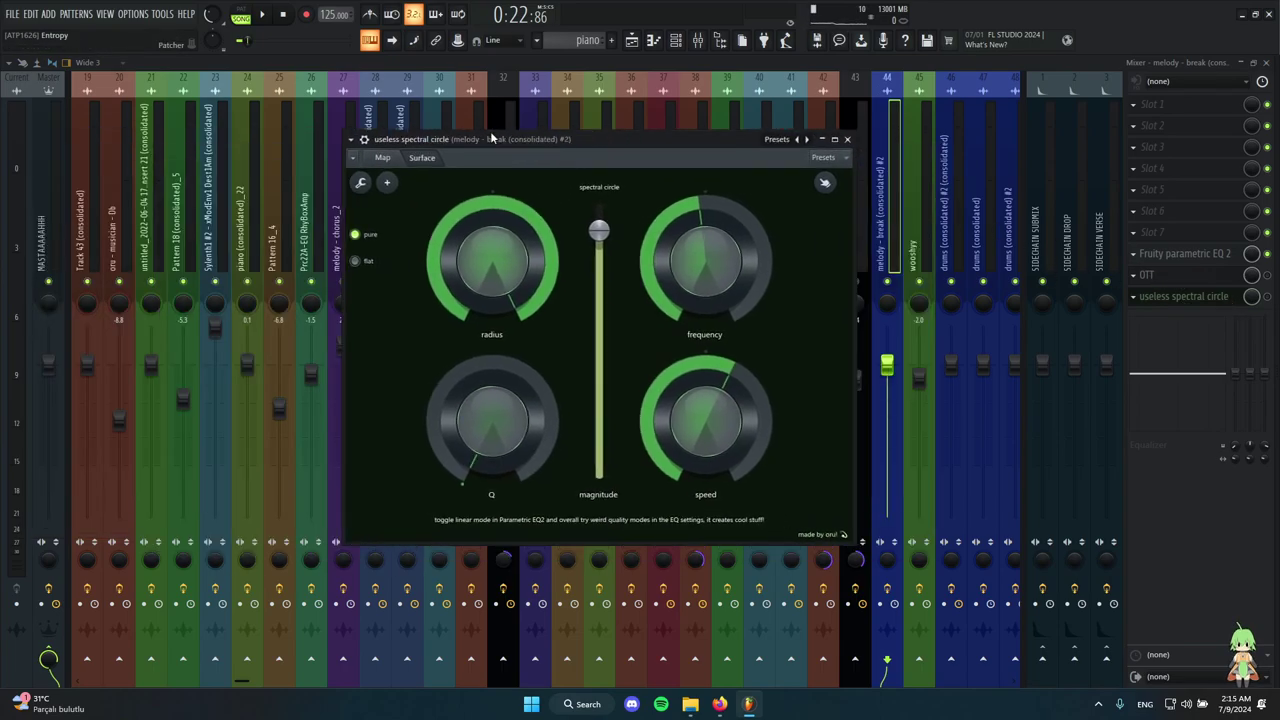
With "useless spectral circle" switched on, examine the Fruity Parametric EQ 2 inside its patch, and close the windows to return to the playlist.
left_click(390, 163)
left_click_drag(512, 253, 806, 212)
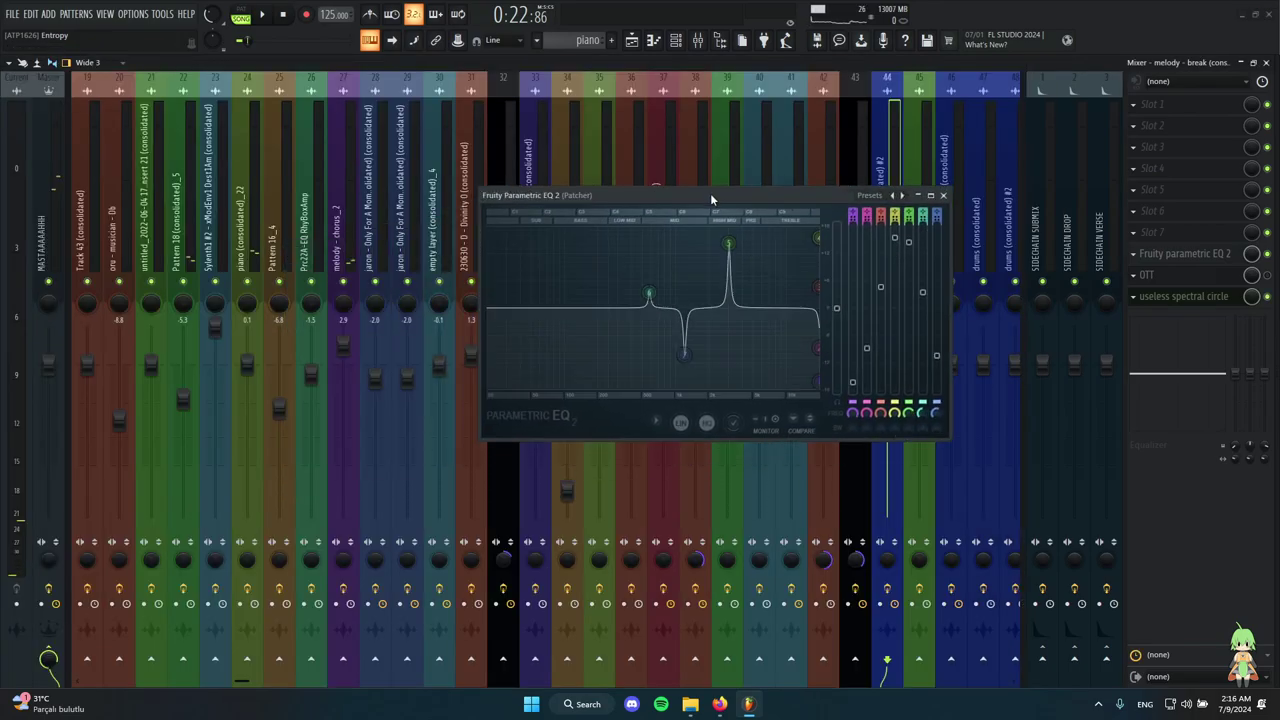
left_click(1040, 213)
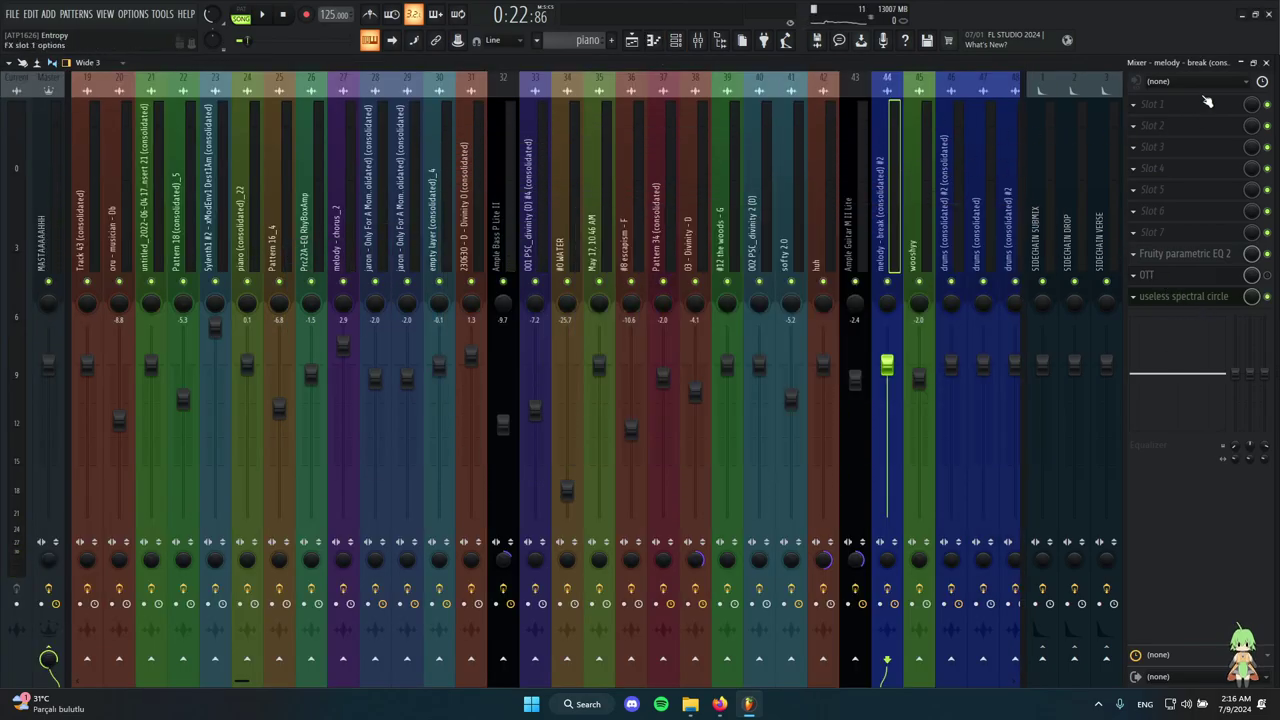
left_click(1265, 63)
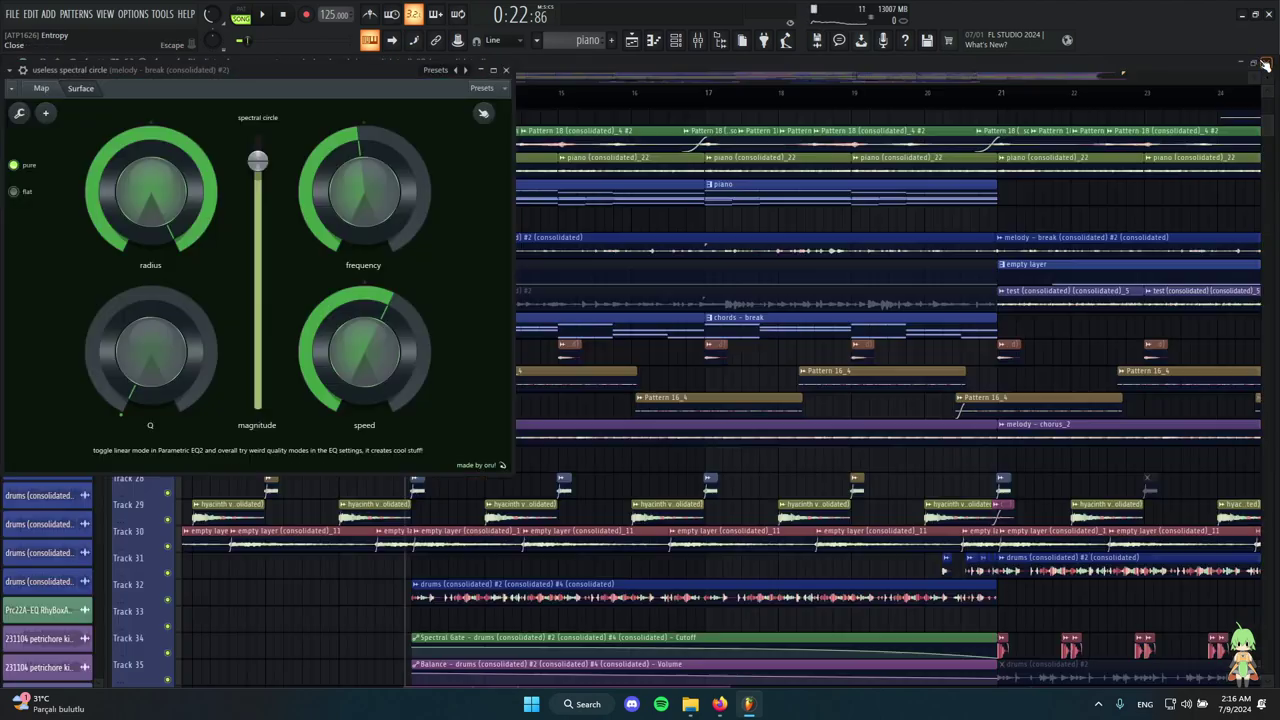
left_click(506, 68)
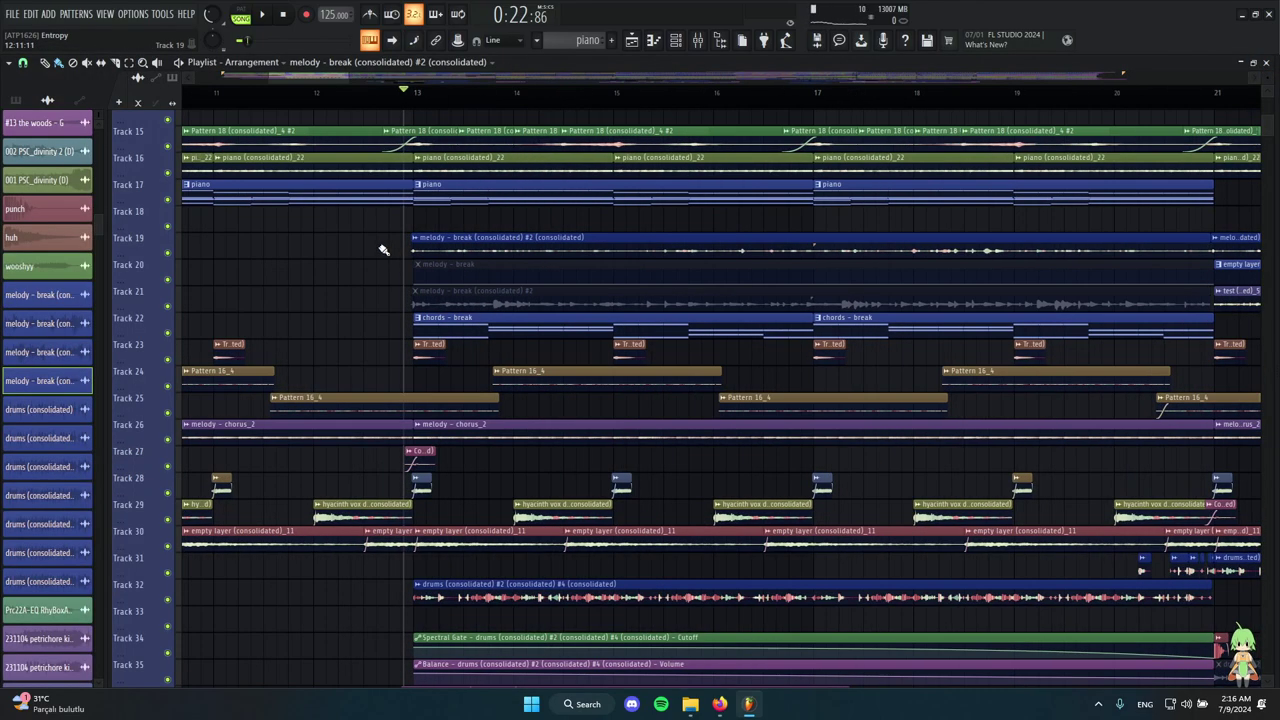
Play Track 19's "melody - break" clip alone with the spectral effect on, and switch "useless spectral circle" off in the mixer.
scroll(390, 247, "up", 2)
left_click(460, 246)
key("space")
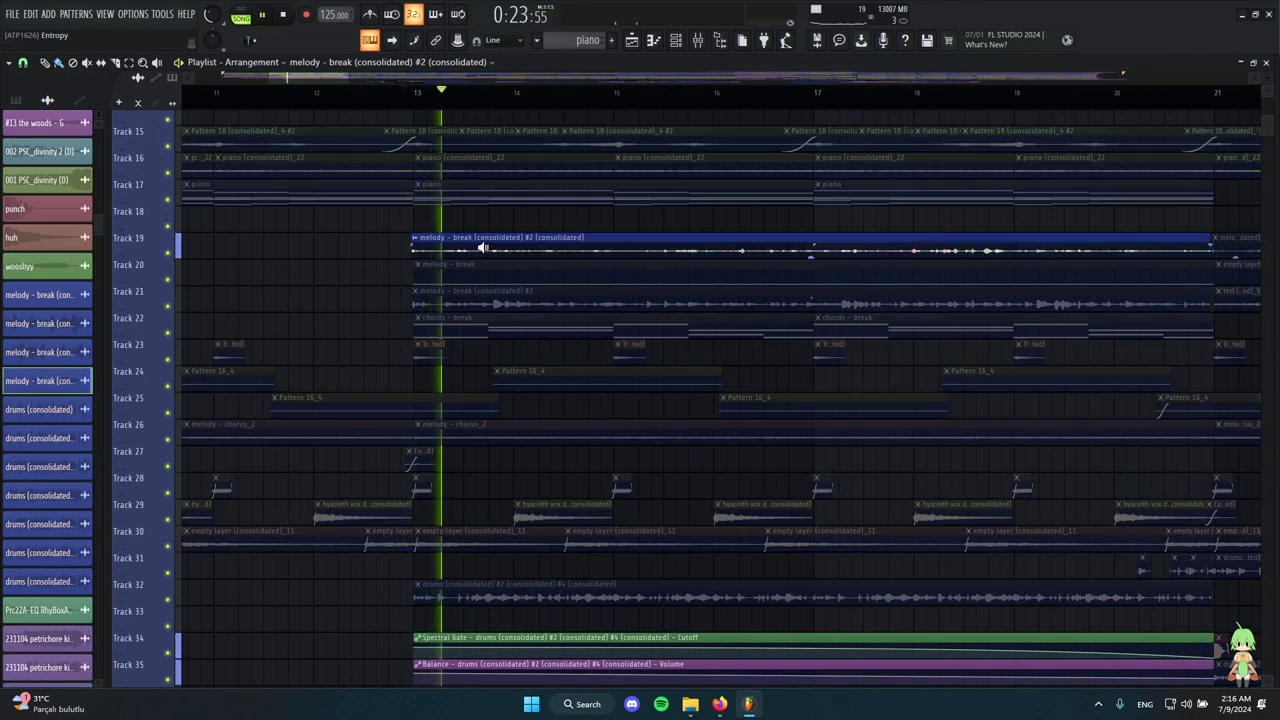
left_click_drag(483, 247, 495, 249)
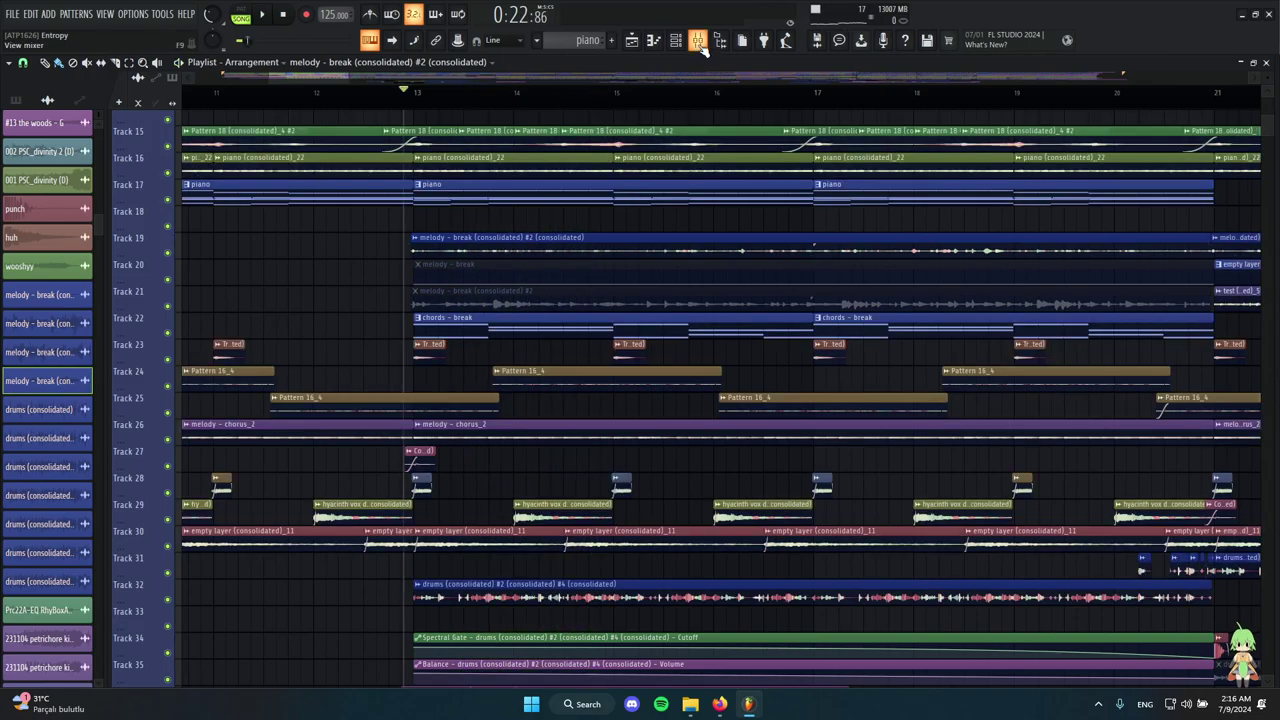
left_click(698, 42)
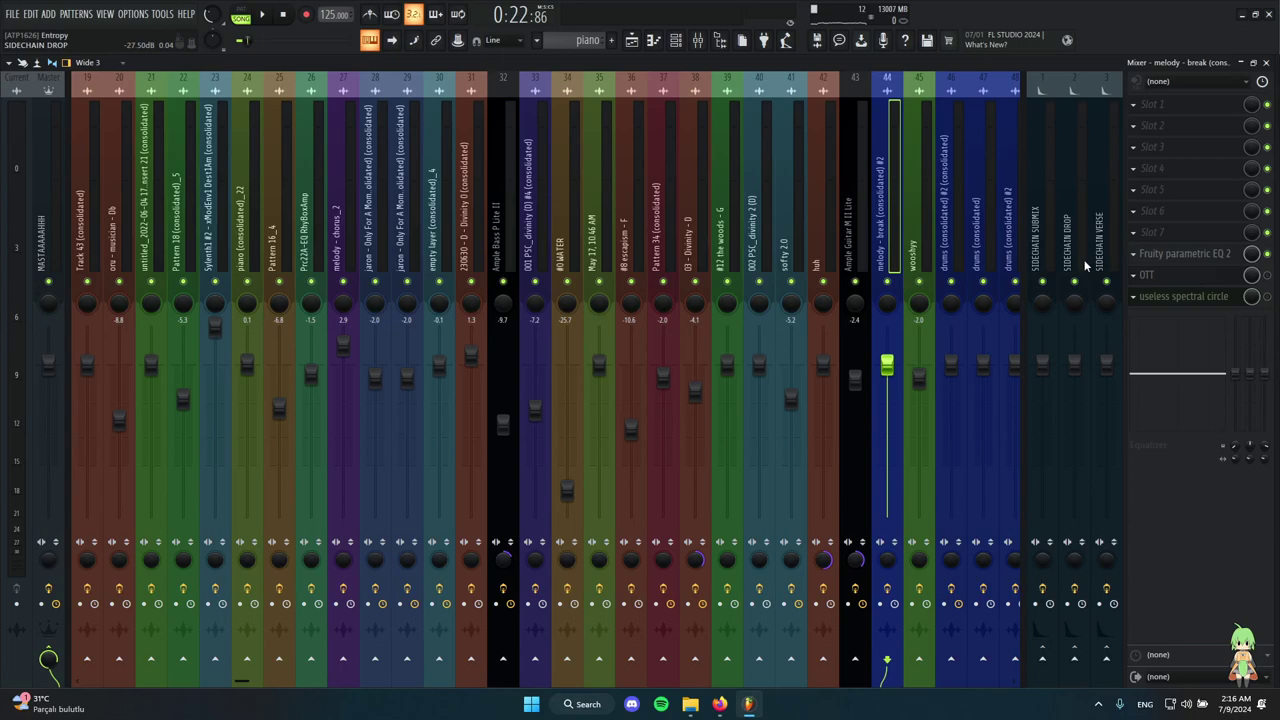
left_click(1266, 62)
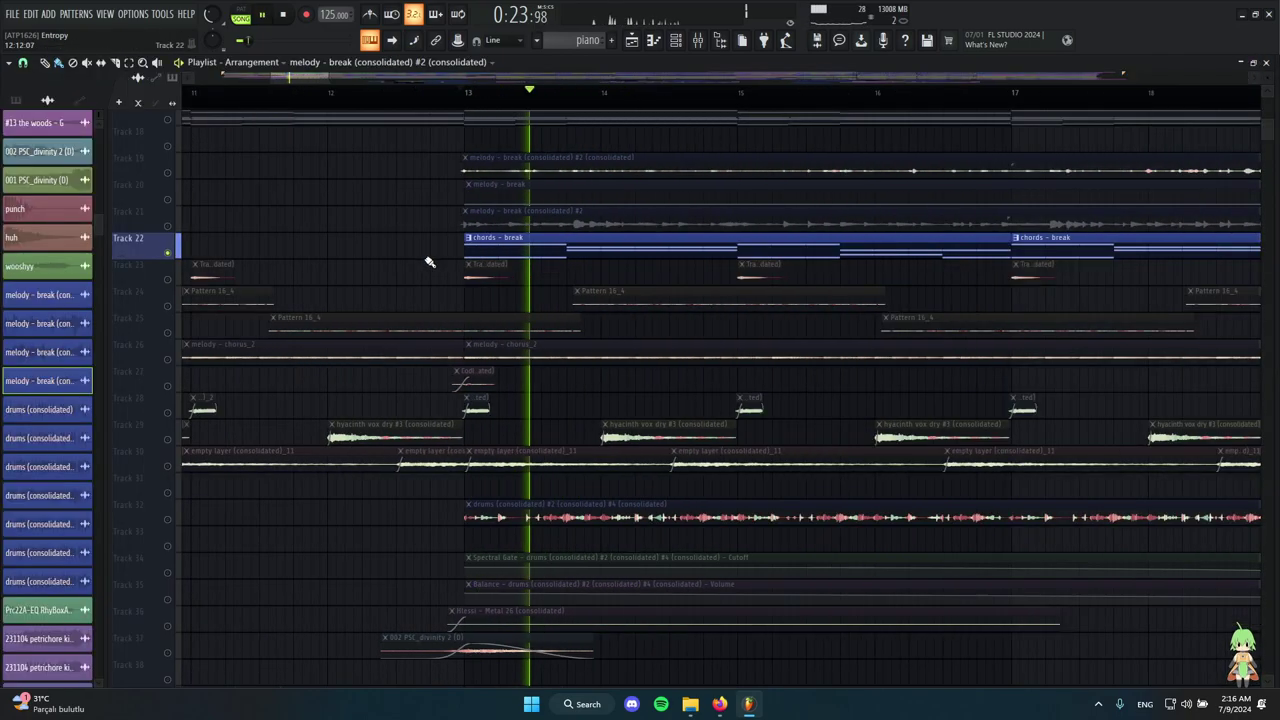
Play the soloed "chords - break" clips on Track 22 and look over where they recur in the arrangement.
scroll(429, 263, "down", 3, "ctrl")
scroll(680, 265, "down", 2, "ctrl")
scroll(691, 303, "up", 1)
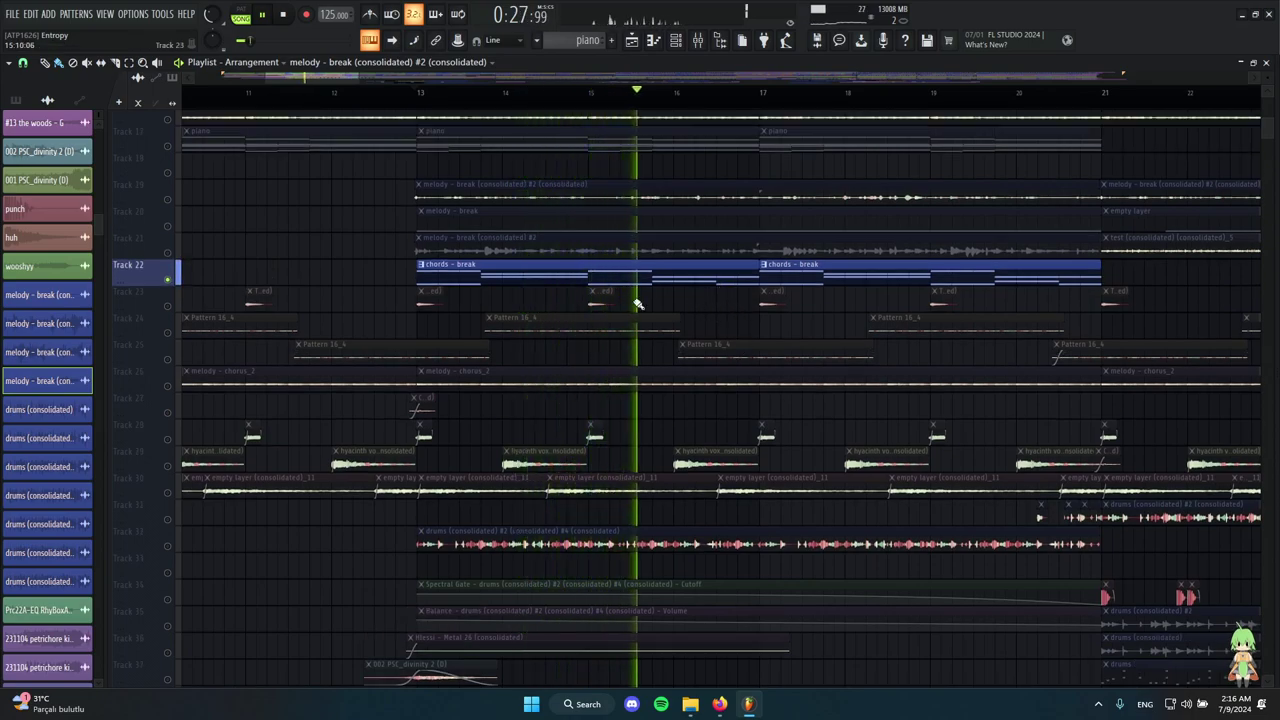
scroll(634, 300, "down", 3, "ctrl")
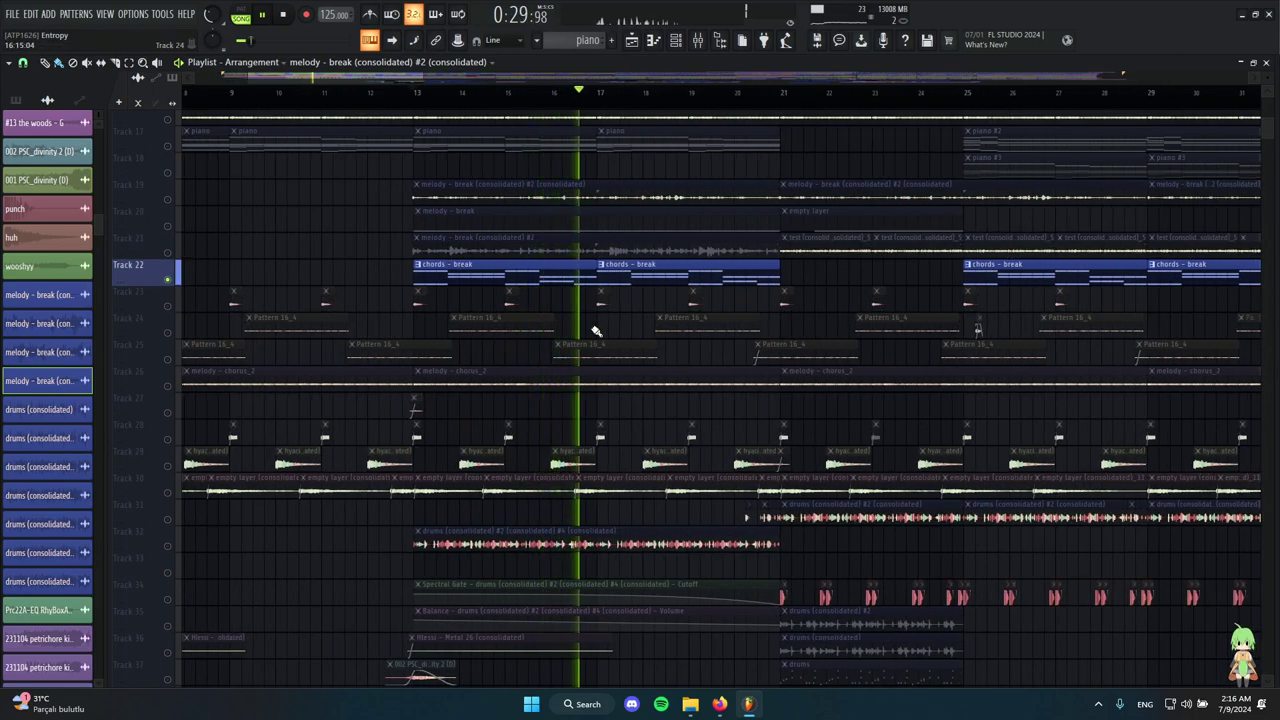
scroll(622, 316, "up", 2, "ctrl")
scroll(608, 306, "down", 4, "ctrl")
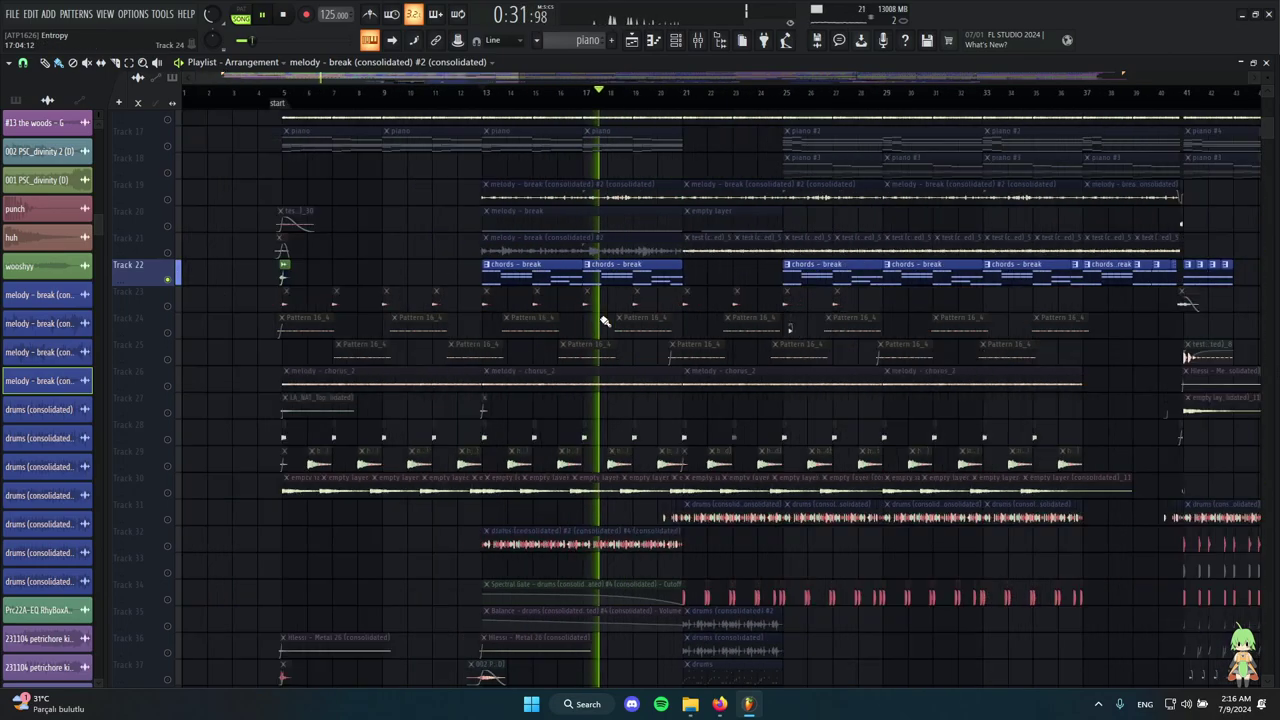
scroll(600, 323, "up", 3, "ctrl")
Unsolo Track 22 and play only the "Codly - 46_talking_about_my_bro" clip on Track 27 at bar 13.
scroll(600, 322, "down", 4)
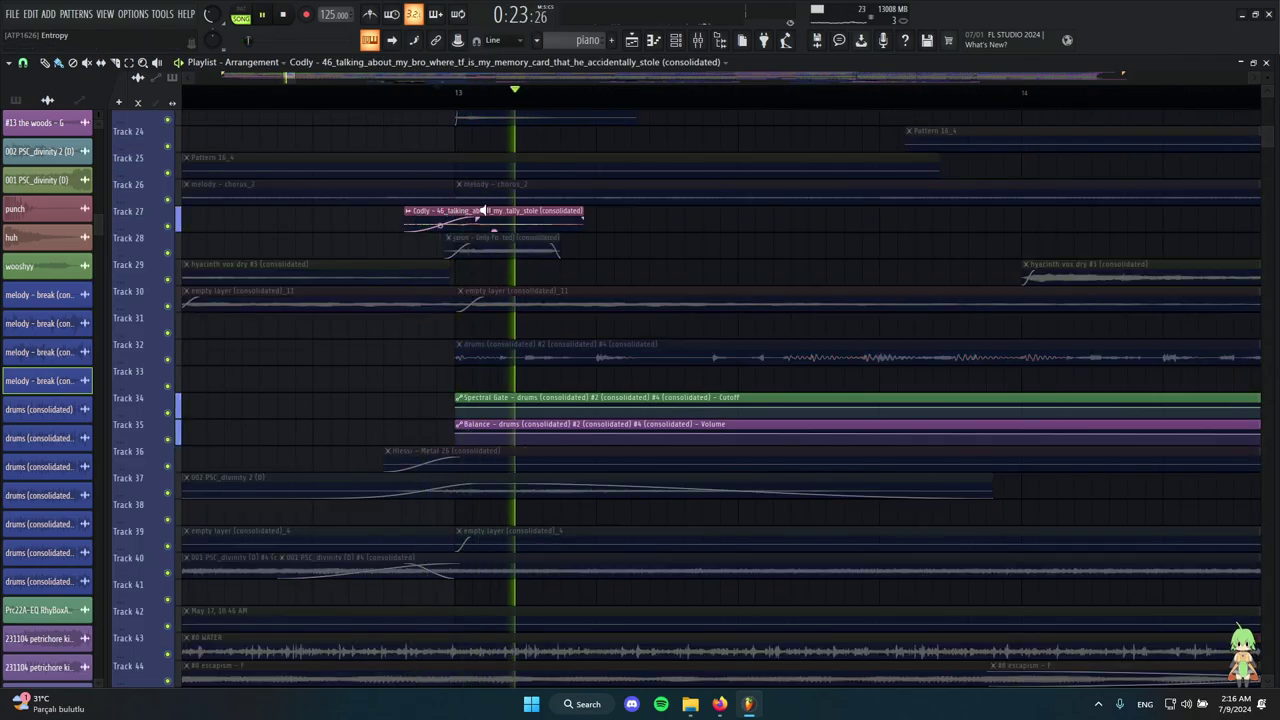
scroll(430, 265, "up", 3, "ctrl")
scroll(430, 265, "up", 5)
scroll(600, 270, "down", 4, "ctrl")
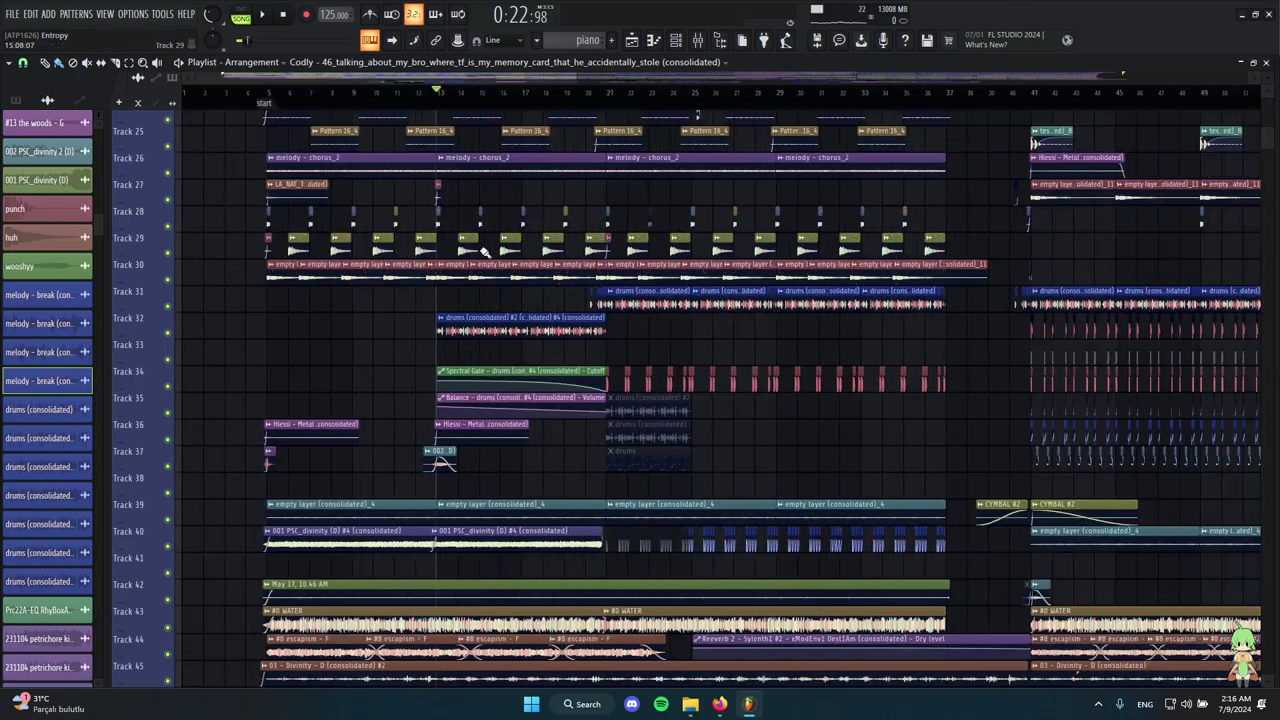
Solo Track 32, which holds the "drums (consolidated) #2 (consolidated) #4 (consolidated)" clip.
scroll(786, 323, "down", 7)
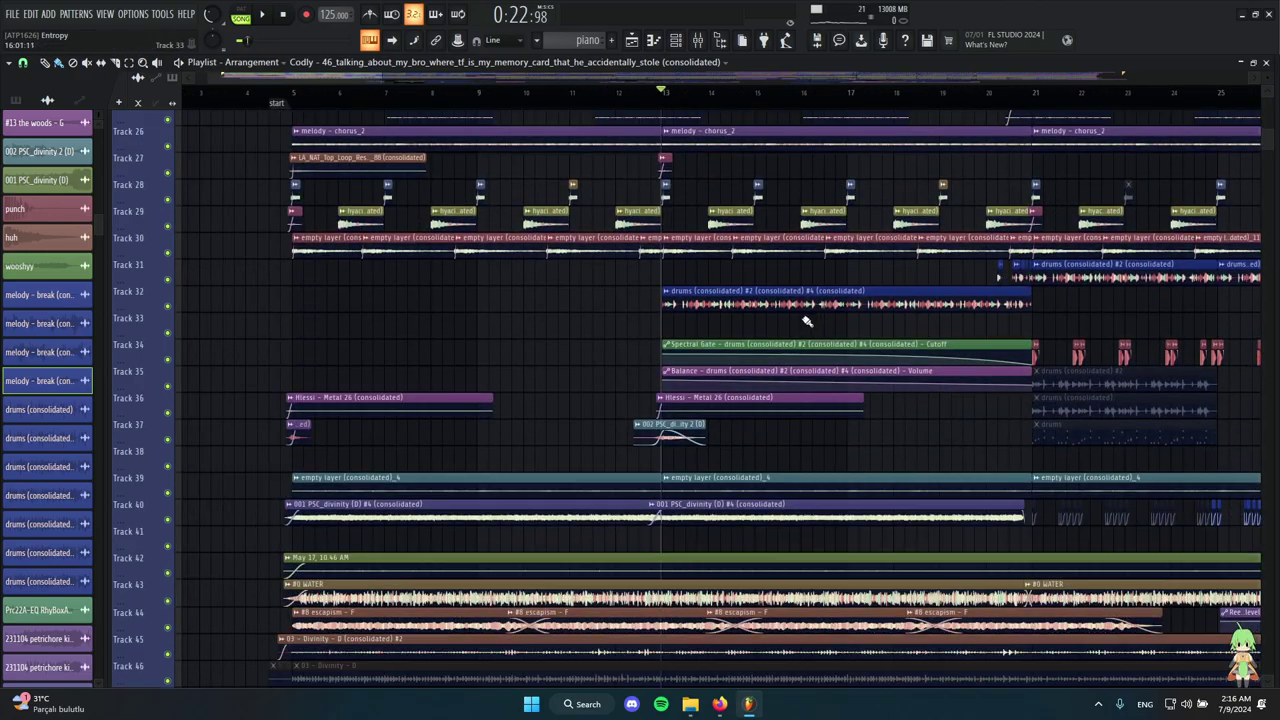
scroll(640, 323, "up", 5, "ctrl")
left_click(168, 307, "ctrl")
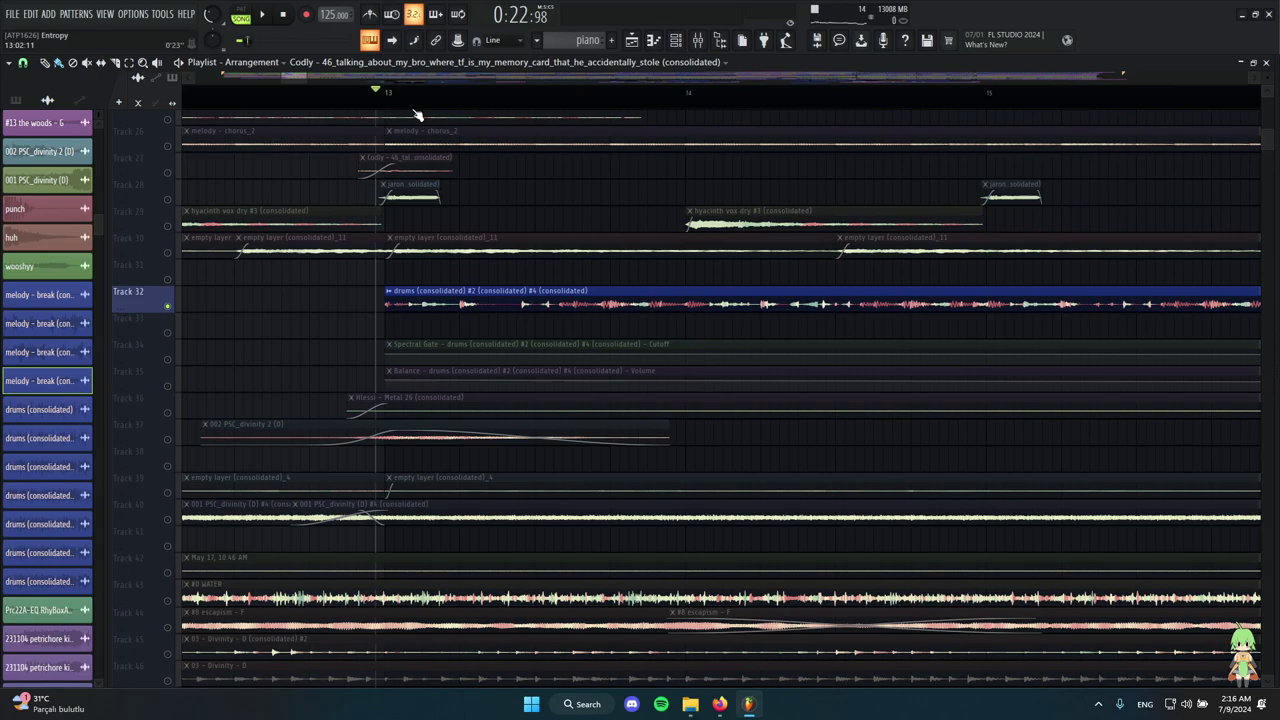
Unmute Track 19's "melody - break" clips alongside the soloed Track 32, and mute Track 19 again.
scroll(370, 98, "down", 3, "ctrl")
scroll(400, 313, "up", 14)
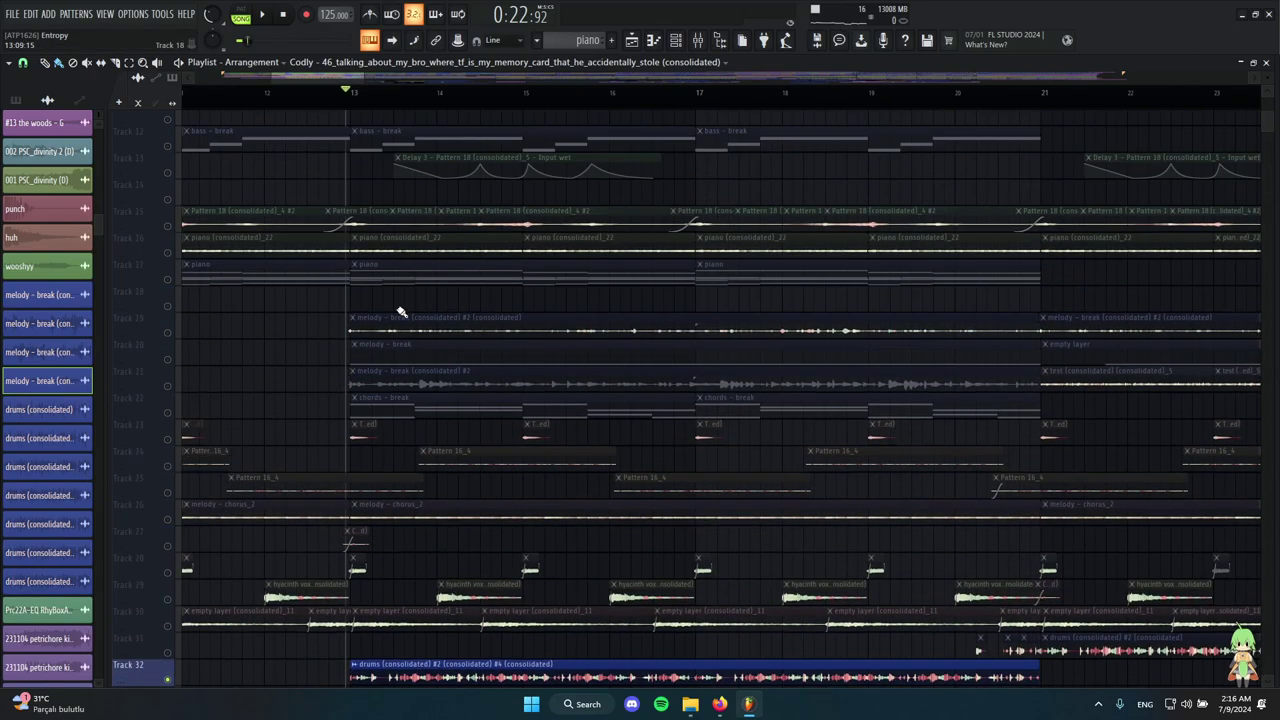
left_click(168, 333)
scroll(450, 275, "down", 2)
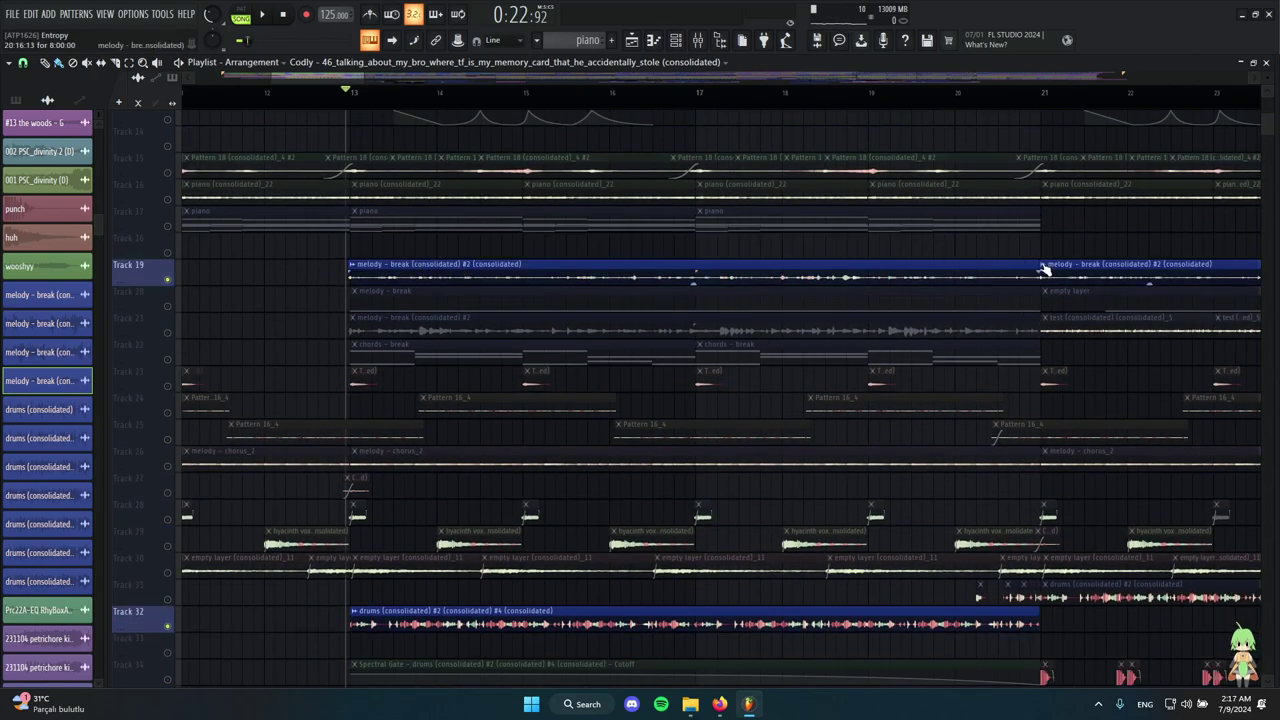
scroll(726, 240, "down", 3, "ctrl")
scroll(871, 300, "up", 4, "ctrl")
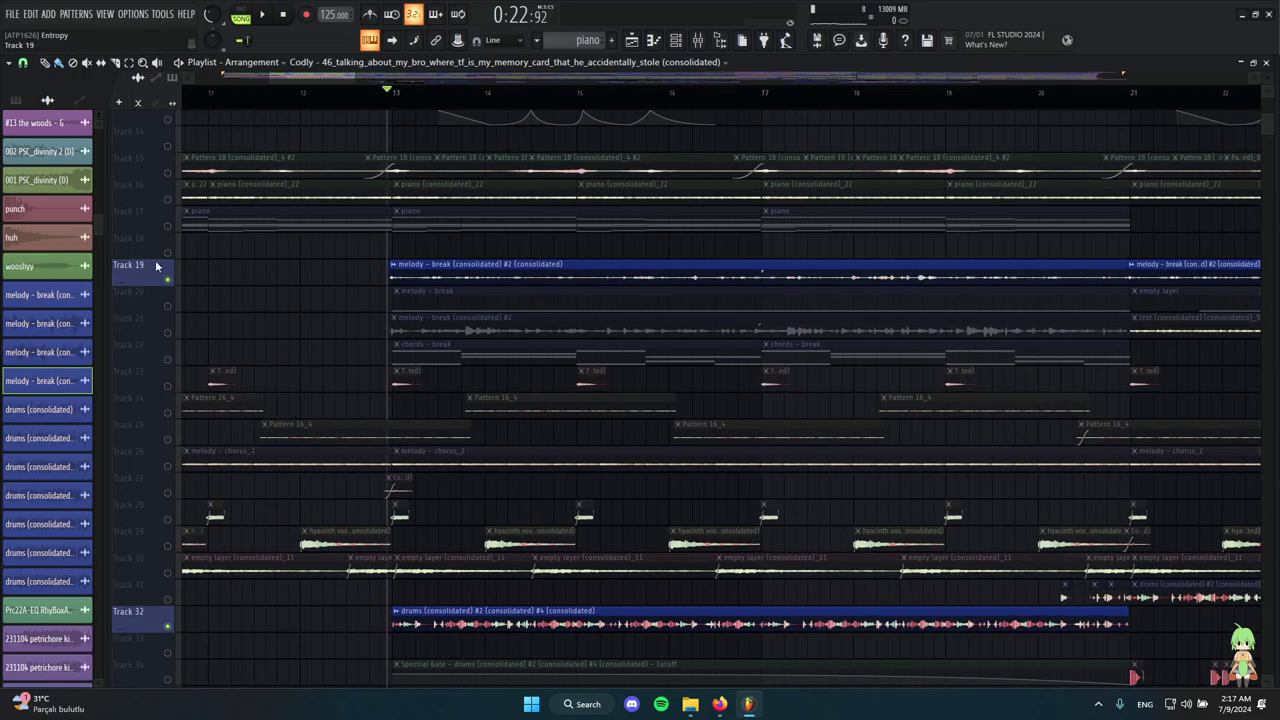
left_click(167, 278)
Play the soloed drums clip on Track 32 from bar 13, stop playback, and unsolo the track.
scroll(374, 320, "down", 13)
key("space")
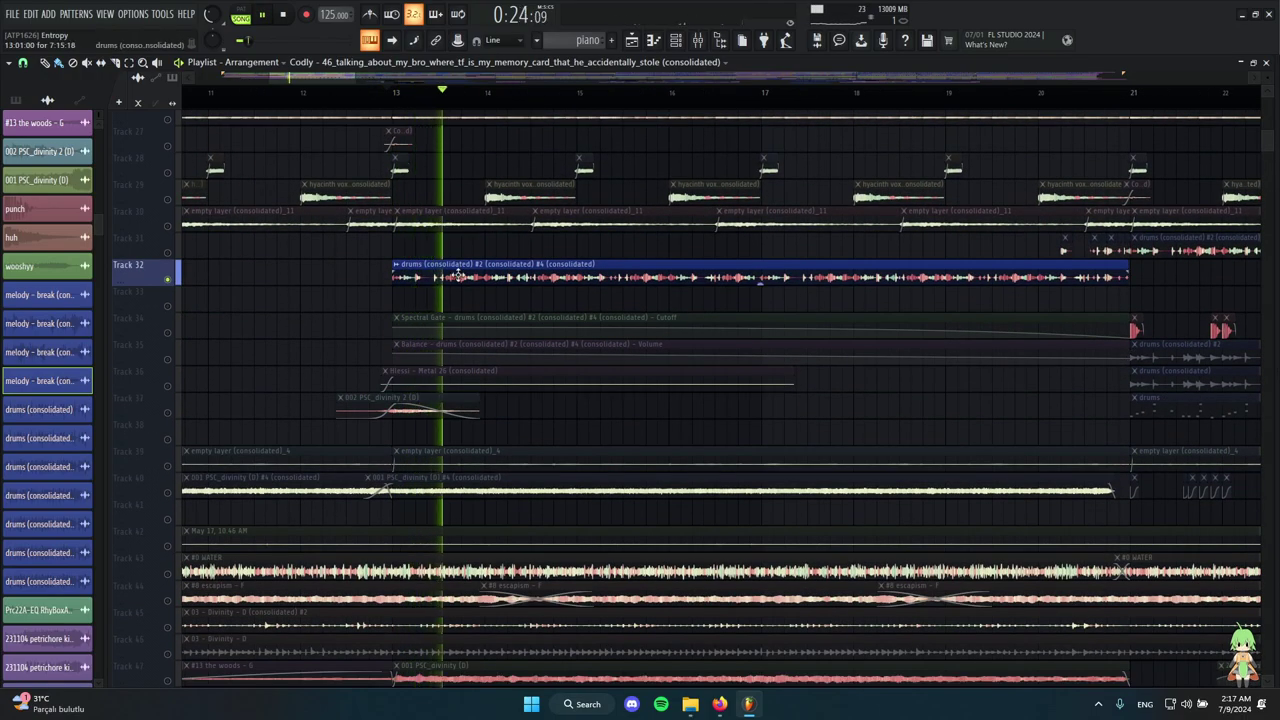
scroll(470, 285, "down", 3, "ctrl")
key("space")
right_click(167, 279)
scroll(220, 274, "up", 3, "ctrl")
scroll(260, 282, "down", 3, "ctrl")
scroll(314, 291, "up", 3, "ctrl")
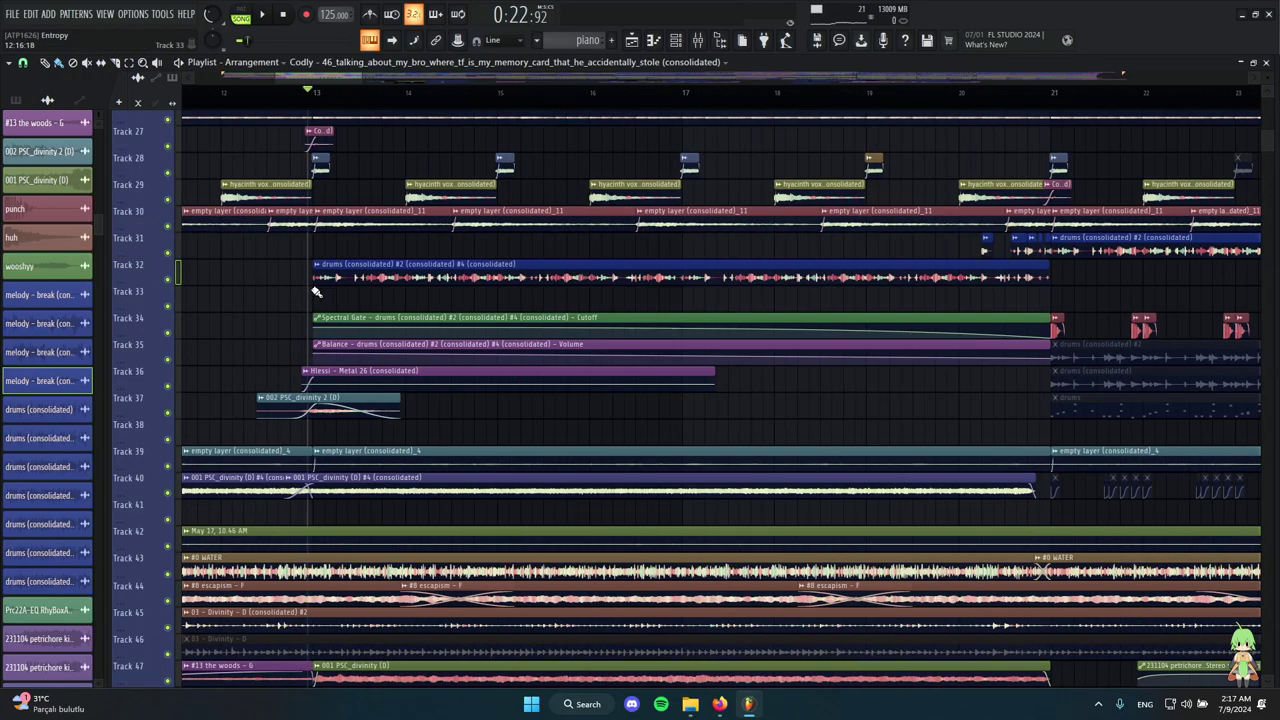
Play only Track 32's drums clip with its Spectral Gate cutoff and Balance volume automation, and stop playback.
right_click(276, 279, "alt")
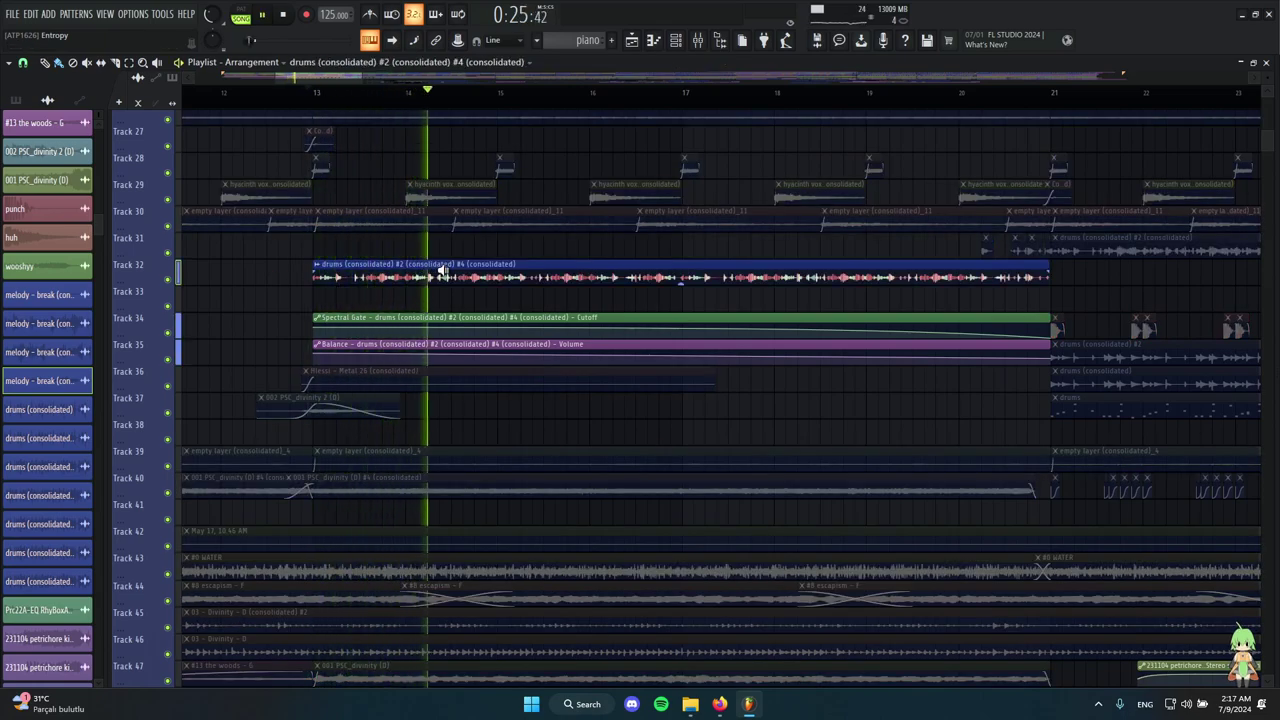
right_click(692, 270, "alt")
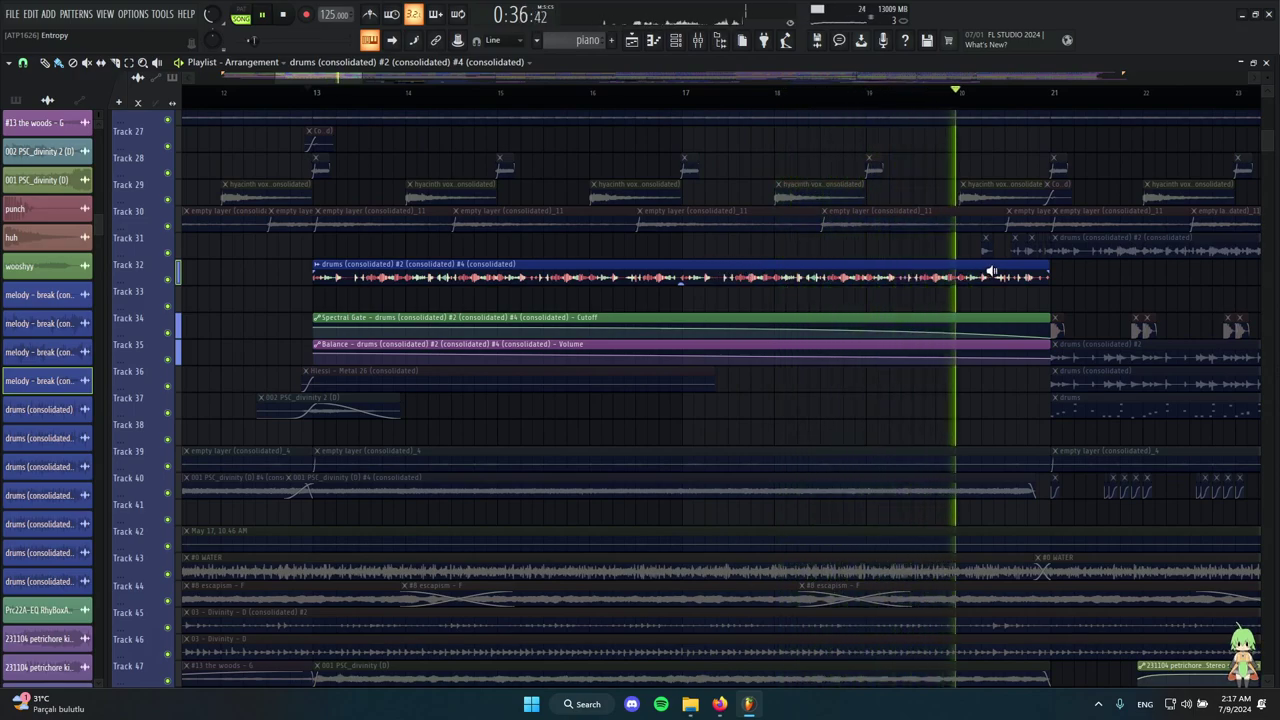
key("space")
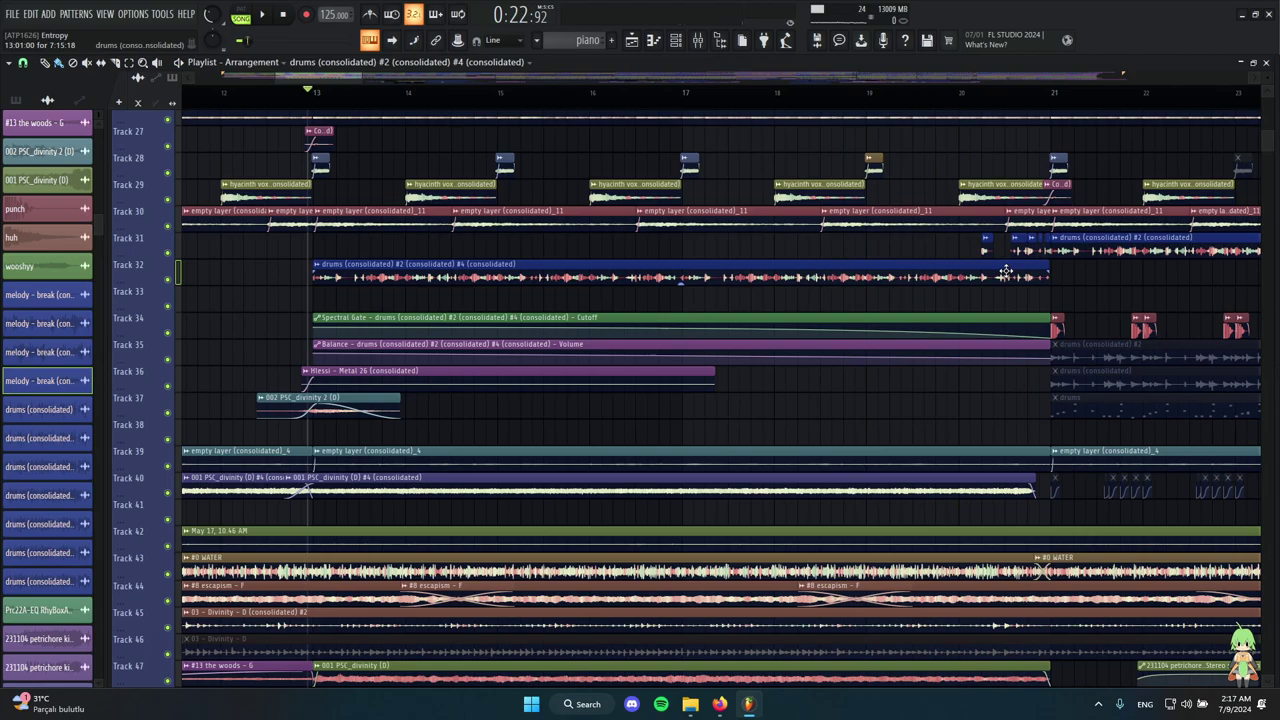
Open the drums clip's sample settings and mixer track 58, and examine its Ghz Lossy 3 effect.
double_click(395, 265)
left_click(698, 41)
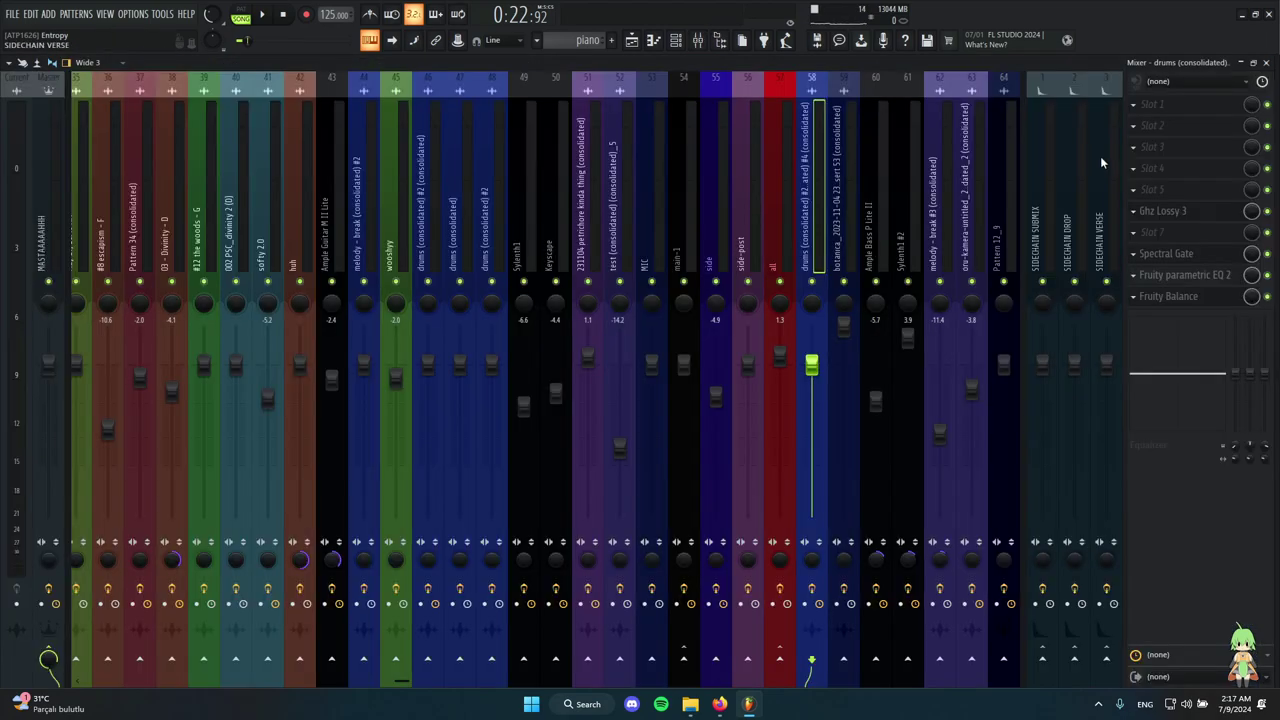
left_click(1162, 211)
left_click_drag(529, 130, 349, 144)
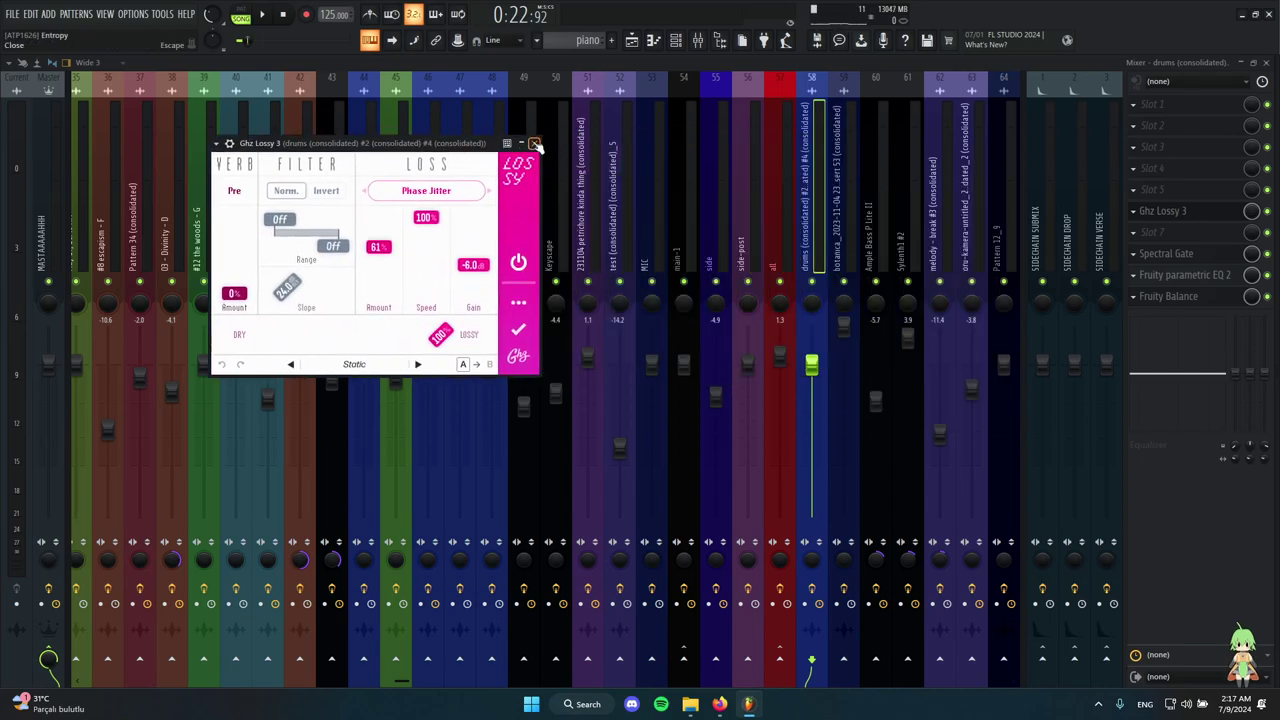
left_click(535, 144)
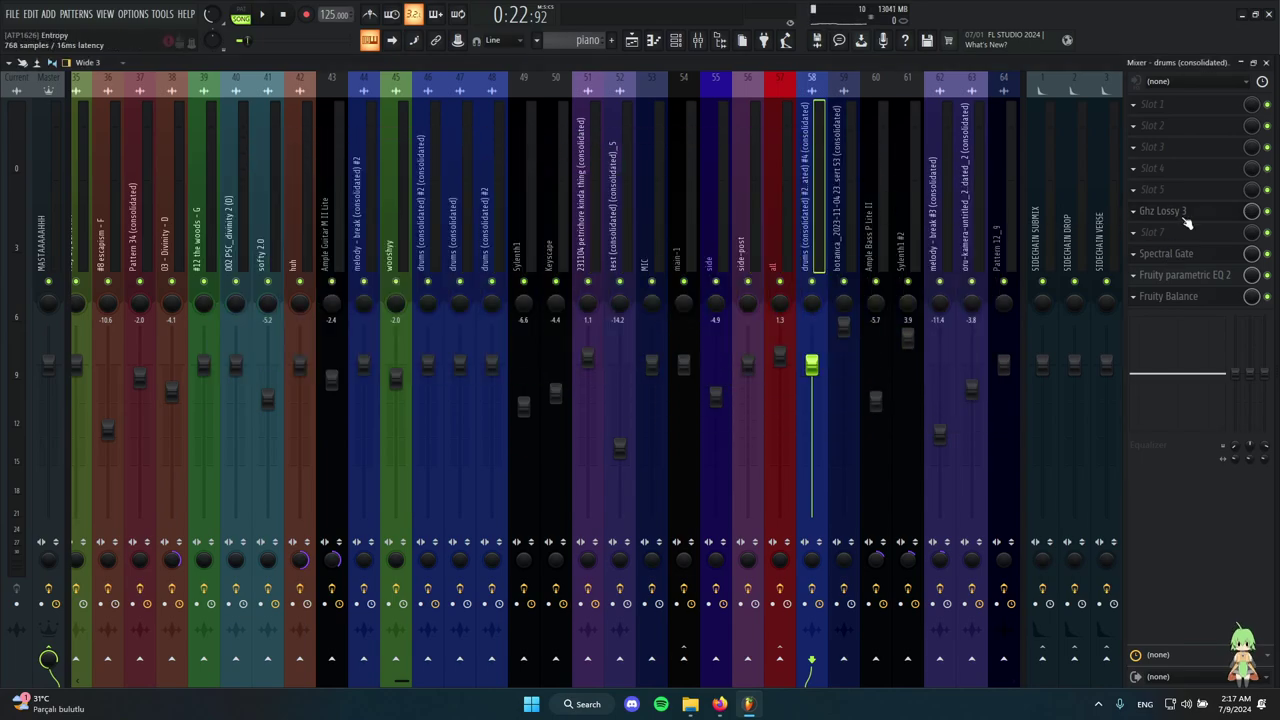
left_click(1183, 215)
left_click(535, 144)
Examine the Spectral Gate effect on the drums mixer track, moving its window aside before closing it.
left_click(1203, 258)
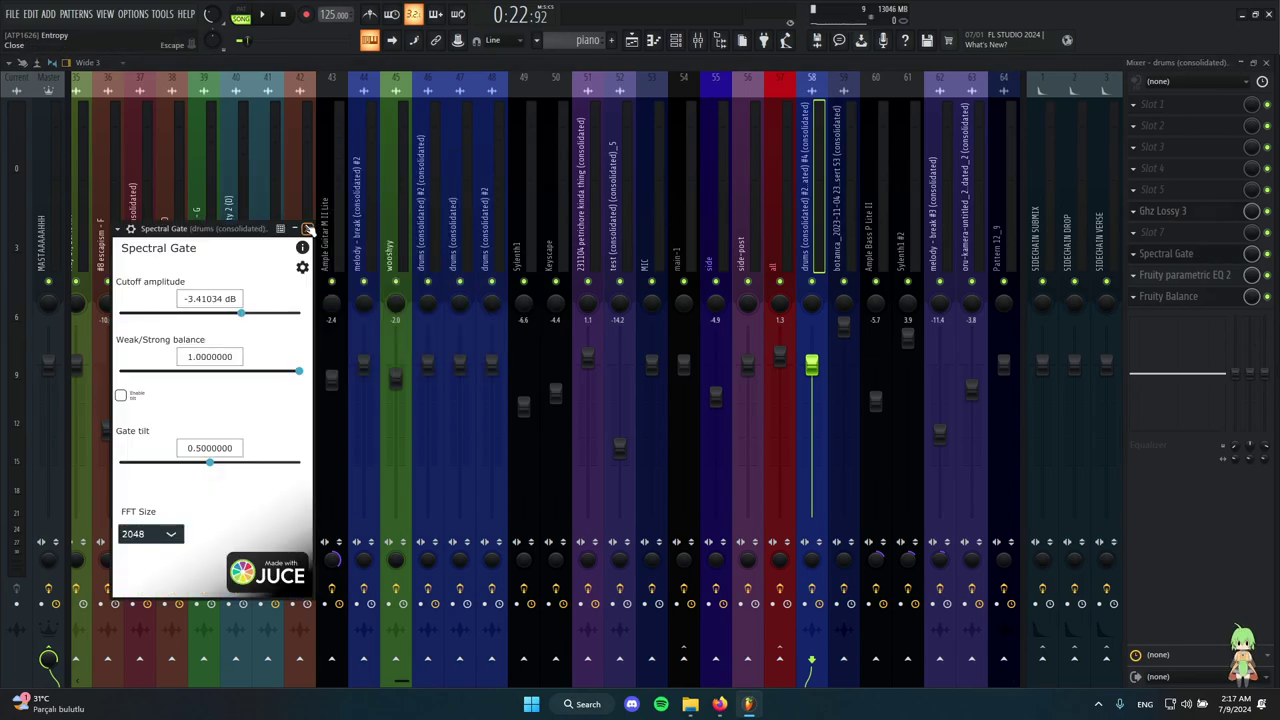
left_click_drag(184, 229, 755, 188)
left_click_drag(403, 118, 417, 102)
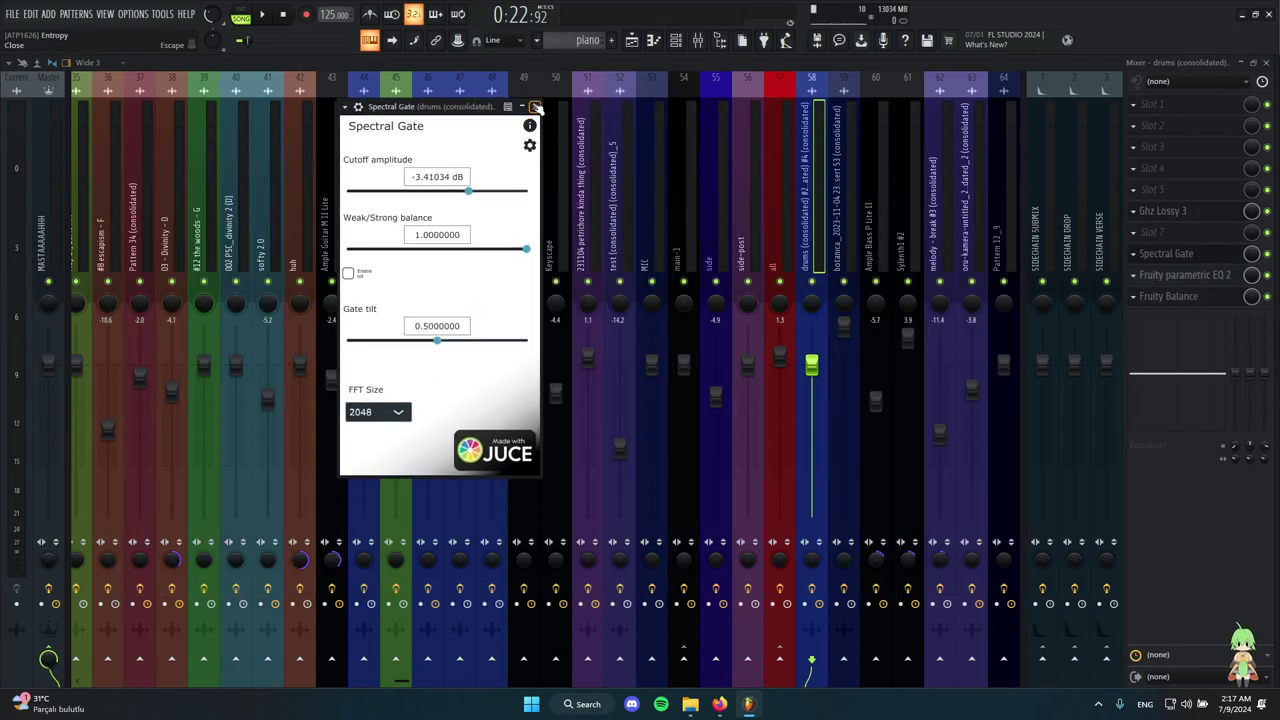
left_click(536, 107)
Examine the Fruity Parametric EQ 2 and Fruity Balance on the drums mixer track, and return to the playlist.
left_click(1203, 276)
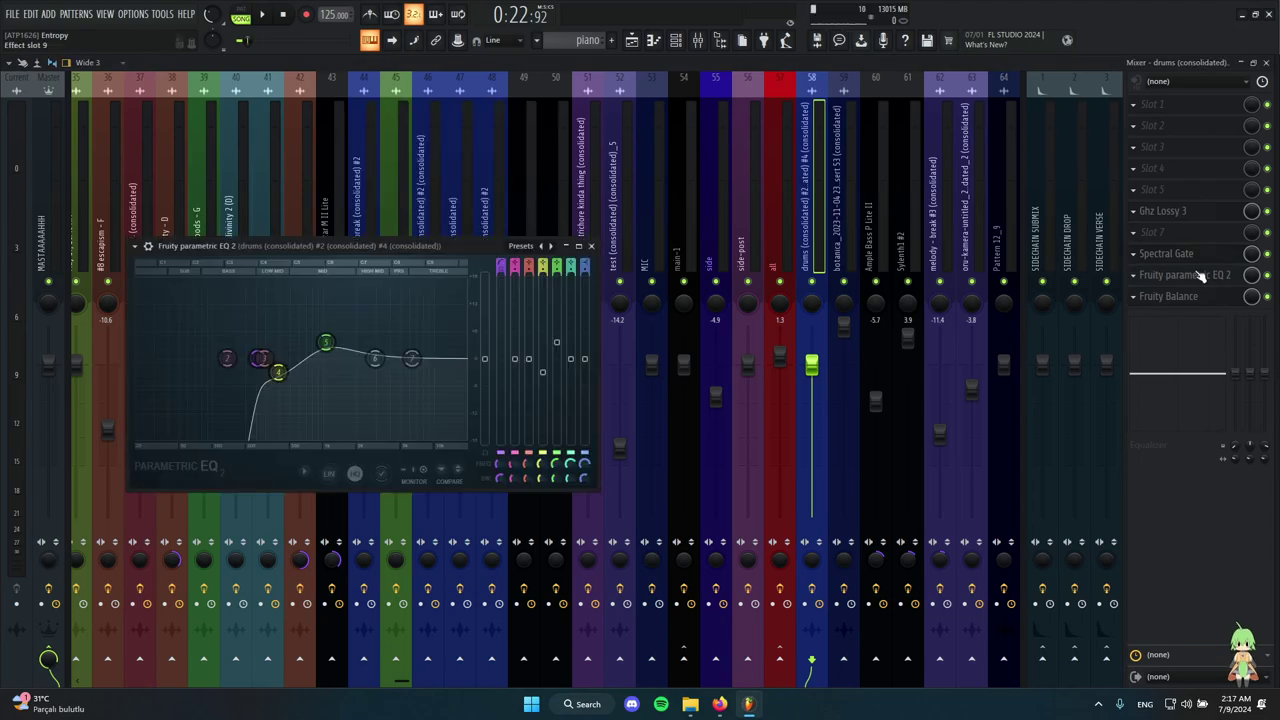
left_click(1194, 303)
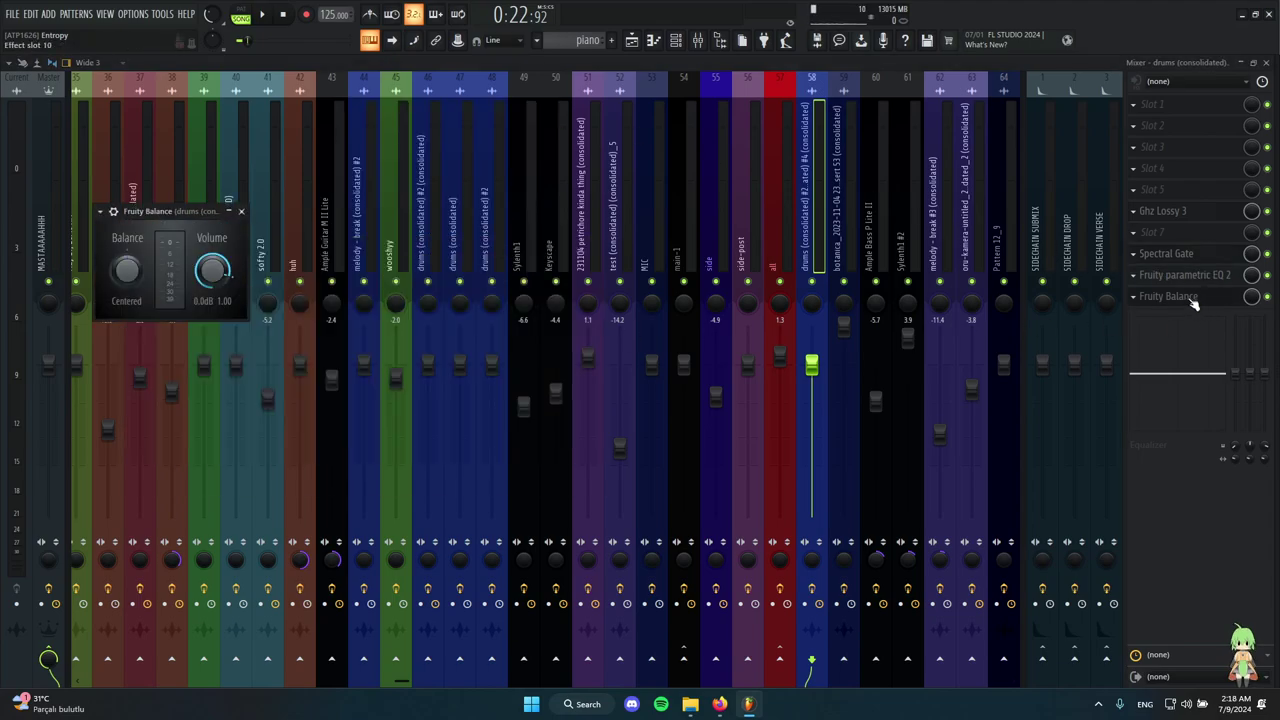
left_click(633, 42)
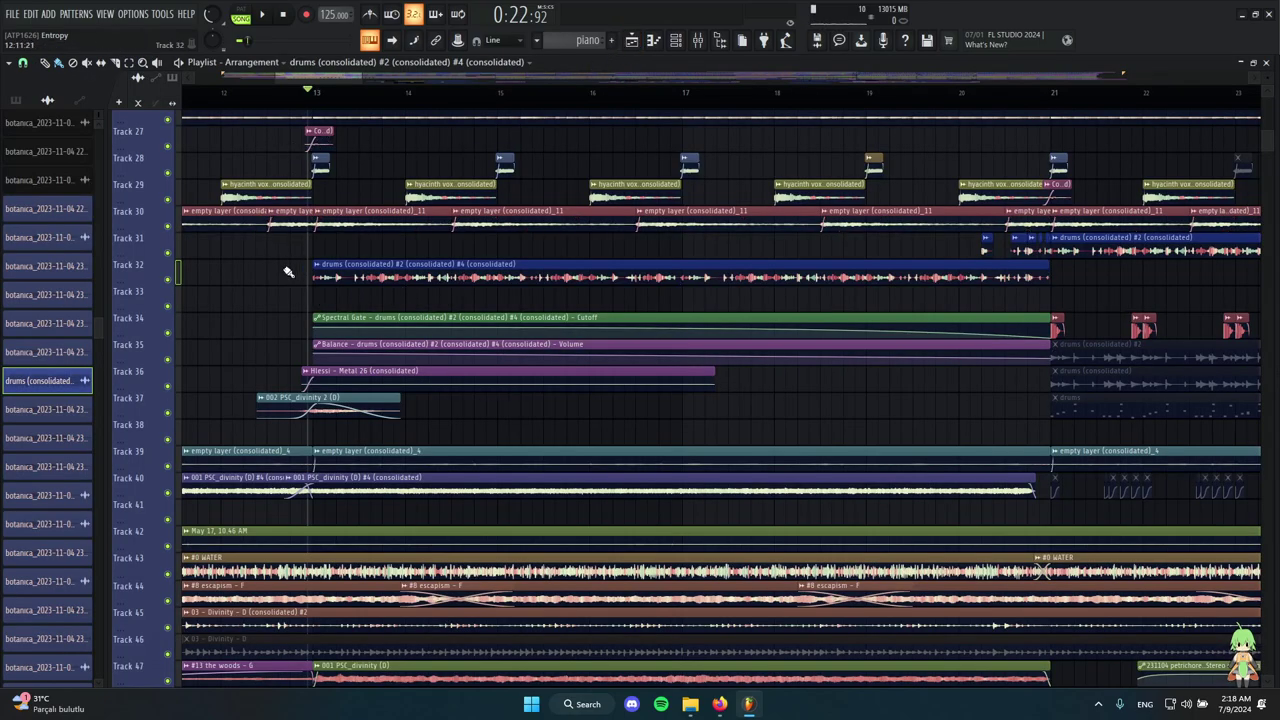
Play only Track 36's "Hlessi - Metal 26 (consolidated)" clip, starting just before bar 13.
right_click(322, 278)
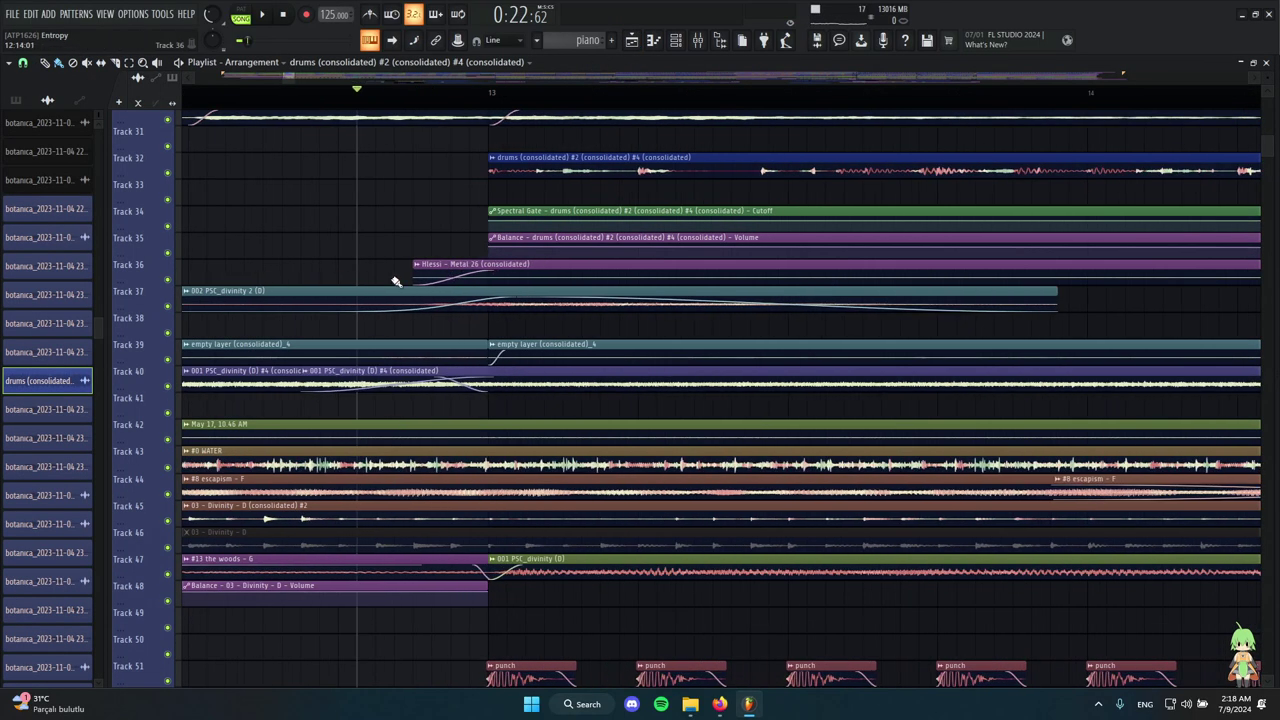
left_click_drag(351, 272, 487, 274)
scroll(614, 309, "down", 6, "ctrl")
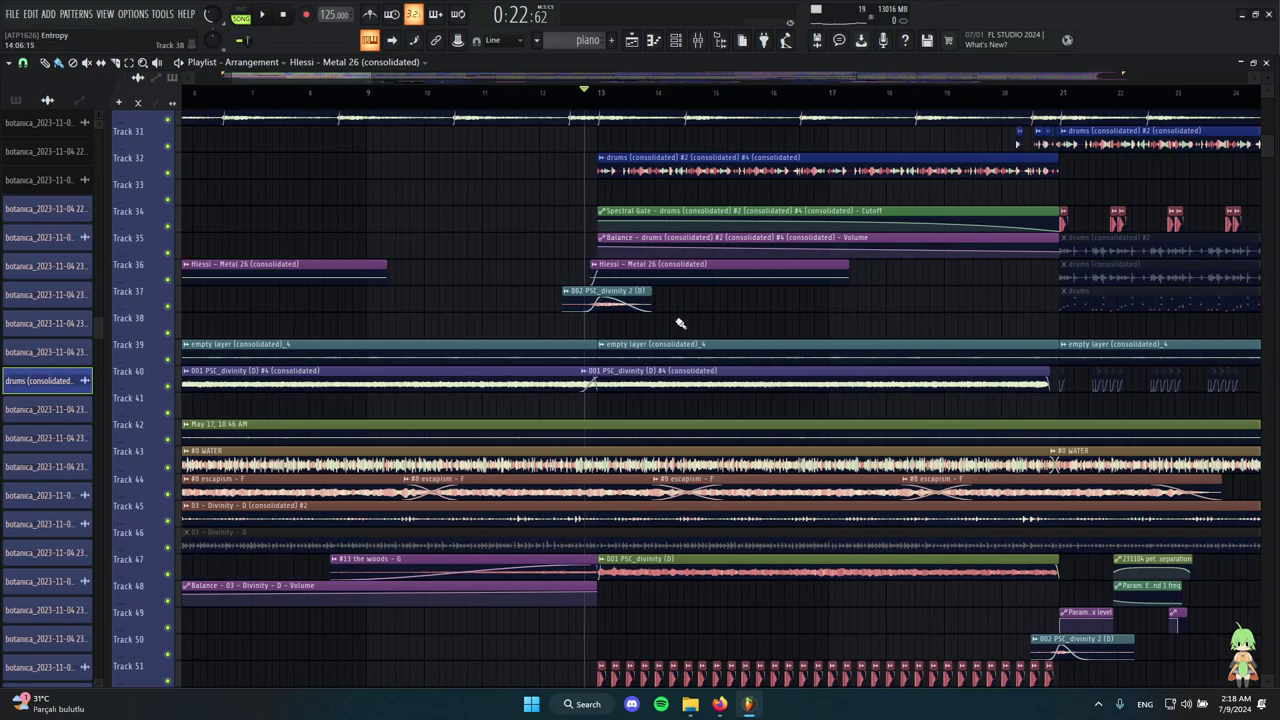
Inspect the Fruity Delay 3 and Fruity parametric EQ 2 effects on the mixer track of the 002 PSC_divinity 2 (D) clip on Track 37.
scroll(524, 169, "down", 1)
scroll(485, 220, "up", 5, "ctrl")
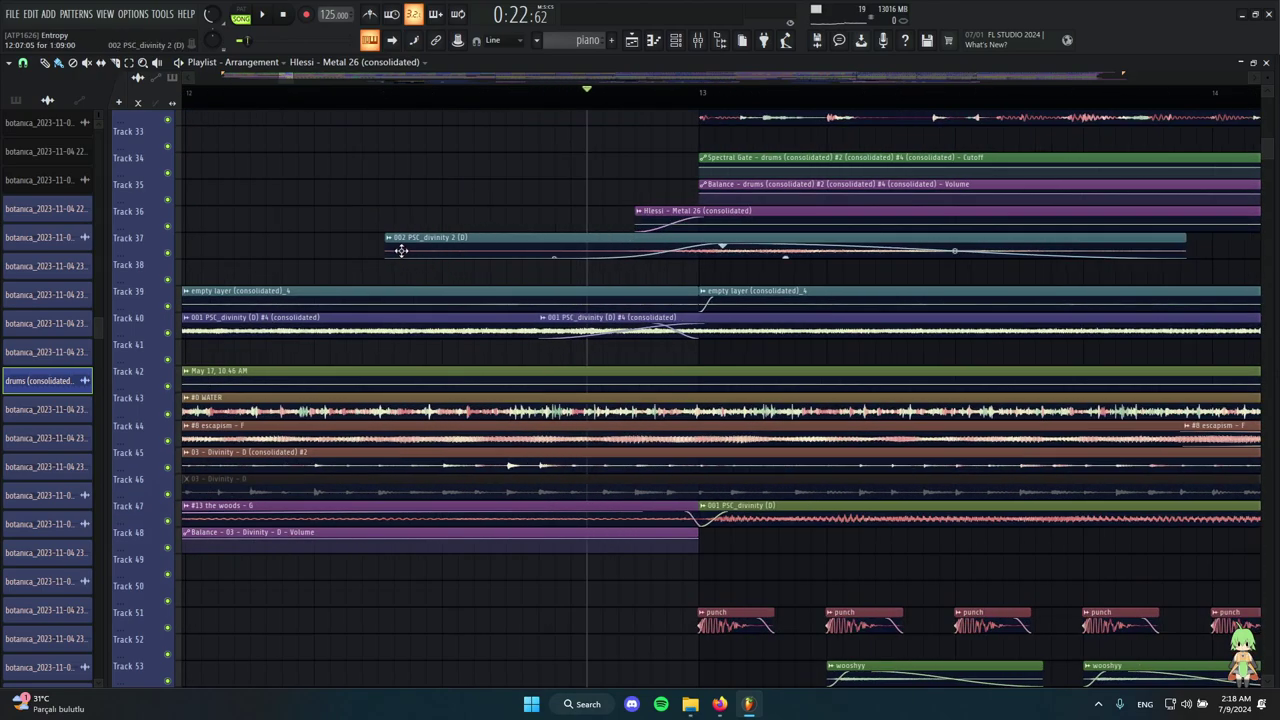
scroll(651, 297, "down", 3, "ctrl")
scroll(606, 283, "up", 3, "ctrl")
scroll(521, 234, "down", 2, "ctrl")
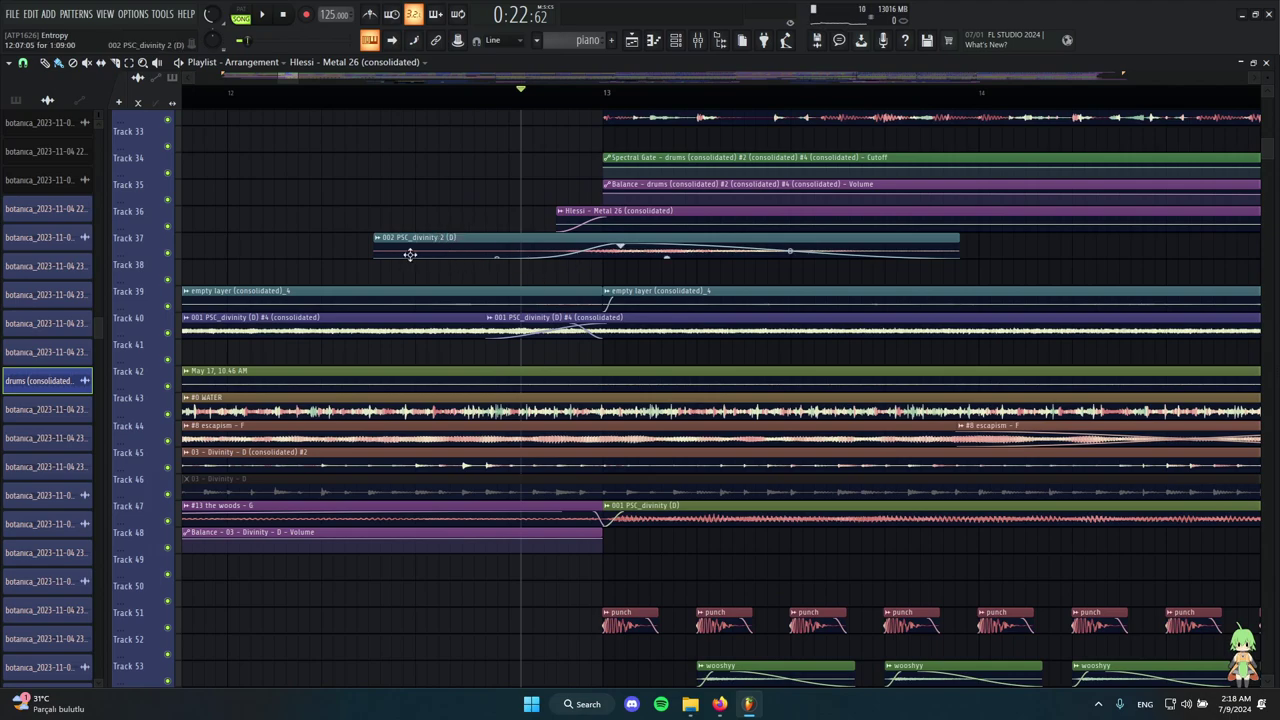
double_click(482, 248)
left_click(698, 40)
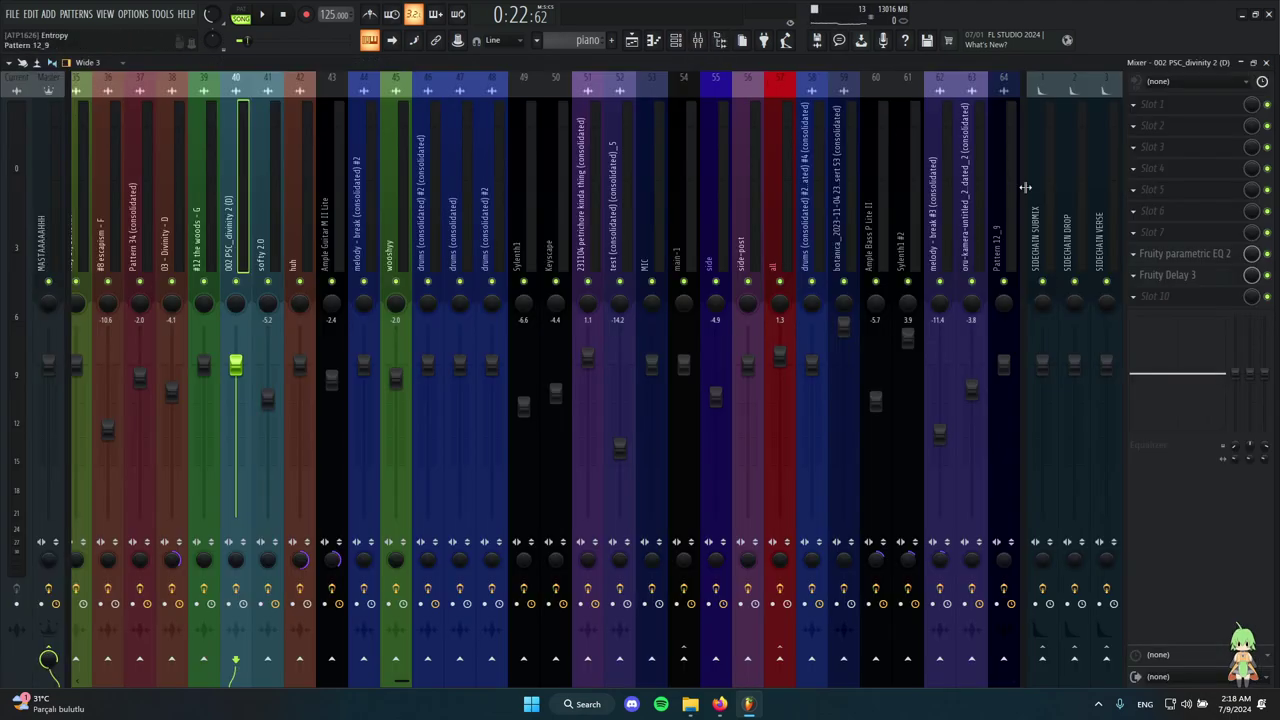
left_click(1190, 274)
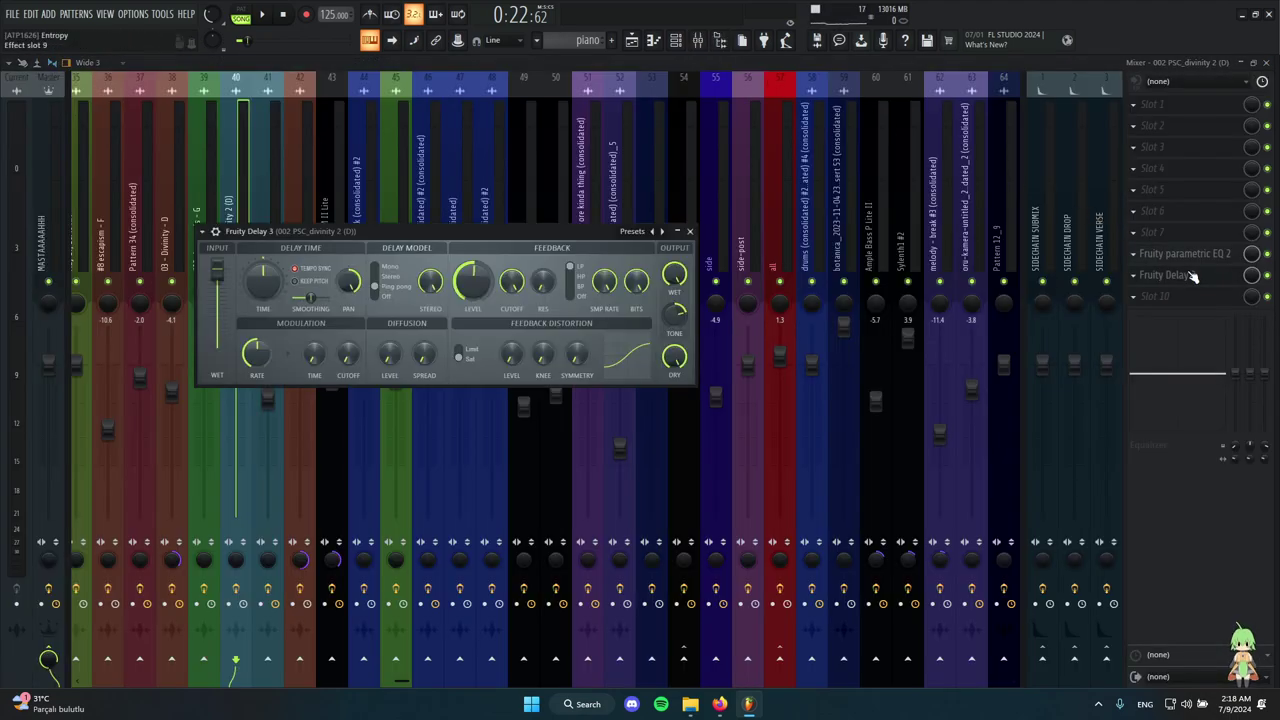
left_click(1180, 255)
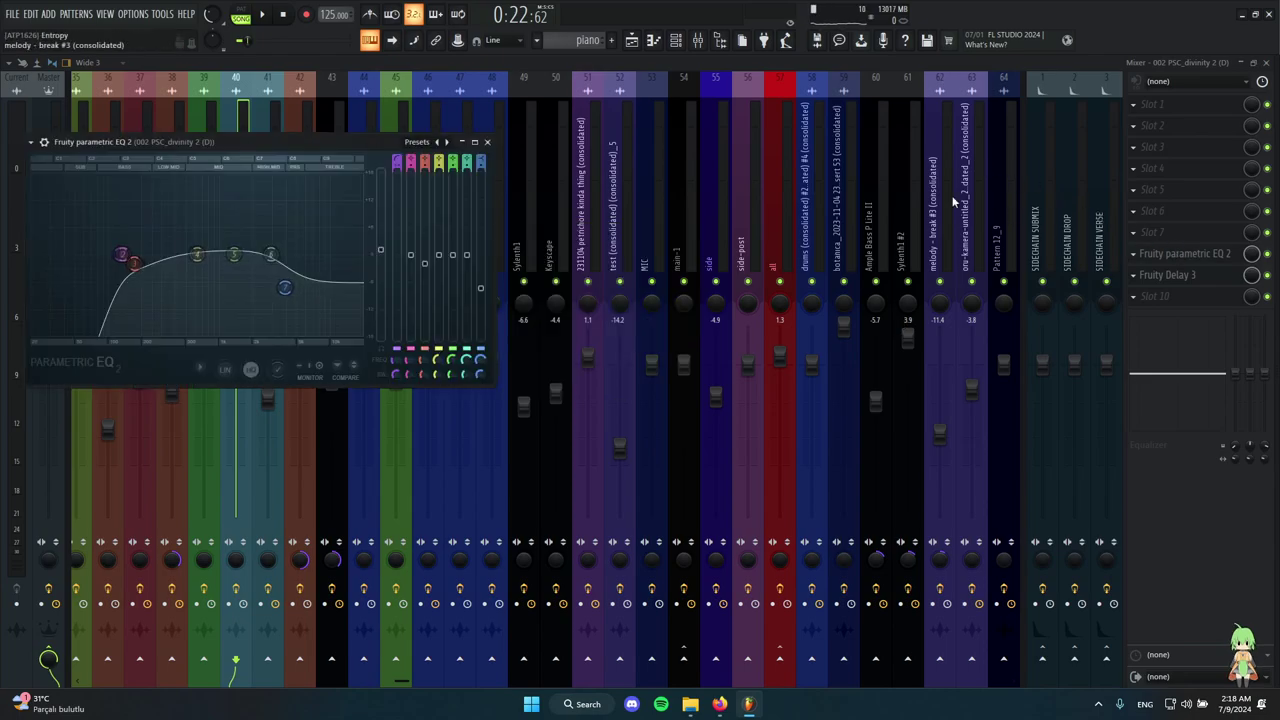
Return to the playlist and audition the 002 PSC_divinity 2 (D) clip on Track 37 on its own.
left_click(632, 40)
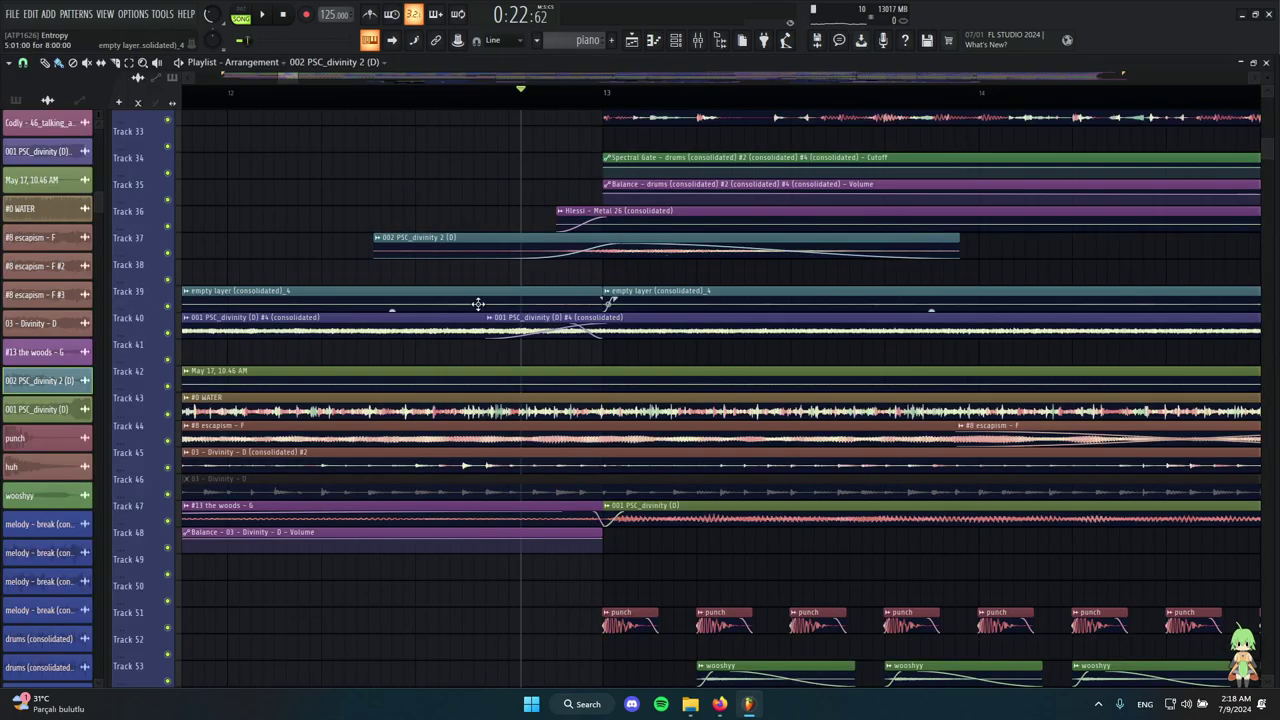
right_click(505, 242, "alt")
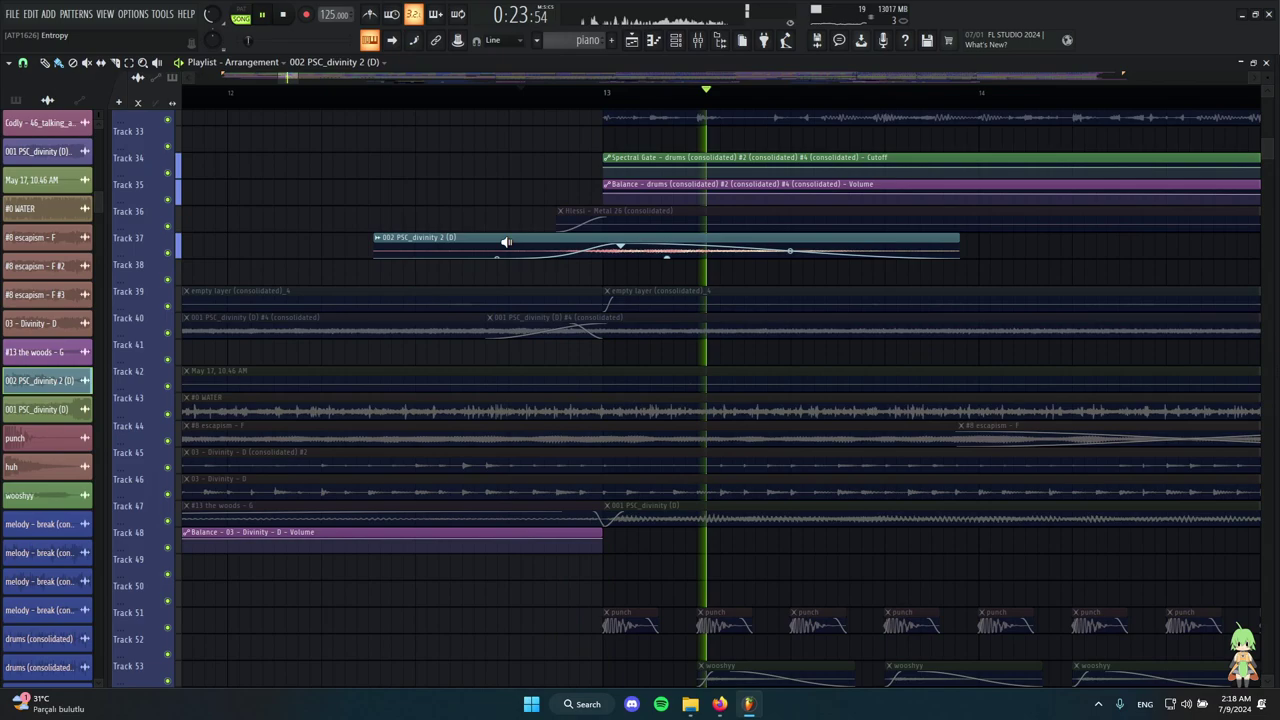
left_click(509, 243)
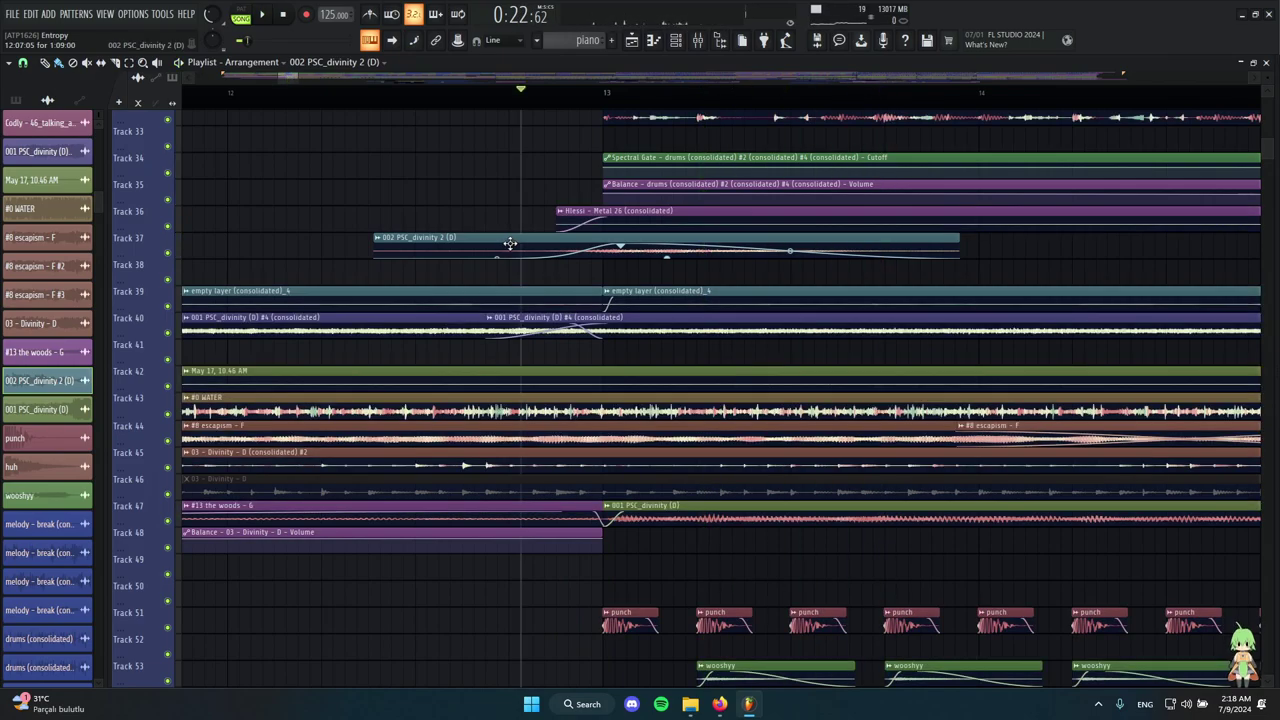
Examine the Fruity Delay 3 settings on the 002 PSC_divinity 2 (D) mixer track and go back to the playlist.
left_click(698, 40)
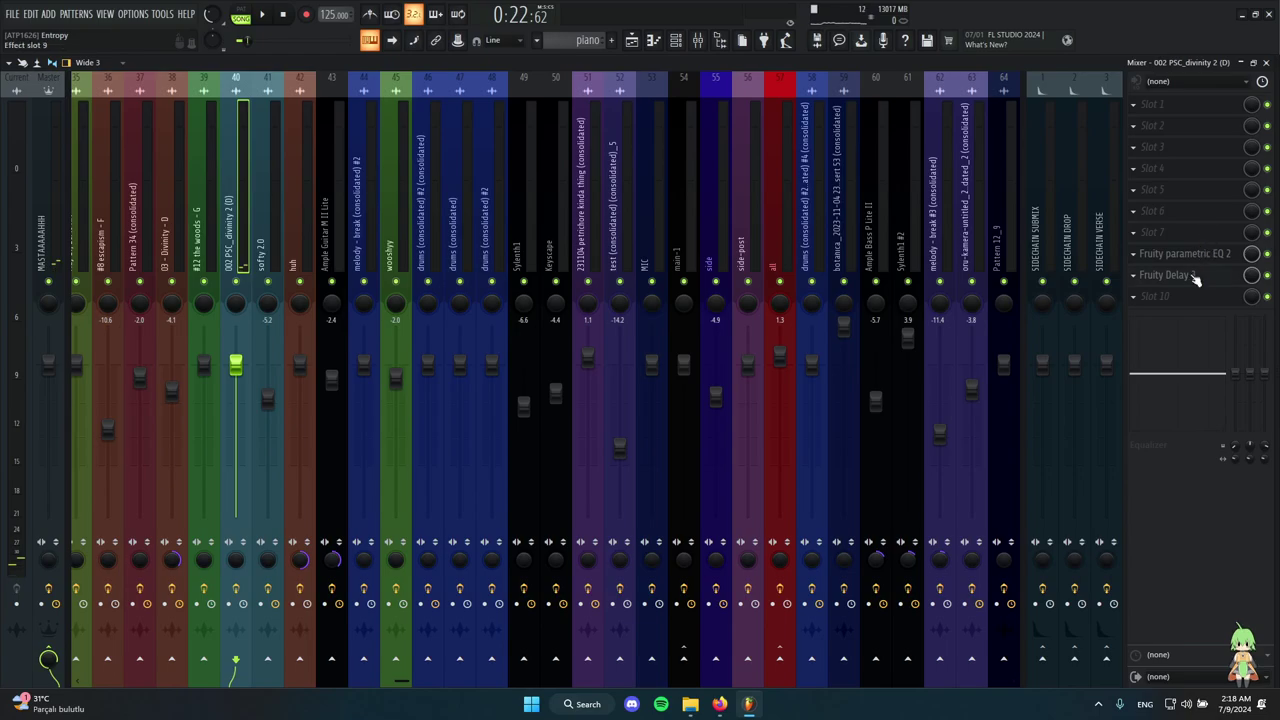
left_click(1193, 277)
left_click_drag(413, 231, 667, 237)
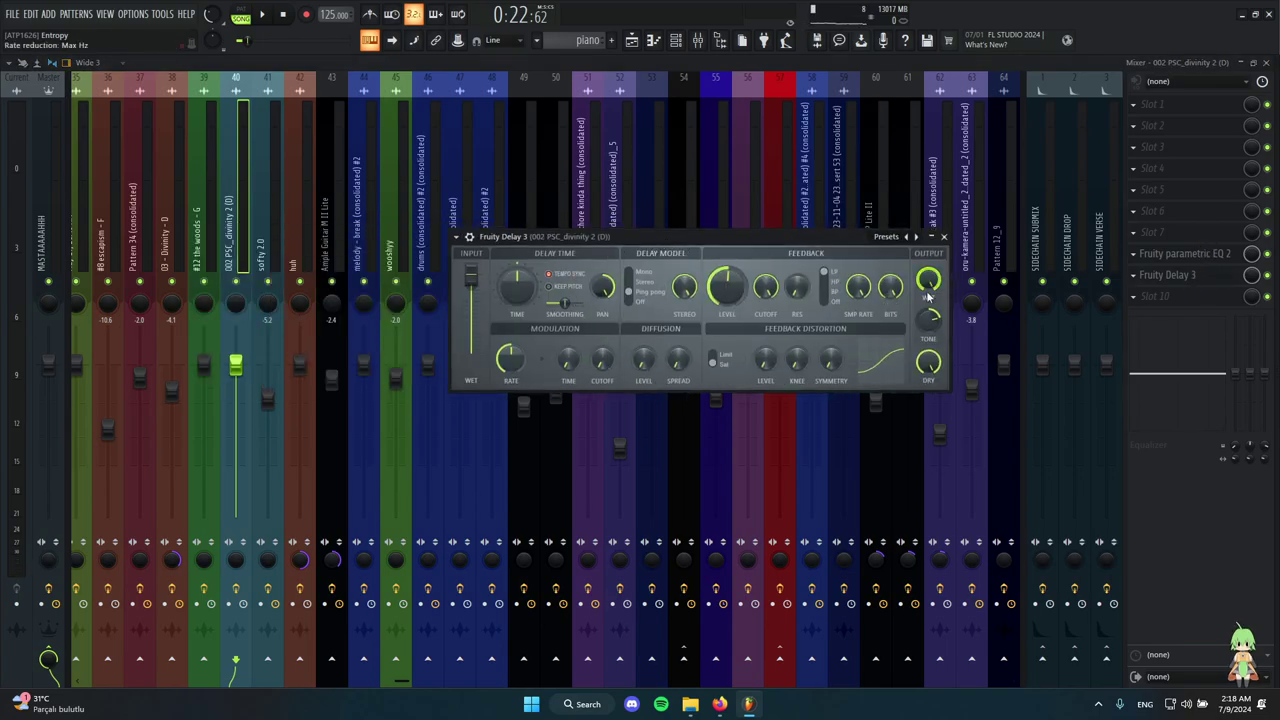
left_click(943, 237)
left_click(631, 40)
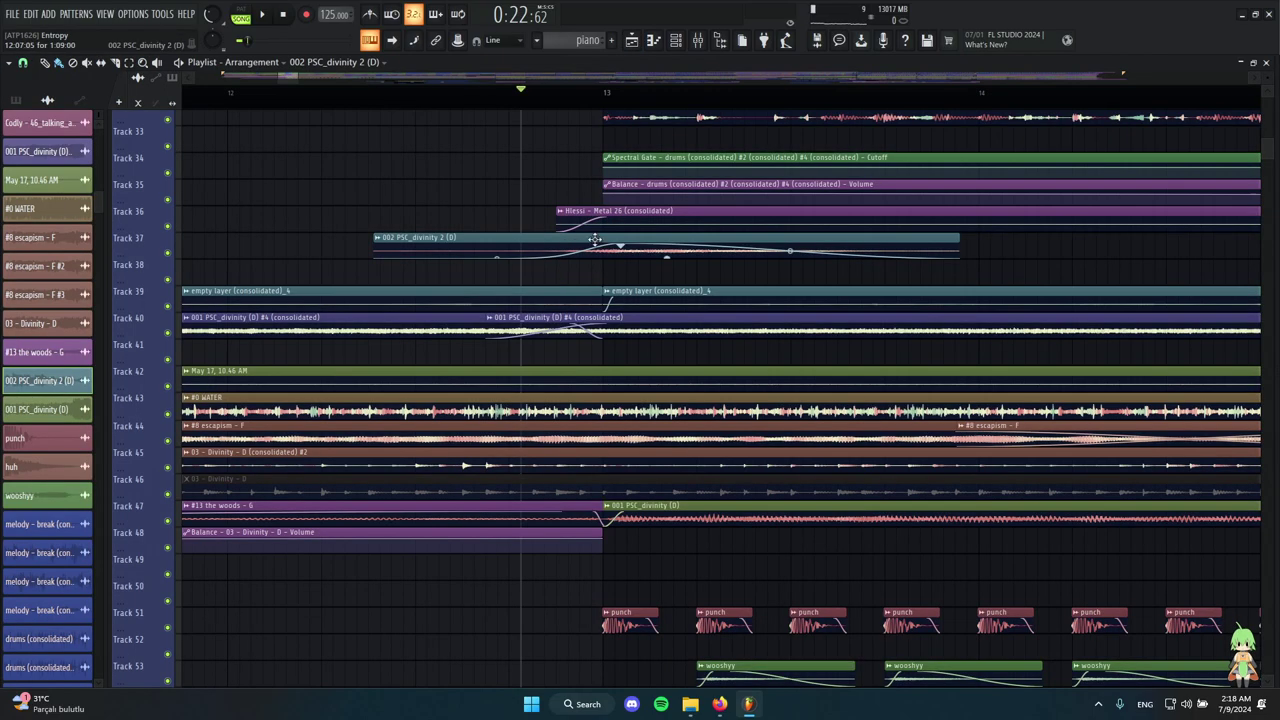
View the audio clip settings of 002 PSC_divinity 2 (D) and close them.
double_click(595, 238)
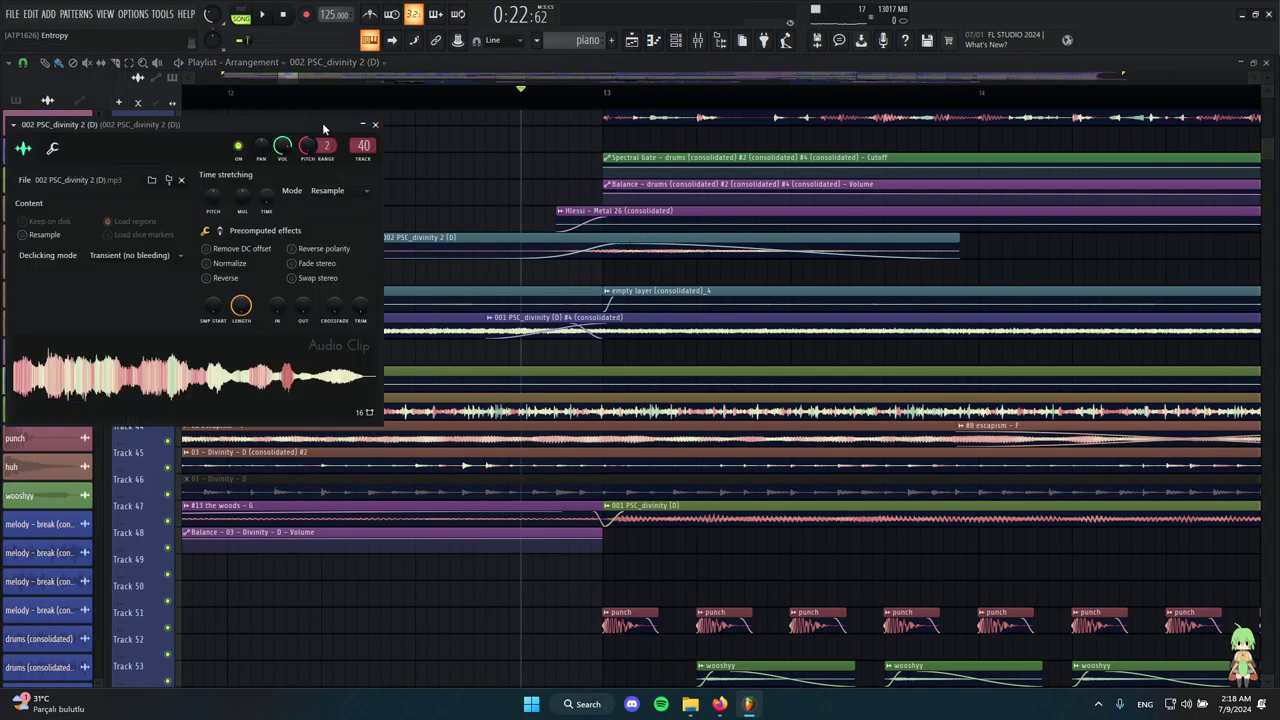
left_click_drag(323, 128, 556, 240)
left_click(610, 240)
Solo Track 51 with the punch clips and listen to it from bar 13.
left_click_drag(565, 470, 307, 340)
scroll(307, 340, "up", 1)
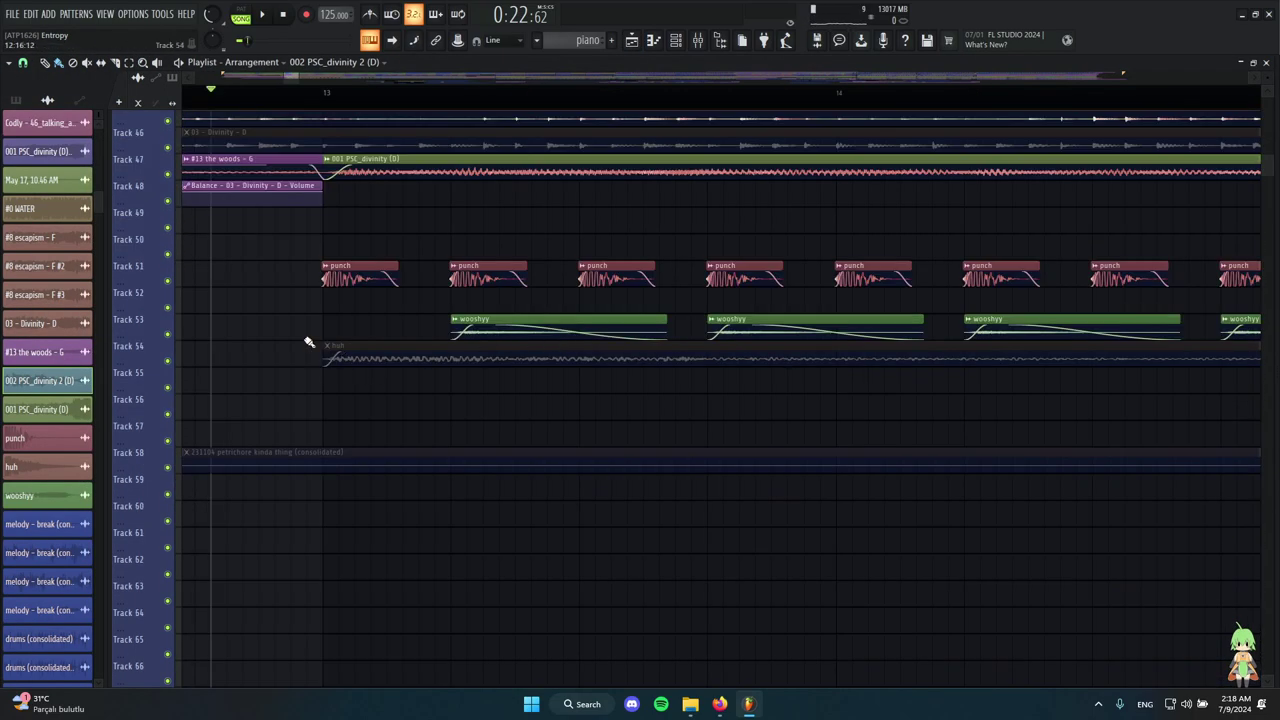
right_click(173, 282)
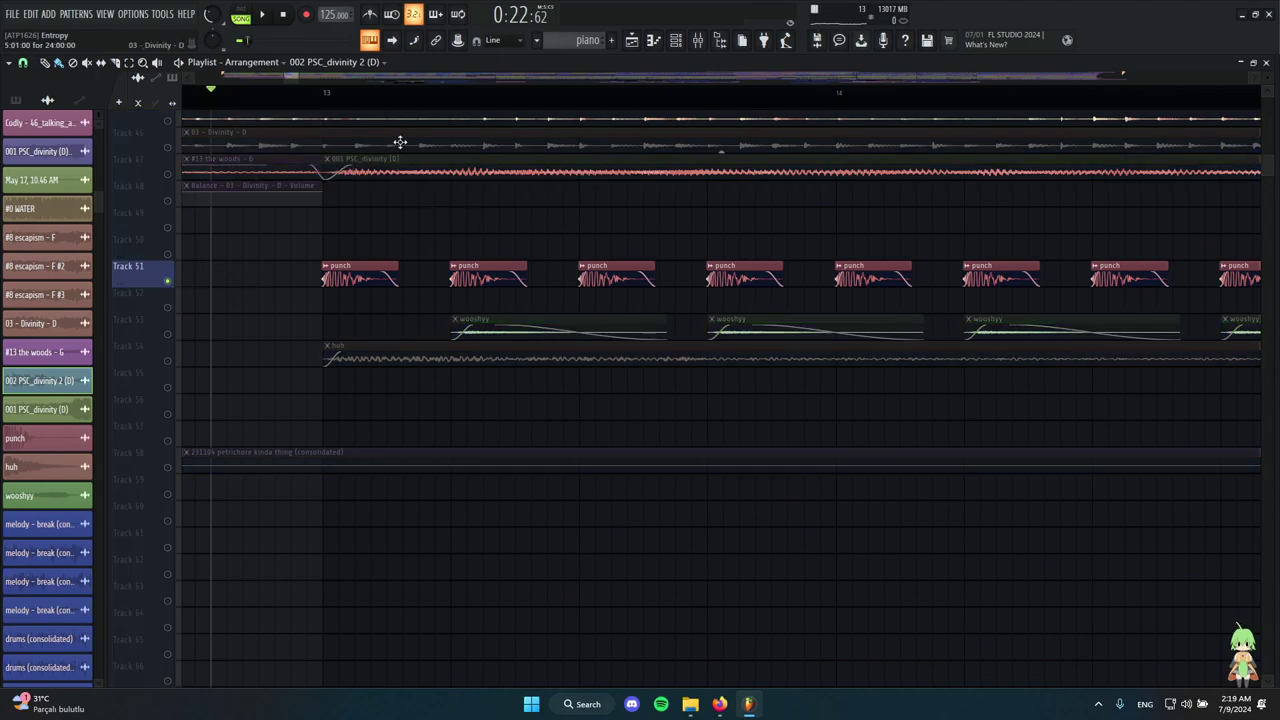
left_click(340, 92)
scroll(380, 349, "down", 2)
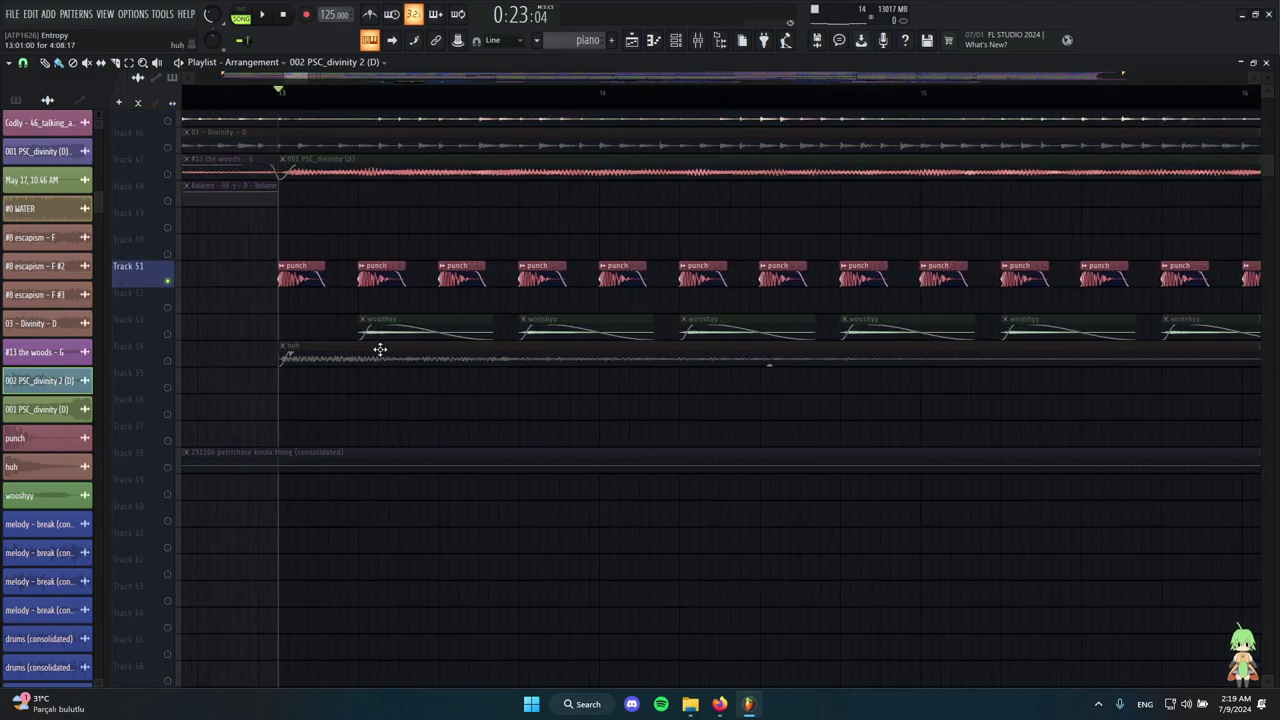
scroll(374, 410, "up", 3)
key("space")
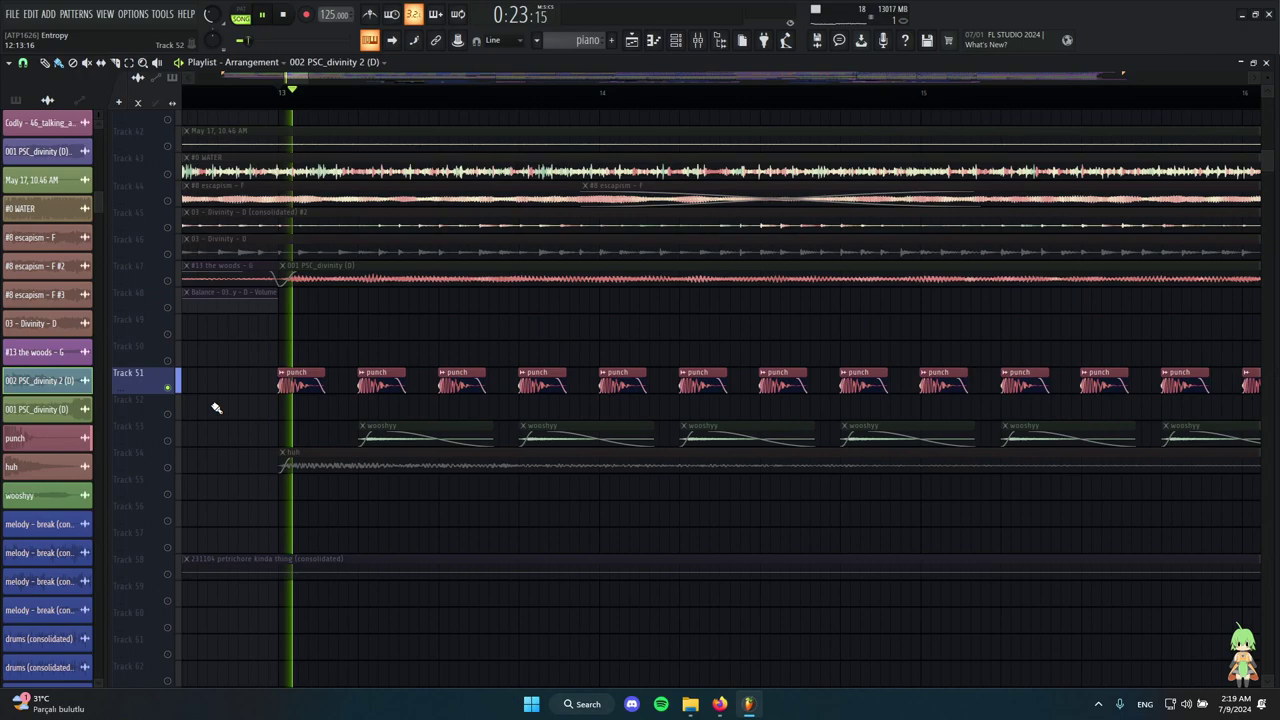
scroll(362, 436, "down", 1)
scroll(410, 420, "down", 3)
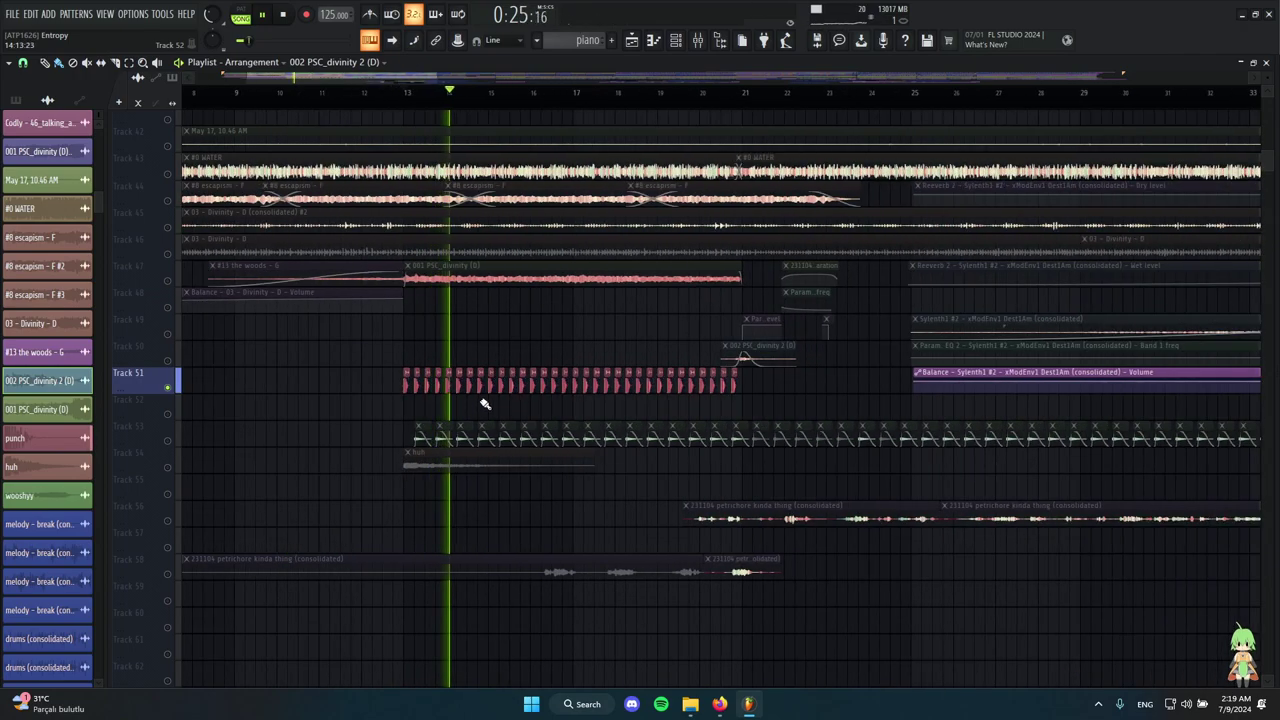
scroll(408, 420, "up", 3)
key("space")
scroll(413, 457, "up", 2)
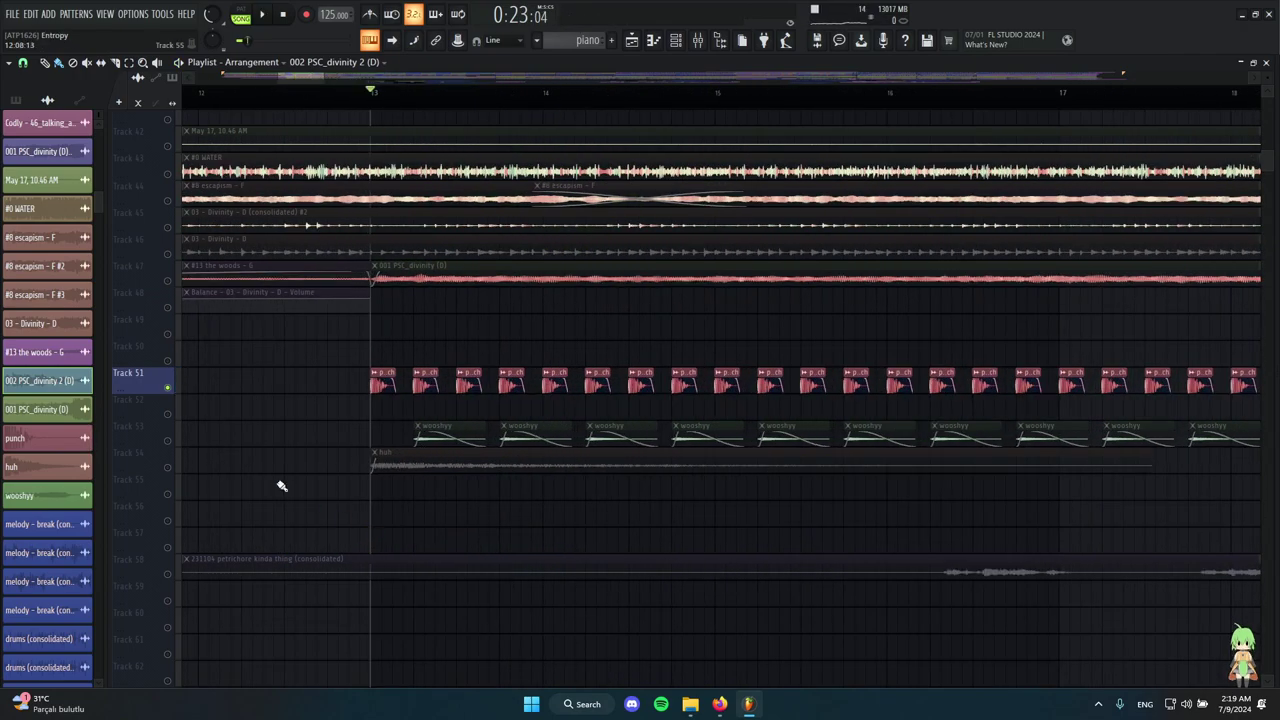
Include Track 53 with the wooshyy clips in the solo and listen to it together with the punch clips.
left_click(168, 442)
key("space")
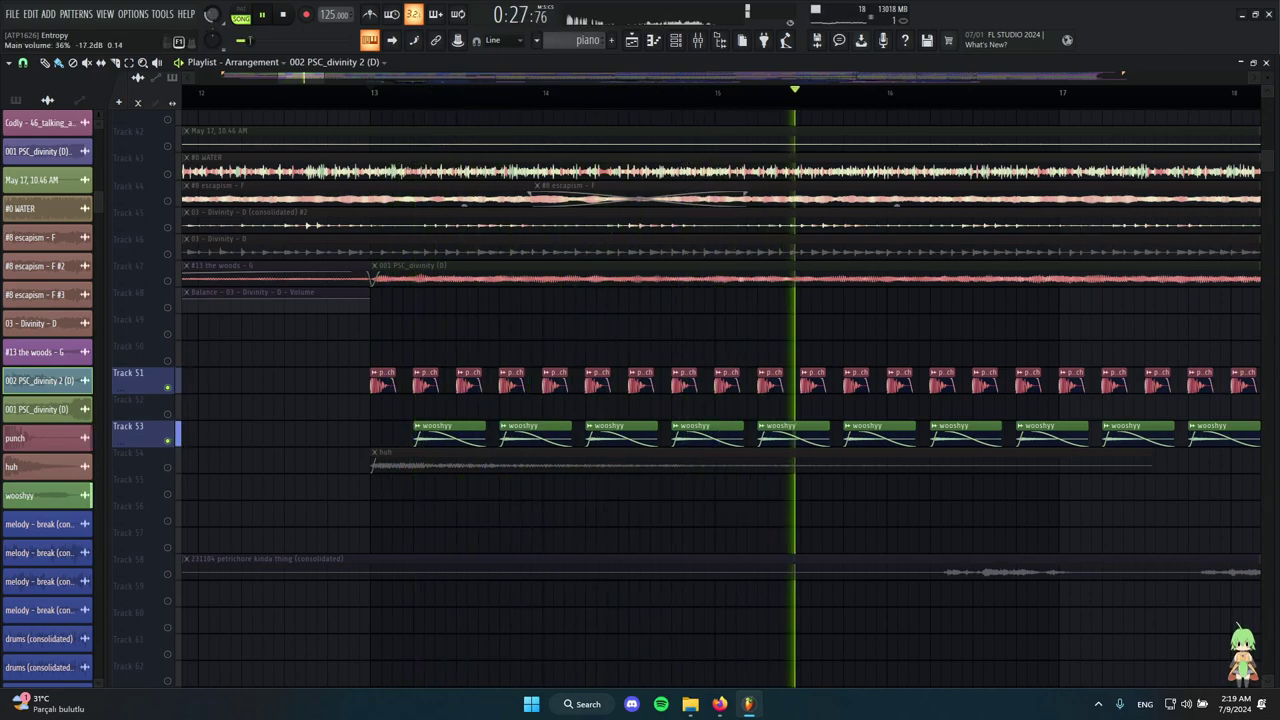
scroll(422, 368, "down", 3)
scroll(422, 368, "up", 3)
scroll(614, 443, "down", 5)
scroll(566, 491, "up", 1)
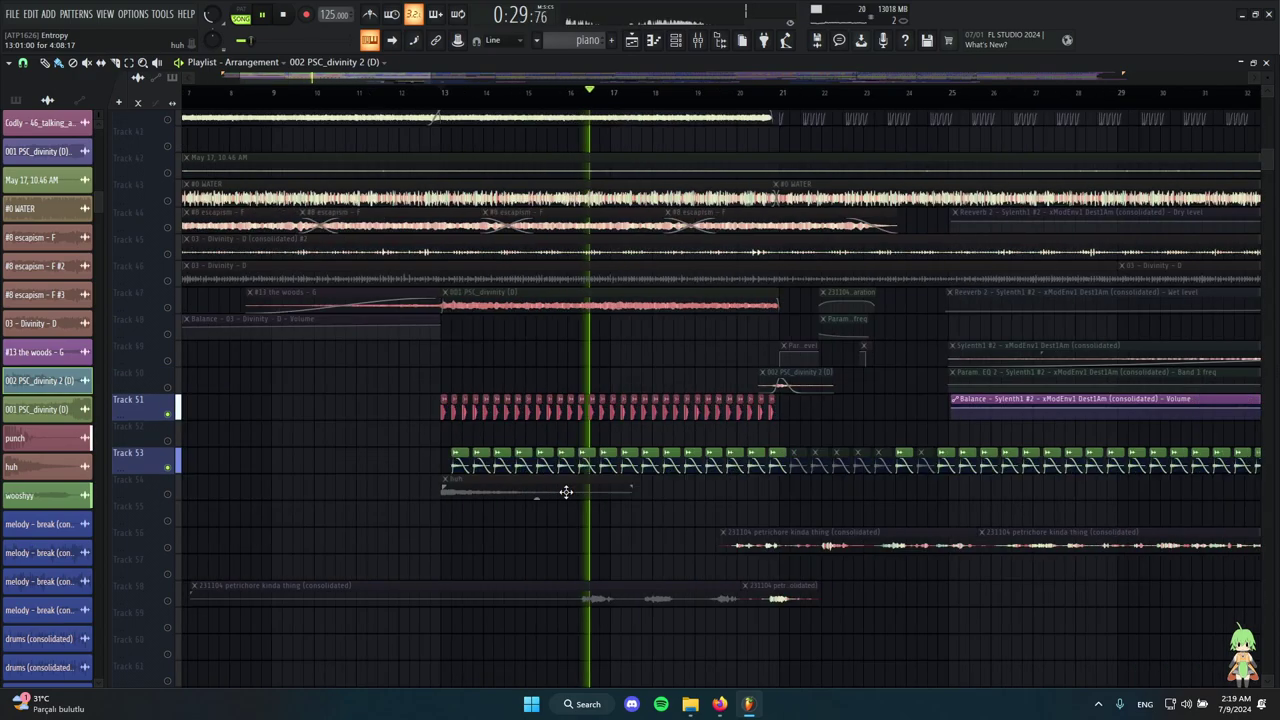
scroll(586, 474, "down", 4)
scroll(517, 420, "up", 2)
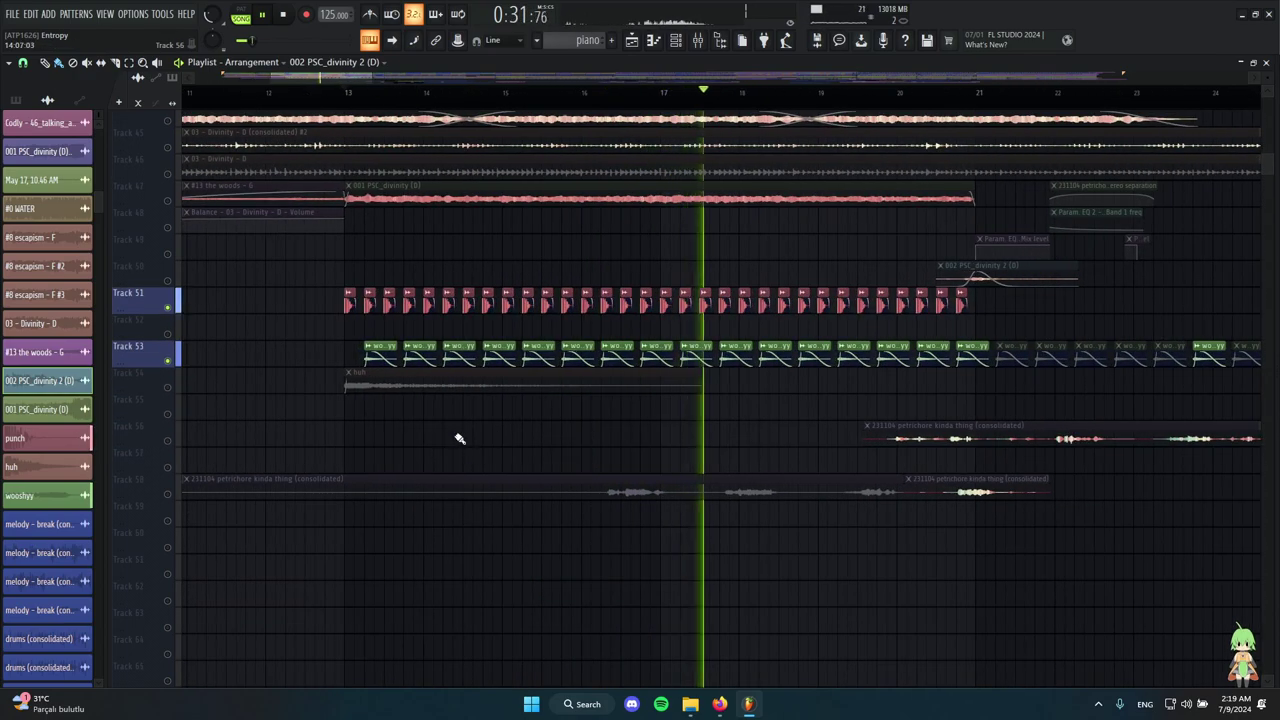
scroll(305, 433, "up", 1)
key("space")
Enable Track 54 and audition its muted huh clip on its own.
scroll(302, 422, "up", 3)
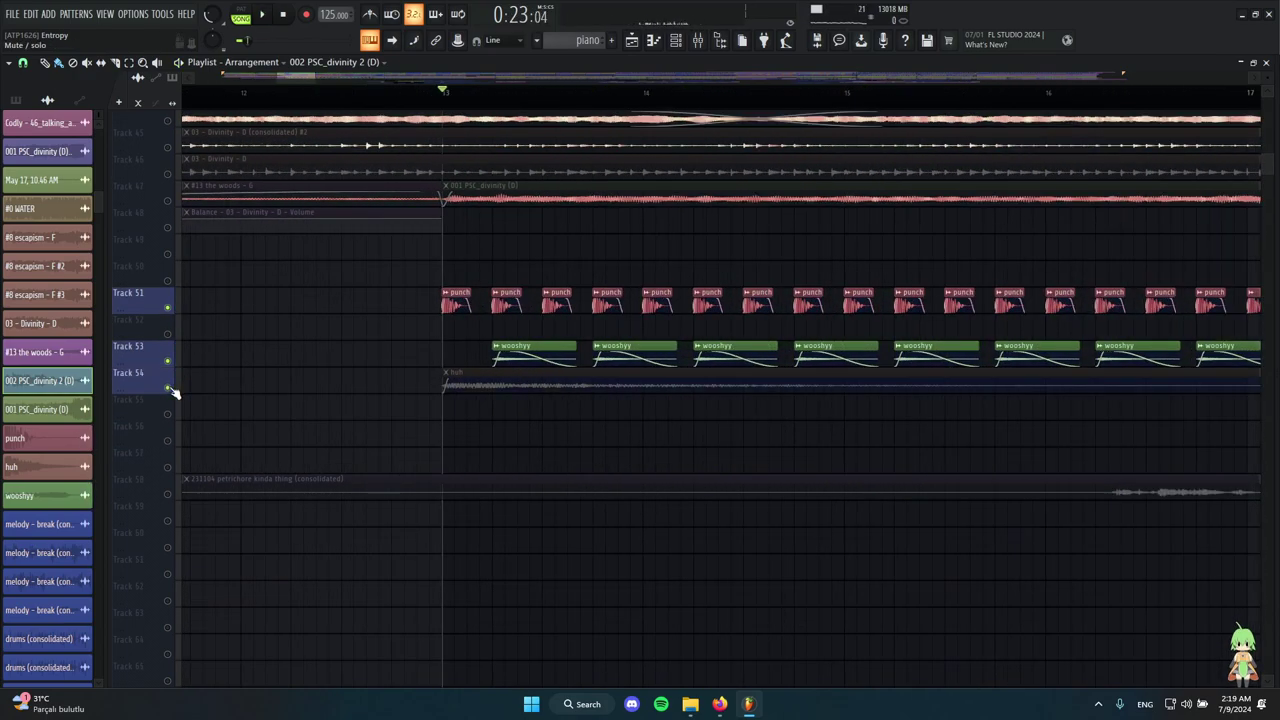
right_click(389, 378, "alt")
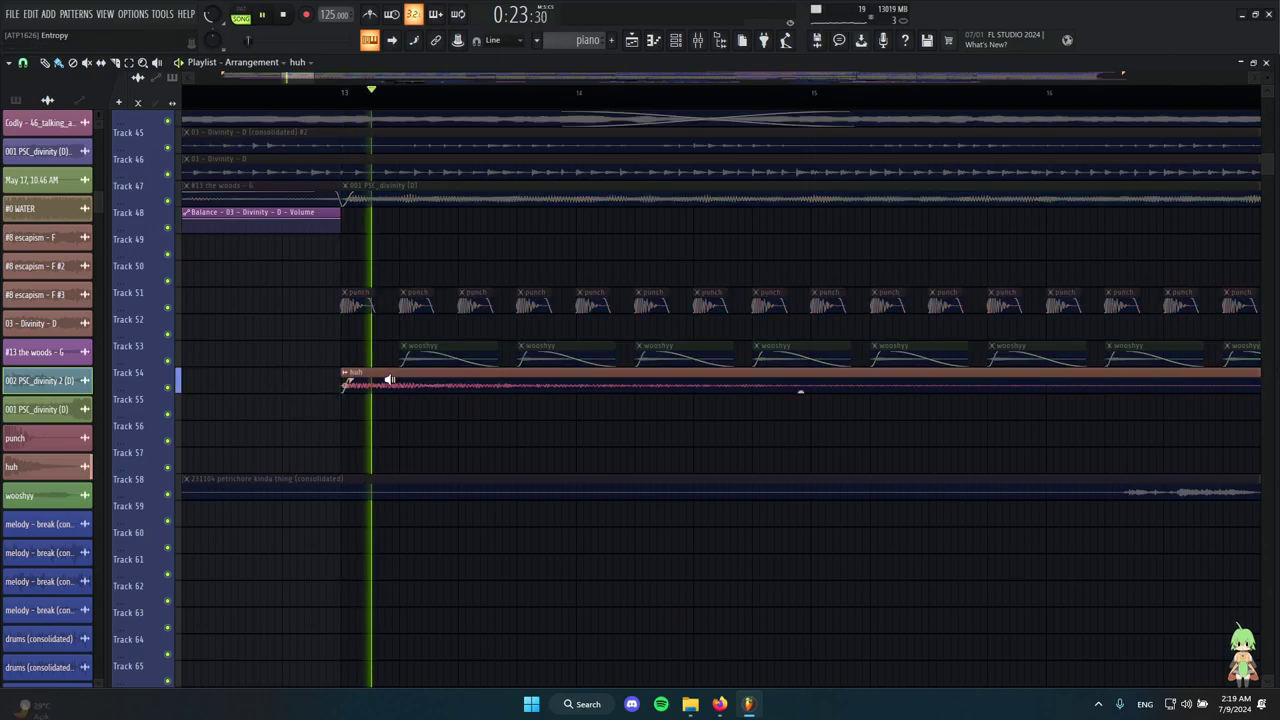
scroll(430, 401, "down", 4)
scroll(430, 406, "up", 5)
scroll(430, 407, "down", 6)
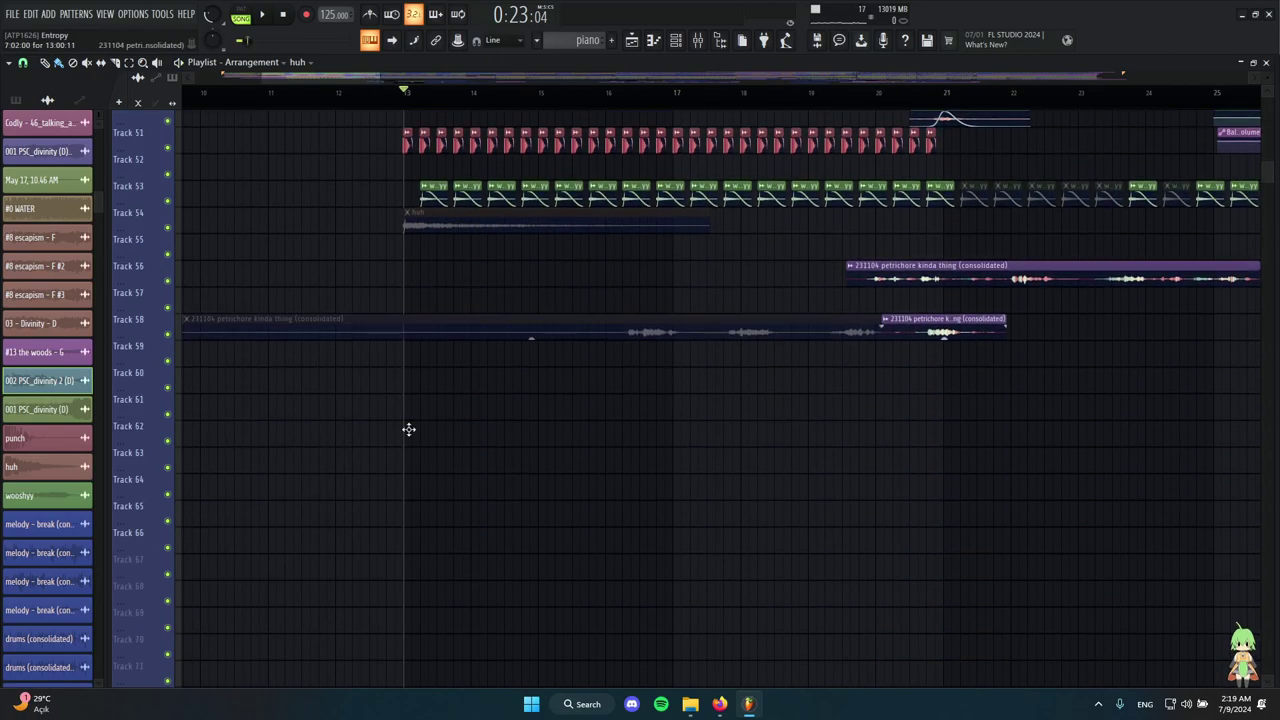
Audition the muted 231104 petrichore kinda thing (consolidated) clip on Track 58 on its own.
scroll(404, 436, "down", 4)
scroll(257, 398, "up", 2)
scroll(350, 410, "up", 7)
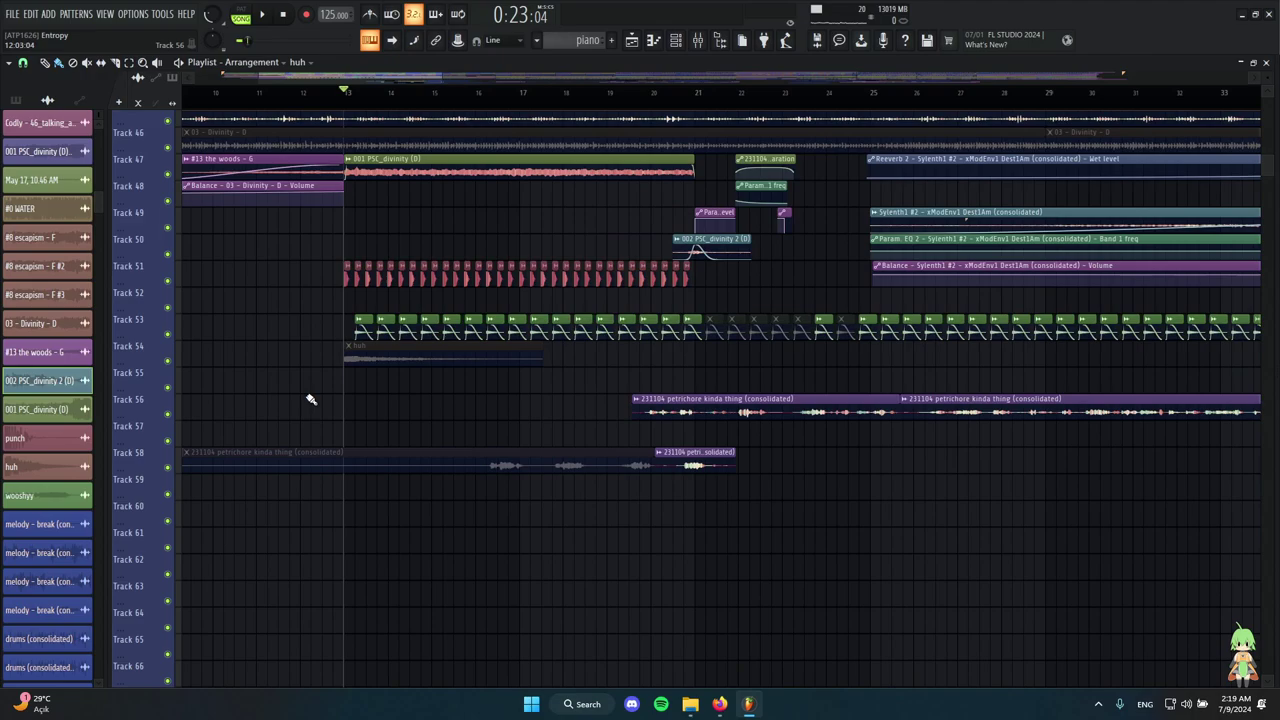
scroll(350, 405, "down", 3)
scroll(269, 382, "down", 2)
scroll(272, 300, "up", 4)
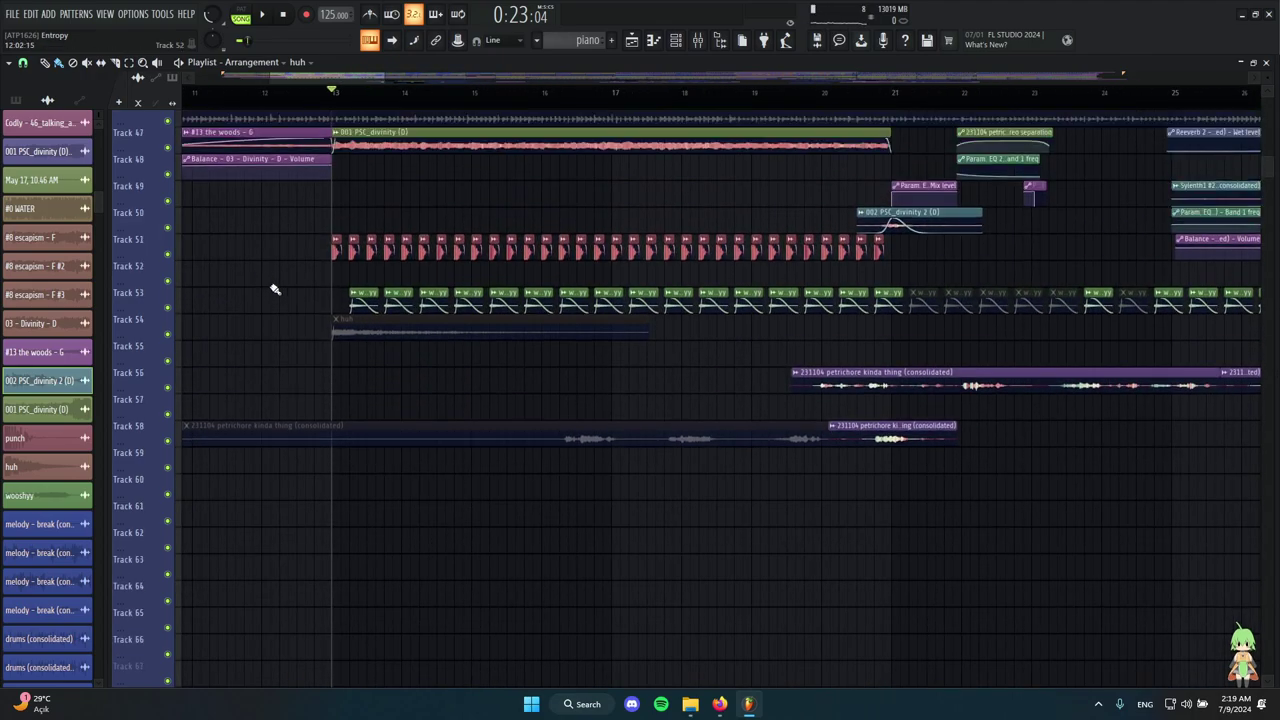
scroll(550, 420, "up", 3)
scroll(437, 479, "down", 4)
scroll(440, 478, "down", 1)
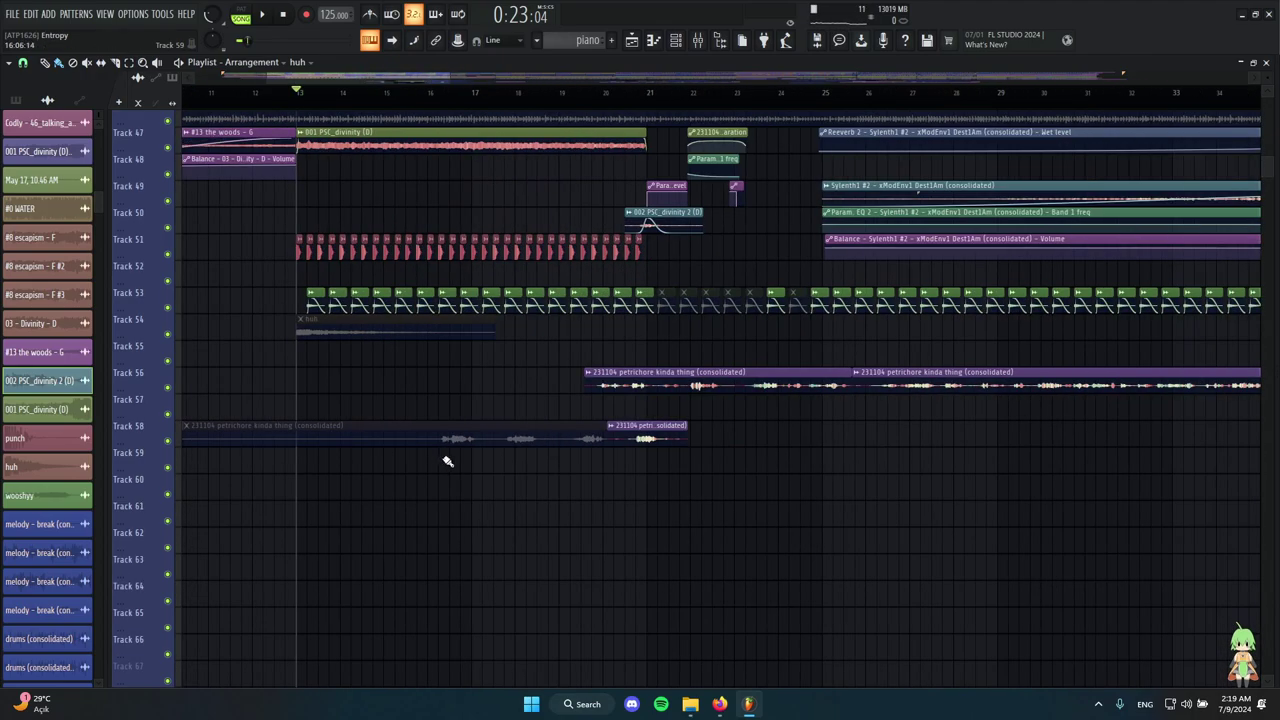
scroll(443, 450, "up", 3)
right_click(440, 436, "alt")
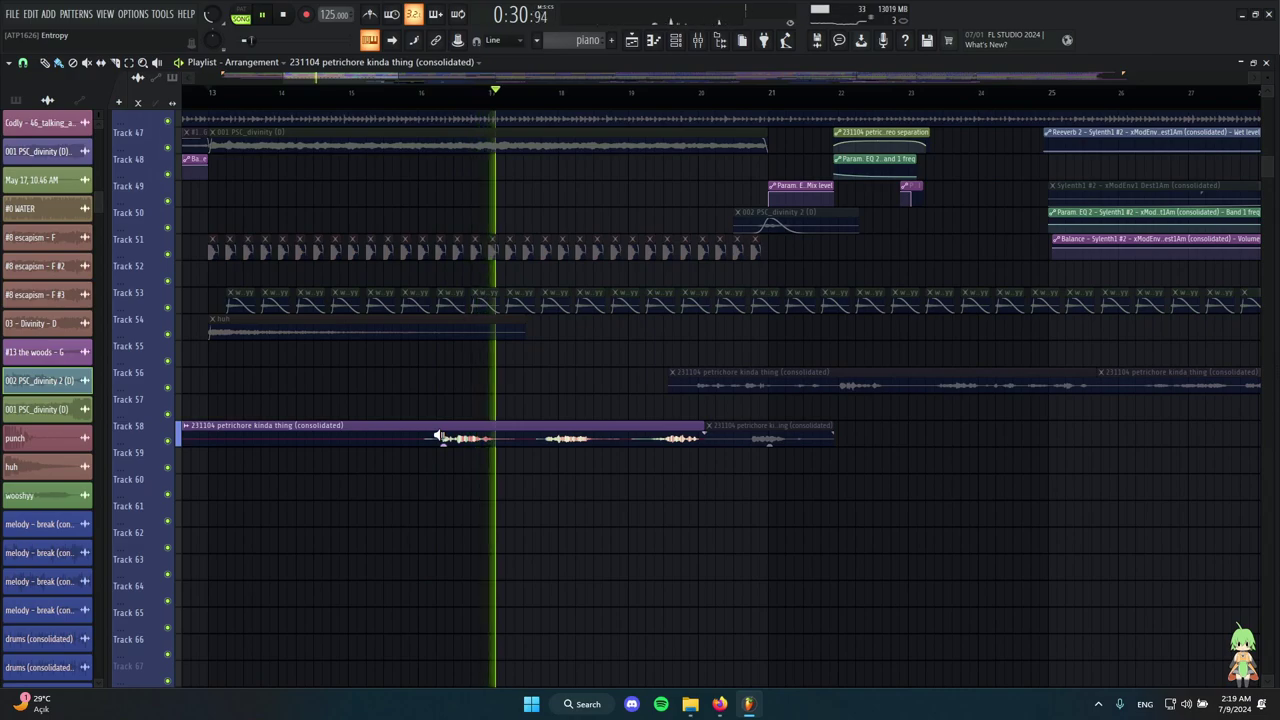
key("space")
Move the playhead to 0:29:46 and highlight the 231104 petrichore kinda thing clips on Tracks 56 to 58 for inspection.
scroll(437, 437, "up", 3)
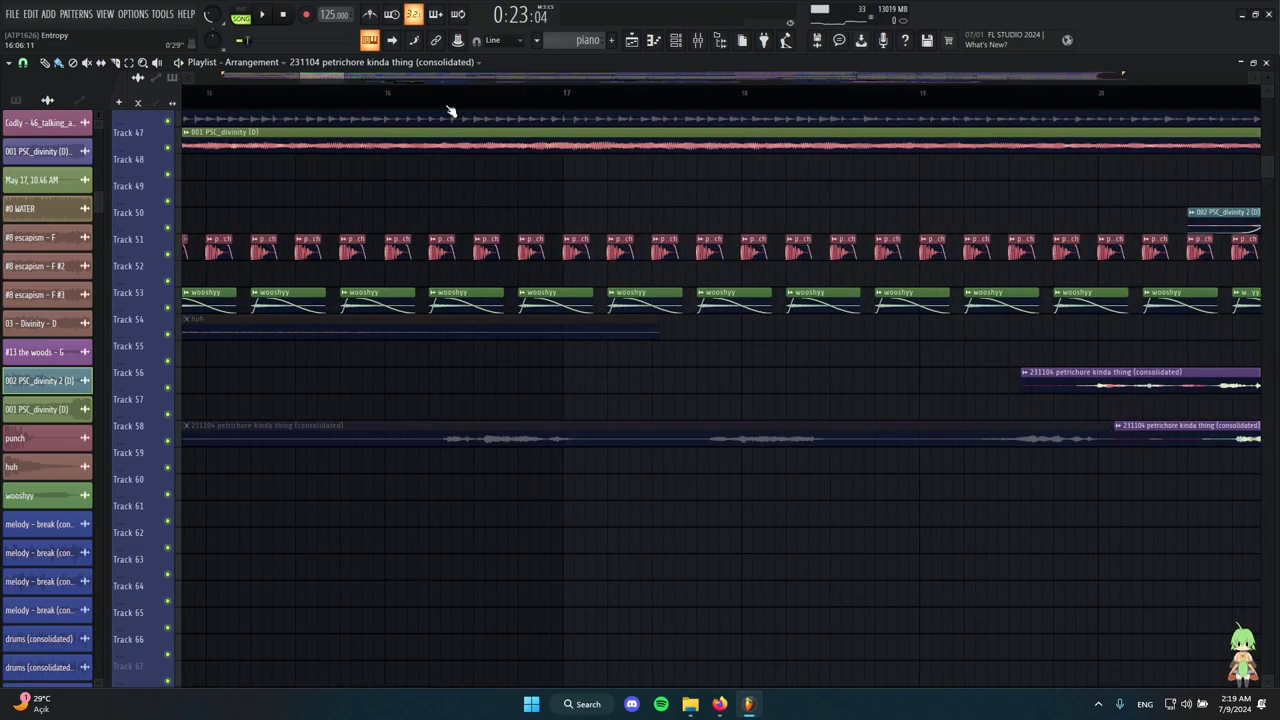
left_click(448, 108)
scroll(534, 449, "down", 4)
scroll(572, 446, "up", 2)
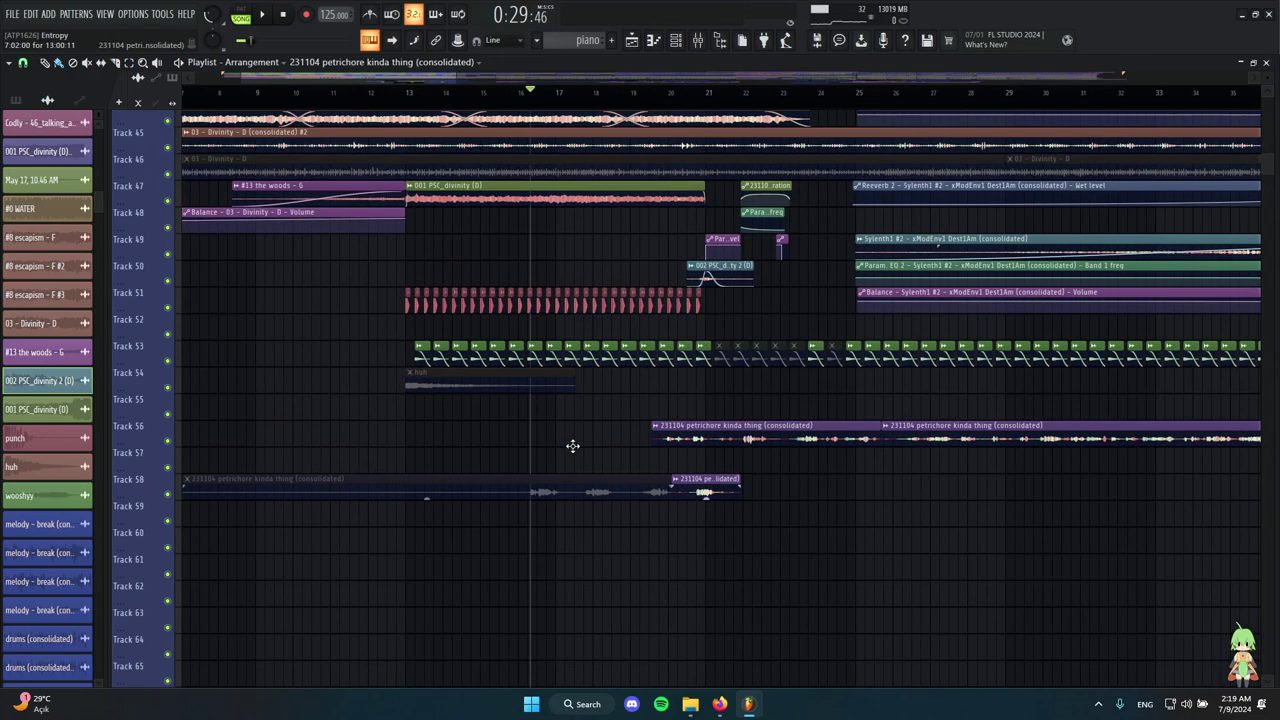
scroll(573, 446, "up", 1)
scroll(520, 459, "down", 4)
left_click_drag(856, 569, 492, 440)
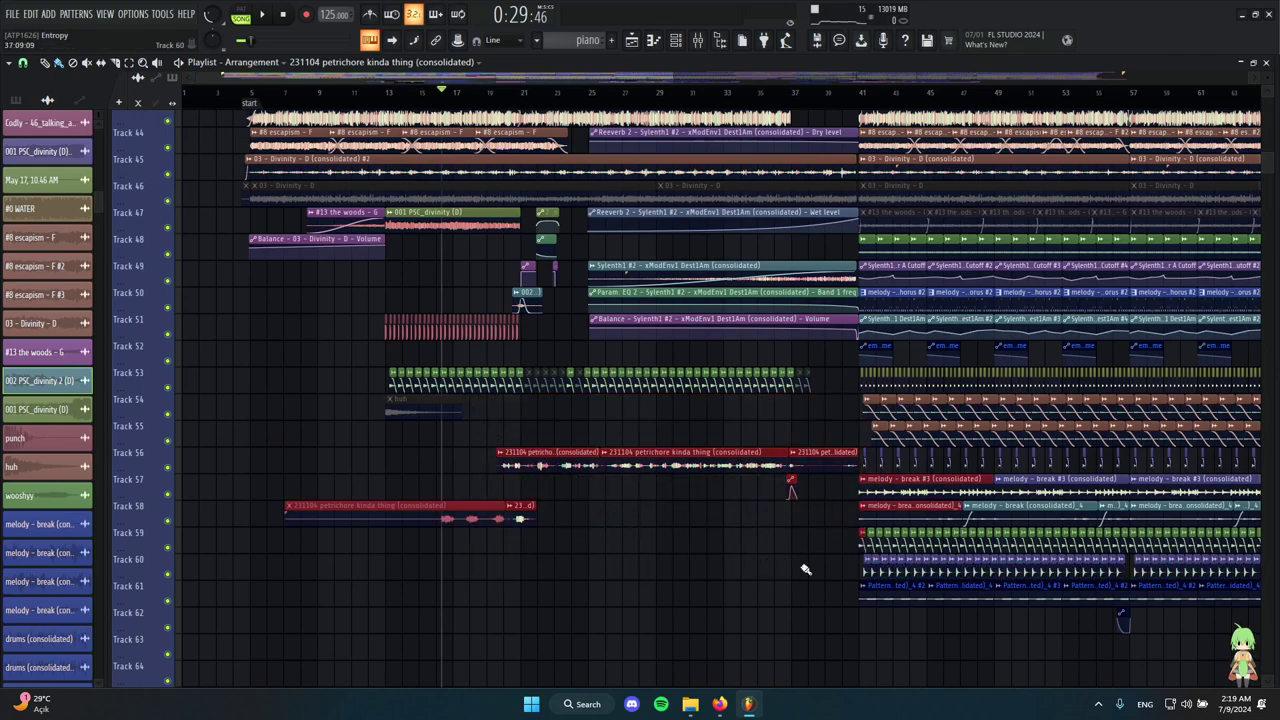
left_click(612, 585)
Solo the drum clips on Tracks 31 and 32 and play them from 0:36:48.
scroll(587, 545, "up", 5)
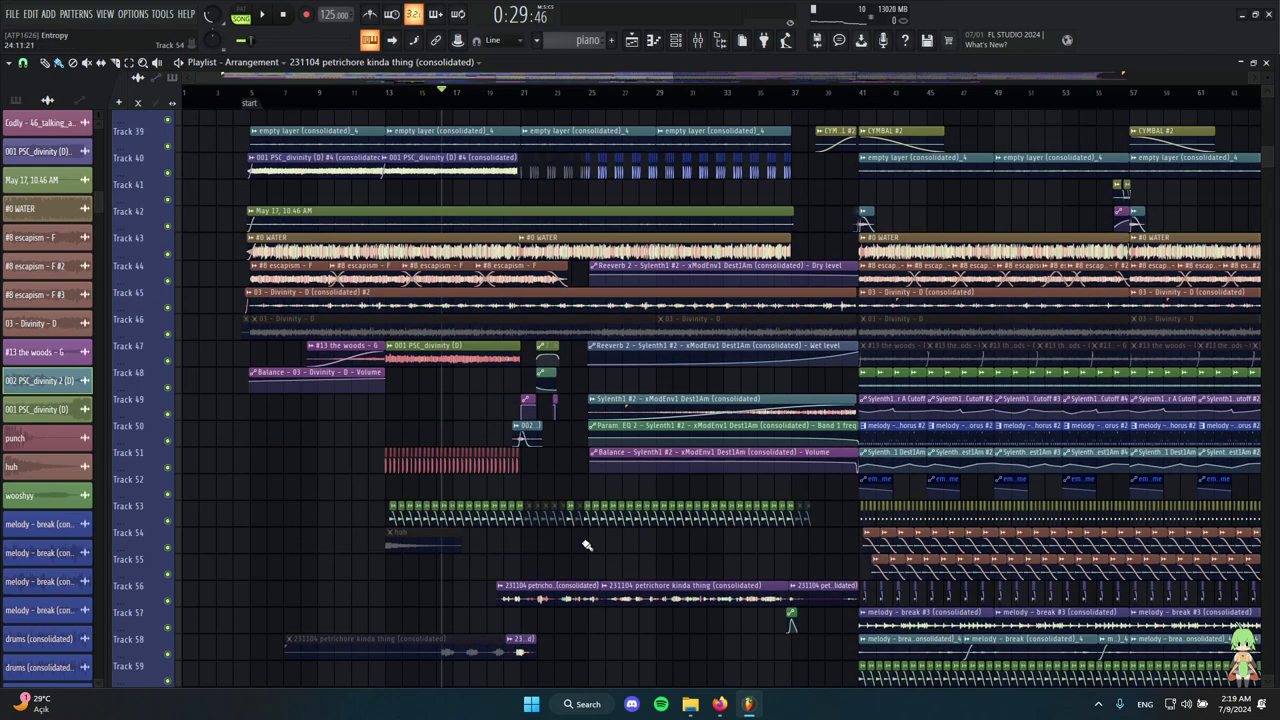
scroll(587, 545, "up", 5)
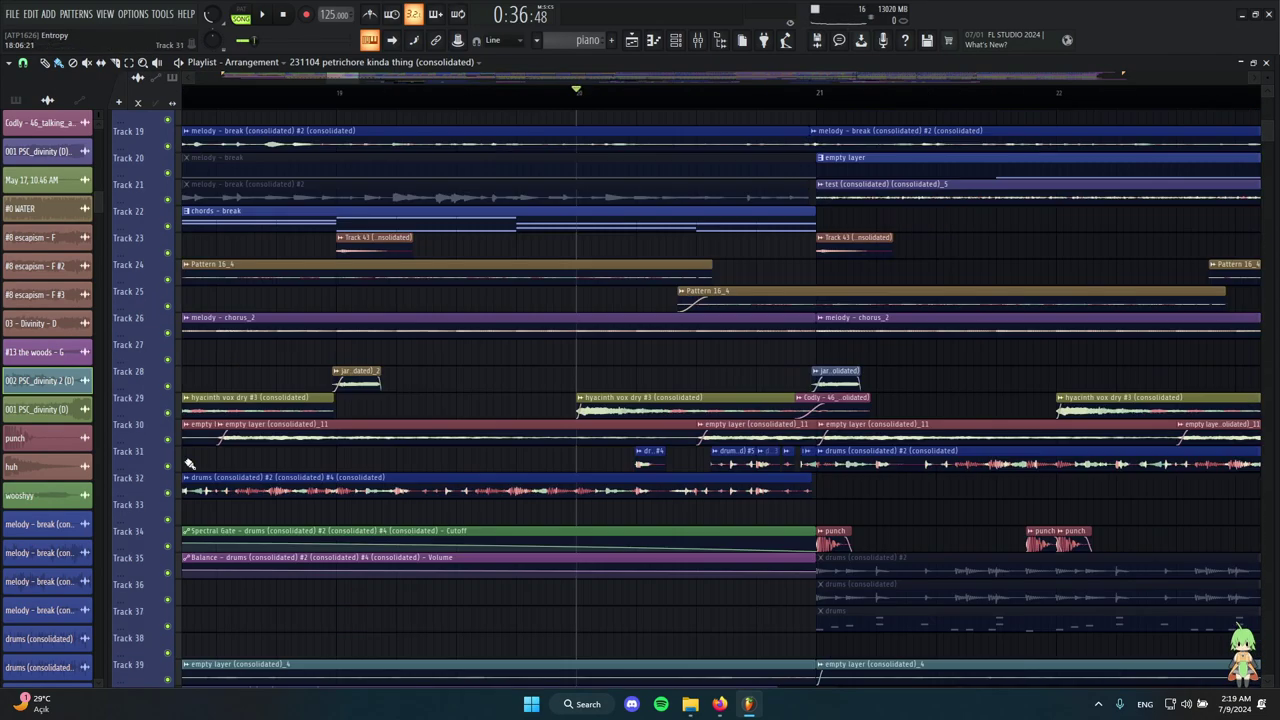
left_click(650, 490)
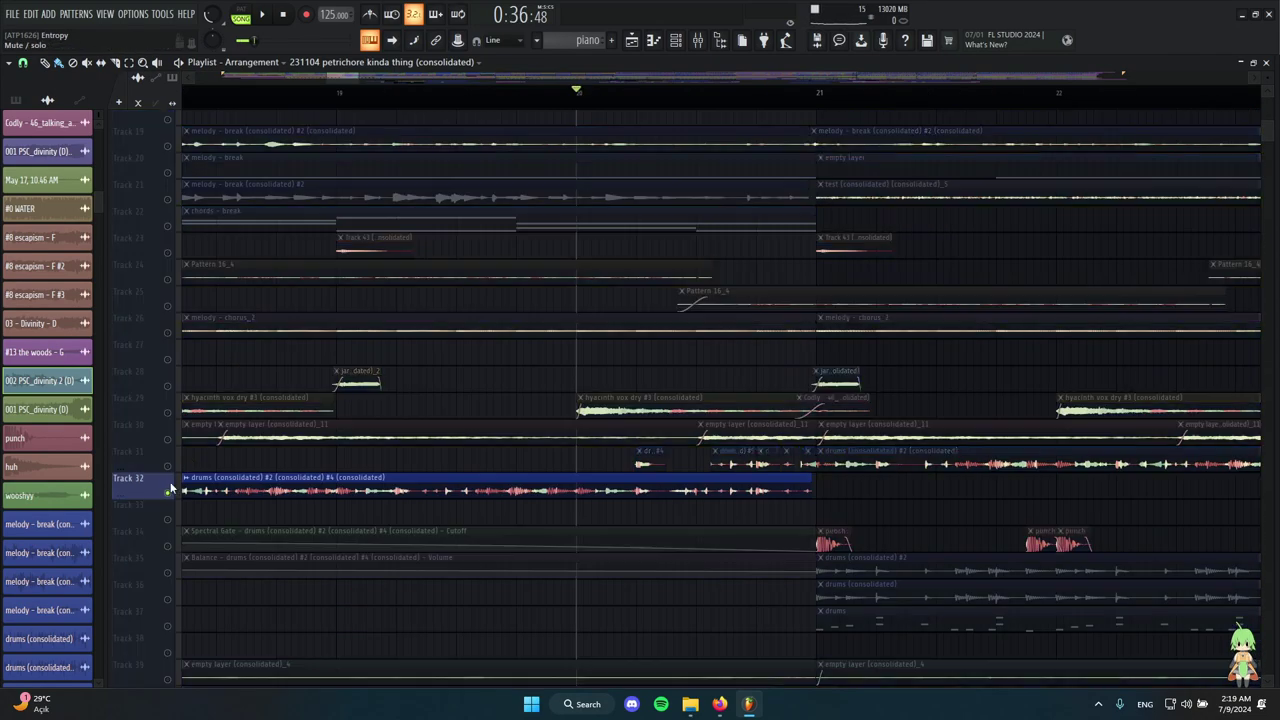
left_click_drag(650, 490, 650, 503)
scroll(650, 503, "up", 3)
key("space")
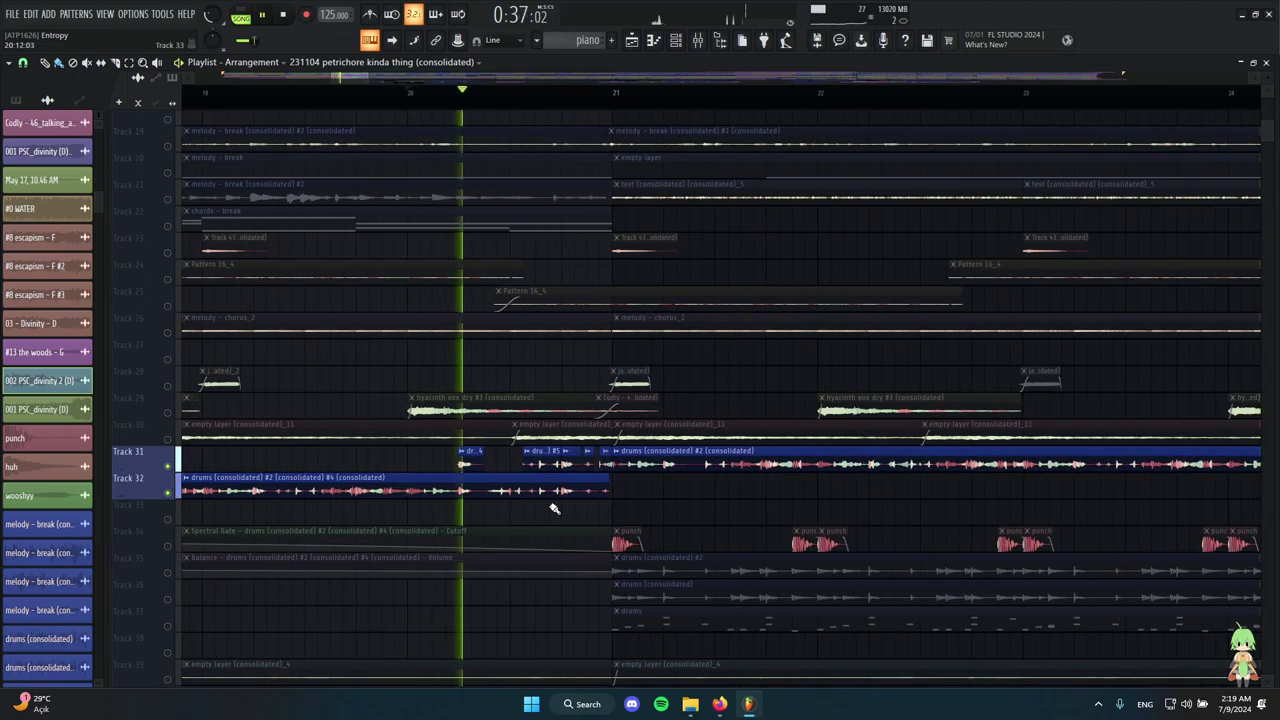
Stop the drum playback and switch the solo from Tracks 31 and 32 to Track 29.
key("space")
scroll(471, 457, "up", 3)
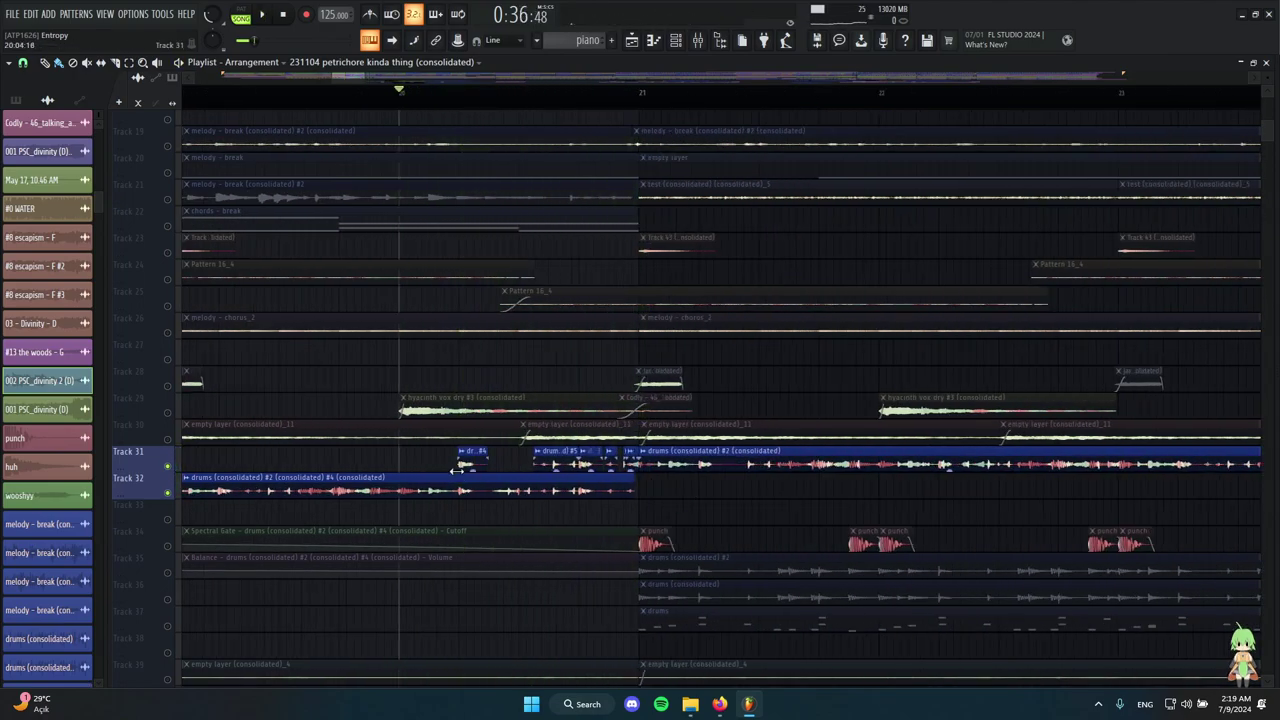
scroll(597, 450, "down", 2)
scroll(597, 446, "up", 3)
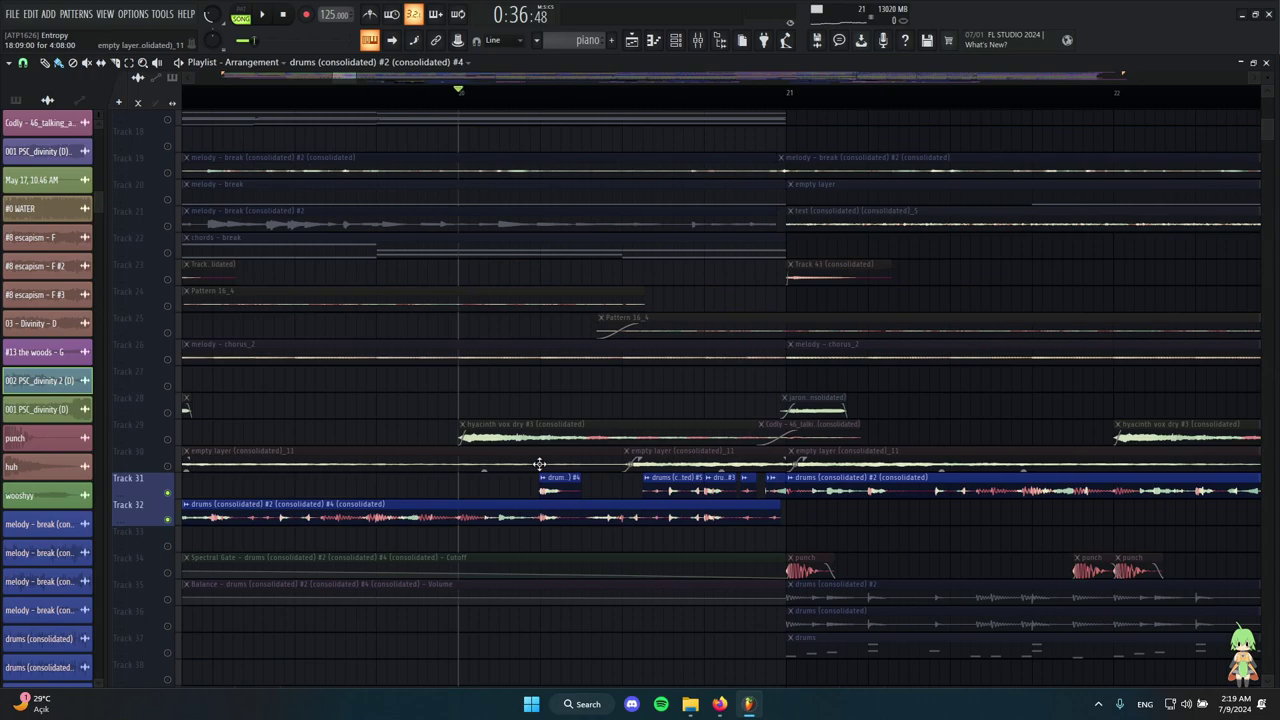
right_click(168, 493)
right_click(168, 493)
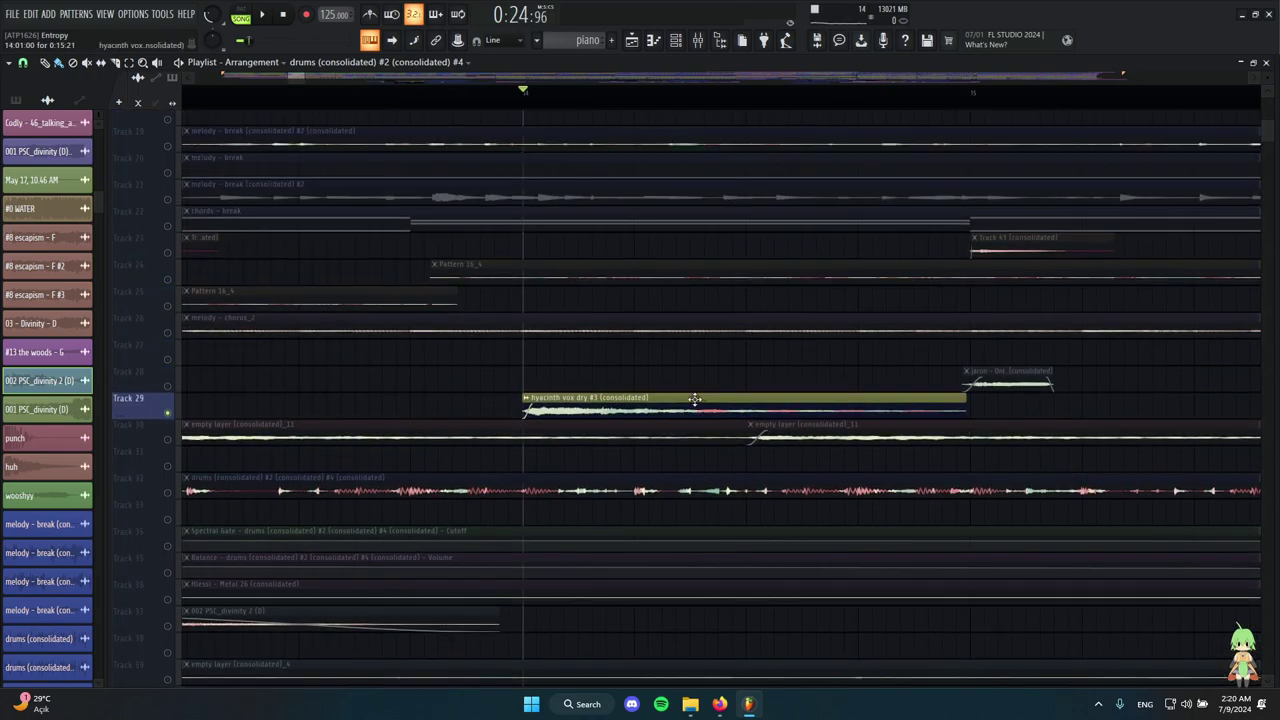
Audition the soloed hyacinth vox dry #3 clip on Track 29 from 0:24:96.
scroll(722, 401, "down", 3)
scroll(790, 400, "down", 4)
scroll(714, 390, "up", 5)
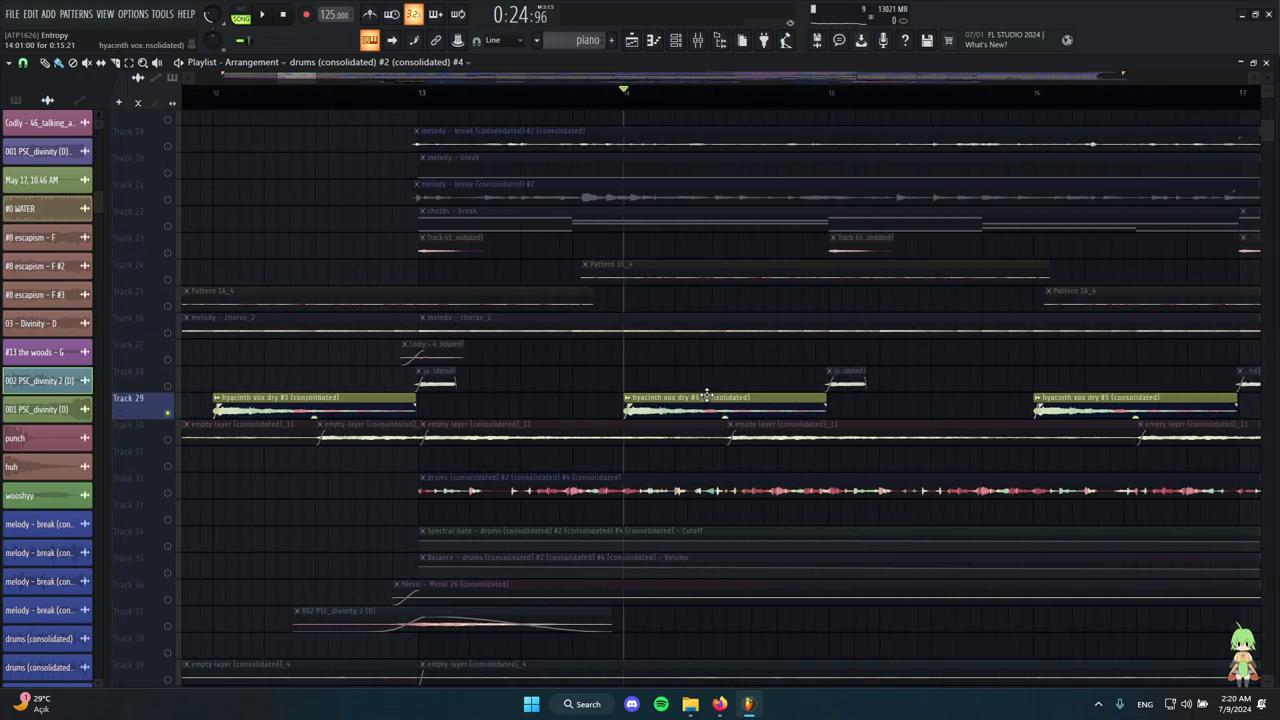
scroll(700, 410, "up", 2)
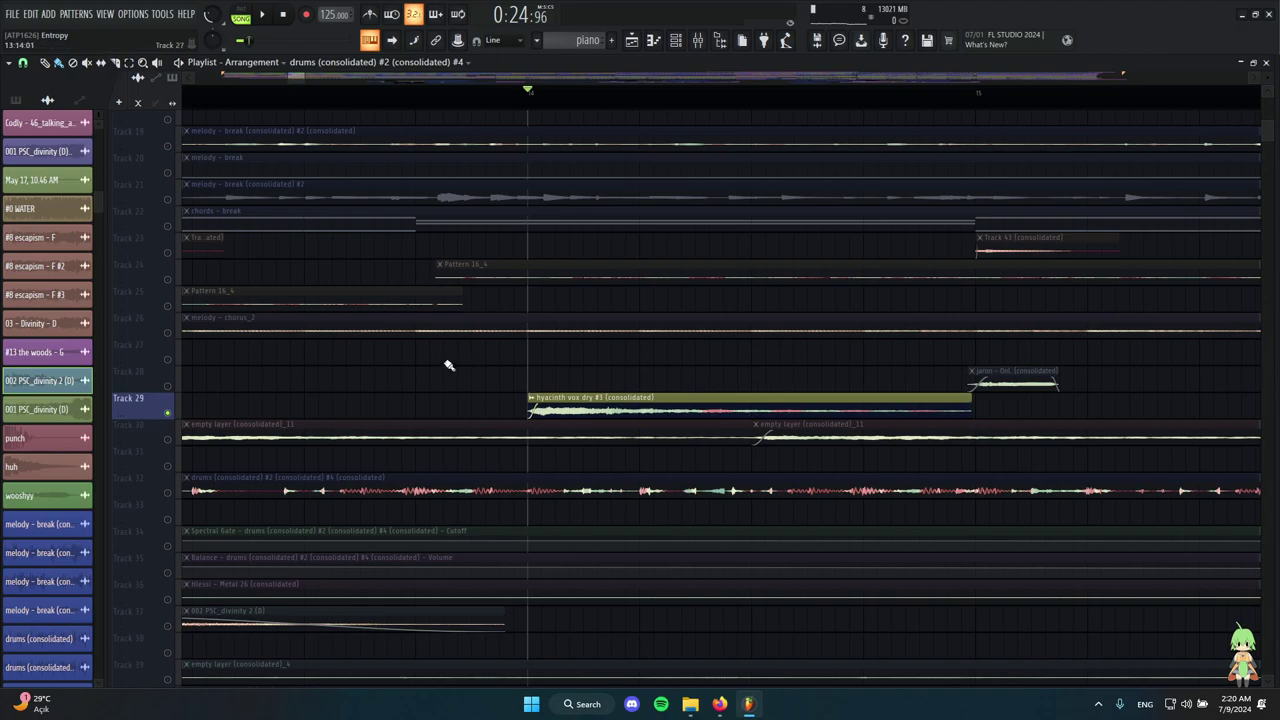
scroll(614, 363, "down", 3)
scroll(614, 386, "up", 3)
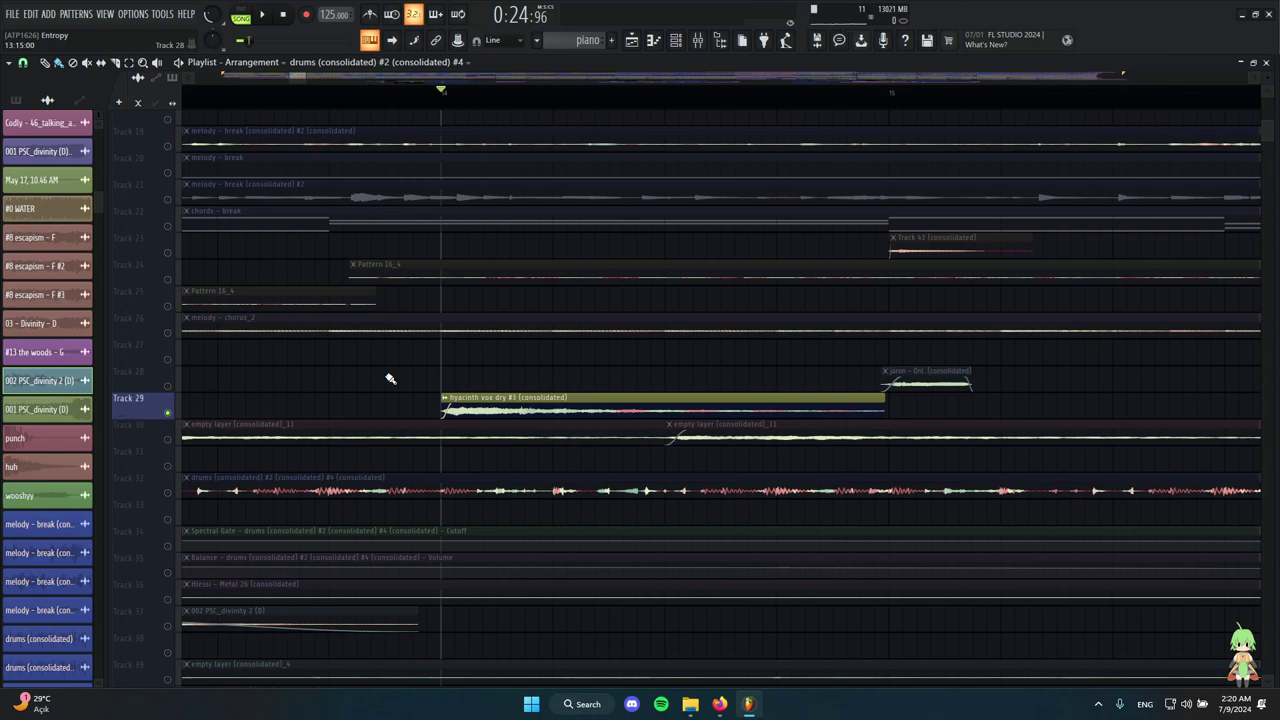
key("space")
key("space")
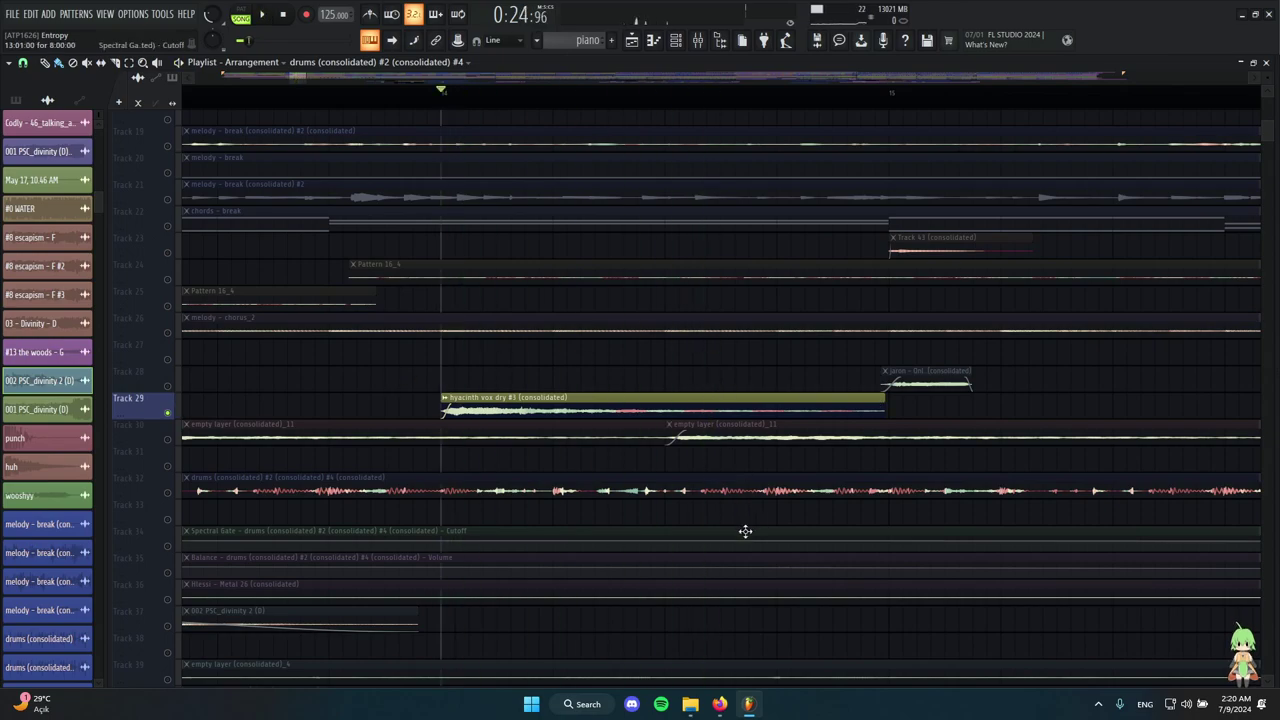
Move the playhead to 0:32:58, audition the hyacinth vox clip at bar 18, and release the Track 29 solo.
scroll(540, 462, "down", 4)
scroll(790, 440, "up", 4)
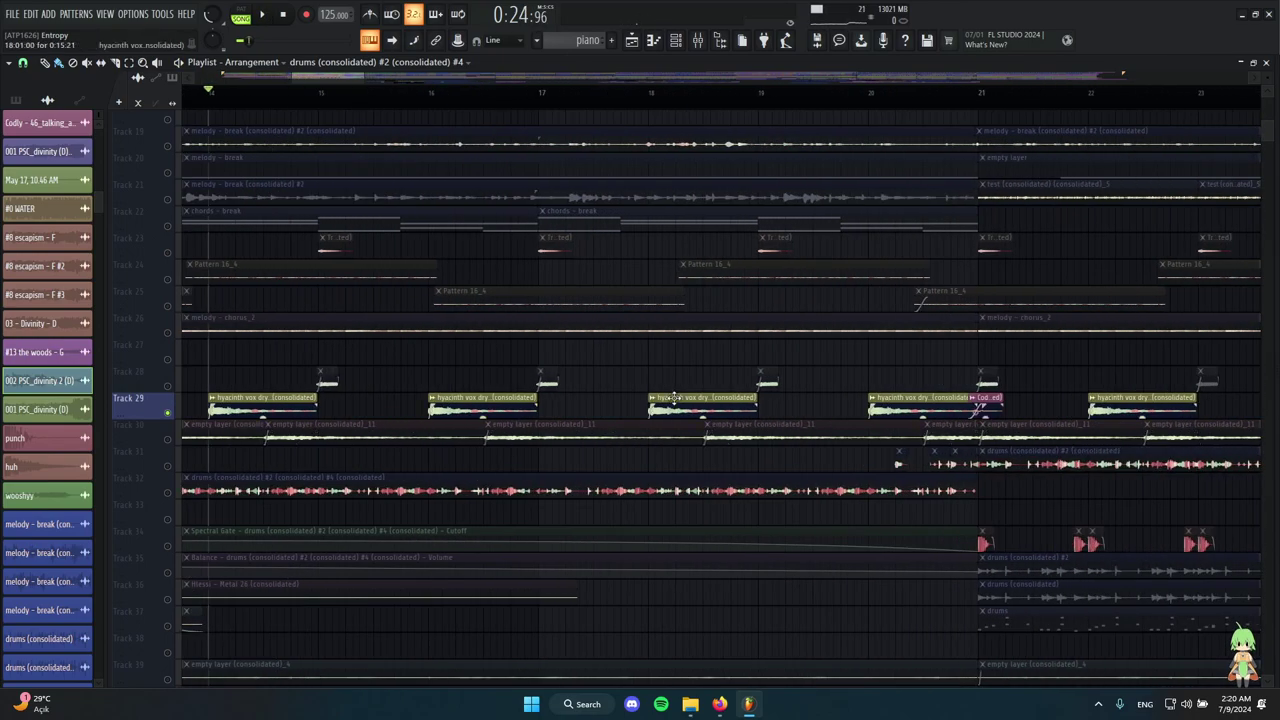
left_click(650, 91)
key("space")
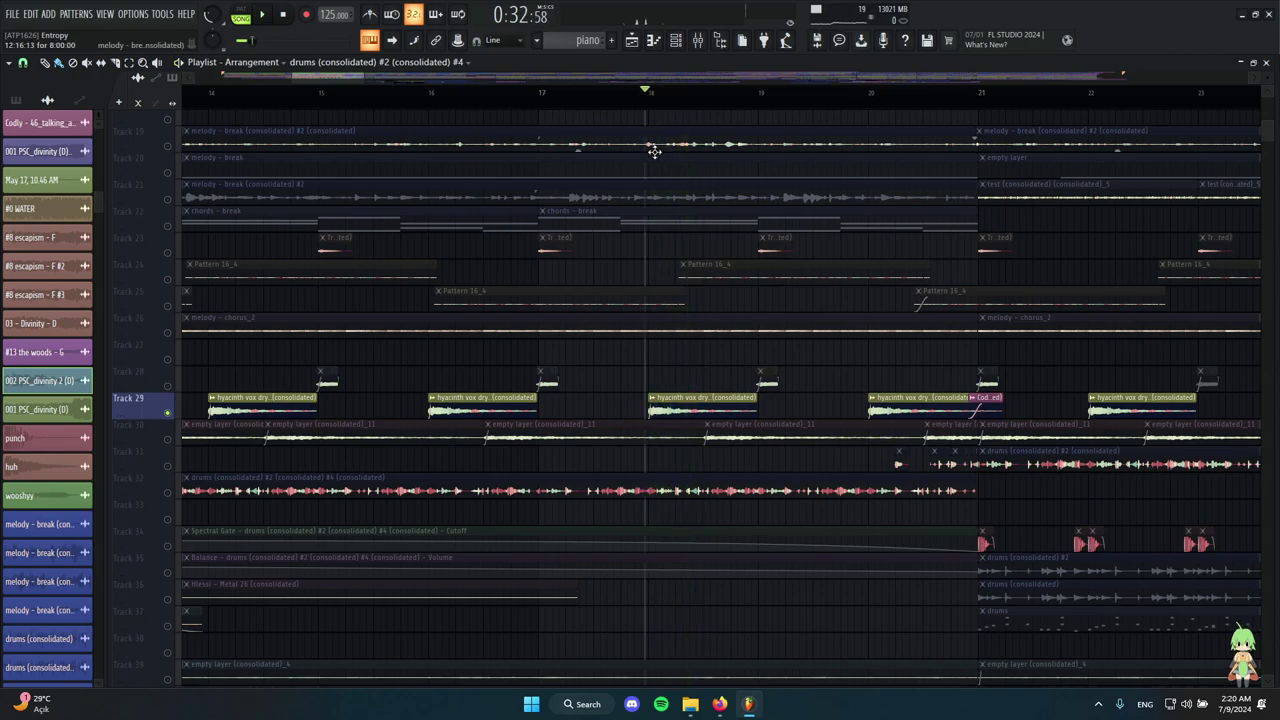
right_click(168, 414)
Play the full arrangement from 0:36:48 across the drum fill and into the section after bar 21.
scroll(642, 445, "down", 2)
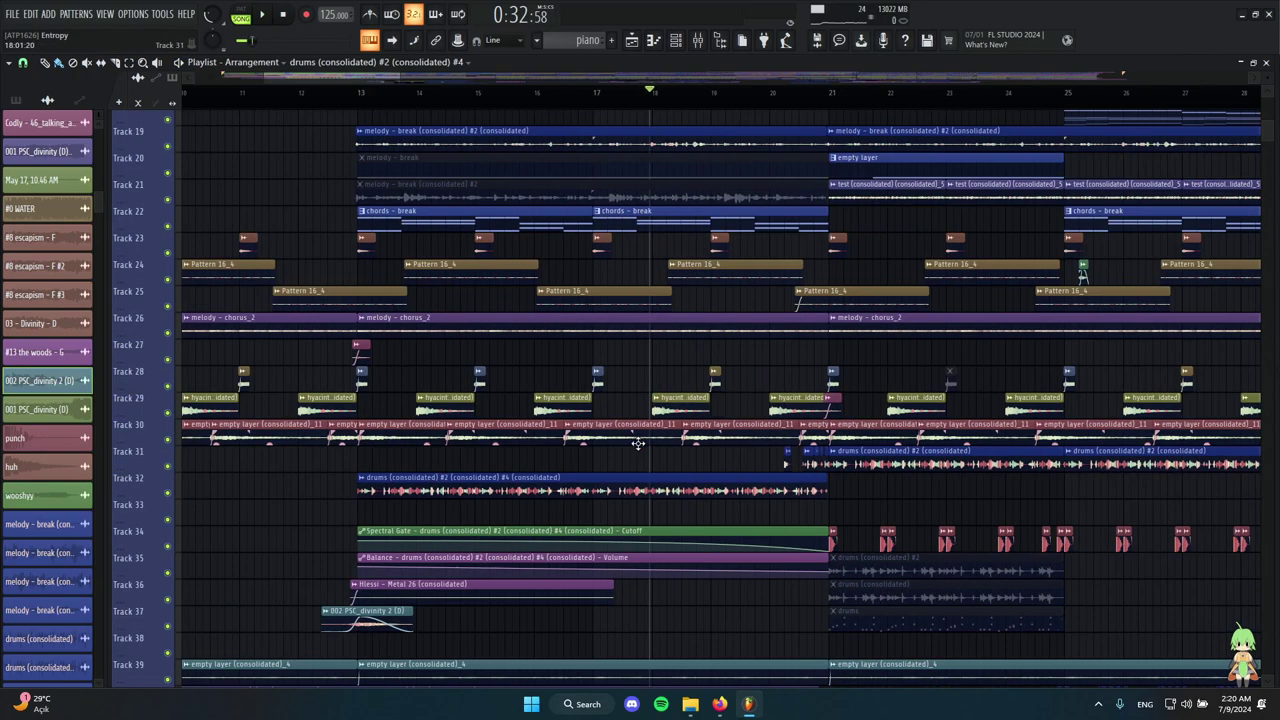
scroll(766, 412, "up", 5)
left_click_drag(586, 98, 513, 97)
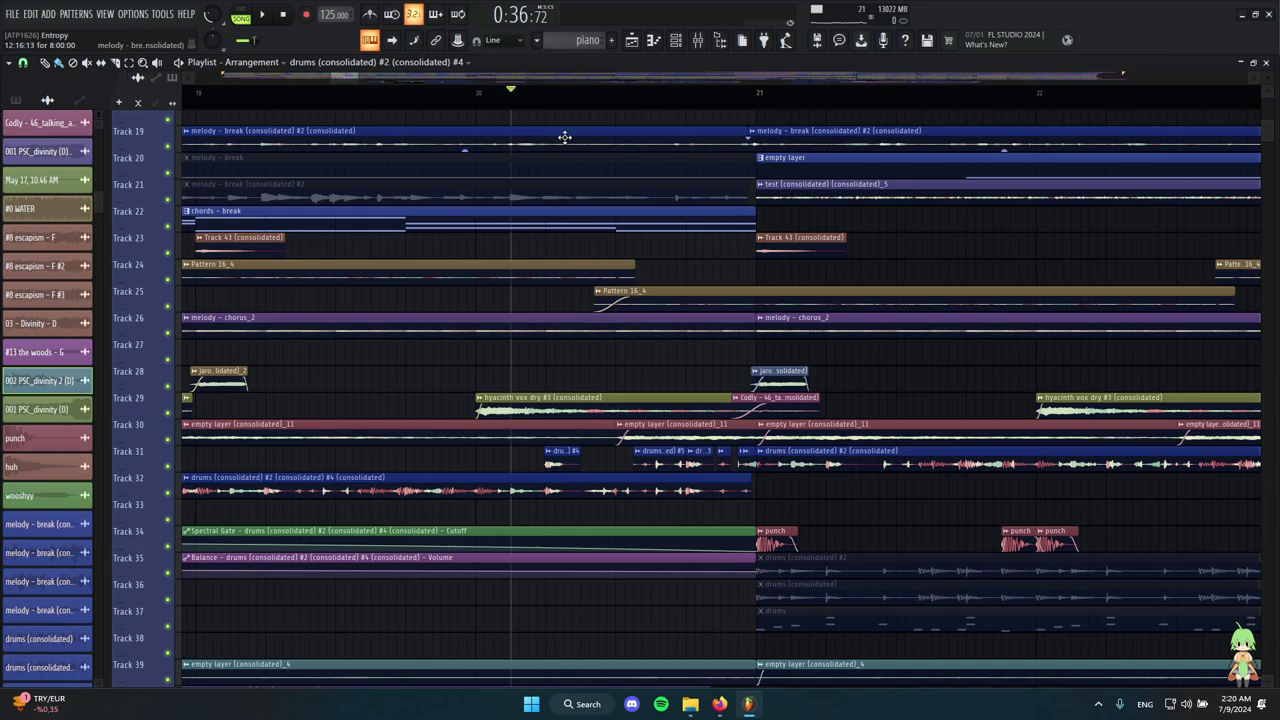
left_click(479, 94)
scroll(451, 274, "down", 6)
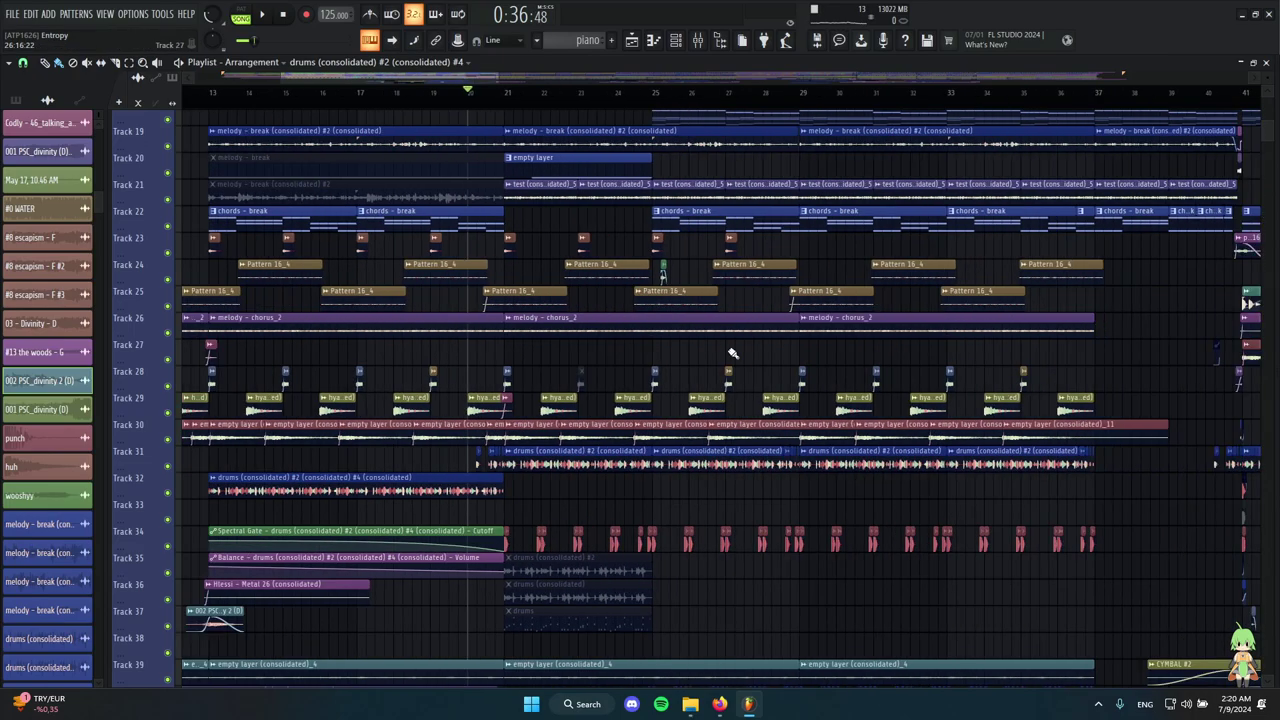
scroll(521, 420, "up", 3)
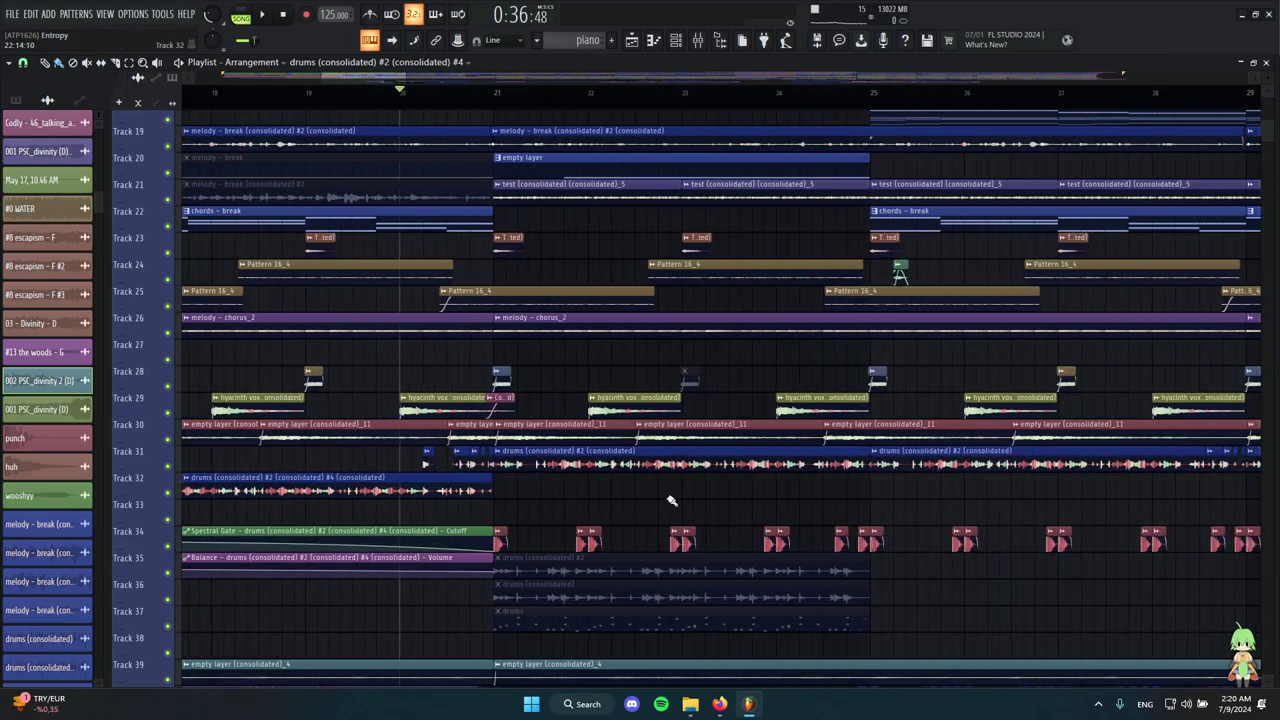
scroll(575, 504, "up", 4)
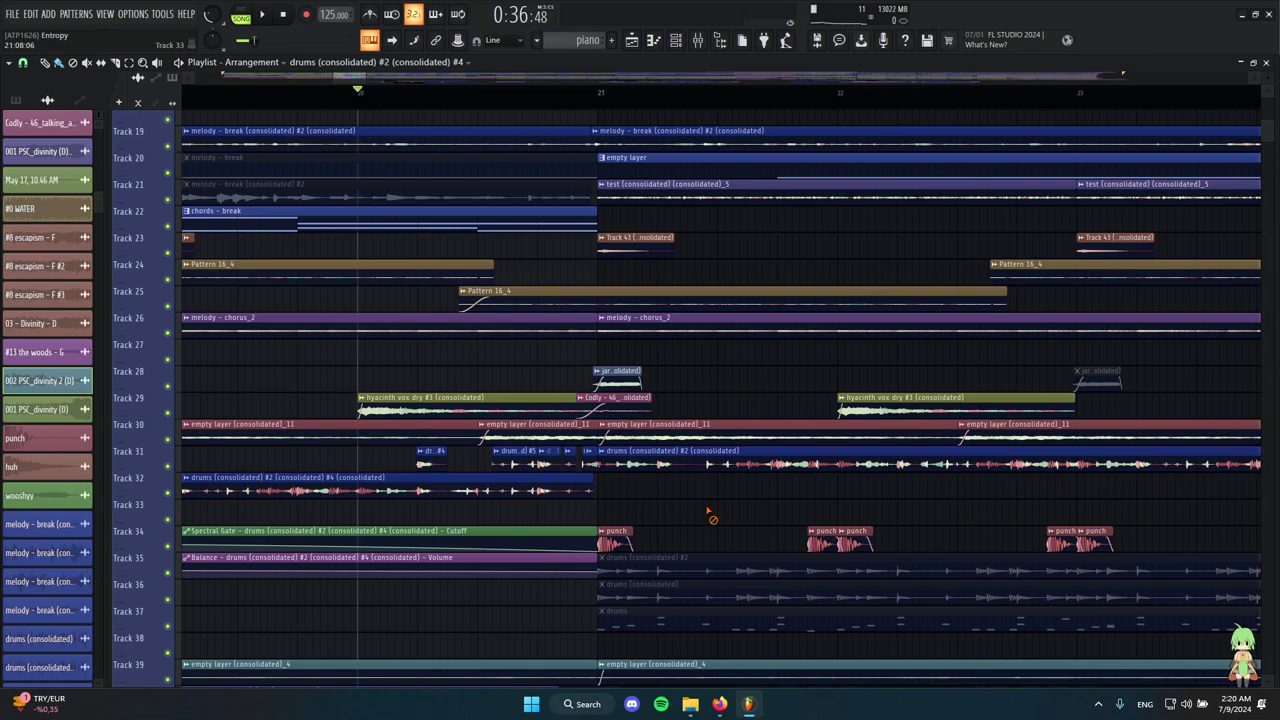
key("space")
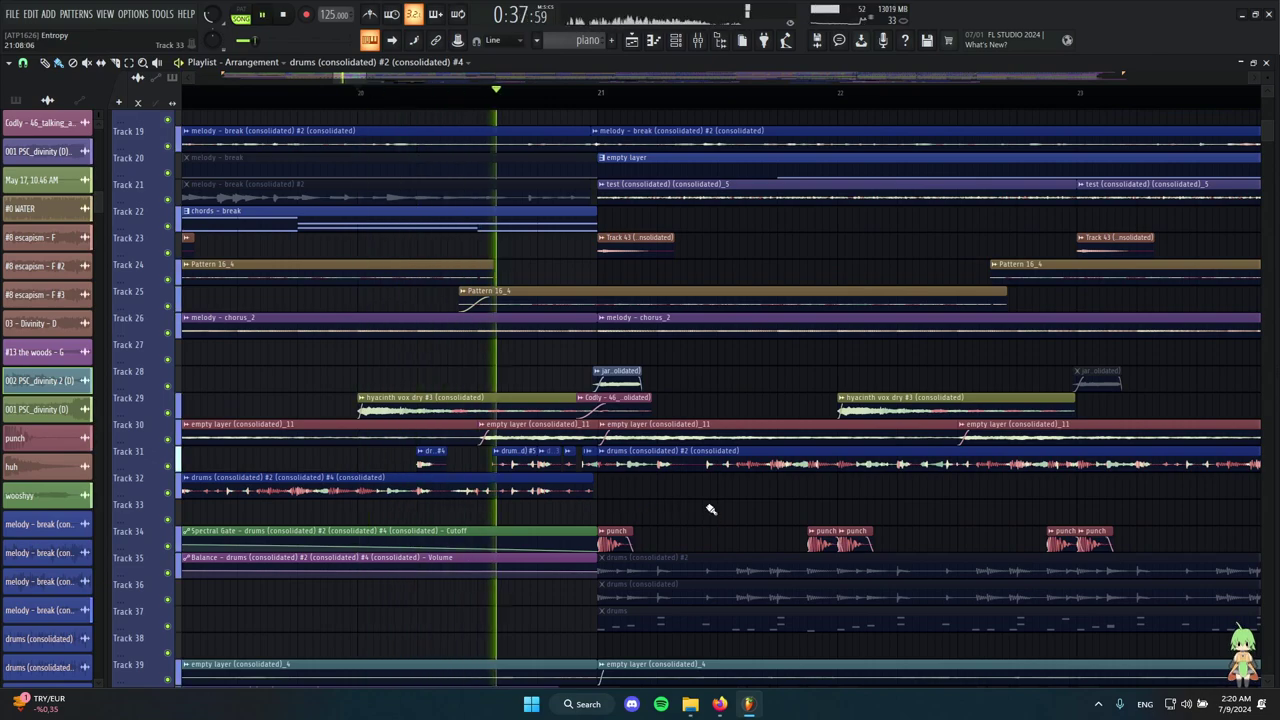
scroll(720, 505, "down", 4)
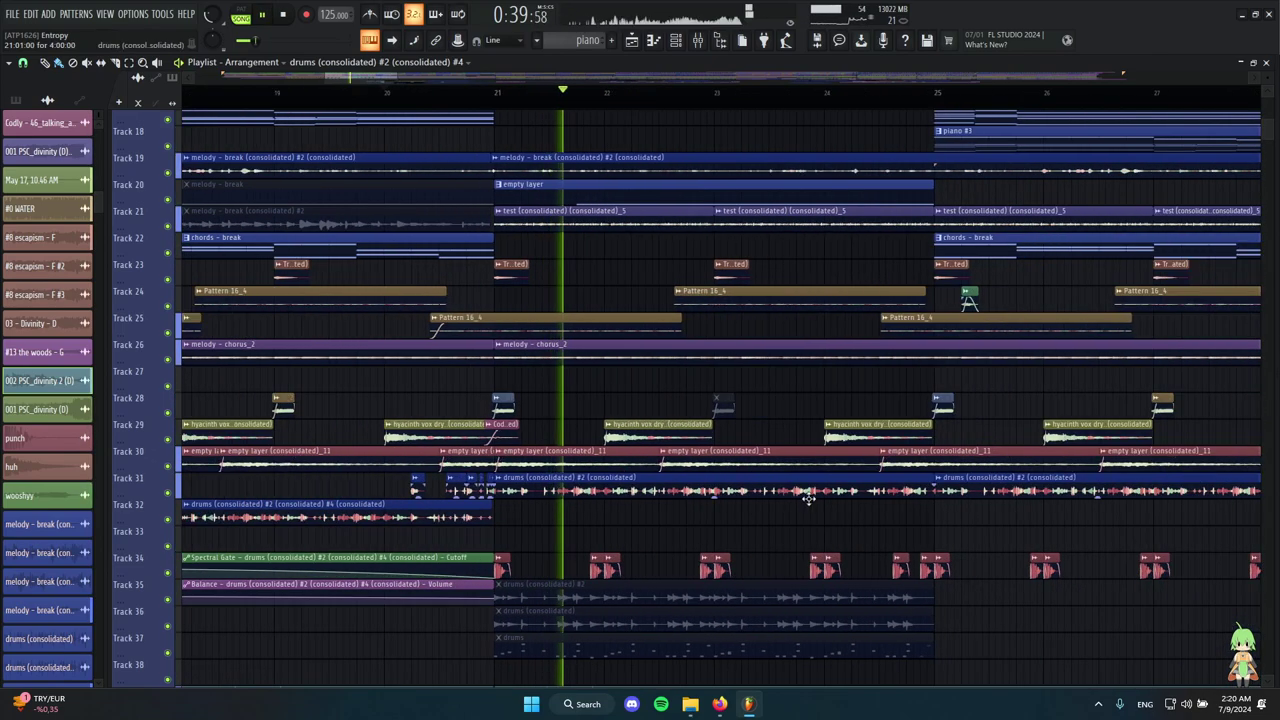
scroll(928, 510, "down", 6)
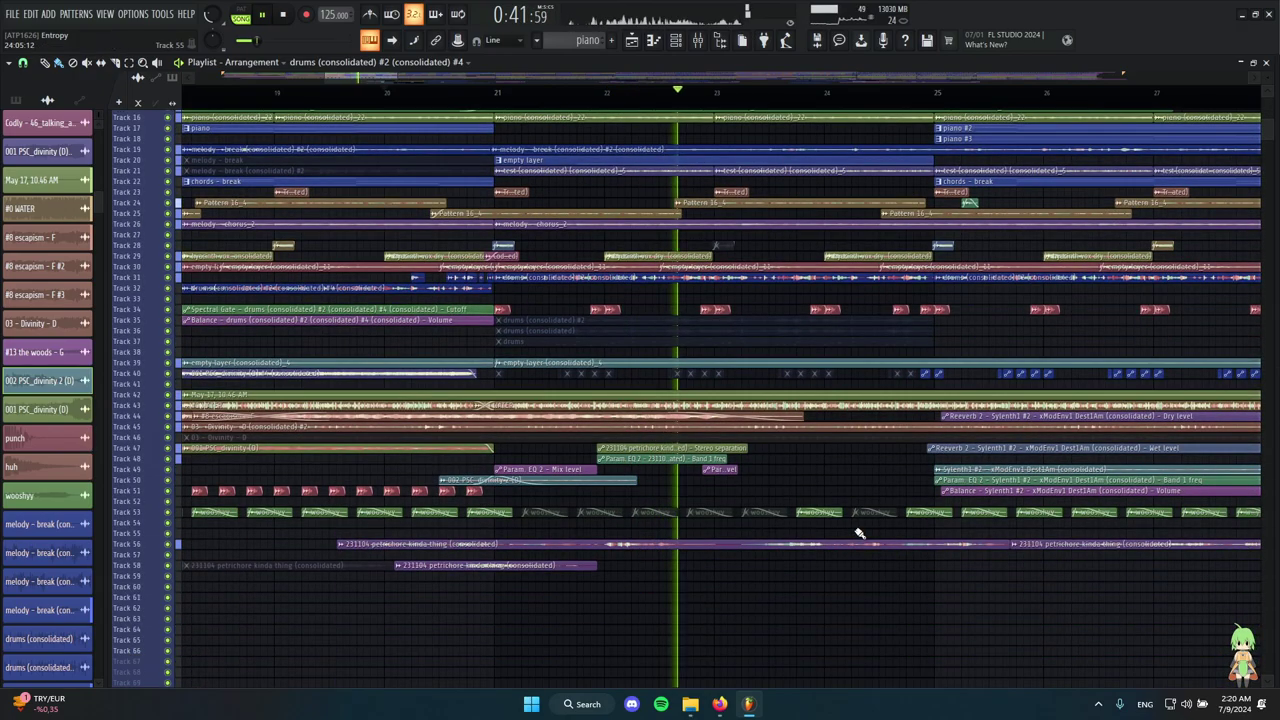
scroll(932, 543, "up", 3)
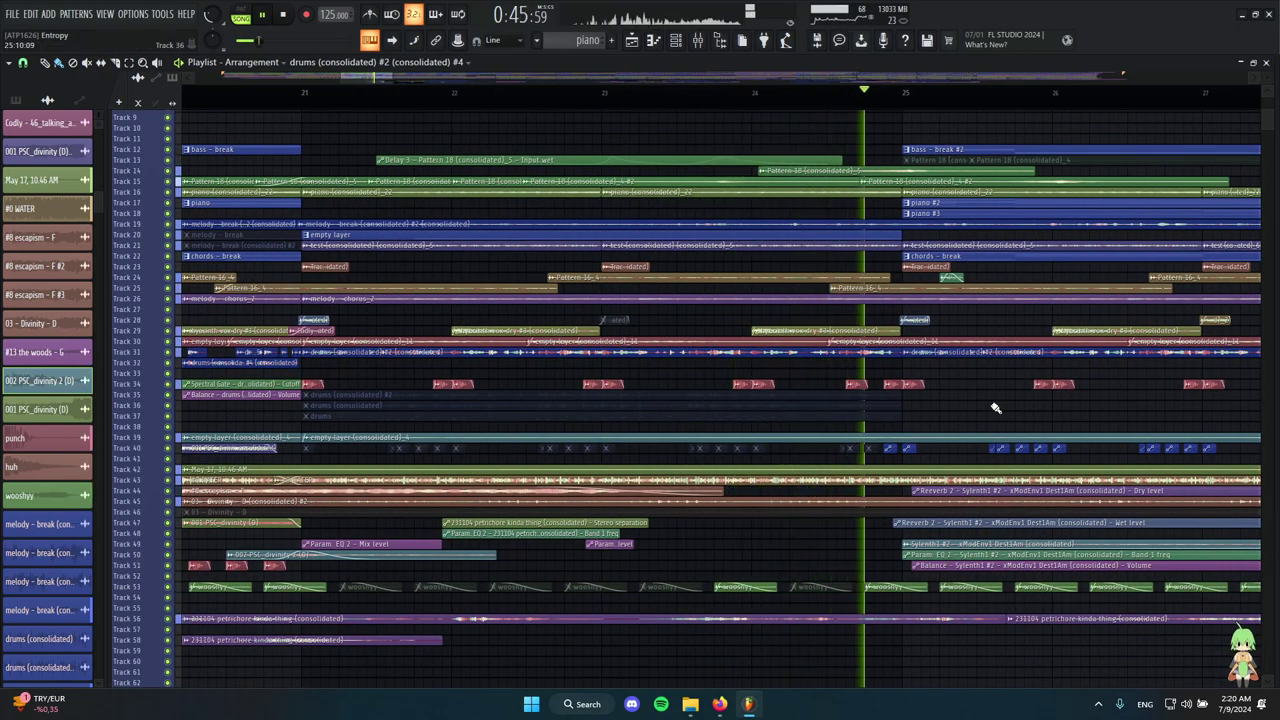
key("space")
Move the playhead to 0:38:40 and audition the Pattern 18 clips on Track 15 on their own.
scroll(288, 340, "up", 5)
scroll(290, 310, "up", 3)
left_click(281, 94)
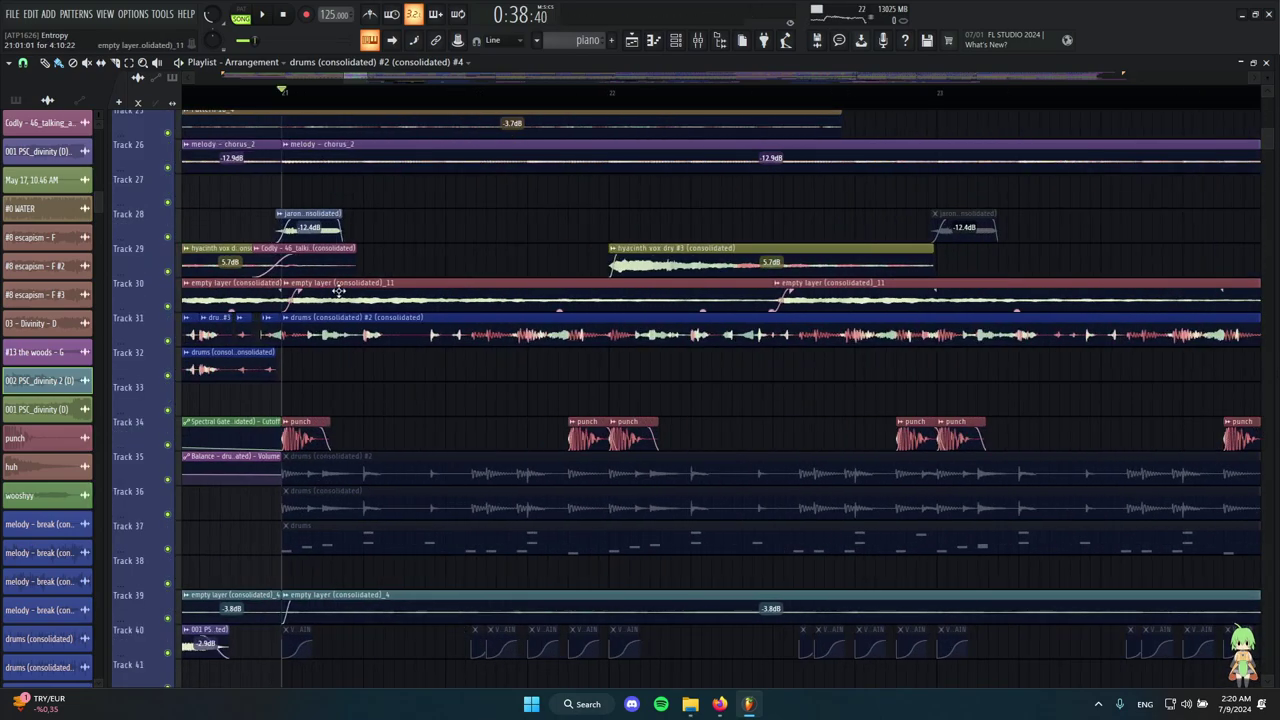
scroll(365, 385, "up", 3)
scroll(367, 385, "up", 4)
scroll(362, 370, "down", 3)
scroll(361, 368, "up", 2)
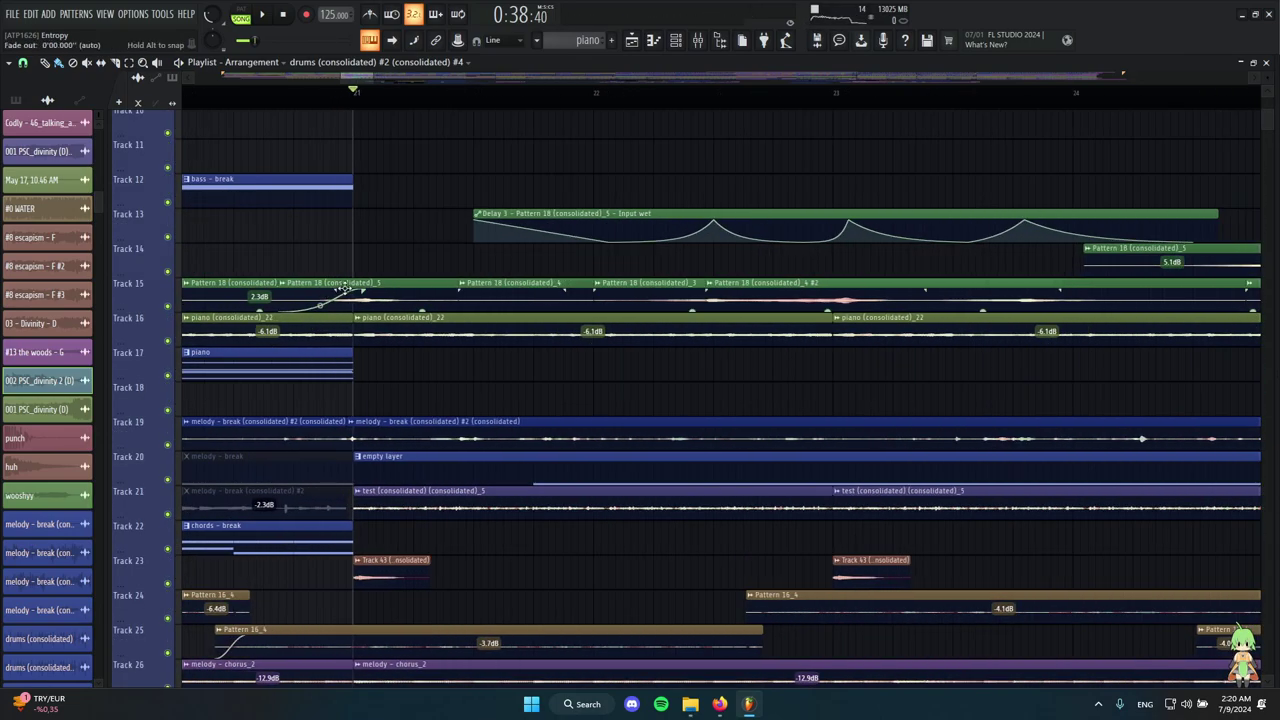
right_click(368, 284, "alt")
right_click(809, 297, "alt")
Highlight the bass - break clips on Track 12 before bar 21 for inspection and clear the selection.
scroll(724, 396, "down", 5)
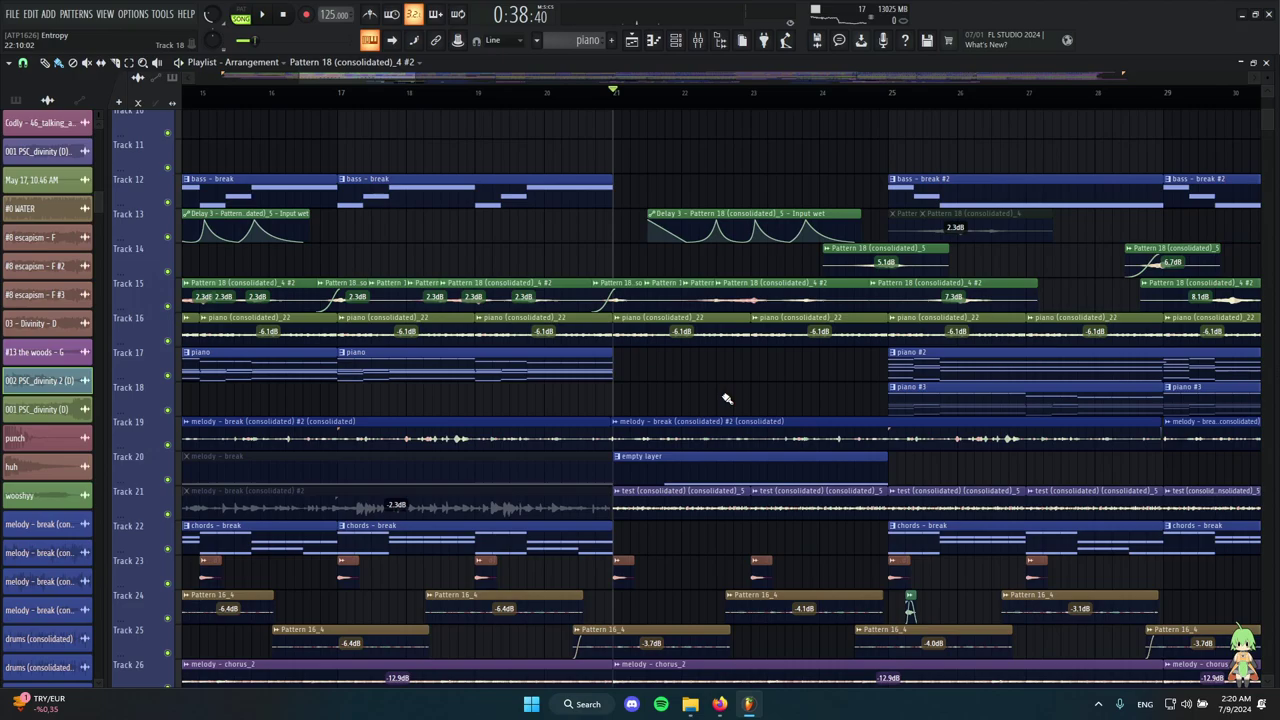
scroll(805, 391, "up", 1)
scroll(804, 386, "up", 1)
scroll(745, 358, "down", 4)
scroll(650, 352, "up", 7)
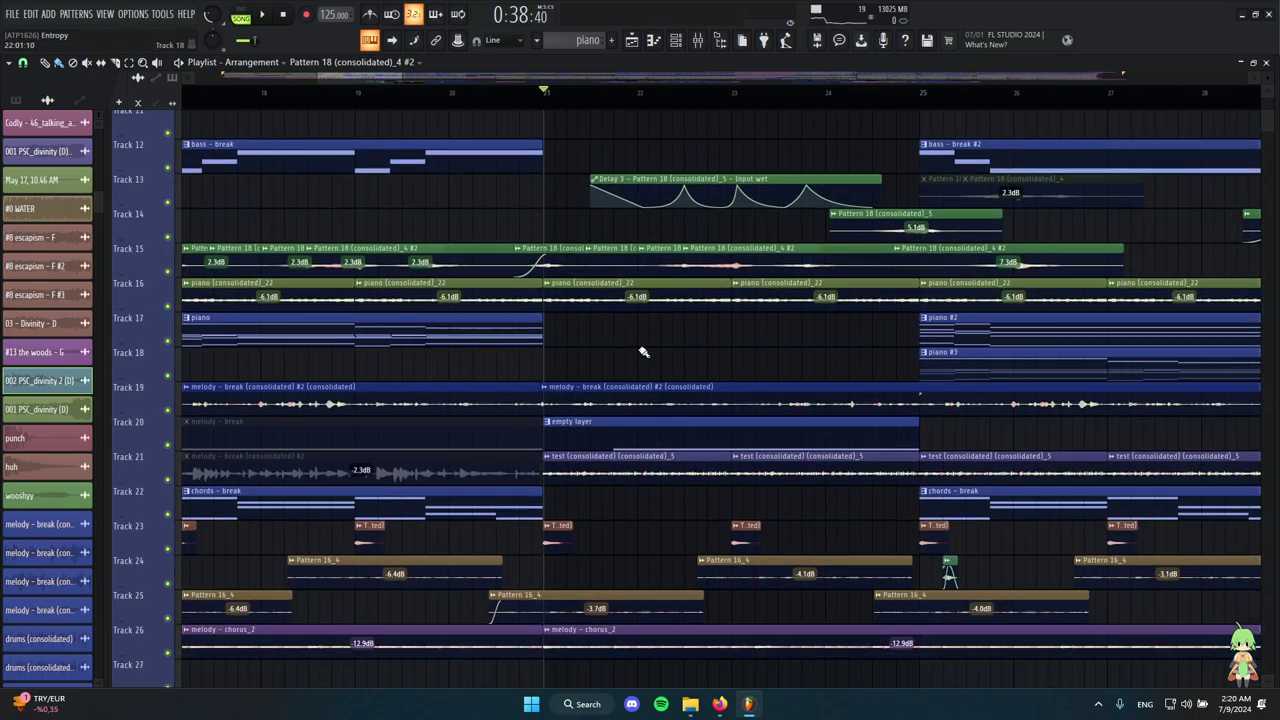
scroll(715, 300, "up", 1)
scroll(730, 290, "down", 3)
left_click_drag(704, 312, 280, 245)
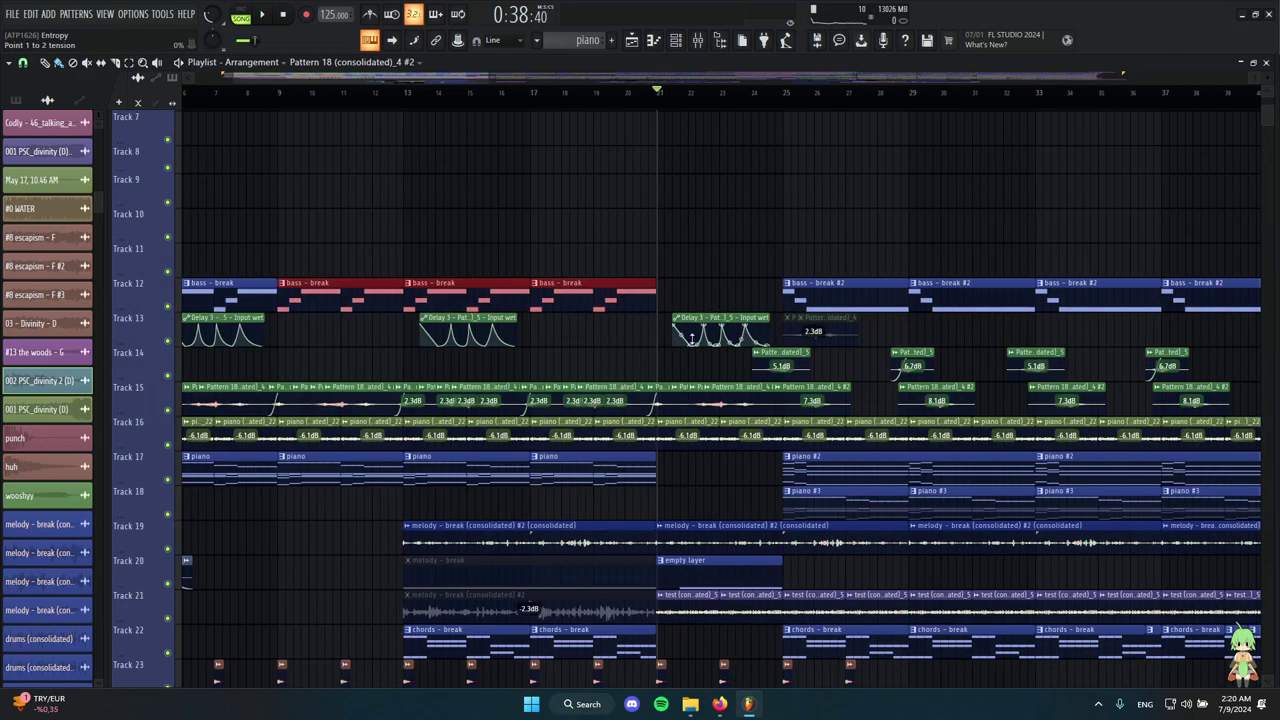
scroll(692, 340, "up", 3)
left_click(668, 266, "ctrl")
scroll(618, 342, "down", 7)
scroll(640, 314, "up", 3)
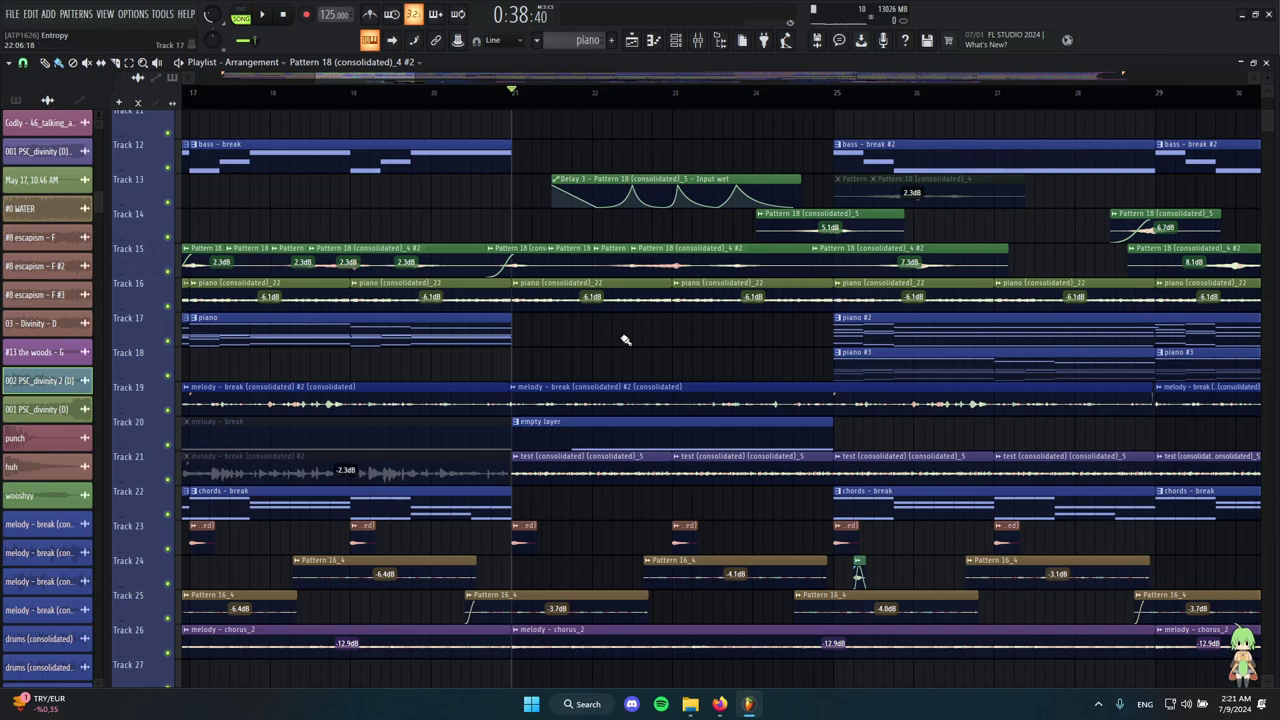
Audition the melody - break (consolidated) #2 clip on Track 19 on its own from 0:38:40.
scroll(618, 400, "down", 3)
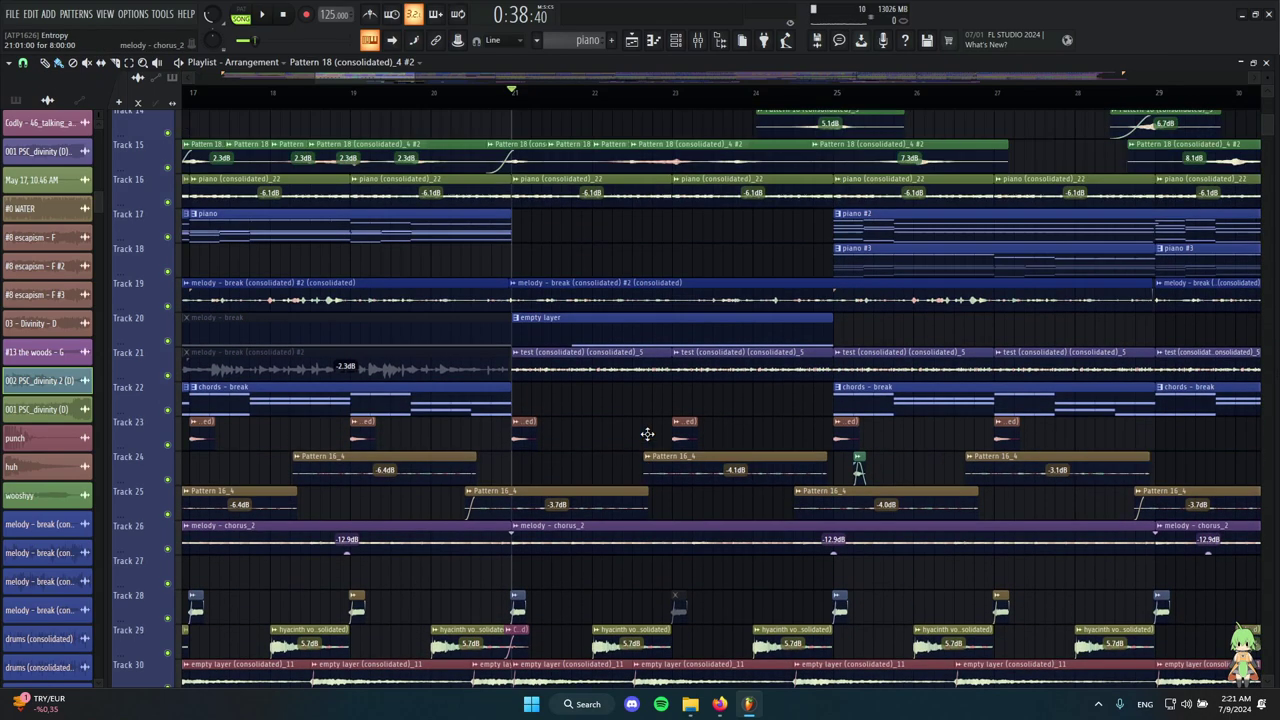
scroll(646, 434, "up", 3, "ctrl")
scroll(624, 432, "up", 6)
scroll(622, 432, "down", 5, "ctrl")
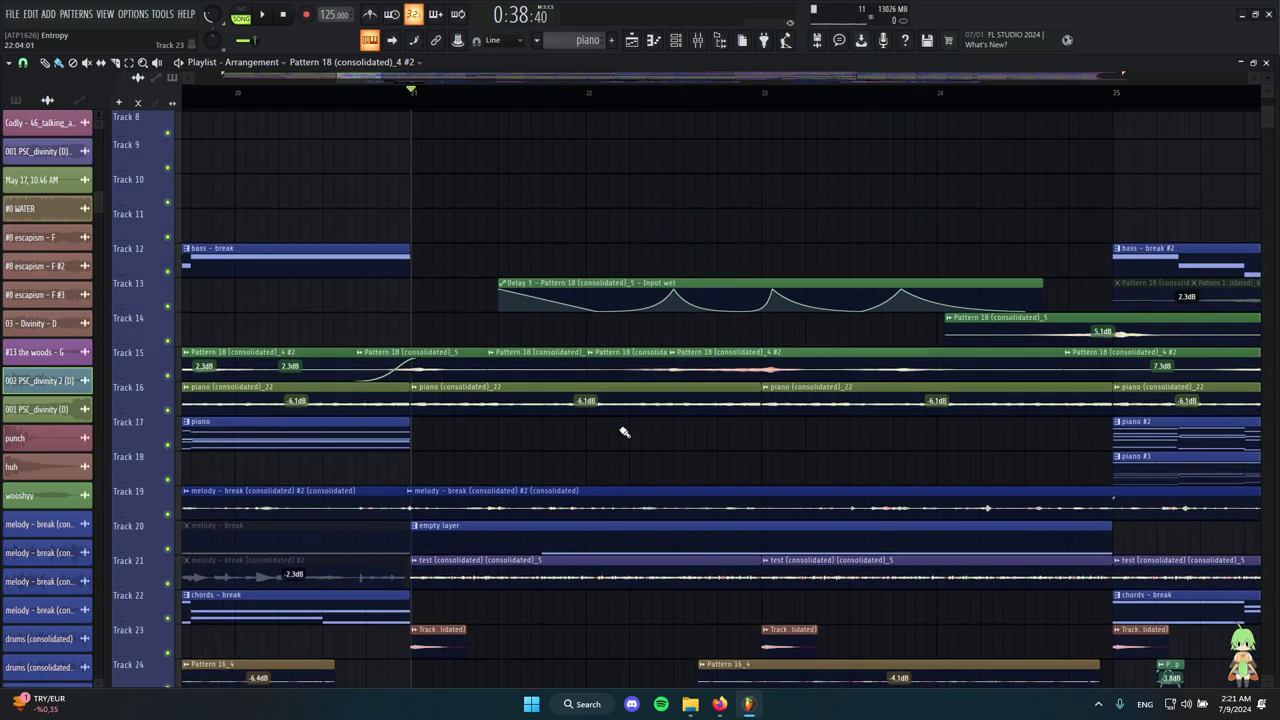
scroll(620, 420, "down", 7)
scroll(600, 400, "up", 4, "ctrl")
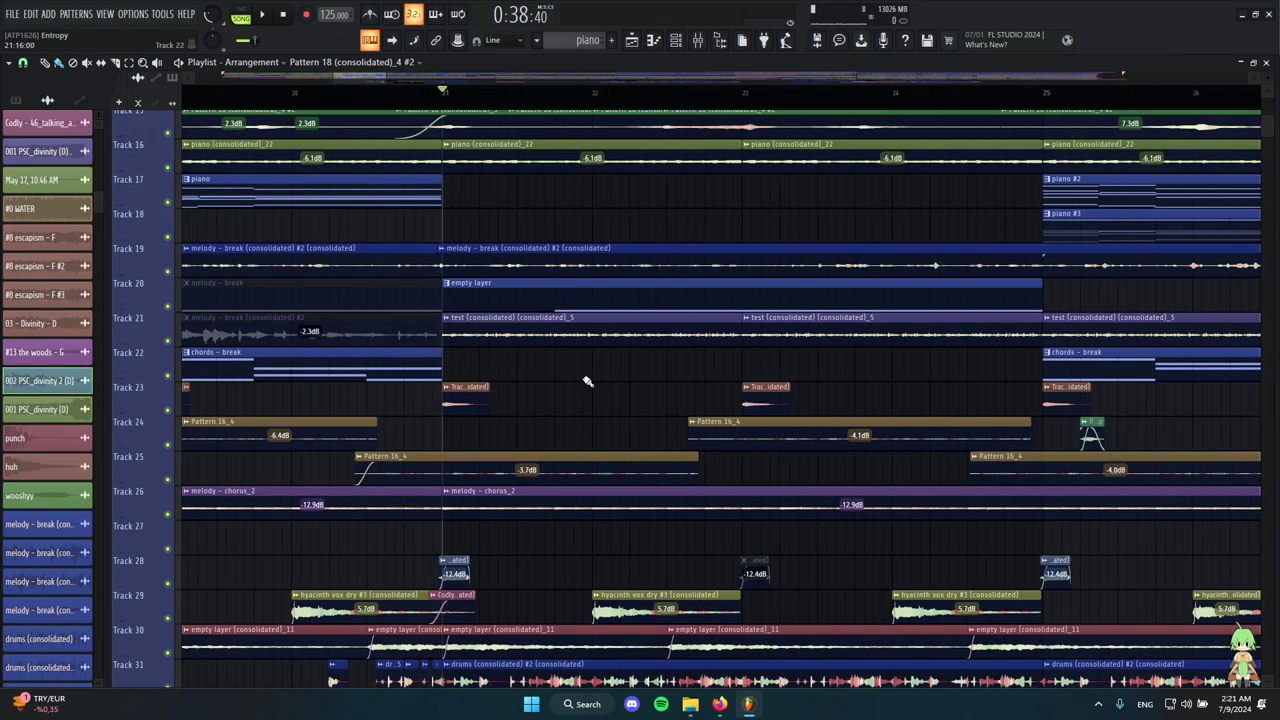
scroll(555, 388, "up", 2, "ctrl")
right_click(377, 260, "alt")
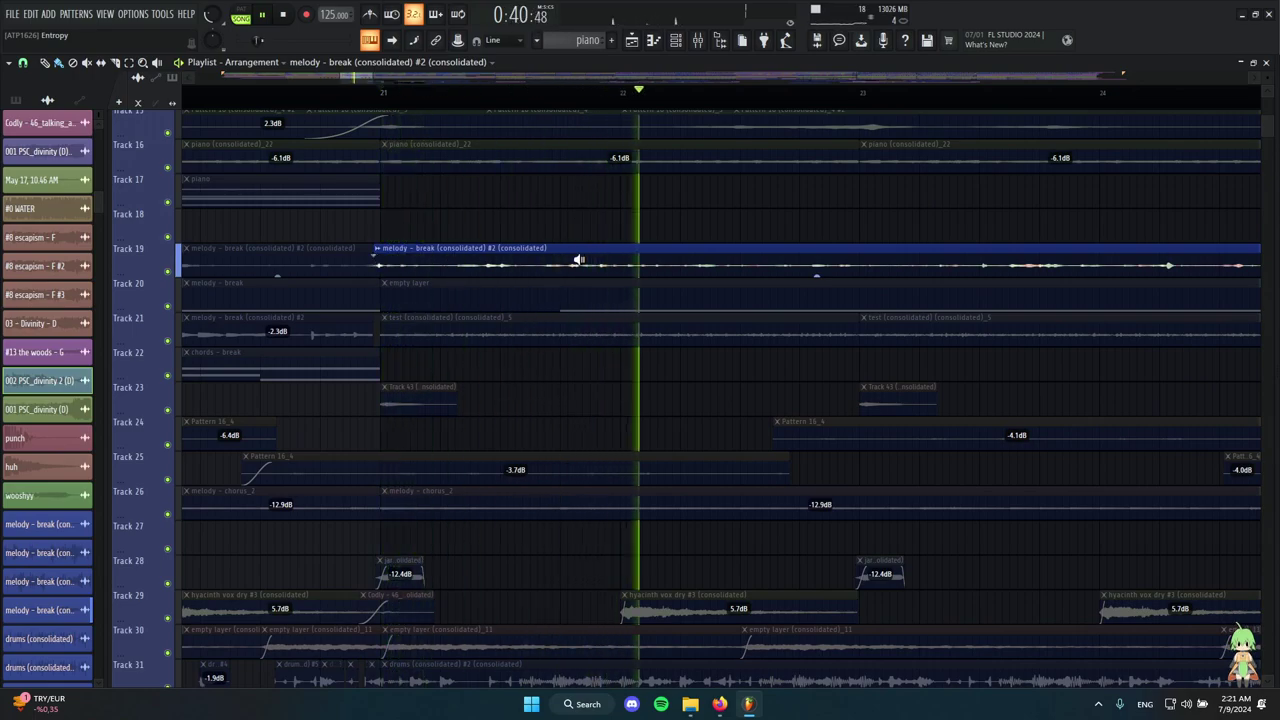
key("space")
Audition the test (consolidated) clip on Track 21 on its own from 0:38:40.
scroll(550, 264, "down", 4, "ctrl")
scroll(650, 365, "down", 1)
scroll(700, 380, "up", 3)
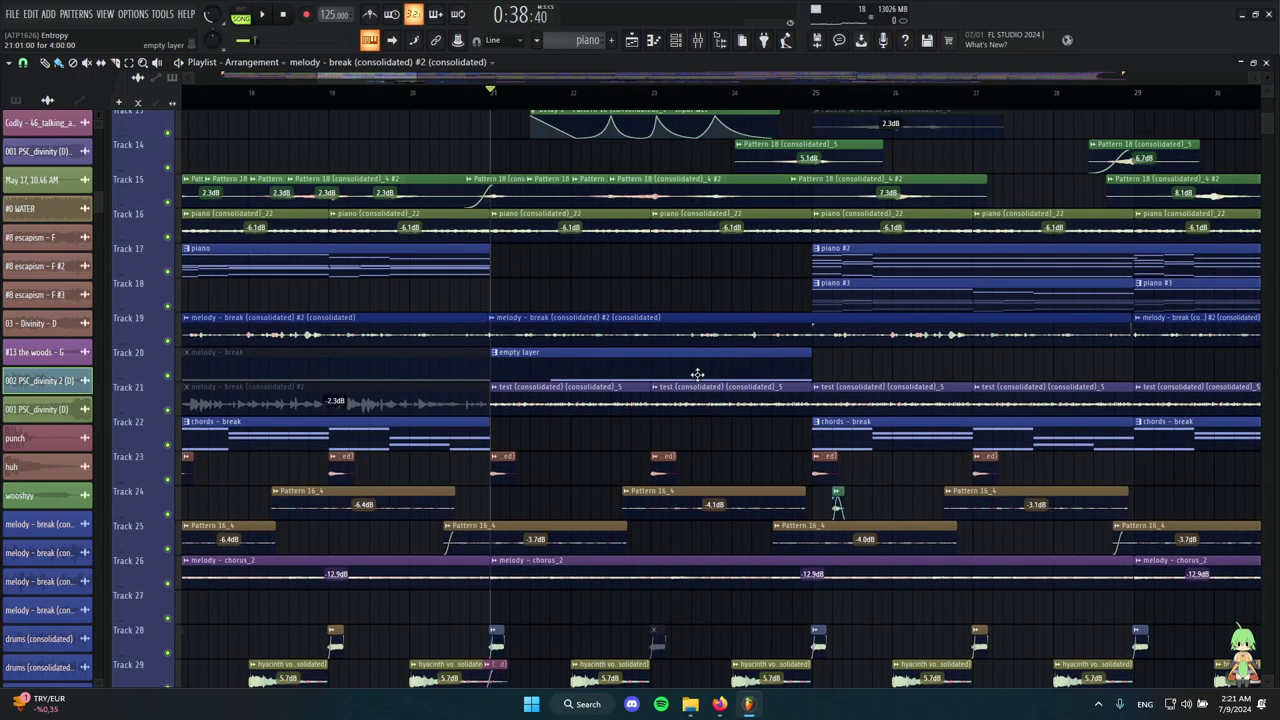
left_click_drag(653, 314, 722, 330, "ctrl")
scroll(640, 385, "down", 4)
scroll(568, 345, "up", 2, "ctrl")
left_click(428, 262)
key("space")
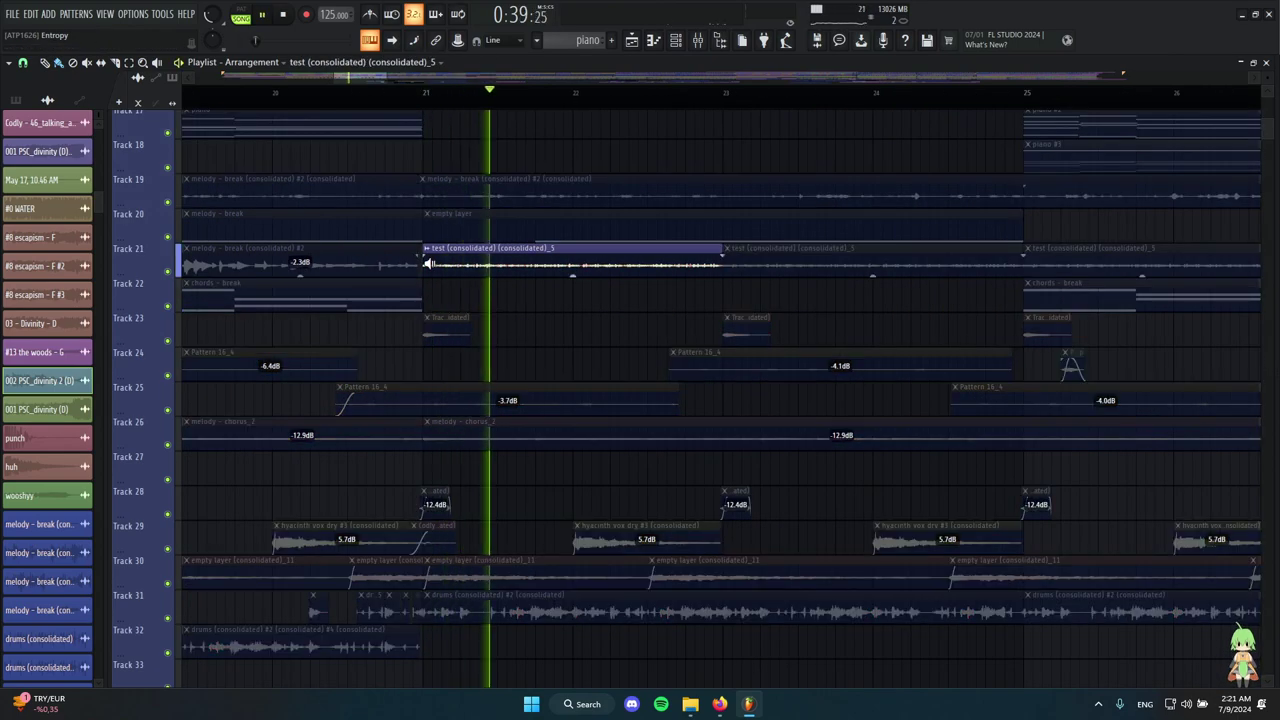
key("space")
Examine the layers around bar 21 and audition the empty layer pattern on Track 20 on its own.
scroll(439, 293, "up", 2, "ctrl")
scroll(539, 333, "up", 1)
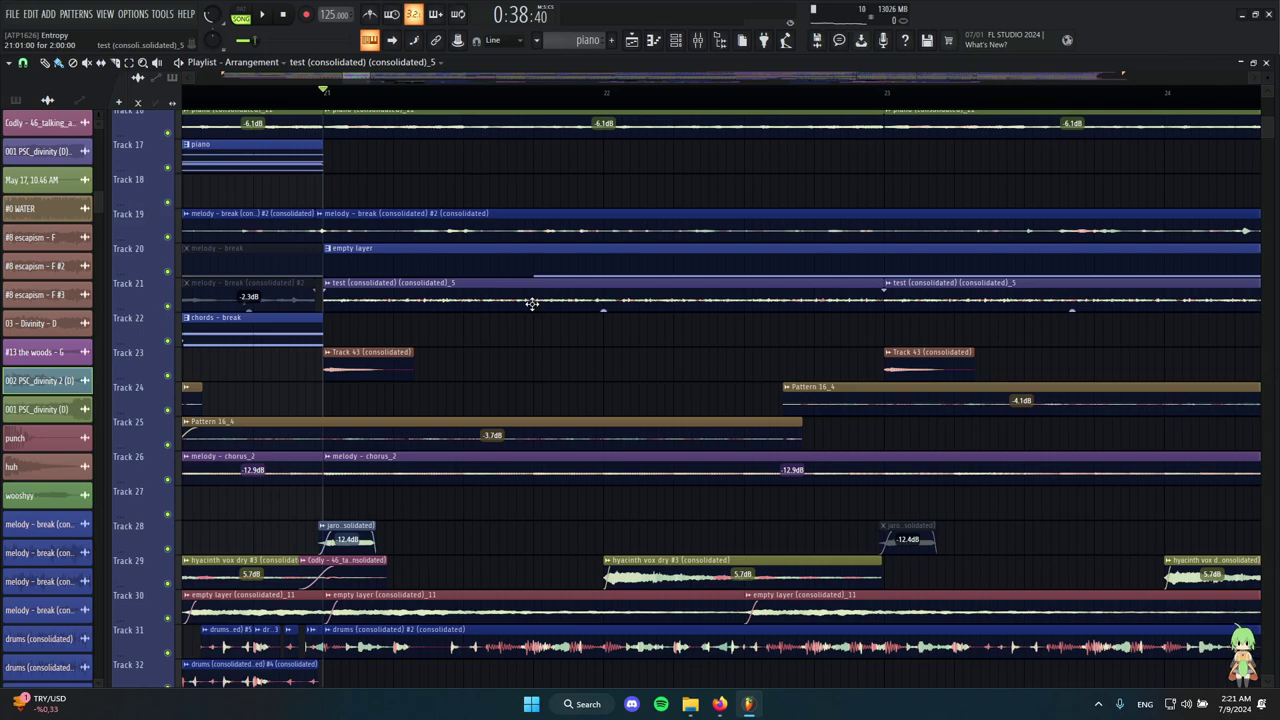
scroll(580, 347, "down", 4)
scroll(786, 374, "up", 2)
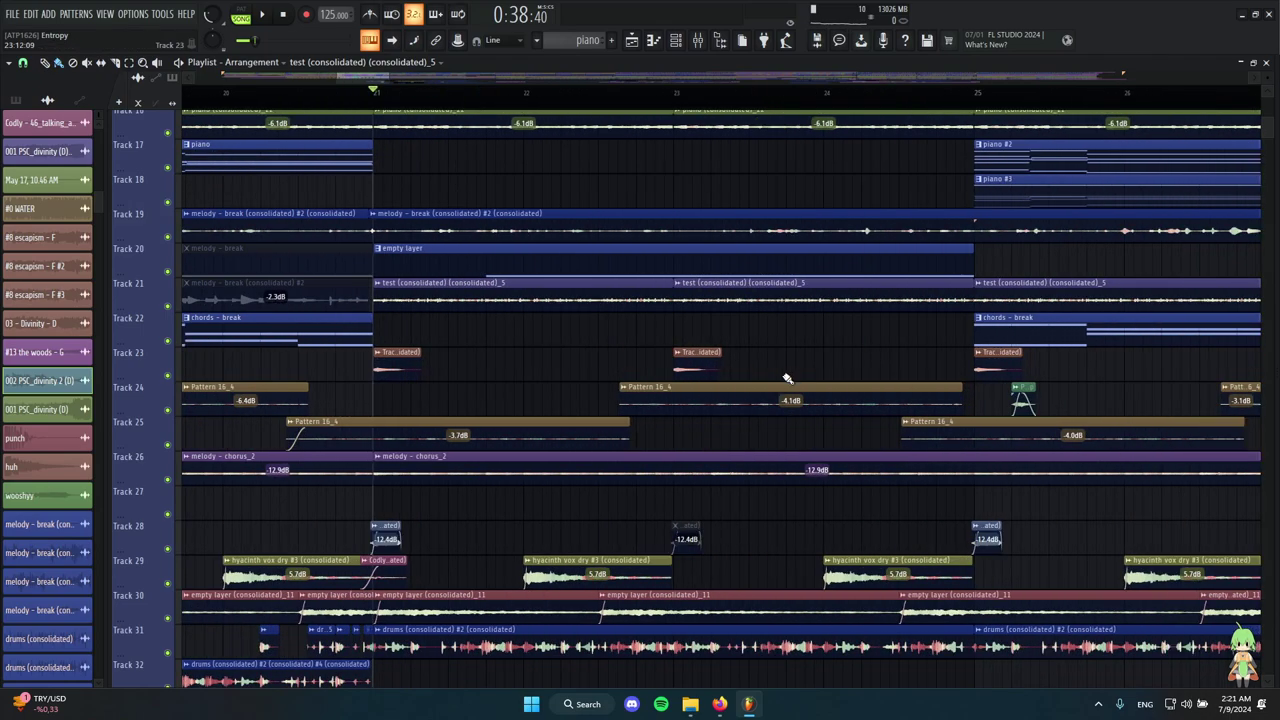
left_click_drag(740, 335, 550, 303)
left_click(534, 310)
scroll(450, 412, "up", 2)
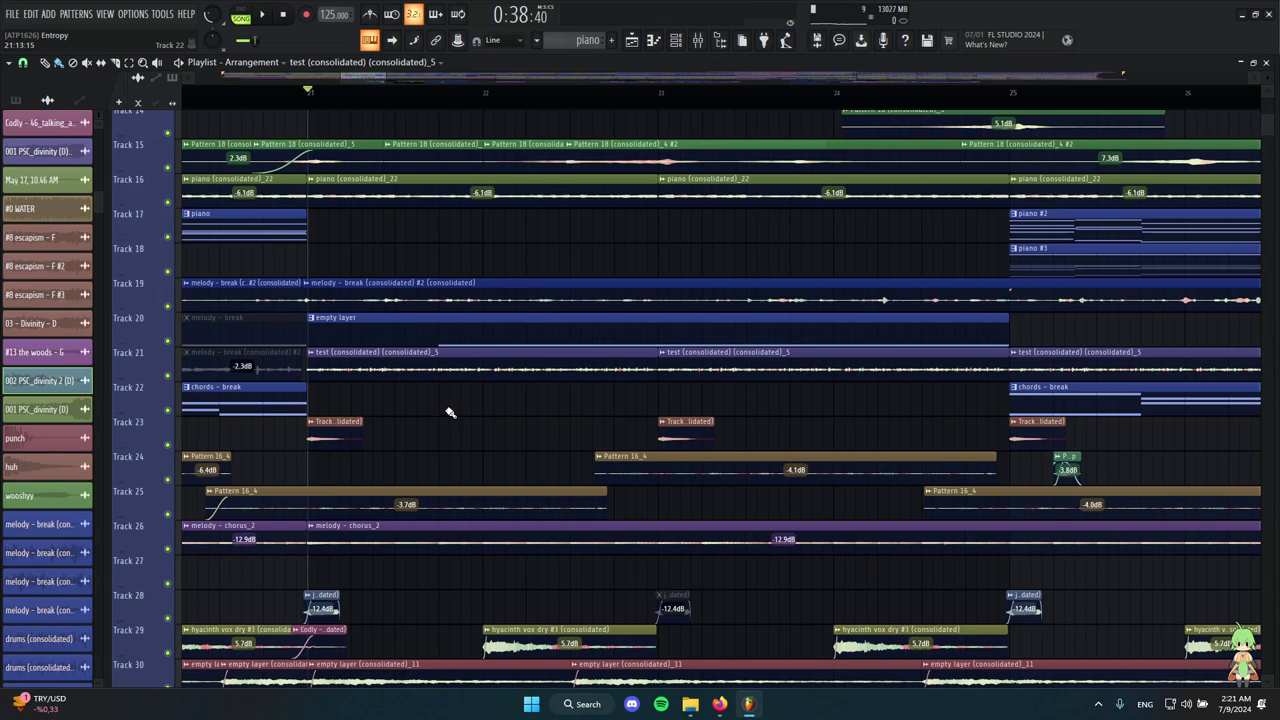
scroll(430, 420, "up", 3)
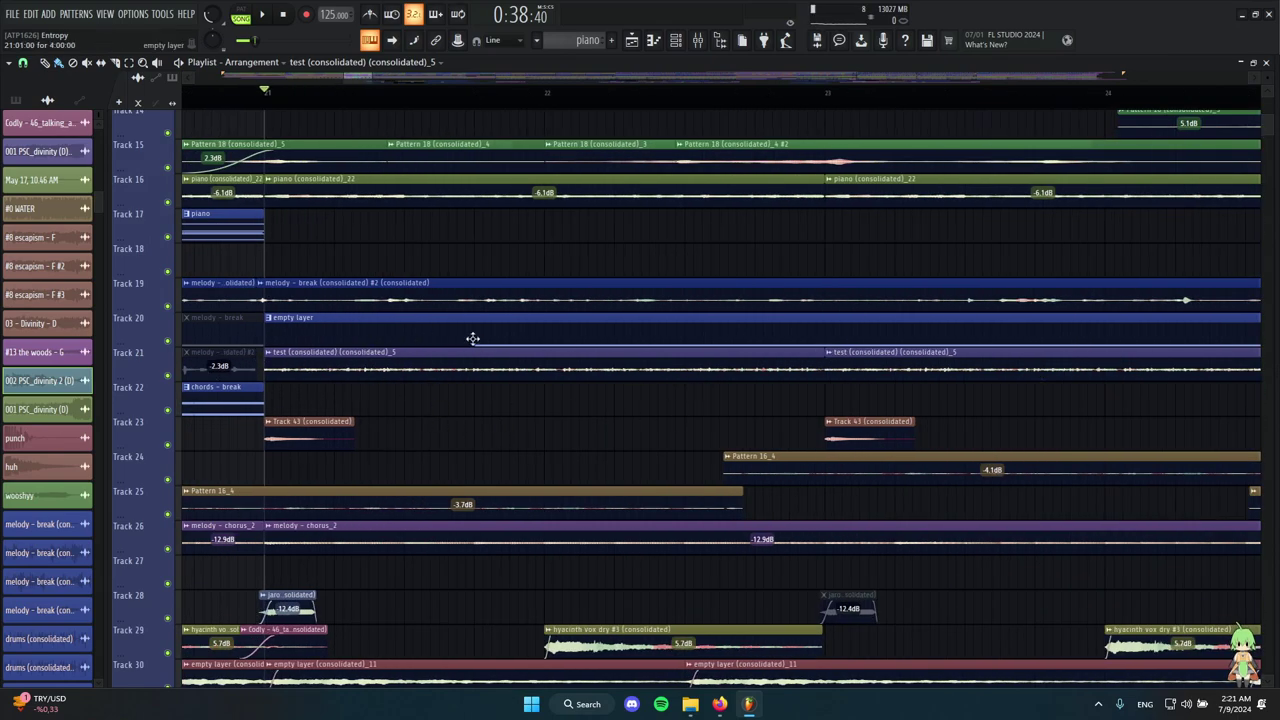
right_click(441, 330, "alt")
scroll(443, 331, "down", 4)
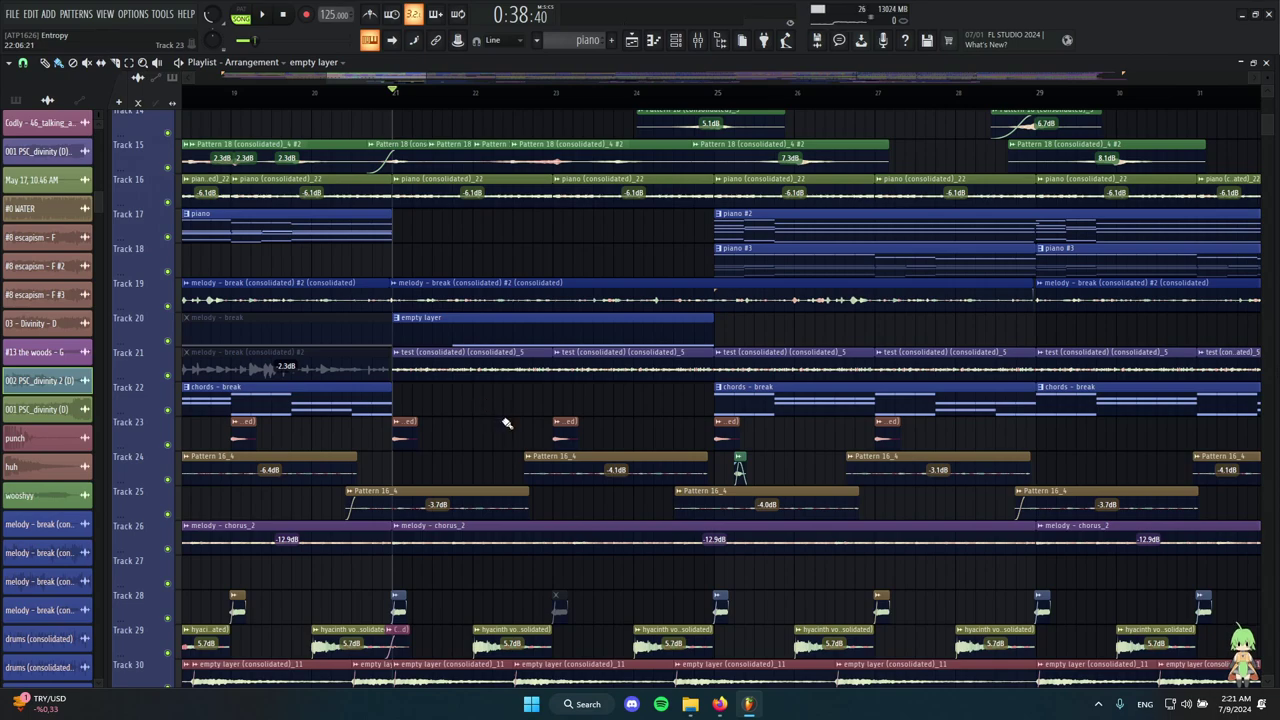
Audition the Track 43 (consolidated) clip on Track 23 on its own.
scroll(500, 421, "down", 3)
scroll(406, 405, "up", 5)
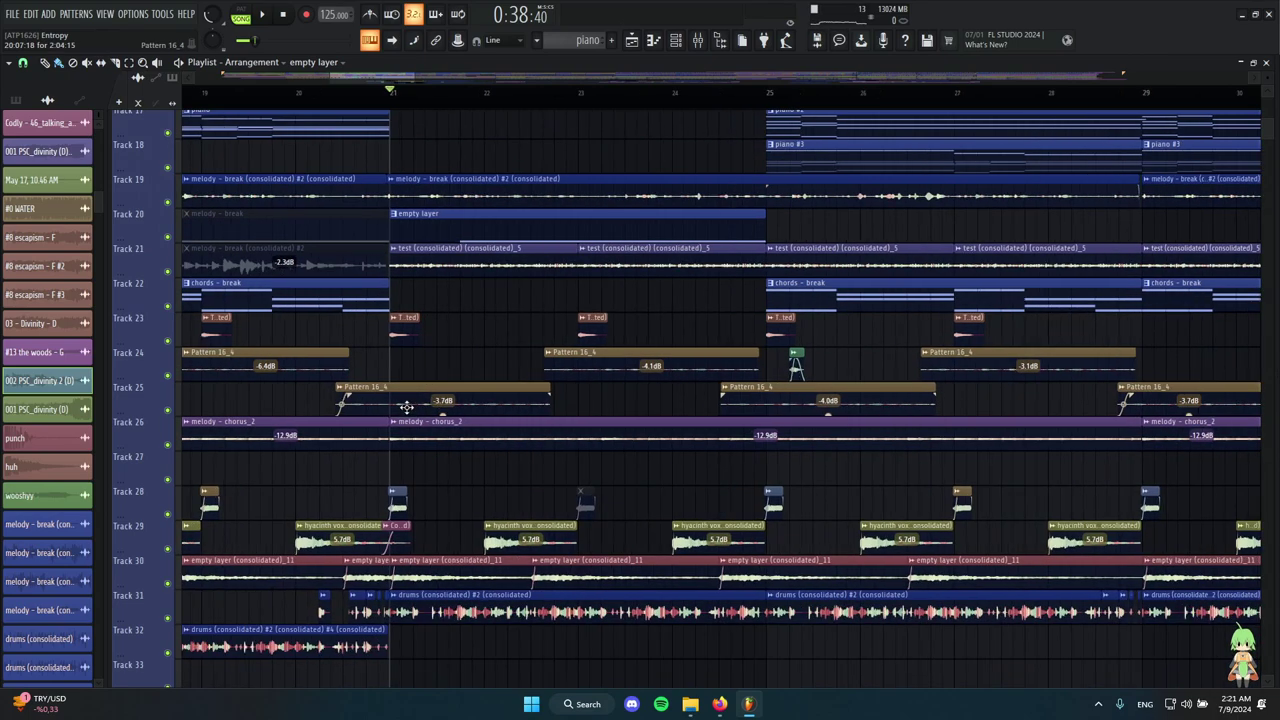
right_click(358, 331, "alt")
right_click(799, 329, "alt")
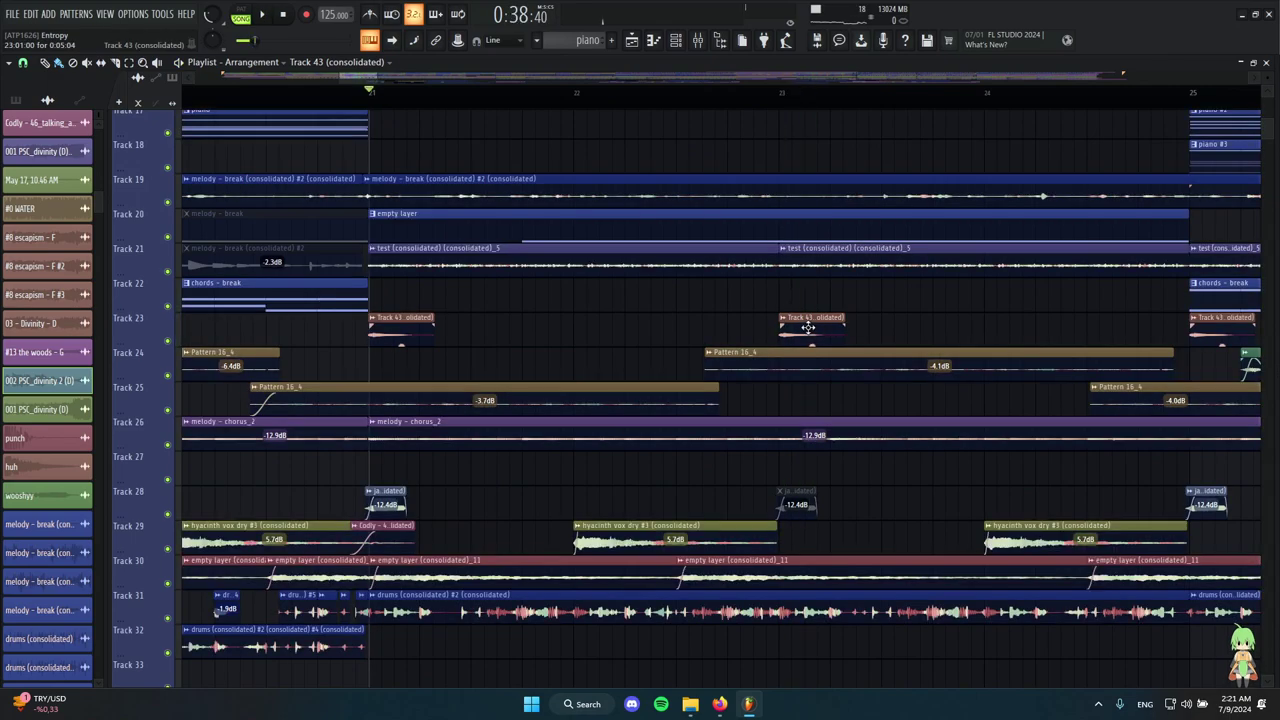
Audition the Pattern 16_4 clip on Track 25 on its own from 0:38:40.
scroll(640, 360, "down", 6)
scroll(548, 366, "up", 4)
left_click(354, 325)
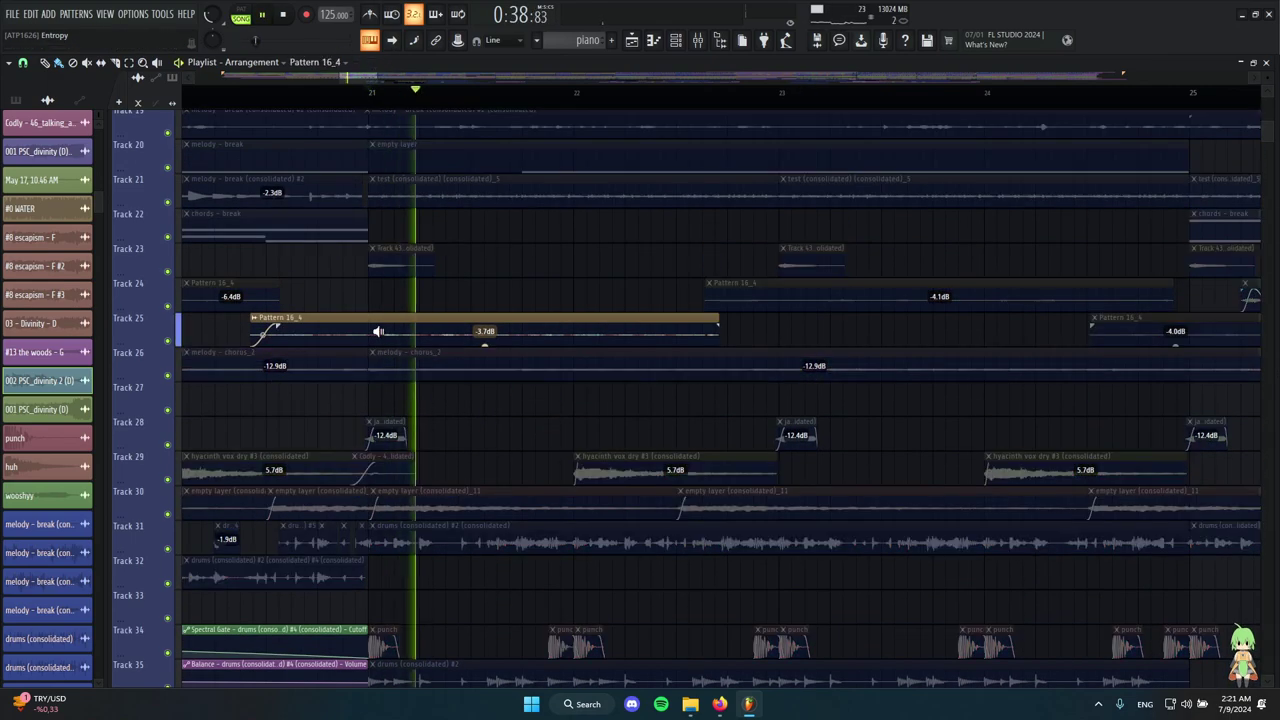
scroll(432, 341, "up", 3)
scroll(550, 345, "up", 2)
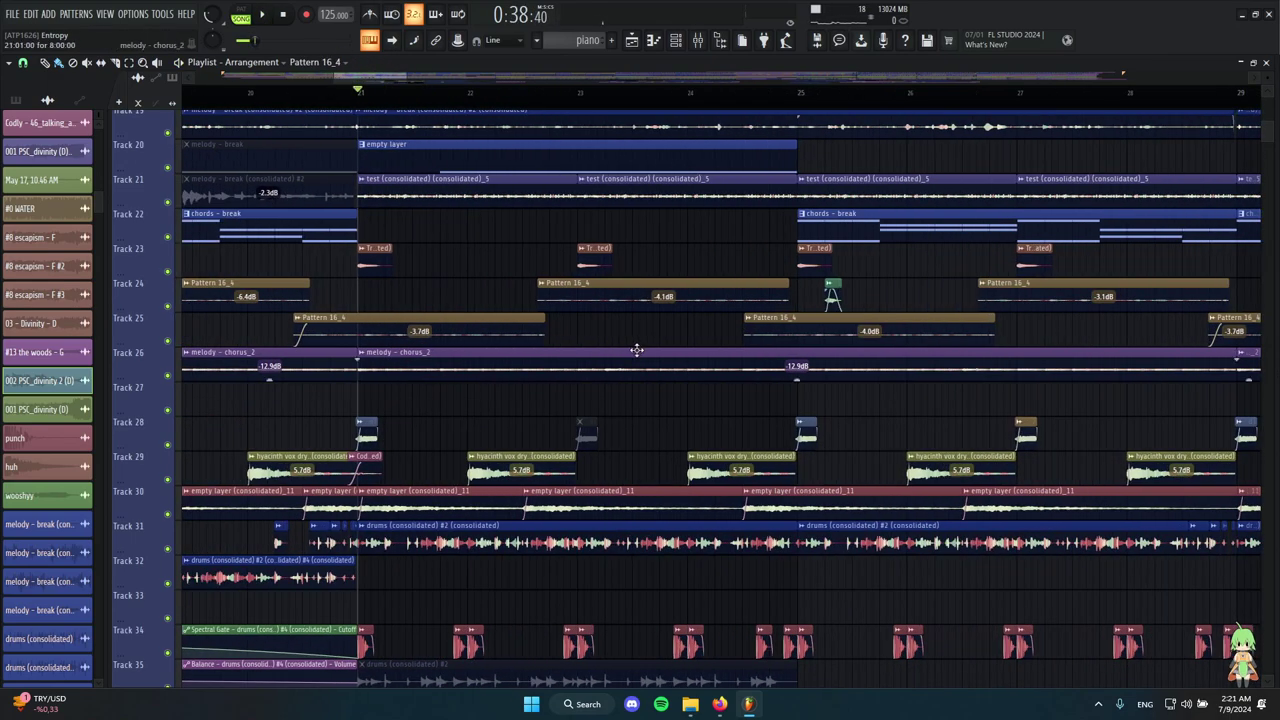
Audition the melody - chorus_2 clip on Track 26 on its own.
scroll(600, 345, "down", 2)
scroll(700, 408, "down", 5)
scroll(460, 310, "up", 8, "ctrl")
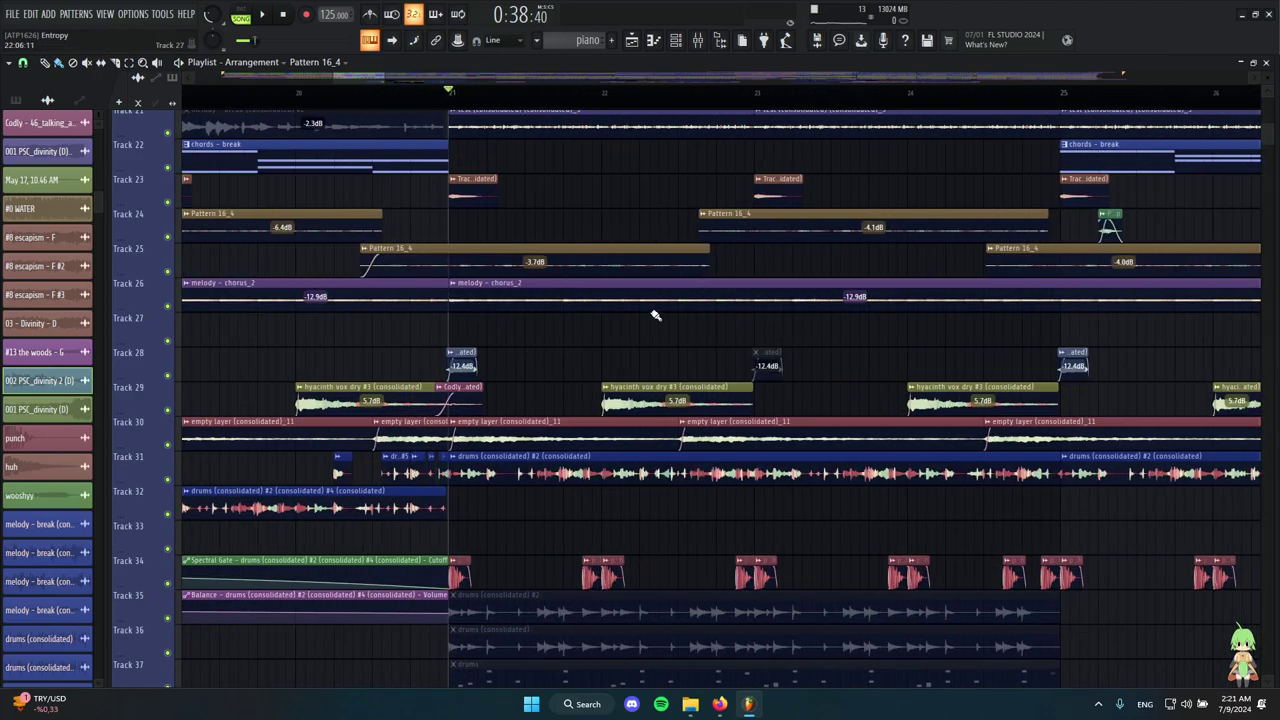
right_click(623, 297, "alt")
scroll(617, 363, "down", 7)
scroll(620, 363, "up", 5)
scroll(510, 327, "up", 4)
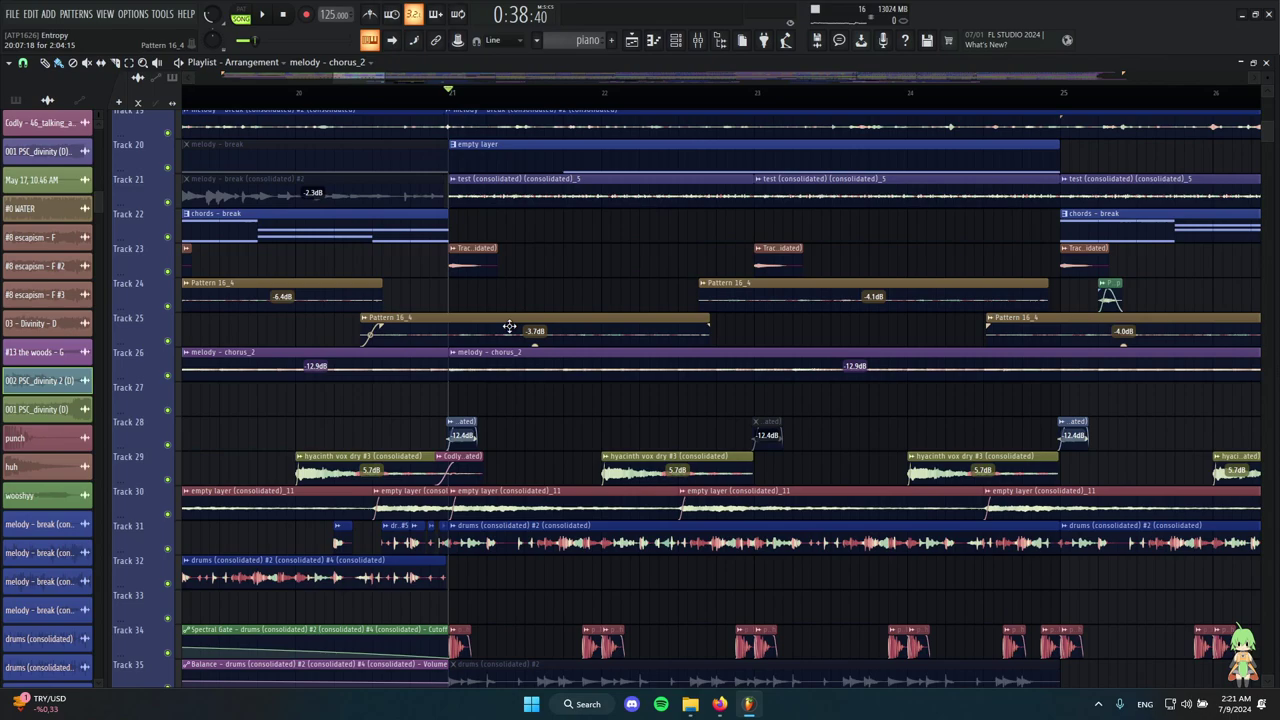
Audition the Only For A Moment vocal clip on Track 28 on its own and inspect the layers around it.
right_click(655, 366, "alt")
scroll(490, 306, "up", 5, "ctrl")
scroll(645, 423, "down", 5)
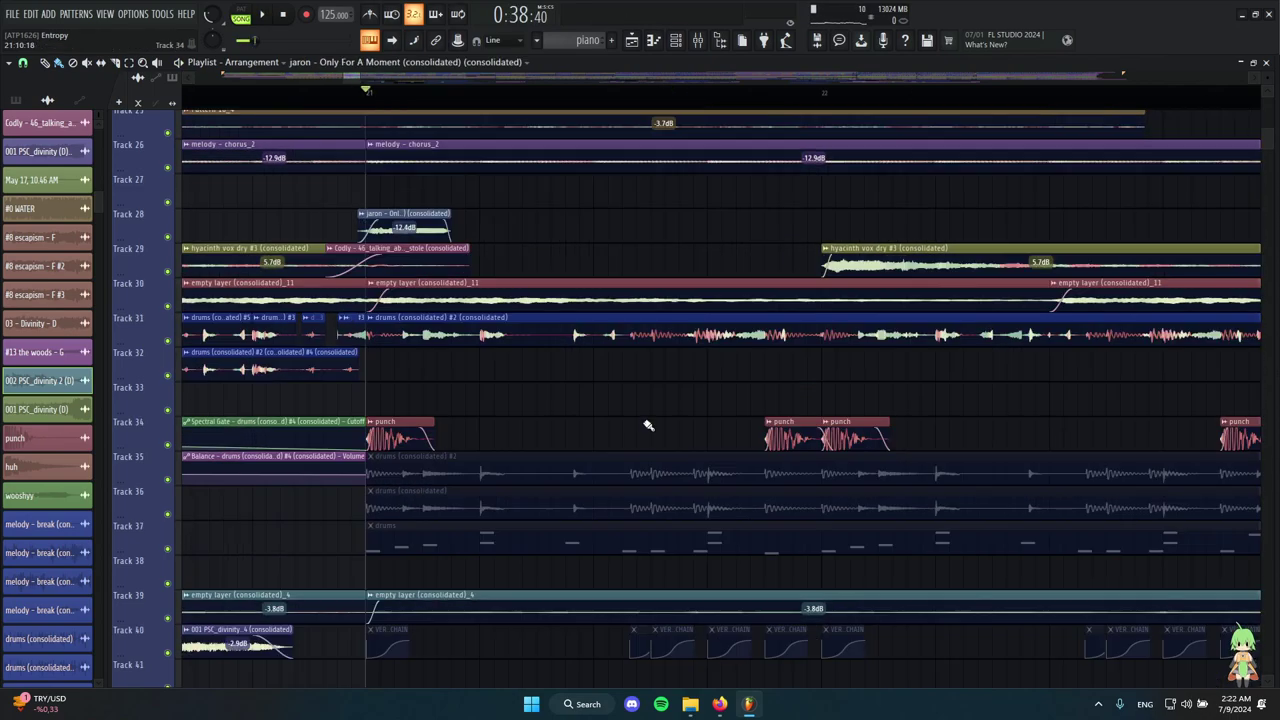
scroll(587, 421, "up", 3)
scroll(550, 424, "up", 2, "ctrl")
scroll(606, 448, "down", 3, "ctrl")
scroll(462, 350, "up", 2)
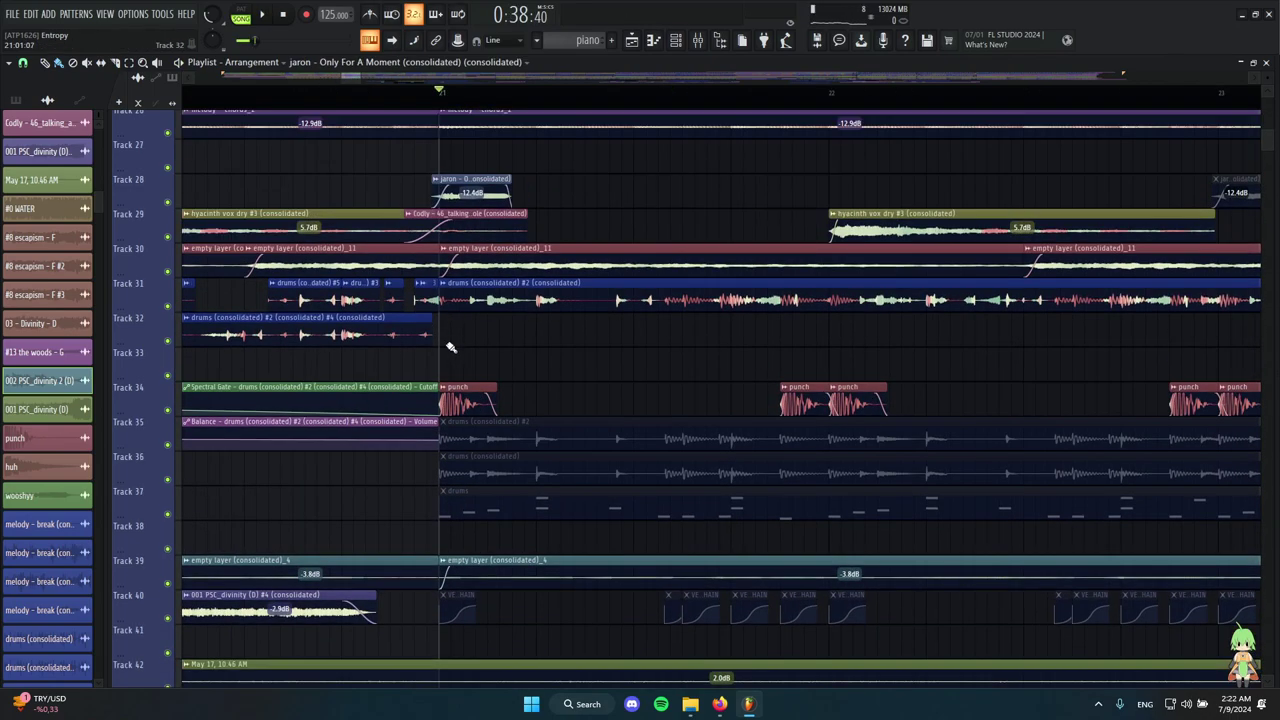
Audition the drums (consolidated) #2 clip on Track 31 on its own from bar 21.
scroll(447, 320, "down", 2, "ctrl")
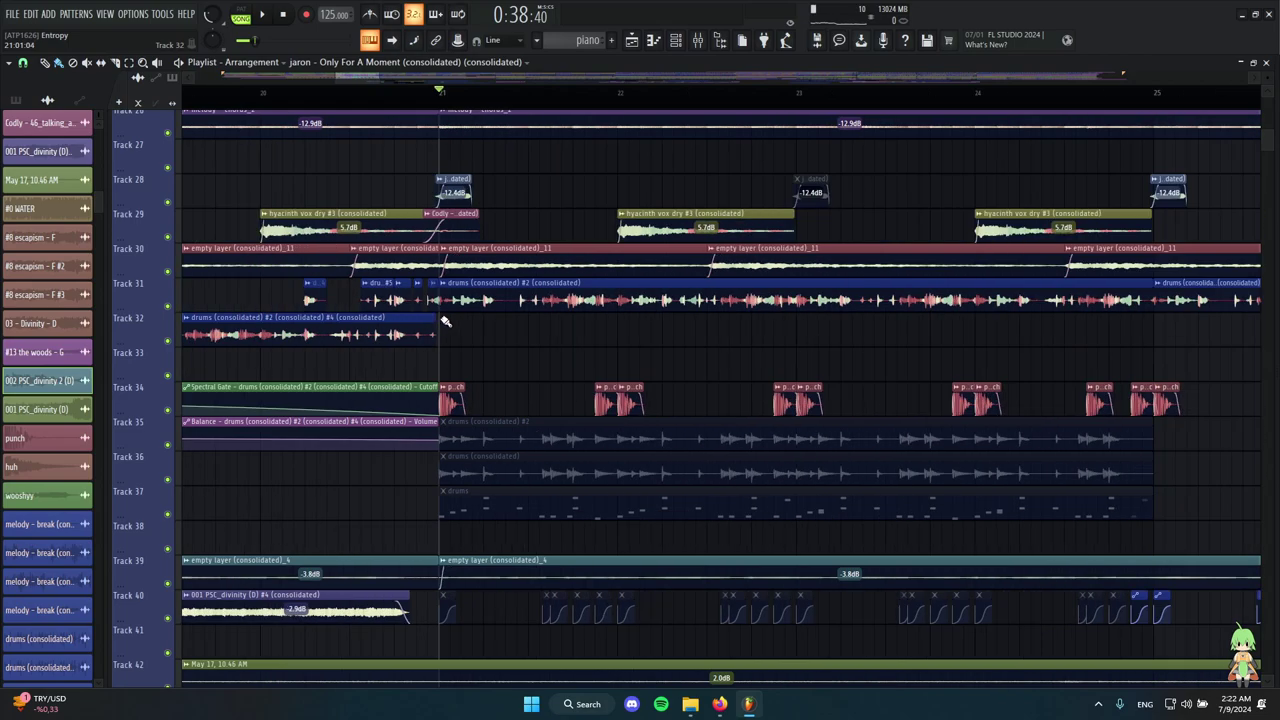
left_click(443, 306)
key("space")
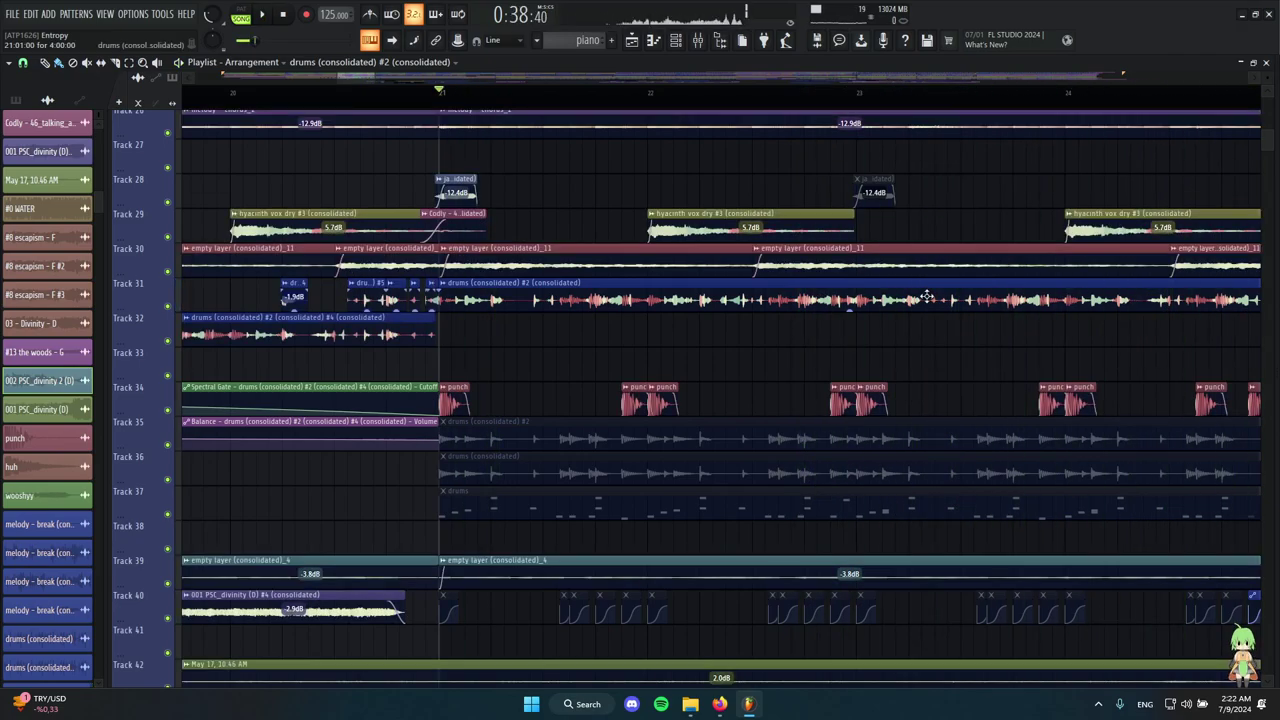
Examine how the Track 31 drums clips and Track 34 punch clips are laid out from bar 21 onward.
scroll(520, 329, "down", 5)
scroll(677, 338, "up", 1)
scroll(682, 366, "up", 2)
scroll(898, 454, "down", 3)
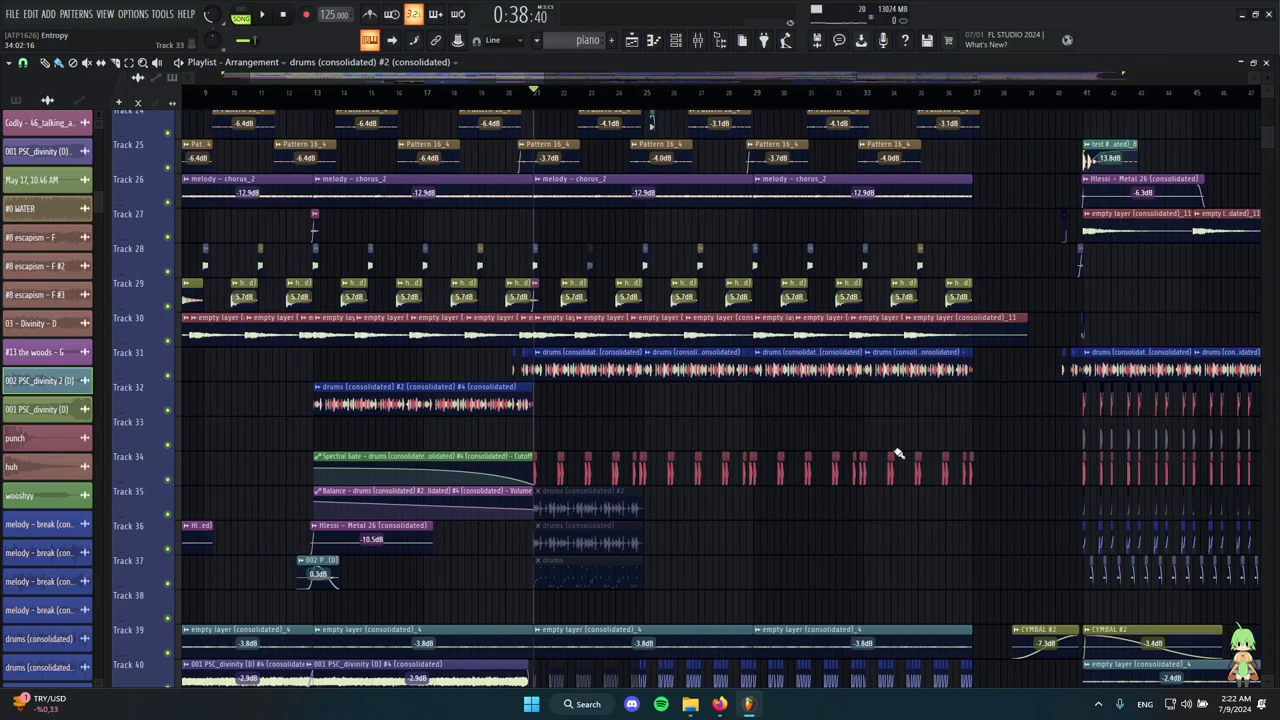
scroll(557, 407, "down", 2)
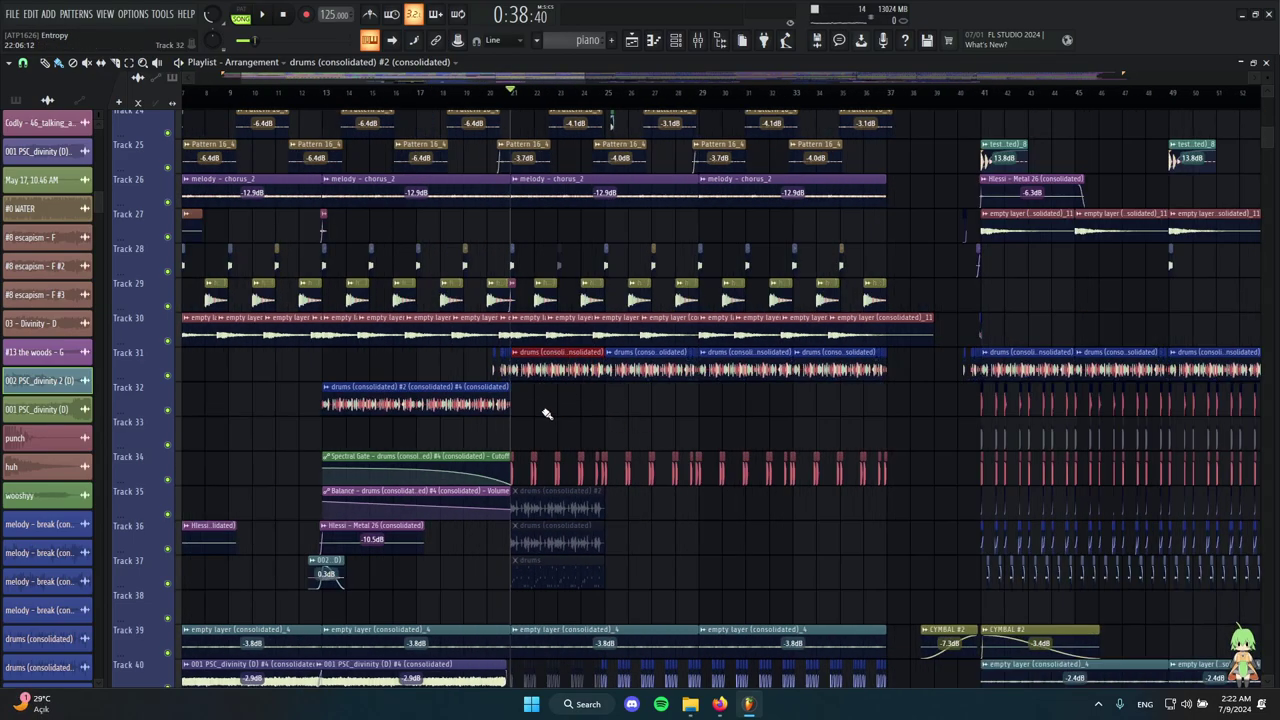
scroll(550, 410, "up", 5)
scroll(565, 400, "down", 2)
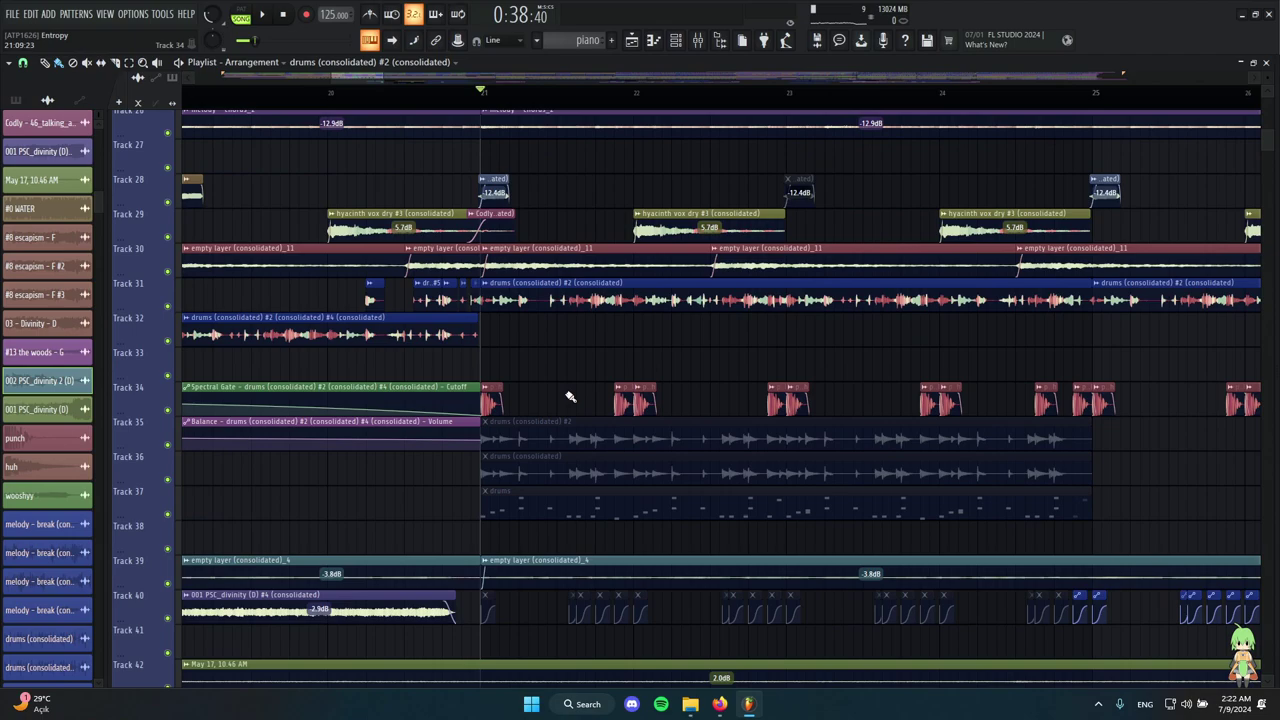
scroll(540, 400, "up", 1)
scroll(571, 480, "up", 2)
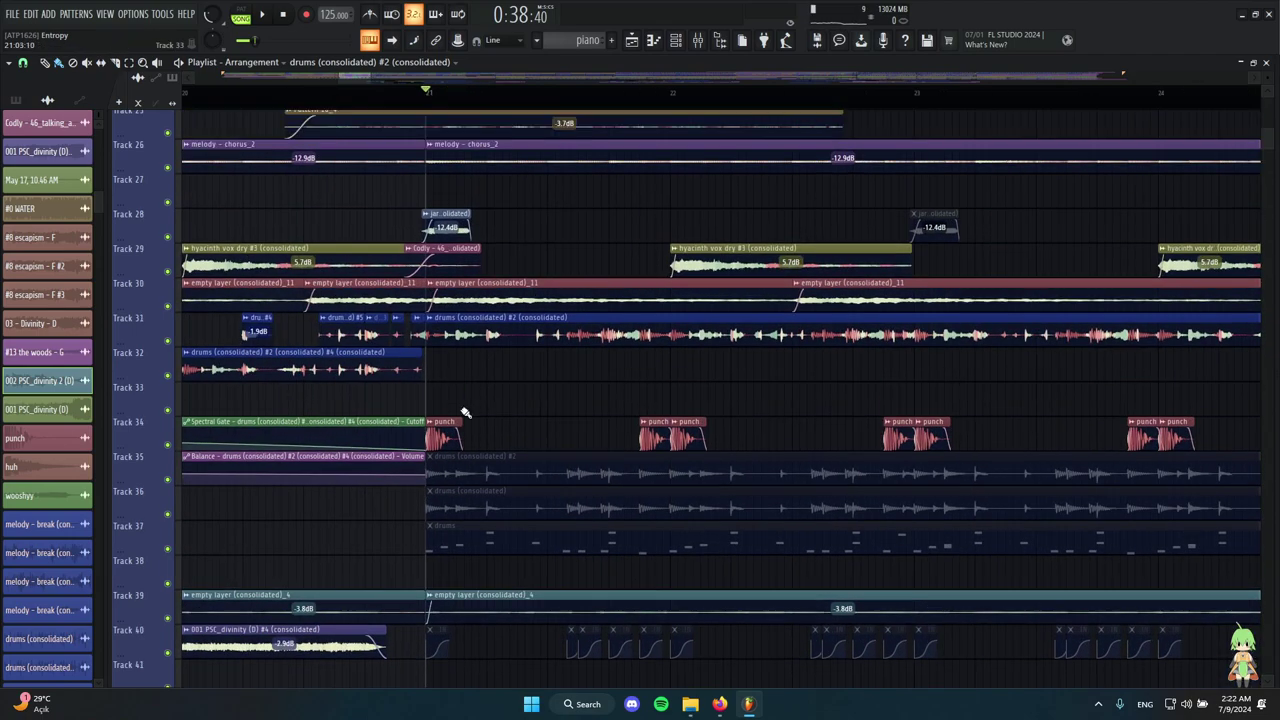
Solo Track 34 and play the punch clips on their own from bar 21.
right_click(168, 445)
scroll(455, 420, "up", 1)
scroll(363, 404, "down", 2)
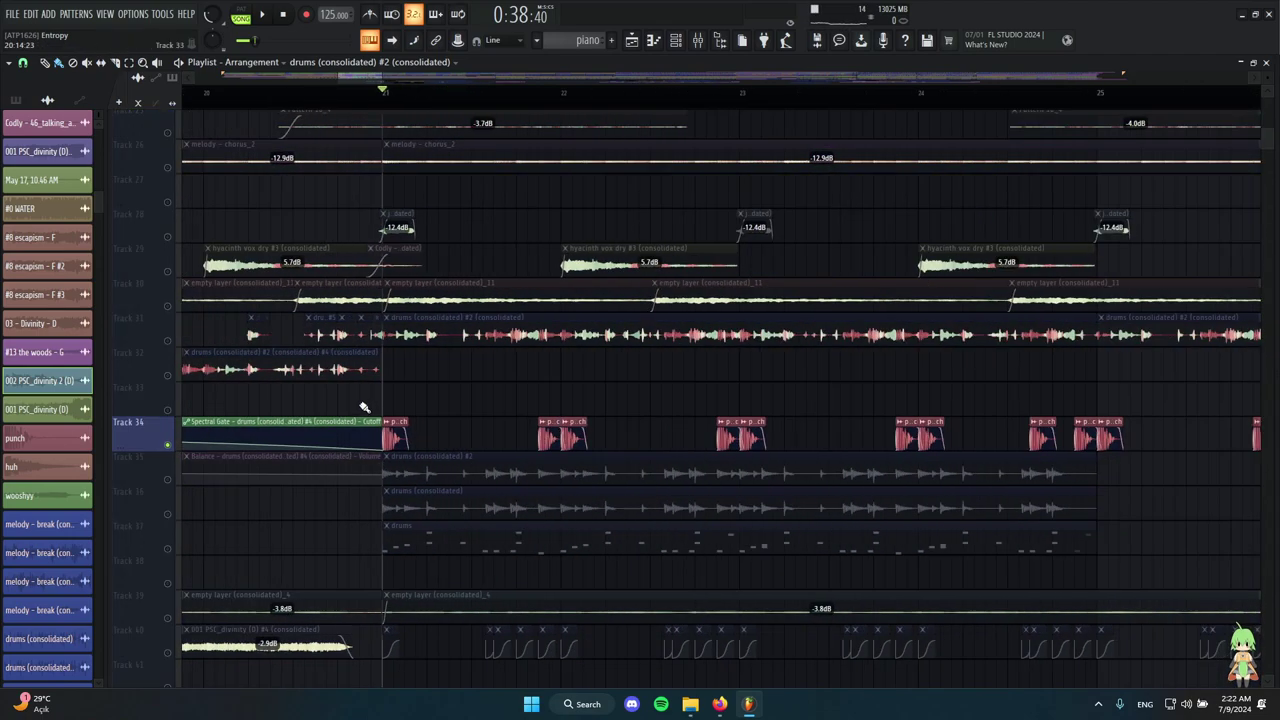
scroll(413, 425, "up", 1)
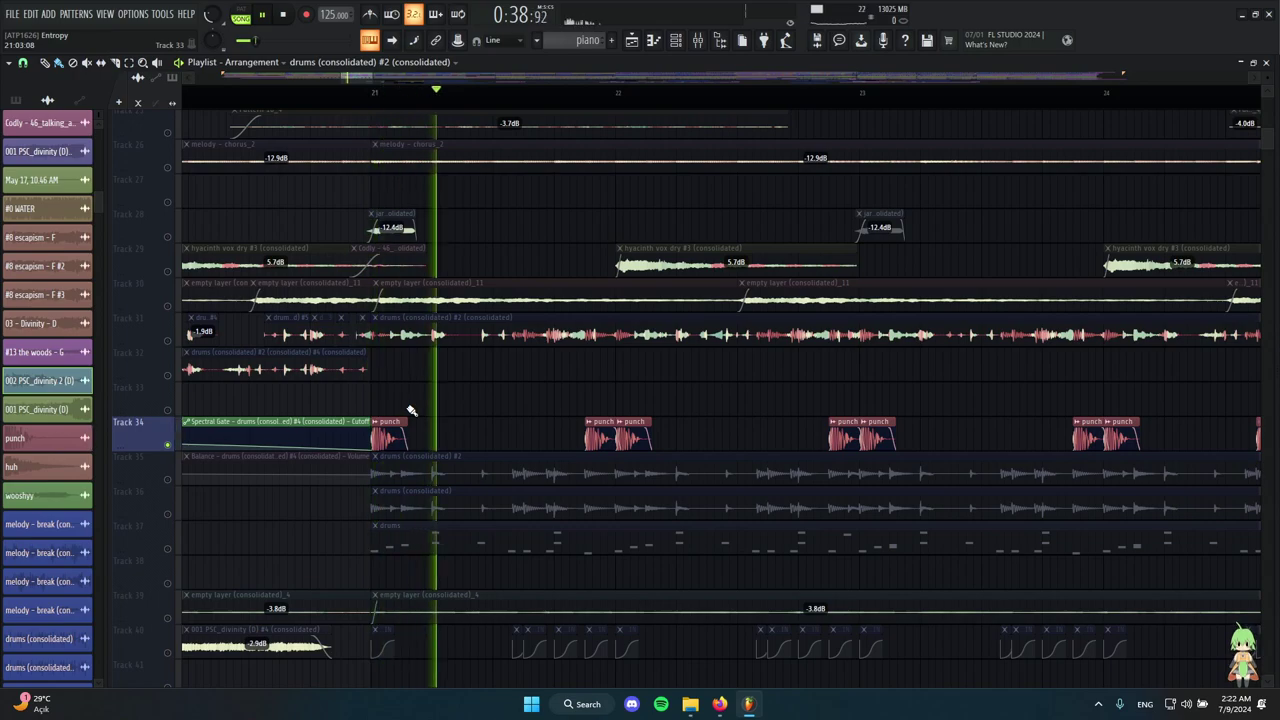
key("space")
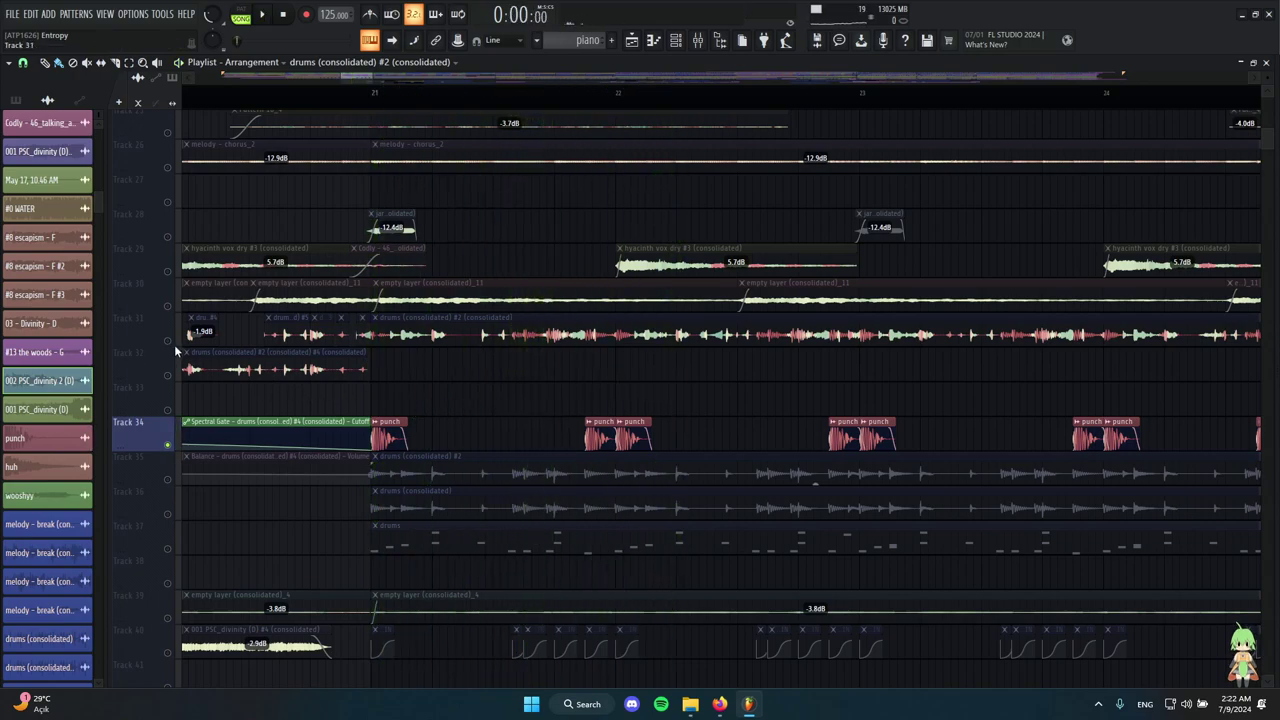
Add Track 31 to the solo, play its drums together with the punch clips, and return all tracks to the mix.
left_click(168, 342)
scroll(374, 380, "up", 3)
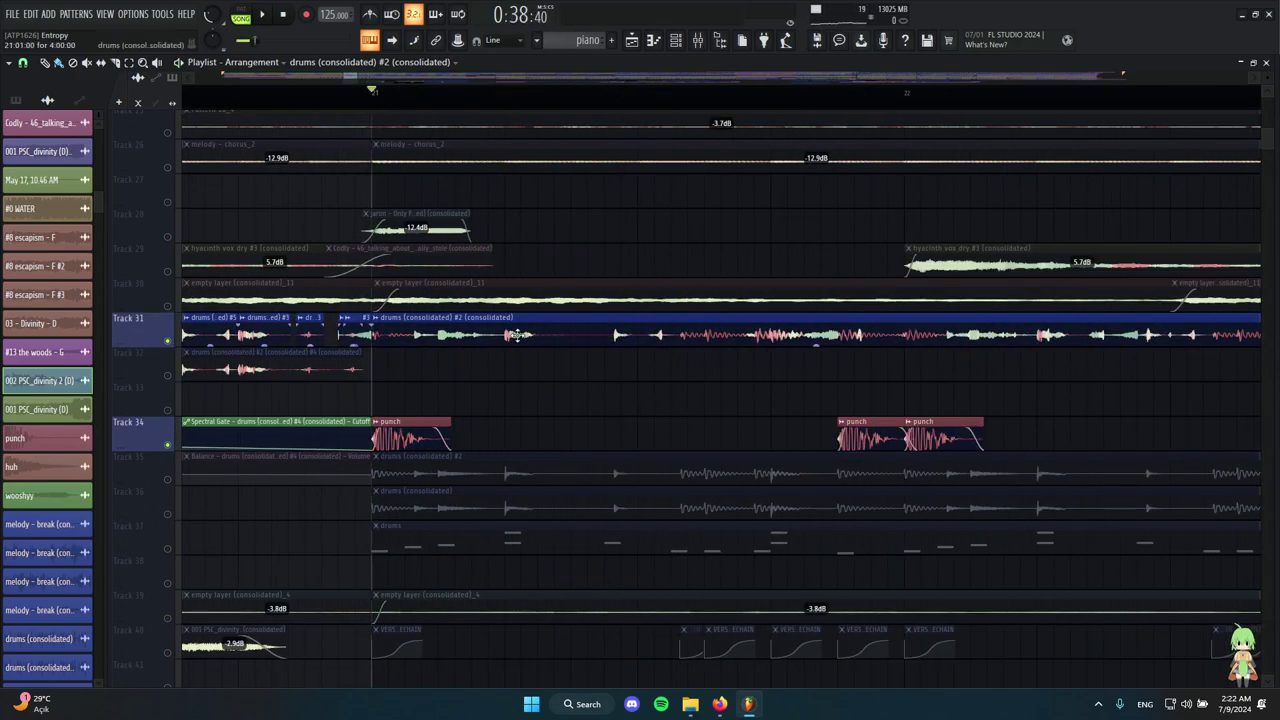
scroll(522, 360, "down", 2)
scroll(600, 368, "up", 2)
scroll(660, 370, "down", 2)
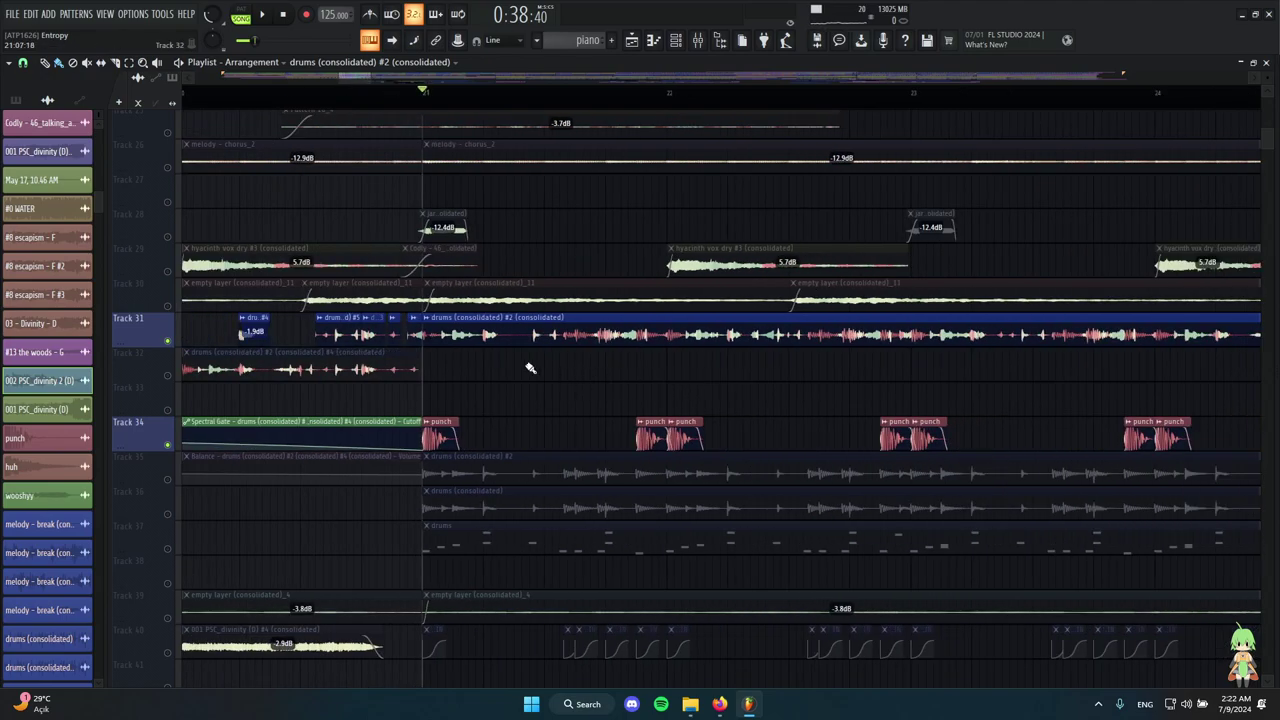
scroll(531, 368, "up", 3)
scroll(694, 370, "down", 4)
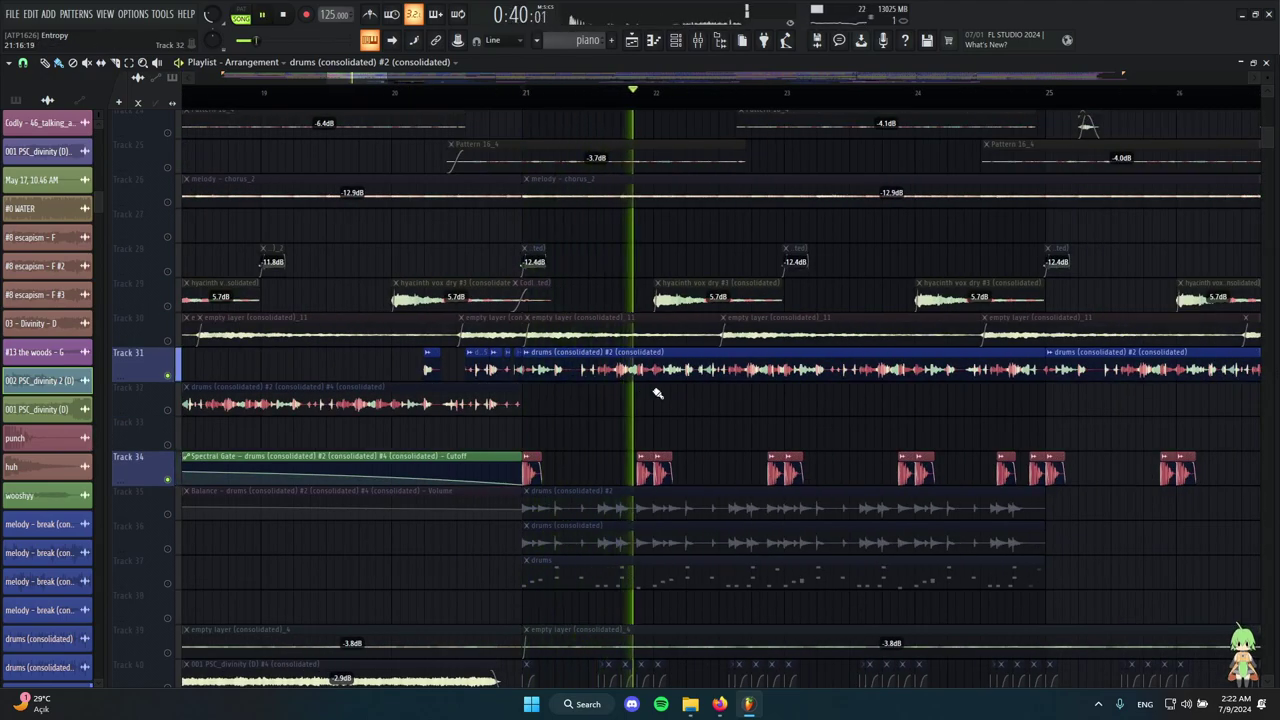
scroll(645, 435, "up", 3)
scroll(600, 428, "down", 9)
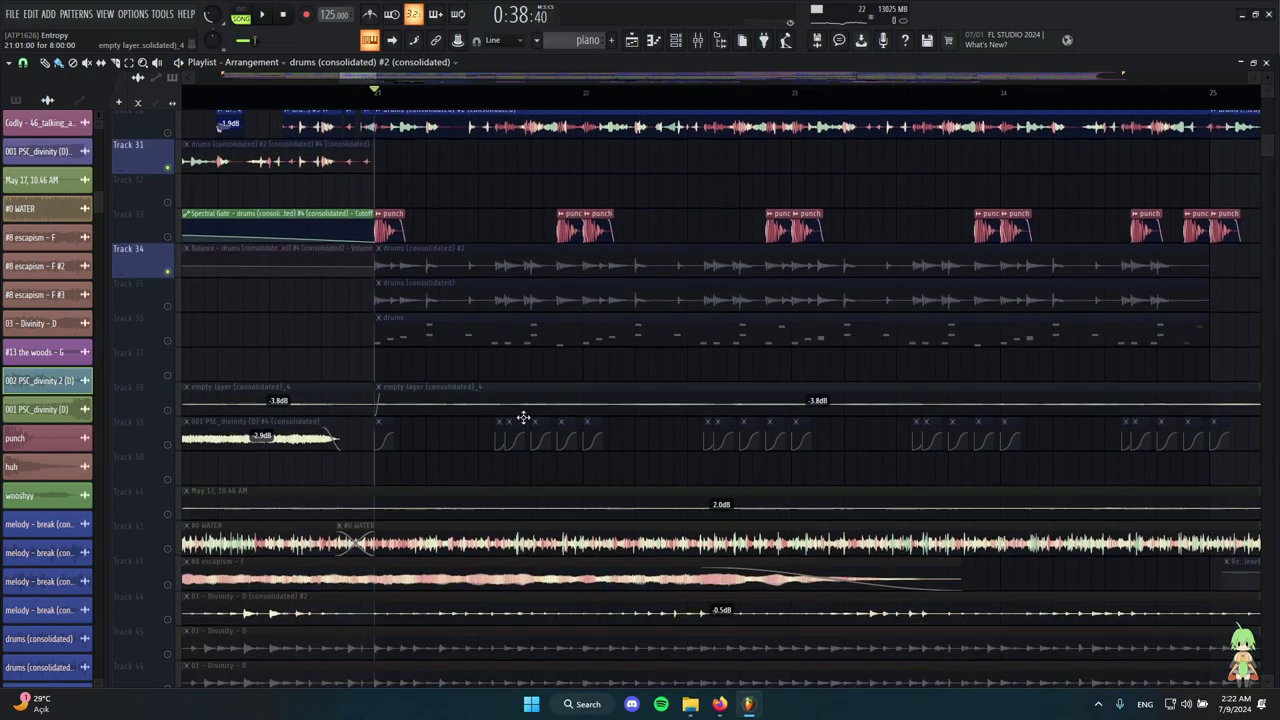
right_click(167, 238)
scroll(351, 377, "up", 4)
scroll(362, 382, "down", 3)
Highlight the three muted drums clips on Tracks 35 to 37 for inspection and clear the selection.
left_click_drag(880, 472, 567, 361)
scroll(434, 377, "down", 2)
scroll(400, 355, "up", 3)
left_click(362, 332, "ctrl")
scroll(362, 334, "up", 2)
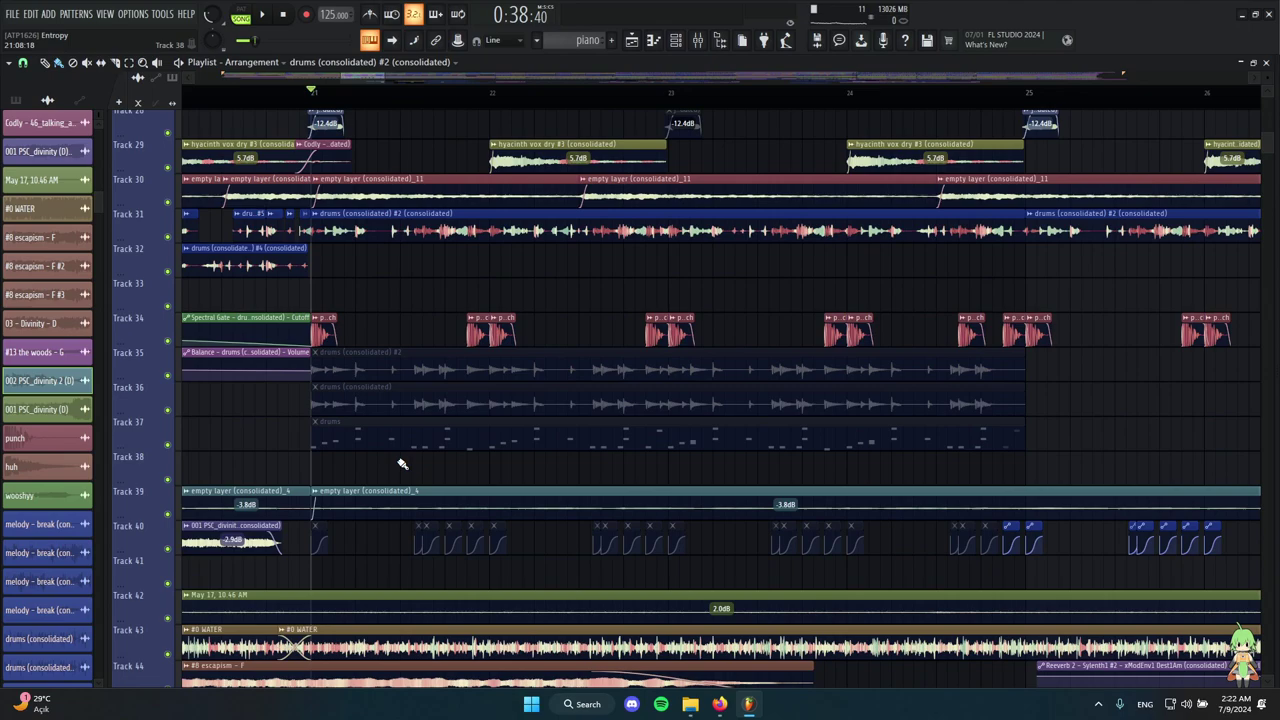
left_click_drag(400, 463, 1055, 381)
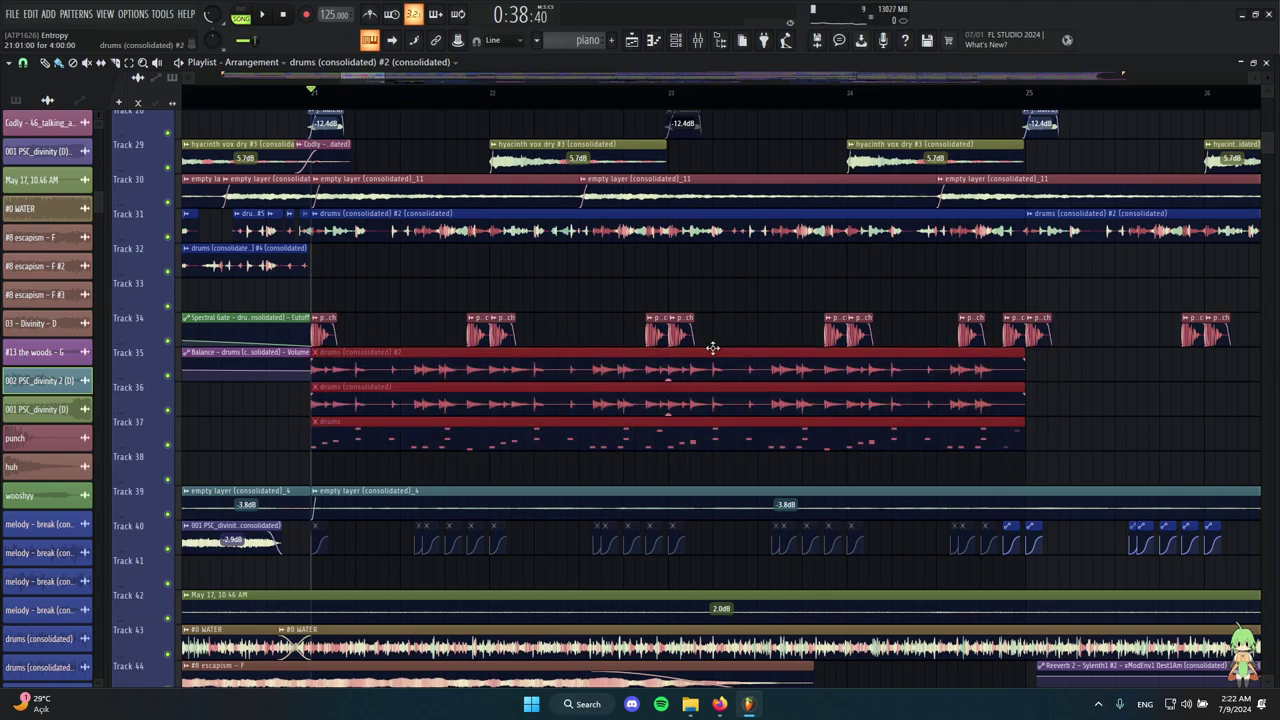
right_click(765, 316)
Solo Track 37 and play the original drums pattern on its own from bar 21.
right_click(168, 446)
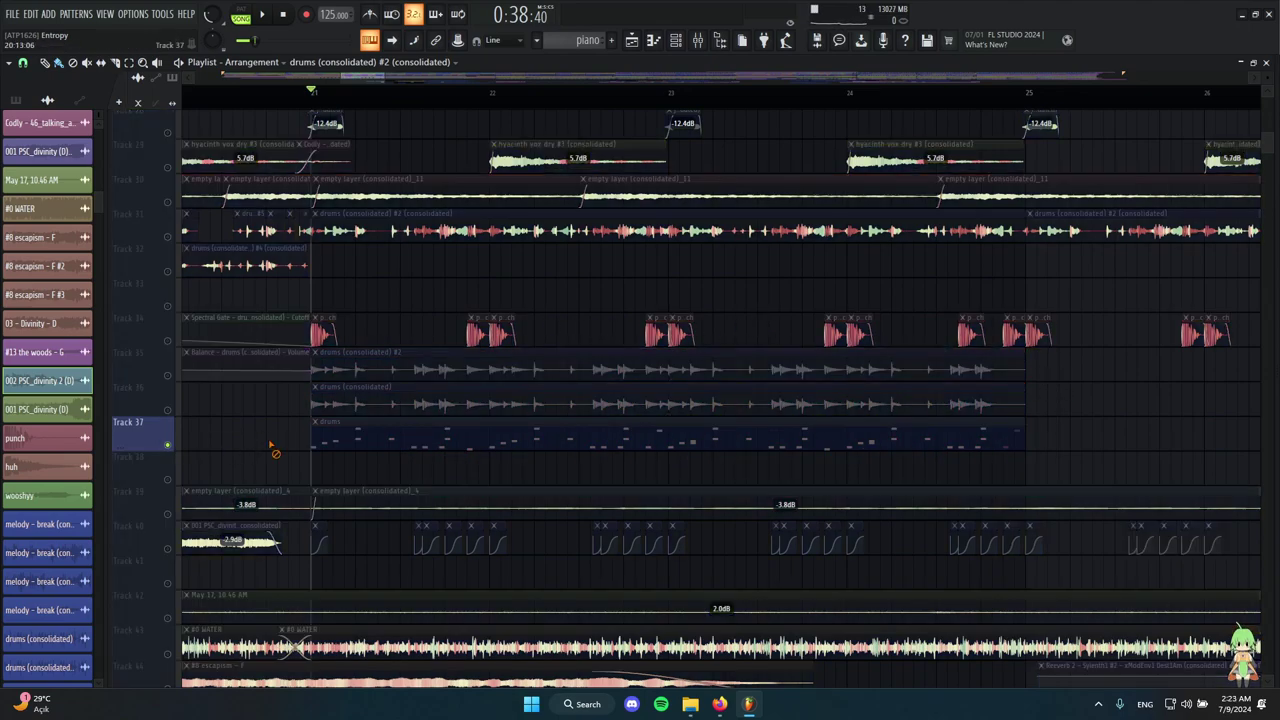
key("space")
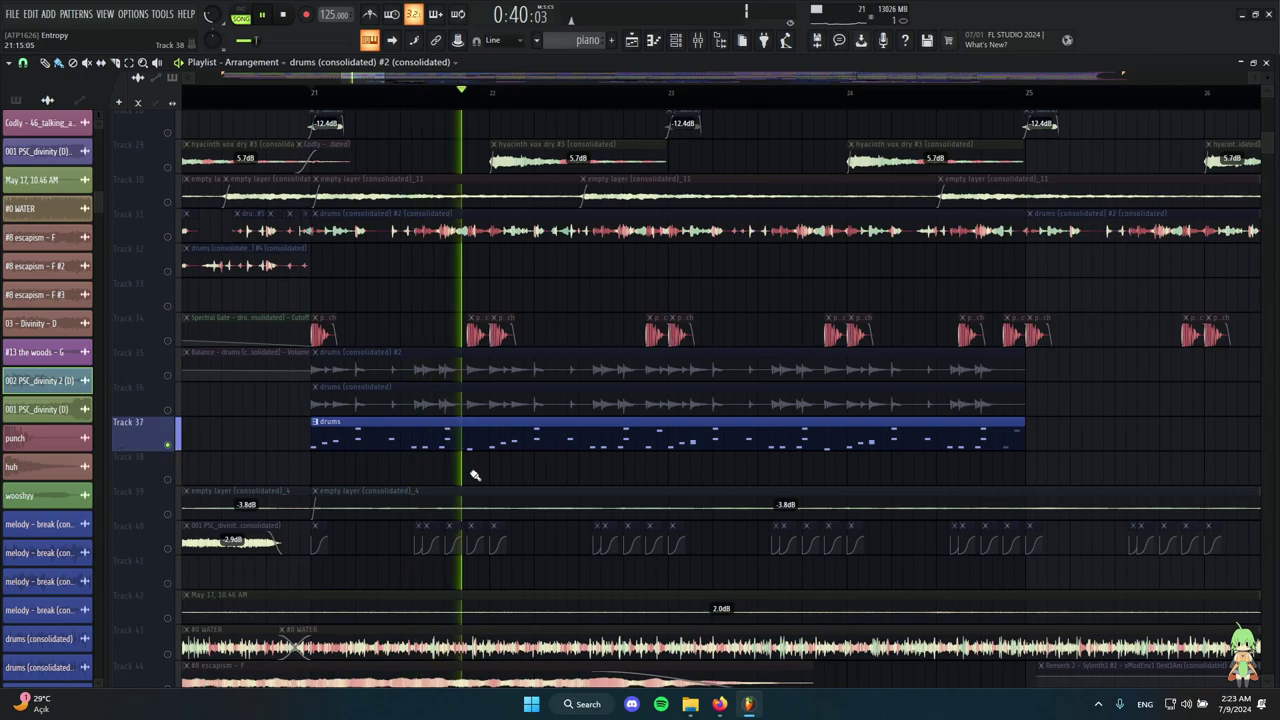
scroll(594, 443, "down", 3)
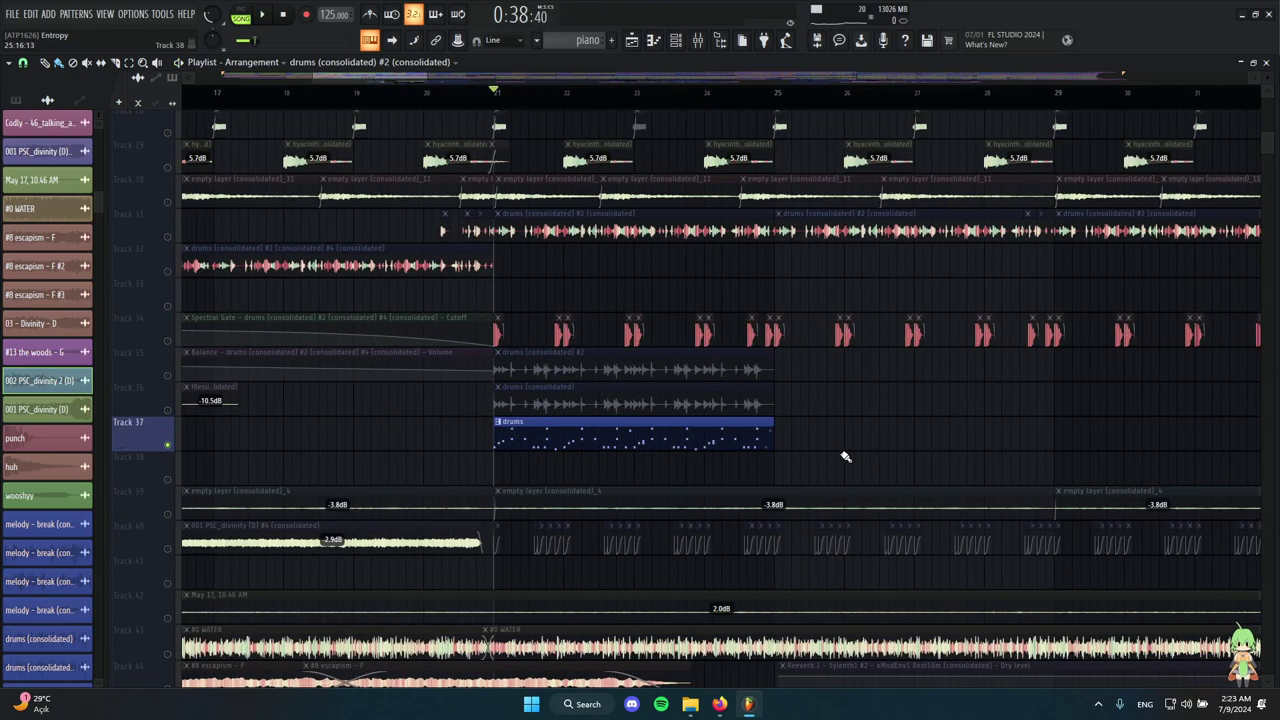
scroll(923, 420, "up", 5)
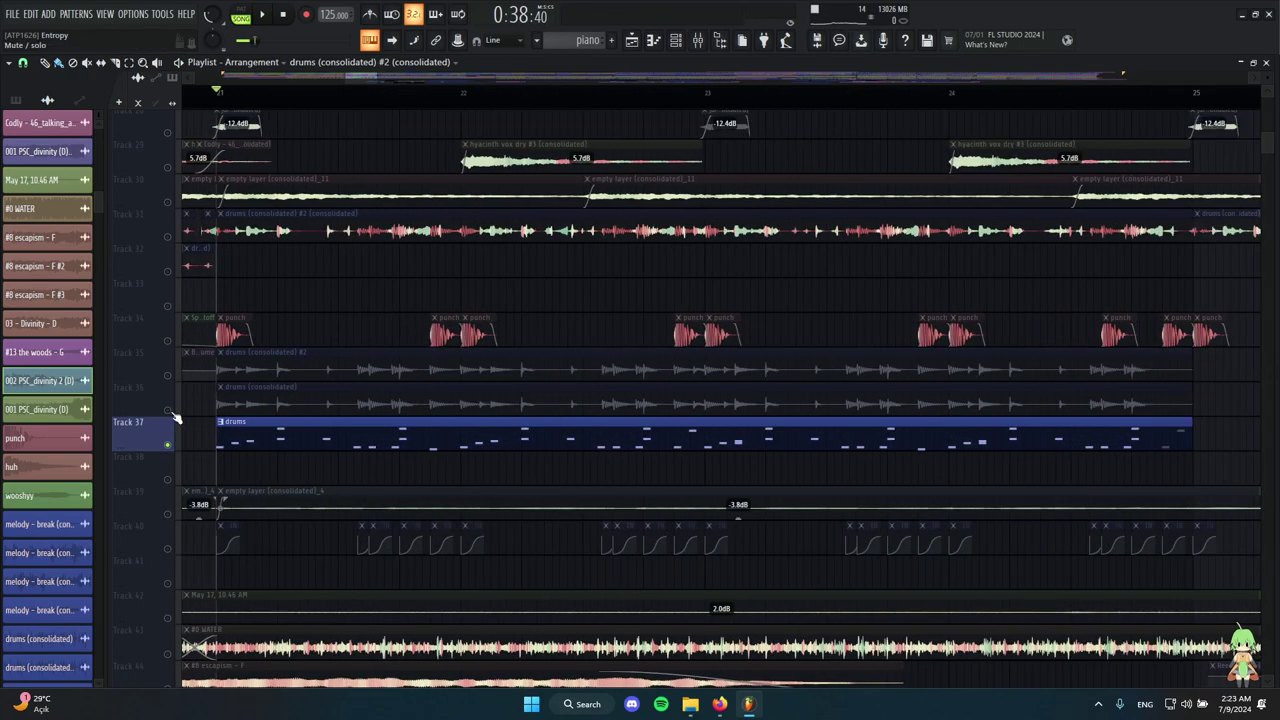
Solo Track 36 and play the drums (consolidated) clip on its own from bar 21.
right_click(168, 411)
key("space")
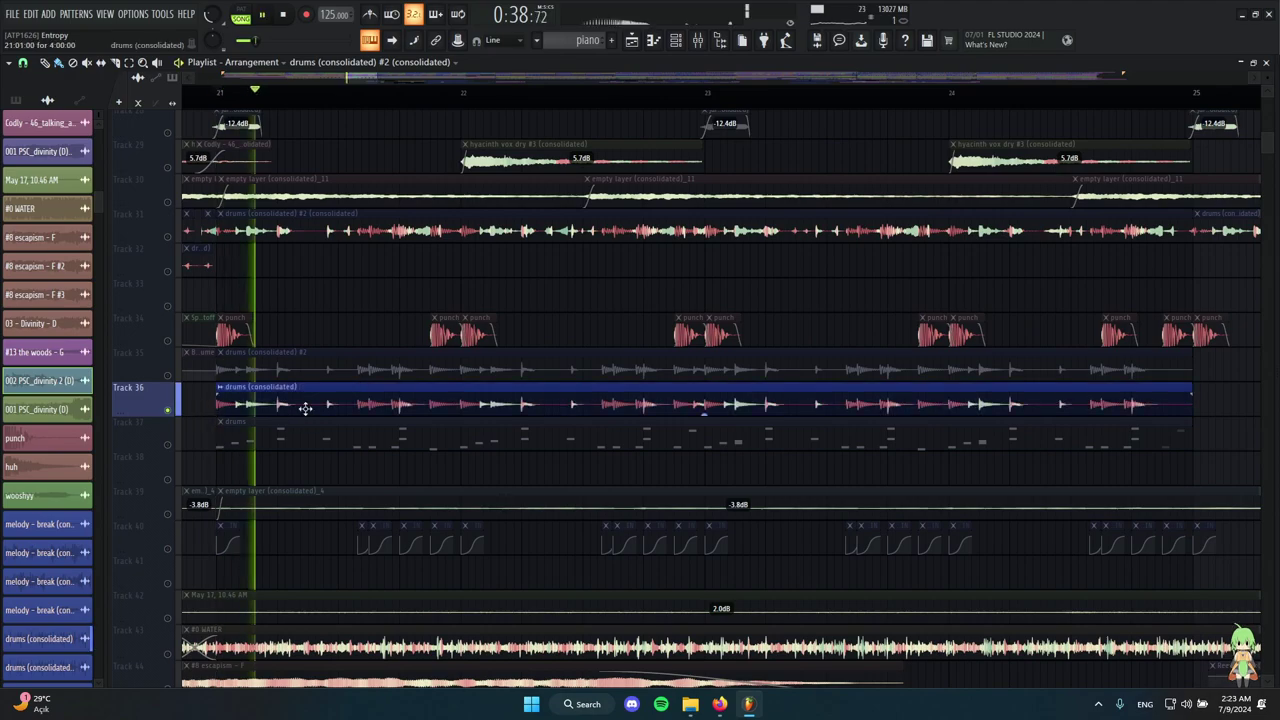
key("space")
scroll(760, 366, "down", 1)
scroll(760, 366, "down", 3)
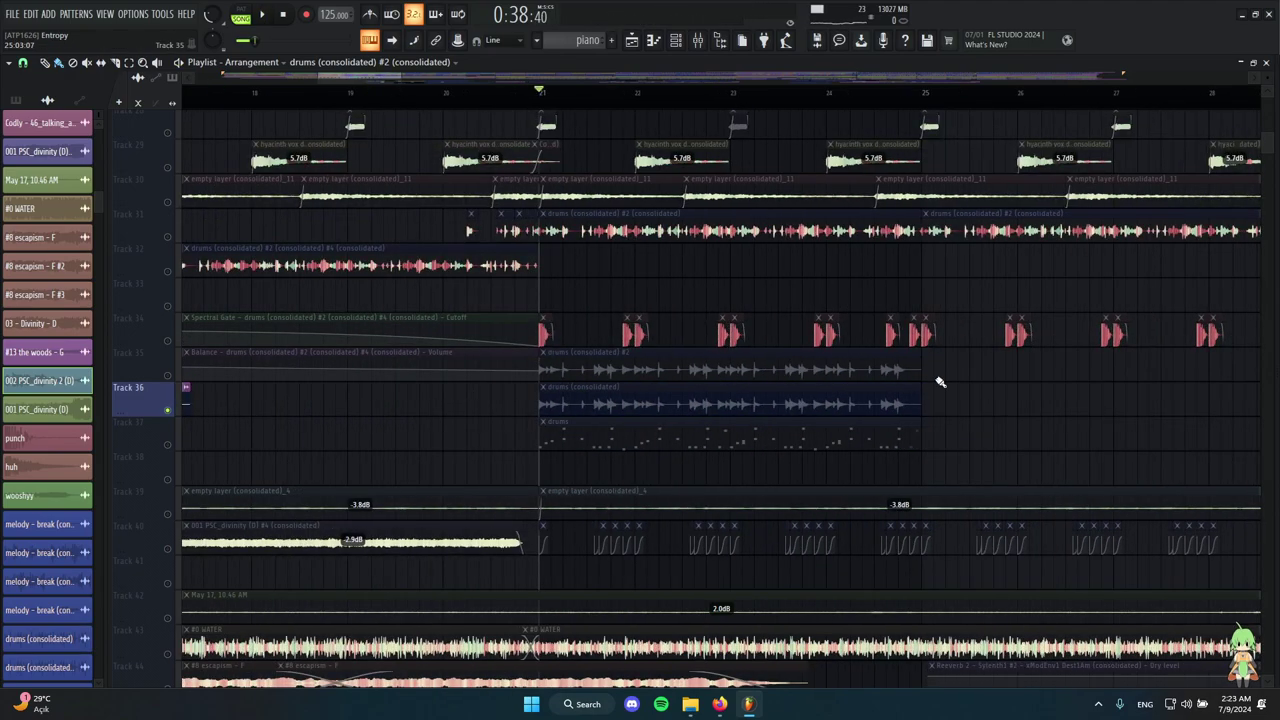
Solo Track 35, play the drums (consolidated) #2 clip on its own, and return all tracks to the mix.
right_click(160, 376)
key("space")
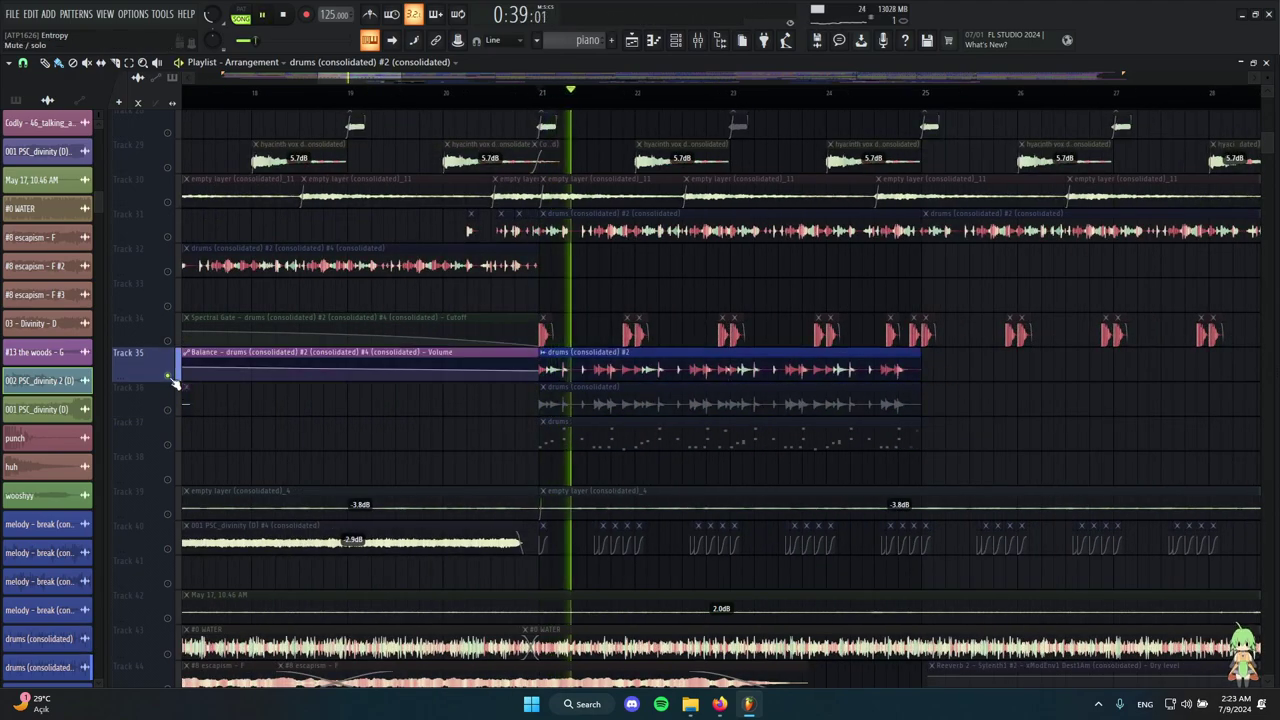
key("space")
right_click(169, 376)
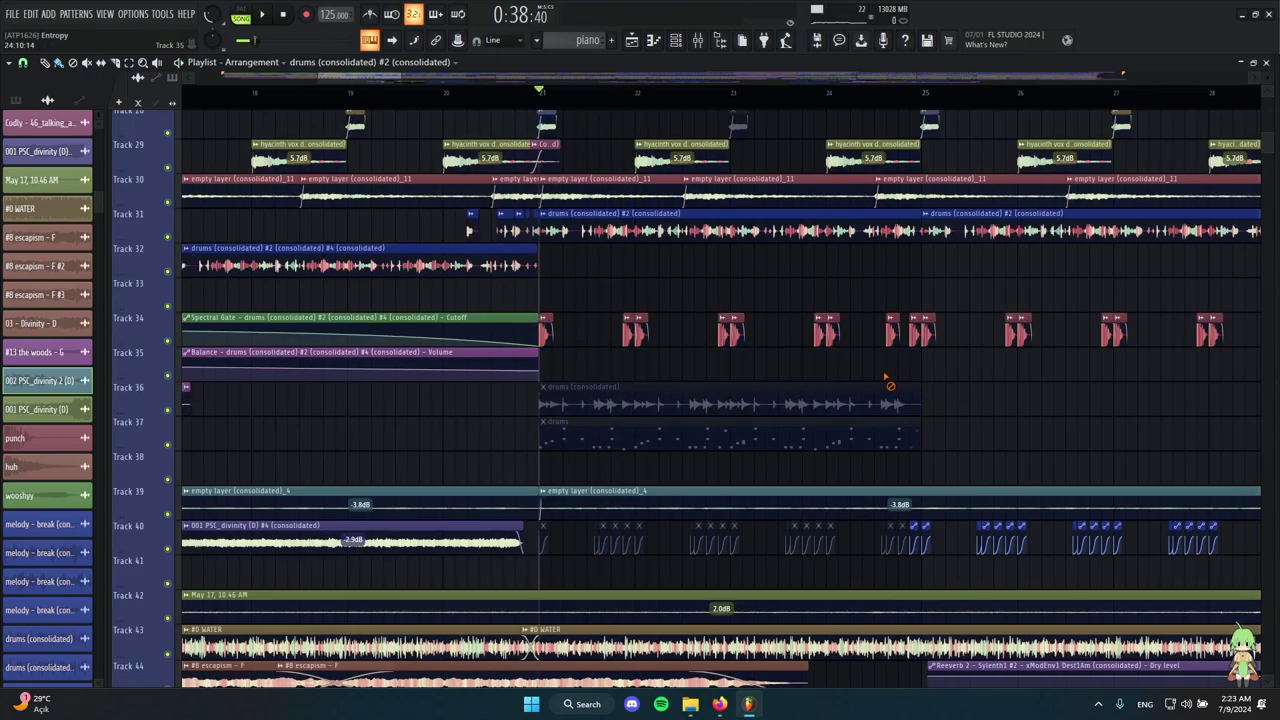
Examine the texture, automation and vocal layers on Tracks 39 to 58 around bar 21.
scroll(777, 362, "down", 6)
scroll(854, 411, "up", 4)
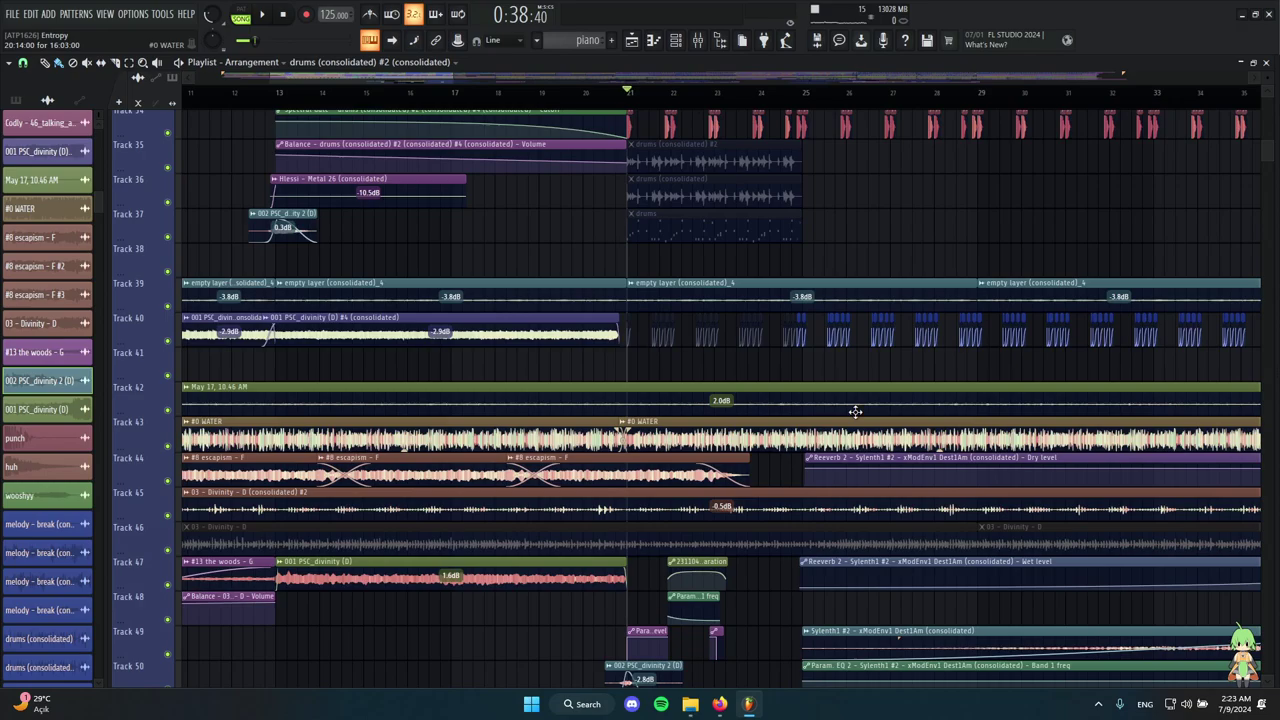
scroll(323, 157, "down", 1)
scroll(571, 386, "down", 7)
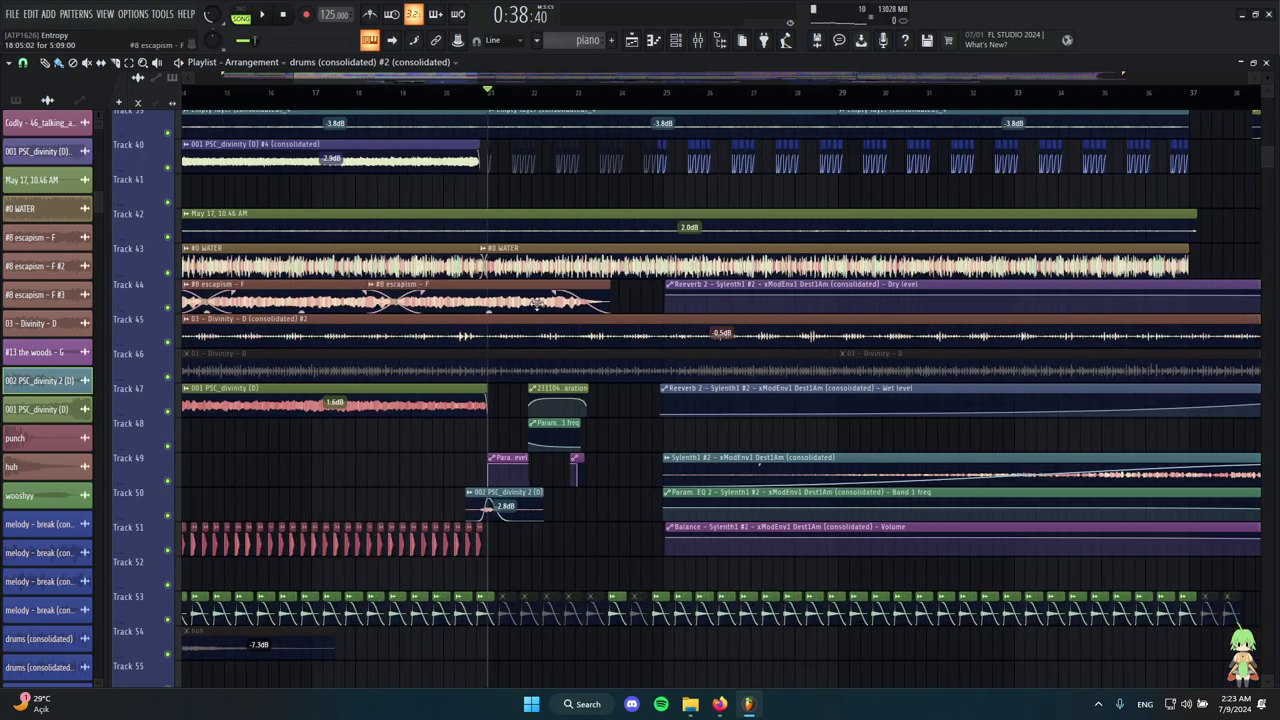
scroll(500, 314, "down", 3)
scroll(520, 314, "down", 8)
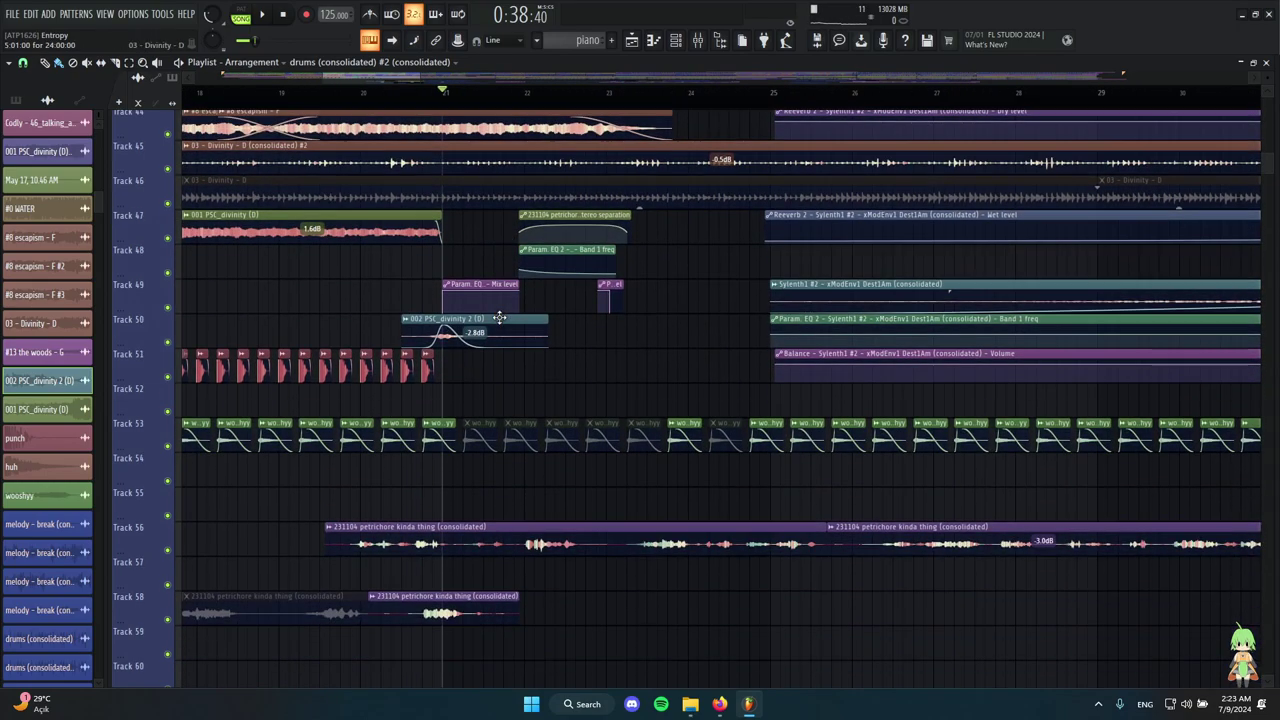
scroll(569, 446, "up", 5)
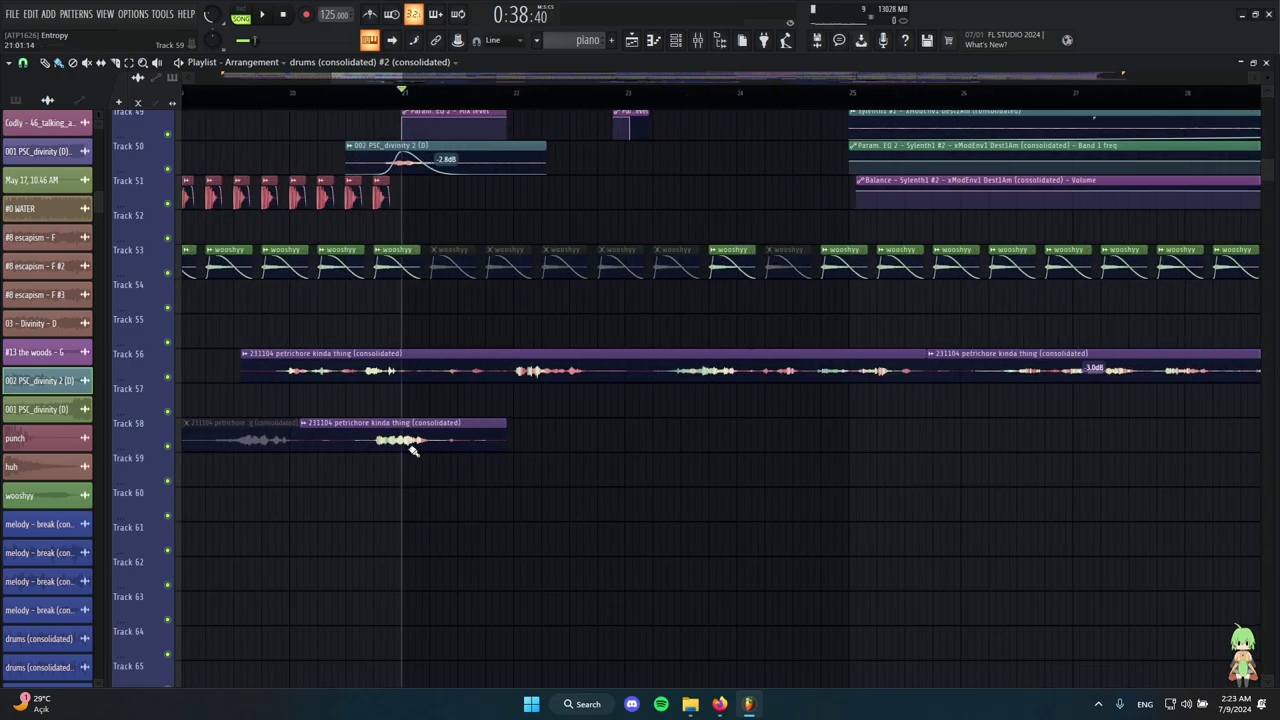
Solo Track 56, inspect the MIC insert in the mixer, and return to the playlist arrangement.
scroll(418, 390, "up", 2)
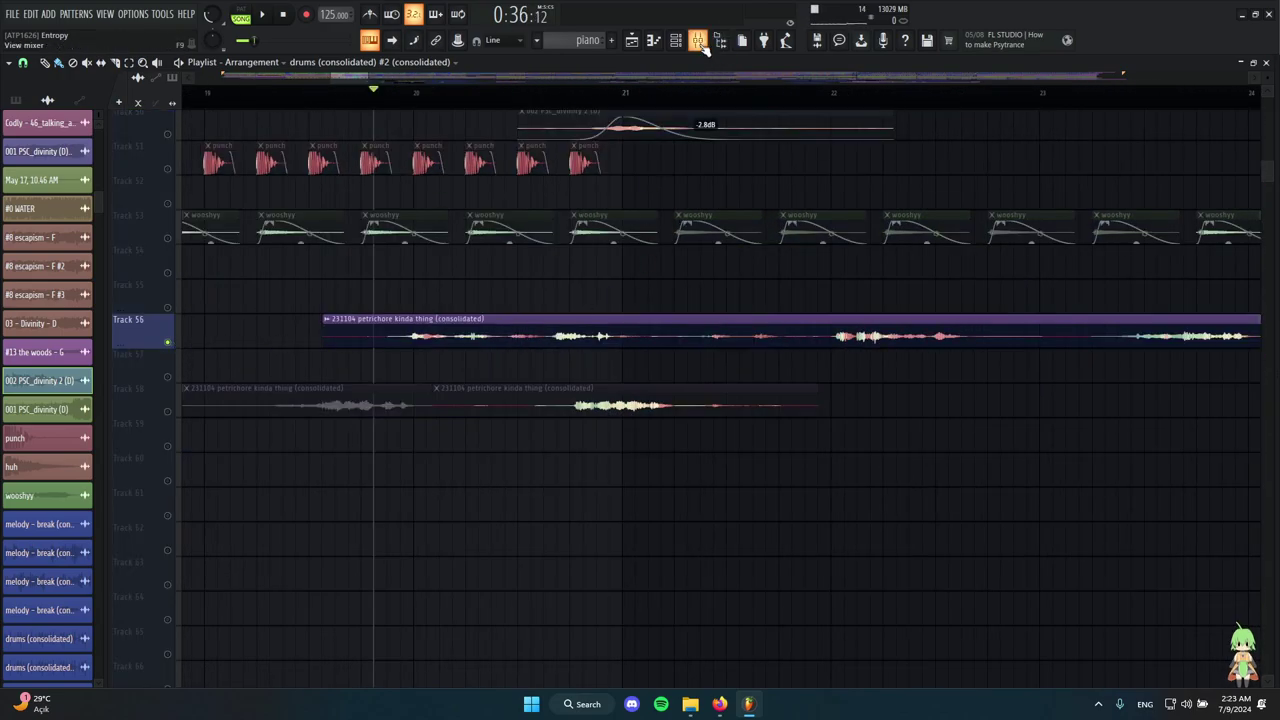
left_click(699, 42)
left_click(907, 185)
left_click(652, 170)
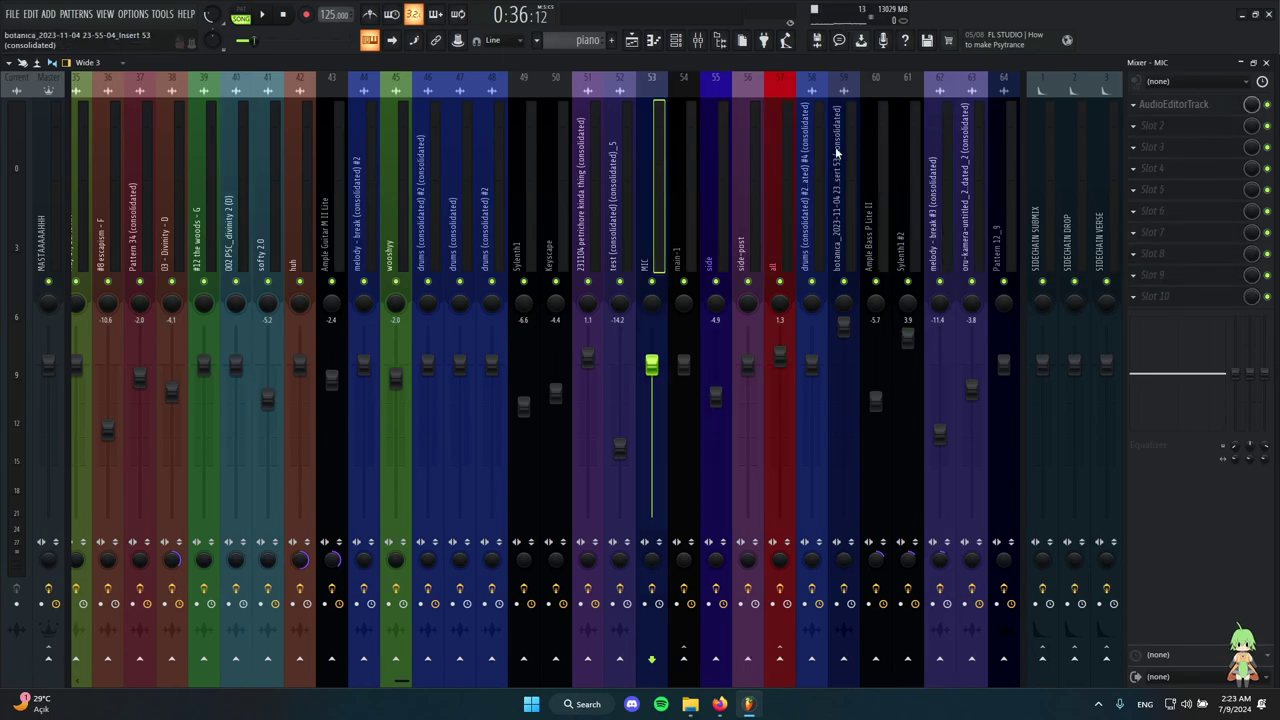
left_click(633, 42)
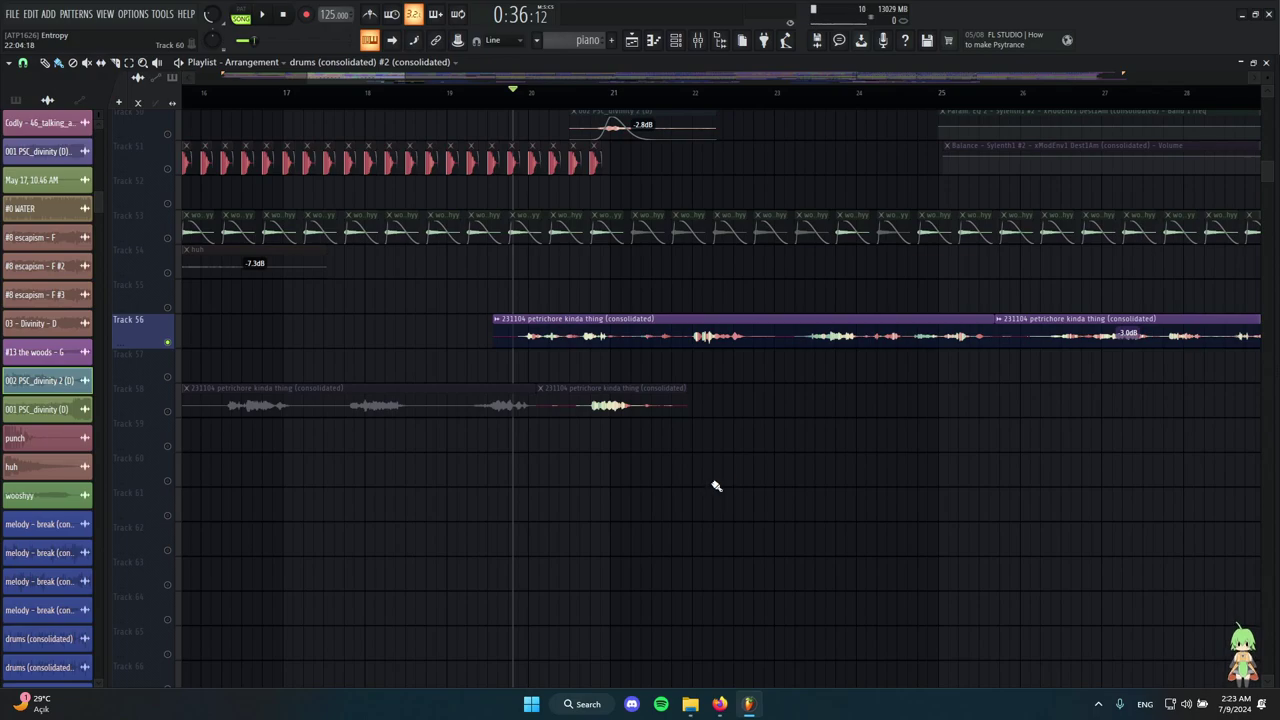
Examine the soloed petrichore vocal clips on Track 56 from bar 19 to bar 27.
scroll(716, 486, "up", 2)
scroll(818, 565, "up", 1)
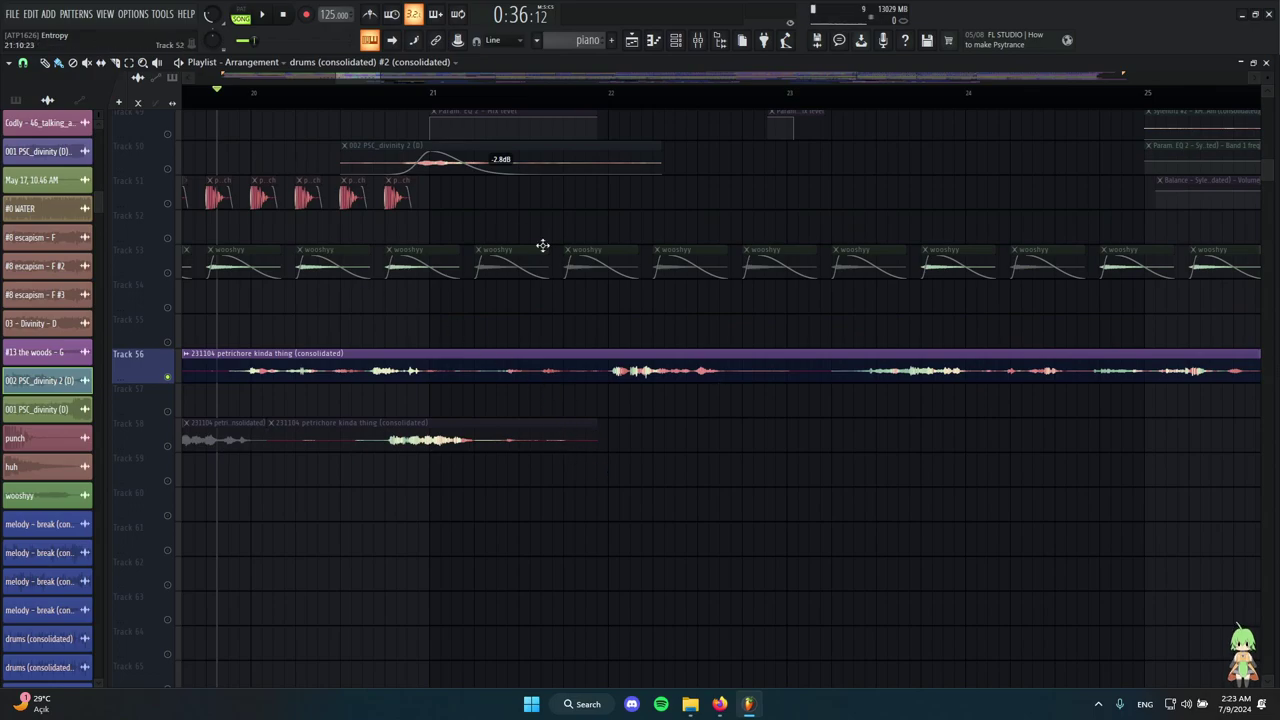
scroll(542, 245, "up", 1)
scroll(460, 480, "down", 4)
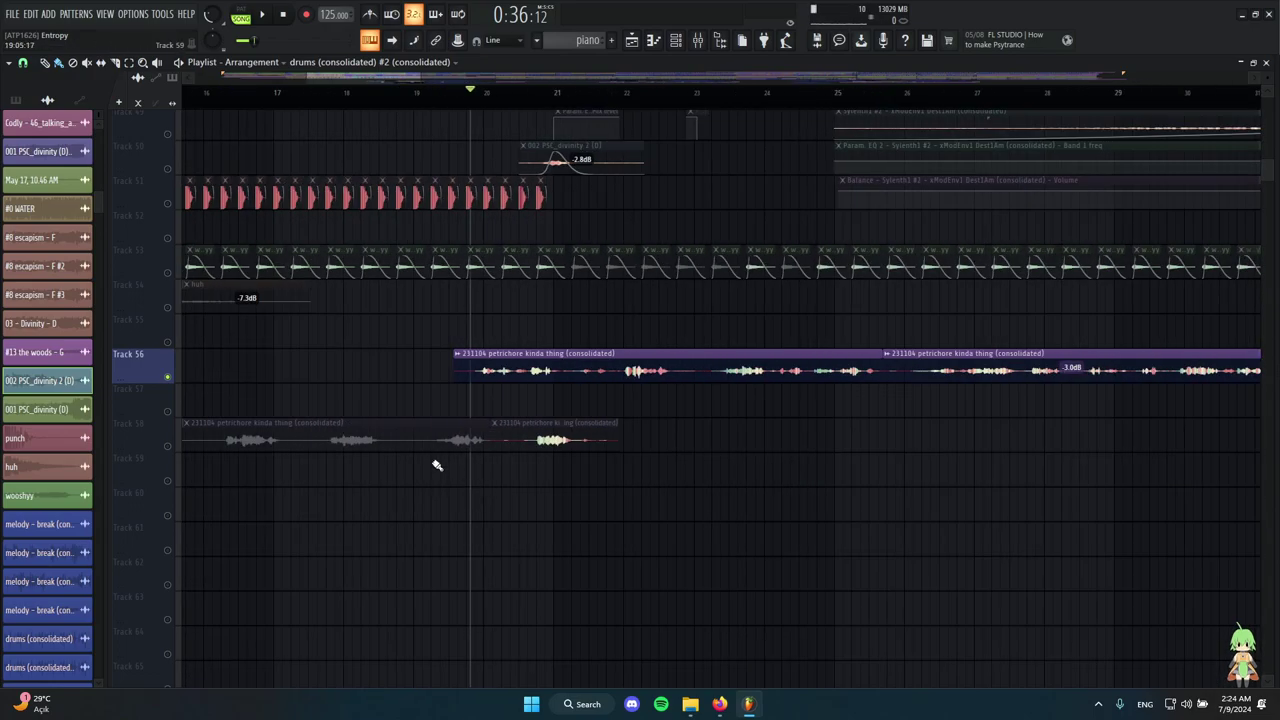
scroll(389, 420, "up", 2)
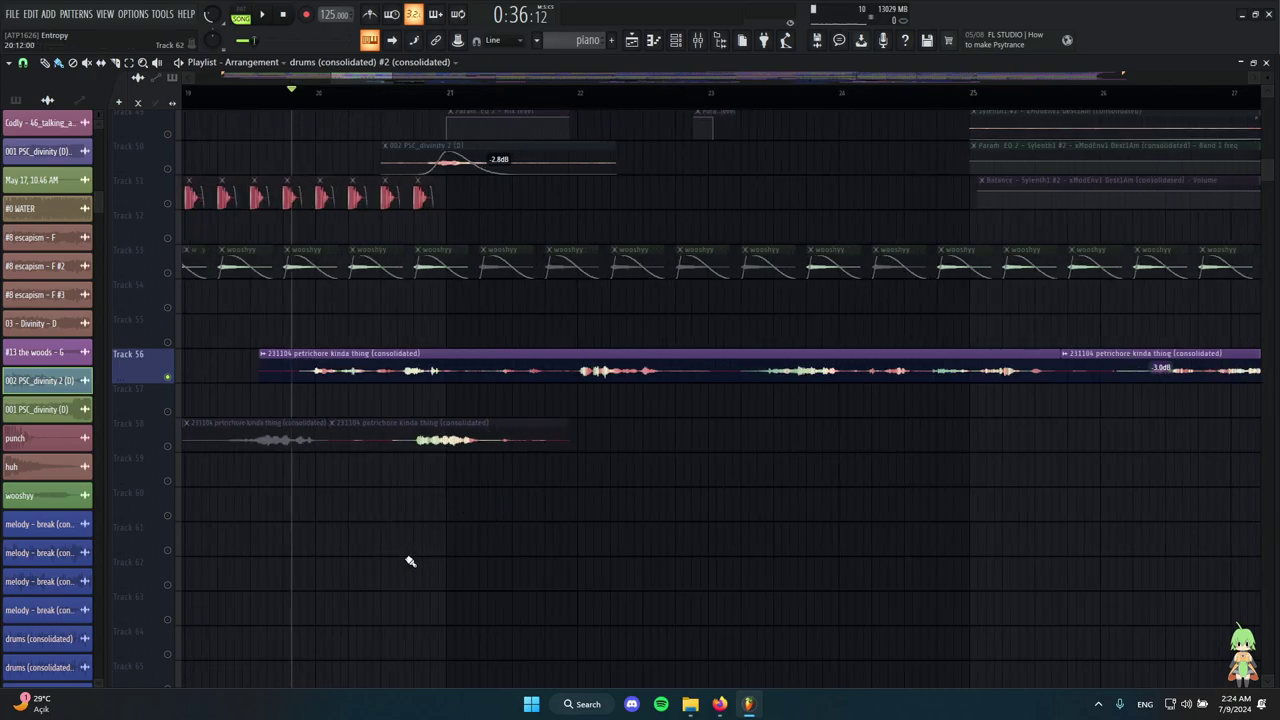
scroll(352, 345, "down", 4)
scroll(351, 368, "up", 2)
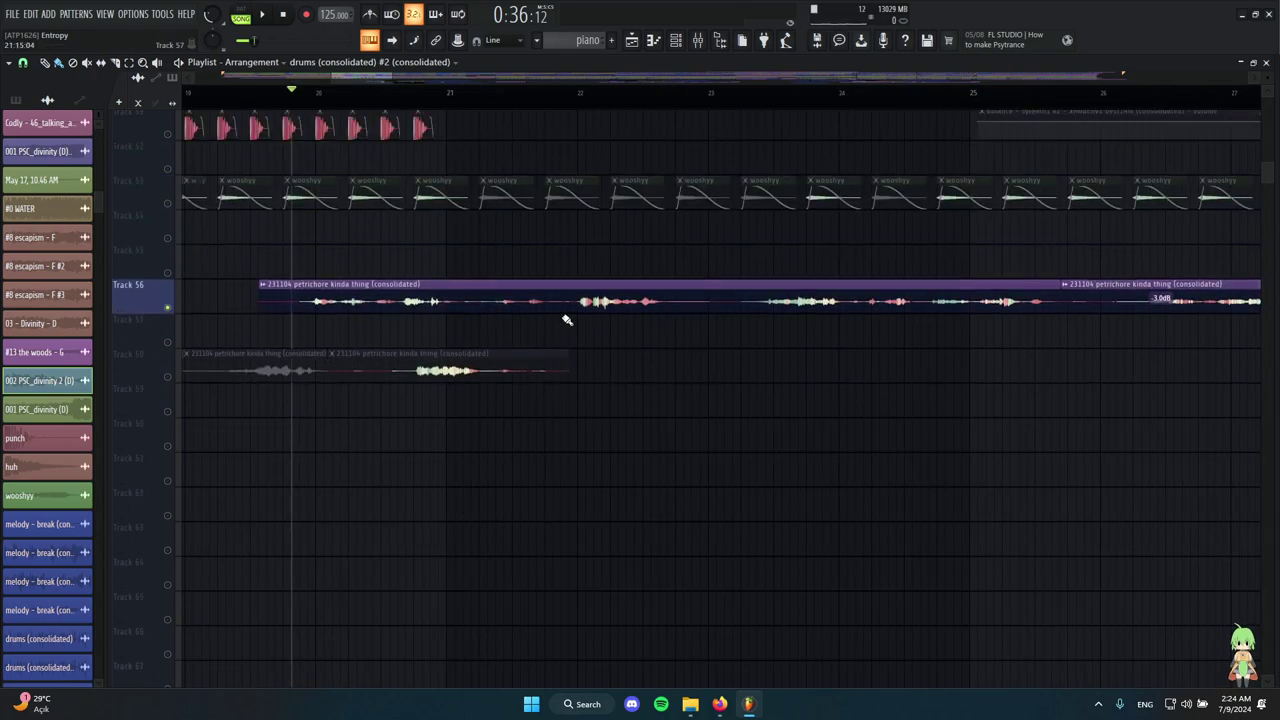
scroll(567, 320, "up", 4)
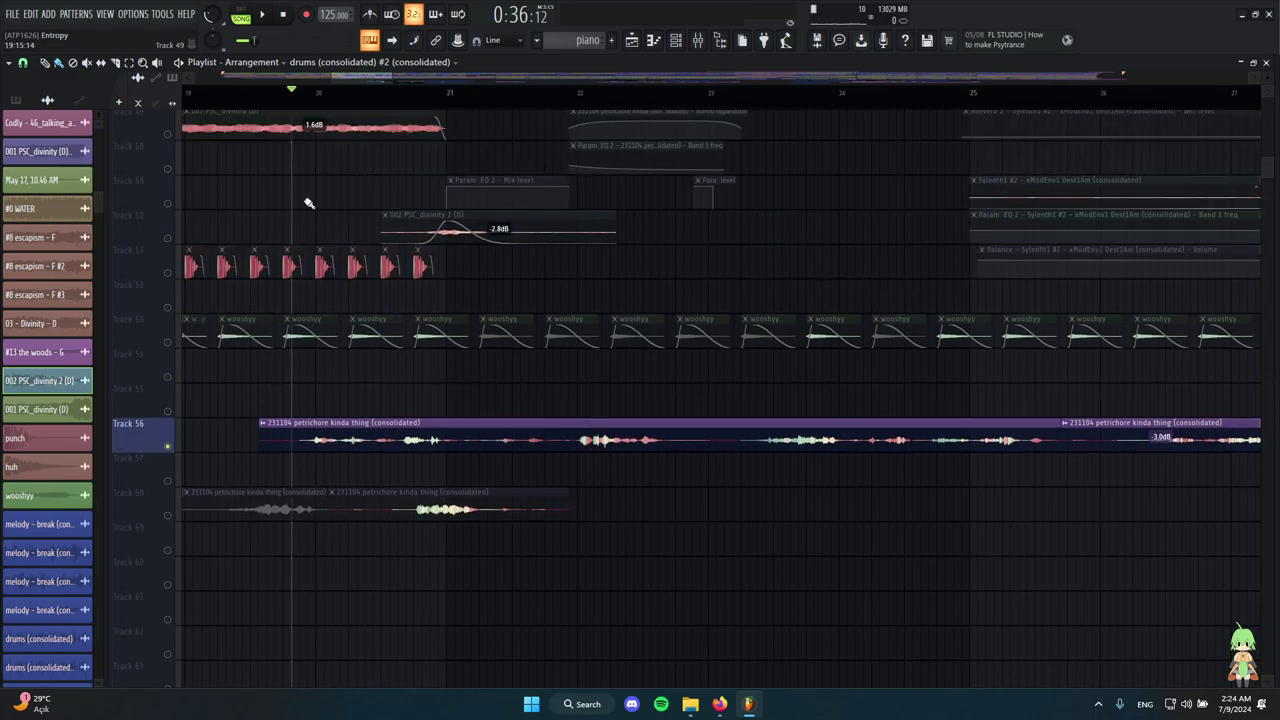
Play the petrichore vocal on Track 56 on its own from just before bar 20 and return all tracks to the mix.
scroll(309, 203, "up", 2)
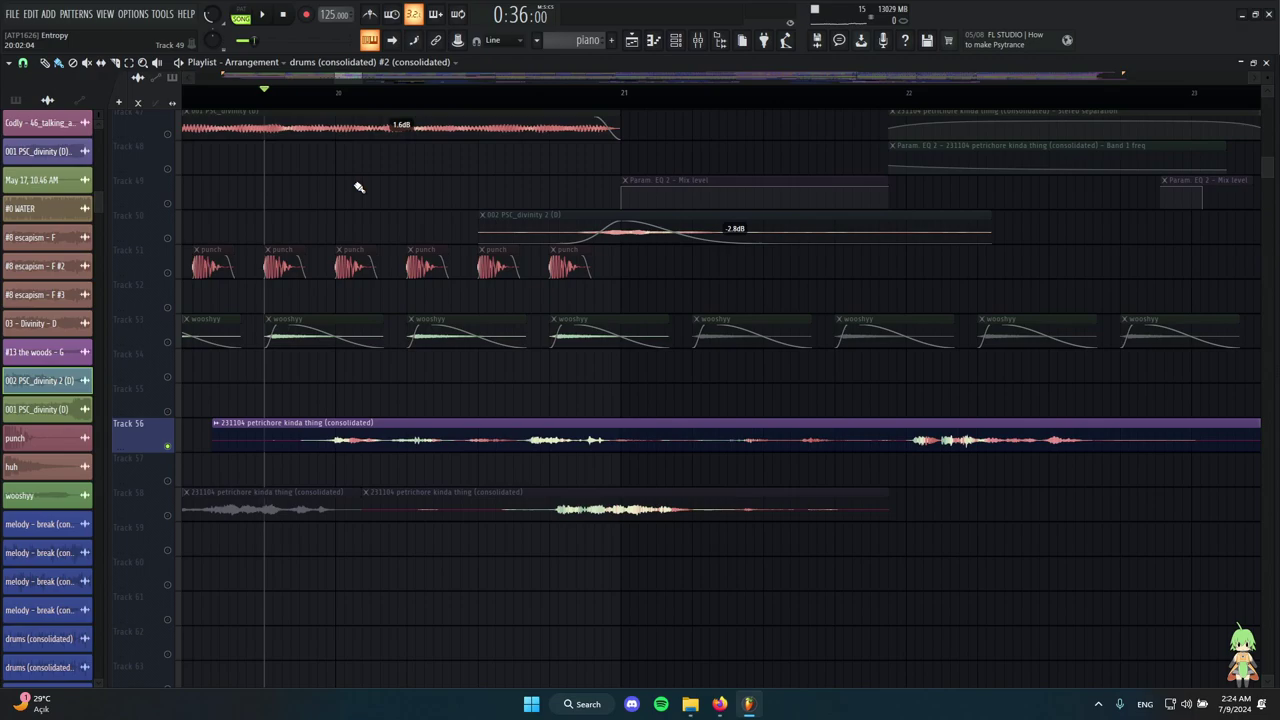
scroll(276, 96, "up", 2)
scroll(414, 514, "down", 4)
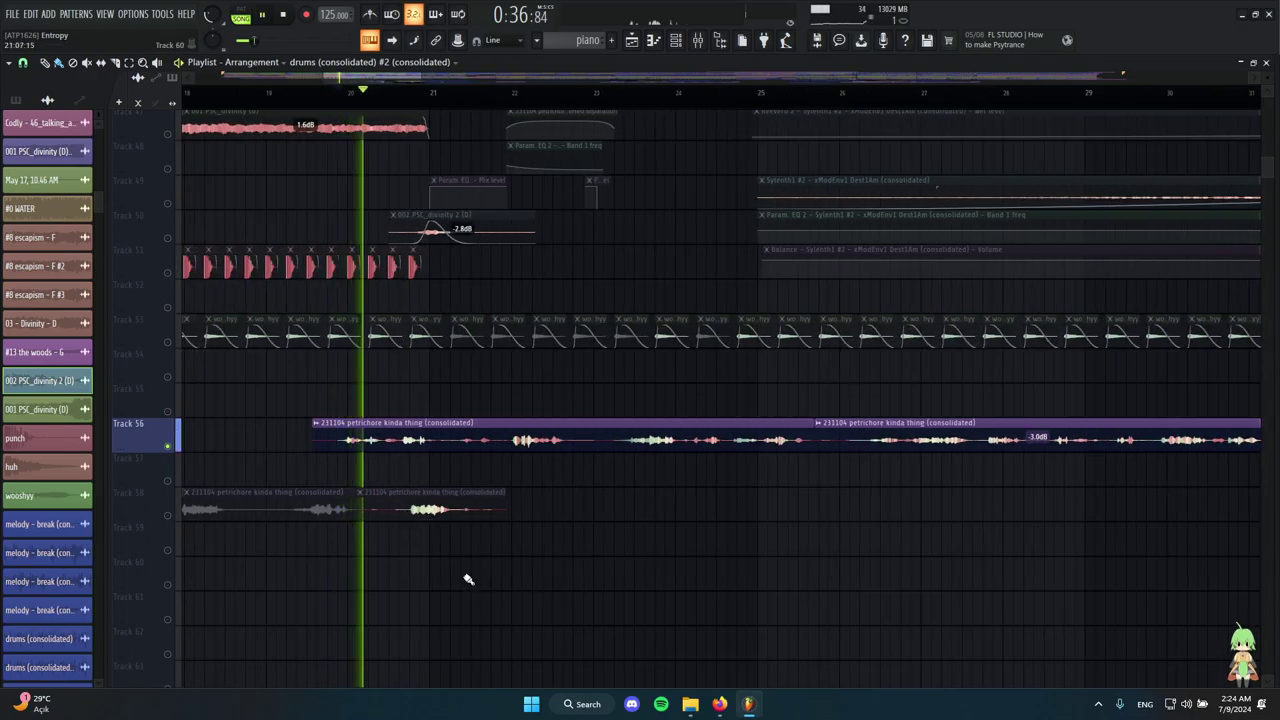
scroll(430, 575, "up", 2)
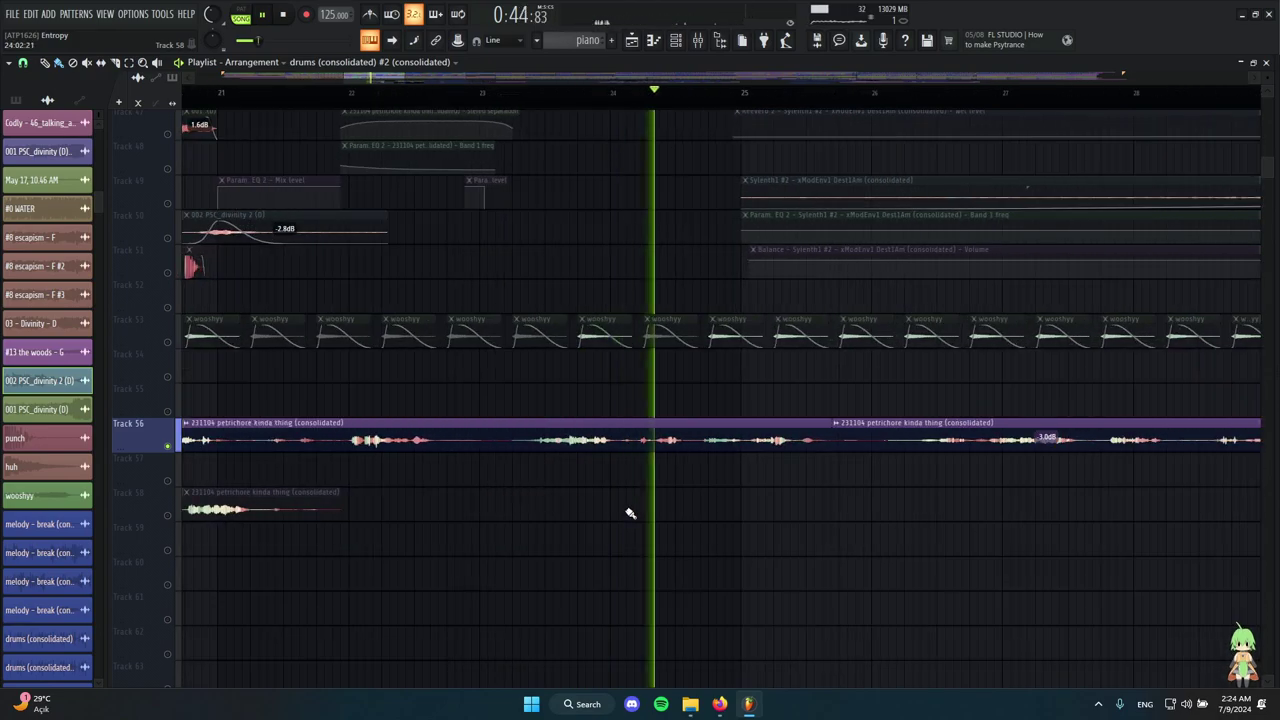
scroll(629, 514, "down", 5)
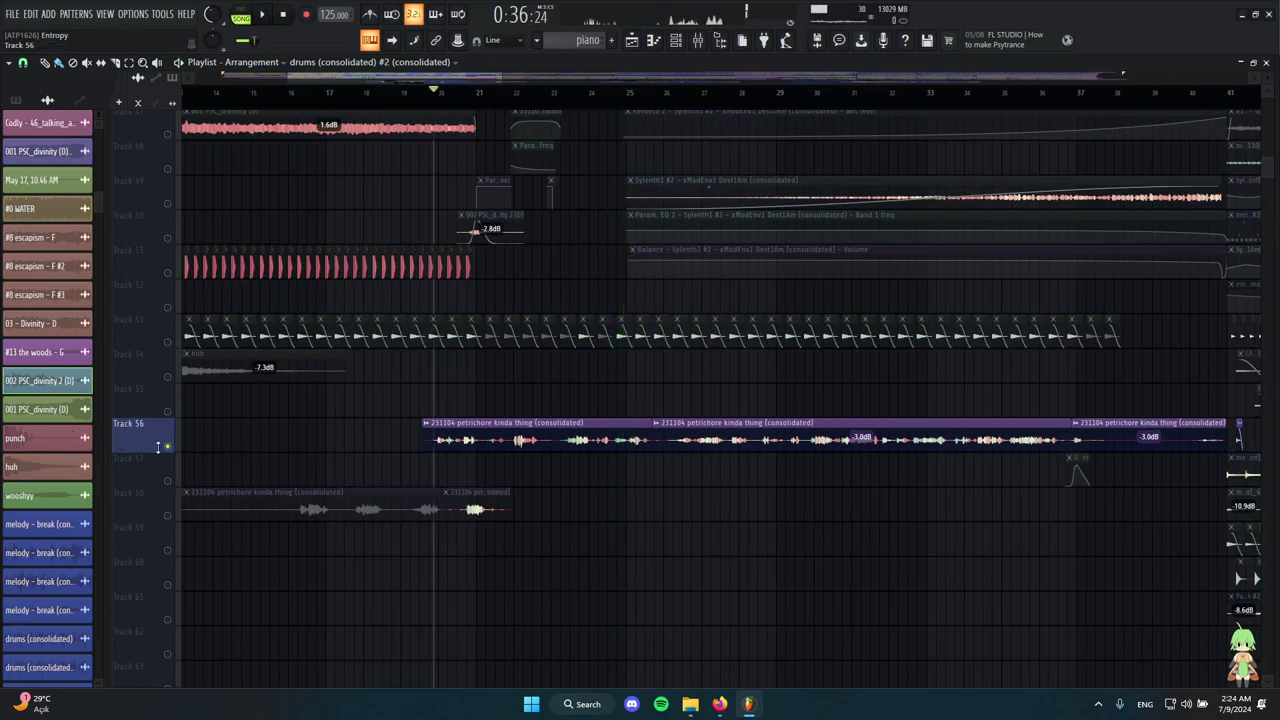
scroll(171, 455, "up", 5)
scroll(557, 449, "up", 6)
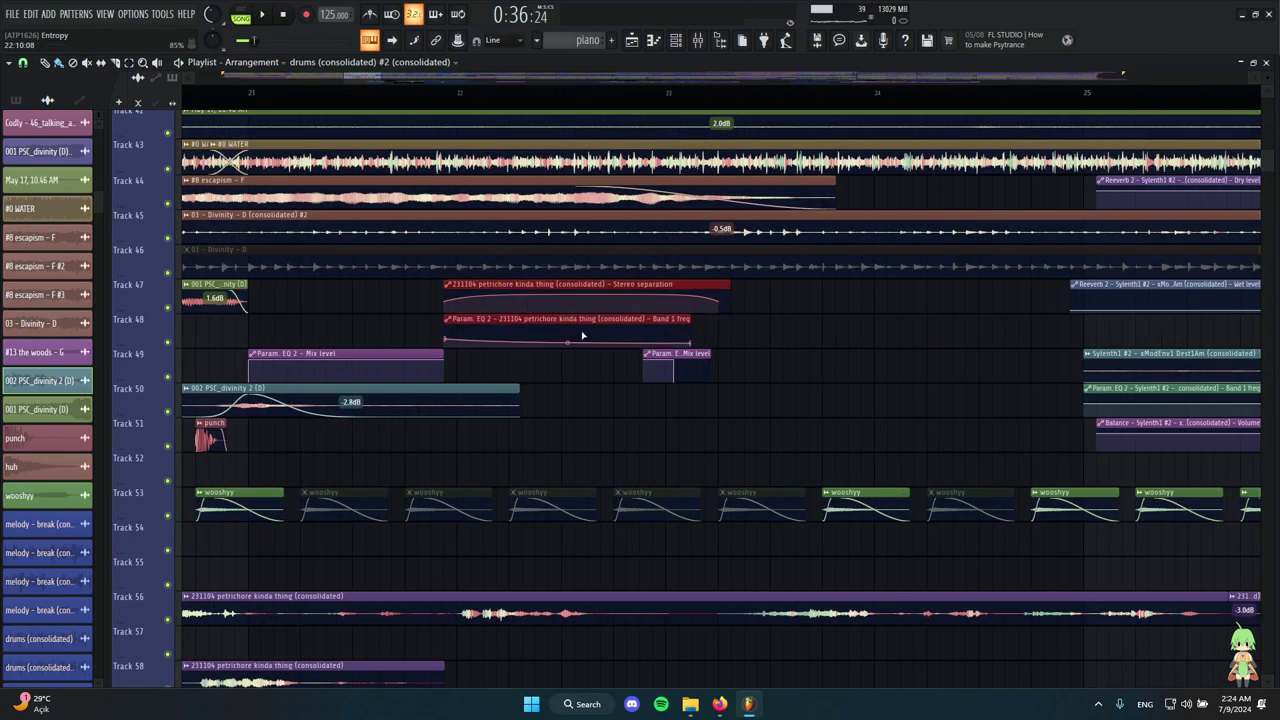
Compare the petrichore vocal clips on Tracks 56 and 58 with the automation clips on Tracks 47 to 49 around bars 20 to 24.
scroll(588, 403, "down", 4)
scroll(604, 428, "down", 9)
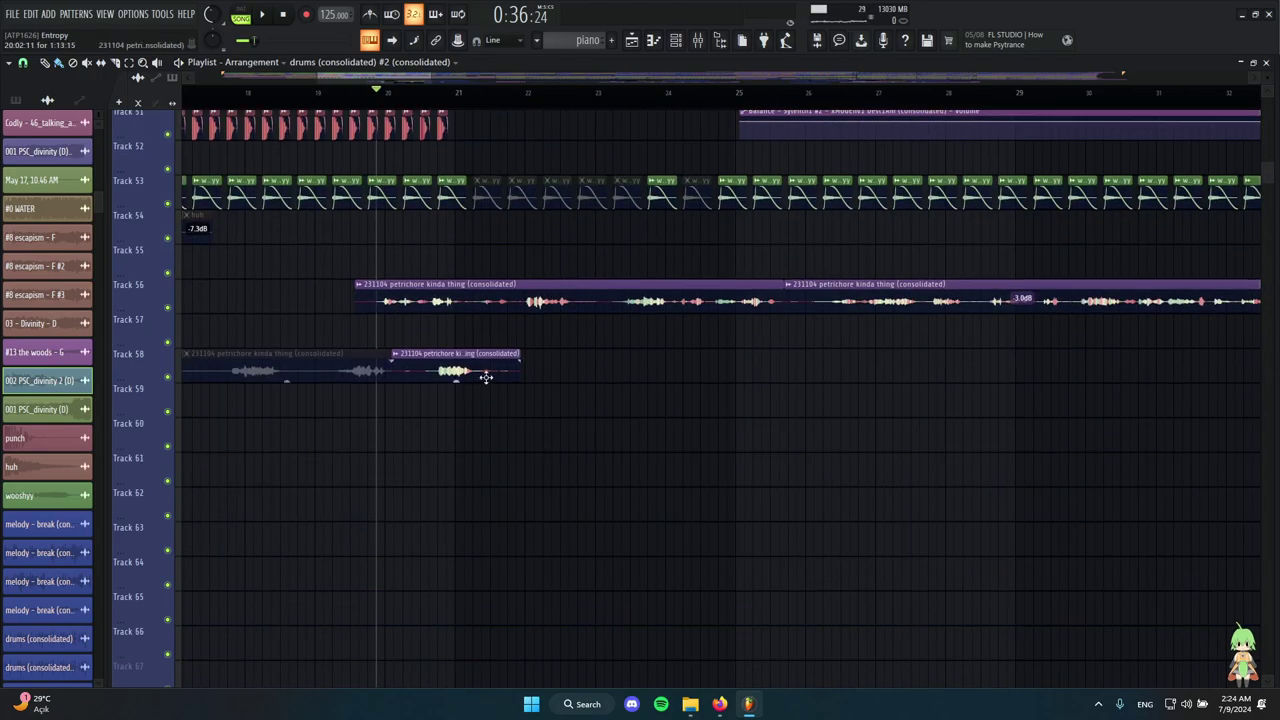
scroll(500, 374, "up", 4)
scroll(575, 340, "down", 4)
scroll(575, 380, "up", 11)
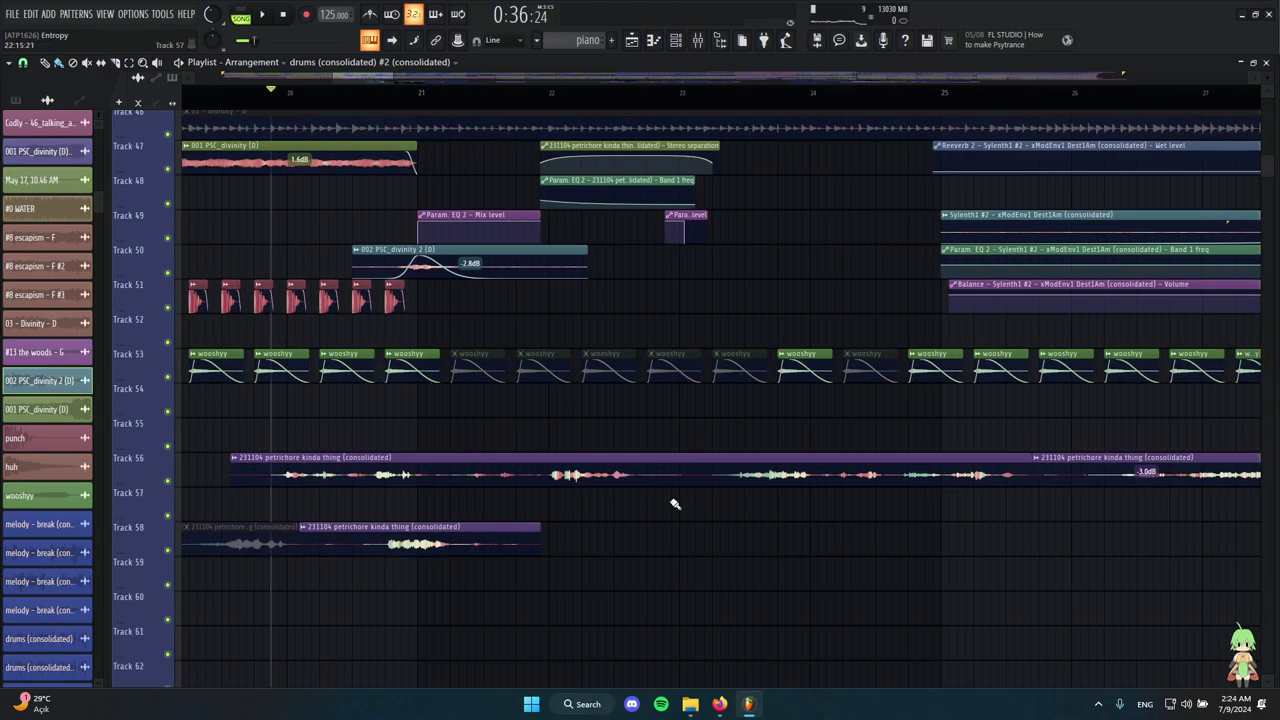
scroll(547, 487, "down", 5)
scroll(658, 364, "up", 4)
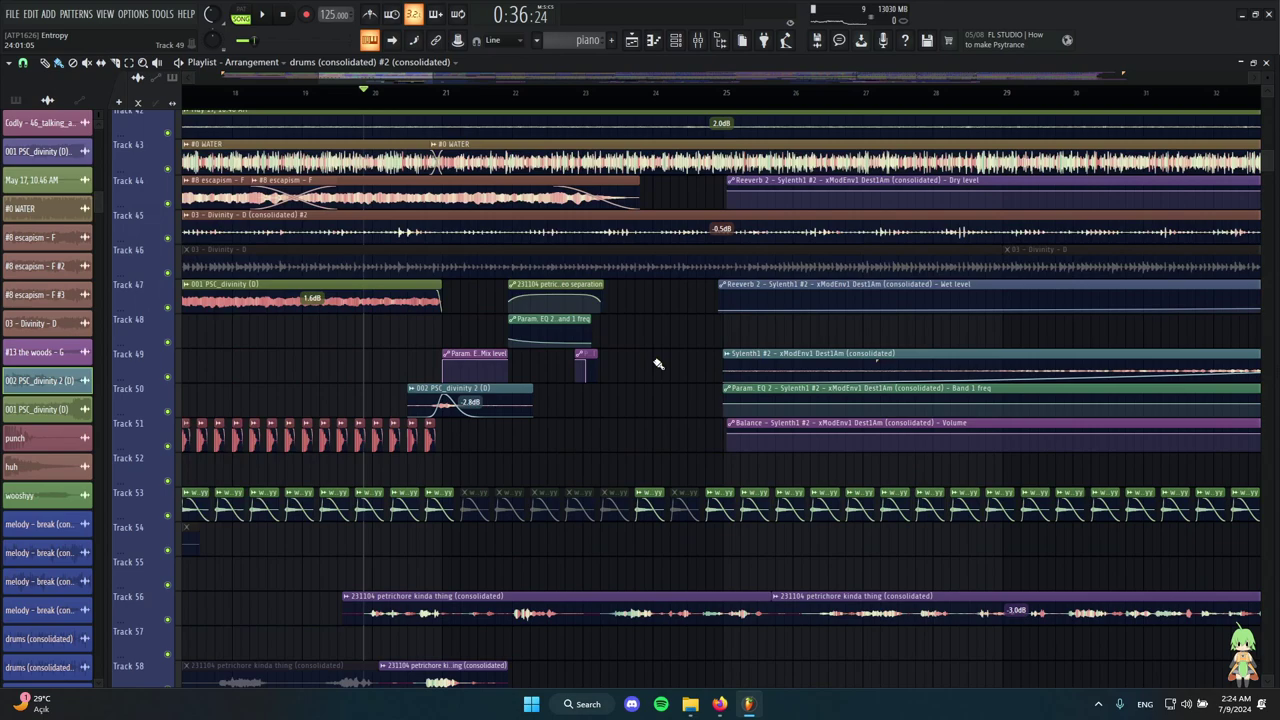
scroll(603, 458, "down", 8)
scroll(428, 429, "up", 4)
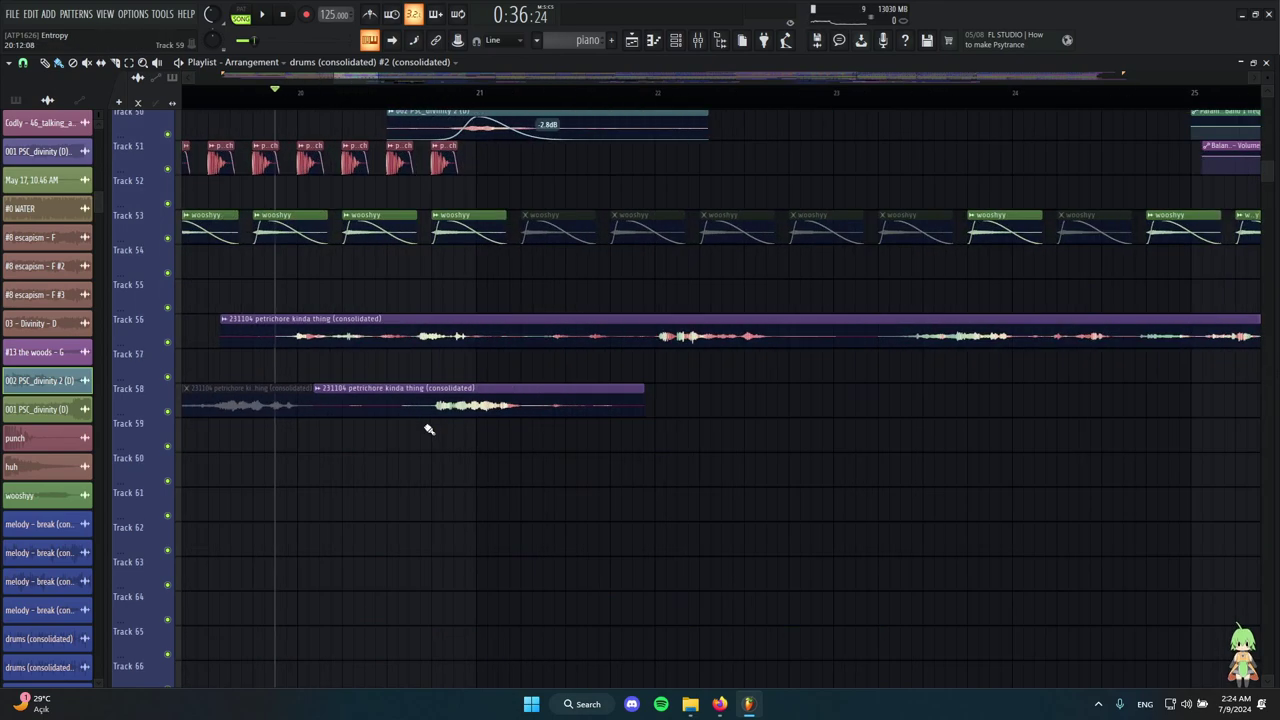
Solo the petrichore vocal clip on Track 58, play it on its own, and bring the other clips back into the mix.
right_click(426, 411, "alt")
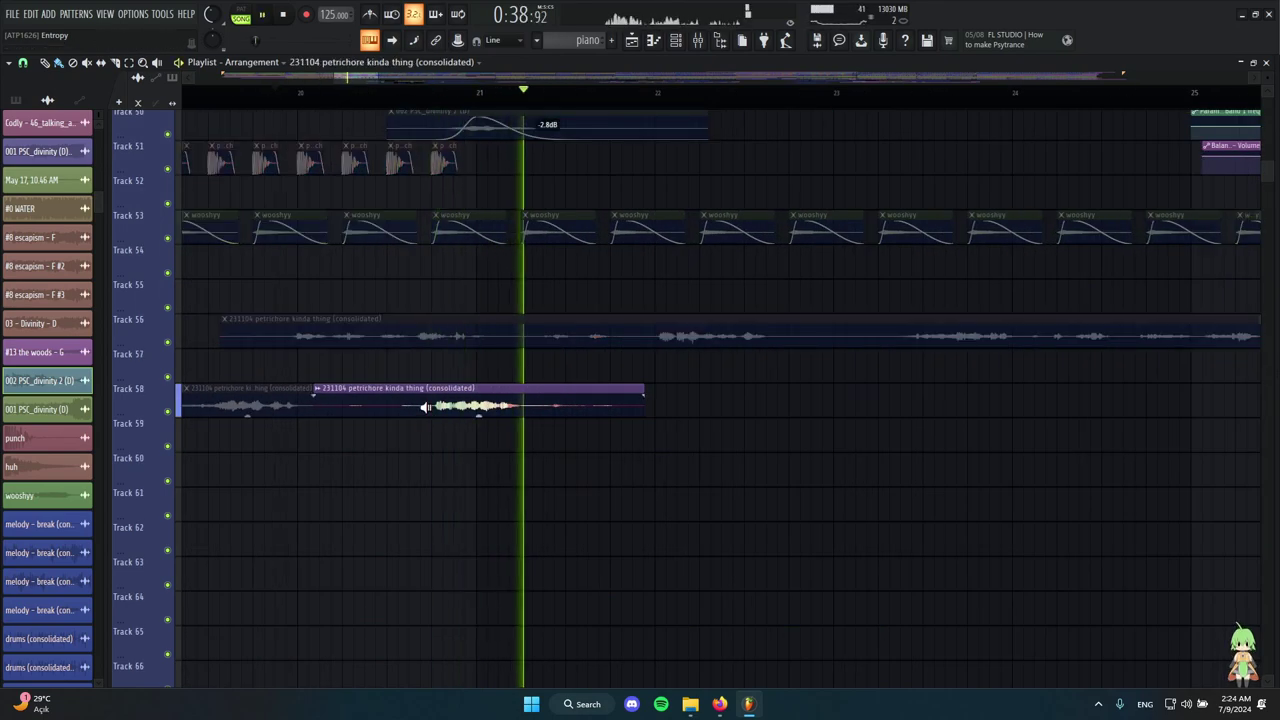
left_click_drag(426, 407, 426, 407)
scroll(586, 520, "down", 3)
scroll(586, 518, "up", 11)
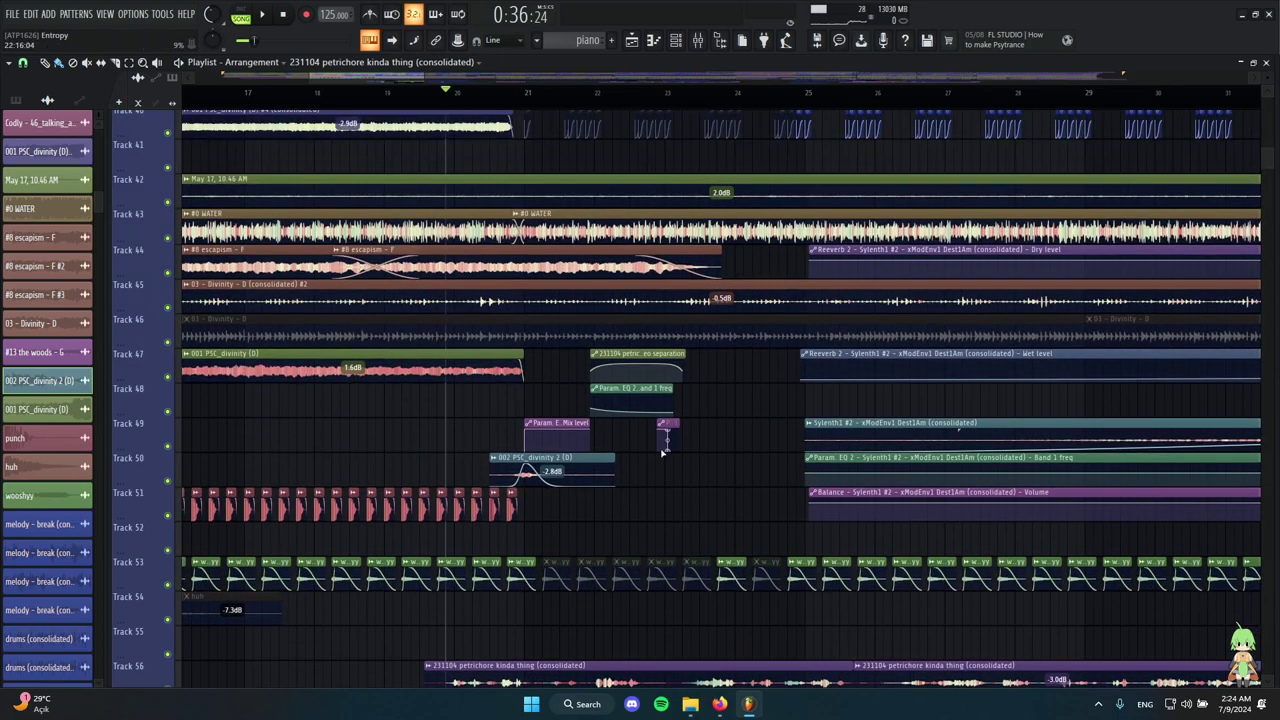
scroll(588, 476, "down", 8)
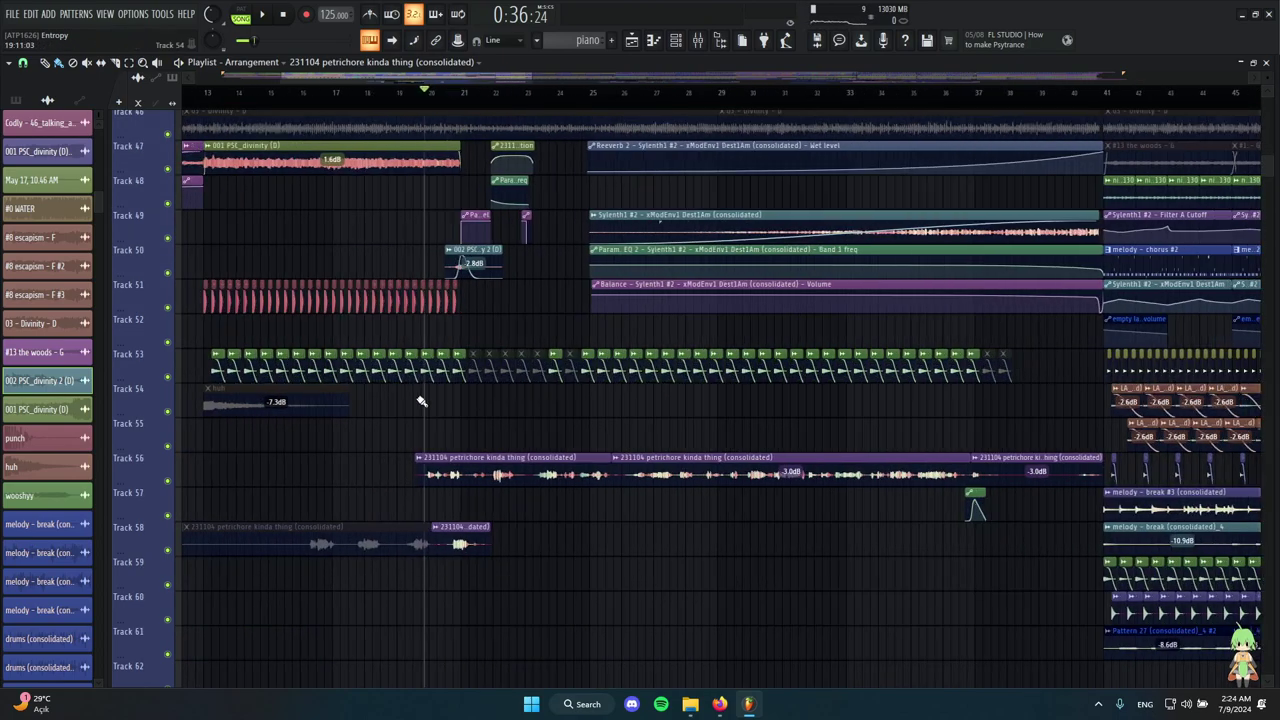
Play the full mix from between bars 23 and 24 to hear the wooshyy clips on Track 53, and stop playback.
scroll(517, 443, "up", 6)
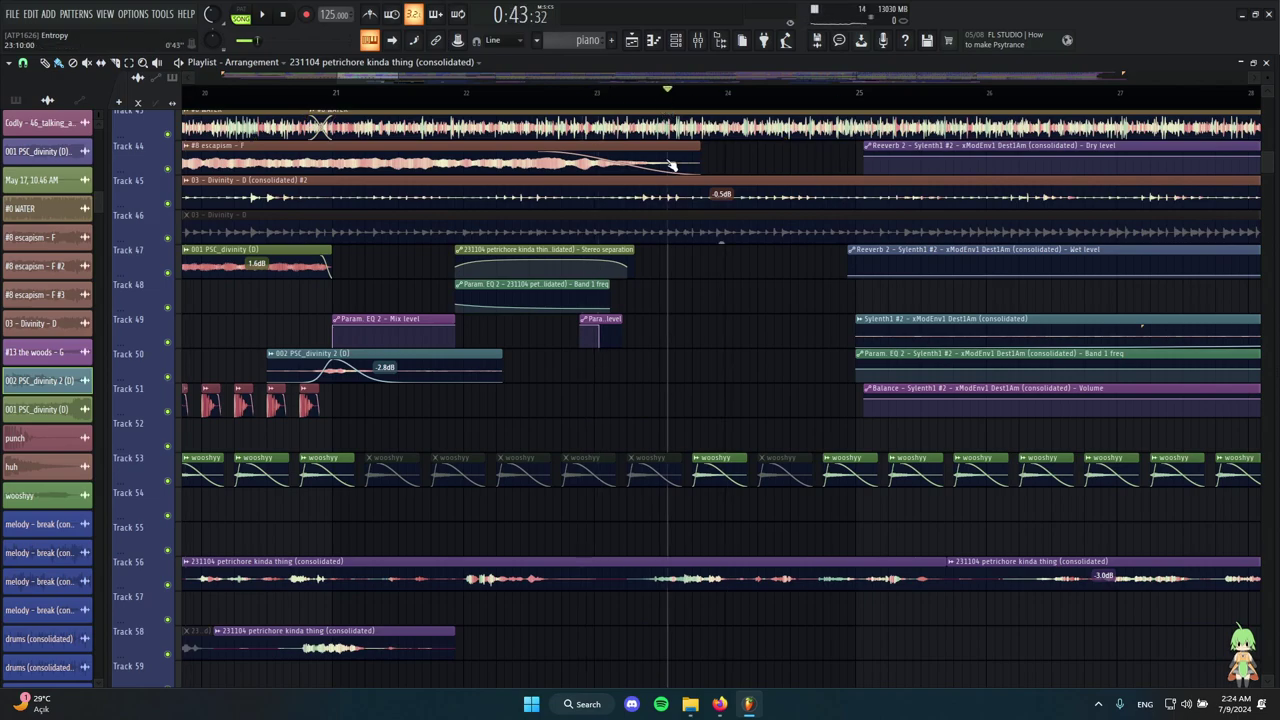
scroll(690, 515, "up", 3)
scroll(680, 520, "down", 3)
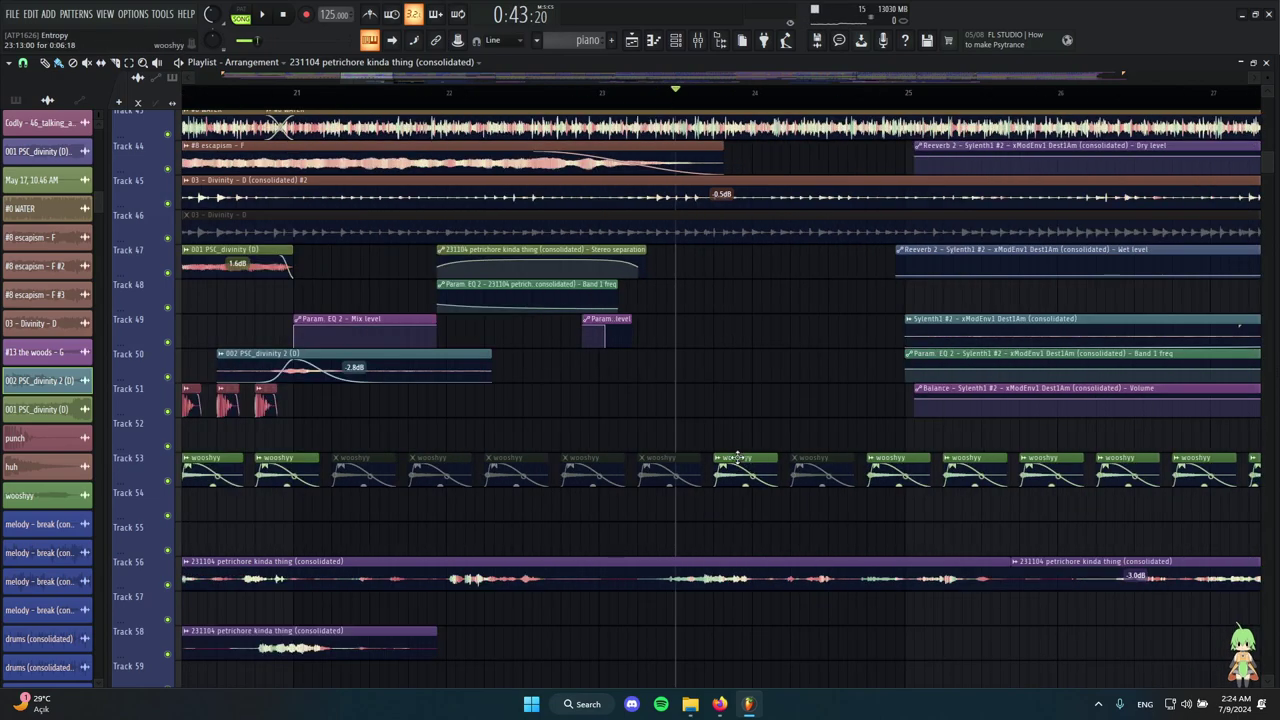
scroll(760, 508, "up", 3)
scroll(760, 515, "down", 3)
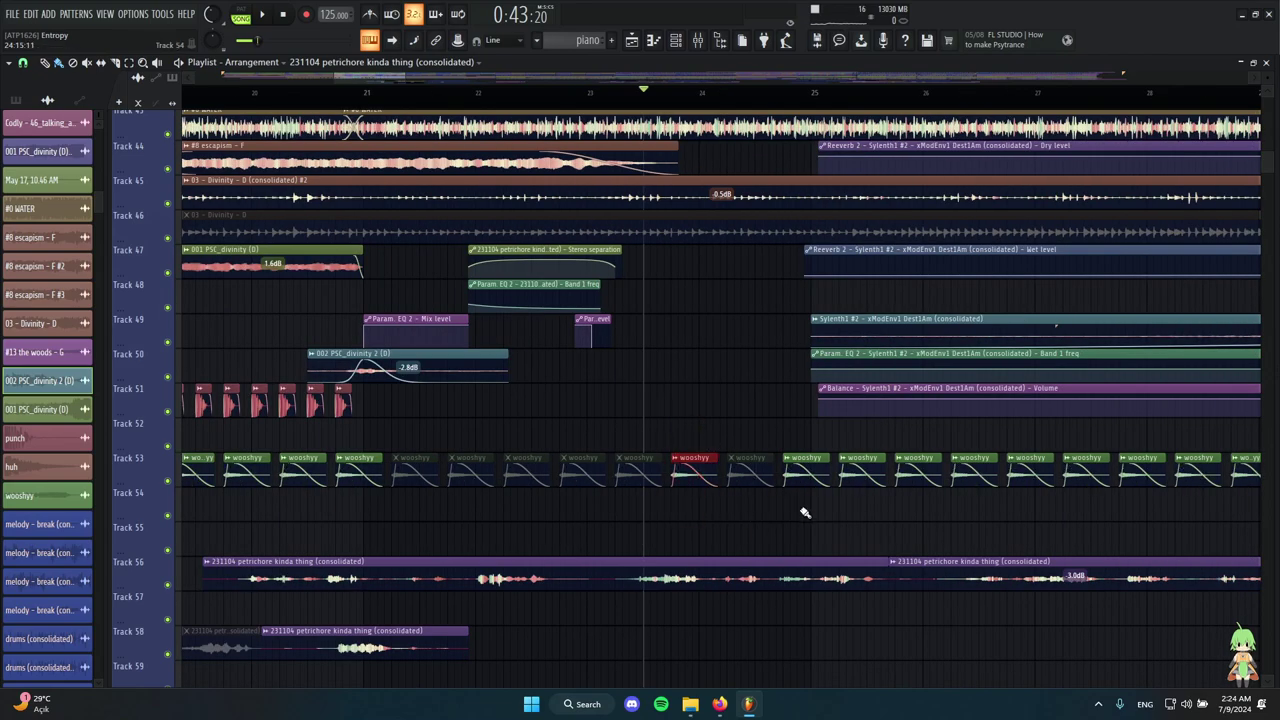
scroll(805, 513, "up", 2)
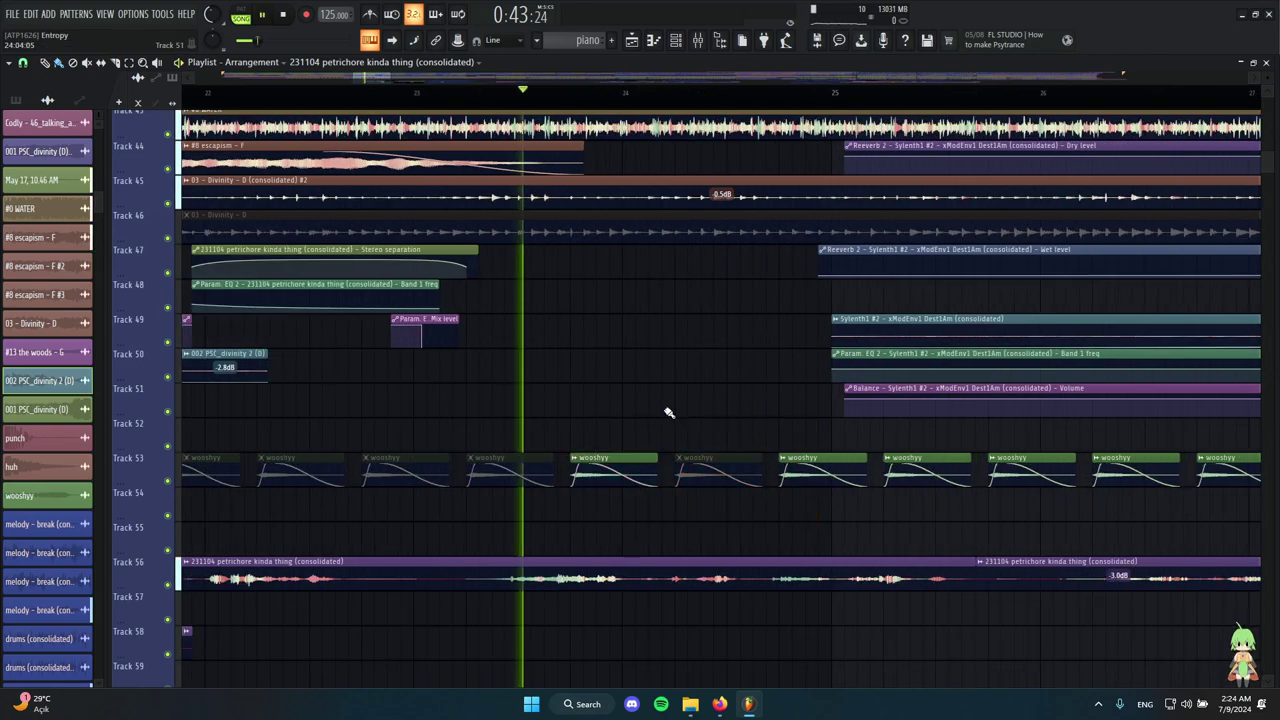
scroll(680, 425, "down", 3)
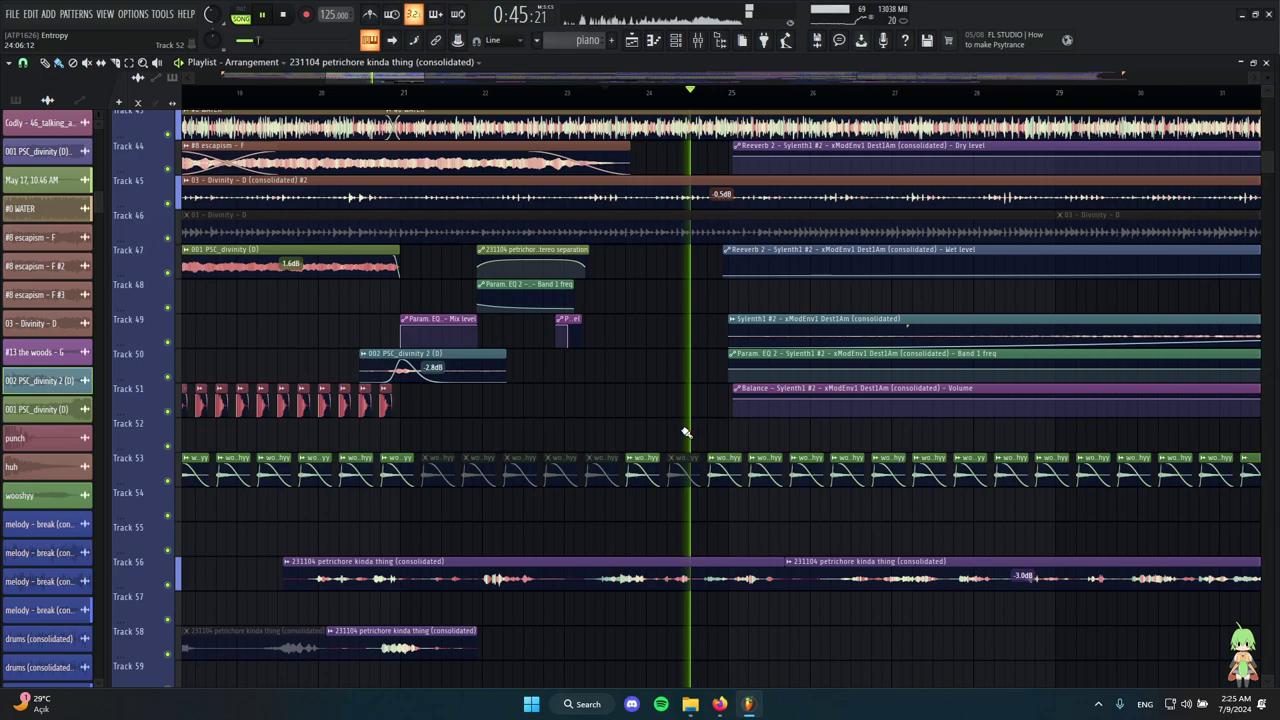
scroll(686, 432, "up", 3)
key("space")
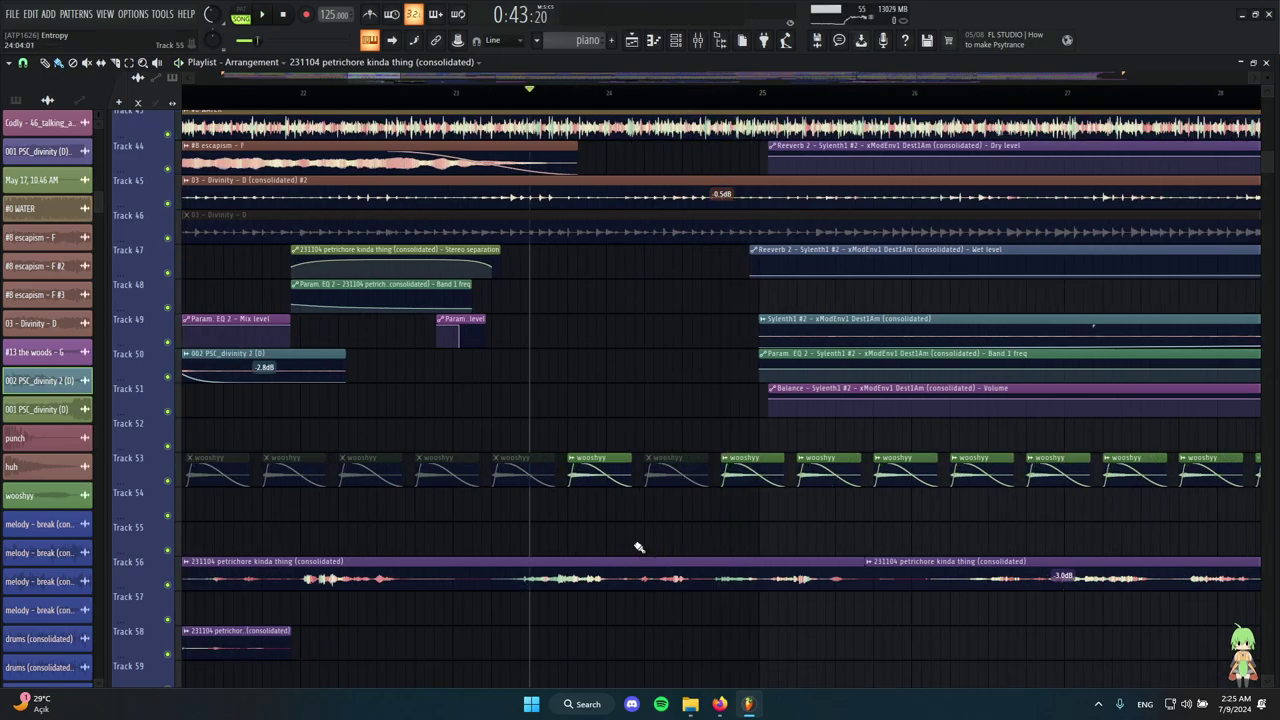
Select the three neighbouring wooshyy clips on Track 53 between bars 23 and 25.
scroll(636, 542, "up", 4)
scroll(620, 490, "down", 7)
scroll(597, 432, "up", 4)
left_click_drag(569, 417, 1018, 343)
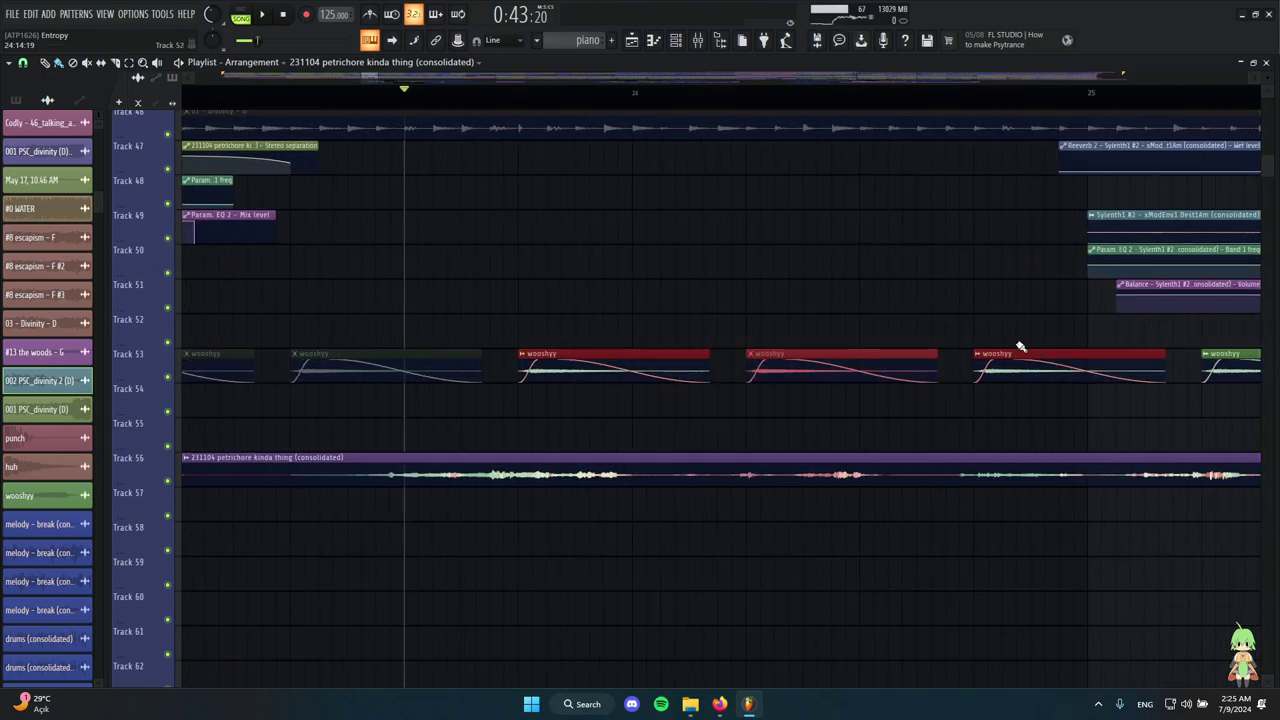
Look through the arrangement's layers around bar 24, from the bass and piano on Tracks 12 to 18 down to the vocals on Track 80.
scroll(631, 431, "up", 5)
scroll(625, 440, "down", 4)
scroll(637, 468, "up", 3)
scroll(660, 490, "down", 6)
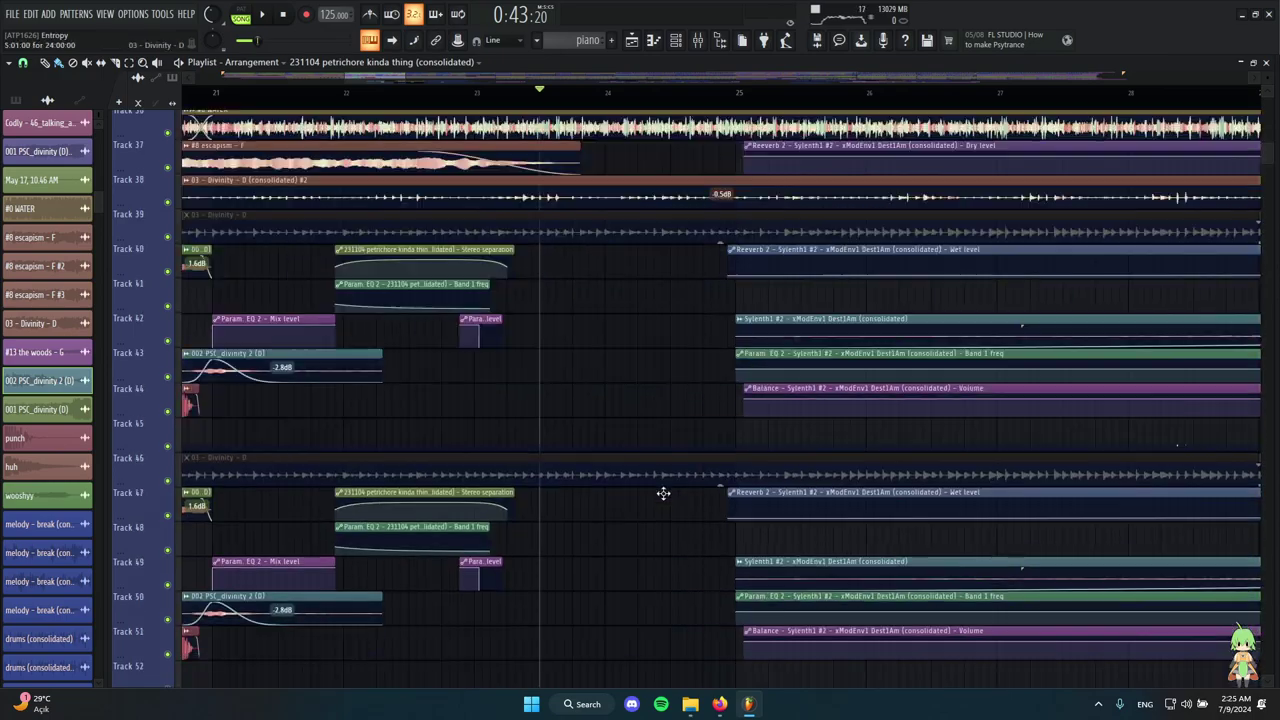
scroll(655, 470, "down", 8)
scroll(648, 452, "up", 7)
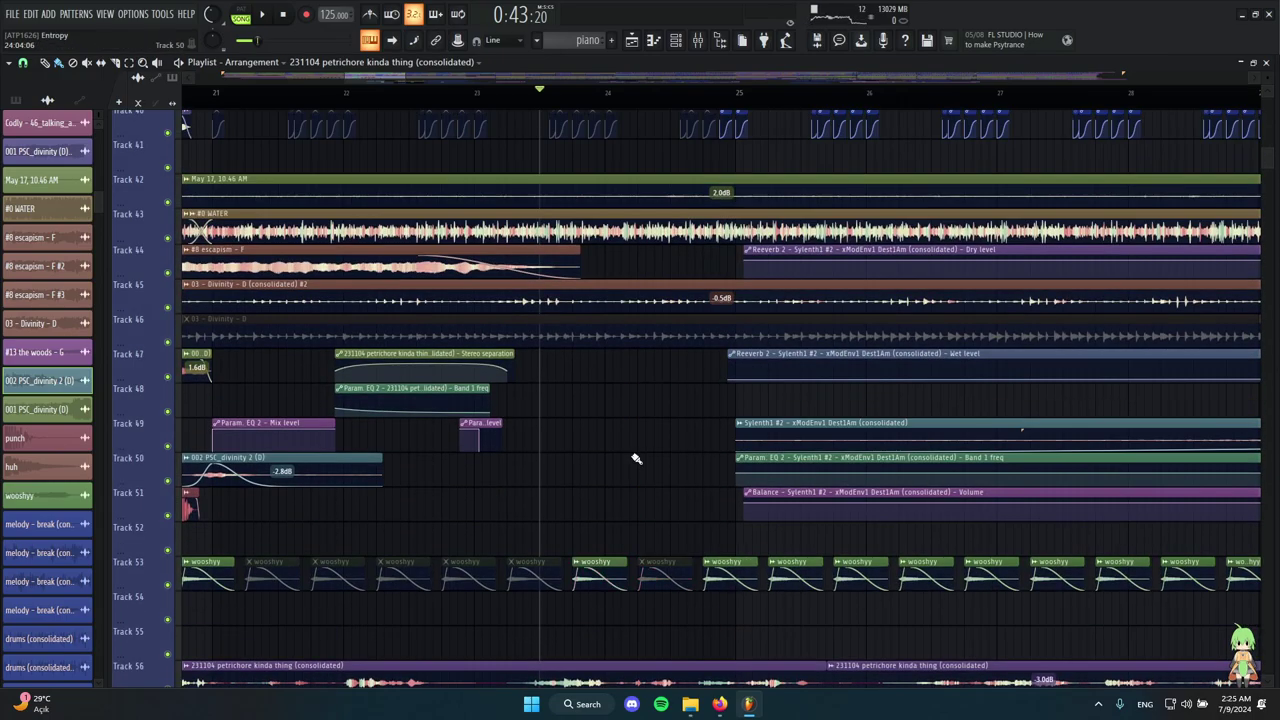
scroll(650, 455, "up", 15)
scroll(699, 490, "down", 4)
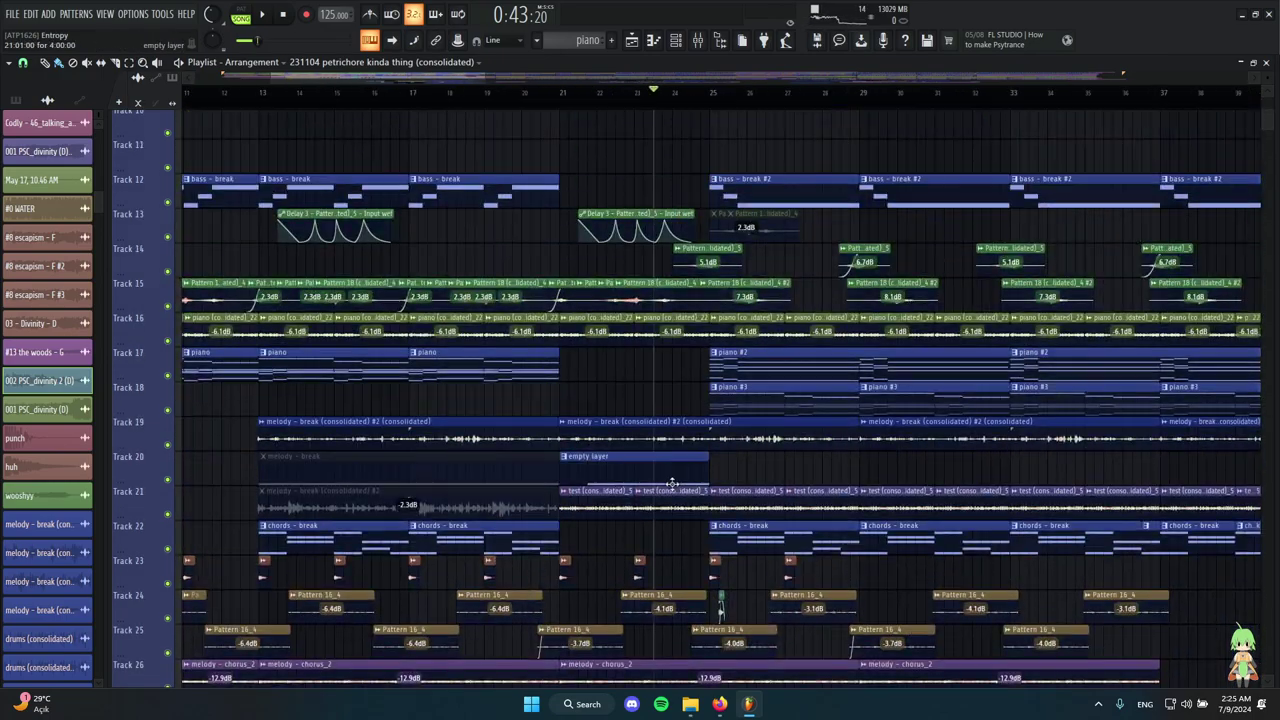
scroll(766, 457, "down", 20)
scroll(700, 480, "up", 5)
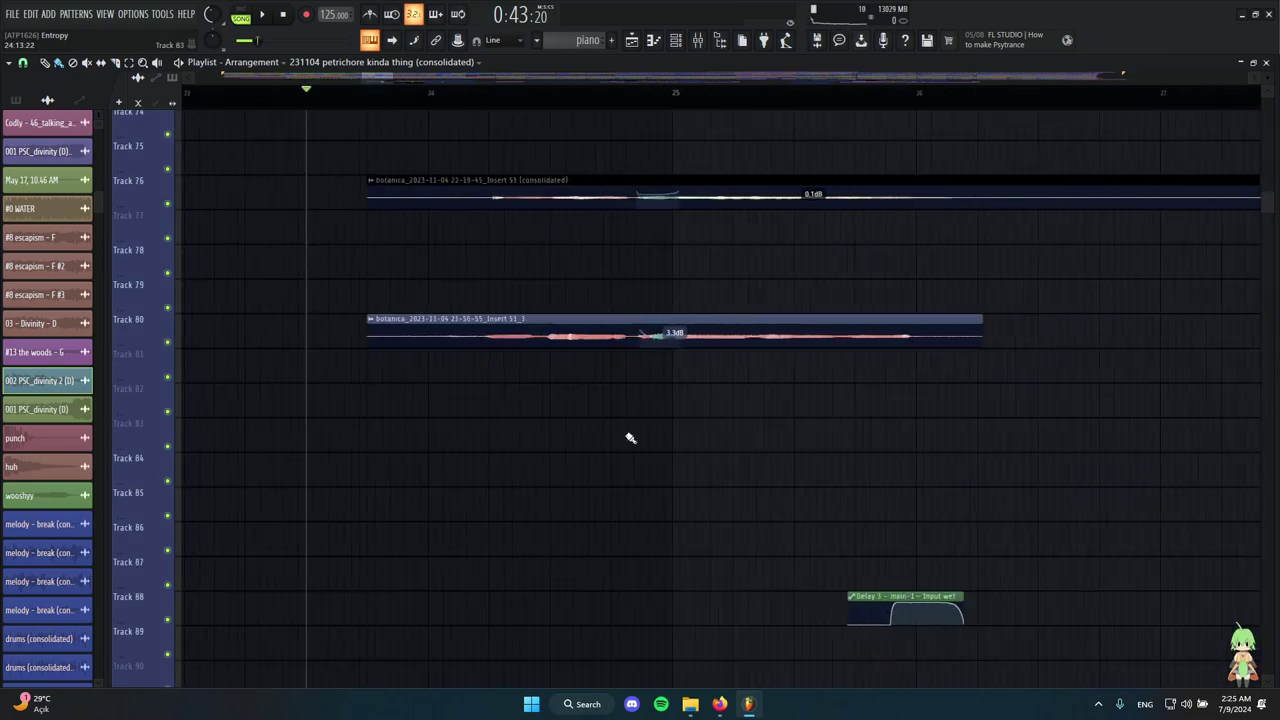
Examine the botanica vocal clips on Tracks 75 to 84 between bars 24 and 37.
scroll(636, 462, "up", 3)
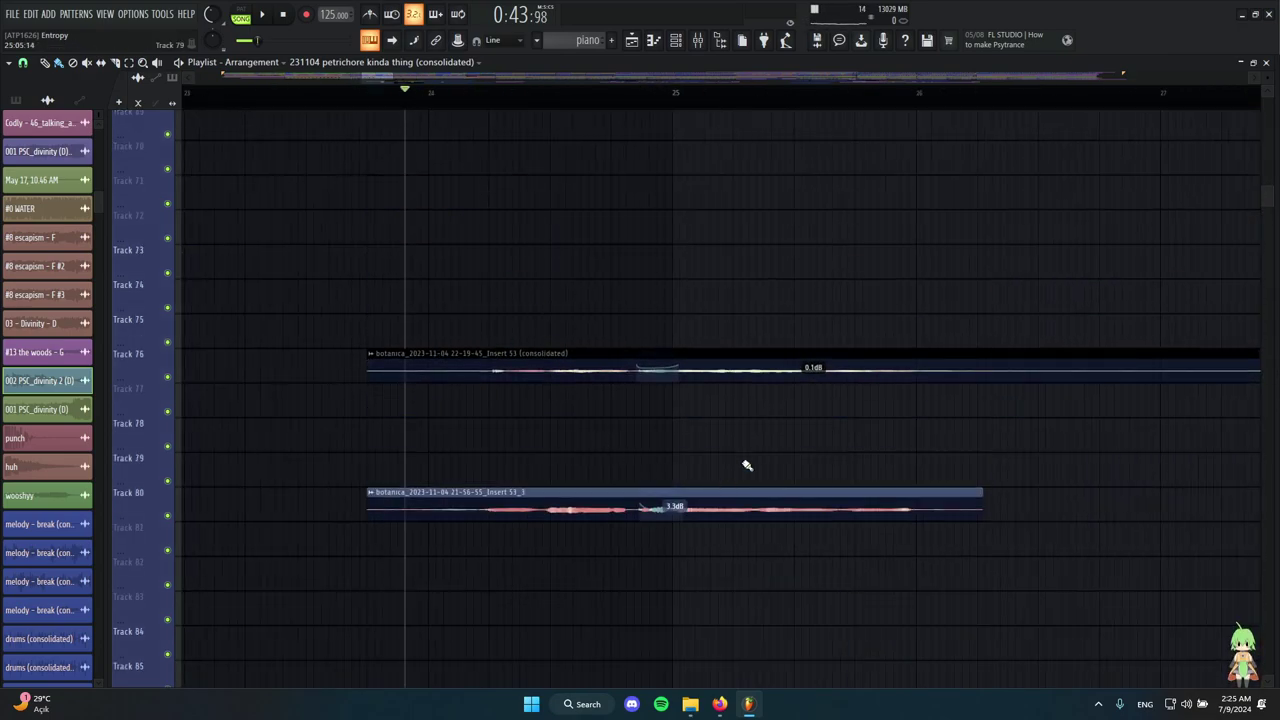
scroll(634, 460, "up", 2)
scroll(680, 449, "down", 4)
scroll(660, 446, "up", 3)
scroll(768, 455, "down", 3)
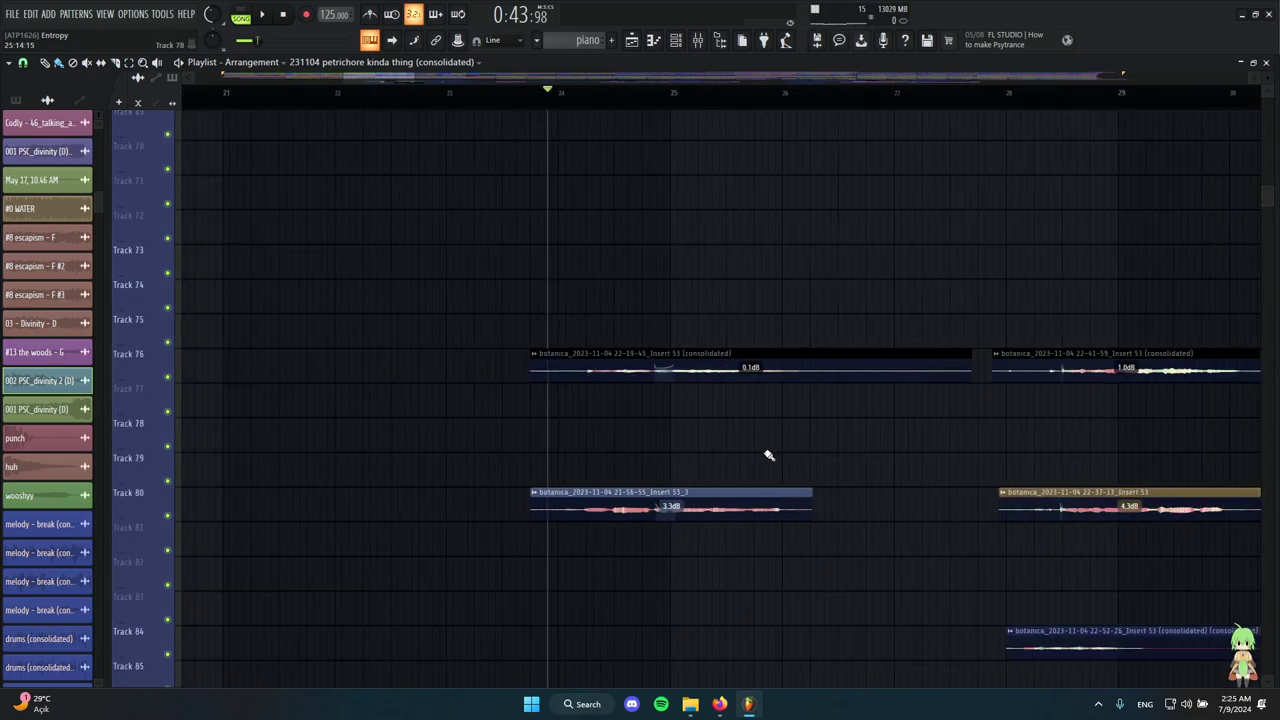
scroll(684, 444, "up", 2)
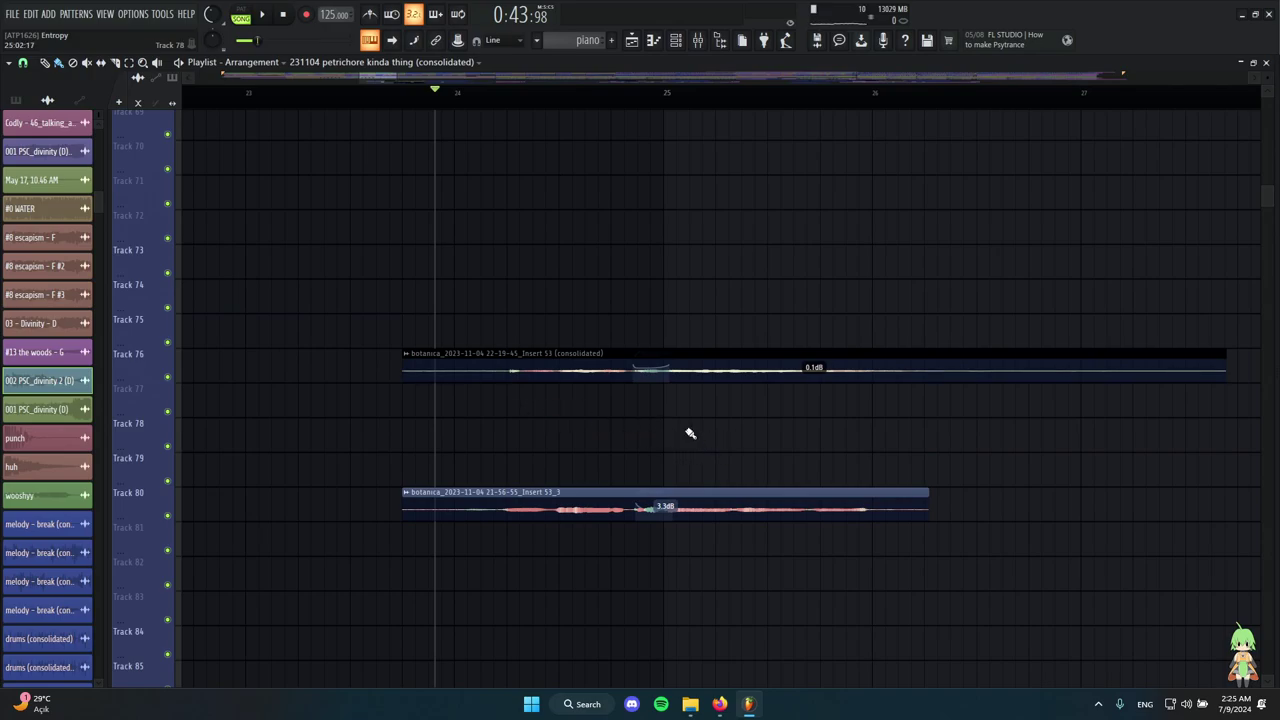
scroll(783, 466, "down", 4)
scroll(706, 491, "up", 2)
scroll(428, 434, "down", 2)
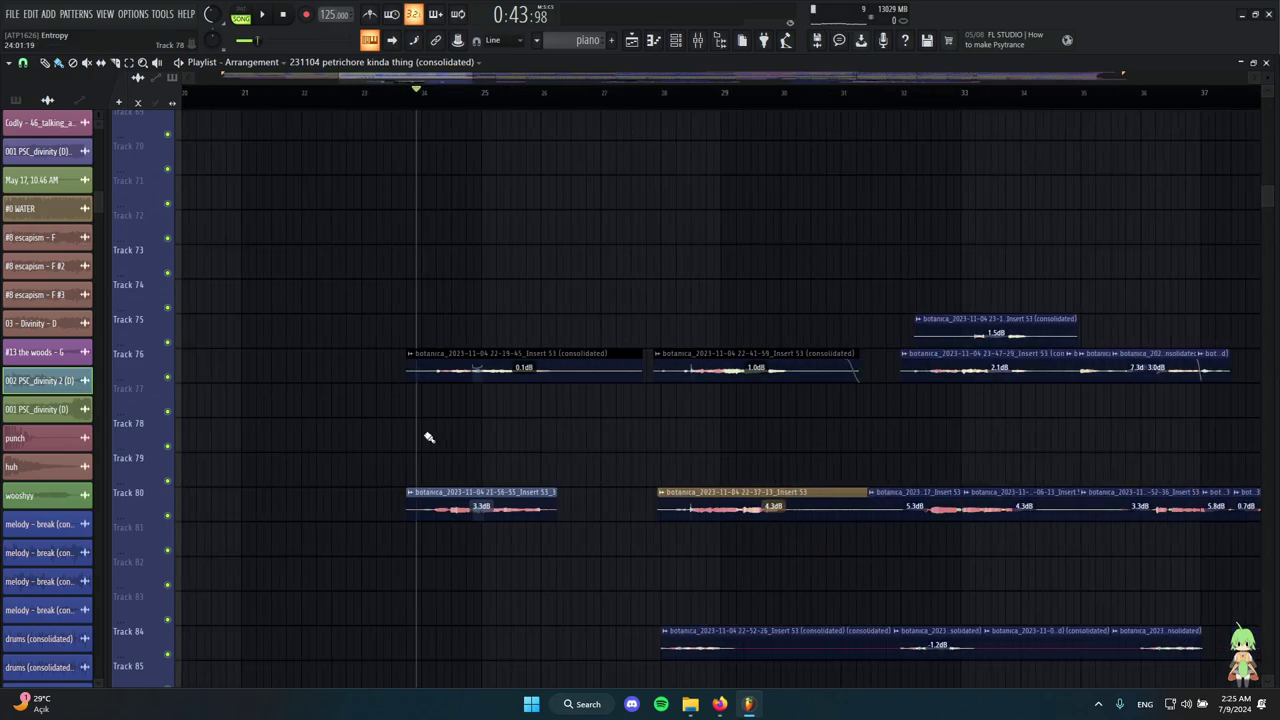
Select the botanica vocal clip on Track 76 that starts just before bar 24.
scroll(449, 386, "up", 2)
left_click(449, 371)
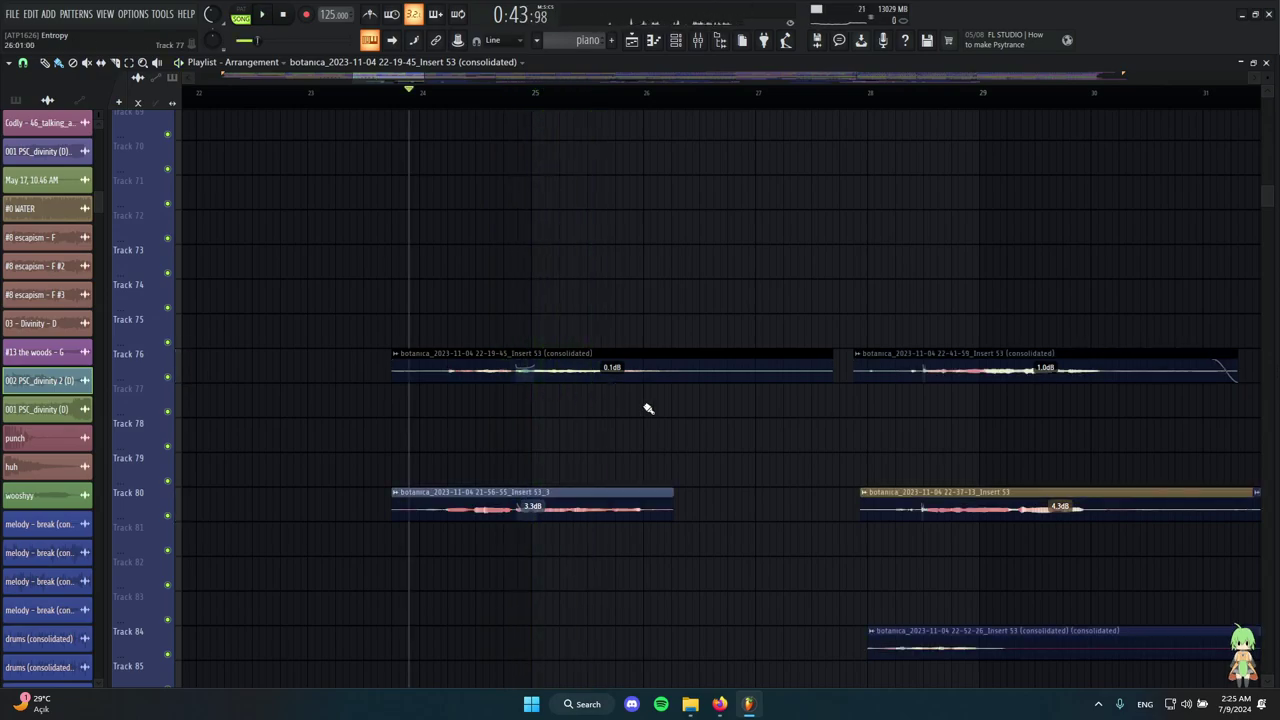
scroll(440, 380, "up", 2)
scroll(400, 383, "up", 1)
scroll(395, 388, "down", 2)
left_click_drag(430, 368, 697, 419)
scroll(435, 420, "up", 2)
left_click_drag(414, 428, 557, 424)
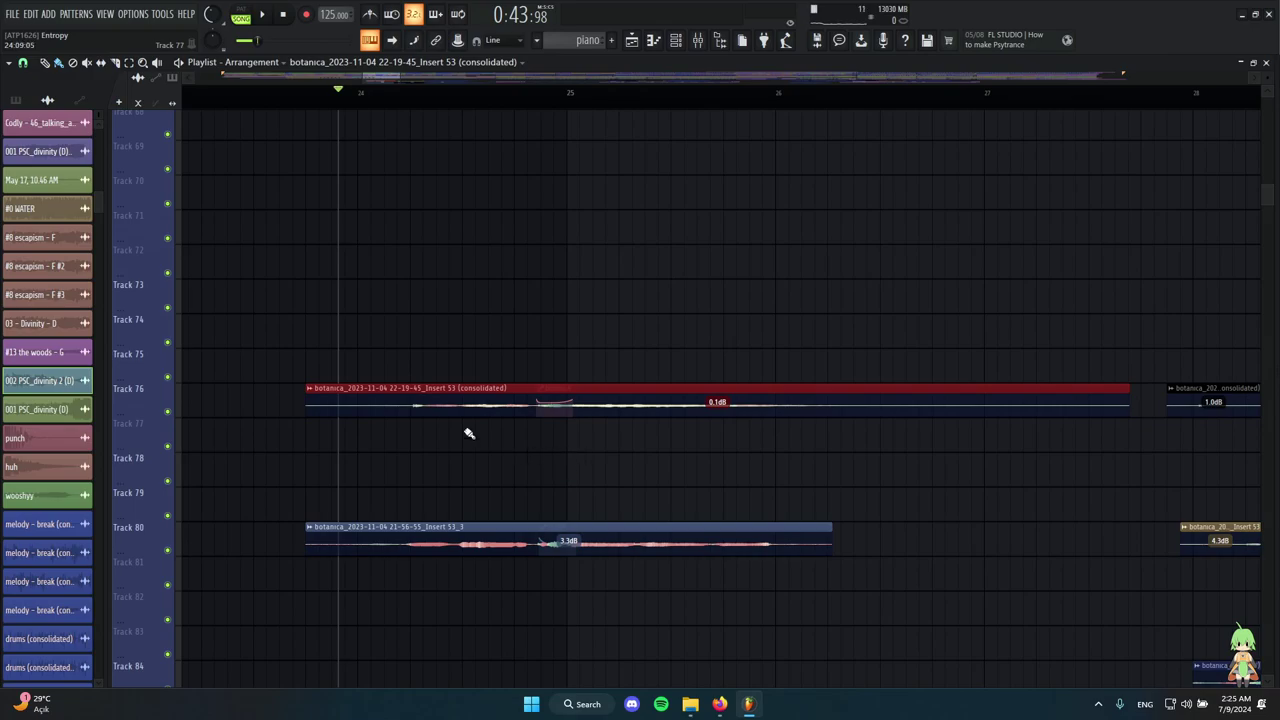
Clear the selection, play the botanica vocal clip on Track 80 near bar 24 on its own, and stop playback.
scroll(688, 422, "down", 4)
left_click(420, 434, "ctrl")
right_click(400, 402, "alt")
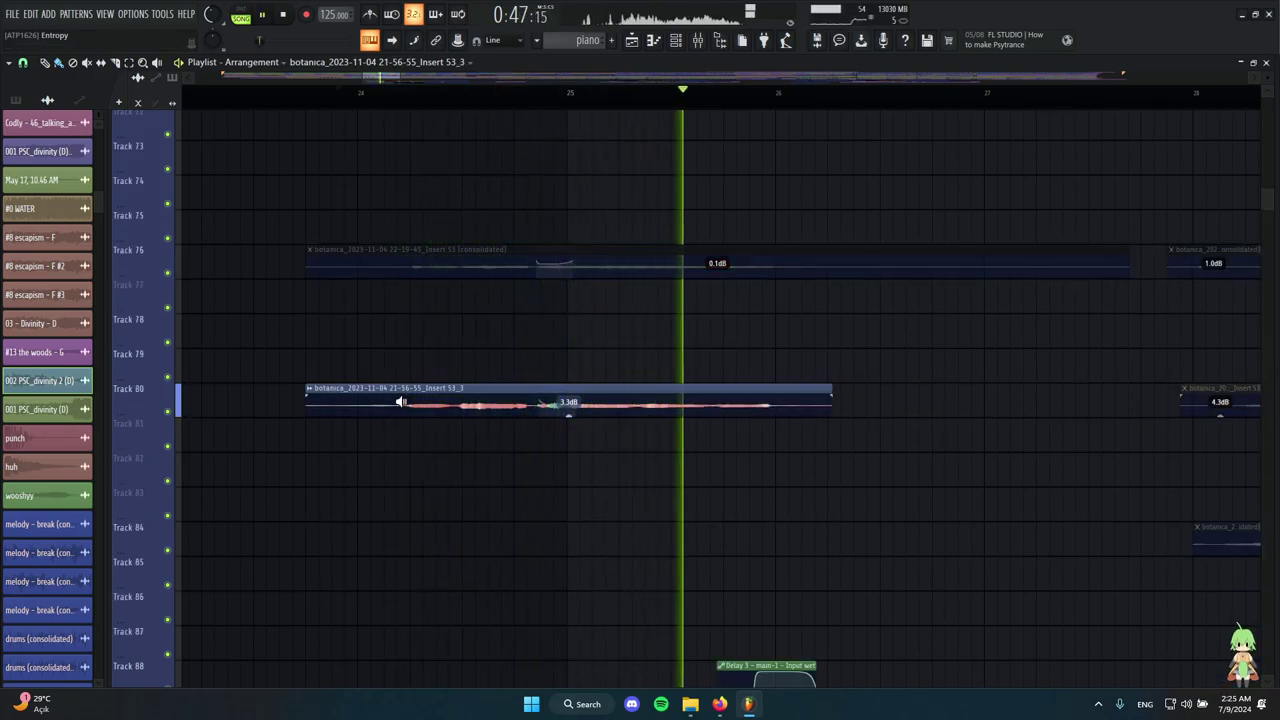
key("space")
Look over the vocal clips on Tracks 73 to 84 across the whole length of the song.
scroll(517, 483, "up", 5)
scroll(586, 471, "down", 4)
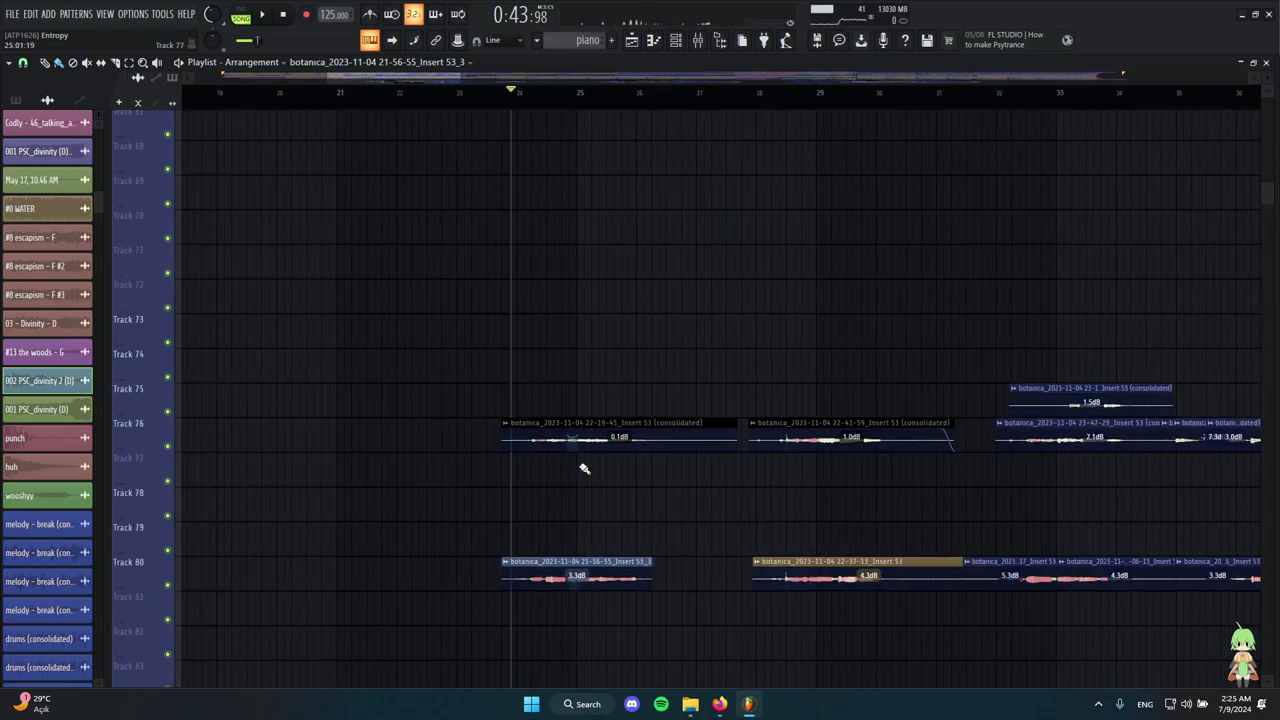
scroll(632, 476, "up", 7)
scroll(660, 478, "down", 13)
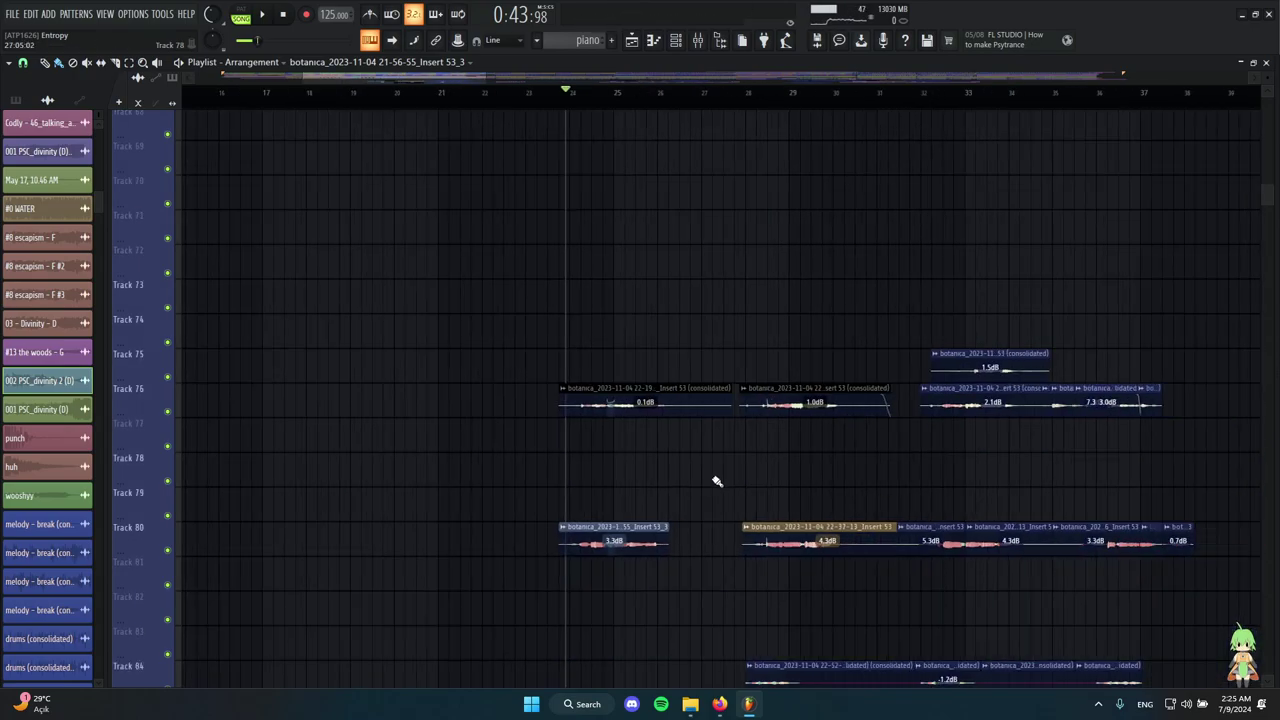
scroll(775, 478, "down", 8)
scroll(660, 425, "down", 3)
scroll(637, 418, "up", 4)
scroll(702, 426, "down", 3)
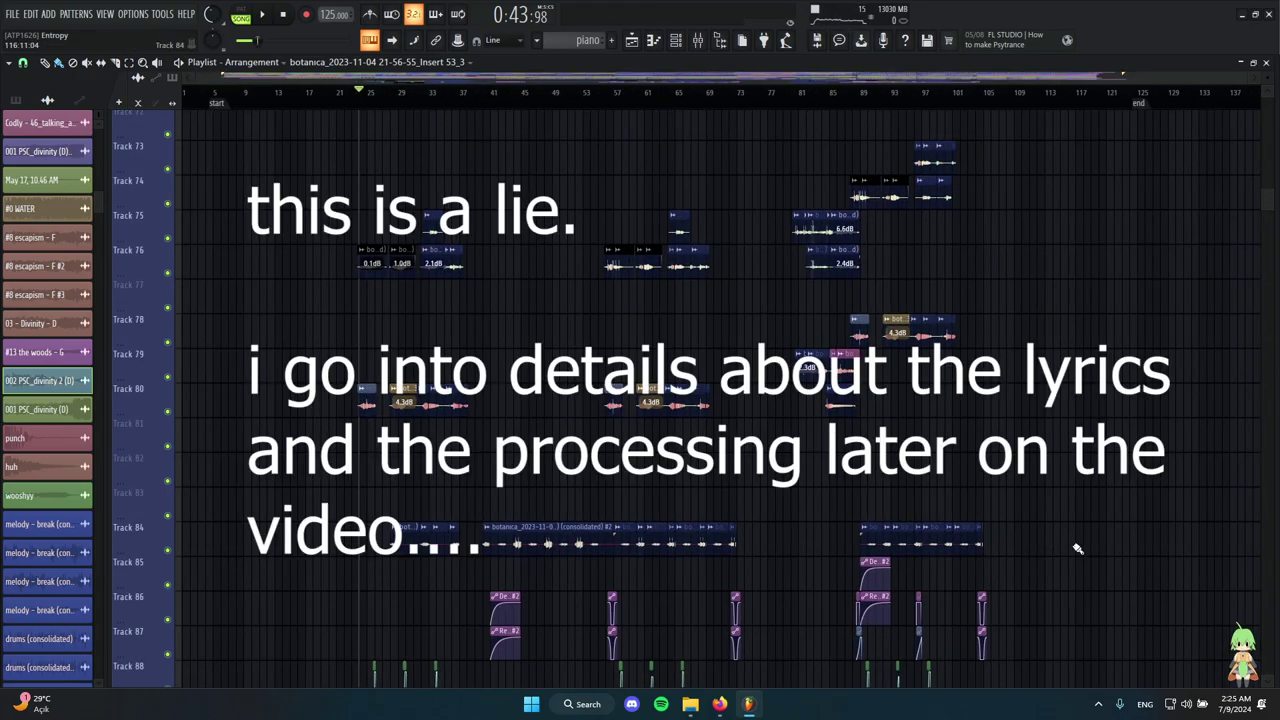
left_click_drag(1077, 549, 252, 173)
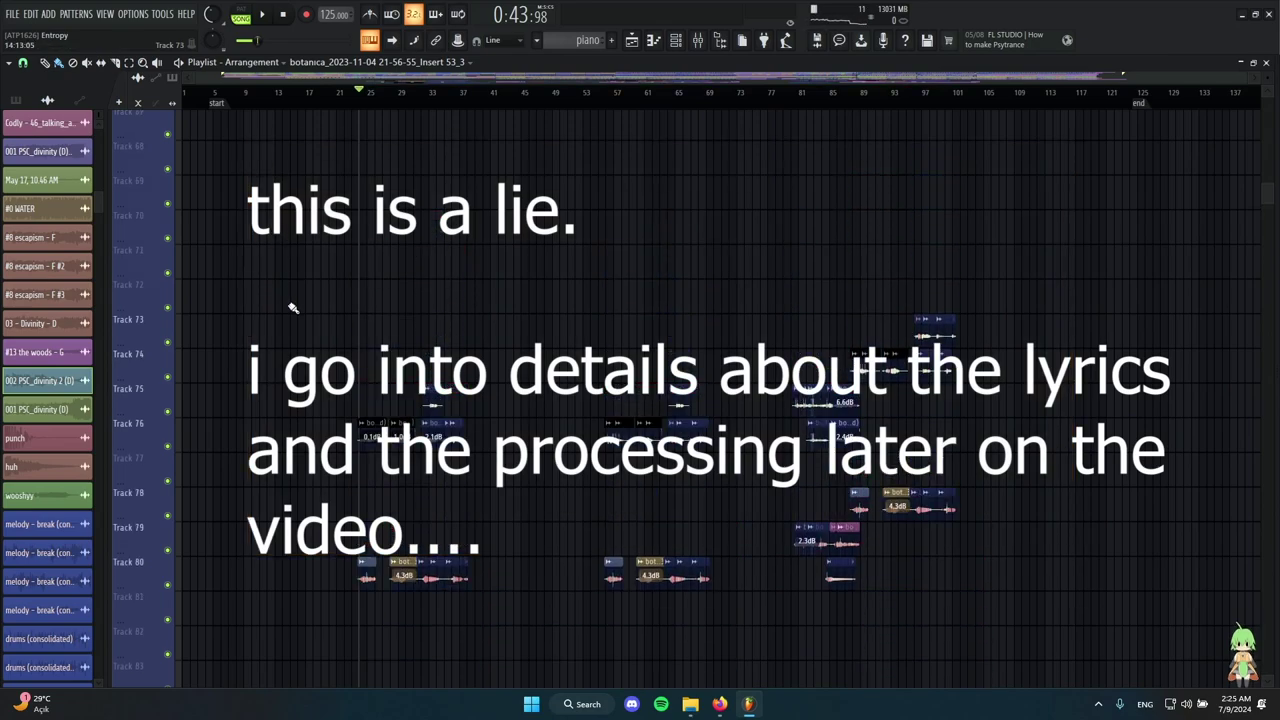
Pick the consolidated botanica vocal clip on Track 76 near bar 24 as the current clip.
scroll(843, 409, "down", 1)
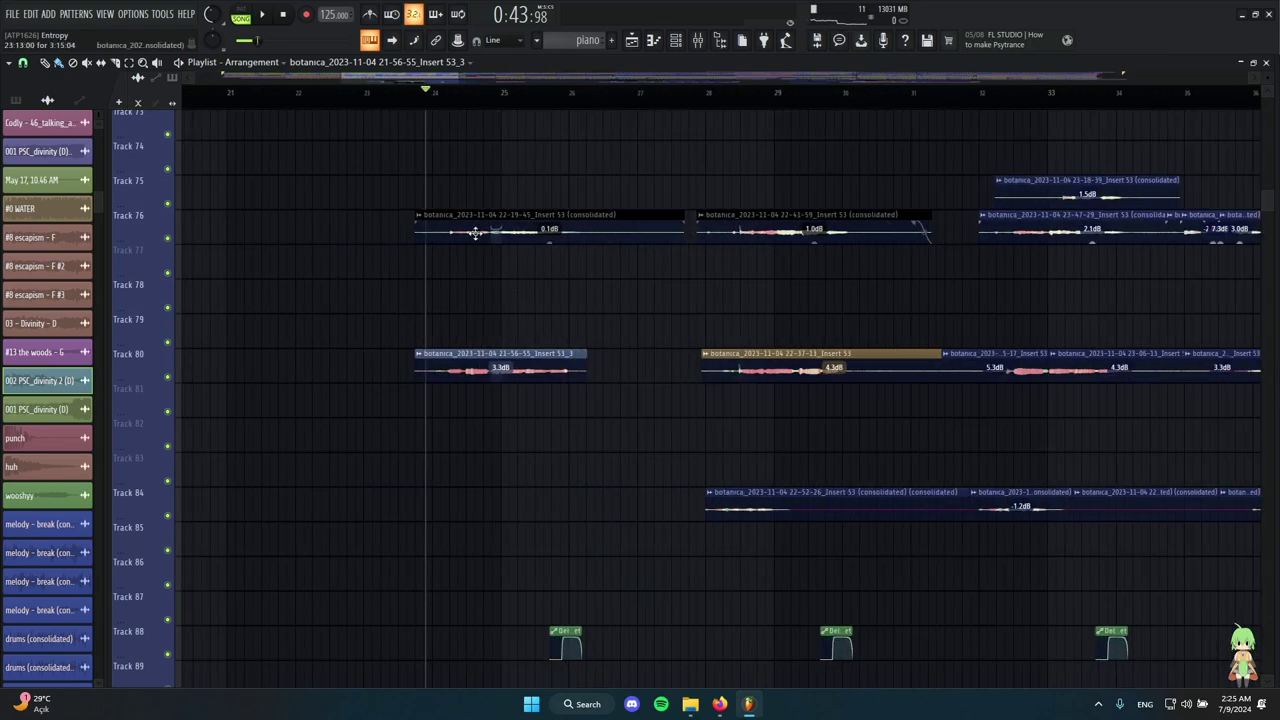
double_click(476, 233)
left_click(479, 229)
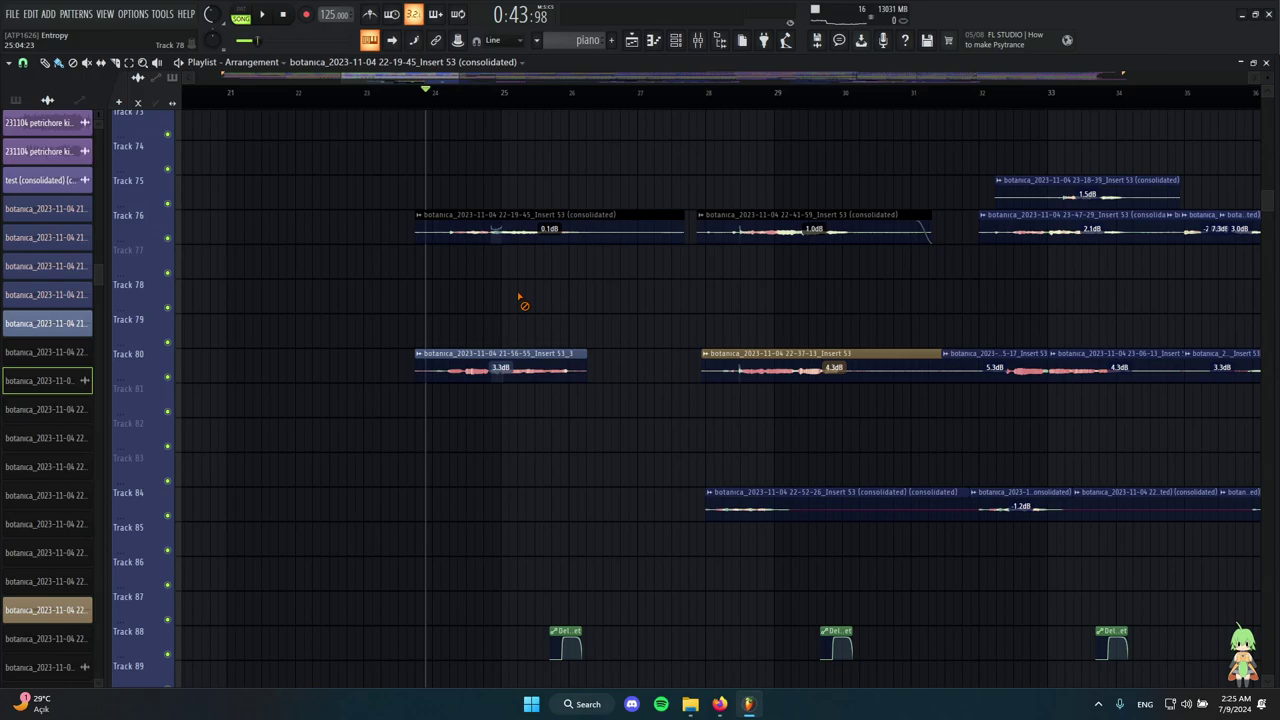
Select the two black-labelled botanica vocal clips on Track 76 between bars 24 and 31, and clear the selection.
scroll(600, 298, "up", 5)
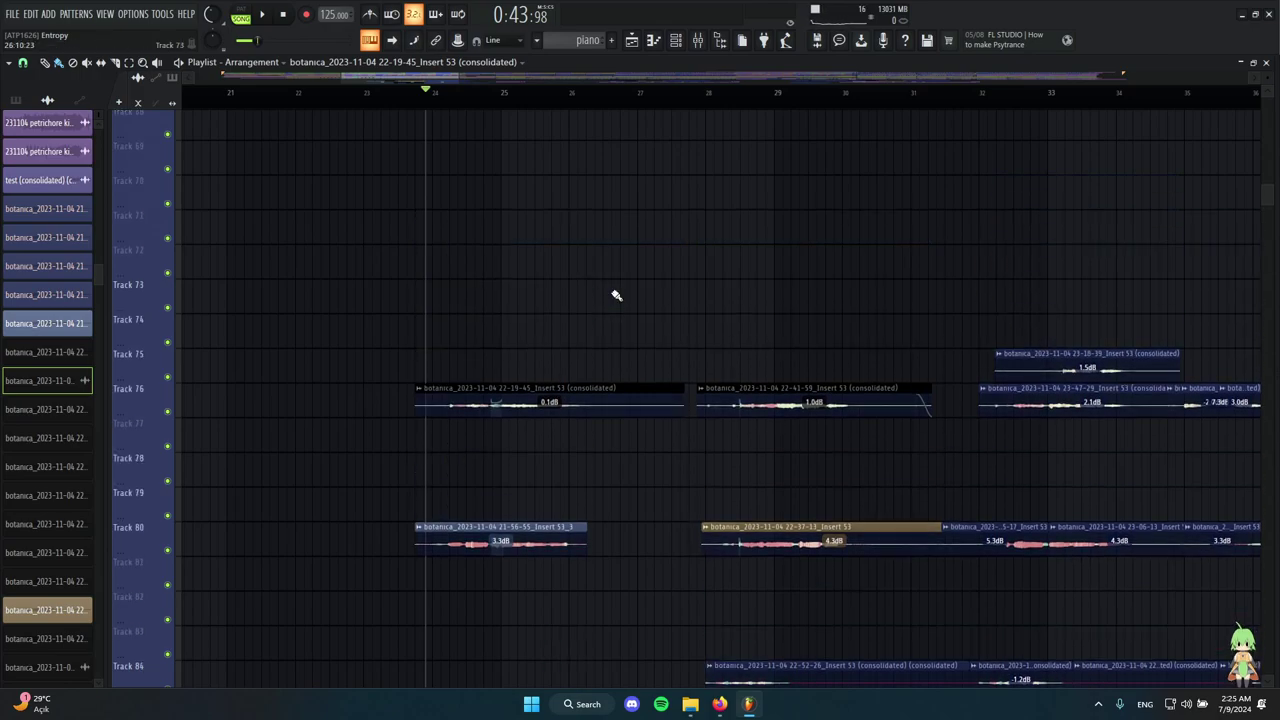
left_click_drag(403, 411, 849, 379)
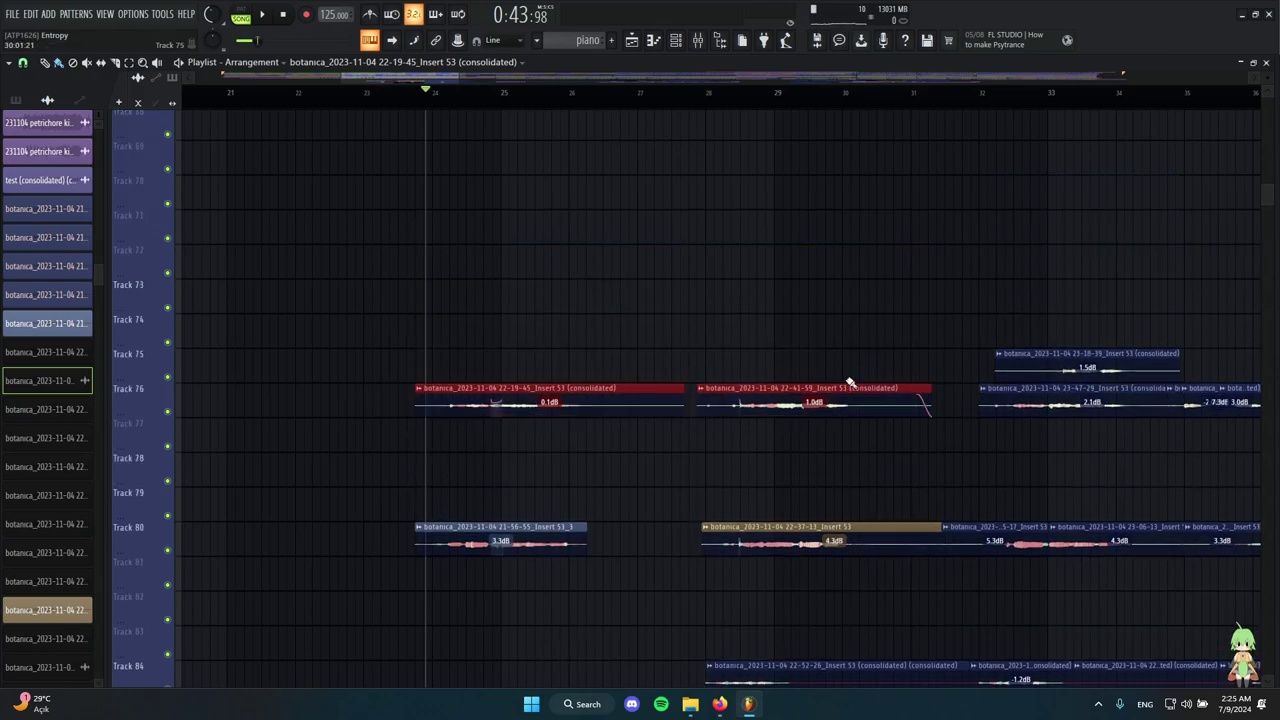
left_click(840, 347, "ctrl")
left_click_drag(865, 470, 427, 340)
left_click_drag(278, 390, 857, 429)
Compare the vocal layers on Tracks 75, 76, 80 and 84 between bars 24 and 38, checking the neighbouring tracks too.
scroll(614, 380, "up", 13)
scroll(617, 408, "down", 9)
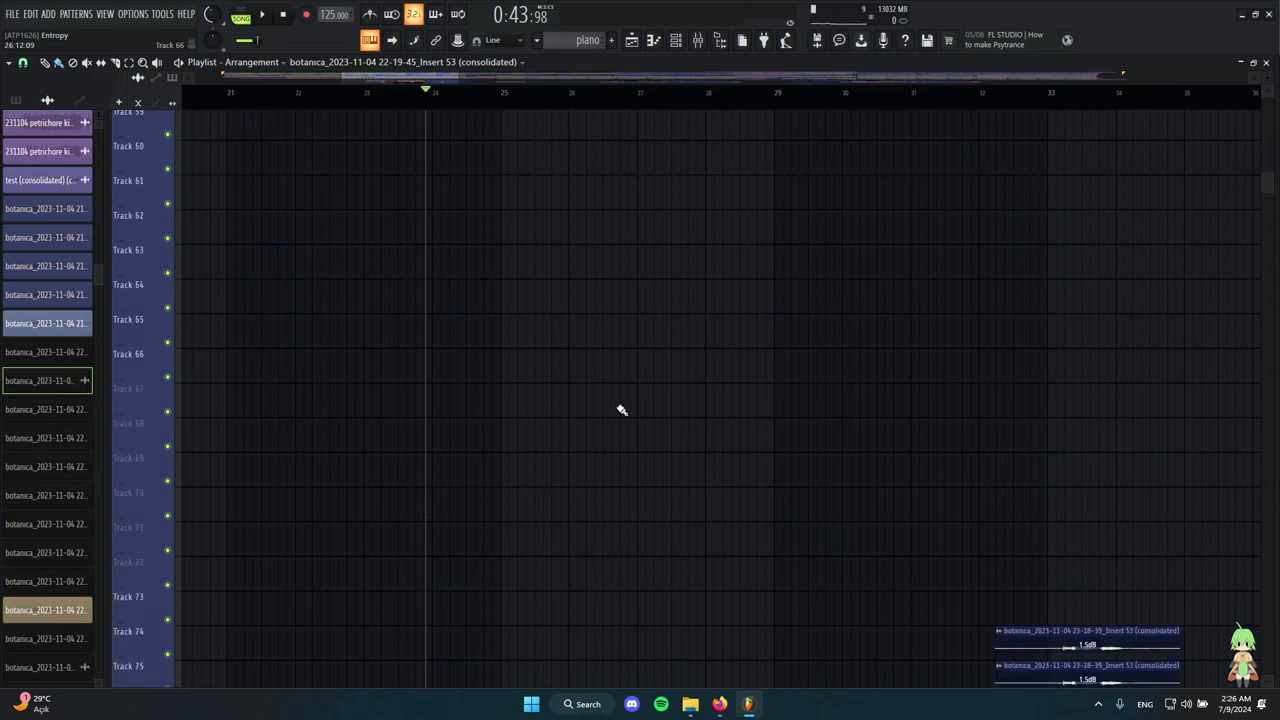
scroll(620, 425, "up", 15)
scroll(580, 468, "down", 20)
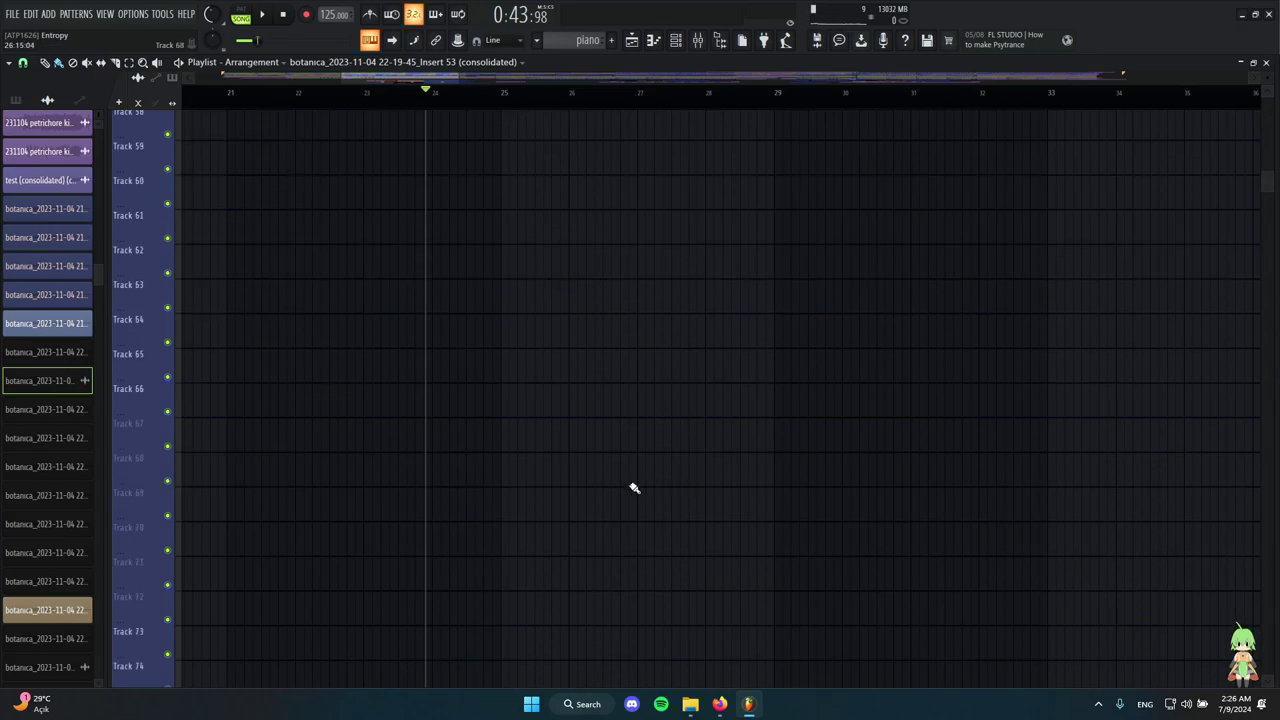
scroll(552, 352, "down", 5)
scroll(508, 345, "up", 2)
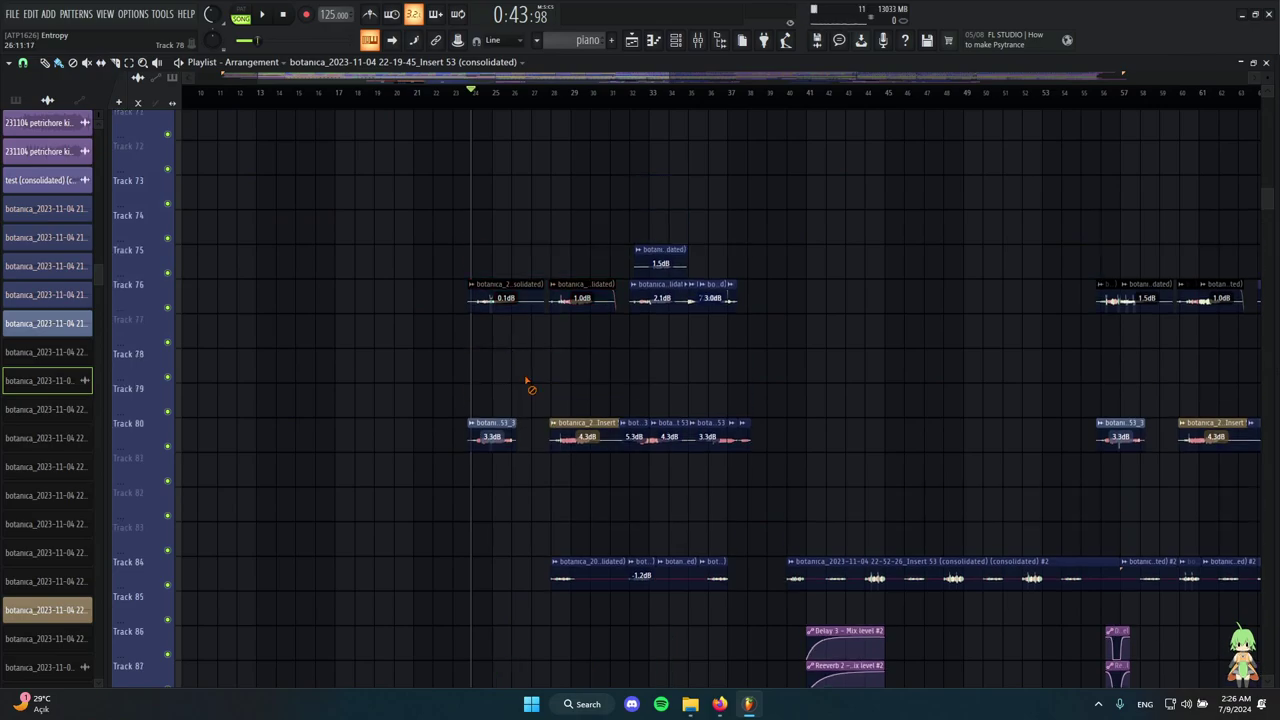
scroll(484, 387, "up", 4)
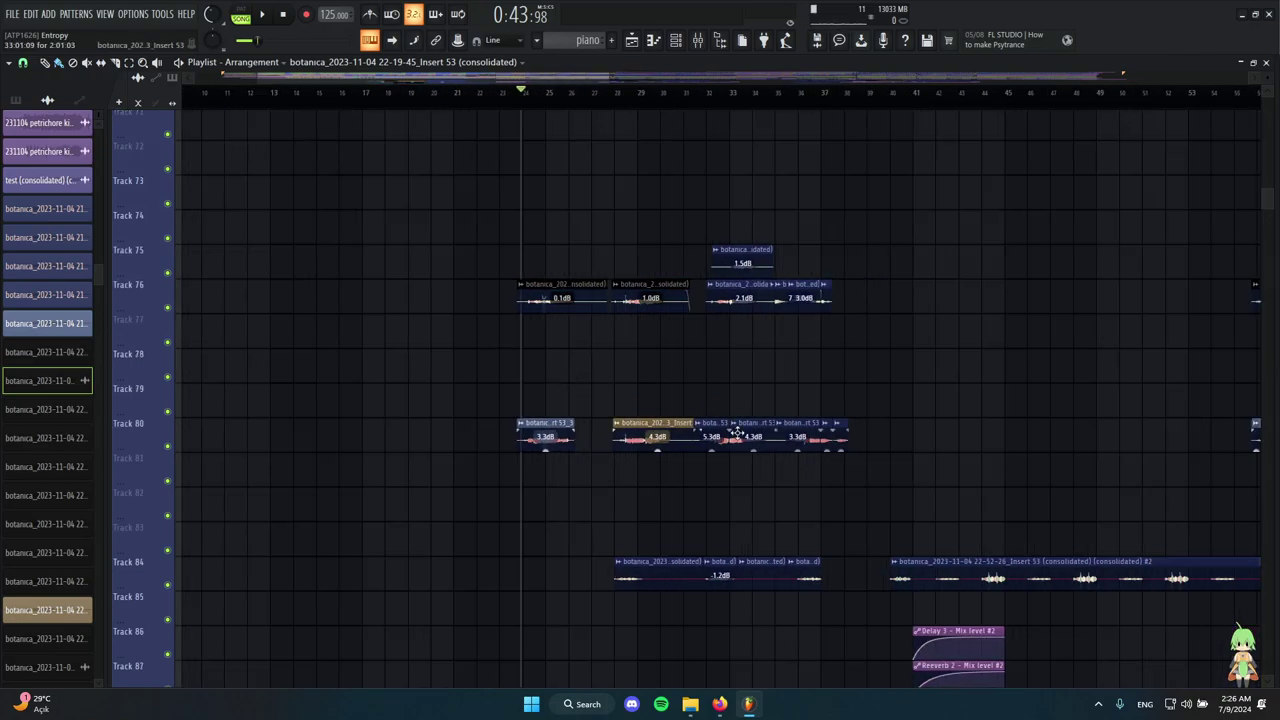
scroll(632, 436, "up", 1)
scroll(571, 381, "up", 6)
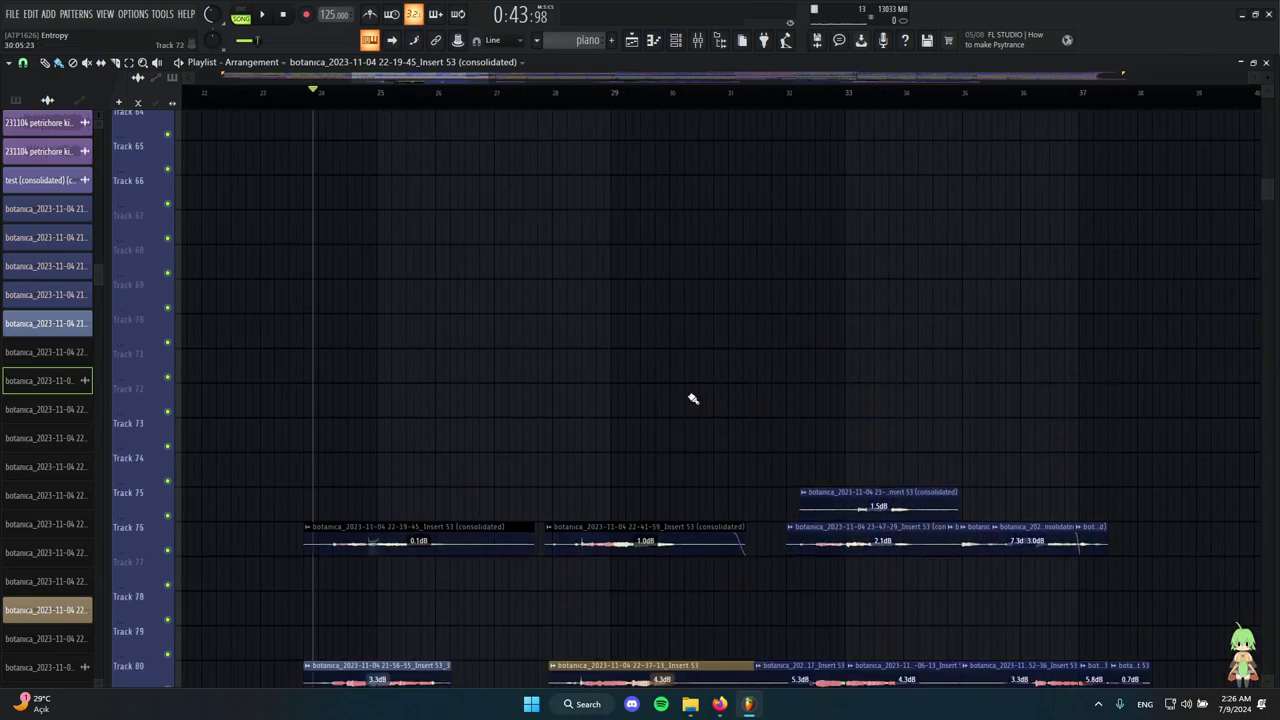
scroll(691, 397, "down", 7)
scroll(709, 411, "up", 4)
scroll(784, 392, "down", 7)
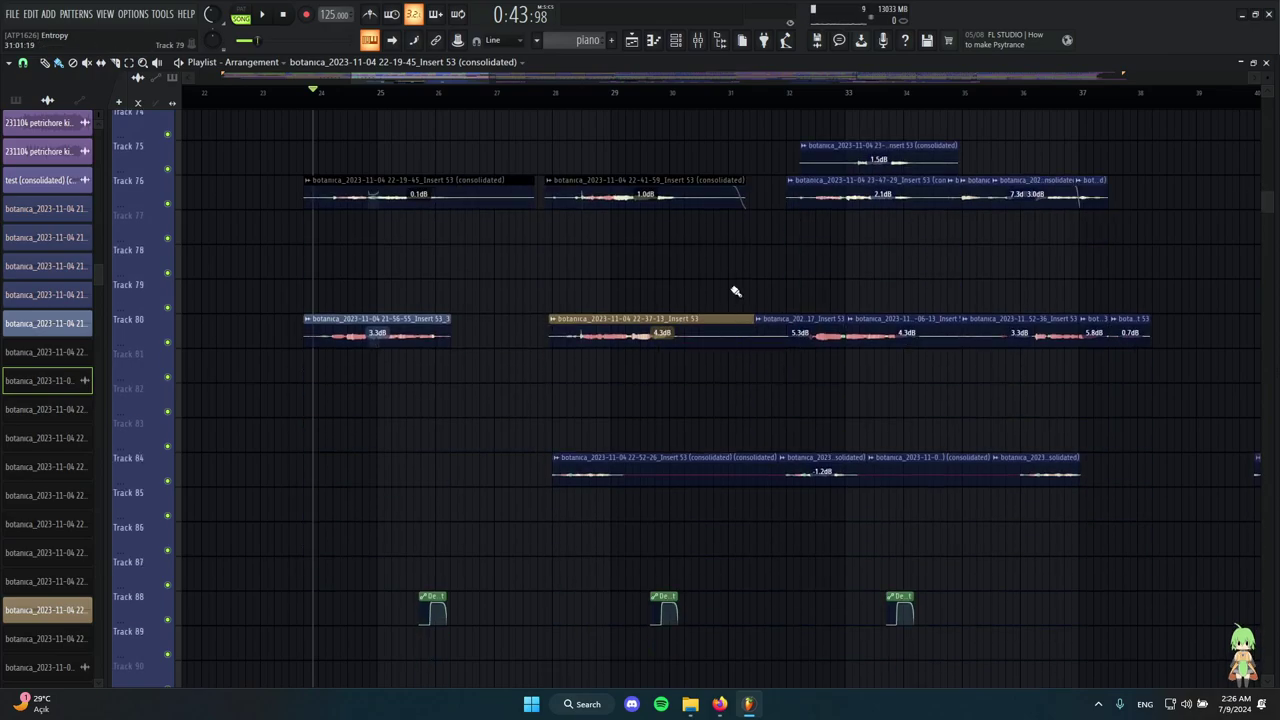
Look through the layers around bar 25, from the textures on Tracks 43 to 56 up through the drums to the piano on Track 17.
scroll(657, 366, "up", 20)
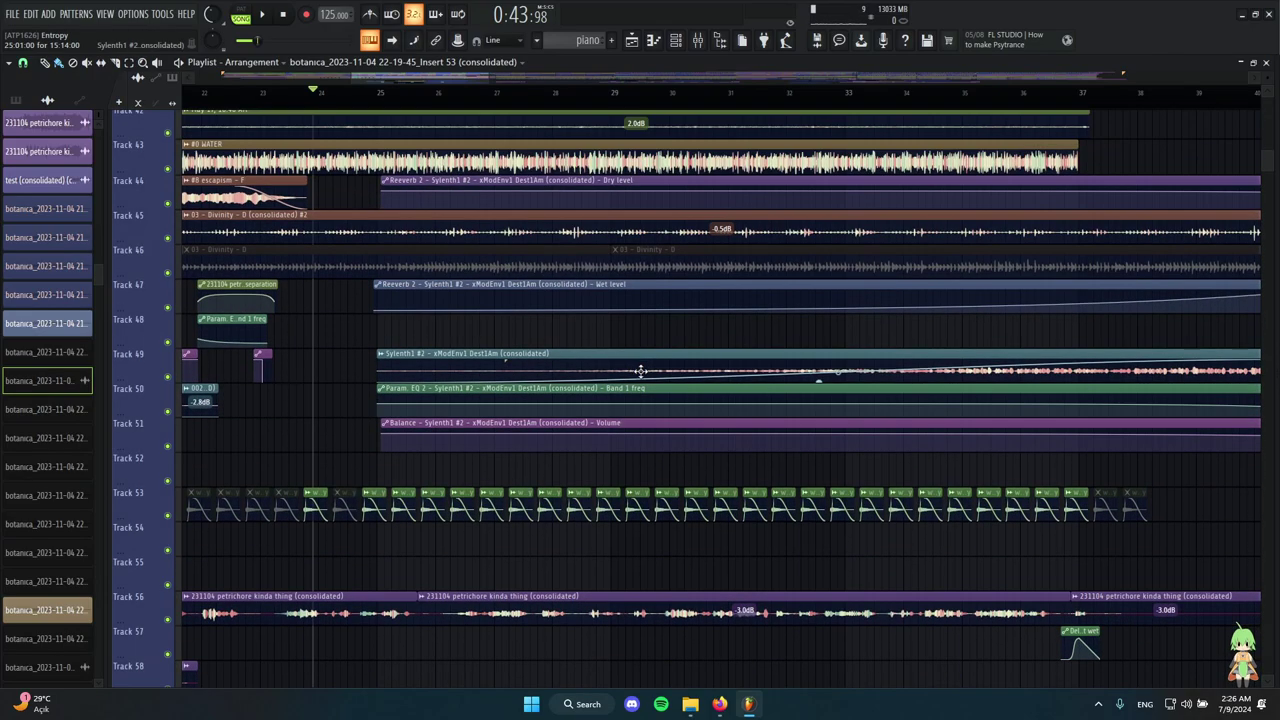
scroll(630, 369, "up", 4)
scroll(235, 264, "up", 4)
scroll(460, 347, "up", 13)
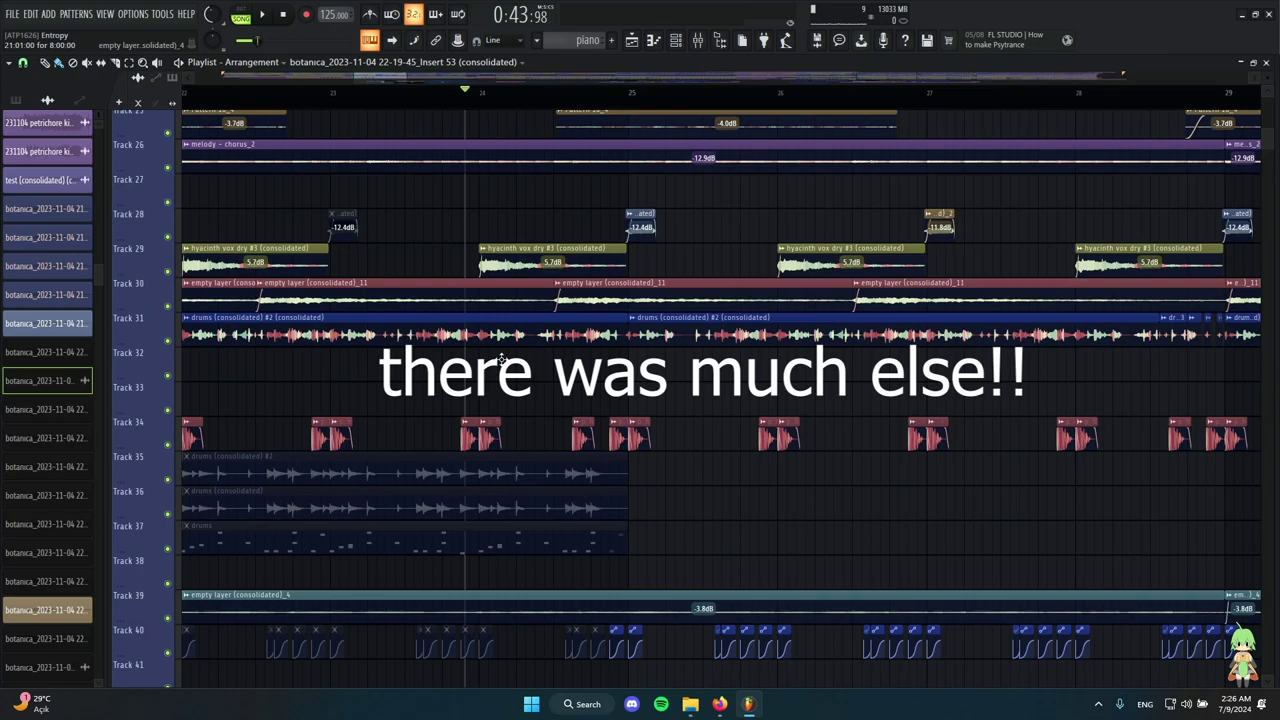
scroll(500, 358, "up", 6)
scroll(538, 371, "up", 4)
scroll(580, 372, "down", 4)
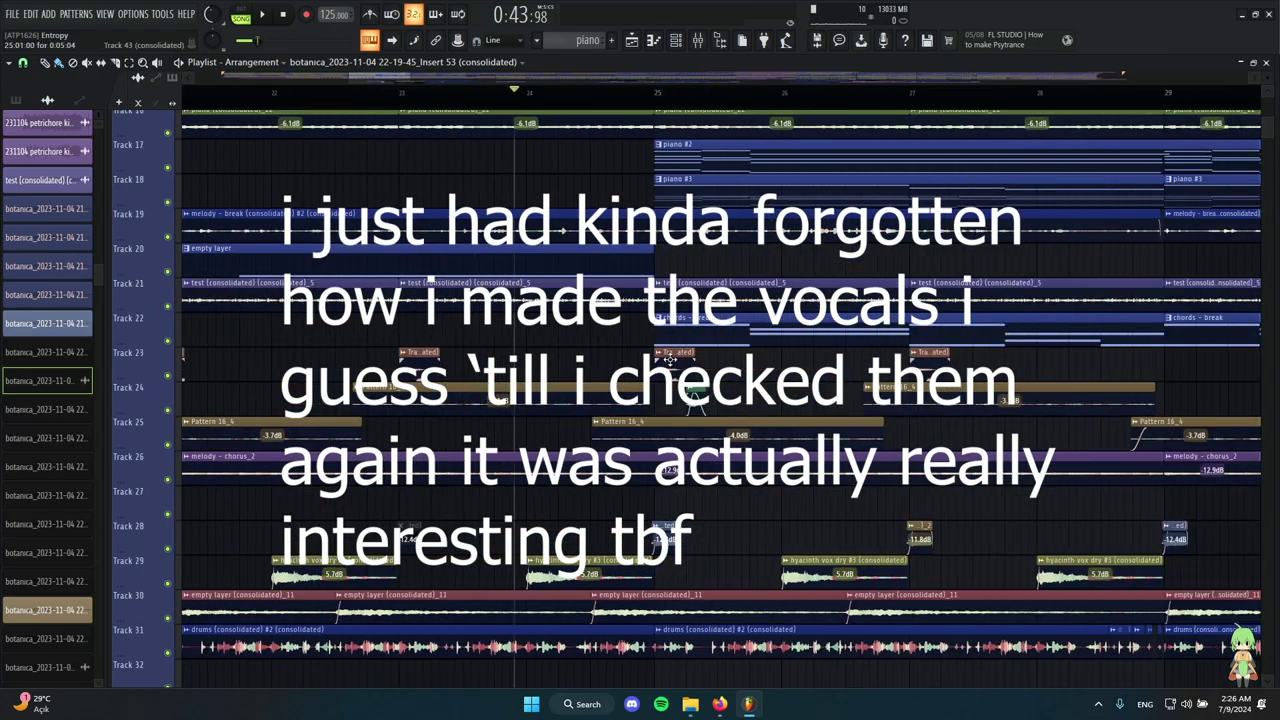
scroll(660, 345, "up", 4)
Play the full mix from bar 25 and follow the layers on Tracks 9 to 62 up to bar 37.
scroll(664, 240, "up", 7)
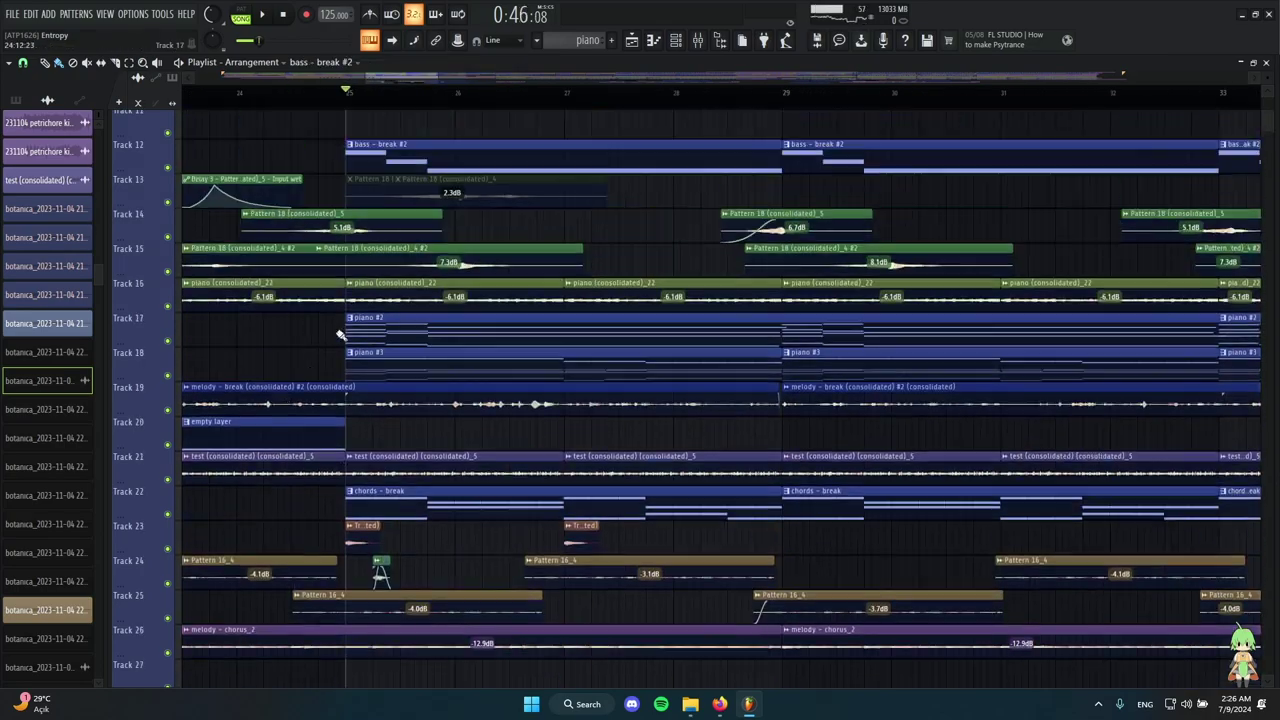
scroll(579, 374, "down", 3)
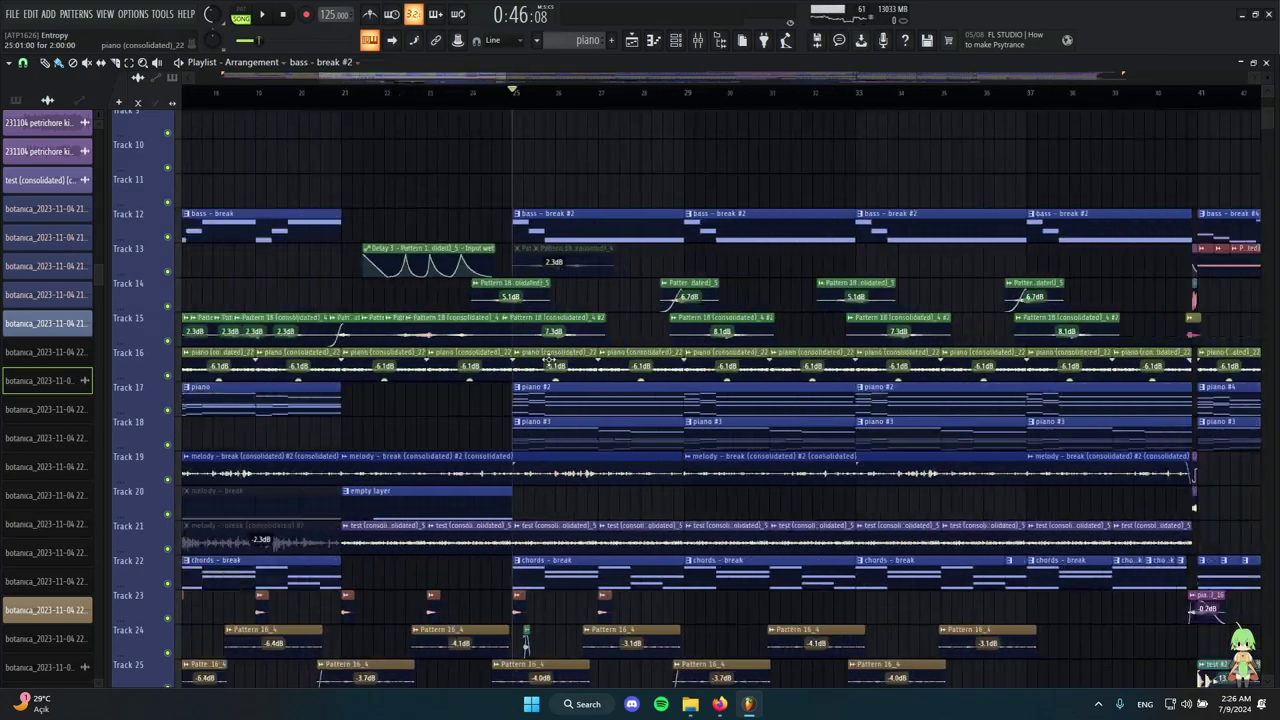
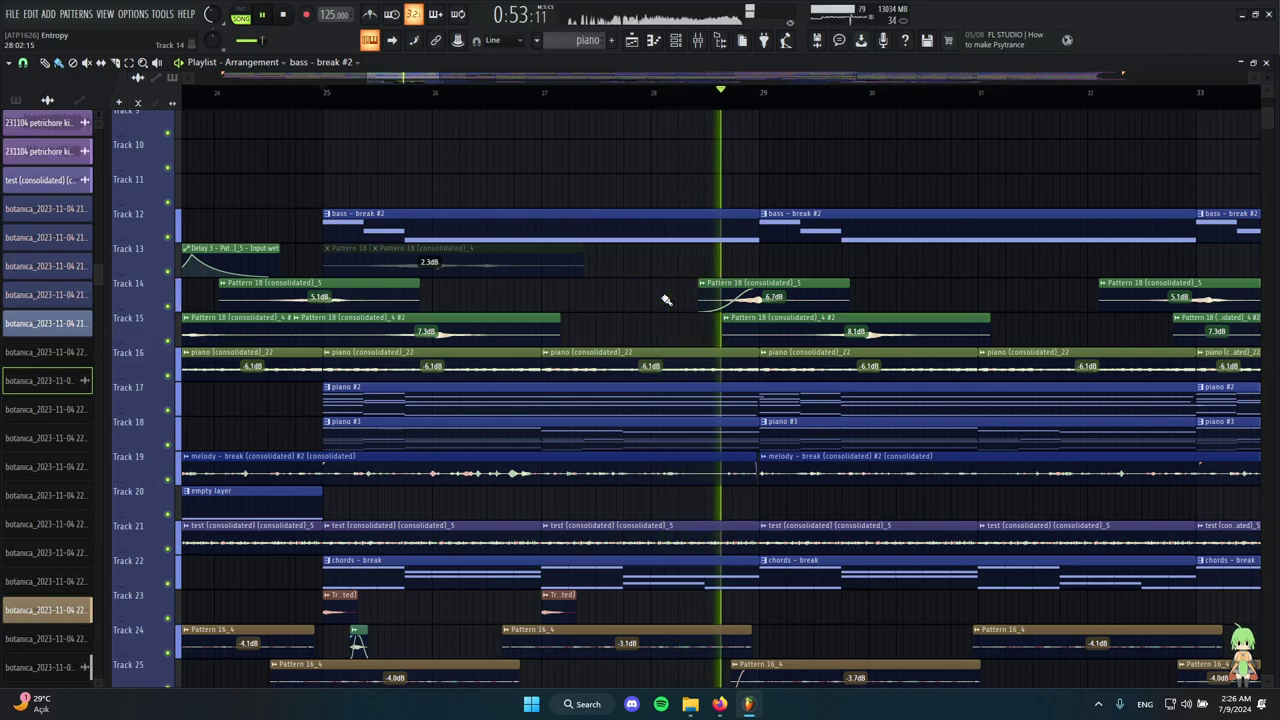
scroll(695, 326, "down", 6)
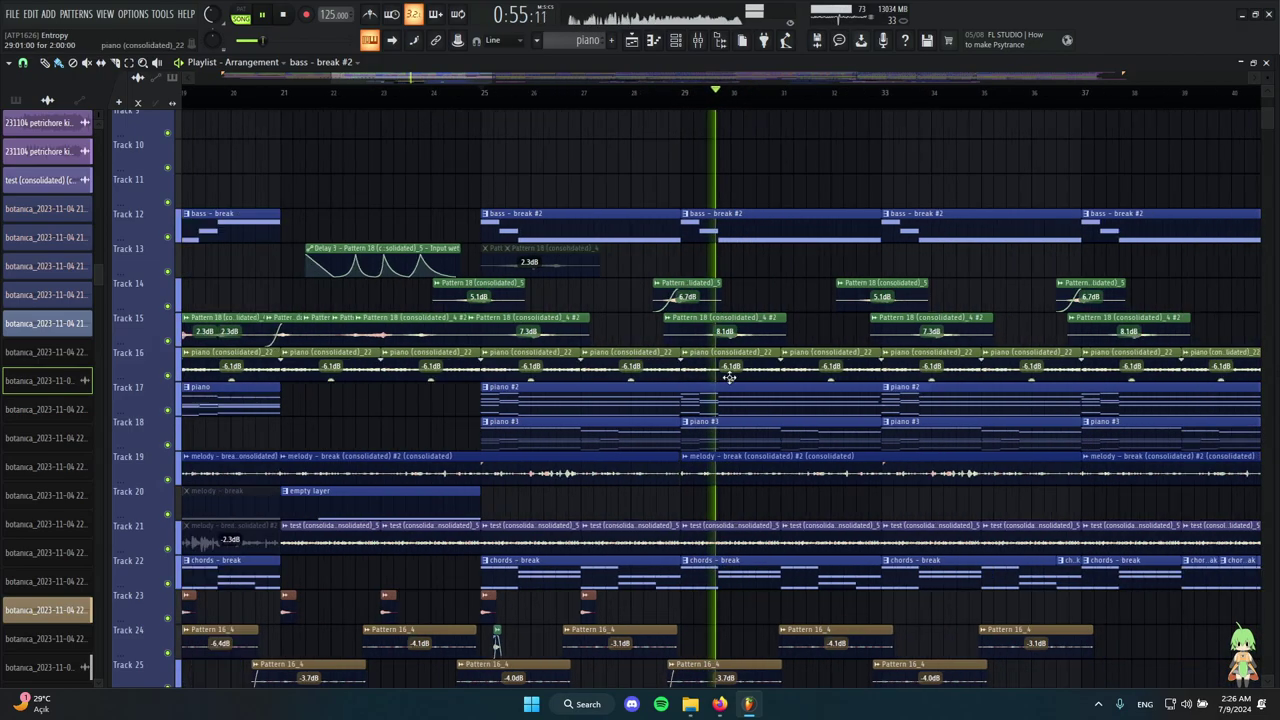
scroll(786, 412, "down", 1)
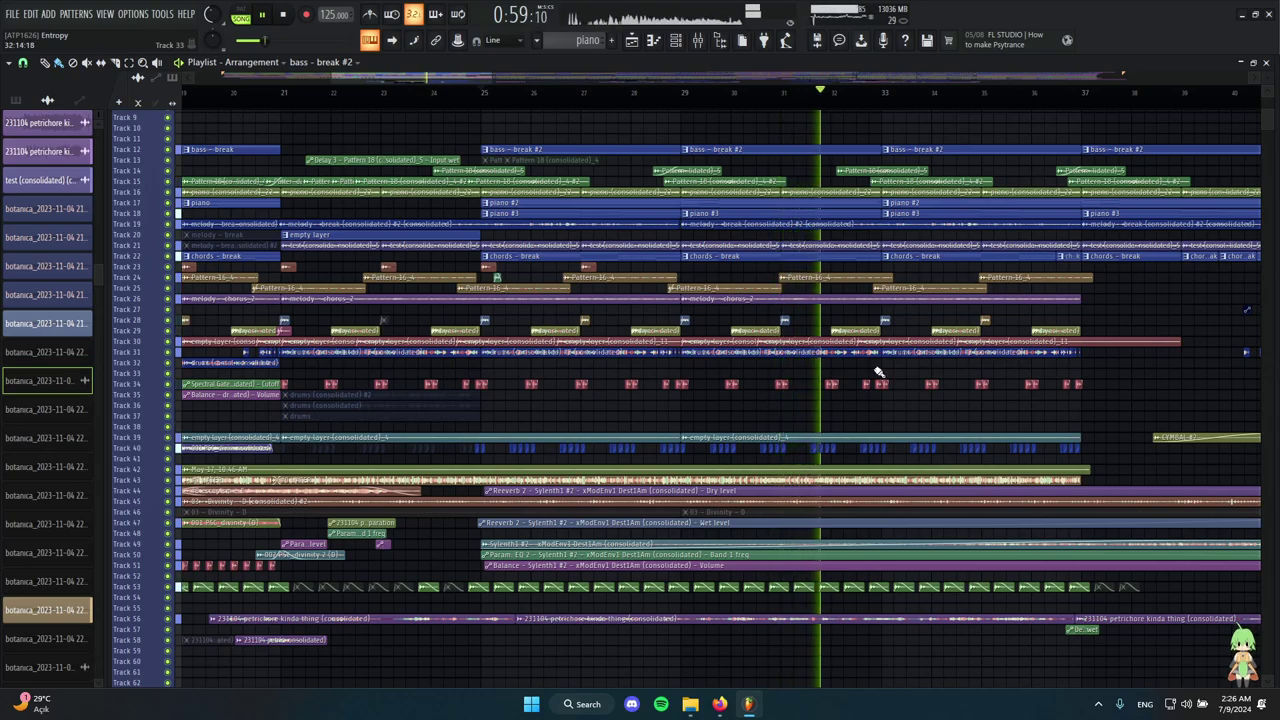
scroll(900, 365, "up", 3)
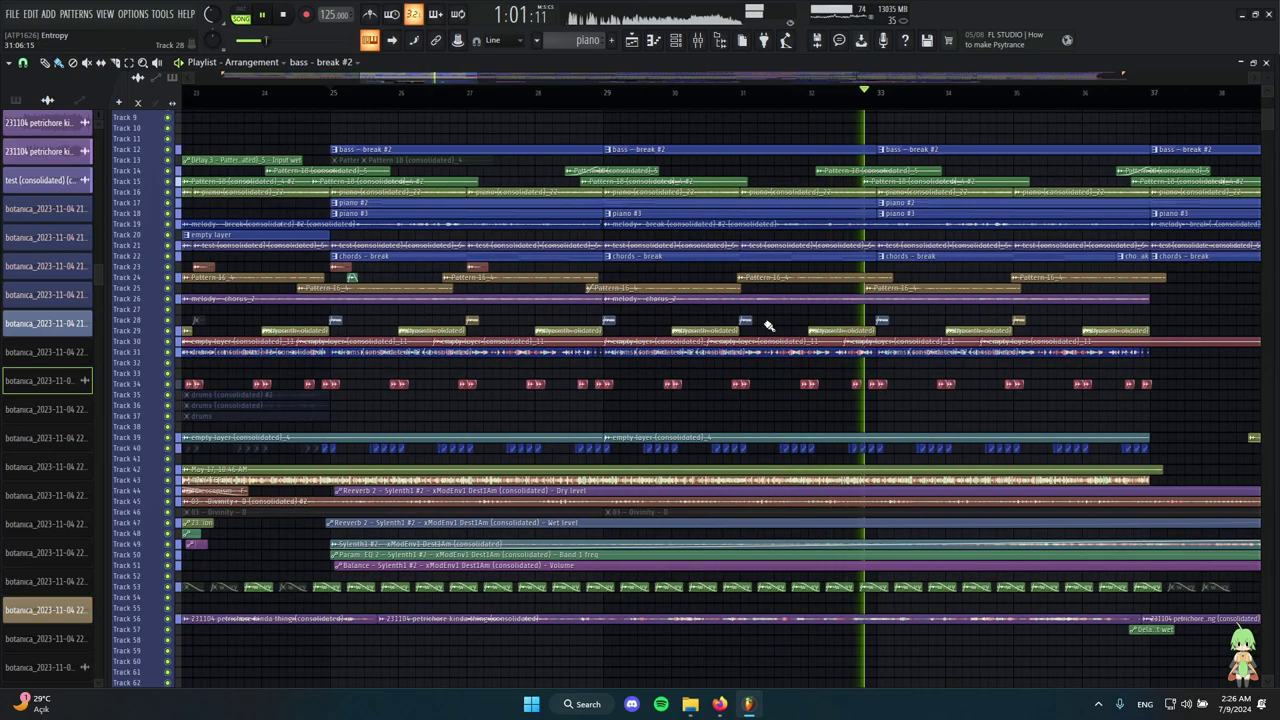
scroll(768, 325, "down", 4)
scroll(869, 352, "up", 3)
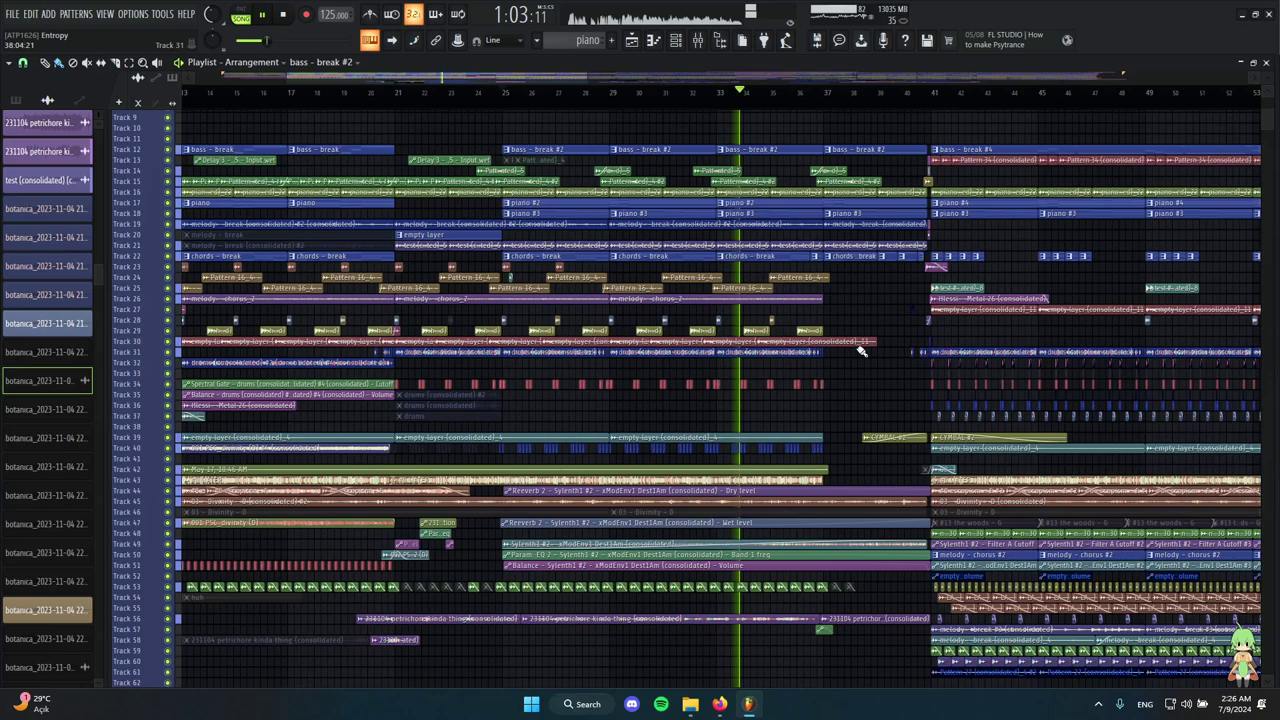
scroll(862, 352, "down", 2)
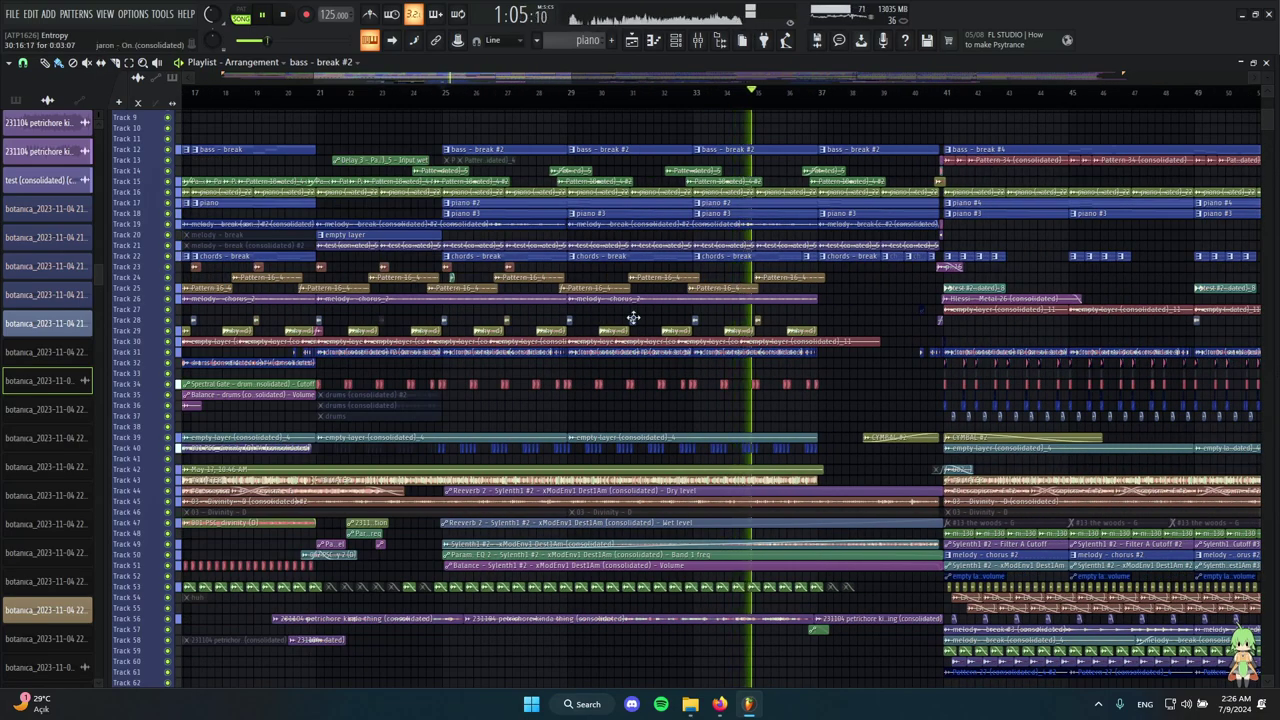
scroll(633, 318, "up", 1)
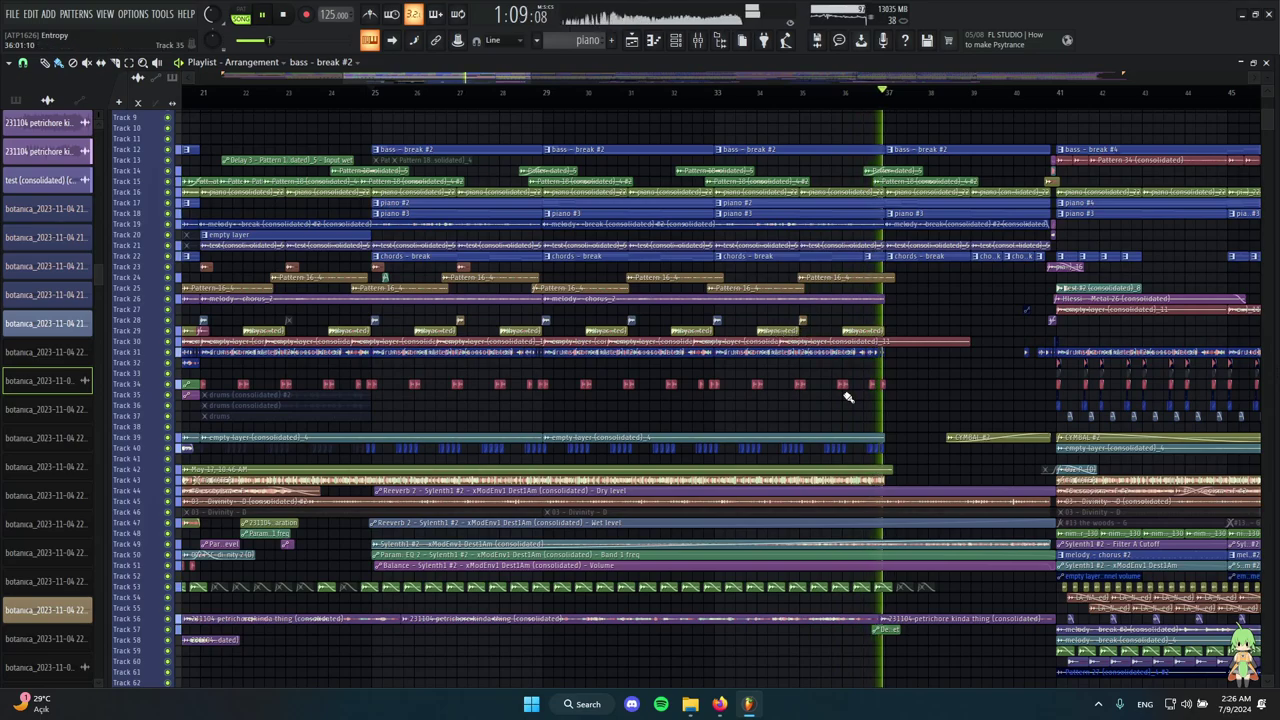
Follow the drum, cymbal and texture layers between bars 37 and 41 as the mix plays on, and stop playback.
scroll(893, 419, "up", 4)
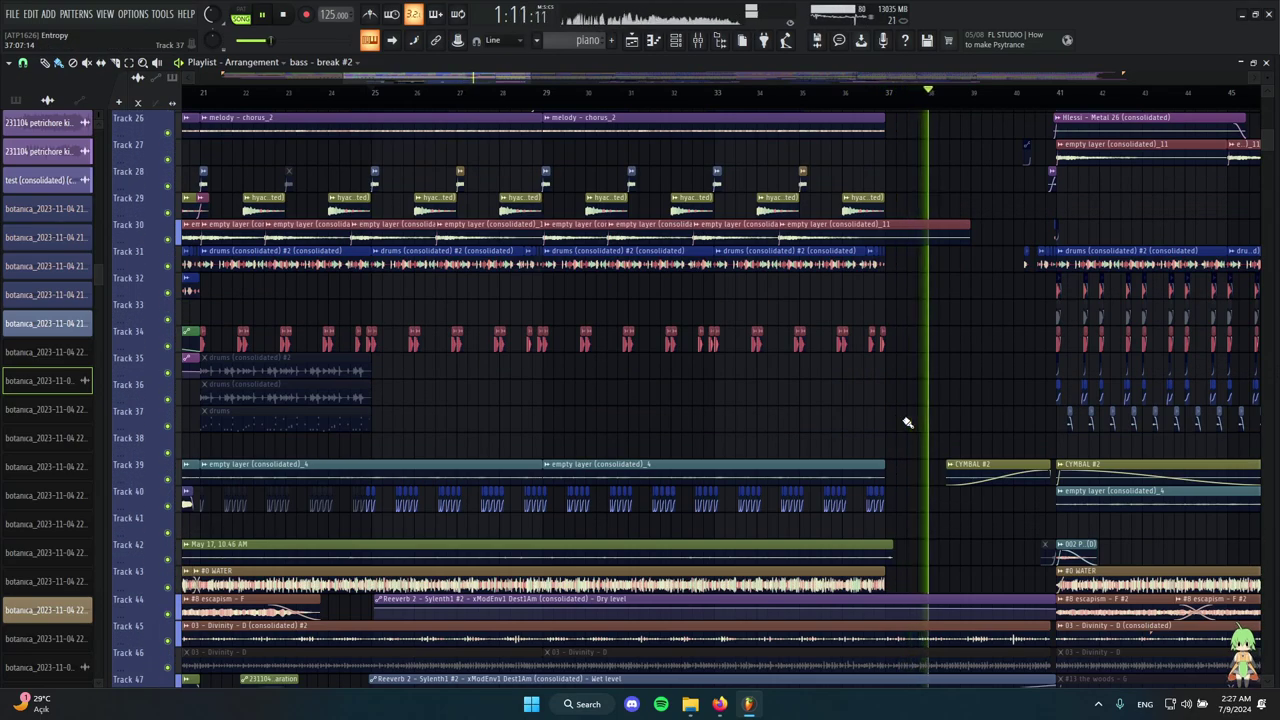
scroll(1000, 330, "down", 4)
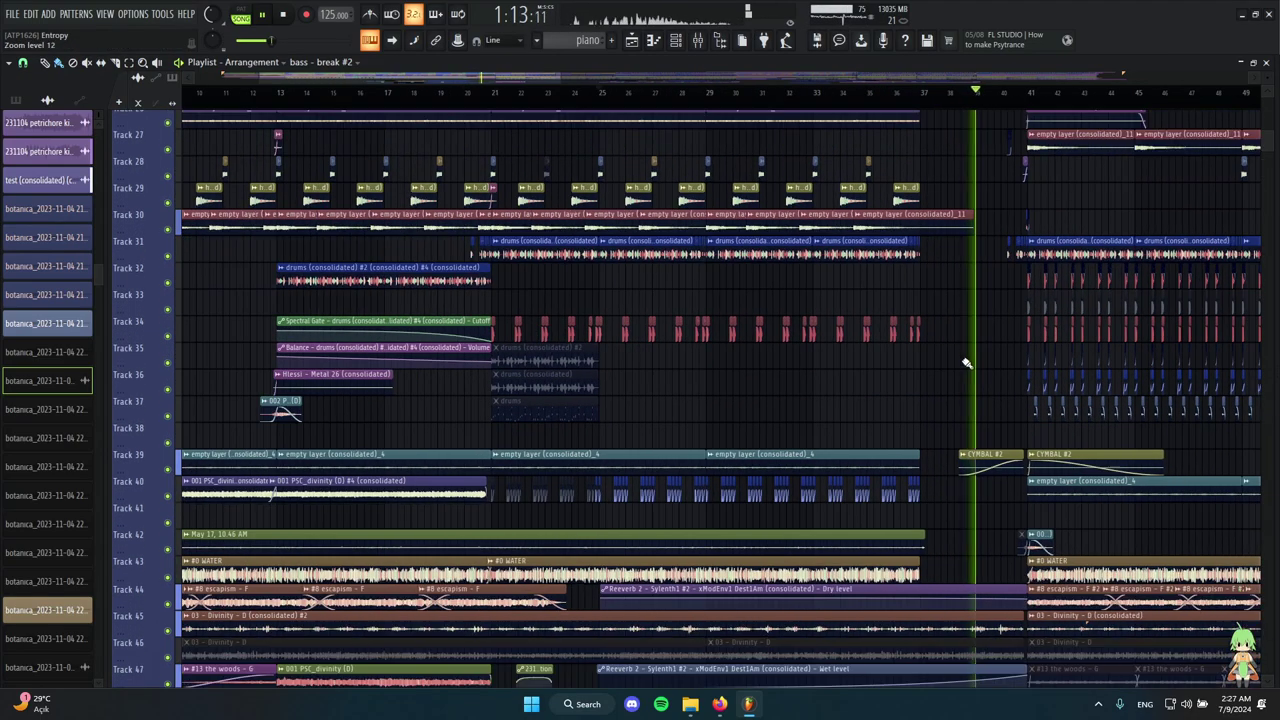
scroll(962, 390, "down", 2)
scroll(960, 410, "up", 3)
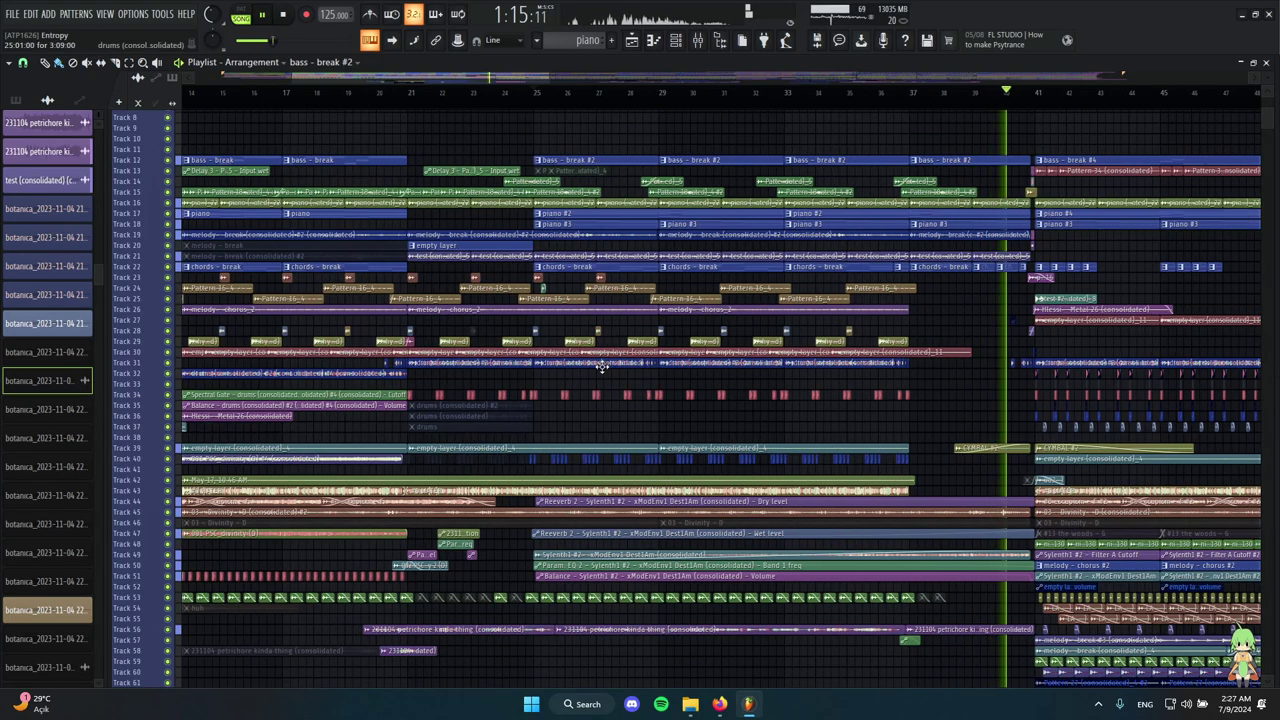
scroll(940, 397, "up", 1)
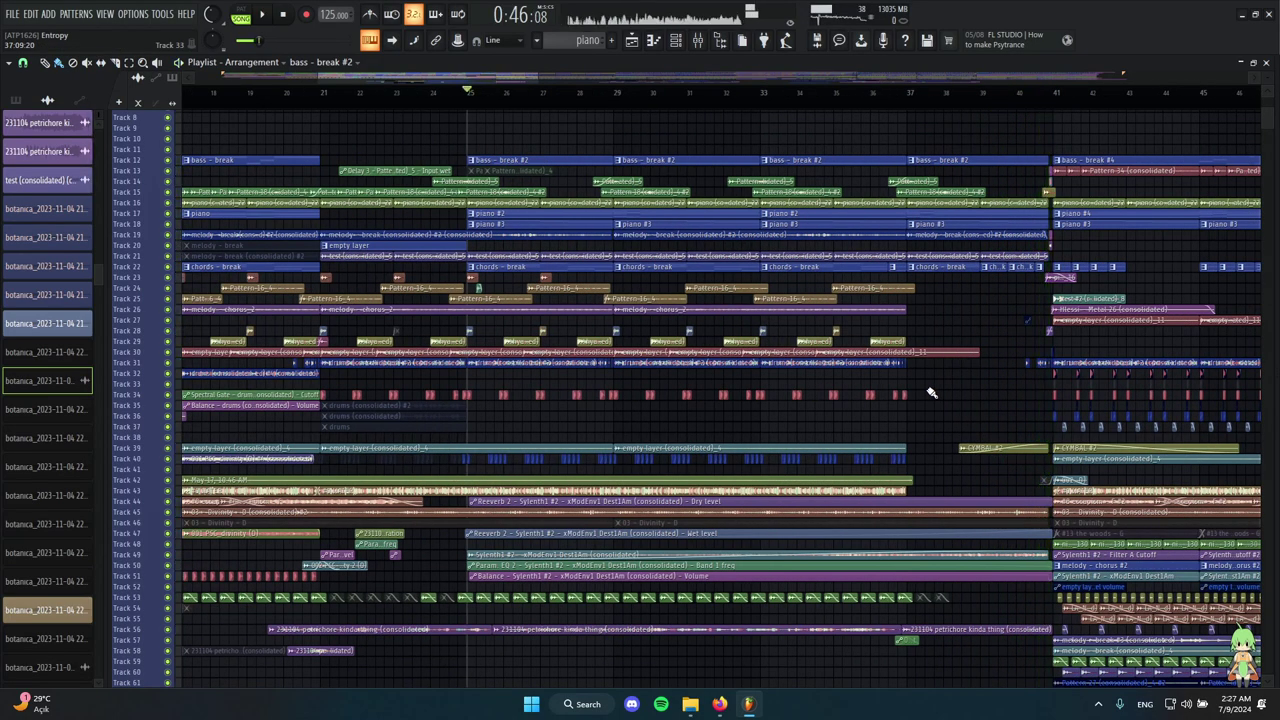
Look over the piano, melody and chord layers on Tracks 14 to 28 from bar 25 onward.
scroll(490, 231, "up", 5)
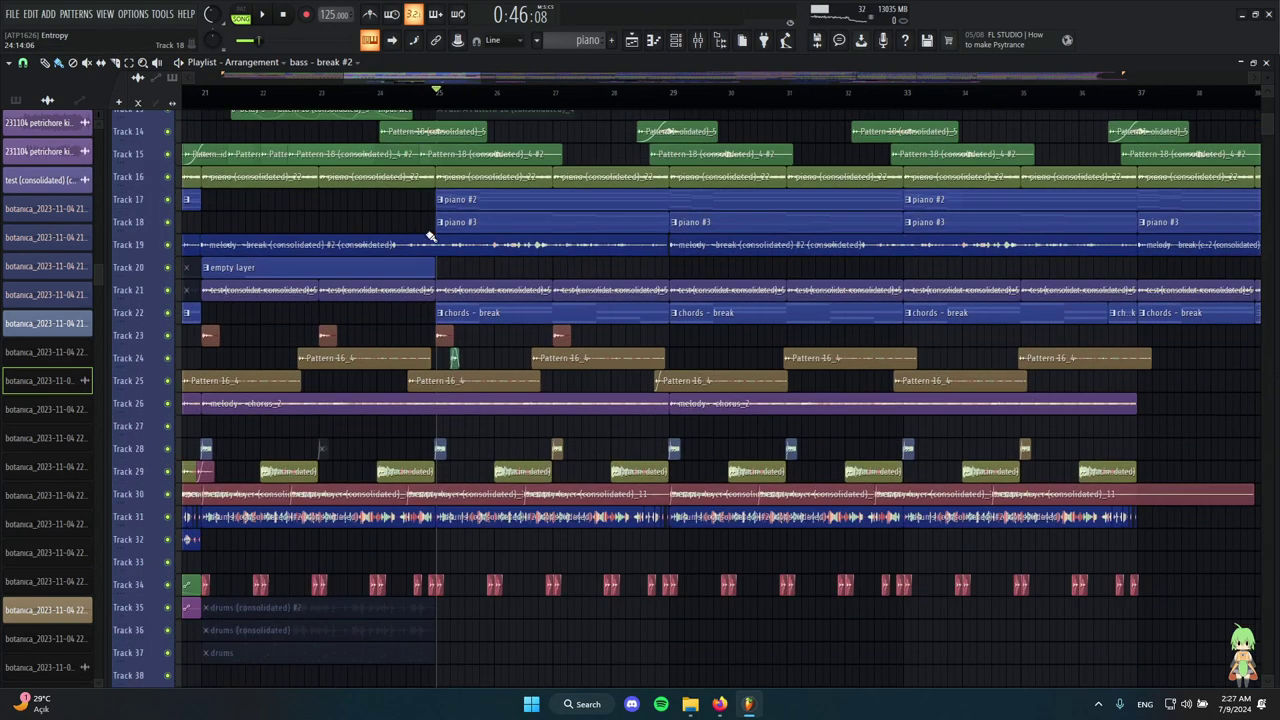
scroll(500, 275, "up", 3)
scroll(530, 310, "up", 3)
scroll(570, 365, "up", 1)
scroll(612, 408, "down", 4)
scroll(616, 411, "down", 2)
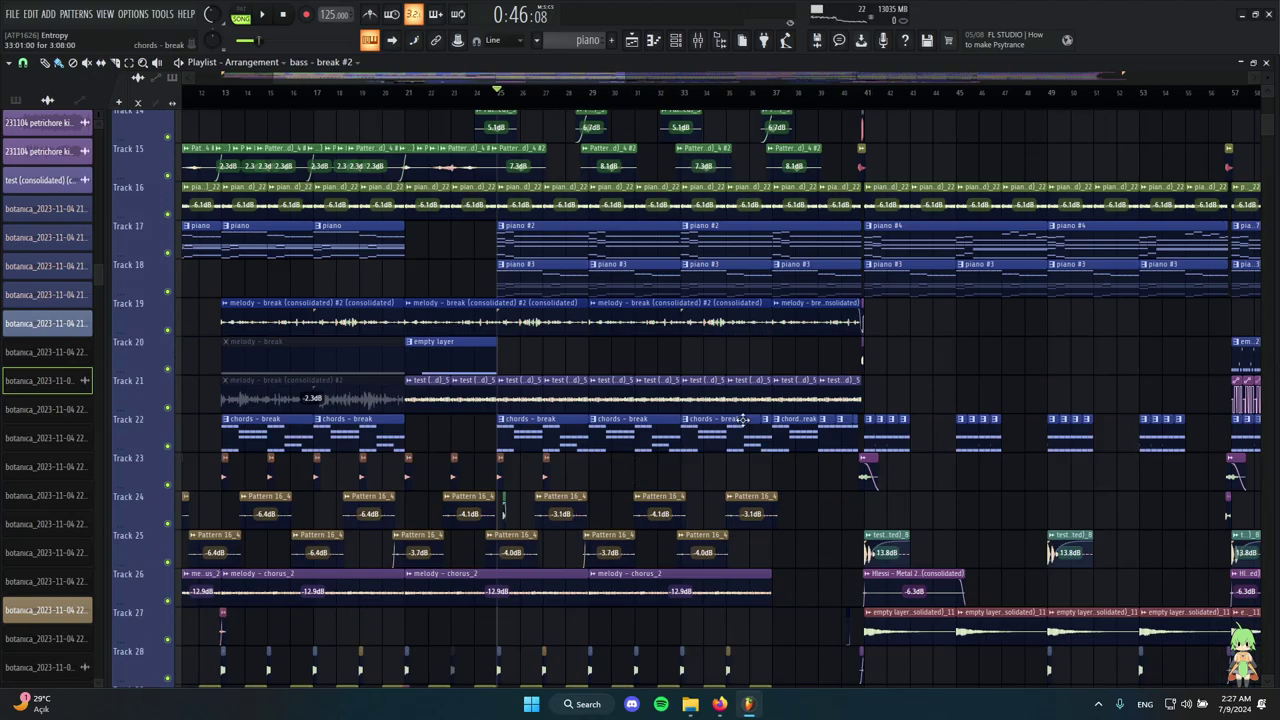
Audition the bass - break #2 clip on Track 12 on its own from bar 25.
scroll(563, 490, "up", 2)
scroll(714, 456, "down", 3)
scroll(778, 410, "up", 2)
scroll(557, 335, "up", 3)
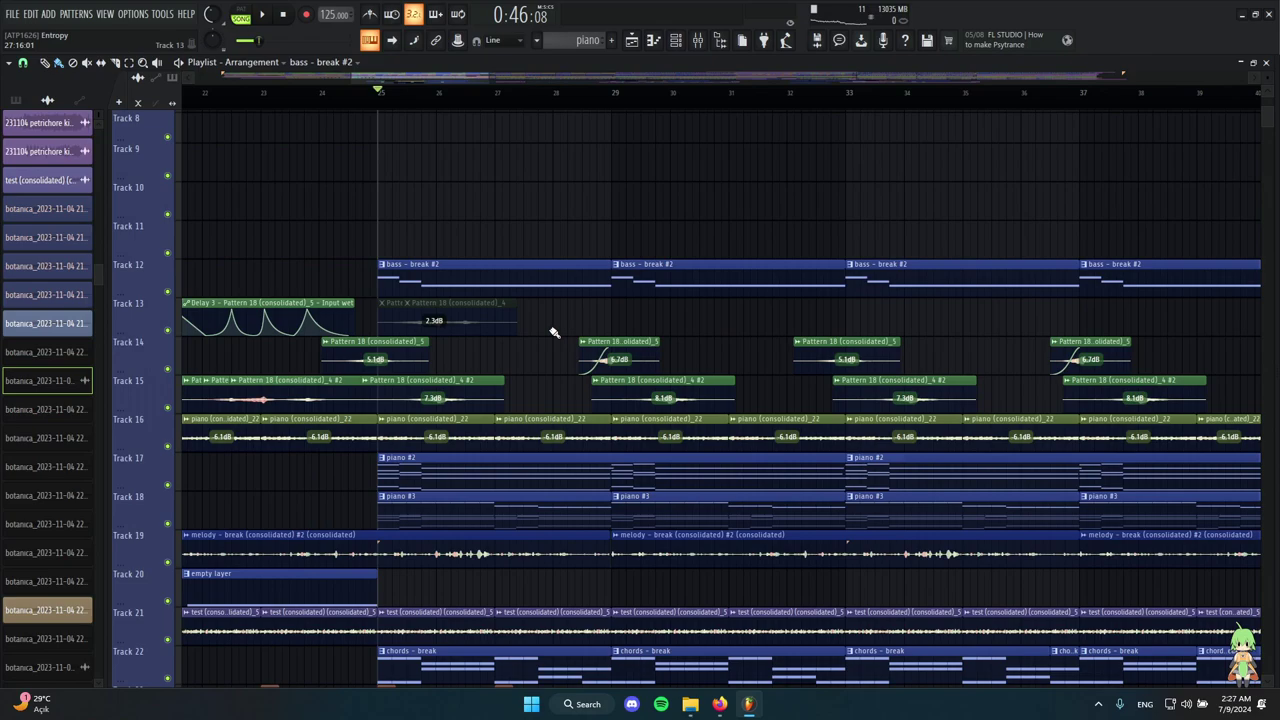
scroll(650, 345, "down", 3)
scroll(703, 371, "up", 4)
scroll(400, 345, "down", 2)
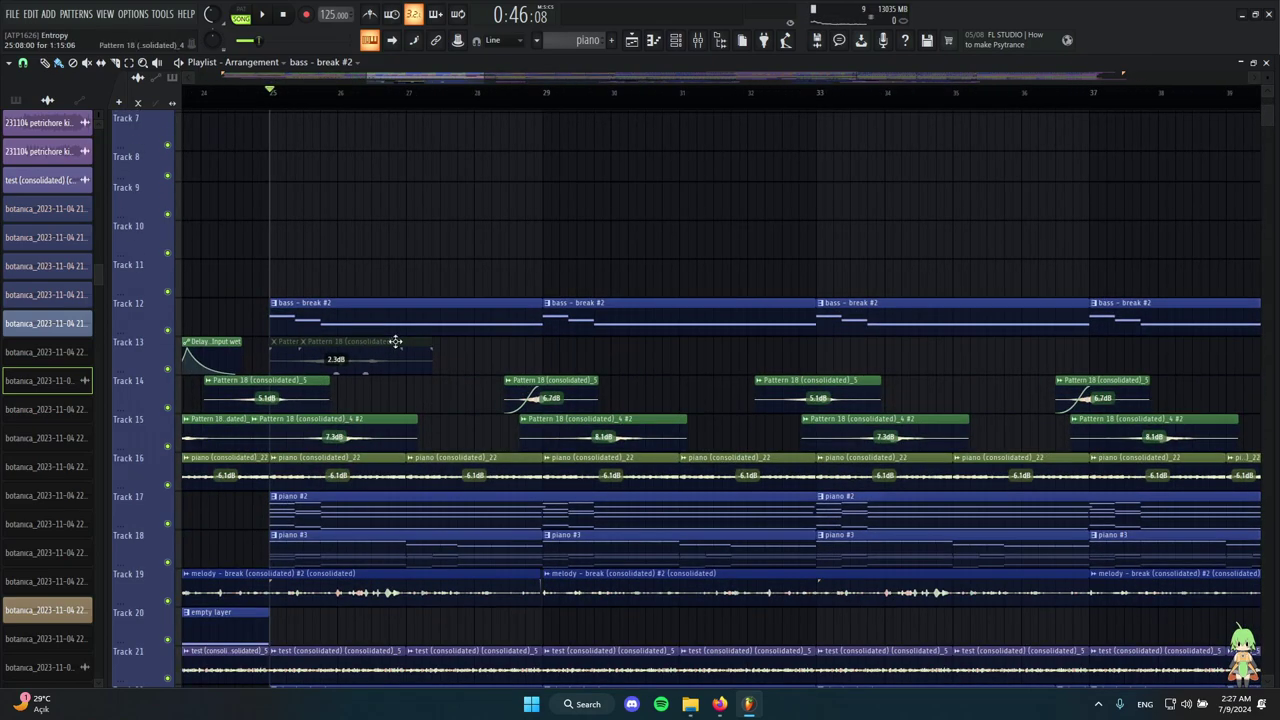
scroll(548, 360, "down", 3)
scroll(435, 325, "up", 2)
right_click(462, 268, "alt")
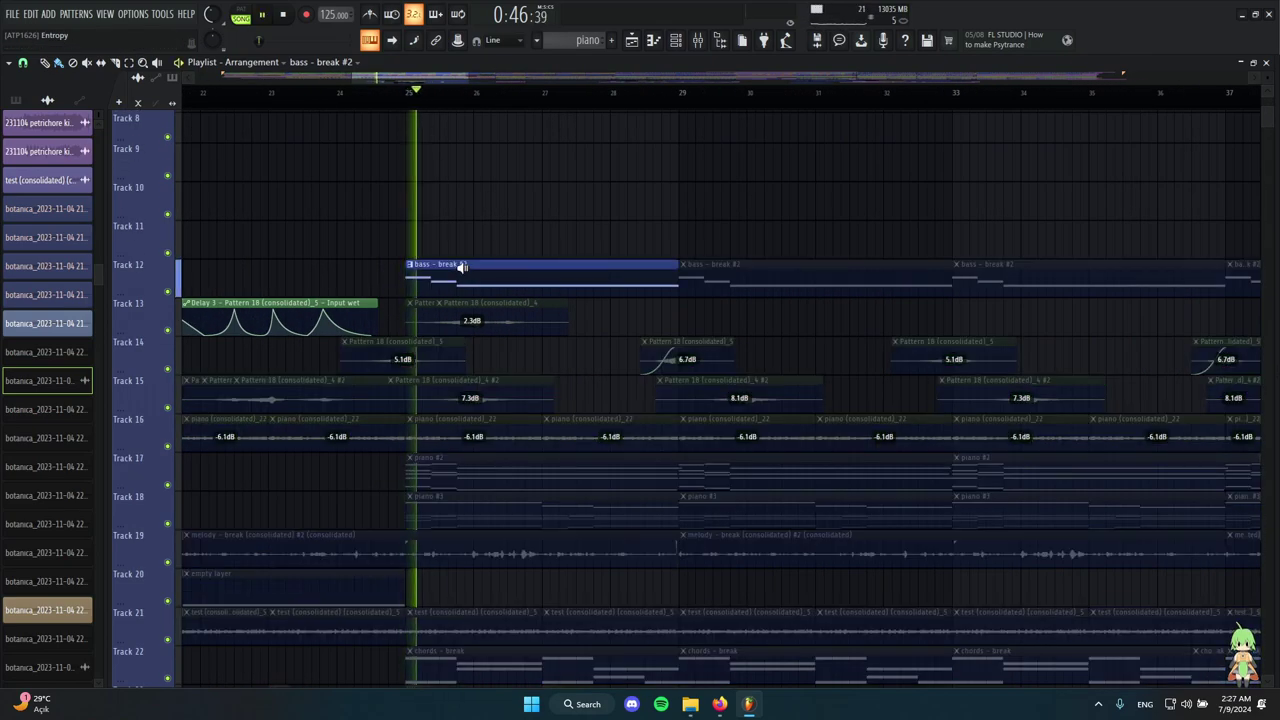
key("space")
Play only the Pattern 18 (consolidated)_4 #2 clip on Track 15 from bar 25, and stop playback.
scroll(440, 272, "down", 2)
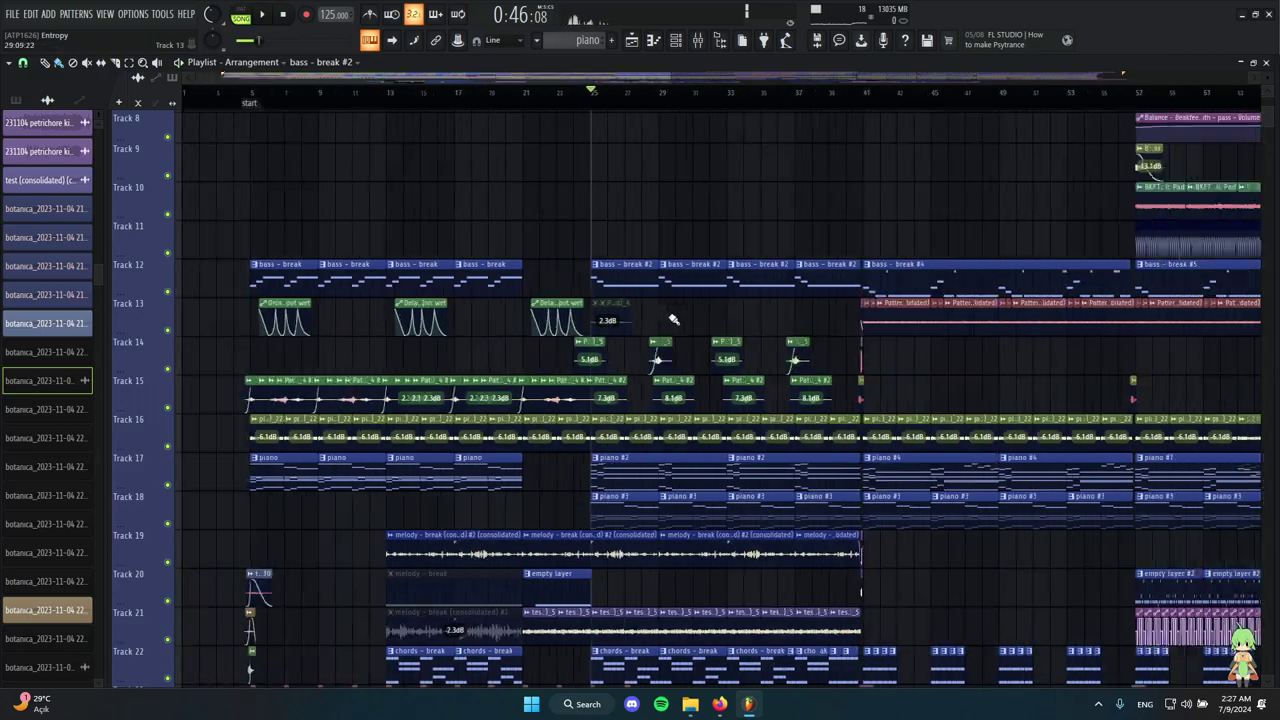
scroll(431, 277, "down", 2)
scroll(620, 295, "down", 1)
scroll(620, 300, "up", 2)
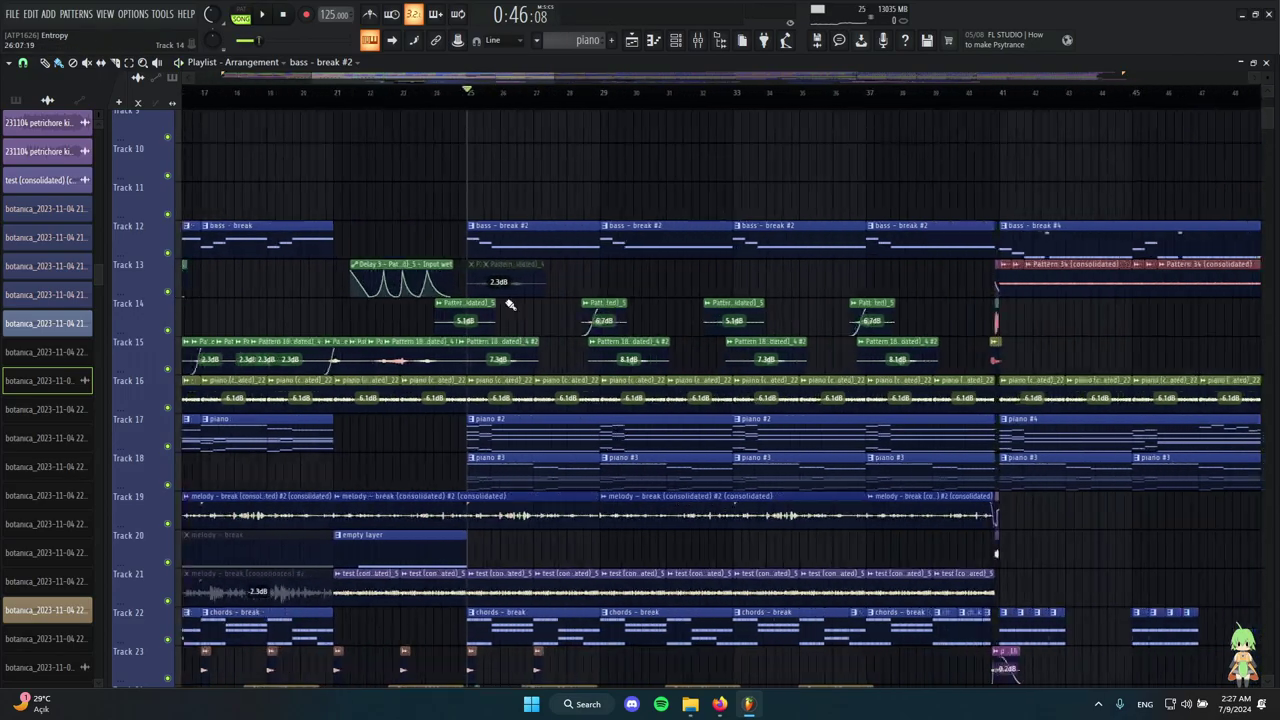
scroll(530, 303, "down", 5)
scroll(543, 305, "up", 7)
left_click(445, 350, "ctrl")
key("space")
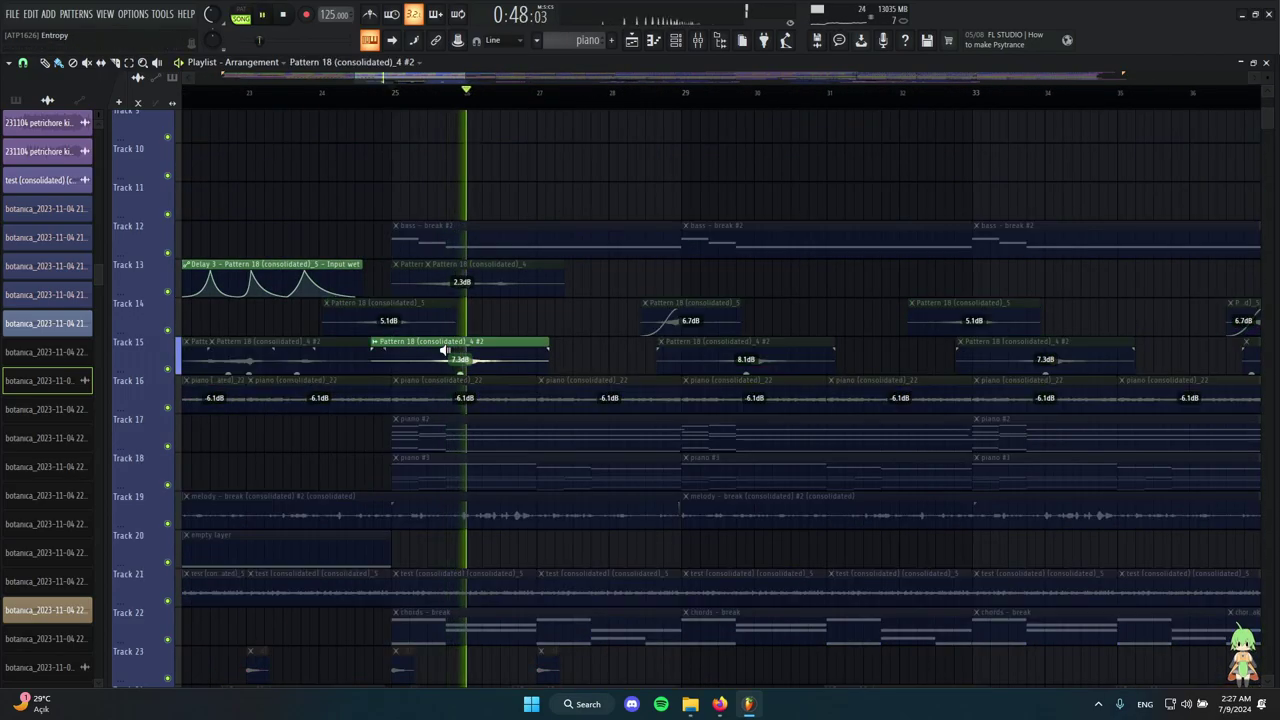
key("space")
Select the Pattern 18 (consolidated) clips on Tracks 14 and 15 around bars 25 to 39 to point them out.
left_click(411, 316)
scroll(480, 335, "down", 3)
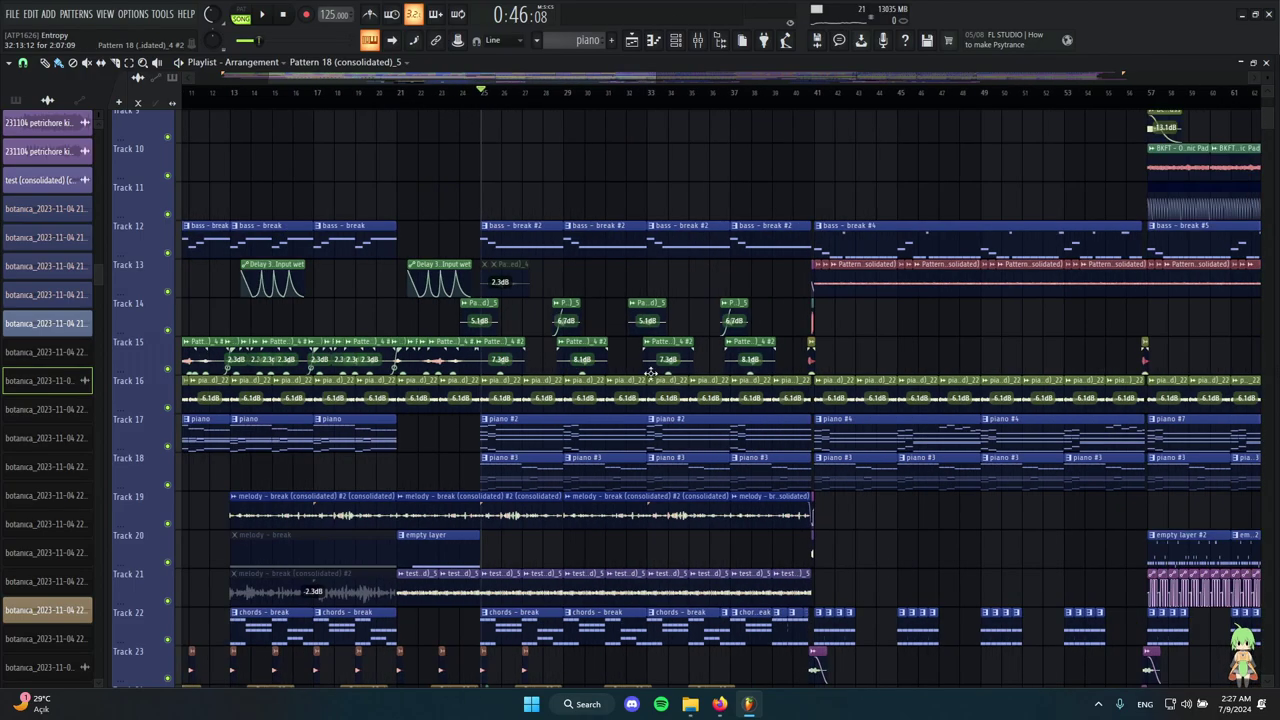
scroll(656, 370, "up", 4)
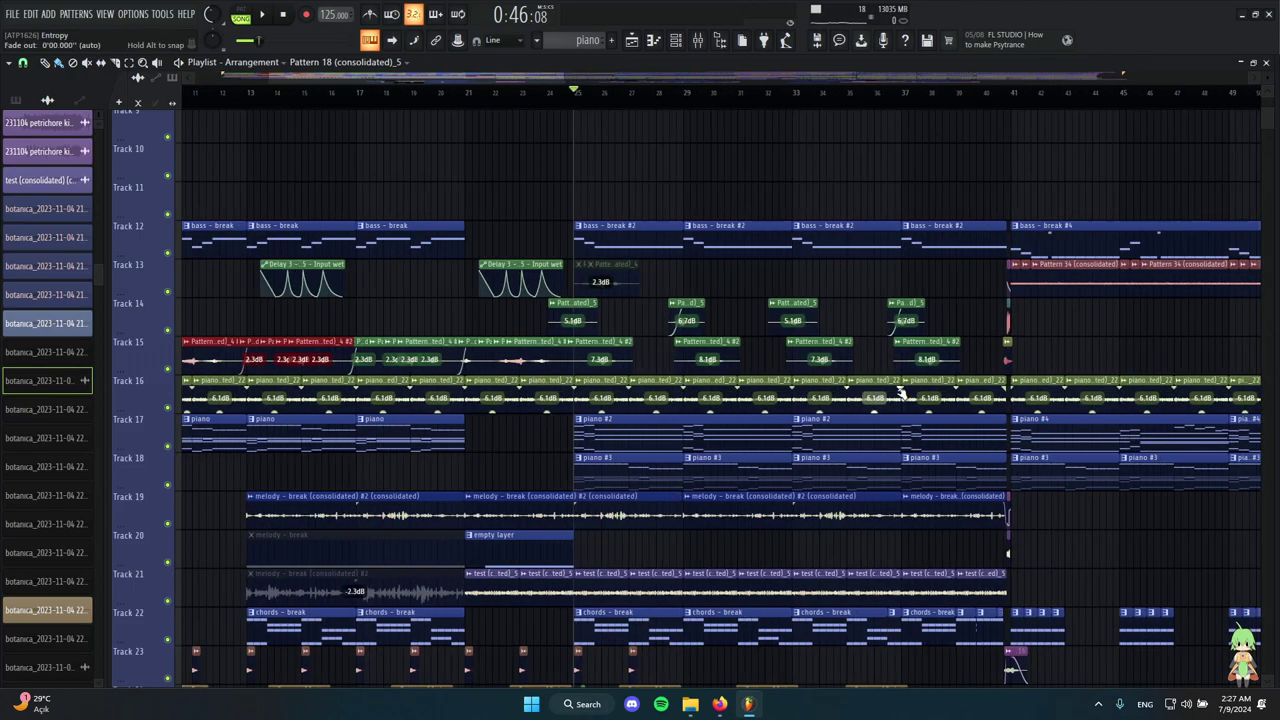
scroll(466, 353, "down", 3)
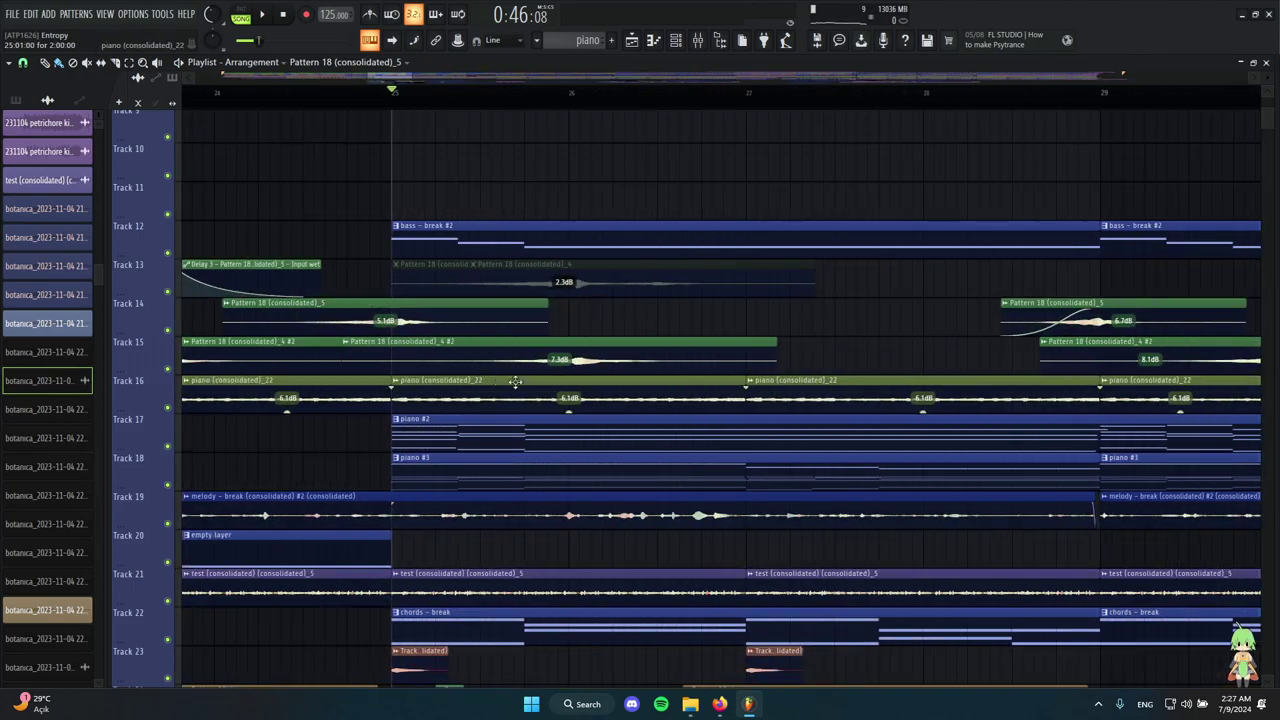
left_click_drag(936, 313, 538, 345)
scroll(549, 342, "up", 2)
scroll(549, 342, "down", 2)
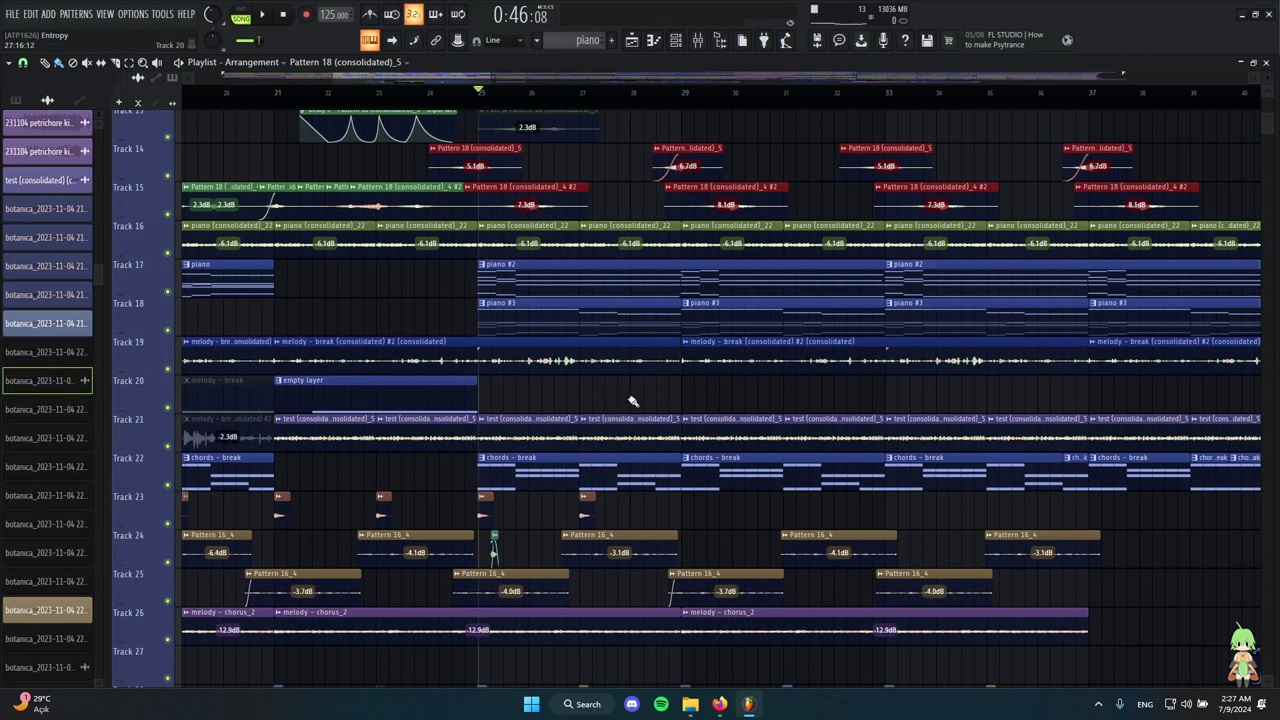
Solo the piano #2 part on Track 17 and play it from bar 25.
scroll(586, 358, "up", 2)
scroll(527, 265, "down", 6)
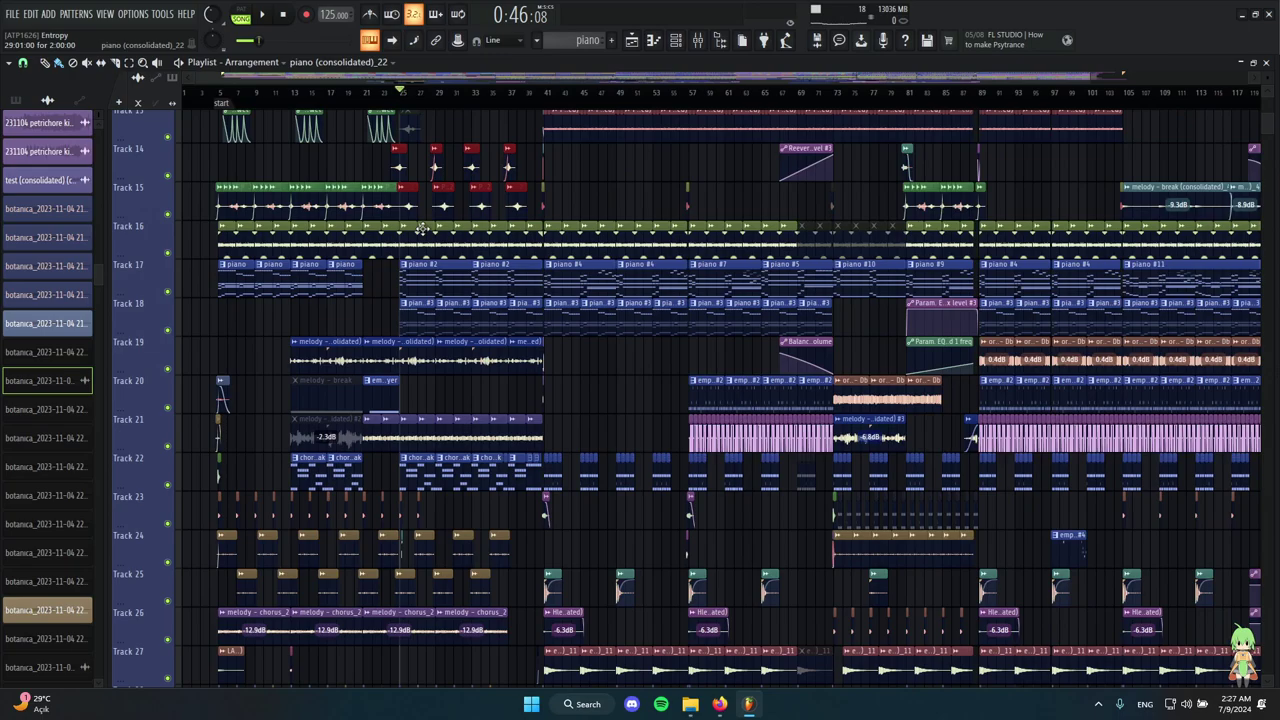
scroll(340, 262, "up", 7)
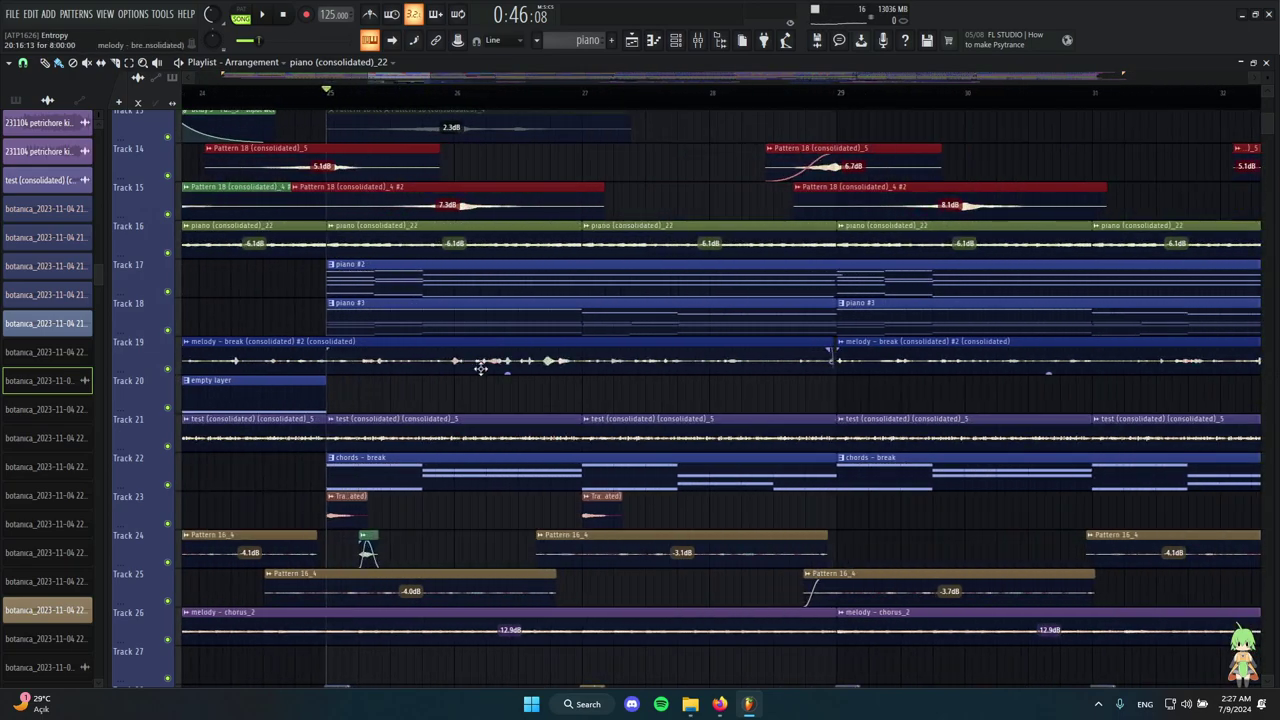
right_click(167, 293)
key("space")
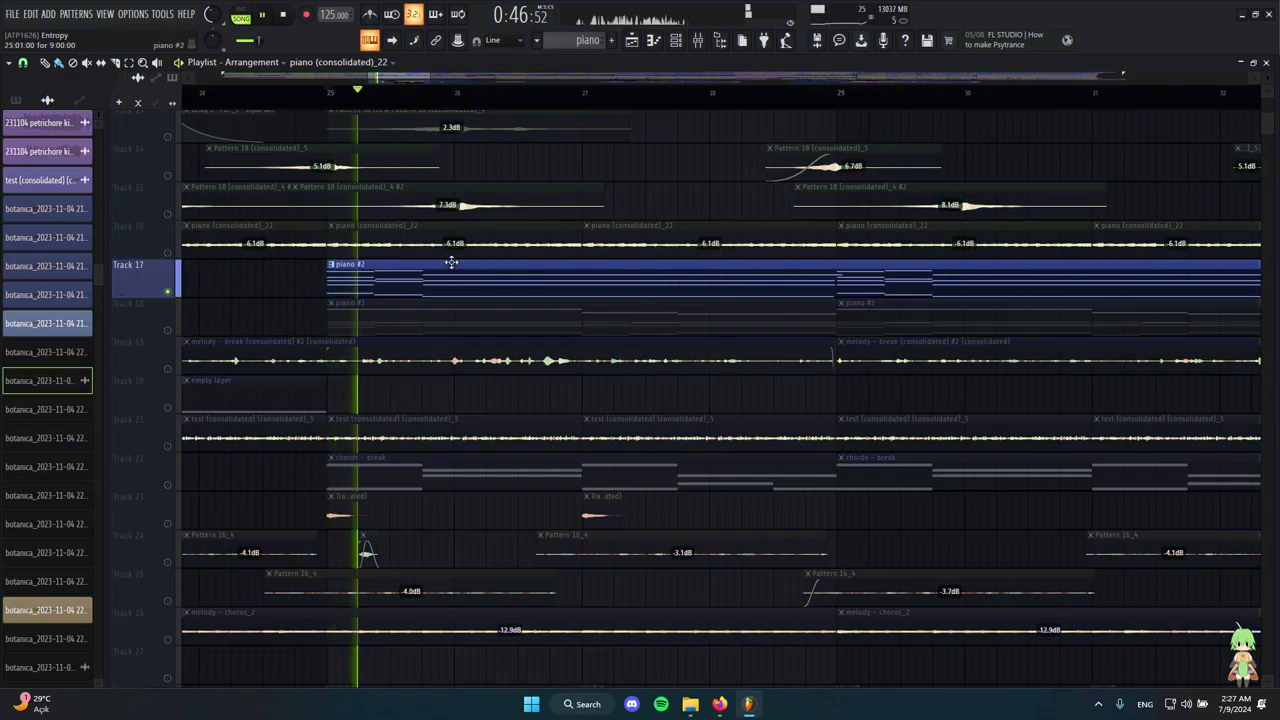
Open the piano #2 pattern's notes and inspect its Addictive Keys #2 instrument channel.
double_click(483, 286)
left_click(699, 40)
left_click(718, 40)
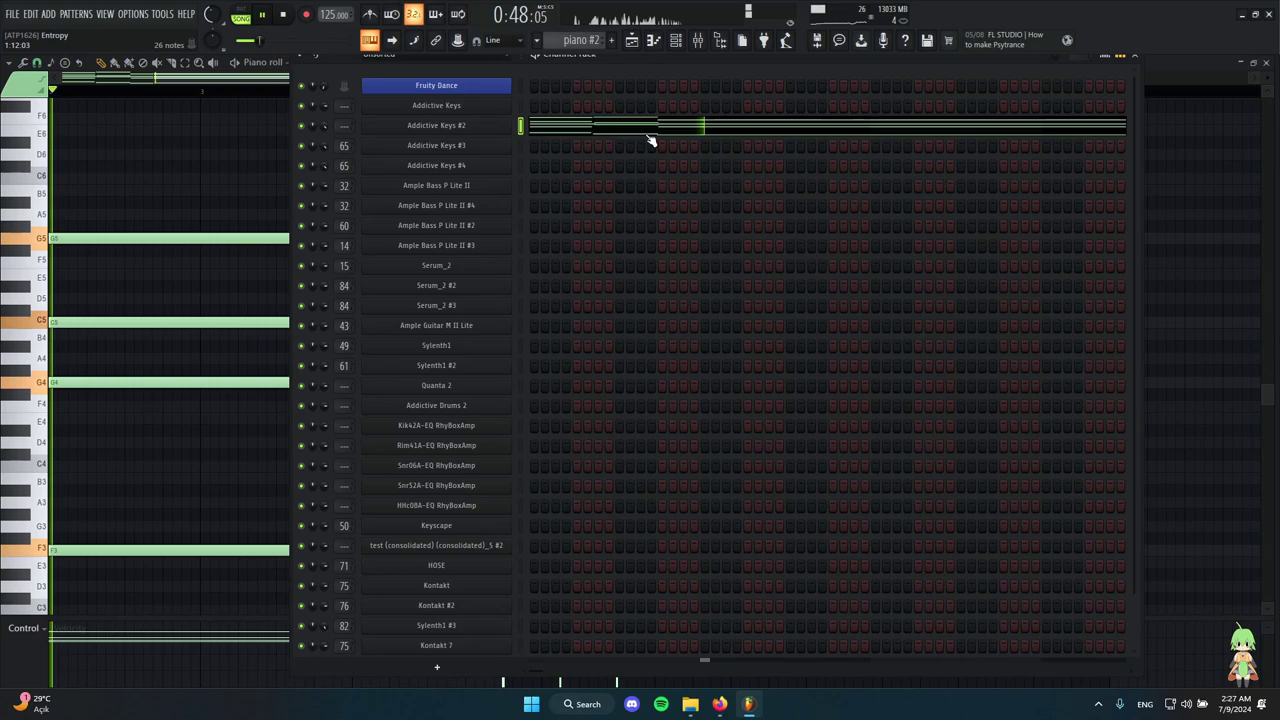
left_click(469, 128)
left_click(789, 177)
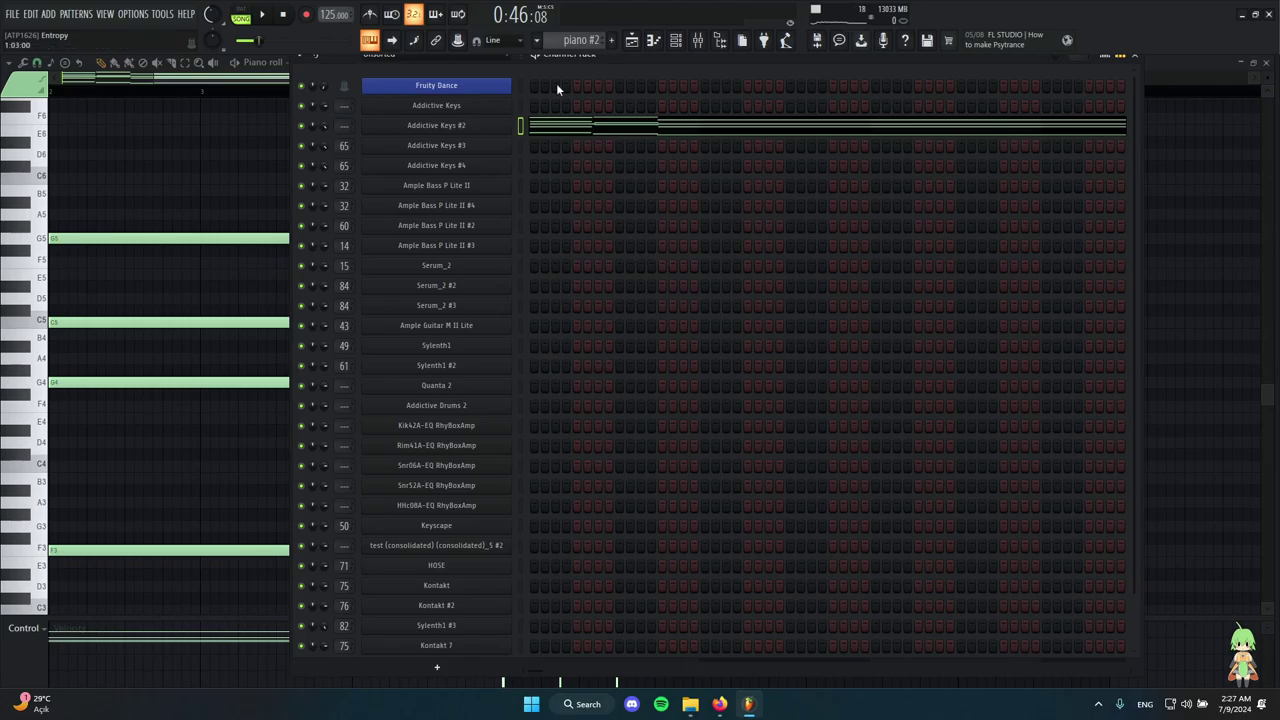
Return to the arrangement and examine the soloed piano clips on Track 17 between bars 5 and 41.
left_click(631, 41)
scroll(602, 262, "down", 8)
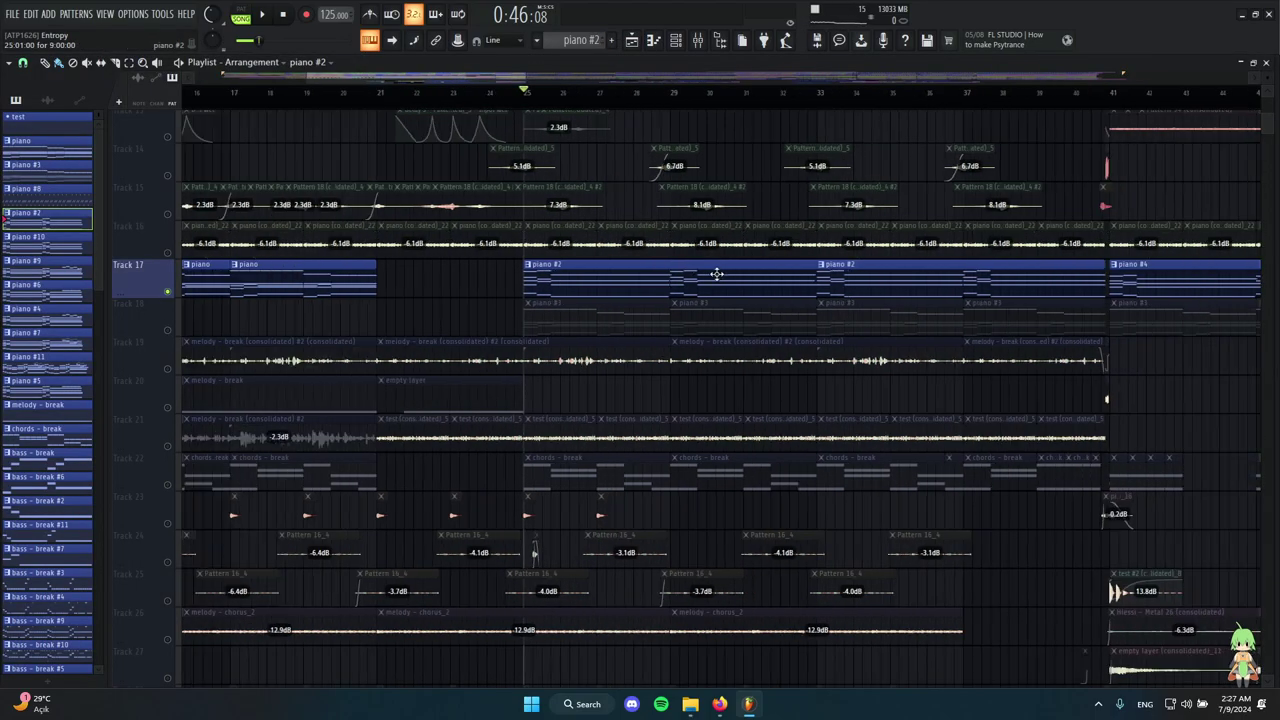
scroll(377, 296, "up", 6)
scroll(453, 294, "down", 5)
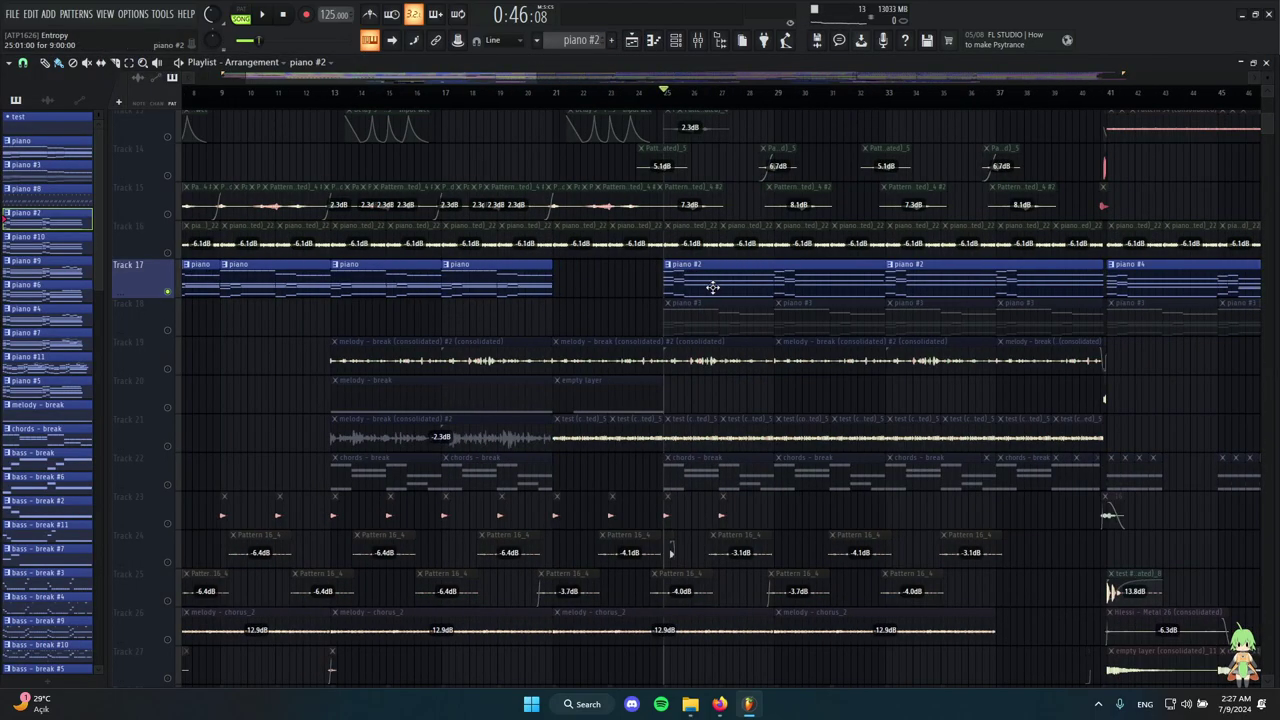
scroll(692, 288, "up", 5)
scroll(650, 295, "down", 6)
scroll(408, 294, "up", 5)
scroll(407, 293, "down", 4)
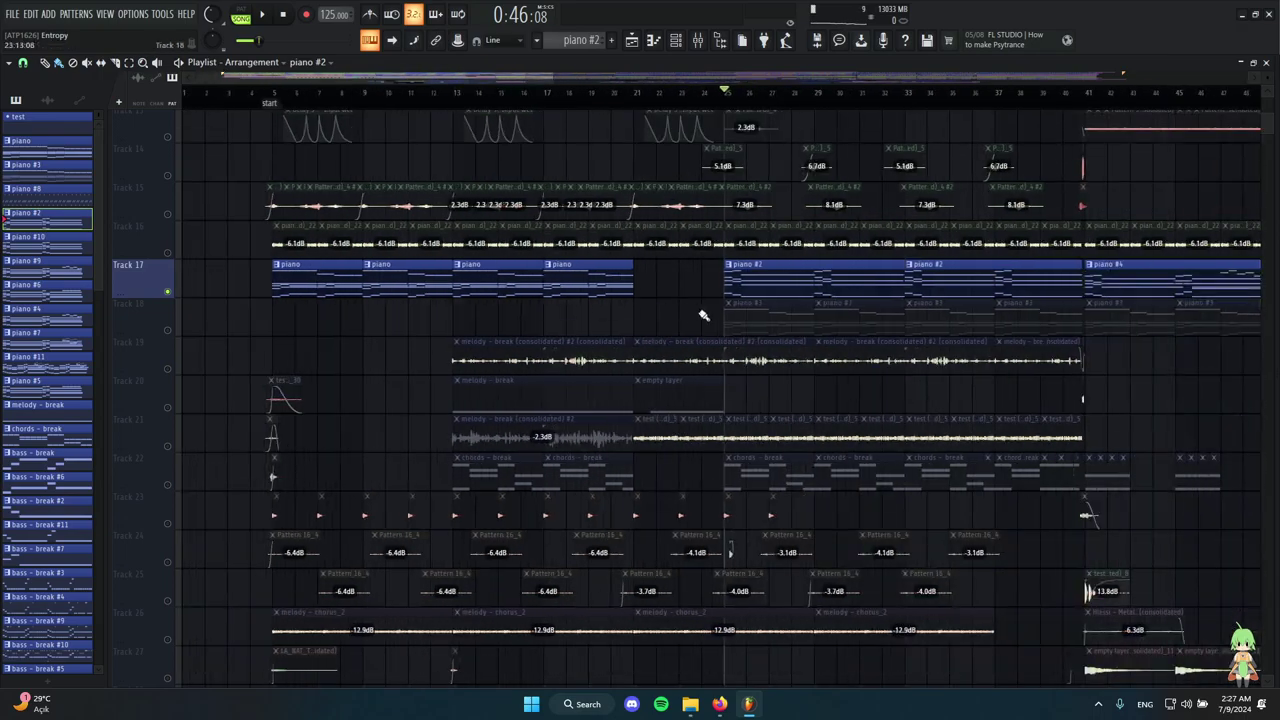
scroll(820, 366, "up", 3)
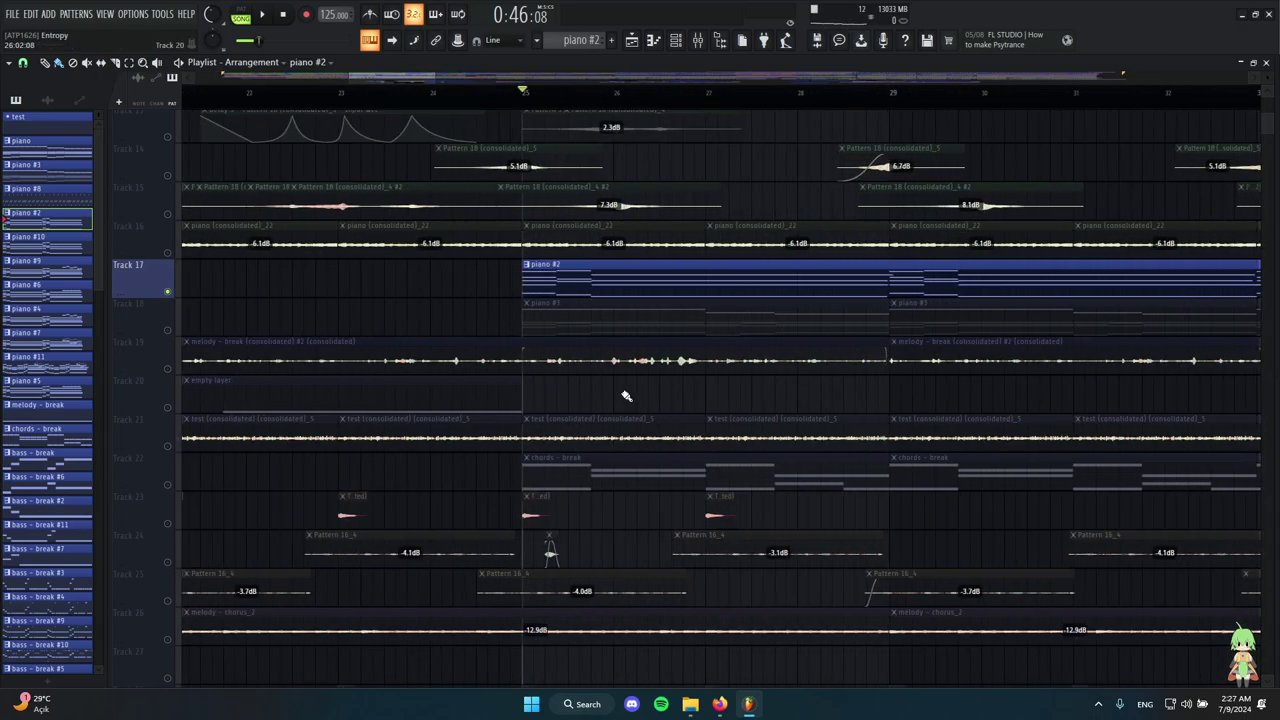
Restore the full mix, solo the piano #3 part on Track 18 and play it from bar 25.
scroll(315, 315, "down", 4)
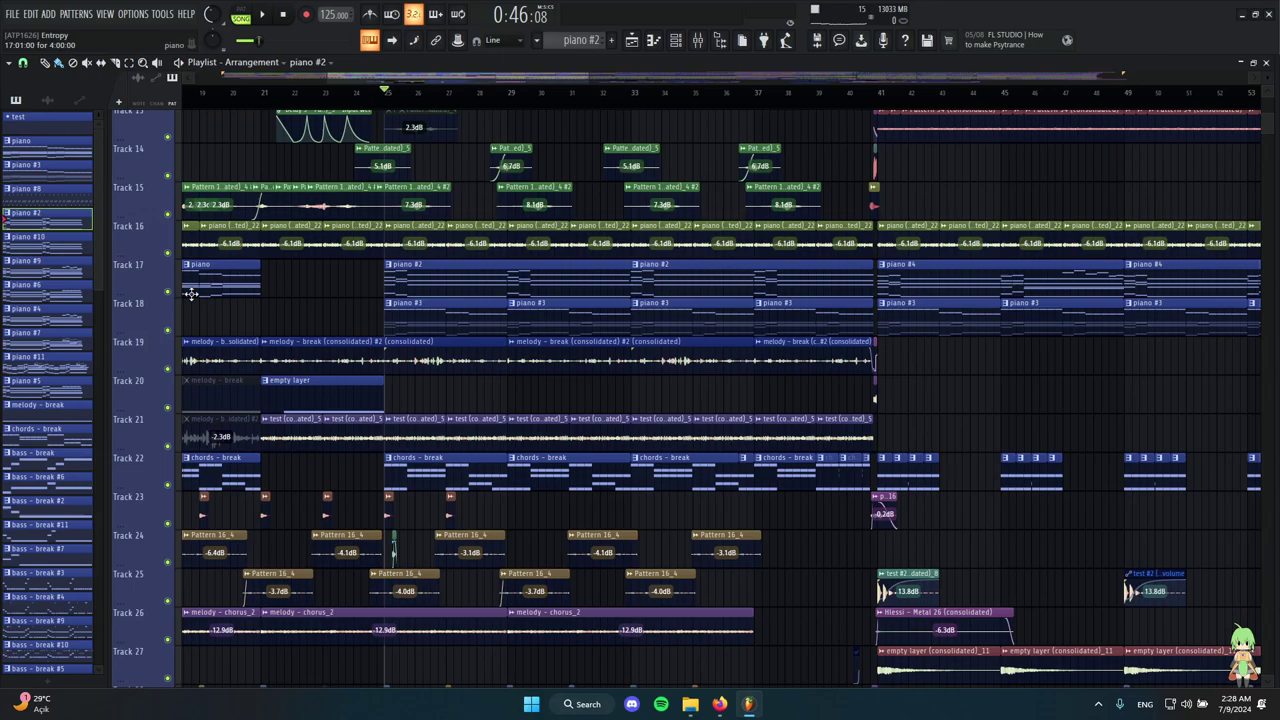
scroll(160, 250, "down", 2)
scroll(148, 196, "up", 3)
right_click(175, 176)
key("space")
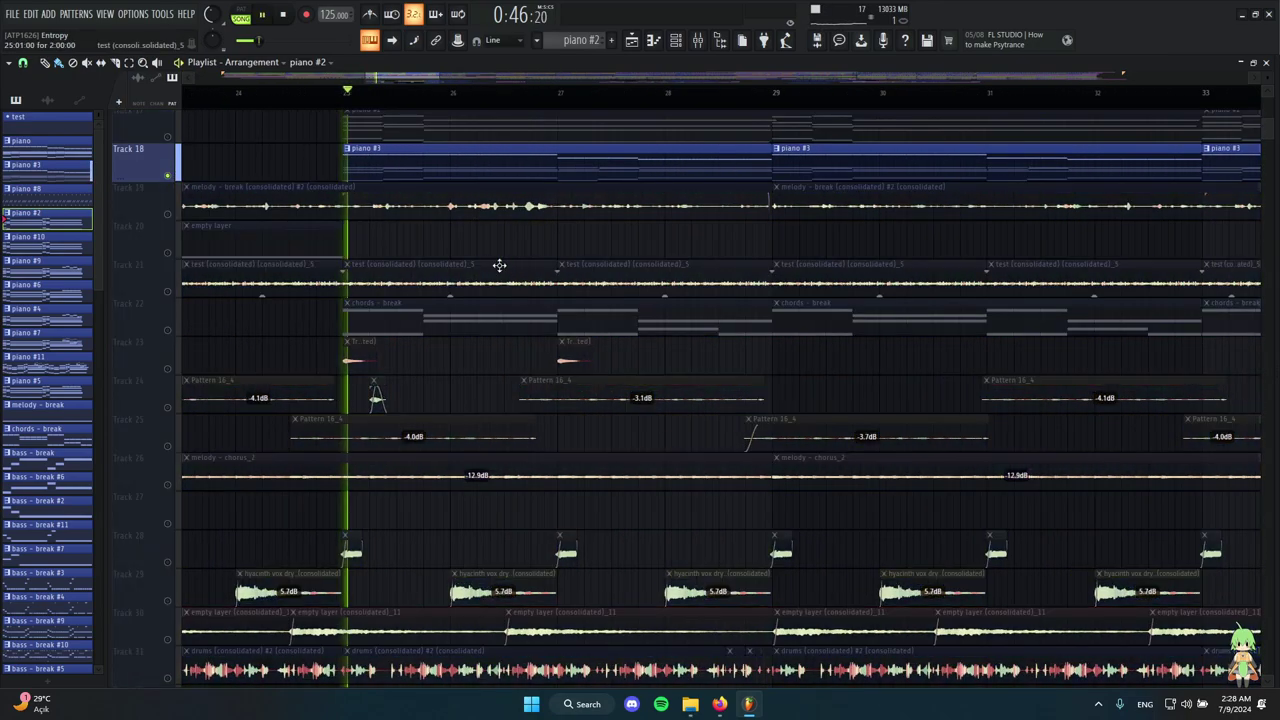
Open the piano #3 pattern's notes and its Addictive Keys #4 instrument channel while it plays.
scroll(470, 268, "up", 3)
left_click(715, 40)
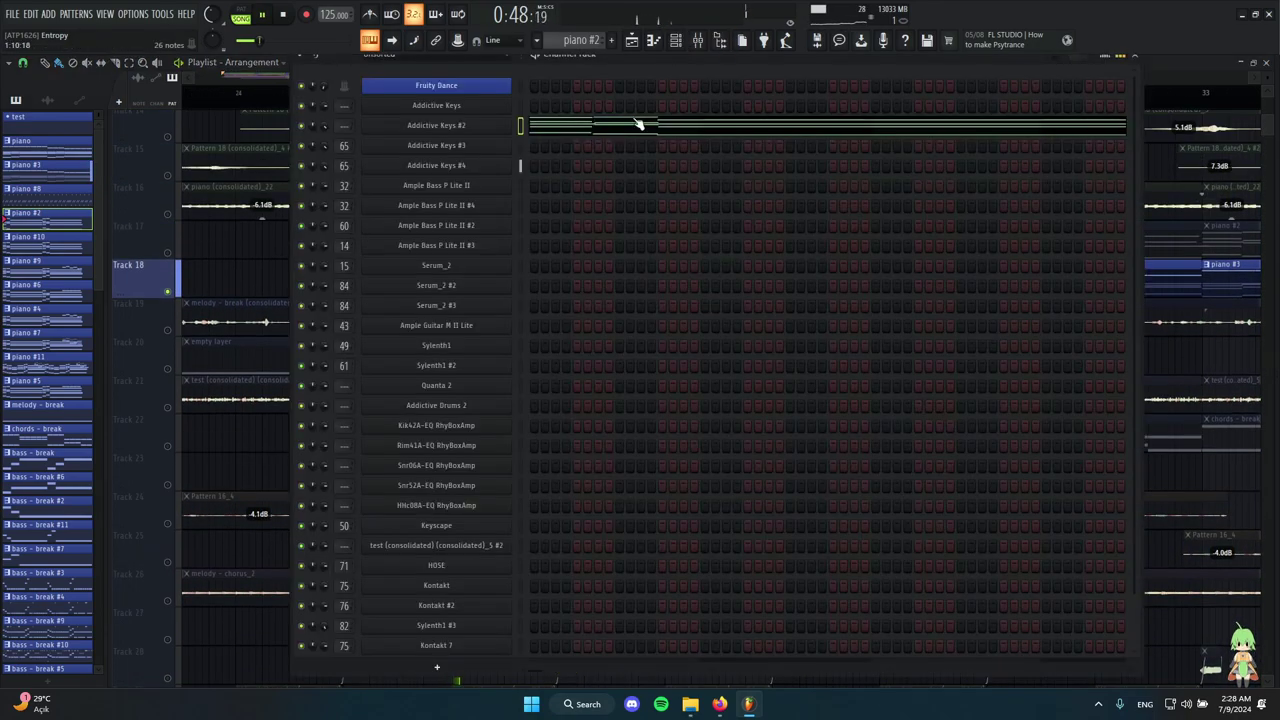
right_click(273, 243)
double_click(474, 291)
left_click(676, 41)
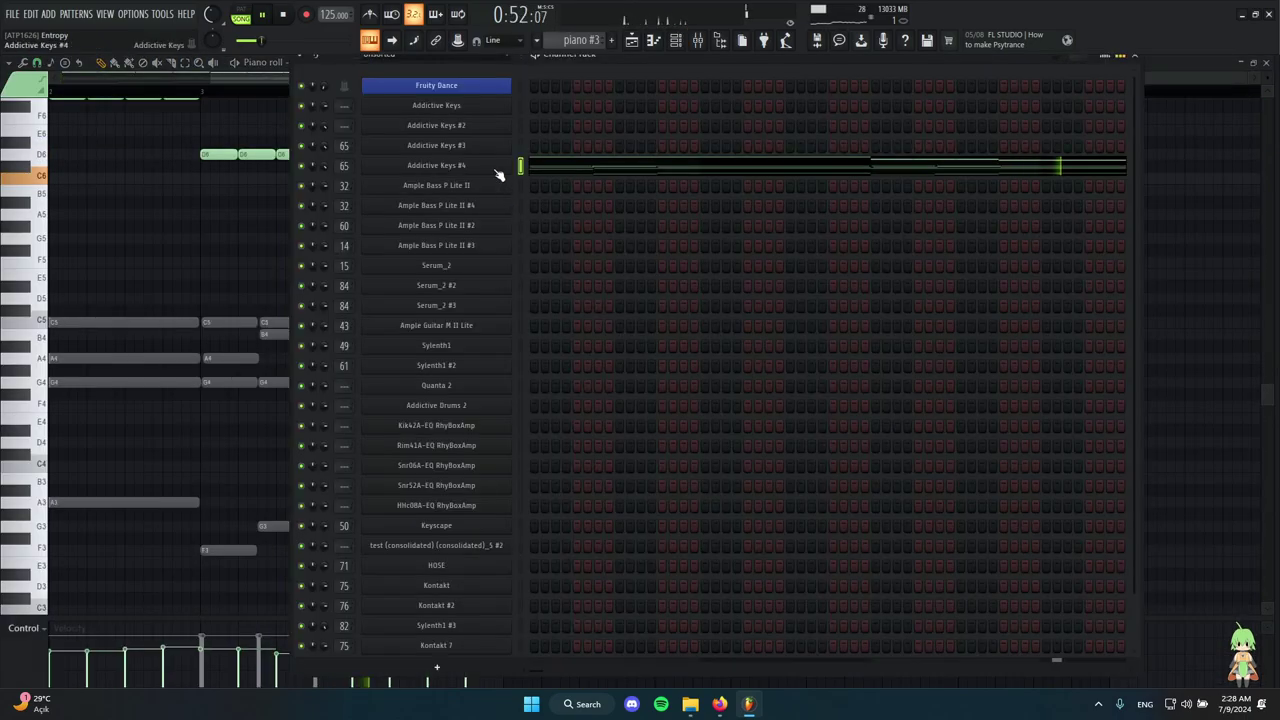
left_click(497, 170)
Inspect the Fruity parametric EQ 2 on the Addictive Keys #3 mixer track, and close all windows.
left_click(700, 40)
scroll(810, 167, "down", 3)
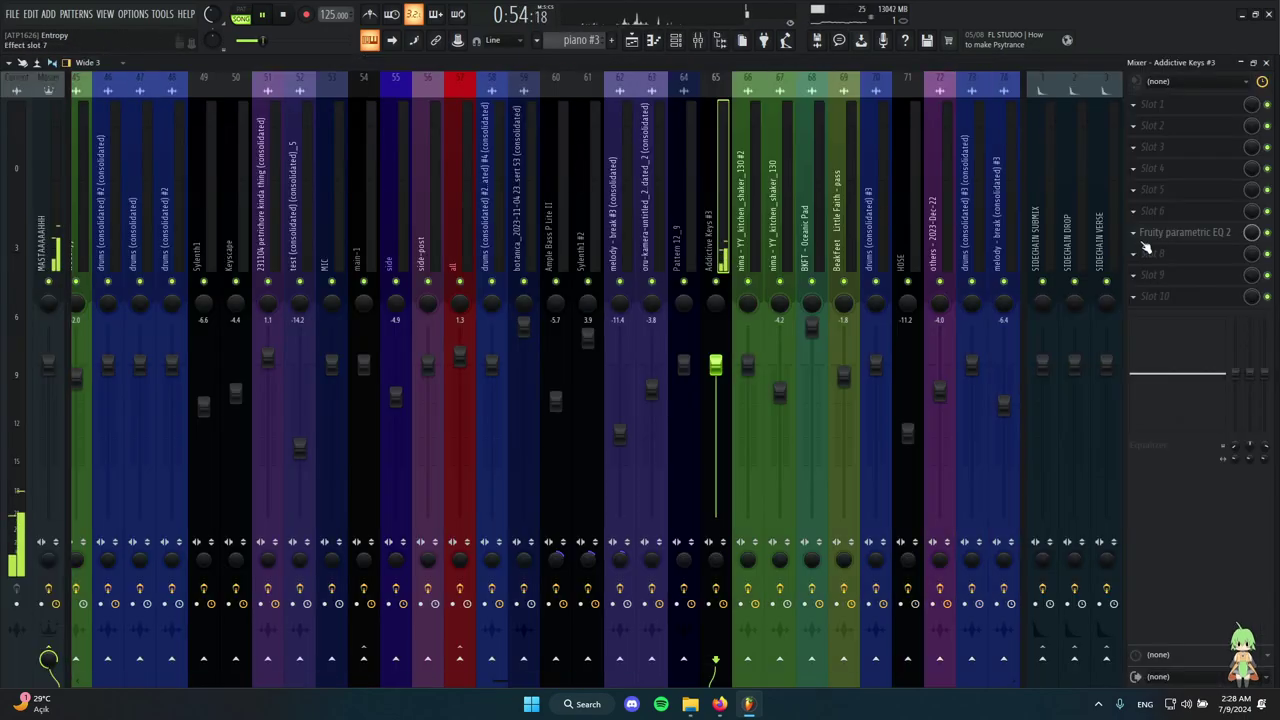
left_click(1167, 232)
key("F12")
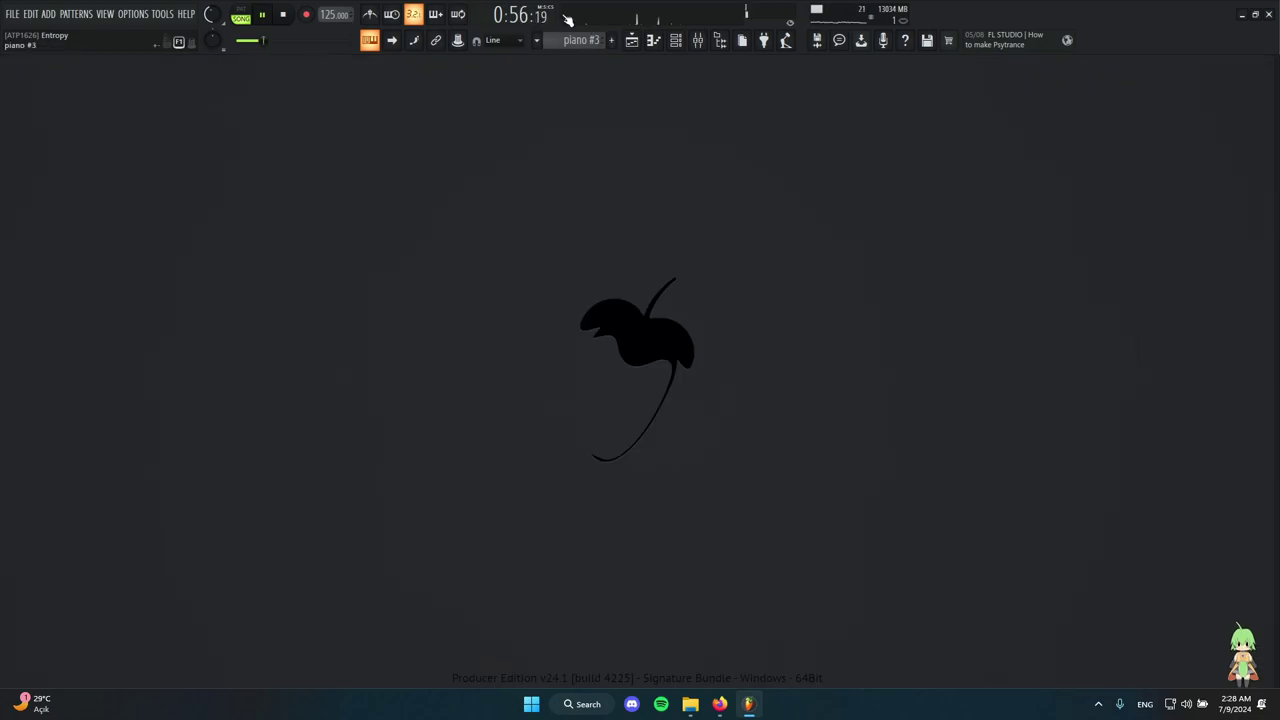
Bring back the arrangement and solo the piano #2 part on Track 17.
left_click(632, 40)
scroll(403, 270, "up", 1)
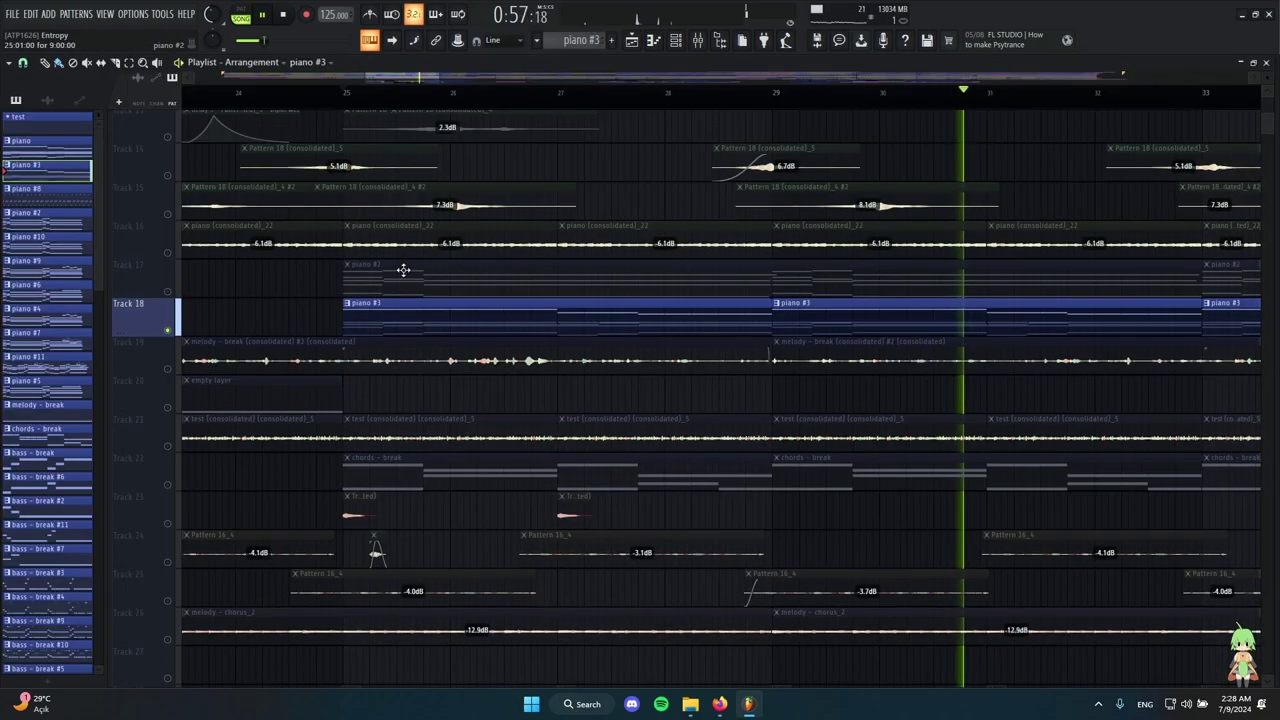
scroll(511, 354, "up", 2)
right_click(168, 292)
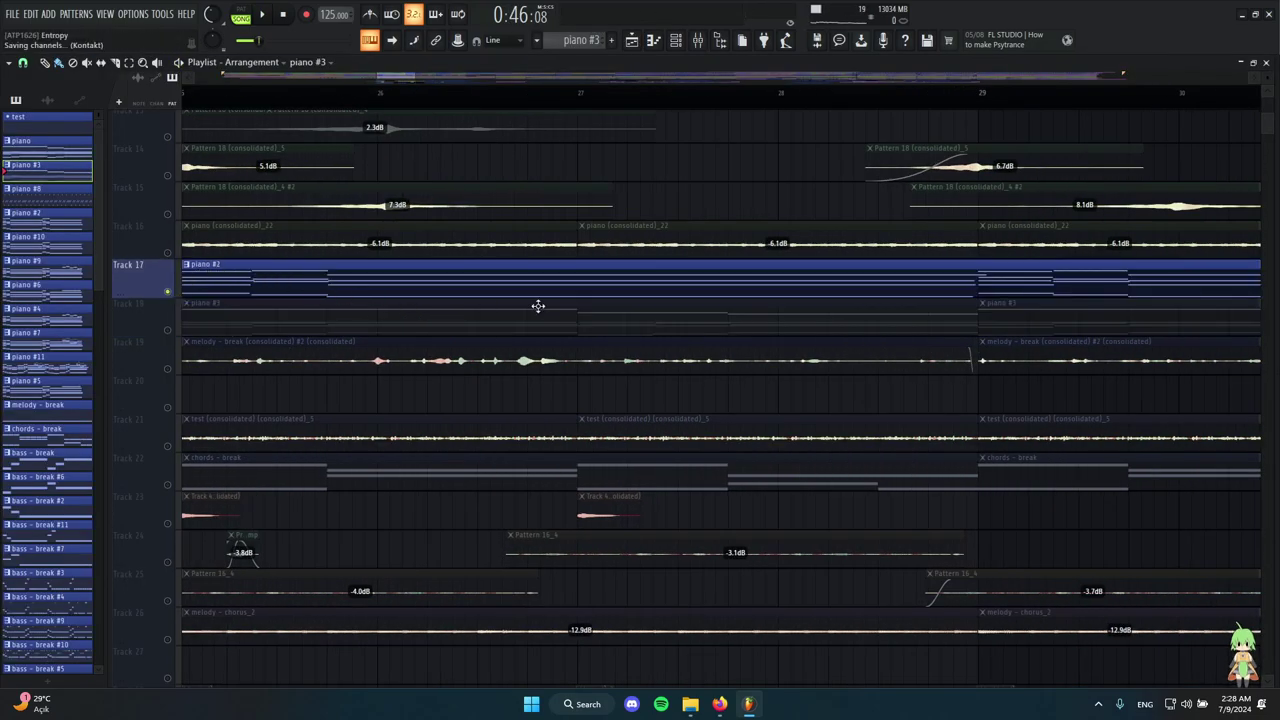
Look over the soloed piano on Track 17 against the layers down to Track 31, and unsolo the track.
scroll(421, 244, "down", 8)
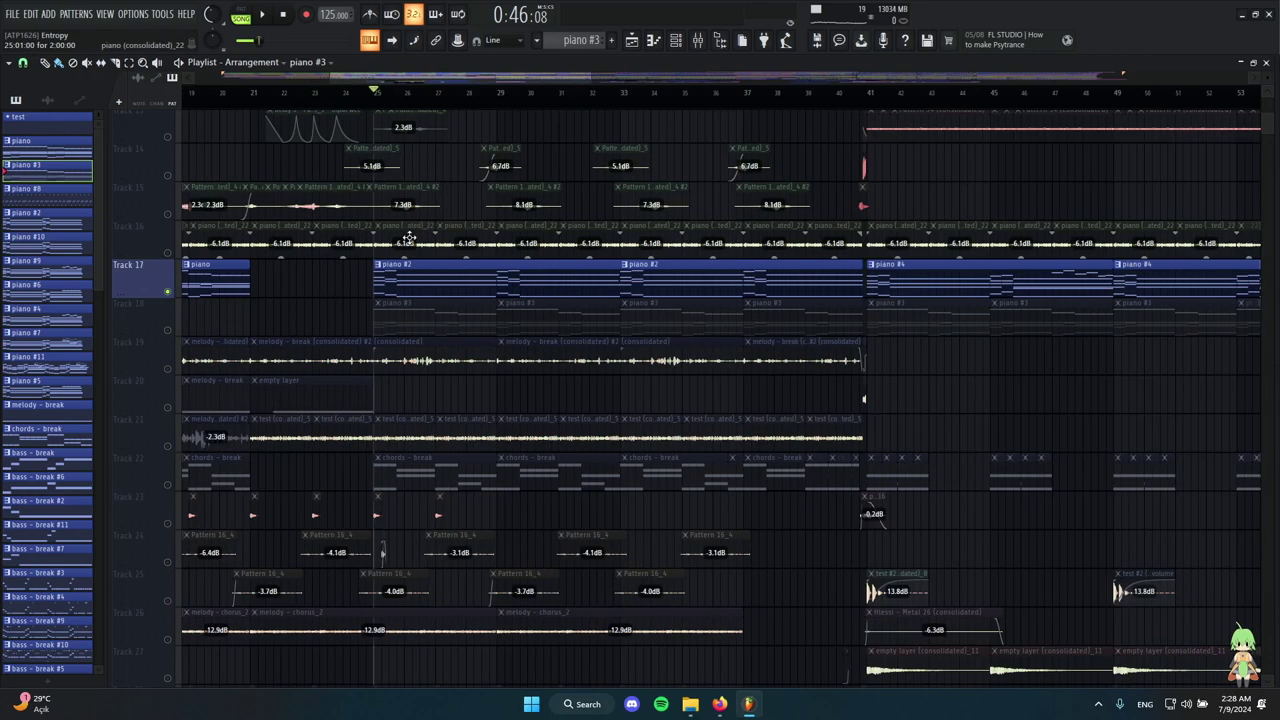
scroll(374, 250, "up", 8)
scroll(424, 315, "down", 8)
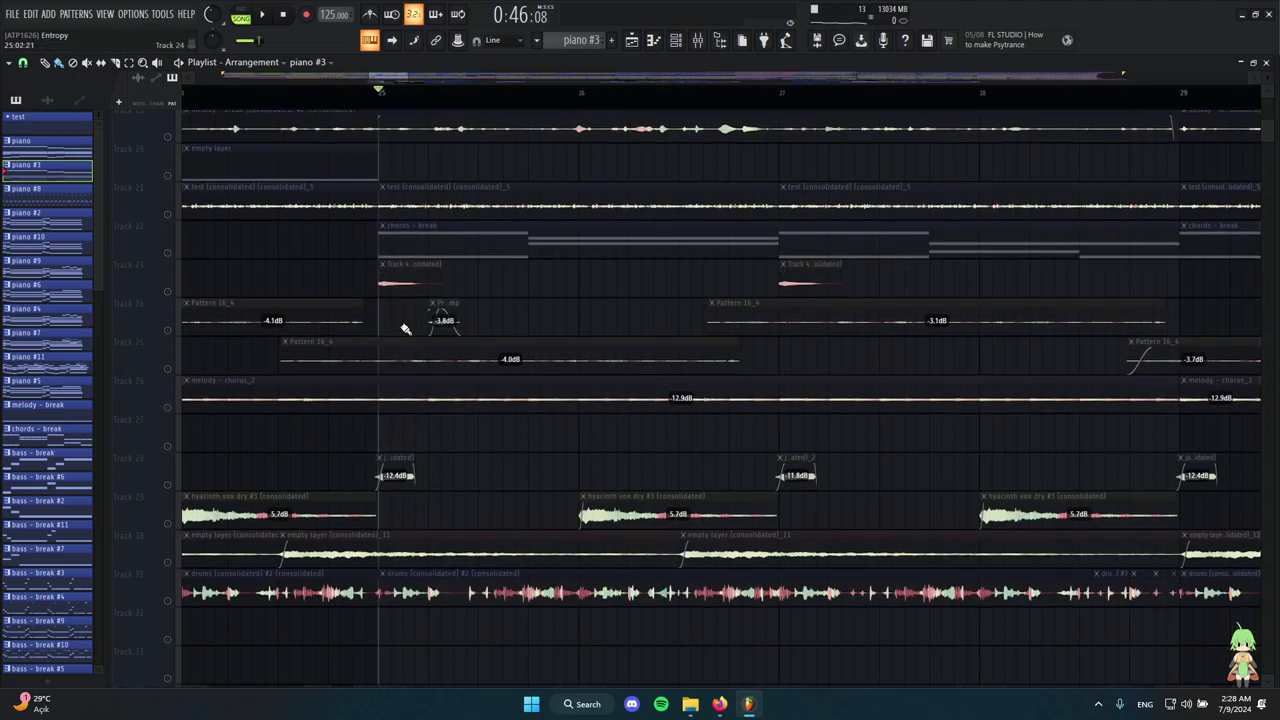
scroll(403, 329, "up", 8)
right_click(167, 292)
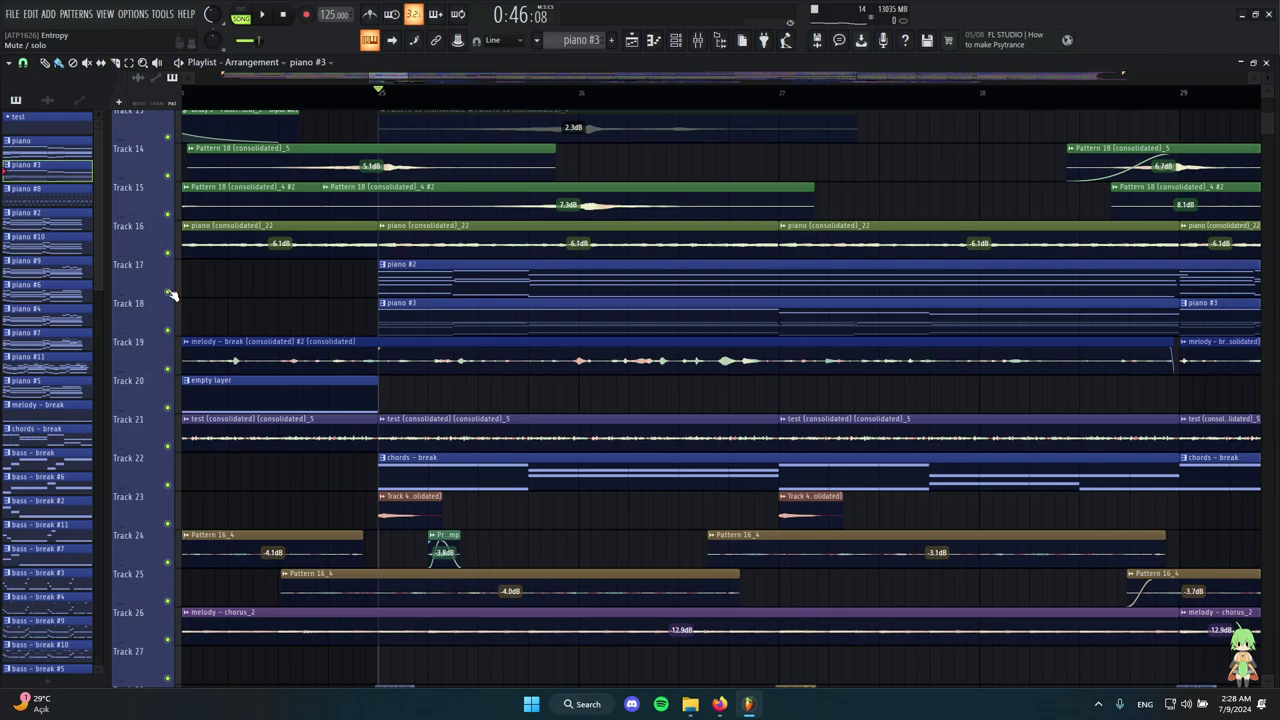
Solo the melody - break (consolidated) #2 layer on Track 19, play it from bar 25 and stop playback.
scroll(486, 305, "down", 4)
scroll(490, 370, "up", 3)
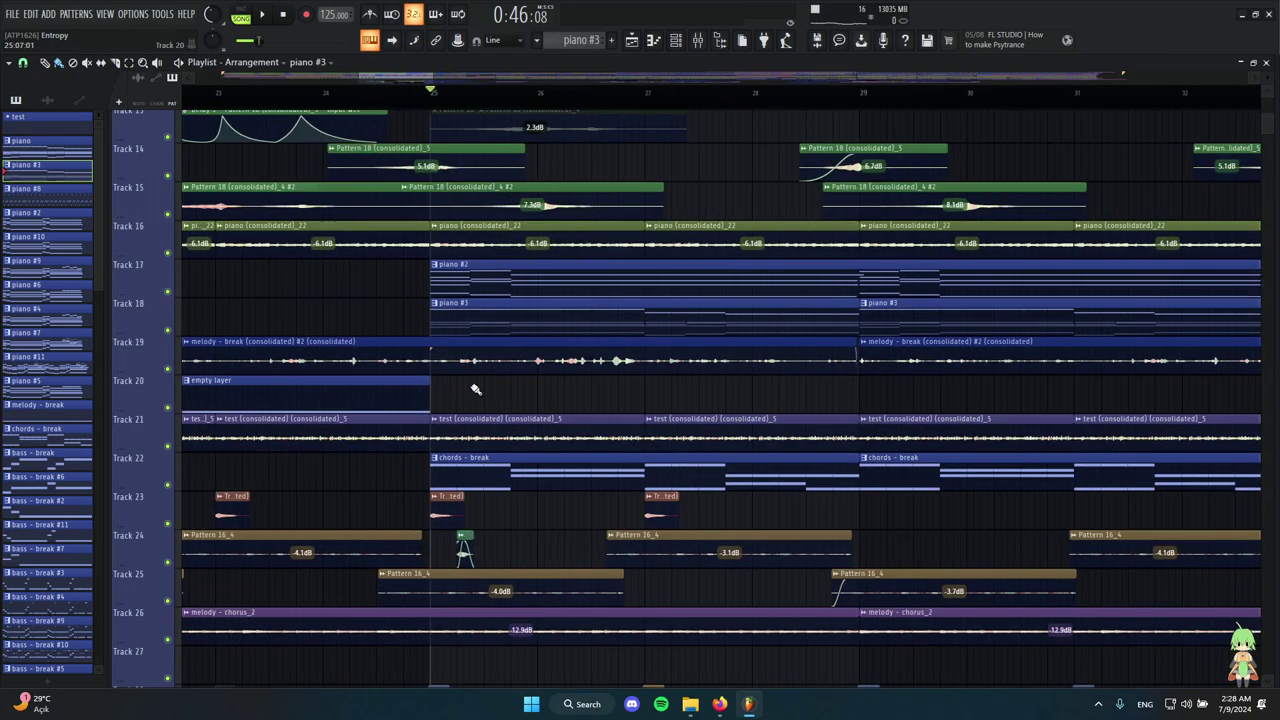
right_click(167, 369)
key("space")
scroll(431, 297, "down", 5)
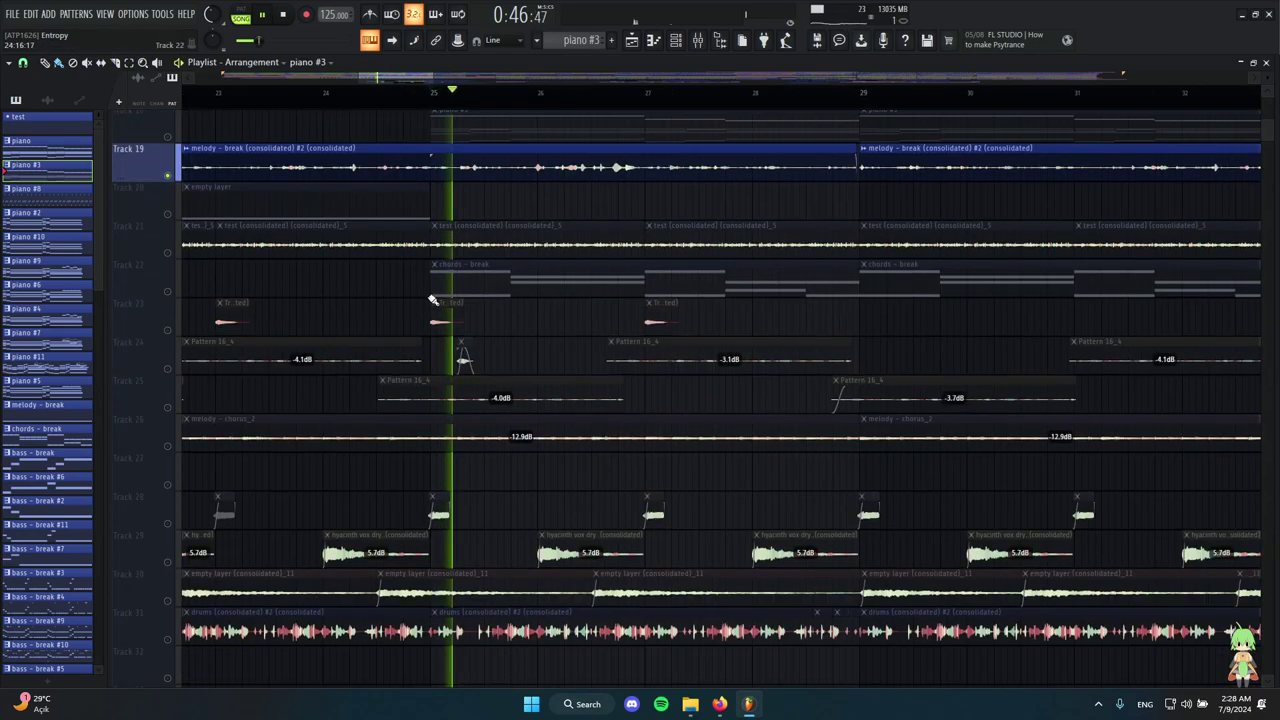
scroll(586, 282, "up", 3)
scroll(592, 308, "up", 2)
scroll(525, 307, "down", 3)
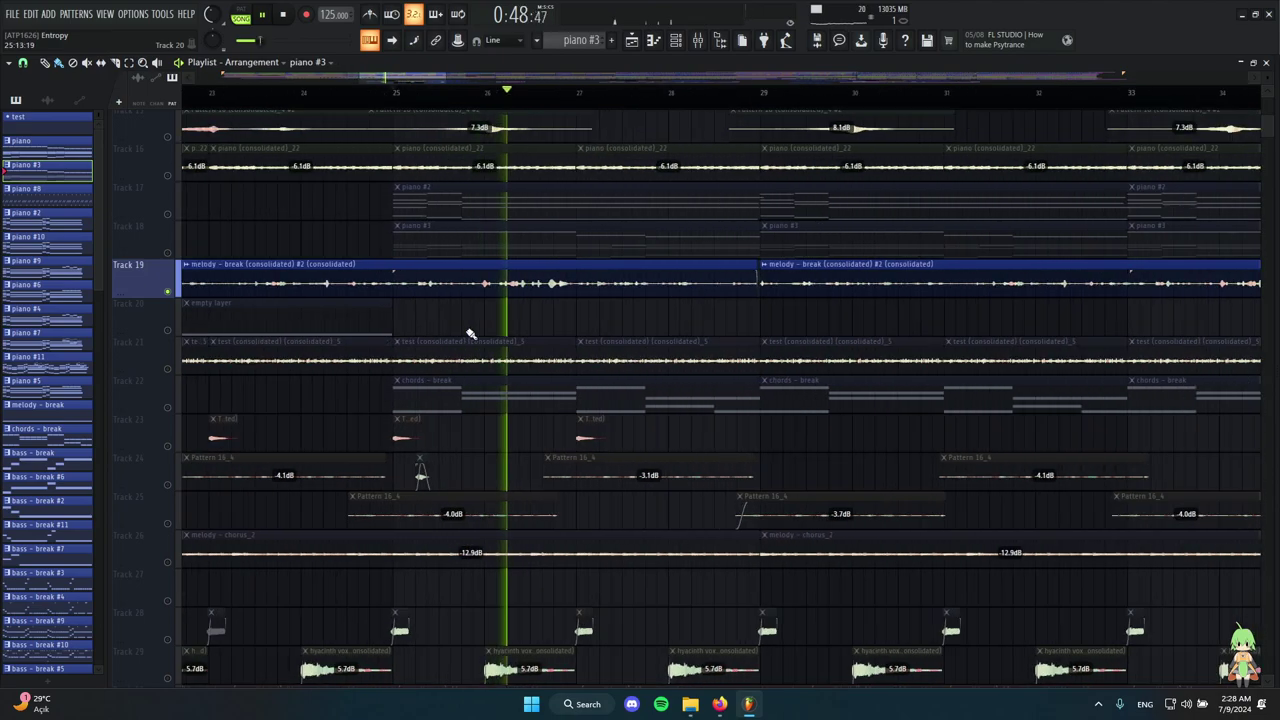
scroll(210, 350, "down", 3)
scroll(190, 320, "up", 2)
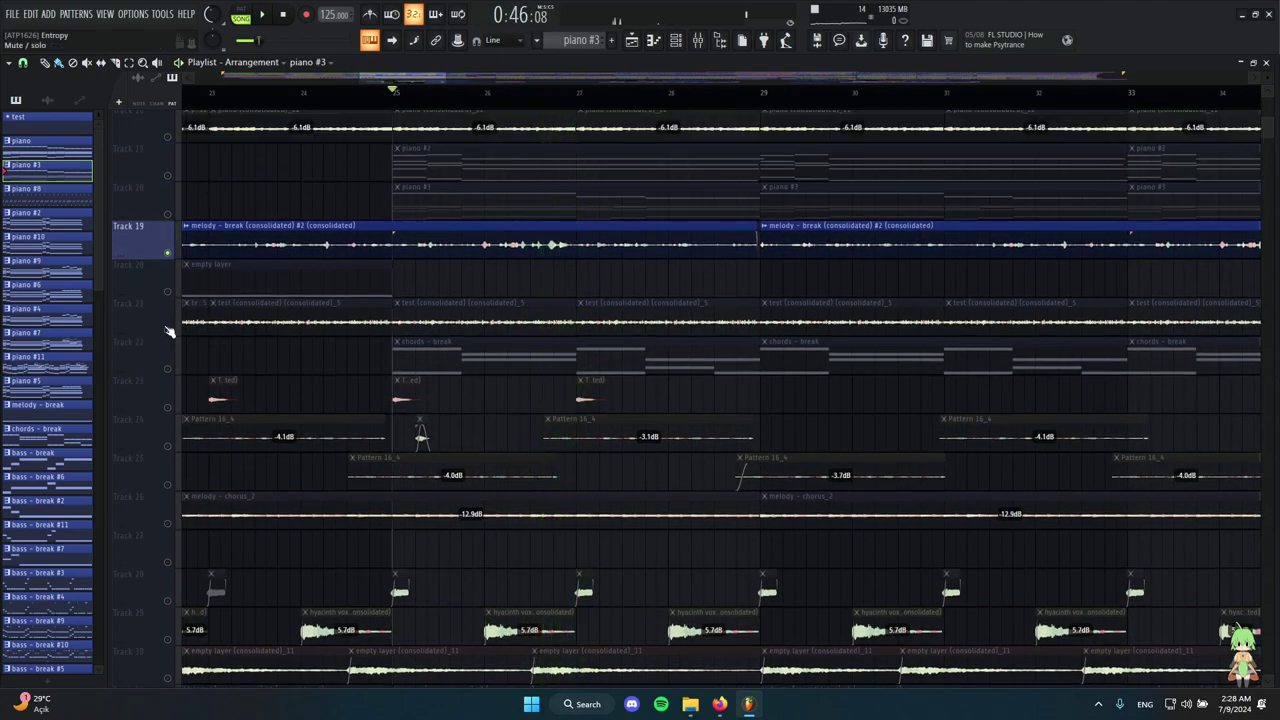
Solo the test (consolidated) texture layer on Track 21 and audition it from bar 25.
right_click(168, 331)
scroll(371, 349, "down", 3)
key("space")
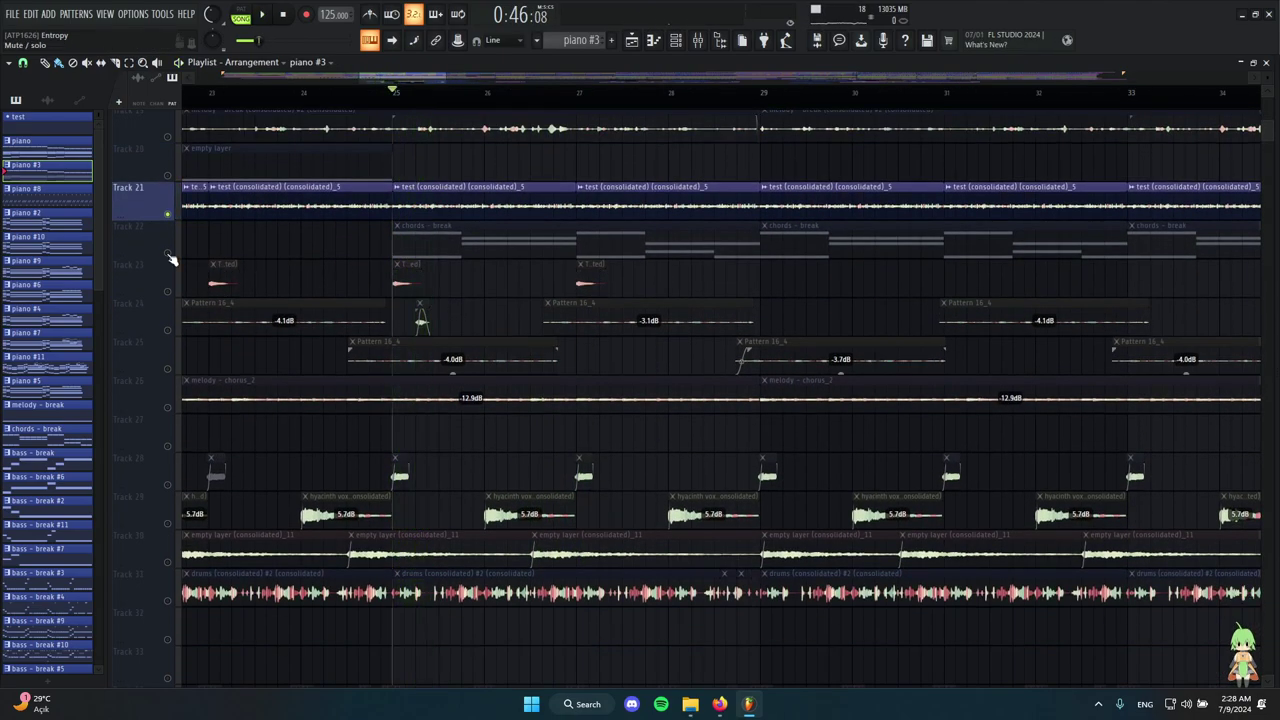
Restore the full arrangement from the Track 21 solo and audition the chords - break clip on Track 22 alone from bar 25.
right_click(168, 254)
scroll(176, 257, "down", 4)
right_click(168, 254)
scroll(300, 255, "left", 3)
scroll(307, 248, "down", 2)
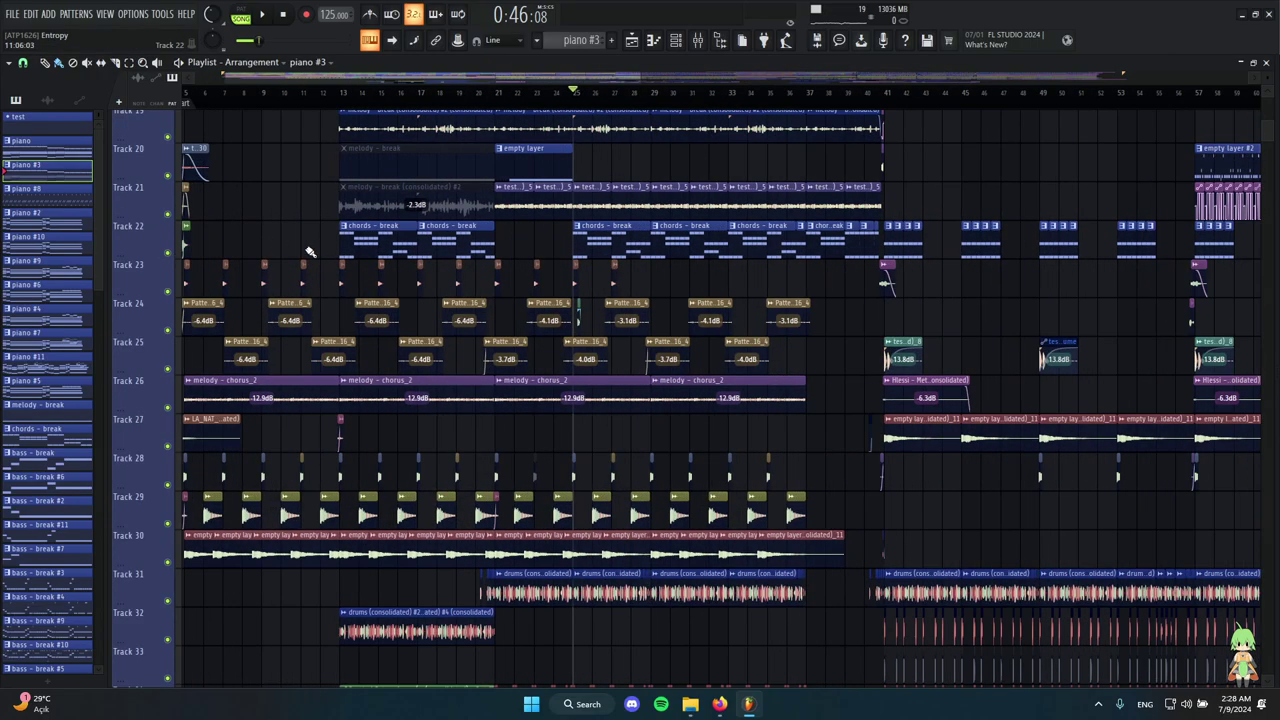
scroll(468, 250, "up", 3)
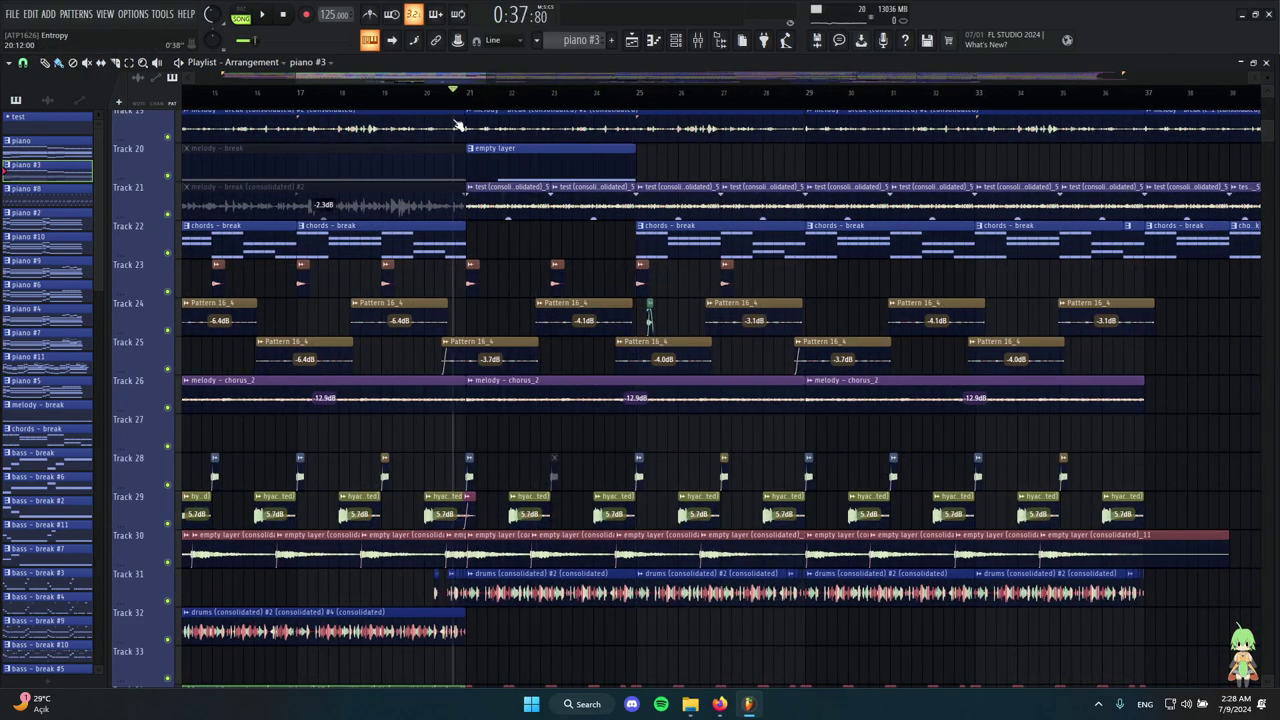
left_click(617, 92)
scroll(585, 225, "up", 2)
right_click(594, 246, "alt")
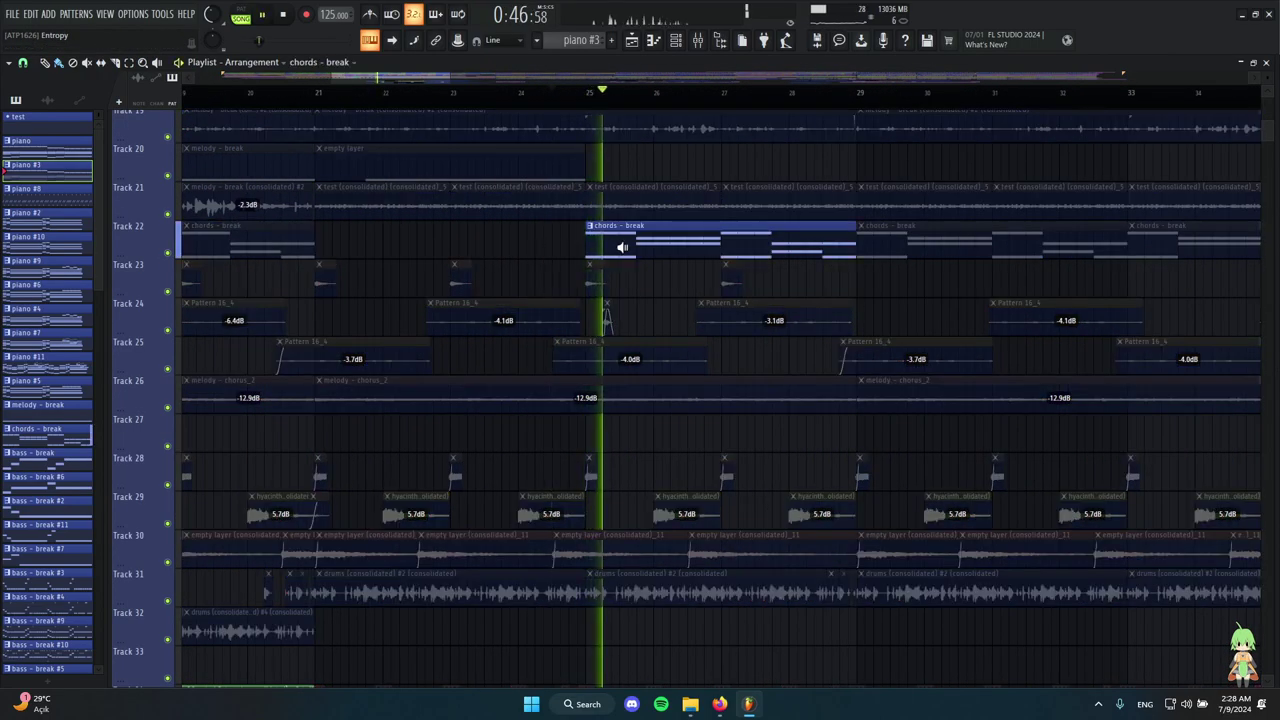
scroll(644, 287, "down", 2)
key("space")
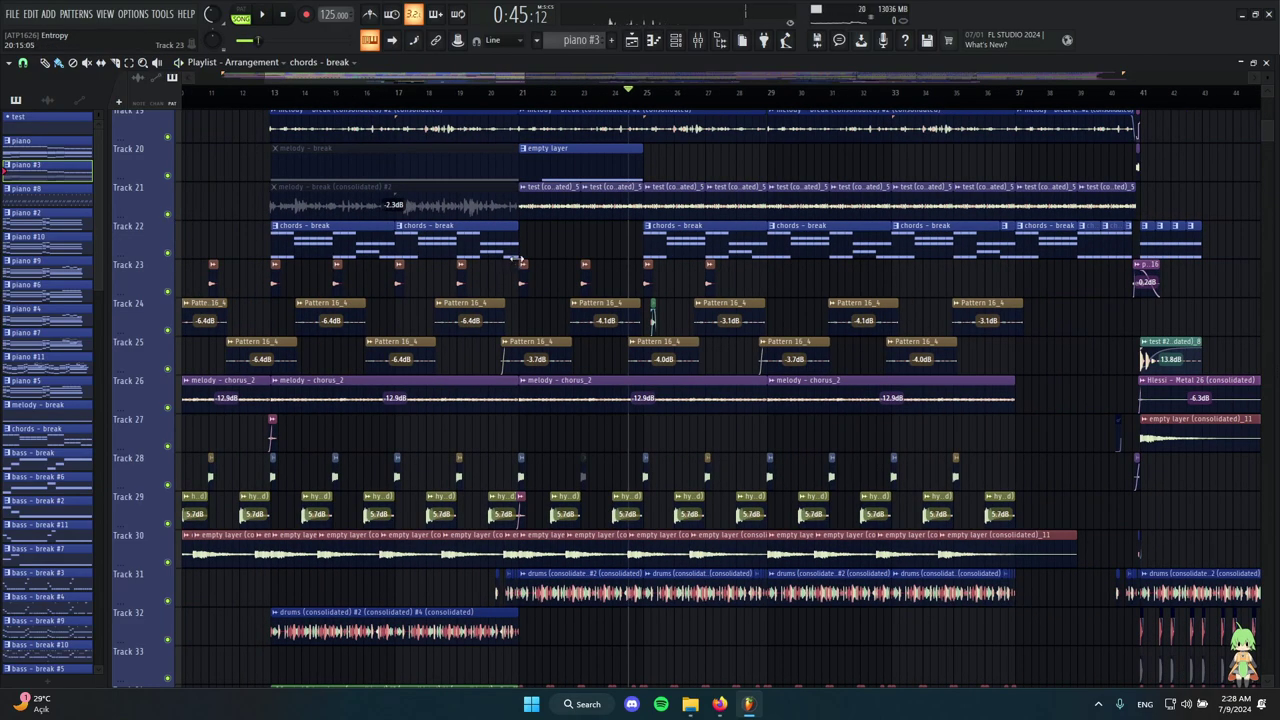
Audition the Track 43 (consolidated) clip at bar 25 on Track 23 on its own.
scroll(563, 257, "down", 4)
scroll(712, 290, "up", 4)
scroll(700, 370, "up", 5)
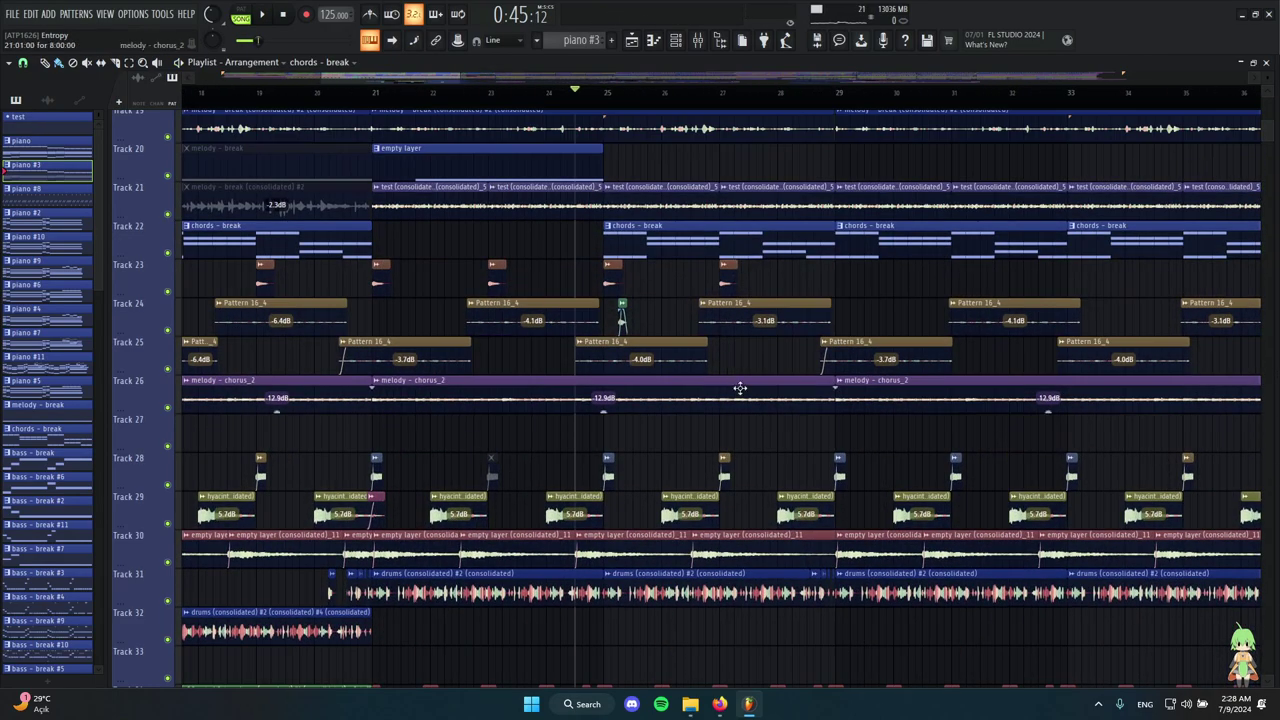
left_click(506, 283)
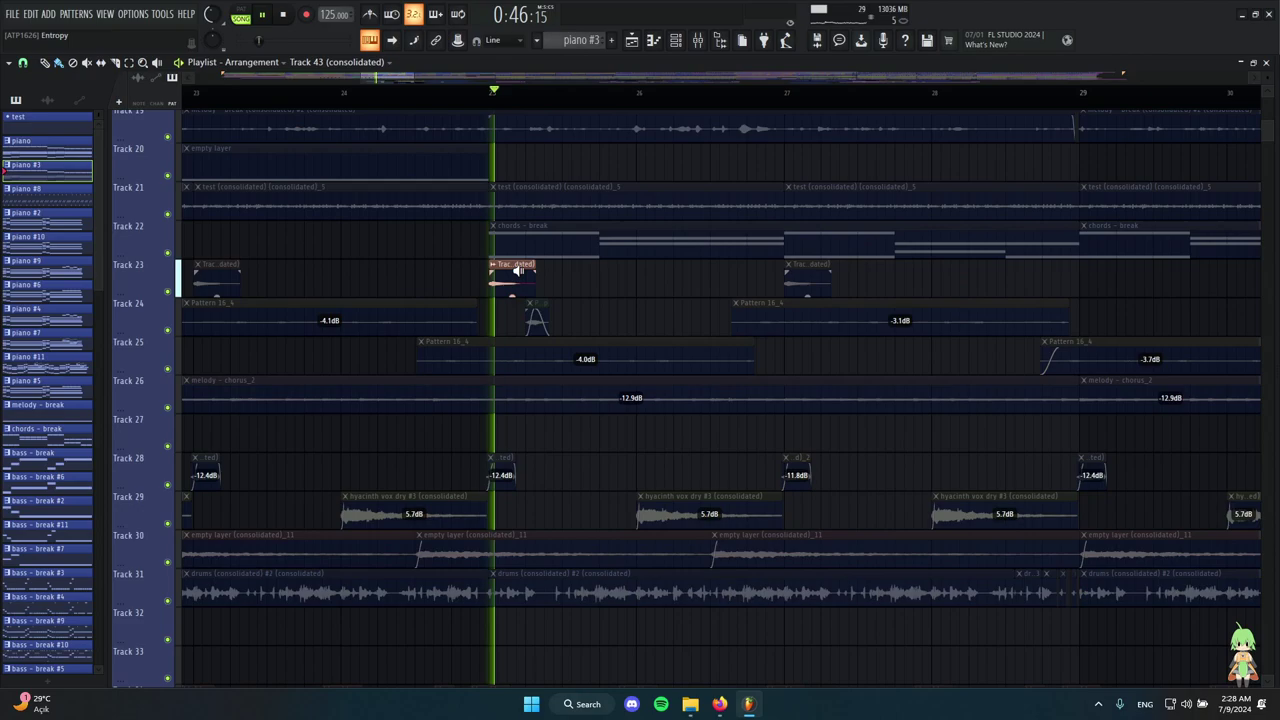
Audition the Prc22A-EQ RhyBoxAmp clip on Track 24 and examine its fades and timing against the Track 43 (consolidated) clip.
scroll(541, 327, "up", 6)
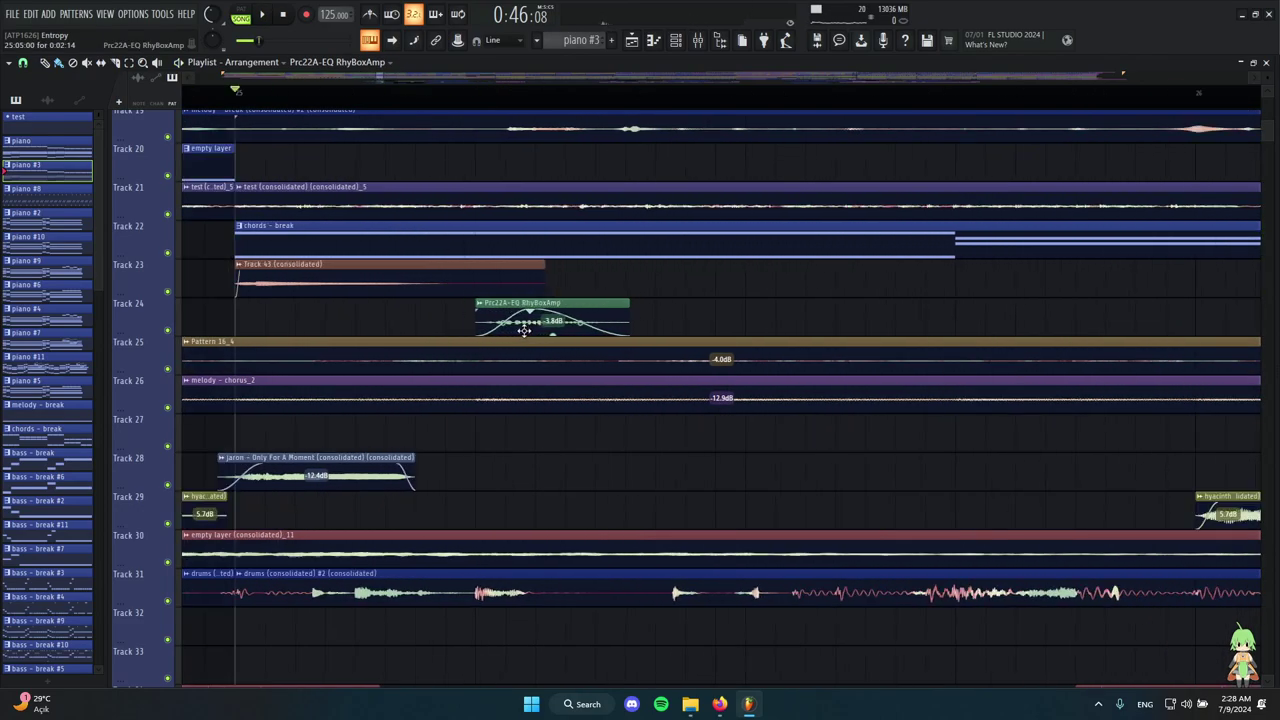
scroll(550, 329, "down", 7)
scroll(554, 345, "up", 5)
scroll(554, 348, "down", 7)
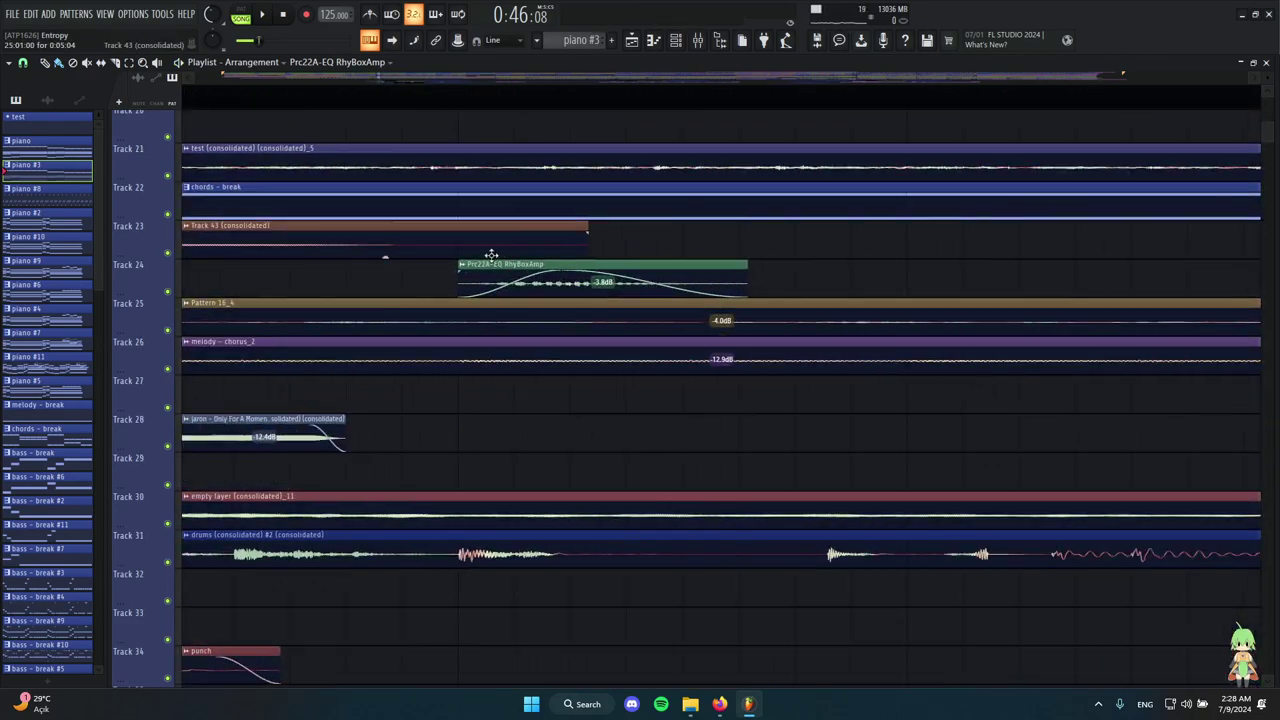
left_click(535, 275)
scroll(457, 283, "up", 1)
scroll(462, 283, "down", 1)
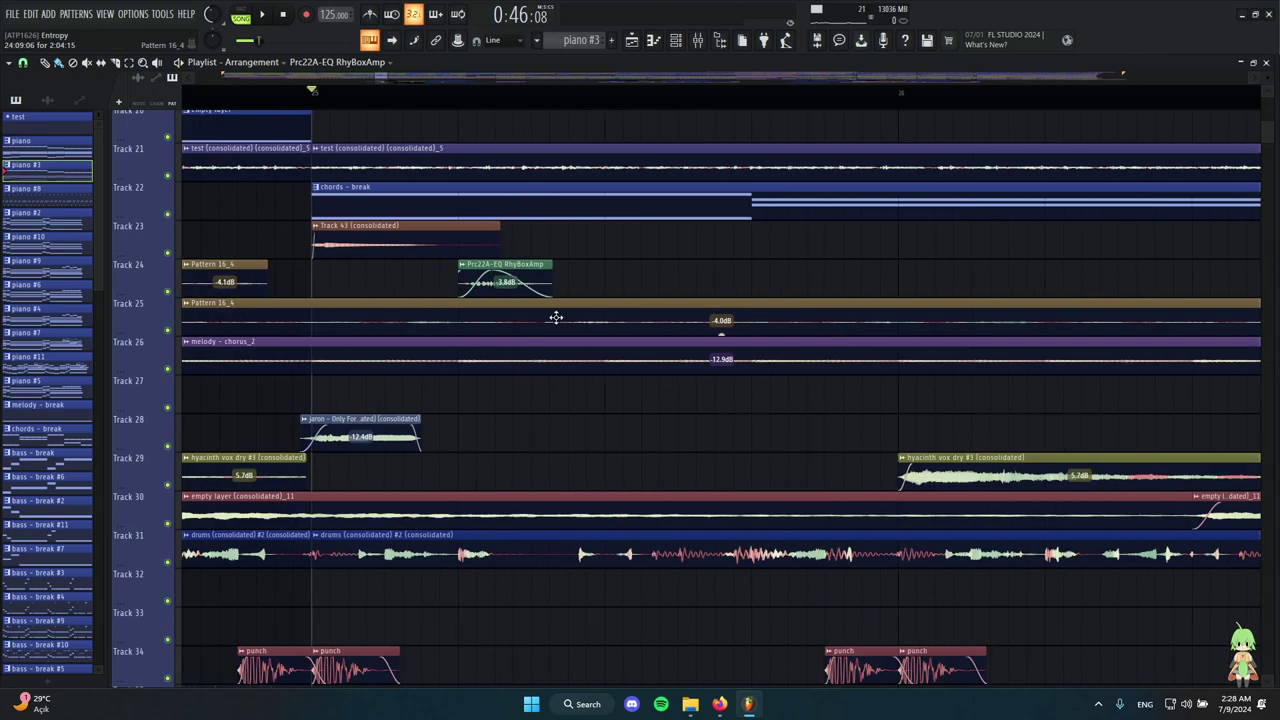
scroll(530, 330, "up", 2)
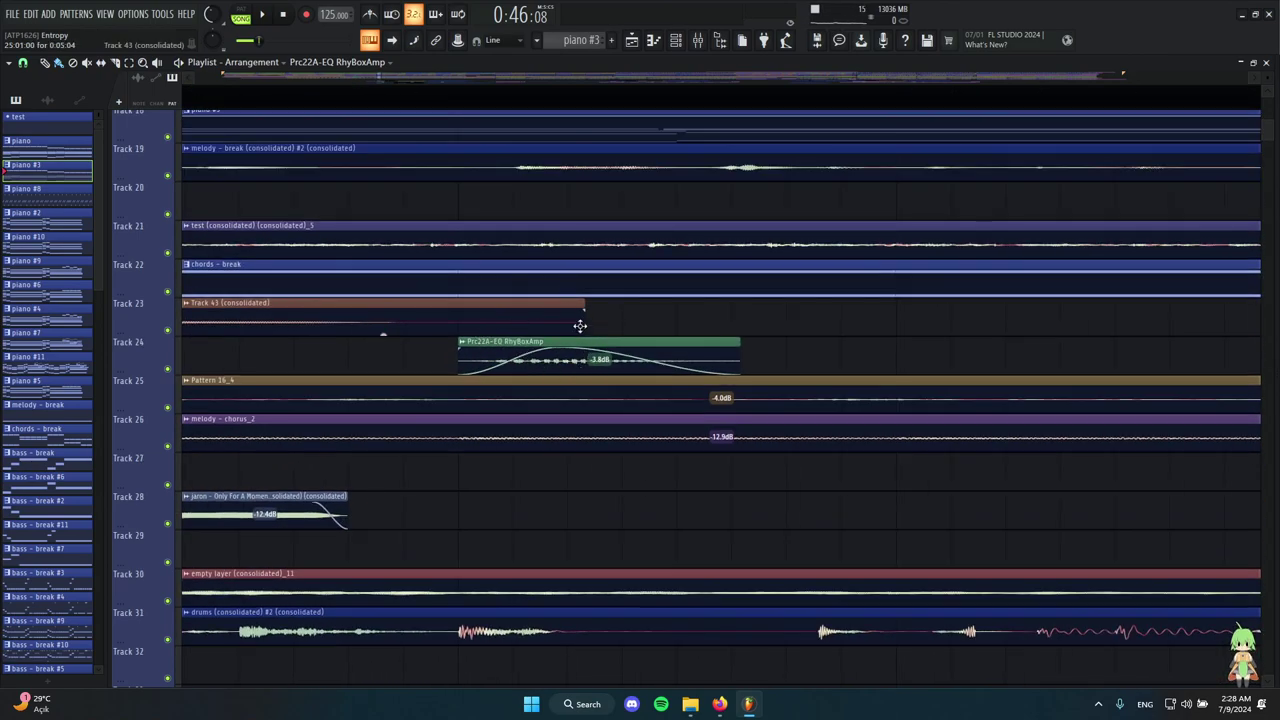
scroll(550, 358, "up", 1)
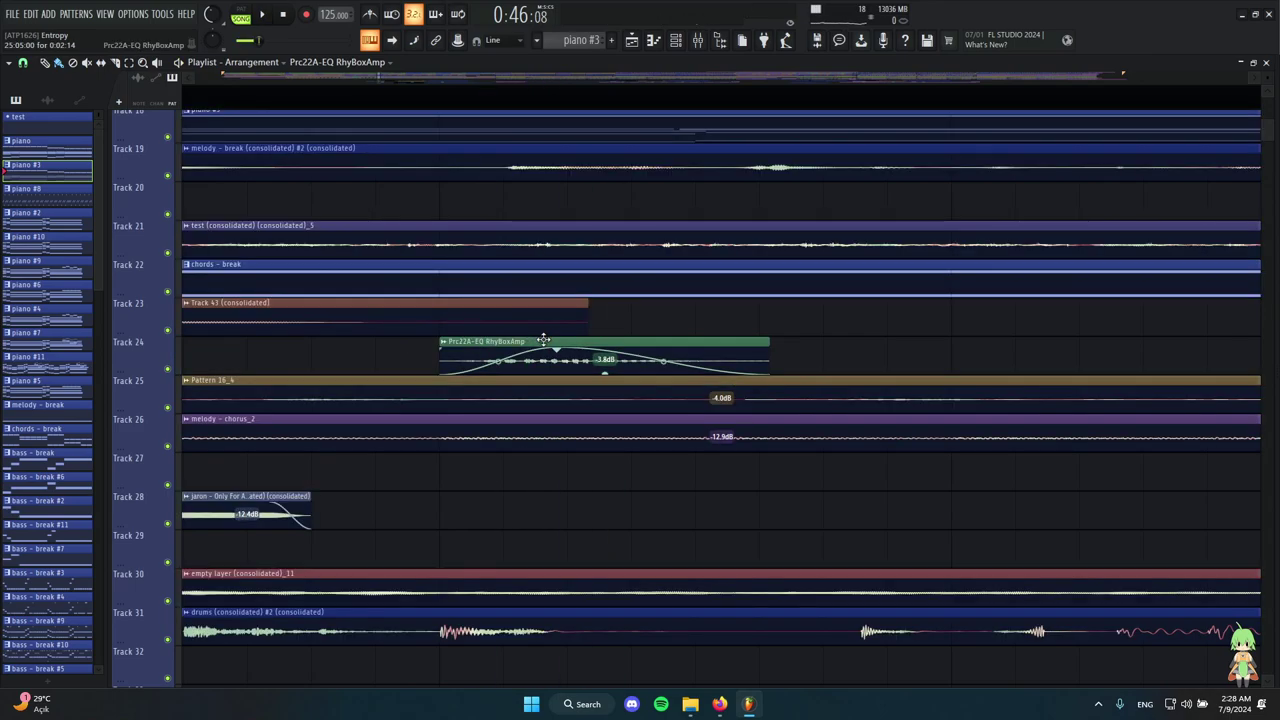
scroll(543, 340, "down", 2)
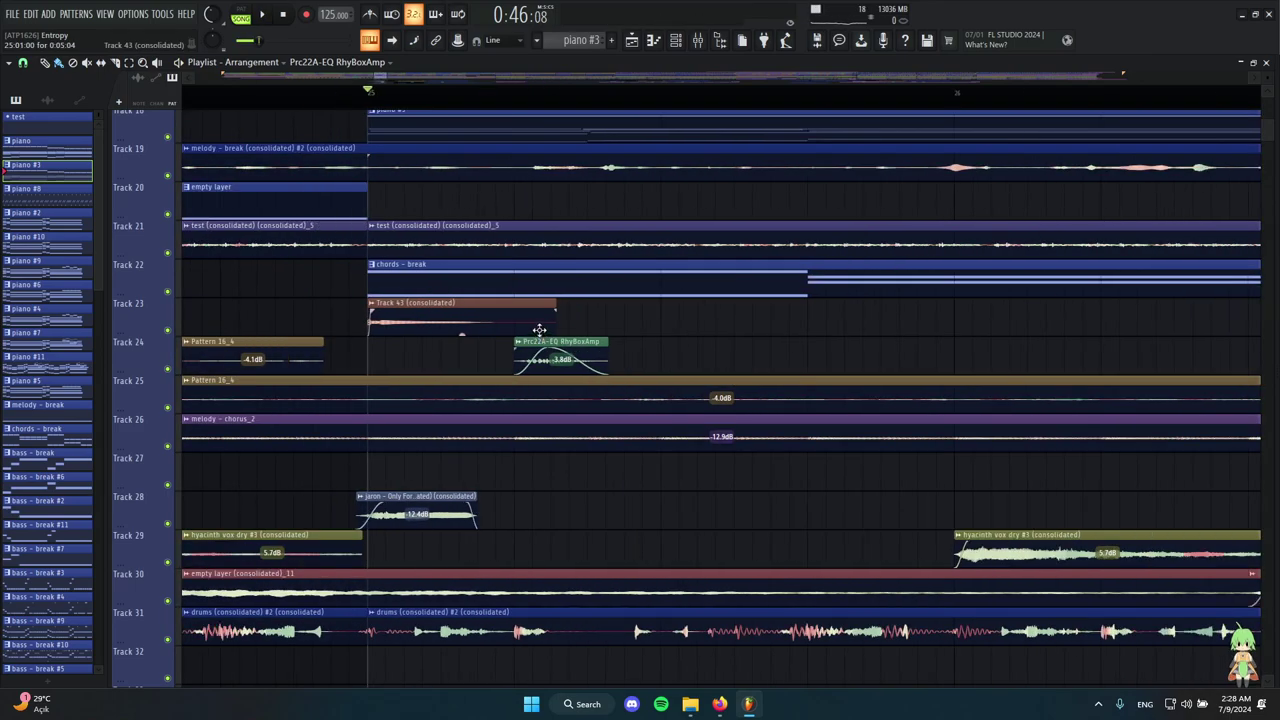
scroll(539, 330, "down", 2)
scroll(451, 414, "down", 3)
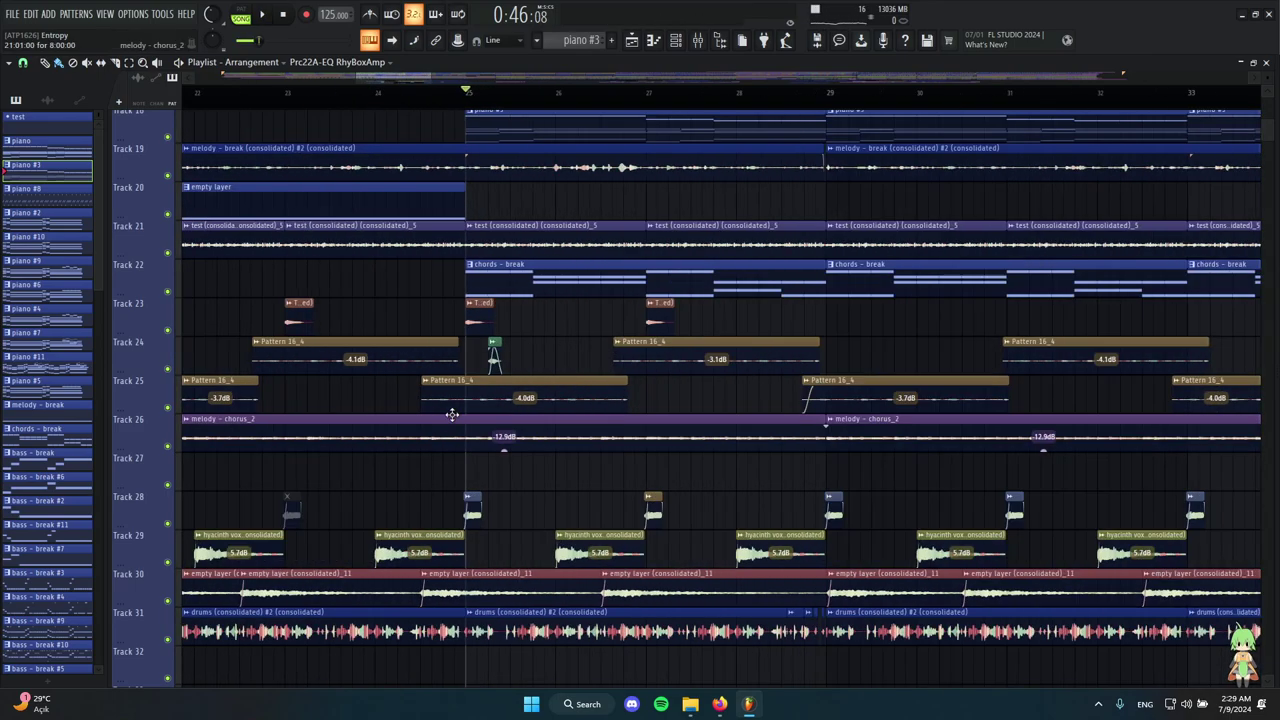
Look over the layers down to Track 35 and briefly play the full mix from bar 25.
scroll(546, 394, "down", 4)
scroll(480, 310, "up", 5)
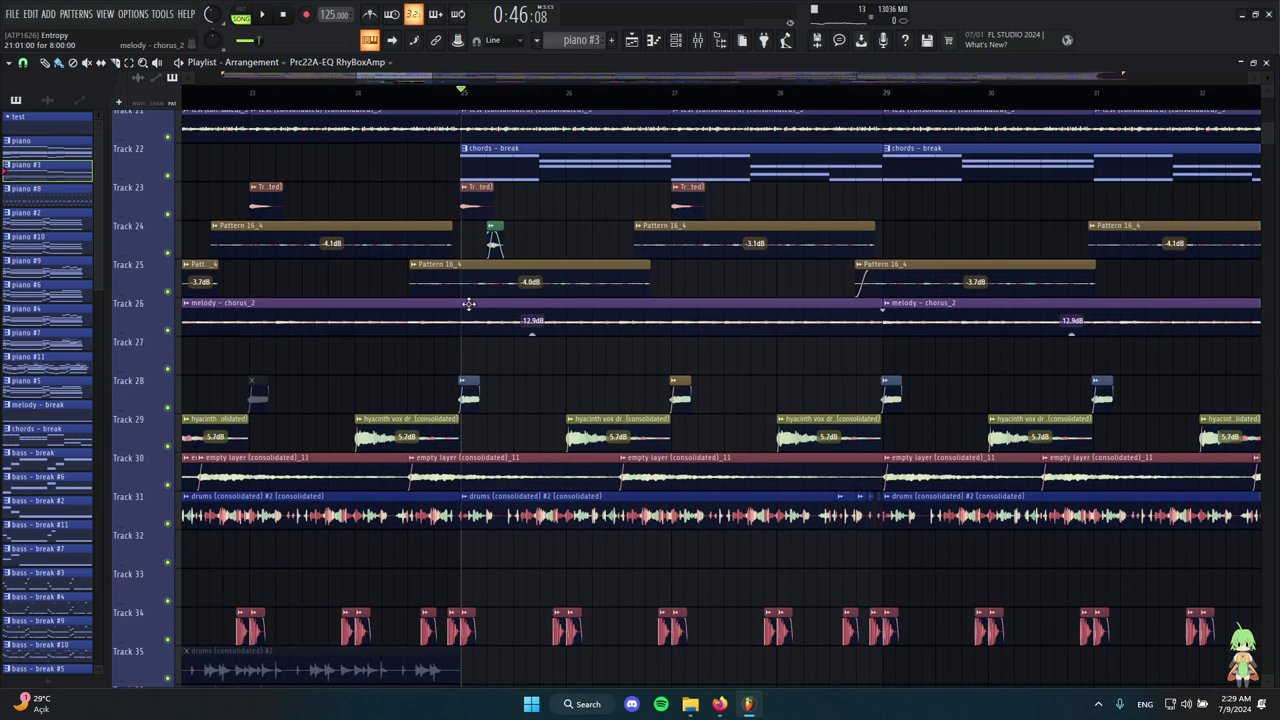
scroll(490, 350, "up", 3)
key("space")
key("space")
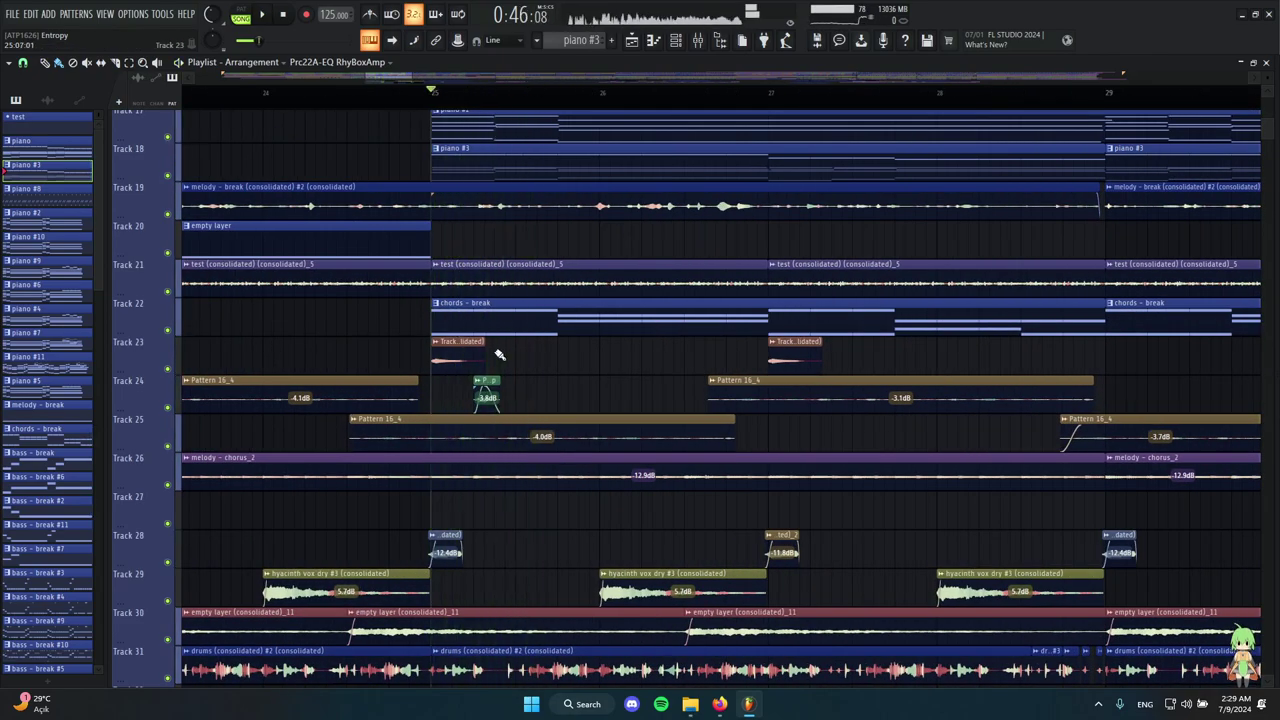
Examine the drum, punch, automation and texture layers around bar 25 down to Track 60.
scroll(499, 356, "down", 4)
scroll(450, 335, "down", 7)
scroll(480, 333, "up", 6)
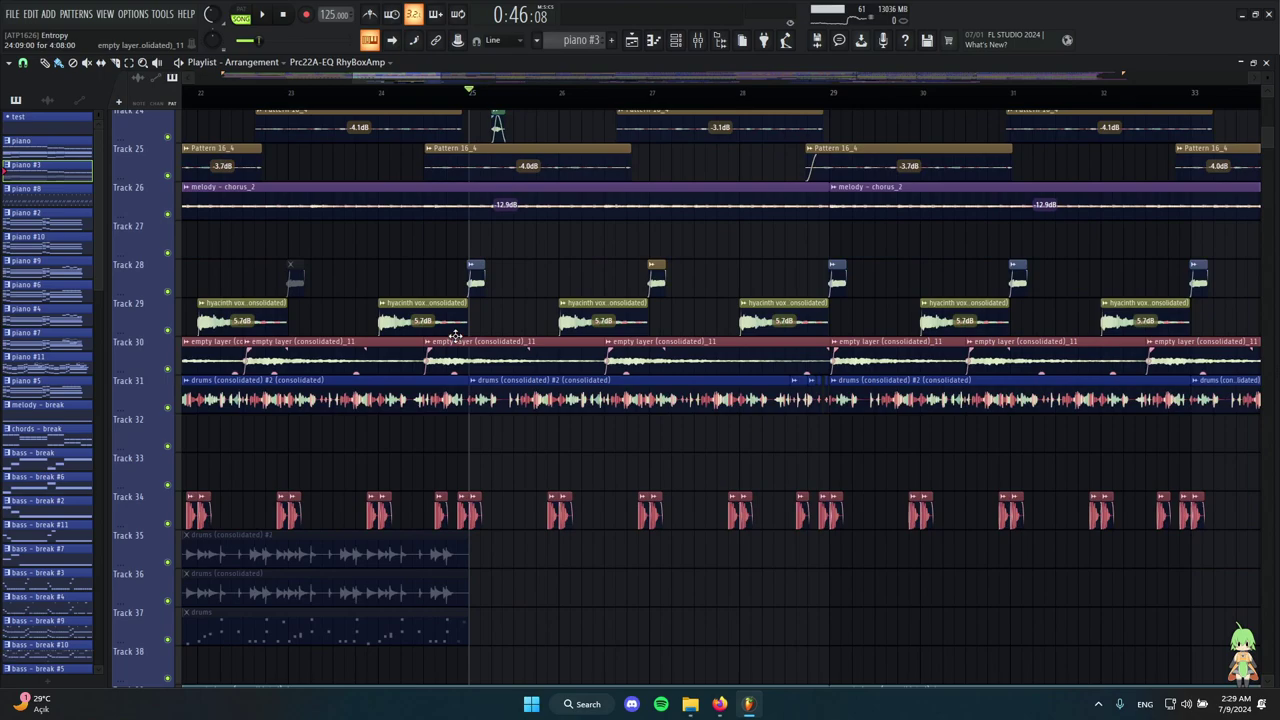
scroll(571, 312, "up", 5)
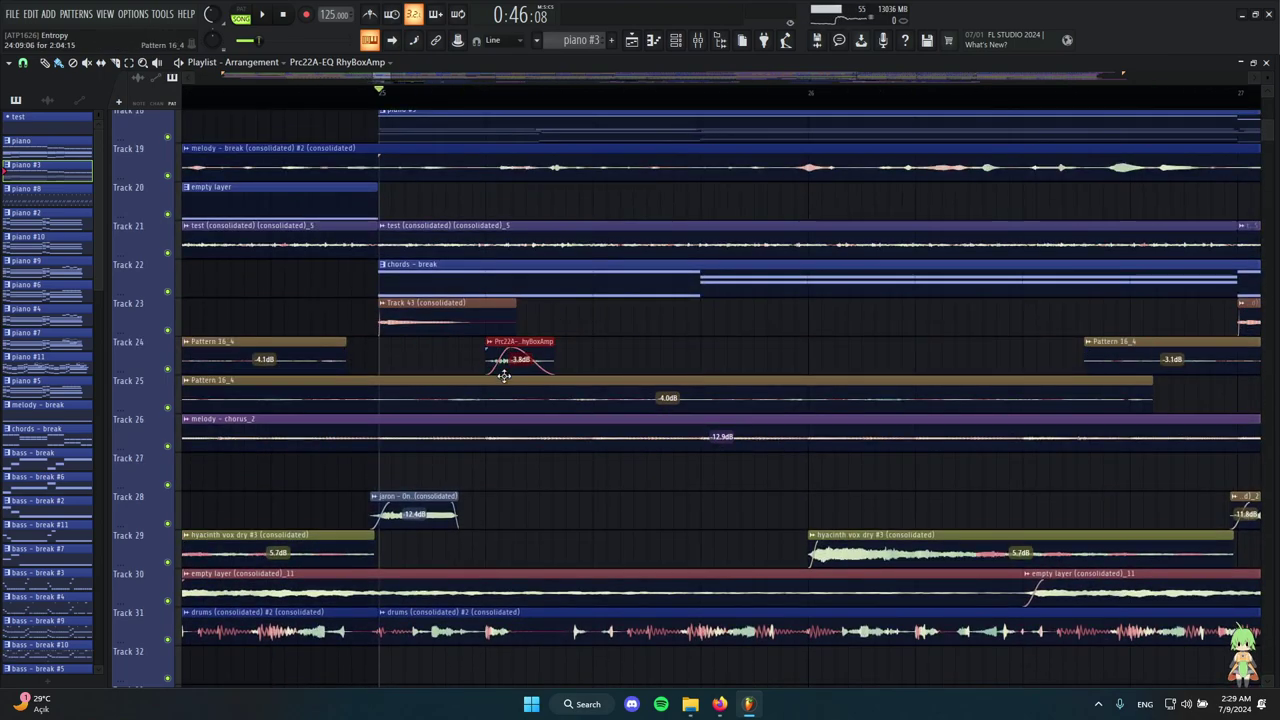
scroll(591, 380, "down", 4)
scroll(548, 380, "down", 2)
scroll(514, 371, "down", 5)
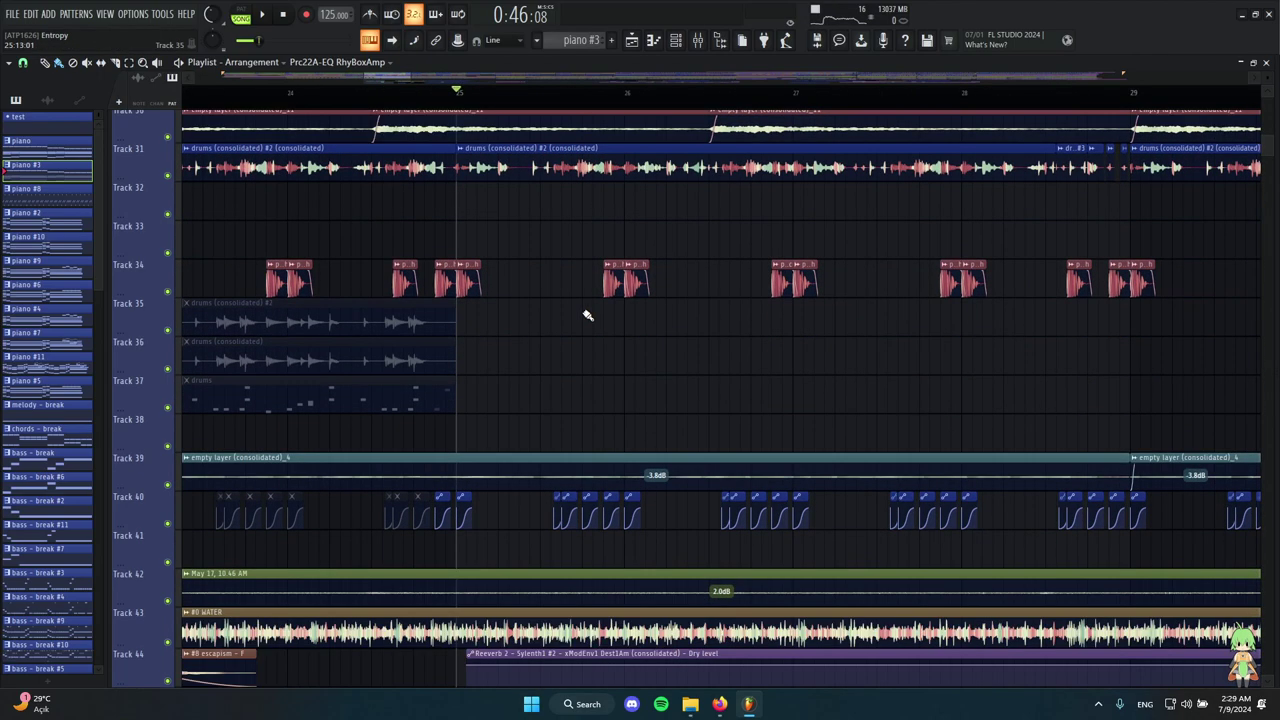
scroll(645, 375, "down", 5)
scroll(637, 390, "up", 5)
scroll(690, 436, "down", 5)
scroll(703, 446, "up", 3)
scroll(690, 440, "down", 13)
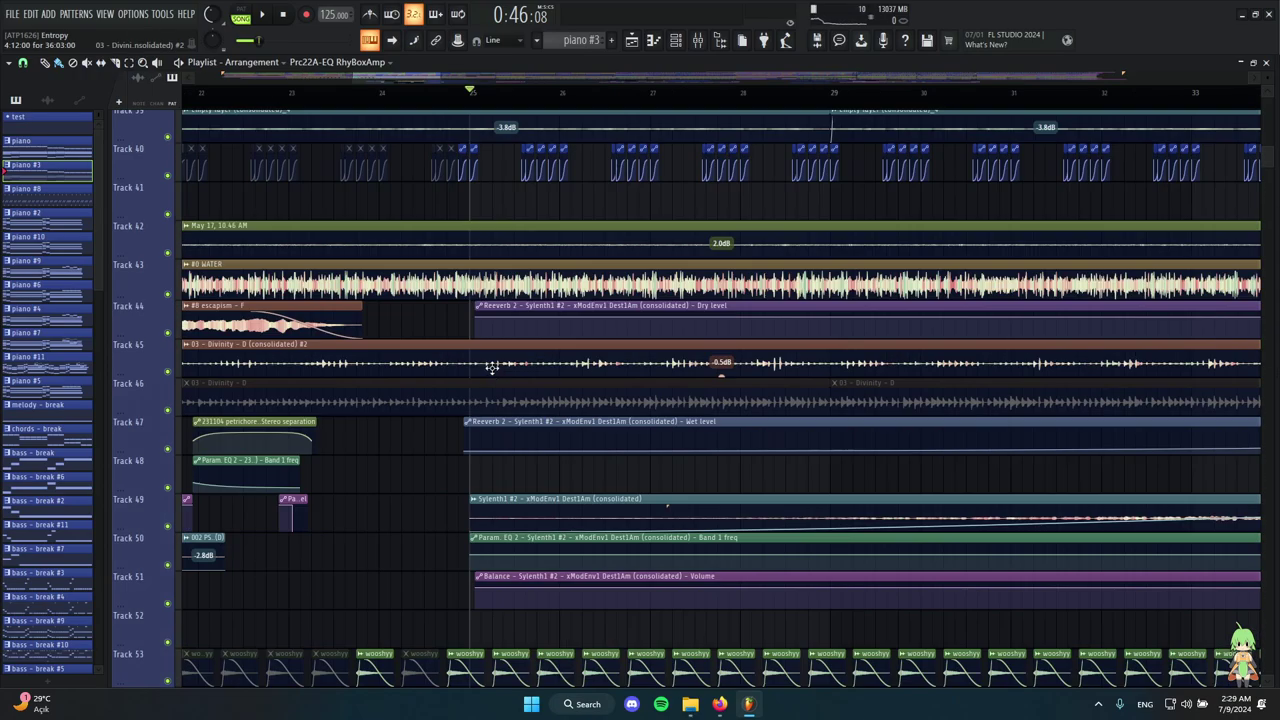
scroll(470, 391, "down", 3)
scroll(557, 386, "down", 3)
scroll(550, 390, "up", 4)
scroll(434, 426, "up", 6)
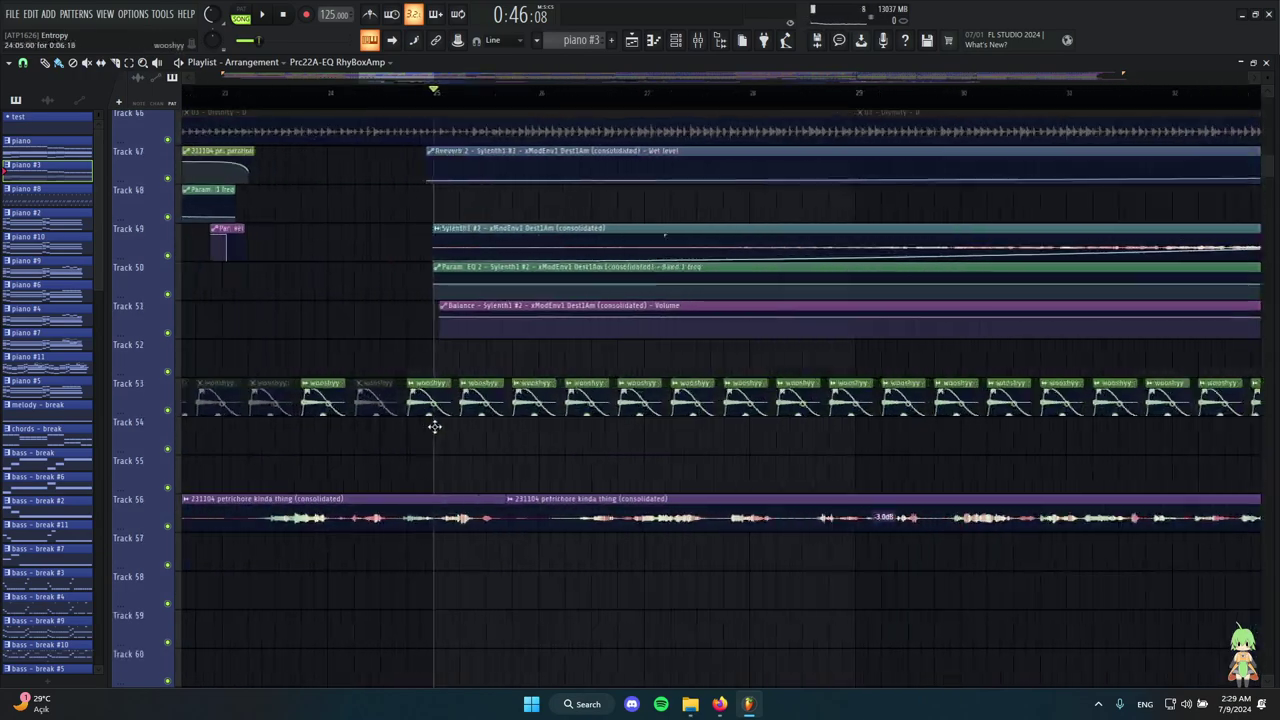
scroll(500, 400, "down", 1)
Inspect the wooshyy audio clip on Track 53 in its sample settings and close them.
scroll(506, 426, "up", 3)
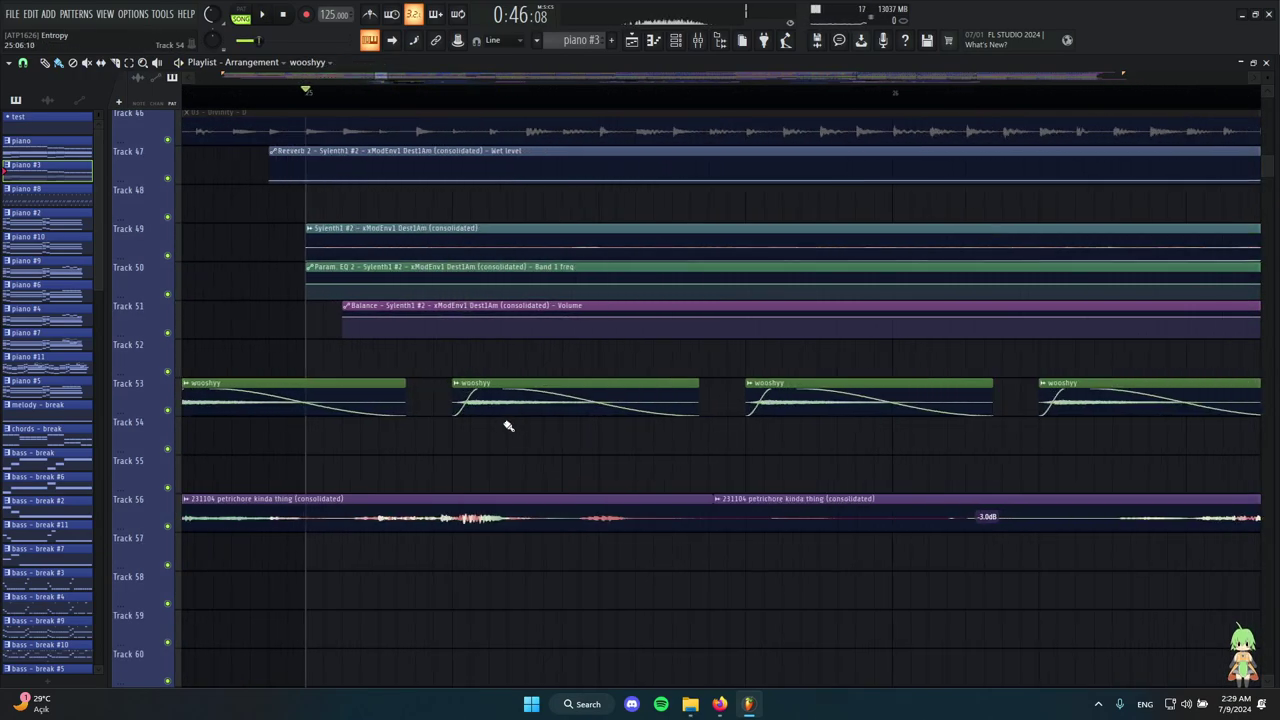
double_click(509, 406)
key("Escape")
scroll(506, 437, "down", 5)
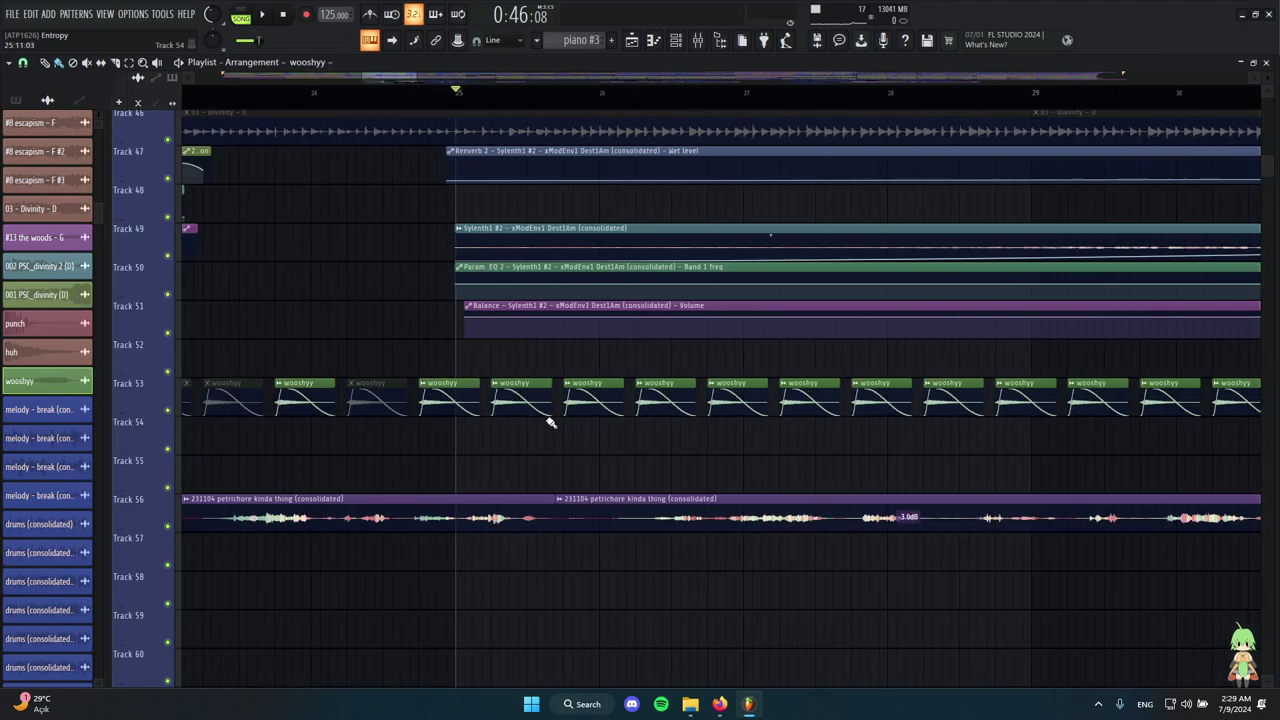
scroll(530, 418, "up", 2)
double_click(538, 408)
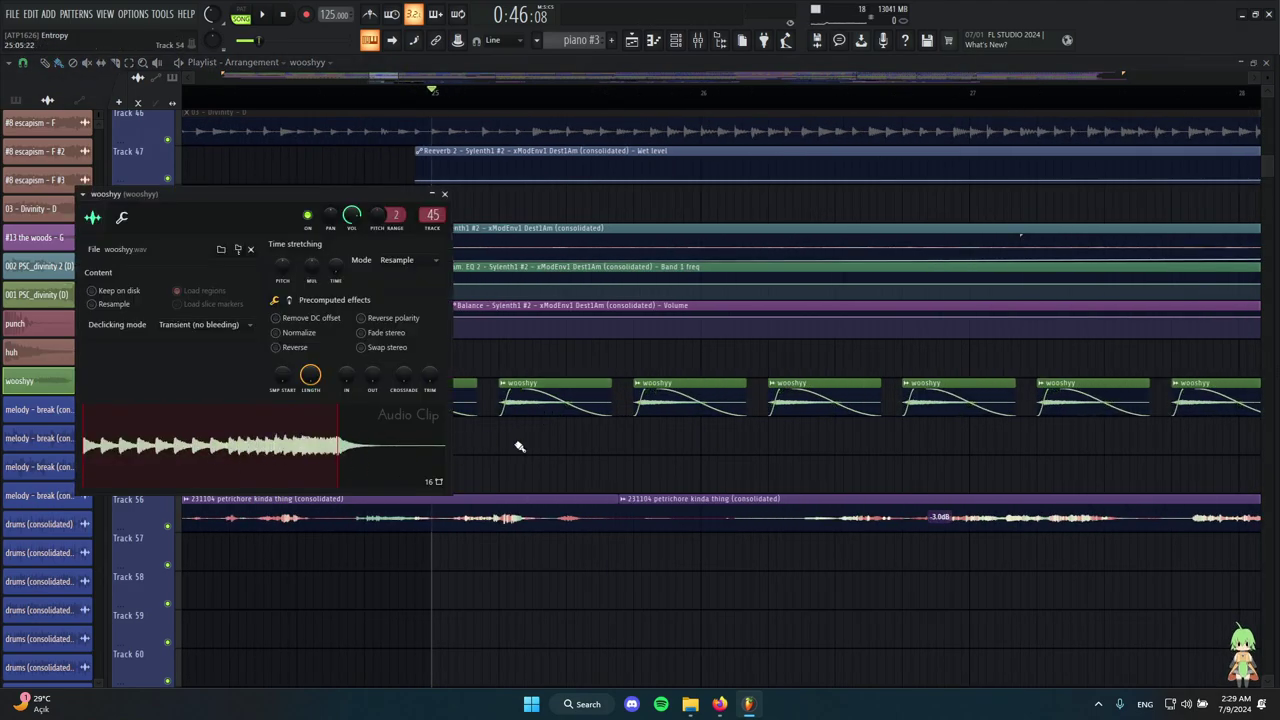
key("Escape")
scroll(588, 446, "down", 5)
scroll(582, 440, "up", 4)
scroll(520, 405, "down", 2)
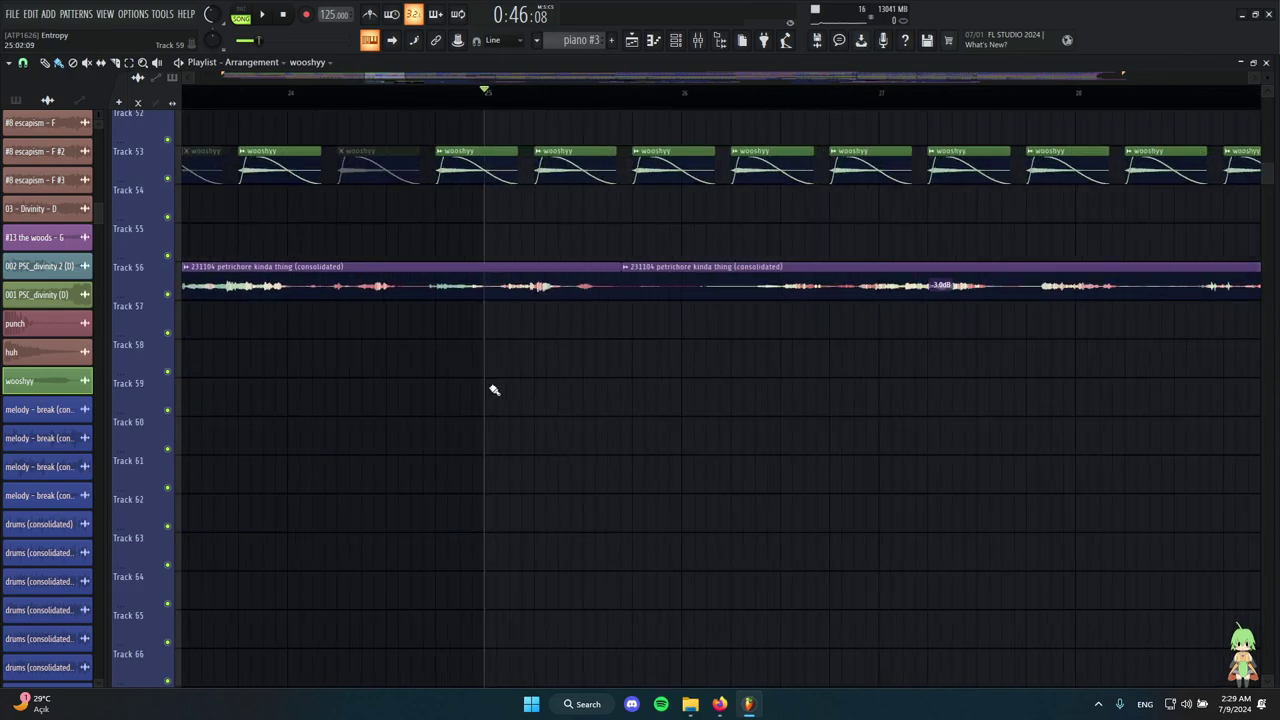
Audition the 231104 petrichore kinda thing (consolidated) layer on Track 56 alone from bar 25, then stop playback.
left_click(489, 293)
scroll(792, 302, "down", 4)
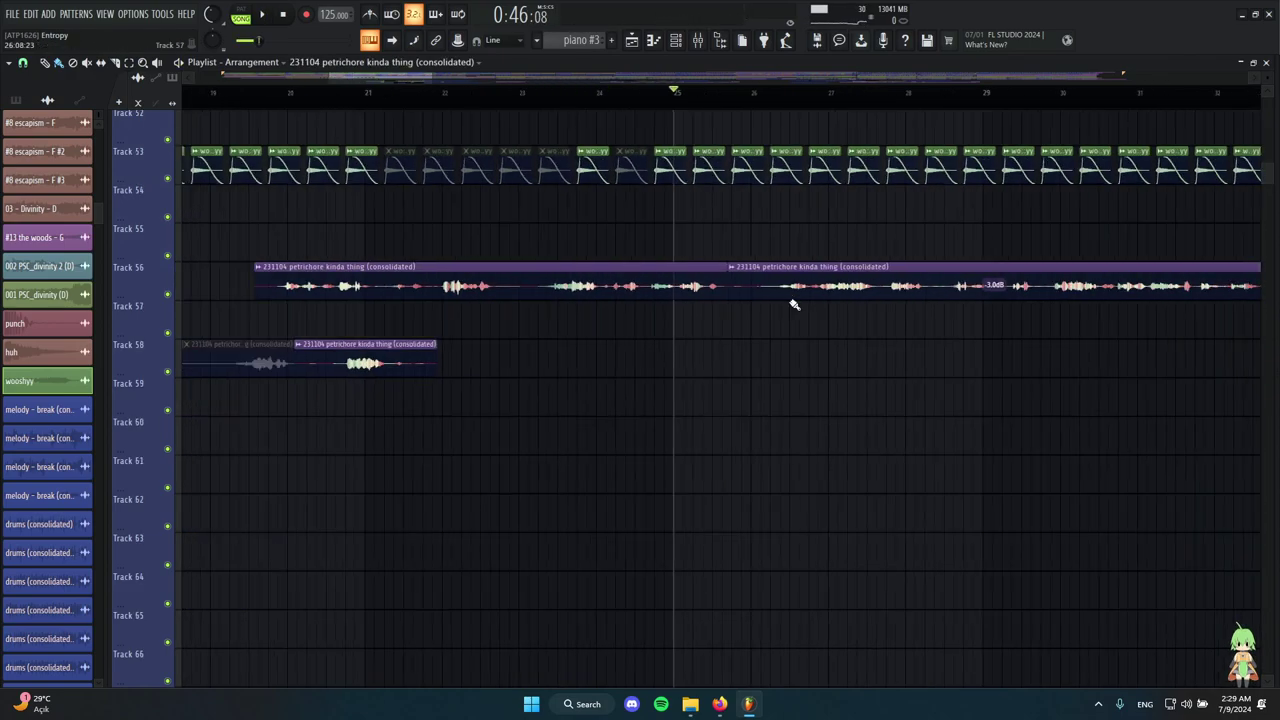
scroll(870, 350, "up", 3)
scroll(870, 410, "down", 5)
key("space")
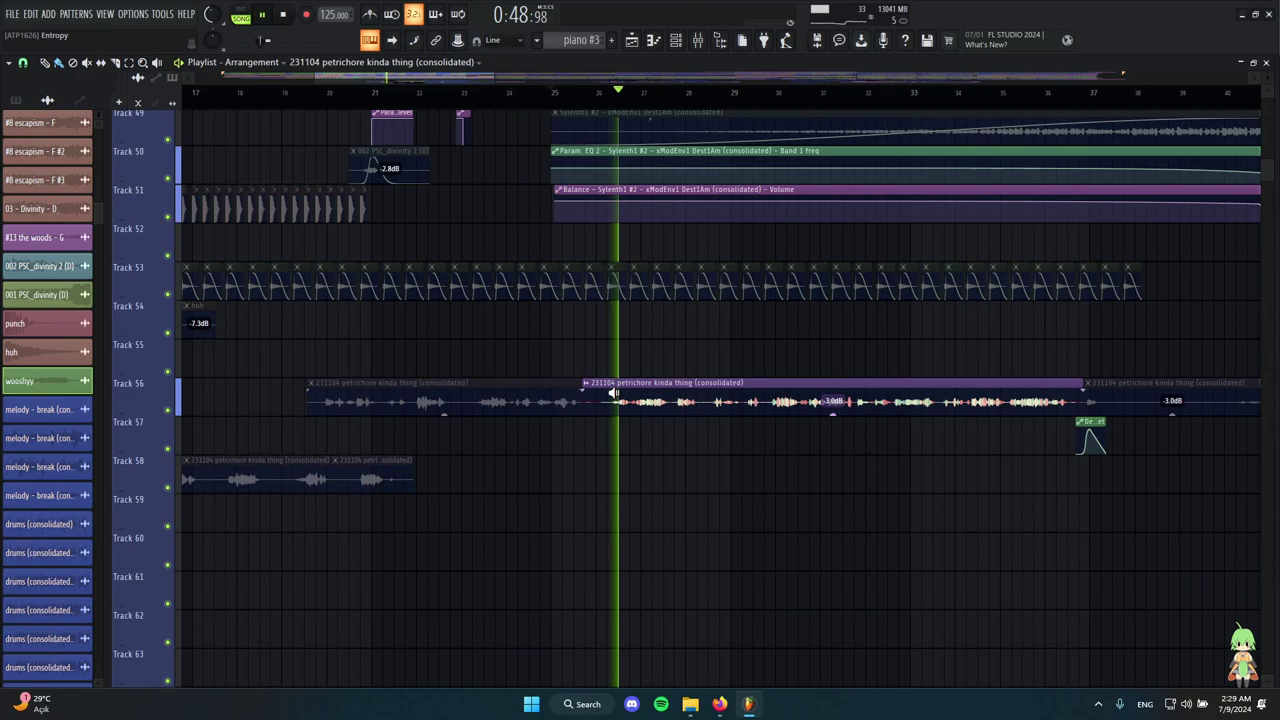
key("space")
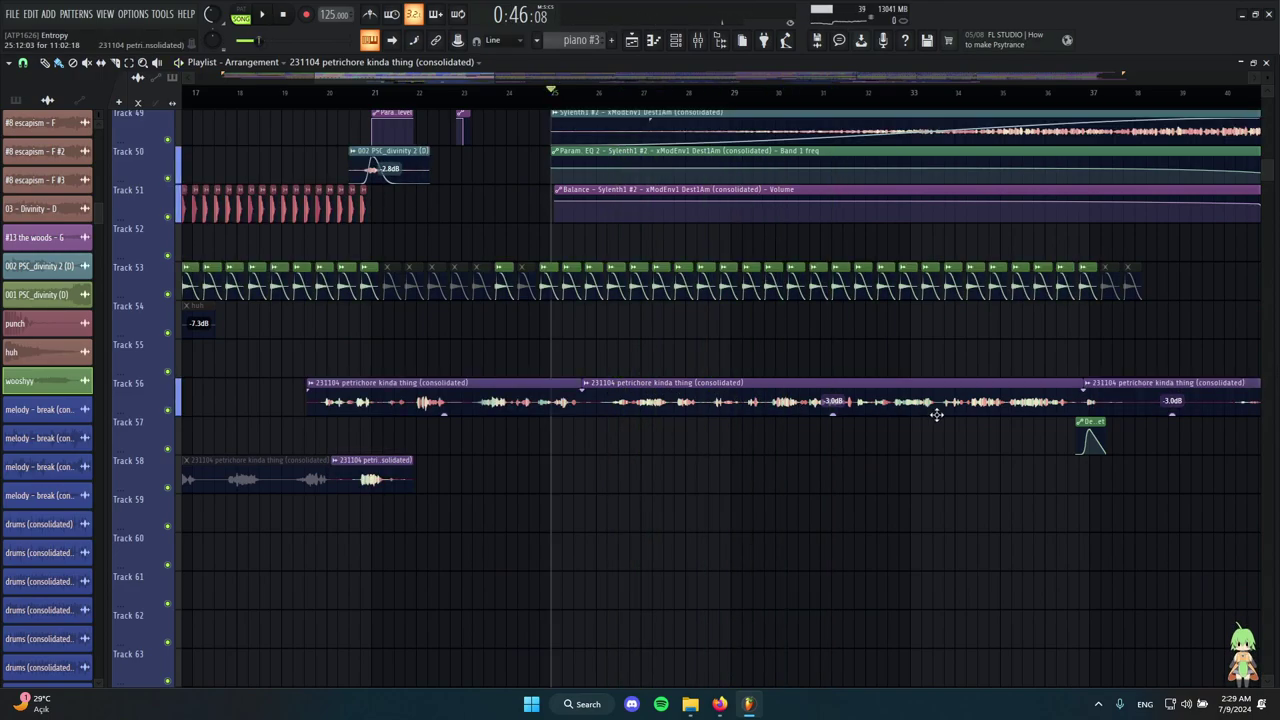
Open the 231104 petrichore kinda thing (consolidated) clip's settings and the useless wavephaser effect on its mixer track.
scroll(837, 457, "up", 5)
scroll(1060, 468, "down", 5)
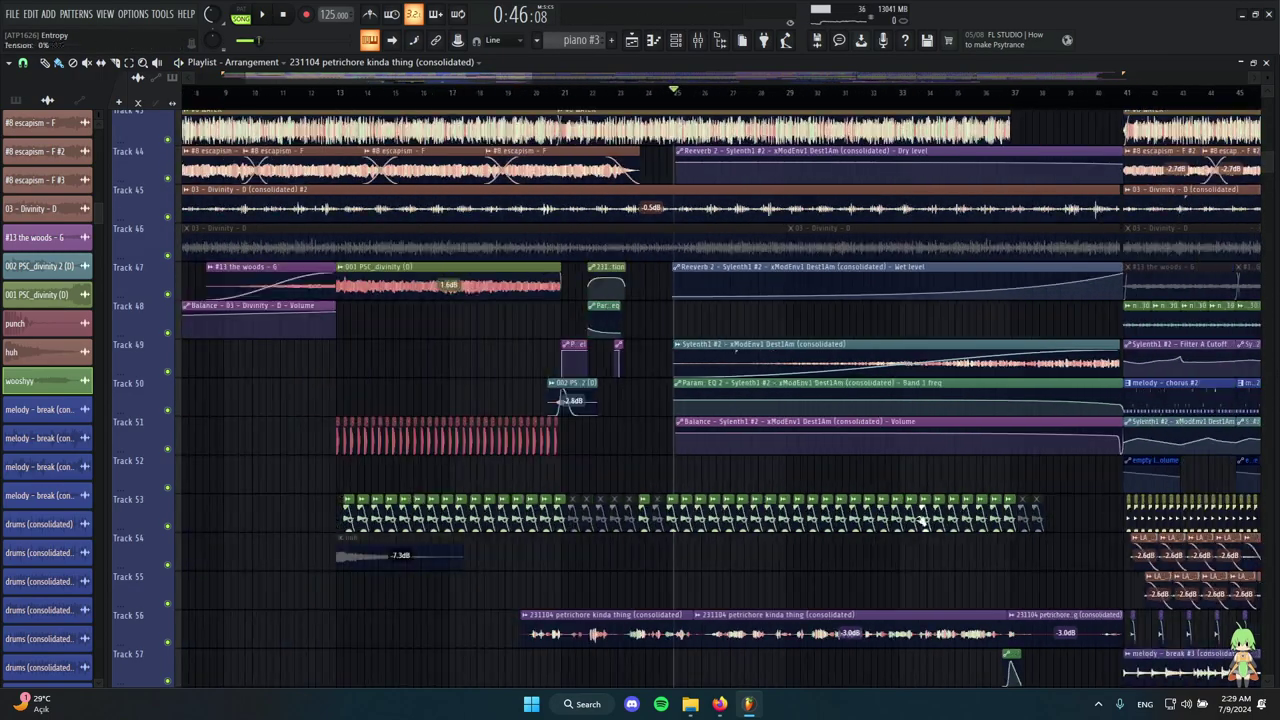
double_click(790, 630)
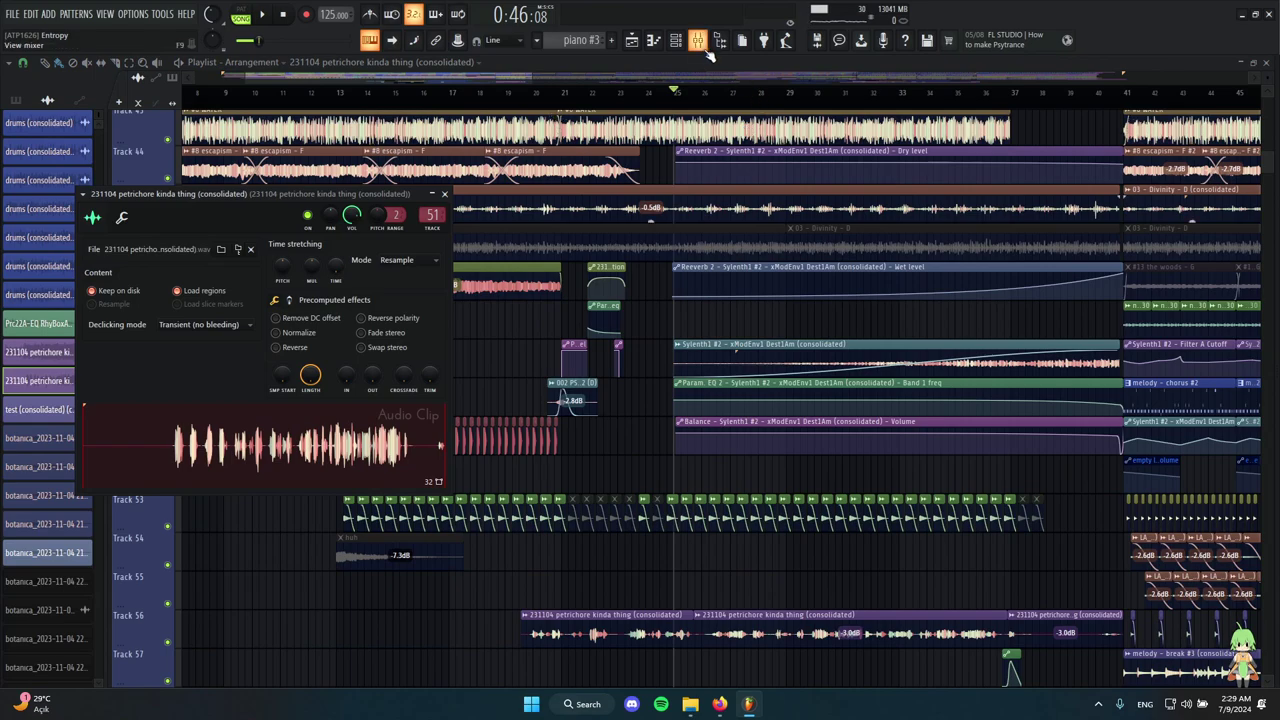
key("F9")
left_click(1178, 212)
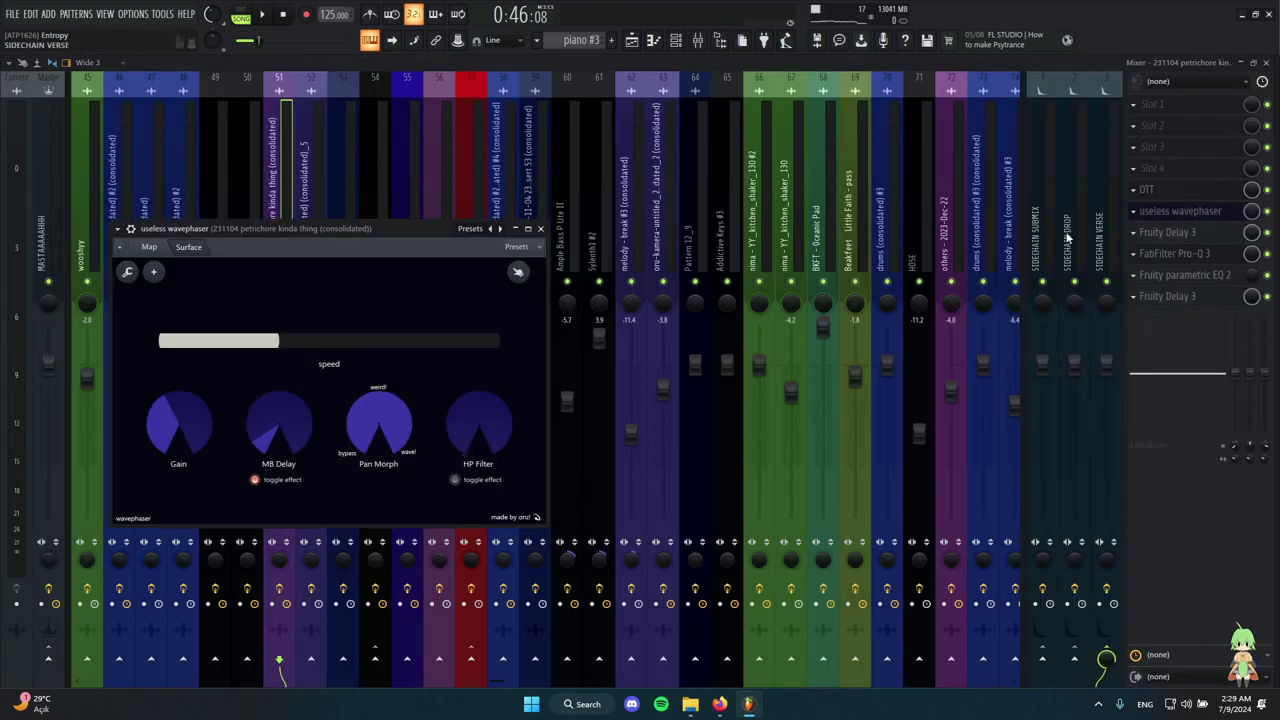
Show the useless wavephaser's internal routing and inspect its Fruity Parametric EQ 2 modules during playback.
left_click_drag(367, 229, 347, 127)
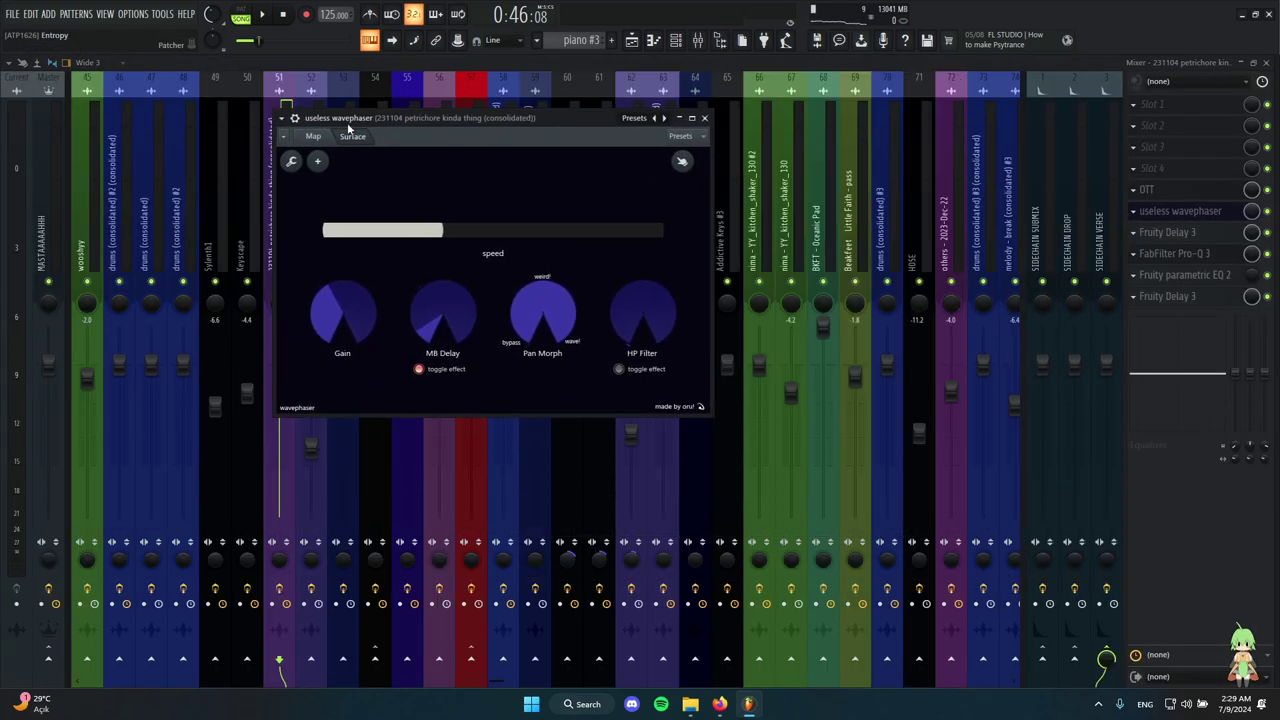
left_click(310, 138)
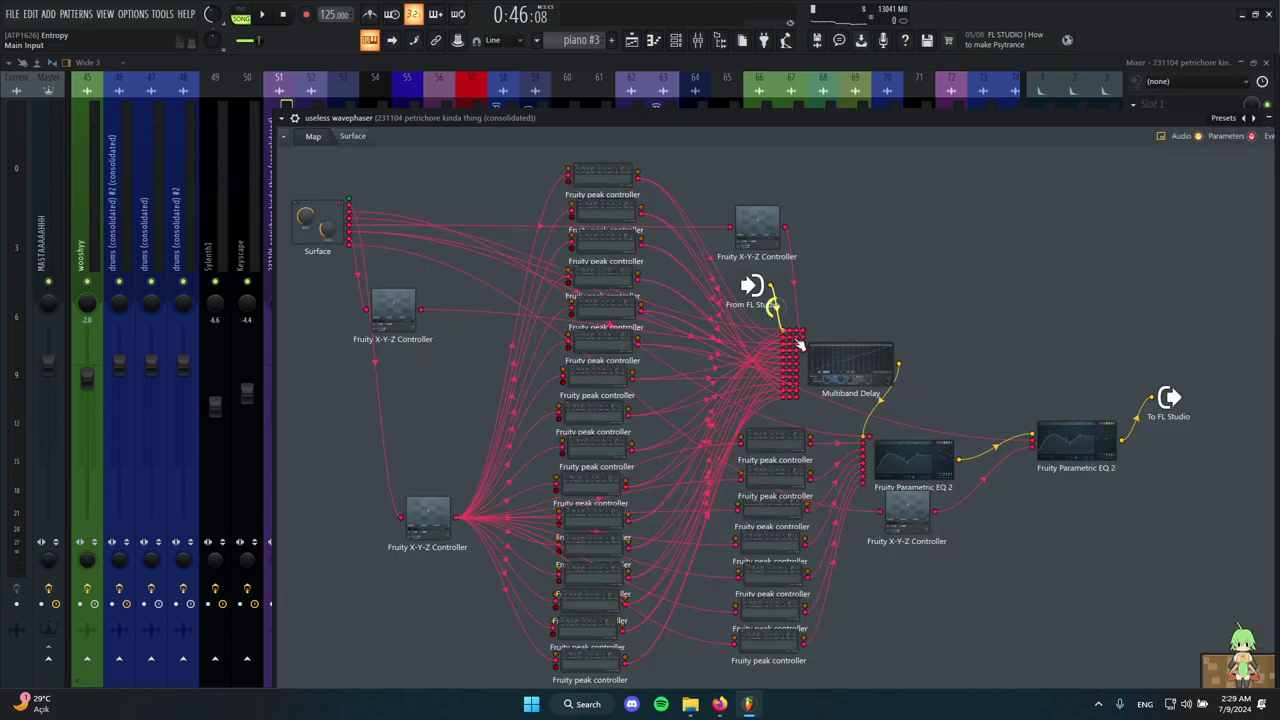
left_click(1103, 452)
key("space")
key("space")
left_click(929, 452)
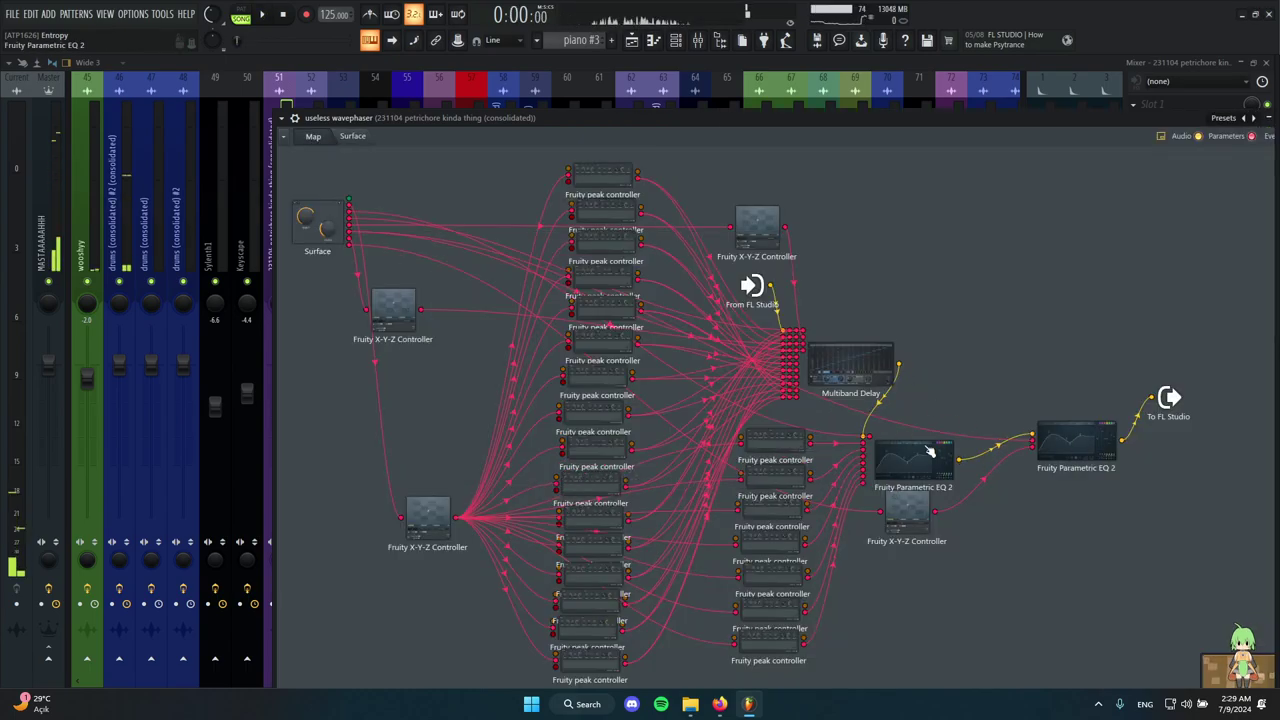
left_click(929, 452)
left_click_drag(649, 240, 632, 214)
key("space")
left_click(849, 212)
Return the useless wavephaser to its control surface and close the effect window.
left_click(360, 140)
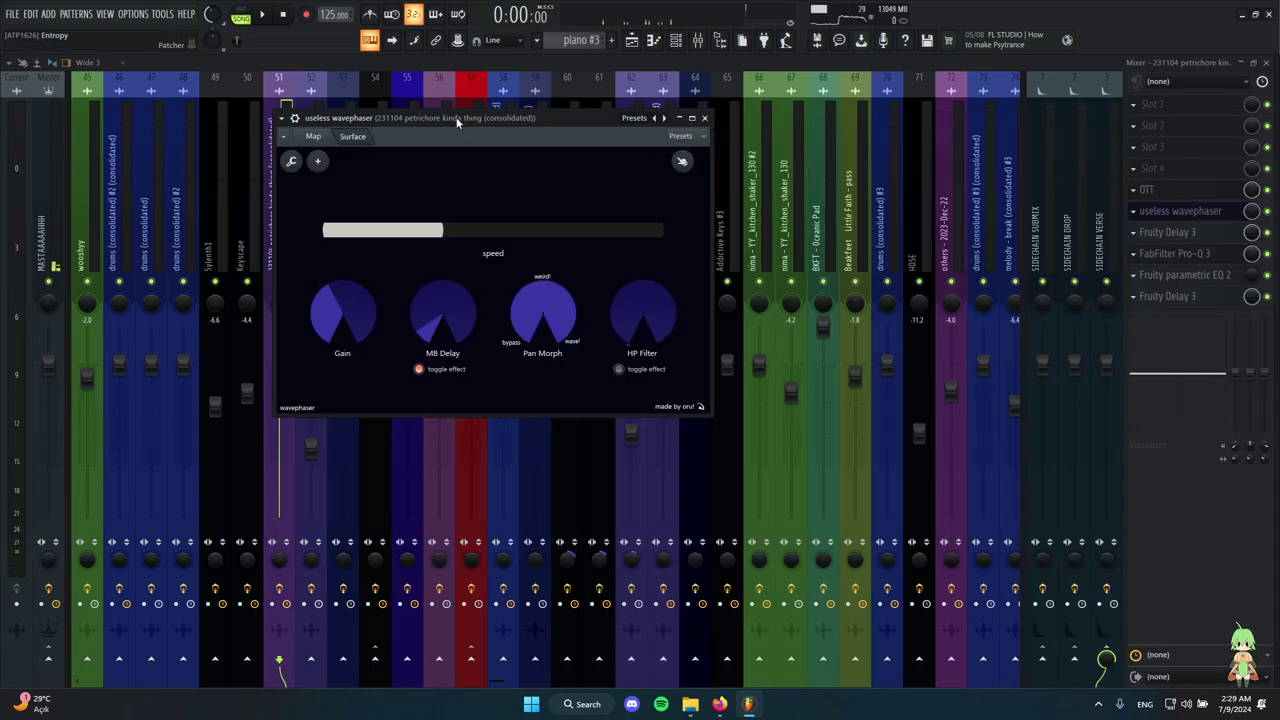
left_click_drag(457, 121, 347, 135)
left_click(594, 132)
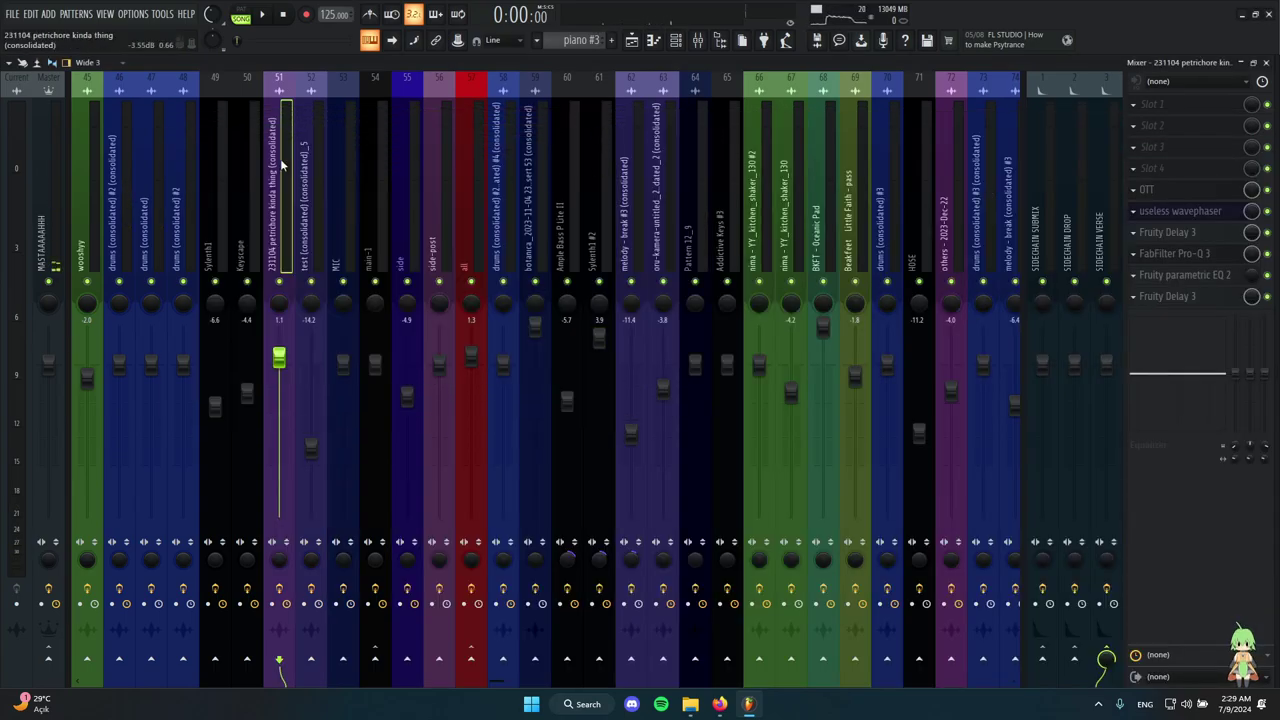
Inspect the FabFilter Pro-Q 3 bands on the 231104 petrichore kinda thing (consolidated) mixer track, then close the equalizer.
scroll(340, 167, "up", 3)
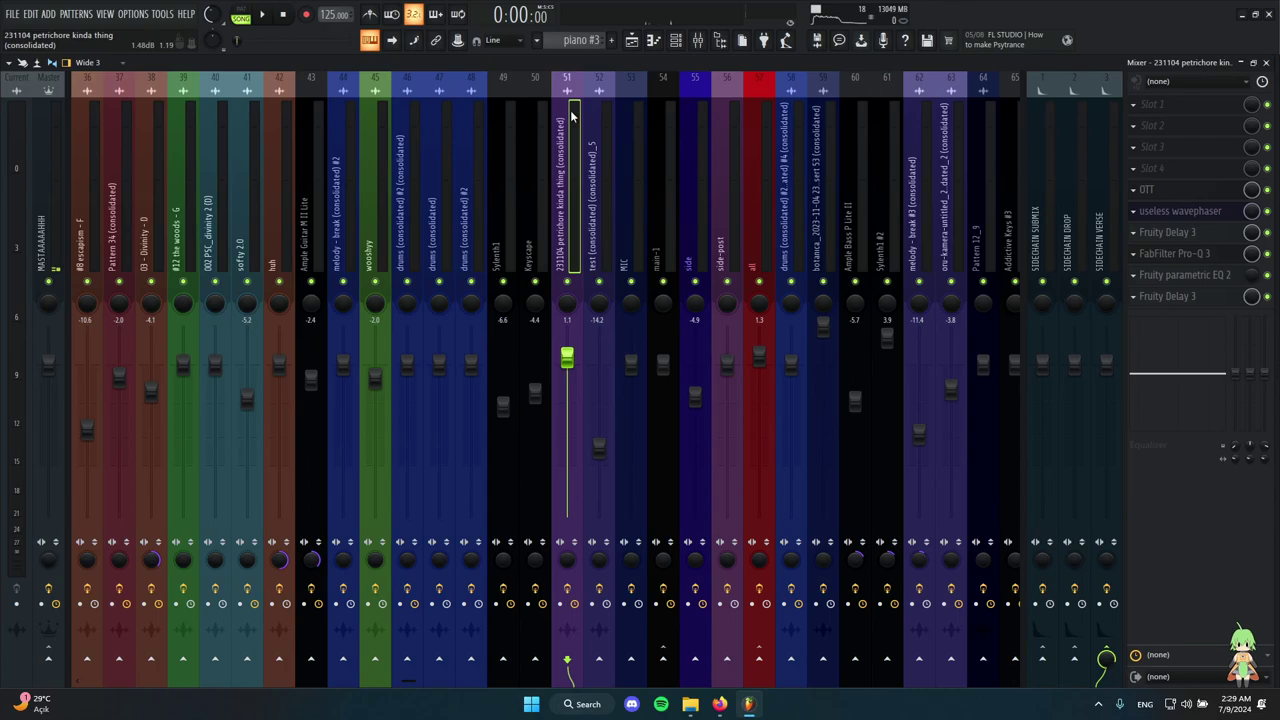
left_click(1170, 232)
left_click(1180, 254)
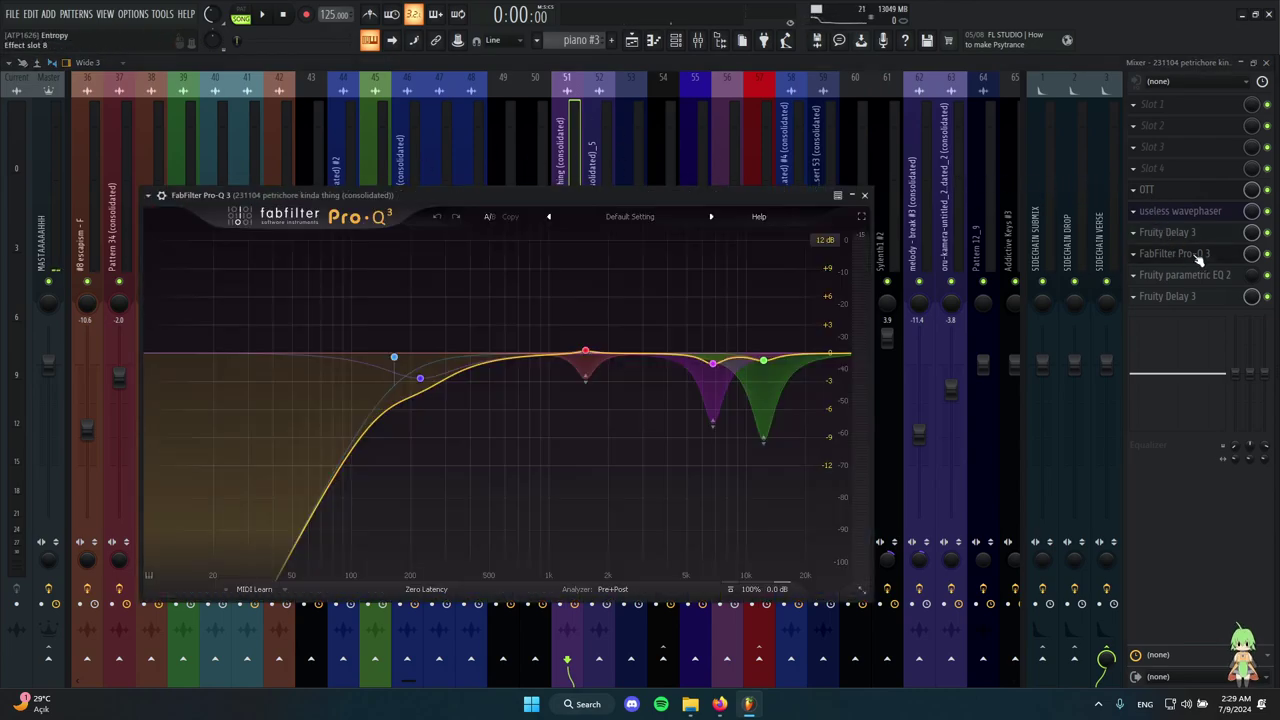
left_click_drag(701, 195, 743, 131)
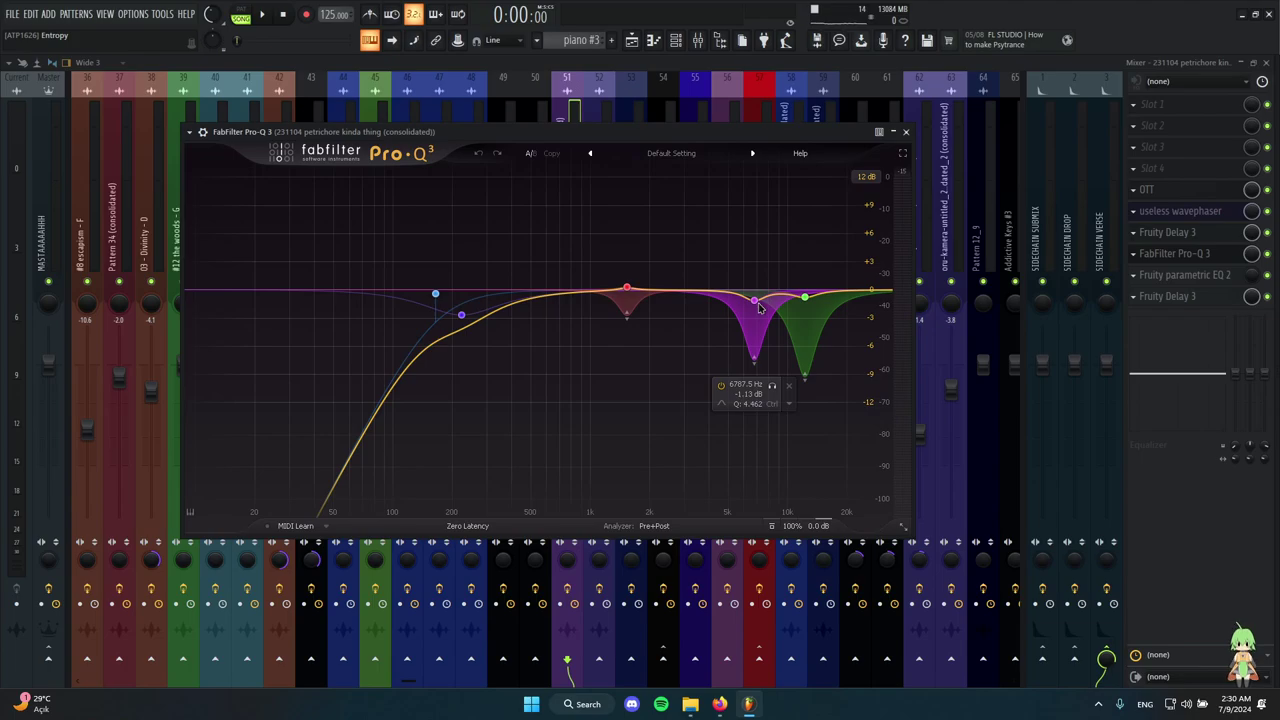
left_click(905, 130)
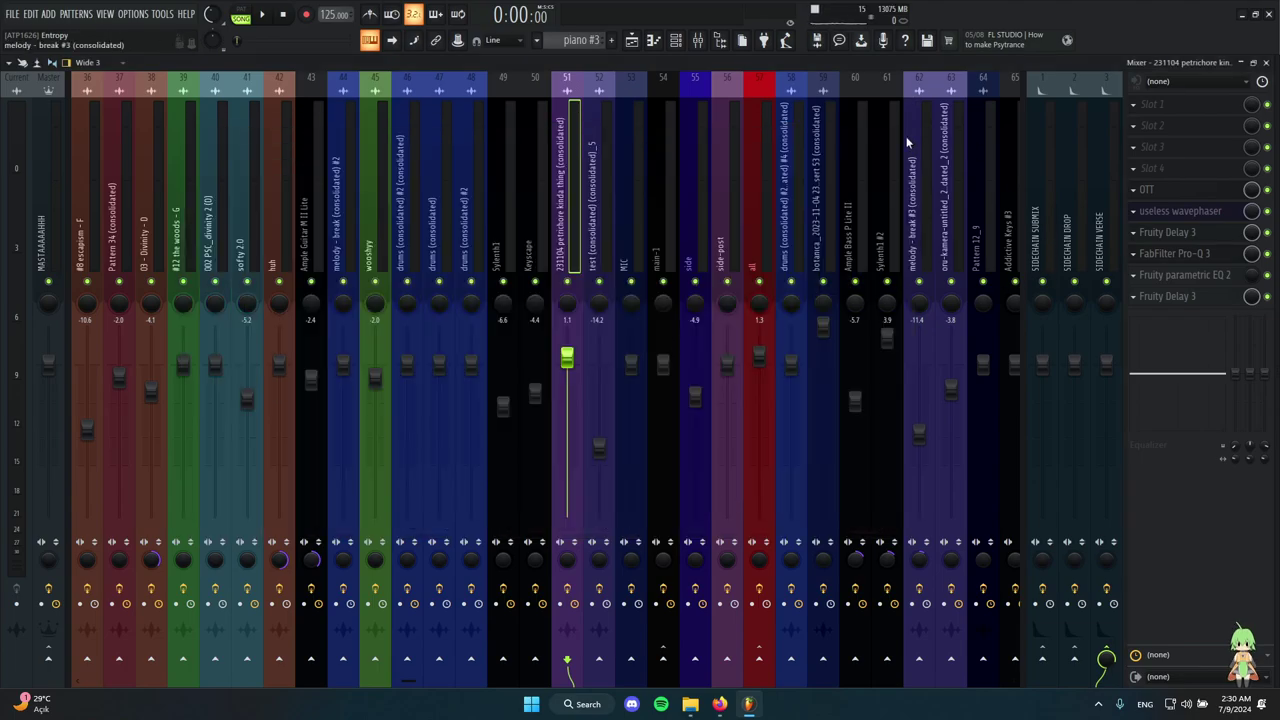
Inspect the Fruity parametric EQ 2 and both Fruity Delay 3 effects on the petrichore mixer track, closing the last effect window.
left_click(1203, 278)
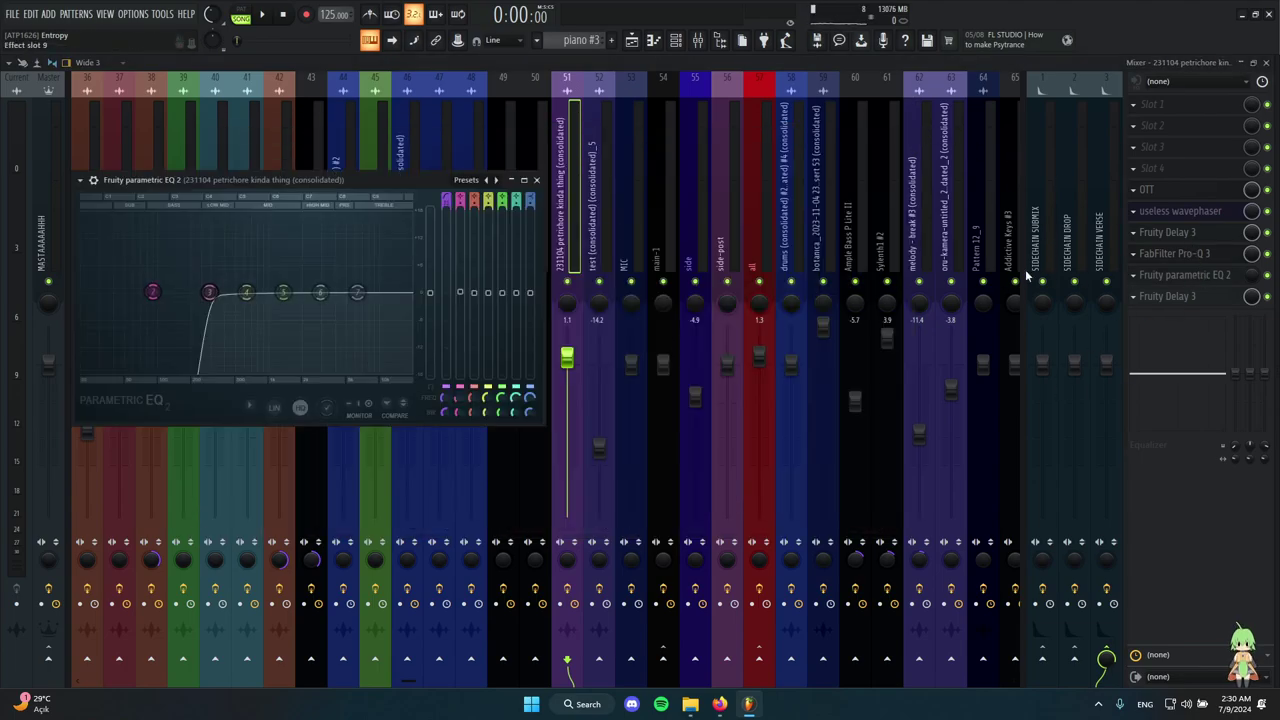
left_click_drag(387, 170, 763, 208)
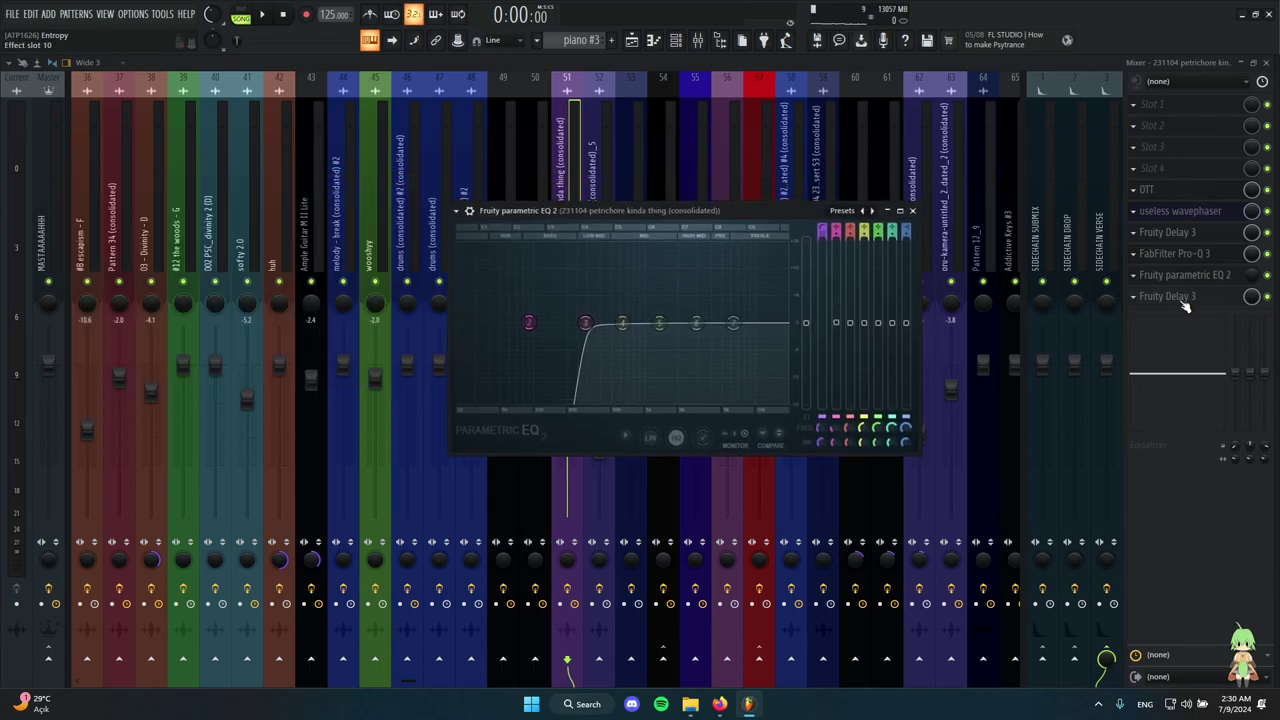
left_click(1145, 298)
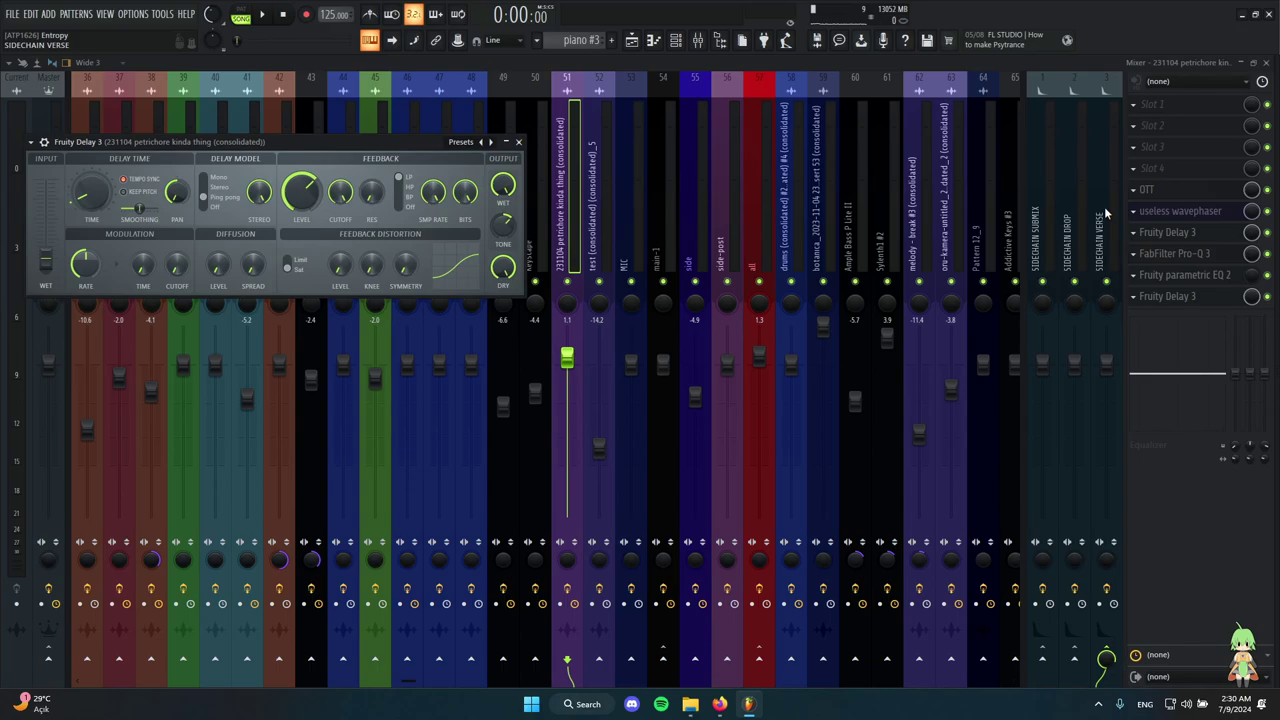
left_click(1177, 238)
left_click(1180, 243)
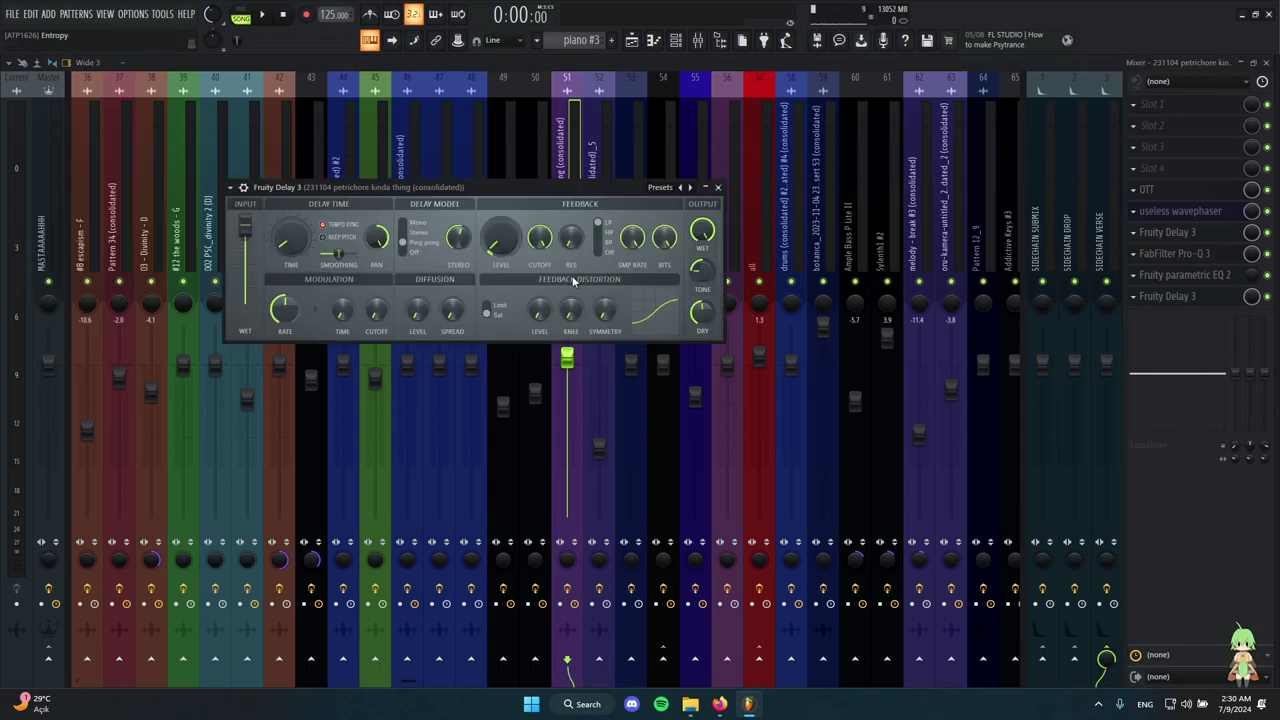
left_click(718, 188)
Return to the Playlist and audition the first 231104 petrichore kinda thing (consolidated) clip on Track 56 alone, then stop playback.
left_click(631, 42)
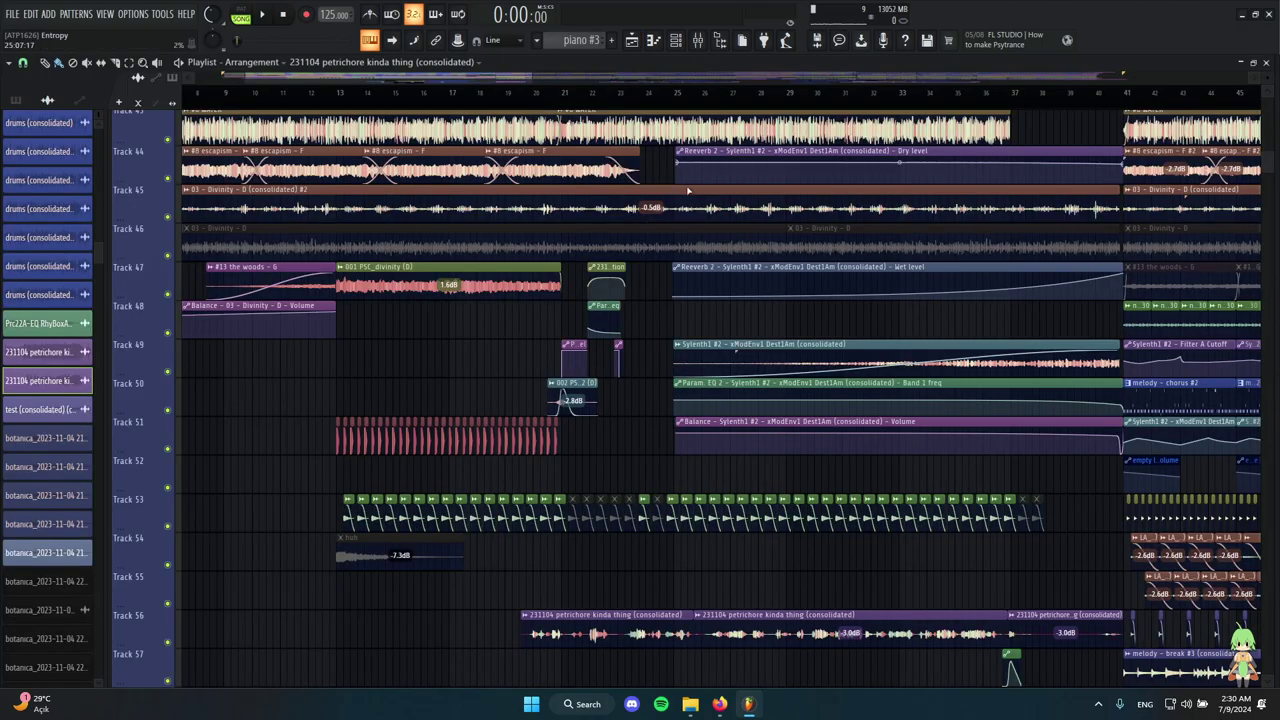
scroll(557, 606, "down", 4)
right_click(594, 439, "alt")
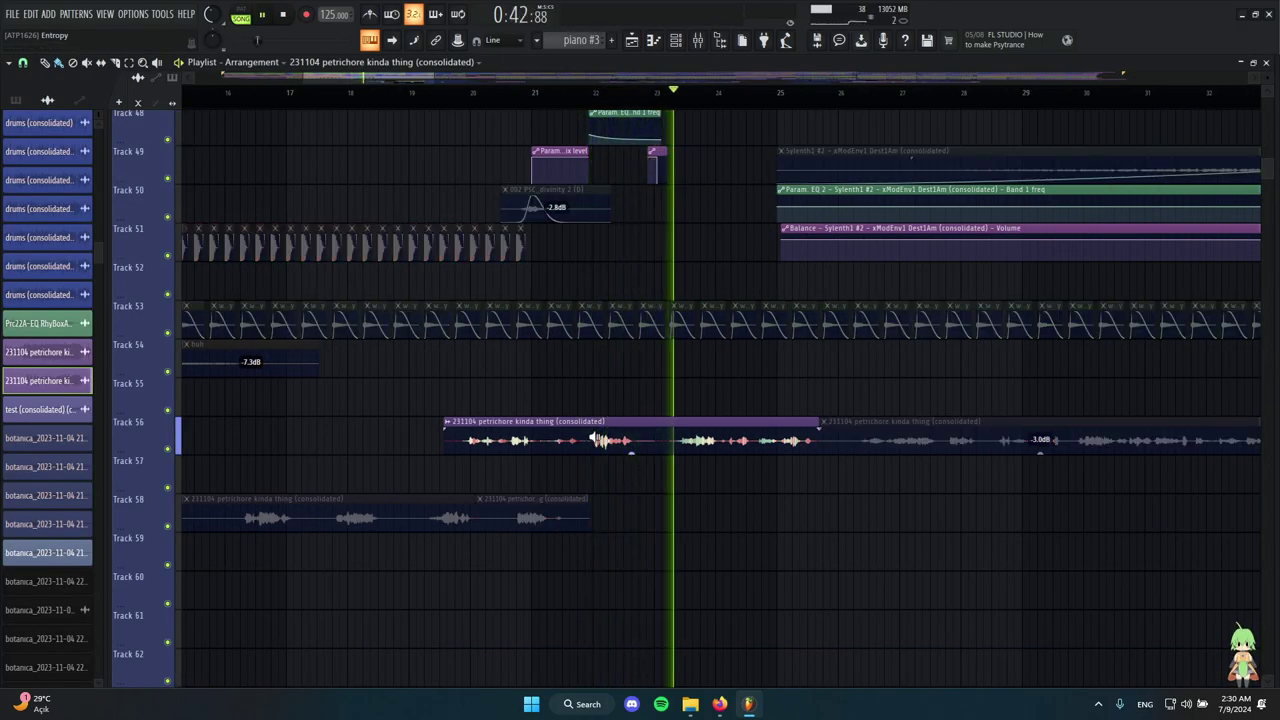
key("space")
scroll(679, 503, "up", 1)
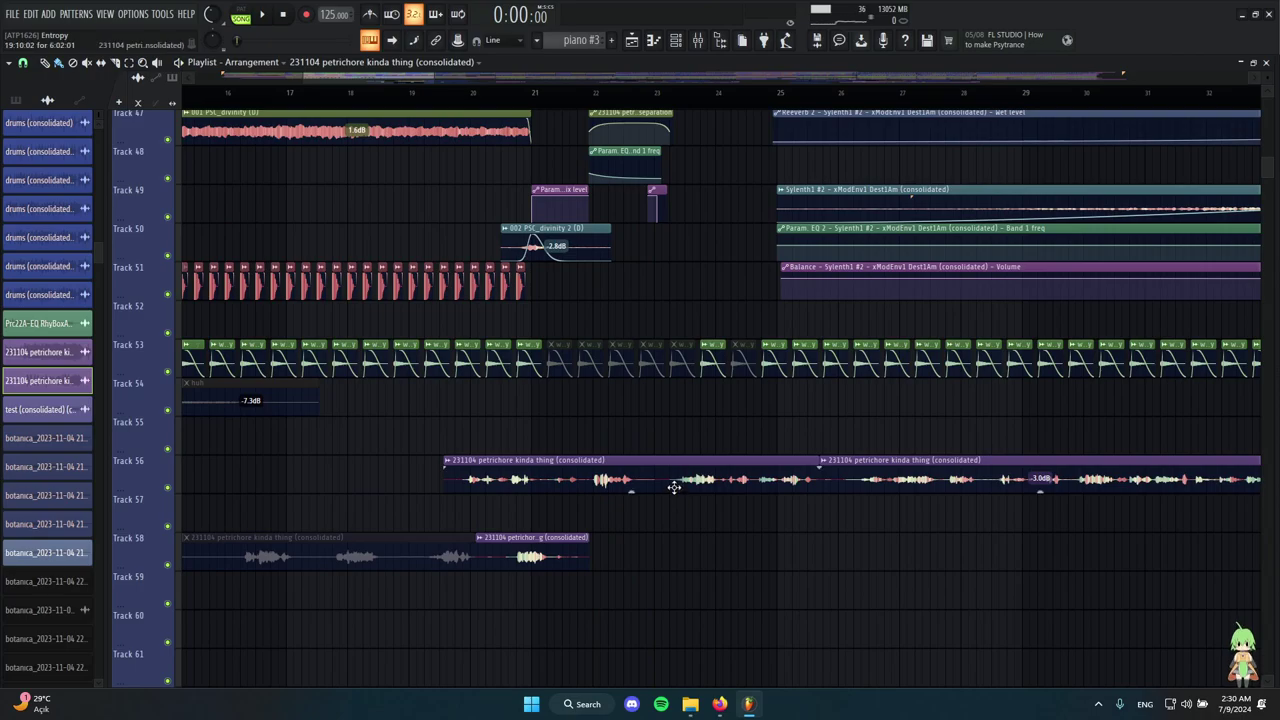
Place the playback position at bar 37, where the #0 WATER clip on Track 43 ends.
scroll(675, 485, "down", 3)
scroll(671, 474, "up", 7)
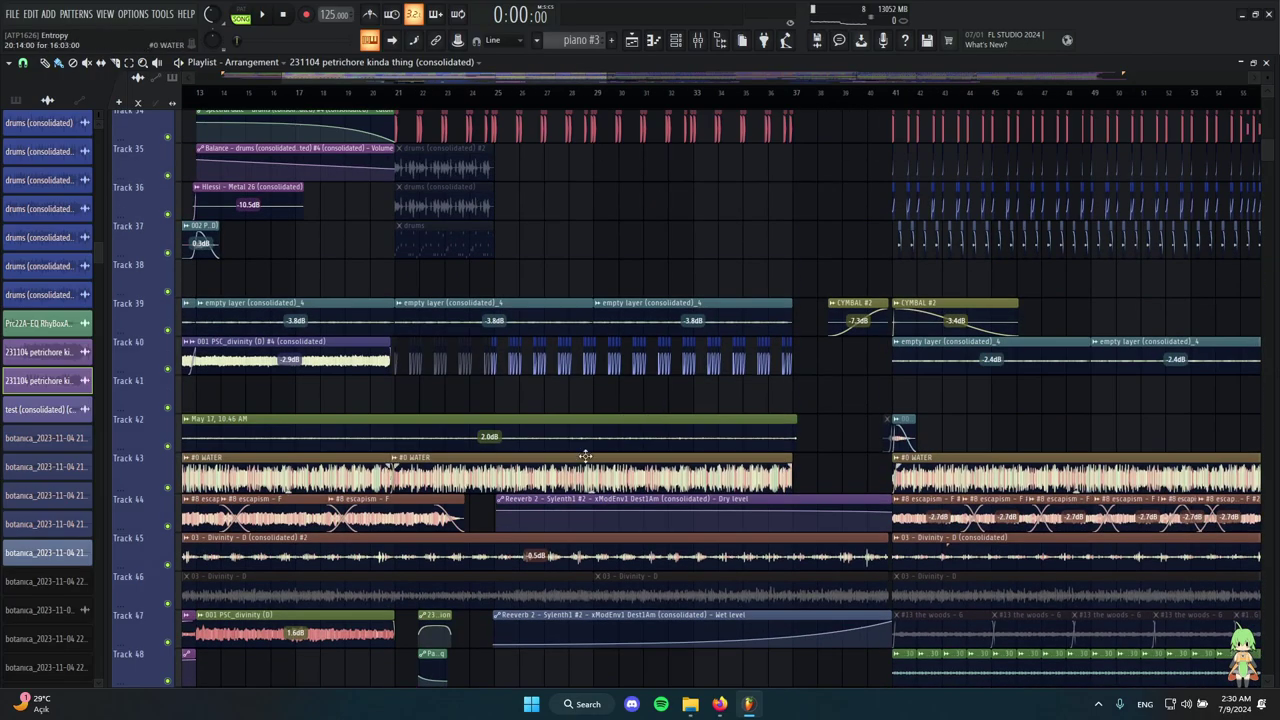
scroll(590, 456, "up", 2)
scroll(1136, 340, "up", 4)
left_click(523, 95)
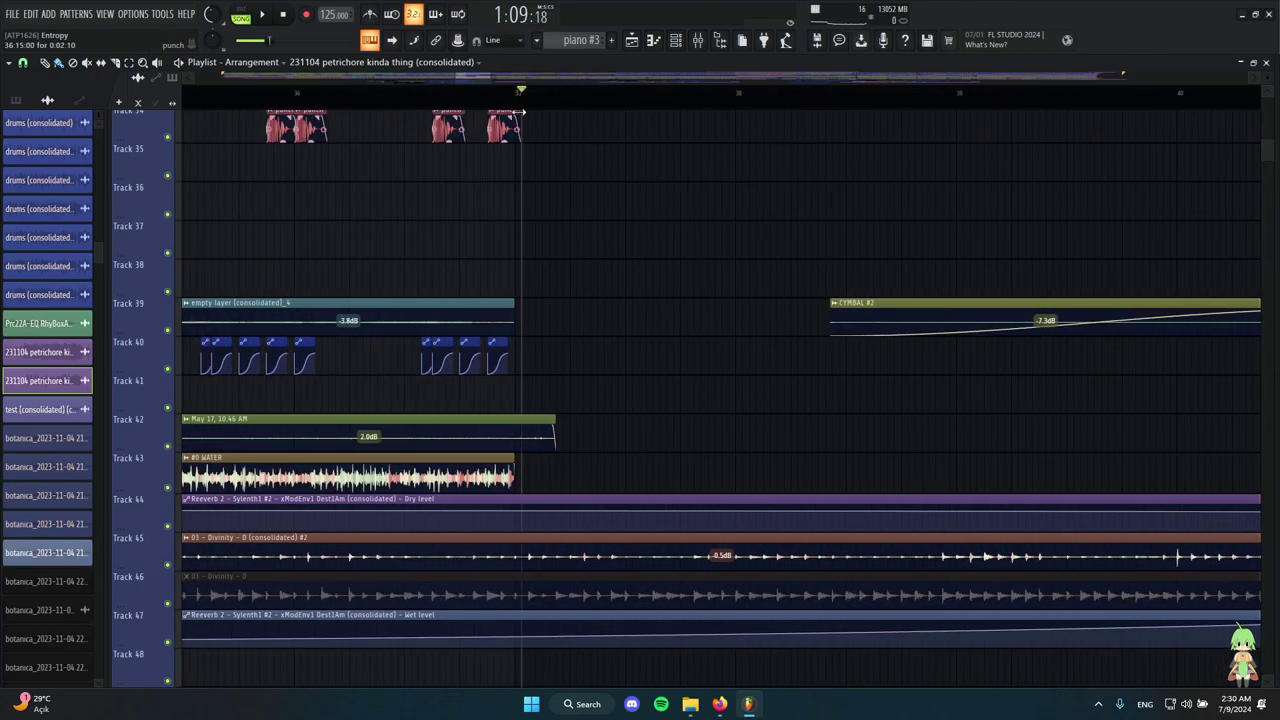
left_click(516, 96)
Examine the bass, piano, melody, chord, vocal and drum layers around the breakdown between bars 37 and 41.
scroll(517, 97, "down", 4)
scroll(388, 337, "down", 6)
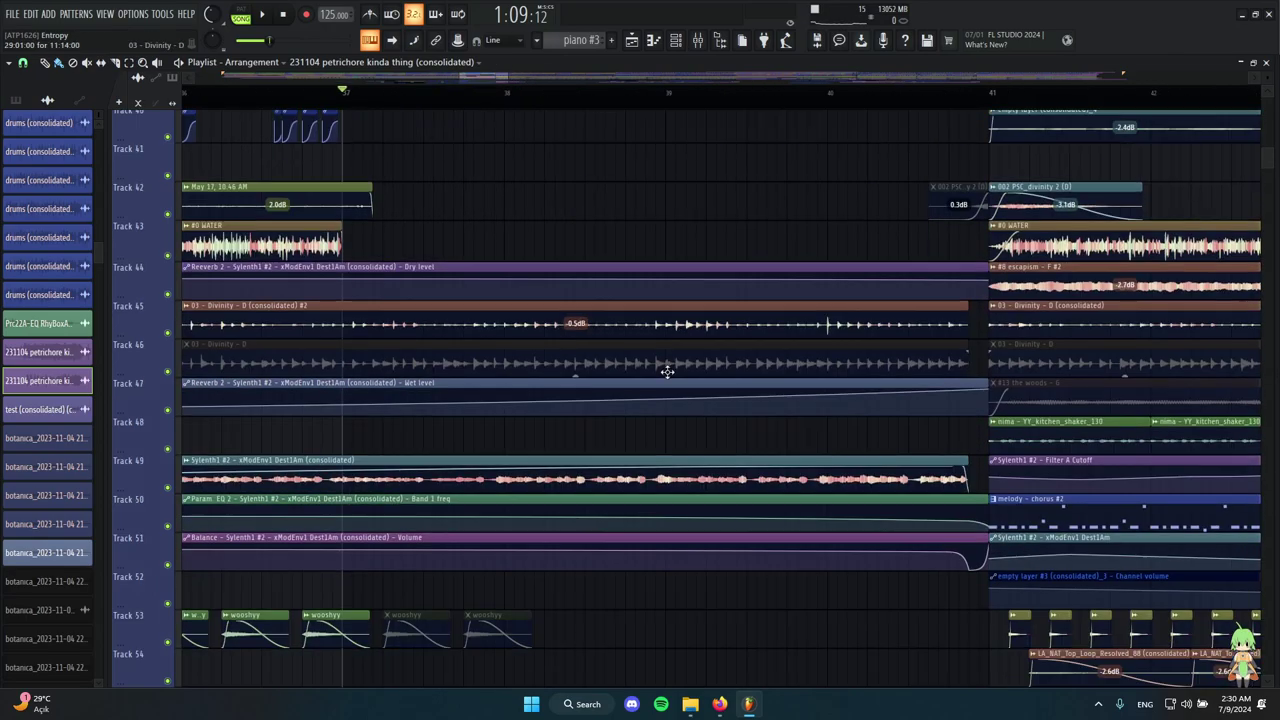
scroll(449, 394, "up", 12)
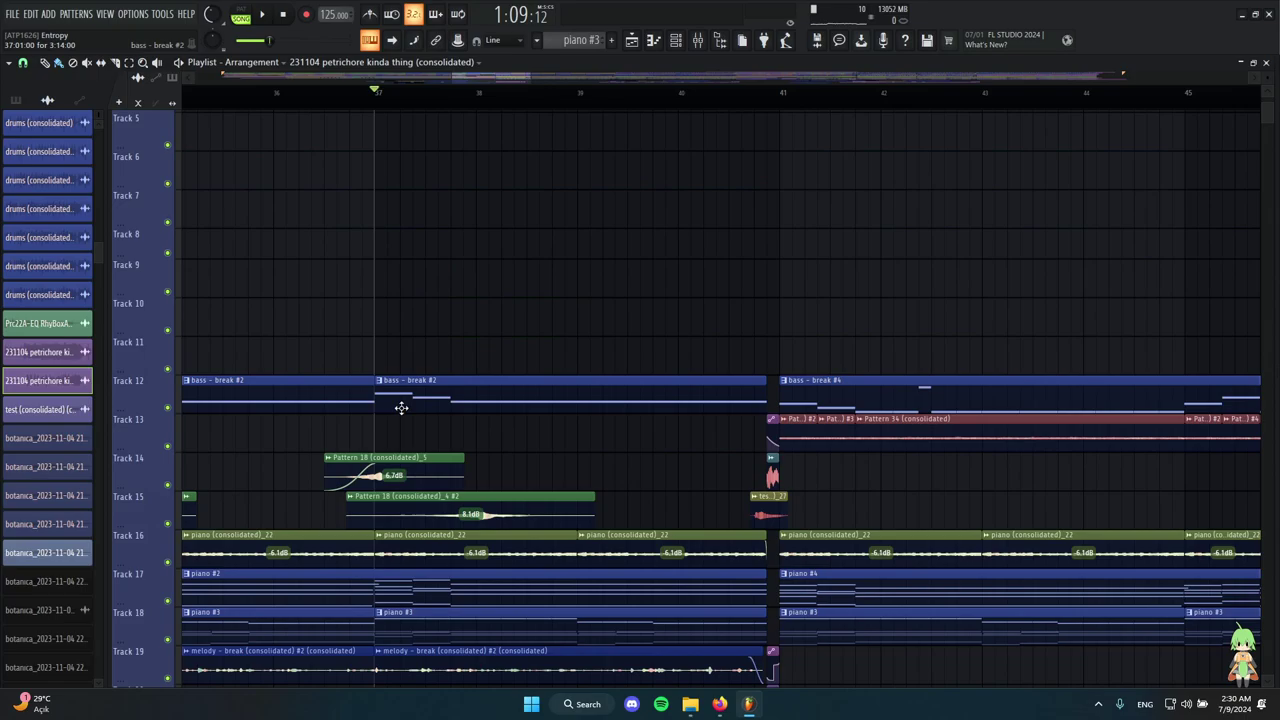
scroll(401, 408, "down", 7)
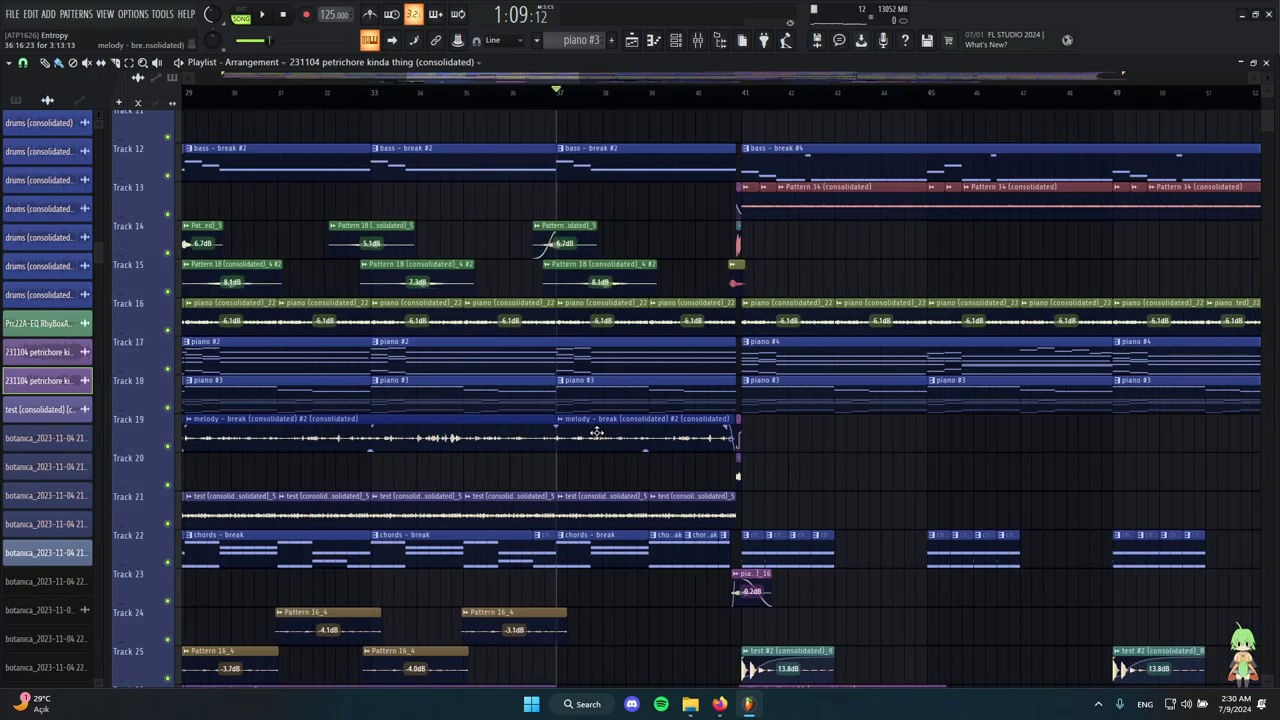
scroll(596, 432, "down", 7)
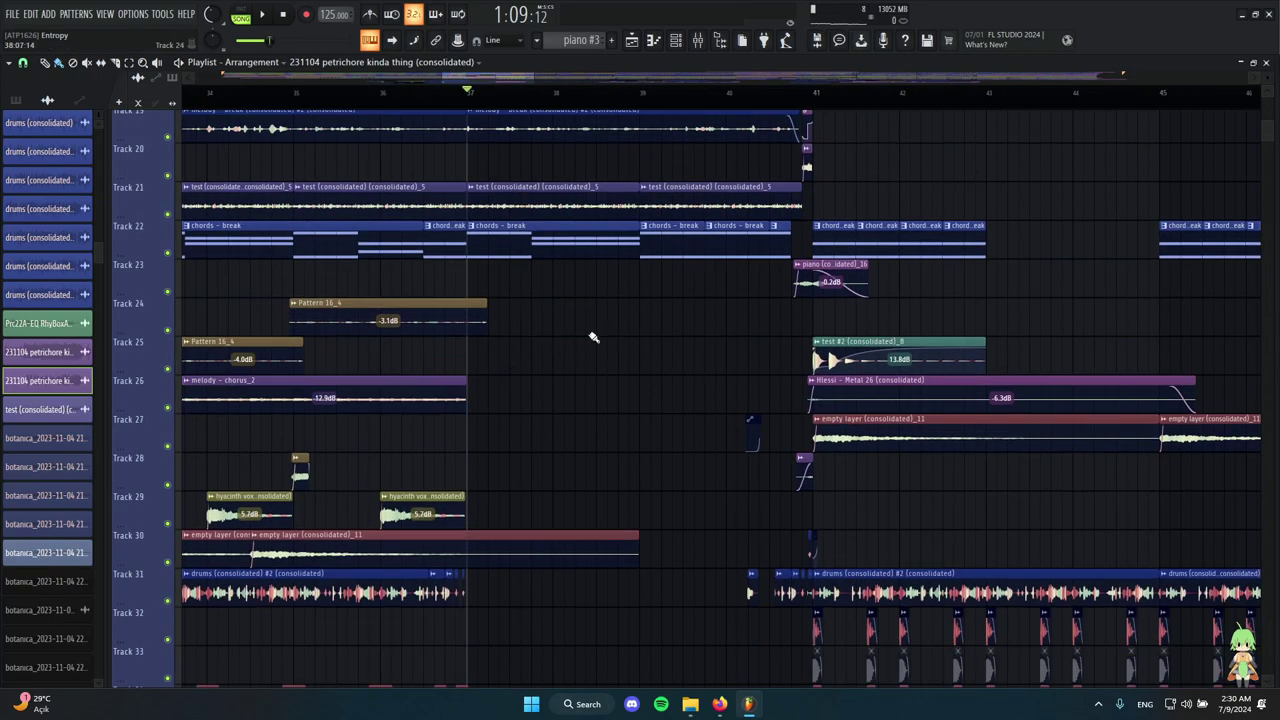
scroll(593, 337, "up", 4)
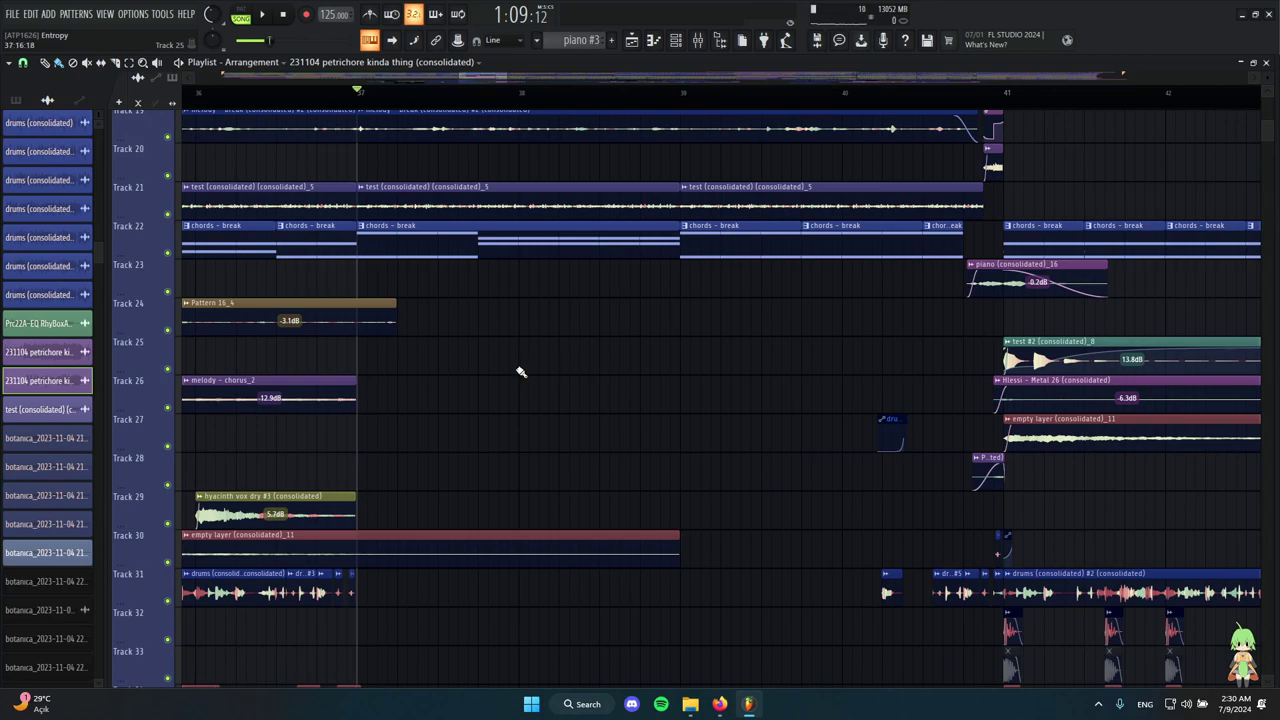
scroll(558, 355, "down", 9)
scroll(600, 333, "up", 4)
scroll(358, 320, "up", 3)
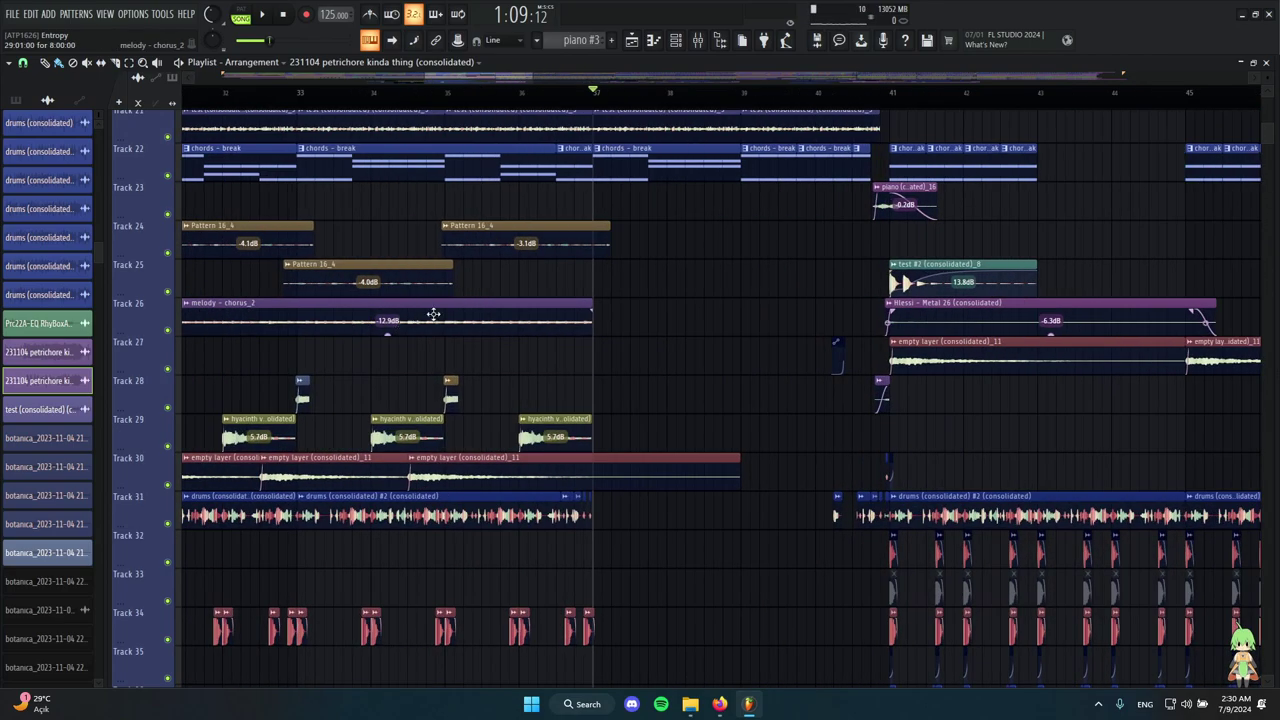
Audition the last Pattern 16_4 clip before bar 37 on Track 24 alone, then stop playback.
key("space")
scroll(594, 349, "down", 5)
scroll(548, 315, "up", 2)
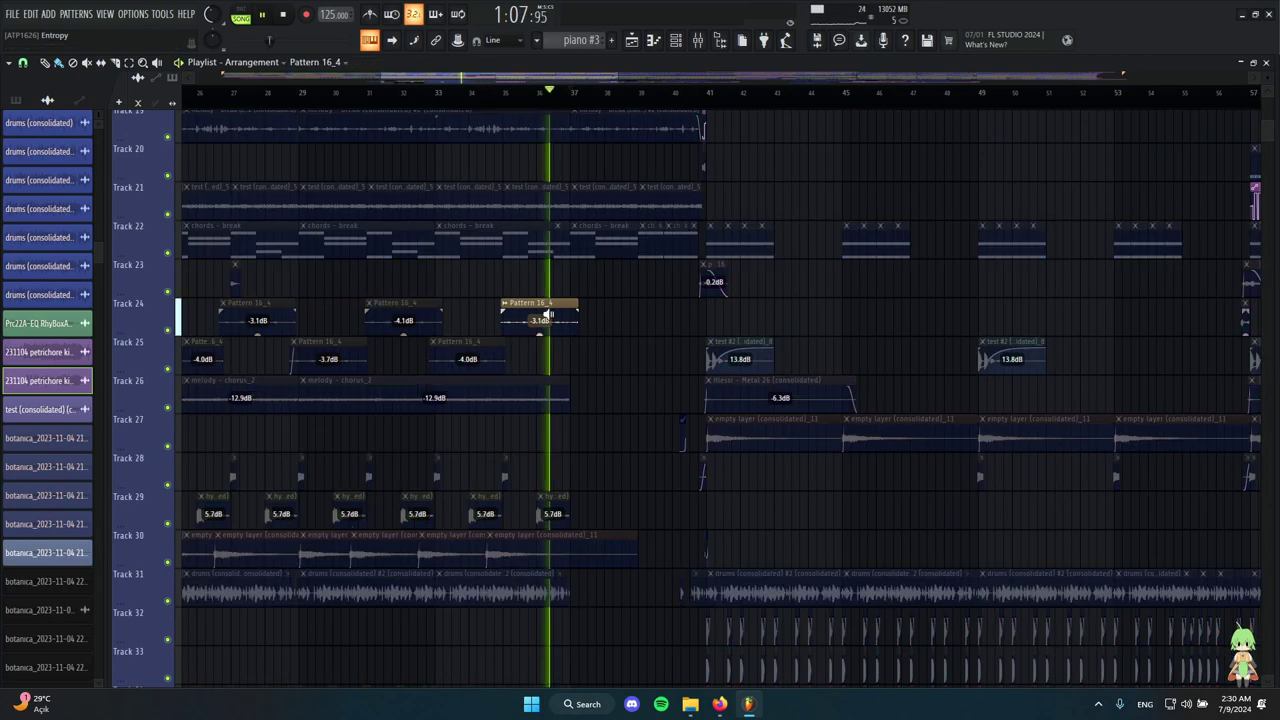
key("space")
Audition the empty layer (consolidated)_11 clip on Track 30 and the drums (consolidated) #2 clip on Track 31 individually.
scroll(570, 367, "down", 3)
left_click(547, 325)
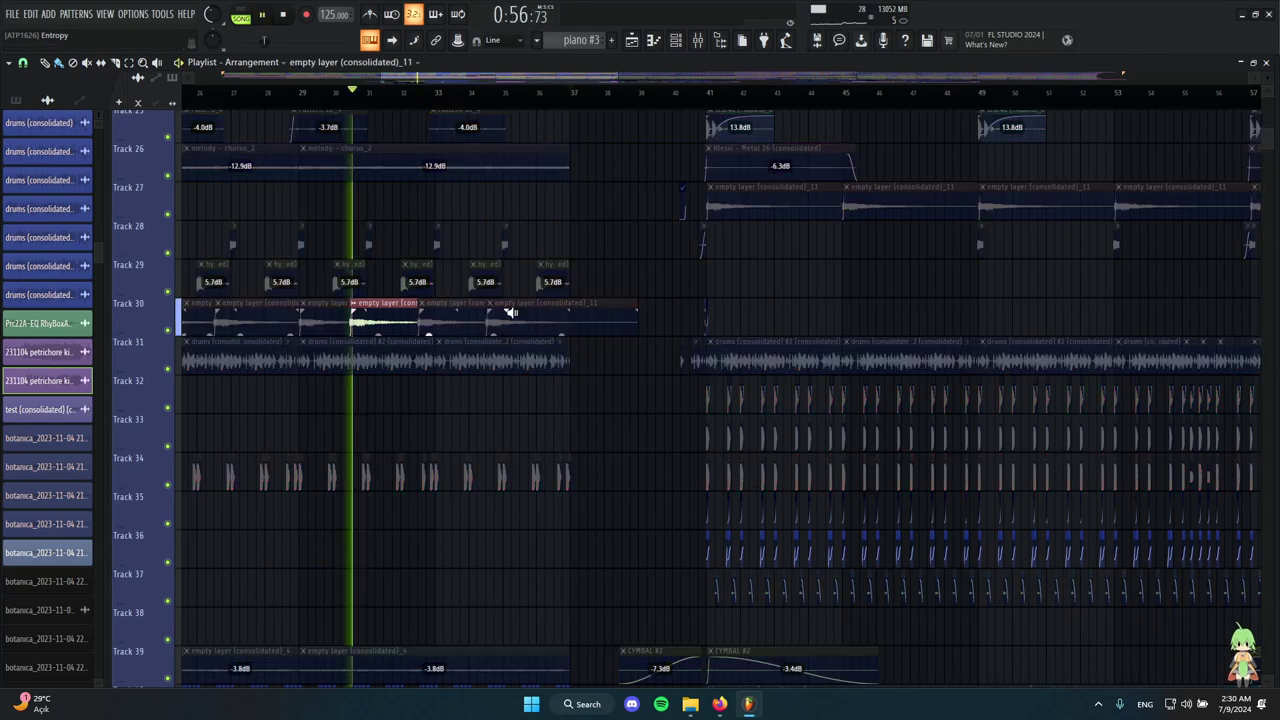
scroll(534, 354, "down", 3)
scroll(540, 222, "up", 3)
right_click(501, 206, "alt")
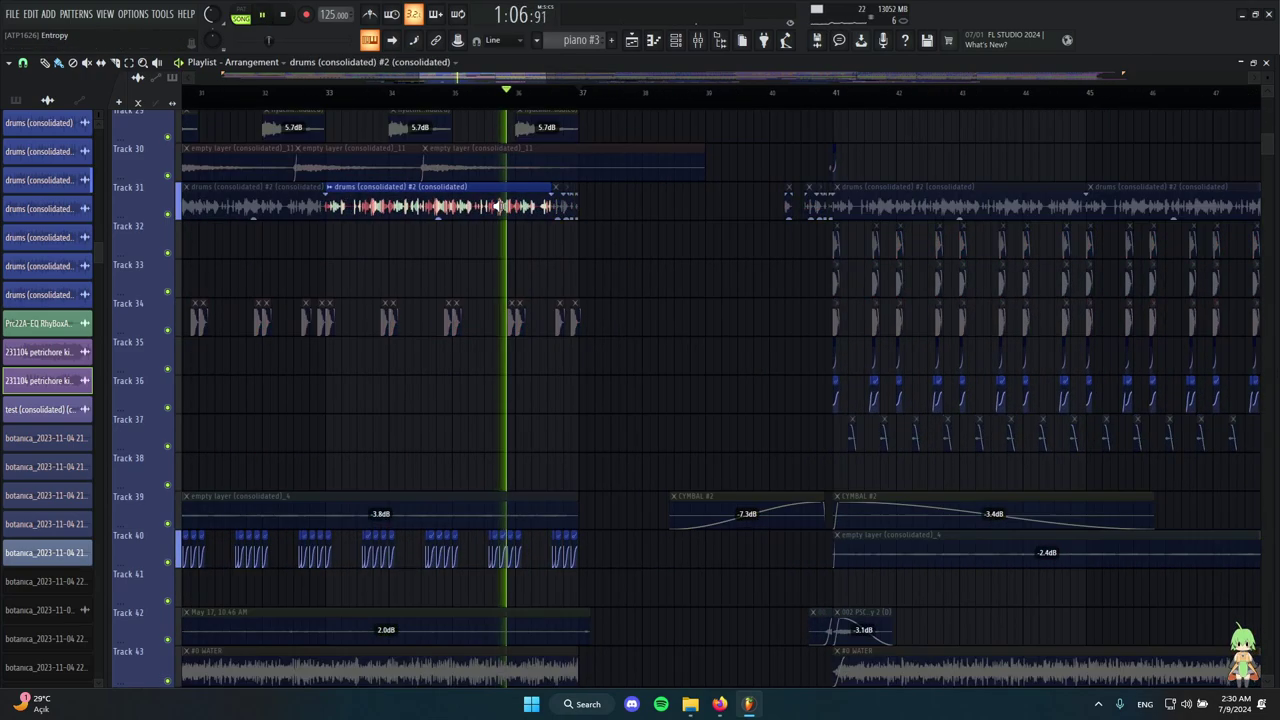
scroll(568, 228, "up", 4)
Solo Track 31, audition its closing drum fill from the middle of bar 36, then stop playback and unsolo the track.
left_click(460, 93)
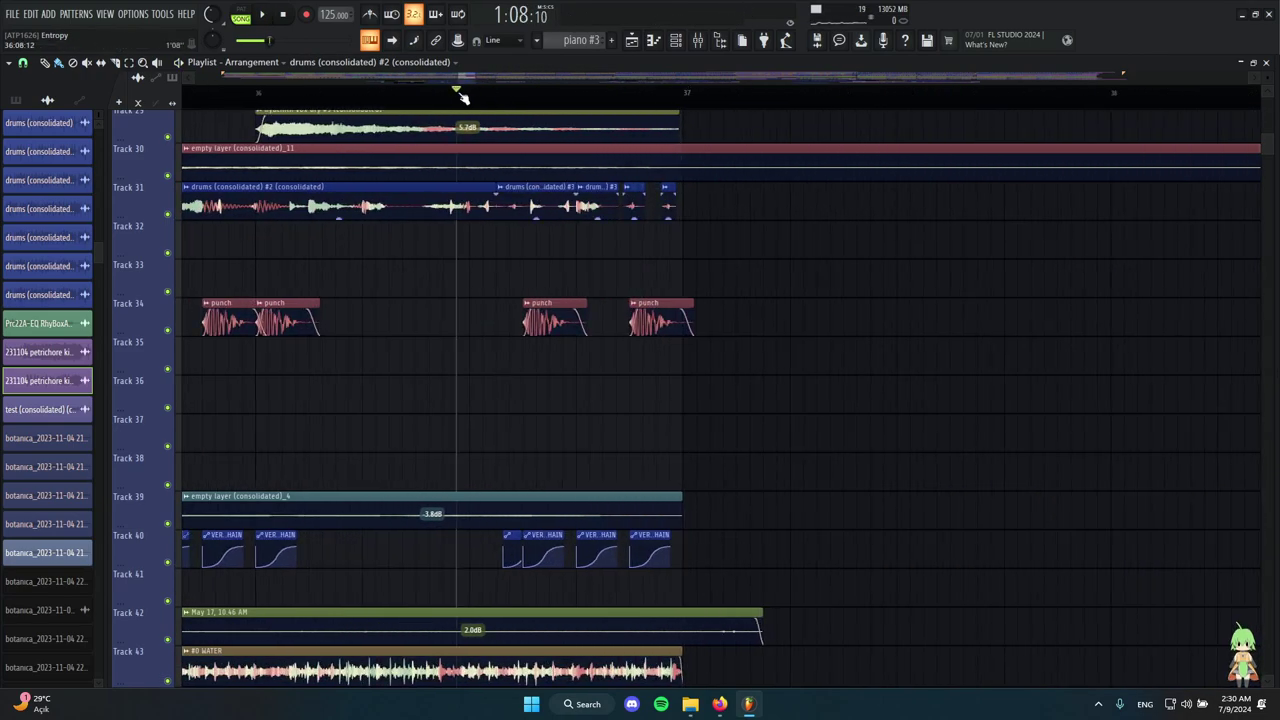
right_click(168, 214)
scroll(477, 277, "up", 2)
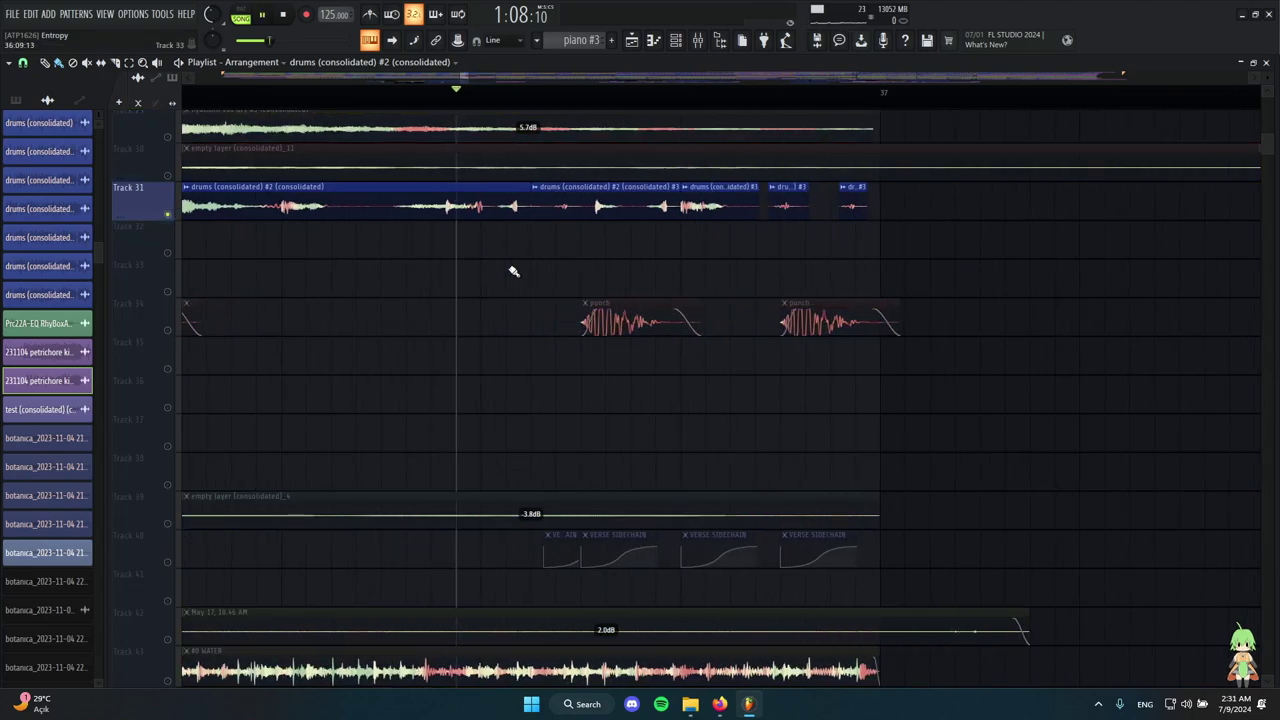
key("space")
scroll(460, 246, "down", 4)
key("space")
right_click(169, 215)
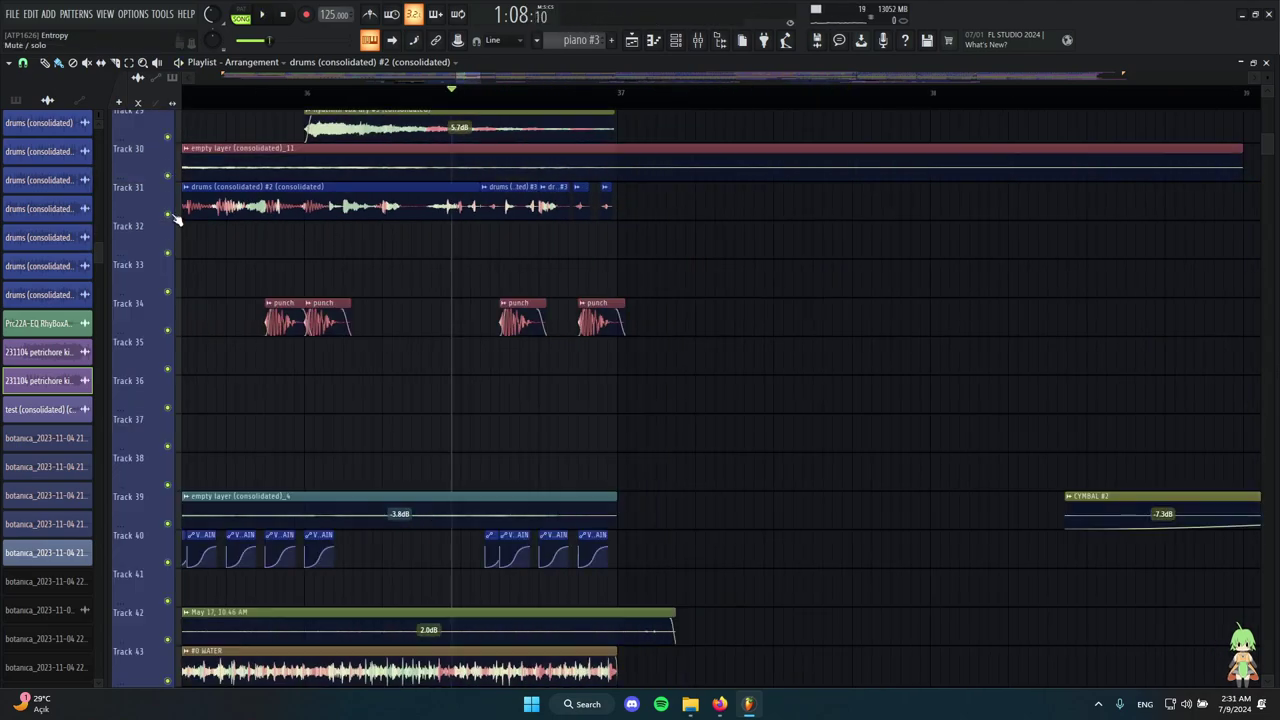
Place the playback position back at bar 37 and examine the drum, cymbal, texture and automation tracks between bars 37 and 41.
scroll(693, 225, "up", 2)
left_click(573, 95)
scroll(686, 335, "down", 5)
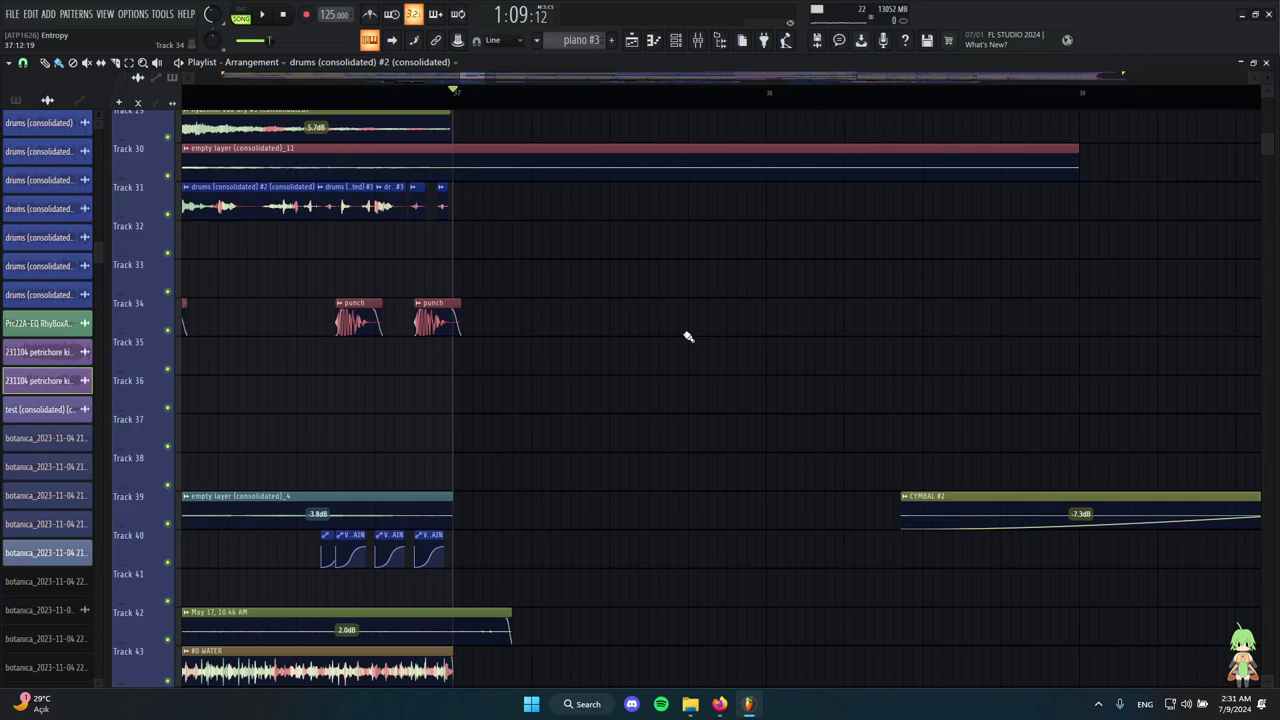
scroll(681, 378, "up", 3)
scroll(681, 379, "down", 5)
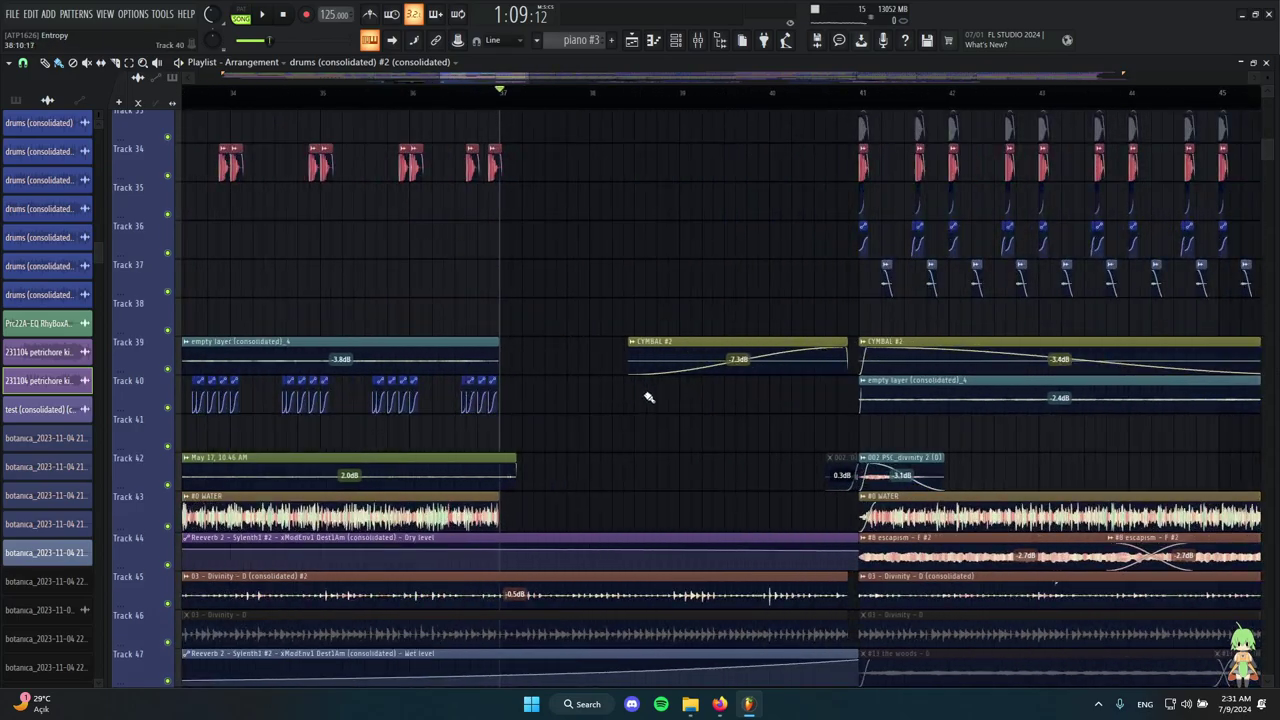
scroll(649, 380, "down", 4)
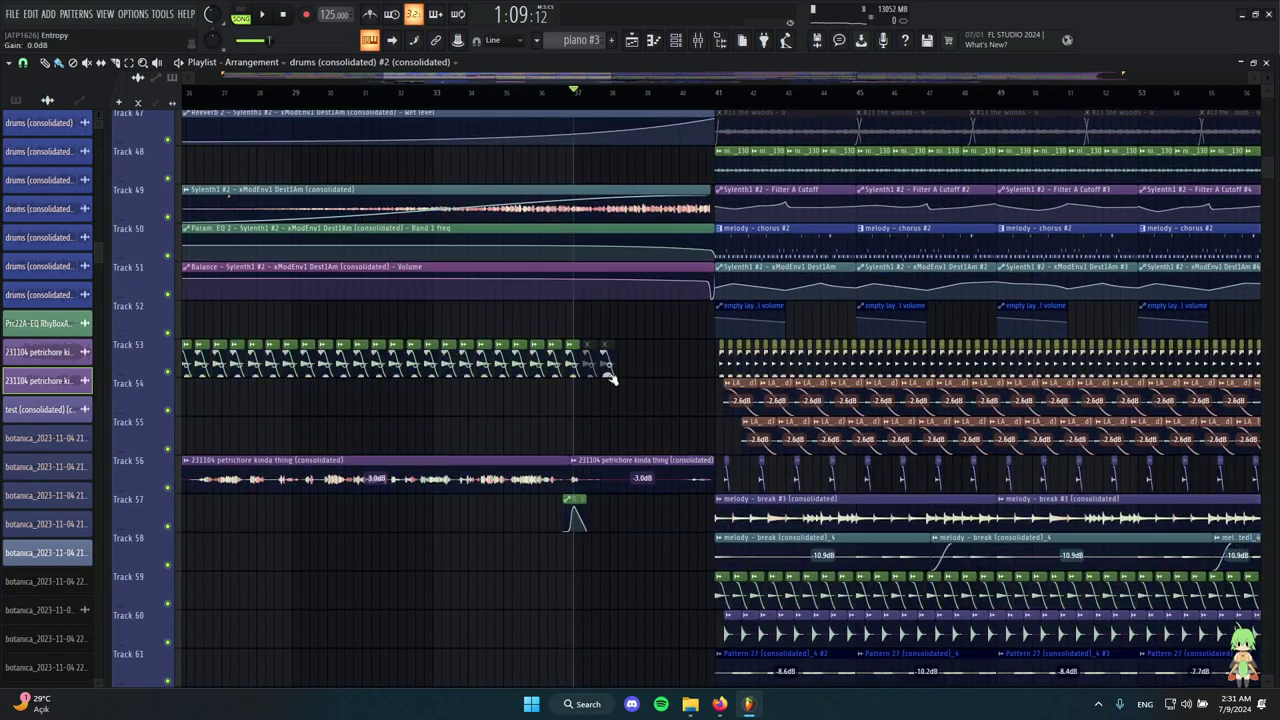
scroll(615, 385, "up", 2)
scroll(642, 413, "up", 11)
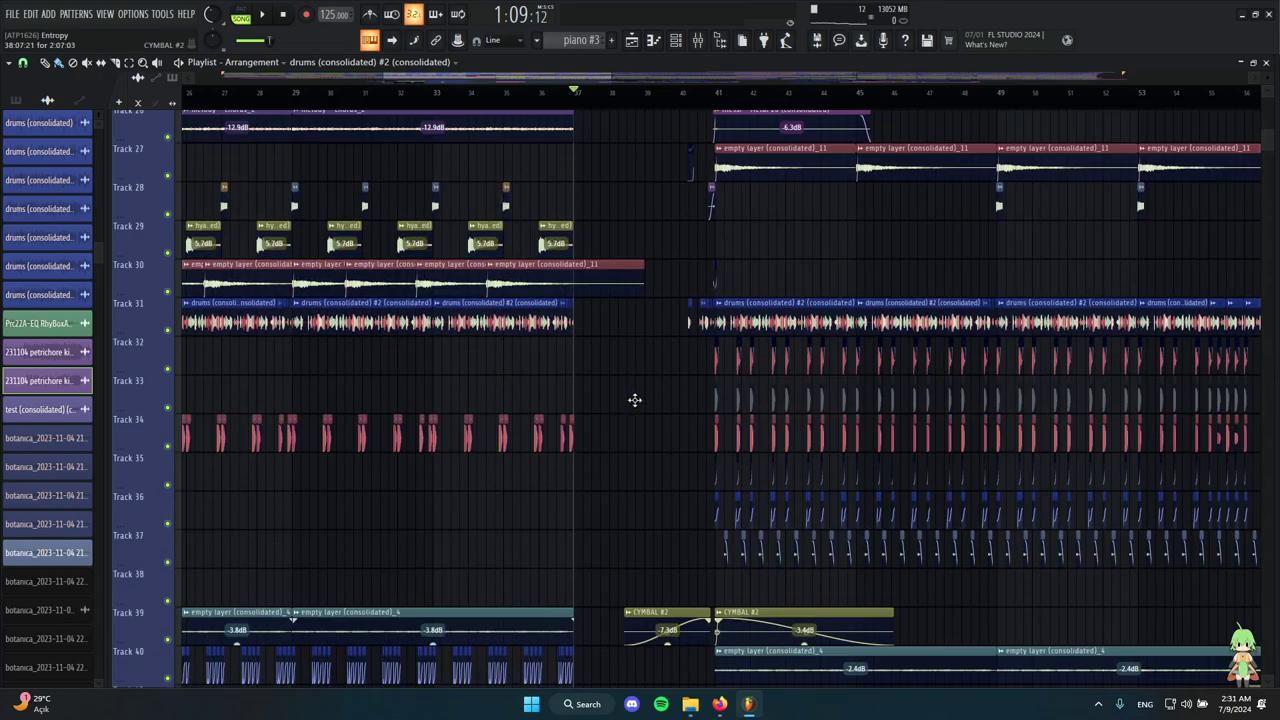
scroll(611, 423, "down", 5)
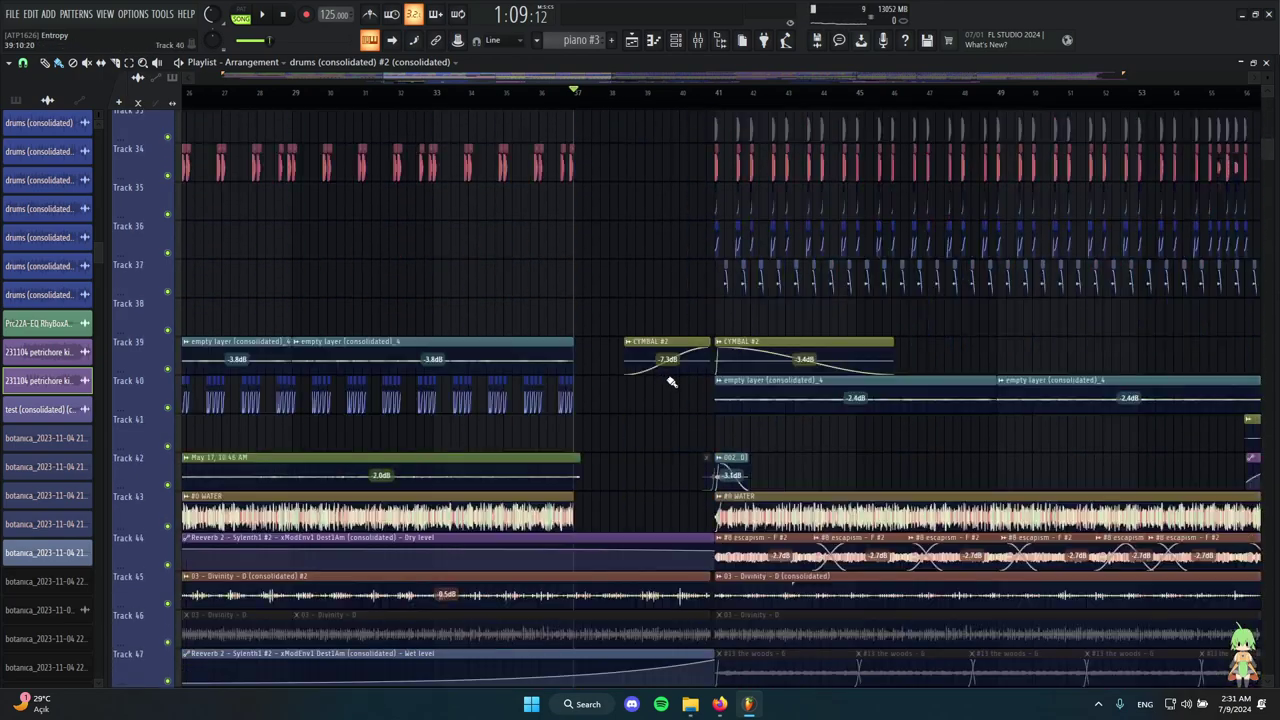
scroll(716, 437, "down", 3)
scroll(729, 451, "up", 3, "ctrl")
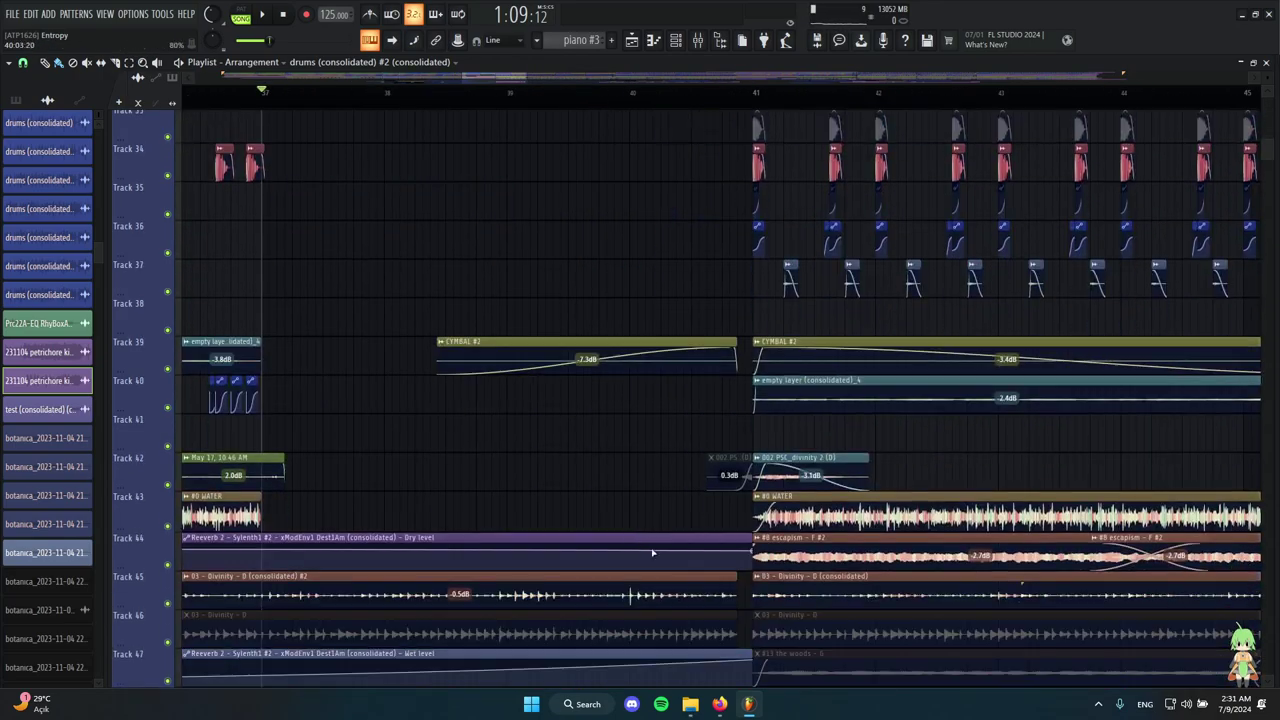
scroll(614, 423, "down", 1, "ctrl")
scroll(594, 443, "up", 1, "ctrl")
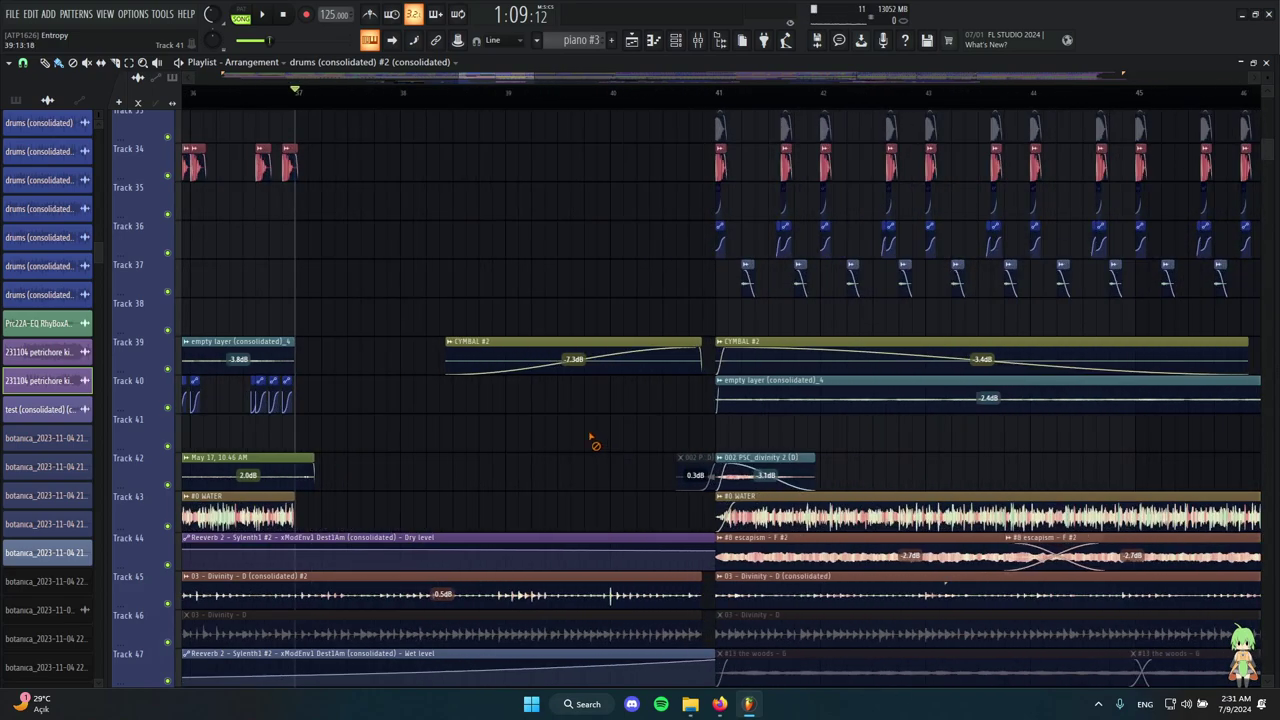
Check the settings of the CYMBAL #2 clip before bar 41 on Track 39, close them, and place the playback position at its start.
double_click(500, 341)
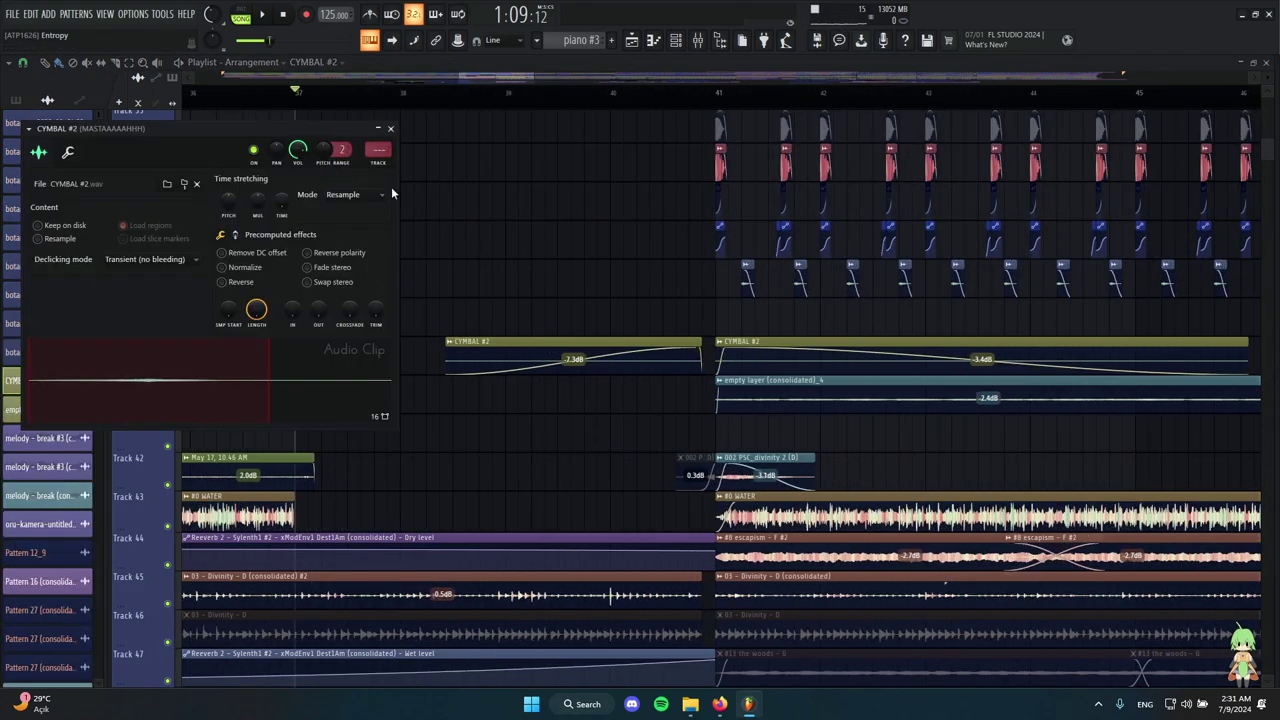
left_click(391, 129)
scroll(463, 250, "up", 2, "ctrl")
left_click_drag(394, 98, 433, 98)
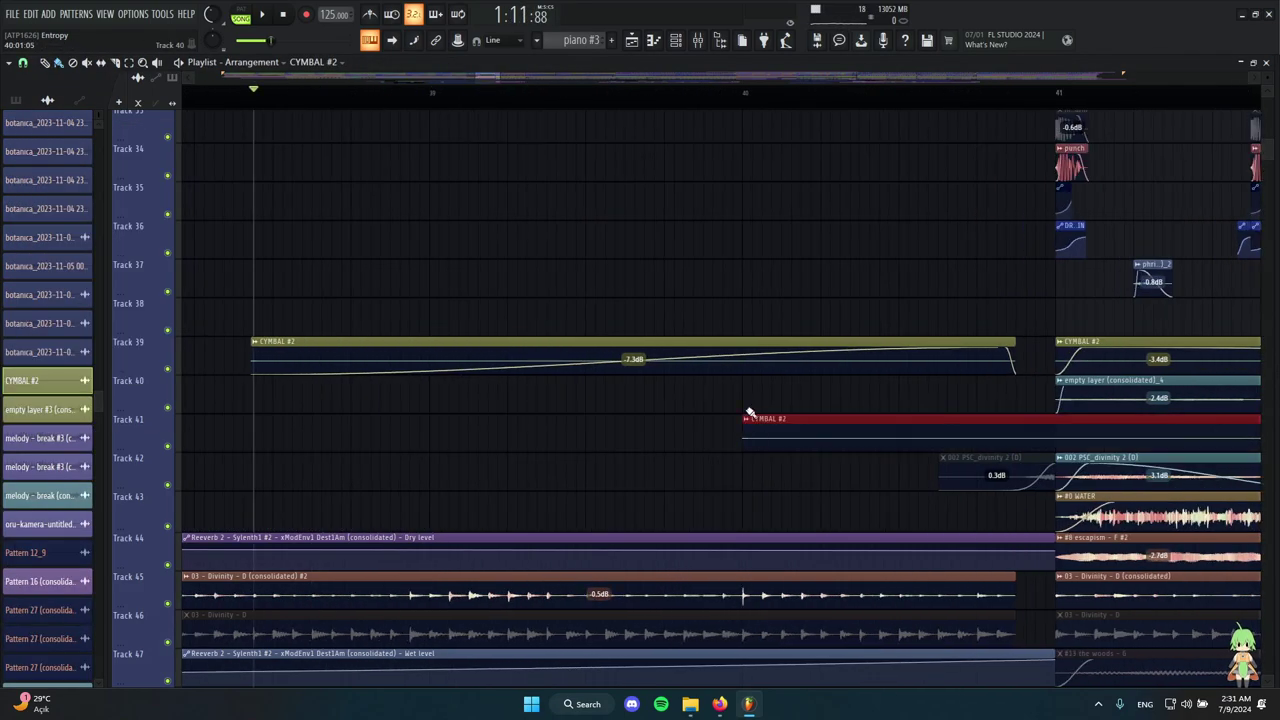
scroll(597, 400, "down", 1, "ctrl")
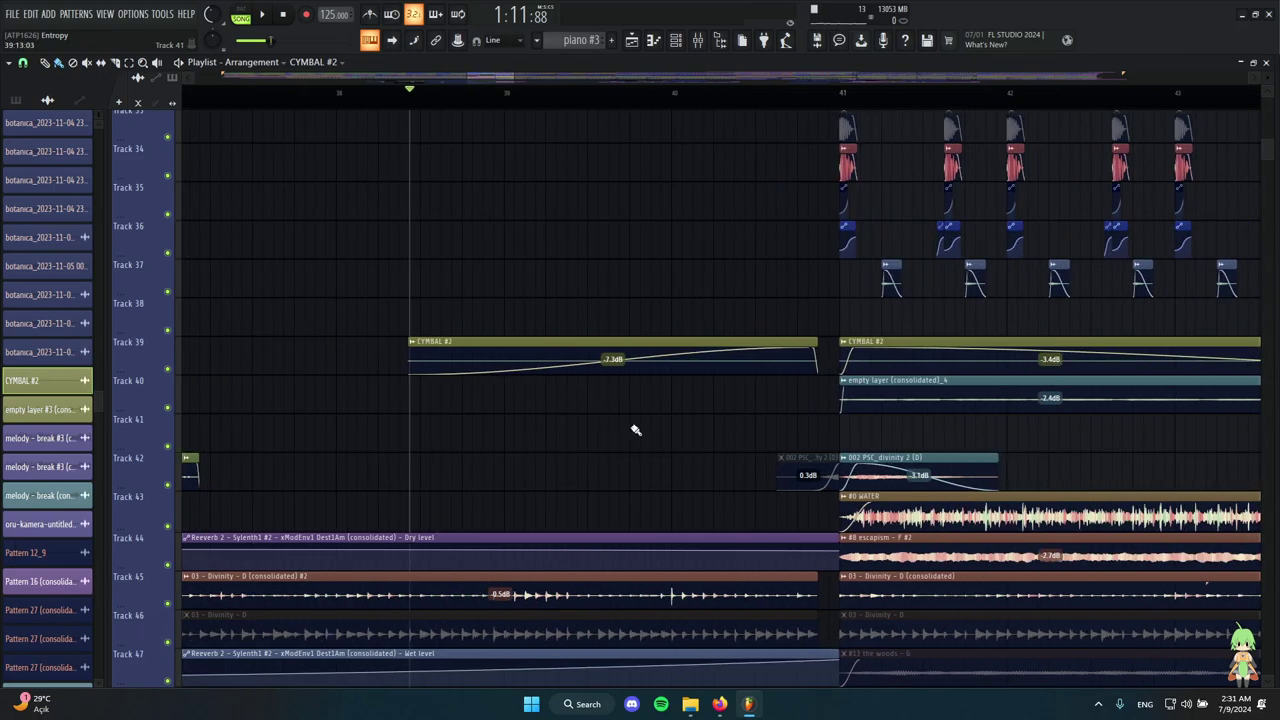
Highlight both CYMBAL #2 clips on Track 39 before and after bar 41, then clear the selection.
scroll(520, 357, "down", 3, "ctrl")
left_click_drag(449, 345, 797, 372, "ctrl")
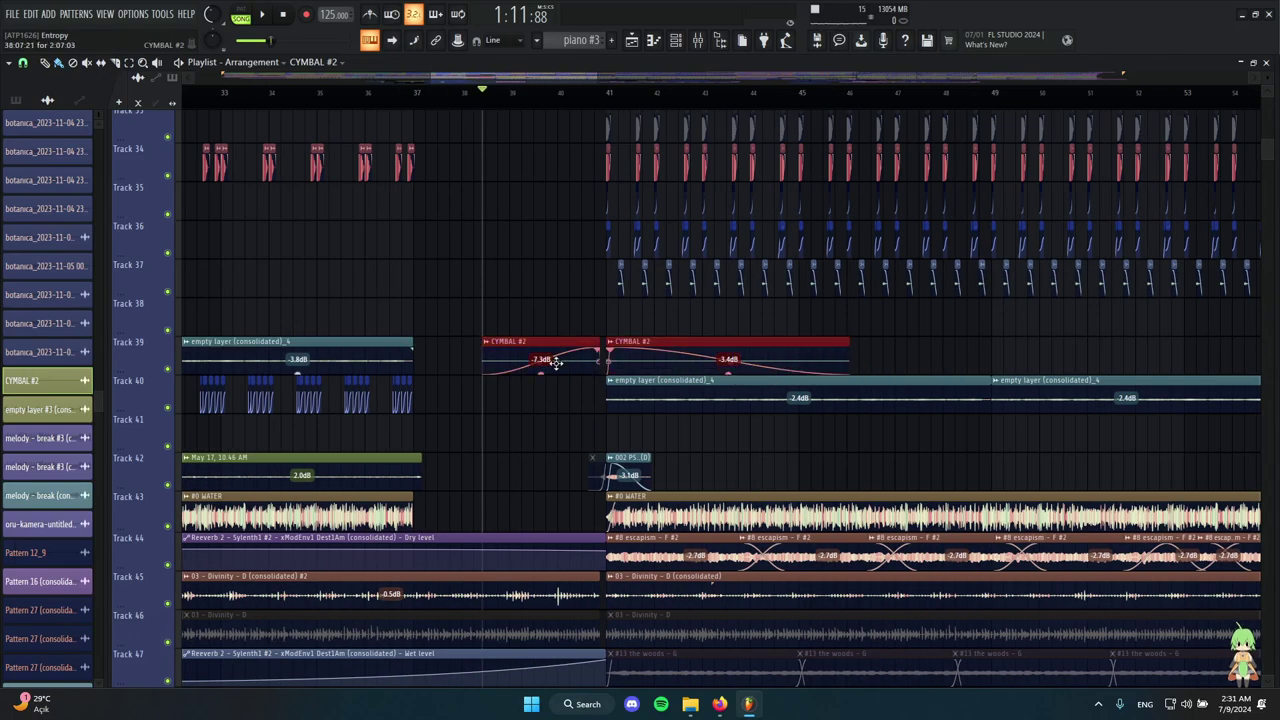
scroll(556, 359, "up", 2, "ctrl")
scroll(453, 344, "up", 2, "ctrl")
left_click(583, 415)
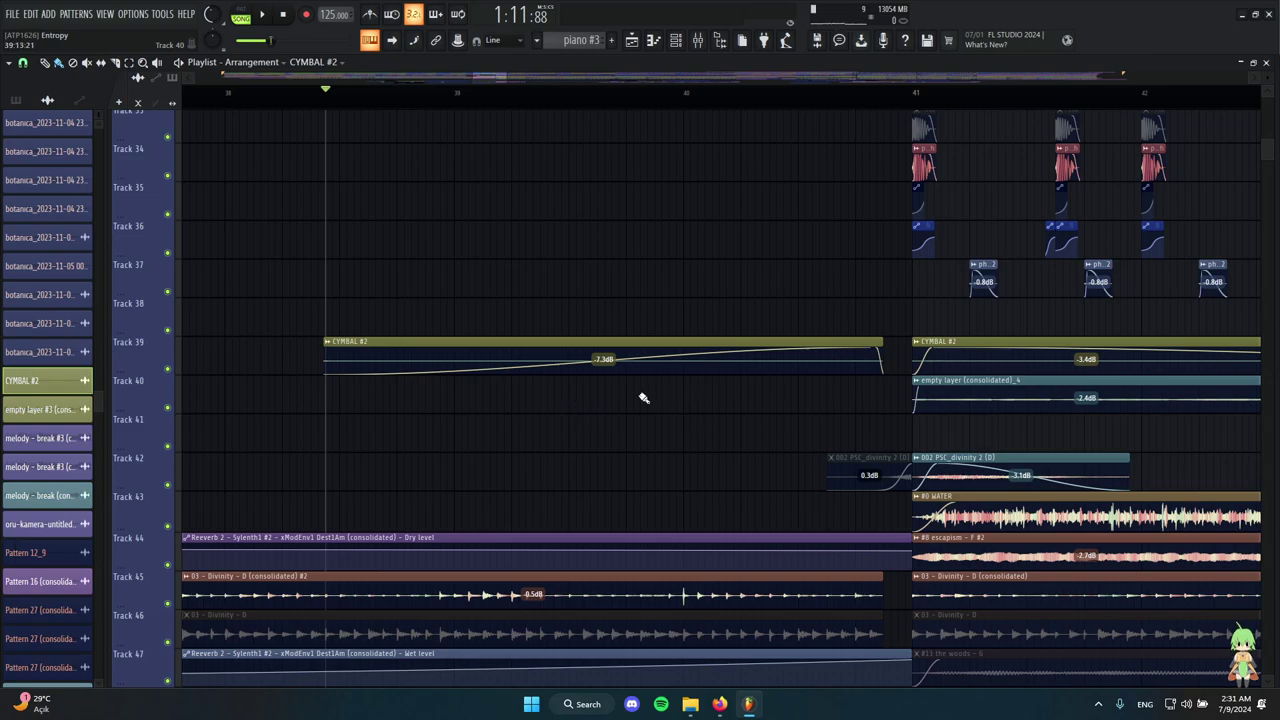
Audition the CYMBAL #2 clip before bar 41 and the one starting at bar 41 on Track 39 individually.
scroll(640, 378, "down", 1, "ctrl")
scroll(670, 420, "up", 1, "ctrl")
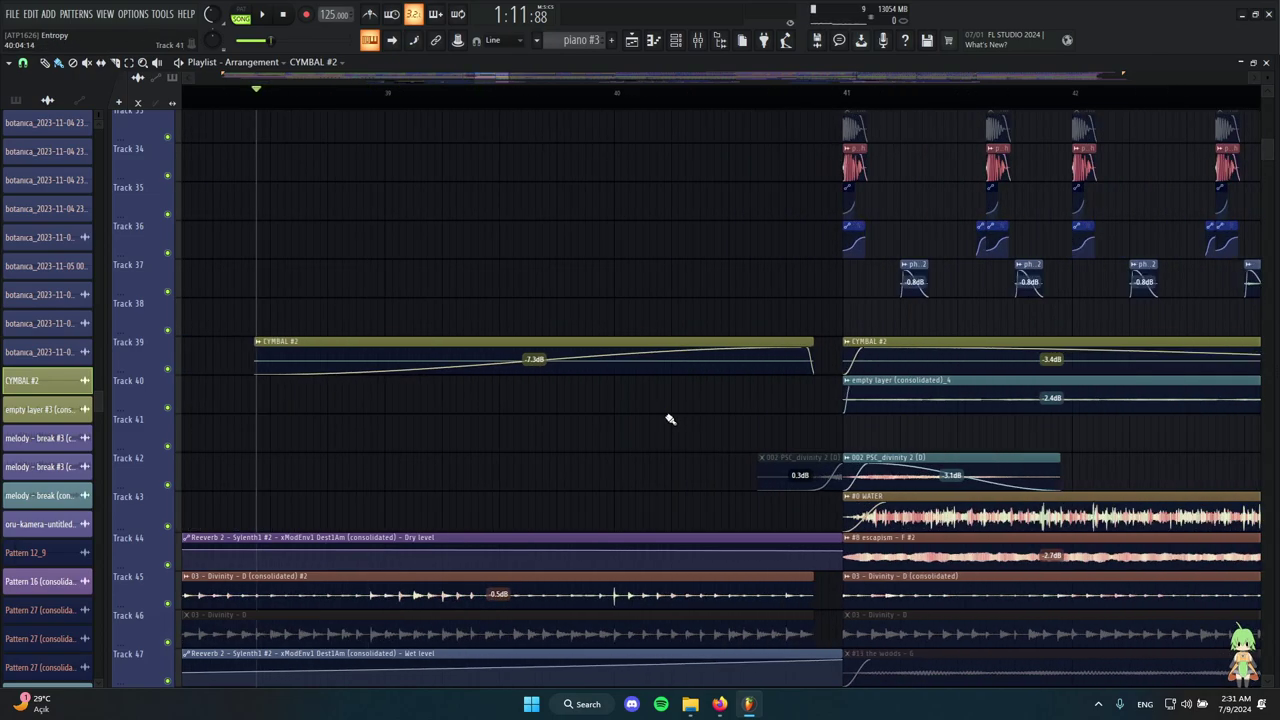
scroll(334, 334, "down", 2, "ctrl")
key("space")
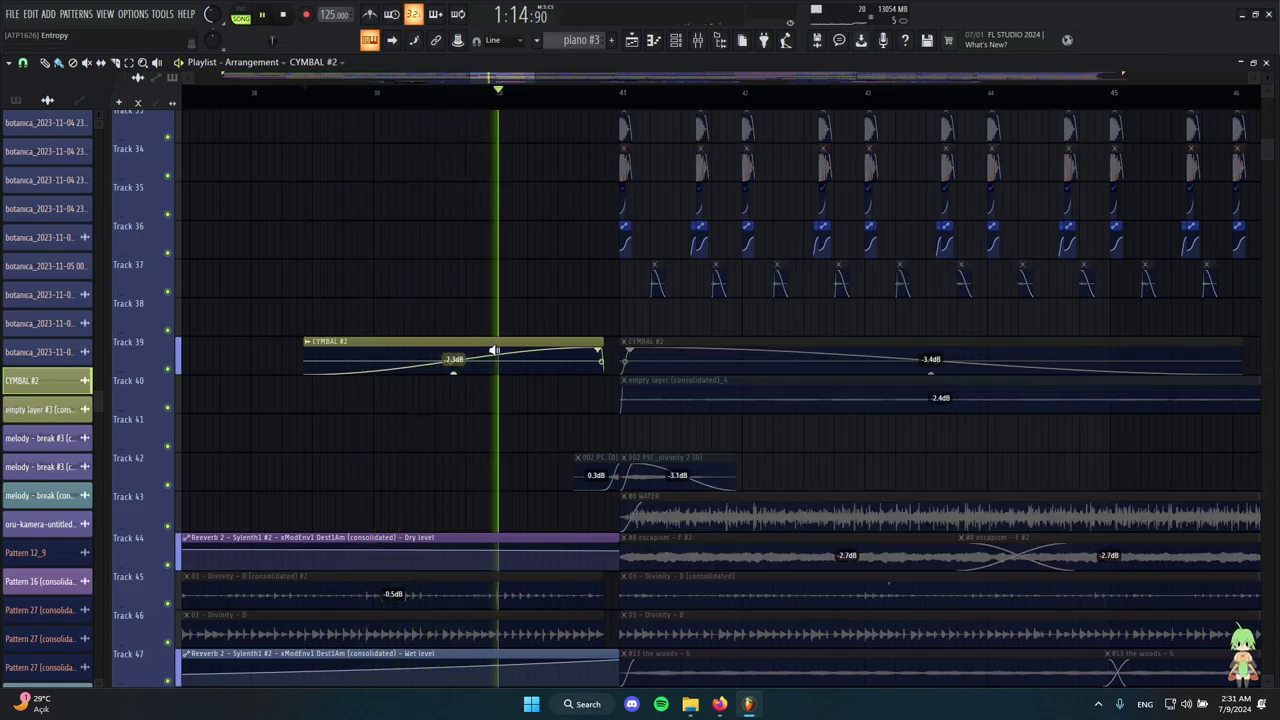
key("space")
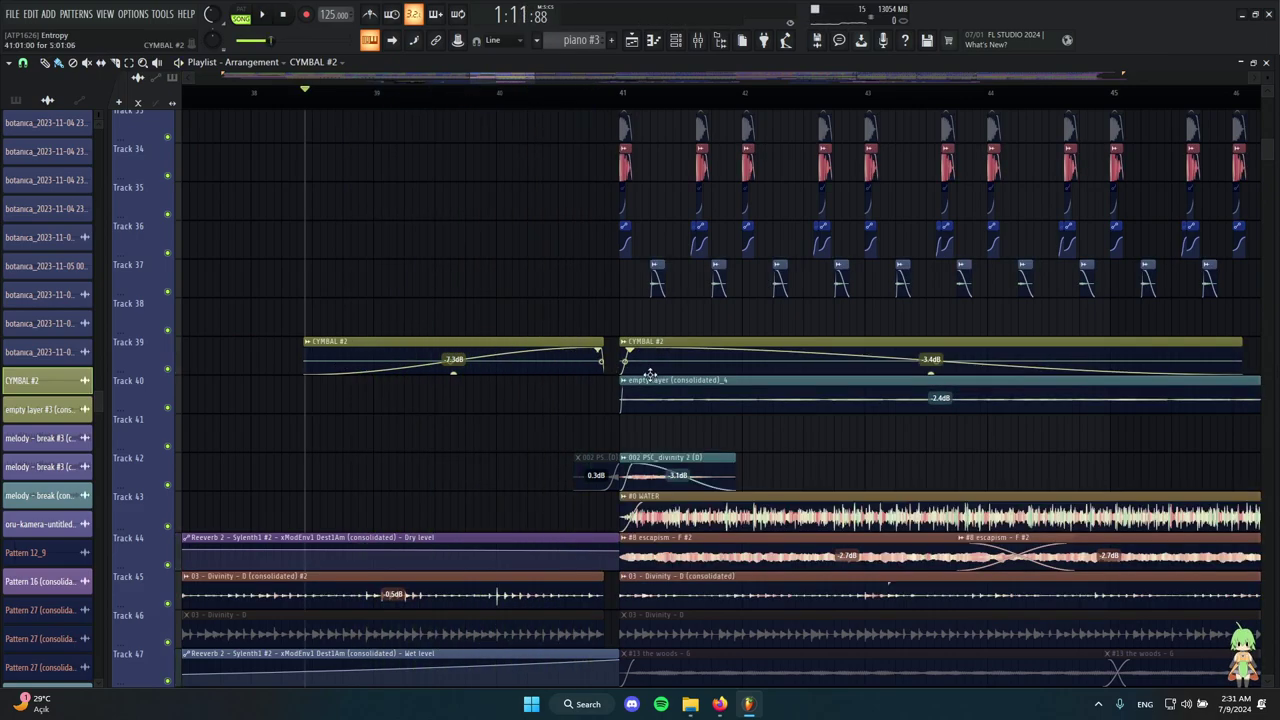
scroll(667, 380, "up", 2, "ctrl")
key("space")
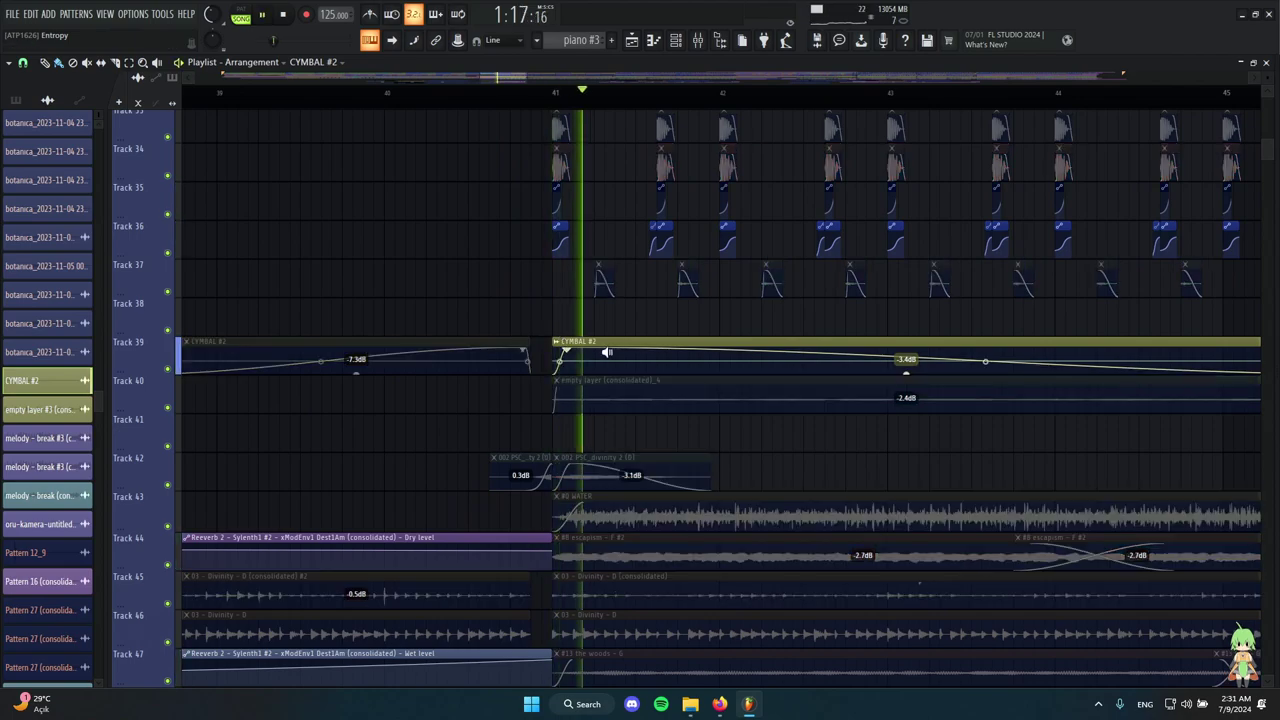
key("space")
Examine the drum, bass, piano and melody tracks above Track 39 around the transition into bar 41.
scroll(608, 352, "up", 10)
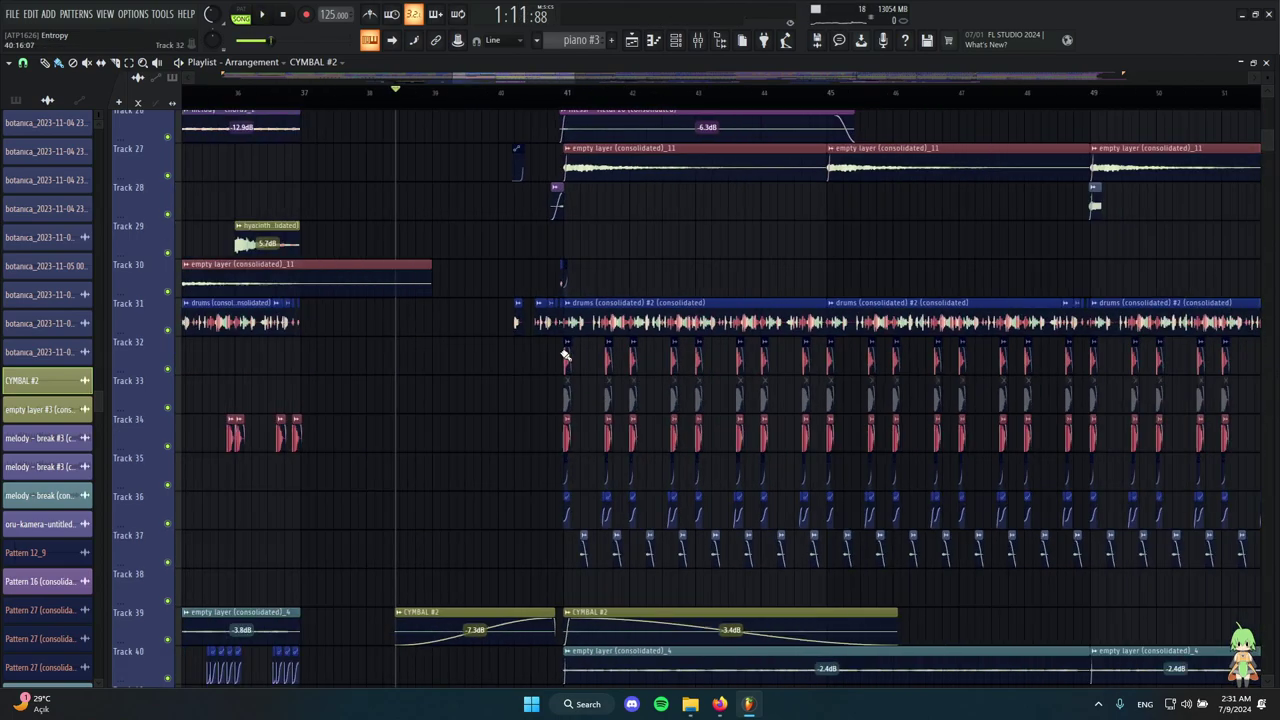
scroll(613, 393, "down", 3, "ctrl")
scroll(600, 398, "up", 5)
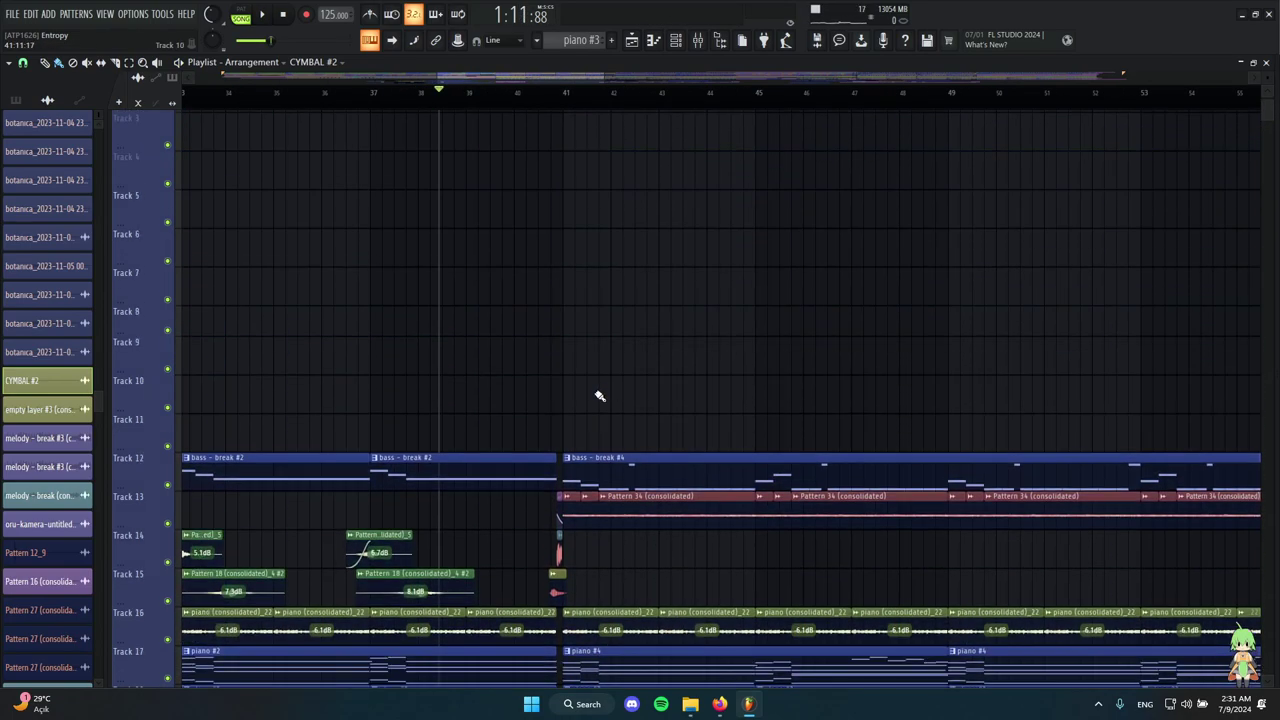
scroll(608, 400, "down", 8)
scroll(580, 395, "up", 5)
scroll(548, 383, "up", 4, "ctrl")
scroll(540, 383, "up", 6, "ctrl")
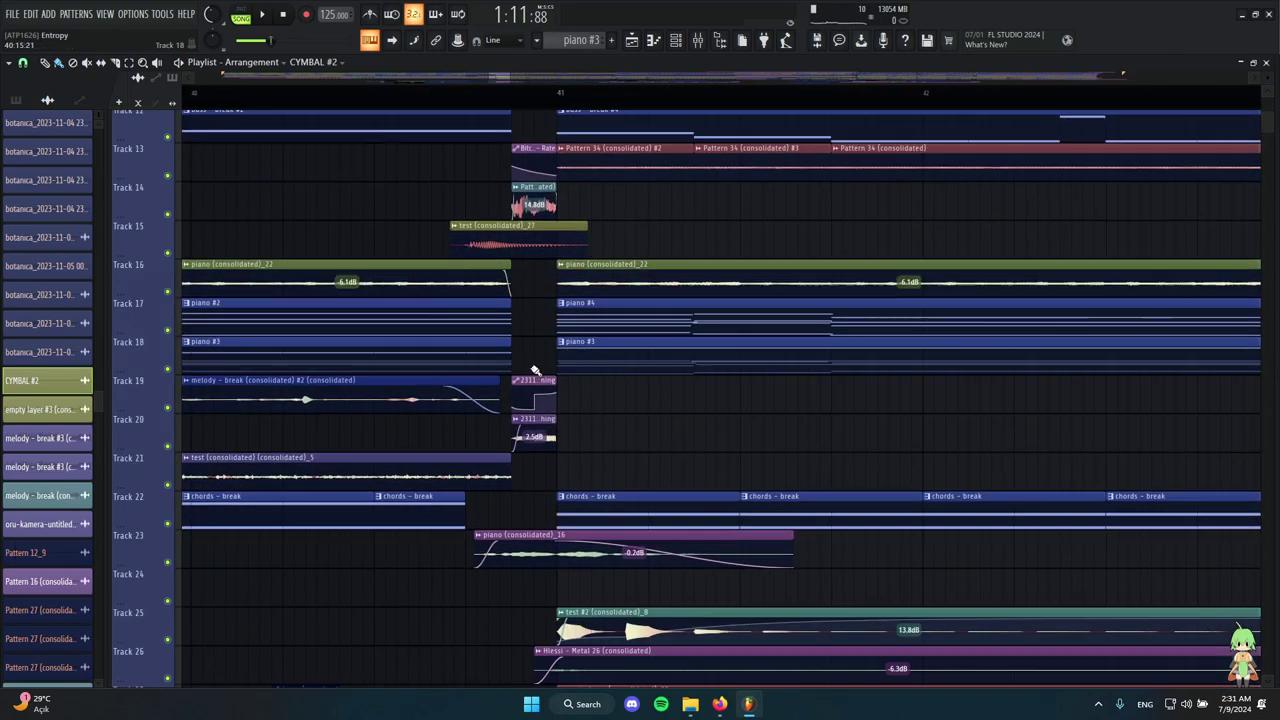
scroll(520, 225, "down", 1)
Place the playback position near the start of the test (consolidated)_27 clip on Track 15 and audition that clip alone.
left_click(512, 93)
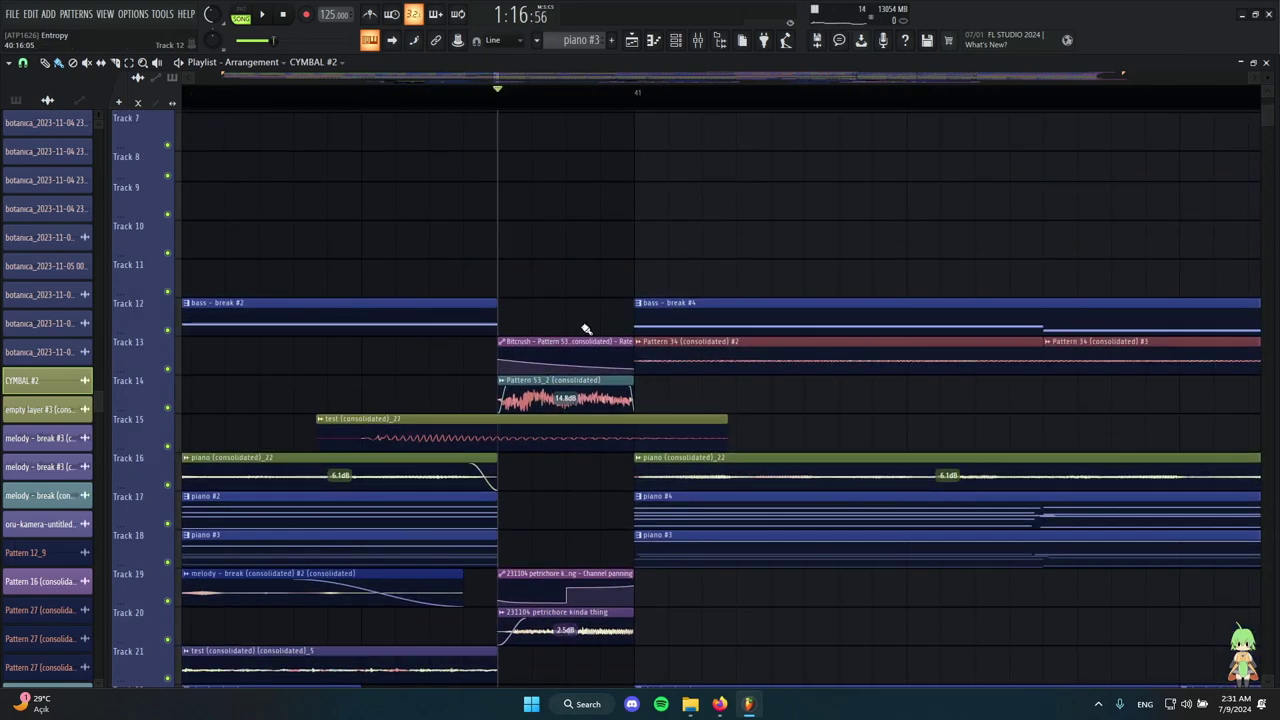
scroll(582, 305, "down", 3, "ctrl")
scroll(575, 215, "down", 3)
scroll(545, 145, "up", 2, "ctrl")
left_click(516, 96)
scroll(571, 294, "up", 5, "ctrl")
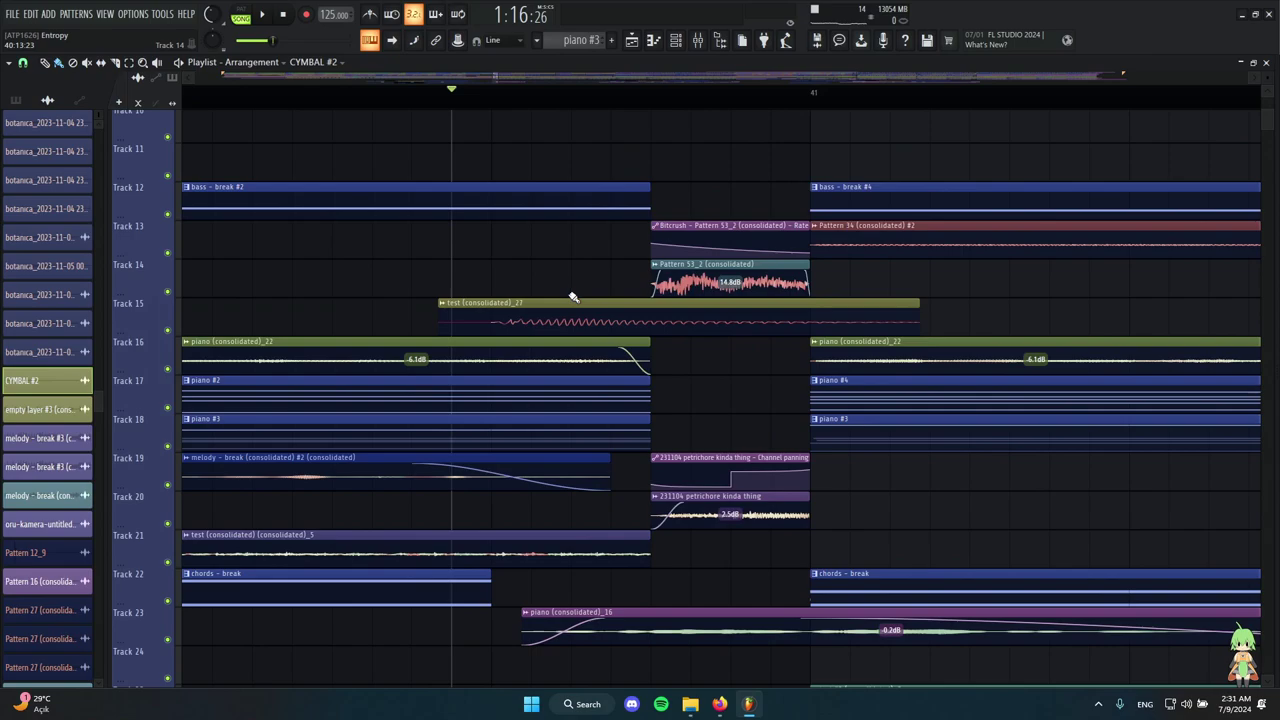
scroll(460, 309, "down", 4, "ctrl")
scroll(523, 328, "up", 1, "ctrl")
right_click(470, 317, "alt")
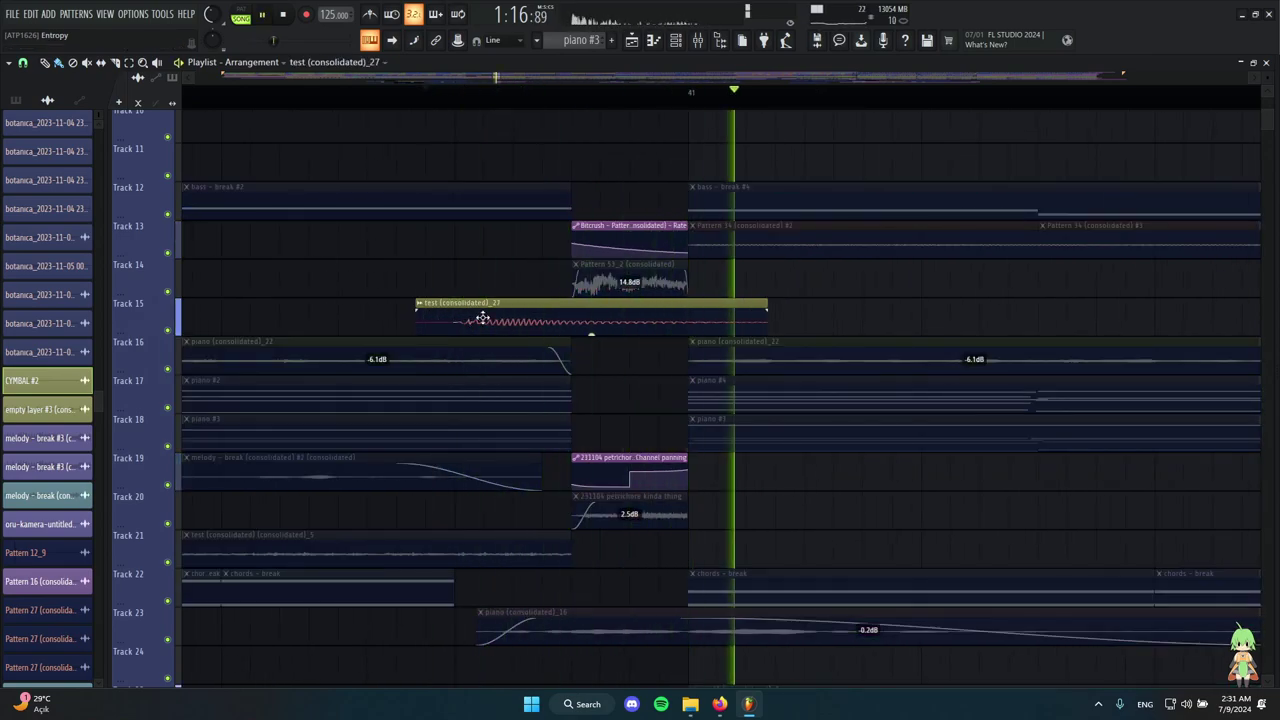
Examine the bass, piano, melody and chord clips on Tracks 12 to 27 around the gap before bar 41.
scroll(495, 330, "down", 2, "ctrl")
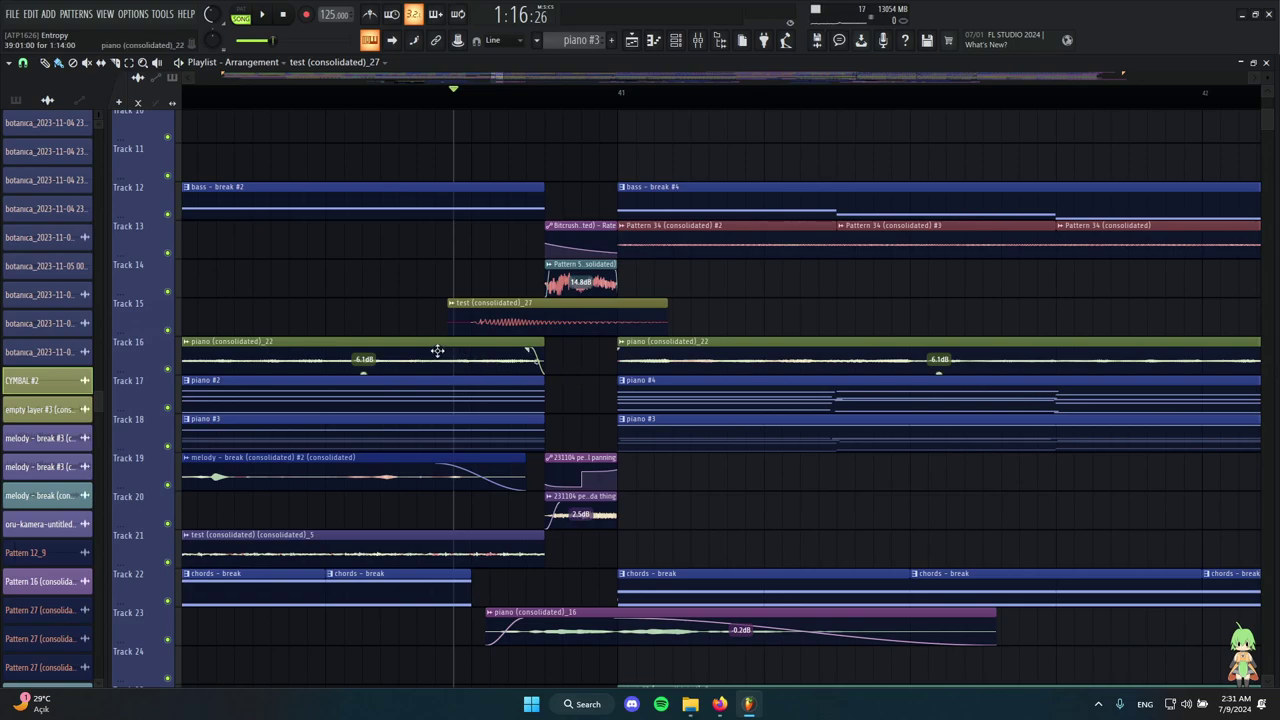
scroll(548, 354, "up", 1)
scroll(790, 485, "up", 2)
scroll(871, 466, "down", 6)
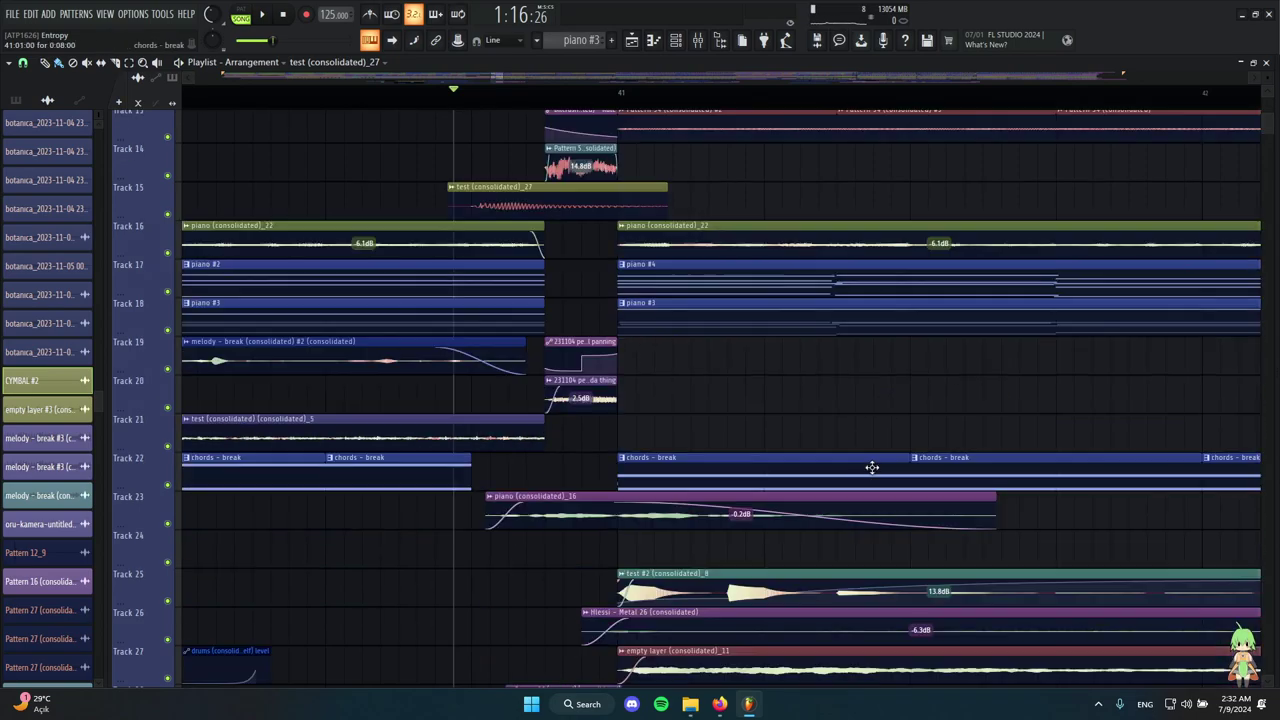
scroll(875, 430, "up", 5)
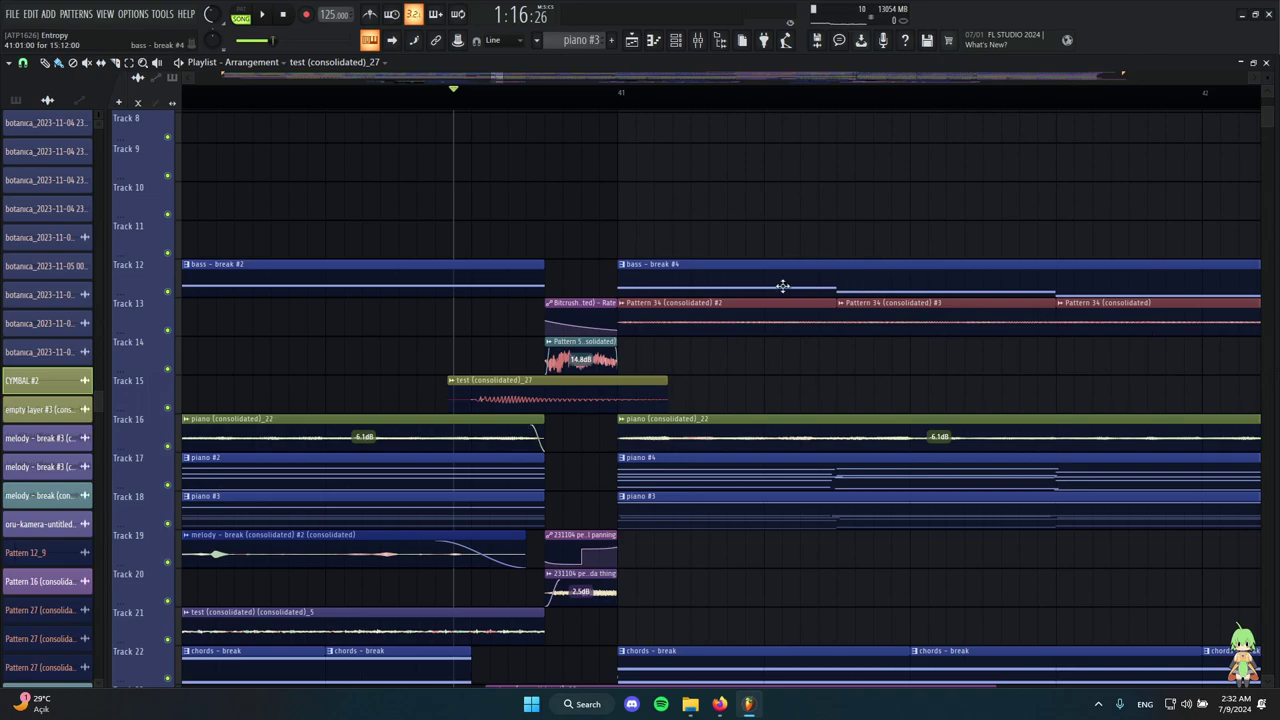
scroll(500, 366, "up", 2, "ctrl")
scroll(385, 276, "down", 3)
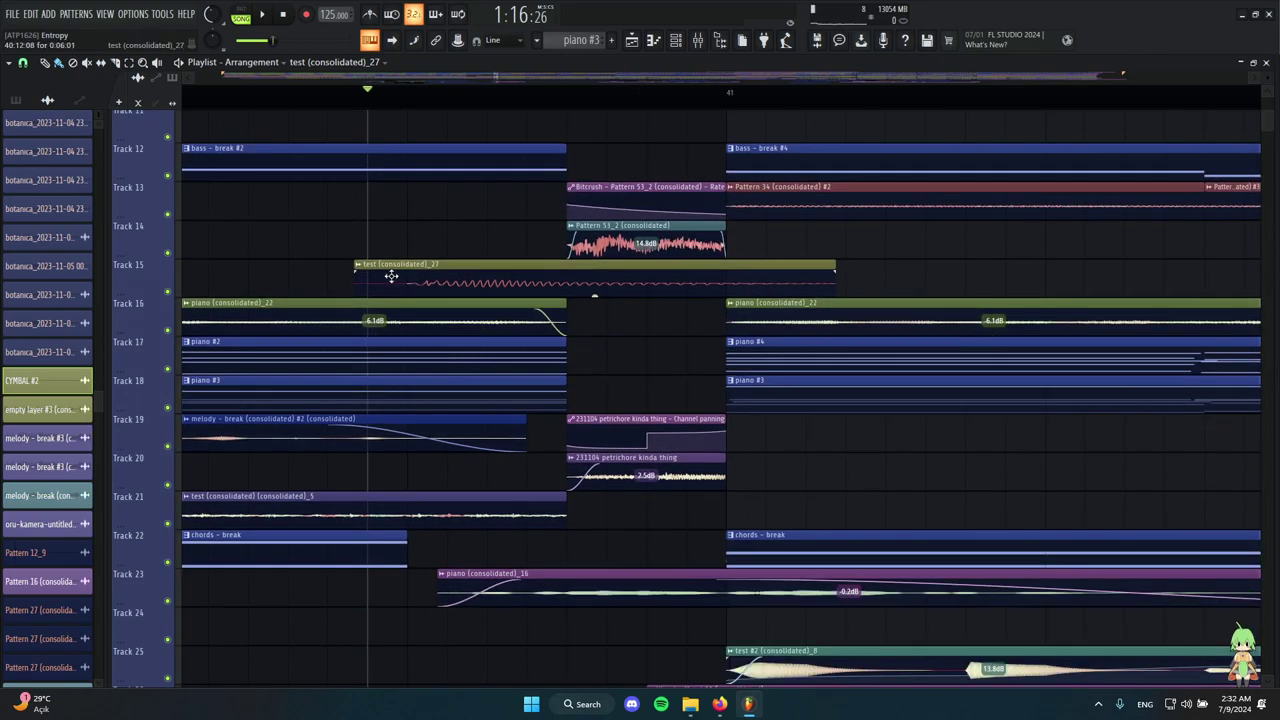
Audition the test (consolidated)_27 clip again and examine how the neighbouring layers cut out before bar 41.
right_click(395, 276, "alt")
scroll(657, 342, "up", 1)
scroll(430, 178, "up", 1, "ctrl")
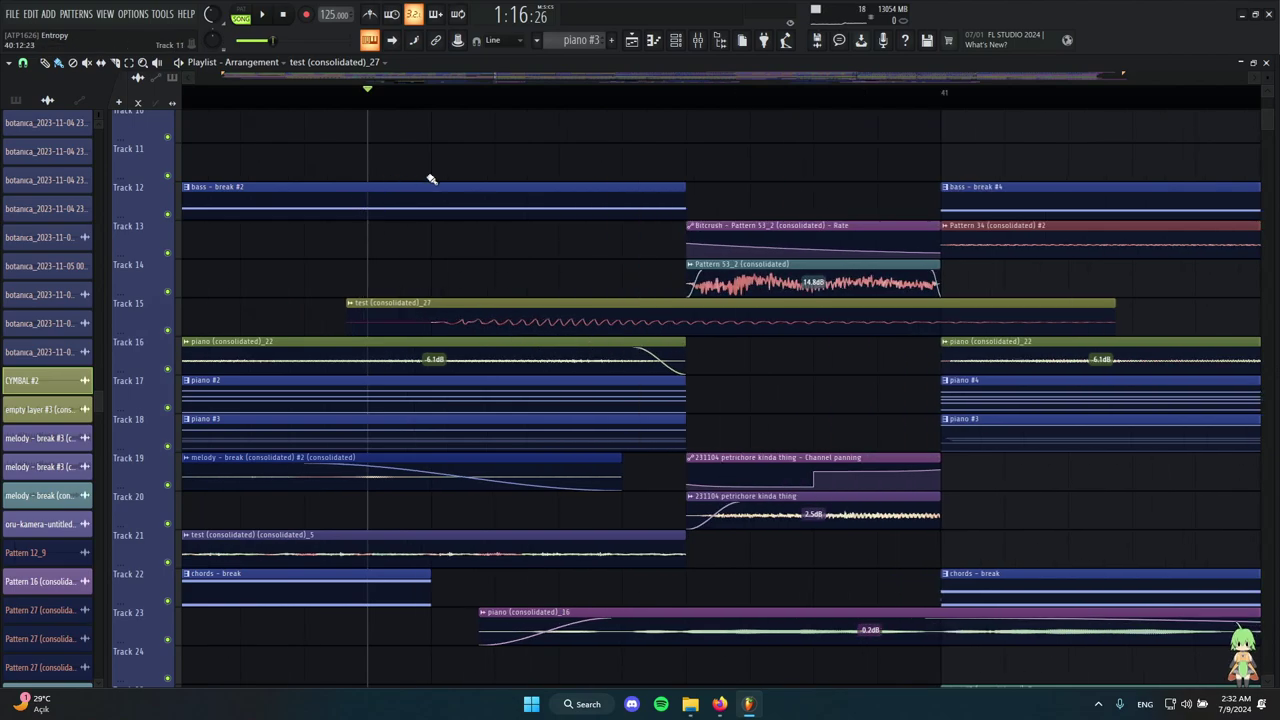
scroll(420, 287, "down", 2, "ctrl")
scroll(460, 320, "up", 1)
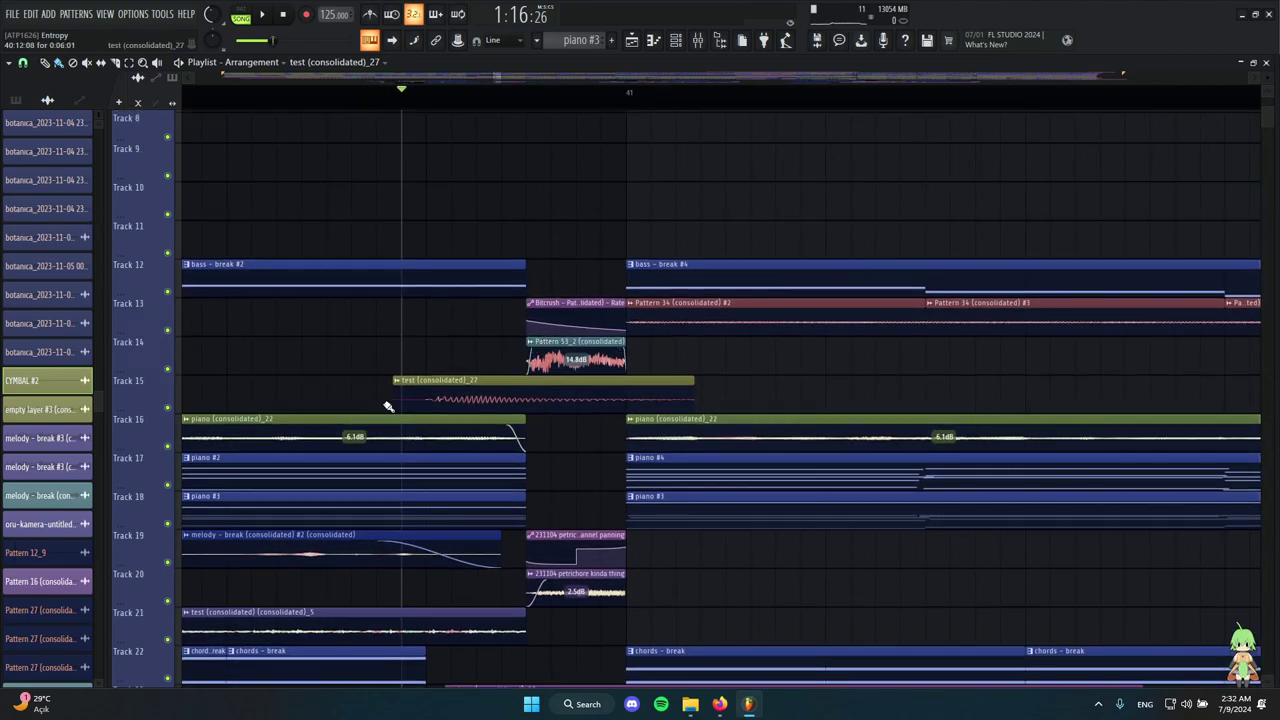
scroll(475, 338, "down", 2, "ctrl")
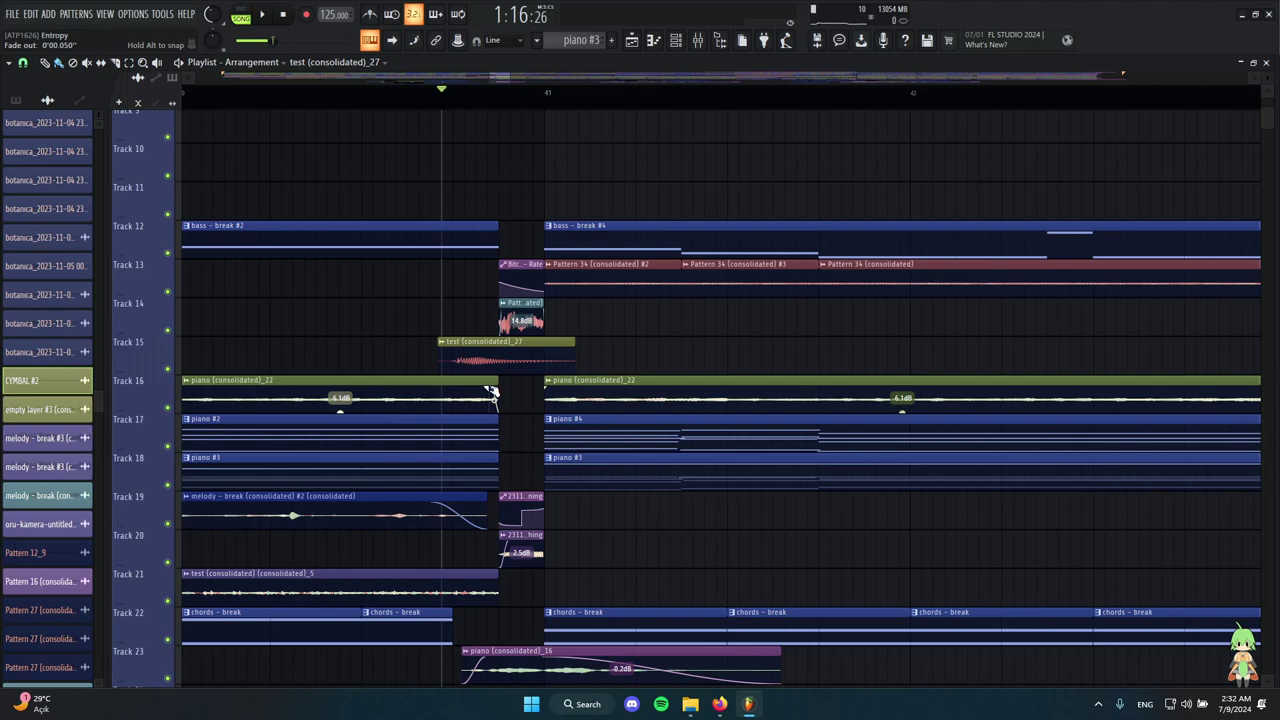
scroll(462, 368, "up", 2, "ctrl")
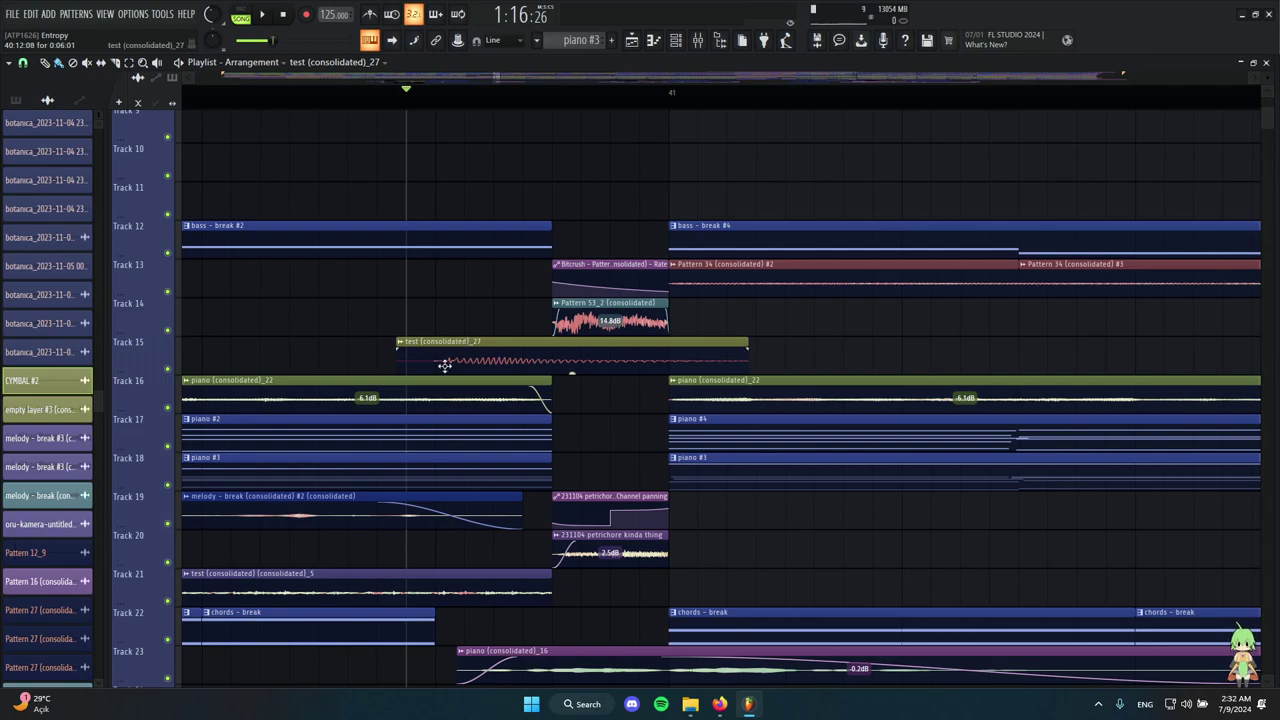
Check the channel settings of the test (consolidated)_27 clip and close them.
double_click(506, 354)
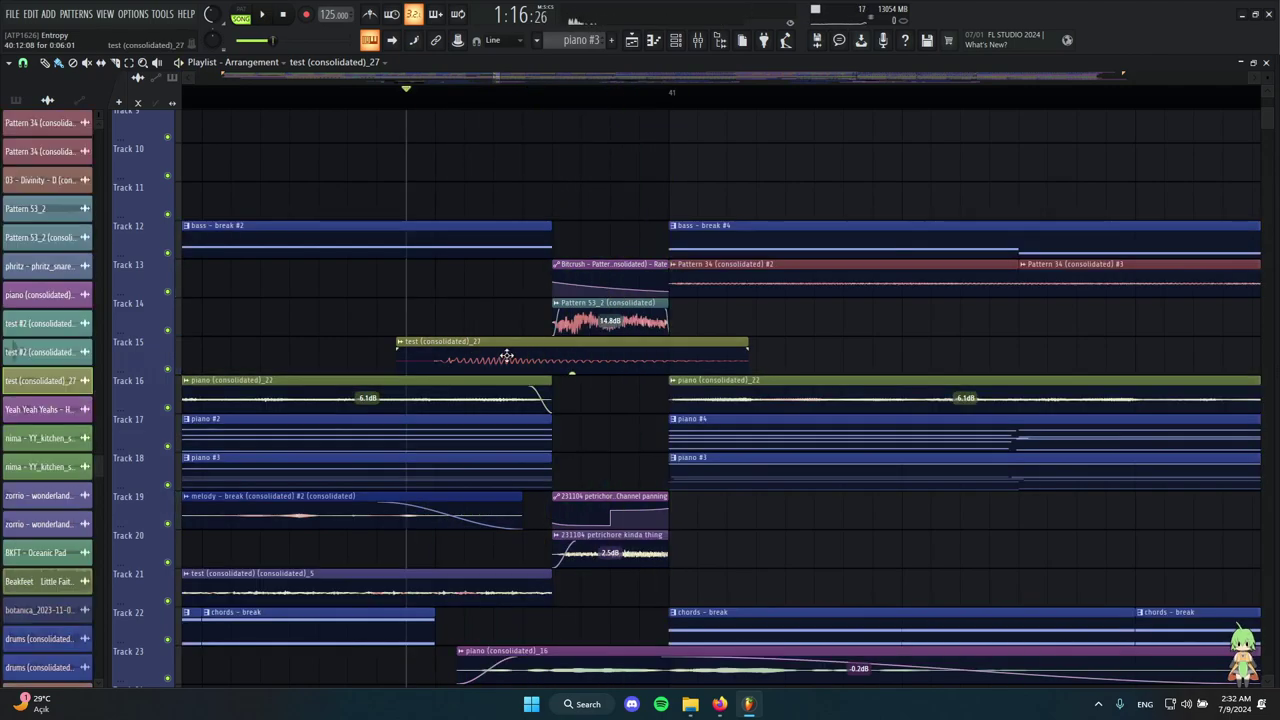
key("Escape")
scroll(603, 237, "down", 5)
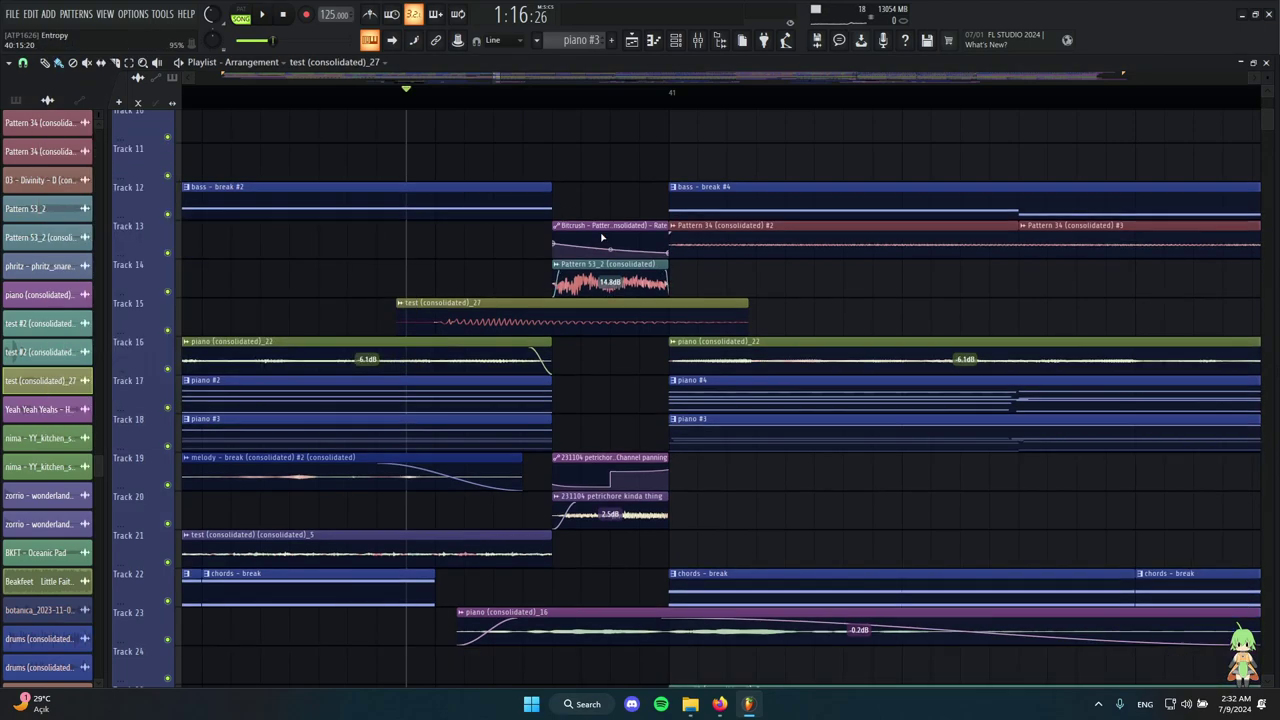
Place the playback position at the start of the Pattern 53_2 (consolidated) clip on Track 14 and audition it alone.
scroll(677, 362, "down", 3)
scroll(726, 326, "up", 5)
scroll(682, 347, "up", 1)
scroll(681, 348, "up", 2)
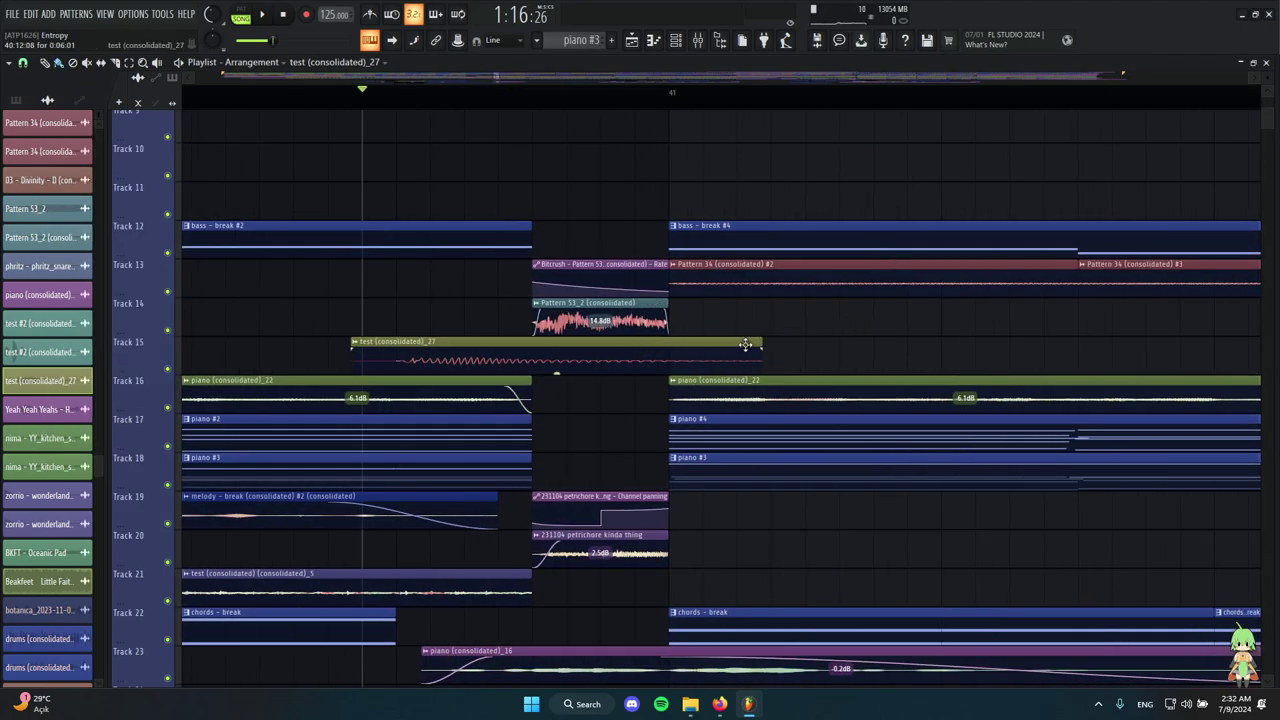
scroll(744, 343, "up", 3)
left_click(424, 104)
right_click(462, 317, "alt")
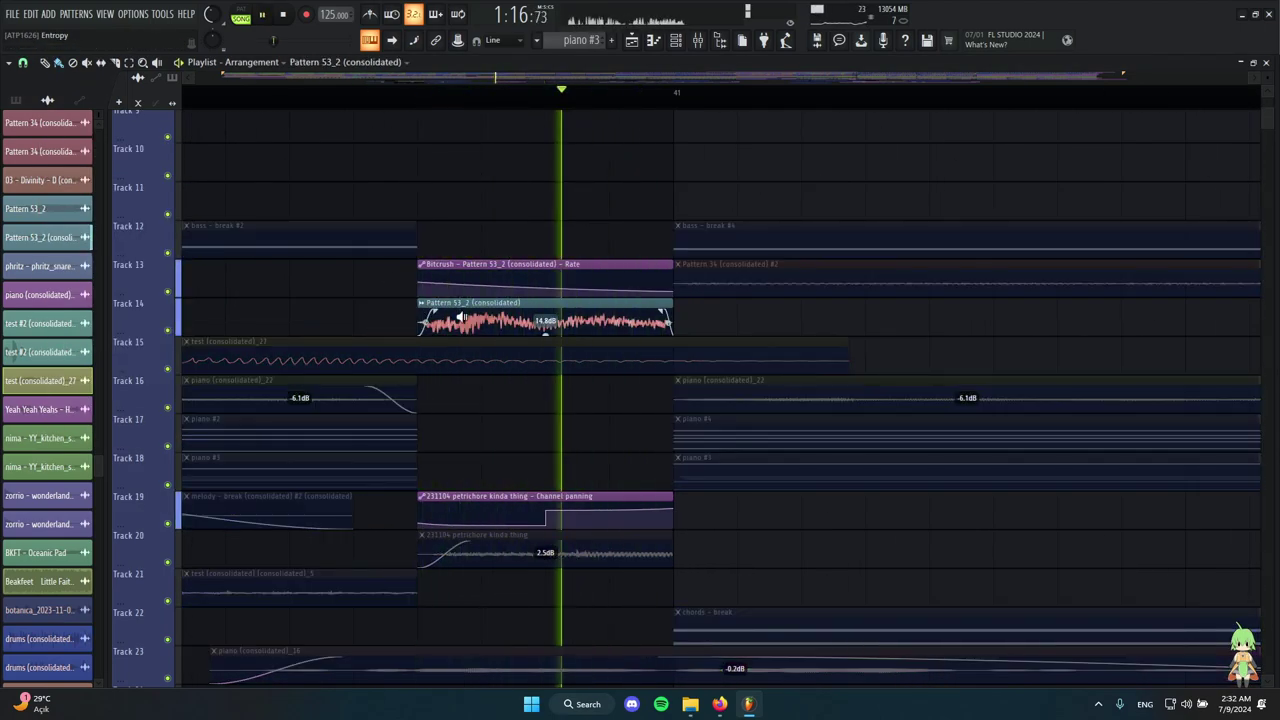
Check the OTT effect on the mixer track of the Pattern 53_2 (consolidated) clip, then return to the playlist.
scroll(526, 400, "down", 4)
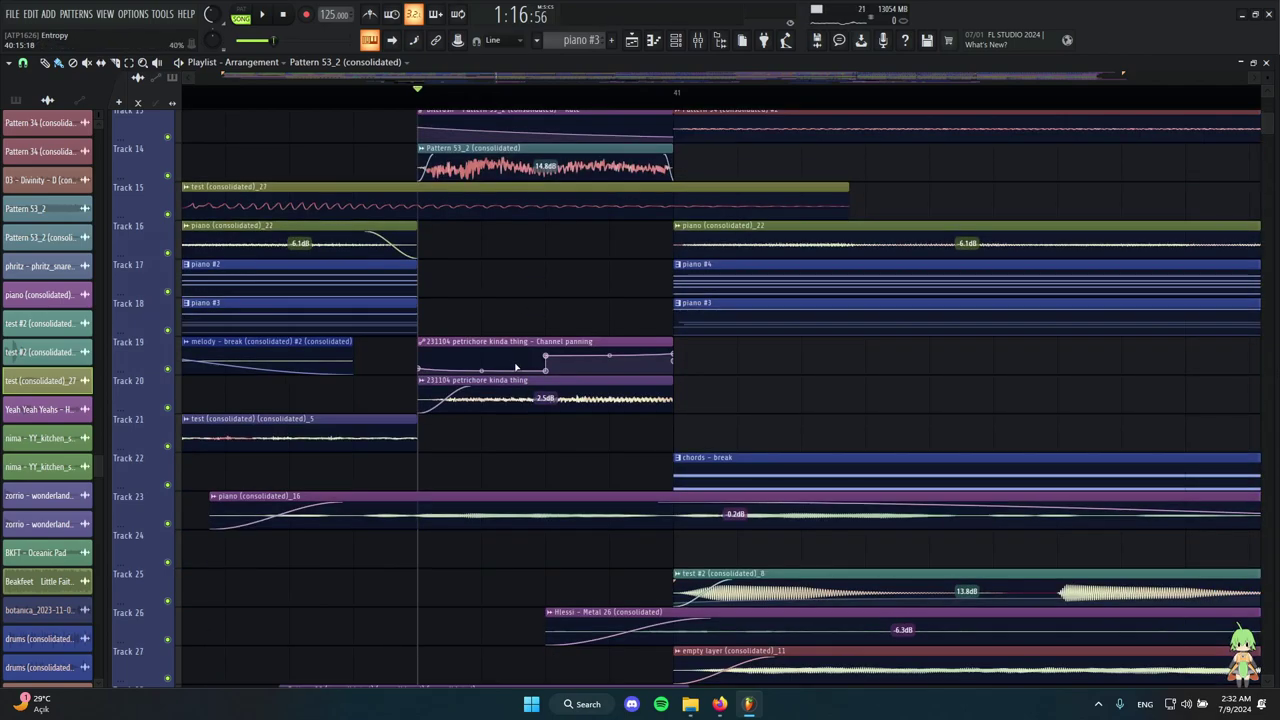
scroll(518, 364, "down", 4)
scroll(499, 215, "up", 5)
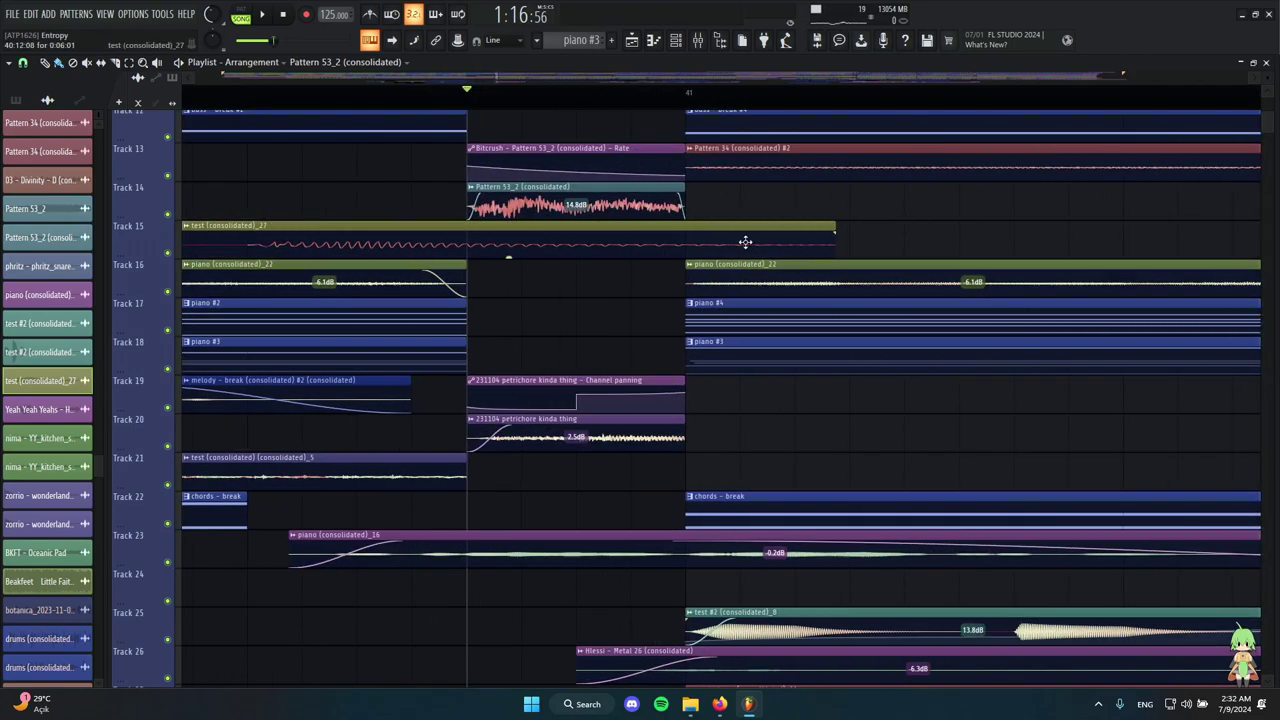
double_click(576, 213)
left_click(704, 44)
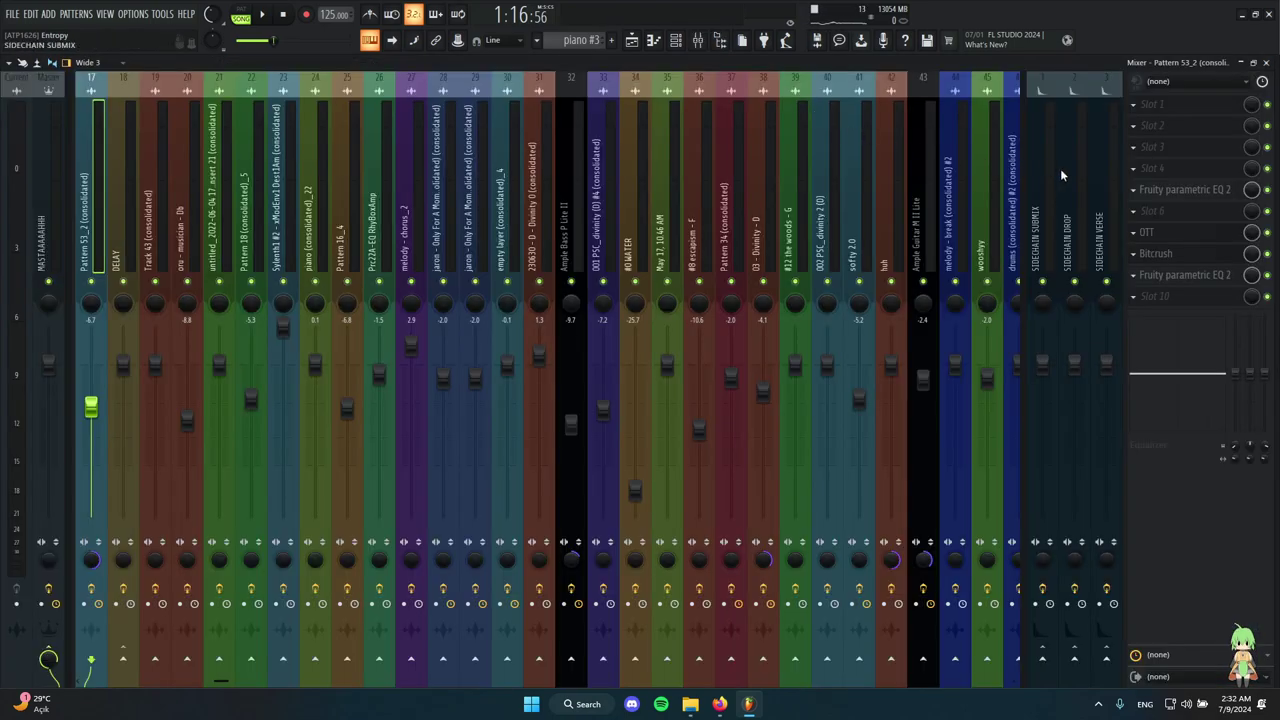
left_click(1180, 235)
left_click(1181, 238)
left_click(636, 40)
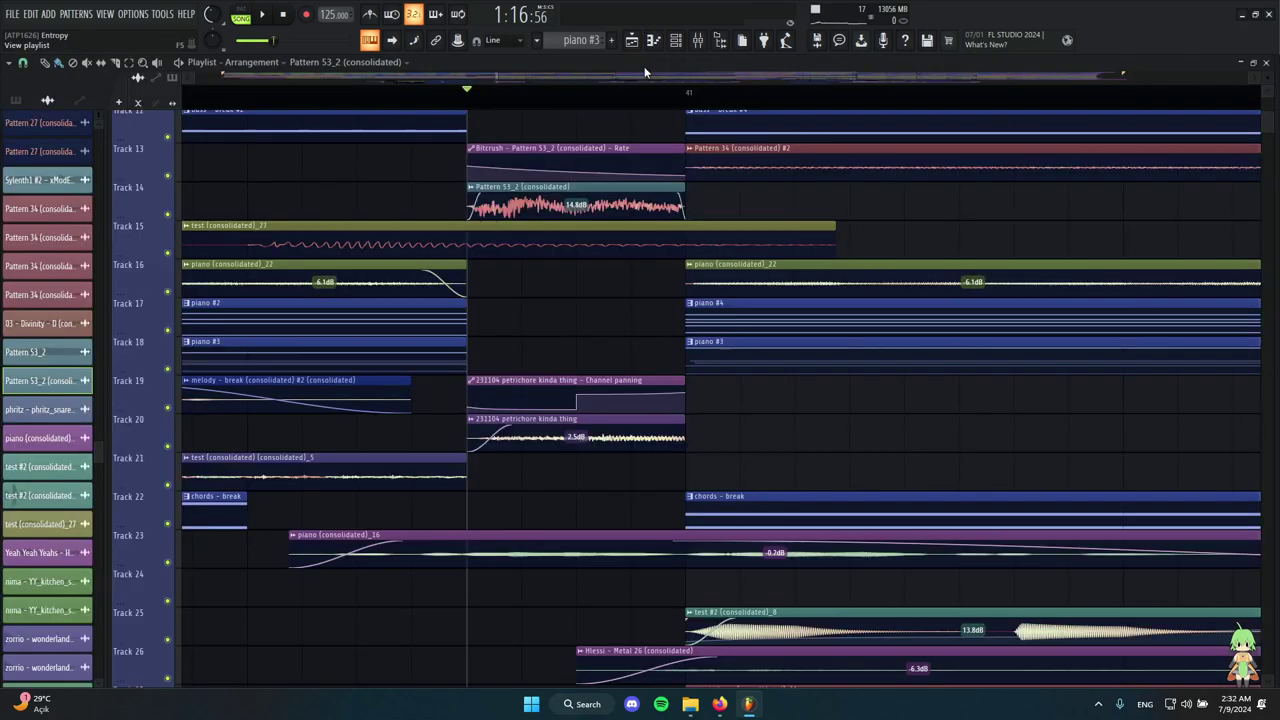
Audition the 231104 petrichore kinda thing clip on Track 20 by itself.
scroll(655, 318, "down", 6)
right_click(489, 284, "alt")
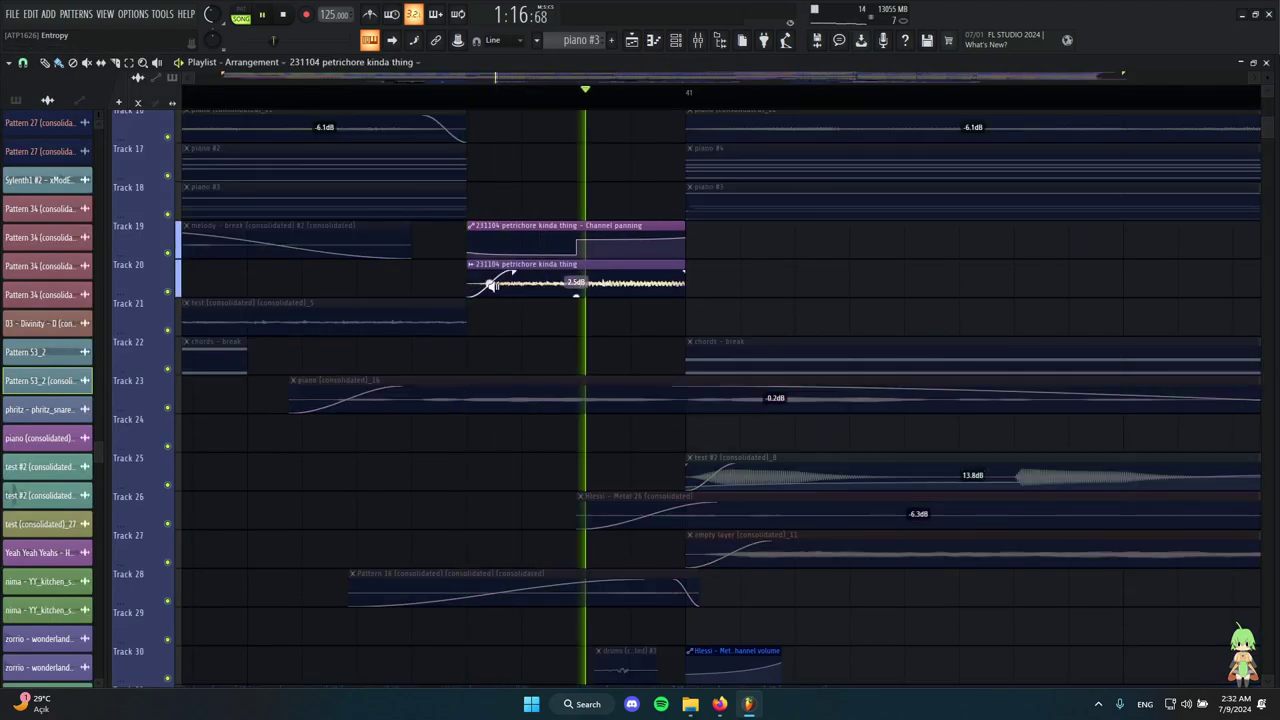
scroll(511, 292, "up", 1)
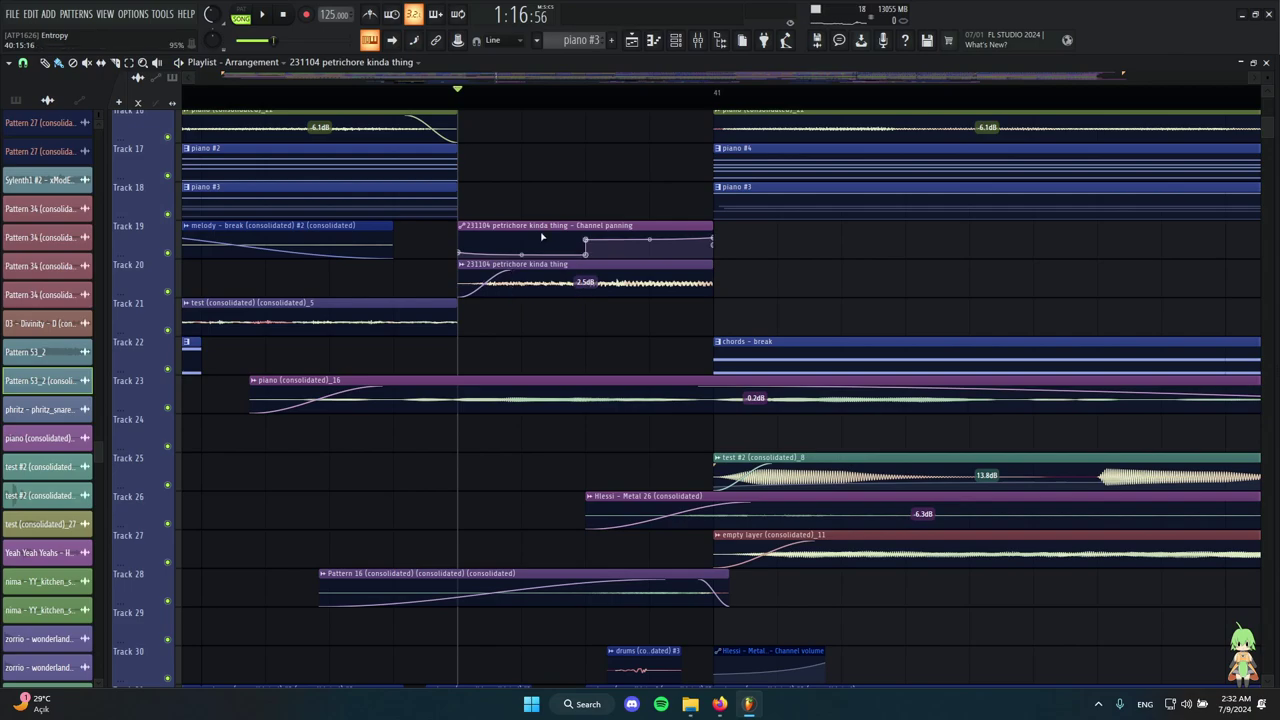
Inspect the channel settings and waveform of the 231104 petrichore kinda thing clip, moving the window off the clips, and close it.
double_click(560, 268)
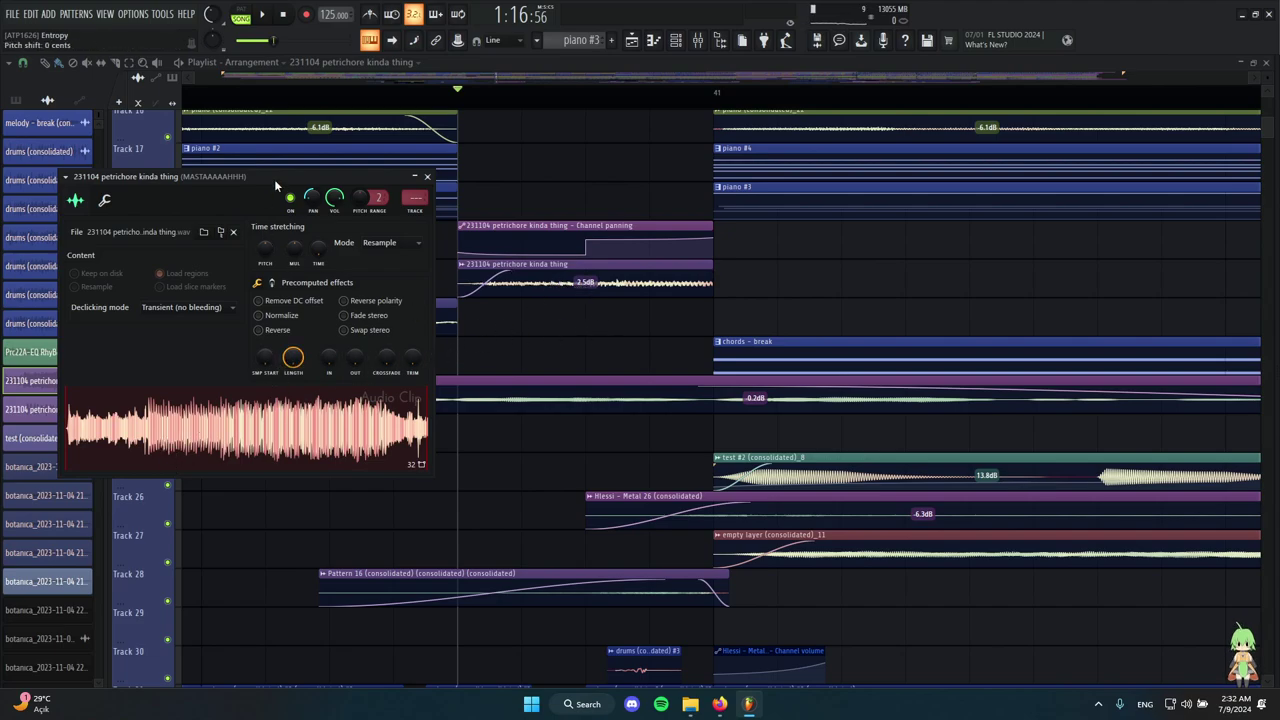
left_click_drag(274, 179, 726, 160)
scroll(436, 290, "down", 2)
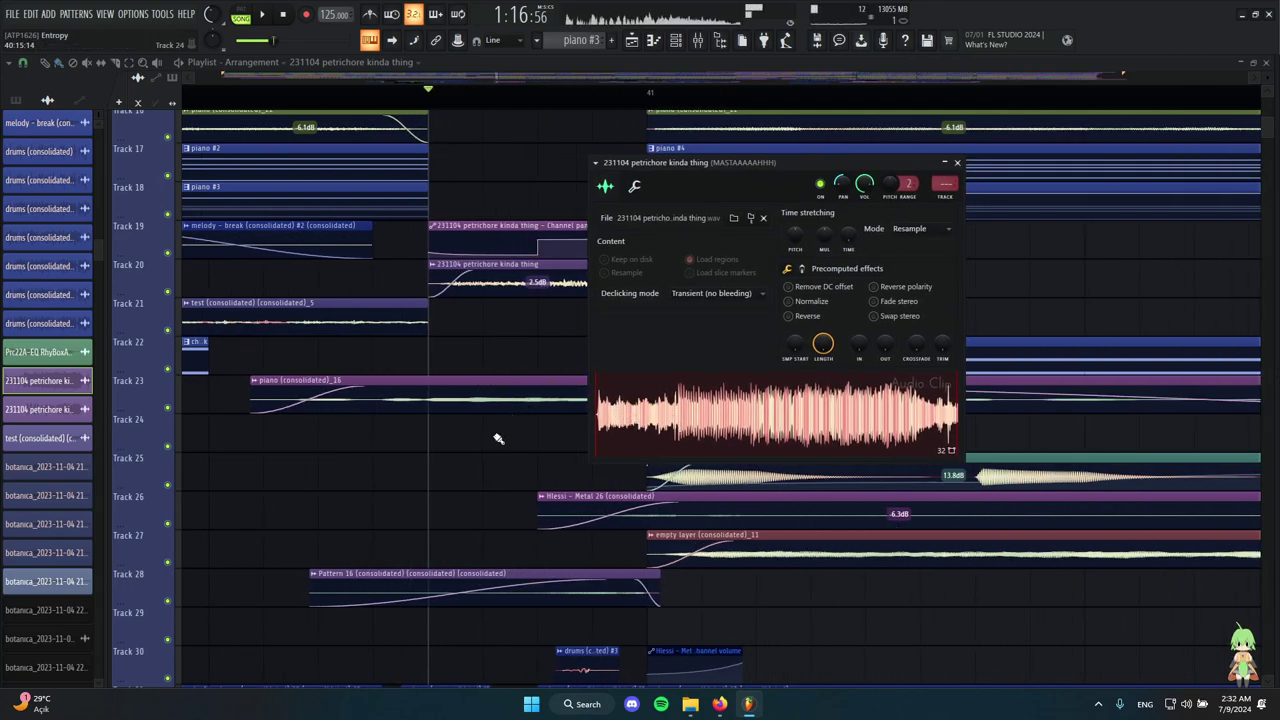
key("Escape")
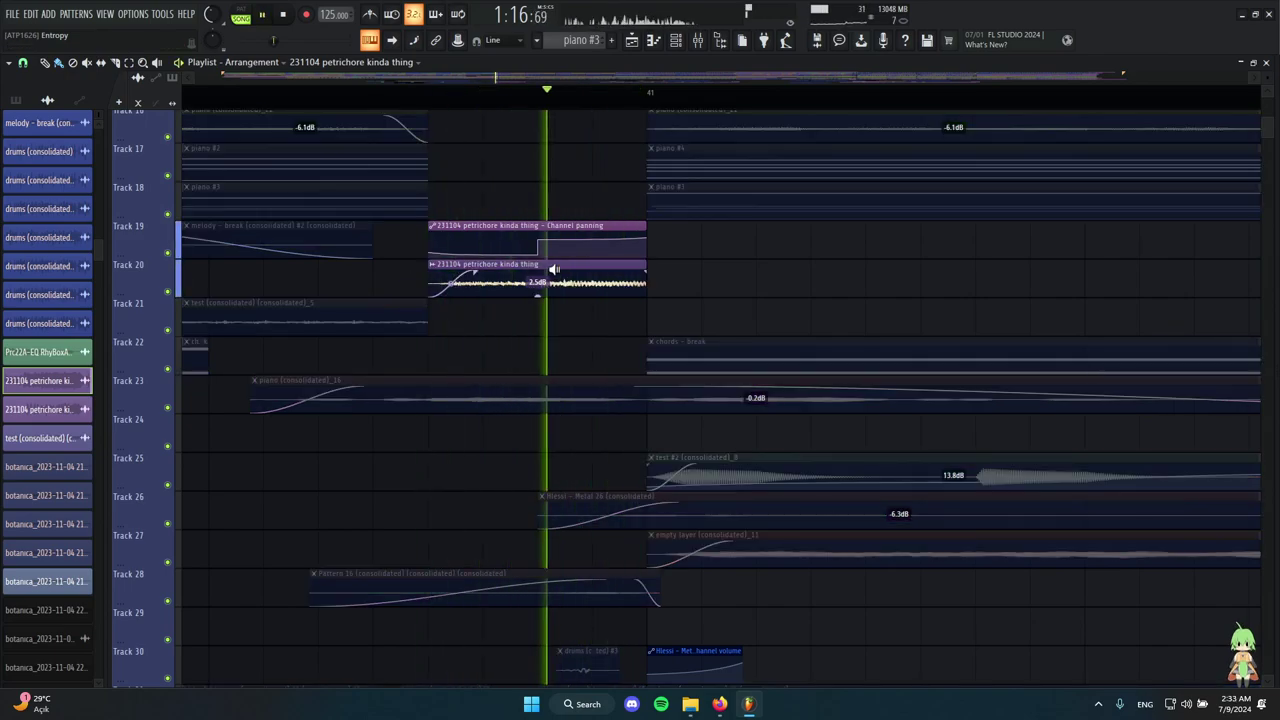
Stop playback, select the 231104 petrichore kinda thing clip with its Channel panning automation on Tracks 19 and 20, and examine the neighbouring tracks.
key("space")
scroll(567, 310, "down", 2)
left_click_drag(586, 349, 506, 232)
scroll(457, 270, "down", 3)
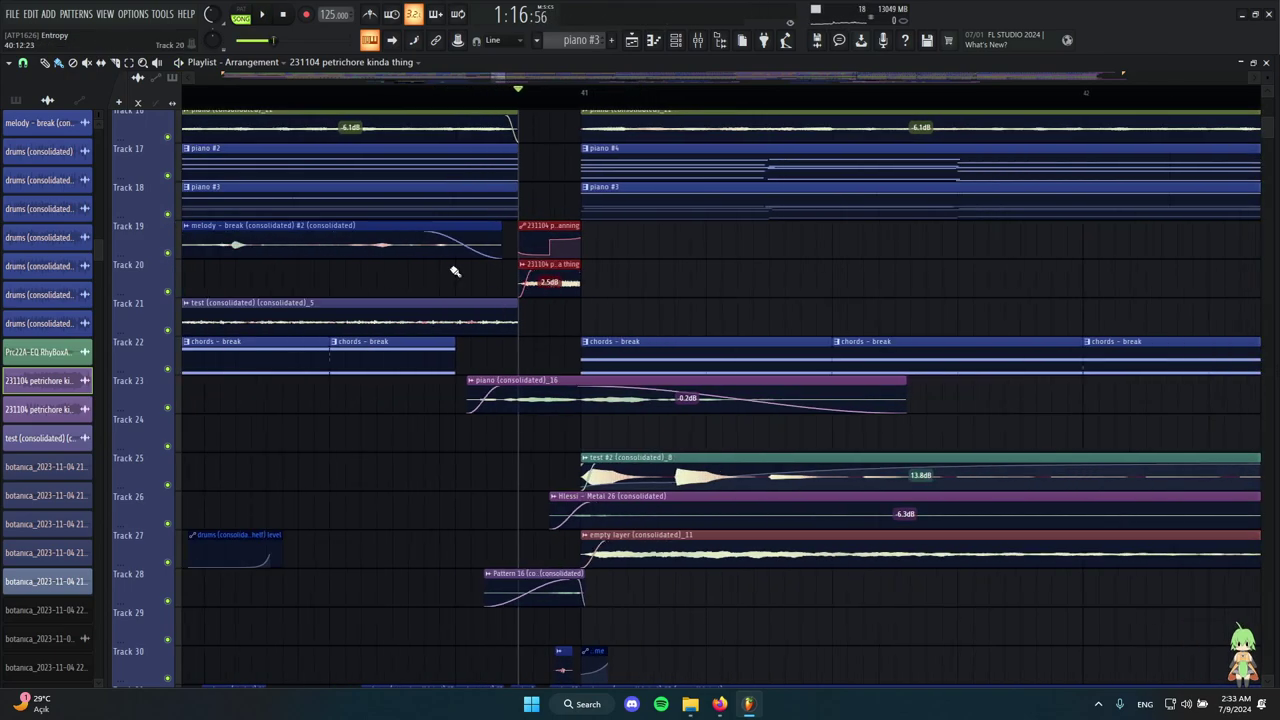
scroll(820, 322, "up", 1)
scroll(845, 332, "down", 5)
scroll(870, 324, "up", 5)
scroll(660, 305, "up", 2)
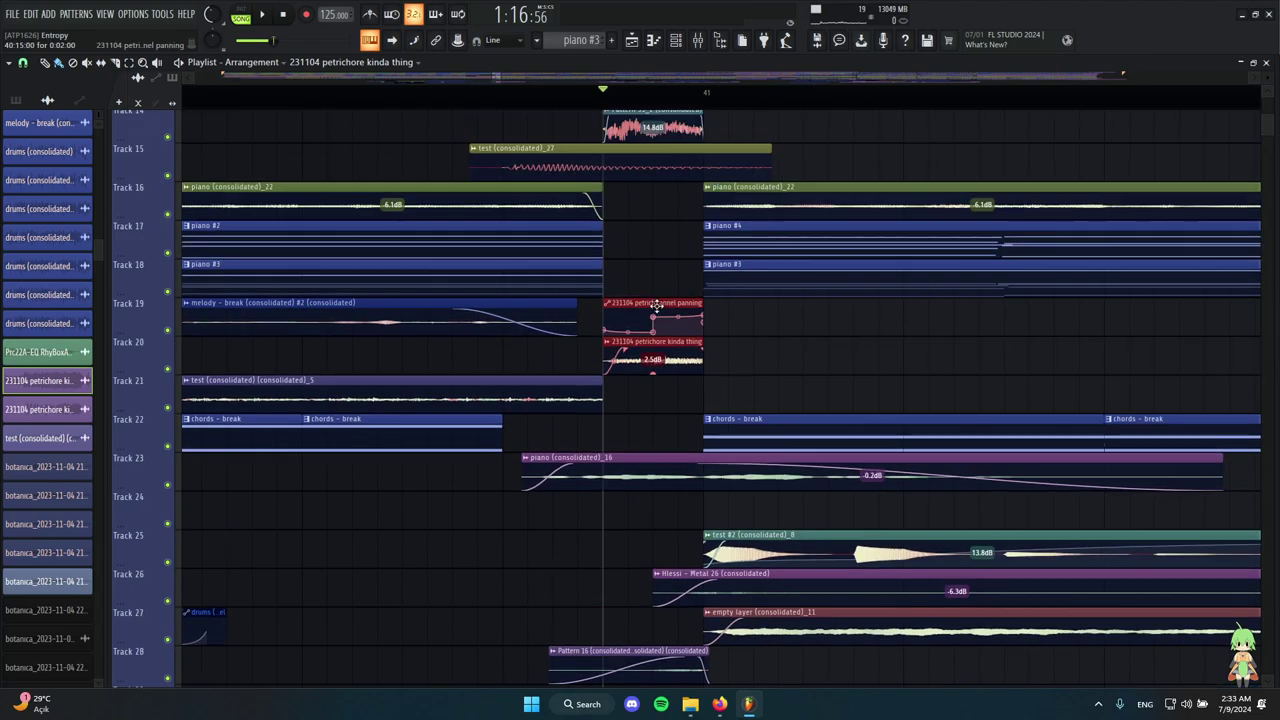
Place the playhead shortly before the transition into bar 41, near the start of the test (consolidated)_27 clip.
scroll(630, 175, "down", 4)
left_click(520, 97)
mouse_move(520, 100)
left_mouse_down()
mouse_move(507, 98)
mouse_move(621, 98)
left_mouse_up()
scroll(646, 130, "up", 3)
left_click_drag(515, 97, 481, 97)
scroll(685, 300, "down", 1)
scroll(586, 357, "up", 3)
scroll(600, 125, "up", 2)
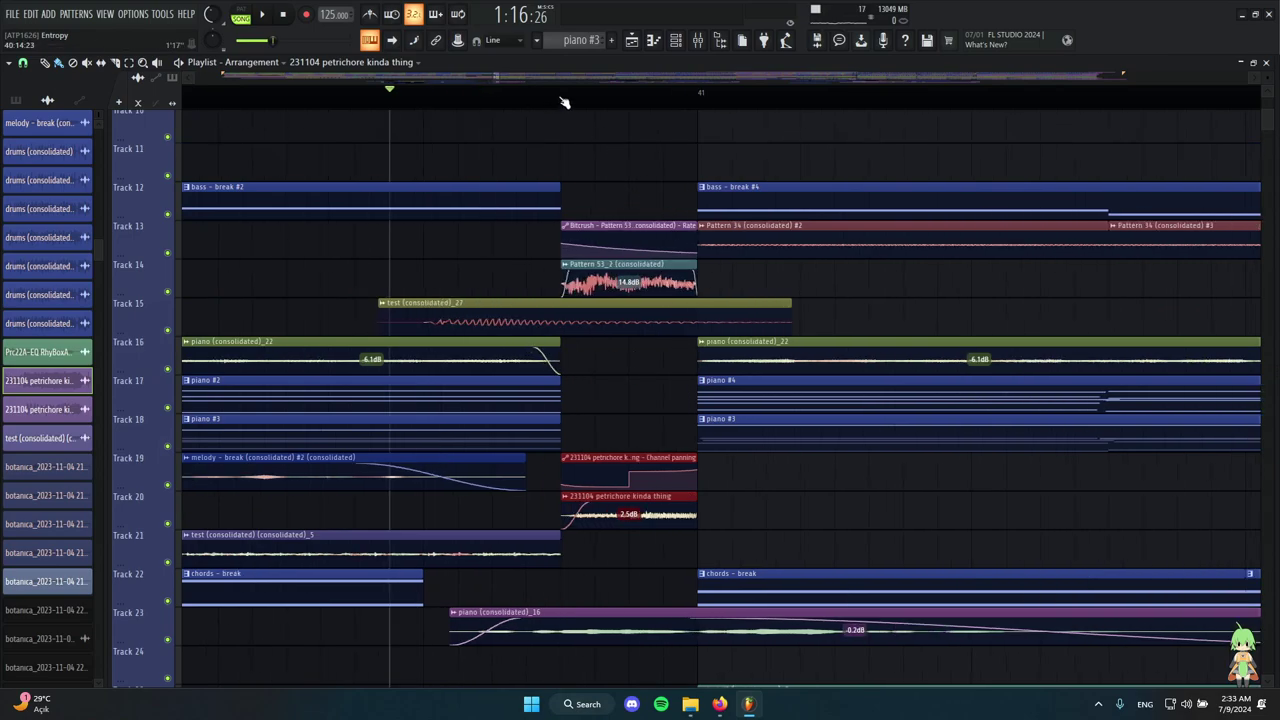
Audition the 231104 petrichore kinda thing clip again and move the playhead inside the transition just before bar 41.
scroll(566, 528, "up", 2)
right_click(638, 506, "alt")
scroll(668, 495, "down", 4)
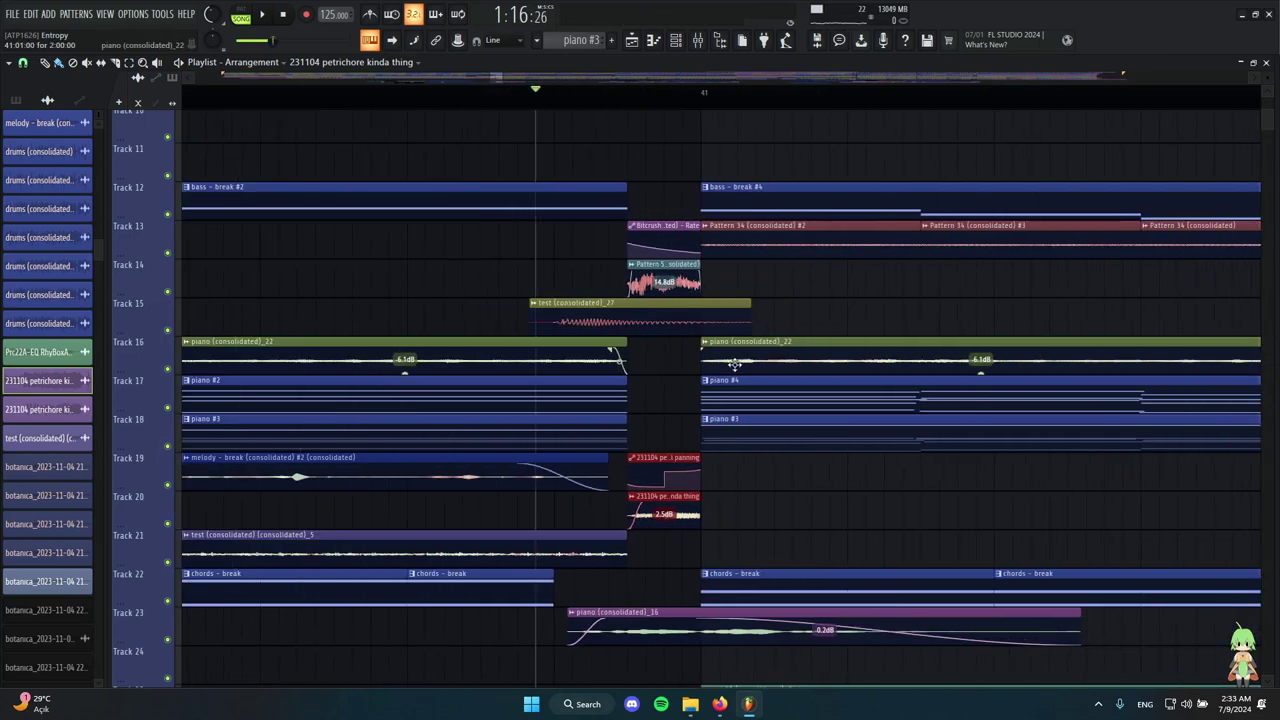
left_click(628, 92)
left_click(590, 92)
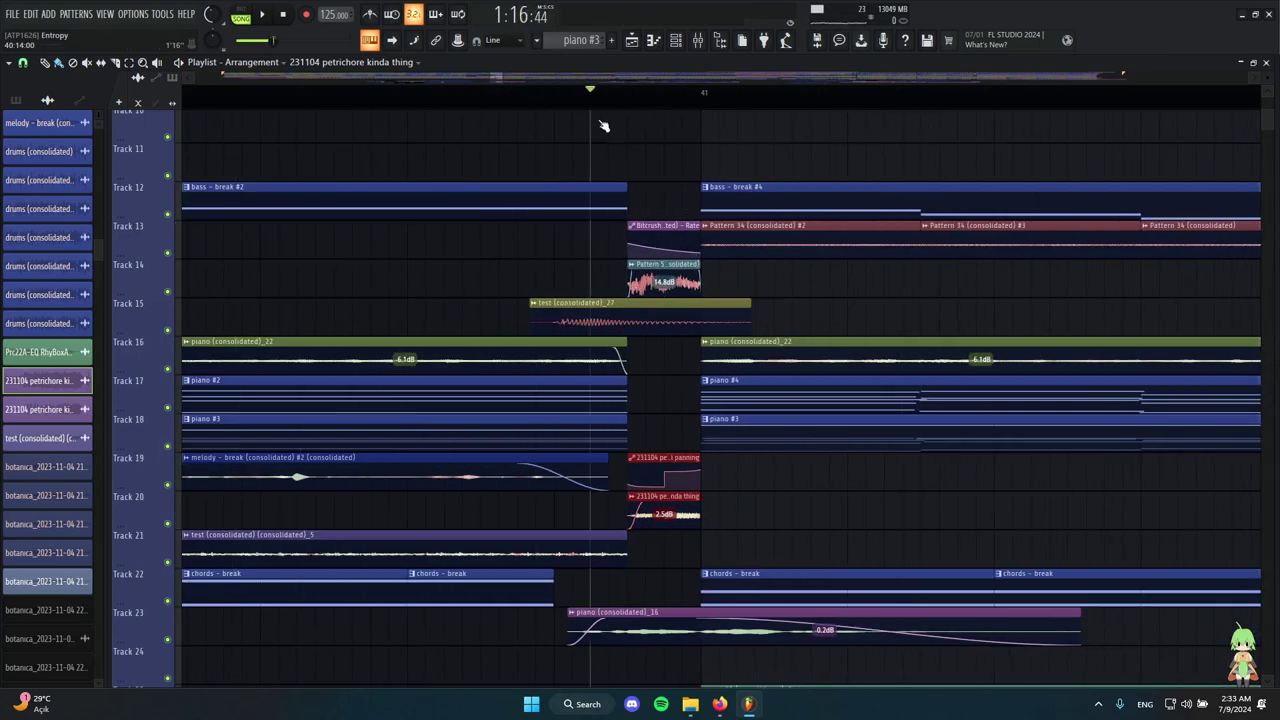
left_click(682, 92)
left_click(646, 92)
scroll(786, 451, "down", 3)
scroll(646, 452, "up", 3)
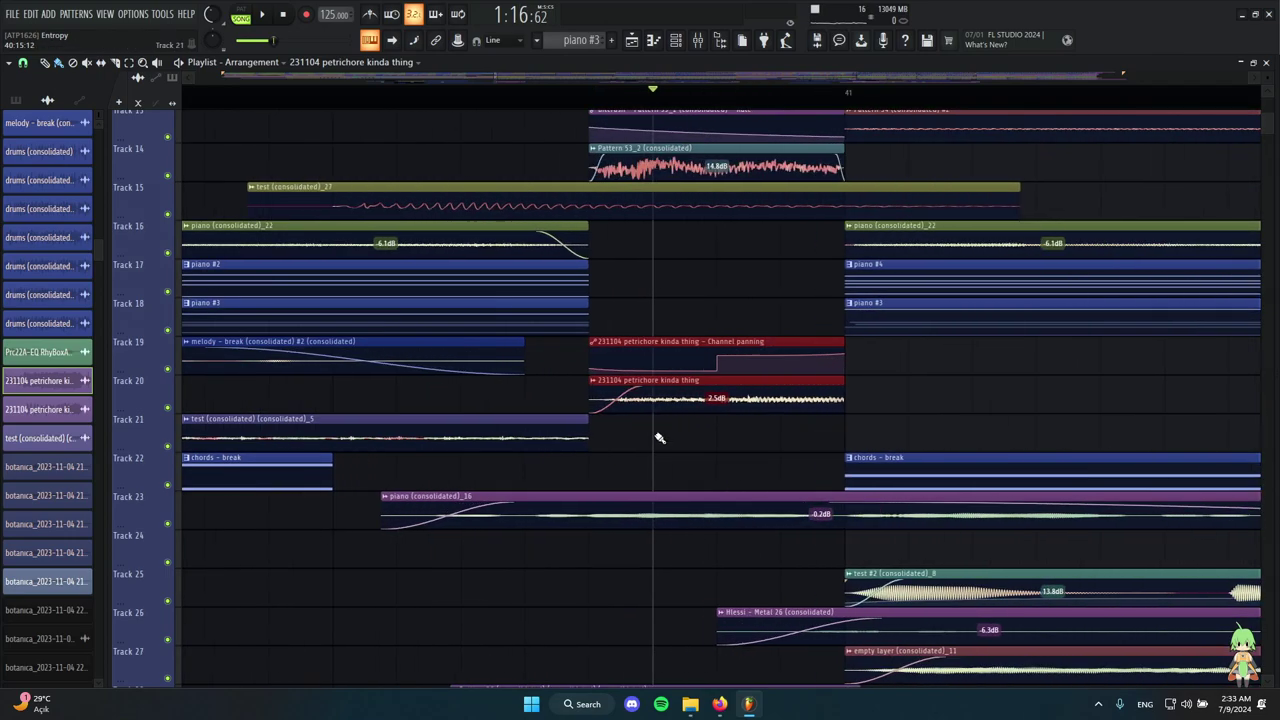
Examine how the clips on Tracks 12 to 28 line up around the transition into bar 41.
scroll(730, 427, "up", 3)
scroll(730, 427, "up", 2)
scroll(700, 411, "down", 6)
scroll(640, 362, "up", 2)
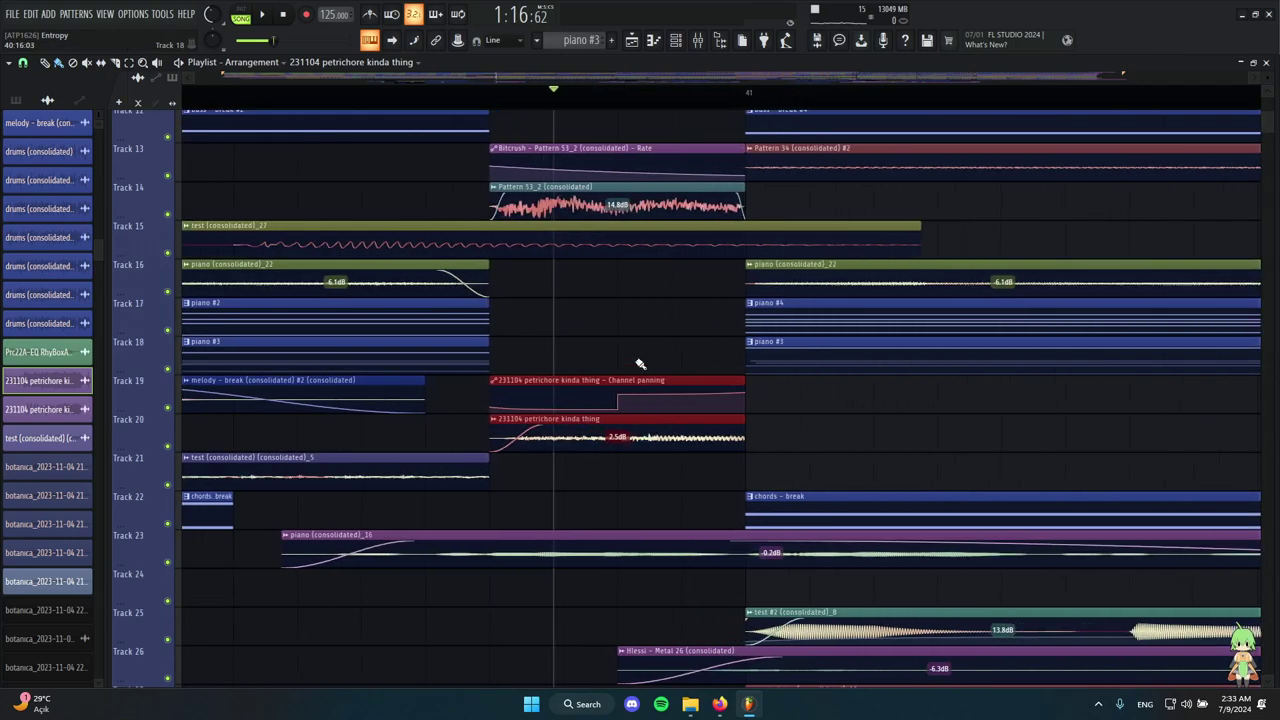
scroll(720, 388, "down", 3)
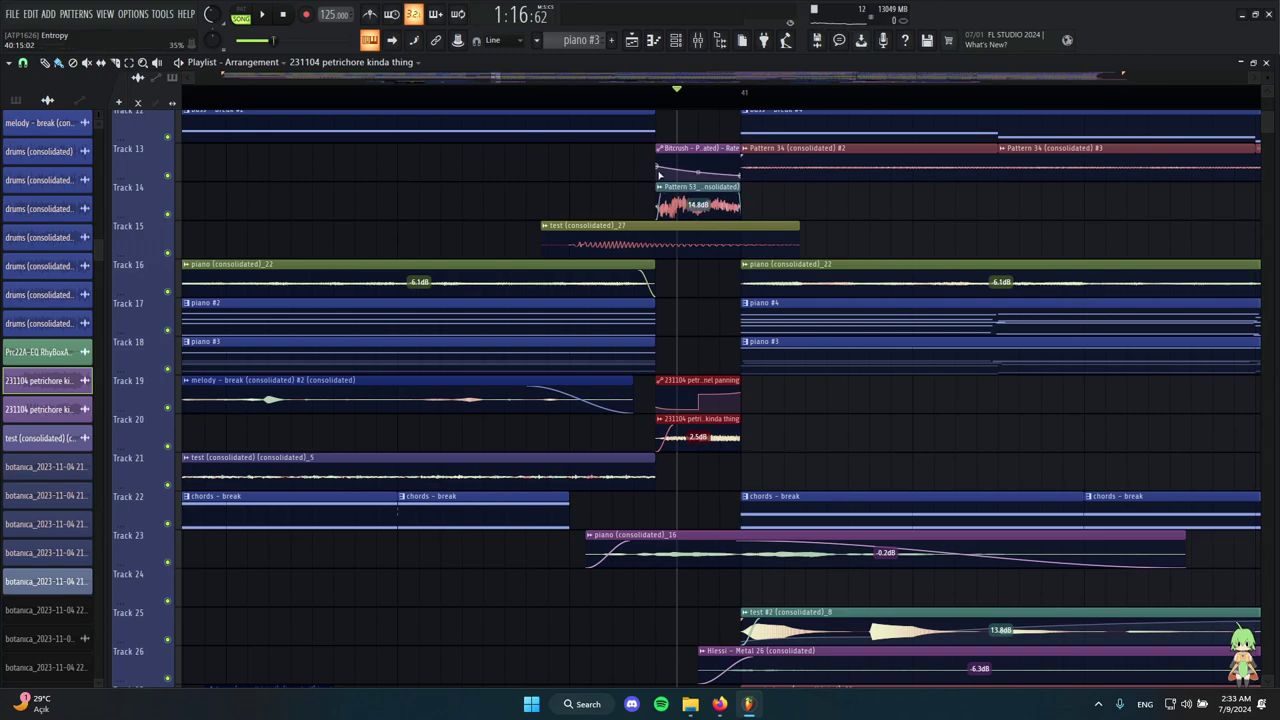
scroll(750, 268, "up", 2)
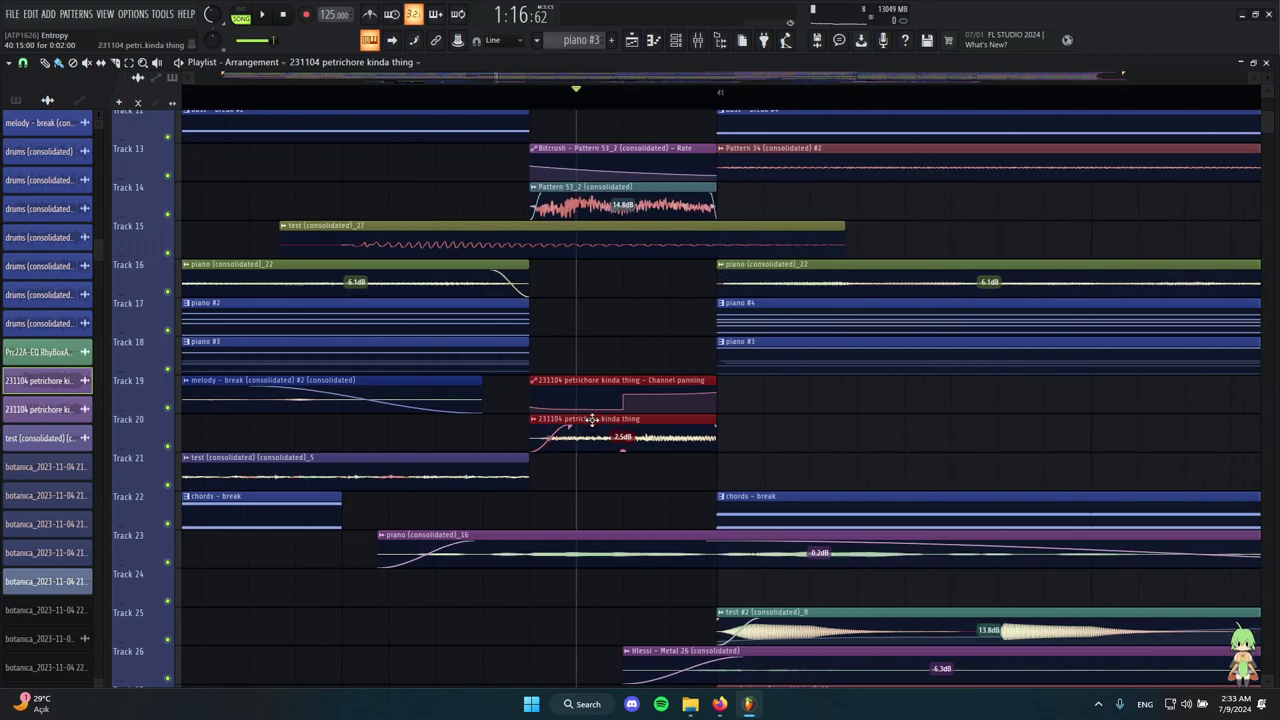
scroll(580, 400, "down", 3)
scroll(557, 351, "up", 1)
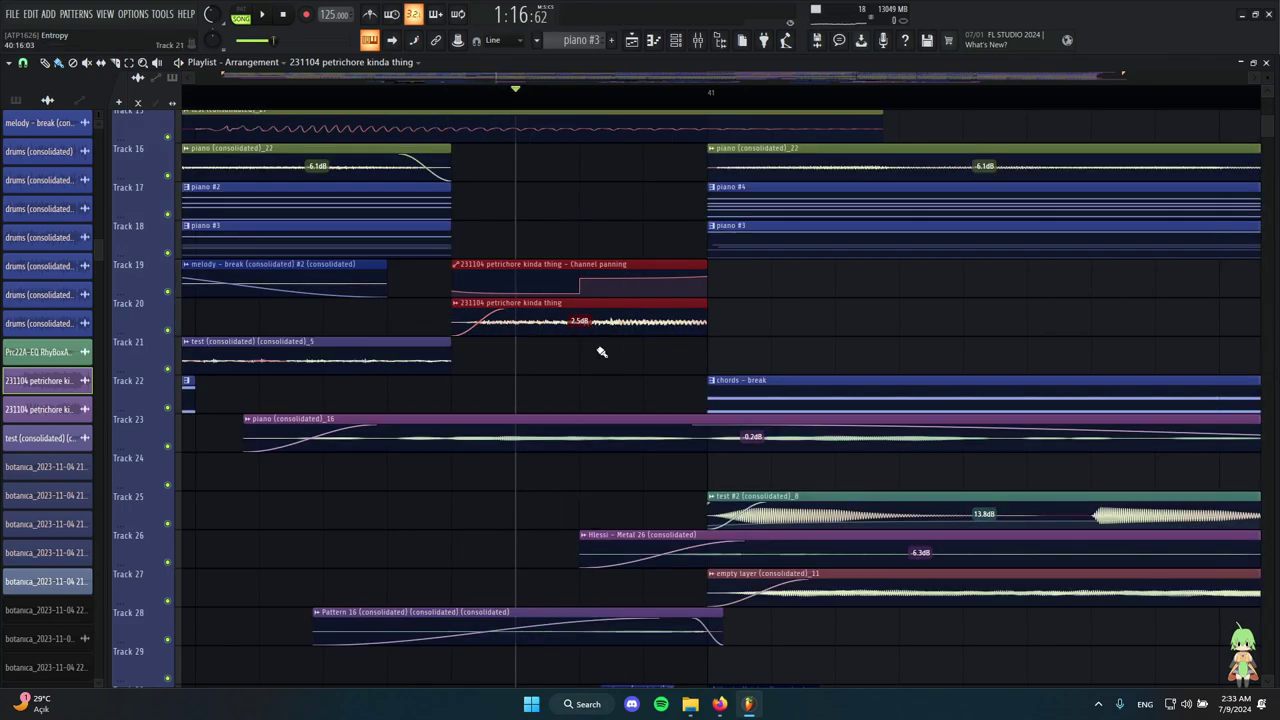
scroll(601, 352, "down", 2)
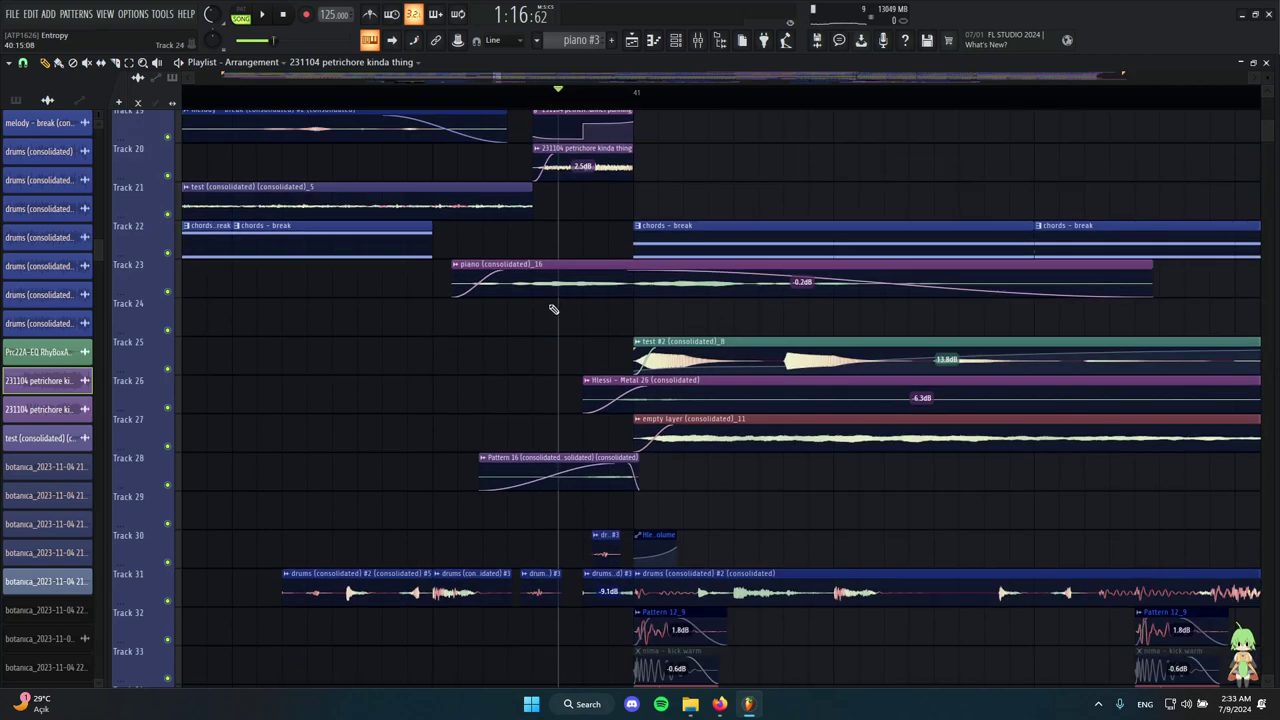
Audition the piano (consolidated)_16 clip on Track 23 by itself.
scroll(603, 333, "down", 5)
scroll(603, 333, "up", 2)
left_click(514, 240)
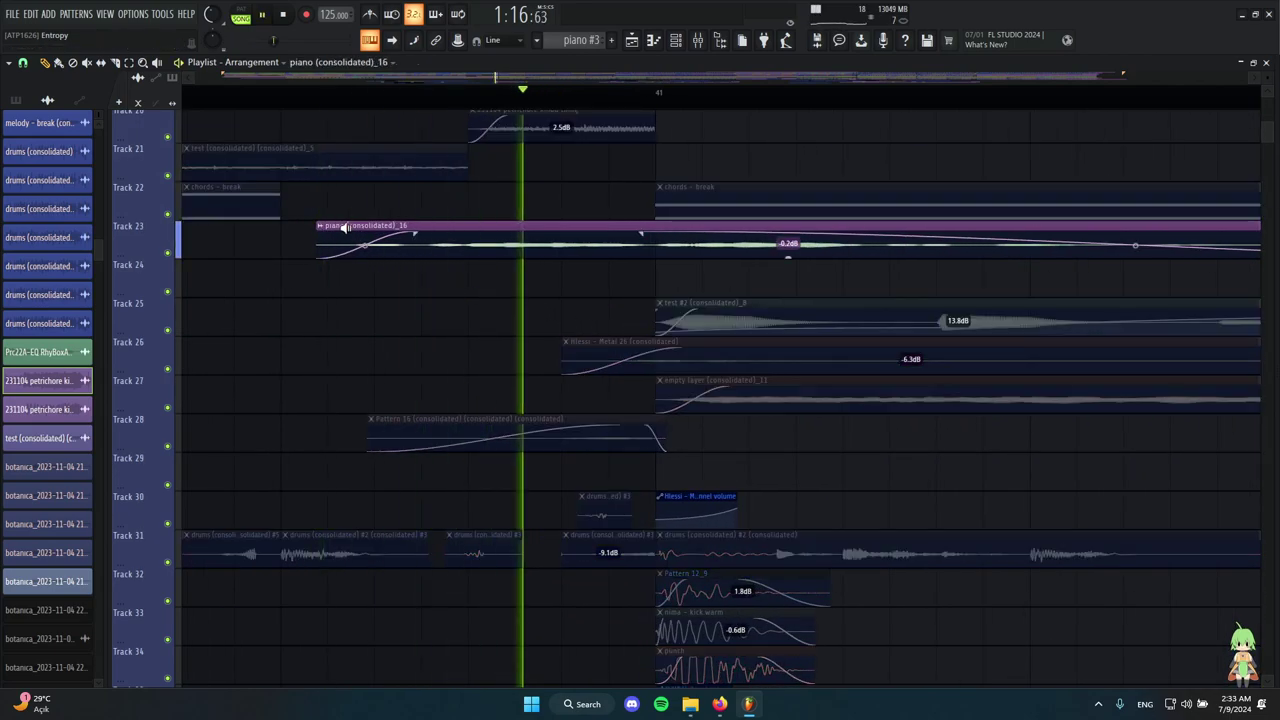
scroll(497, 270, "down", 1)
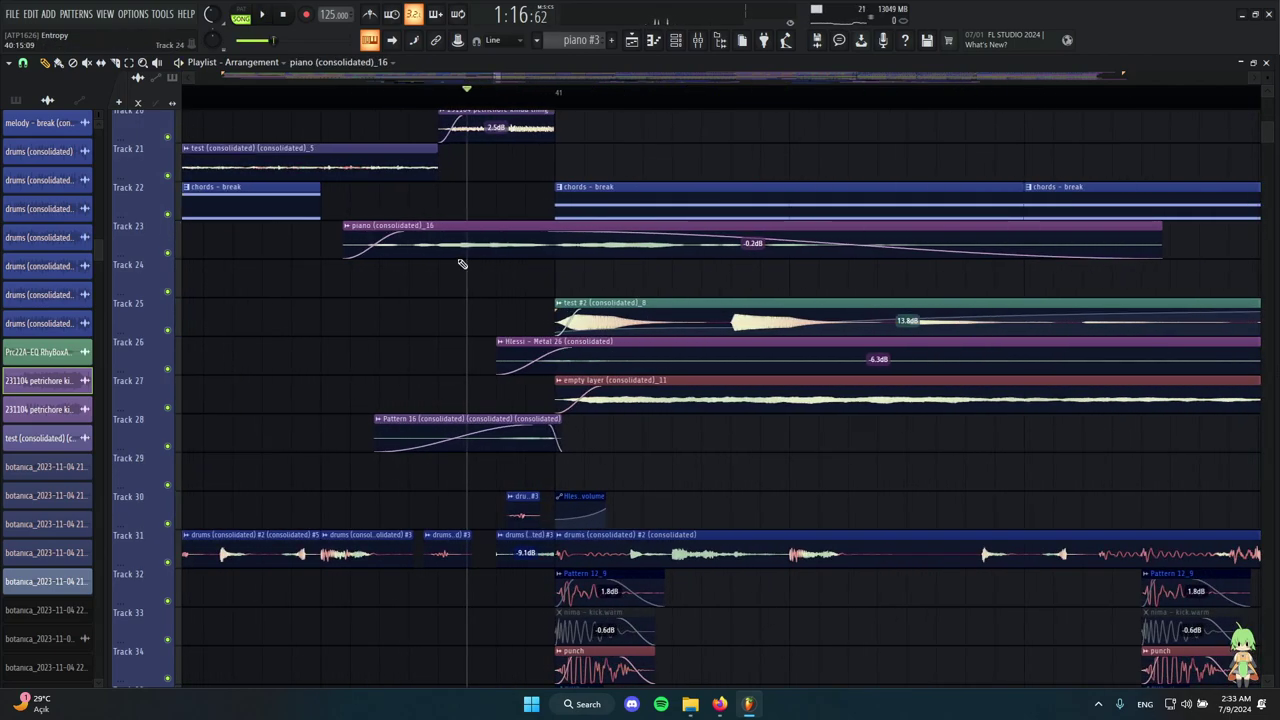
scroll(566, 278, "up", 3)
Look through the current project's history in the browser and hide the browser again.
key("alt+F8")
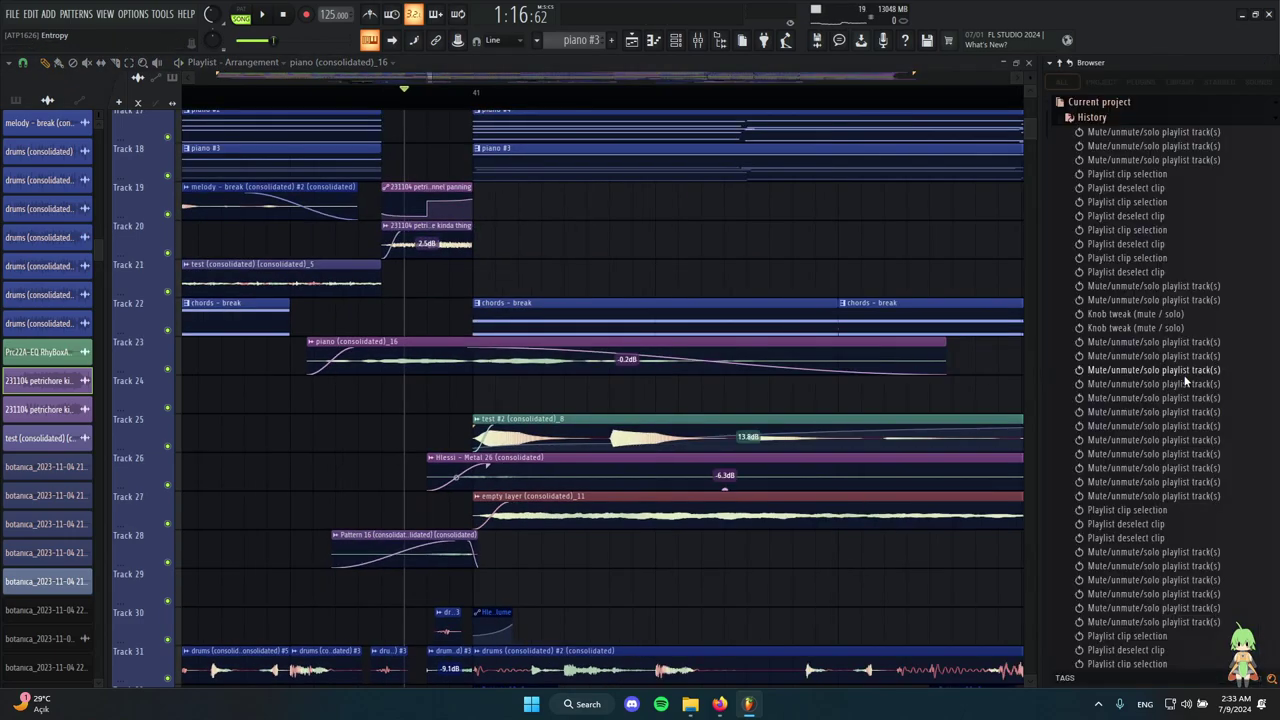
scroll(1179, 384, "down", 4)
scroll(1181, 387, "up", 10)
key("alt+F8")
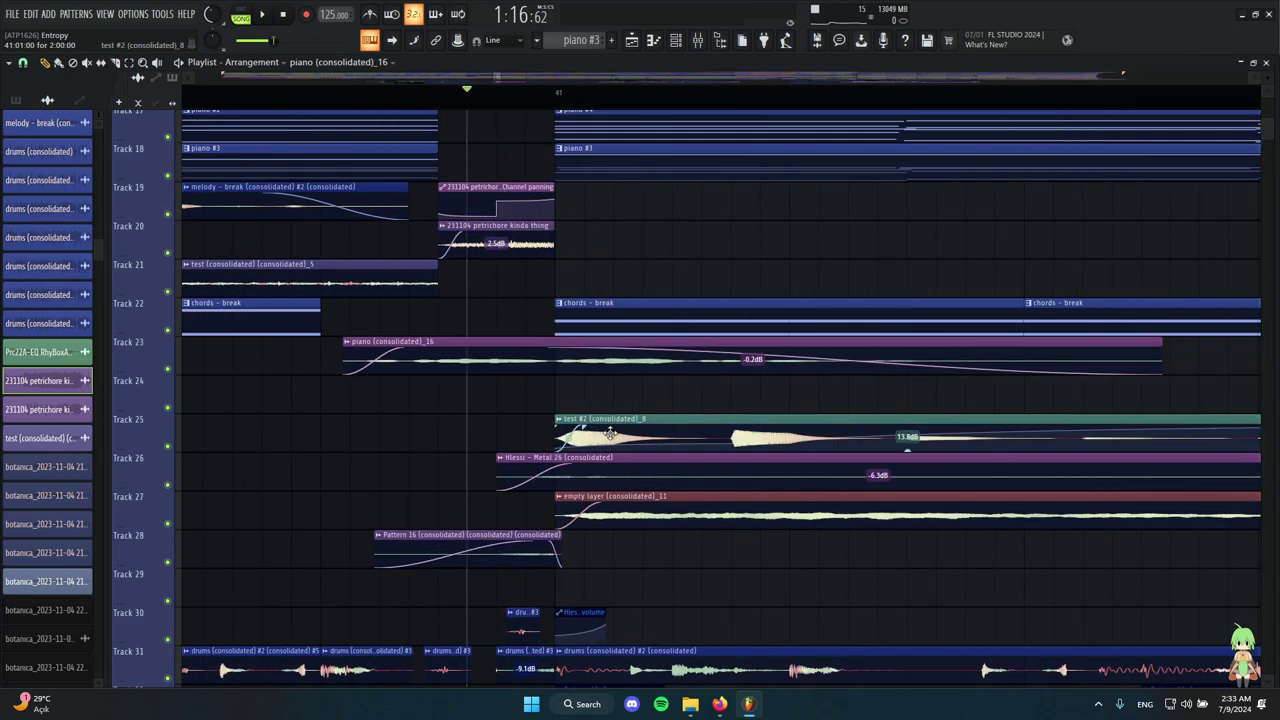
Place the playhead before the piano (consolidated)_16 clip and audition the Pattern 16 clip on Track 28 by itself.
scroll(397, 338, "down", 4)
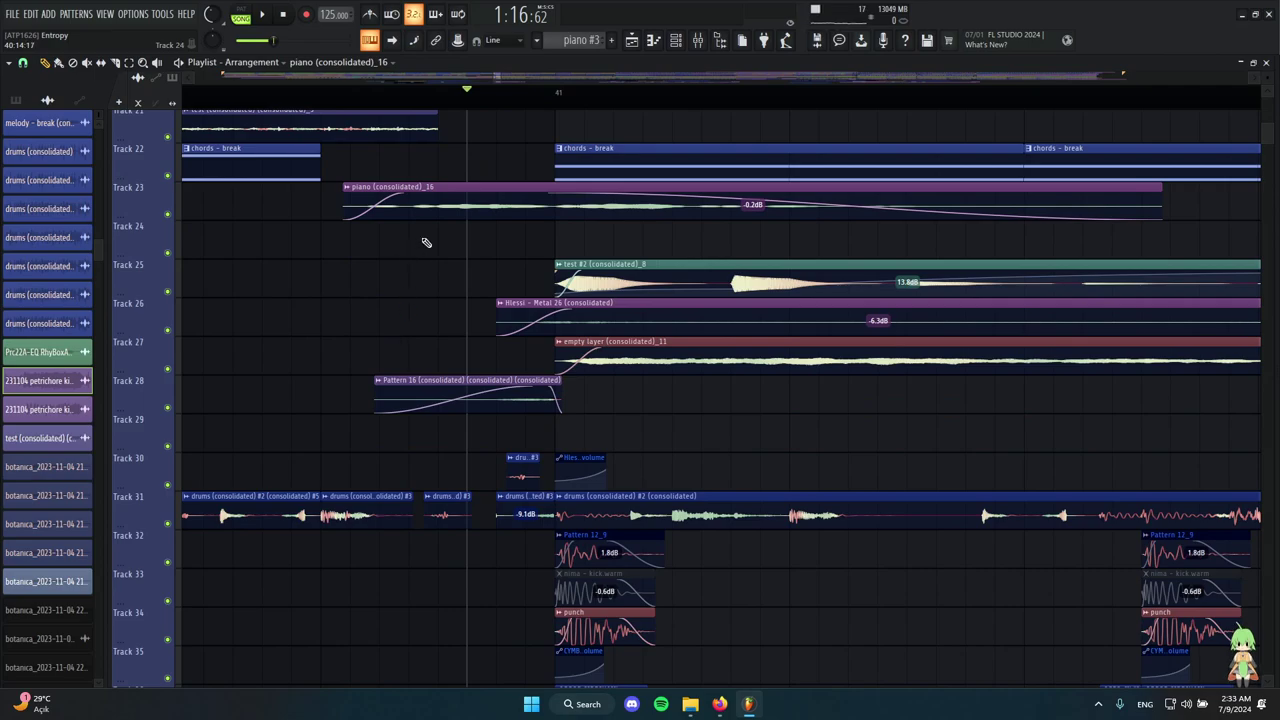
scroll(425, 342, "down", 3)
scroll(400, 330, "up", 5)
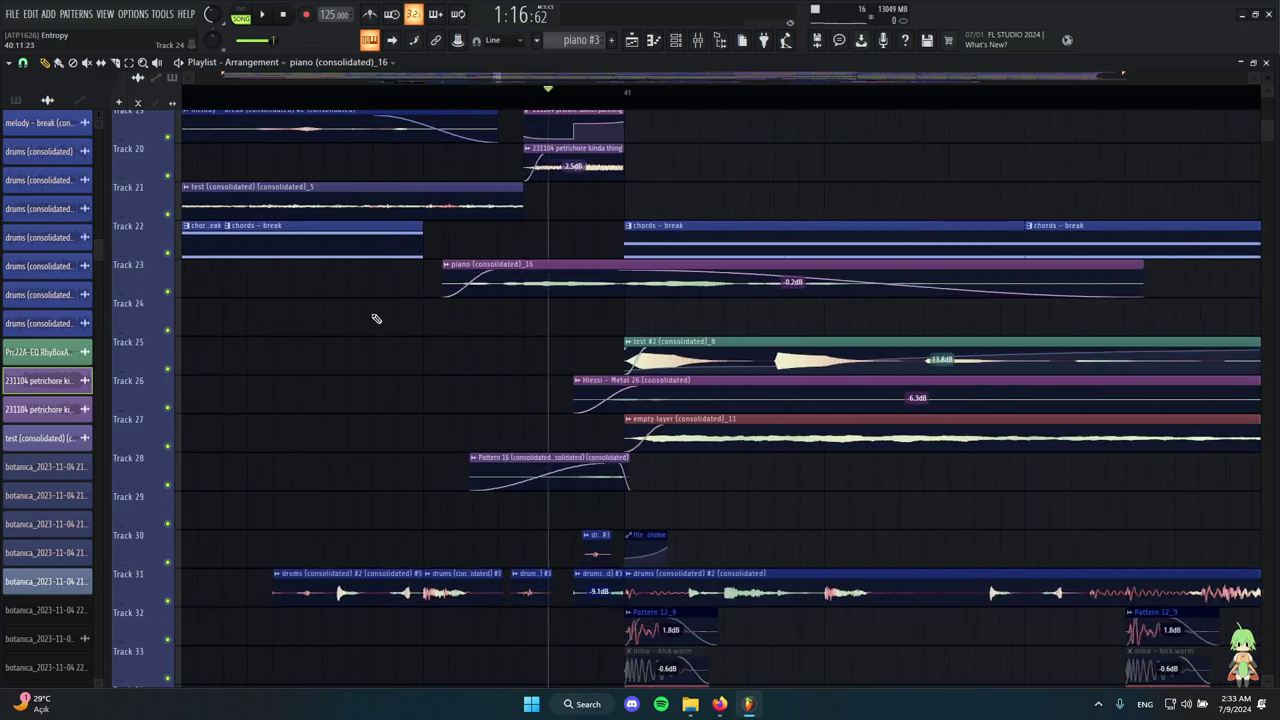
left_click(450, 97)
scroll(543, 327, "up", 2)
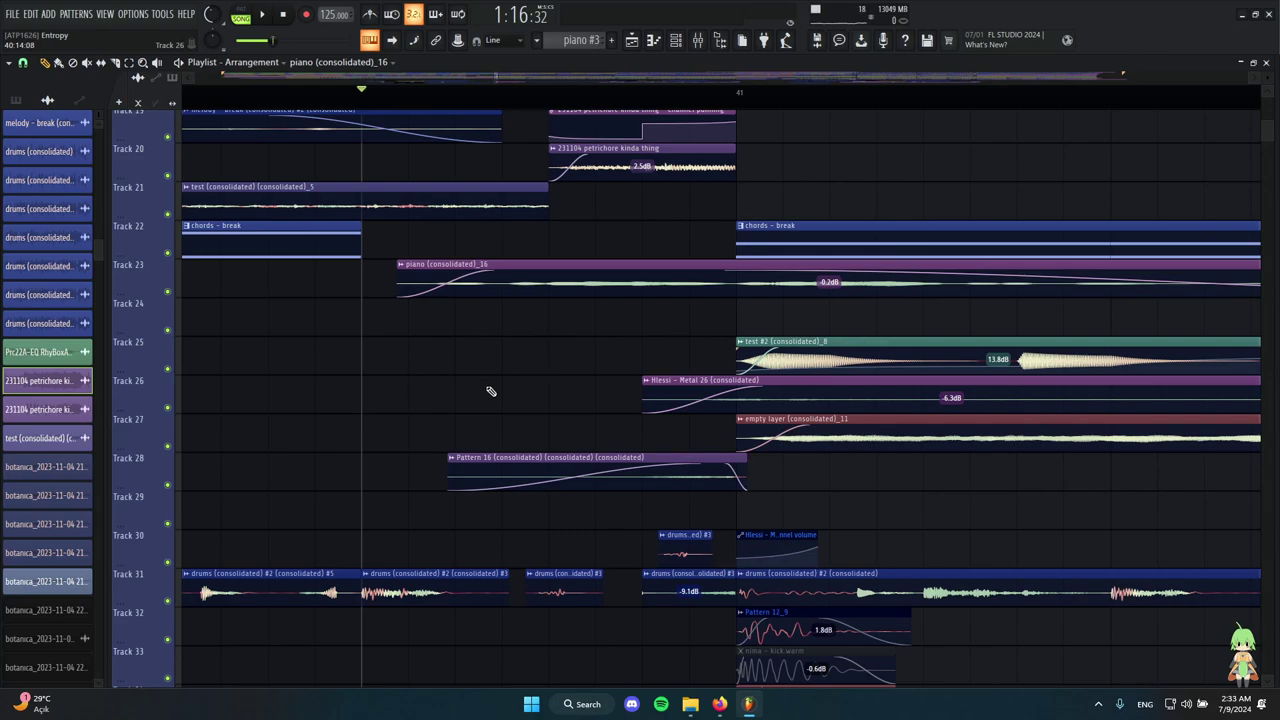
scroll(491, 391, "down", 3)
right_click(524, 367, "alt")
scroll(556, 360, "down", 4)
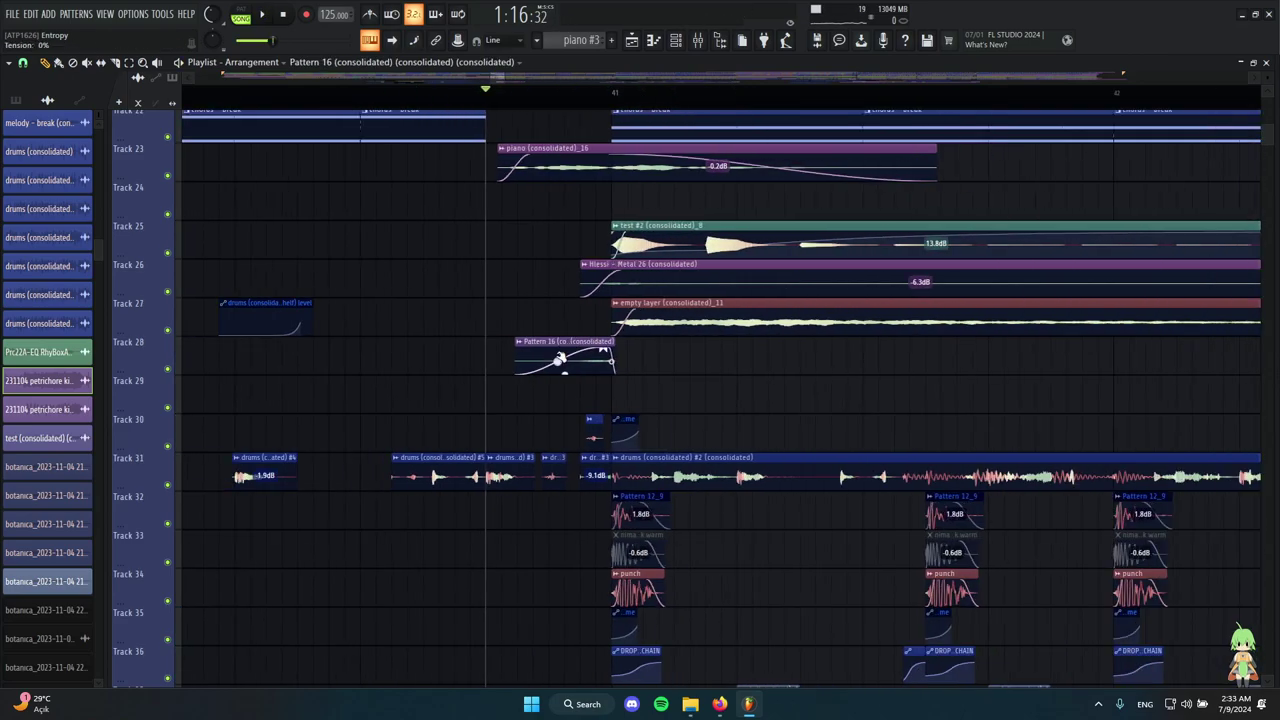
Inspect the channel settings and waveform of the Pattern 16 clip, moving the window off the clip, and close it.
scroll(560, 358, "up", 3)
double_click(564, 344)
left_click_drag(385, 163, 1030, 250)
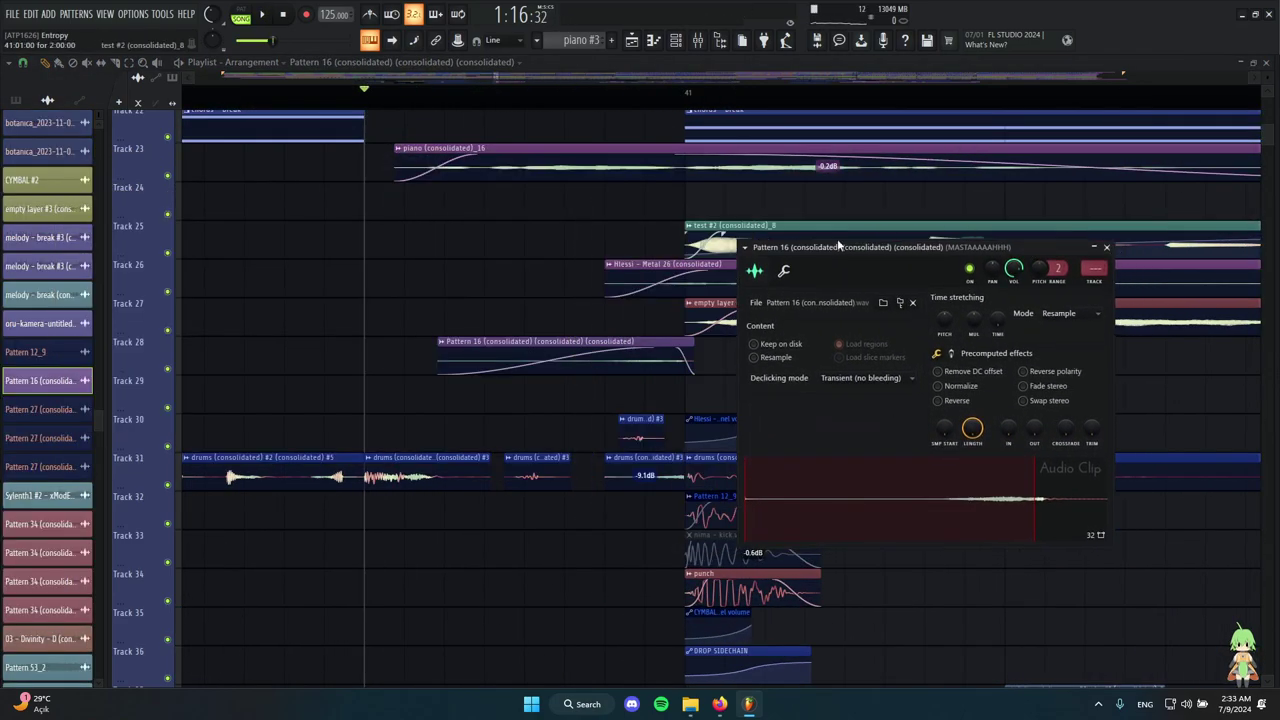
left_click(1106, 247)
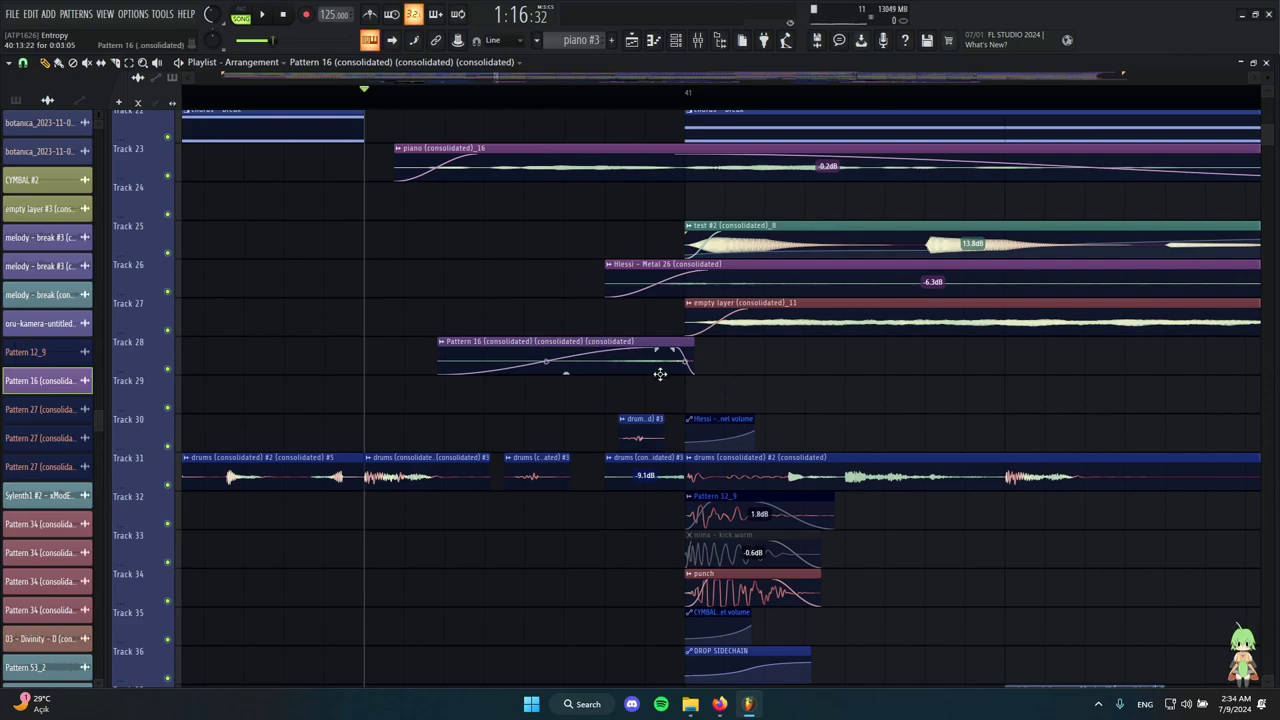
Audition the Pattern 16 clip again, toggle its Reverse effect on and back off, and close the channel settings.
right_click(580, 354, "alt")
double_click(598, 356)
left_click(955, 401)
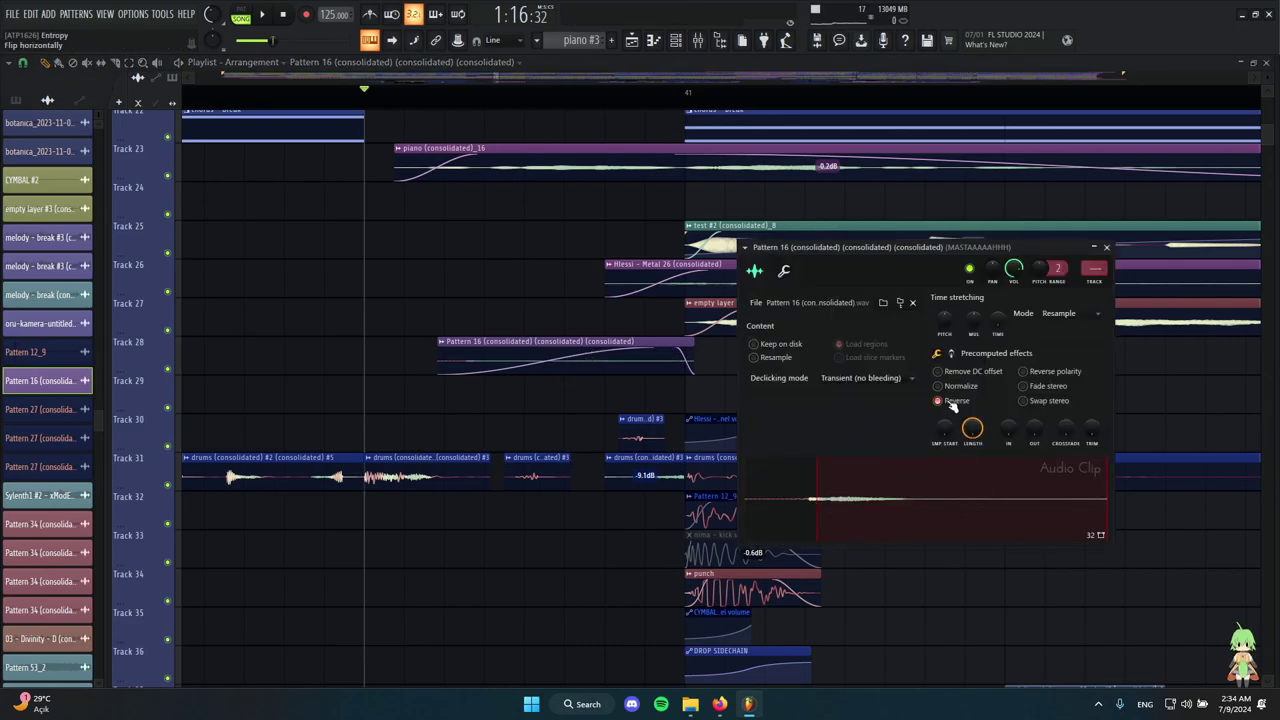
left_click(953, 402)
left_click(1108, 248)
Solo Tracks 30 and 31 and play the drum clips leading into bar 41.
scroll(657, 386, "down", 5)
scroll(657, 386, "up", 5)
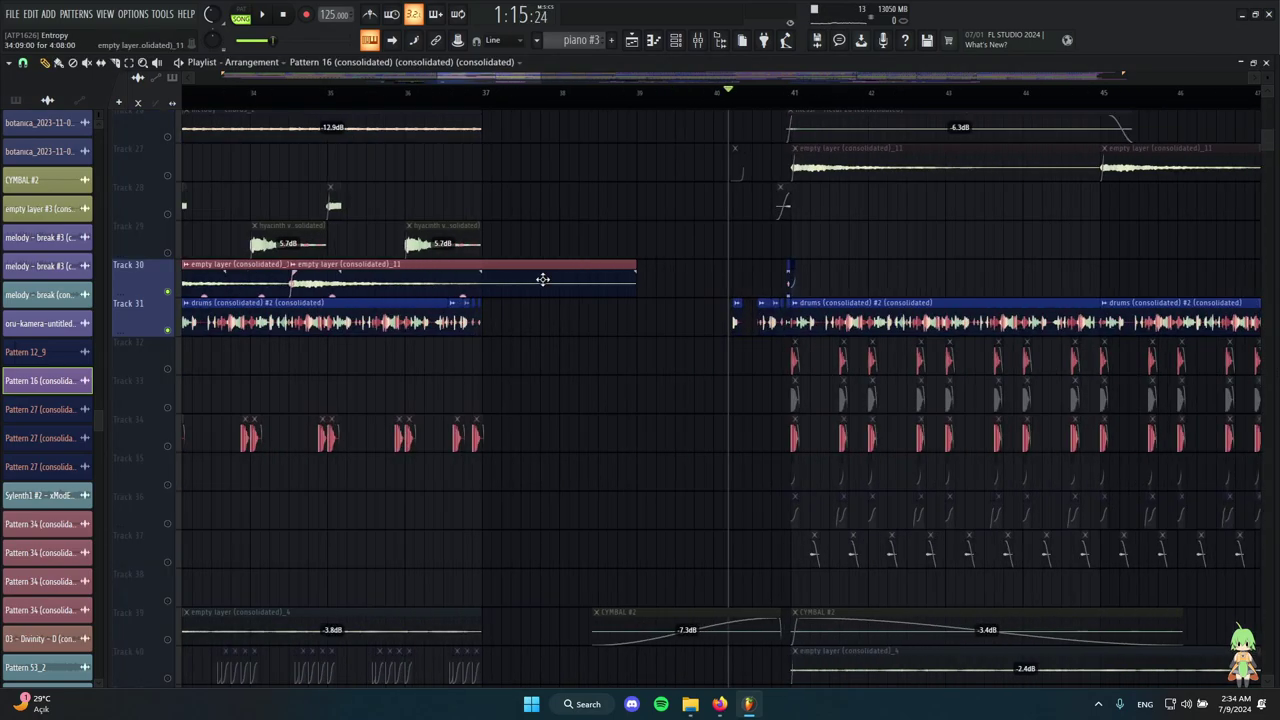
scroll(543, 278, "down", 2)
scroll(984, 320, "up", 3)
scroll(623, 286, "down", 2)
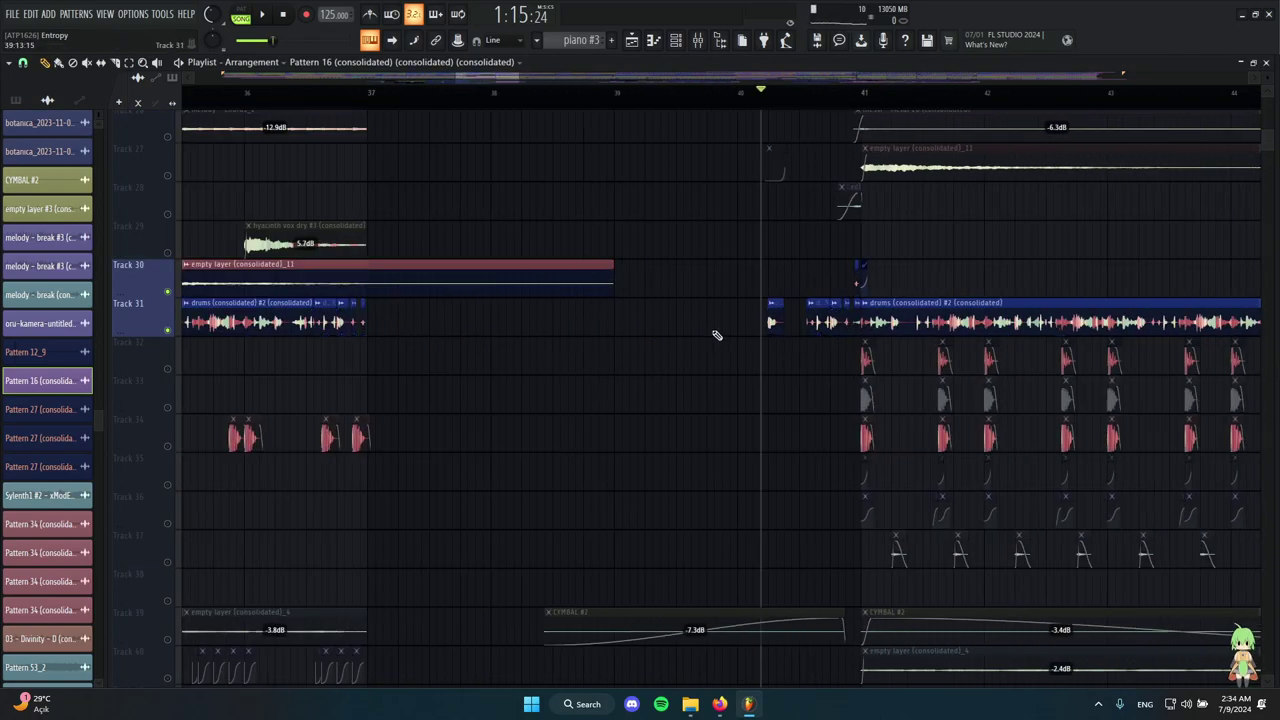
scroll(748, 346, "up", 4)
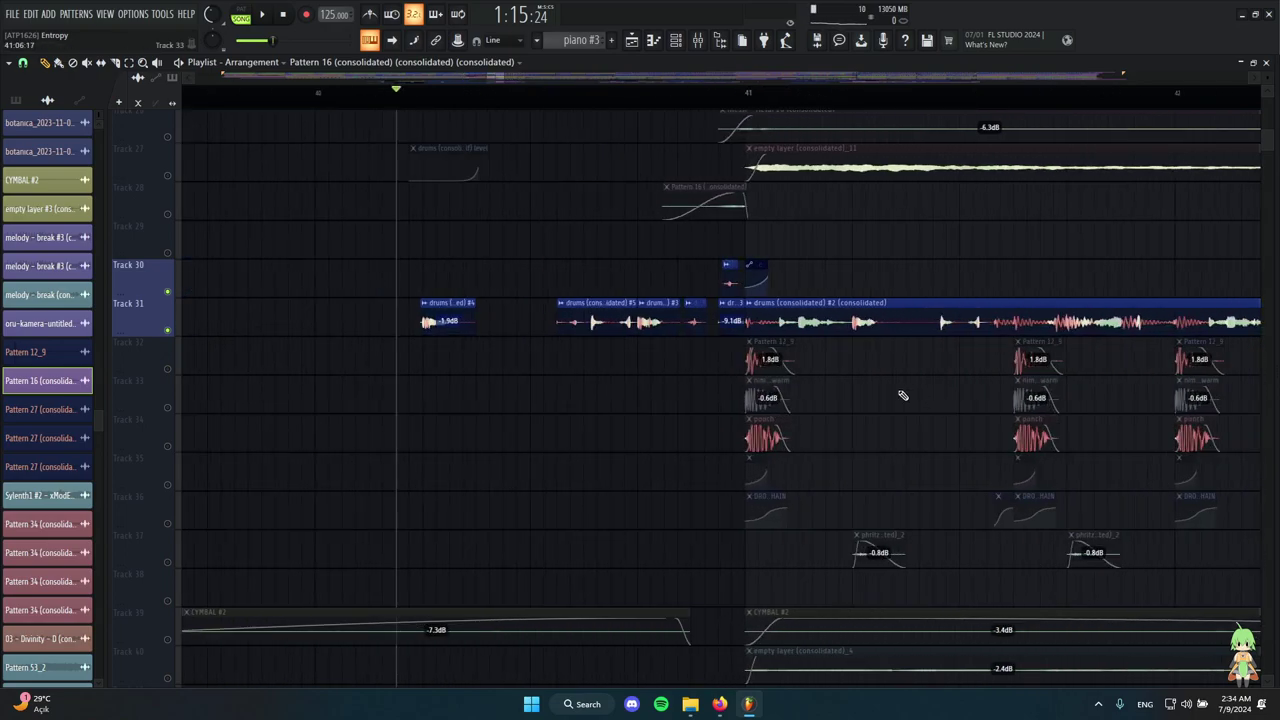
key("space")
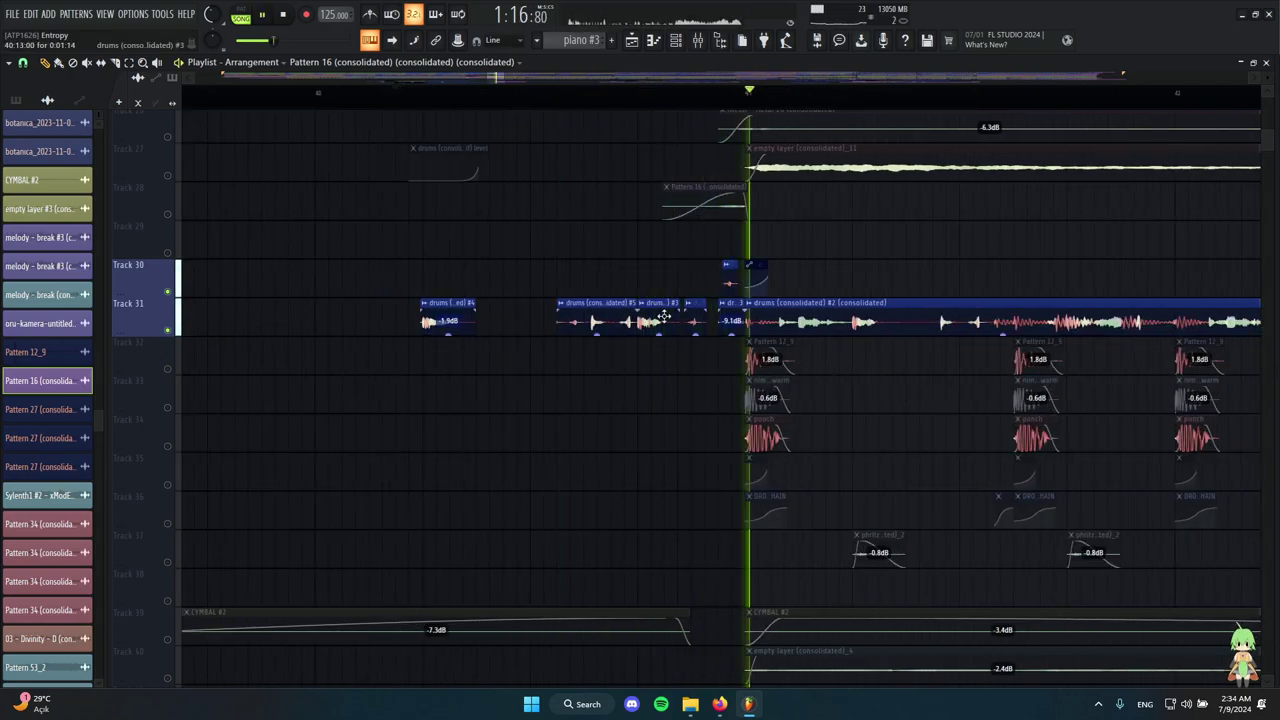
key("space")
scroll(716, 320, "down", 5)
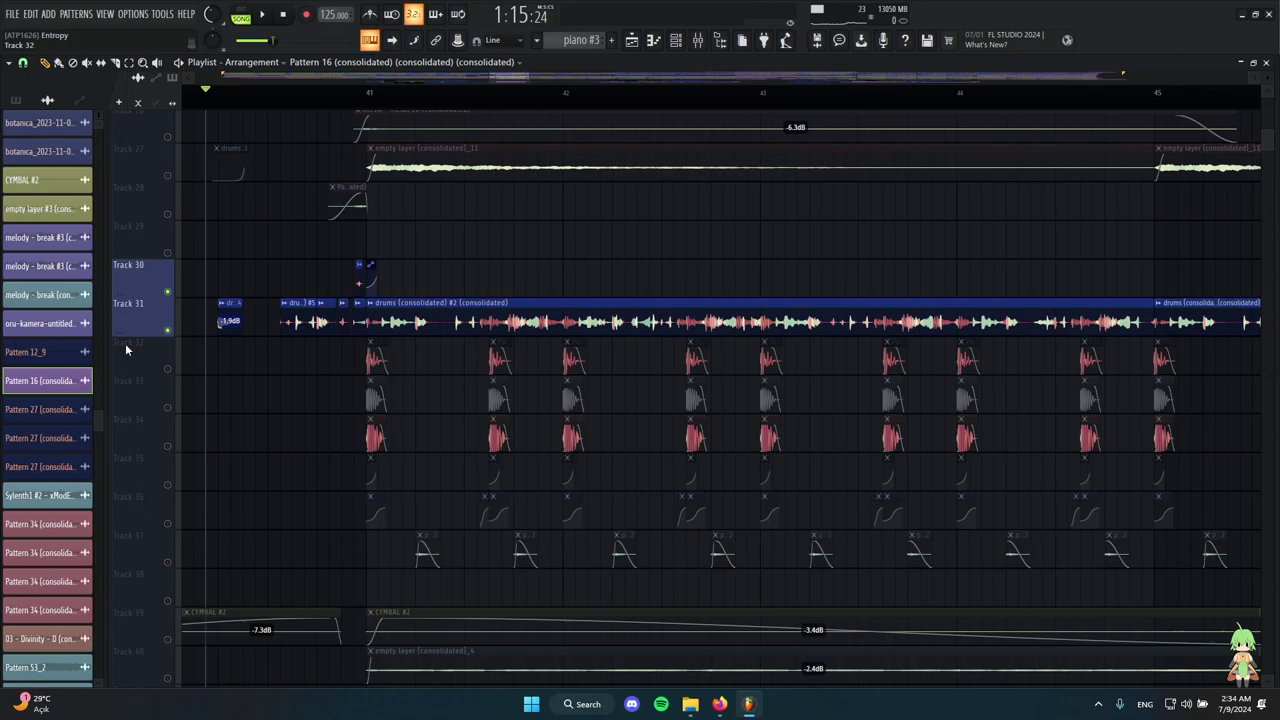
Unsolo the drum tracks, place the playhead at bar 41, and survey the tracks of the whole arrangement.
scroll(614, 320, "up", 10)
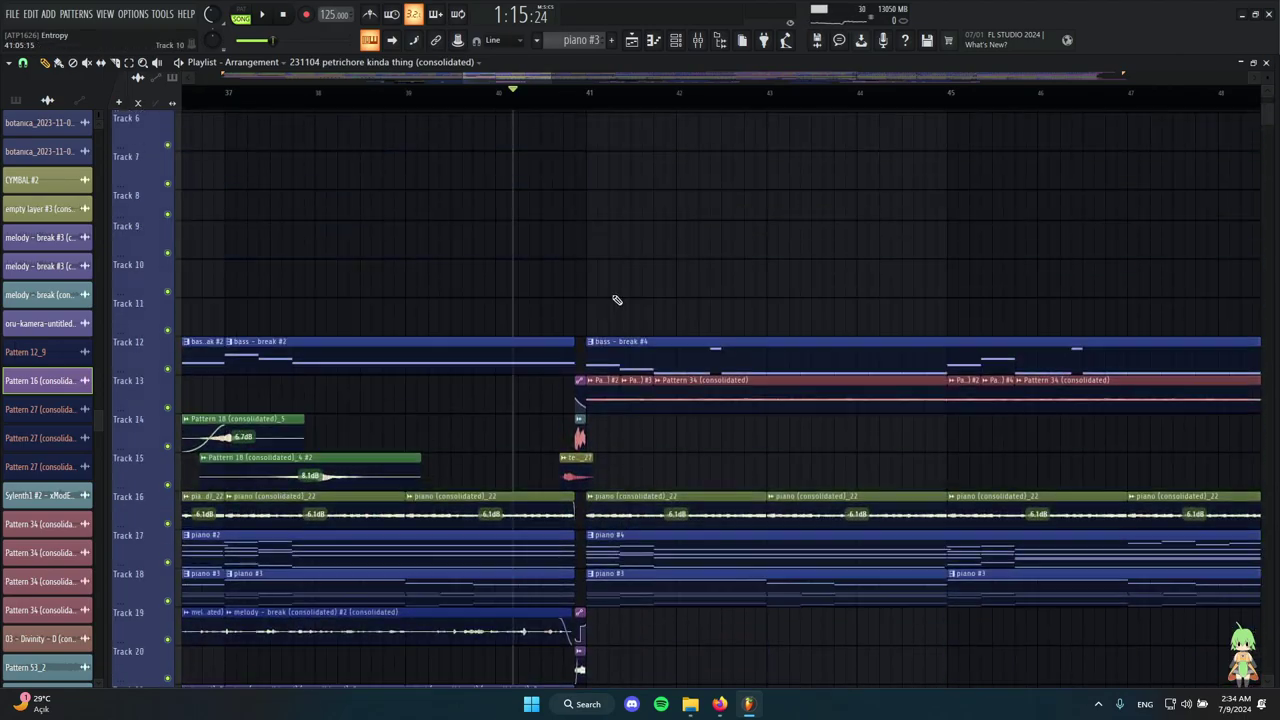
scroll(574, 183, "up", 4)
left_click(541, 103)
scroll(585, 304, "down", 4)
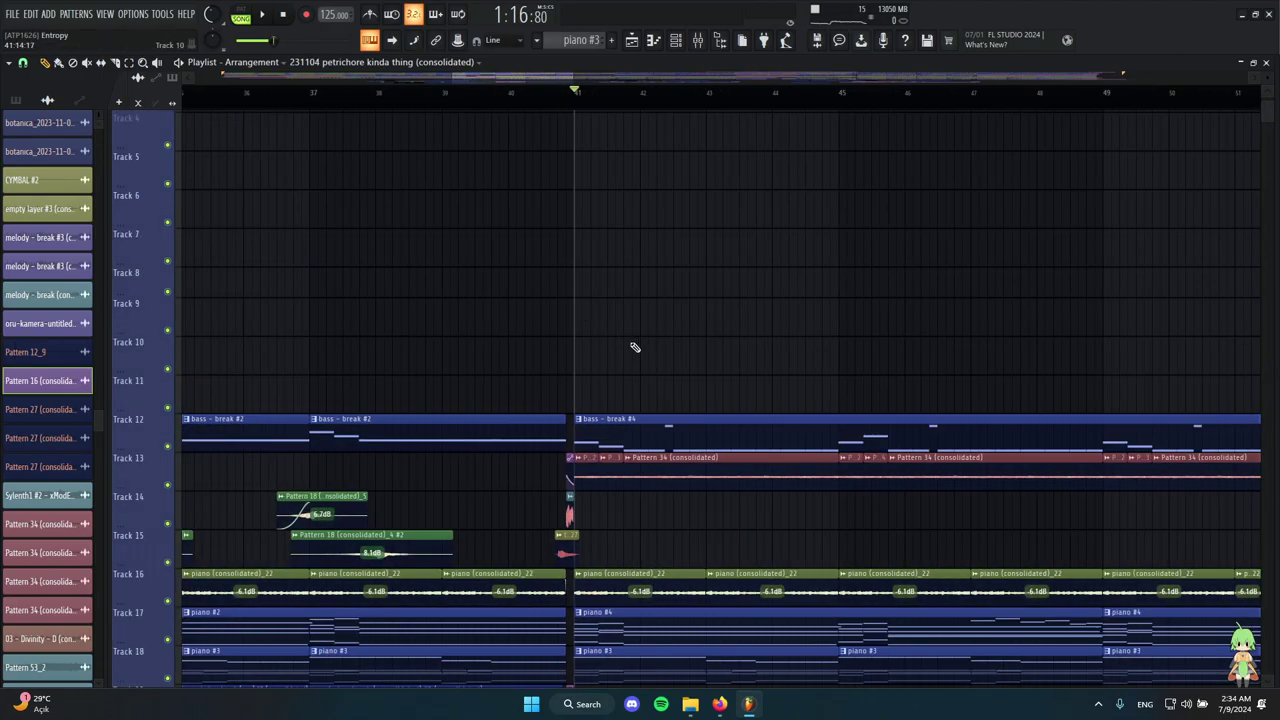
scroll(640, 345, "down", 8)
scroll(554, 258, "down", 6)
scroll(548, 258, "down", 10)
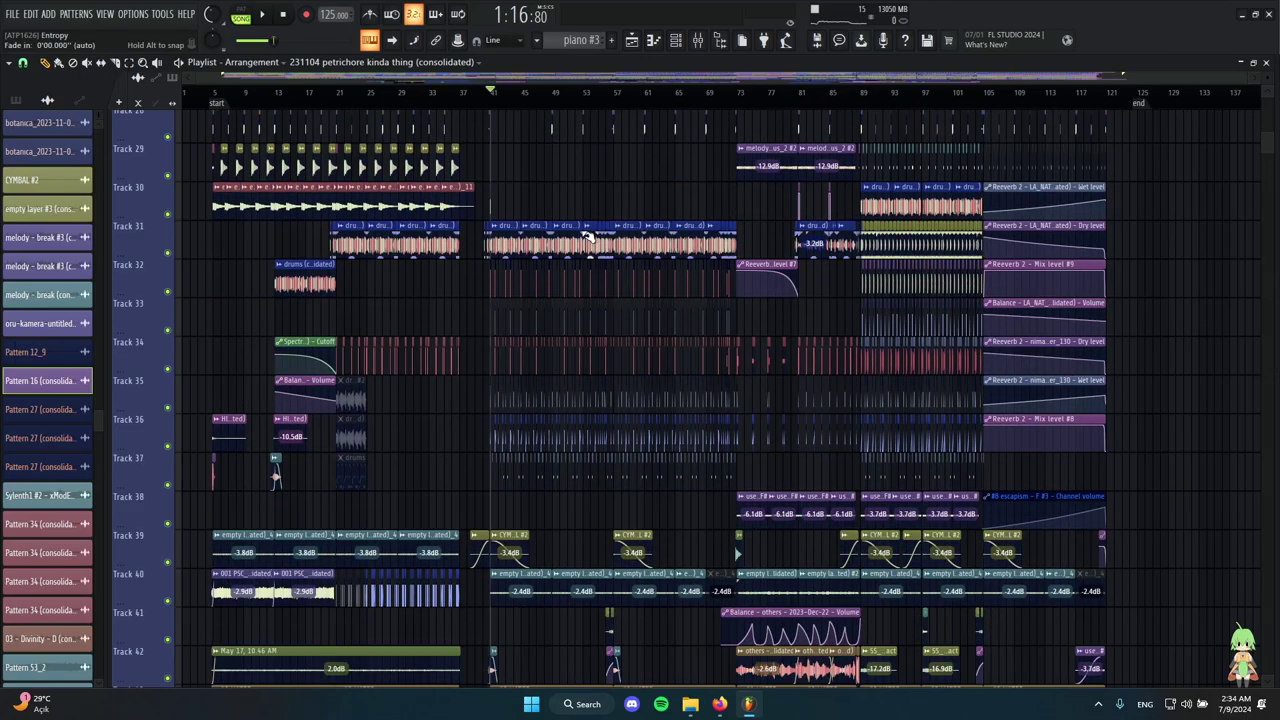
scroll(542, 232, "up", 3)
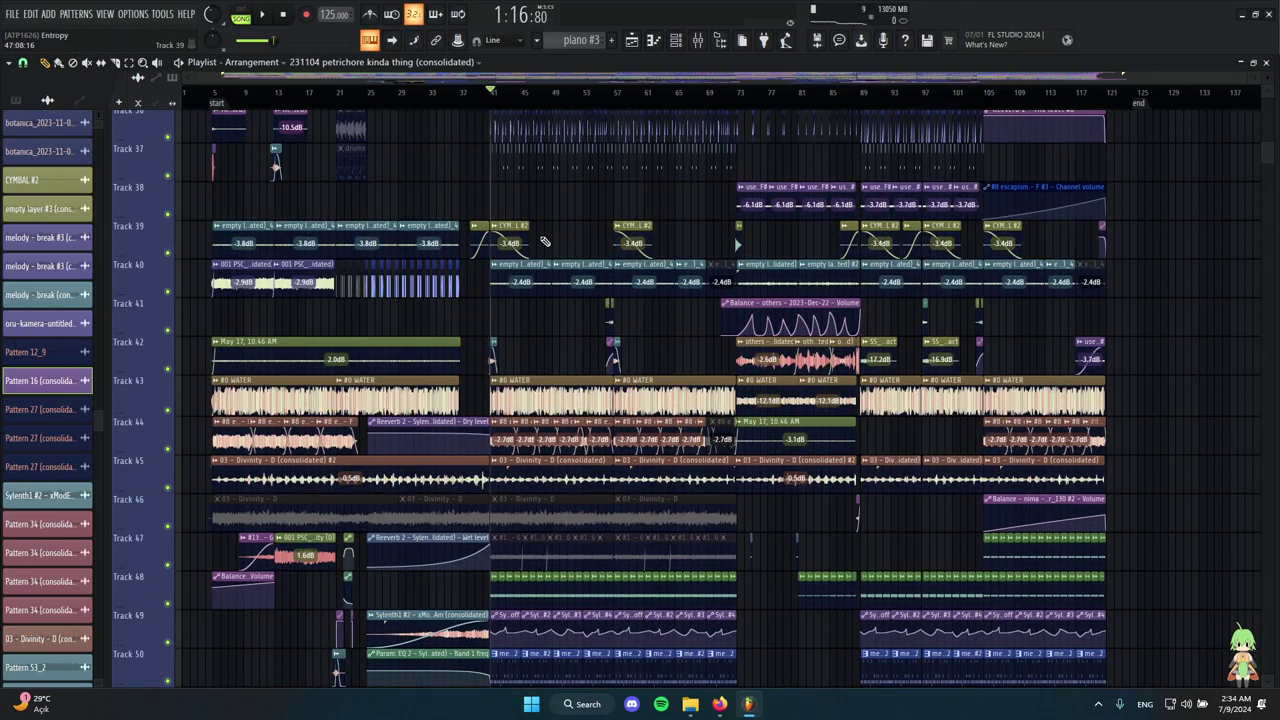
scroll(548, 241, "up", 10)
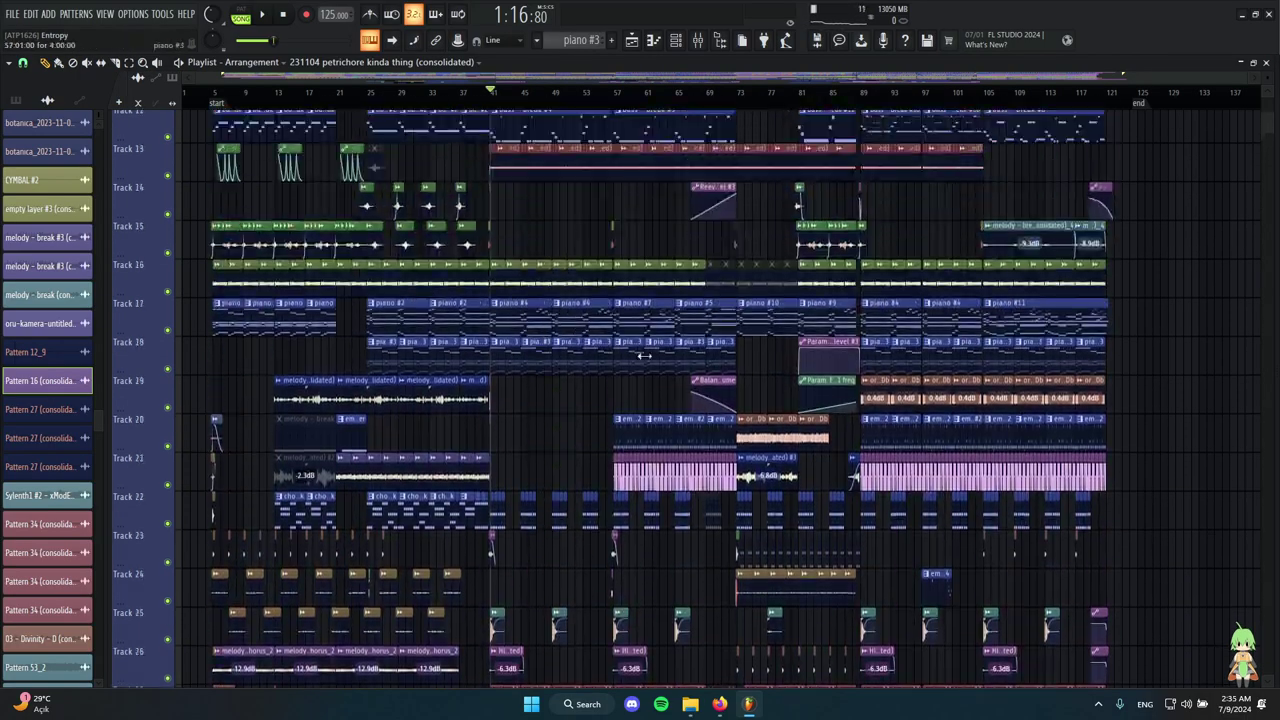
scroll(508, 365, "up", 8)
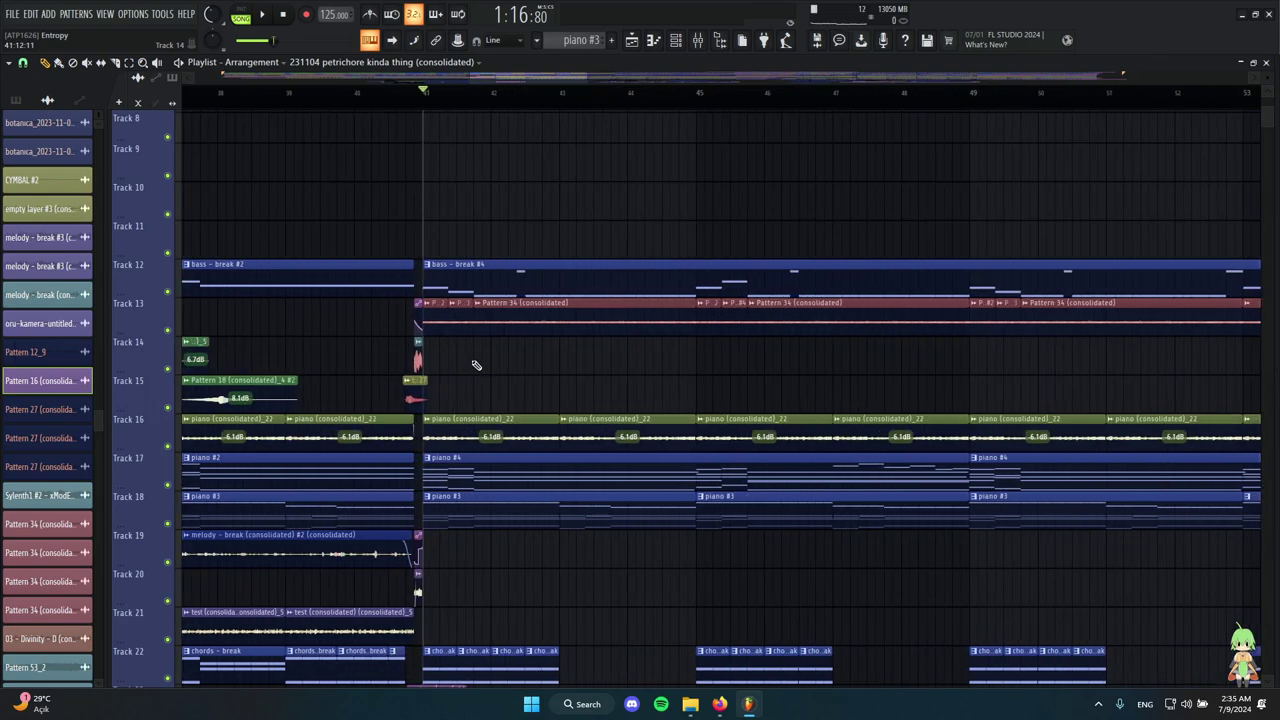
Audition the bass - break #4 clip on Track 12 by itself from bar 41 and examine its extent.
left_click(411, 283)
key("space")
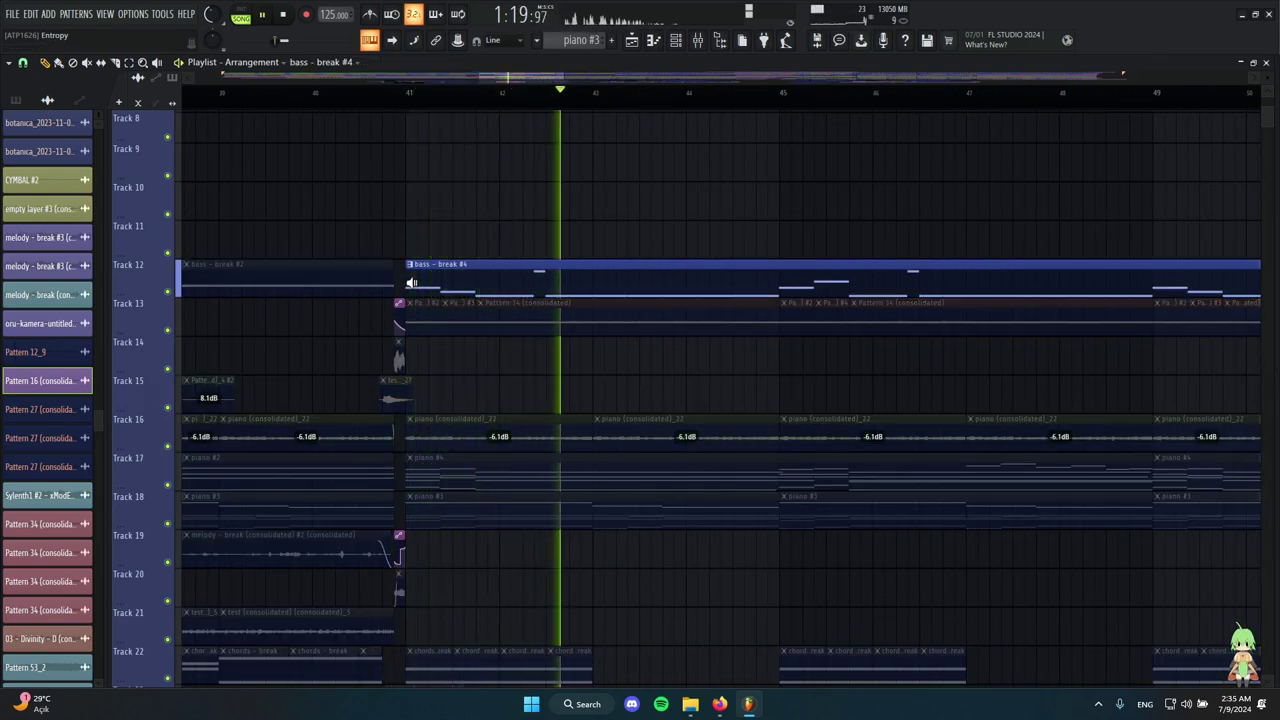
key("space")
scroll(491, 283, "up", 3)
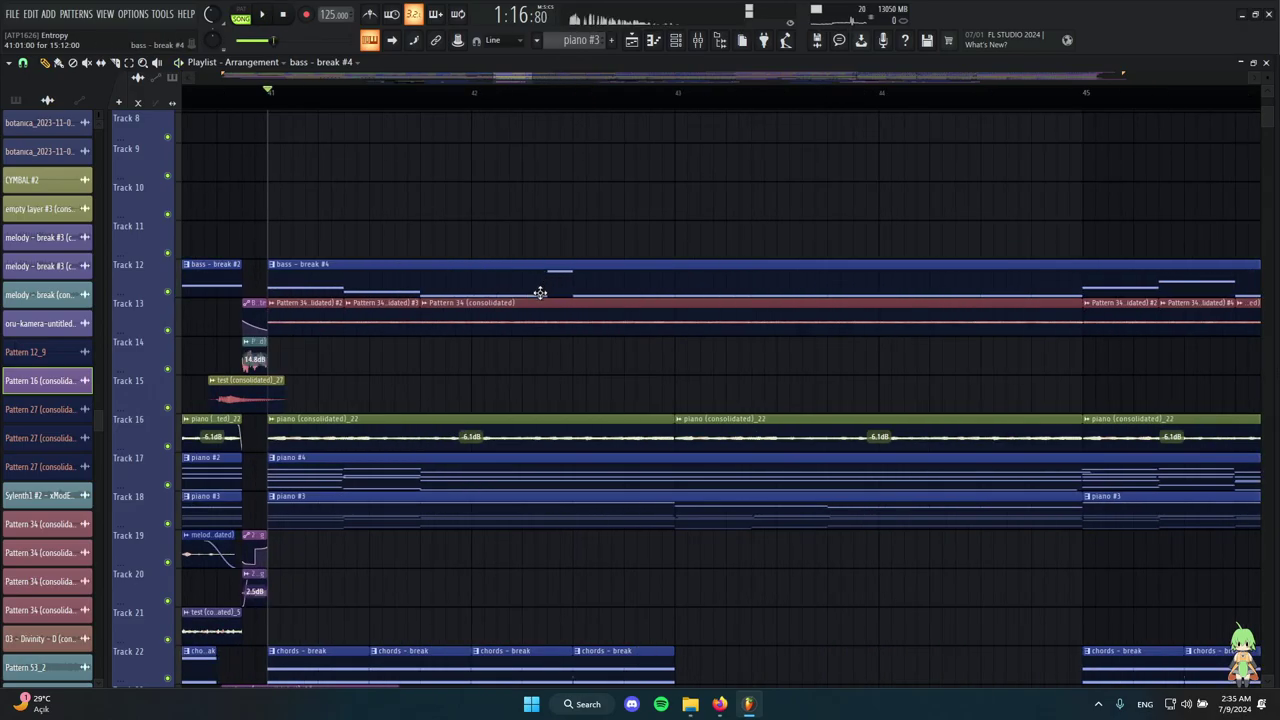
scroll(460, 310, "down", 9)
scroll(451, 288, "up", 5)
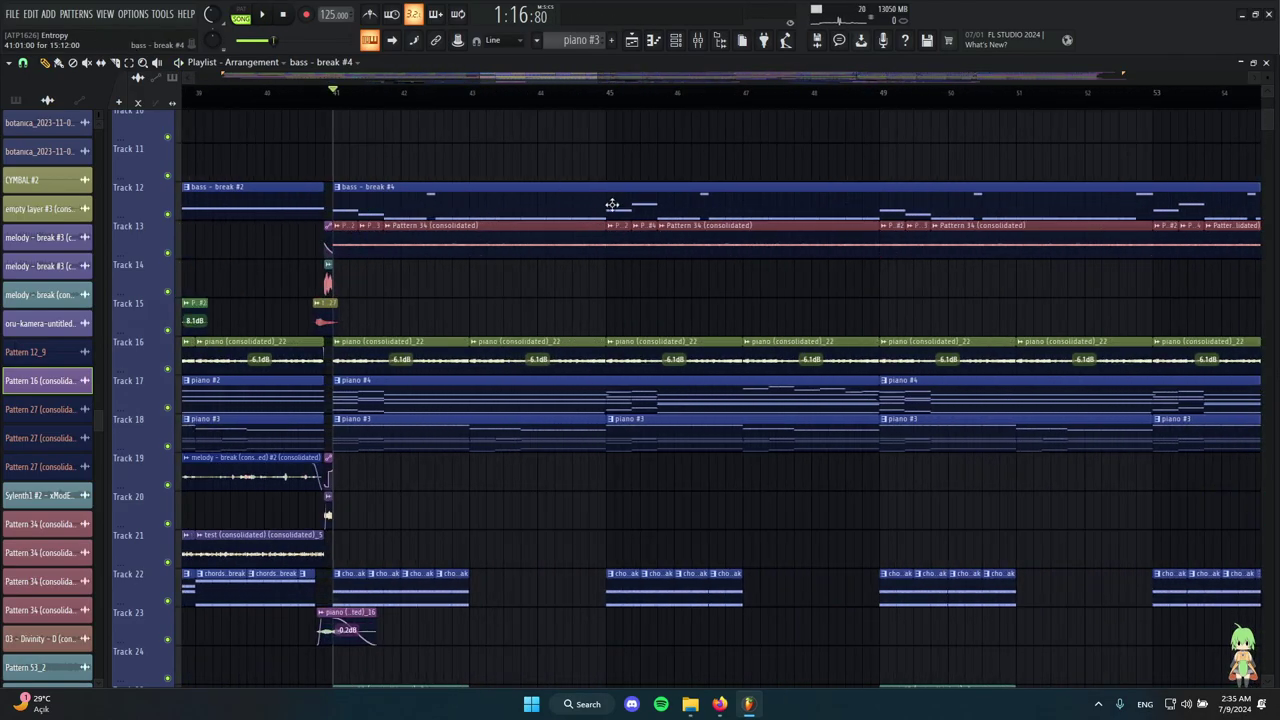
scroll(620, 204, "down", 4)
scroll(476, 206, "up", 4)
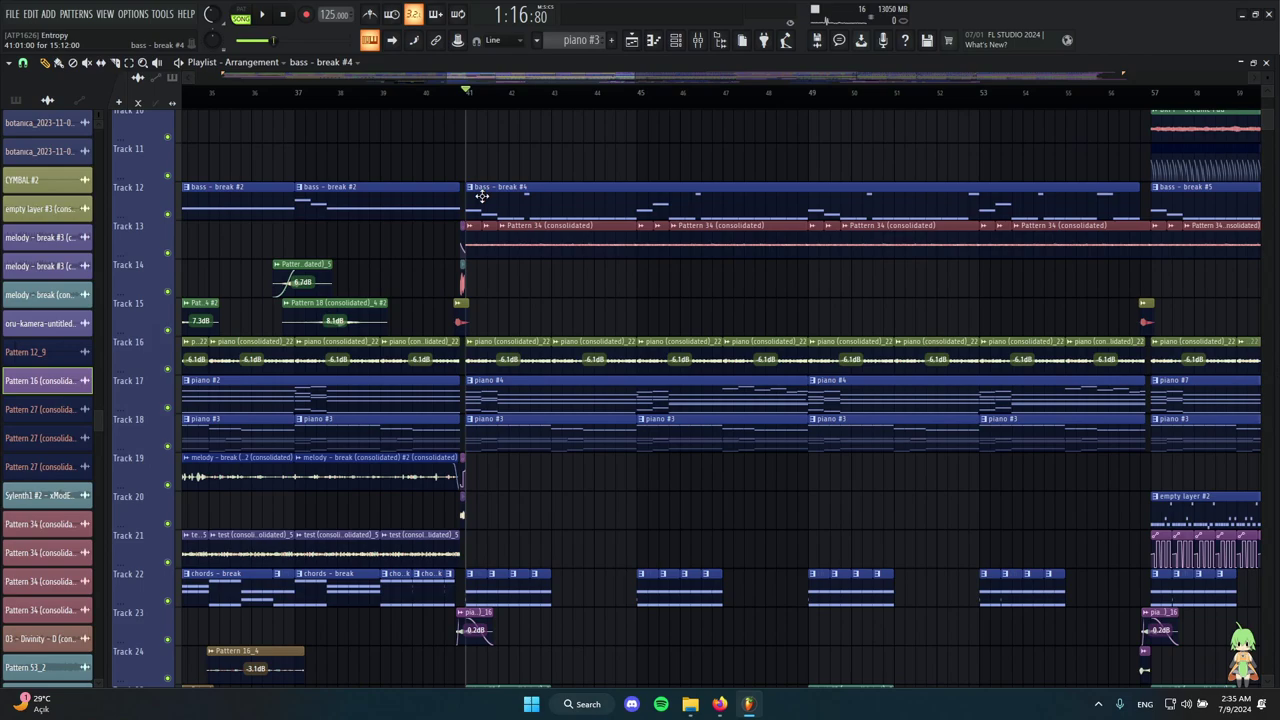
Audition the bass - break #4 clip on Track 12 by itself from bar 45 and again from around bar 53.
left_click(802, 203)
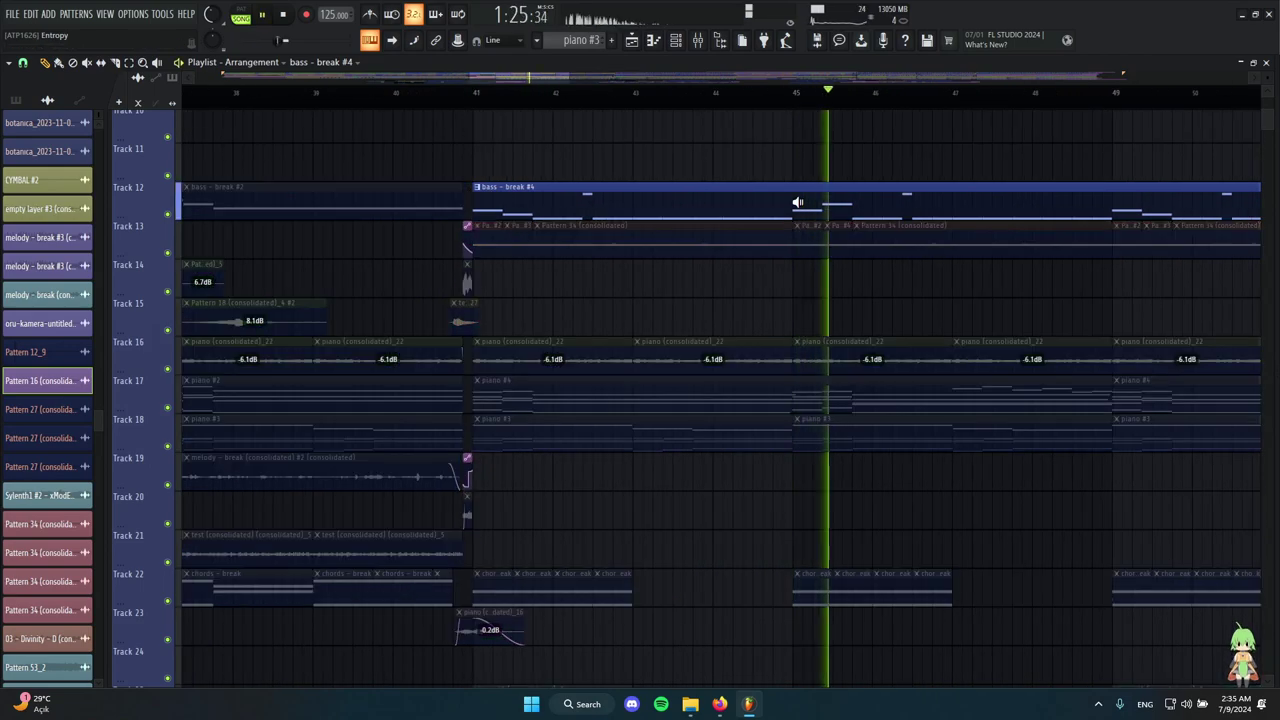
scroll(680, 210, "down", 5)
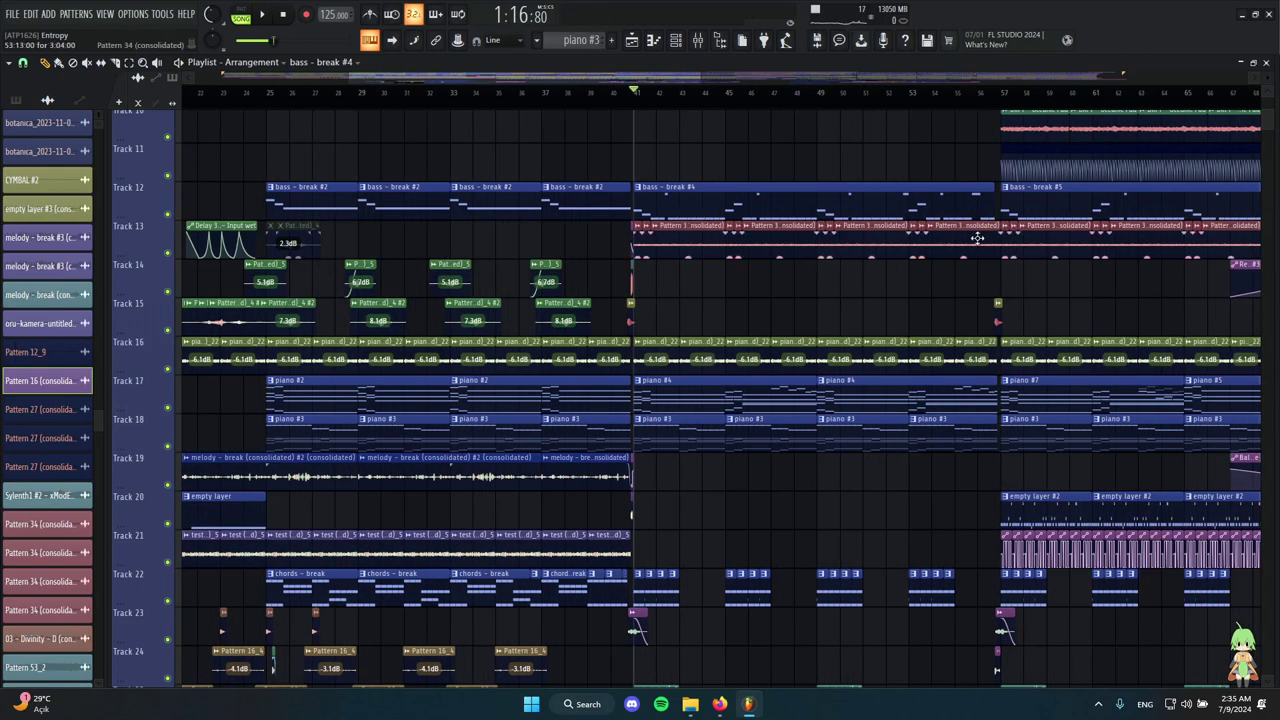
scroll(972, 240, "up", 5)
left_click(784, 192)
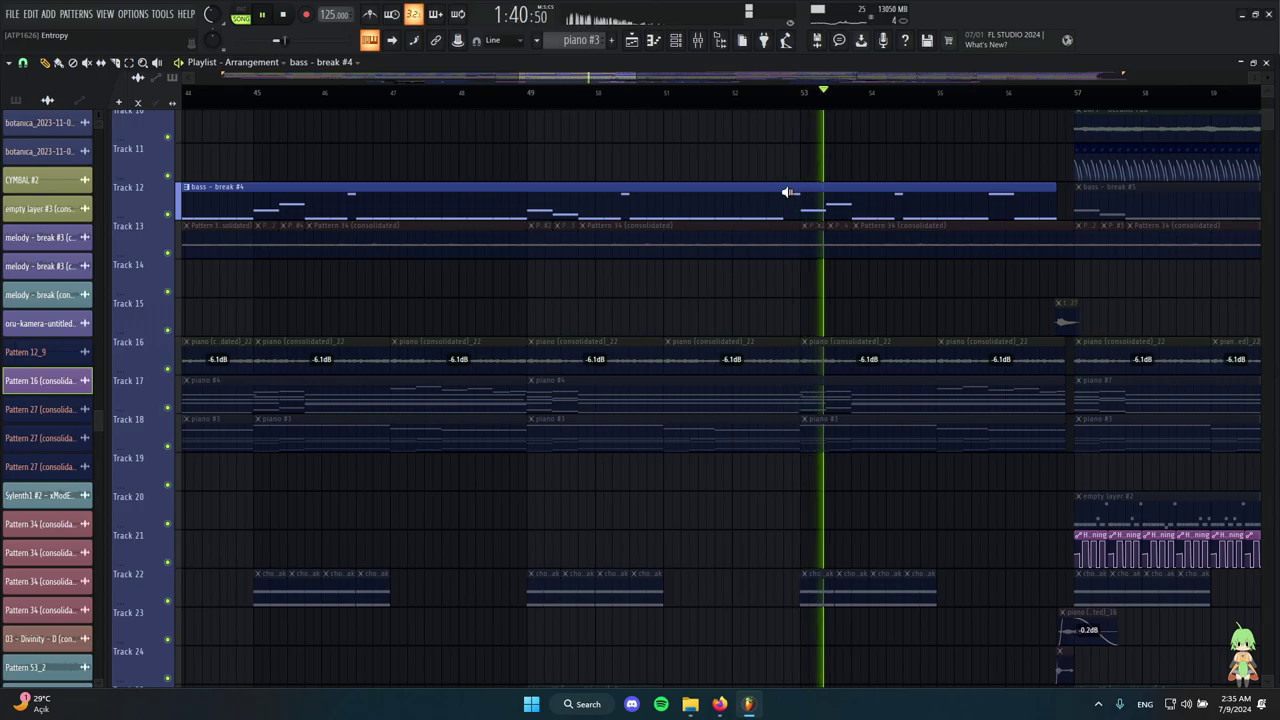
scroll(868, 208, "down", 4)
scroll(823, 289, "up", 2)
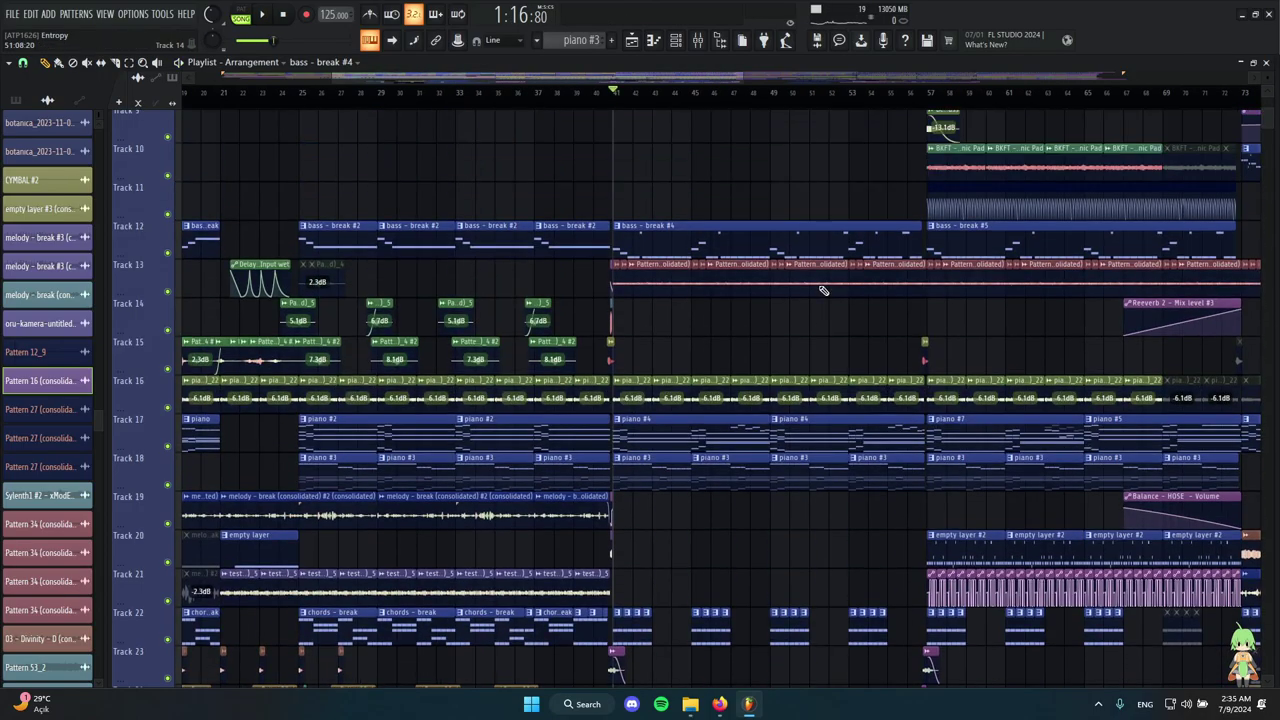
Solo Track 13 to isolate the Pattern 34 clips starting at bar 41.
scroll(806, 286, "down", 4)
scroll(557, 283, "up", 4)
scroll(1004, 302, "down", 4)
scroll(748, 264, "up", 4)
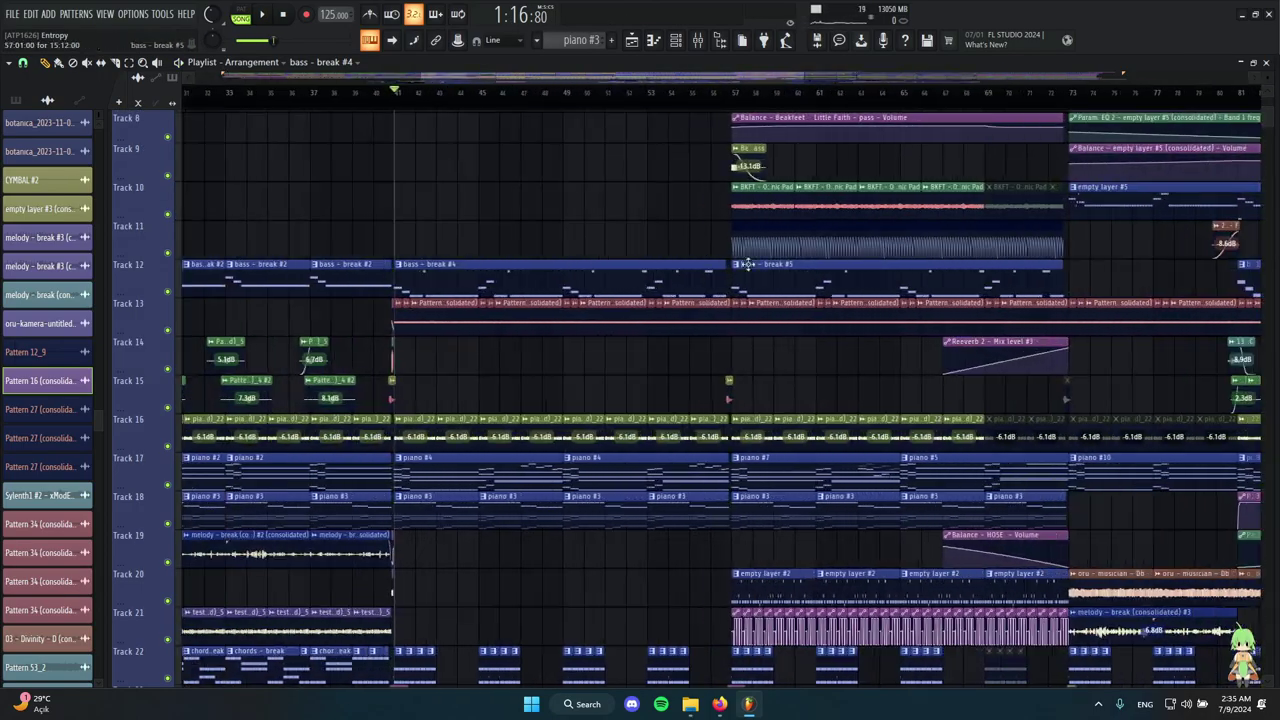
scroll(417, 271, "down", 1)
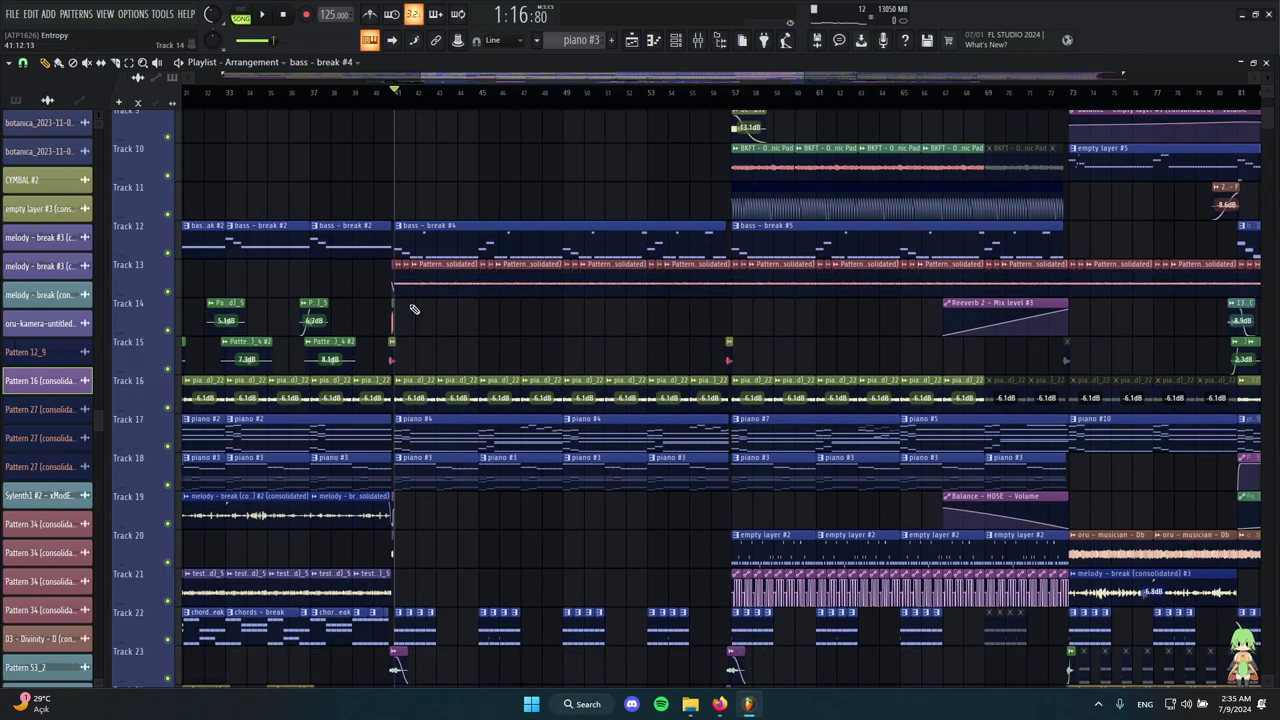
scroll(414, 308, "up", 3)
scroll(420, 347, "up", 4)
right_click(168, 291)
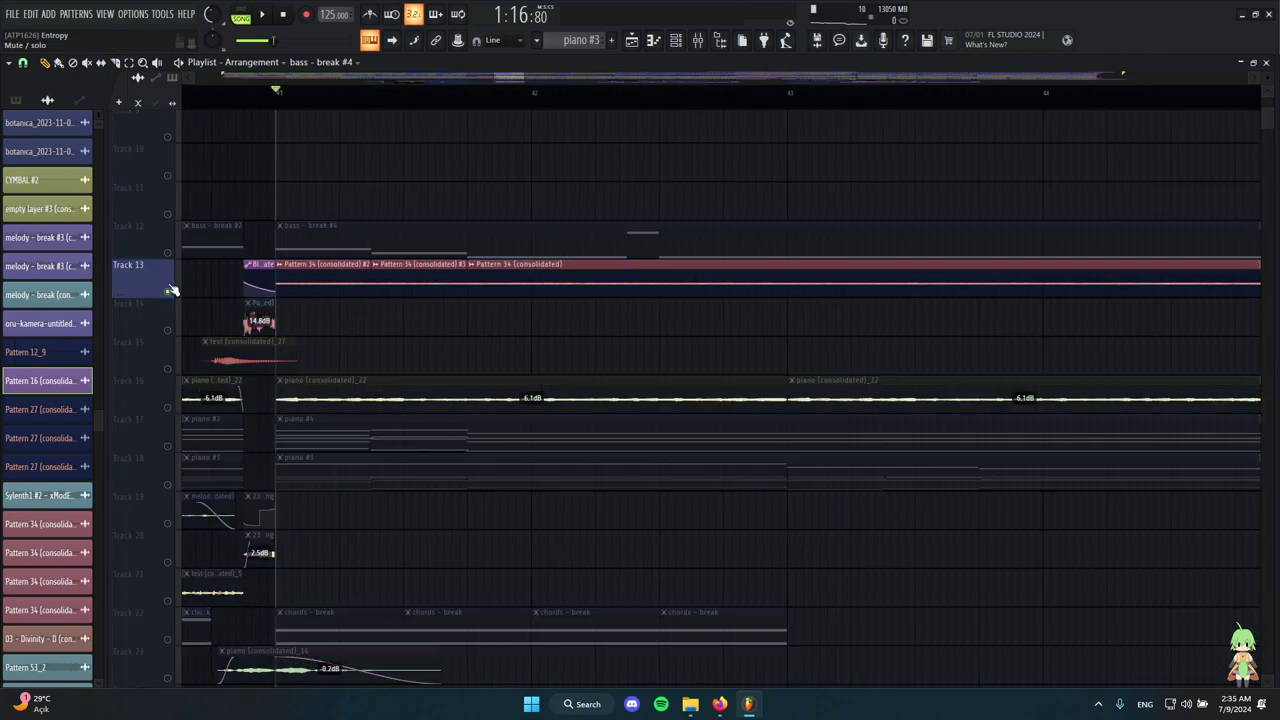
scroll(194, 304, "up", 1)
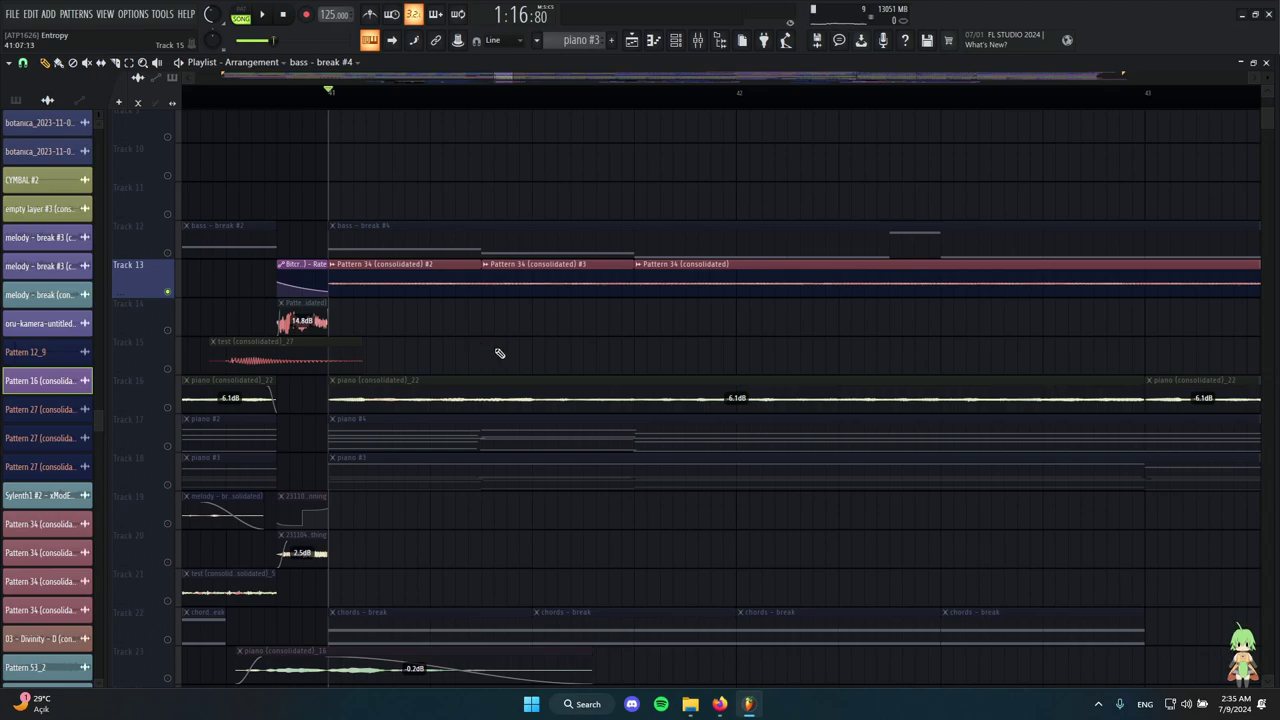
scroll(600, 320, "down", 4)
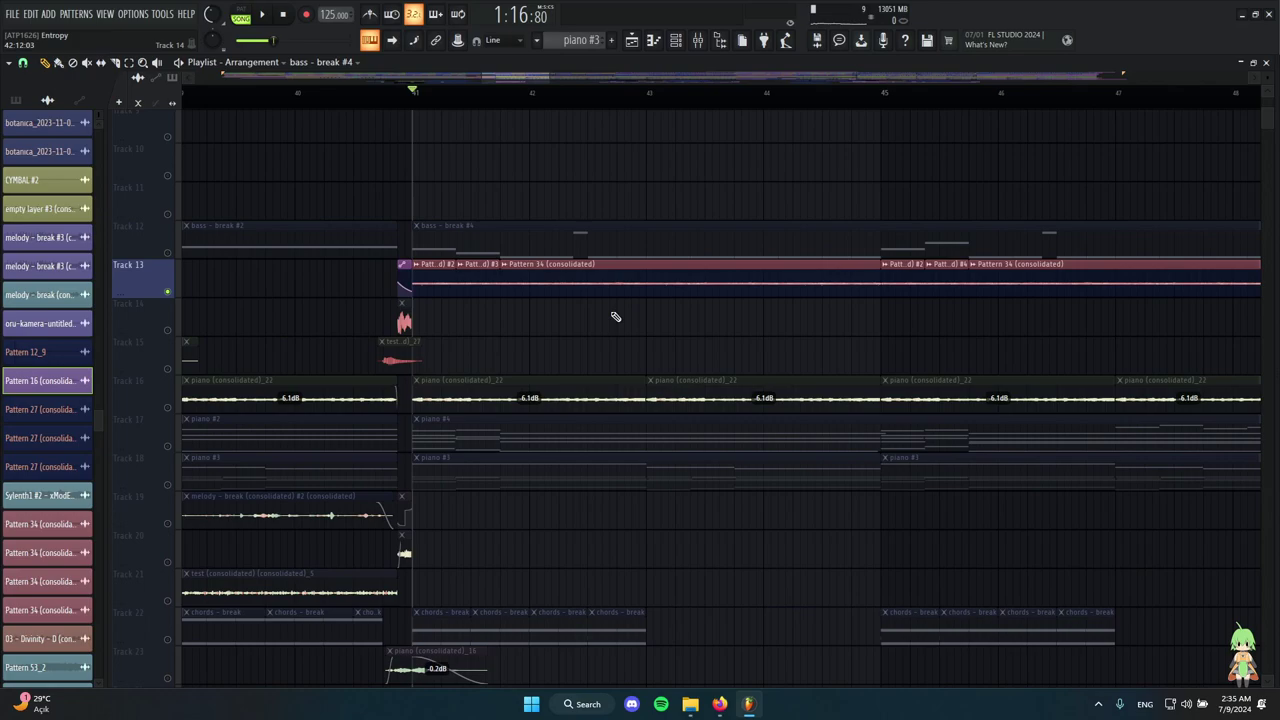
Play the soloed Pattern 34 clips from bar 41, stop playback, and unsolo Track 13.
key("space")
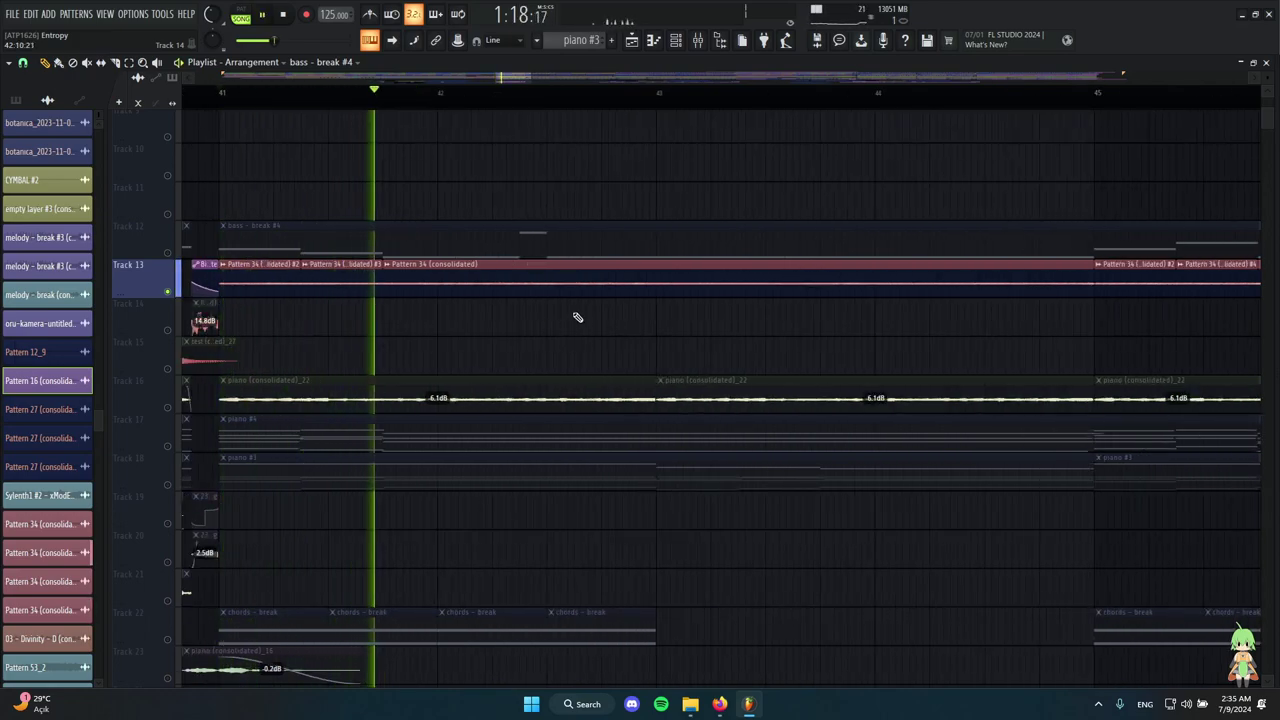
scroll(540, 331, "down", 4)
key("space")
scroll(500, 331, "down", 3)
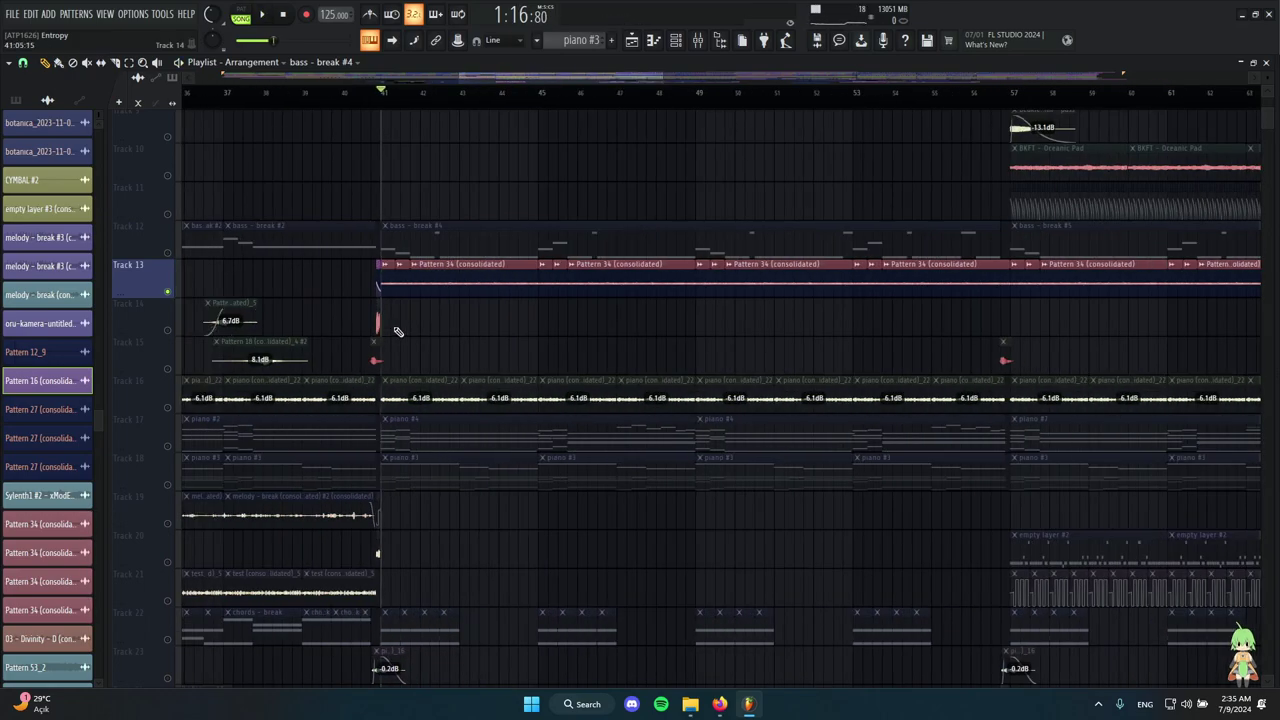
scroll(180, 298, "down", 5)
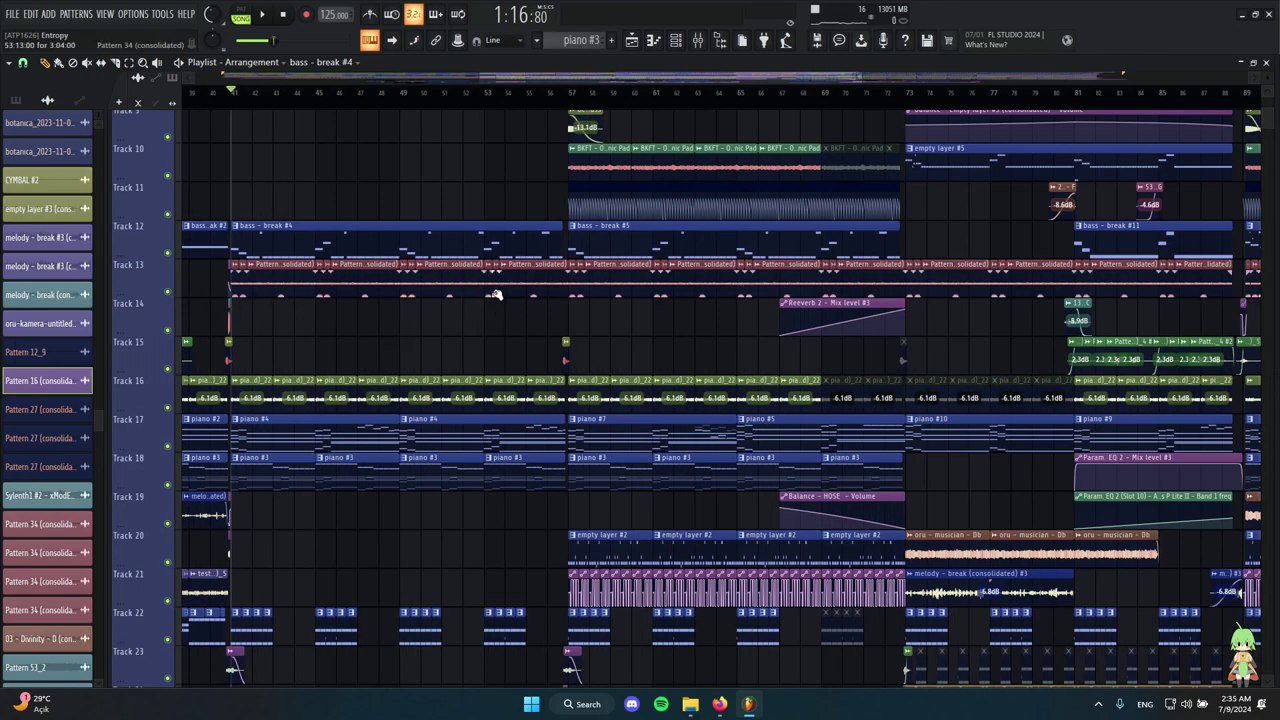
Examine how the Pattern 34 clips on Track 13 span bars 41 to 57 and continue into the following section.
scroll(505, 285, "up", 2)
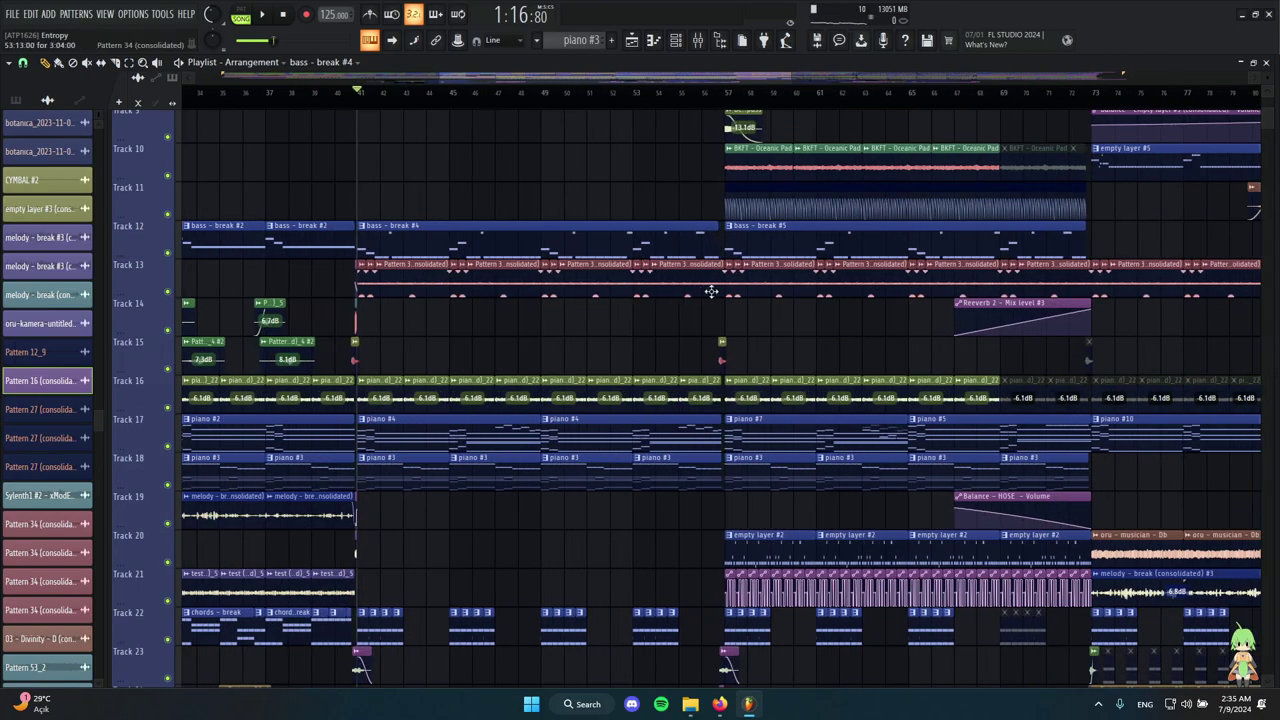
left_click_drag(712, 291, 370, 305)
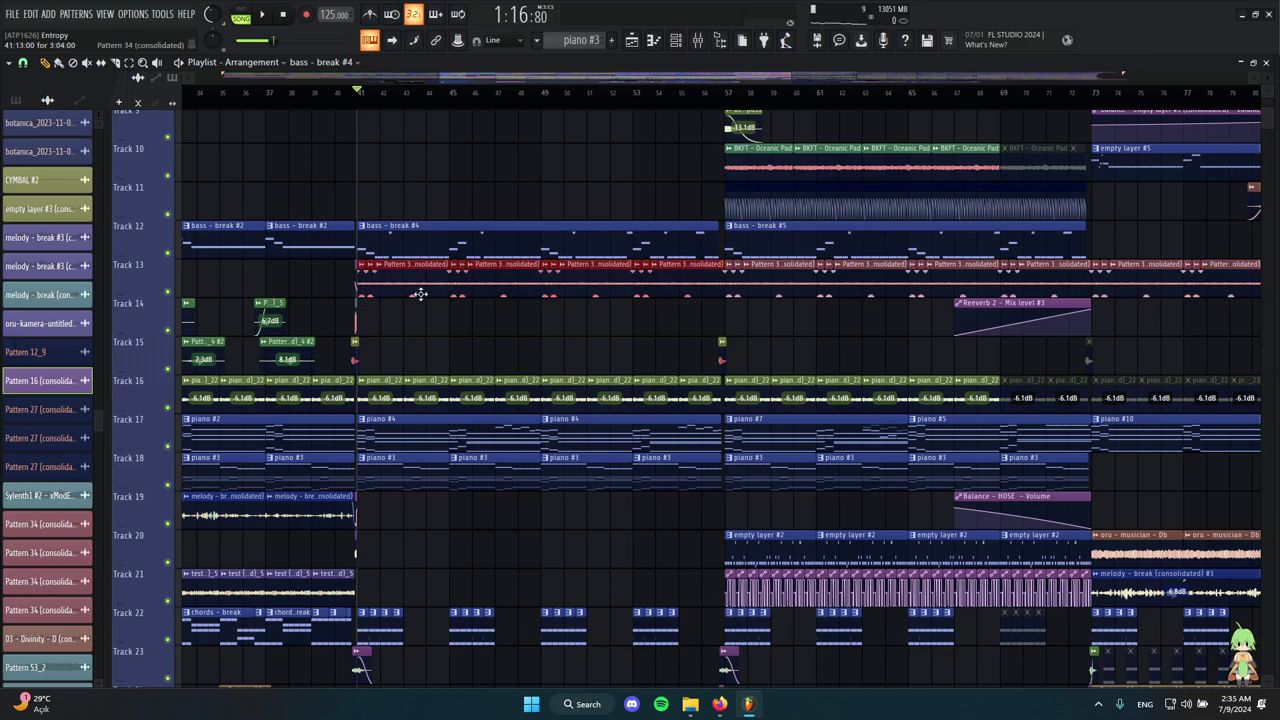
scroll(419, 293, "up", 2)
scroll(594, 321, "down", 2)
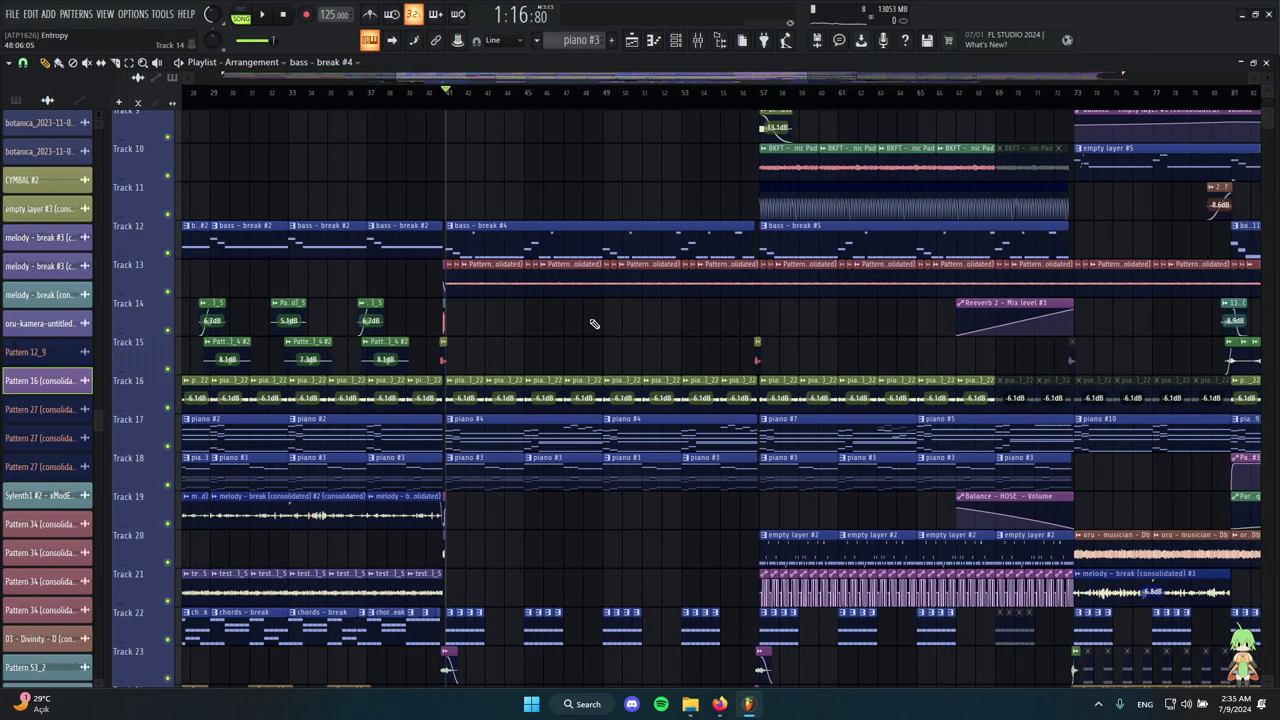
scroll(586, 313, "up", 2)
scroll(497, 306, "down", 6)
scroll(497, 305, "up", 3)
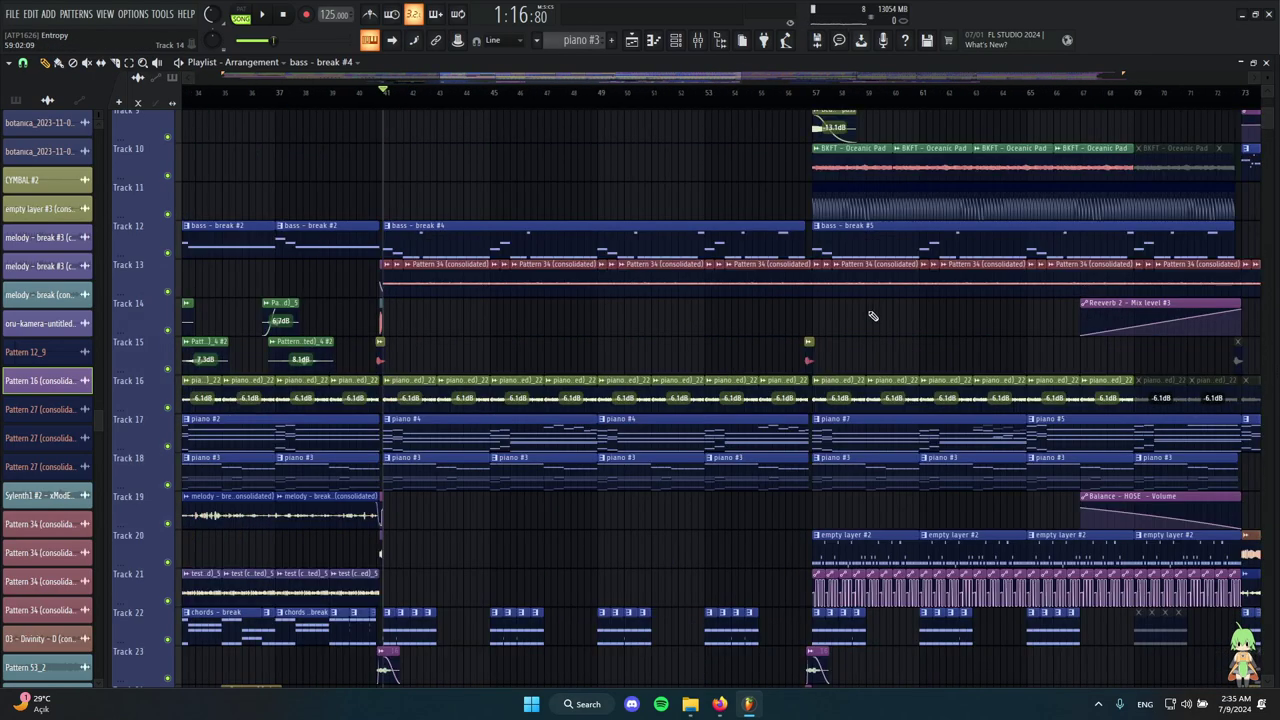
left_click_drag(868, 318, 382, 320)
Examine the layers on Tracks 14 to 27 in the section starting at bar 41.
scroll(440, 340, "down", 4)
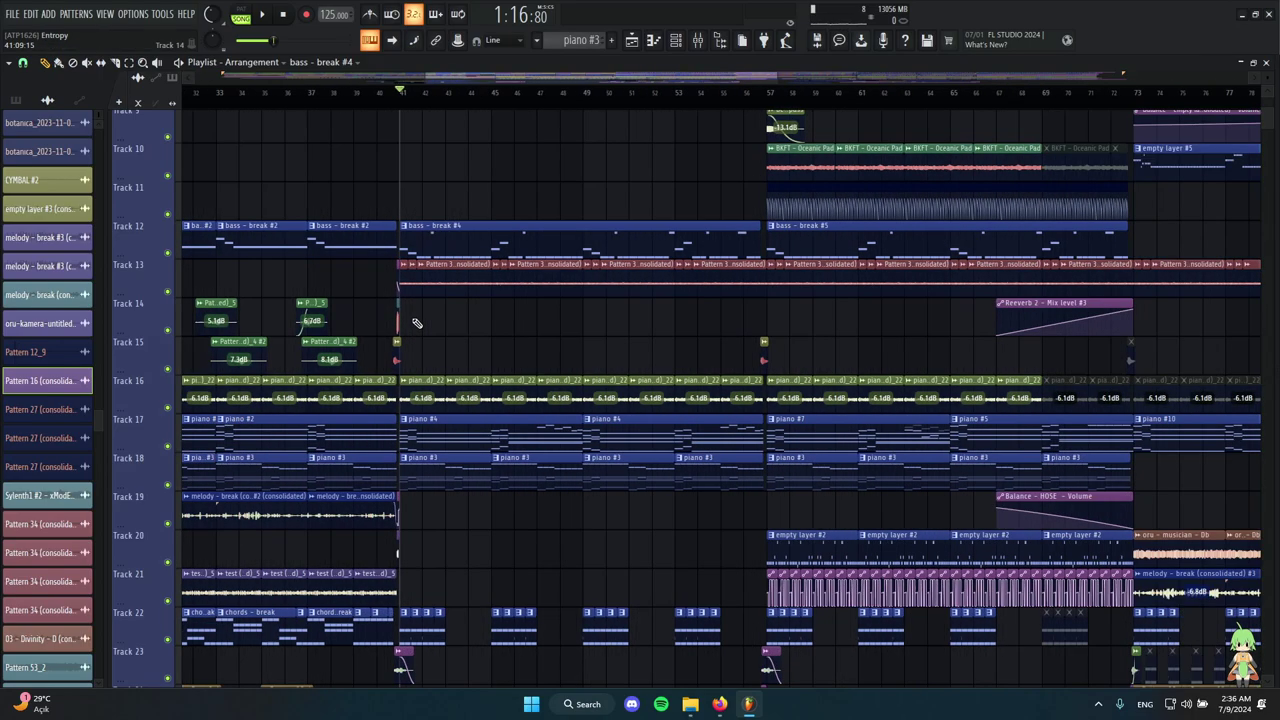
scroll(476, 334, "down", 4)
scroll(425, 355, "up", 8)
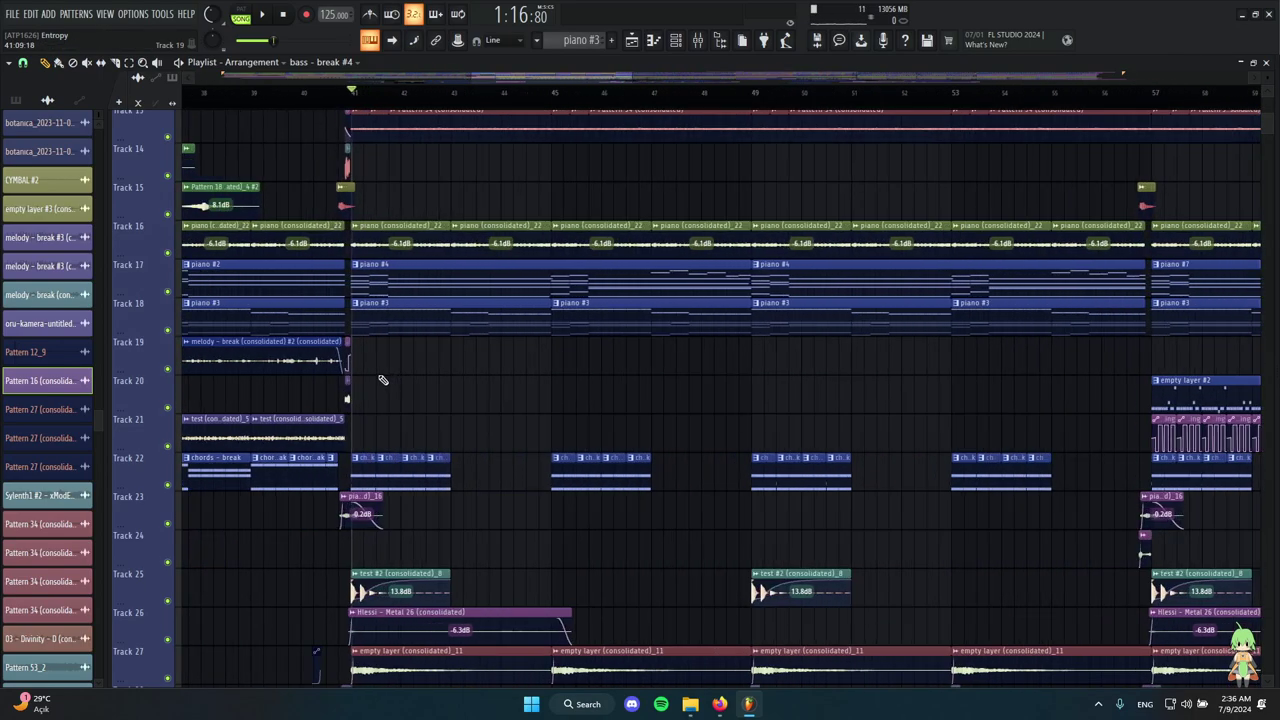
scroll(338, 365, "down", 4)
scroll(463, 349, "down", 3)
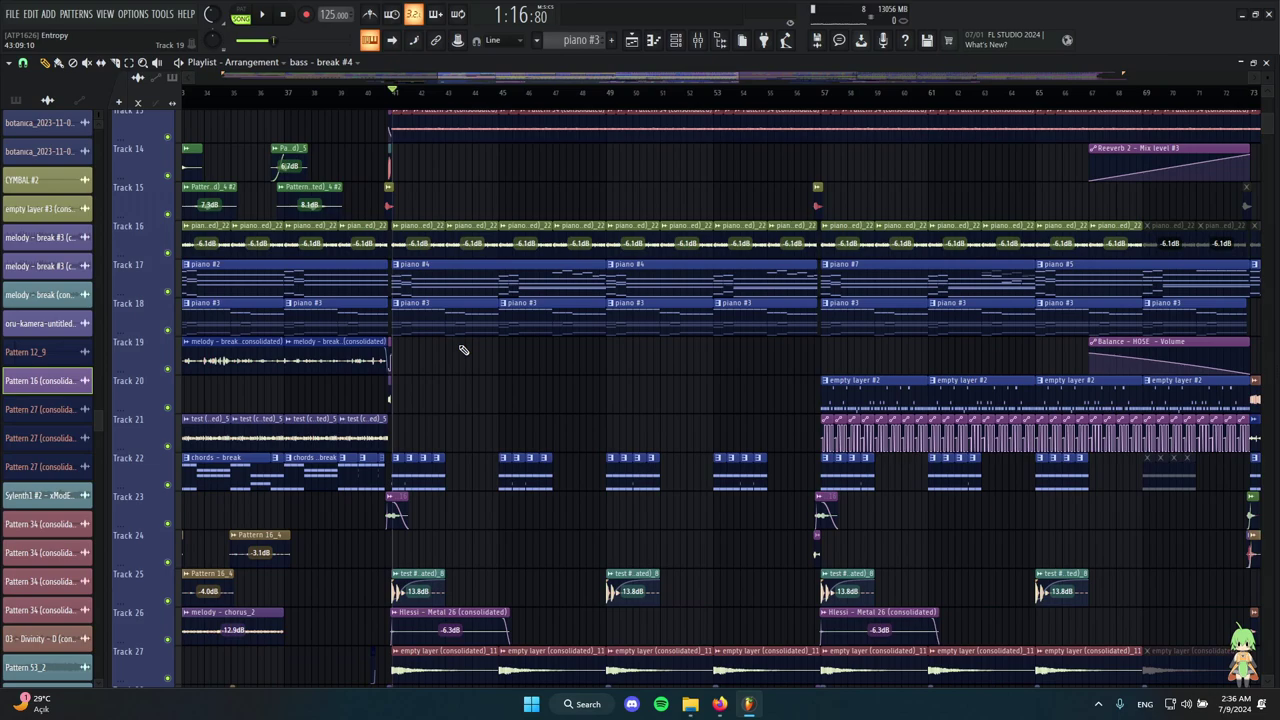
Audition the piano #4 clip on Track 17 at bar 41 of the playlist.
left_click(418, 236)
scroll(433, 236, "down", 1)
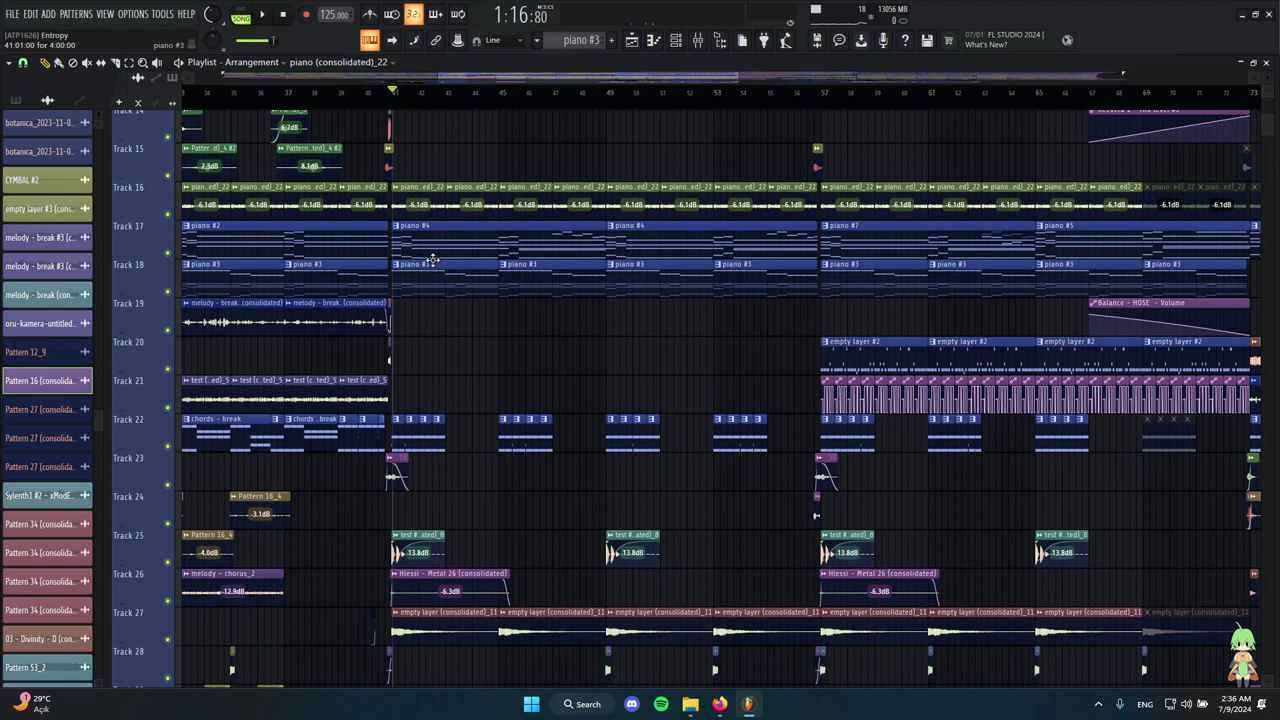
scroll(420, 310, "up", 8)
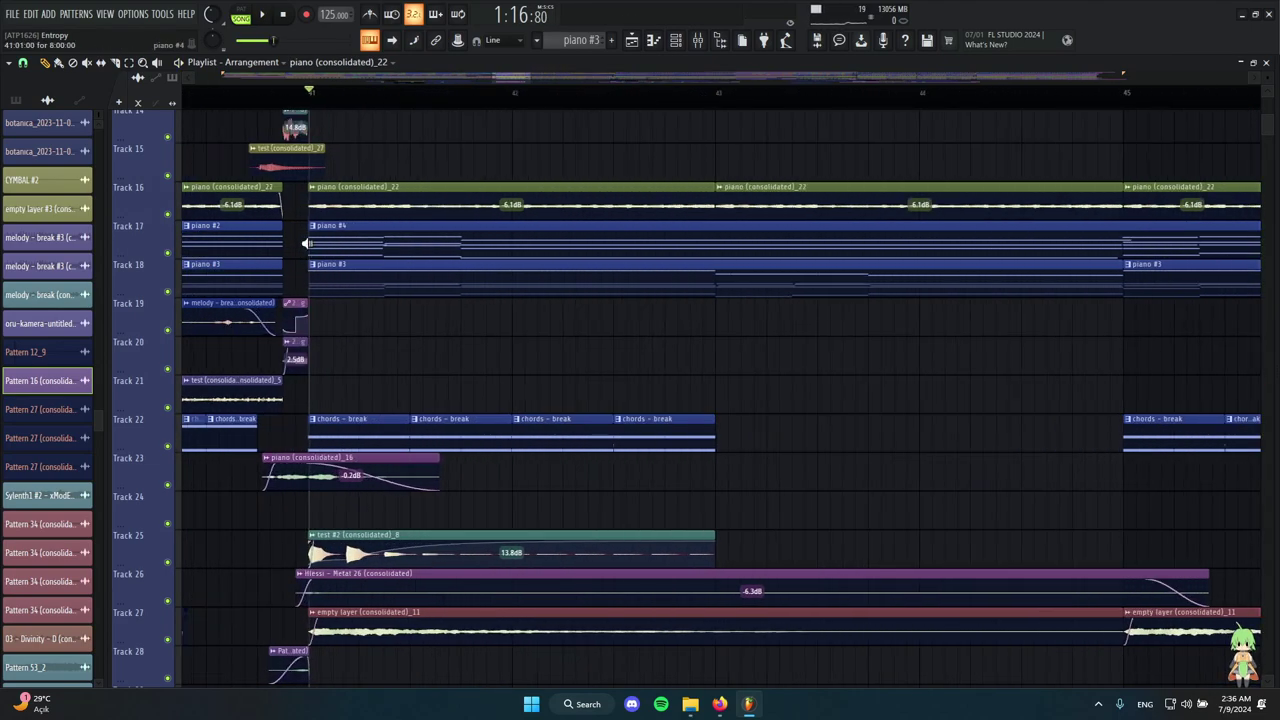
left_click(318, 240)
key("space")
left_click(152, 254)
key("space")
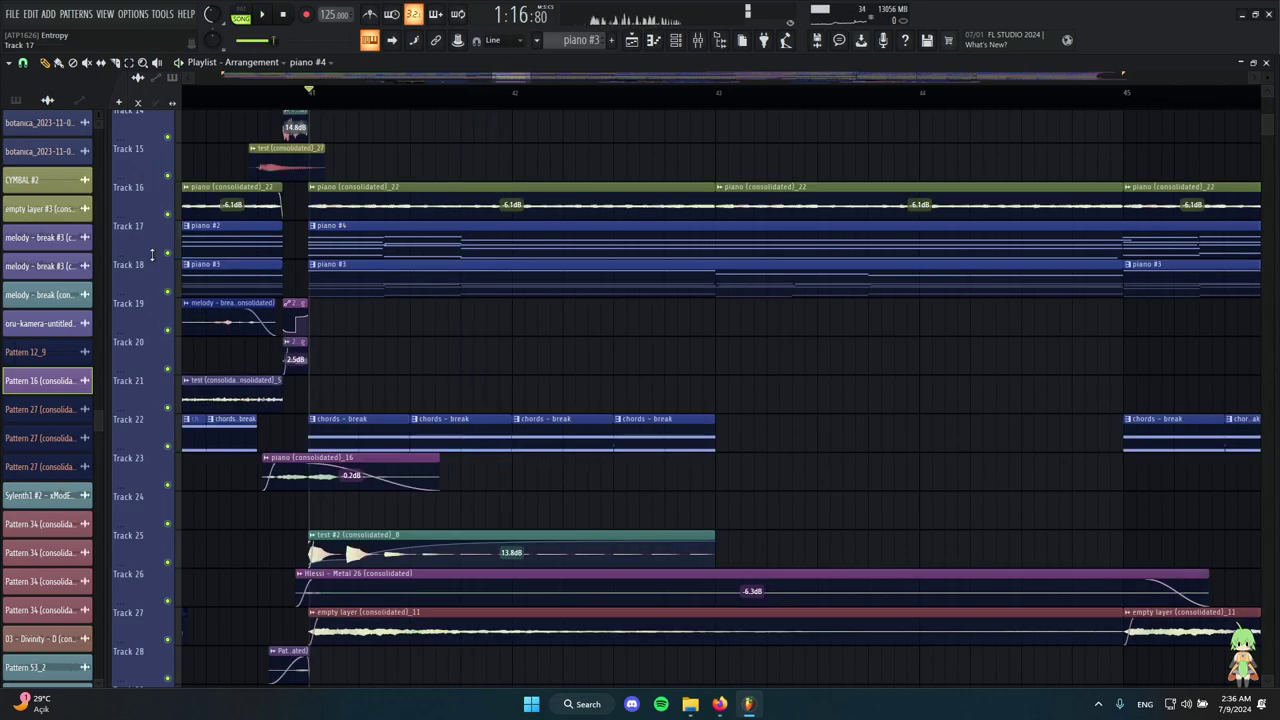
Solo Track 17 and open the Addictive Keys #4 channel from the channel rack.
right_click(167, 253)
left_click(676, 40)
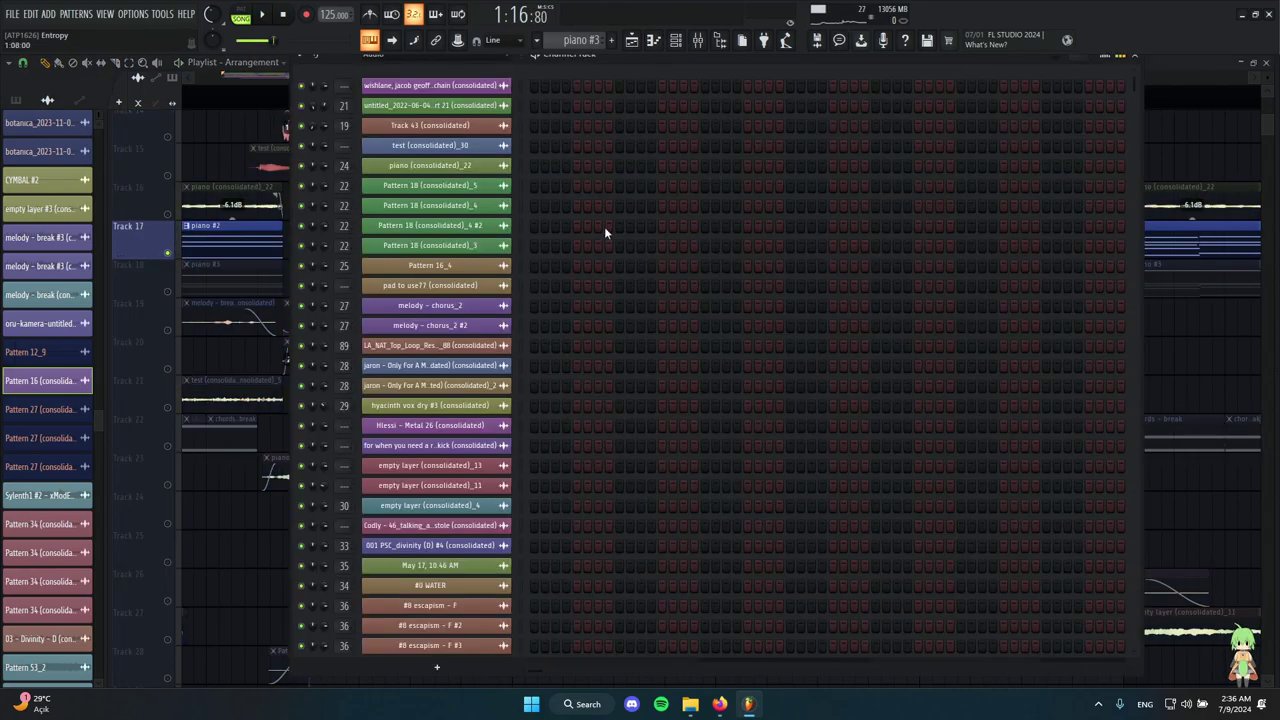
scroll(401, 62, "up", 10)
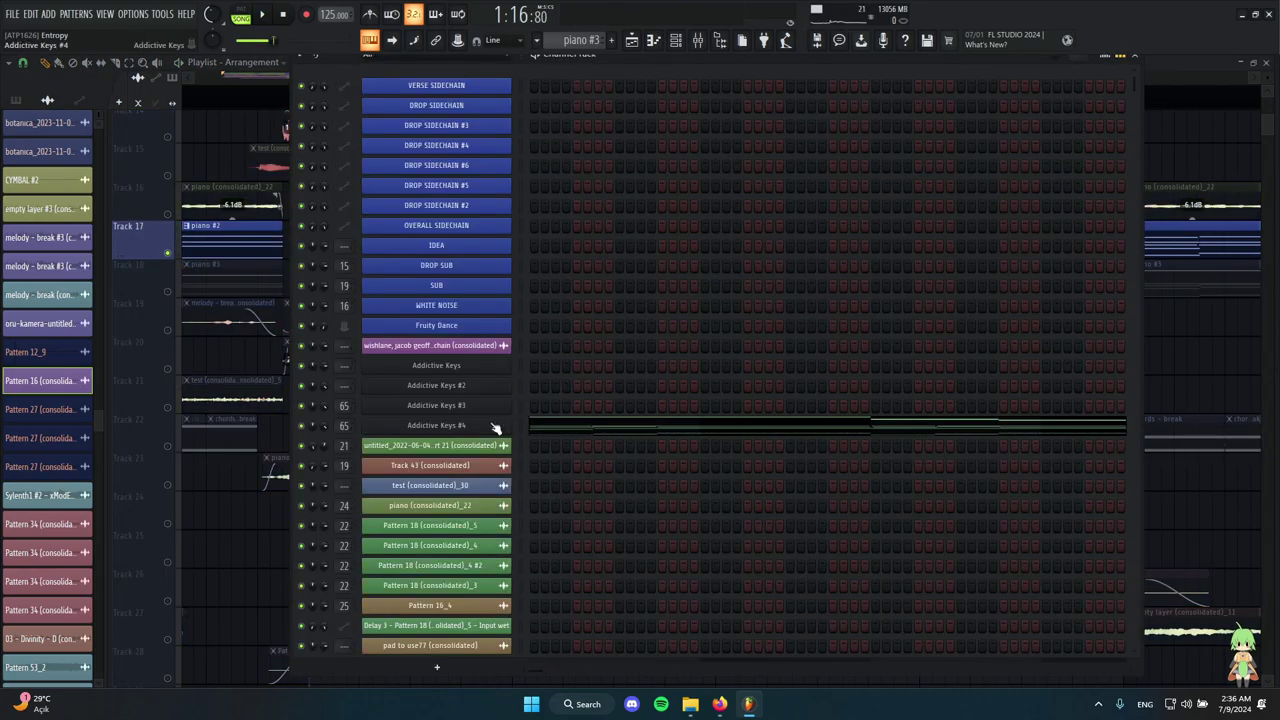
left_click(468, 425)
Inspect the Fruity parametric EQ 2 on the Addictive Keys #3 mixer track and close its window.
left_click(698, 40)
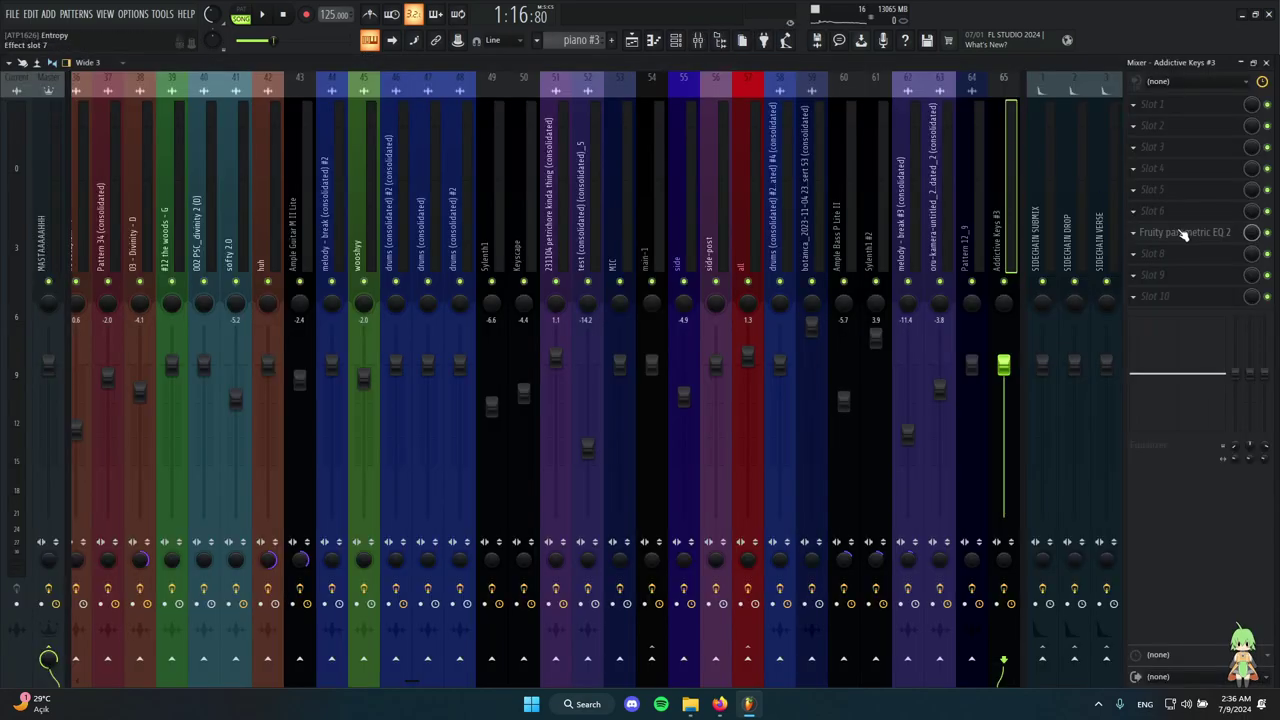
left_click(1190, 238)
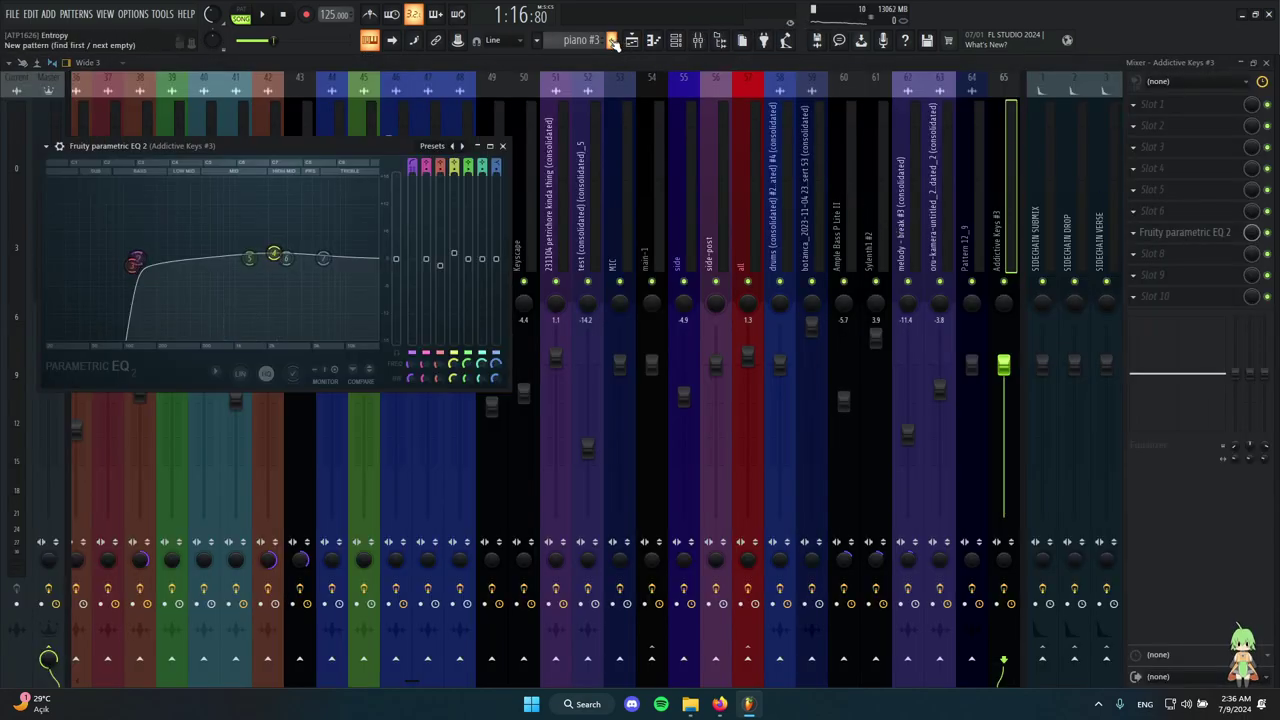
left_click_drag(343, 150, 704, 131)
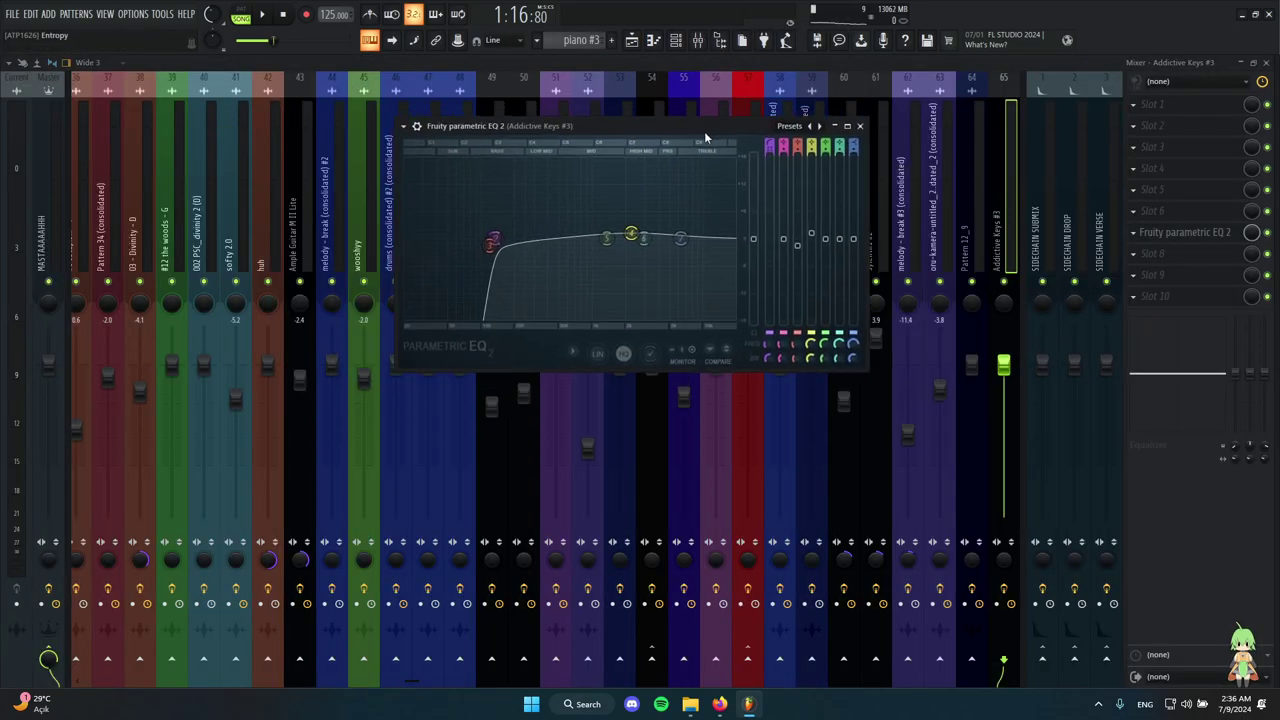
left_click(860, 126)
Return to the playlist and pick the bass - break #2 clip at bar 25 on Track 12.
left_click(631, 40)
left_click(631, 40)
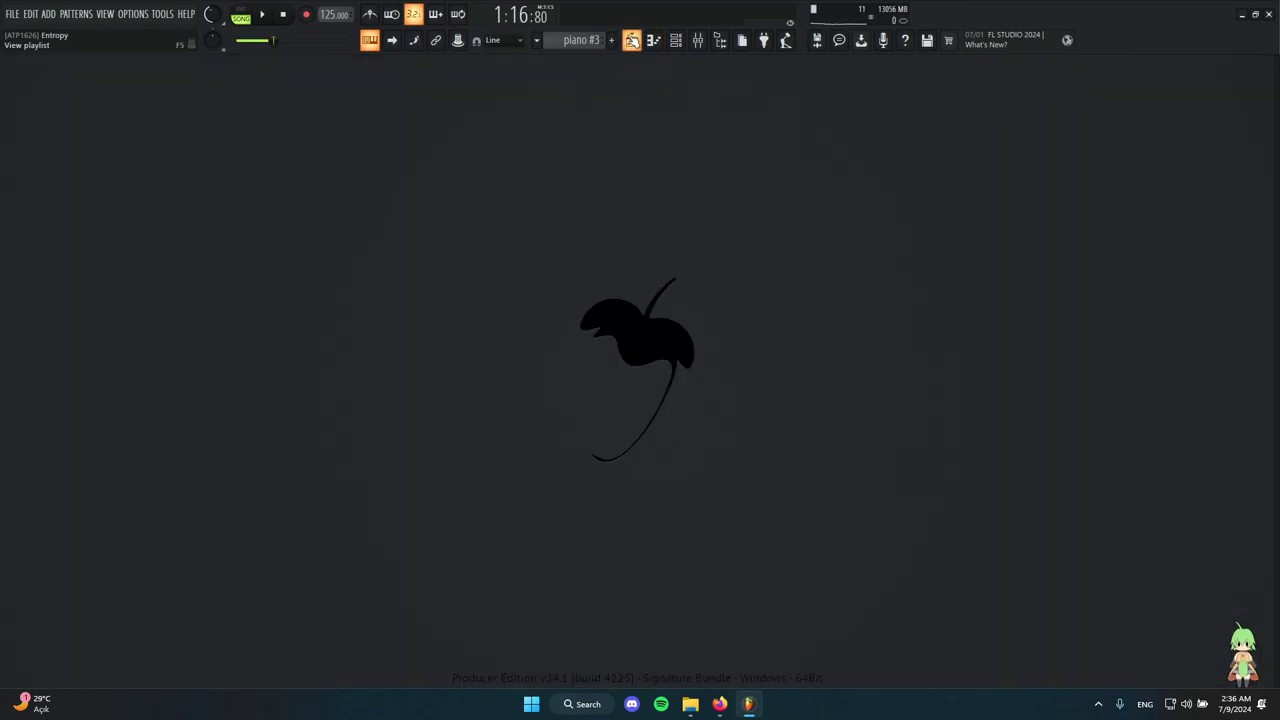
left_click(631, 40)
scroll(276, 271, "up", 5)
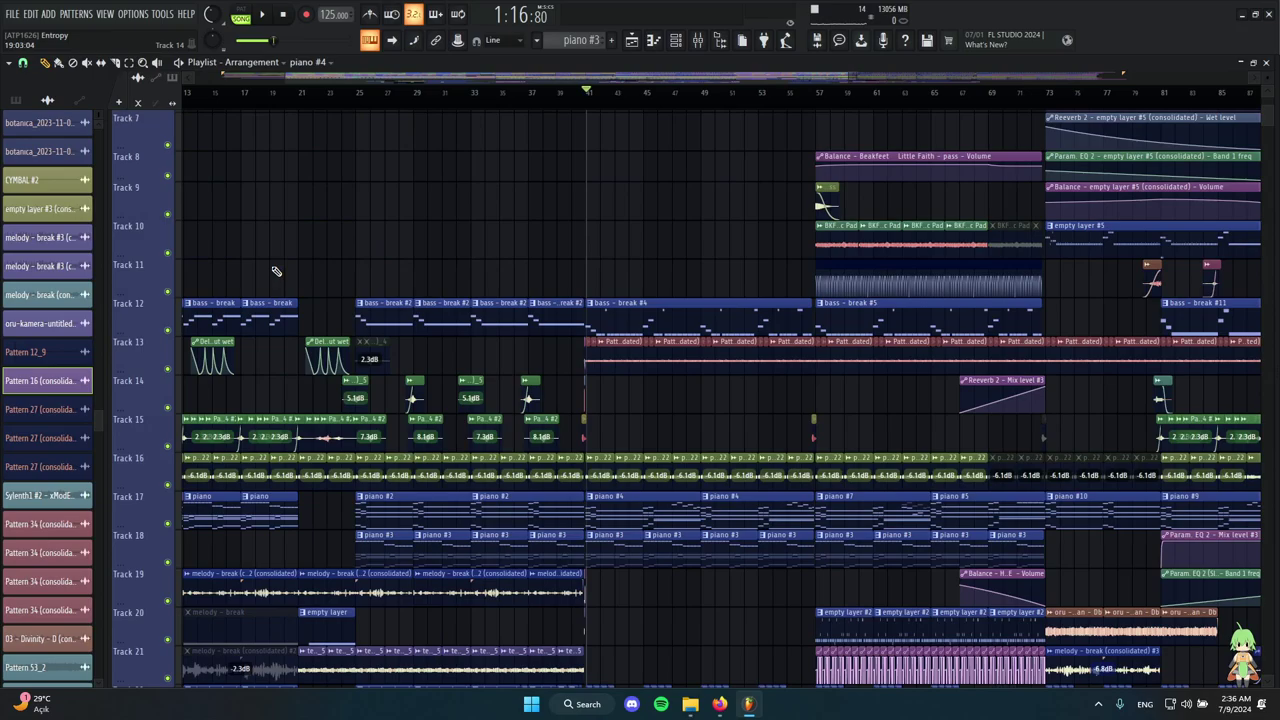
left_click(388, 302)
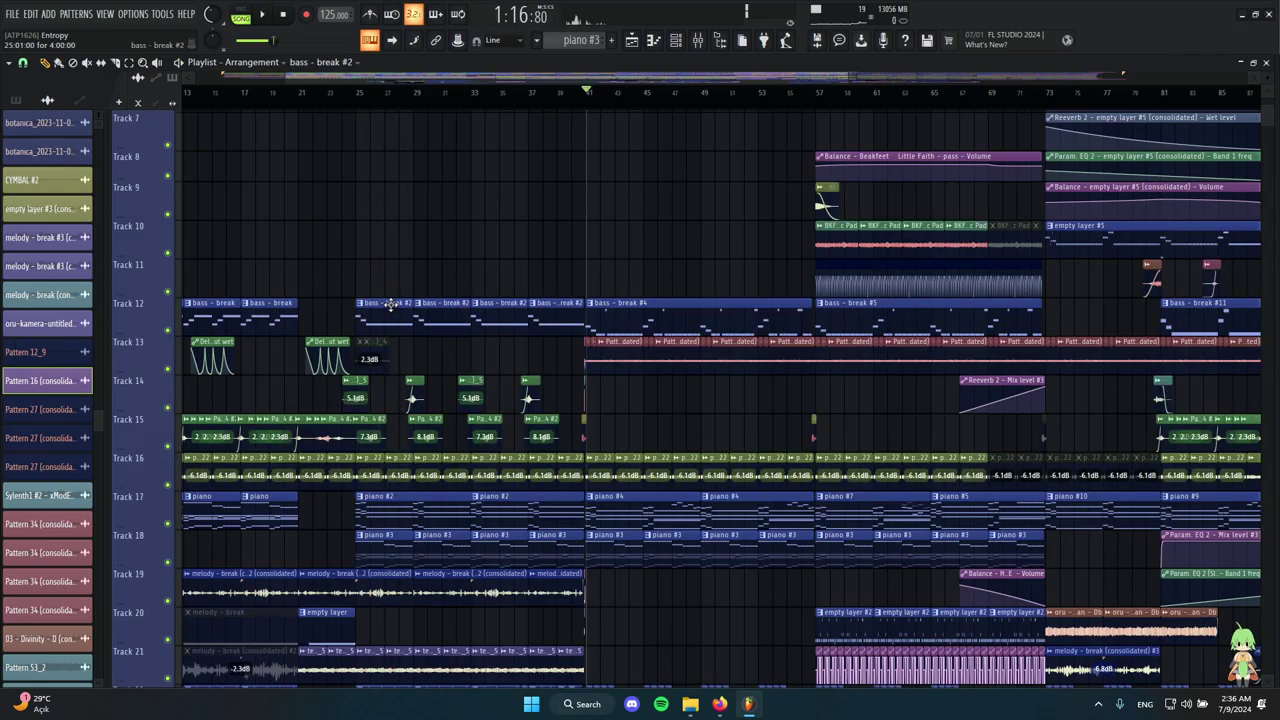
Examine how the bass, piano and chord layers on Tracks 8 to 27 are arranged before and after bar 41.
scroll(611, 296, "down", 2)
scroll(388, 314, "down", 1)
scroll(386, 314, "up", 6)
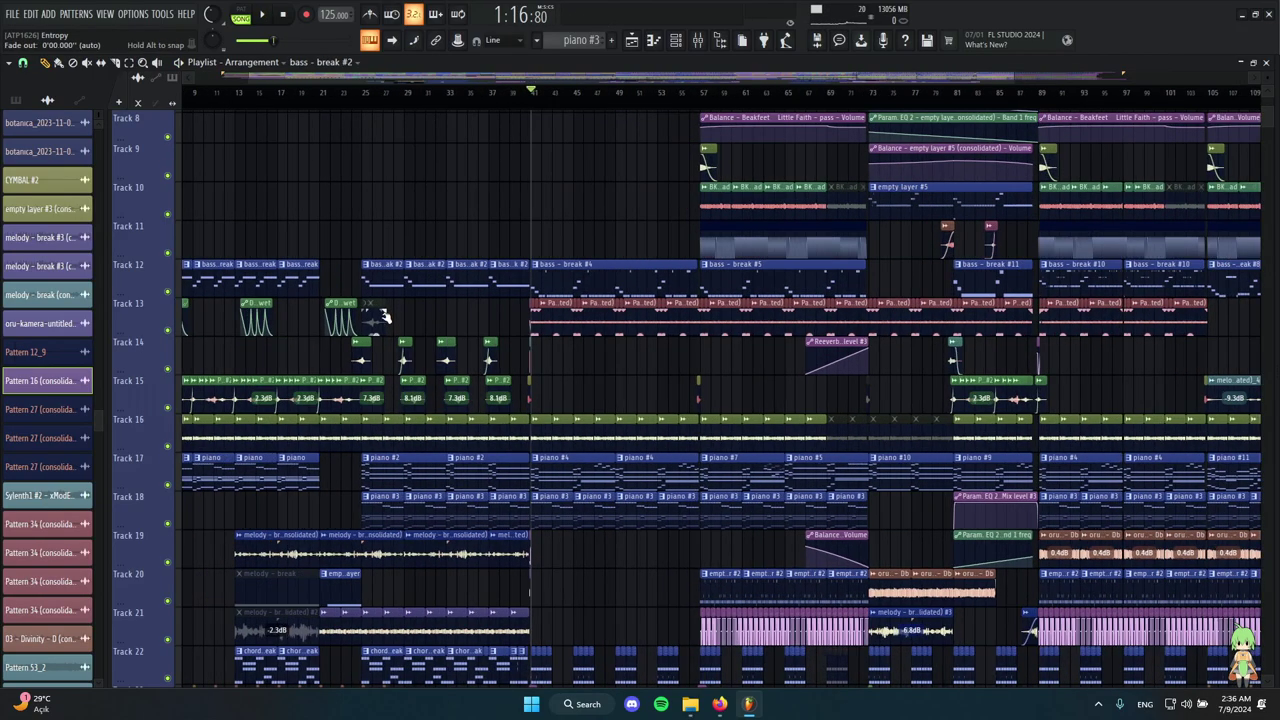
scroll(391, 287, "down", 4)
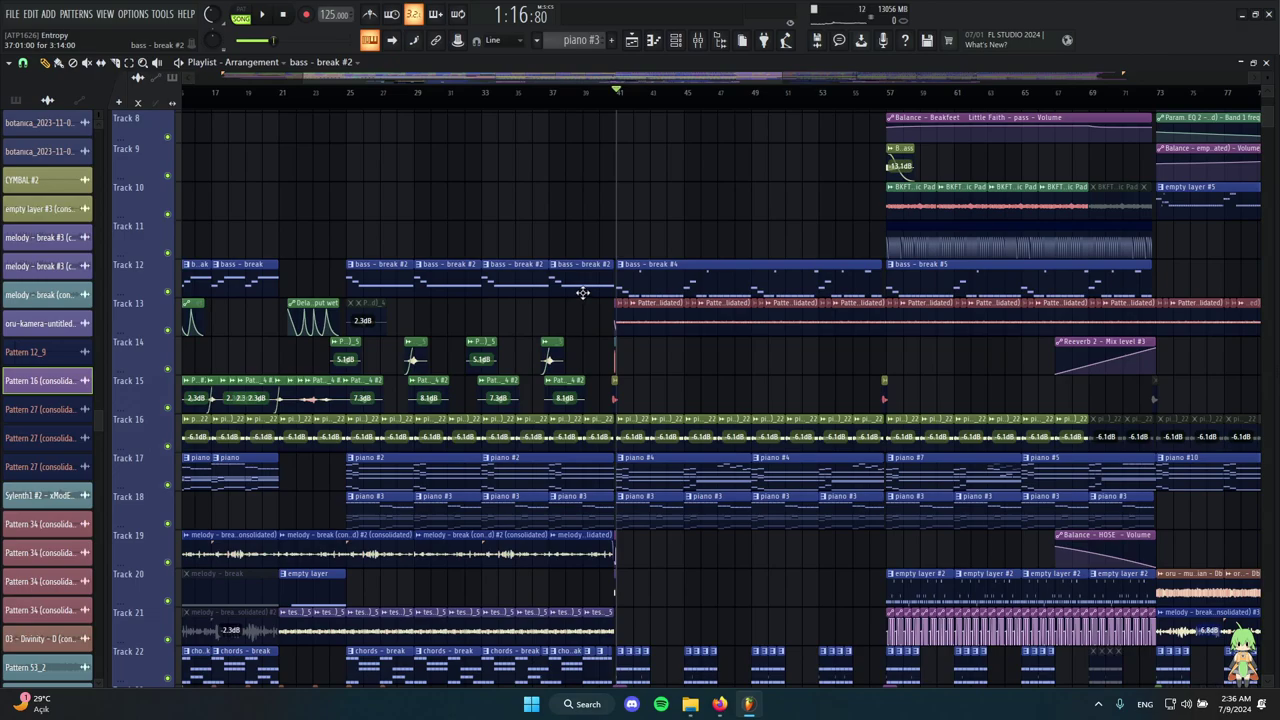
scroll(601, 296, "down", 6)
scroll(620, 303, "up", 6)
scroll(634, 307, "down", 5)
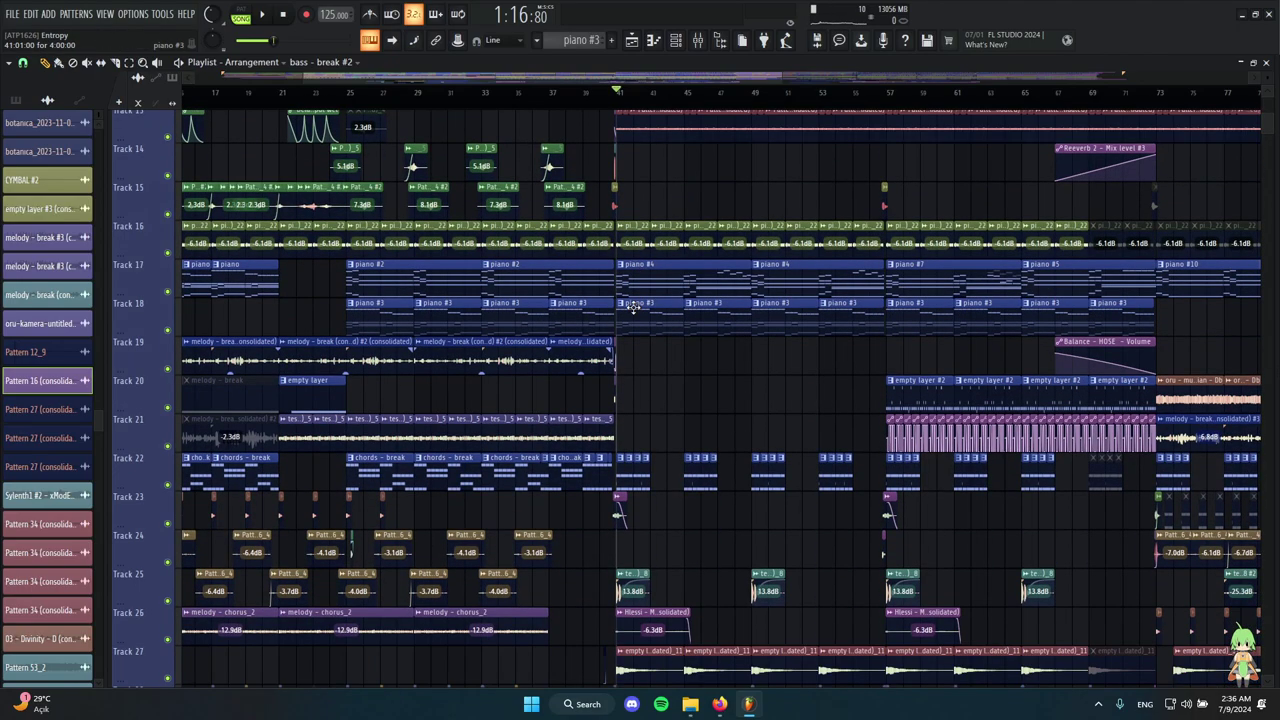
scroll(635, 314, "up", 5)
scroll(529, 463, "up", 5)
scroll(512, 440, "up", 2)
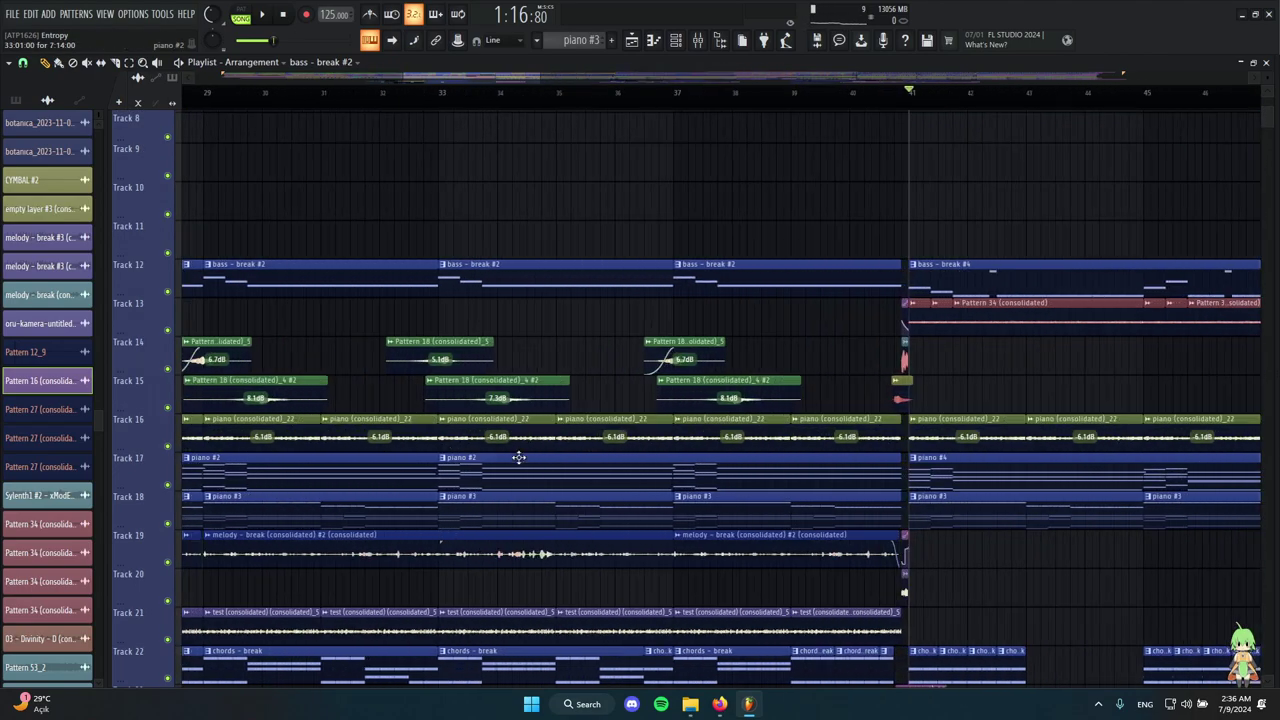
Place the playhead at bar 33, and move it forward to the start of bar 41.
left_click(437, 93)
scroll(297, 249, "down", 3)
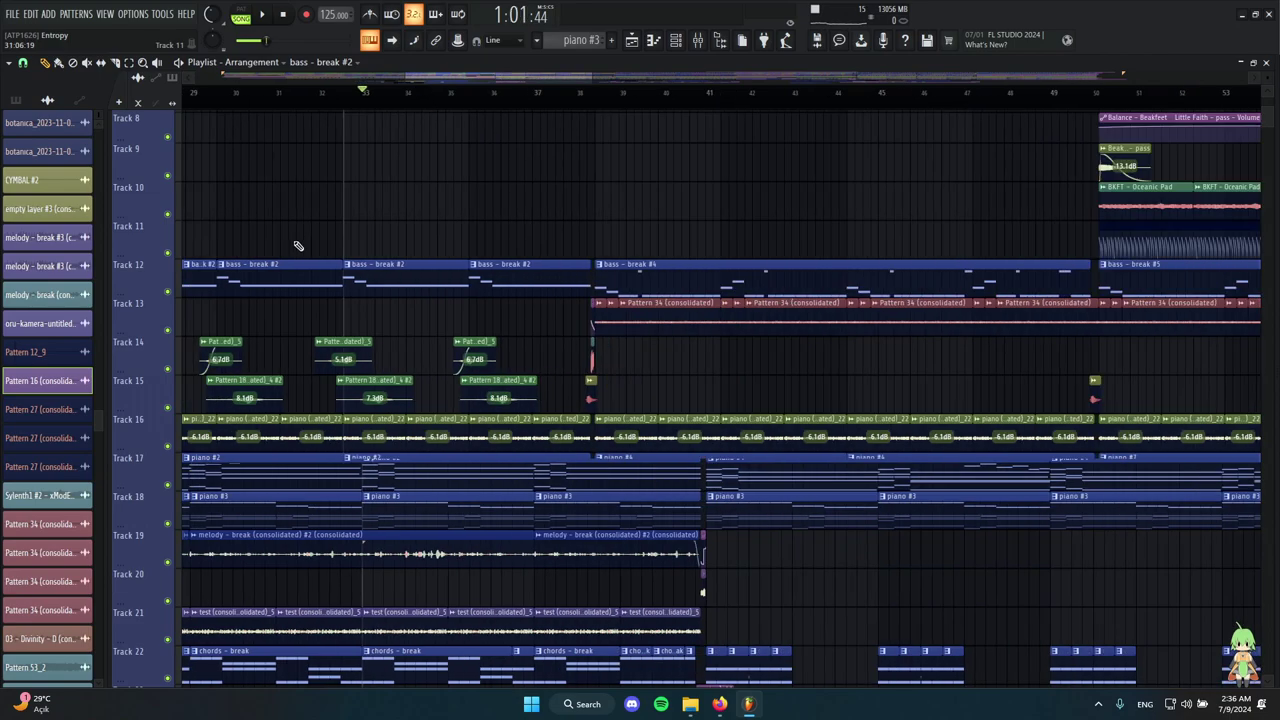
scroll(566, 272, "up", 5)
scroll(531, 471, "down", 3)
scroll(500, 466, "up", 6)
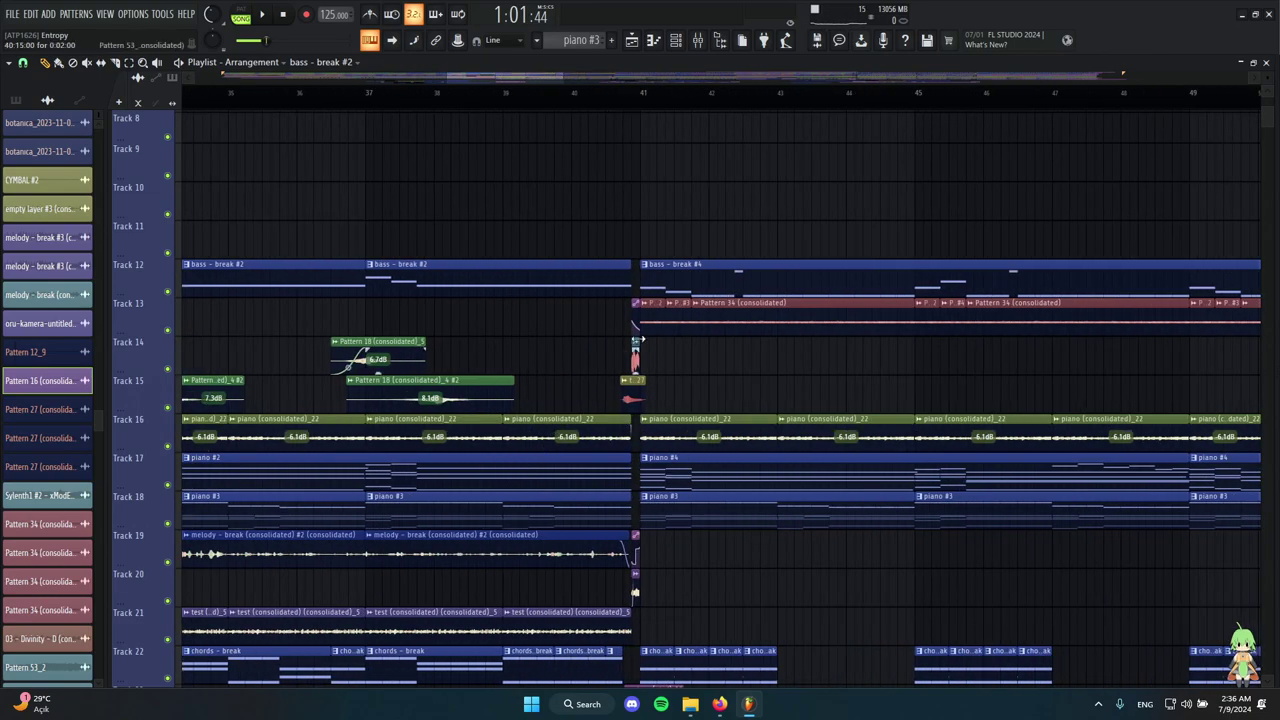
left_click(590, 92)
scroll(634, 357, "down", 5)
scroll(634, 357, "up", 3)
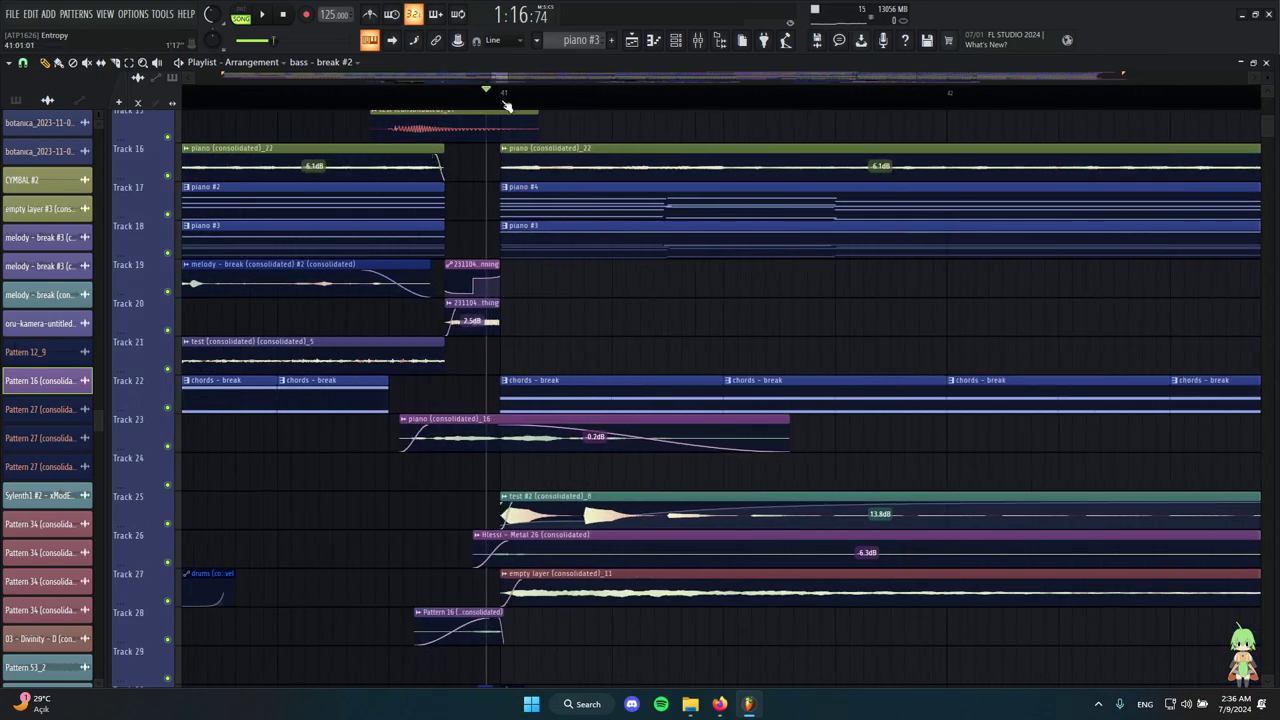
left_click(501, 92)
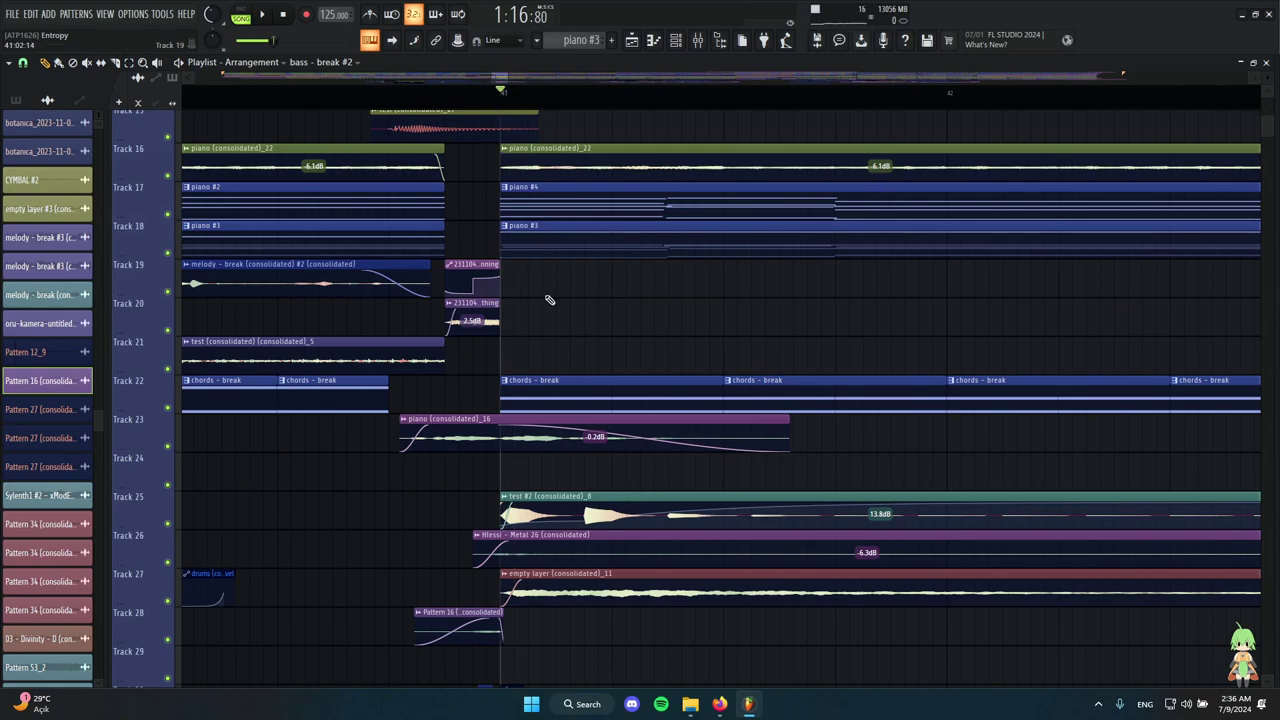
Audition the piano #3 clips at bars 41 and 45 on Track 18 in isolation.
scroll(560, 315, "down", 3)
left_click(496, 225)
key("space")
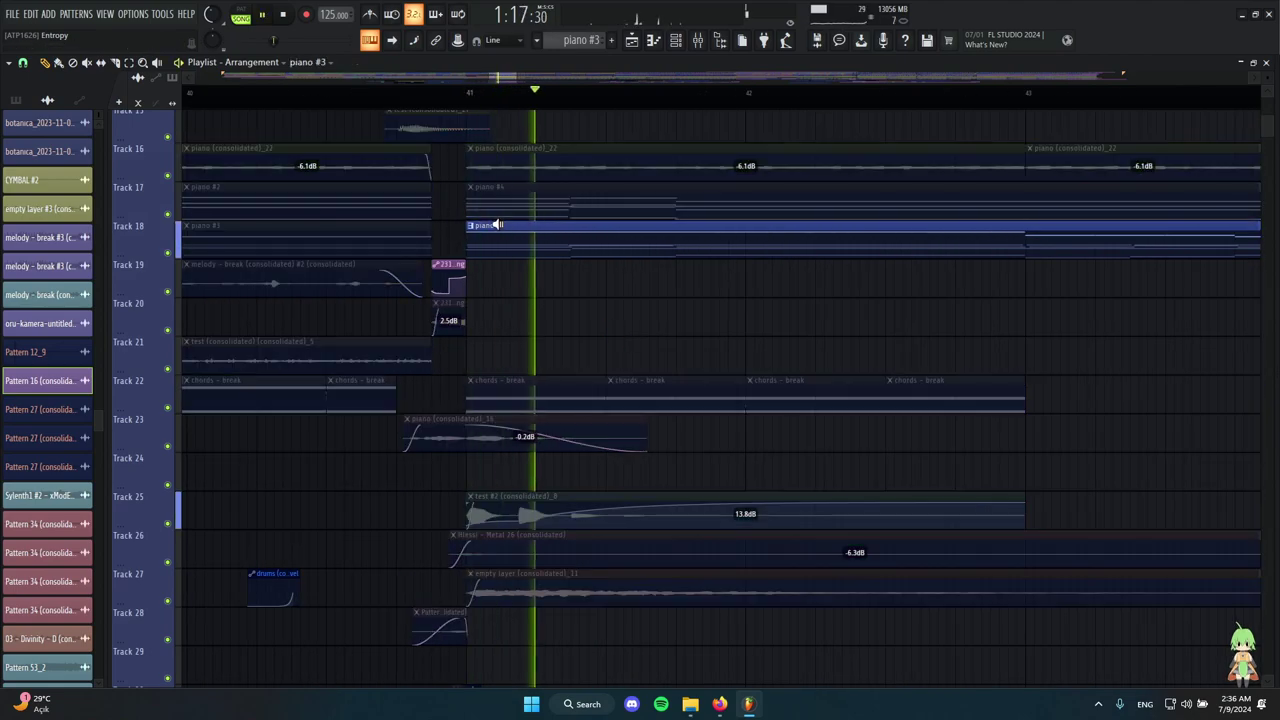
scroll(499, 233, "down", 3)
right_click(811, 236)
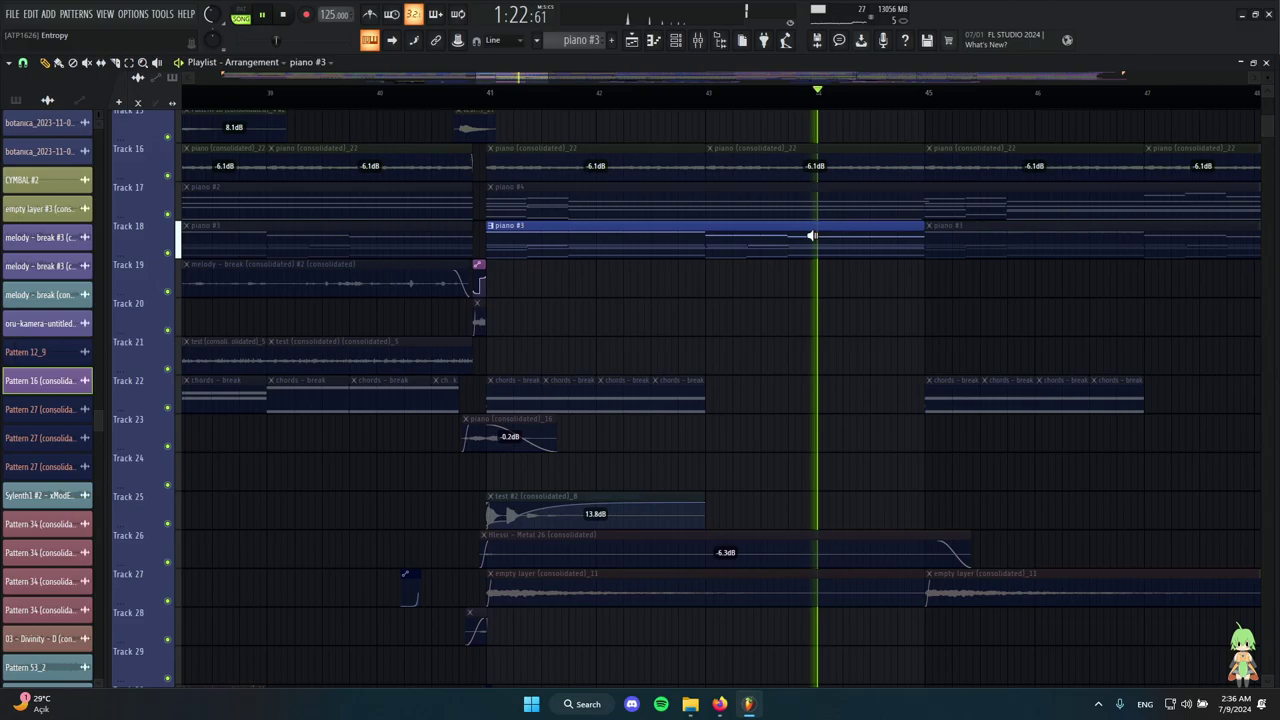
key("space")
scroll(812, 236, "down", 5)
right_click(728, 244, "alt")
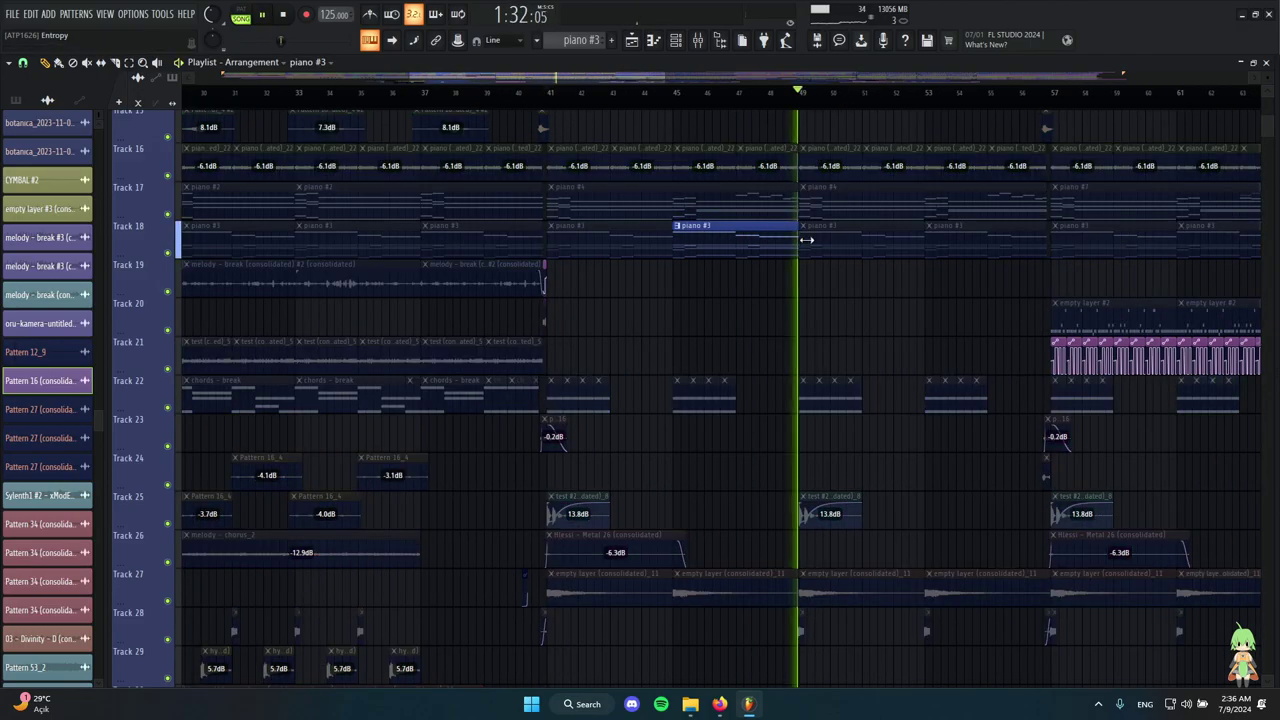
scroll(953, 288, "down", 3)
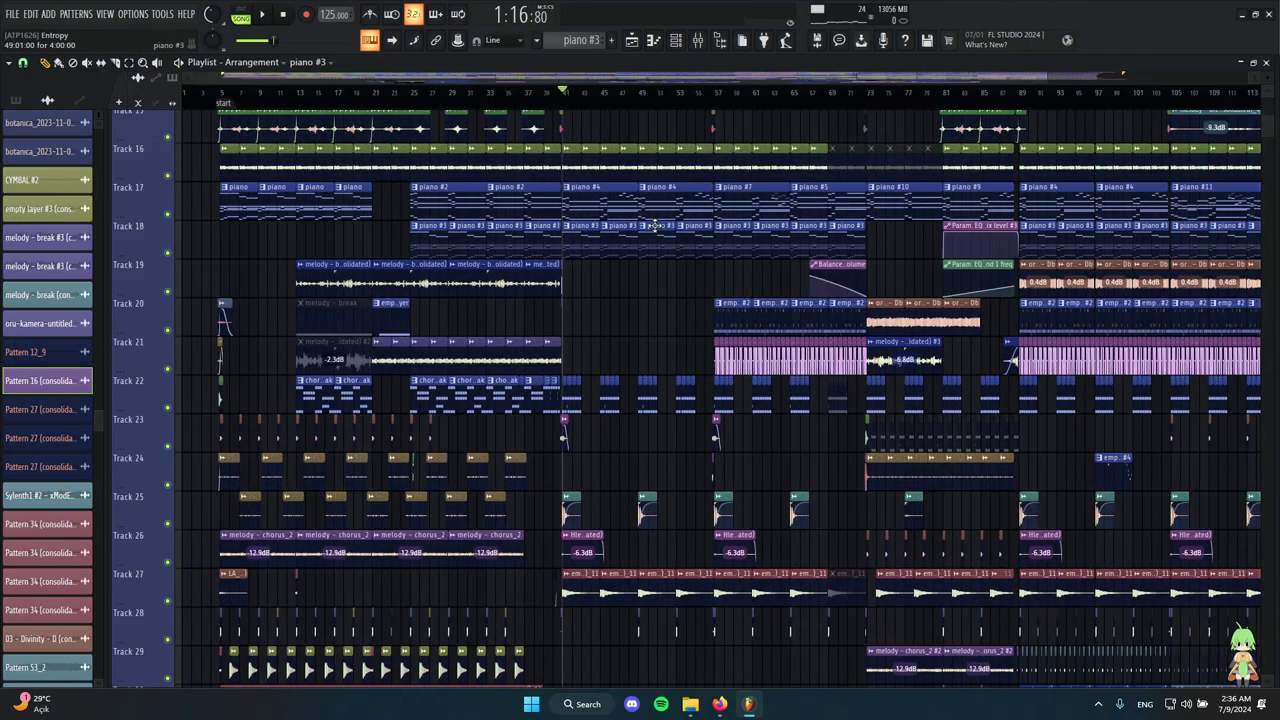
Select the active chords - break clips on Track 22 from bar 41 through bar 65.
scroll(545, 272, "up", 6)
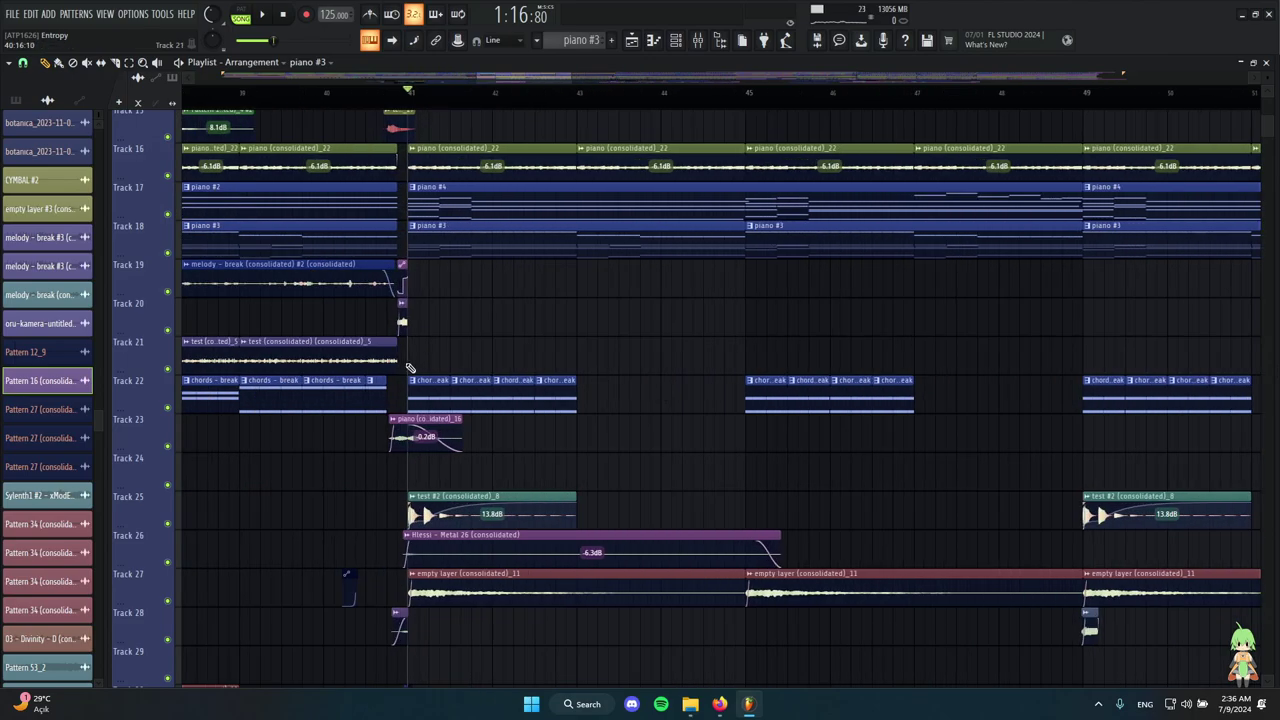
scroll(383, 330, "down", 1)
left_click_drag(383, 330, 681, 367)
scroll(681, 367, "down", 5)
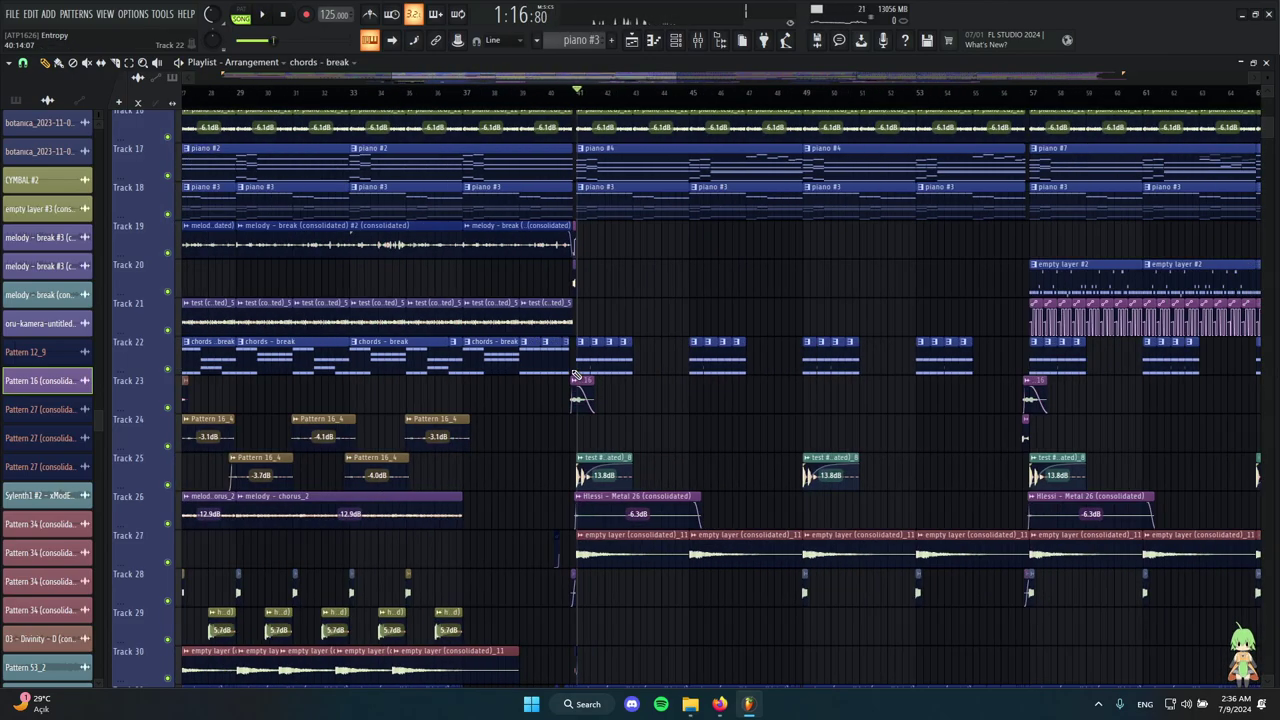
left_click_drag(930, 367, 624, 367)
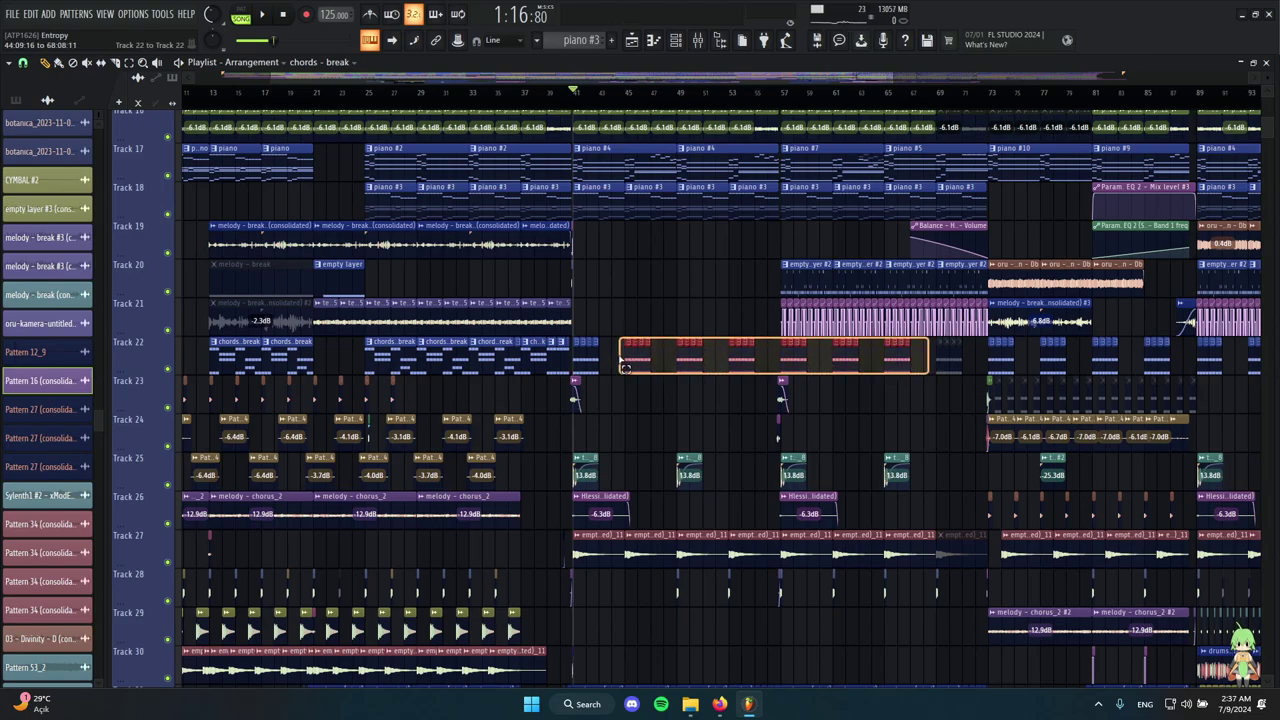
scroll(583, 367, "up", 5)
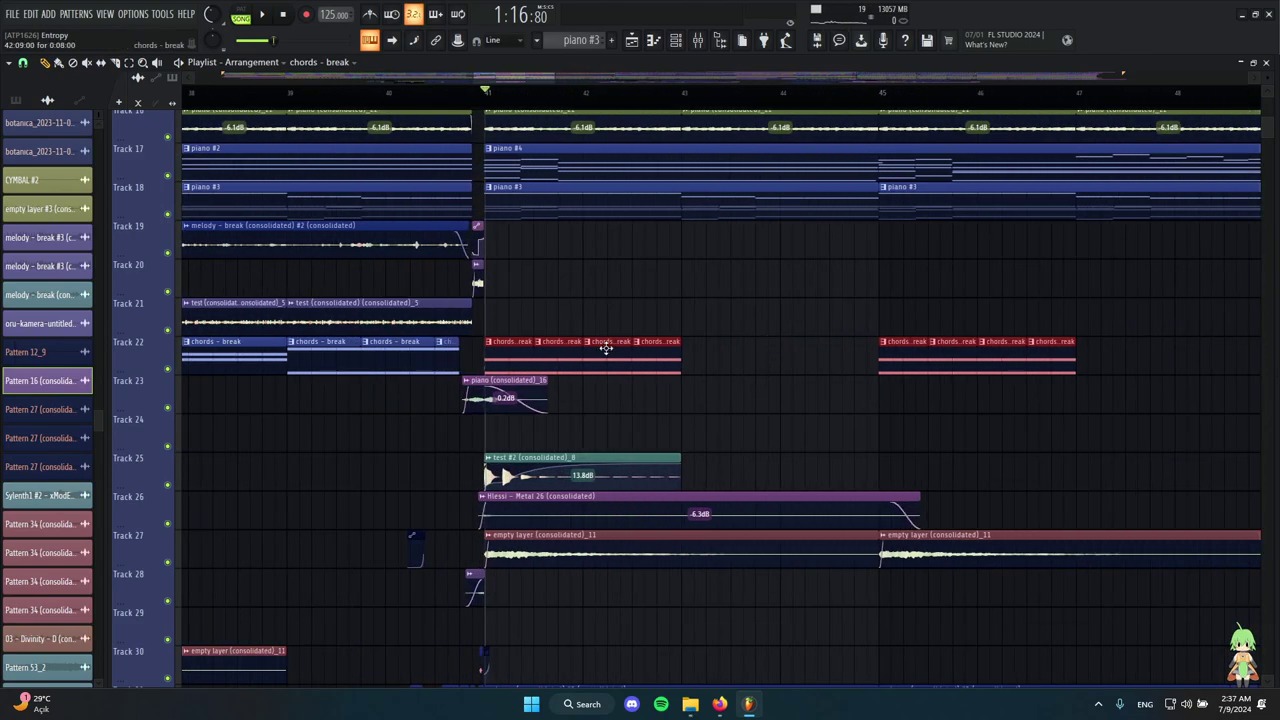
scroll(680, 325, "down", 3)
scroll(650, 305, "up", 3)
scroll(629, 290, "down", 2)
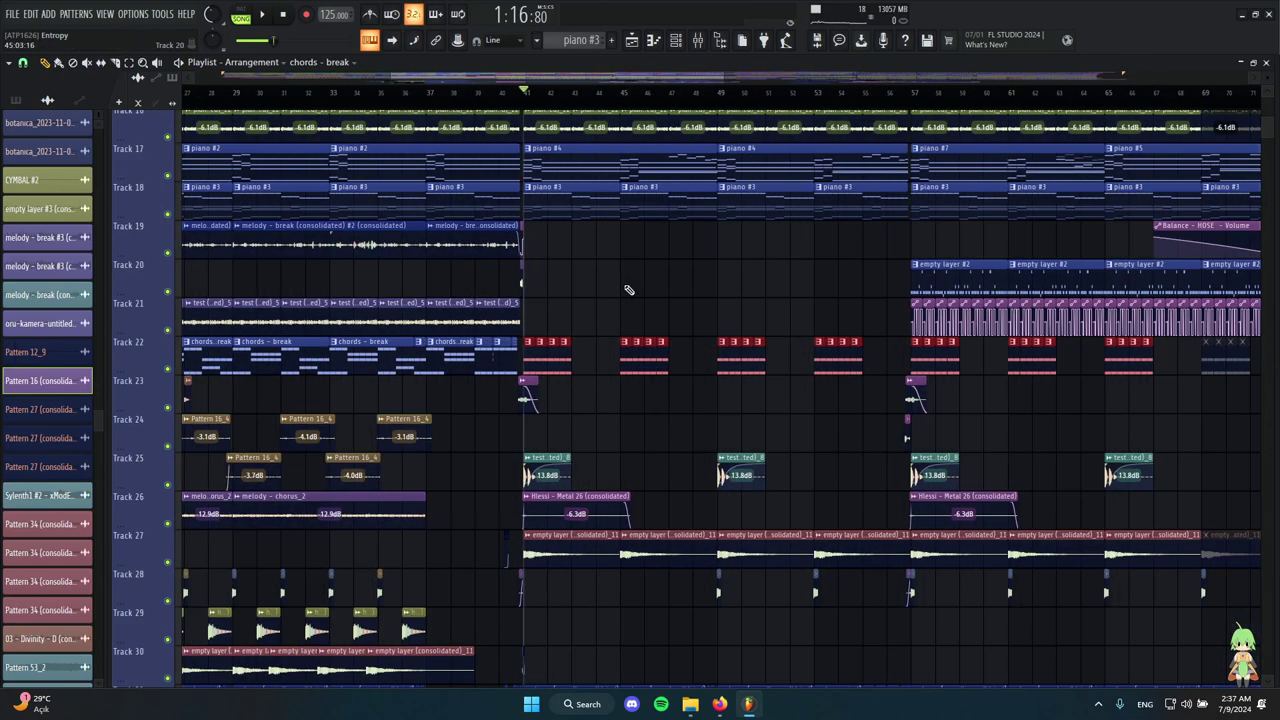
scroll(595, 287, "down", 1)
scroll(620, 286, "up", 4)
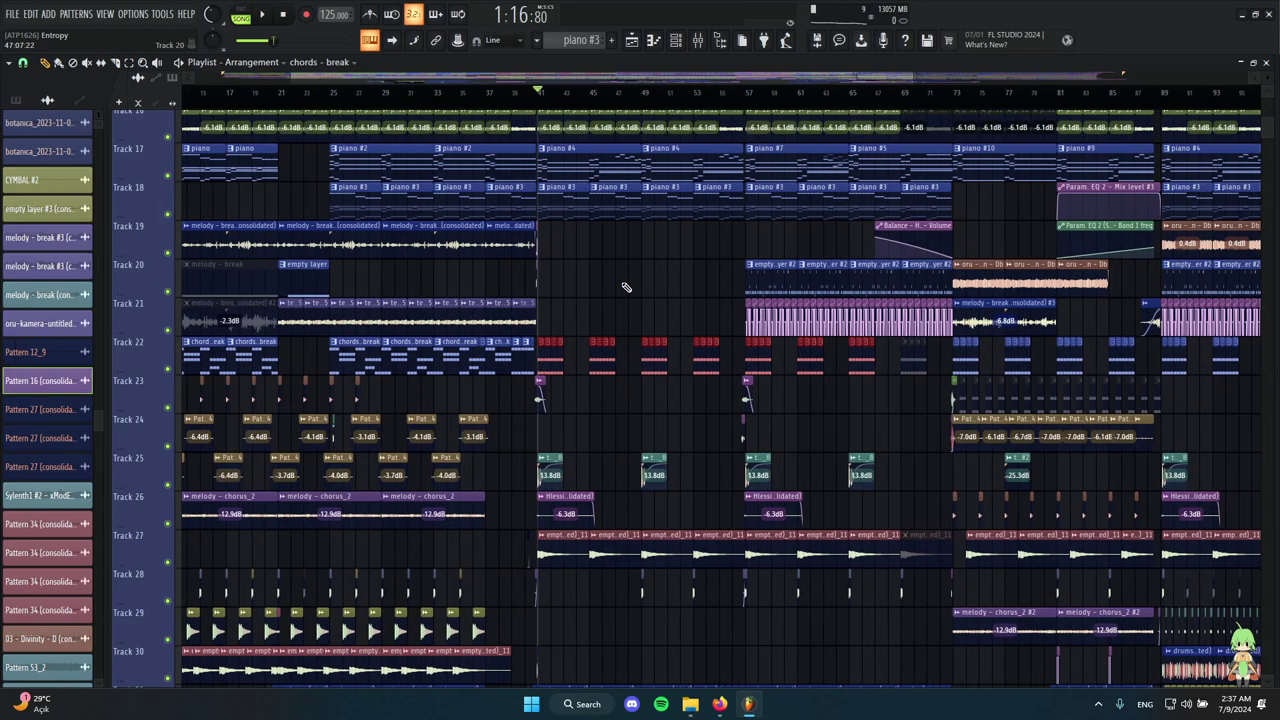
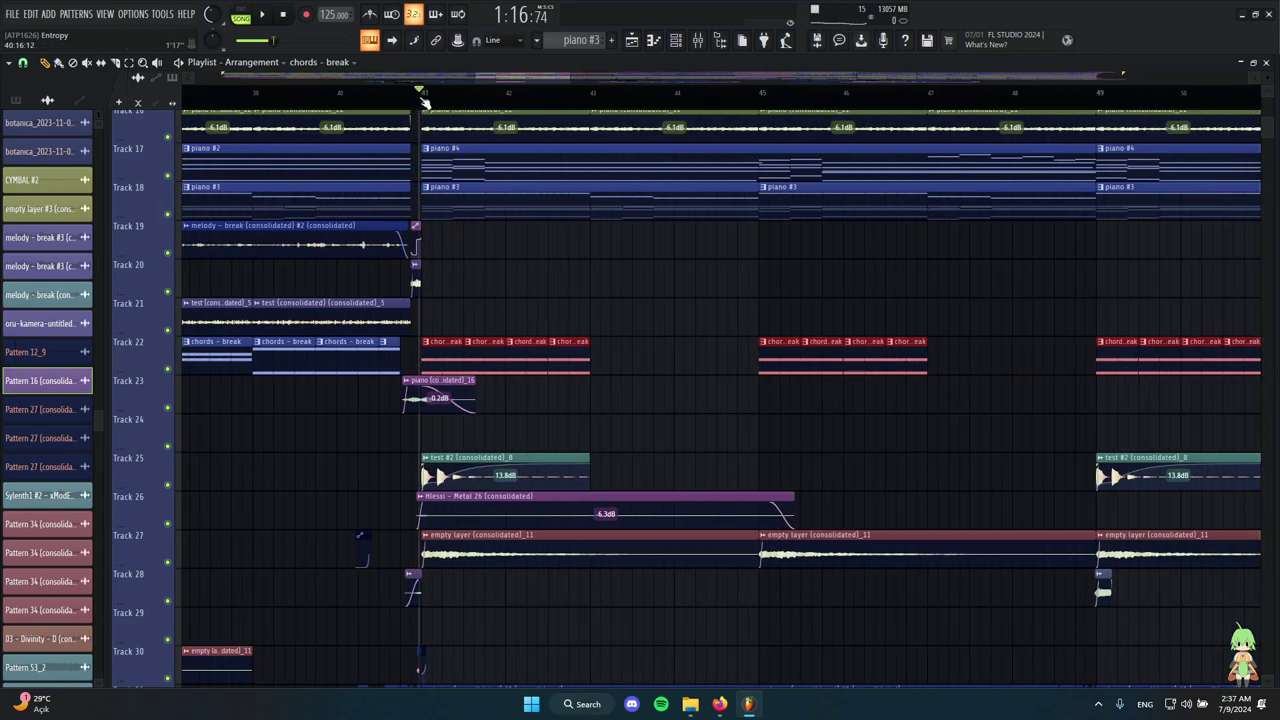
Audition the test #2 (consolidated)_8 clip at bar 41 on Track 25 in isolation and view where it repeats.
scroll(423, 129, "down", 8)
scroll(423, 257, "up", 2)
scroll(428, 268, "up", 6)
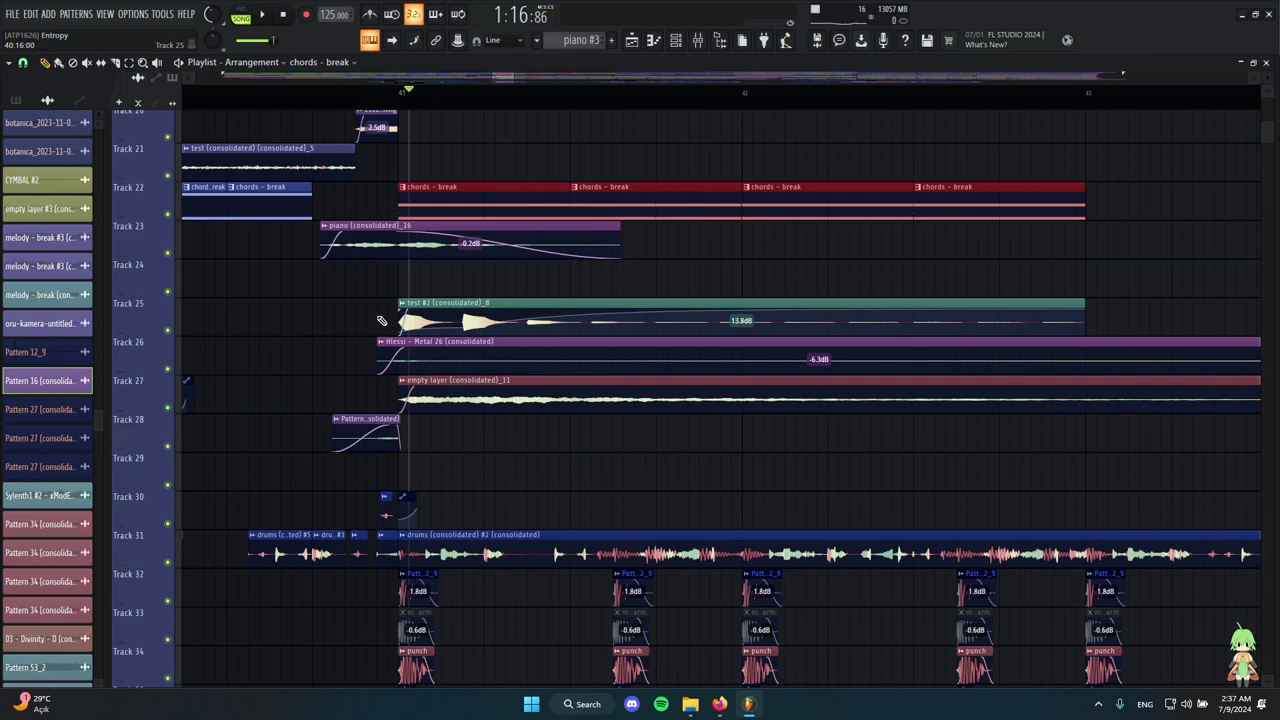
scroll(365, 322, "down", 1)
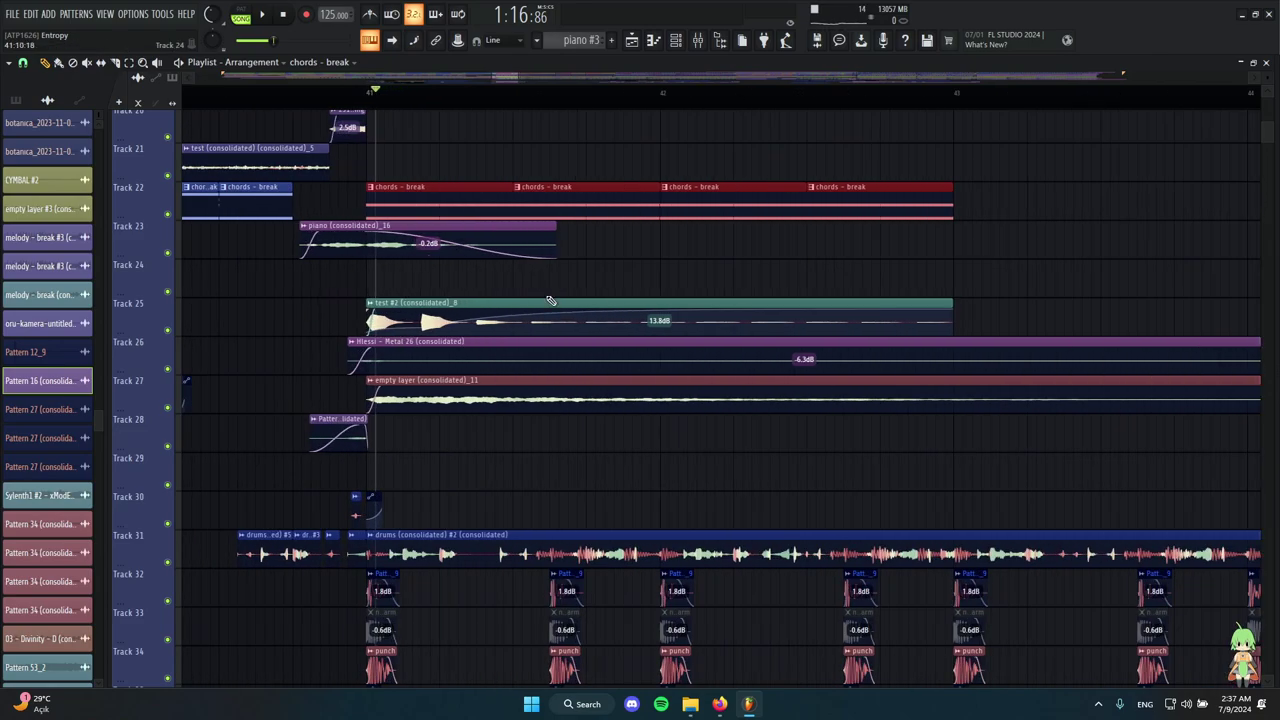
left_click(428, 308)
key("space")
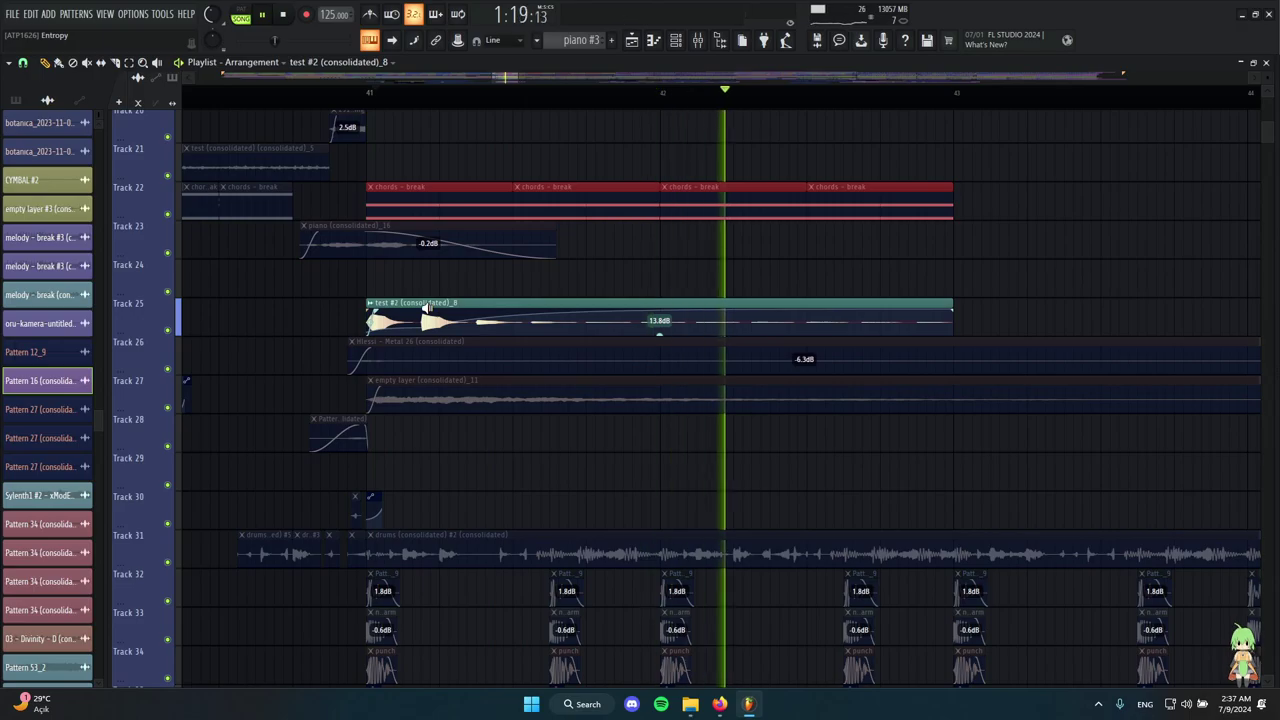
key("space")
scroll(441, 322, "down", 7)
scroll(486, 318, "up", 4)
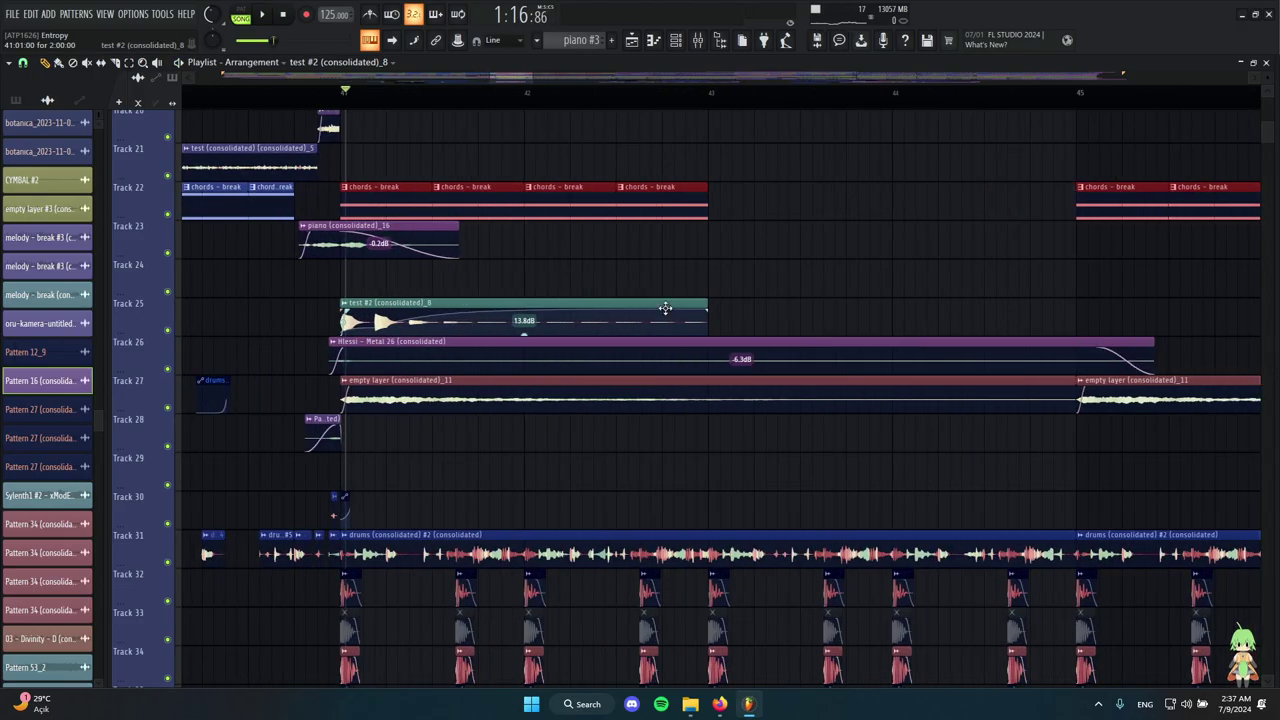
scroll(665, 308, "down", 15)
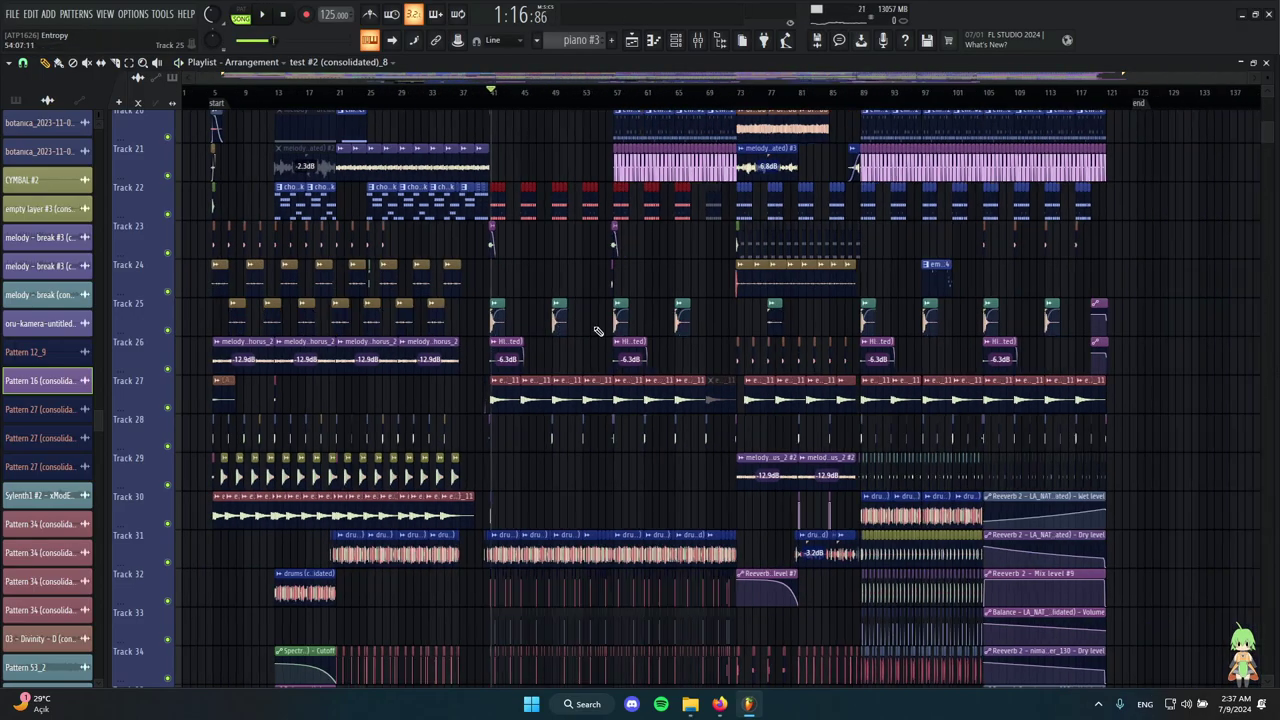
Audition the test #2 (consolidated)_8 #2 clip at bar 77 on Track 25 in isolation, and return to bar 41.
scroll(763, 309, "up", 7)
right_click(804, 325, "alt")
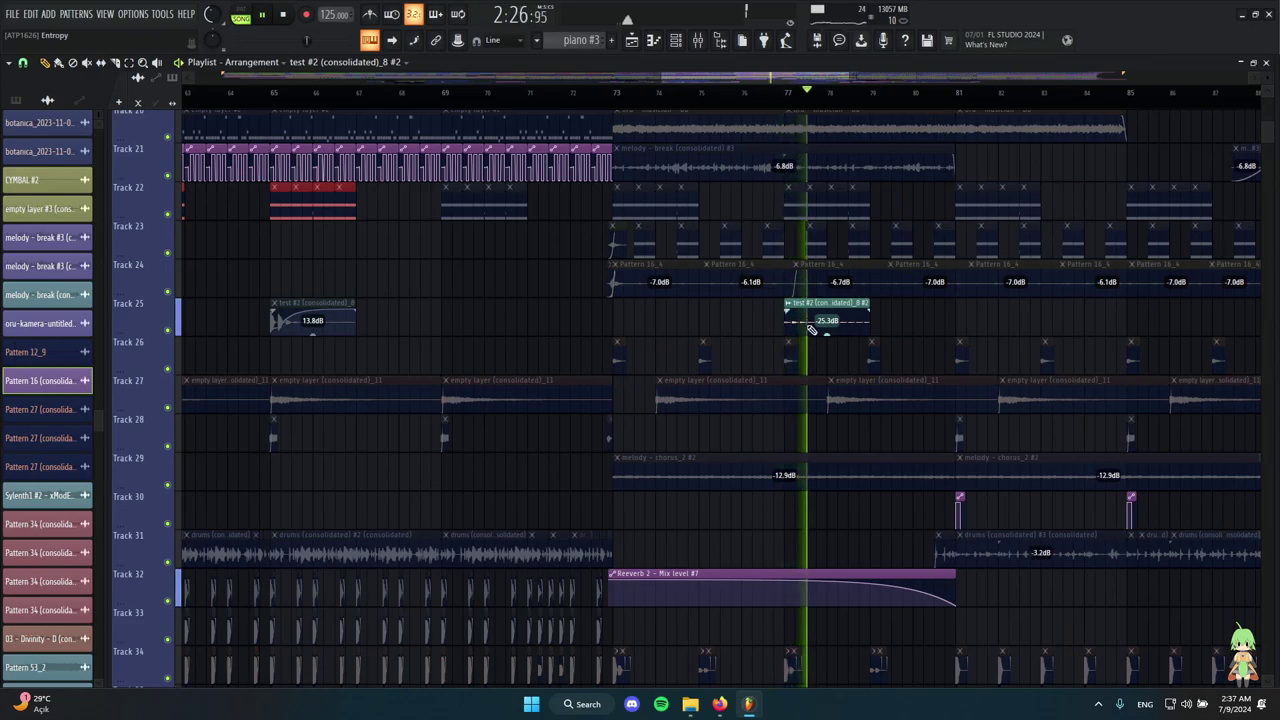
key("space")
scroll(658, 261, "up", 5)
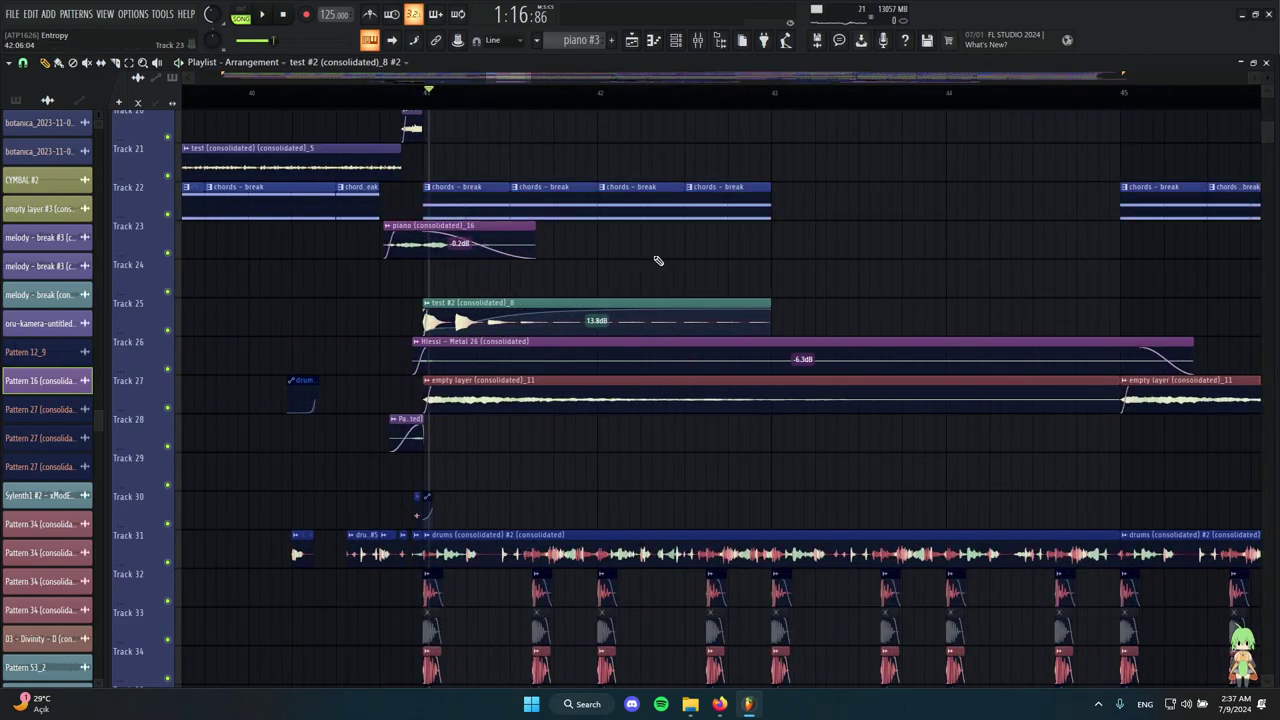
scroll(645, 255, "down", 4)
scroll(600, 300, "up", 4)
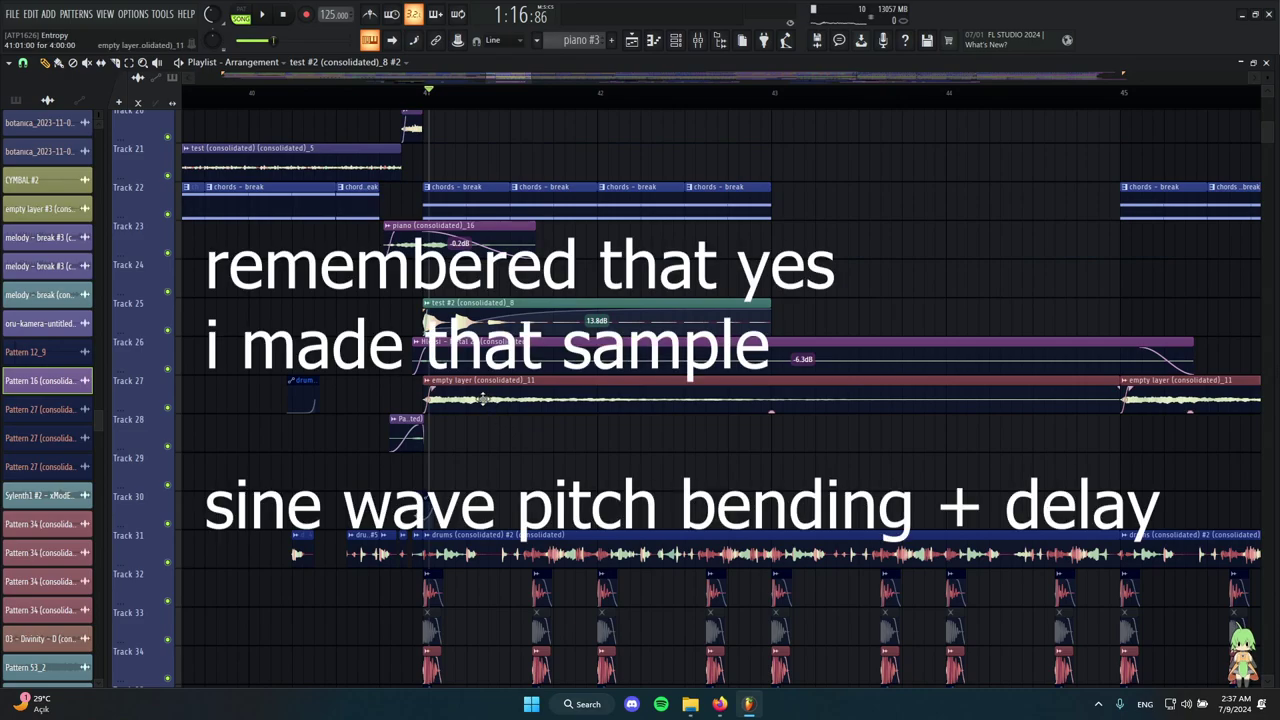
Audition individually the Hlessi - Metal 26 (consolidated) clip on Track 26 and the empty layer (consolidated)_11 clip on Track 27 at bar 41.
left_click(421, 357)
key("space")
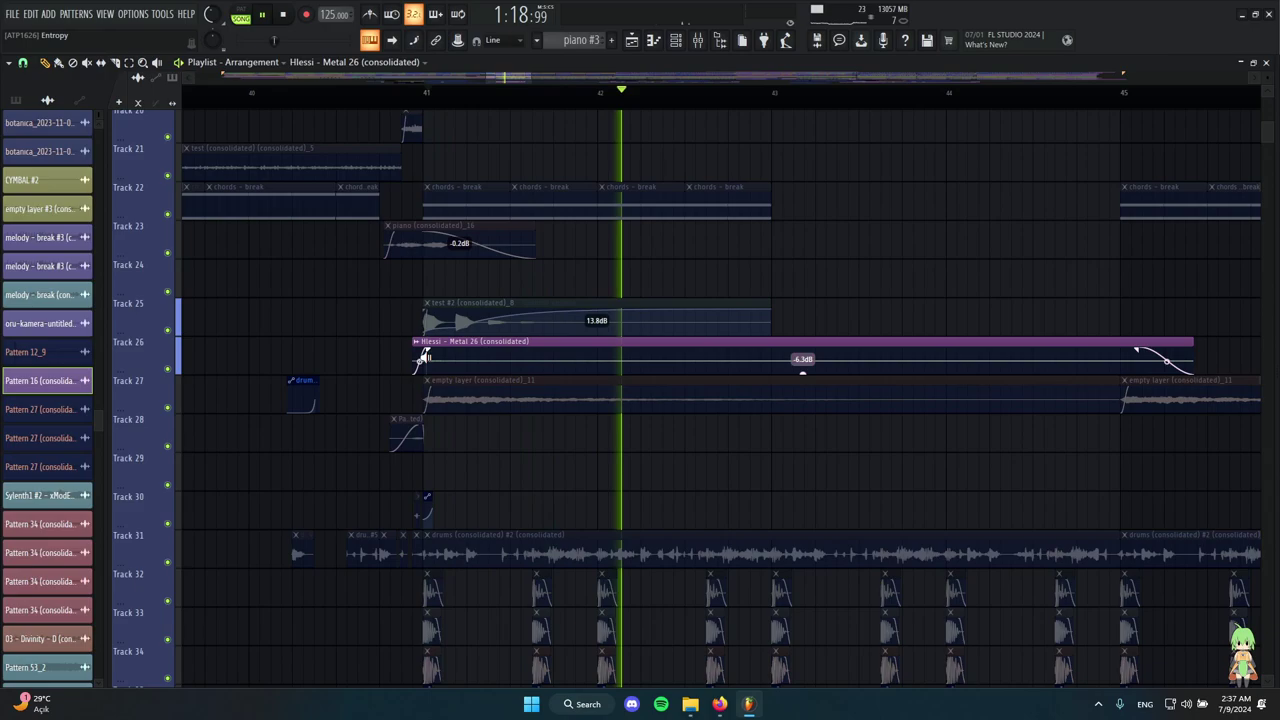
key("space")
scroll(423, 360, "down", 4)
scroll(423, 362, "up", 3)
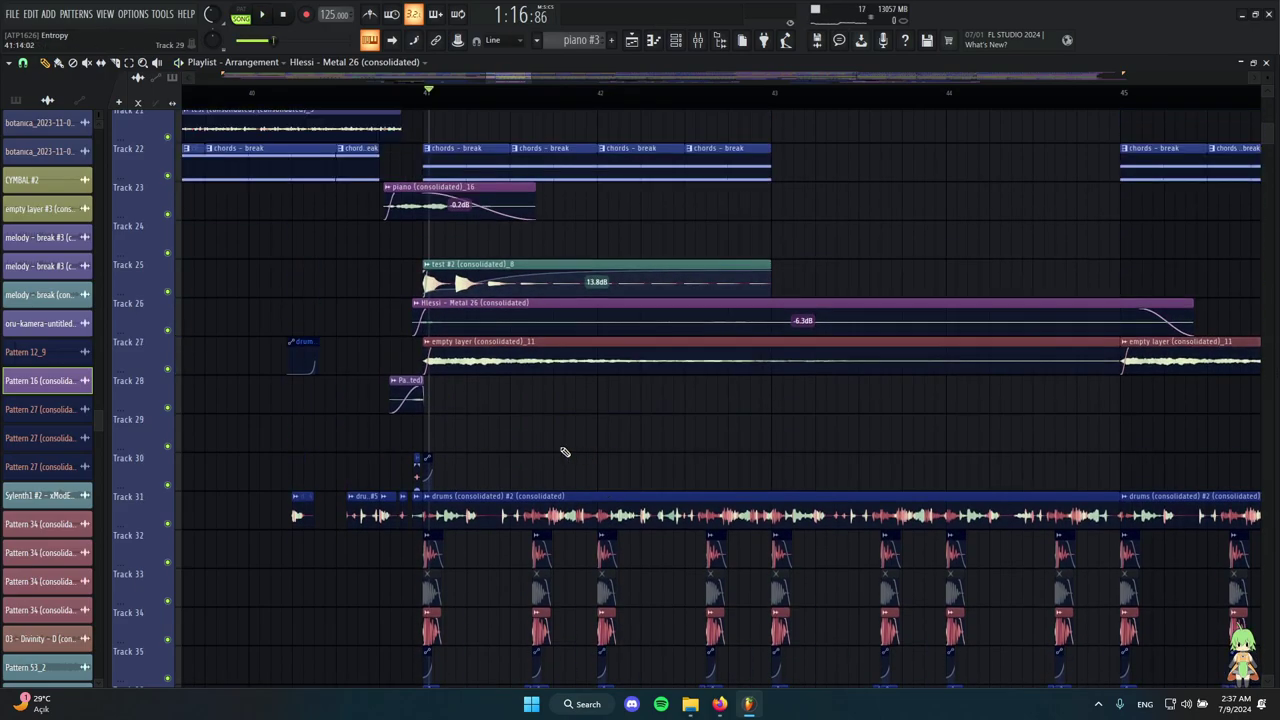
scroll(529, 370, "down", 5)
left_click(540, 362)
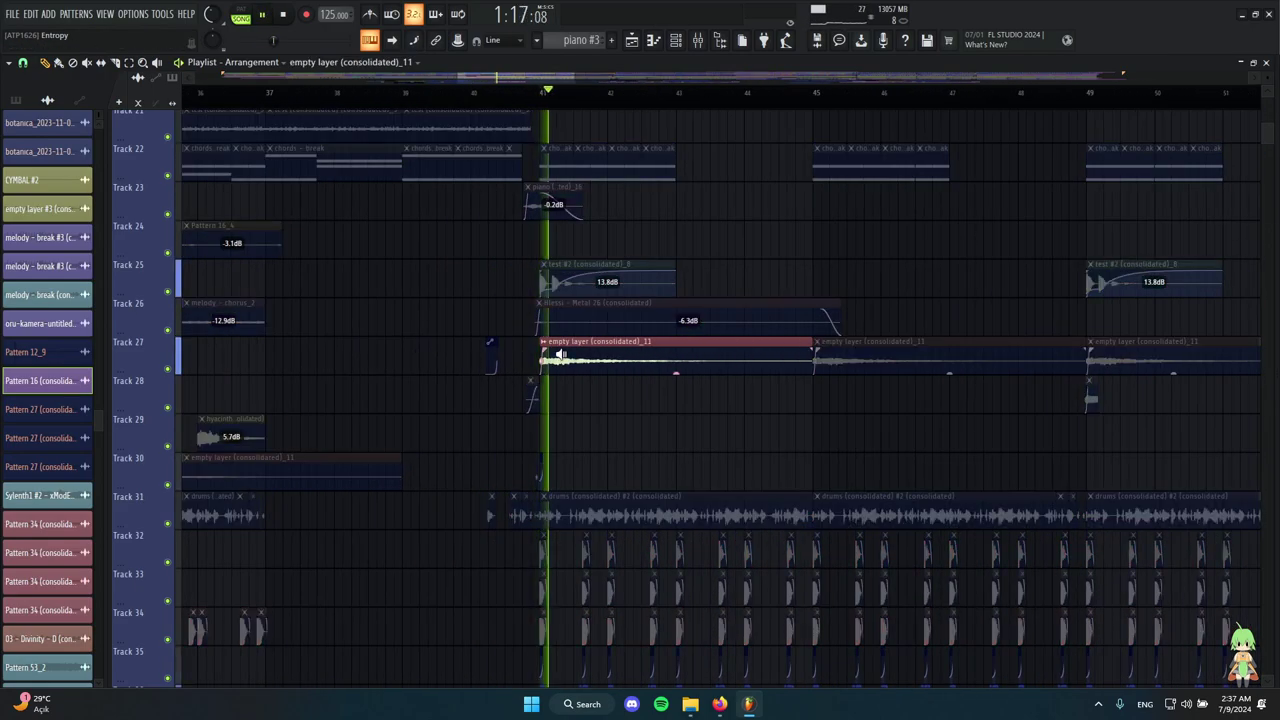
Audition the drums (consolidated) #2 (consolidated) clip at bar 41 on Track 31 in isolation.
scroll(430, 265, "down", 7)
scroll(430, 265, "up", 5)
left_click(430, 240)
key("space")
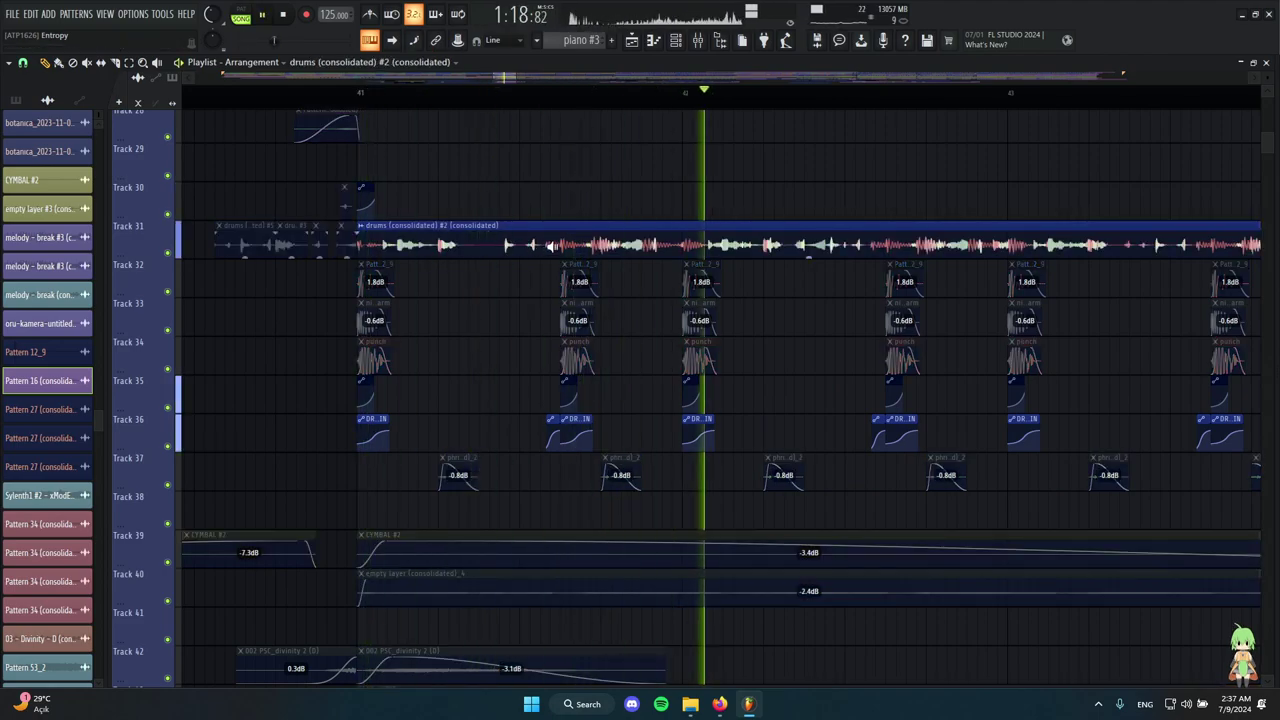
key("space")
scroll(574, 269, "down", 5)
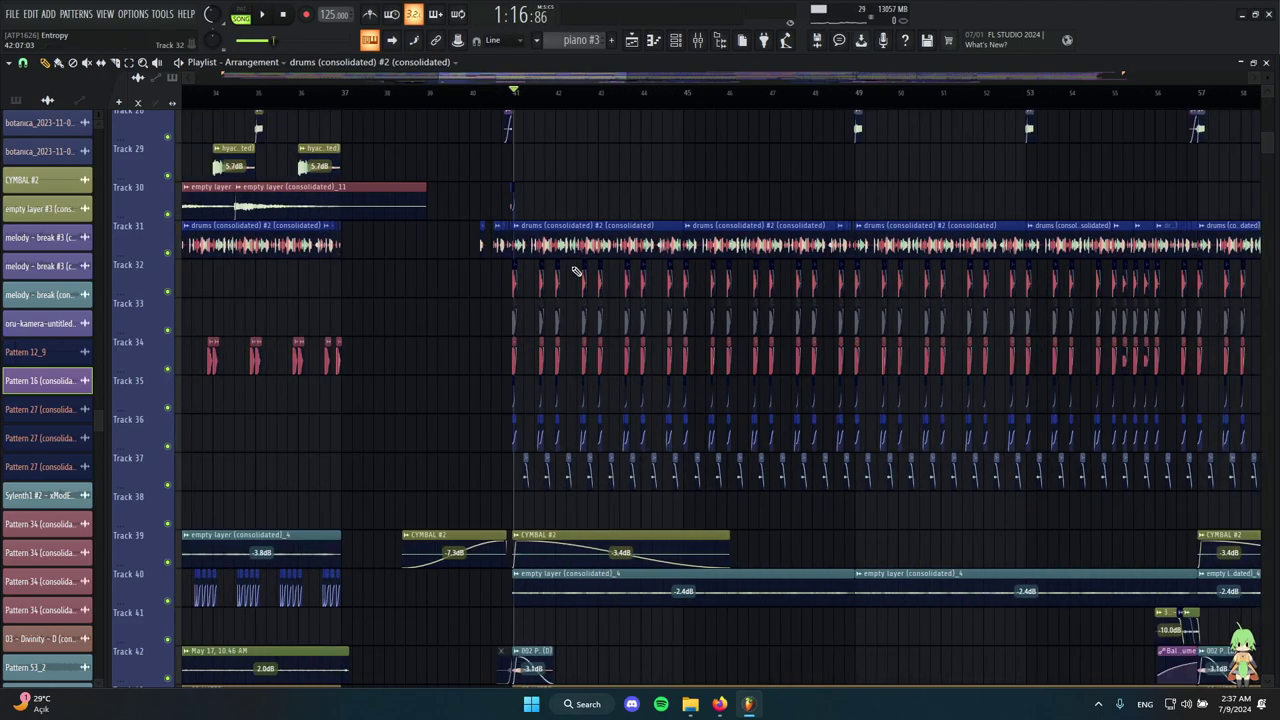
Solo Track 32 together with Track 34, and play the Pattern 12_9 and punch kick layers from bar 41.
scroll(470, 290, "up", 6)
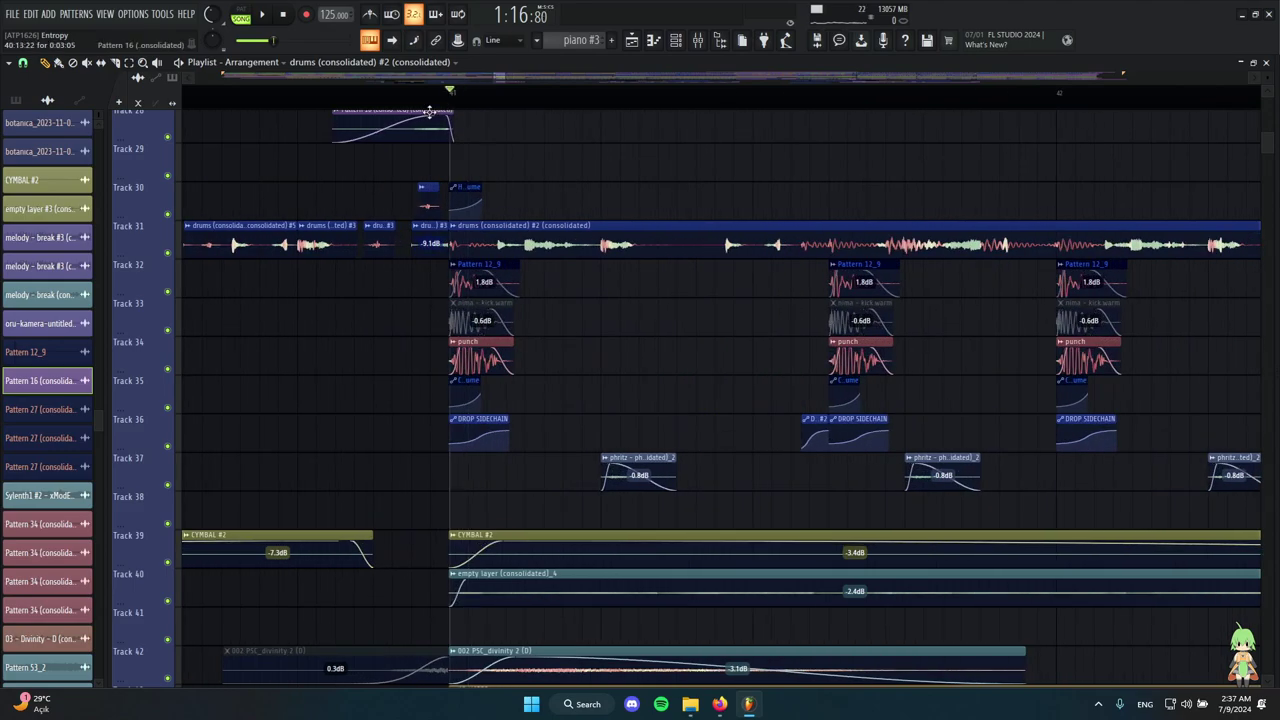
right_click(168, 292)
left_click(167, 369)
scroll(170, 365, "down", 3)
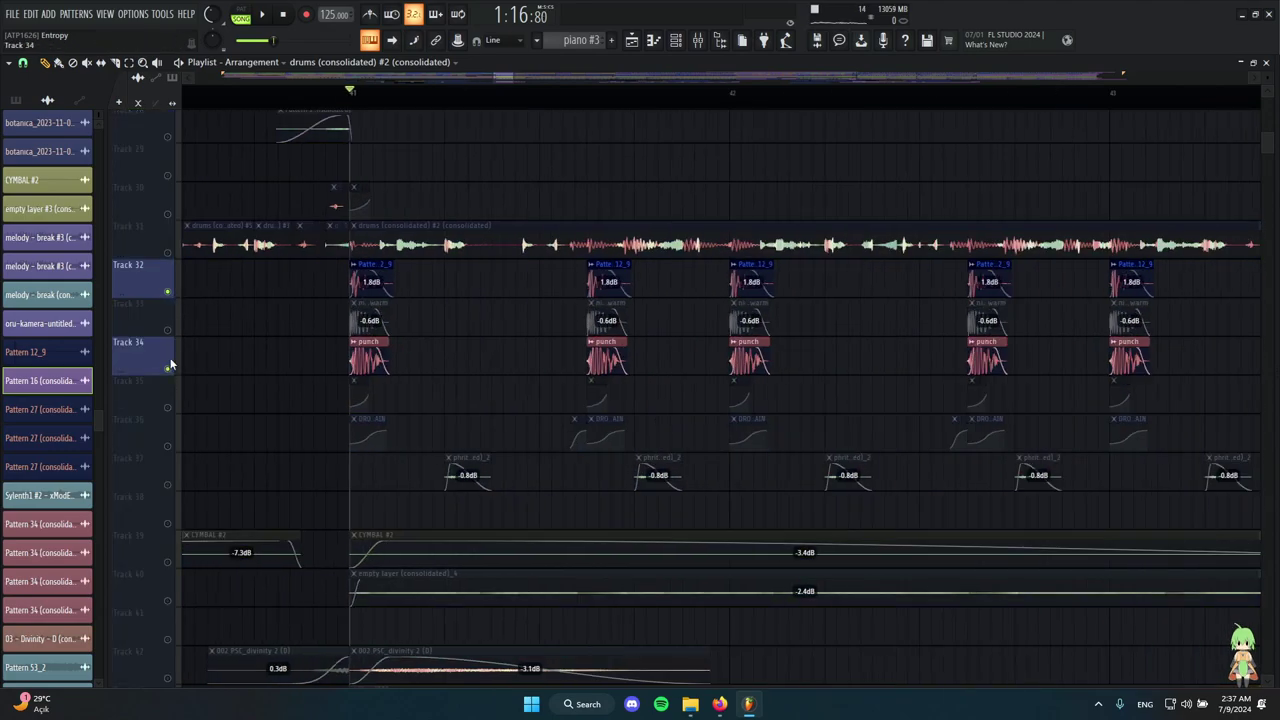
scroll(574, 314, "up", 5)
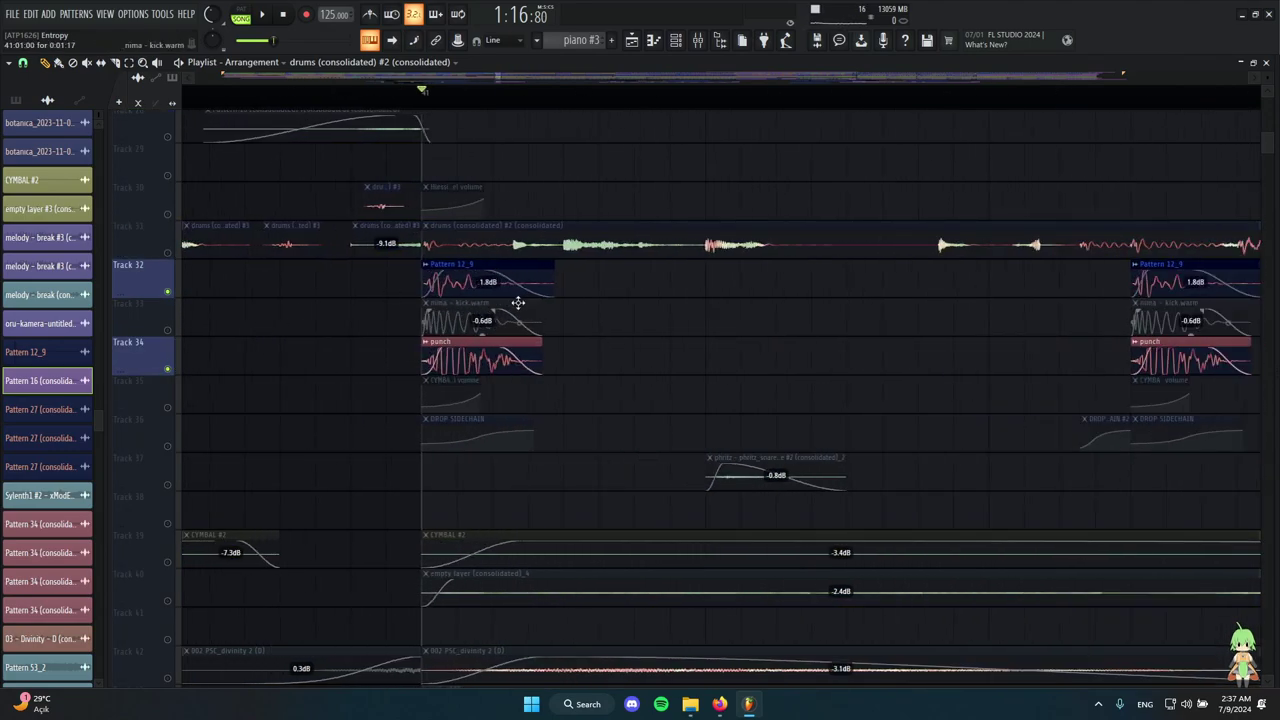
scroll(474, 304, "down", 4)
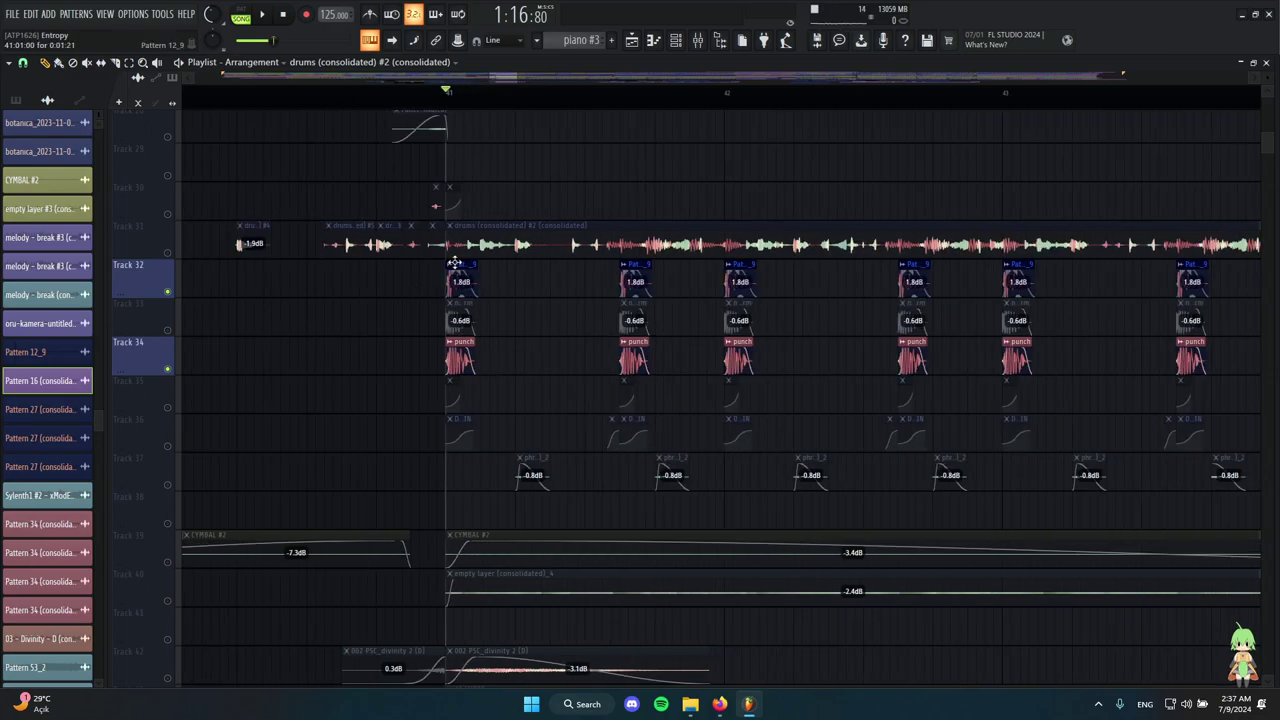
scroll(420, 270, "down", 3)
scroll(470, 285, "up", 3)
key("space")
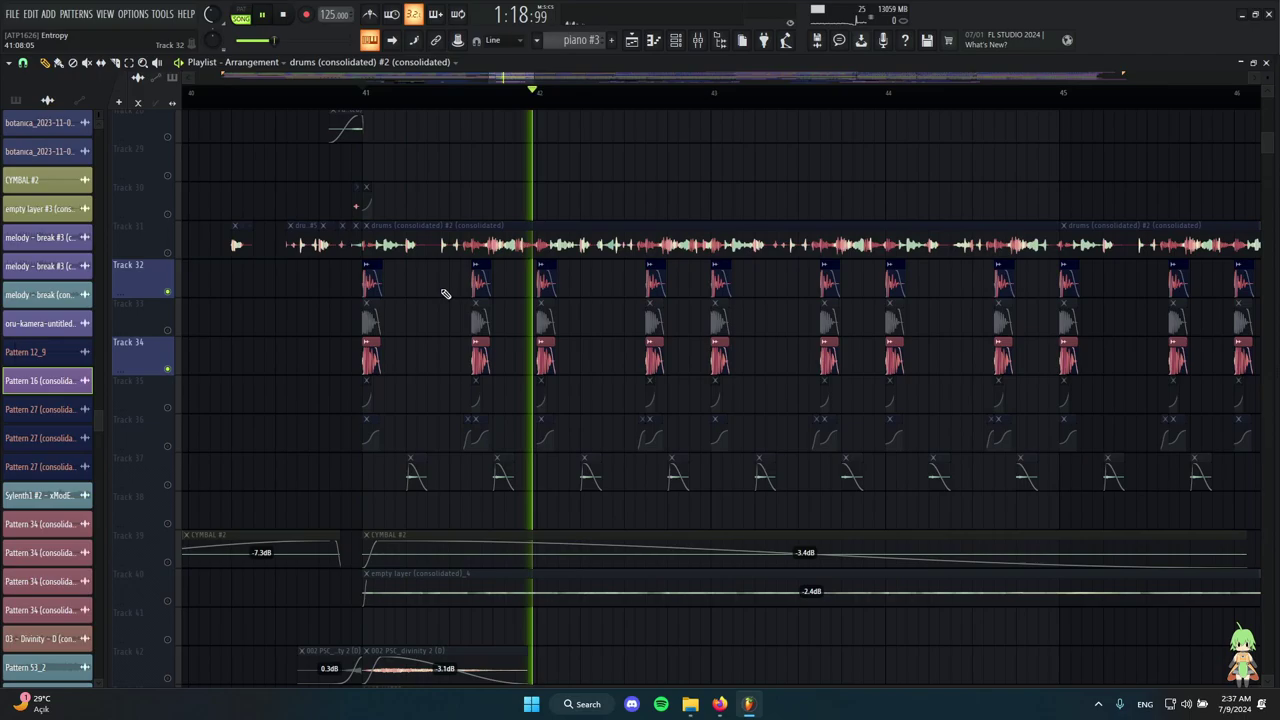
scroll(400, 284, "up", 2)
key("space")
View the kick pattern up to bar 73, and bring in Track 31 to play the drums with the kicks from bar 41.
scroll(361, 300, "down", 5)
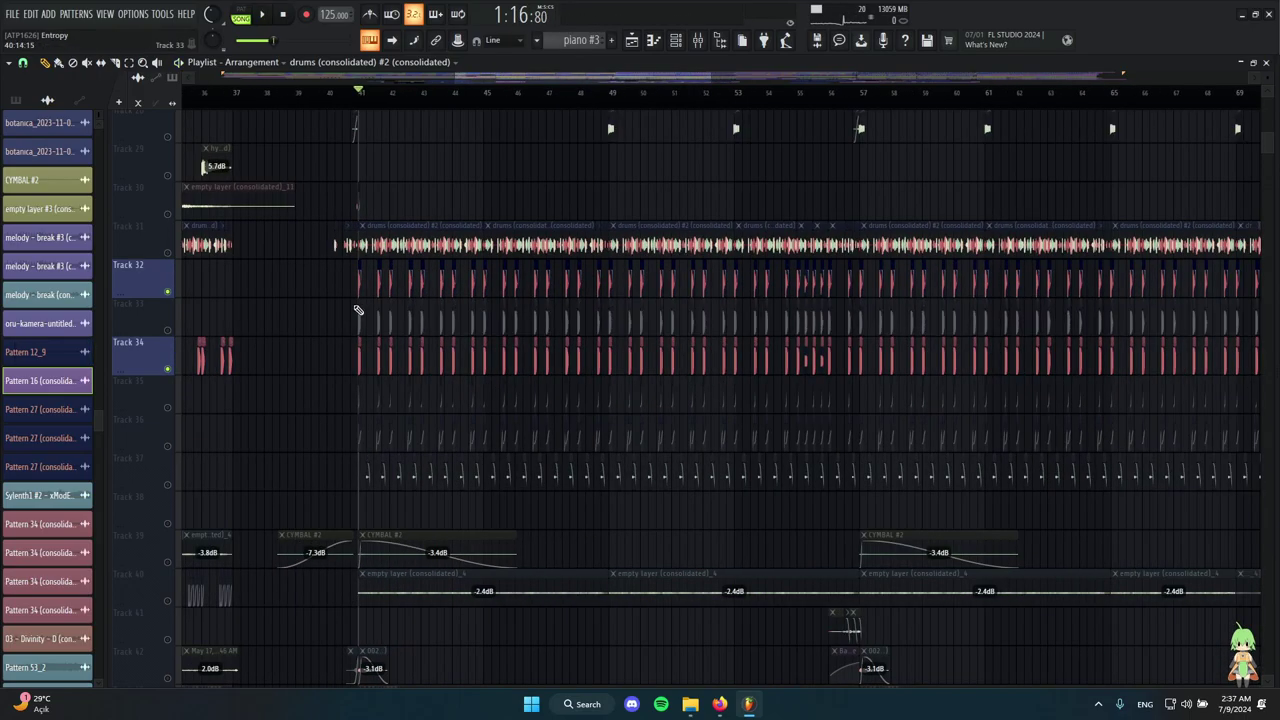
scroll(692, 366, "up", 4)
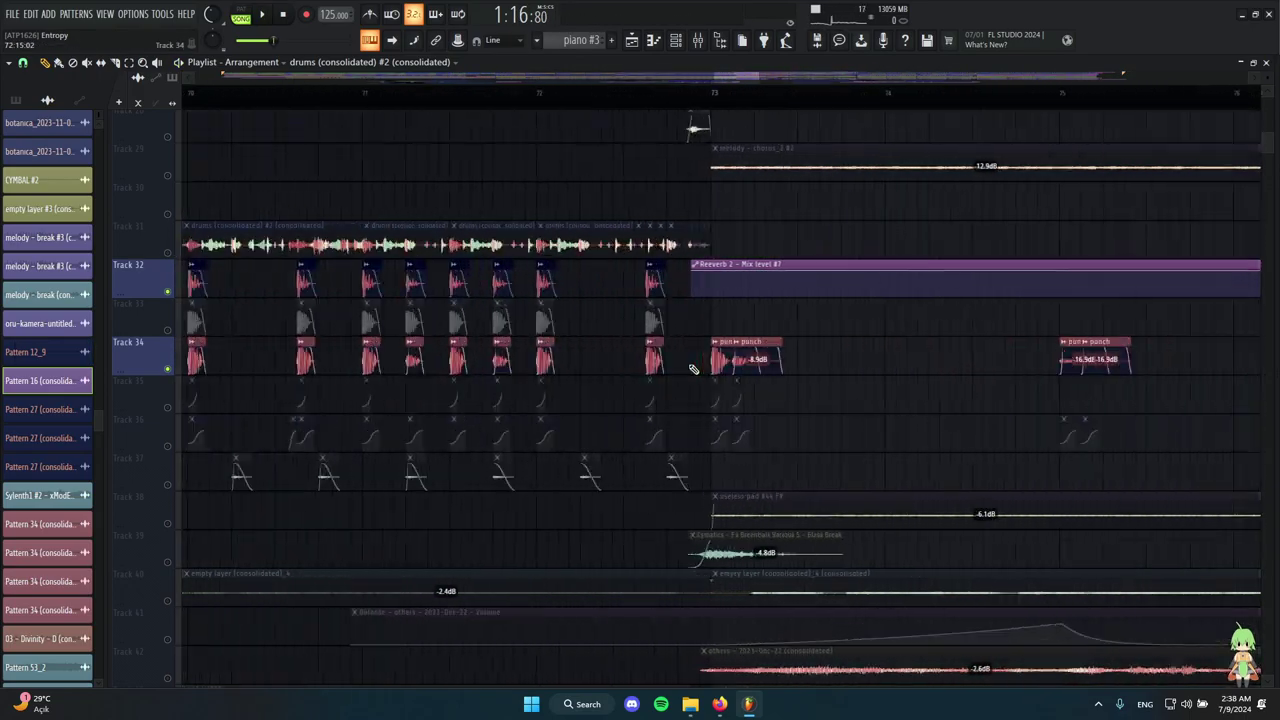
scroll(692, 369, "down", 3)
scroll(486, 329, "up", 6)
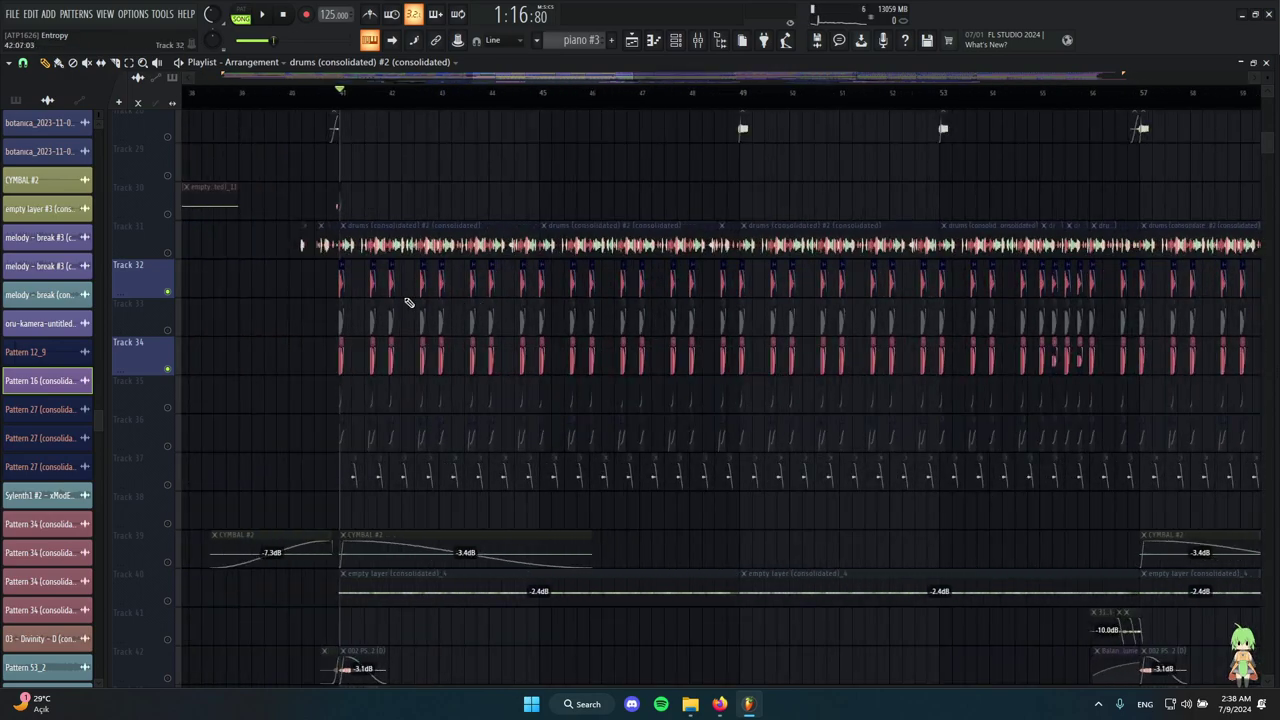
scroll(690, 330, "up", 2)
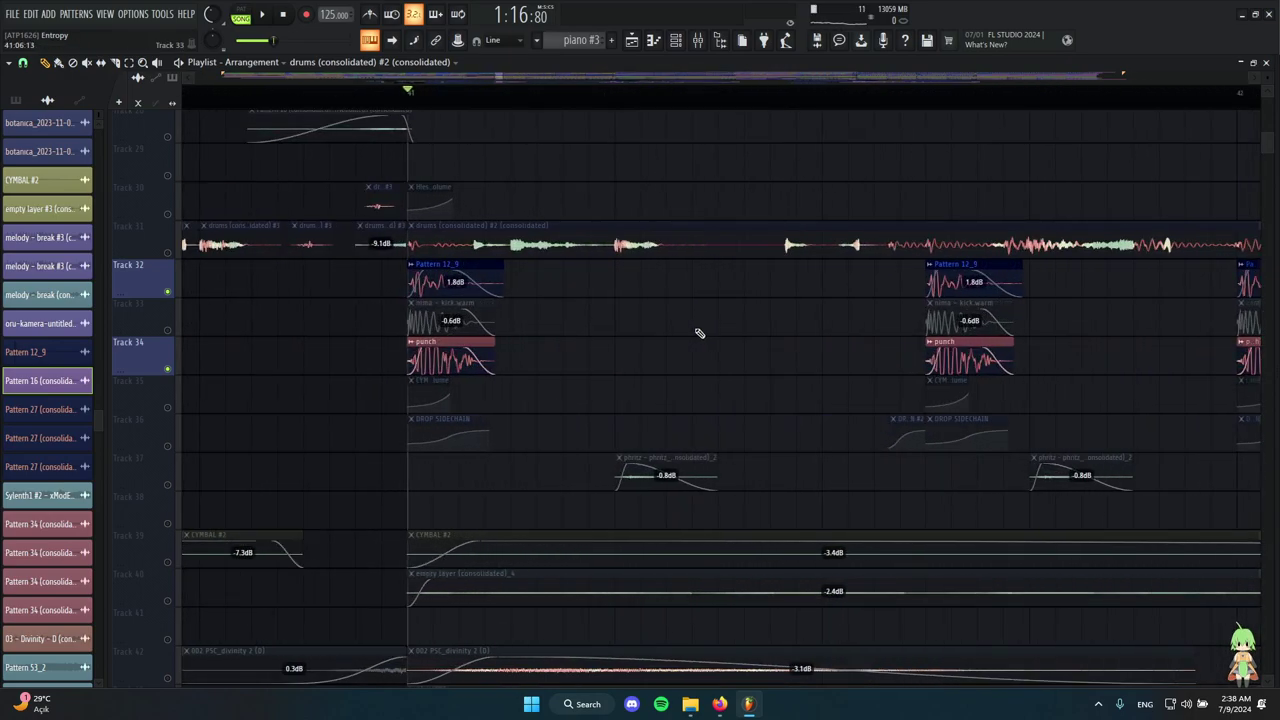
left_click(176, 250)
scroll(337, 323, "down", 4)
scroll(285, 316, "up", 3)
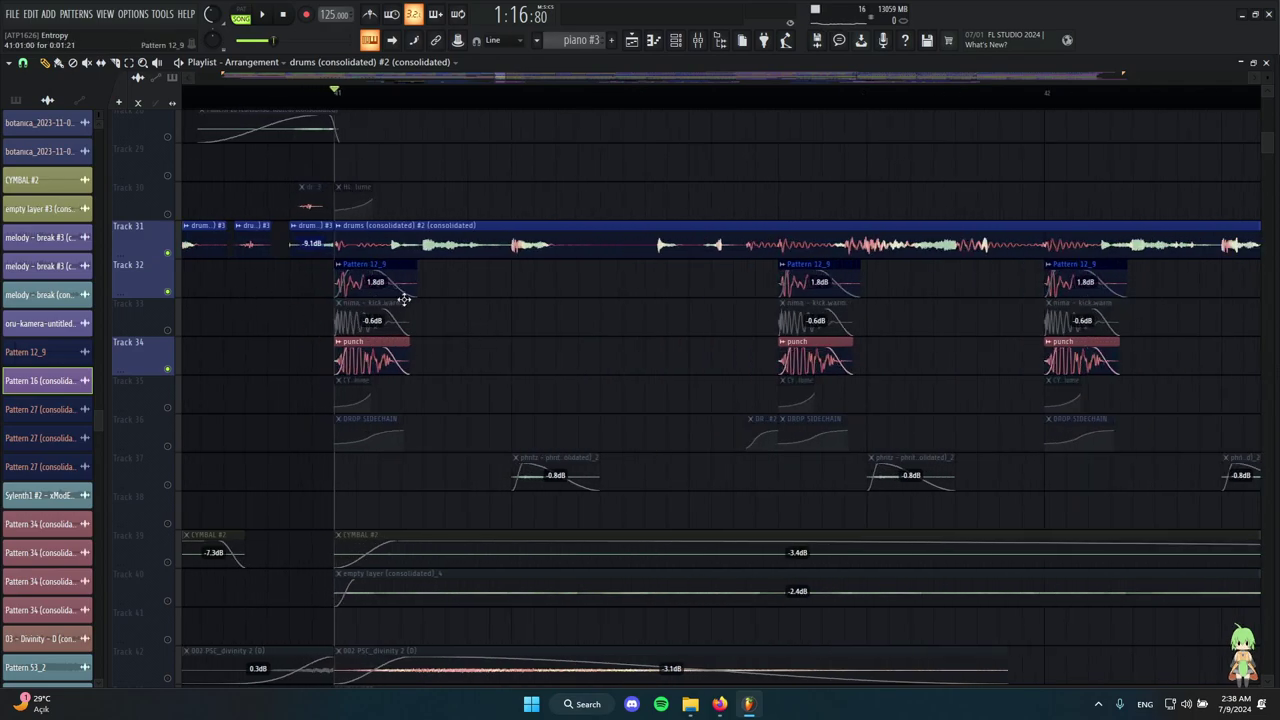
scroll(453, 326, "down", 4)
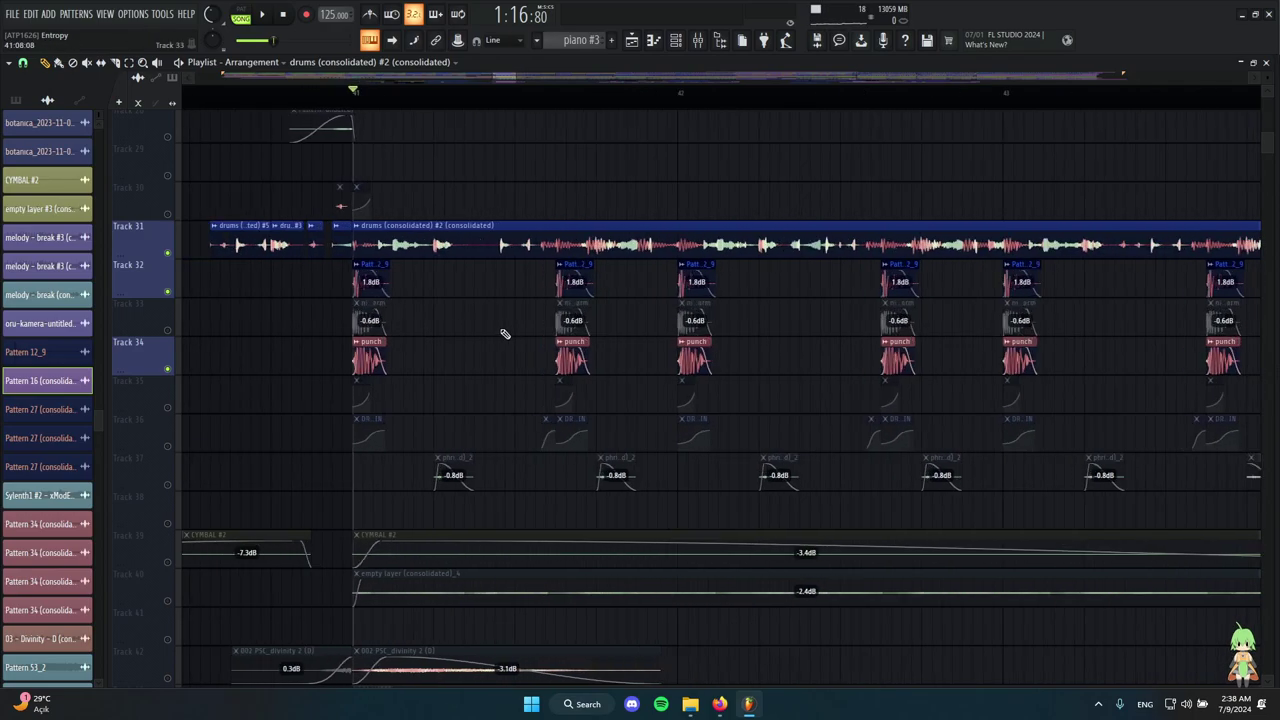
scroll(447, 330, "up", 3)
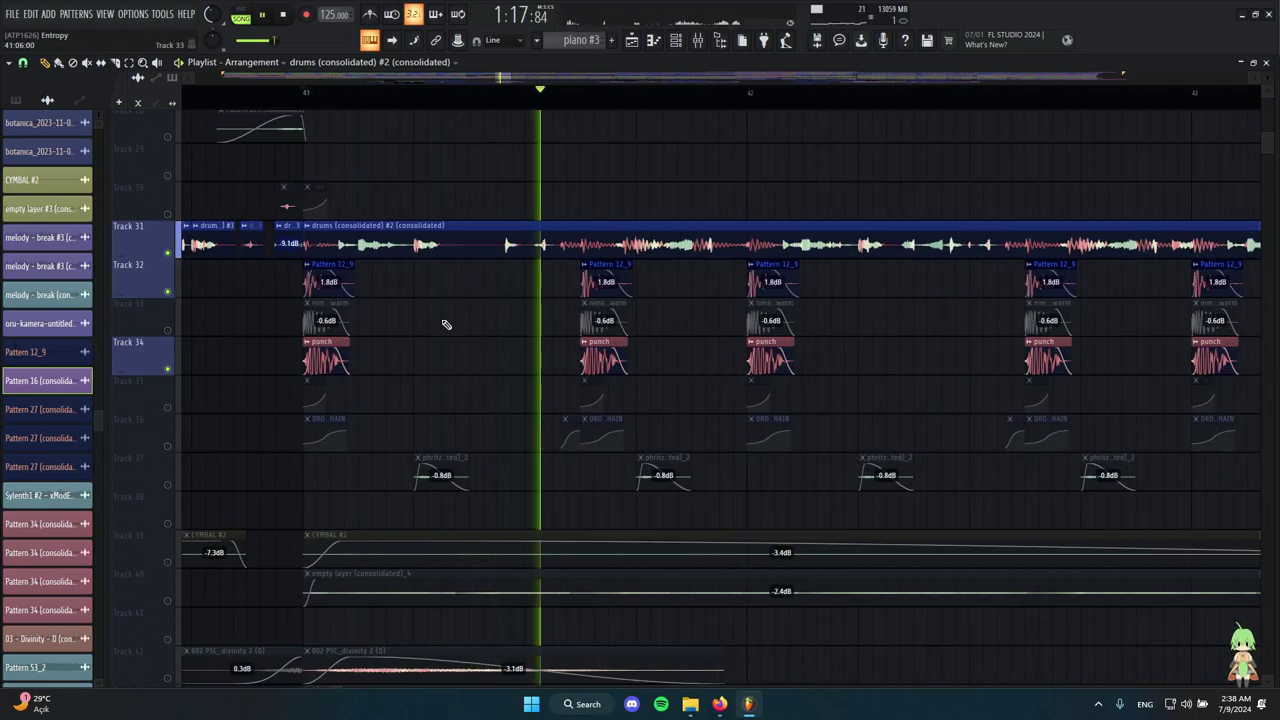
Compare the drums without and with the kicks by muting and re-enabling Tracks 32 and 34 during playback, and restore all tracks.
left_click(168, 291)
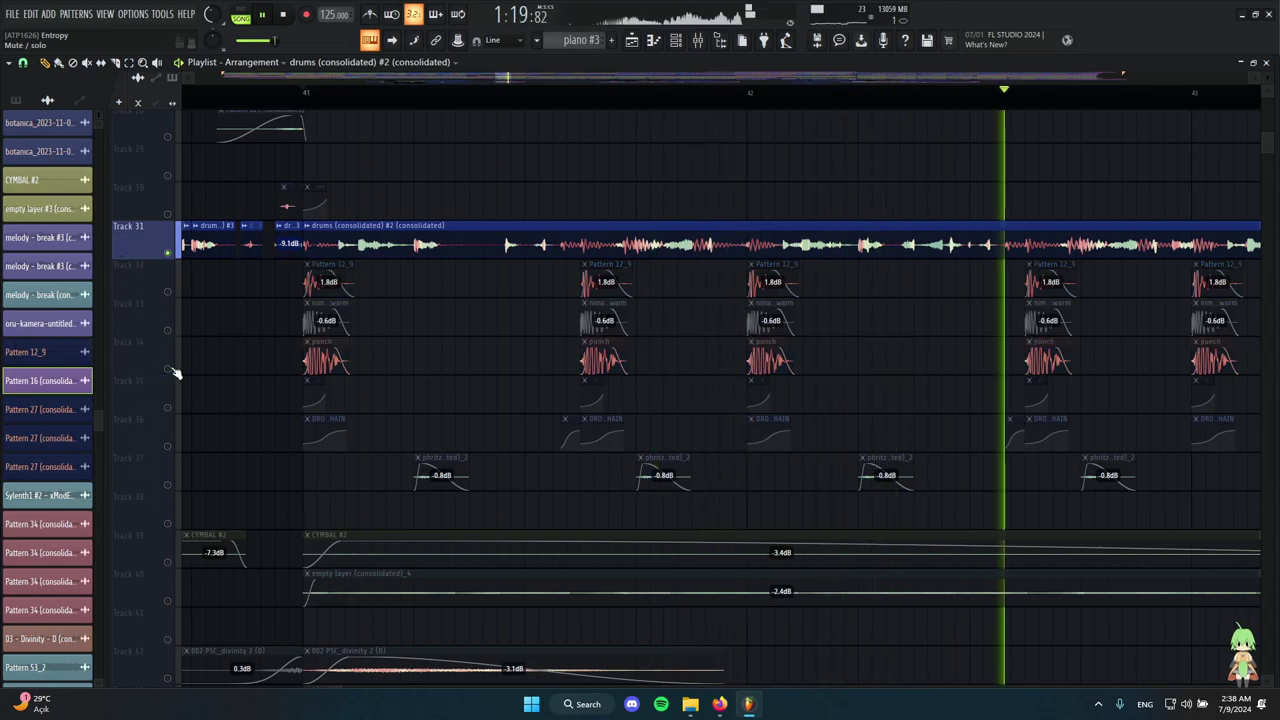
scroll(386, 354, "down", 2)
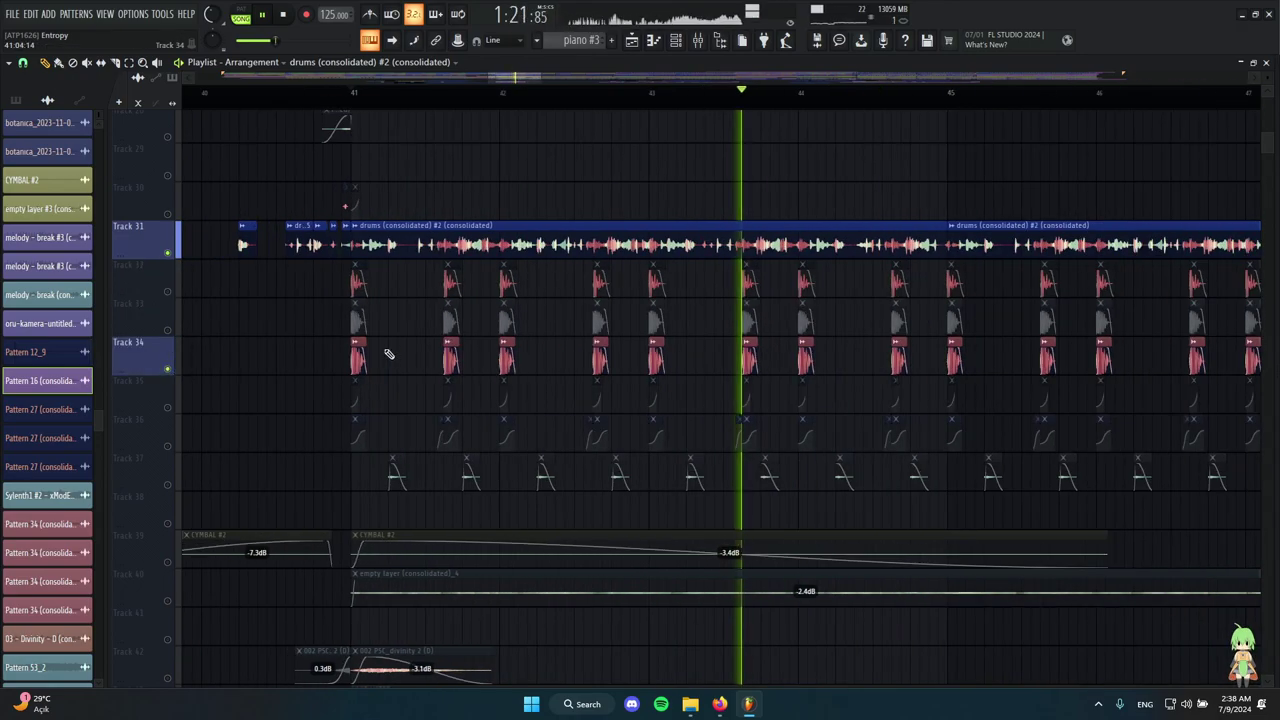
left_click(168, 292)
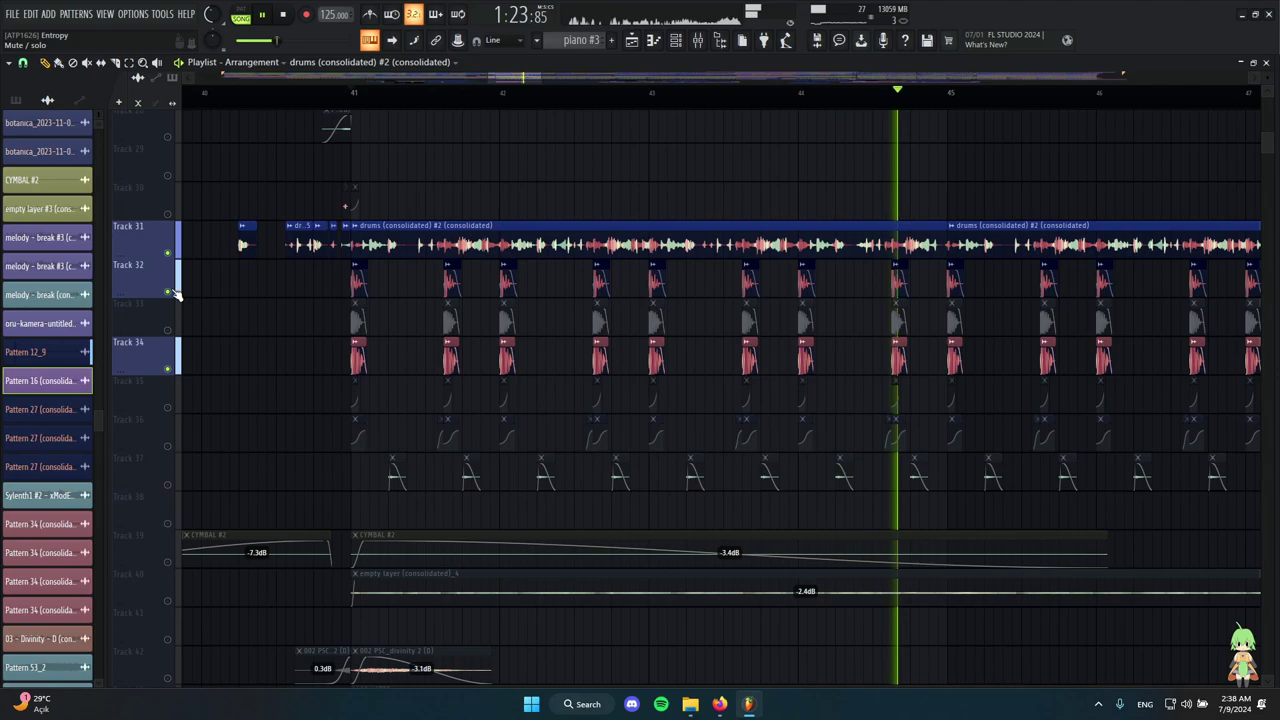
key("space")
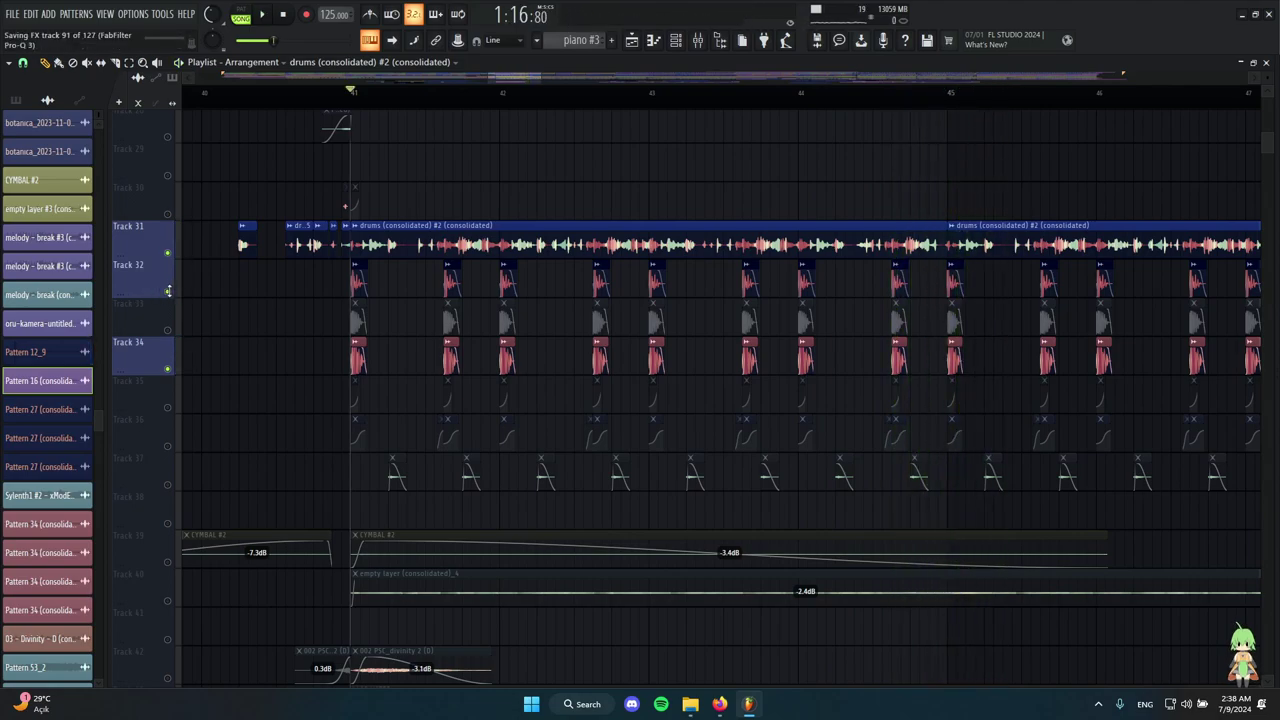
right_click(168, 292)
right_click(171, 293)
Solo Track 37 and play its phritz snare clips in bar 41, and turn all tracks back on.
scroll(434, 308, "down", 3)
scroll(400, 355, "up", 2)
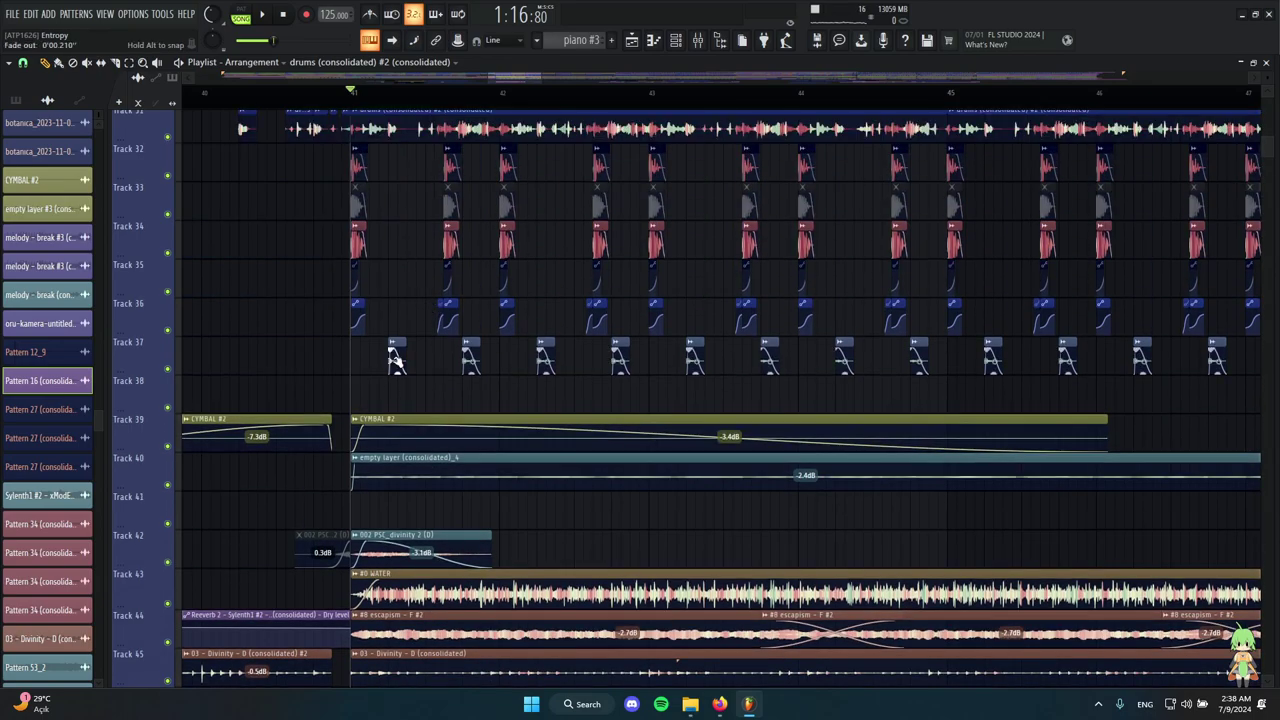
scroll(369, 368, "up", 4)
scroll(355, 336, "up", 1)
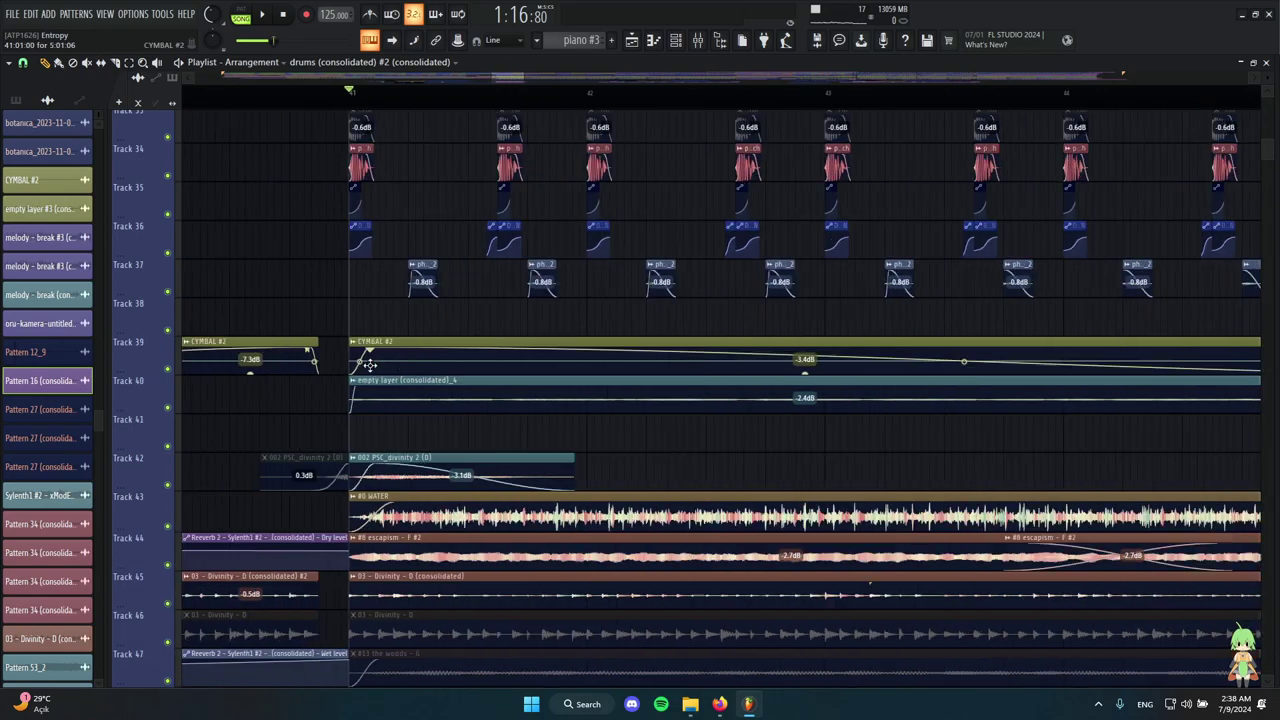
scroll(367, 366, "up", 2)
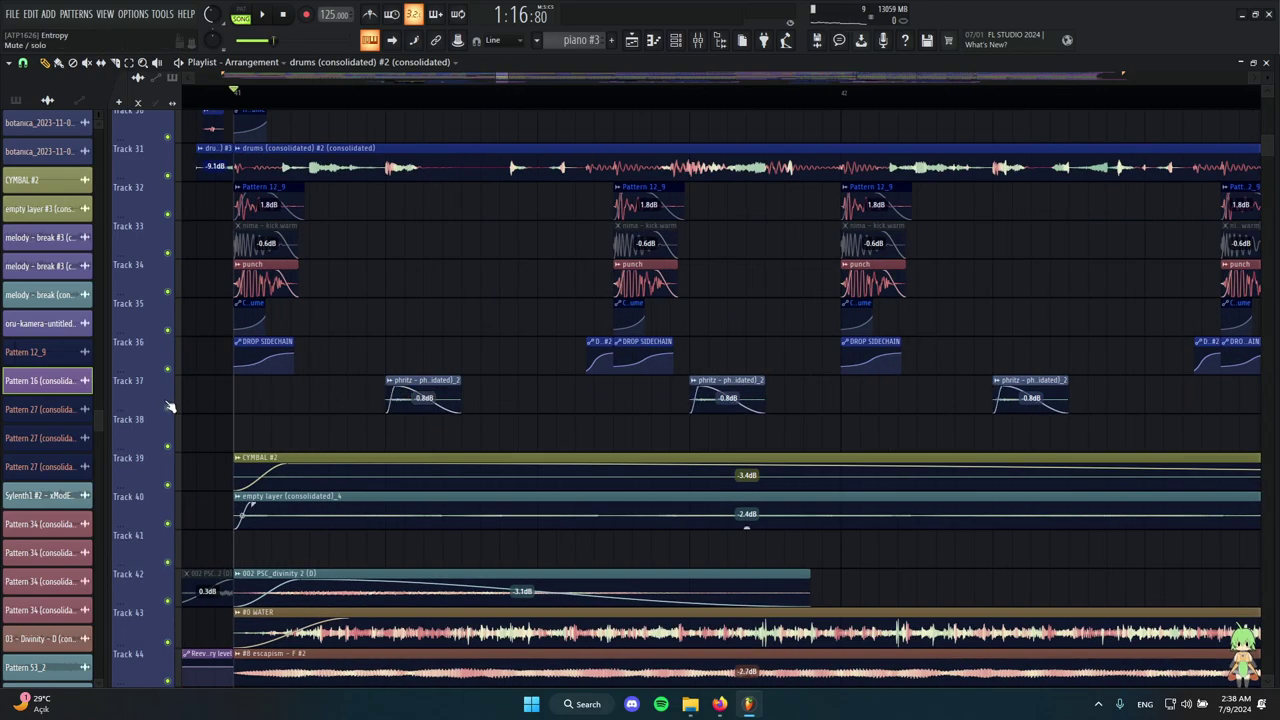
right_click(168, 407)
scroll(397, 254, "up", 3)
key("space")
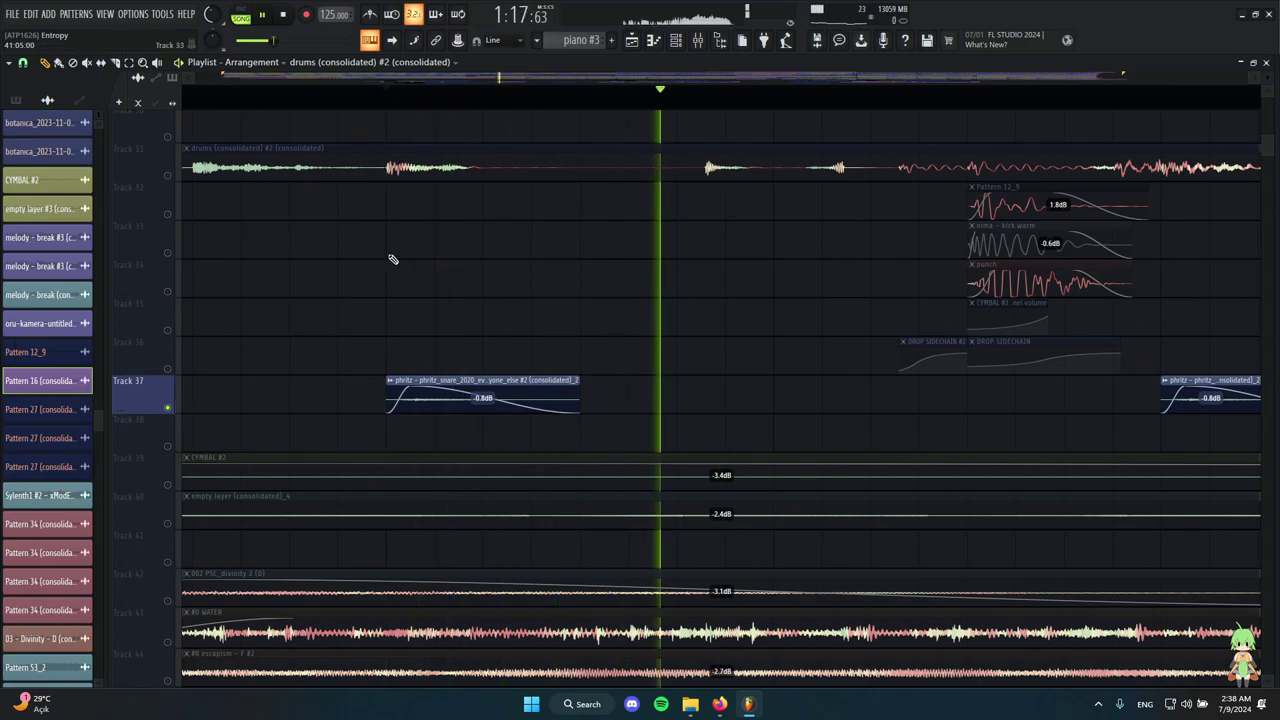
scroll(405, 295, "down", 3)
scroll(650, 410, "up", 2)
key("space")
scroll(545, 394, "down", 6)
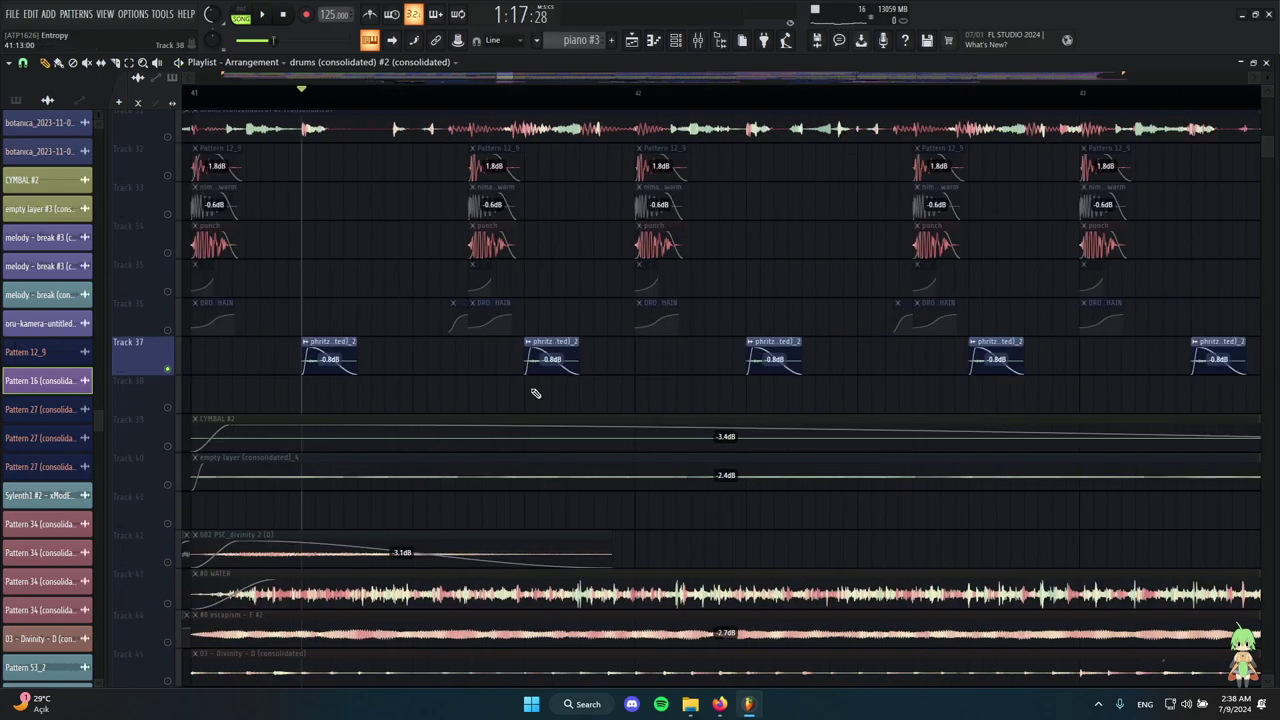
scroll(505, 366, "down", 2)
right_click(168, 289)
Audition individually the CYMBAL #2 clip on Track 39 and the empty layer (consolidated)_4 clip on Track 40 at bar 41.
scroll(455, 348, "up", 4)
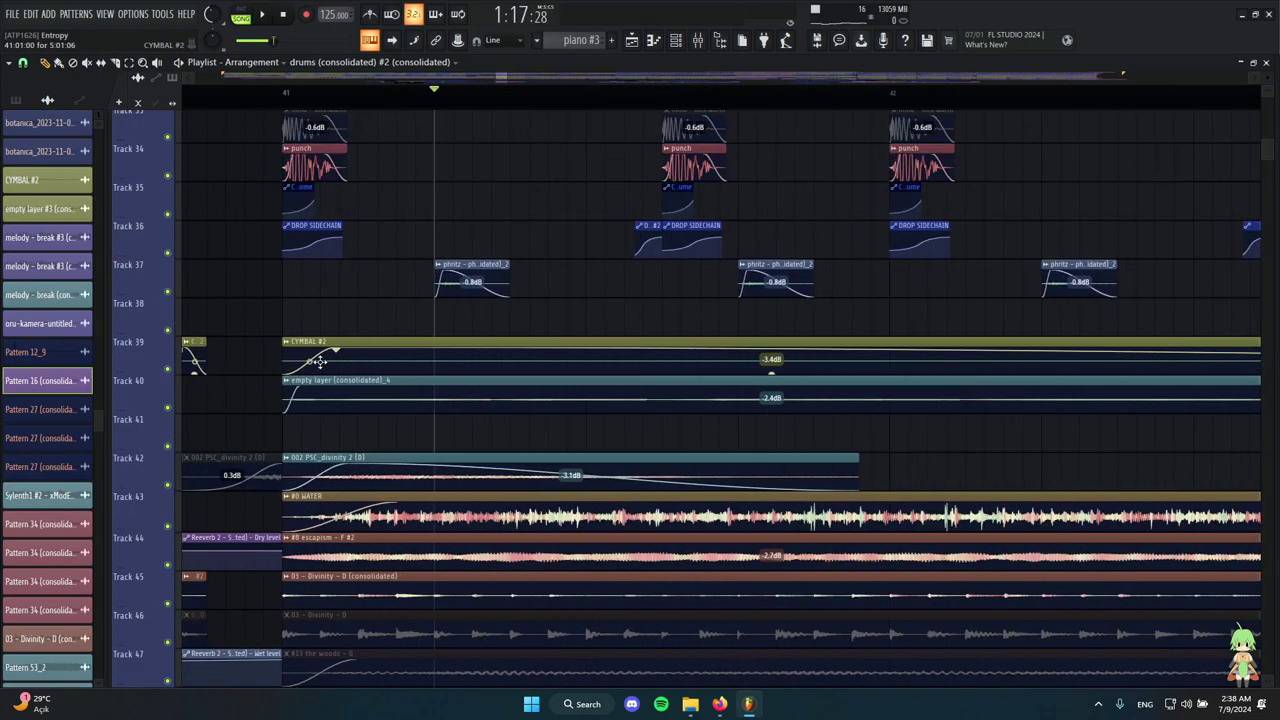
scroll(263, 352, "down", 3)
right_click(275, 354, "alt")
scroll(300, 345, "down", 5)
scroll(290, 340, "down", 3)
right_click(291, 203, "alt")
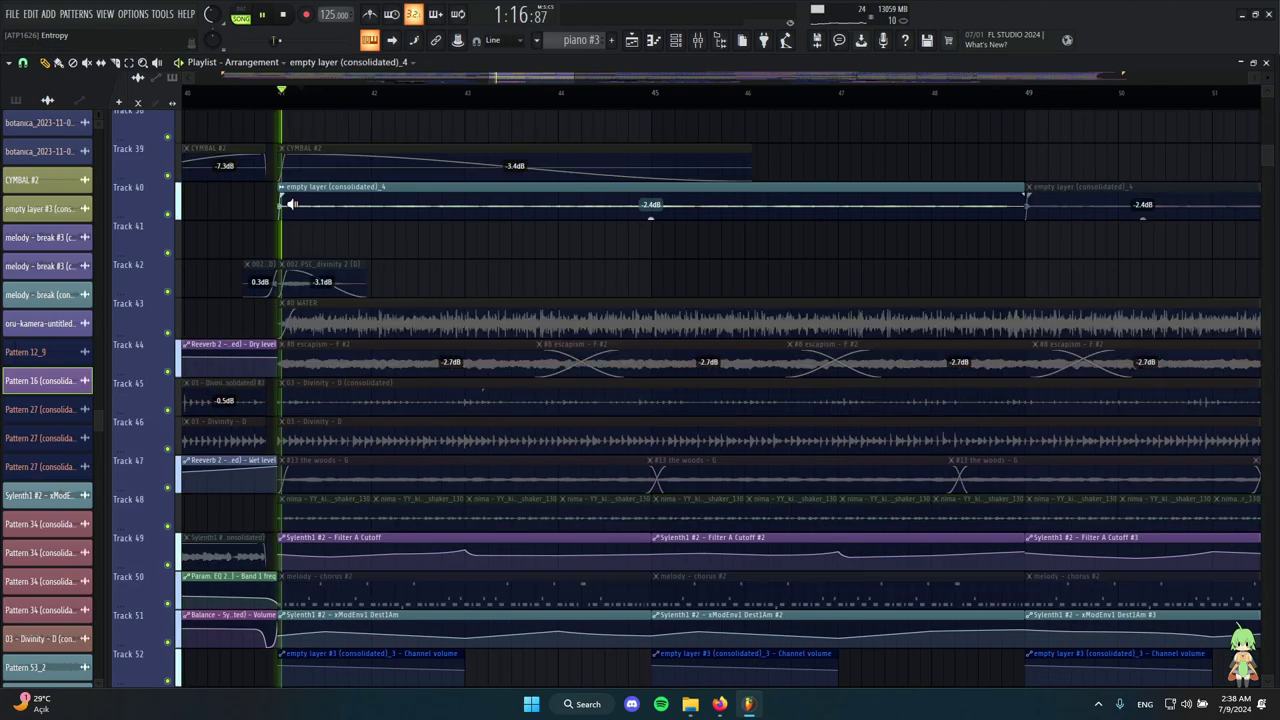
Audition individually the #0 WATER clip on Track 43 and the #8 escapism - F #2 clip on Track 44 at bar 41.
scroll(789, 364, "down", 5)
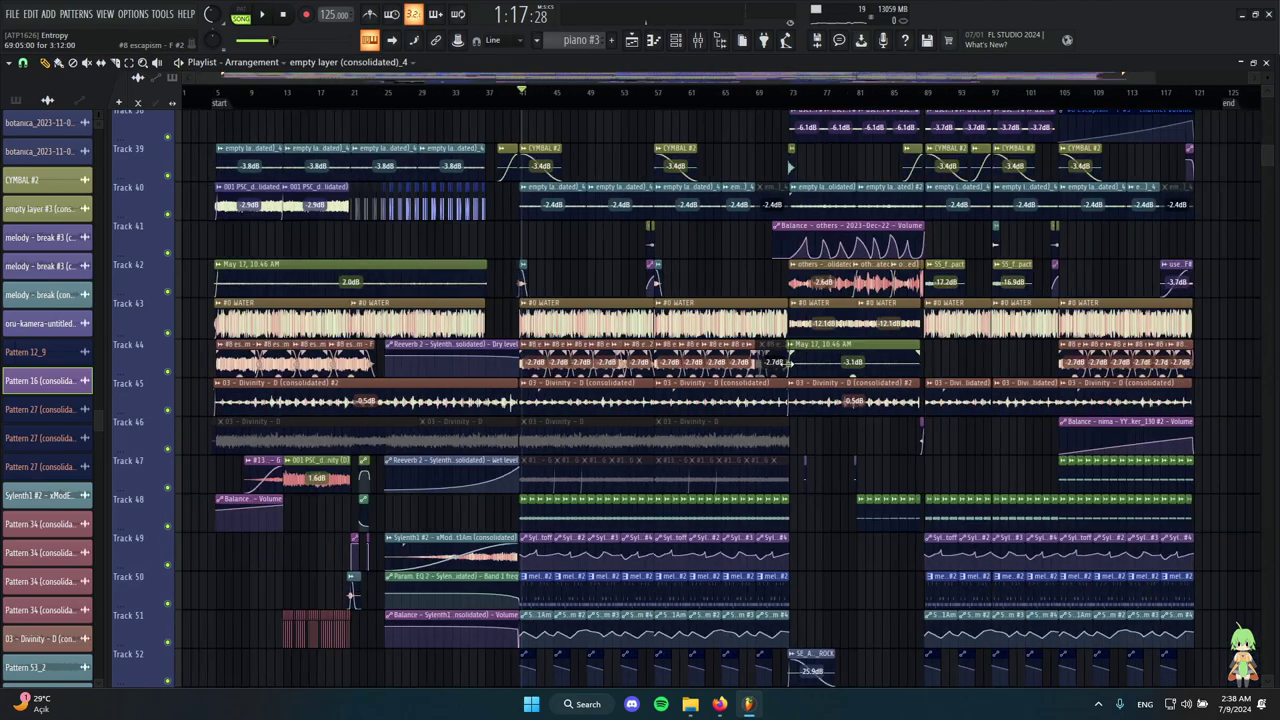
scroll(240, 212, "up", 4)
scroll(471, 354, "down", 3)
scroll(590, 355, "up", 2)
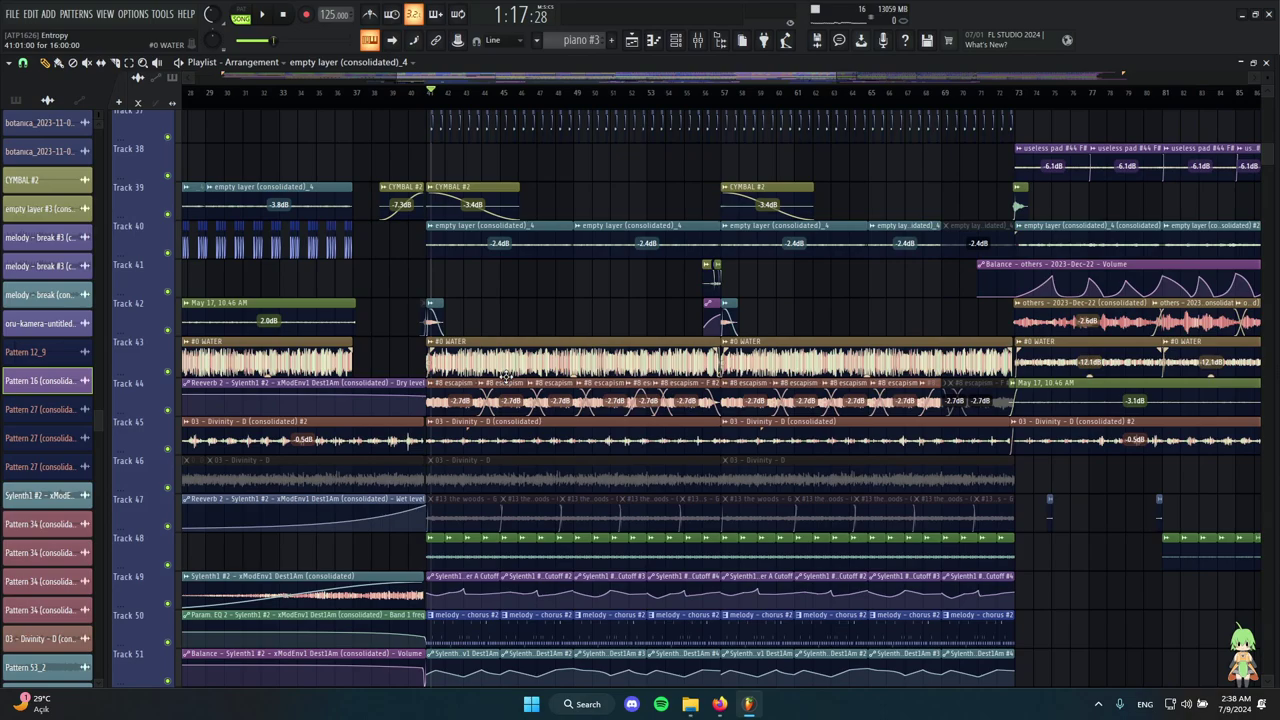
scroll(416, 325, "down", 1)
right_click(465, 318, "alt")
scroll(459, 308, "down", 5)
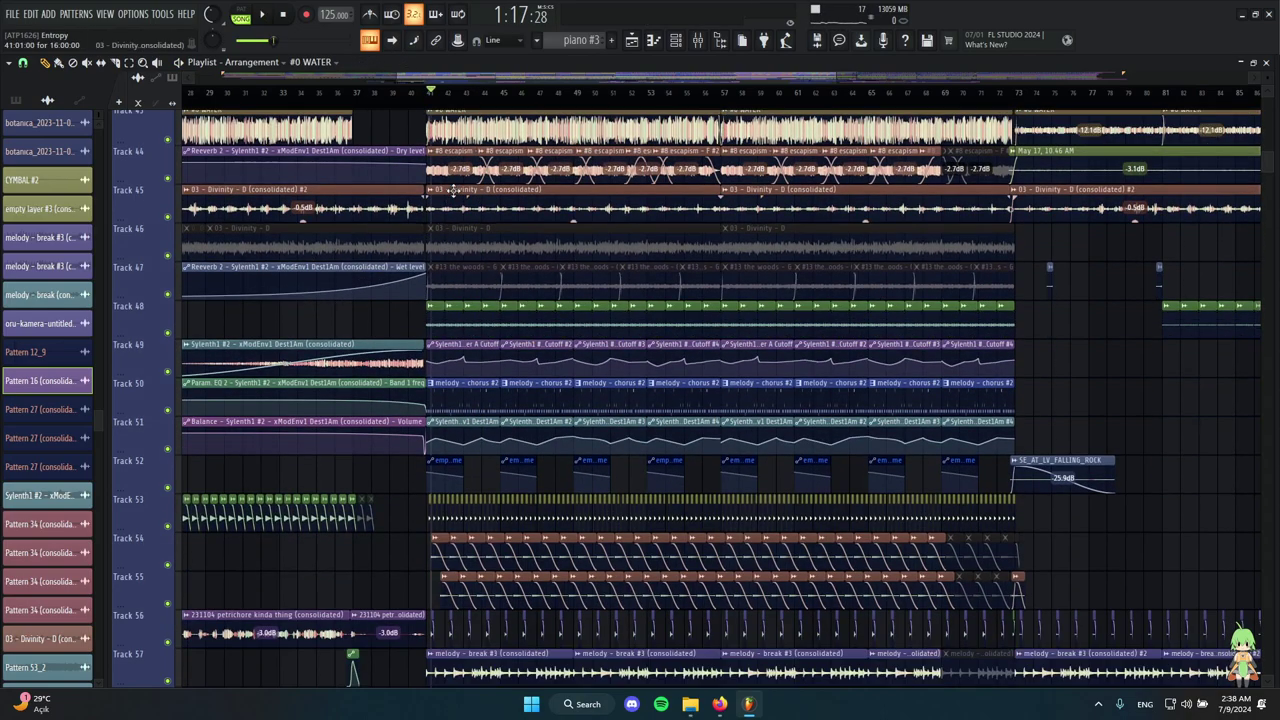
right_click(451, 171, "alt")
scroll(452, 170, "up", 3)
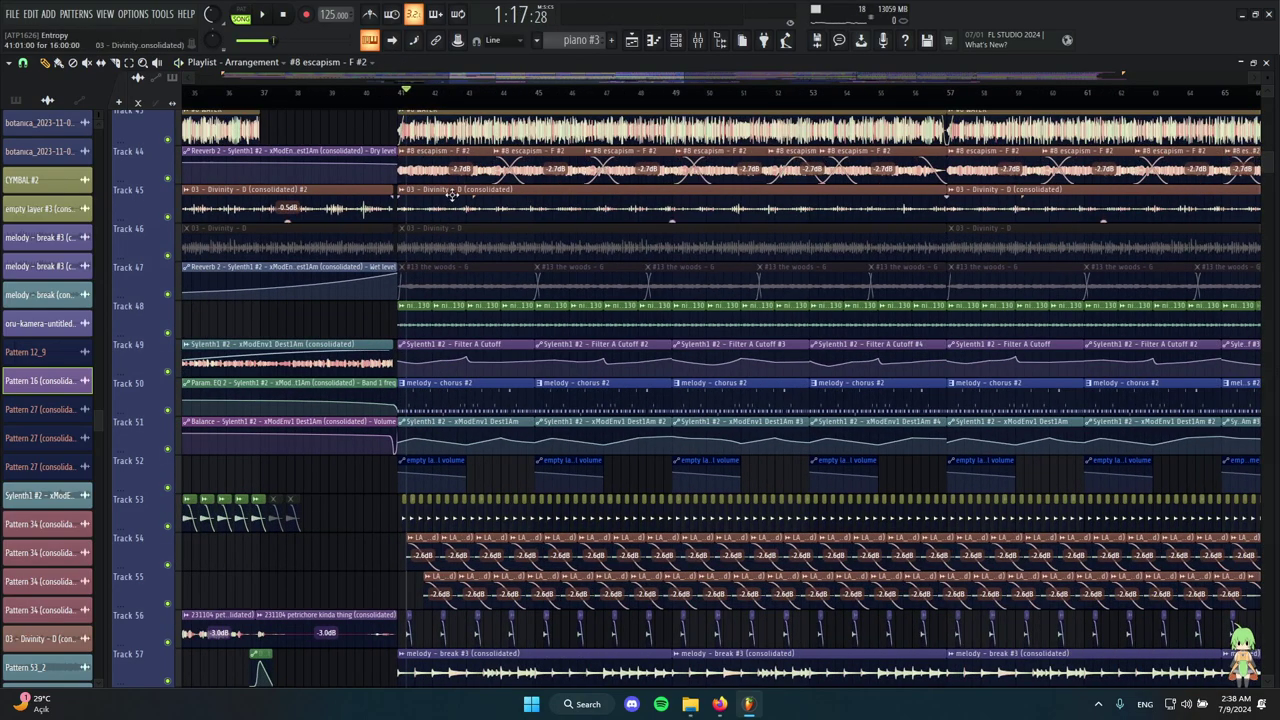
Audition the 03 - Divinity - D (consolidated) clip at bar 41 and the #2 clip near the song's start on Track 45.
scroll(433, 196, "up", 2)
right_click(408, 205, "alt")
scroll(445, 220, "down", 1)
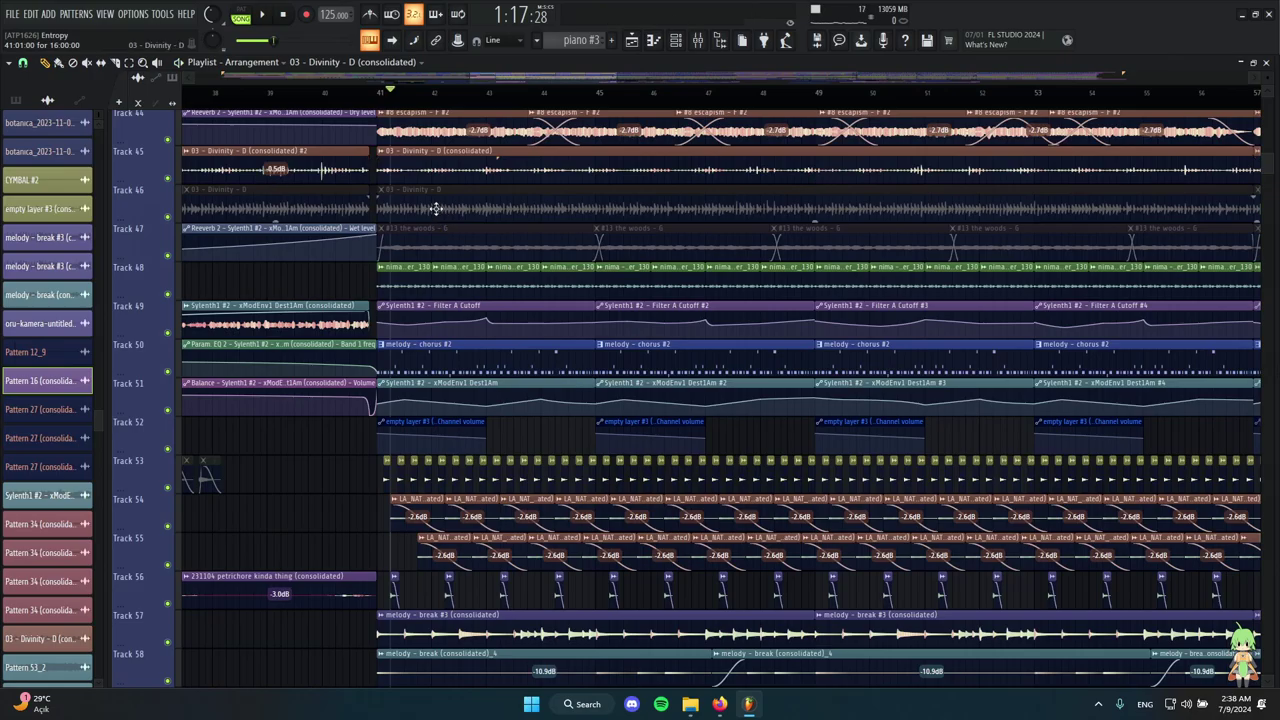
scroll(436, 209, "down", 8)
scroll(237, 174, "up", 5)
right_click(262, 166, "alt")
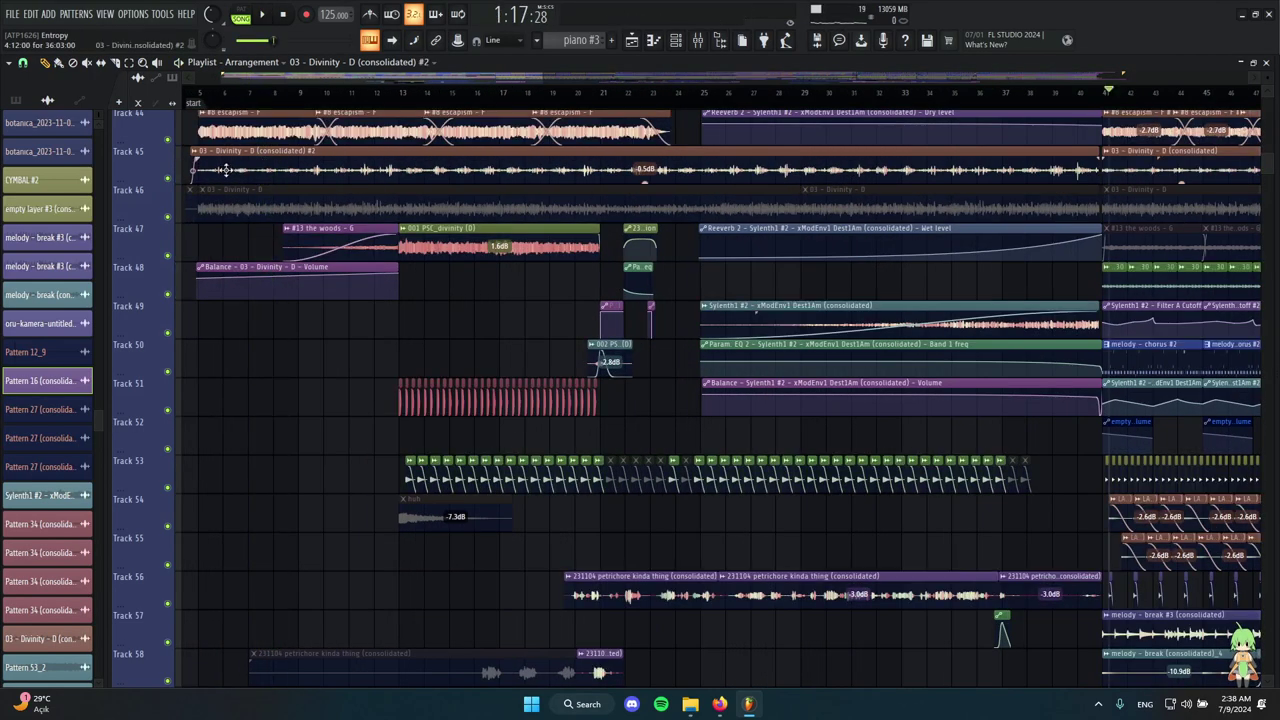
Audition the nima - YY_kitchen_shaker_130 clip on Track 48 from bar 41 and stop playback.
scroll(600, 188, "up", 4)
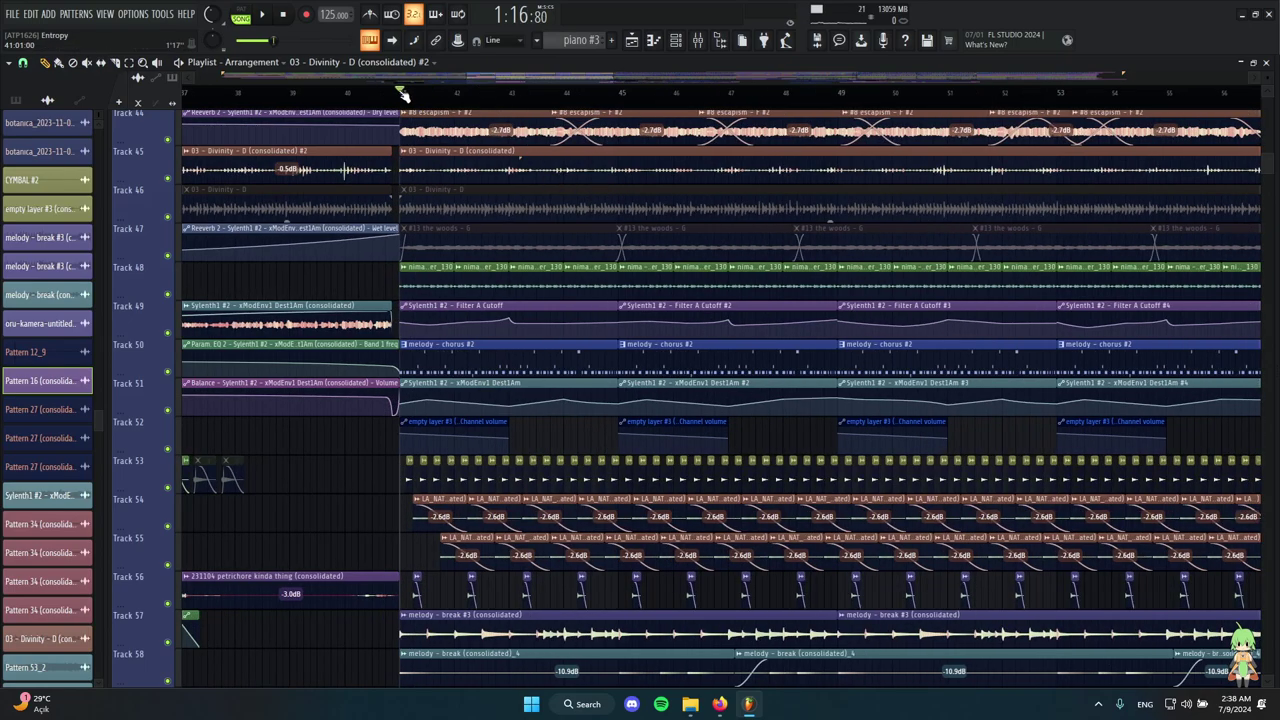
scroll(432, 202, "down", 4)
scroll(520, 286, "up", 7)
scroll(457, 314, "up", 4)
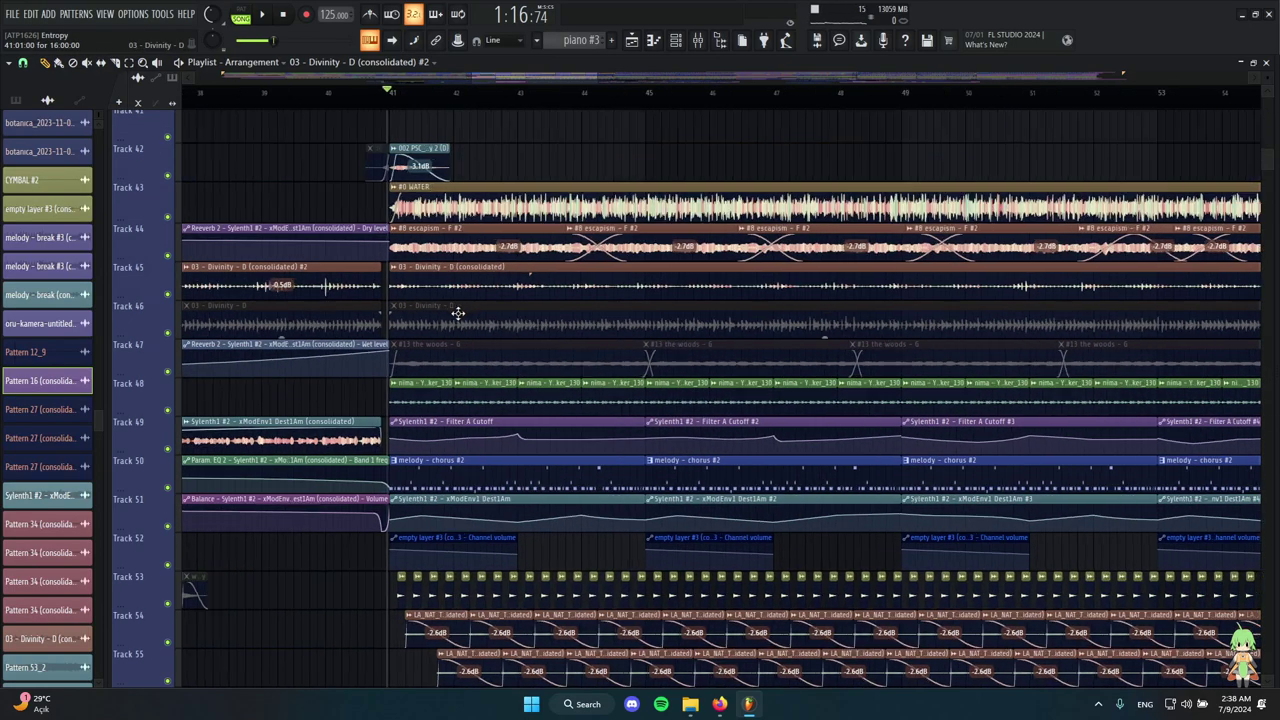
scroll(391, 324, "down", 1)
scroll(390, 323, "down", 3)
right_click(350, 283, "alt")
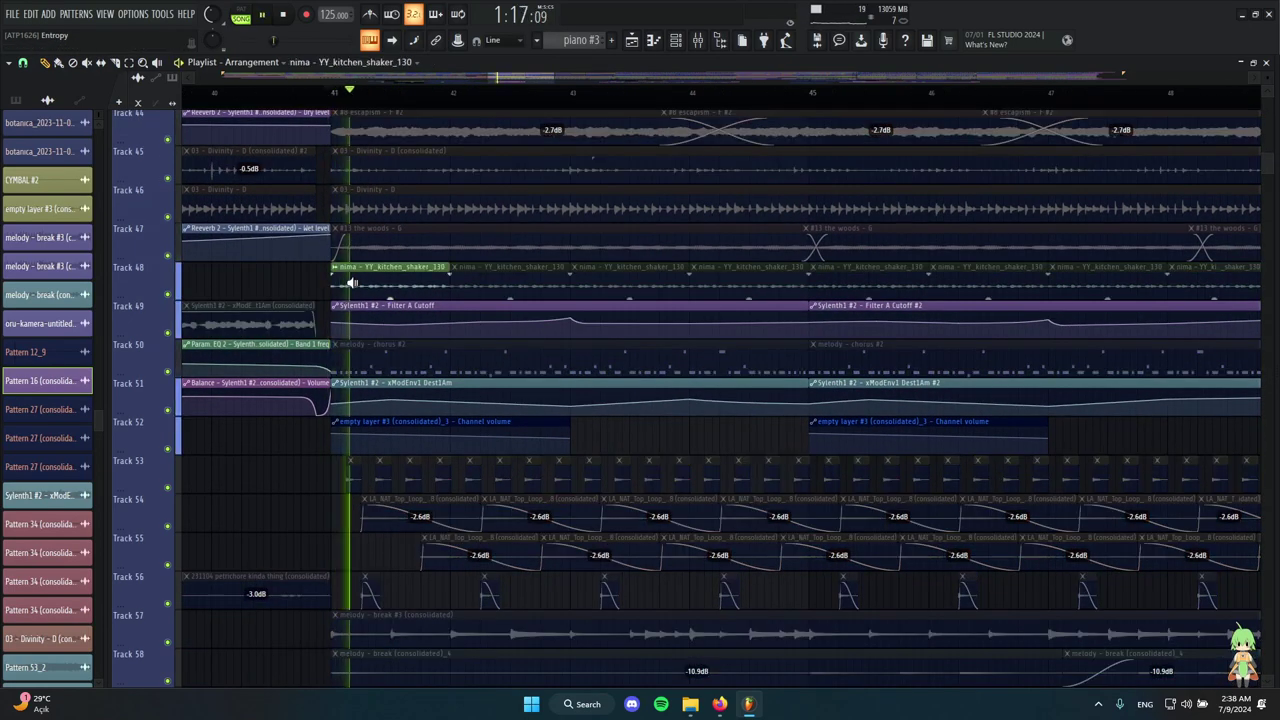
key("space")
scroll(360, 277, "up", 3)
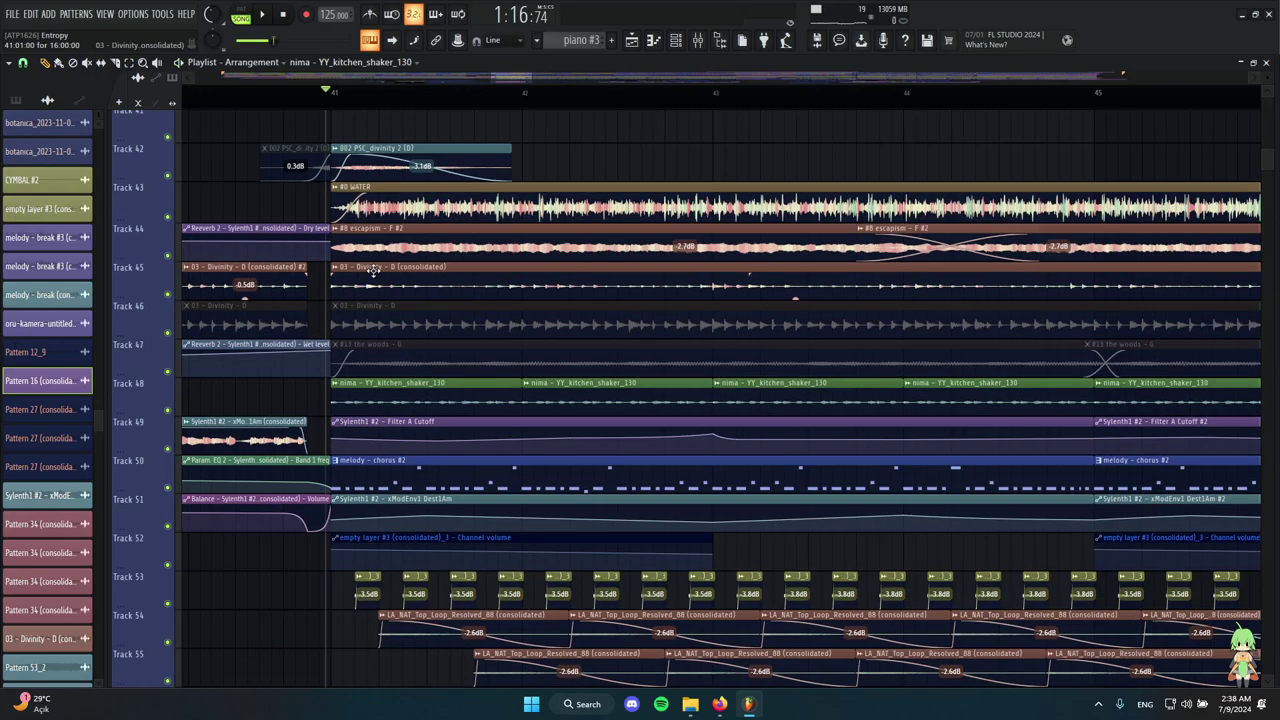
Open the channel settings of the kitchen shaker clip on Track 48, look them over and close them.
double_click(370, 386)
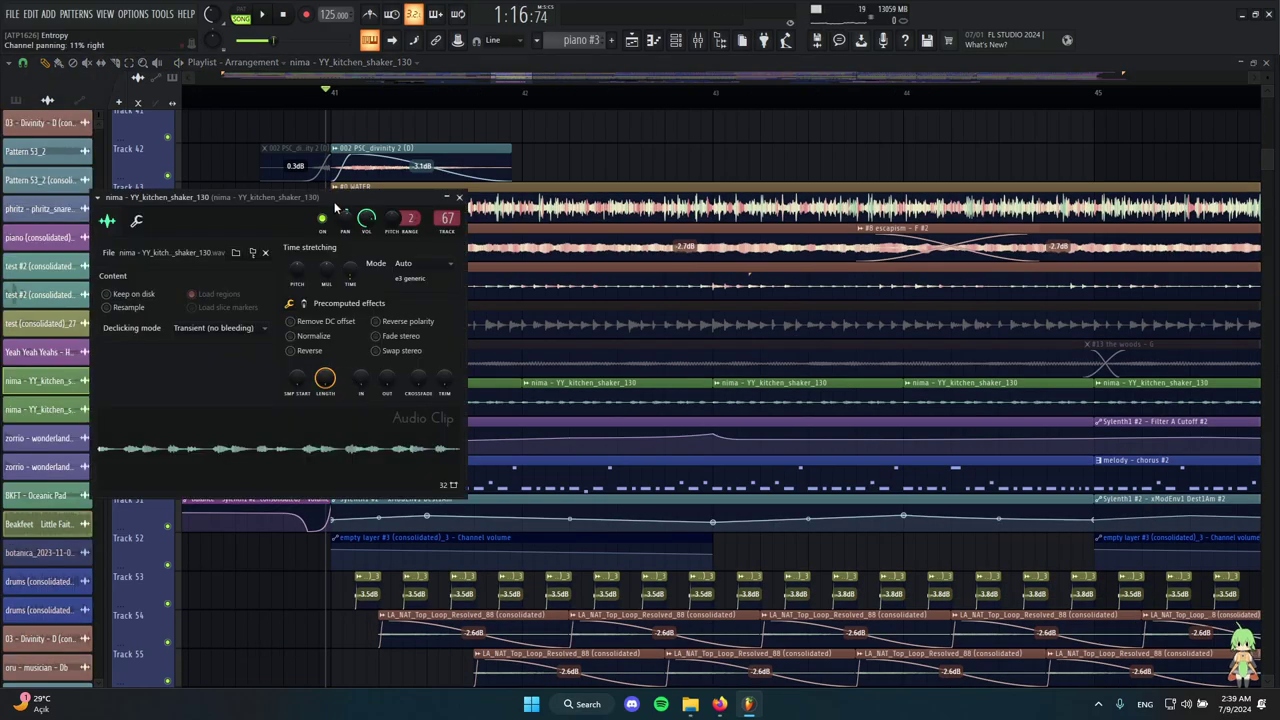
left_click_drag(336, 207, 724, 207)
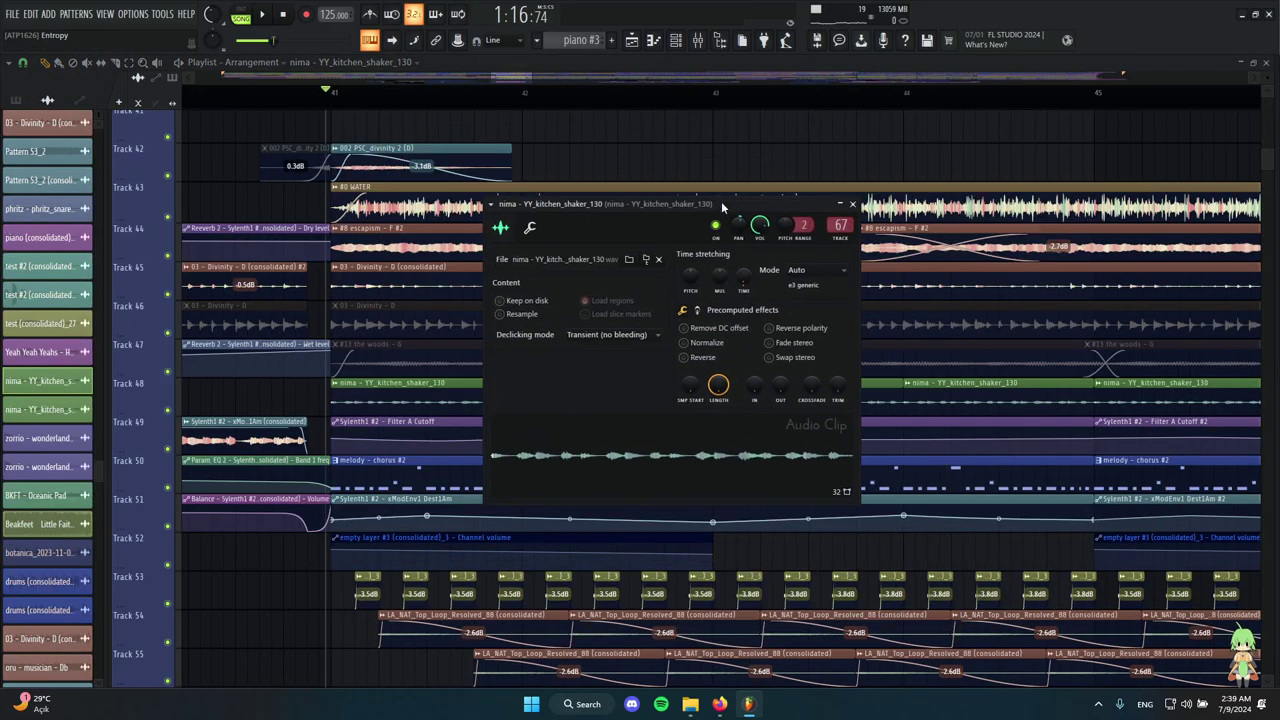
left_click(853, 204)
Inspect the Fruity Reeverb 2 and Fruity parametric EQ 2 settings on the kitchen shaker's mixer track 67.
scroll(375, 325, "up", 3)
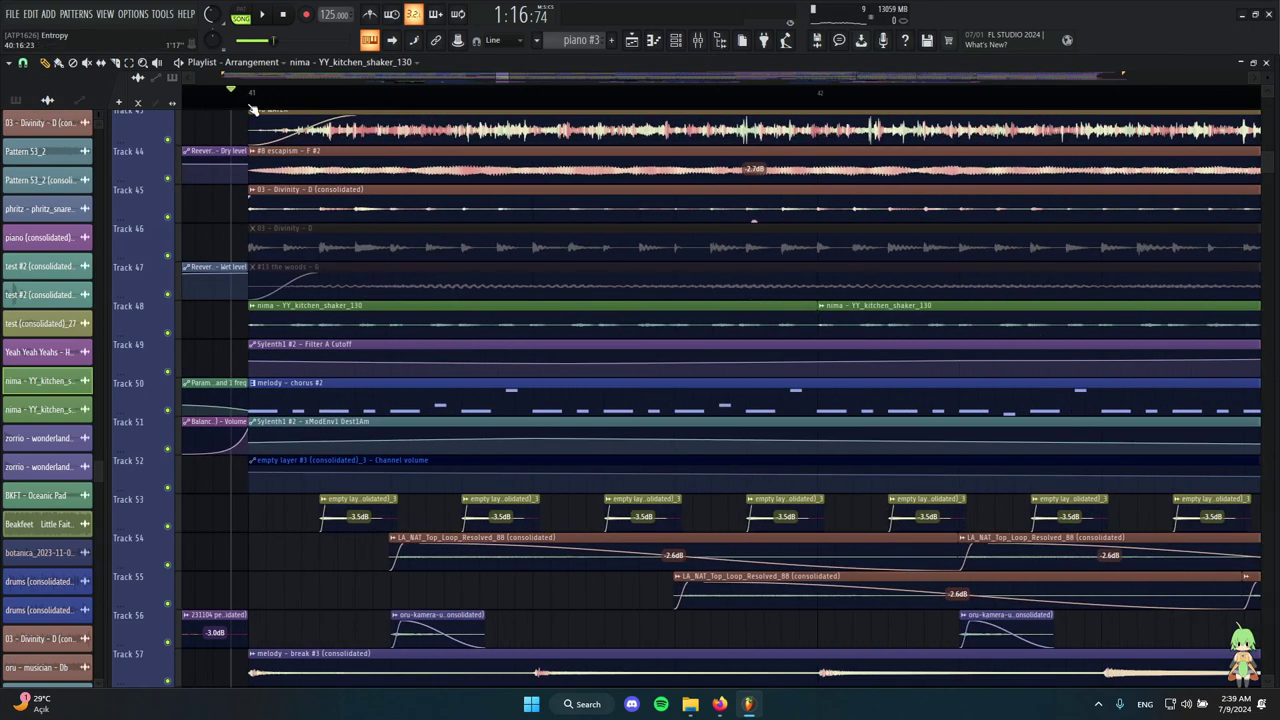
double_click(347, 305)
left_click(697, 40)
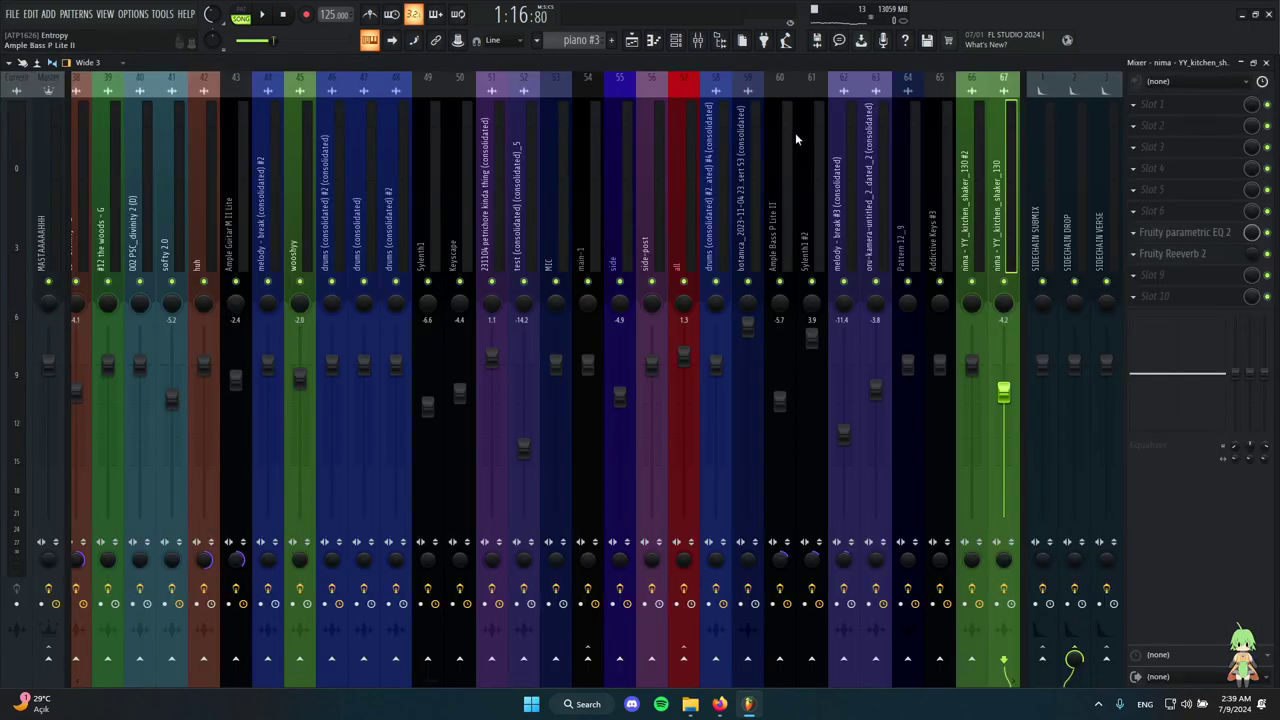
left_click(1172, 254)
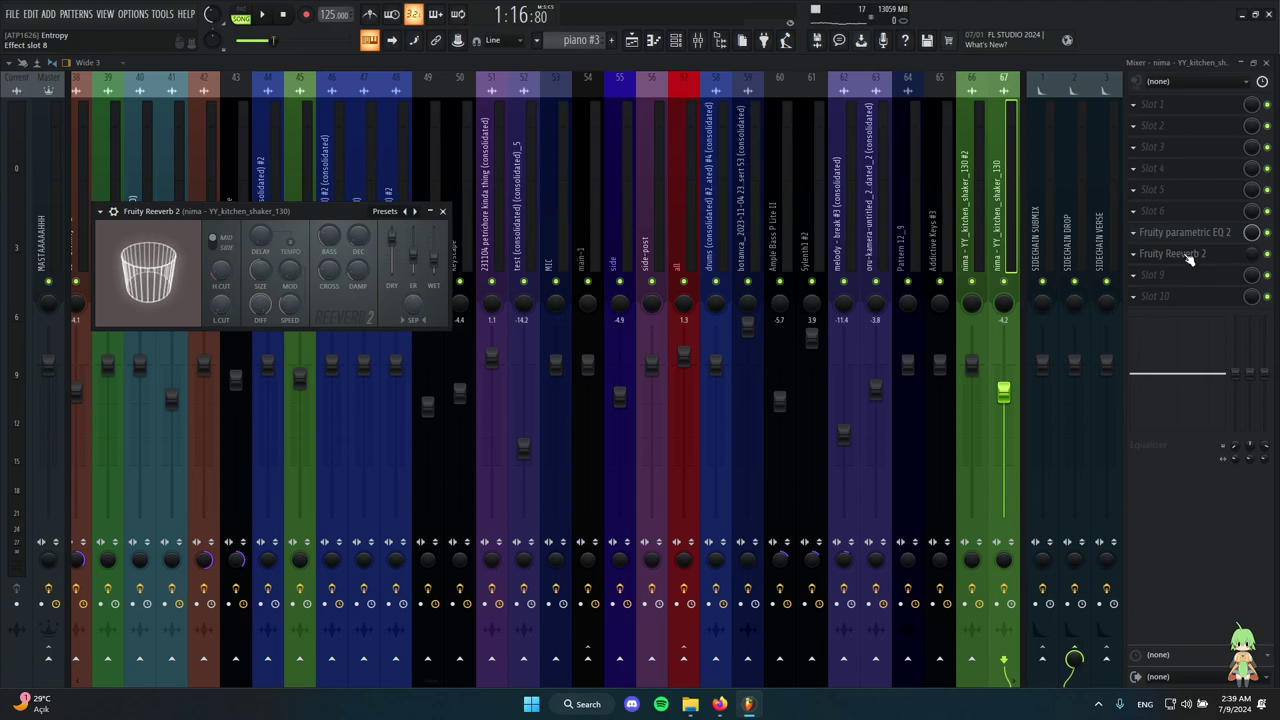
left_click(1188, 257)
left_click(1198, 233)
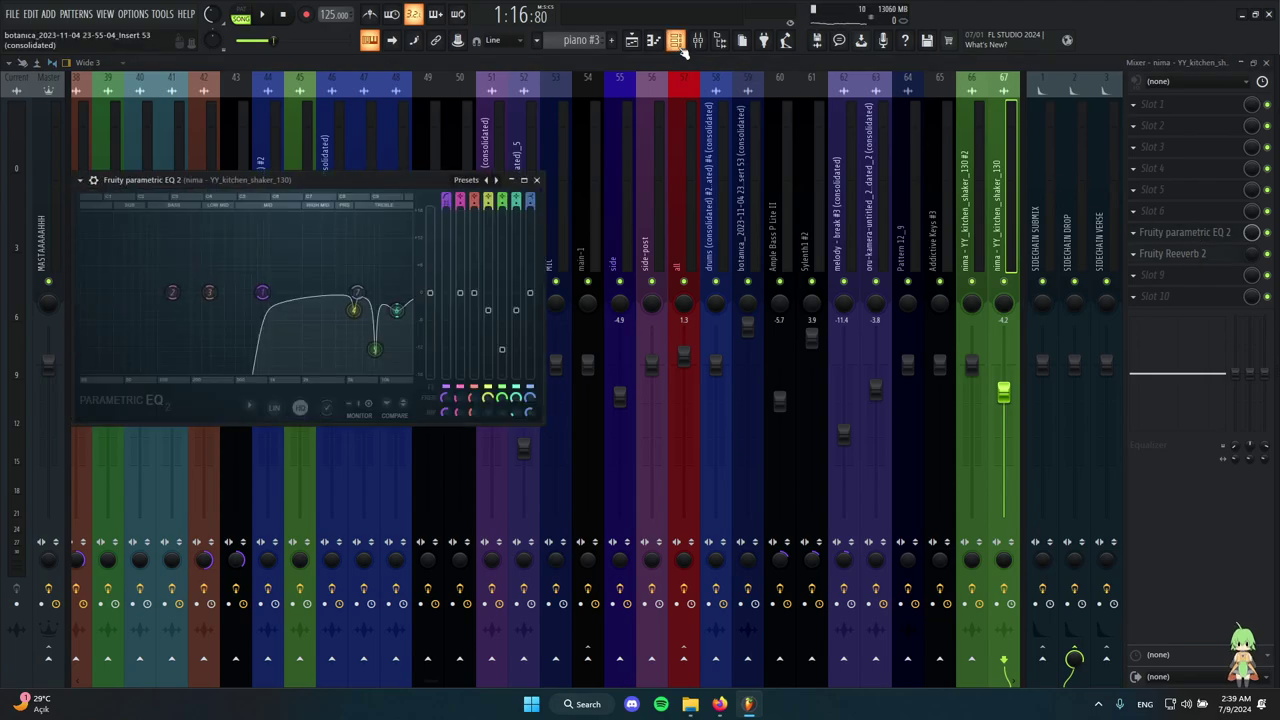
Examine the kitchen shaker sample's precomputed reverb and stereo delay in its channel settings, and close them.
left_click(677, 42)
double_click(450, 312)
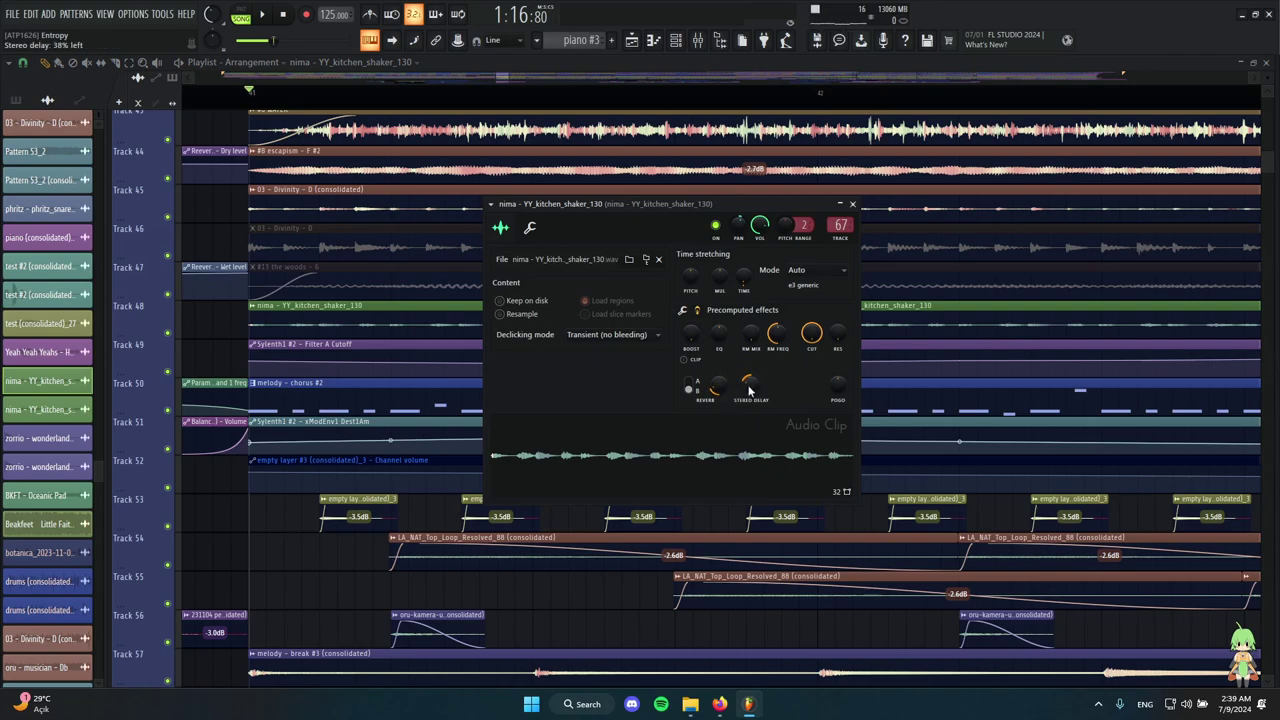
mouse_move(831, 212)
left_mouse_down()
mouse_move(950, 204)
mouse_move(841, 196)
left_mouse_up()
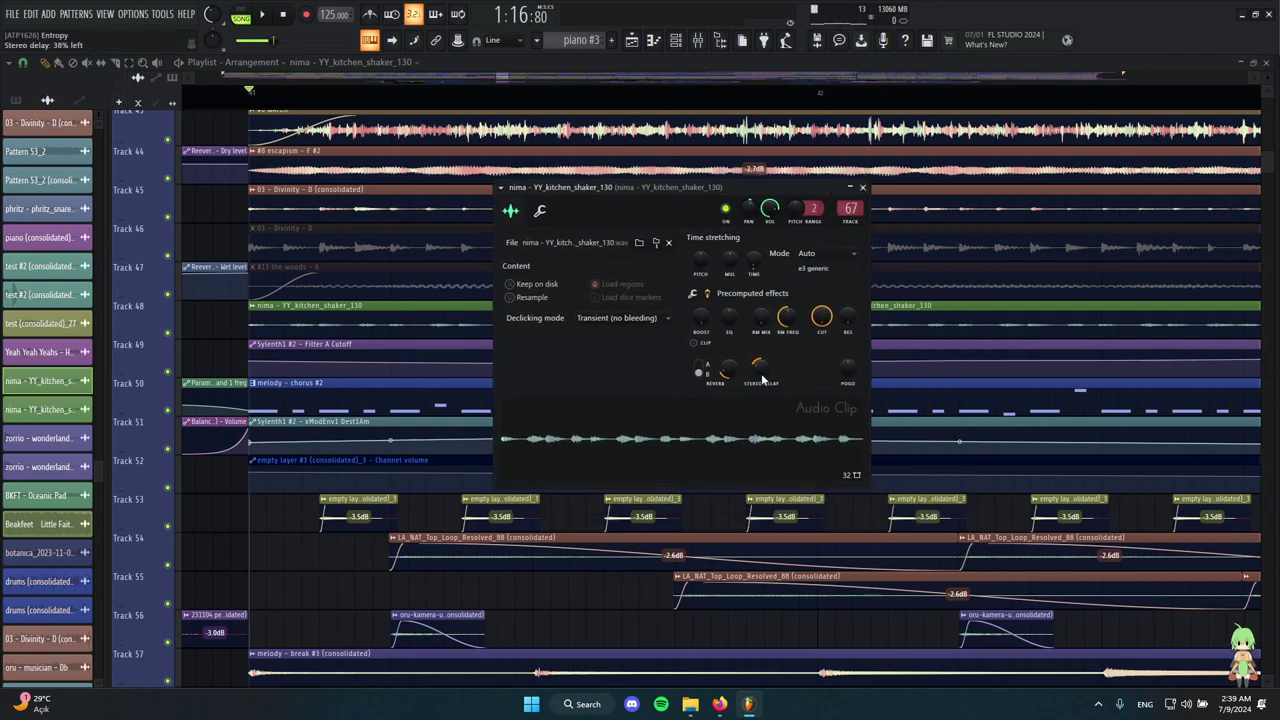
left_click(862, 188)
Show the Fruity parametric EQ 2 on the mixer track of the drums (consolidated) #2 clip from Track 31.
scroll(545, 300, "up", 5)
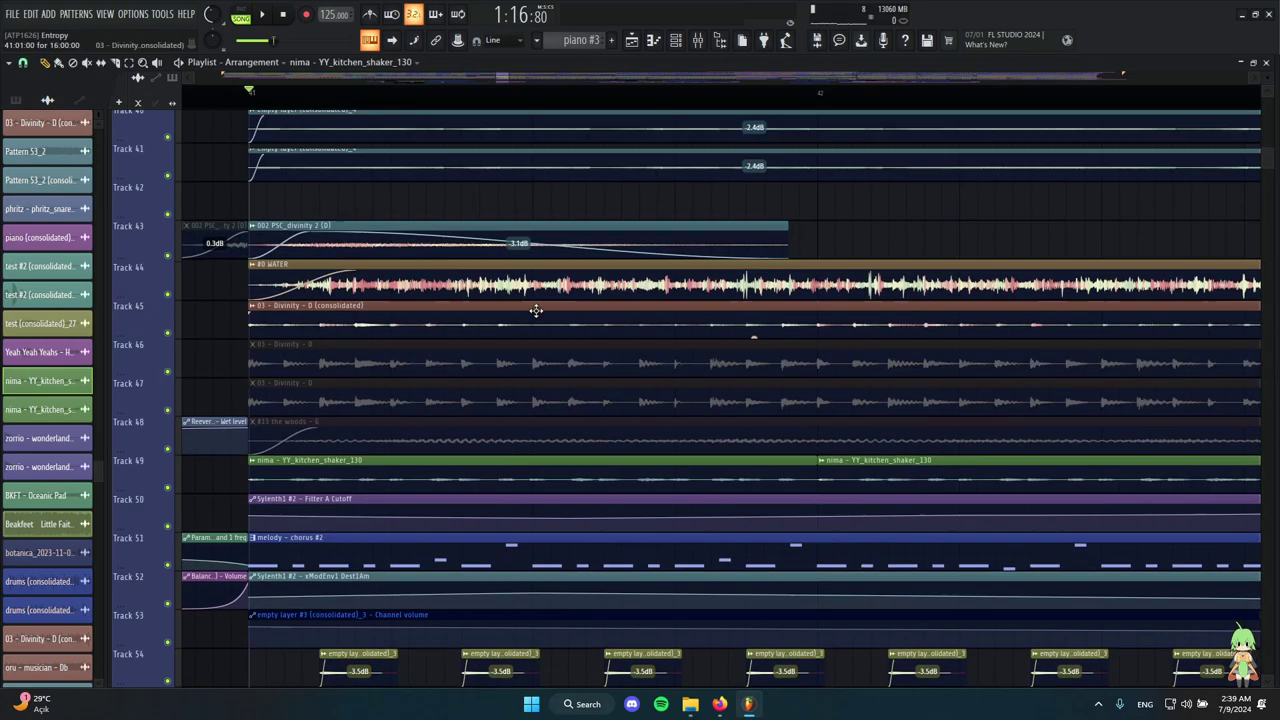
scroll(545, 266, "up", 2)
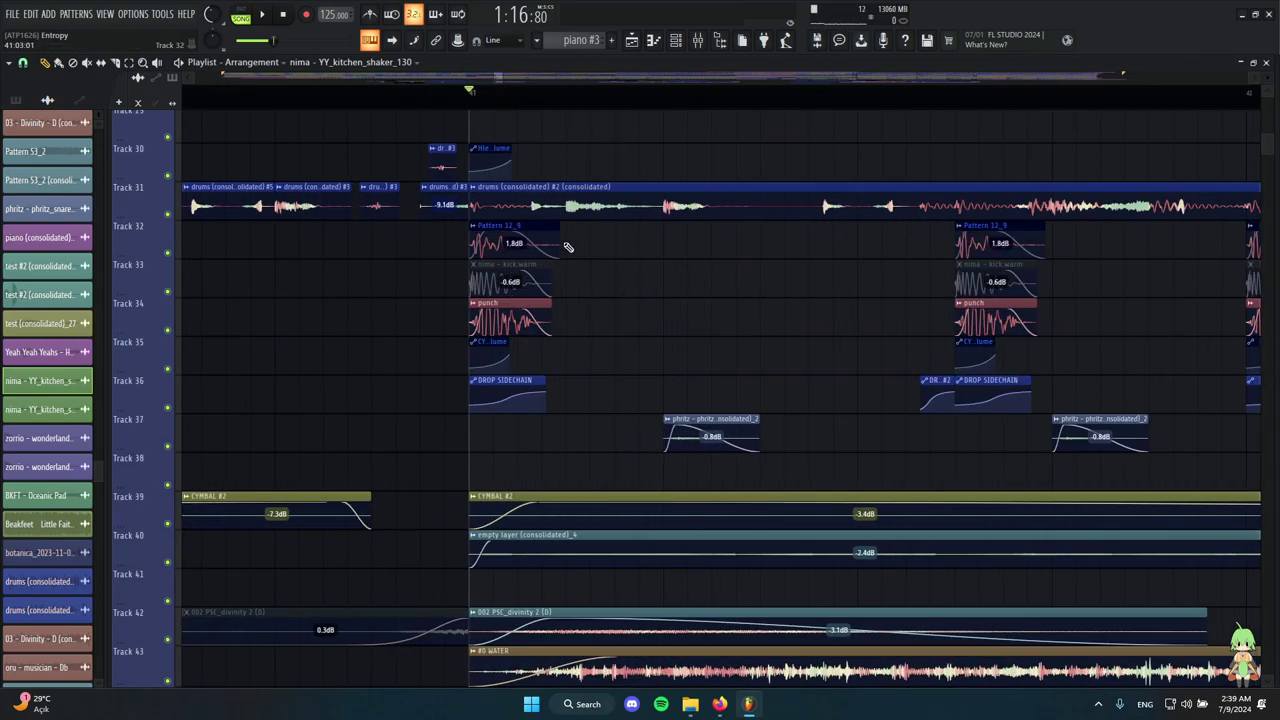
double_click(675, 186)
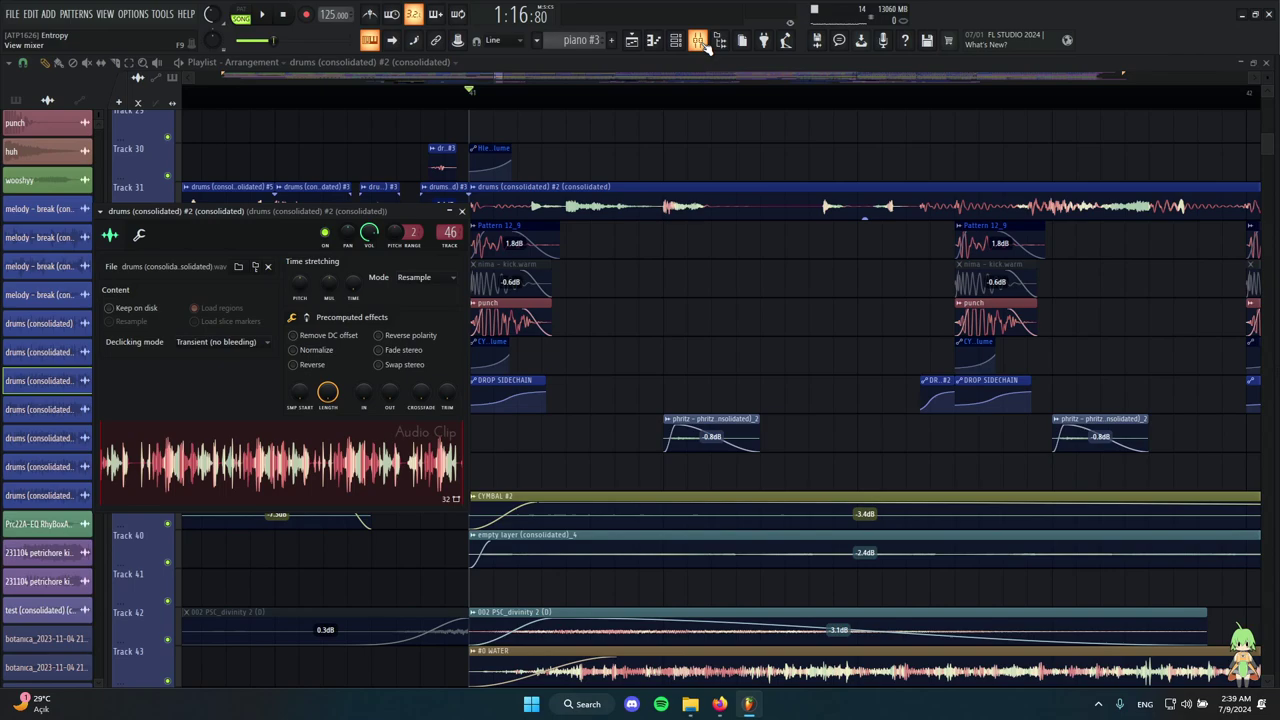
left_click(700, 41)
scroll(553, 196, "up", 3)
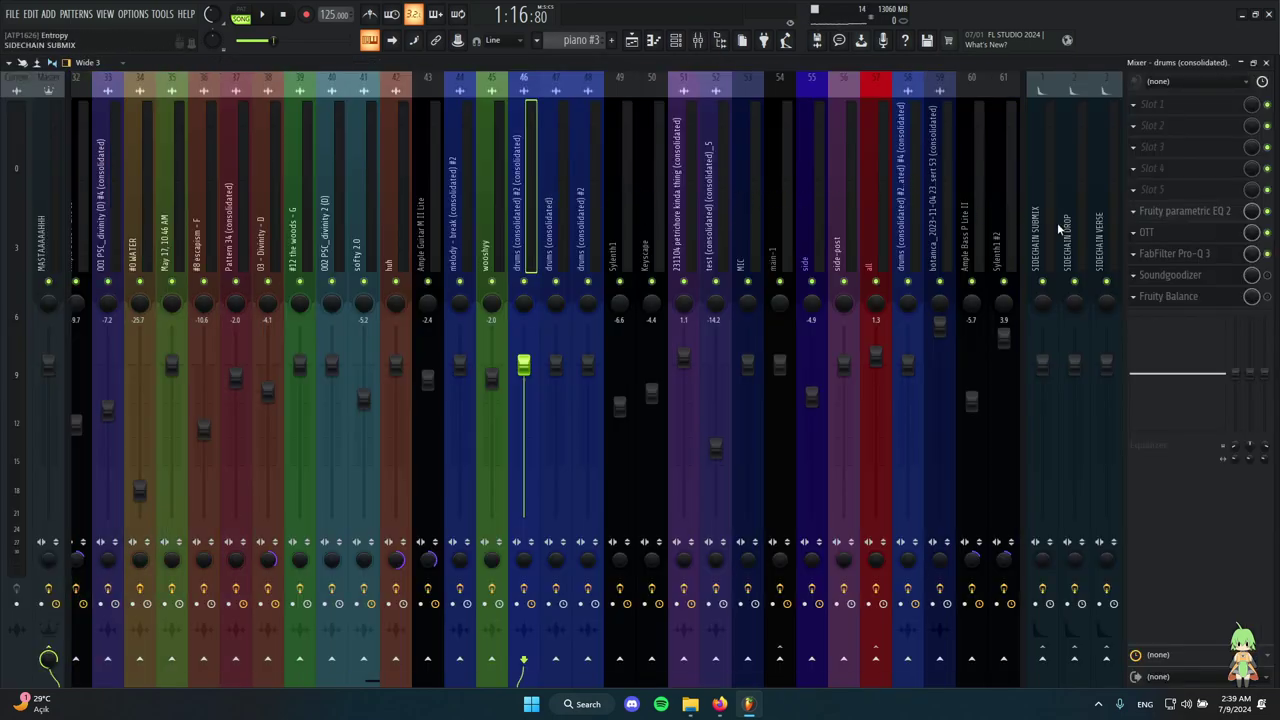
left_click(1160, 213)
left_click_drag(308, 155, 820, 178)
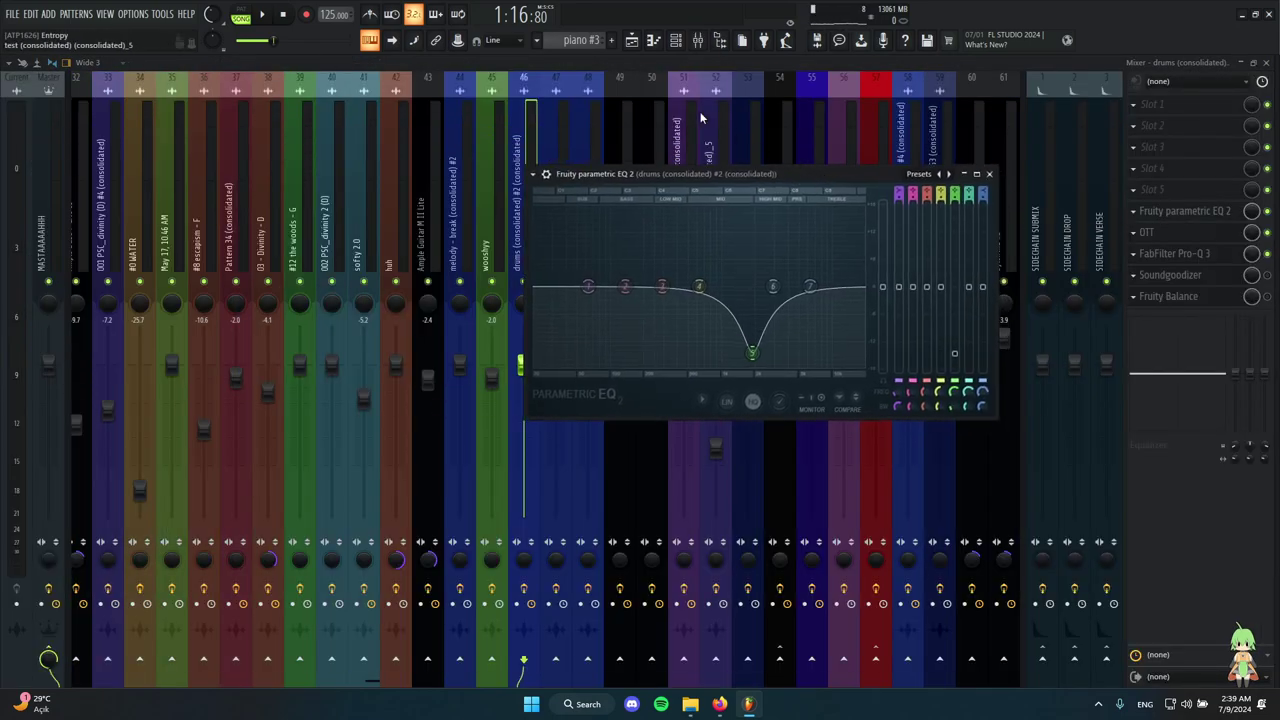
Solo Track 31 and play the drums with their Fruity parametric EQ 2 enabled and bypassed.
key("F5")
left_click(168, 216, "ctrl")
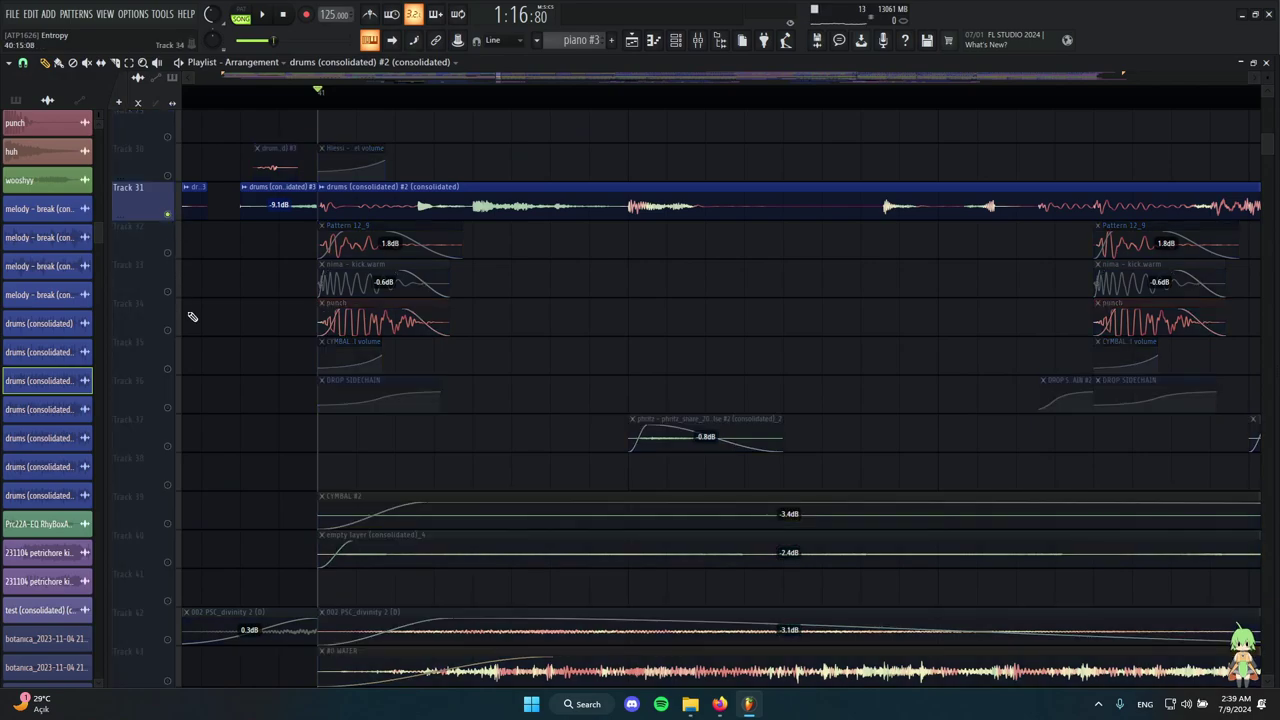
key("space")
key("F9")
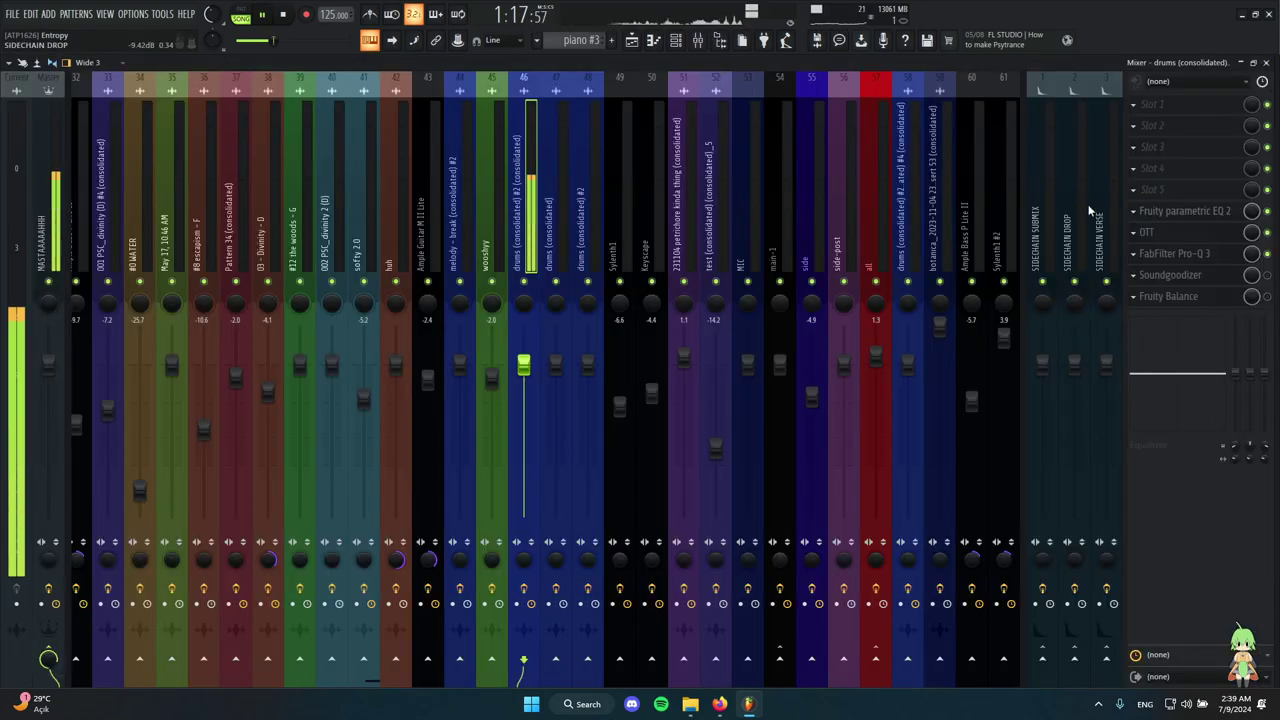
left_click(1194, 215)
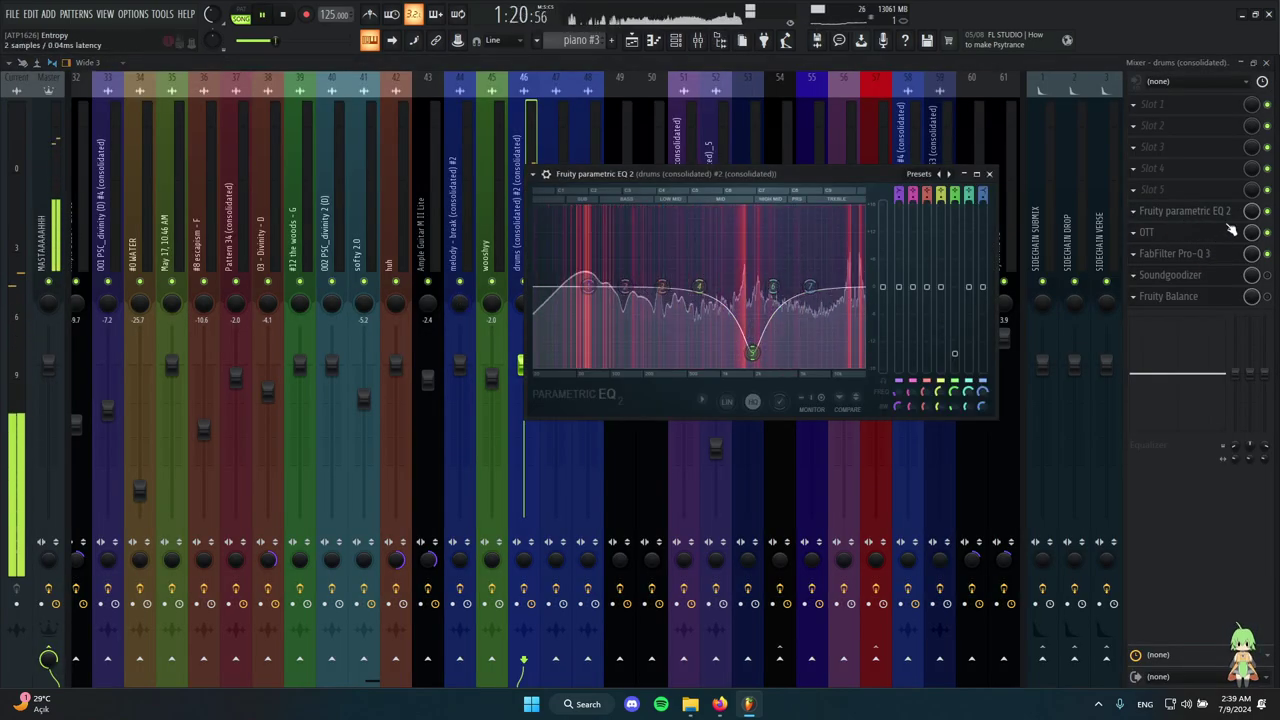
left_click(1268, 211)
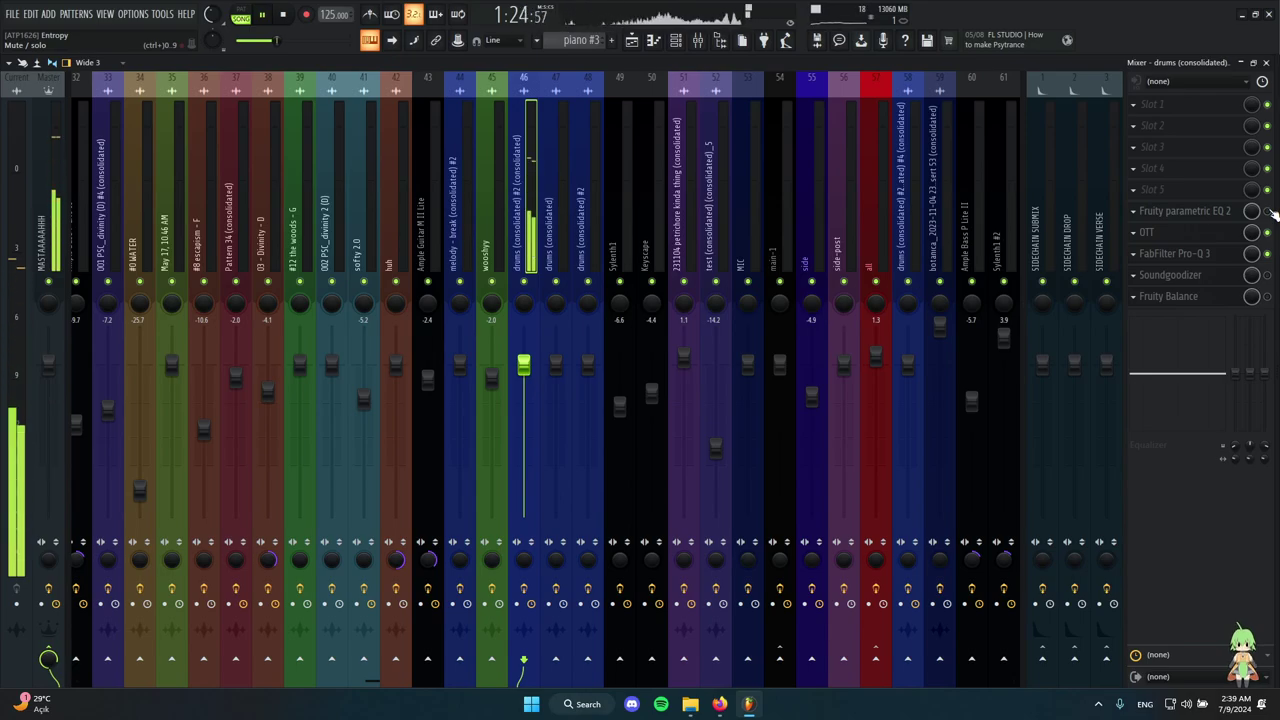
key("space")
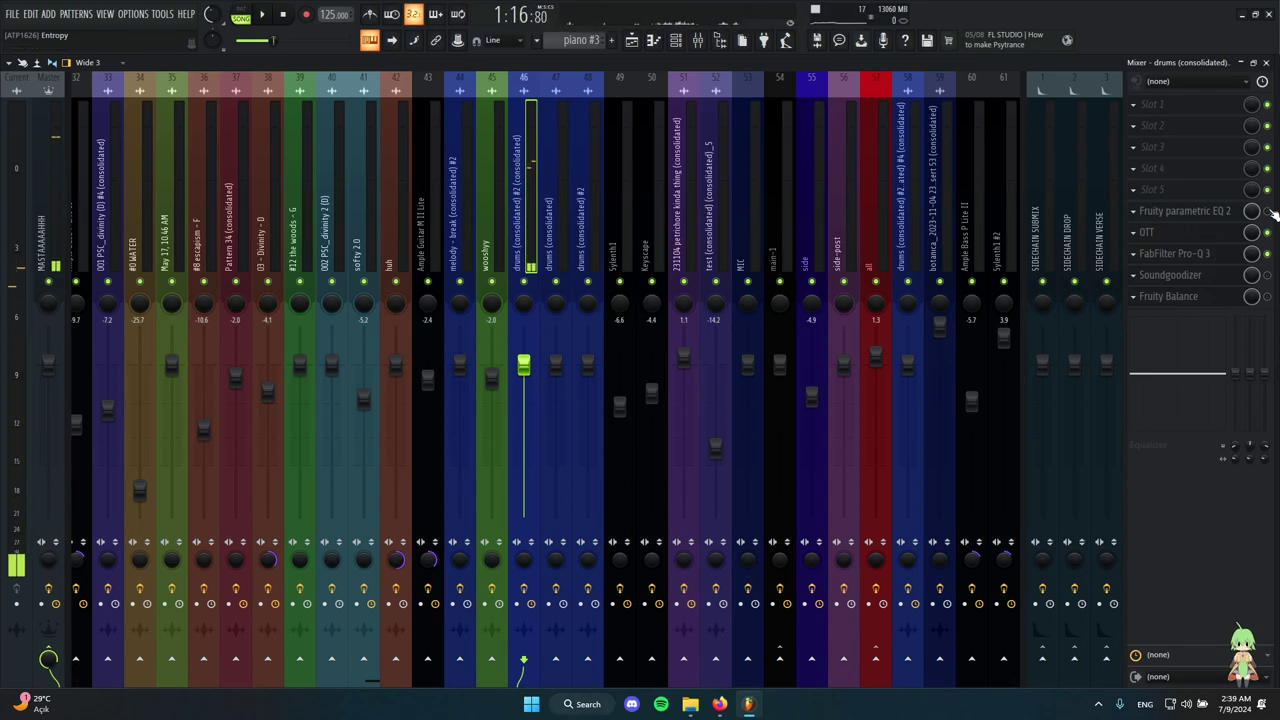
Play the soloed drums while examining the OTT and FabFilter Pro-Q 3 effects on mixer track 46.
left_click(1196, 240)
key("space")
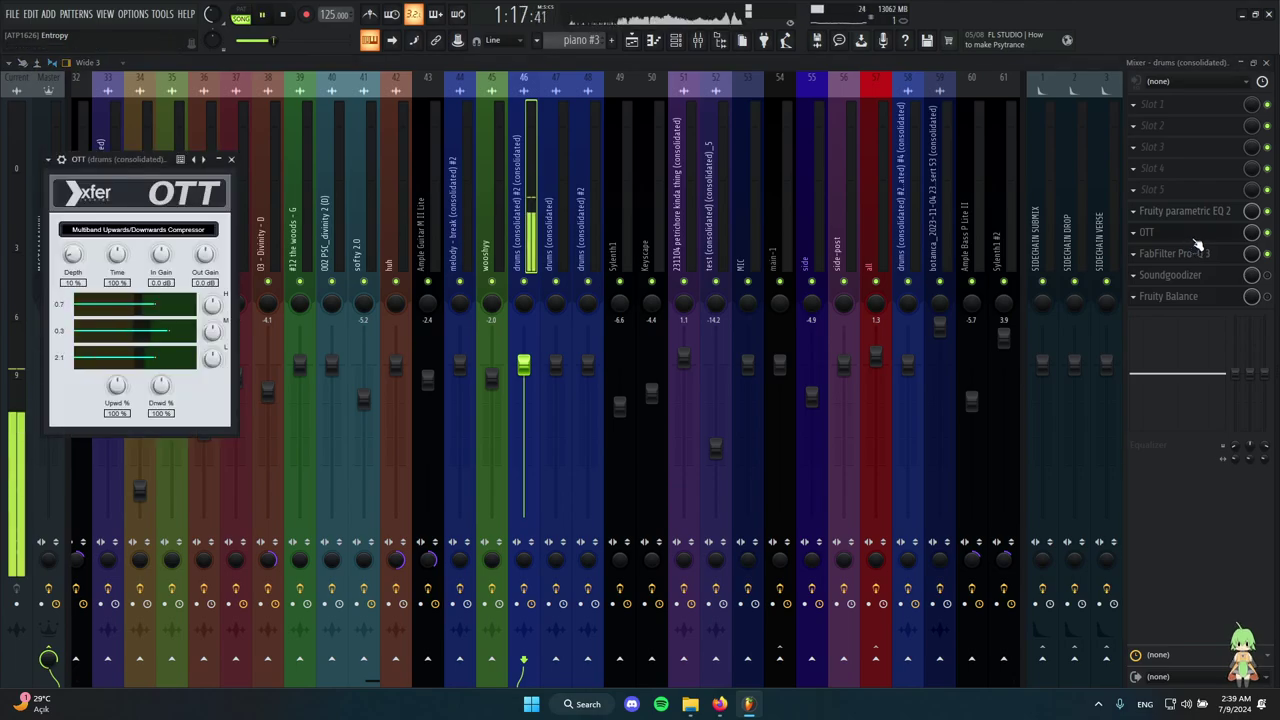
left_click_drag(136, 158, 421, 179)
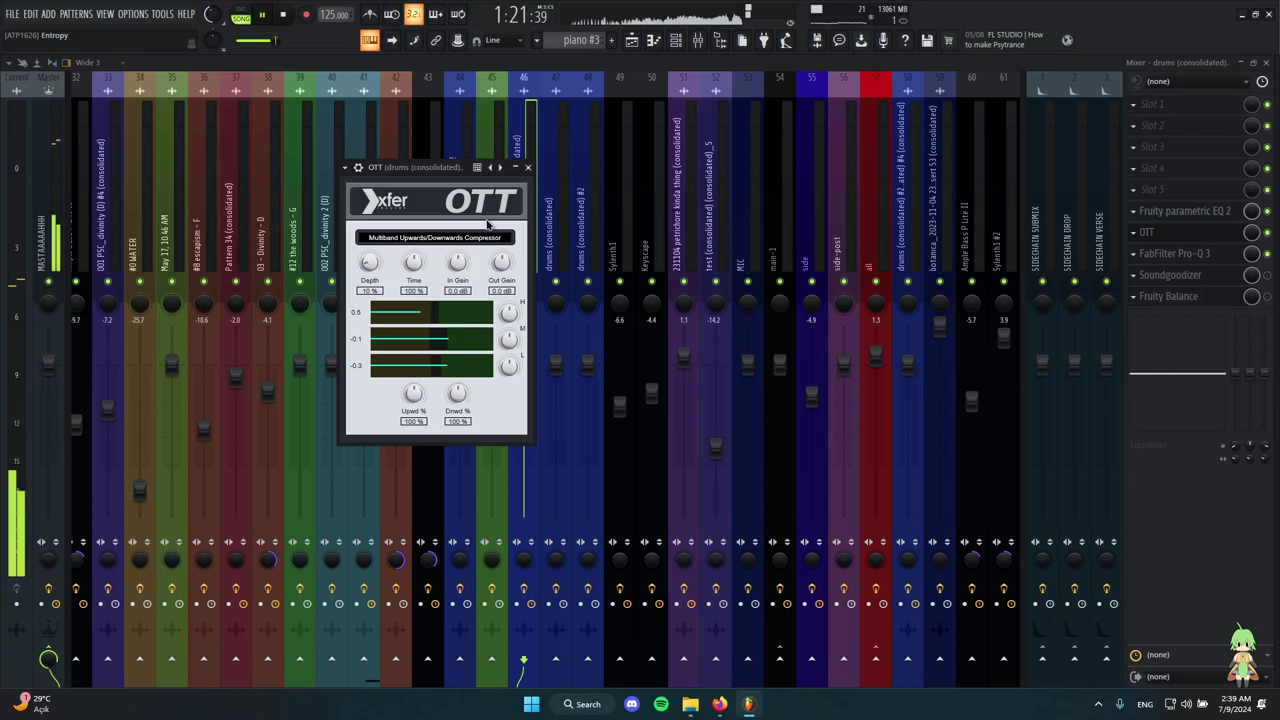
left_click(529, 168)
left_click(1190, 254)
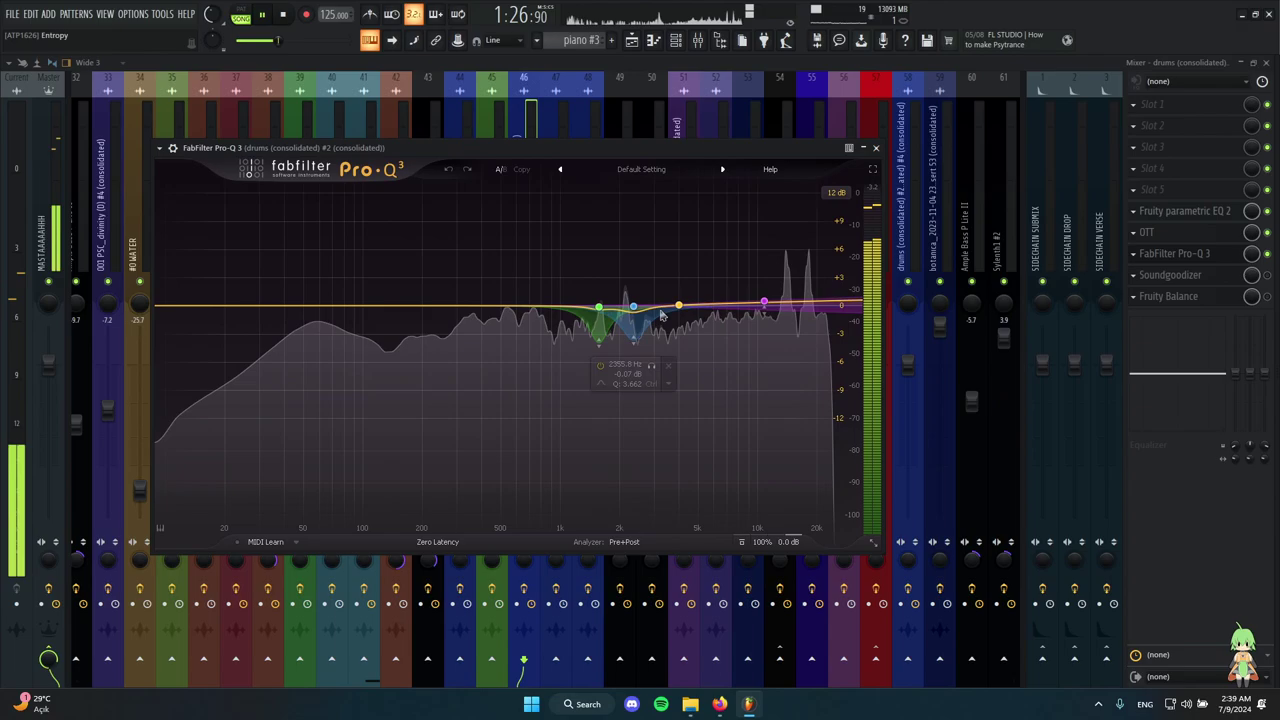
left_click(875, 148)
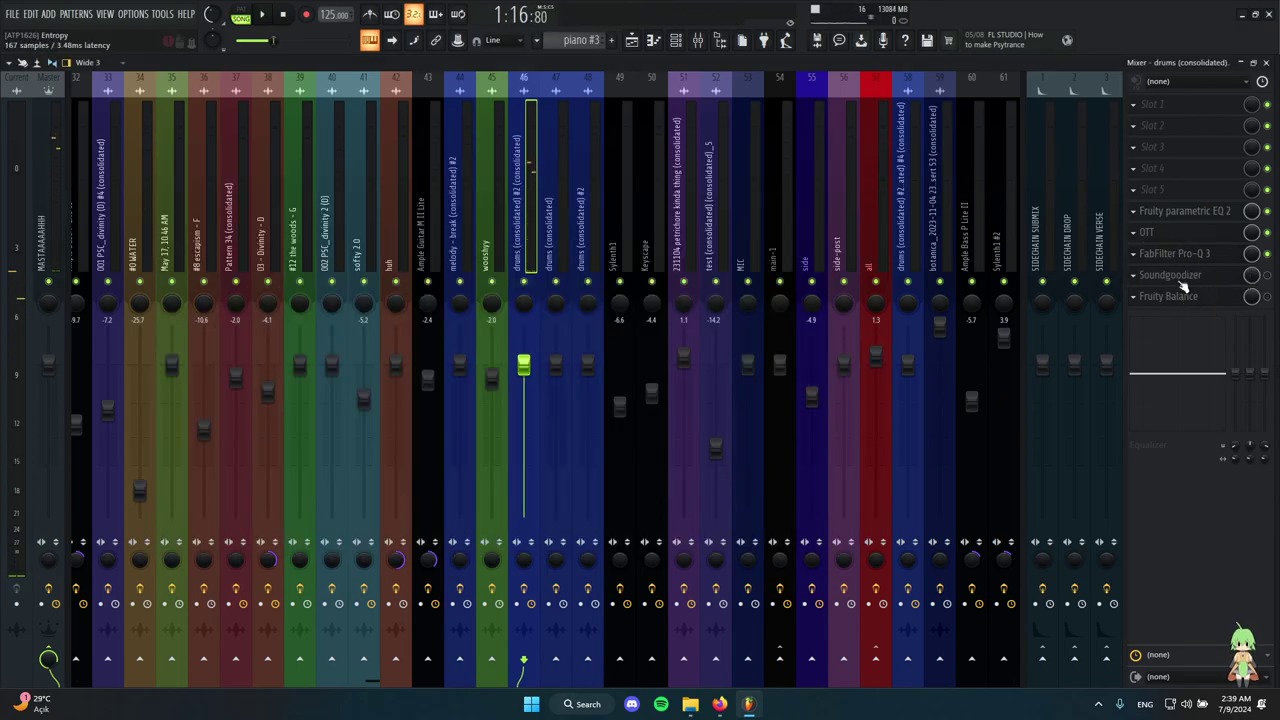
Return to the playlist and isolate the kick layers on Tracks 32 and 34.
left_click(632, 42)
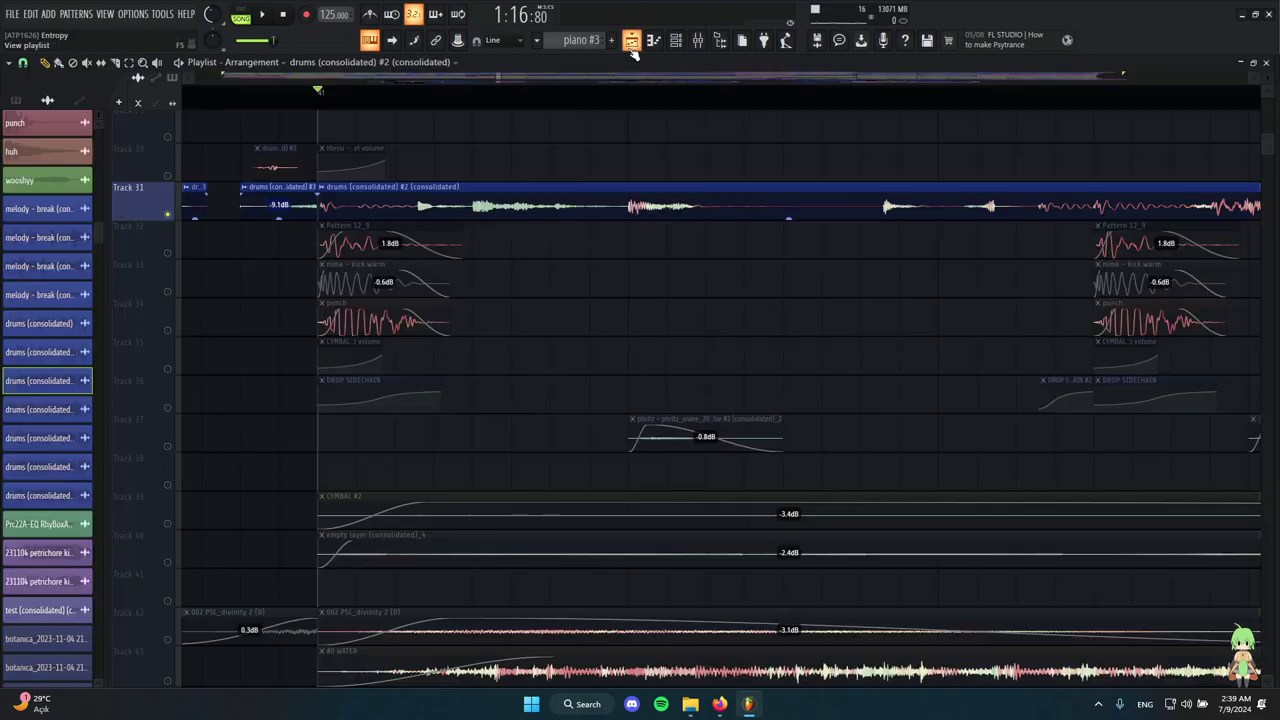
scroll(530, 186, "down", 4)
scroll(748, 240, "down", 3)
scroll(660, 182, "down", 6)
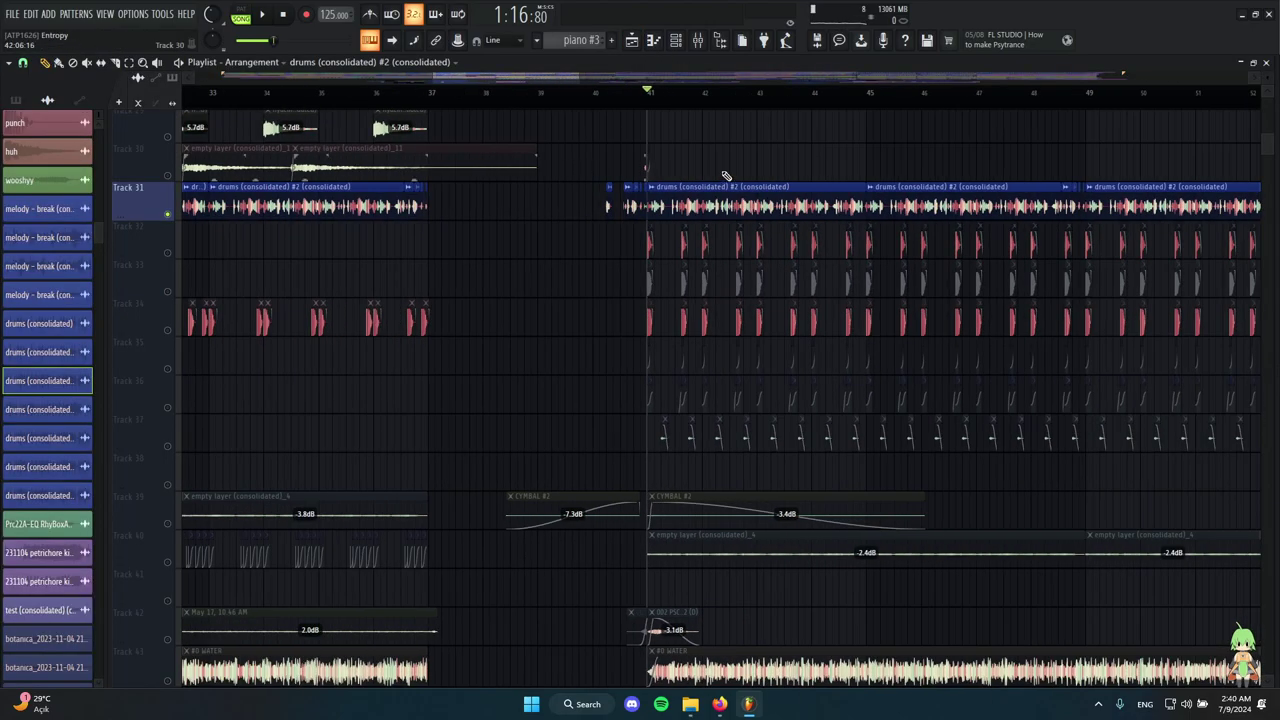
scroll(800, 255, "up", 8)
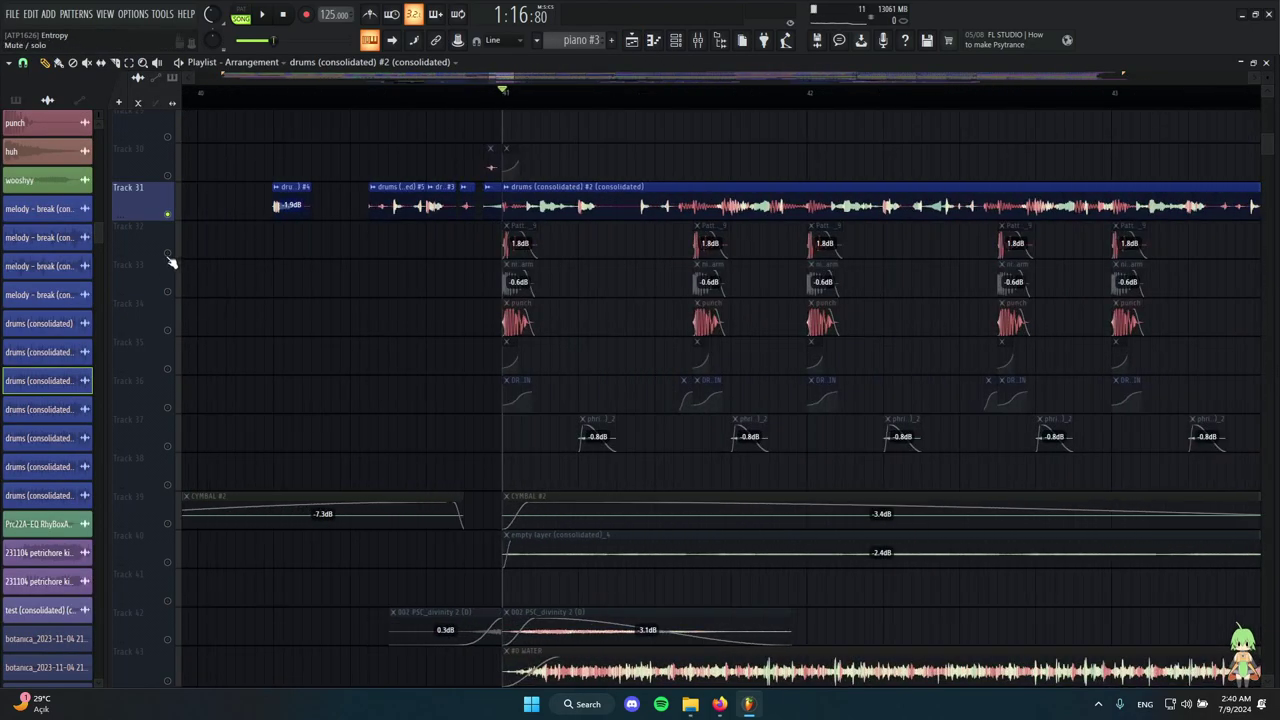
left_click(170, 258)
left_click(169, 330, "ctrl")
Open the punch kick clip on Track 34 and inspect the OTT effect on its softy 2.0 mixer track.
scroll(786, 338, "up", 3)
left_click(572, 301)
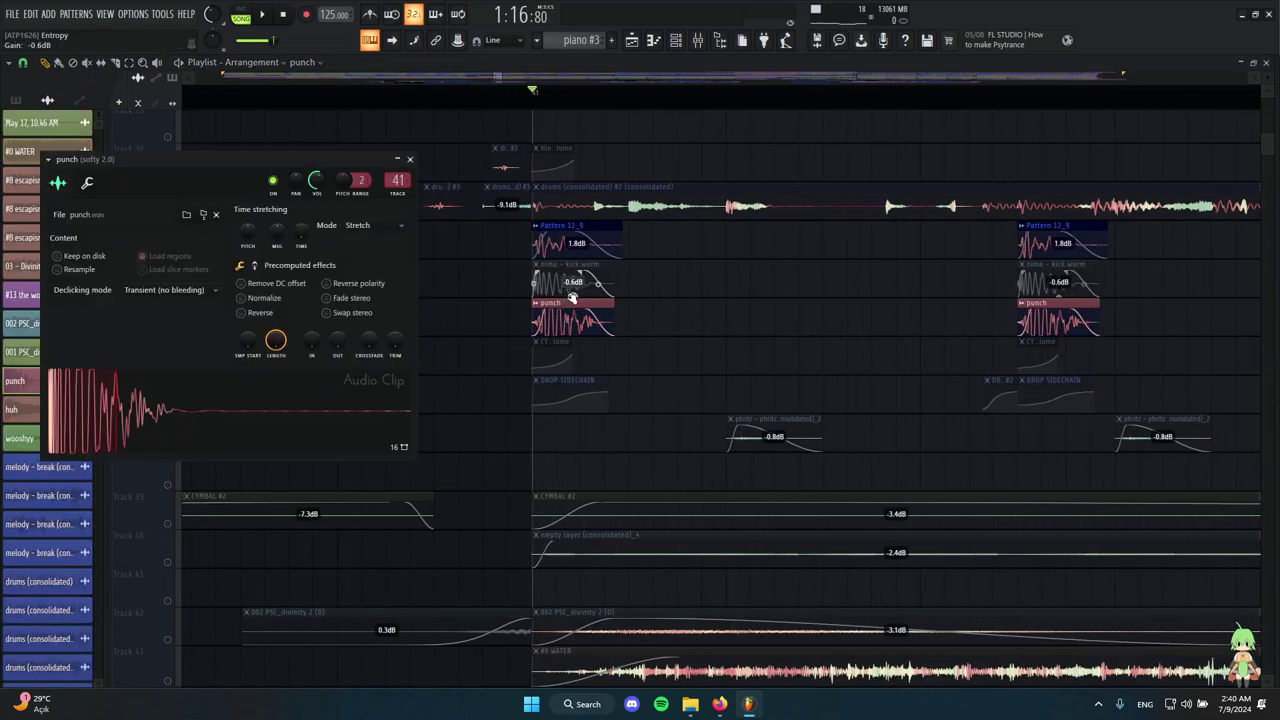
left_click(698, 41)
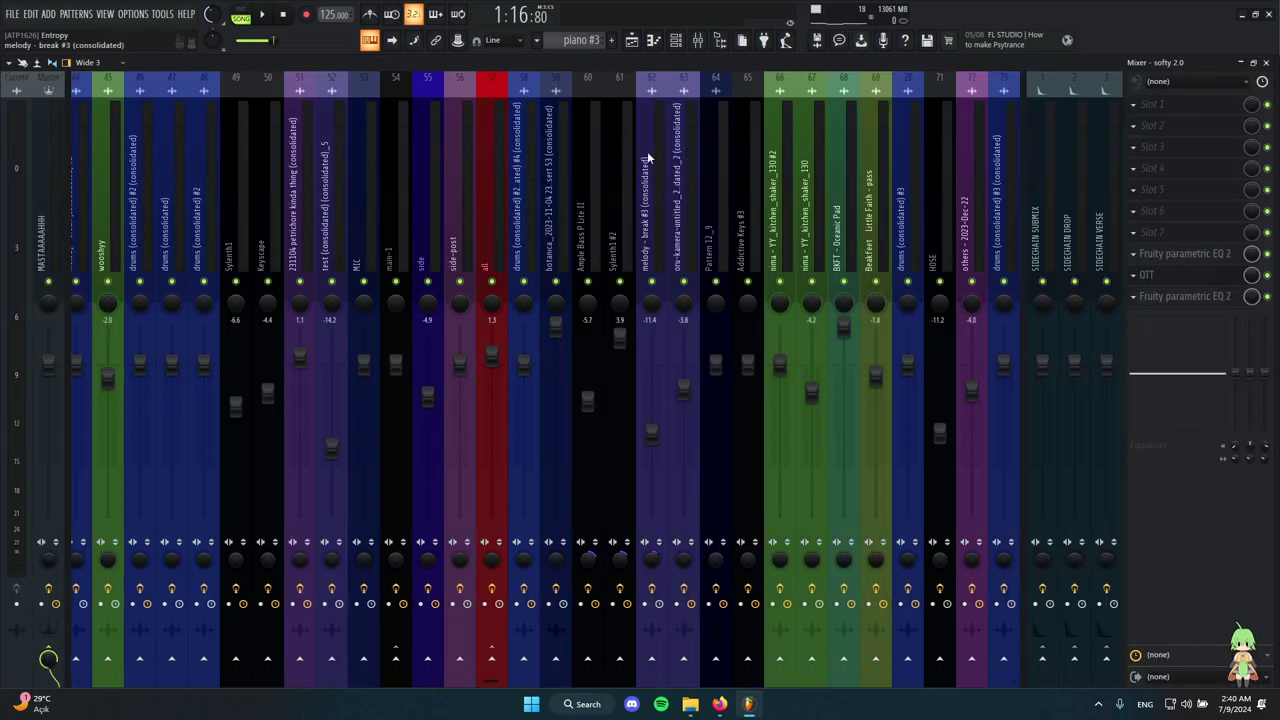
left_click(1190, 276)
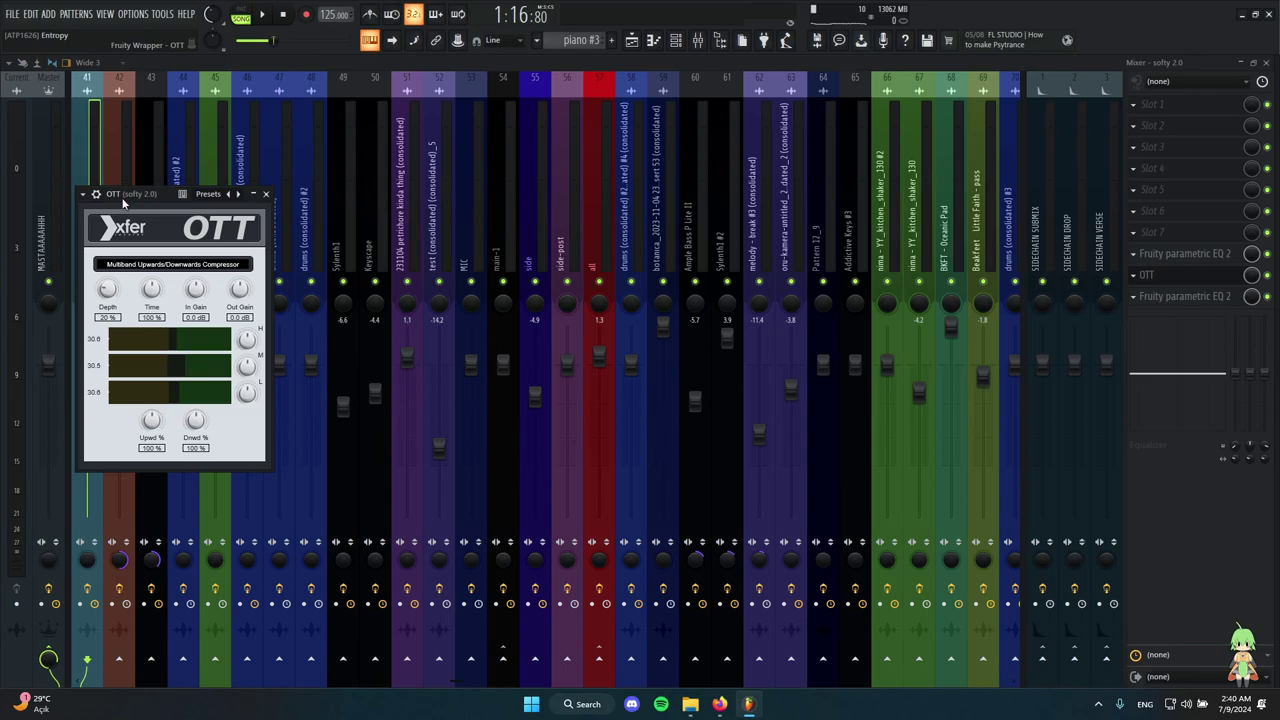
left_click_drag(124, 203, 480, 161)
left_click(622, 151)
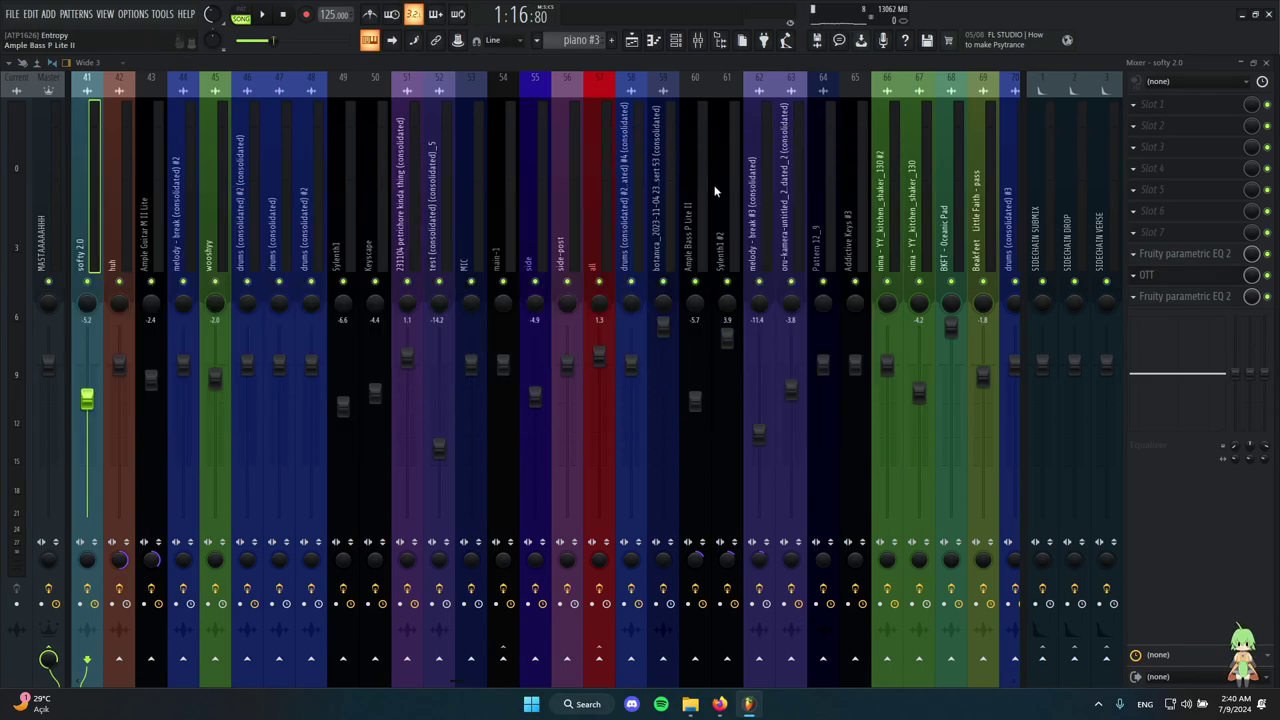
Inspect the Fruity parametric EQ 2 effects alongside the OTT on the softy 2.0 mixer track.
scroll(497, 160, "up", 6)
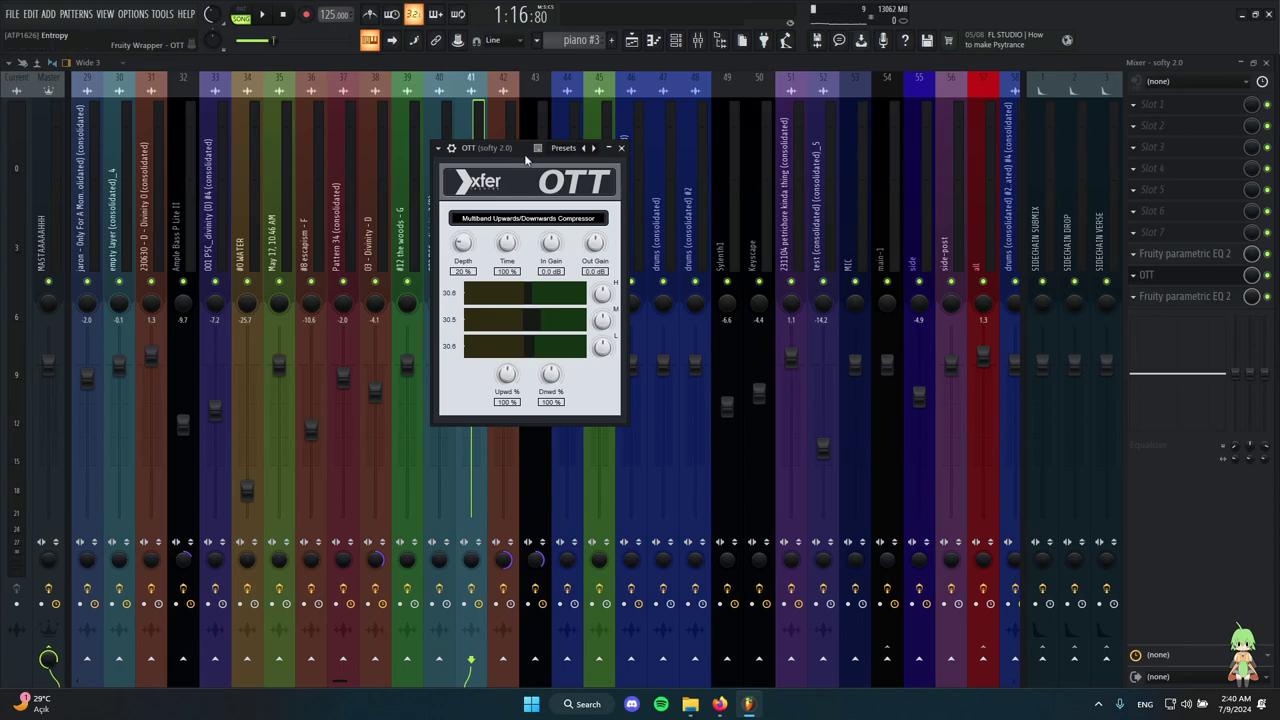
left_click_drag(527, 151, 985, 269)
left_click(1178, 297)
left_click(1196, 262)
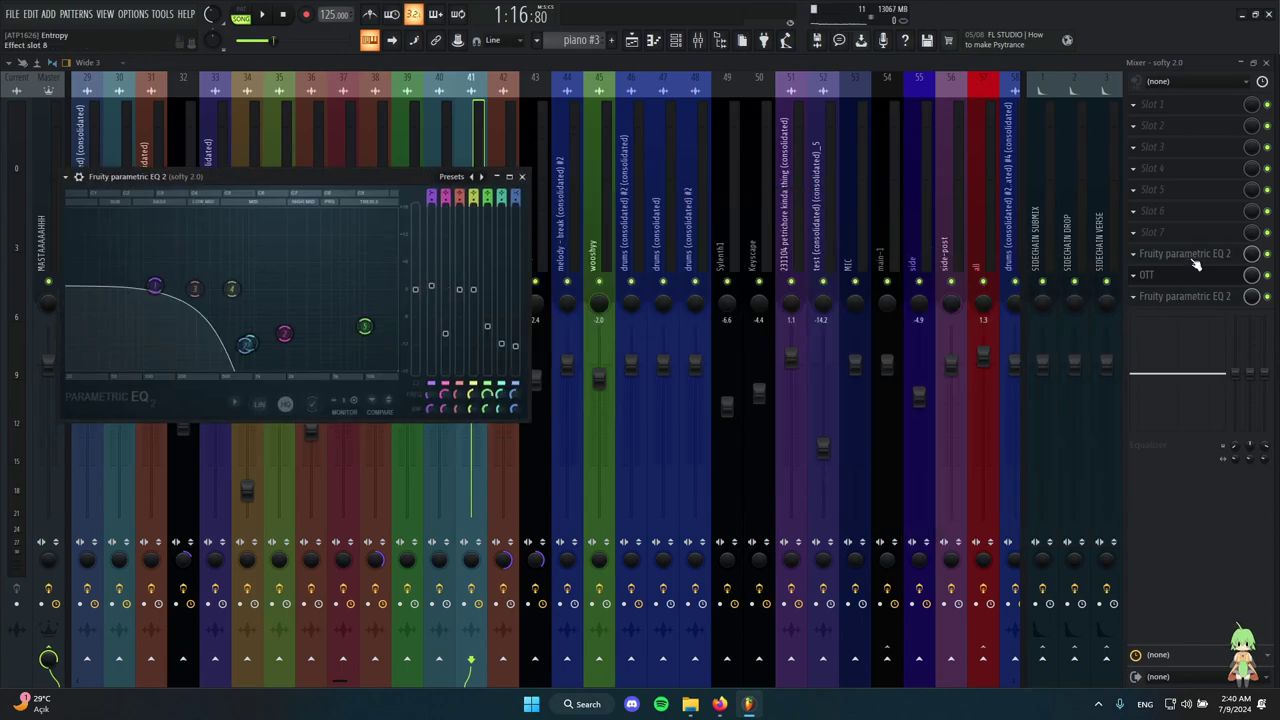
Open the Pattern 12_9 kick clip on Track 32 and inspect the OTT effect on its mixer track.
left_click(632, 40)
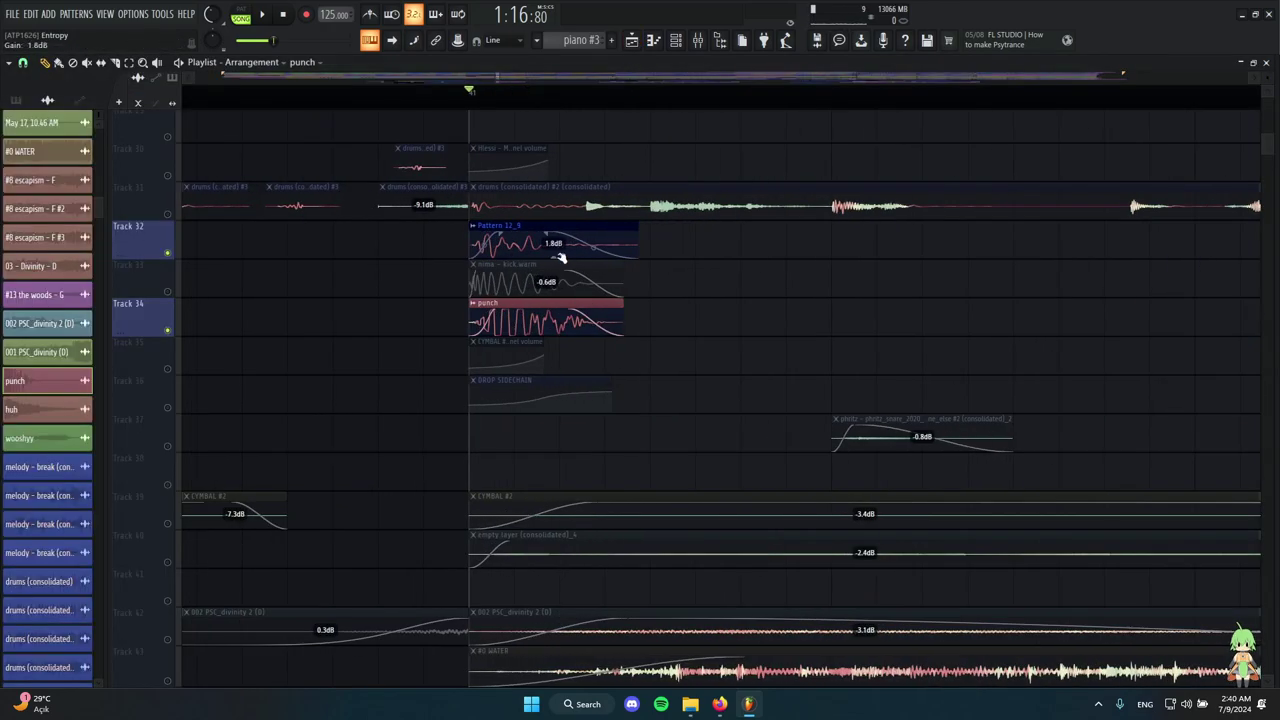
double_click(517, 232)
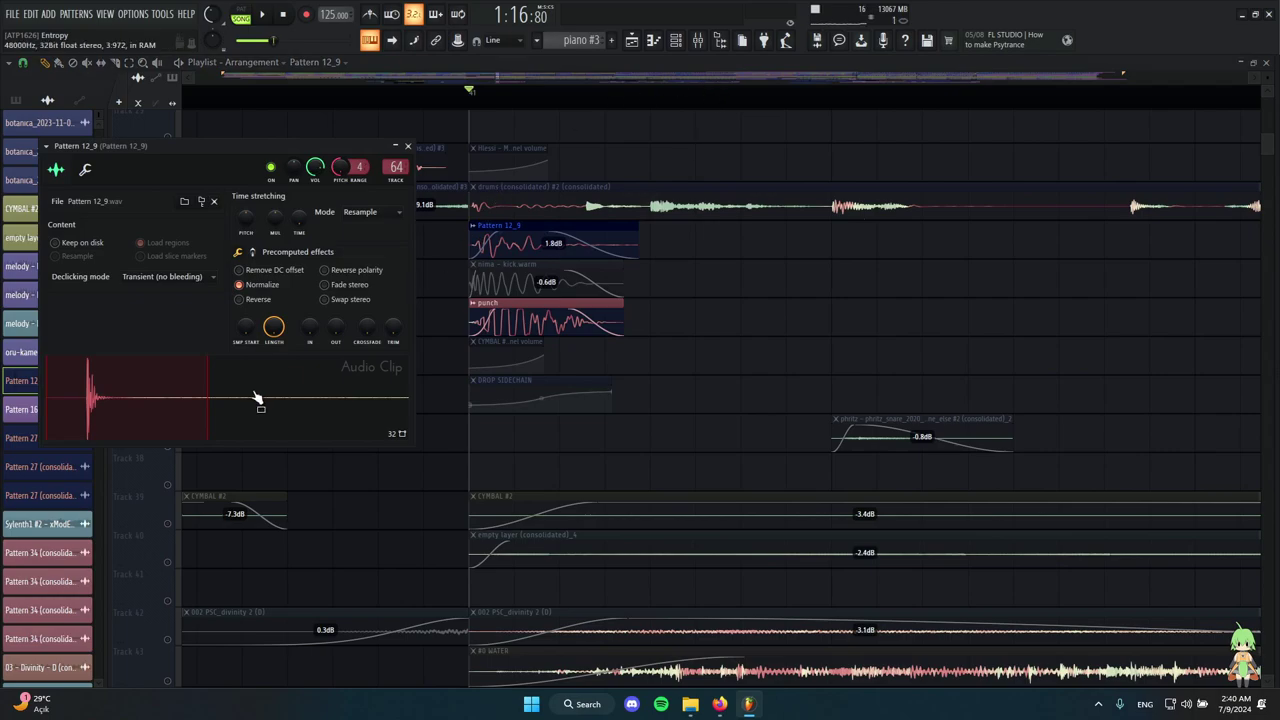
left_click(696, 42)
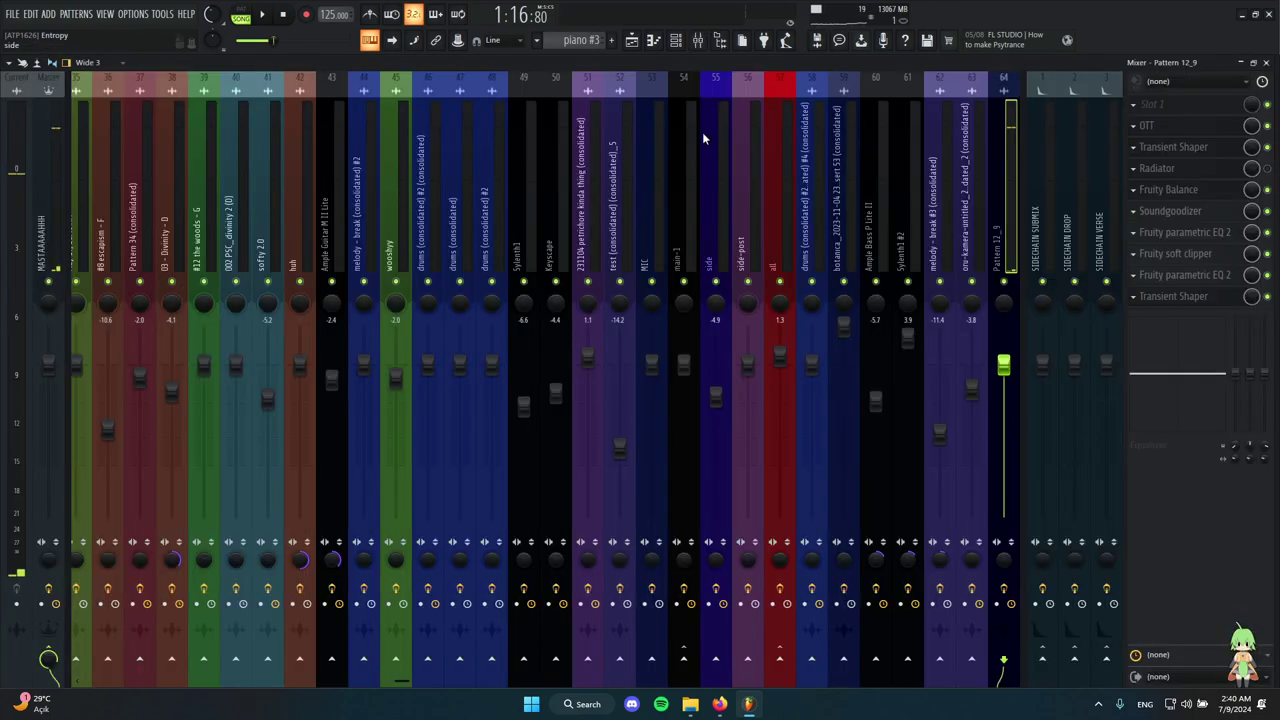
scroll(483, 131, "down", 5)
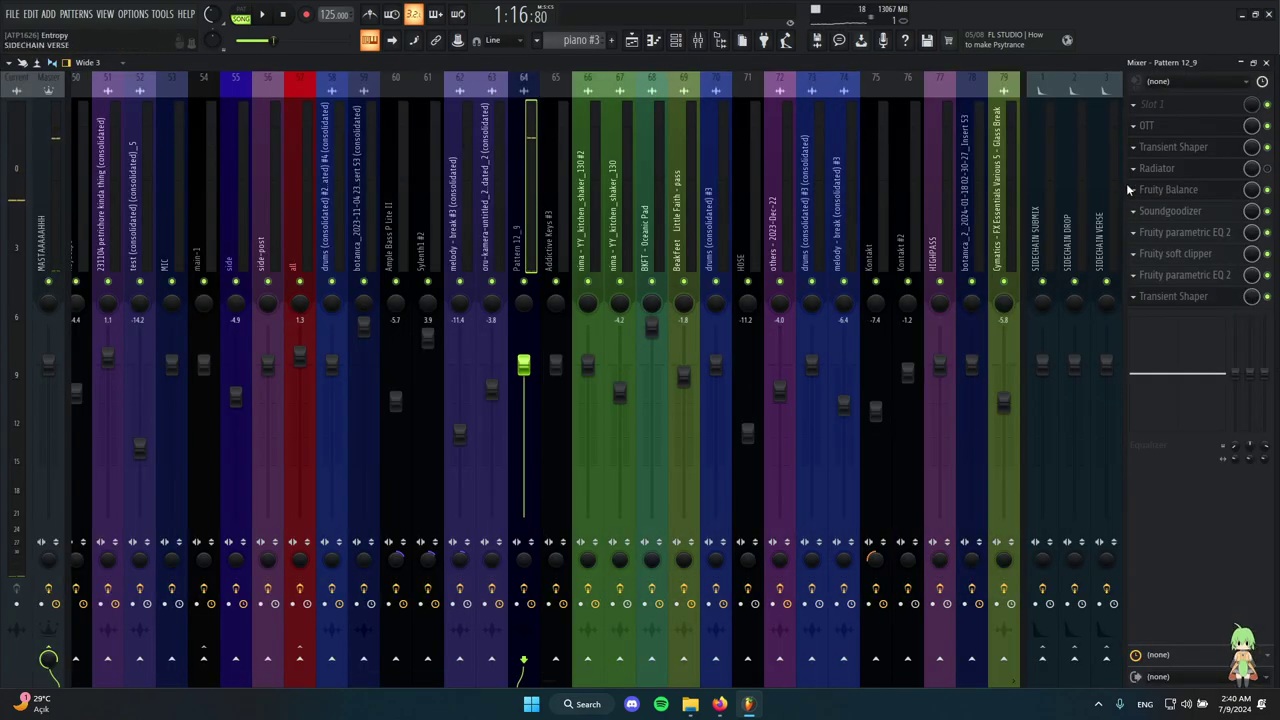
left_click(1190, 130)
left_click(1190, 130)
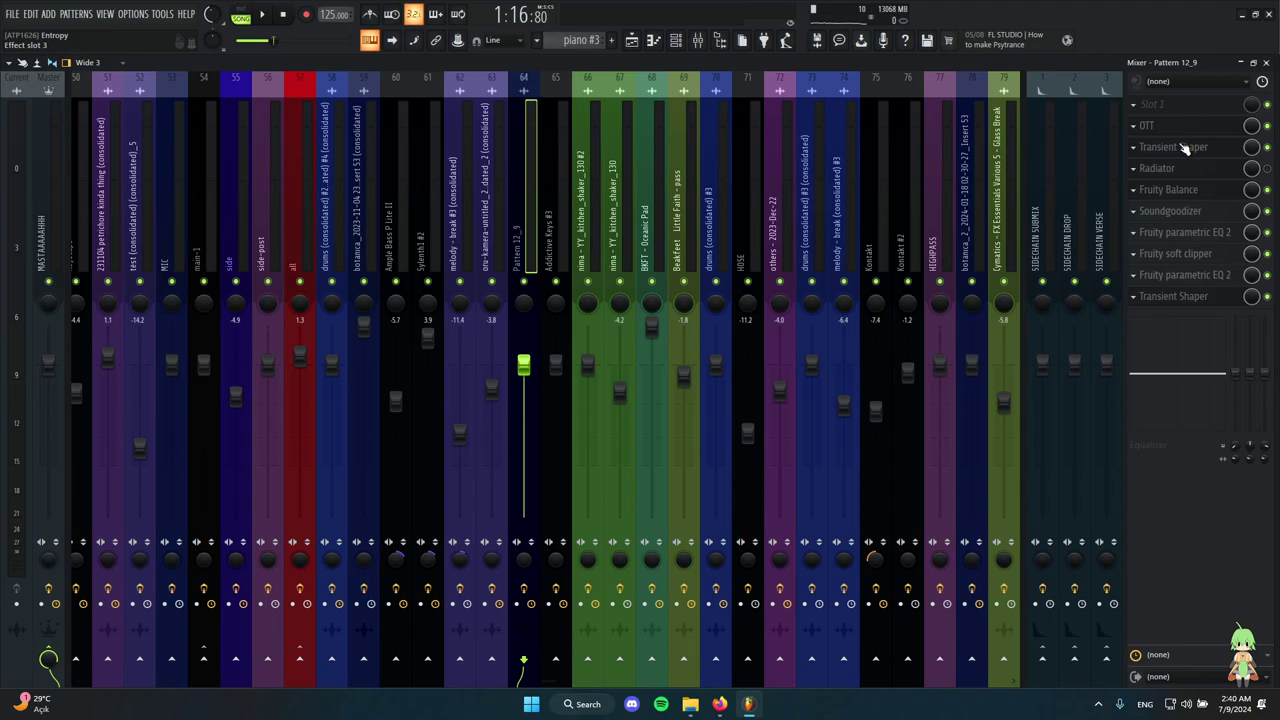
Inspect the first Transient Shaper, Fruity Balance and Soundgoodizer effects on the Pattern 12_9 mixer track.
left_click(1184, 149)
left_click_drag(228, 232, 457, 137)
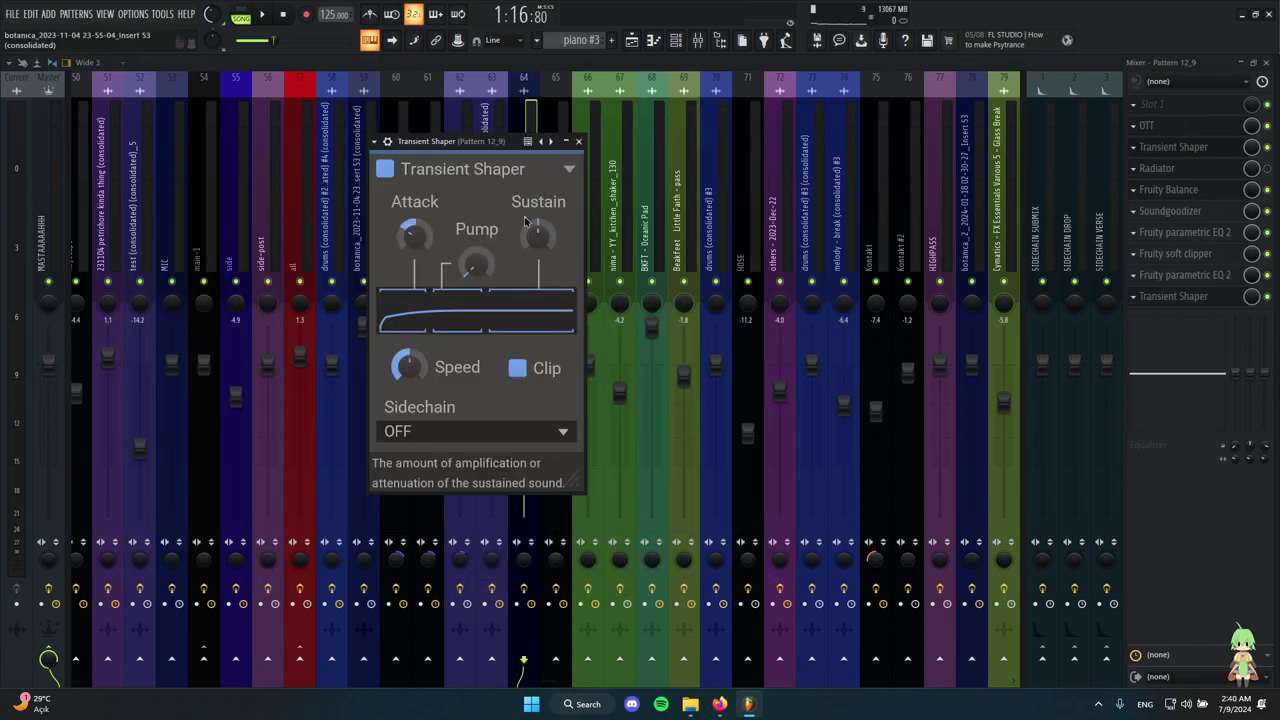
left_click(584, 140)
left_click(1188, 190)
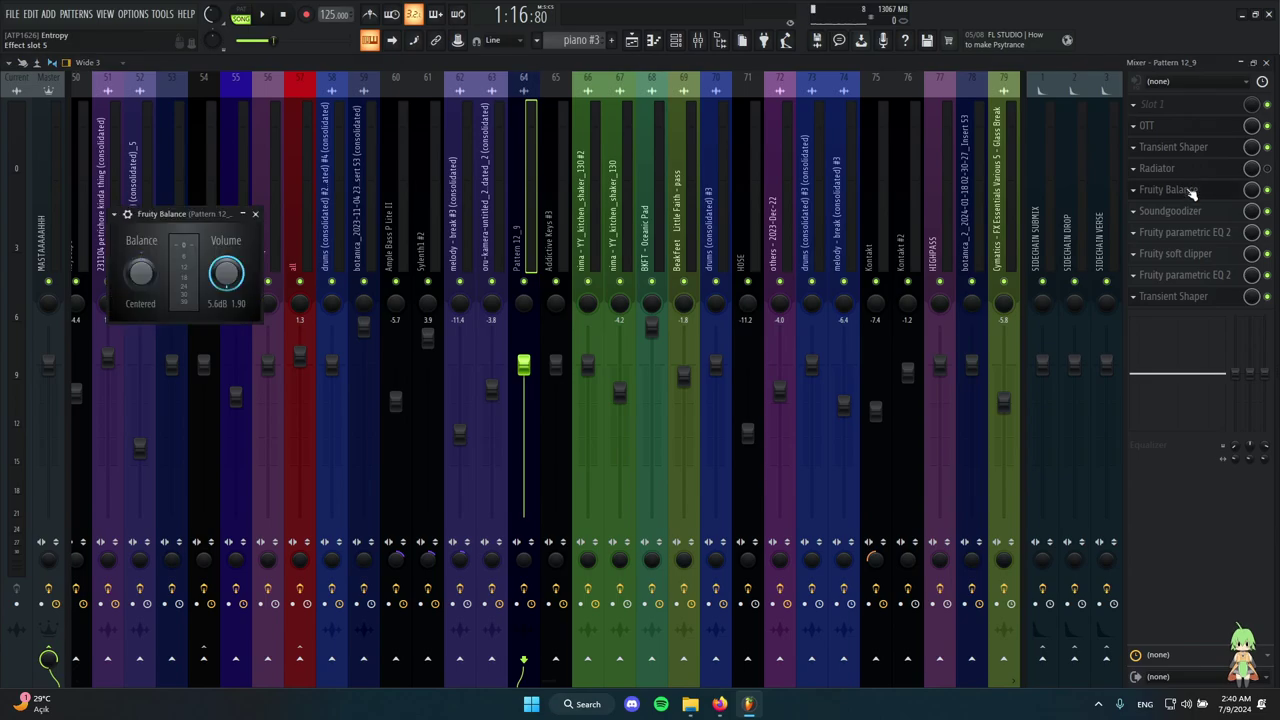
left_click_drag(244, 212, 882, 170)
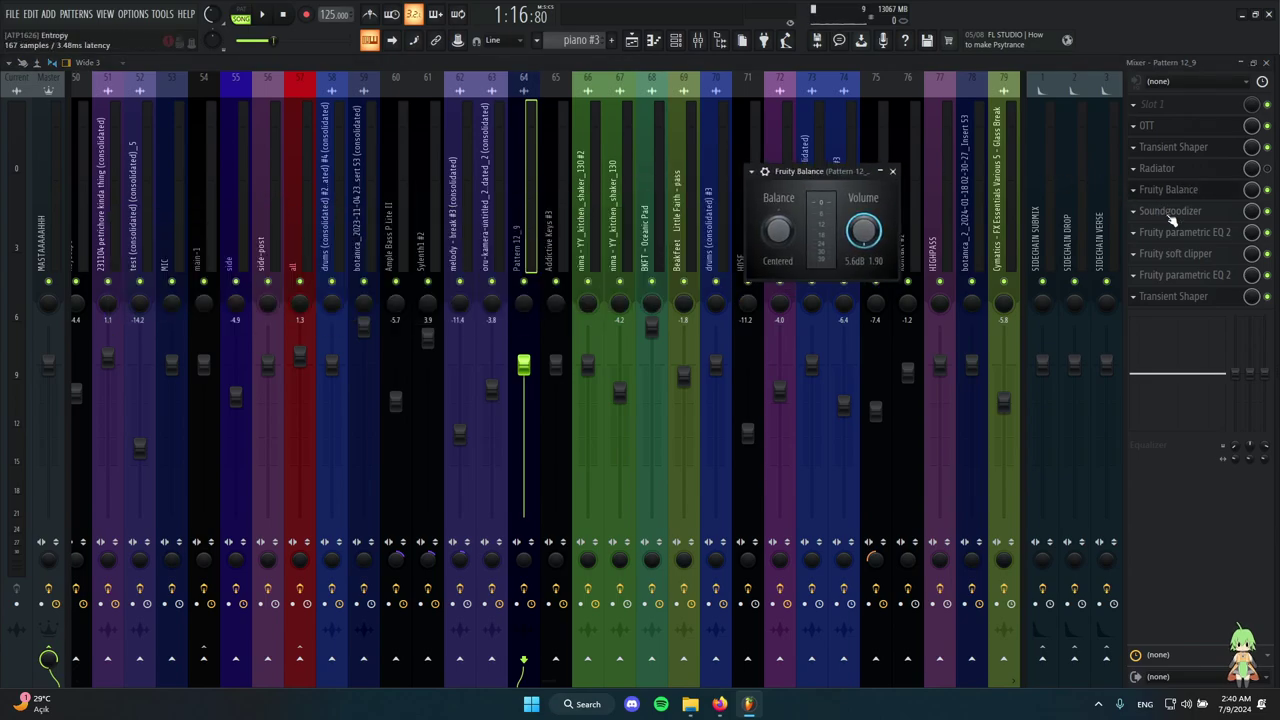
left_click(1170, 211)
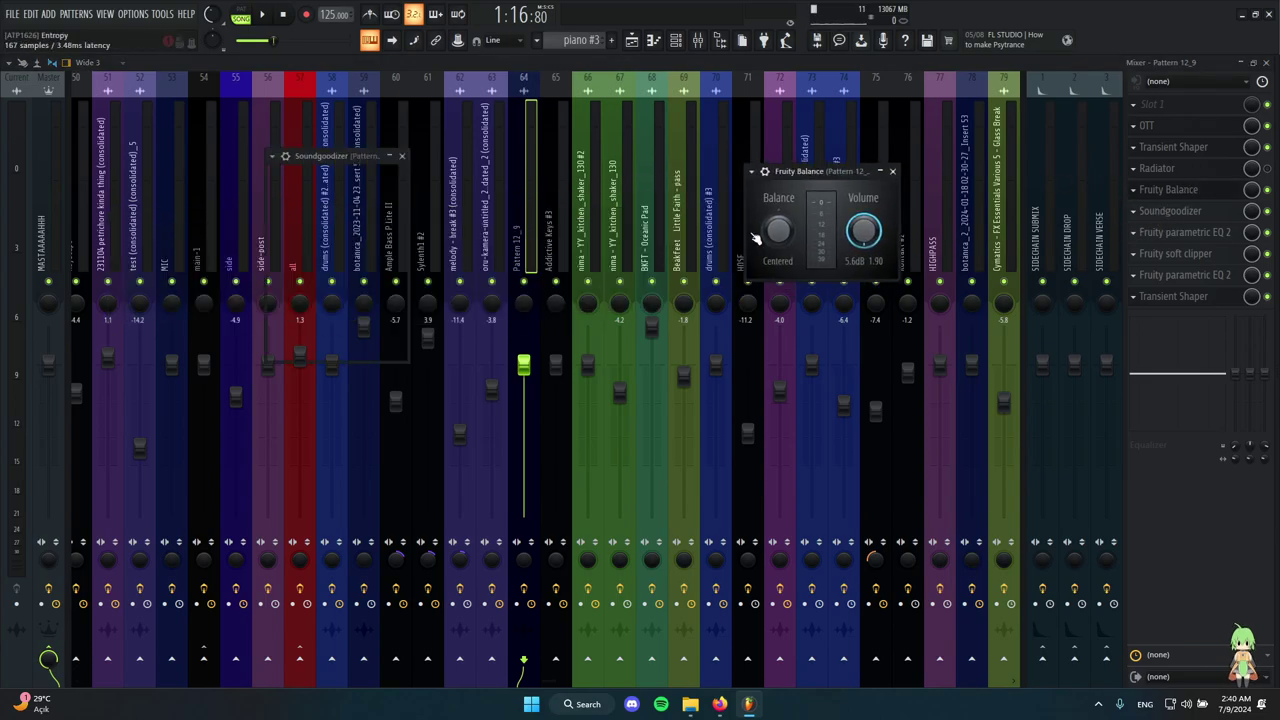
Inspect the Fruity parametric EQ 2, Fruity soft clipper and last Transient Shaper effects on the Pattern 12_9 mixer track.
left_click(1210, 237)
left_click(1210, 255)
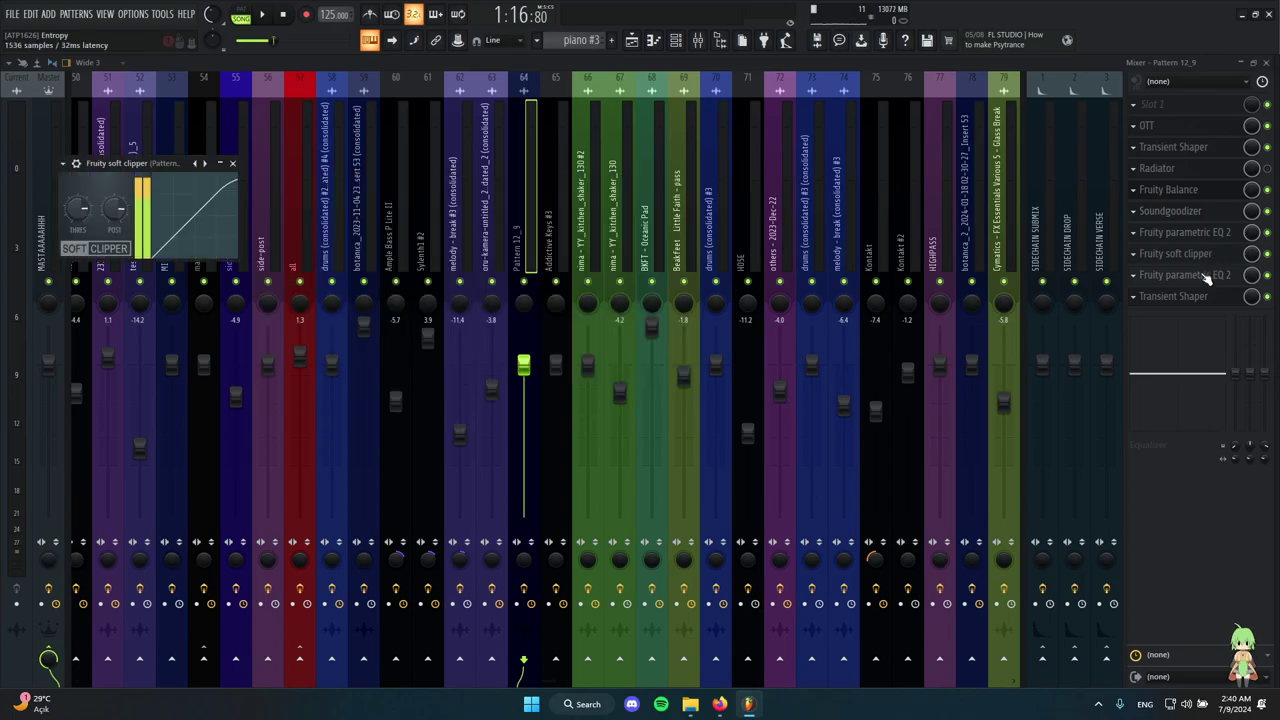
left_click(1206, 276)
left_click(1206, 276)
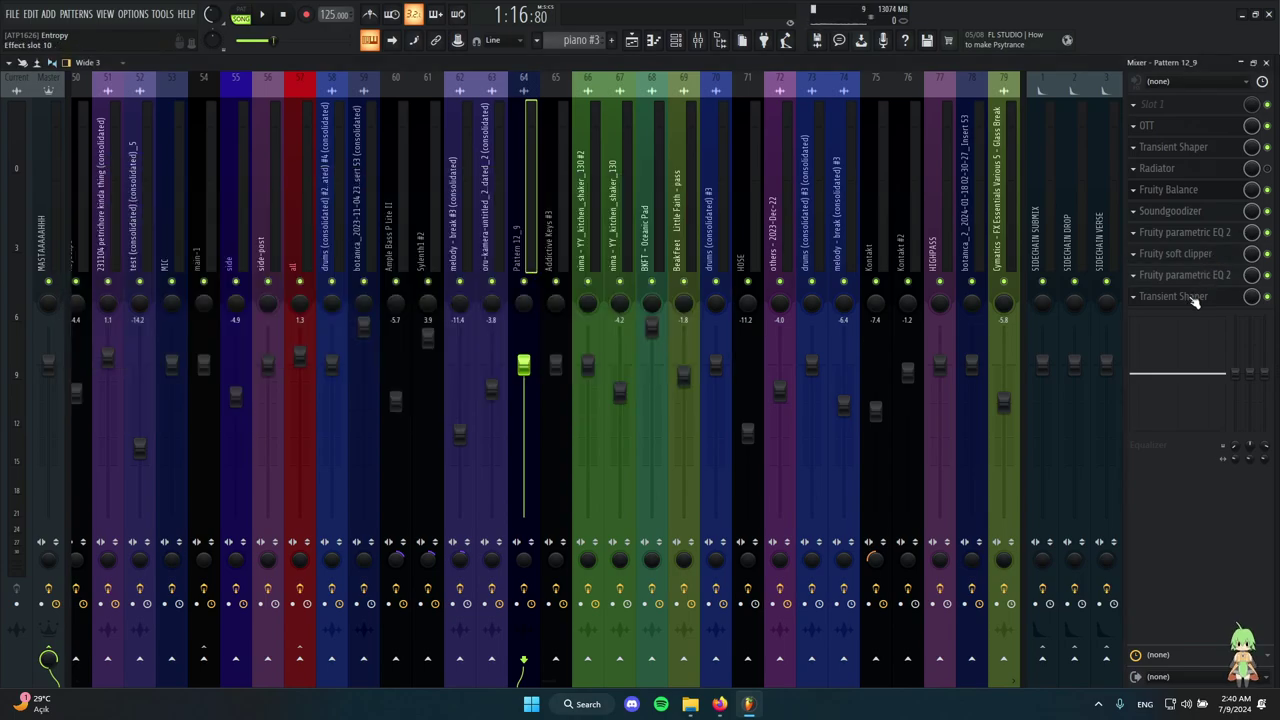
left_click(1193, 302)
left_click_drag(467, 222, 830, 177)
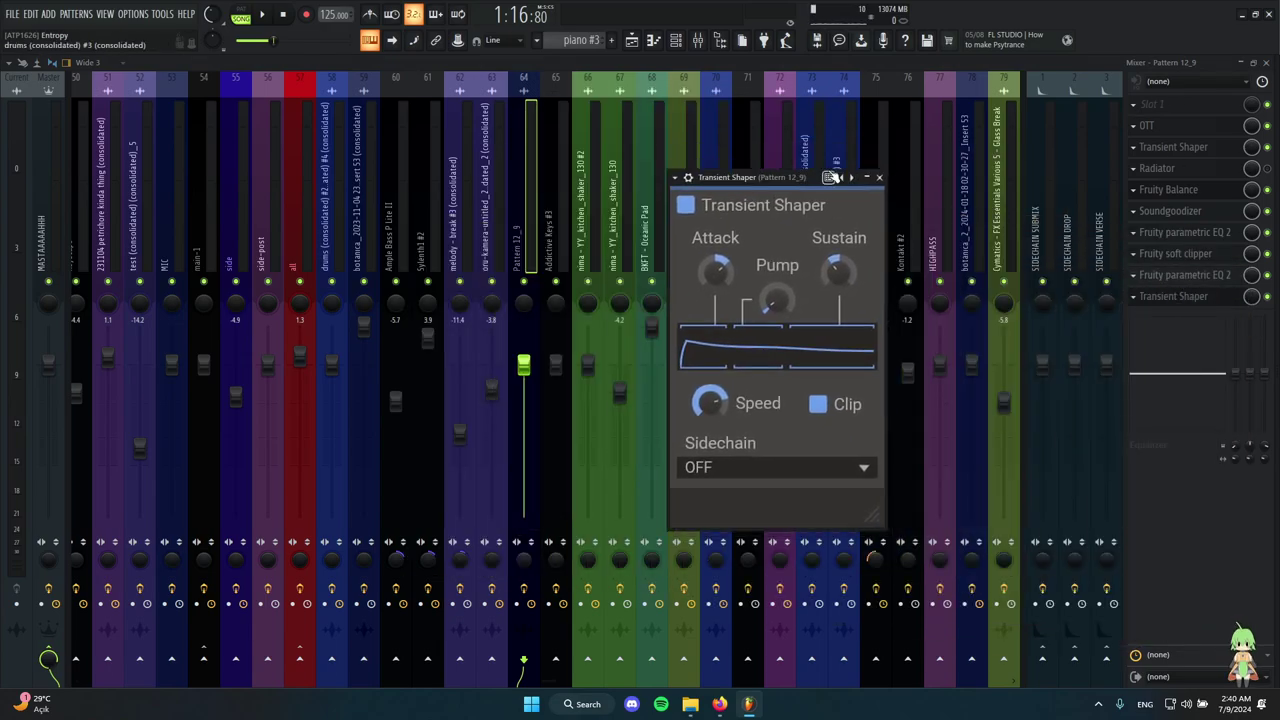
left_click(879, 177)
Return to the playlist, audition the phritz snare clip on Track 37 and view its channel settings.
left_click(1266, 63)
right_click(828, 343)
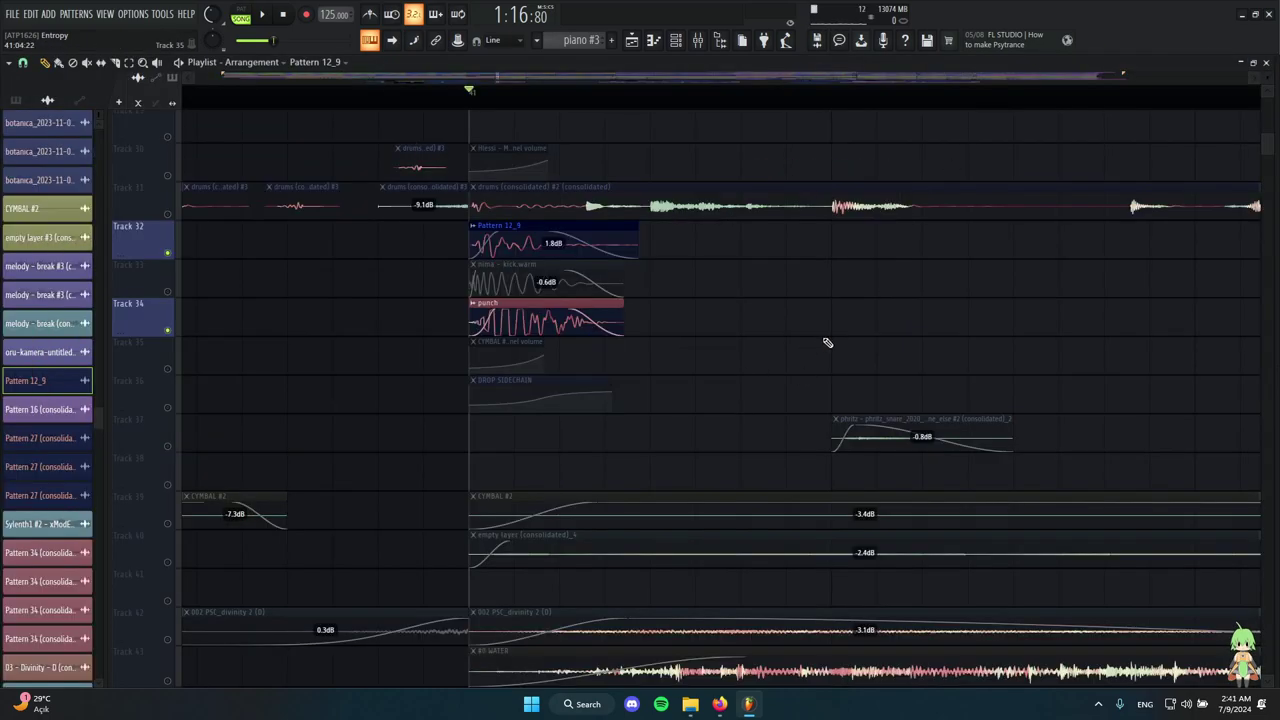
scroll(502, 268, "down", 6)
scroll(610, 400, "up", 6)
scroll(600, 400, "down", 3)
right_click(460, 280, "alt")
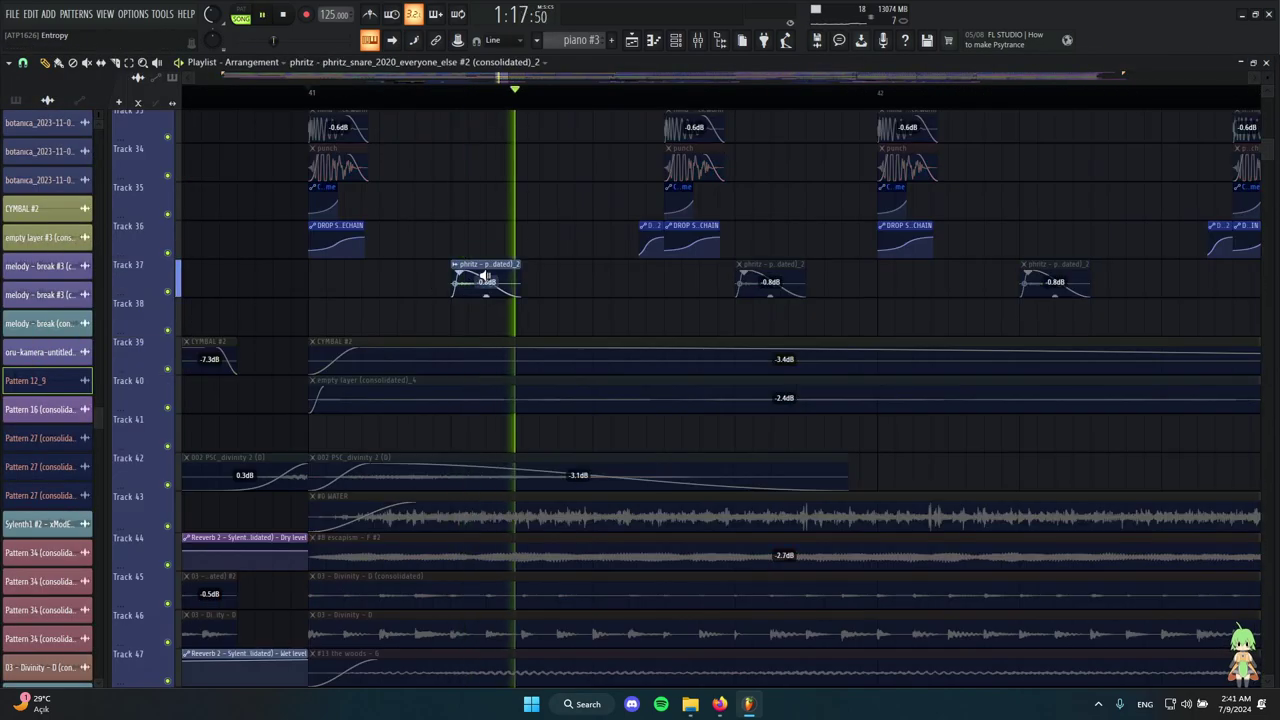
double_click(497, 265)
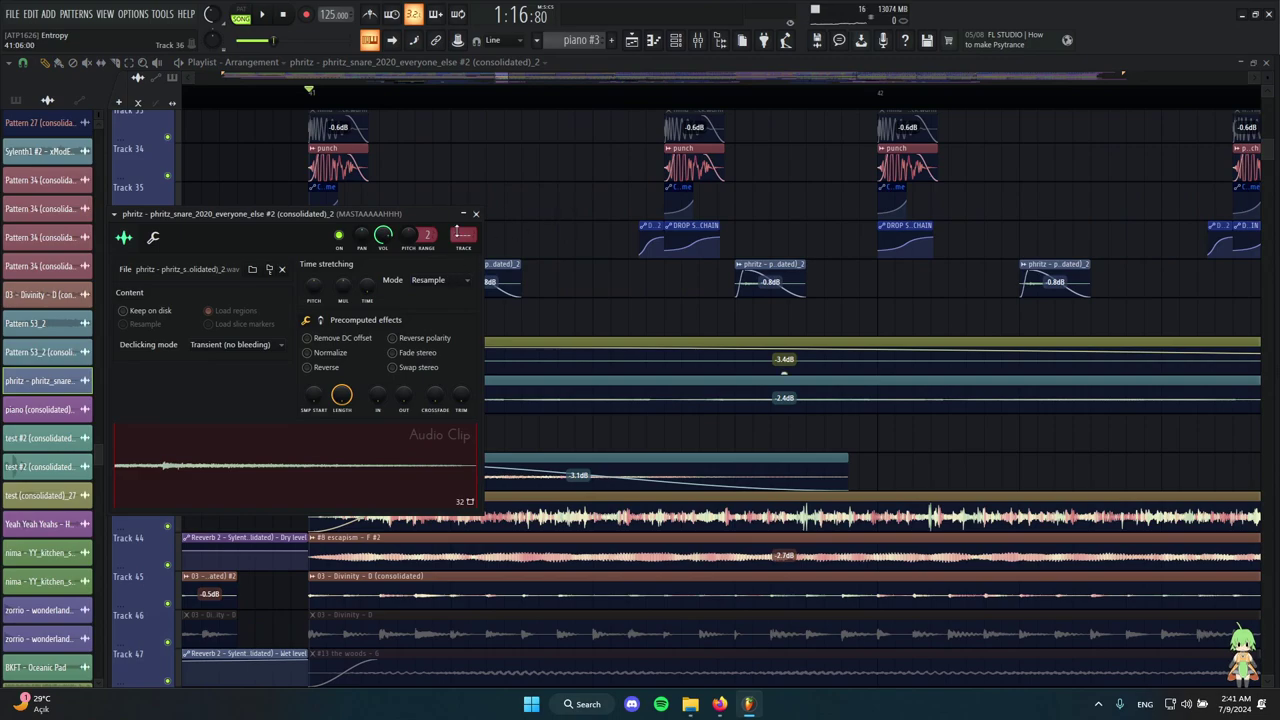
left_click(476, 213)
Solo Track 50 with the melody - chorus #2 pattern and play it from bar 41.
scroll(246, 330, "down", 5)
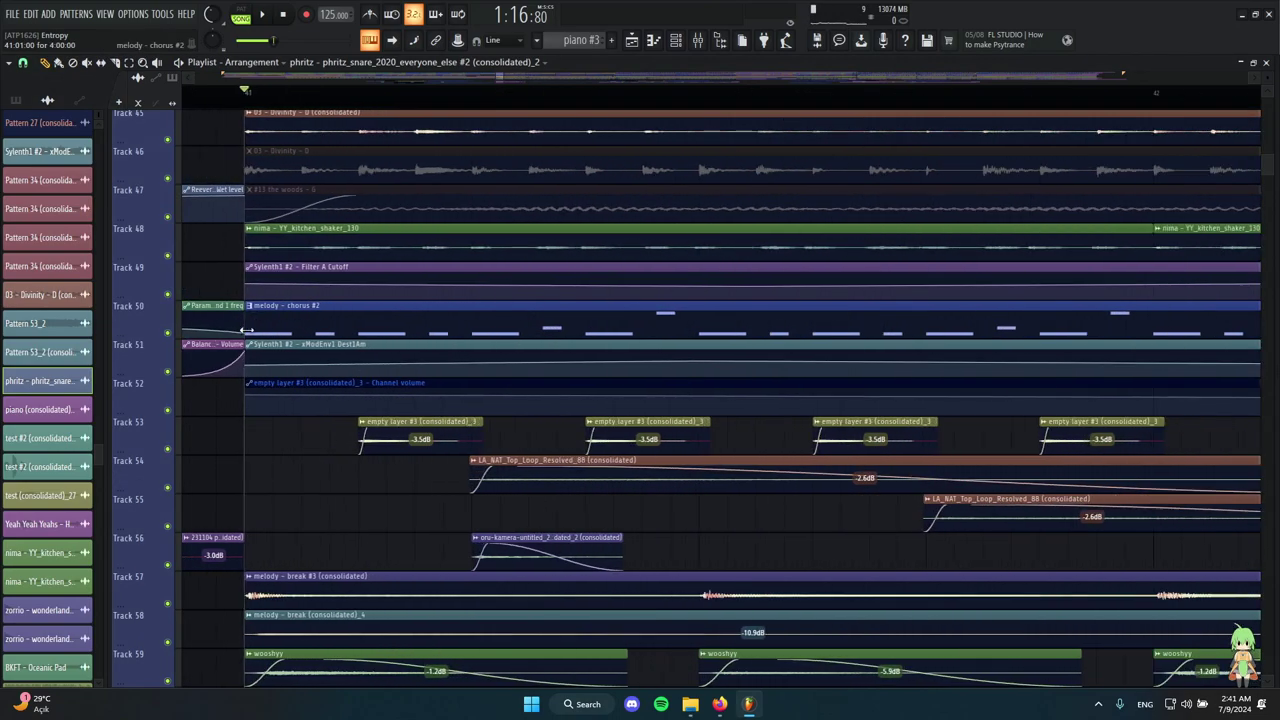
right_click(167, 334)
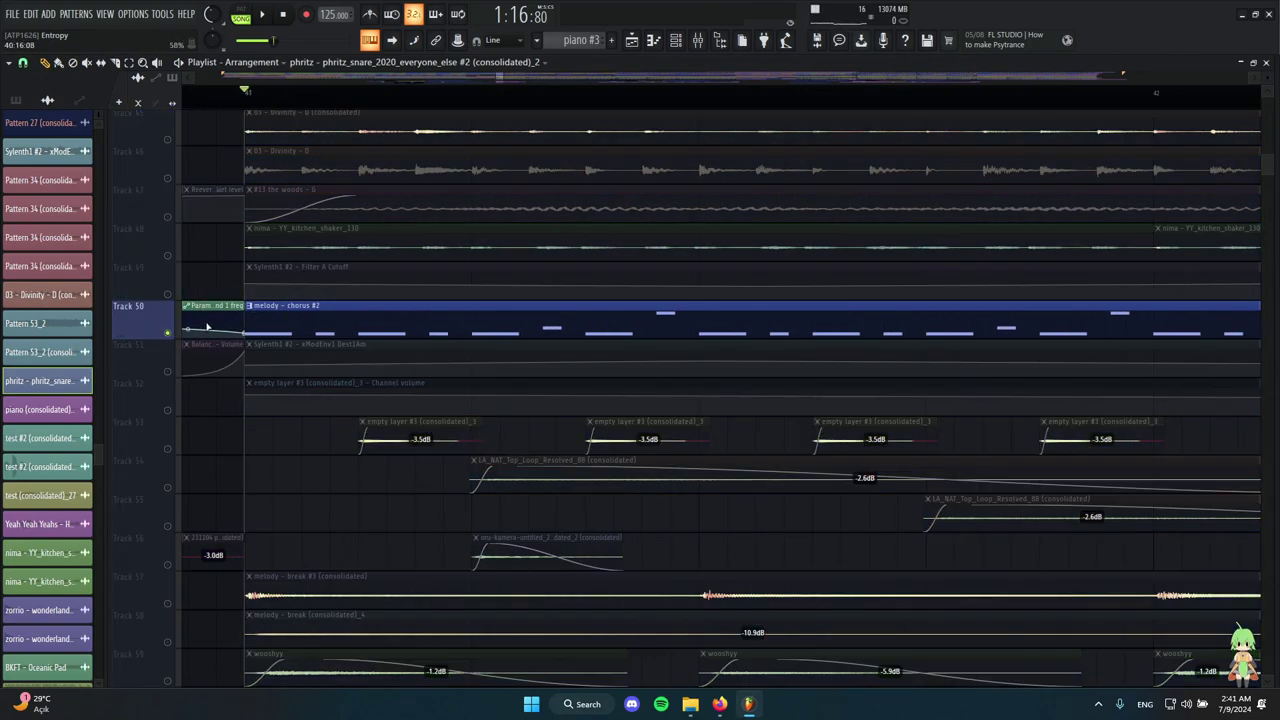
key("space")
scroll(271, 314, "down", 4)
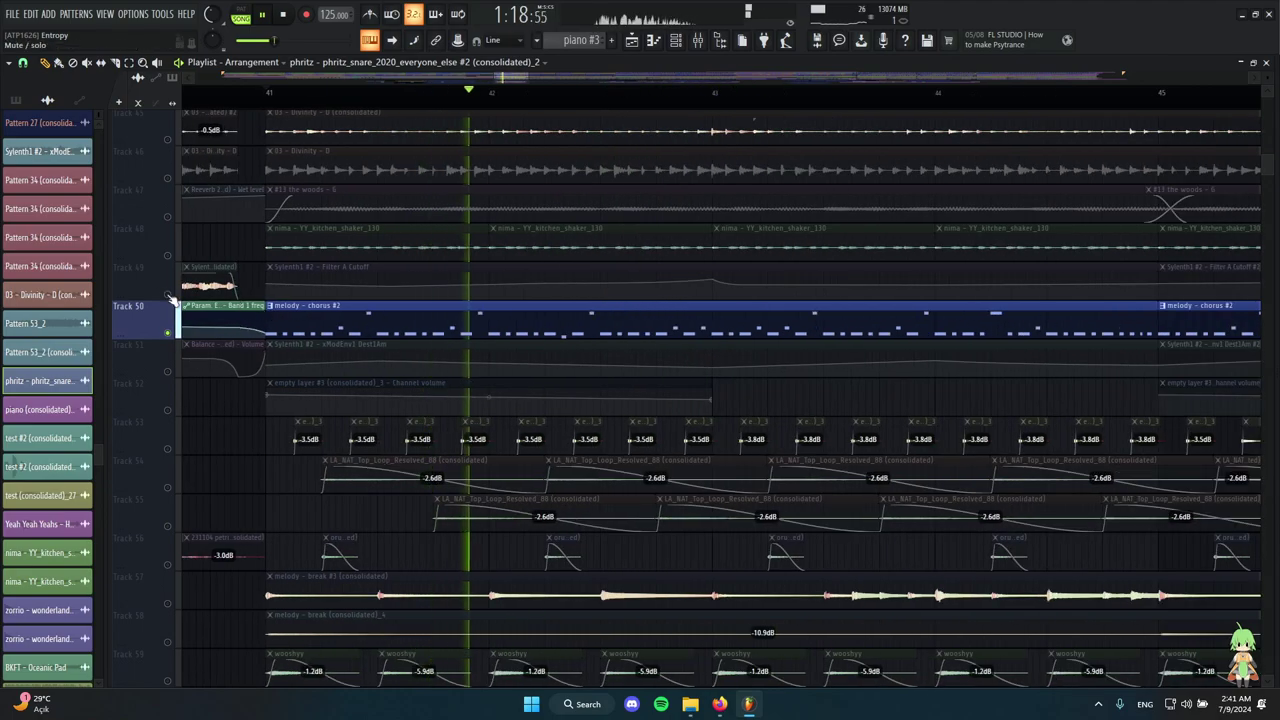
Enable the automation on Tracks 49, 51 and 52 during playback of the melody, and stop the song.
left_click(168, 294)
left_click(168, 371)
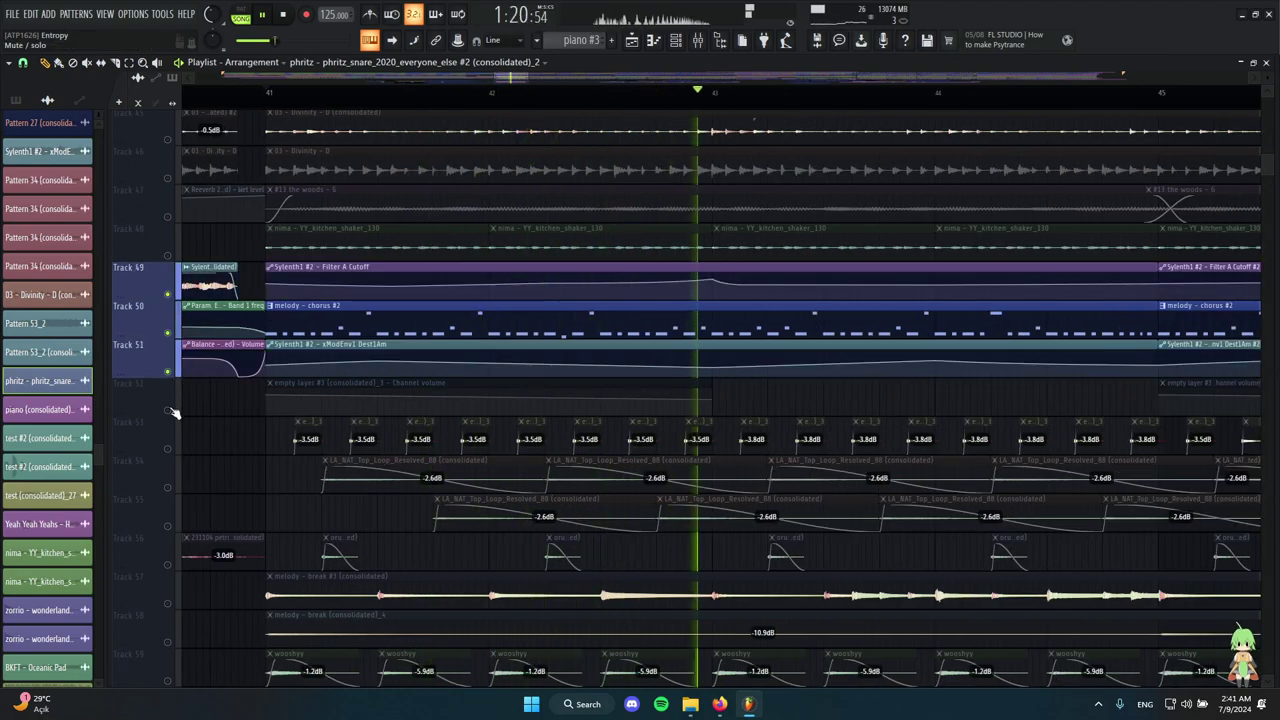
left_click(168, 410)
scroll(172, 412, "down", 3)
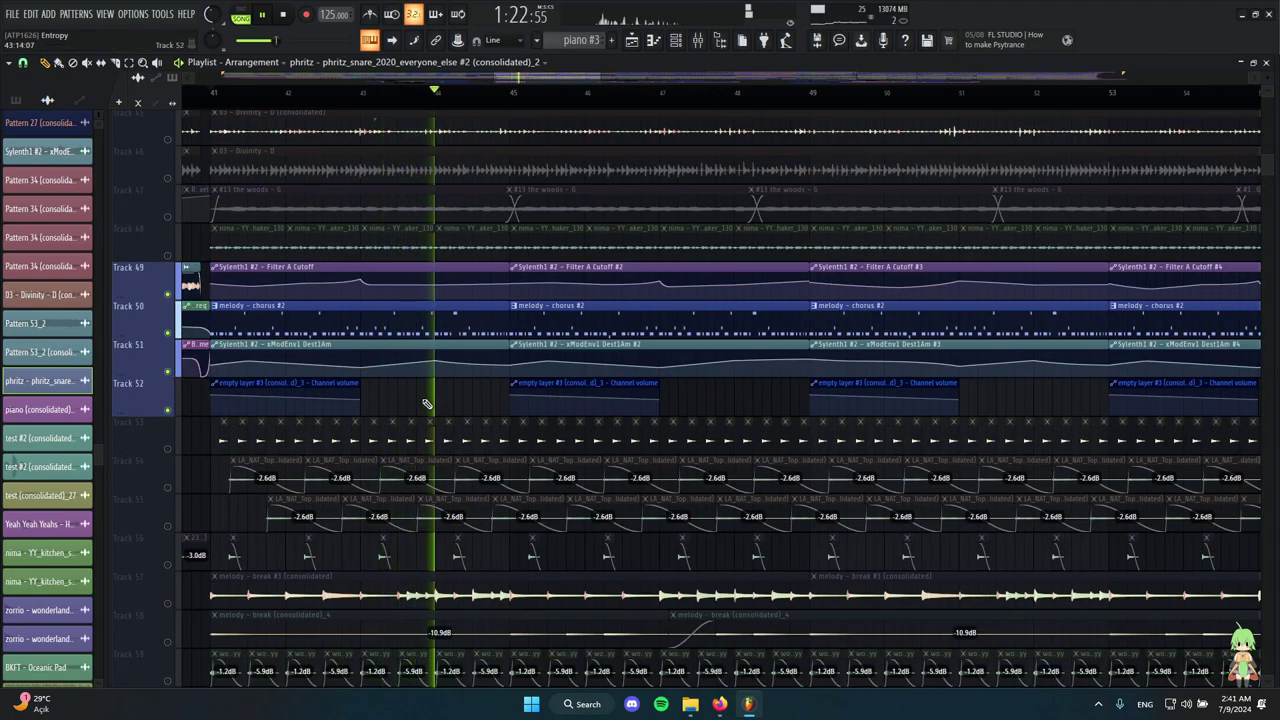
scroll(427, 404, "down", 1)
scroll(424, 400, "up", 2)
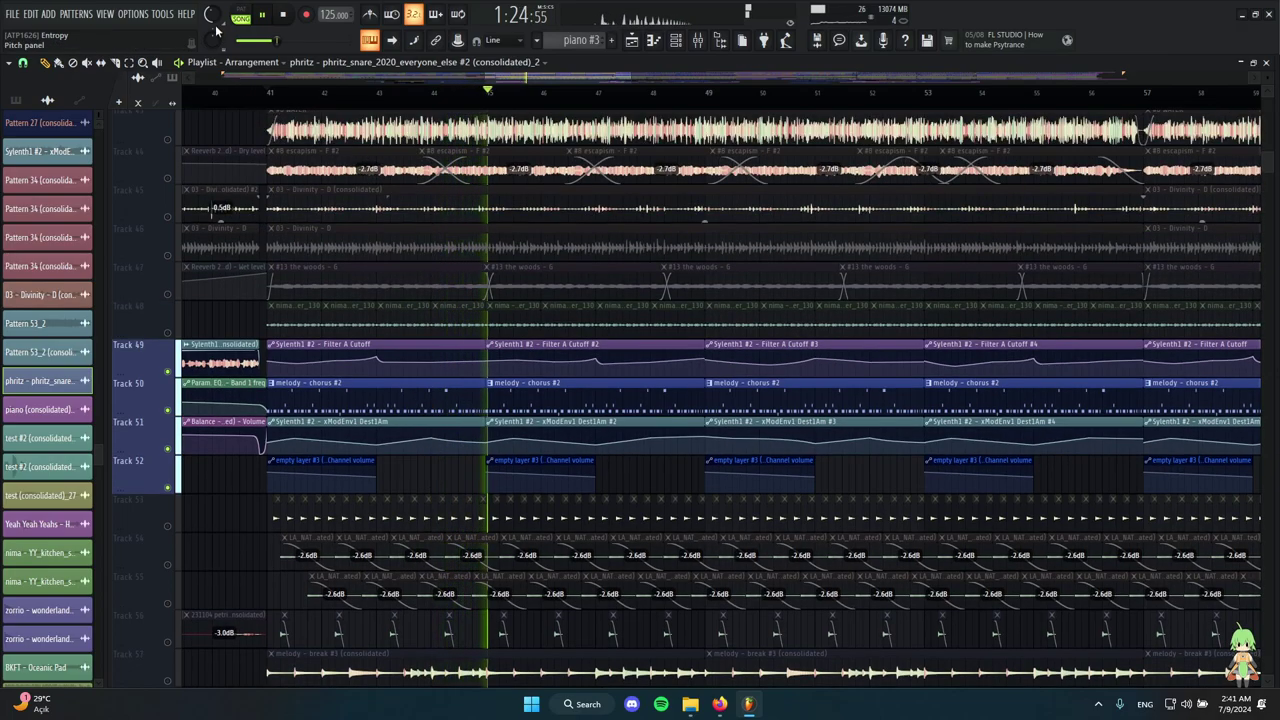
key("space")
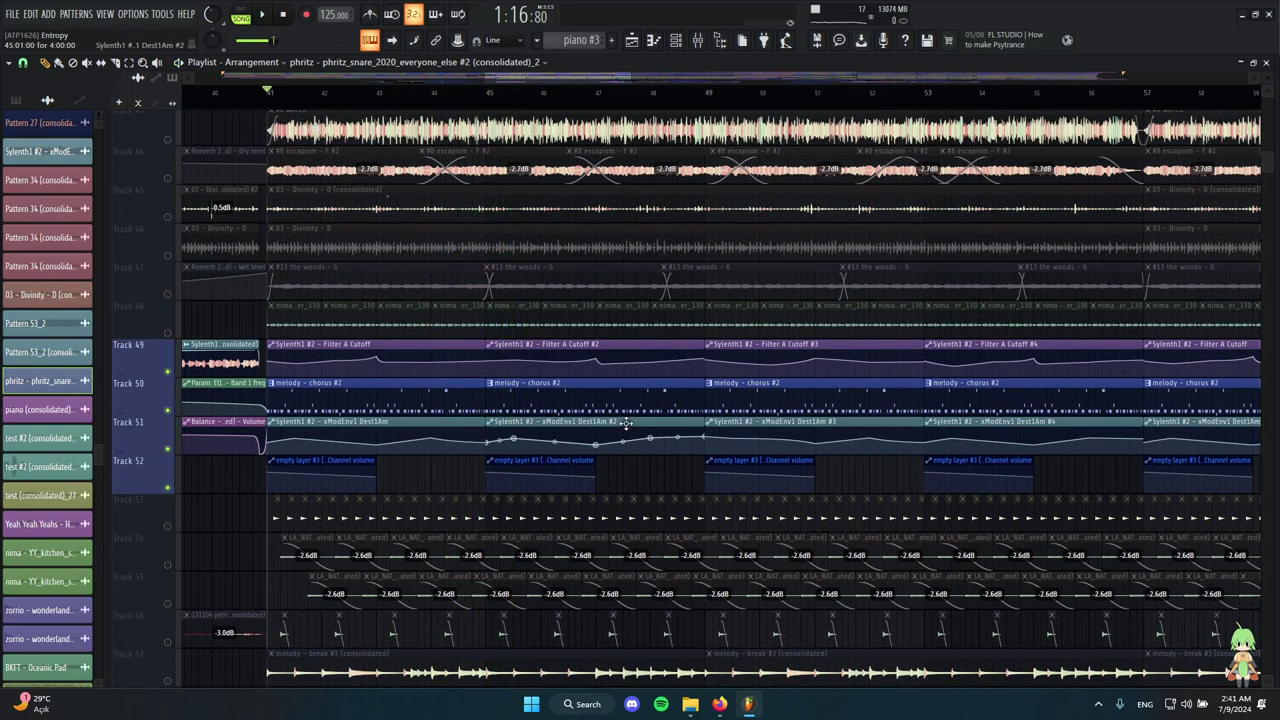
Open the melody - chorus #2 pattern in the piano roll and examine its Sylenth1 #2 notes.
scroll(482, 388, "down", 4)
scroll(420, 395, "up", 6)
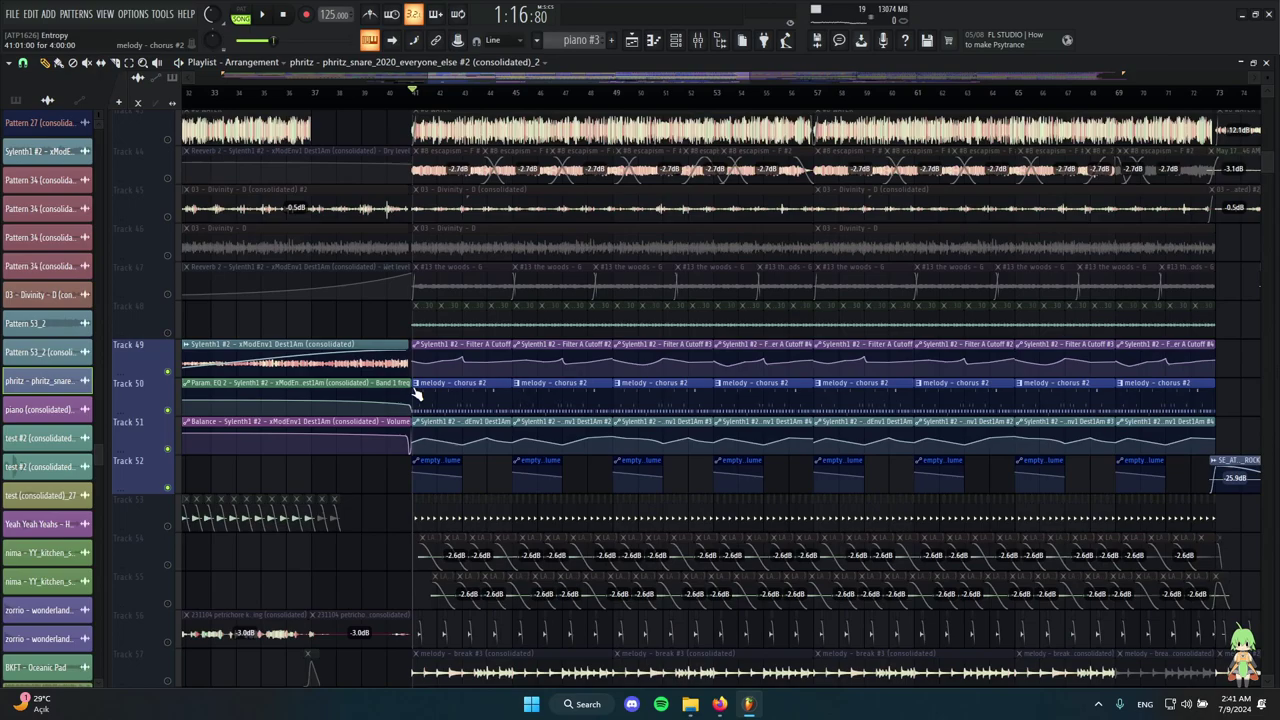
double_click(429, 403)
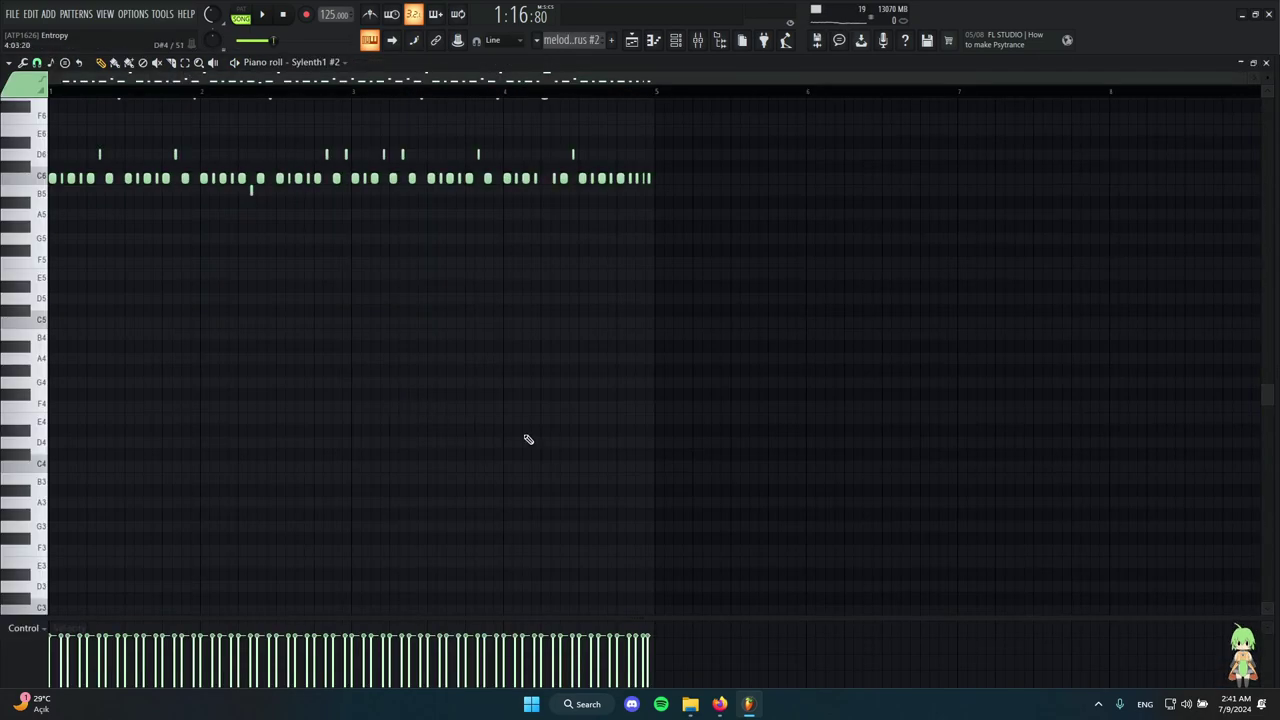
scroll(78, 403, "up", 3)
scroll(78, 403, "up", 3)
scroll(65, 320, "down", 3)
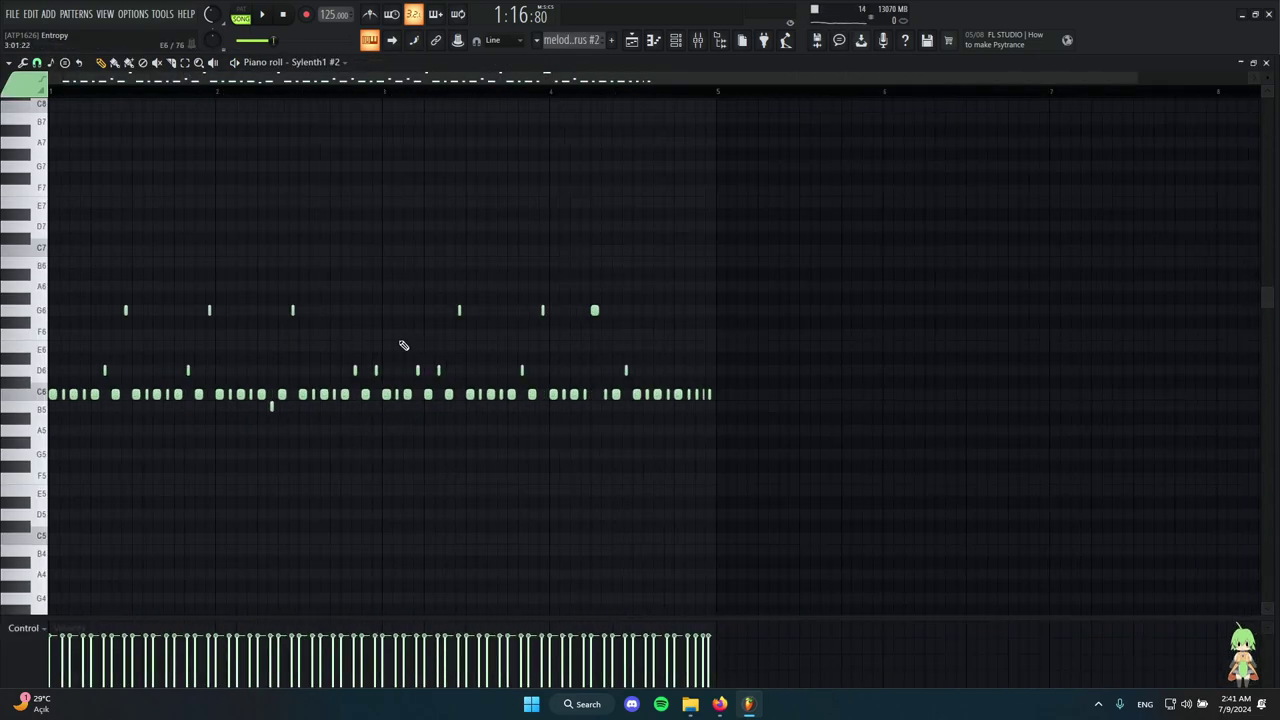
Return to the playlist and examine the melody's automation clips on Tracks 49 to 52 from bar 41.
left_click(632, 41)
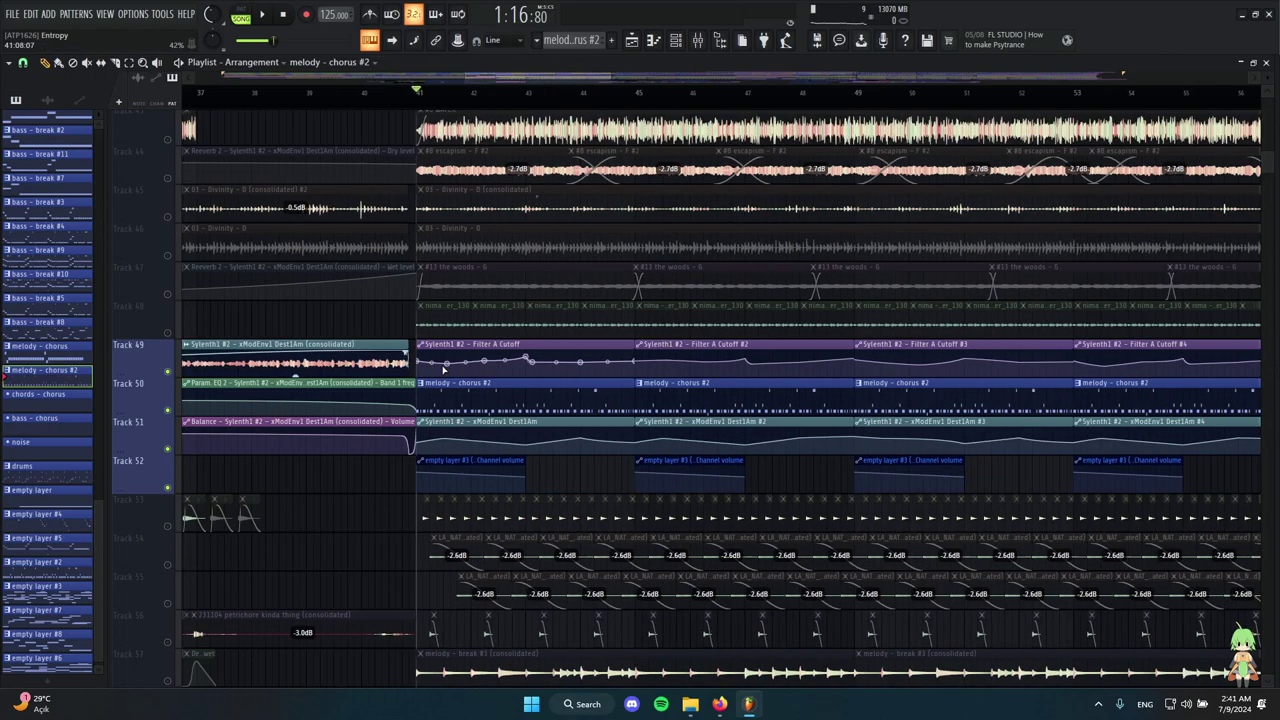
scroll(576, 408, "down", 4)
scroll(650, 425, "up", 3)
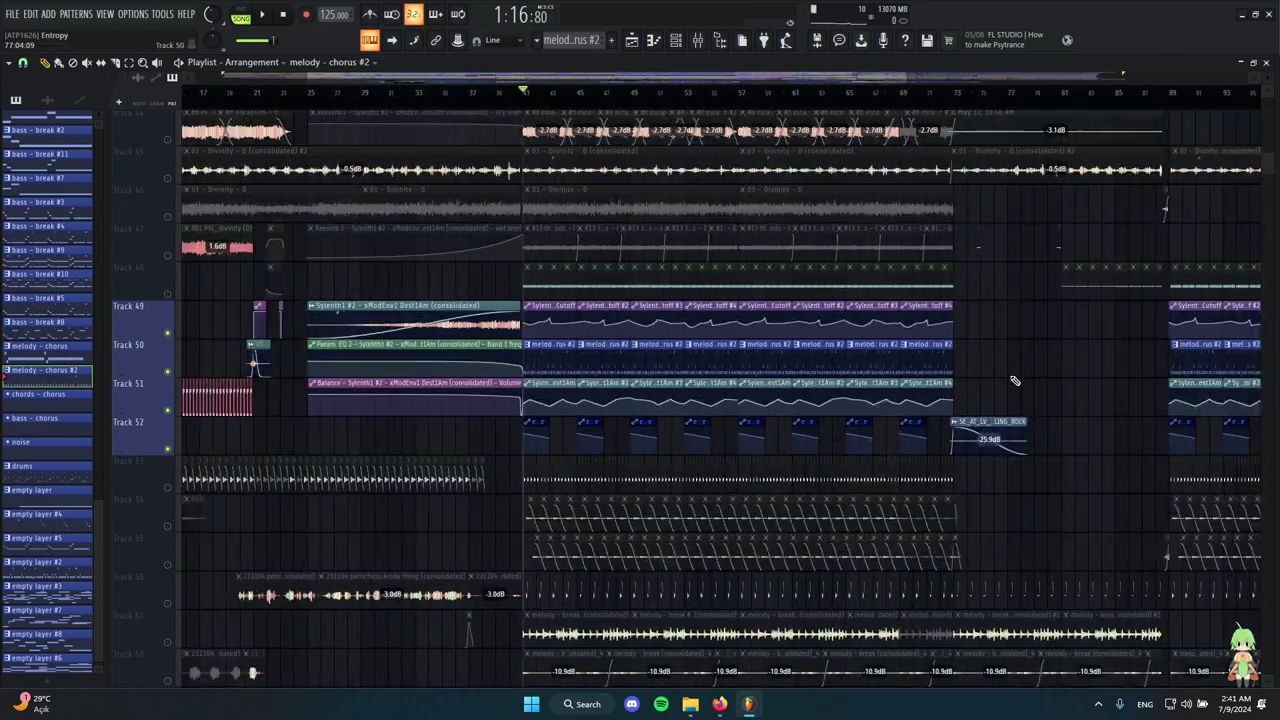
scroll(580, 393, "up", 5)
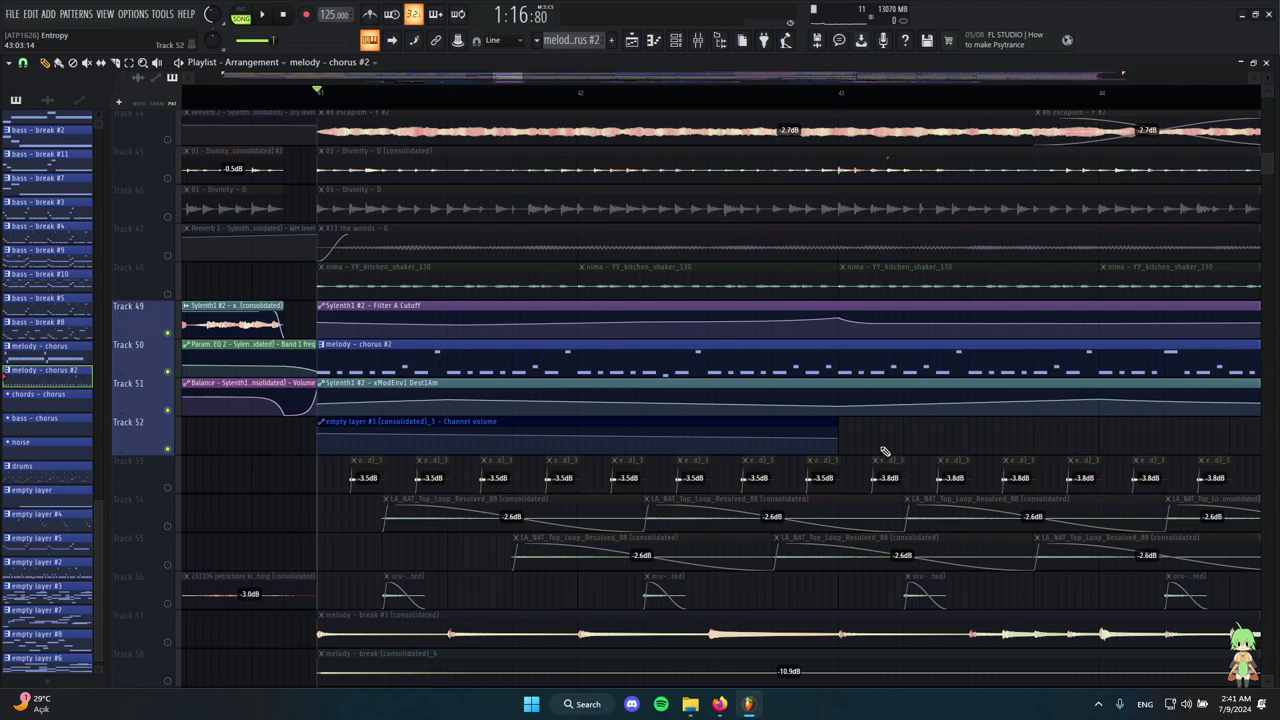
scroll(686, 357, "down", 3)
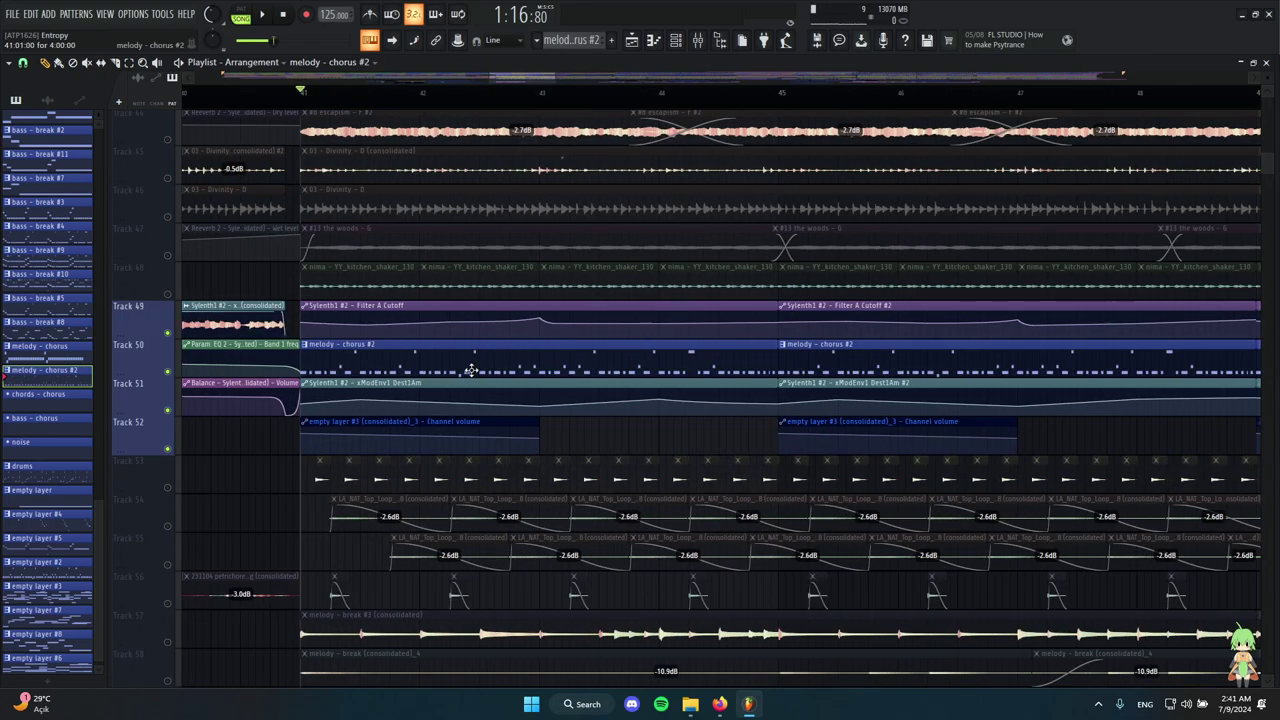
Review the first notes of melody - chorus #2 in the piano roll and go back to its playlist tracks at bar 41.
double_click(471, 366)
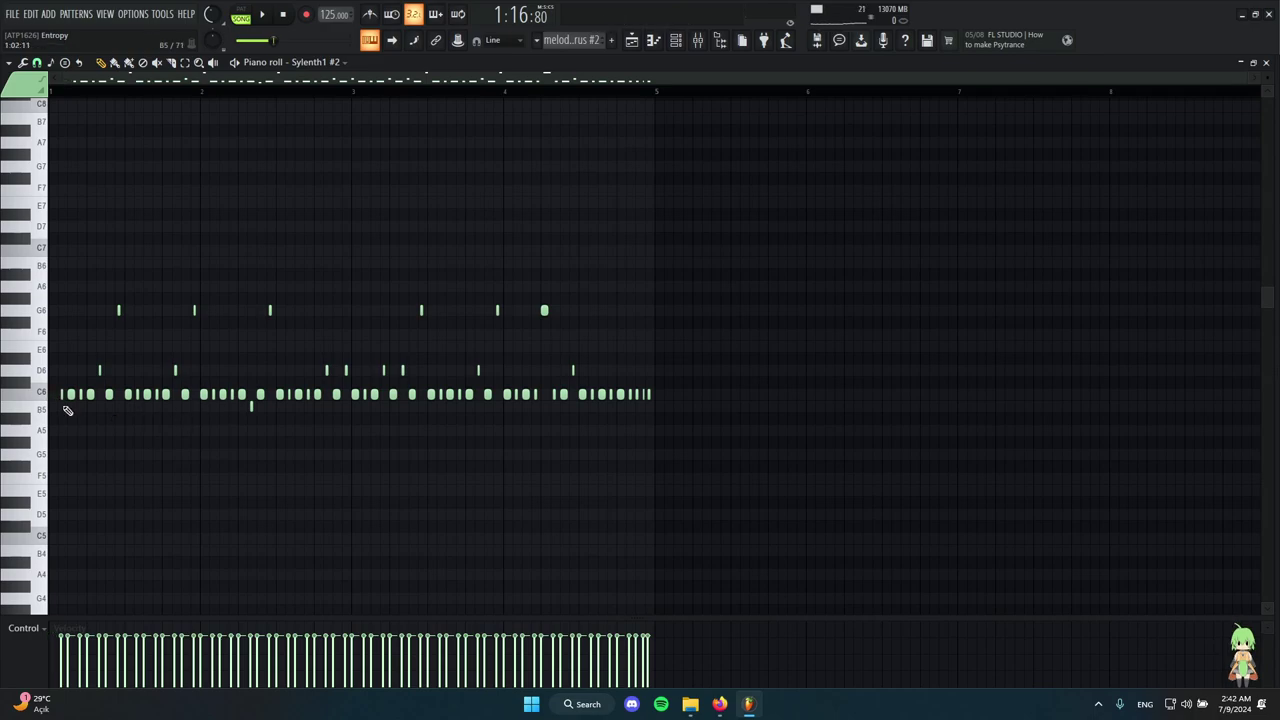
left_click(635, 43)
scroll(326, 258, "down", 5)
scroll(326, 258, "up", 4)
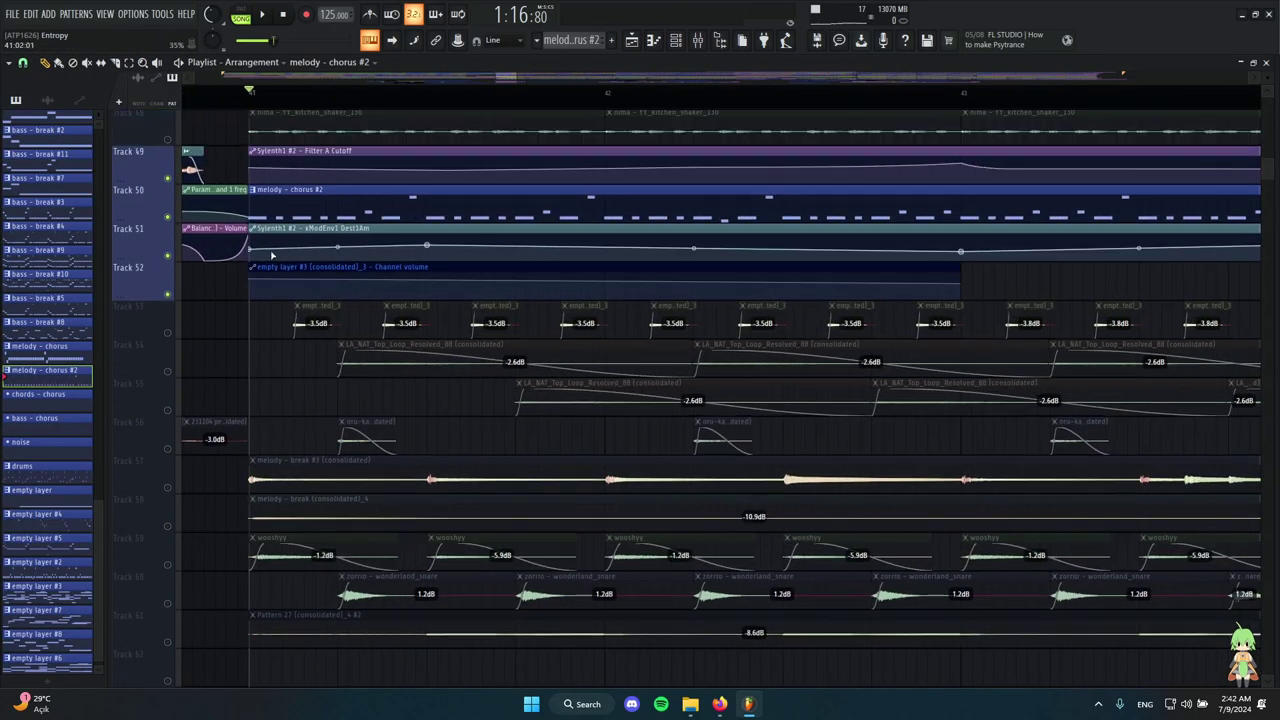
scroll(258, 273, "up", 2)
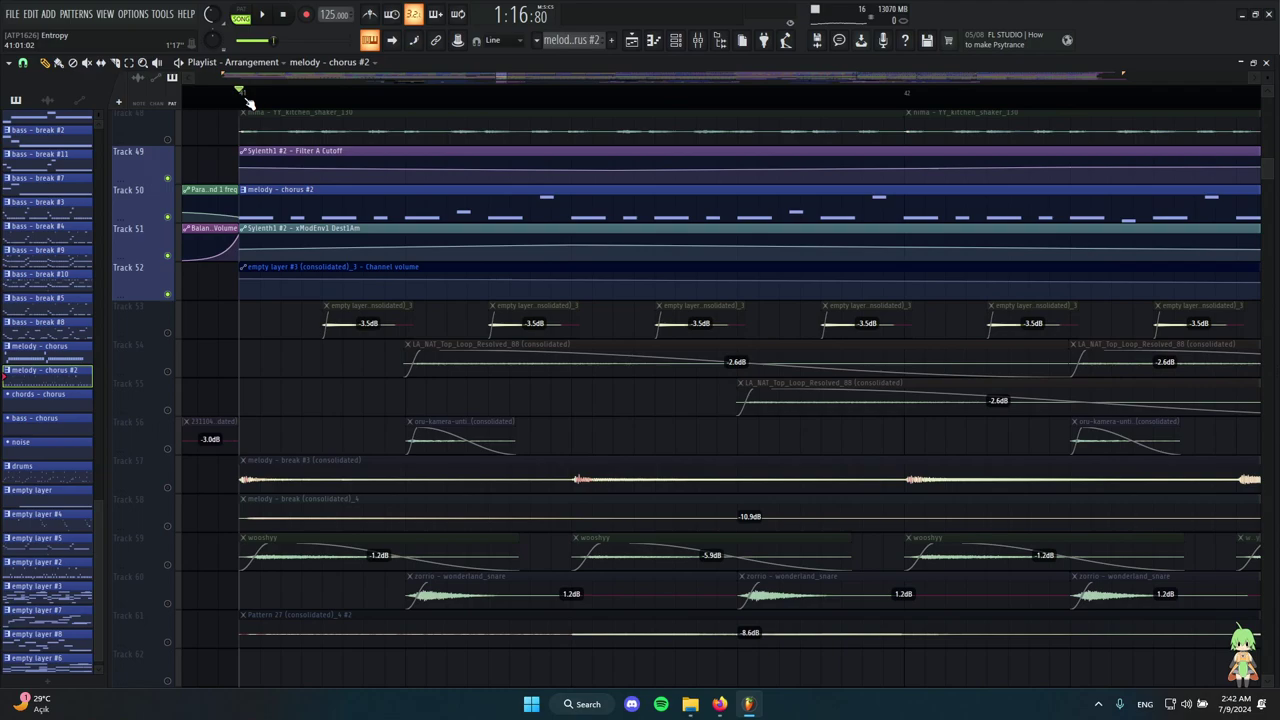
scroll(244, 300, "up", 3)
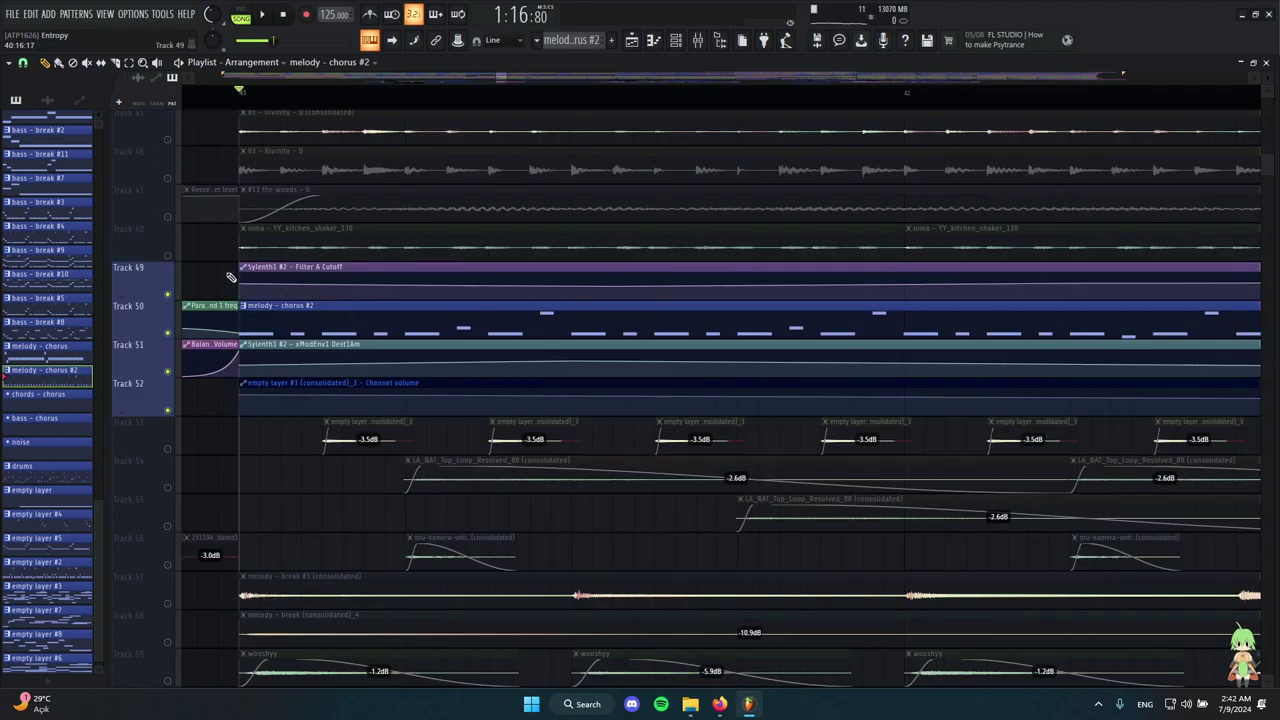
Examine the melody and its automation clips on Tracks 49 to 52, playing them briefly from bar 41.
scroll(278, 306, "down", 3)
scroll(320, 320, "down", 2)
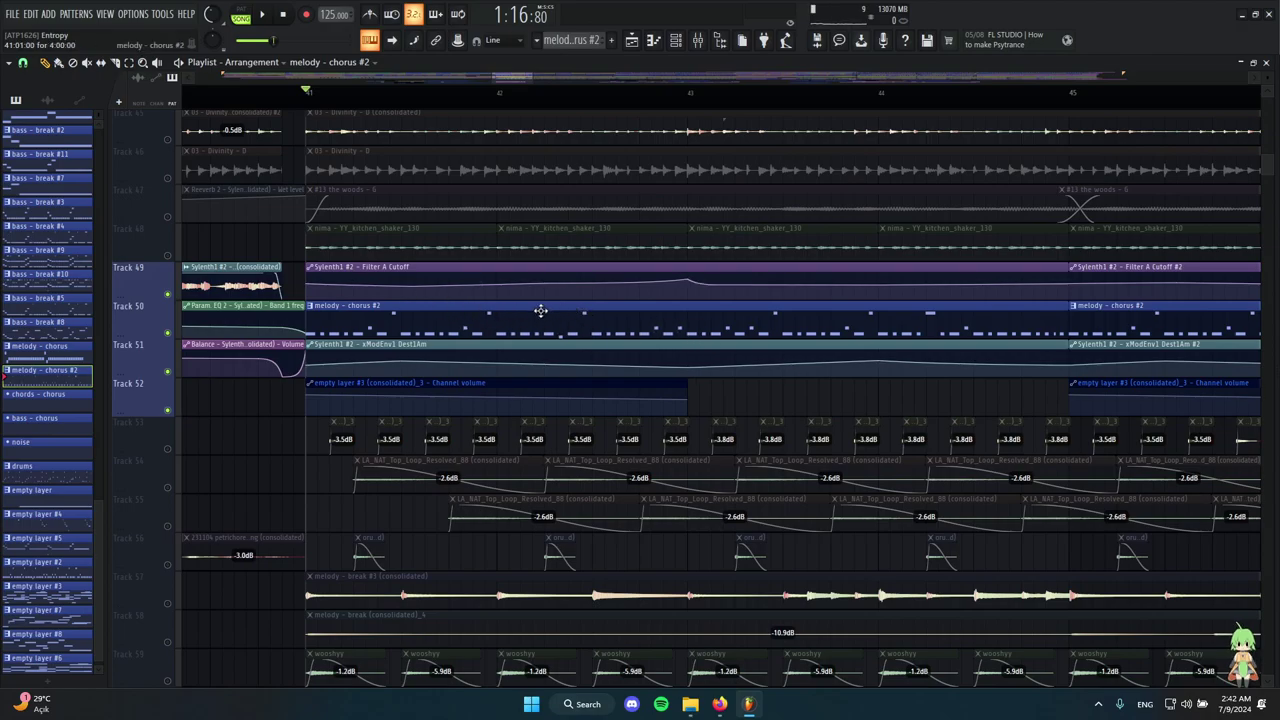
scroll(472, 321, "up", 2)
scroll(418, 307, "down", 6)
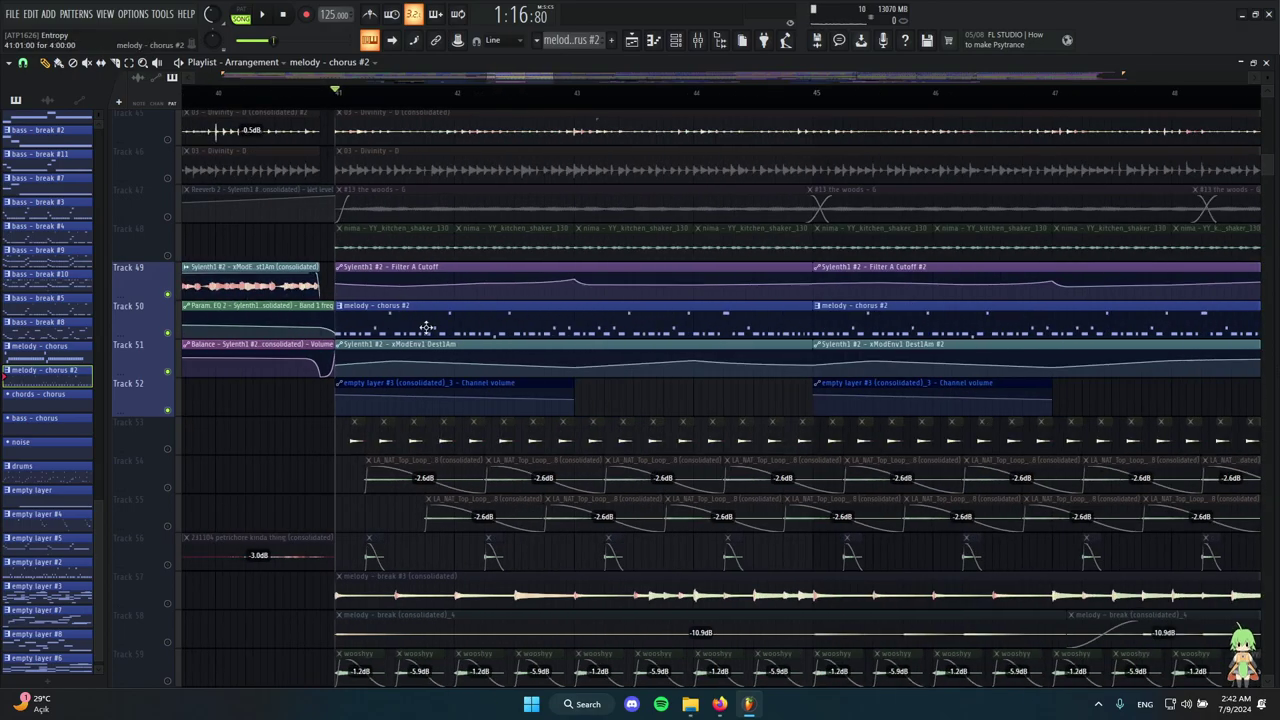
scroll(424, 326, "up", 6)
scroll(396, 330, "down", 2)
scroll(288, 325, "up", 3)
key("space")
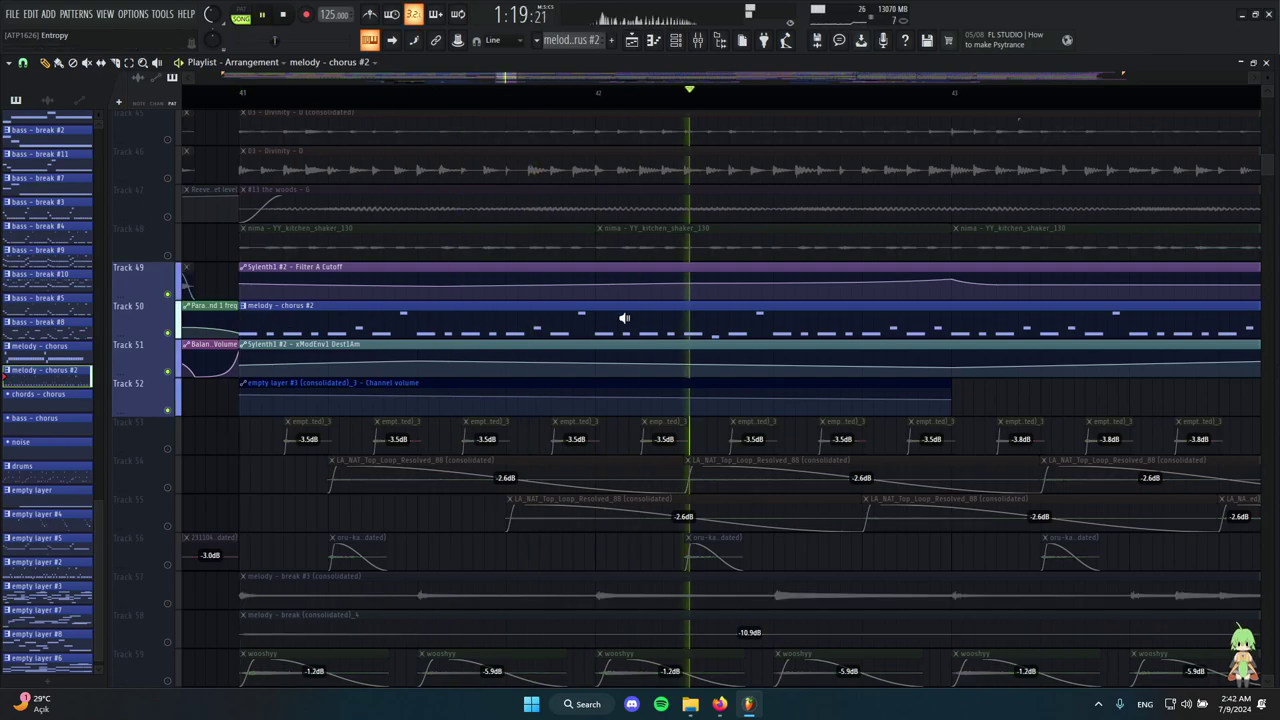
key("space")
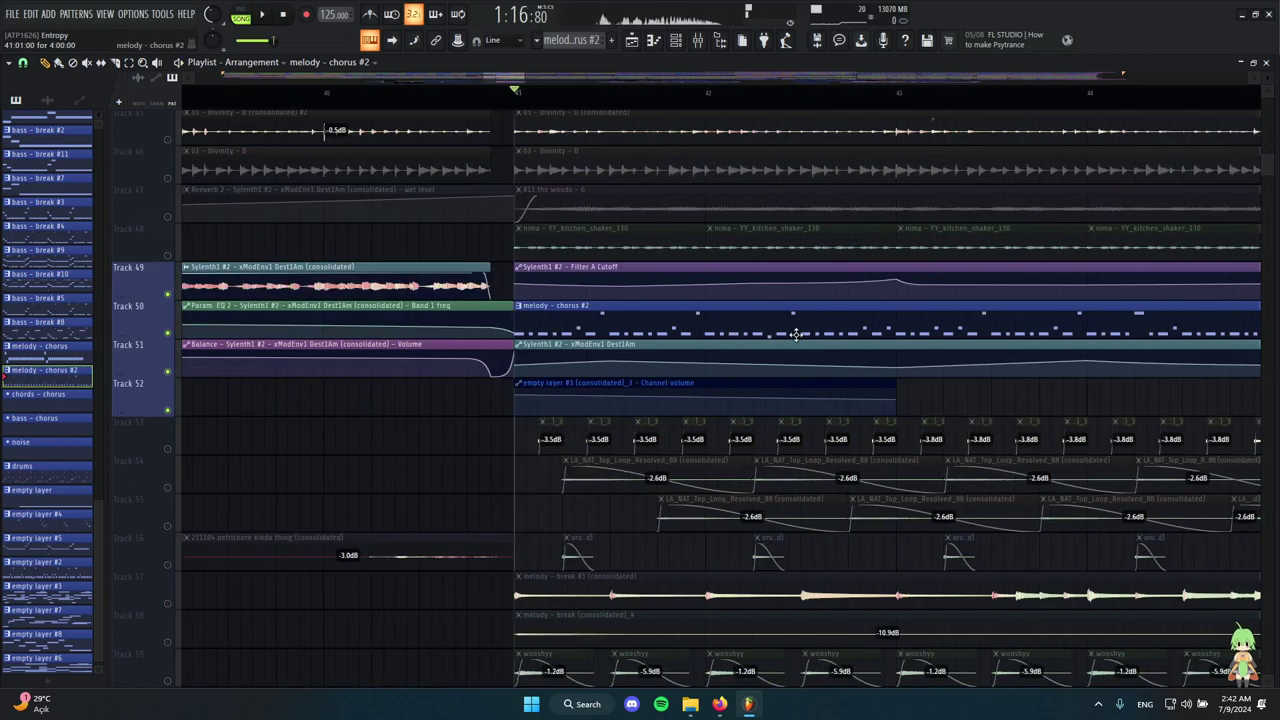
scroll(848, 349, "down", 5)
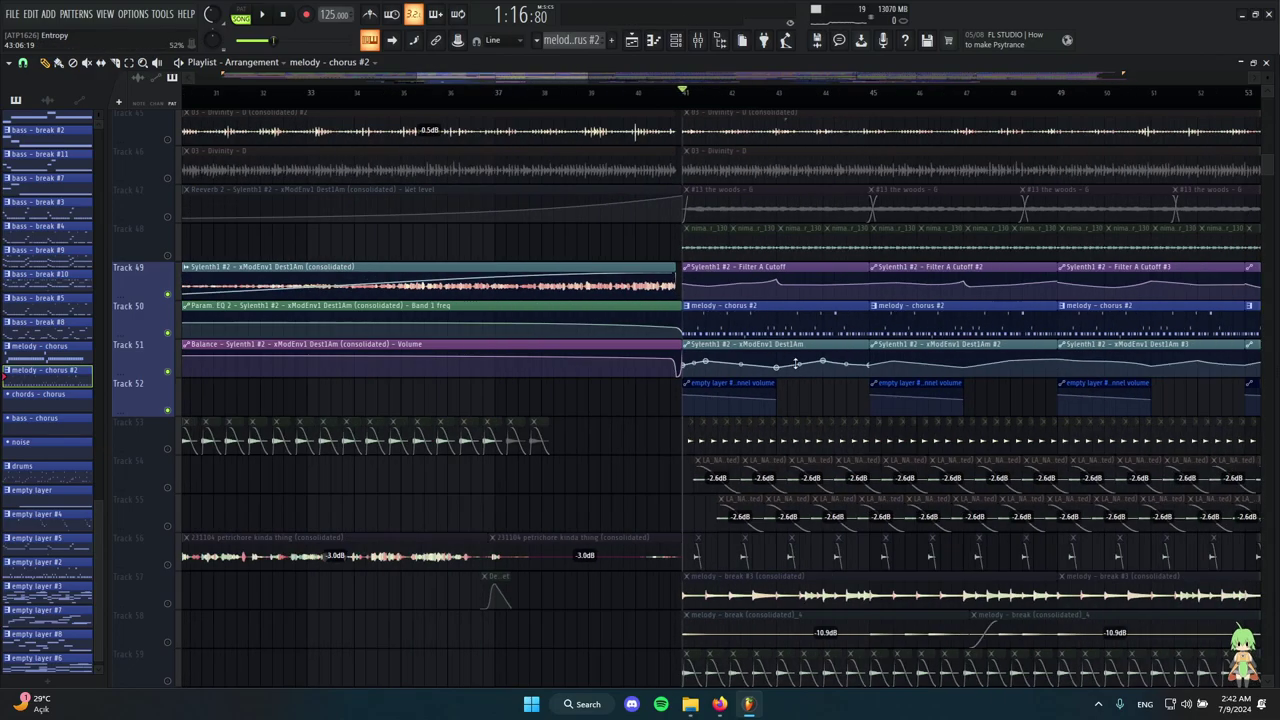
scroll(820, 345, "up", 4)
Show the mixer effects of the Sylenth1 #2 insert and inspect its OTT and the Fruity parametric EQ 2 in slots 7 and 5.
left_click(697, 41)
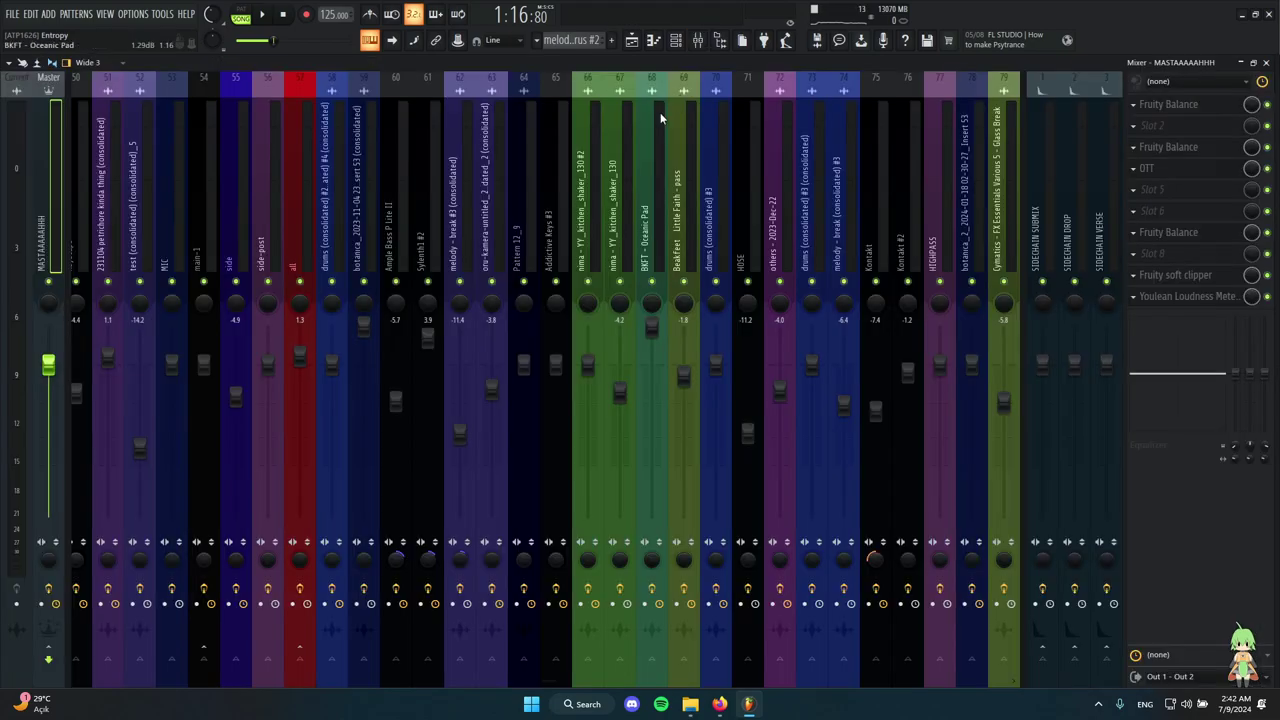
scroll(514, 206, "up", 3)
left_click(706, 237)
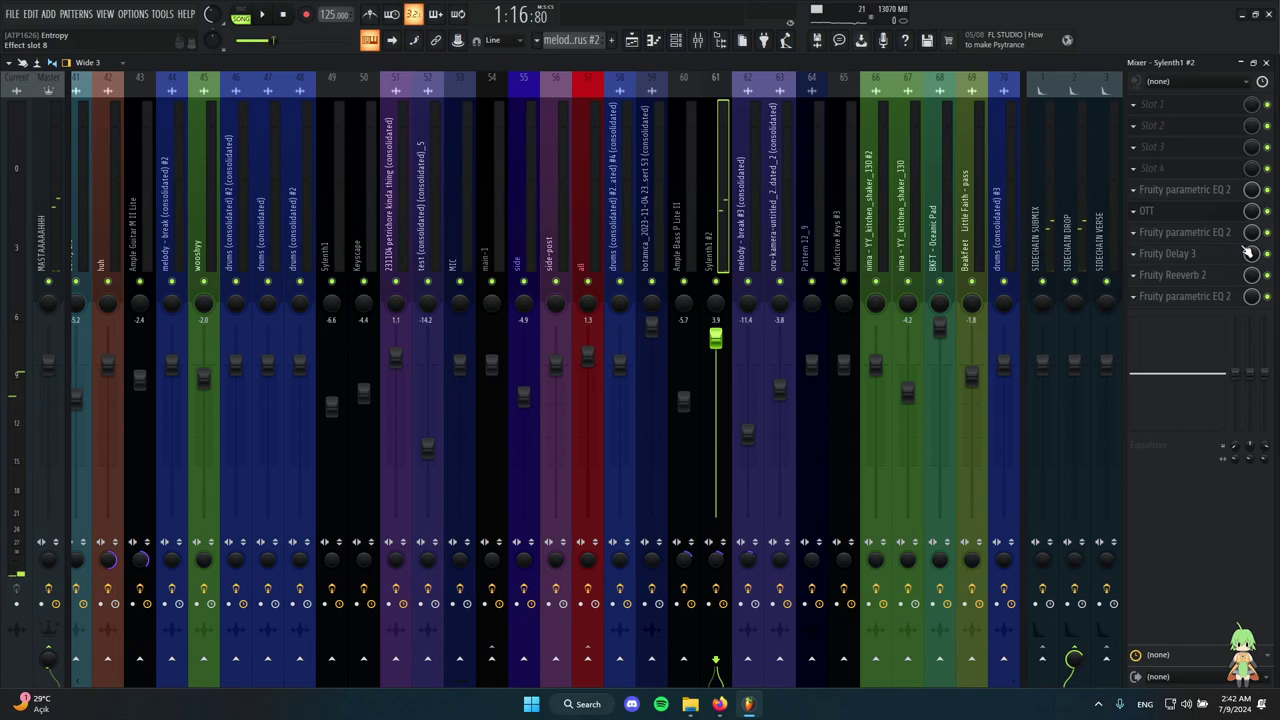
scroll(789, 156, "down", 3)
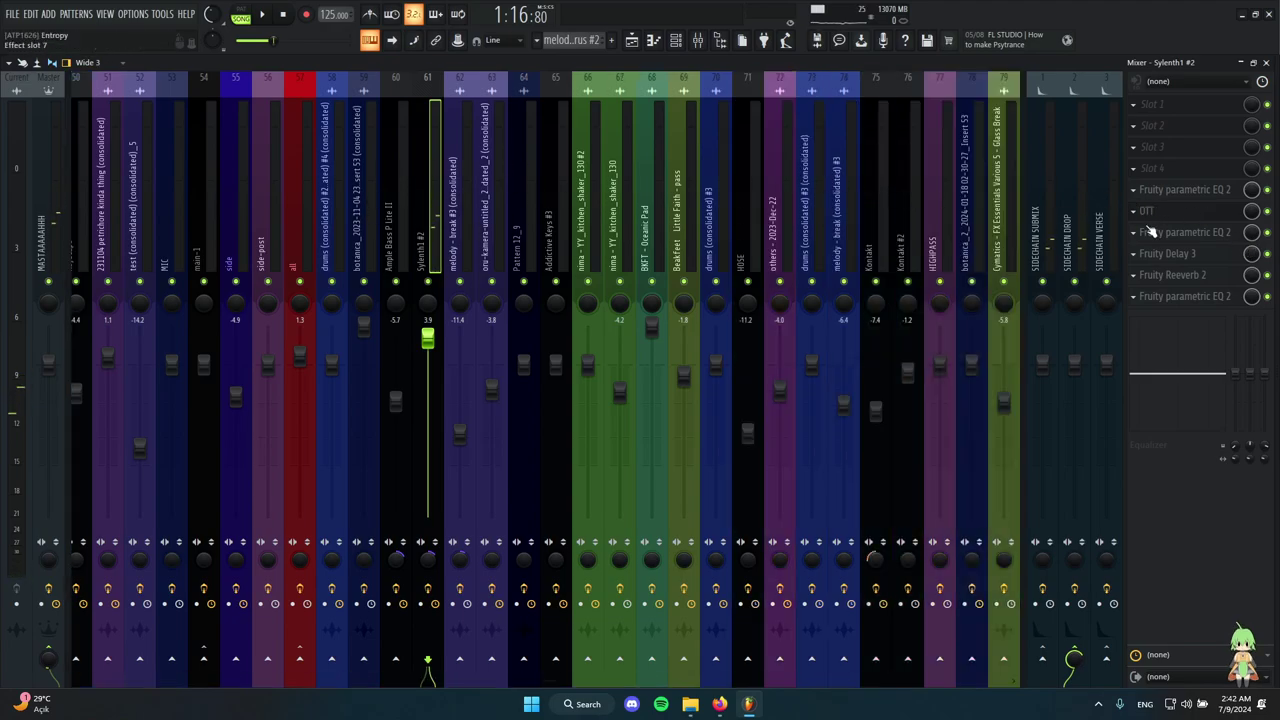
left_click(1189, 218)
left_click(1201, 216)
left_click(1189, 236)
left_click(1189, 236)
left_click(1192, 192)
left_click(1192, 193)
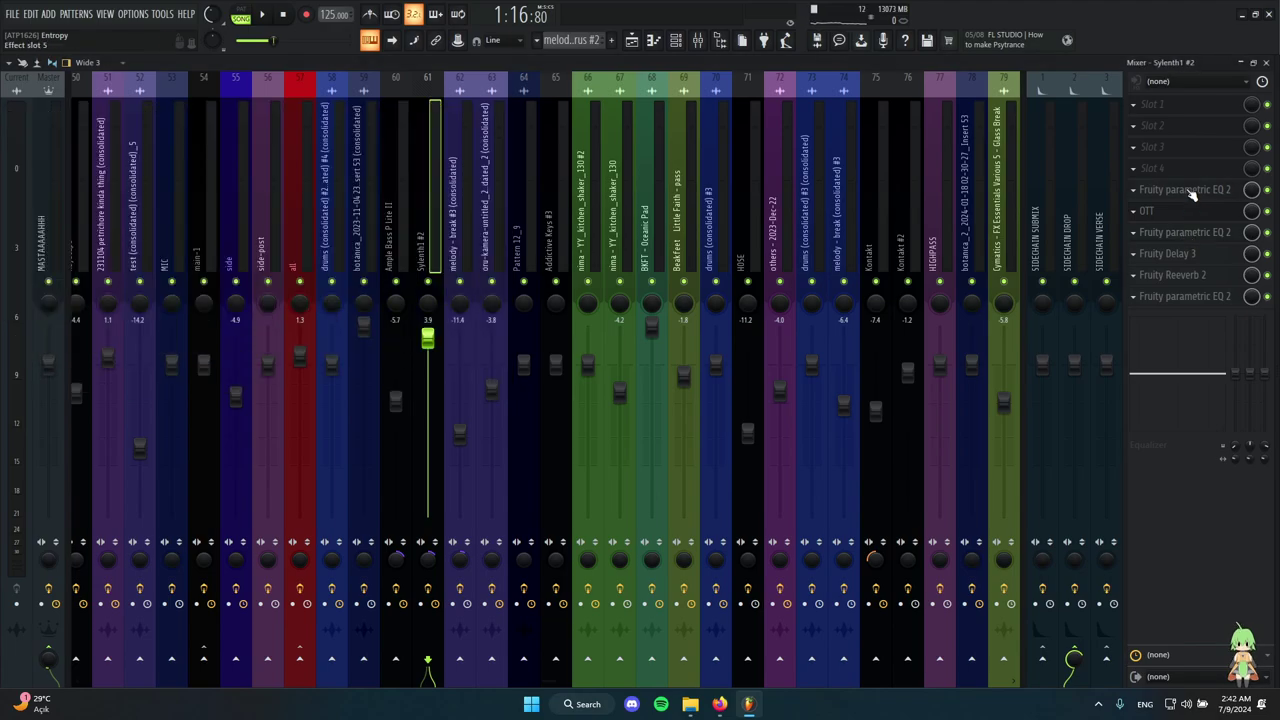
Inspect the Fruity Delay 3, Fruity Reeverb 2 and last Fruity parametric EQ 2 on the Sylenth1 #2 insert.
left_click(1187, 256)
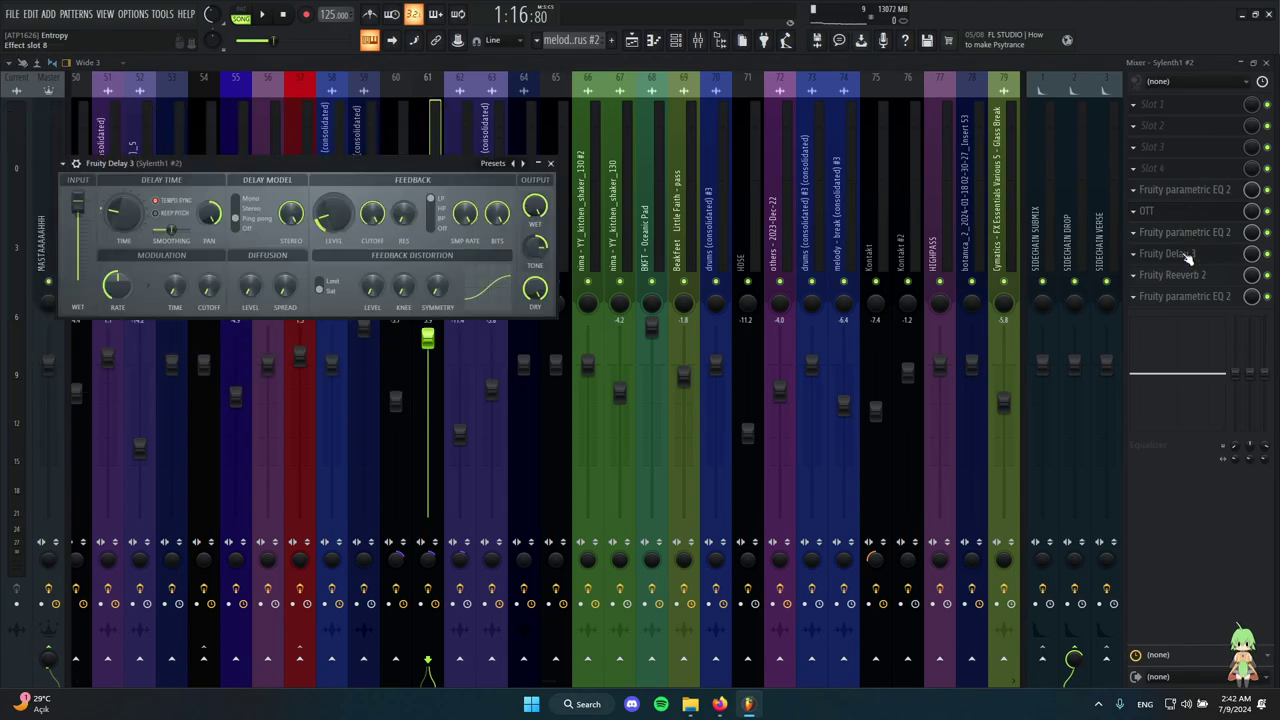
left_click(1189, 258)
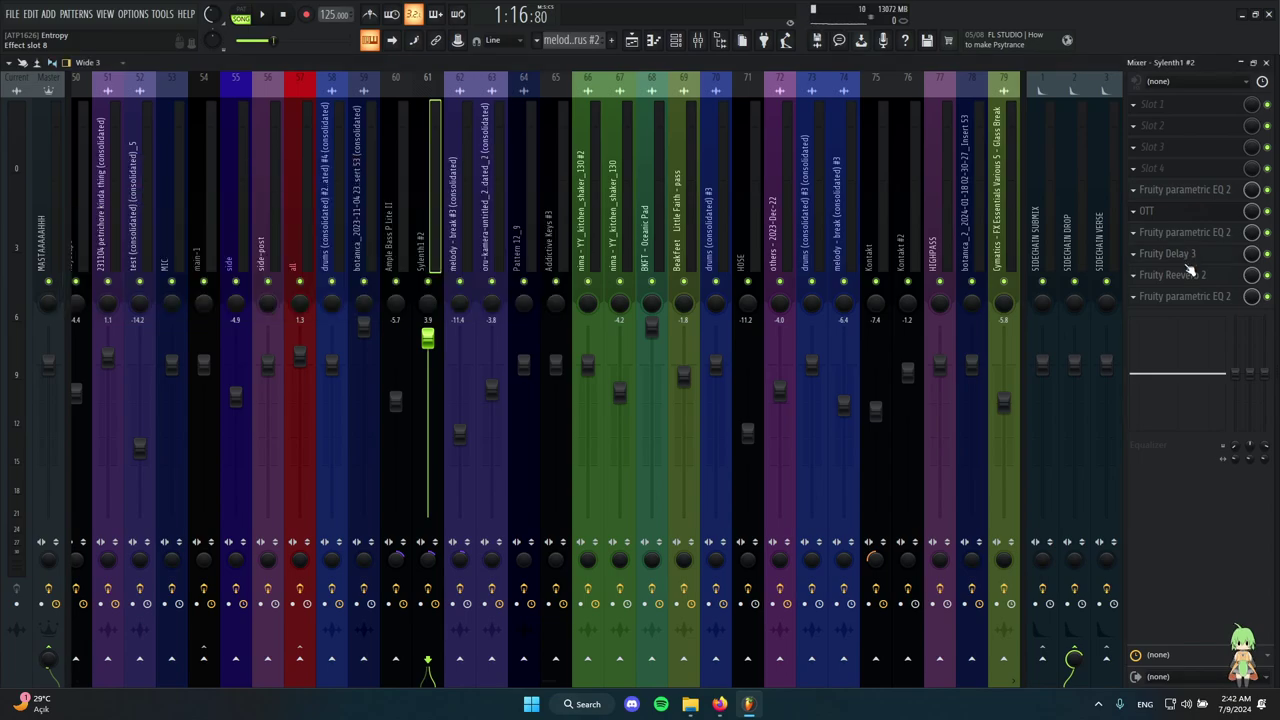
left_click(1180, 276)
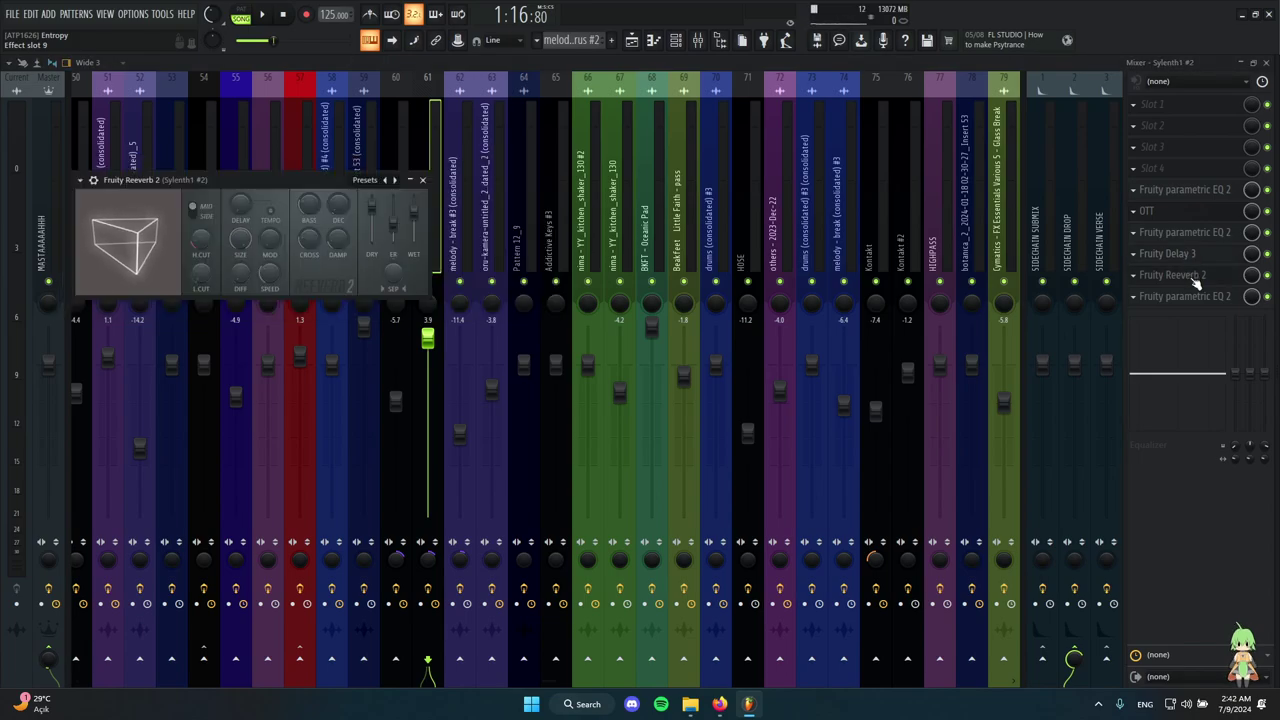
left_click_drag(258, 179, 749, 176)
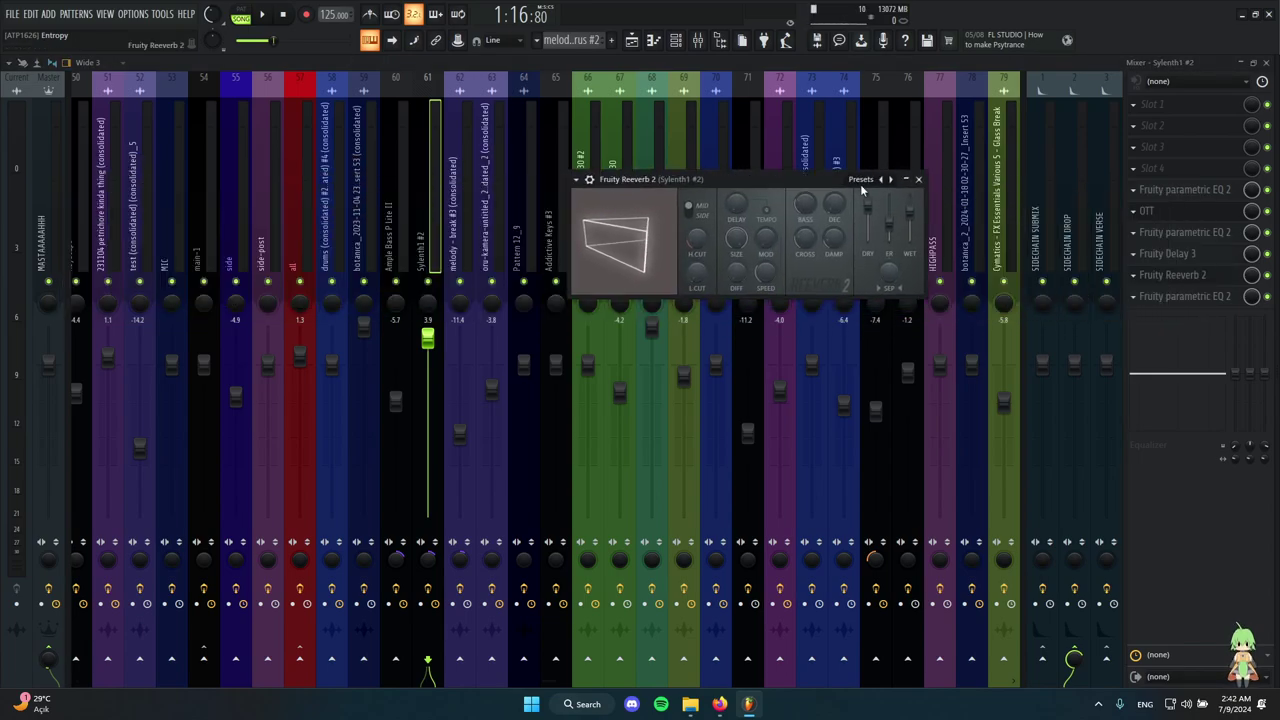
left_click(919, 180)
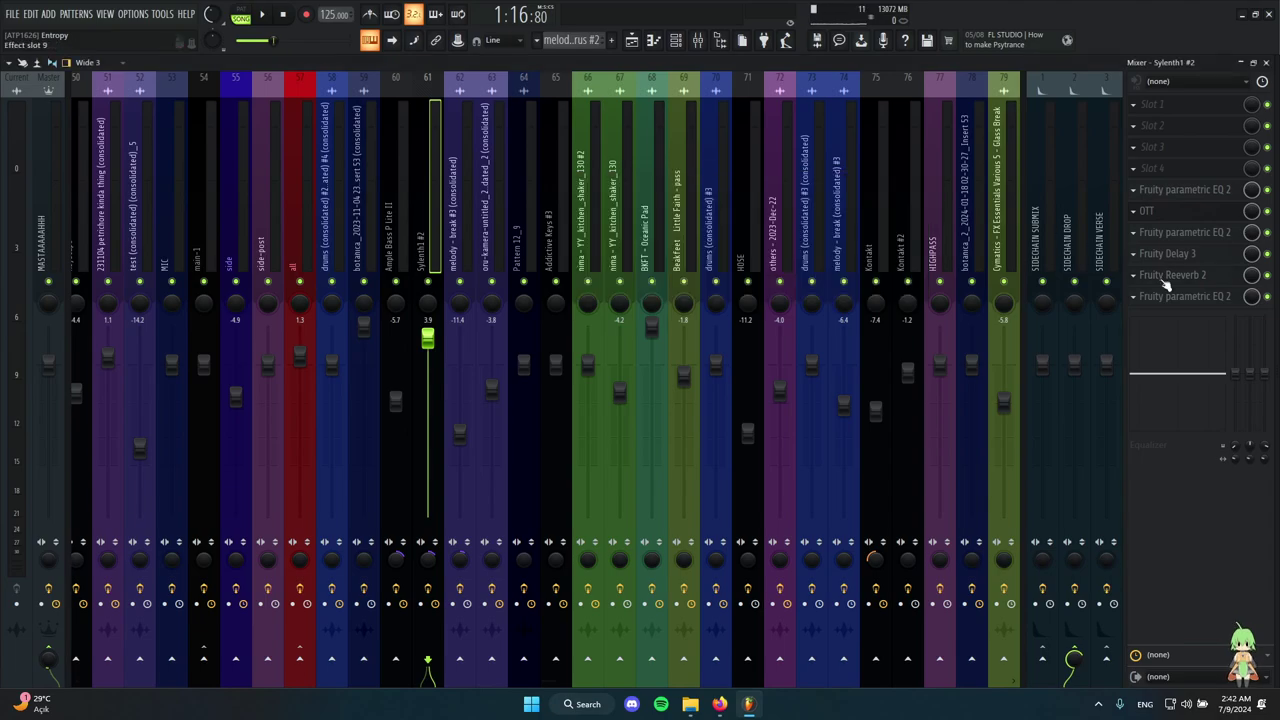
left_click(1190, 297)
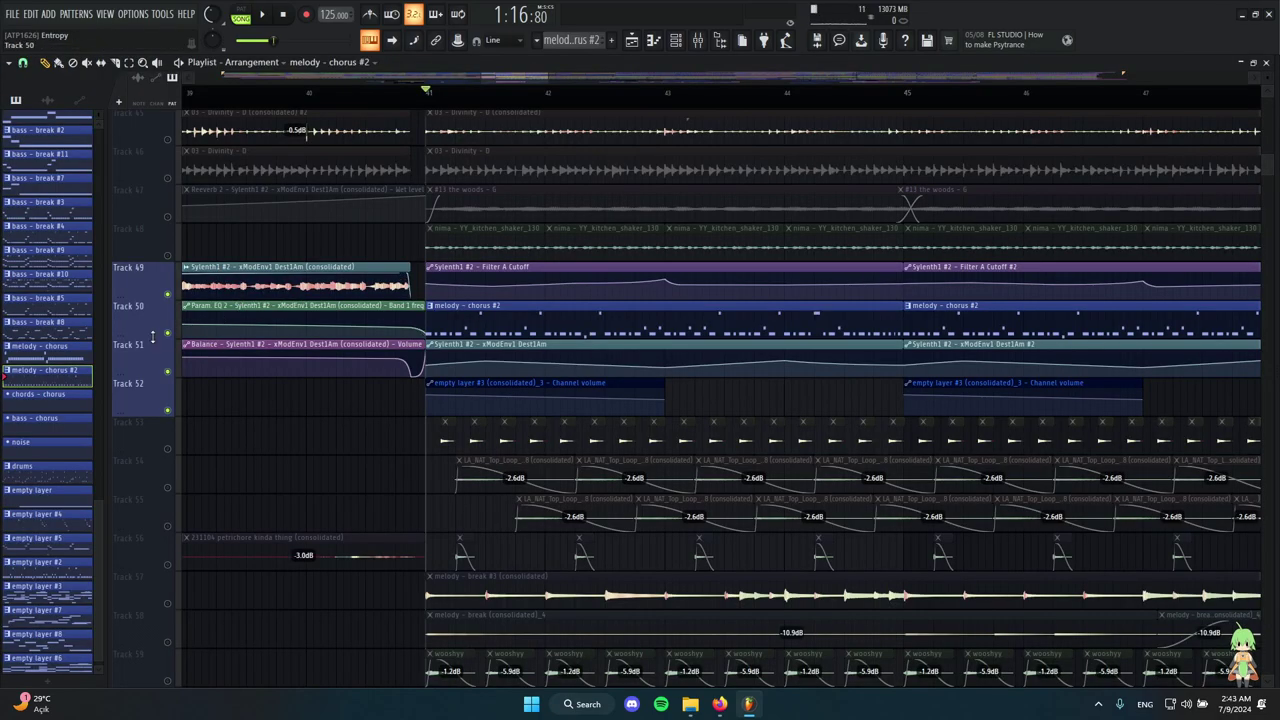
Solo Track 50 in the playlist and release the solo so that all tracks are enabled.
right_click(168, 334)
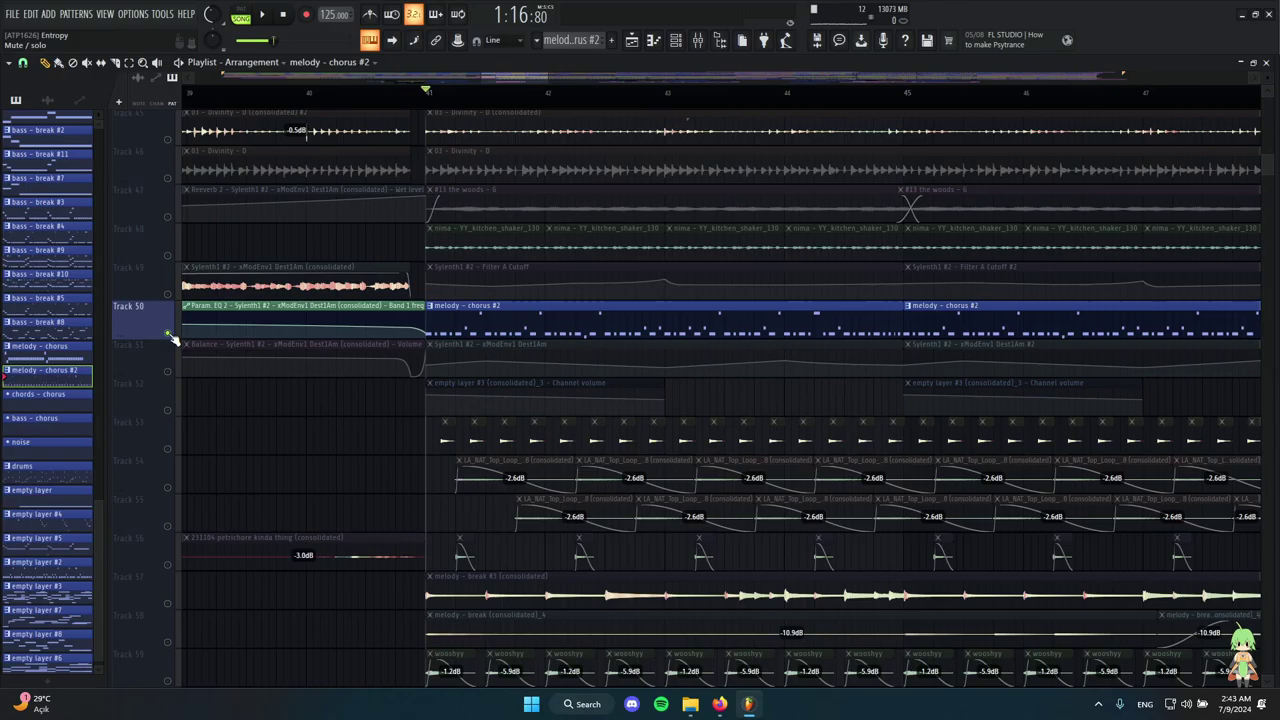
right_click(168, 334)
scroll(522, 318, "down", 5)
scroll(628, 362, "down", 6)
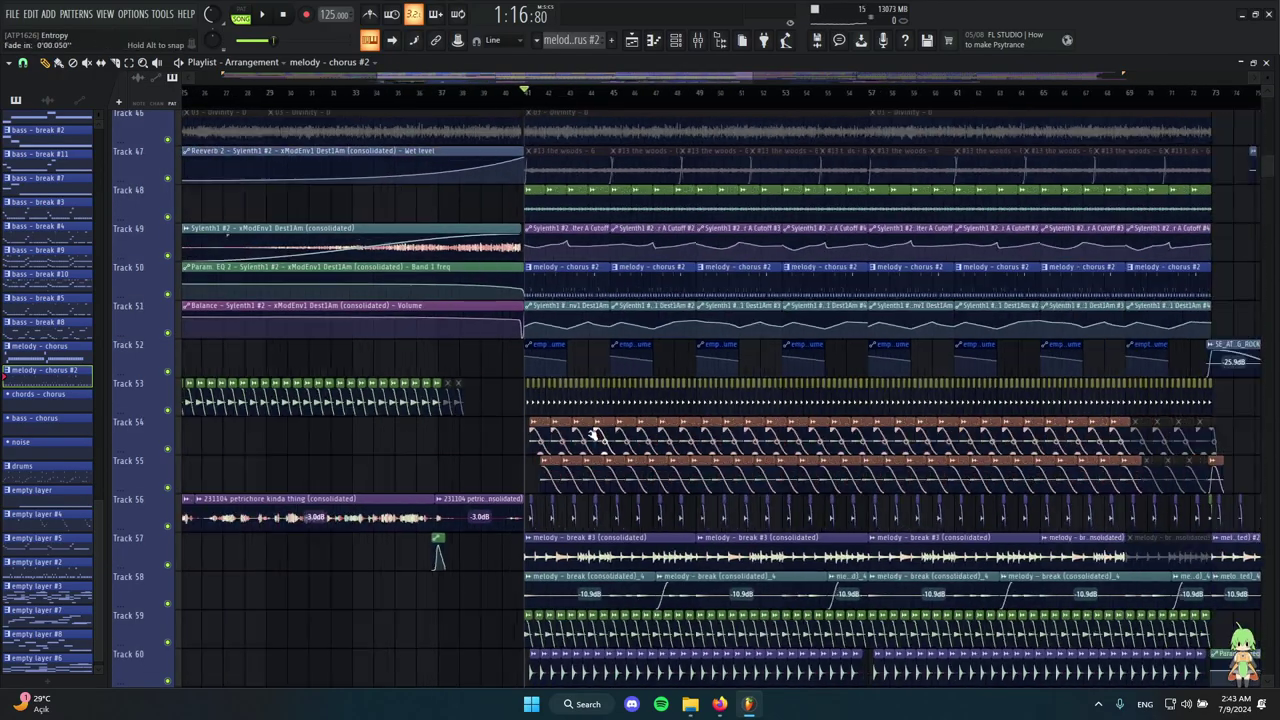
scroll(537, 285, "up", 5)
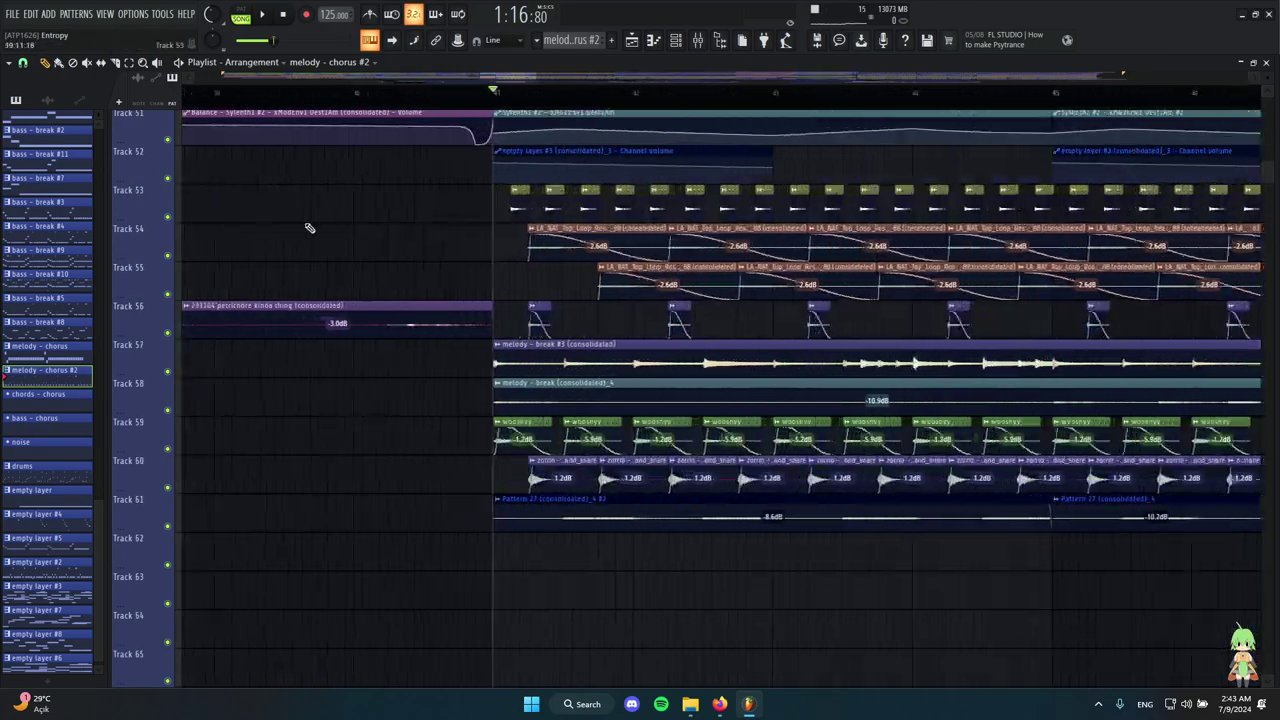
Solo Track 53 and play its empty layer #3 clips briefly from bar 41.
right_click(168, 216)
scroll(509, 230, "up", 2)
scroll(690, 295, "up", 3)
scroll(690, 340, "up", 2, "ctrl")
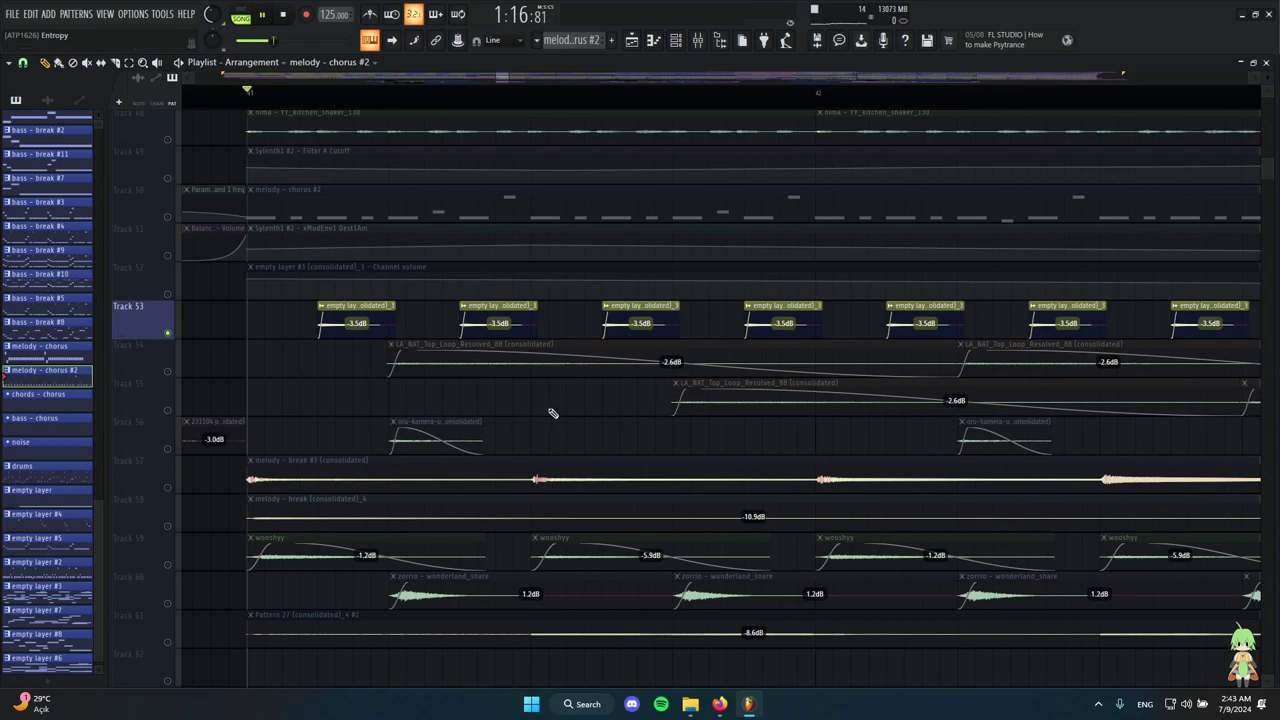
key("space")
scroll(500, 417, "down", 3, "ctrl")
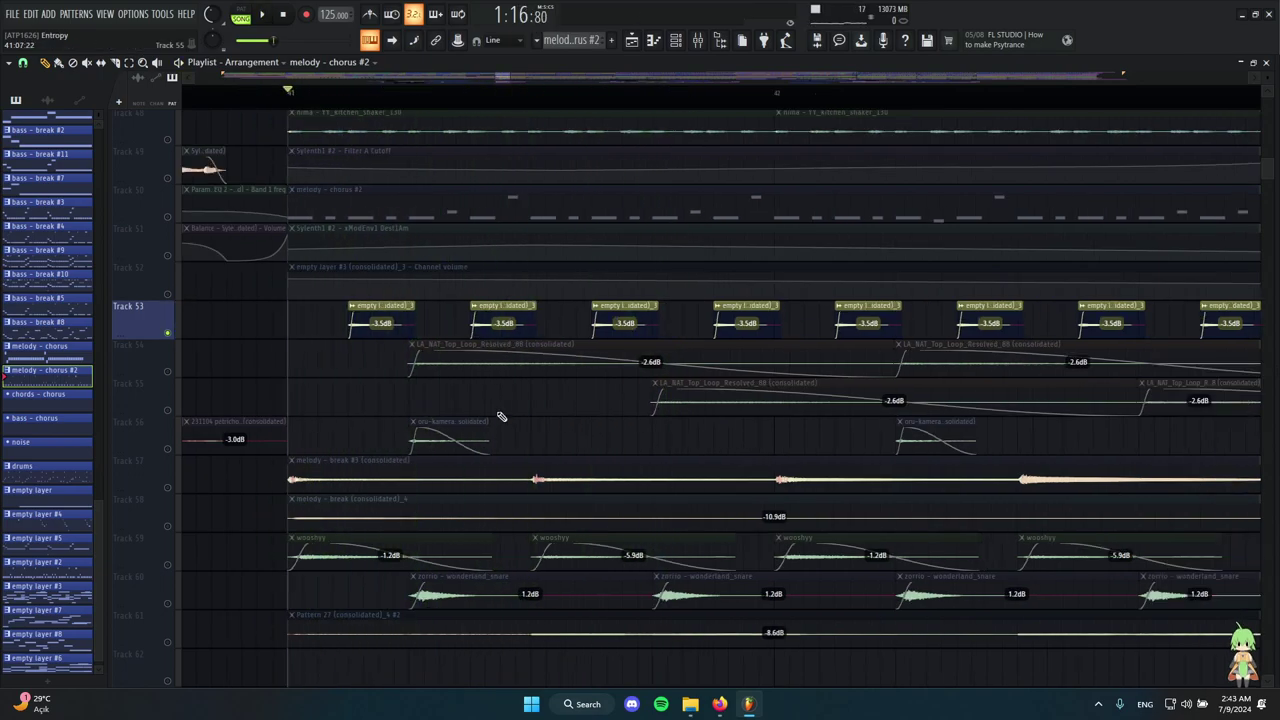
Open the settings of the first empty layer #3 (consolidated)_3 clip after bar 41, examine its waveform and close them.
scroll(434, 406, "up", 5, "ctrl")
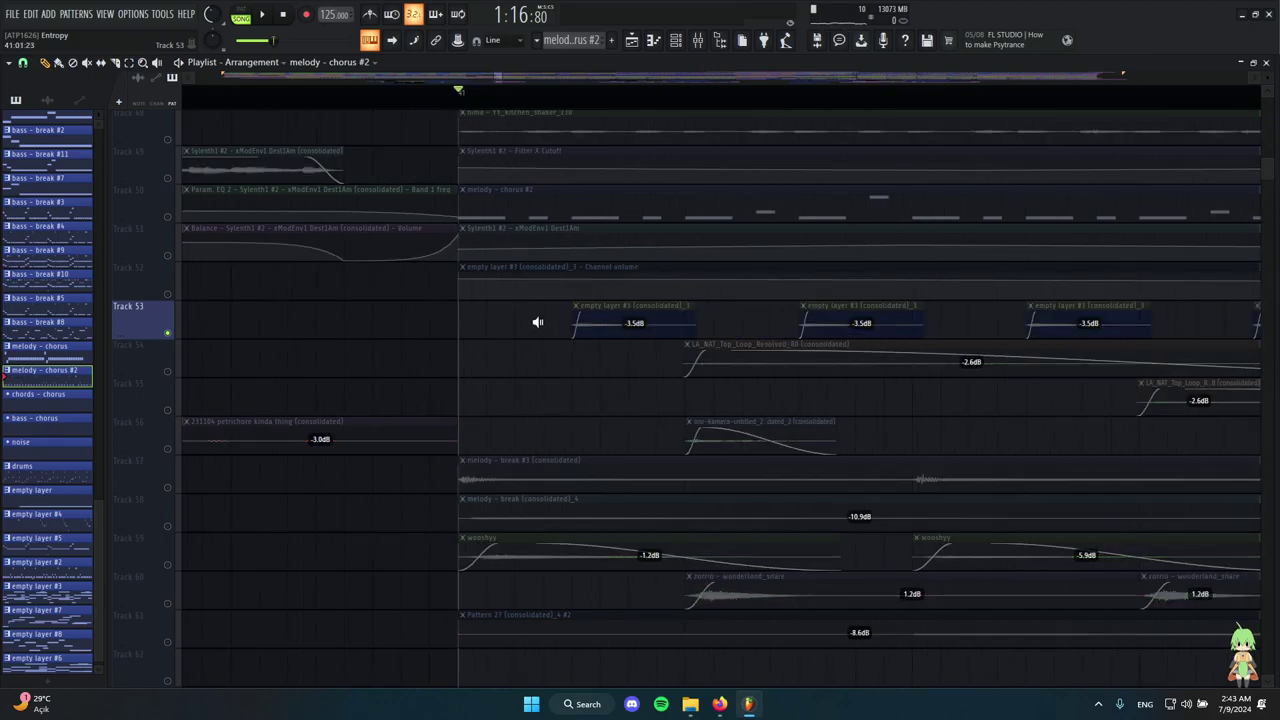
left_click(586, 322)
scroll(474, 380, "down", 4, "ctrl")
scroll(709, 316, "down", 6, "ctrl")
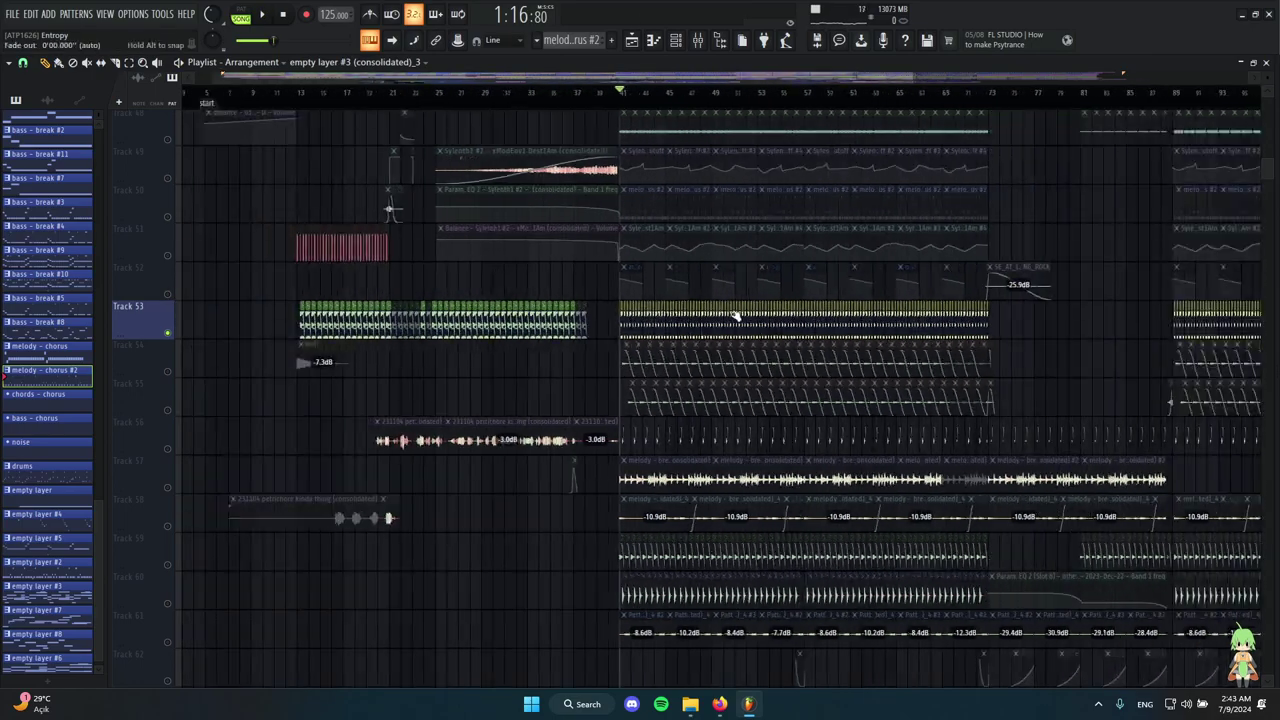
scroll(532, 287, "up", 5, "ctrl")
scroll(392, 314, "up", 4, "ctrl")
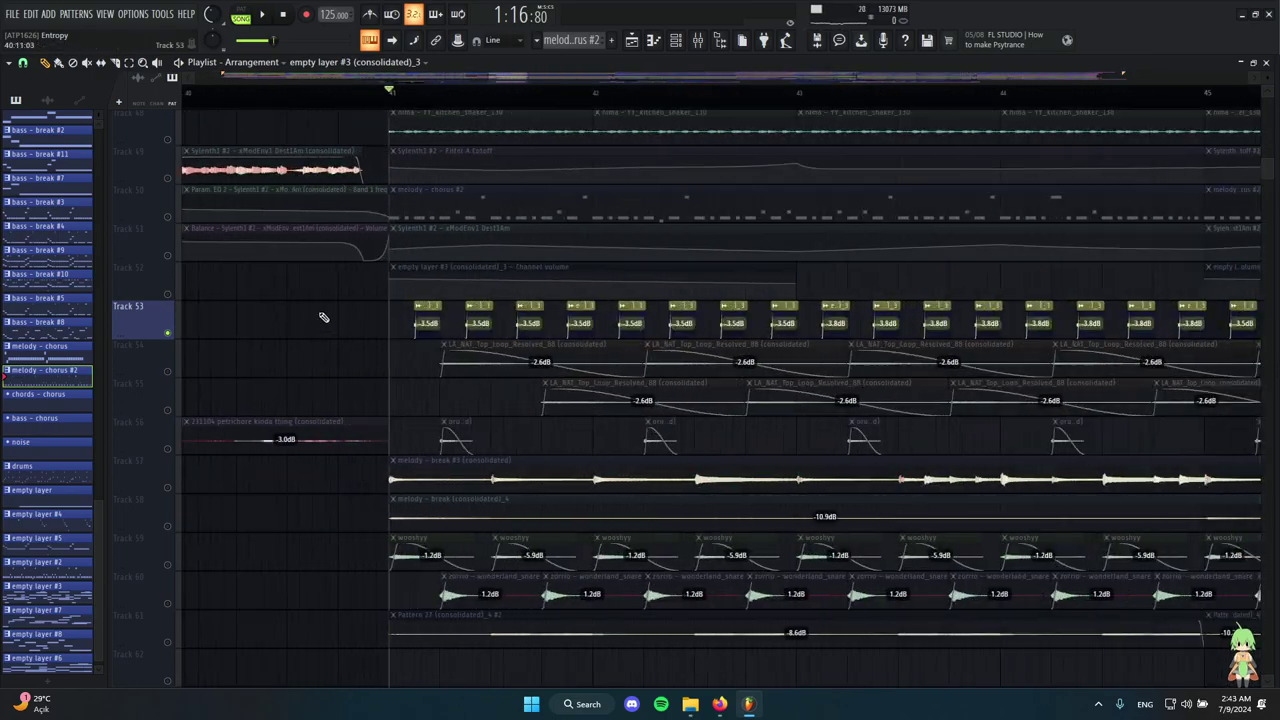
scroll(437, 325, "up", 2, "ctrl")
double_click(437, 325)
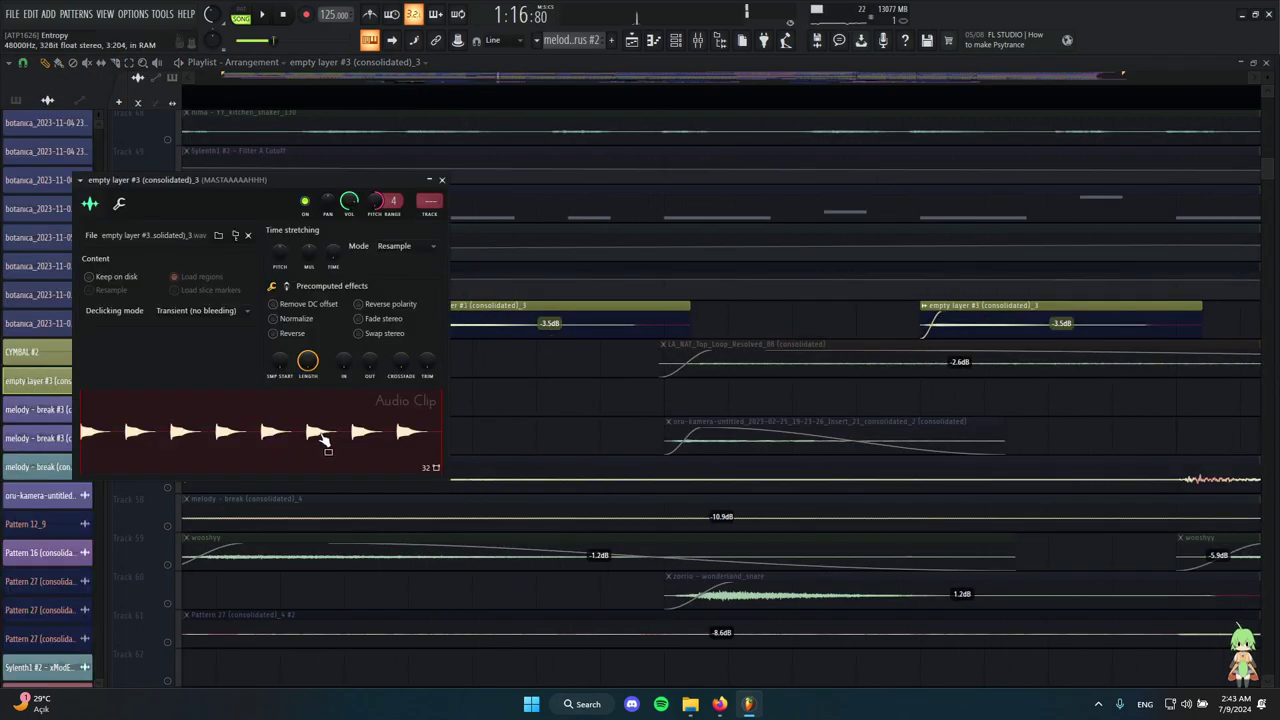
key("Escape")
Select the first three empty layer #3 clips on Track 53 after bar 41 to point out their spacing.
scroll(552, 372, "down", 3)
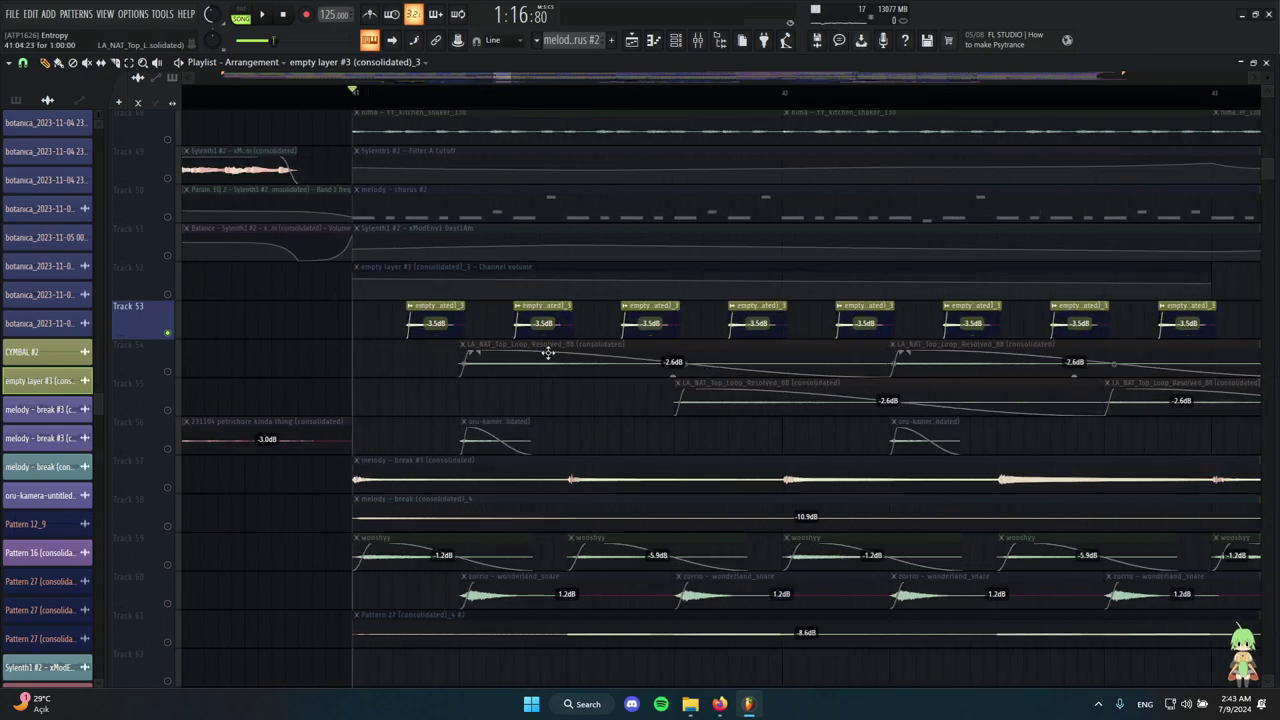
scroll(452, 326, "up", 2)
left_click_drag(362, 298, 1006, 334)
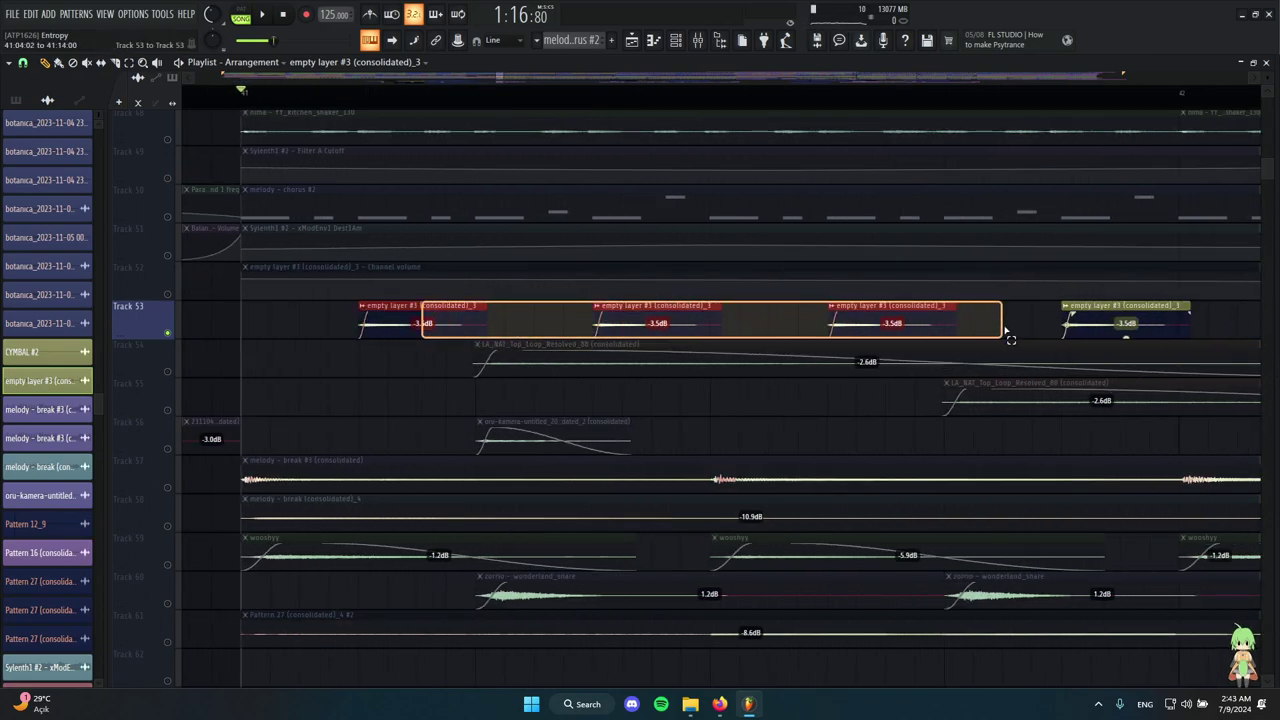
scroll(486, 354, "down", 6)
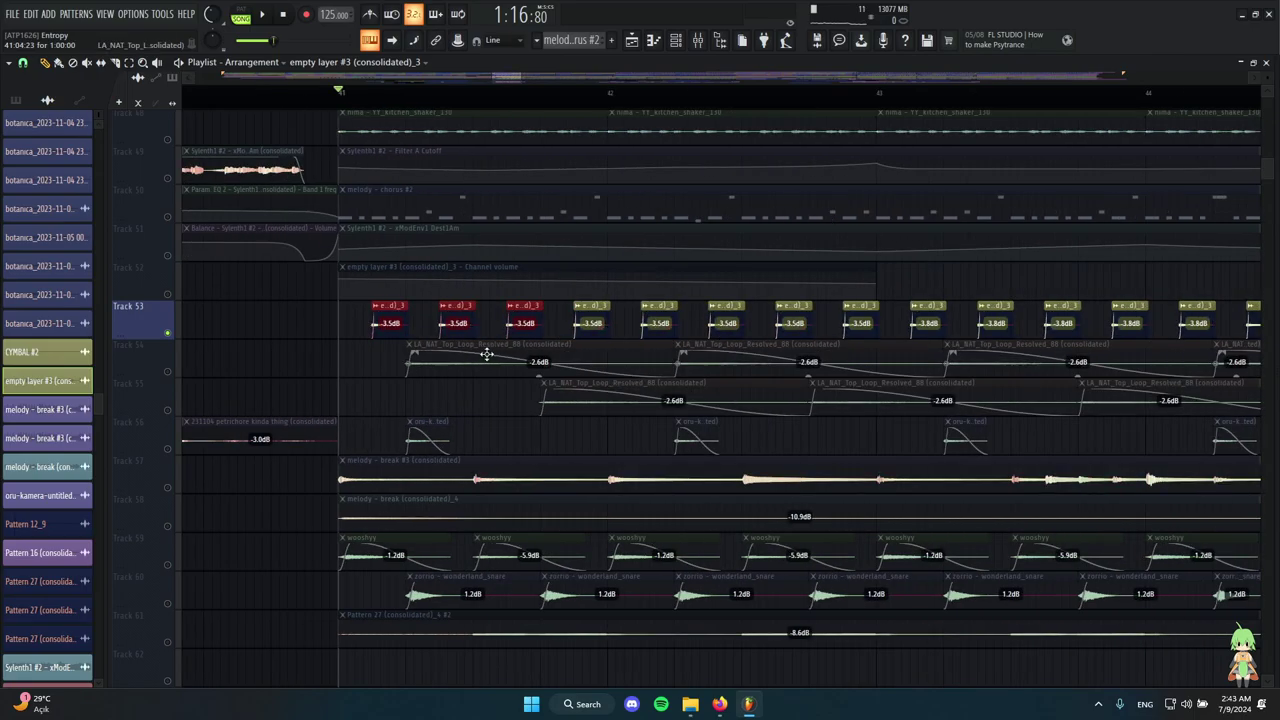
scroll(446, 366, "up", 5)
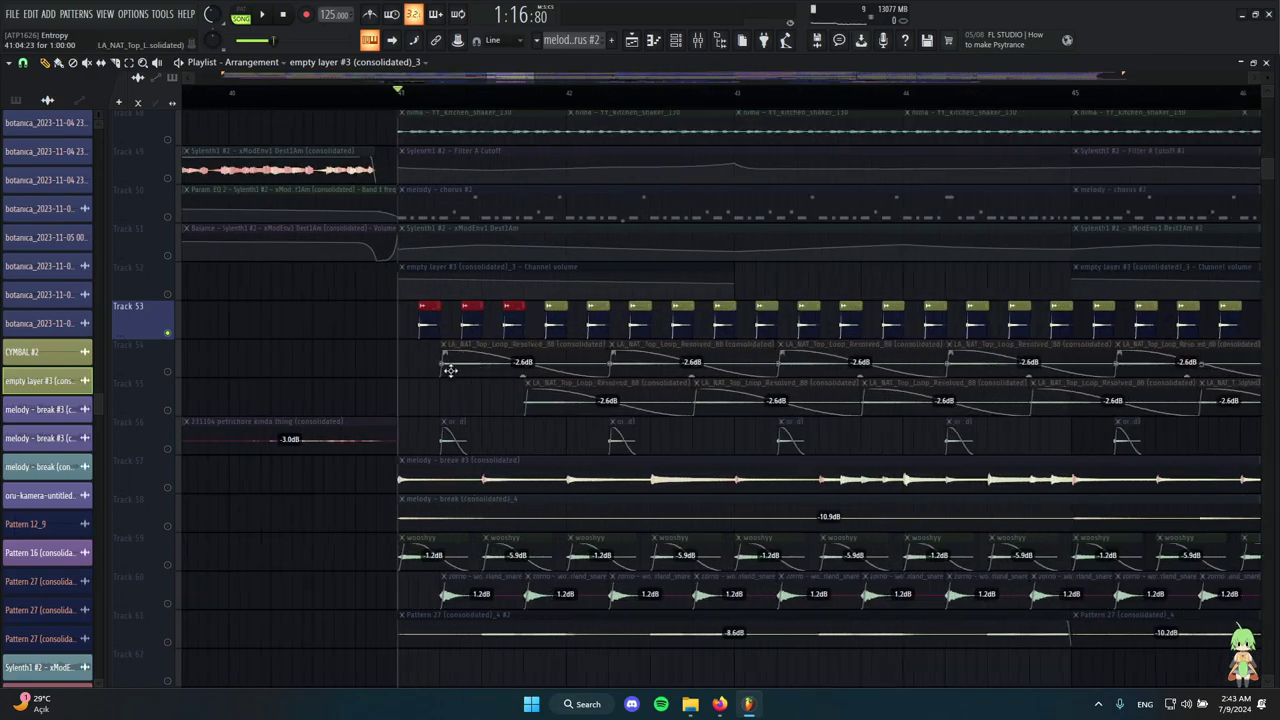
Listen to Track 53 alone from bar 41 while viewing its clips, and stop the song.
key("space")
scroll(380, 356, "down", 4)
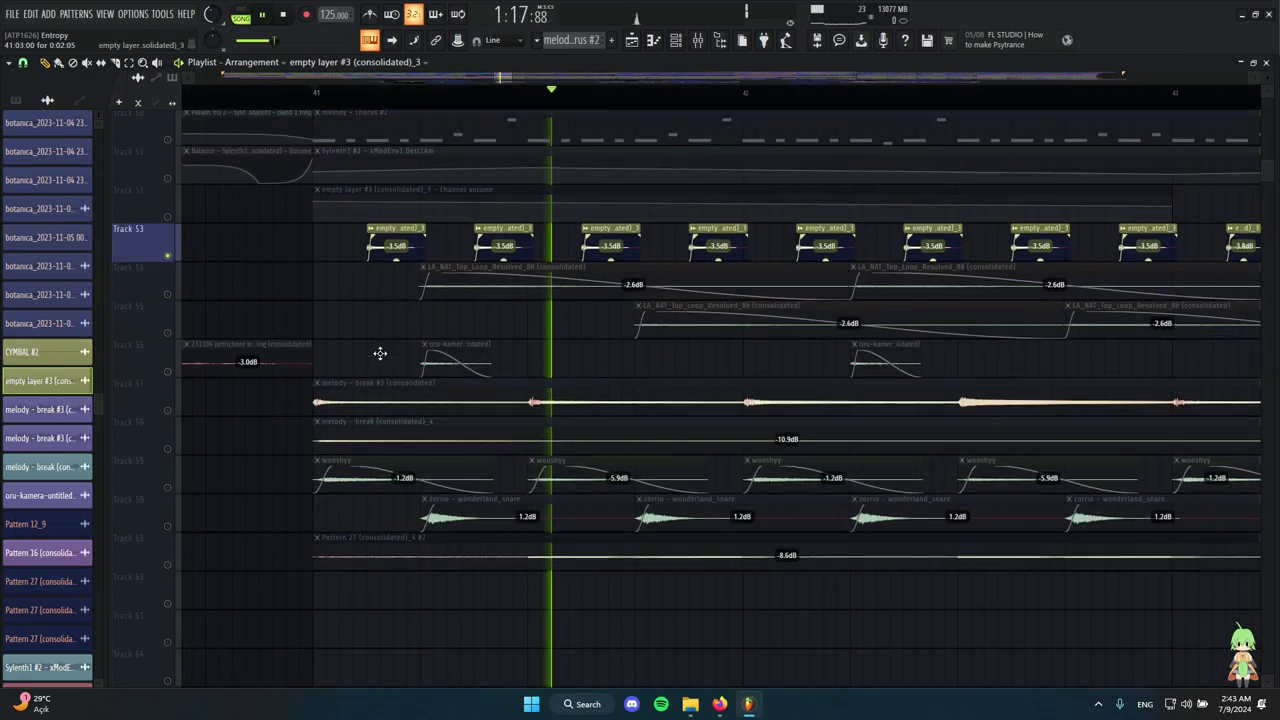
scroll(486, 297, "down", 3)
scroll(441, 275, "up", 2)
scroll(441, 274, "up", 3)
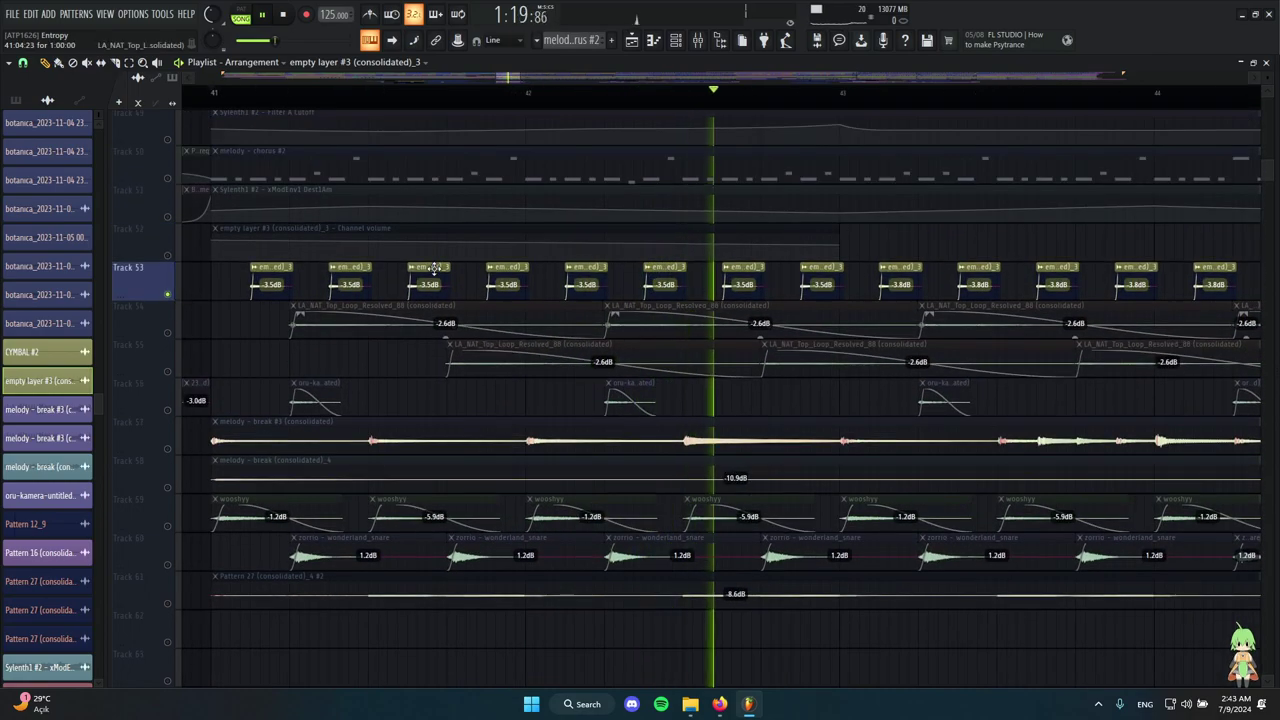
scroll(495, 312, "down", 3)
scroll(495, 313, "up", 2)
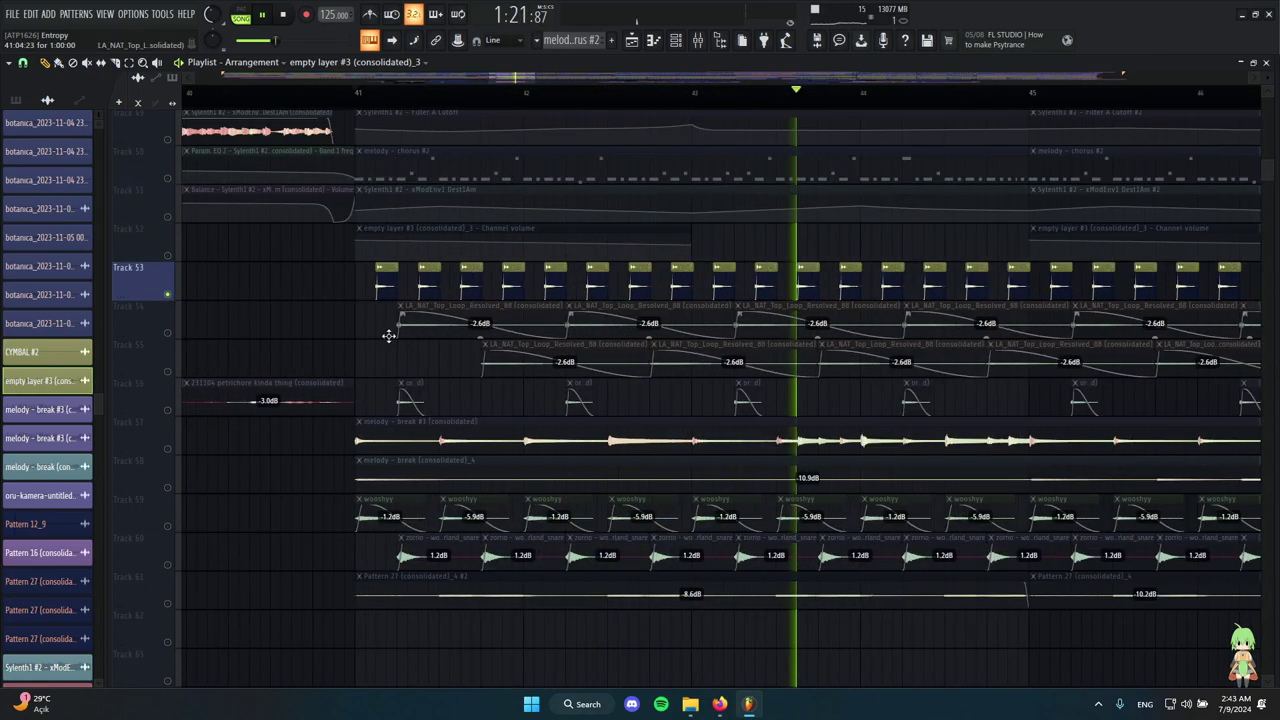
scroll(340, 335, "up", 2)
scroll(515, 376, "up", 2)
key("space")
Solo Track 54, enable Track 55 with it during playback of the LA_NAT_Top_Loop clips, and stop the song.
right_click(169, 333)
scroll(190, 358, "down", 4)
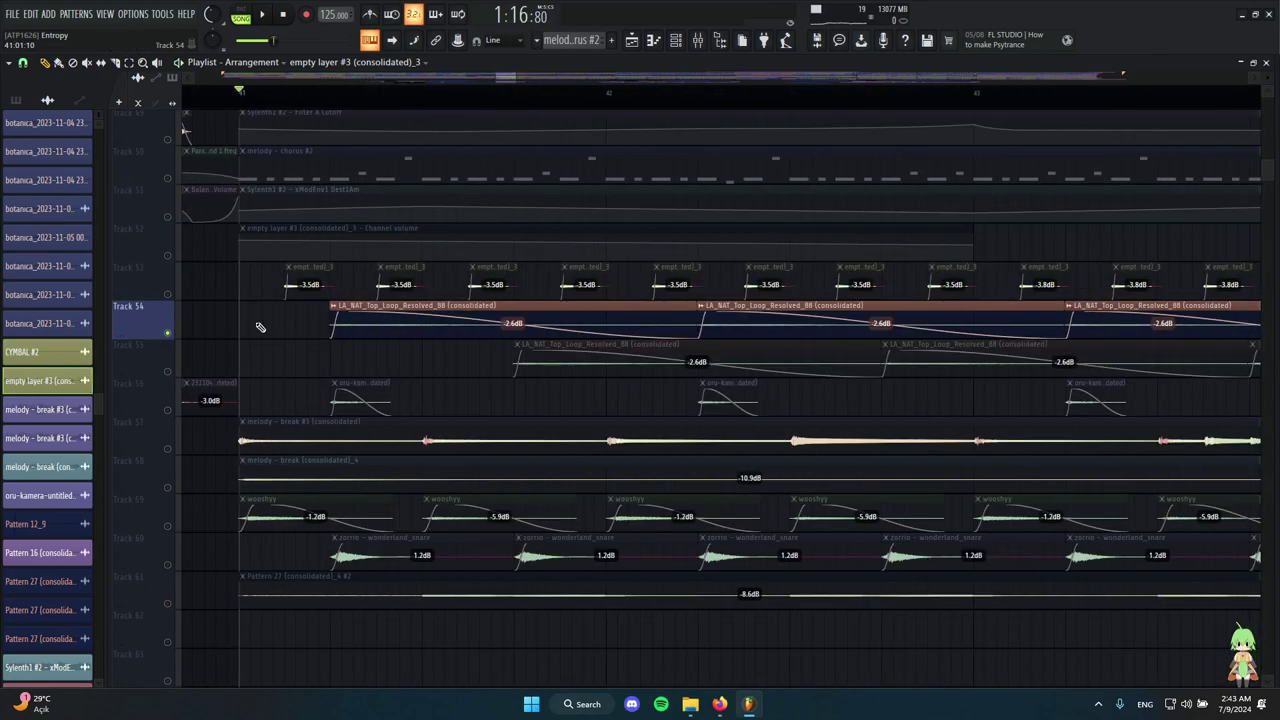
key("space")
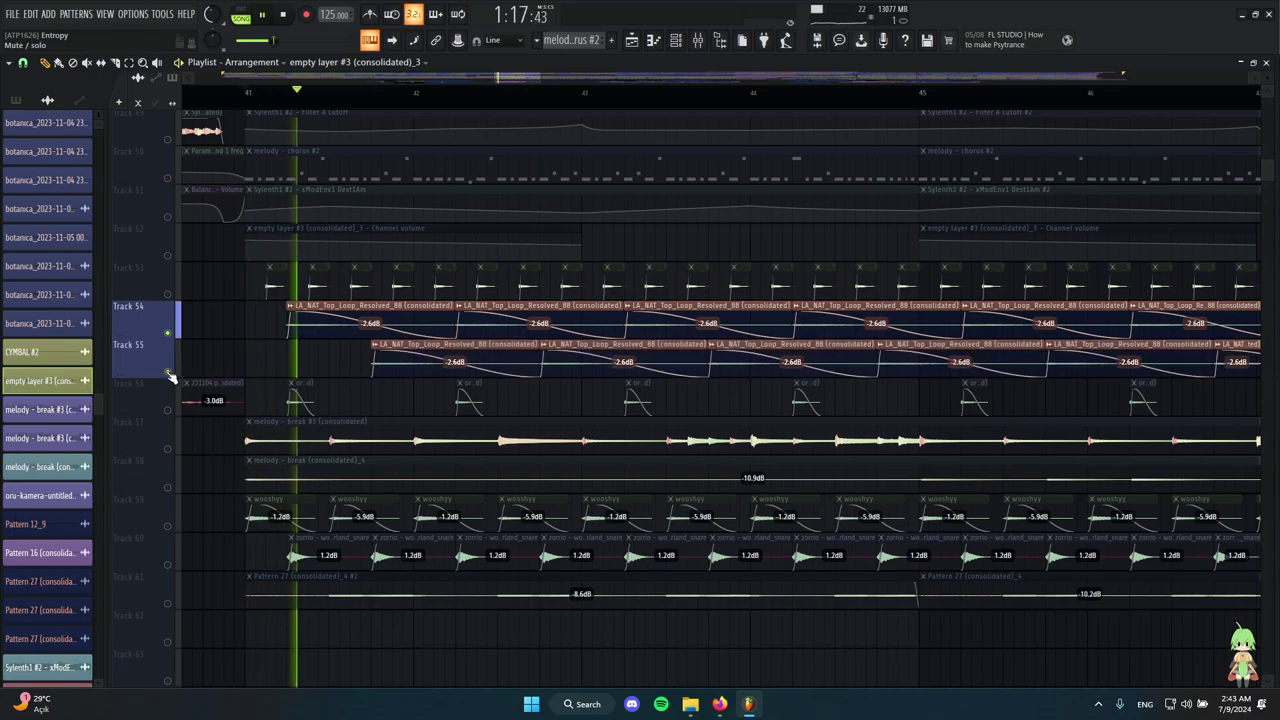
left_click(160, 370, "shift")
scroll(371, 331, "down", 10)
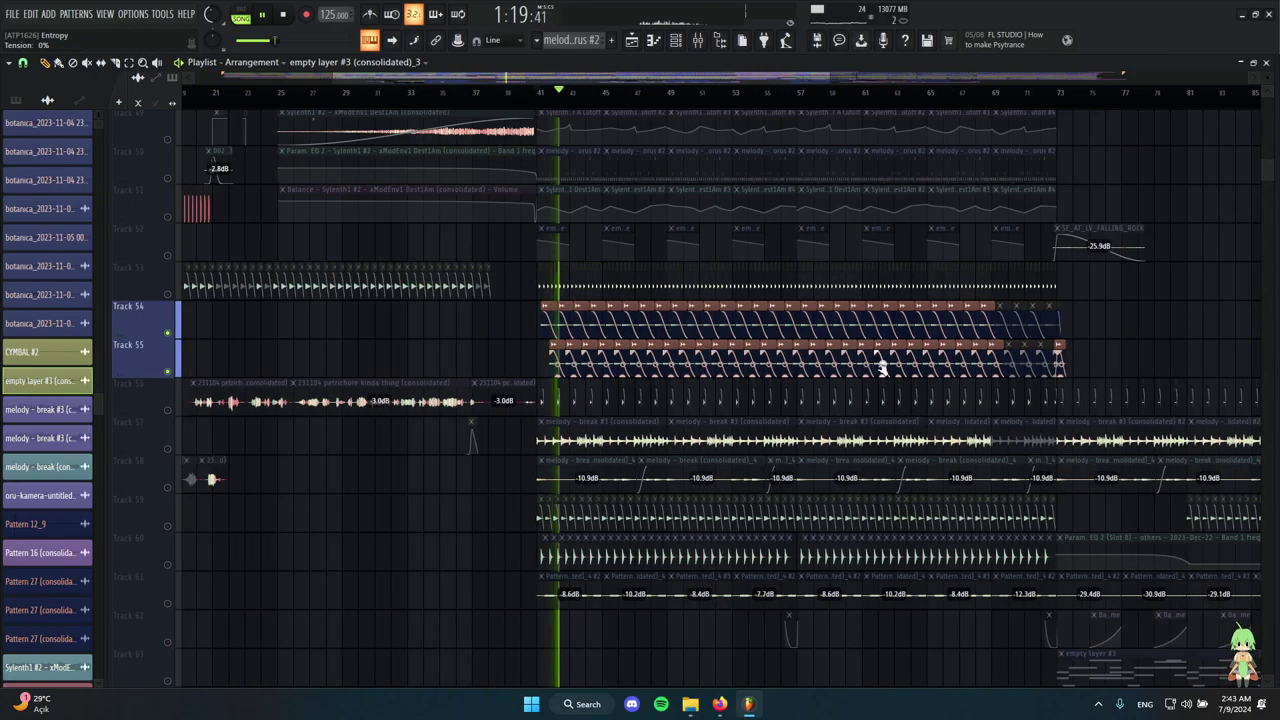
key("space")
scroll(638, 337, "up", 10)
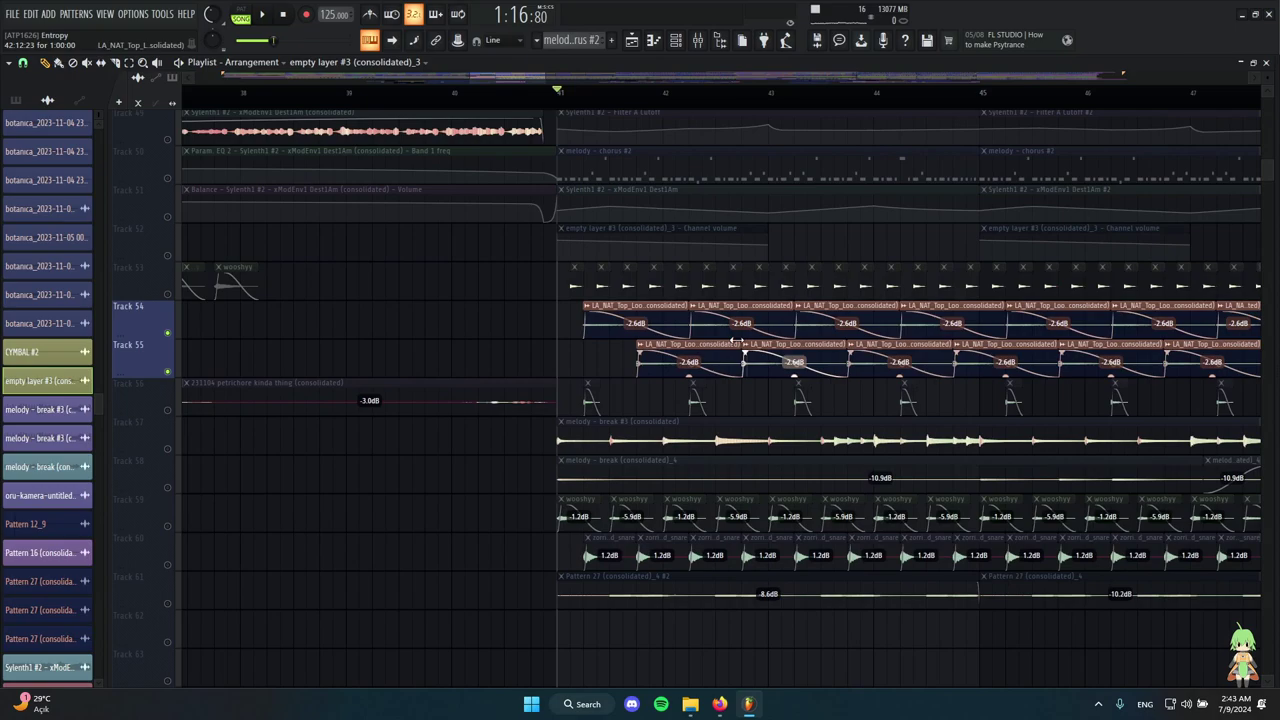
Solo Track 56, listen to it from bar 41, and stop the song.
scroll(541, 360, "down", 6)
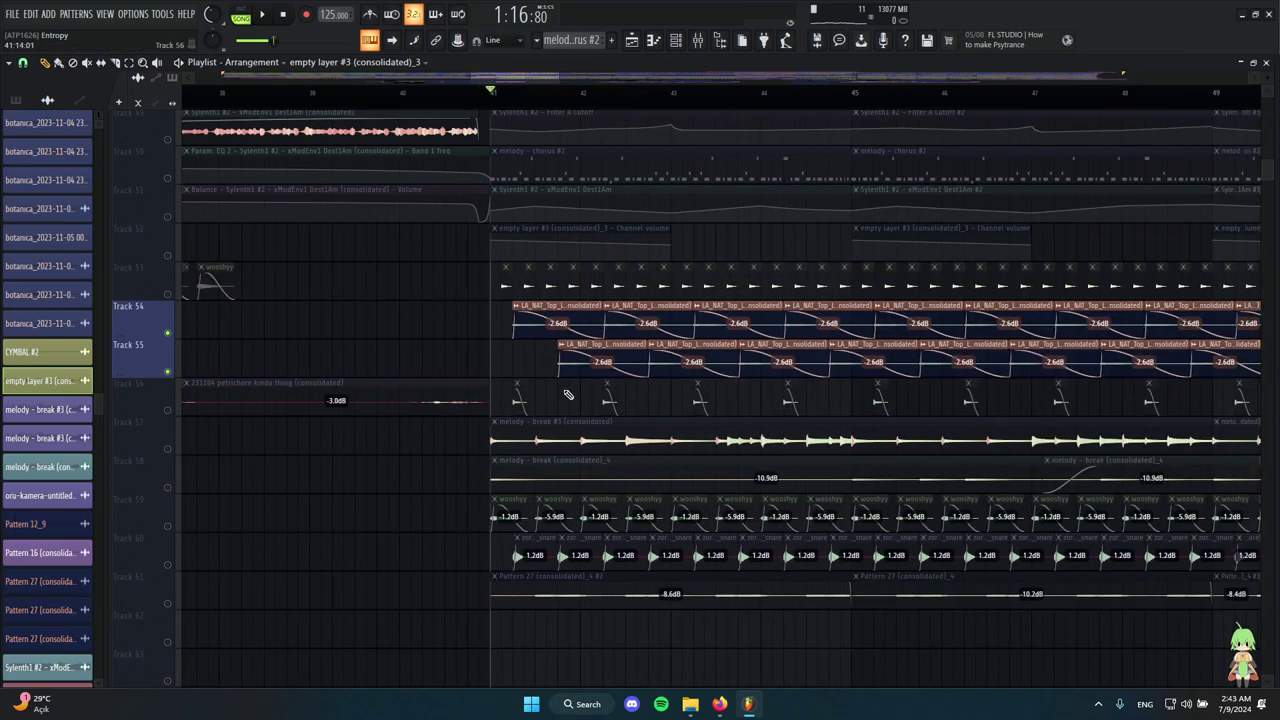
scroll(565, 398, "down", 2)
scroll(566, 403, "up", 3)
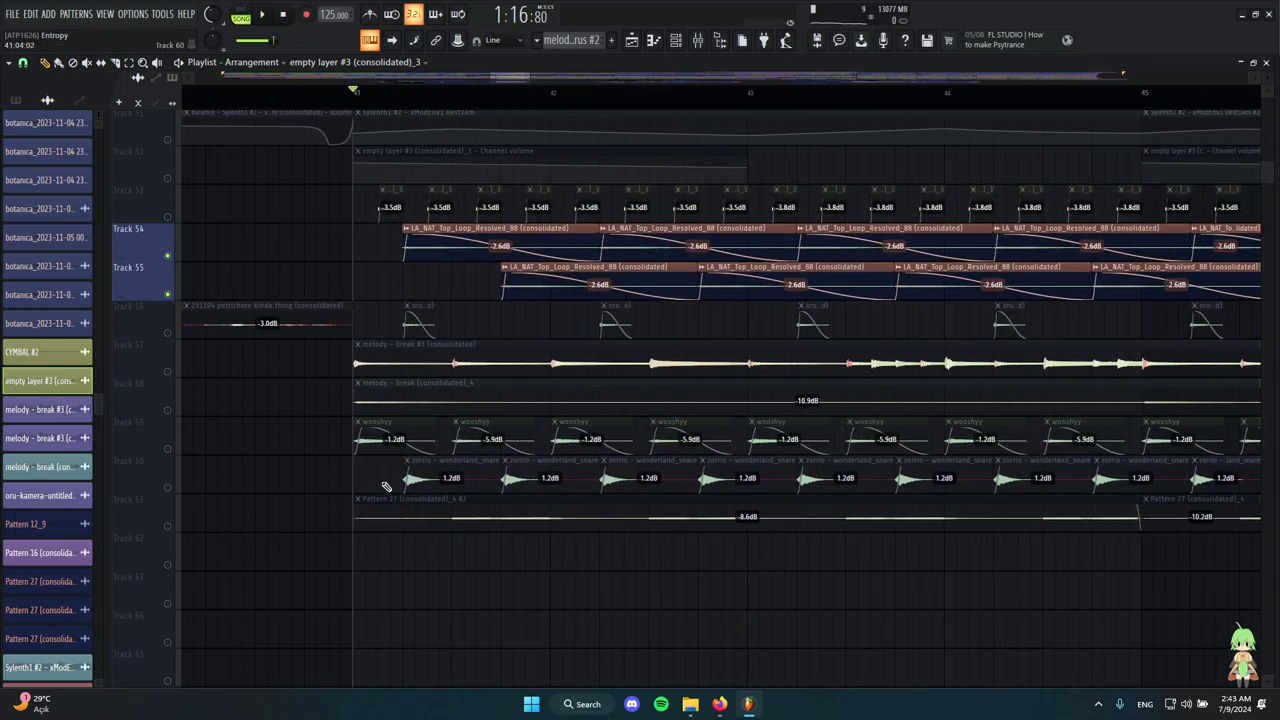
scroll(431, 346, "up", 2)
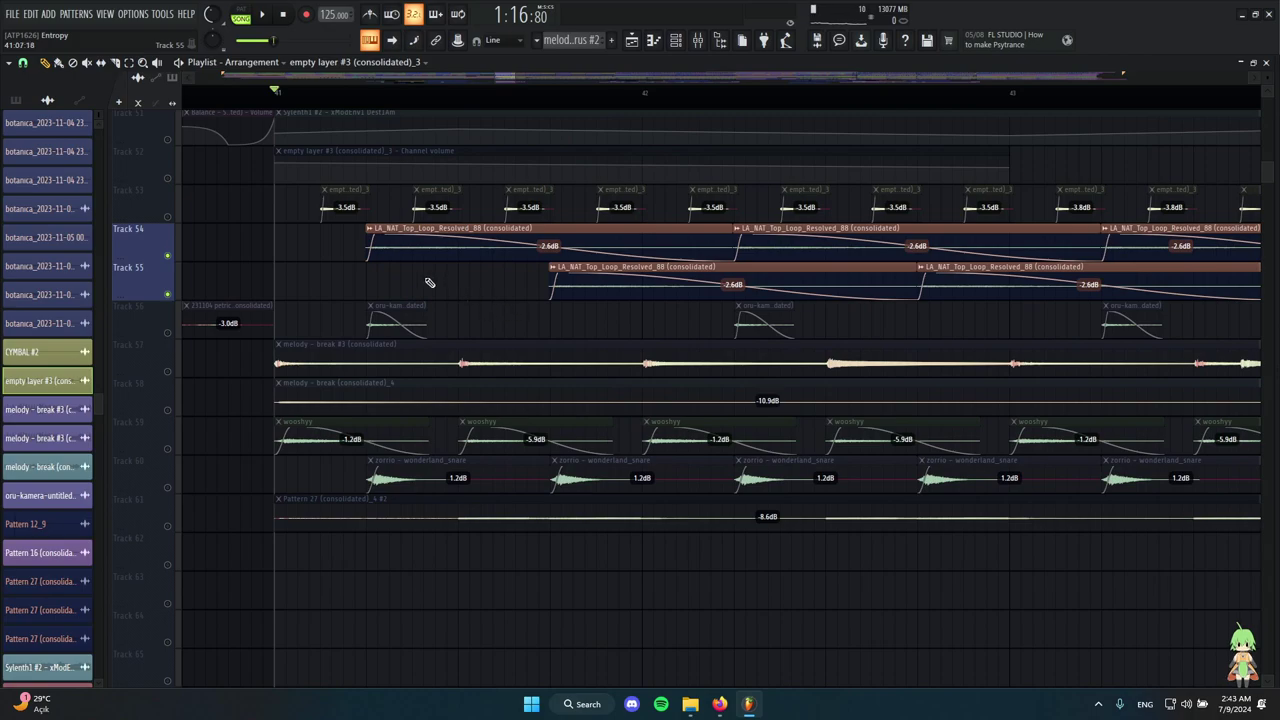
left_click(169, 334, "ctrl")
key("space")
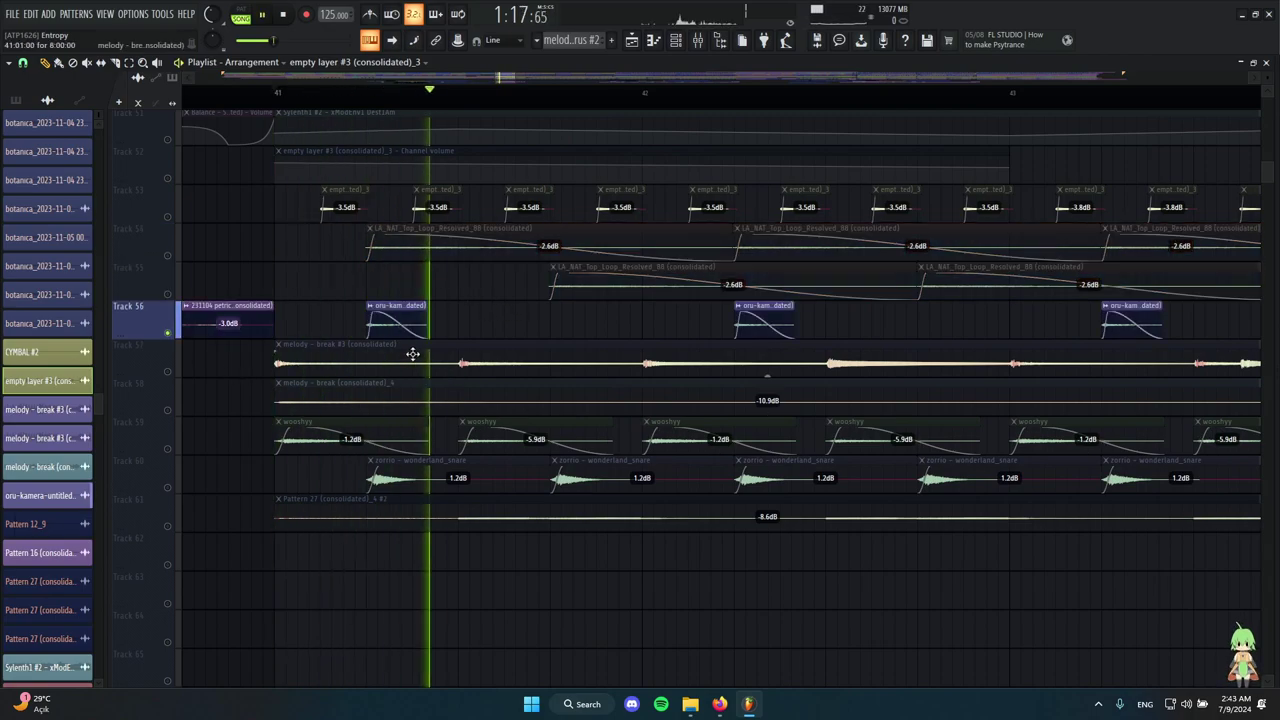
key("space")
Open the settings of the first oru-kamera clip on Track 56 after bar 41, examine its waveform beside the playlist, and close them.
left_click(413, 317)
double_click(413, 317)
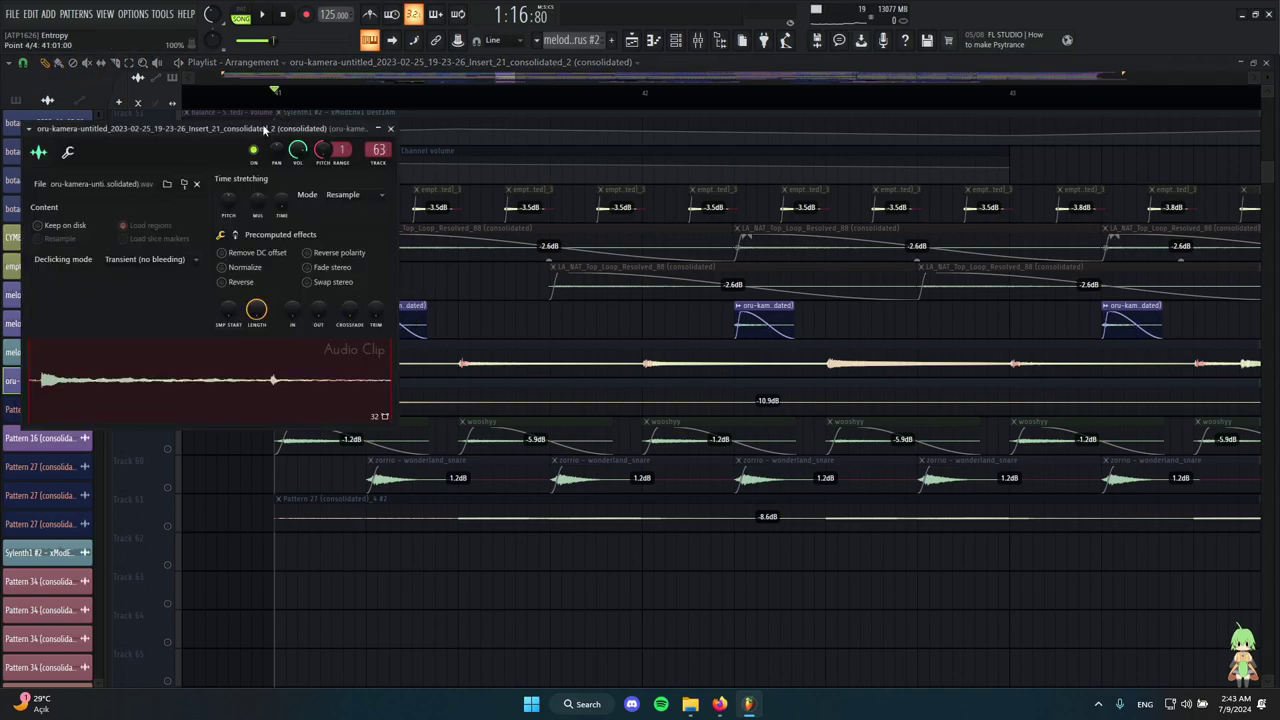
left_click_drag(257, 130, 958, 162)
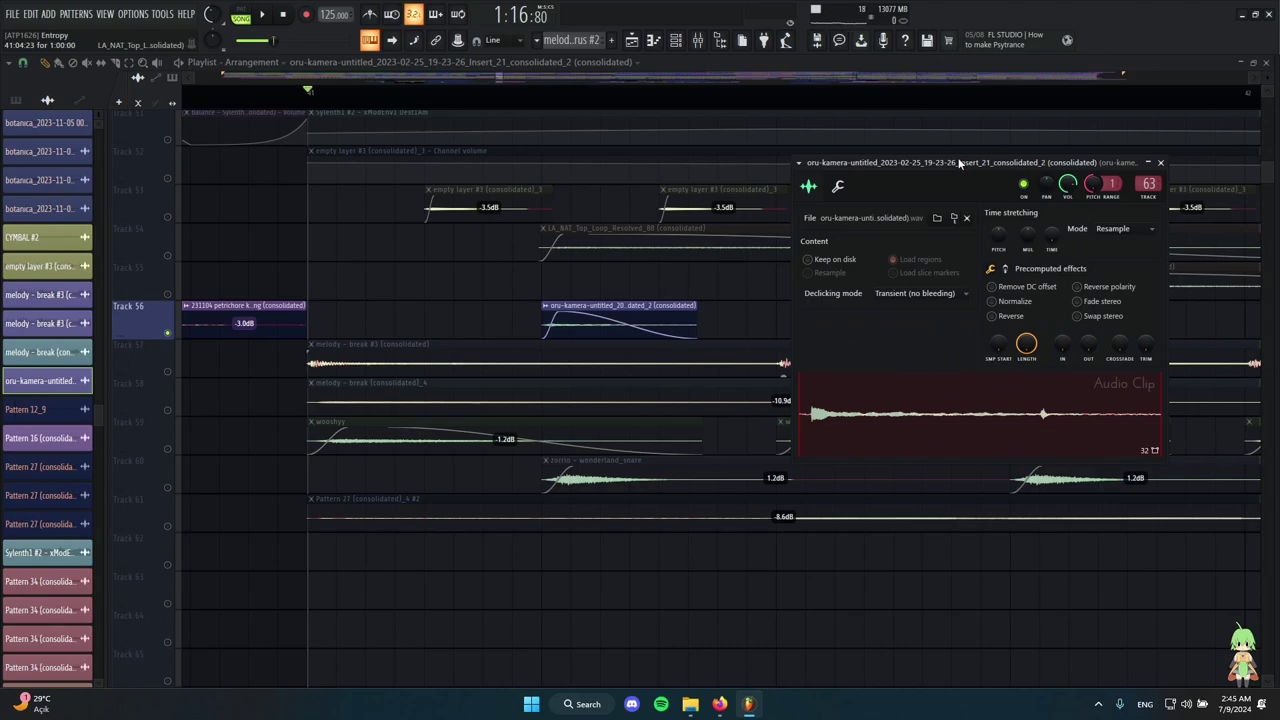
left_click_drag(958, 162, 927, 146)
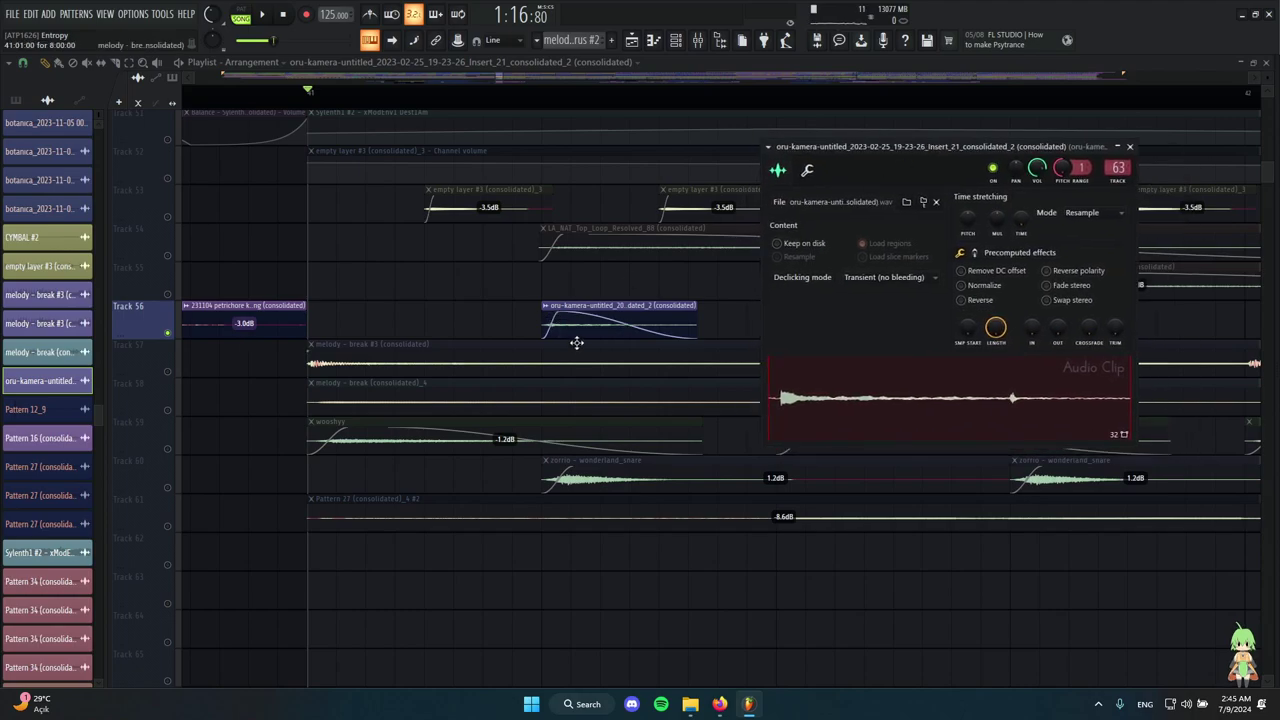
scroll(494, 406, "down", 4)
scroll(494, 404, "up", 3)
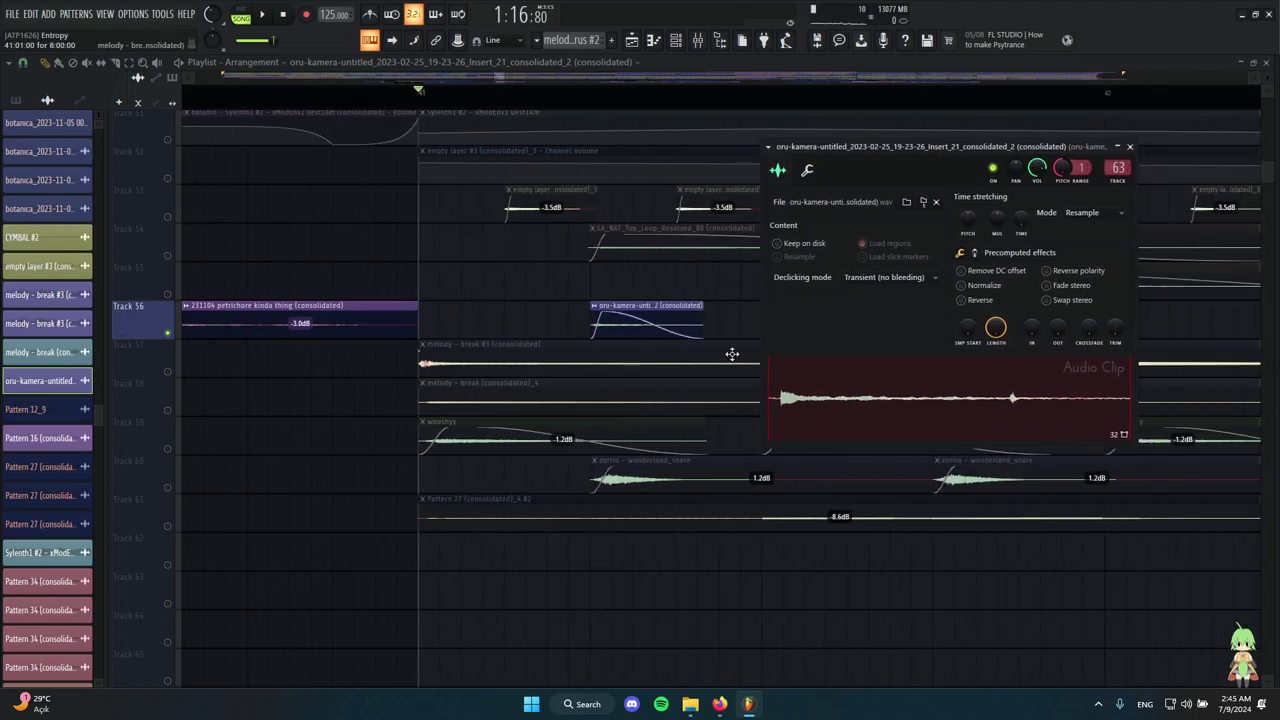
scroll(721, 321, "up", 1)
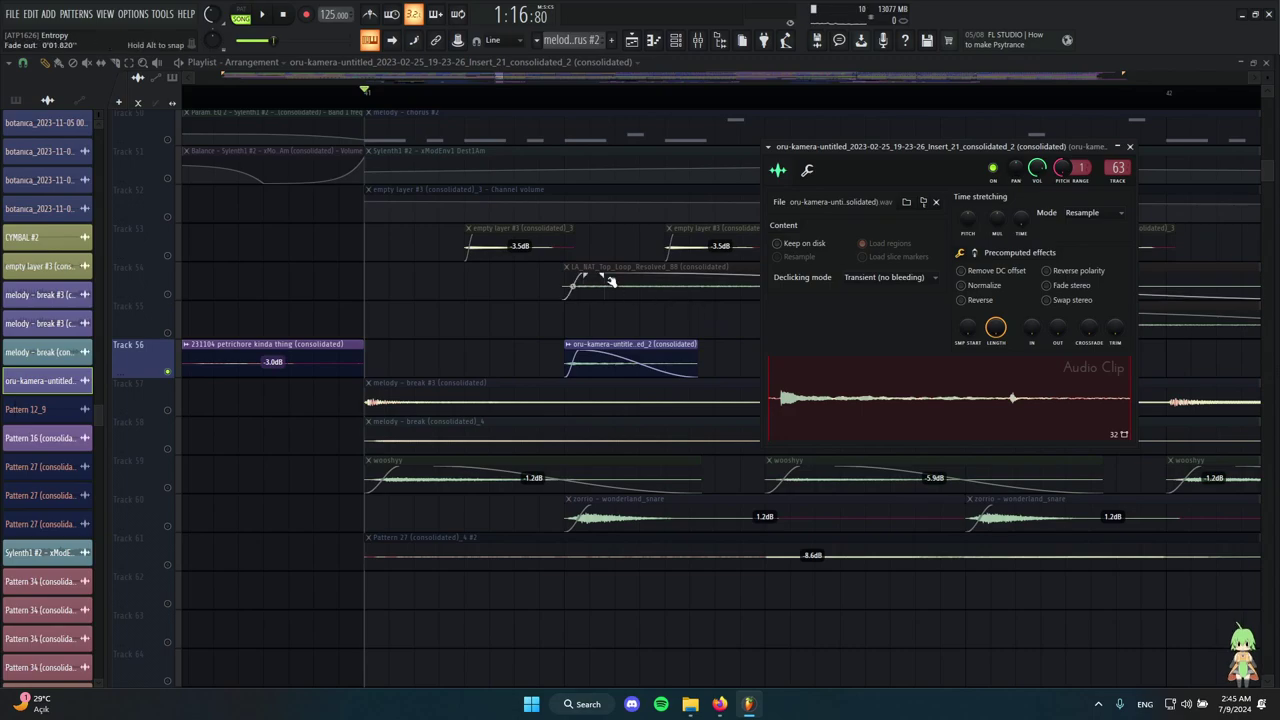
scroll(519, 291, "down", 2)
scroll(600, 288, "down", 1)
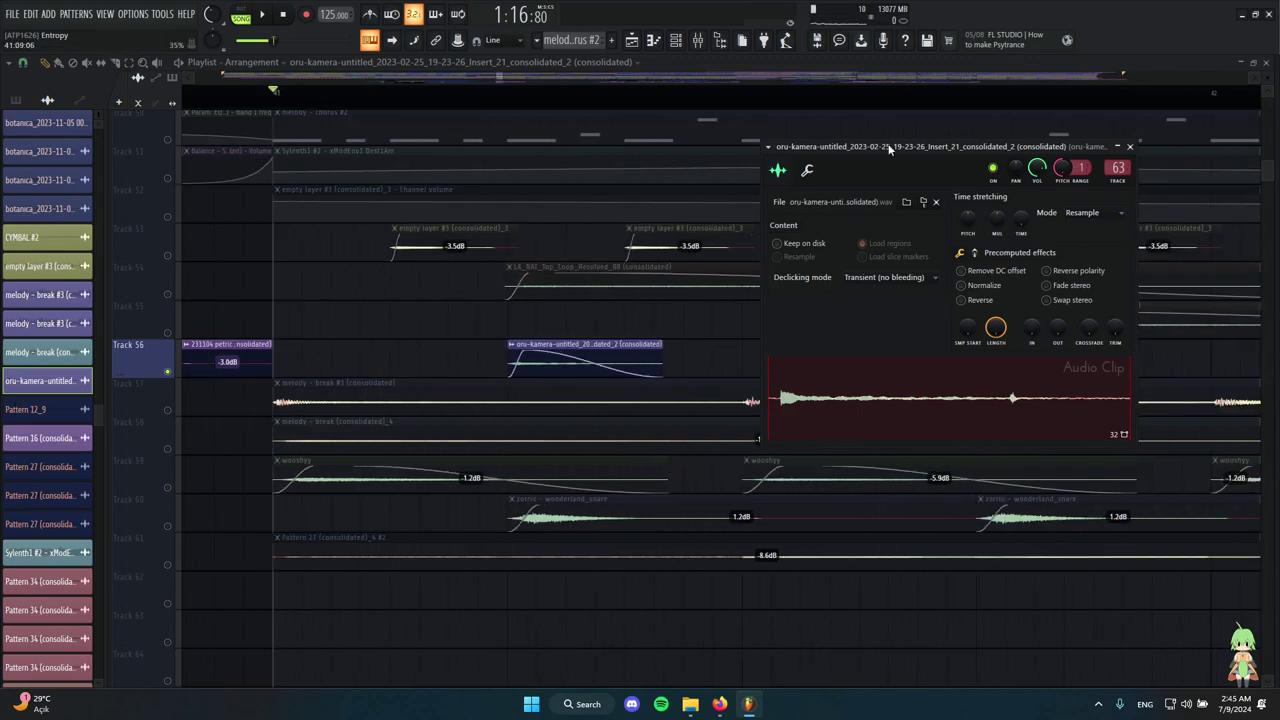
left_click_drag(858, 147, 821, 134)
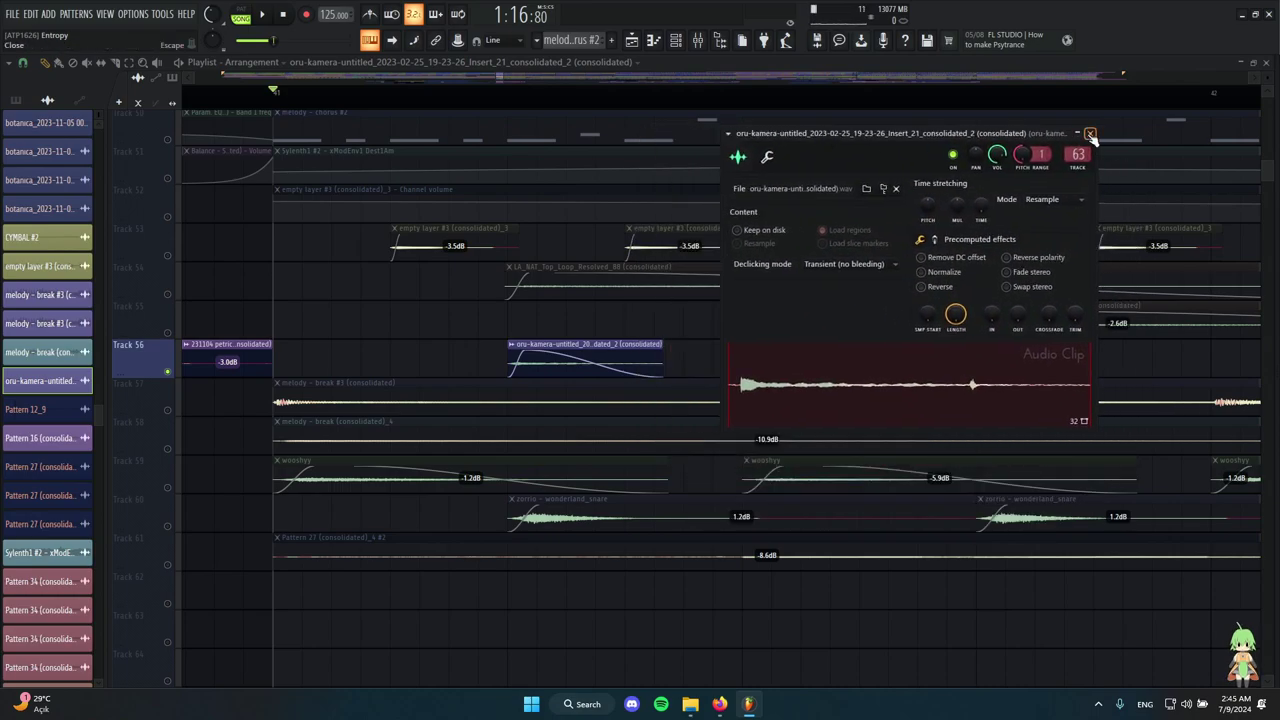
left_click(1090, 134)
Place the playhead at the start of the first oru-kamera clip after bar 41 and compare its position with the surrounding layers.
scroll(704, 283, "down", 3)
scroll(630, 350, "up", 3)
scroll(680, 343, "down", 6)
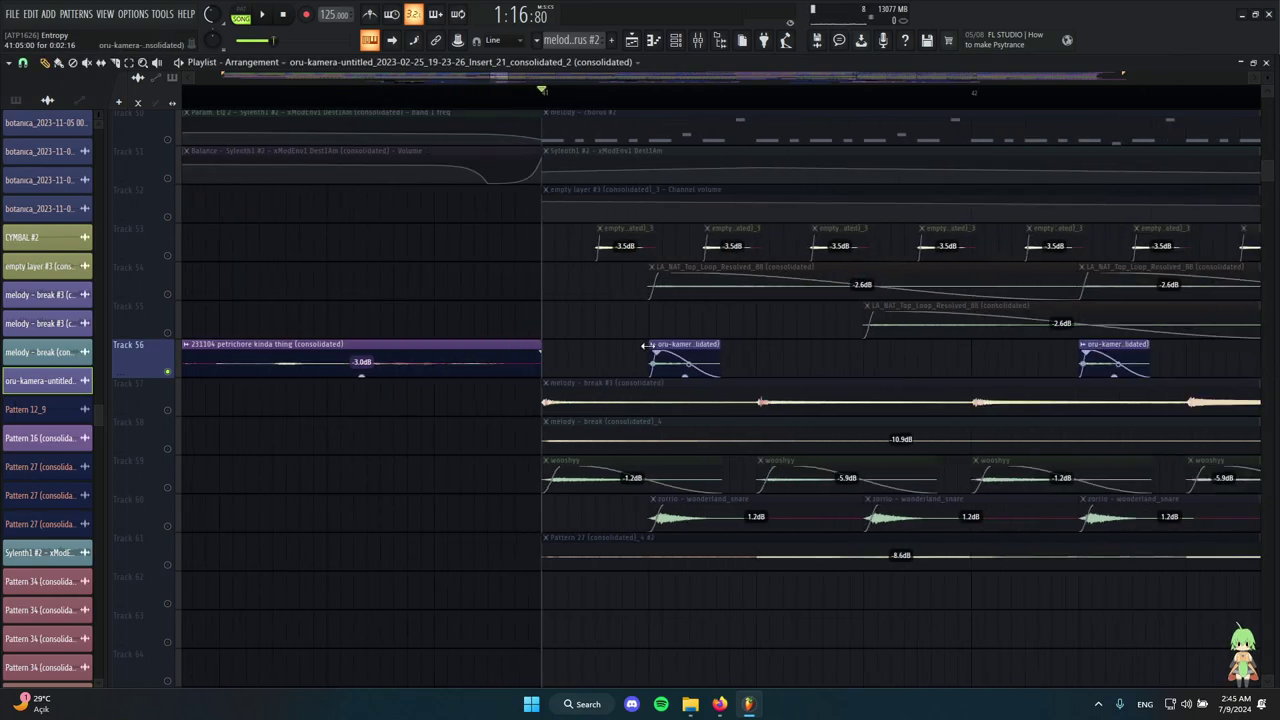
scroll(760, 316, "up", 8)
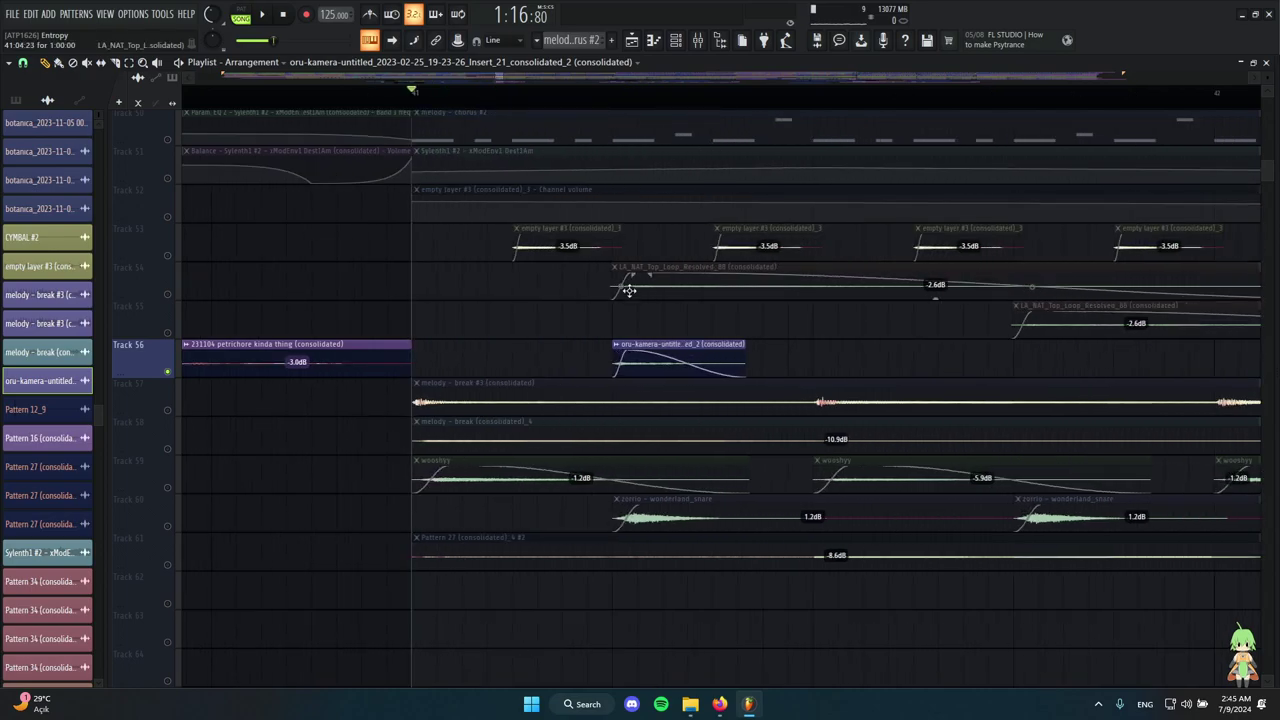
left_click(597, 92)
scroll(645, 320, "down", 5)
scroll(647, 410, "down", 4)
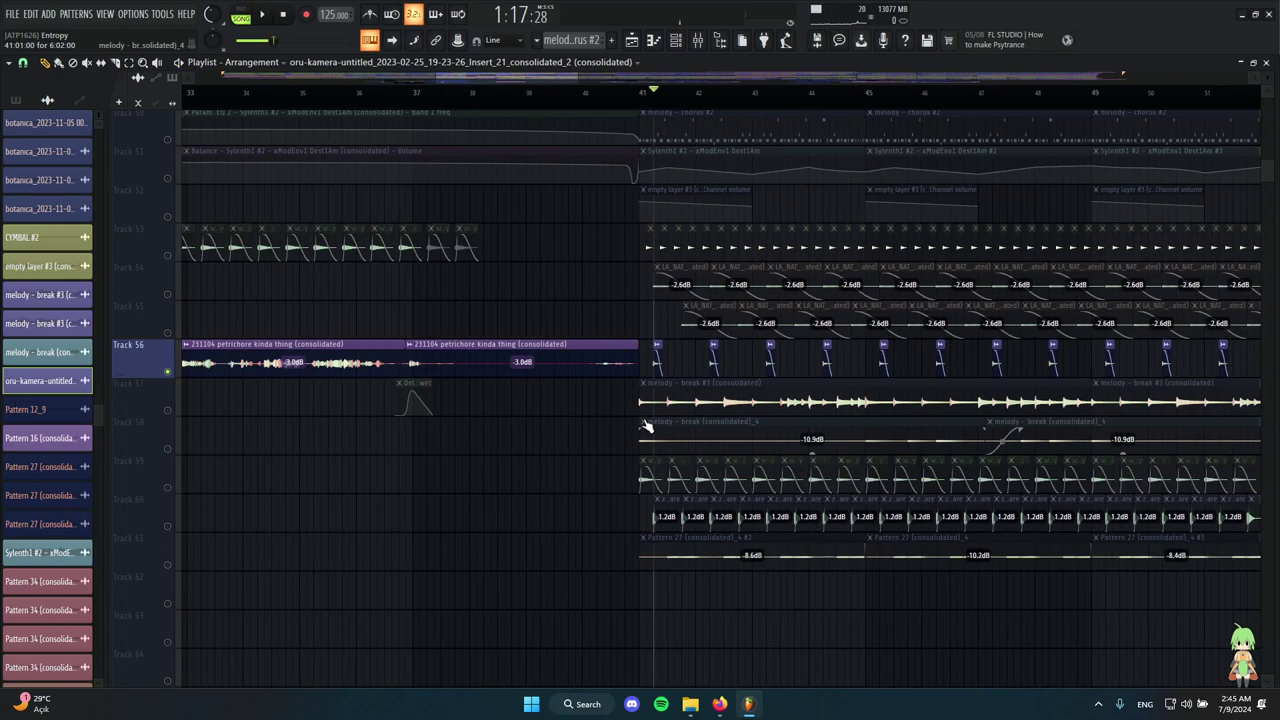
scroll(764, 443, "up", 3)
scroll(527, 418, "down", 3)
scroll(491, 417, "up", 6)
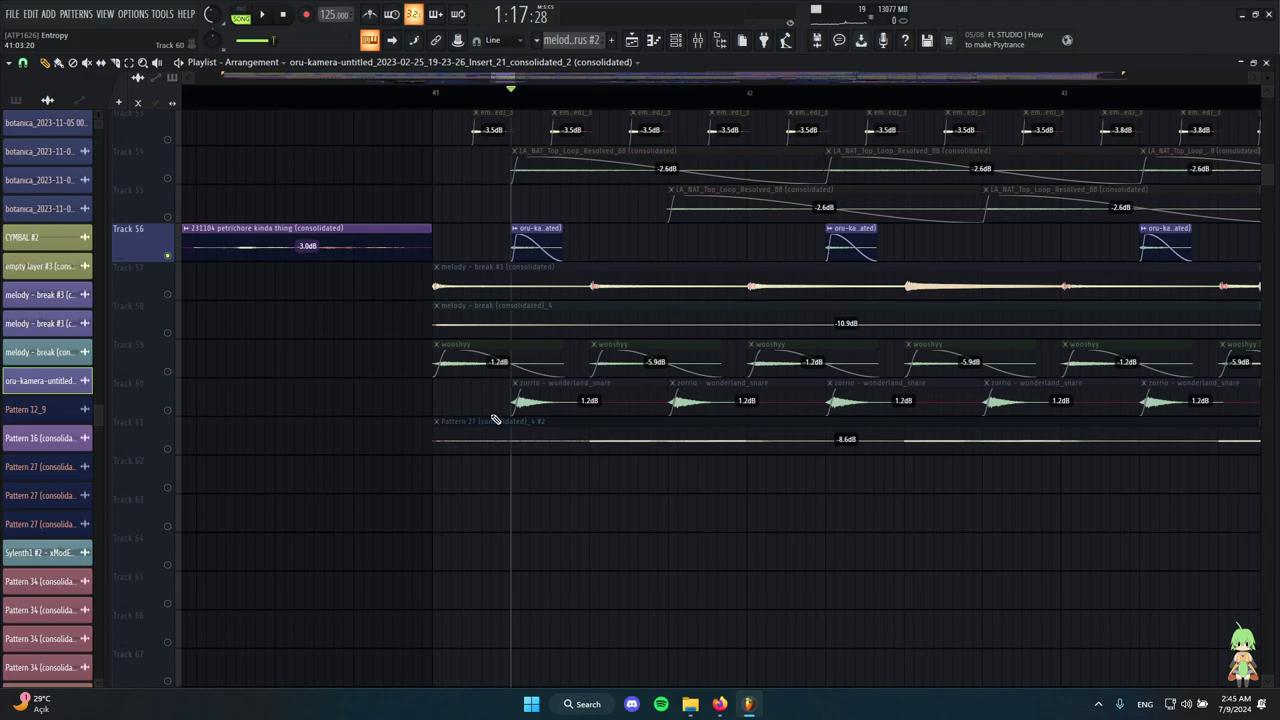
Solo Track 57, listen to its melody - break #3 clip from bar 41, and stop the song.
left_click(170, 292)
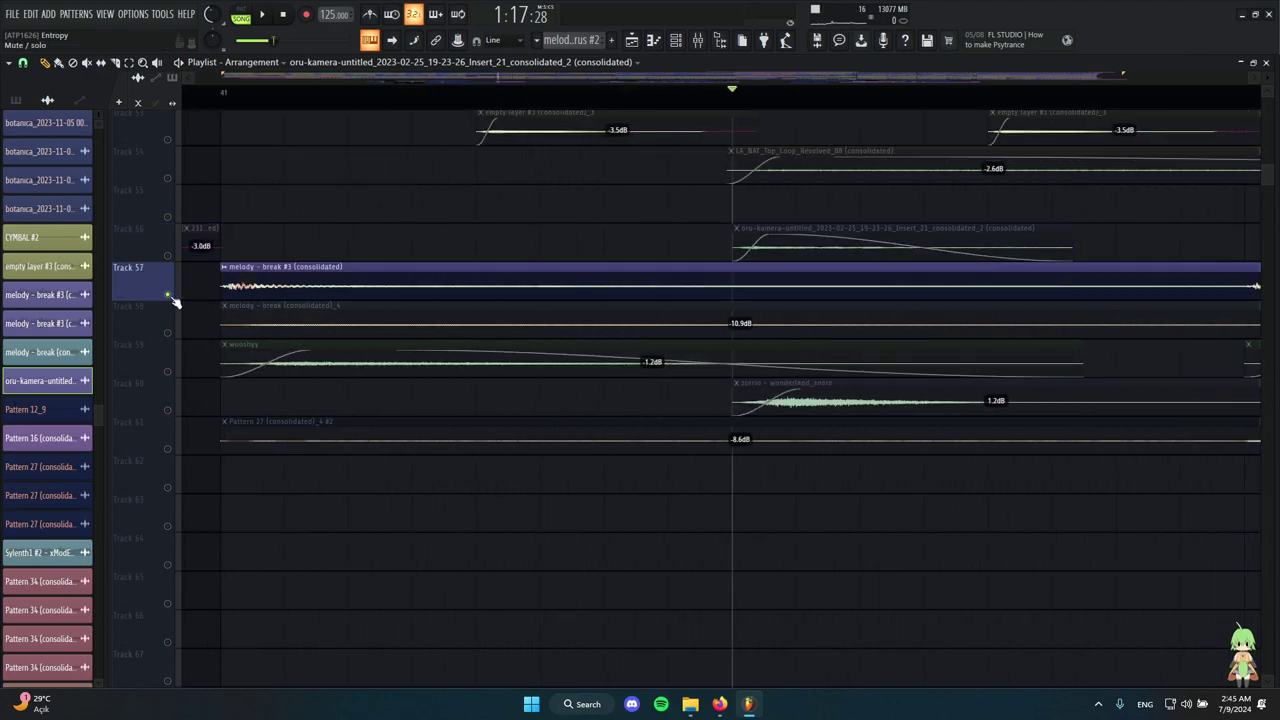
scroll(634, 320, "down", 3)
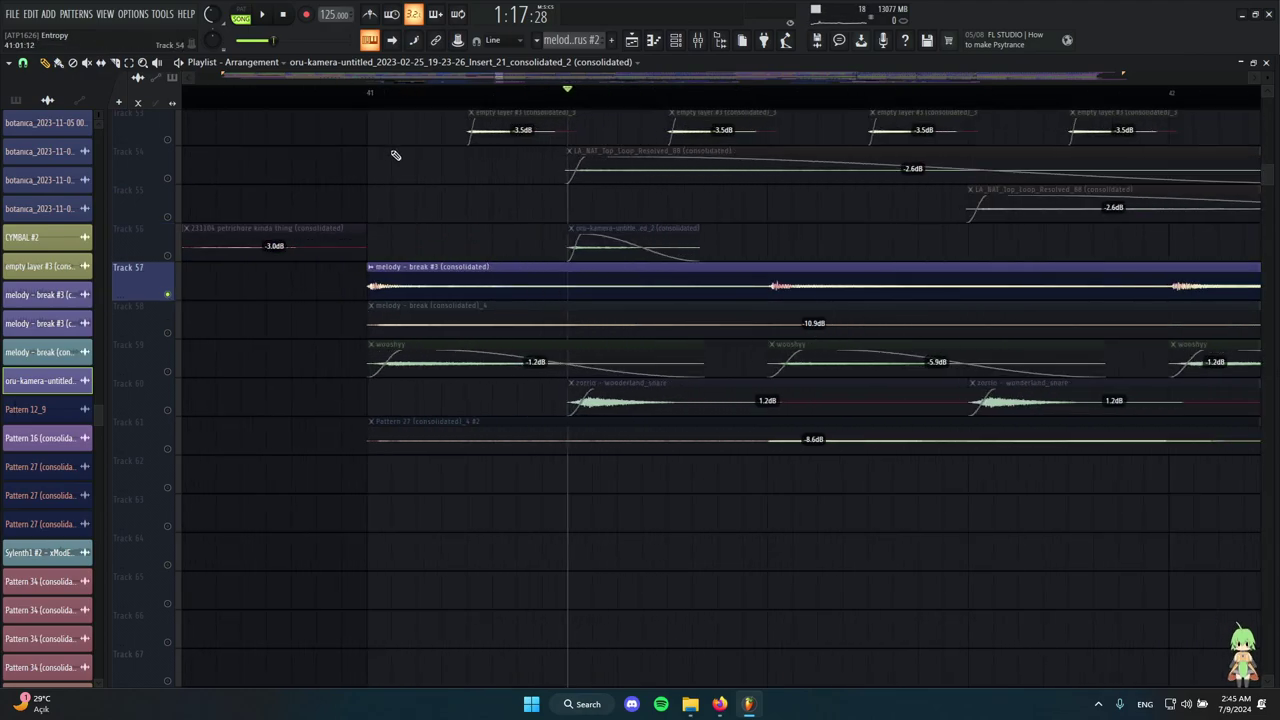
left_click(369, 92)
scroll(497, 289, "down", 4)
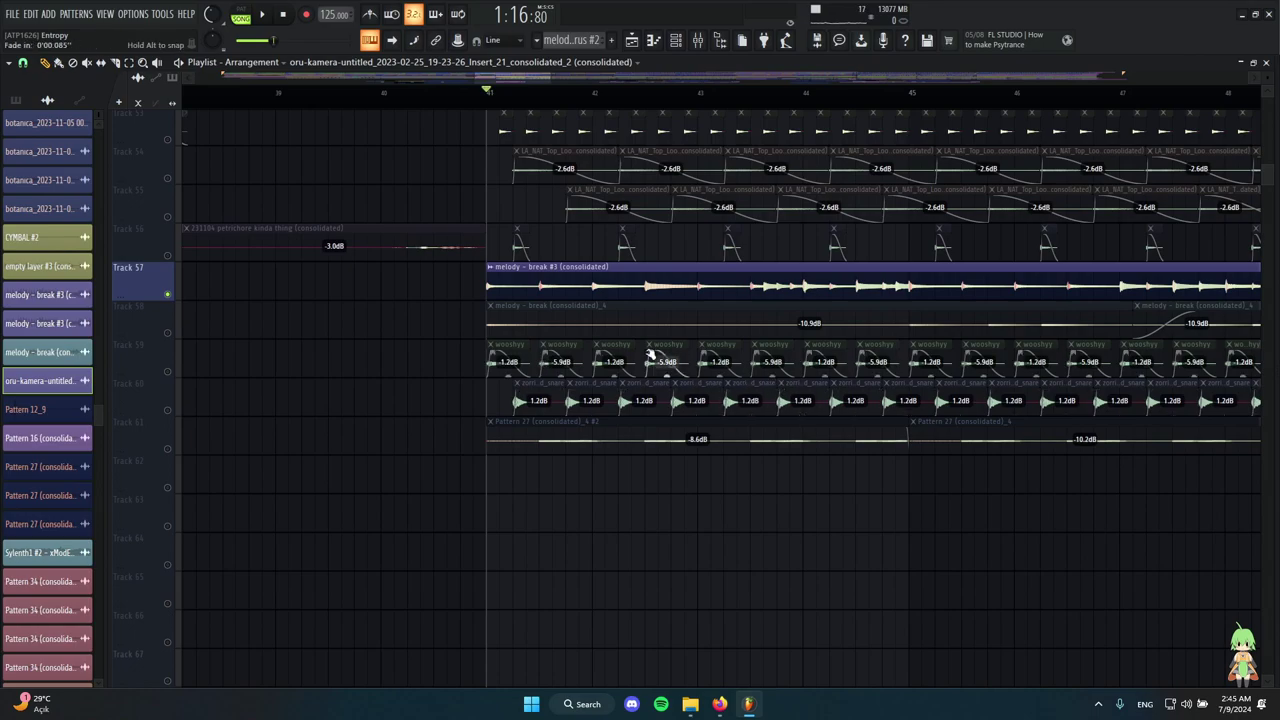
scroll(589, 309, "up", 5)
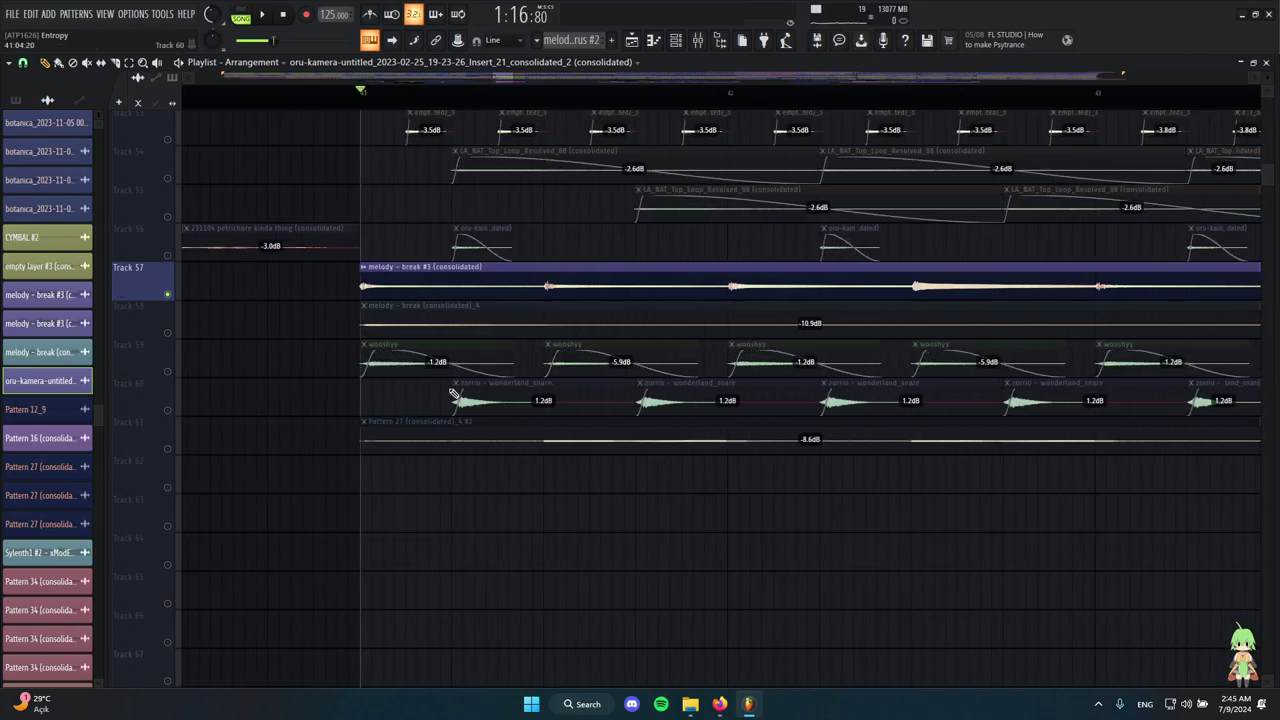
scroll(420, 363, "up", 4)
key("space")
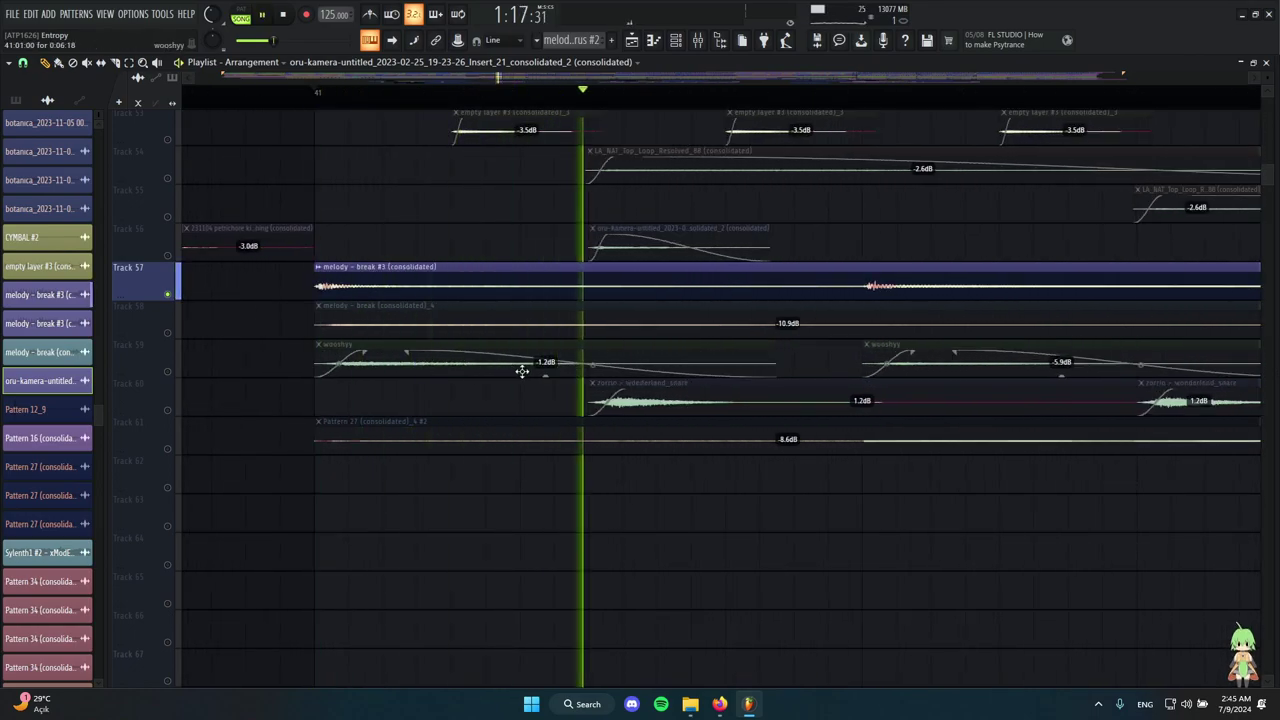
scroll(544, 363, "down", 4)
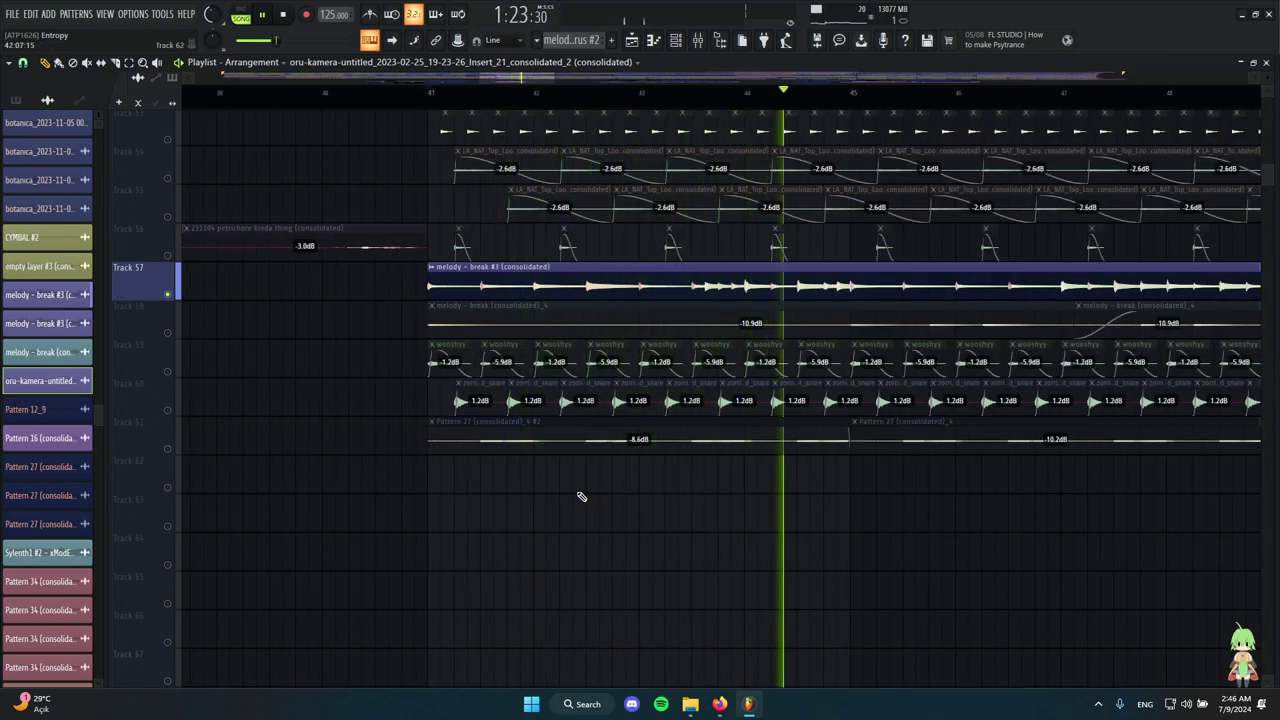
key("space")
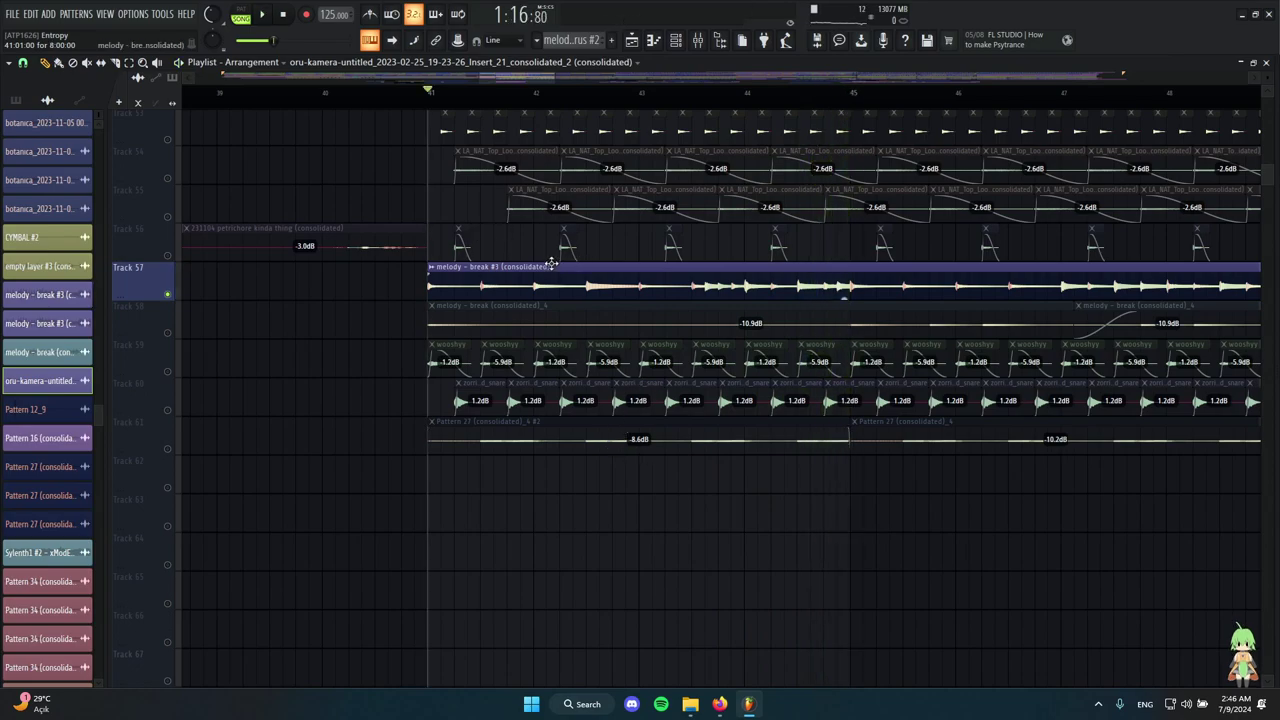
Examine how the melody - break #3 clip on Track 57 lines up with the layers above and below it.
scroll(537, 330, "up", 8)
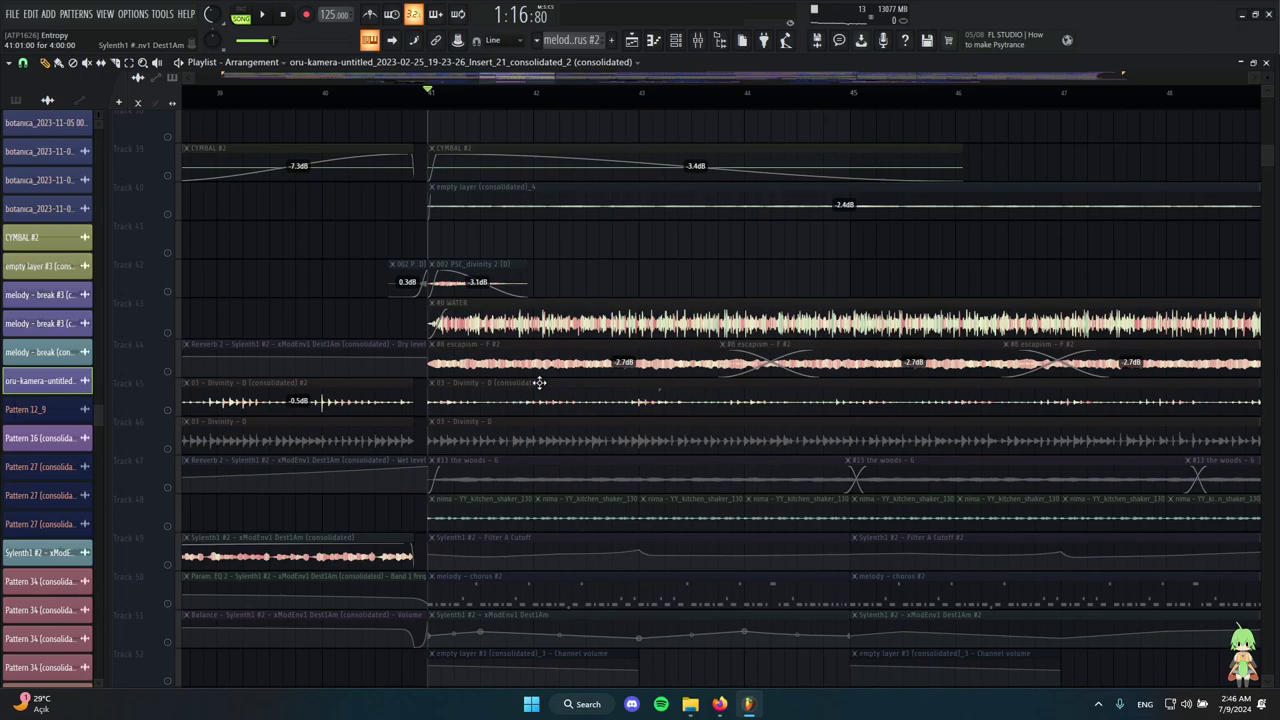
scroll(544, 397, "down", 2)
scroll(560, 420, "down", 9)
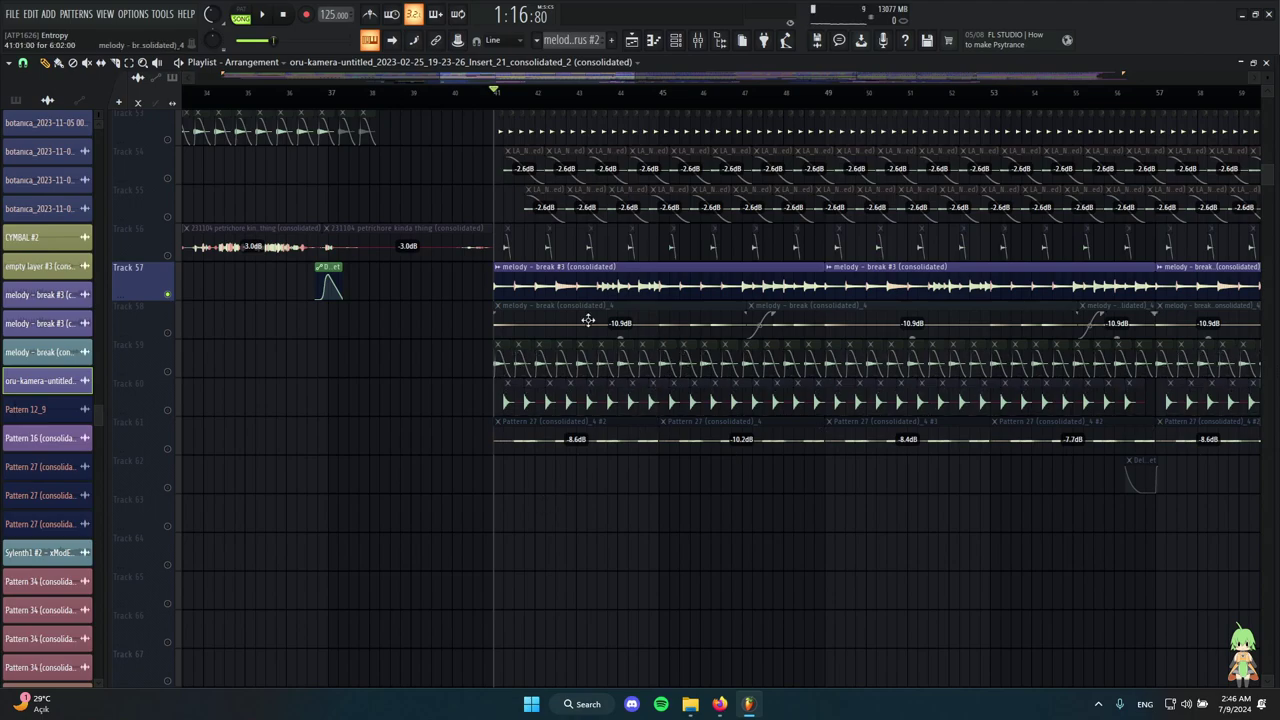
scroll(588, 320, "up", 1)
scroll(482, 330, "up", 3, "ctrl")
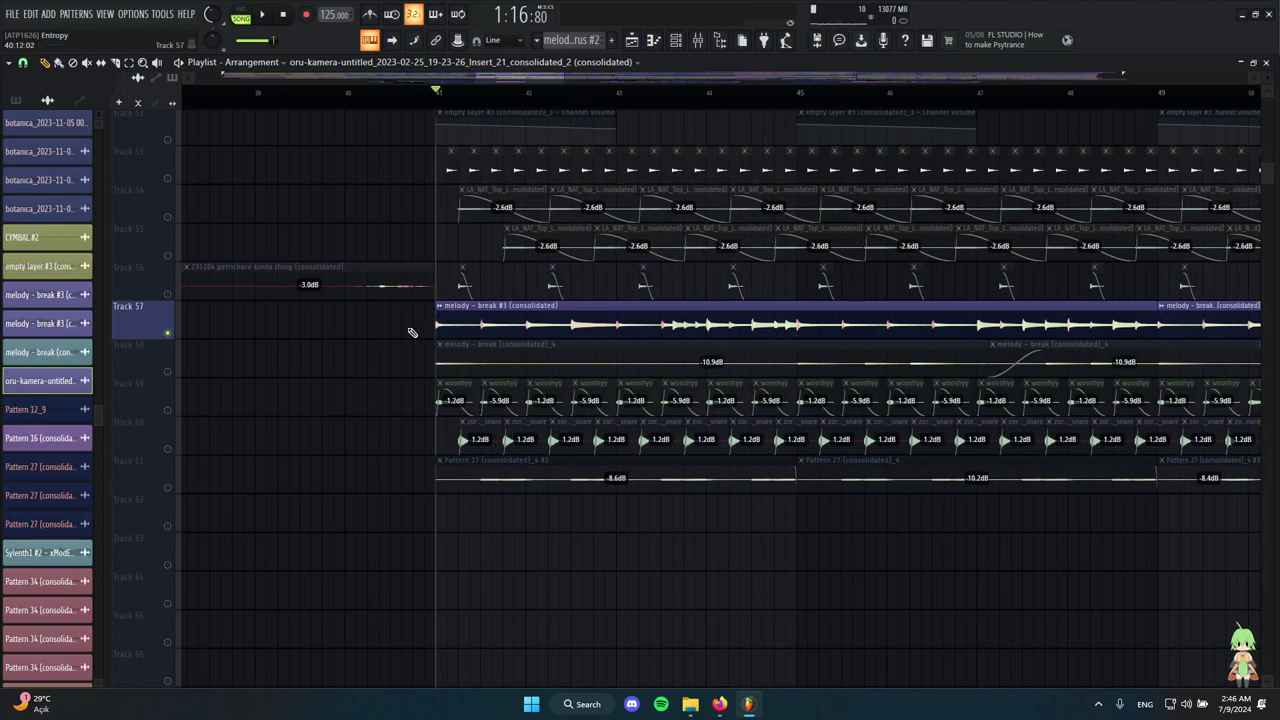
scroll(451, 324, "up", 3, "ctrl")
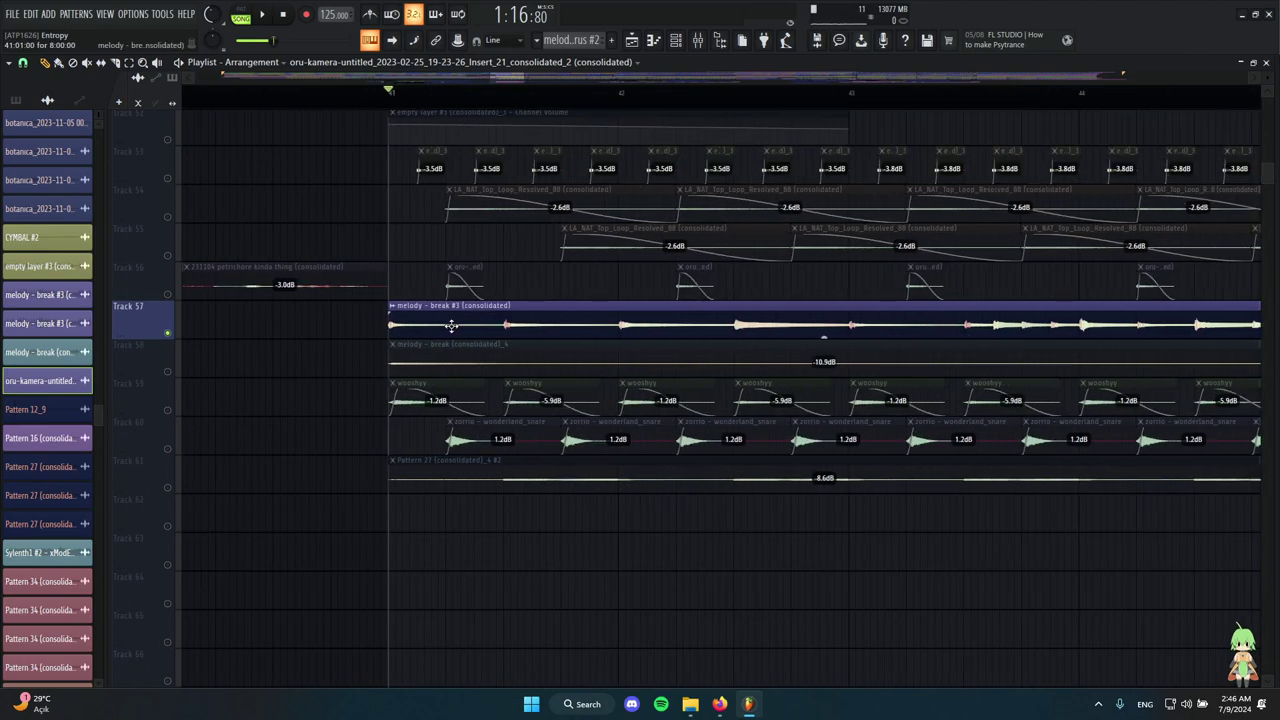
scroll(520, 330, "up", 7)
scroll(550, 345, "down", 2)
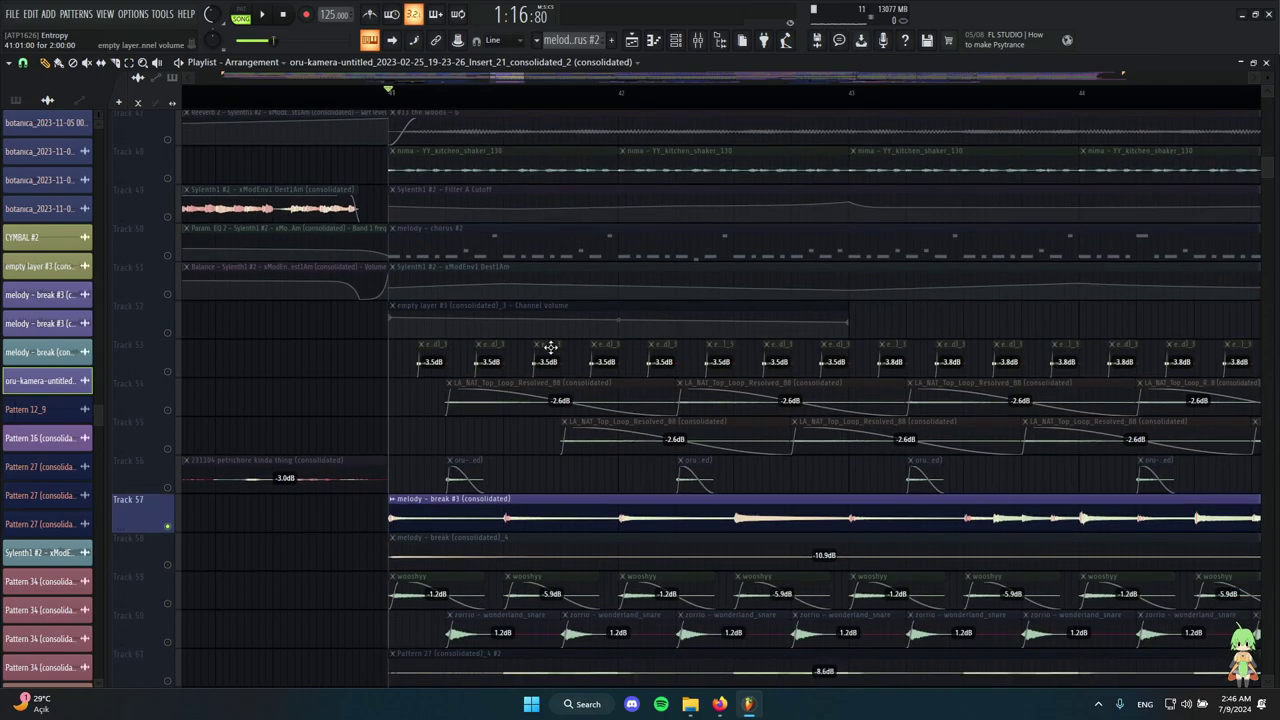
scroll(550, 347, "down", 6)
Inspect the Fruity parametric EQ 2 on the melody - break #3 mixer channel, close it, and return to the playlist.
double_click(657, 287)
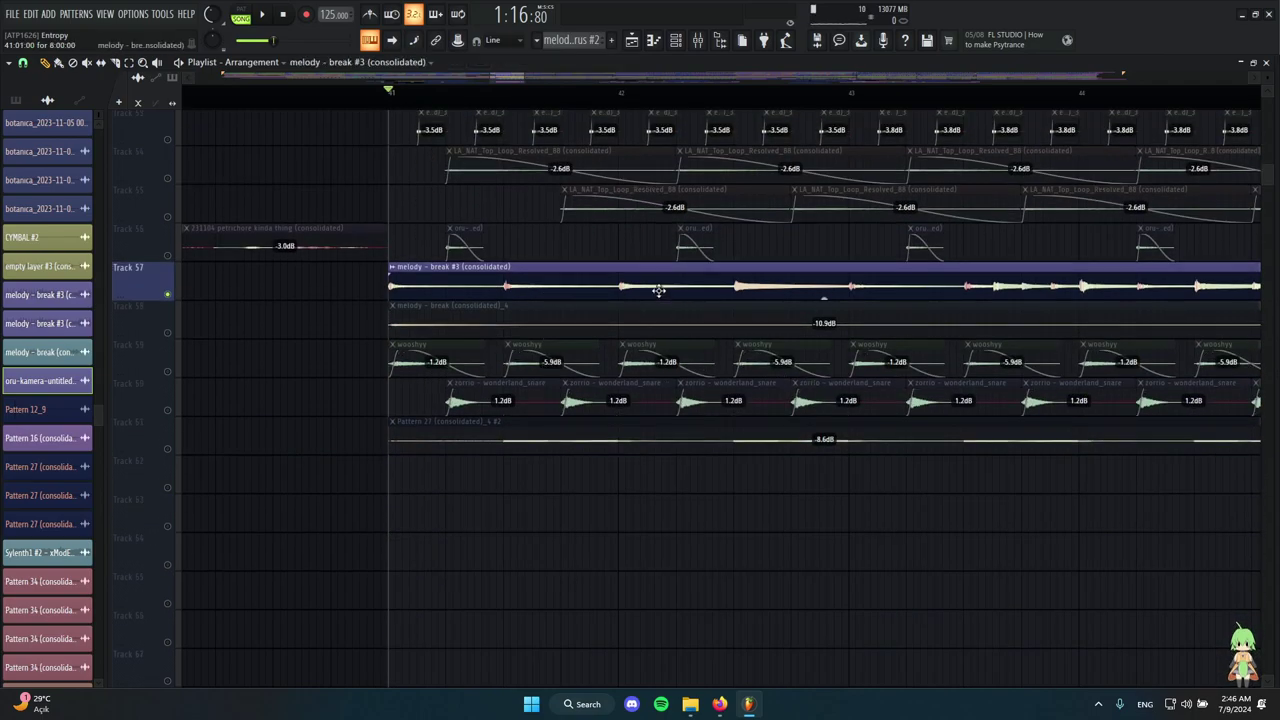
left_click(705, 39)
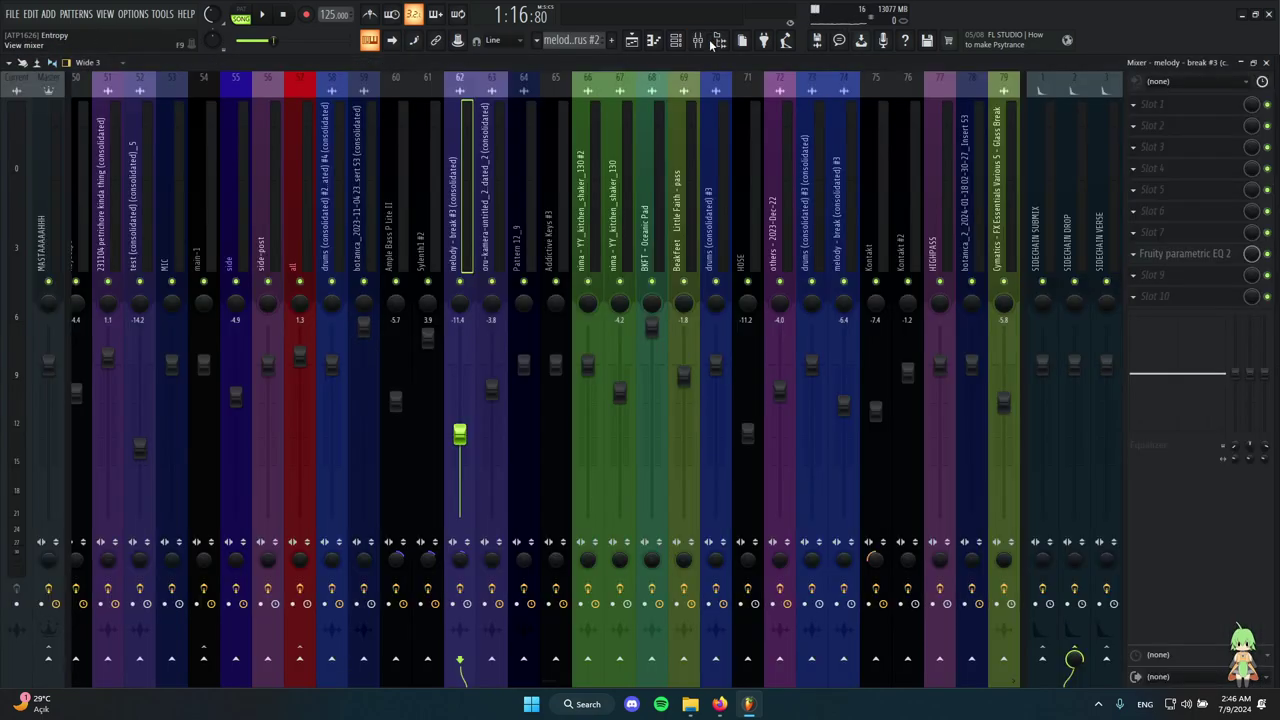
left_click(1222, 256)
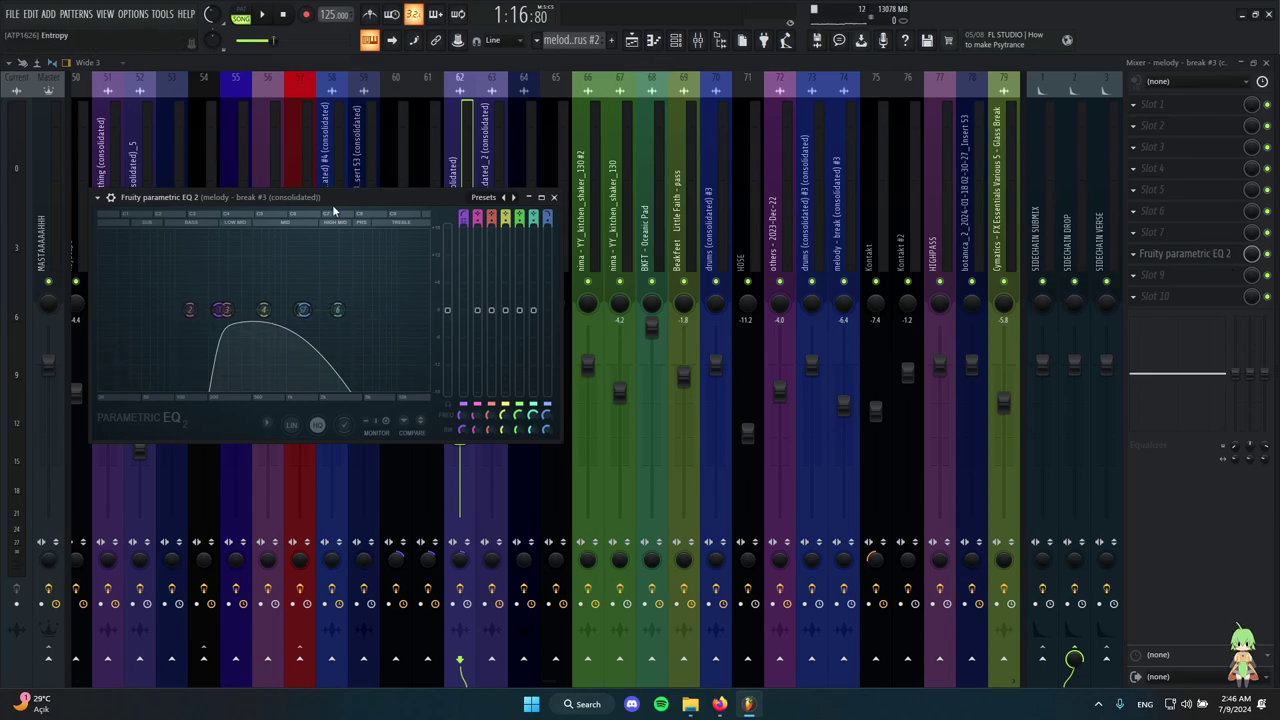
left_click_drag(333, 210, 768, 149)
left_click(990, 144)
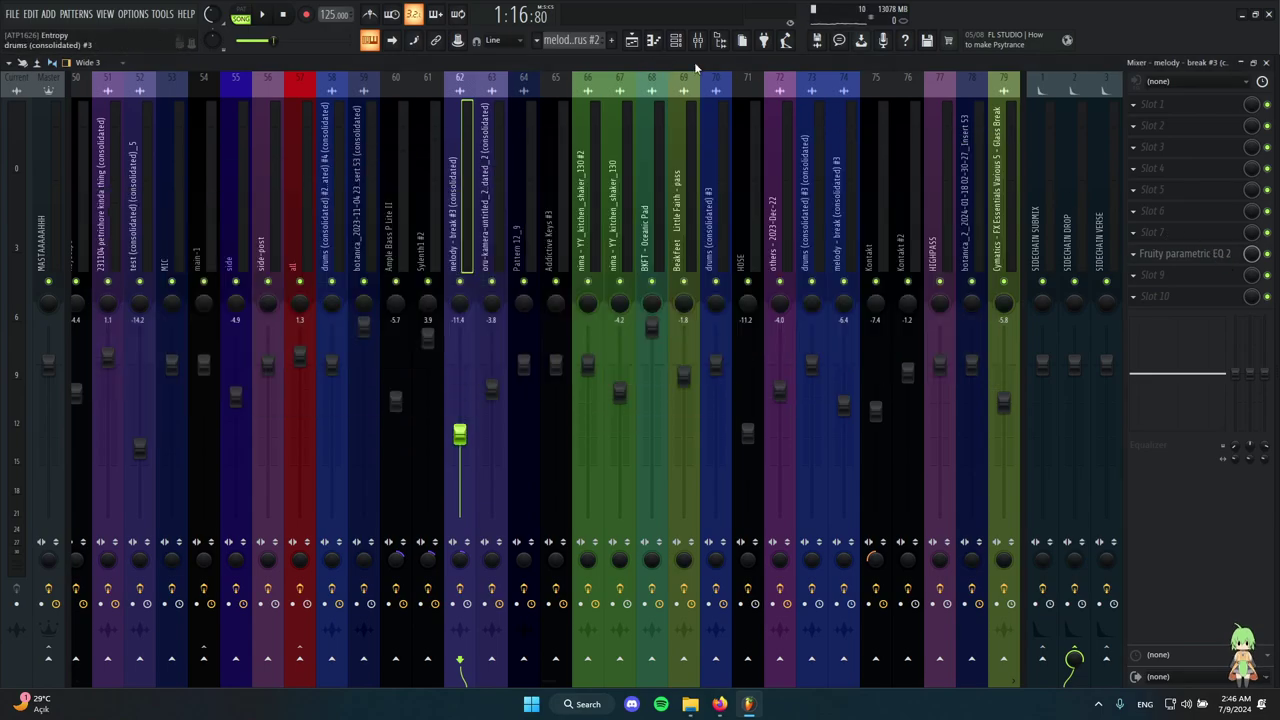
left_click(632, 40)
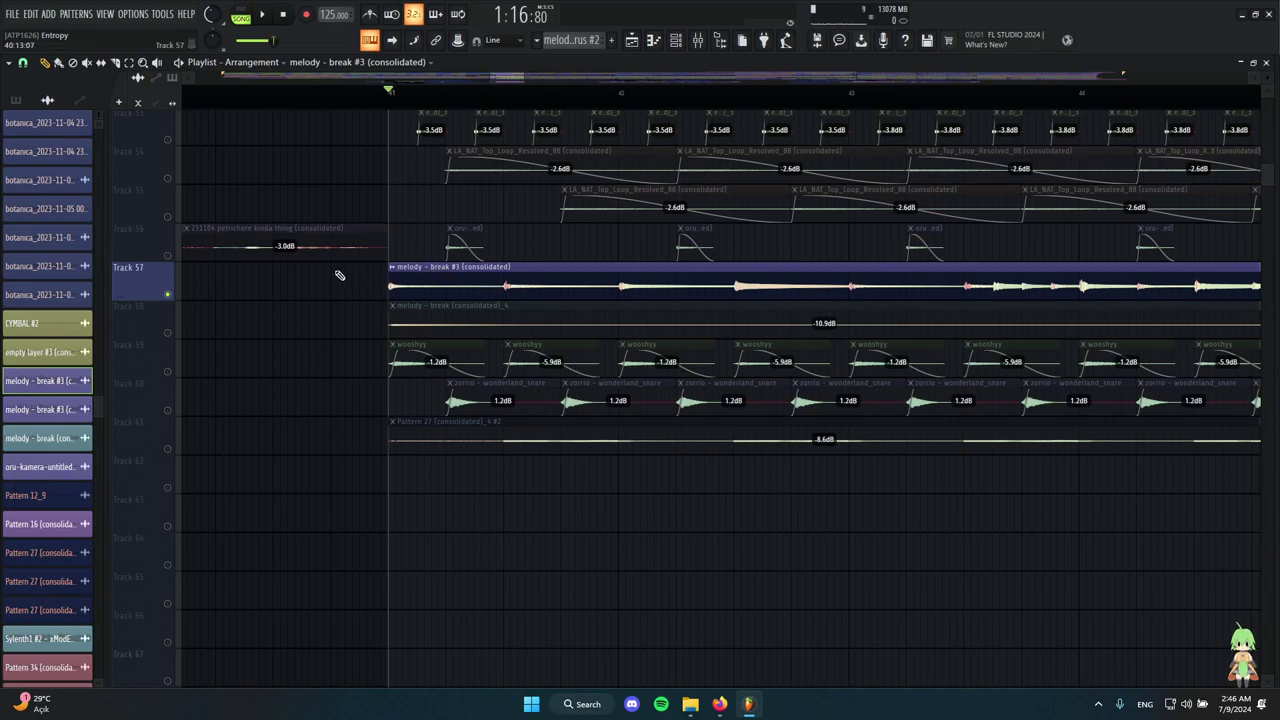
scroll(340, 300, "down", 3)
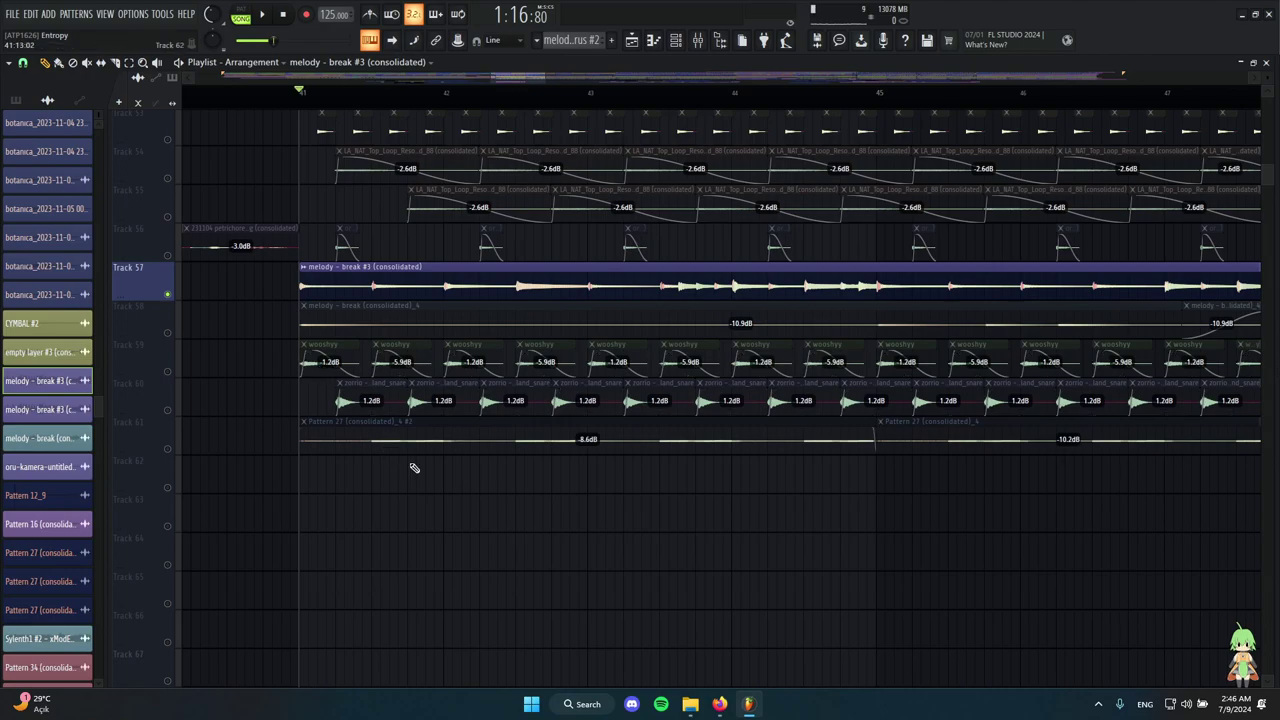
scroll(400, 446, "up", 4)
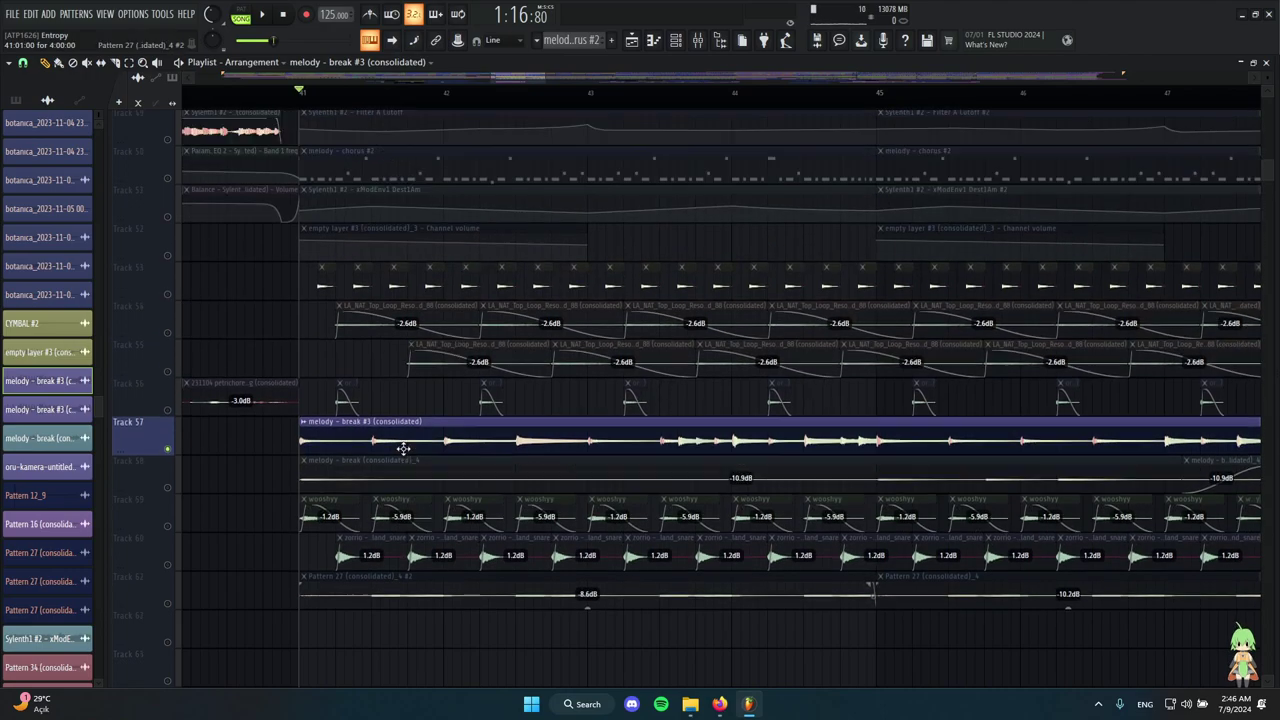
scroll(403, 440, "down", 1)
scroll(429, 394, "up", 3)
scroll(351, 400, "down", 5)
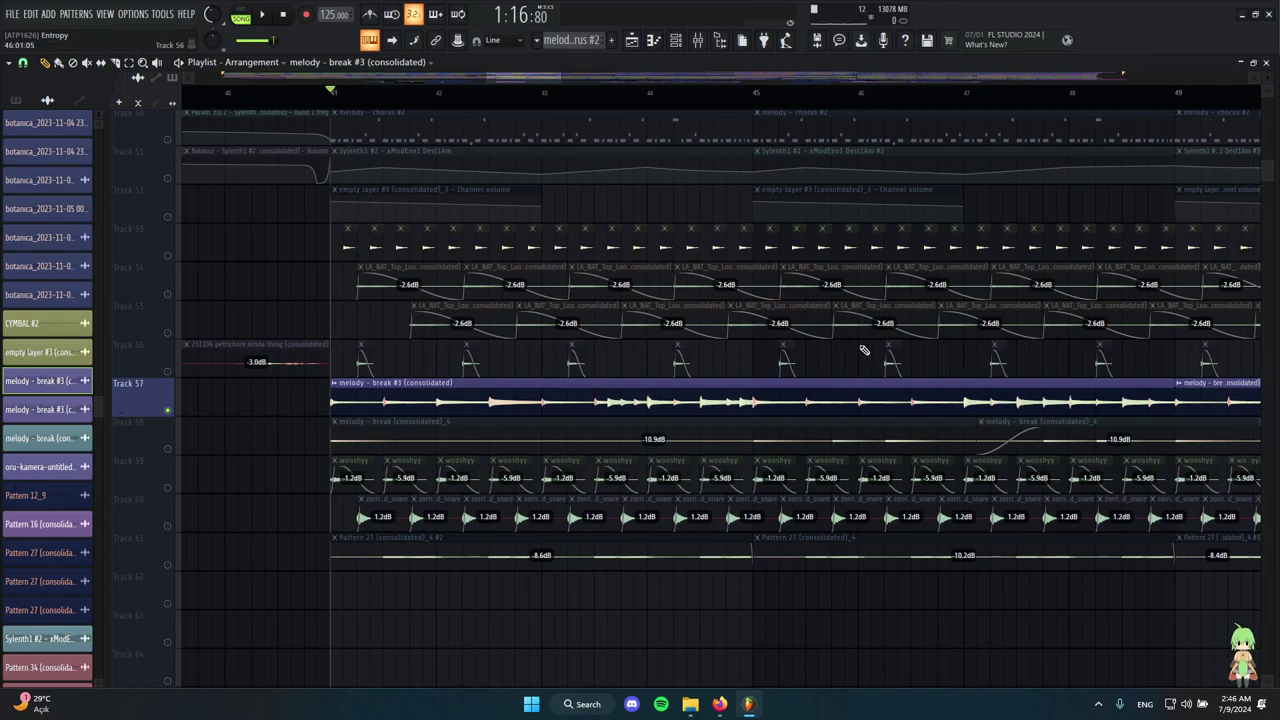
Replay the soloed melody - break #3 layer on Track 57 from bar 41, stop it, and check its clips against the layer below.
scroll(844, 497, "down", 2)
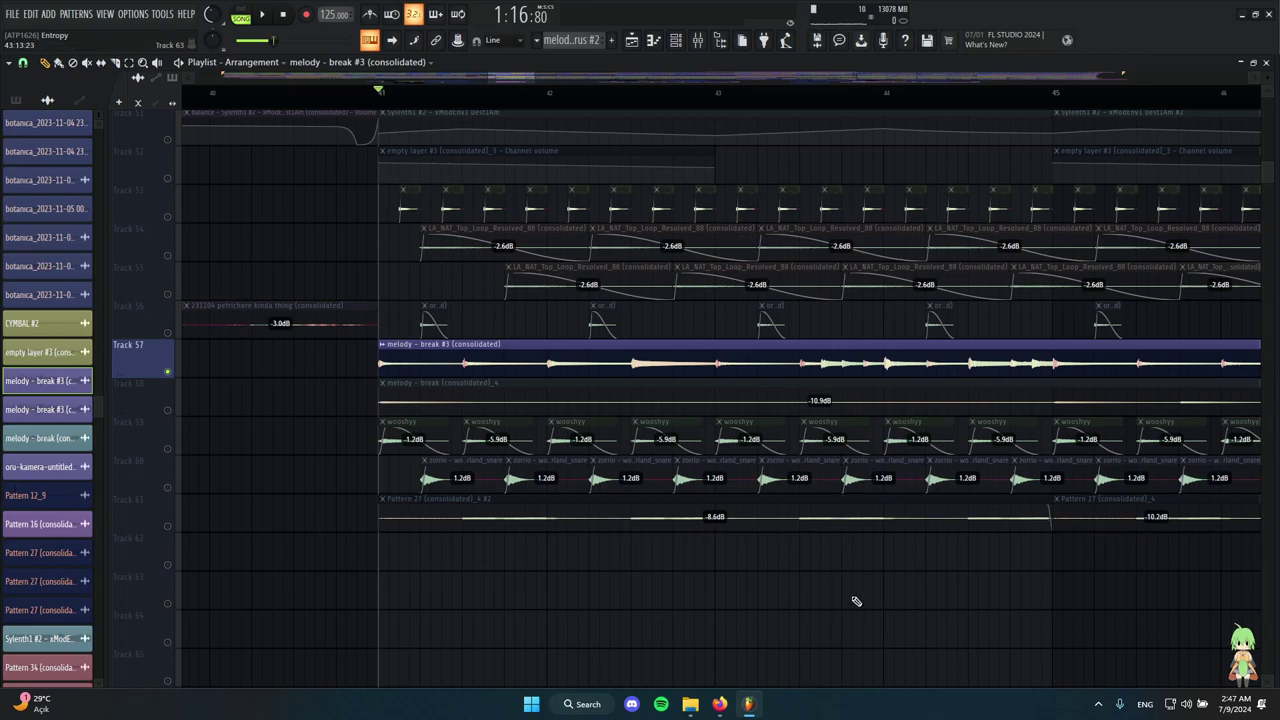
scroll(814, 528, "up", 2)
scroll(759, 372, "up", 3)
right_click(742, 363, "alt")
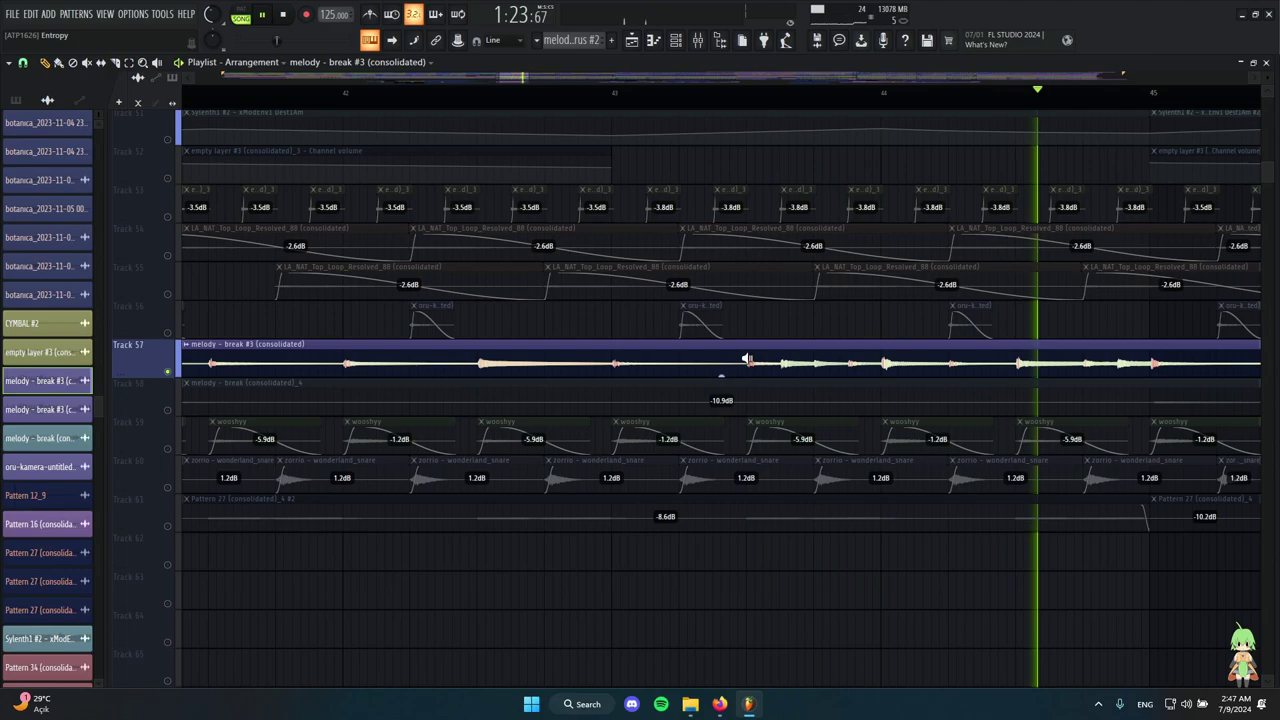
scroll(808, 420, "down", 4)
scroll(663, 406, "up", 2)
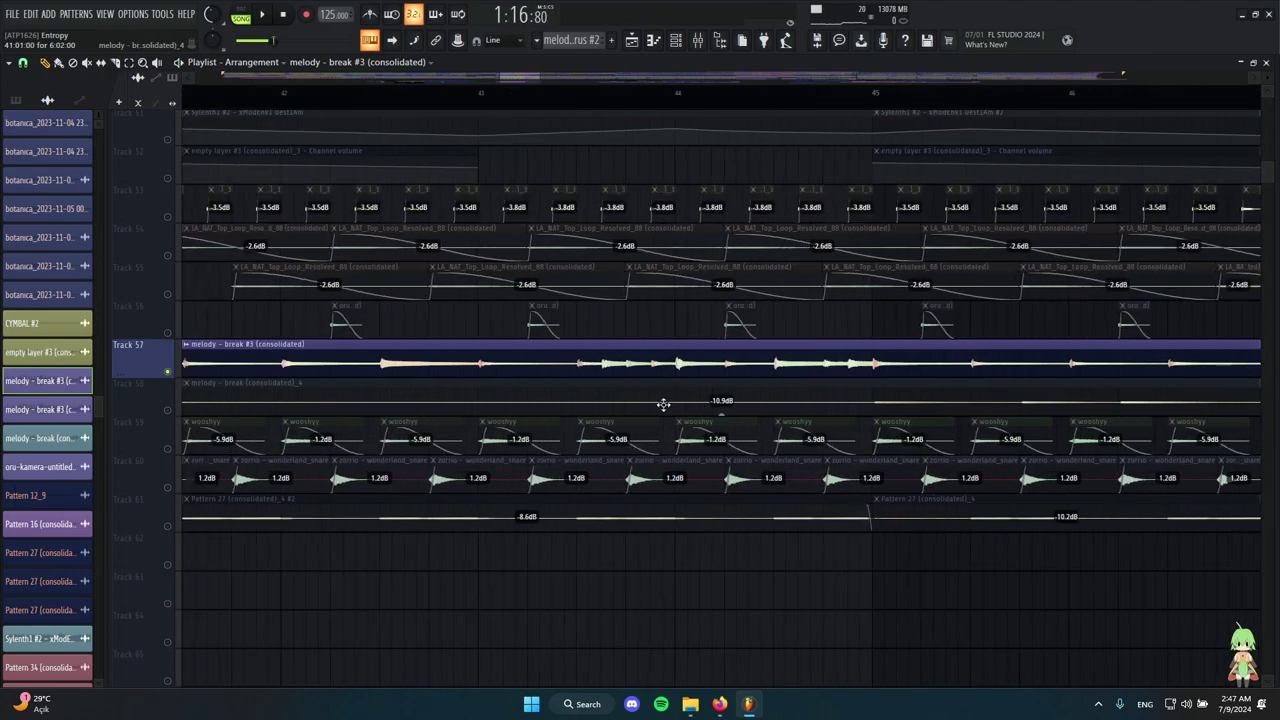
scroll(614, 411, "down", 3)
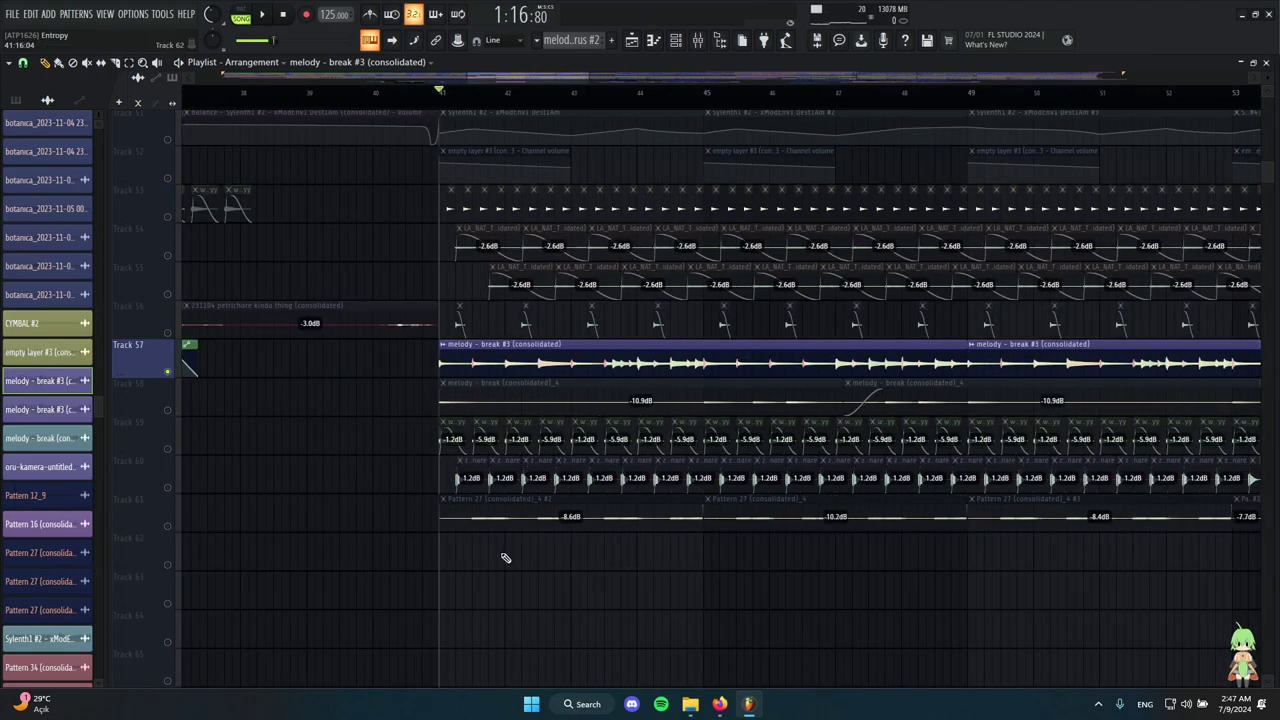
scroll(776, 412, "up", 2)
right_click(807, 361, "alt")
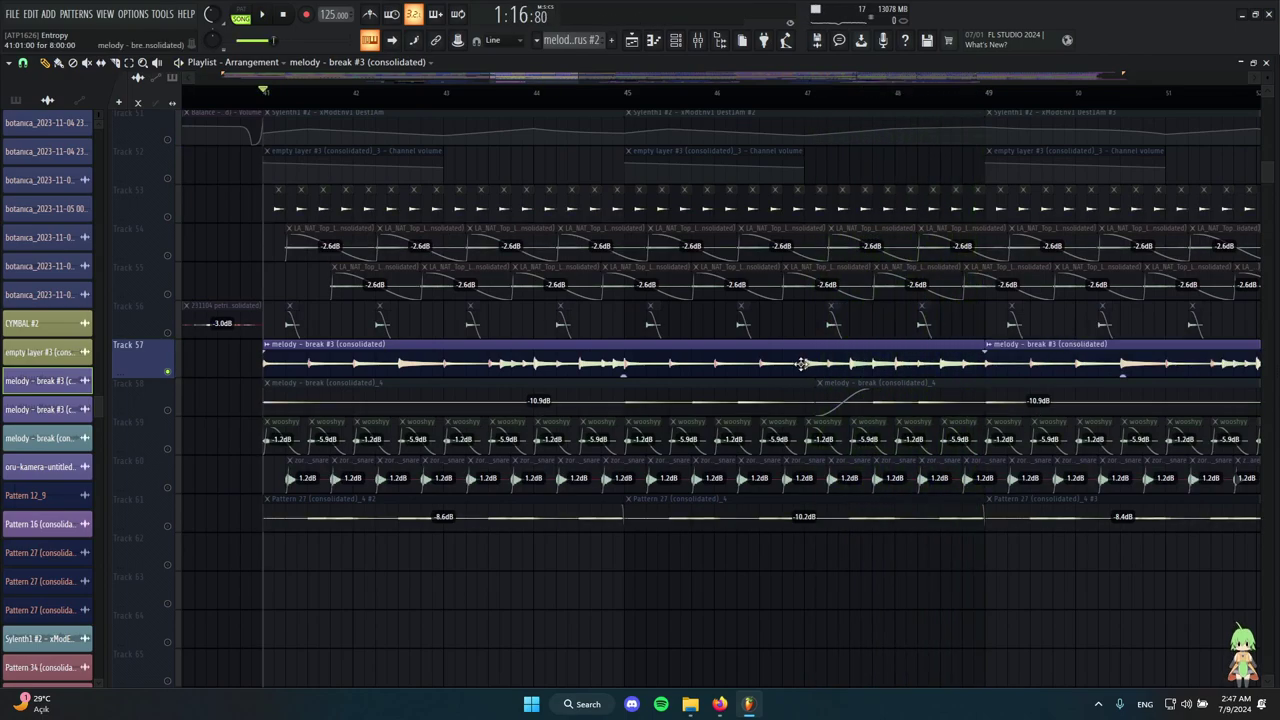
scroll(805, 363, "down", 2)
scroll(200, 372, "up", 1)
Solo Track 58 and play its melody - break (consolidated)_4 layer from bar 41.
right_click(168, 333)
scroll(284, 340, "down", 2)
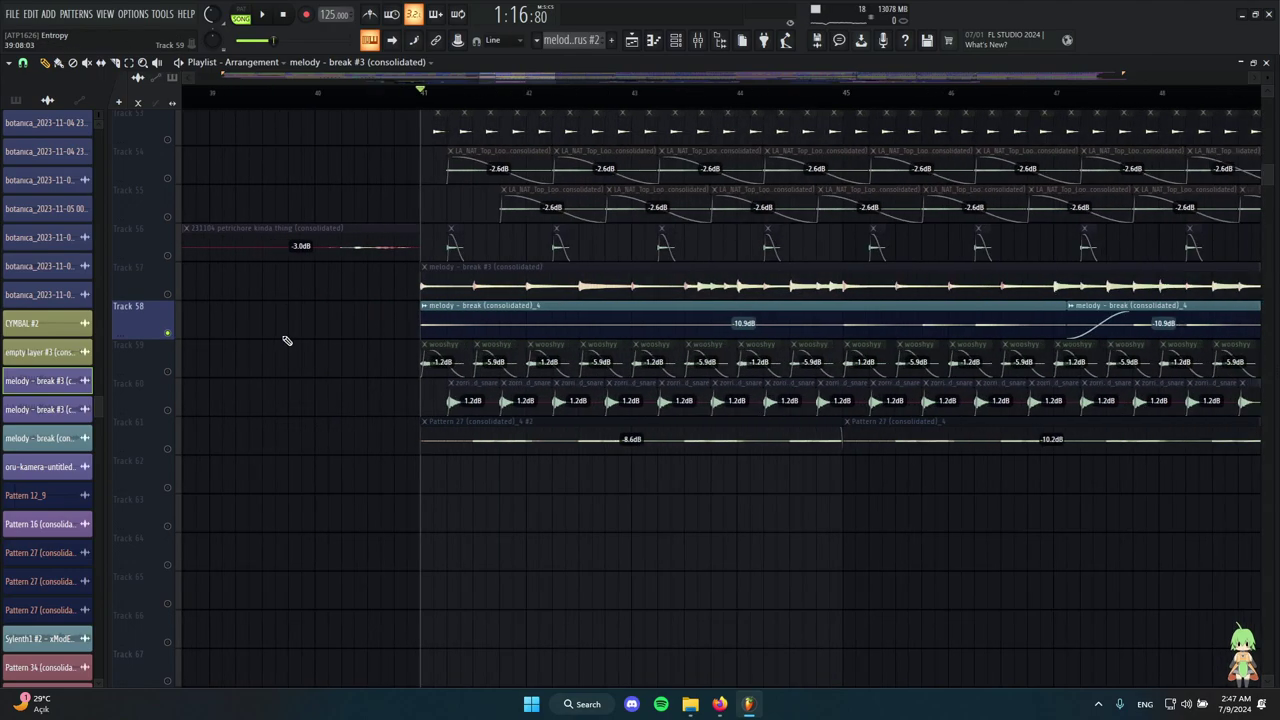
scroll(354, 336, "up", 2)
key("space")
scroll(756, 277, "down", 3)
Inspect the melody - break (consolidated)_4 audio clip settings during playback, close them, and stop the song.
double_click(686, 323)
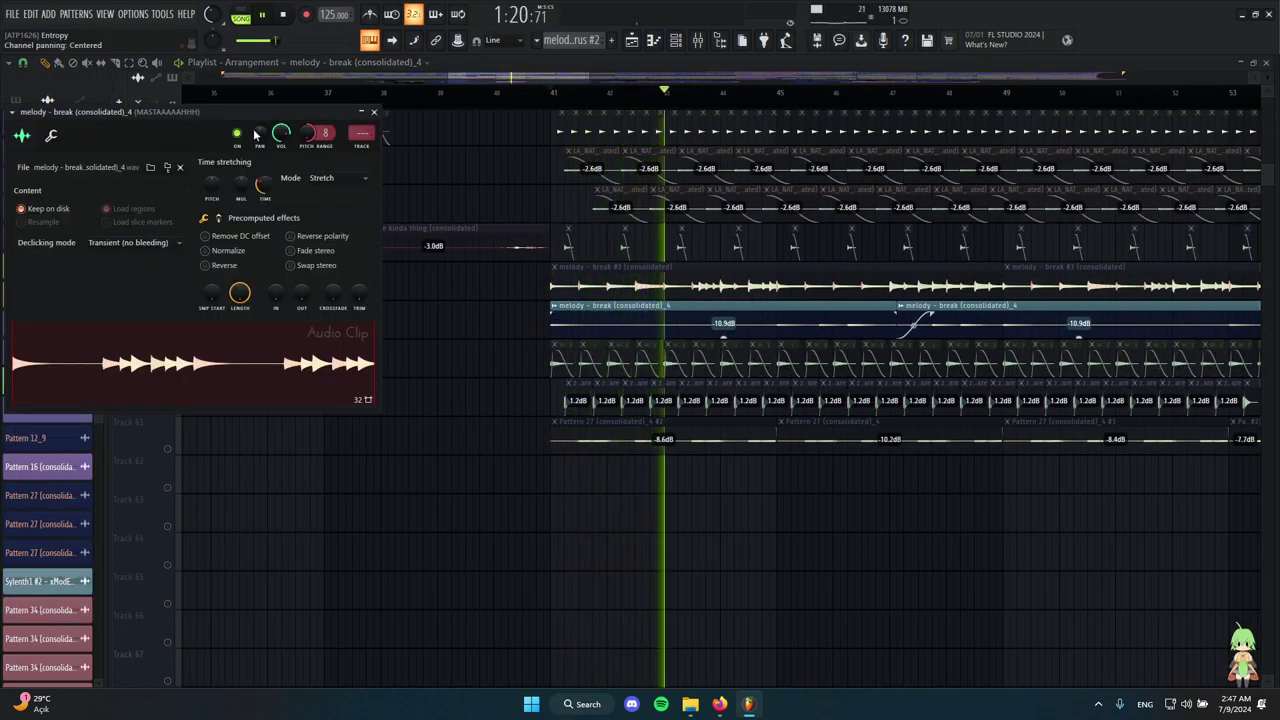
left_click_drag(261, 121, 572, 263)
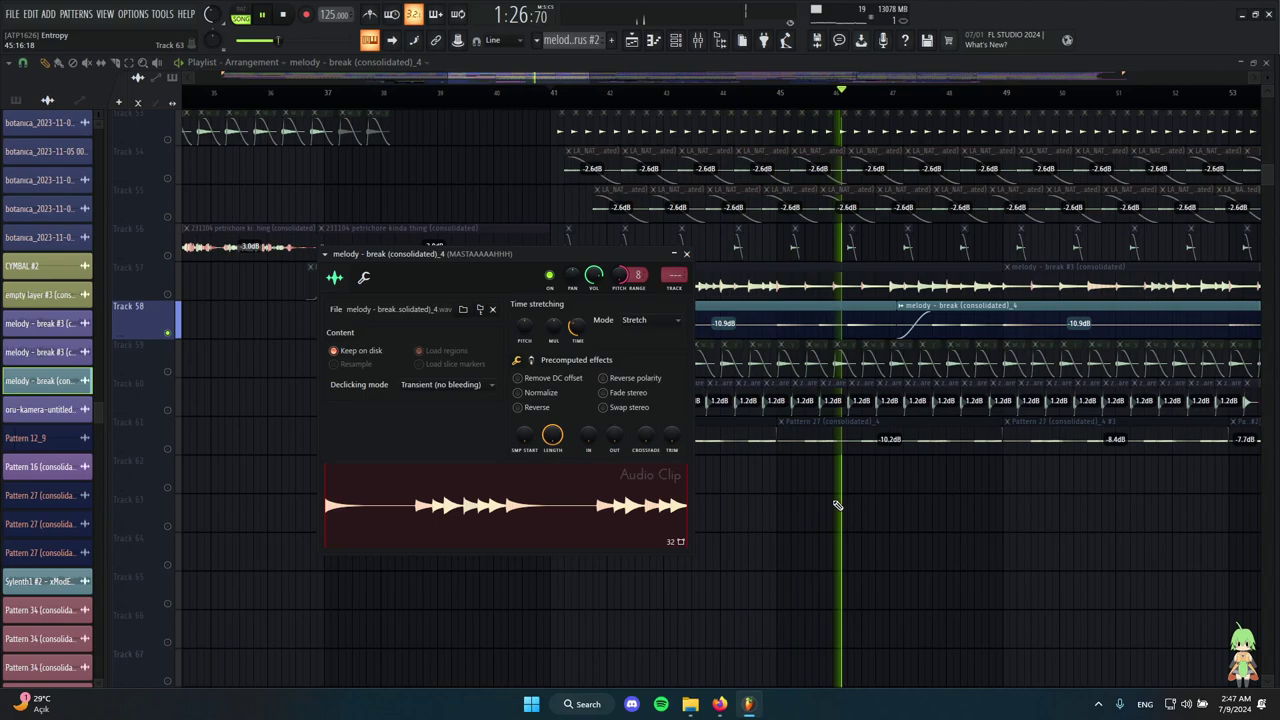
key("Escape")
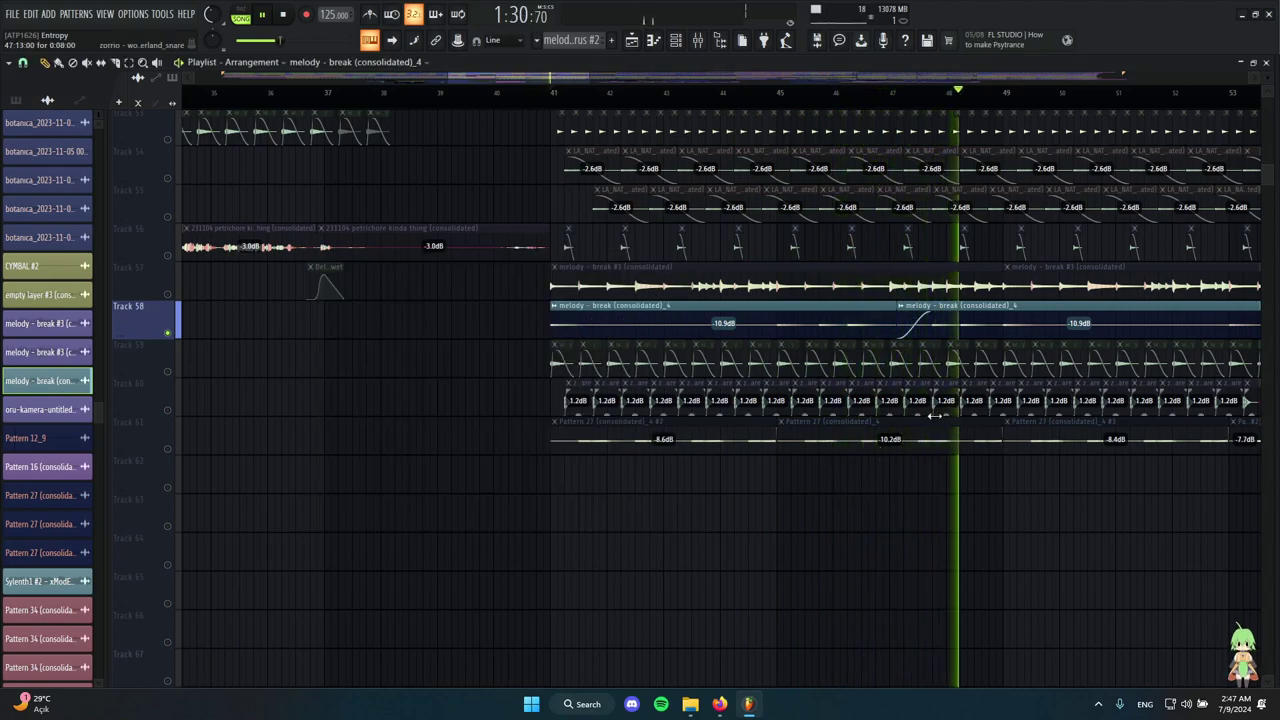
scroll(940, 380, "down", 8, "ctrl")
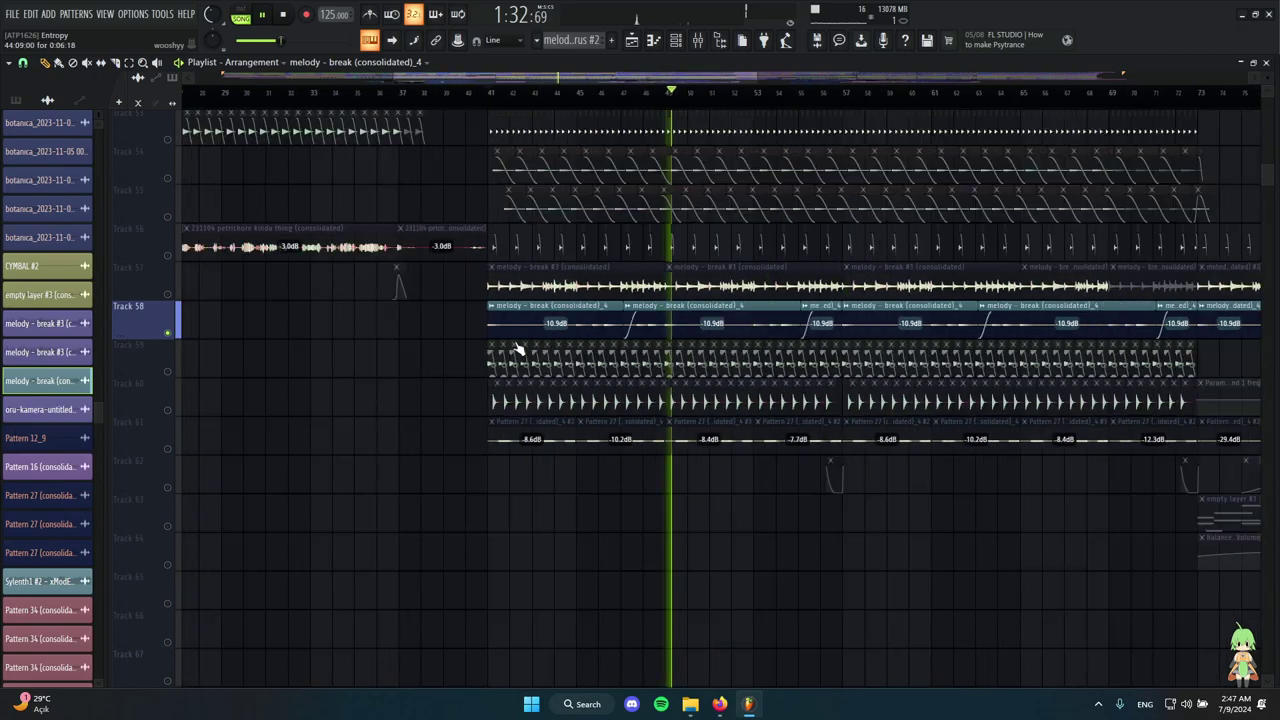
key("space")
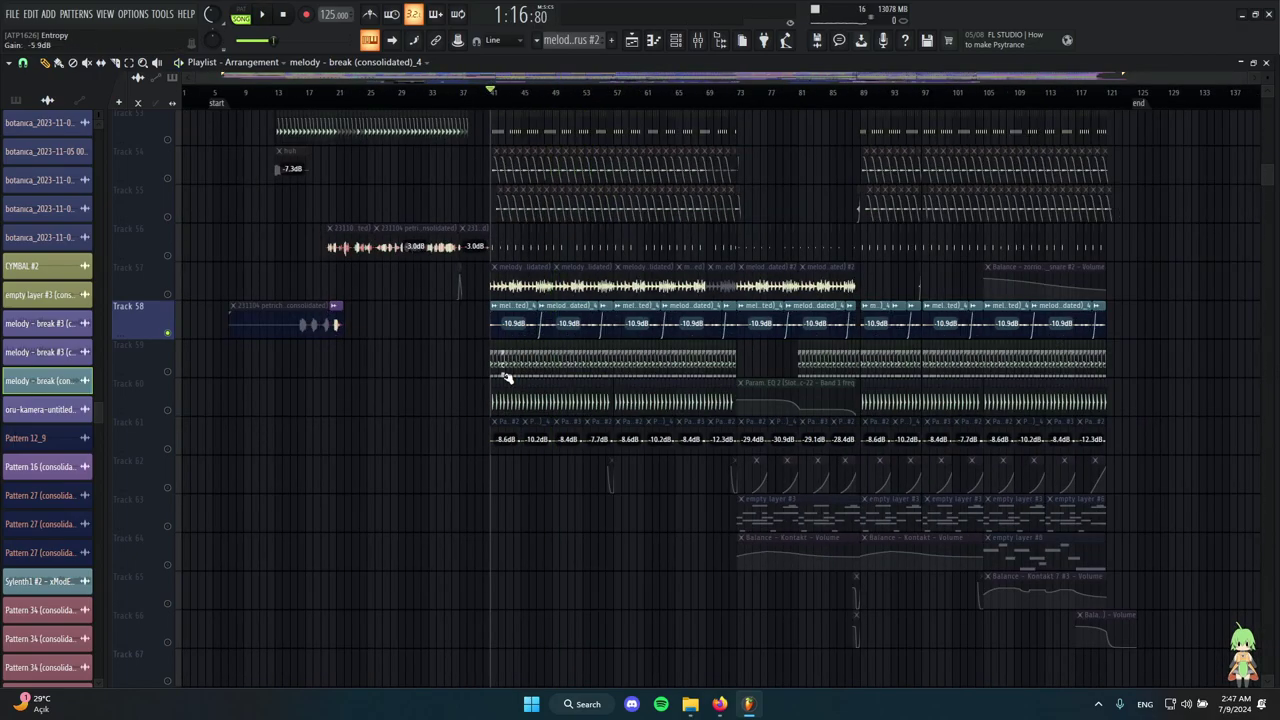
Enable Track 57 alongside Track 58, and recheck the clip settings of the quieter melody - break (consolidated)_4 layer.
scroll(510, 368, "up", 8, "ctrl")
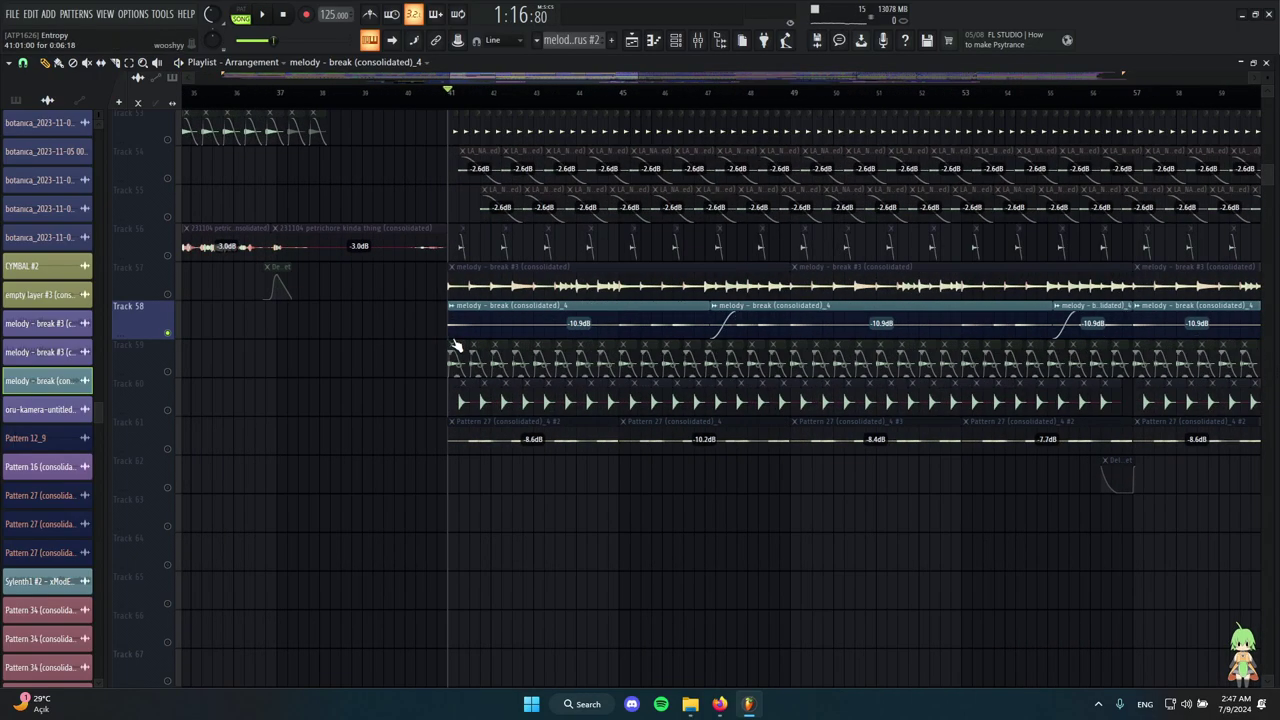
scroll(752, 377, "up", 3, "ctrl")
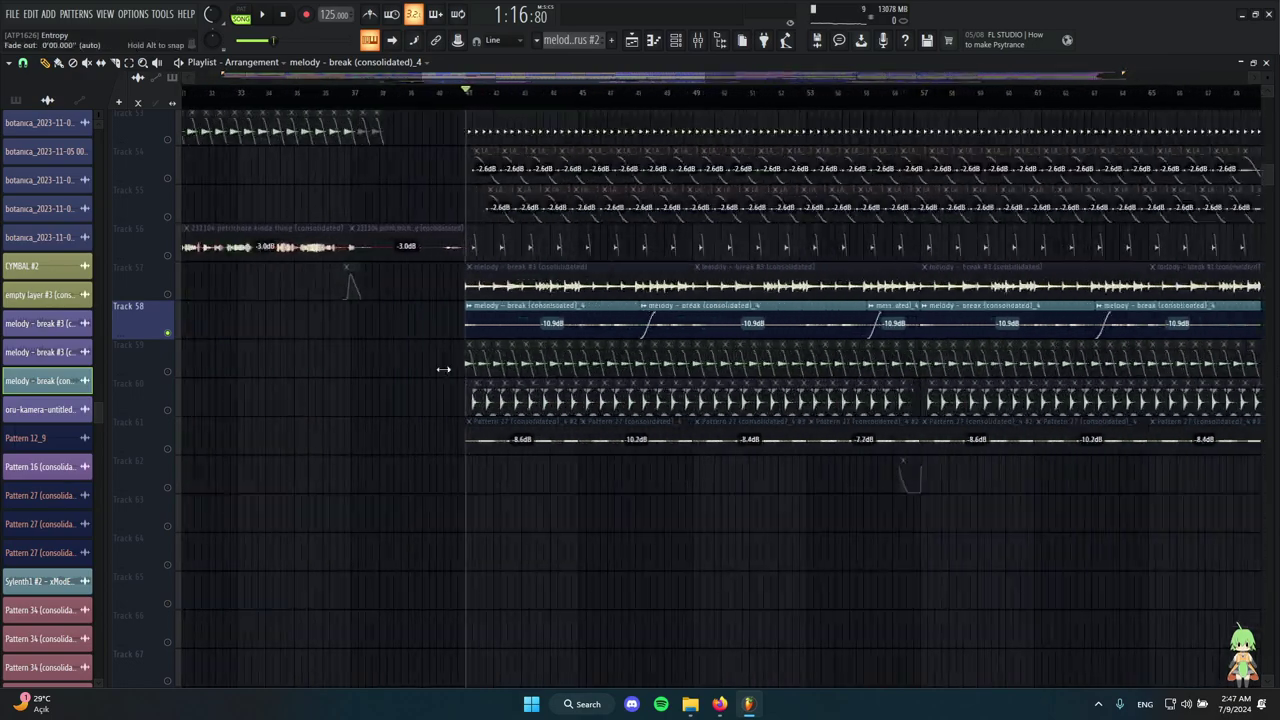
scroll(477, 360, "down", 3, "ctrl")
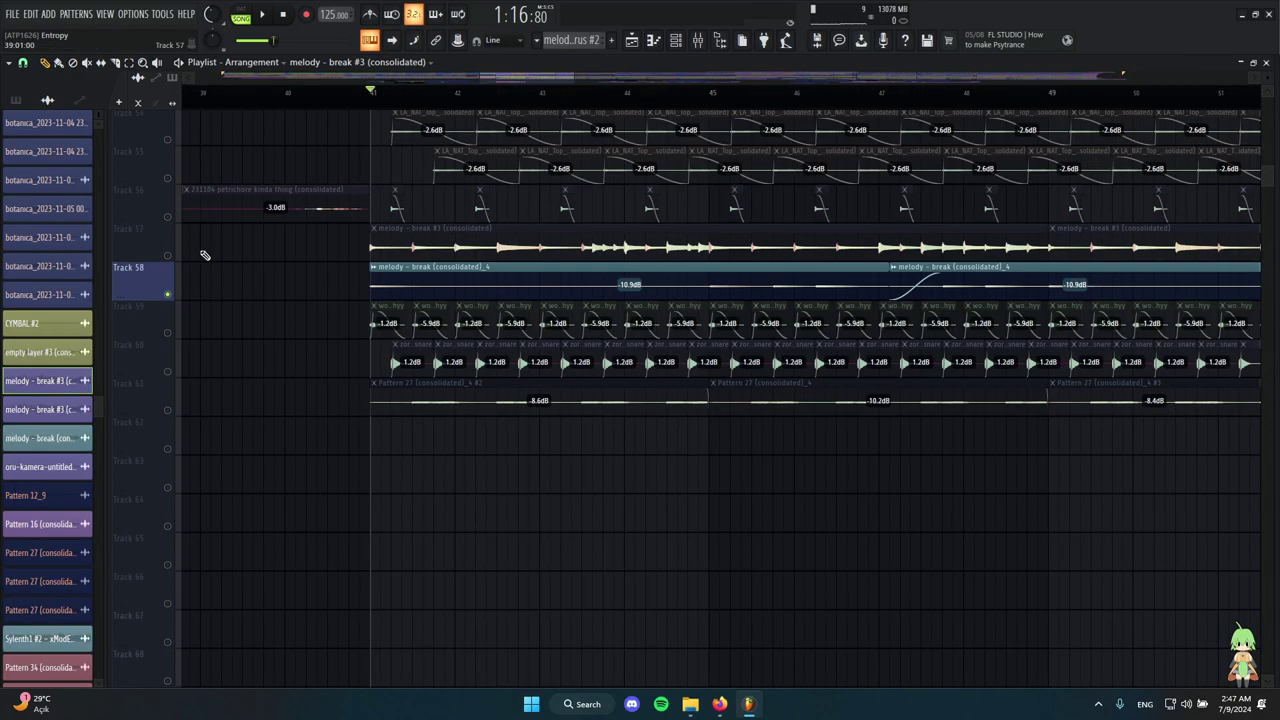
left_click(167, 256)
scroll(528, 271, "down", 1, "ctrl")
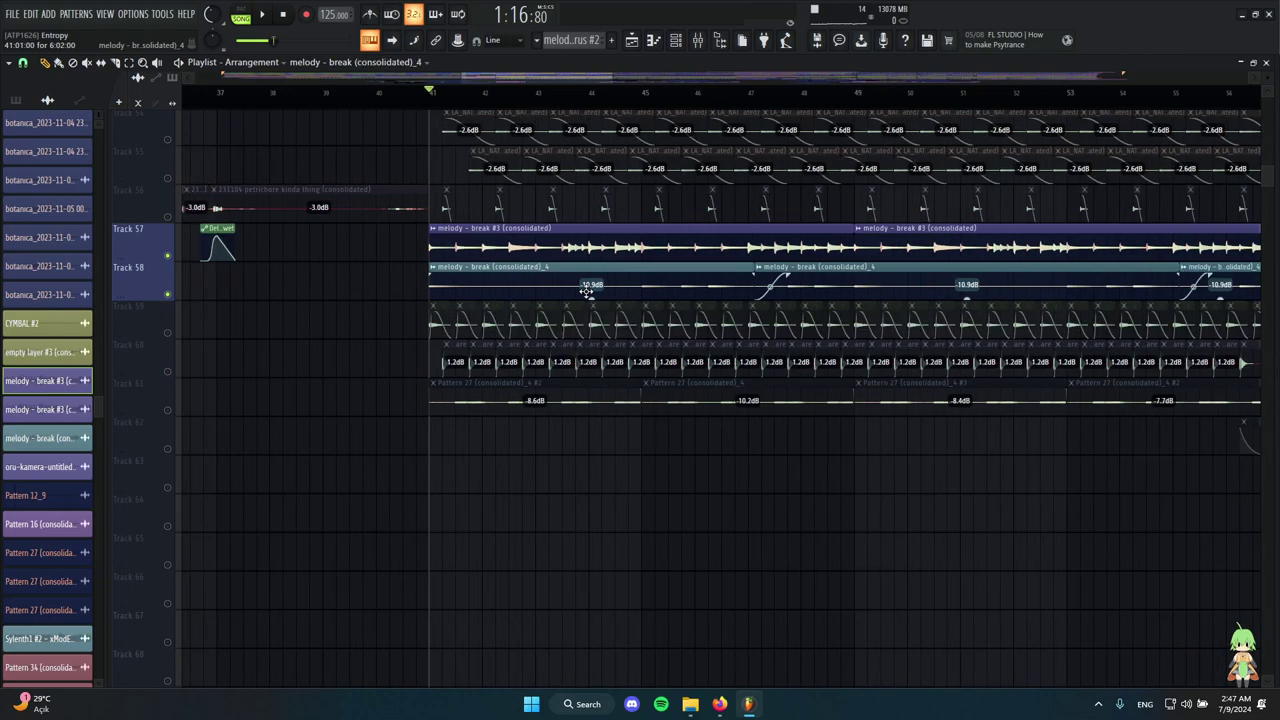
double_click(588, 291)
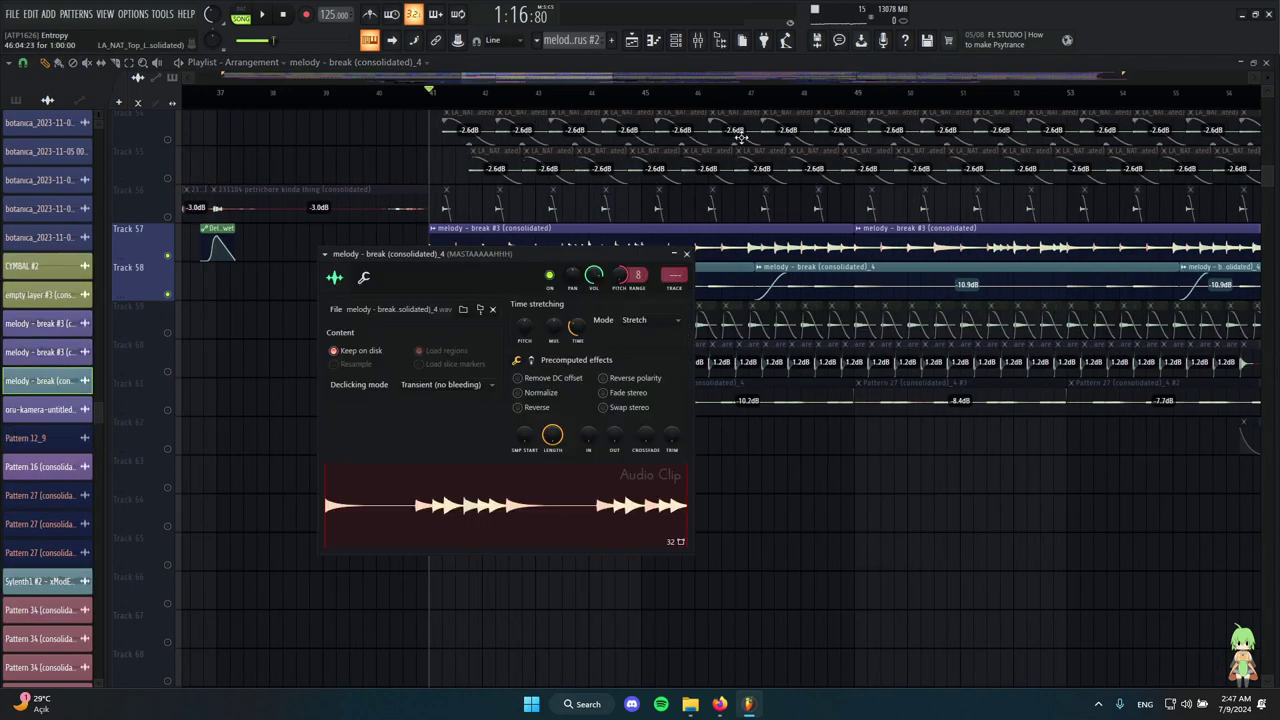
left_click(686, 253)
scroll(594, 400, "up", 2, "ctrl")
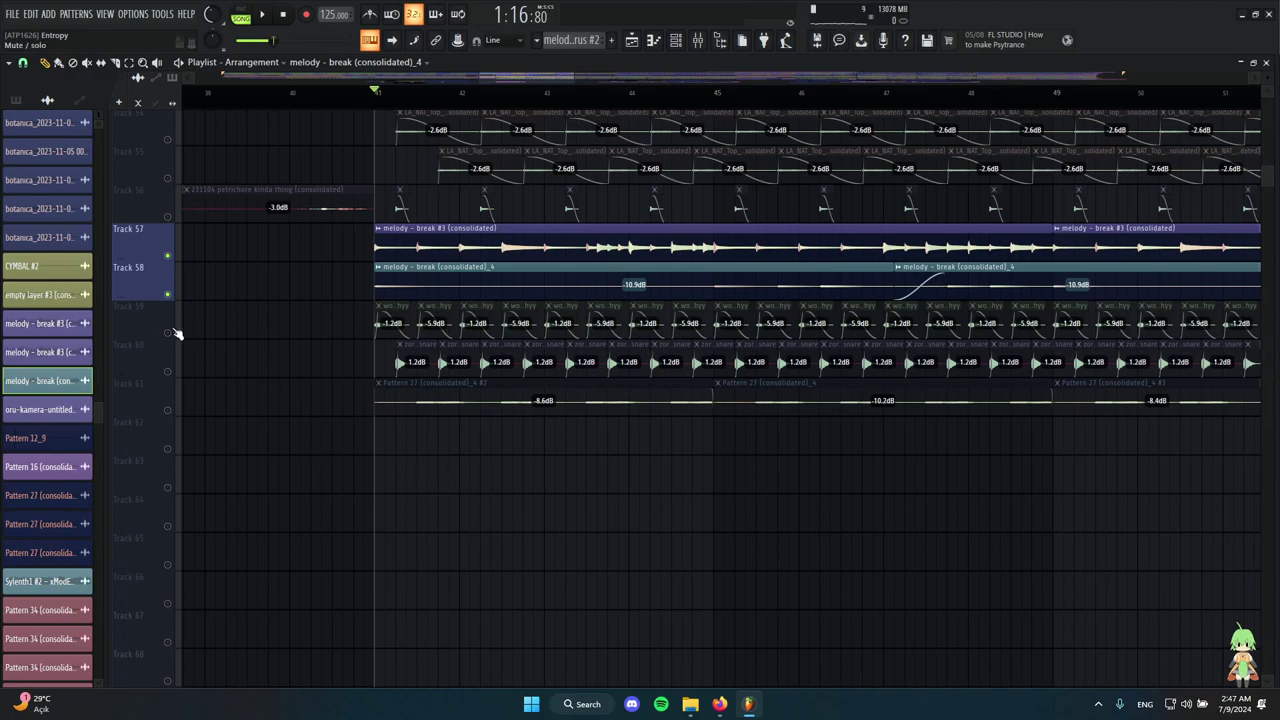
Solo Tracks 59 and 60, and listen to the wooshyy and zorrio - wonderland_snare clips together from bar 41.
left_click_drag(176, 333, 170, 372)
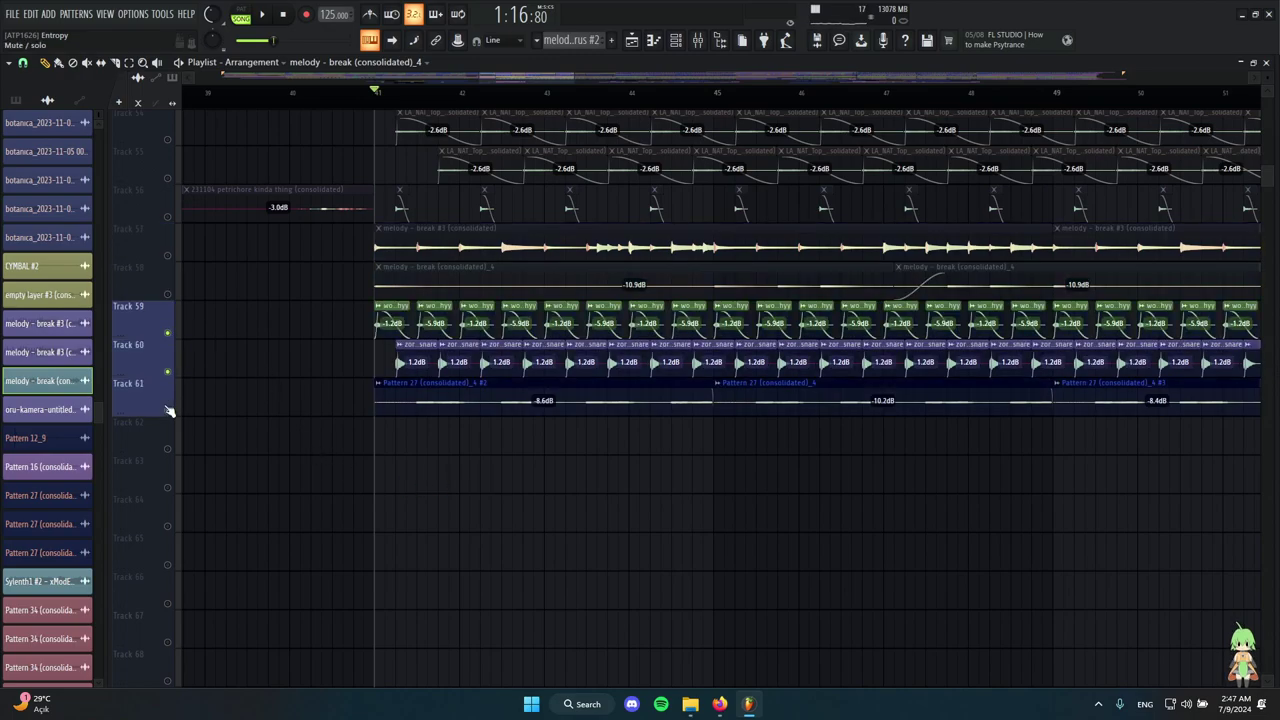
scroll(377, 403, "down", 10, "ctrl")
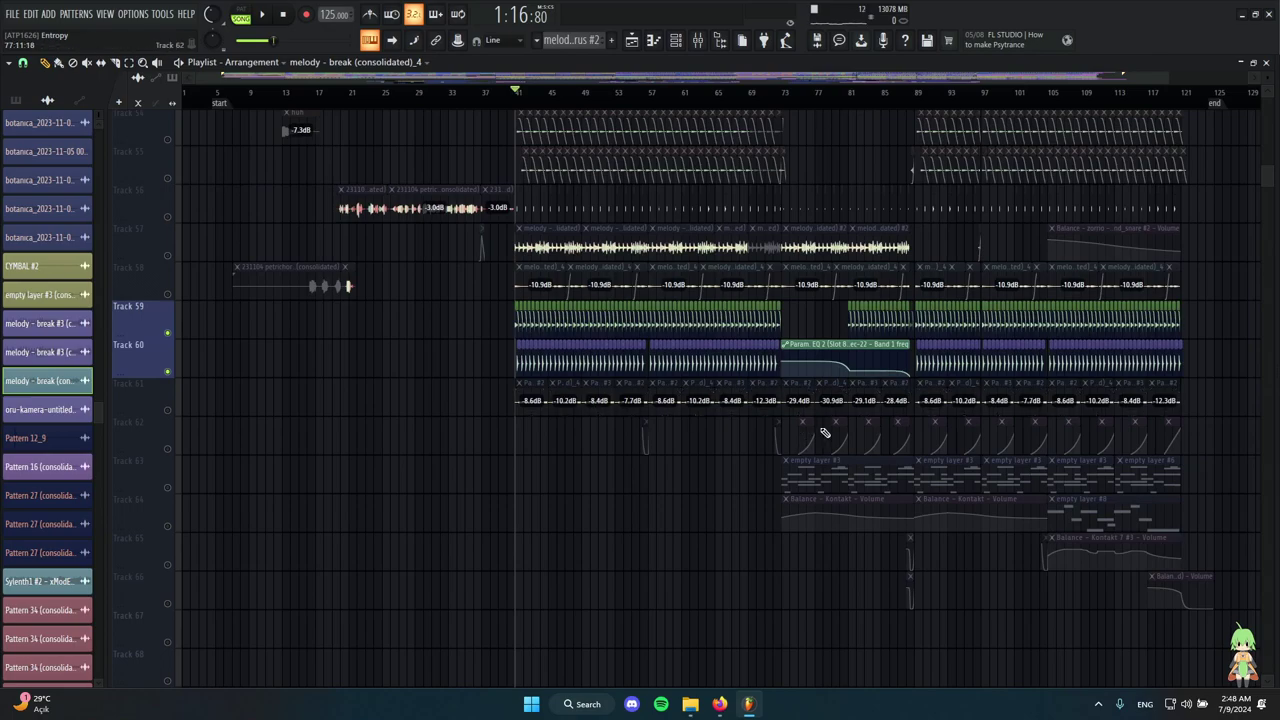
scroll(566, 448, "down", 1, "ctrl")
left_click_drag(1208, 362, 1055, 352, "ctrl")
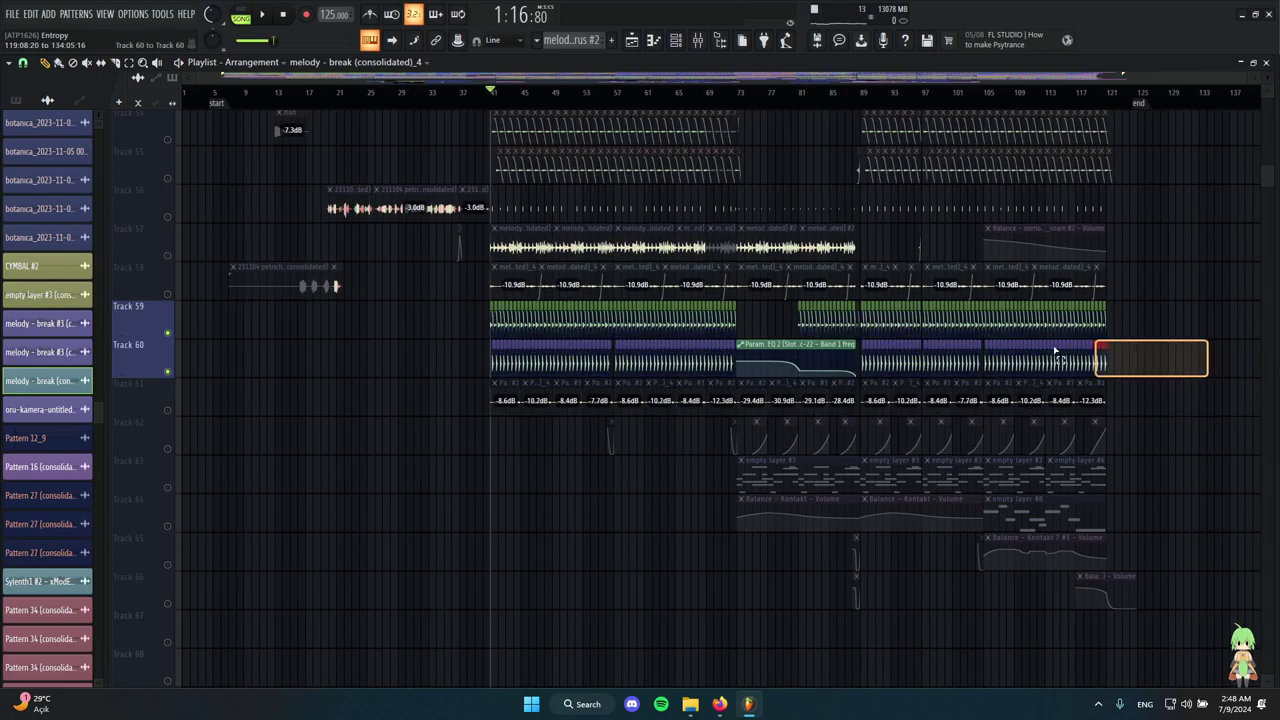
scroll(480, 470, "up", 6, "ctrl")
key("space")
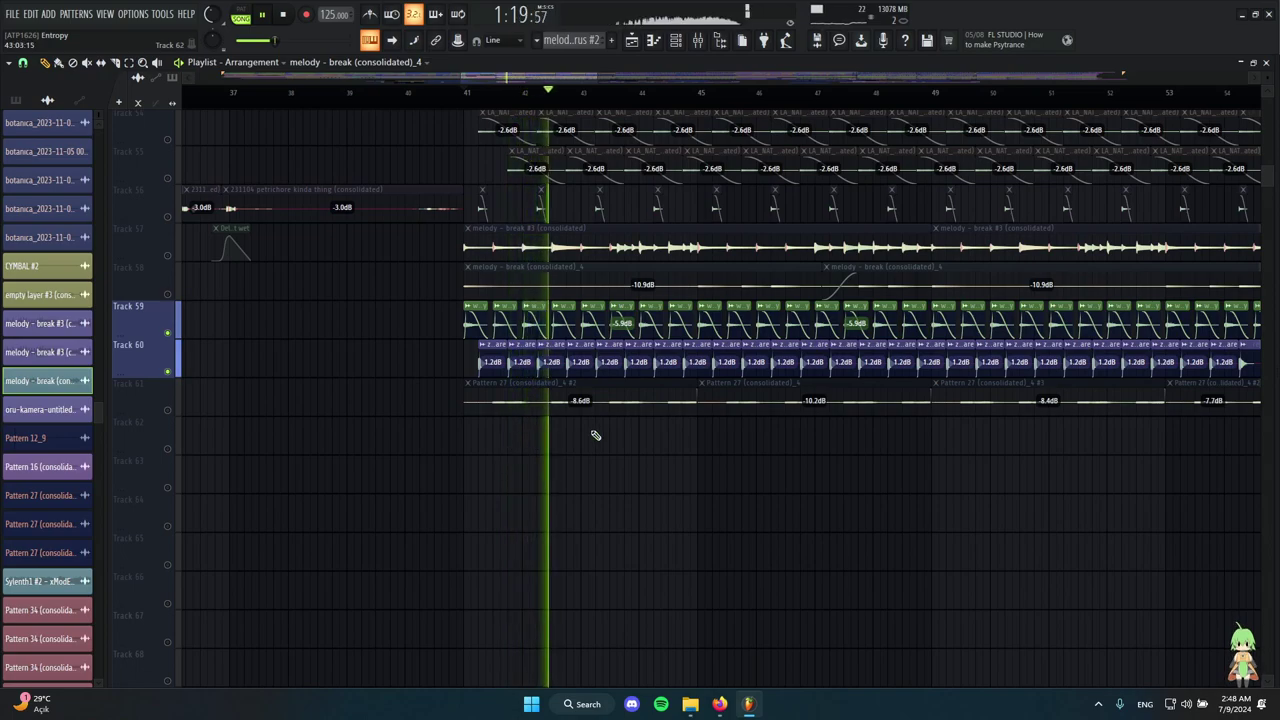
scroll(411, 414, "up", 4, "ctrl")
key("space")
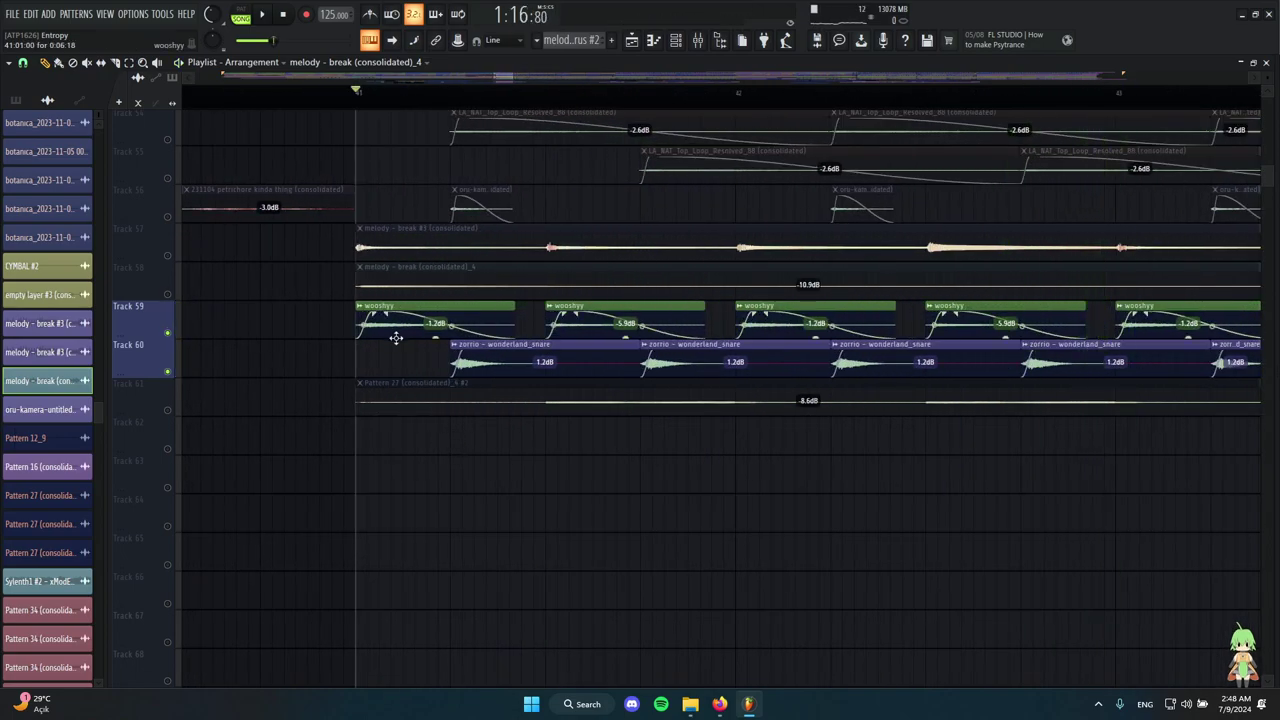
Inspect the audio clip settings of the first wooshyy clip and the first zorrio - wonderland_snare clip, closing each one.
scroll(420, 332, "up", 3, "ctrl")
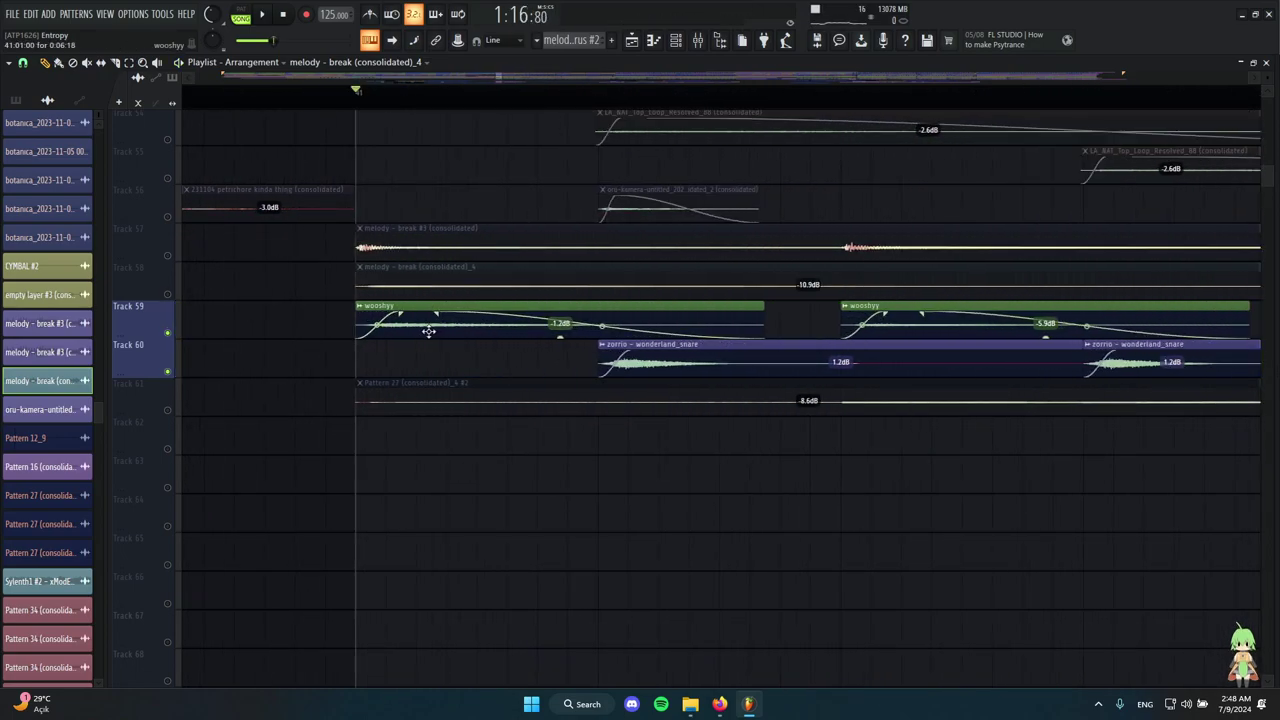
double_click(455, 333)
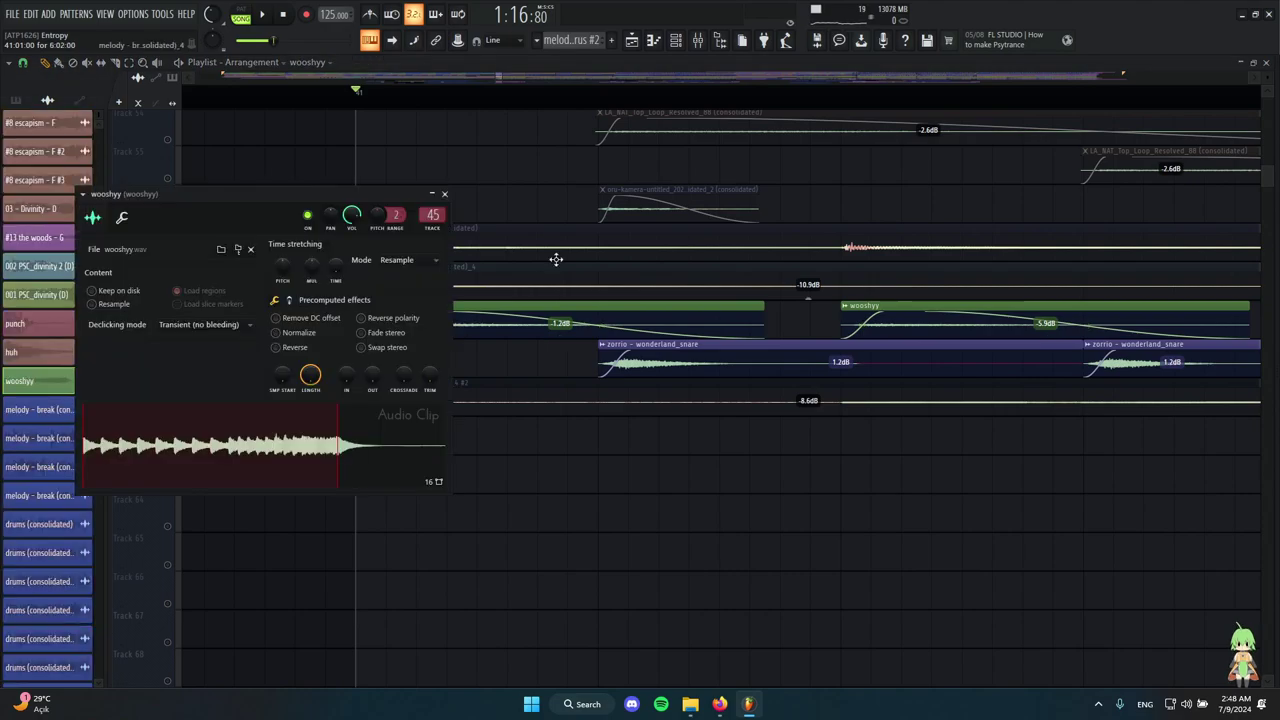
left_click(445, 195)
scroll(550, 310, "right", 2)
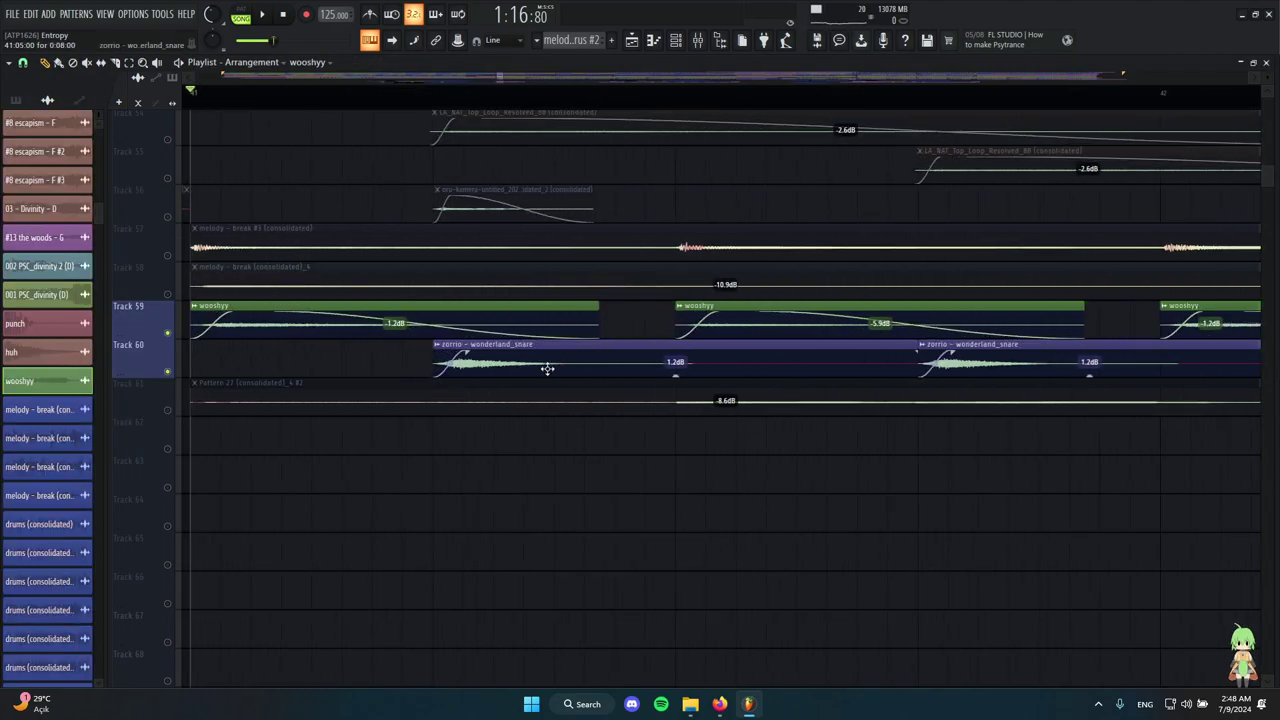
double_click(523, 361)
scroll(640, 443, "down", 5)
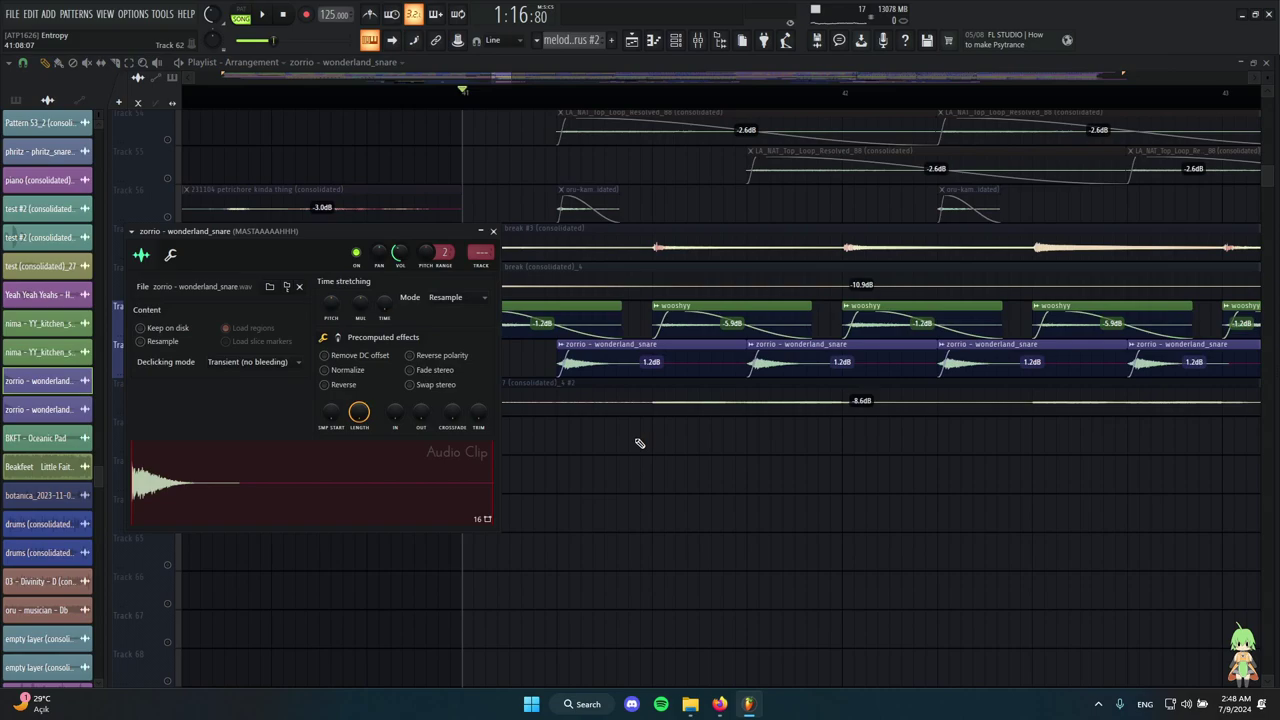
left_click(490, 235)
Examine the fade-in of the zorrio - wonderland_snare clips on Track 60 and their placement against the wooshyy clips across the arrangement.
scroll(500, 290, "up", 1)
scroll(553, 388, "up", 3)
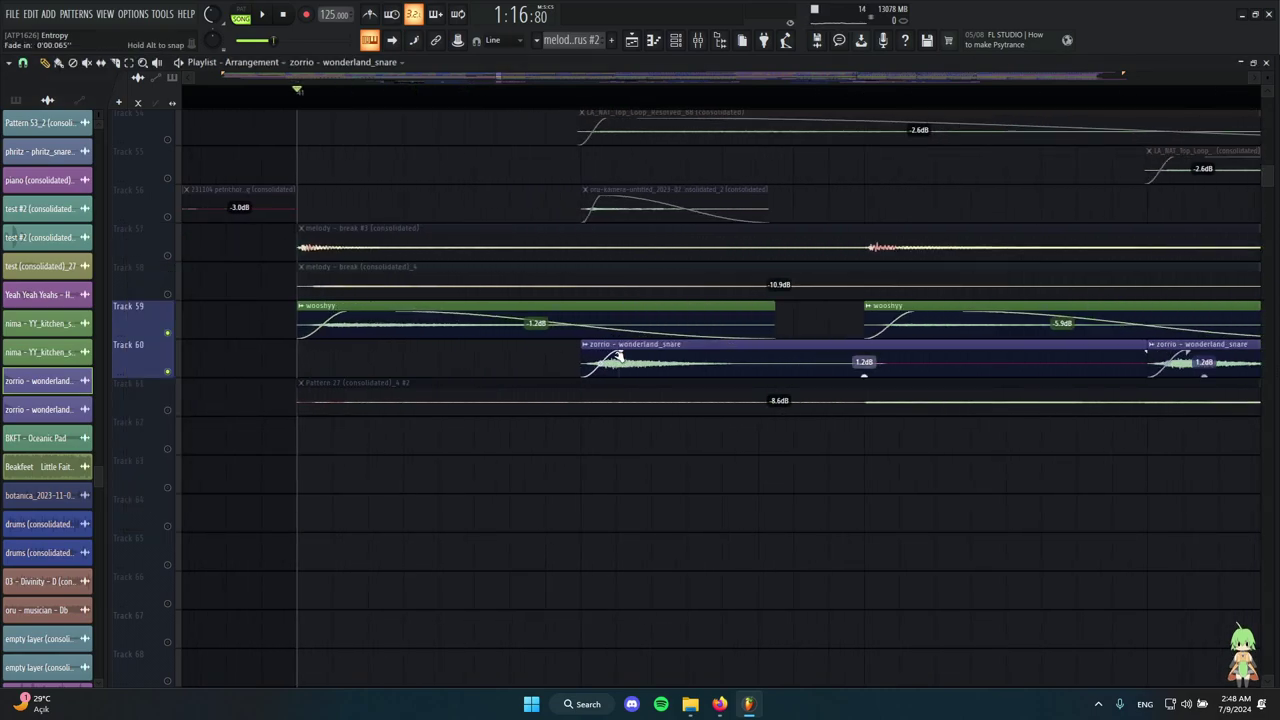
scroll(618, 357, "down", 5)
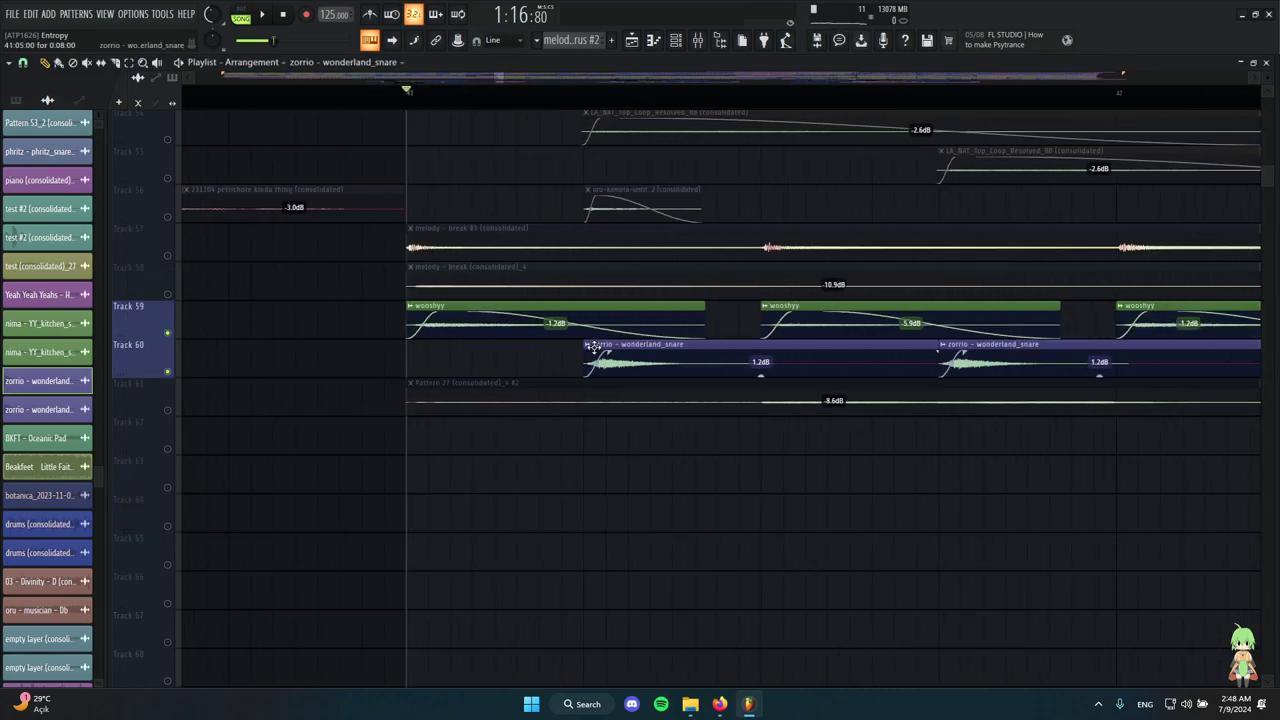
scroll(557, 330, "down", 3)
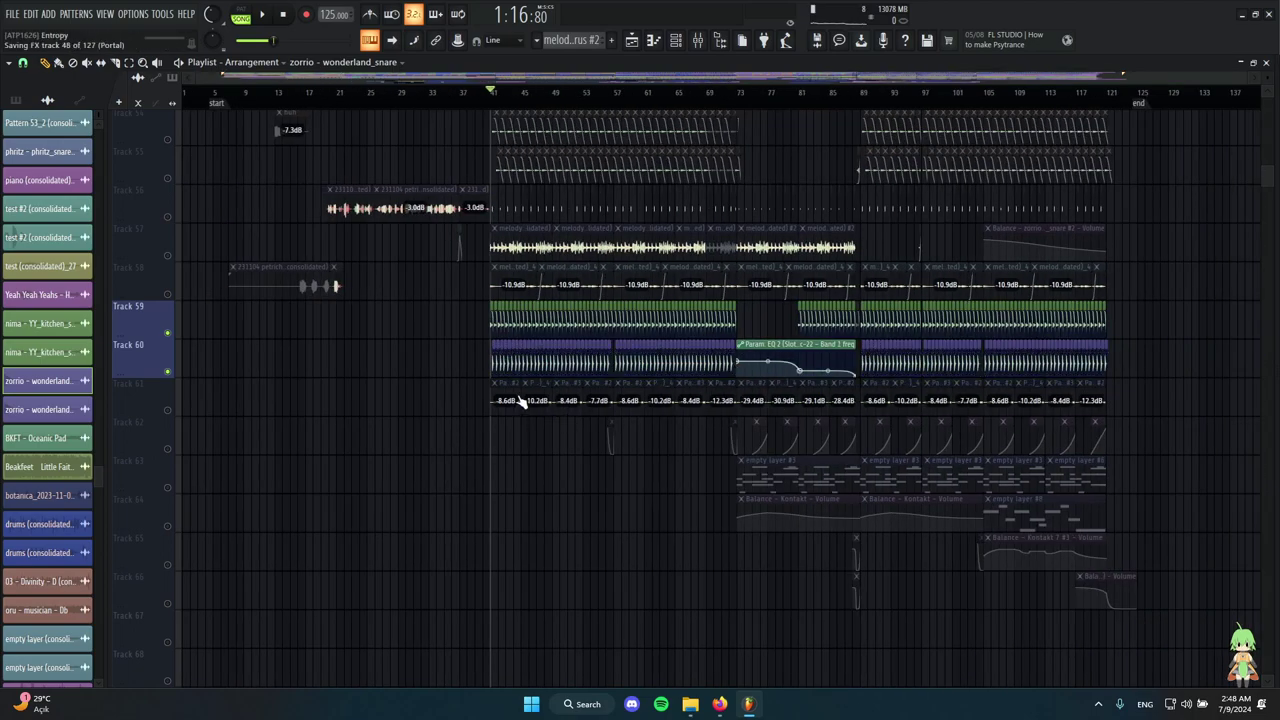
scroll(505, 362, "up", 8)
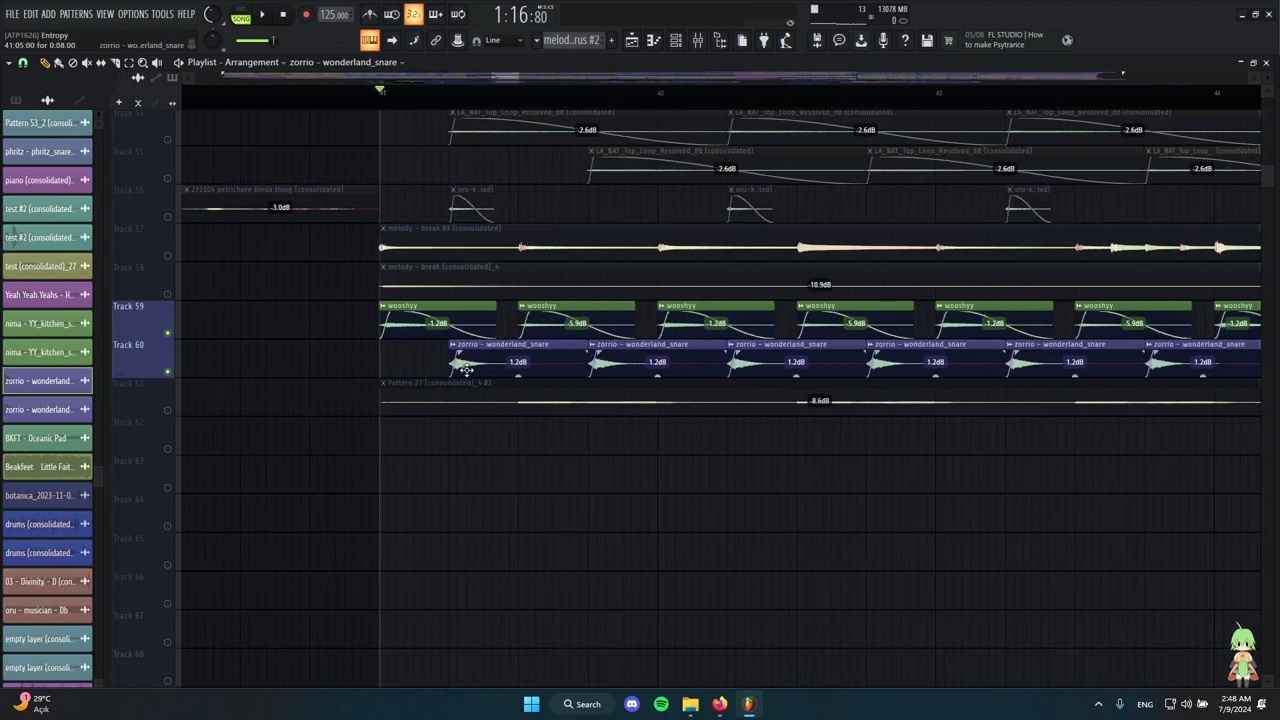
scroll(465, 370, "up", 2)
left_click(443, 370)
scroll(443, 370, "down", 4)
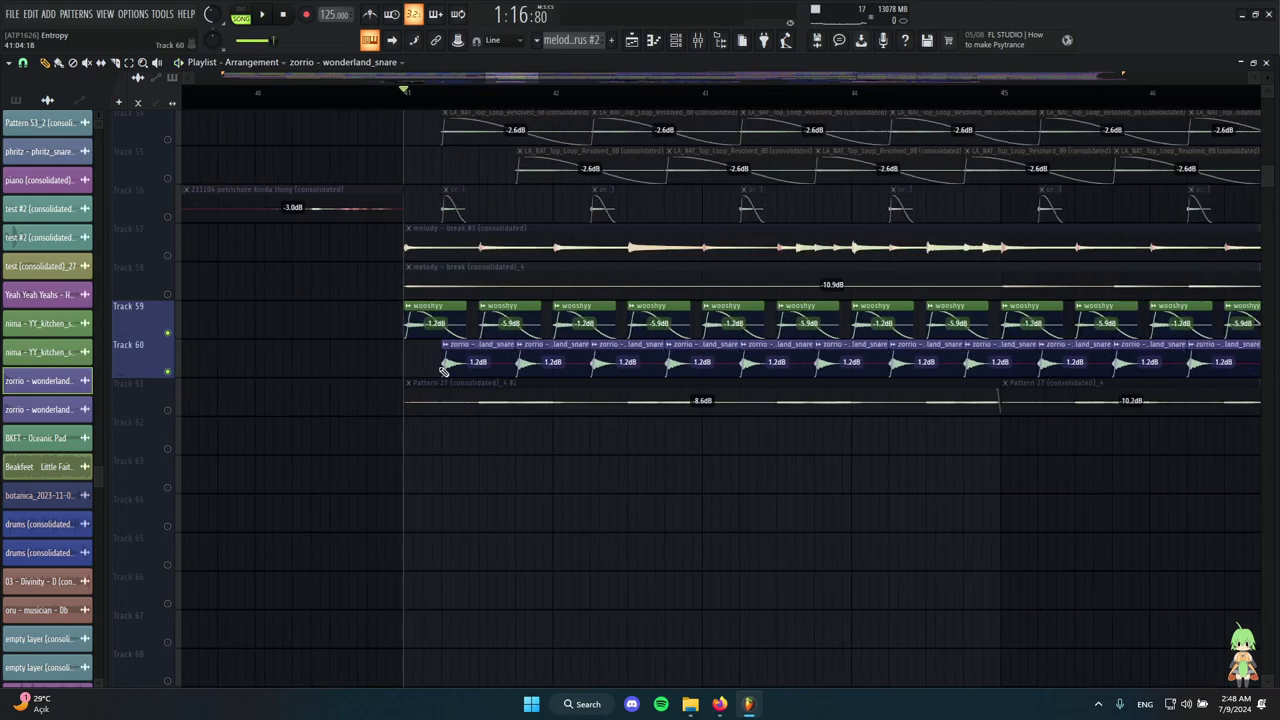
scroll(420, 378, "down", 3)
scroll(560, 420, "down", 3)
scroll(734, 454, "down", 2)
scroll(675, 427, "up", 3)
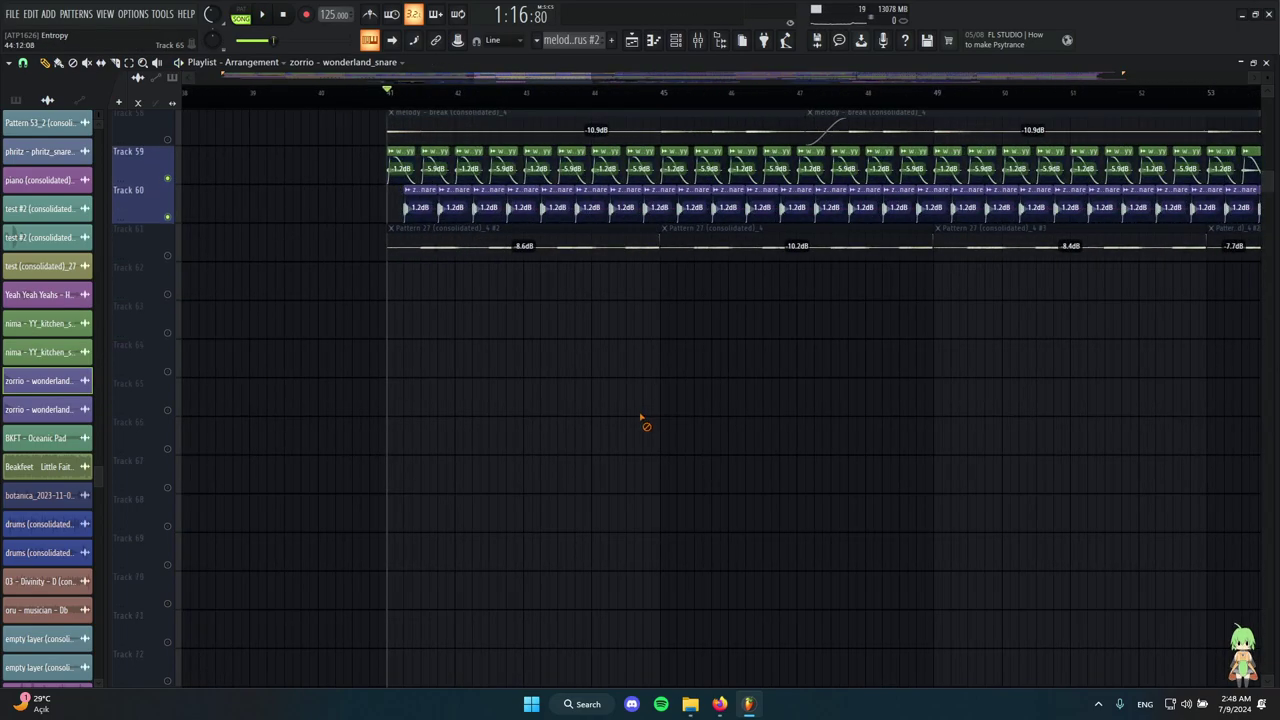
Solo Track 61, listen to its Pattern 27 clips from bar 41, replay them from the start, and stop the song.
left_click(169, 247)
scroll(280, 277, "up", 3)
key("space")
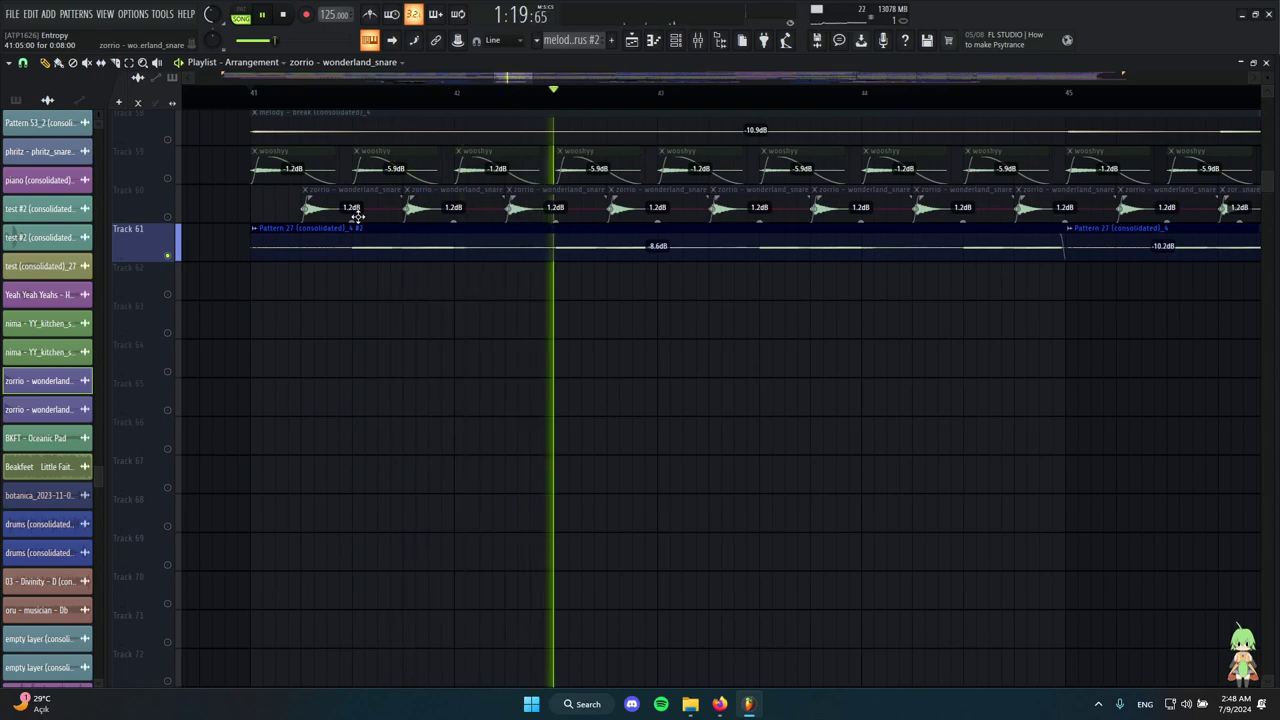
scroll(440, 255, "up", 3)
key("space")
key("space")
scroll(722, 394, "down", 3)
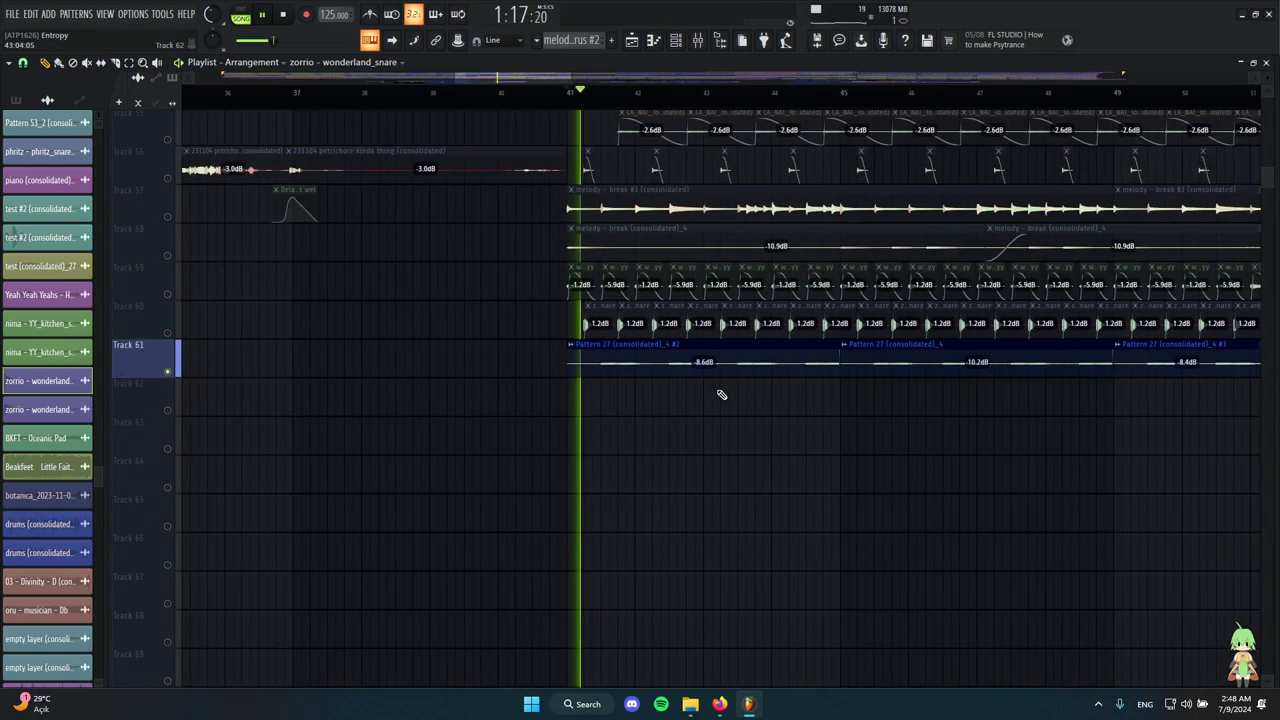
key("space")
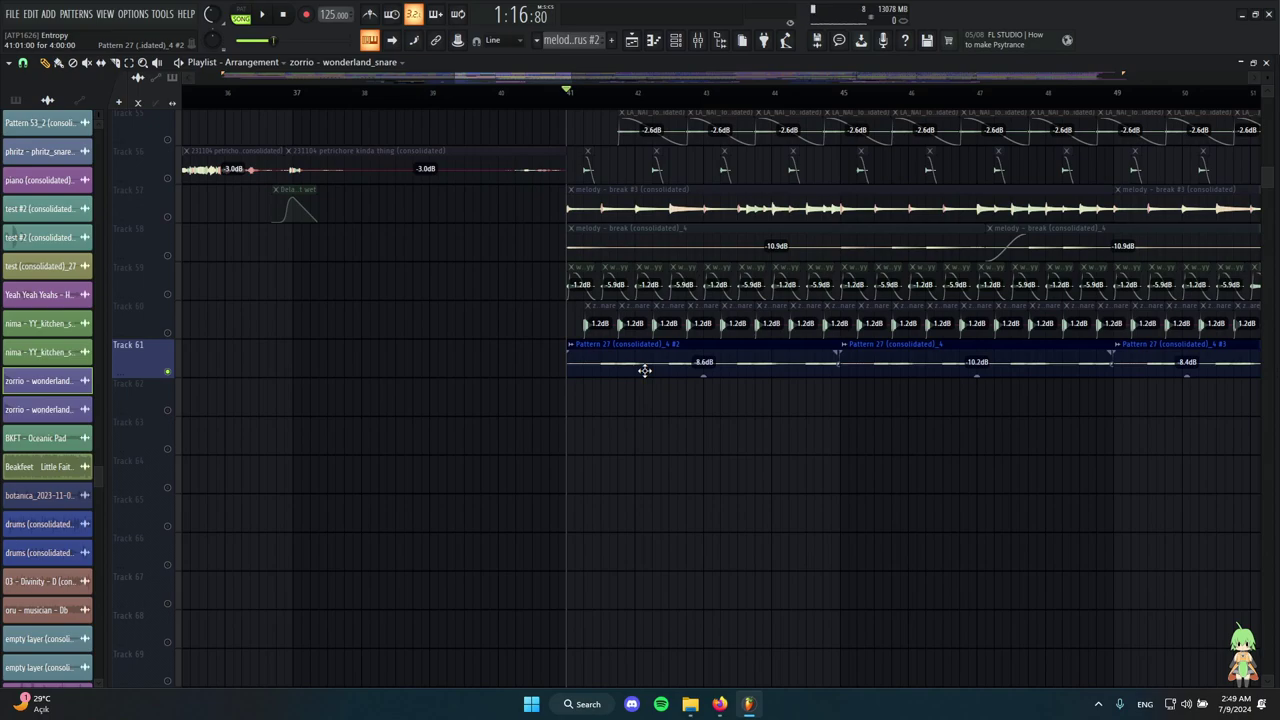
Inspect the first Pattern 27 clip's audio settings and its SIDECHAIN DROP mixer track, and return to the playlist.
scroll(608, 290, "up", 7)
left_click(558, 93)
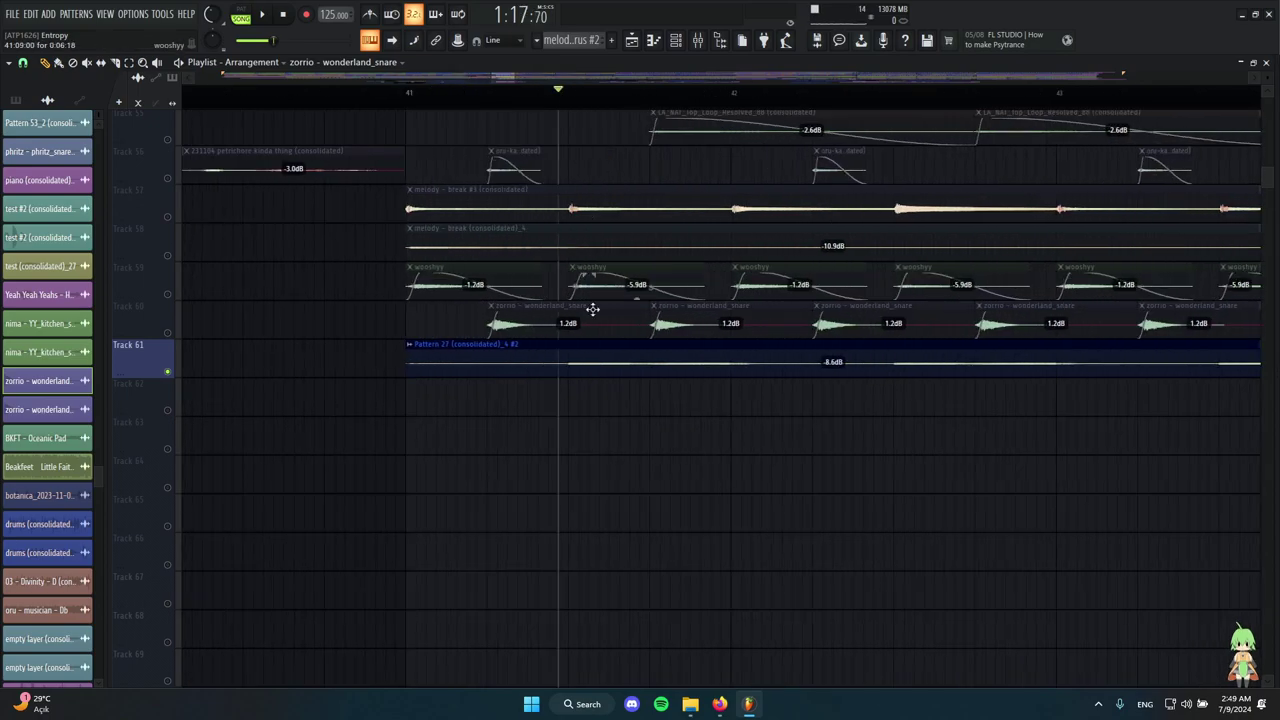
scroll(602, 400, "up", 4)
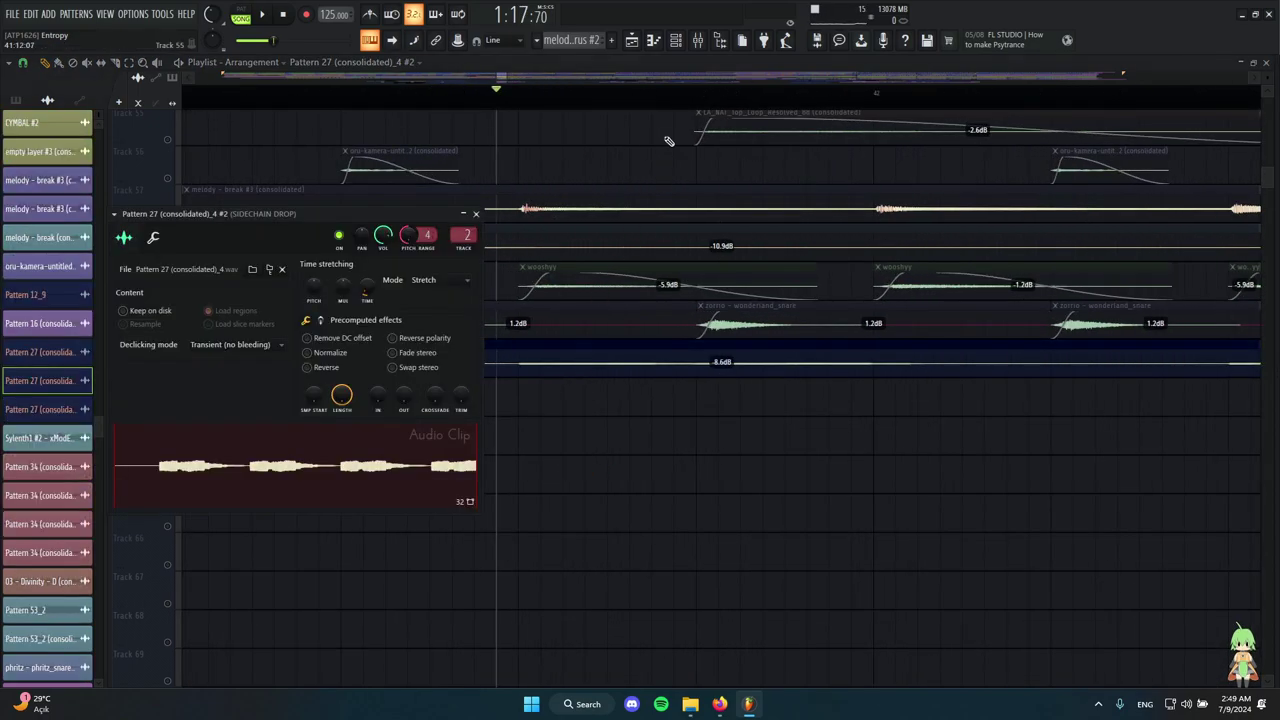
left_click(697, 40)
scroll(573, 155, "right", 3)
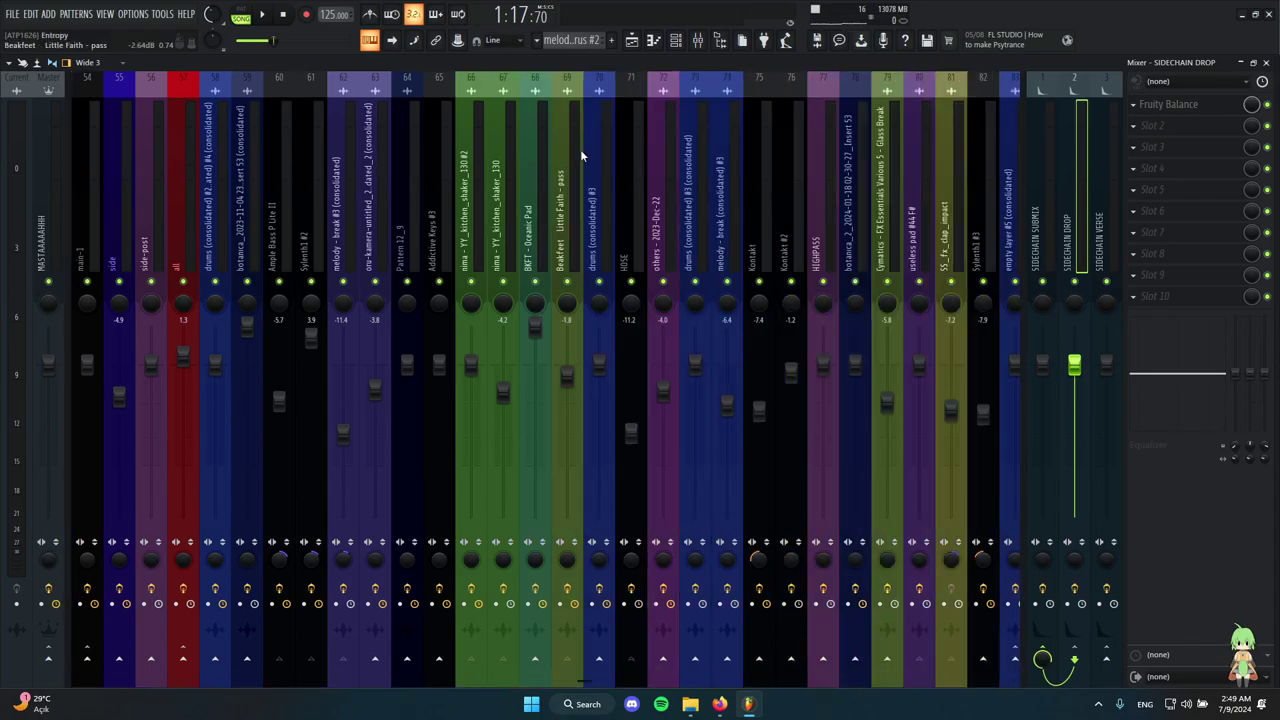
left_click(631, 42)
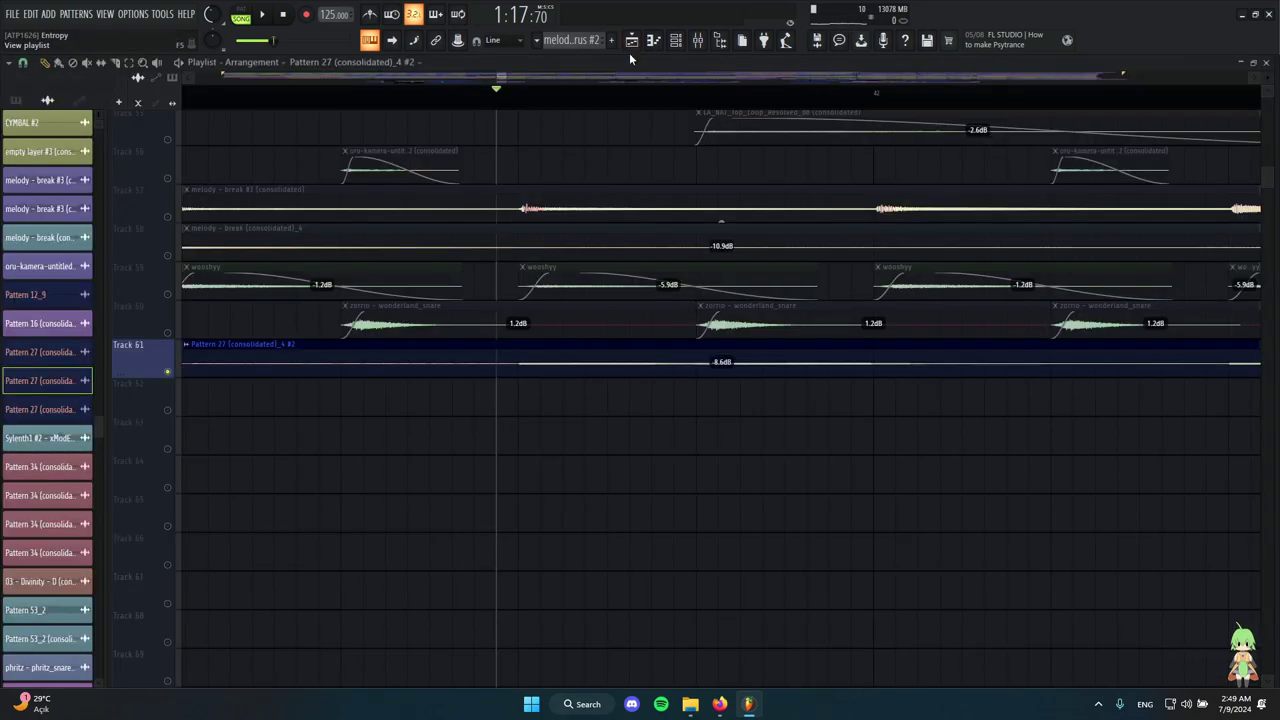
Set playback to the start of bar 41, listen to the soloed Pattern 27 clips on Track 61, and stop the song.
left_click(288, 95)
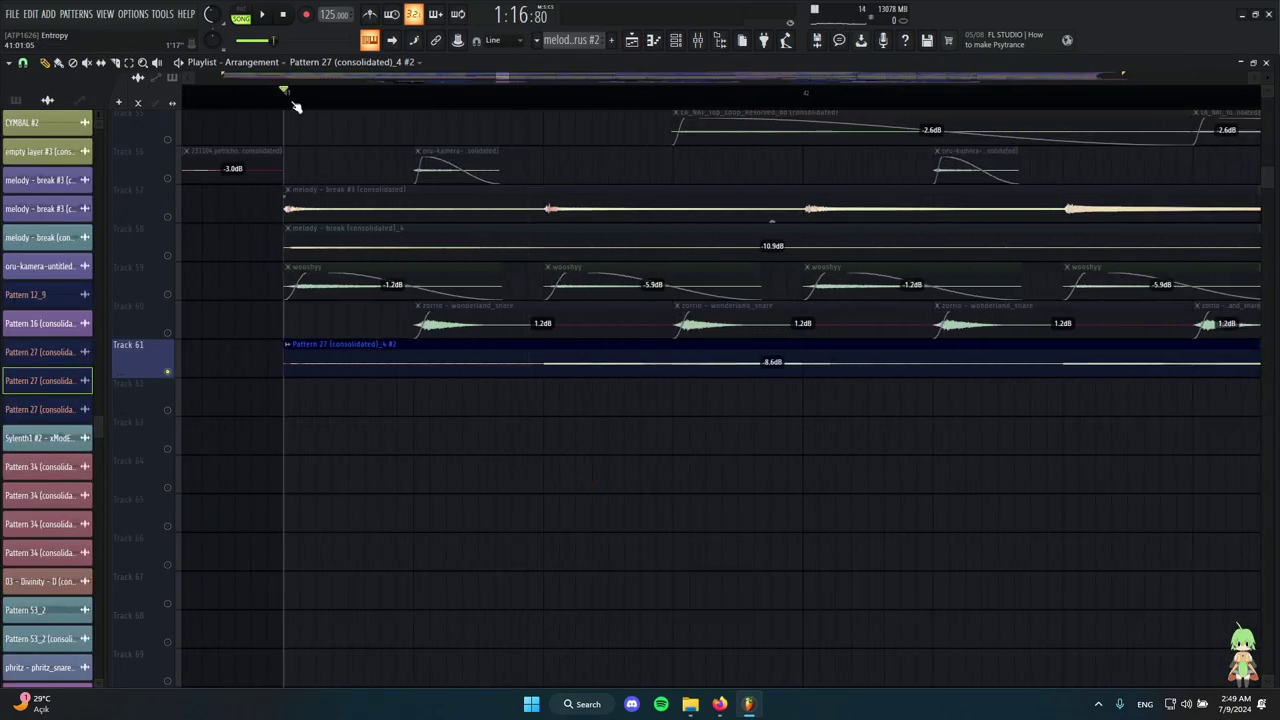
scroll(646, 498, "up", 4)
scroll(527, 503, "down", 8)
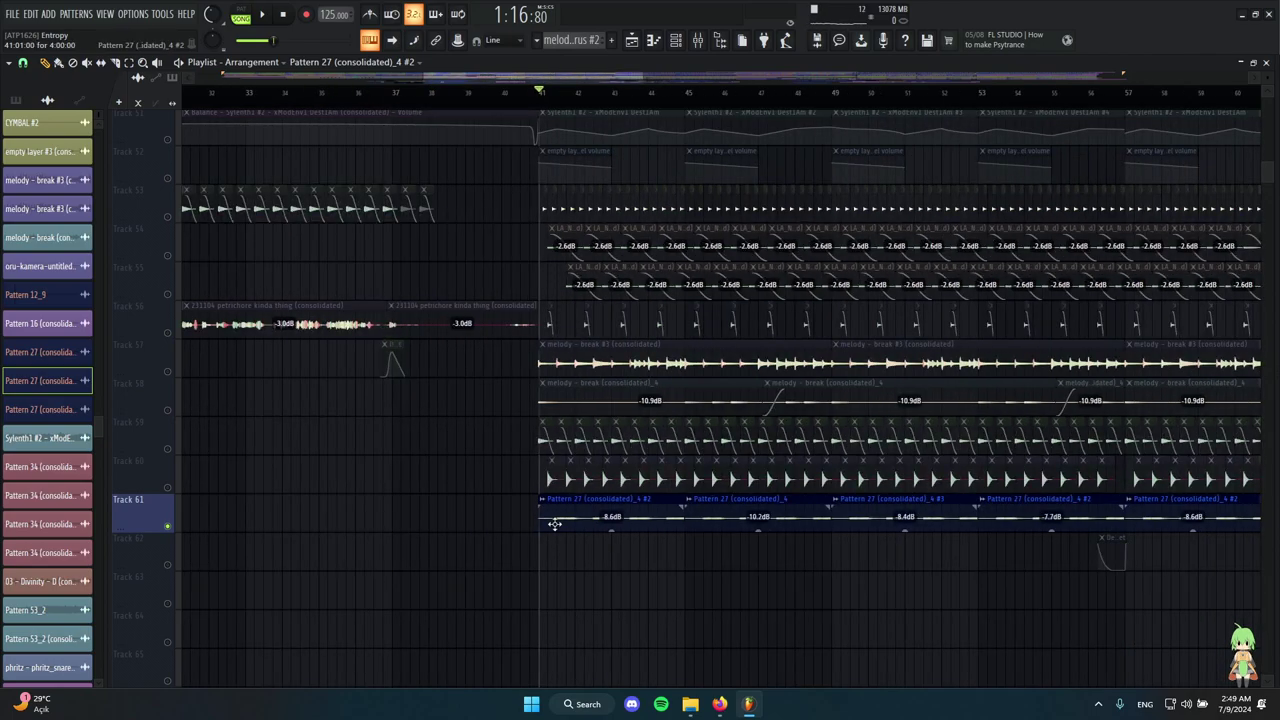
scroll(554, 525, "up", 5)
key("space")
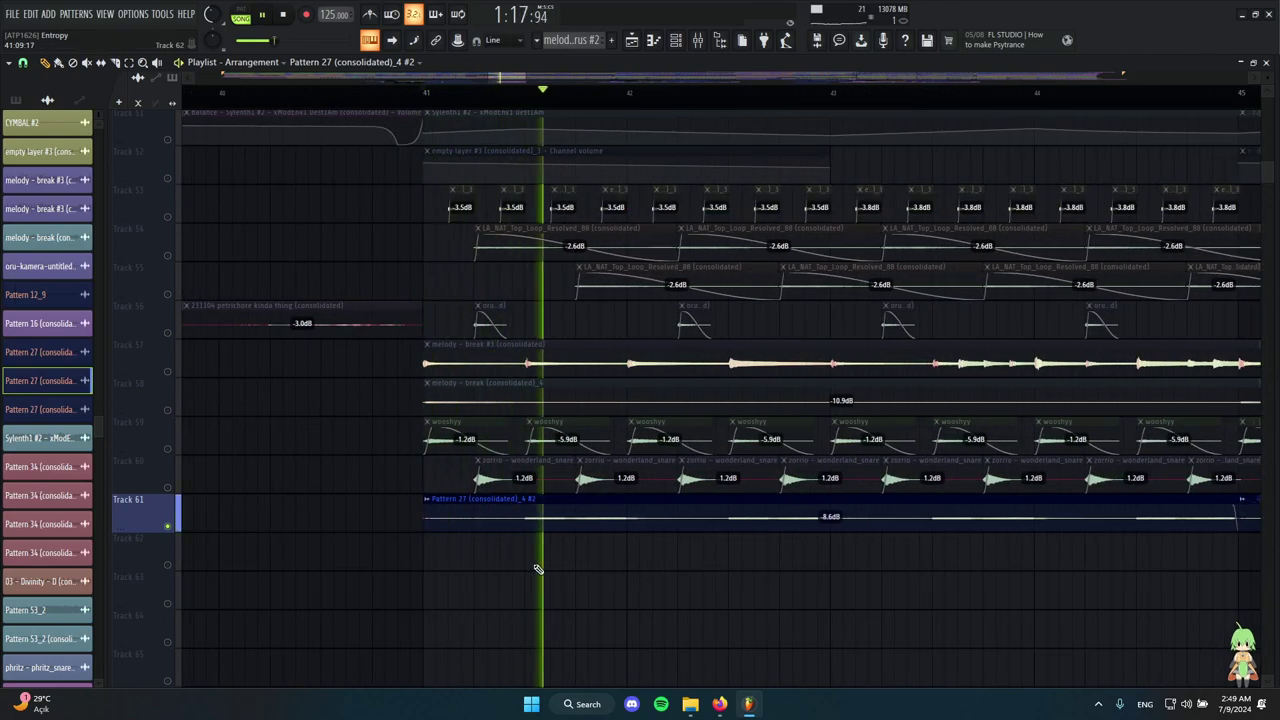
scroll(525, 566, "down", 3)
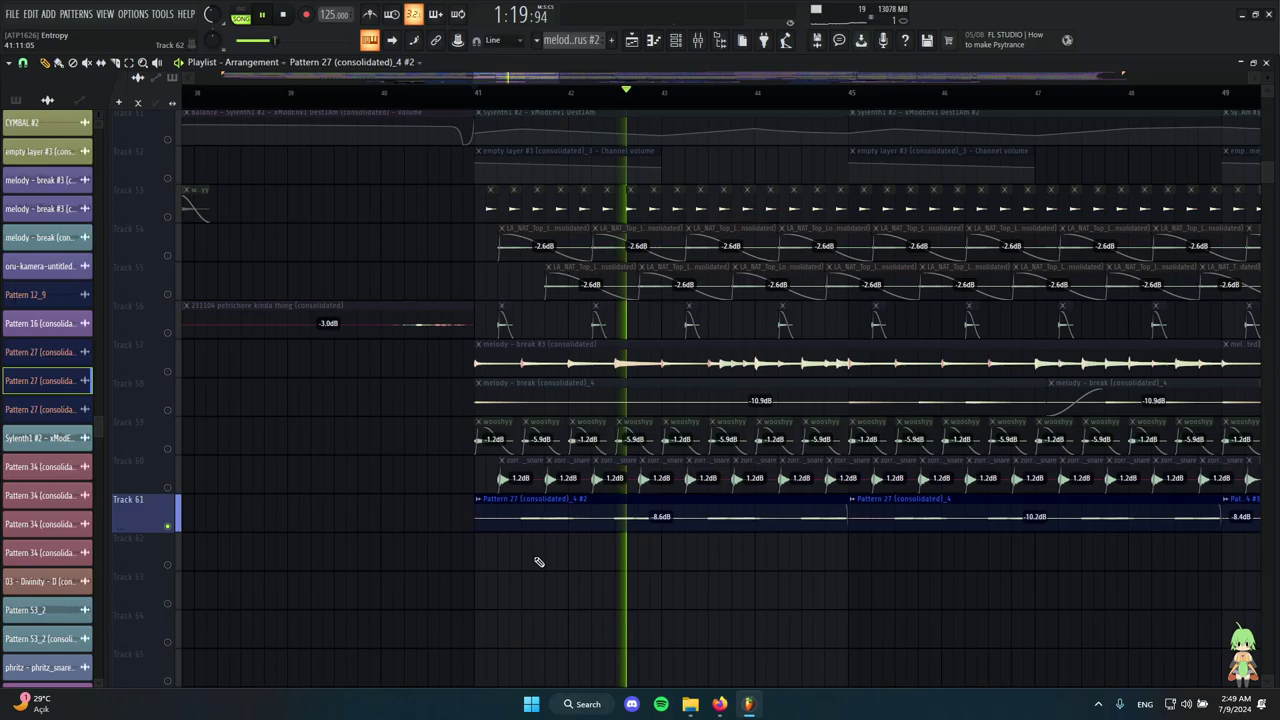
scroll(545, 561, "down", 1)
scroll(551, 560, "down", 3)
key("space")
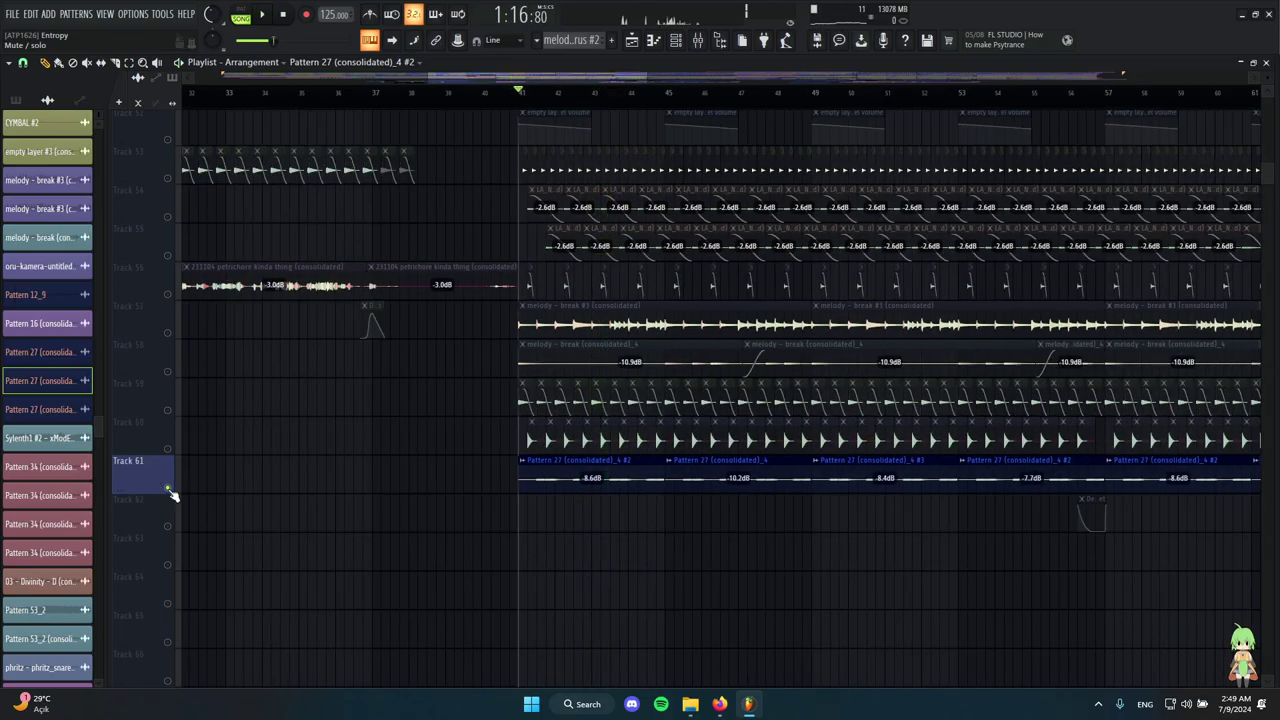
Unsolo Track 61 so all tracks play, and look over the upper tracks of the arrangement around bar 57.
scroll(374, 506, "down", 4)
scroll(773, 539, "up", 8)
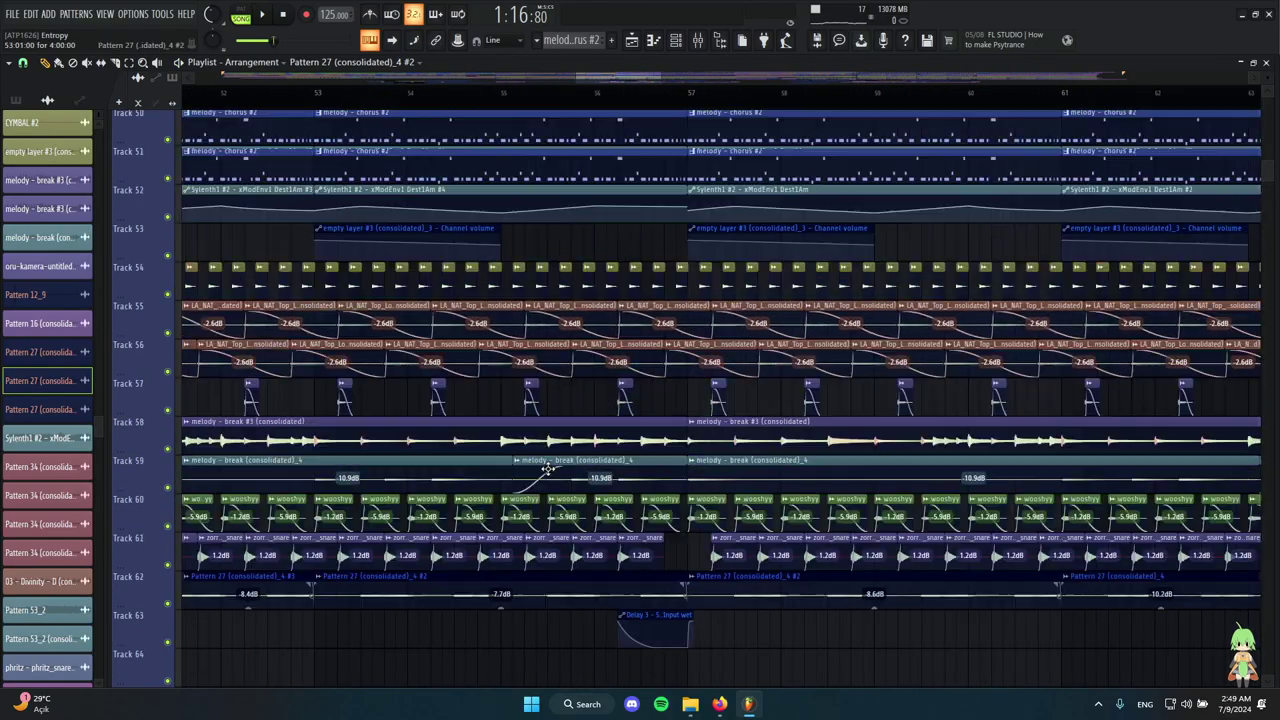
scroll(680, 490, "up", 6)
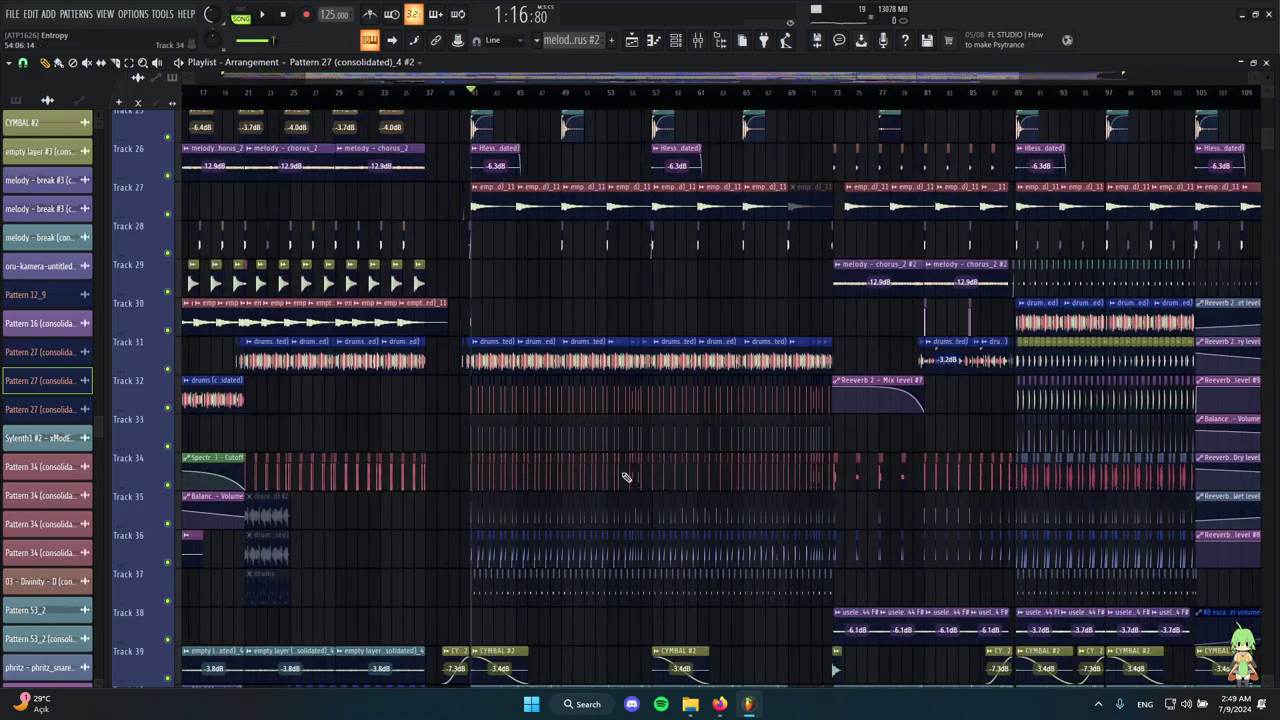
scroll(610, 450, "up", 4)
scroll(600, 438, "up", 3)
scroll(570, 442, "down", 4)
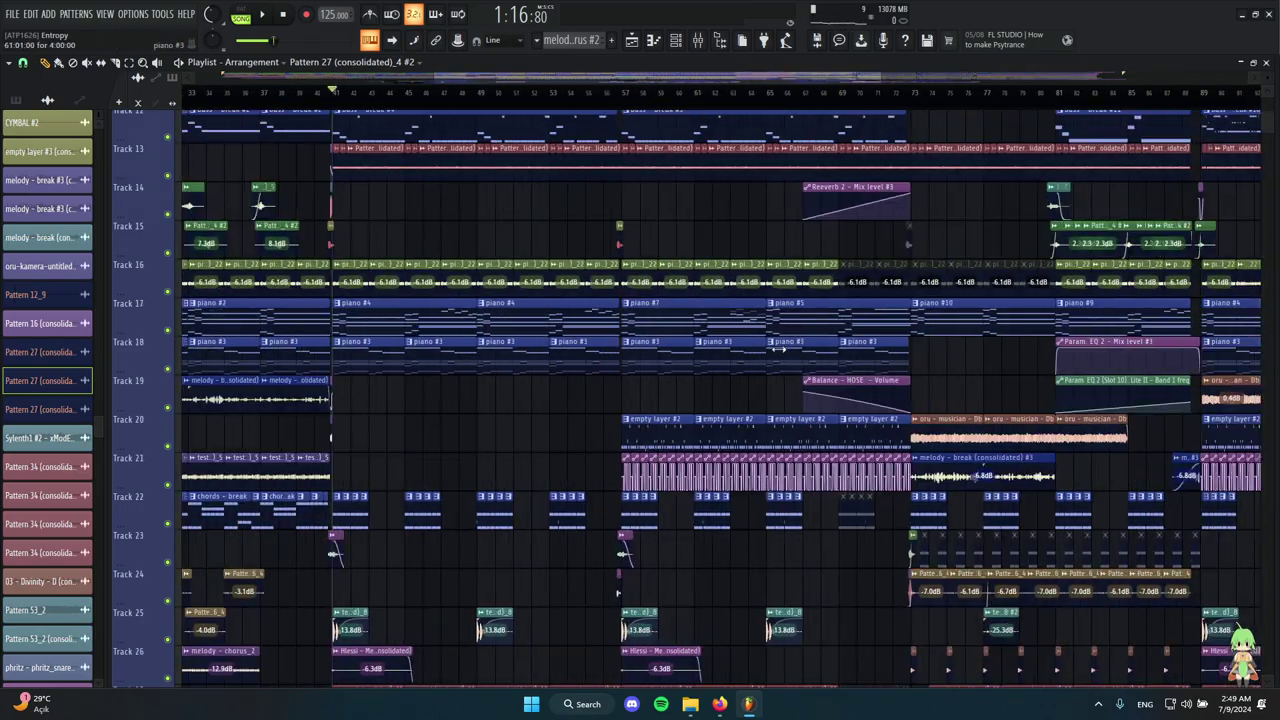
scroll(506, 320, "up", 6)
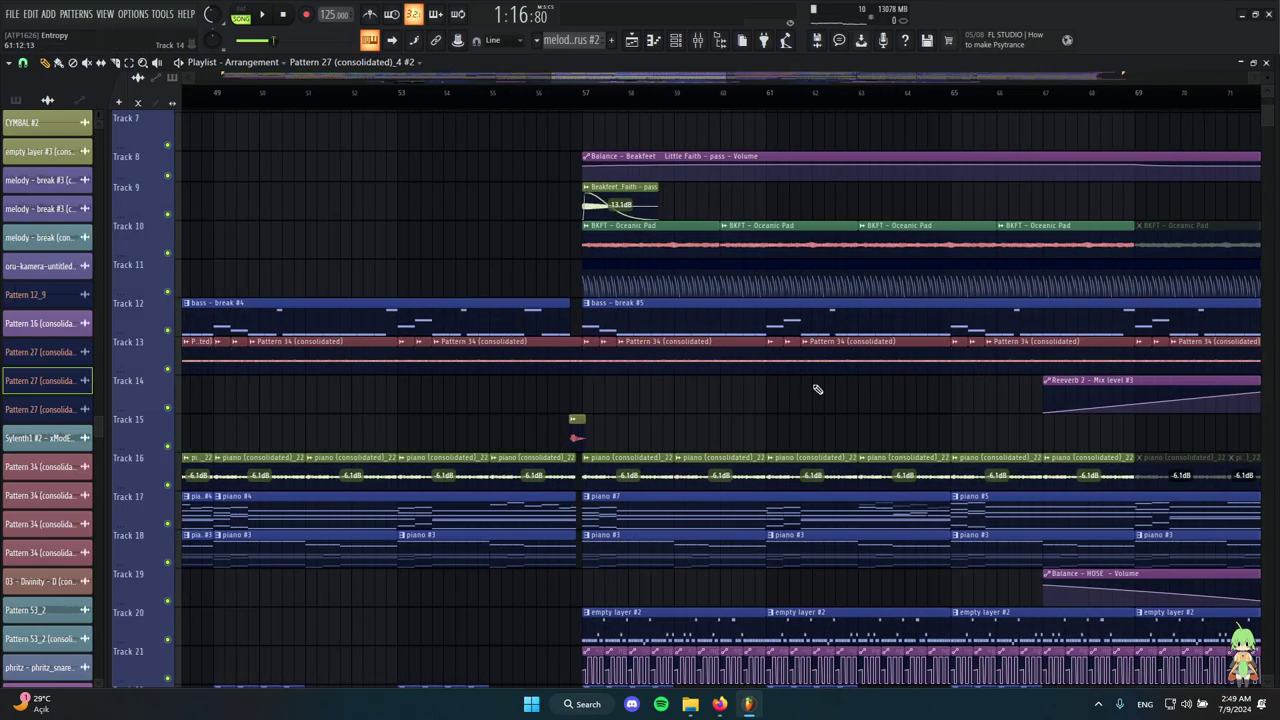
scroll(760, 390, "down", 3)
scroll(900, 394, "up", 8)
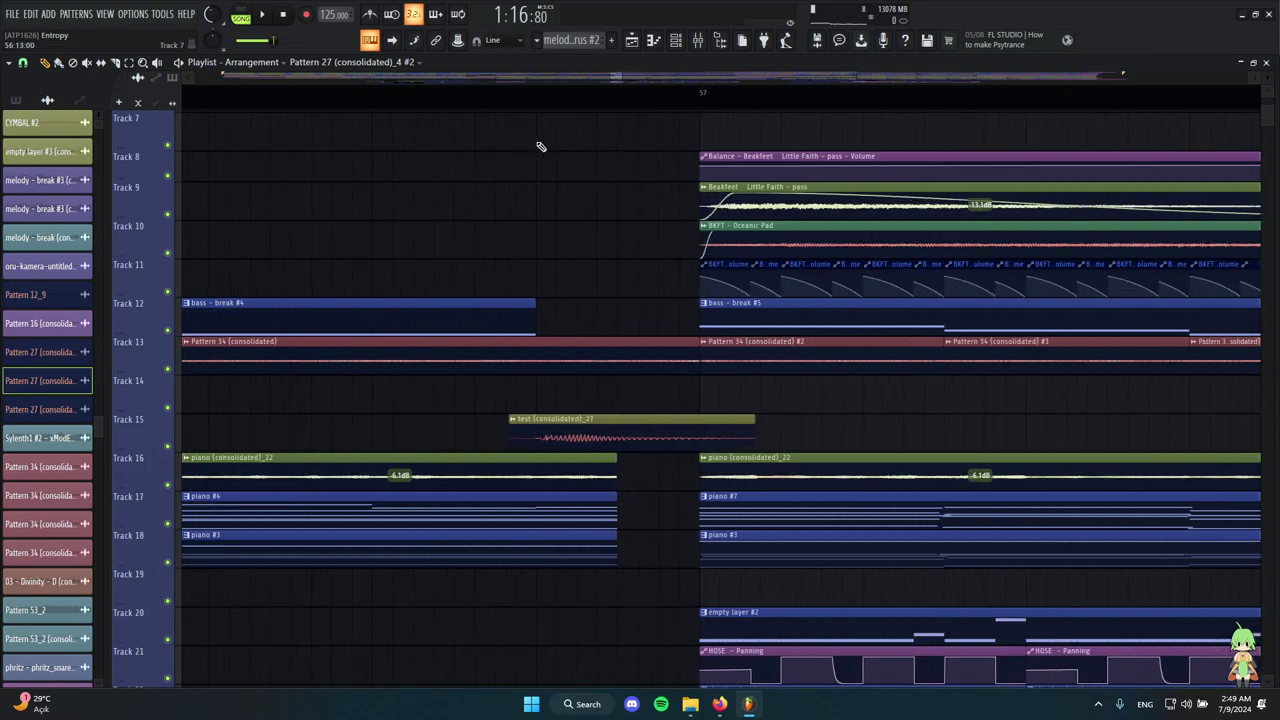
scroll(900, 350, "down", 4)
Play the full mix from bar 41 while viewing all of its layers together, and stop the song.
key("space")
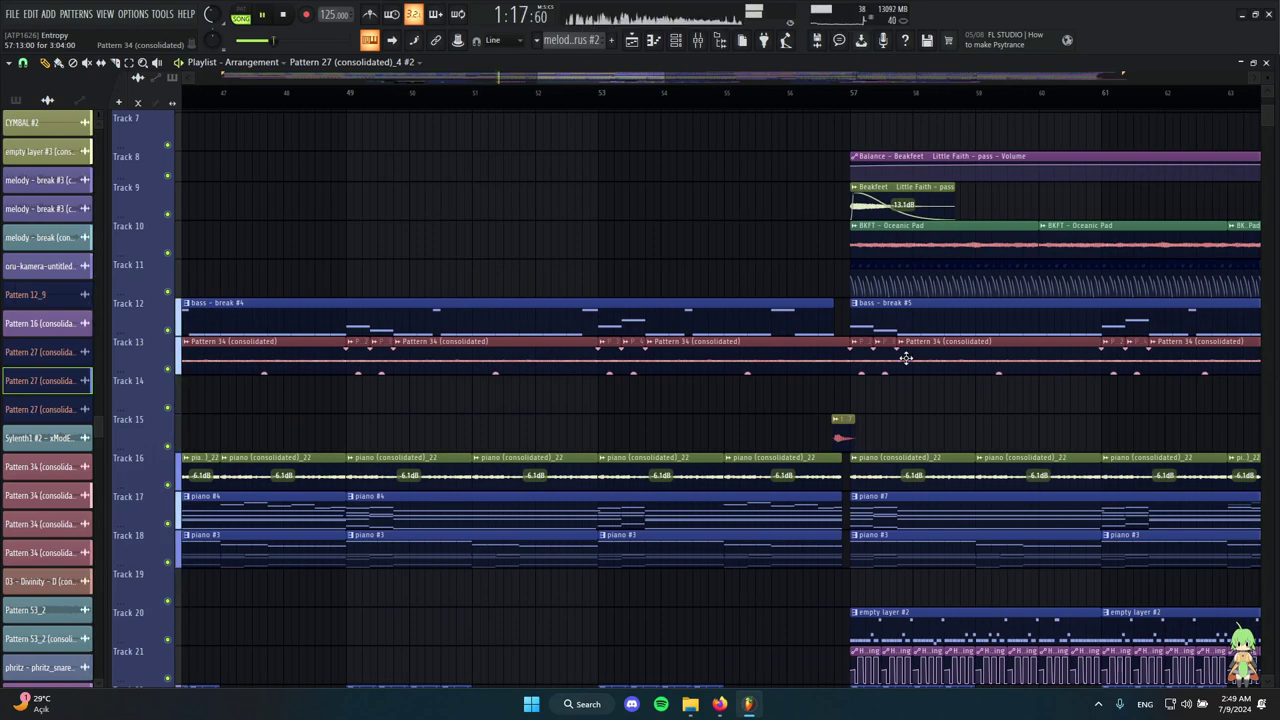
scroll(905, 358, "down", 4)
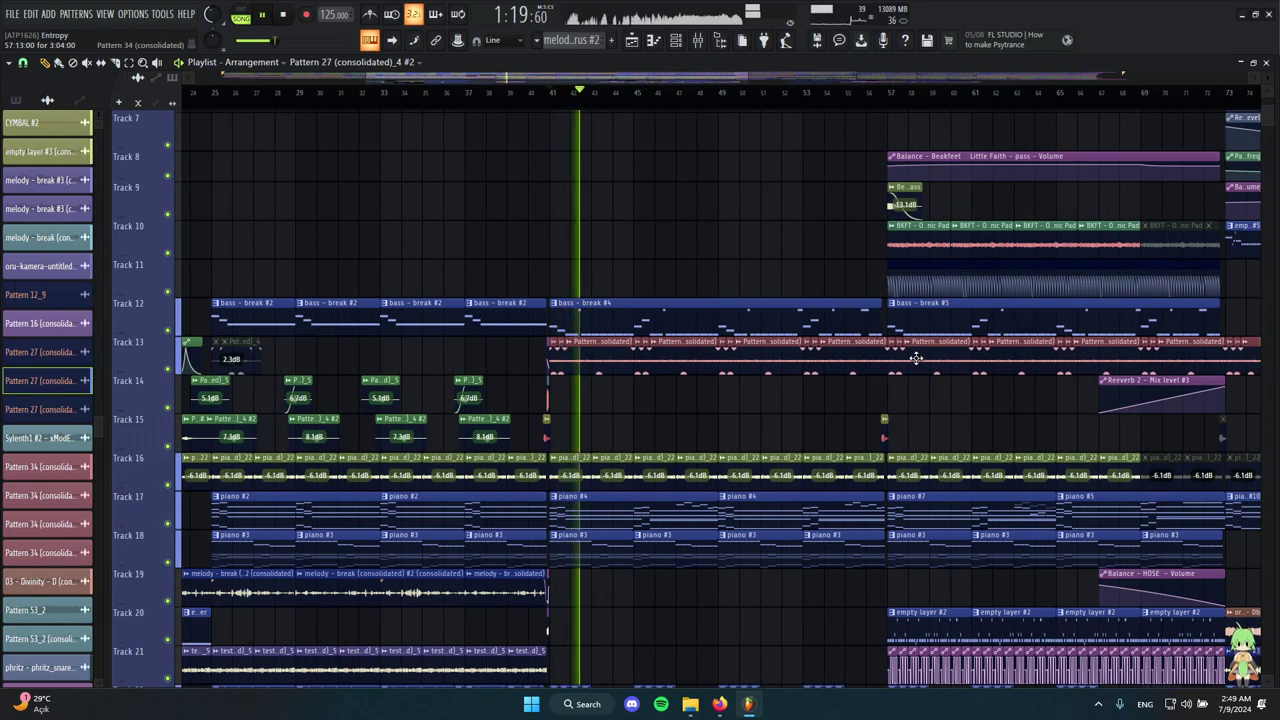
scroll(800, 384, "down", 3)
scroll(818, 398, "down", 5)
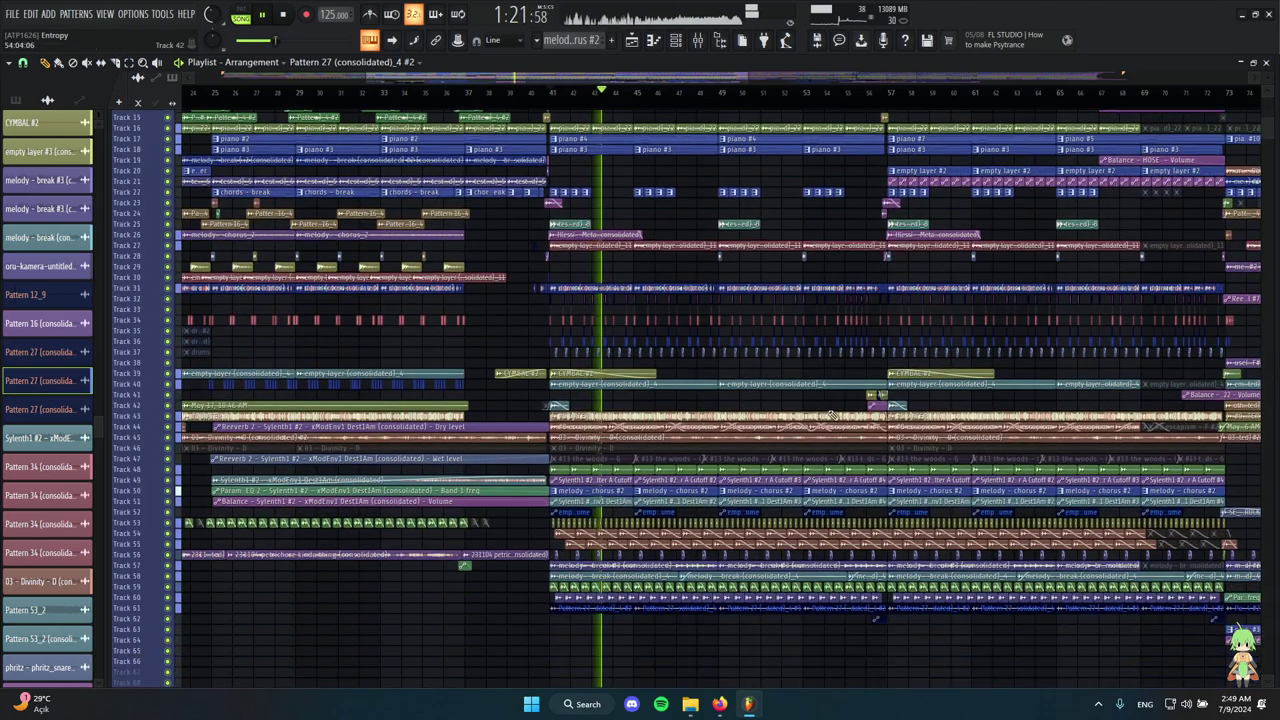
scroll(840, 413, "up", 1)
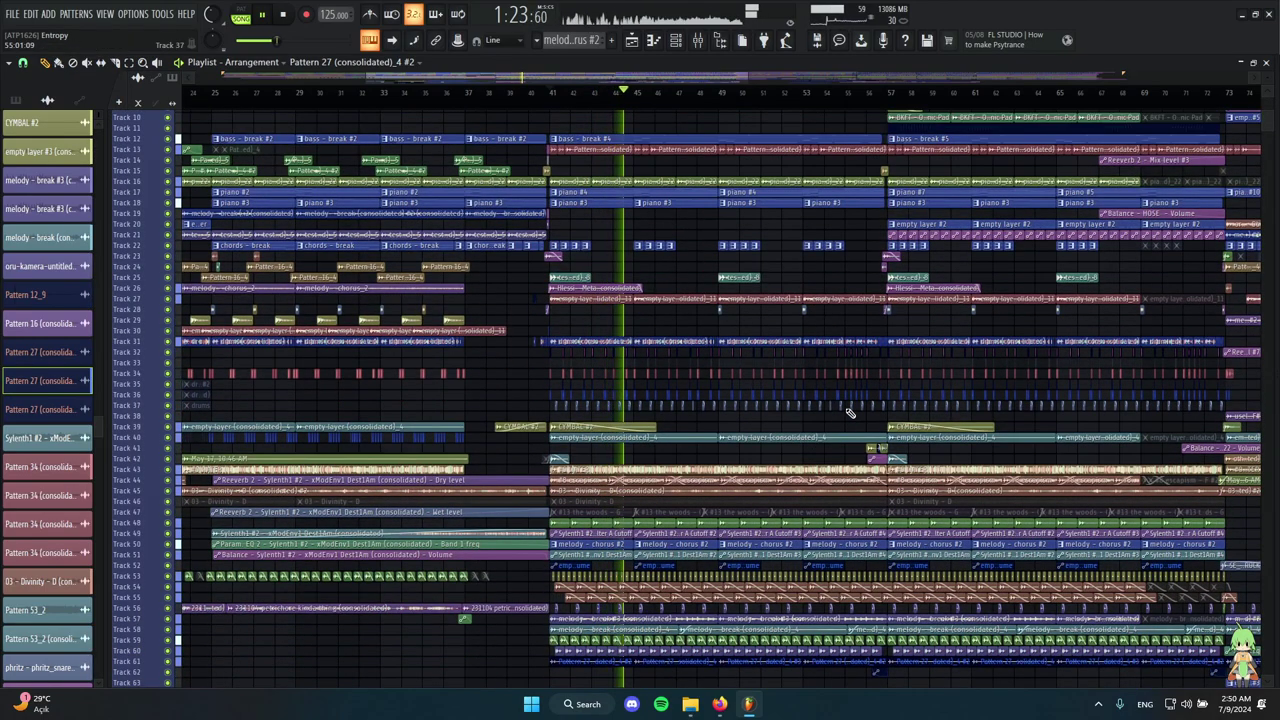
key("space")
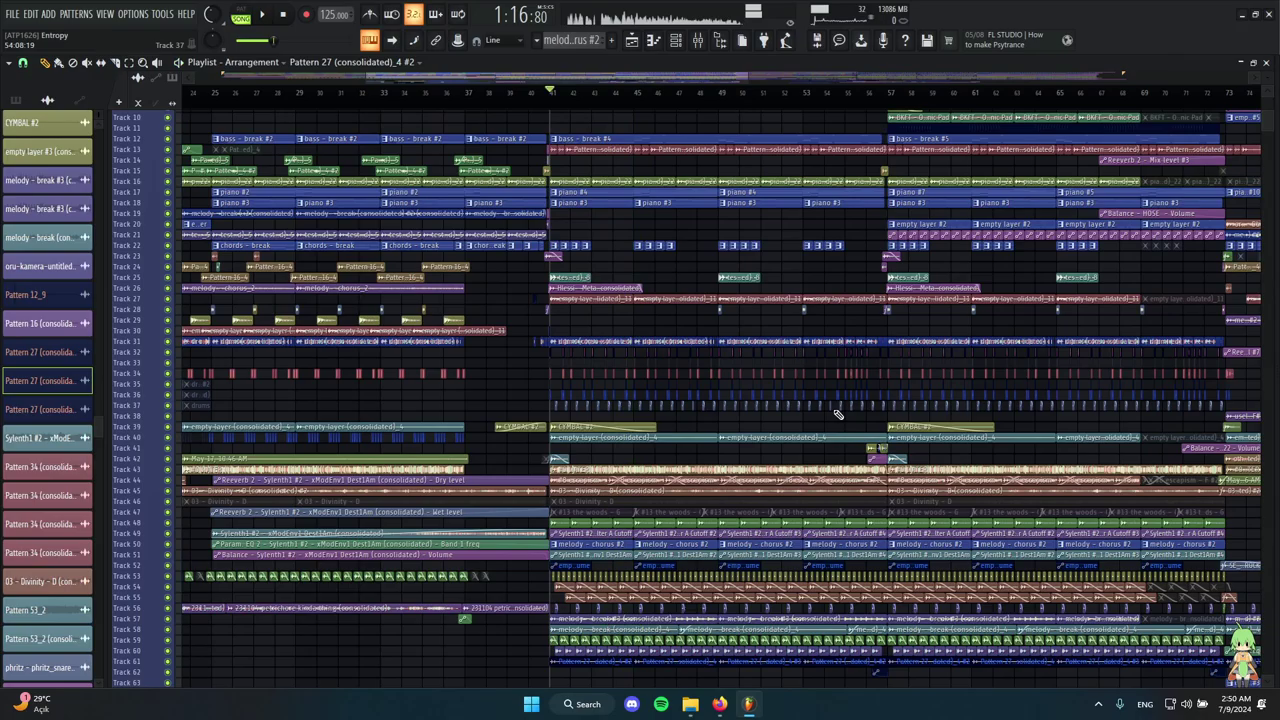
Find the long botanica clip on Track 84 and listen to it alone from about bar 40.
scroll(800, 408, "up", 4)
scroll(795, 430, "down", 8)
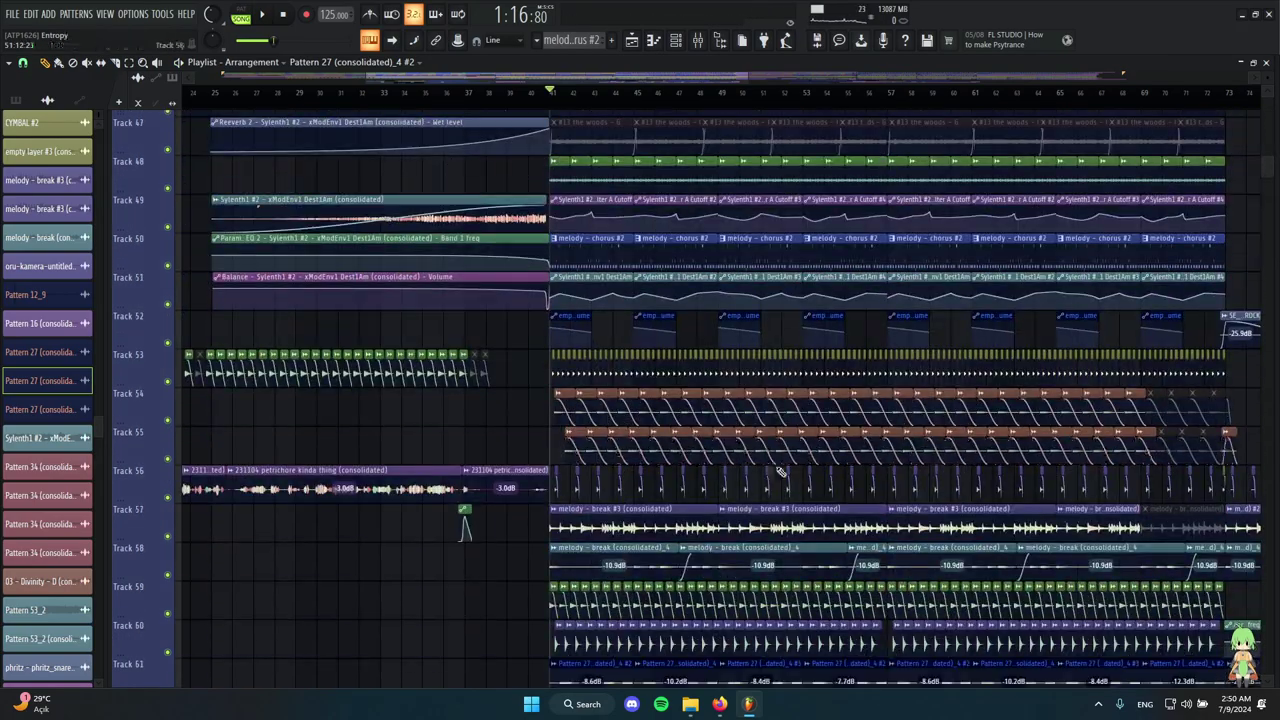
scroll(755, 465, "down", 4)
scroll(680, 480, "down", 5)
scroll(590, 460, "down", 5)
scroll(577, 214, "up", 5)
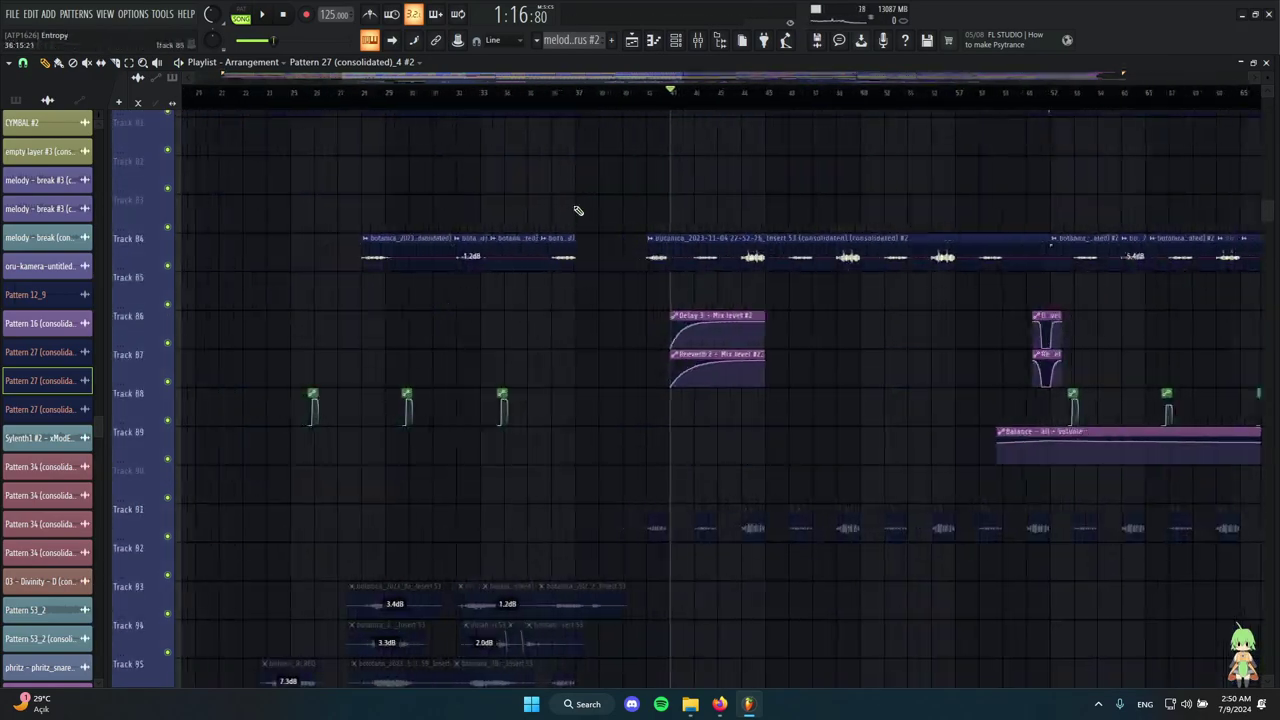
right_click(716, 248, "alt")
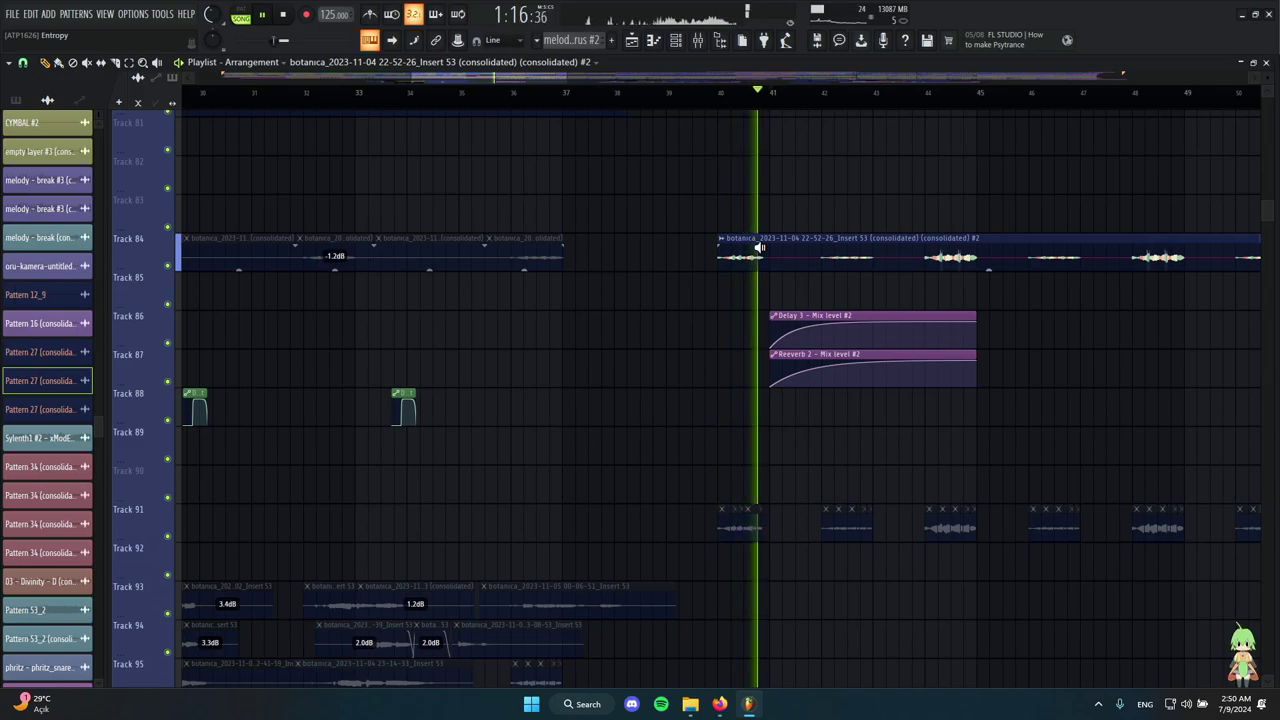
key("space")
key("space")
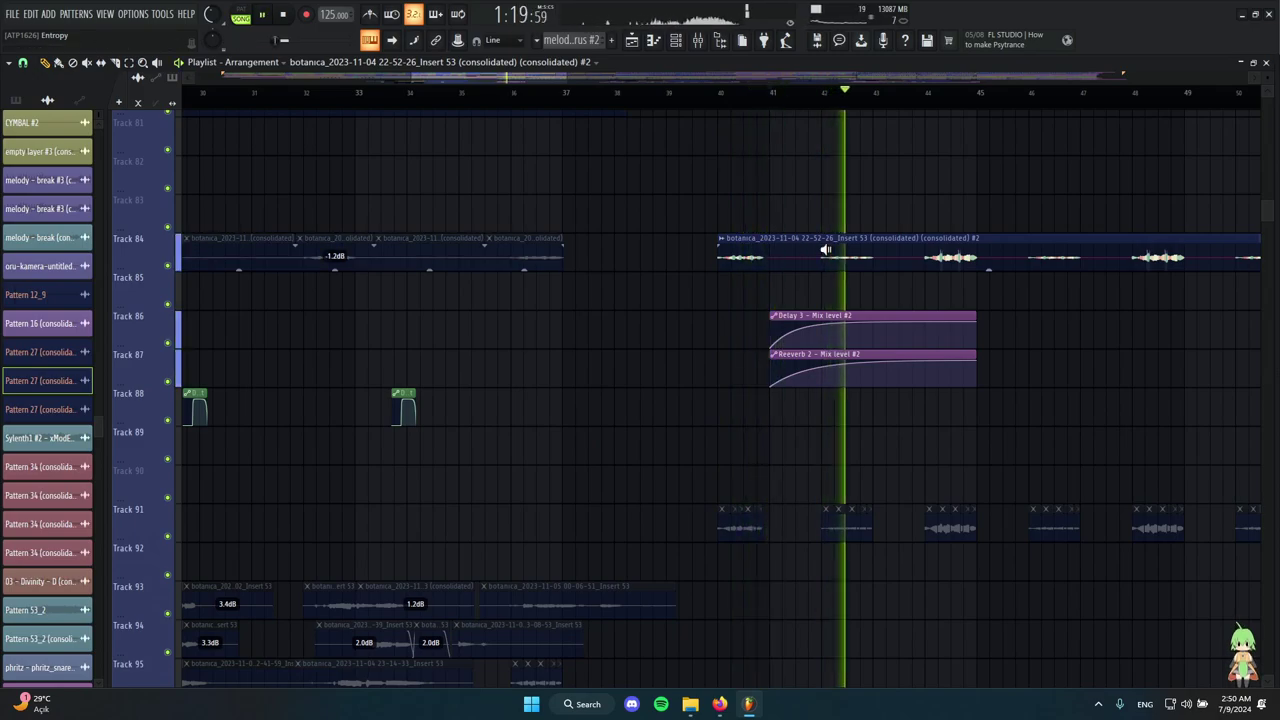
right_click(929, 250, "alt")
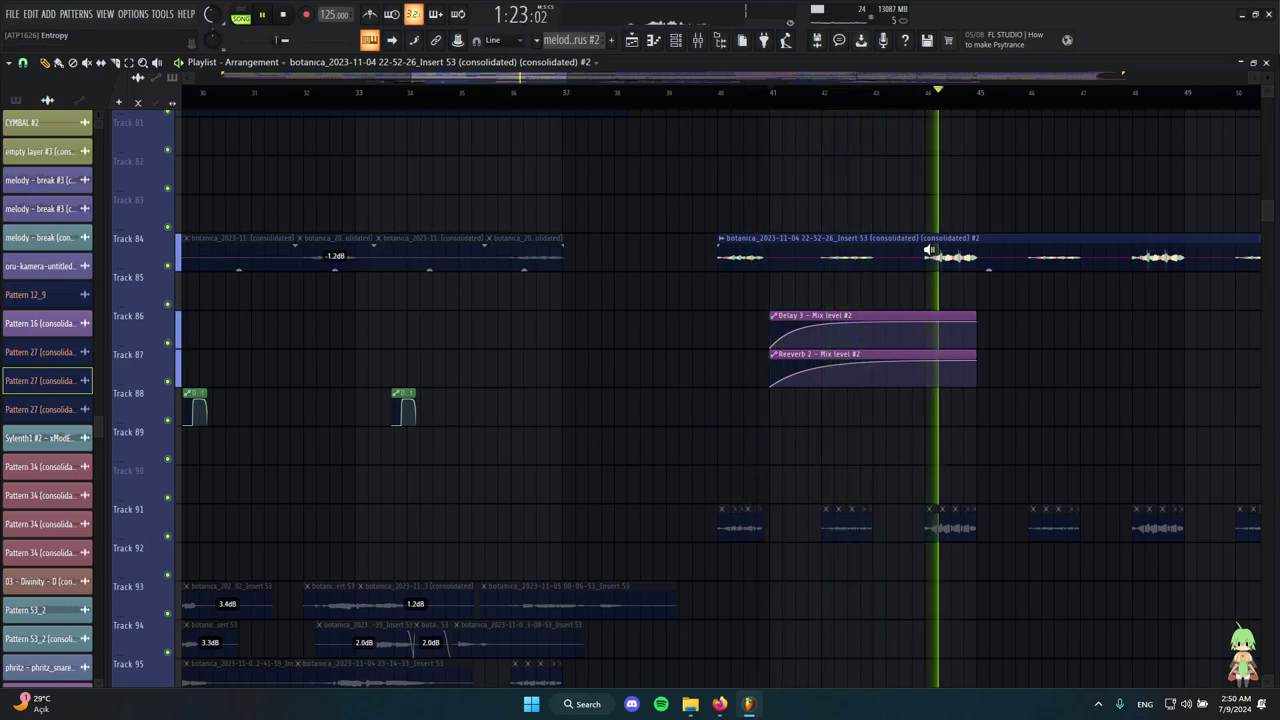
Place the playback position just before bar 40, at the start of the long botanica clip on Track 84.
scroll(645, 306, "down", 4)
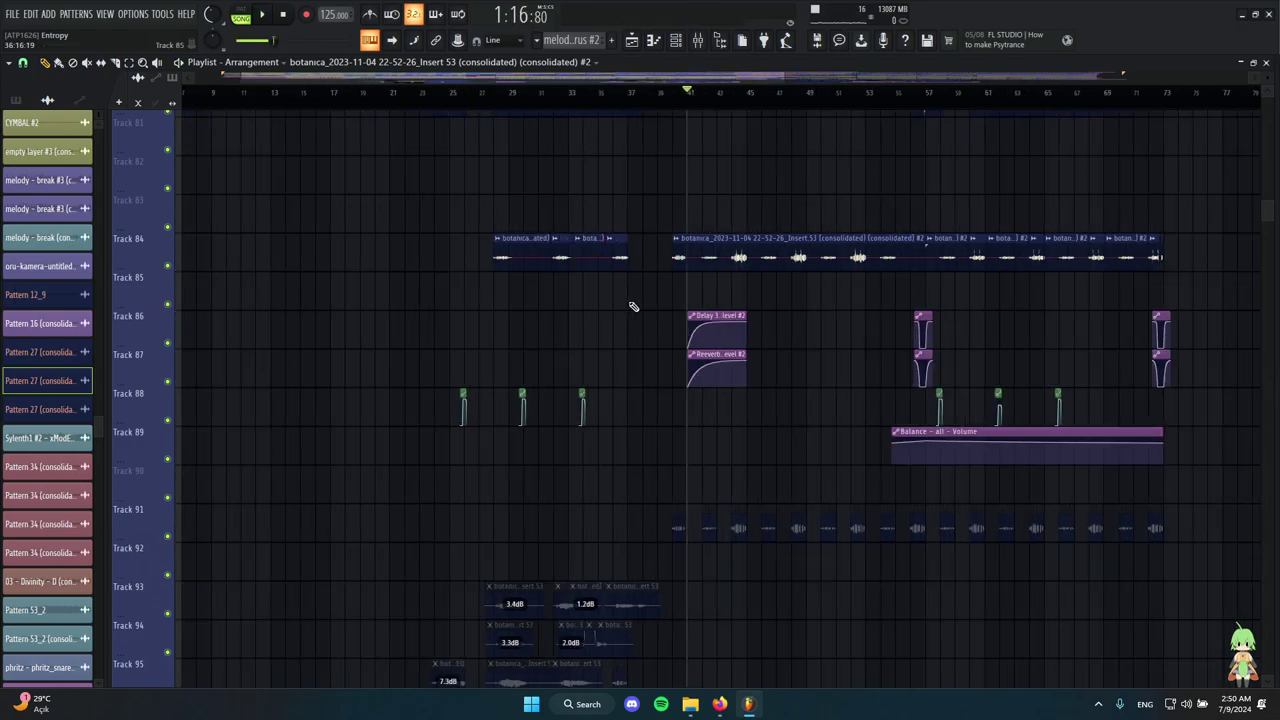
scroll(705, 307, "up", 6)
left_click(438, 94)
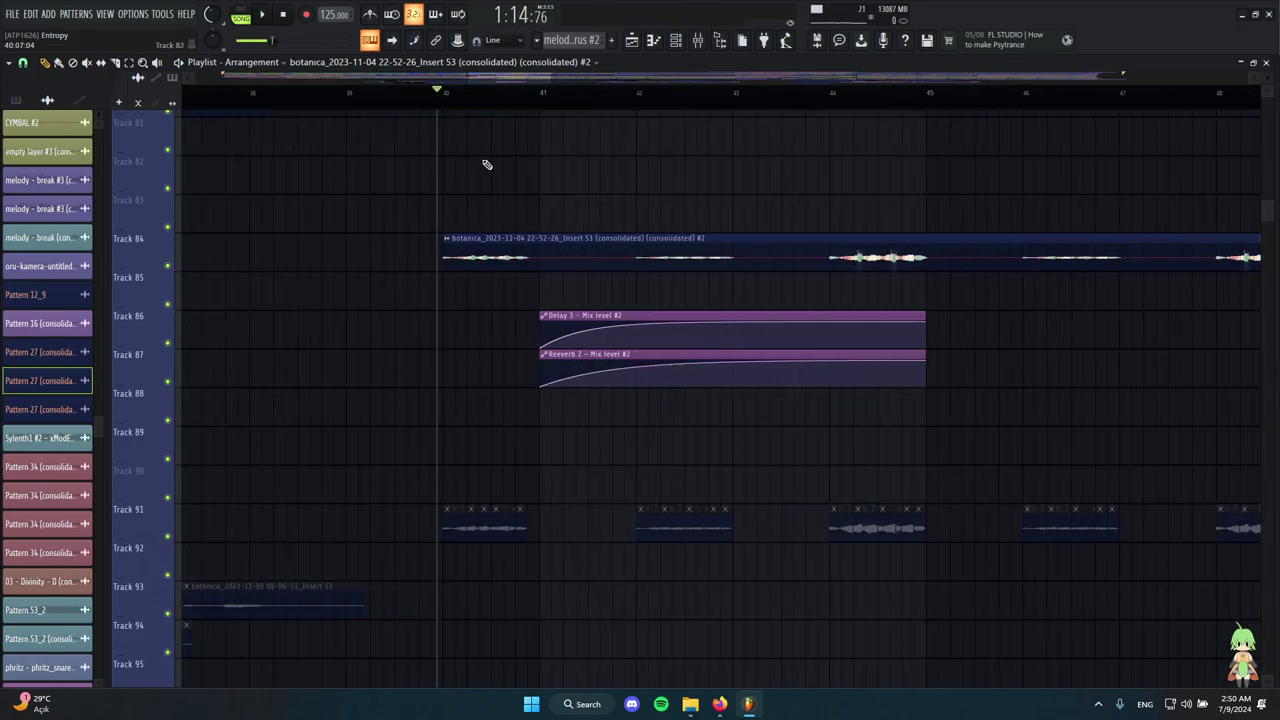
scroll(786, 306, "down", 5)
scroll(791, 297, "up", 4)
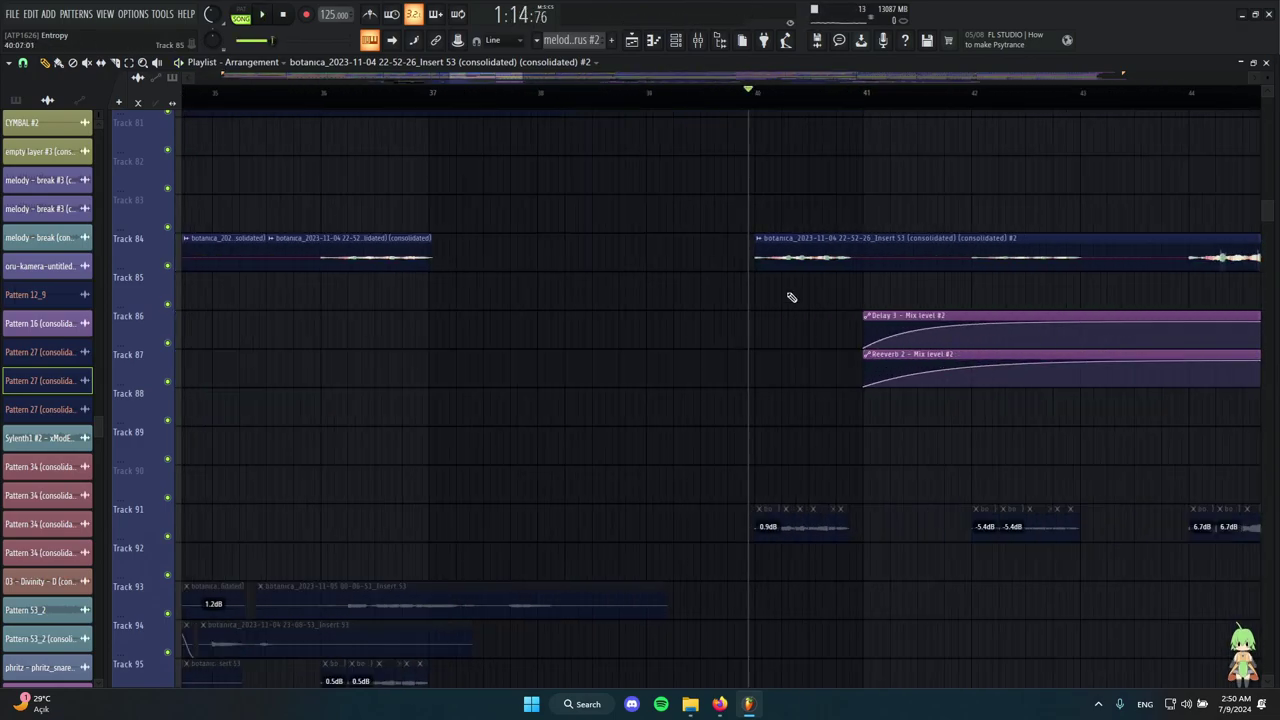
scroll(646, 363, "down", 6)
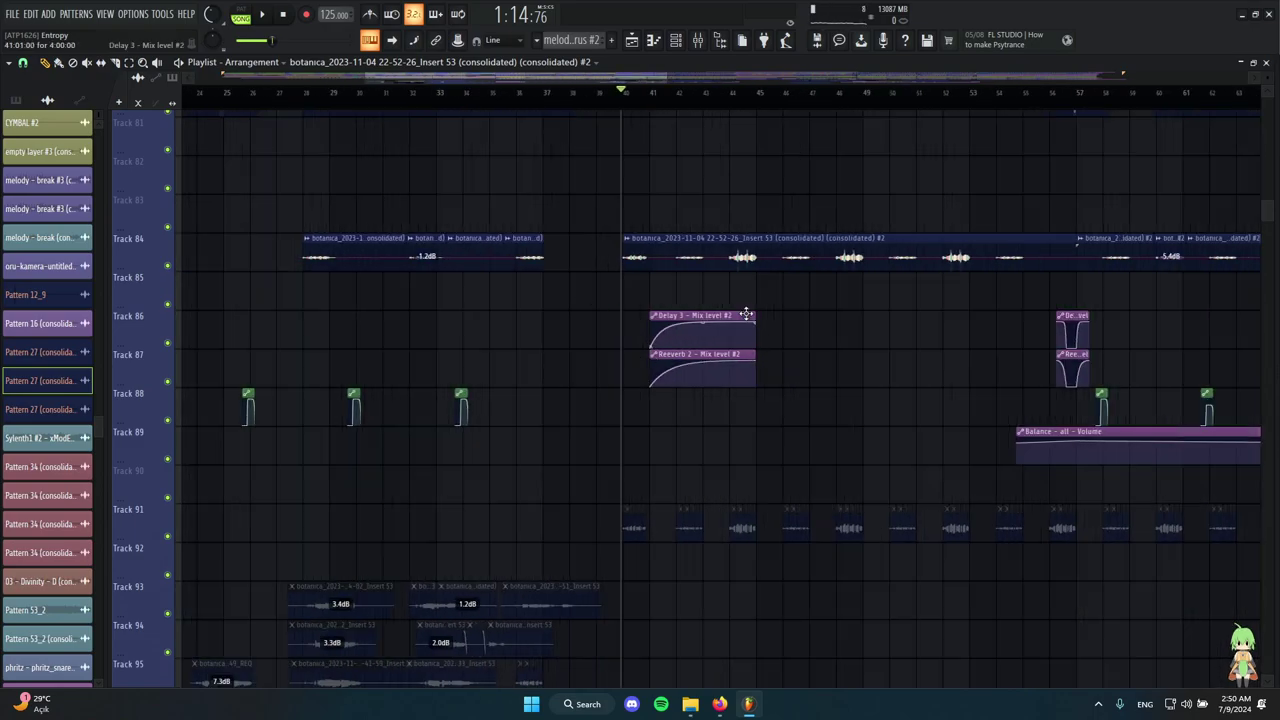
Examine the botanica clips on Tracks 75 to 84 and the Delay 3 and Reeverb 2 mix level automation beneath them.
scroll(685, 308, "up", 3)
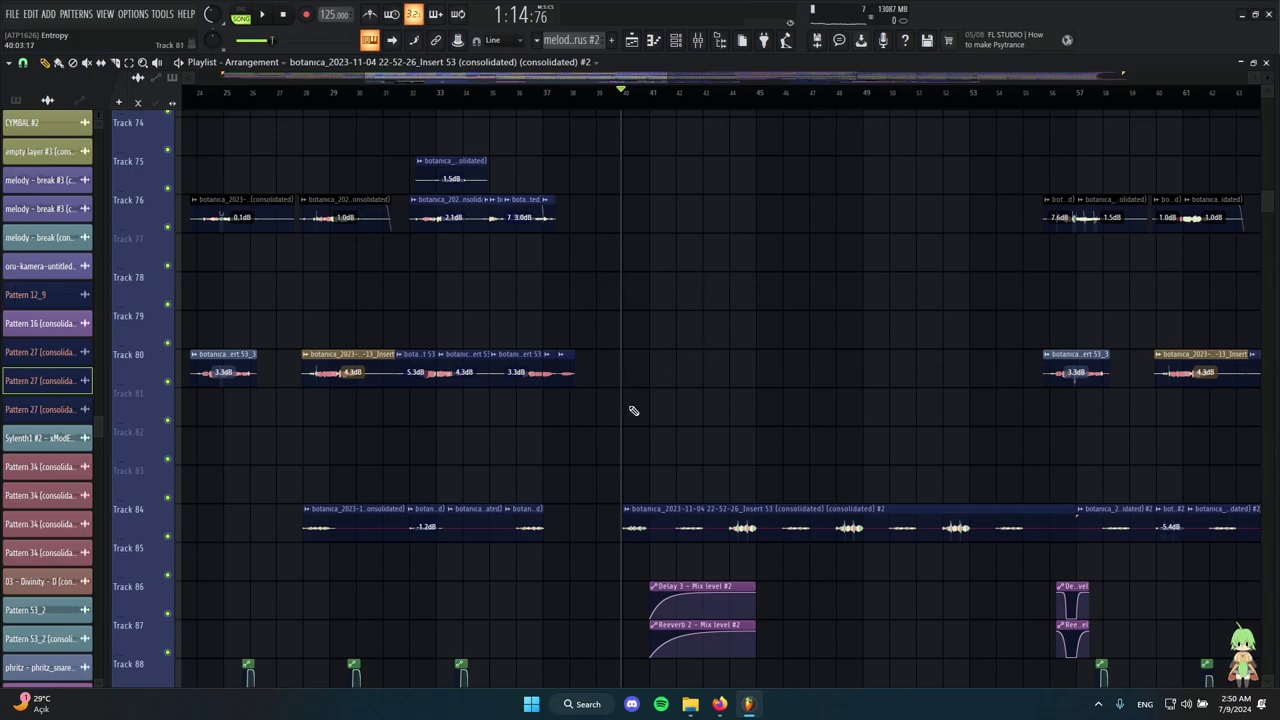
scroll(829, 488, "down", 2)
scroll(791, 492, "down", 2)
scroll(697, 434, "up", 4)
scroll(766, 372, "up", 2)
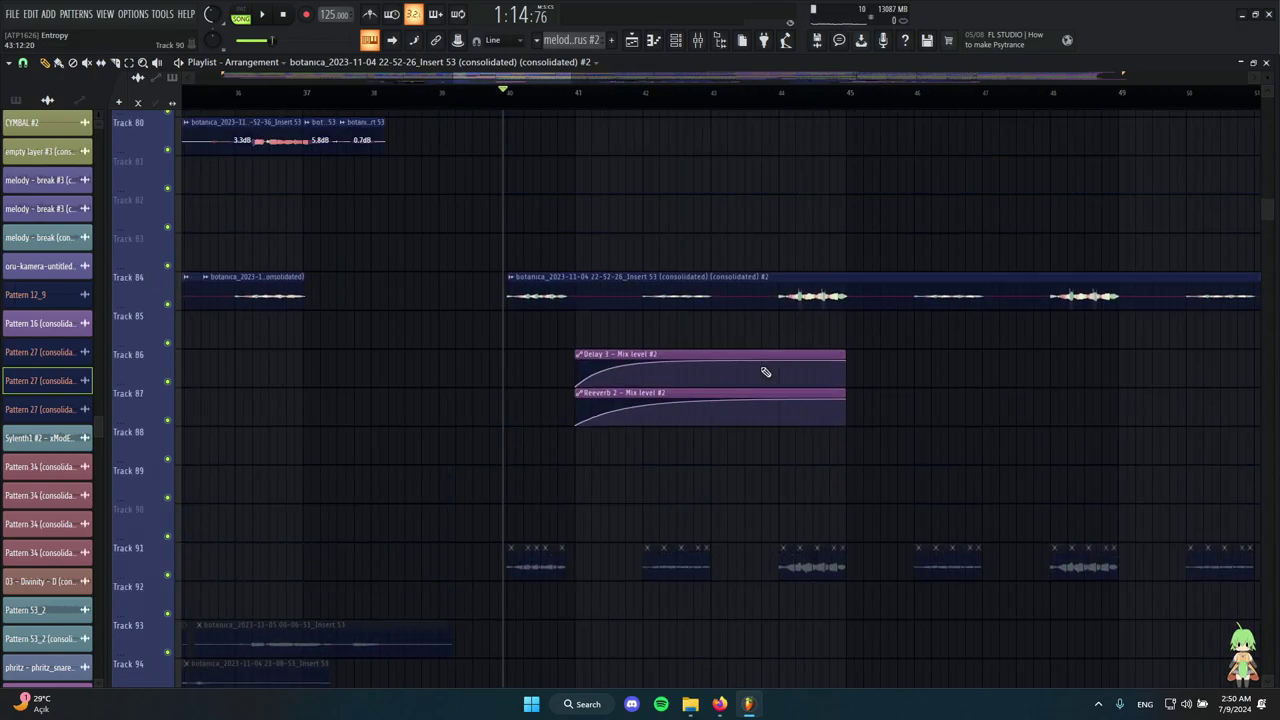
scroll(761, 424, "down", 8)
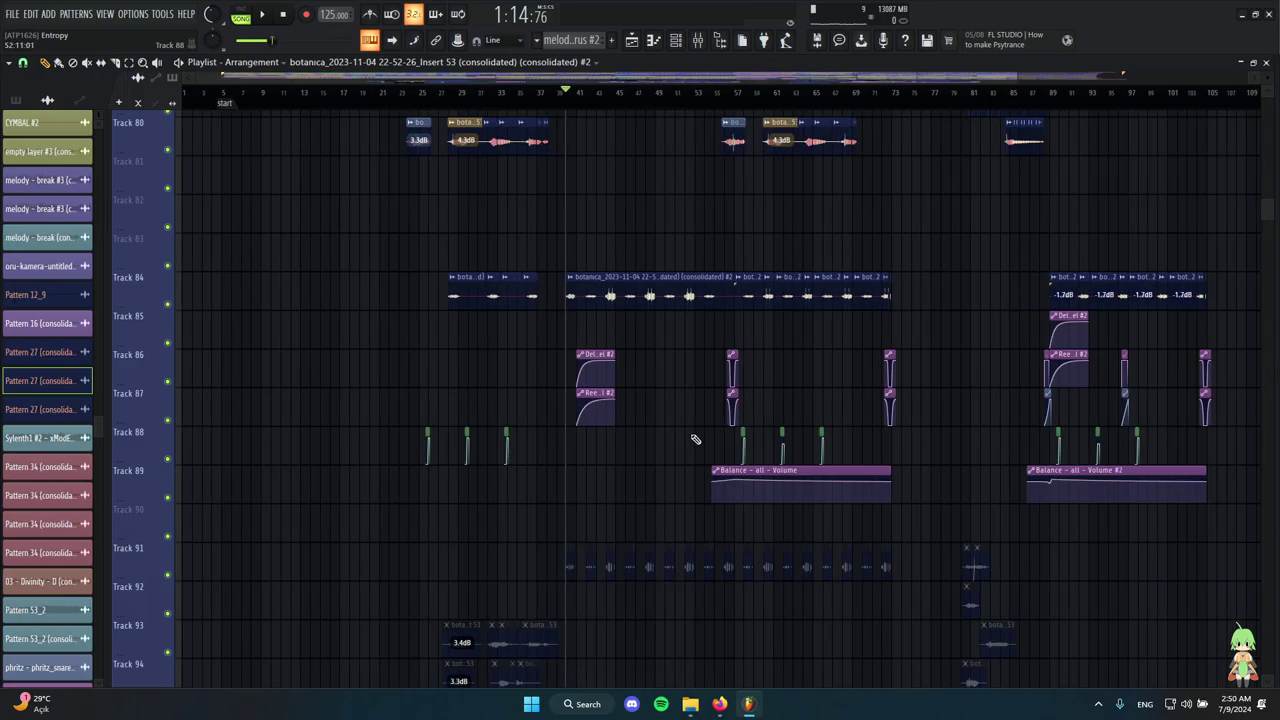
Look over Tracks 42 to 66 across the arrangement, comparing the section from bar 41 with the following sections.
scroll(510, 400, "up", 9)
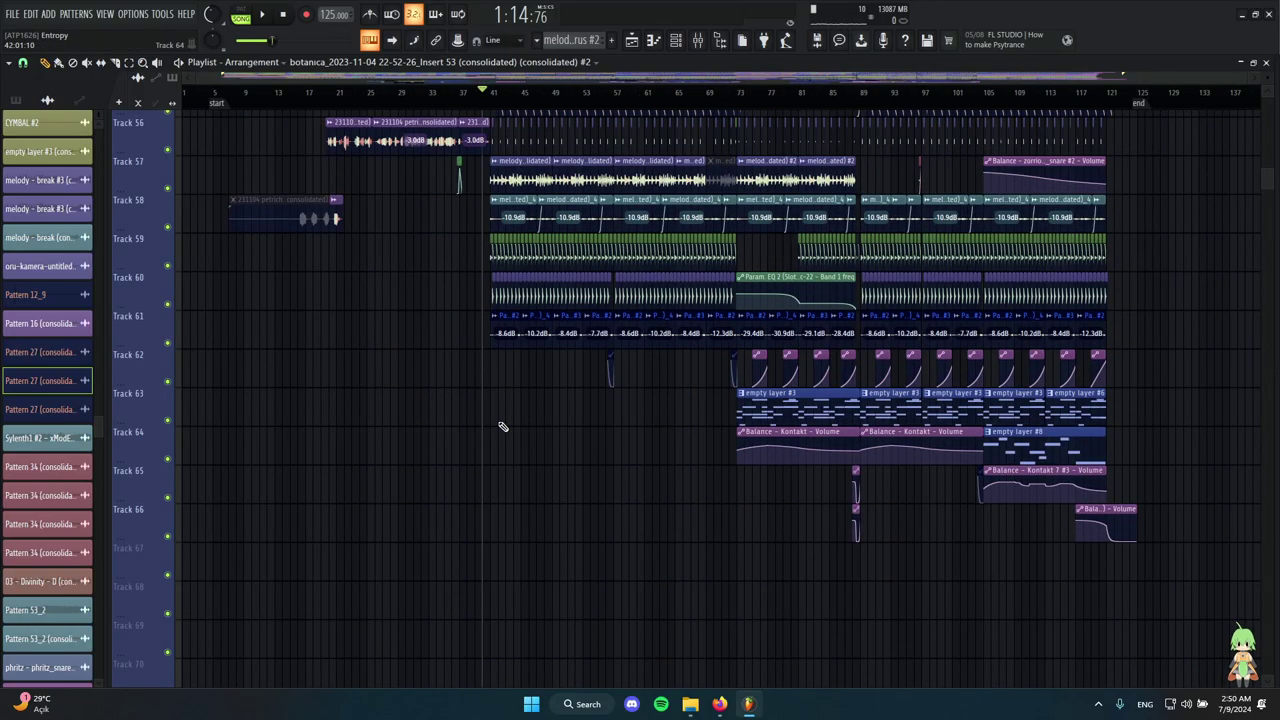
scroll(438, 562, "up", 3)
scroll(437, 565, "up", 3)
scroll(535, 460, "down", 3)
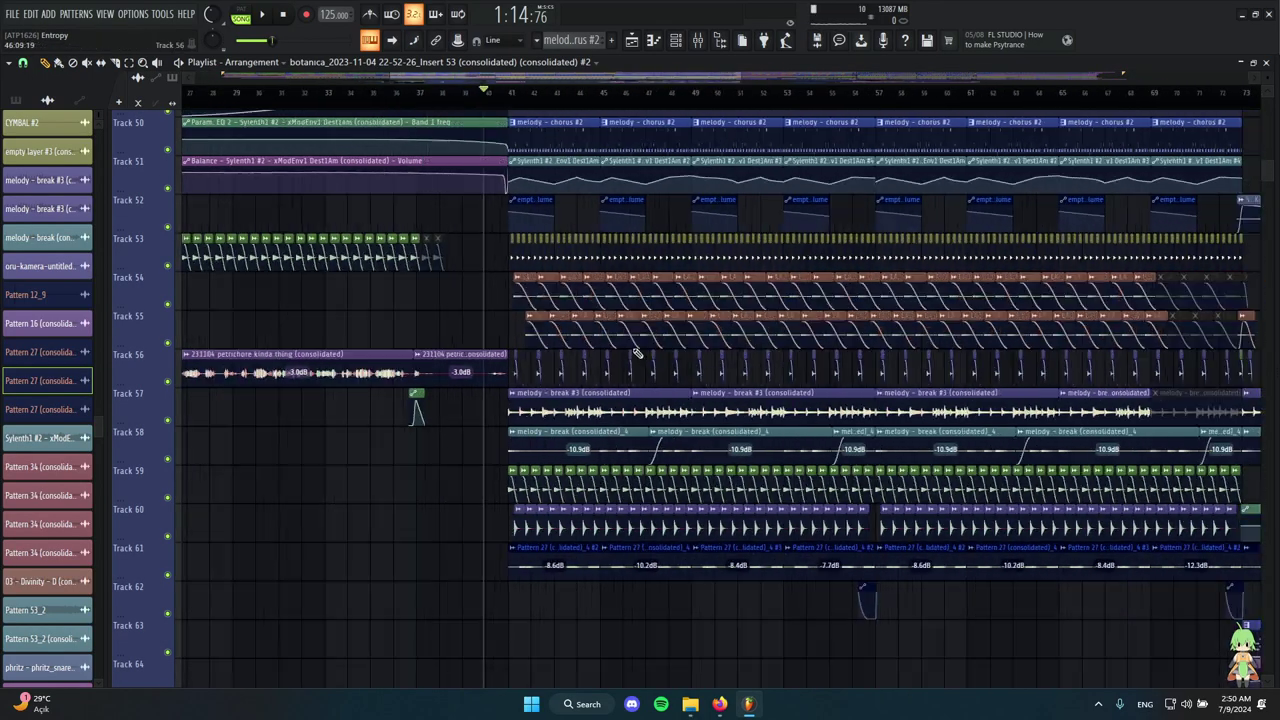
scroll(794, 484, "up", 1)
scroll(801, 443, "up", 3)
scroll(790, 432, "down", 3)
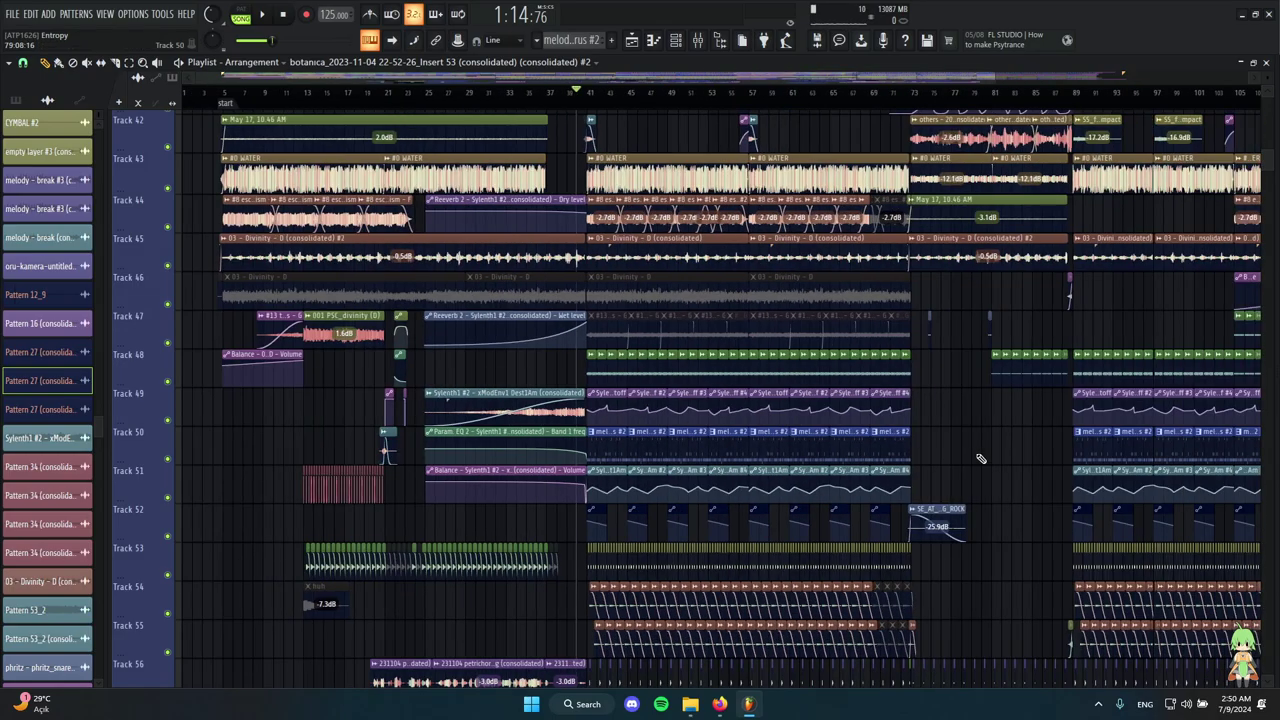
scroll(350, 444, "up", 4)
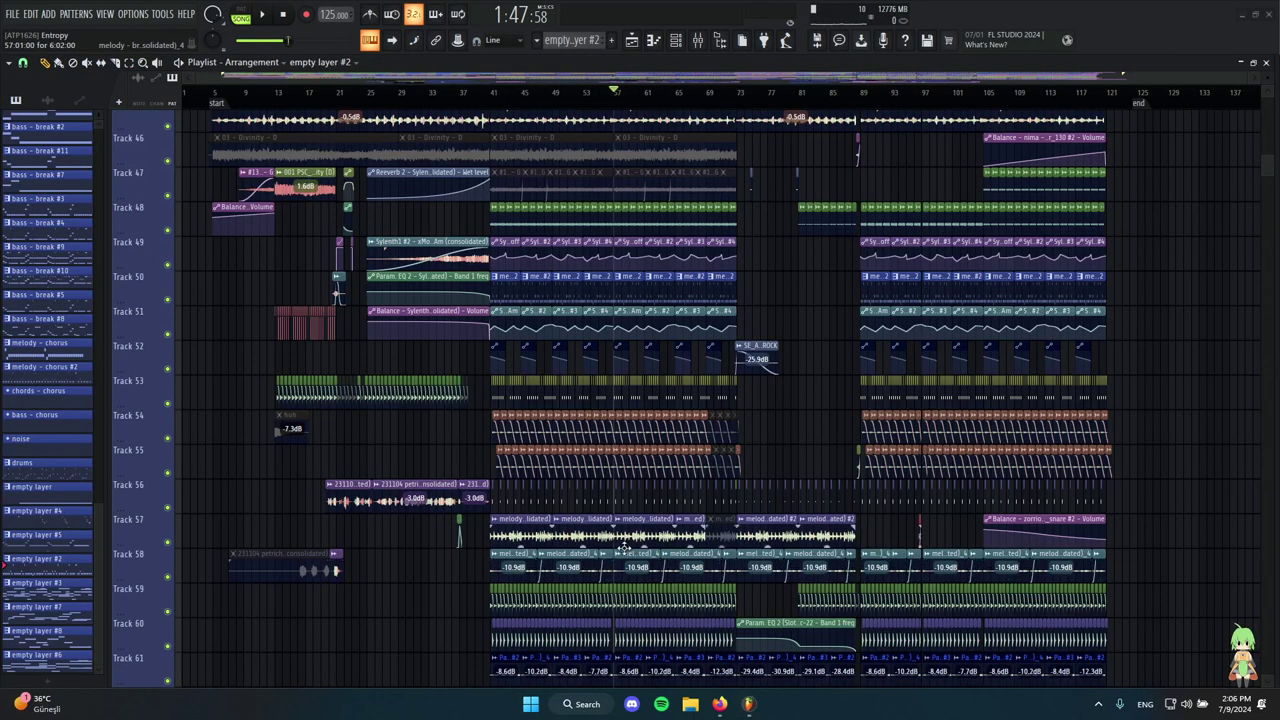
Look over Tracks 59 to 88 down to the botanica clips around bar 57 and the automation beneath them.
scroll(624, 545, "down", 4)
scroll(629, 525, "down", 6)
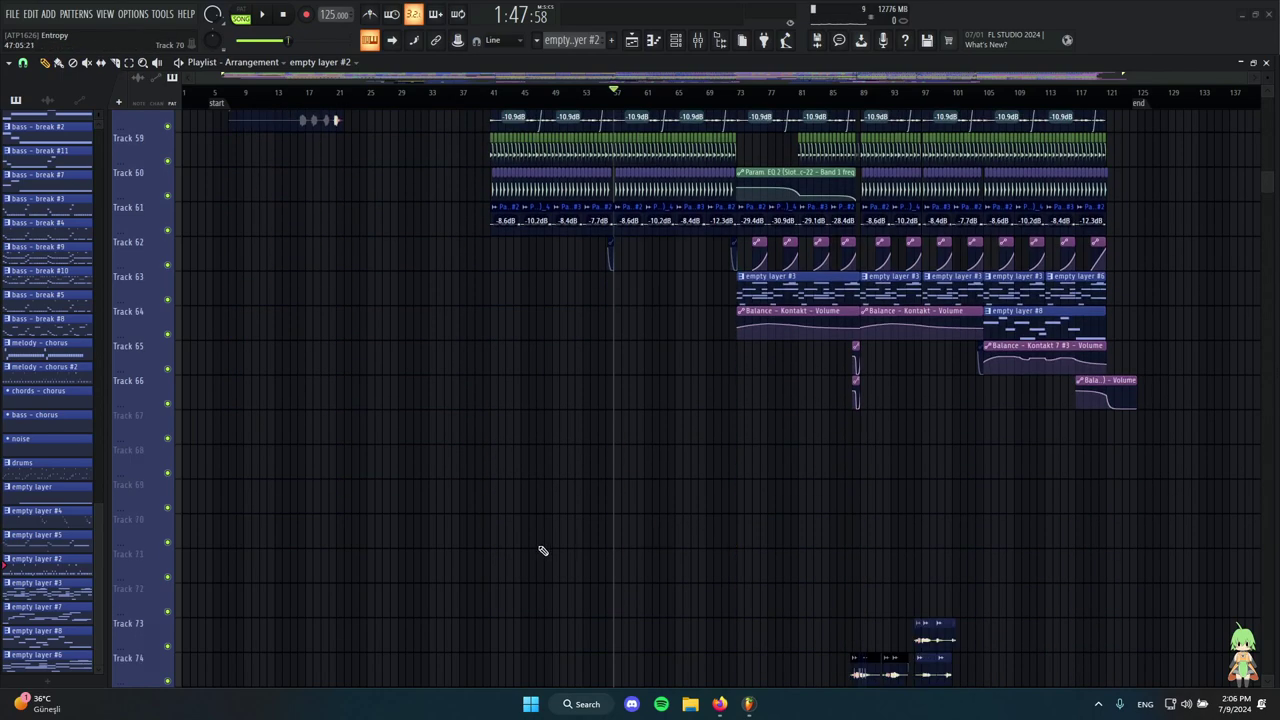
scroll(533, 549, "down", 1)
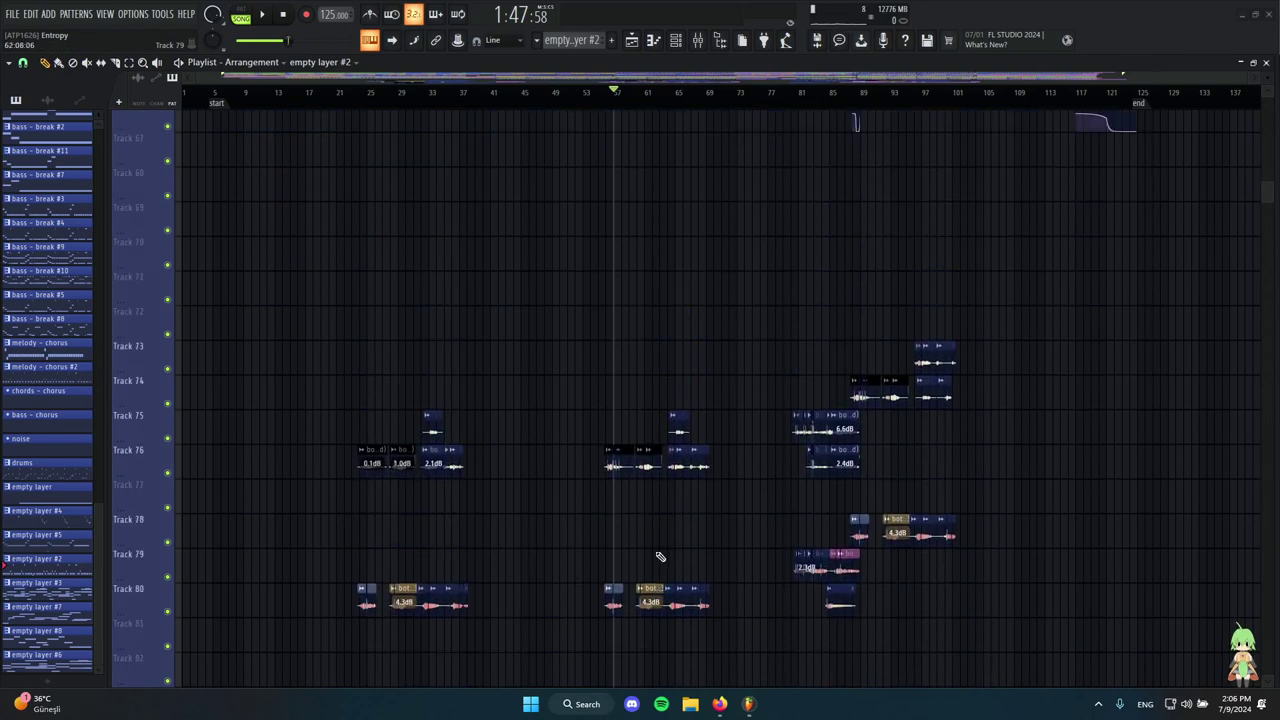
scroll(722, 562, "up", 3)
scroll(700, 570, "down", 6)
scroll(621, 473, "up", 5)
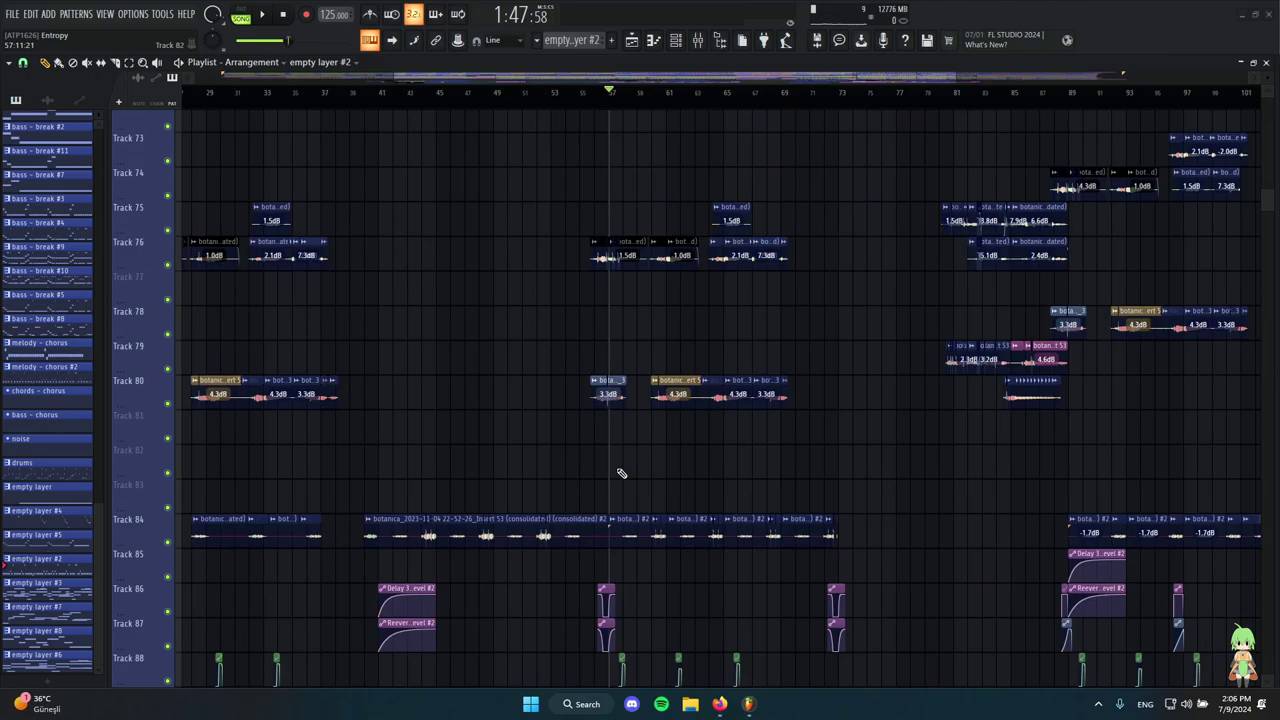
scroll(620, 437, "up", 2)
scroll(620, 437, "down", 2)
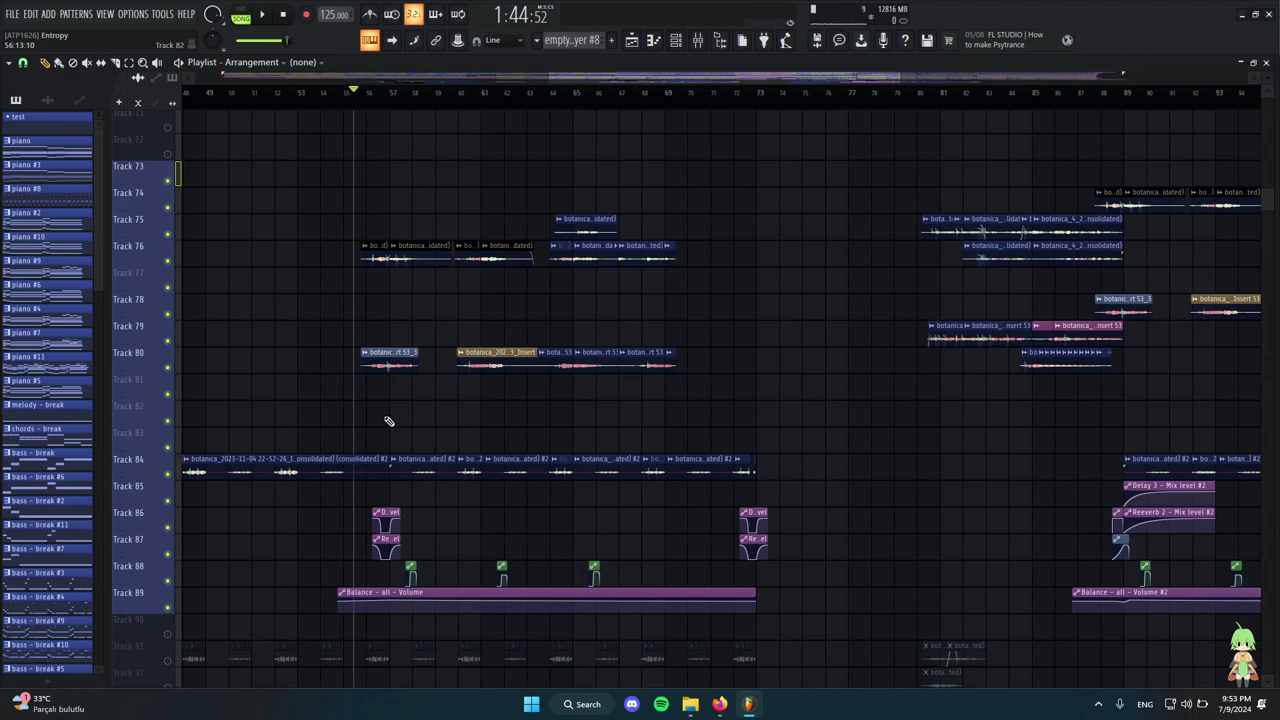
Examine the layered botanica clips on Tracks 76 and 80 just before bar 57 with the other layers muted.
scroll(447, 538, "down", 3)
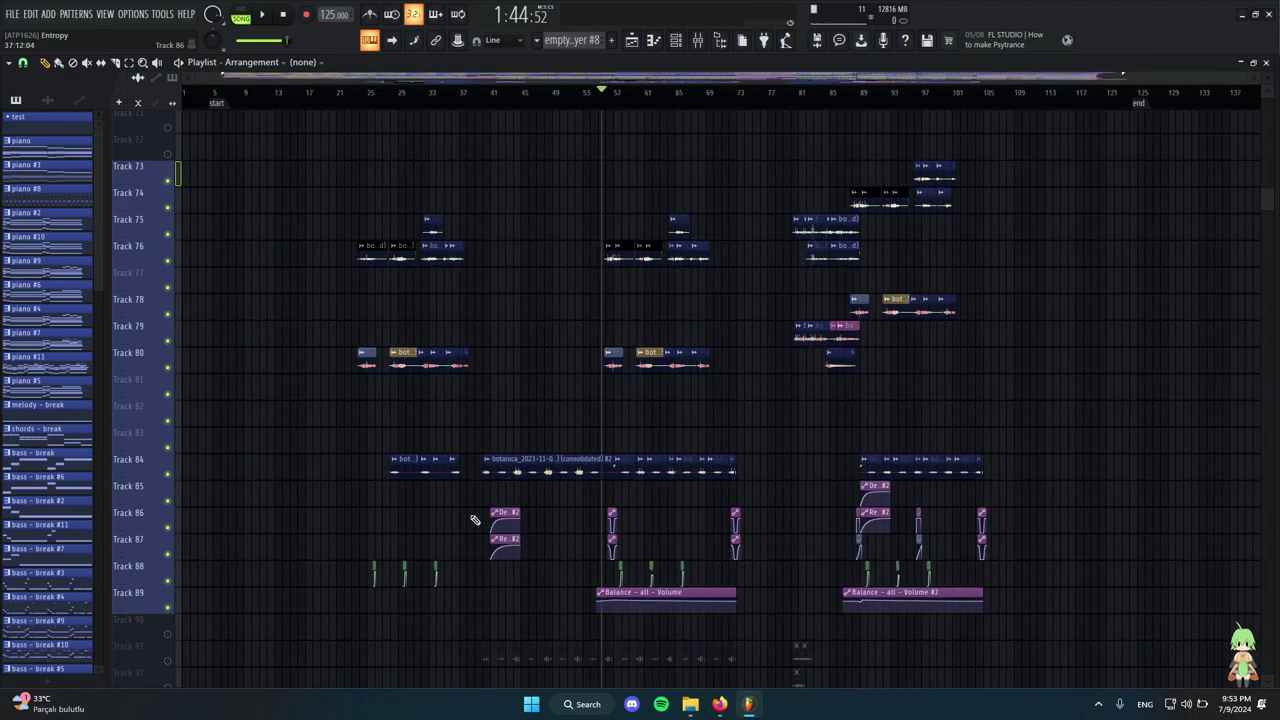
scroll(474, 520, "up", 10)
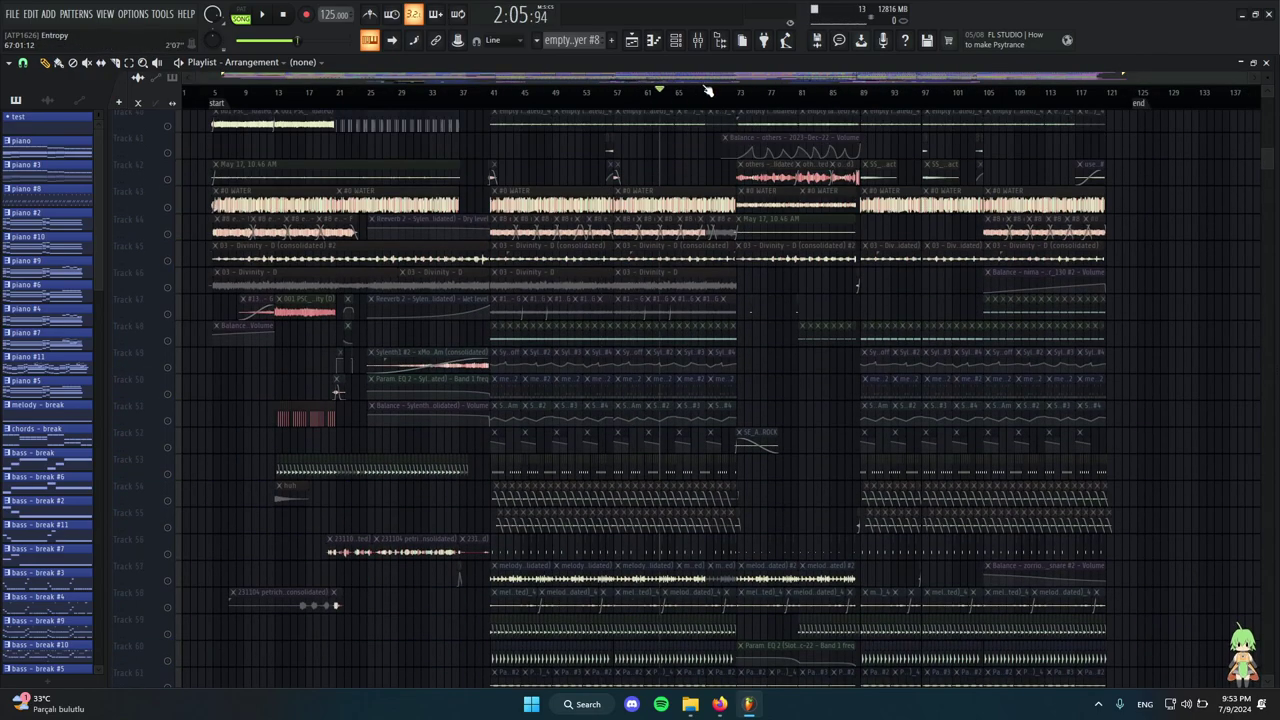
scroll(634, 520, "down", 10)
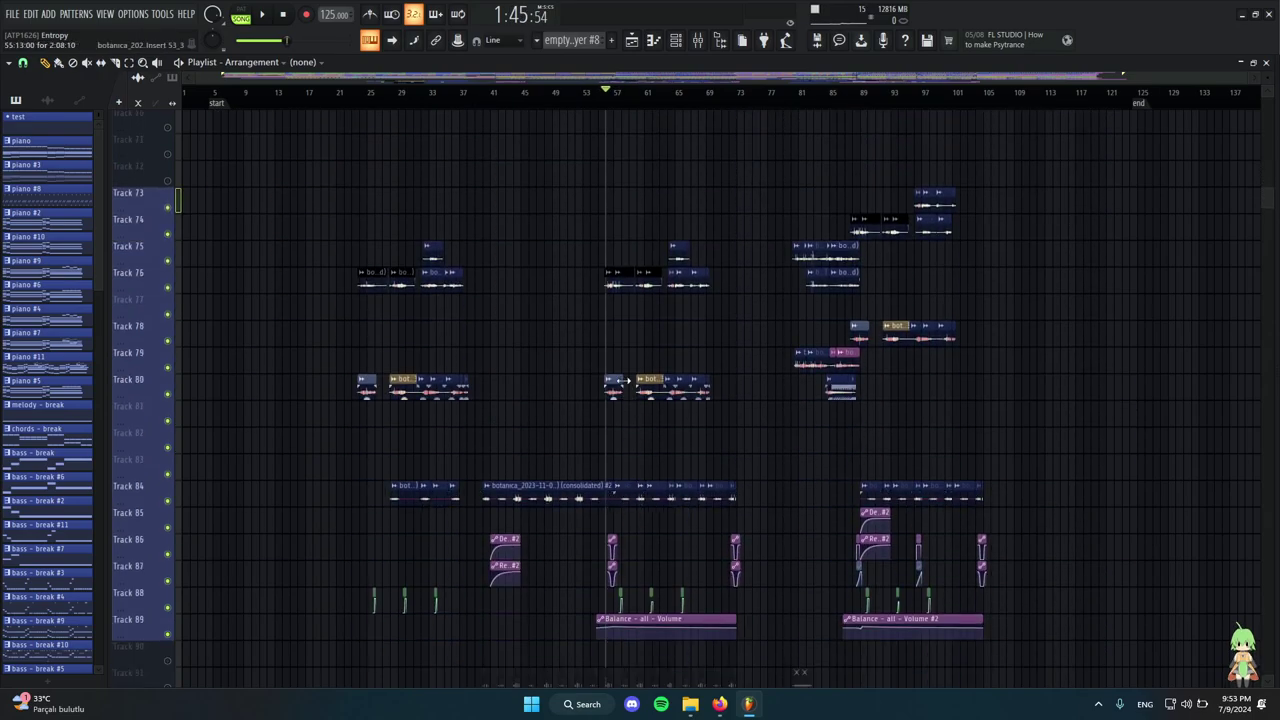
scroll(680, 410, "down", 1)
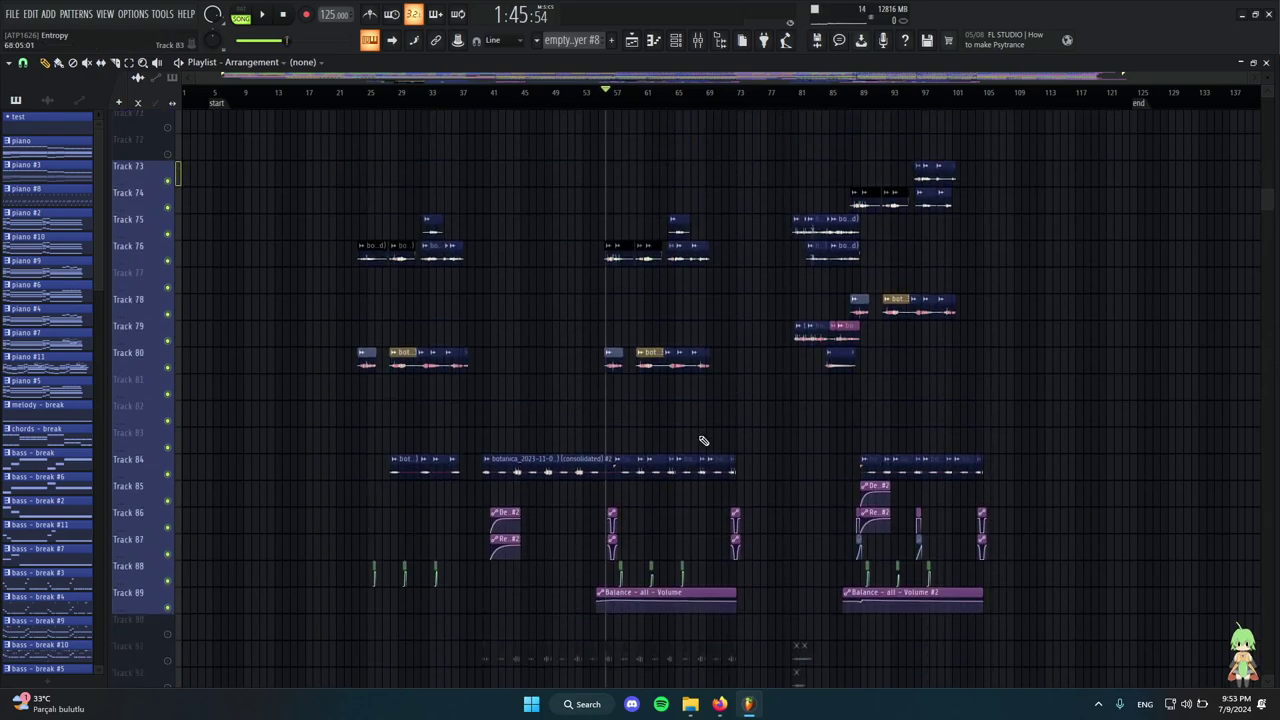
scroll(703, 440, "up", 5)
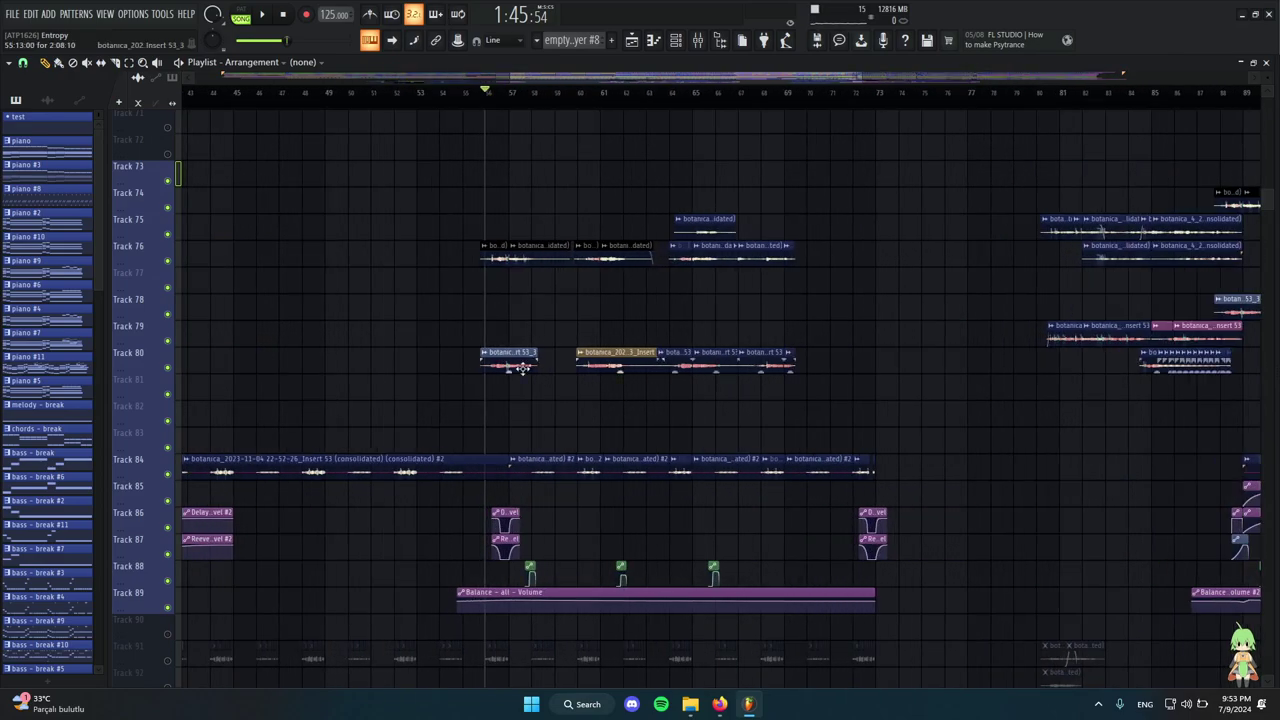
scroll(512, 345, "up", 5)
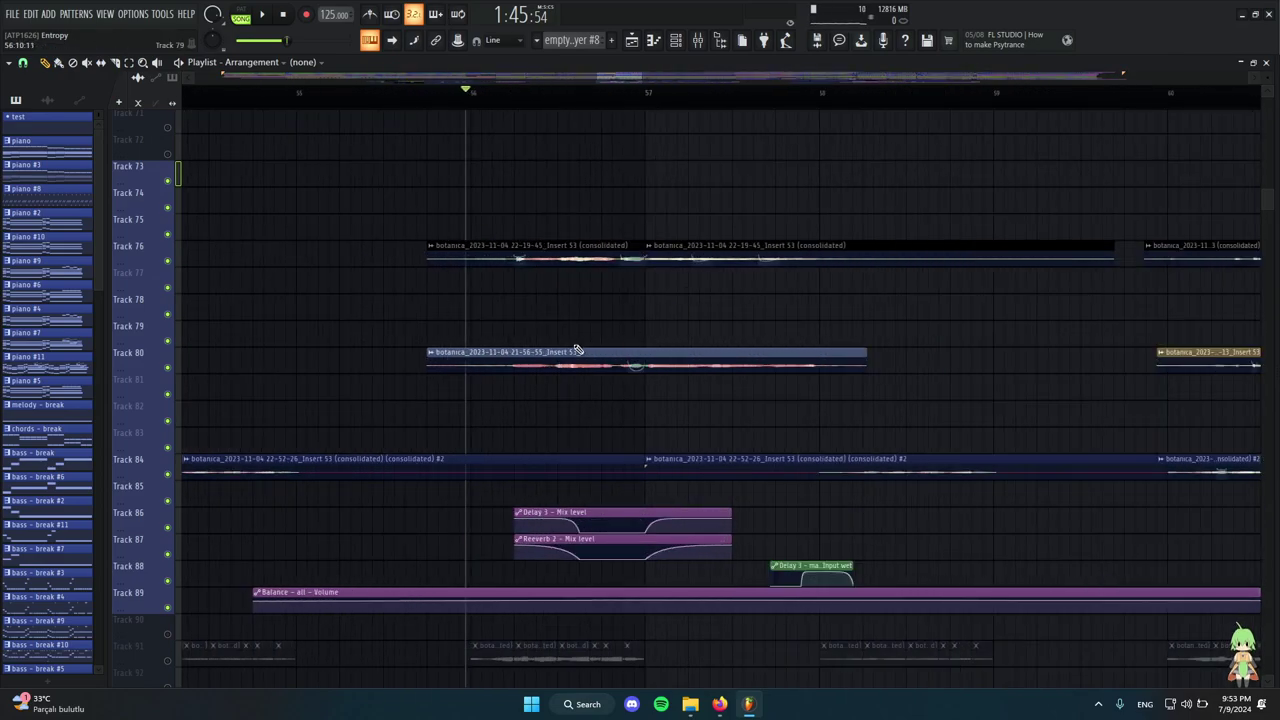
scroll(560, 350, "up", 4)
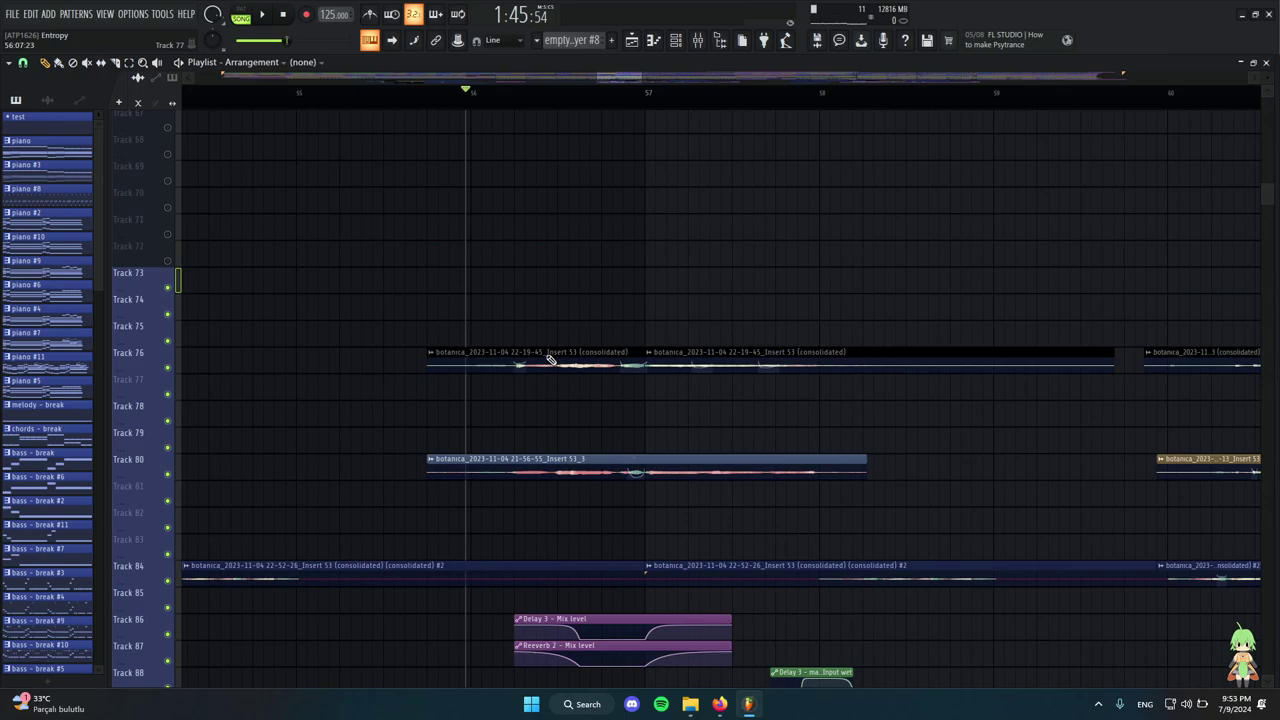
scroll(540, 408, "up", 2)
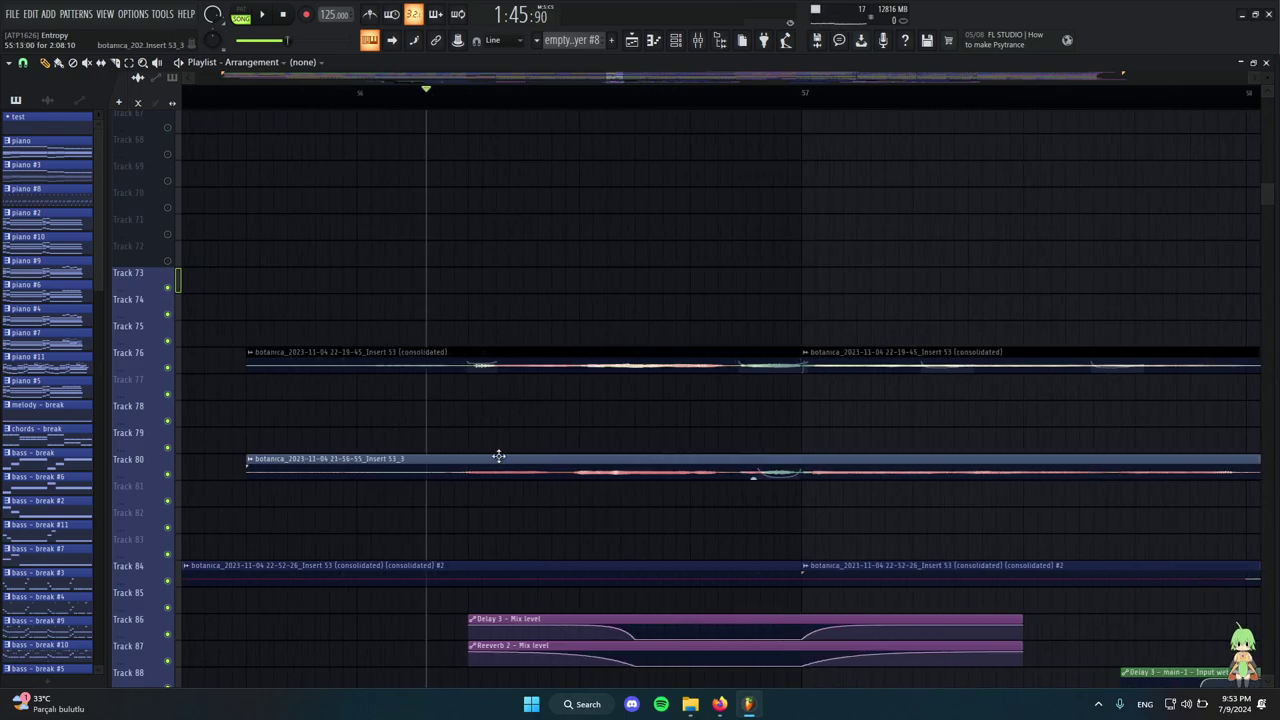
Examine the Delay 3 and Reeverb 2 mix level automation on Tracks 86 and 87 around bar 57, highlighting both clips.
scroll(498, 456, "down", 4)
scroll(534, 443, "down", 2)
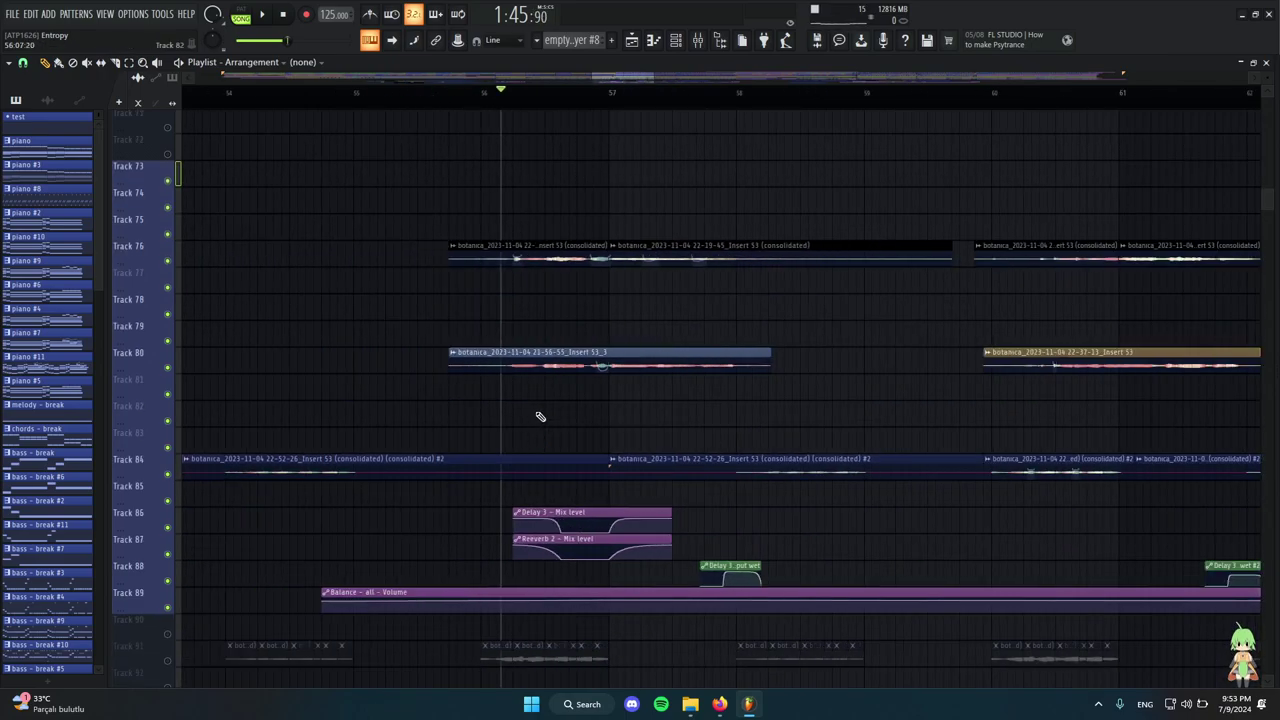
scroll(535, 430, "down", 4)
scroll(510, 488, "up", 2)
scroll(548, 512, "up", 4)
scroll(569, 528, "down", 3)
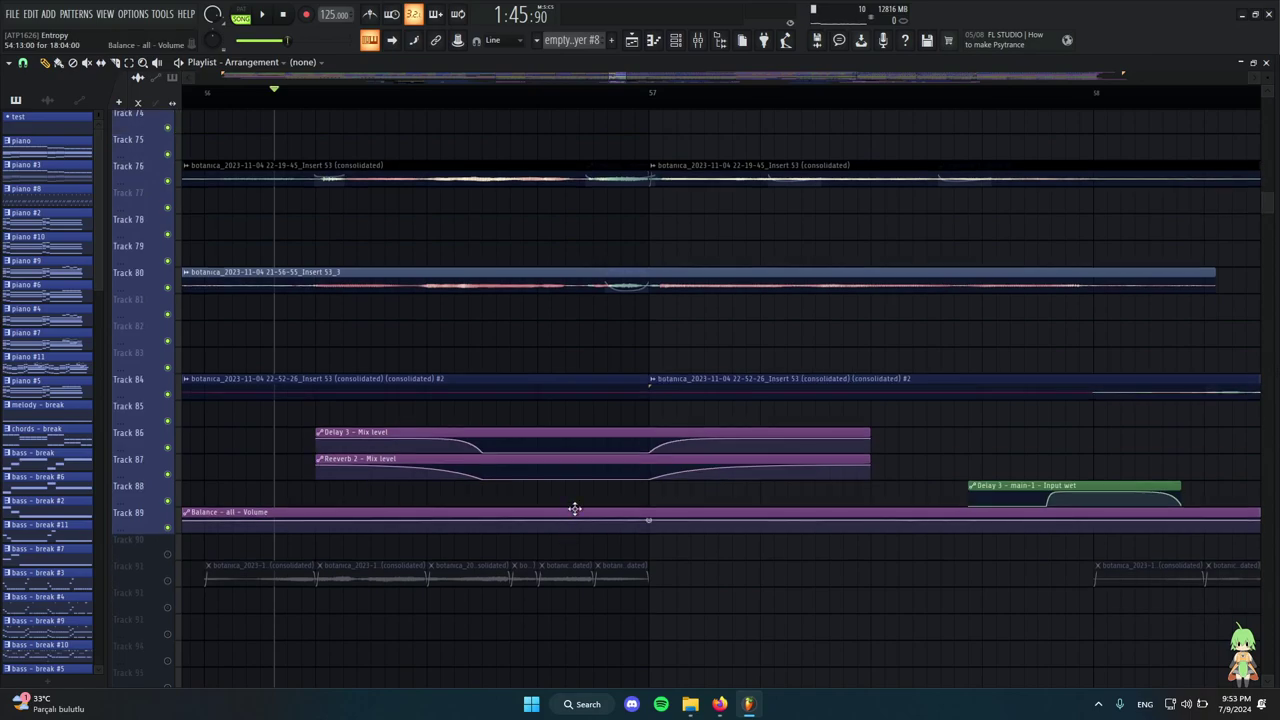
scroll(545, 500, "up", 1)
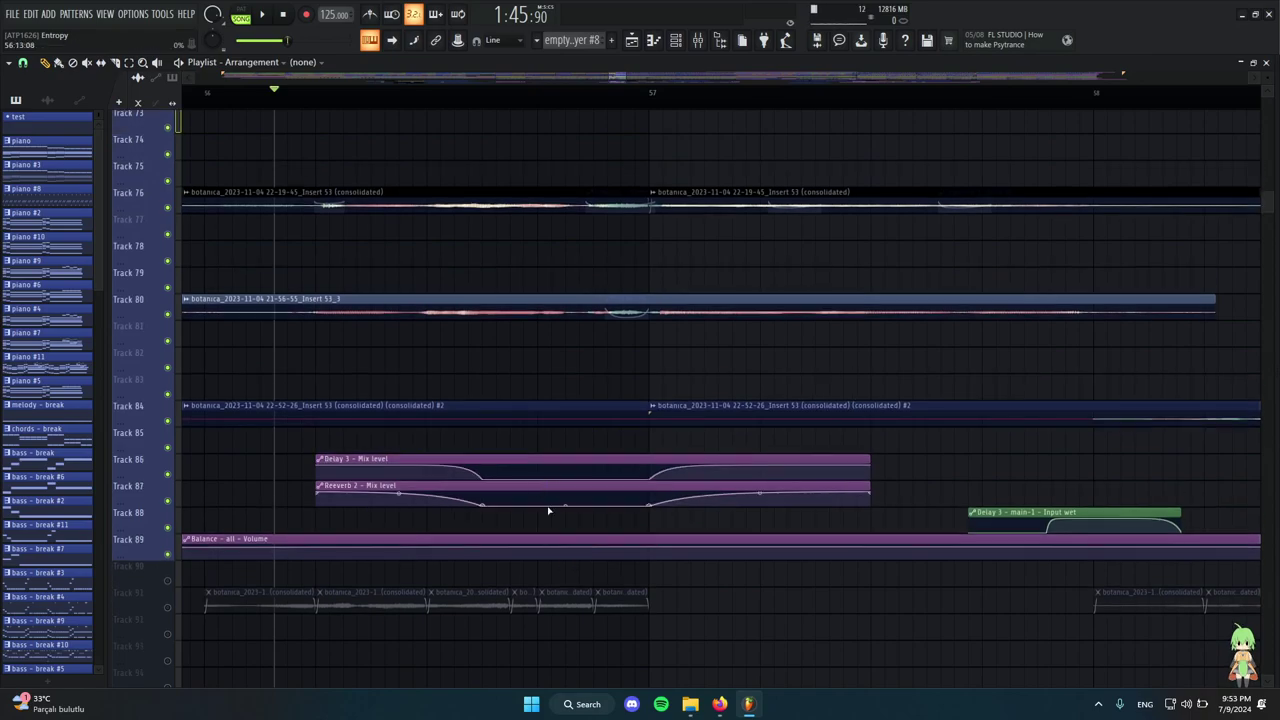
scroll(633, 360, "up", 1)
scroll(491, 369, "down", 1)
left_click_drag(322, 429, 683, 521)
scroll(434, 449, "down", 4)
scroll(474, 495, "up", 2)
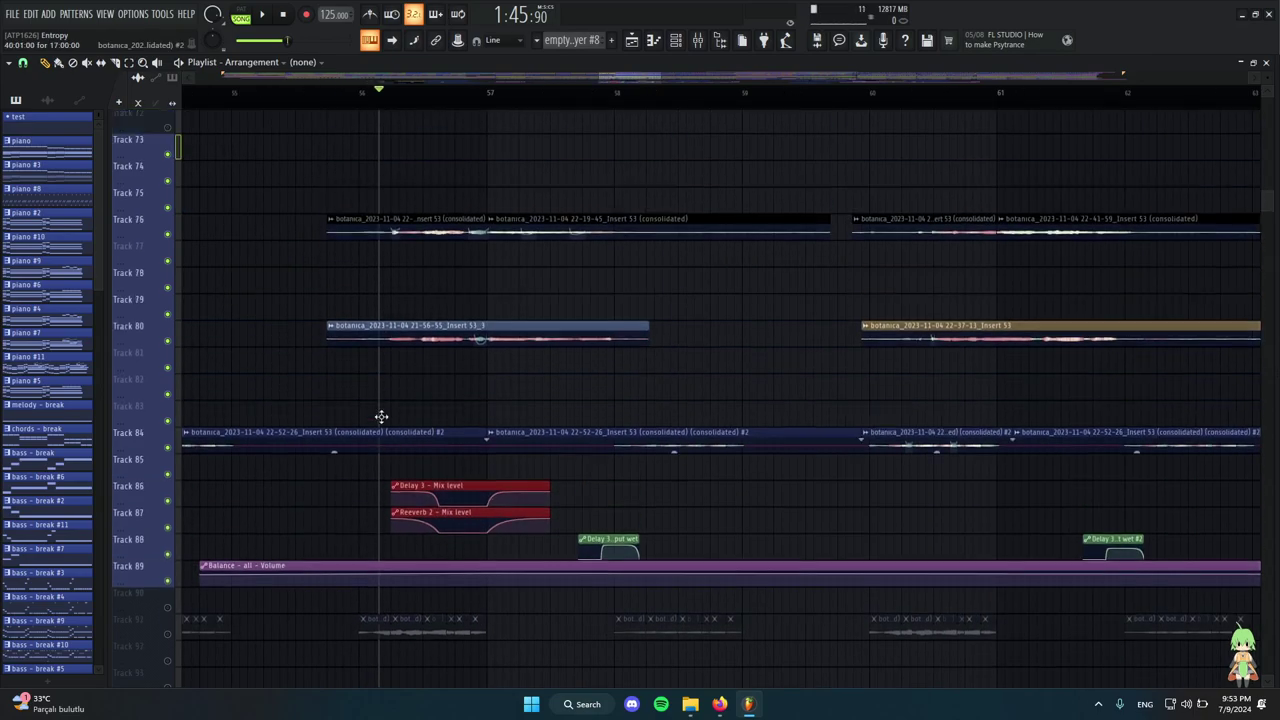
Check the Track 80 botanica clip's channel settings and the effects on its main-1 mixer track, then return to the playlist.
scroll(440, 428, "up", 4)
left_click(415, 426, "ctrl")
double_click(427, 356)
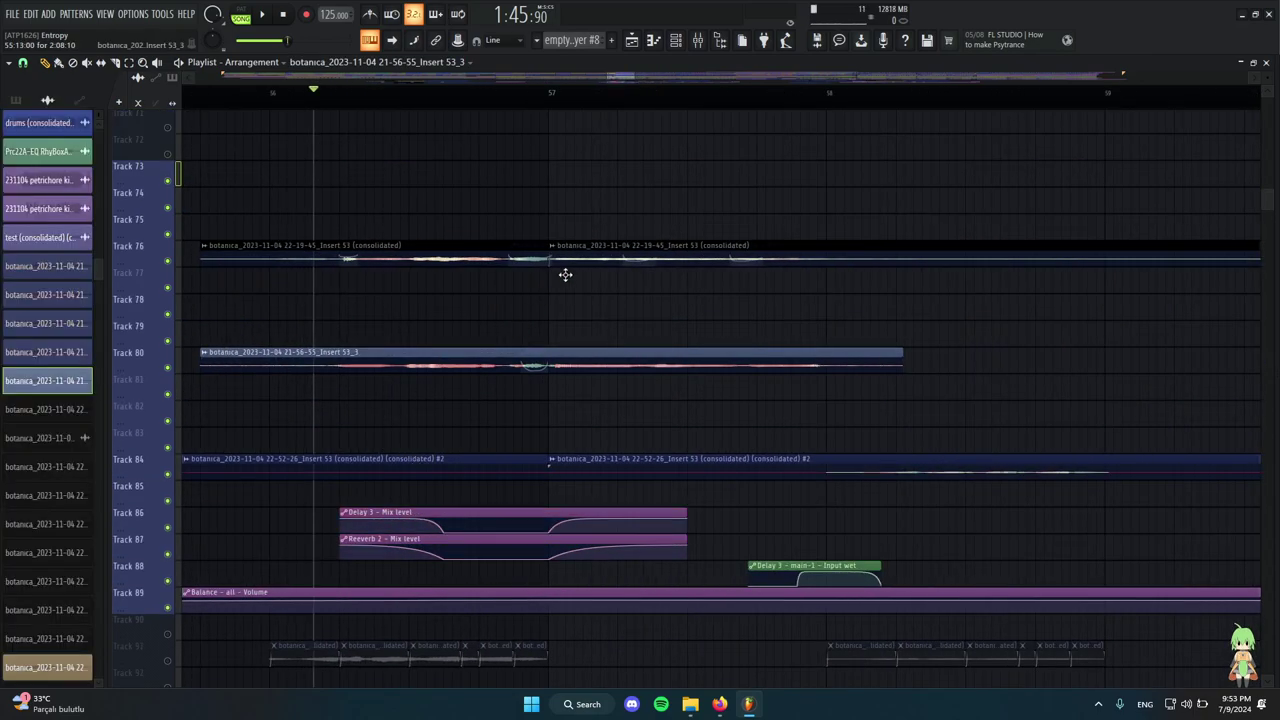
left_click(699, 44)
left_click(698, 42)
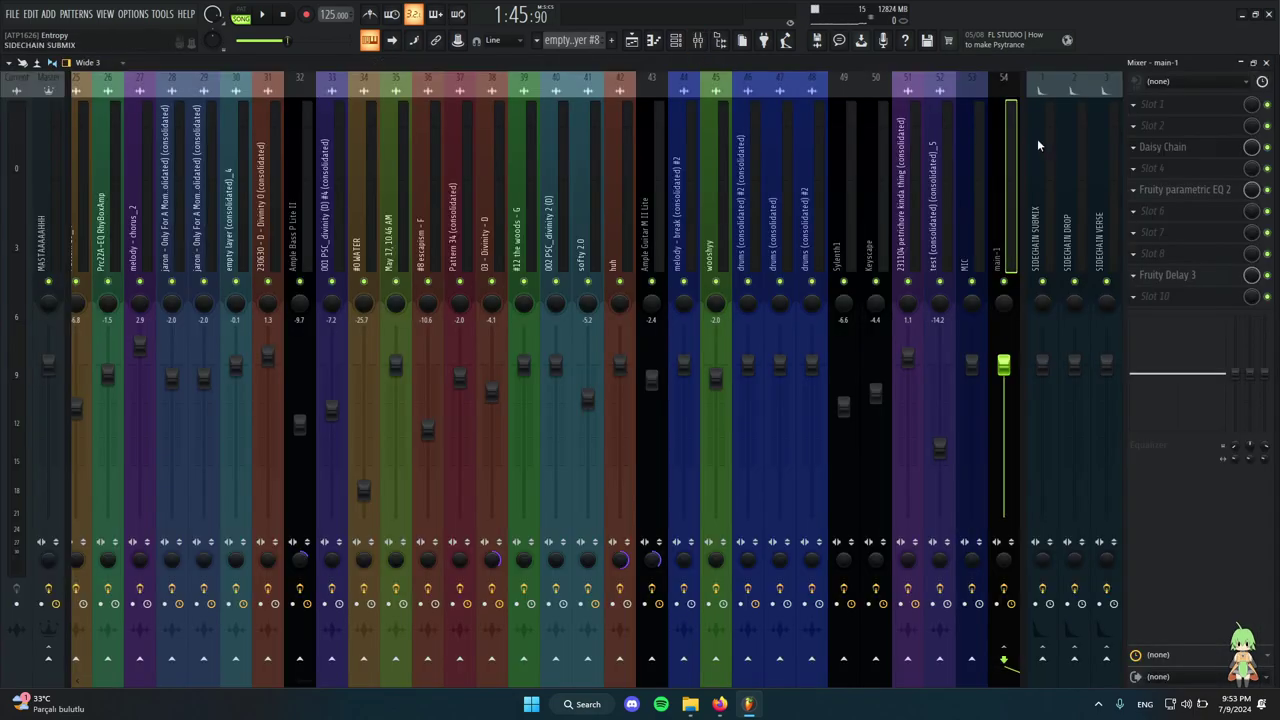
left_click(1266, 62)
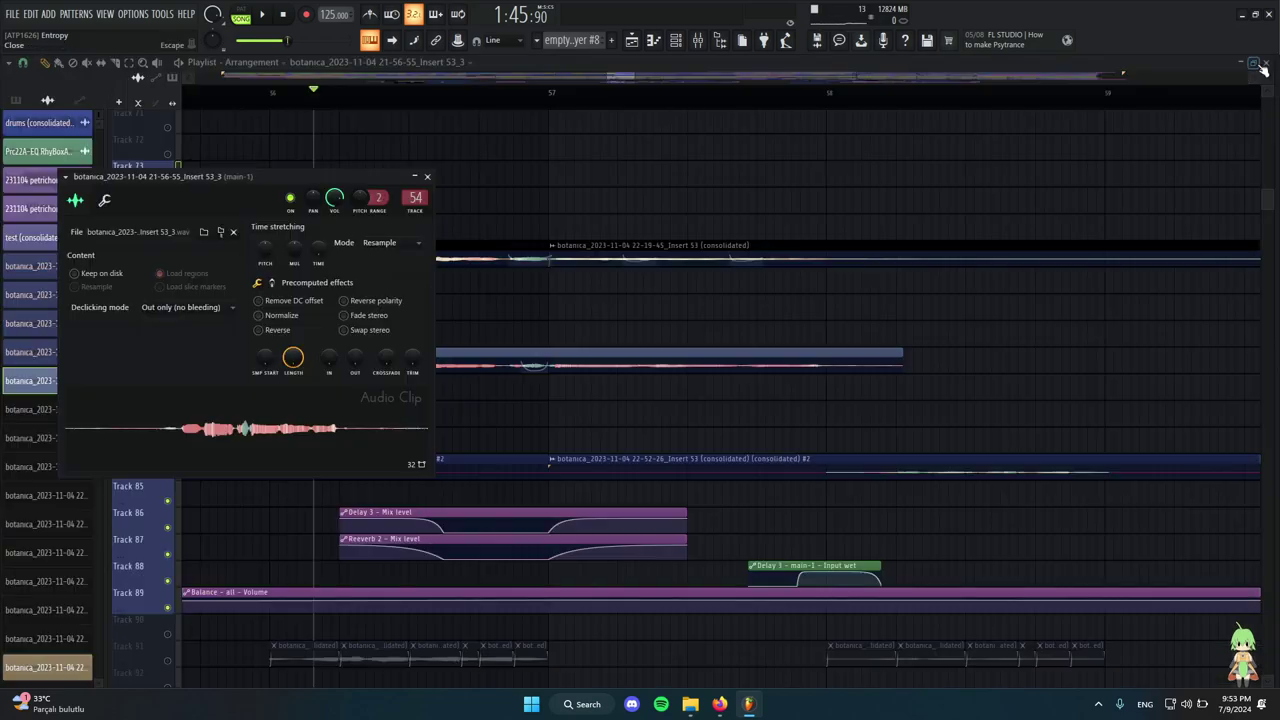
left_click(427, 177)
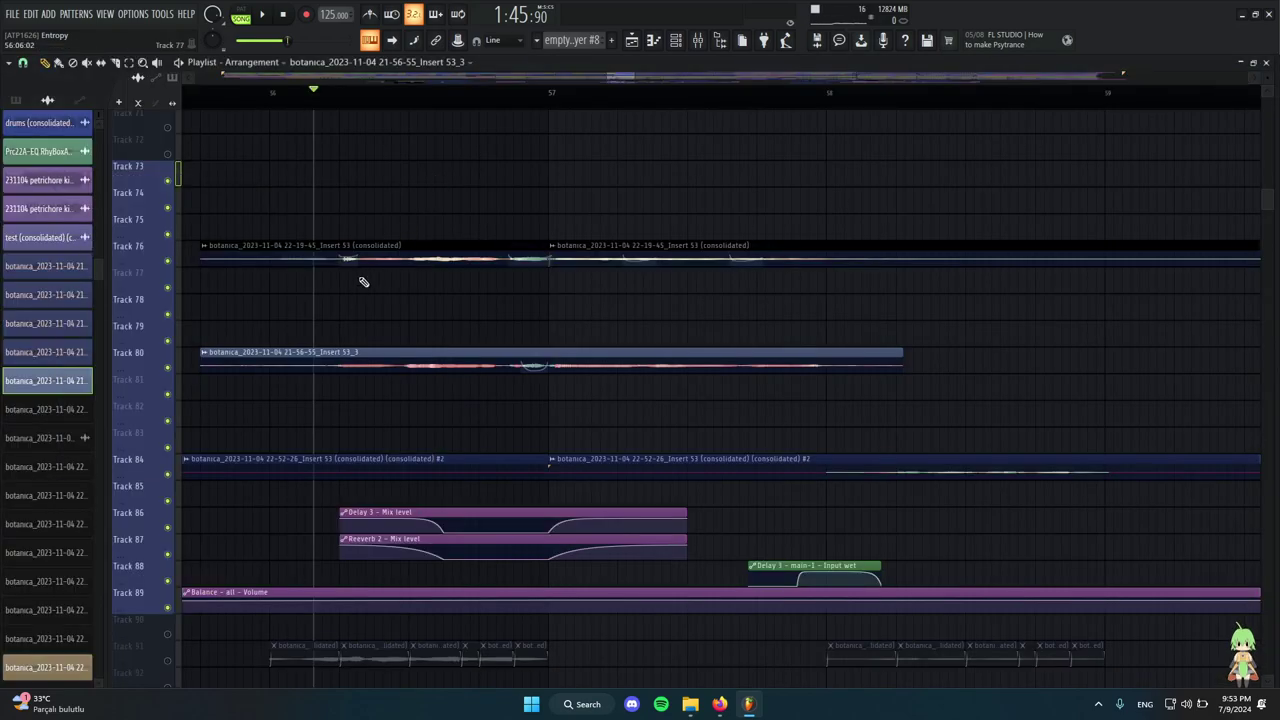
Unmute all the other playlist tracks and place the playback position just before bar 57.
left_click_drag(444, 111, 408, 114)
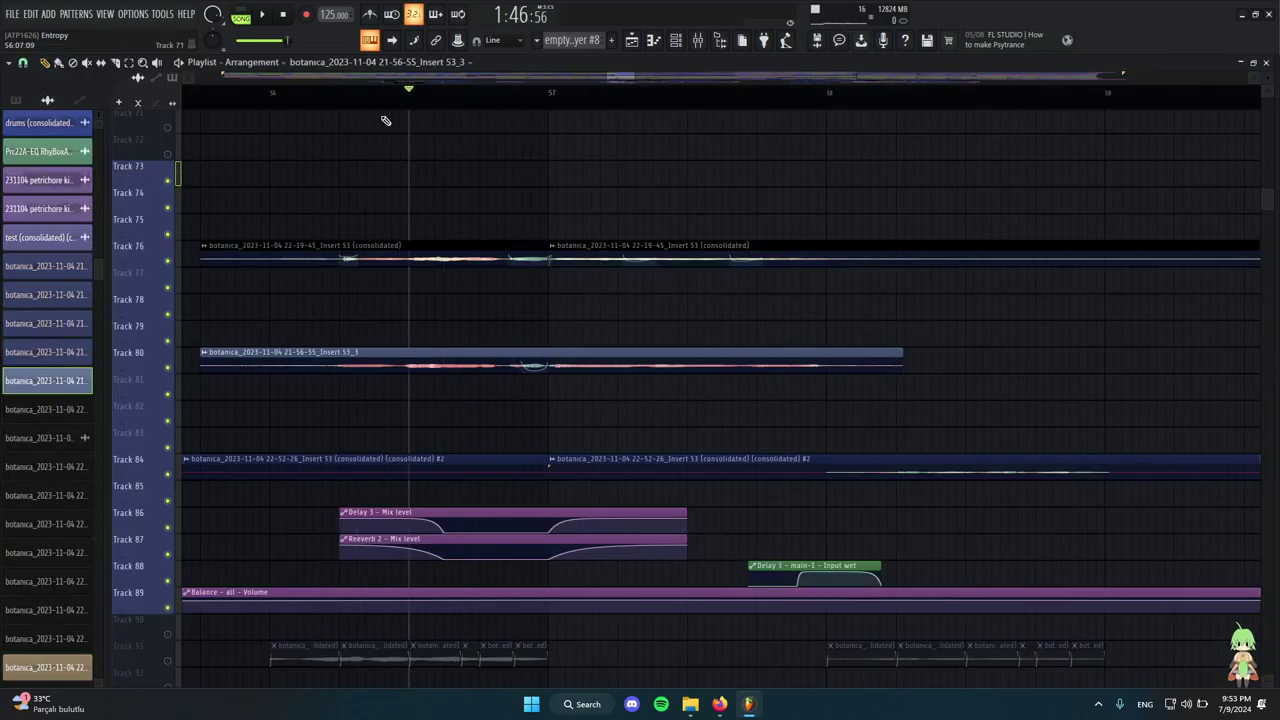
right_click(169, 183)
scroll(490, 425, "up", 6)
scroll(498, 430, "down", 5)
scroll(510, 320, "up", 8)
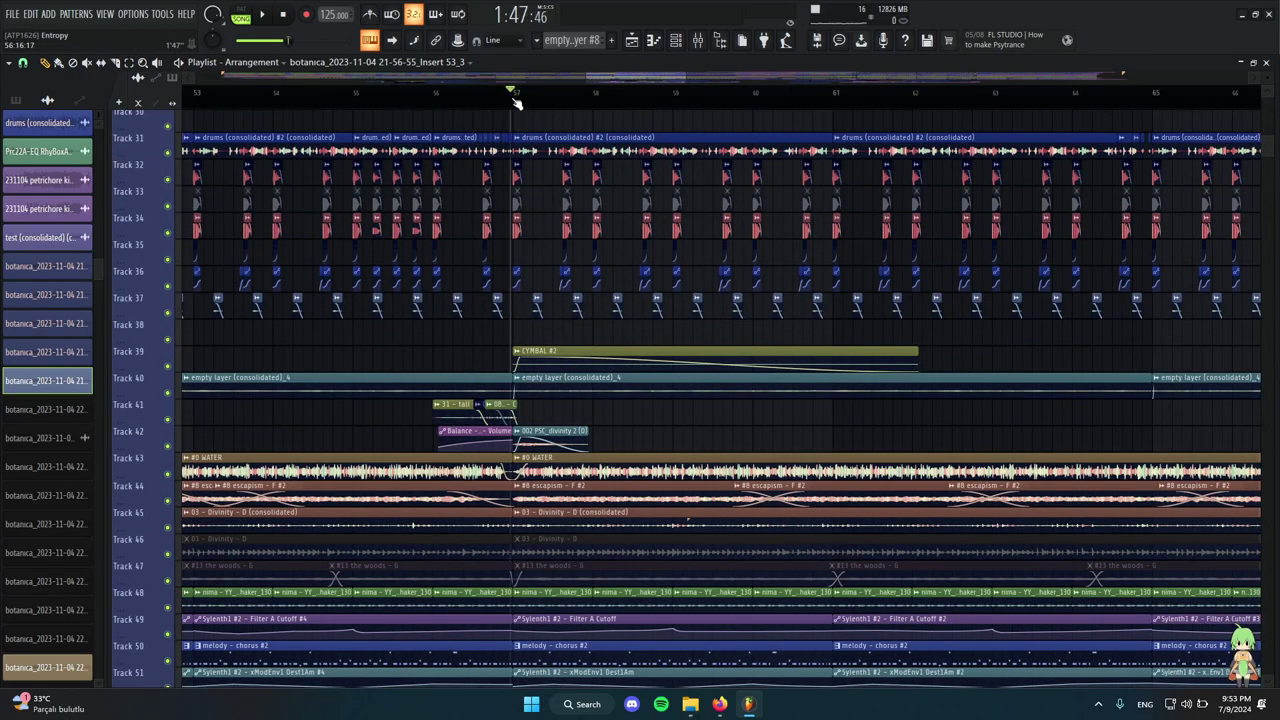
scroll(530, 300, "down", 13)
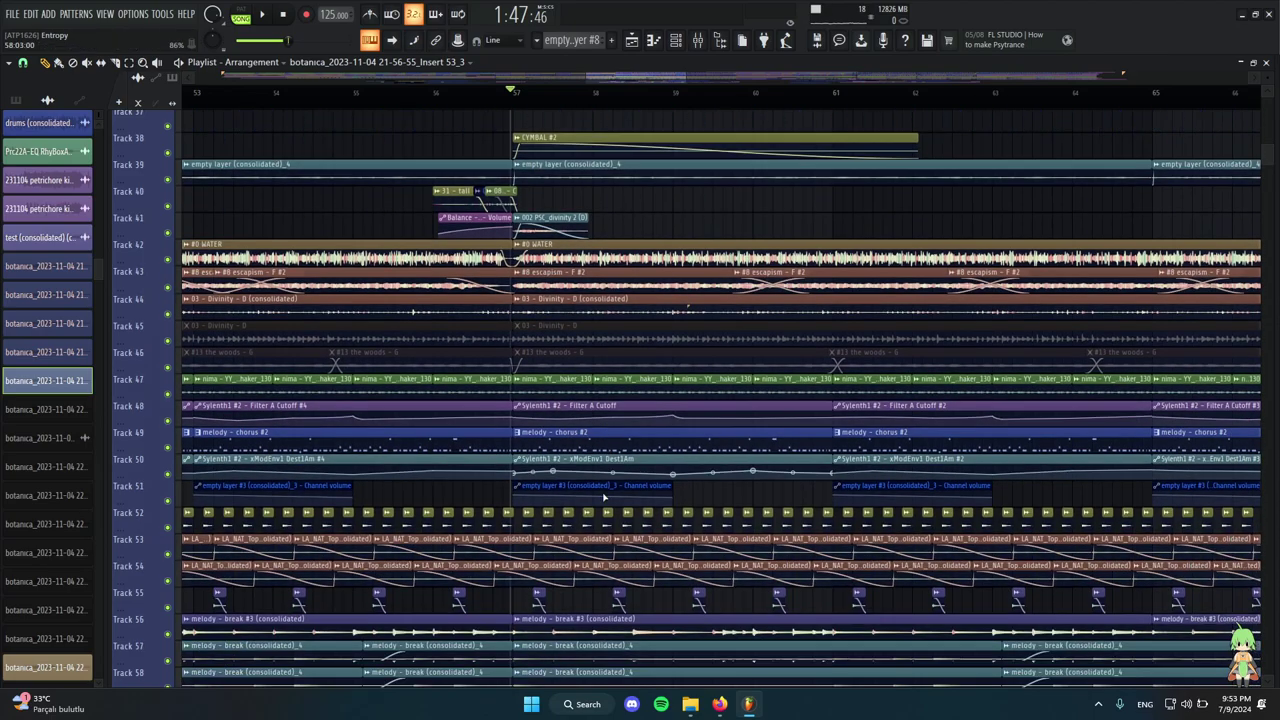
Point out the botanica clips on Tracks 76 and 80 leading into bar 57, moving the playback position to just after bar 56.
scroll(540, 480, "up", 4)
left_click_drag(557, 477, 414, 294)
left_click_drag(617, 509, 357, 274)
scroll(394, 278, "up", 2)
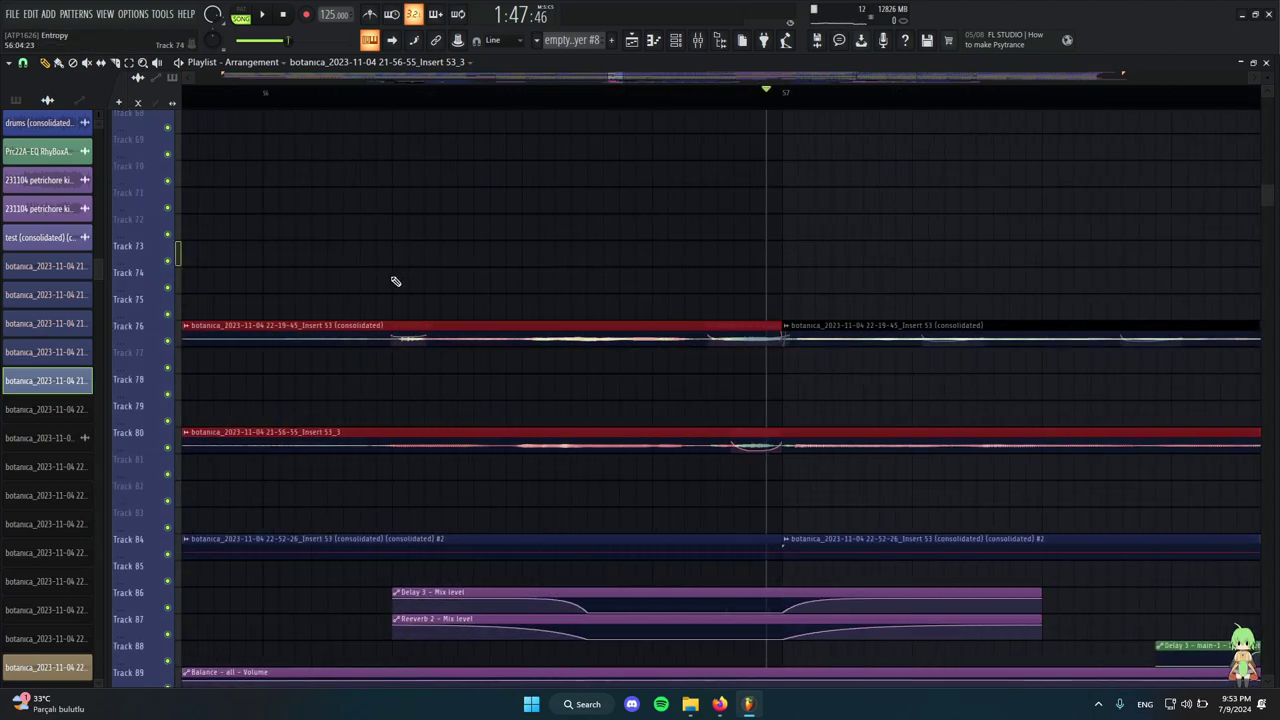
left_click(395, 279, "ctrl")
left_click_drag(312, 93, 294, 92)
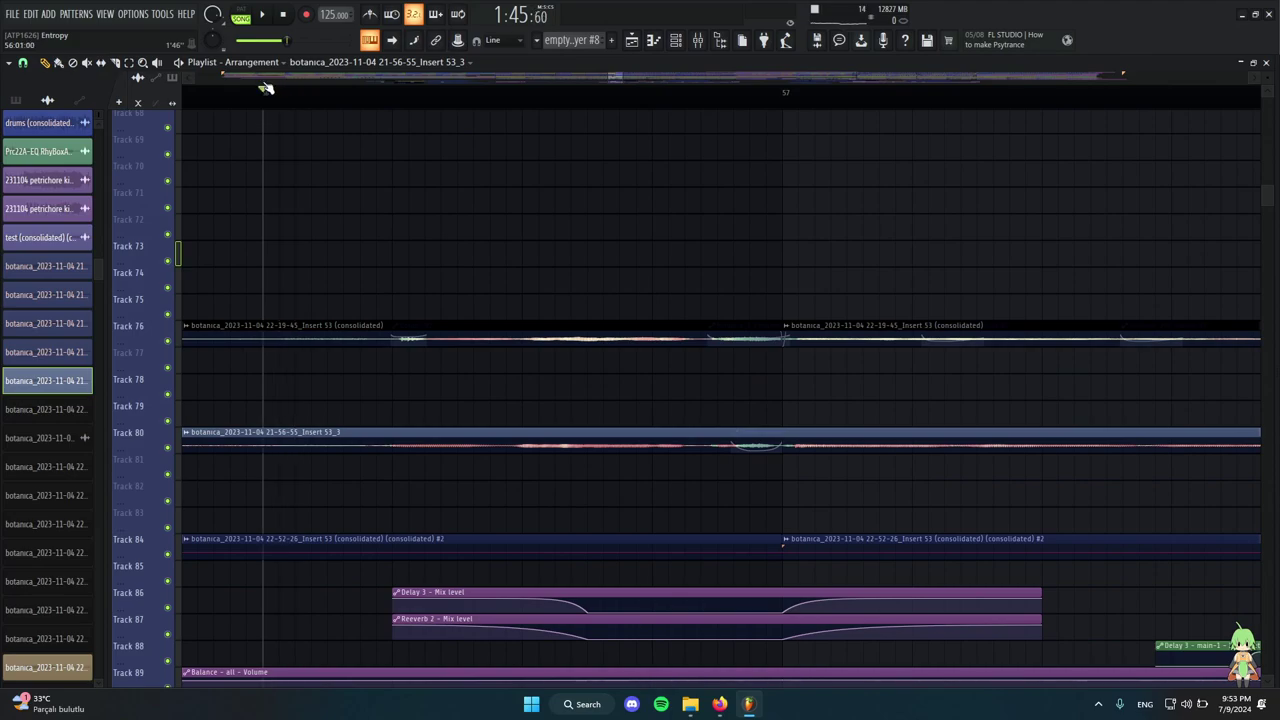
left_click_drag(469, 154, 333, 131)
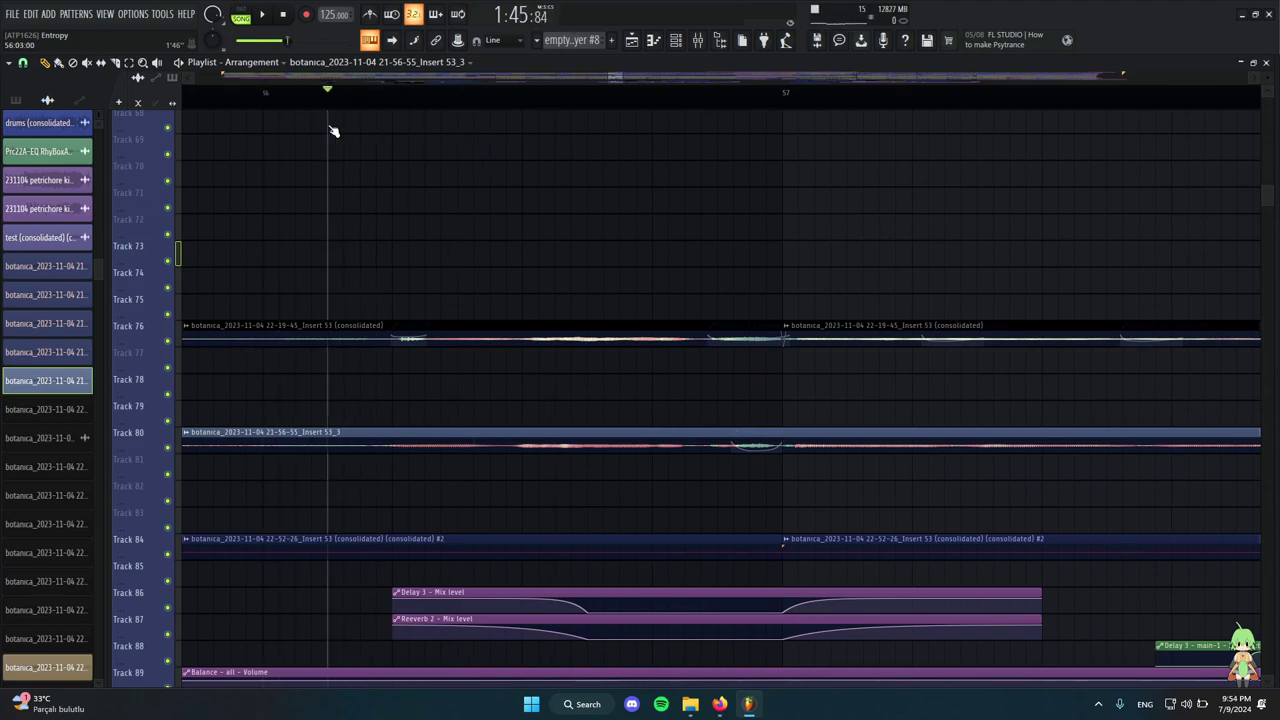
scroll(405, 200, "up", 3)
scroll(423, 294, "down", 3)
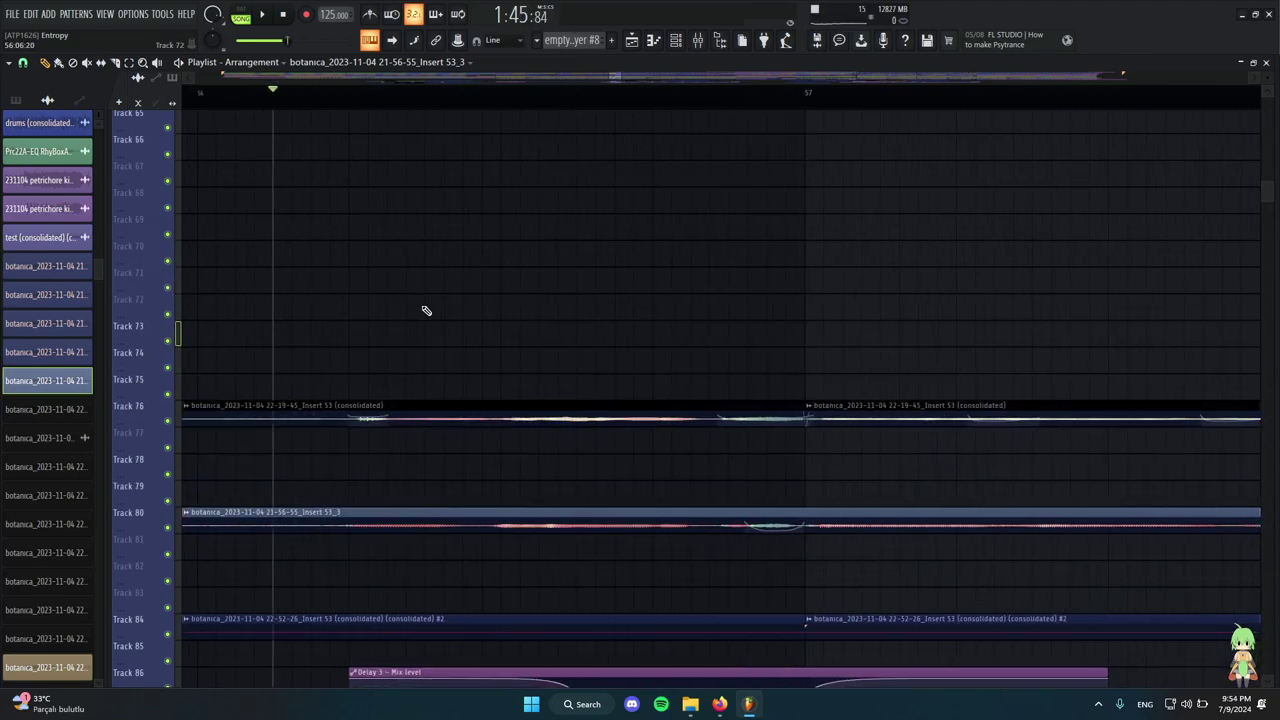
Highlight the botanica clips on Tracks 76 and 80 and move the playback position to bar 57, clearing the selection at the end.
scroll(480, 450, "up", 2)
left_click_drag(554, 557, 323, 335)
scroll(557, 277, "up", 1)
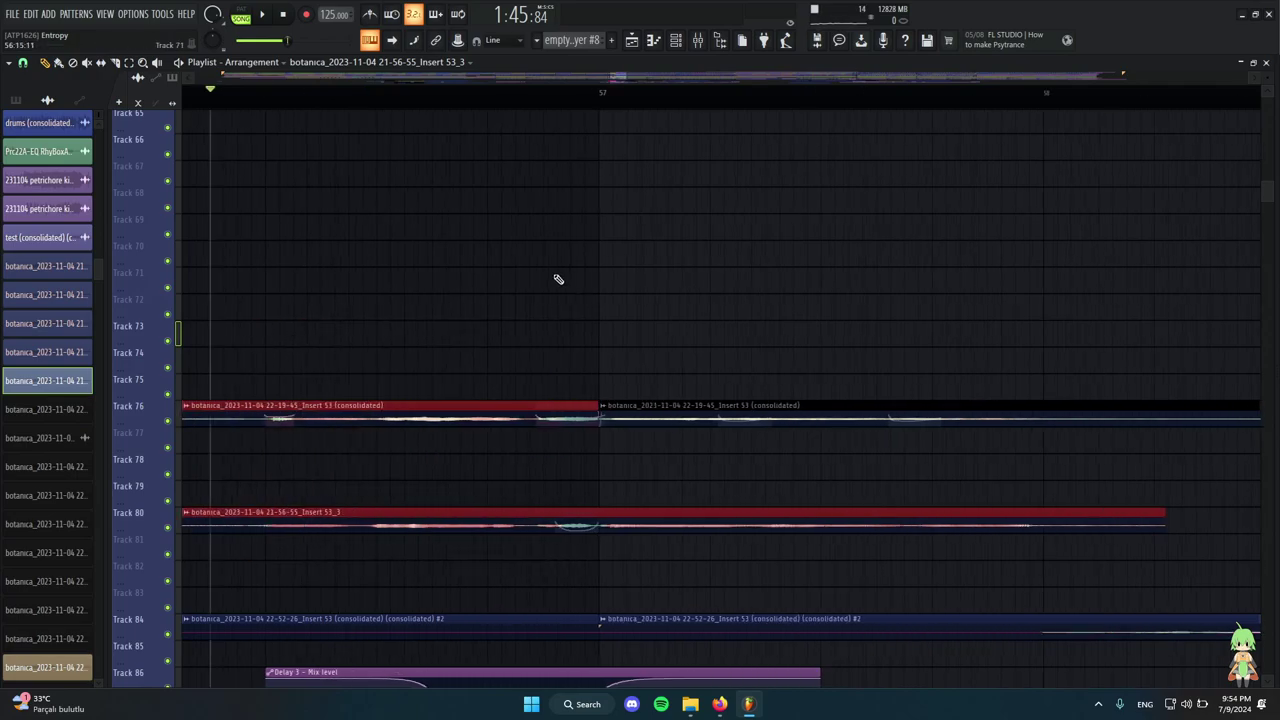
scroll(540, 200, "up", 2)
left_click(486, 93)
left_click_drag(488, 97, 603, 172)
left_click_drag(528, 205, 697, 210)
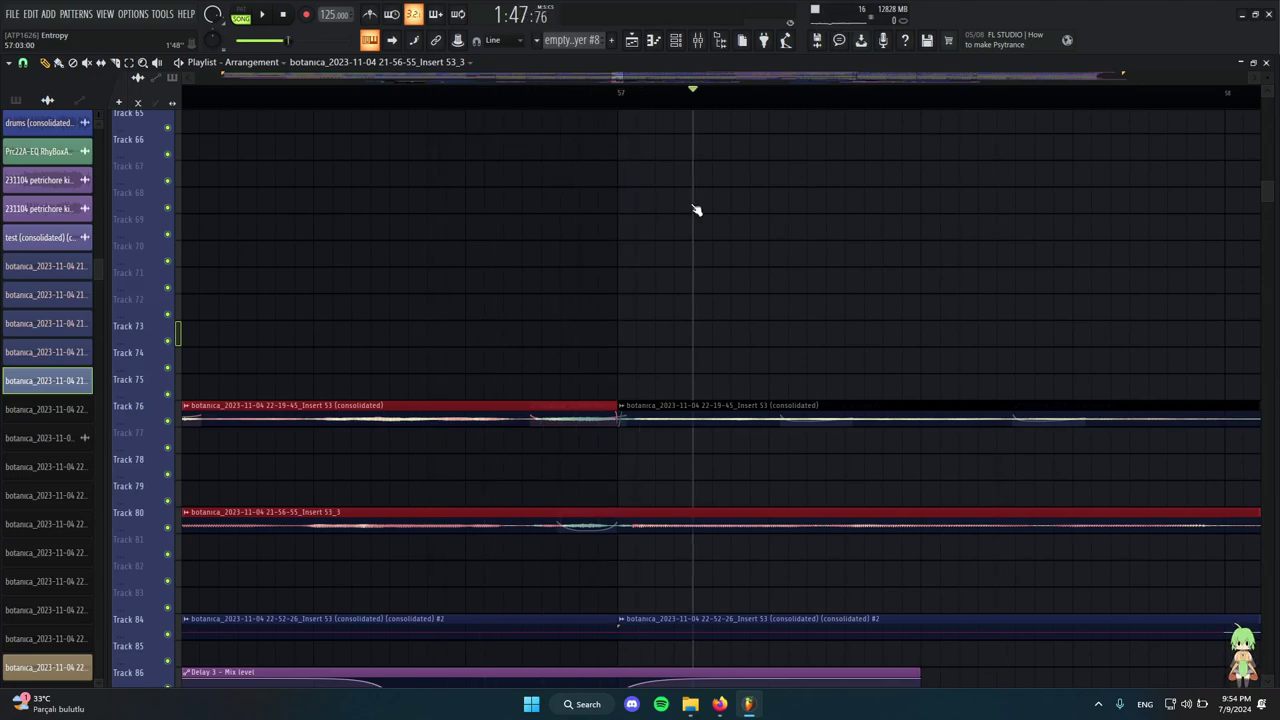
left_click_drag(617, 190, 383, 116)
scroll(369, 139, "down", 3)
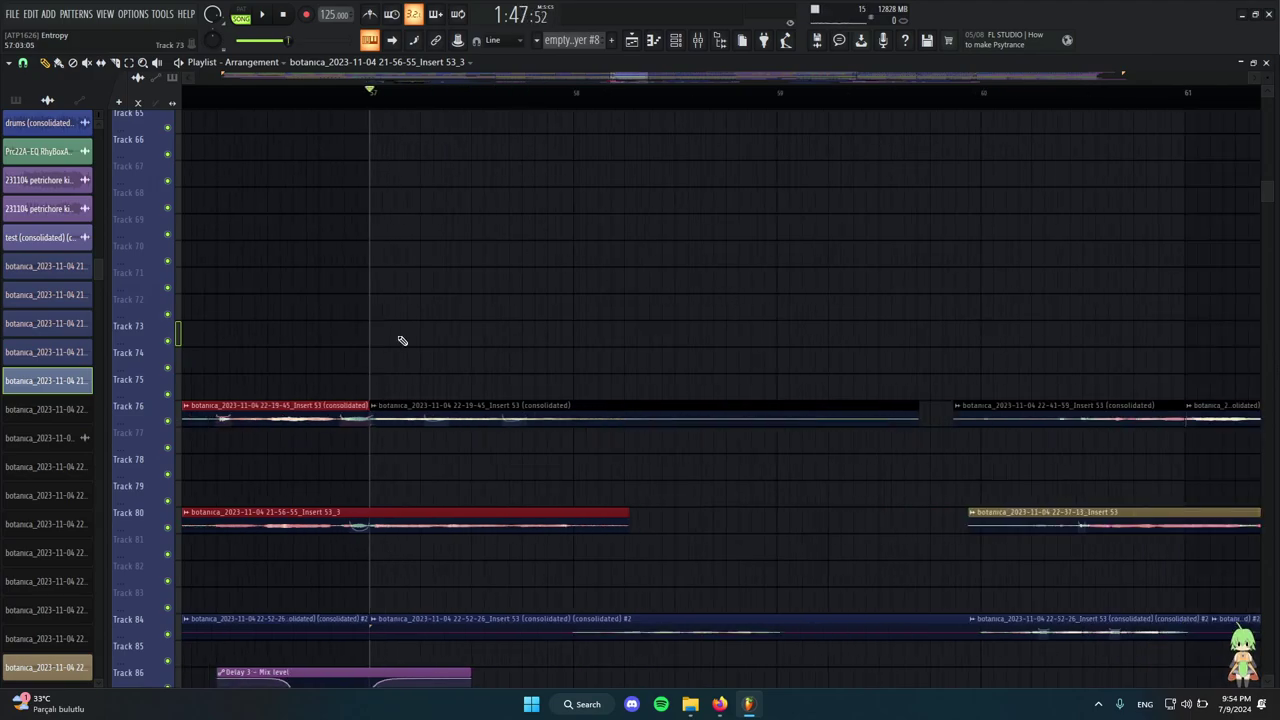
right_click(654, 336)
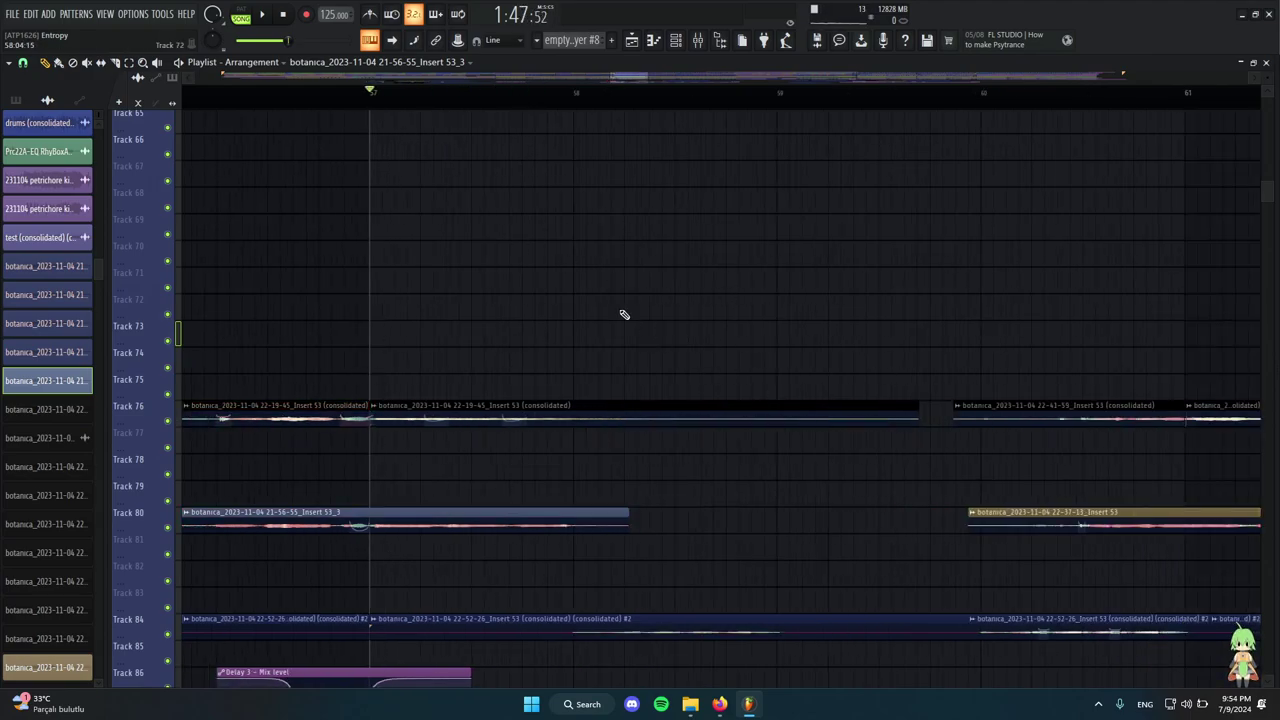
Compare the Delay 3 and Reeverb 2 mix level curves on Tracks 86 and 87 with the botanica clips crossing bar 57.
scroll(677, 329, "down", 4)
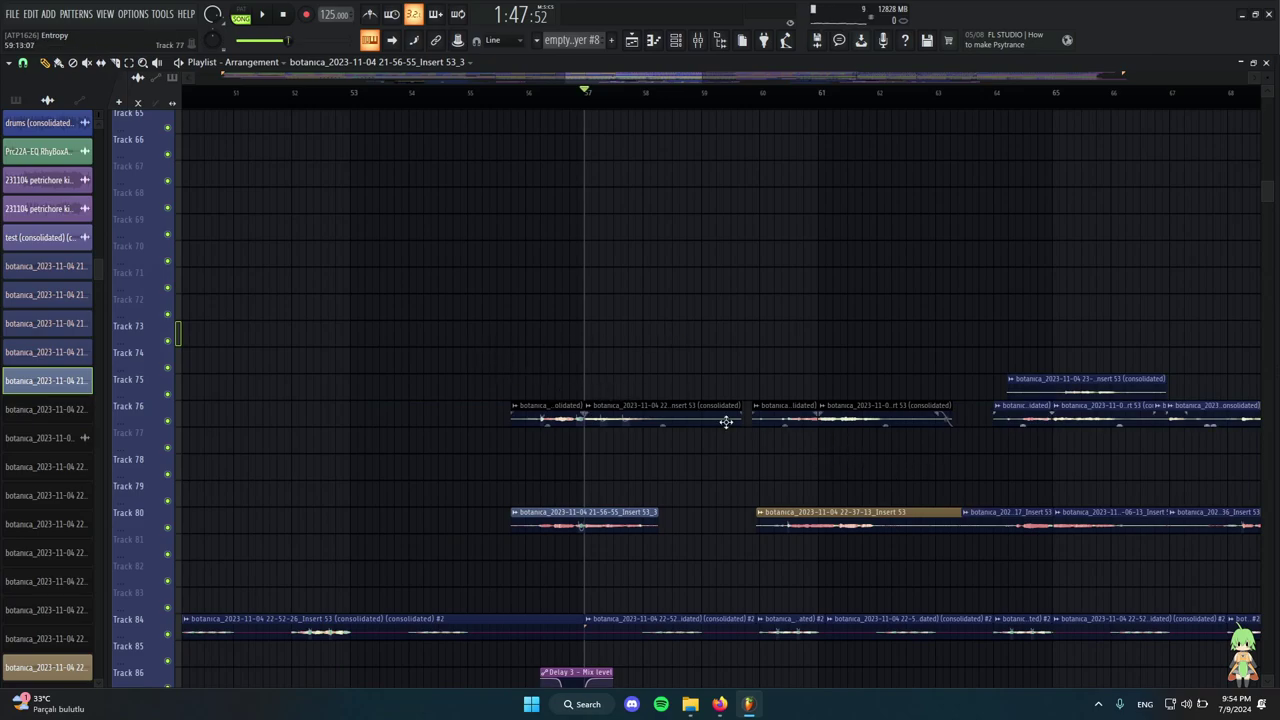
scroll(650, 390, "up", 3)
scroll(580, 345, "down", 3)
scroll(608, 440, "down", 3)
scroll(560, 540, "up", 3)
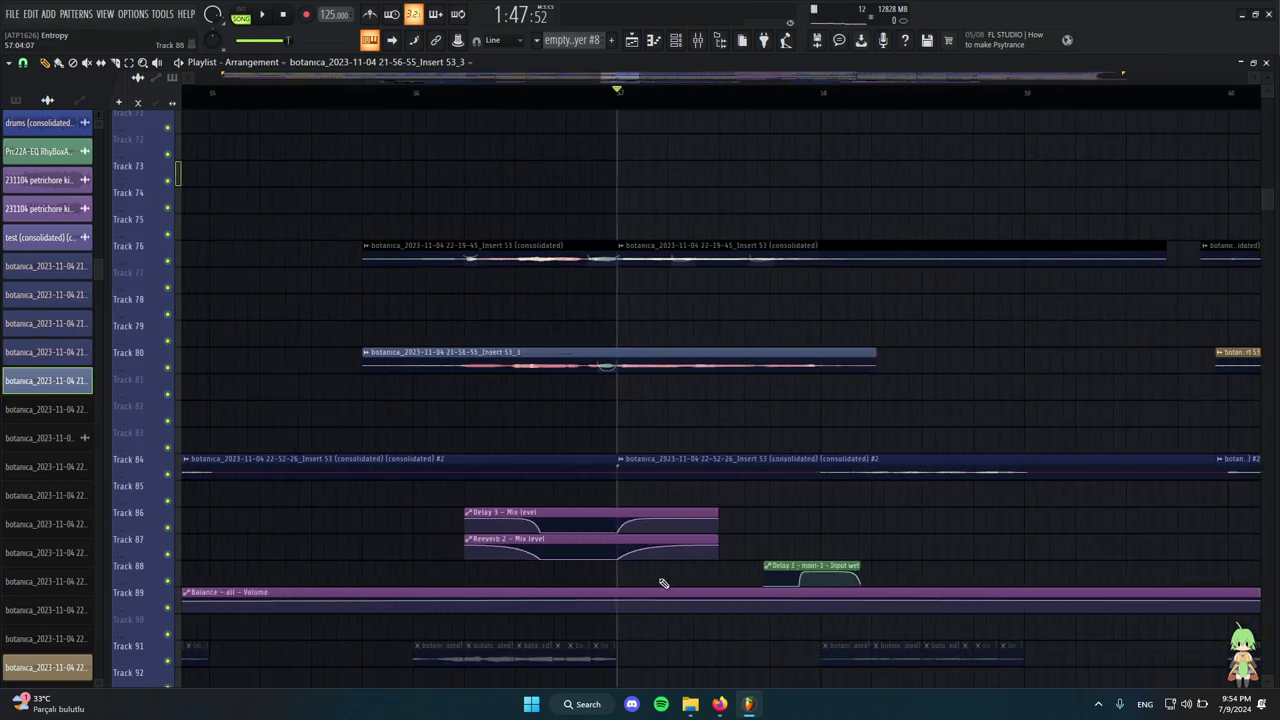
left_click_drag(703, 587, 464, 482)
scroll(580, 452, "down", 2)
scroll(581, 452, "up", 1)
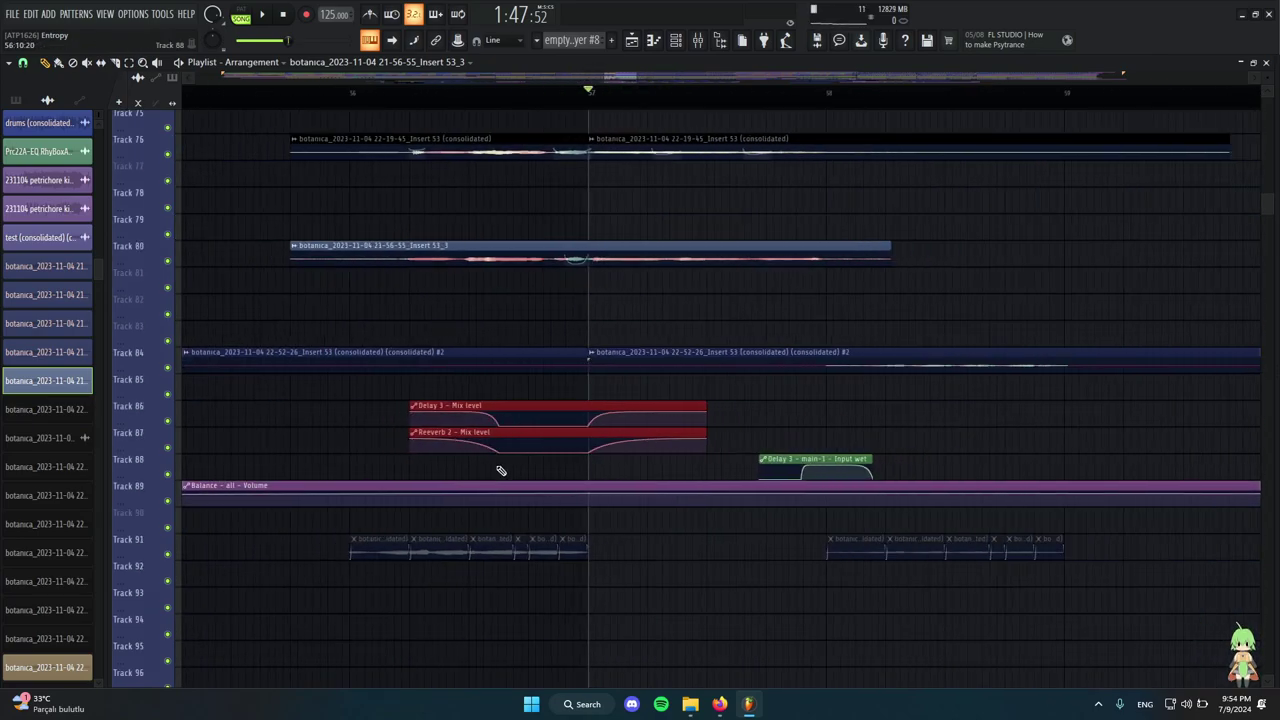
left_click(500, 470)
scroll(494, 466, "up", 6)
scroll(700, 417, "up", 3)
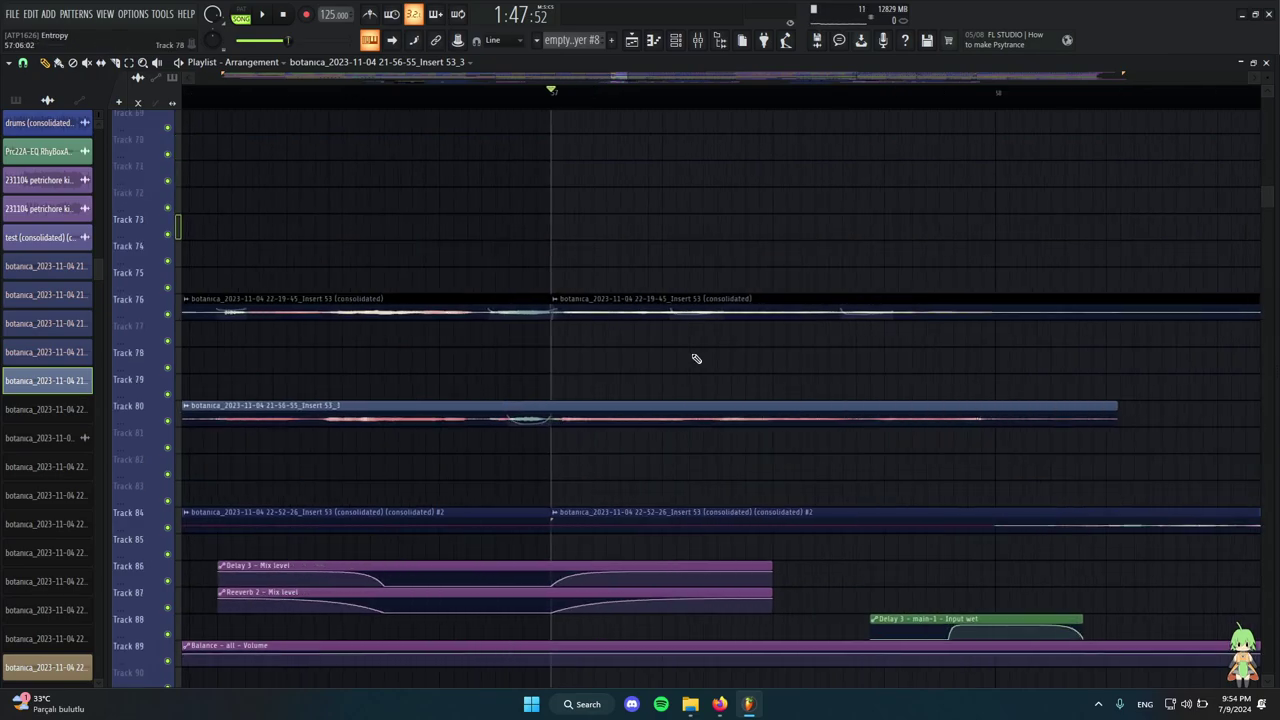
Open the channel settings of the Track 80 botanica clip at bar 57, check its mixer track main-1, and return to the playlist.
scroll(629, 380, "left", 3)
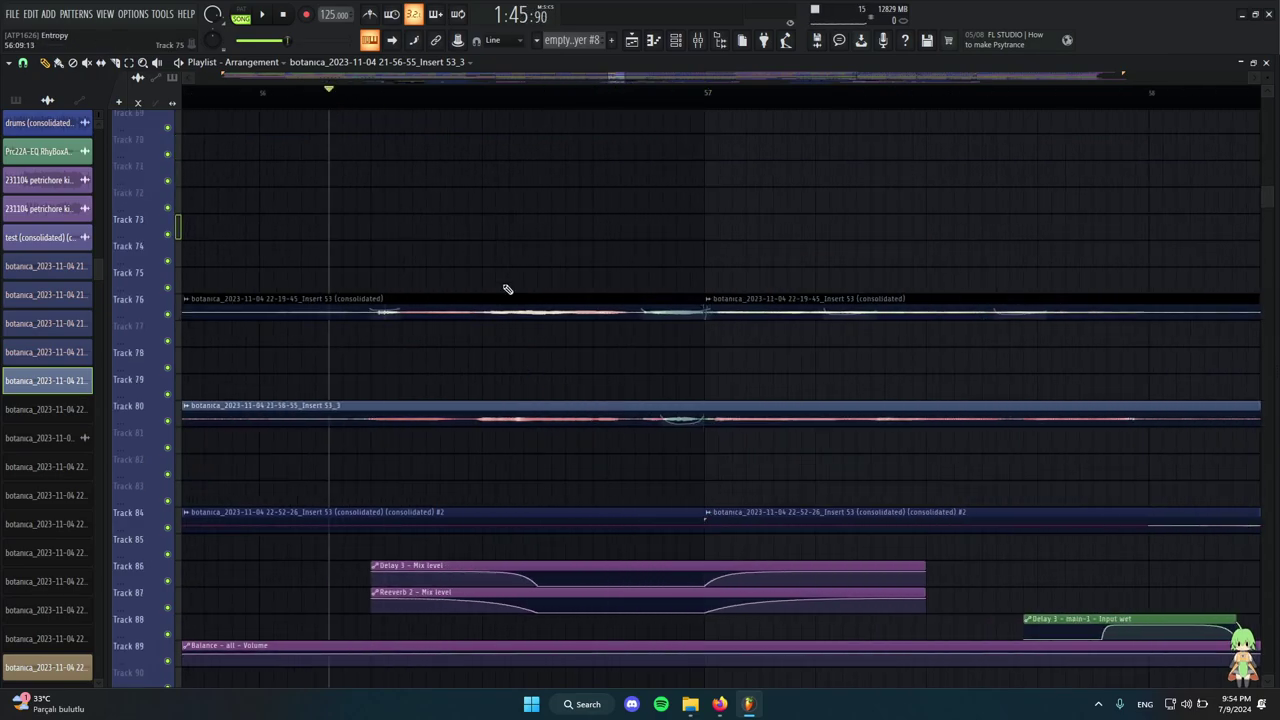
scroll(508, 300, "down", 2)
double_click(454, 409)
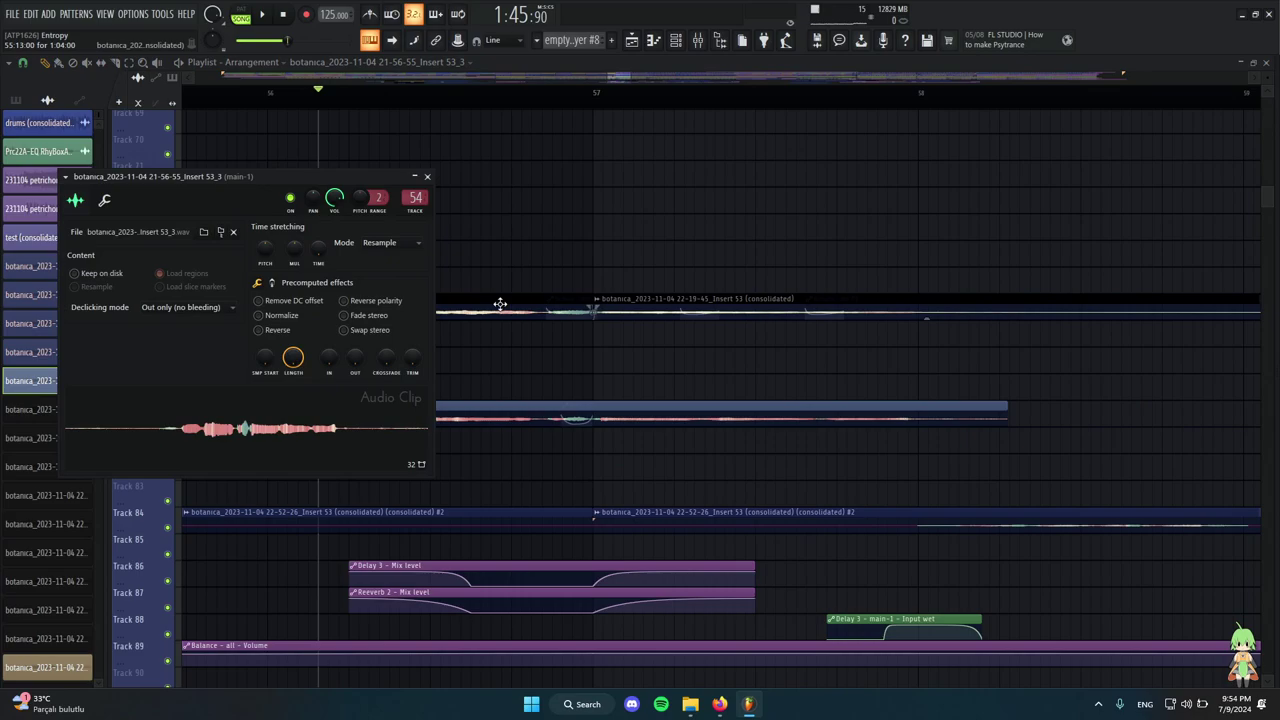
left_click(704, 40)
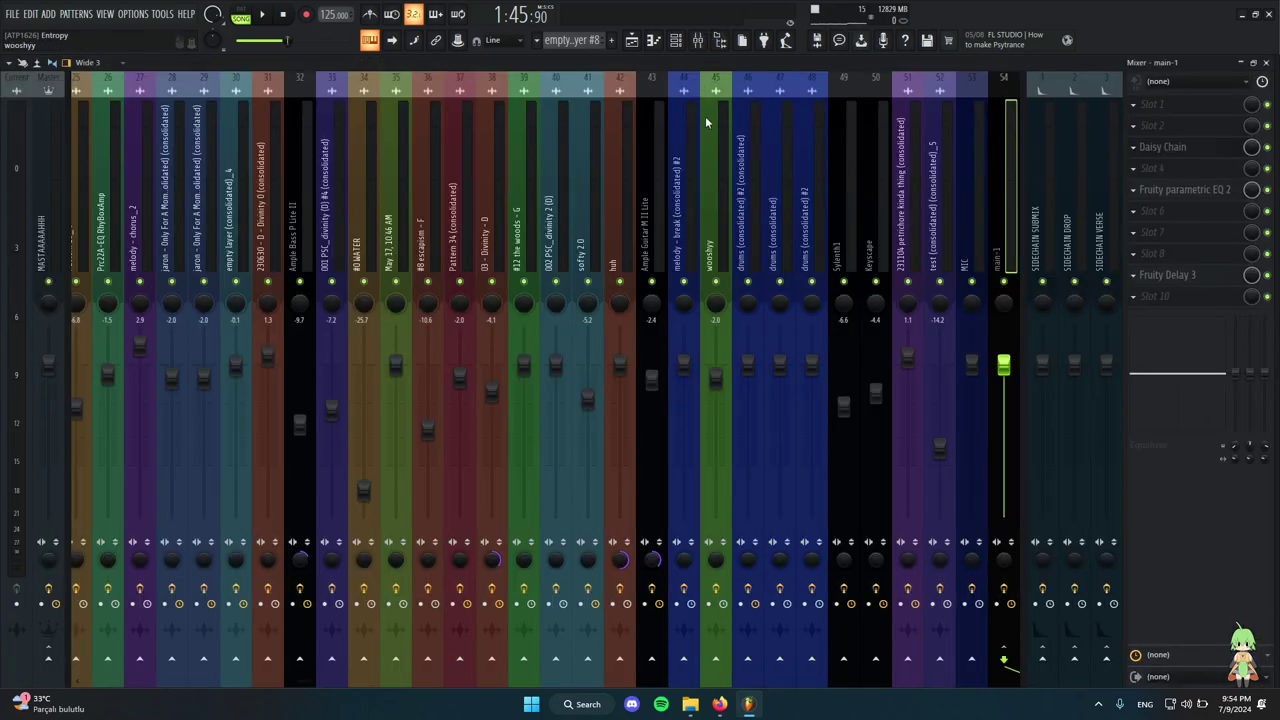
left_click(630, 42)
Highlight the botanica clip groups on Tracks 75, 76 and 80 around bars 24 to 37 and 56 to 69, clearing the selection at the end.
scroll(683, 337, "down", 9)
left_click_drag(849, 451, 624, 294)
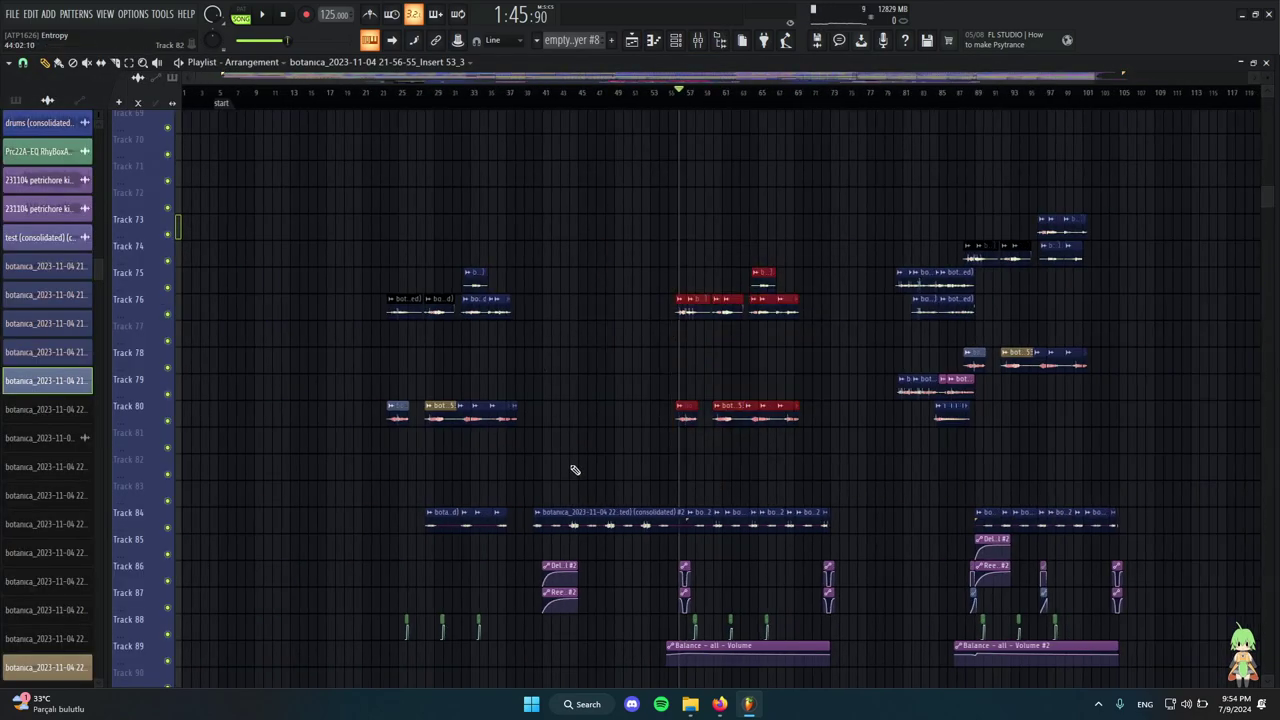
left_click_drag(575, 470, 620, 461)
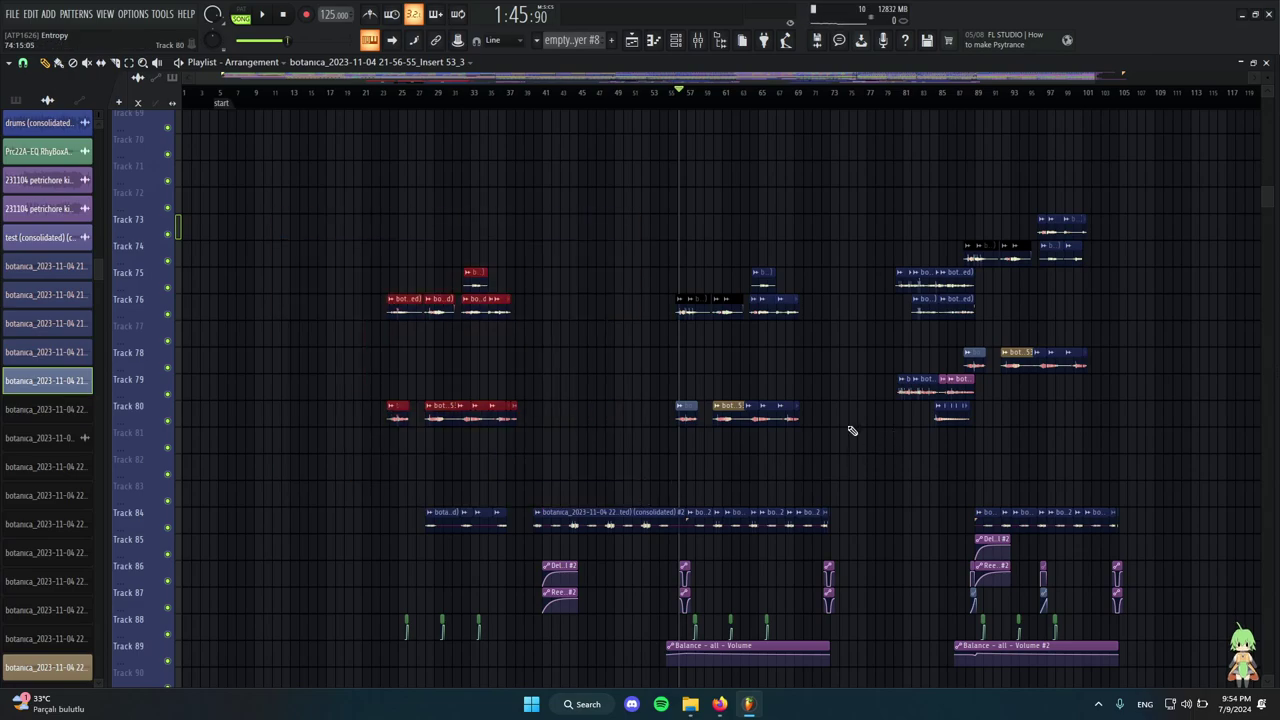
scroll(851, 430, "up", 5)
left_click_drag(380, 266, 818, 456)
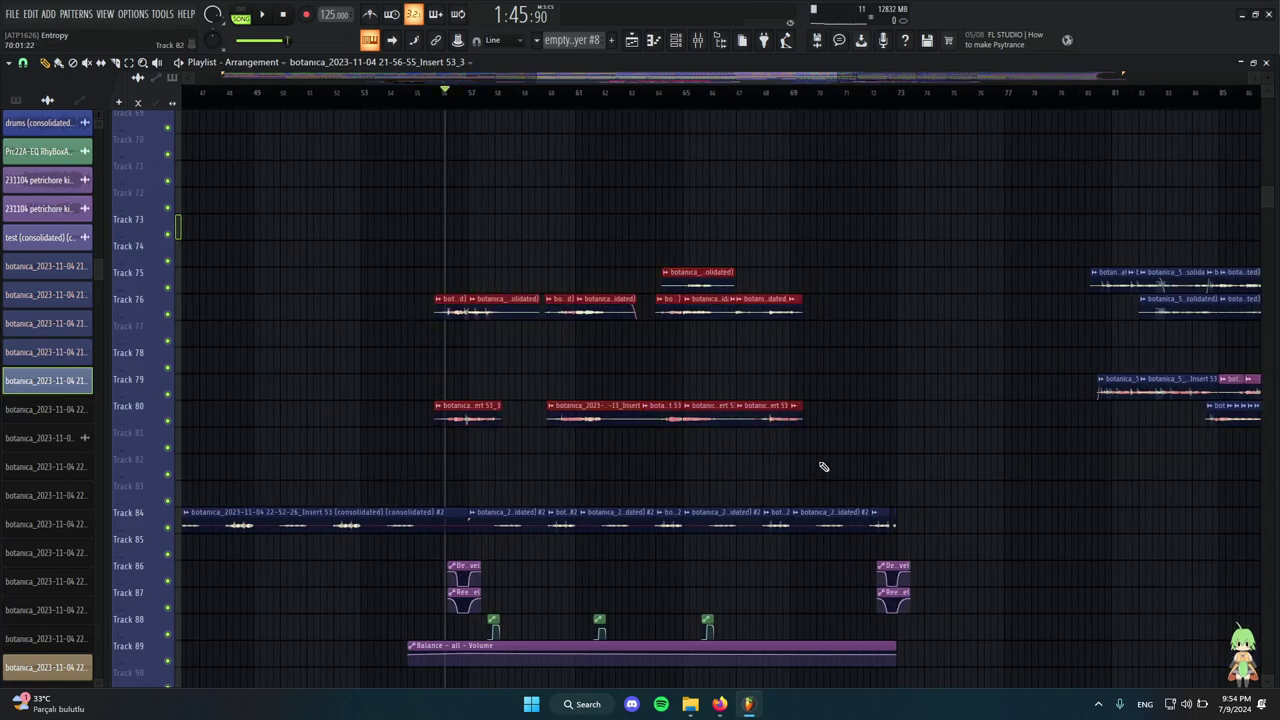
left_click(820, 466)
Reopen the Track 80 botanica clip's channel settings and locate the main-1, side, side-post and all tracks in the mixer.
scroll(457, 440, "up", 5)
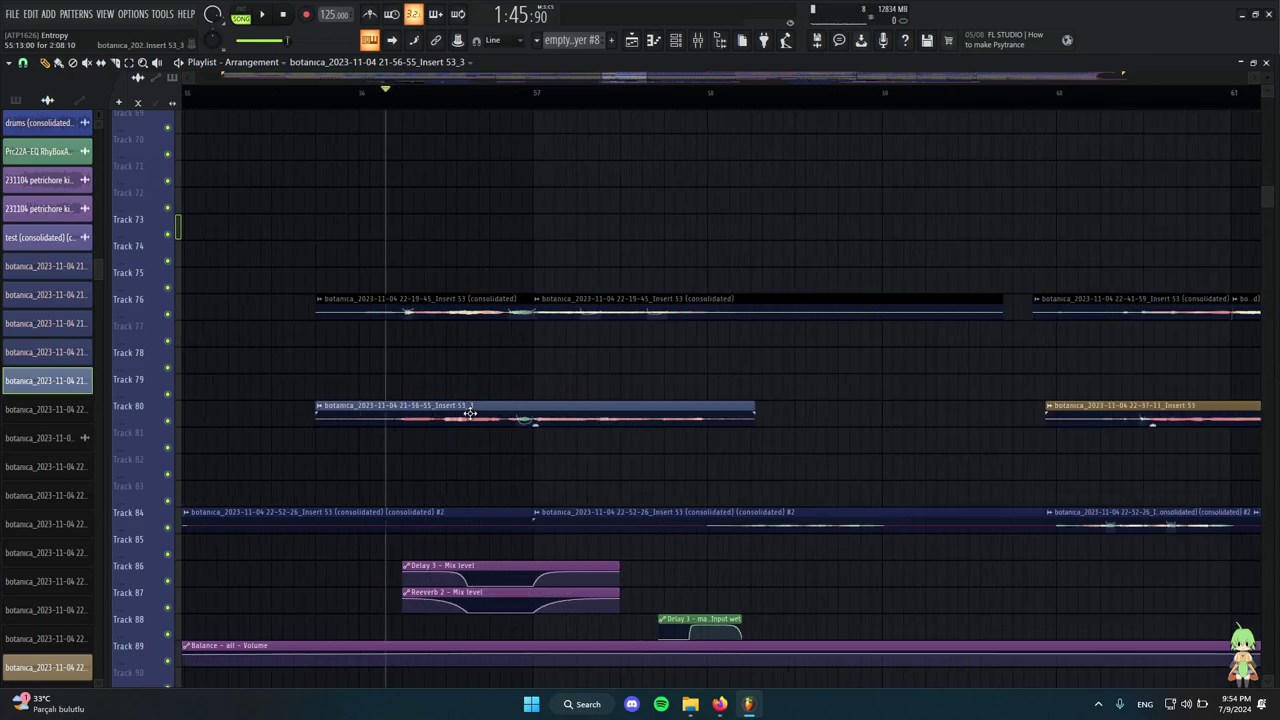
double_click(469, 413)
left_click(699, 40)
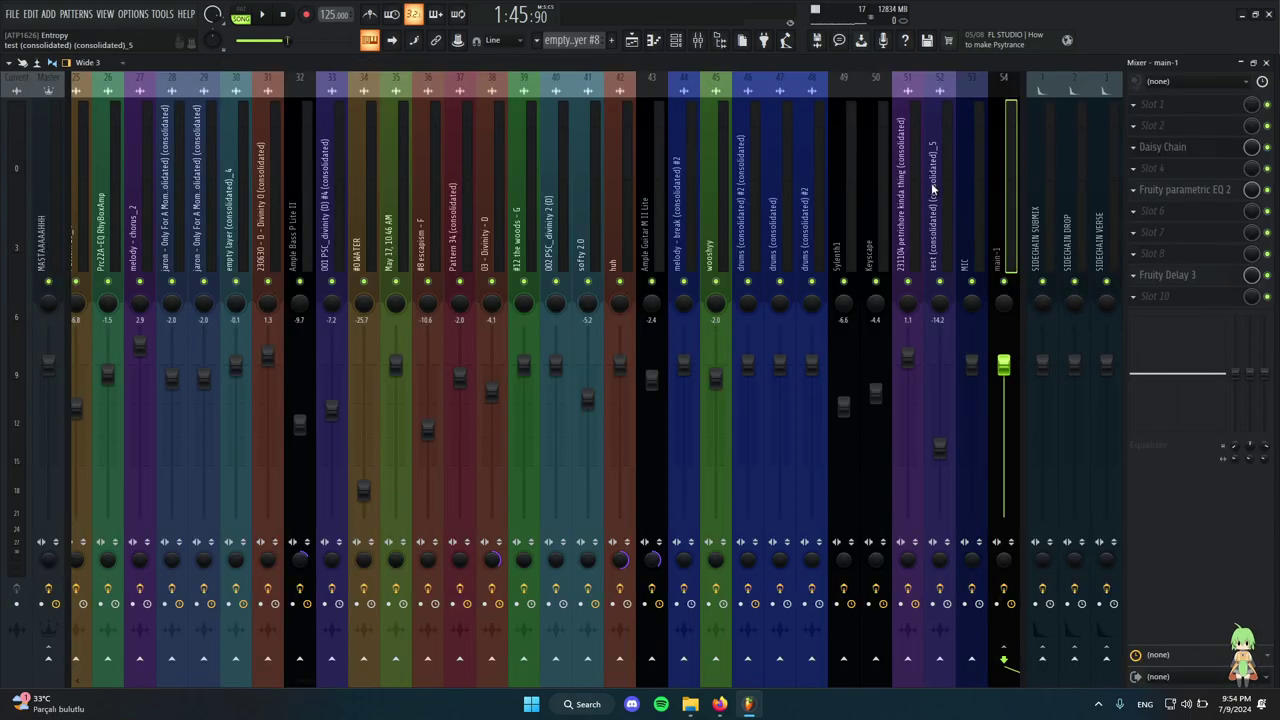
scroll(933, 188, "down", 8)
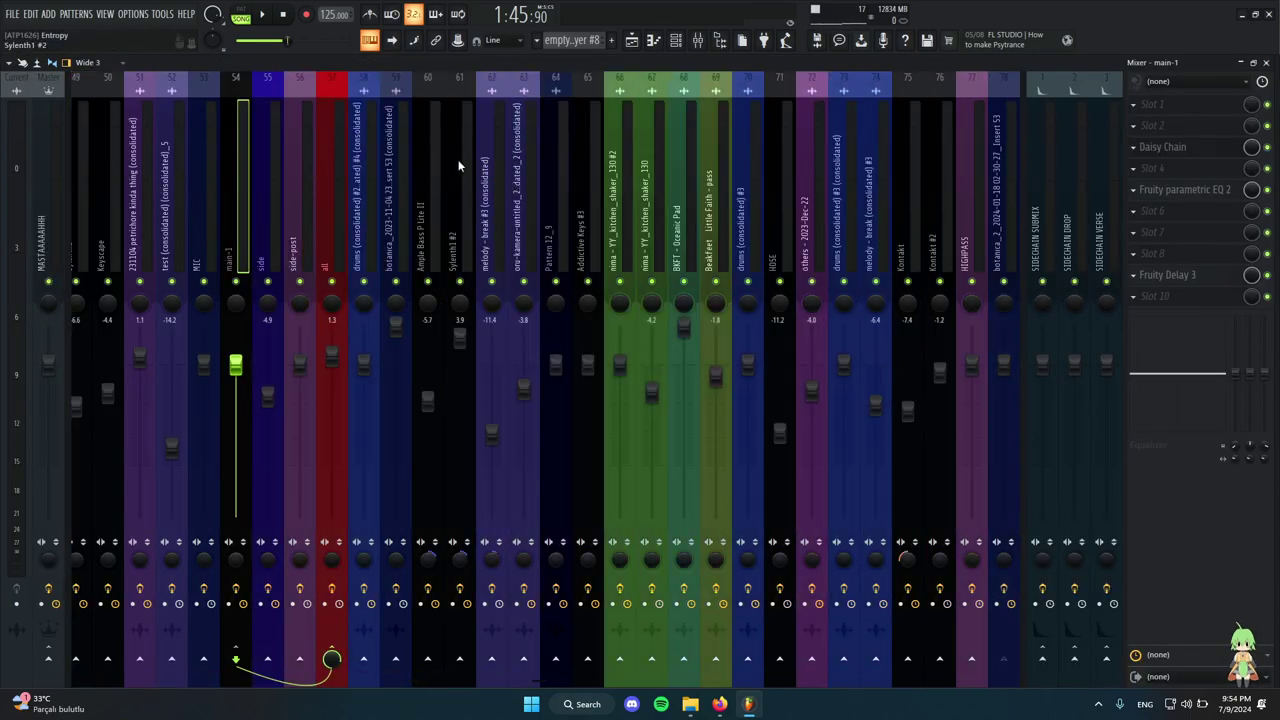
scroll(435, 162, "up", 2)
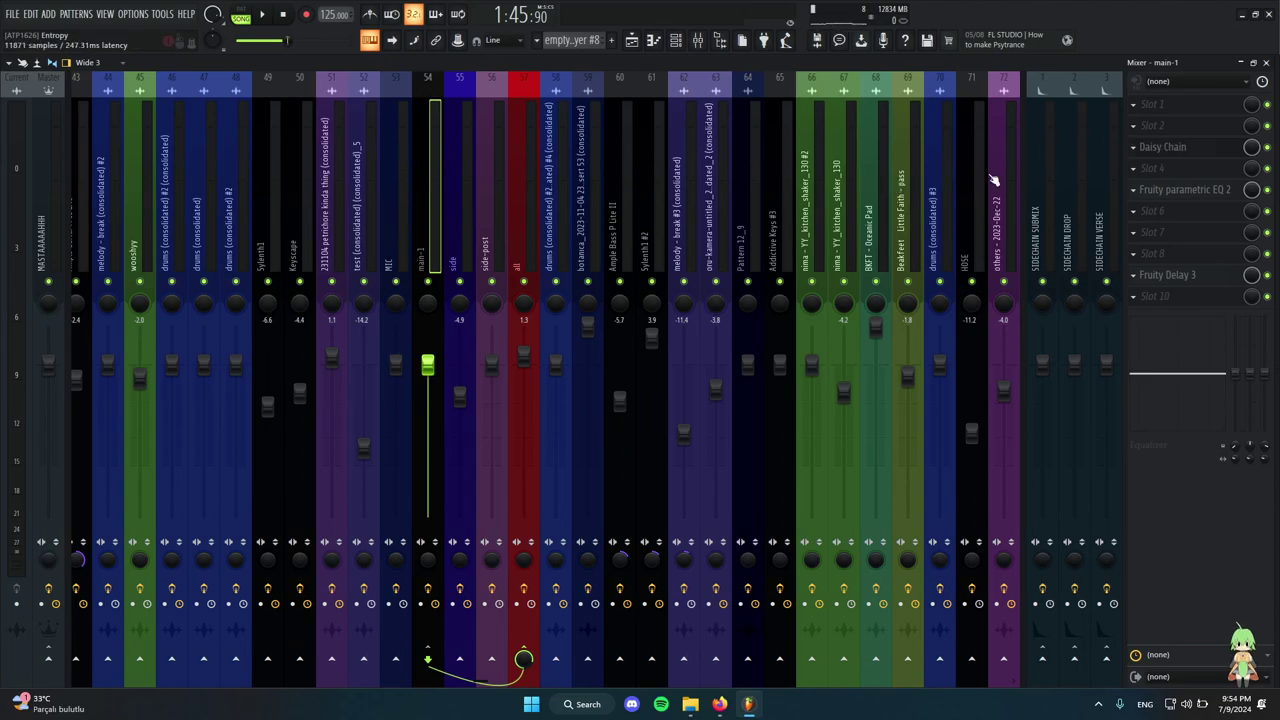
Open Daisy Chain on main-1 and review the Strength, Speed and scale settings of Nectar's Pitch module.
left_click_drag(727, 198, 380, 192)
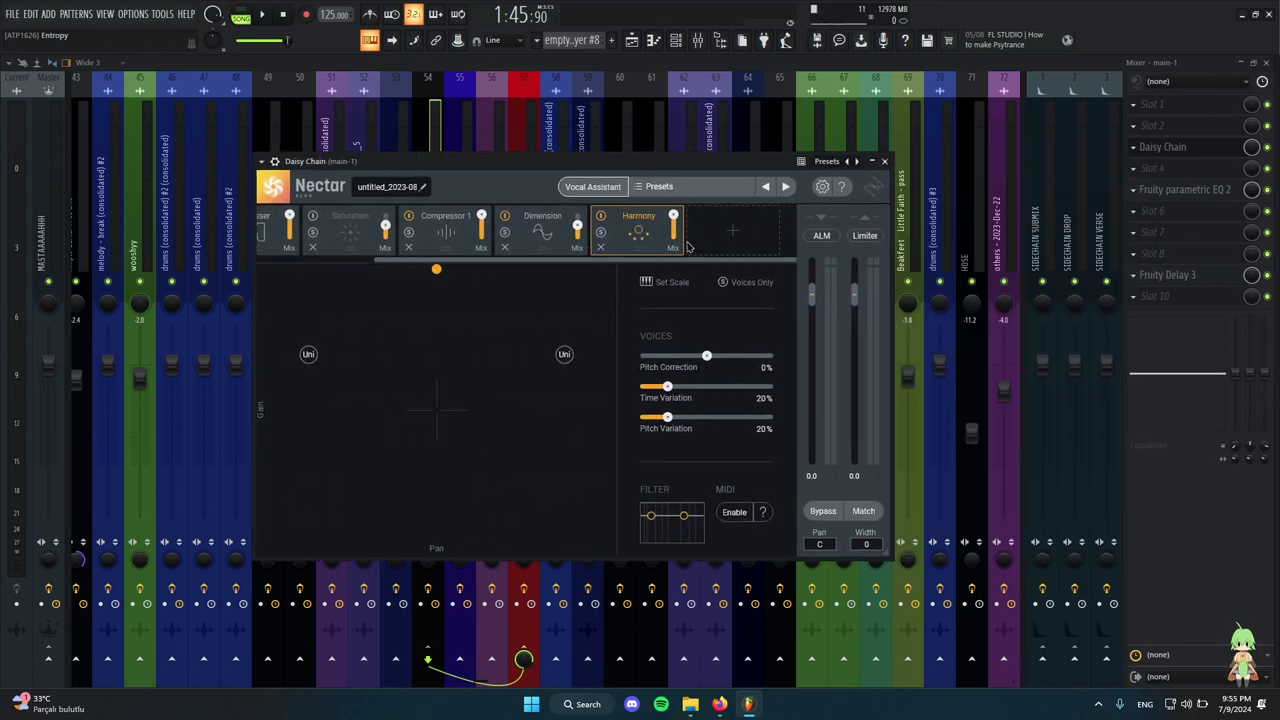
left_click(308, 232)
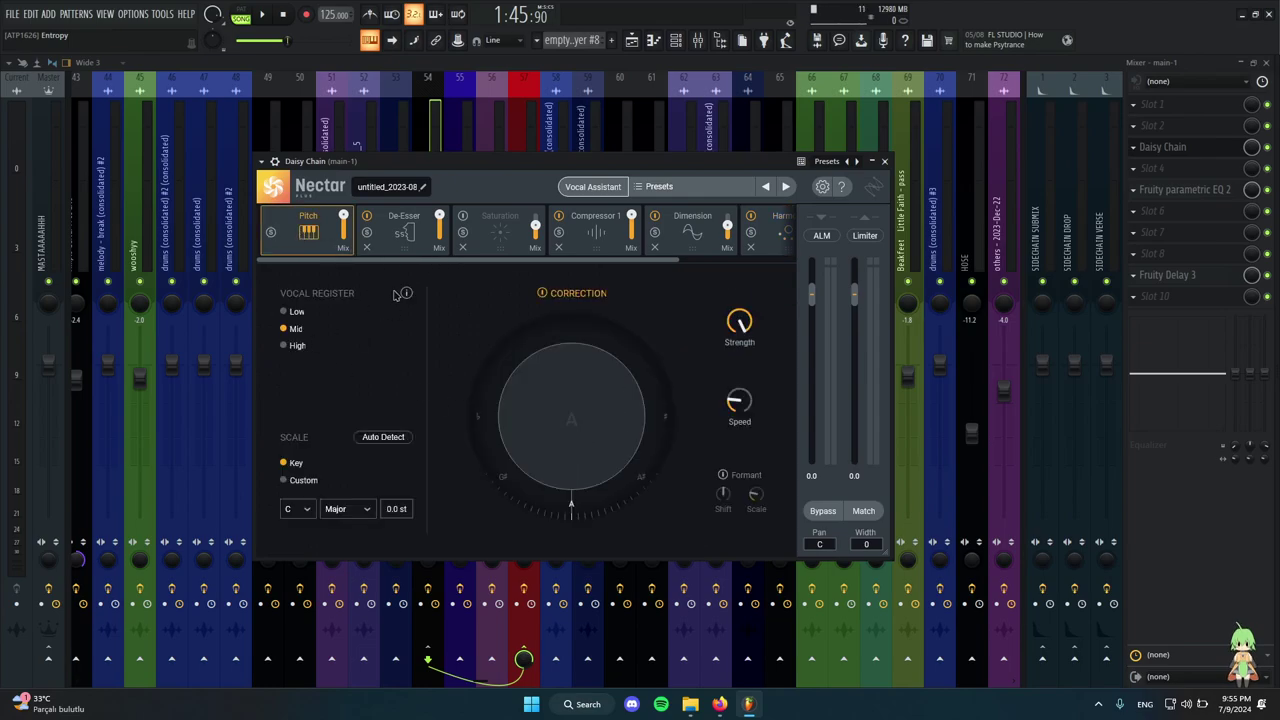
mouse_move(742, 405)
left_click_drag(583, 168, 576, 128)
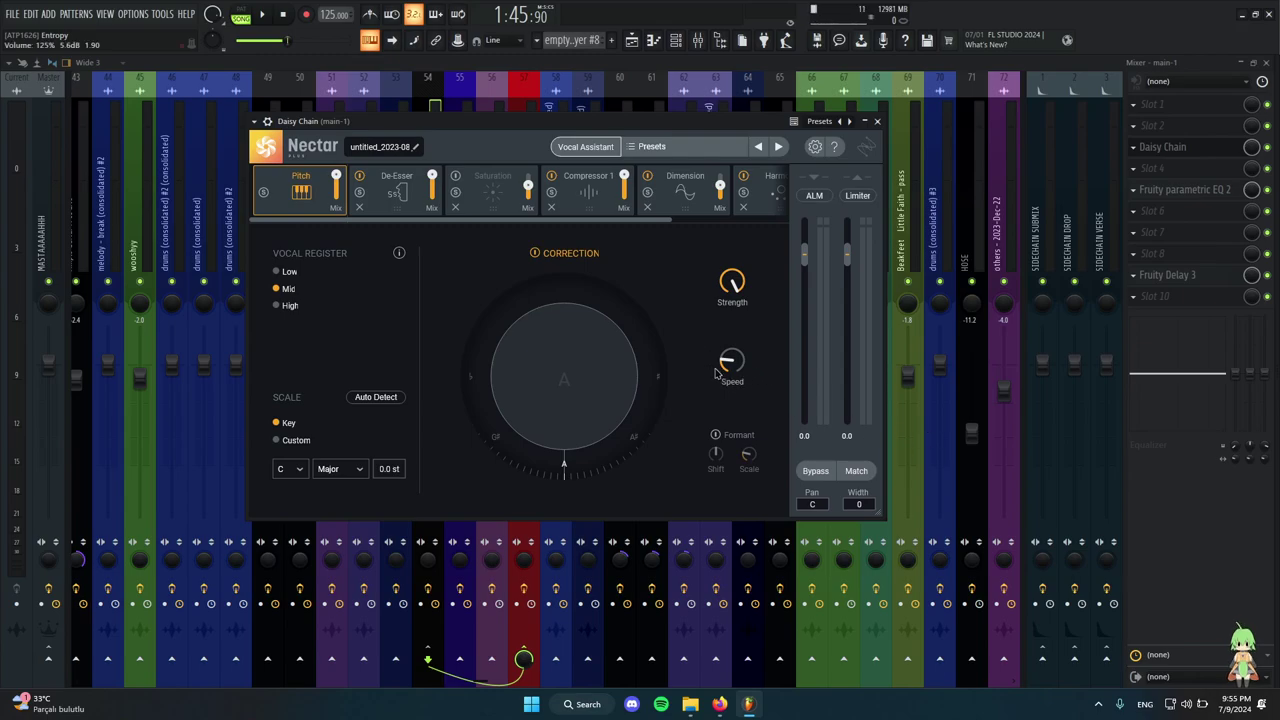
mouse_move(716, 373)
left_click_drag(504, 121, 529, 174)
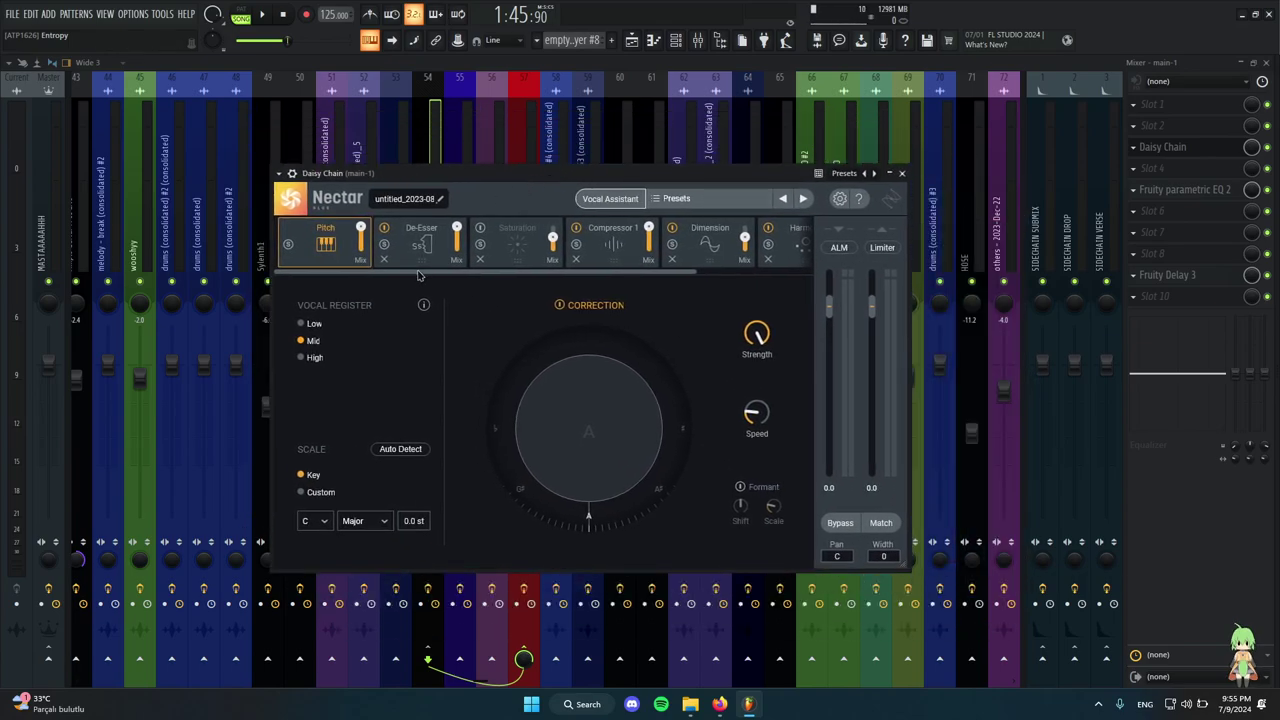
Show the De-Esser module of the Daisy Chain Nectar preset and its threshold.
left_click_drag(649, 174, 699, 104)
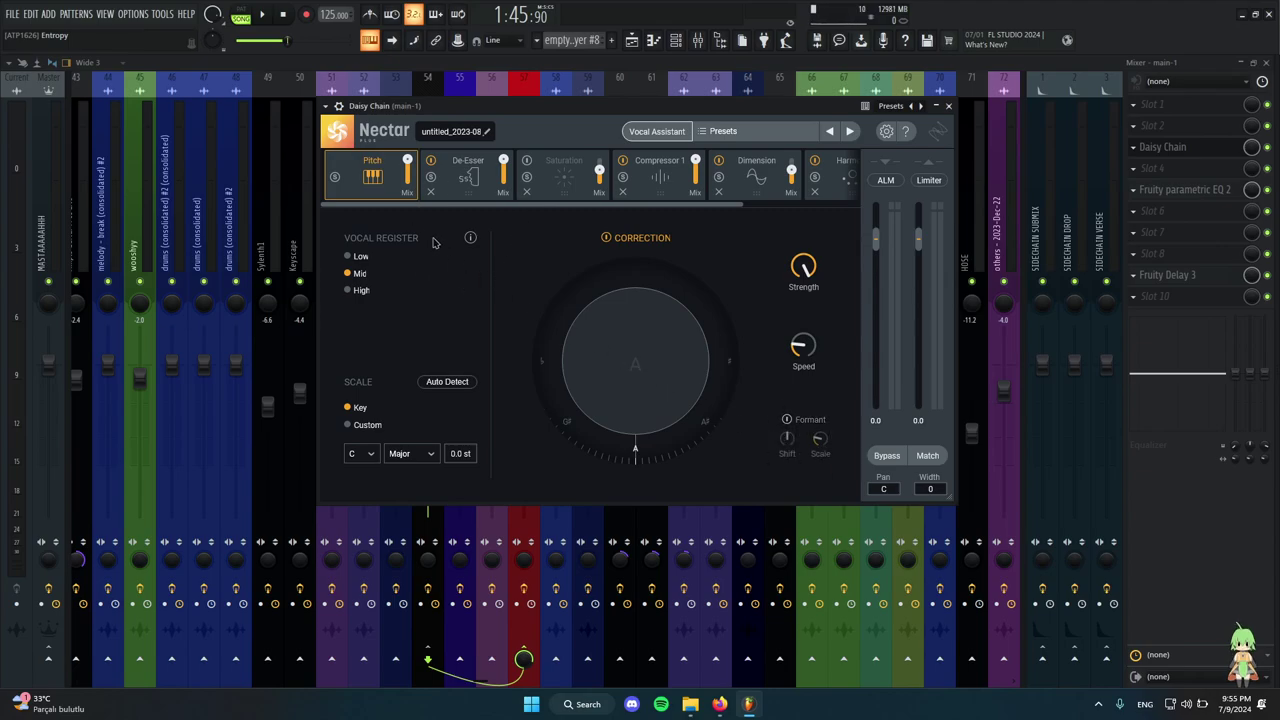
left_click(460, 172)
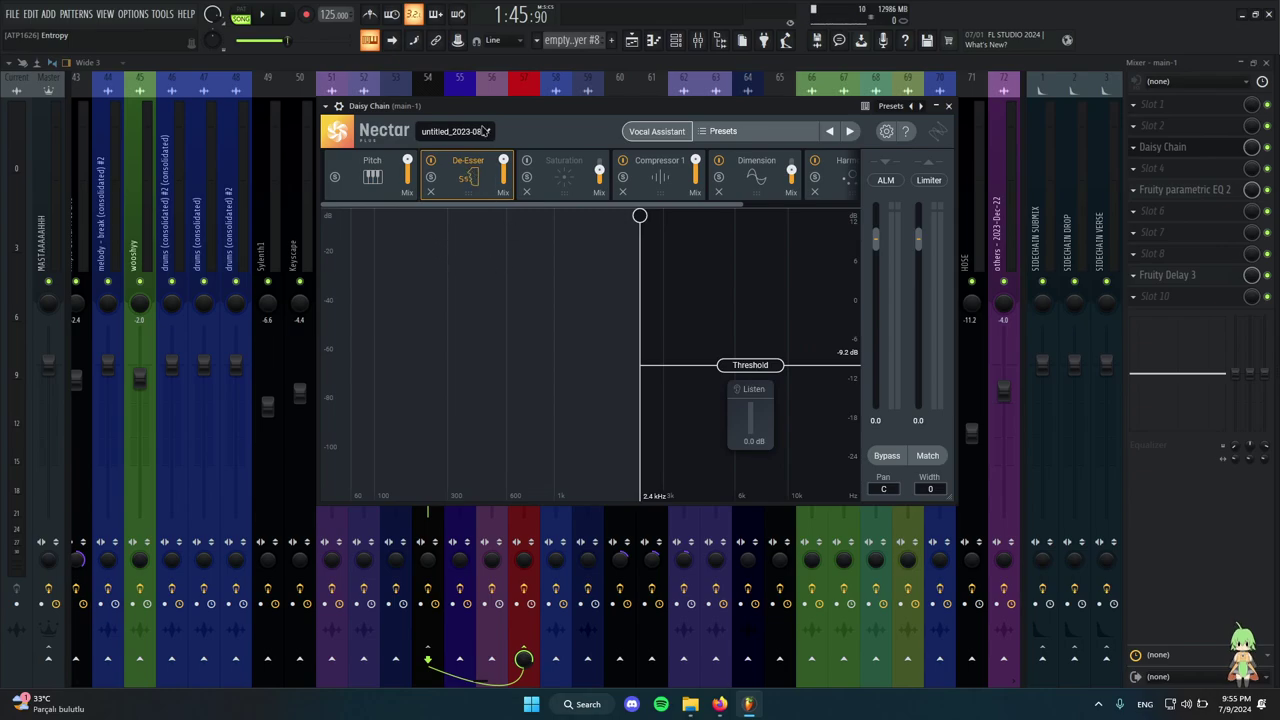
left_click_drag(499, 106, 479, 174)
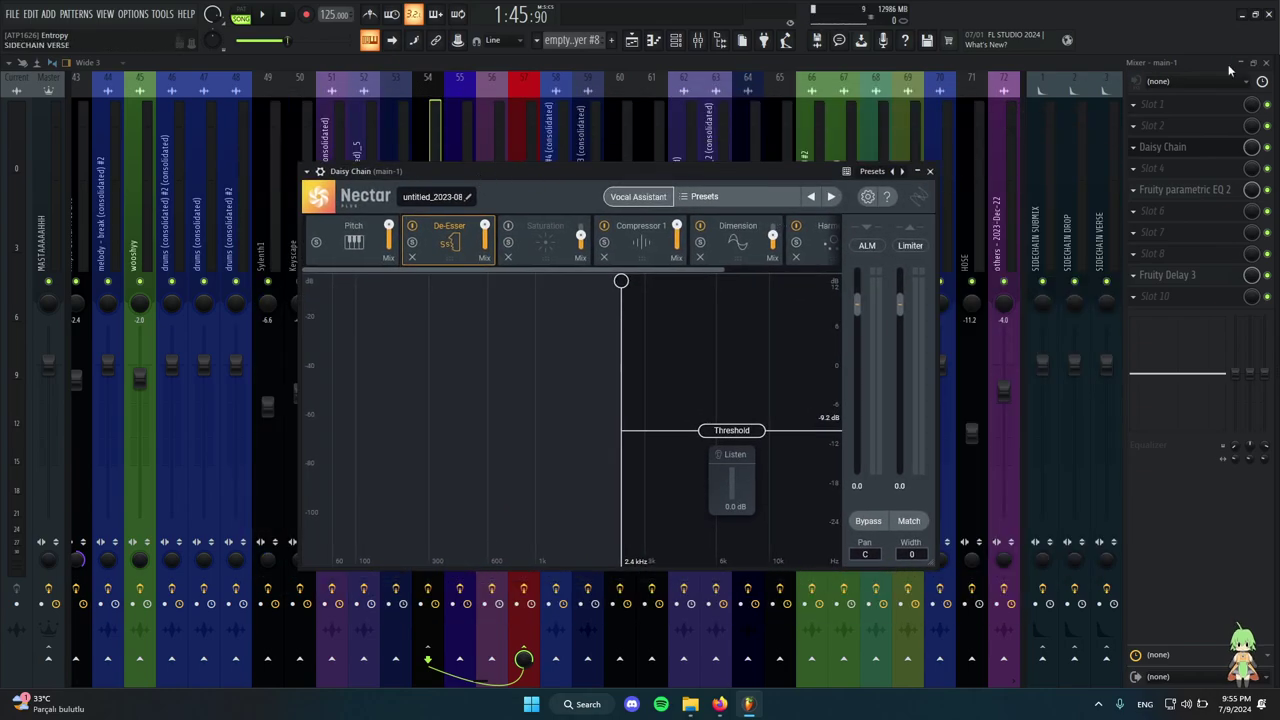
Close the mixer and the botanica clip's channel settings, and move the Daisy Chain window clear of the Track 80 clip.
left_click(1267, 63)
left_click(1267, 62)
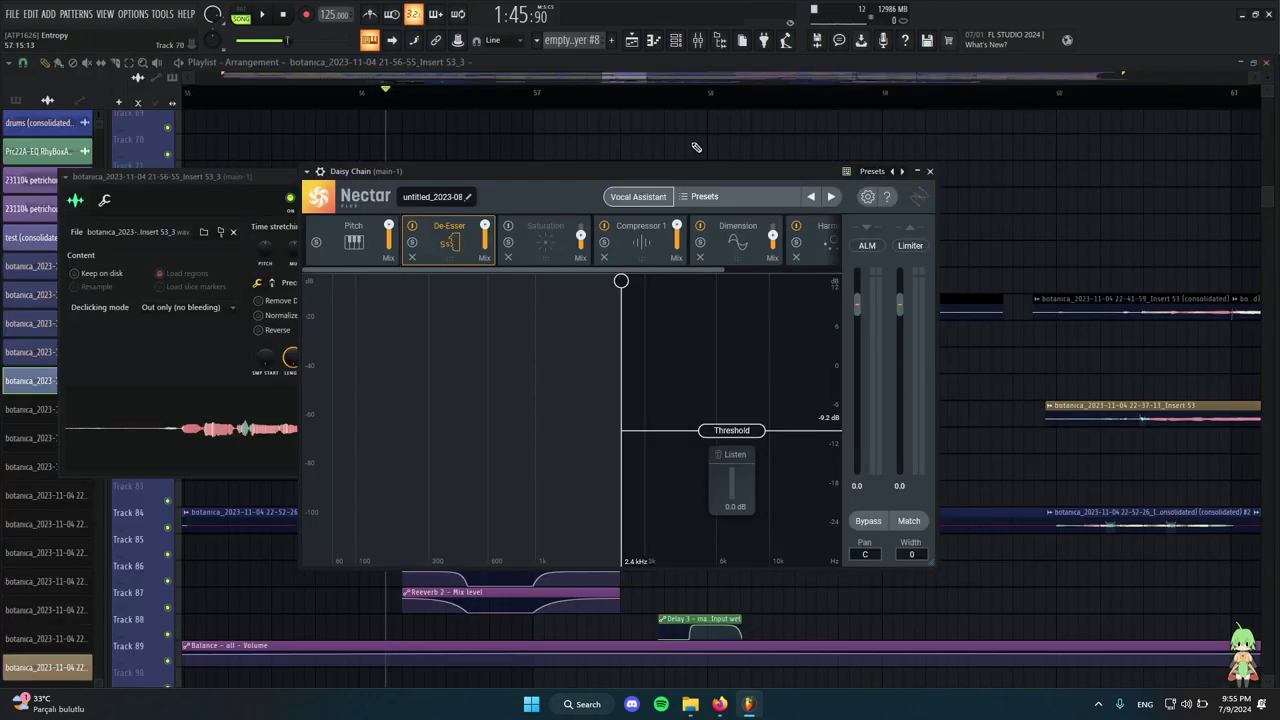
left_click(230, 180)
left_click(427, 177)
left_click_drag(514, 172, 657, 298)
Examine the botanica clips on Tracks 76, 80 and 84 around bar 57, and briefly check main-1's effect slots in the mixer.
scroll(500, 180, "up", 3)
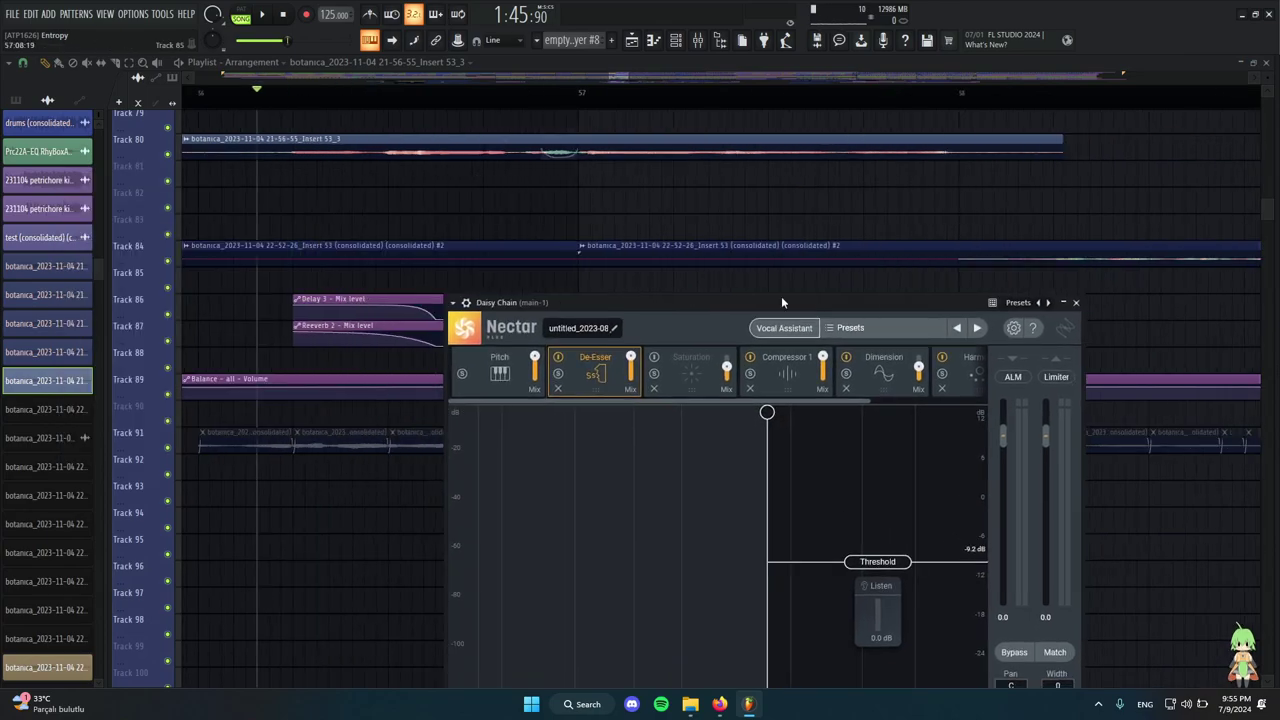
mouse_move(862, 307)
left_mouse_down()
mouse_move(885, 241)
mouse_move(851, 295)
left_mouse_up()
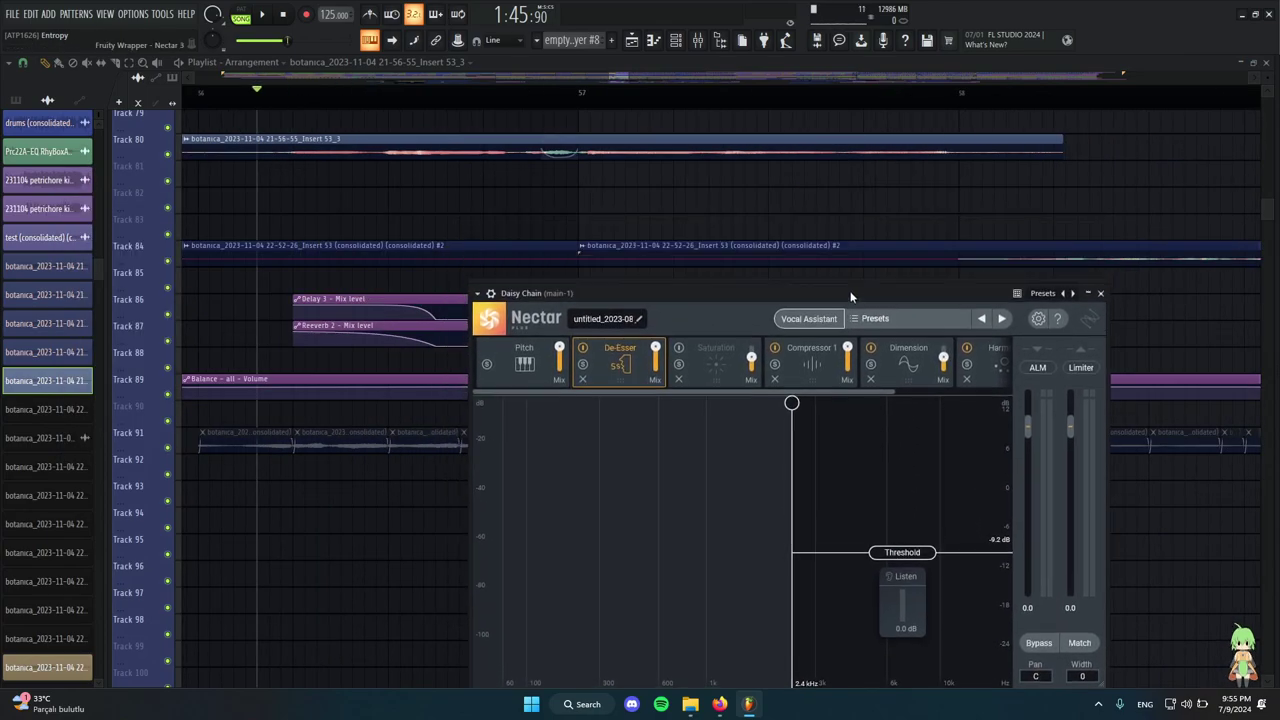
scroll(563, 210, "up", 4)
scroll(763, 251, "down", 5)
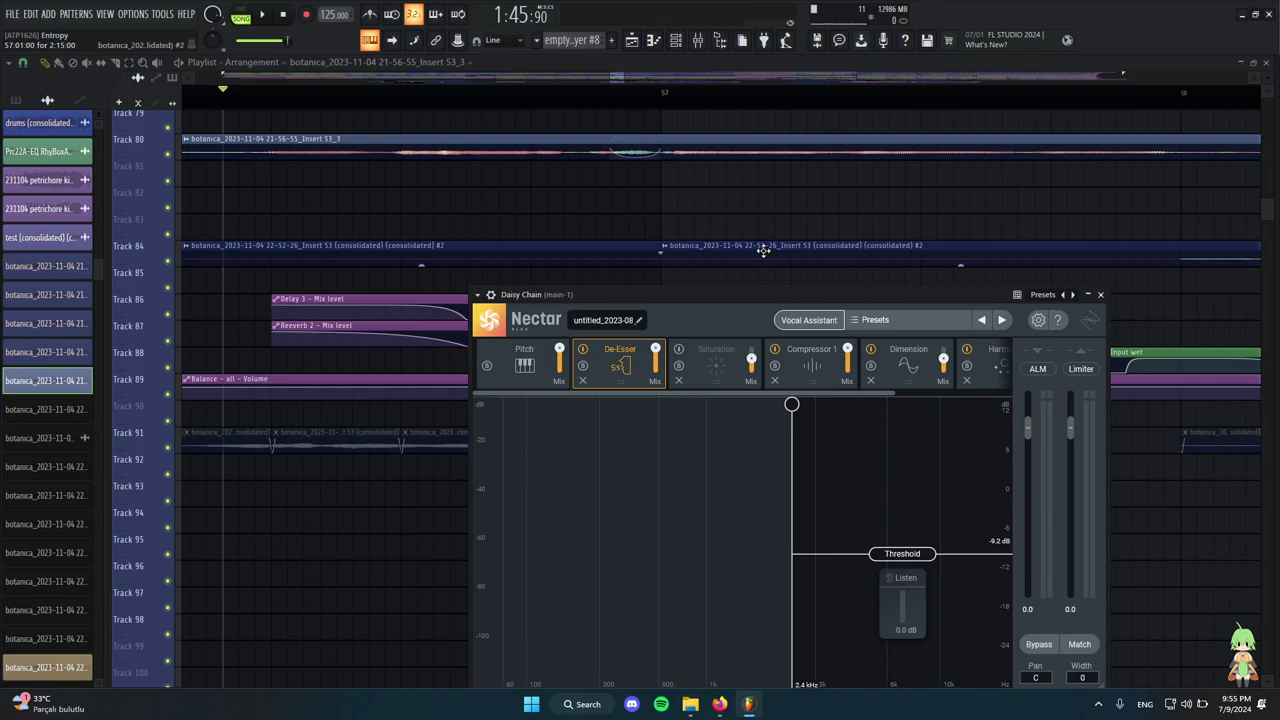
scroll(639, 180, "up", 2)
scroll(509, 200, "down", 5)
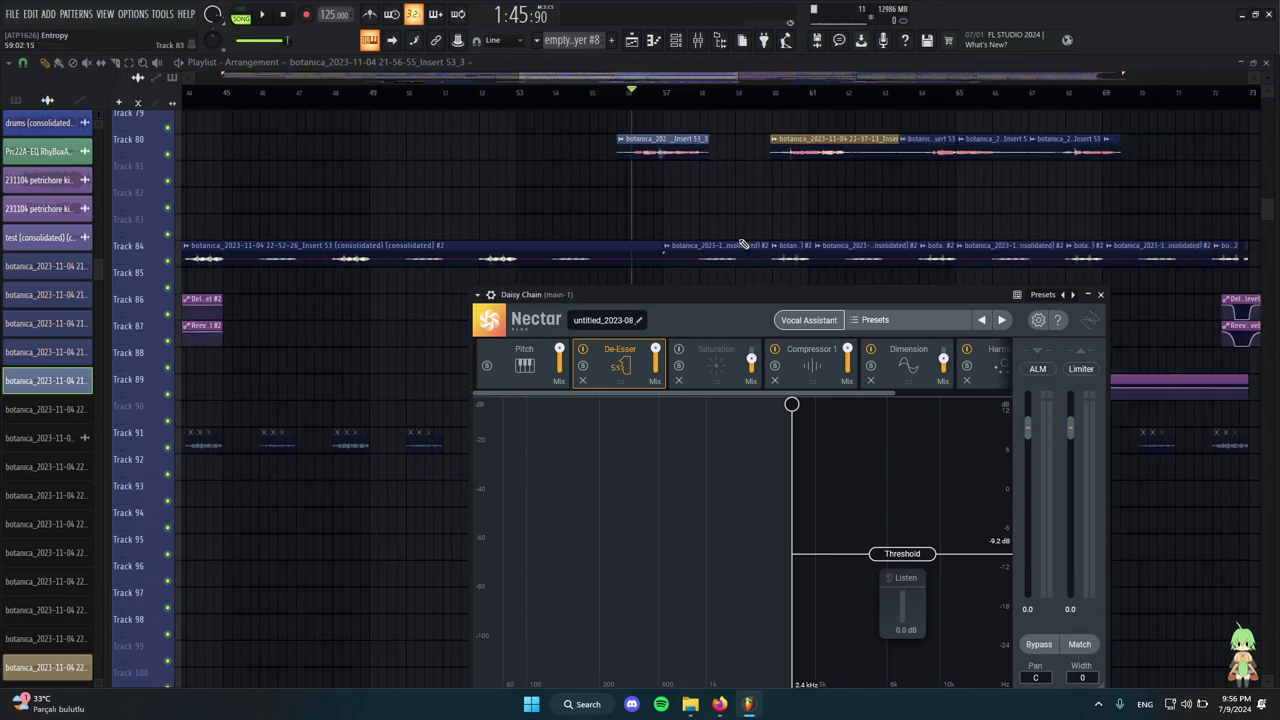
scroll(678, 217, "up", 4)
scroll(617, 229, "up", 3)
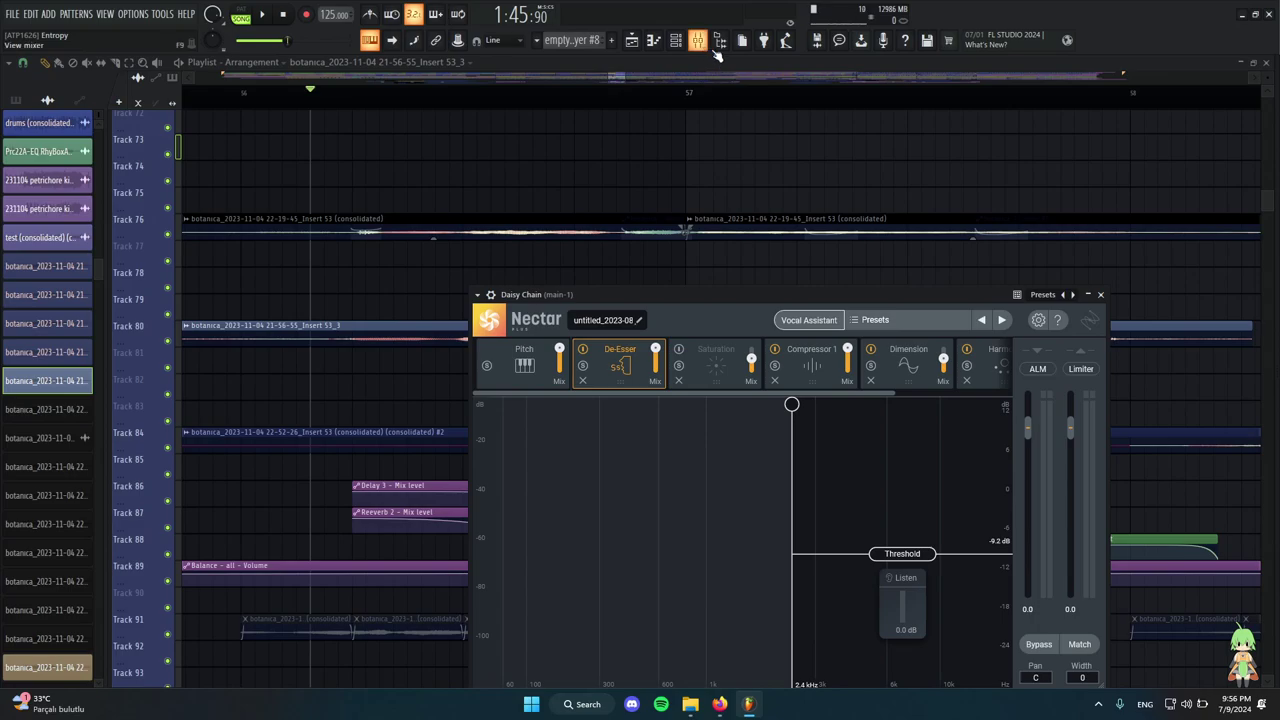
left_click(717, 50)
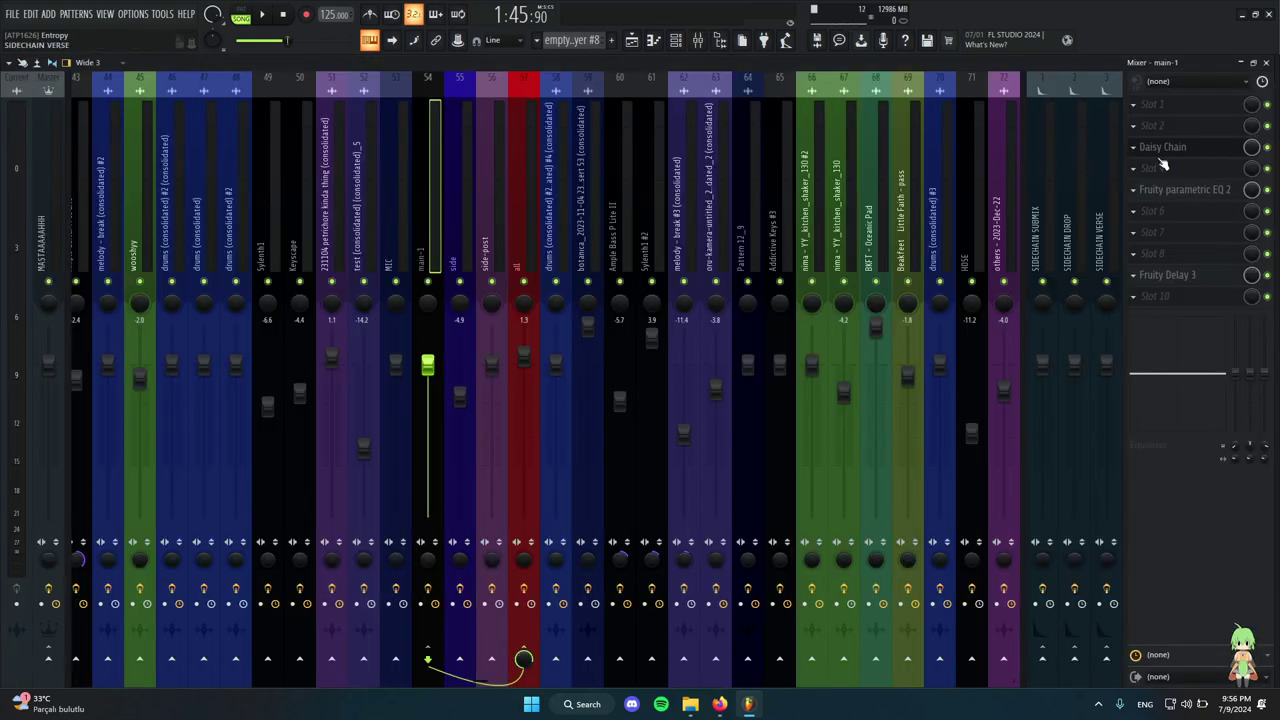
left_click(1266, 62)
Examine the volume dip in the Track 80 botanica clip just before bar 57, with the Daisy Chain window moved beneath it.
left_click_drag(763, 289, 652, 260)
scroll(666, 221, "down", 3)
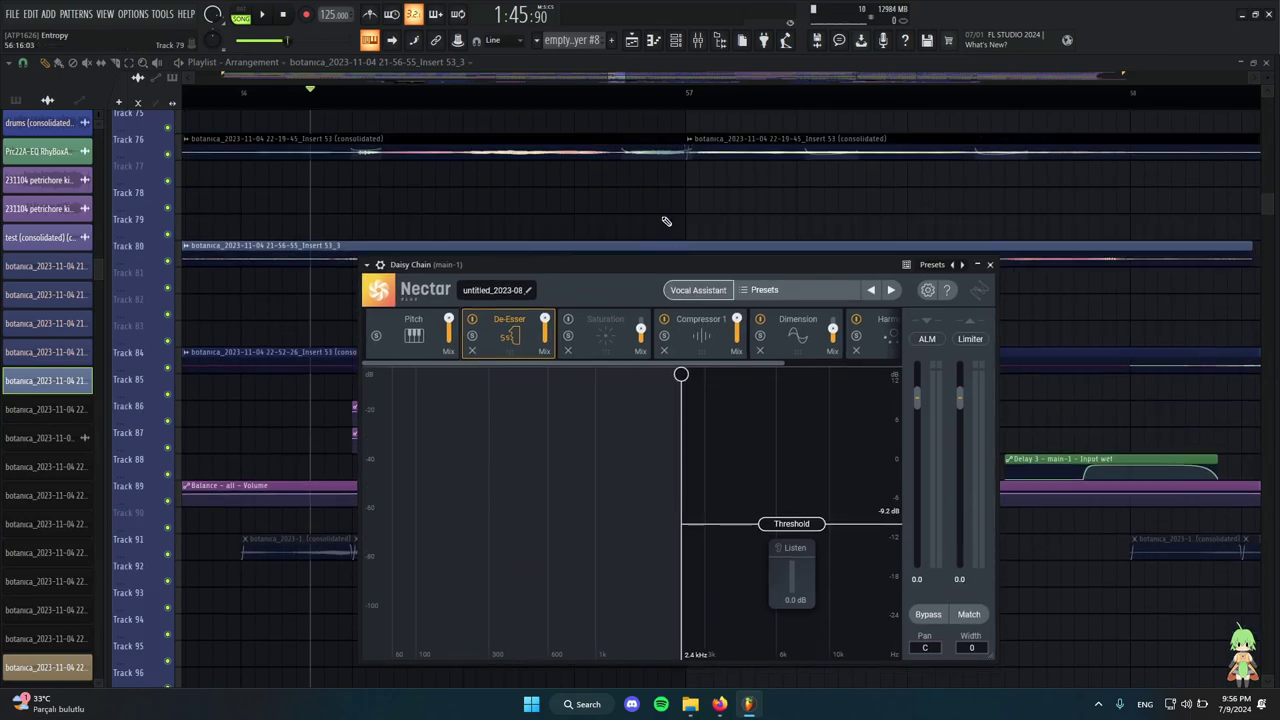
scroll(666, 221, "down", 1)
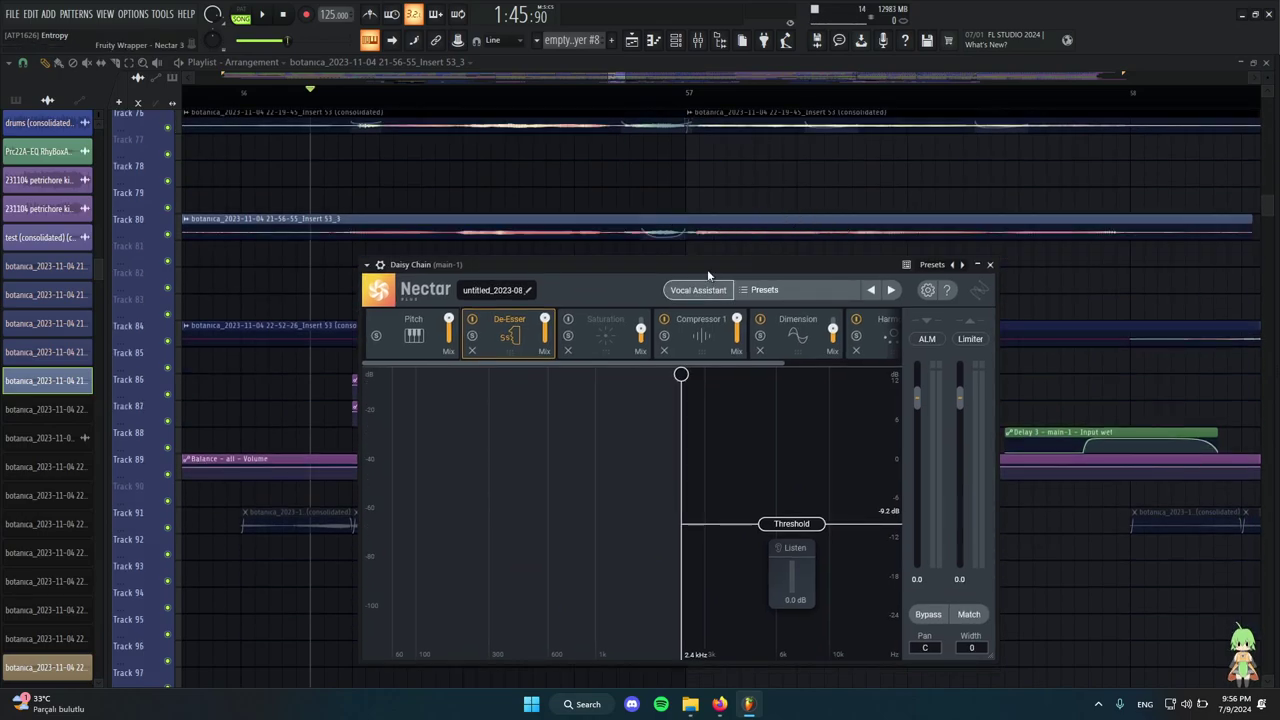
mouse_move(709, 266)
left_mouse_down()
mouse_move(708, 225)
mouse_move(712, 276)
left_mouse_up()
scroll(685, 222, "down", 1)
scroll(672, 208, "up", 2)
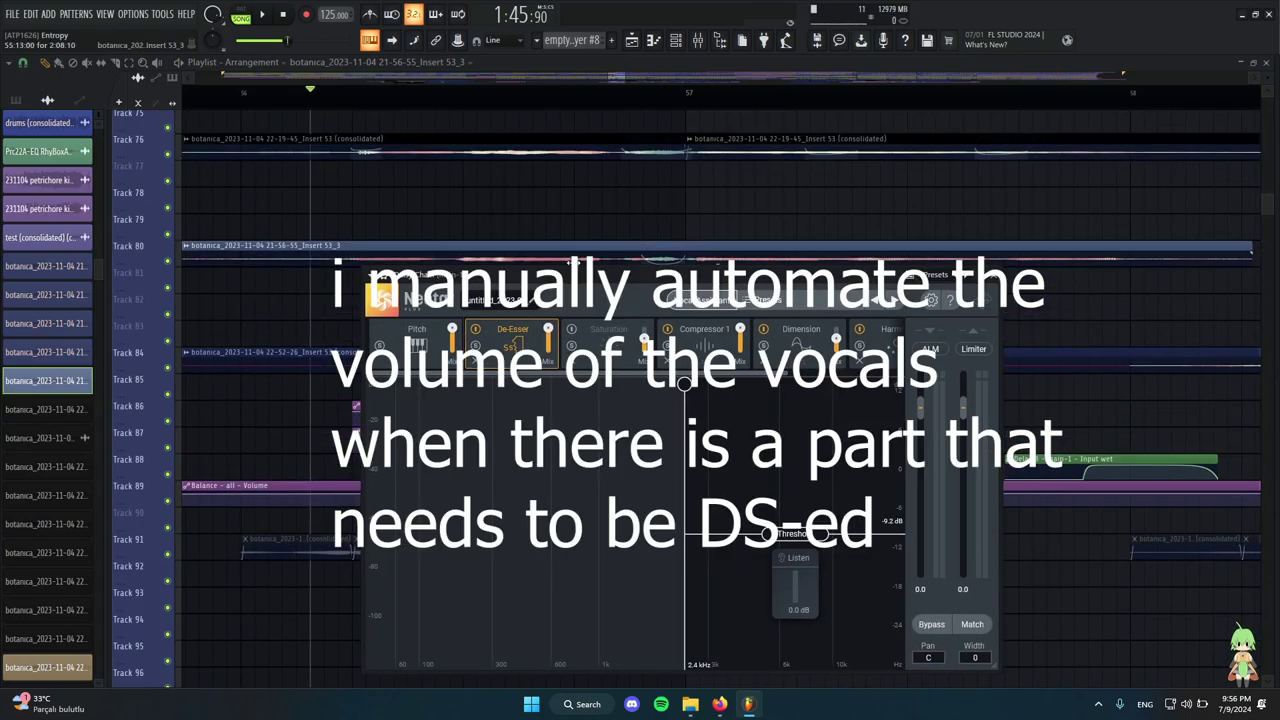
Remove the Saturation module from the Daisy Chain Nectar chain and show the Compressor 1 module.
left_click_drag(633, 267, 576, 214)
left_click(483, 296)
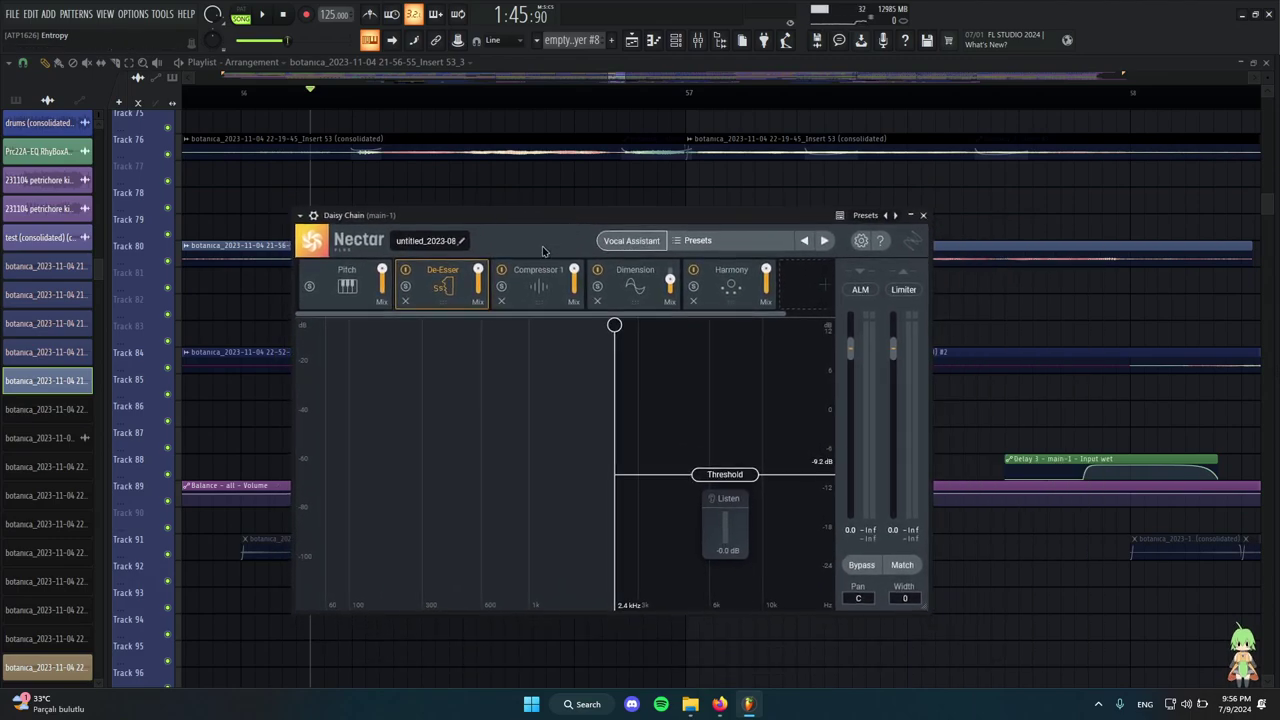
left_click_drag(604, 176, 557, 284)
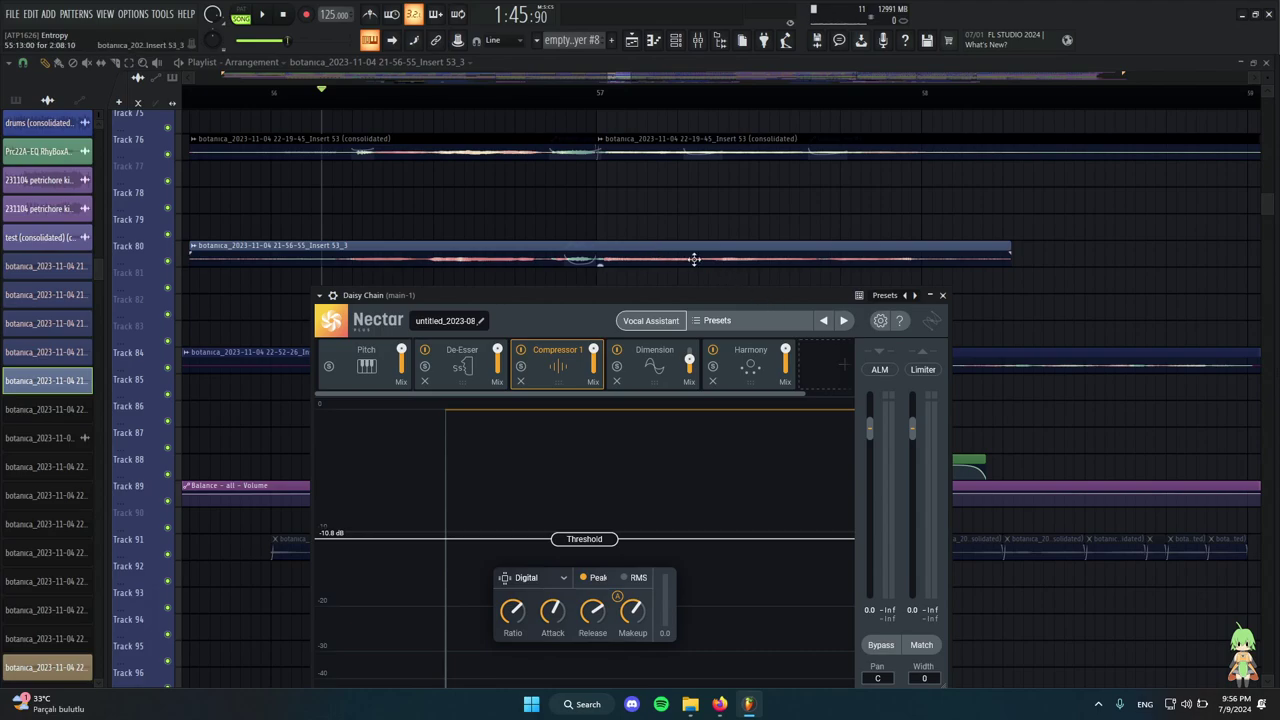
Show the Dimension module's Chorus settings in Daisy Chain, keeping the Track 76 botanica clips visible above the window.
left_click_drag(609, 292, 675, 200)
left_click(691, 371)
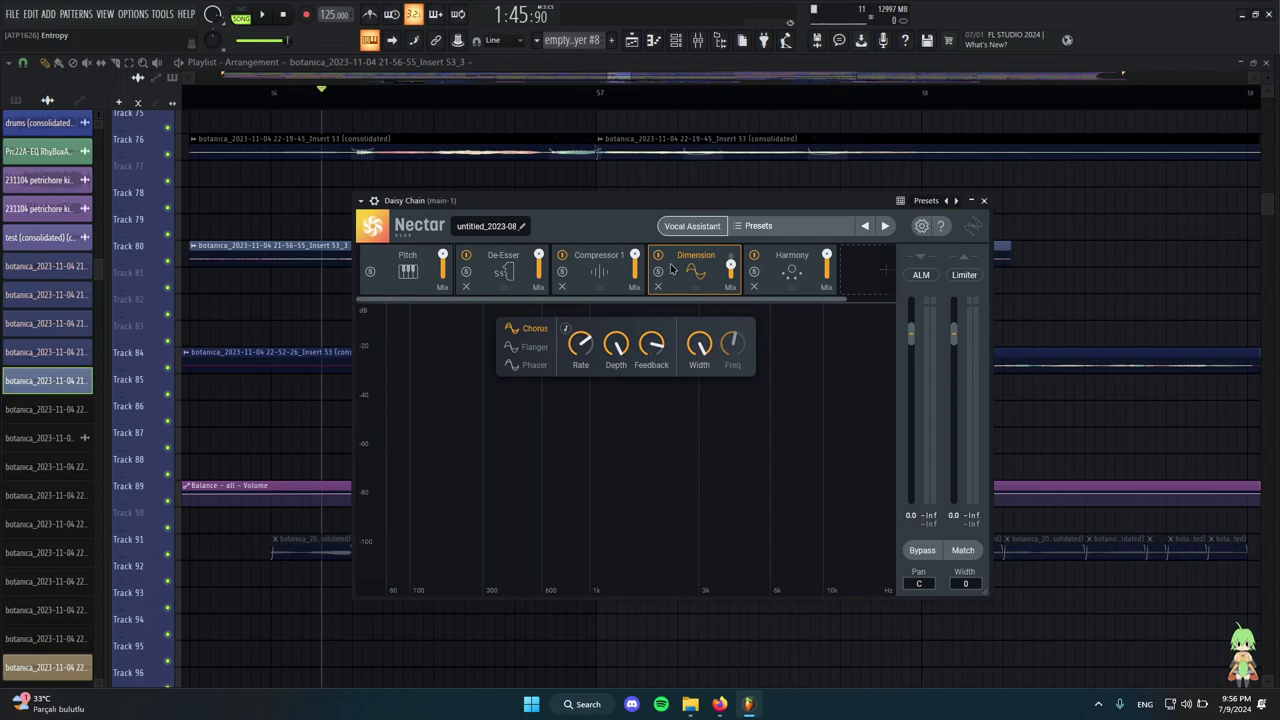
left_click_drag(718, 203, 672, 250)
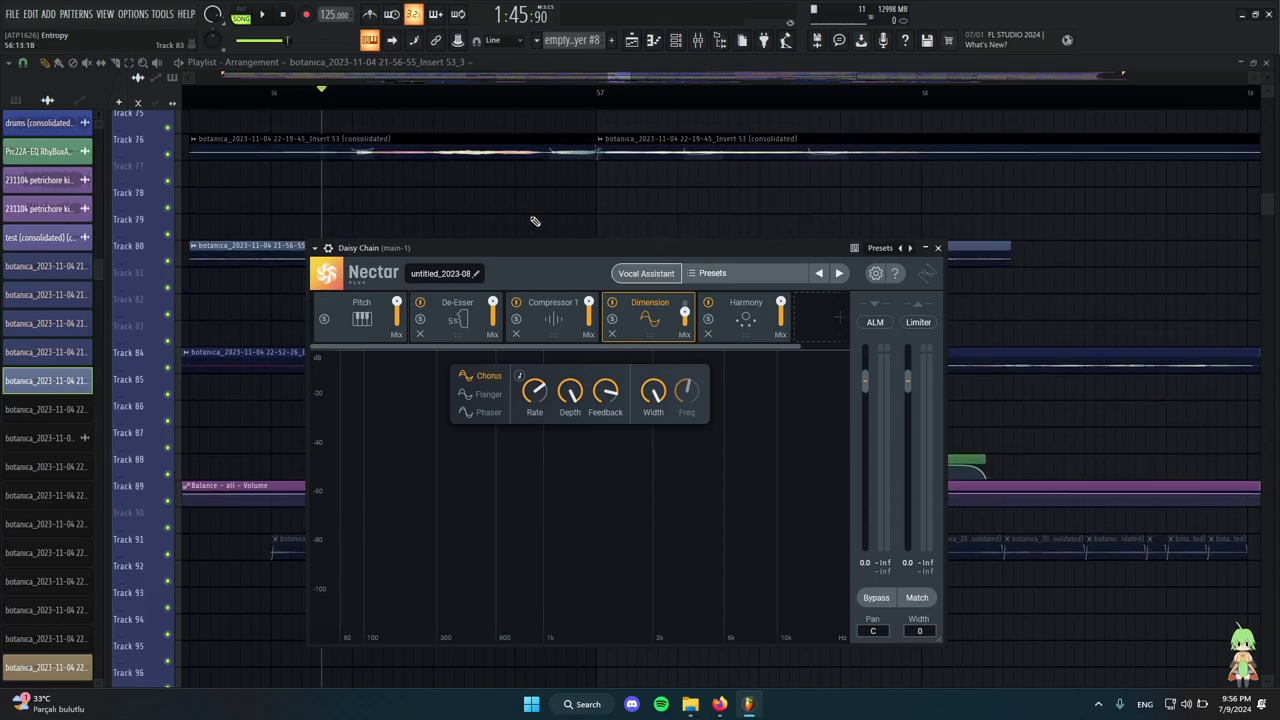
scroll(535, 221, "down", 3)
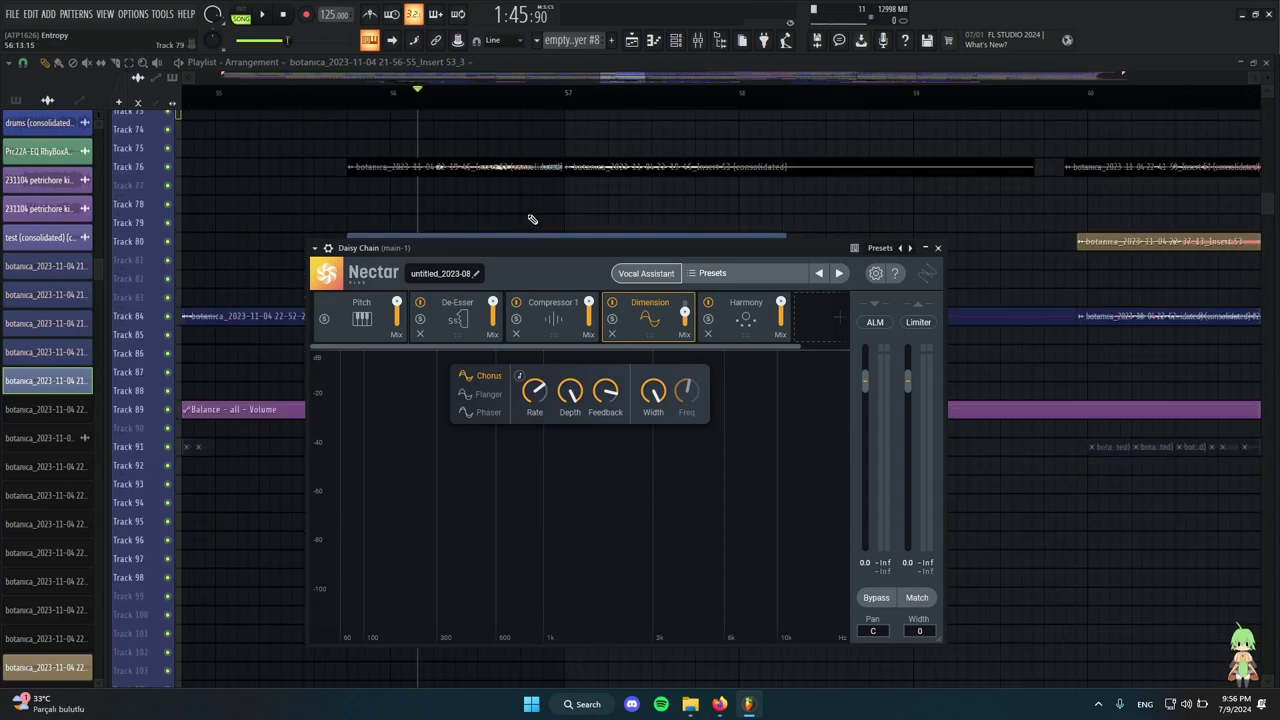
scroll(533, 219, "up", 2)
scroll(527, 209, "down", 2)
scroll(527, 209, "up", 2)
scroll(527, 209, "down", 1)
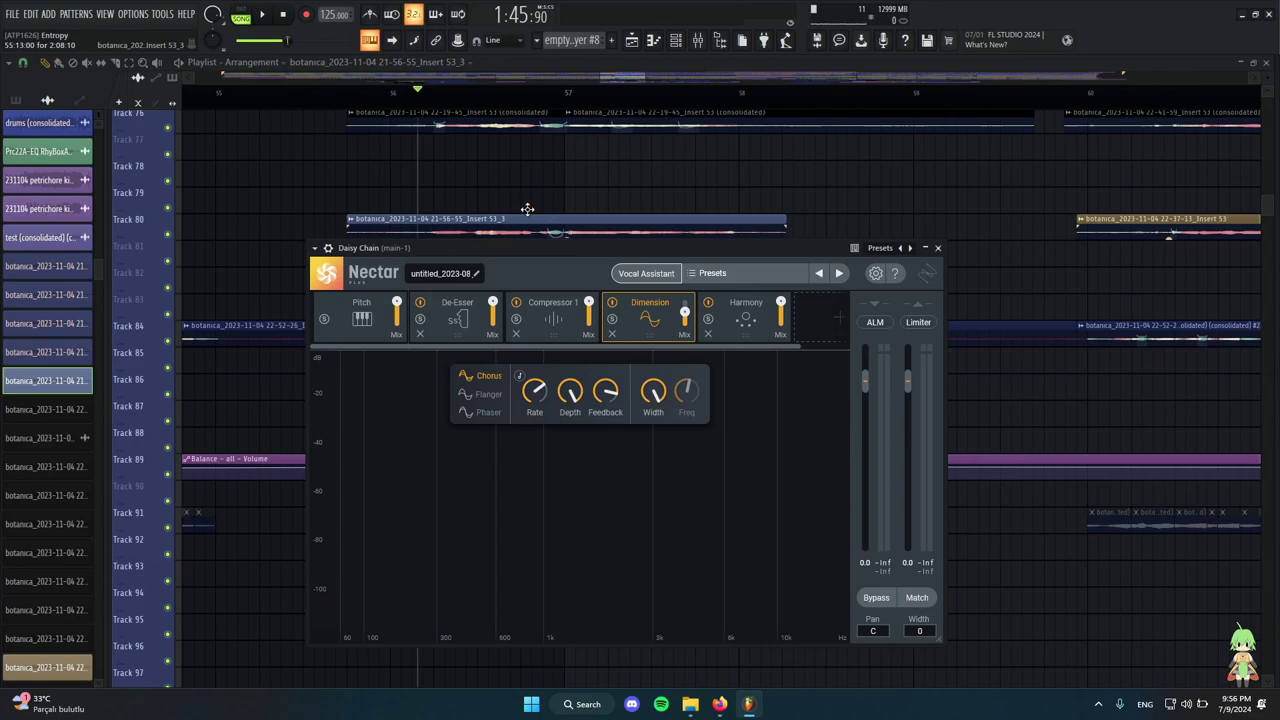
scroll(527, 209, "up", 3)
scroll(527, 209, "down", 2)
scroll(527, 209, "down", 1)
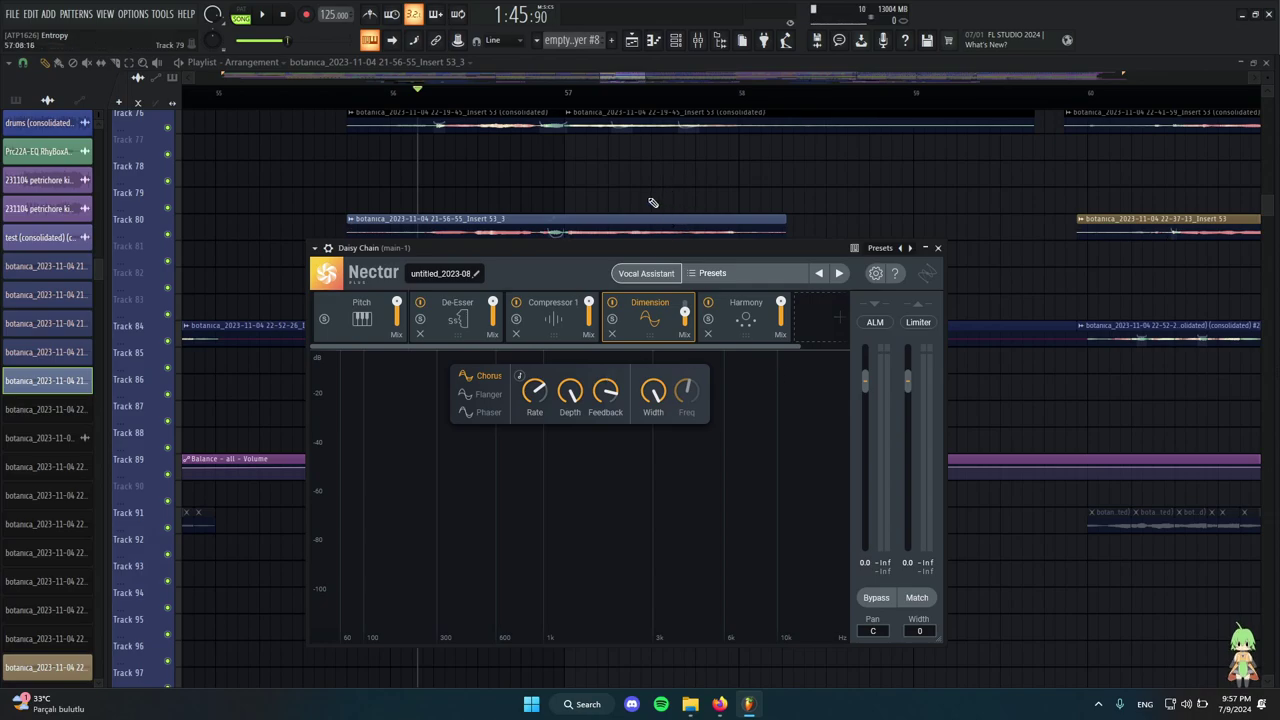
scroll(670, 230, "down", 3)
scroll(690, 215, "up", 3)
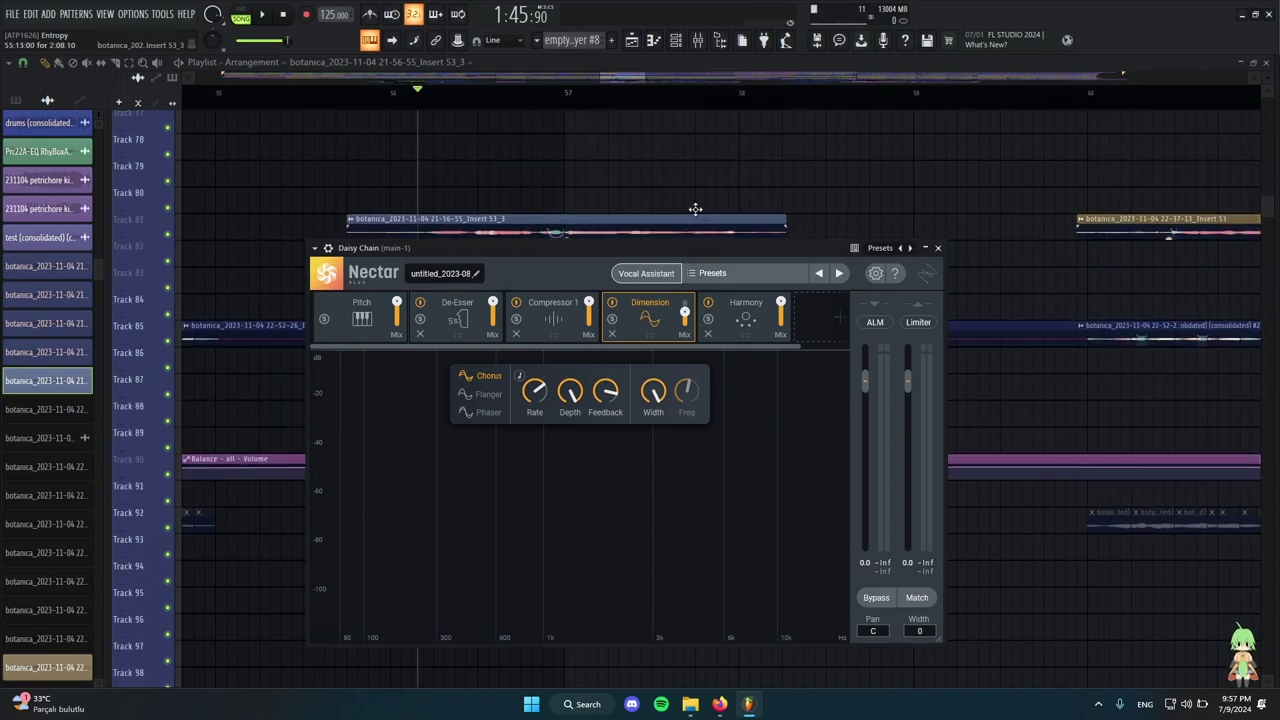
Show the Harmony module in Daisy Chain and inspect the settings of its two Unison voices.
left_click(762, 318)
mouse_move(756, 248)
left_mouse_down()
mouse_move(974, 261)
mouse_move(768, 246)
mouse_move(754, 231)
left_mouse_up()
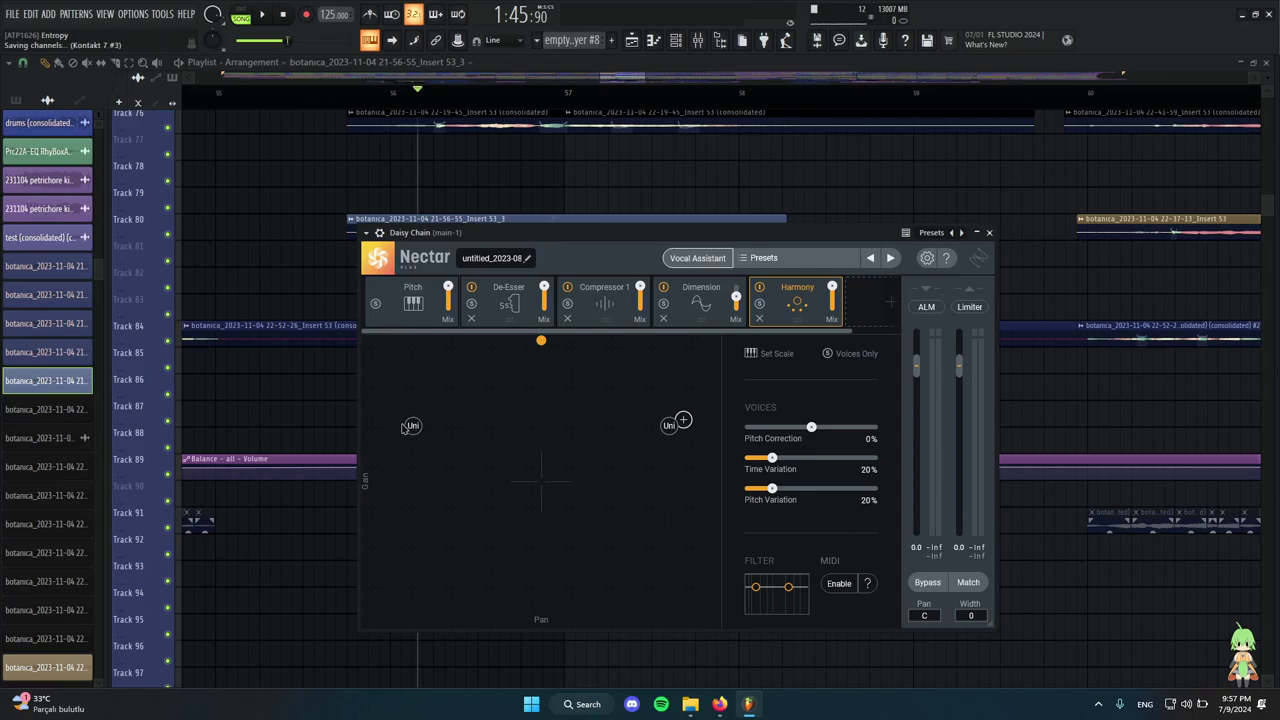
left_click(669, 426)
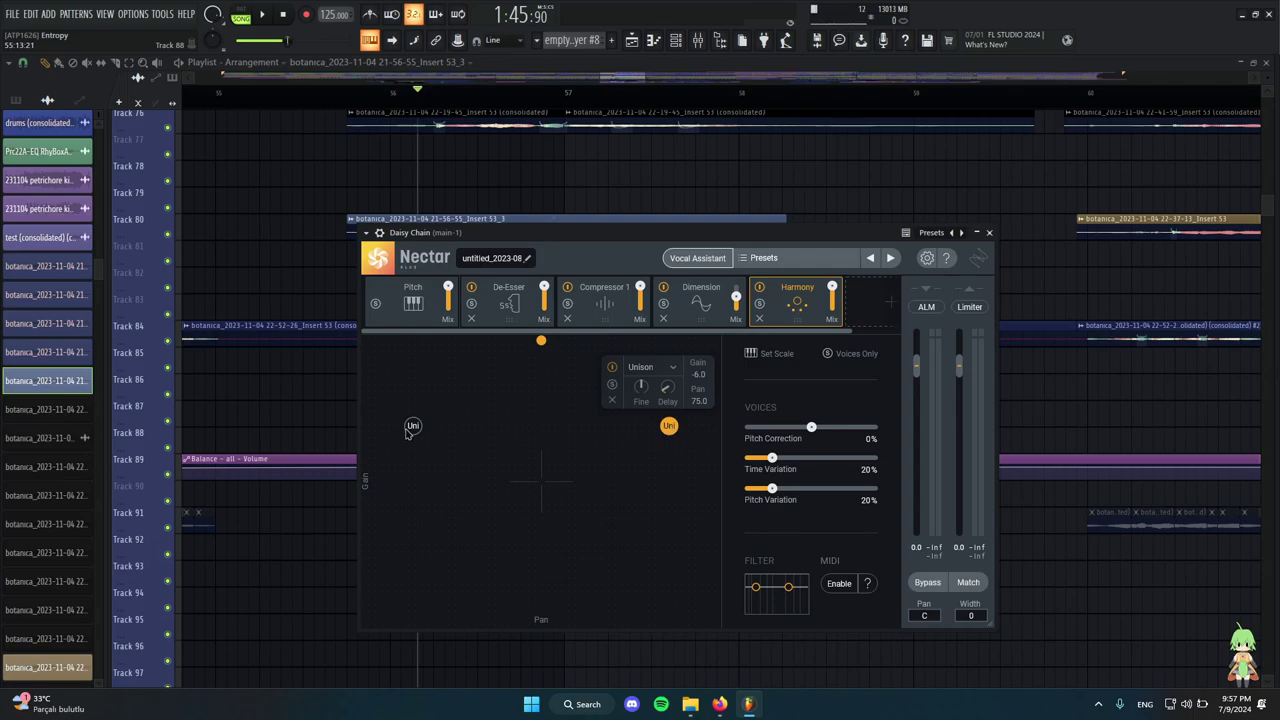
left_click(412, 427)
left_click(672, 429)
Solo Track 80 in the playlist and place the Daisy Chain window beneath its botanica clip, with the mixer closed.
right_click(549, 180)
scroll(420, 246, "up", 2)
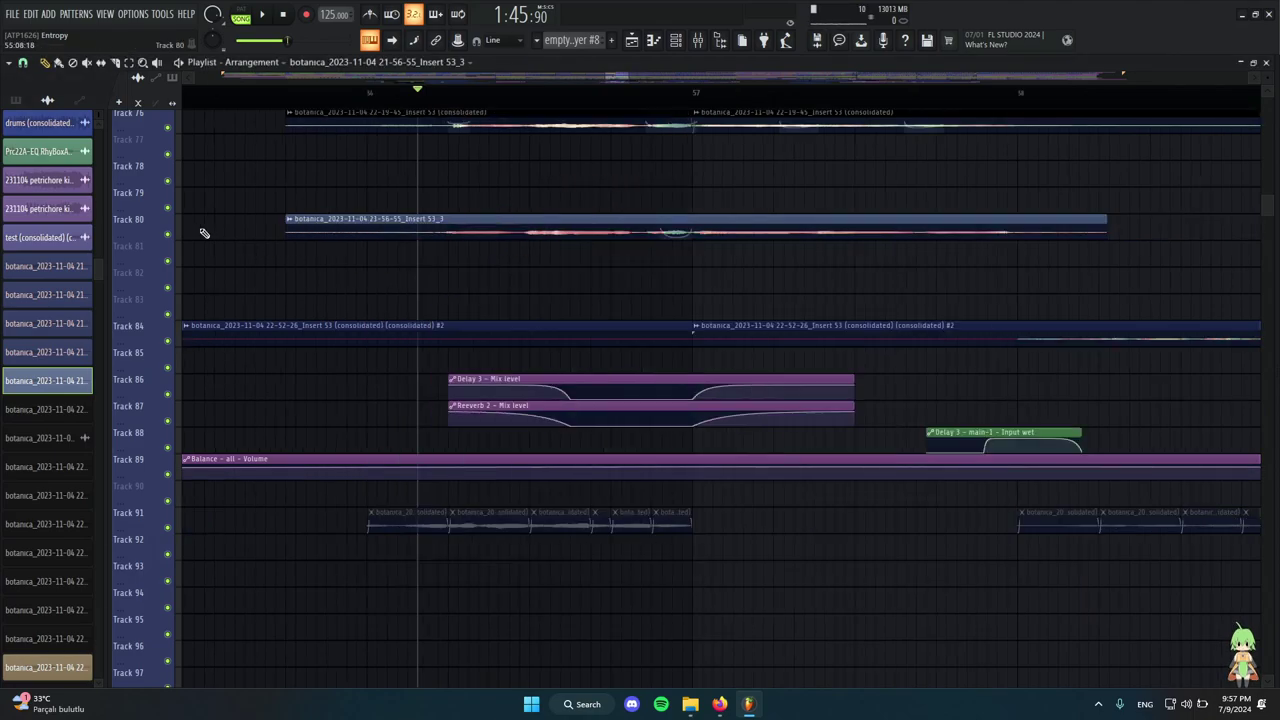
right_click(169, 235)
scroll(695, 101, "up", 1)
left_click(698, 41)
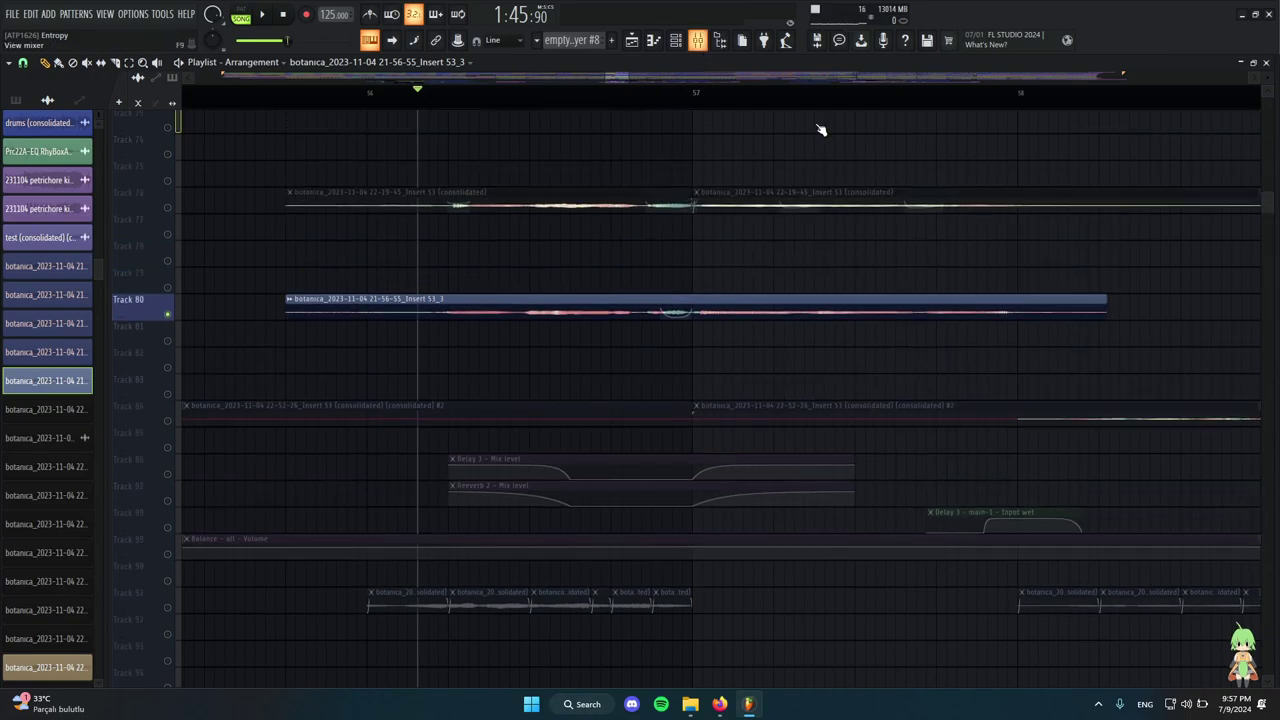
left_click(1265, 62)
left_click_drag(709, 226, 657, 268)
scroll(690, 240, "down", 1)
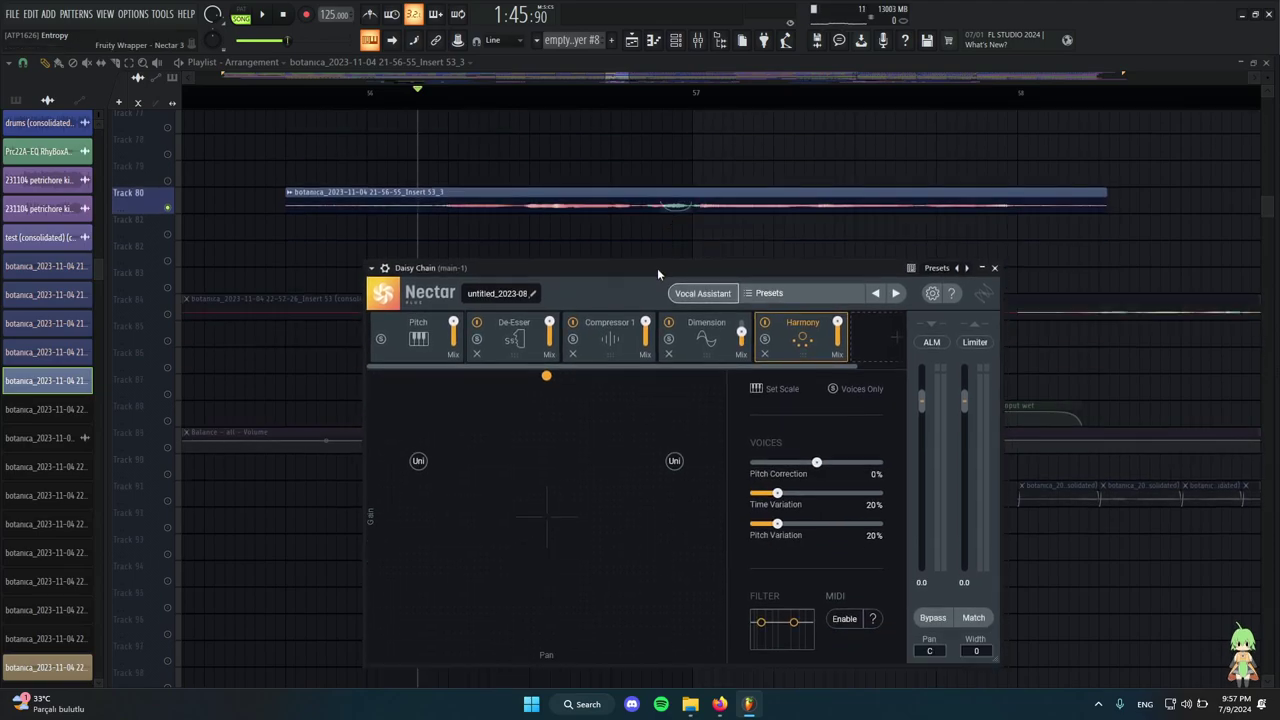
Compare playback of the soloed Track 80 vocal with the Harmony module bypassed and re-enabled.
left_click(765, 323)
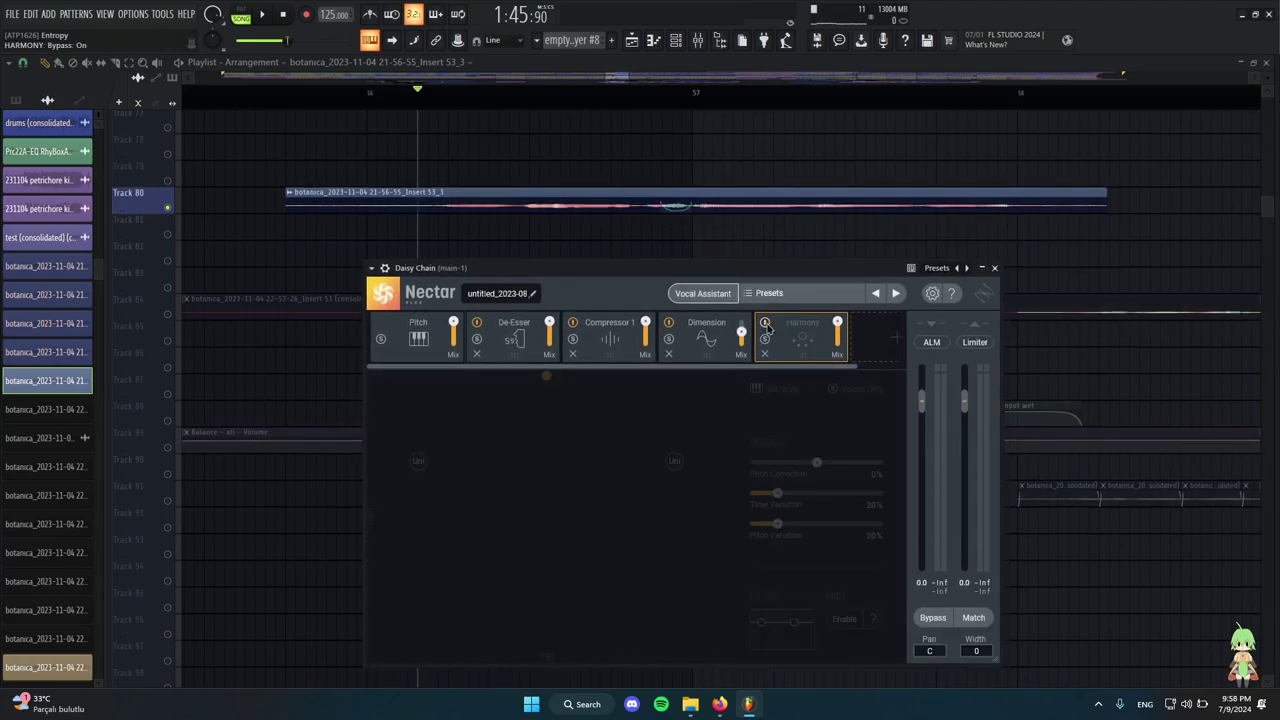
key("space")
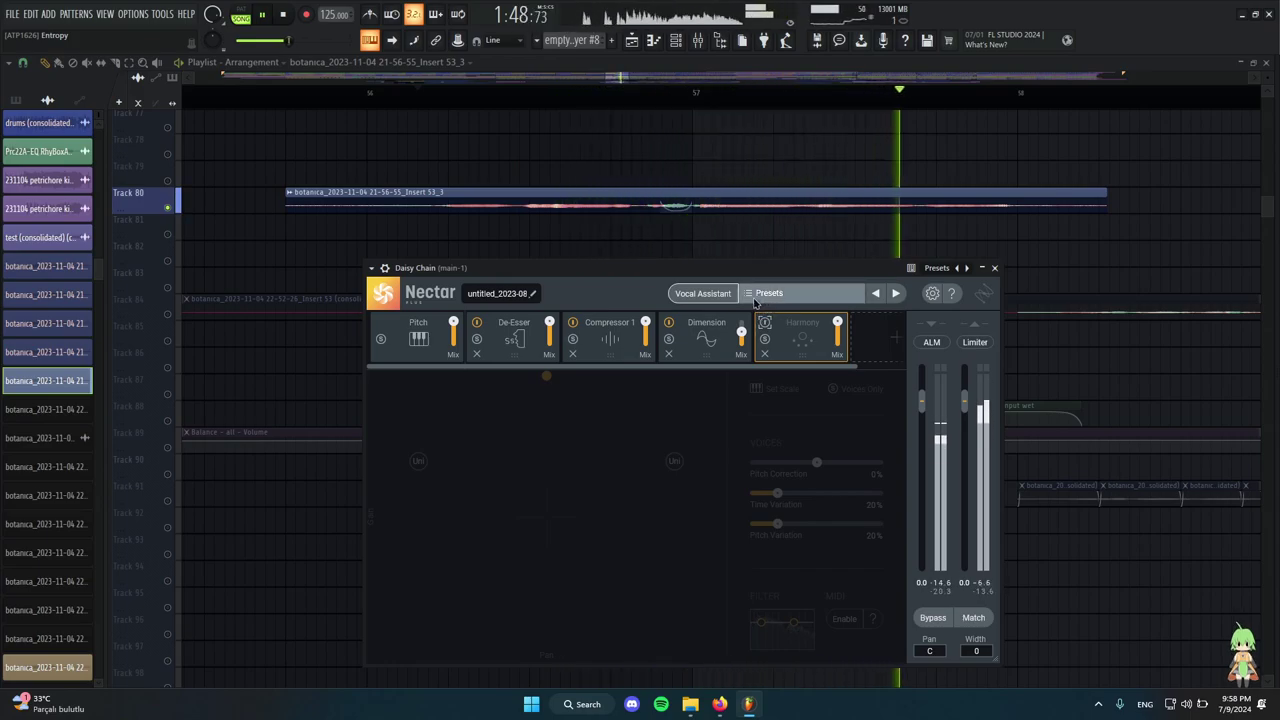
key("space")
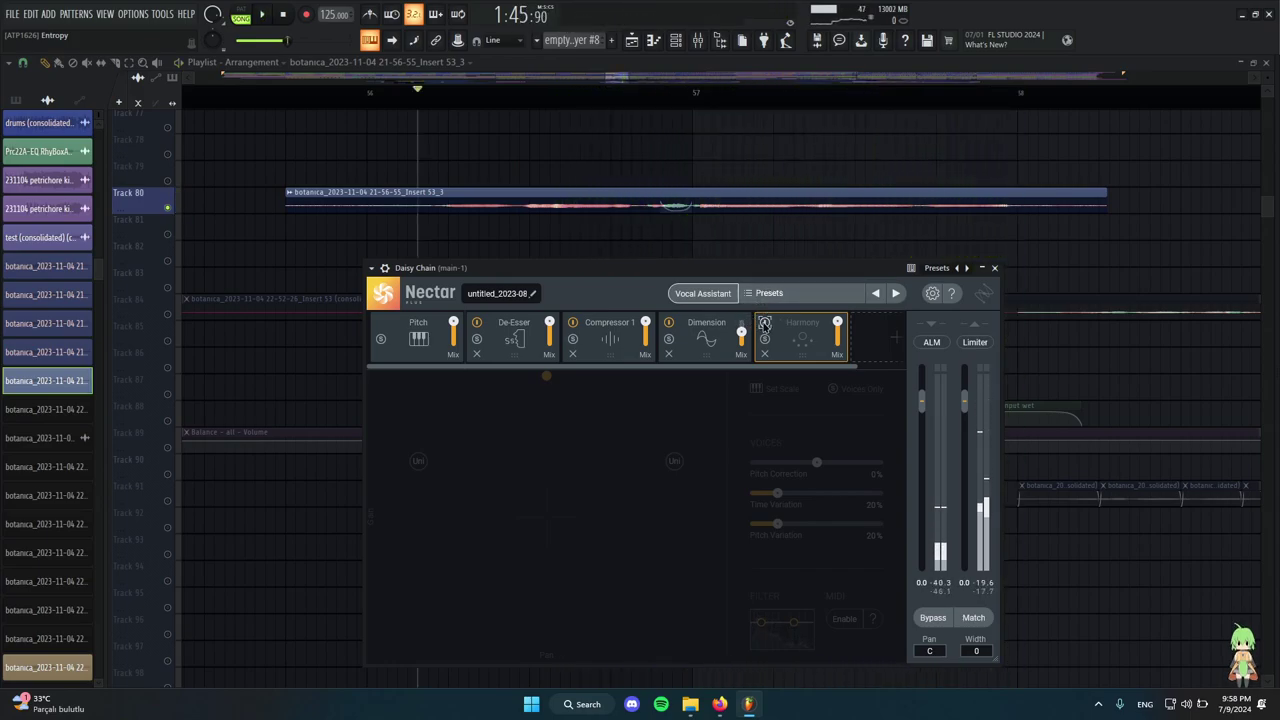
left_click(764, 321)
key("space")
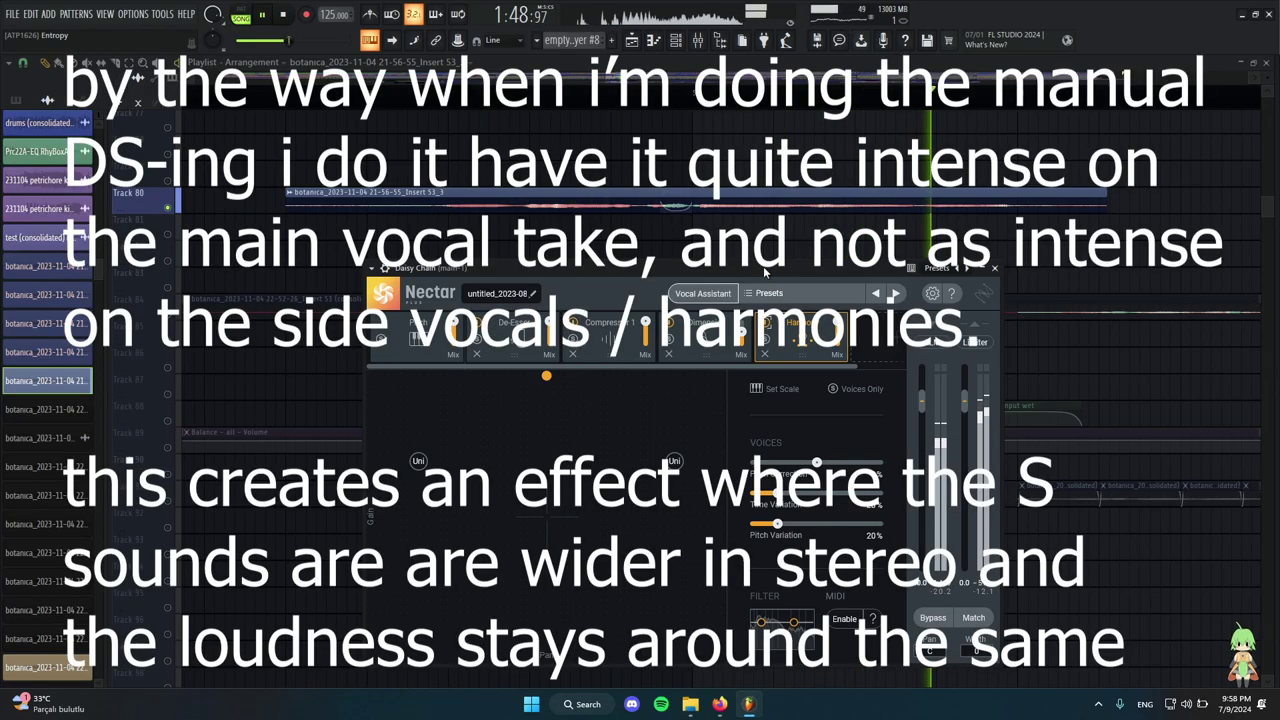
key("space")
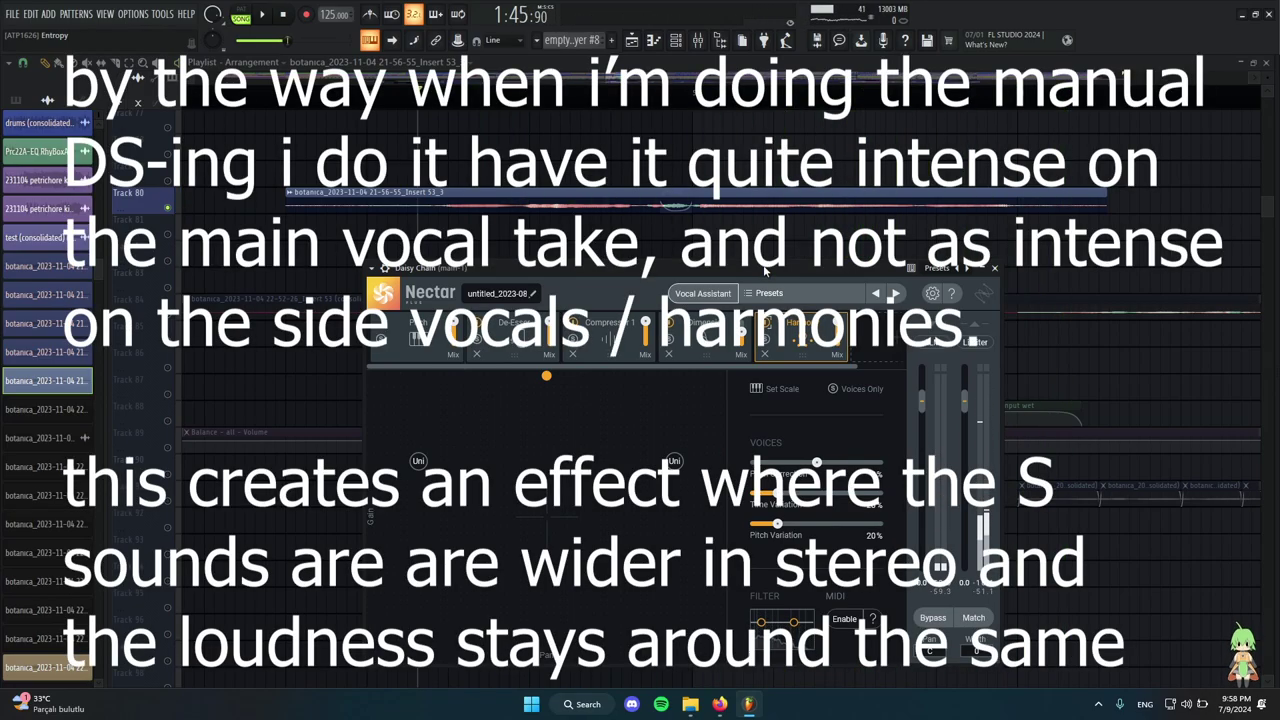
Show the Dimension module's Chorus settings, keeping the soloed Track 80 clip visible above the Daisy Chain window.
left_click_drag(765, 270, 724, 263)
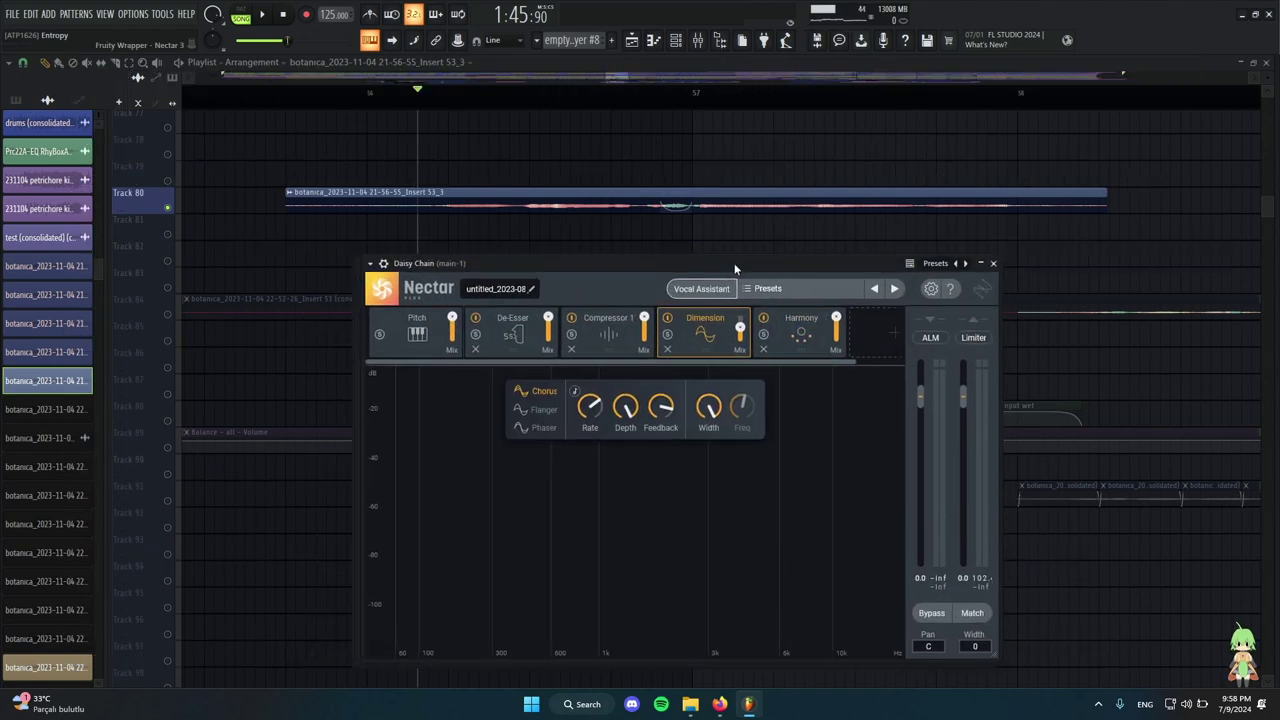
left_click_drag(735, 268, 751, 237)
scroll(671, 203, "down", 2)
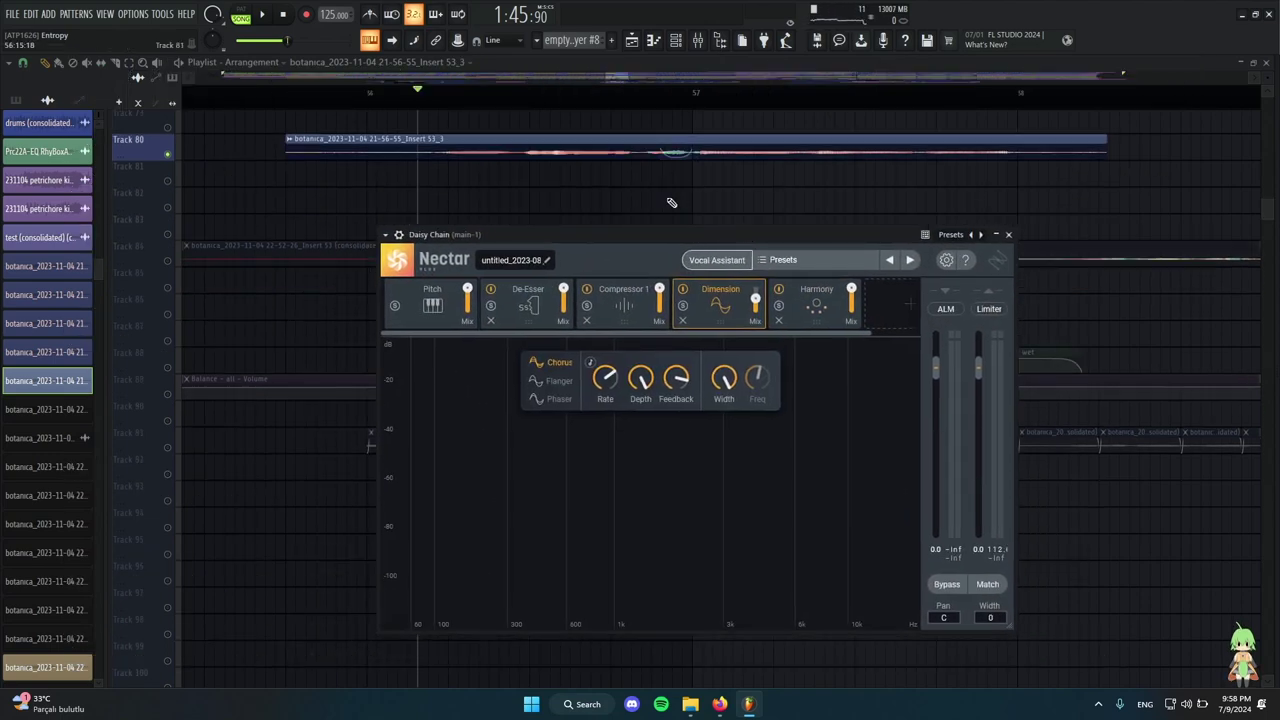
scroll(670, 199, "up", 1)
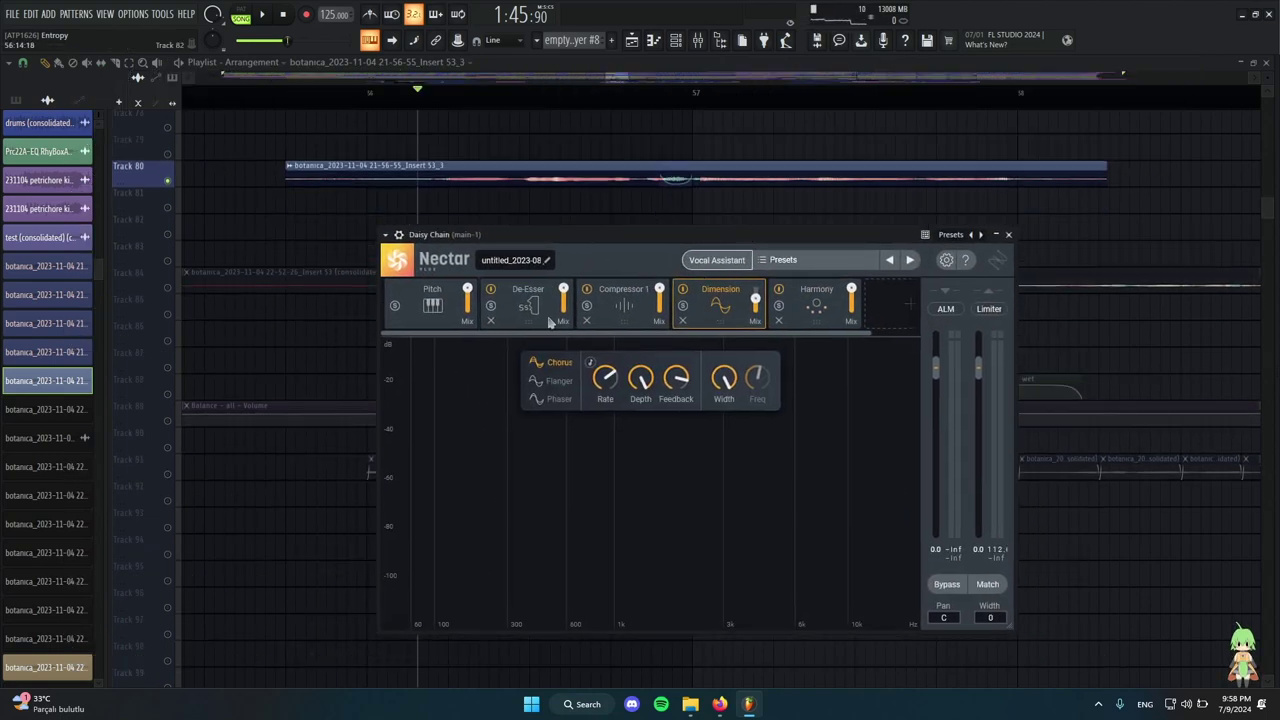
left_click_drag(676, 238, 689, 222)
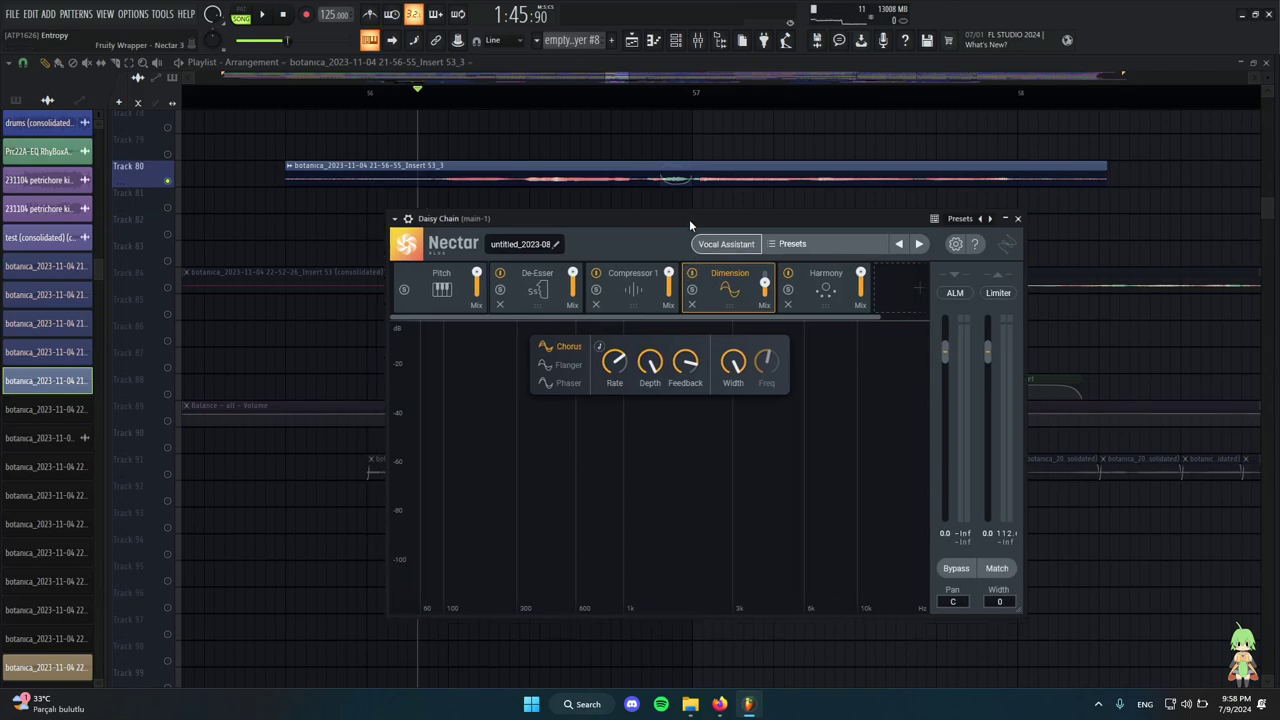
Compare playback of the Track 80 vocal with the Dimension module bypassed and re-enabled, and return to the Harmony module.
left_click(692, 275)
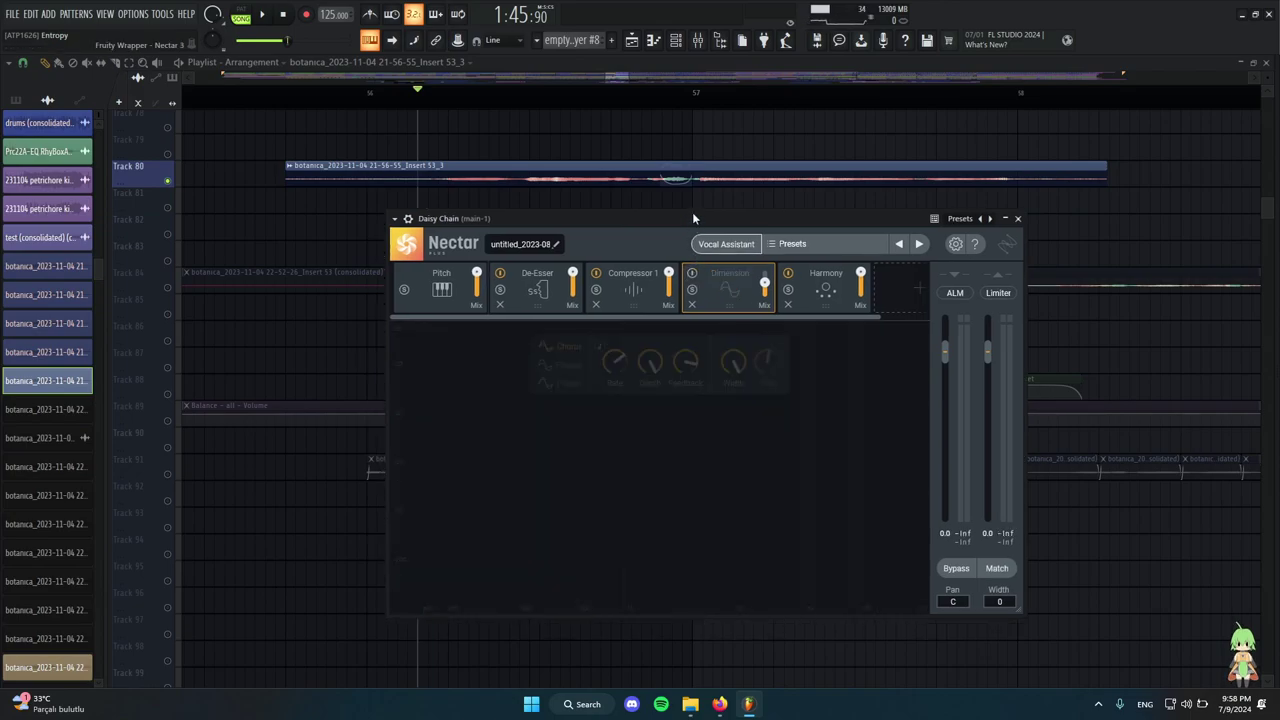
key("space")
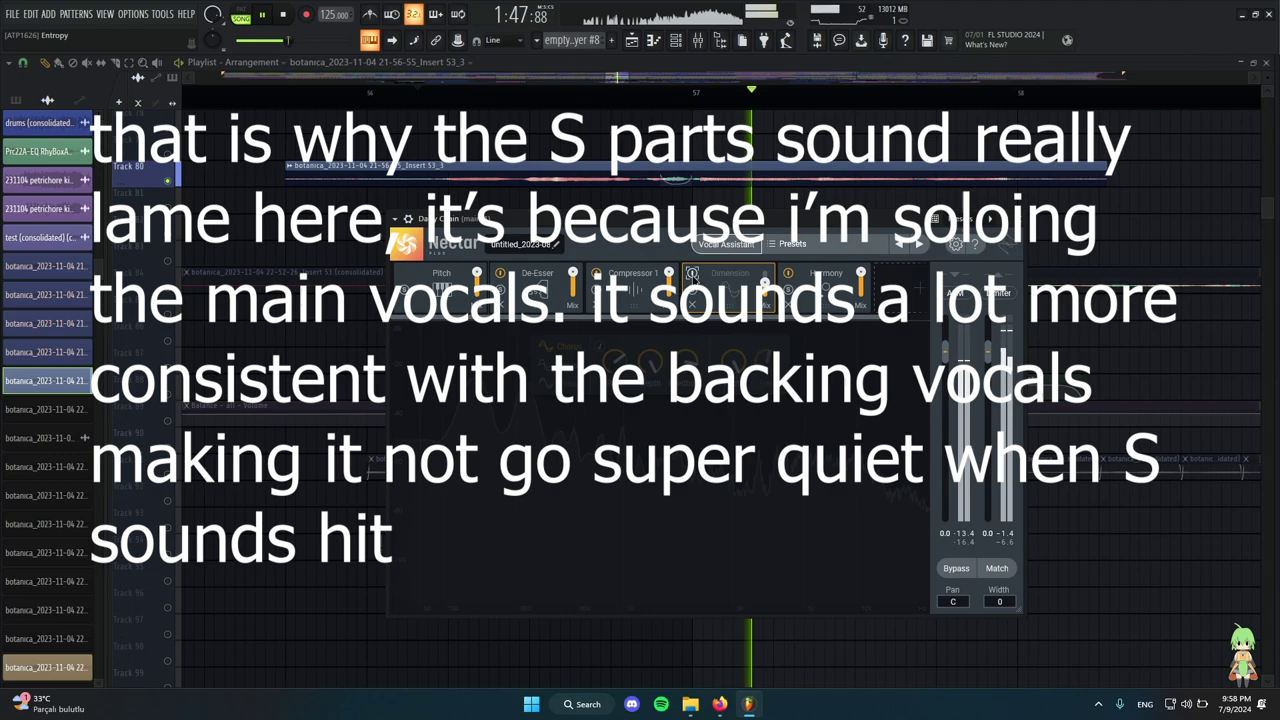
left_click(692, 274)
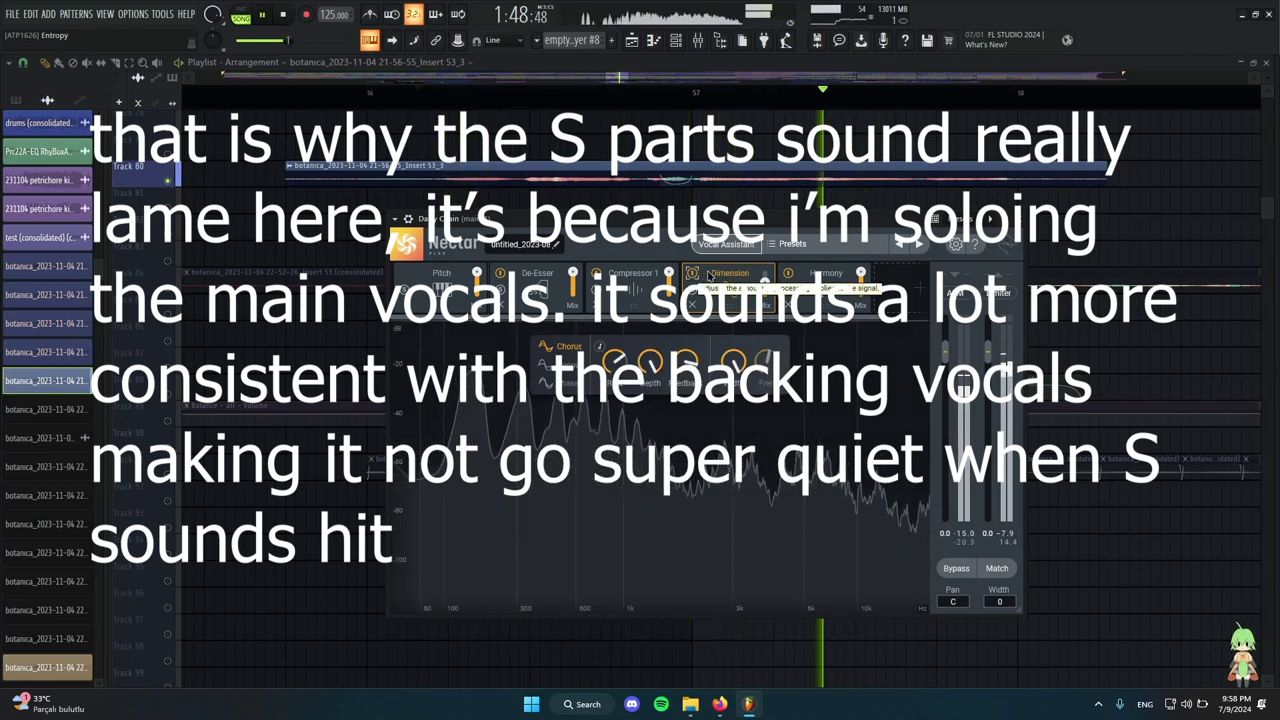
key("space")
left_click(797, 286)
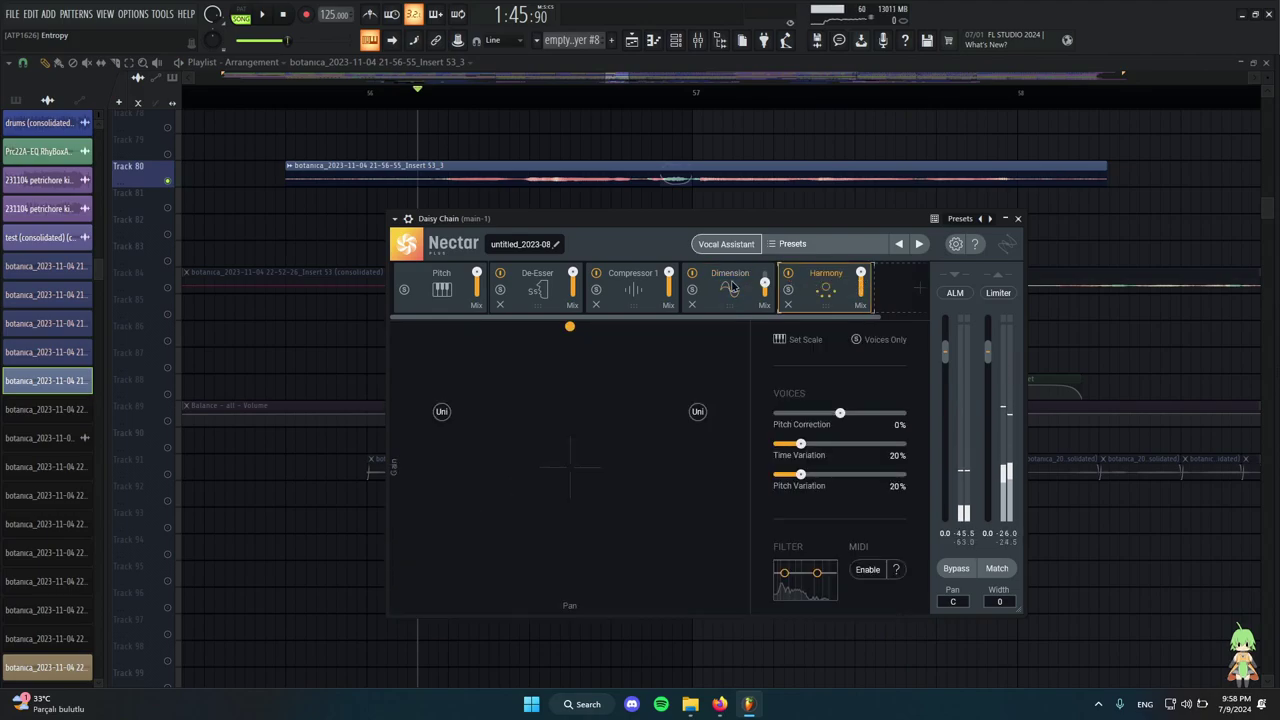
Review the Harmony and Dimension modules in the Daisy Chain plugin on main-1, and close its window.
left_click(731, 287)
left_click(840, 287)
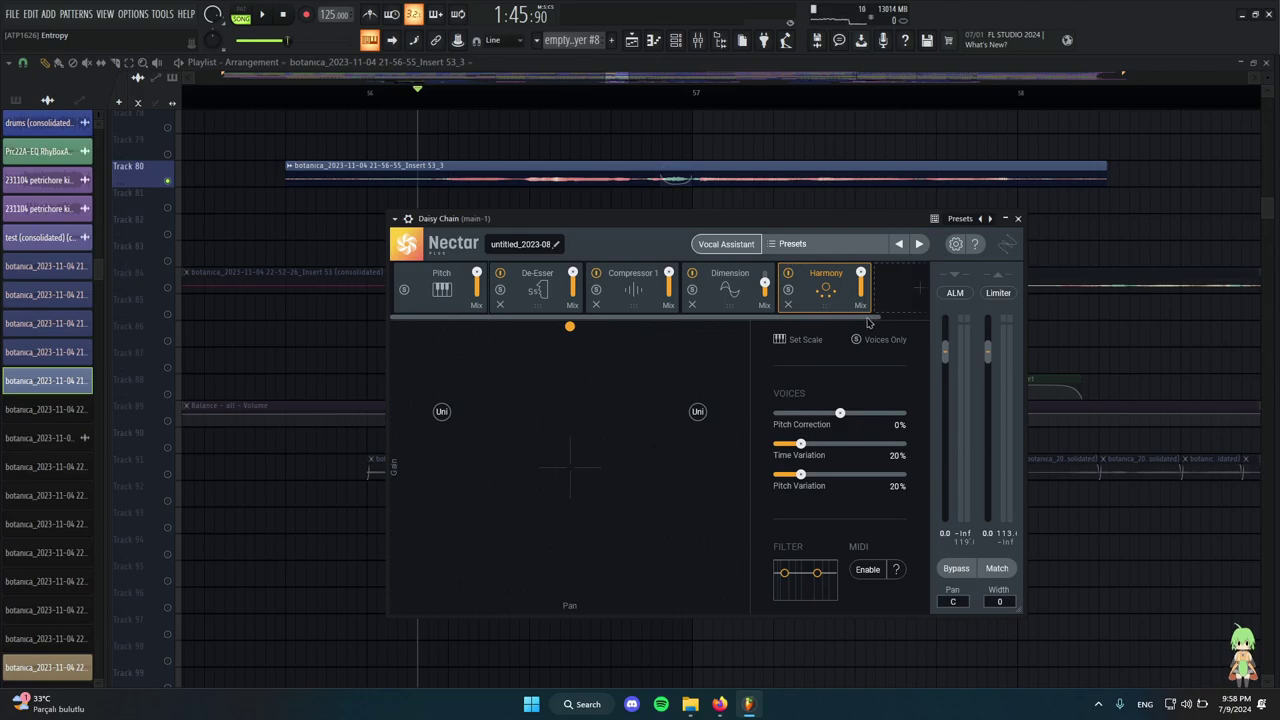
left_click(734, 290)
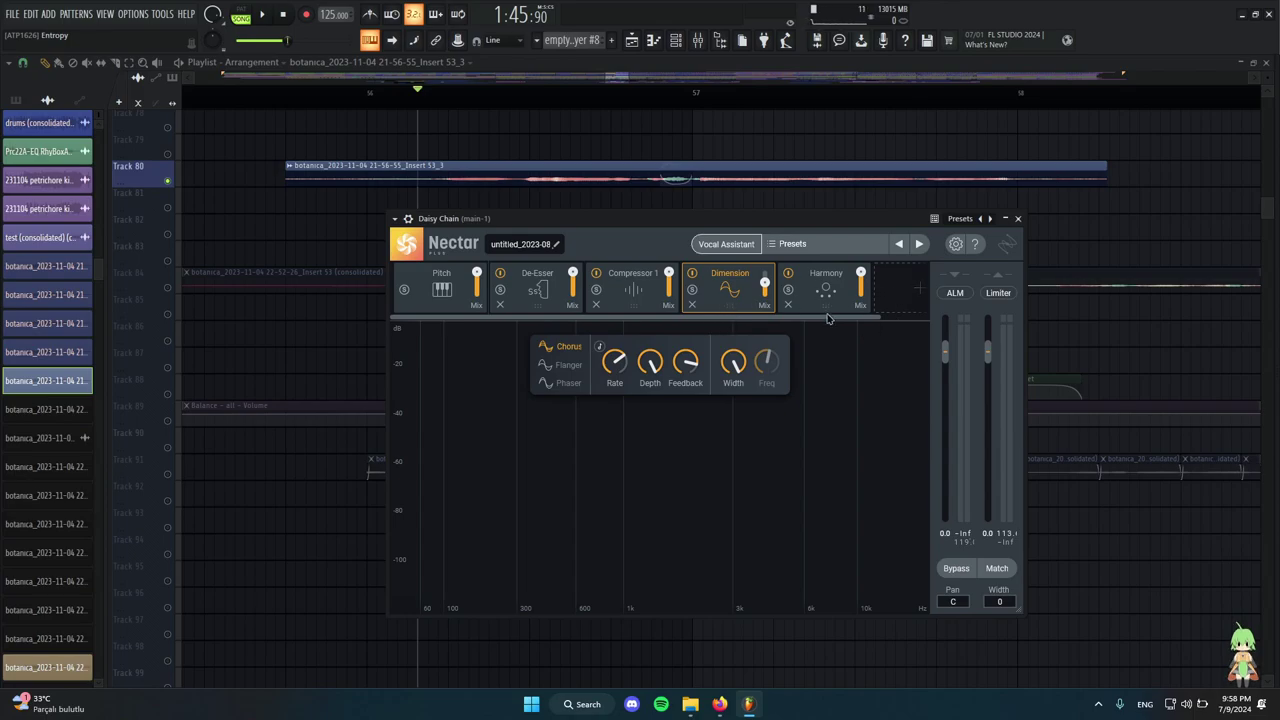
left_click(1019, 219)
Reopen the Daisy Chain plugin from the main-1 mixer track and show it over the playlist.
scroll(760, 251, "up", 4)
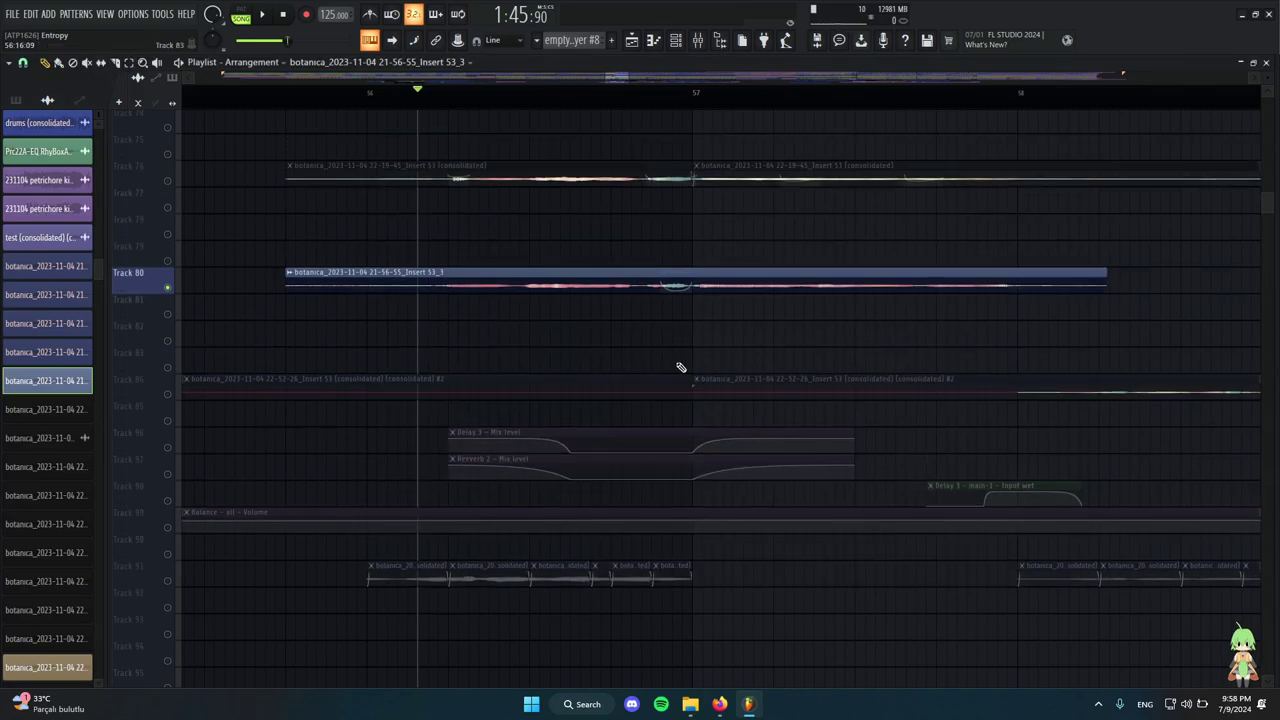
scroll(402, 342, "down", 3)
scroll(416, 382, "up", 3)
key("F6")
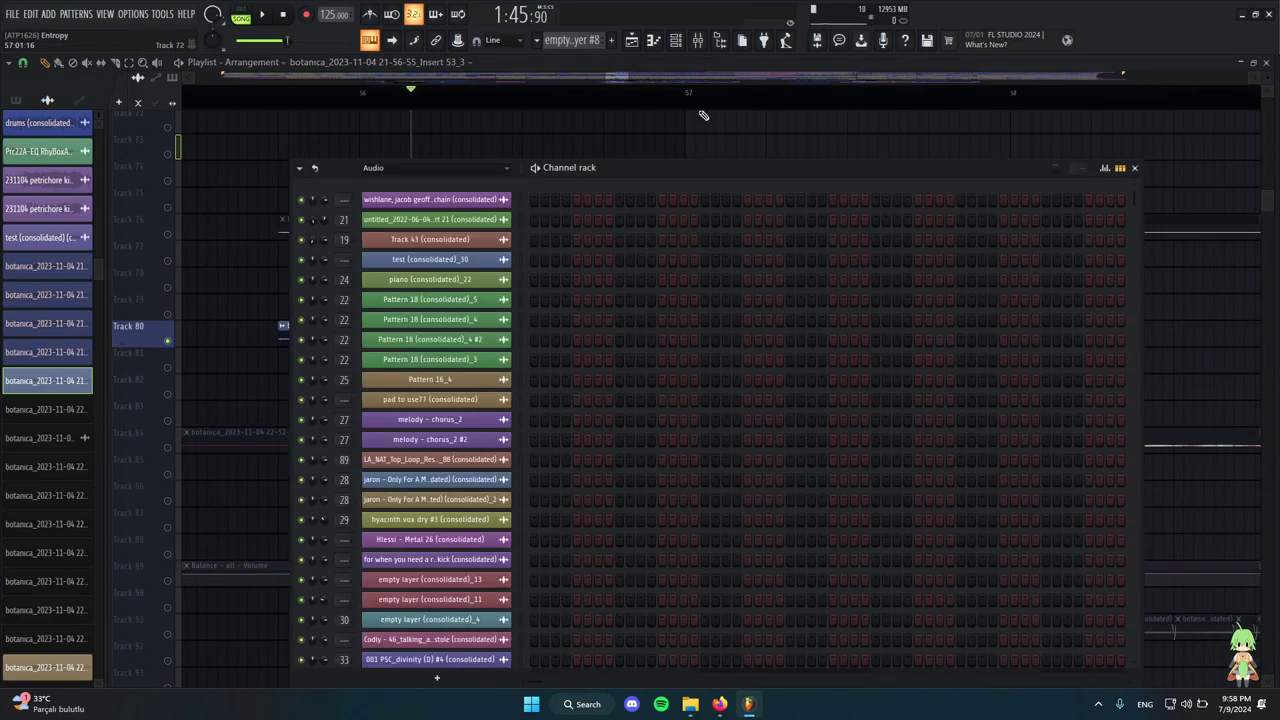
key("F6")
left_click(702, 45)
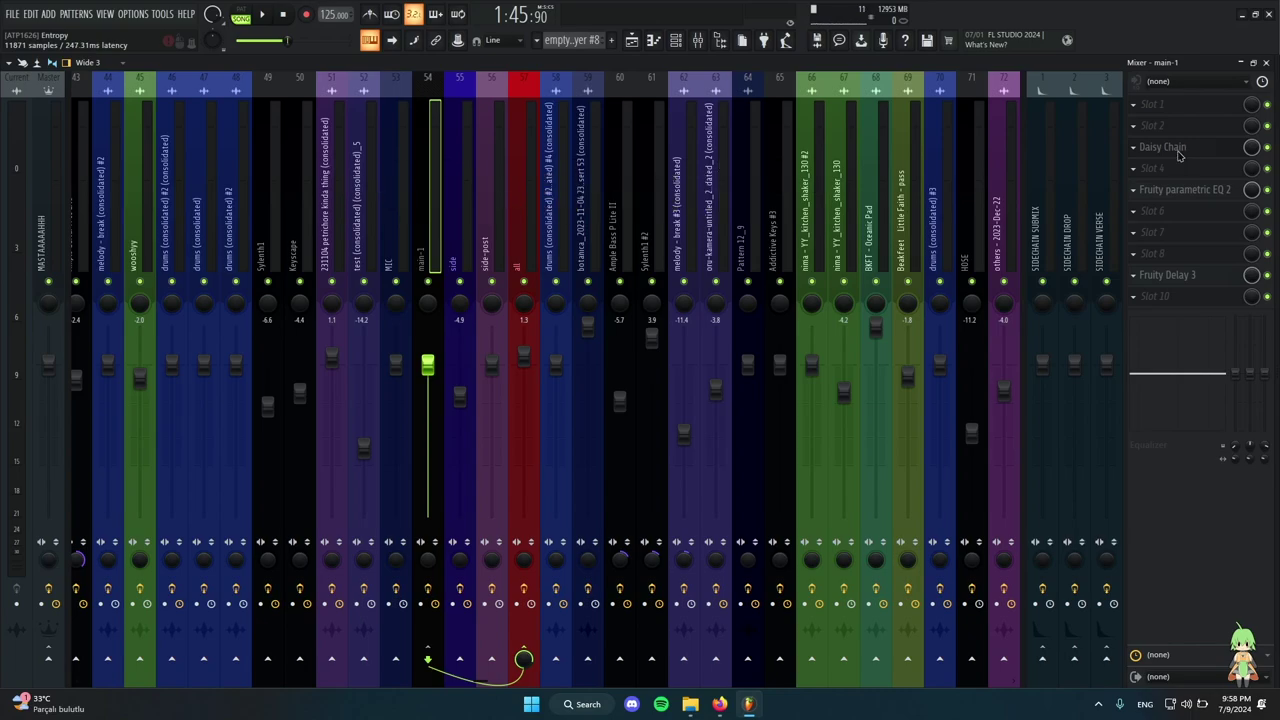
left_click(1178, 150)
left_click(1265, 62)
left_click_drag(667, 218, 590, 155)
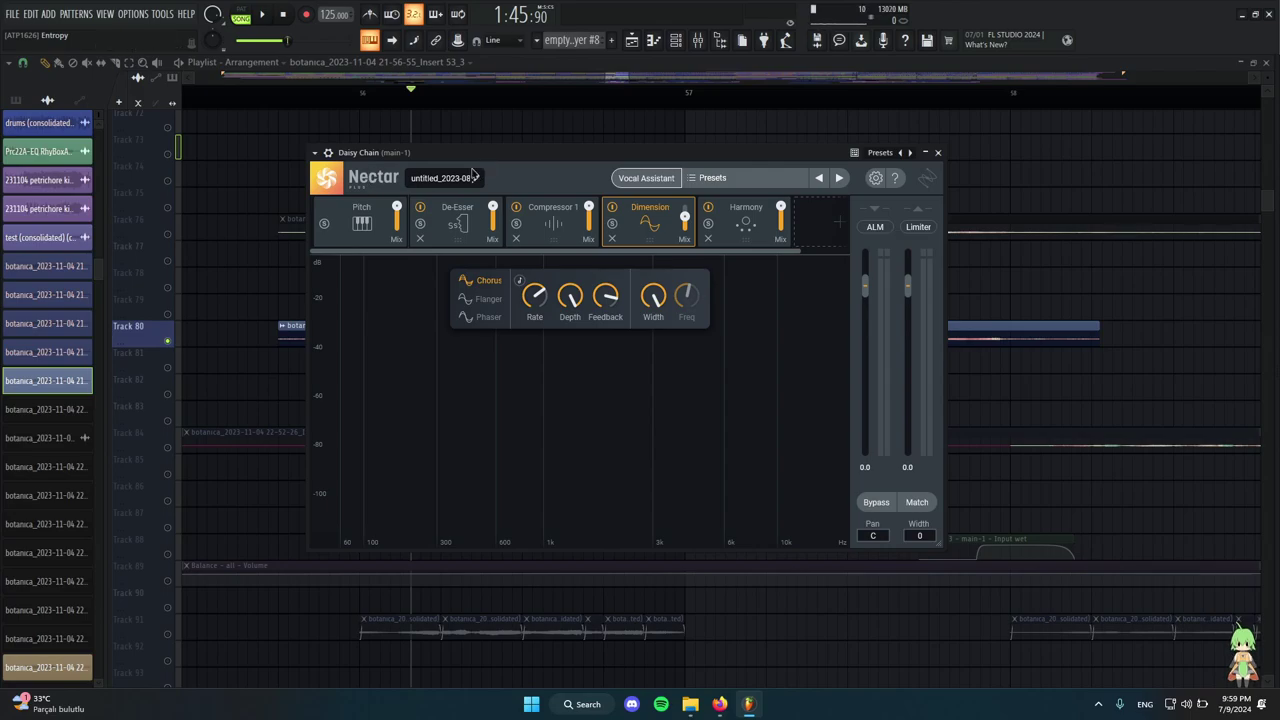
left_click_drag(545, 170, 725, 177)
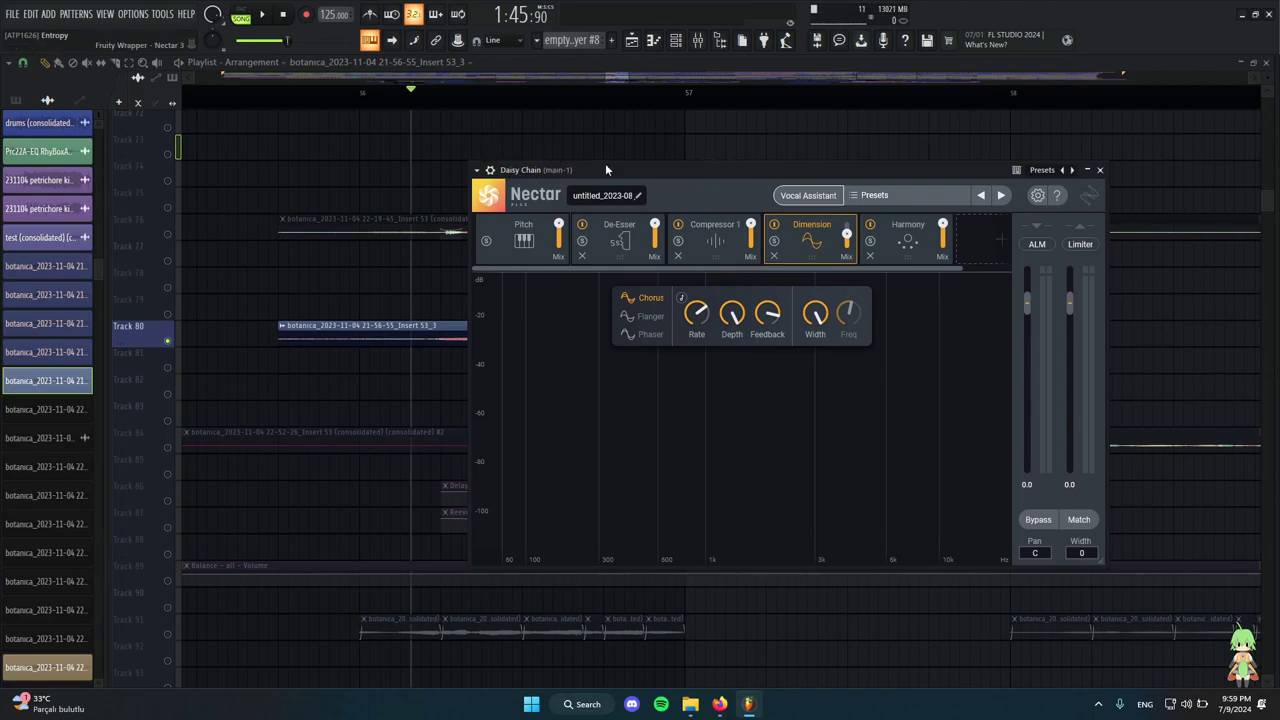
left_click_drag(781, 170, 797, 128)
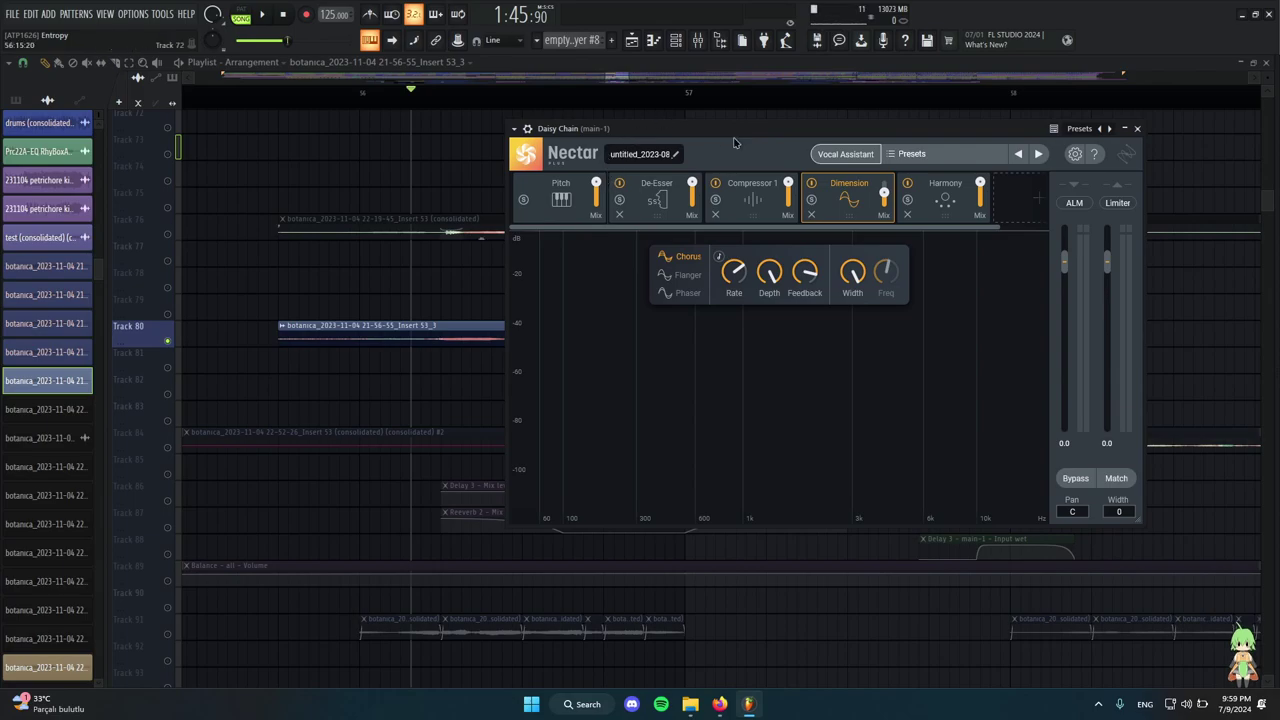
left_click_drag(819, 128, 812, 190)
scroll(753, 155, "down", 2)
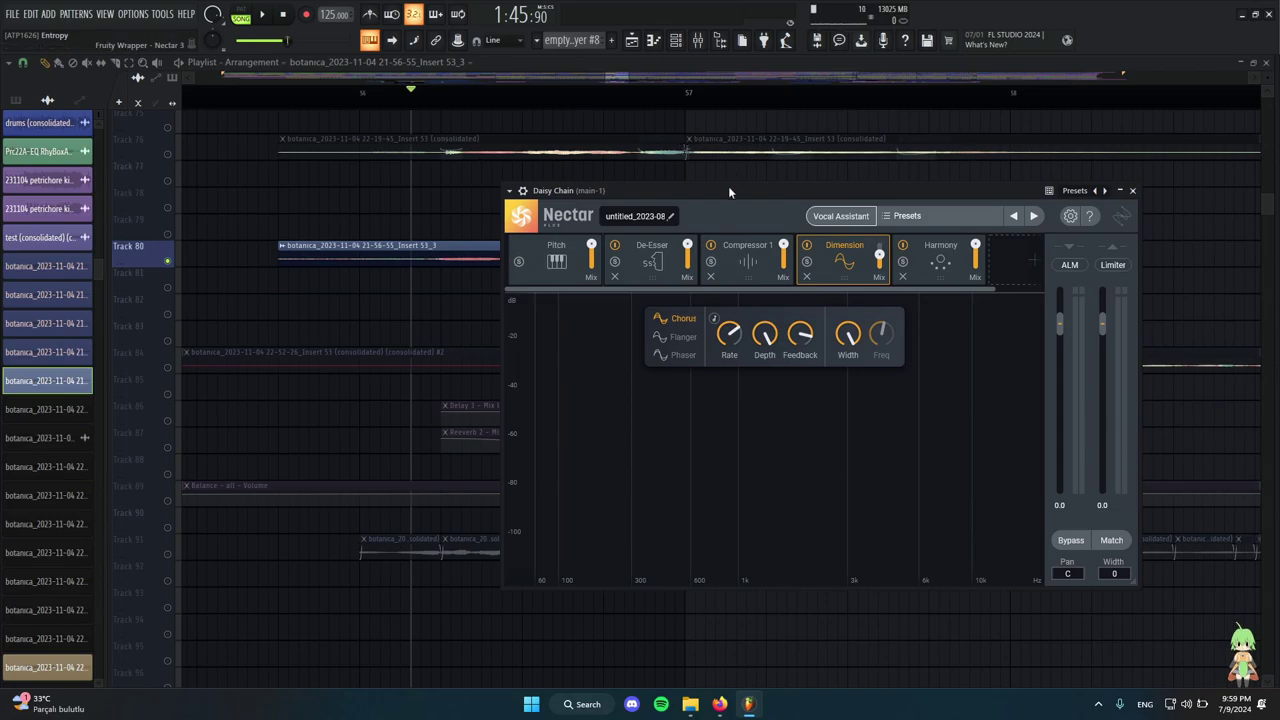
left_click_drag(729, 190, 729, 193)
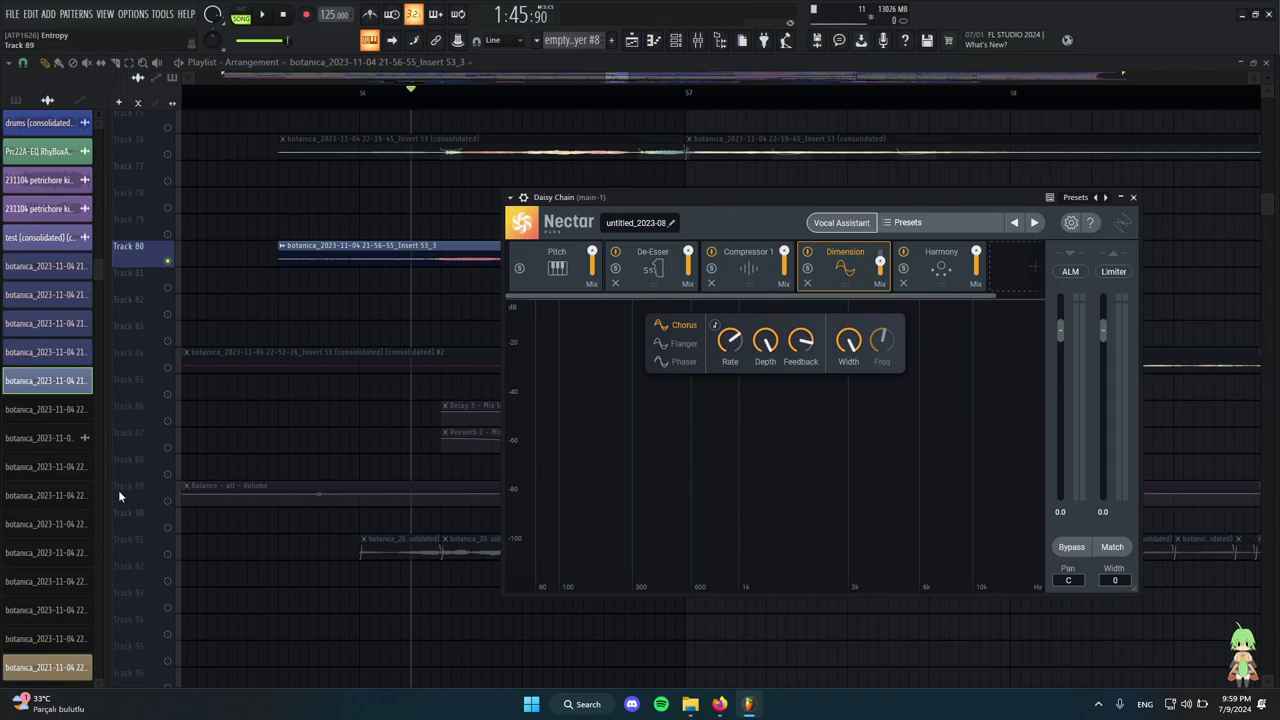
left_click_drag(786, 193, 791, 161)
scroll(530, 220, "up", 2)
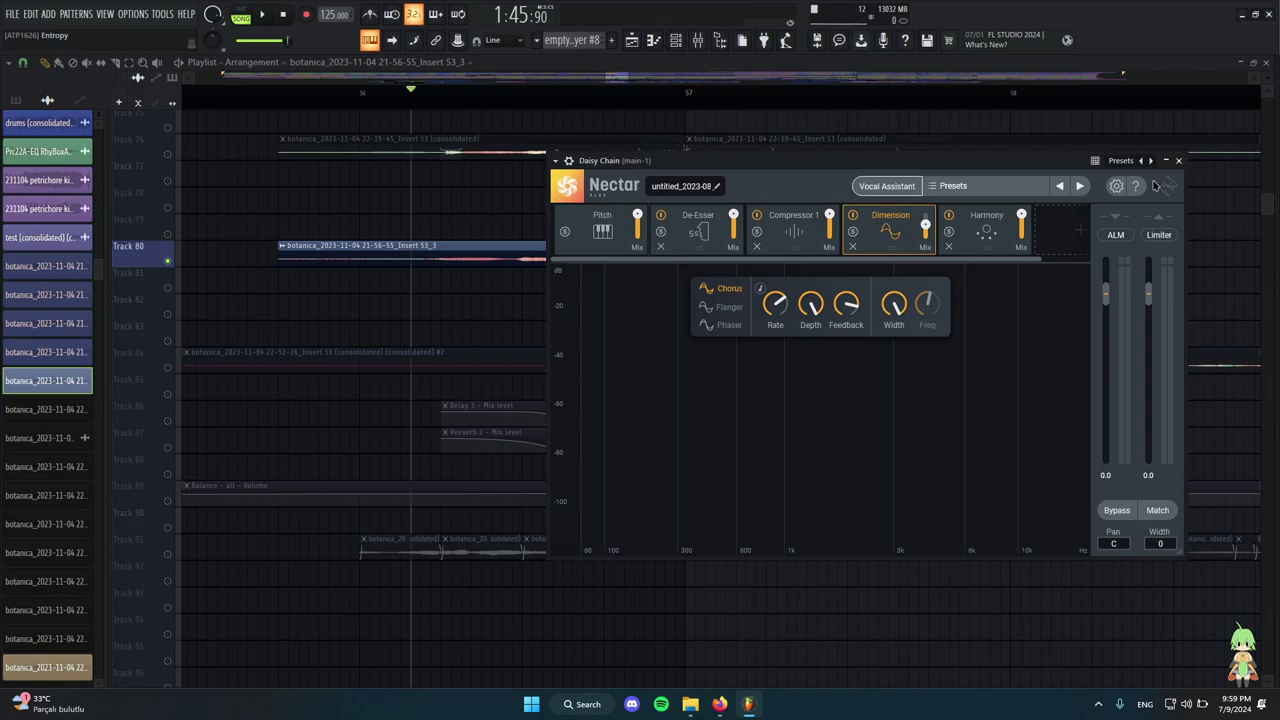
Close the Daisy Chain plugin and solo Track 76, which holds the 22-19-45 vocal takes.
left_click(1178, 160)
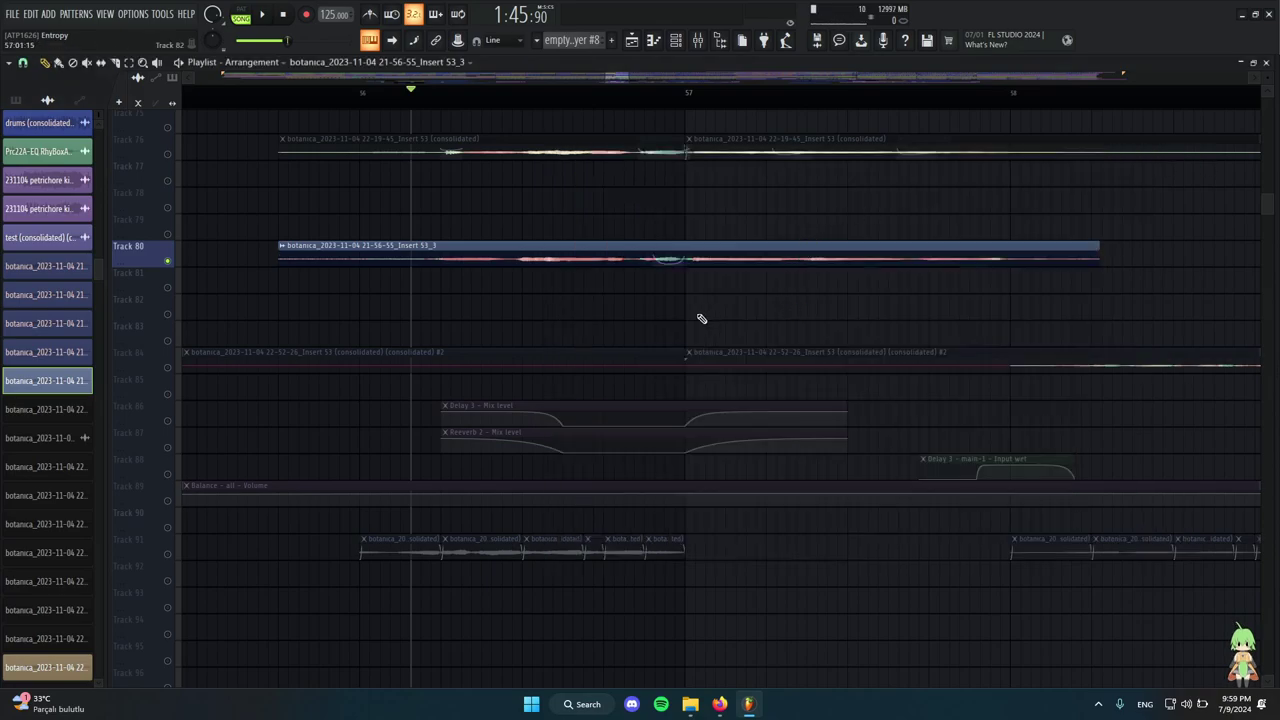
scroll(702, 318, "down", 4)
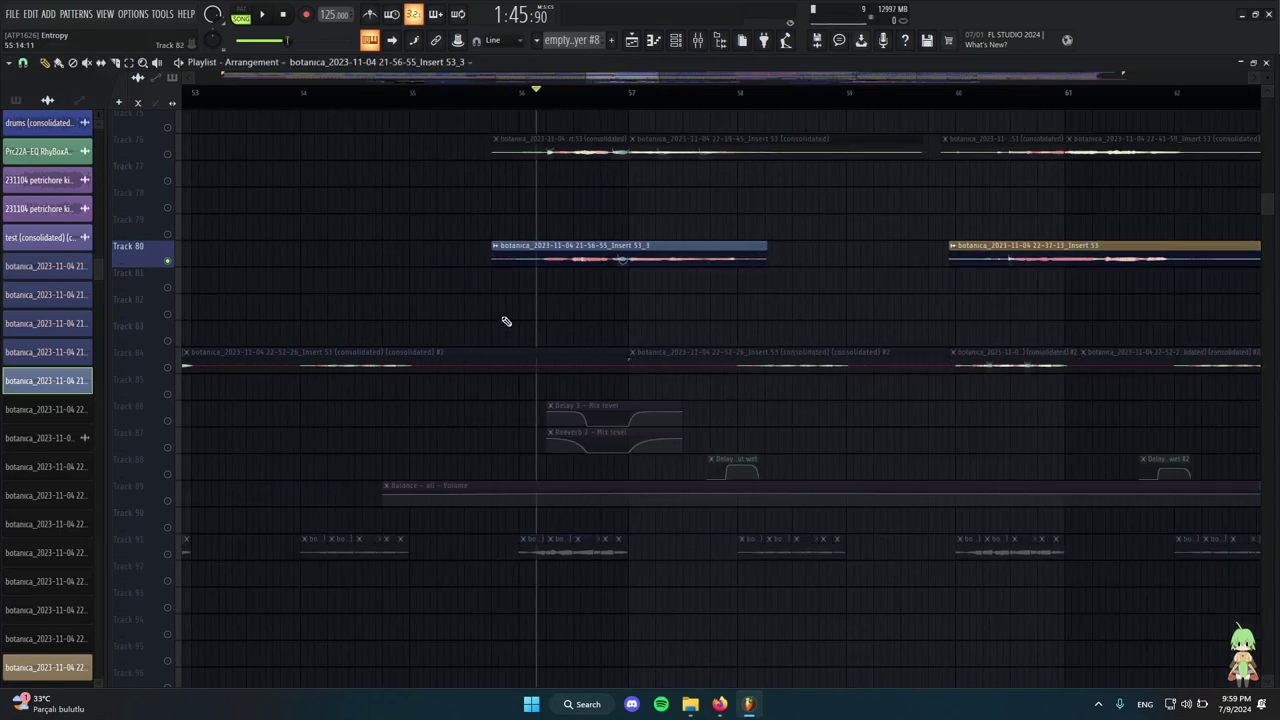
key("F12")
left_click(633, 46)
scroll(700, 350, "up", 5)
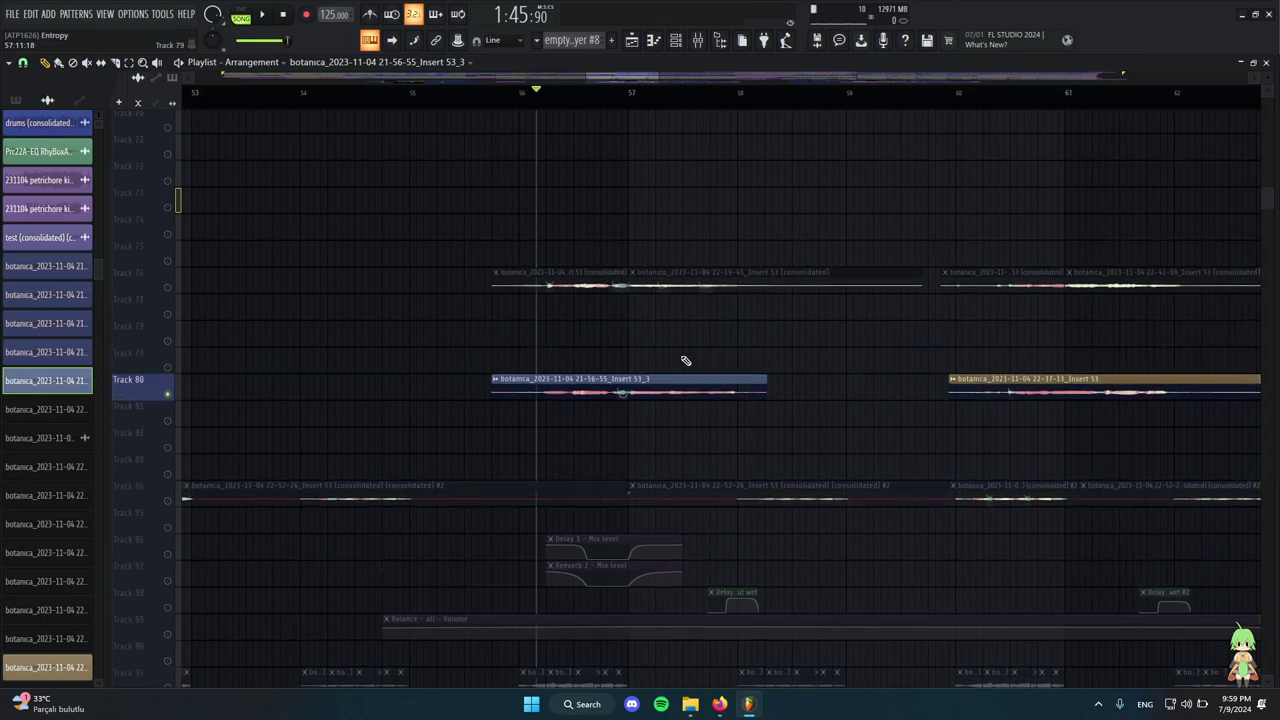
right_click(168, 288)
scroll(597, 385, "up", 6)
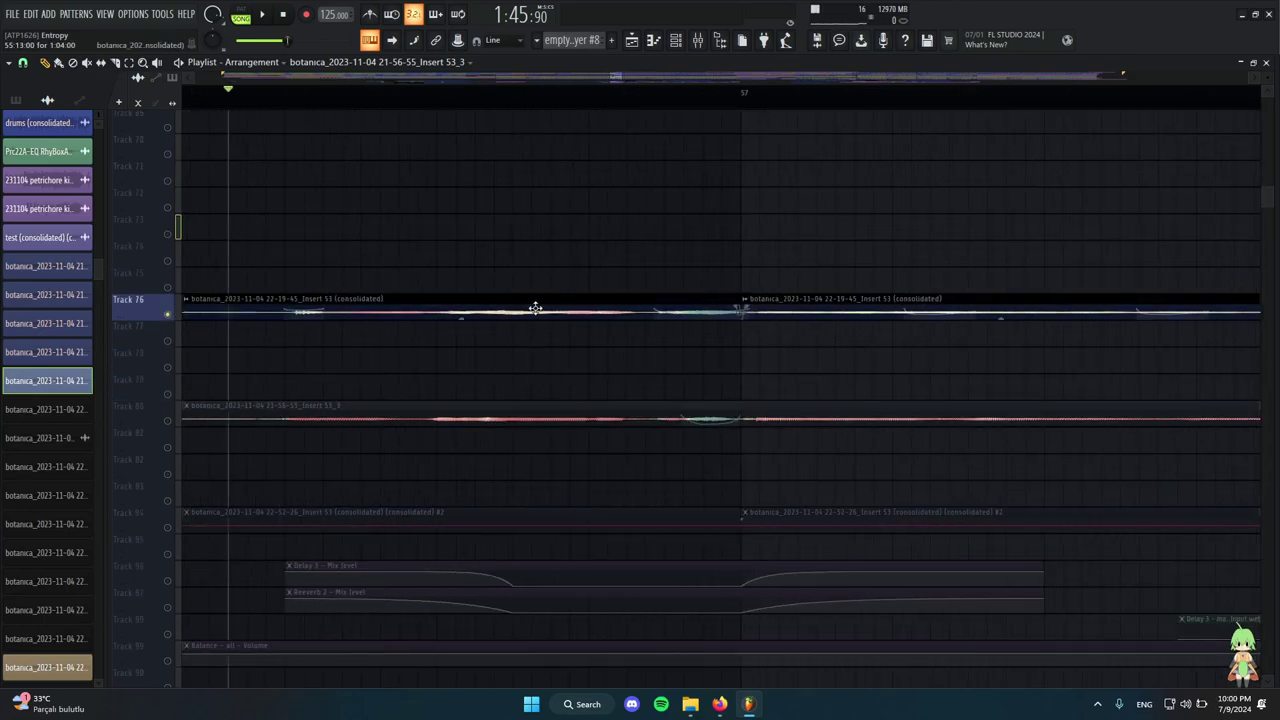
Play back the soloed vocal takes on Track 76 around bars 56 to 57, and stop playback.
key("space")
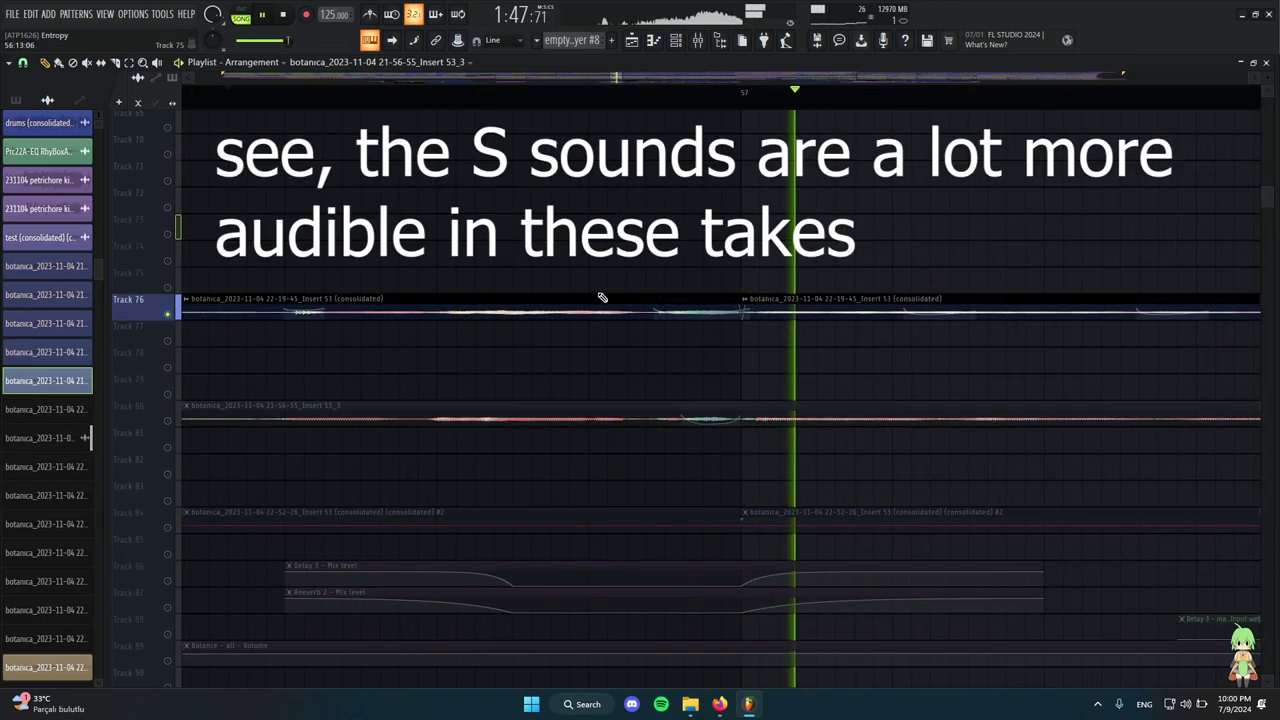
scroll(481, 318, "down", 3)
key("space")
scroll(606, 346, "up", 3)
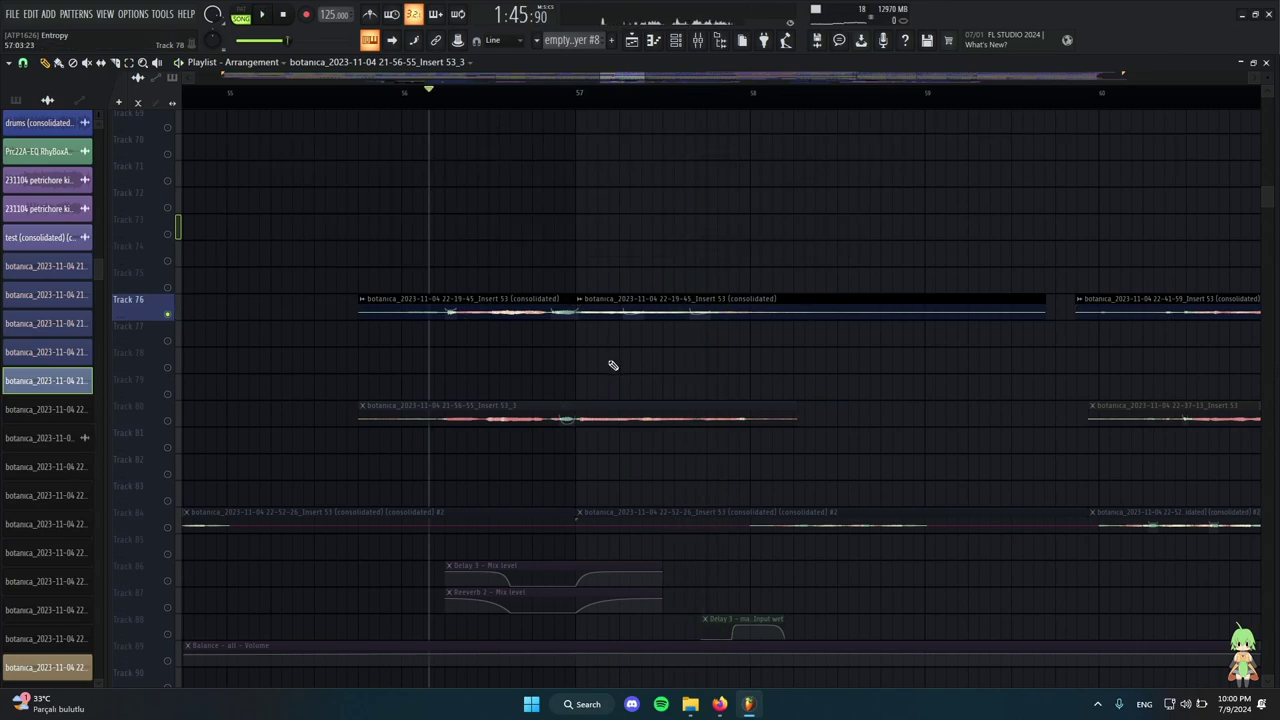
Check the mixer routing of the first Track 76 clip and view the Daisy Chain plugin on main-1.
double_click(500, 310)
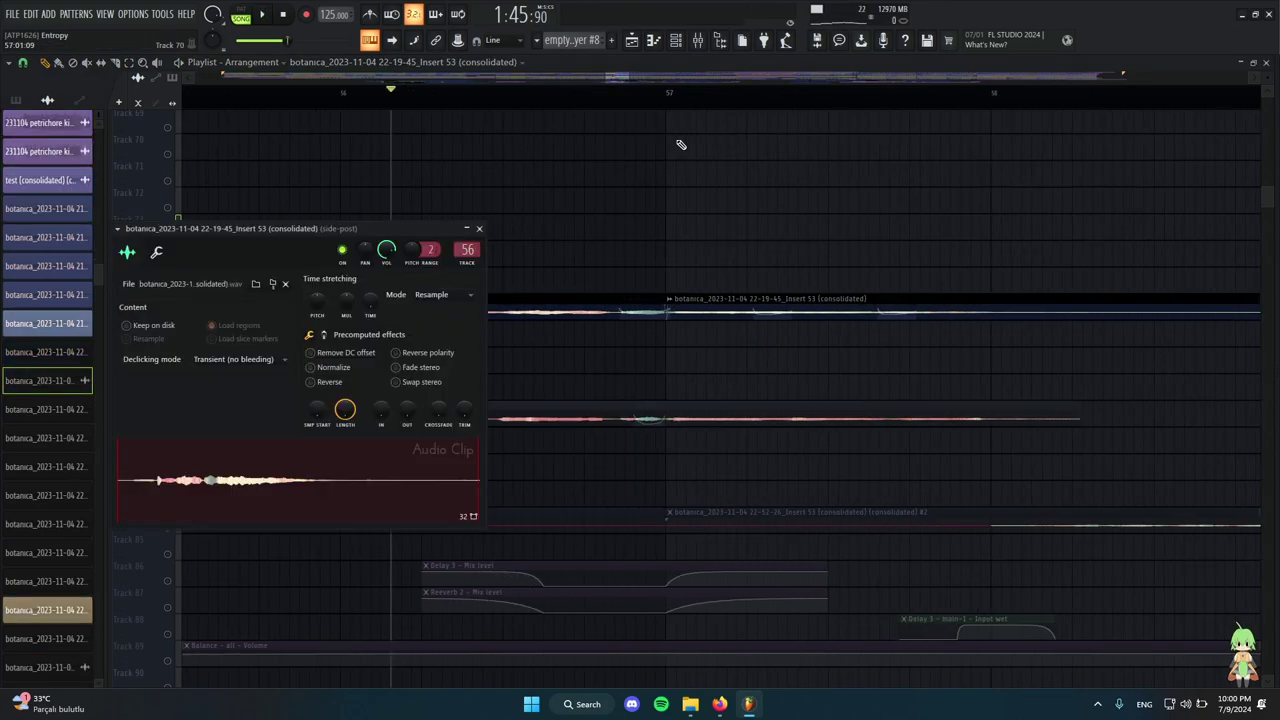
left_click(698, 40)
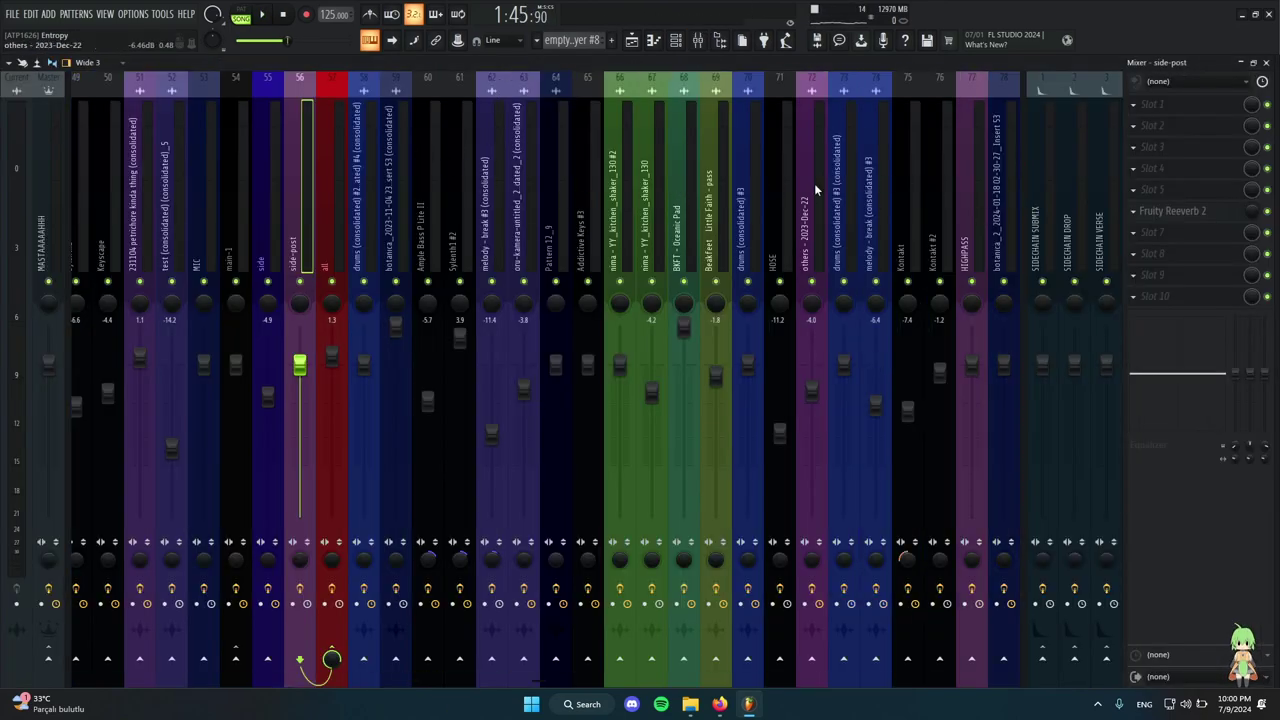
scroll(1020, 217, "up", 5)
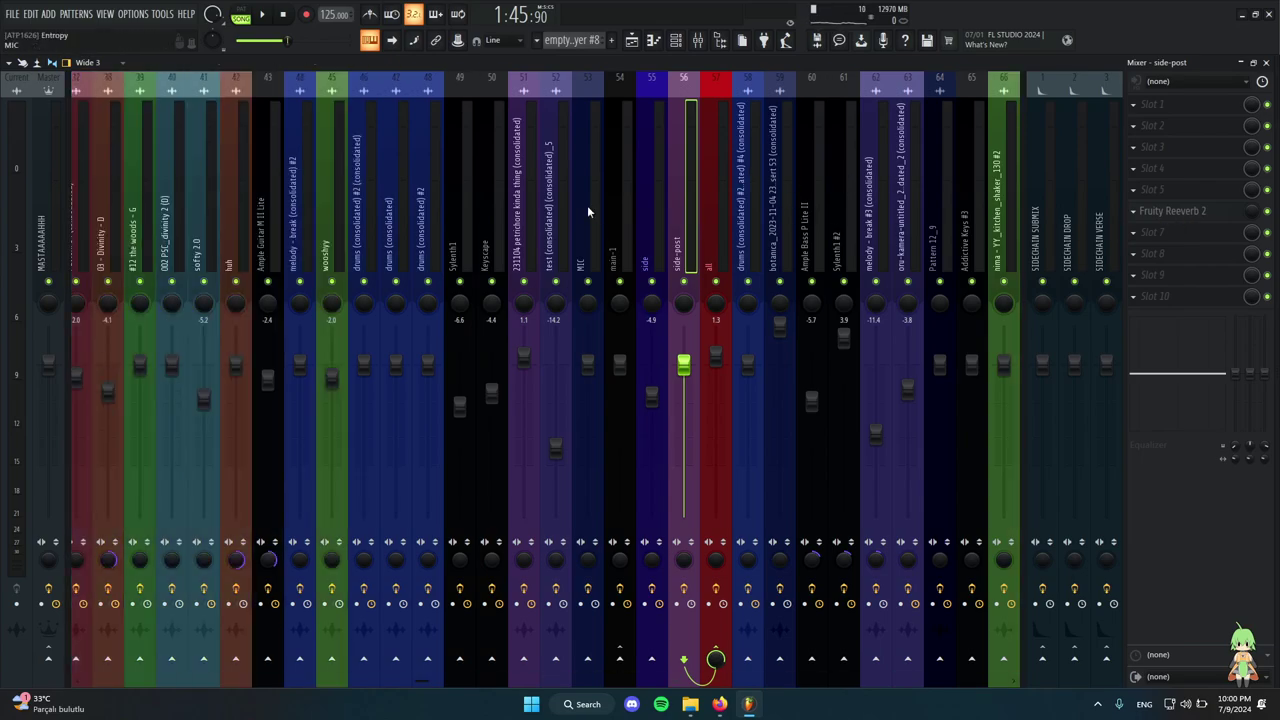
left_click(634, 222)
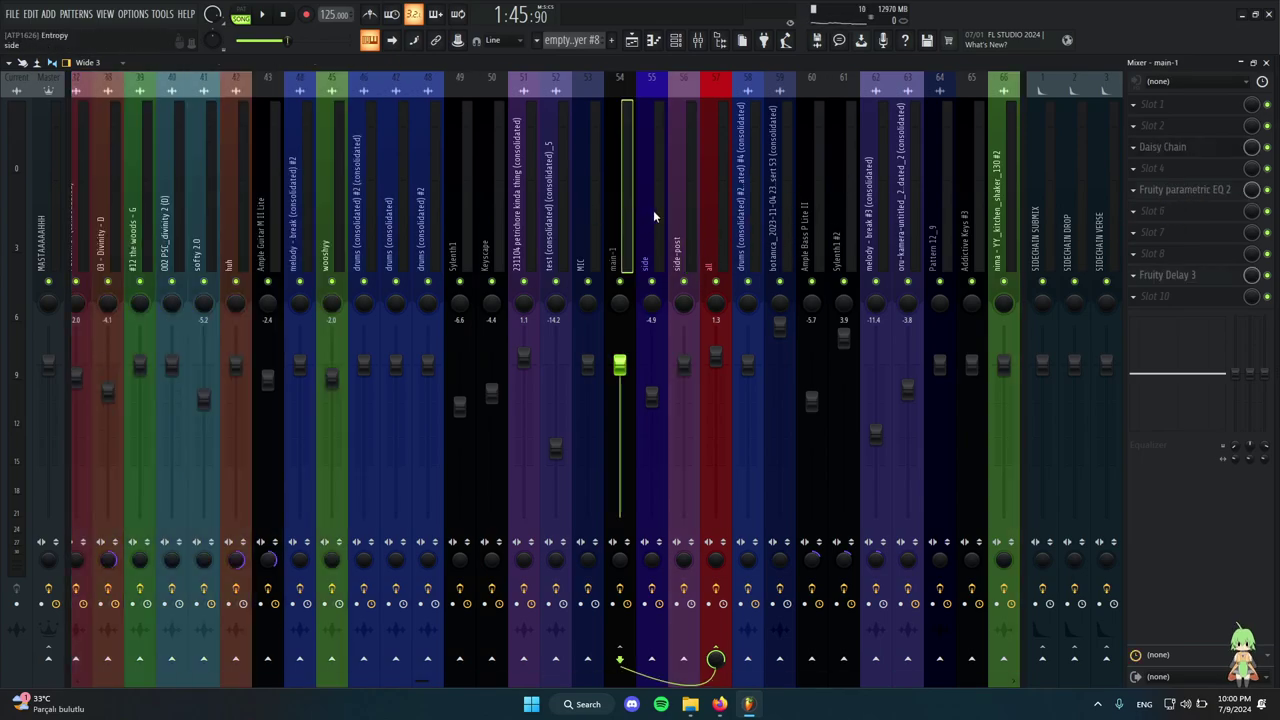
left_click(1216, 157)
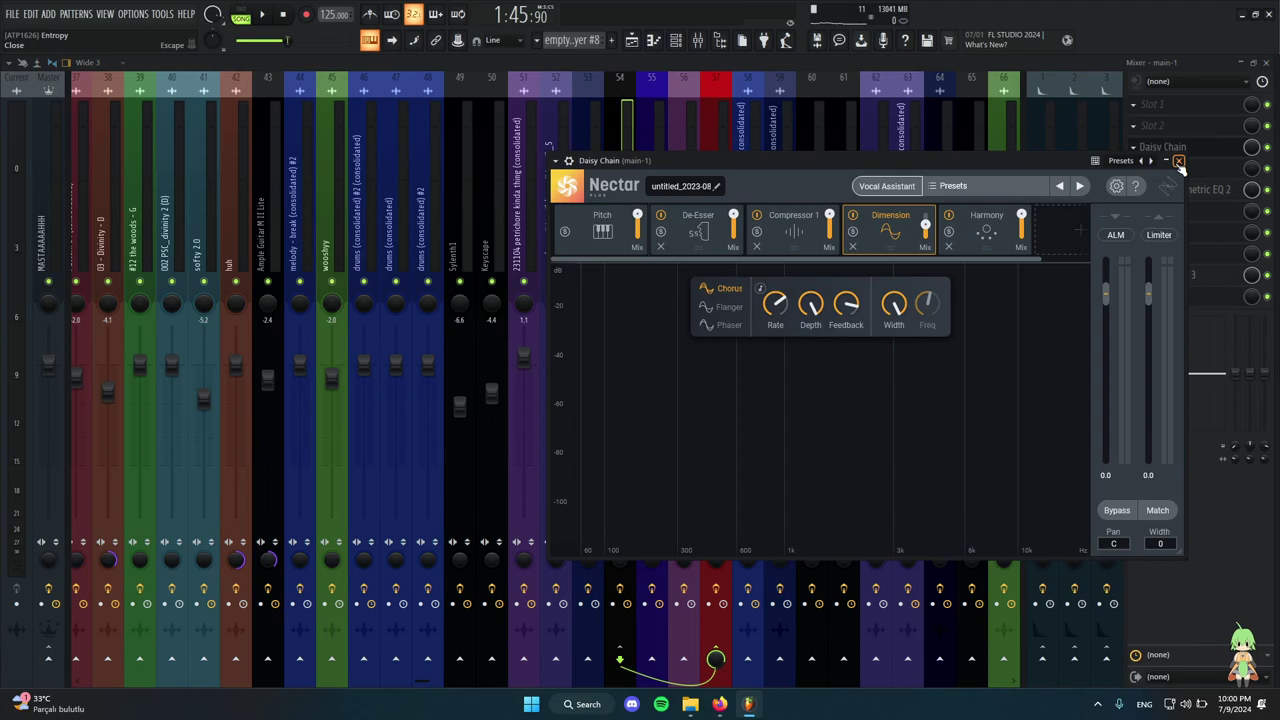
left_click(1178, 160)
Open the Daisy Chain plugin on the side mixer track and remove its Saturation module.
left_click(651, 210)
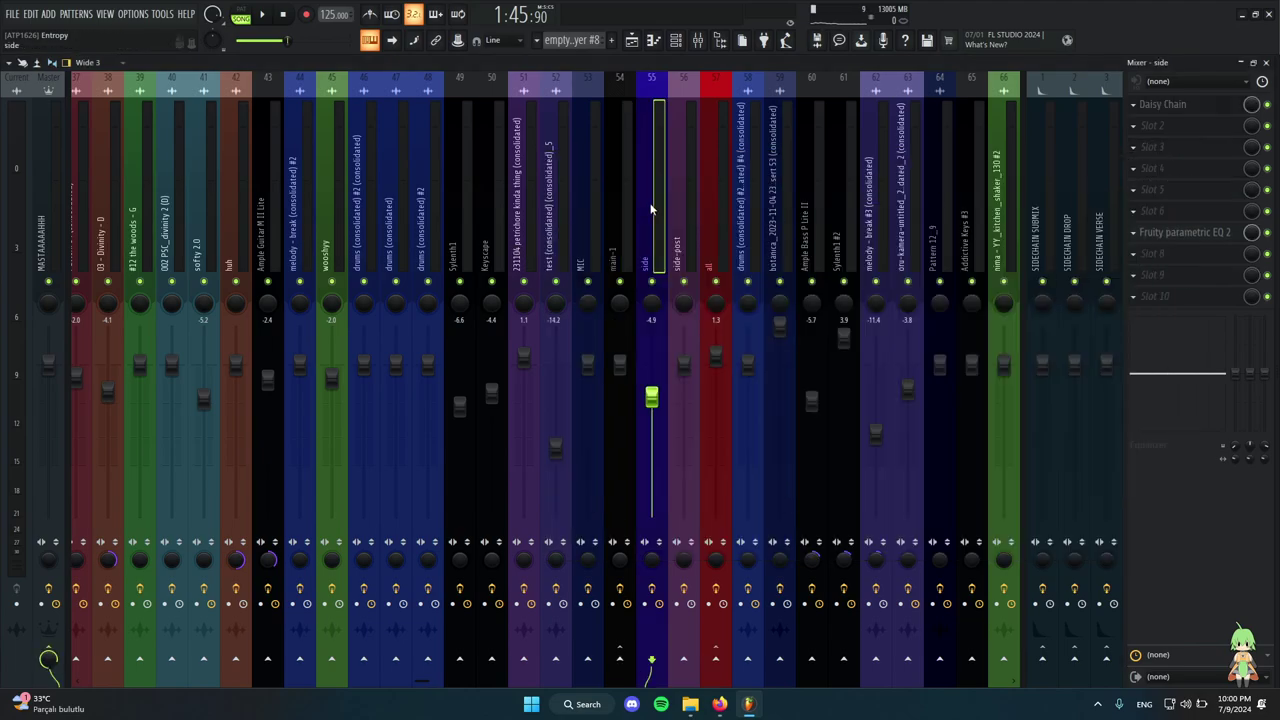
left_click(1177, 113)
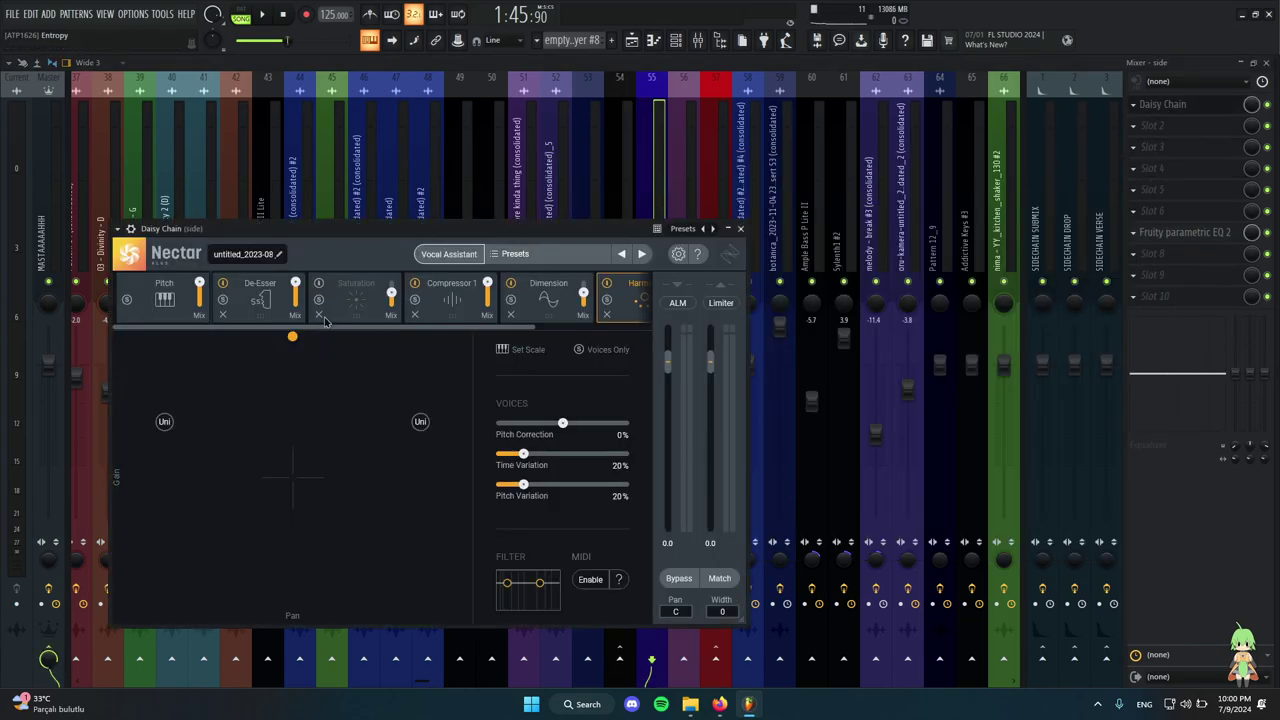
left_click(320, 315)
left_click_drag(574, 232, 692, 135)
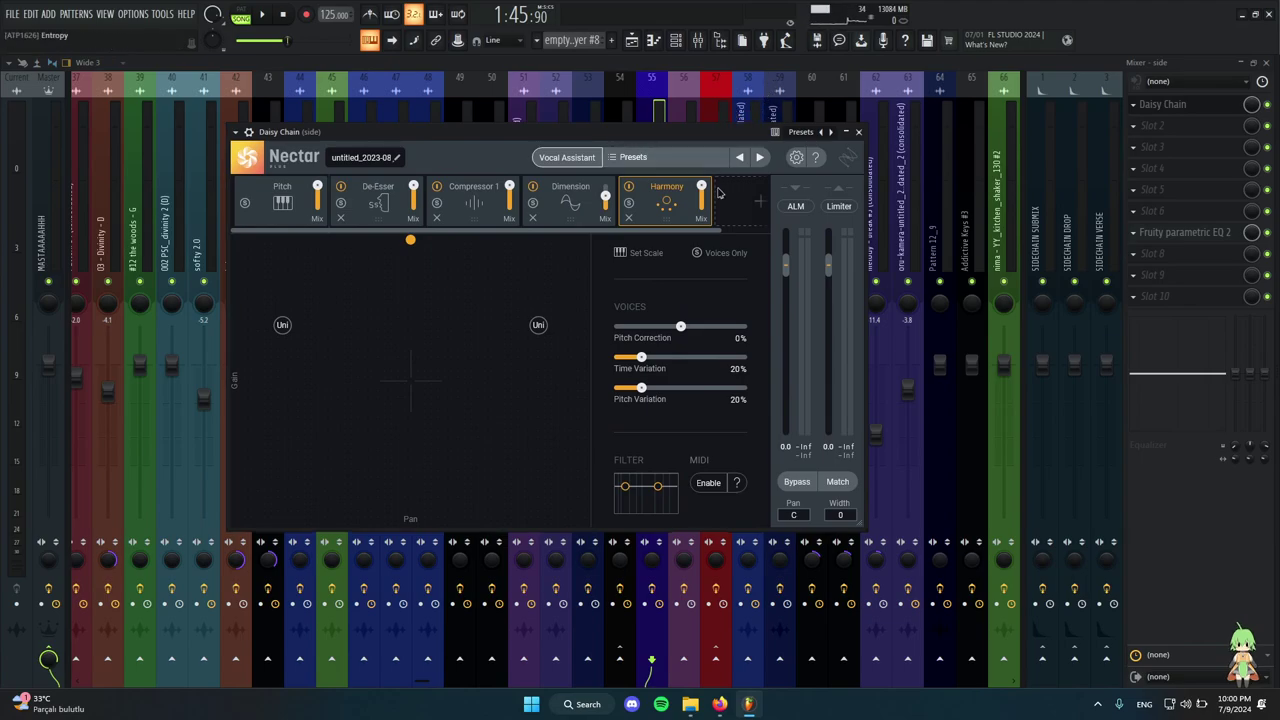
Review the Dimension, Harmony, Compressor 1, De-Esser and Pitch modules of the side track's Daisy Chain, and close the plugin.
left_click(570, 203)
left_click(668, 203)
left_click(570, 200)
left_click(473, 200)
left_click(378, 200)
left_click(282, 200)
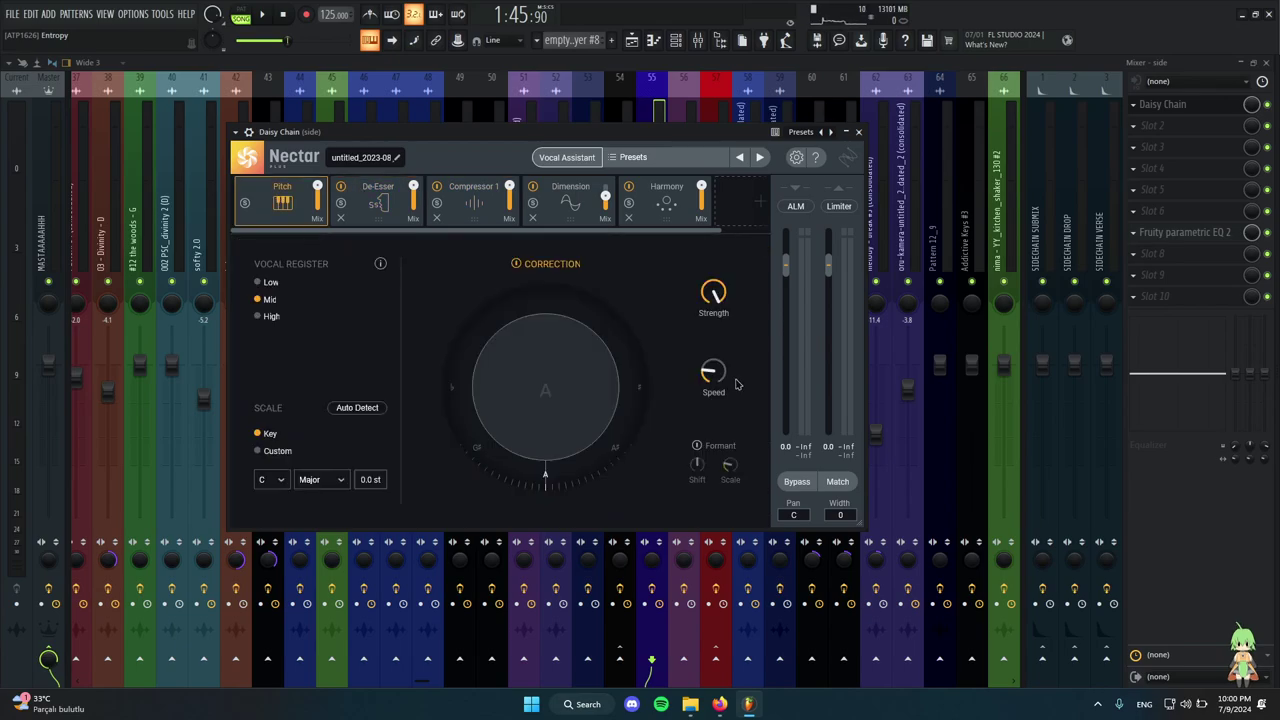
left_click(858, 131)
Examine the Fruity parametric EQ 2 curve on the side mixer track at full size, and close the plugin.
scroll(523, 151, "right", 3)
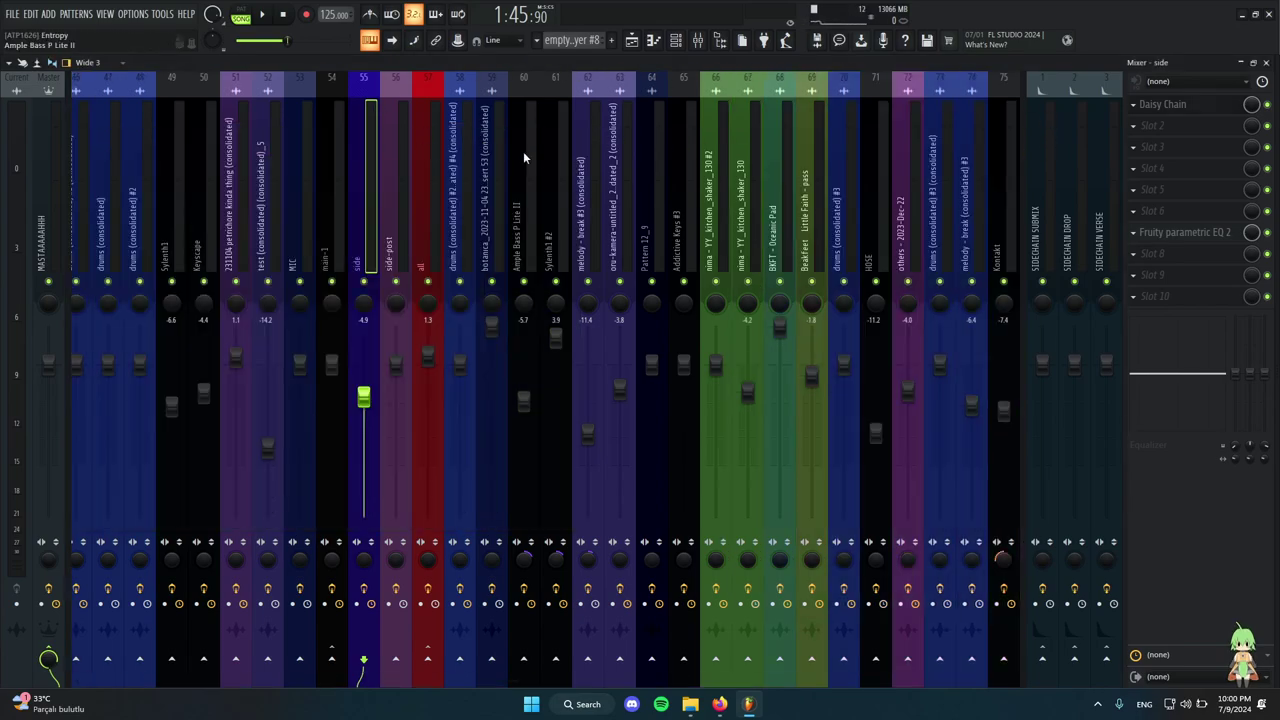
scroll(530, 148, "left", 3)
scroll(569, 171, "right", 1)
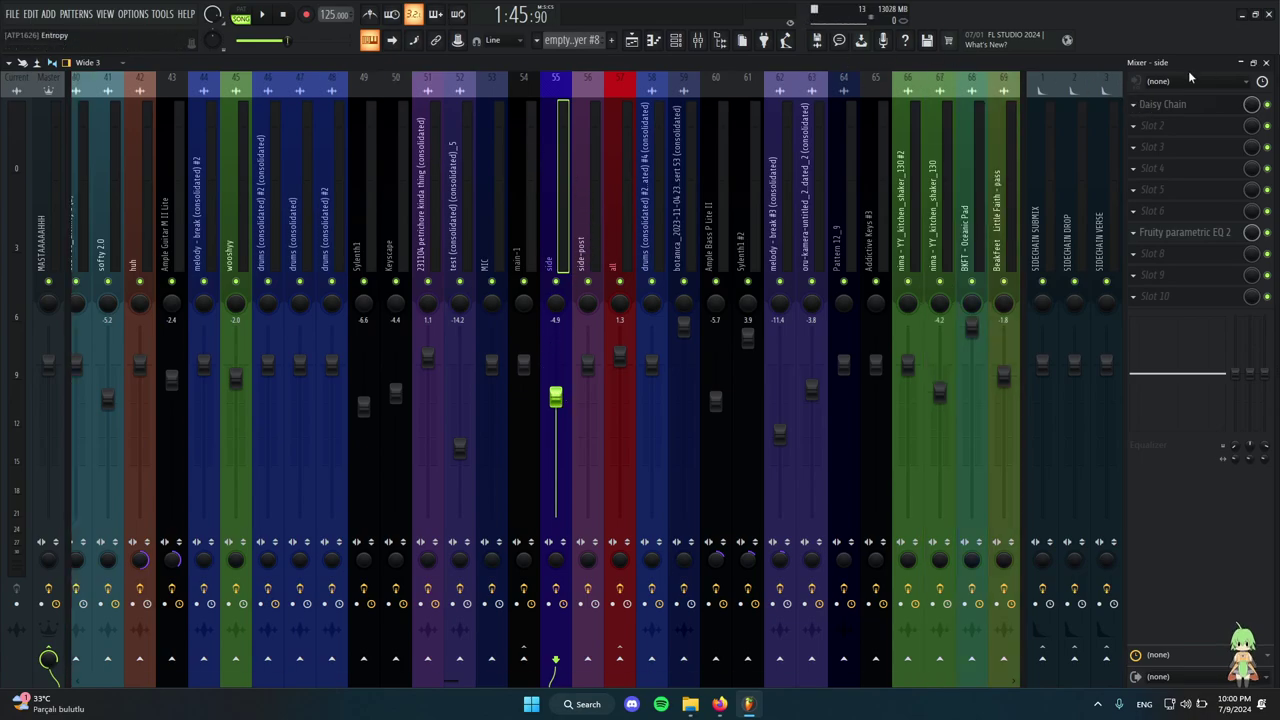
left_click(1185, 232)
left_click_drag(353, 185, 630, 199)
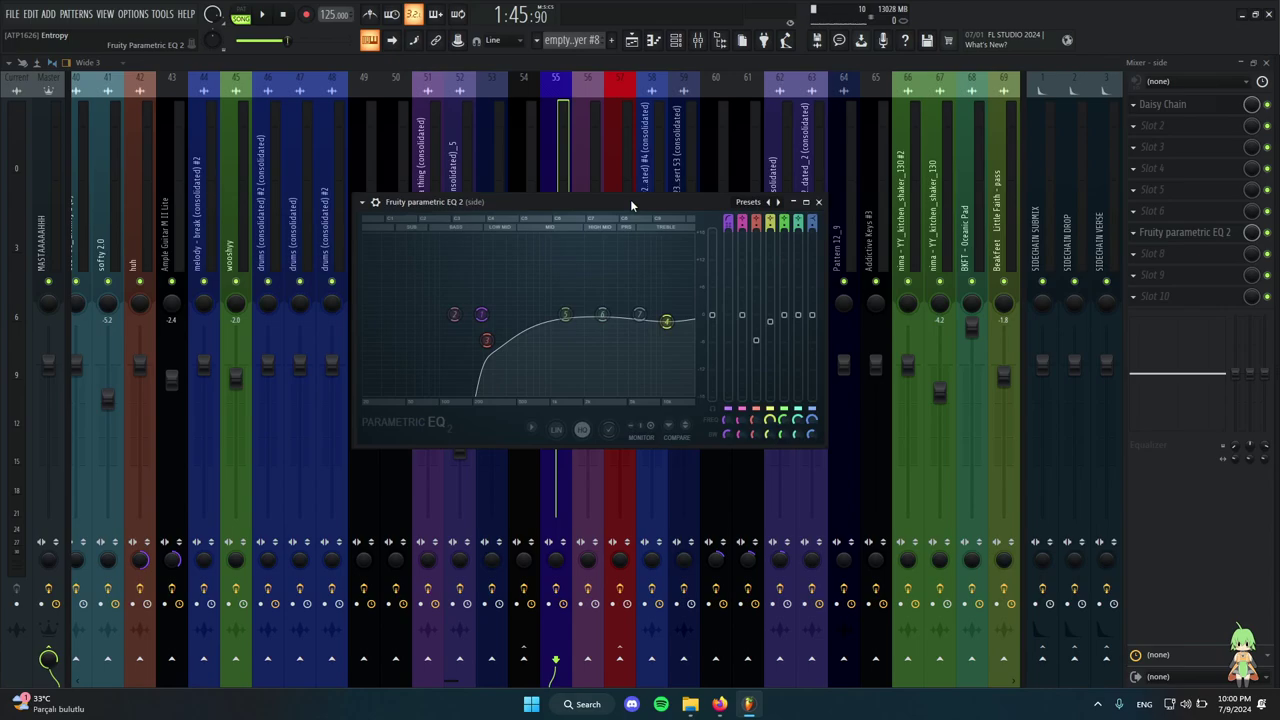
left_click(806, 202)
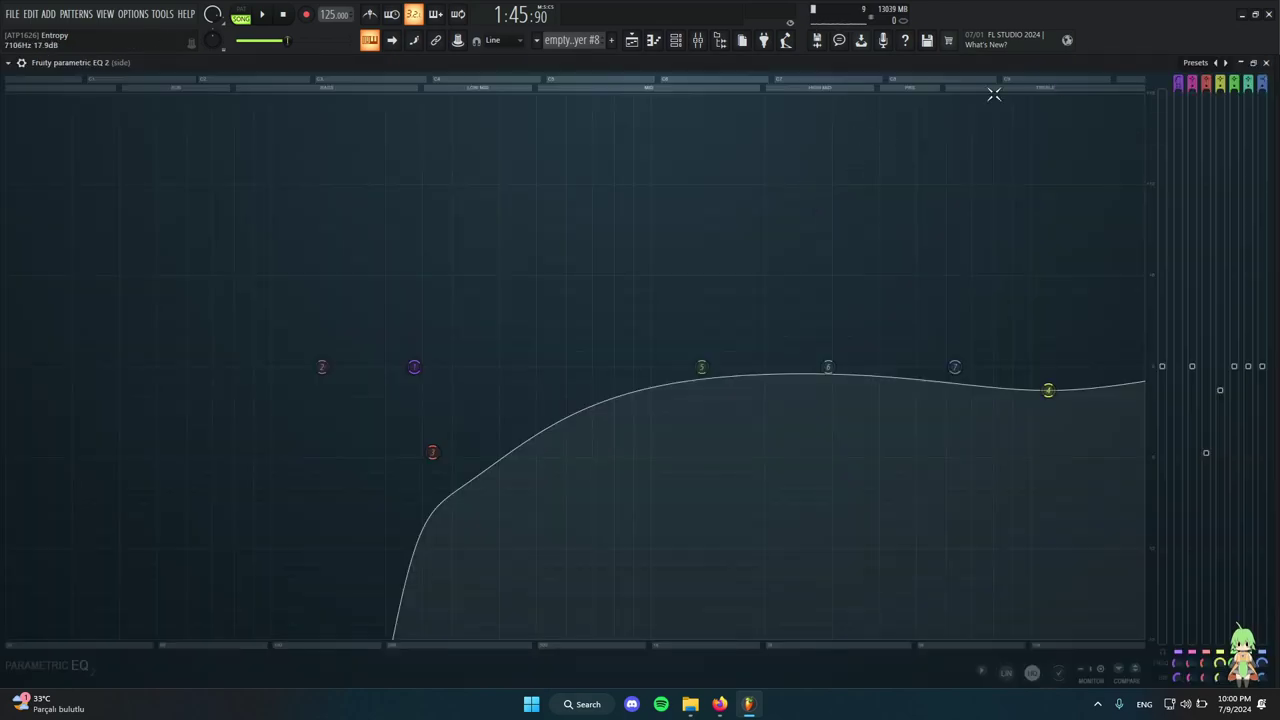
left_click(1253, 63)
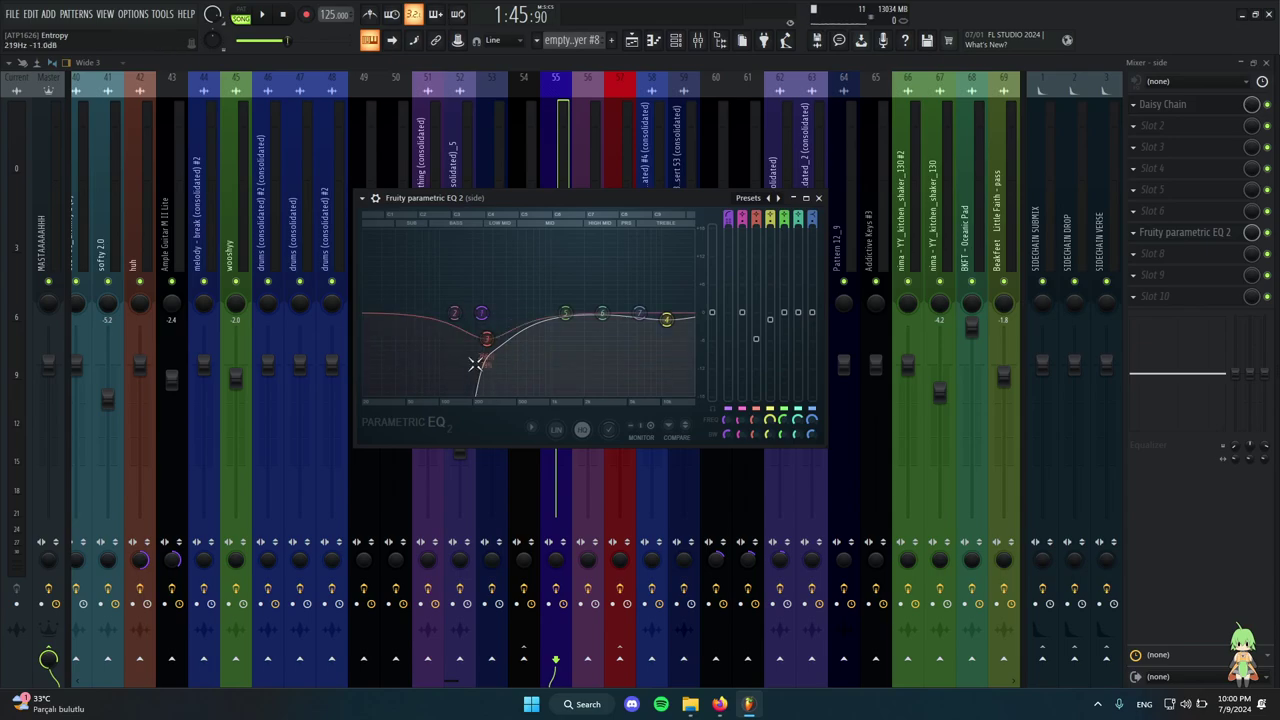
left_click_drag(522, 193, 452, 321)
left_click(704, 319)
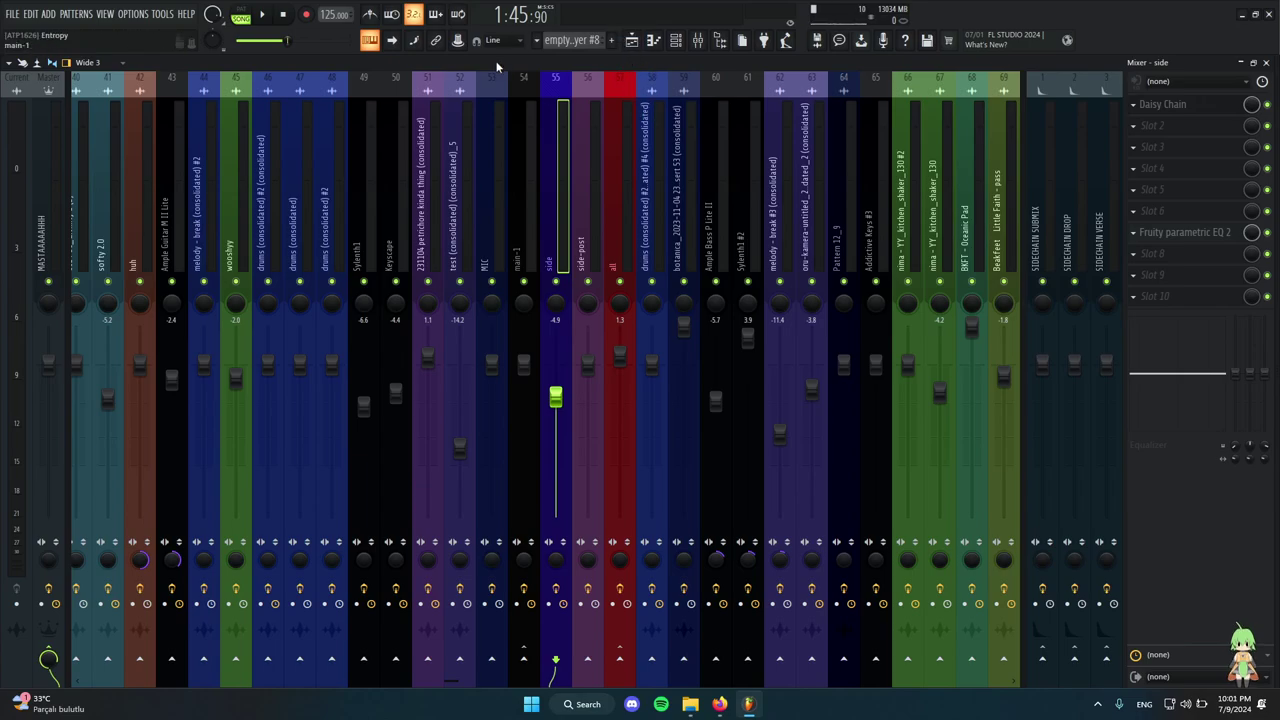
Return to the playlist and unsolo Track 76 so that all tracks are active.
key("F9")
left_click(631, 40)
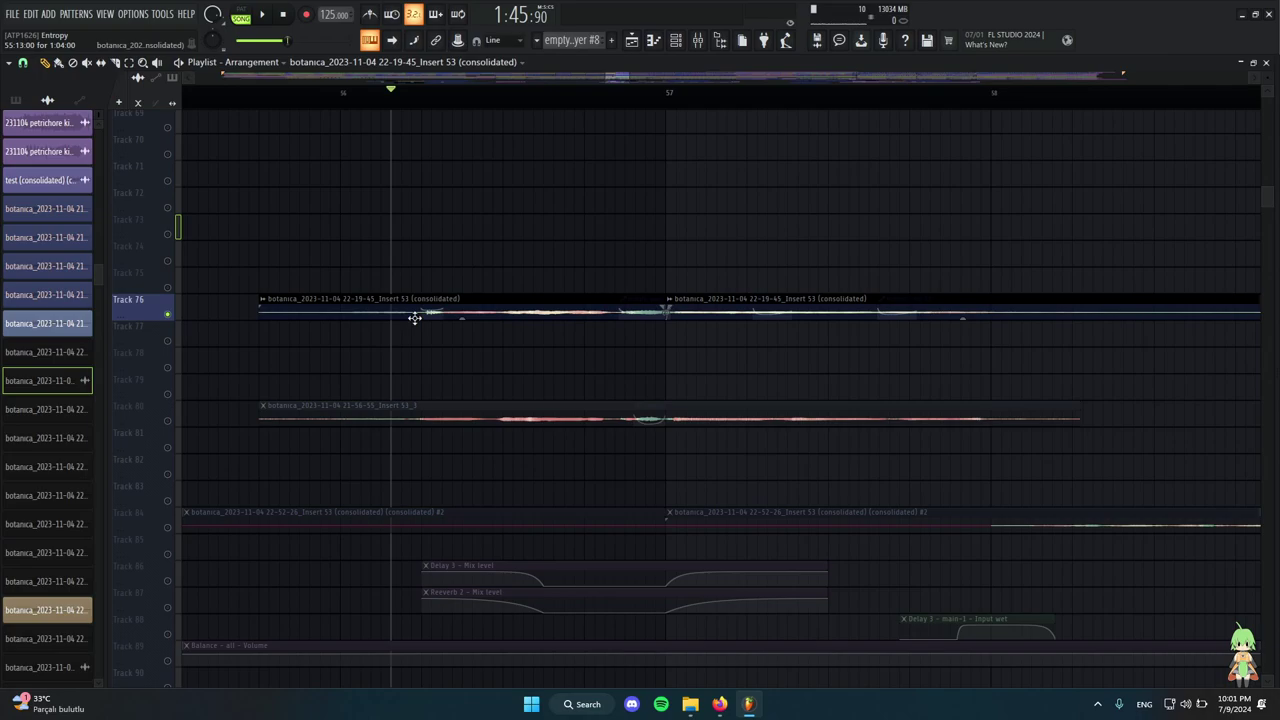
scroll(361, 362, "down", 3)
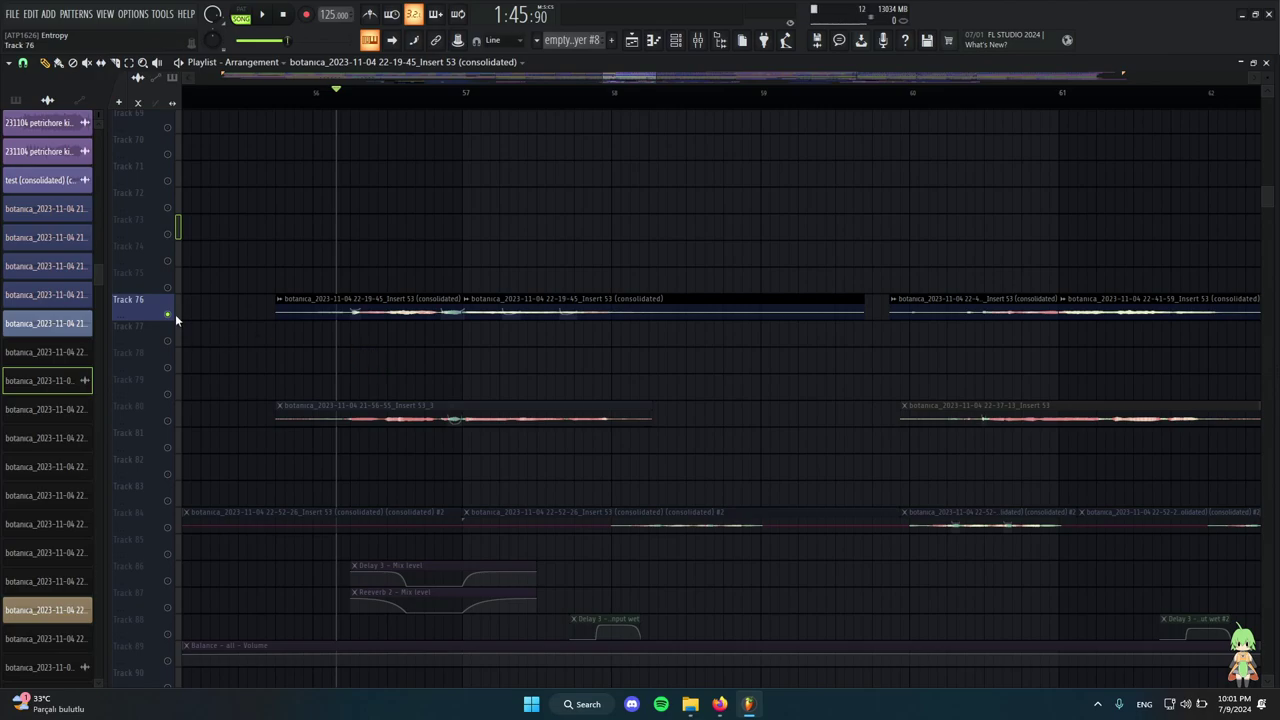
scroll(363, 354, "up", 6)
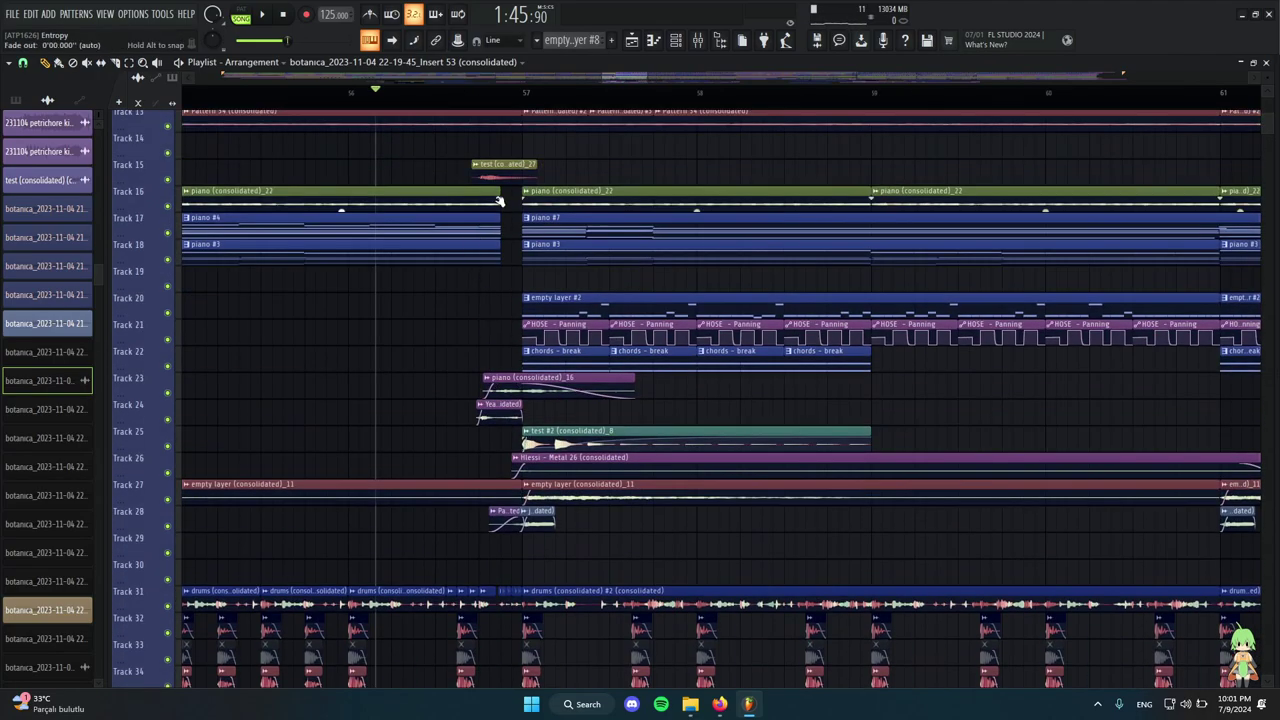
Play the transition into bar 57, and audition the test (consolidated)_27 clip on Track 15.
left_click(502, 92)
key("space")
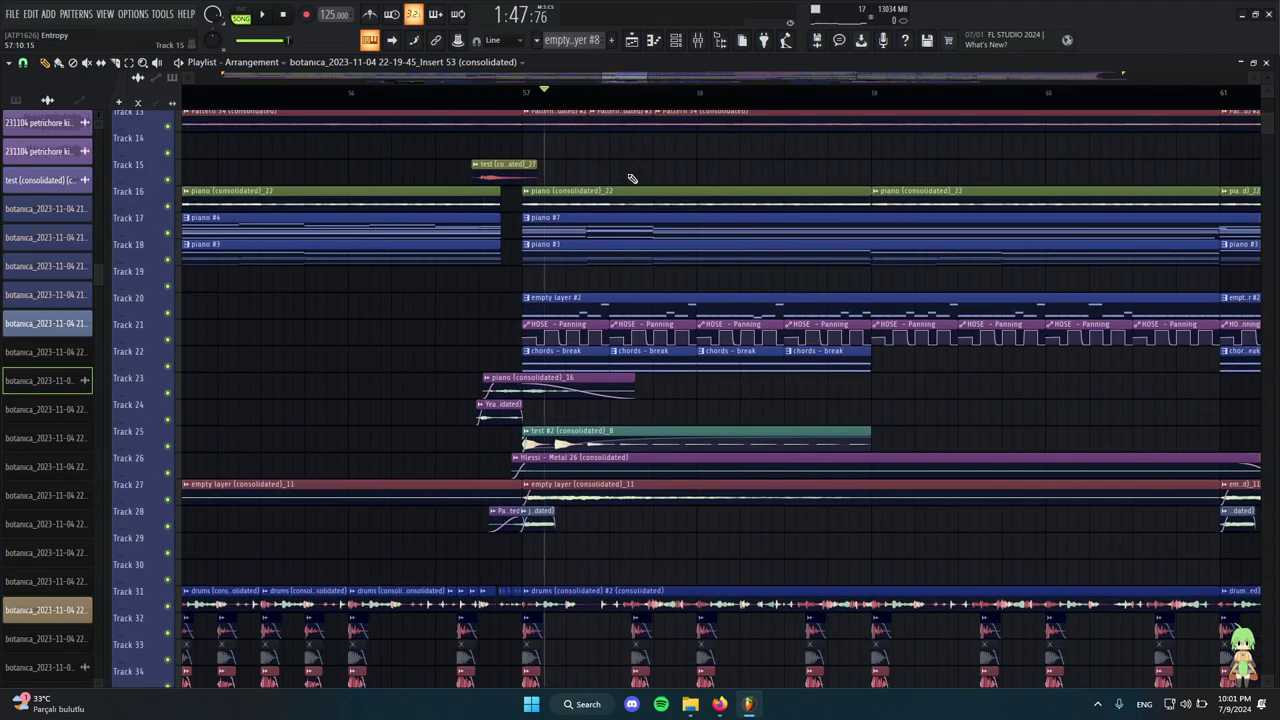
scroll(623, 180, "up", 5)
scroll(415, 238, "down", 5)
scroll(365, 205, "up", 6)
scroll(318, 176, "up", 2)
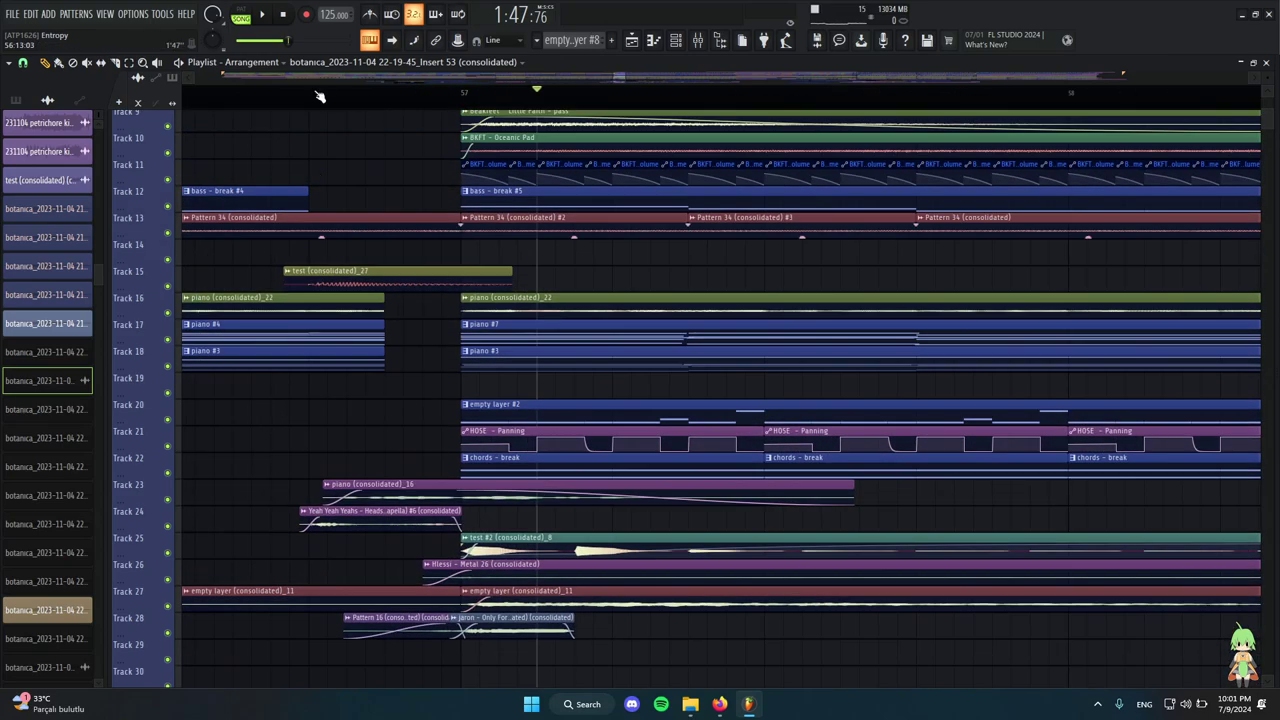
left_click_drag(314, 93, 290, 94)
right_click(326, 276, "ctrl+alt")
scroll(450, 354, "down", 3)
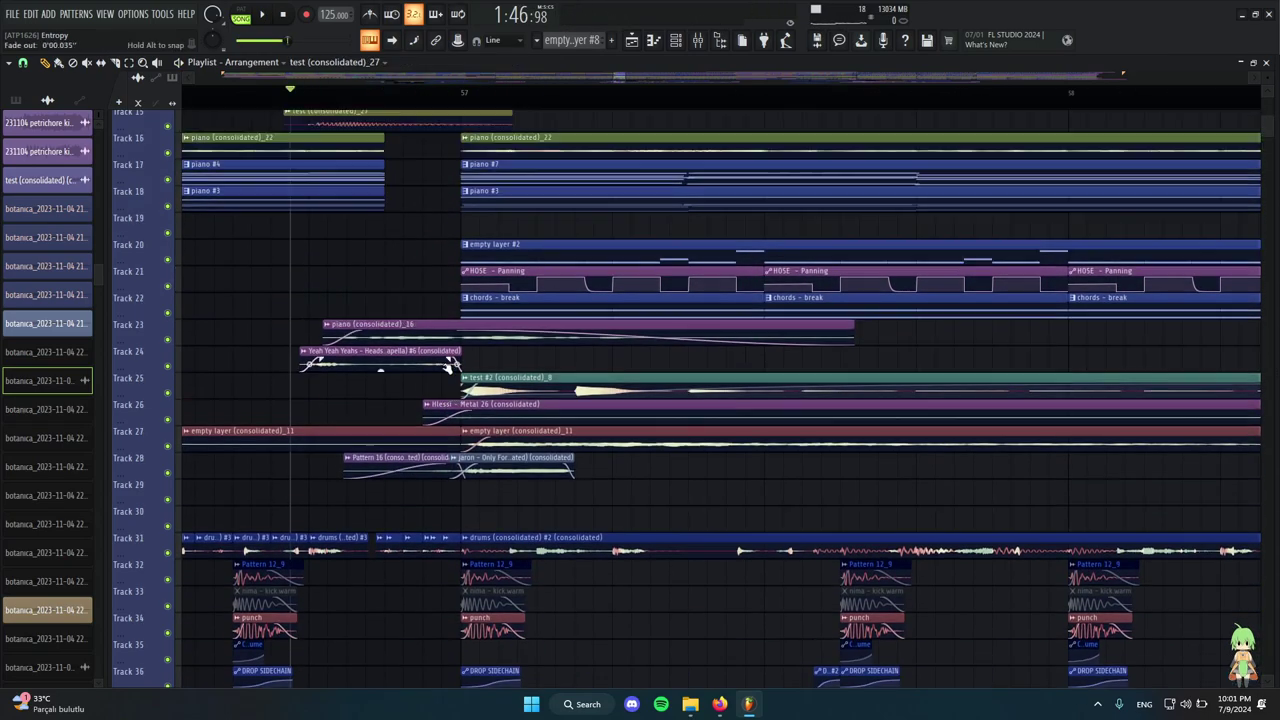
Audition the piano (consolidated)_16 clip on Track 23, just before bar 57.
scroll(449, 366, "up", 5)
scroll(375, 459, "down", 4)
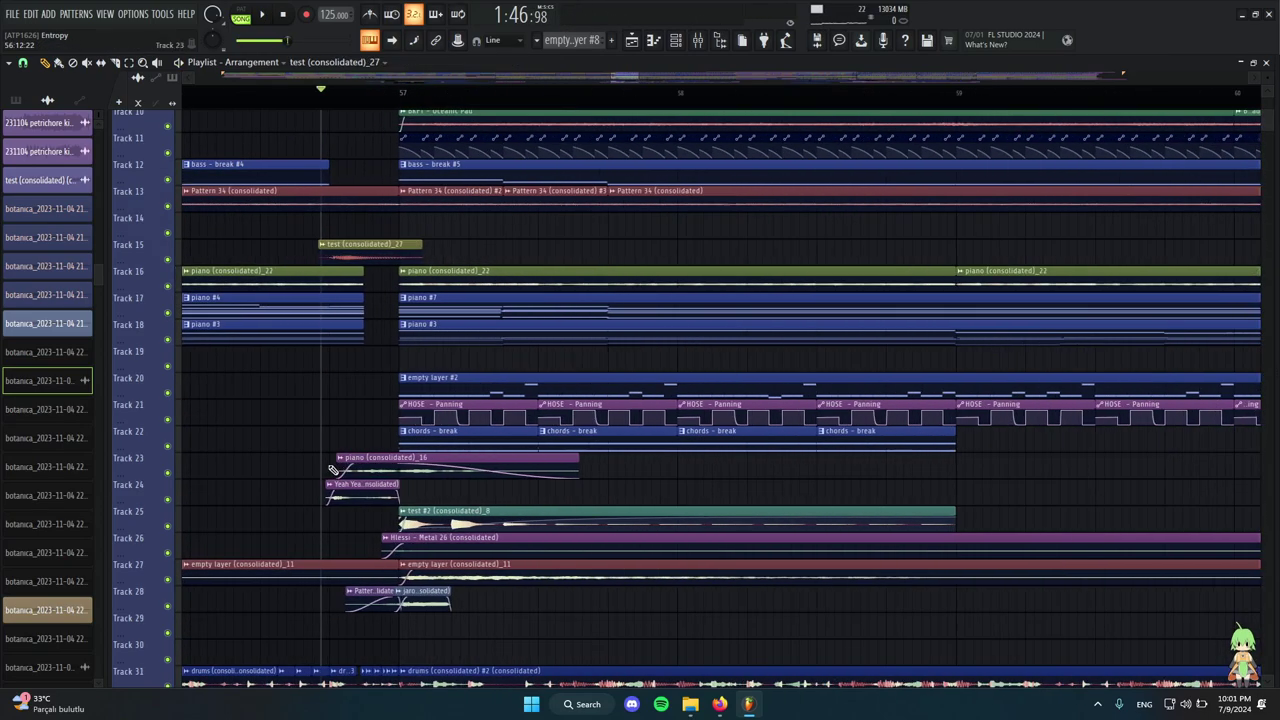
scroll(430, 486, "up", 4)
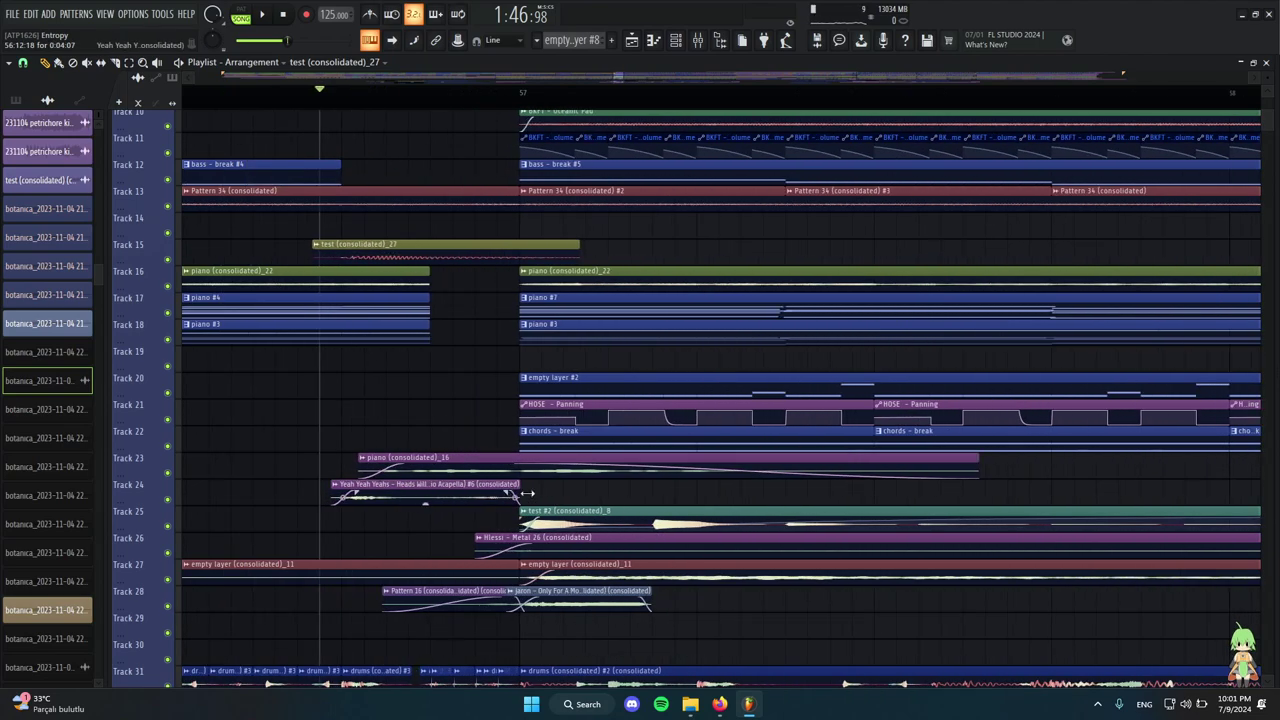
left_click(390, 458)
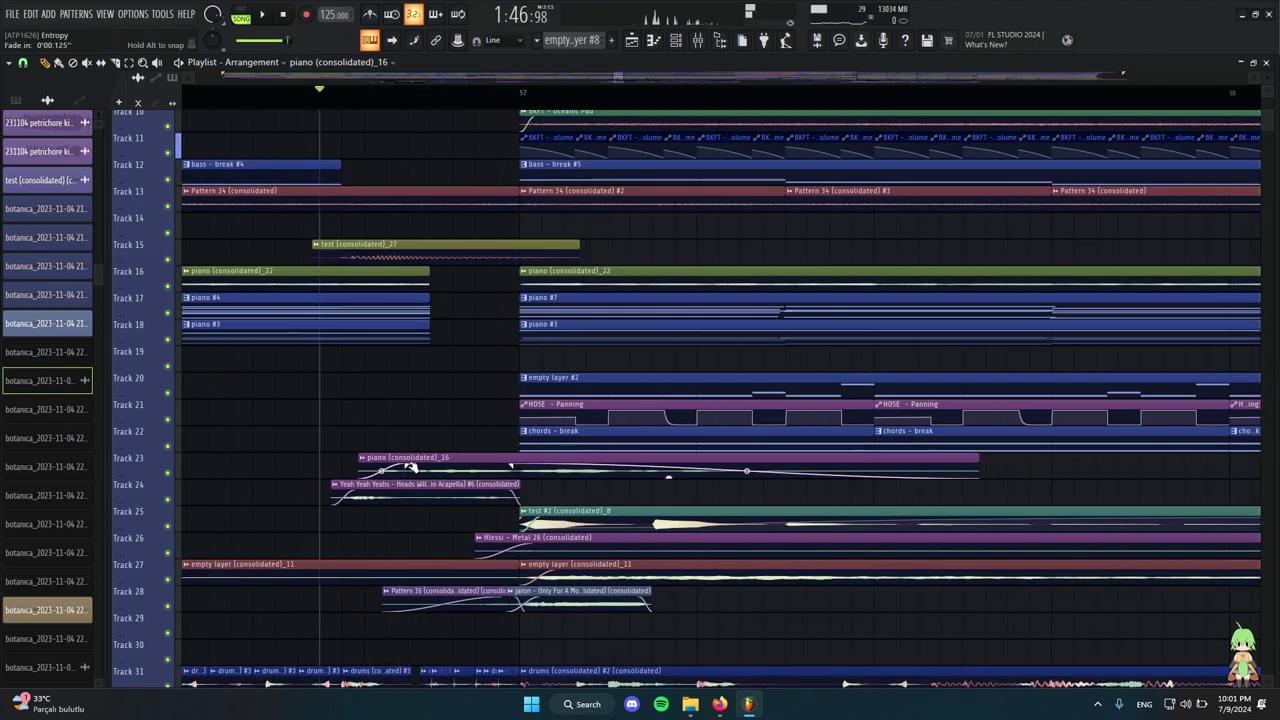
scroll(430, 460, "down", 5)
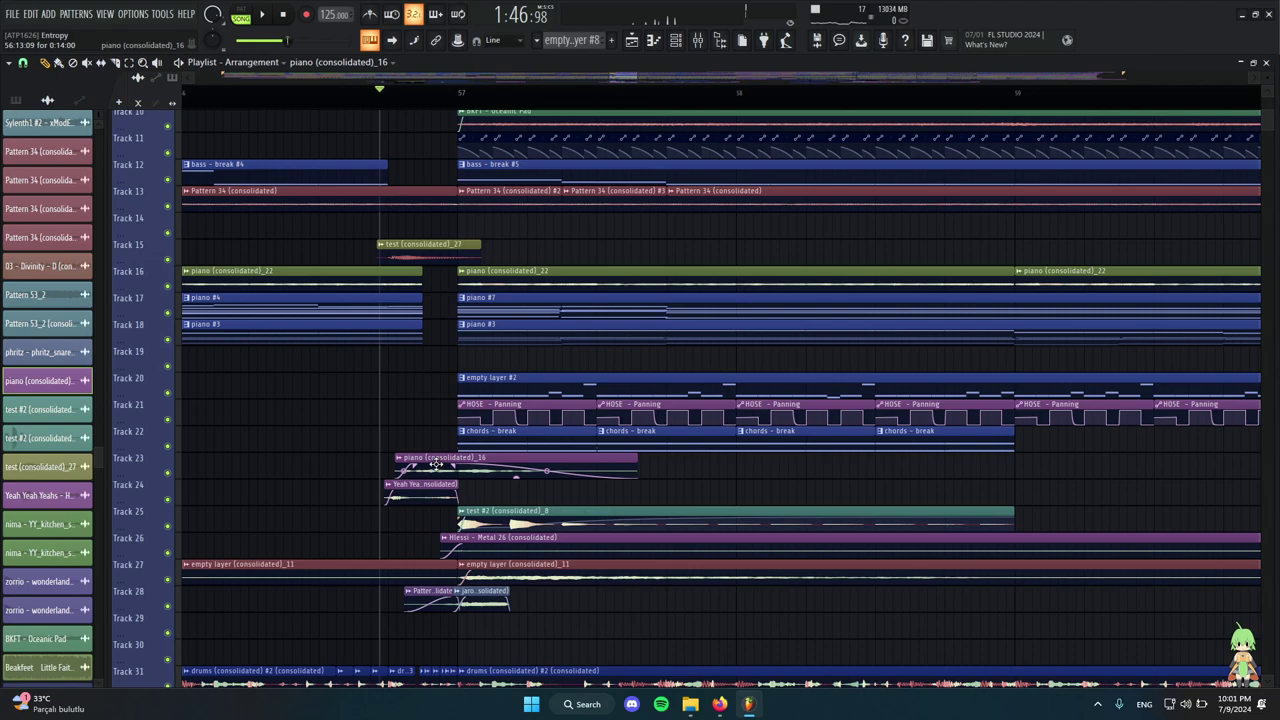
scroll(980, 451, "down", 3)
scroll(790, 476, "up", 4)
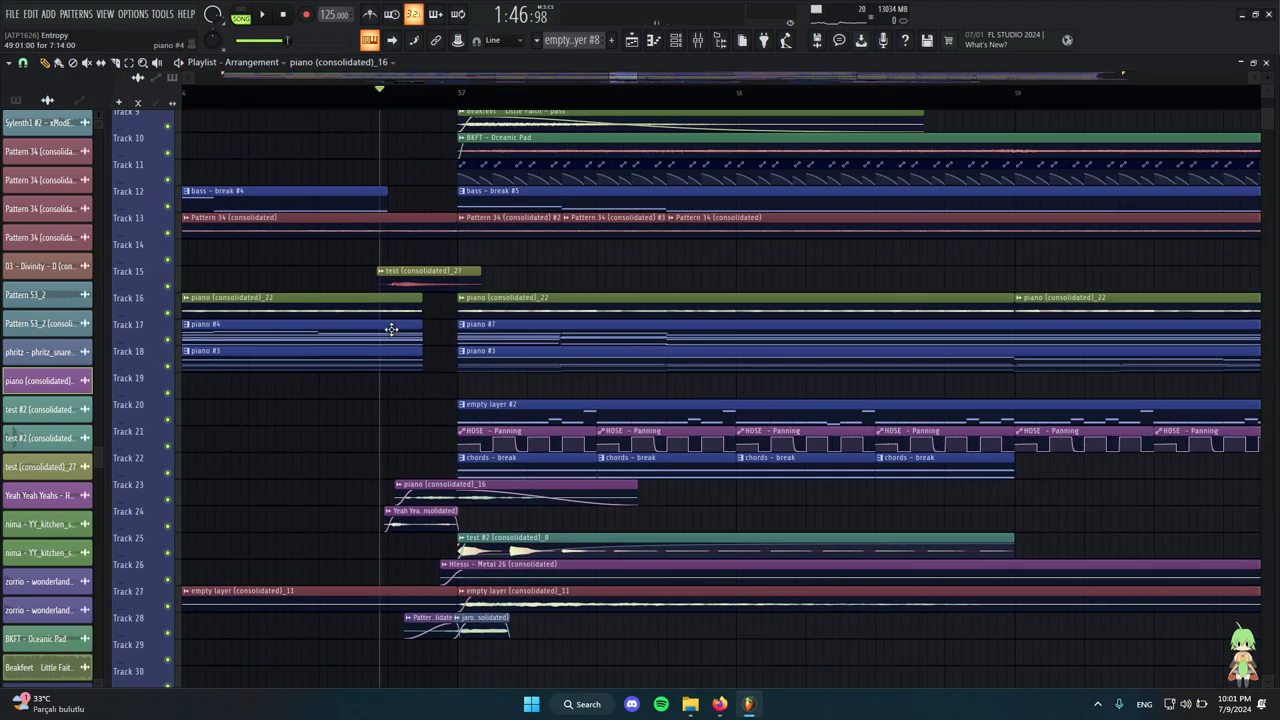
Audition the test #2 (consolidated)_8 clip at the start of bar 57 on Track 25.
scroll(391, 332, "up", 1)
scroll(392, 418, "down", 3)
scroll(400, 437, "up", 5)
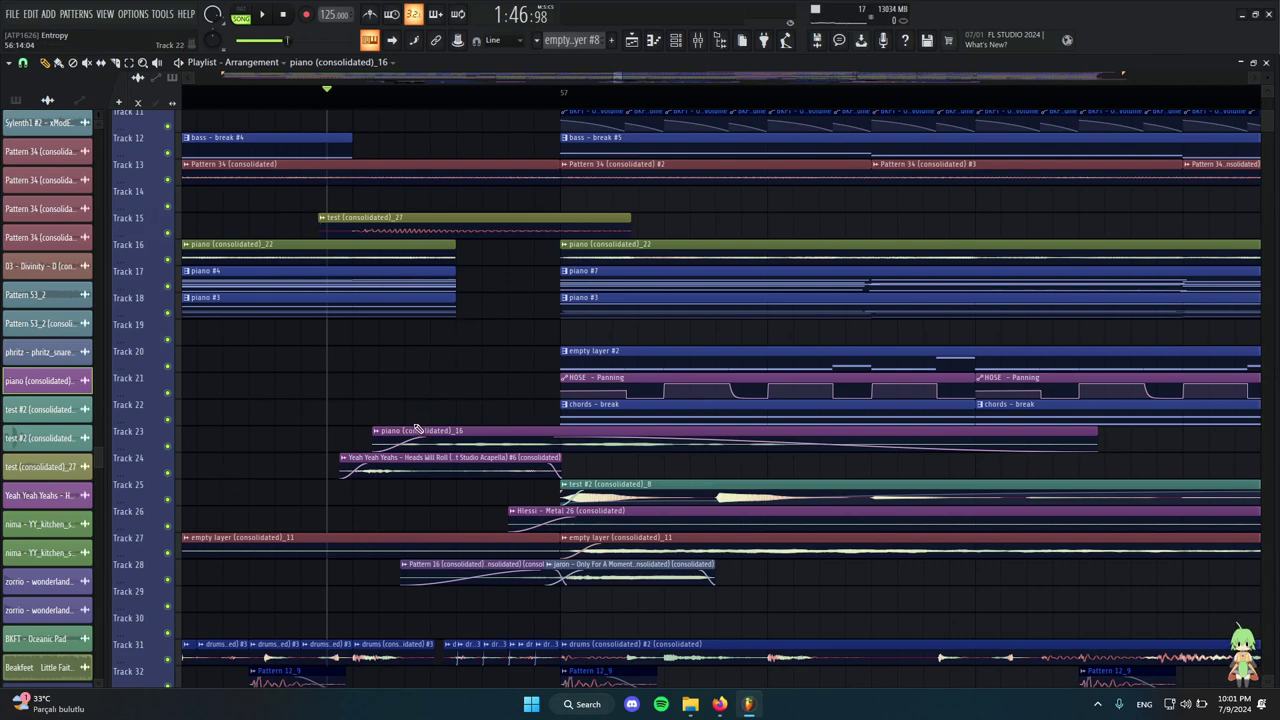
scroll(420, 430, "down", 5)
scroll(445, 330, "down", 2)
scroll(683, 437, "up", 2)
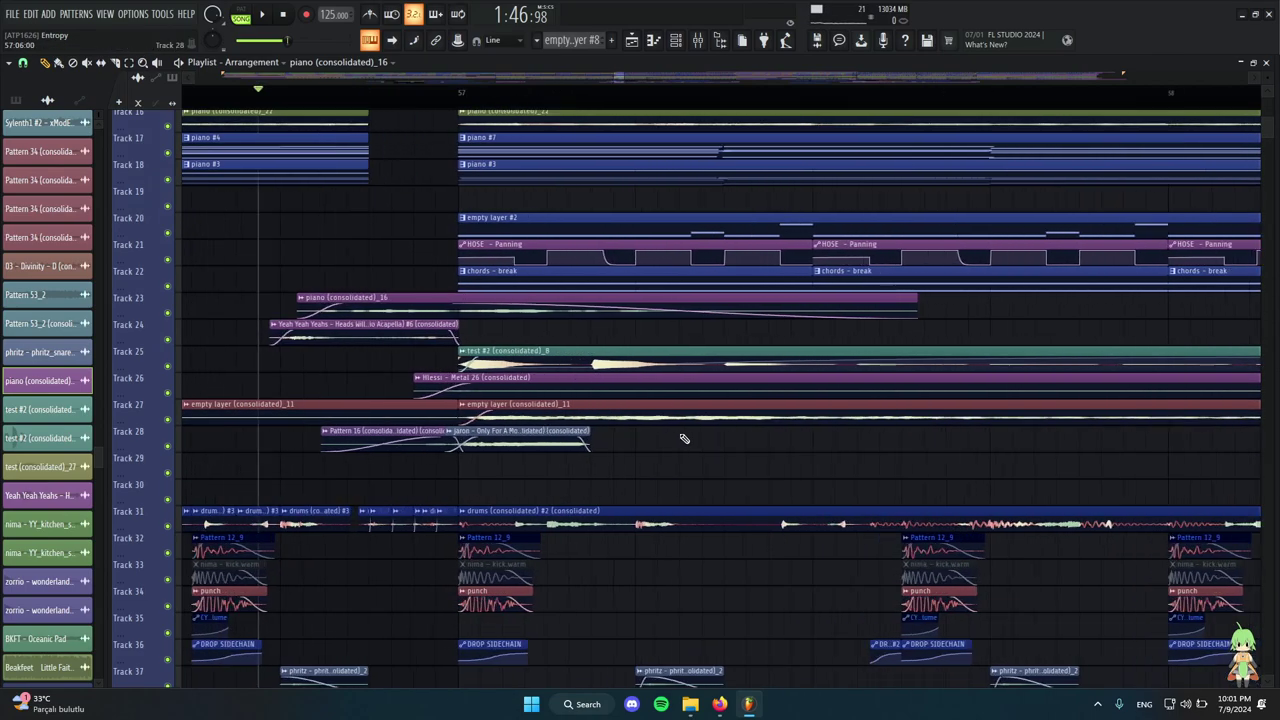
scroll(450, 410, "down", 10)
right_click(510, 357, "alt")
scroll(468, 364, "up", 8)
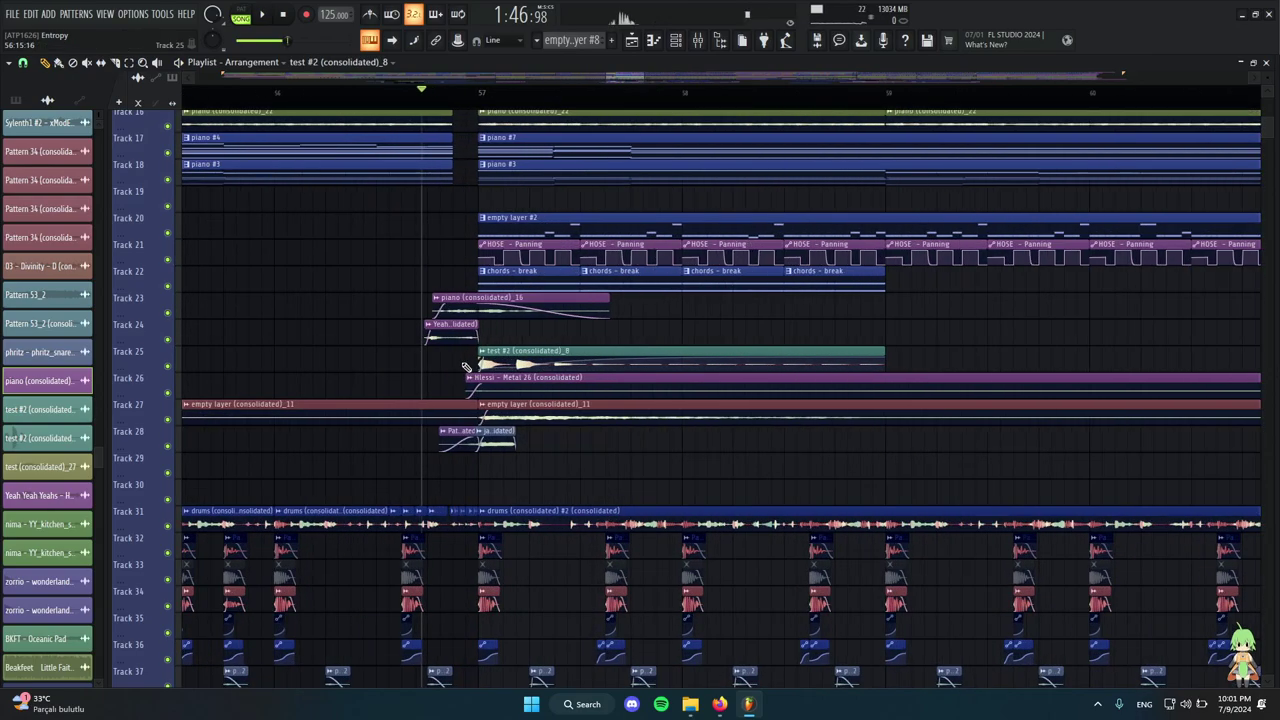
Audition the Yeah Yeah Yeahs acapella clip leading into bar 57 on Track 24.
right_click(420, 331, "alt")
scroll(446, 358, "up", 3)
scroll(455, 358, "up", 2)
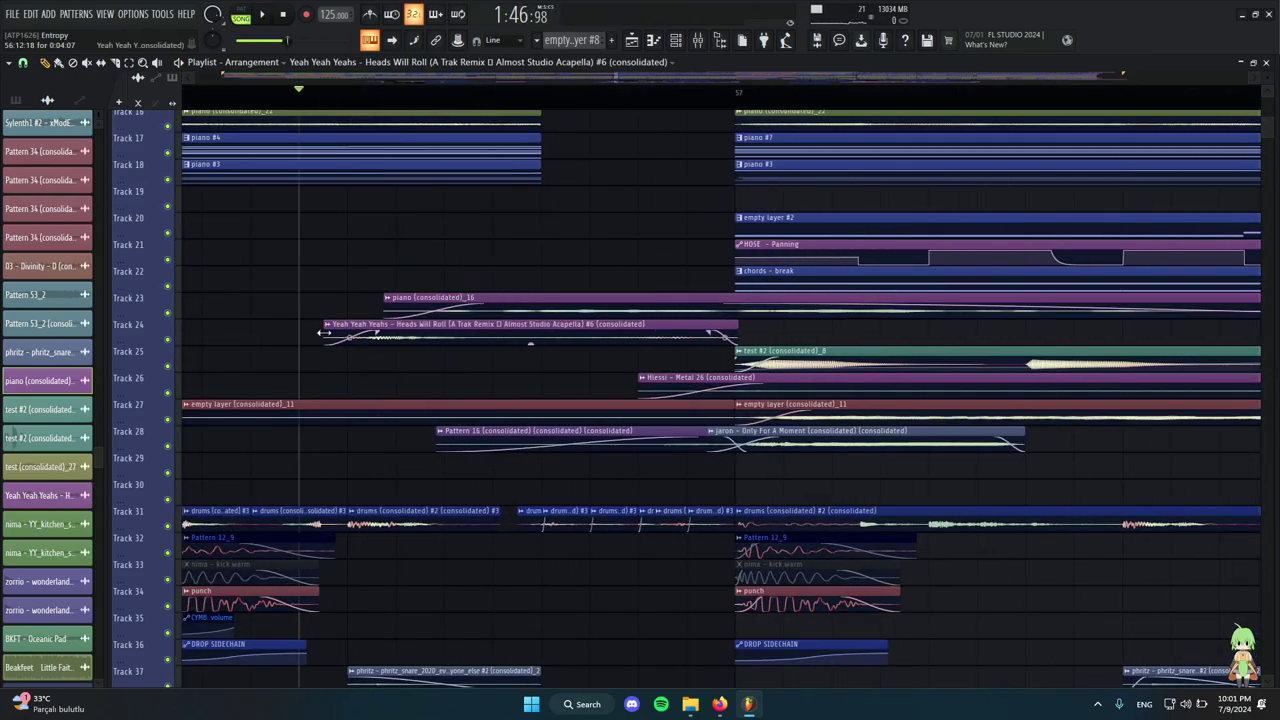
left_click(350, 343)
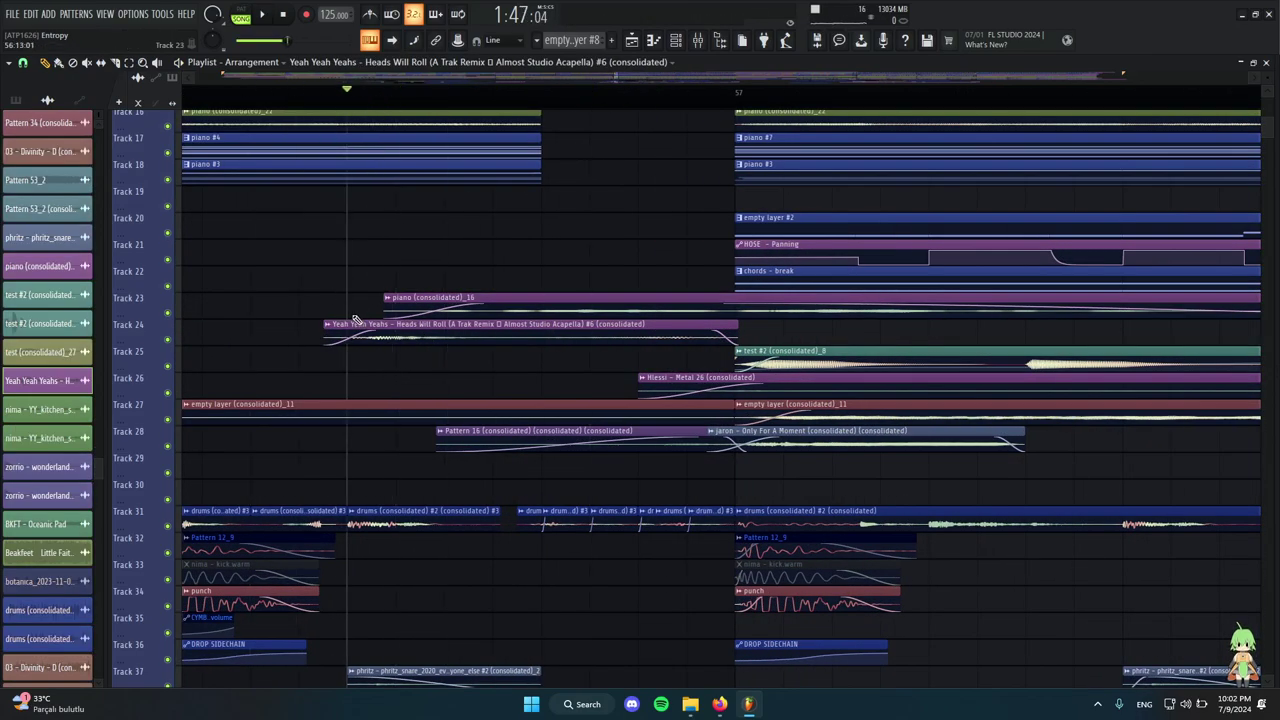
Inspect the sample settings of the Yeah Yeah Yeahs acapella clip on Track 24, and close them.
scroll(288, 345, "down", 5)
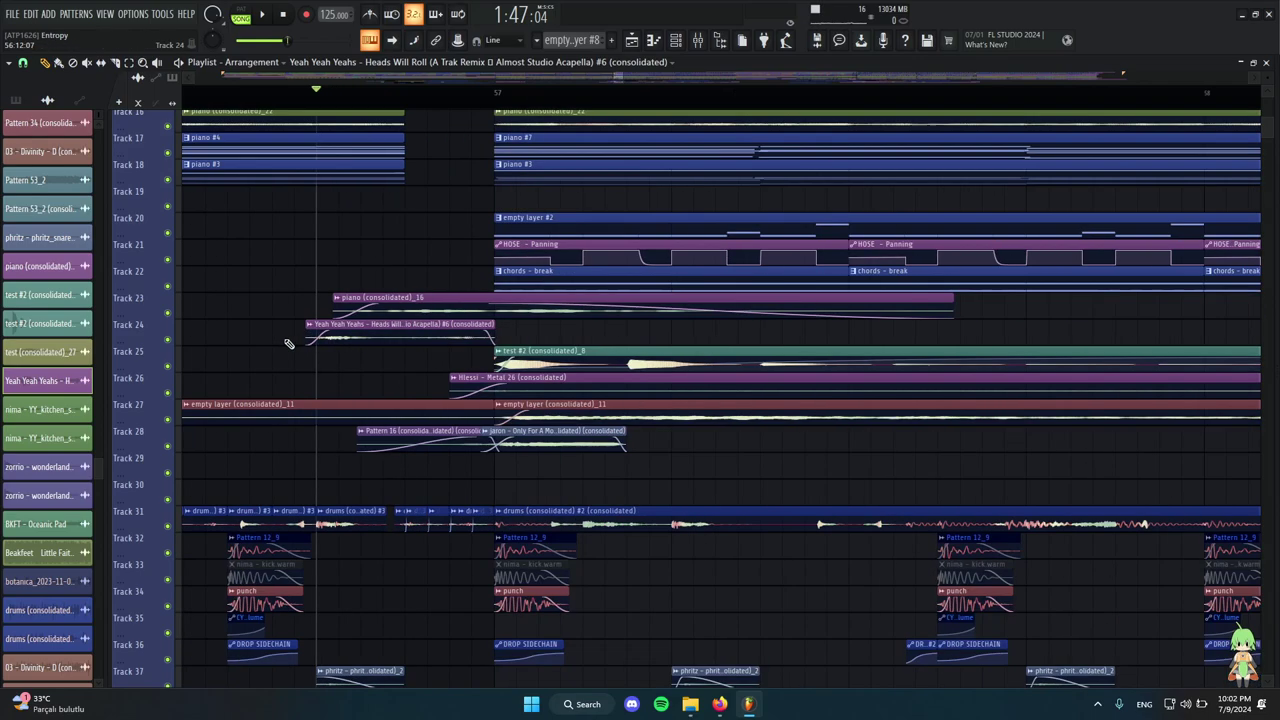
scroll(292, 344, "up", 6)
scroll(272, 336, "down", 6)
scroll(289, 341, "up", 4)
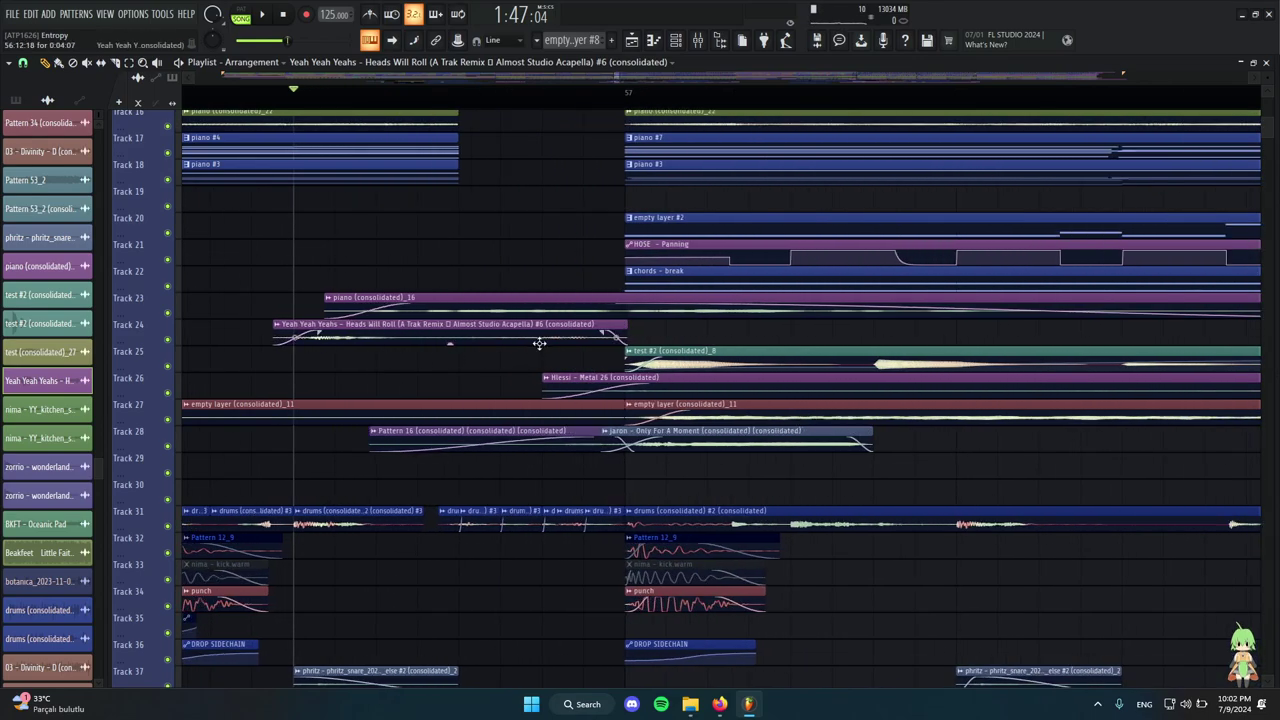
scroll(384, 370, "down", 1)
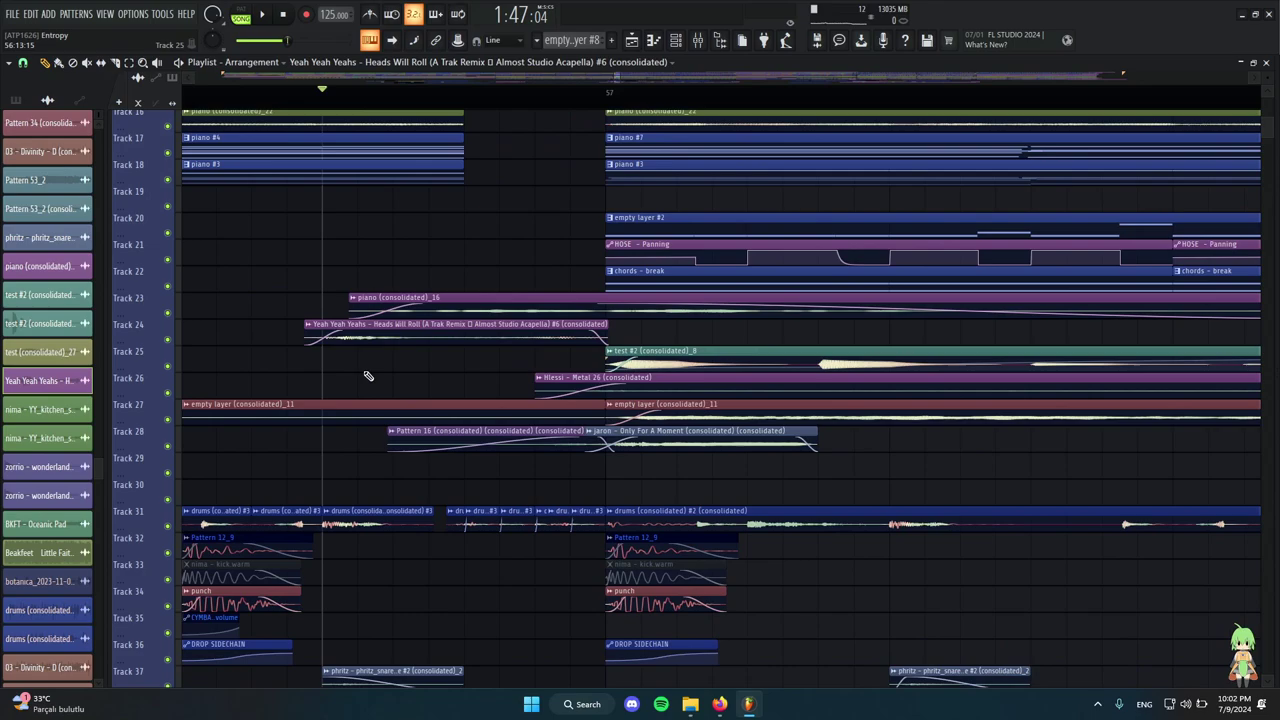
scroll(330, 366, "up", 1)
scroll(366, 363, "down", 2)
scroll(345, 335, "up", 2)
scroll(340, 352, "down", 1)
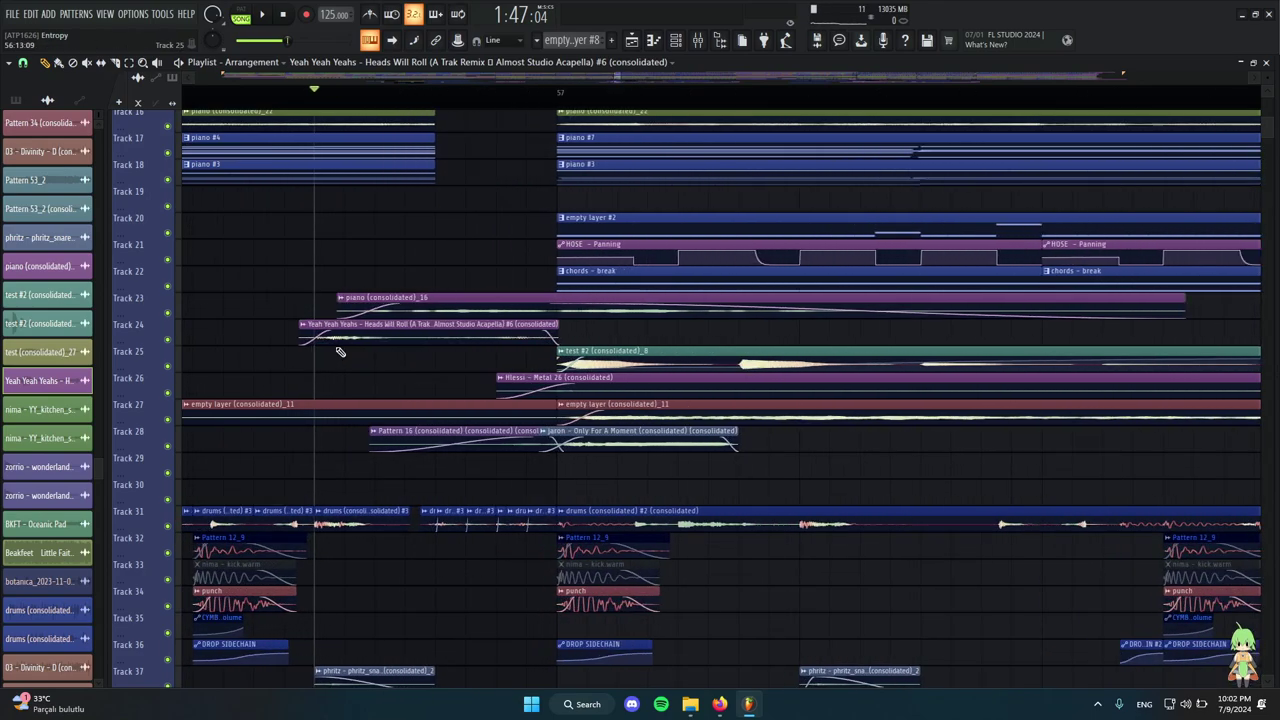
scroll(340, 352, "up", 1)
double_click(357, 330)
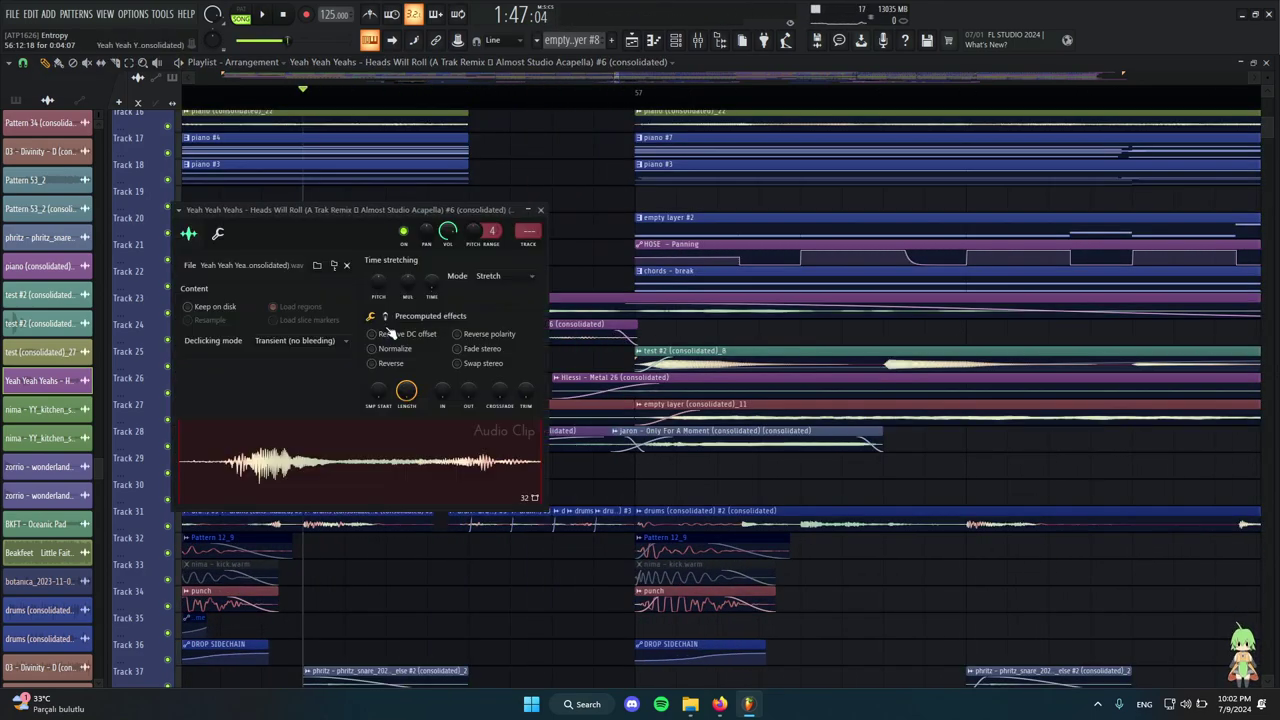
left_click(538, 211)
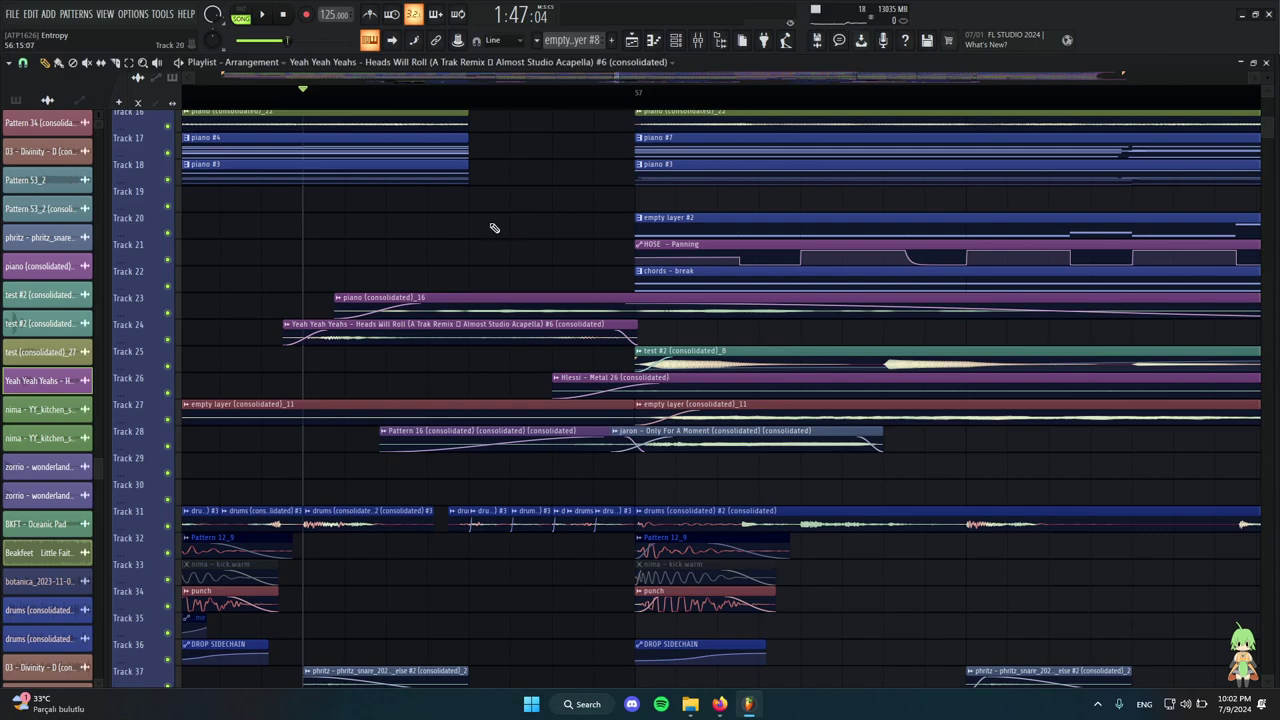
Select the Yeah Yeah Yeahs acapella clip on Track 24.
scroll(402, 340, "down", 3)
scroll(403, 341, "up", 3)
scroll(402, 340, "down", 3)
scroll(298, 337, "up", 2)
left_click_drag(295, 337, 644, 340)
scroll(507, 311, "down", 3)
scroll(532, 300, "up", 2)
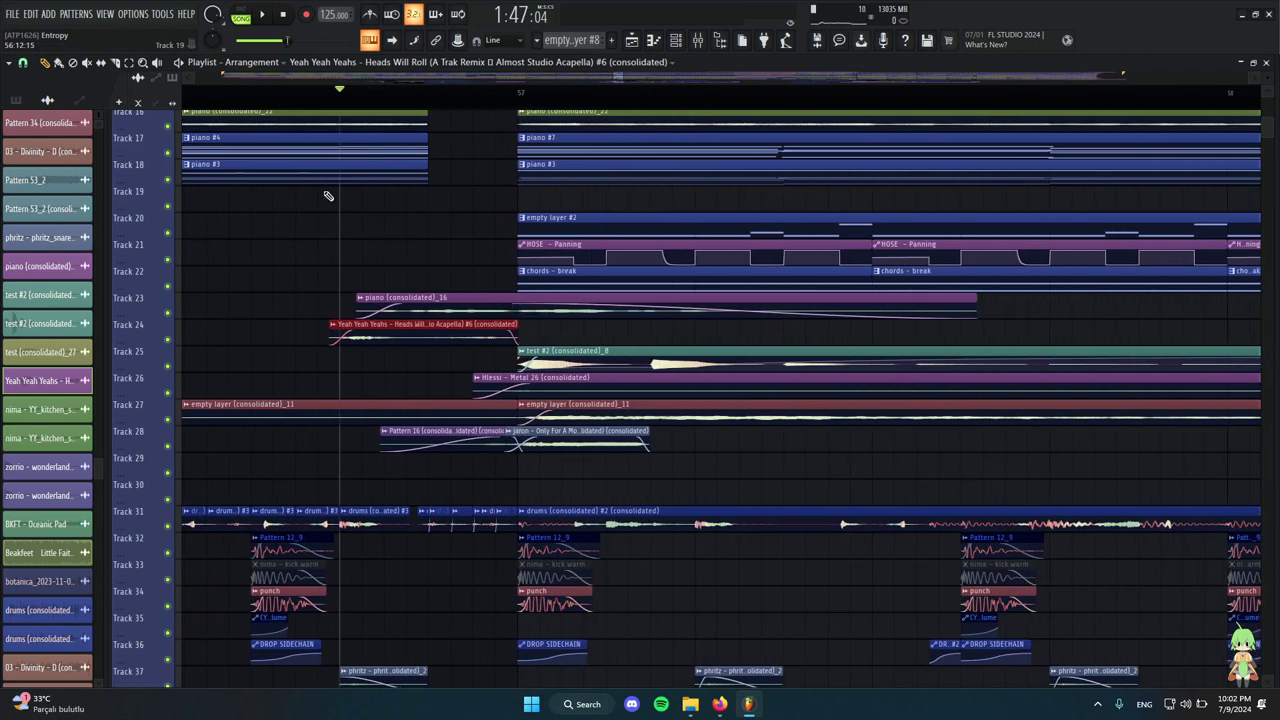
Solo Track 31, play its drum cuts into bar 57, stop playback, and unsolo the track.
scroll(340, 203, "down", 2)
scroll(360, 235, "down", 3)
scroll(380, 310, "up", 4)
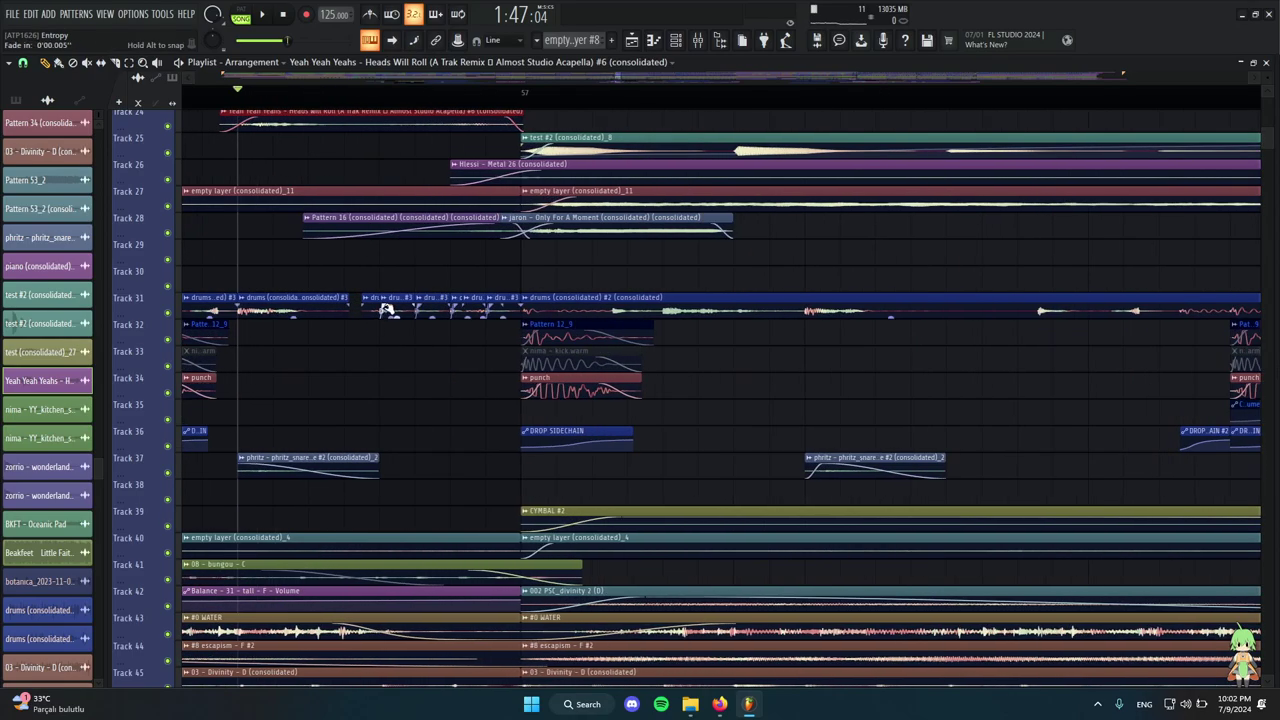
right_click(167, 312)
key("space")
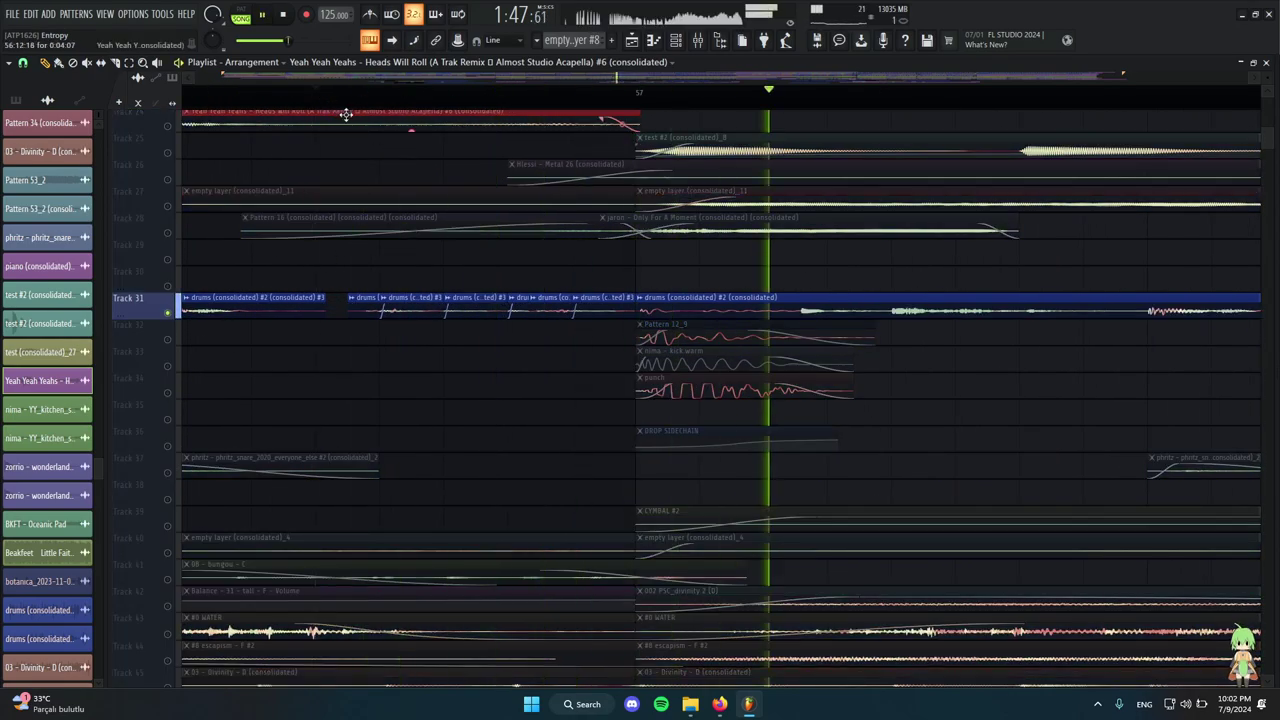
key("space")
right_click(167, 312)
Select the clips leading into bar 57 on Tracks 40 to 43, including the fading WATER clip.
scroll(456, 318, "down", 9)
scroll(475, 340, "down", 5)
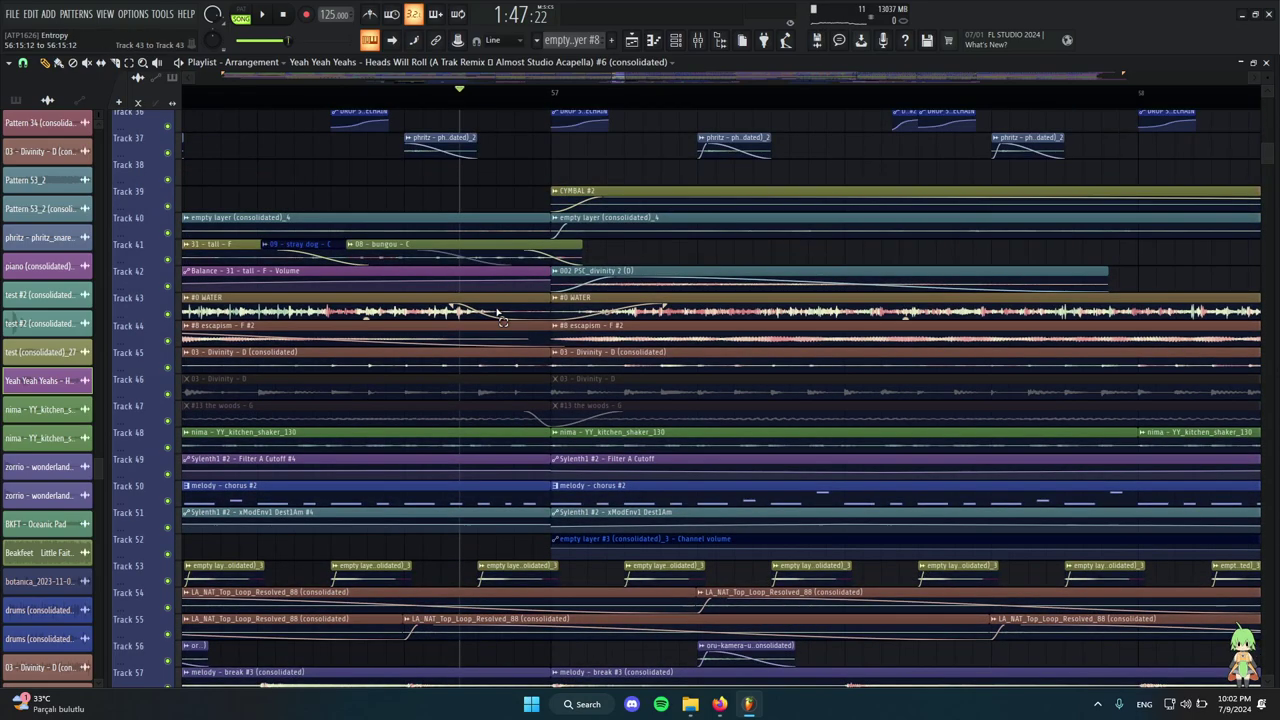
left_click_drag(497, 312, 509, 216)
Audition the Hlessi - Metal 26 clip on Track 26 and the Pattern 16 clip on Track 28.
scroll(545, 344, "up", 10)
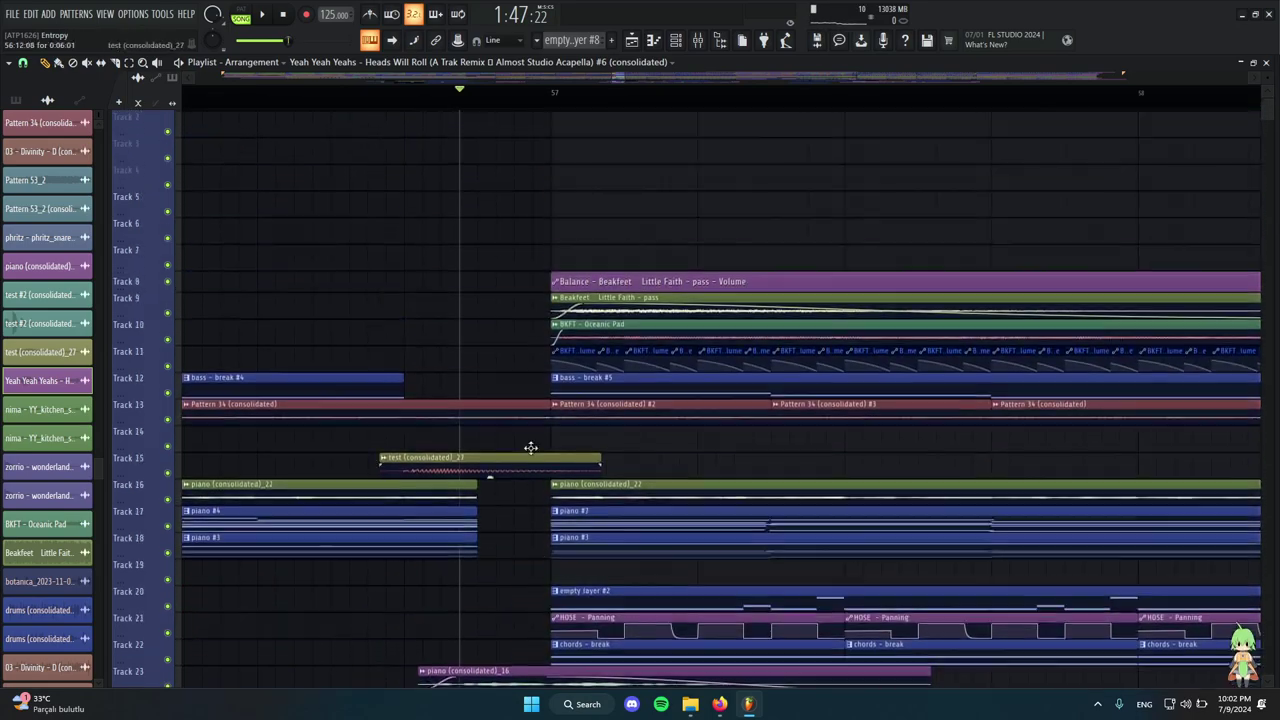
scroll(517, 378, "down", 7)
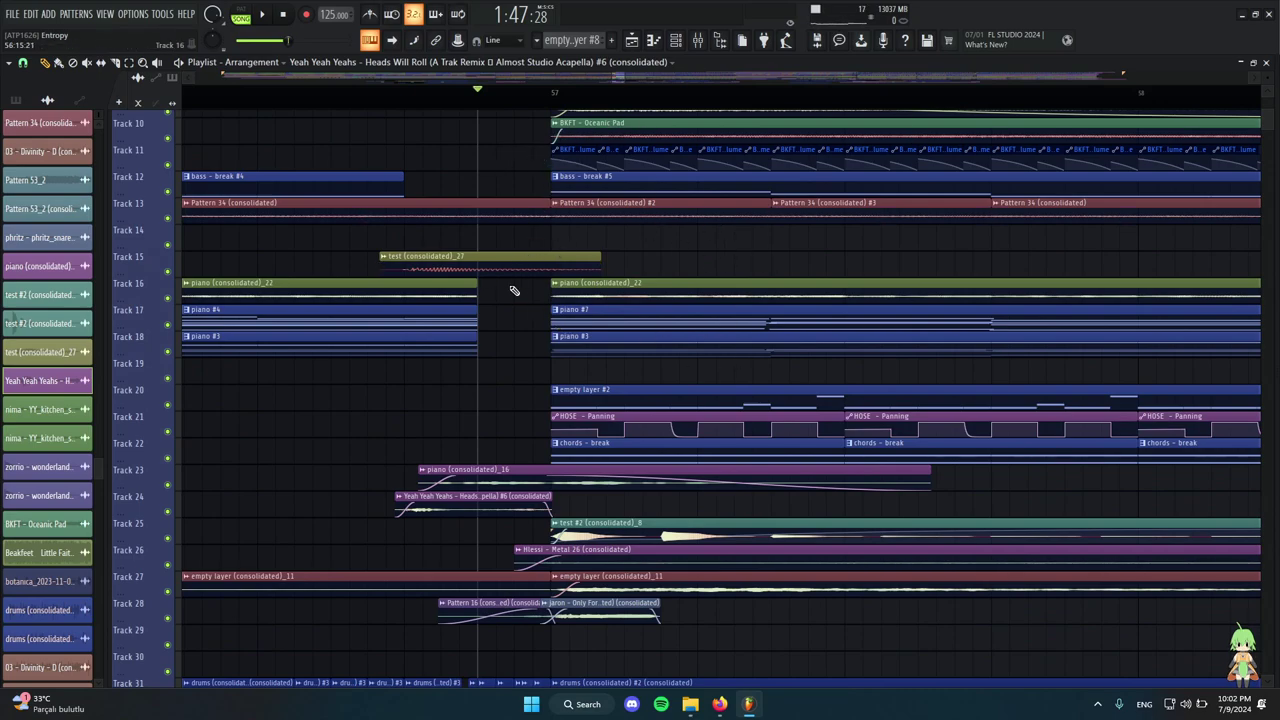
scroll(508, 292, "up", 1)
scroll(476, 300, "up", 3)
scroll(546, 350, "down", 6)
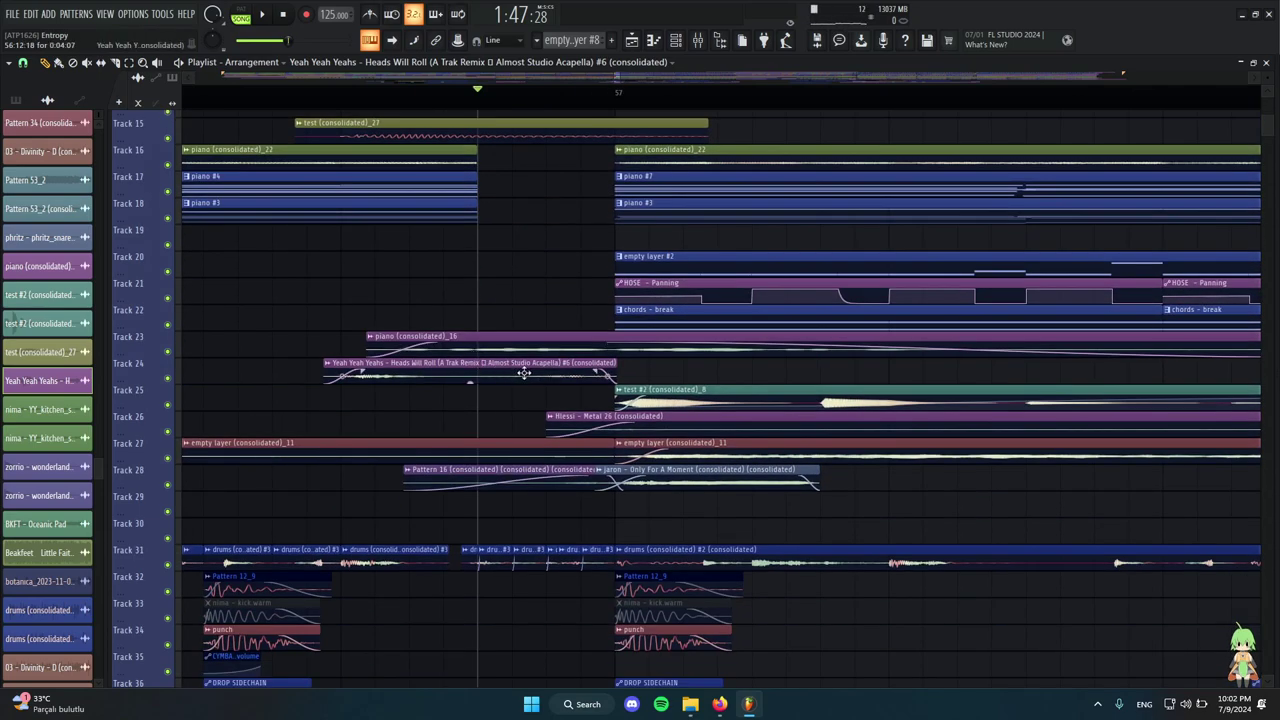
scroll(550, 380, "right", 2)
right_click(424, 430, "alt")
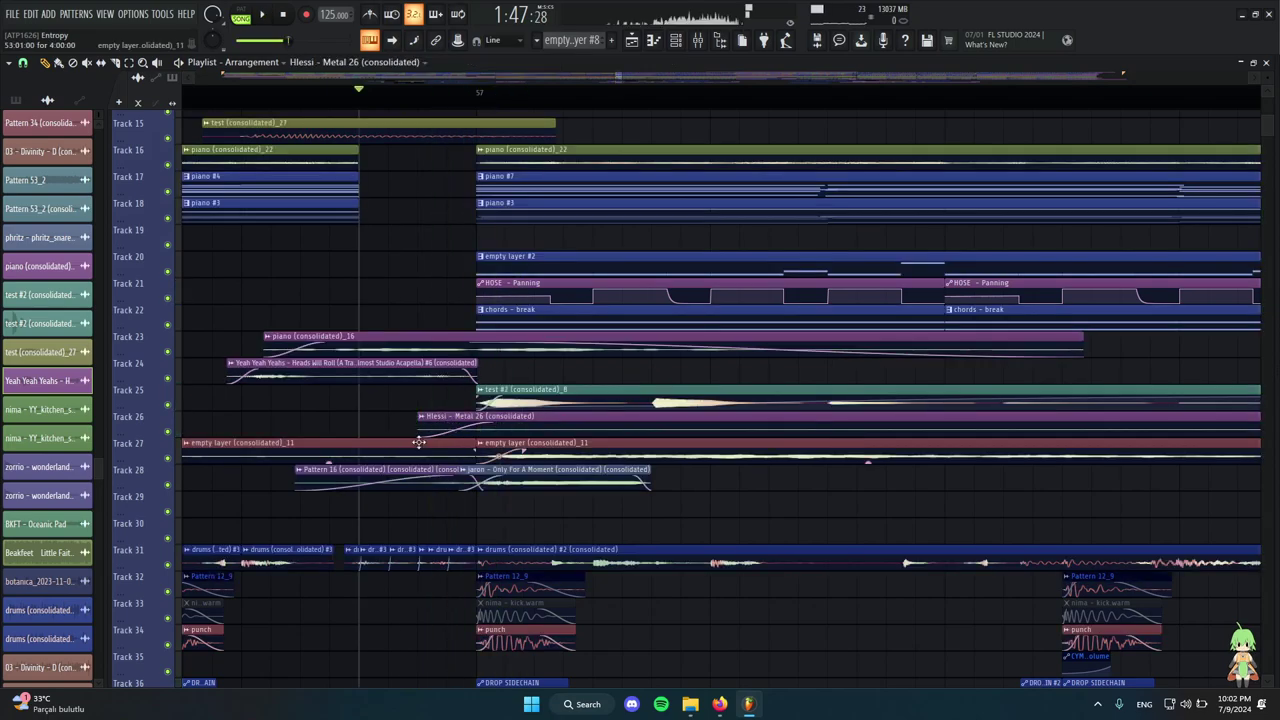
scroll(560, 420, "down", 2, "ctrl")
left_click(486, 478)
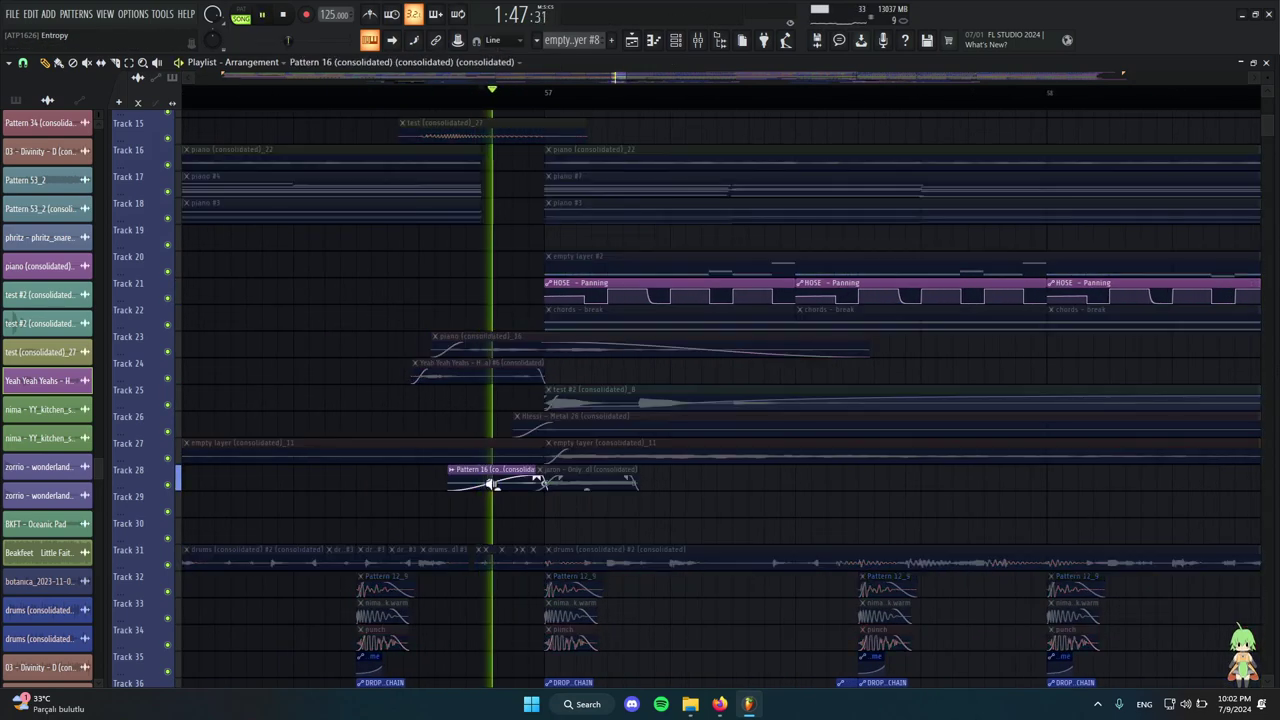
Examine the layers around bar 57 from the lower ambience and percussion tracks up to Track 4.
scroll(528, 470, "down", 5, "ctrl")
scroll(528, 452, "up", 5, "ctrl")
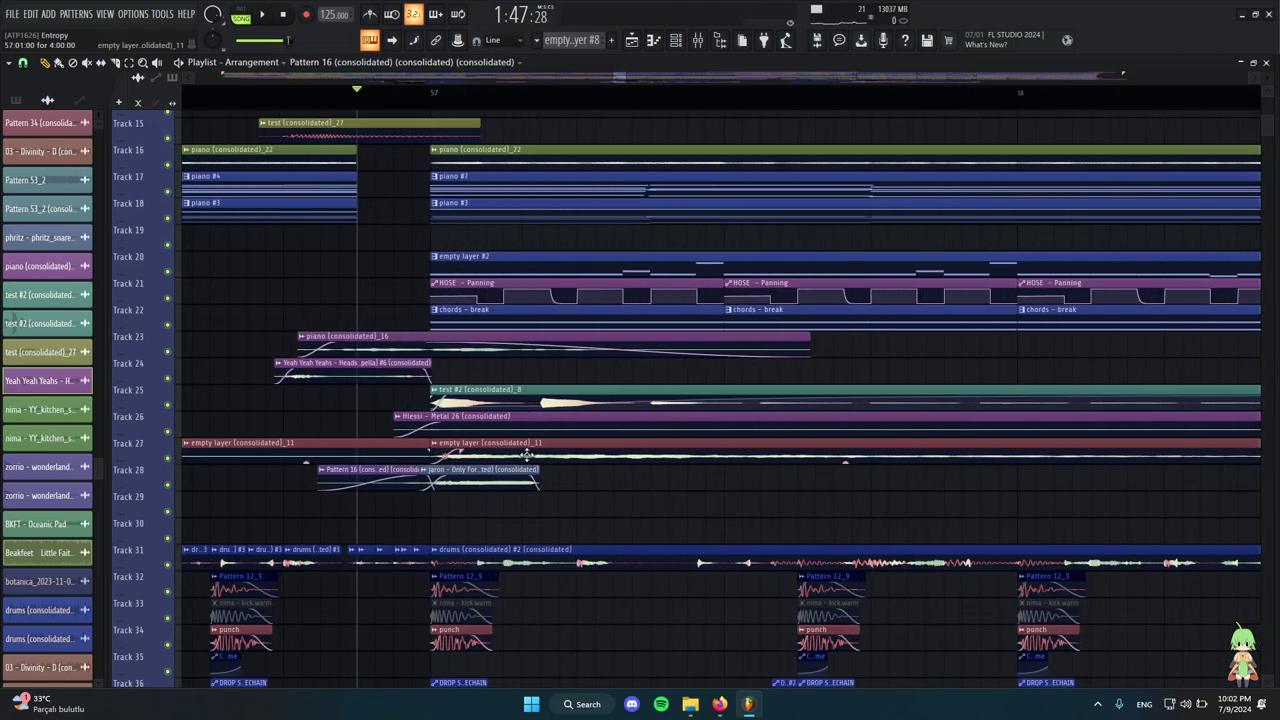
scroll(550, 430, "down", 5, "ctrl")
scroll(574, 422, "up", 1, "ctrl")
scroll(606, 450, "down", 4)
scroll(607, 455, "up", 10)
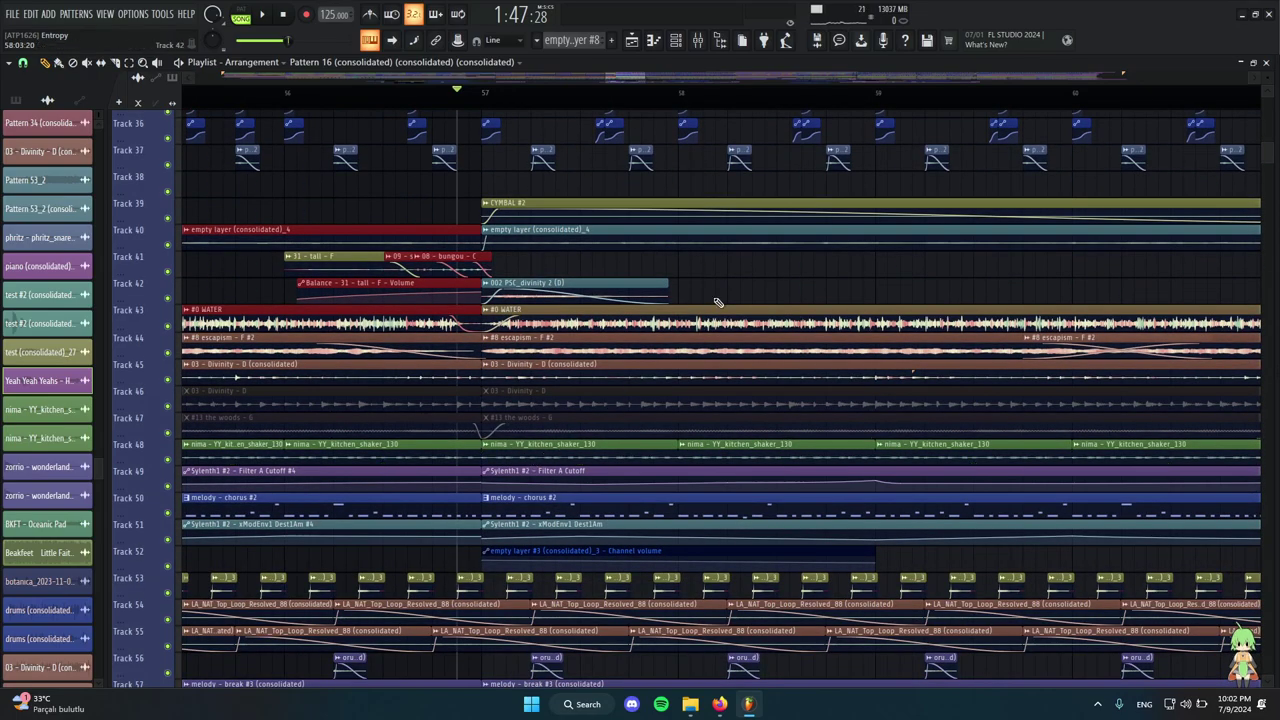
scroll(552, 383, "down", 3, "ctrl")
scroll(743, 346, "down", 1)
scroll(722, 328, "up", 4, "alt")
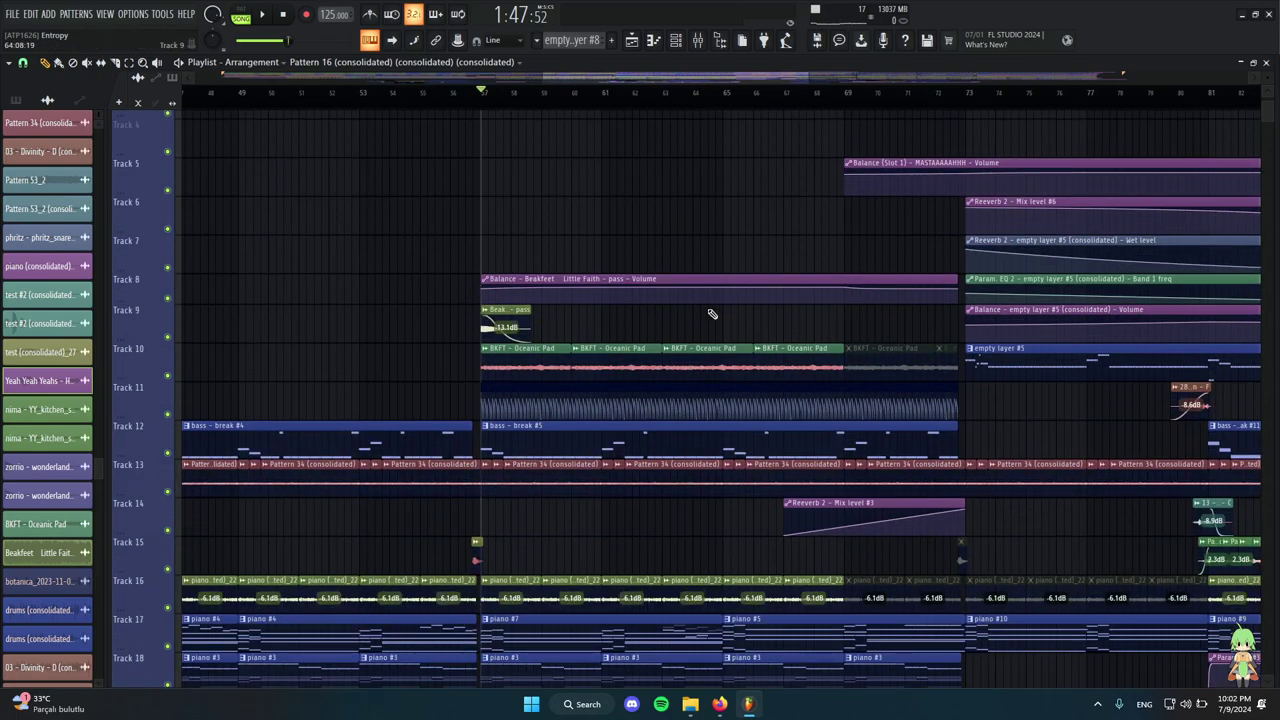
scroll(560, 320, "down", 3, "ctrl")
scroll(568, 325, "down", 3)
scroll(578, 300, "up", 1, "ctrl")
scroll(414, 190, "up", 2, "ctrl")
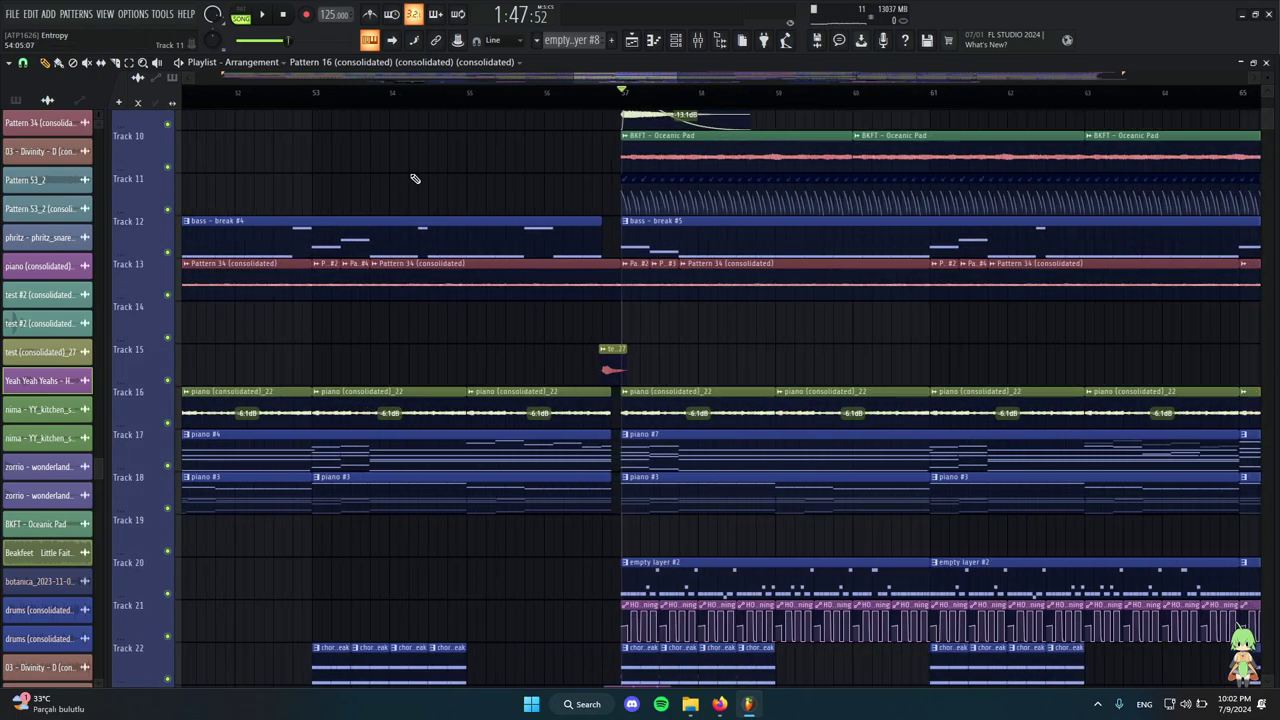
Audition the Beakfeet Little Faith - pass clip on Track 9, open its sample settings, and move the window clear of the clip.
scroll(600, 220, "up", 3)
scroll(1010, 318, "up", 2, "ctrl")
scroll(485, 340, "down", 1, "ctrl")
scroll(394, 335, "up", 1, "ctrl")
right_click(350, 323, "alt")
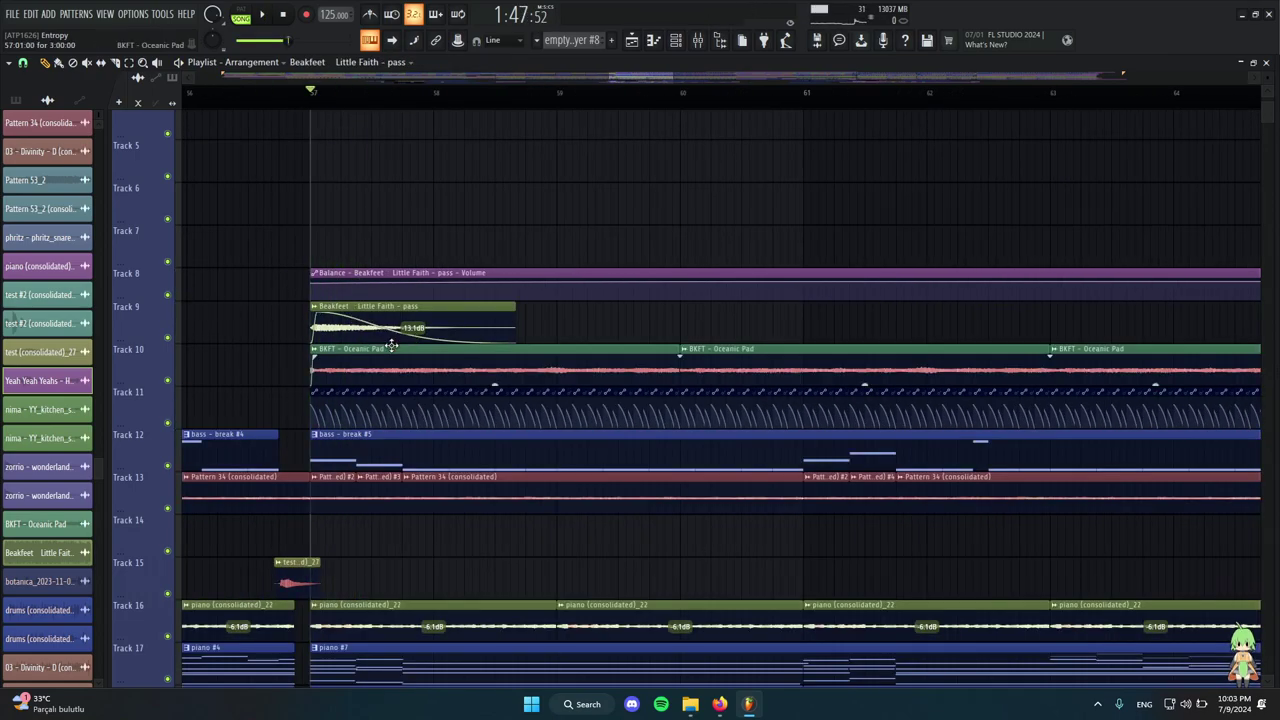
double_click(415, 320)
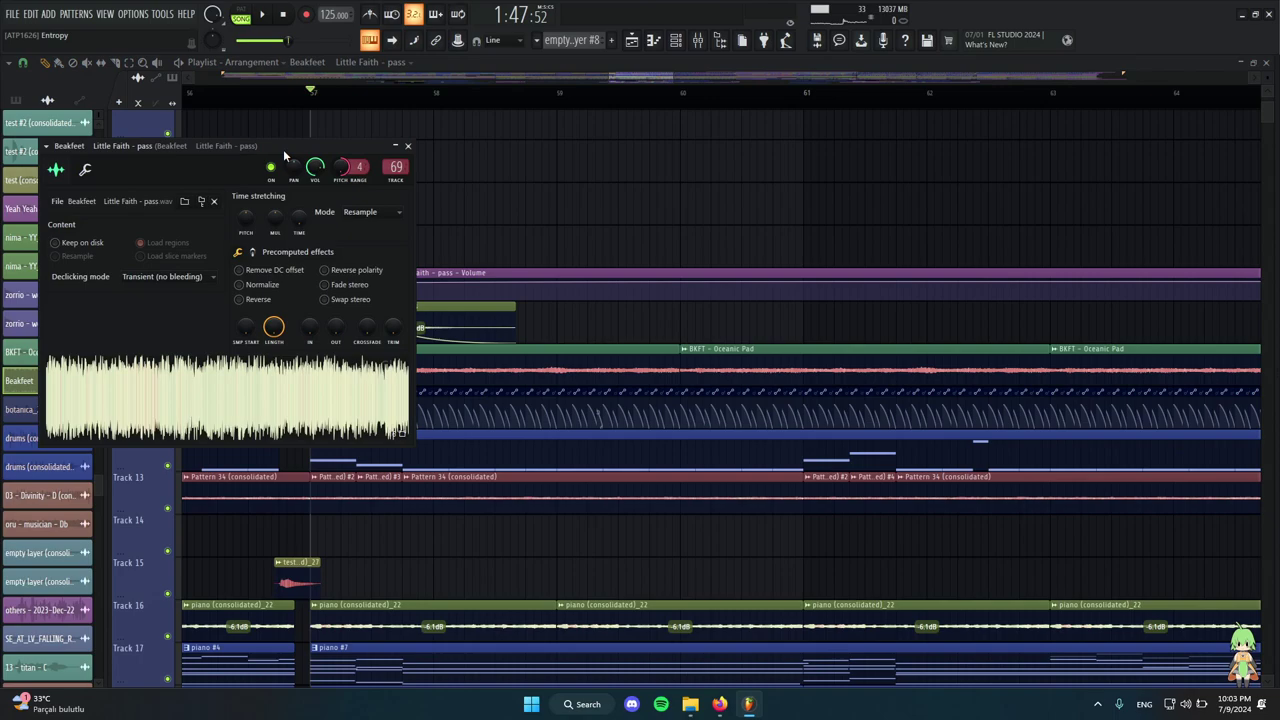
left_click_drag(284, 155, 784, 123)
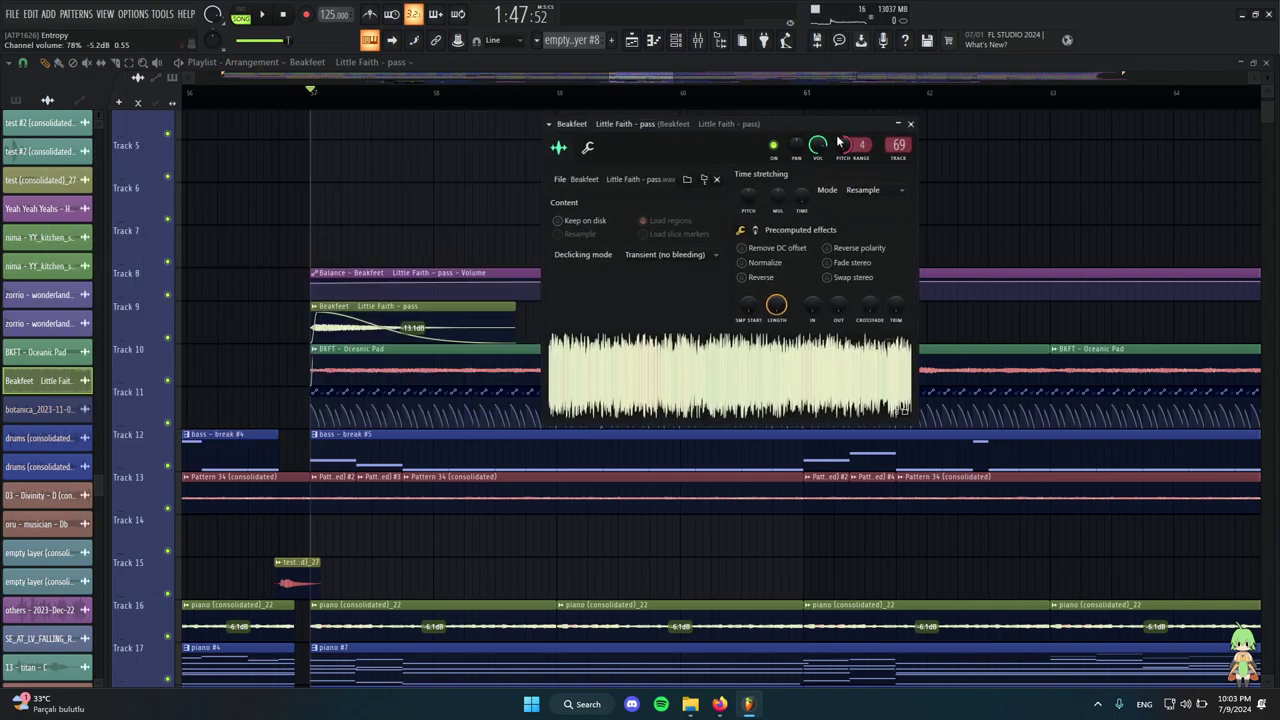
Check the sample settings of the Beakfeet Little Faith - pass clip on Track 9 and close them.
left_click(910, 124)
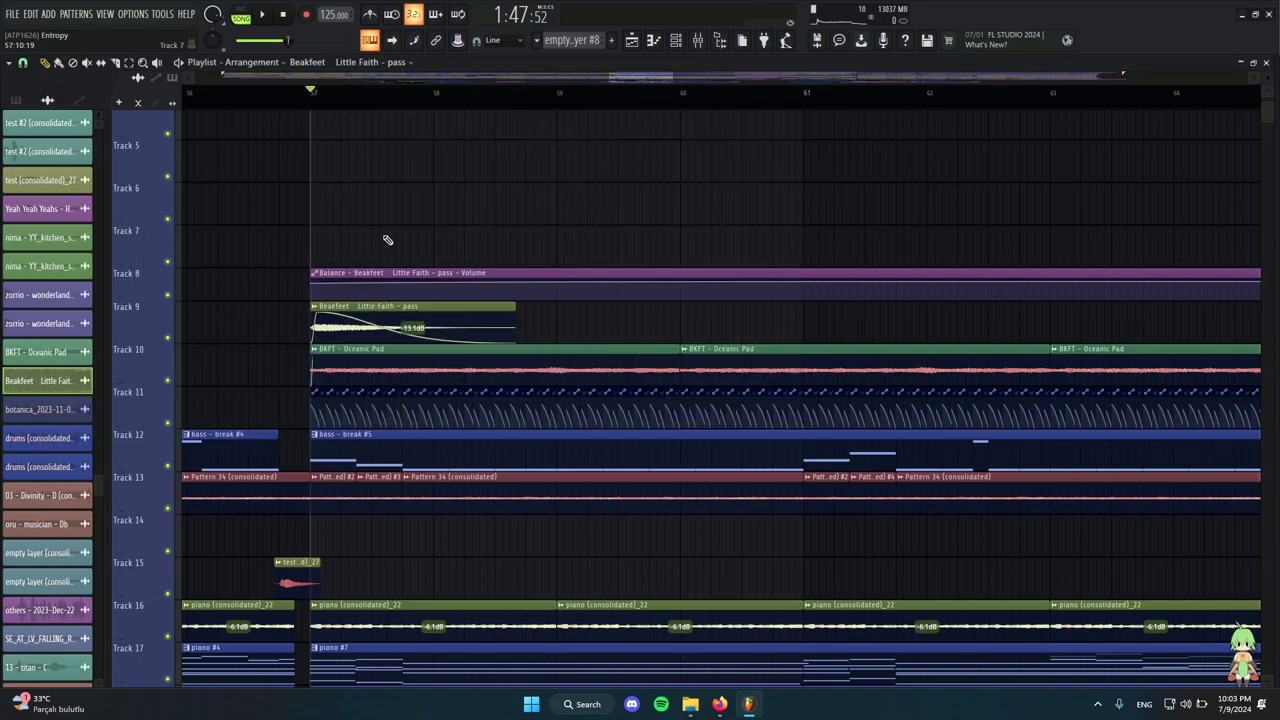
scroll(295, 291, "down", 3)
scroll(300, 290, "up", 2)
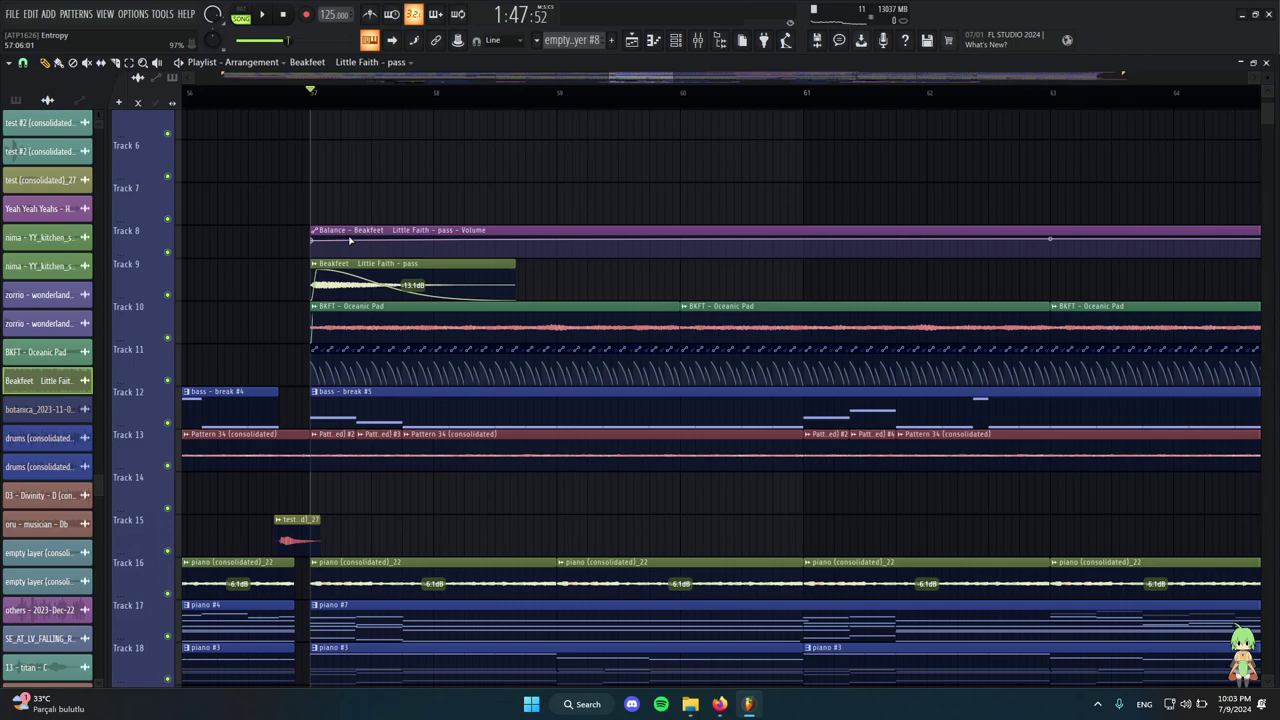
double_click(453, 283)
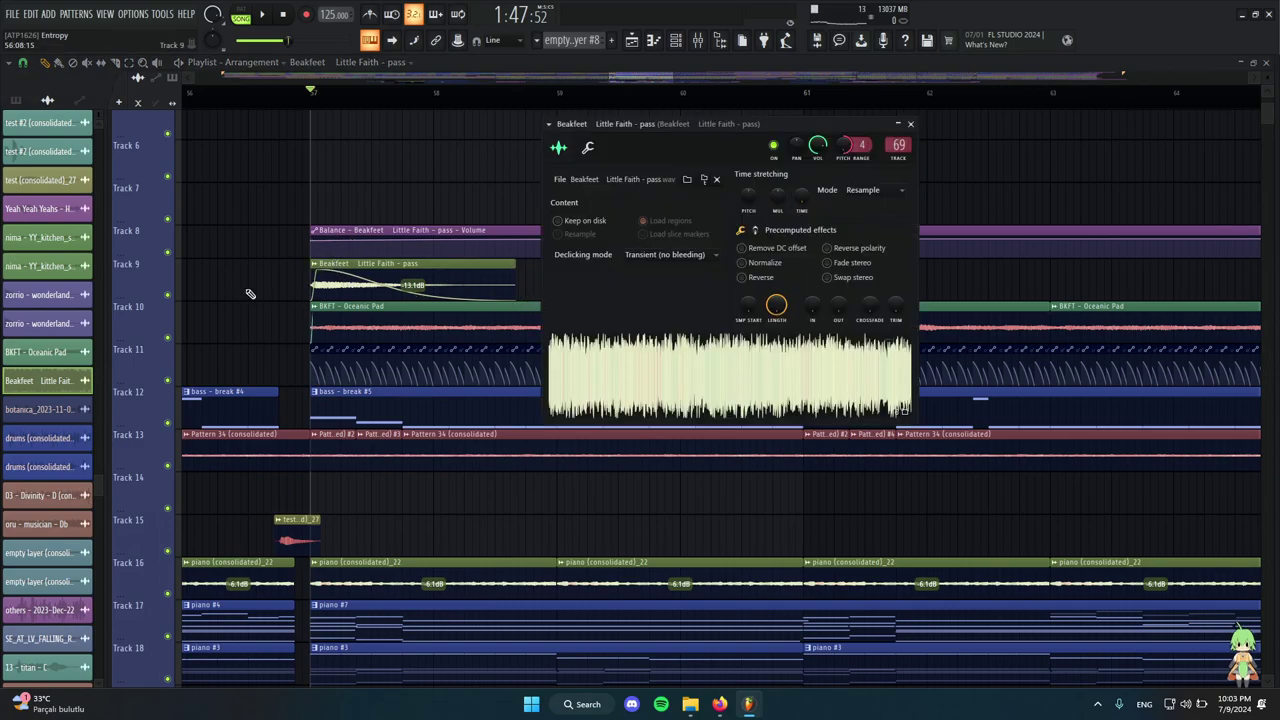
left_click(910, 124)
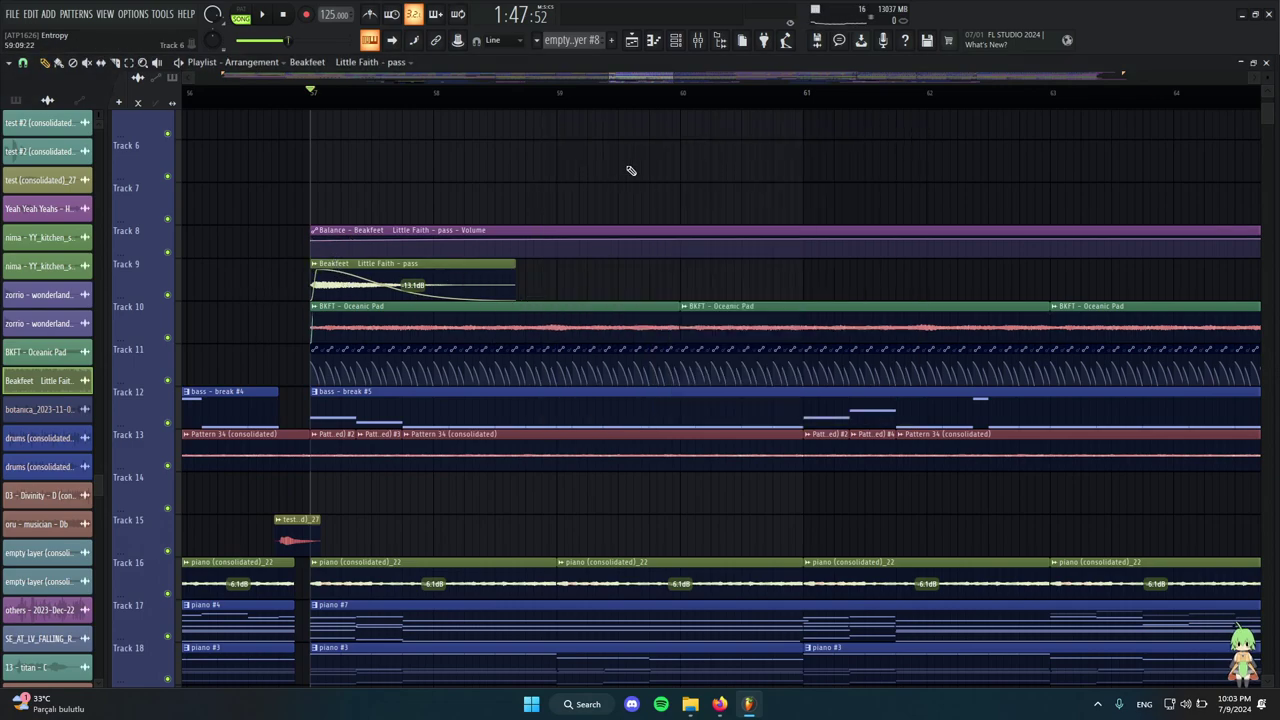
Inspect the OTT compressor on the Beakfeet clip's mixer track, then close the plugin and the mixer.
scroll(294, 239, "down", 3)
scroll(315, 268, "up", 3)
scroll(358, 316, "down", 3)
scroll(410, 312, "up", 2)
double_click(384, 270)
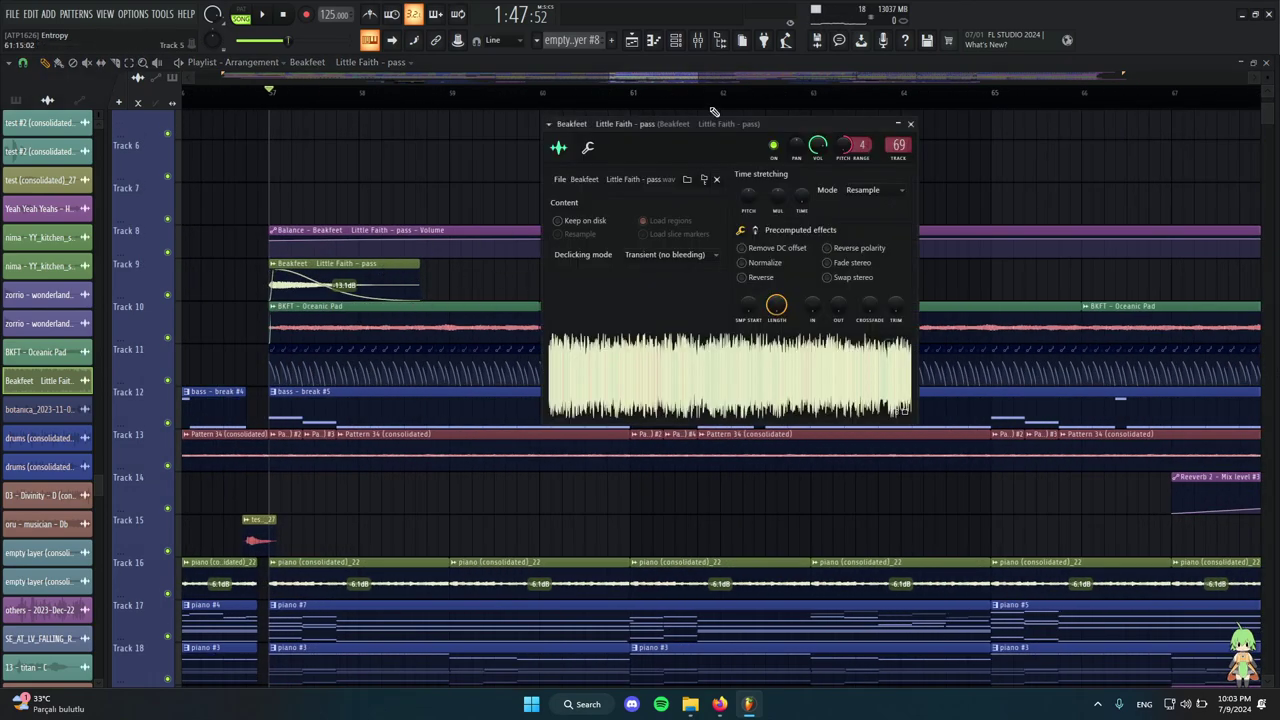
left_click(700, 43)
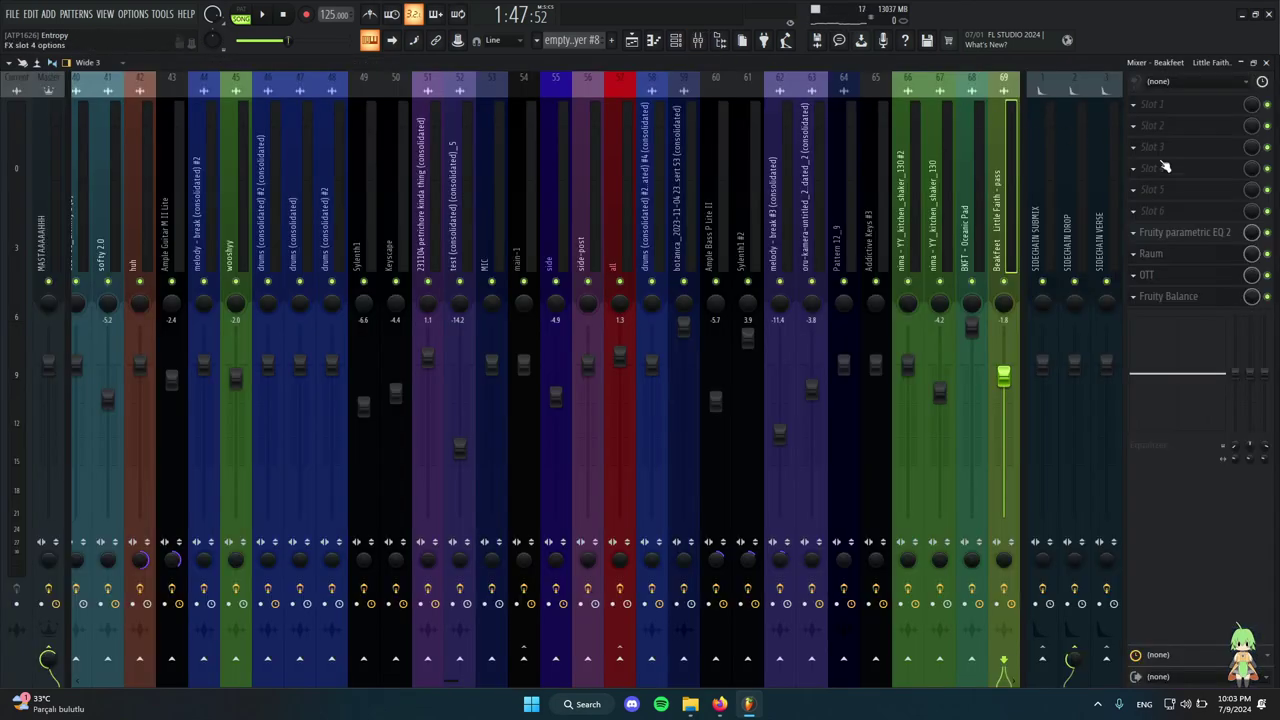
left_click(1190, 278)
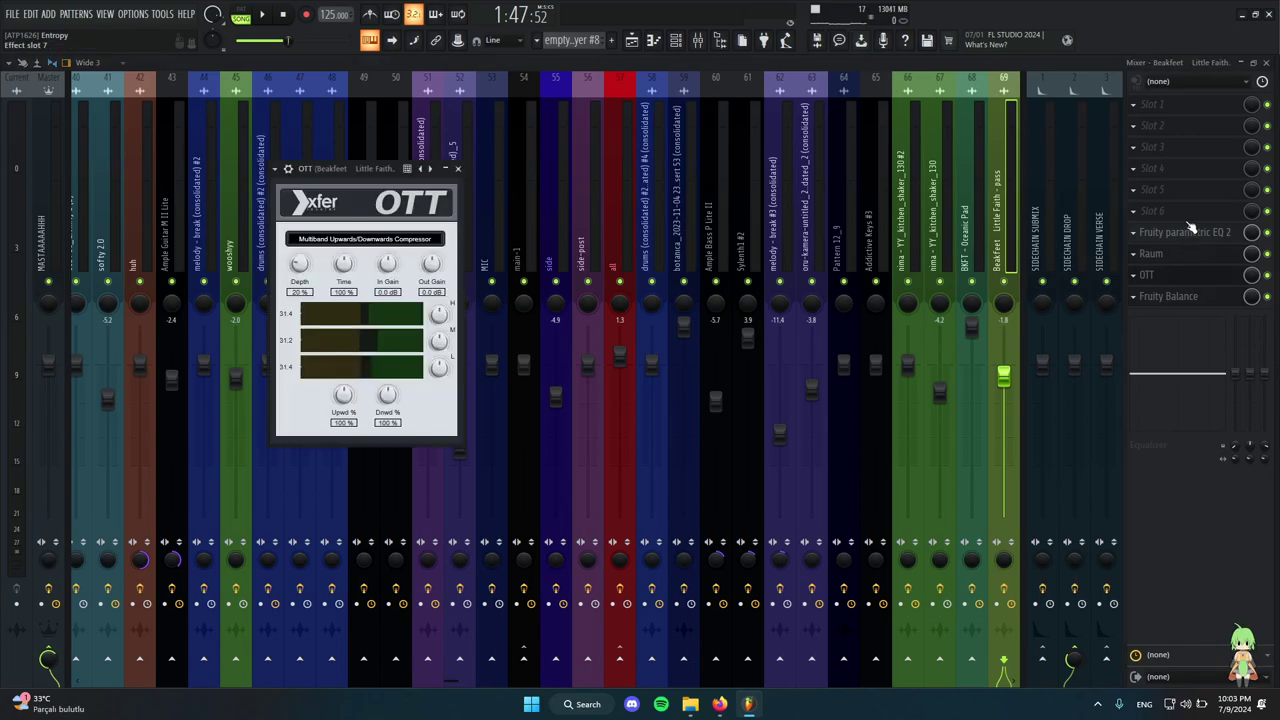
left_click(1266, 62)
left_click(459, 169)
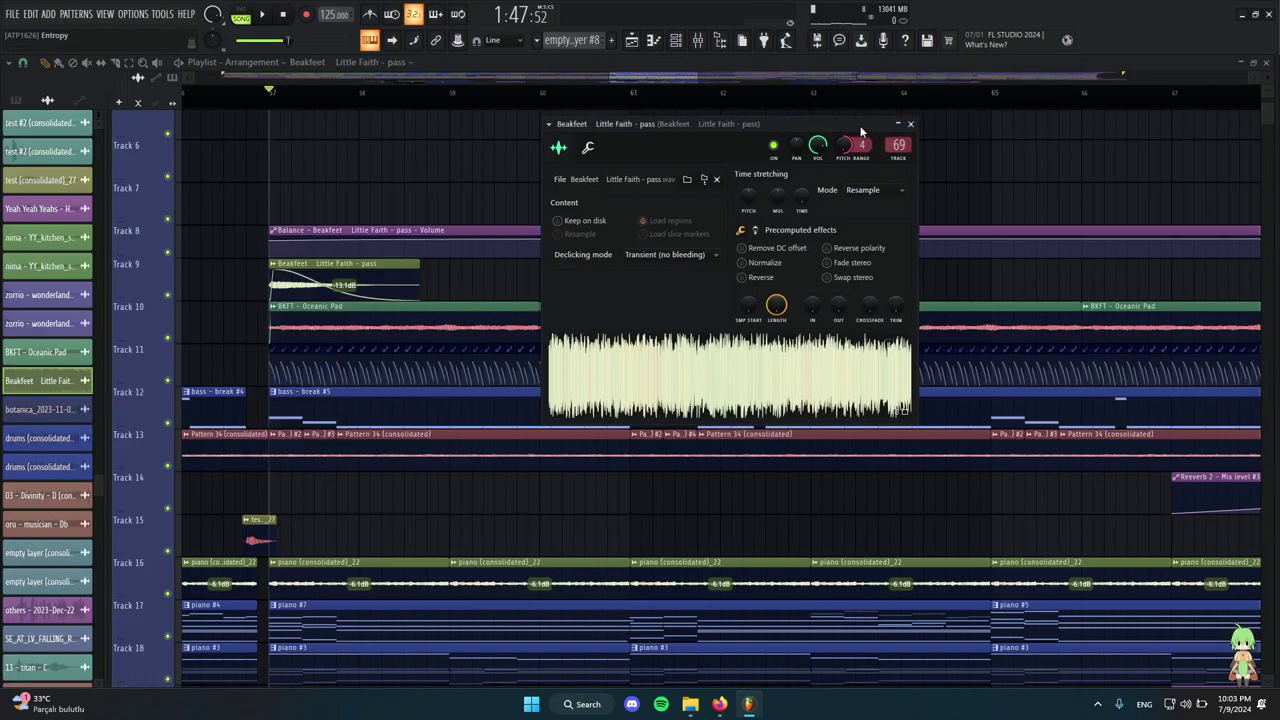
Close the Beakfeet sample settings and select its clip on Track 9 along with the volume automation on Track 8.
left_click_drag(862, 128, 902, 122)
left_click(953, 117)
left_click_drag(238, 277, 433, 292)
scroll(382, 283, "down", 4)
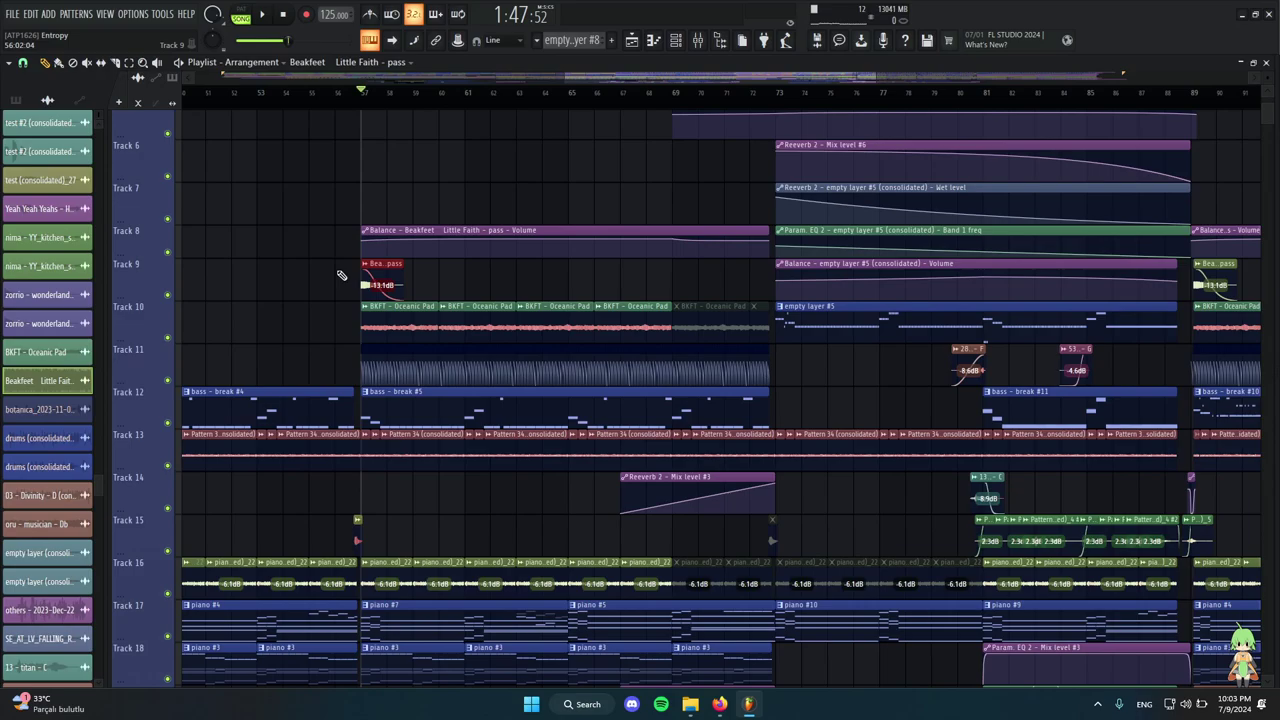
left_click_drag(271, 233, 575, 235)
scroll(588, 240, "up", 3)
left_click_drag(410, 185, 610, 258)
scroll(462, 342, "down", 1)
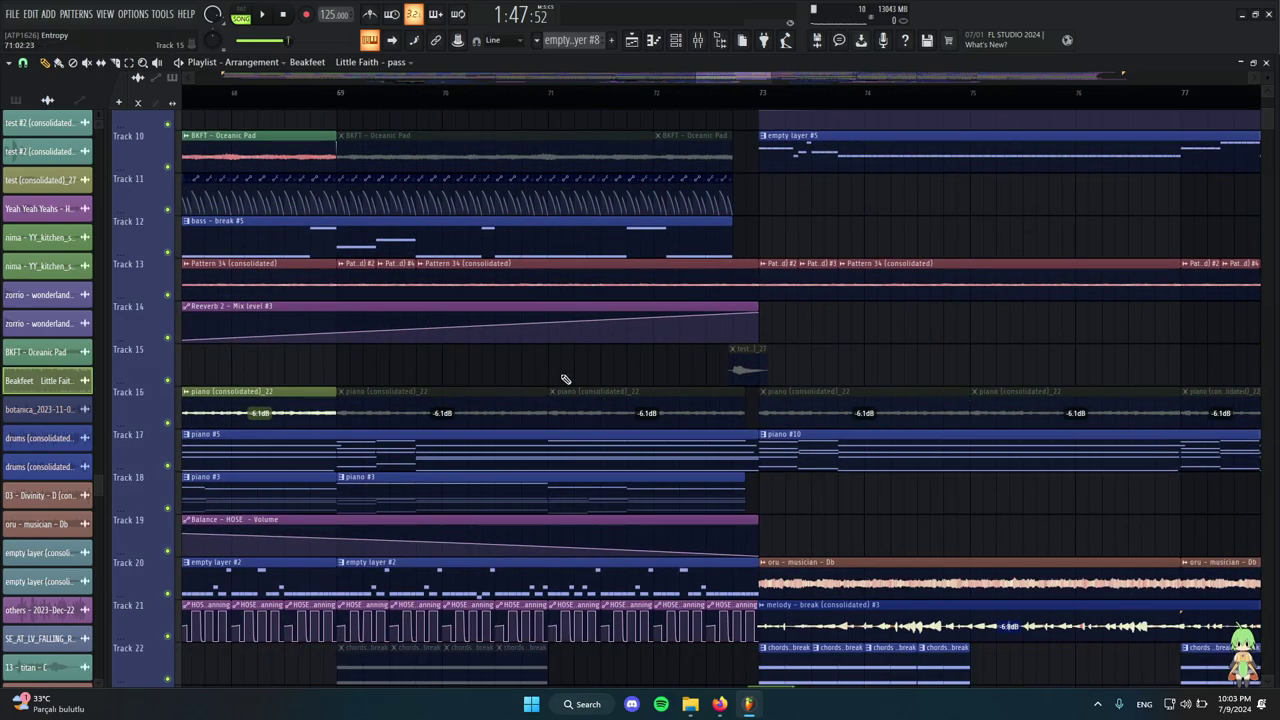
Examine the layers and automation on Tracks 4 to 23 between bars 57 and 97.
scroll(563, 374, "down", 4)
scroll(586, 392, "up", 2)
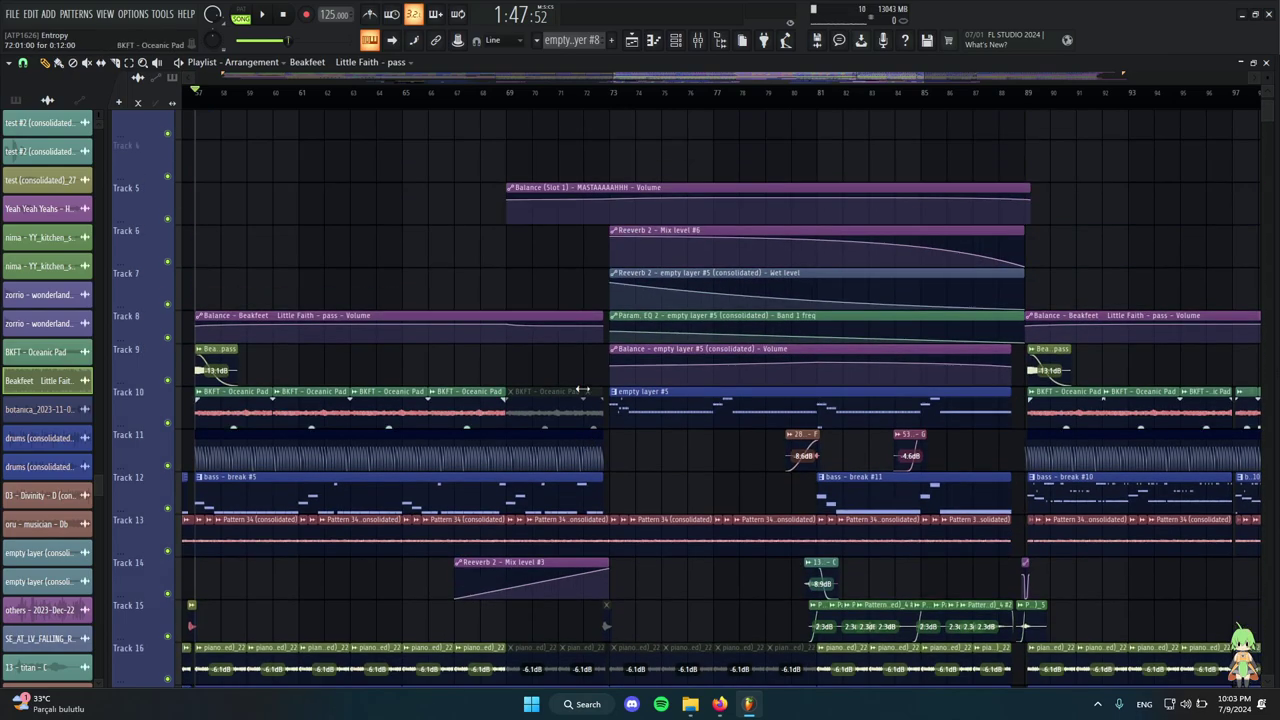
scroll(514, 357, "up", 3)
scroll(550, 370, "down", 4)
scroll(594, 380, "up", 4)
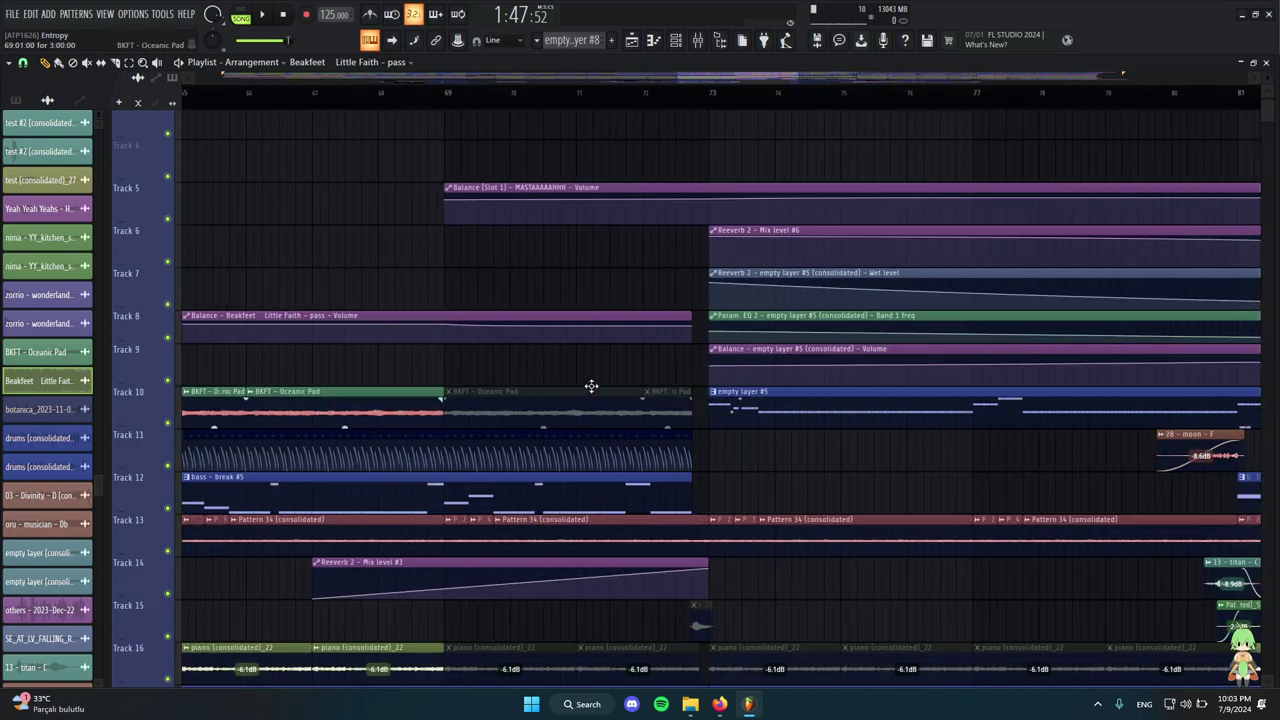
scroll(591, 386, "down", 3)
scroll(620, 370, "down", 4)
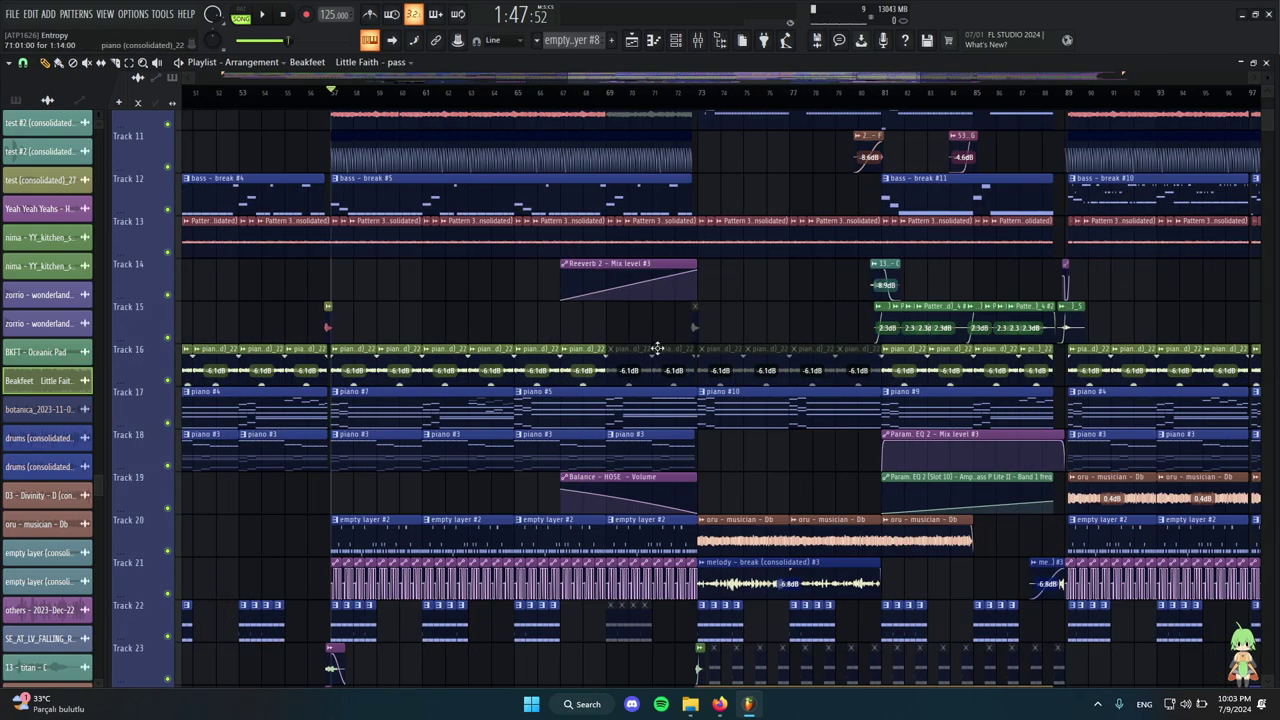
scroll(680, 353, "up", 3)
scroll(364, 374, "up", 7)
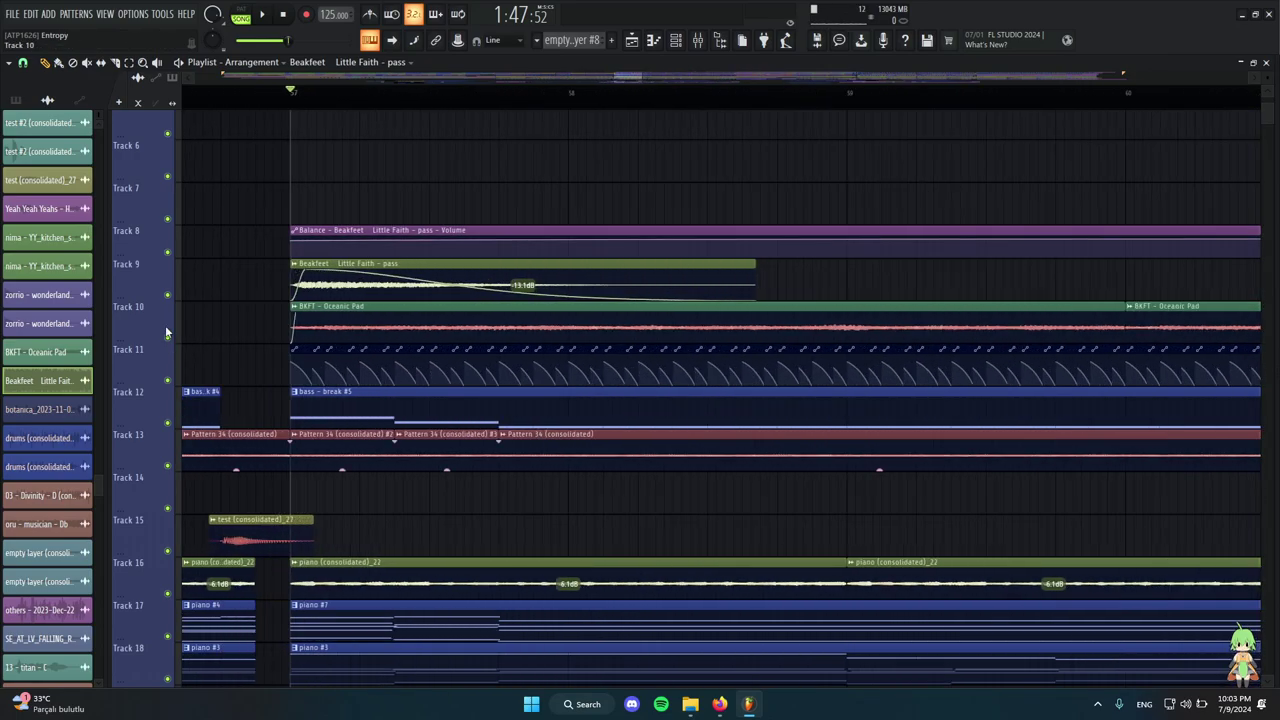
Solo Tracks 10 and 11 to isolate the BKFT - Oceanic Pad clips and their channel volume automation.
left_click(168, 338, "ctrl")
left_click(168, 381)
scroll(422, 513, "down", 3)
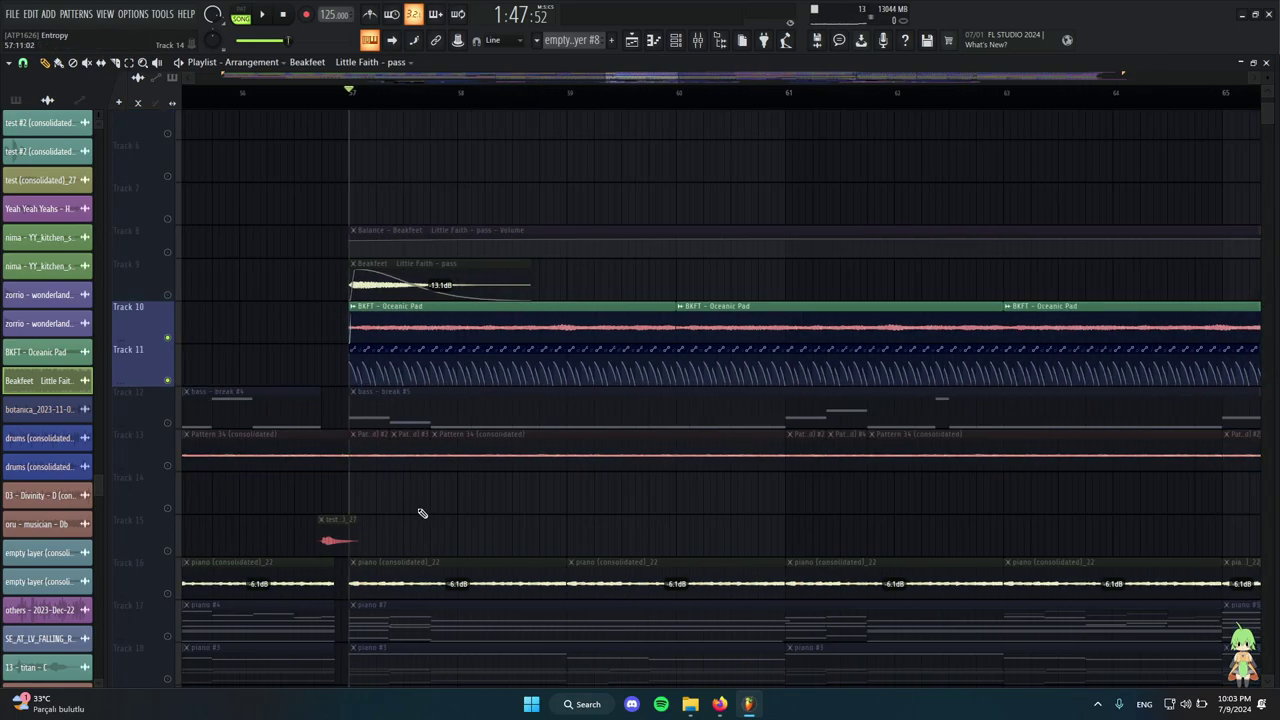
scroll(311, 440, "down", 4)
scroll(340, 438, "up", 4)
scroll(322, 438, "down", 4)
scroll(322, 442, "up", 4)
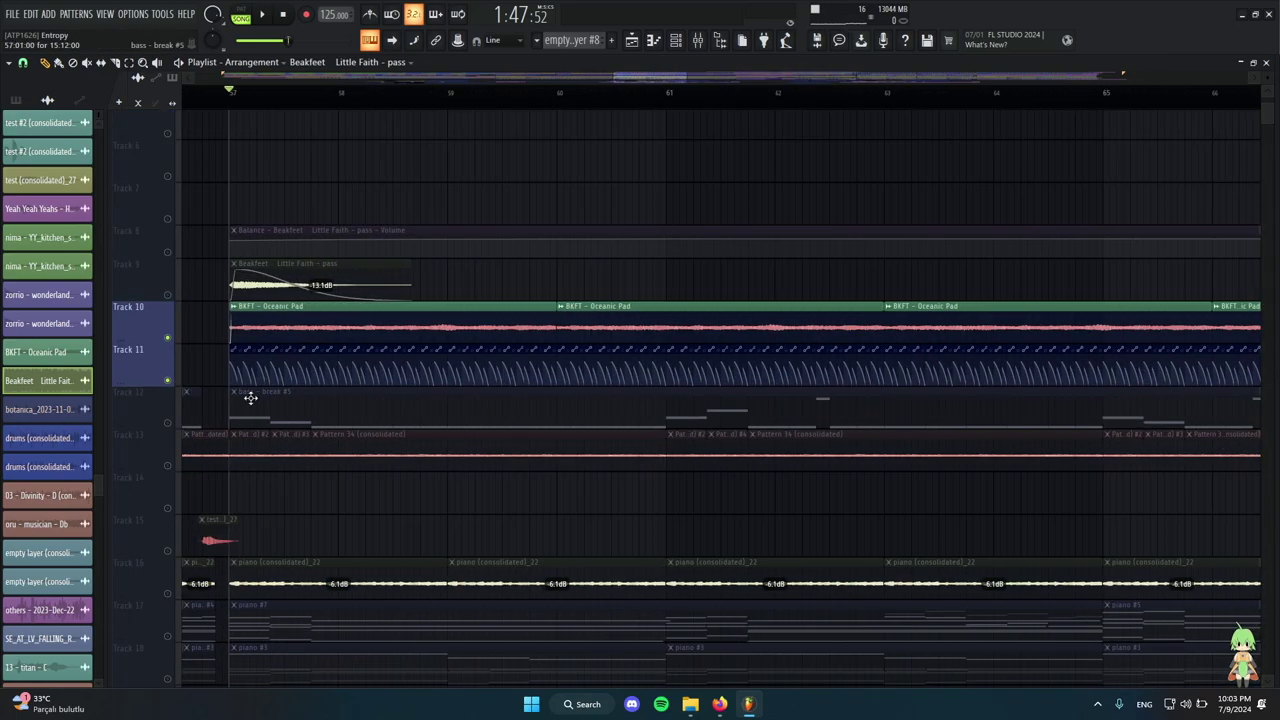
scroll(257, 387, "down", 1)
scroll(257, 386, "down", 3)
scroll(216, 398, "up", 4)
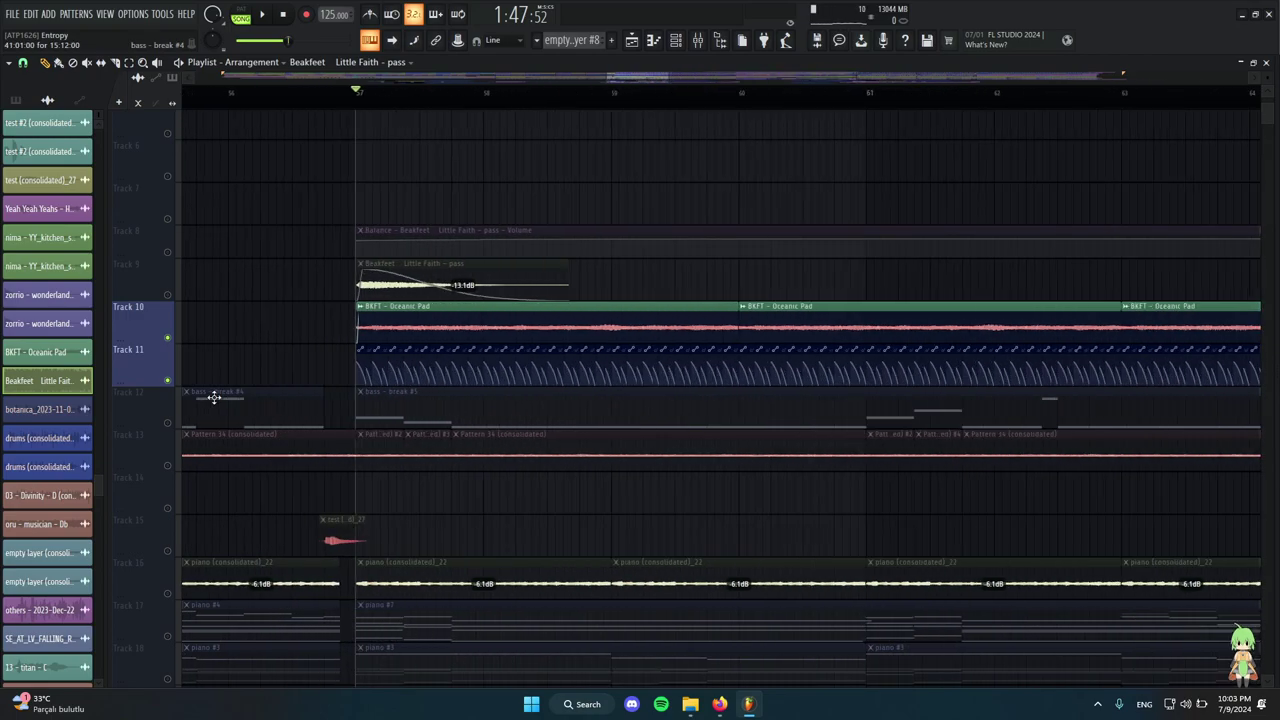
Audition the soloed Oceanic Pad with its volume automation from bar 57, then stop playback.
scroll(311, 402, "down", 3)
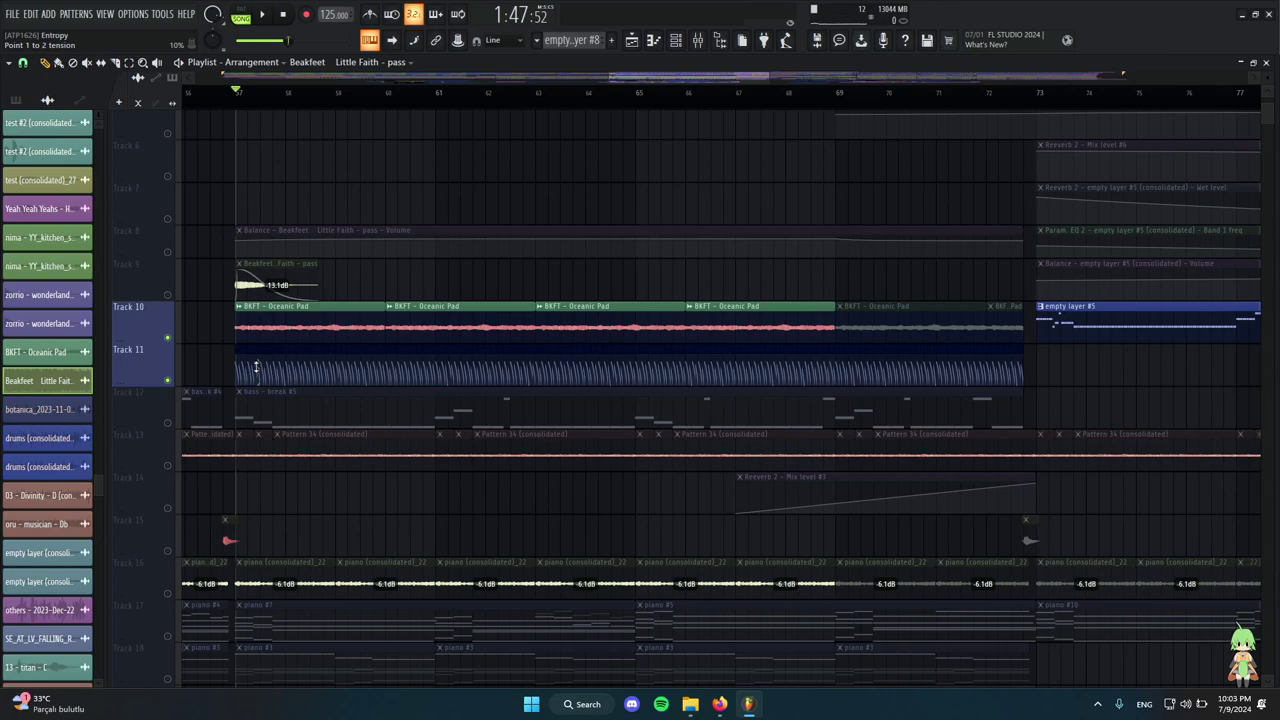
scroll(232, 371, "up", 5)
scroll(276, 374, "down", 4)
key("space")
scroll(281, 371, "down", 1)
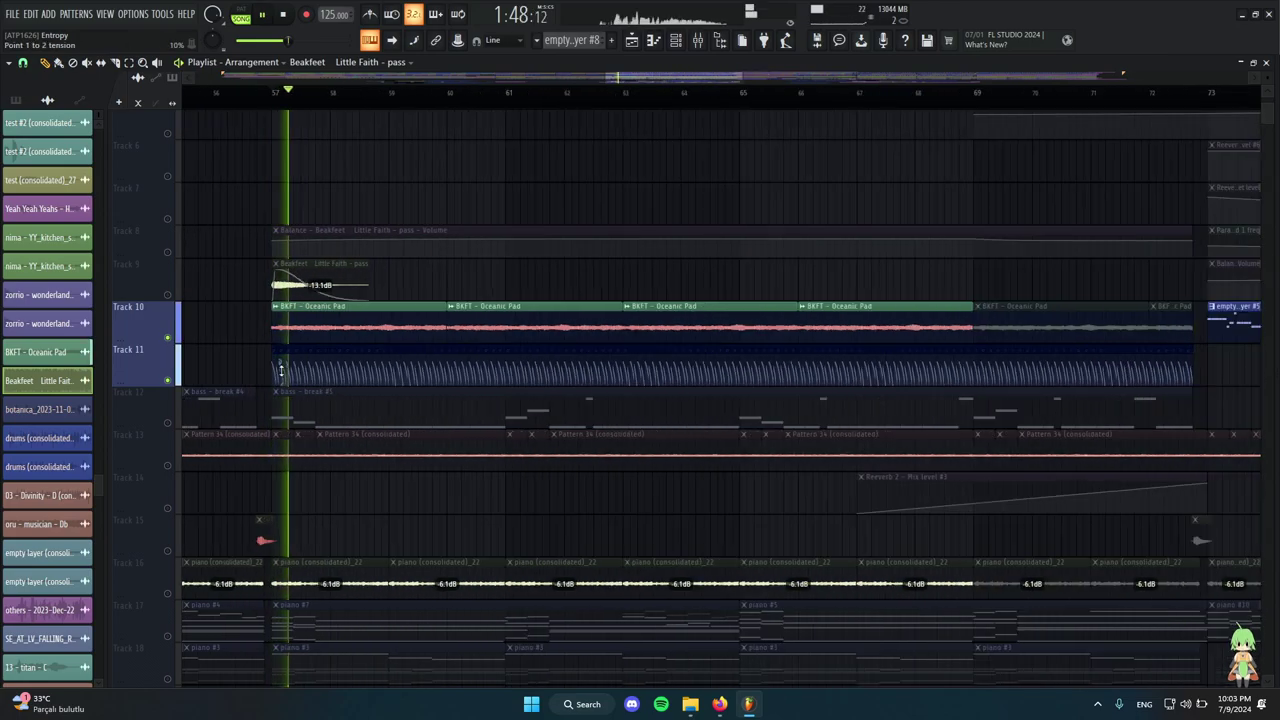
scroll(281, 370, "down", 3)
key("space")
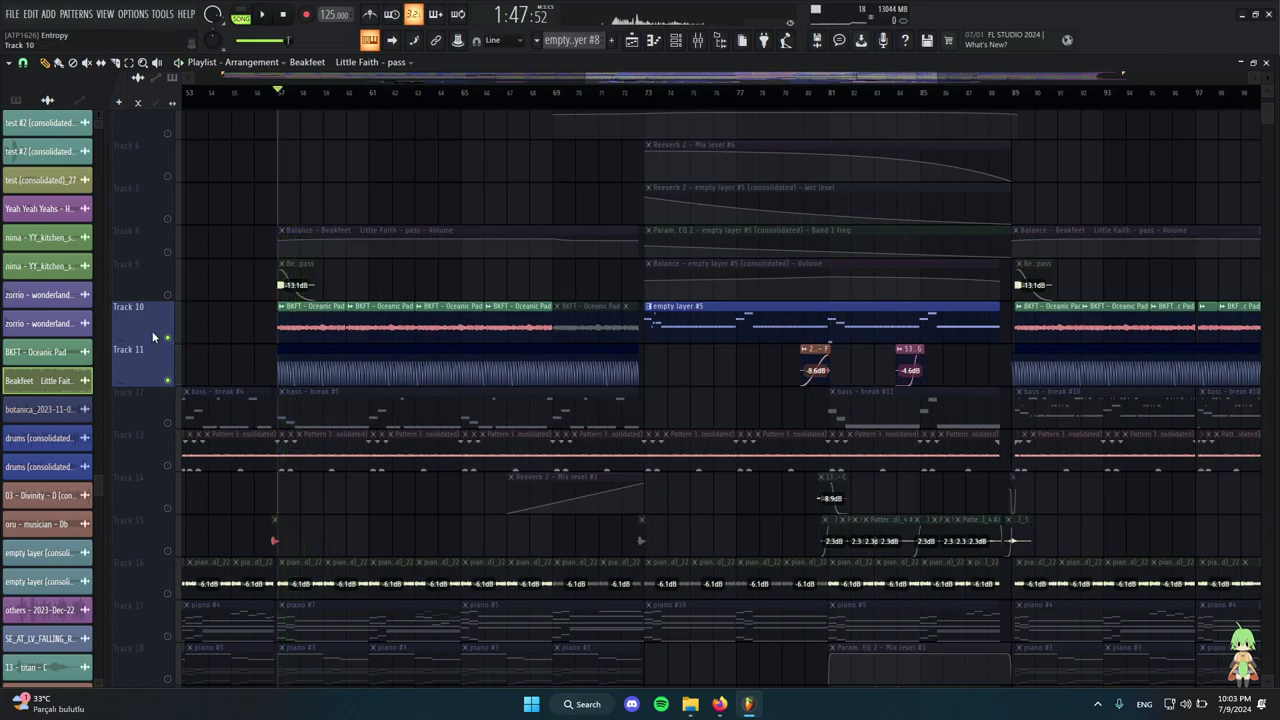
Turn all playlist tracks back on after soloing Tracks 10 and 11.
right_click(167, 338)
scroll(394, 357, "down", 3)
scroll(484, 397, "up", 3)
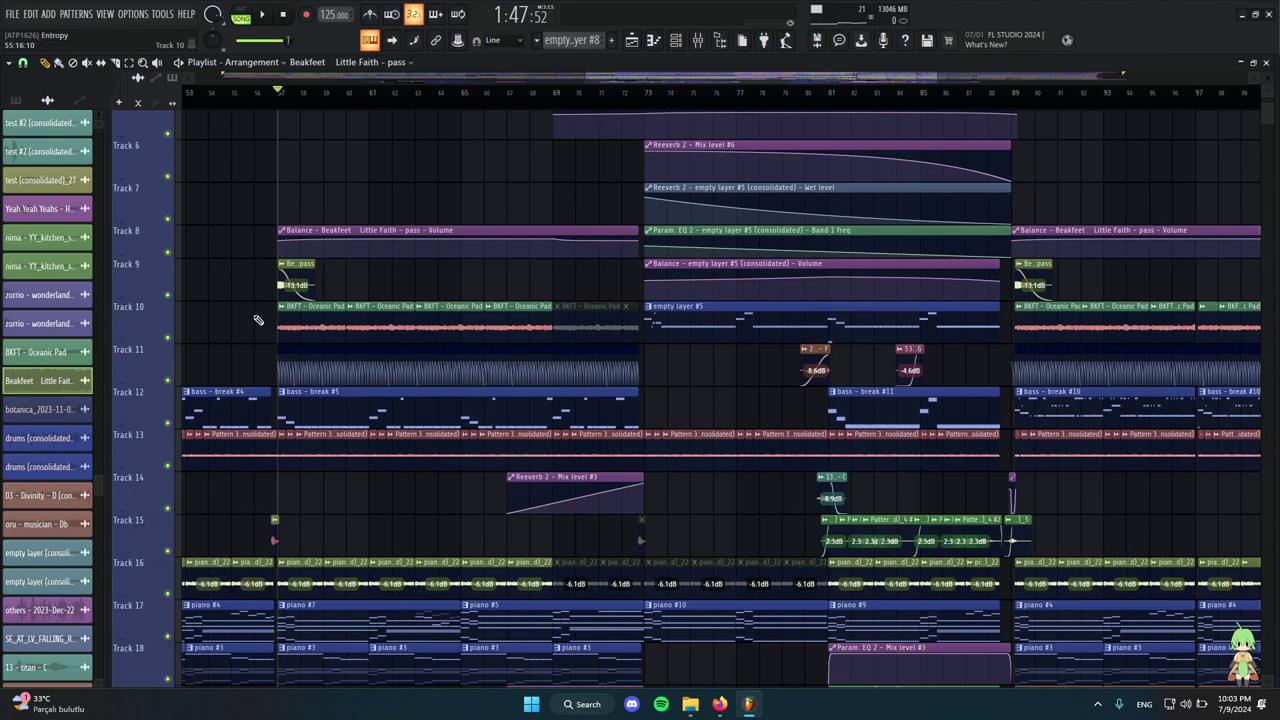
Open the BKFT - Oceanic Pad sample settings and inspect the Haas effect on its mixer track, then close the mixer.
scroll(257, 320, "up", 2)
double_click(318, 316)
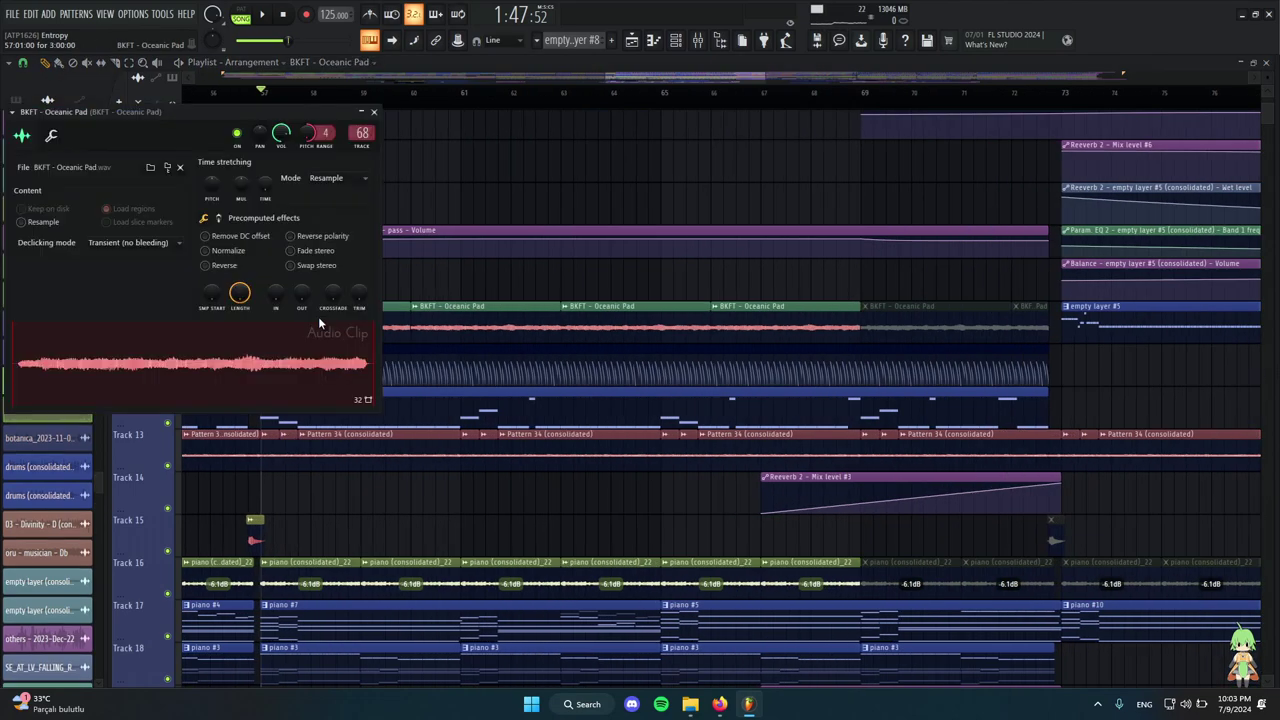
left_click(700, 41)
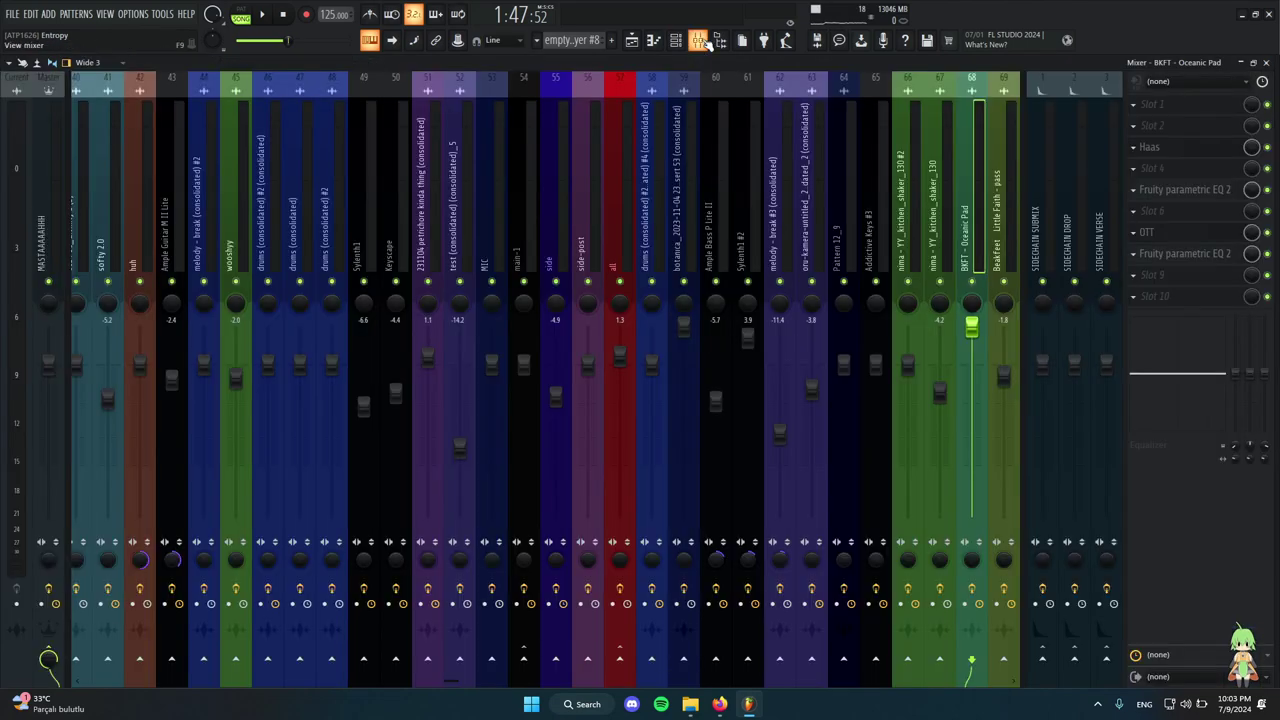
left_click(1166, 148)
left_click_drag(86, 115, 451, 152)
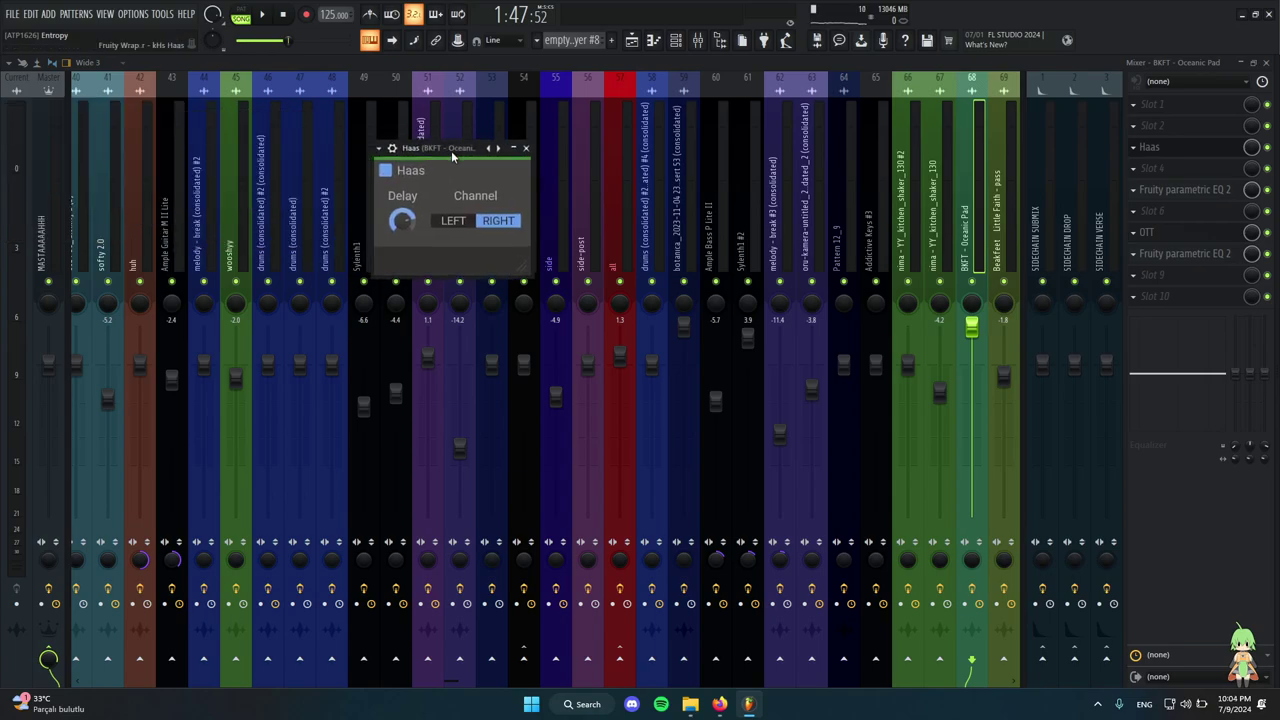
left_click(527, 148)
left_click(1266, 63)
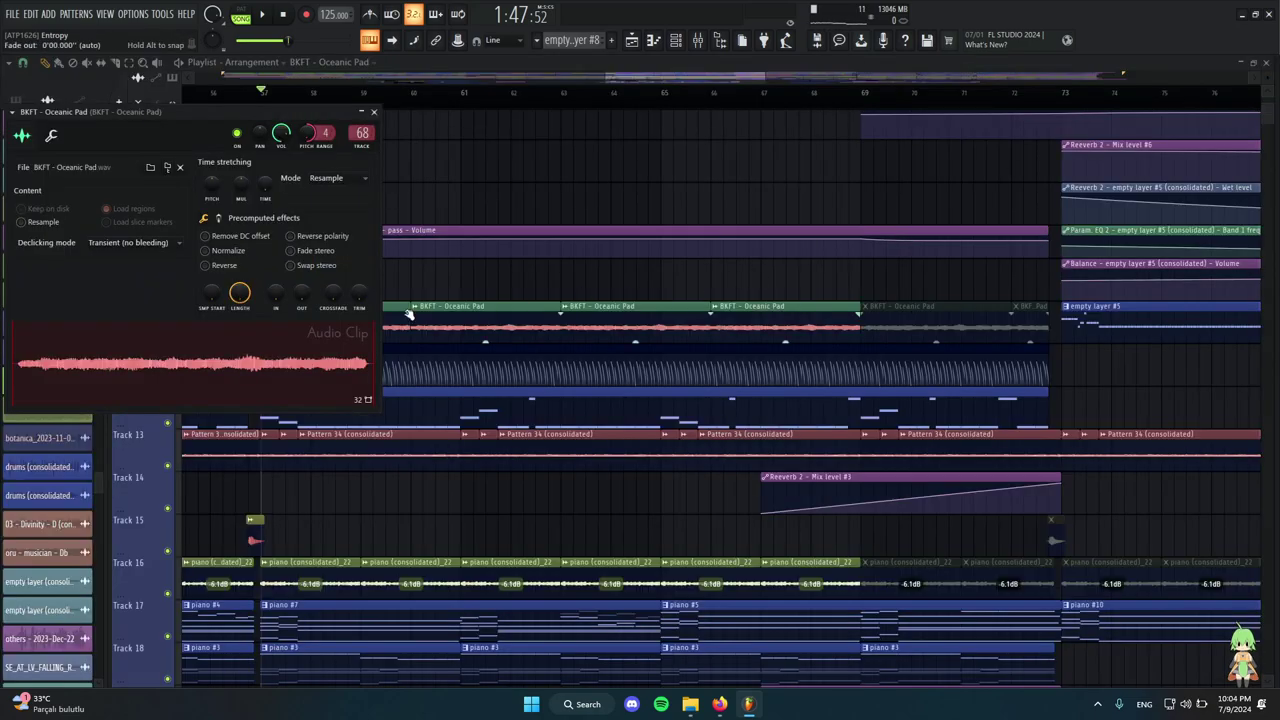
View the Oceanic Pad's additional precomputed effects, close its sample settings and examine the clip's fade-in at bar 57.
left_click(218, 218)
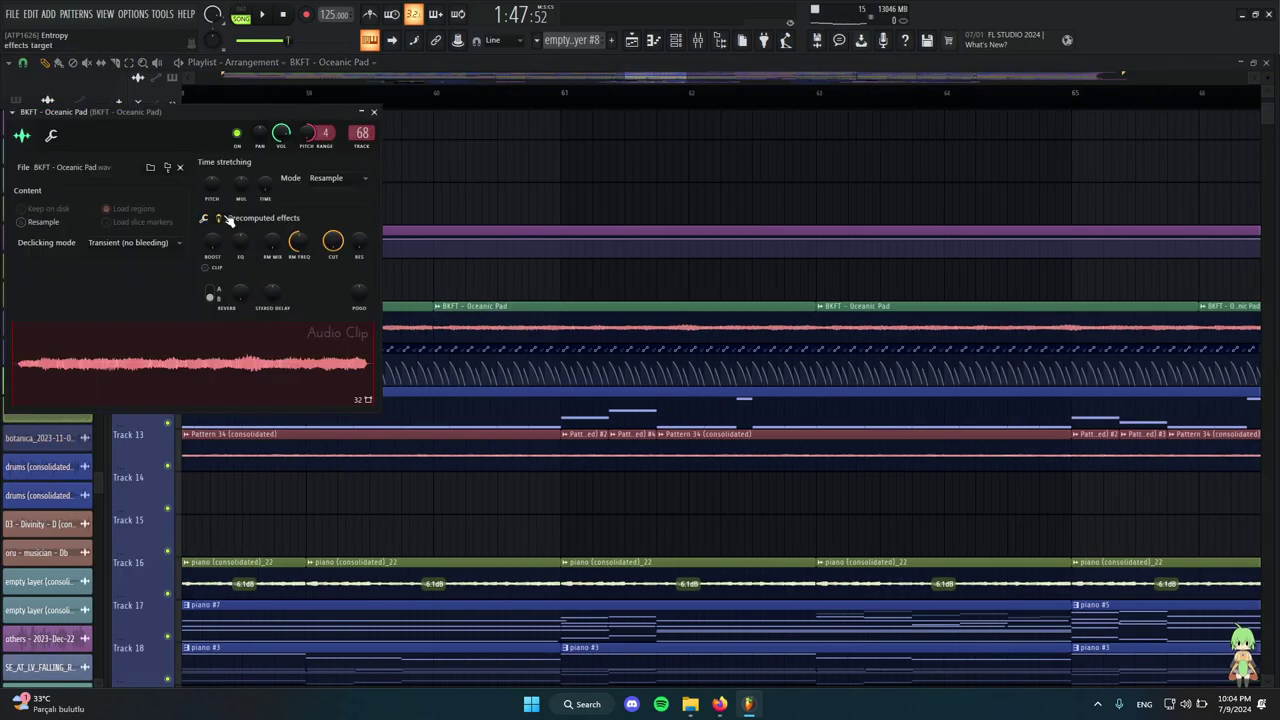
left_click(375, 112)
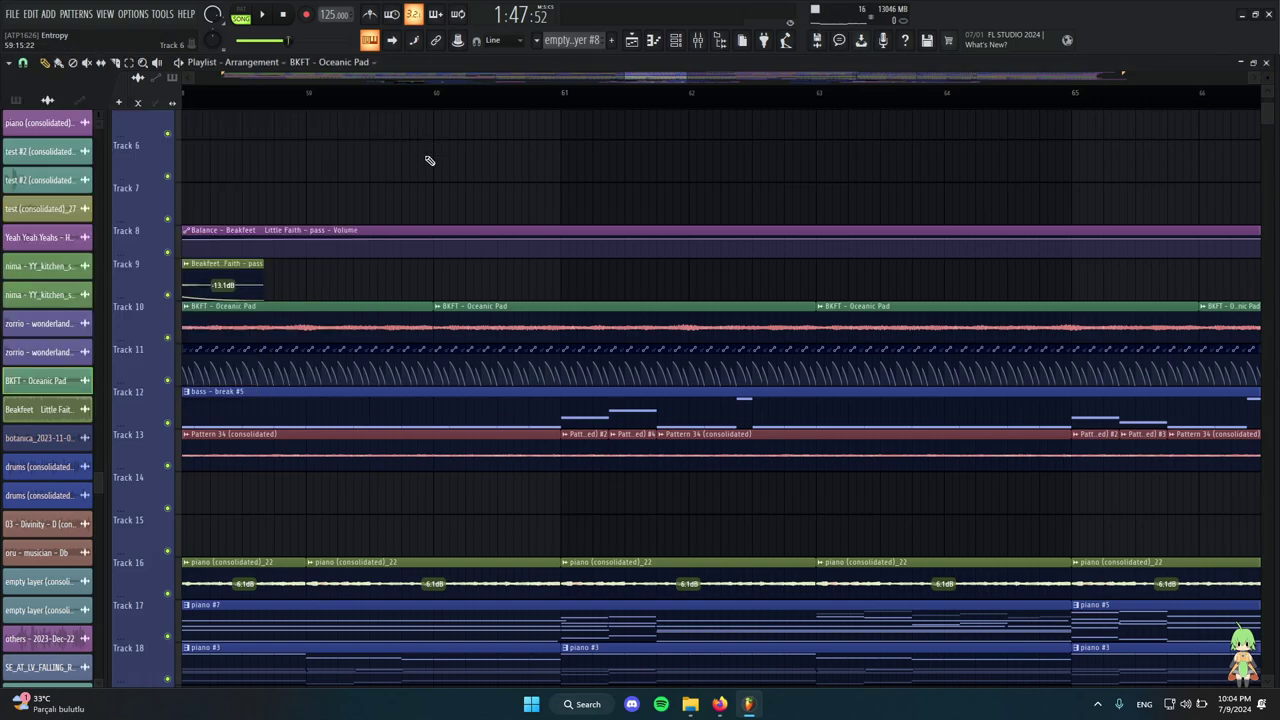
scroll(664, 183, "down", 3)
scroll(660, 187, "down", 3)
scroll(540, 285, "up", 3)
scroll(533, 288, "up", 3)
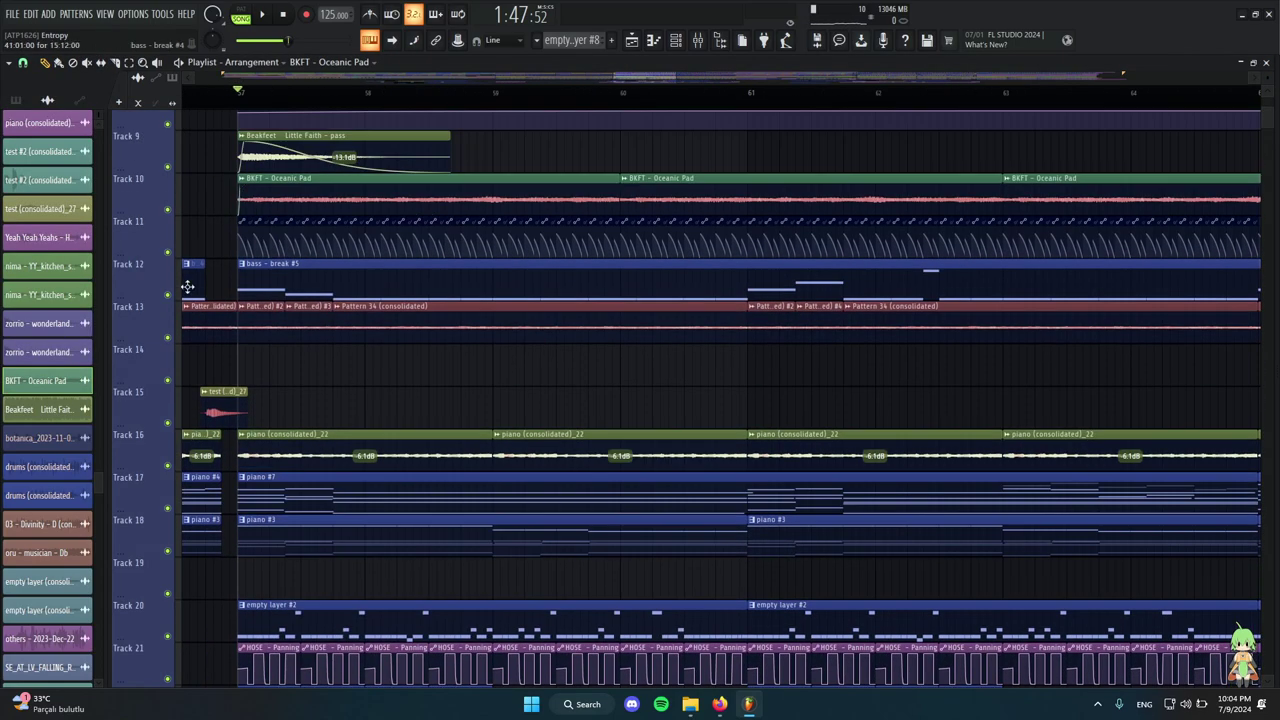
scroll(309, 286, "up", 3)
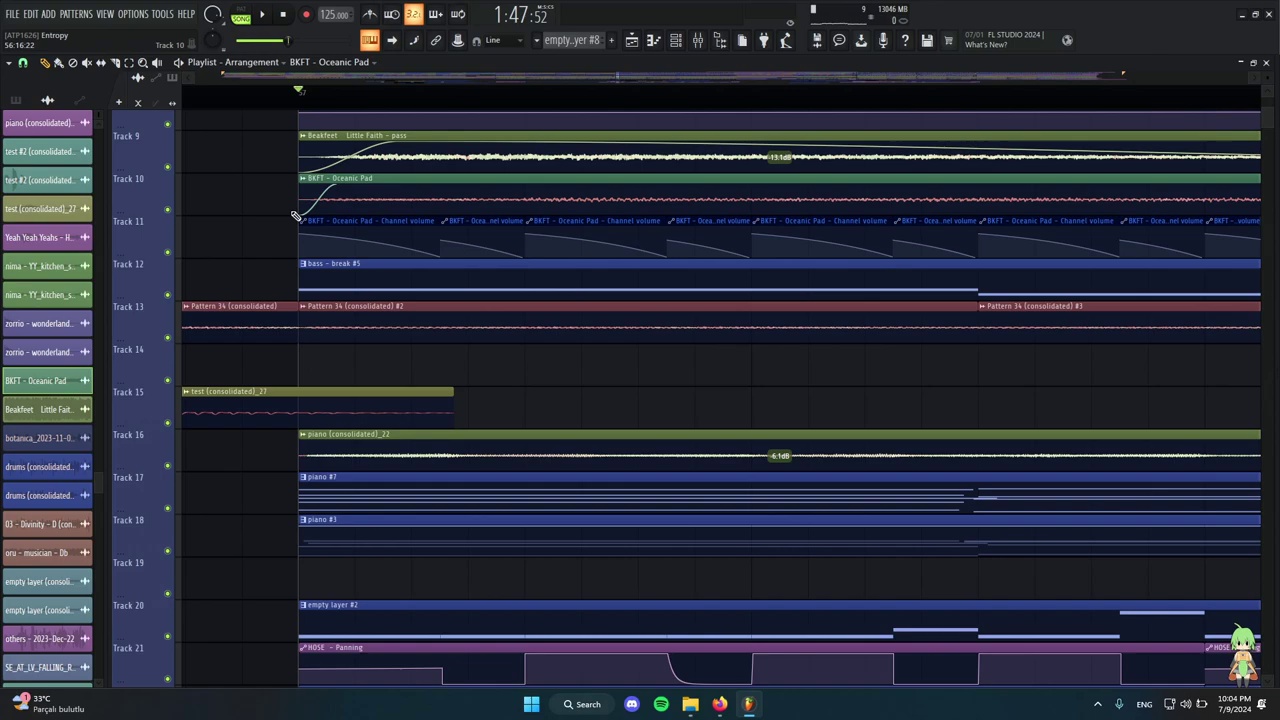
scroll(588, 393, "down", 5)
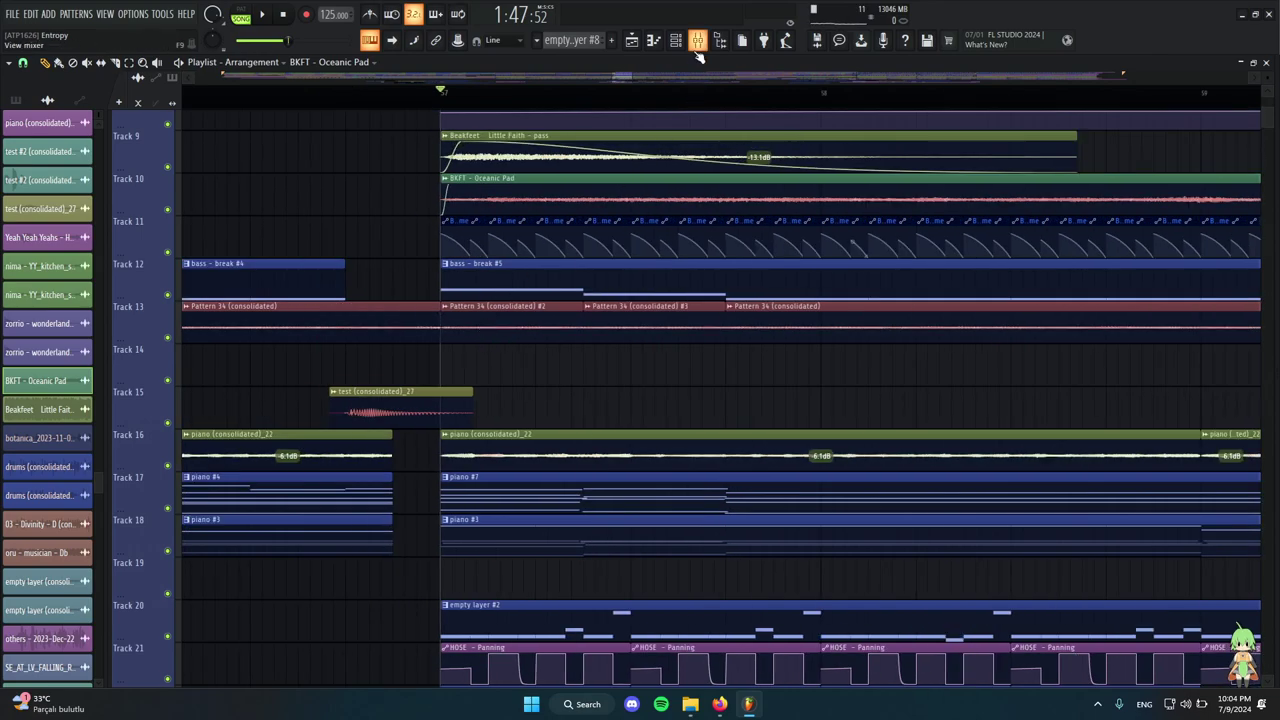
Review the effect chain on the Oceanic Pad's mixer track and return to the playlist.
left_click(697, 40)
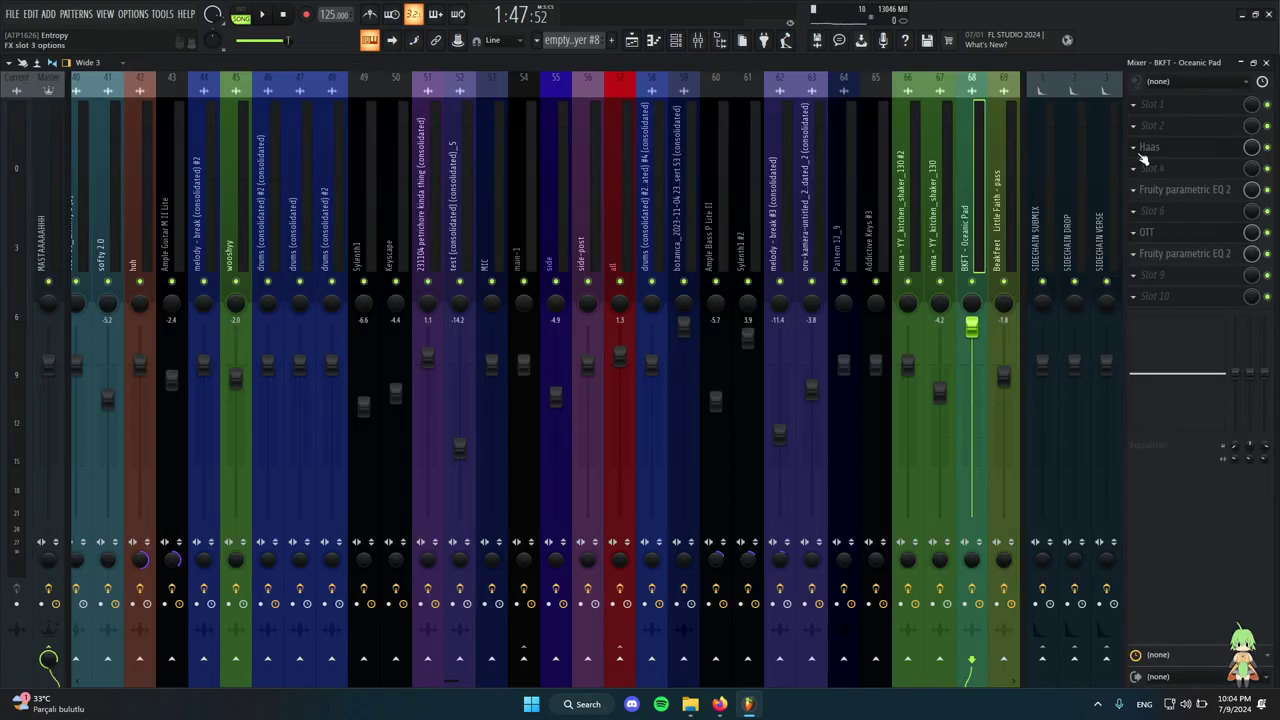
left_click(1266, 63)
scroll(686, 320, "up", 3)
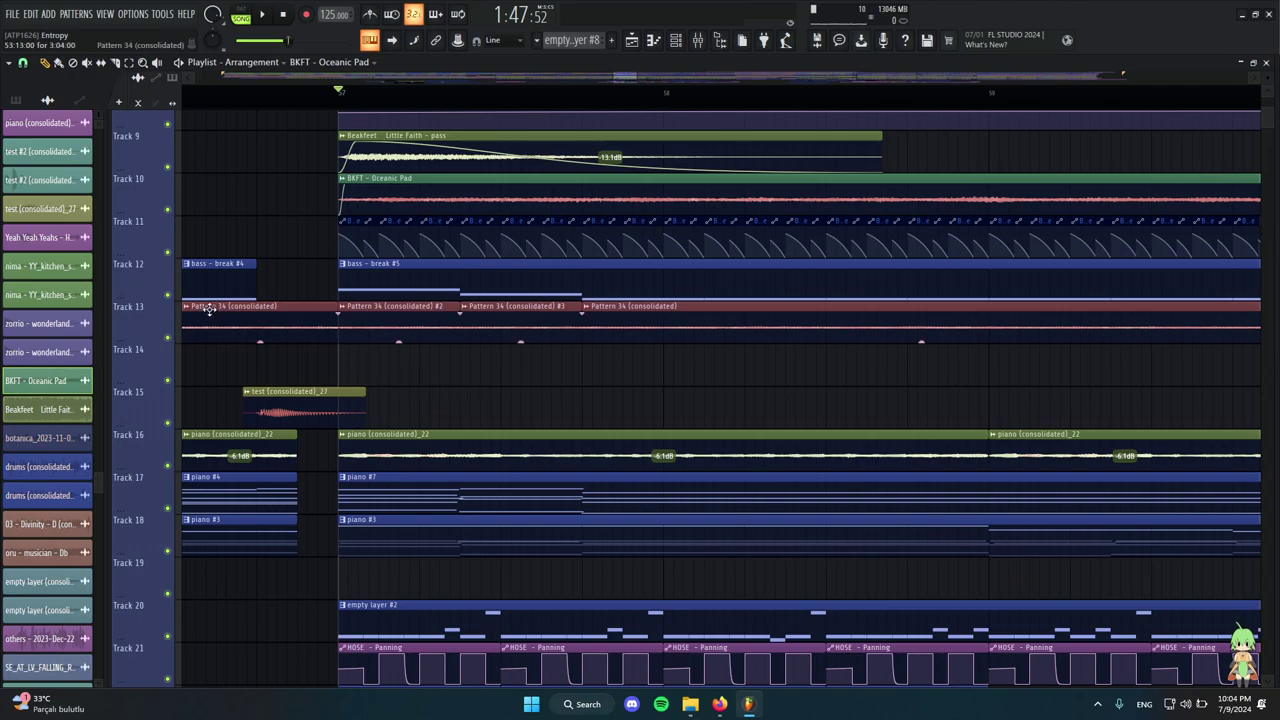
Select the bass, Pattern 34 and Reeverb 2 automation clips on Tracks 12 to 14 from bar 57, and look over the layers below.
scroll(212, 310, "down", 7)
left_click_drag(388, 286, 766, 200)
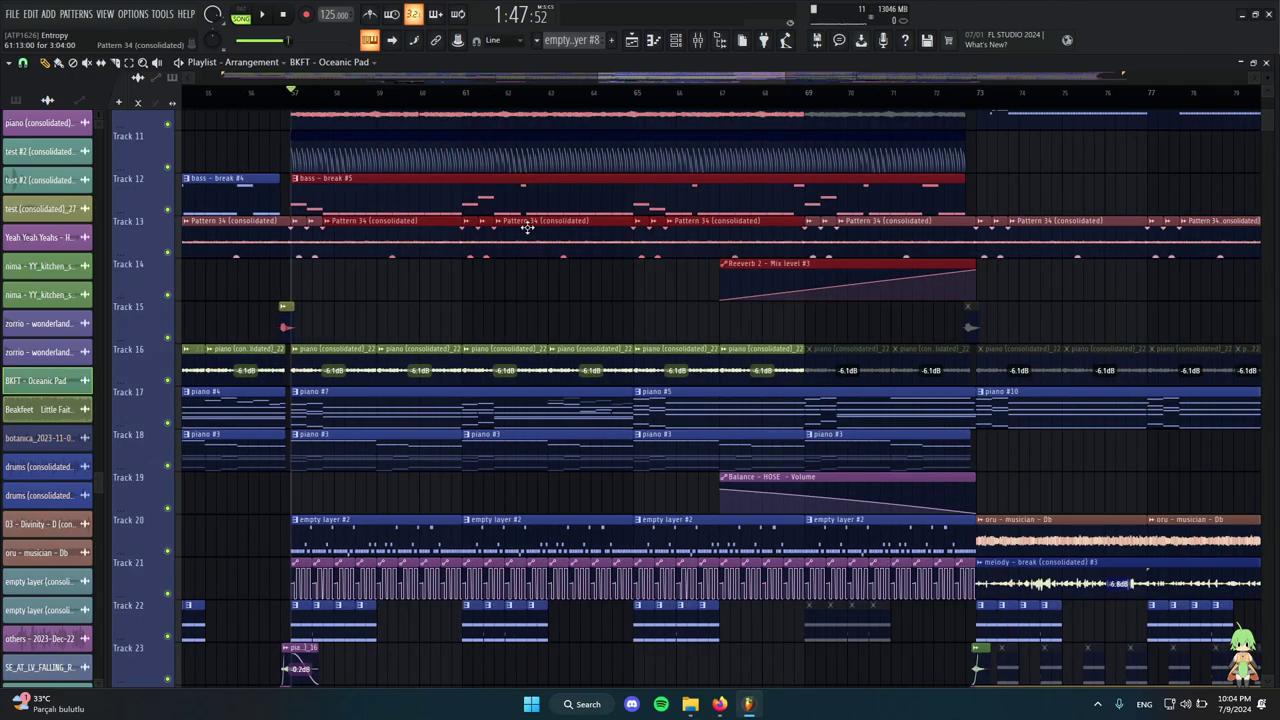
scroll(540, 260, "down", 4)
scroll(520, 285, "down", 2)
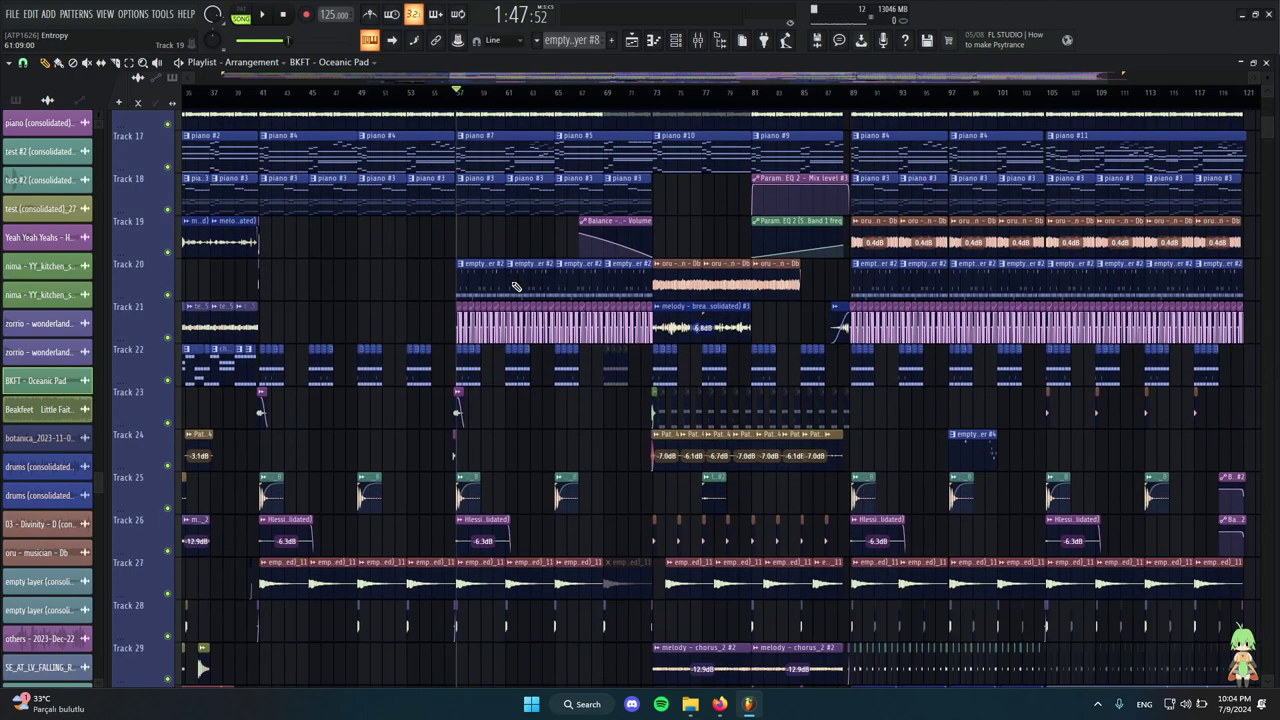
scroll(517, 285, "up", 4)
scroll(823, 234, "down", 3)
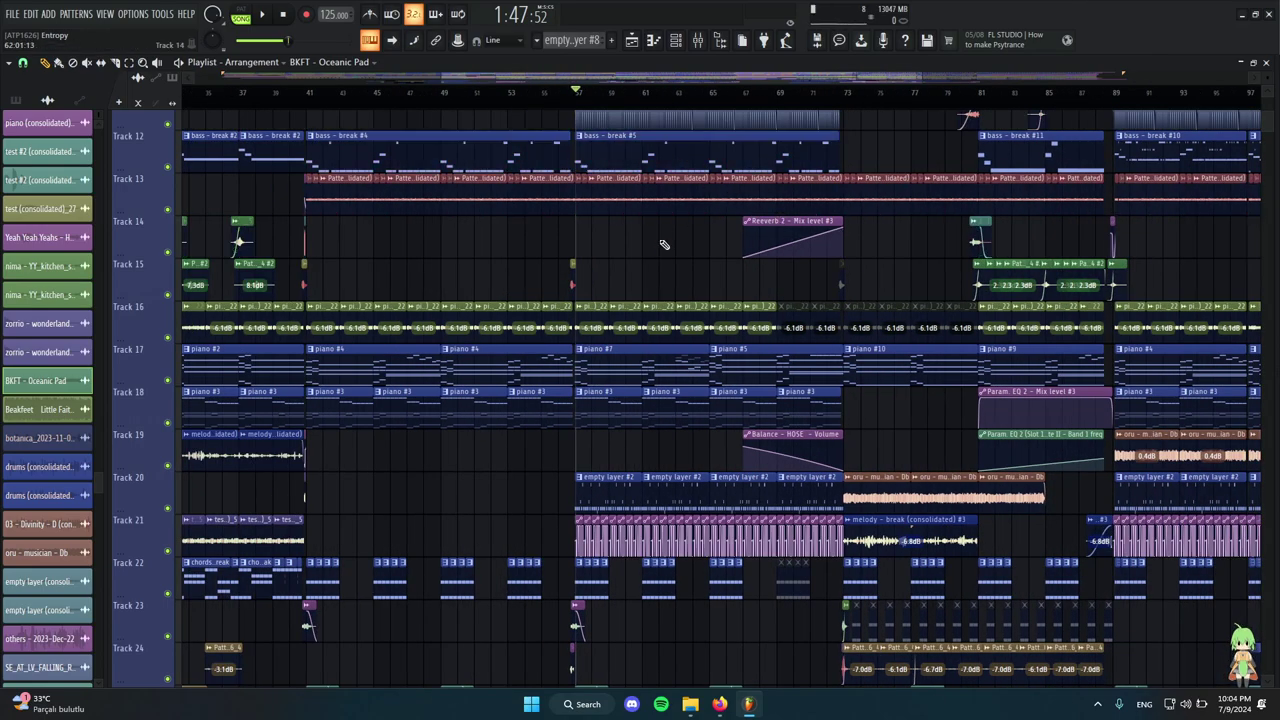
Look over the layers around bar 57 on Tracks 12 to 28 and solo Tracks 20 and 21.
scroll(738, 258, "down", 2)
scroll(738, 258, "up", 2)
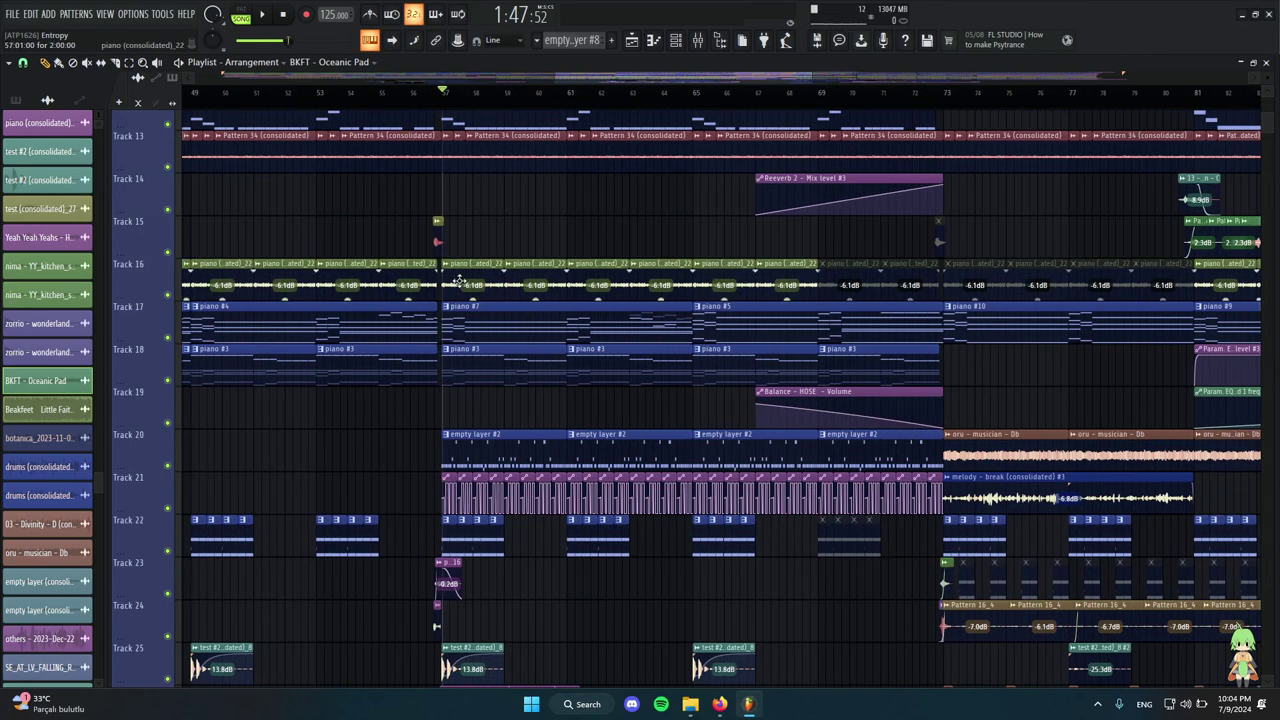
scroll(455, 281, "down", 3)
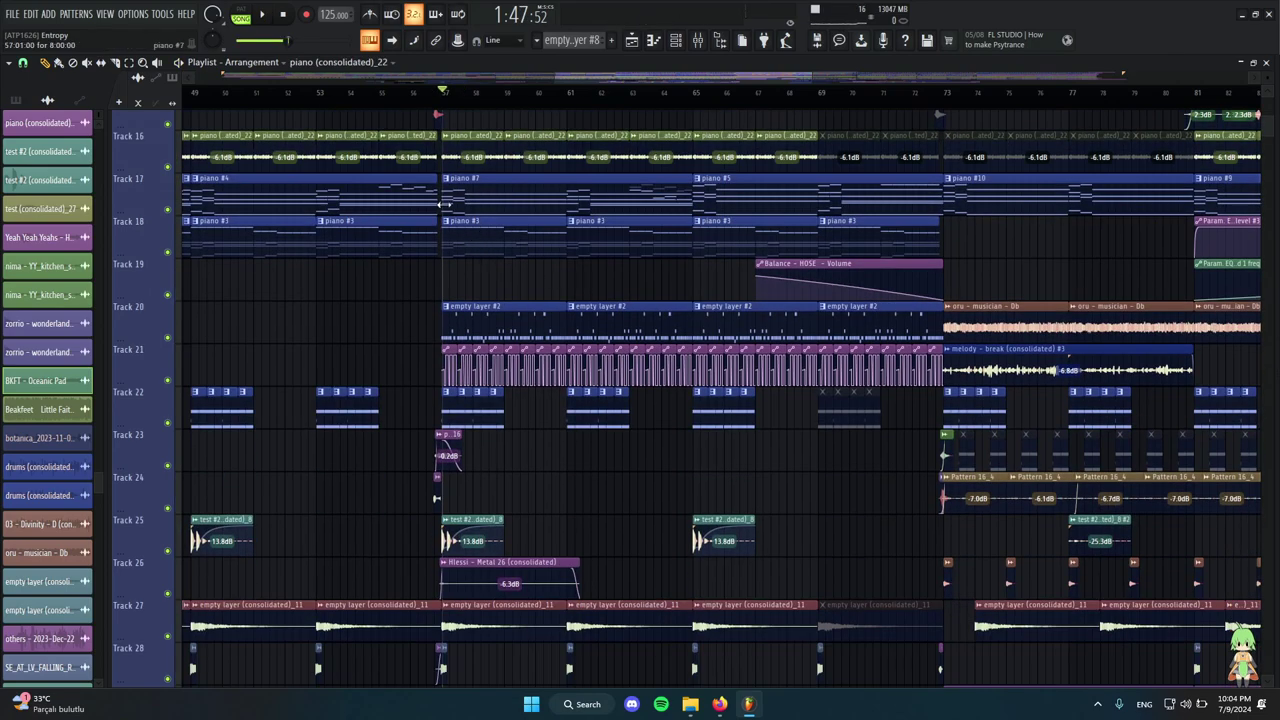
scroll(476, 221, "down", 1)
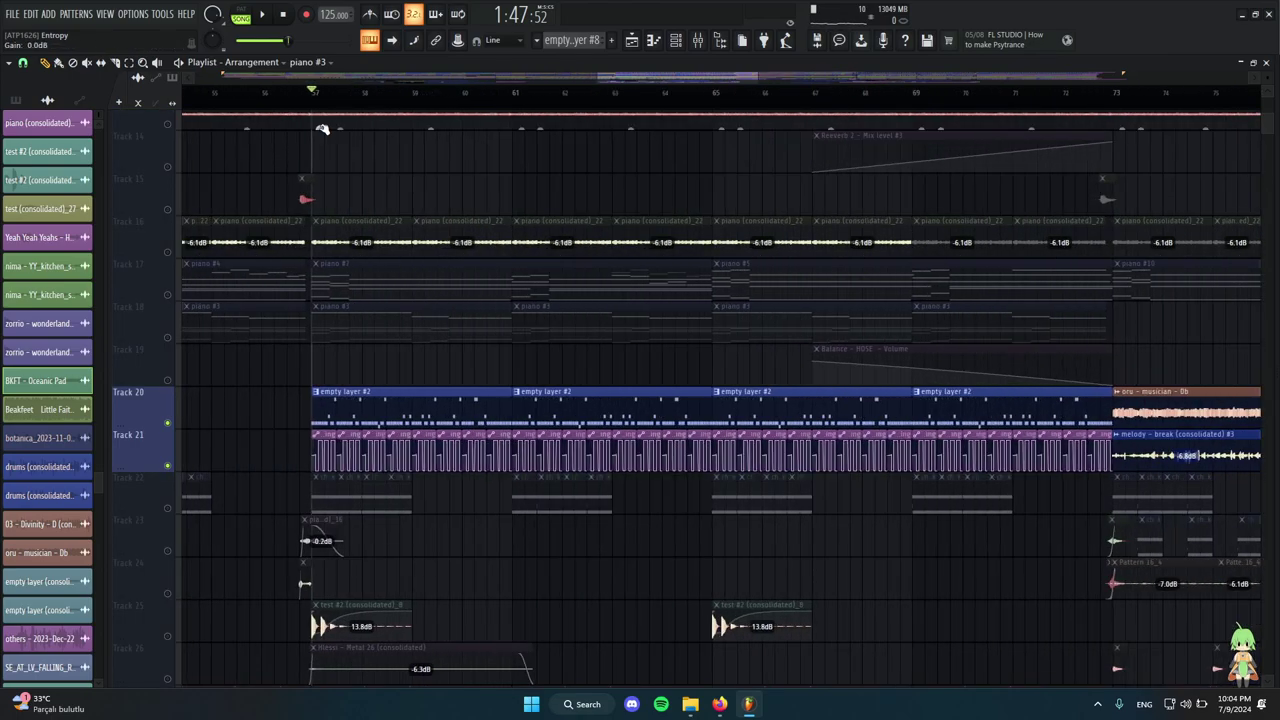
scroll(409, 283, "down", 2)
scroll(312, 286, "down", 2)
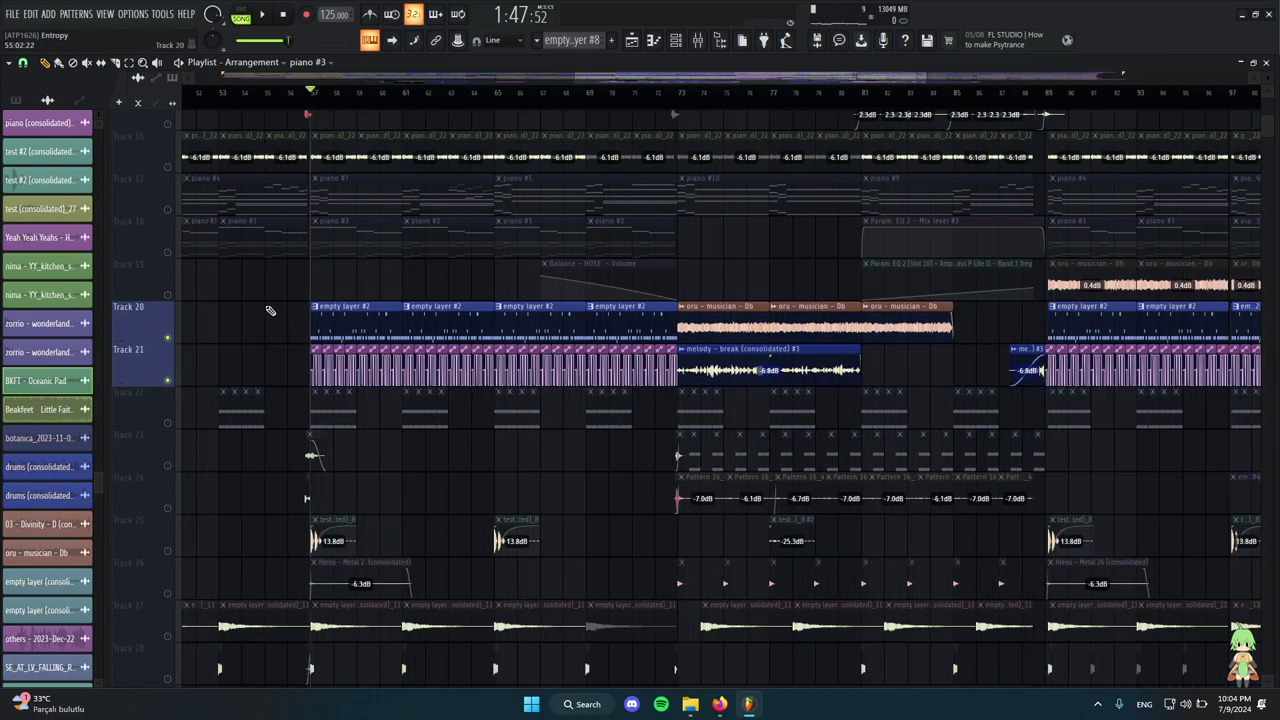
Audition the empty layer #2 clip on Track 20 at bar 57 and open its notes in the piano roll.
right_click(168, 339)
scroll(347, 330, "up", 2)
left_click(354, 327)
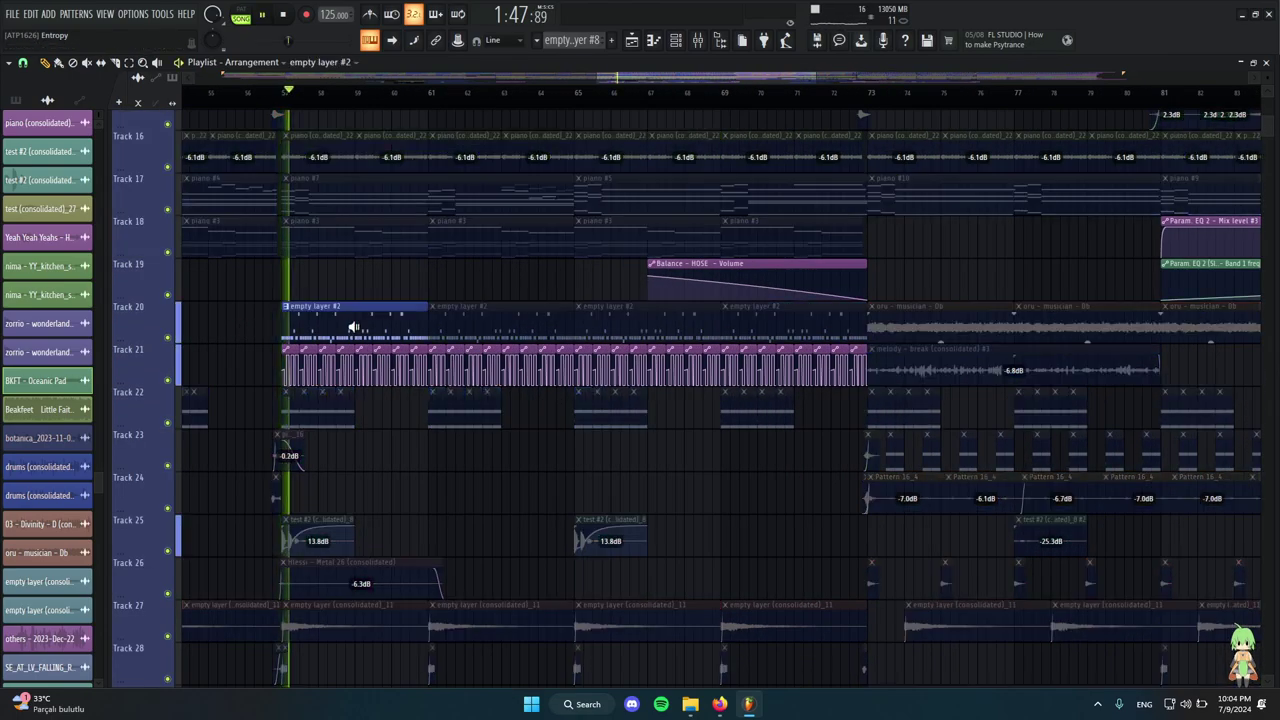
double_click(386, 323)
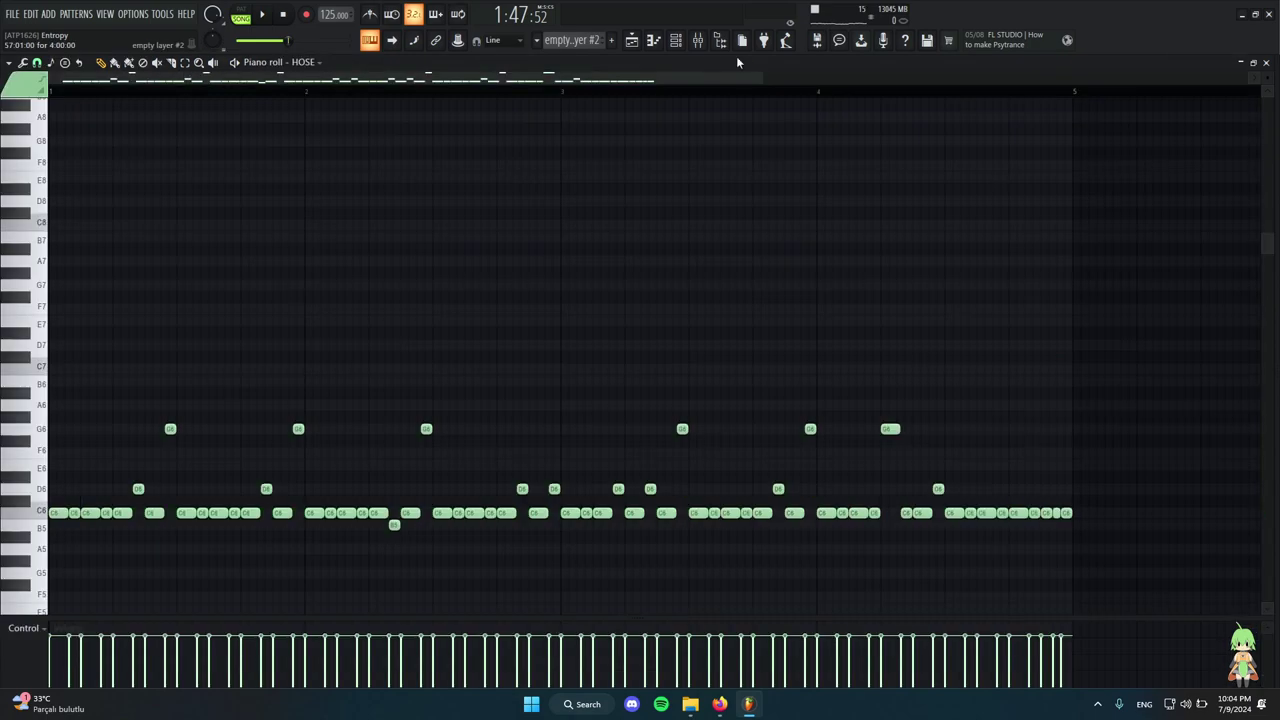
Open the HOSE instrument from the channel rack and move its window clear of the channel names.
left_click(684, 45)
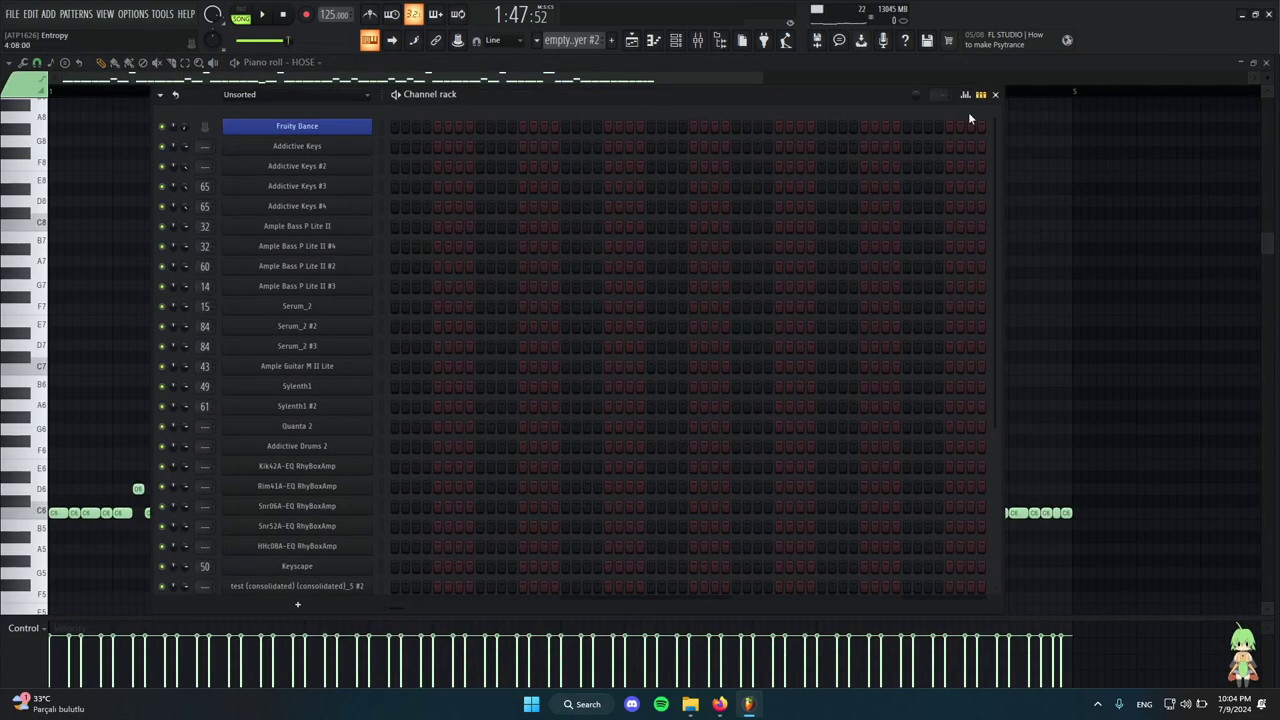
scroll(550, 397, "down", 2)
left_click(297, 452)
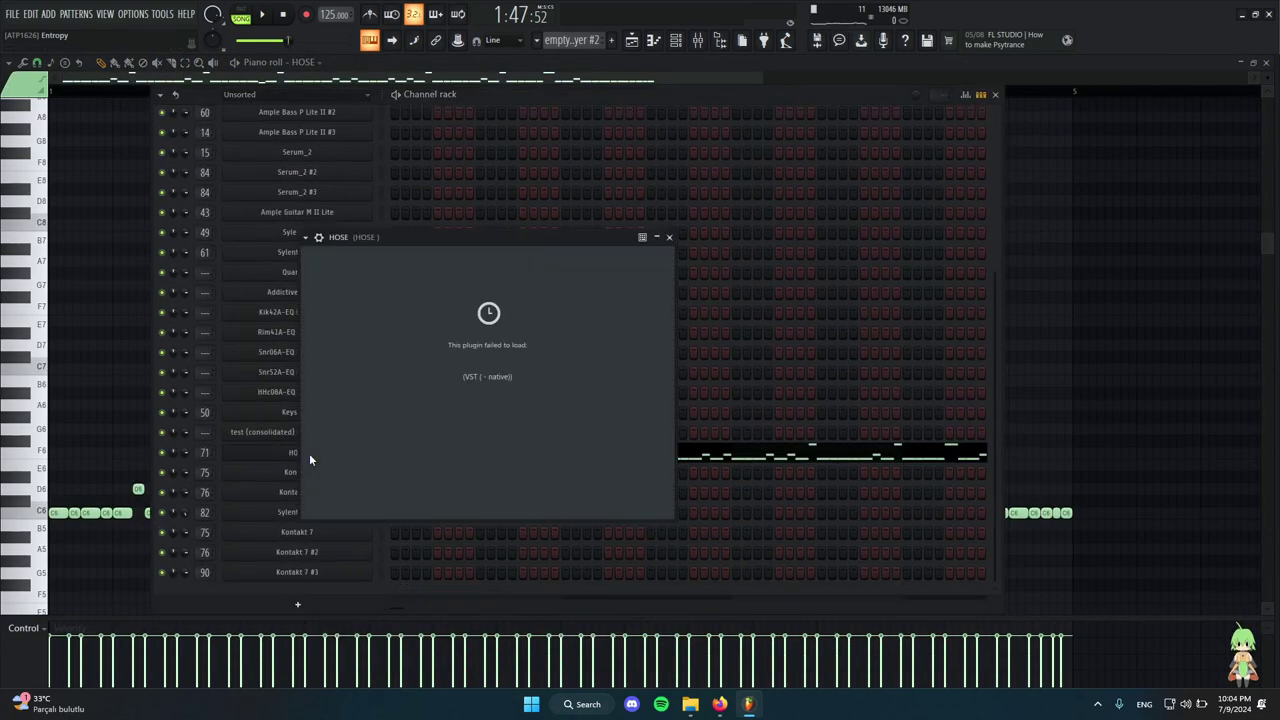
left_click_drag(450, 237, 627, 117)
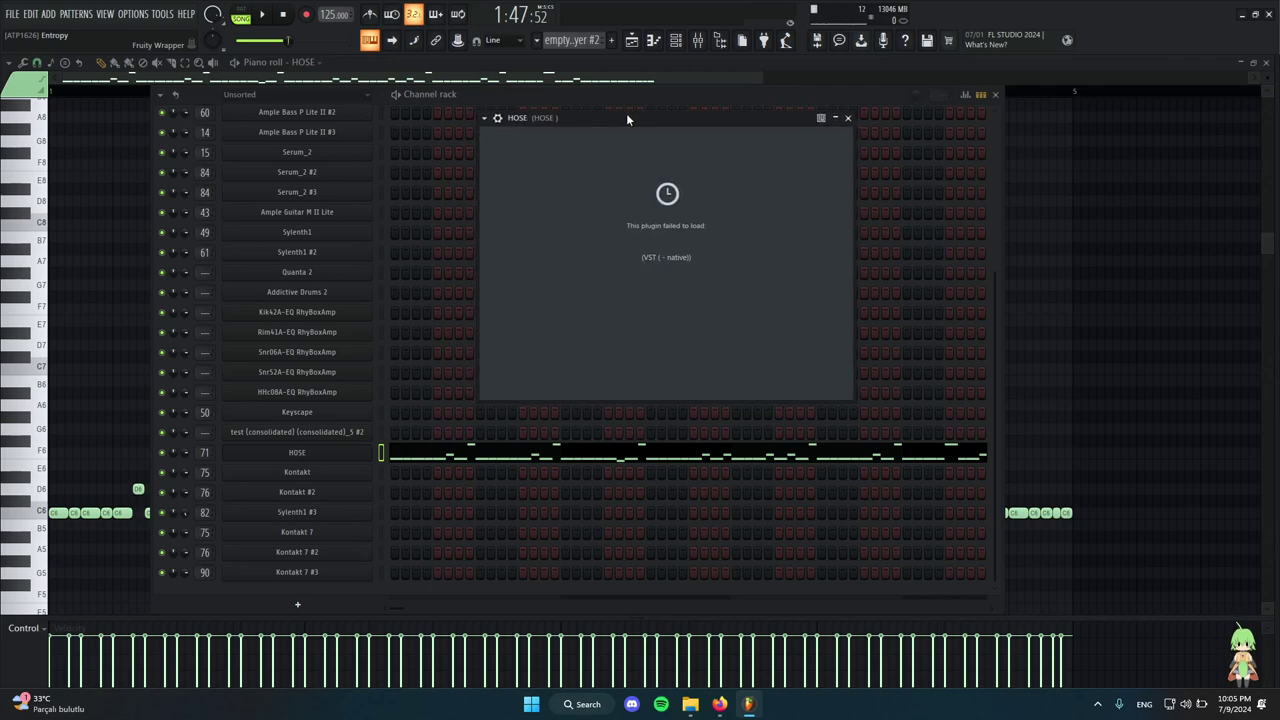
Replace the HOSE channel's plugin with SQ8L.
right_click(335, 453)
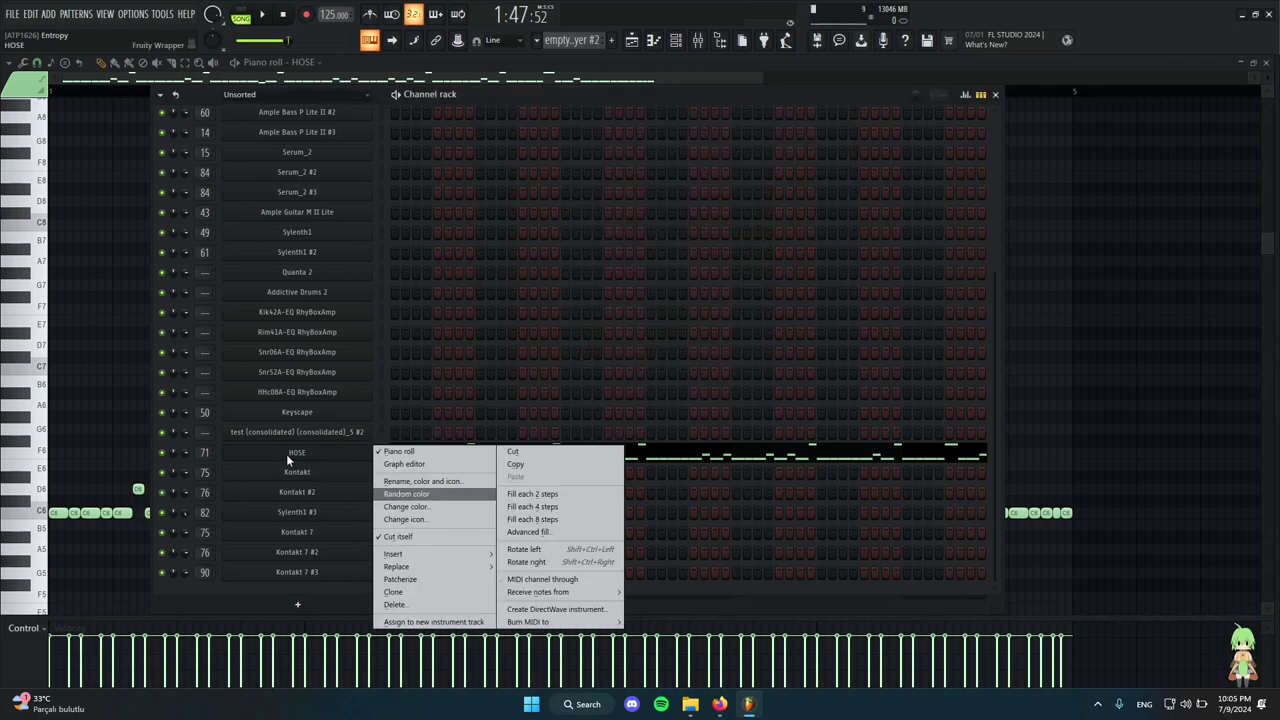
left_click(288, 458)
right_click(346, 455)
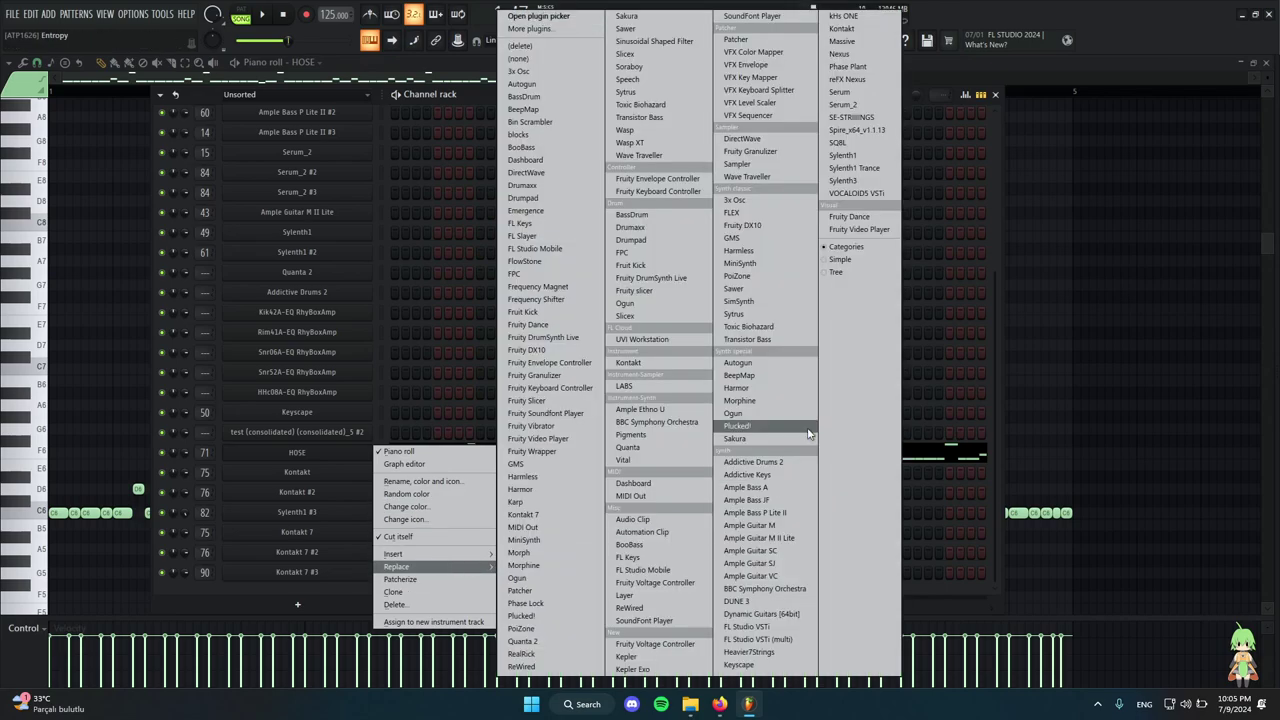
left_click(860, 153)
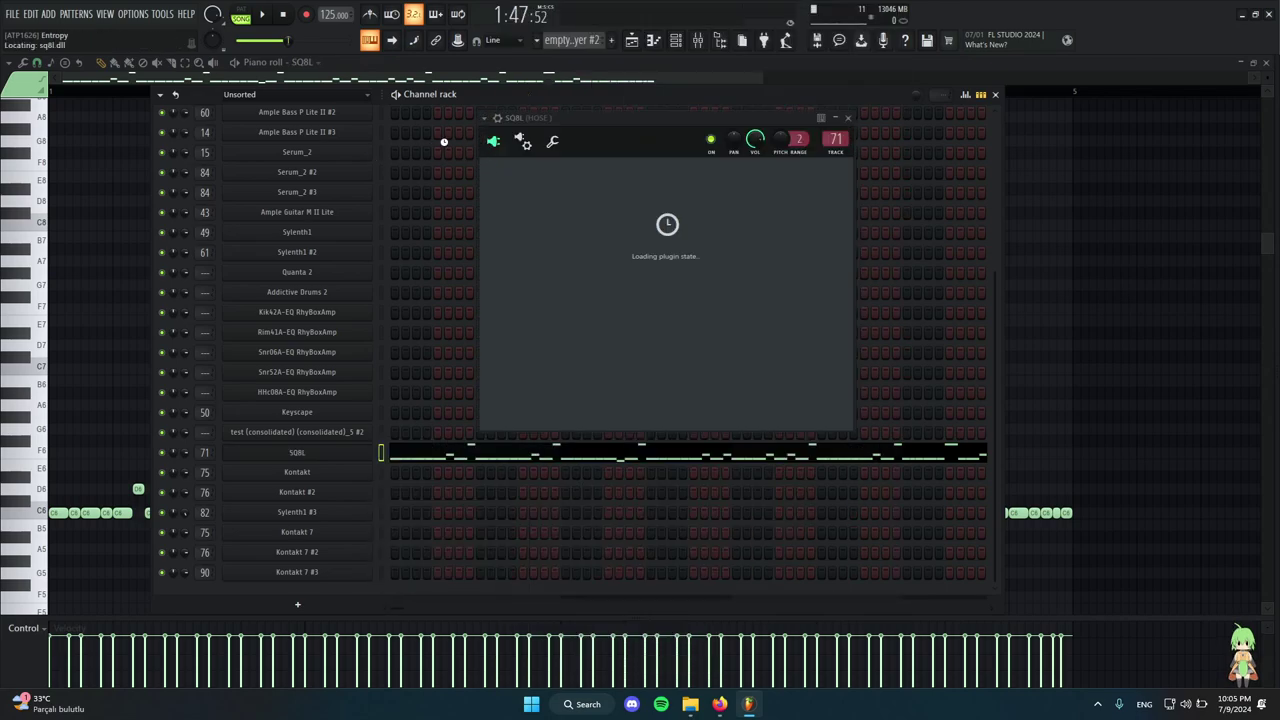
Load the HOSE preset in SQ8L and audition the pattern with it.
left_click(490, 121)
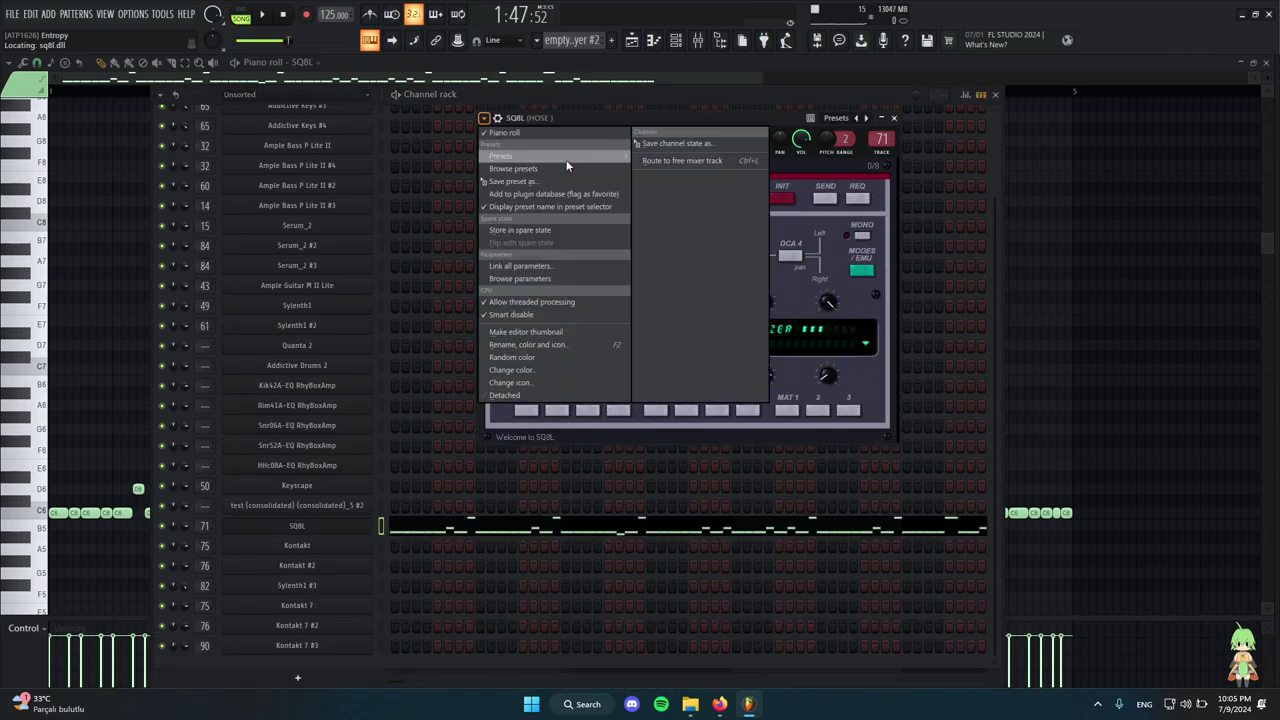
mouse_move(505, 156)
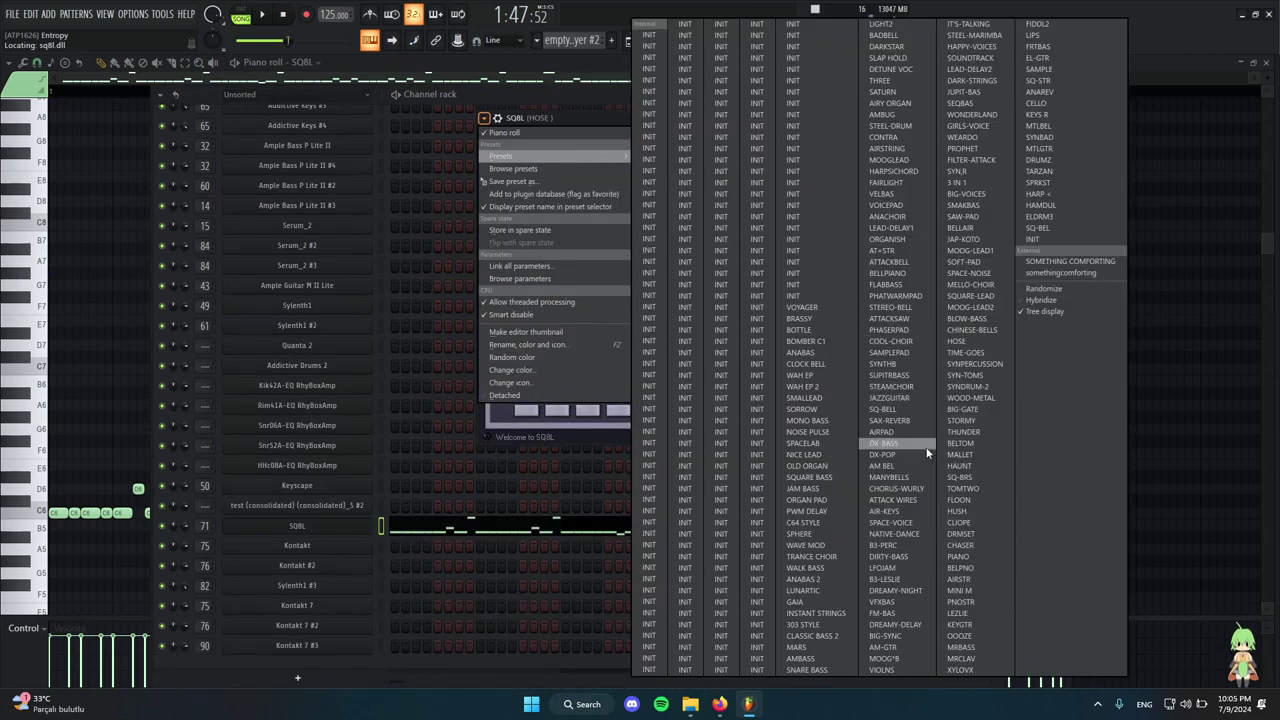
left_click(960, 342)
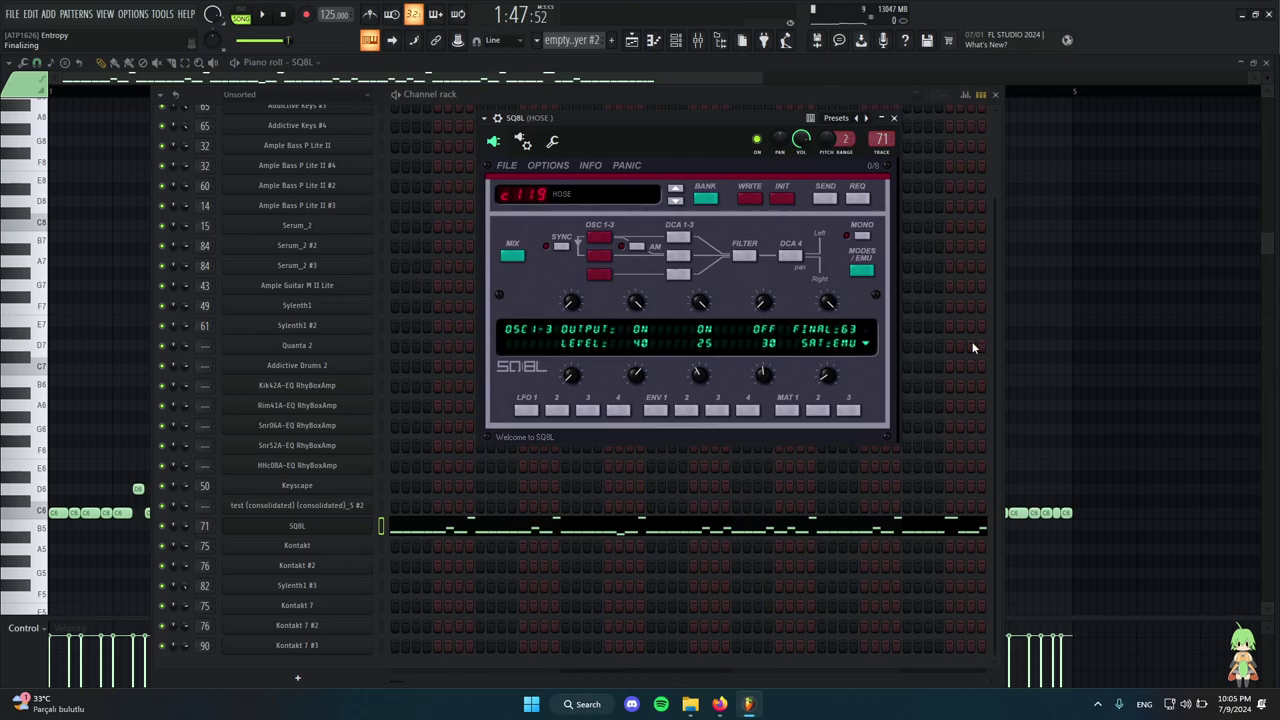
key("space")
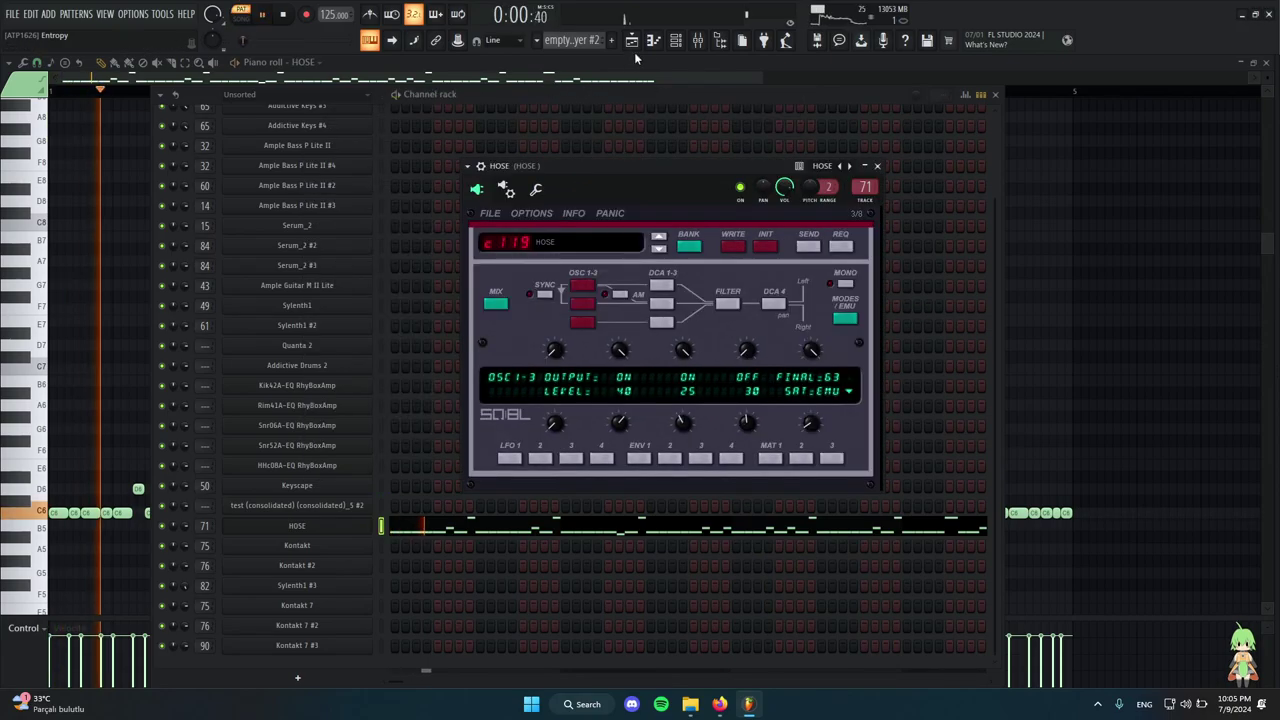
key("space")
Return to the playlist, solo Tracks 20 and 21, and play the HOSE melody with its panning automation from bar 57.
left_click(632, 41)
scroll(517, 237, "down", 4)
scroll(570, 378, "up", 4)
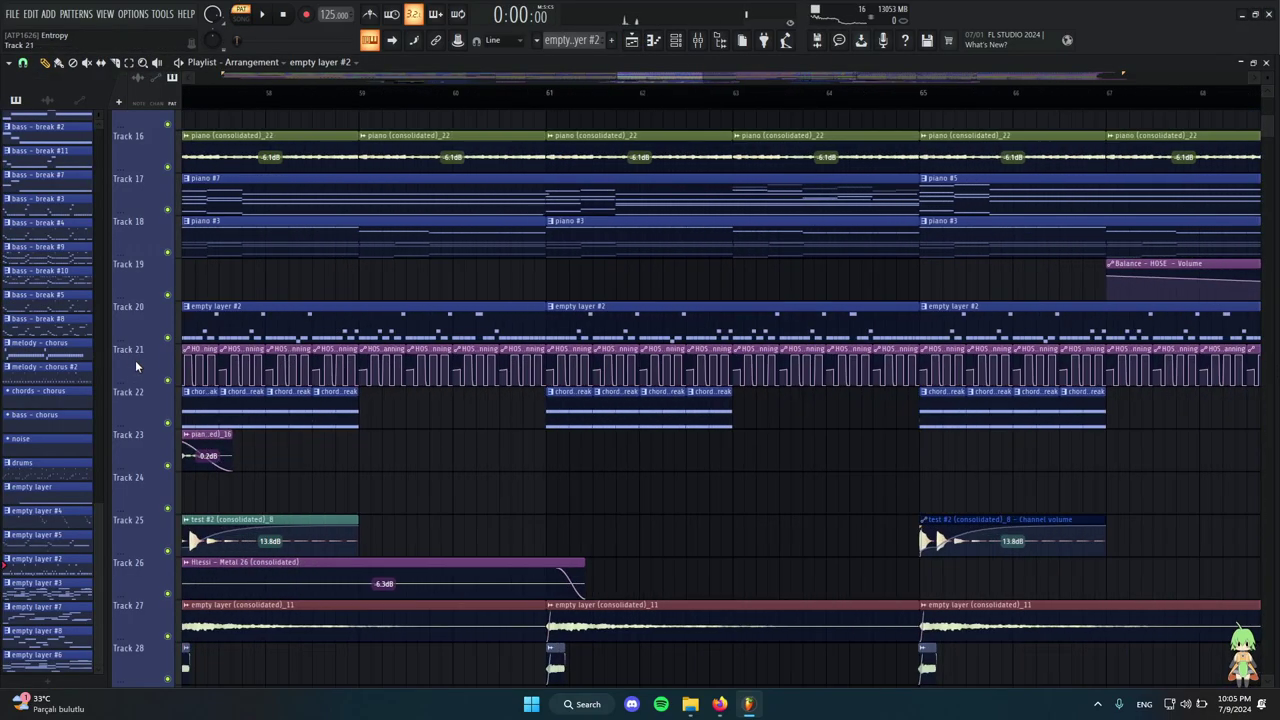
right_click(168, 380)
scroll(172, 362, "left", 2)
left_click(168, 338)
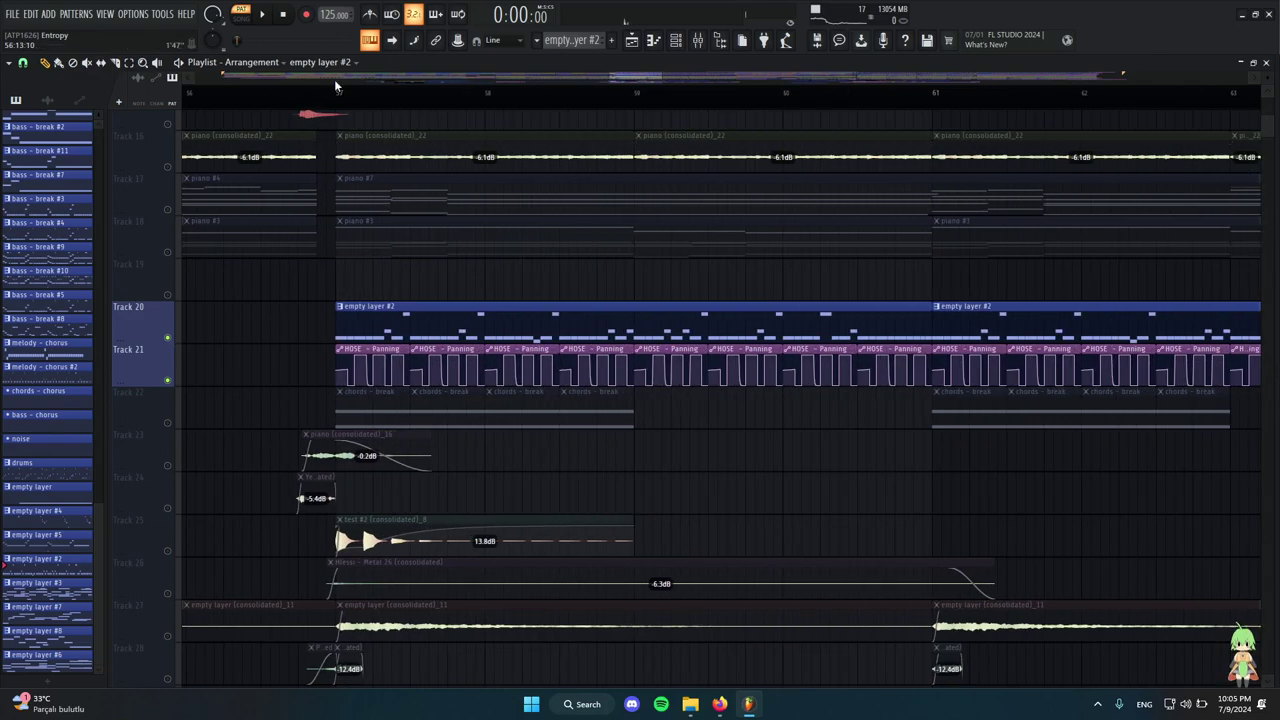
left_click(329, 92)
scroll(414, 174, "down", 2)
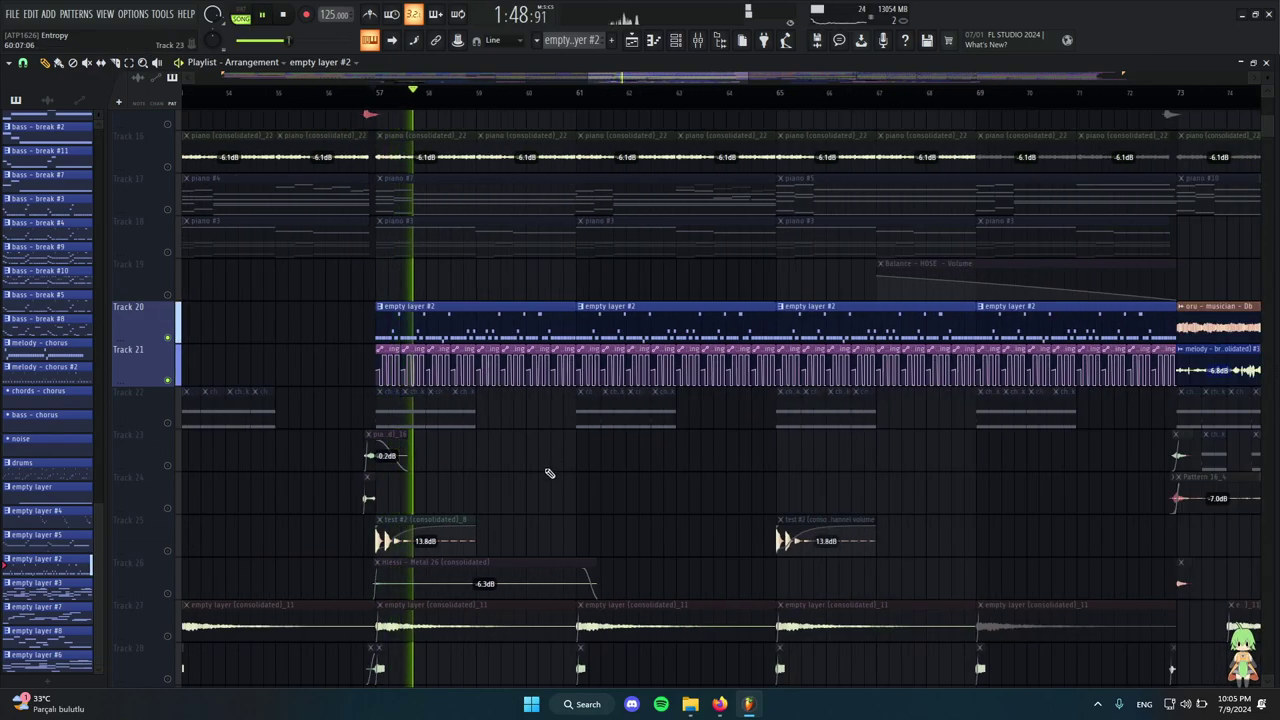
scroll(465, 460, "down", 4)
key("space")
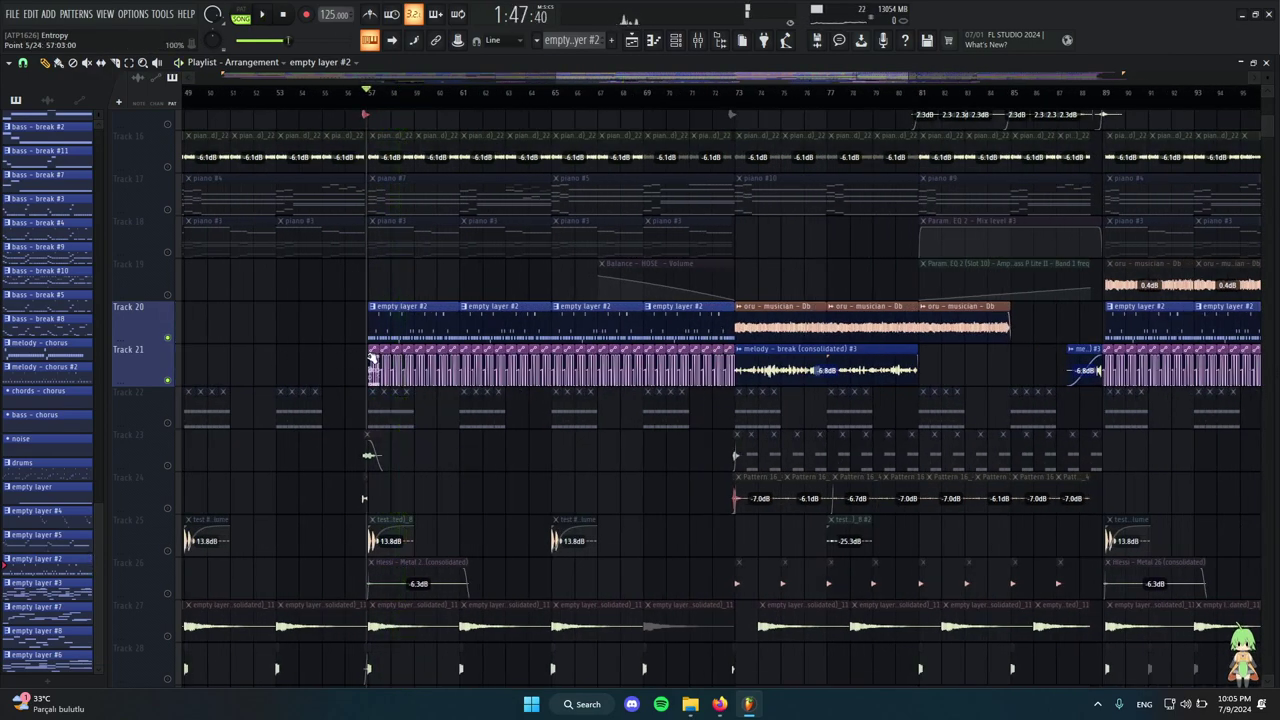
Find the melody - chorus #2 clips on Track 50 and audition them.
scroll(440, 440, "down", 6)
scroll(646, 341, "down", 5)
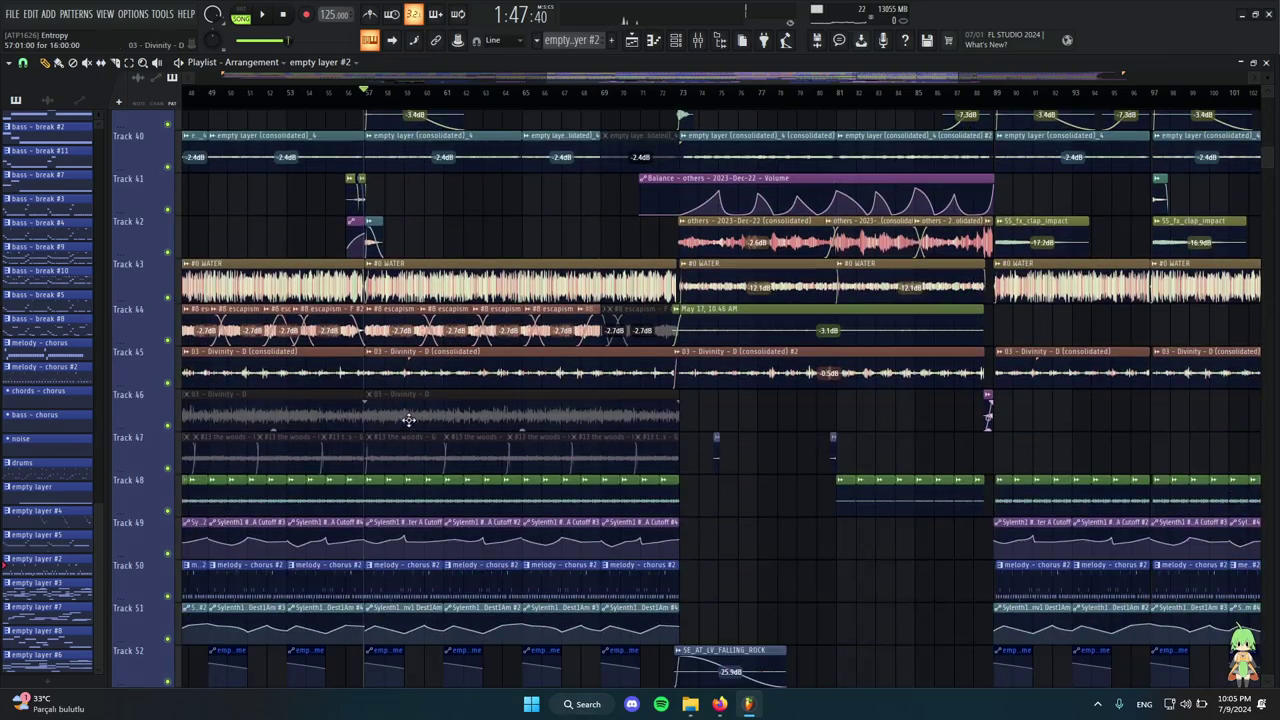
scroll(646, 341, "down", 5)
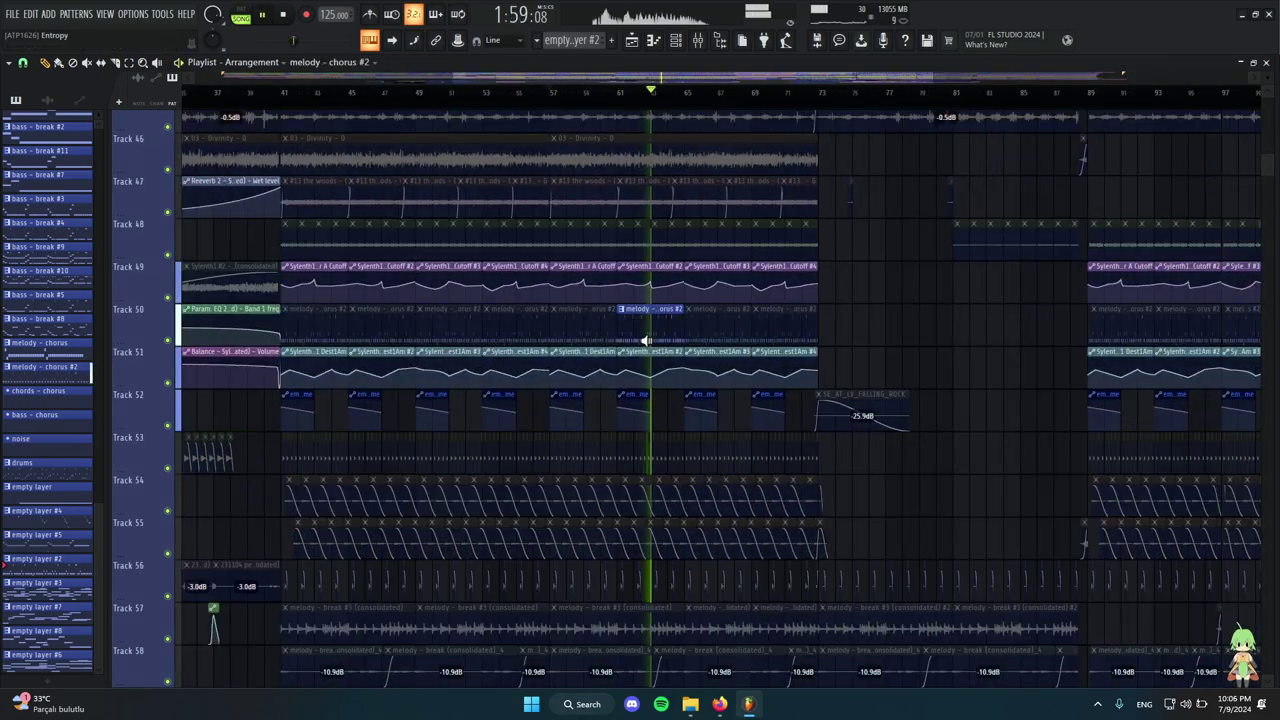
scroll(645, 346, "up", 11)
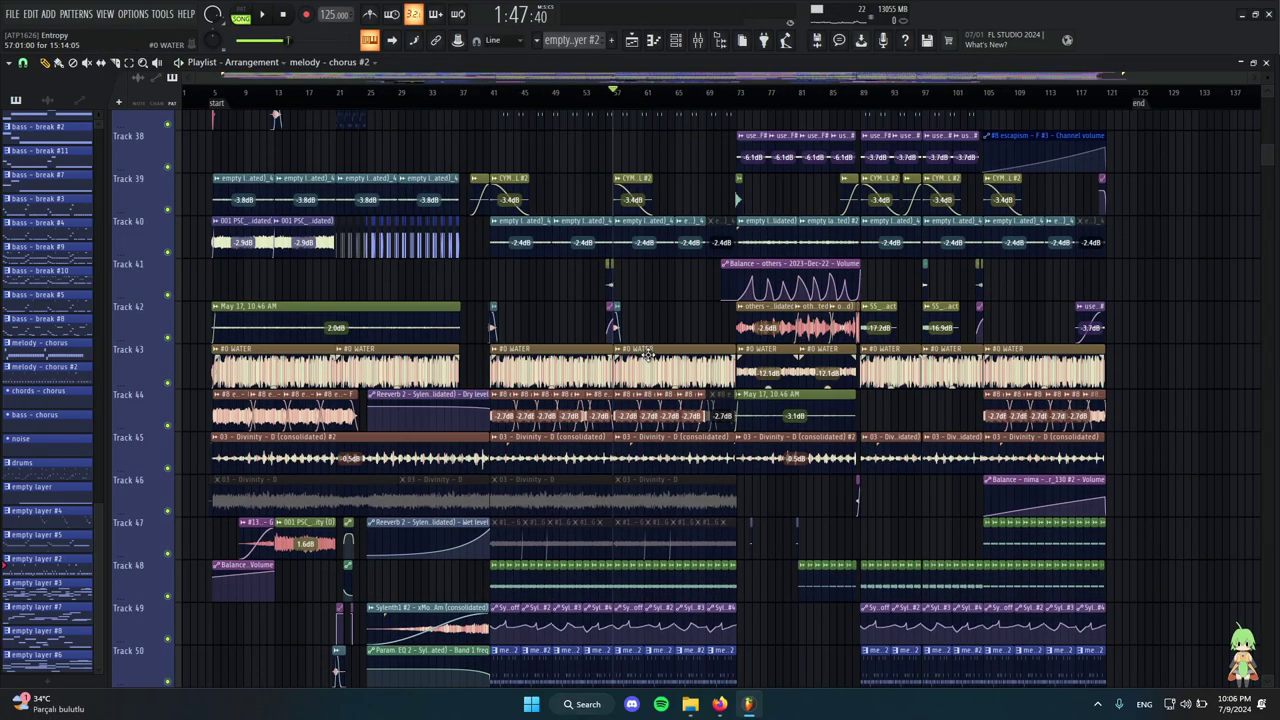
Select the Hlessi - Metal 26 clip on Track 26 and examine its fade-in at bar 57.
scroll(674, 396, "down", 5)
scroll(683, 371, "up", 5)
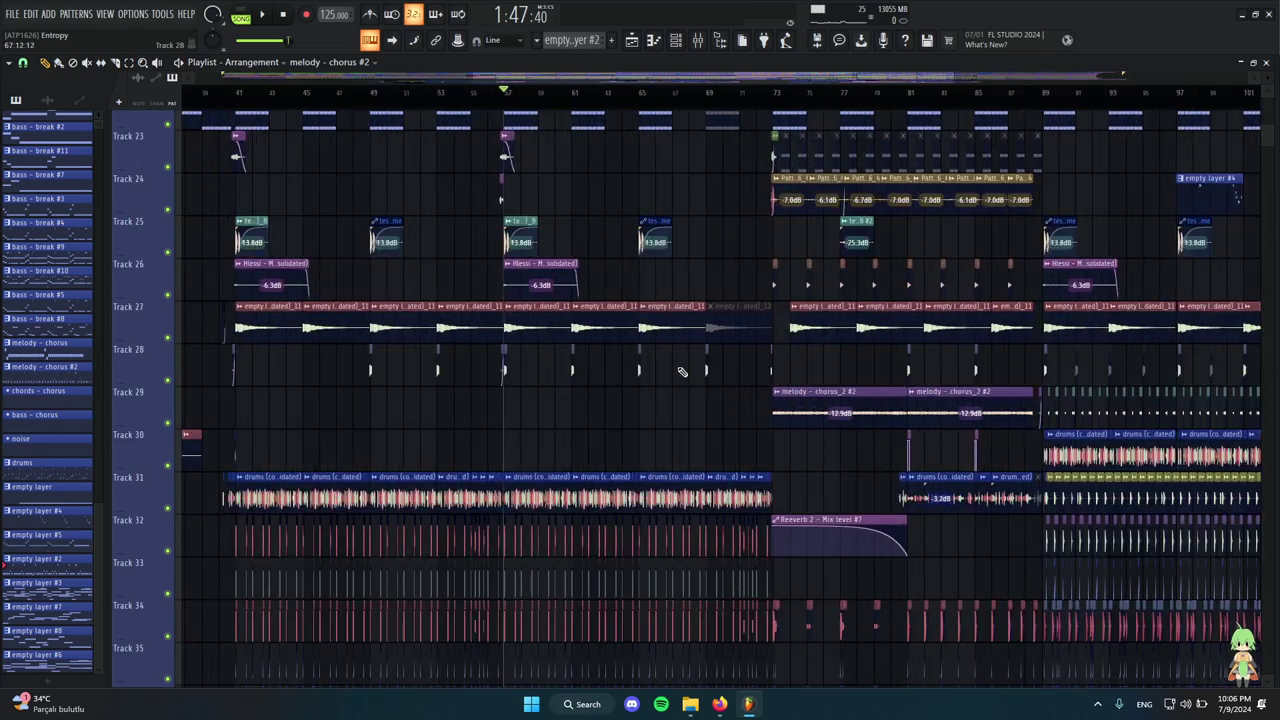
scroll(560, 335, "up", 1)
scroll(500, 334, "up", 3)
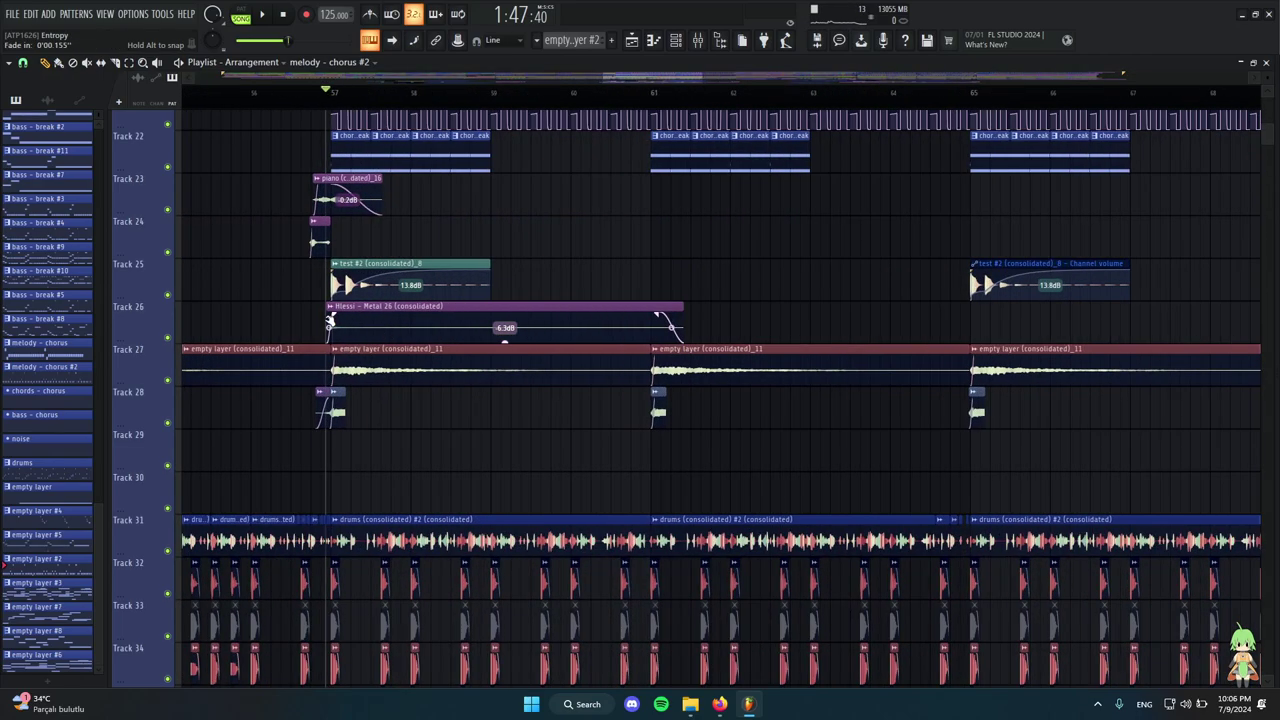
left_click(466, 316)
scroll(570, 334, "down", 8)
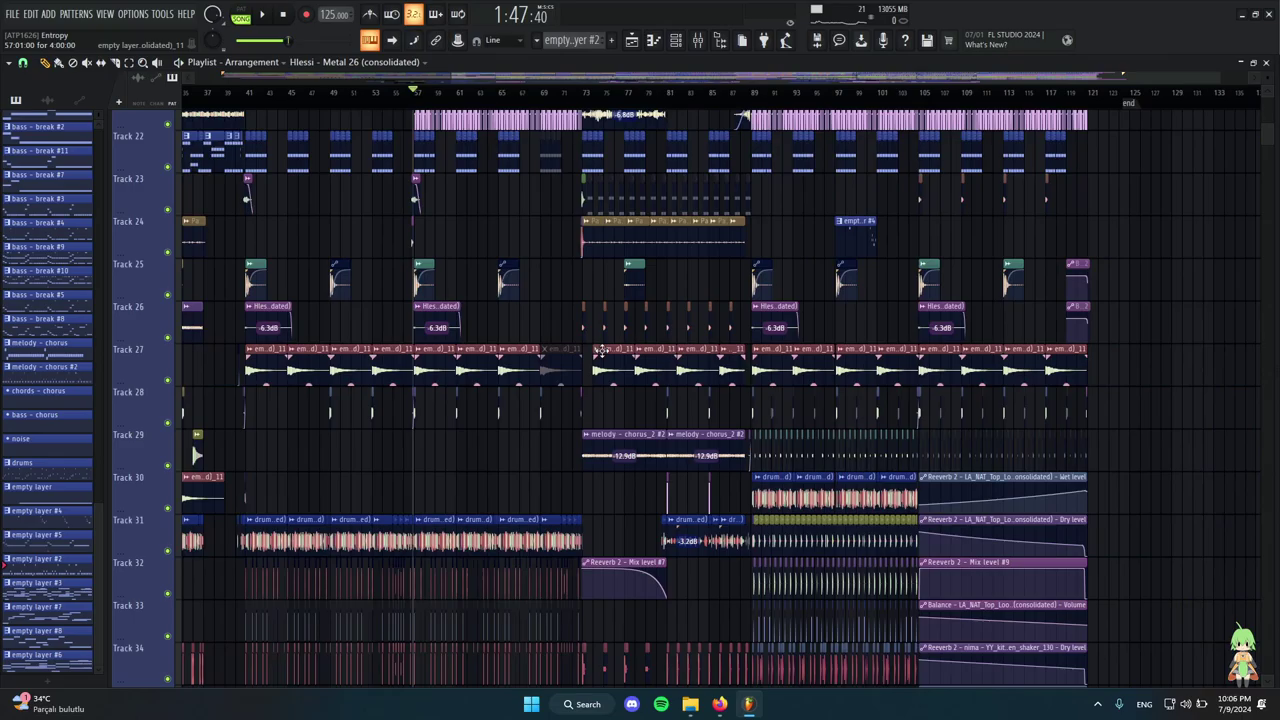
scroll(720, 356, "up", 6)
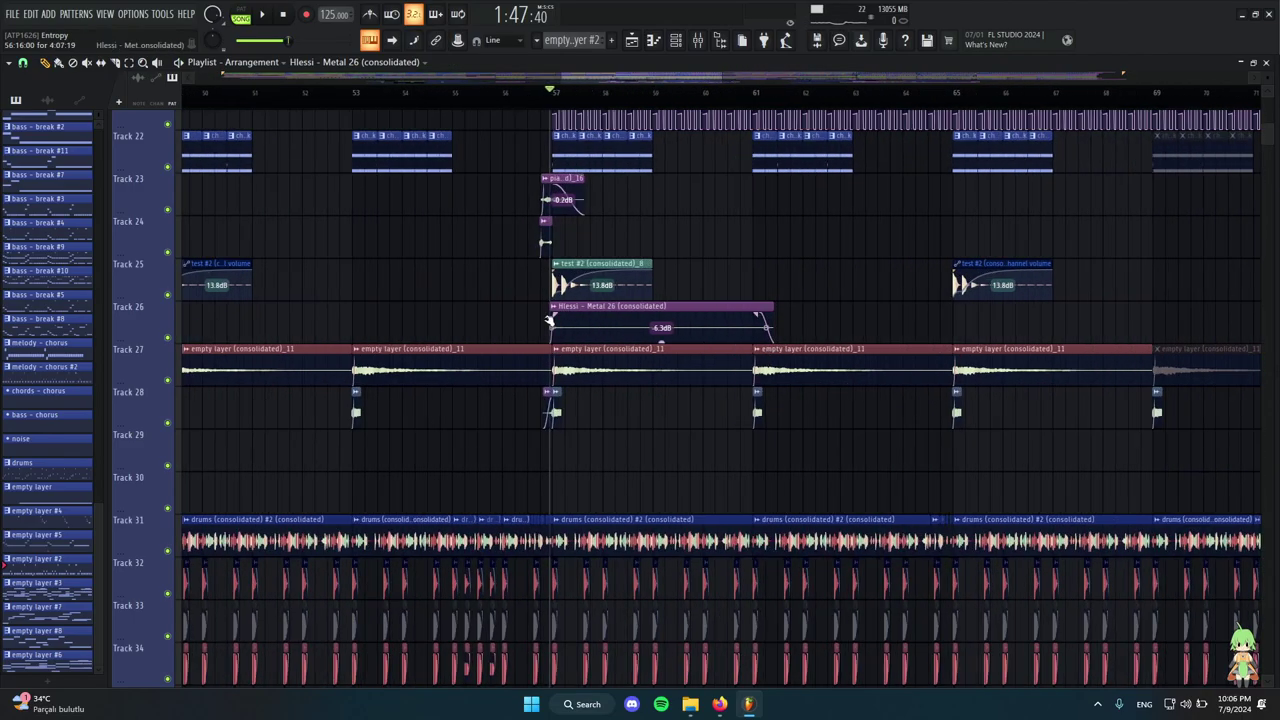
Look over the empty layer (consolidated)_11 clips on Track 27 and the percussion layers below them.
scroll(734, 354, "down", 3)
scroll(706, 356, "down", 4)
scroll(560, 336, "up", 3)
scroll(490, 408, "down", 2)
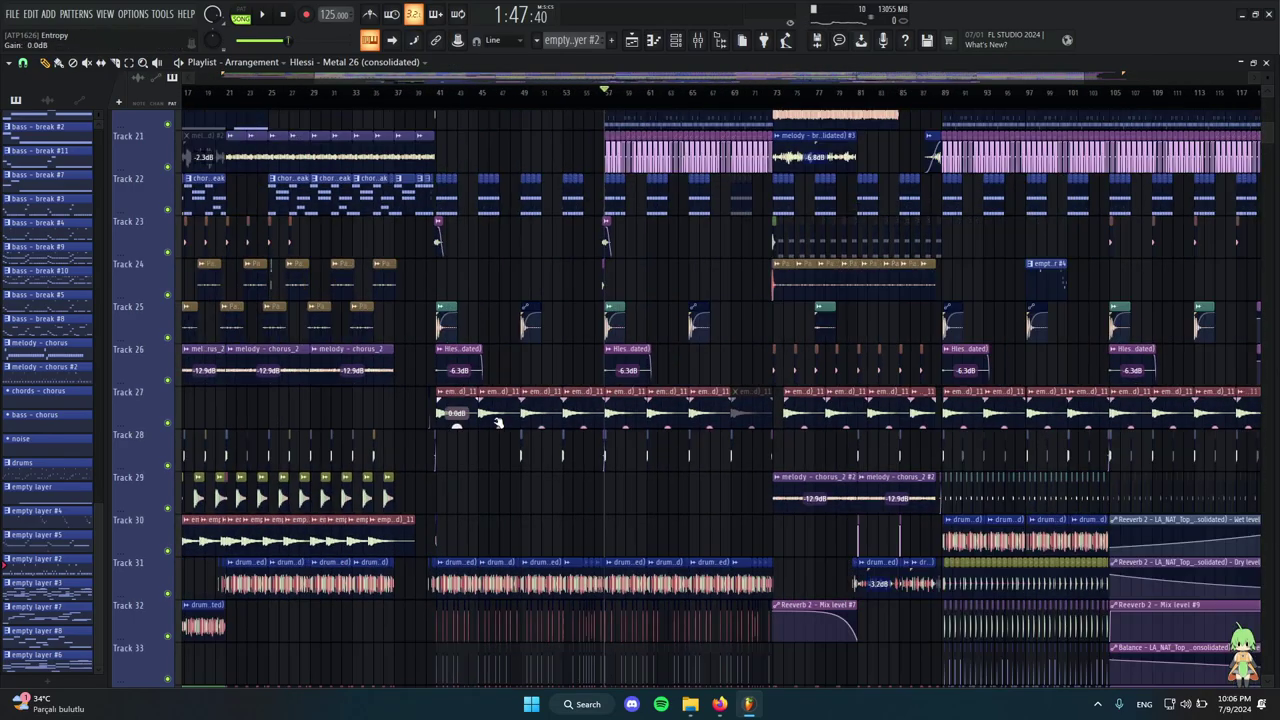
scroll(690, 440, "down", 3)
scroll(680, 340, "up", 2)
scroll(693, 276, "up", 4)
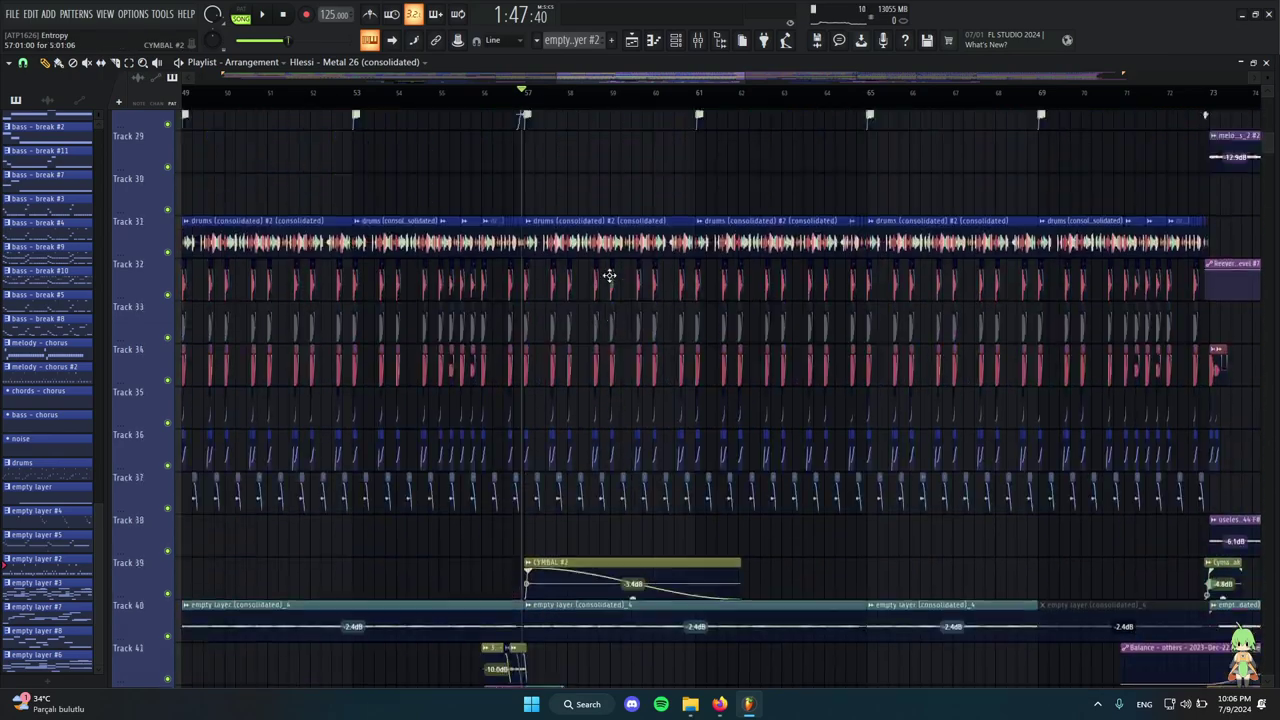
Examine the drums clips on Track 31 and how they end near bar 73.
scroll(608, 276, "down", 3)
left_click_drag(494, 253, 911, 292)
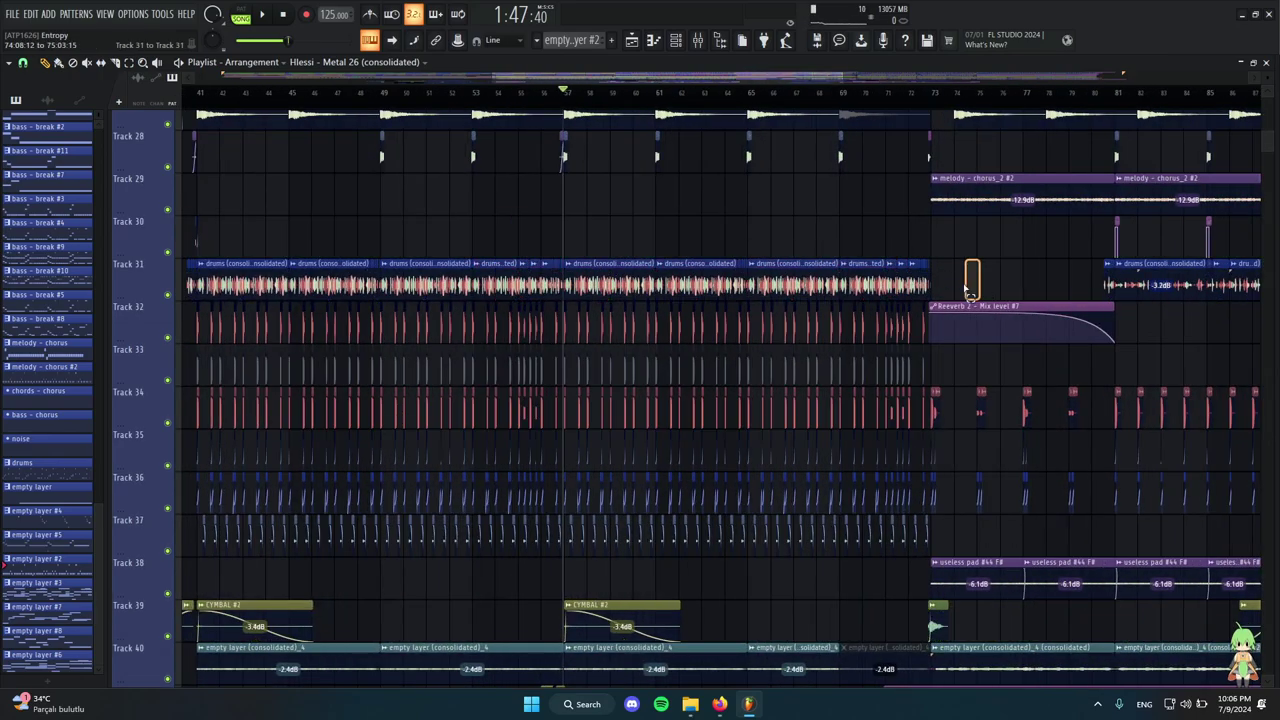
scroll(920, 289, "up", 5)
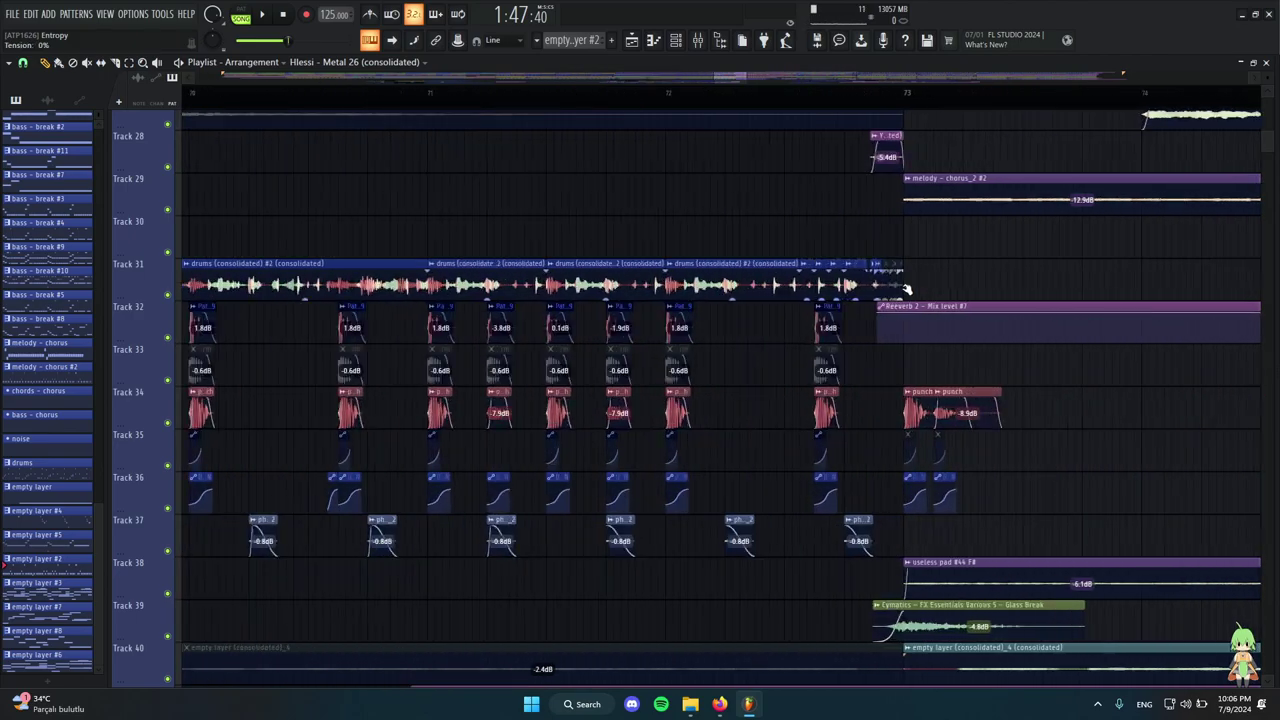
scroll(893, 289, "down", 5)
scroll(760, 229, "down", 5)
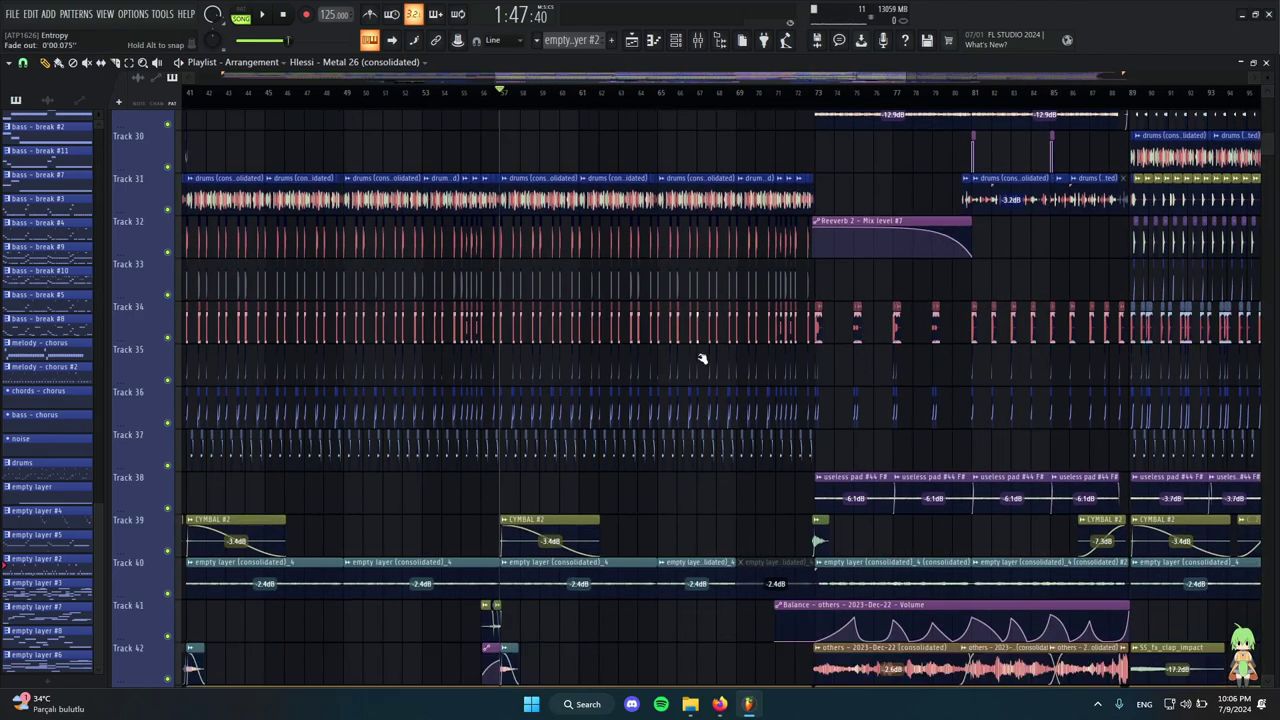
Review the ambience layers on Tracks 38 to 49 and audition the 002 PSC_divinity 2 (D) clip at bar 57 on Track 42.
scroll(396, 296, "down", 6)
scroll(398, 280, "up", 3)
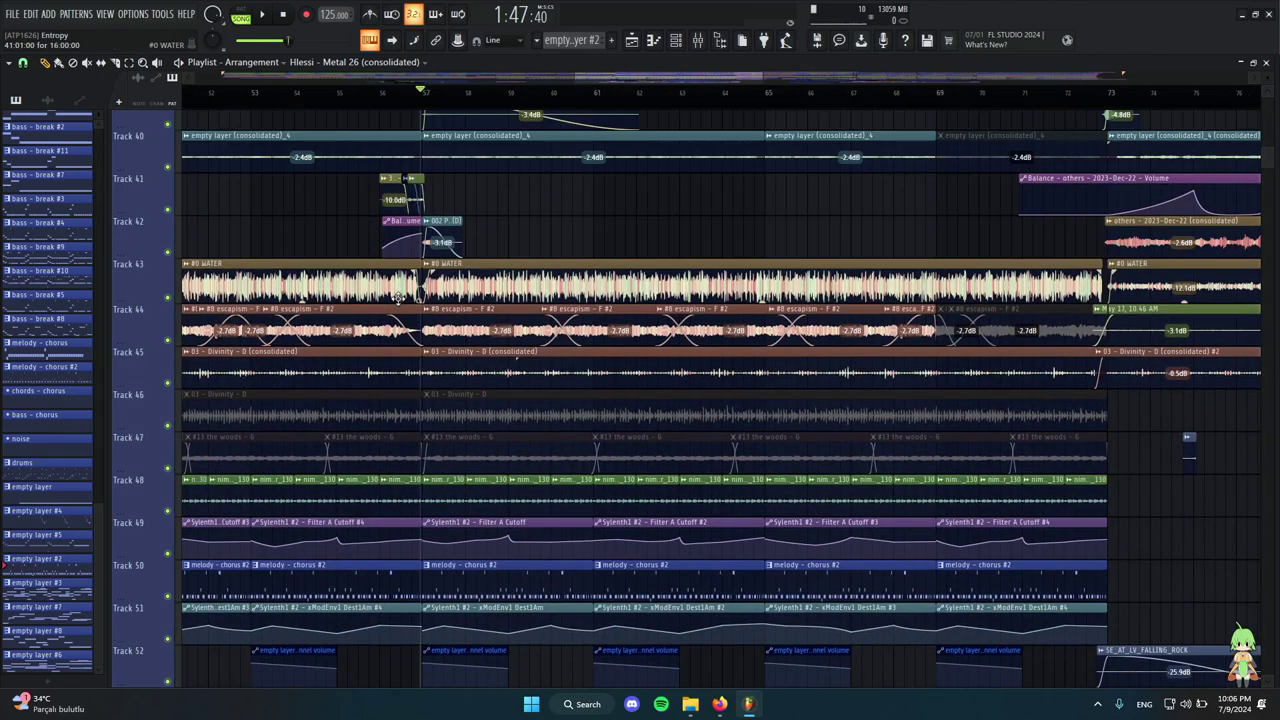
scroll(406, 212, "down", 5)
scroll(436, 258, "up", 5)
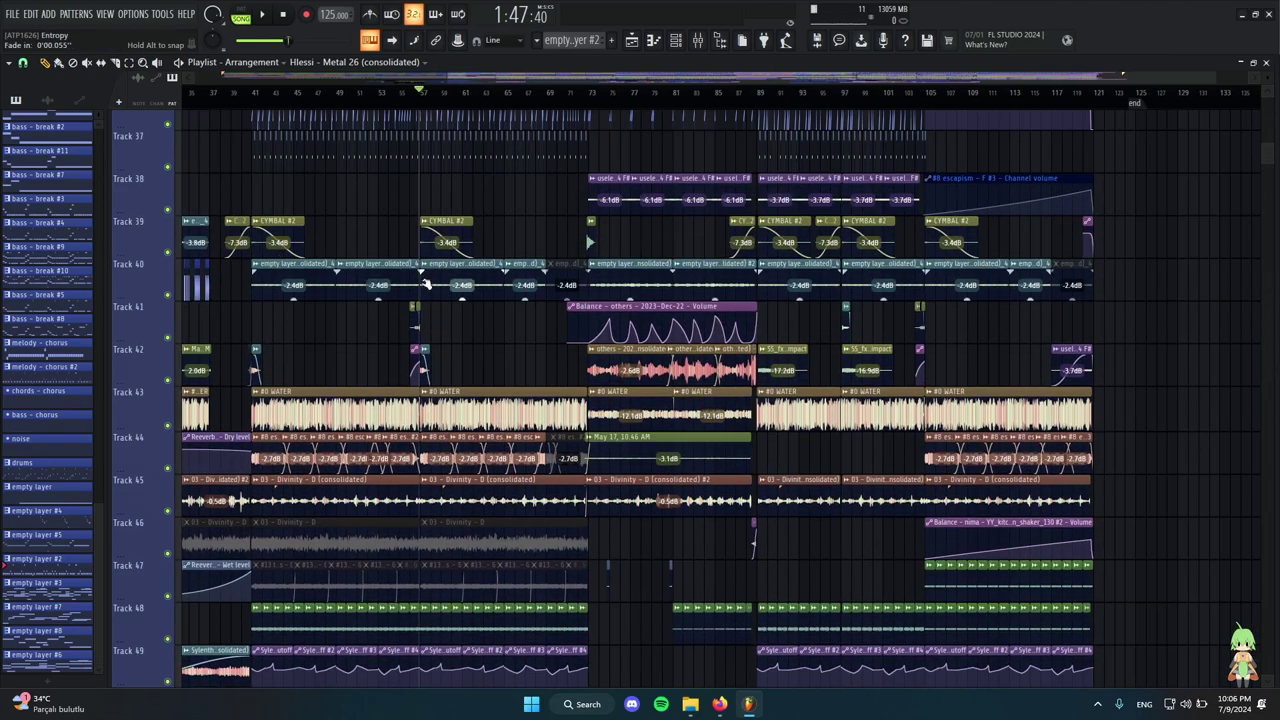
scroll(427, 284, "up", 9)
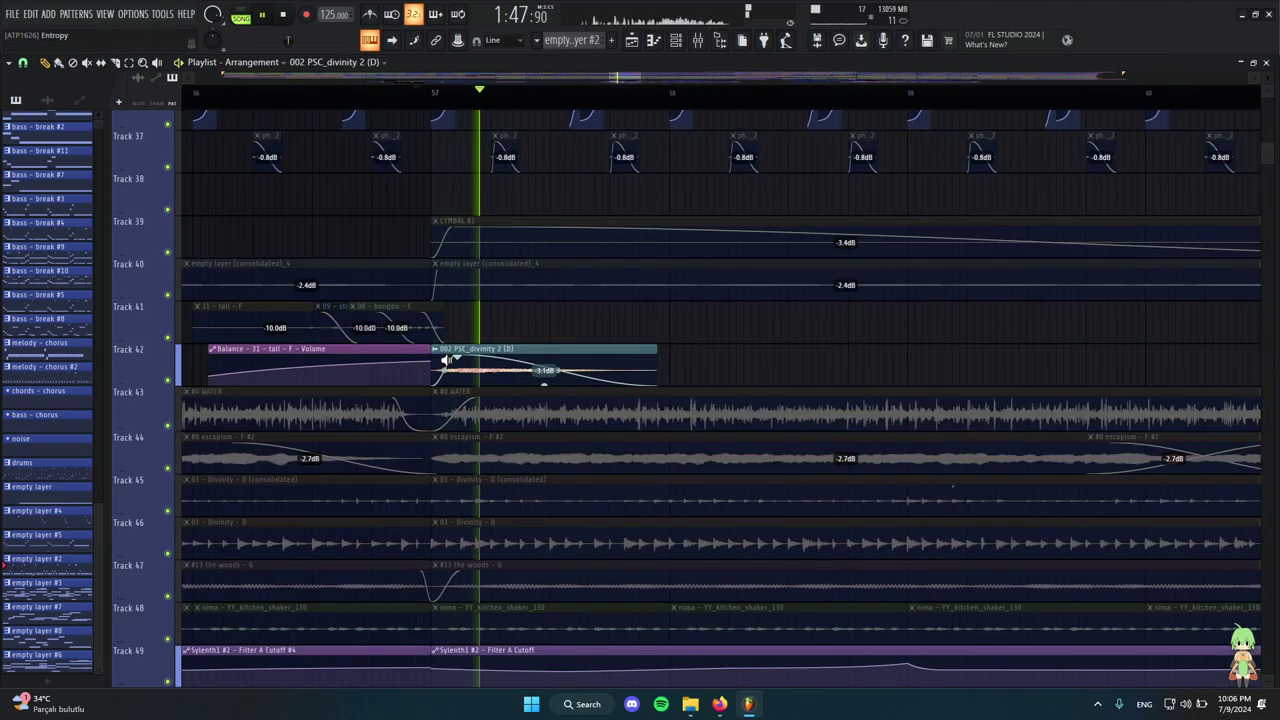
Find the earlier 002 PSC_divinity 2 (D) clip just before bar 13 on Track 37 and audition it.
scroll(443, 363, "down", 5, "ctrl")
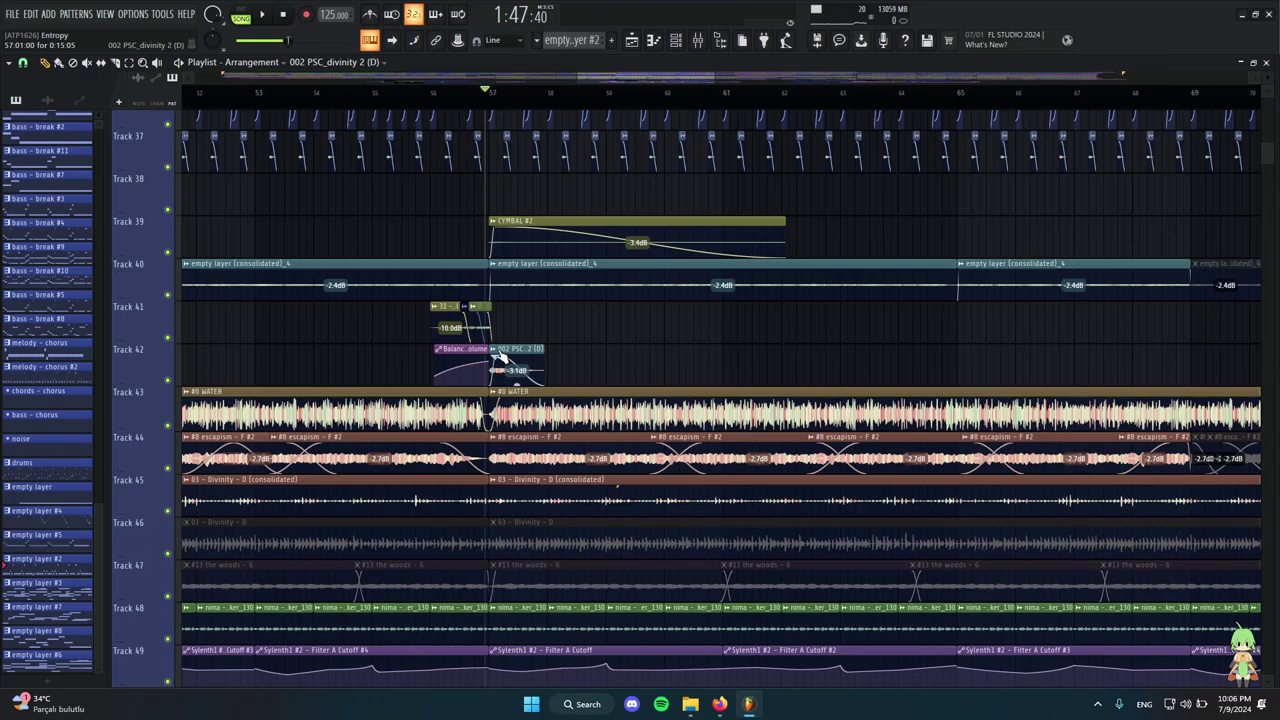
scroll(496, 357, "down", 6, "ctrl")
scroll(296, 346, "down", 8)
scroll(271, 314, "up", 7)
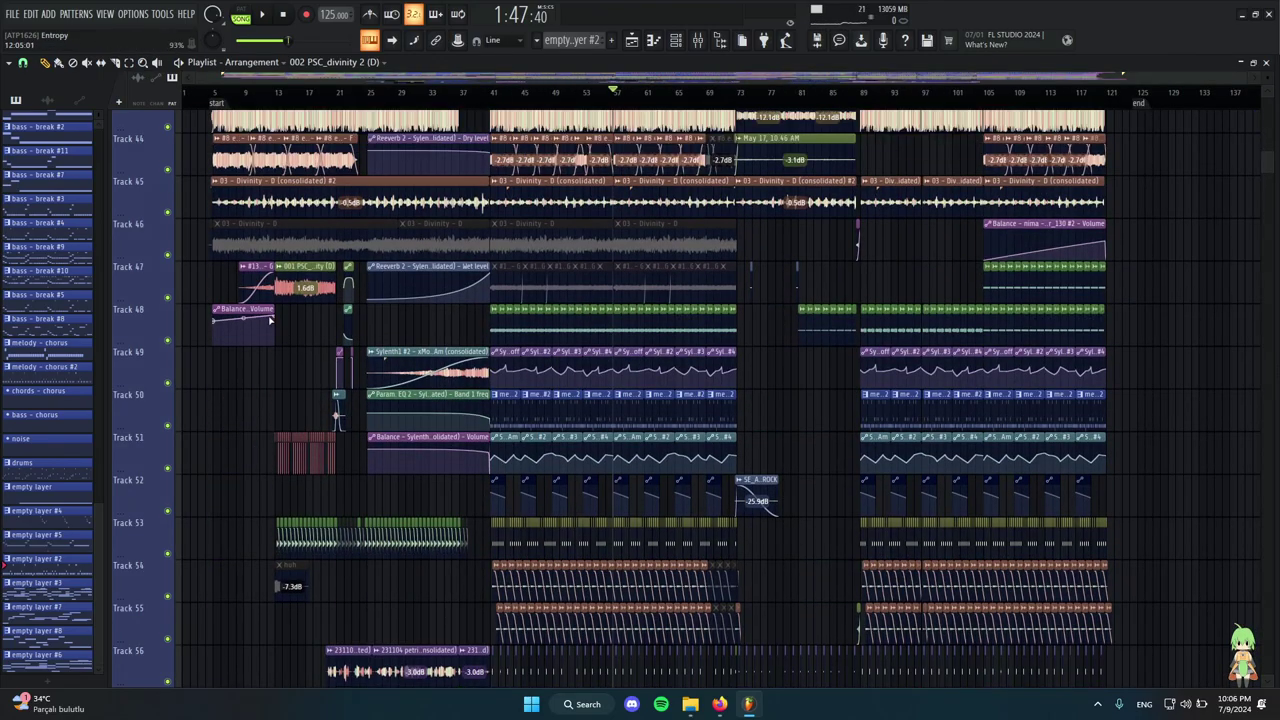
scroll(660, 340, "up", 1, "ctrl")
scroll(632, 375, "down", 9)
scroll(620, 385, "down", 1, "ctrl")
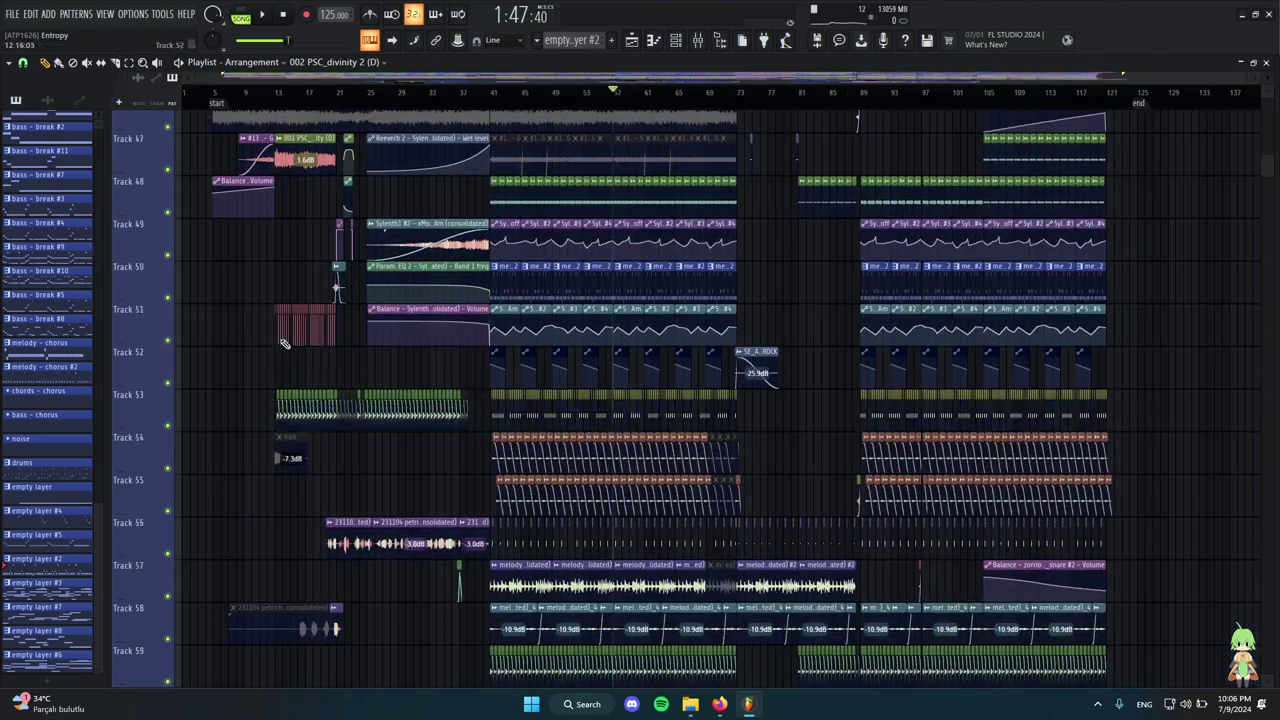
scroll(281, 343, "up", 6, "ctrl")
scroll(285, 344, "up", 5)
scroll(374, 346, "down", 7)
scroll(400, 370, "up", 1, "ctrl")
scroll(460, 415, "up", 14)
right_click(348, 449, "alt")
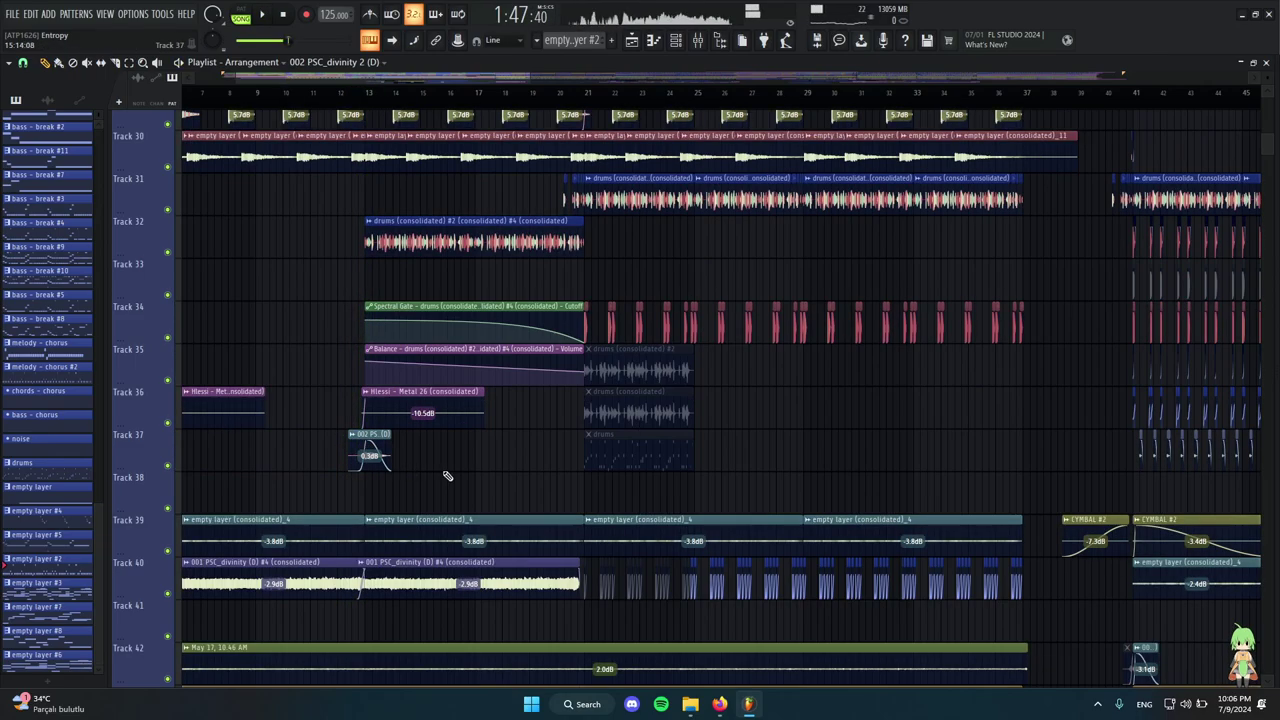
Audition the 002 PSC_divinity 2 (D) clip near bar 21 on Track 50 and inspect its sample settings.
scroll(445, 472, "down", 7)
scroll(448, 464, "down", 13)
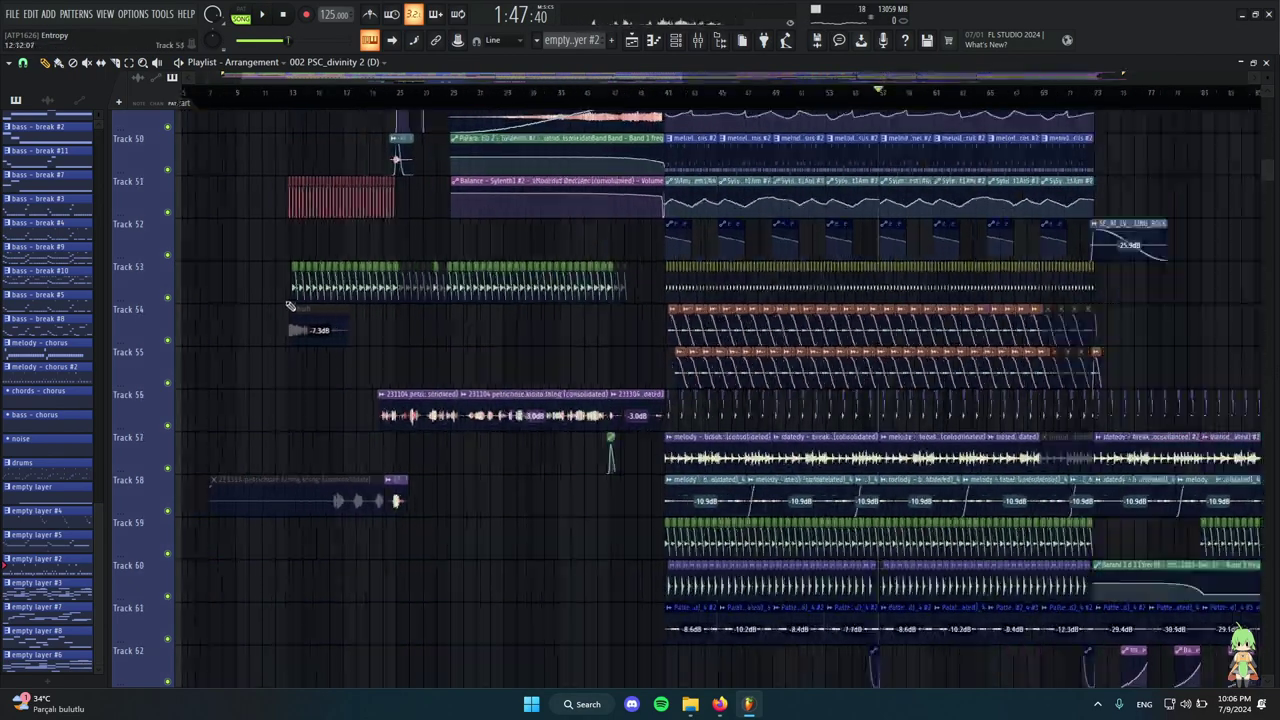
scroll(343, 335, "up", 6)
scroll(508, 450, "up", 6)
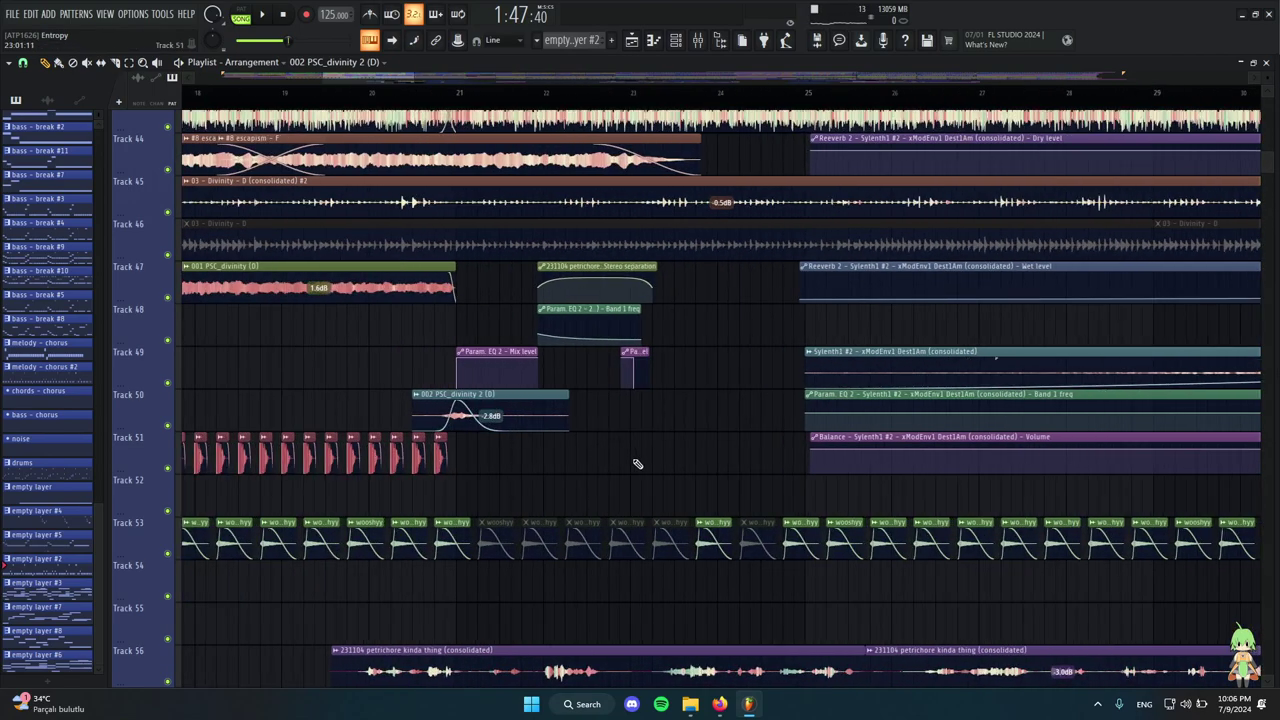
scroll(451, 436, "up", 3)
right_click(370, 401, "alt")
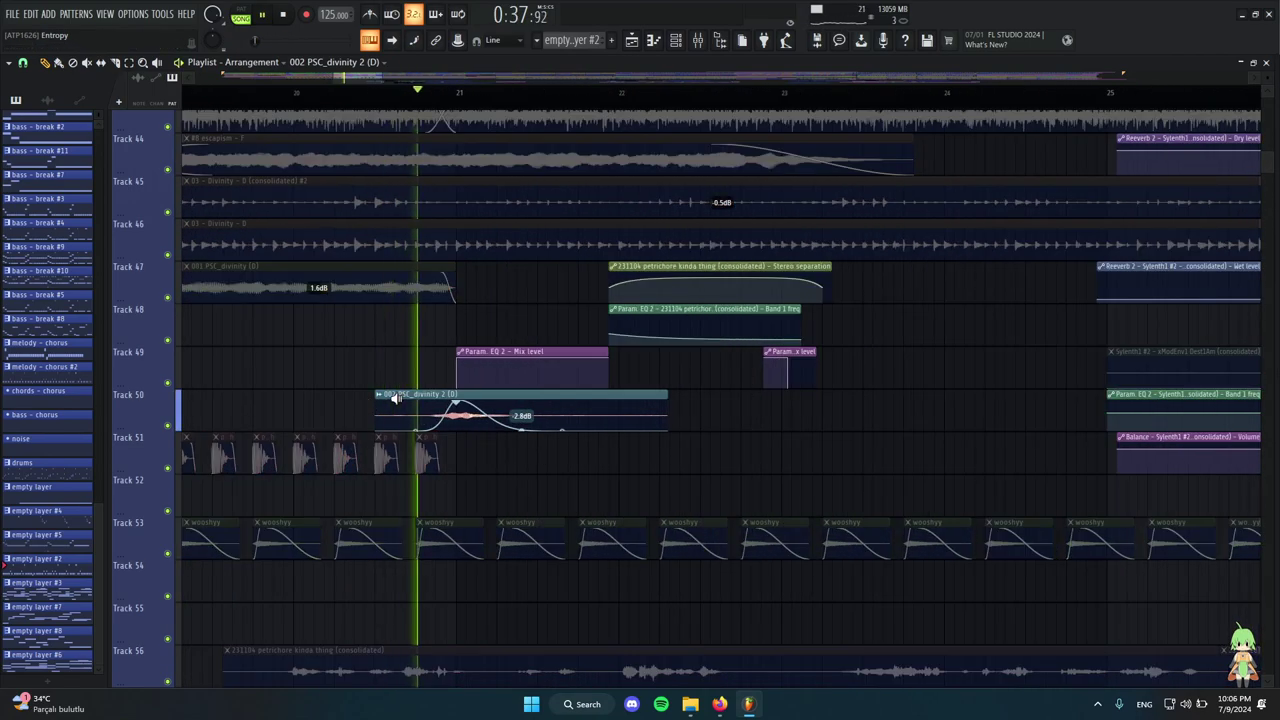
double_click(405, 400)
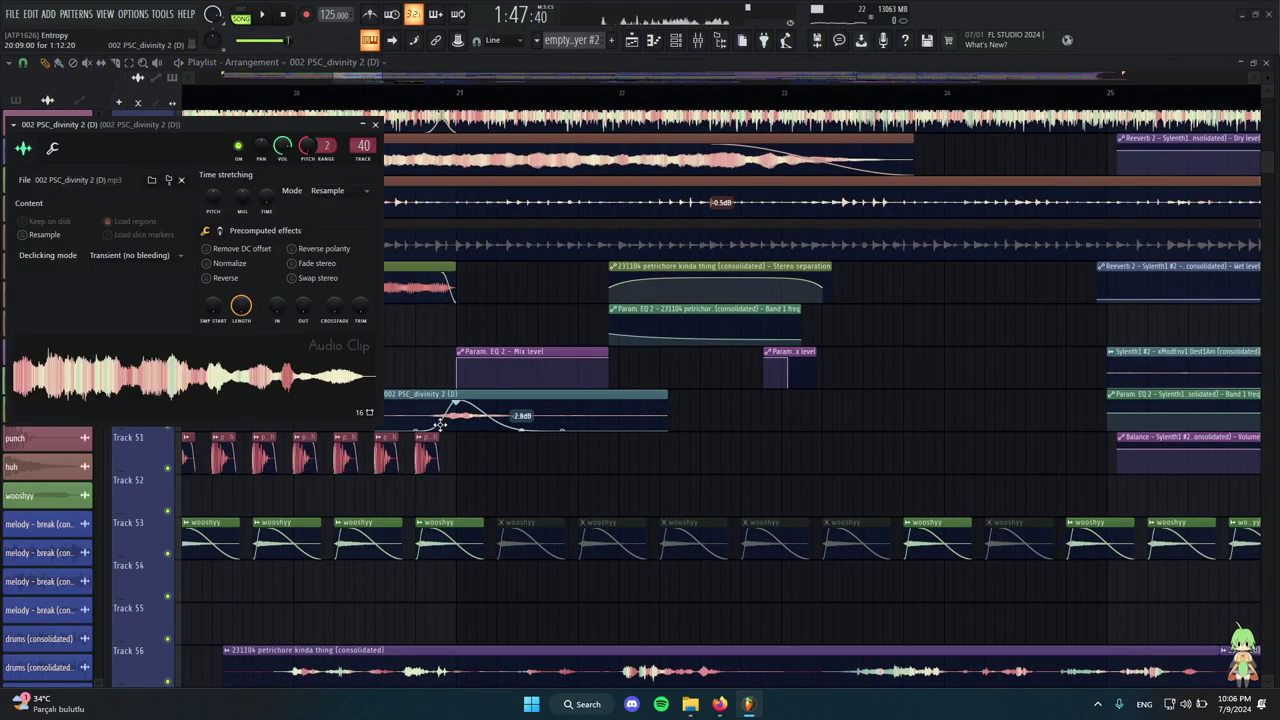
right_click(523, 477)
Return to bar 57 and audition the 002 PSC_divinity 2 (D) clip on Track 42 again.
scroll(459, 450, "down", 8)
scroll(790, 400, "up", 7)
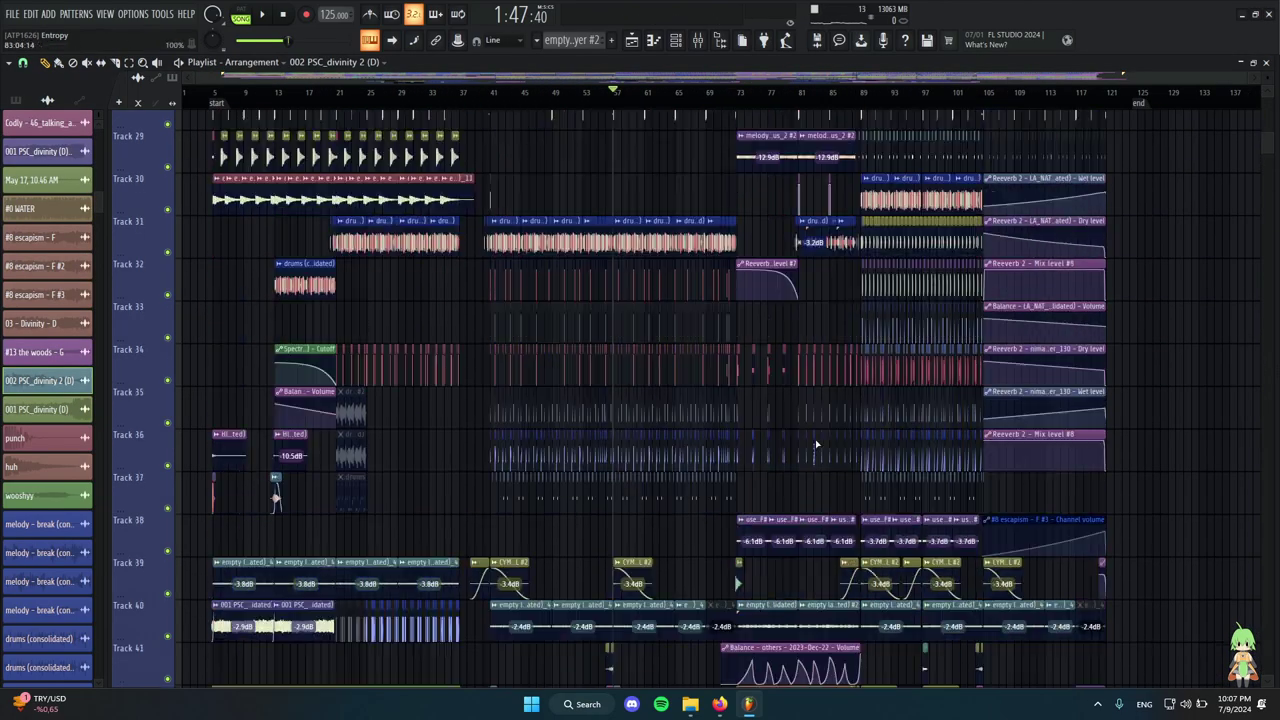
scroll(606, 402, "up", 6, "ctrl")
scroll(560, 360, "down", 5)
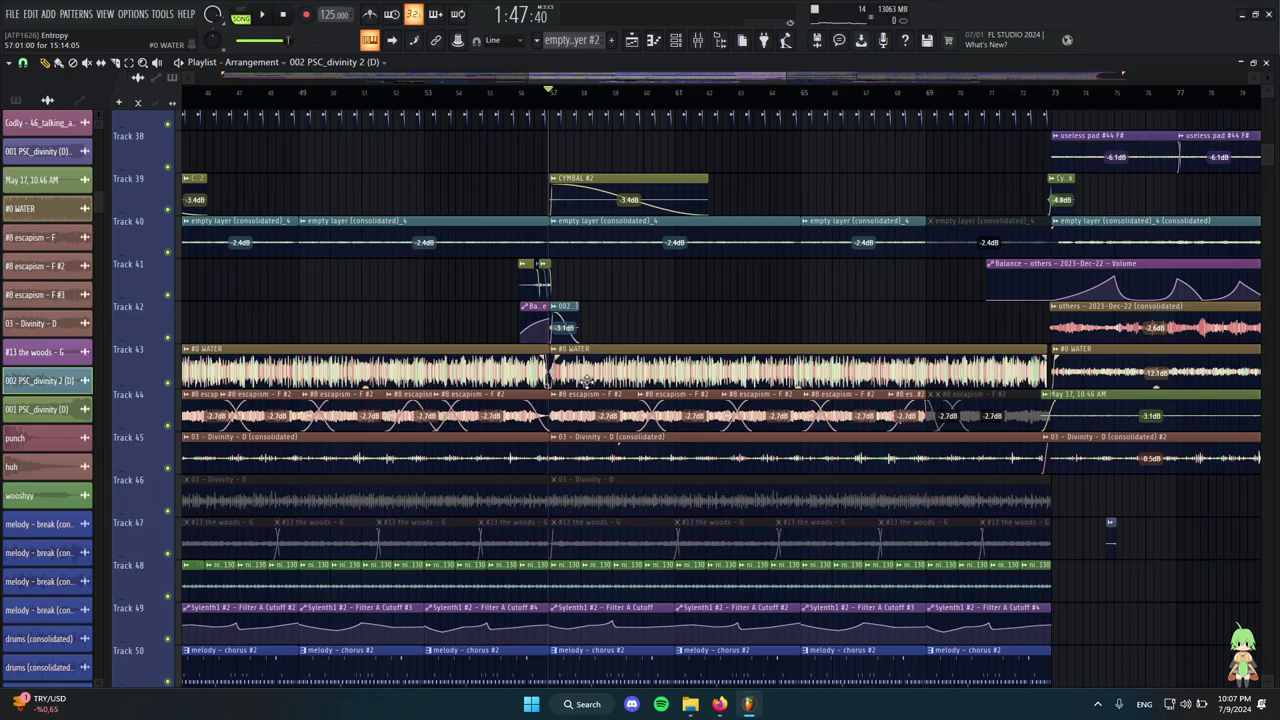
scroll(521, 328, "up", 3, "ctrl")
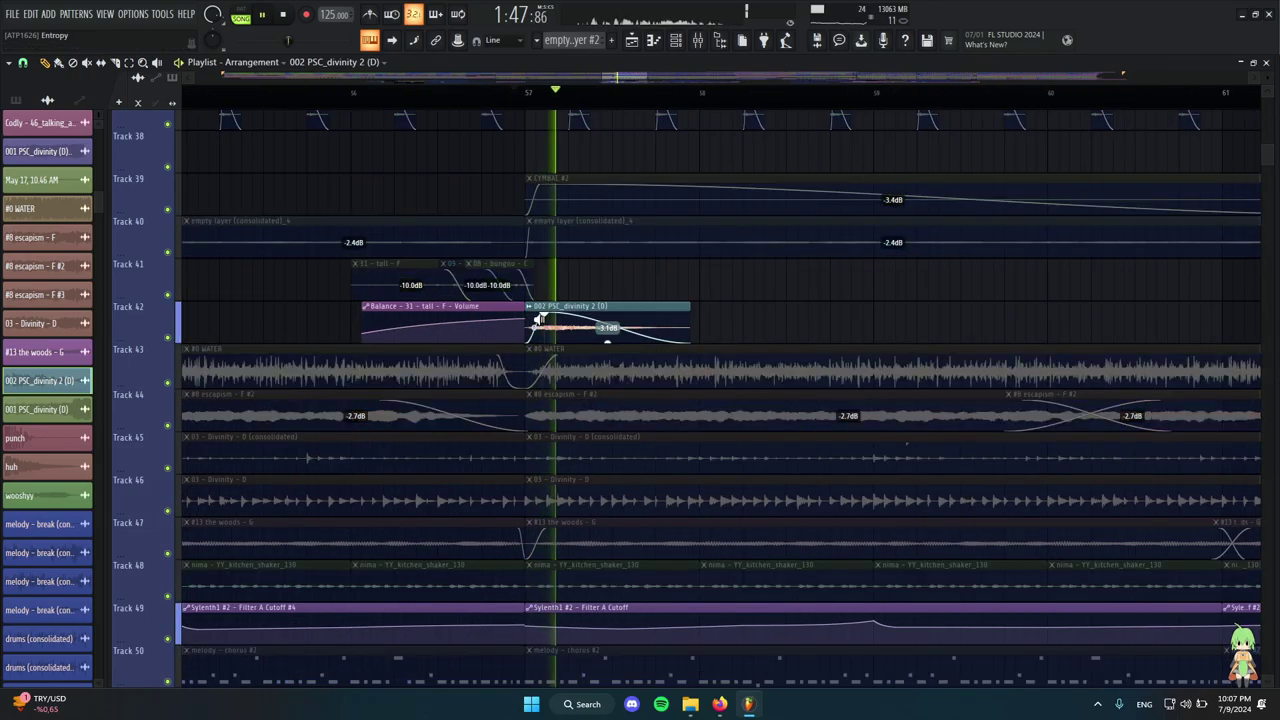
scroll(729, 331, "down", 3, "ctrl")
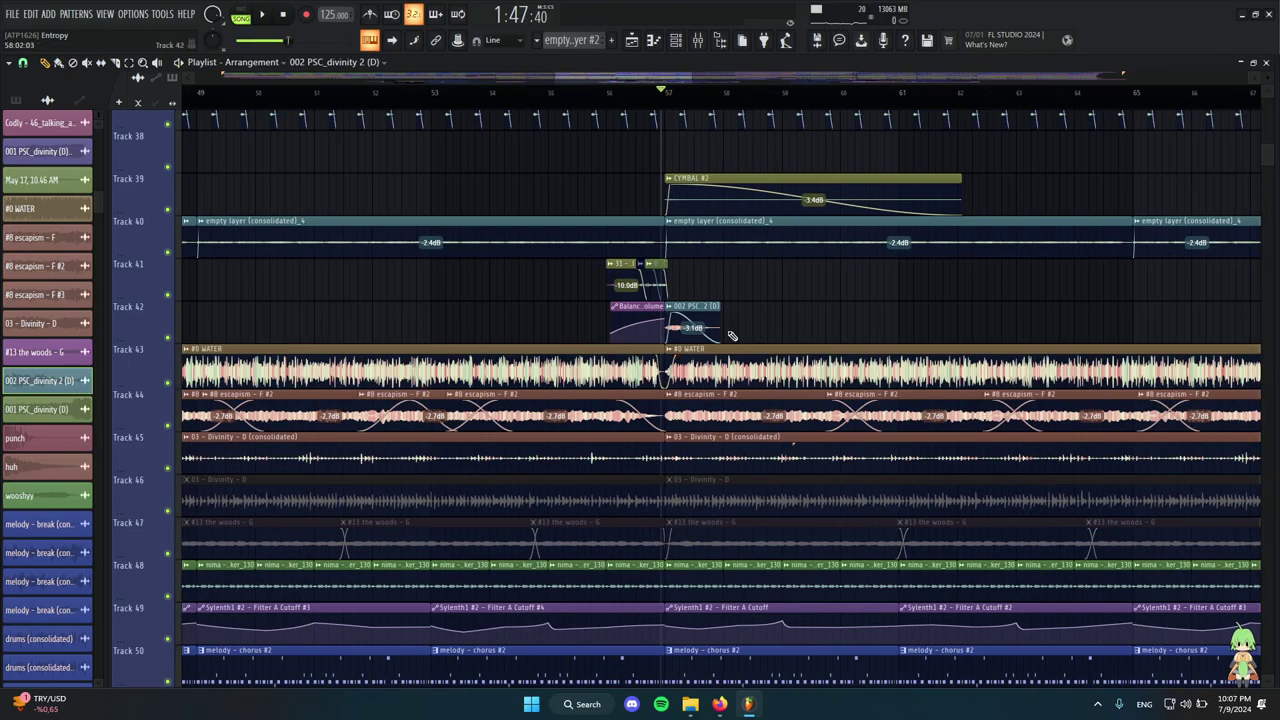
Look over the ambience layers and filter automation around bar 57 on Tracks 39 to 54.
scroll(594, 324, "down", 3)
scroll(594, 324, "down", 4, "ctrl")
scroll(642, 291, "up", 4, "ctrl")
scroll(526, 309, "up", 2)
scroll(460, 190, "up", 3, "ctrl")
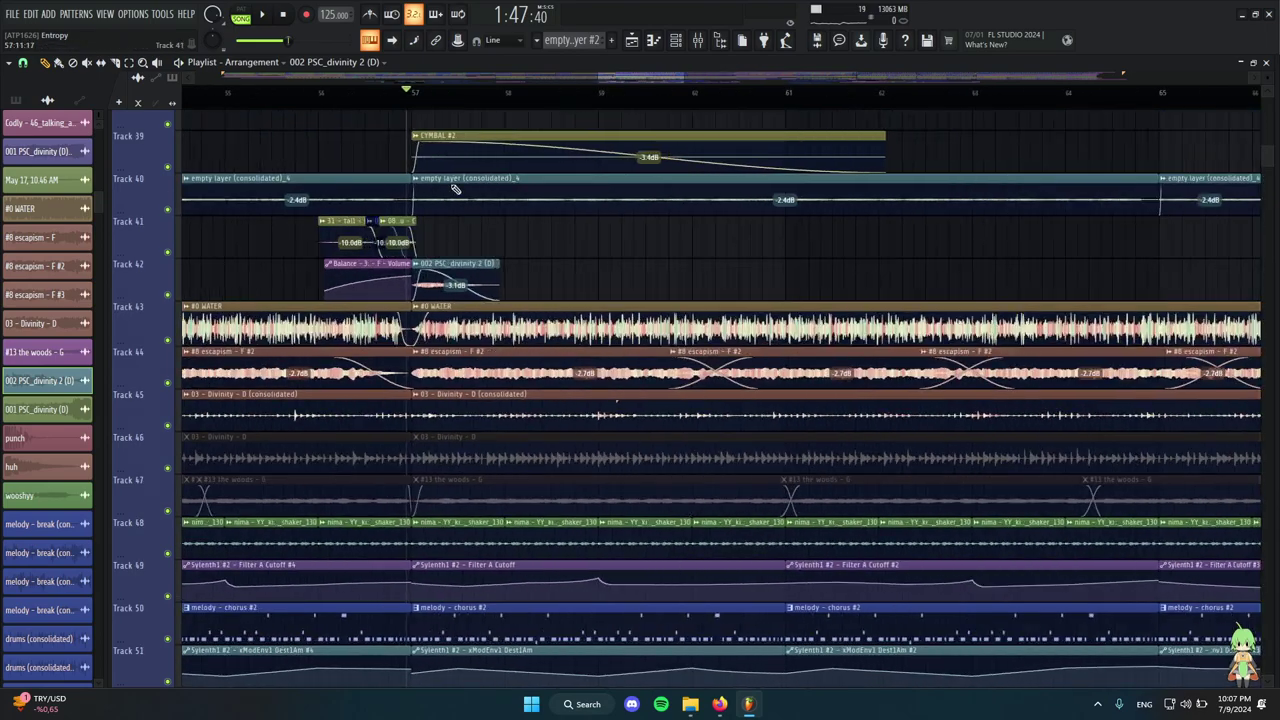
scroll(452, 317, "down", 2)
scroll(443, 330, "up", 3)
scroll(443, 340, "up", 2, "ctrl")
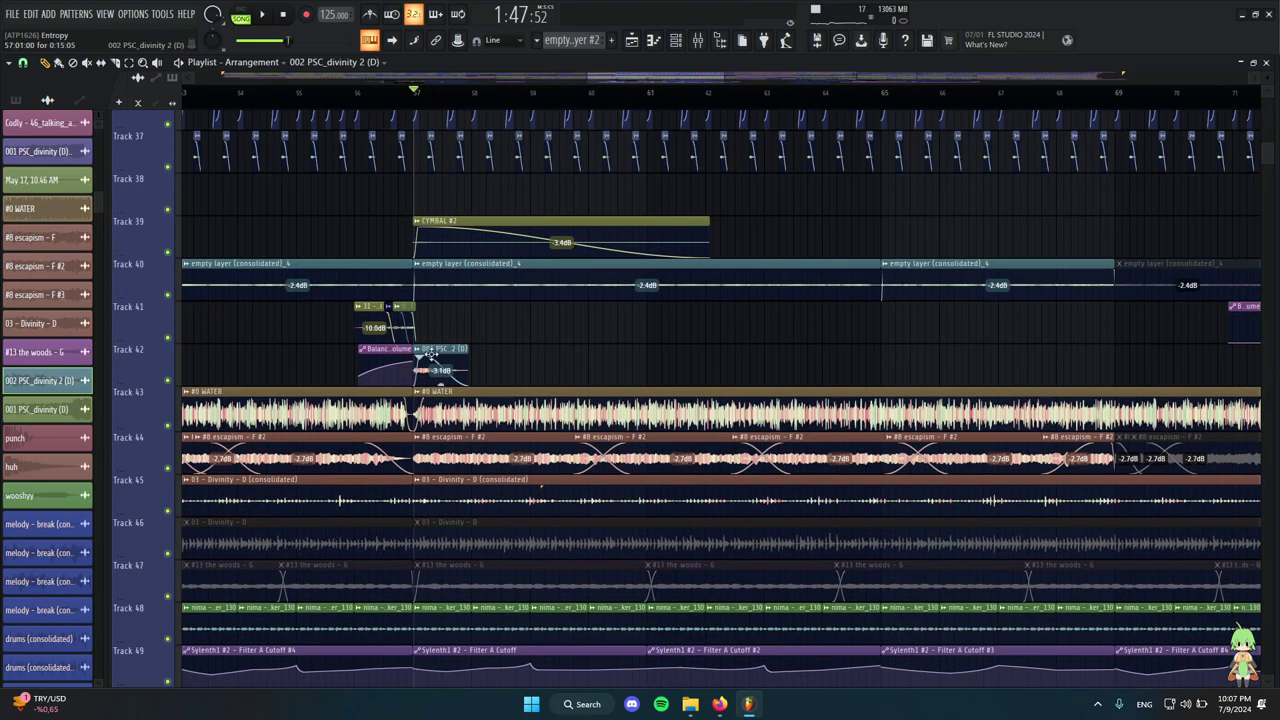
scroll(830, 366, "down", 3, "ctrl")
scroll(870, 390, "down", 2)
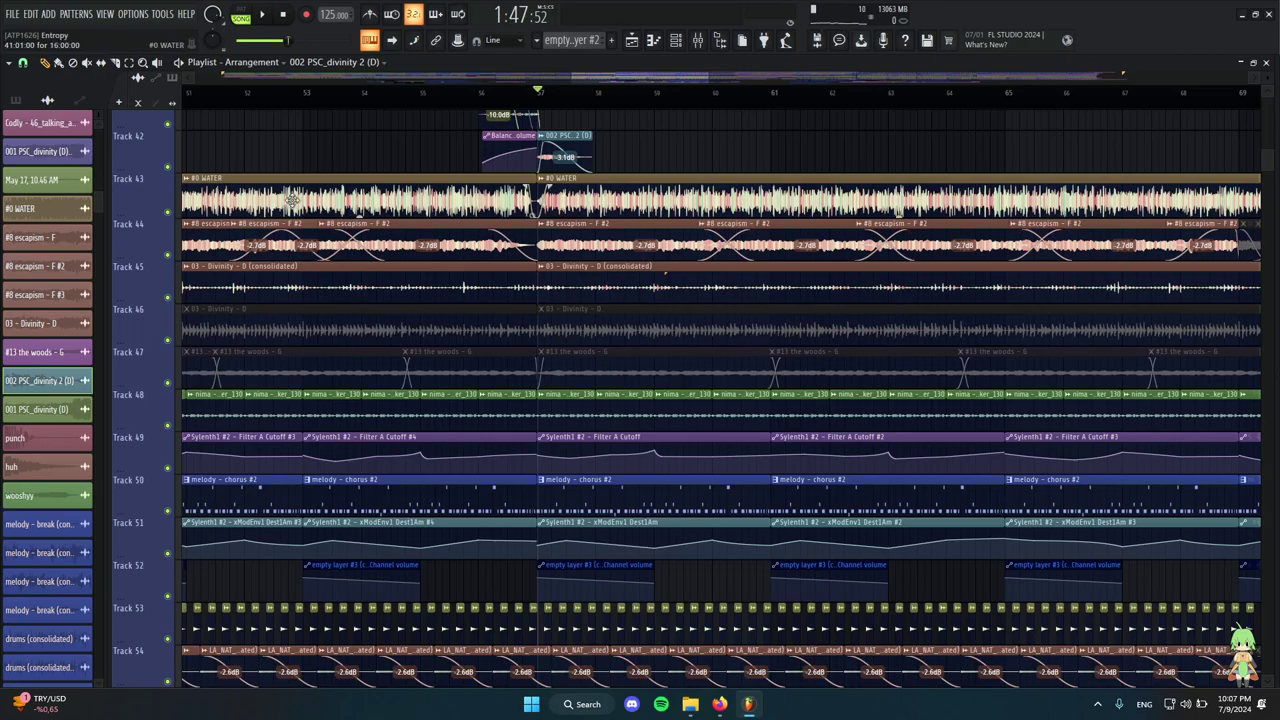
scroll(448, 220, "down", 3, "ctrl")
scroll(448, 205, "up", 1)
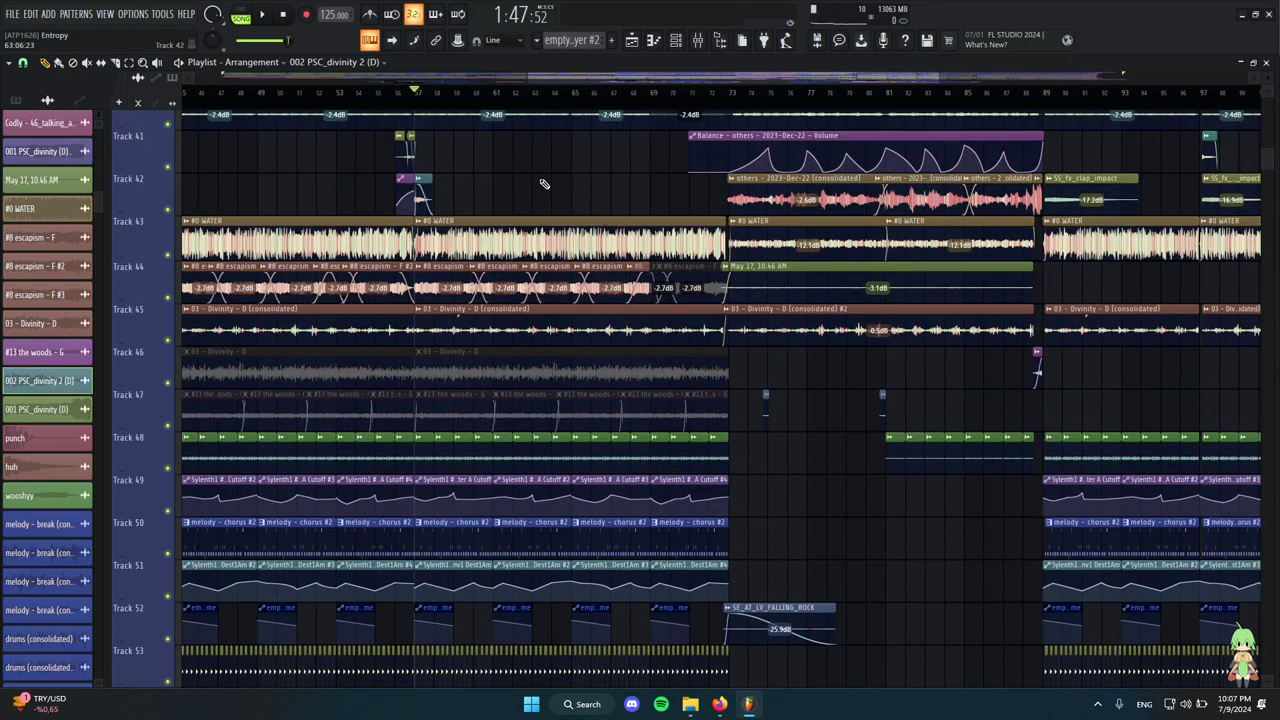
Audition the CYMBAL #2 clip at bar 57 on Track 39.
scroll(527, 181, "up", 8)
left_click(457, 413)
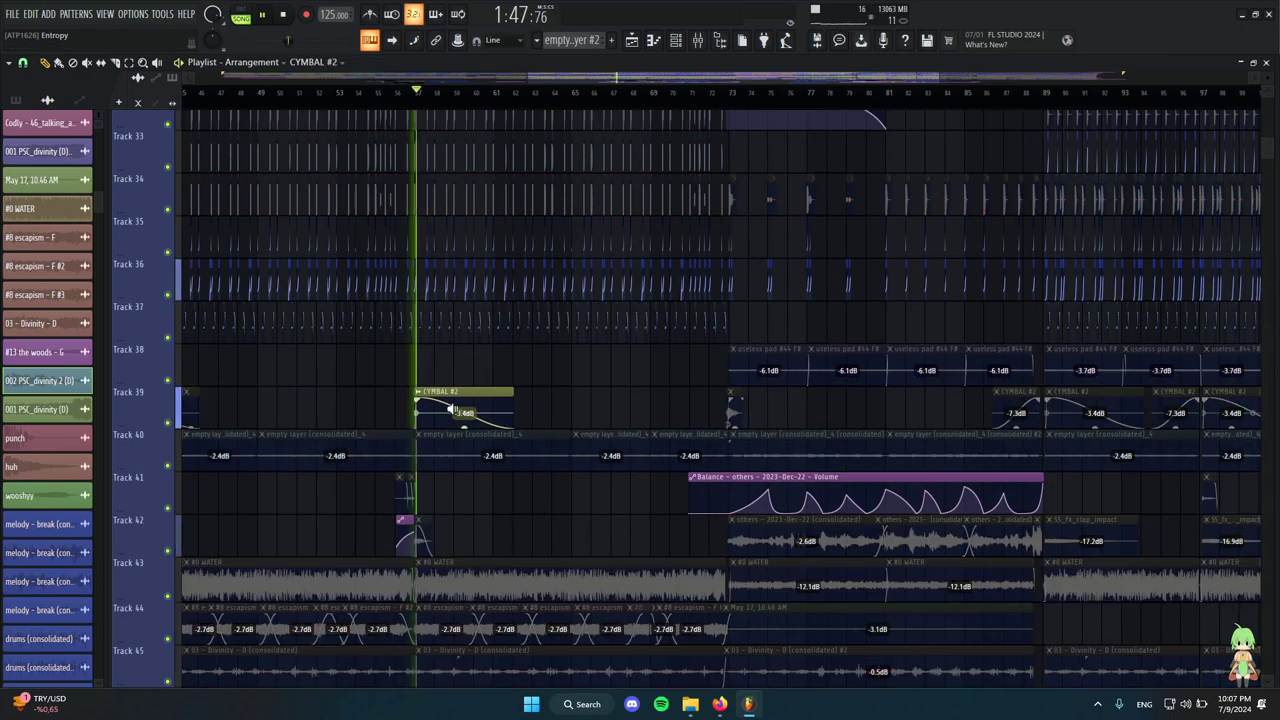
scroll(457, 413, "up", 4, "ctrl")
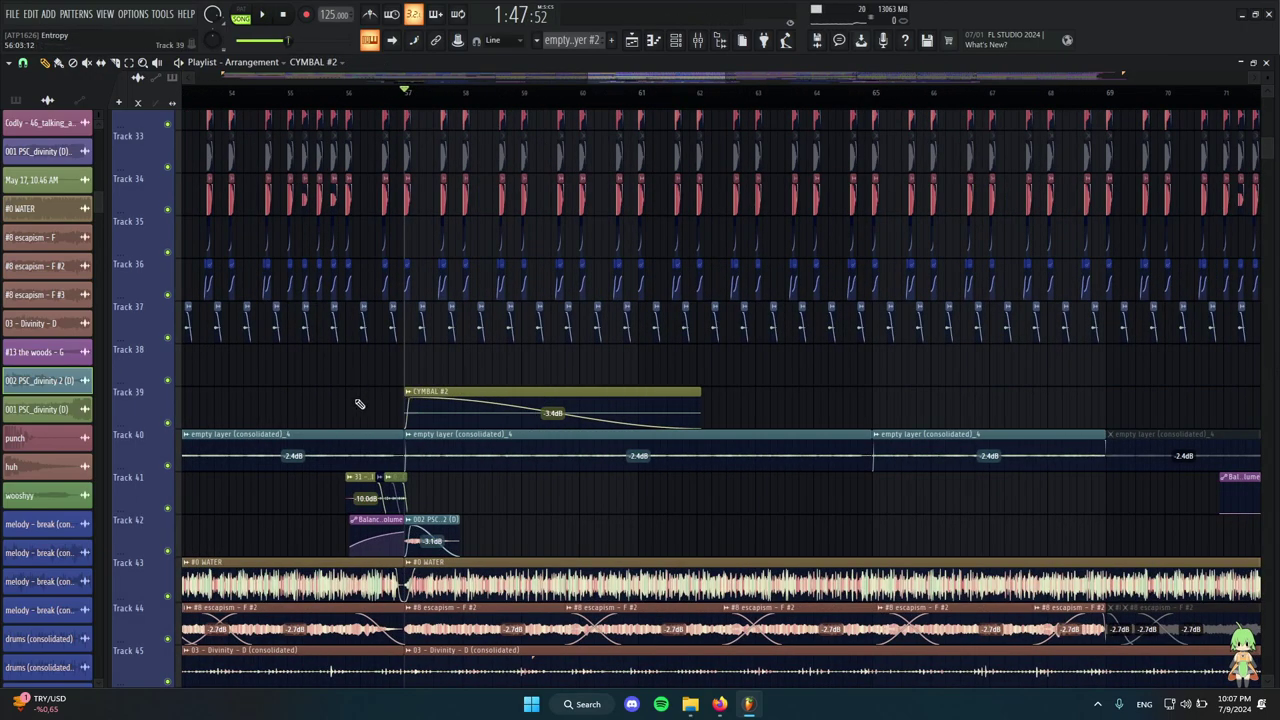
Examine the #0 WATER, #8 escapism and 03 - Divinity - D layers from bar 57 on Tracks 43 to 46.
left_click_drag(500, 538, 453, 538, "ctrl")
scroll(362, 385, "down", 6)
scroll(434, 355, "down", 2)
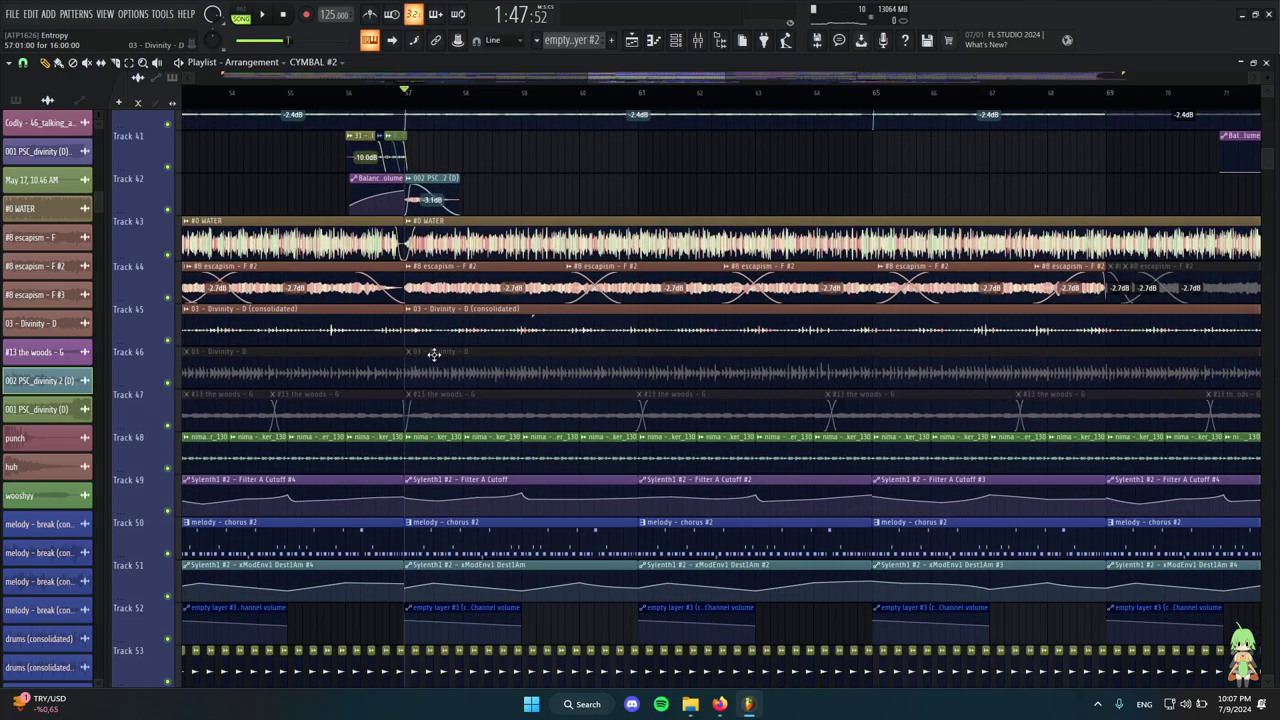
scroll(378, 296, "down", 4)
scroll(390, 310, "up", 5)
scroll(418, 342, "up", 5)
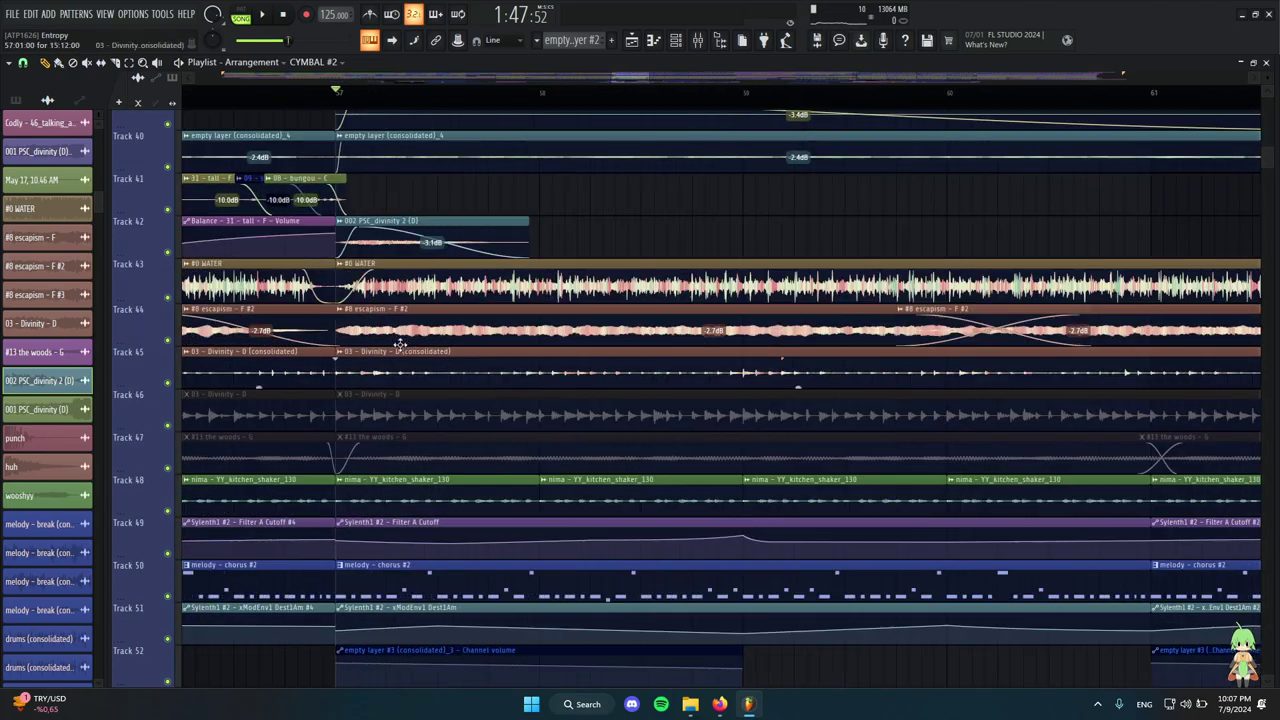
scroll(379, 320, "down", 5)
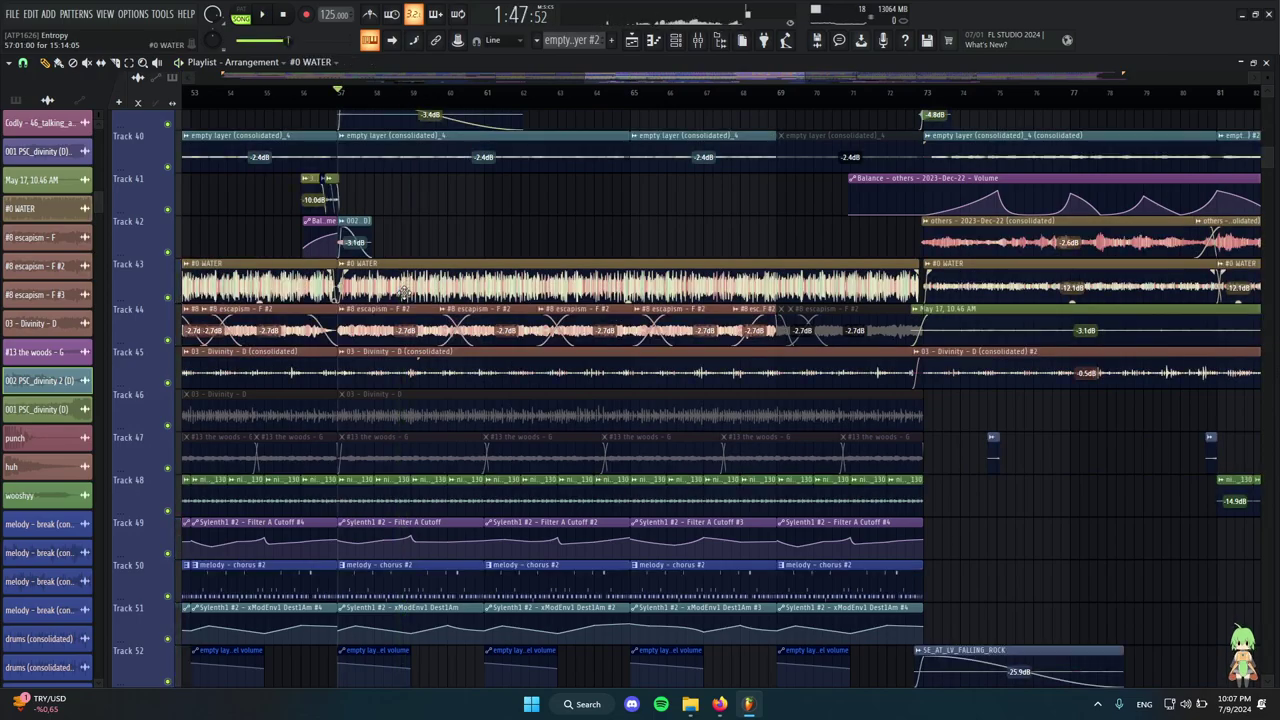
scroll(356, 323, "down", 2)
scroll(445, 294, "down", 3)
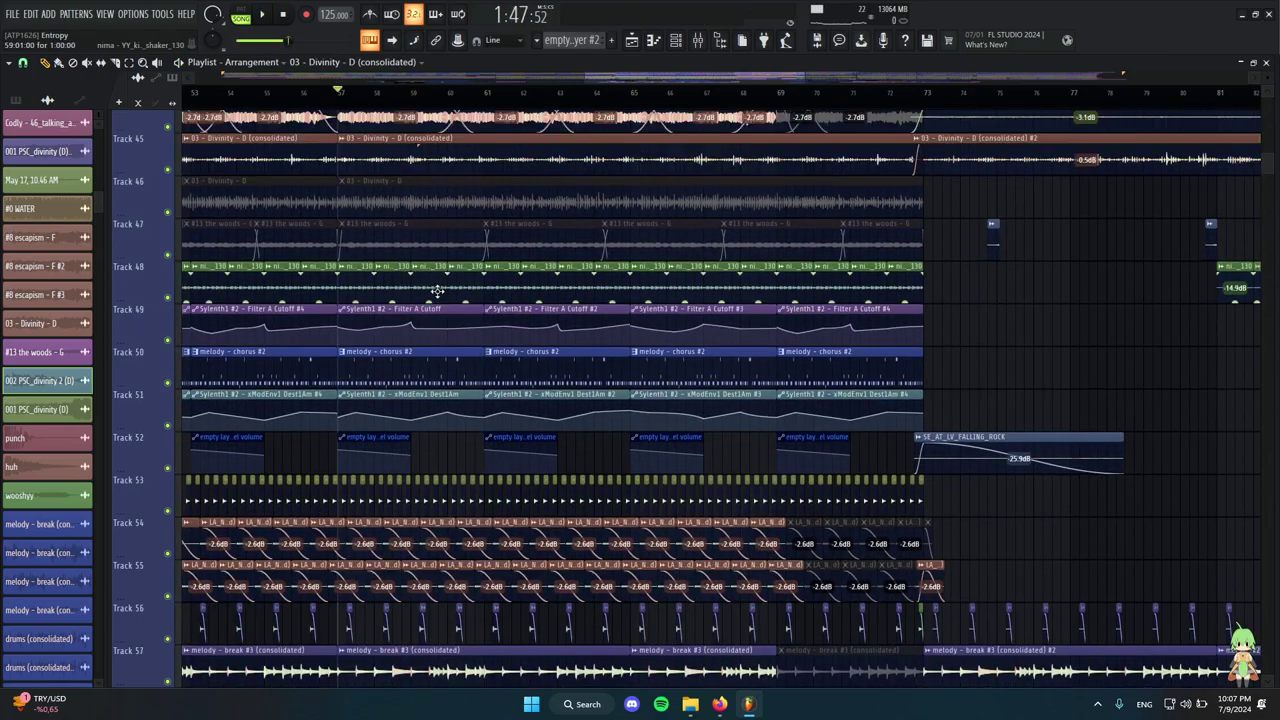
Highlight the 03 - Divinity - D clips on Tracks 45 and 46 across the arrangement, then clear the selection.
scroll(455, 283, "down", 5)
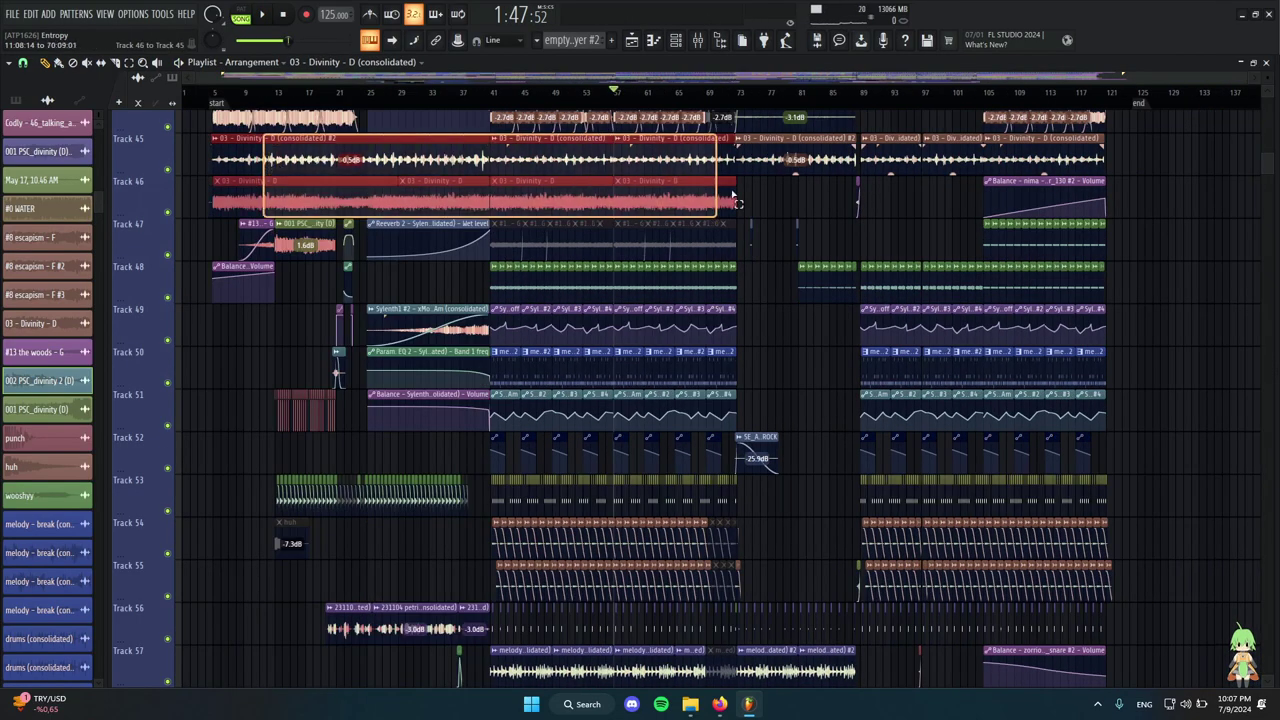
left_click_drag(733, 195, 1140, 170)
left_click(1151, 166, "ctrl")
scroll(519, 288, "up", 4)
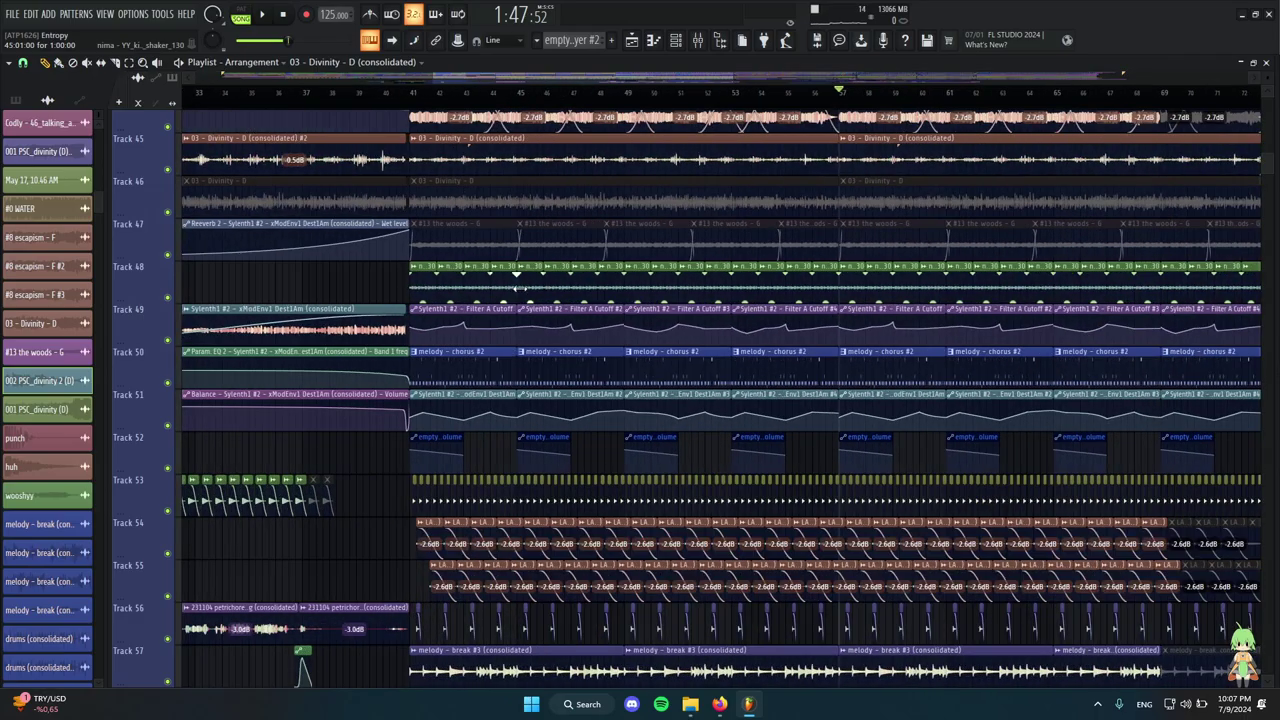
Audition the nima - YY_kitchen_shaker_130 clip at bar 41 on Track 48 and check the layers around it.
right_click(421, 289, "alt")
scroll(421, 291, "down", 3)
scroll(600, 298, "up", 4)
scroll(454, 329, "down", 1)
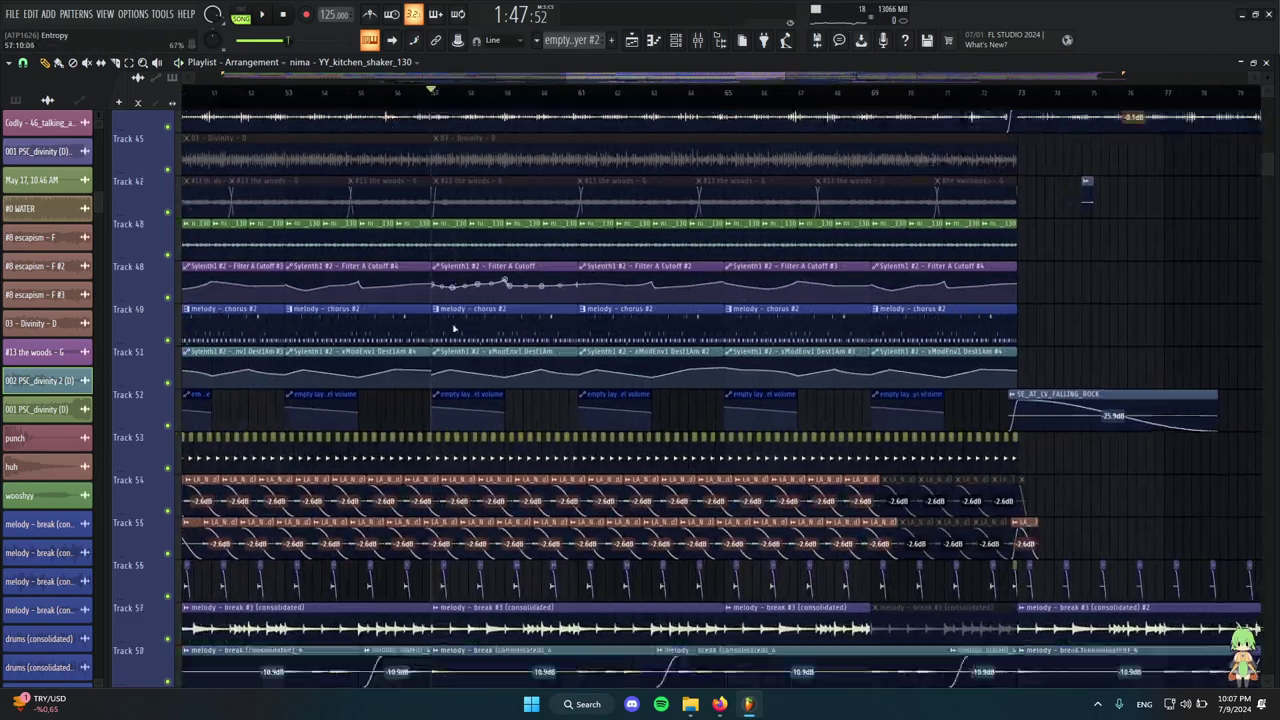
Examine the chorus melody, top loop, wooshyy and snare layers on Tracks 50 to 62 from bar 57 to bar 73.
scroll(522, 323, "down", 2)
scroll(540, 320, "down", 2)
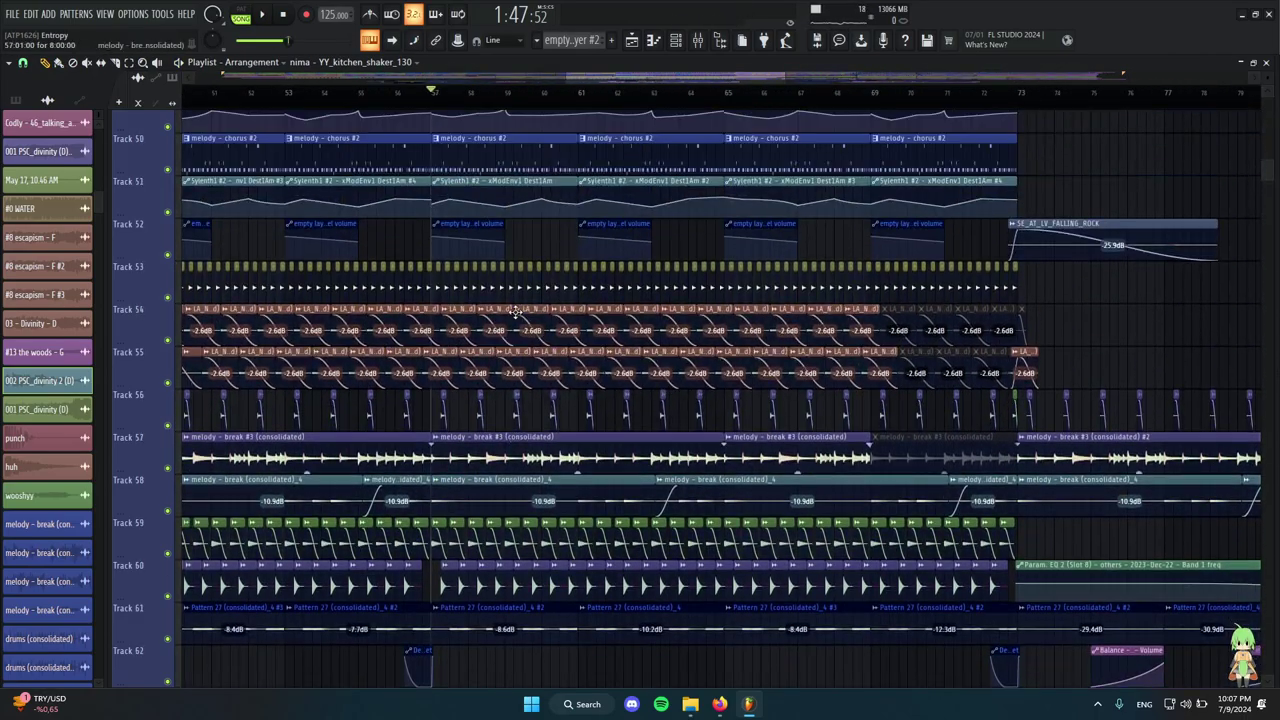
scroll(500, 350, "down", 3)
scroll(450, 456, "down", 3)
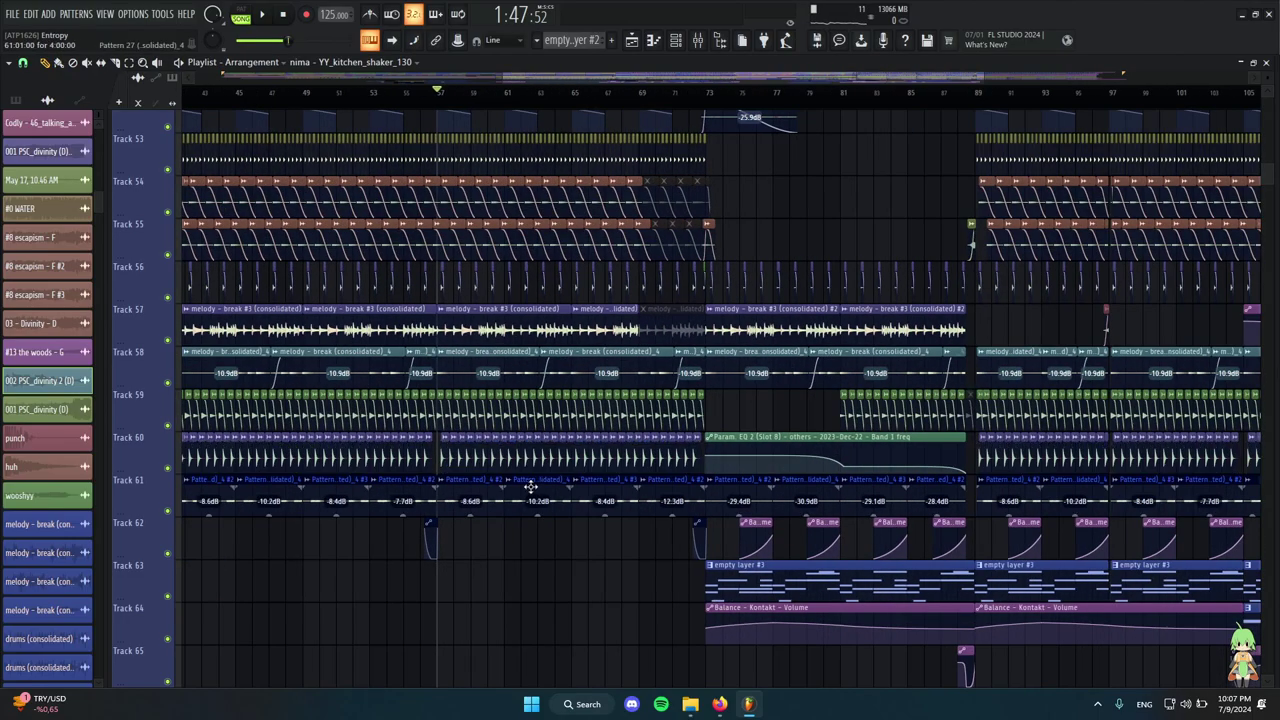
scroll(456, 471, "up", 6)
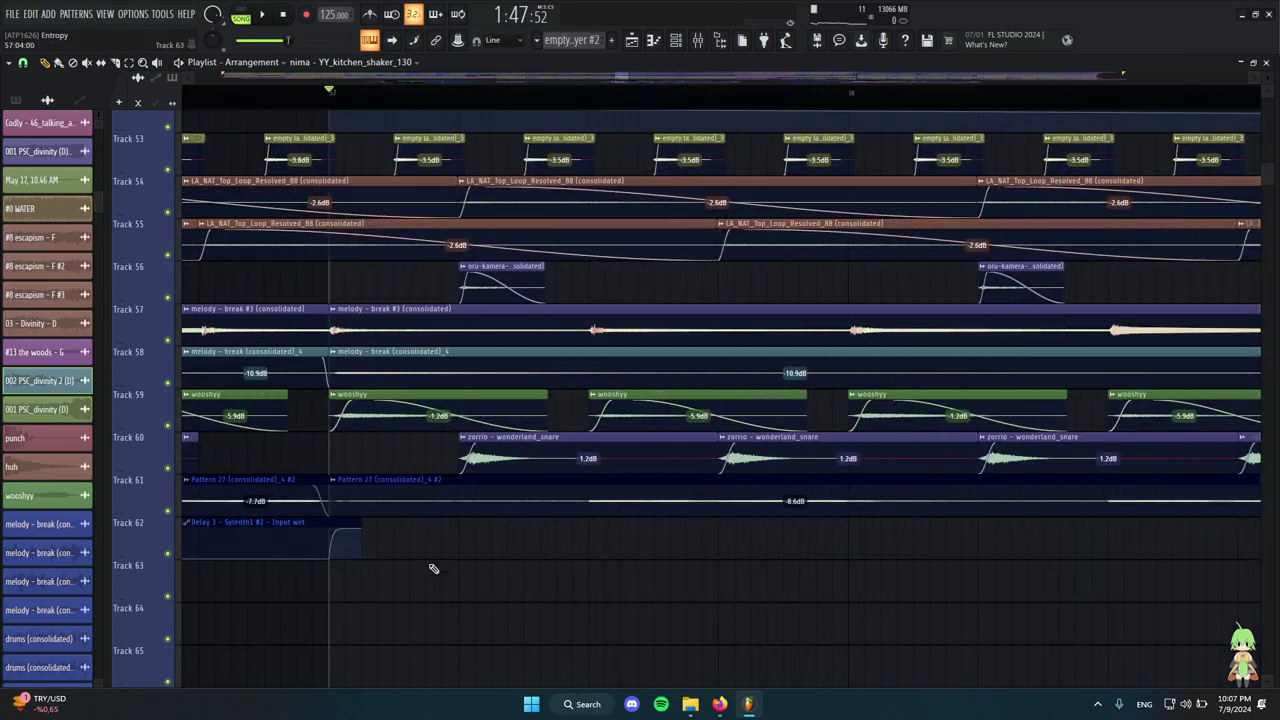
scroll(335, 520, "down", 5)
scroll(814, 406, "up", 5)
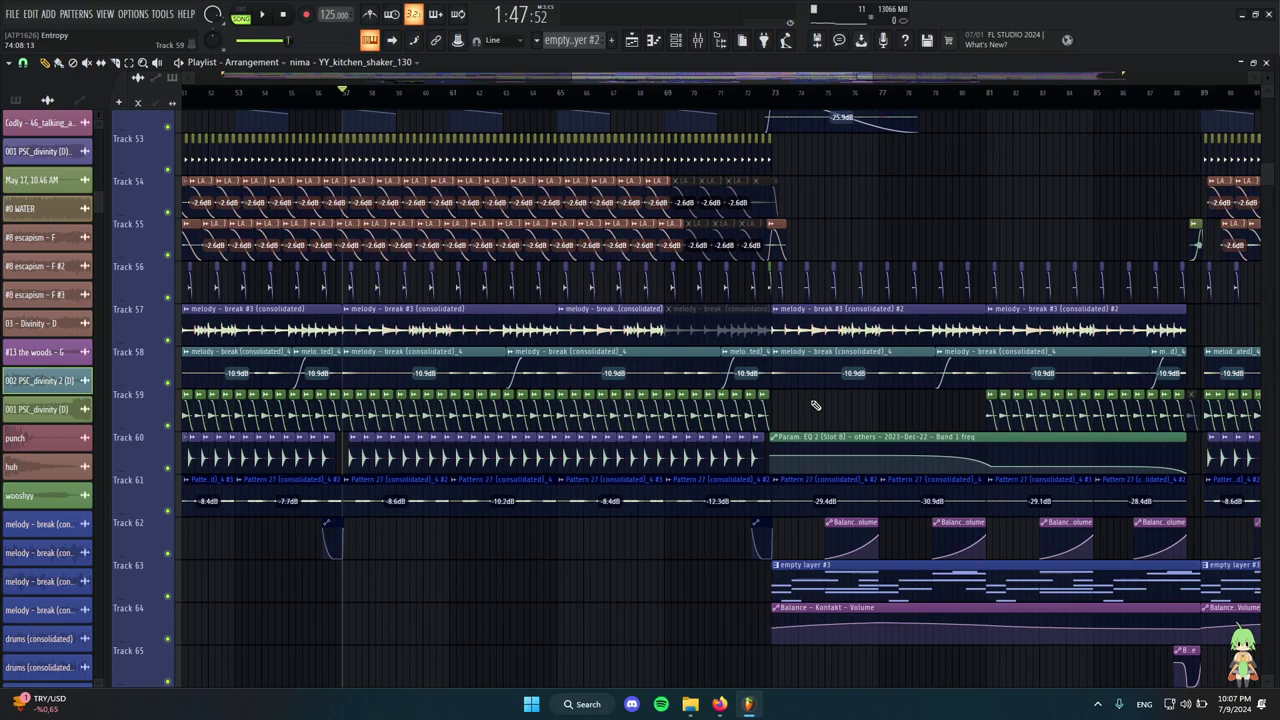
Place the playback position at bar 69 and look over the upper layers on Tracks 5 to 20.
scroll(745, 467, "up", 8)
scroll(720, 400, "up", 2)
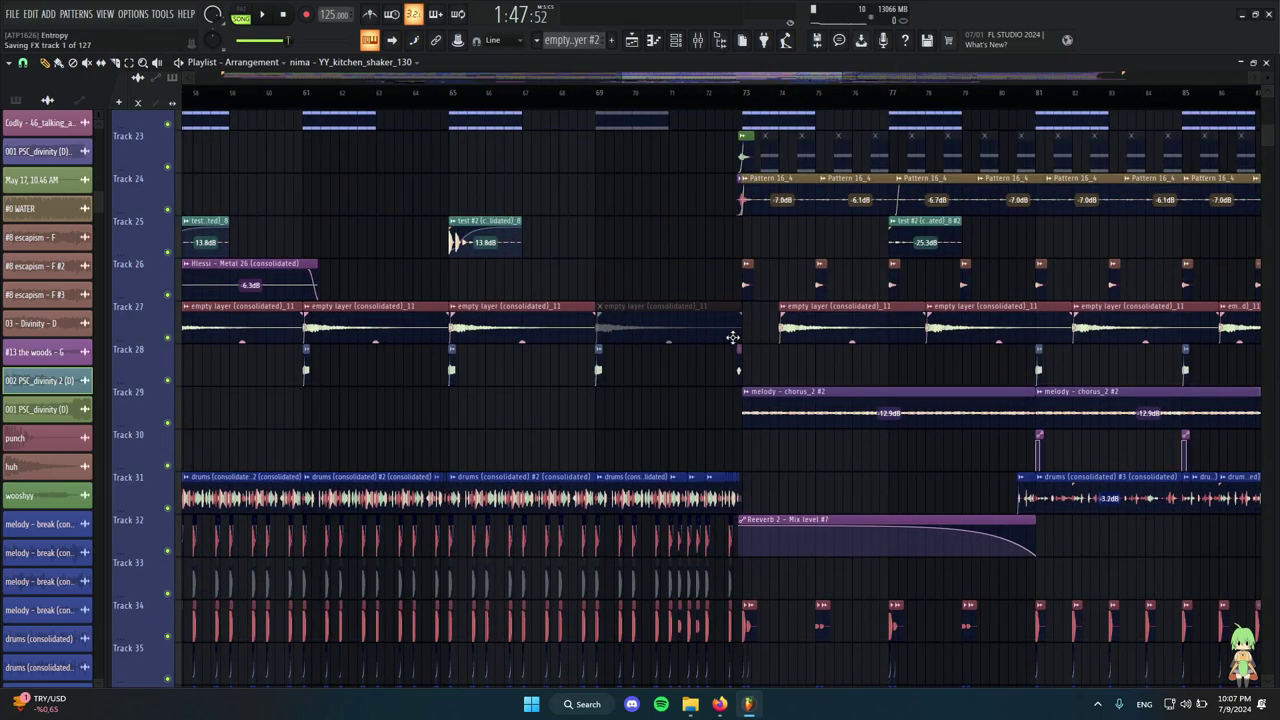
scroll(722, 333, "up", 10)
scroll(694, 349, "up", 4)
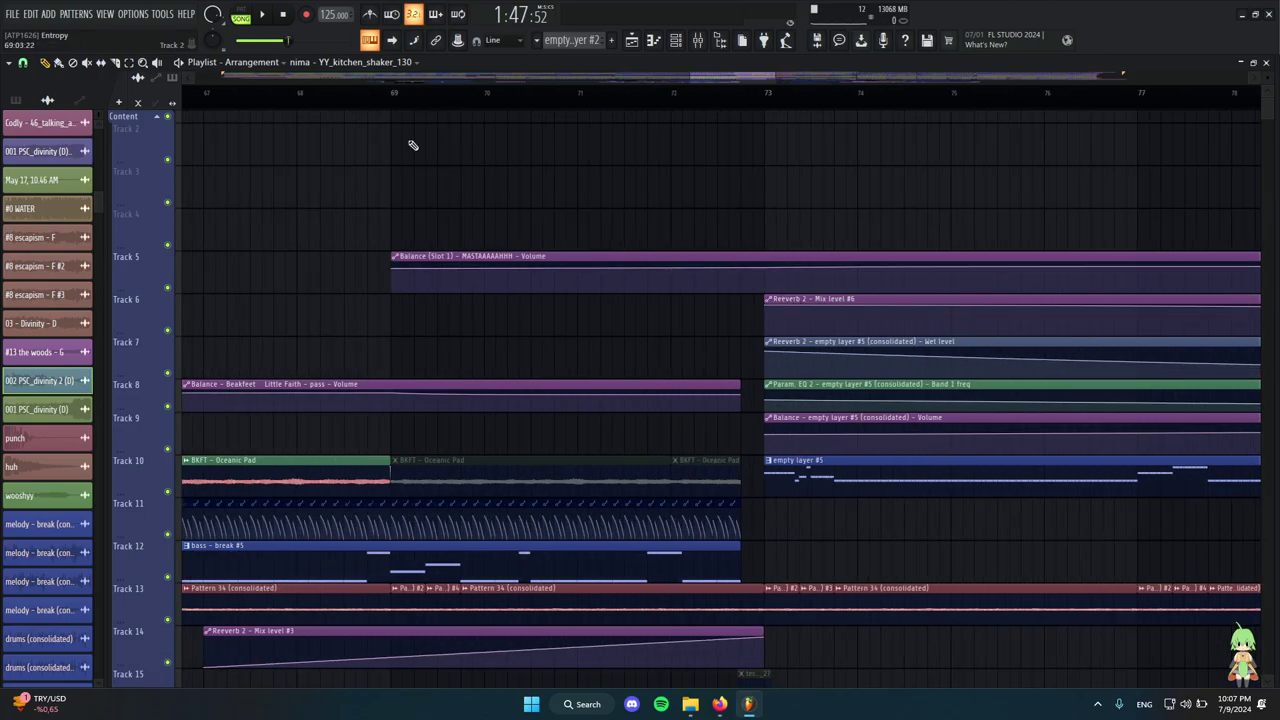
scroll(600, 414, "down", 2)
scroll(634, 428, "down", 3)
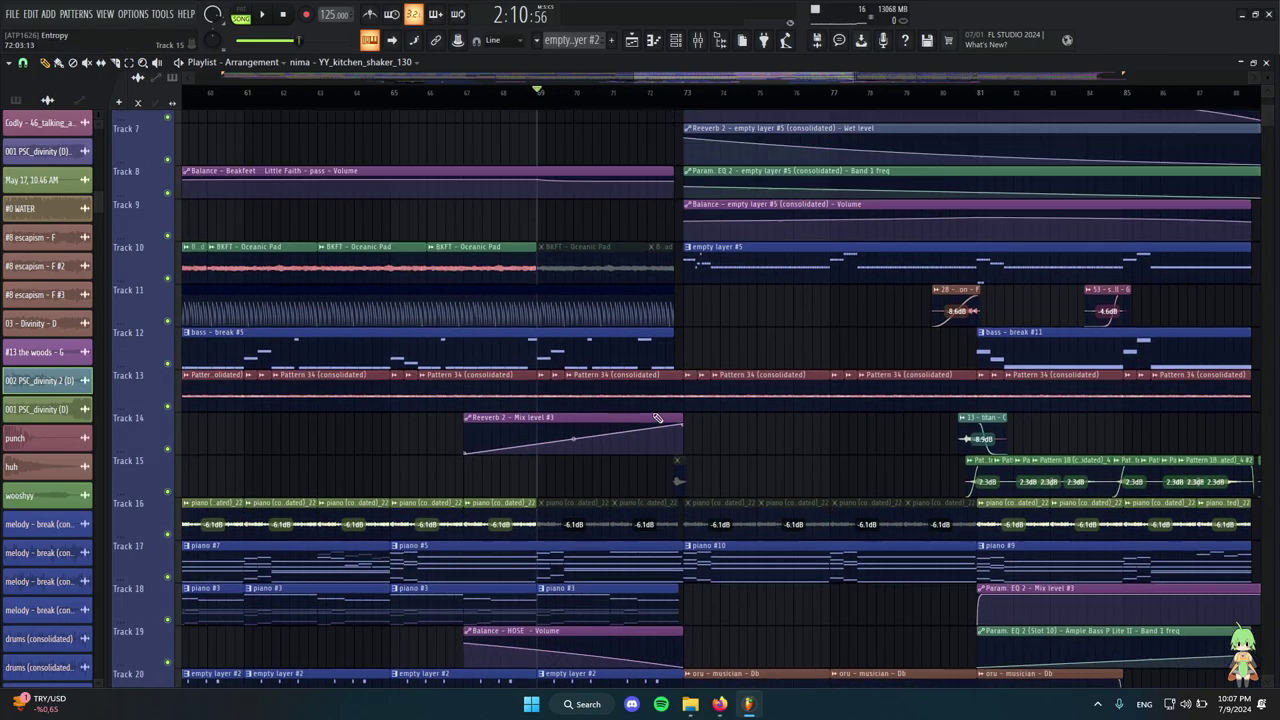
Examine how the BKFT - Oceanic Pad on Track 10 and piano (consolidated)_22 on Track 16 change at bar 69.
scroll(522, 317, "up", 1)
left_click(466, 345)
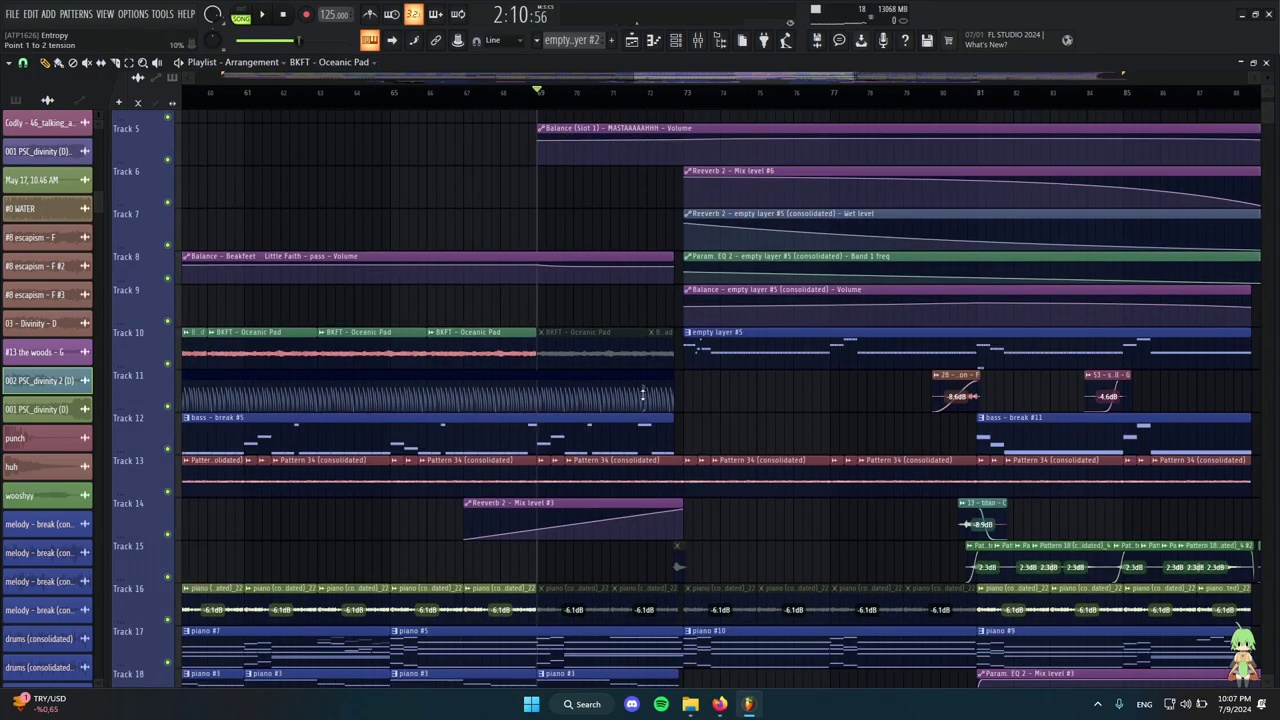
scroll(620, 360, "down", 6)
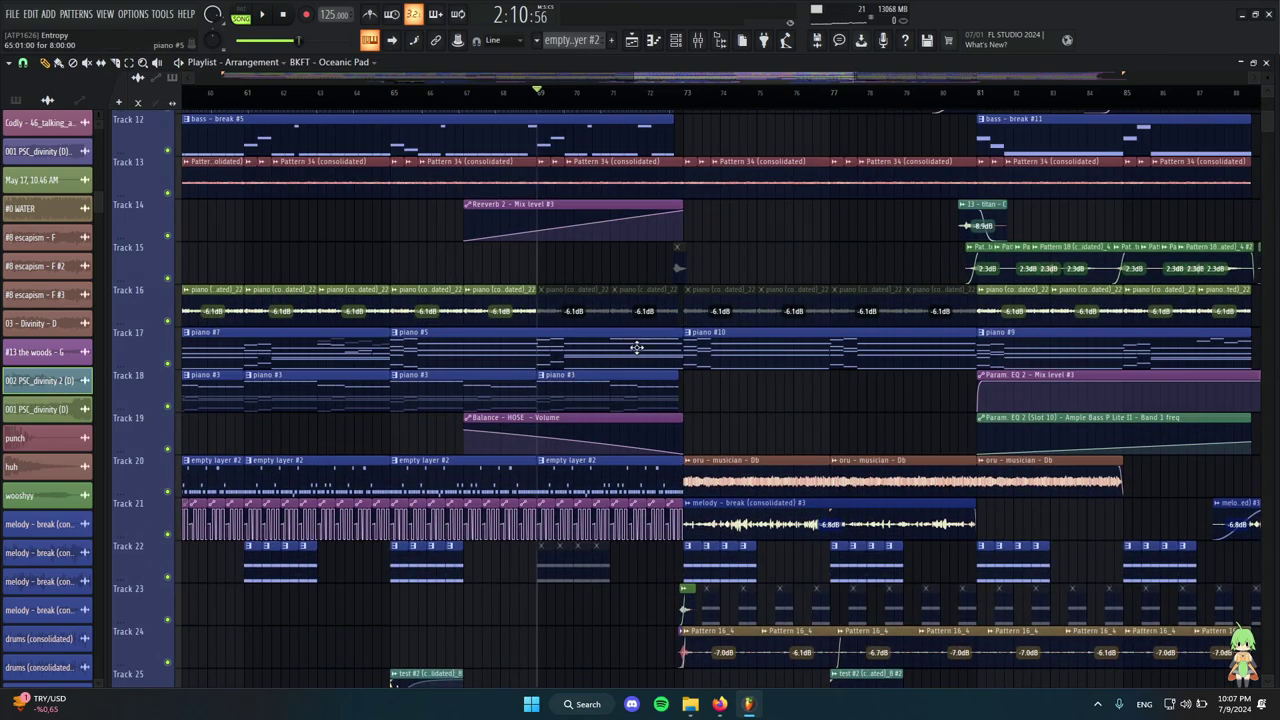
left_click(547, 300)
scroll(588, 400, "down", 4)
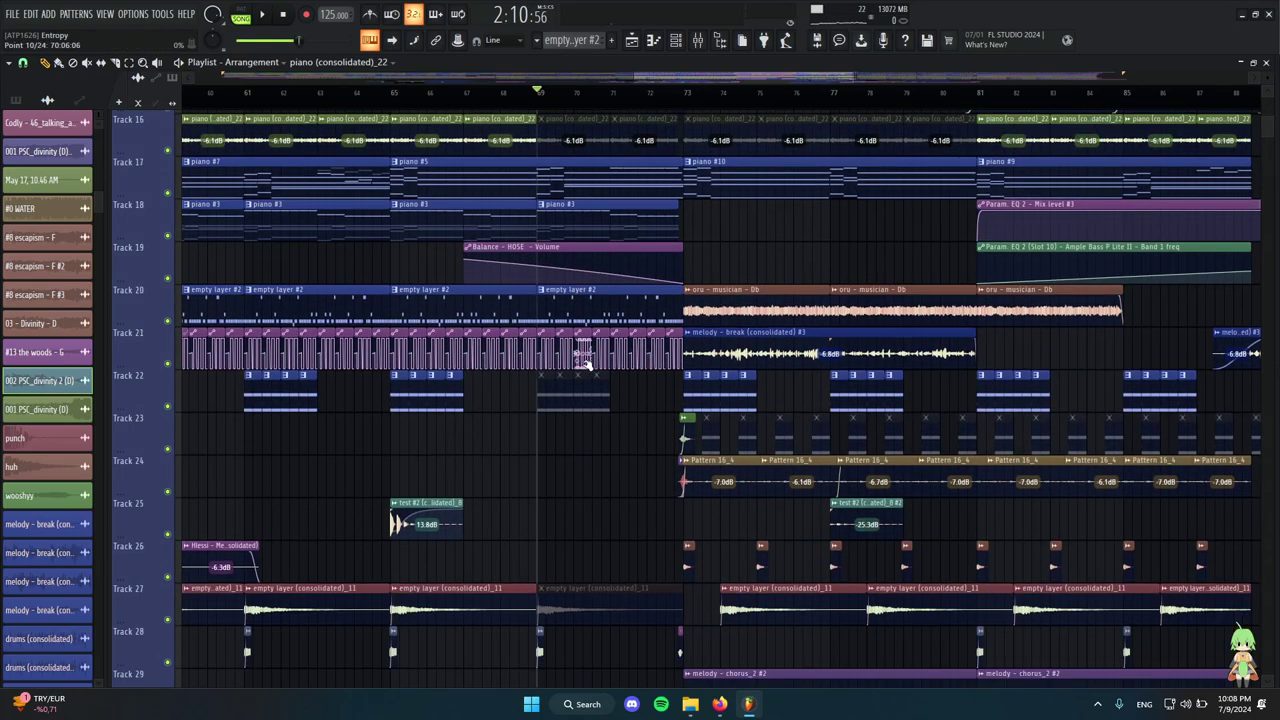
Examine the layers on Tracks 22 to 62 between bar 69 and bar 73, comparing muted and active clips.
scroll(589, 395, "down", 6)
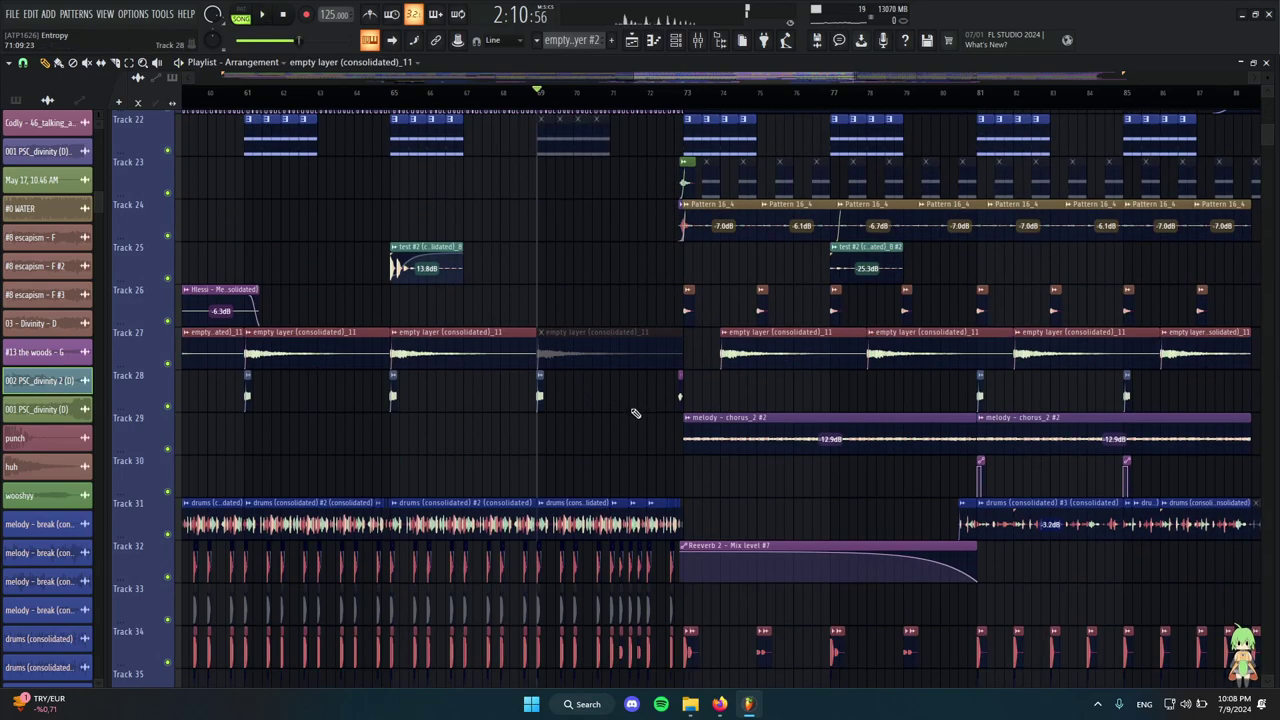
scroll(600, 420, "down", 11)
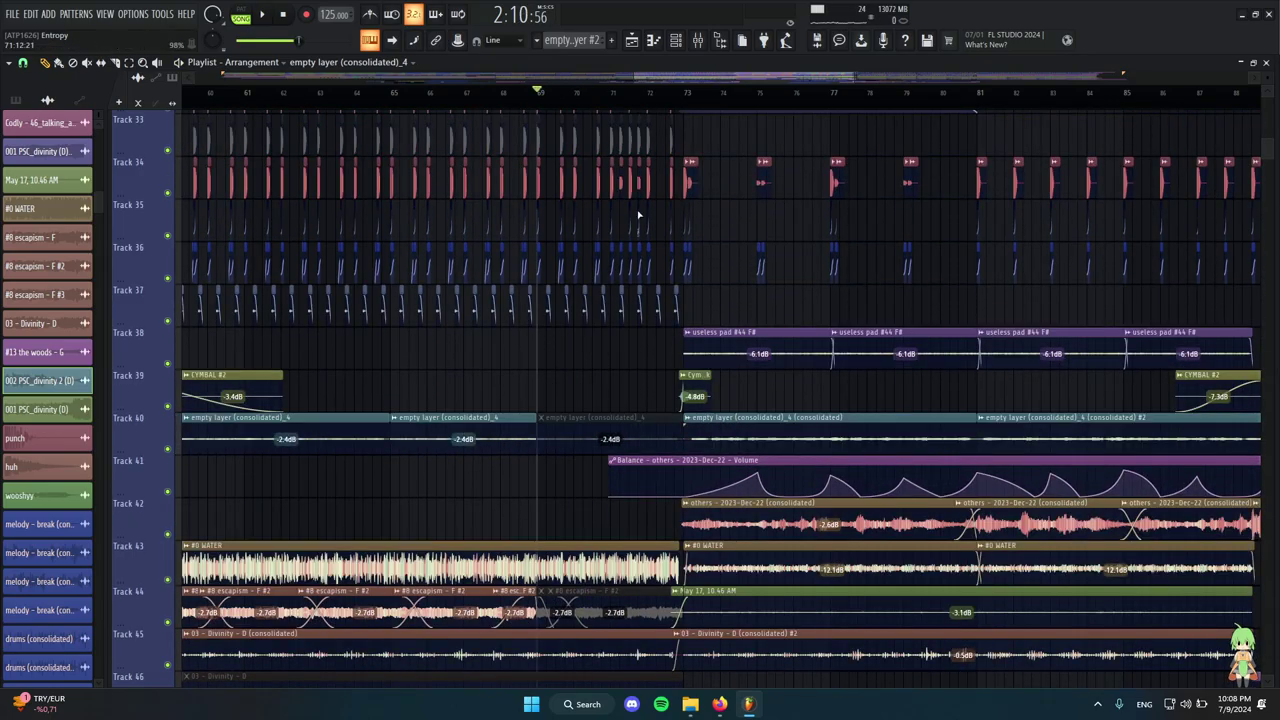
scroll(577, 410, "down", 13)
scroll(620, 420, "up", 6)
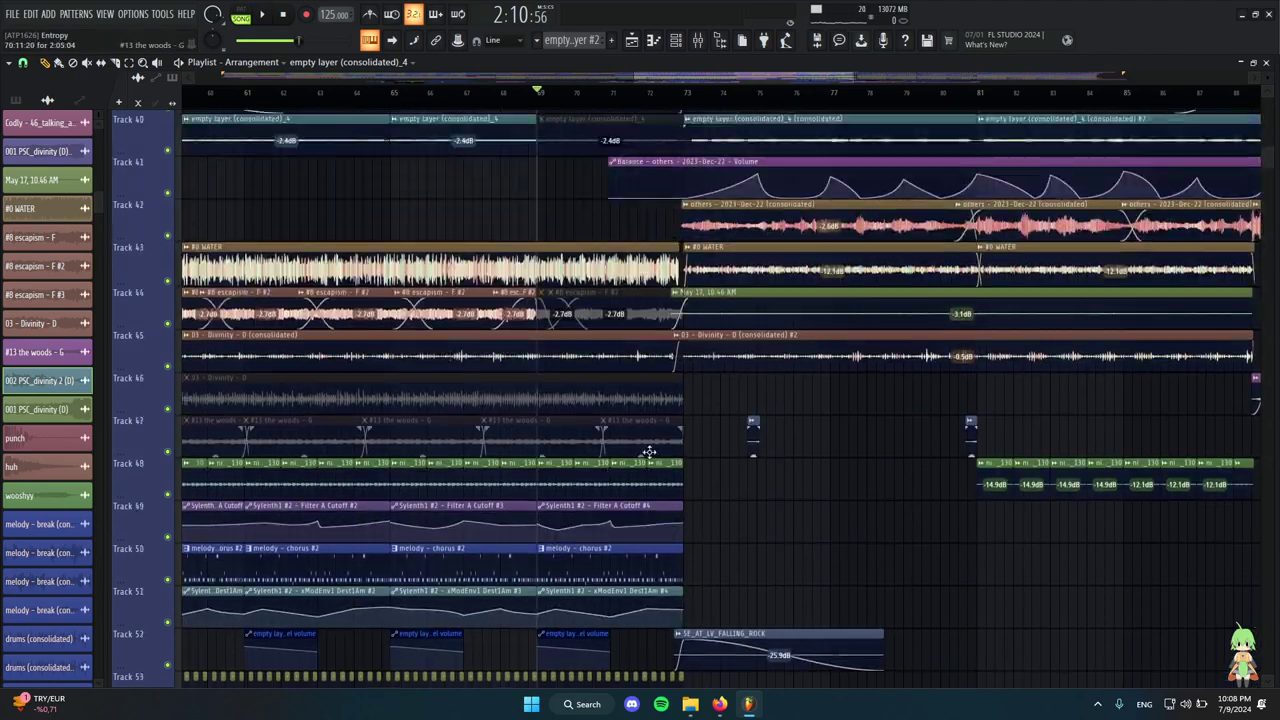
scroll(640, 460, "down", 14)
scroll(583, 452, "up", 7)
scroll(578, 452, "up", 2)
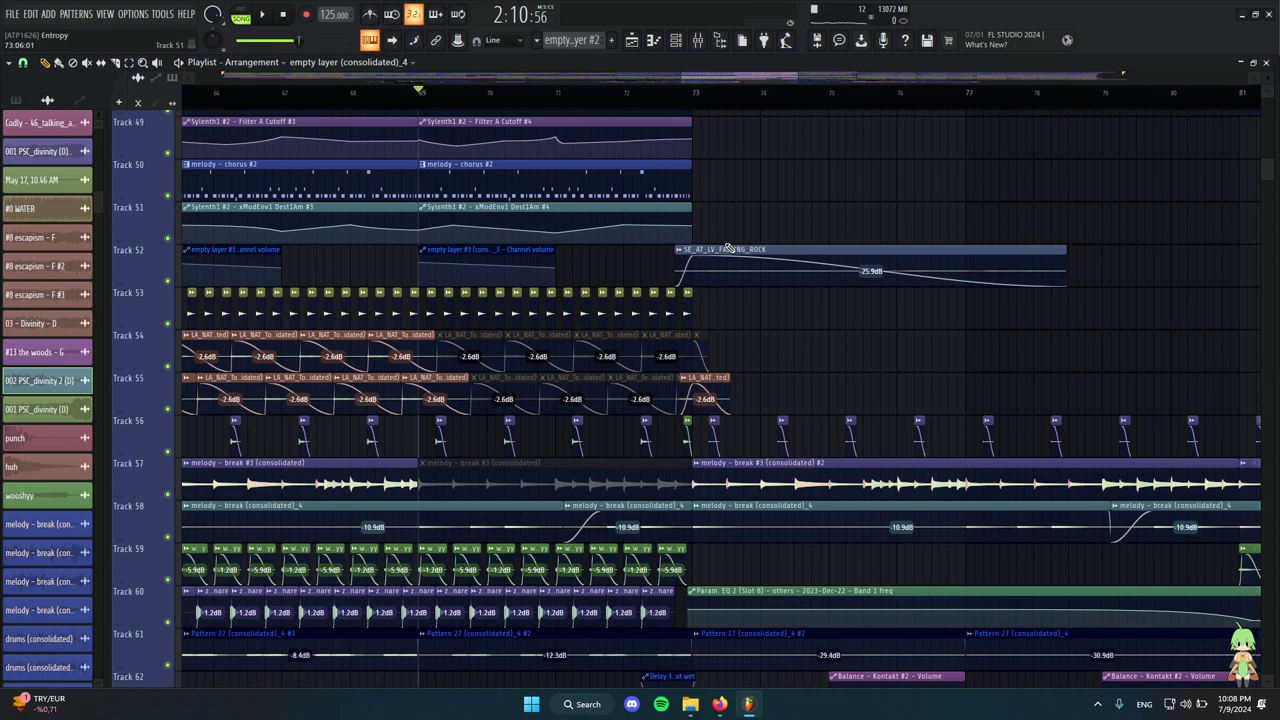
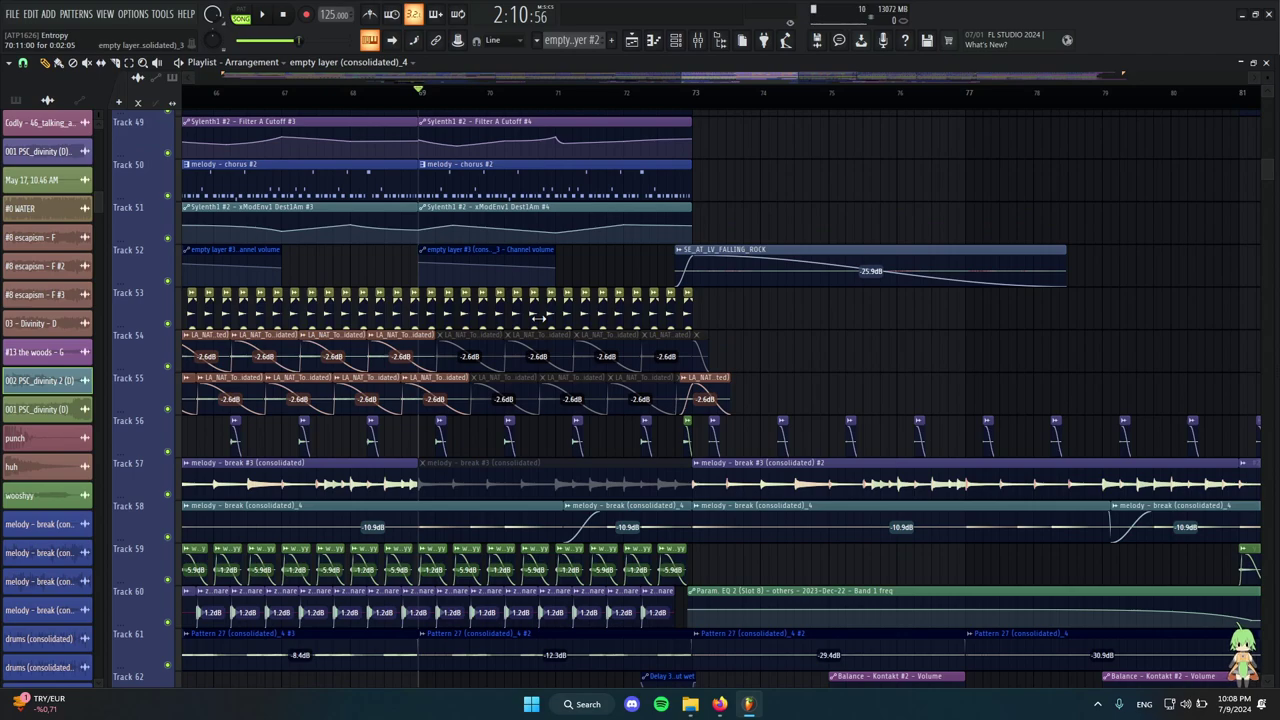
Review the layers from Track 53 up to Track 7, comparing bars 57 to 73 with the following section.
scroll(538, 318, "up", 10)
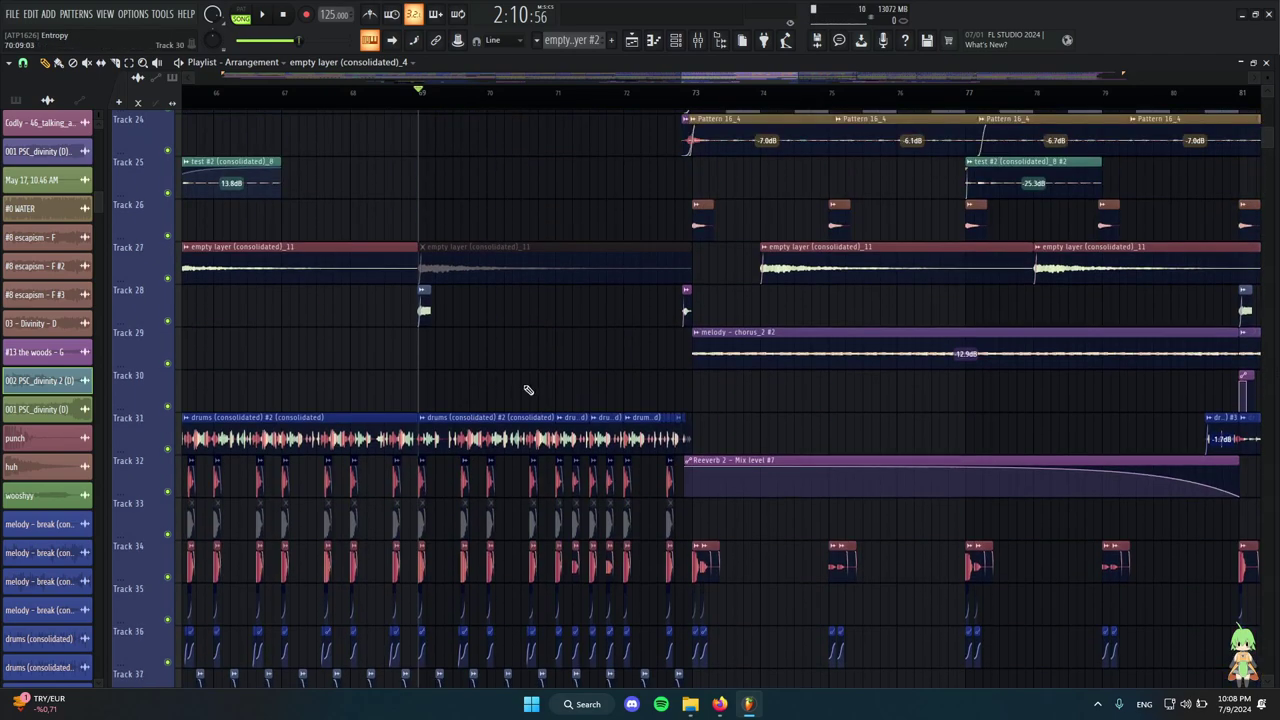
scroll(561, 428, "up", 3)
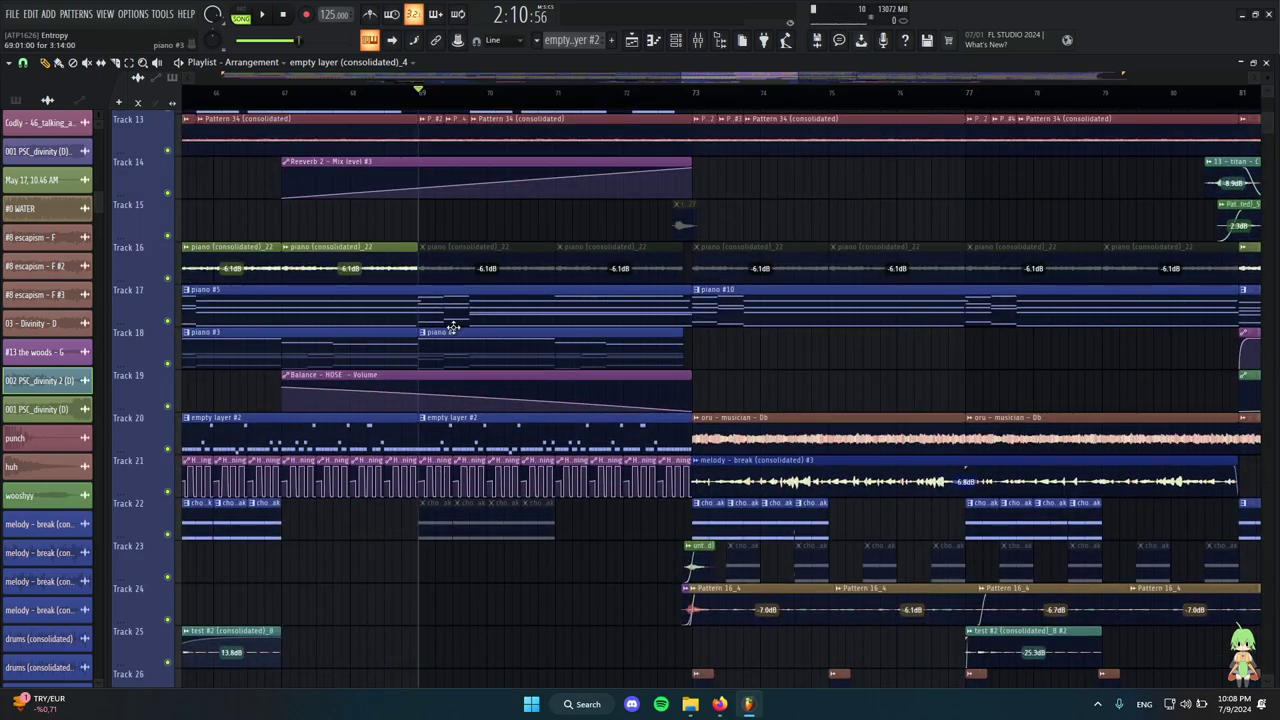
scroll(608, 443, "down", 4)
scroll(486, 380, "down", 3)
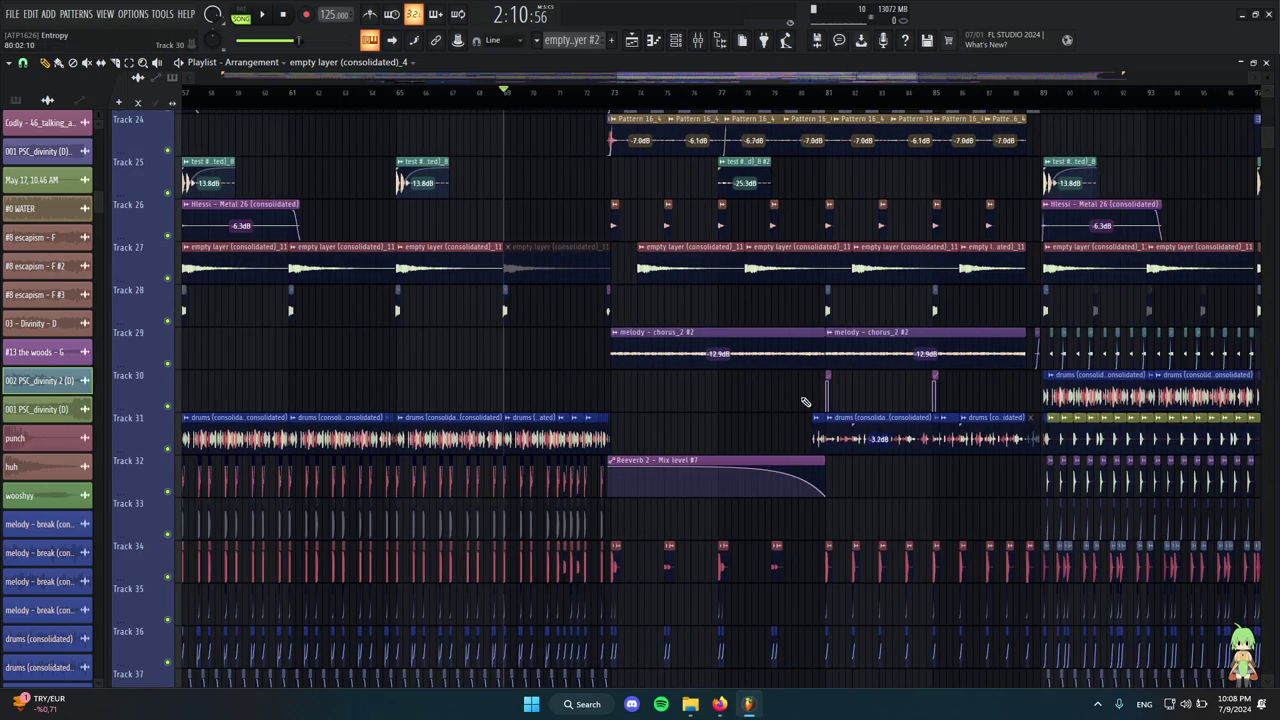
scroll(558, 360, "up", 6)
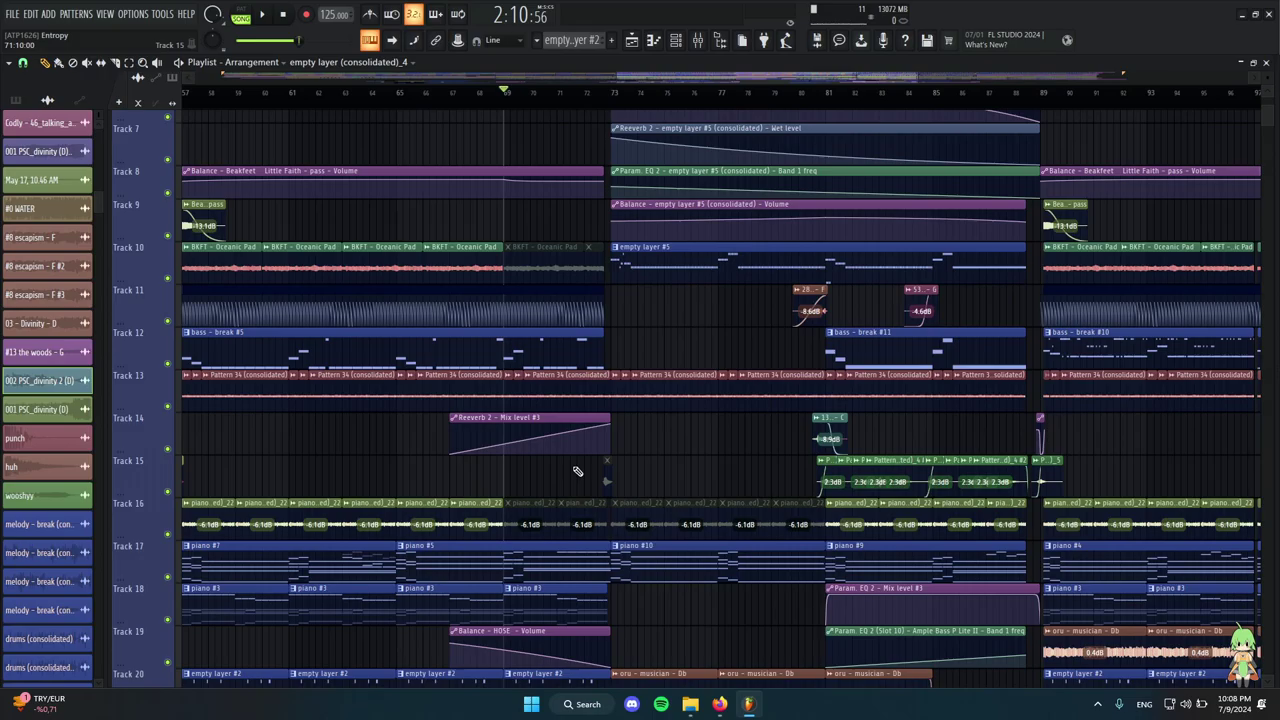
scroll(536, 276, "up", 3)
scroll(483, 296, "down", 4)
scroll(640, 520, "up", 1)
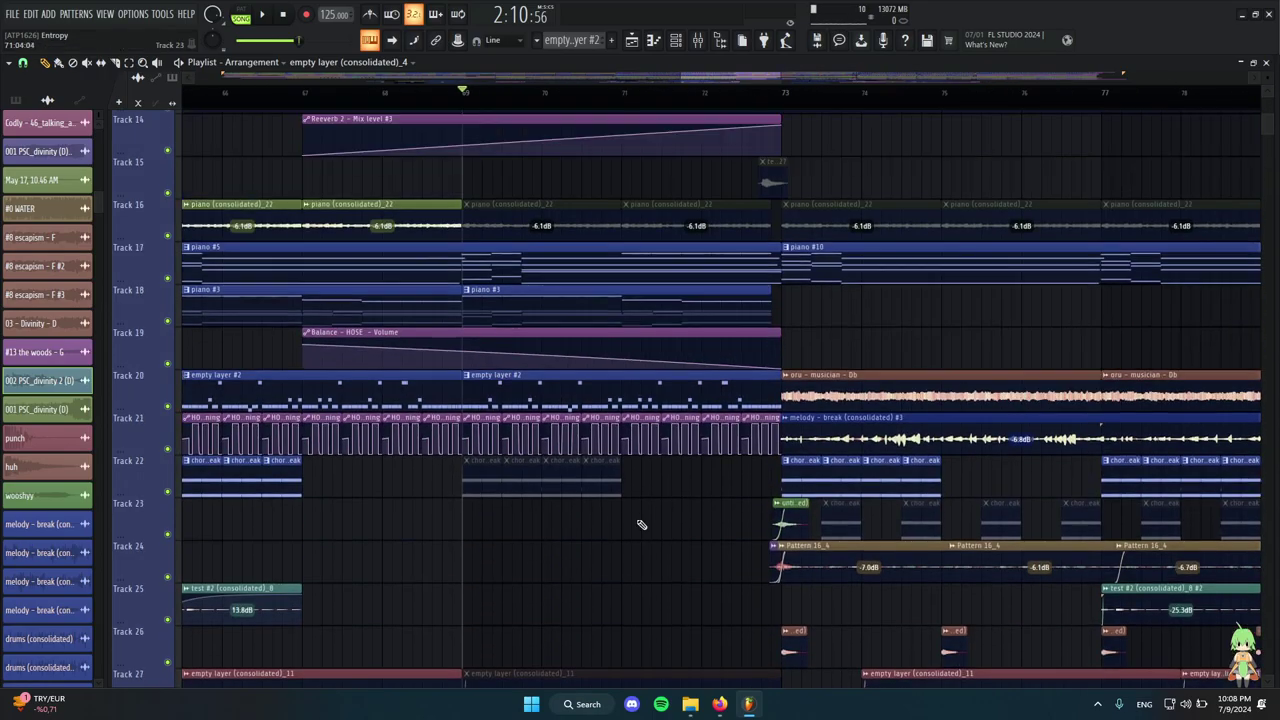
Examine the muted chord, piano and empty layer clips from bar 69 on Tracks 14 to 30.
scroll(650, 512, "down", 4)
scroll(700, 474, "up", 2)
scroll(714, 490, "up", 3)
scroll(660, 500, "down", 7)
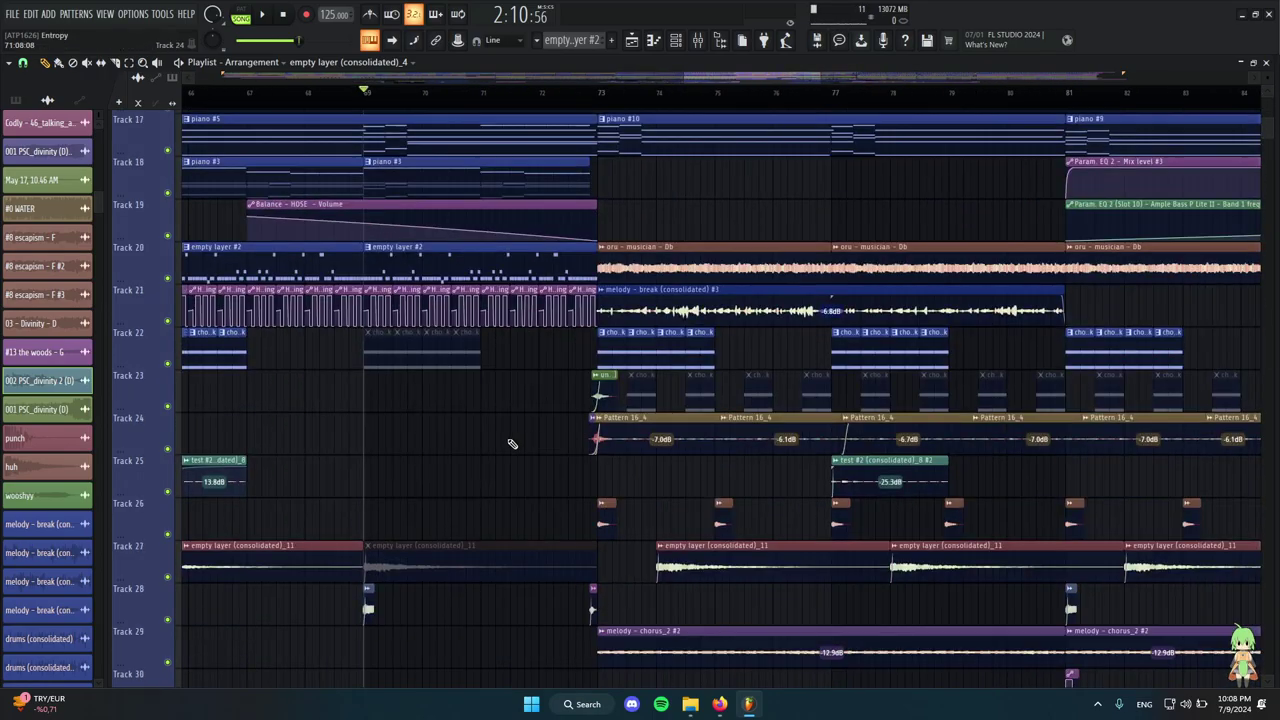
scroll(413, 383, "down", 2)
scroll(446, 401, "up", 3)
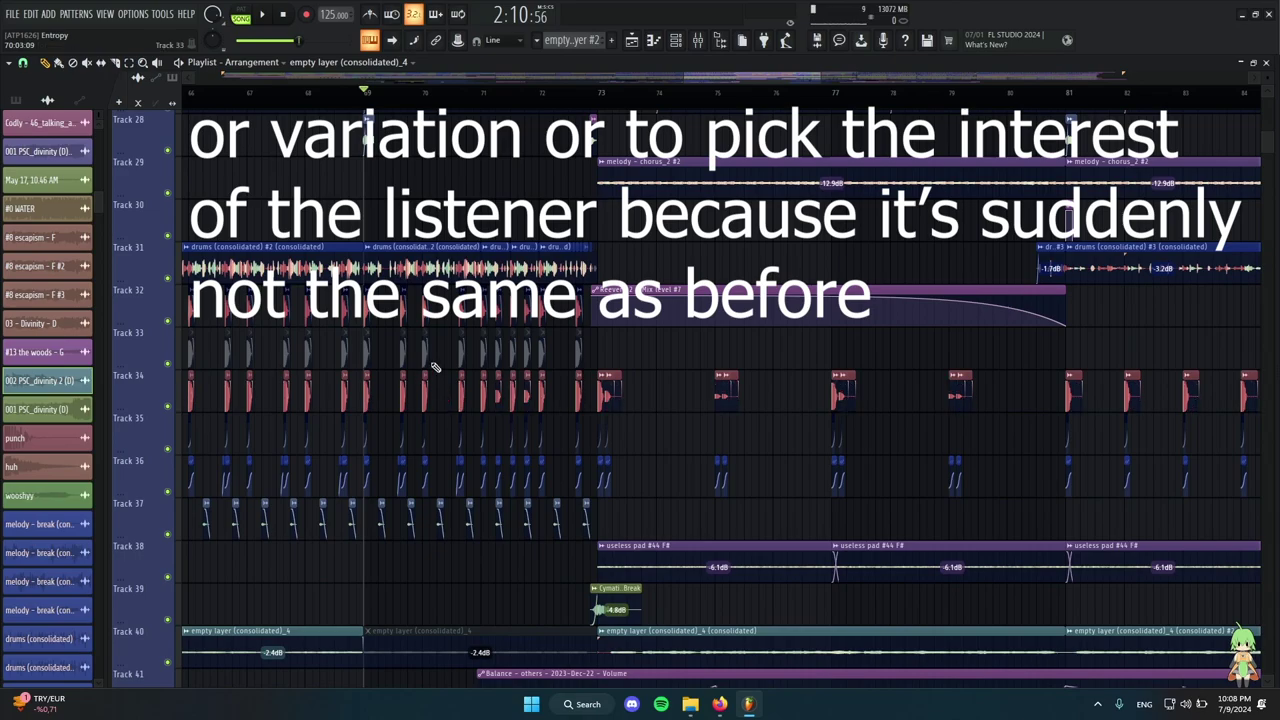
Highlight the stretch from about bar 69 to bar 73 across the layers, clear the selection, and review Tracks 12 to 31.
scroll(500, 368, "down", 4)
left_click_drag(577, 568, 324, 130)
scroll(646, 406, "up", 5)
left_click(475, 366, "ctrl")
scroll(483, 359, "up", 3)
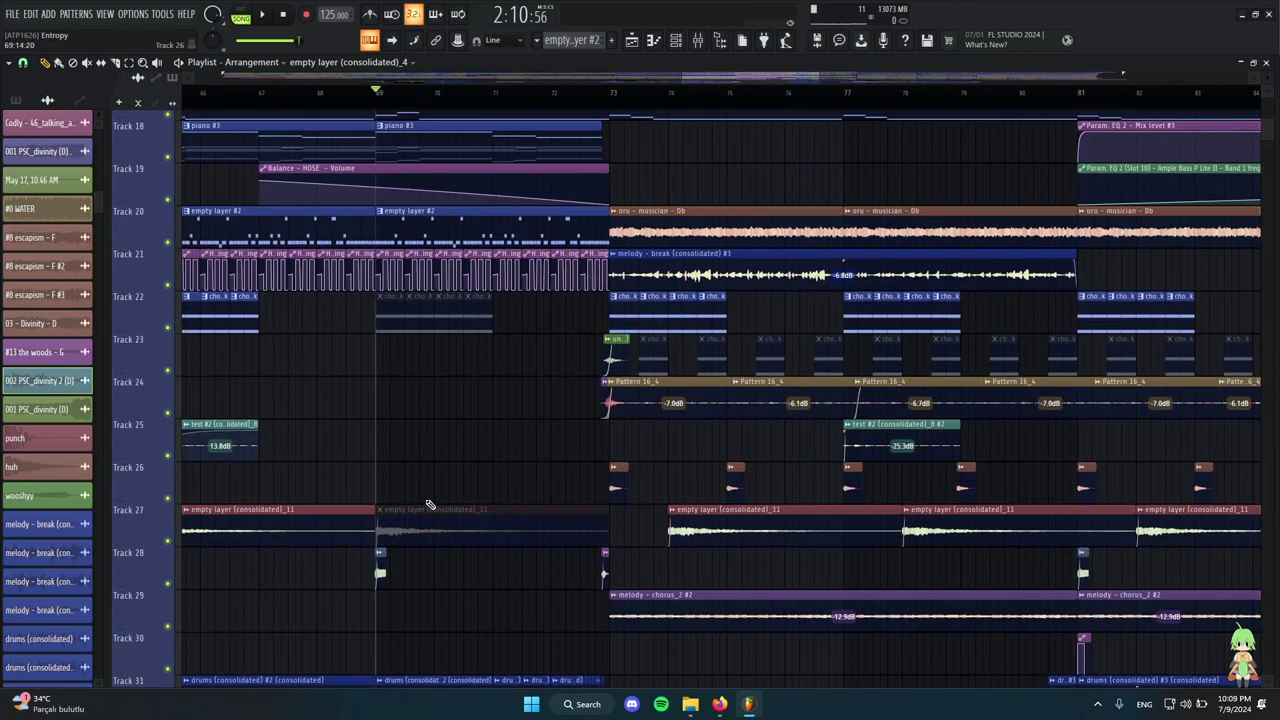
scroll(388, 451, "up", 3)
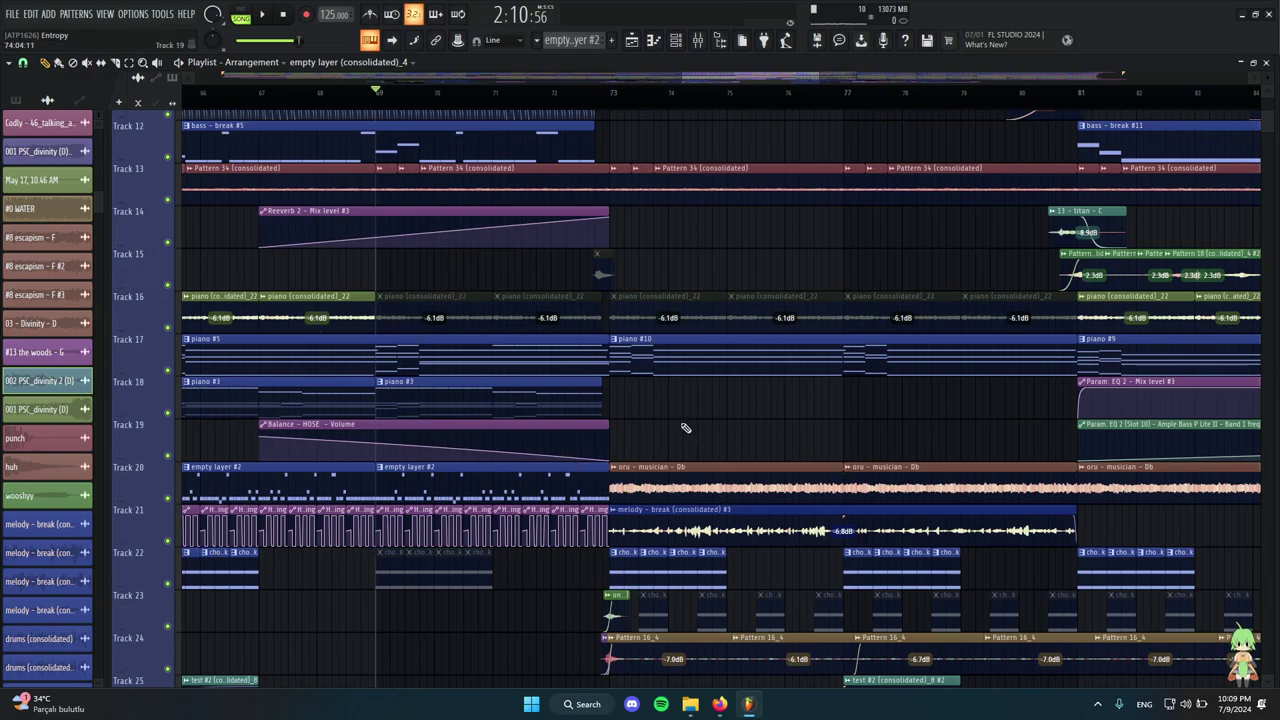
Examine Tracks 23 to 64 around bar 69 and compare them with the build-up between bars 25 and 41.
scroll(660, 418, "down", 17)
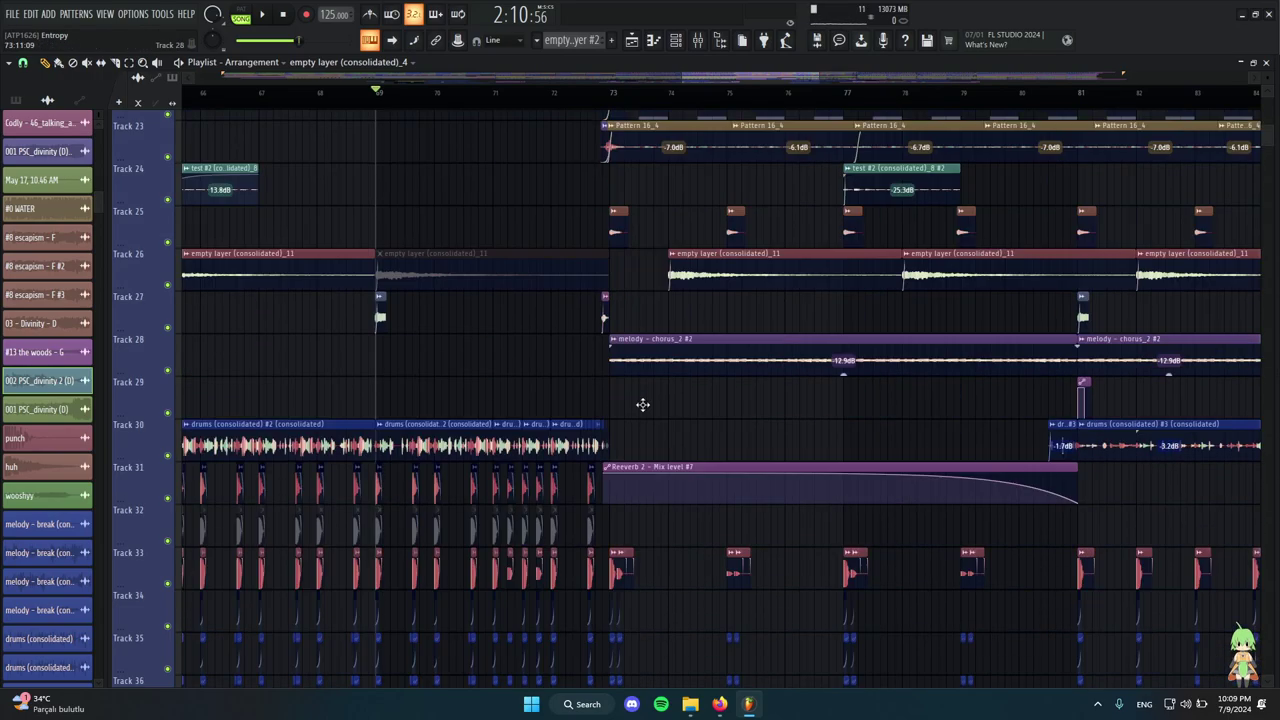
scroll(550, 396, "down", 4)
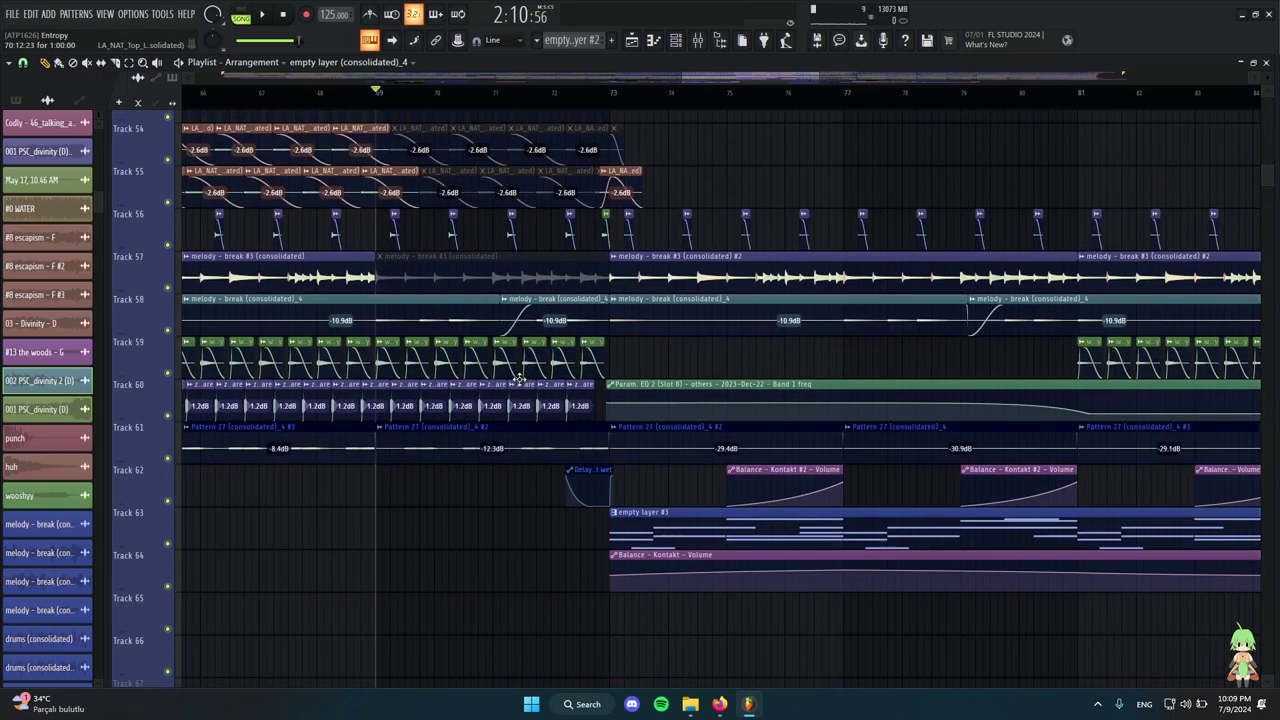
scroll(521, 432, "up", 1)
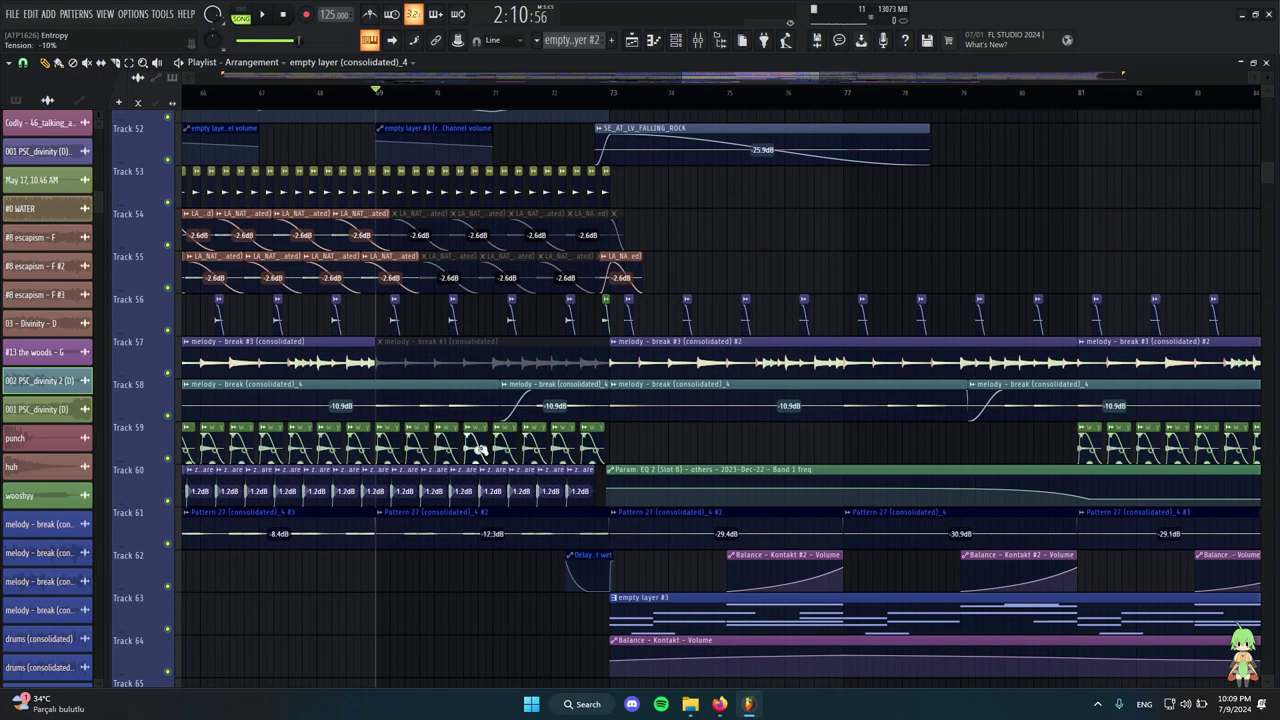
scroll(463, 467, "up", 6)
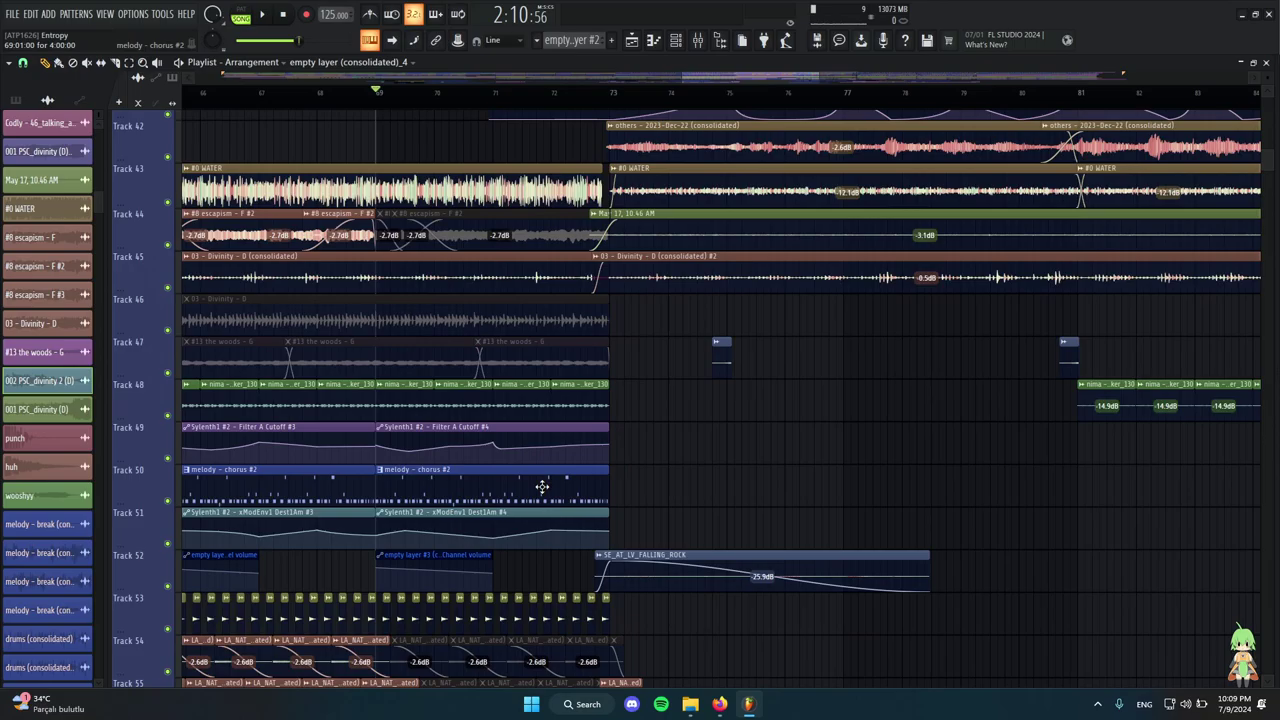
scroll(650, 492, "up", 8)
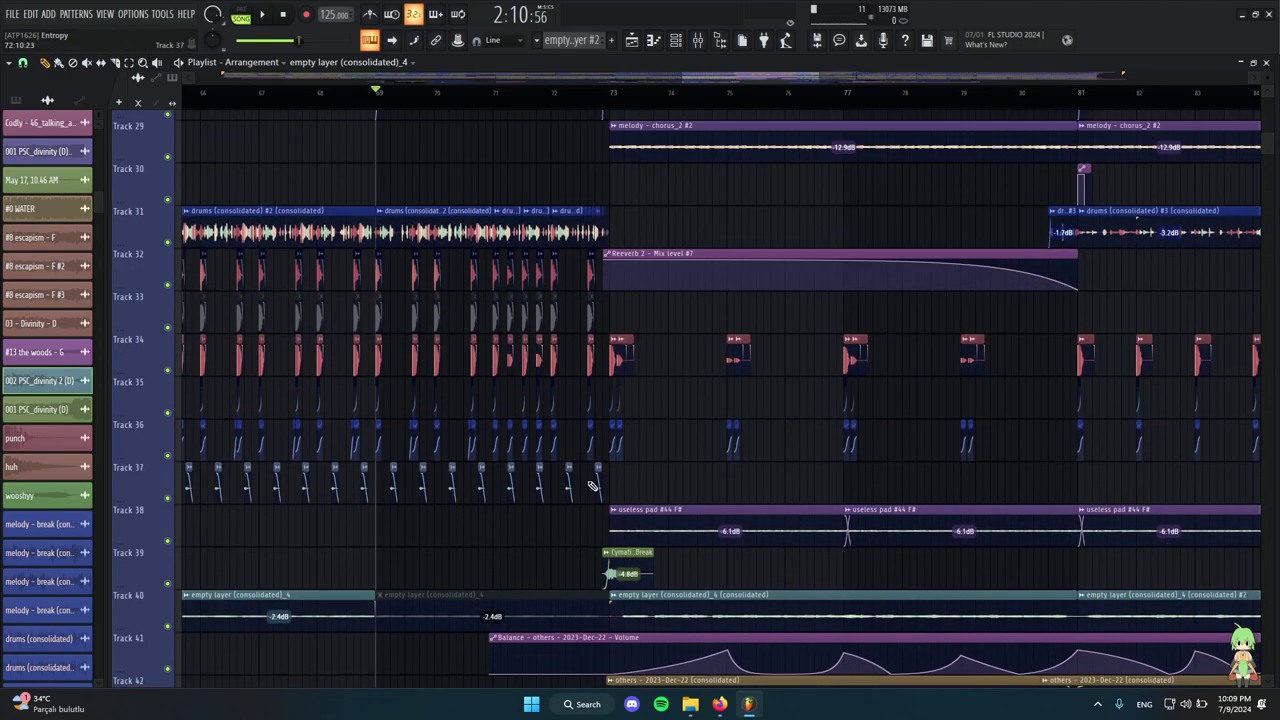
scroll(597, 490, "down", 3)
scroll(598, 493, "down", 15)
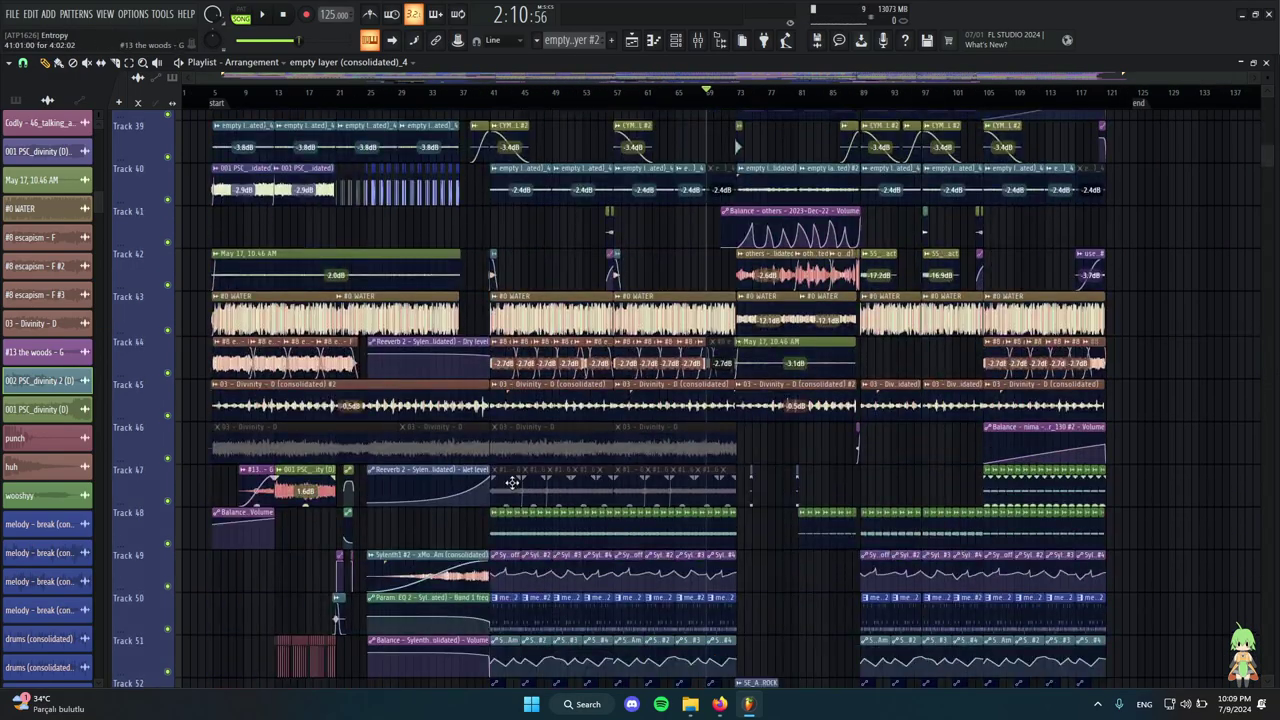
scroll(386, 400, "up", 5)
scroll(358, 232, "up", 3)
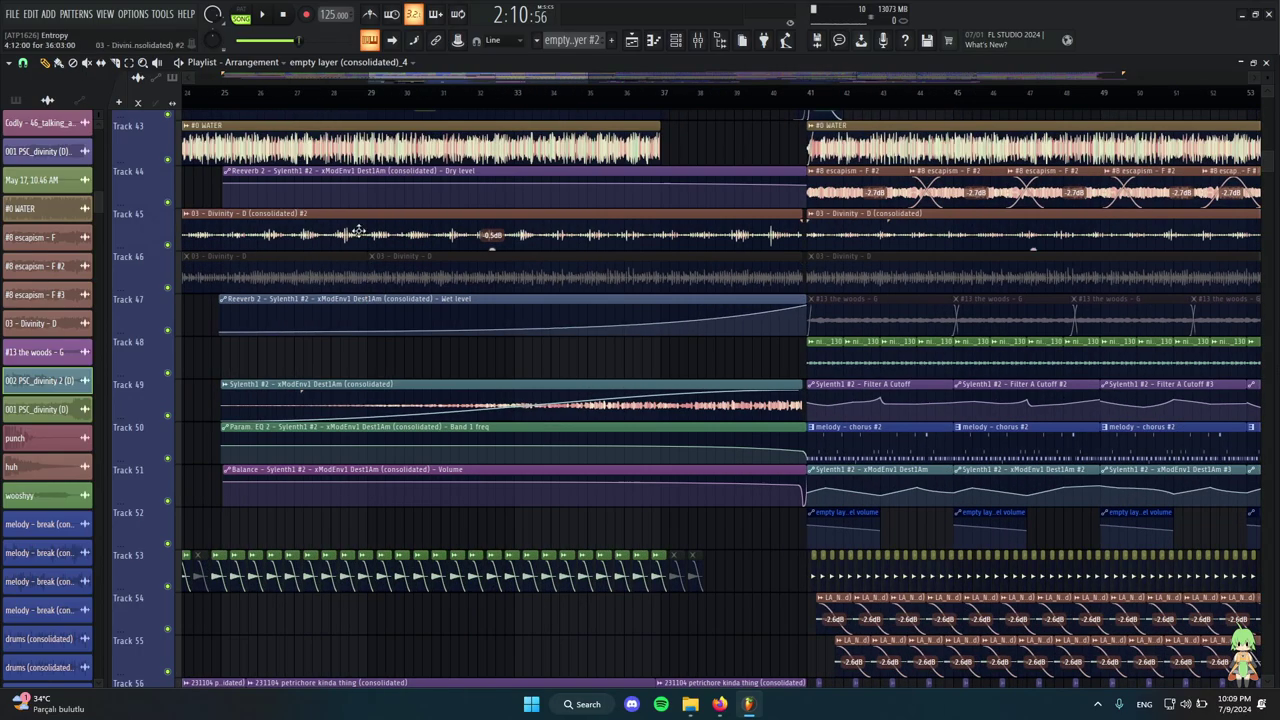
Place the playback position at bar 25 and pick the melody - chorus #2 clip at bar 41 on Track 50.
left_click(225, 98)
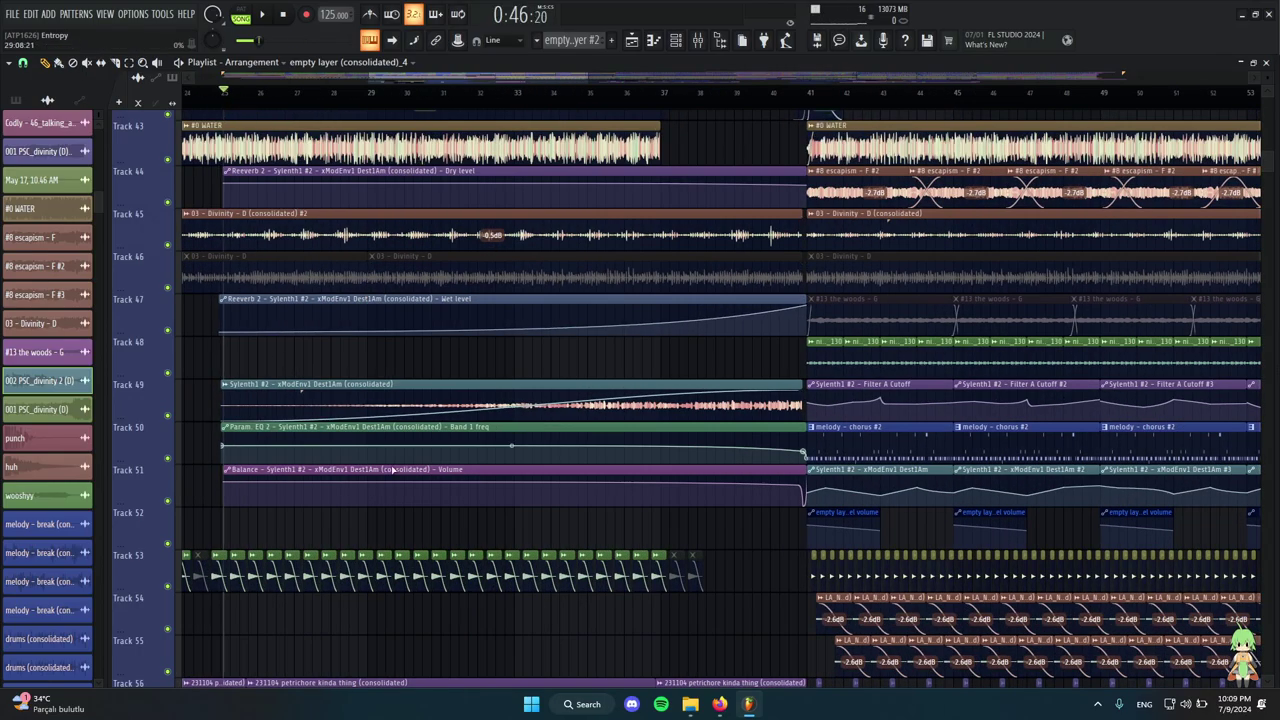
scroll(560, 470, "right", 3)
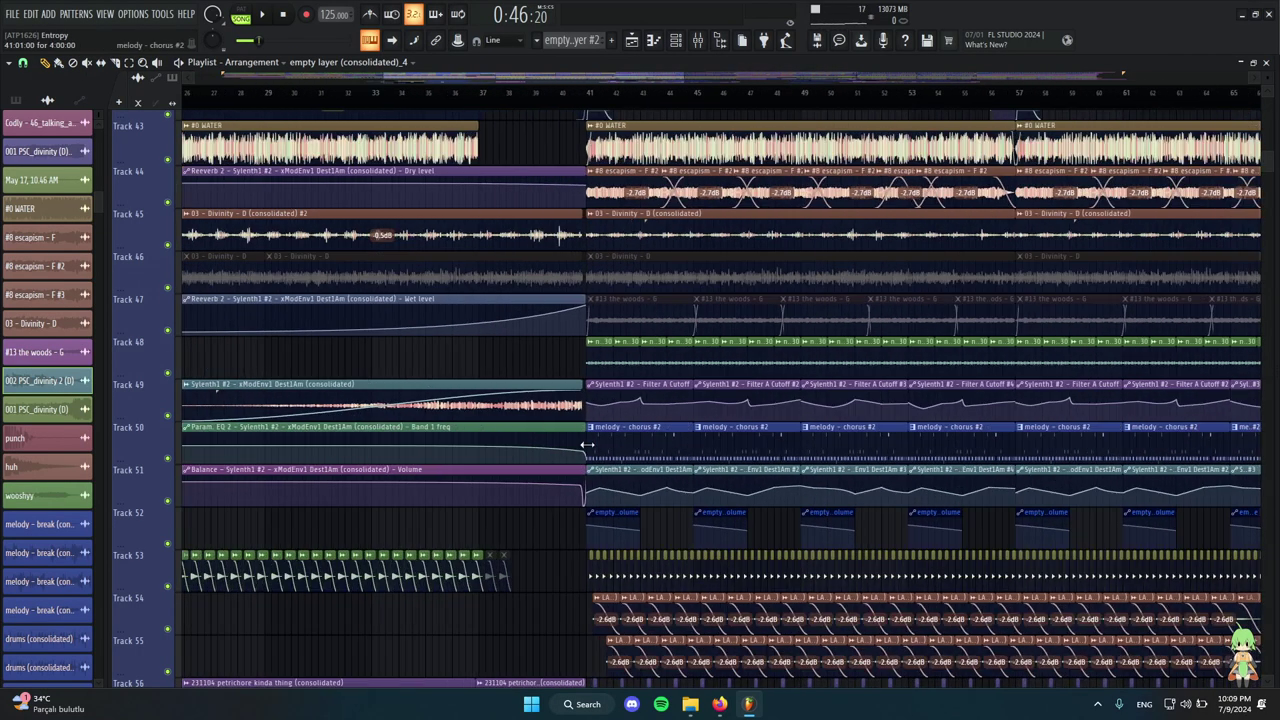
scroll(477, 418, "down", 2)
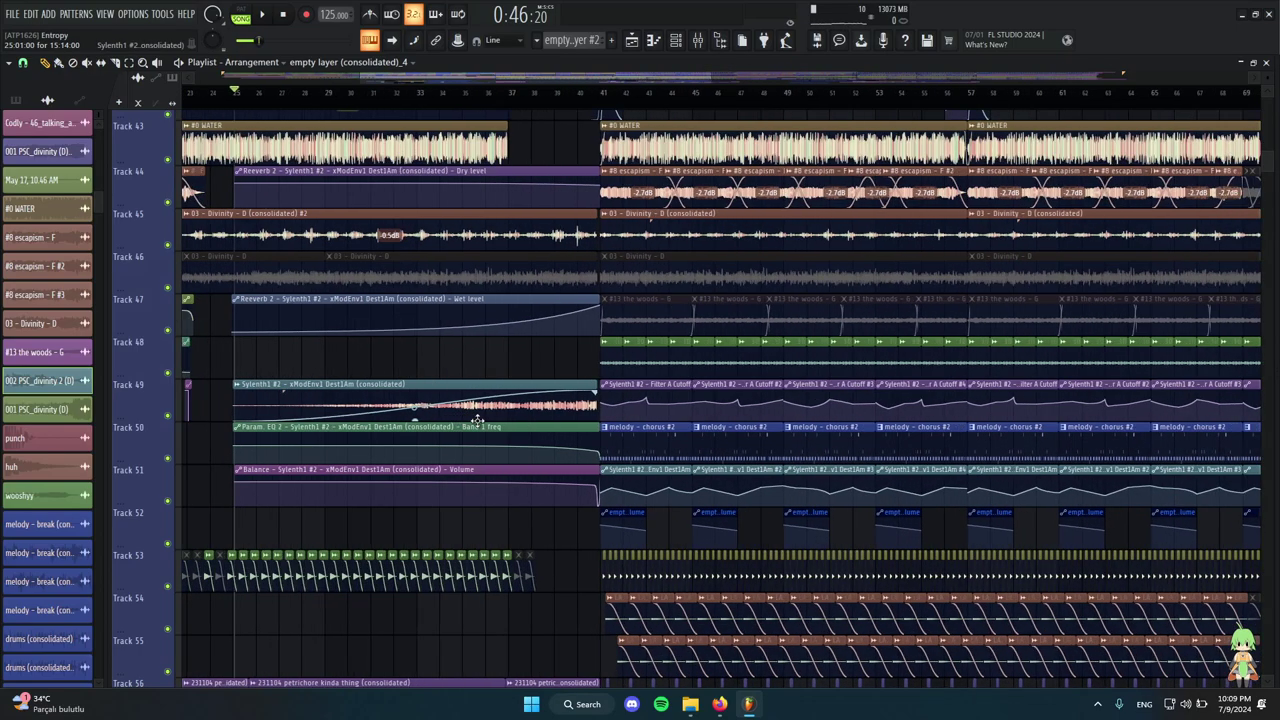
left_click(629, 448)
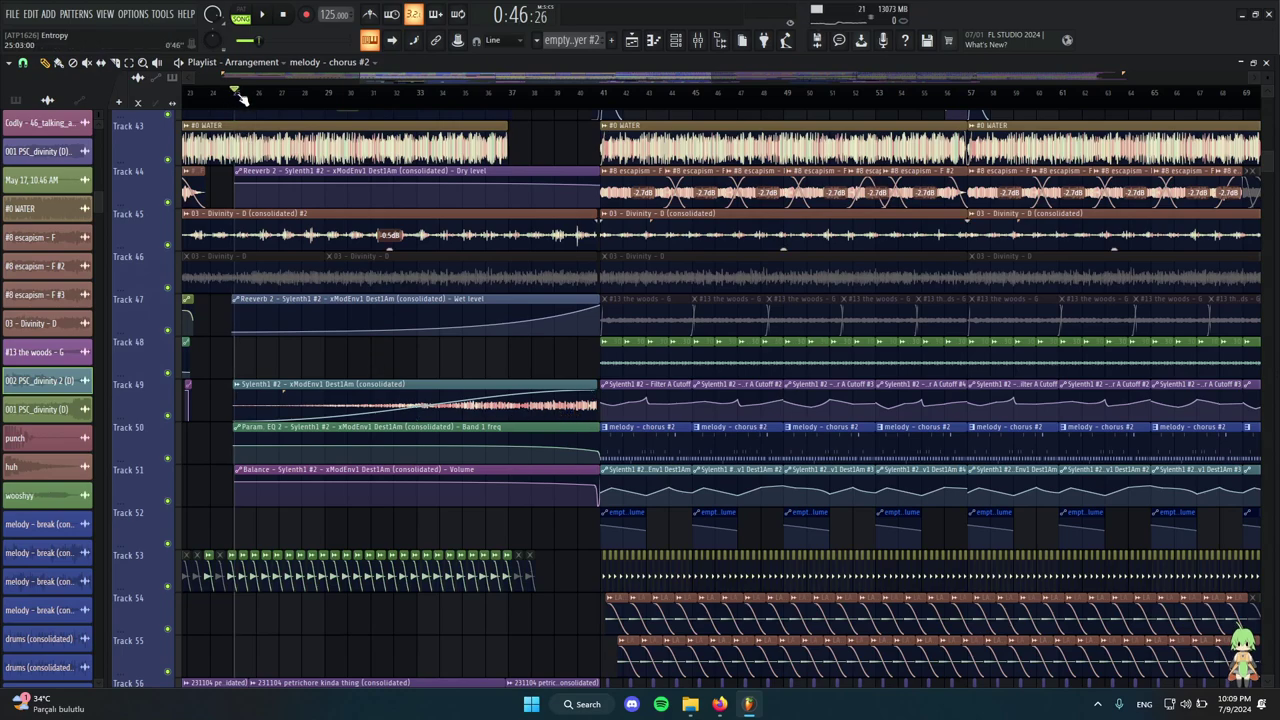
Select the Sylenth1 #2 - xModEnv1 Dest1Am (consolidated) clip on Track 49 and move the playback position to about bar 35.
left_click(322, 92)
left_click_drag(421, 380, 503, 414)
left_click_drag(622, 93, 474, 93)
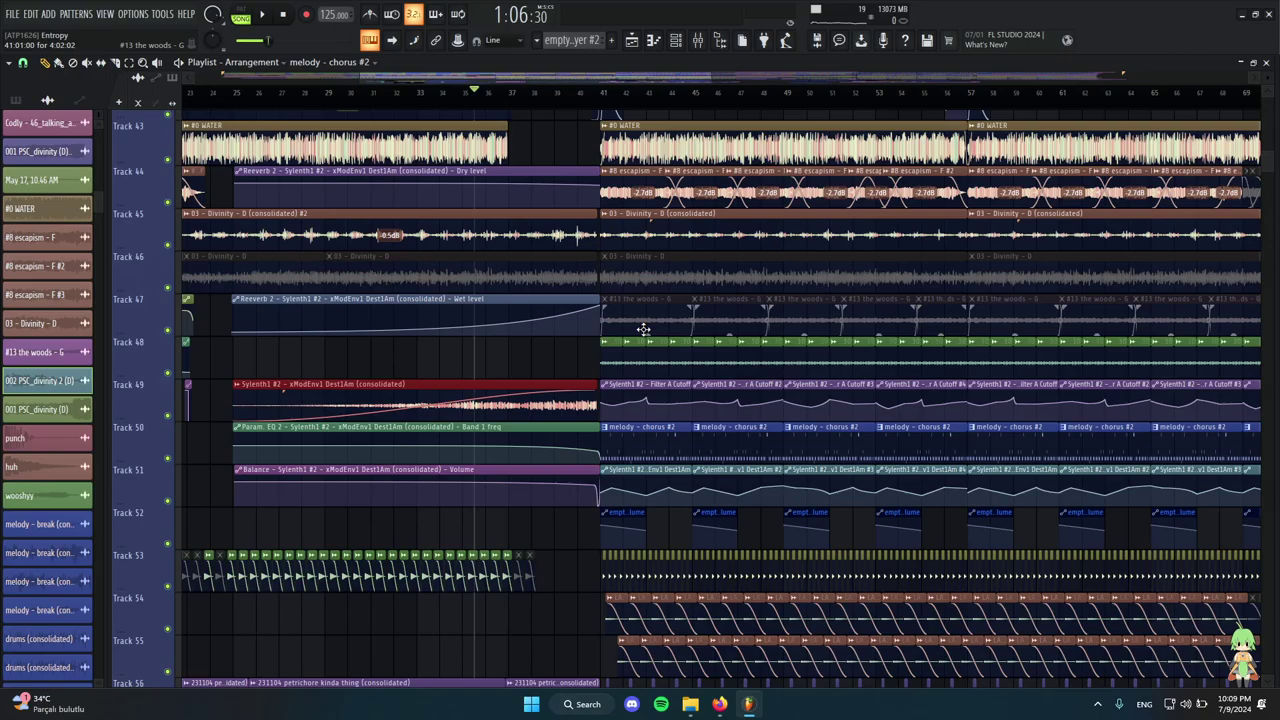
Highlight the chorus layers from about bar 41 to bar 57, clear the selection, and compare them with the preceding build-up.
scroll(622, 420, "up", 5)
scroll(580, 465, "down", 5)
left_click_drag(624, 350, 985, 405)
left_click(677, 444, "ctrl")
scroll(688, 366, "down", 4)
scroll(670, 360, "up", 3)
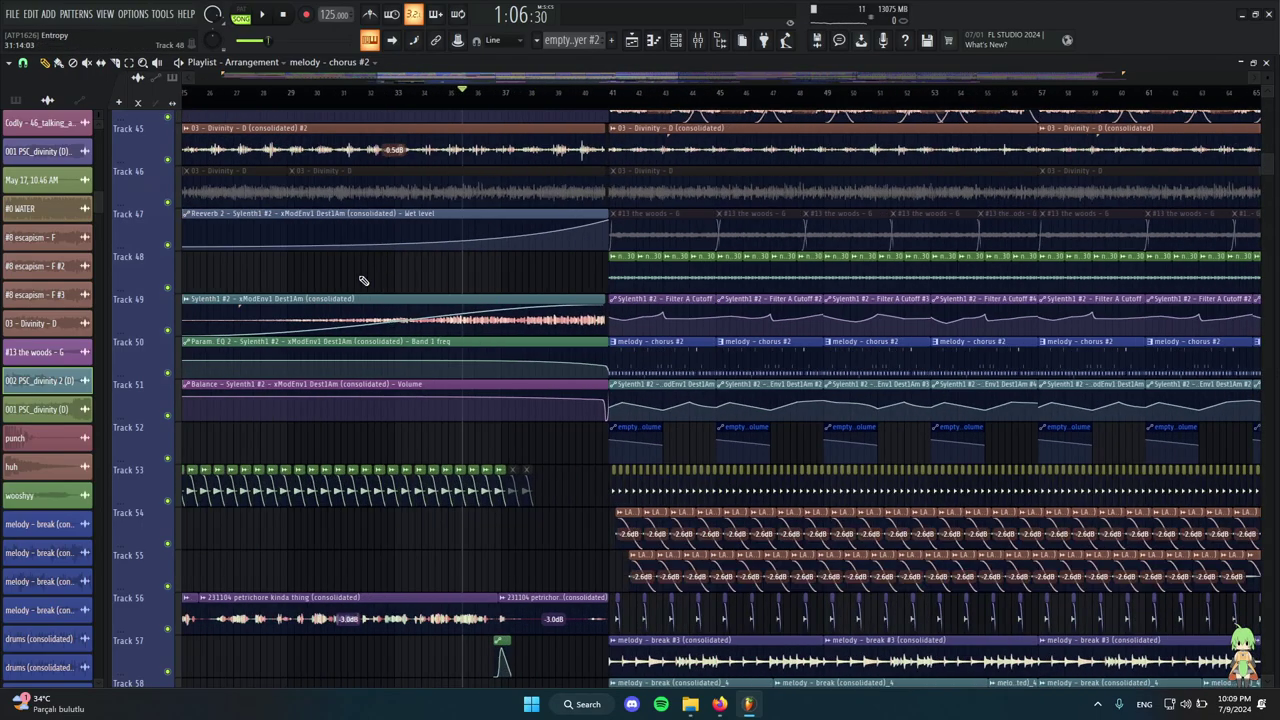
scroll(323, 291, "down", 1)
scroll(376, 318, "left", 1)
scroll(404, 288, "down", 3)
scroll(406, 286, "up", 1)
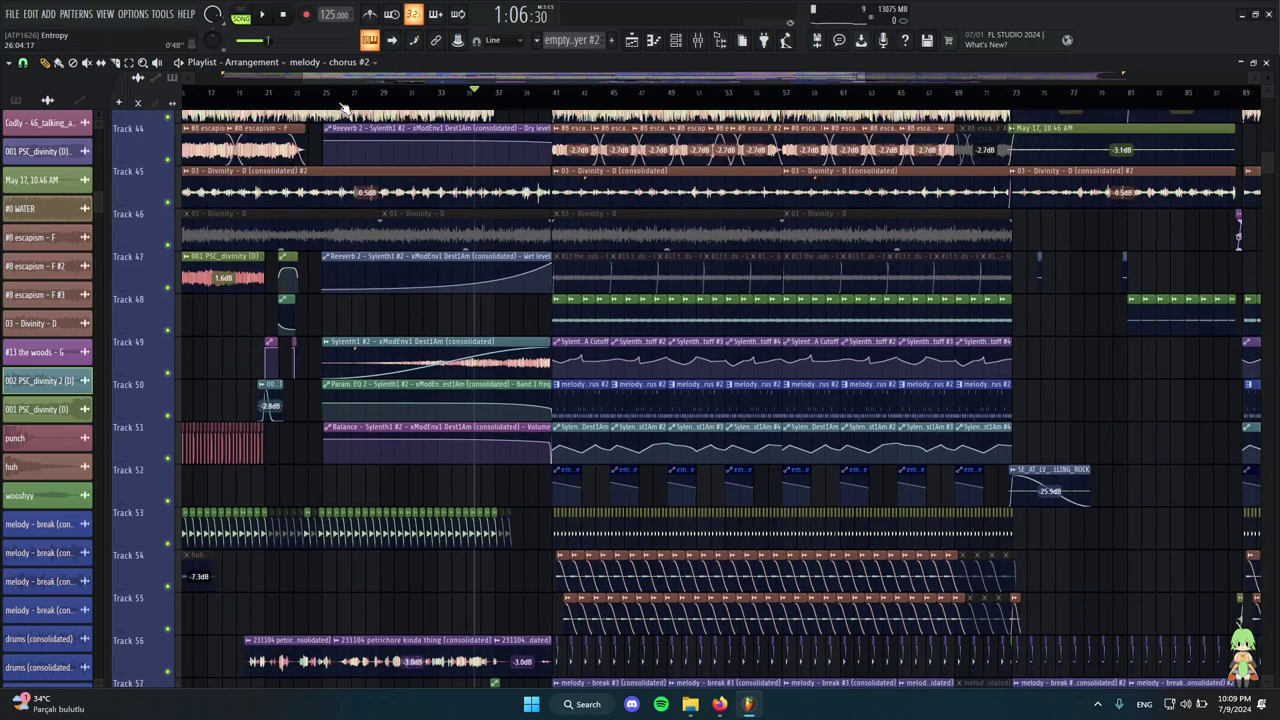
Place the playback position at bar 25 and audition the Track 49 Sylenth1 build-up clip in solo from about bar 31.
left_click(324, 93)
scroll(325, 343, "up", 3)
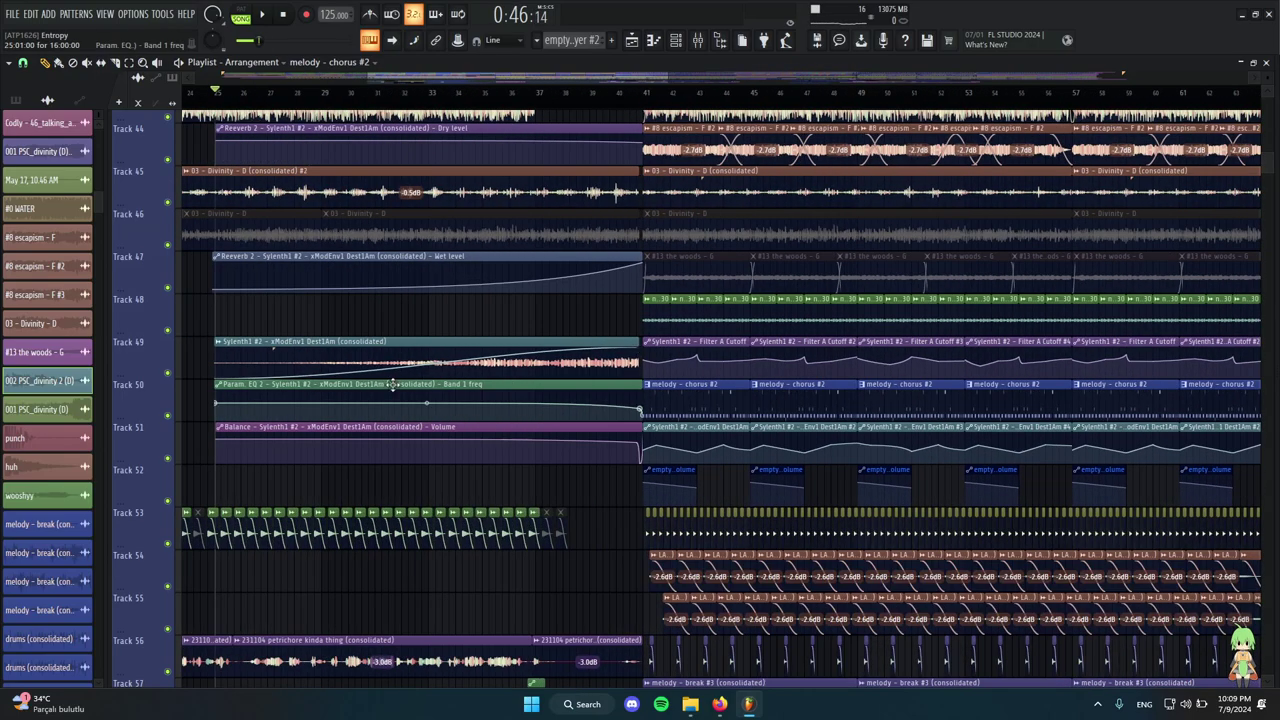
right_click(383, 353, "alt")
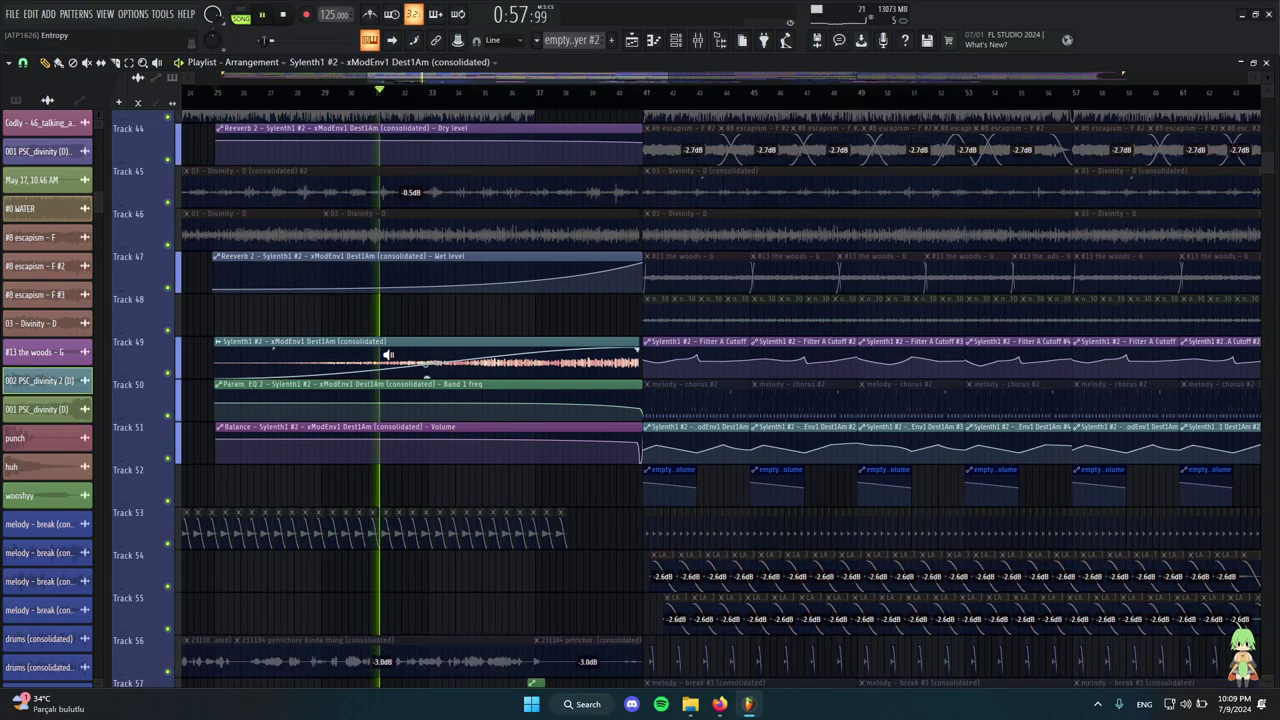
right_click(514, 364, "alt")
left_click(371, 360)
left_click(477, 357)
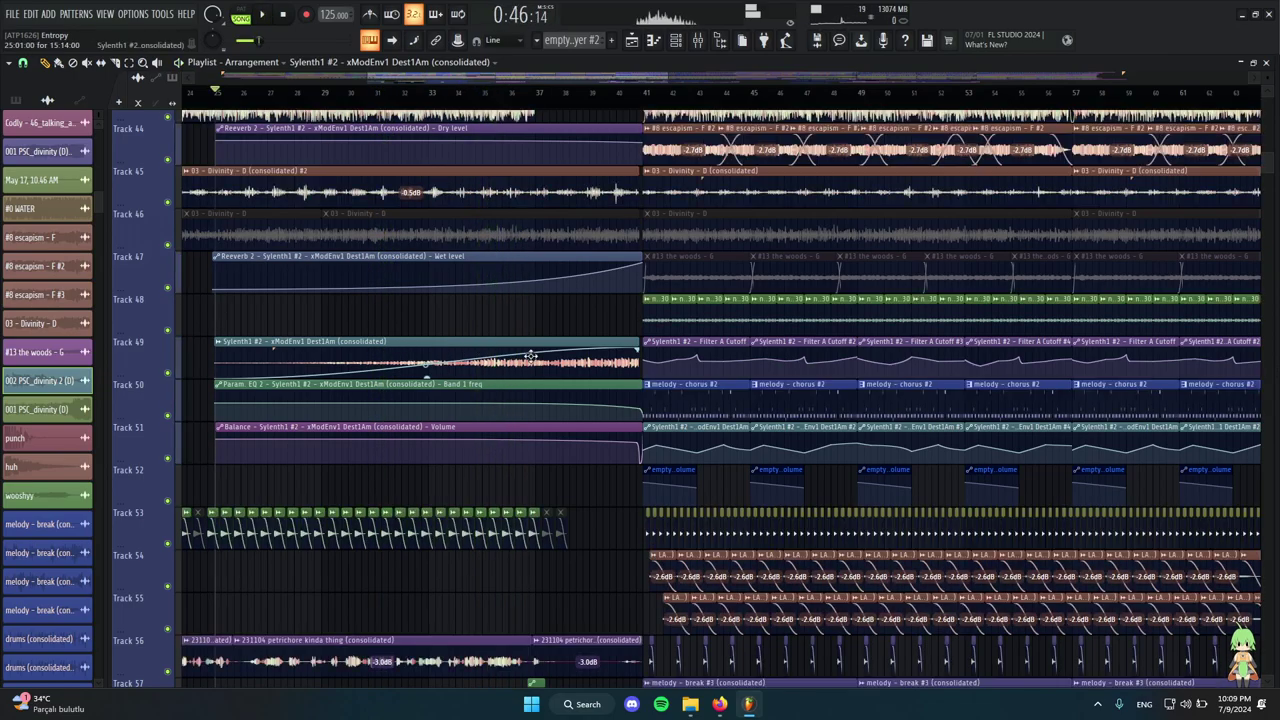
Audition the end of the Track 49 Sylenth1 clip around bar 40, stop playback, and view the chorus layers after it.
right_click(531, 356, "alt")
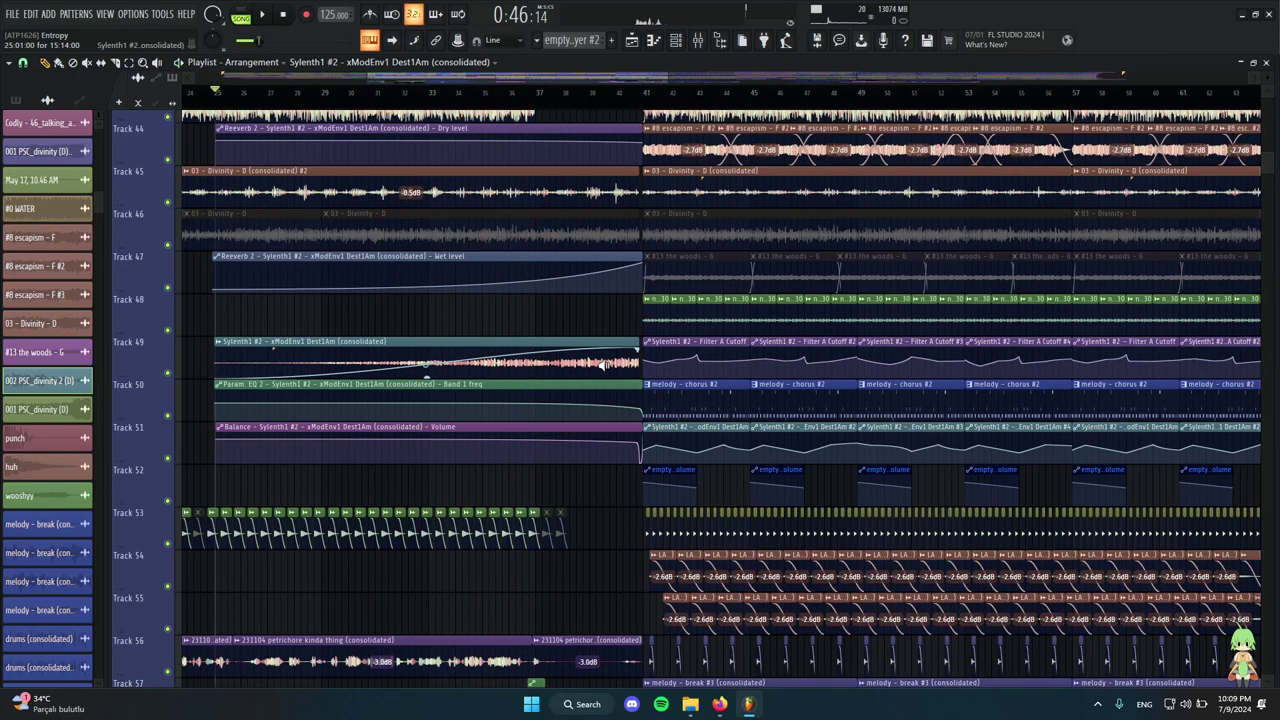
left_click(599, 362)
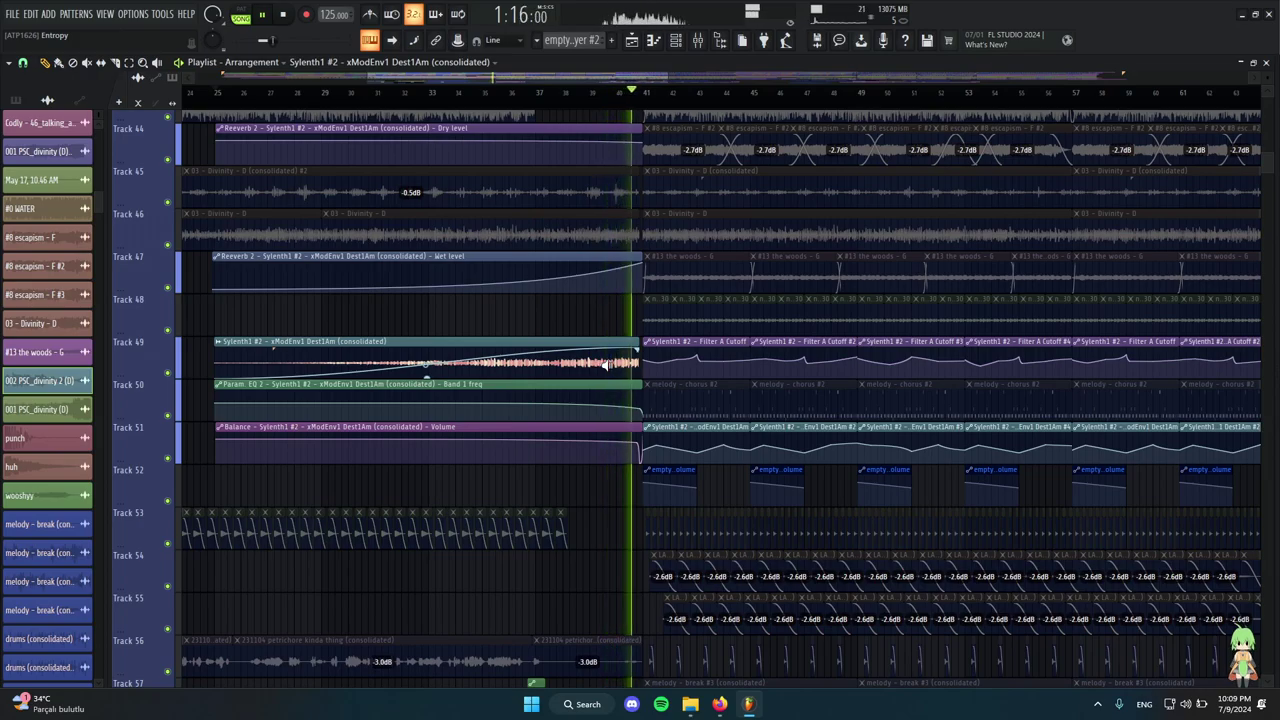
key("space")
scroll(360, 362, "down", 2)
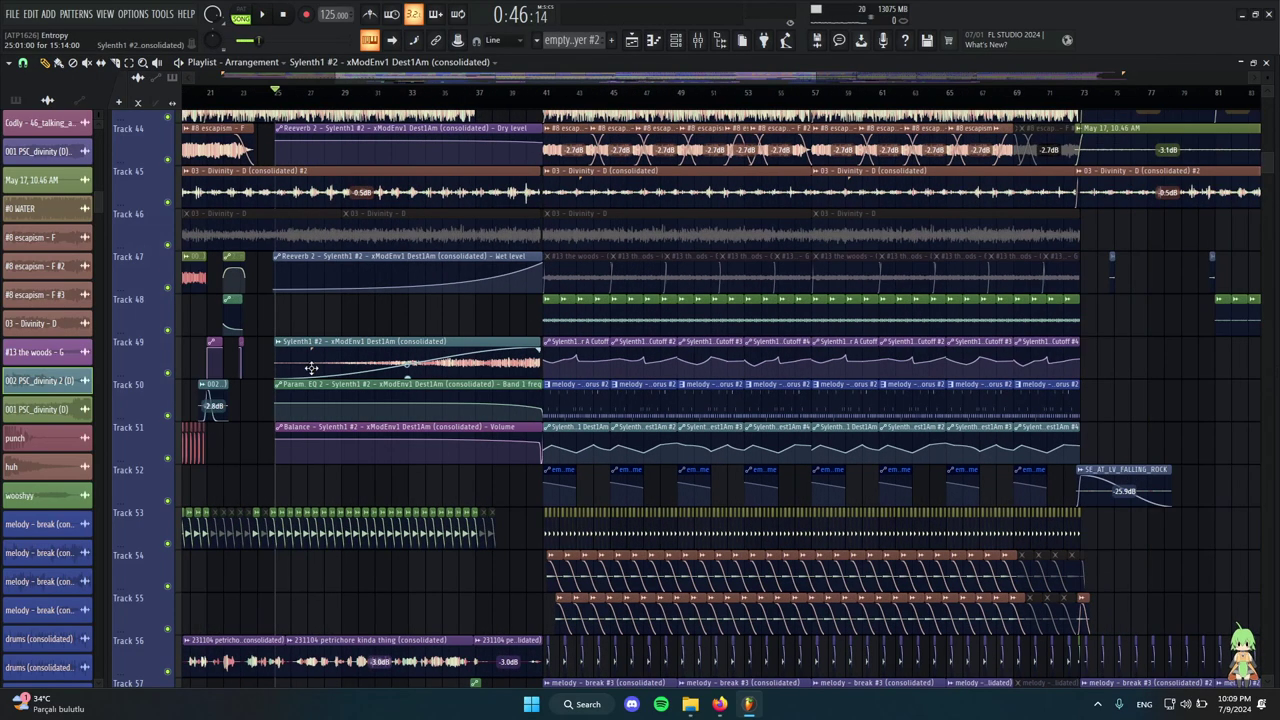
scroll(417, 348, "down", 1)
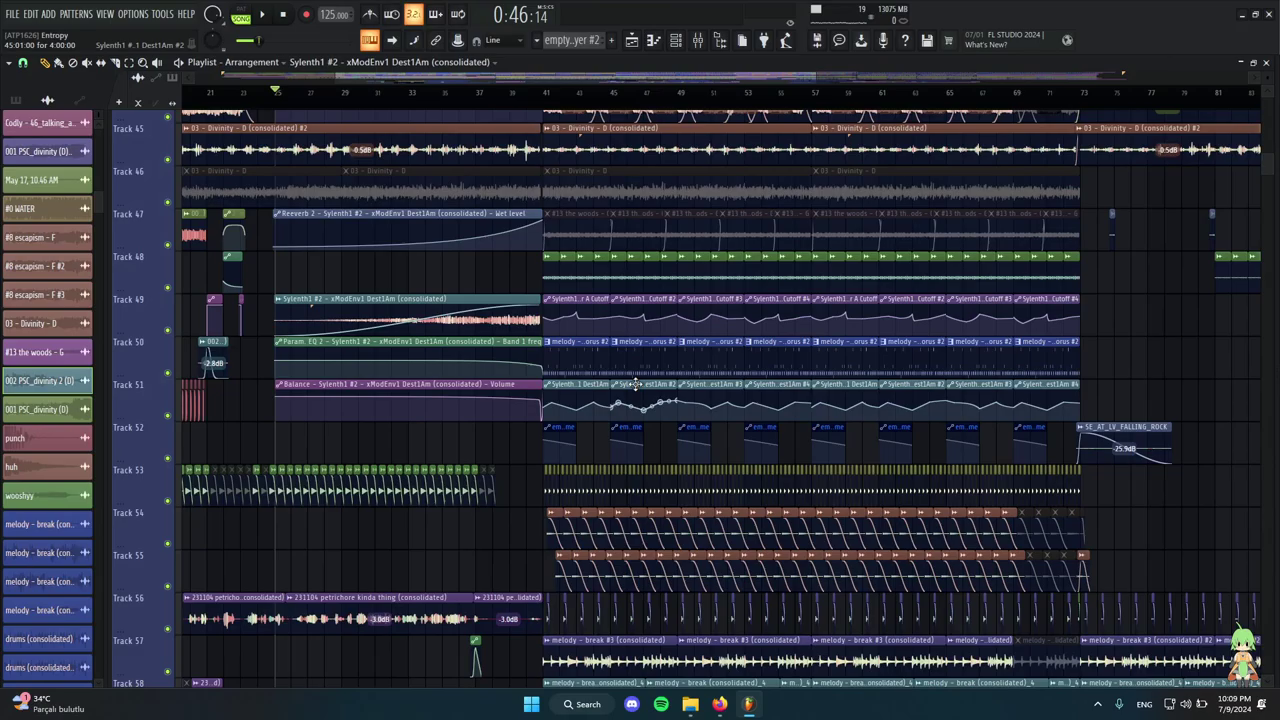
Compare the chorus layers on Tracks 45 to 57 from bar 41 with the preceding build-up, highlighting the Track 50 melody chorus clips.
scroll(635, 383, "up", 3)
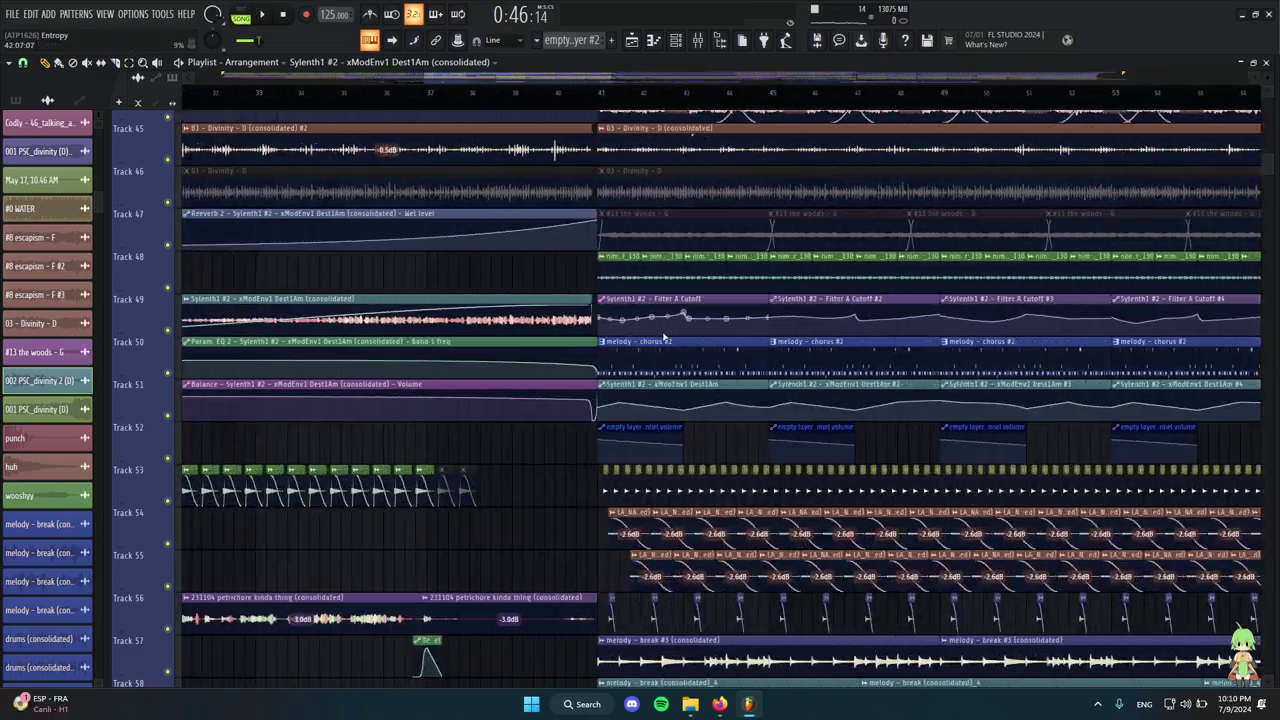
scroll(663, 337, "down", 4)
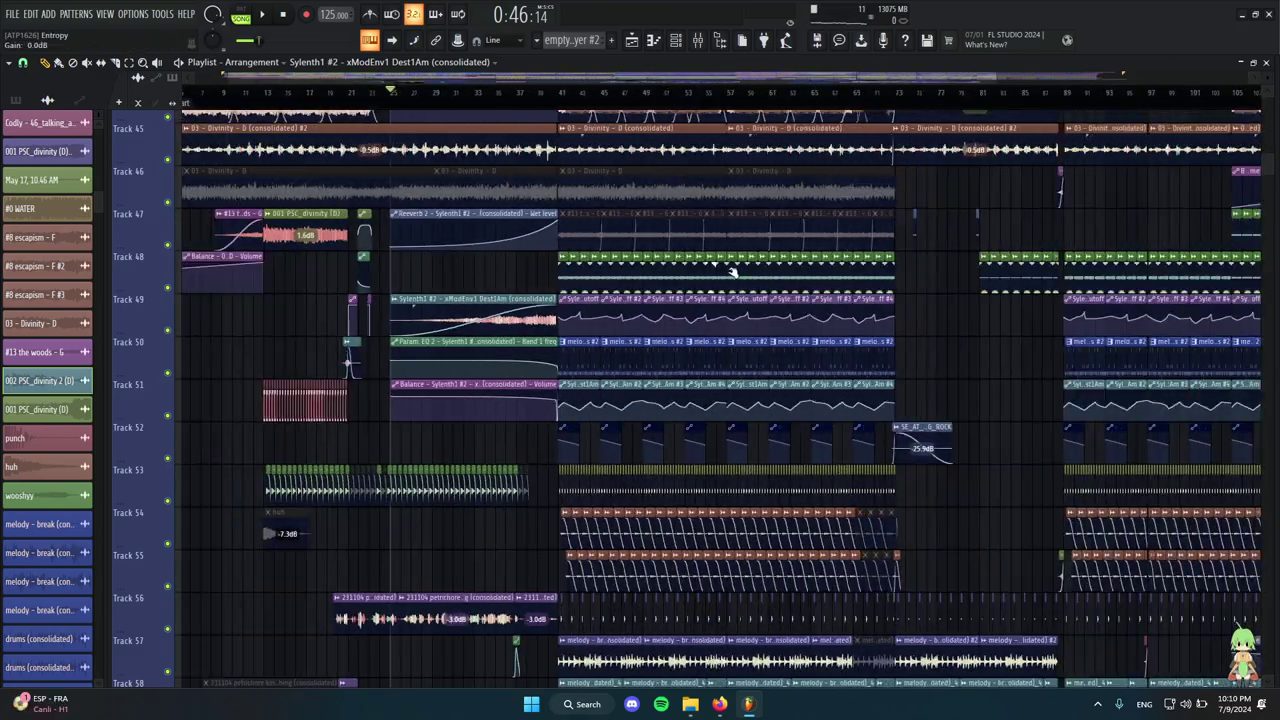
scroll(497, 333, "up", 3)
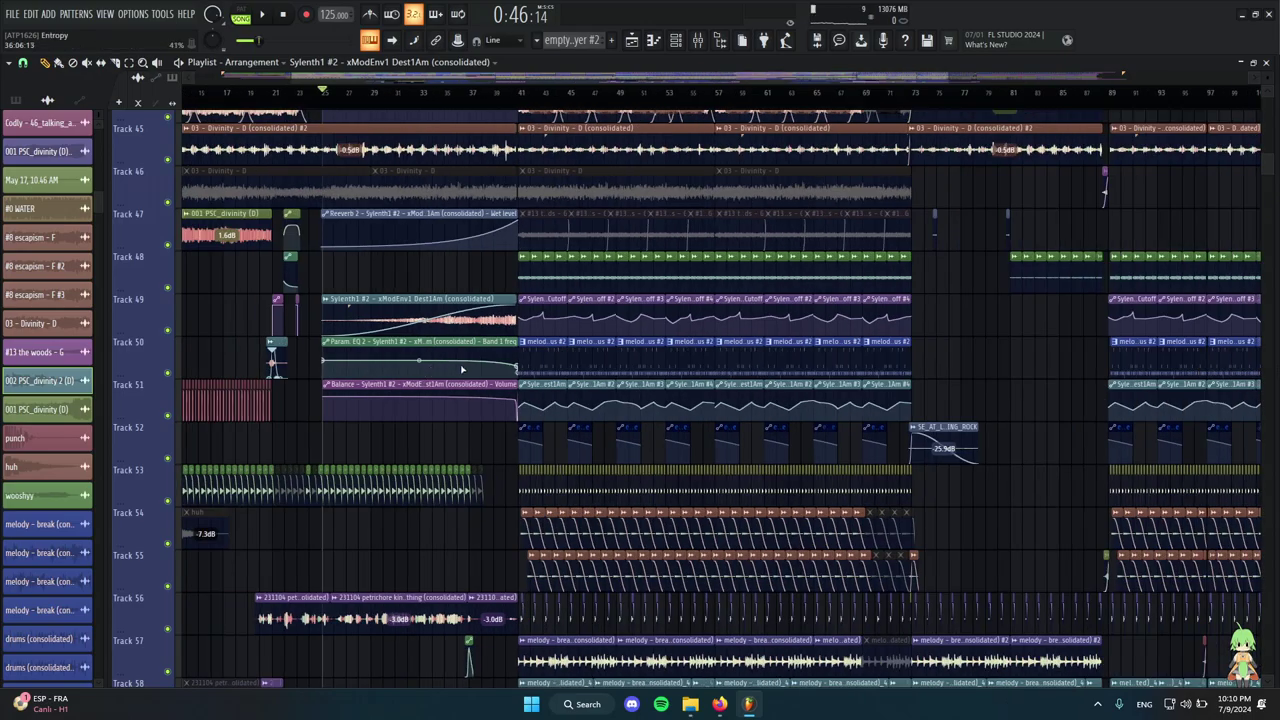
scroll(591, 363, "down", 2)
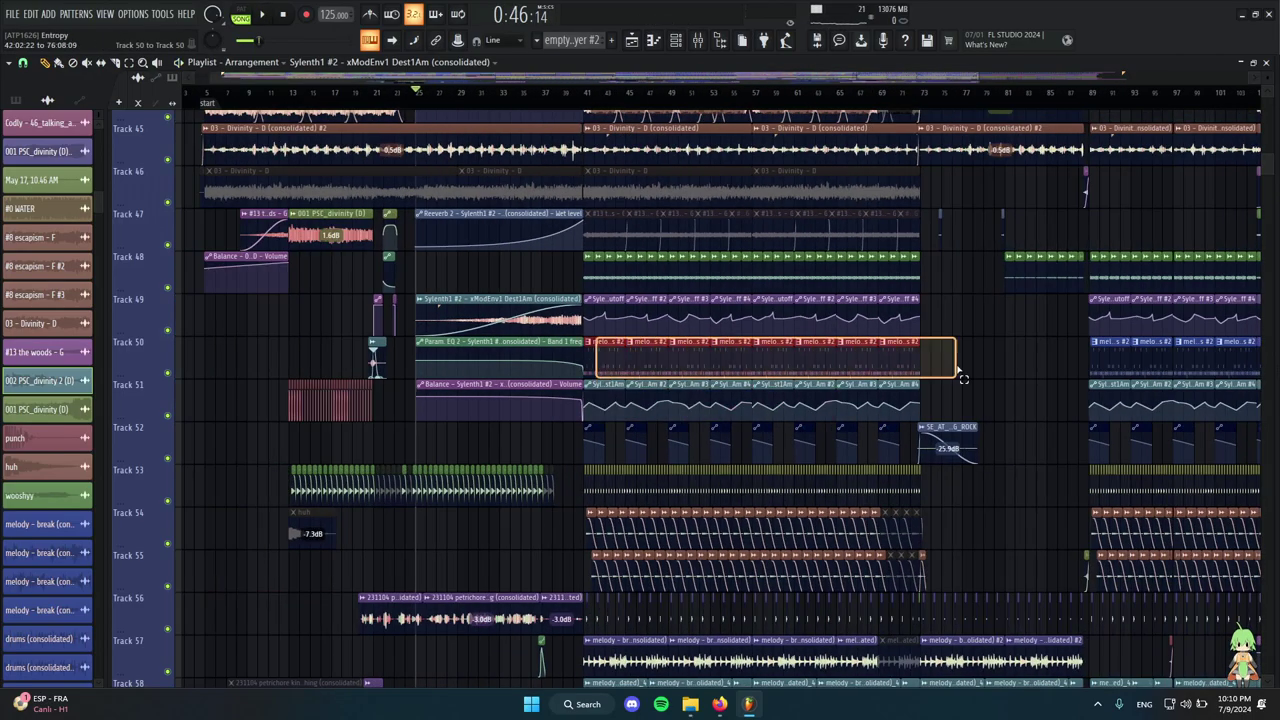
scroll(540, 318, "up", 3)
Open the channel settings of the Track 49 Sylenth1 #2 - xModEnv1 Dest1Am (consolidated) clip and move their window over the arrangement's middle.
double_click(500, 299)
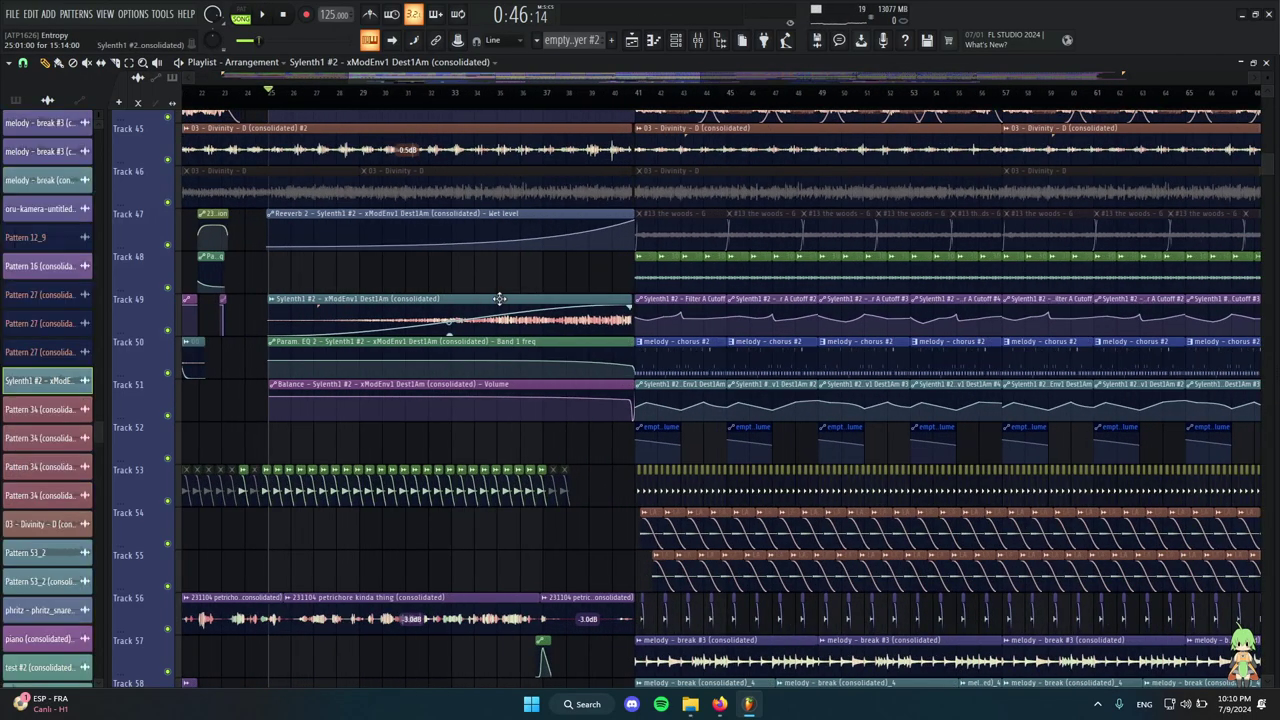
scroll(488, 340, "down", 4)
scroll(965, 285, "up", 1)
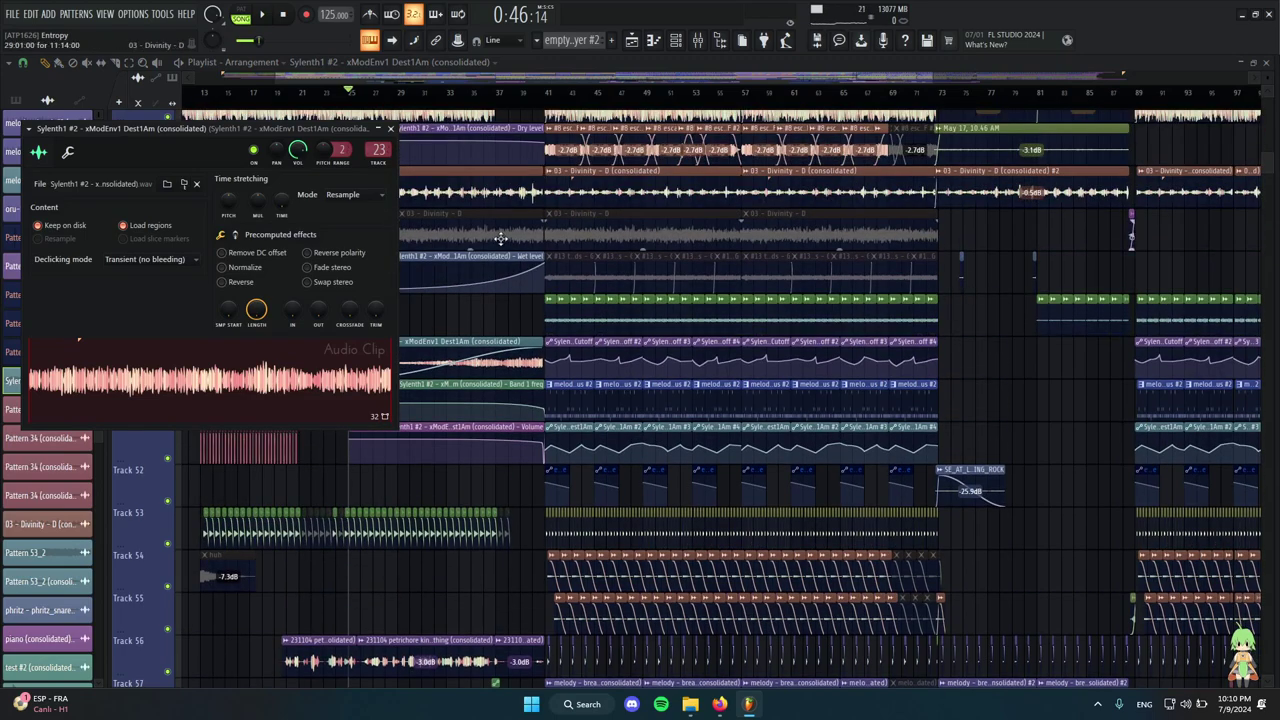
left_click_drag(259, 129, 521, 204)
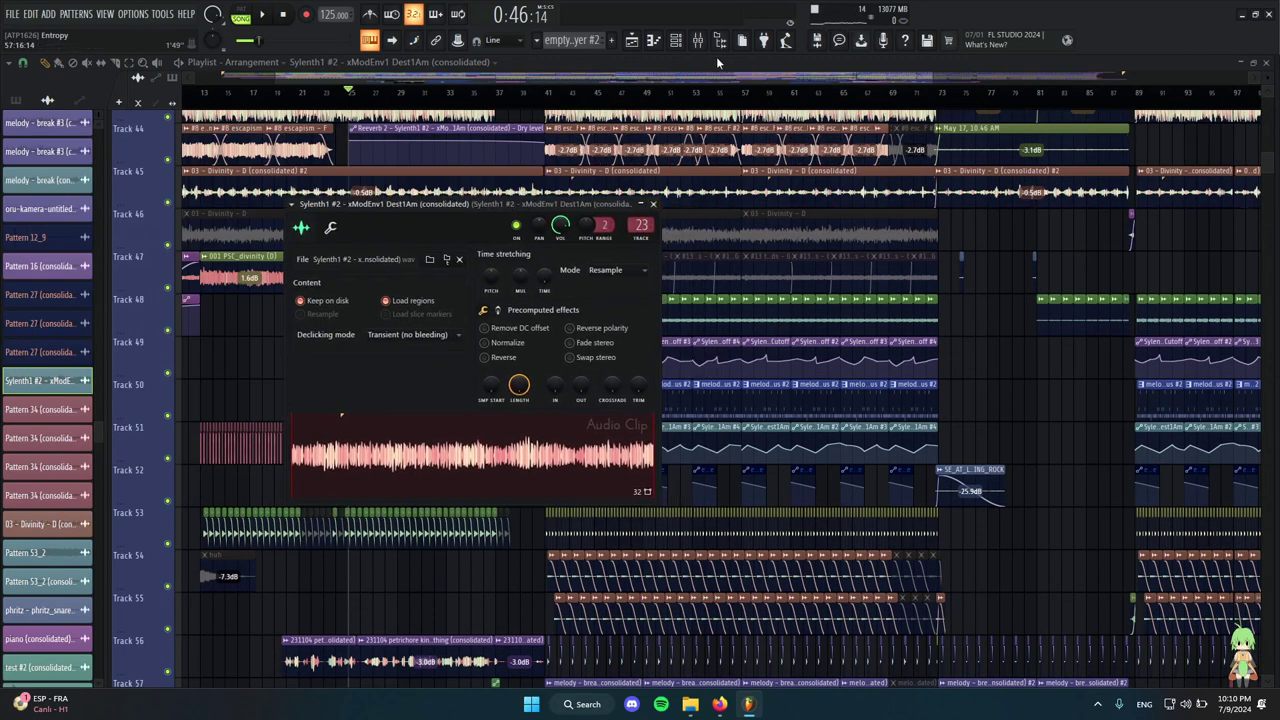
Inspect Fruity Reeverb 2, Fruity Balance and Fruity parametric EQ 2 on the Sylenth1 clip's mixer track, and reposition the EQ window.
left_click(699, 42)
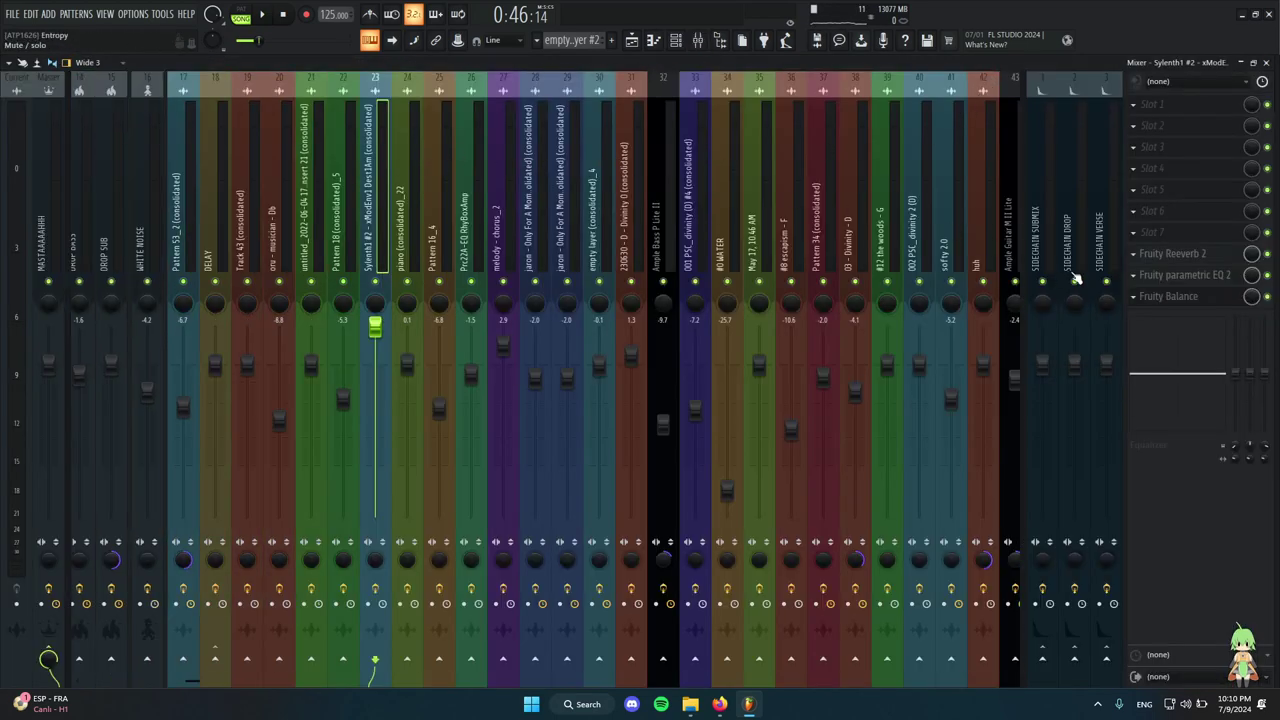
left_click(1195, 254)
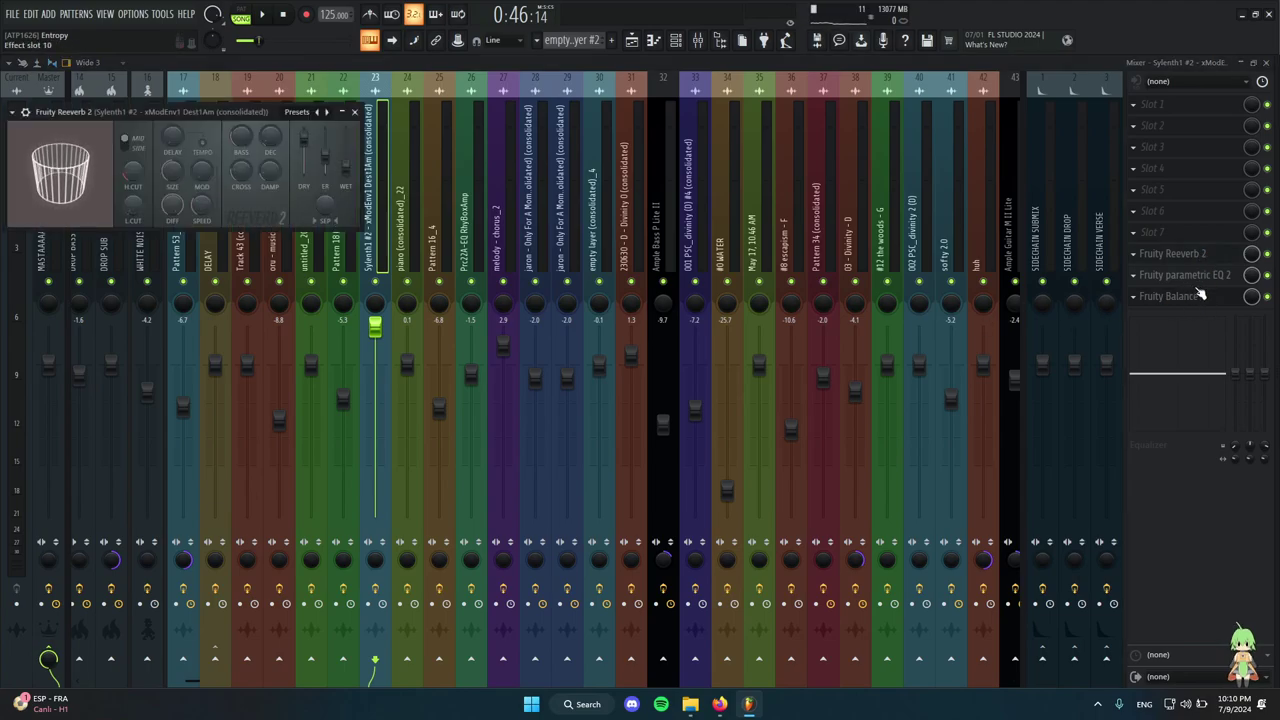
left_click(1203, 297)
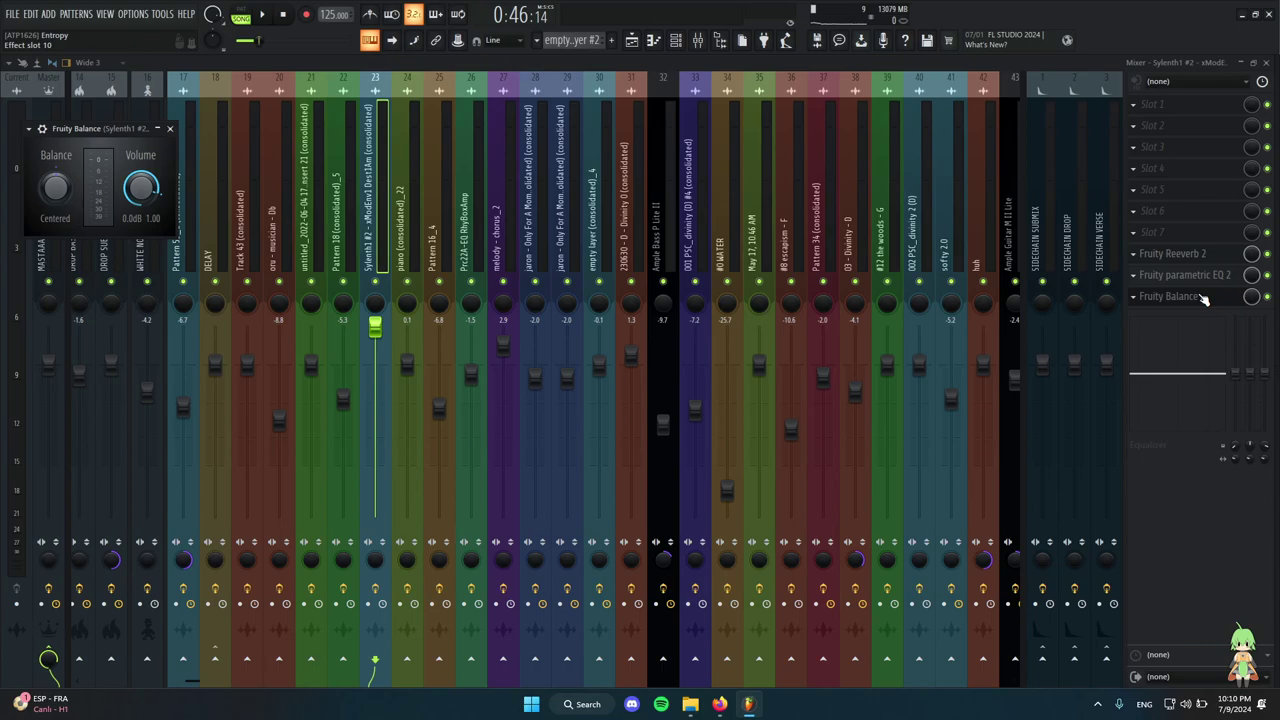
left_click(1203, 297)
left_click(1205, 277)
left_click_drag(533, 219, 600, 454)
Close the mixer and the clip's channel settings, and audition the Track 49 Sylenth1 build-up in solo from about bar 33.
left_click(1268, 63)
left_click(656, 204)
left_click(653, 204)
scroll(473, 293, "down", 5)
scroll(440, 225, "up", 2)
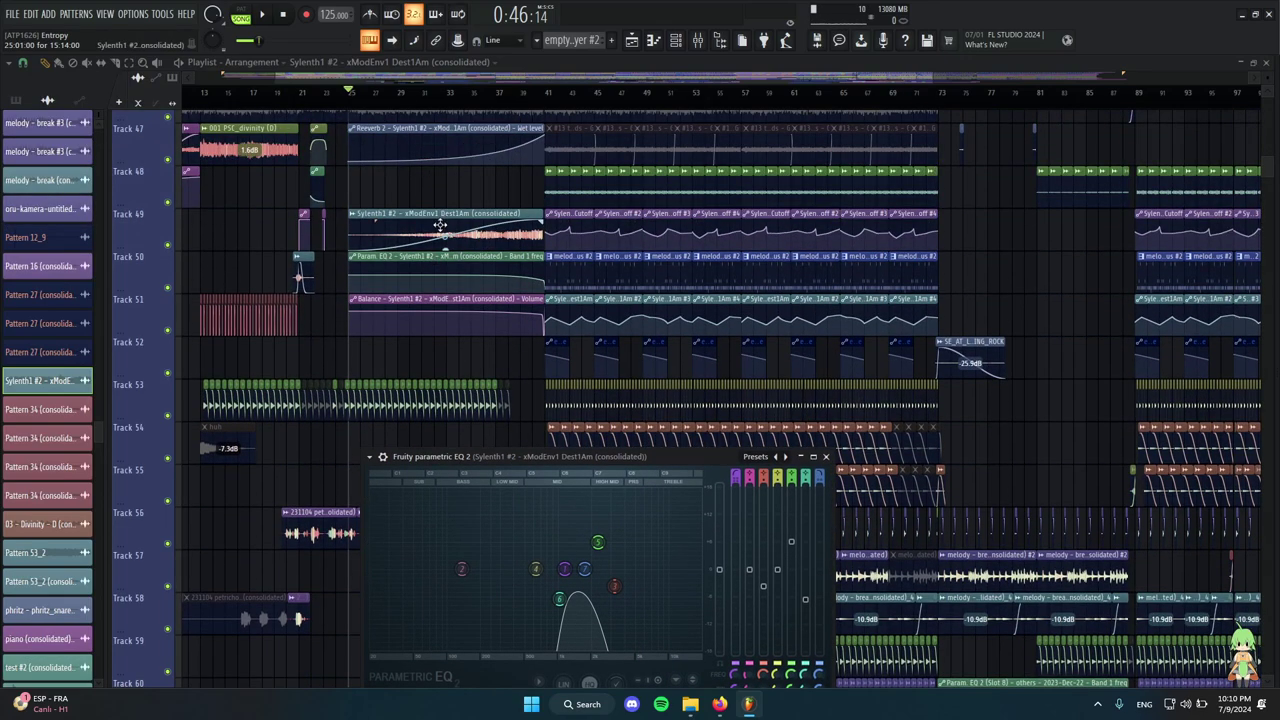
right_click(459, 231, "alt")
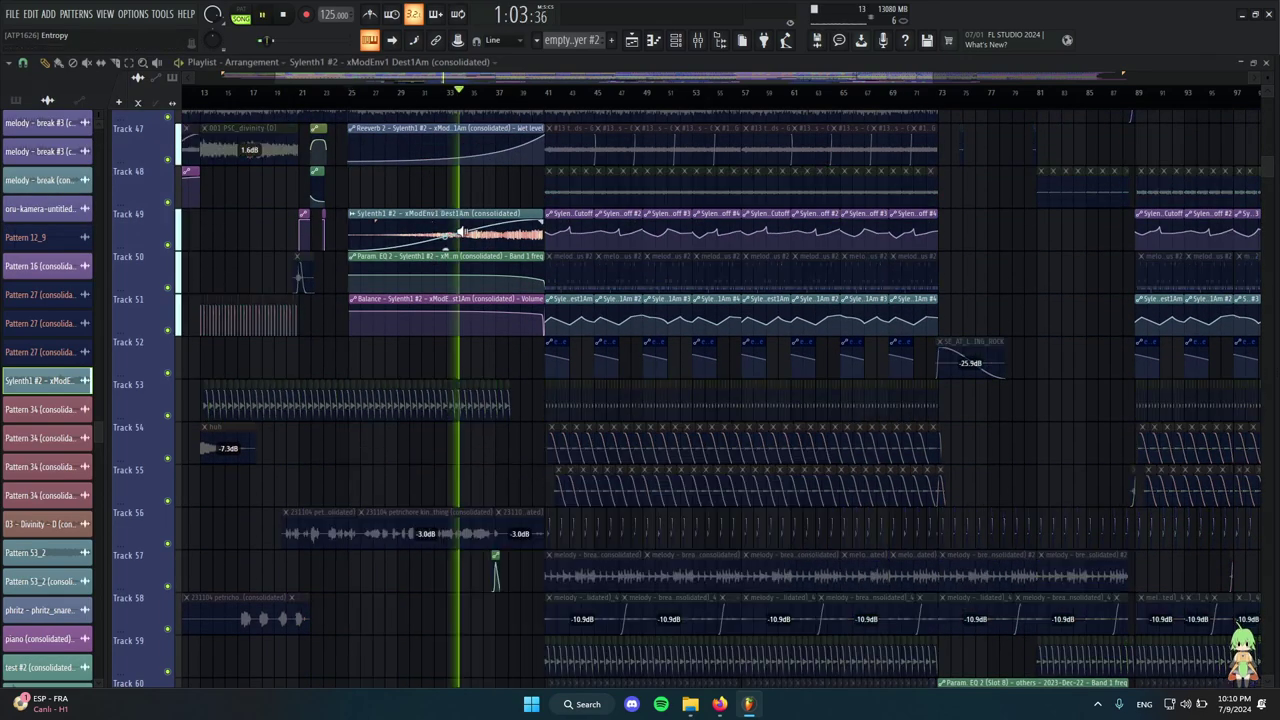
key("space")
Move the playback position to about bar 40, check the Sylenth1 track's Fruity parametric EQ 2 curve there, and return to the playlist.
key("F7")
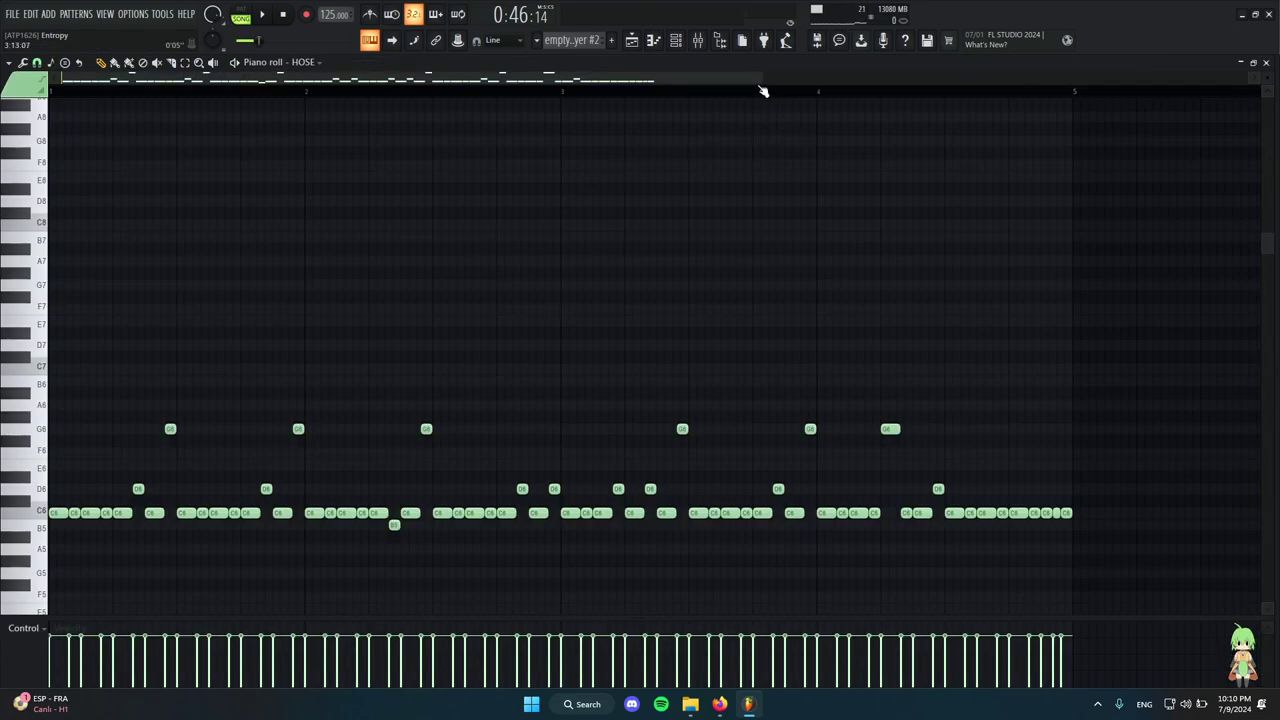
left_click(640, 45)
left_click_drag(519, 94, 535, 94)
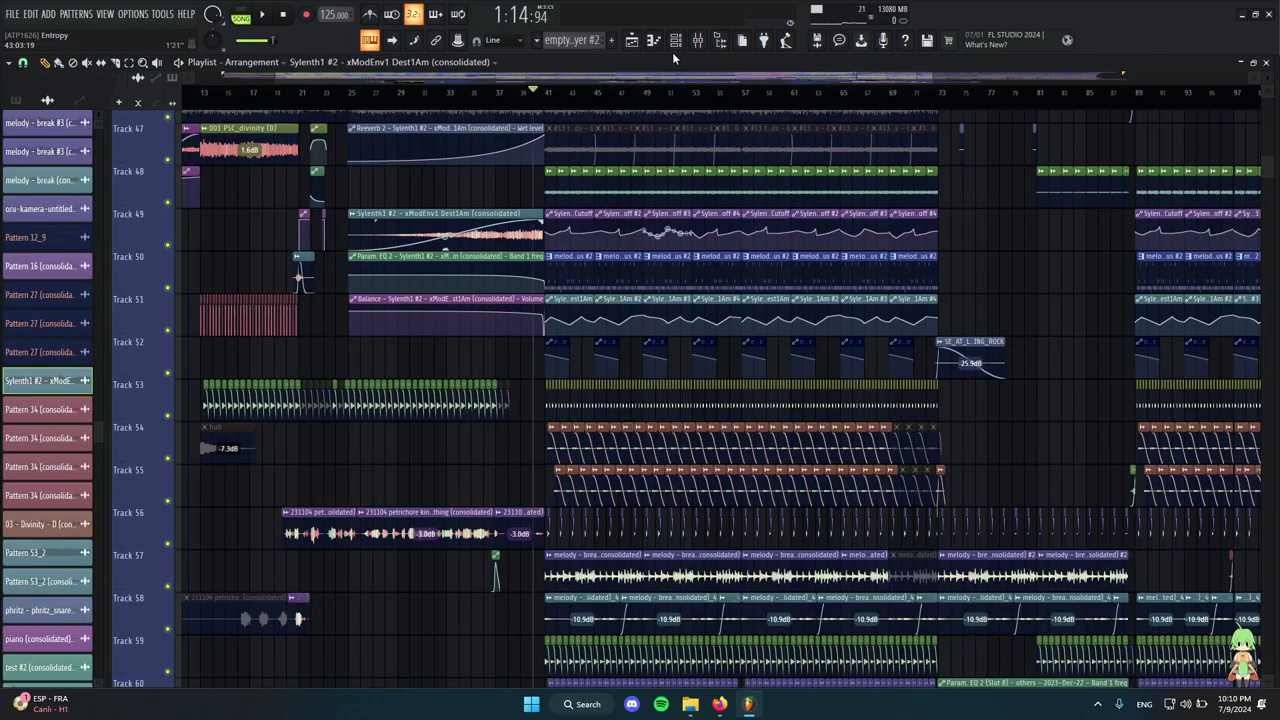
left_click(700, 40)
left_click(1181, 279)
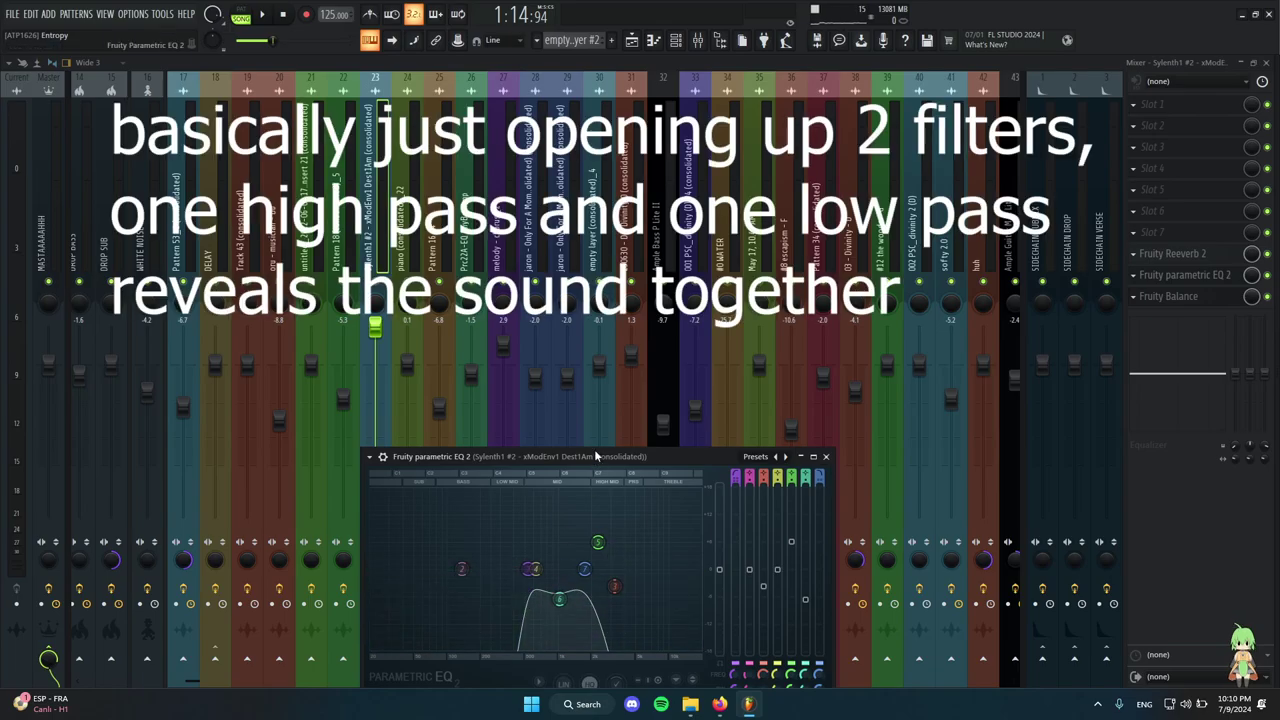
left_click_drag(801, 450, 796, 254)
left_click(819, 260)
left_click(632, 41)
Find the section that begins at bar 73 in the arrangement and play it from there.
scroll(420, 271, "up", 10)
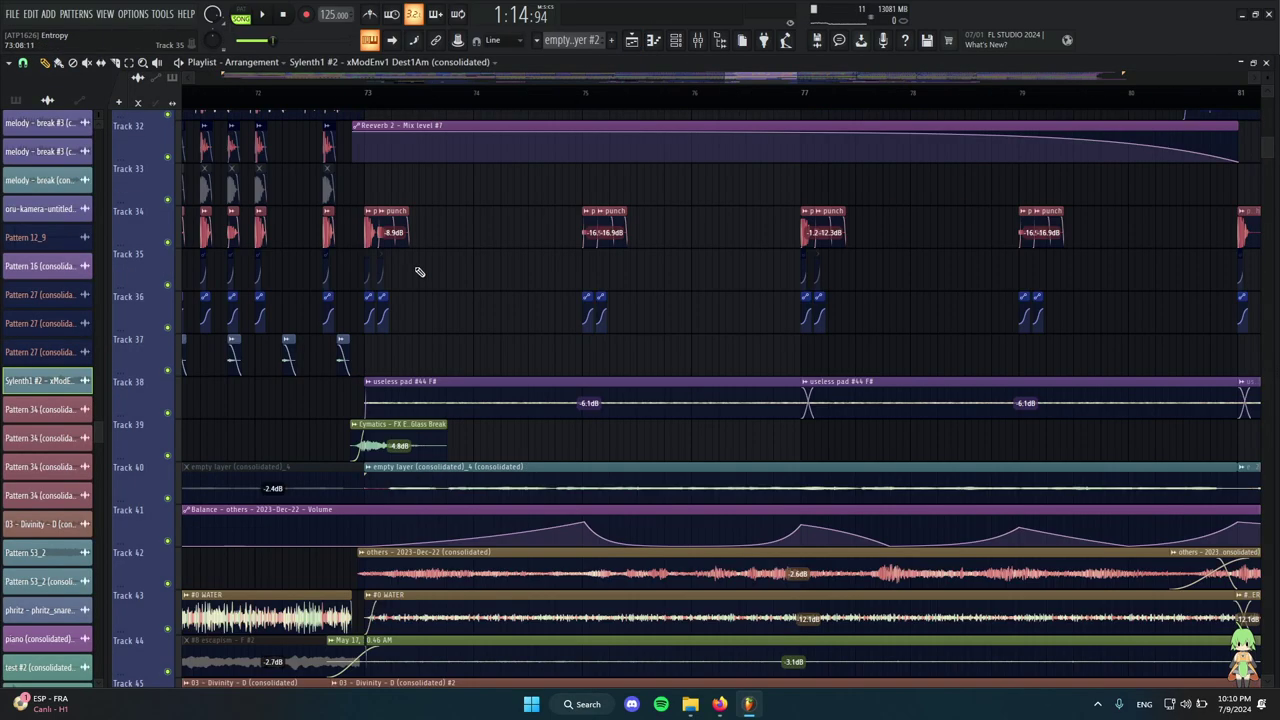
scroll(449, 289, "down", 6)
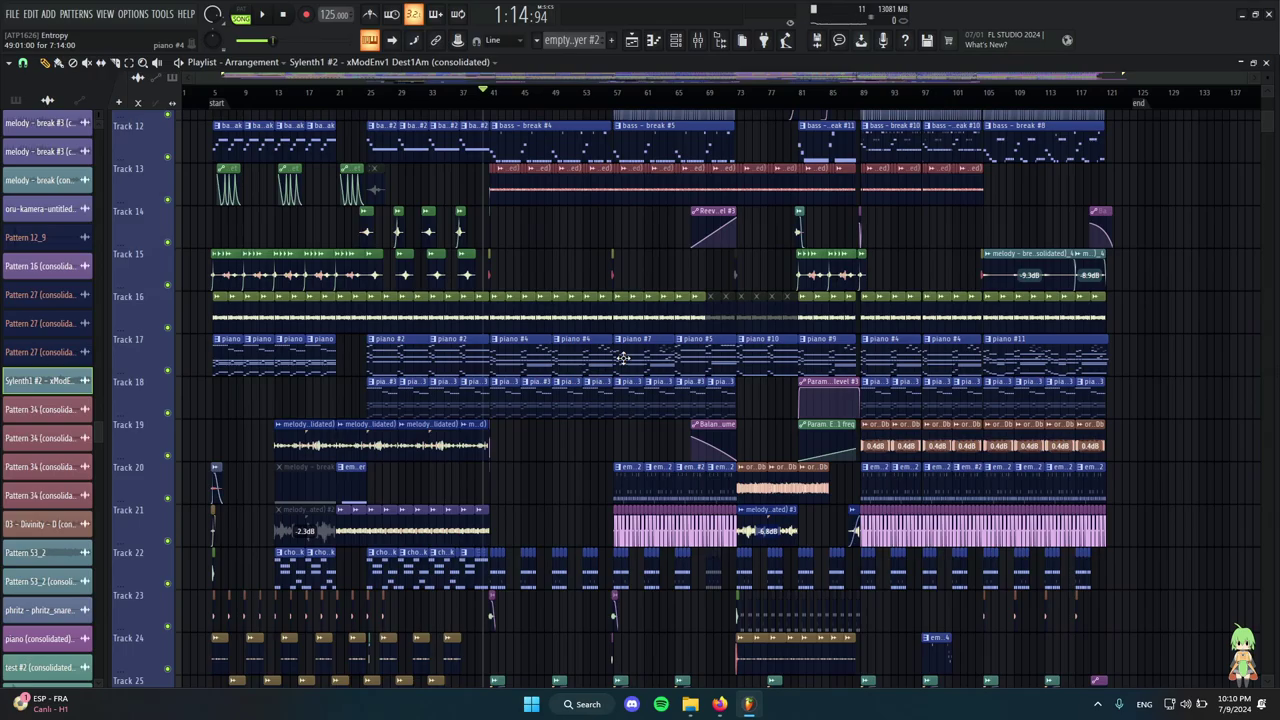
scroll(608, 292, "up", 6)
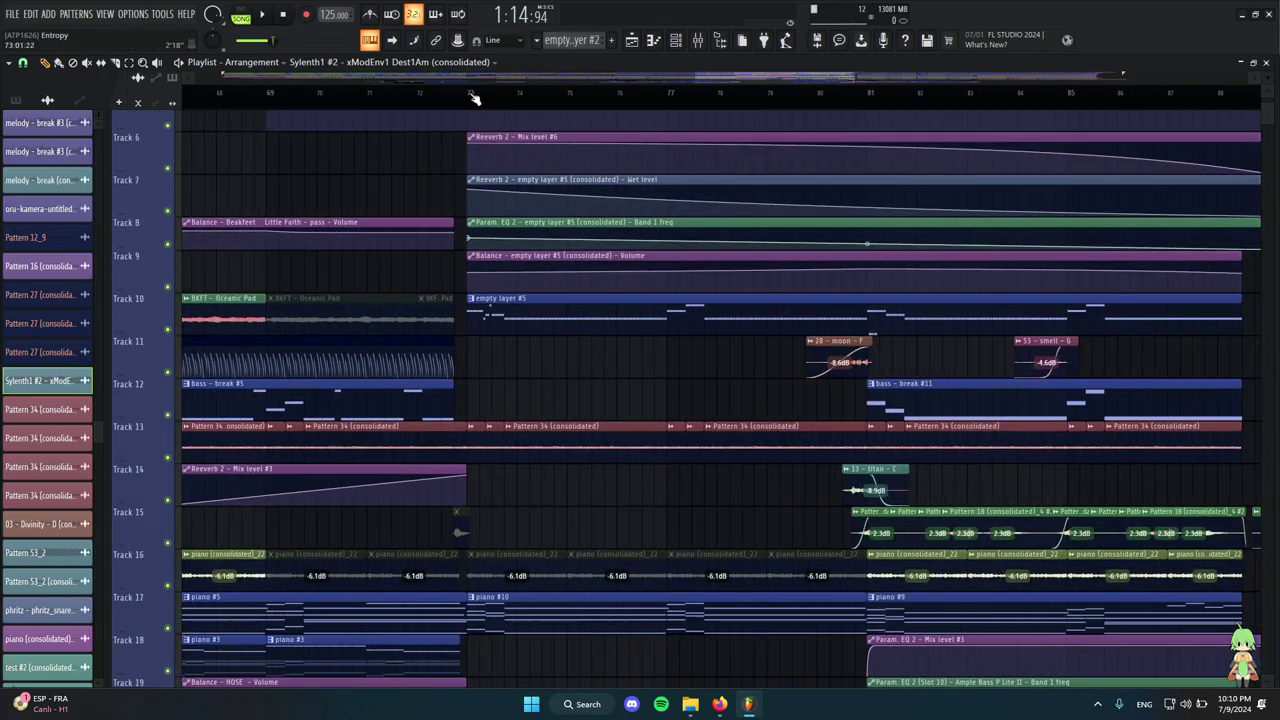
key("space")
Examine the layers across all tracks while the section plays up to about bar 81, and stop playback.
scroll(468, 171, "down", 5)
scroll(508, 271, "down", 8)
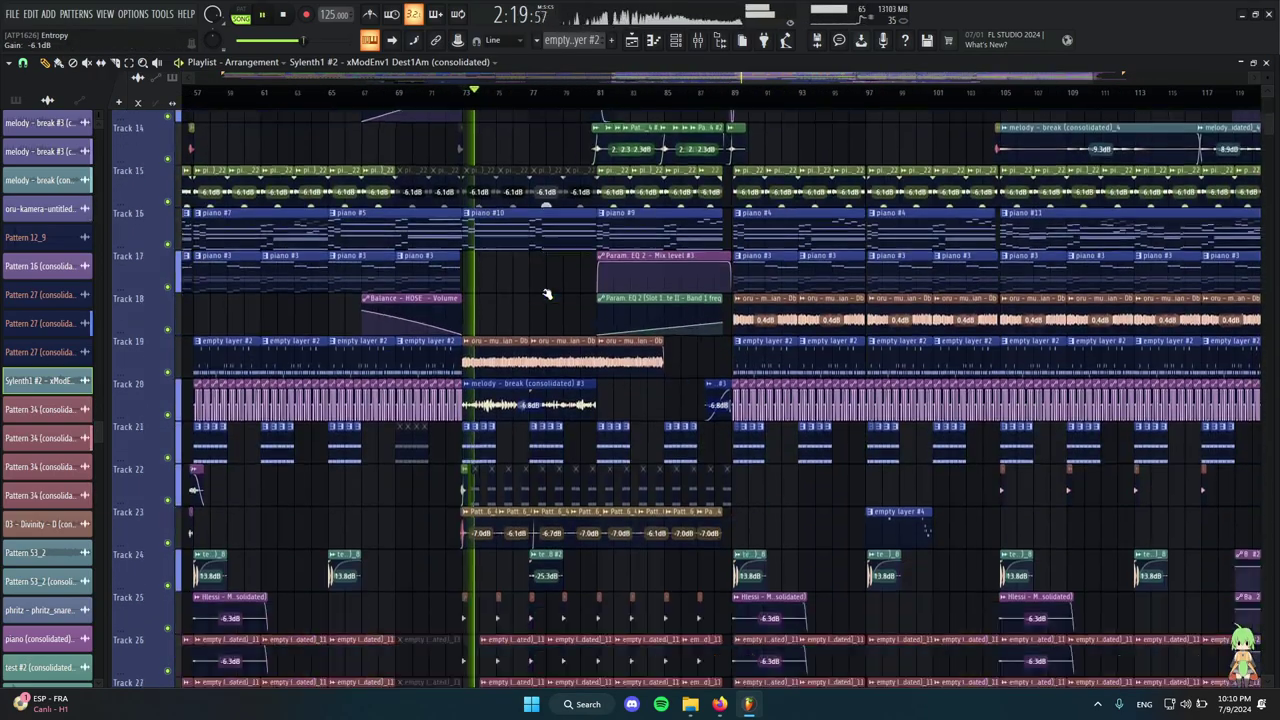
scroll(614, 357, "down", 2)
scroll(620, 360, "down", 3)
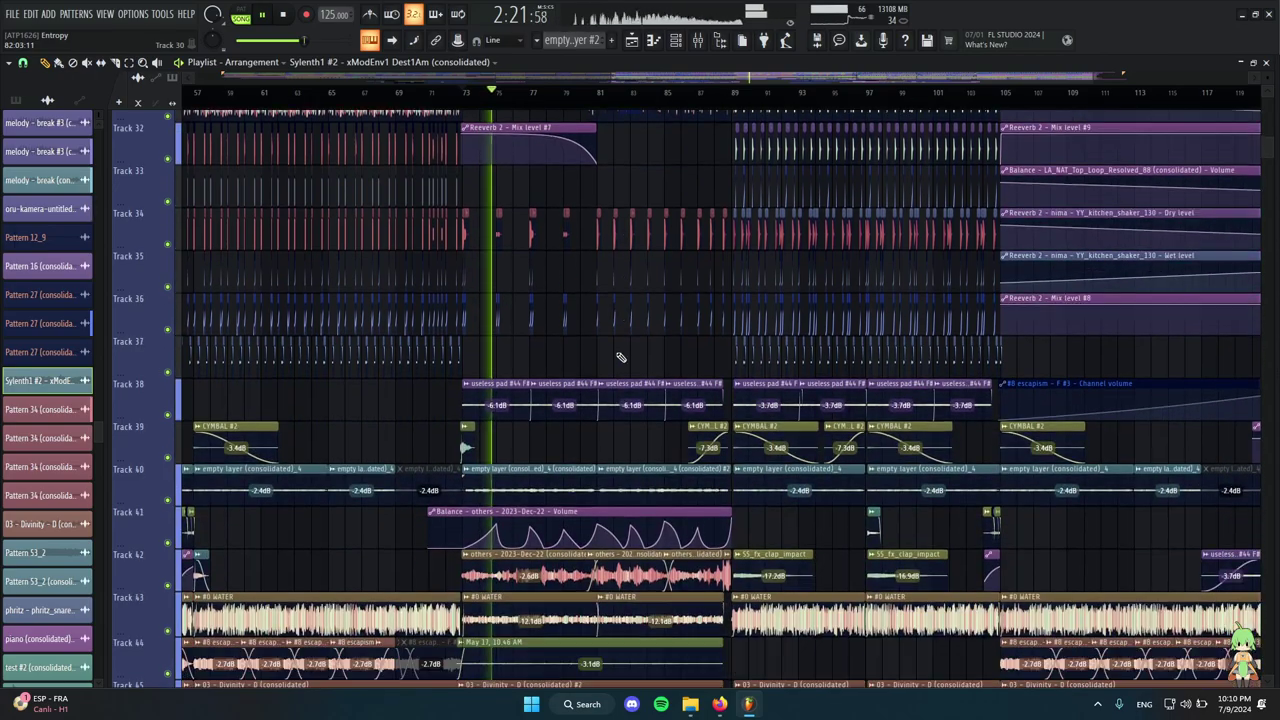
scroll(620, 357, "down", 2)
scroll(618, 357, "up", 5)
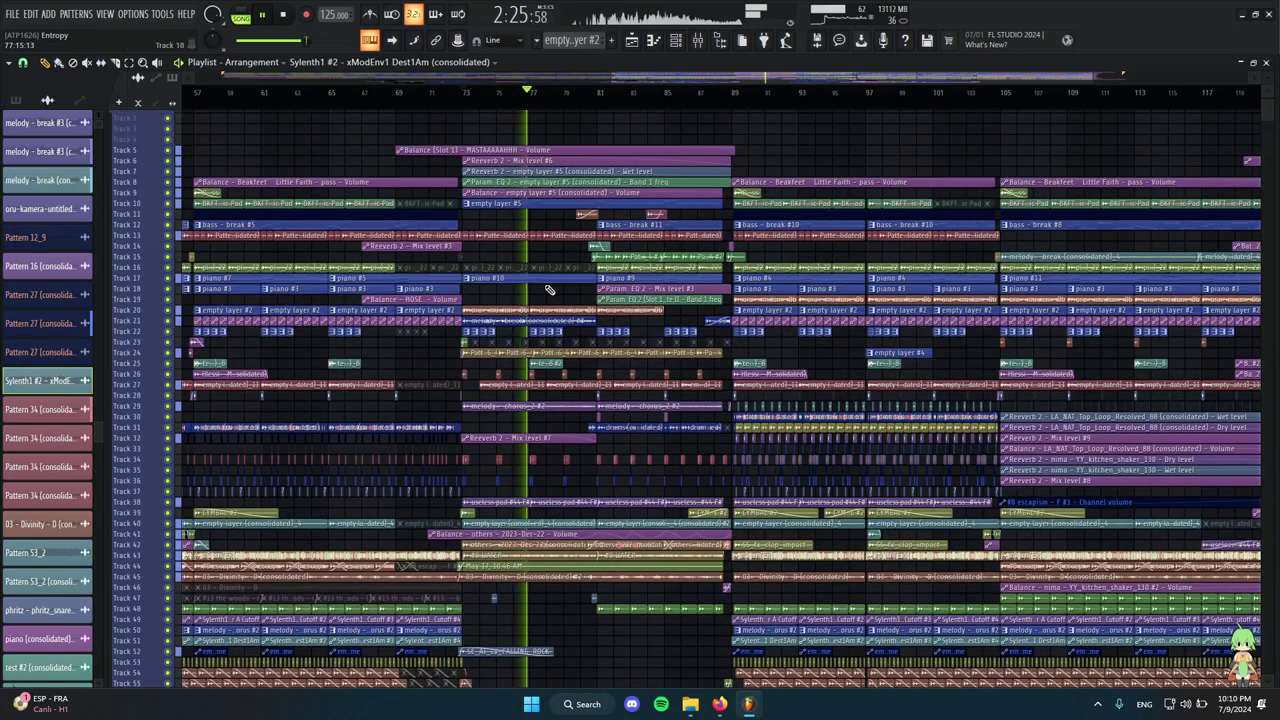
scroll(606, 327, "down", 3)
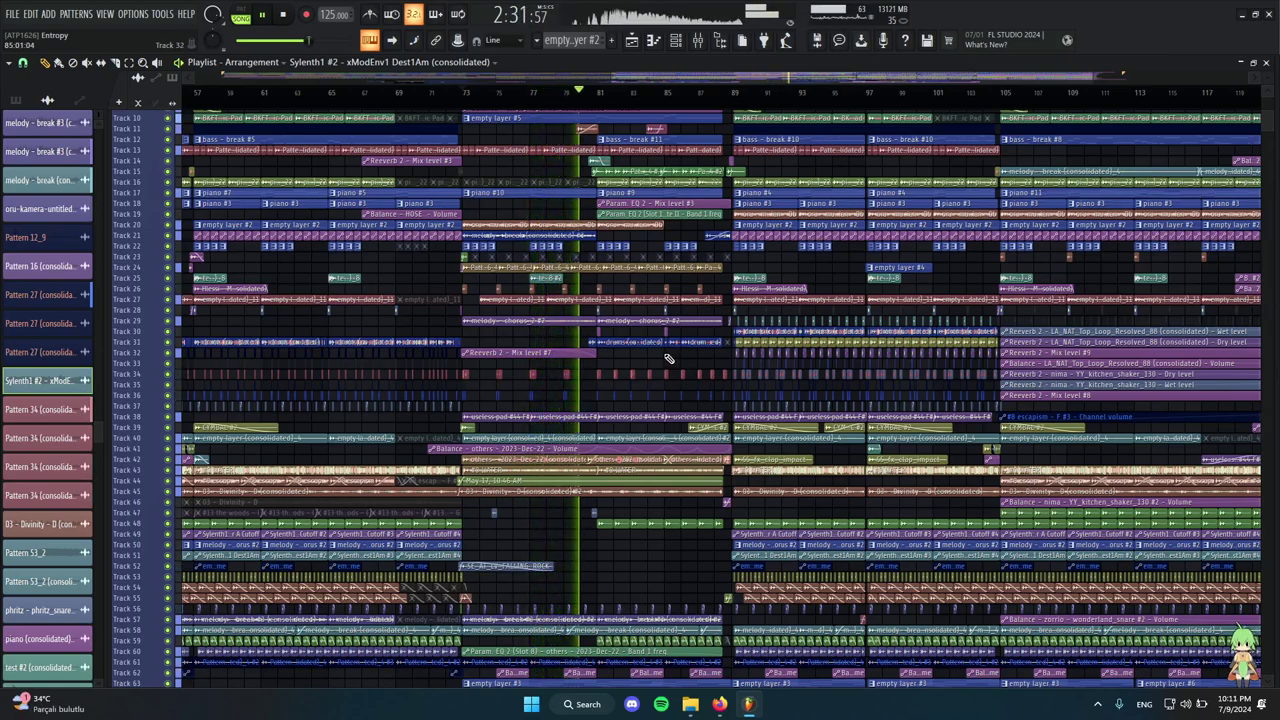
scroll(664, 355, "up", 3)
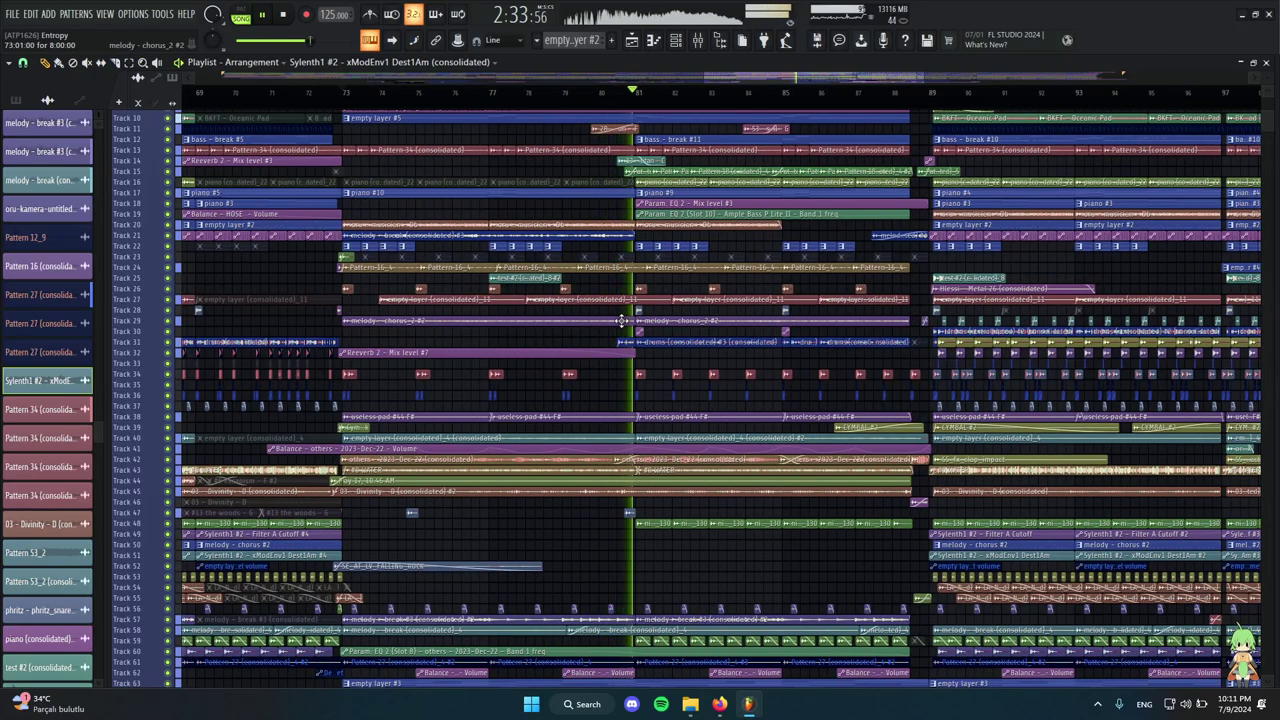
key("space")
Examine the clips and automation that enter at bar 73 on the upper tracks and compare them with the bar 89 layers.
scroll(503, 325, "up", 6)
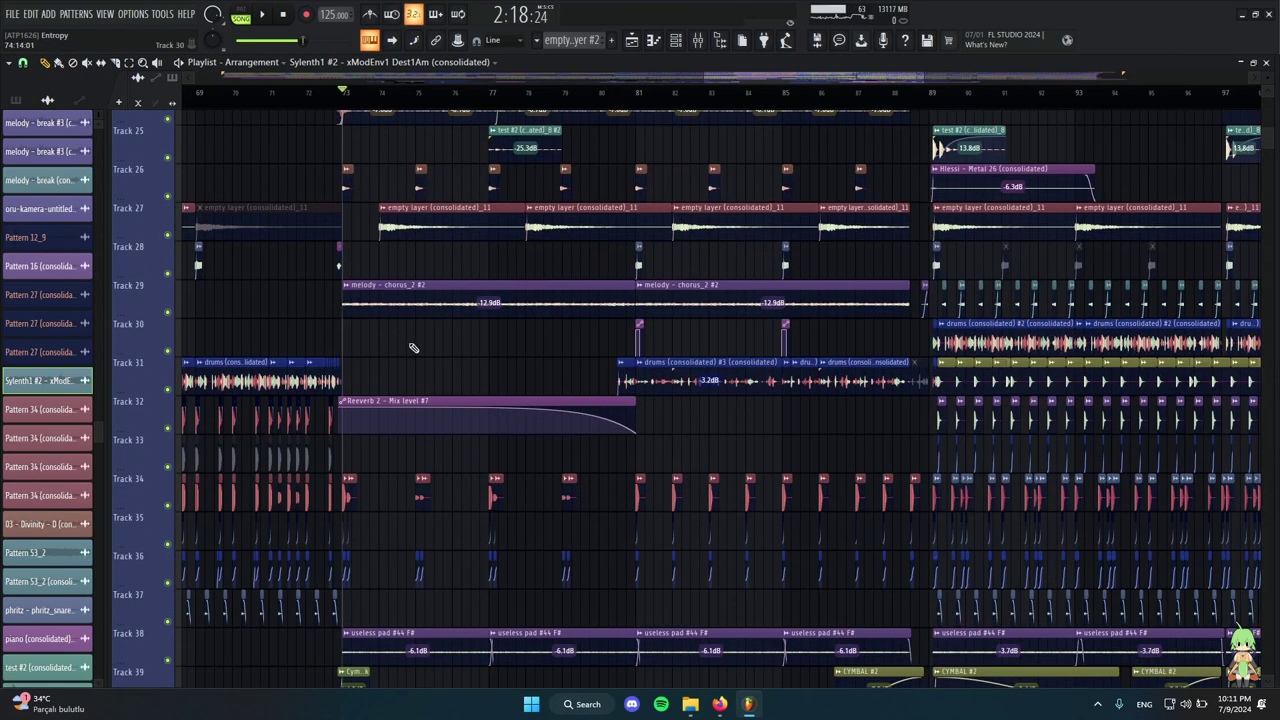
scroll(428, 442, "up", 3)
scroll(381, 416, "down", 3)
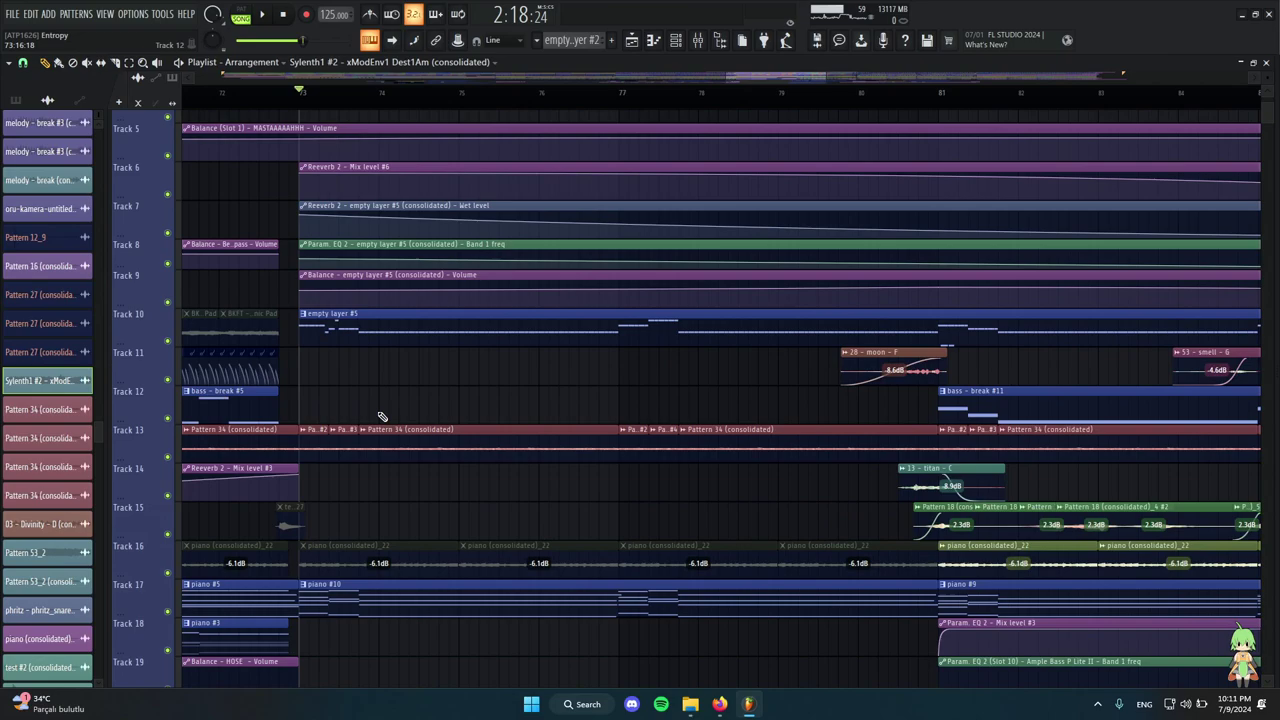
scroll(392, 383, "down", 2)
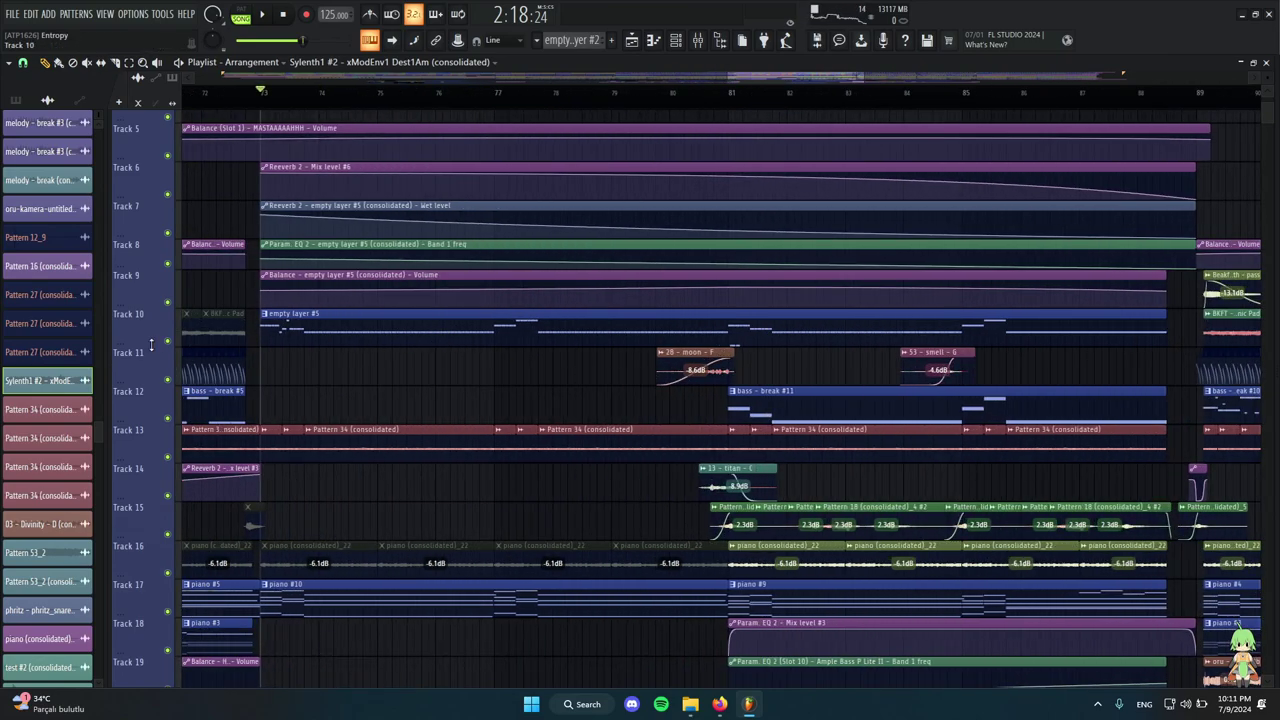
scroll(305, 390, "up", 2)
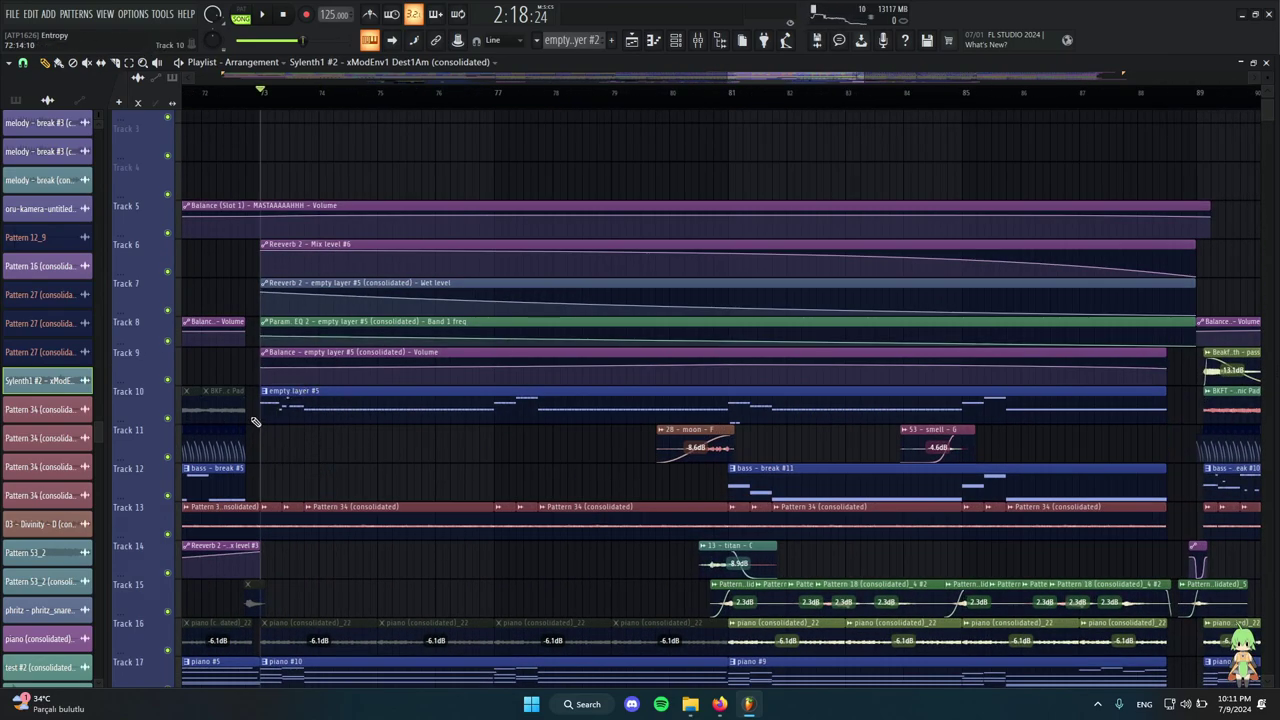
scroll(256, 418, "down", 6)
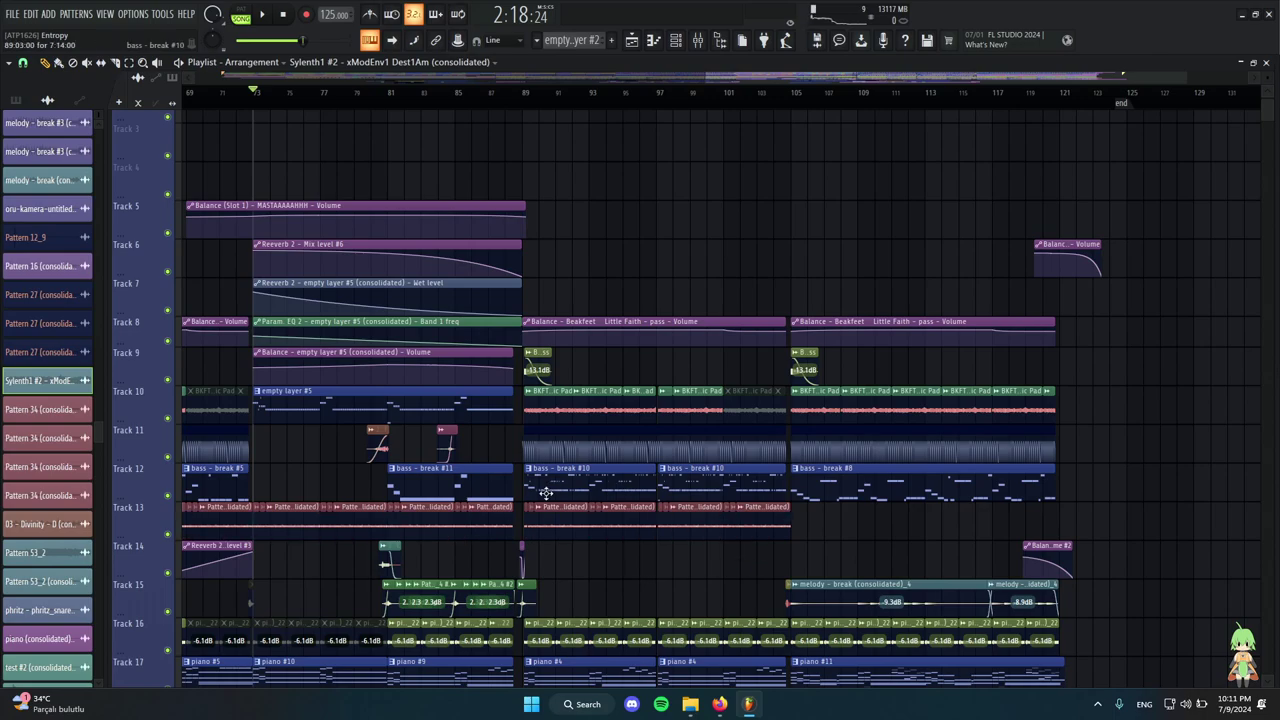
Audition the bass - break #10 clip on Track 12 in solo from bar 89 and stop playback.
scroll(537, 494, "up", 4)
scroll(571, 497, "down", 3)
right_click(580, 484, "alt")
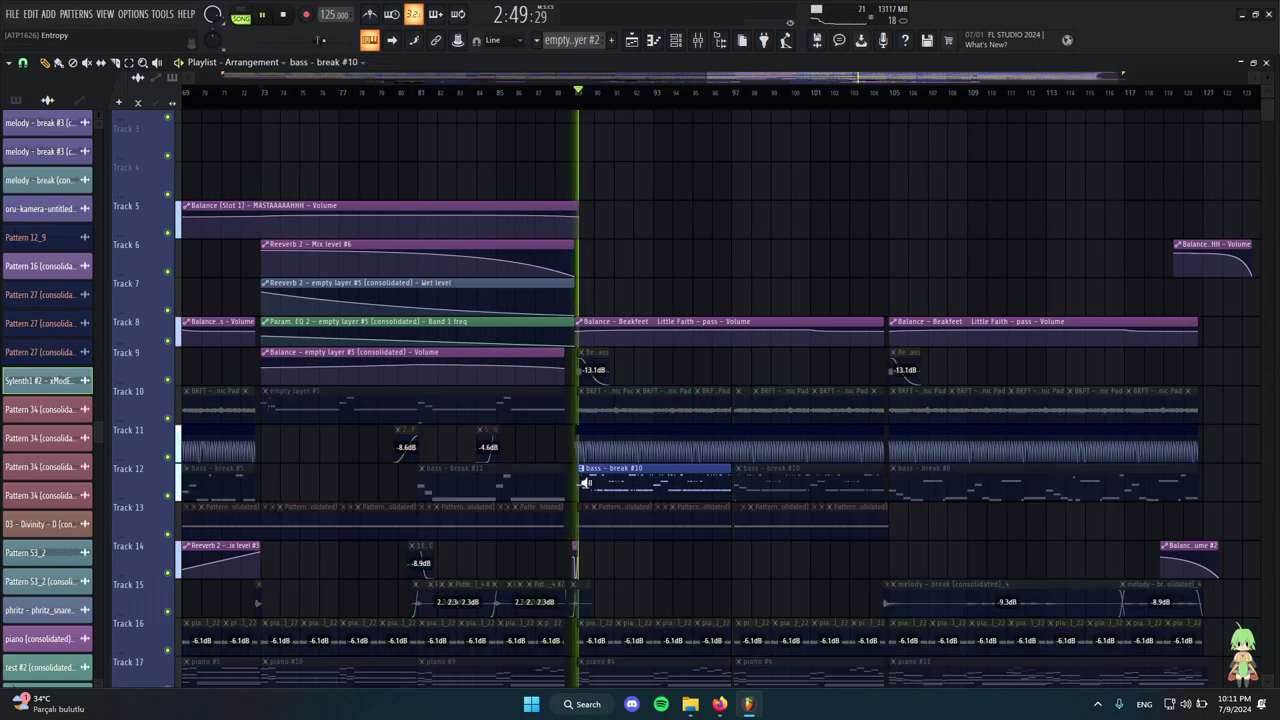
scroll(593, 483, "down", 2)
scroll(430, 413, "up", 4)
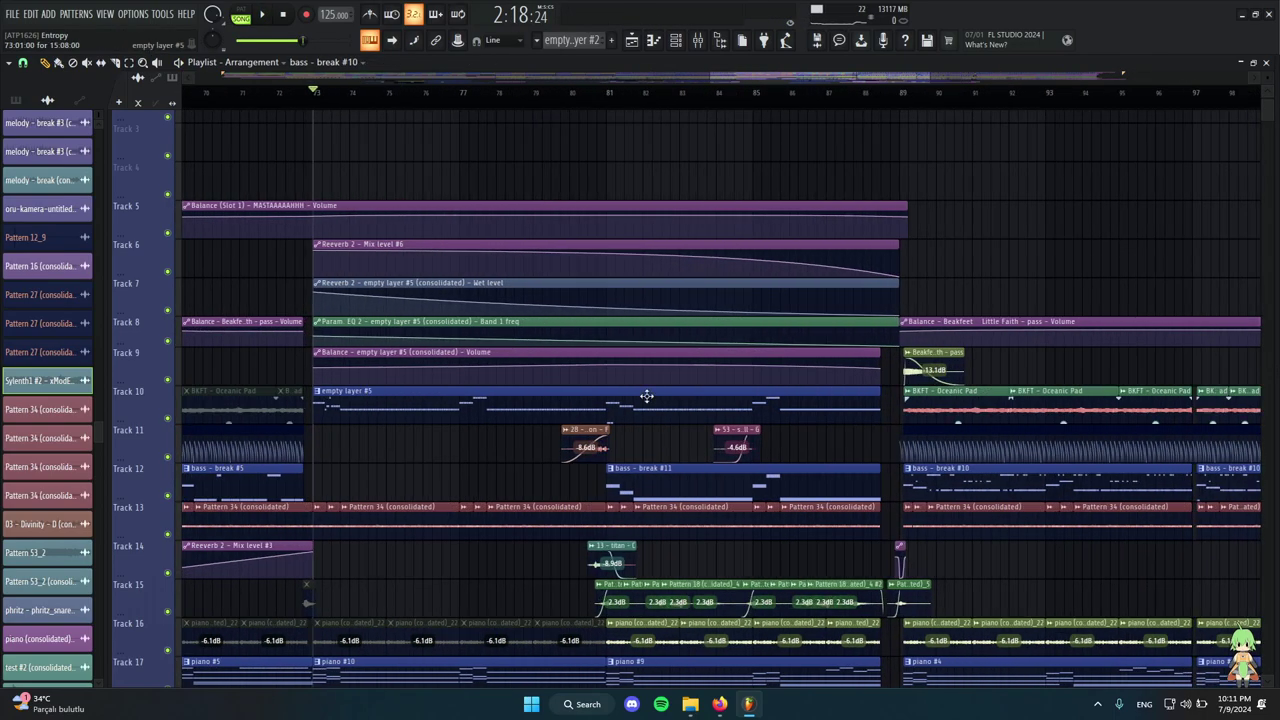
Audition the empty layer #5 clip on Track 10 in solo from bar 73 and move the playback position to about bar 79.
scroll(434, 440, "up", 3)
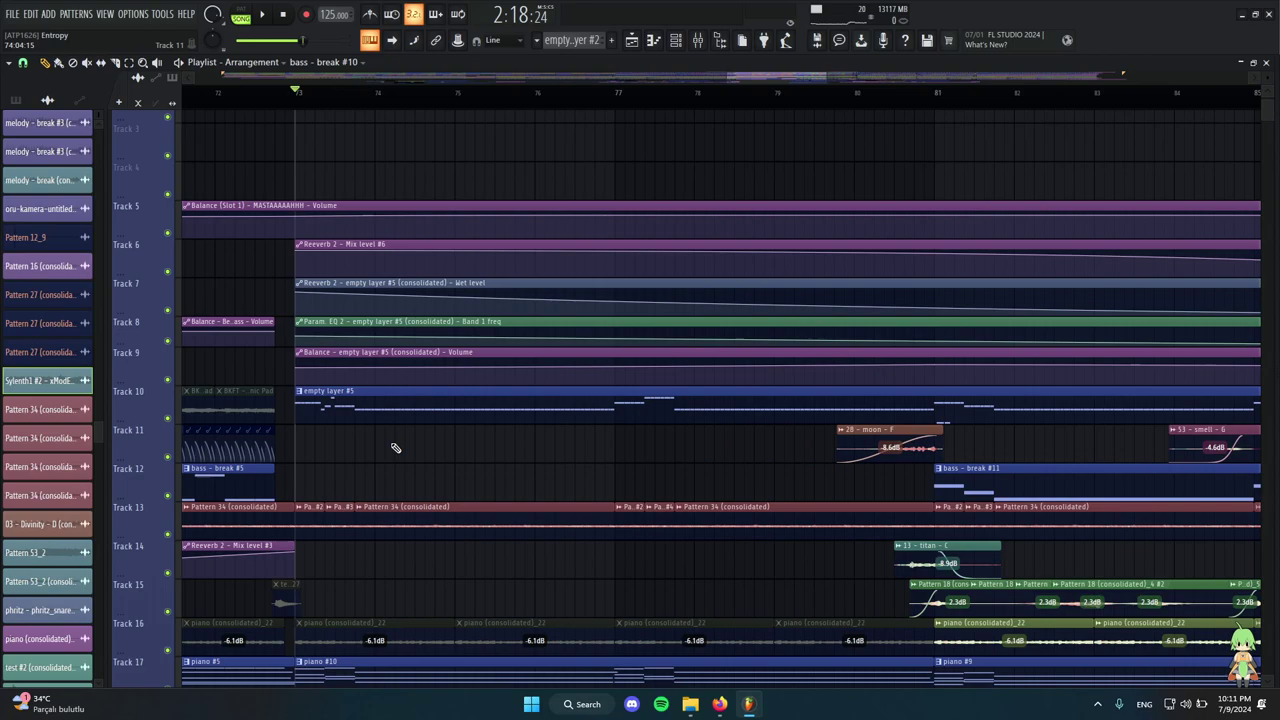
left_click(309, 405)
key("space")
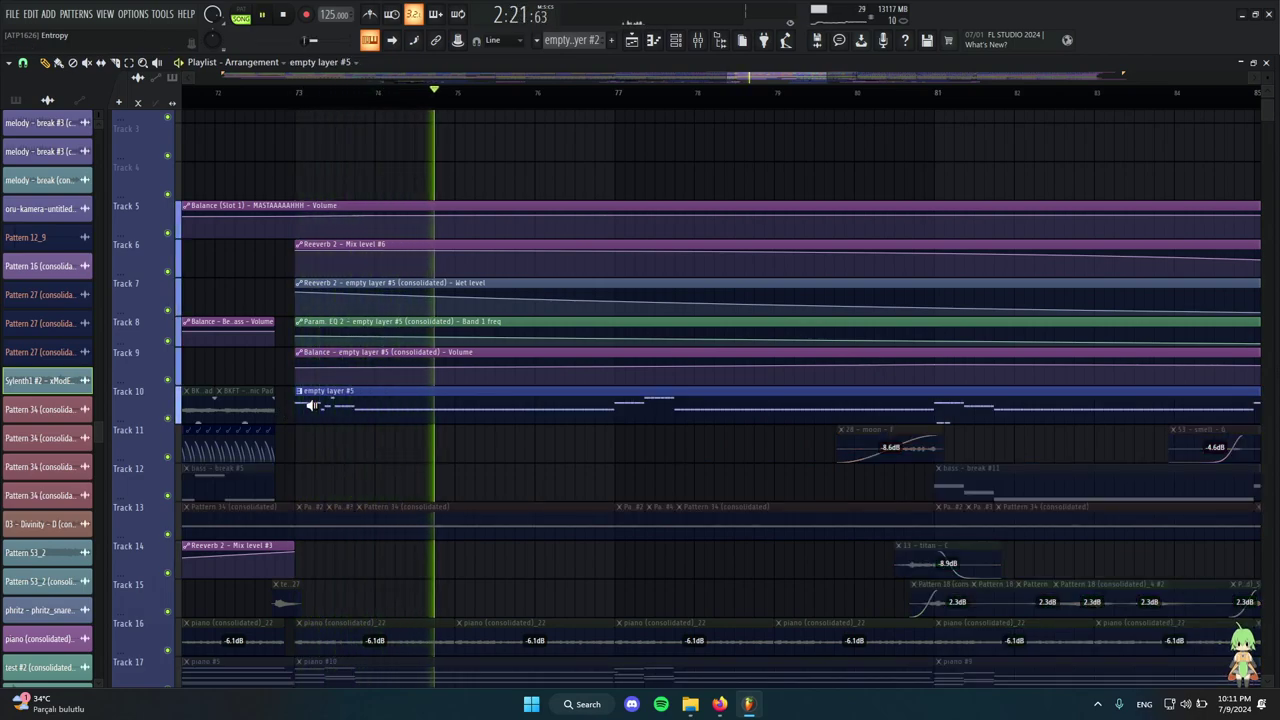
scroll(318, 405, "down", 3)
scroll(390, 340, "up", 1)
left_click_drag(409, 107, 538, 143)
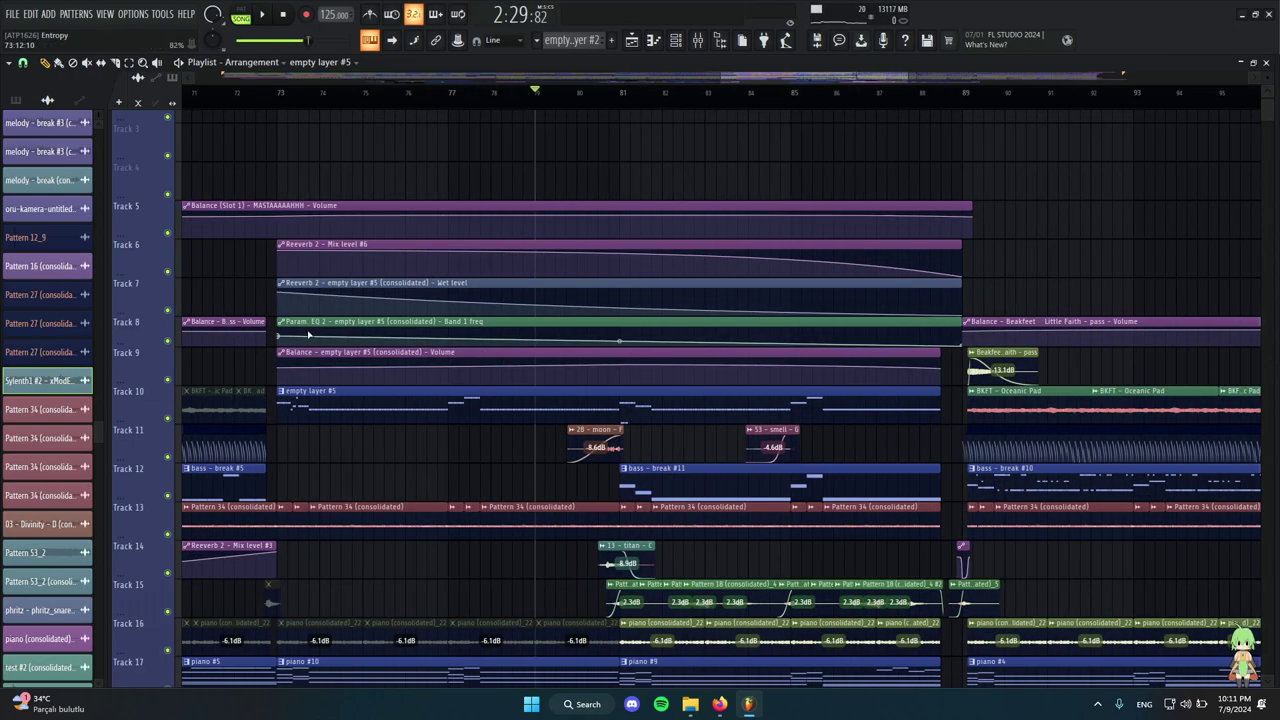
Highlight the automation clips on Tracks 6 to 9, clear the selection, and audition empty layer #5 in solo again from bar 73.
left_click_drag(262, 241, 926, 384)
left_click(984, 309, "ctrl")
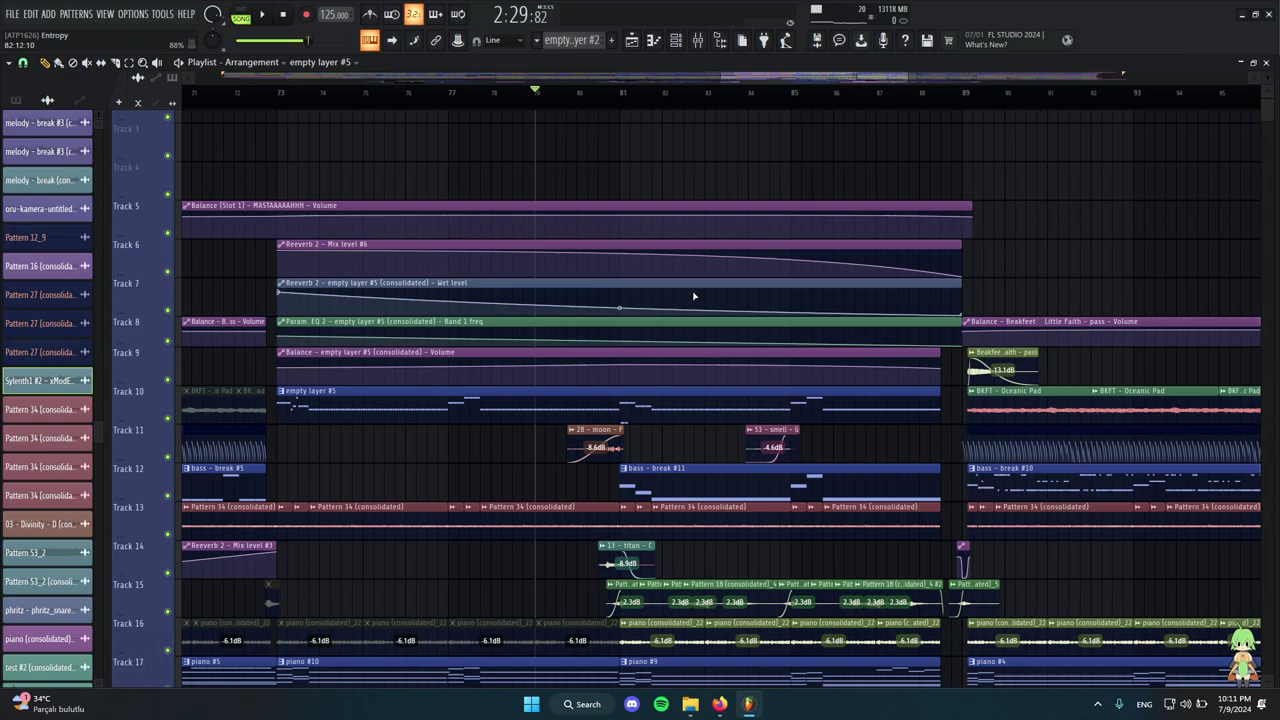
scroll(591, 383, "down", 2)
scroll(466, 405, "up", 3)
right_click(337, 403, "alt")
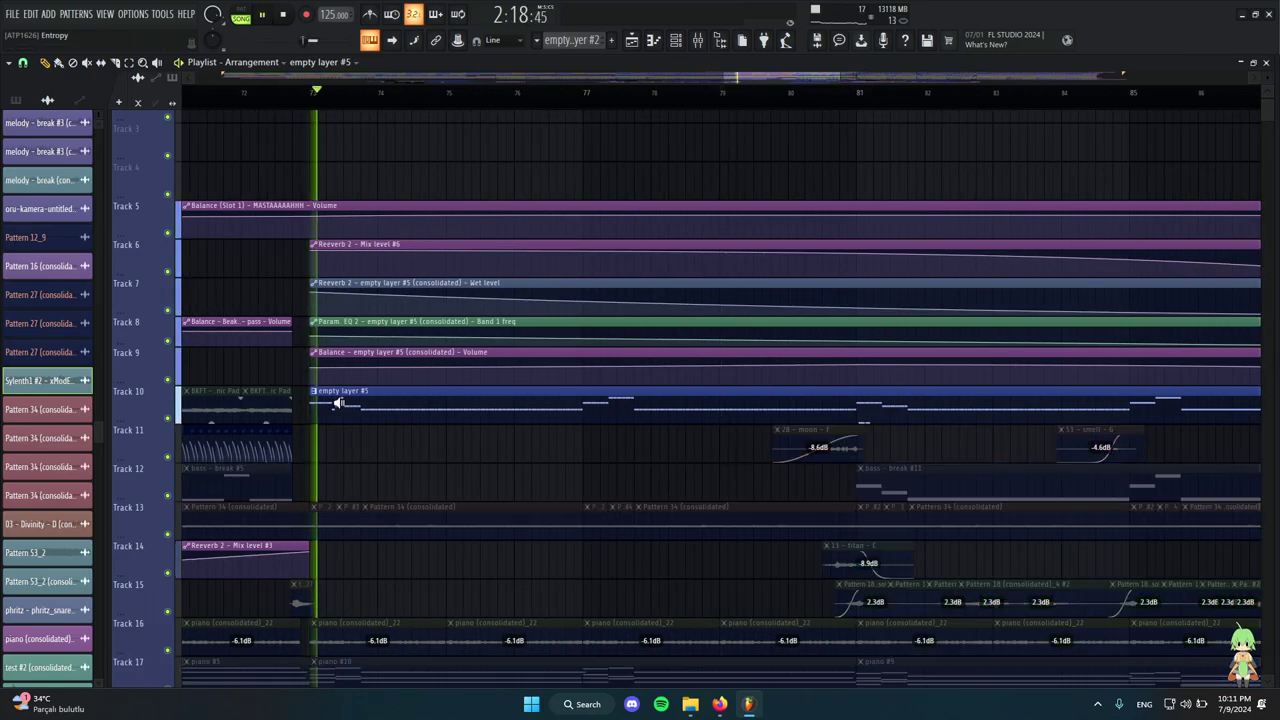
Stop playback and highlight the Sylenth1 #2 clip on Track 49 that builds up to bar 41.
key("space")
scroll(338, 403, "down", 5)
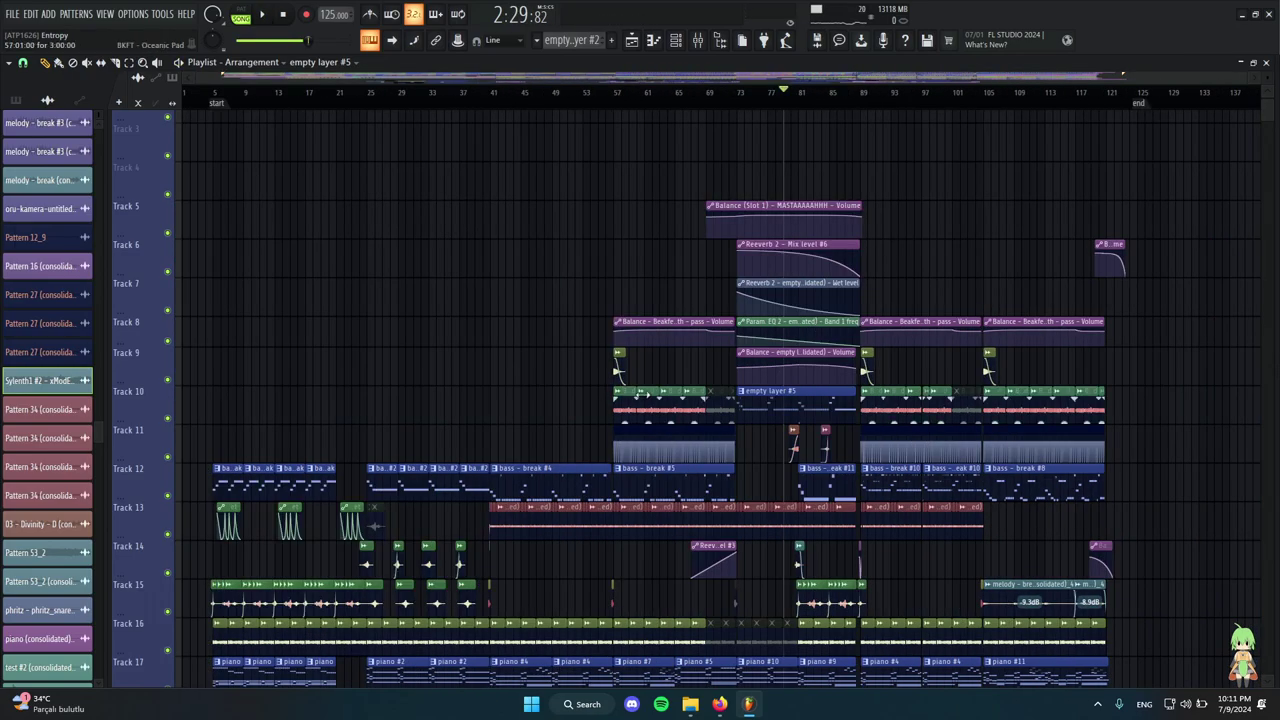
scroll(560, 420, "down", 9)
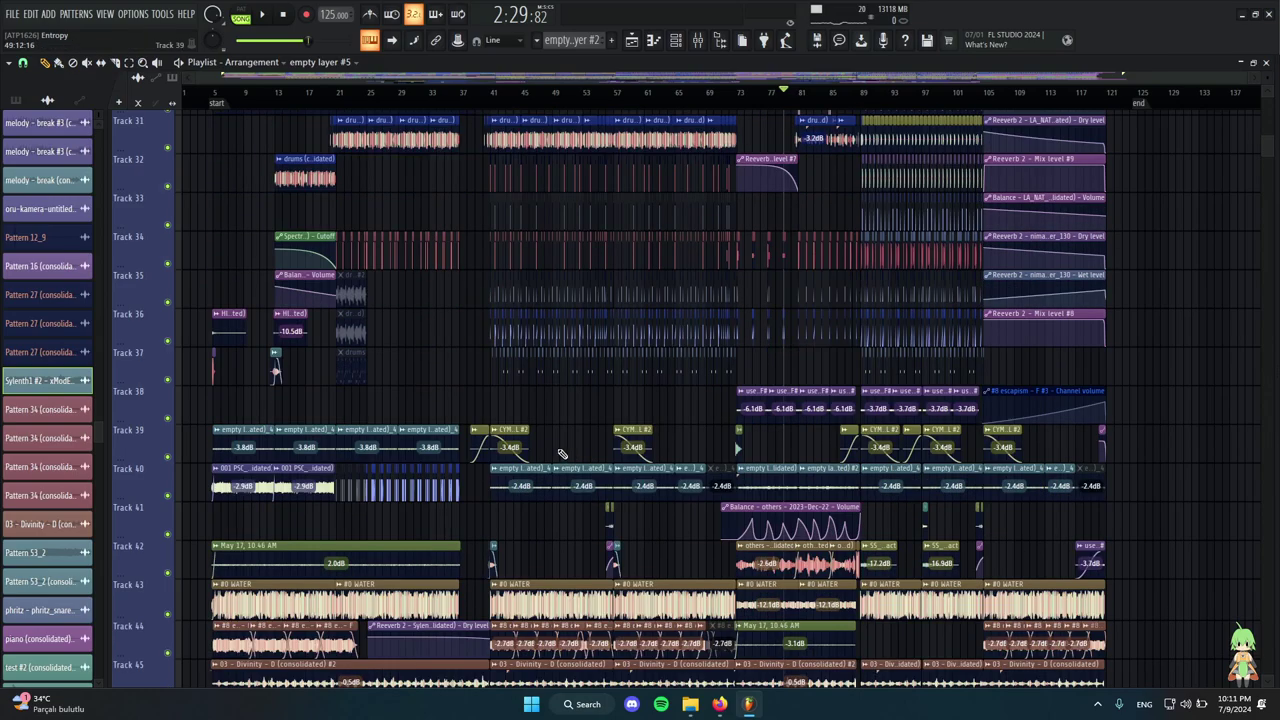
scroll(560, 455, "down", 8)
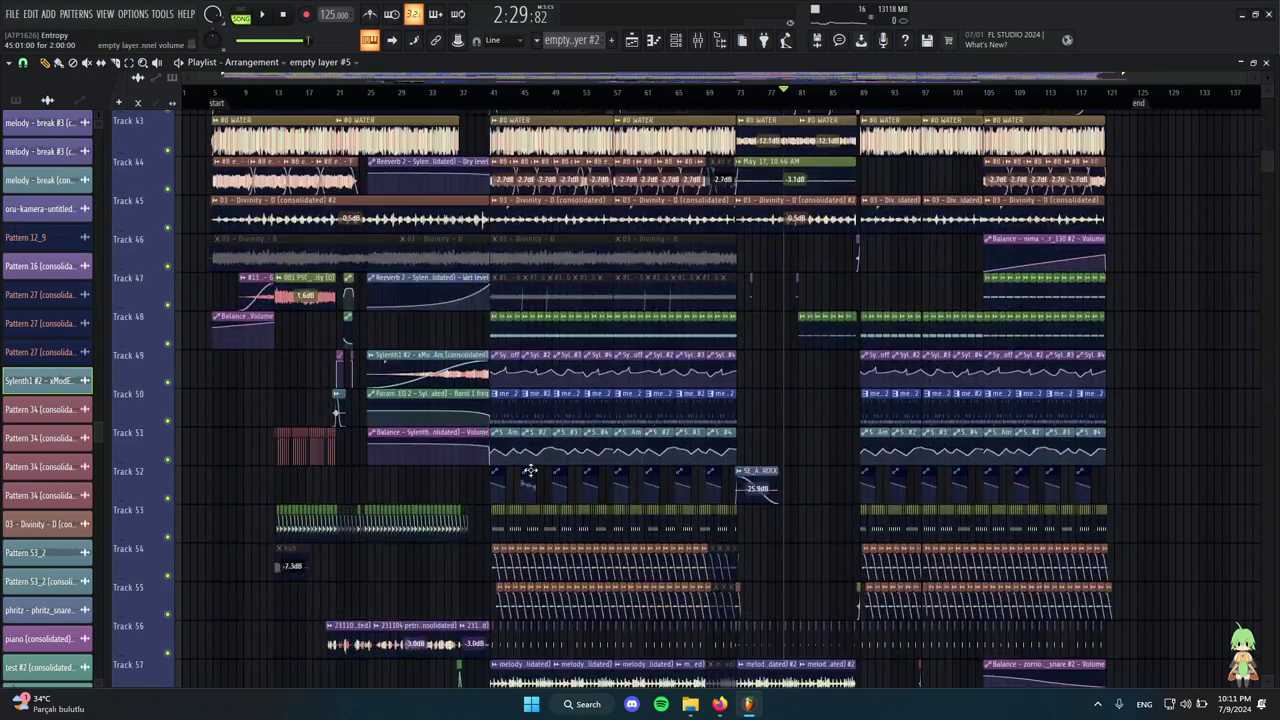
left_click_drag(500, 406, 700, 422)
scroll(499, 410, "up", 3)
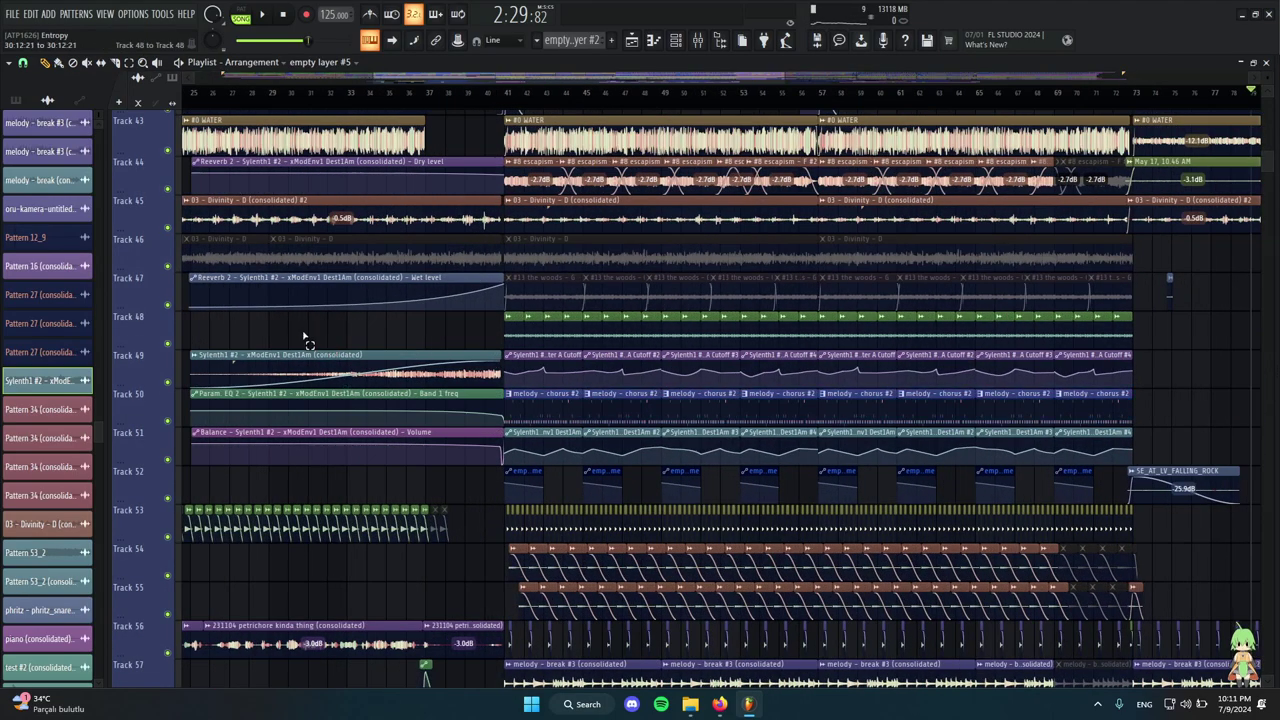
left_click_drag(303, 313, 485, 386)
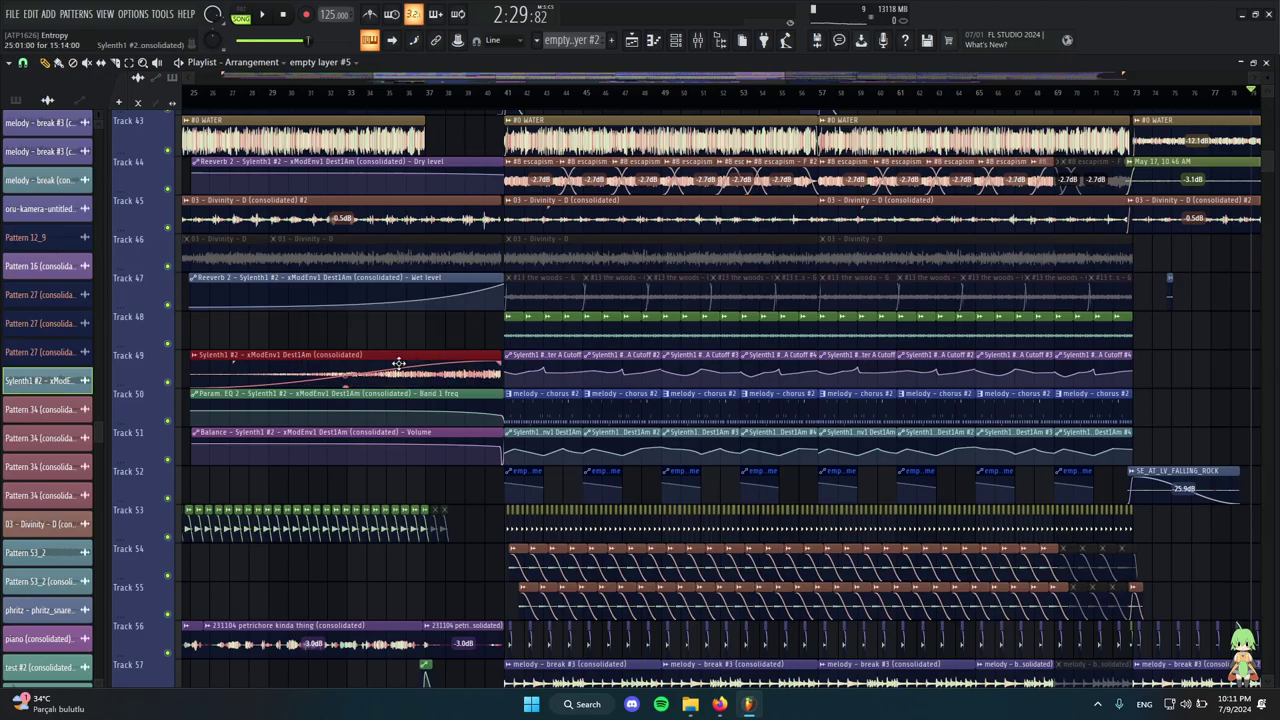
scroll(398, 363, "down", 3)
Scrub the playback position across bars 73 to 89 and return it to bar 73.
scroll(851, 377, "up", 15)
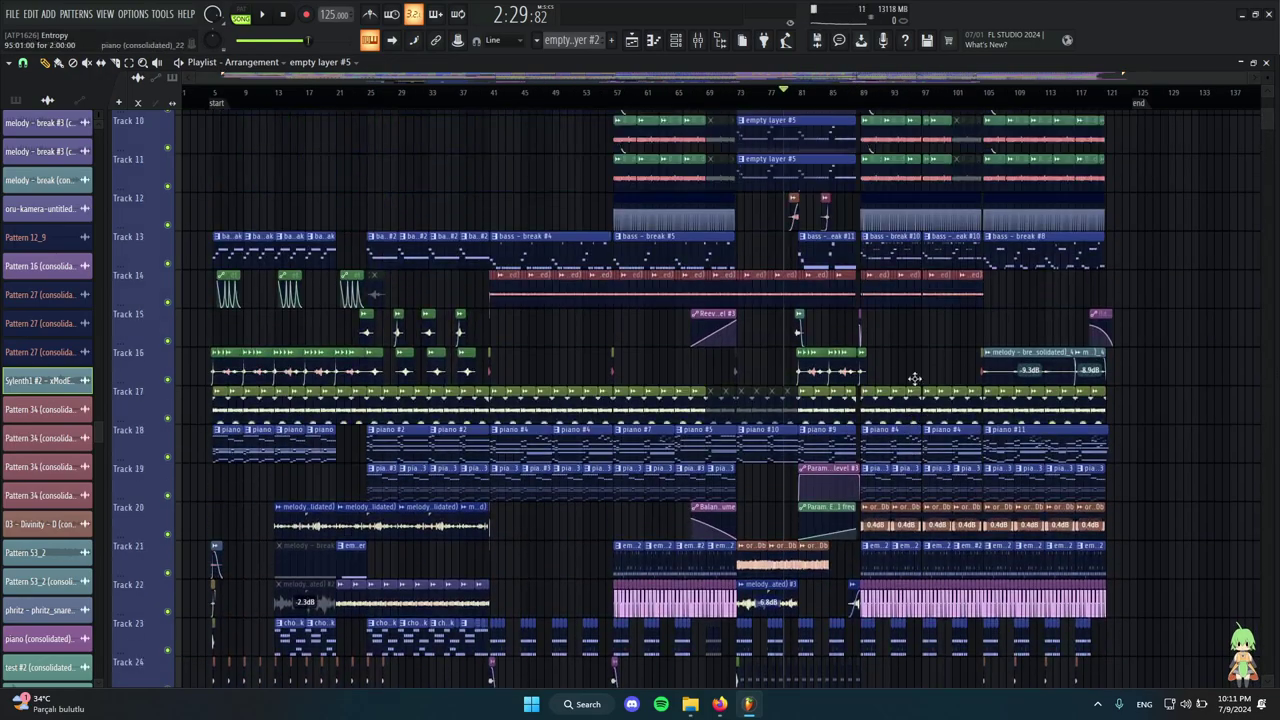
scroll(914, 378, "up", 3)
mouse_move(435, 87)
left_mouse_down()
mouse_move(646, 120)
mouse_move(751, 94)
mouse_move(508, 126)
mouse_move(452, 119)
mouse_move(756, 141)
left_mouse_up()
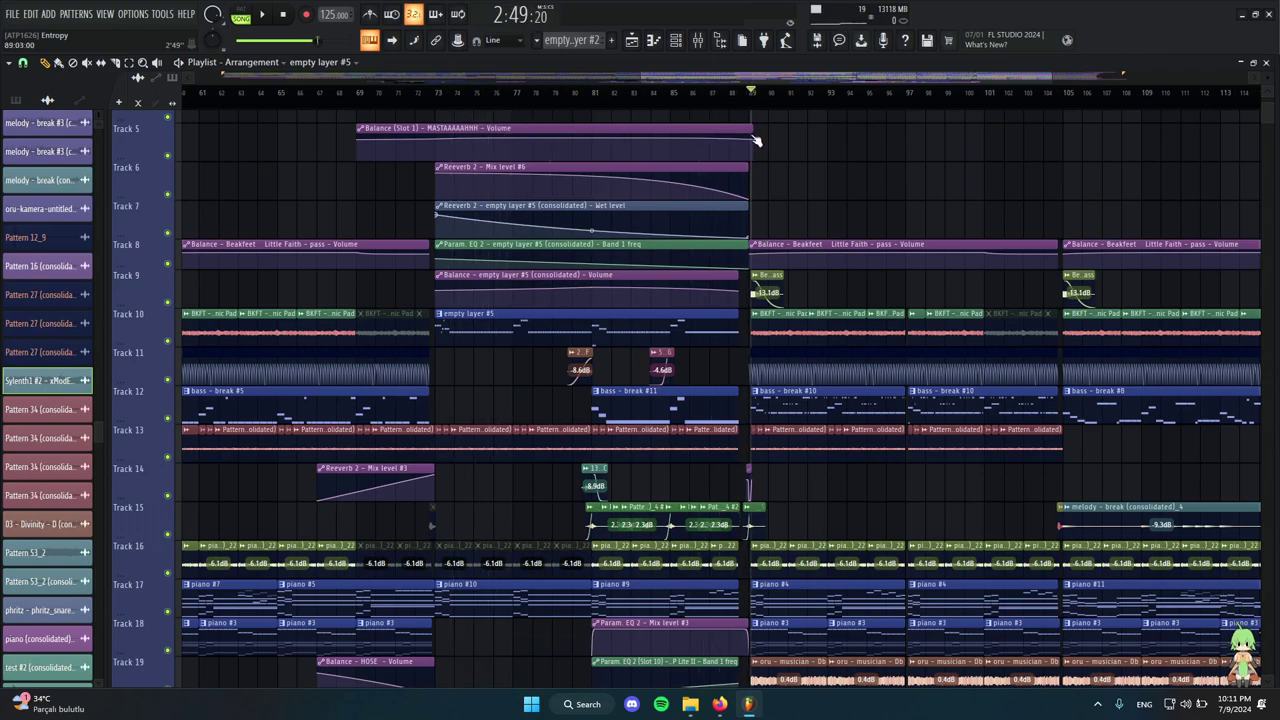
mouse_move(595, 138)
left_mouse_down()
mouse_move(480, 129)
mouse_move(597, 146)
left_mouse_up()
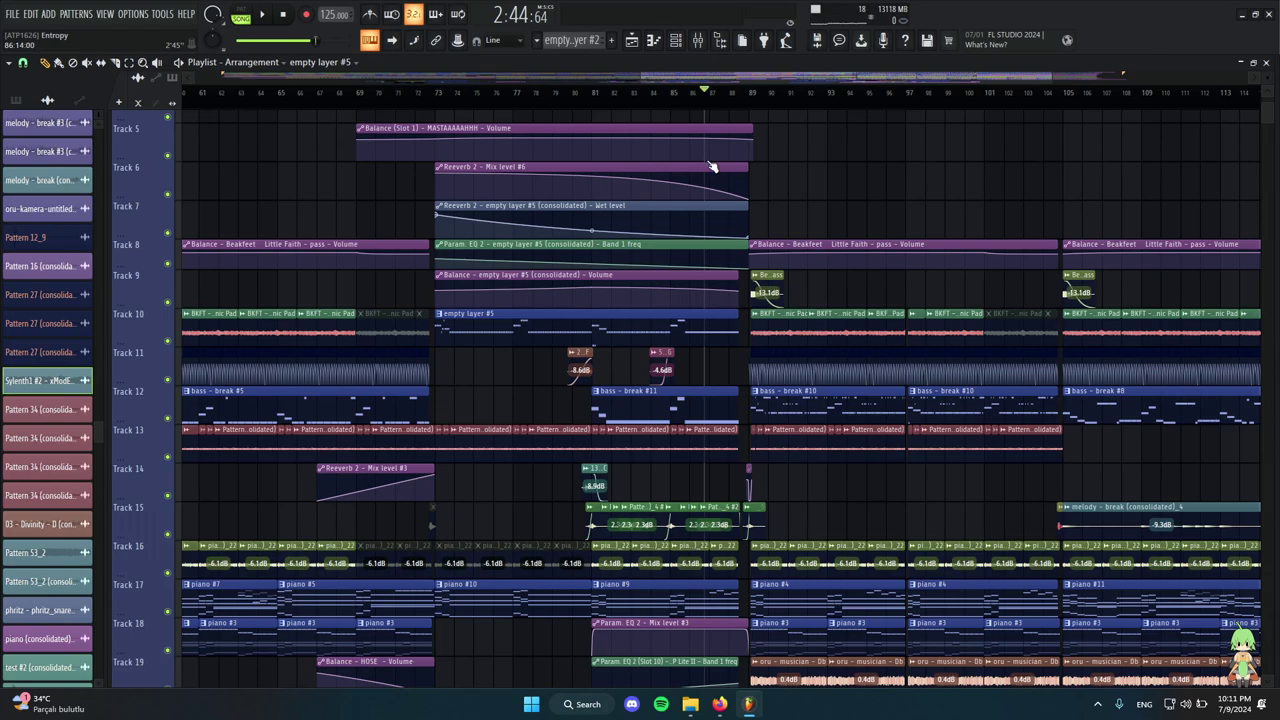
left_click_drag(712, 166, 741, 166)
left_click_drag(436, 92, 601, 137)
scroll(480, 293, "up", 2)
Audition the empty layer #5 clip on Track 10 in solo from bar 73 and around bar 79, then stop playback.
key("space")
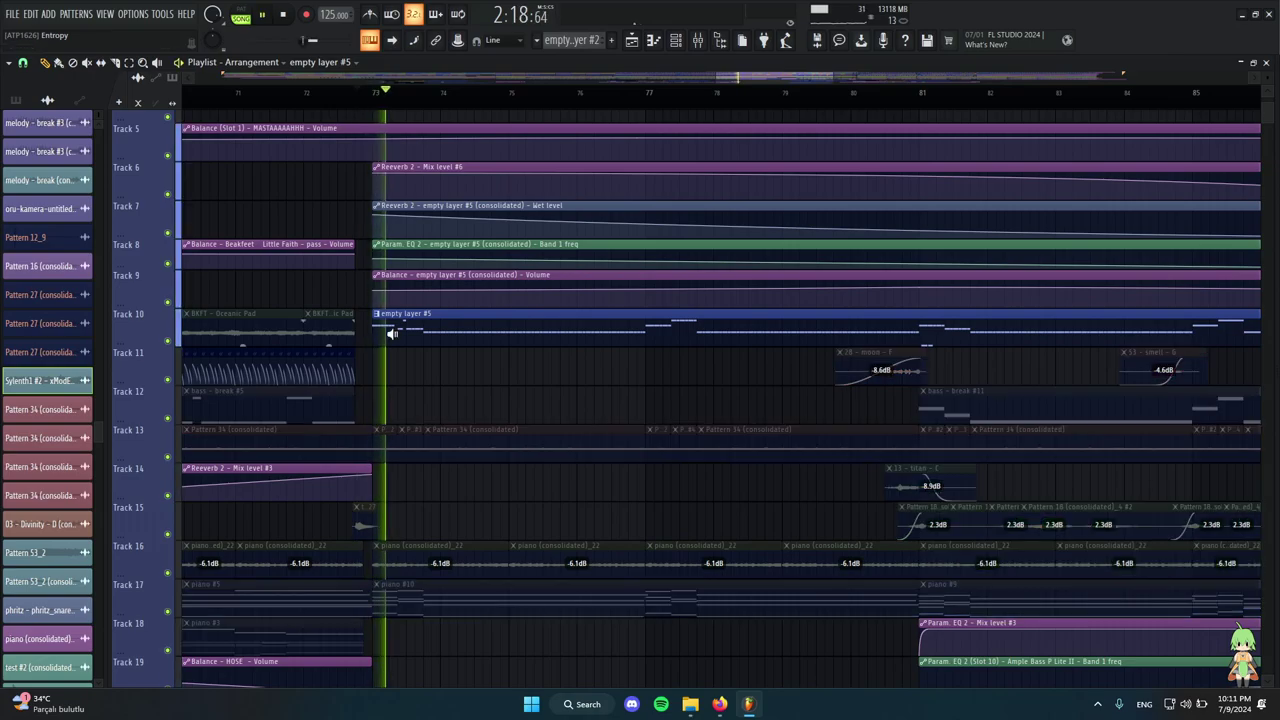
key("space")
scroll(548, 364, "up", 1)
key("space")
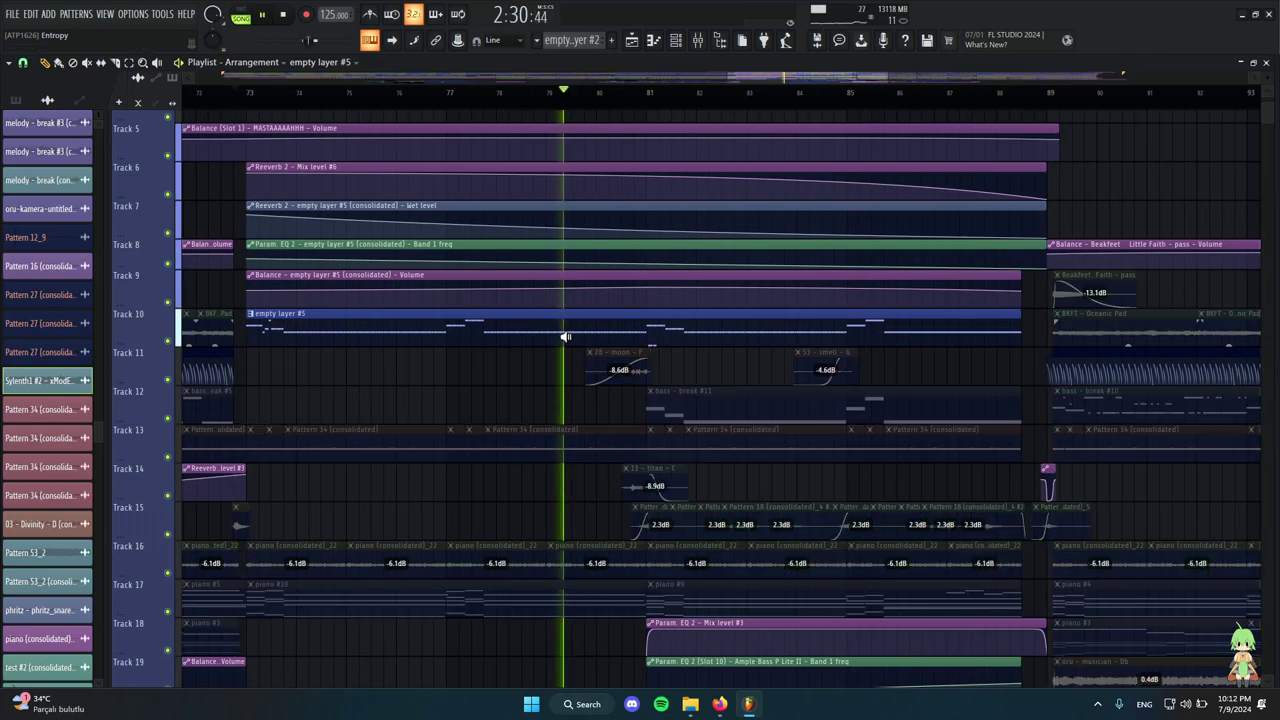
key("space")
scroll(600, 240, "down", 3)
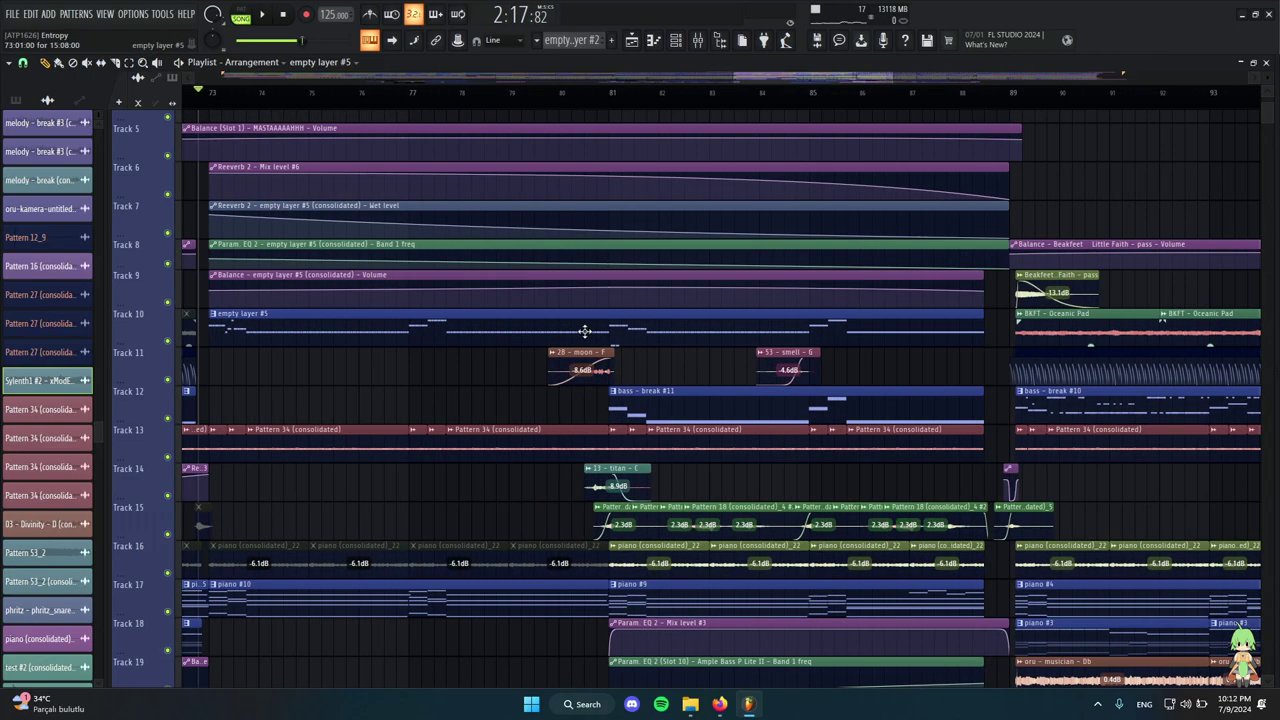
scroll(664, 360, "up", 2)
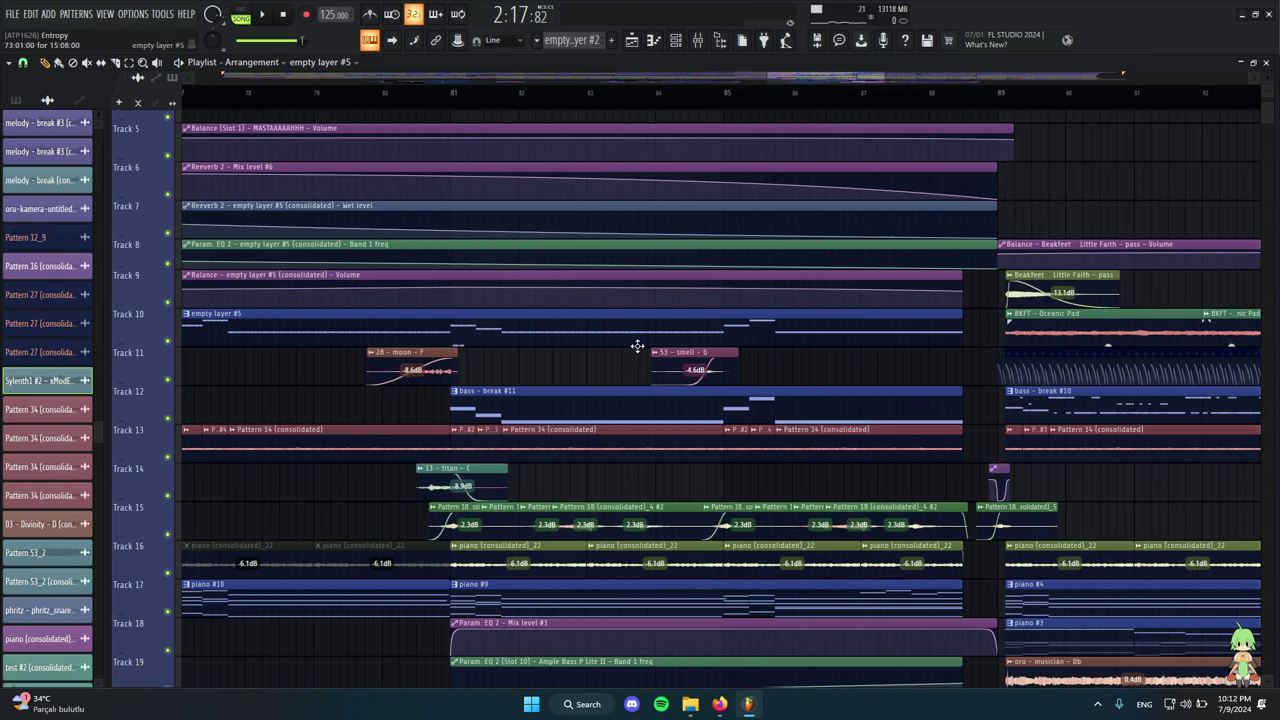
right_click(563, 327, "alt")
right_click(678, 328, "alt")
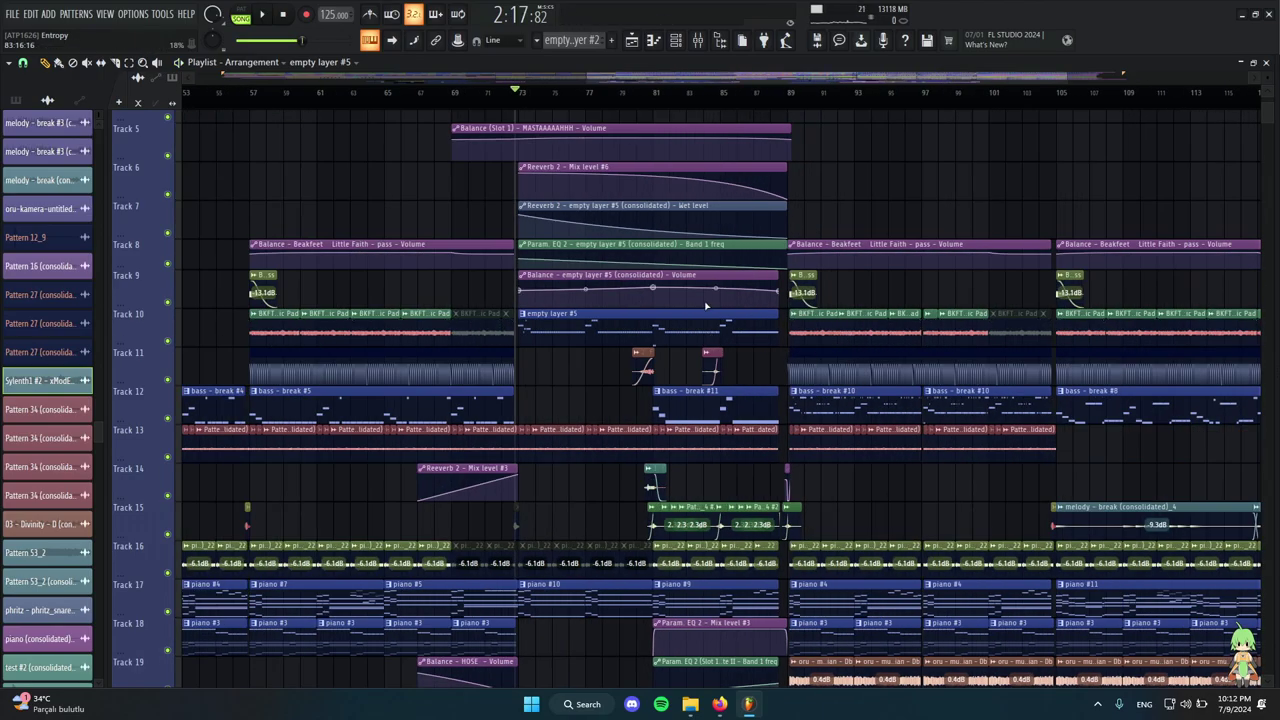
Move the playback position to about bar 57, where the Oceanic Pad and bass - break #5 layers enter.
scroll(846, 340, "up", 3)
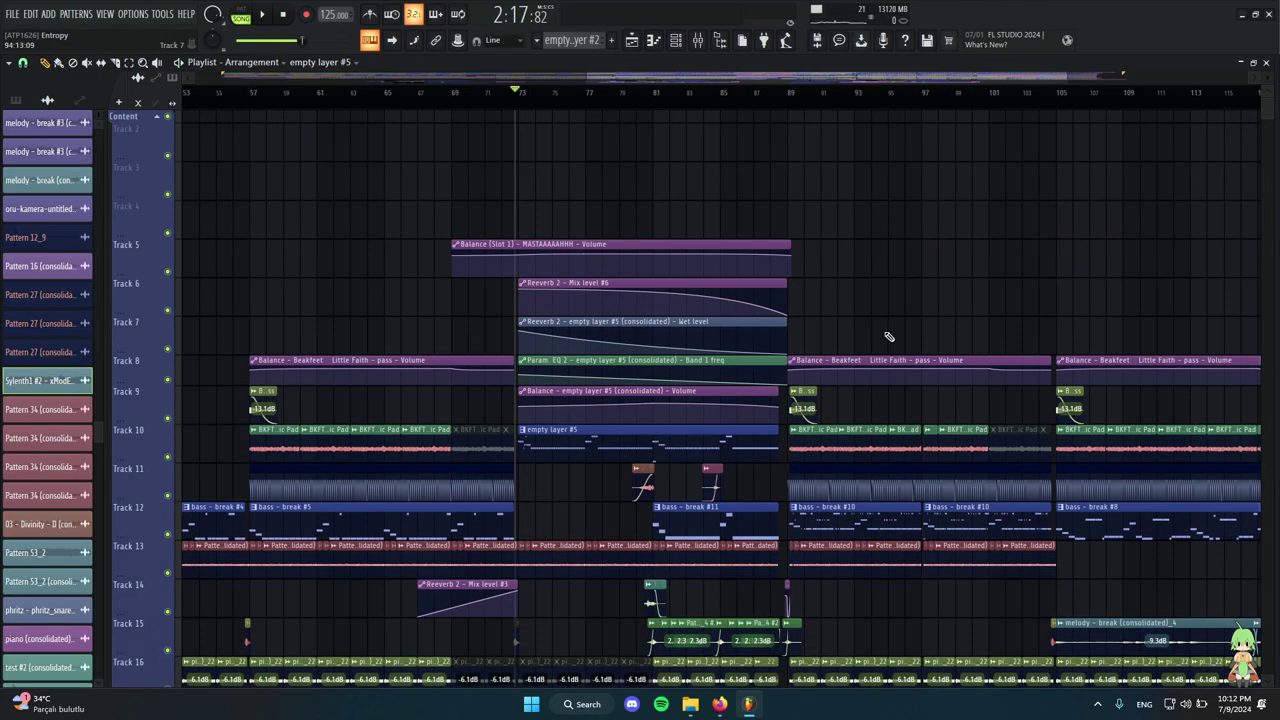
scroll(423, 206, "down", 6)
scroll(677, 211, "down", 3)
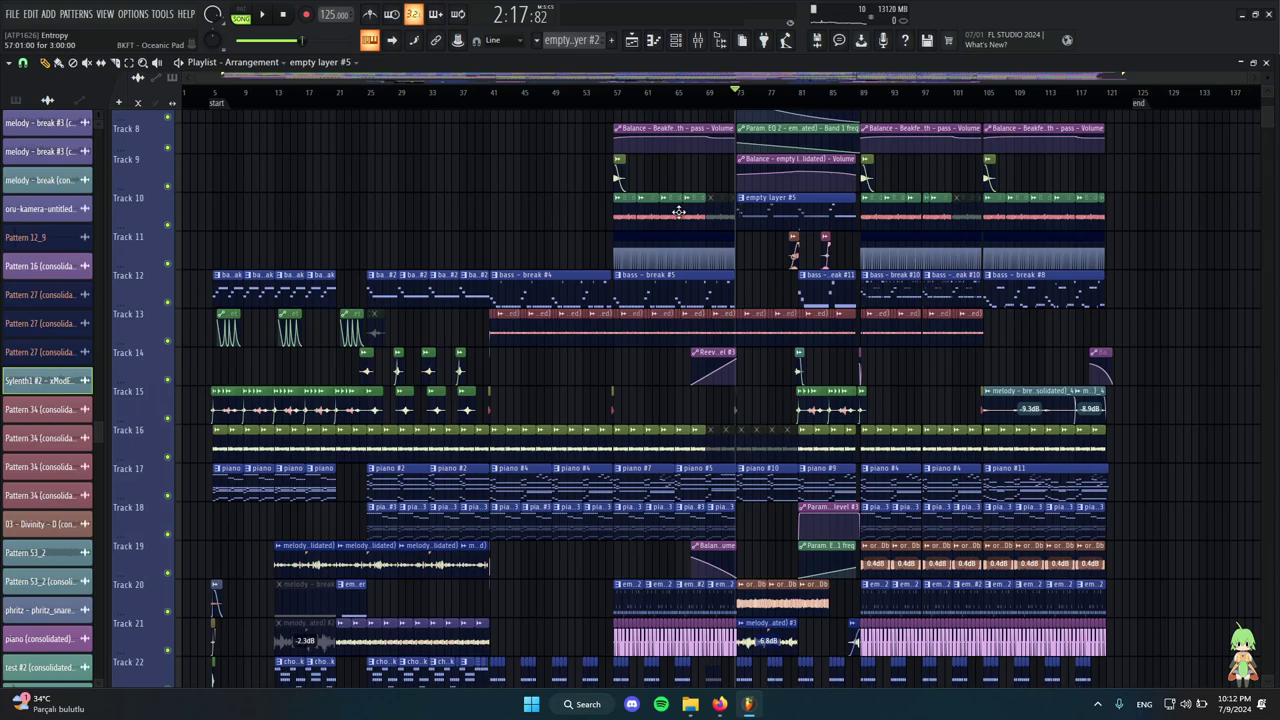
scroll(680, 211, "up", 3)
left_click_drag(366, 96, 495, 210)
scroll(534, 320, "down", 4)
scroll(637, 400, "up", 3)
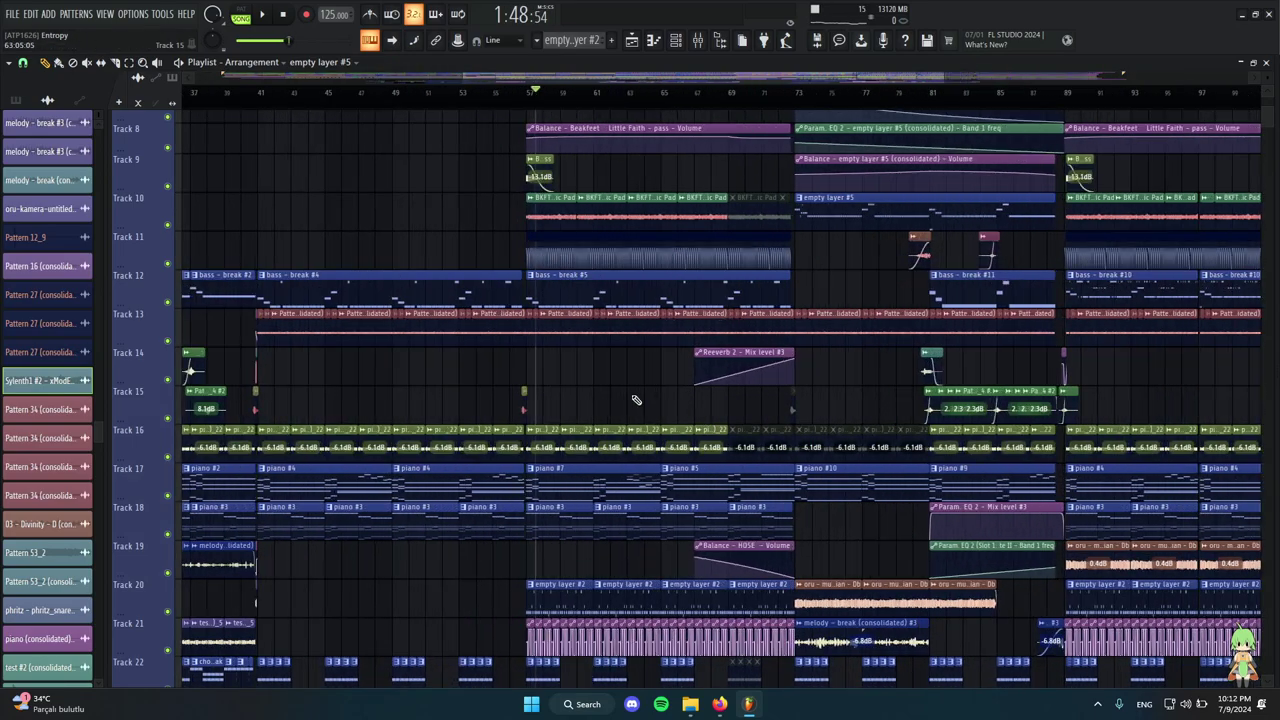
Highlight the bass - break #4 and bass - break #5 clips on Track 12.
scroll(466, 360, "down", 3)
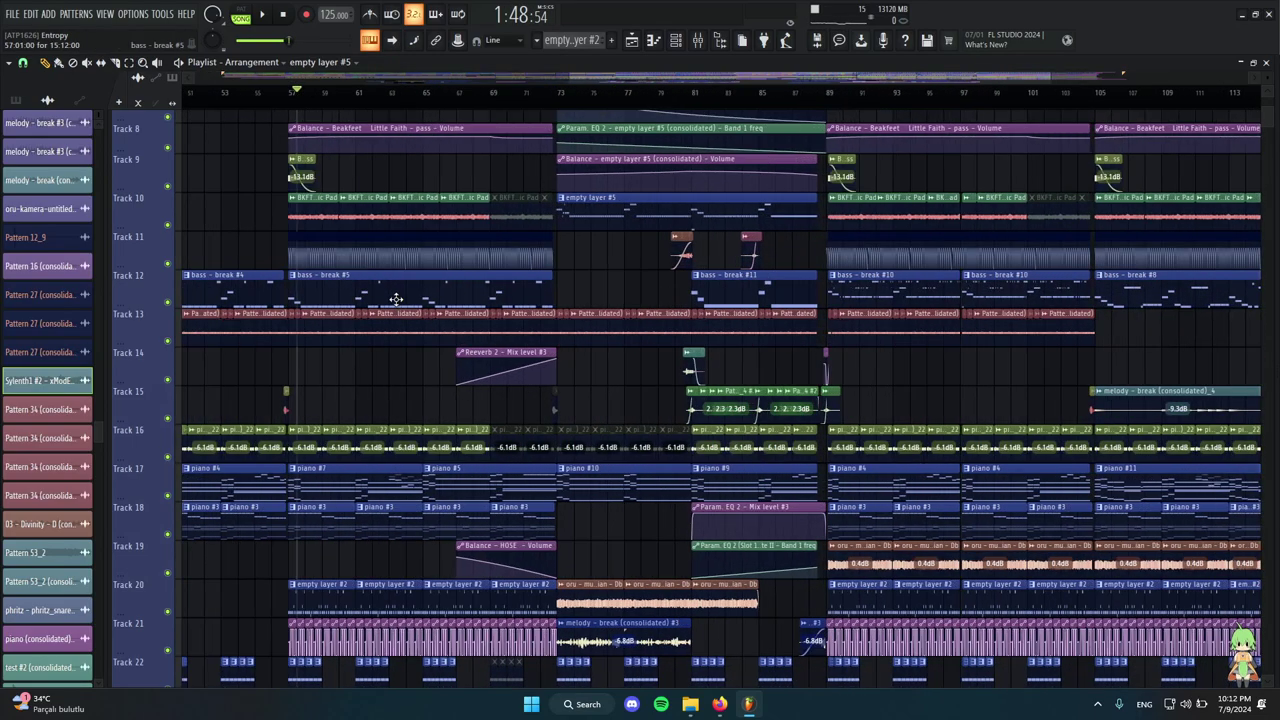
left_click_drag(392, 274, 503, 296)
scroll(503, 295, "down", 3)
left_click_drag(760, 304, 510, 290)
left_click_drag(764, 303, 538, 300)
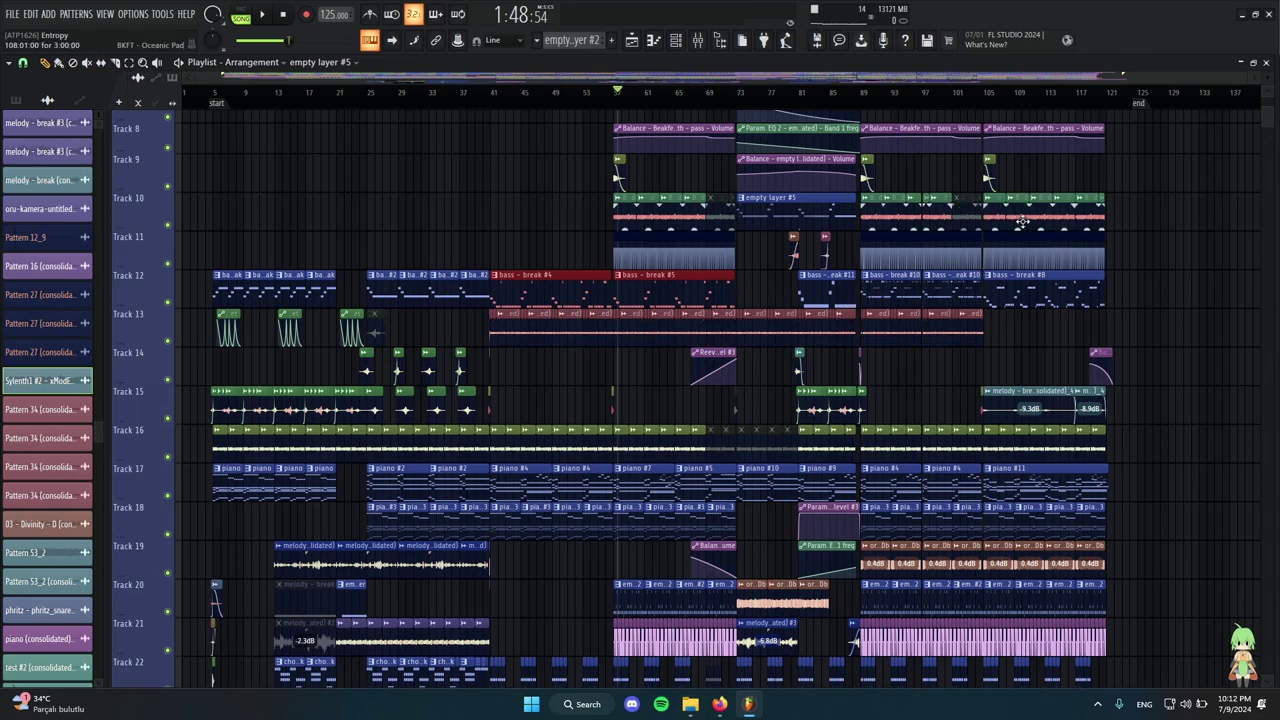
Move the playback position to about bar 88 and examine the clips and automation around the bar 89 transition.
scroll(920, 320, "up", 5)
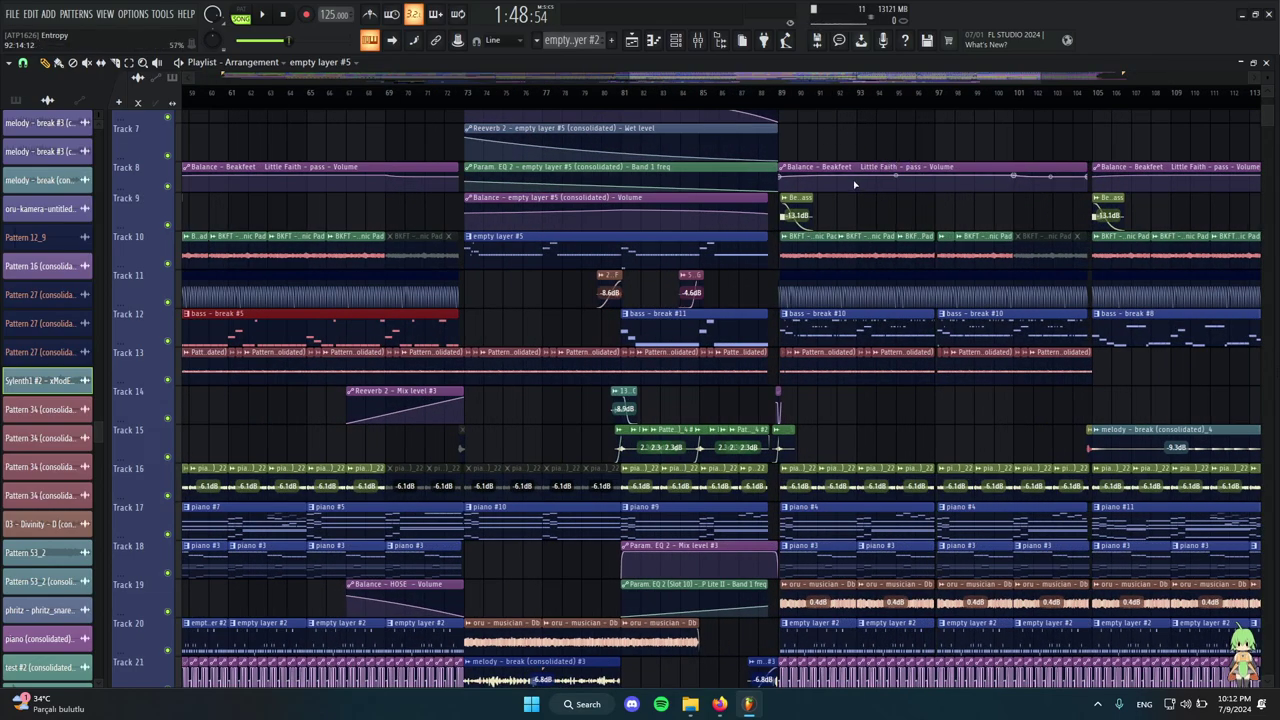
left_click(762, 101)
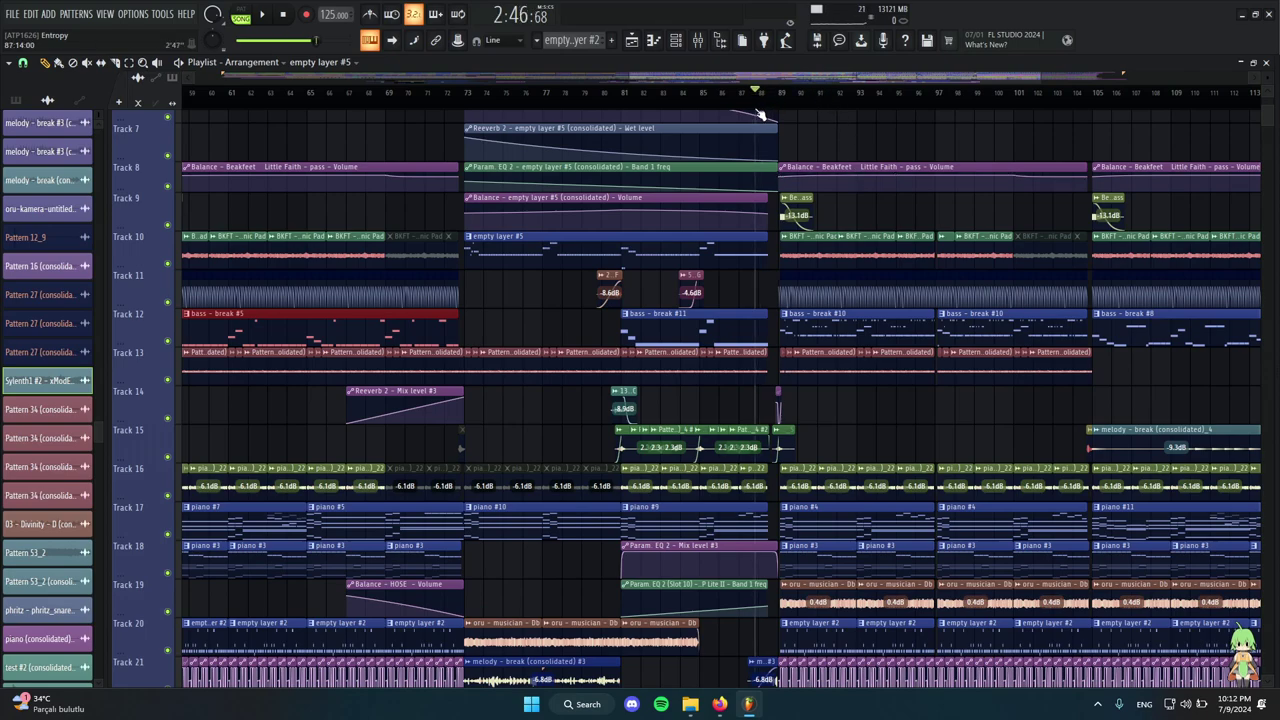
scroll(873, 214, "up", 3)
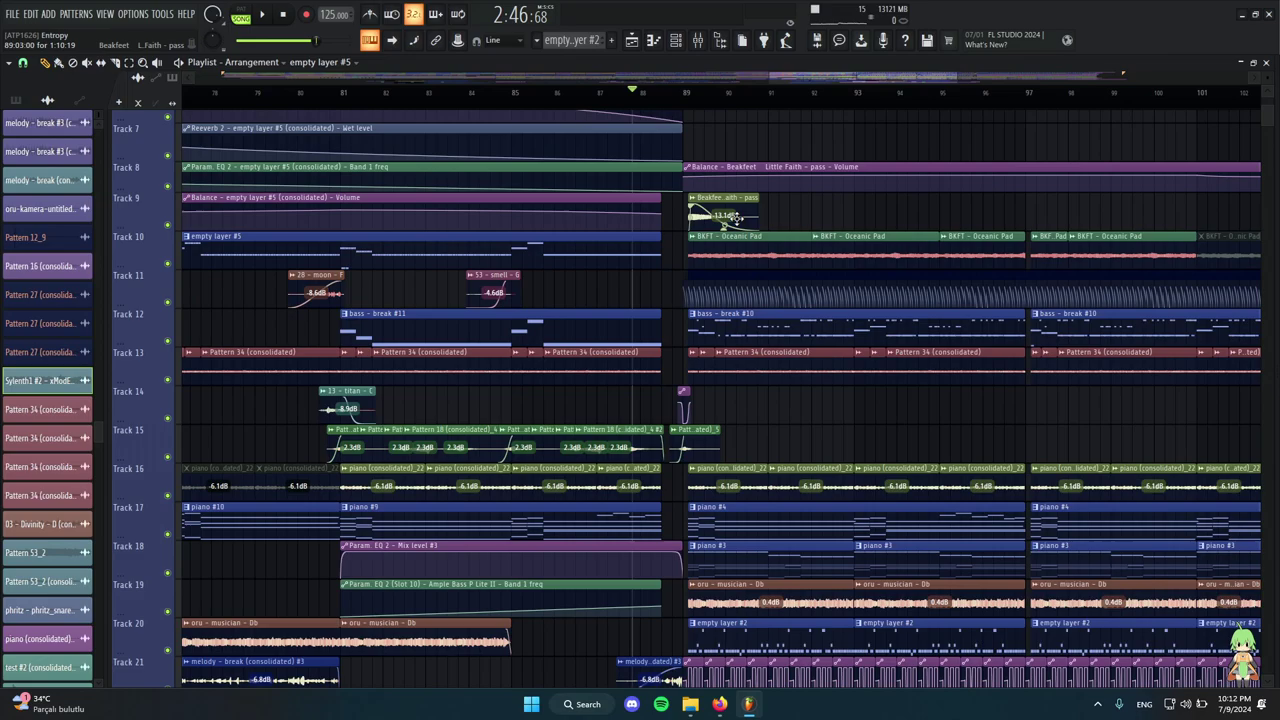
scroll(533, 330, "down", 4)
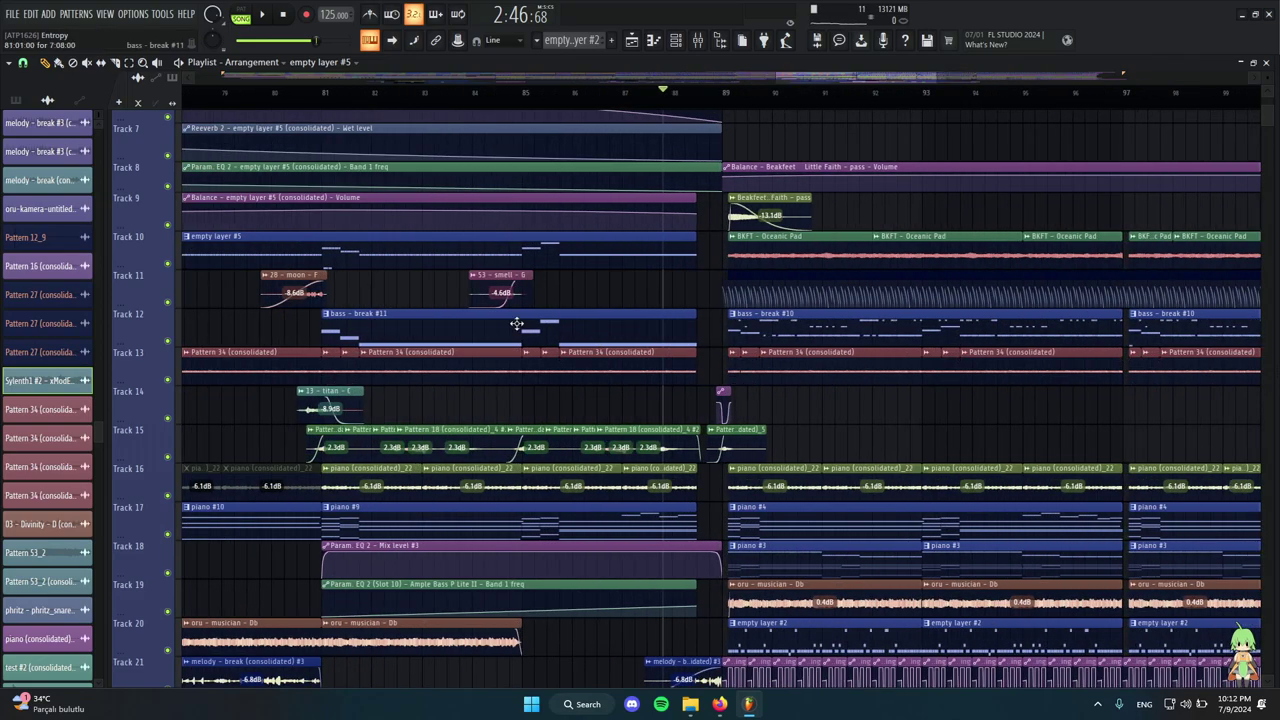
scroll(590, 380, "up", 3)
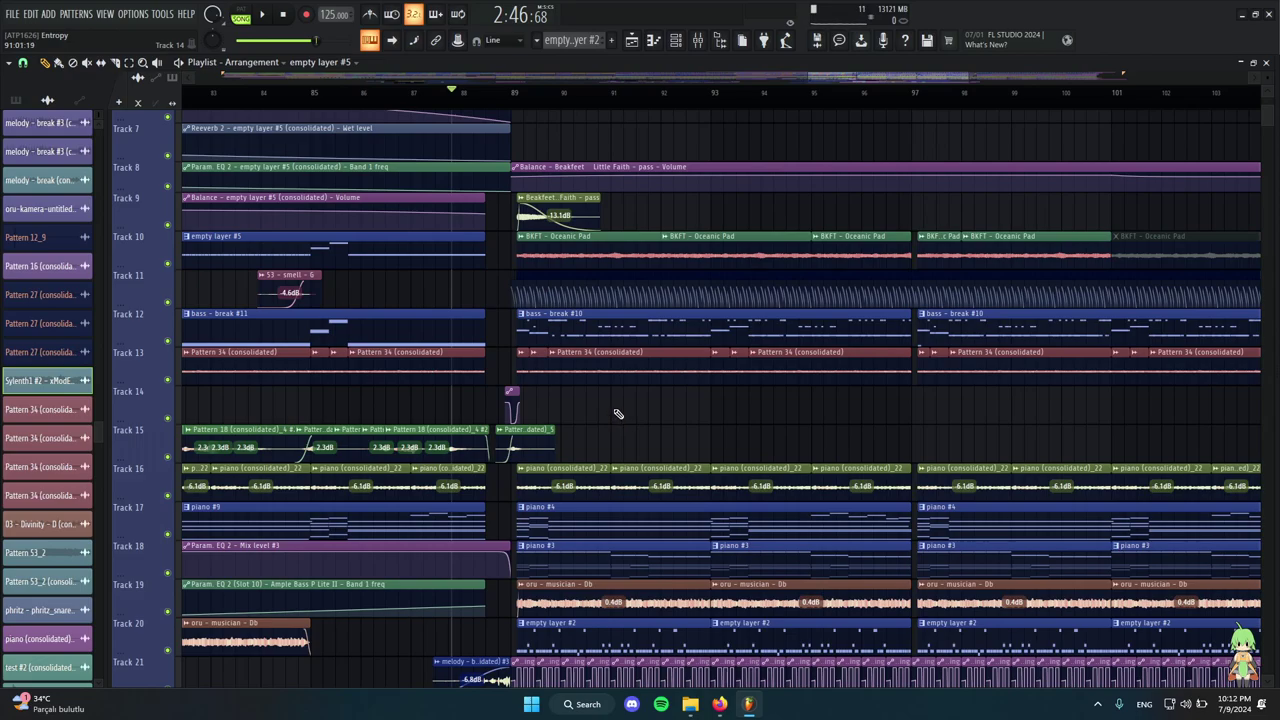
scroll(752, 390, "down", 4)
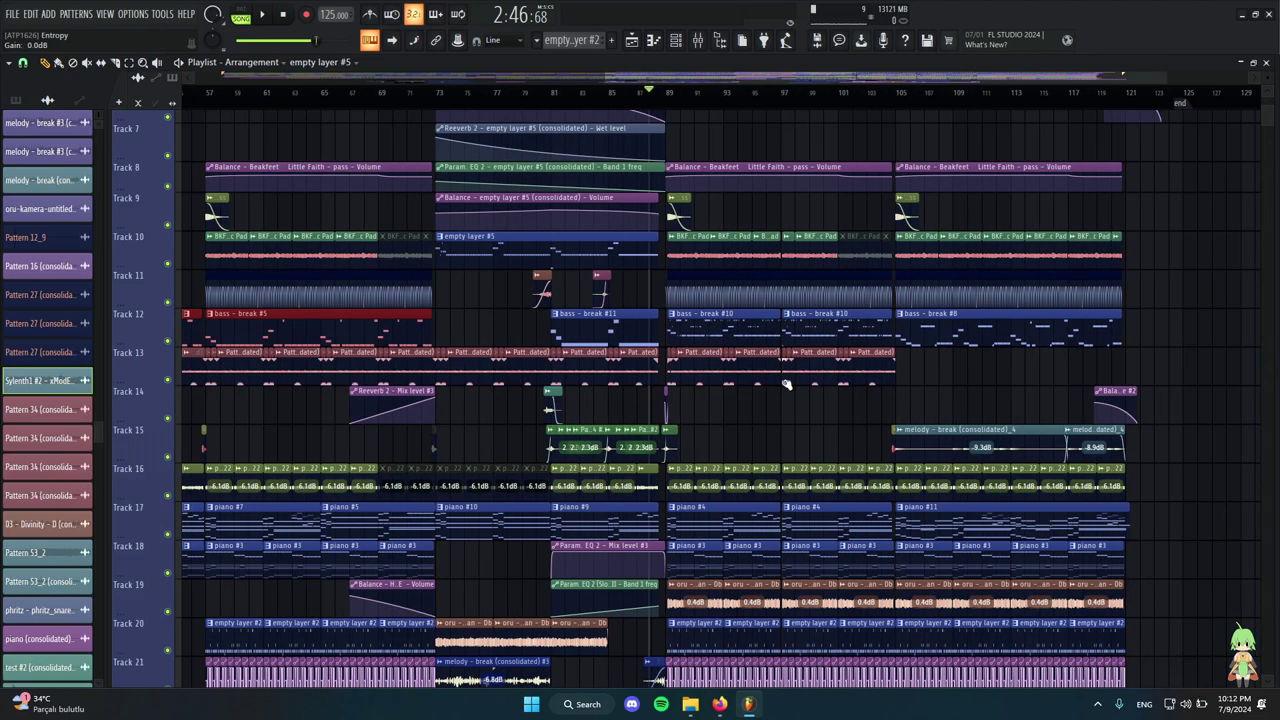
scroll(745, 330, "up", 4)
scroll(675, 255, "up", 8)
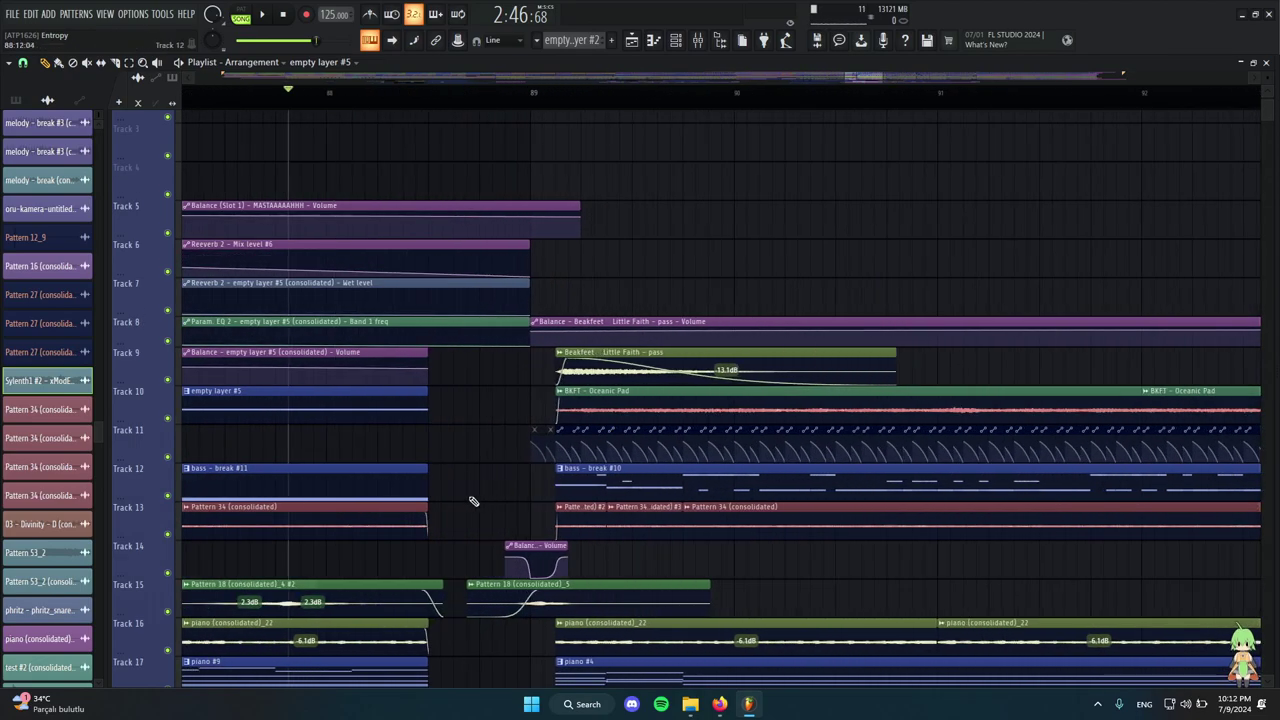
scroll(591, 400, "down", 2)
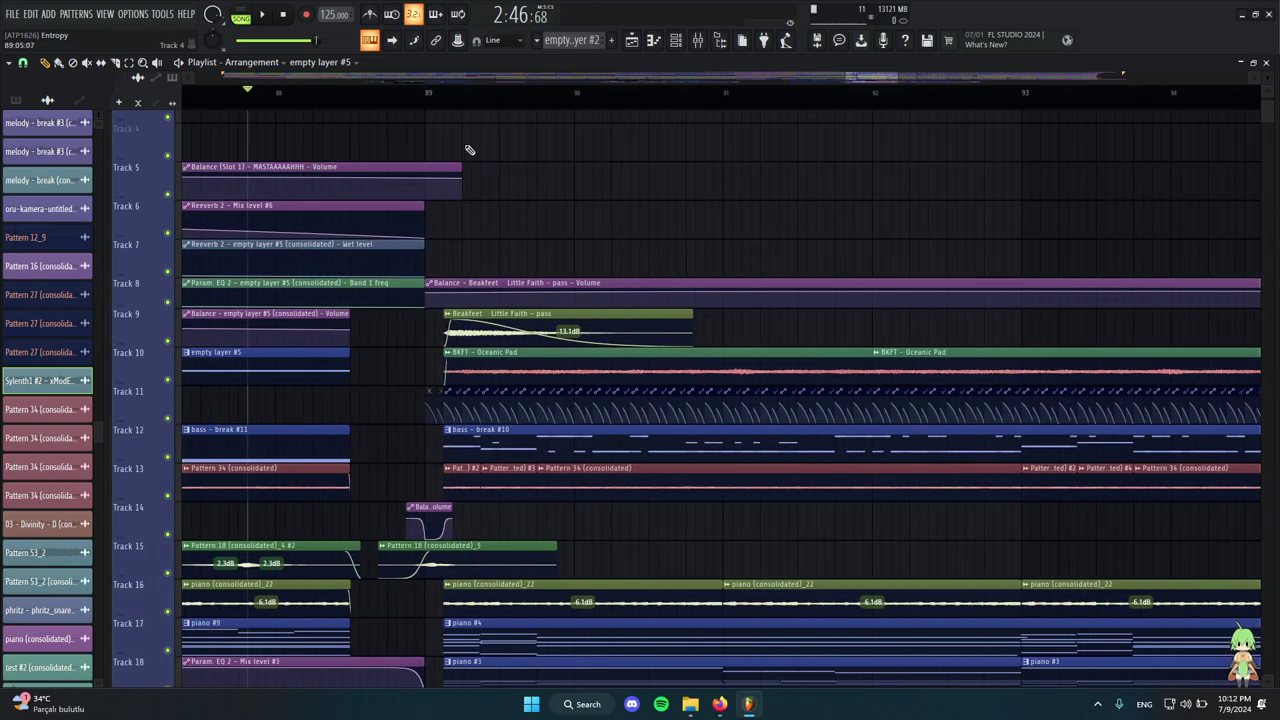
scroll(586, 323, "down", 4)
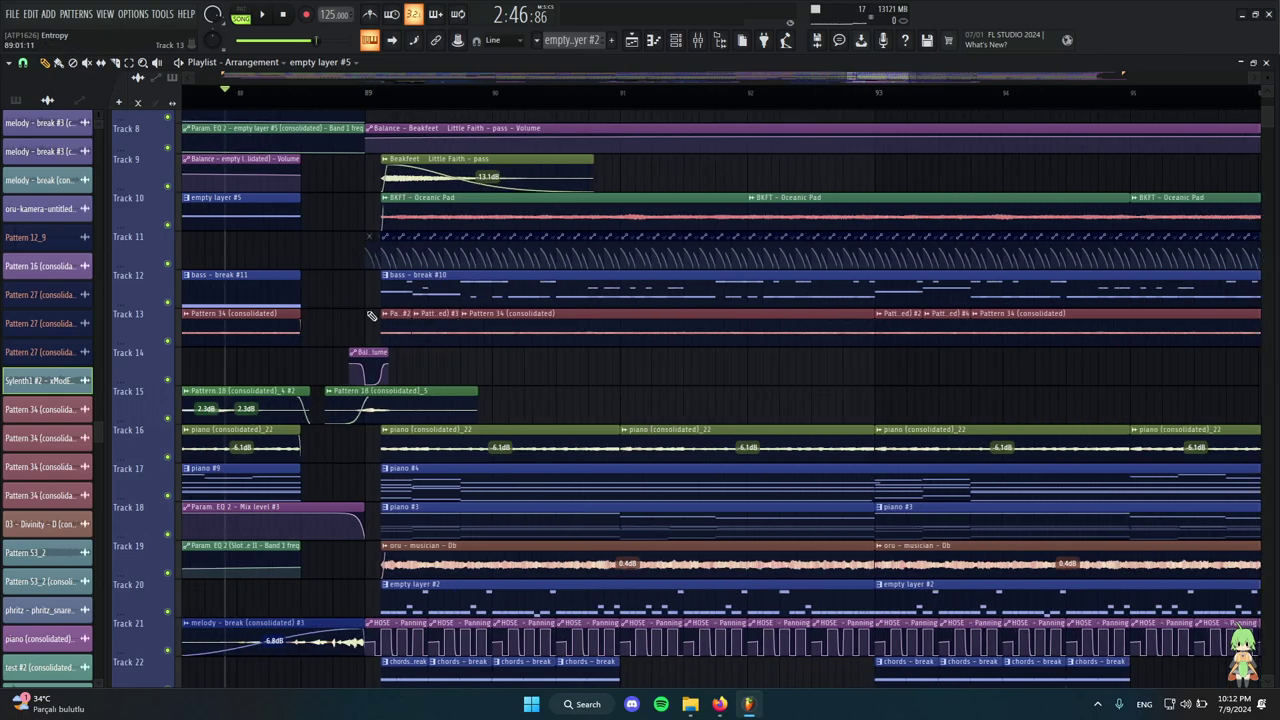
Audition the bass - break #10 clip on Track 12 in solo from about bar 89 and end the solo playback.
right_click(371, 286, "alt")
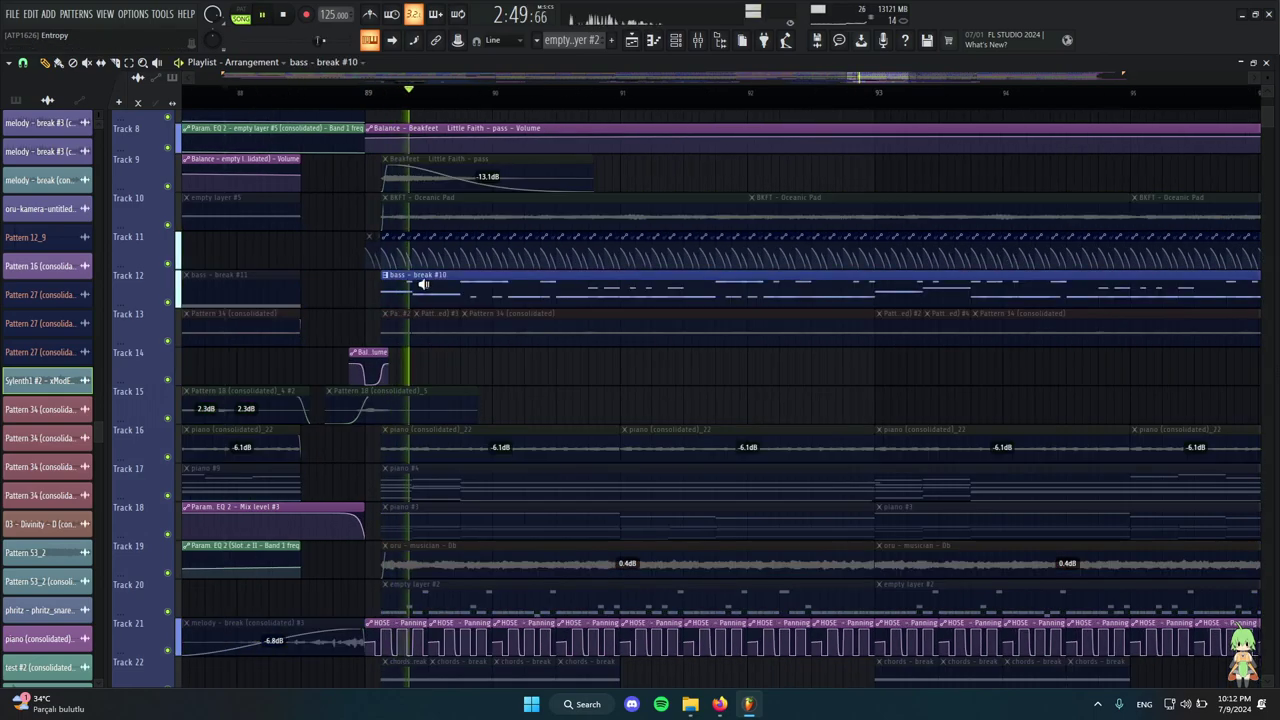
scroll(704, 311, "down", 5)
scroll(704, 311, "down", 1)
scroll(704, 311, "up", 5)
scroll(791, 380, "down", 4)
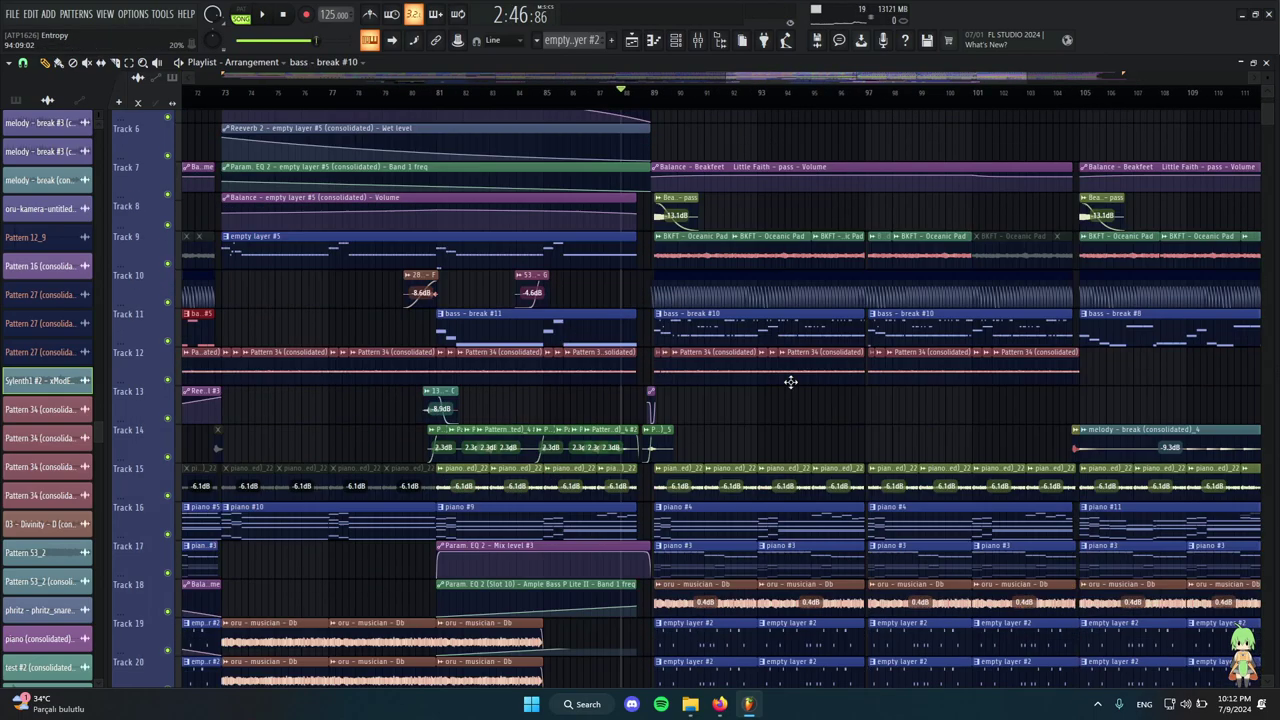
Return the playback position to bar 73 and audition the empty layer #5 clip on Track 10 in solo.
scroll(300, 237, "up", 3)
scroll(250, 113, "up", 3)
left_click(278, 102)
scroll(350, 235, "down", 5)
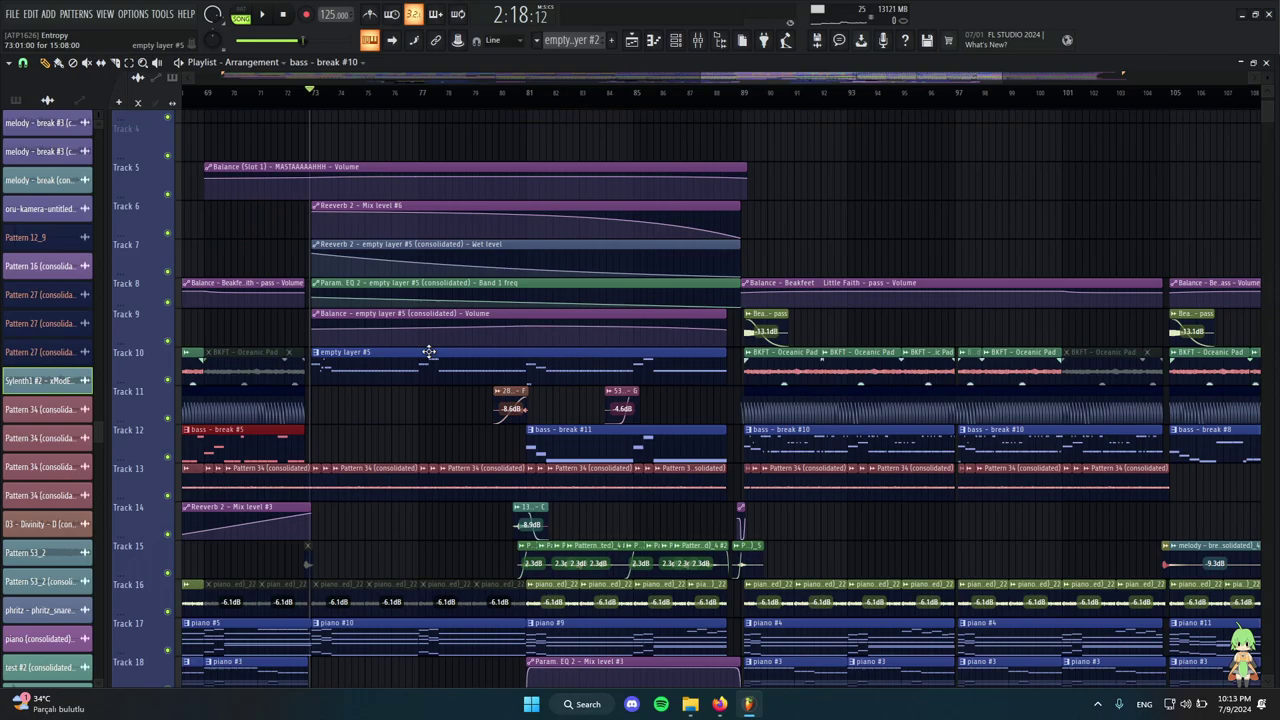
scroll(422, 357, "up", 1)
right_click(606, 363, "alt")
key("space")
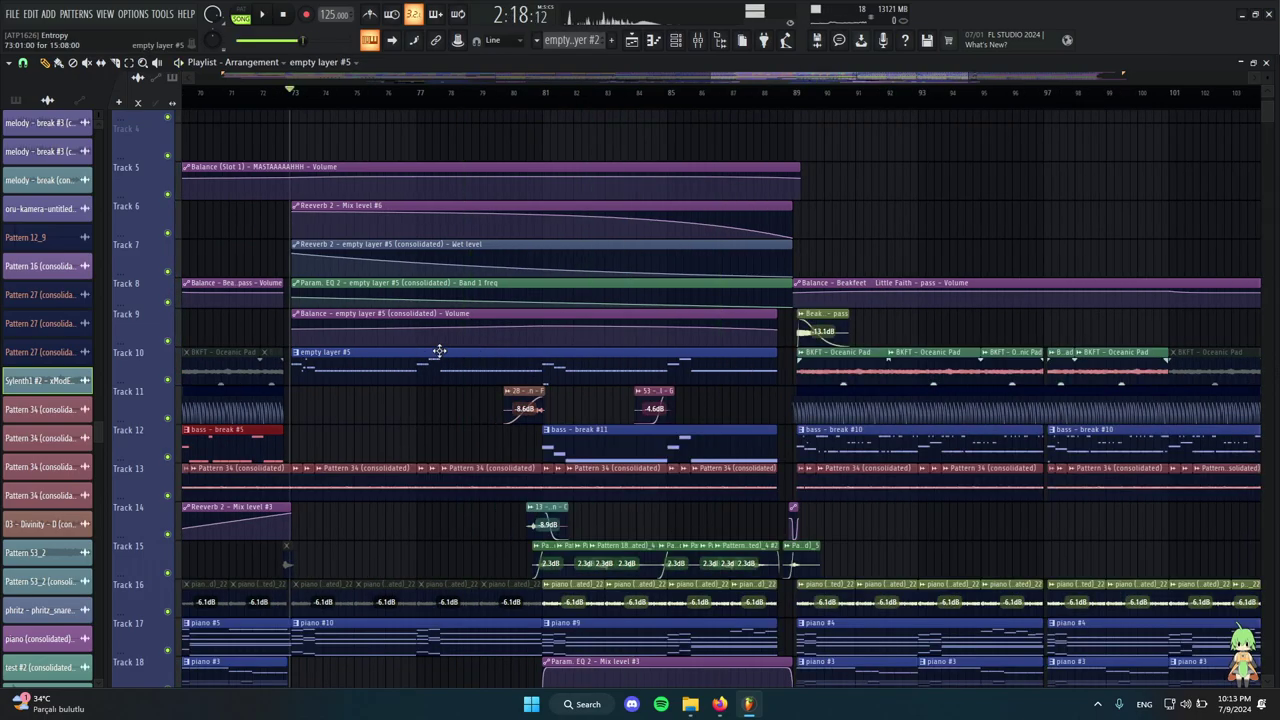
Audition the Pattern 34 (consolidated) clips on Track 13 in solo from bar 73 and stop playback.
scroll(454, 356, "down", 5)
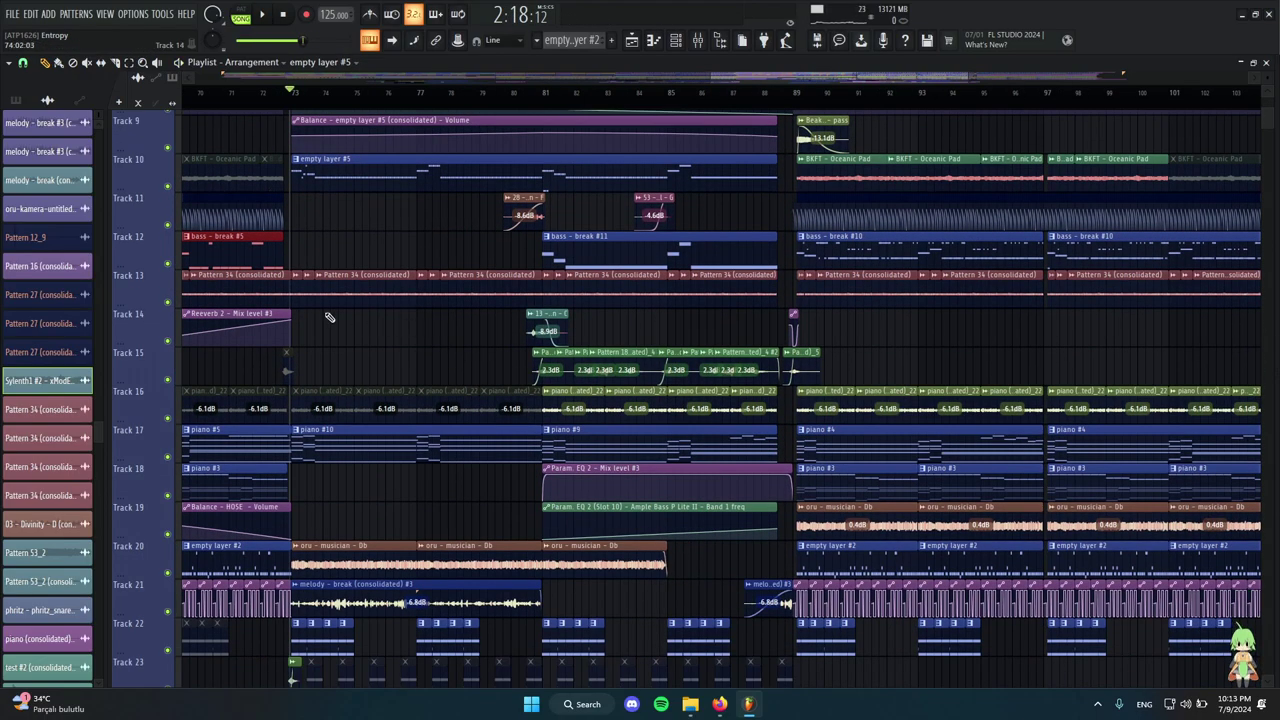
scroll(329, 317, "up", 3)
left_click(444, 293)
key("space")
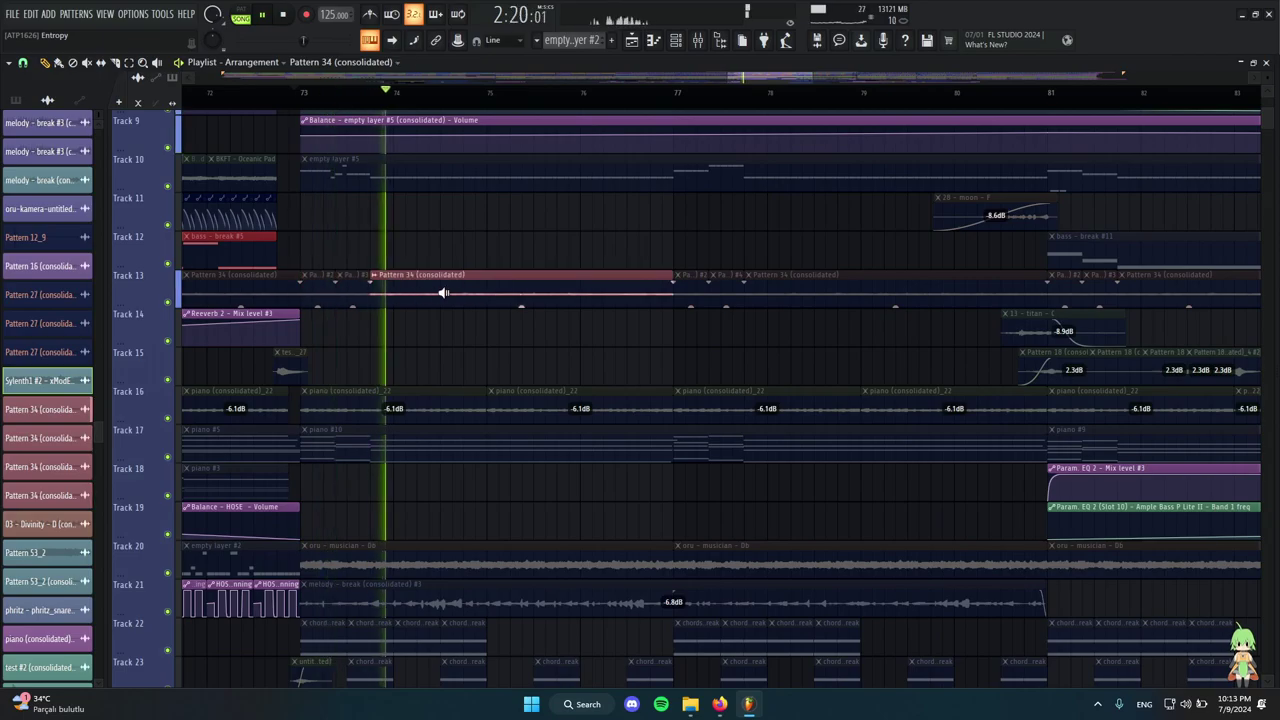
key("space")
Highlight the Pattern 34 (consolidated) clips along Track 13 up to bar 105.
scroll(457, 290, "down", 4)
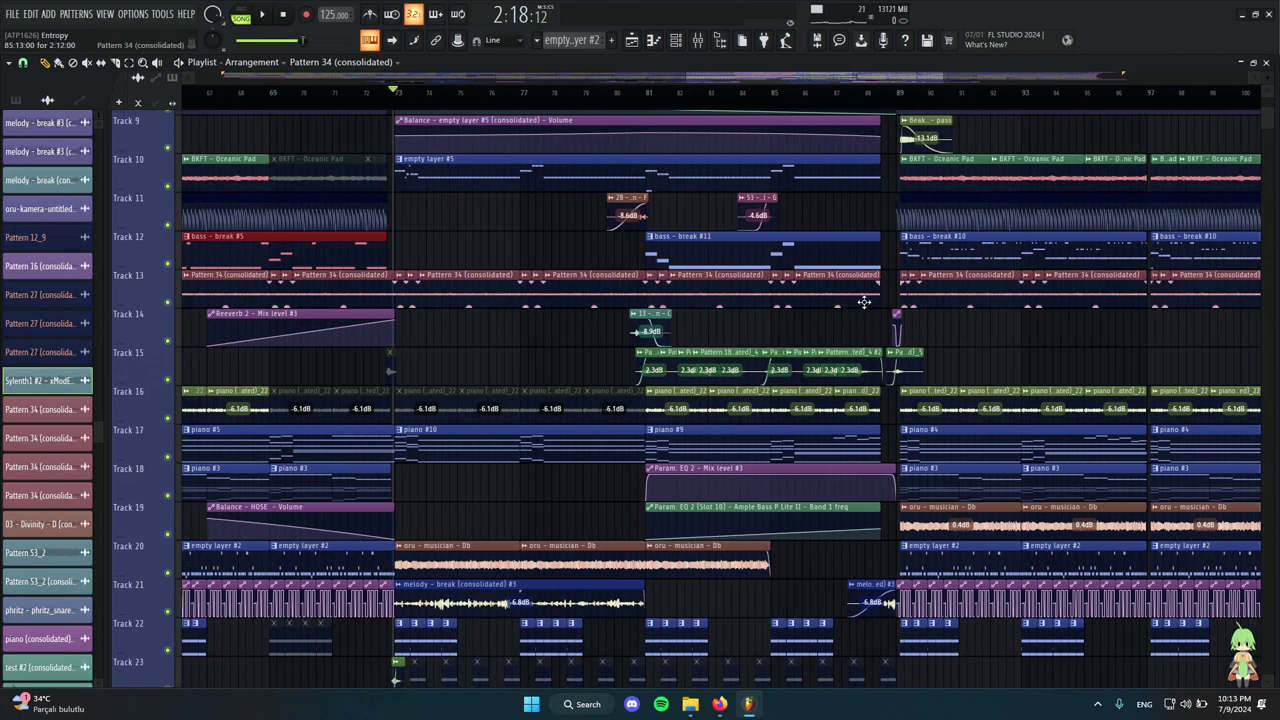
left_click_drag(864, 302, 407, 300)
scroll(428, 319, "down", 5)
left_click_drag(877, 311, 628, 300)
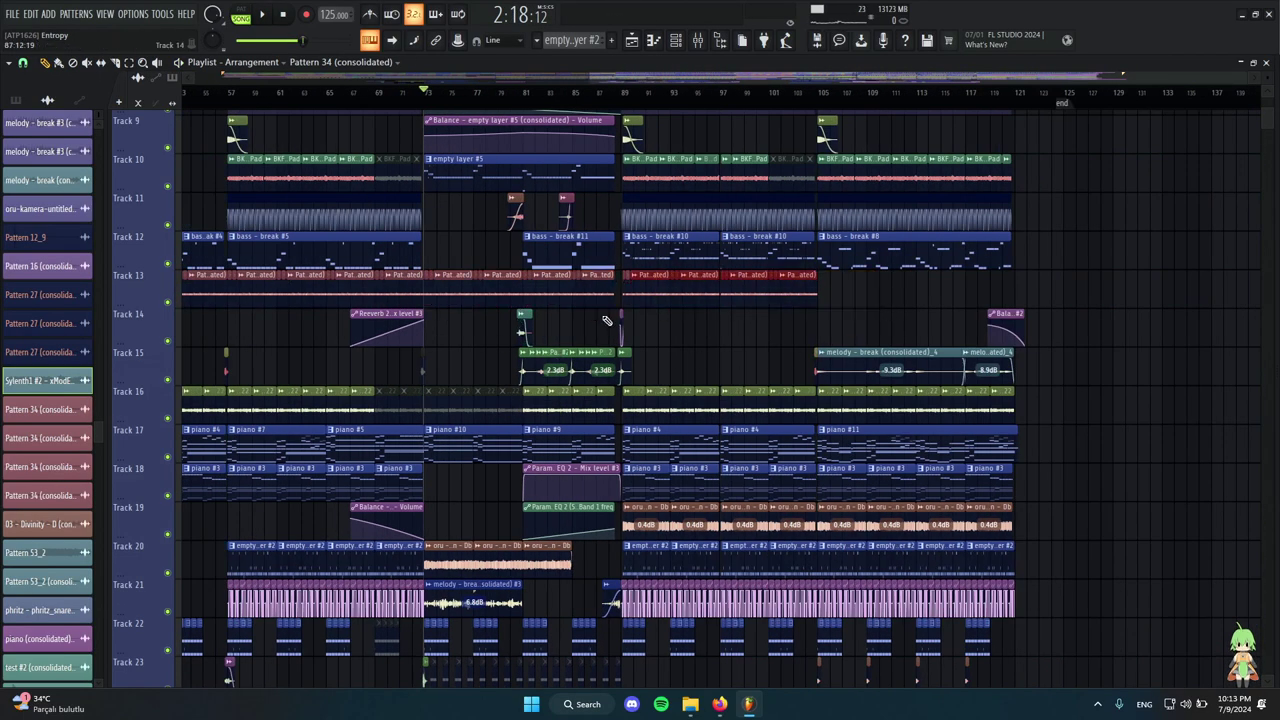
Clear the Pattern 34 highlight, pick the empty layer #5 clip on Track 10 and move the playback position to bar 85.
scroll(509, 334, "up", 4)
left_click(437, 346, "ctrl")
scroll(743, 300, "up", 7)
left_click(640, 366)
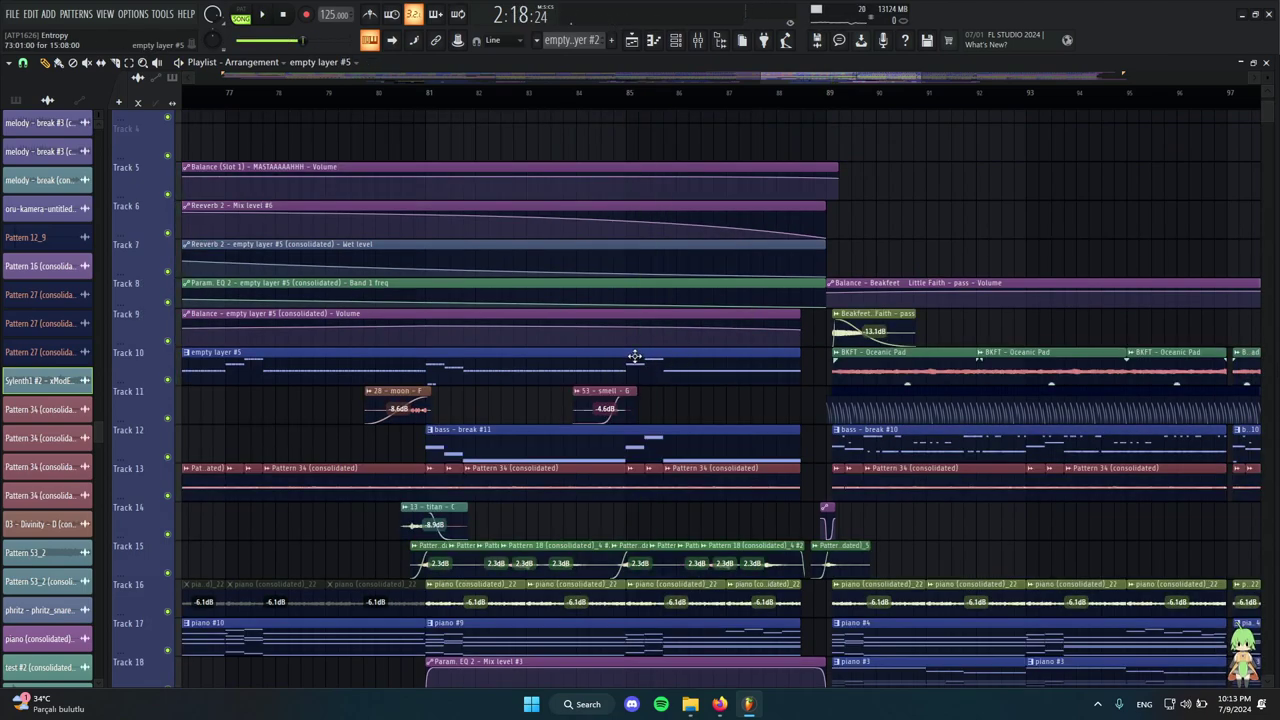
left_click_drag(643, 103, 606, 112)
scroll(657, 372, "up", 4)
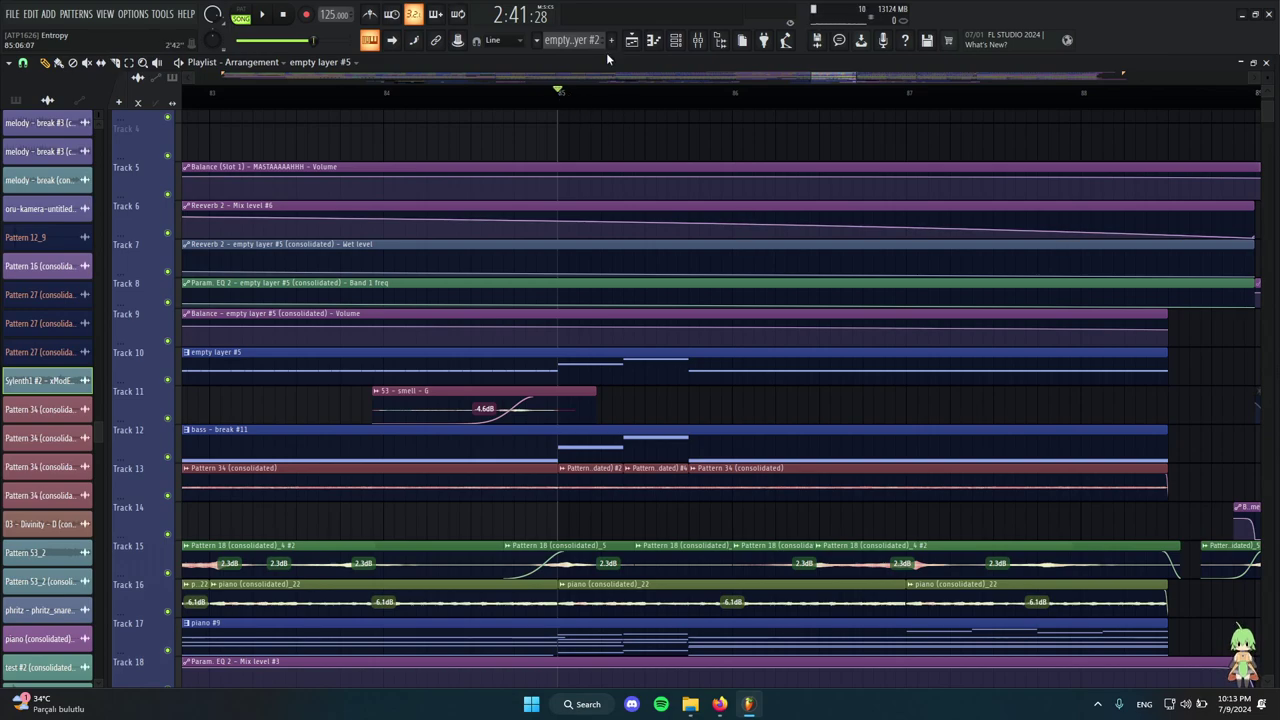
Examine the automation, melody, bass and percussion layers on Tracks 5 to 24 between bars 73 and 89.
scroll(646, 183, "down", 3)
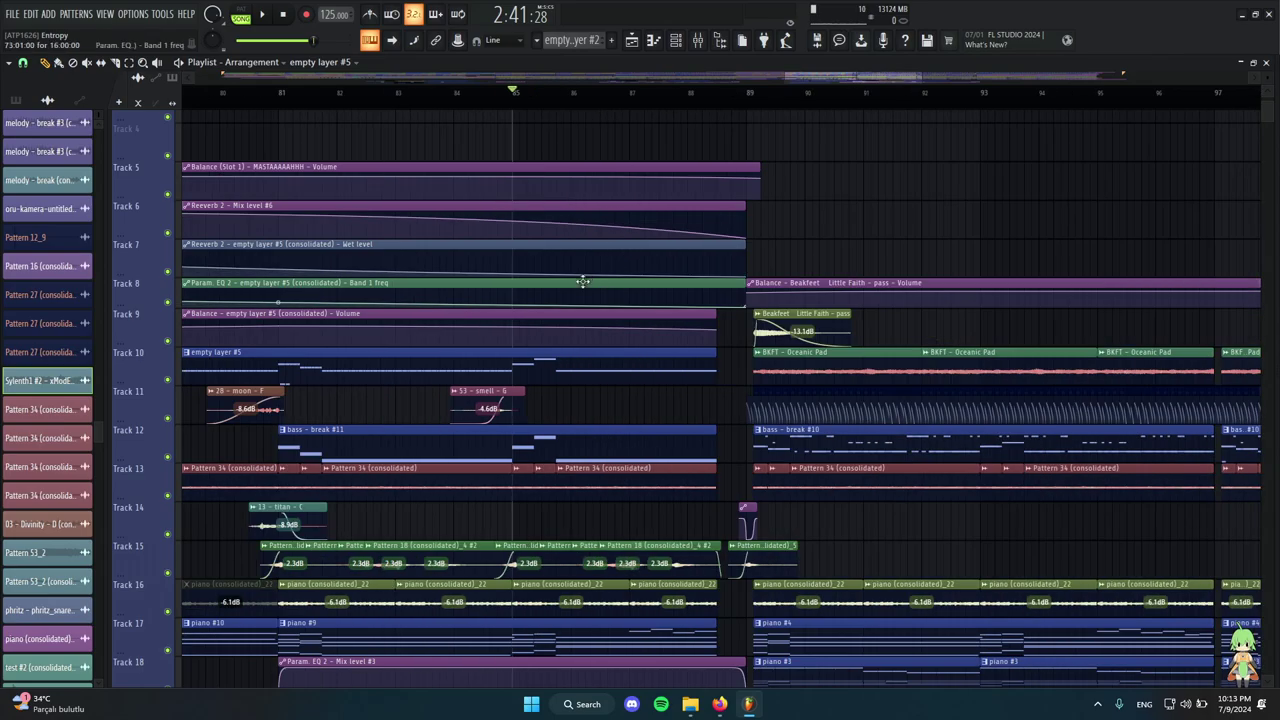
scroll(842, 235, "down", 4)
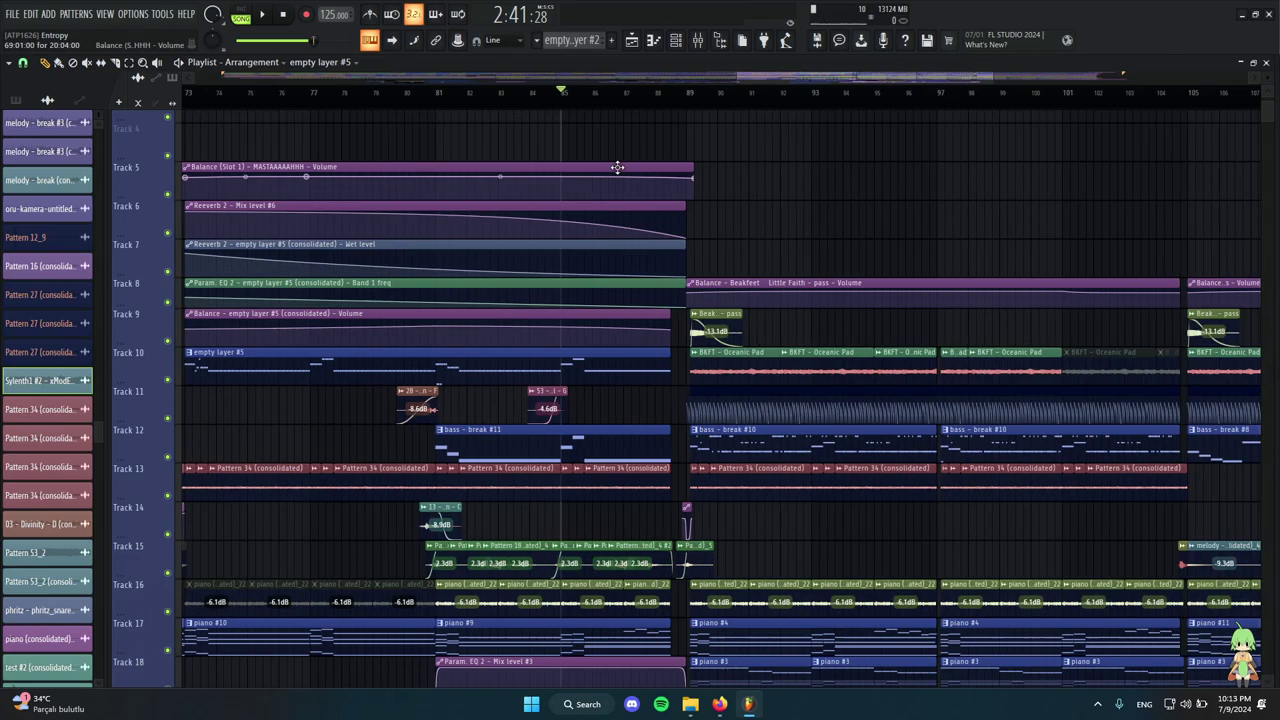
scroll(846, 185, "up", 4)
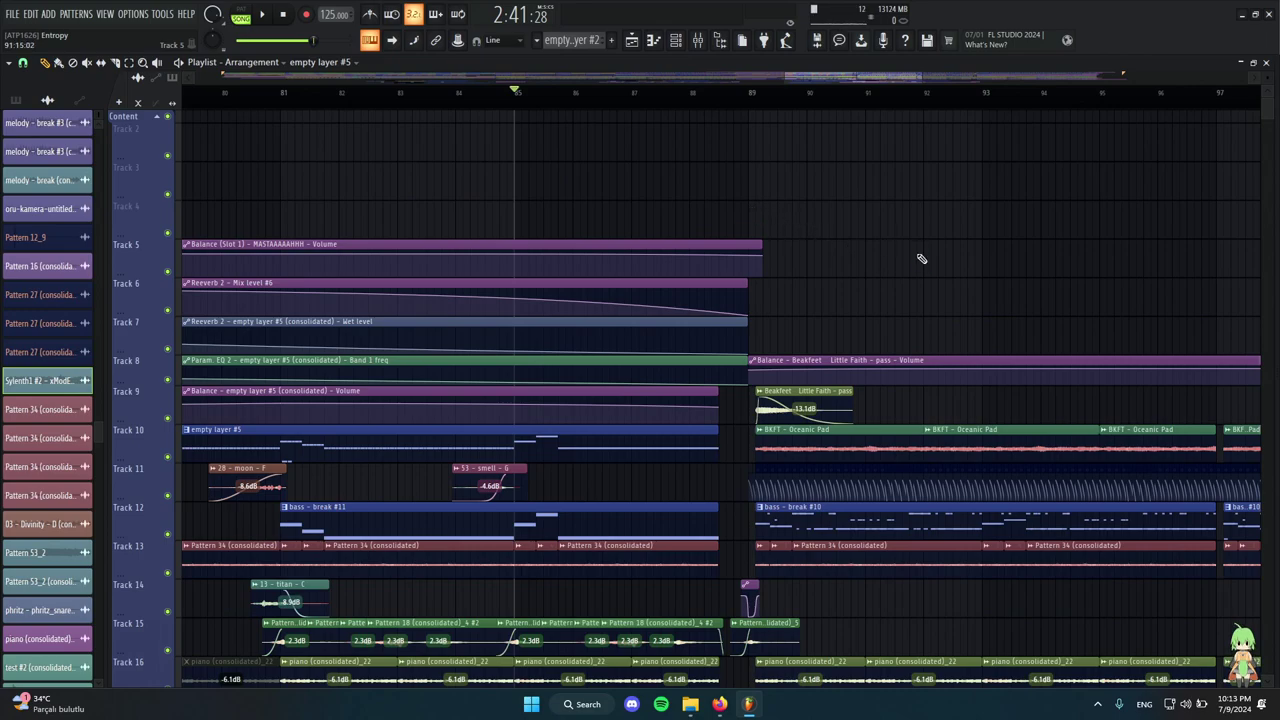
scroll(627, 266, "down", 5)
scroll(623, 285, "up", 2)
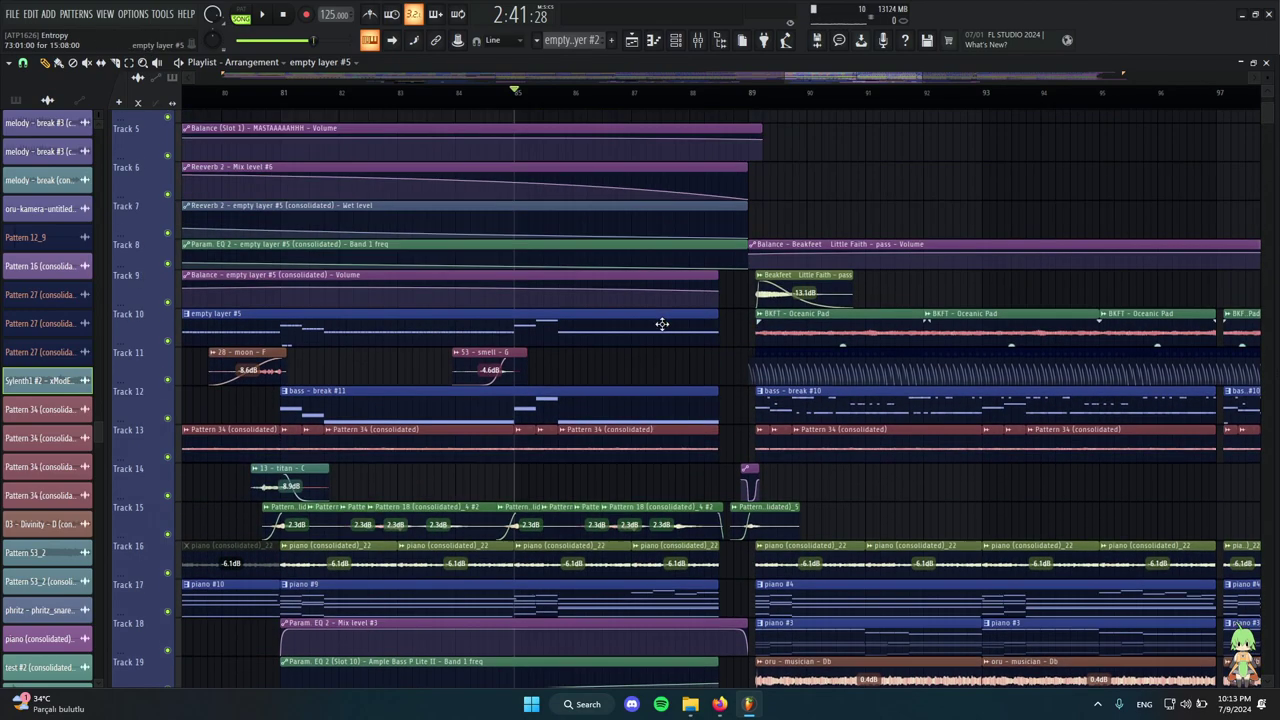
scroll(666, 344, "left", 3)
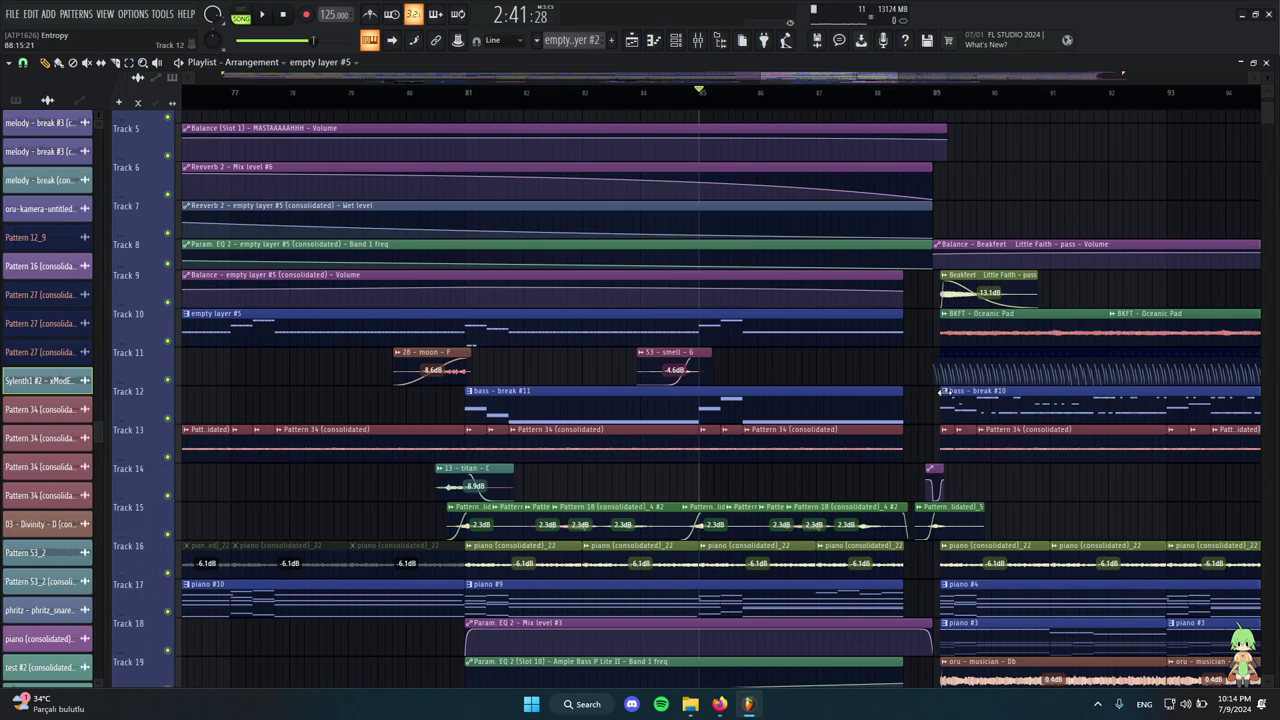
scroll(846, 362, "down", 3)
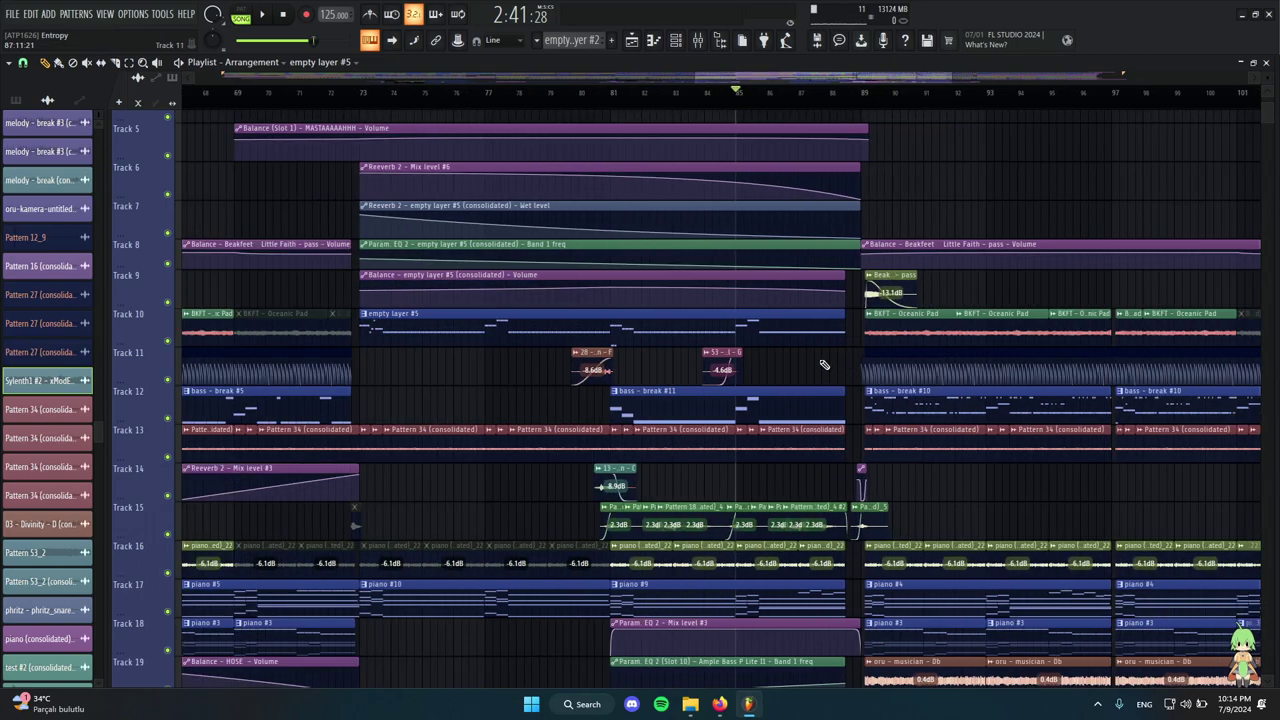
scroll(887, 285, "up", 1)
scroll(801, 330, "up", 6)
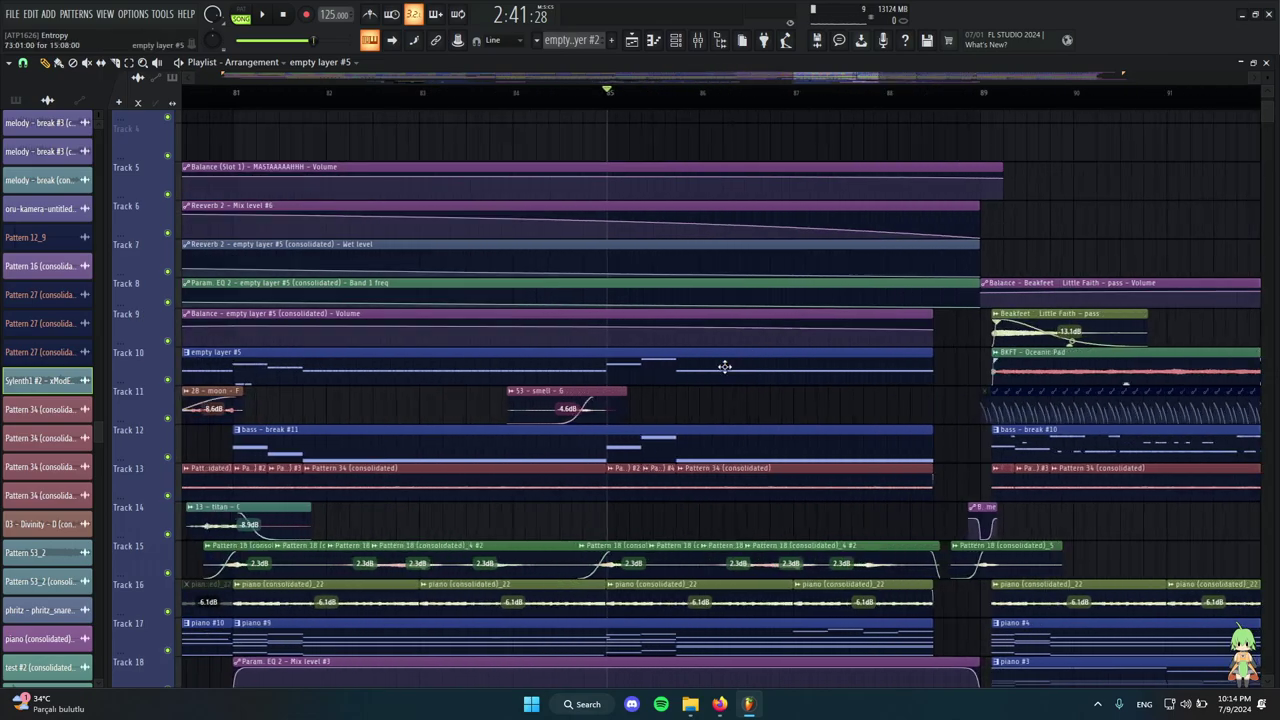
scroll(720, 374, "down", 6)
scroll(728, 337, "down", 3)
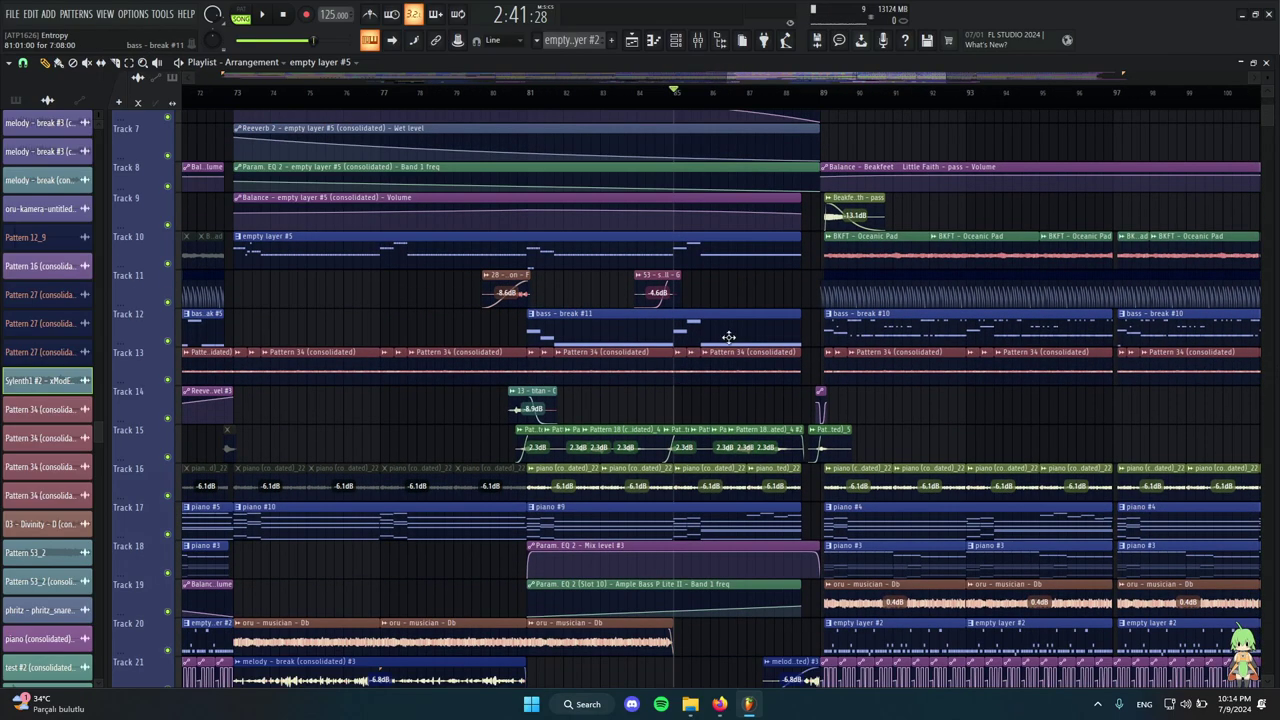
scroll(778, 339, "down", 4)
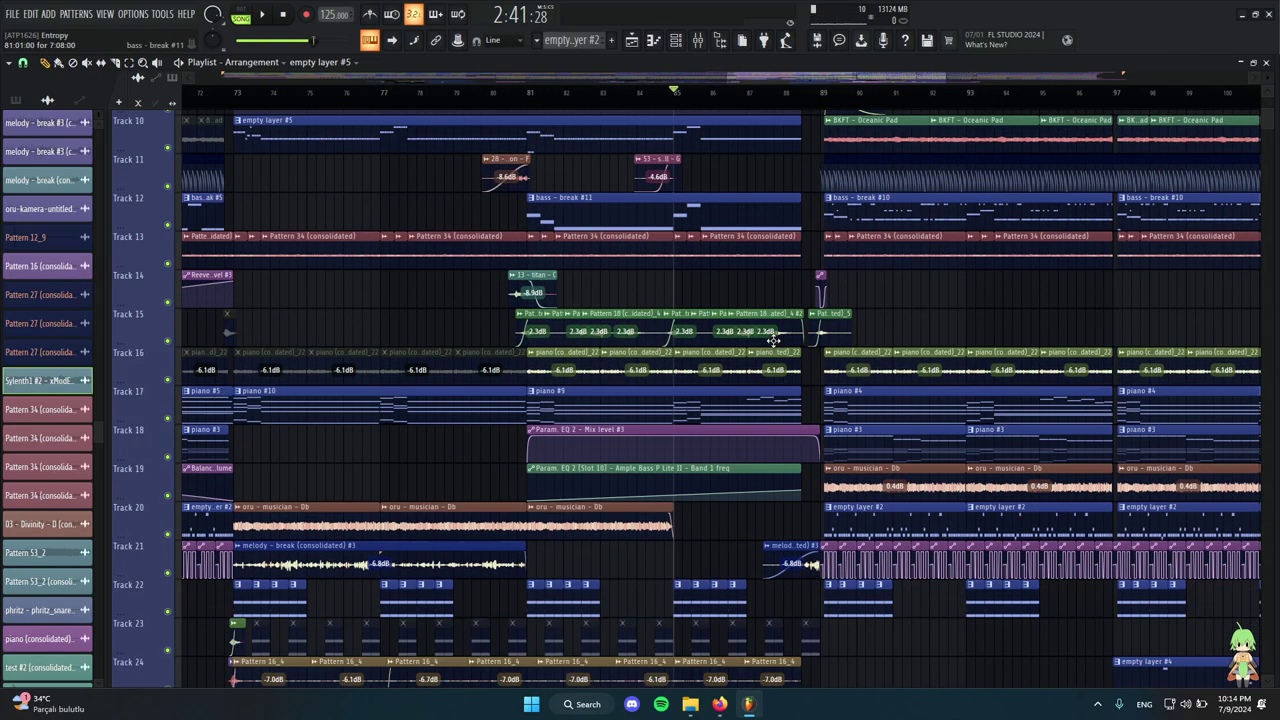
scroll(780, 340, "down", 4)
scroll(802, 341, "up", 3)
scroll(798, 341, "up", 3)
scroll(657, 194, "up", 2)
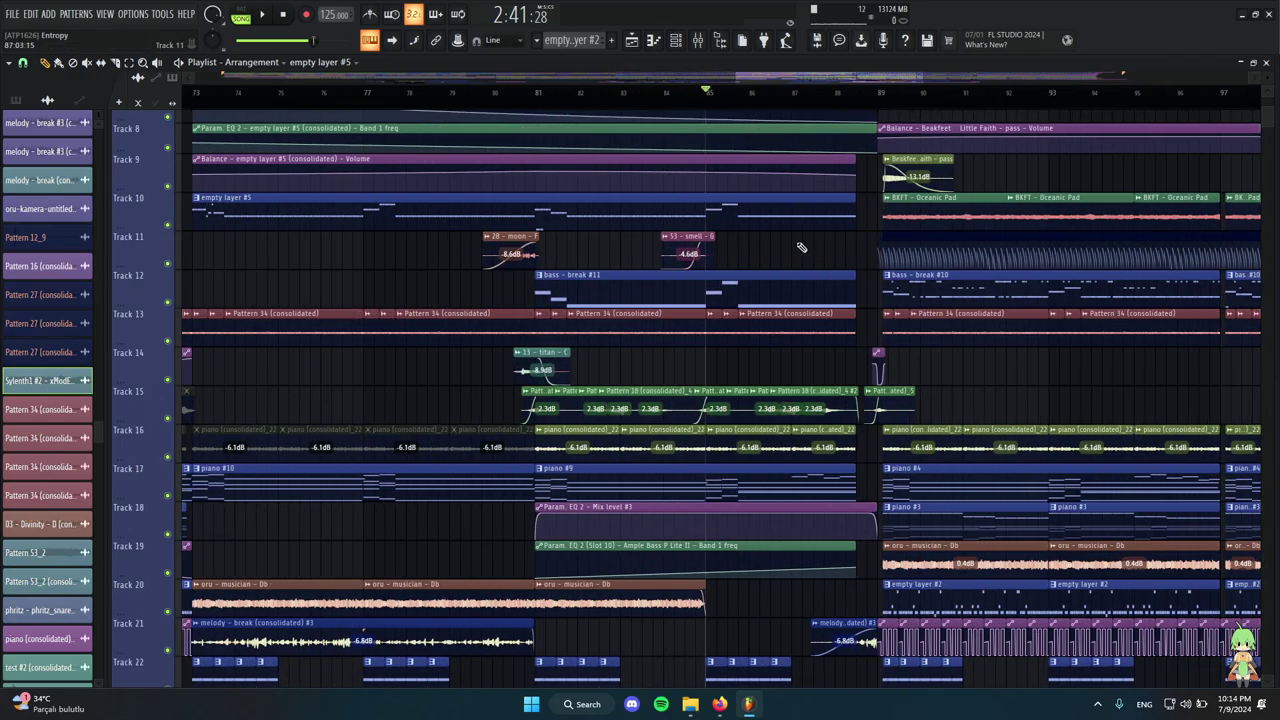
scroll(803, 246, "down", 2)
scroll(657, 246, "up", 3)
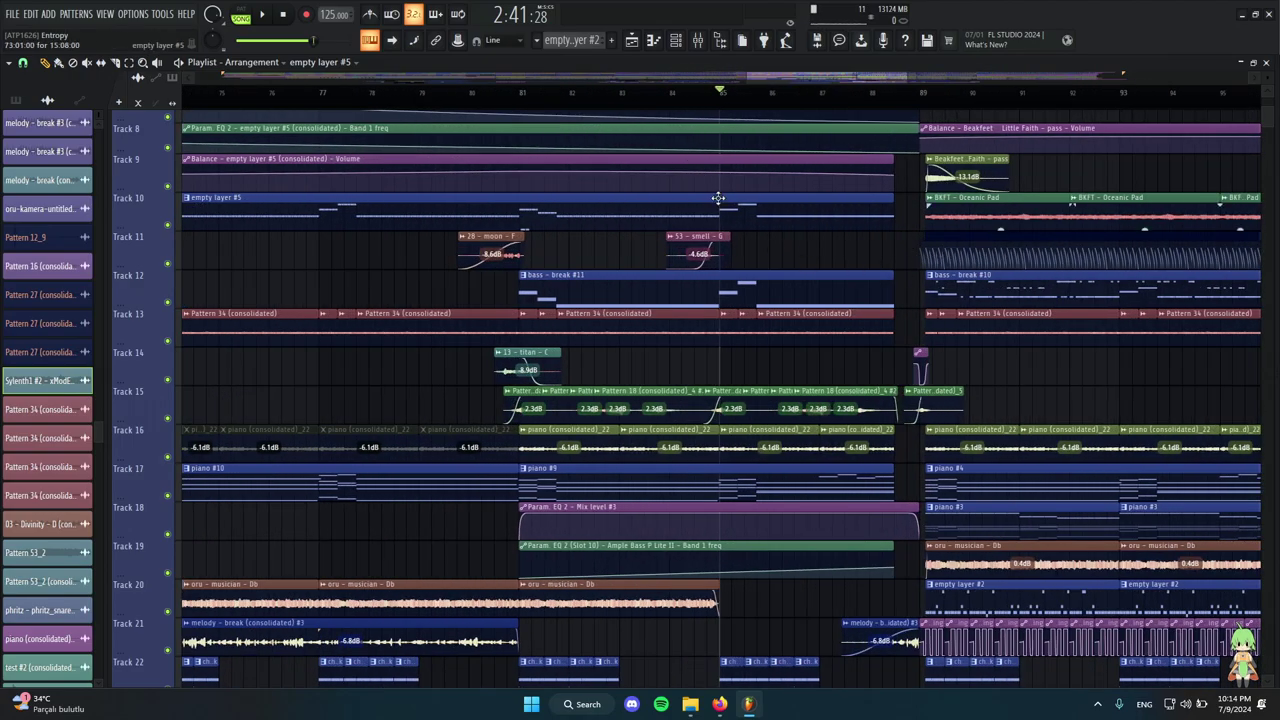
scroll(786, 220, "down", 4)
scroll(700, 300, "down", 2)
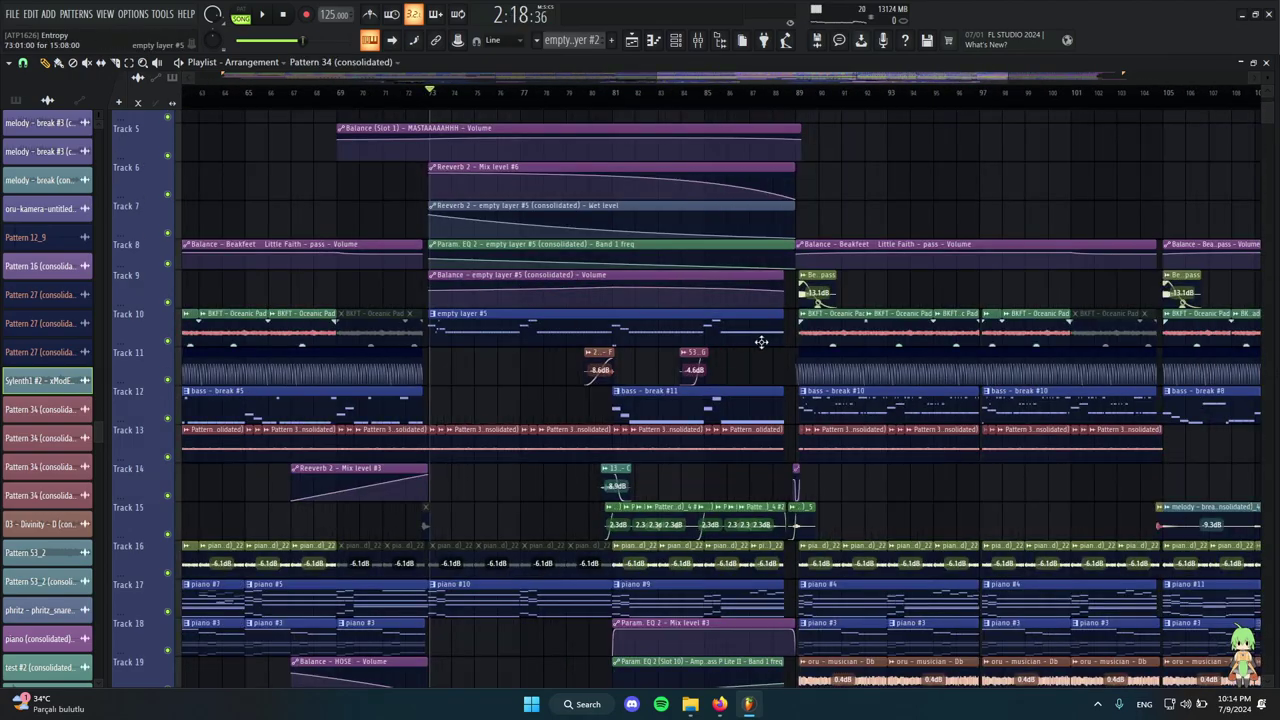
Audition the Pattern 34 (consolidated) #2 clip on Track 13 in solo from bar 73 and stop playback.
scroll(537, 314, "up", 3)
key("space")
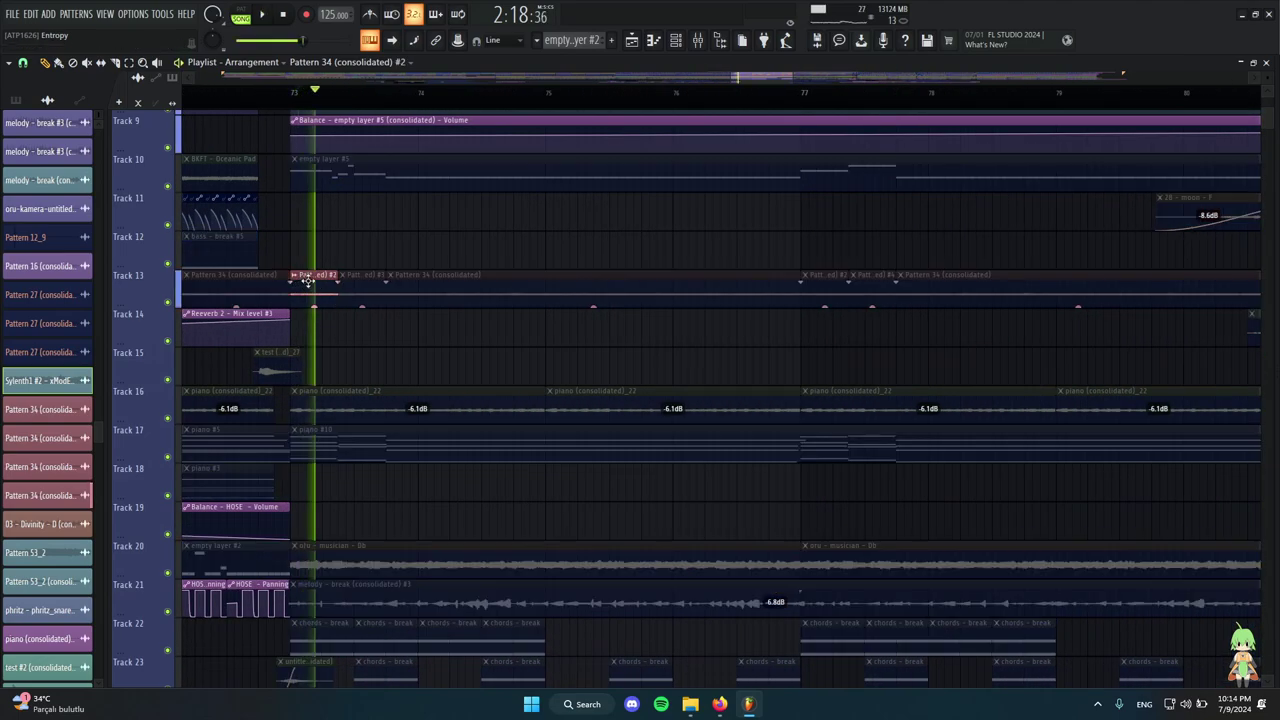
key("space")
scroll(507, 293, "down", 3)
scroll(534, 323, "down", 3)
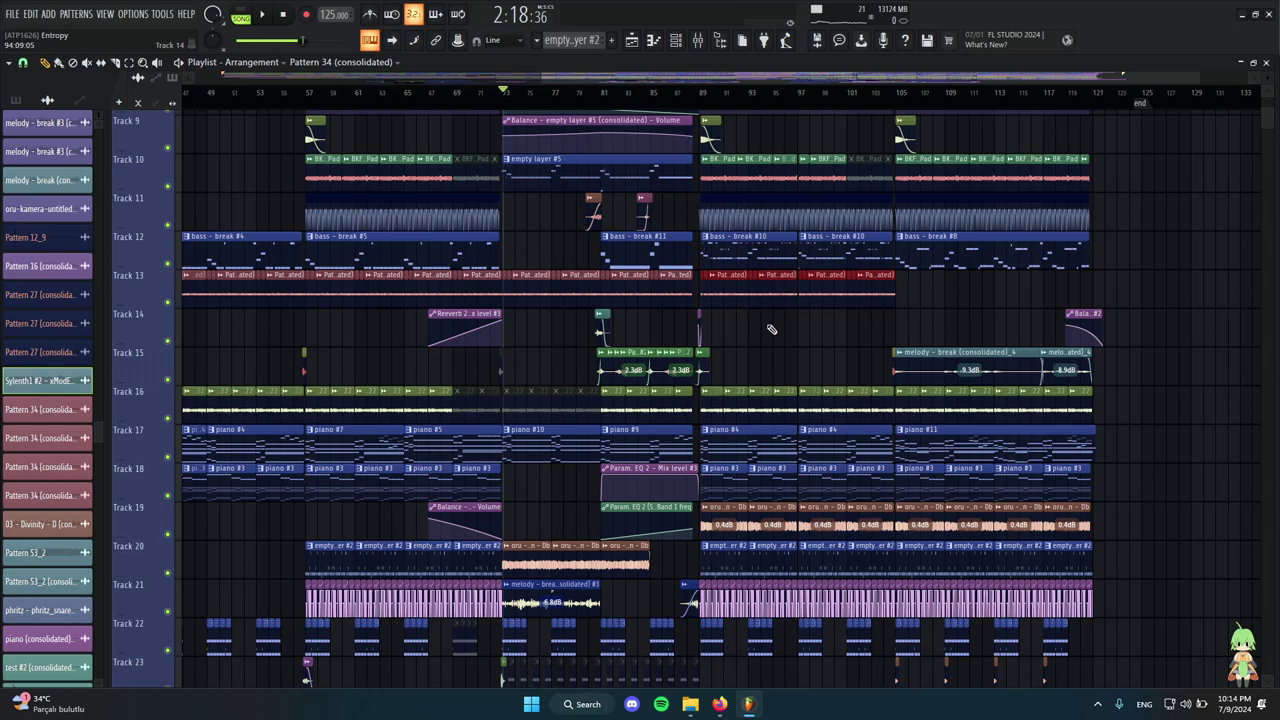
Audition the piano #10 clip on Track 17 in solo, stop playback and return the position to bar 73.
scroll(560, 290, "up", 4)
scroll(500, 322, "down", 8)
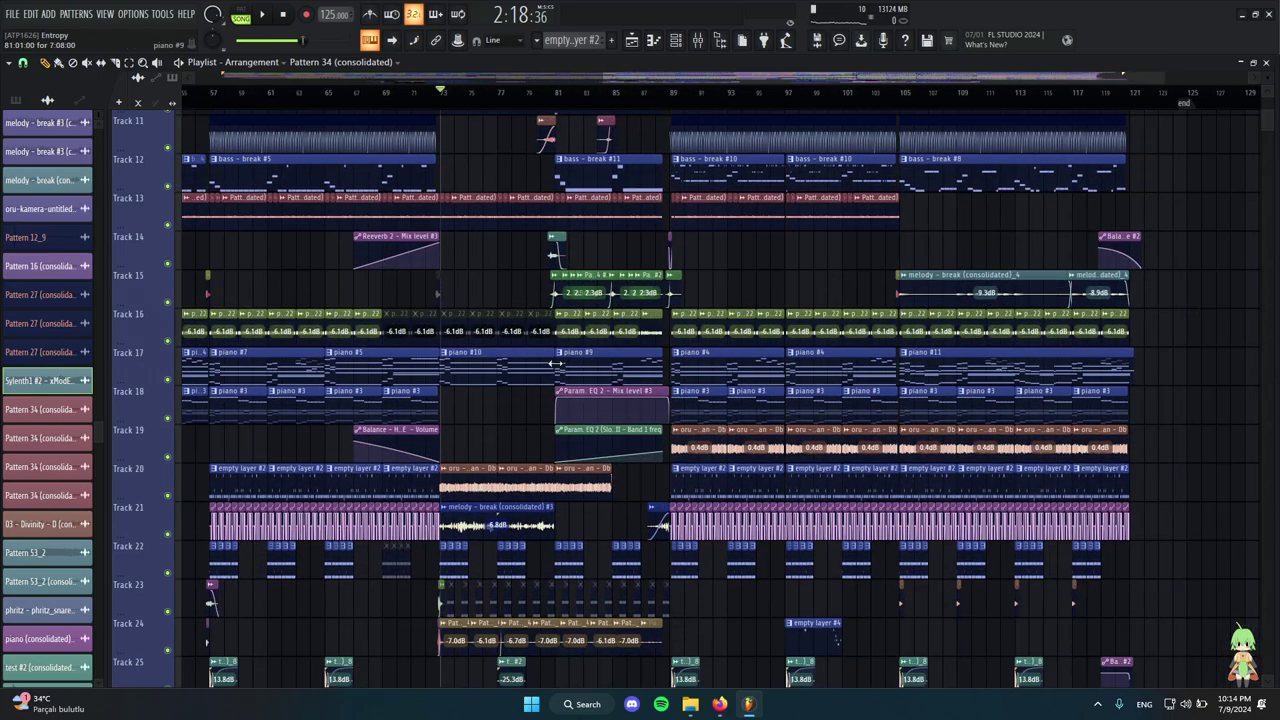
scroll(449, 260, "up", 7)
right_click(409, 243, "alt")
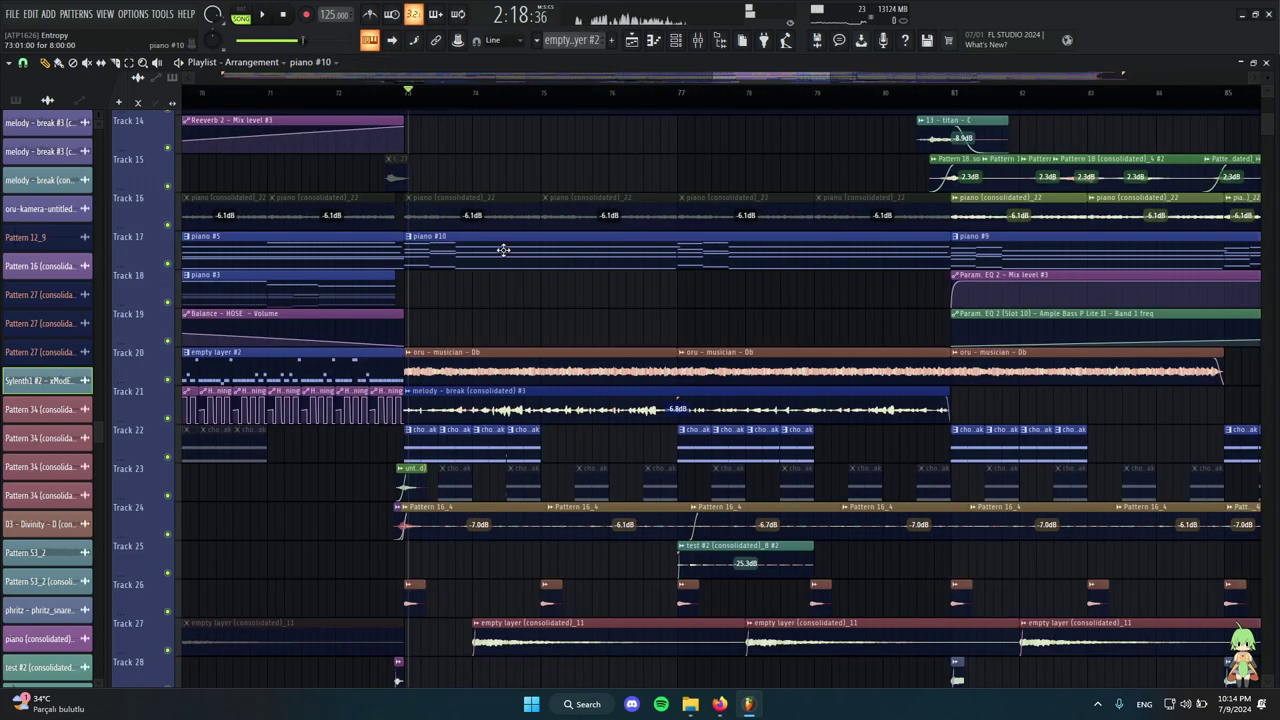
scroll(531, 283, "down", 5)
key("space")
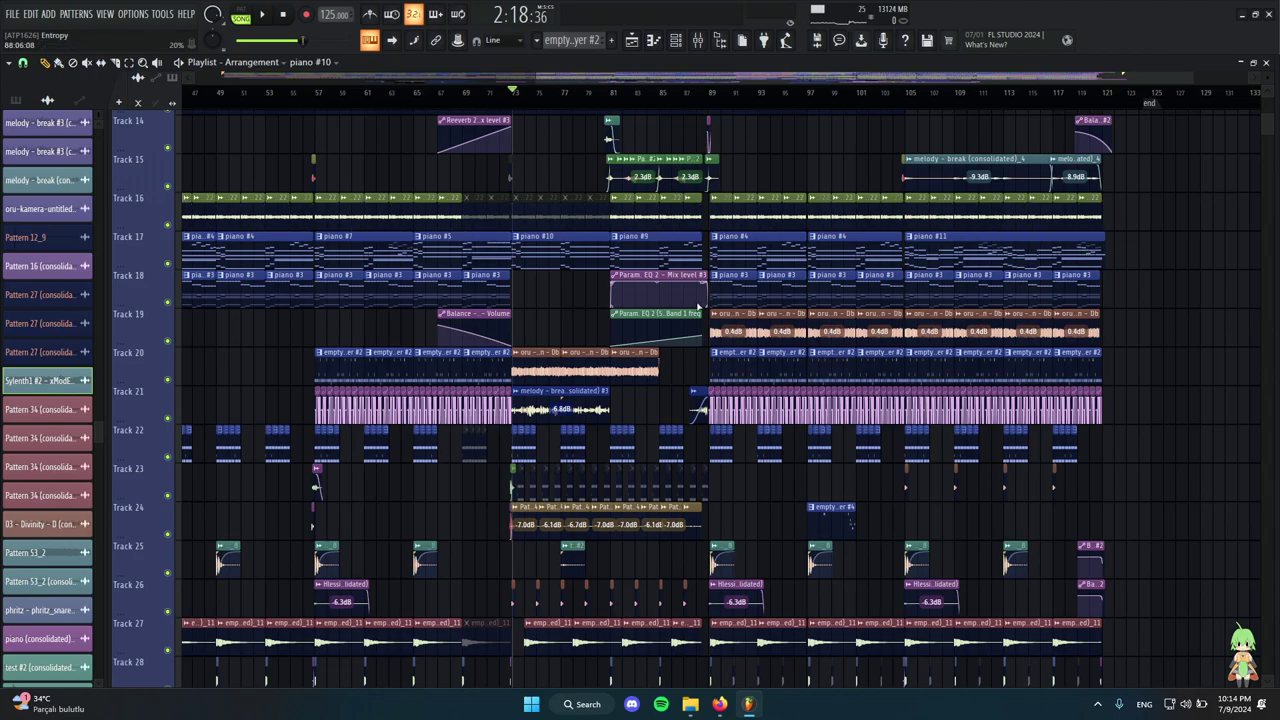
scroll(531, 277, "up", 8)
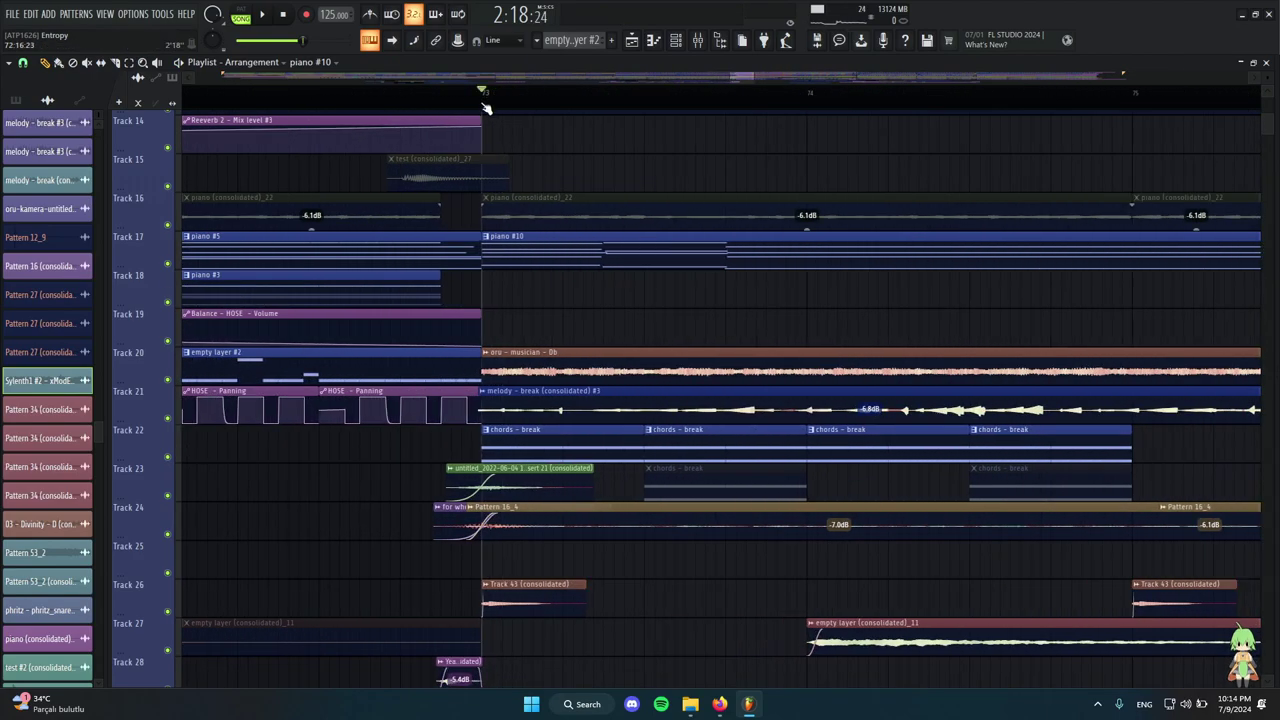
Examine the break's remaining layers on Tracks 12 to 31 from bar 73 onward.
scroll(510, 225, "down", 8)
scroll(490, 235, "up", 3)
scroll(450, 225, "down", 4)
scroll(700, 295, "up", 6)
scroll(728, 310, "up", 1)
scroll(730, 350, "down", 4)
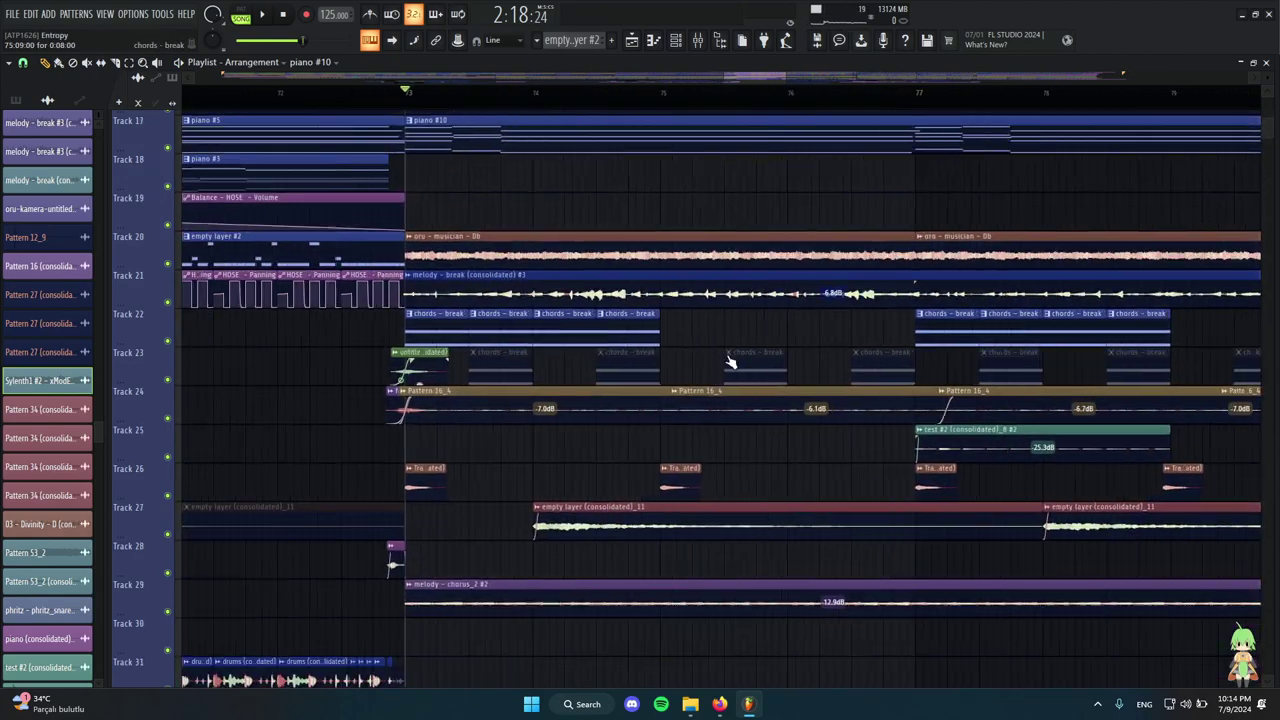
scroll(480, 277, "down", 4)
scroll(489, 320, "up", 5)
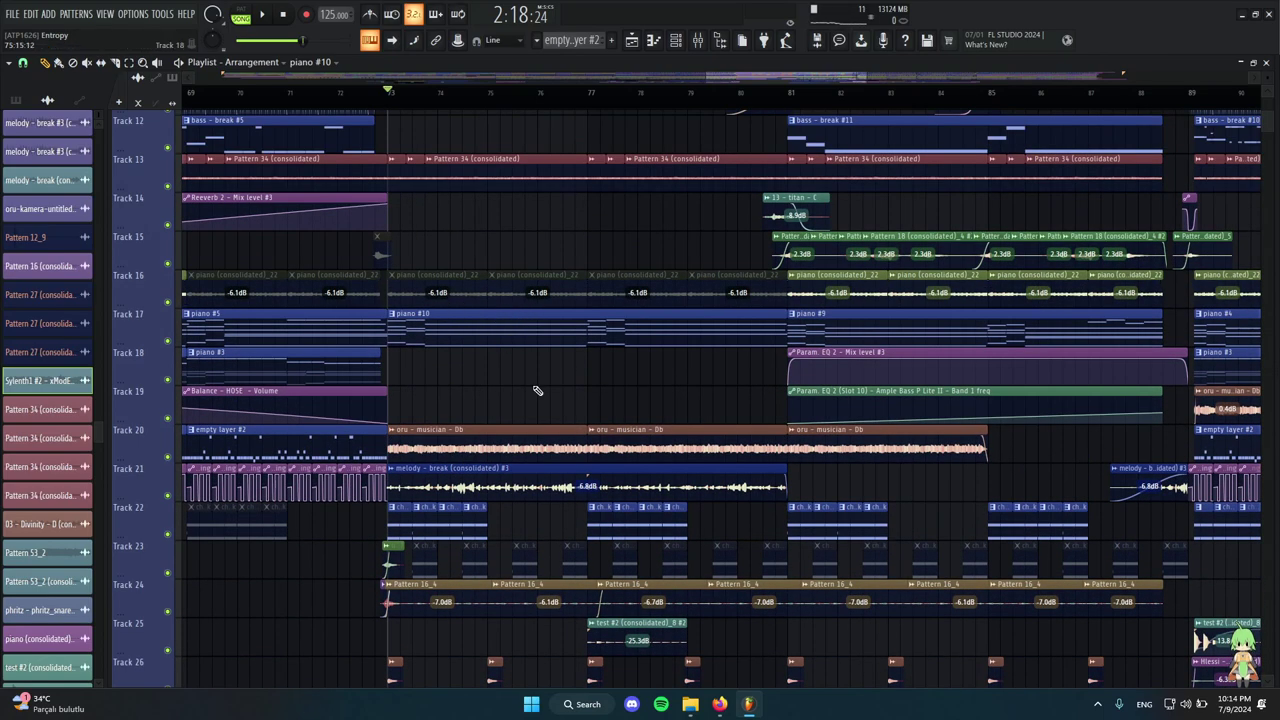
scroll(537, 390, "up", 4)
scroll(537, 390, "down", 5)
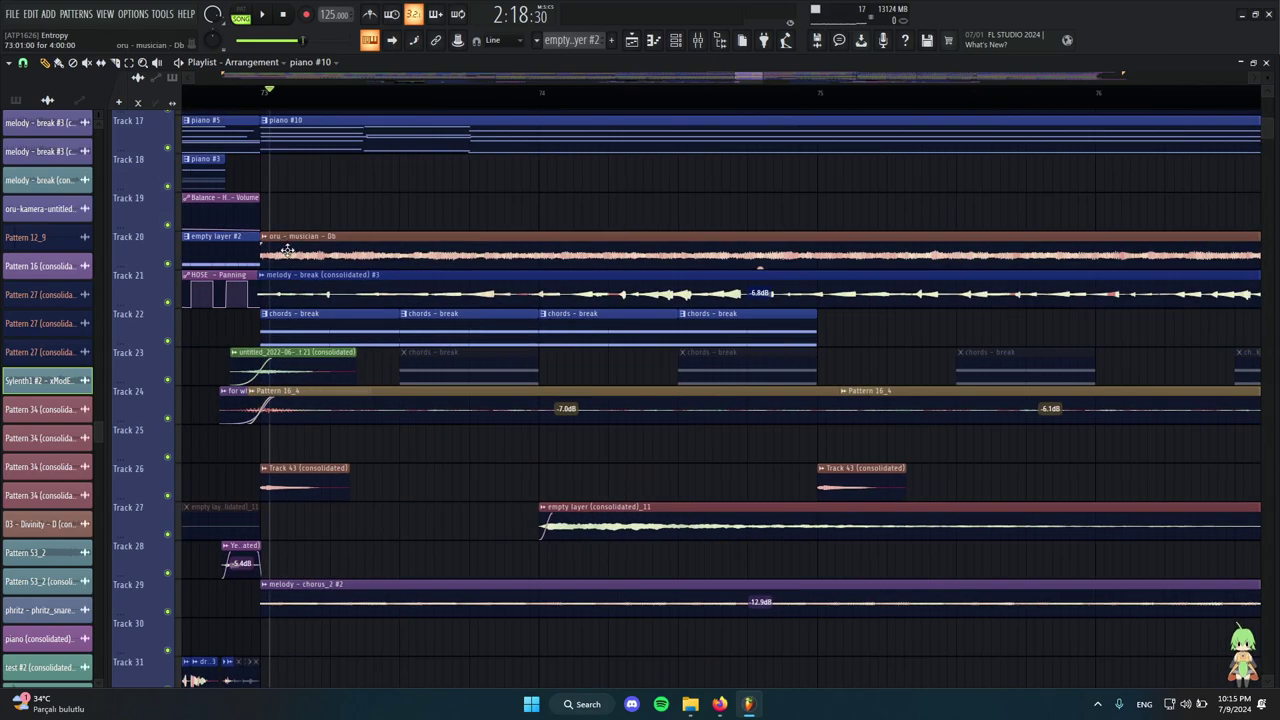
scroll(289, 245, "down", 4)
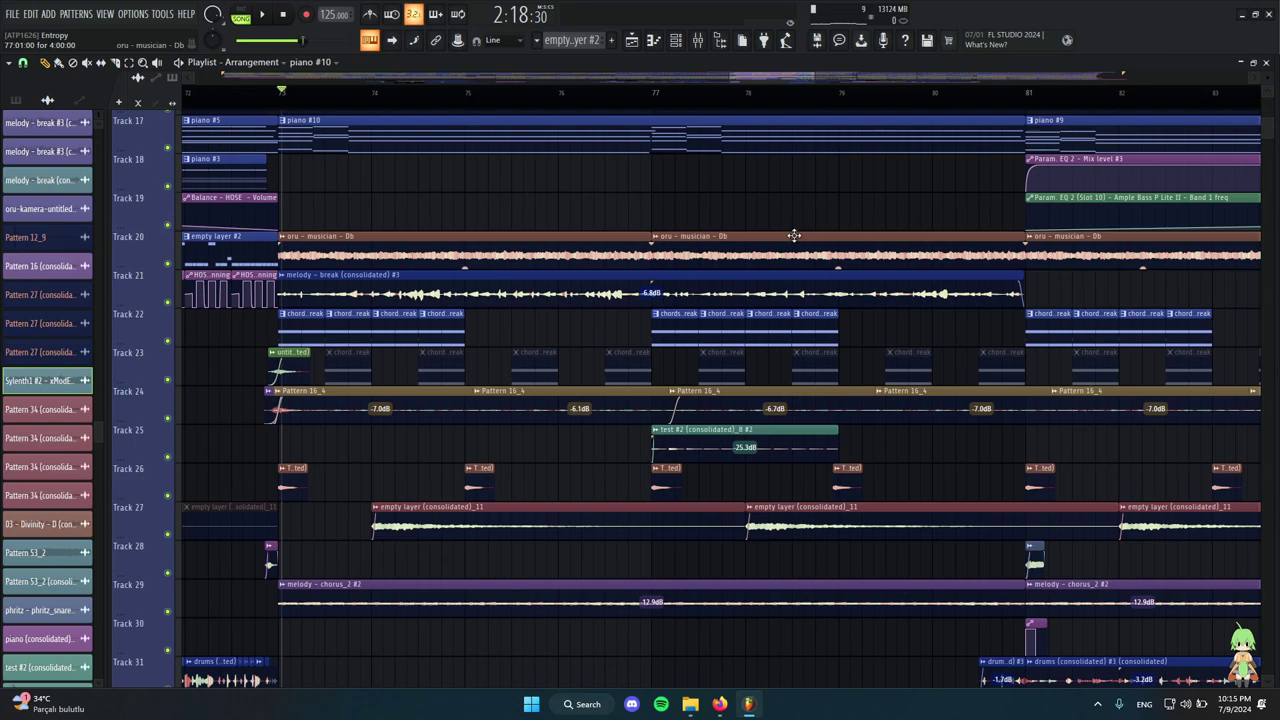
Inspect the audio settings of the oru - musician - Db clip on Track 20, return playback to bar 73 and close the settings.
left_click(426, 259)
double_click(426, 259)
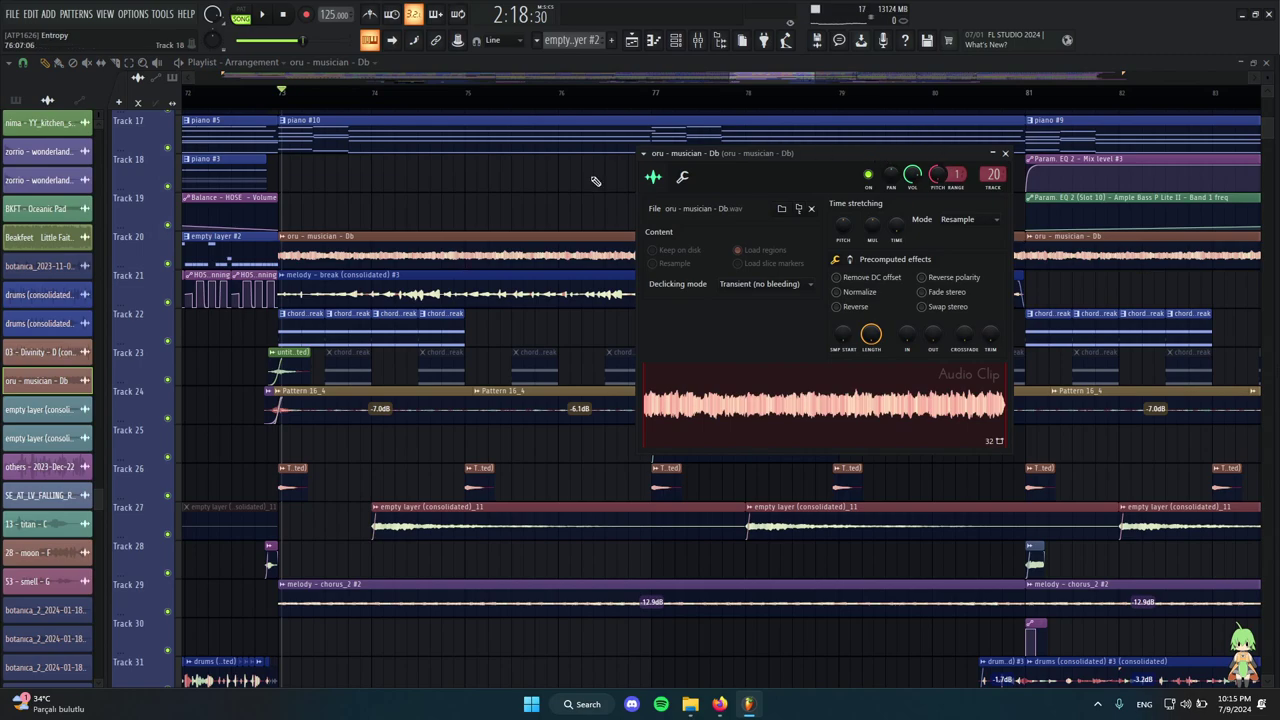
scroll(278, 115, "up", 3)
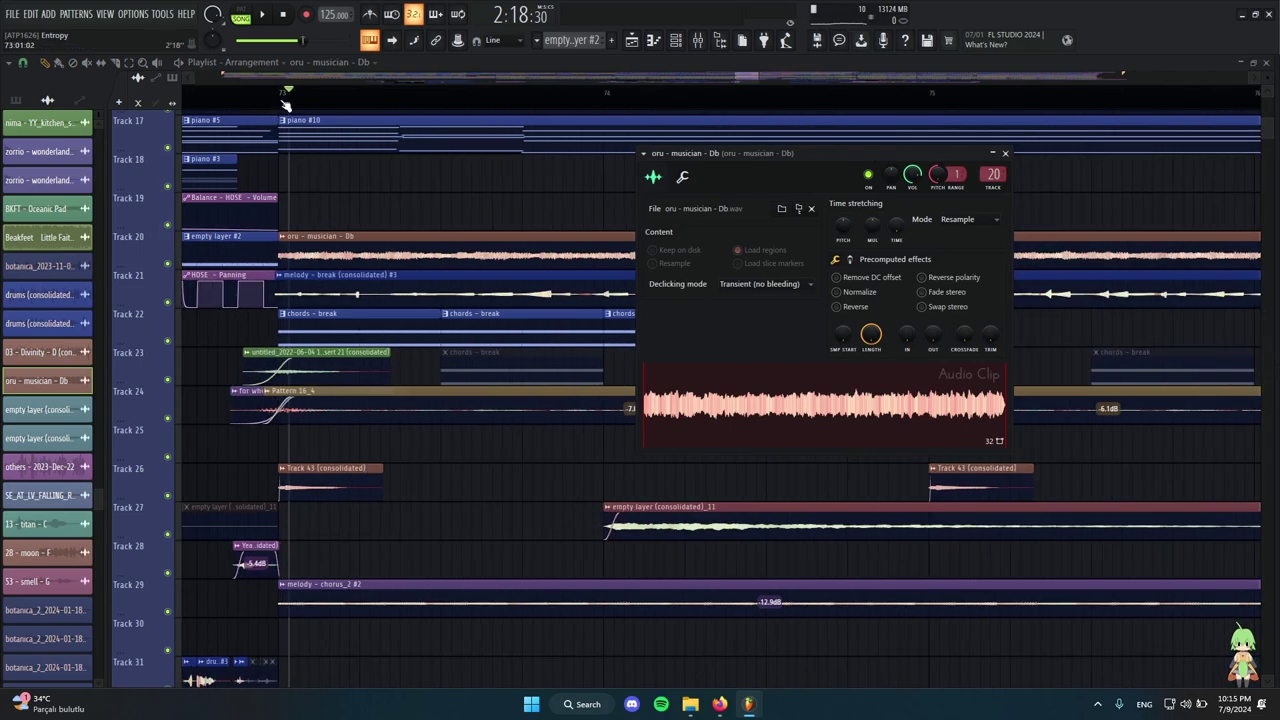
left_click(284, 104)
scroll(731, 249, "down", 3)
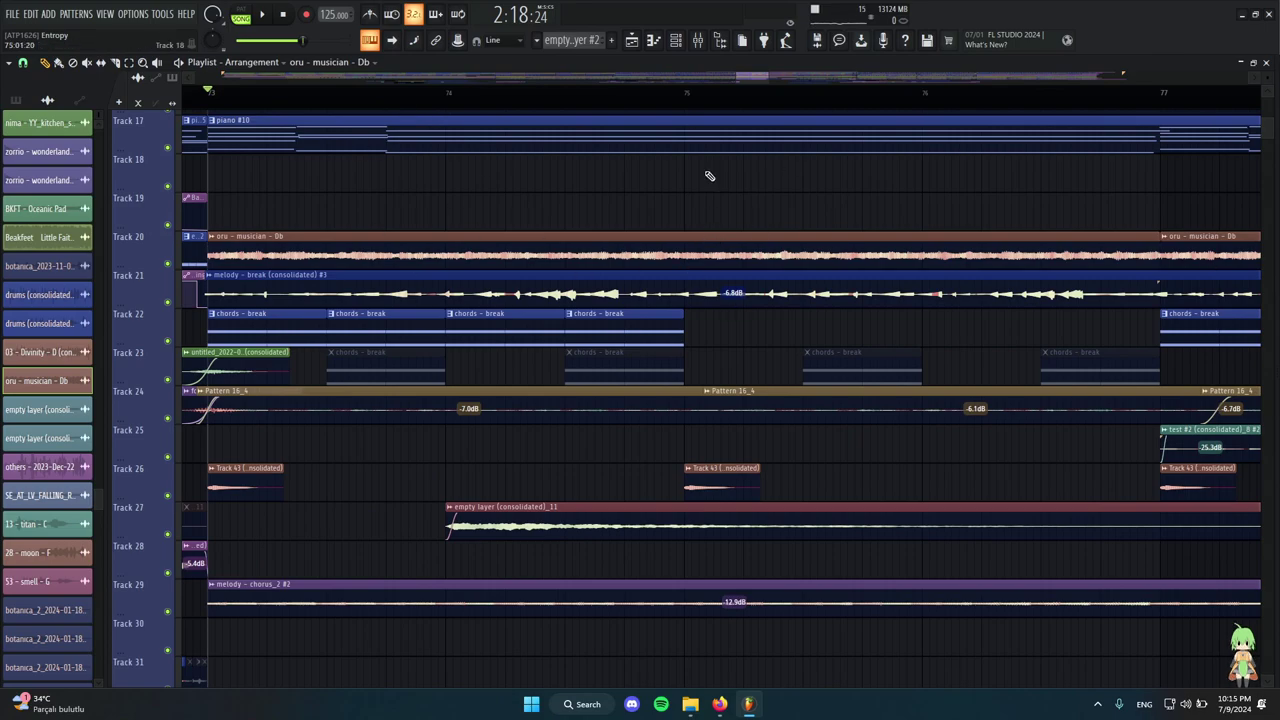
double_click(481, 237)
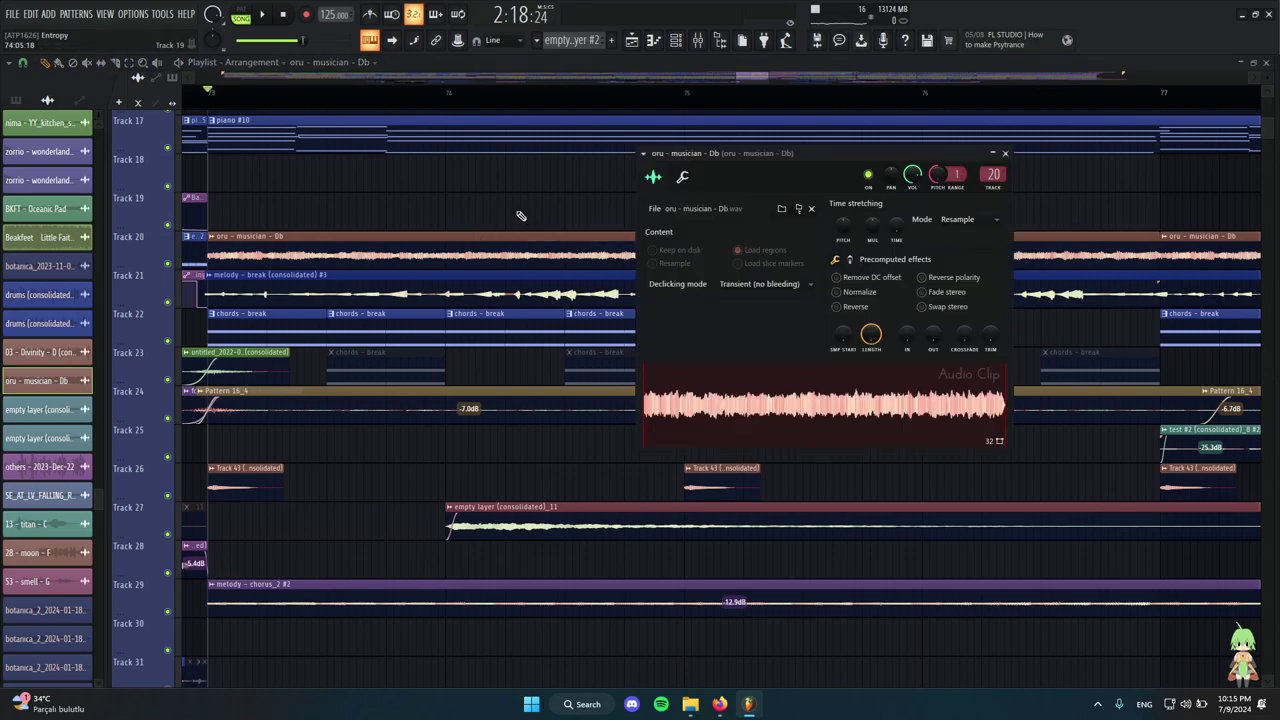
key("Escape")
Solo Track 20 and play its oru - musician - Db clips from bar 73.
scroll(470, 220, "down", 6)
scroll(888, 300, "up", 2)
scroll(1031, 240, "down", 3)
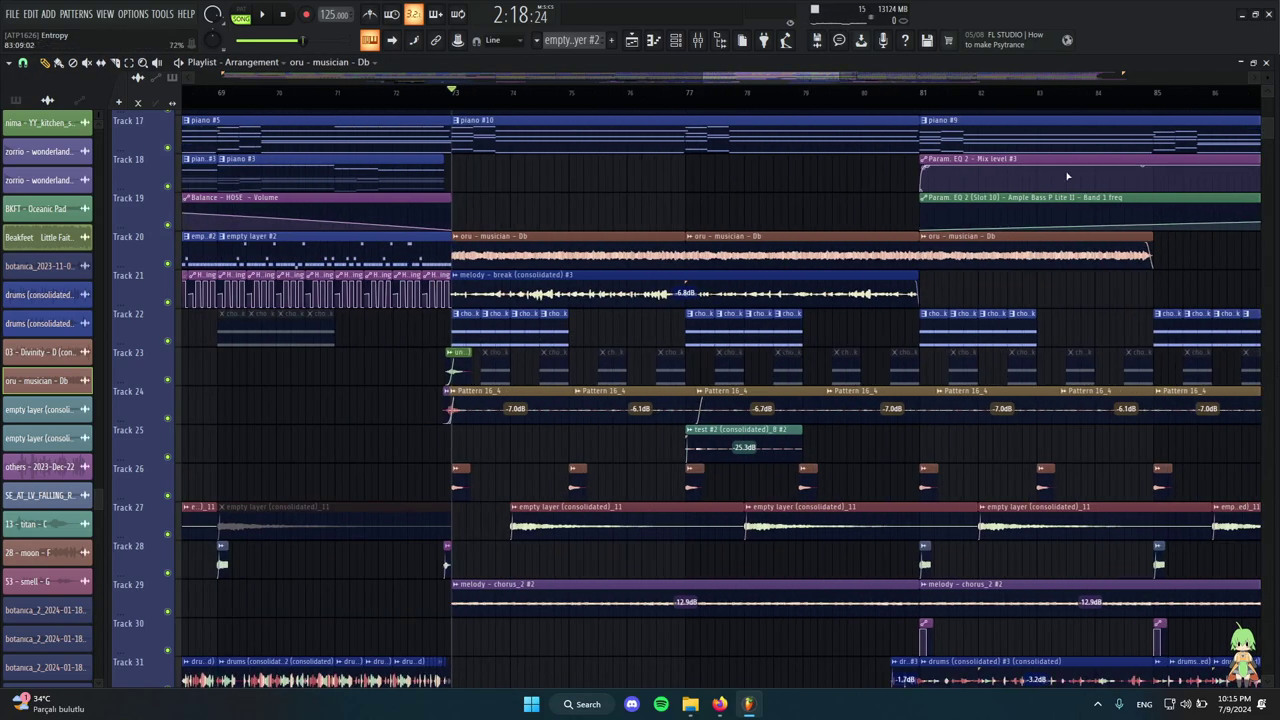
scroll(896, 262, "down", 2)
scroll(597, 206, "up", 8)
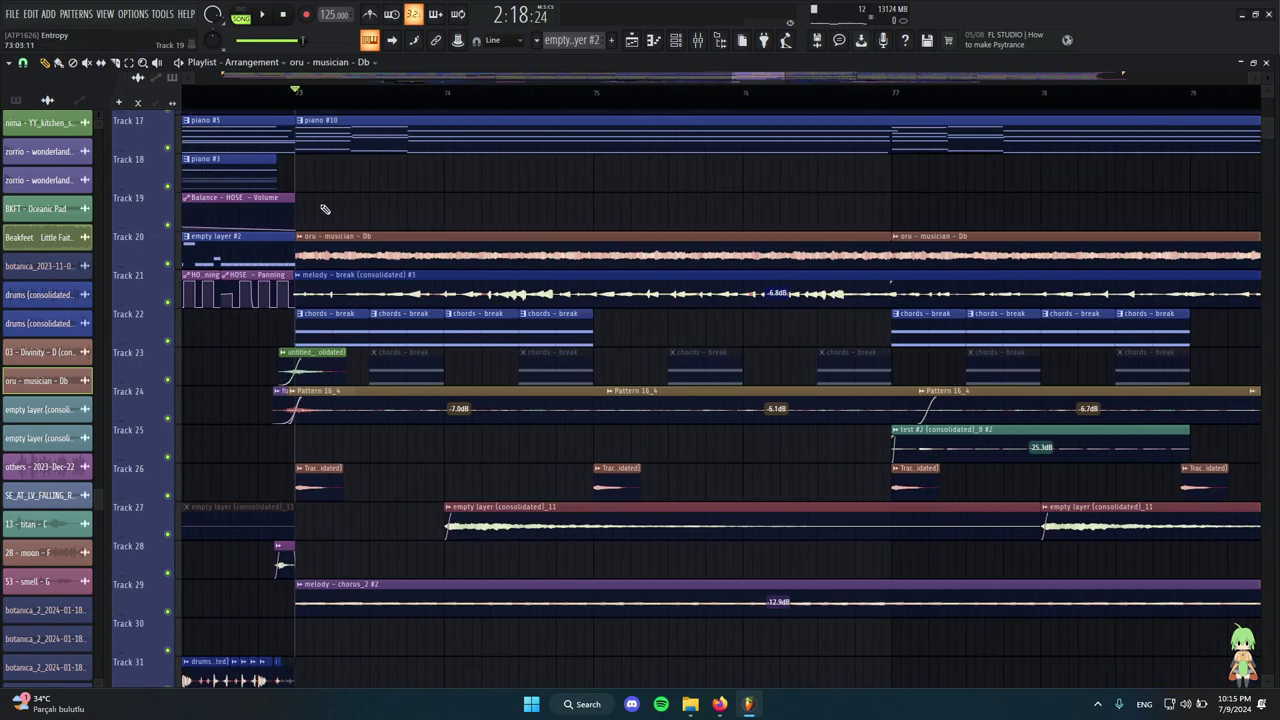
right_click(168, 264)
key("space")
View the oru - musician - Db channel in the mixer, stop playback and close the mixer.
left_click(698, 41)
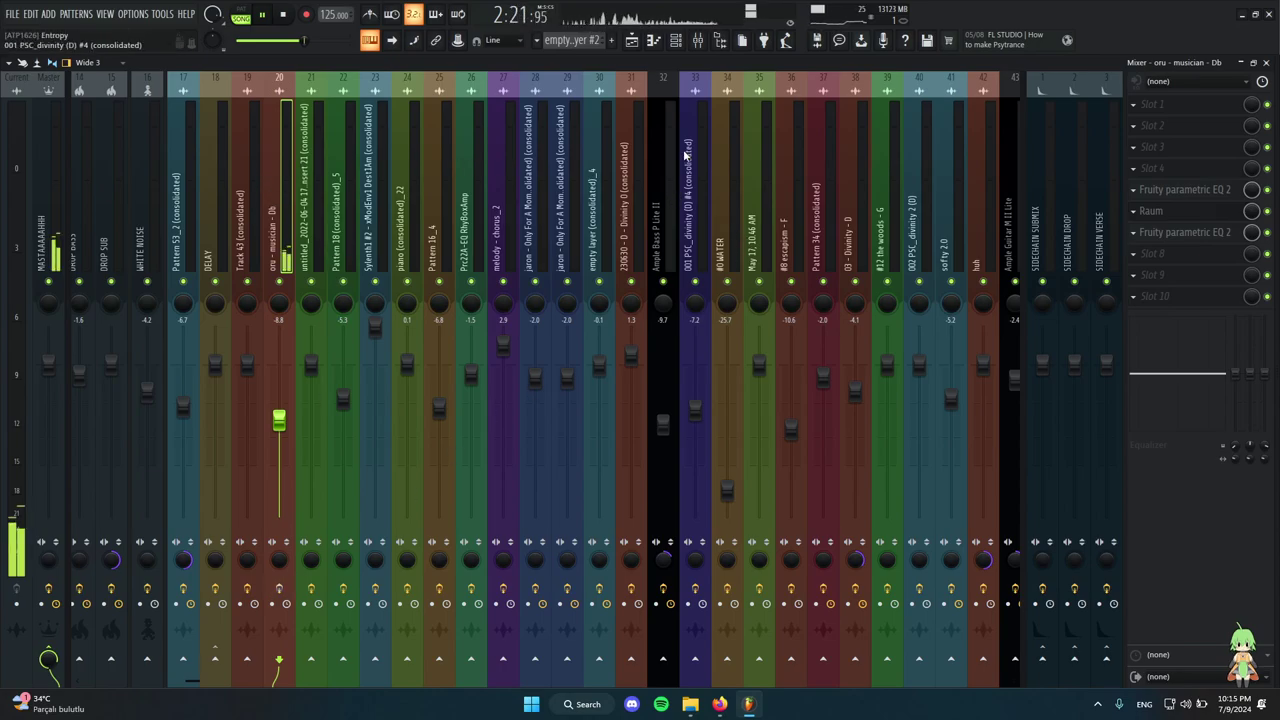
key("space")
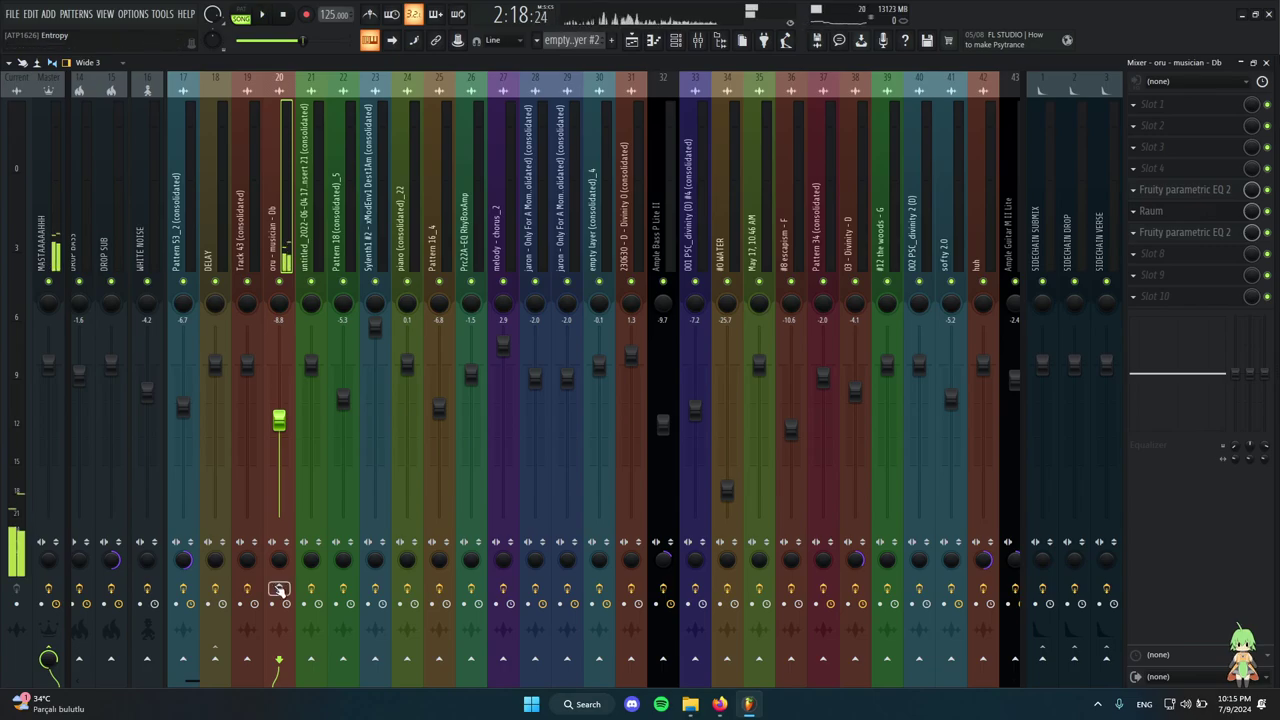
left_click(1267, 65)
Solo Track 21 and examine its melody - break (consolidated) #3 clips across the break.
scroll(594, 223, "down", 2)
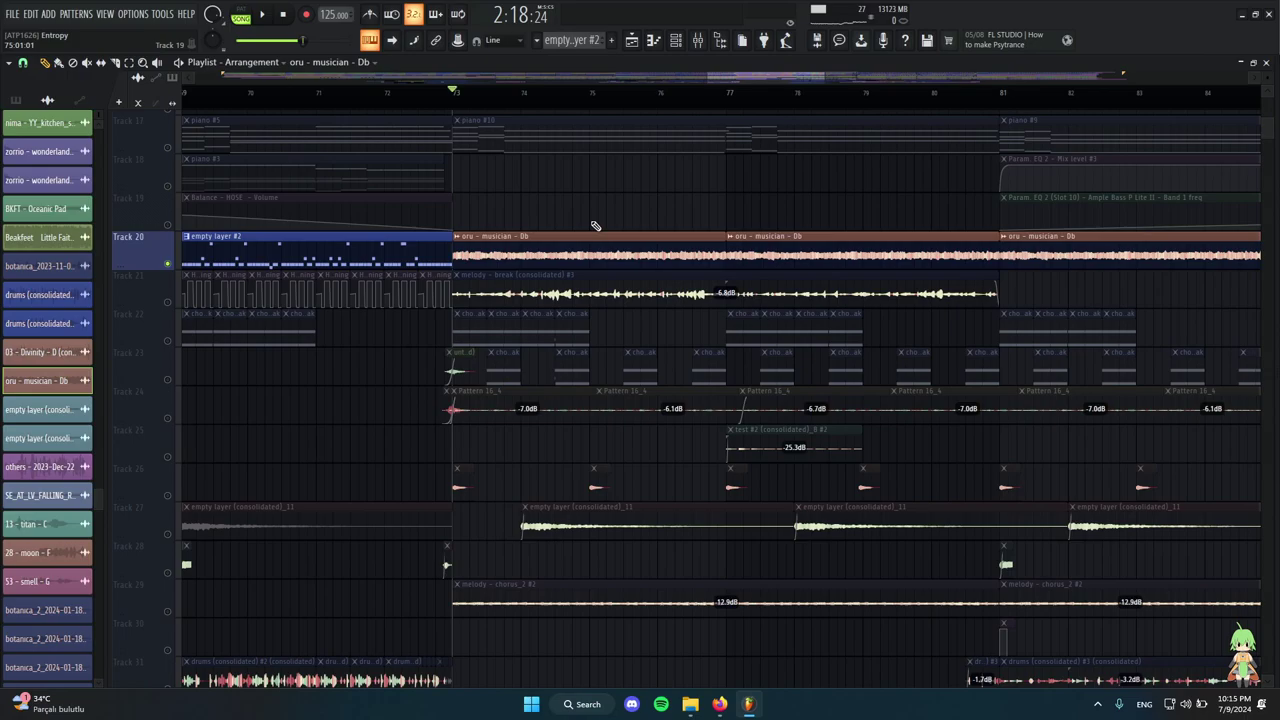
right_click(168, 303)
scroll(600, 314, "down", 4)
scroll(606, 314, "up", 7)
scroll(560, 330, "up", 5)
scroll(528, 345, "down", 8)
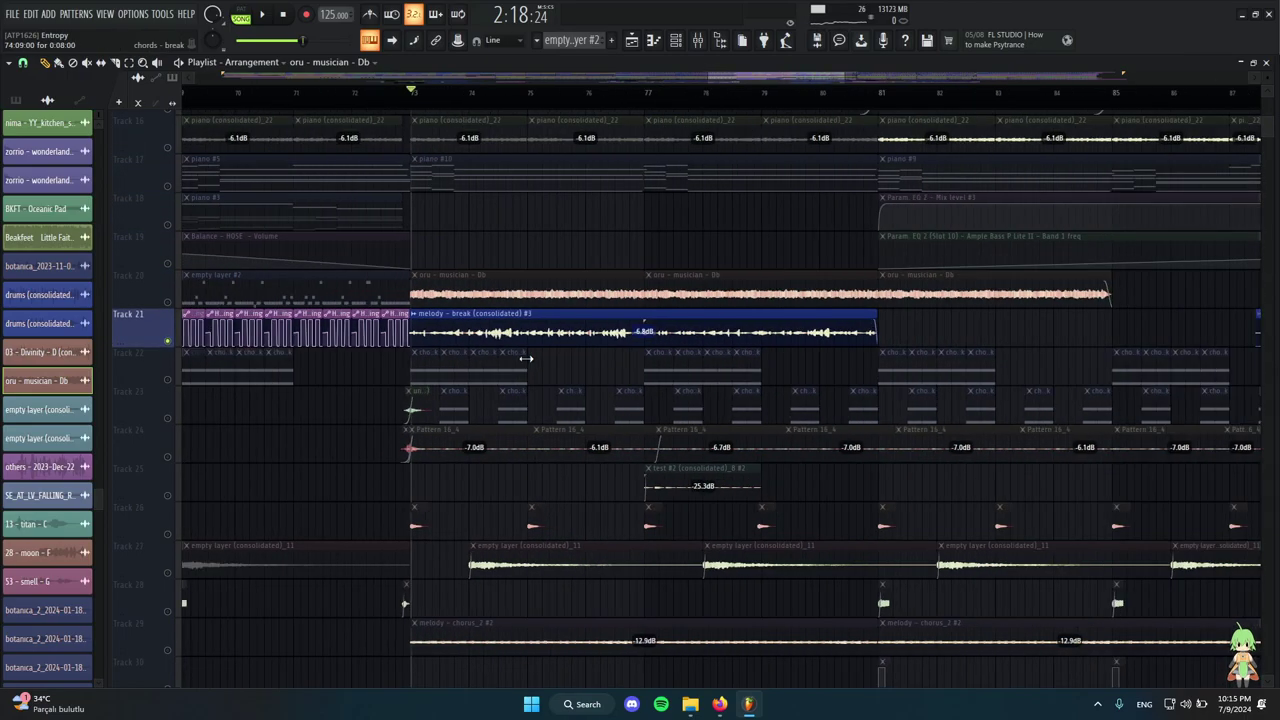
scroll(527, 358, "up", 3)
scroll(415, 314, "down", 5)
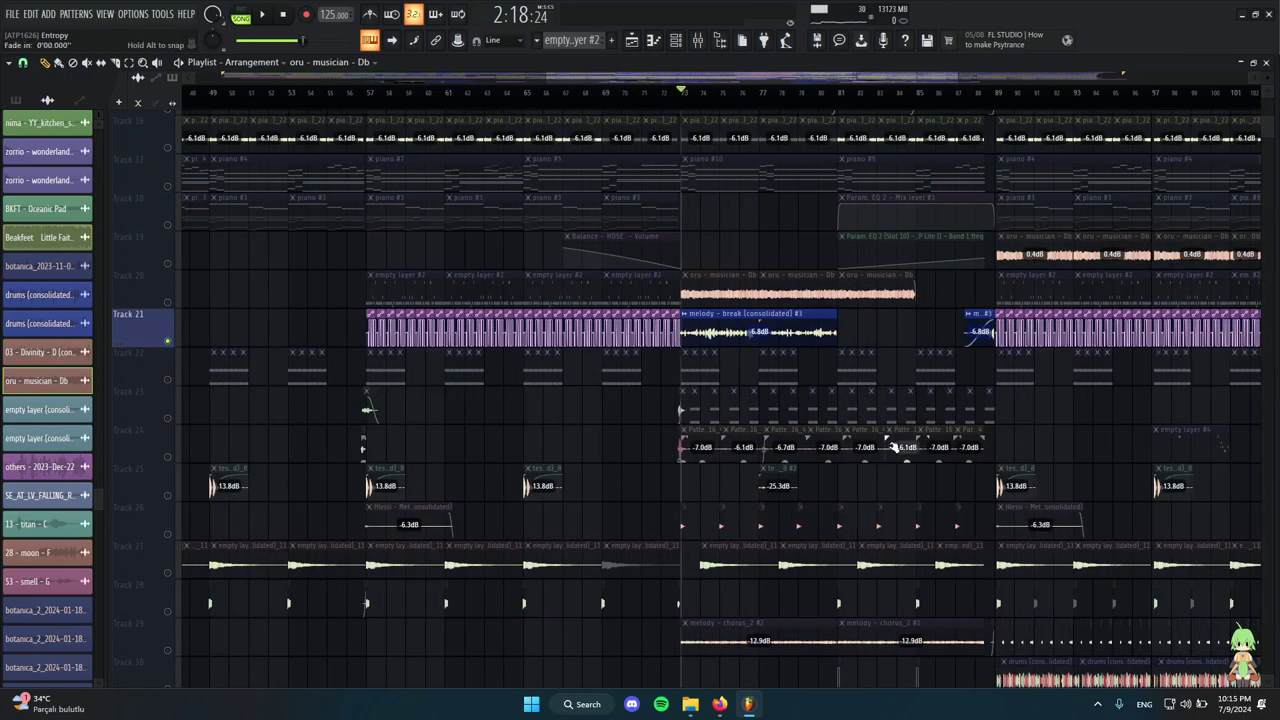
Solo Track 49 and audition its Sylenth1 #2 - xModEnv1 Dest1Am (consolidated) clip.
scroll(410, 400, "down", 6)
scroll(404, 403, "down", 5)
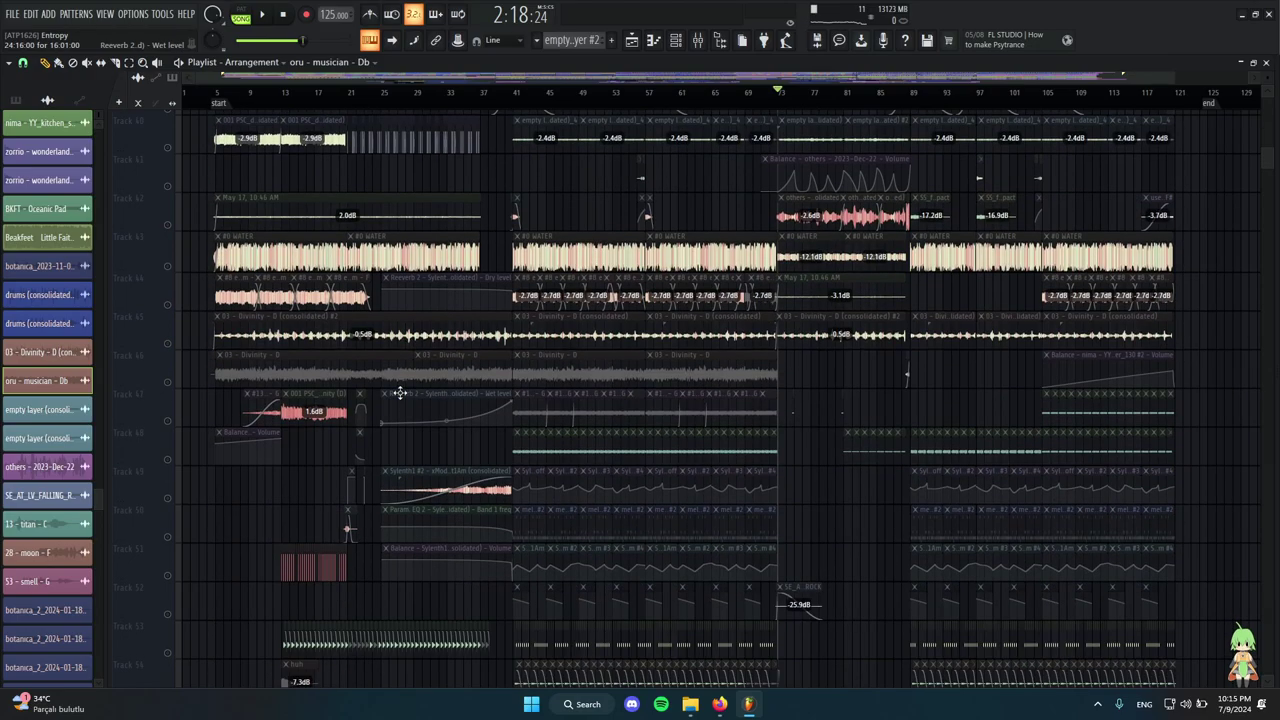
right_click(168, 344)
right_click(467, 322, "alt")
key("space")
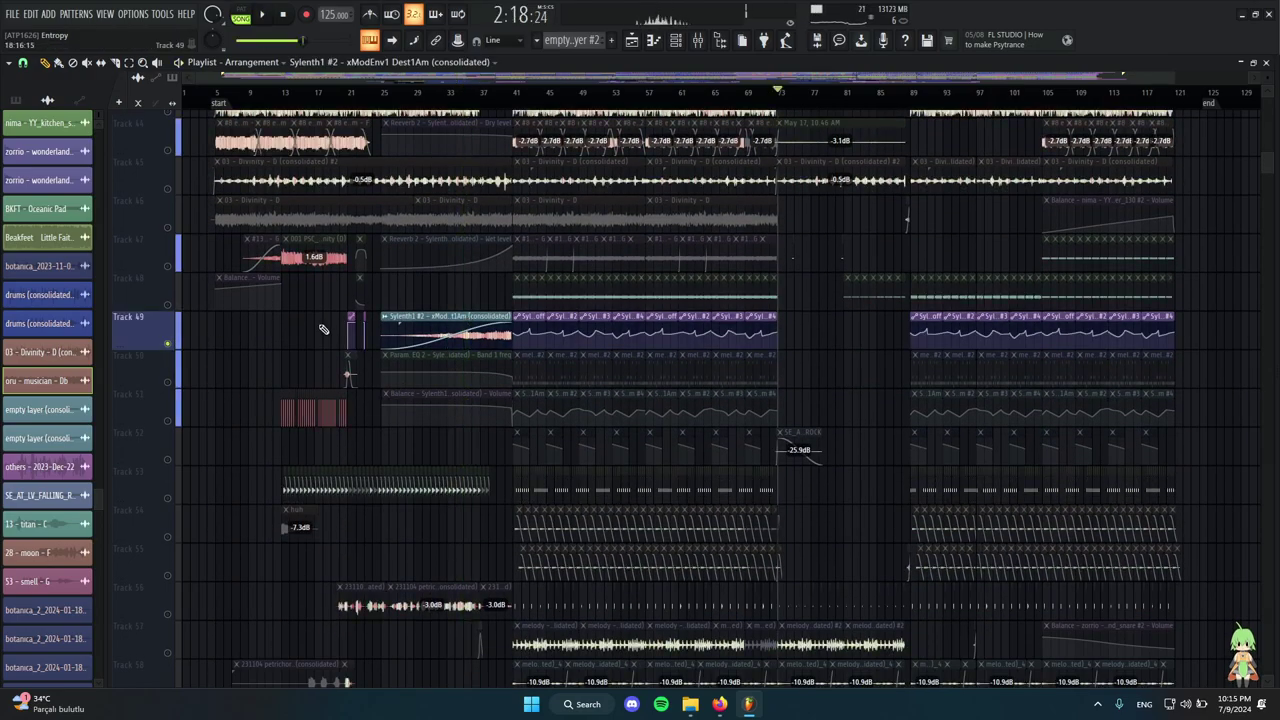
scroll(941, 357, "up", 10)
scroll(941, 357, "up", 4)
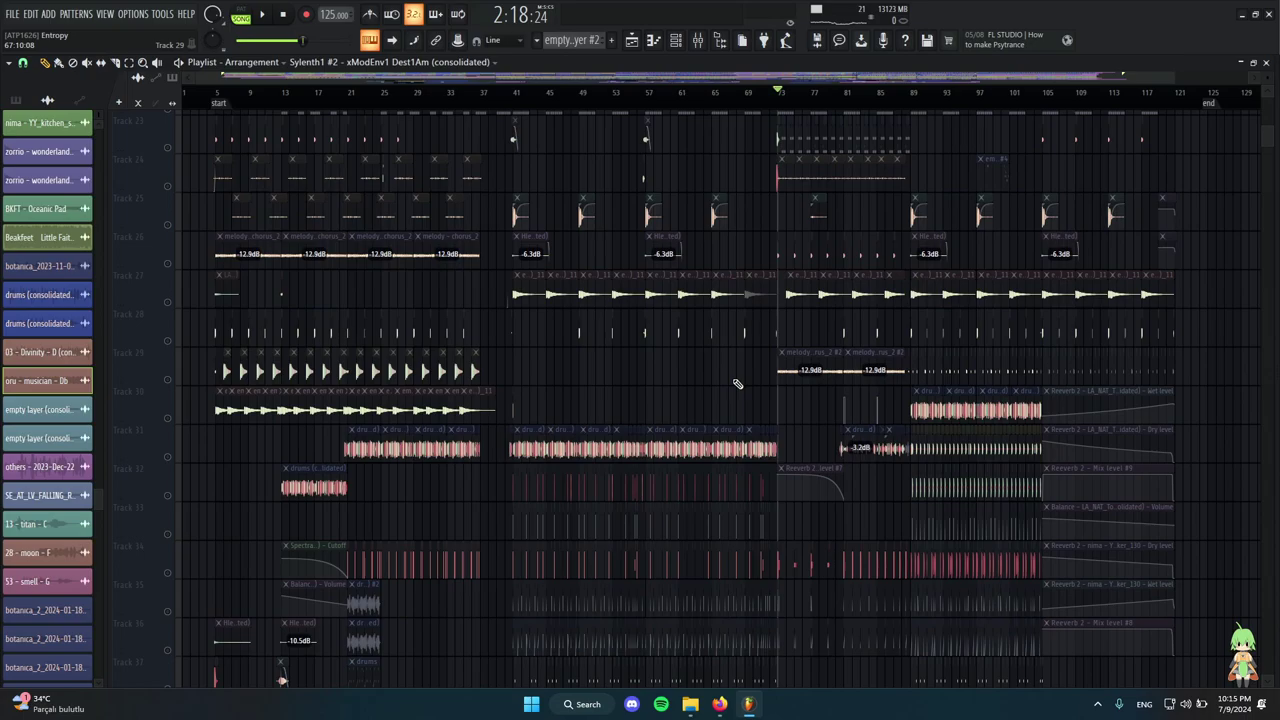
Solo Track 21, play its melody - break (consolidated) #3 clip from bar 73 and stop playback.
left_click(737, 380)
scroll(943, 486, "up", 6)
scroll(498, 411, "down", 3)
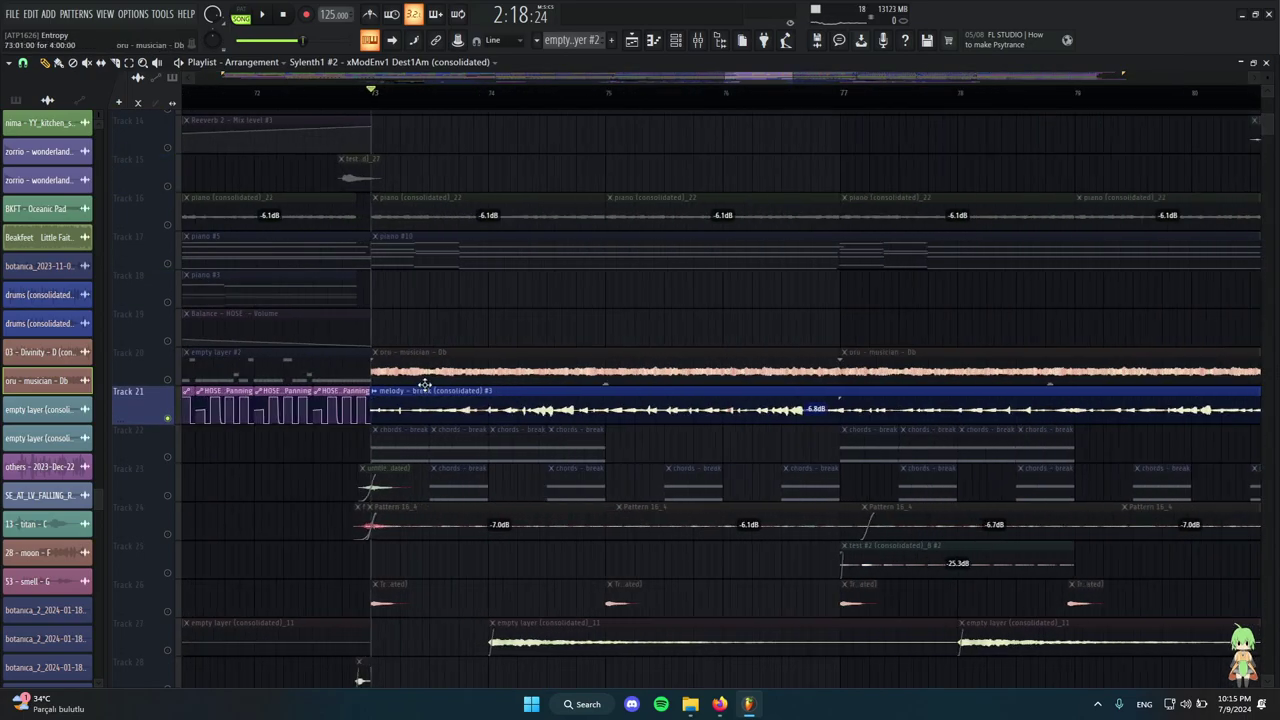
key("space")
scroll(400, 354, "down", 2)
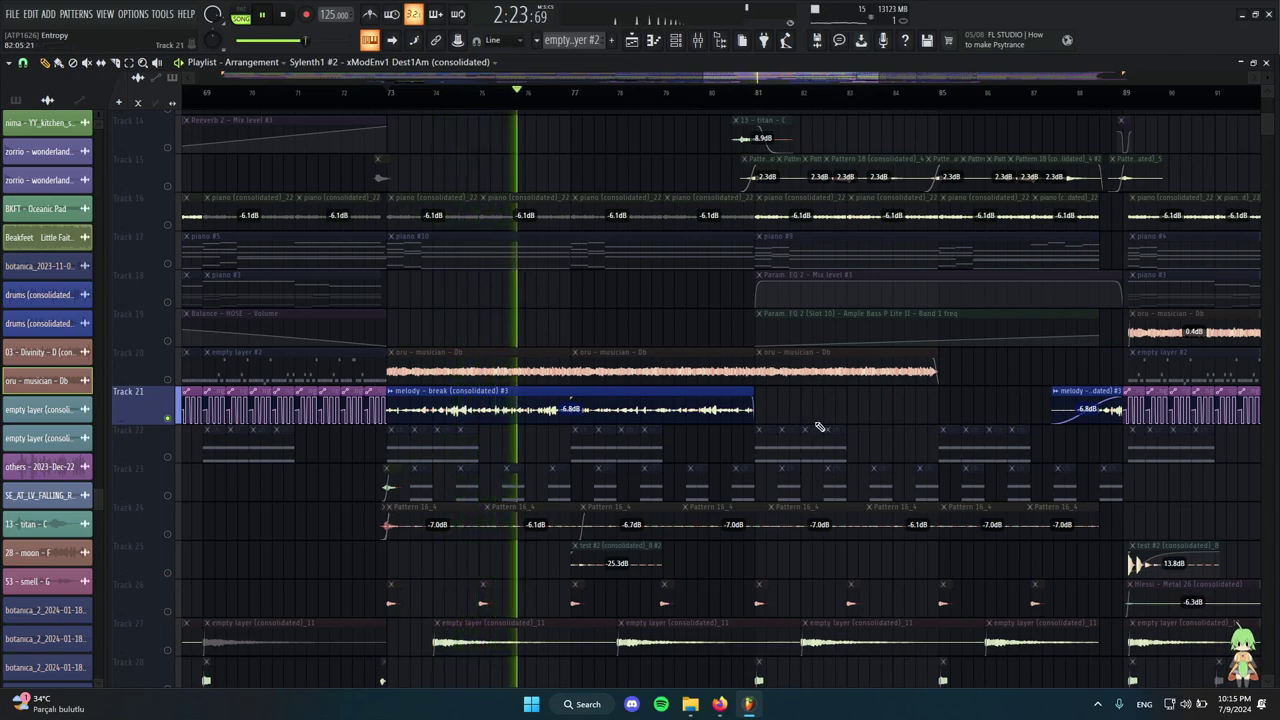
key("space")
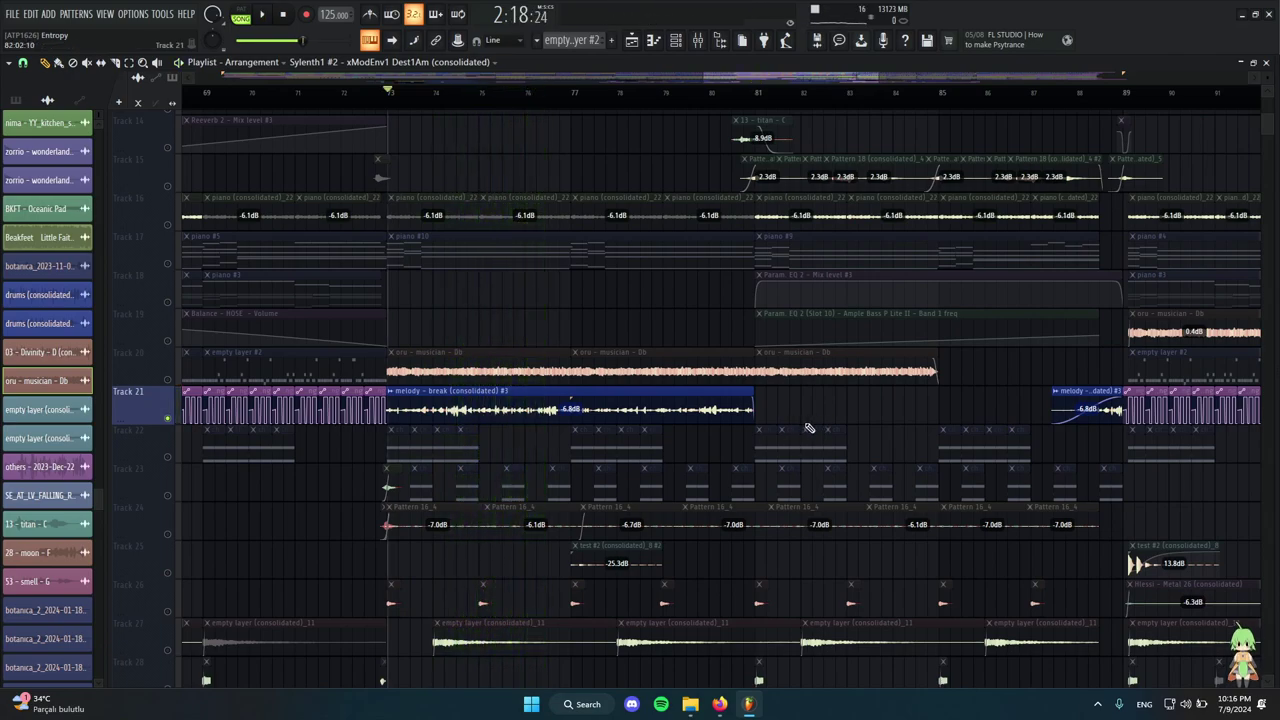
Examine the melody - break (consolidated) #3 clips on Track 21 against the surrounding tracks and earlier sections of the arrangement.
scroll(780, 398, "down", 3)
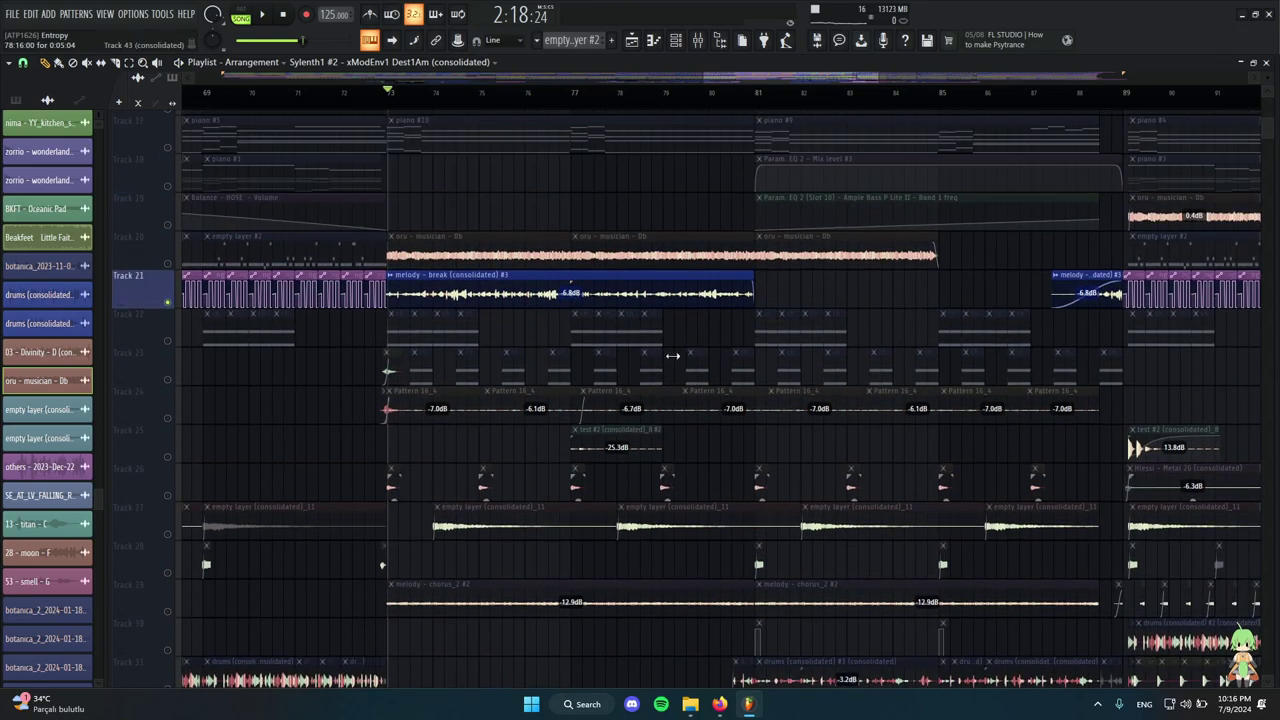
scroll(787, 378, "up", 2)
scroll(610, 361, "down", 1)
scroll(536, 344, "up", 4)
scroll(577, 341, "down", 5)
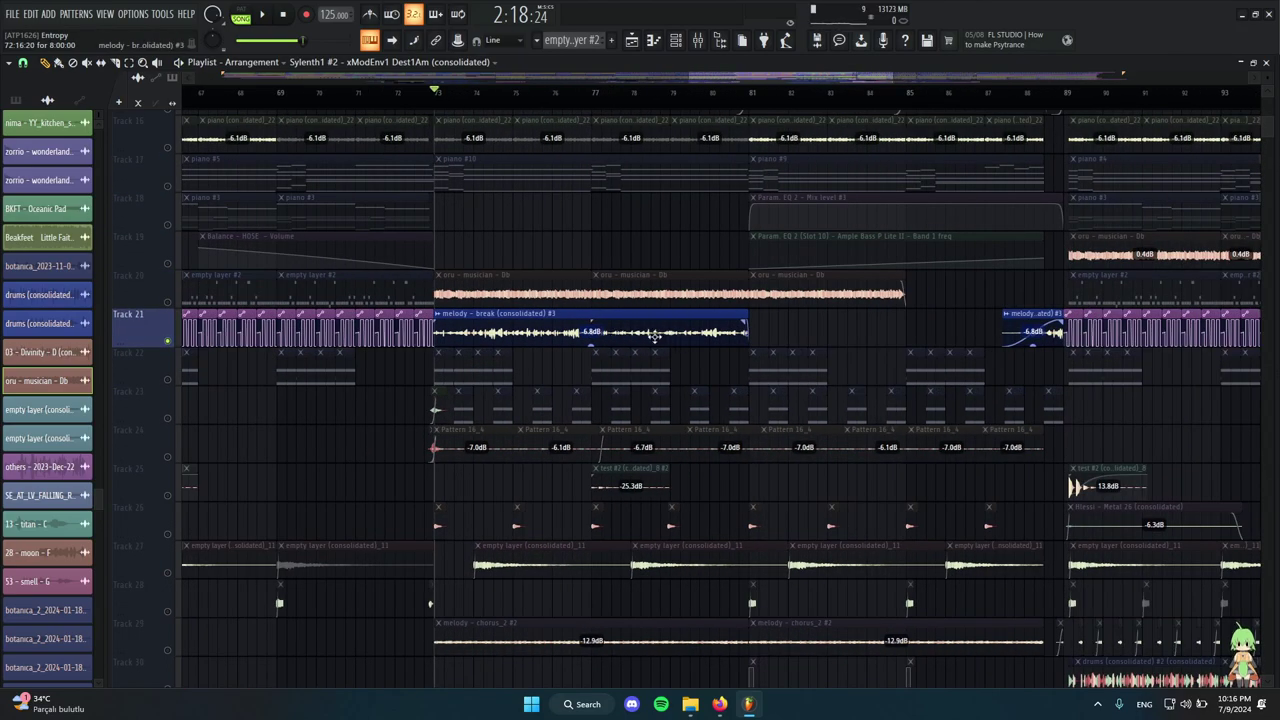
scroll(636, 328, "up", 4)
scroll(618, 351, "down", 4)
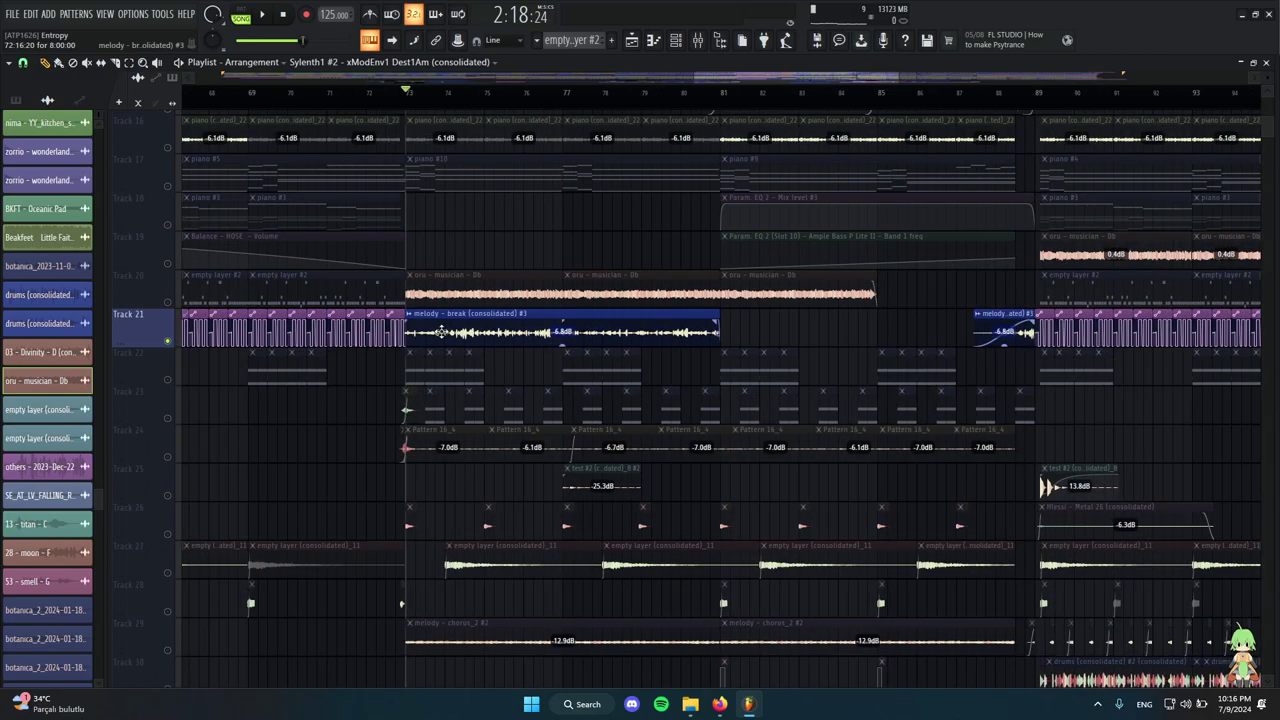
scroll(519, 379, "down", 4)
scroll(505, 500, "down", 8)
scroll(480, 517, "down", 3)
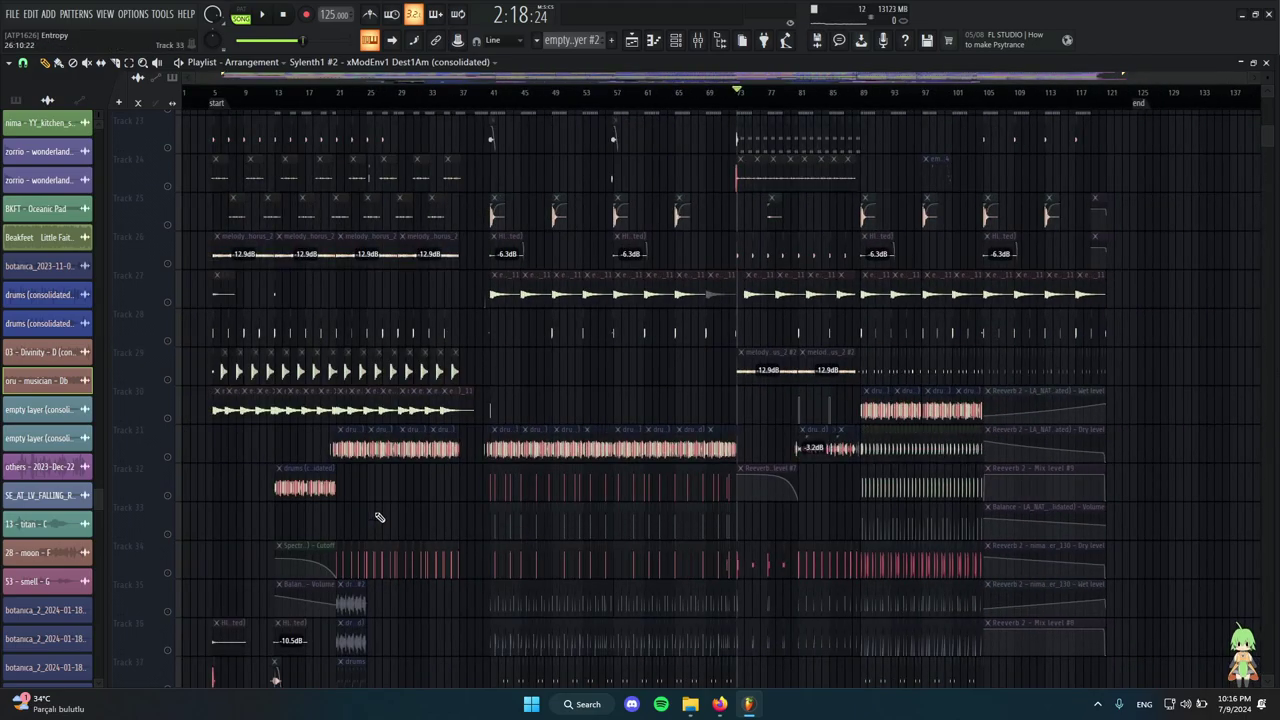
scroll(763, 414, "up", 9)
scroll(820, 400, "up", 5)
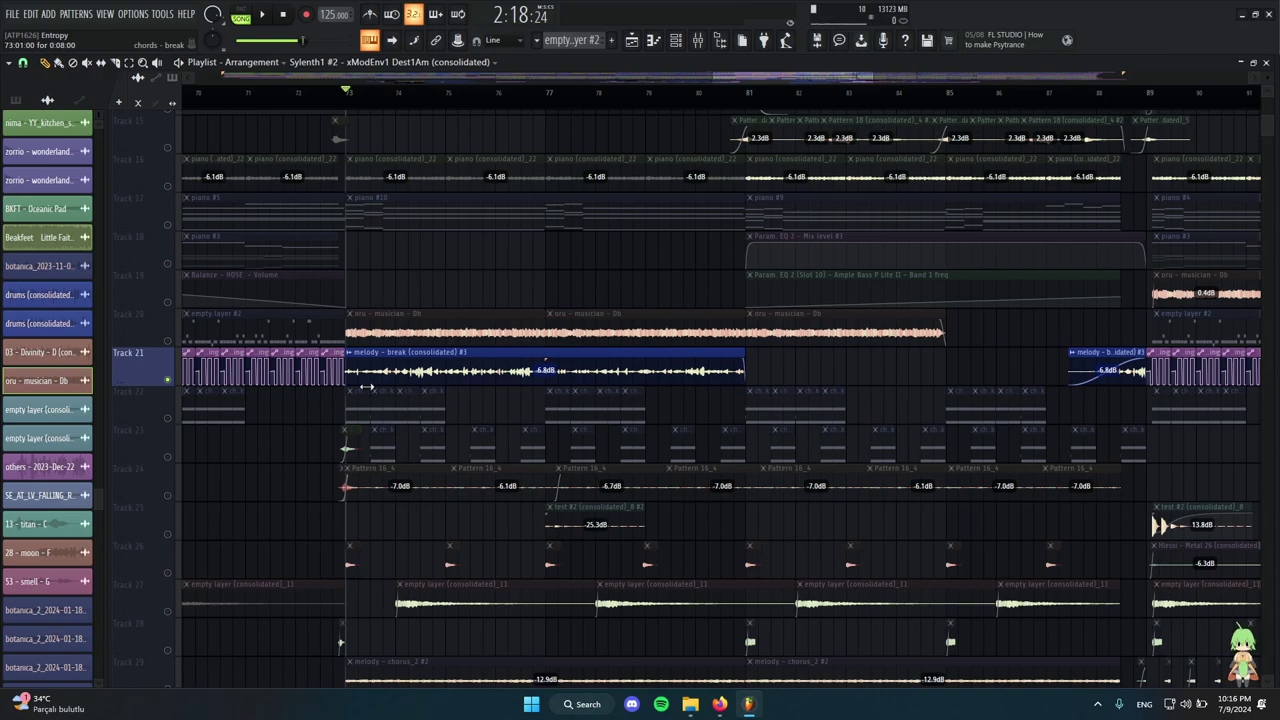
Solo Track 22, play its chords - break clips from bar 73 and bring all tracks back in.
scroll(371, 382, "down", 1)
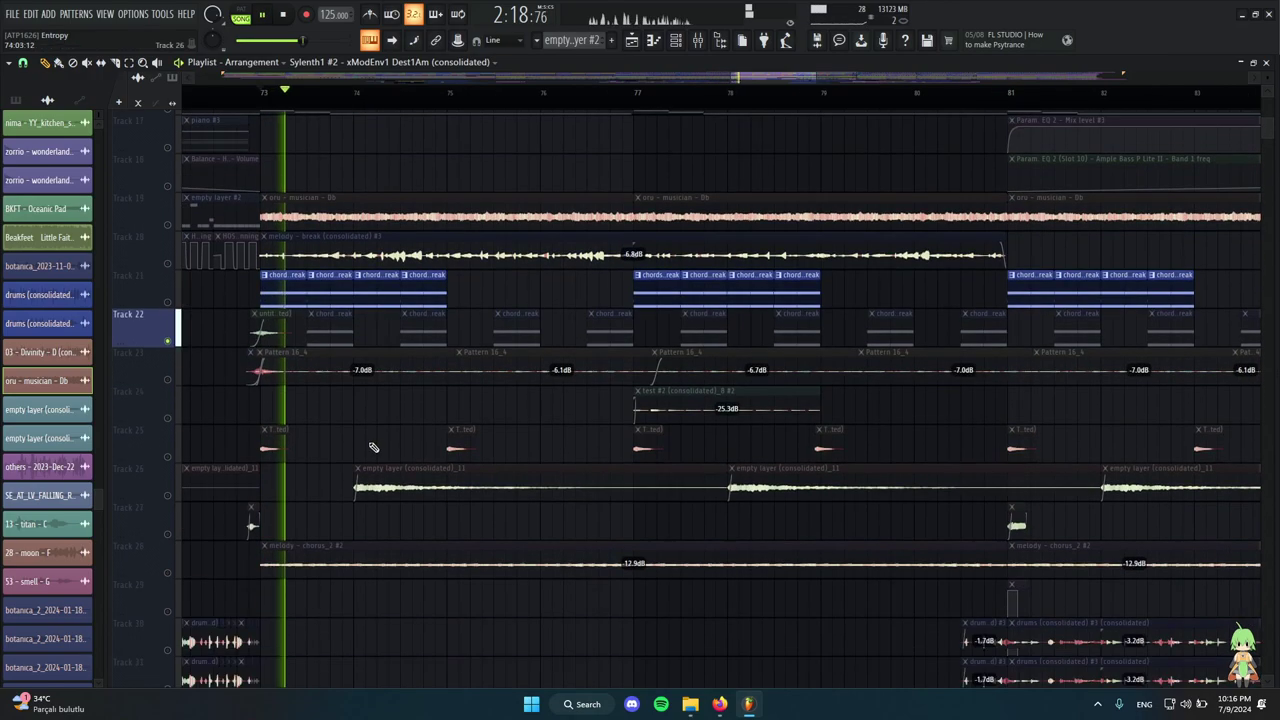
scroll(374, 446, "down", 3)
key("space")
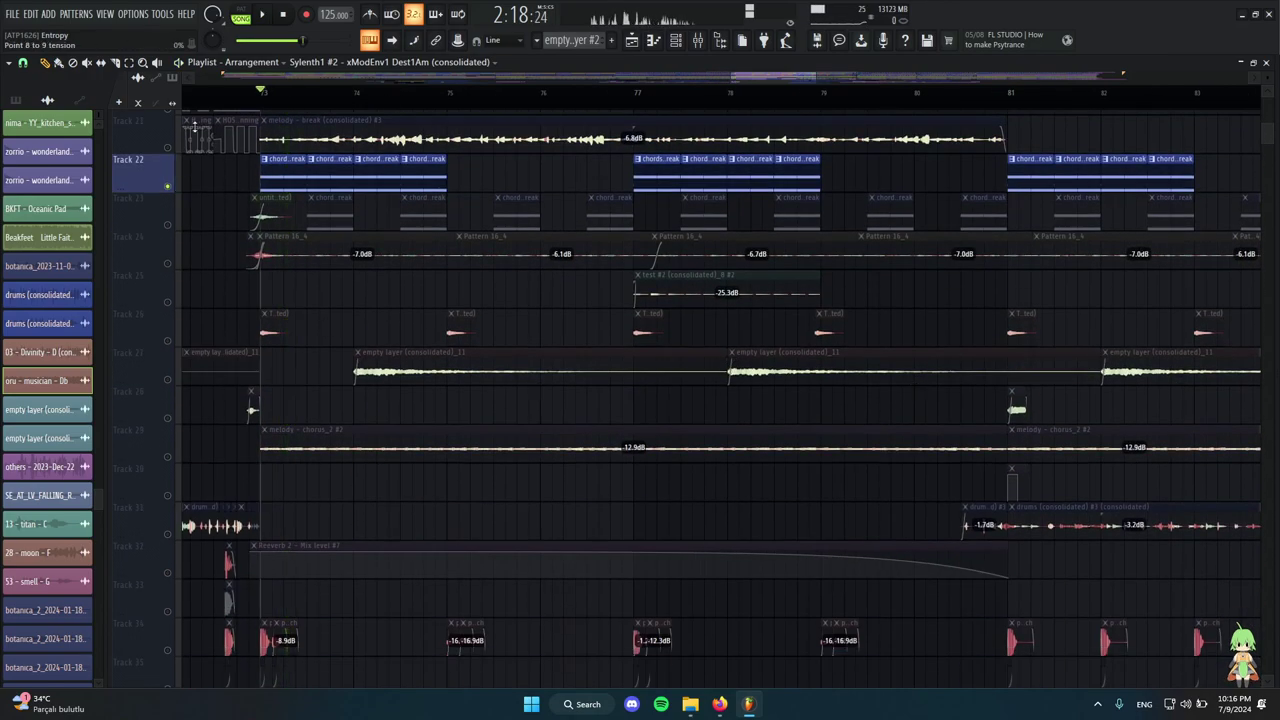
scroll(345, 335, "up", 3)
left_click_drag(266, 293, 806, 312)
left_click(383, 426, "ctrl")
right_click(168, 341)
right_click(168, 341)
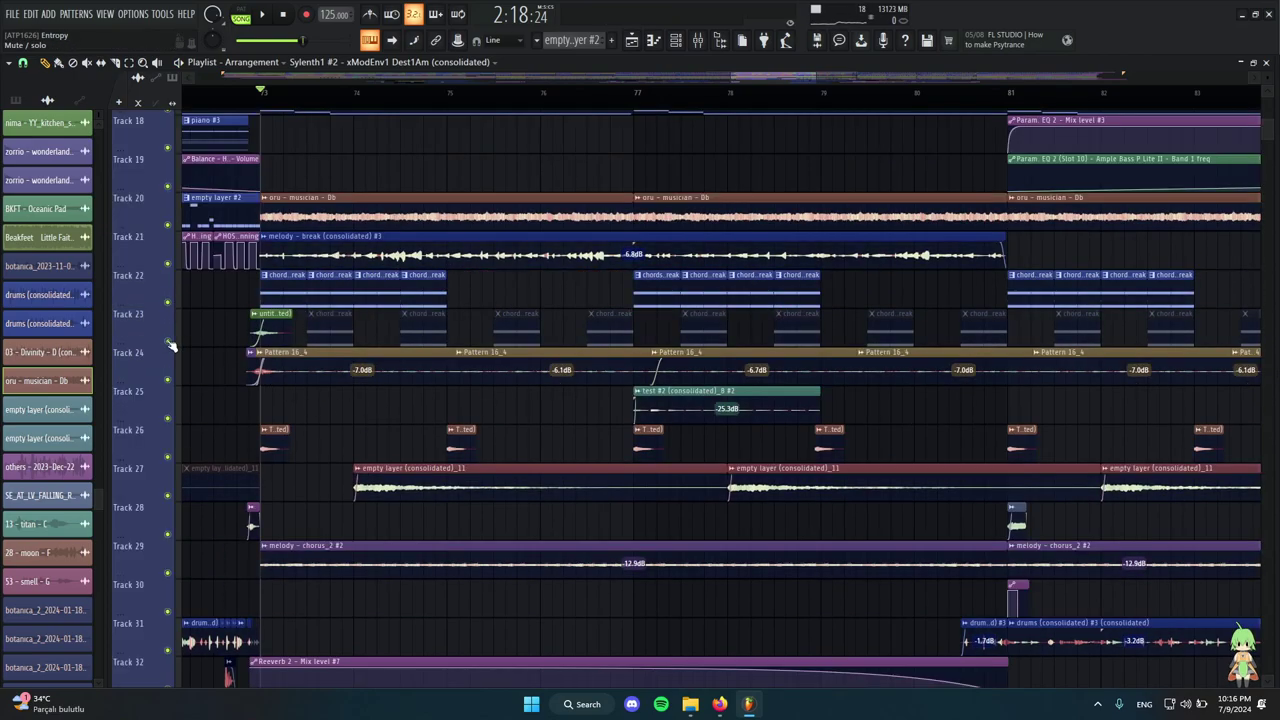
Audition the real kick and Pattern 16_4 clips on Track 24 and the Track 43 (consolidated) clip on Track 26 at bar 73.
scroll(240, 330, "down", 4)
scroll(274, 292, "up", 2)
left_click(243, 171)
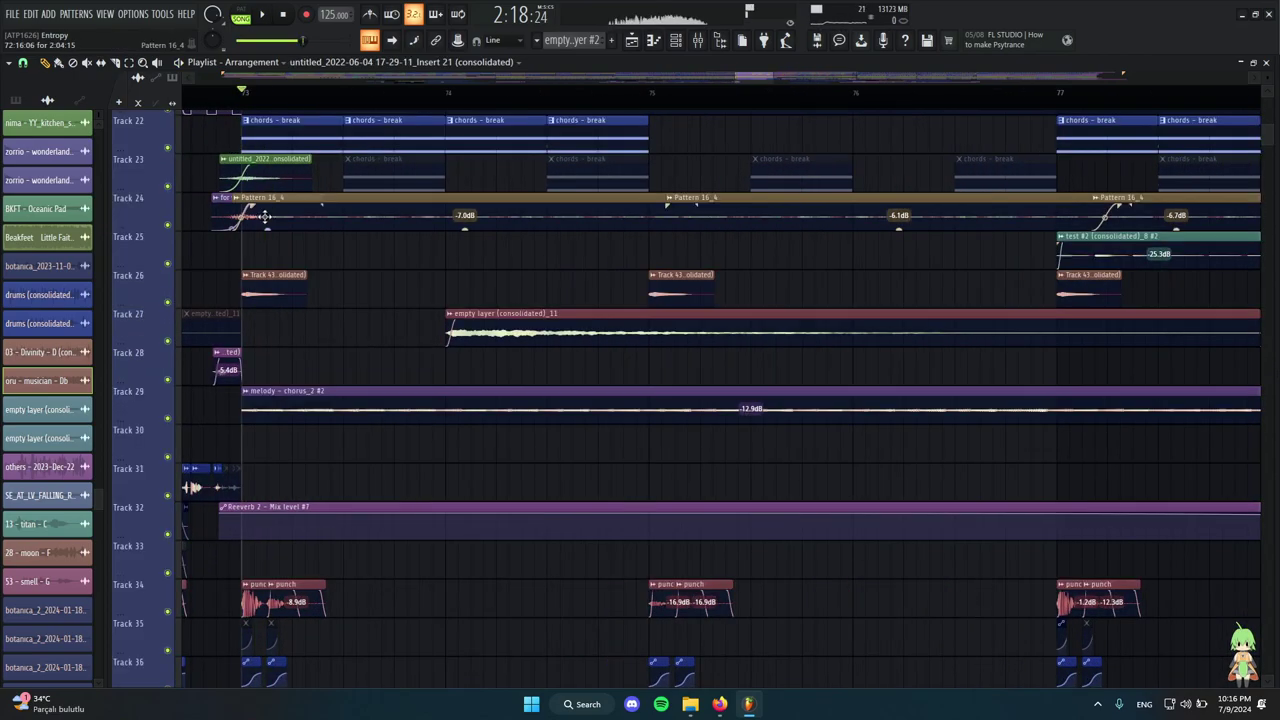
right_click(222, 222, "alt")
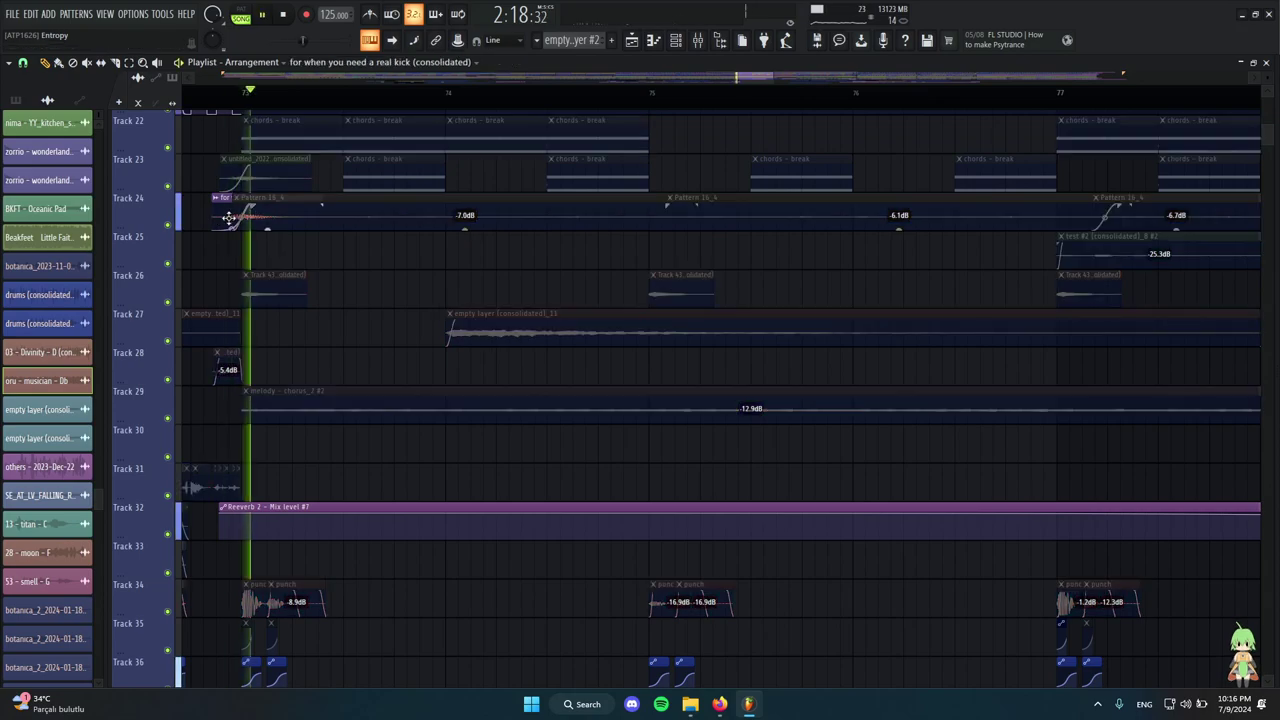
right_click(386, 229, "alt")
scroll(317, 251, "down", 1)
right_click(250, 204, "alt")
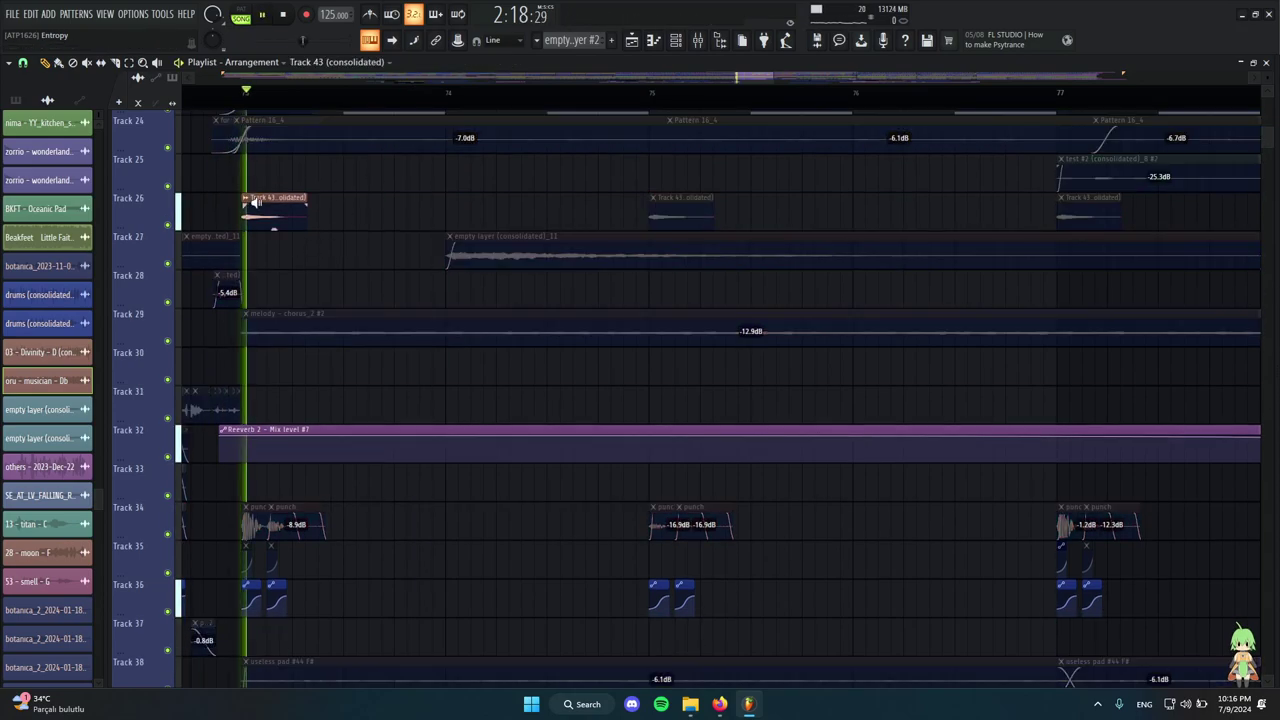
Examine the break's layers on Tracks 19 to 32 from bar 73, including the empty layer (consolidated)_11 clips.
scroll(586, 277, "down", 2)
scroll(503, 425, "up", 2)
scroll(503, 424, "down", 6)
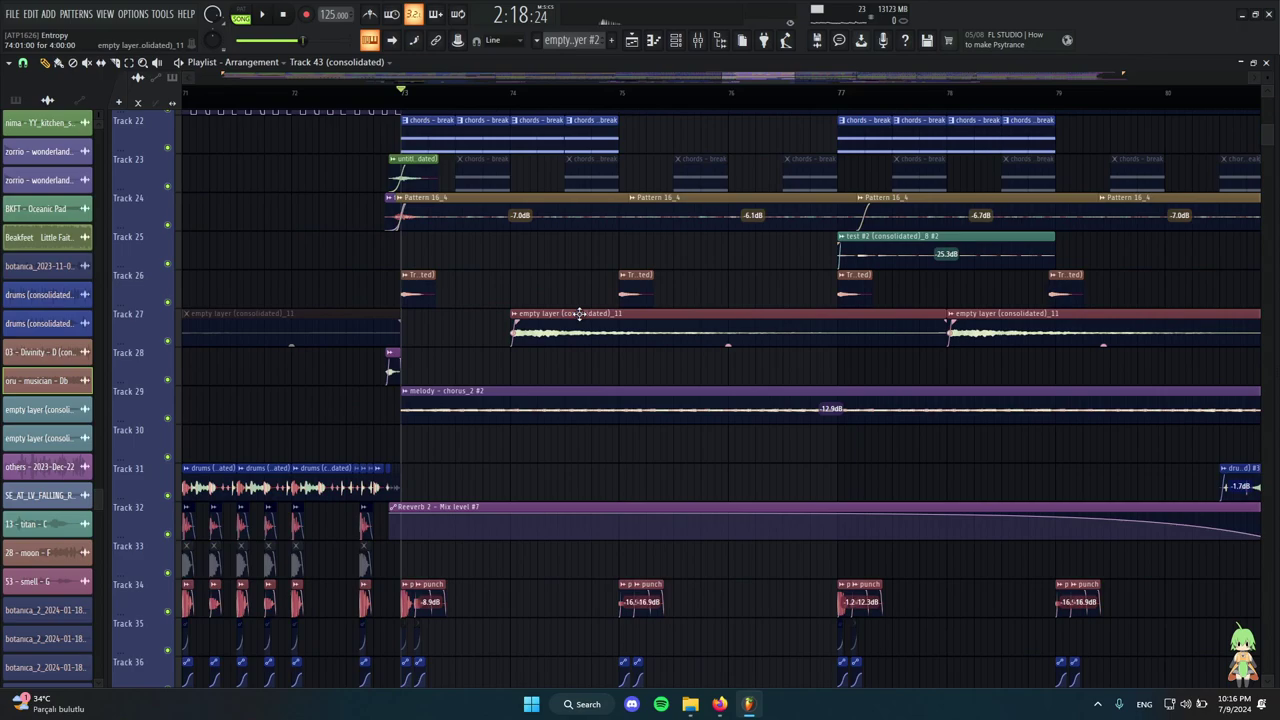
left_click_drag(375, 158, 873, 372)
scroll(437, 277, "up", 3)
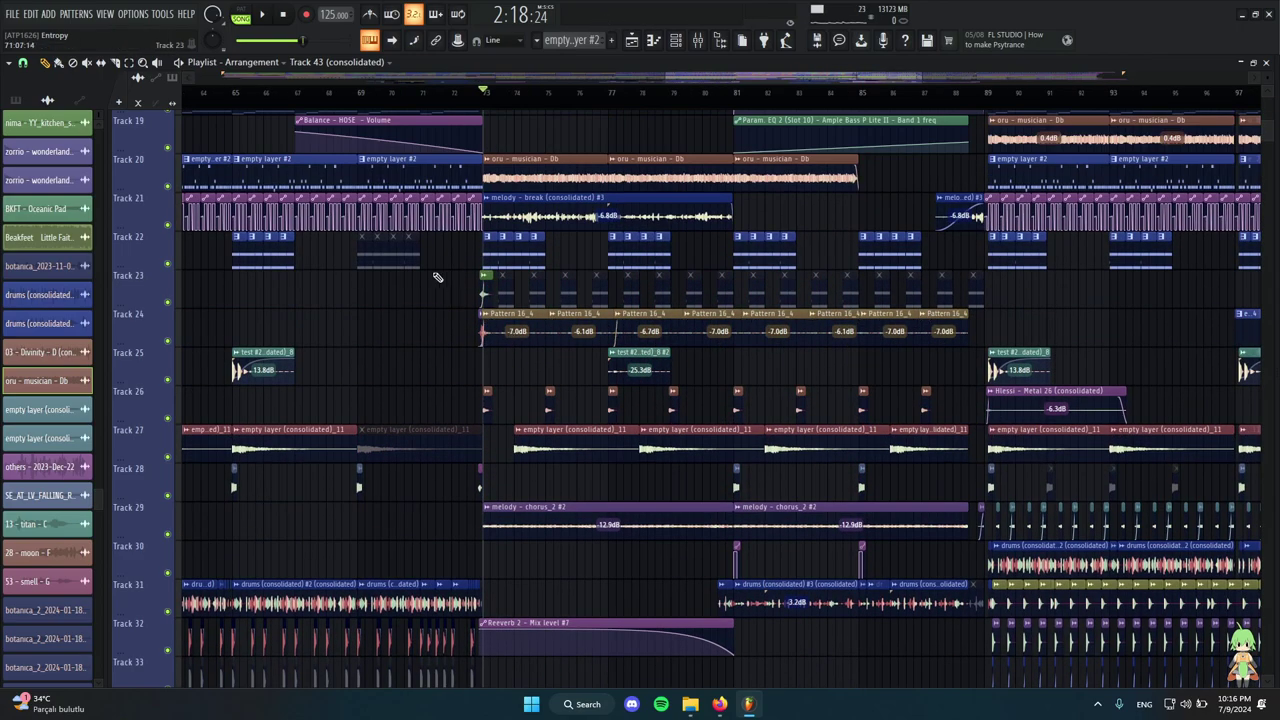
left_click(490, 257)
scroll(552, 398, "down", 7)
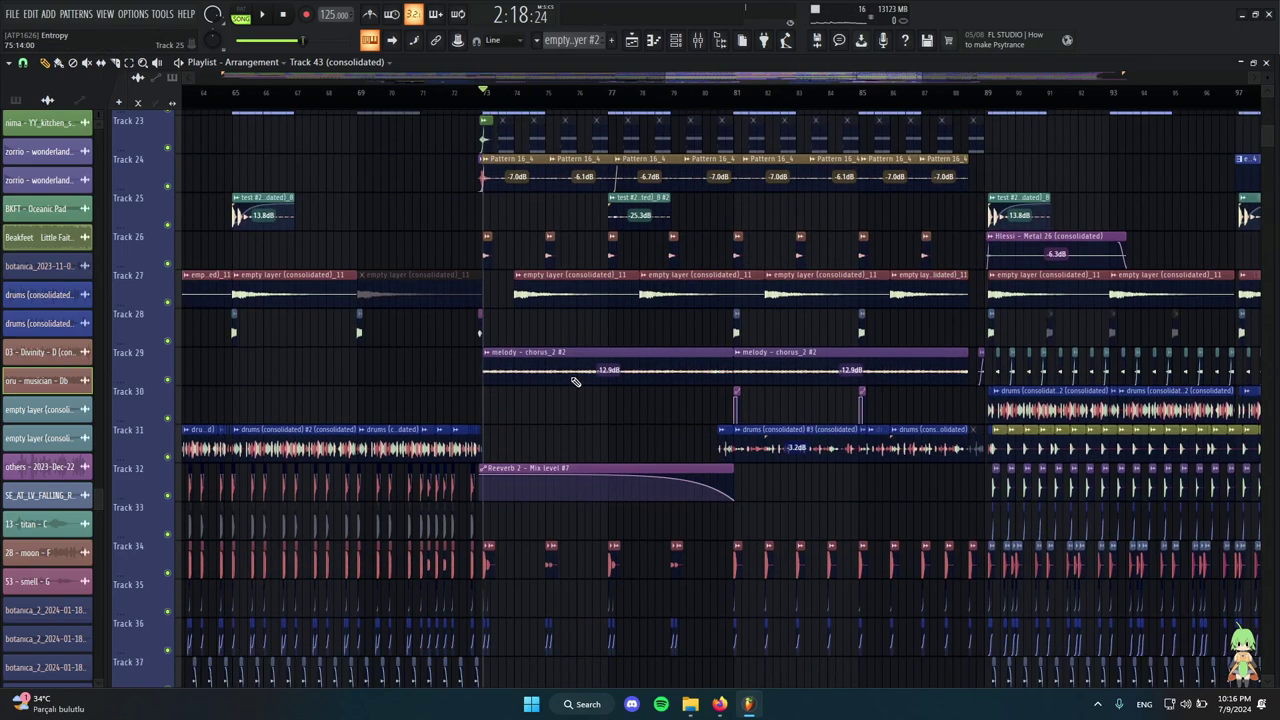
Audition the melody - chorus_2 #2 clip on Track 29, view its audio clip settings and close them.
scroll(514, 306, "up", 2)
right_click(411, 246, "alt")
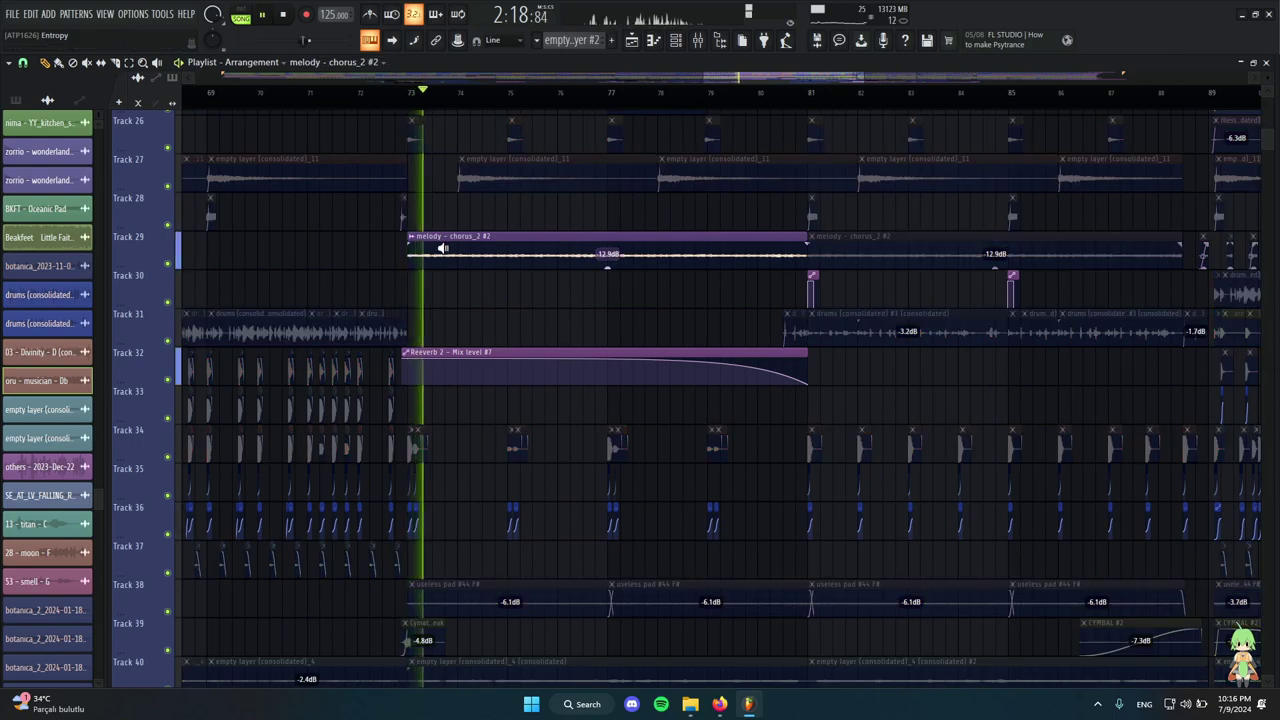
left_click(536, 259)
double_click(536, 259)
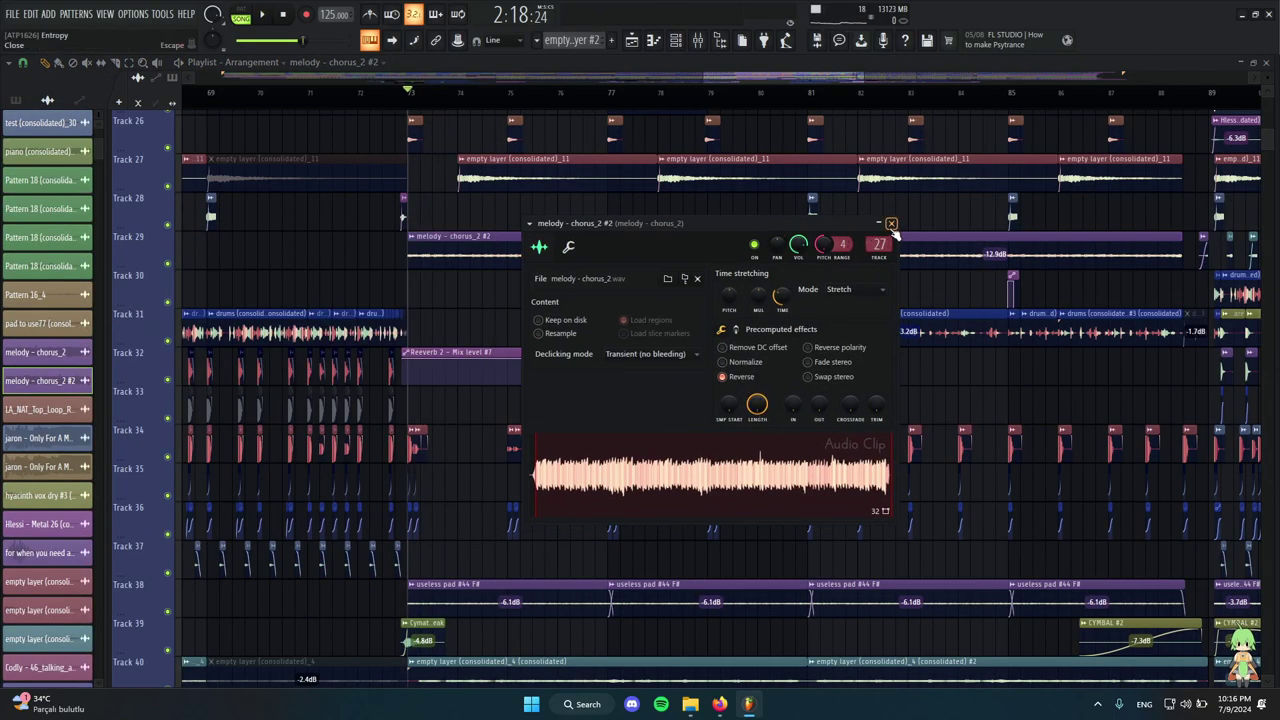
left_click(891, 224)
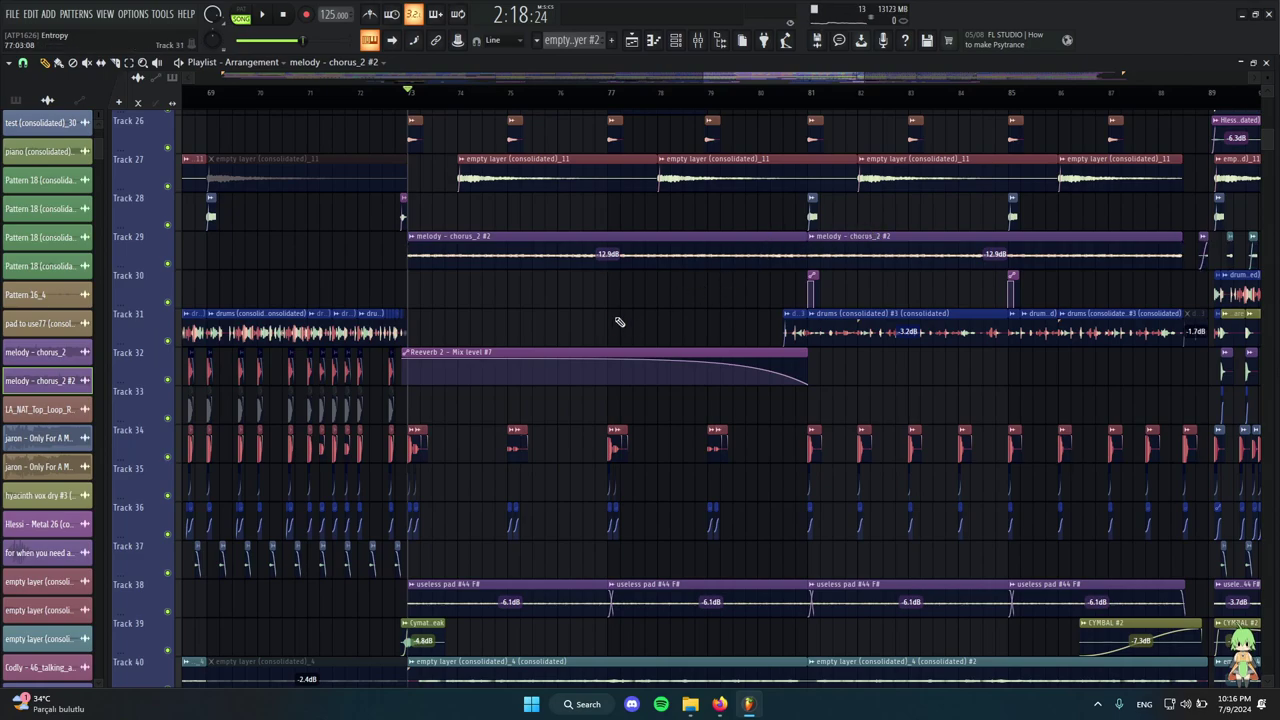
Solo Tracks 34, 35 and 36 together and play the punch and sidechain clips from bar 73.
scroll(618, 320, "down", 4)
scroll(414, 300, "up", 5)
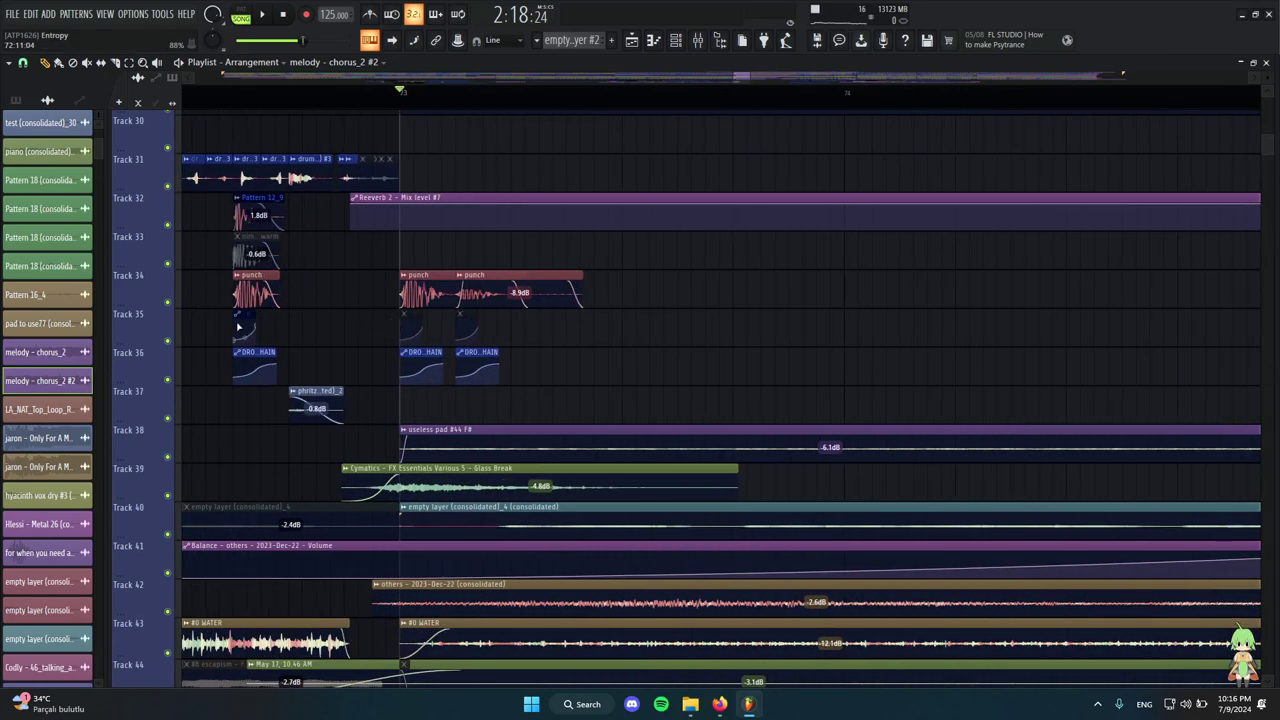
right_click(171, 302)
left_click(169, 380)
left_click(169, 341)
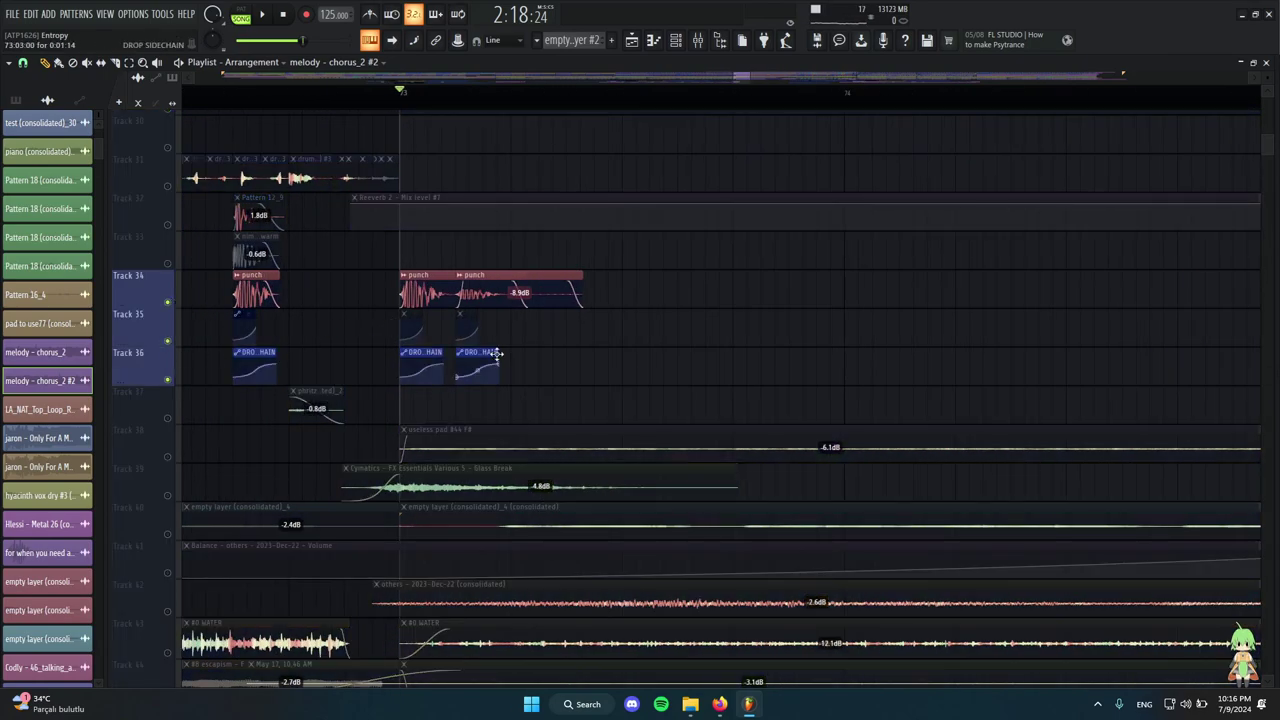
scroll(546, 344, "up", 3)
scroll(450, 320, "down", 4, "ctrl")
scroll(362, 265, "up", 3, "ctrl")
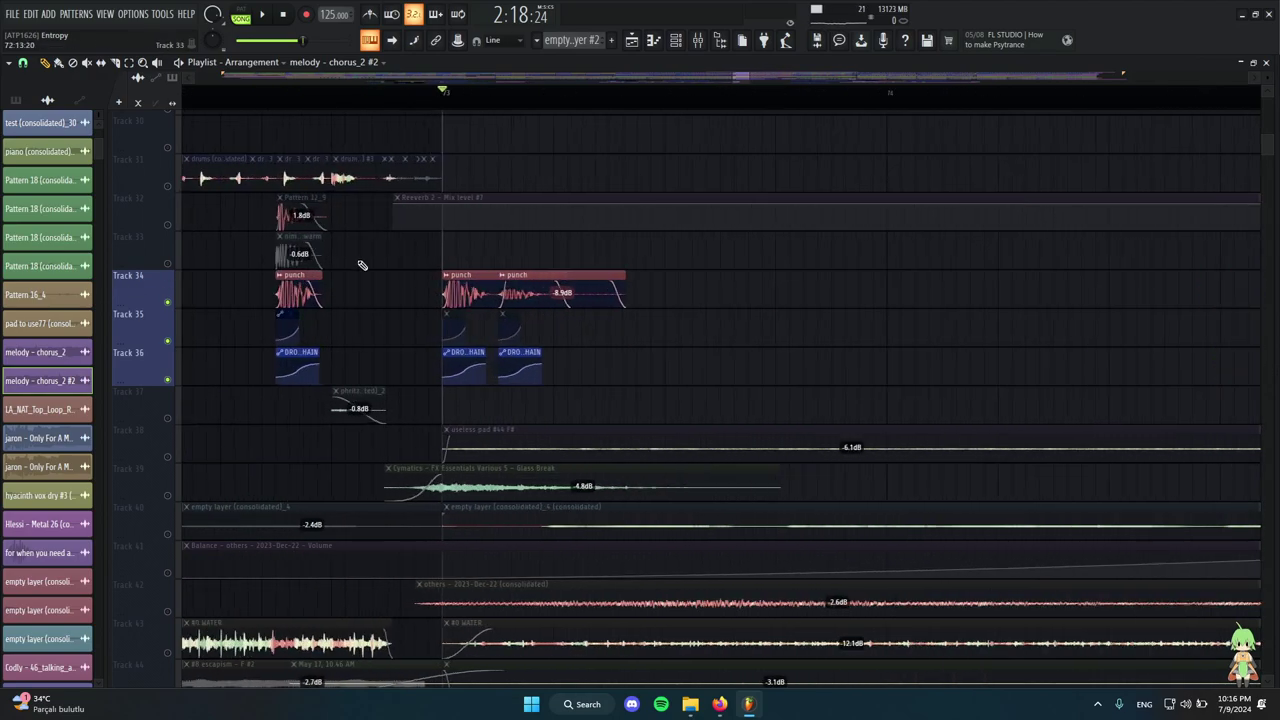
key("space")
scroll(320, 270, "down", 4)
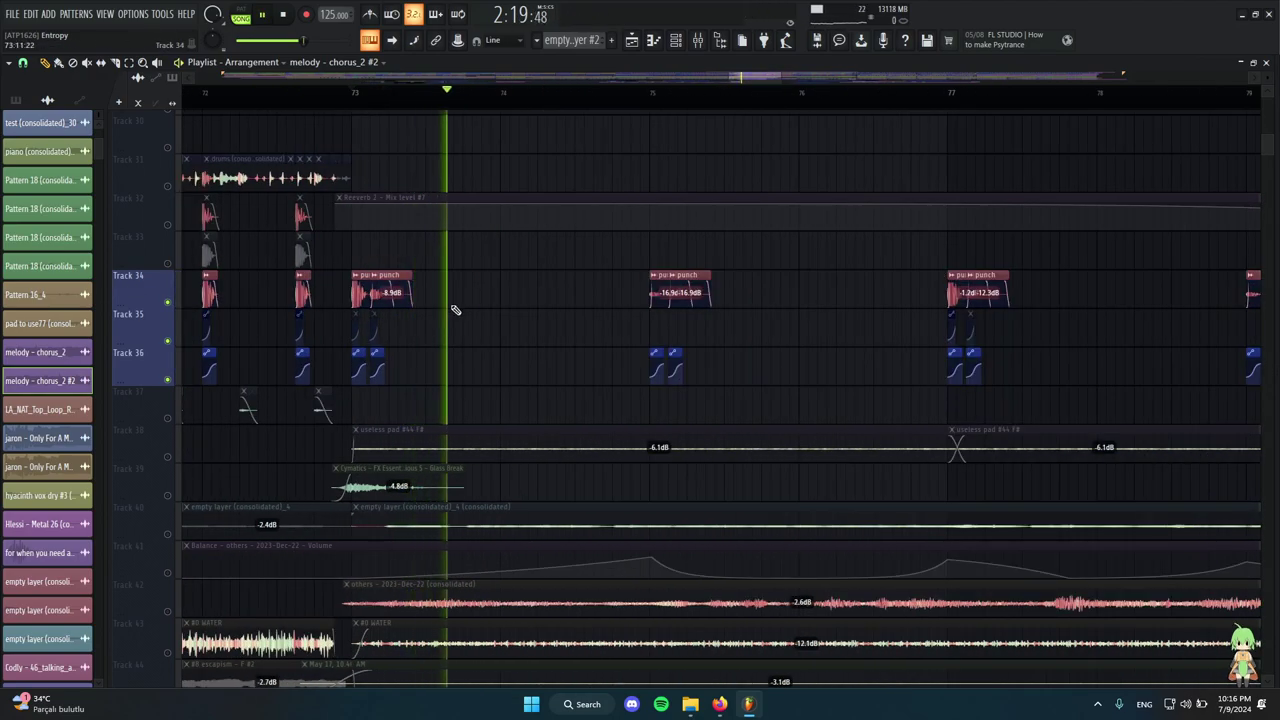
key("space")
Select the two punch clips at bar 75 on Track 34 and play the soloed tracks from there.
scroll(410, 300, "up", 3)
left_click_drag(458, 284, 408, 290)
scroll(411, 292, "down", 3)
scroll(645, 305, "up", 3)
left_click_drag(640, 311, 332, 287)
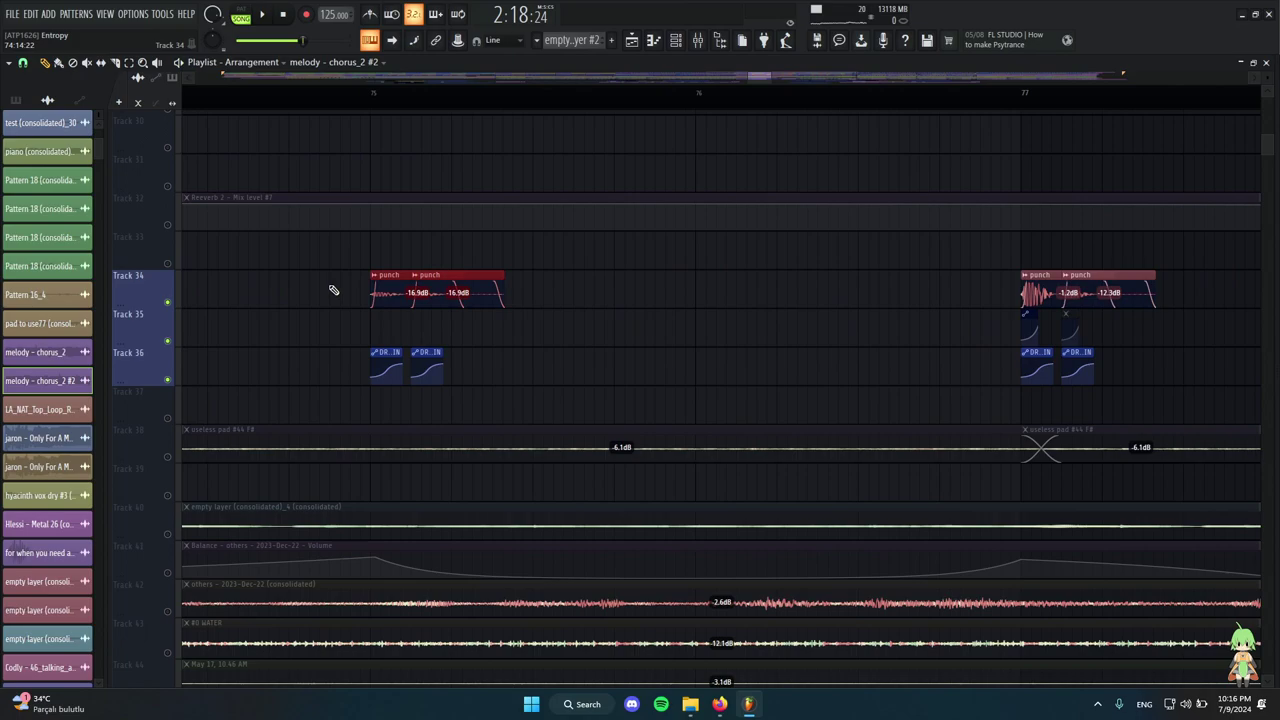
left_click(362, 104)
key("space")
scroll(600, 280, "down", 3, "ctrl")
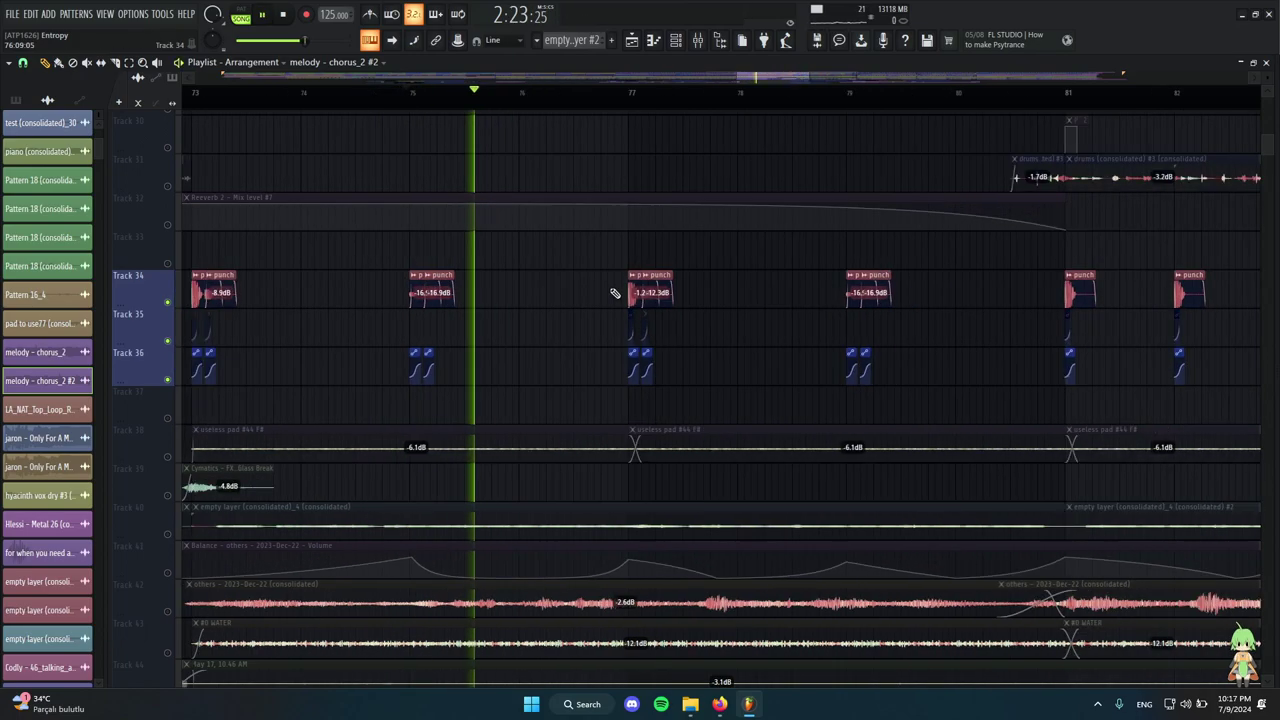
Play the soloed punch and sidechain clips from bar 77 and stop playback.
scroll(586, 105, "up", 2, "ctrl")
left_click(586, 104)
scroll(340, 249, "down", 5)
key("space")
scroll(416, 302, "up", 3)
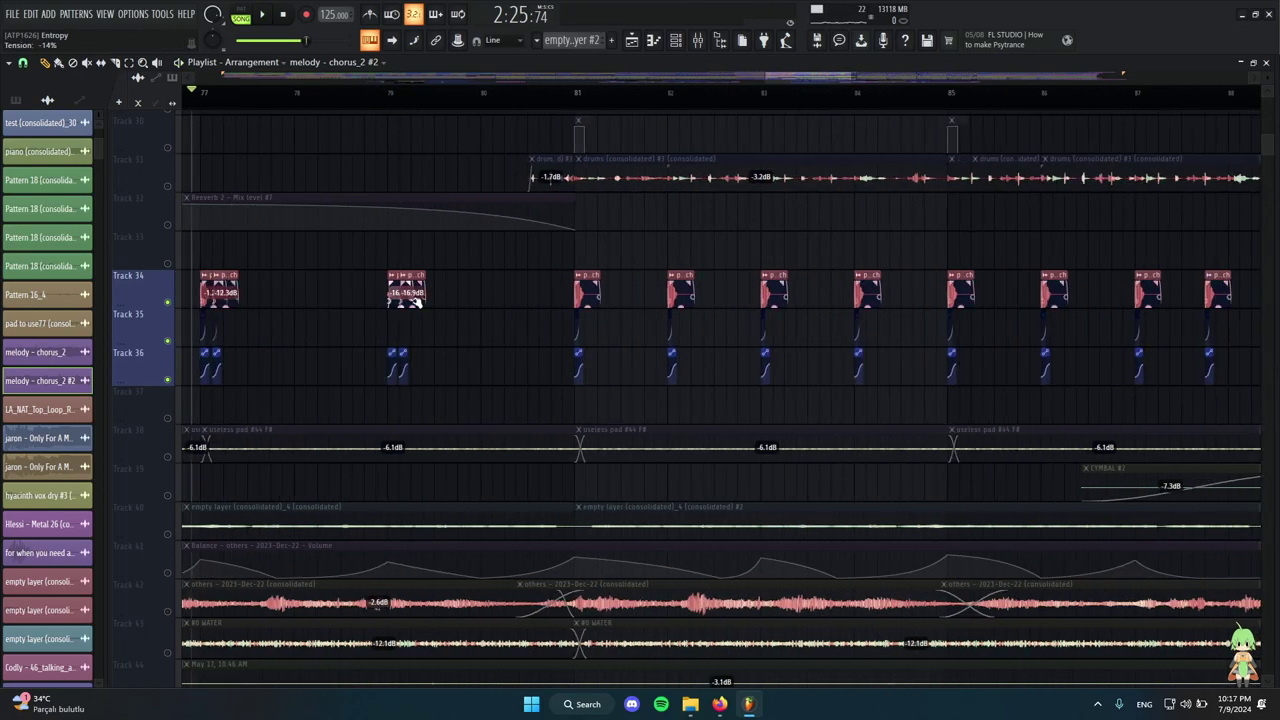
Select the punch and sidechain clips on Tracks 34 to 36 from bar 81 to 89, examine them and clear the selection.
scroll(507, 296, "down", 2, "ctrl")
left_click_drag(503, 292, 720, 343)
scroll(757, 337, "up", 3, "ctrl")
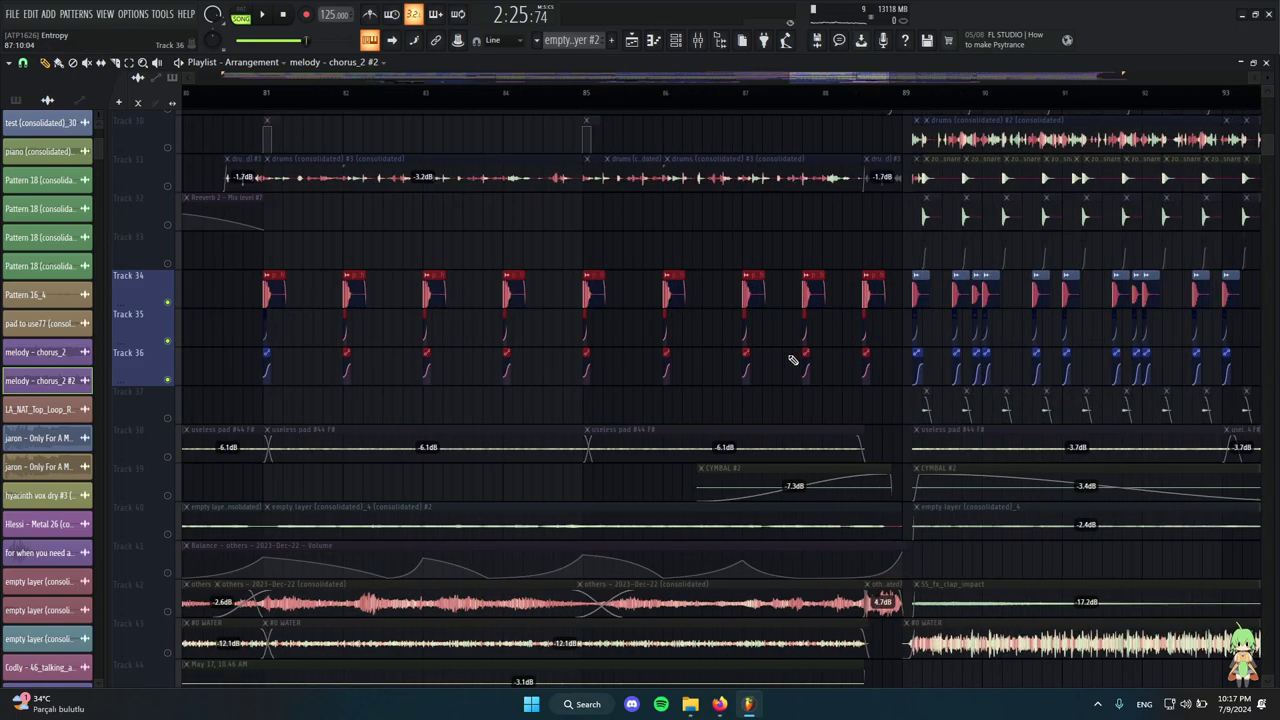
scroll(792, 360, "down", 1, "ctrl")
left_click_drag(425, 270, 609, 286)
scroll(810, 376, "up", 3, "ctrl")
scroll(726, 326, "up", 5, "ctrl")
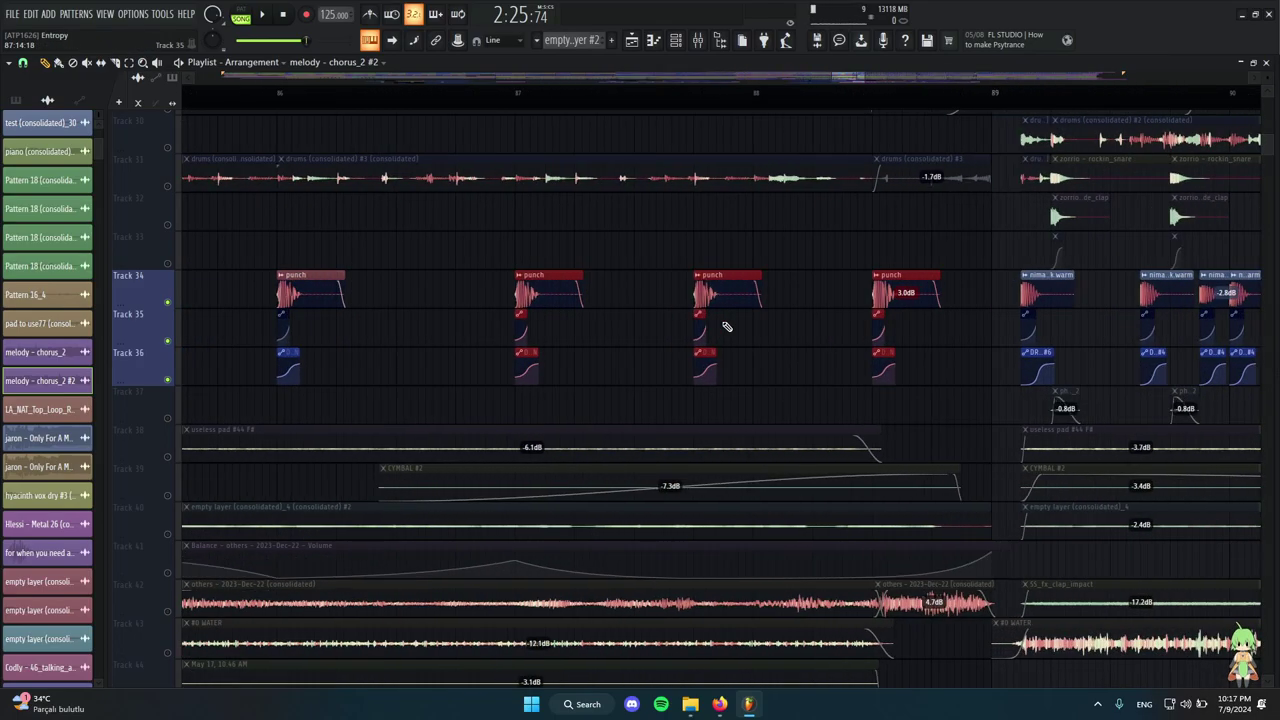
scroll(740, 333, "down", 9, "ctrl")
scroll(755, 338, "down", 3, "ctrl")
scroll(830, 300, "up", 7, "ctrl")
left_click(909, 261, "ctrl")
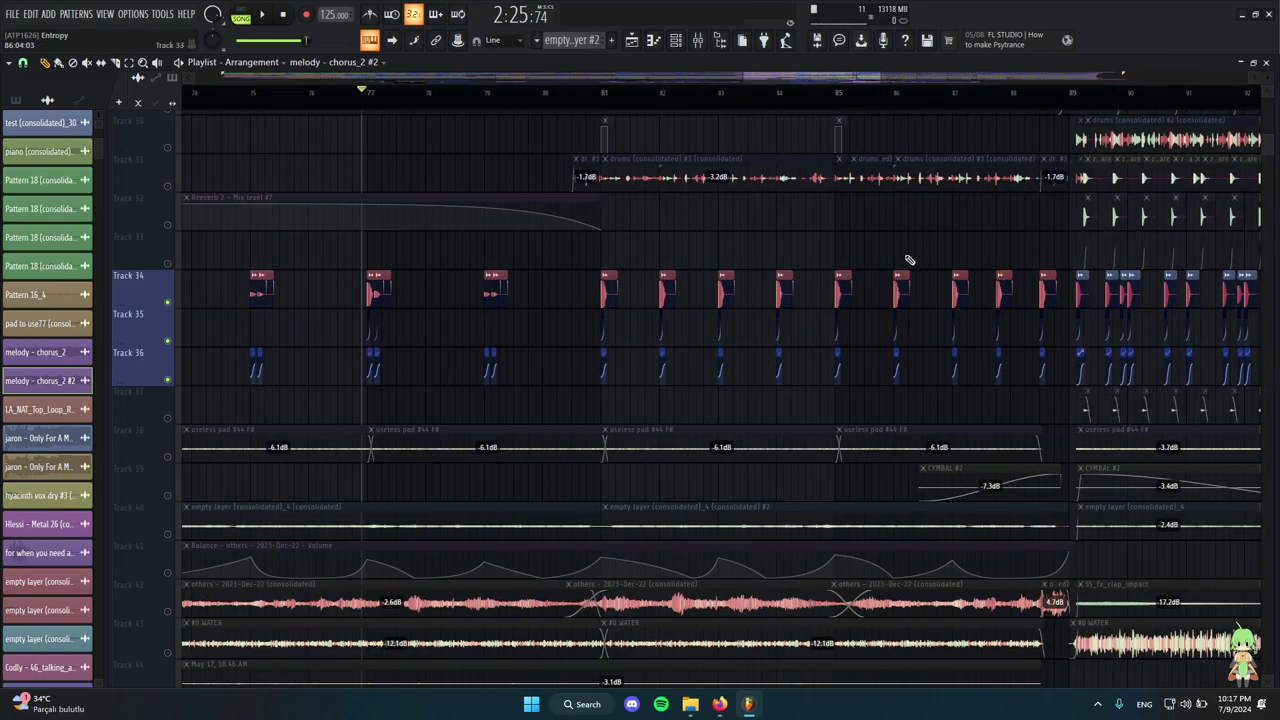
Play the useless pad #44 F# clip at bar 73 on Track 38 in solo, and bring the other clips back.
scroll(715, 303, "down", 4, "ctrl")
scroll(674, 310, "down", 1)
scroll(672, 310, "up", 2, "ctrl")
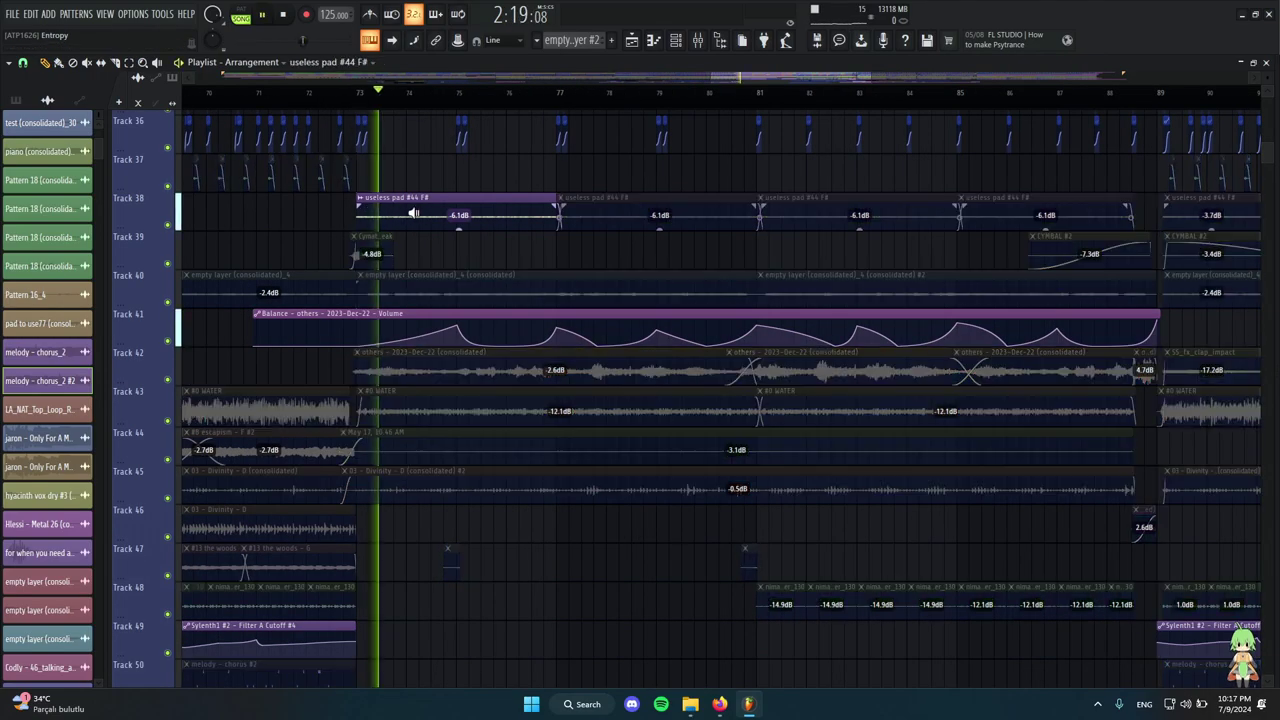
right_click(413, 213, "alt")
Open the audio clip settings of the useless pad #44 F# clip and move the window over the playlist's middle.
double_click(494, 209)
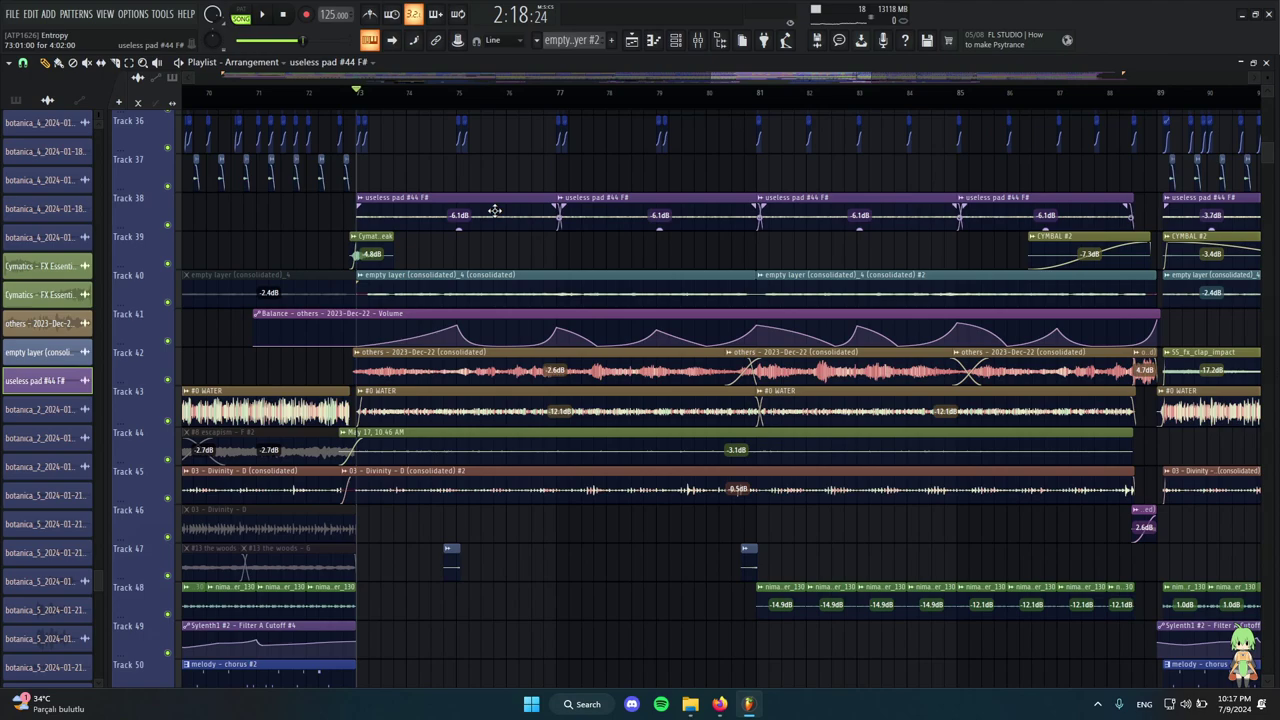
left_click_drag(326, 143, 870, 161)
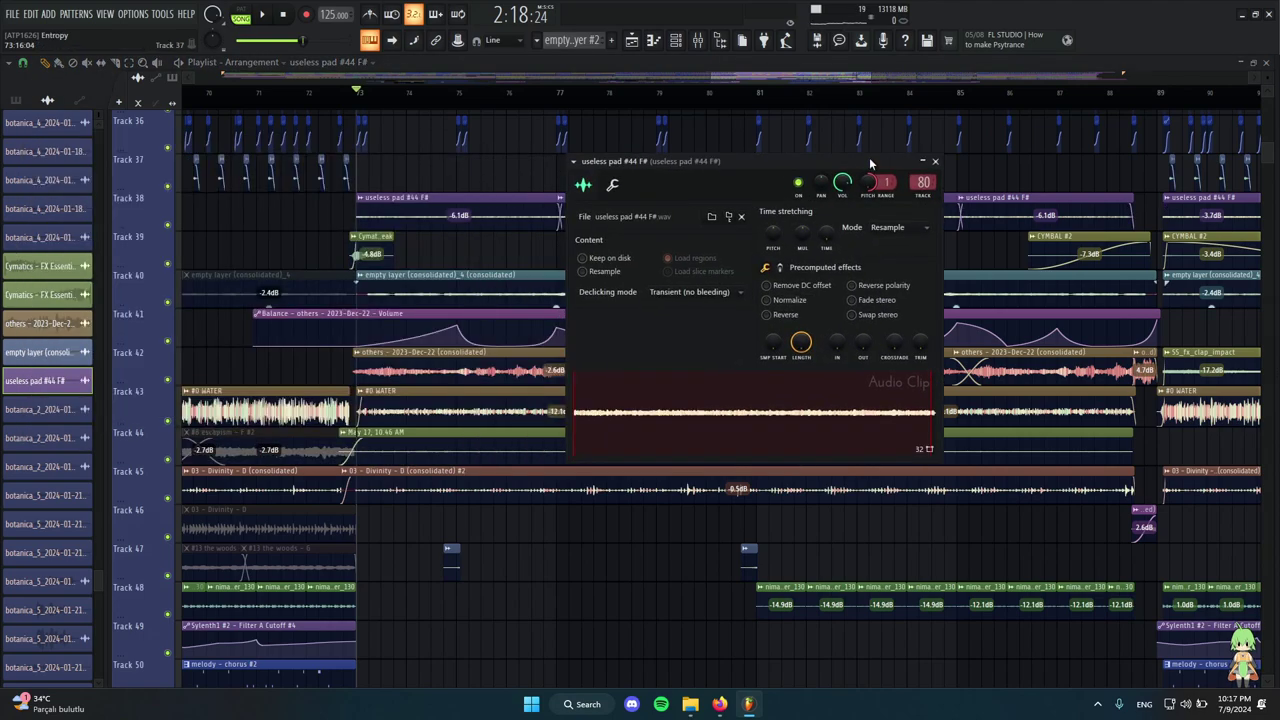
left_click_drag(796, 160, 734, 159)
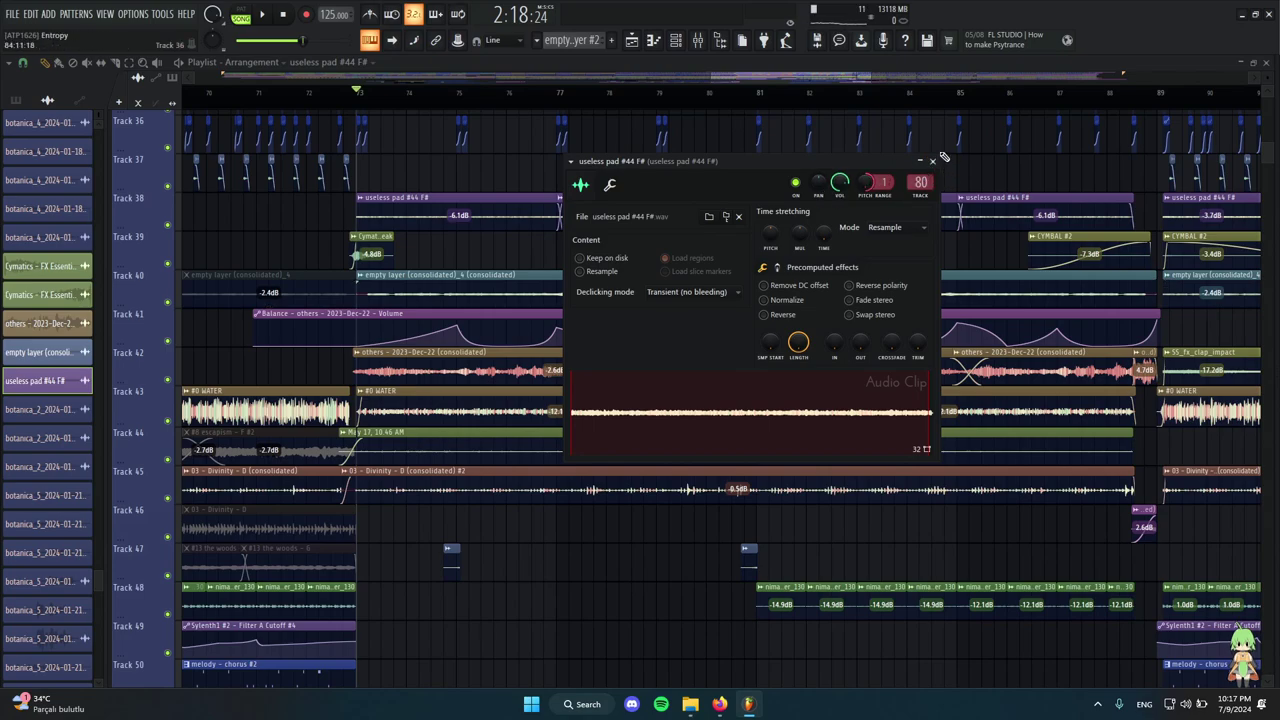
Inspect the Fruity parametric EQ 2 on the useless pad's mixer track, and close the EQ and clip settings.
left_click(700, 41)
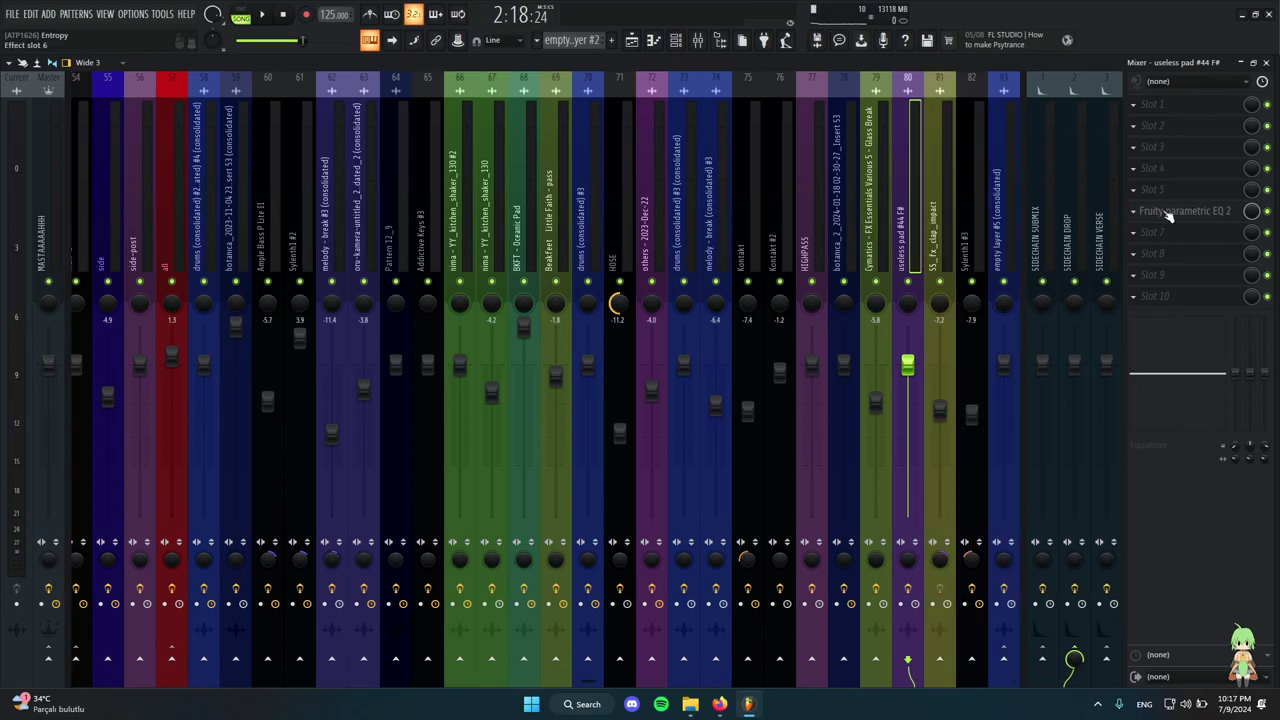
left_click(1175, 212)
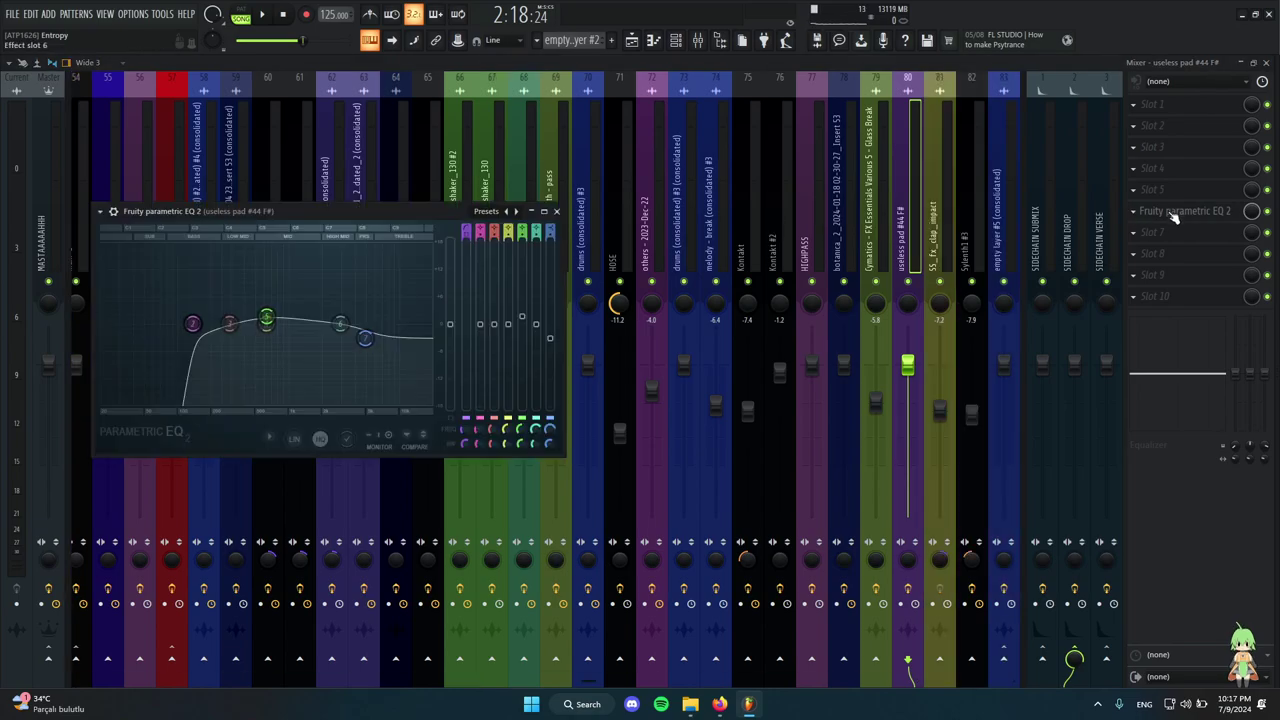
left_click(1266, 64)
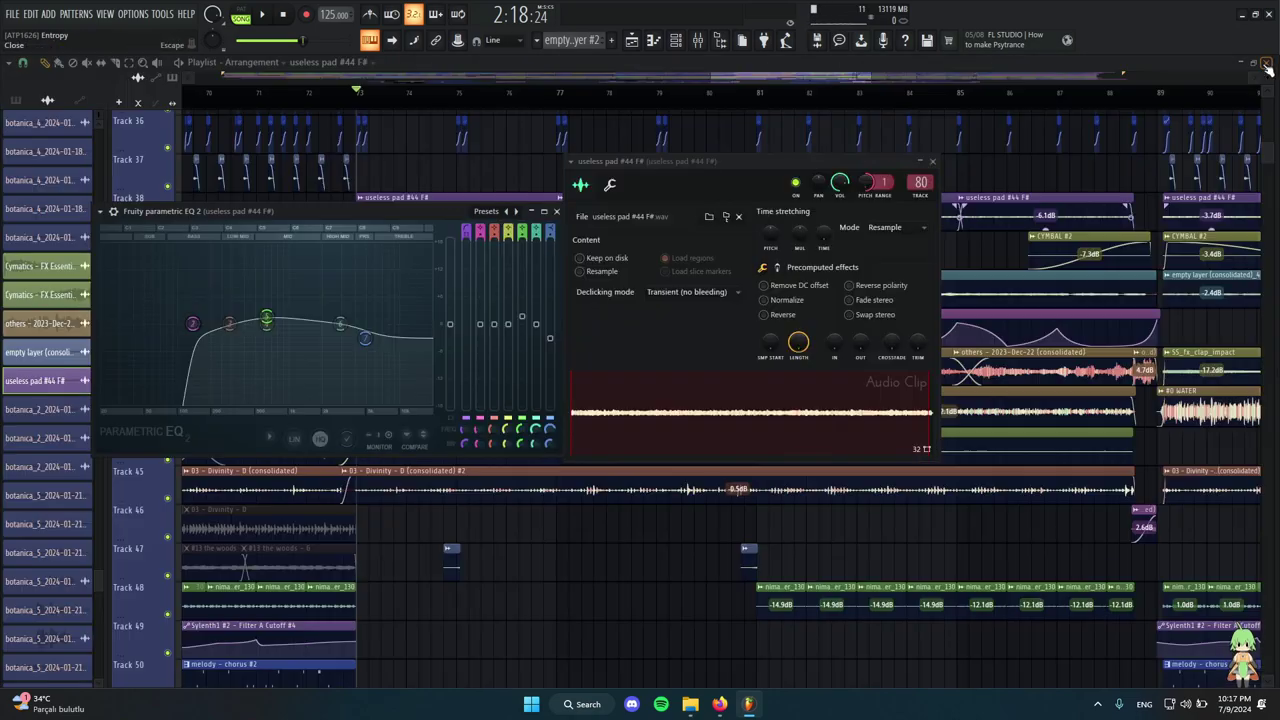
left_click_drag(240, 213, 244, 207)
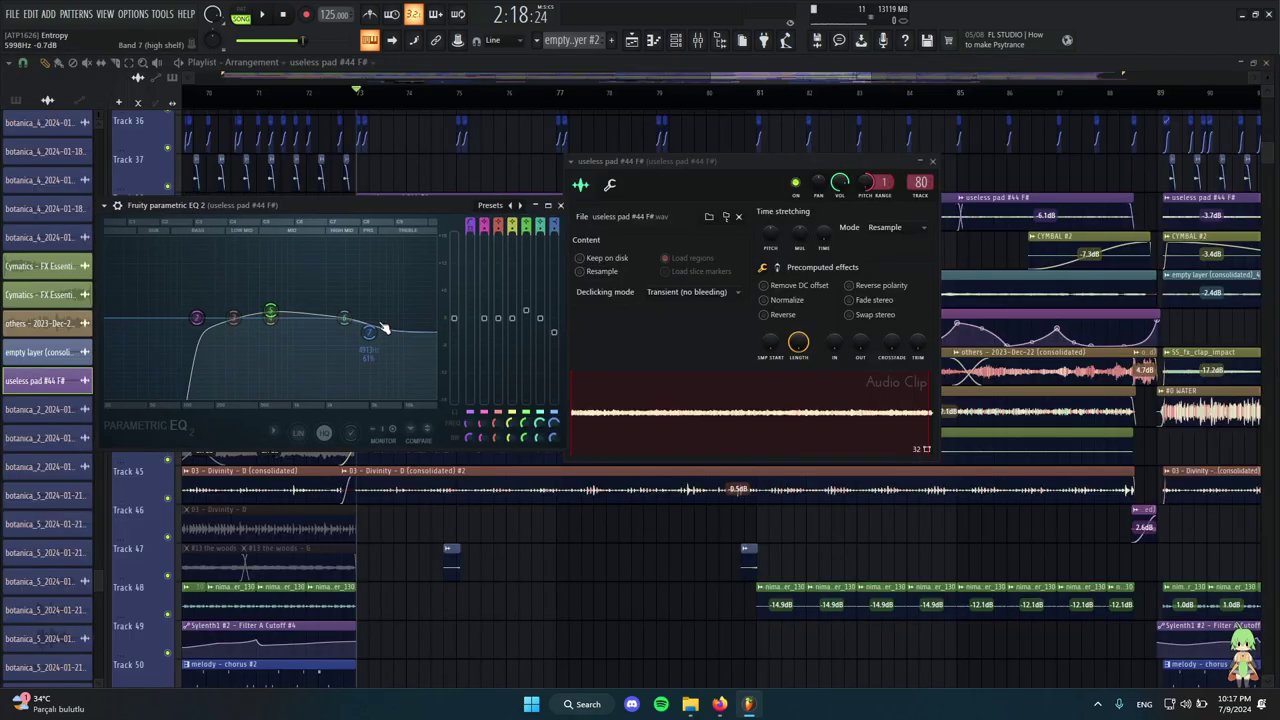
left_click(560, 205)
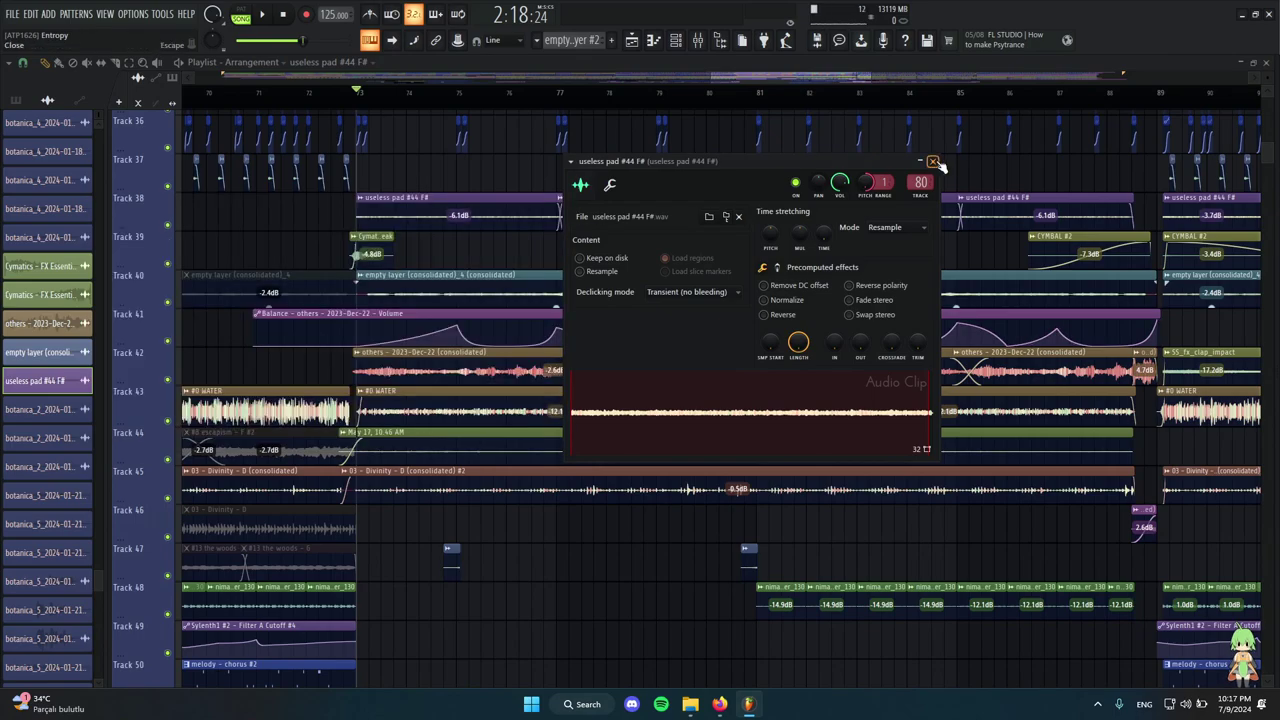
left_click(932, 161)
Solo Tracks 41 and 42 together to isolate the others clips and their Balance volume automation.
scroll(458, 326, "down", 2)
scroll(456, 326, "up", 3)
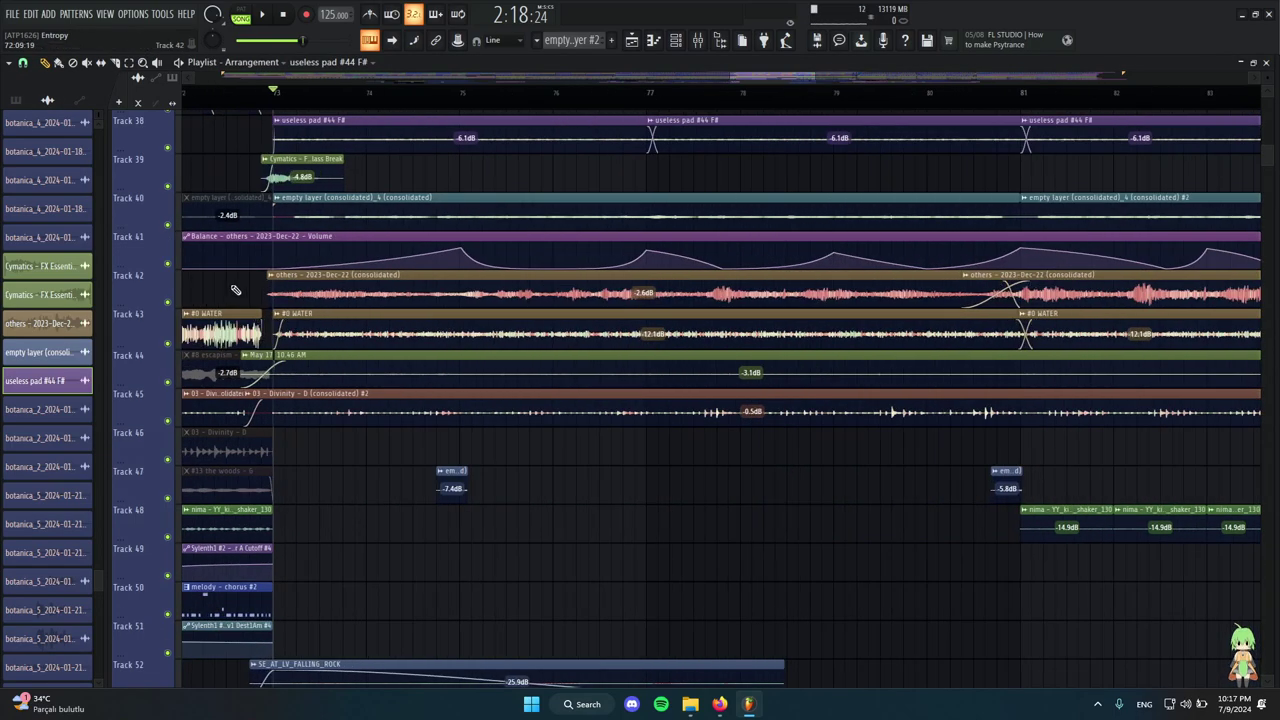
right_click(168, 302)
scroll(176, 296, "down", 3)
left_click(168, 264)
scroll(580, 290, "down", 3)
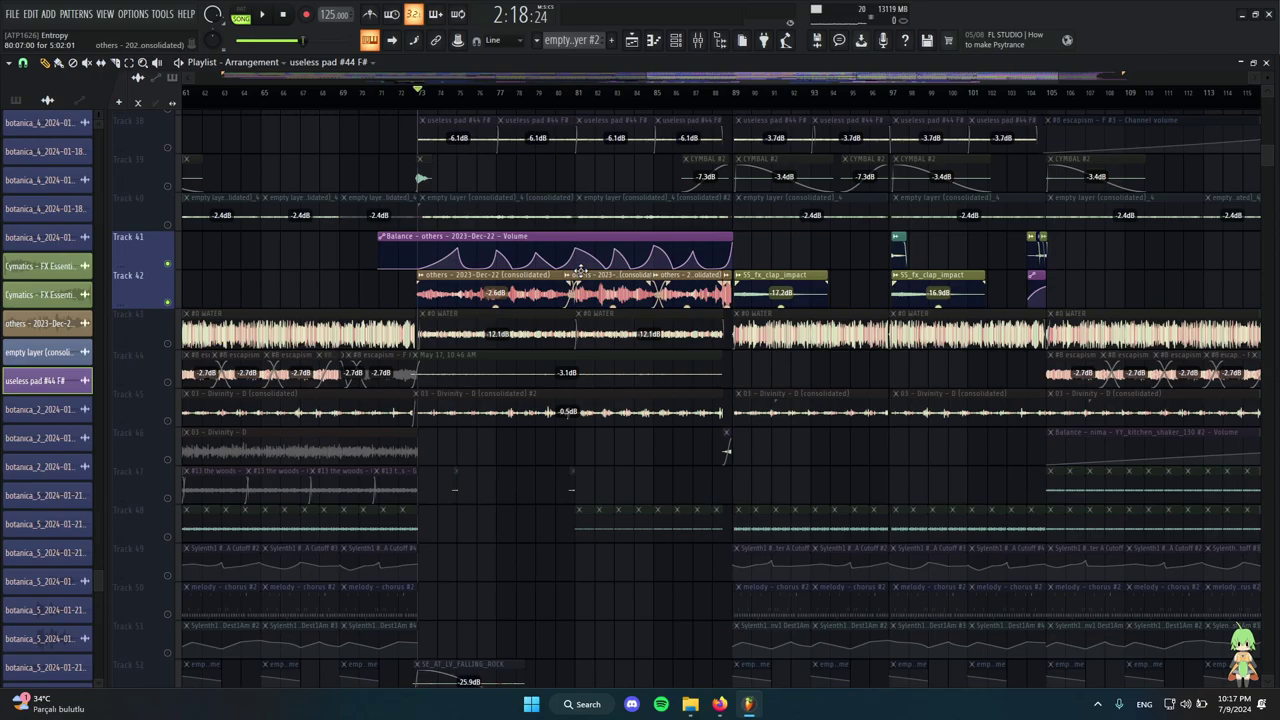
Play the soloed others clip with its Balance volume automation from bar 73 and stop playback.
scroll(680, 300, "up", 3)
scroll(681, 306, "down", 4)
scroll(640, 325, "up", 5)
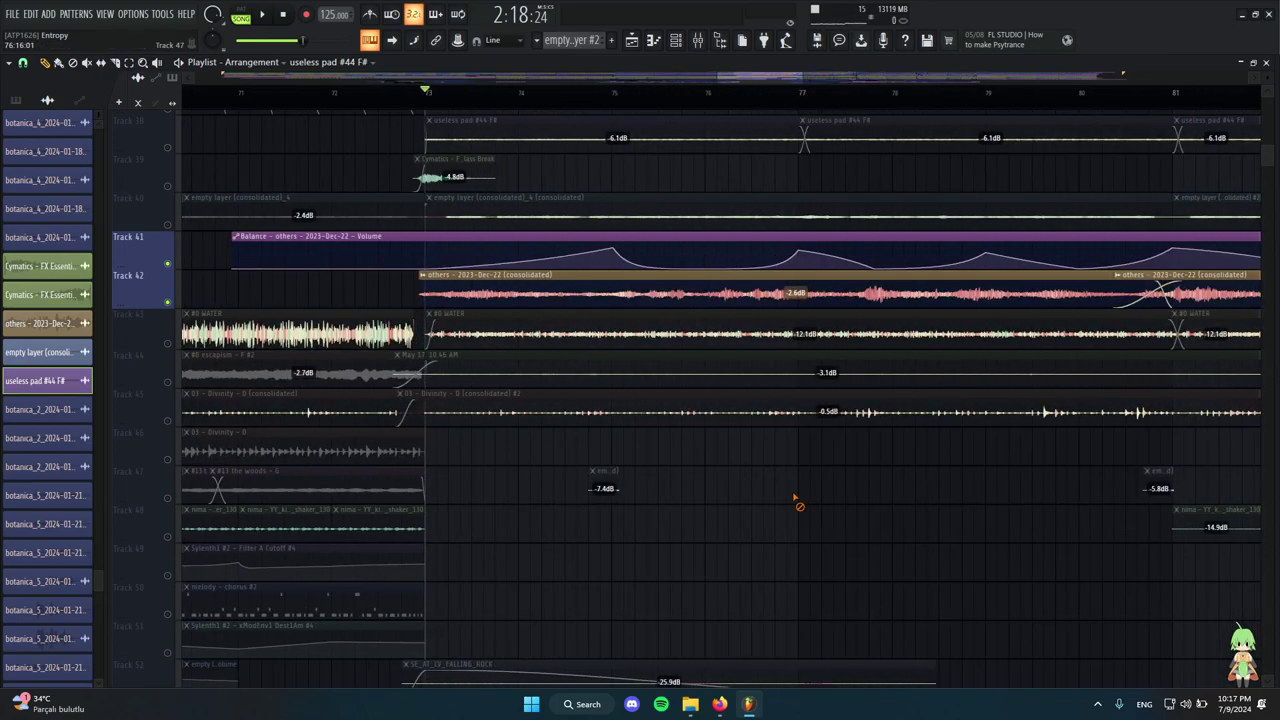
key("space")
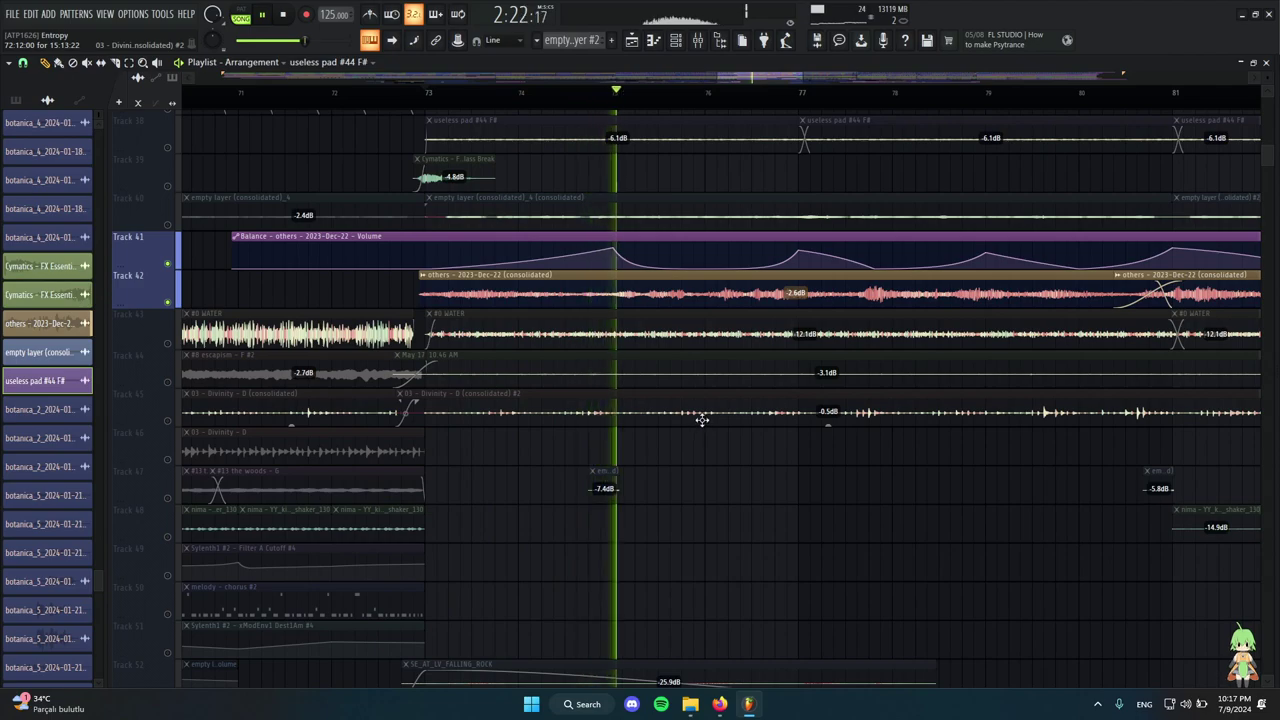
key("space")
Open the first others clip's settings and its mixer track, play it while viewing the effects chain, and close the mixer.
scroll(454, 422, "up", 5)
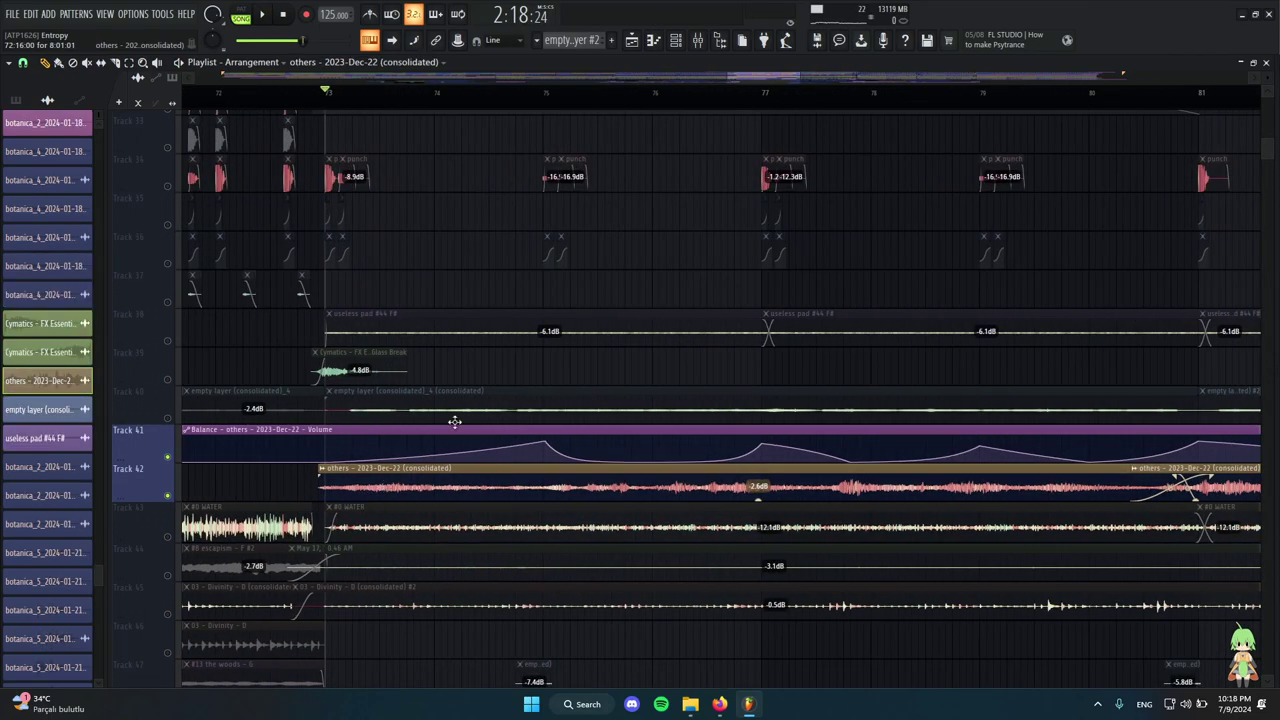
double_click(455, 476)
left_click(697, 42)
scroll(432, 134, "down", 3)
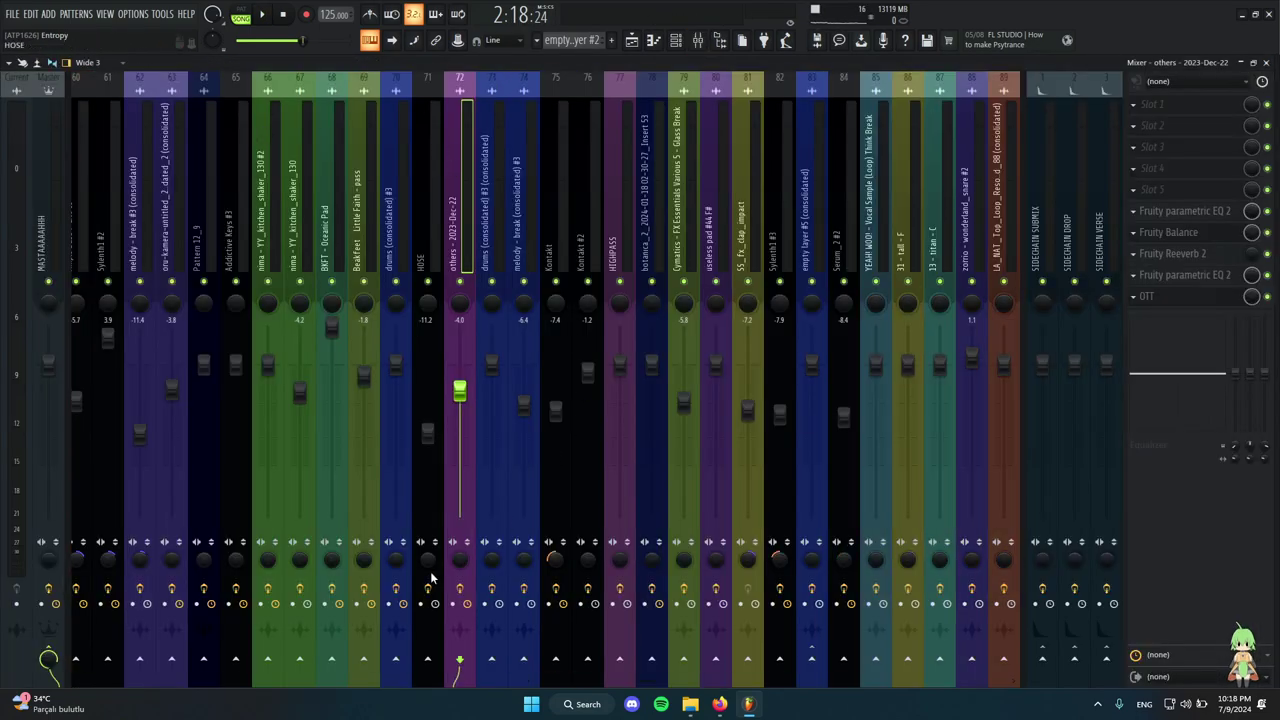
key("space")
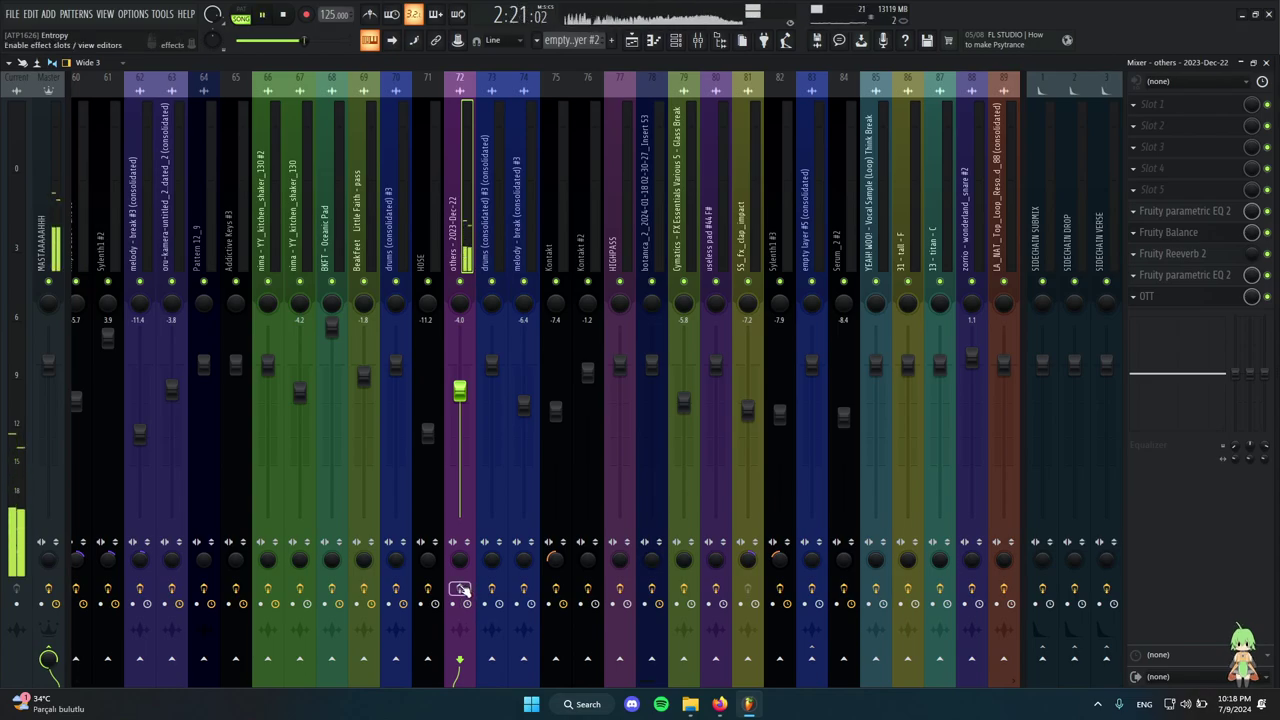
key("space")
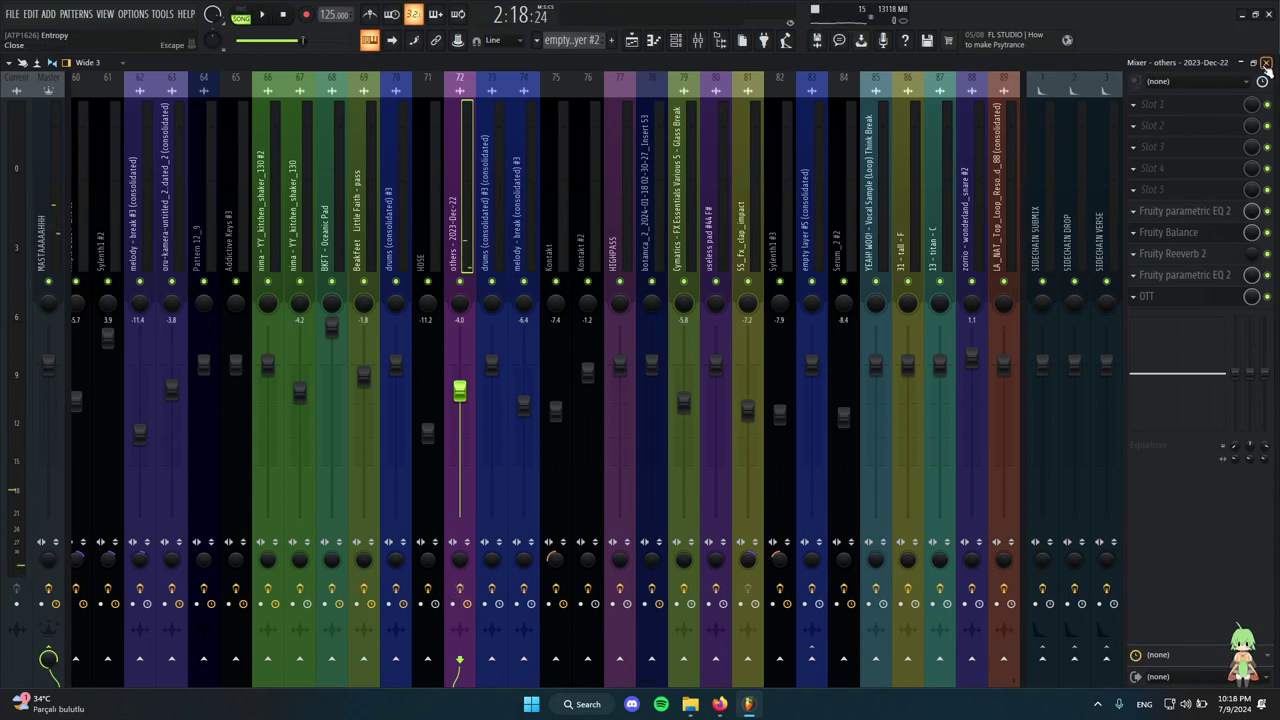
left_click(1266, 62)
Examine the others clip's waveform in its audio clip settings beside the playlist clip, and close the settings.
left_click_drag(194, 229, 575, 186)
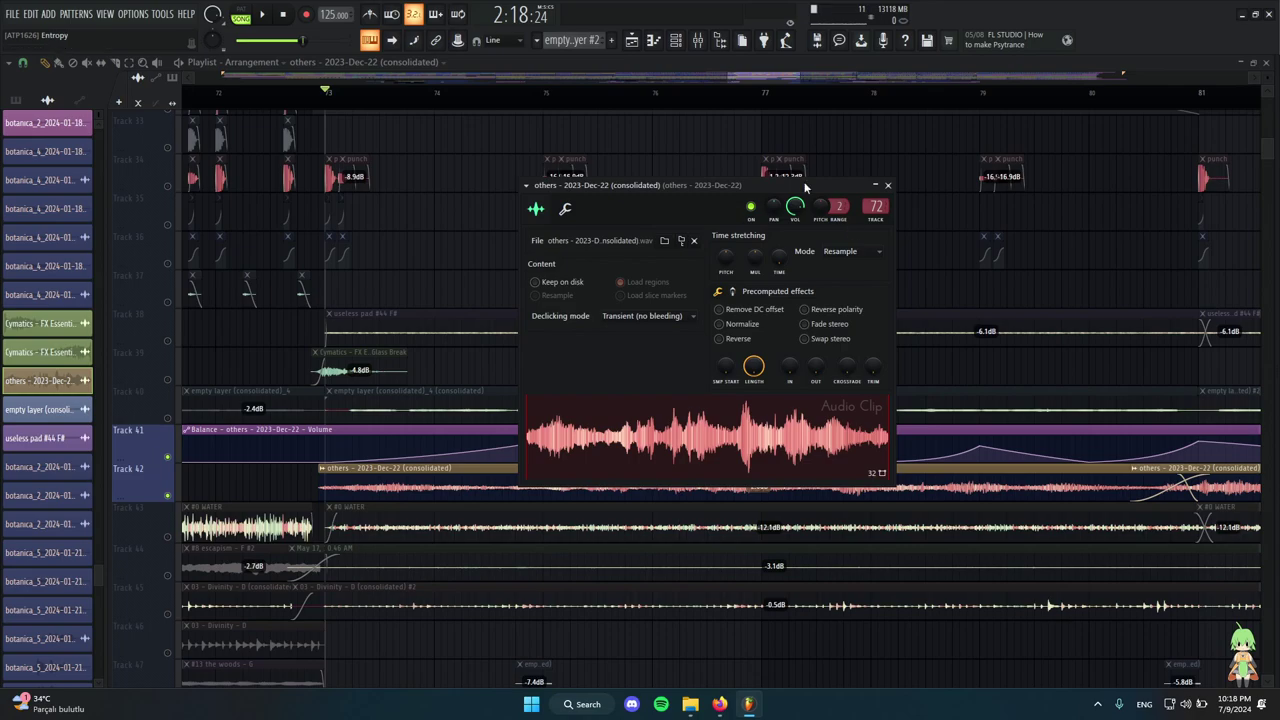
left_click_drag(806, 186, 1013, 174)
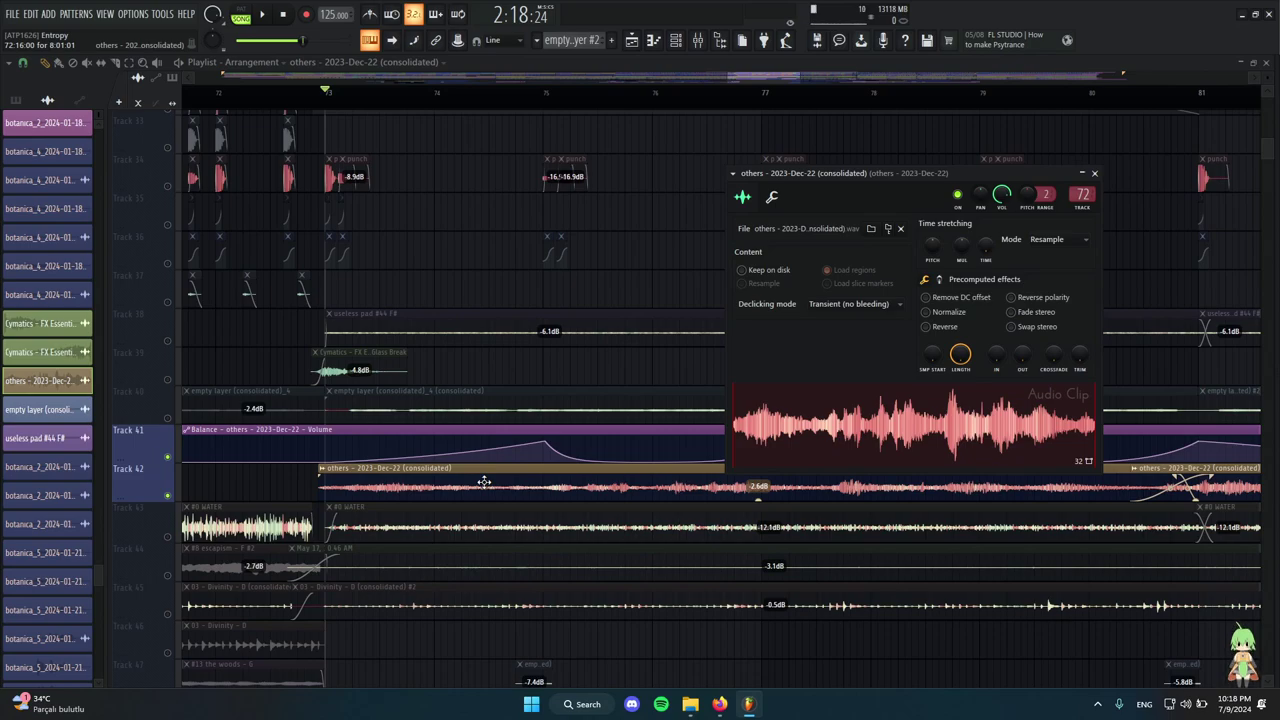
left_click(1095, 174)
scroll(394, 383, "down", 5)
left_click_drag(372, 424, 622, 370)
scroll(408, 402, "up", 3)
left_click_drag(394, 408, 805, 384)
left_click(846, 377, "ctrl")
scroll(882, 400, "down", 5)
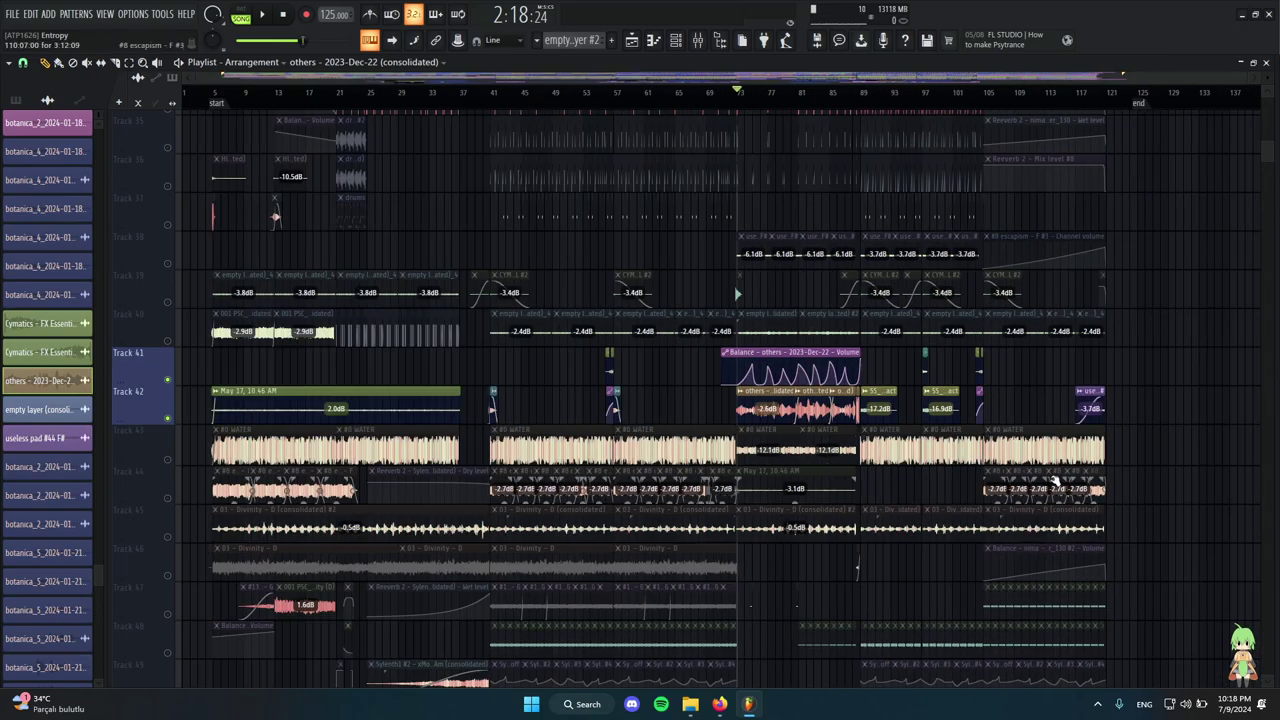
Listen to the soloed tracks 41 and 42 from bar 73, and switch the remaining tracks back on.
scroll(886, 462, "up", 4)
scroll(557, 430, "up", 4)
key("space")
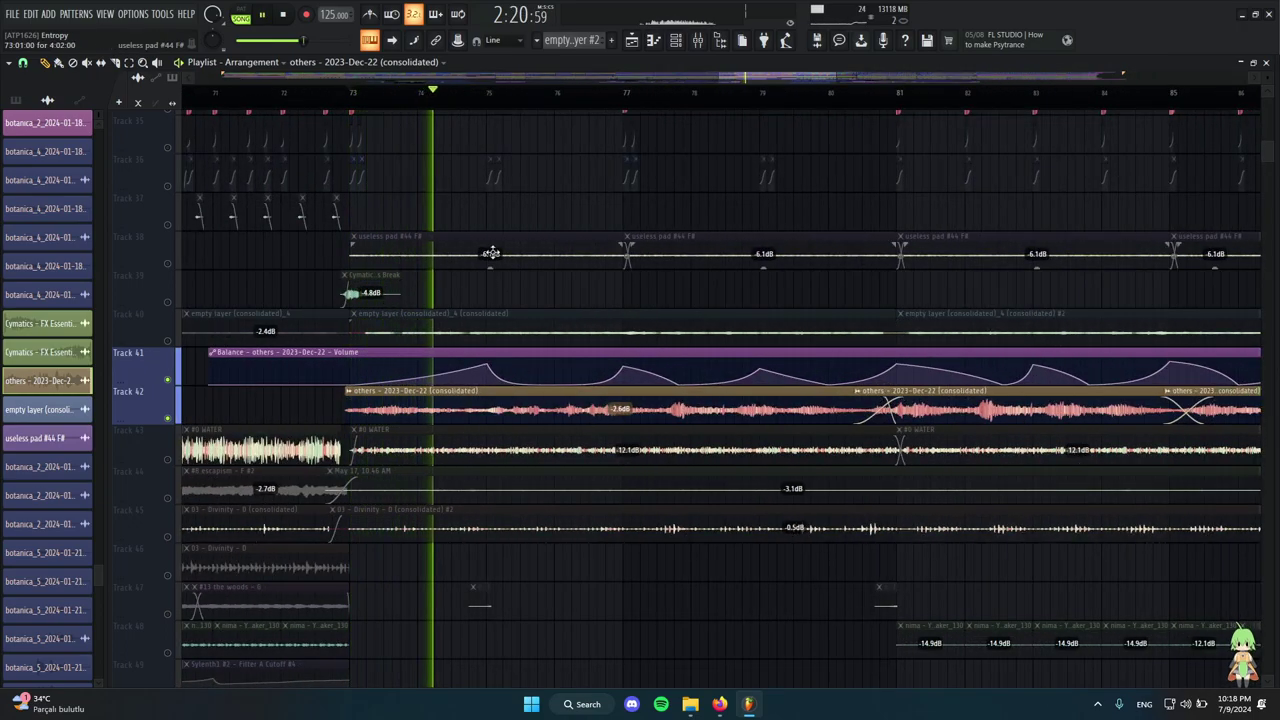
key("space")
scroll(566, 326, "down", 4)
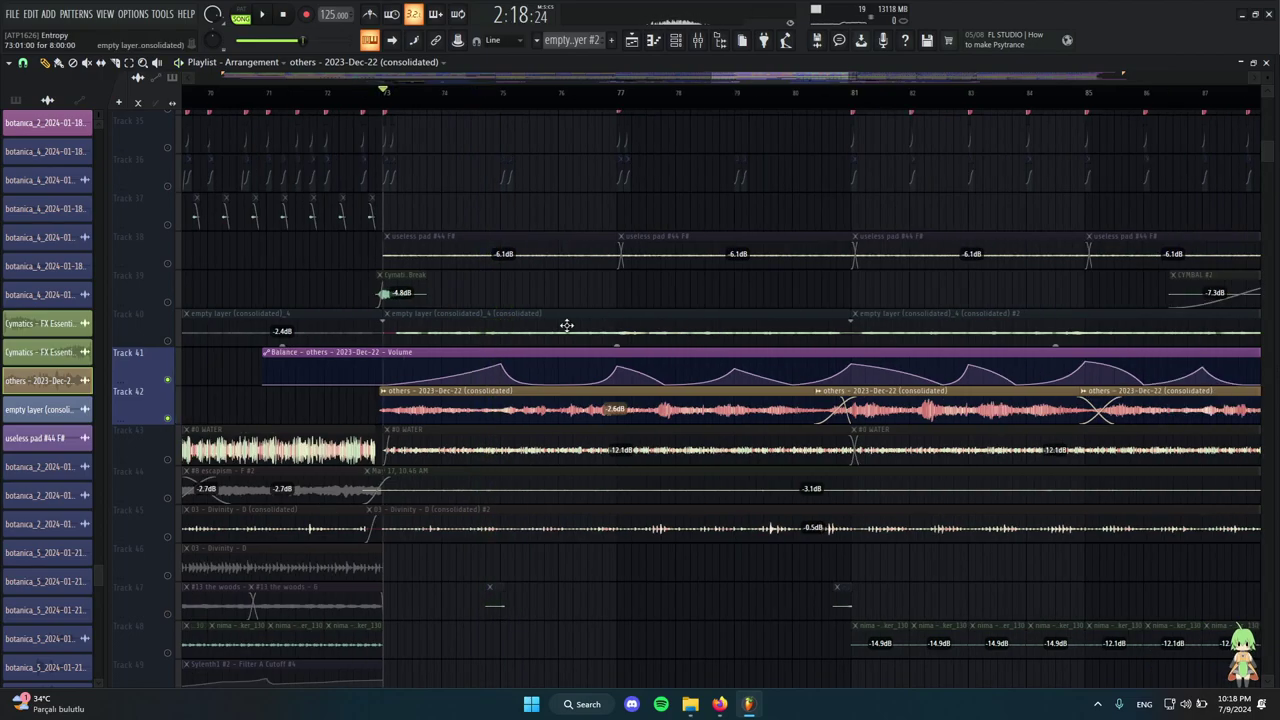
scroll(700, 560, "up", 2)
scroll(577, 485, "up", 4)
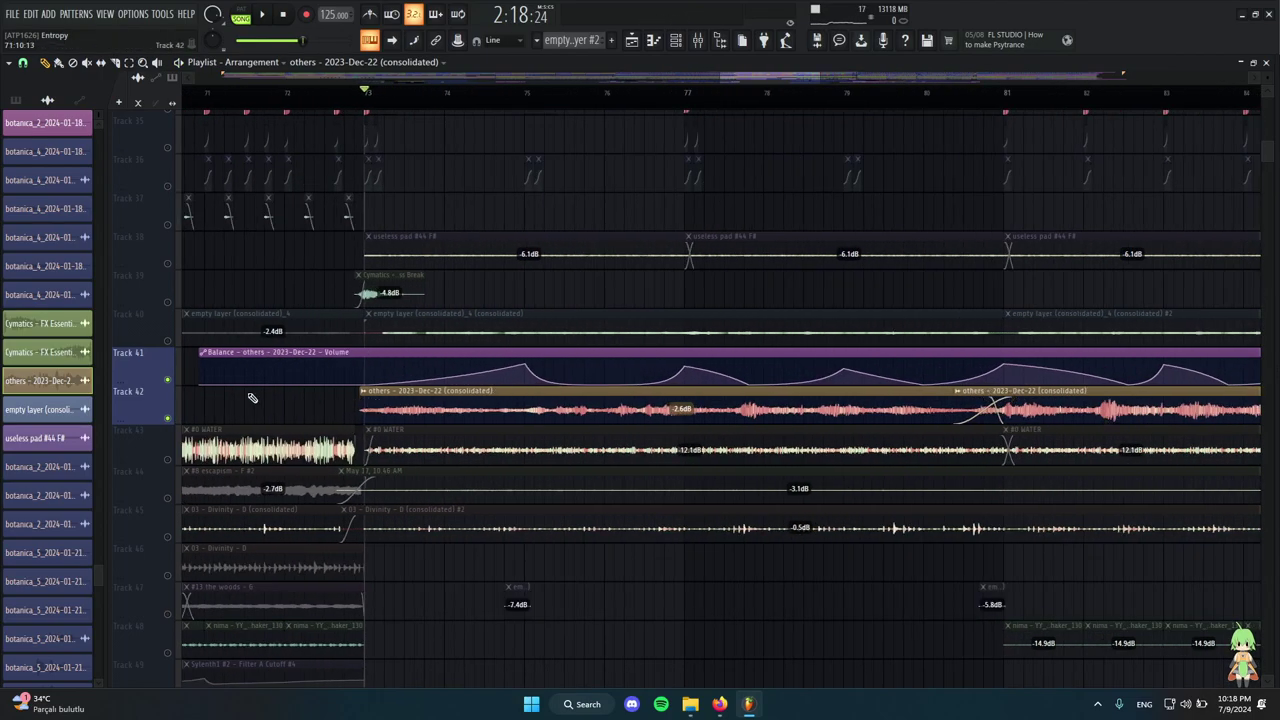
right_click(168, 381)
right_click(168, 381)
Audition the May 17, 10.46 AM clip on track 44 by itself at bar 73, and stop playback.
scroll(405, 386, "down", 5)
scroll(440, 385, "down", 4)
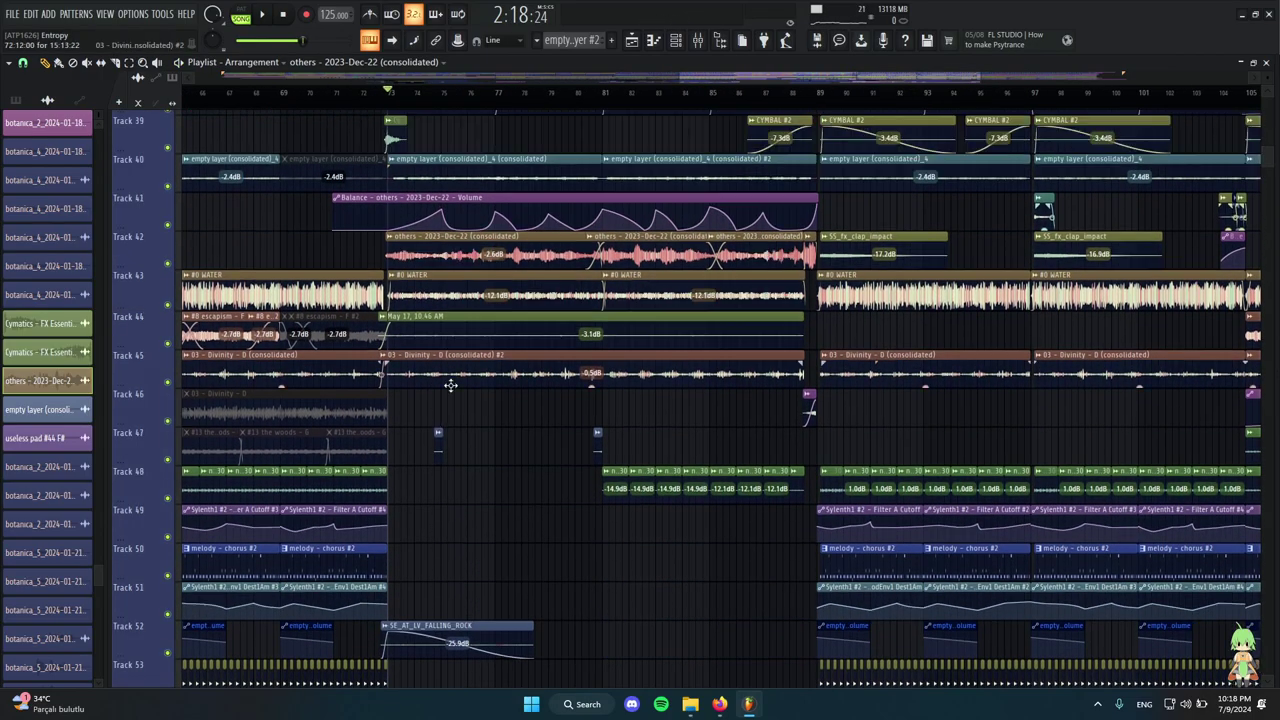
scroll(450, 386, "up", 4)
scroll(415, 400, "down", 3)
left_click_drag(355, 366, 630, 345)
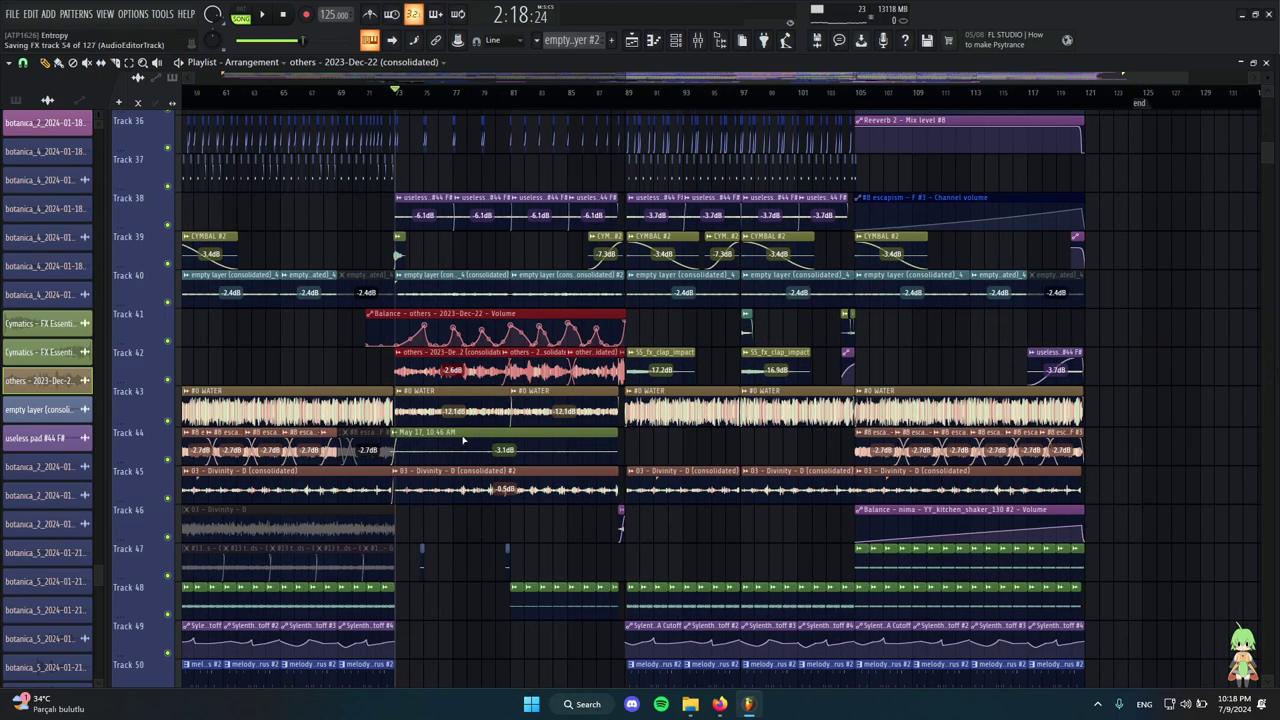
scroll(463, 440, "up", 4)
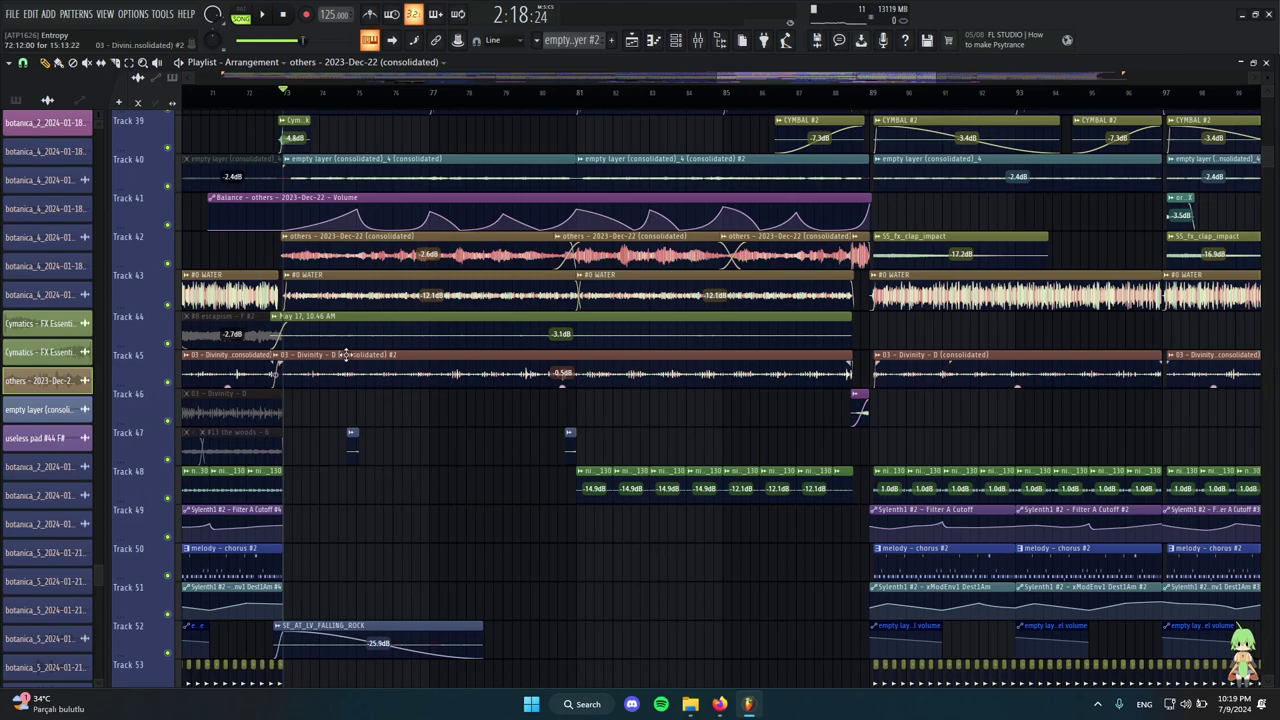
scroll(331, 346, "down", 2)
right_click(312, 248, "alt")
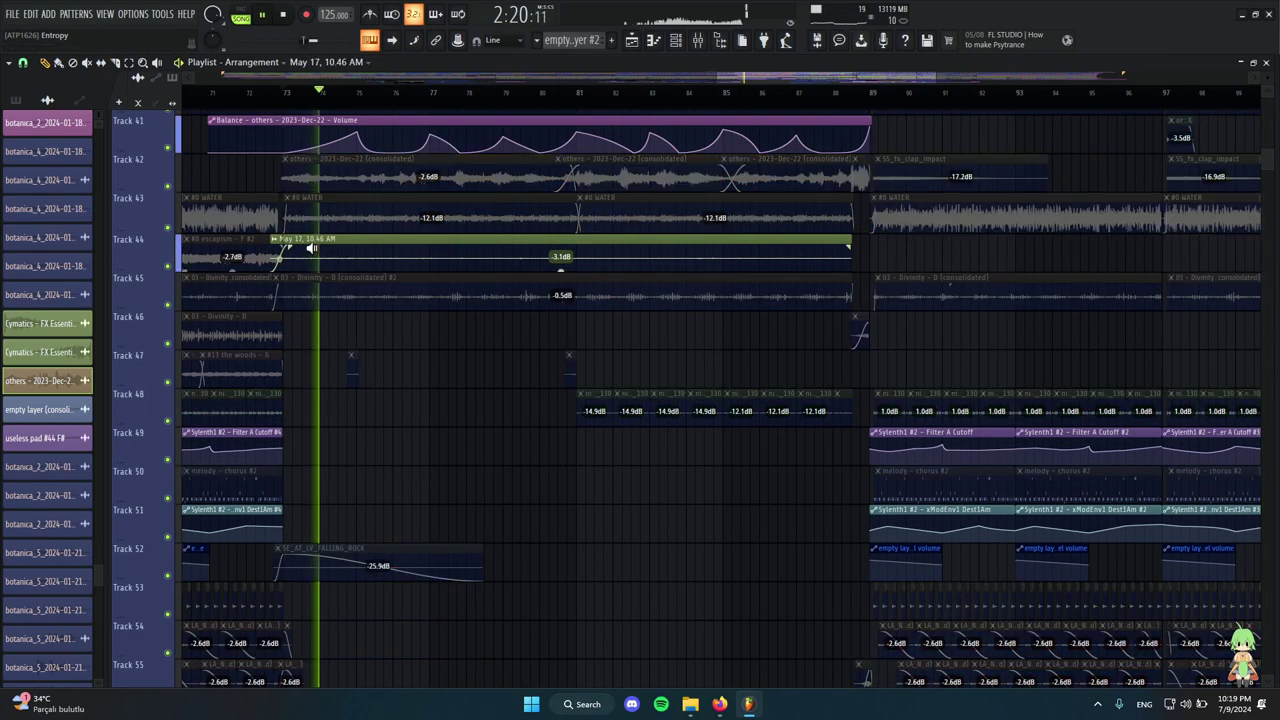
key("space")
Audition the SE_AT_LV_FALLING_ROCK clip on track 52 by itself at bar 73, and stop playback.
scroll(443, 371, "up", 1)
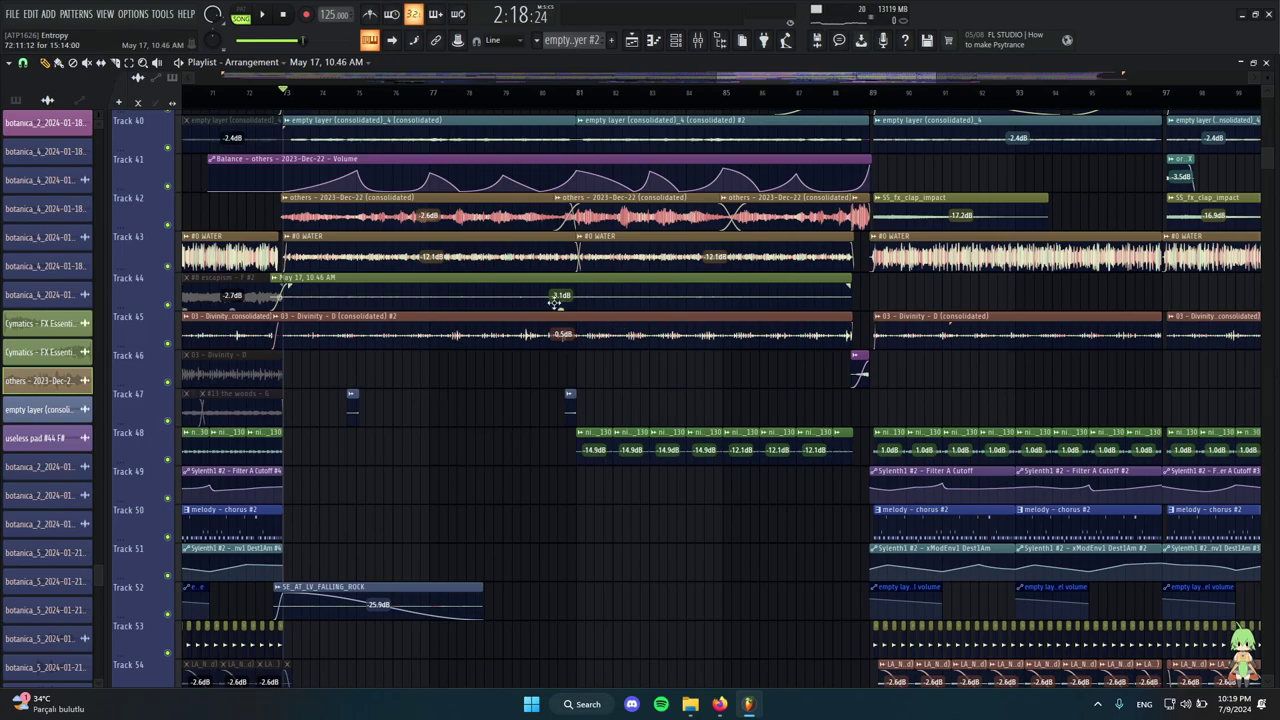
scroll(400, 260, "down", 3)
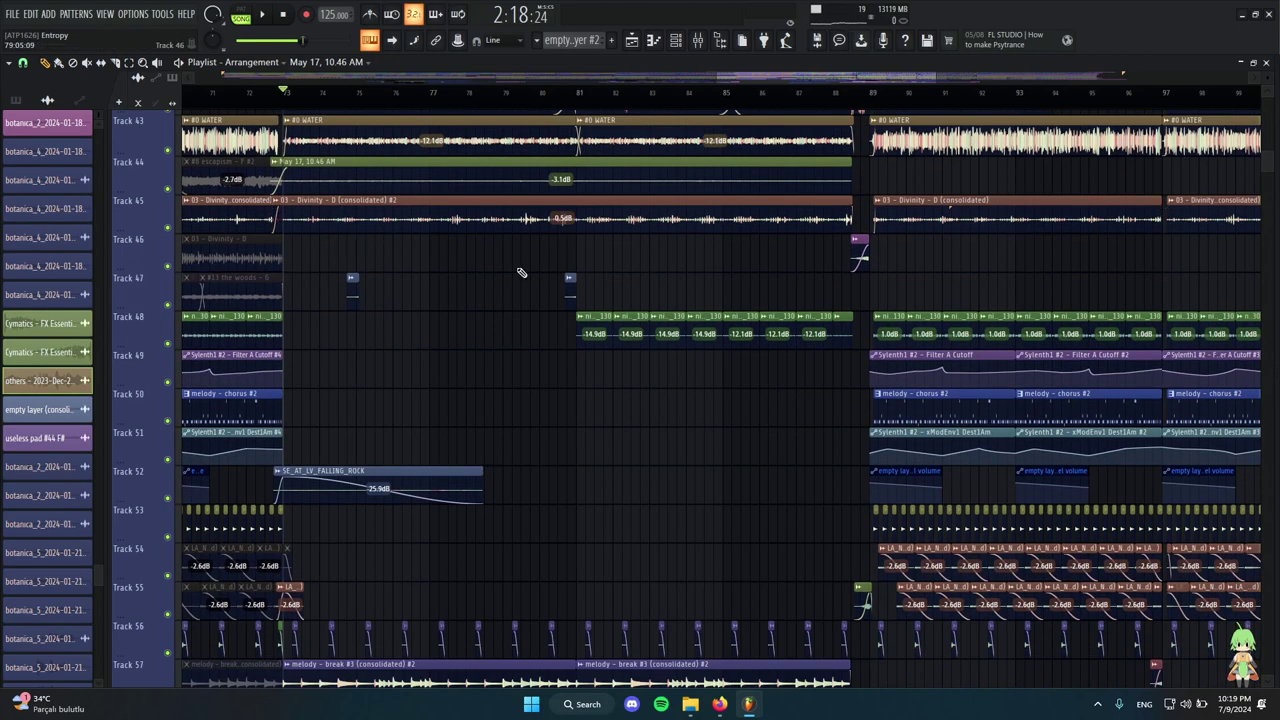
left_click(520, 220)
scroll(540, 290, "down", 5)
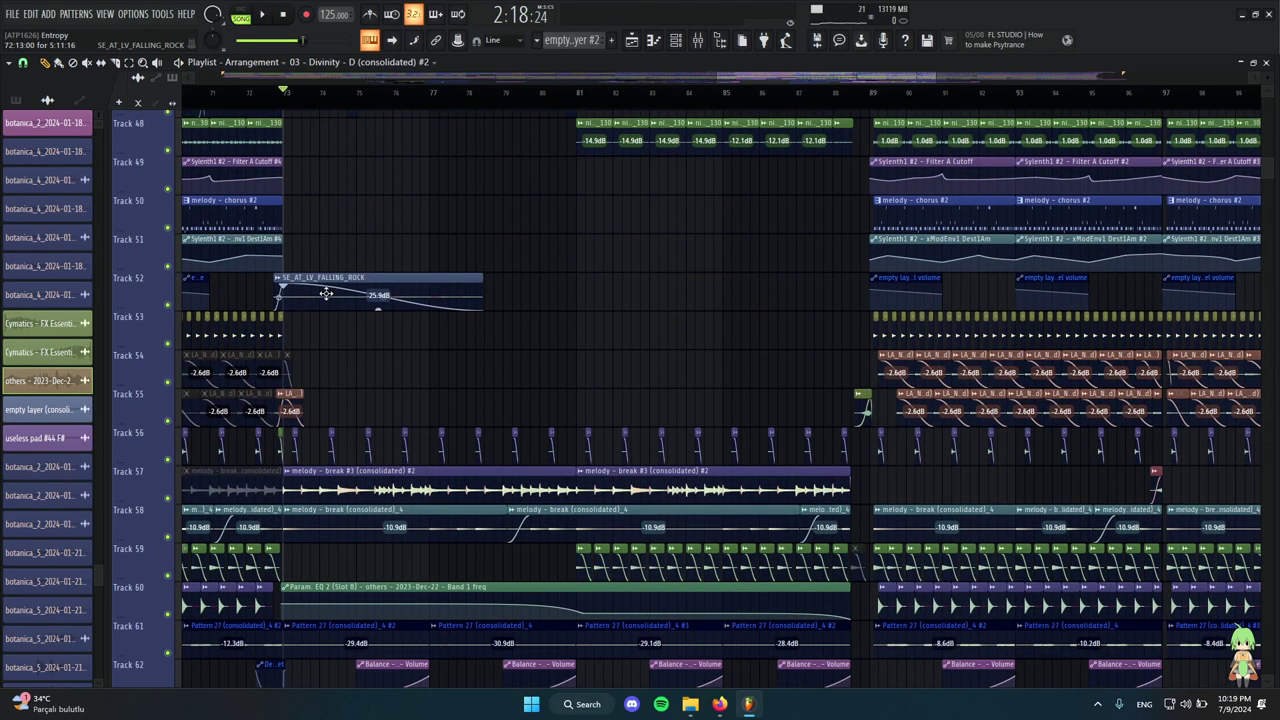
left_click(326, 293)
scroll(326, 293, "up", 4, "ctrl")
key("space")
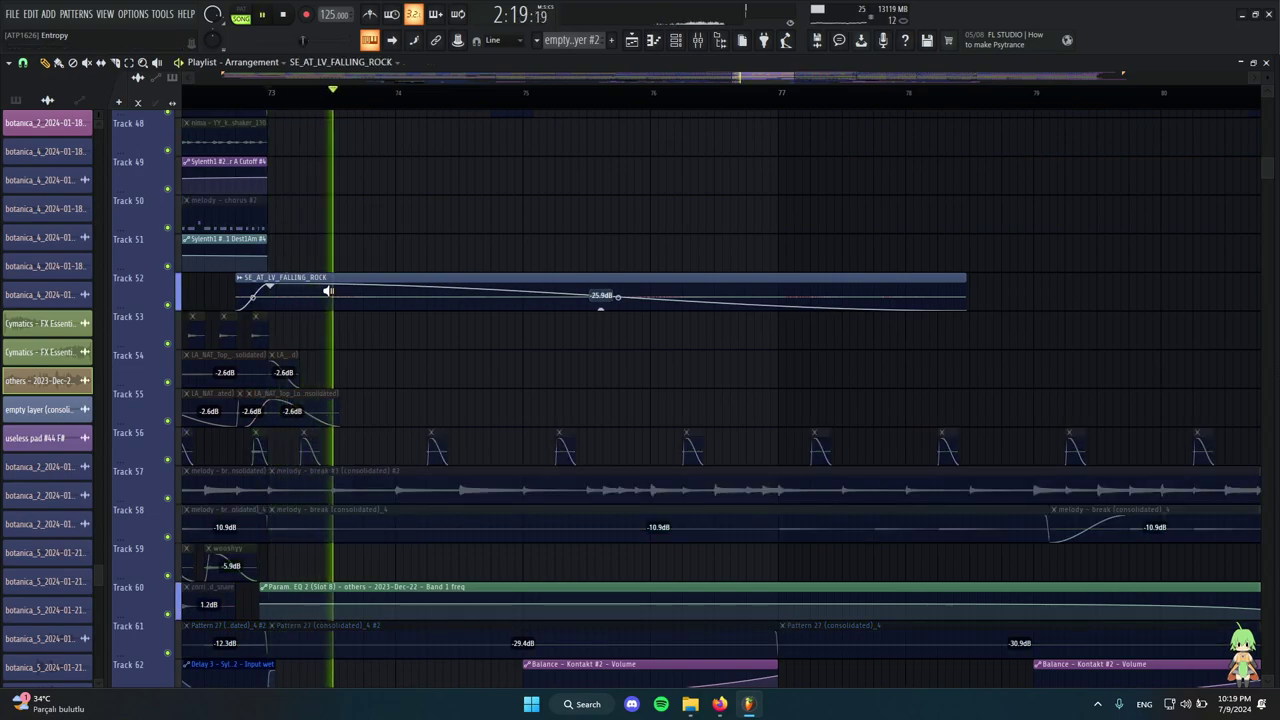
key("space")
scroll(449, 330, "down", 4, "ctrl")
left_click_drag(482, 320, 474, 278, "ctrl")
scroll(636, 345, "up", 3, "ctrl")
left_click_drag(670, 302, 471, 280, "ctrl")
scroll(550, 307, "down", 5, "ctrl")
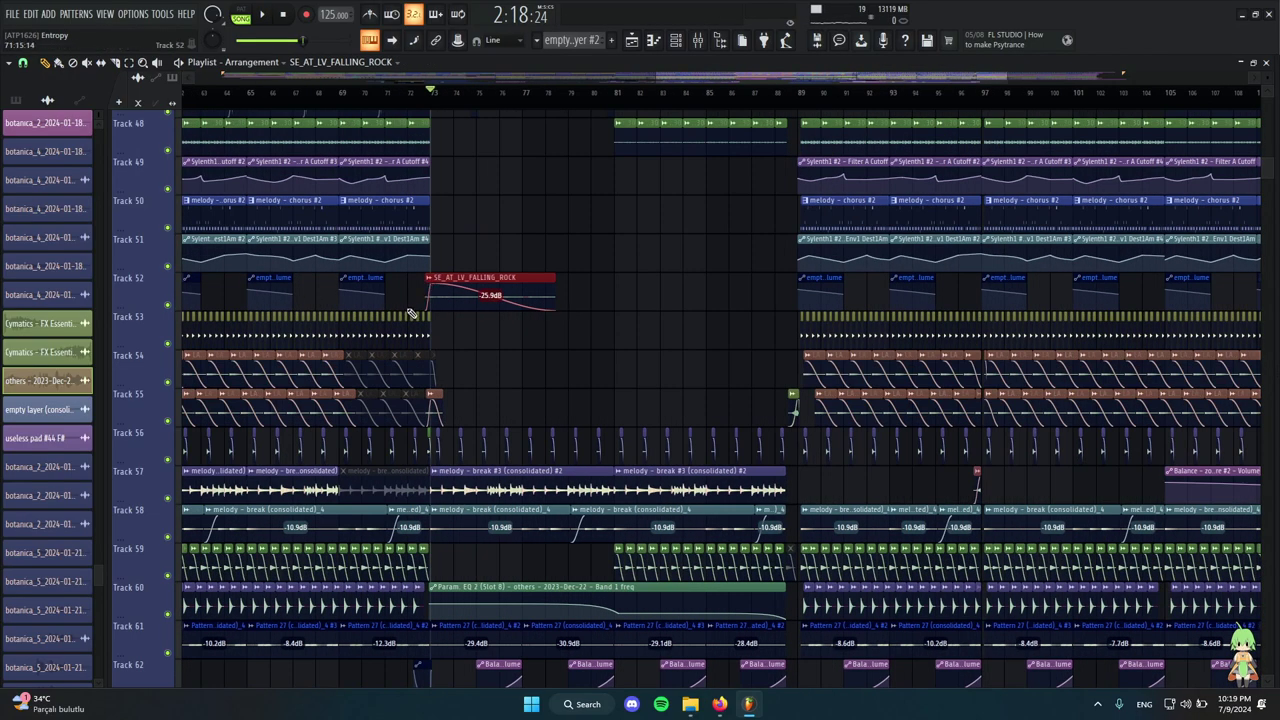
left_click_drag(410, 313, 566, 298)
scroll(685, 315, "down", 3)
scroll(648, 308, "up", 4)
left_click_drag(634, 342, 412, 332)
scroll(442, 373, "up", 3)
scroll(503, 385, "up", 3)
left_click_drag(618, 412, 575, 335)
scroll(508, 314, "down", 5)
scroll(637, 410, "up", 3)
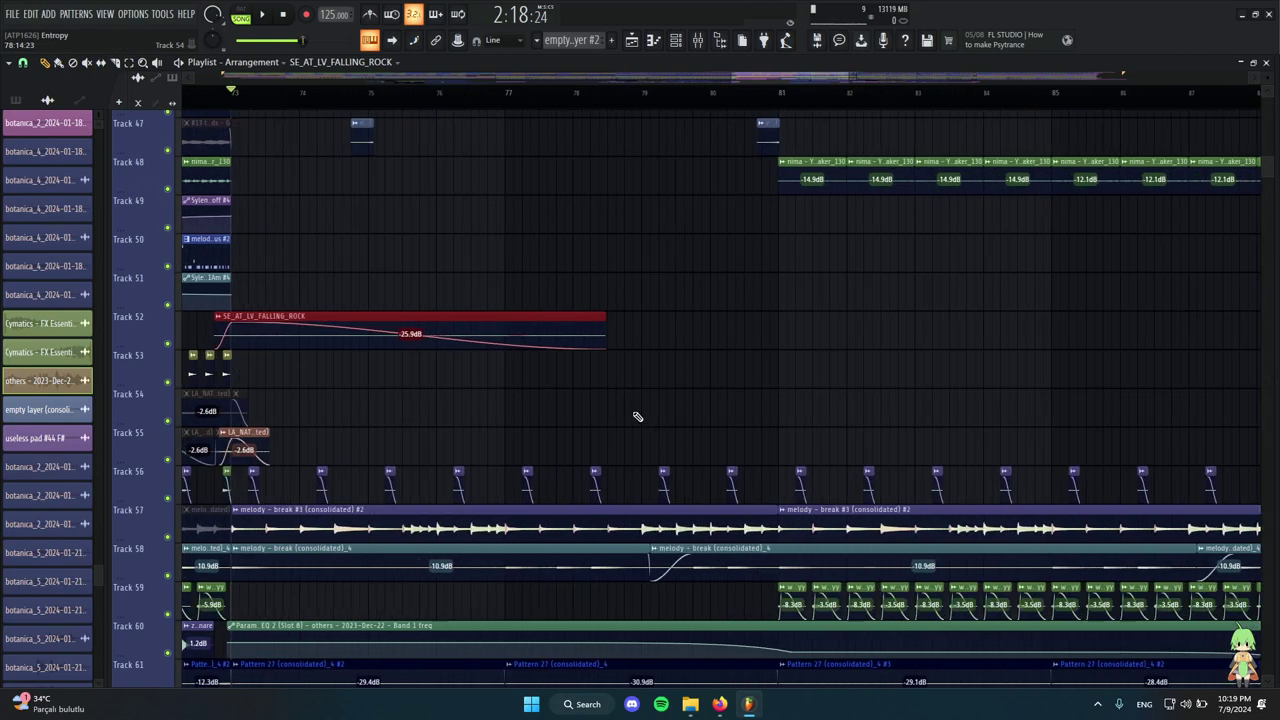
scroll(705, 350, "down", 3)
left_click_drag(715, 341, 470, 314)
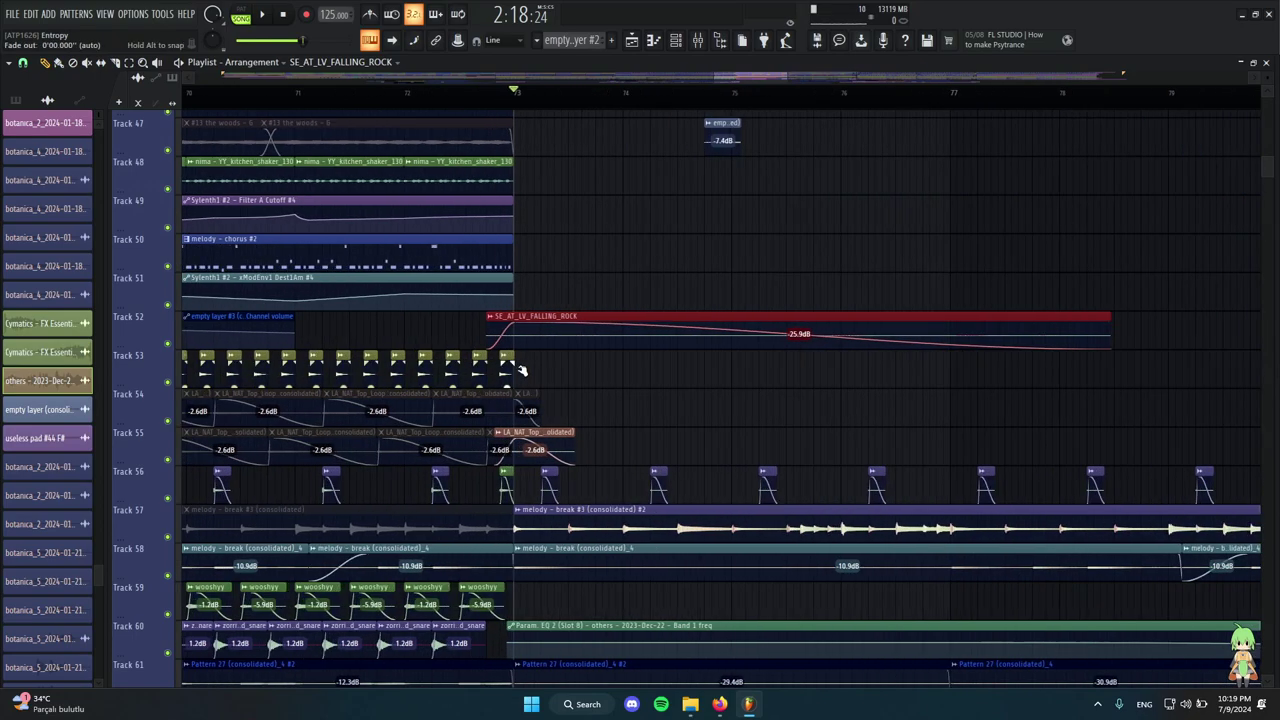
scroll(525, 371, "down", 4)
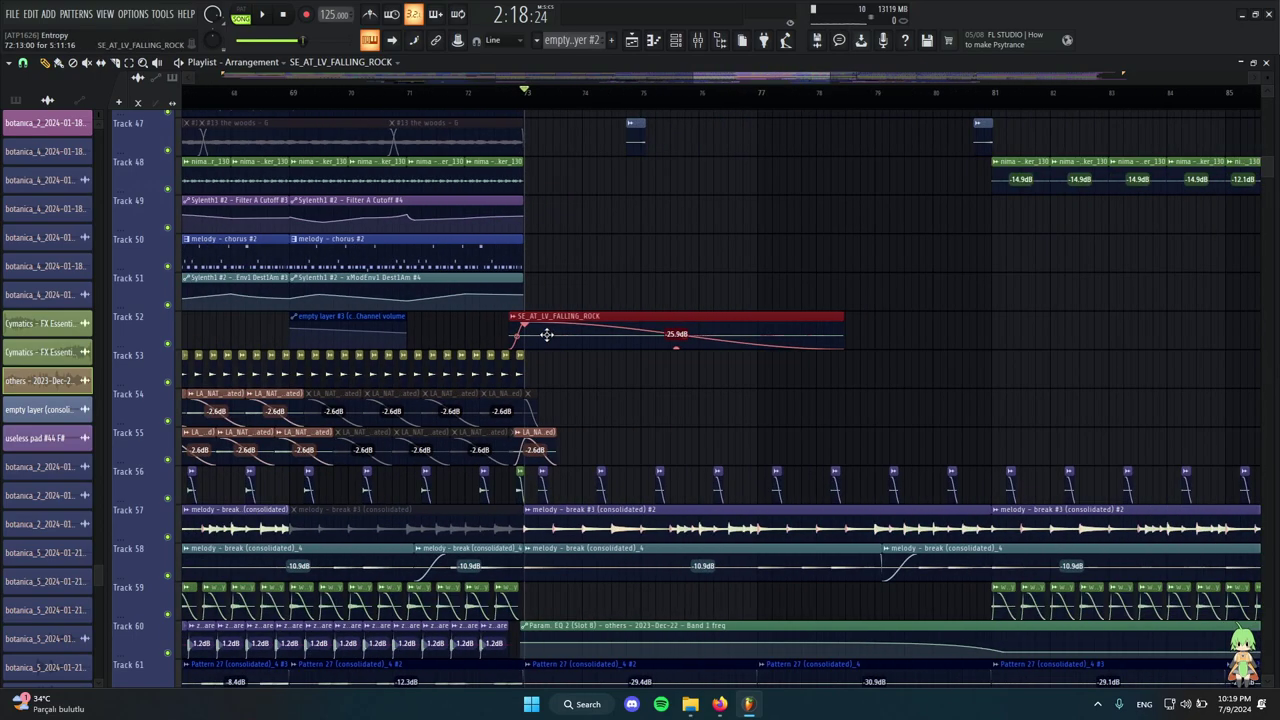
scroll(654, 350, "up", 2)
left_click_drag(689, 408, 609, 331)
scroll(586, 331, "down", 5)
scroll(748, 334, "up", 2)
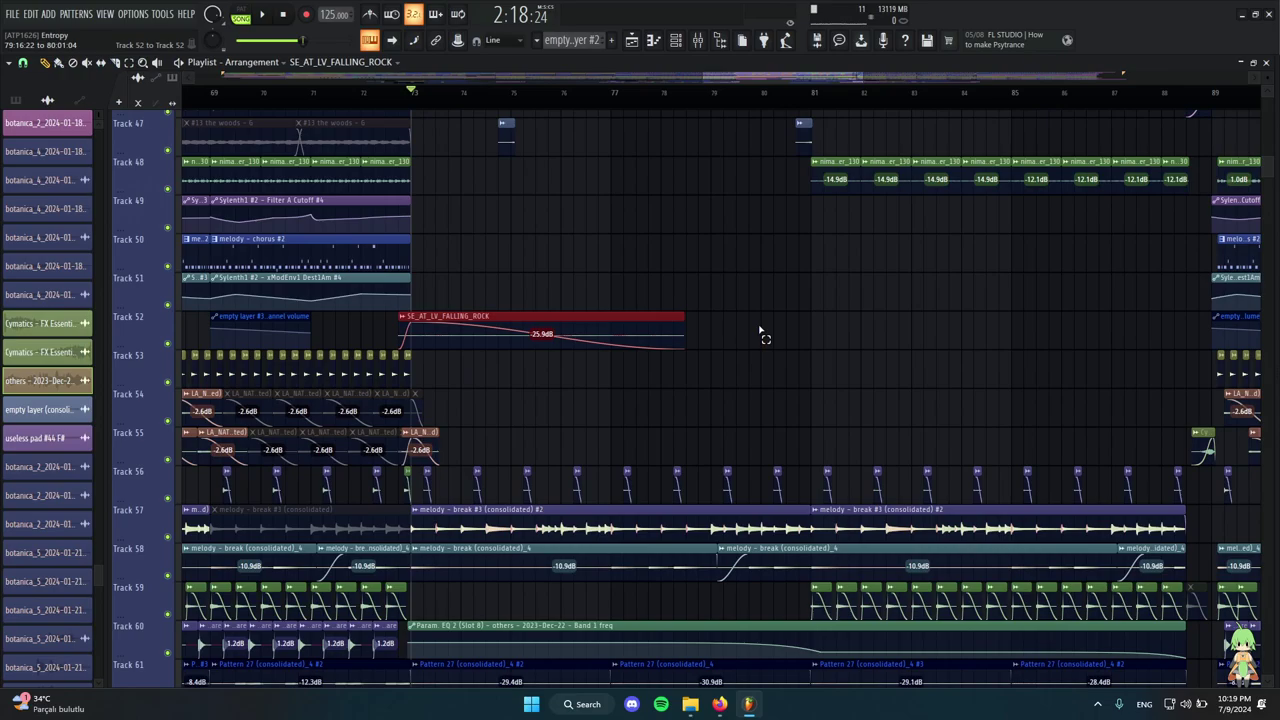
left_click_drag(761, 334, 447, 333)
scroll(450, 334, "down", 3)
scroll(723, 434, "up", 4)
scroll(790, 434, "down", 1)
left_click_drag(921, 378, 597, 326)
scroll(582, 333, "down", 4)
scroll(785, 336, "up", 3)
left_click_drag(711, 335, 298, 341)
scroll(288, 341, "down", 2)
scroll(203, 357, "up", 3)
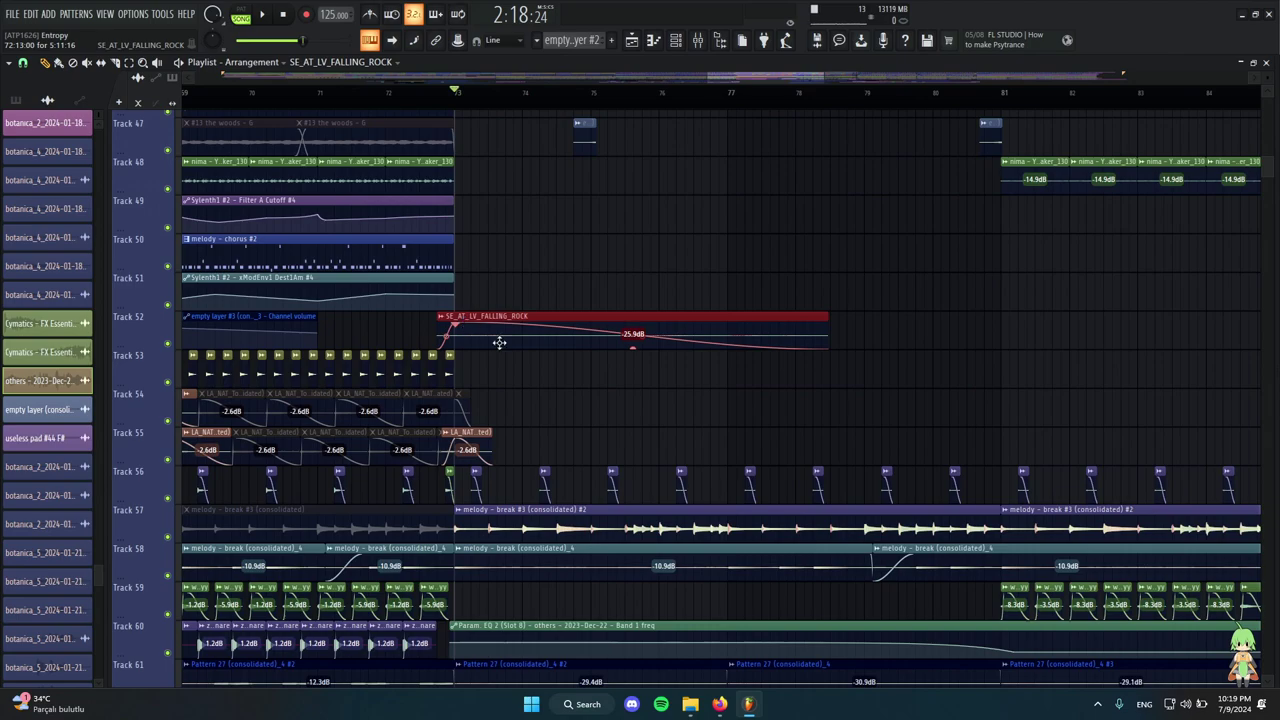
left_click(535, 389, "ctrl")
Audition the melody - break #3 (consolidated) #2 clip on track 57 from bar 73, and stop playback.
scroll(430, 111, "up", 3)
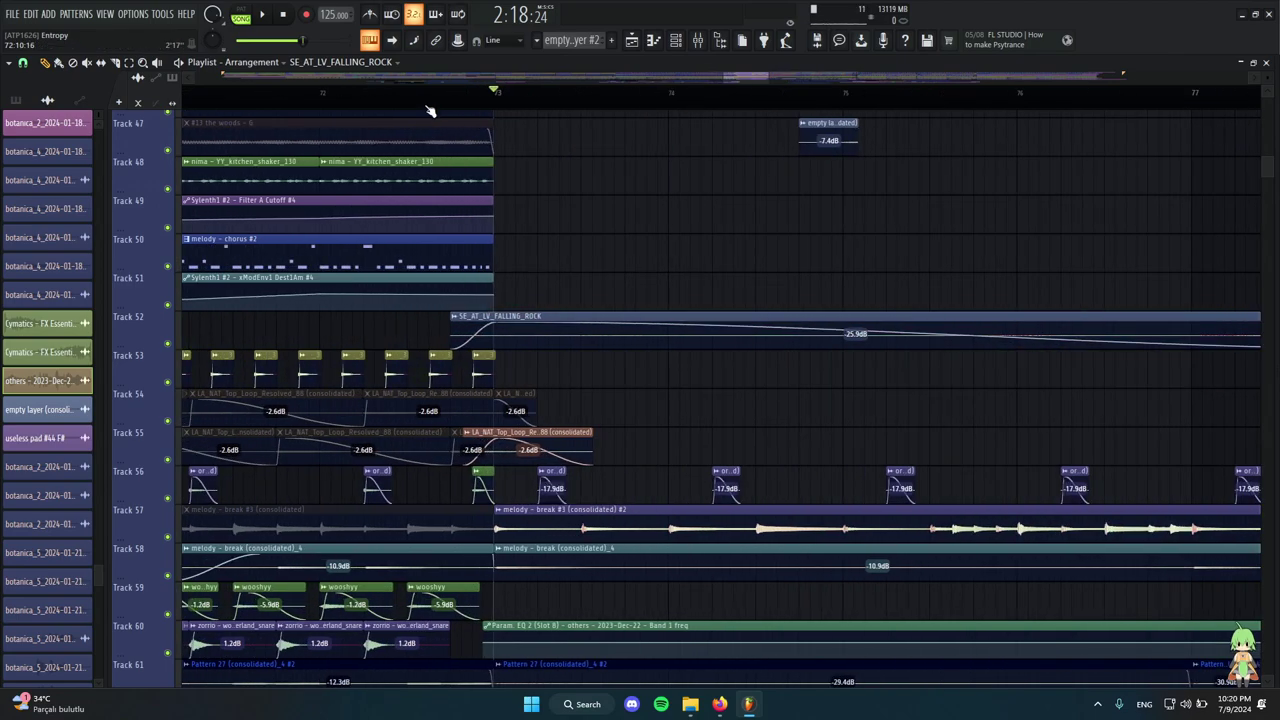
left_click(413, 94)
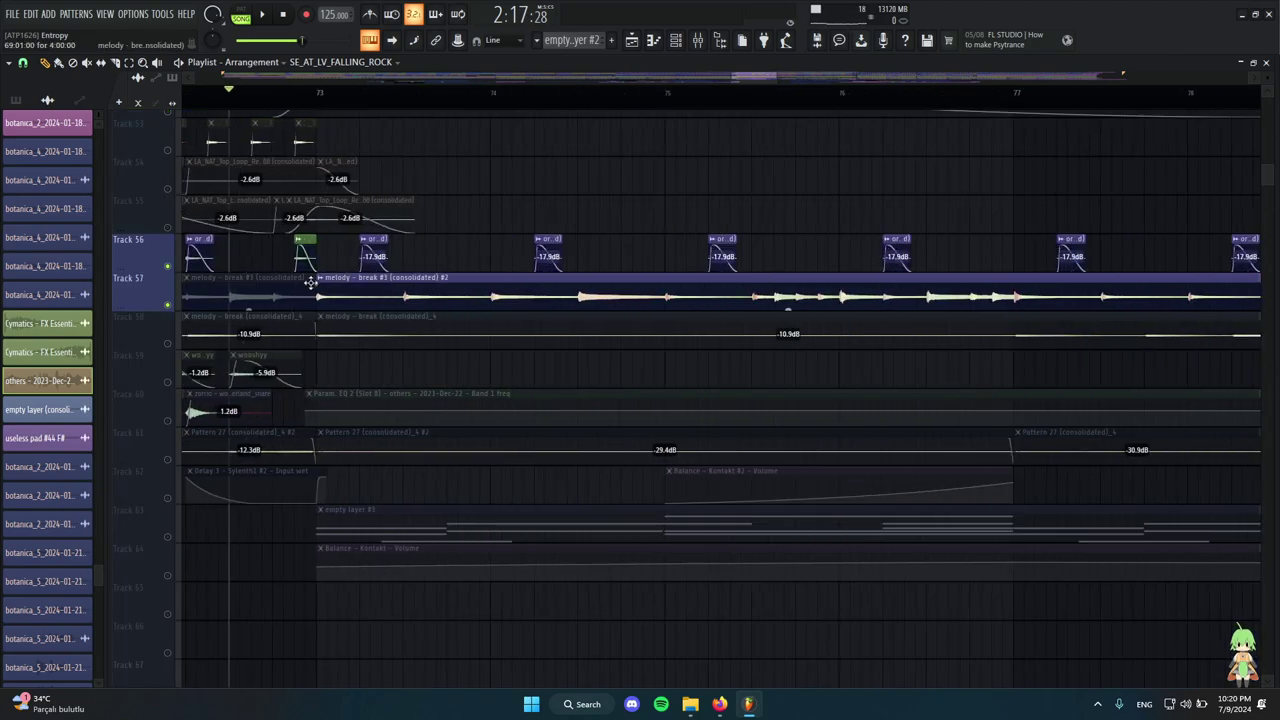
right_click(318, 288, "alt")
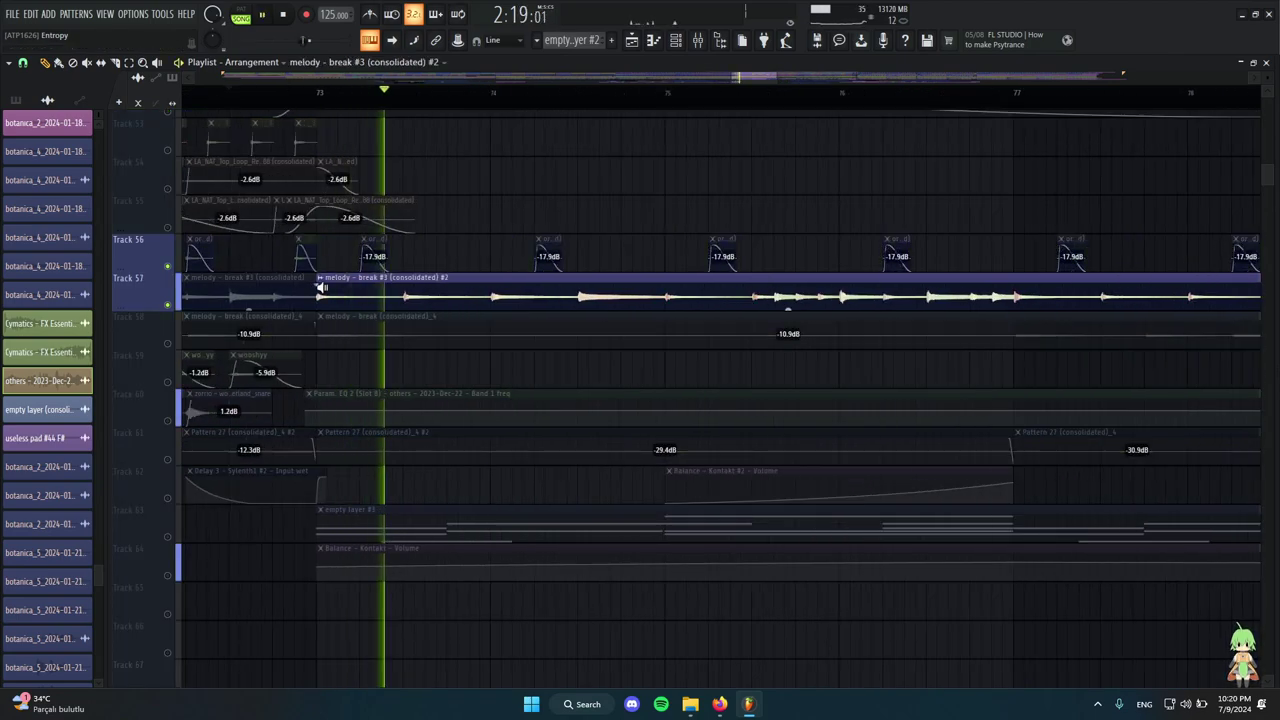
key("space")
Inspect the melody - break #3 clip's channel settings and both Fruity parametric EQ 2 effects on its mixer track, and return to the playlist.
double_click(463, 283)
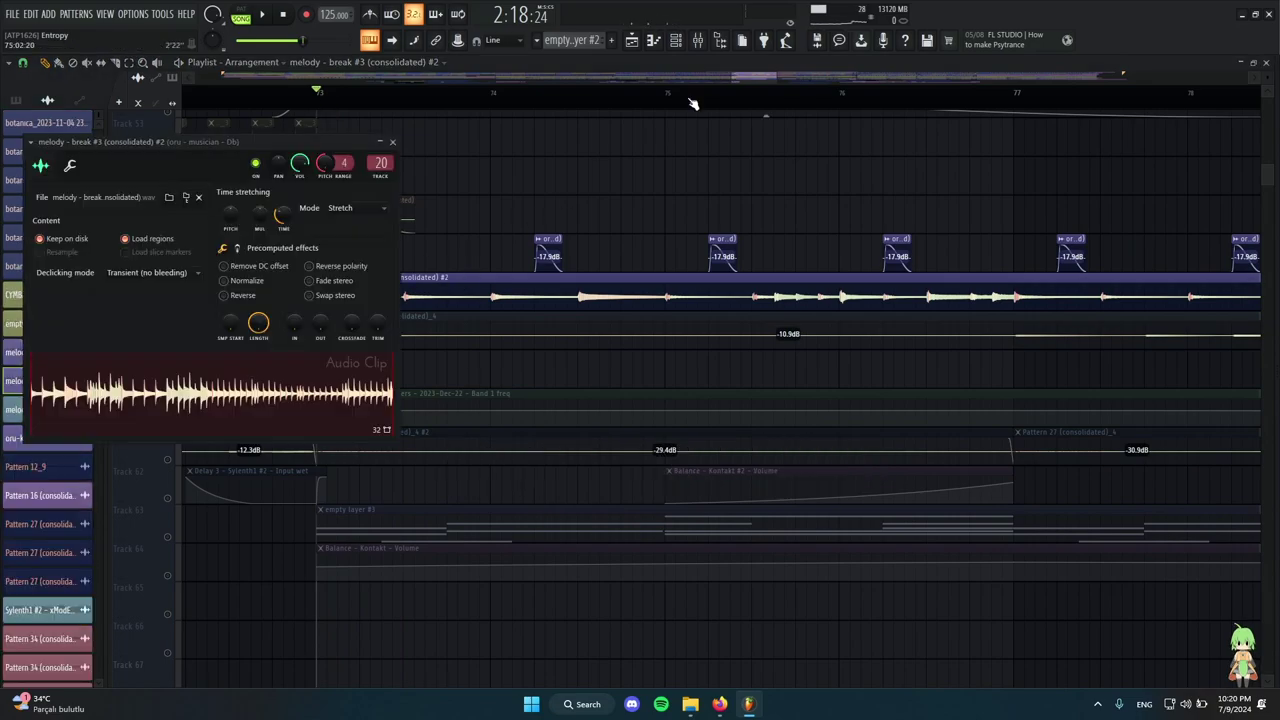
left_click(698, 40)
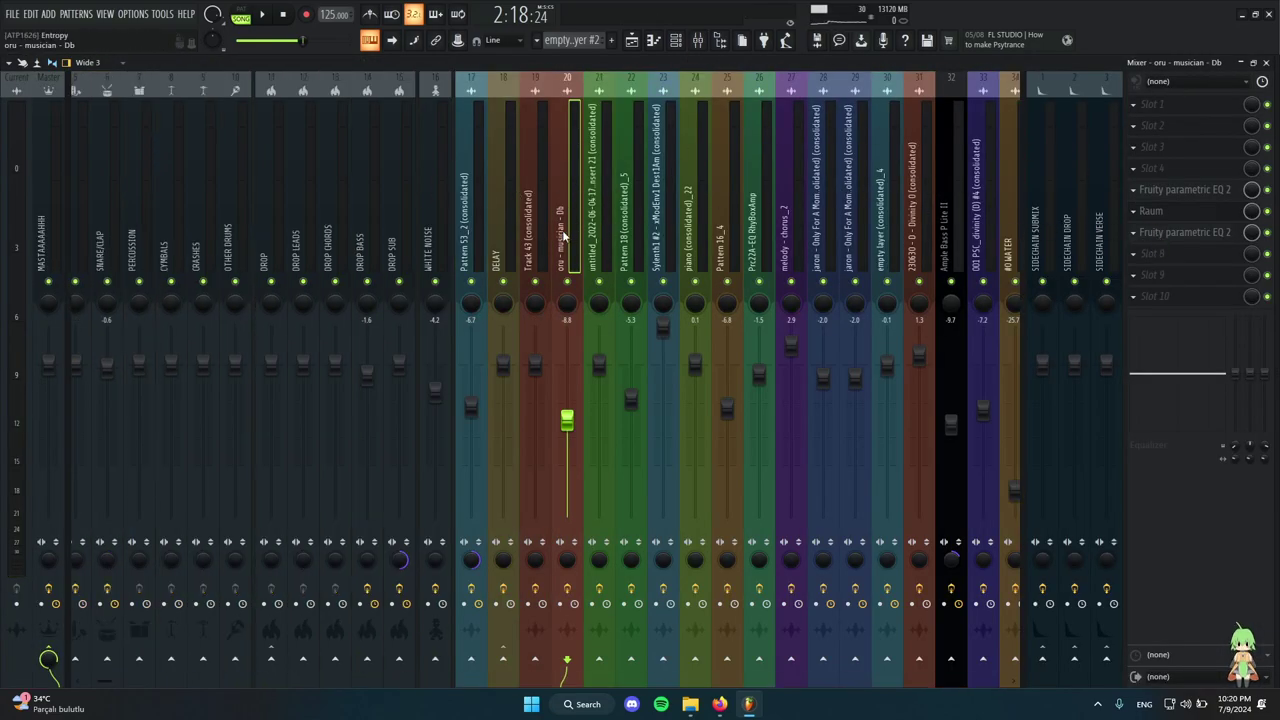
left_click(1177, 233)
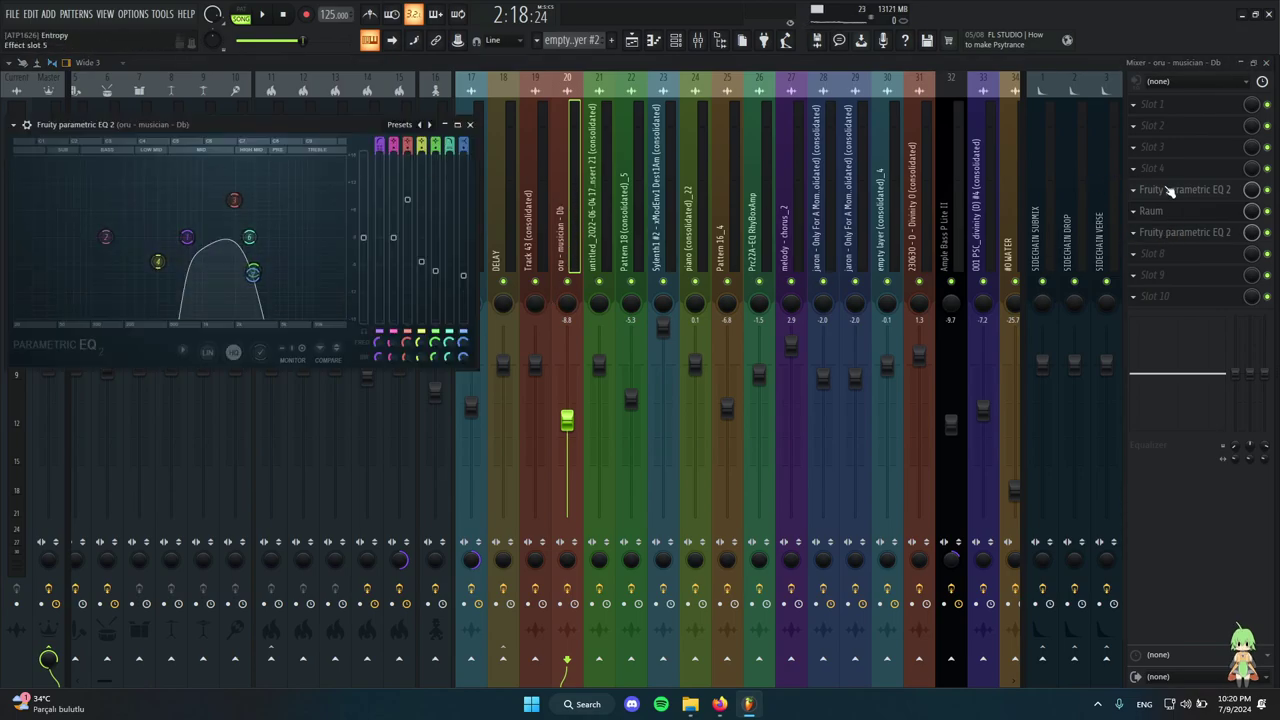
left_click(1170, 190)
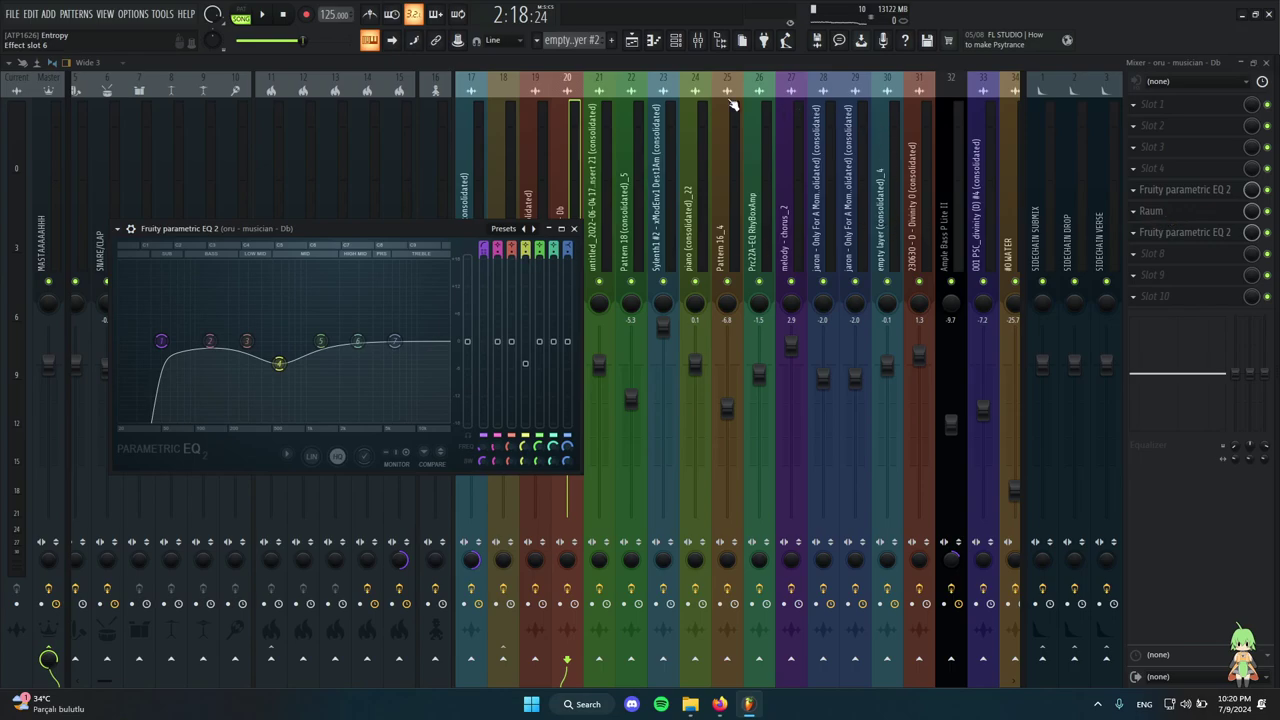
key("F12")
left_click(632, 41)
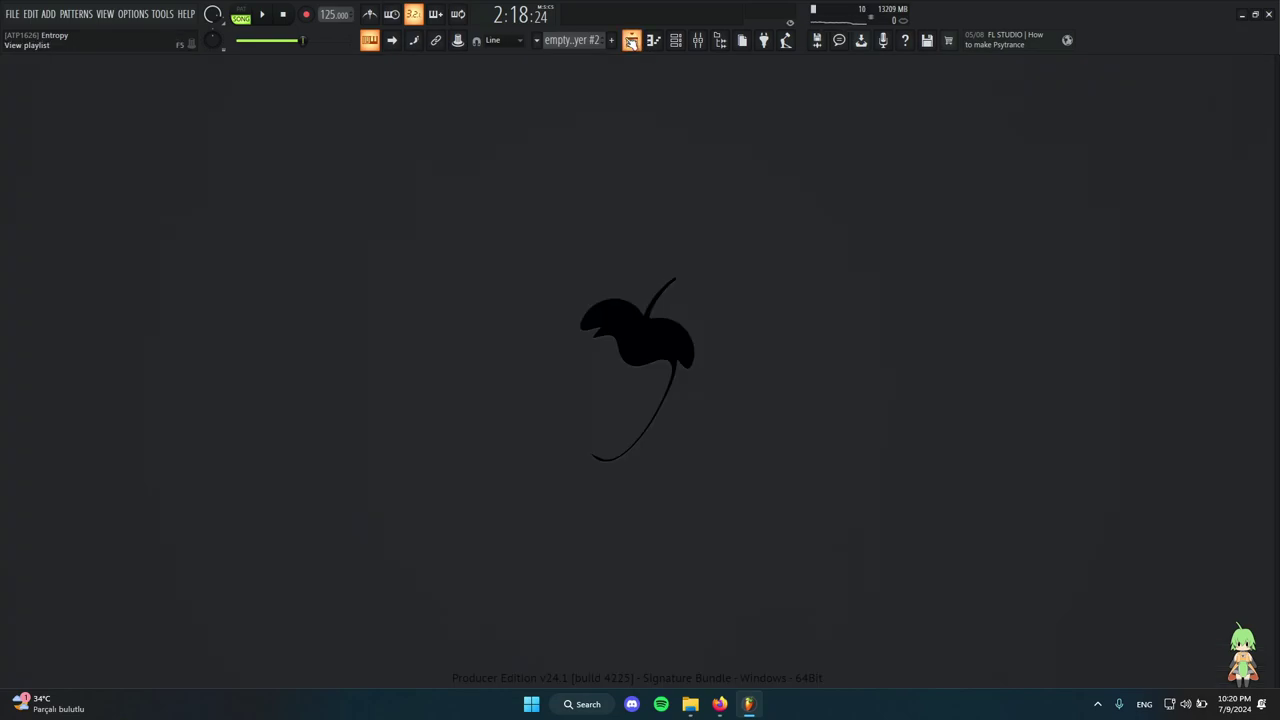
Solo track 58 and listen to its melody - break (consolidated)_4 clips from bar 73.
right_click(168, 343)
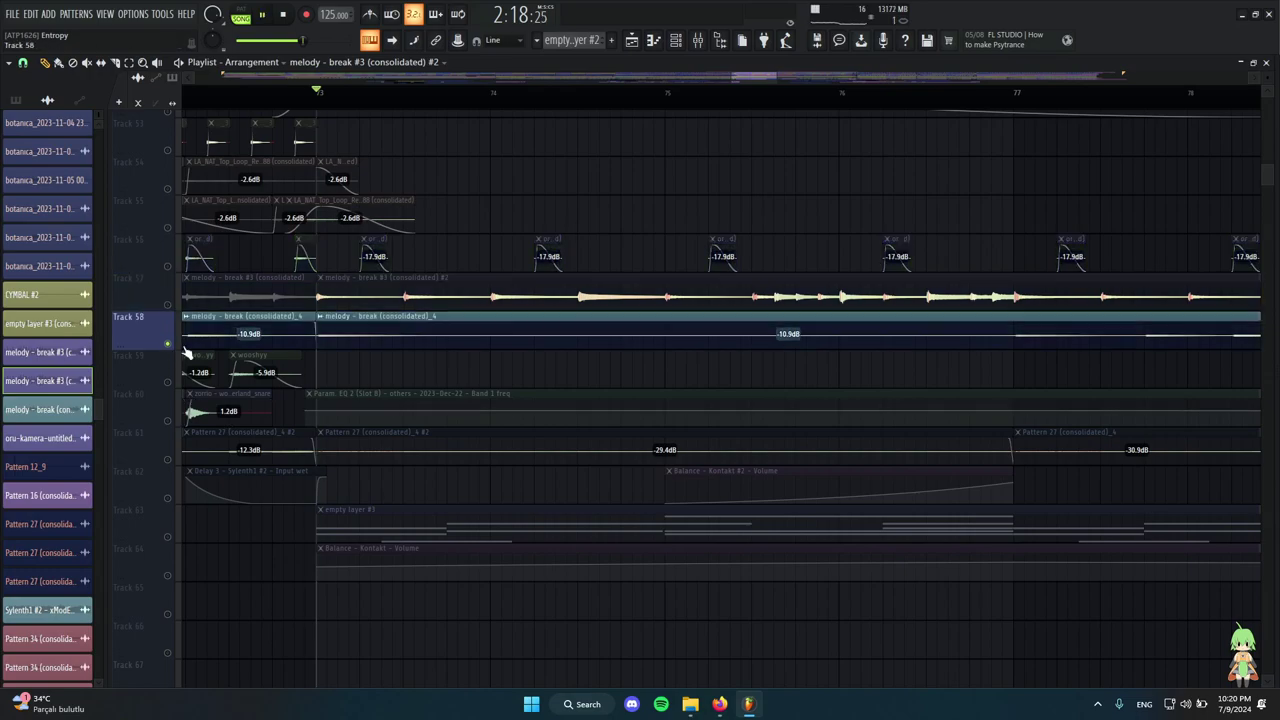
key("space")
scroll(354, 337, "down", 6)
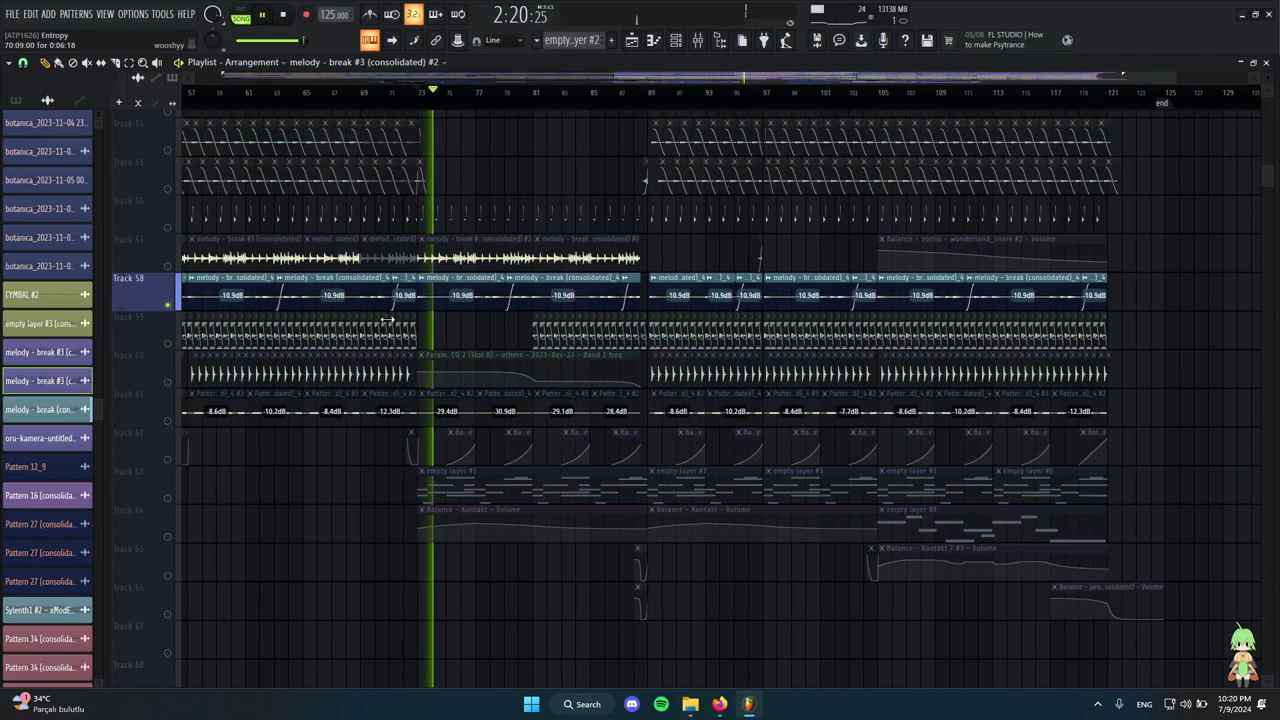
key("space")
scroll(729, 343, "down", 4)
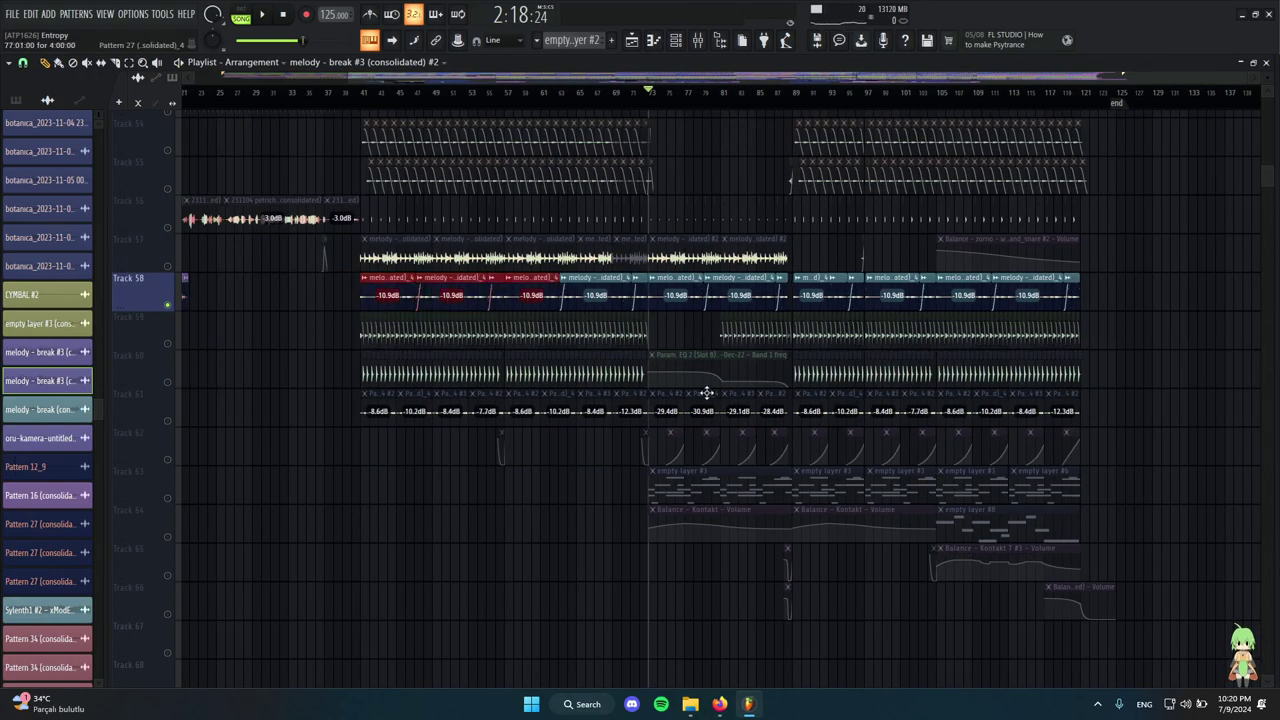
Solo track 59 to examine its wooshyy clips around the break, and turn all tracks back on.
scroll(580, 466, "up", 5)
right_click(168, 345)
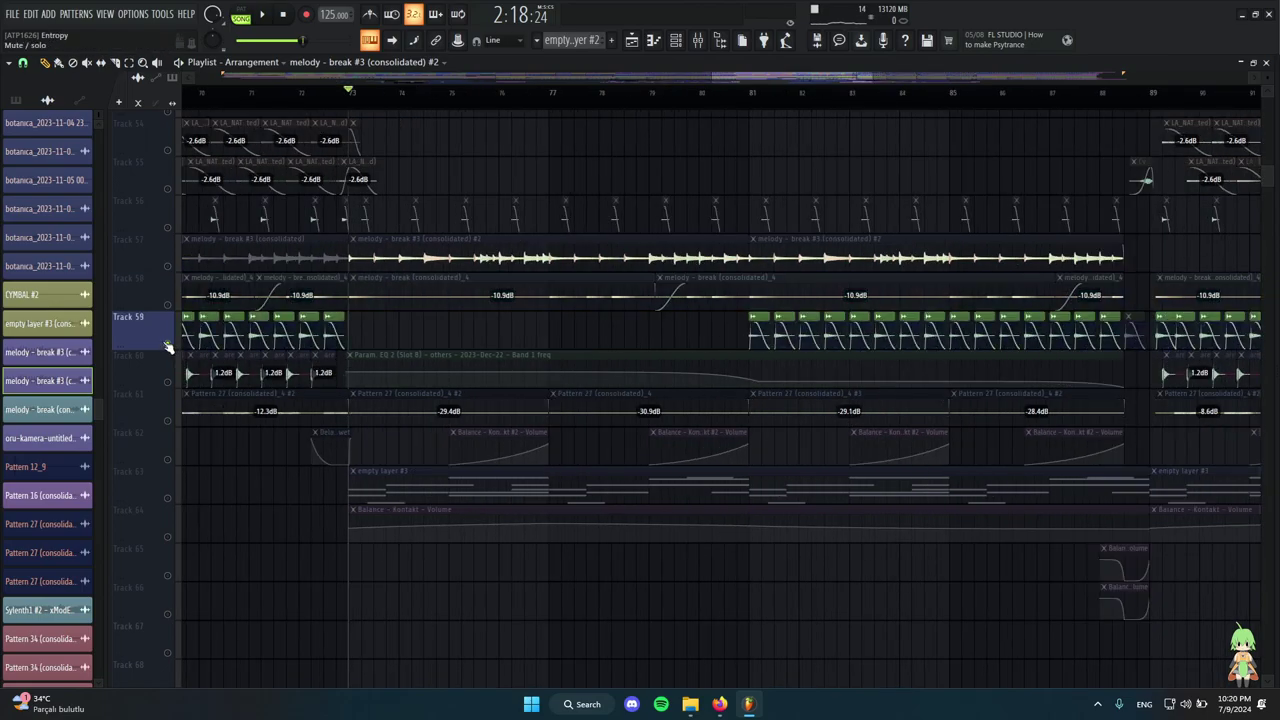
scroll(865, 245, "up", 3)
scroll(618, 310, "down", 6)
left_click_drag(530, 312, 714, 337)
scroll(543, 523, "down", 3)
scroll(588, 512, "up", 3)
left_click(588, 512, "ctrl")
right_click(168, 228)
Audition the Pattern 27 (consolidated)_4 #2 clip on track 61 near bar 73.
scroll(524, 290, "down", 3)
left_click(517, 289)
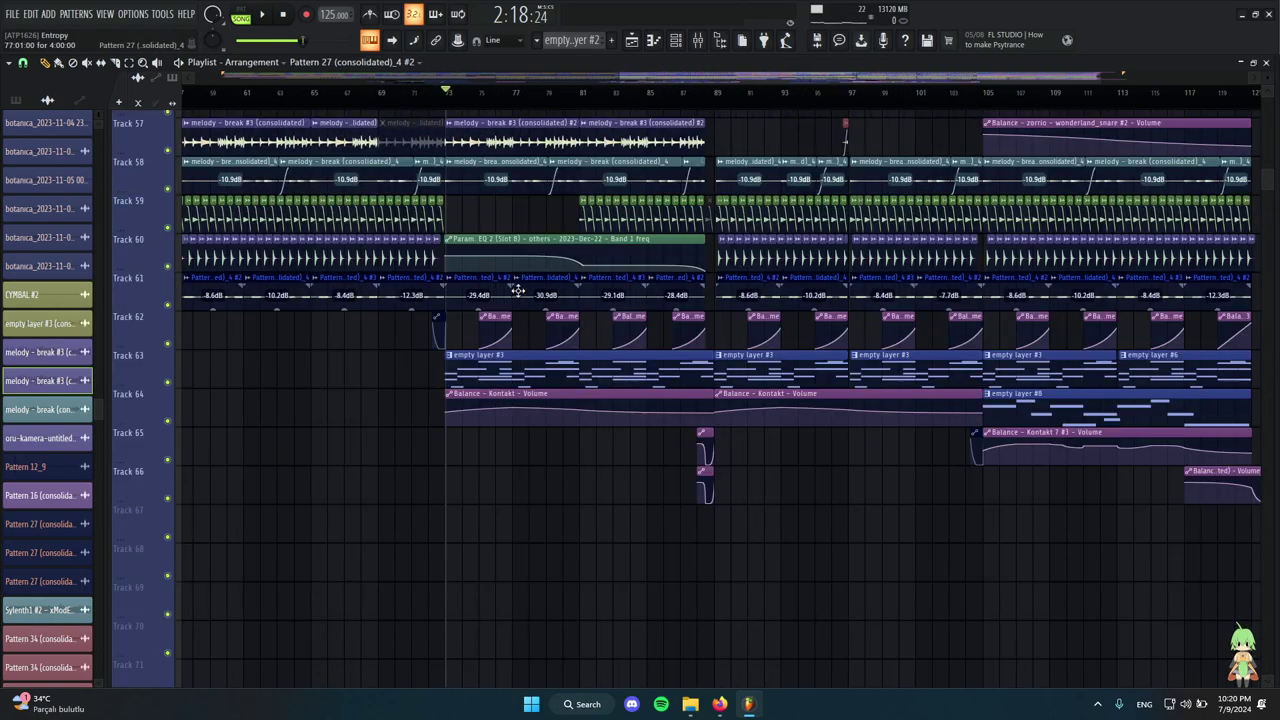
scroll(475, 295, "up", 4)
right_click(430, 296, "alt")
scroll(515, 338, "down", 5)
scroll(515, 338, "up", 3)
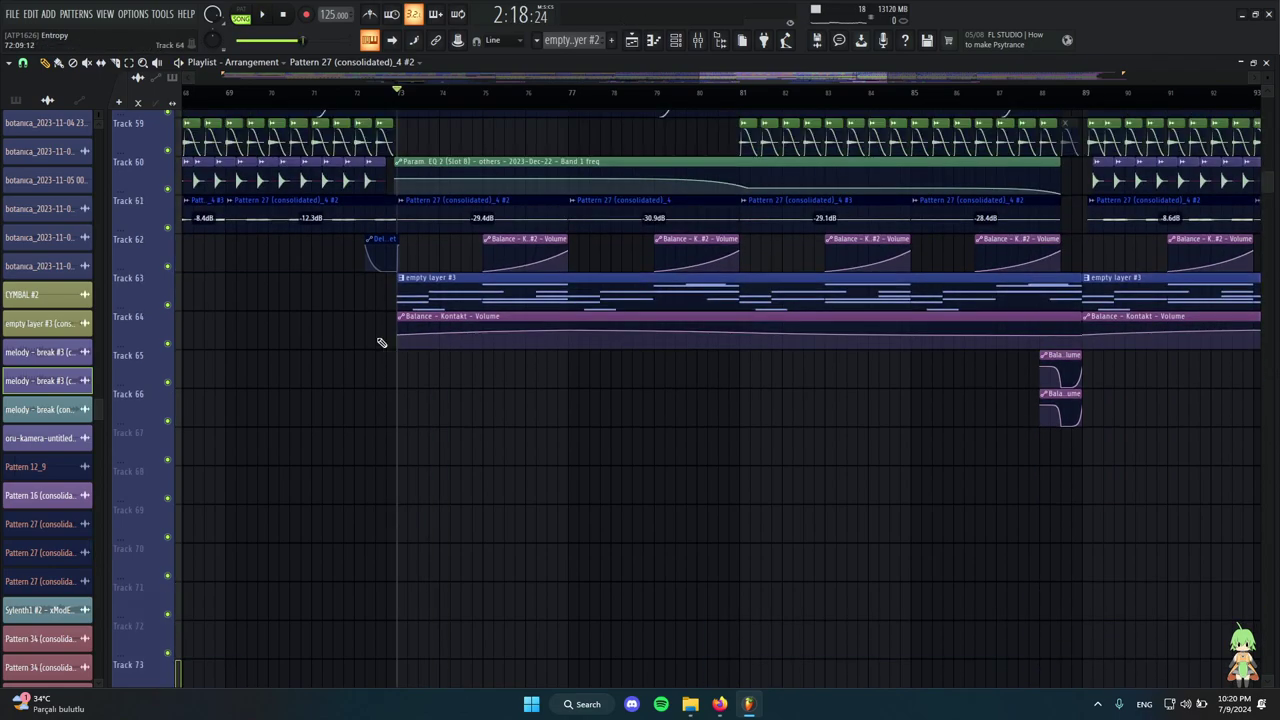
Solo track 64 with tracks 62, 63, 65 and 66 also enabled, and play them from bar 73.
scroll(383, 345, "down", 4)
scroll(372, 380, "up", 3)
right_click(168, 343)
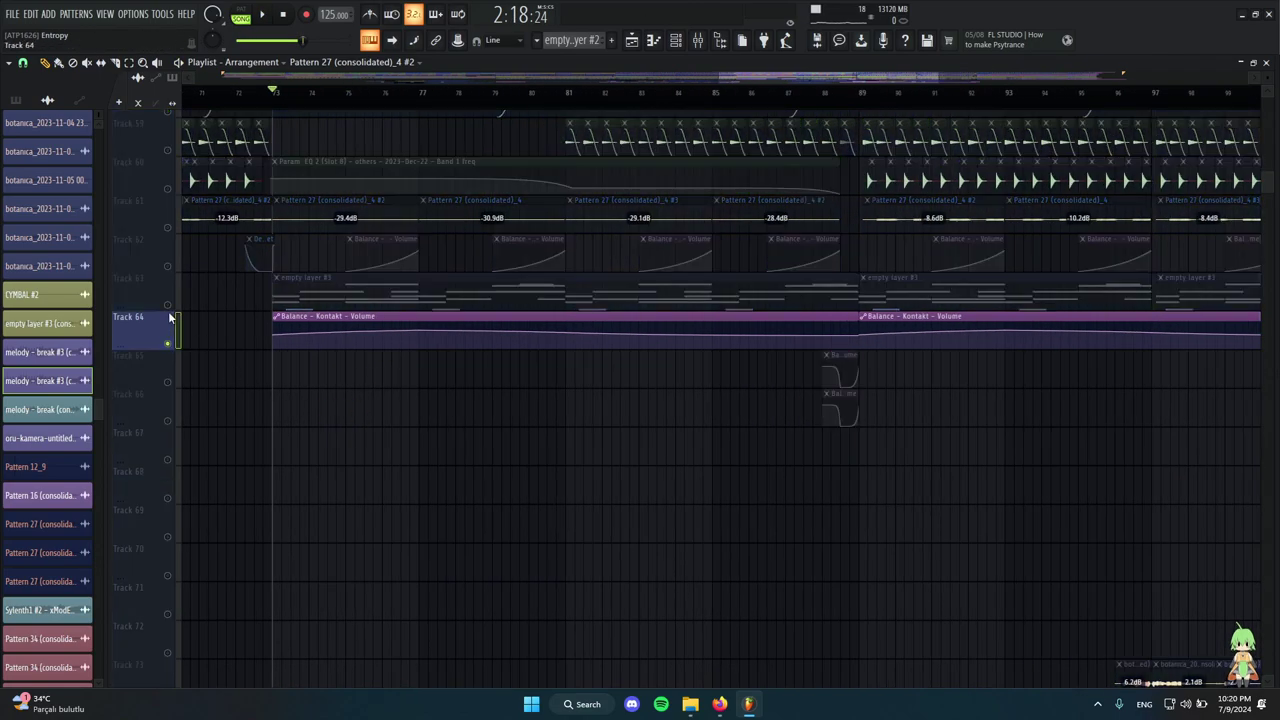
left_click(168, 305)
left_click(168, 267)
scroll(480, 345, "down", 4)
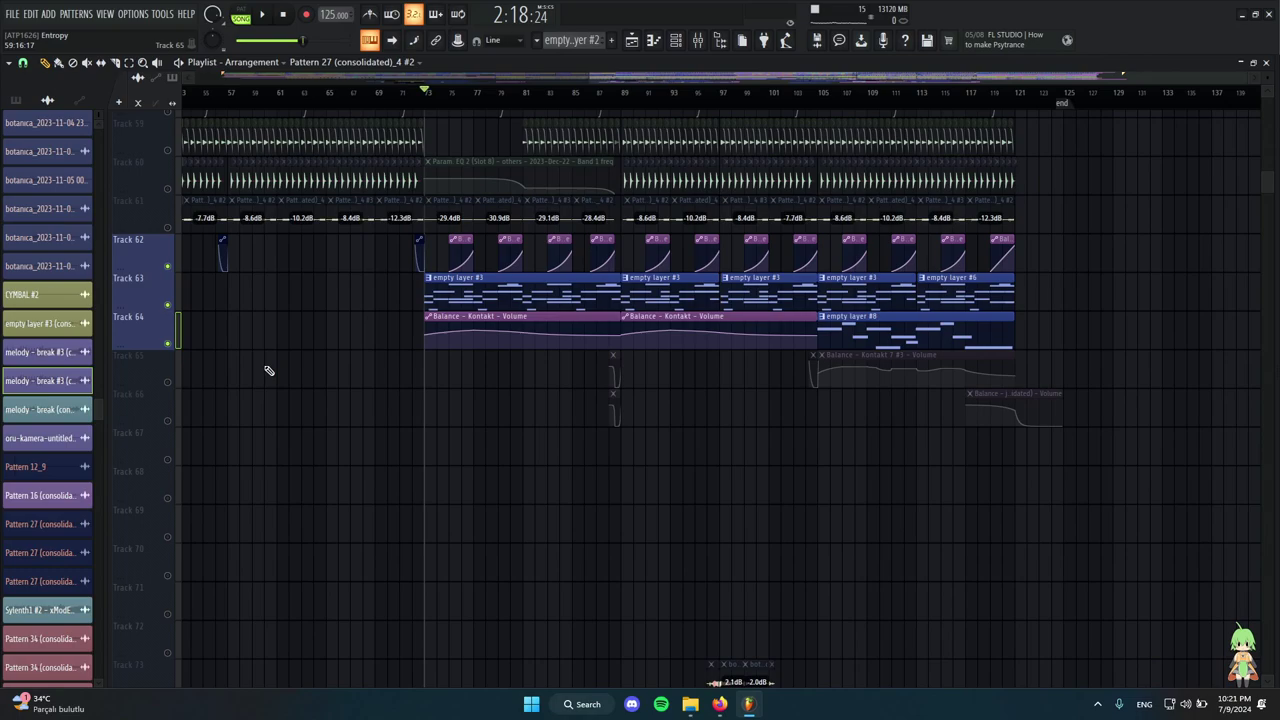
left_click(167, 420)
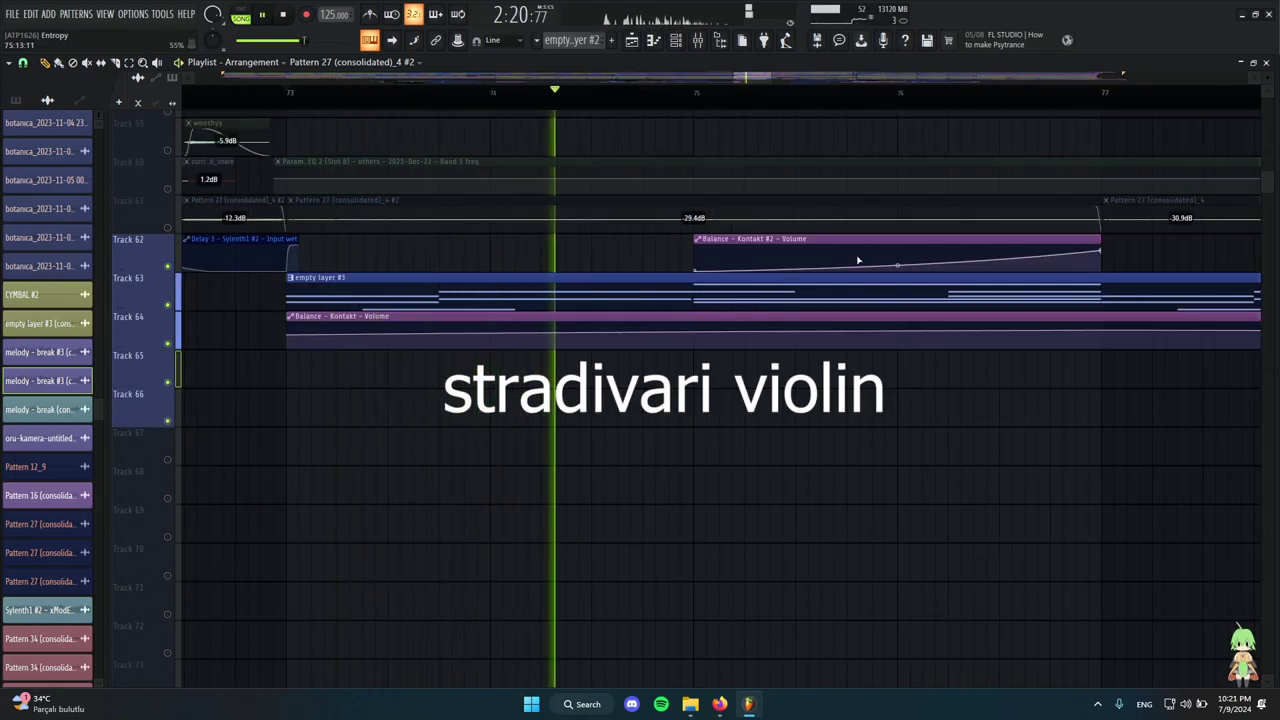
scroll(400, 174, "down", 1)
scroll(400, 174, "down", 1)
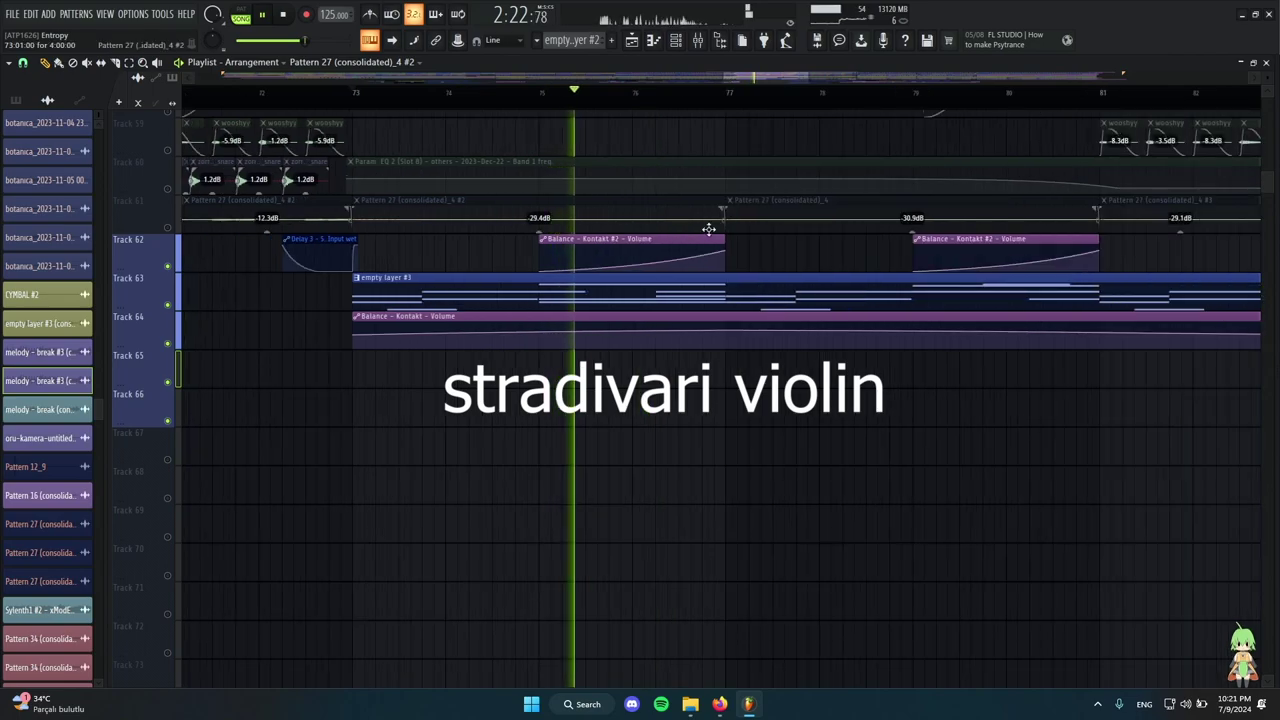
Listen to the soloed violin layer on tracks 62 to 66 past bar 76, and stop playback.
scroll(503, 206, "down", 1)
scroll(683, 248, "up", 1)
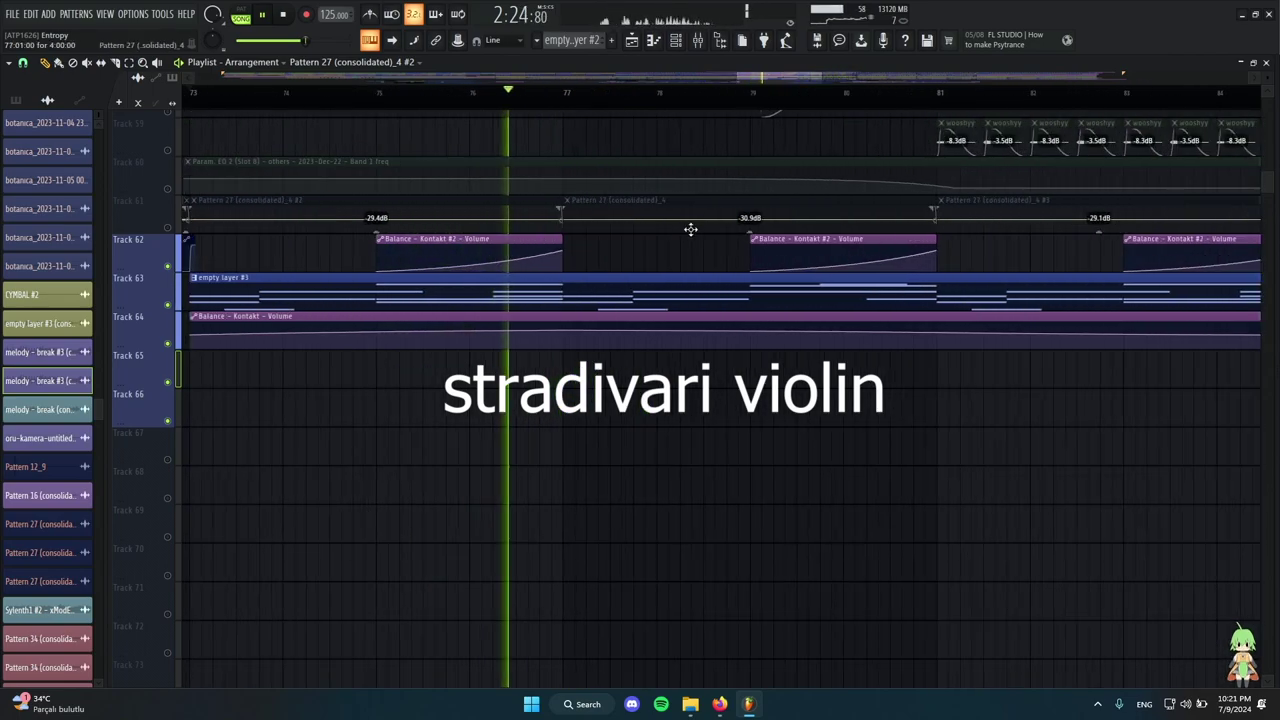
key("space")
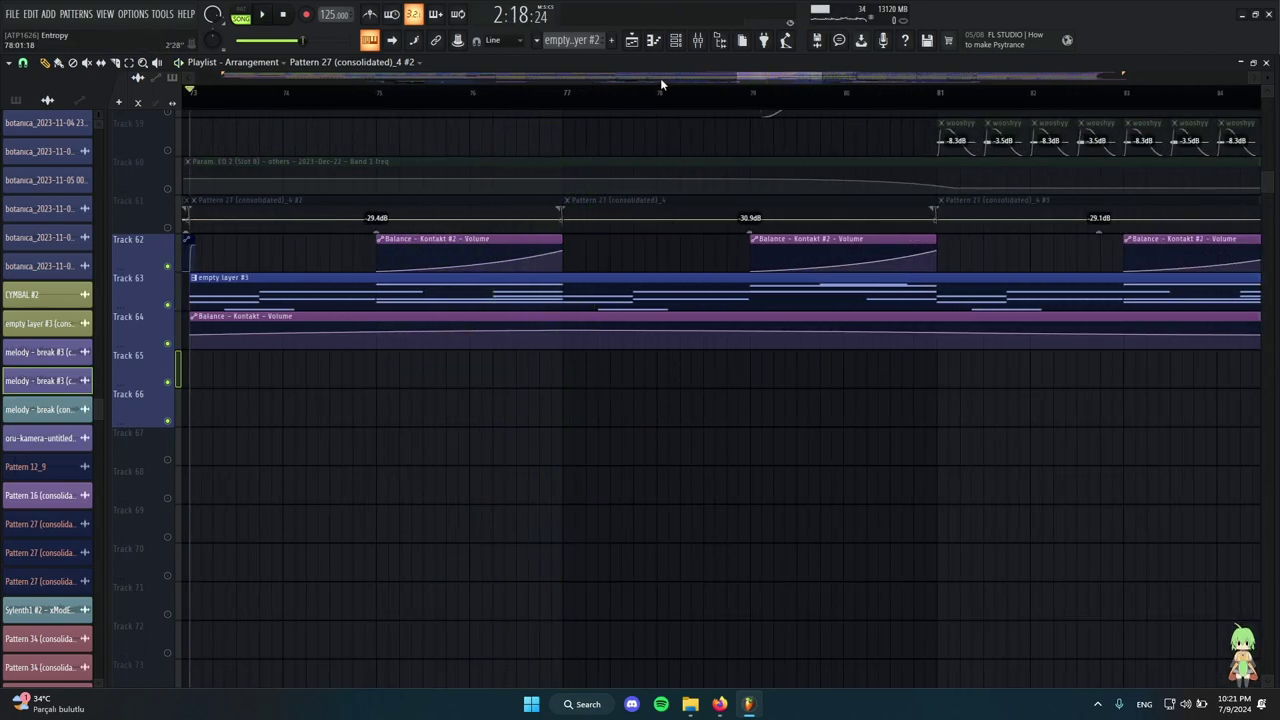
Open the notes of the empty layer #3 clip on track 63 and show its Kontakt 7 instrument in the channel rack.
scroll(642, 286, "down", 2)
scroll(700, 325, "up", 2)
scroll(556, 337, "down", 3)
scroll(556, 340, "up", 4)
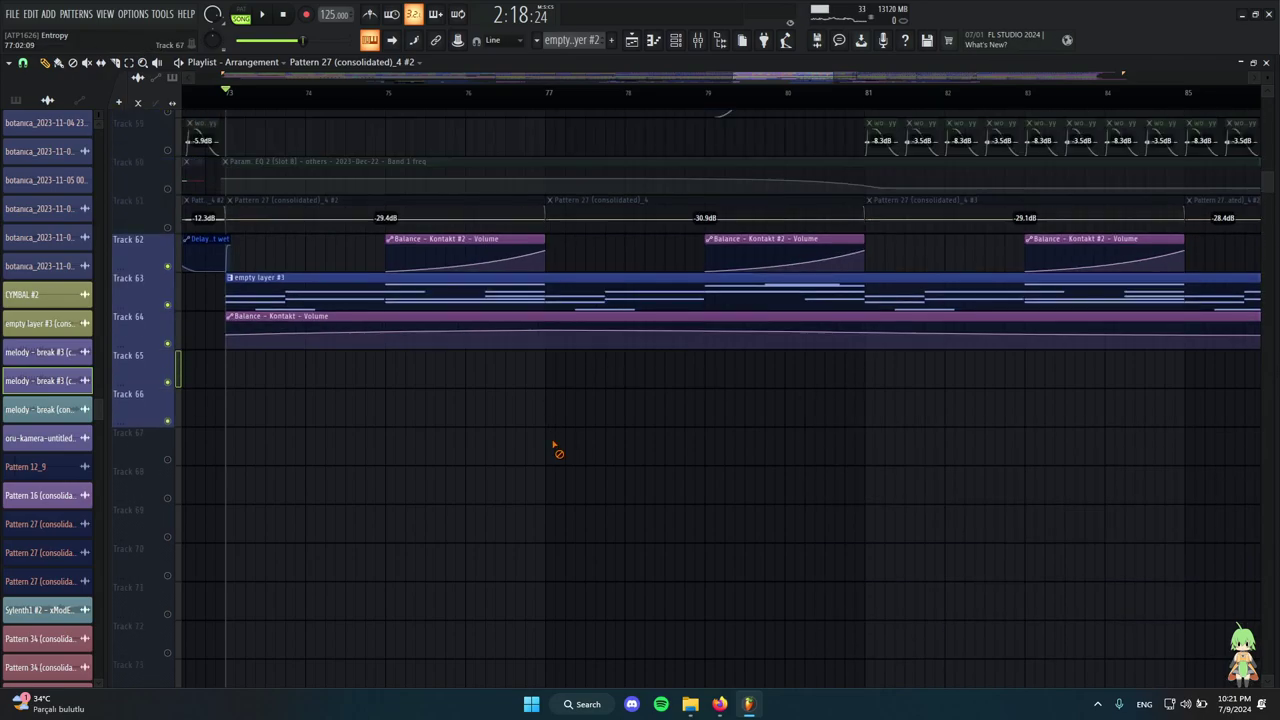
scroll(560, 380, "down", 1)
scroll(515, 560, "up", 2)
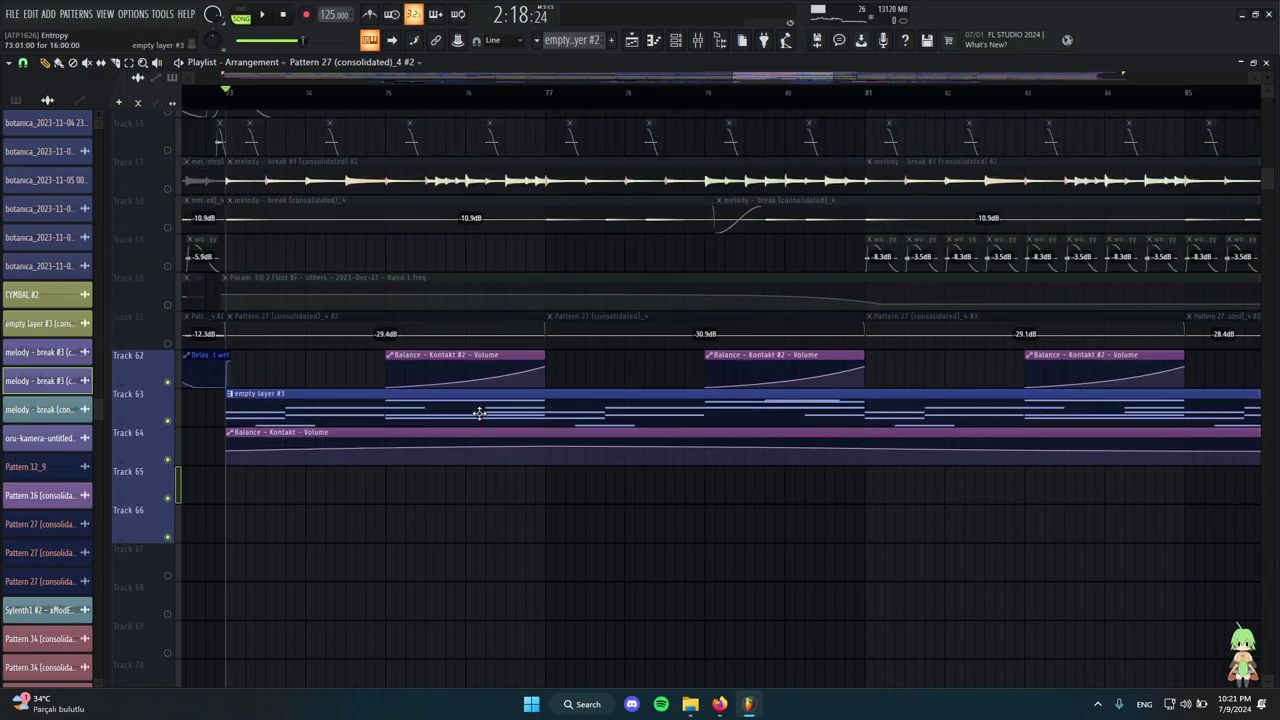
double_click(280, 400)
left_click(675, 40)
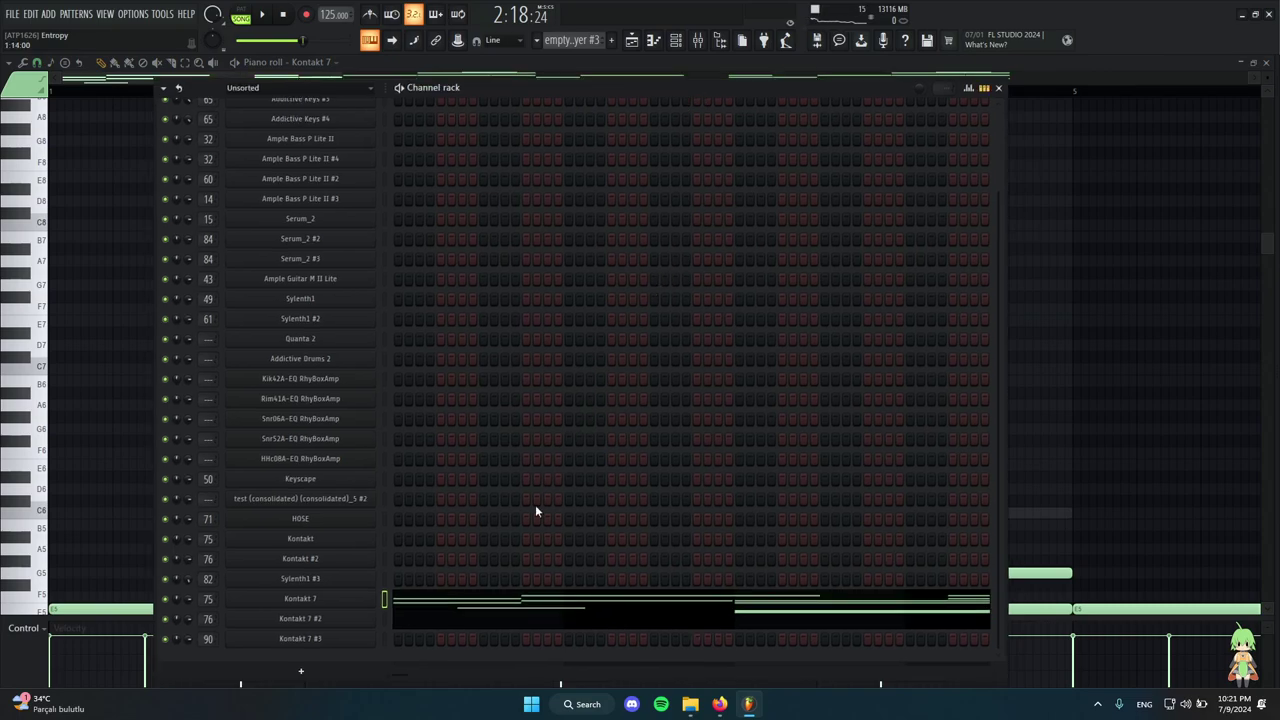
Find the Kontakt insert, number 75, in the mixer and select it to show its effect chain.
key("F9")
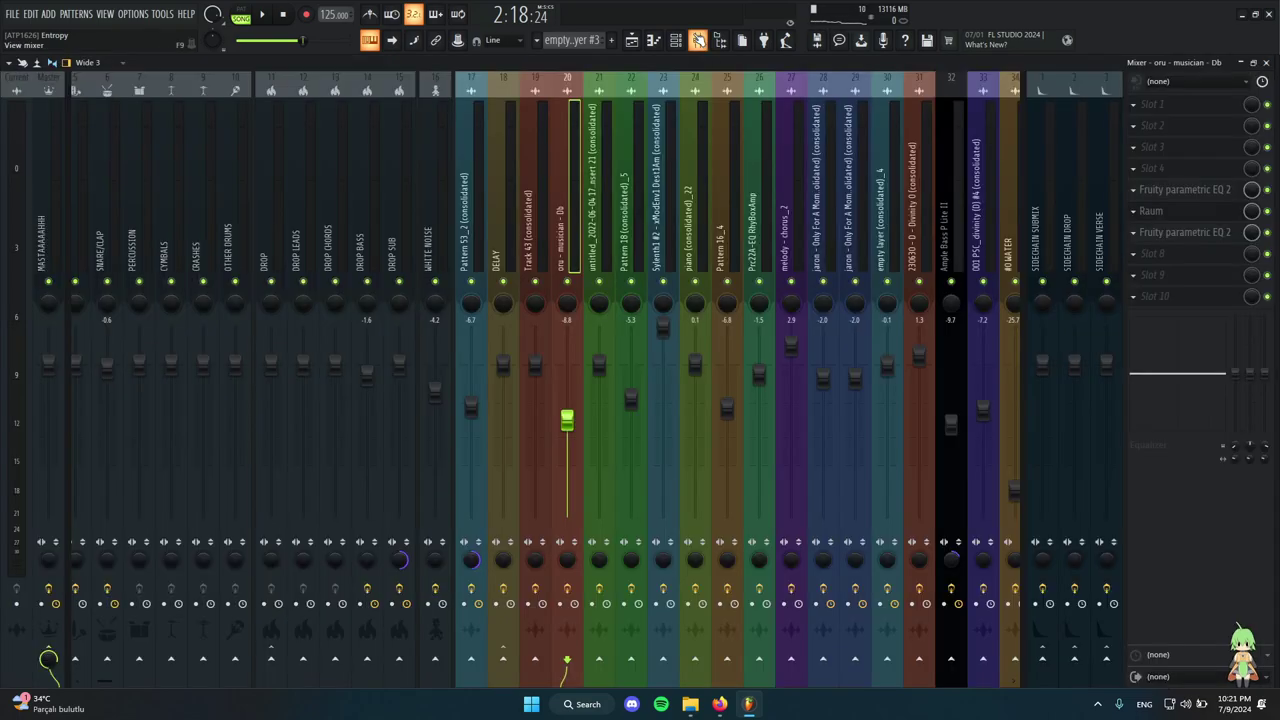
scroll(360, 146, "right", 4)
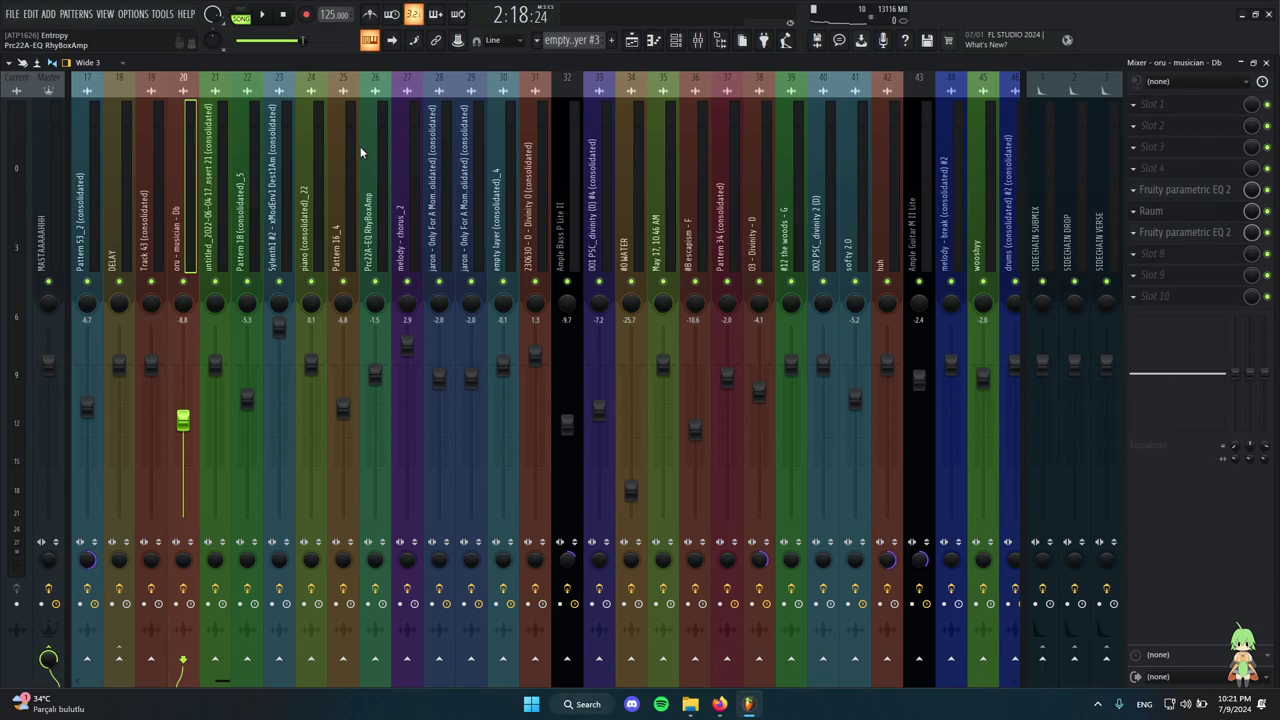
scroll(662, 98, "right", 4)
left_click(653, 40)
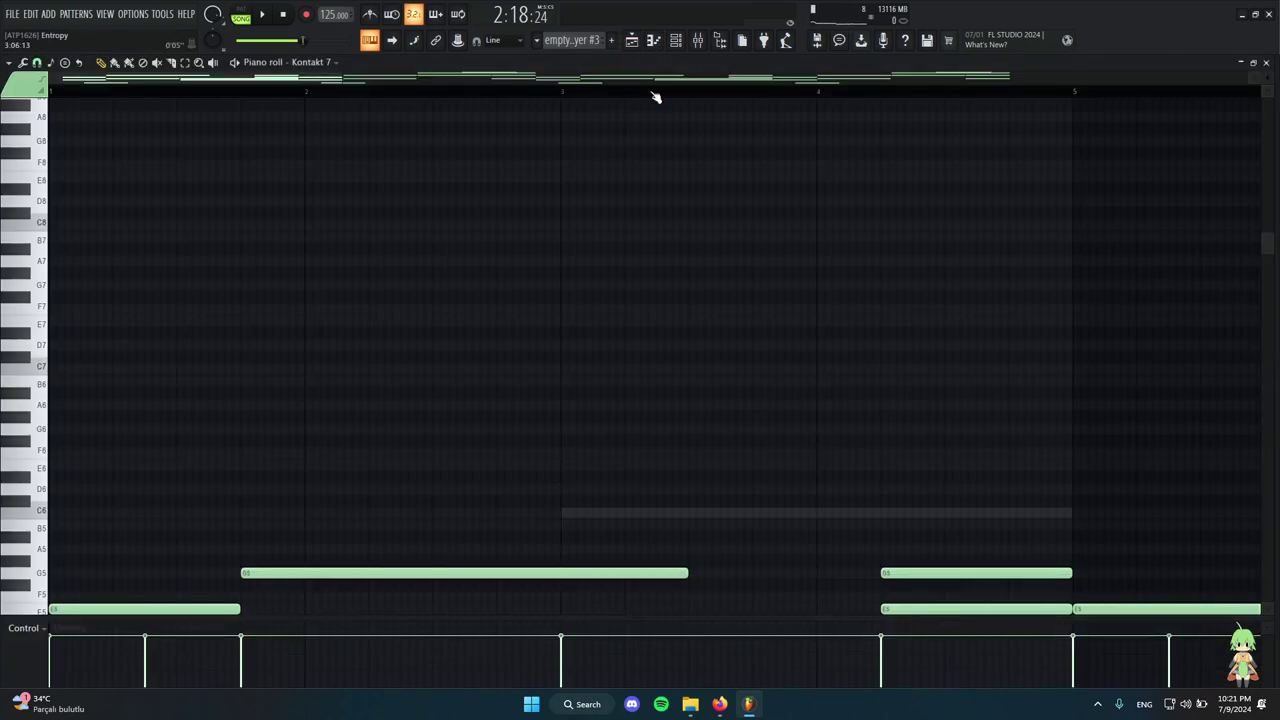
left_click(631, 40)
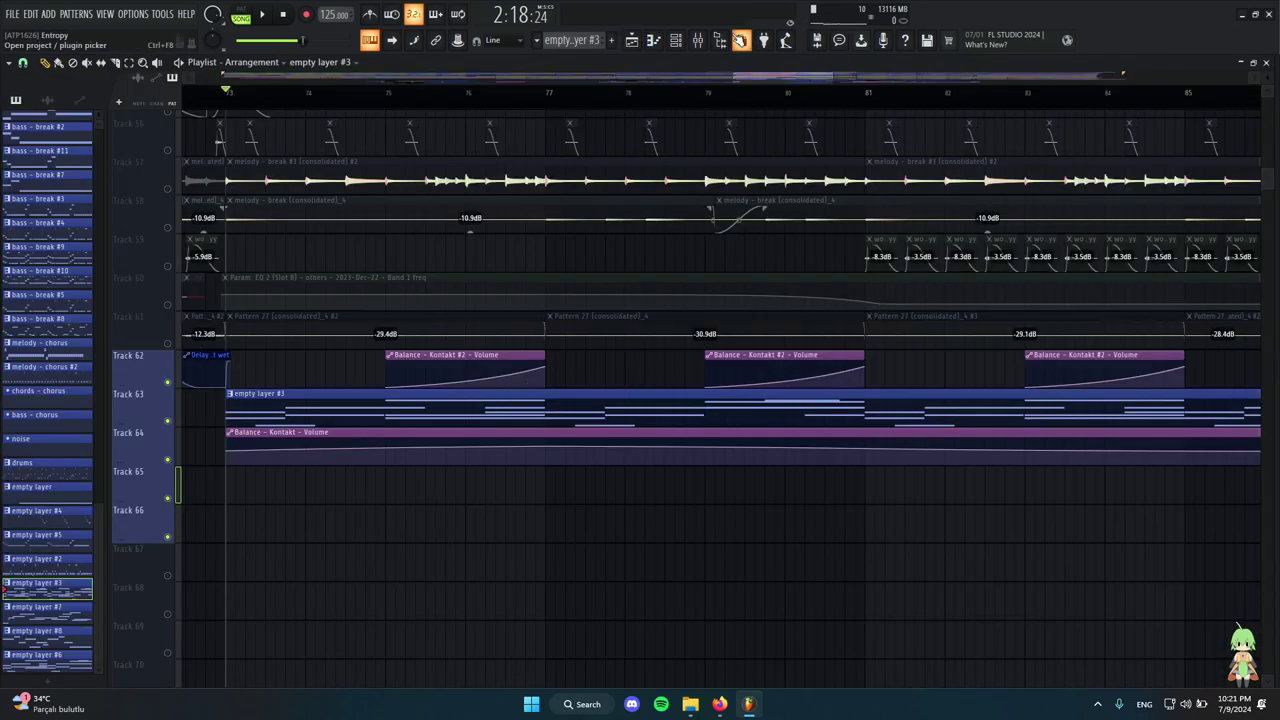
left_click(697, 40)
scroll(500, 190, "right", 3)
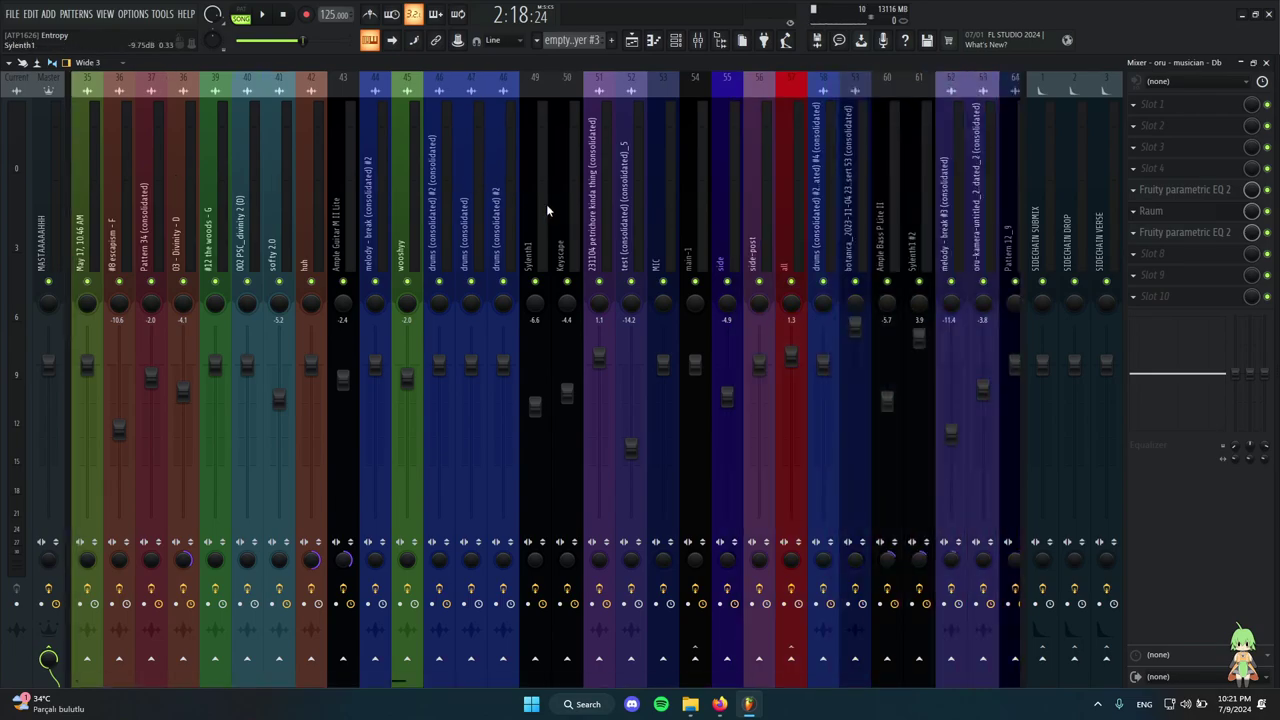
scroll(341, 209, "right", 4)
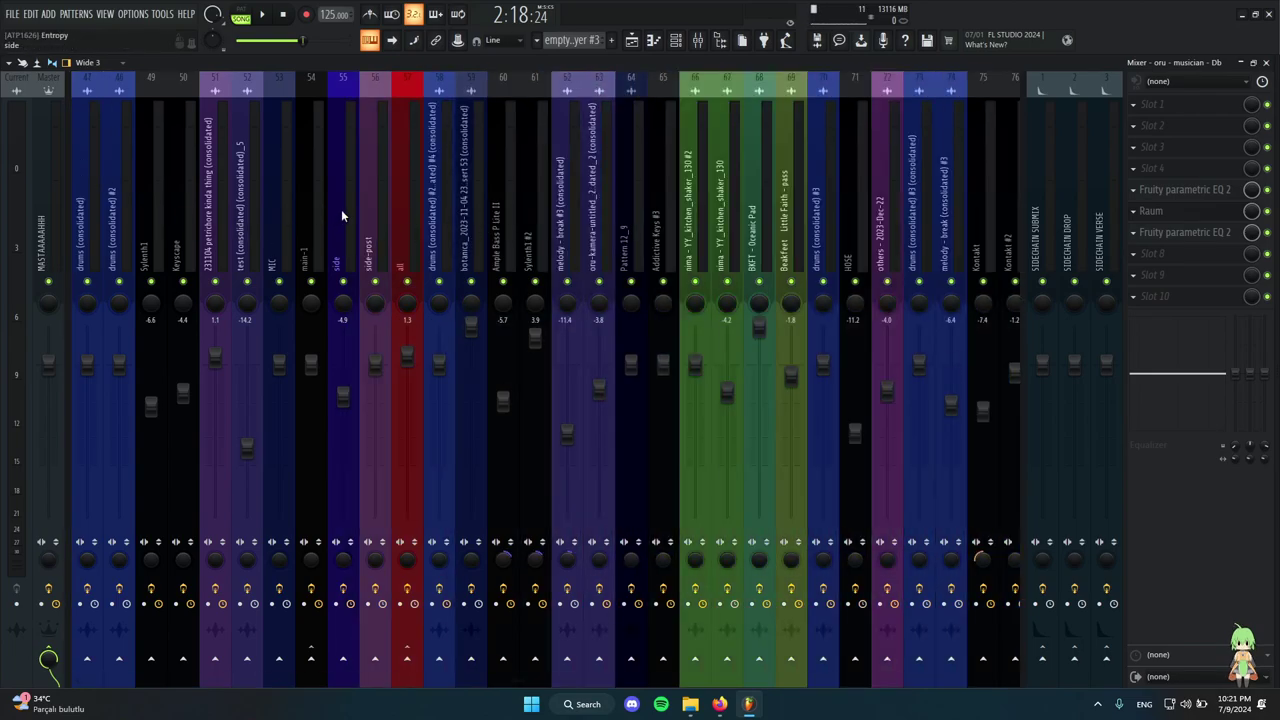
scroll(528, 233, "right", 3)
left_click(700, 180)
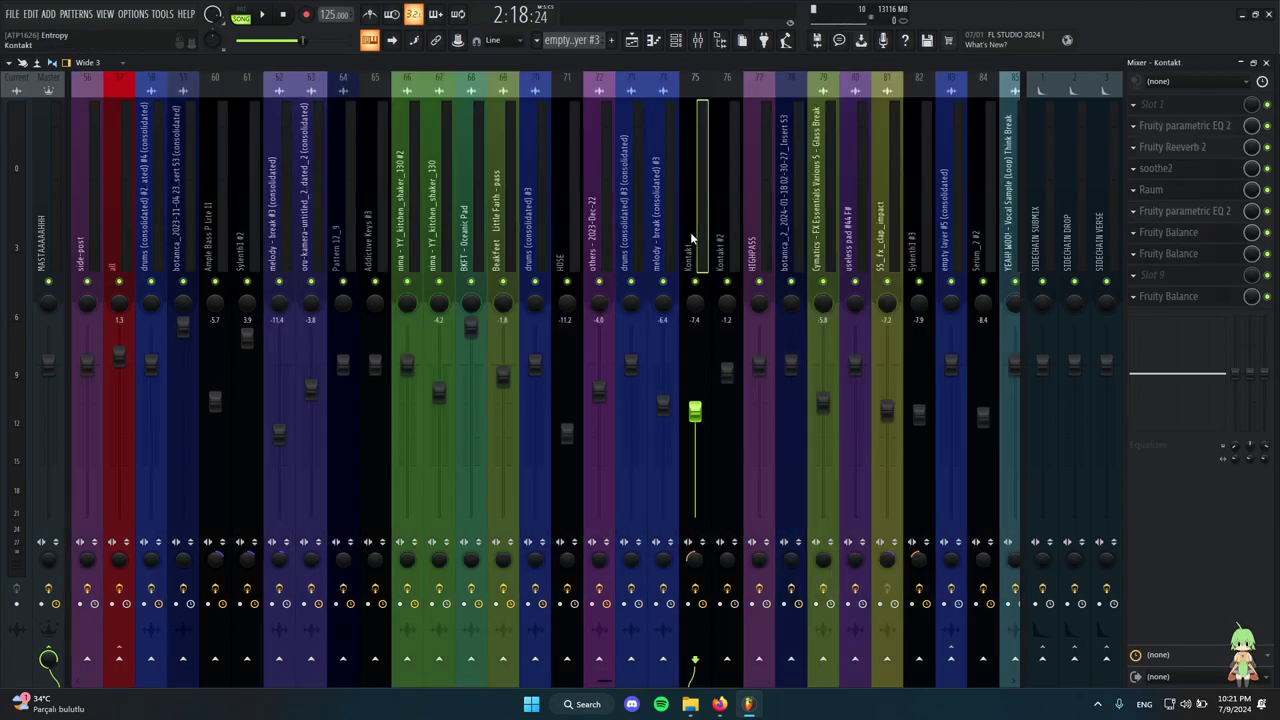
Compare the effect chains of the Kontakt and Kontakt #2 mixer inserts.
scroll(467, 186, "right", 3)
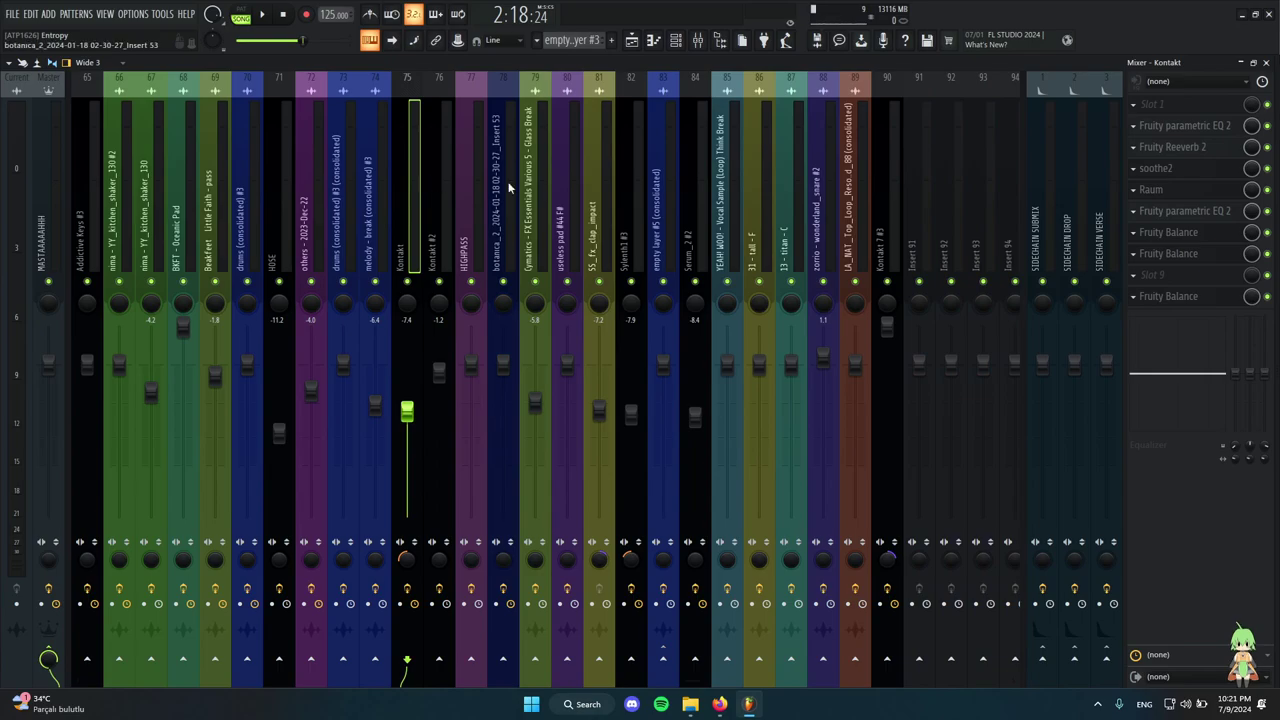
left_click(430, 224)
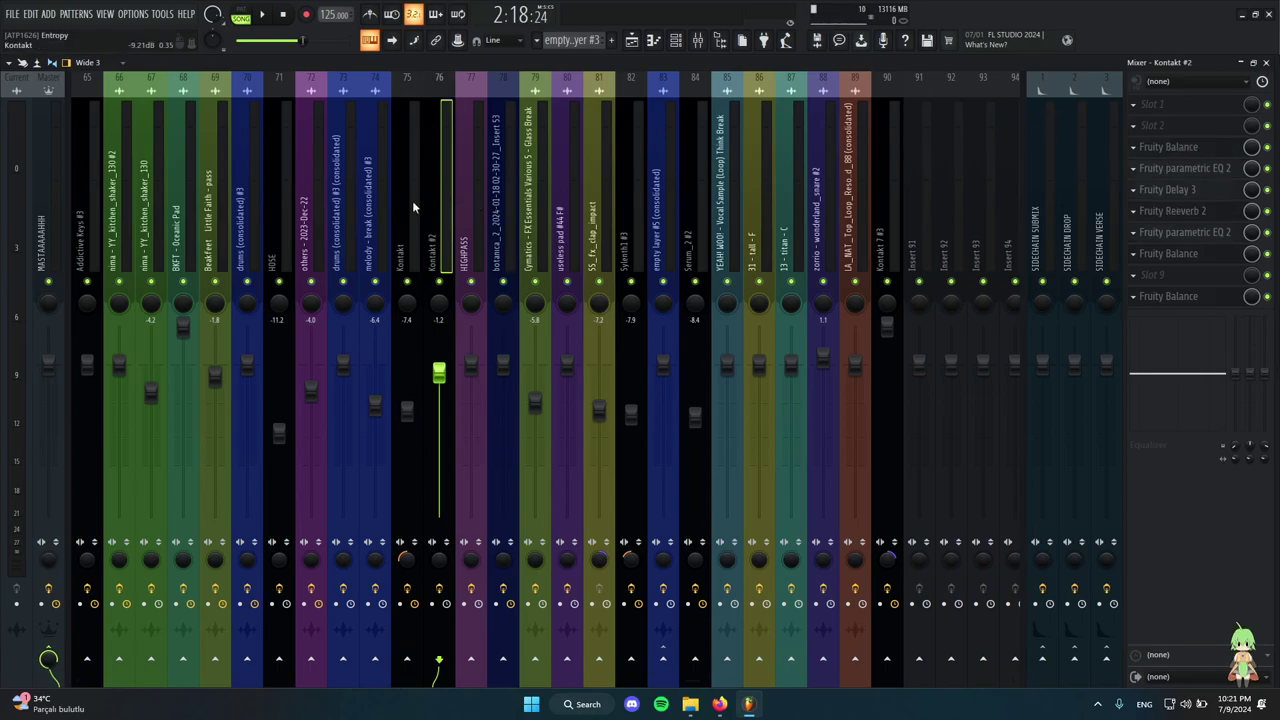
left_click(412, 200)
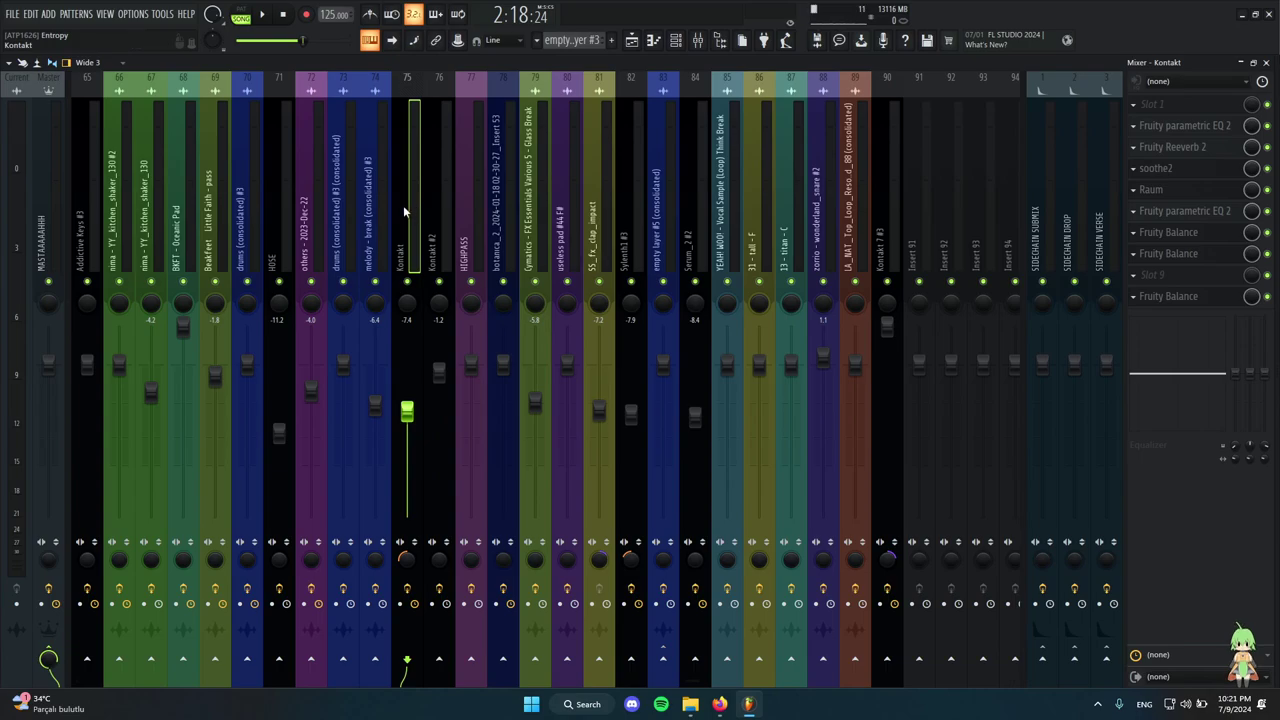
left_click(428, 223)
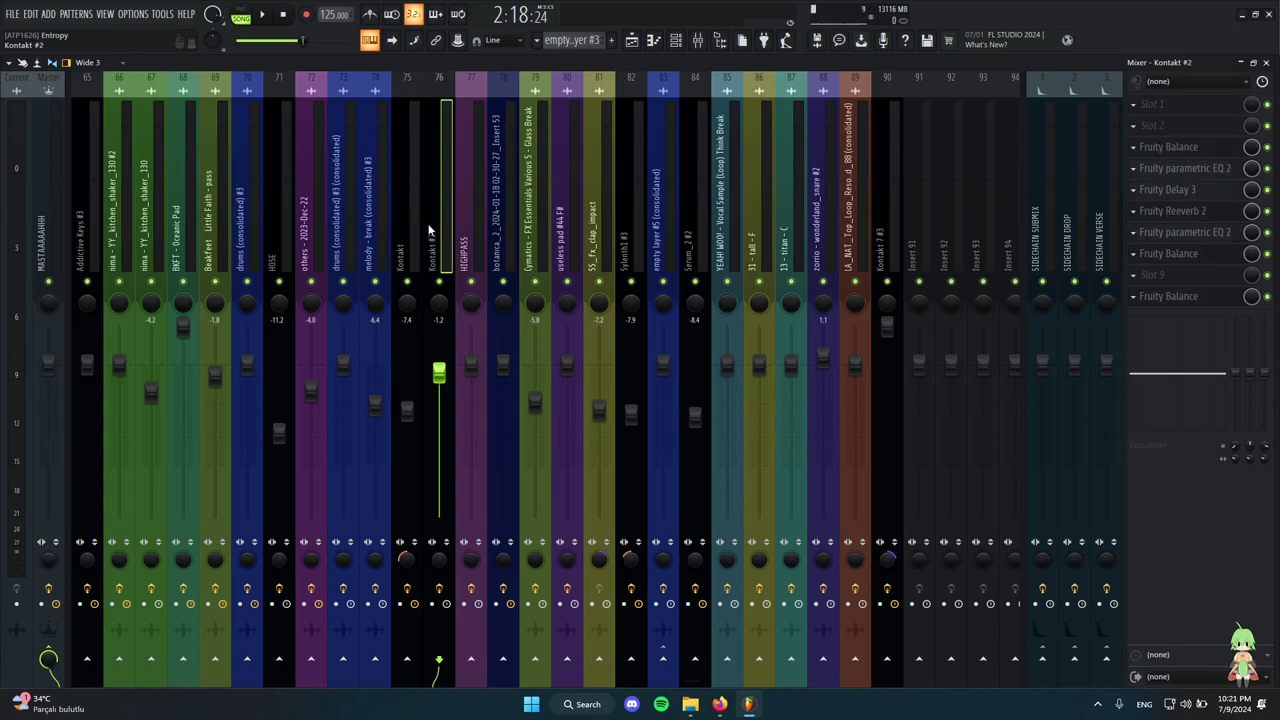
left_click(406, 218)
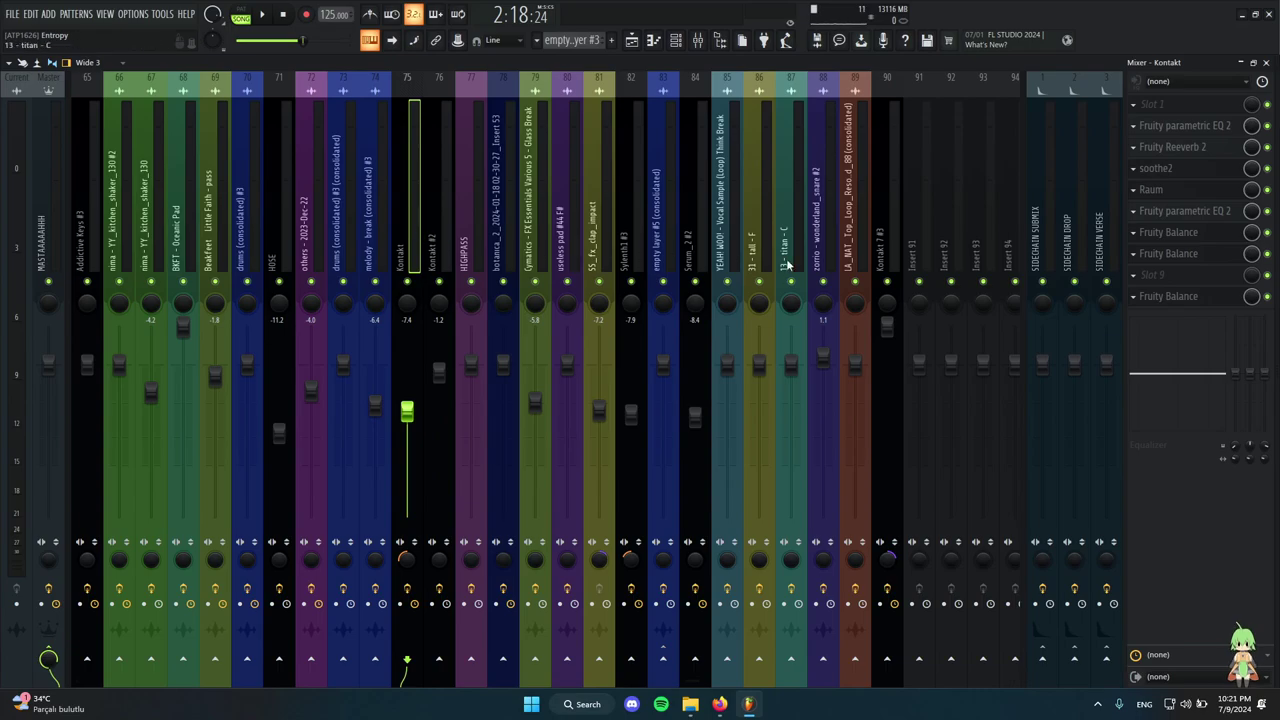
Examine the first Fruity parametric EQ 2 curve on the Kontakt insert, and check the Kontakt #2 chain again.
left_click(1149, 133)
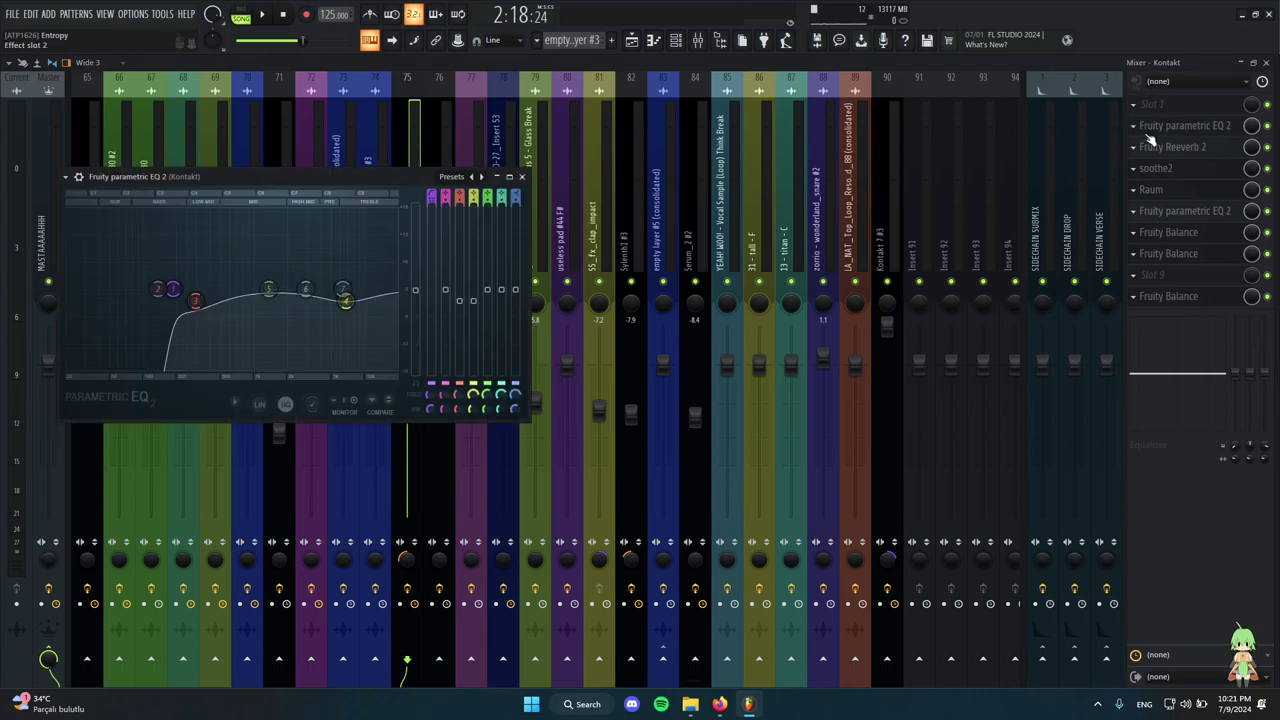
left_click_drag(351, 178, 584, 169)
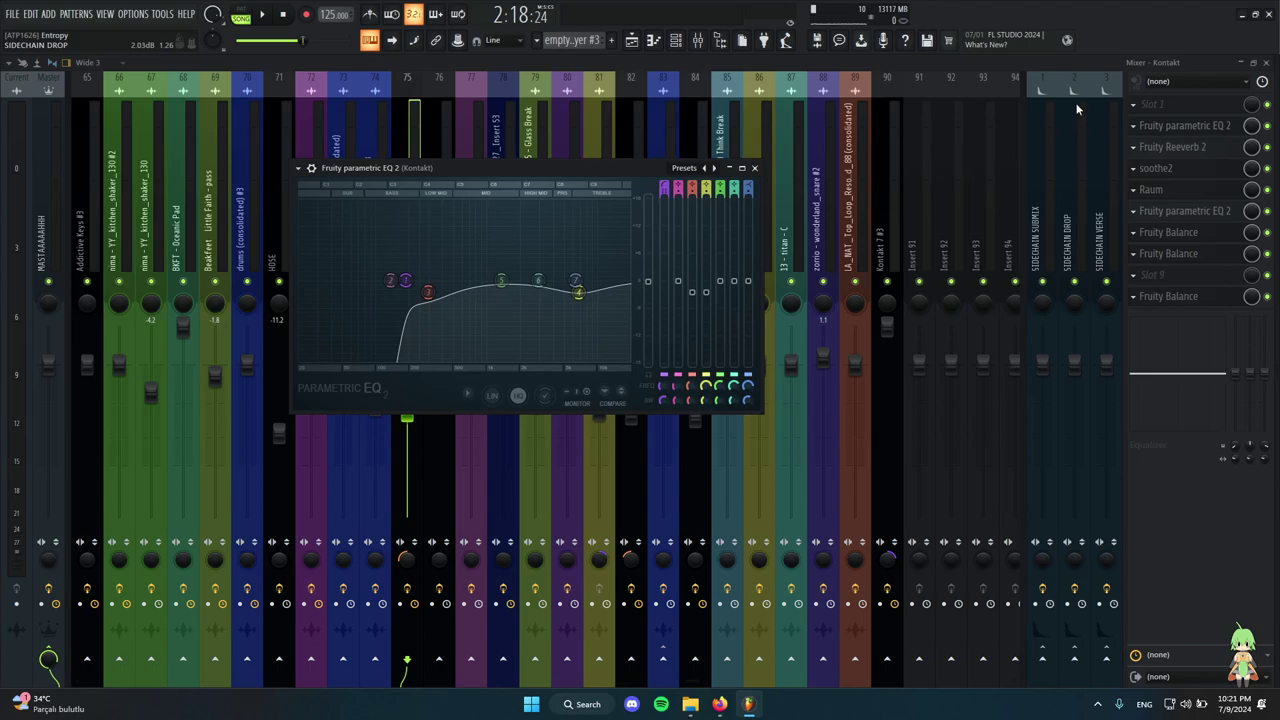
left_click(756, 168)
left_click(447, 238)
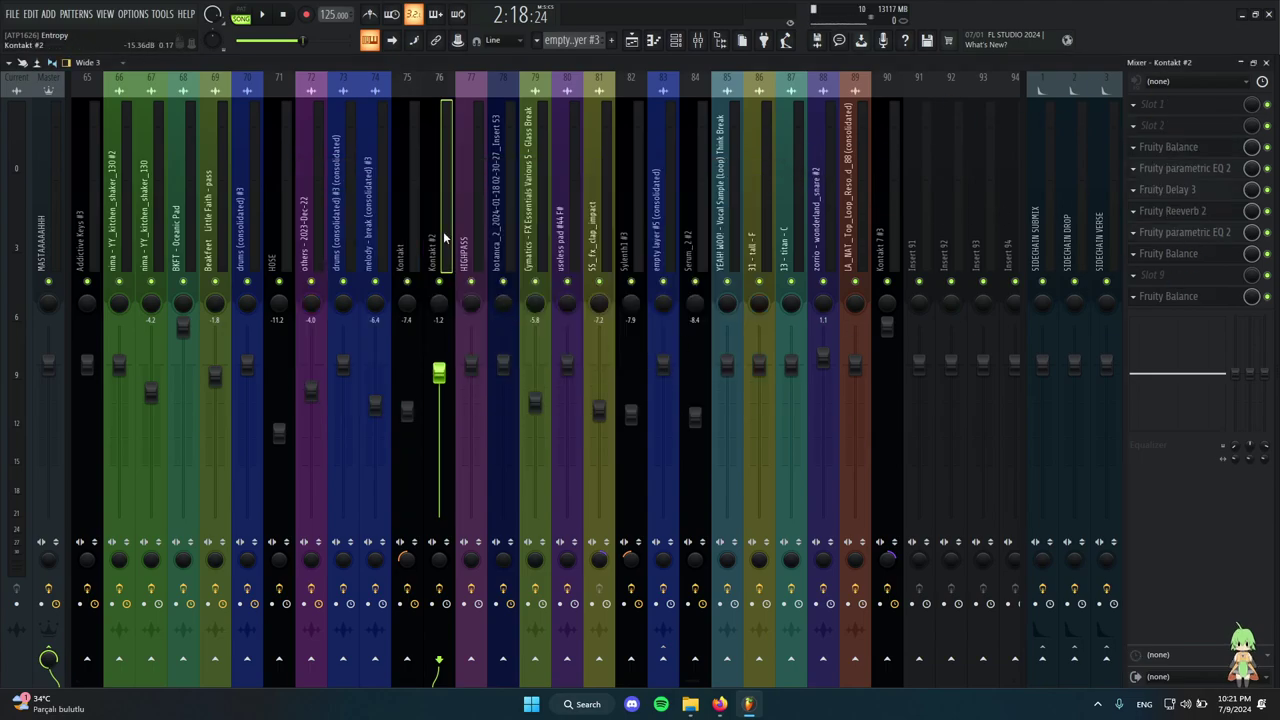
left_click(413, 217)
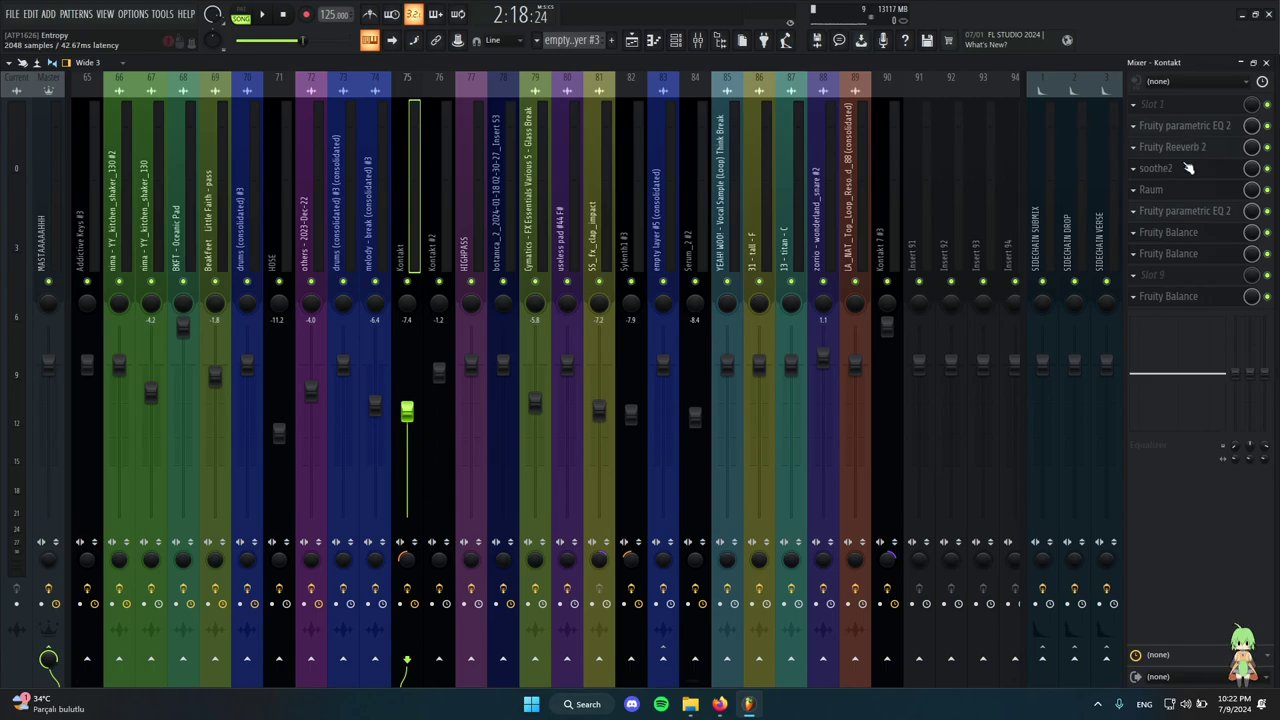
Open the soothe2 effect on the Kontakt insert to inspect it, and close its window.
left_click(1136, 176)
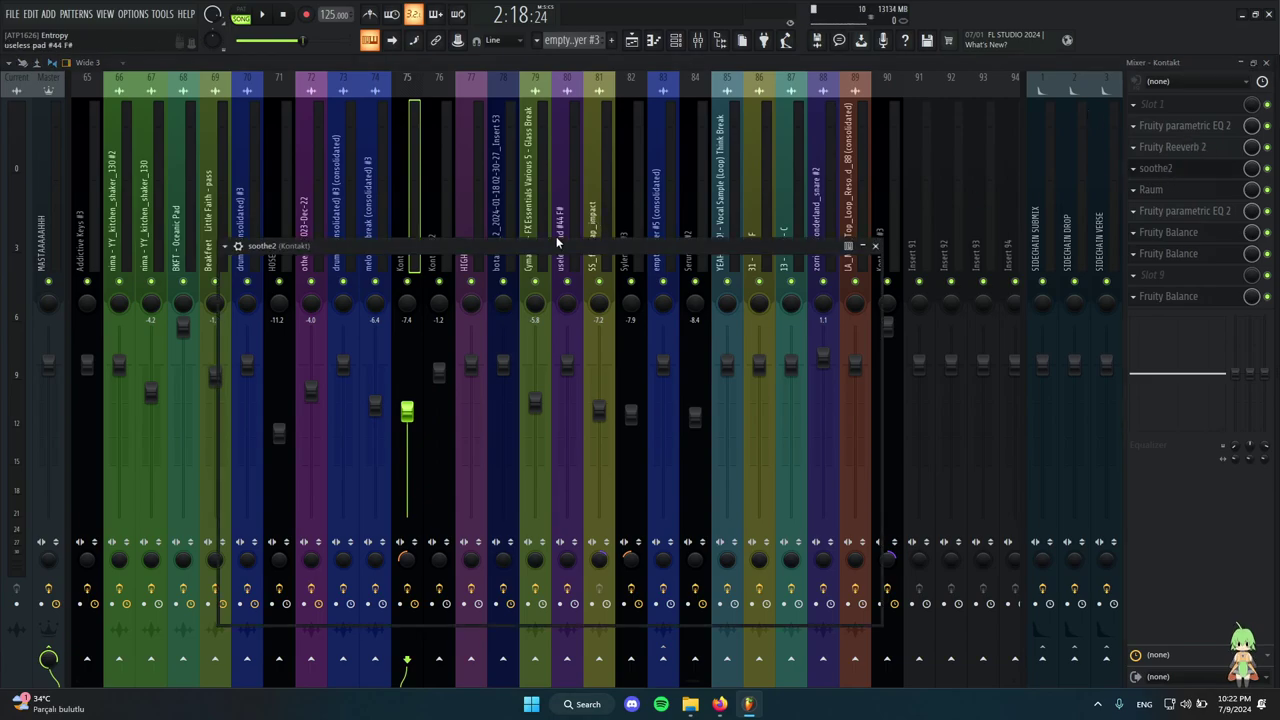
left_click_drag(556, 236, 499, 149)
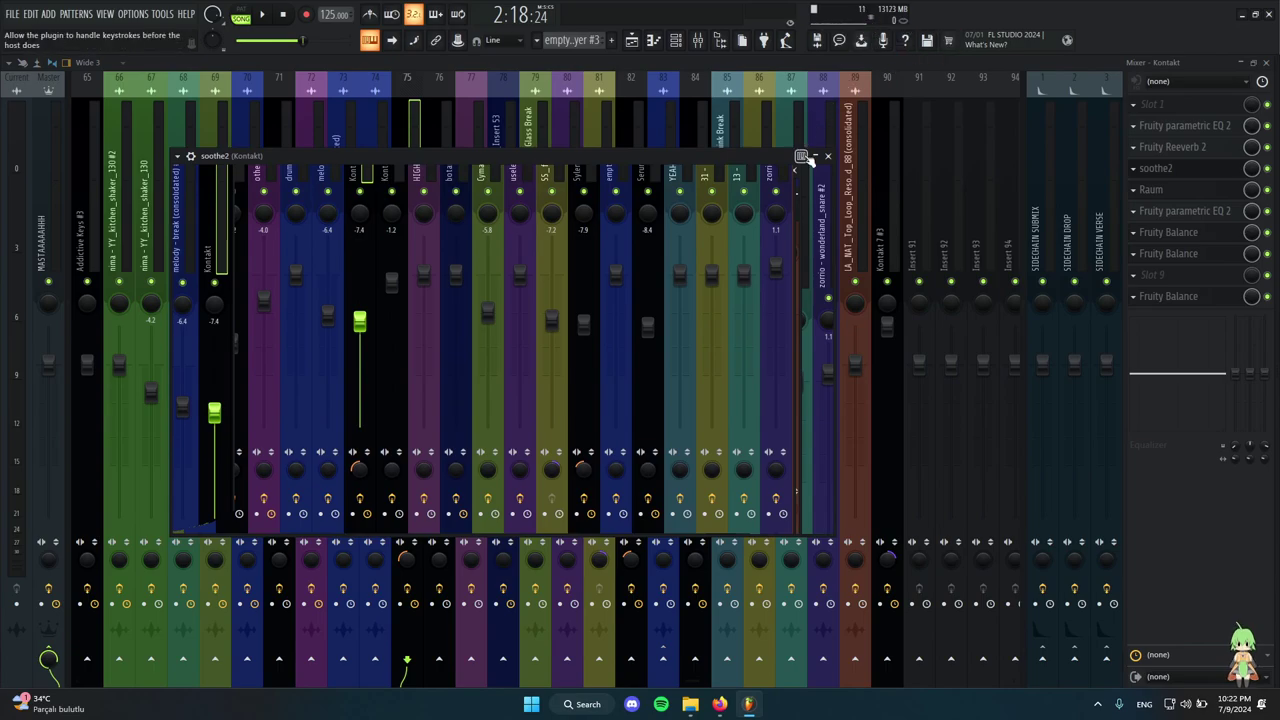
left_click_drag(561, 160, 620, 156)
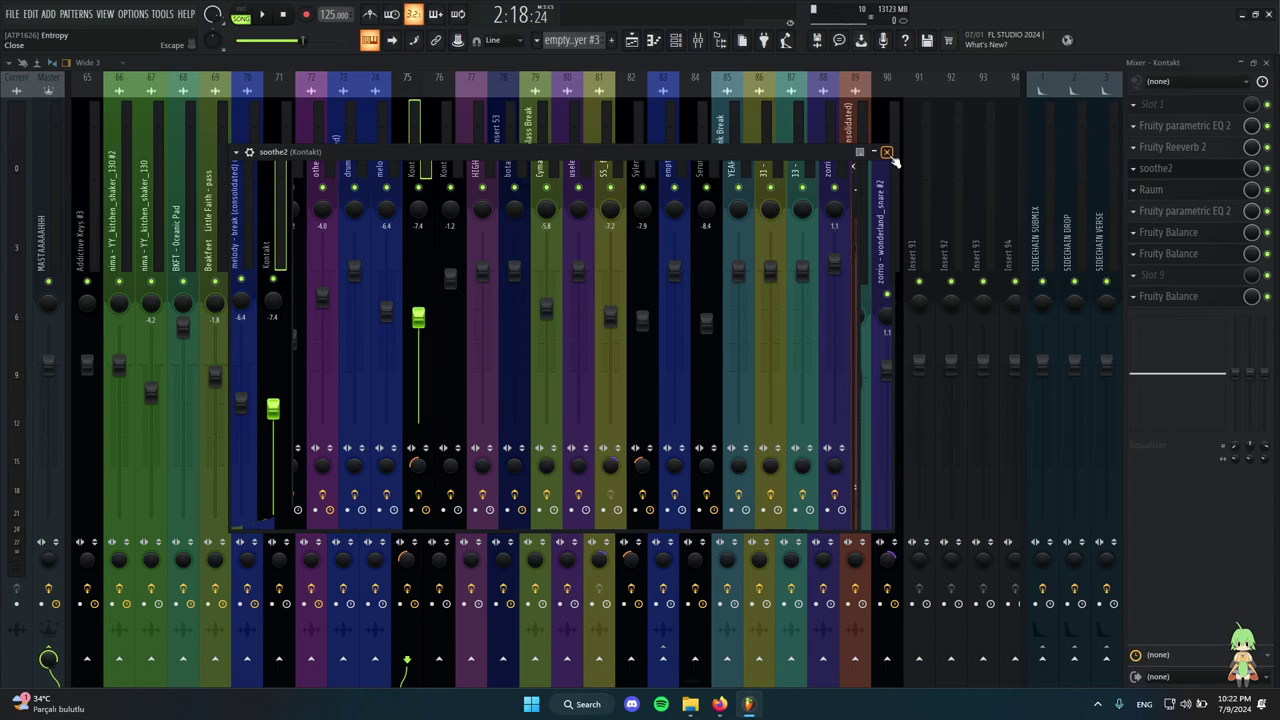
left_click_drag(740, 152, 513, 211)
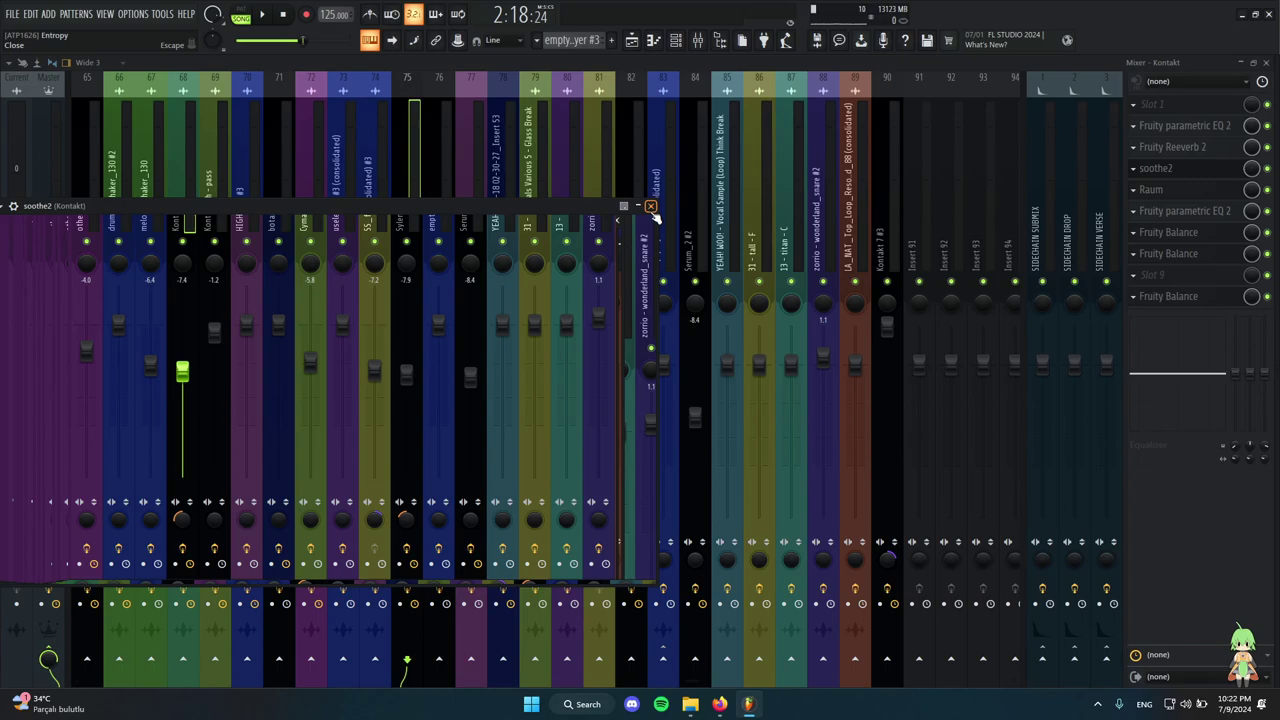
left_click(650, 207)
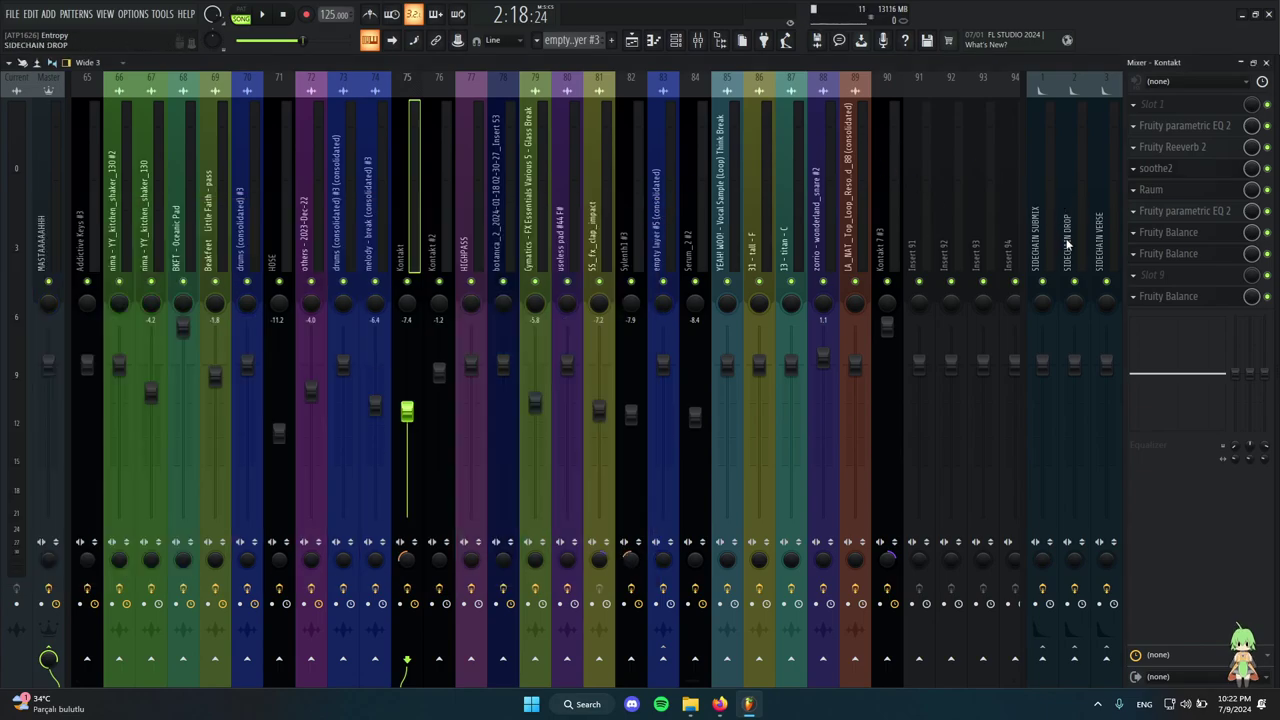
left_click(1165, 170)
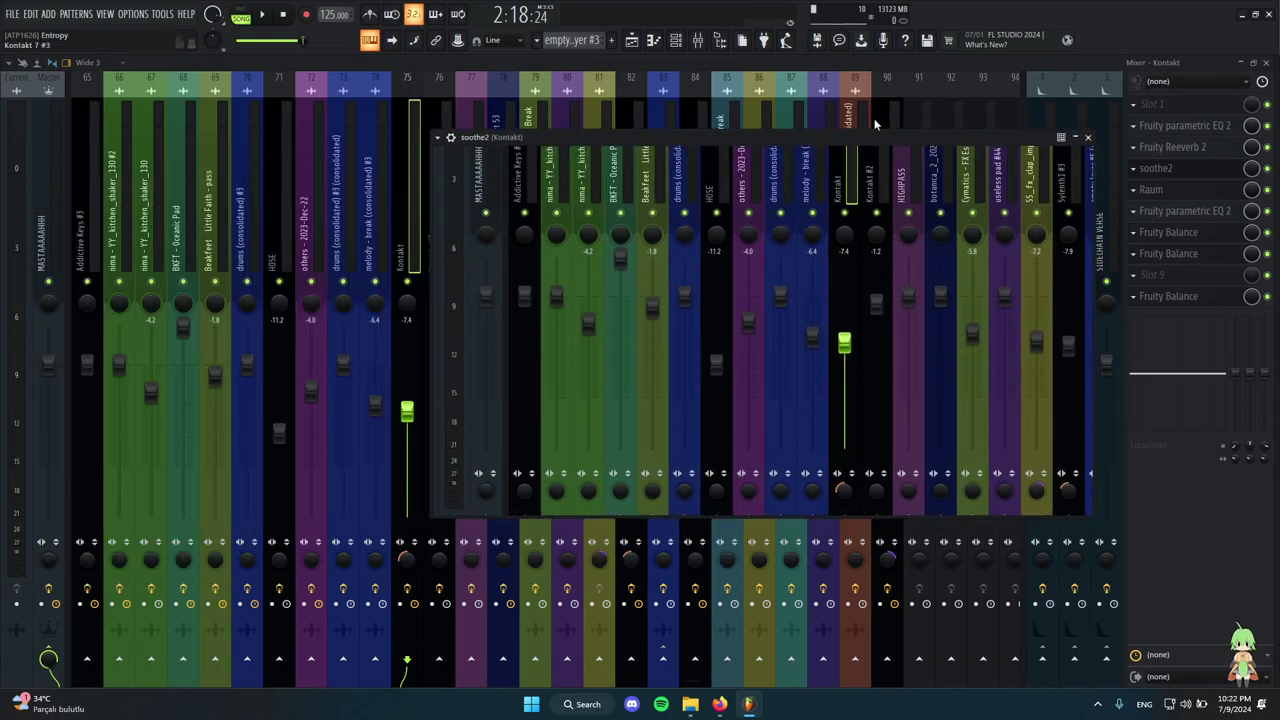
left_click(1084, 136)
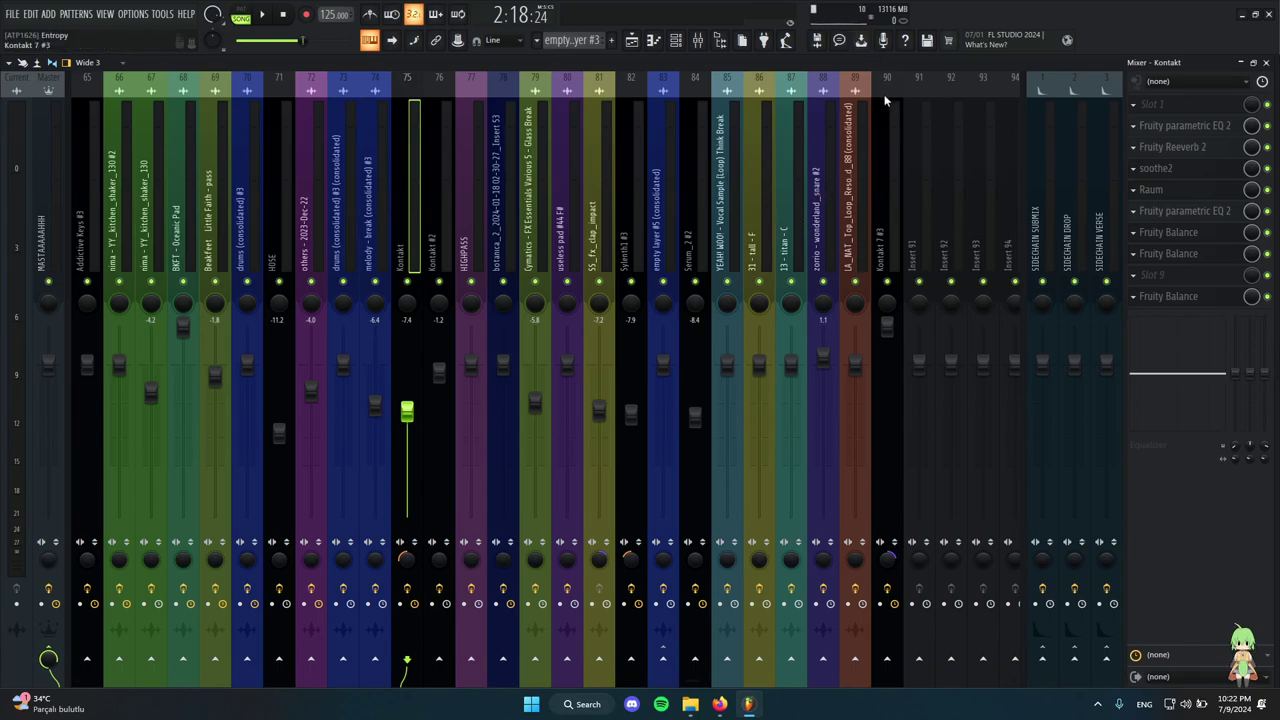
Examine the Raum reverb settings on the Kontakt insert and close the plugin.
left_click(1151, 189)
left_click_drag(309, 198, 604, 152)
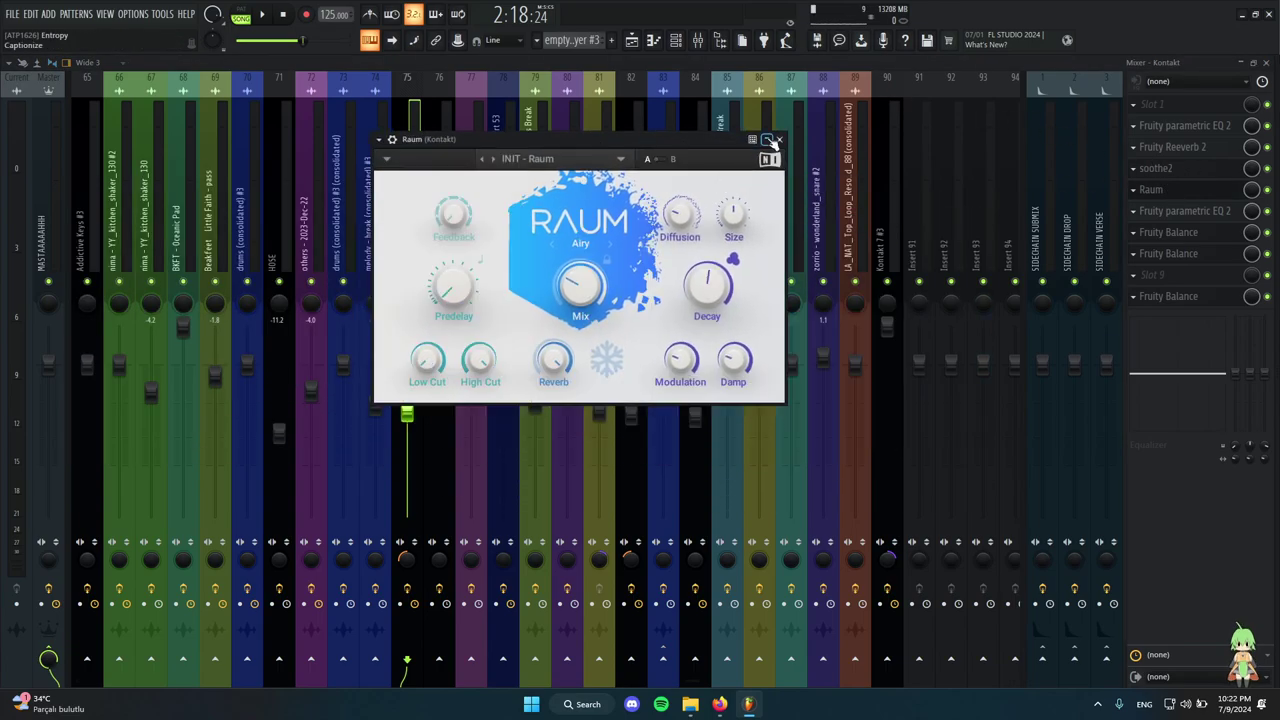
key("Escape")
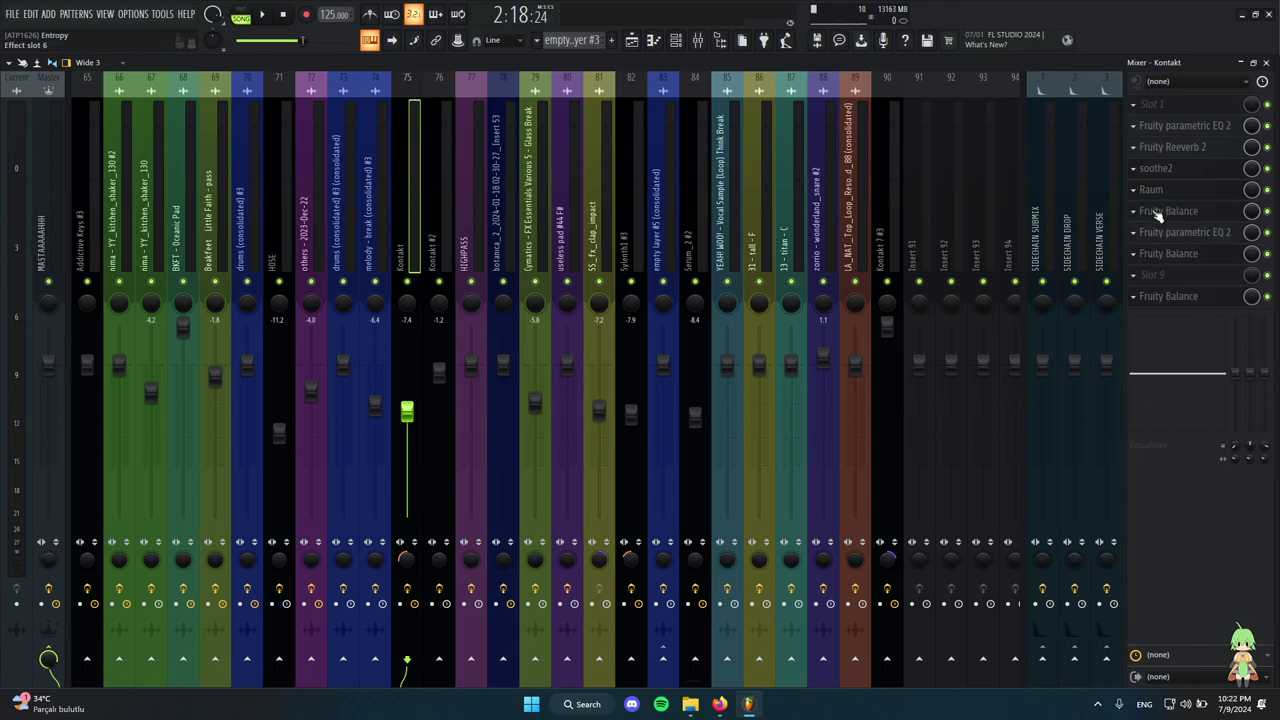
Inspect the second Fruity parametric EQ 2 and the Fruity Balance below it on the Kontakt insert.
left_click(1188, 218)
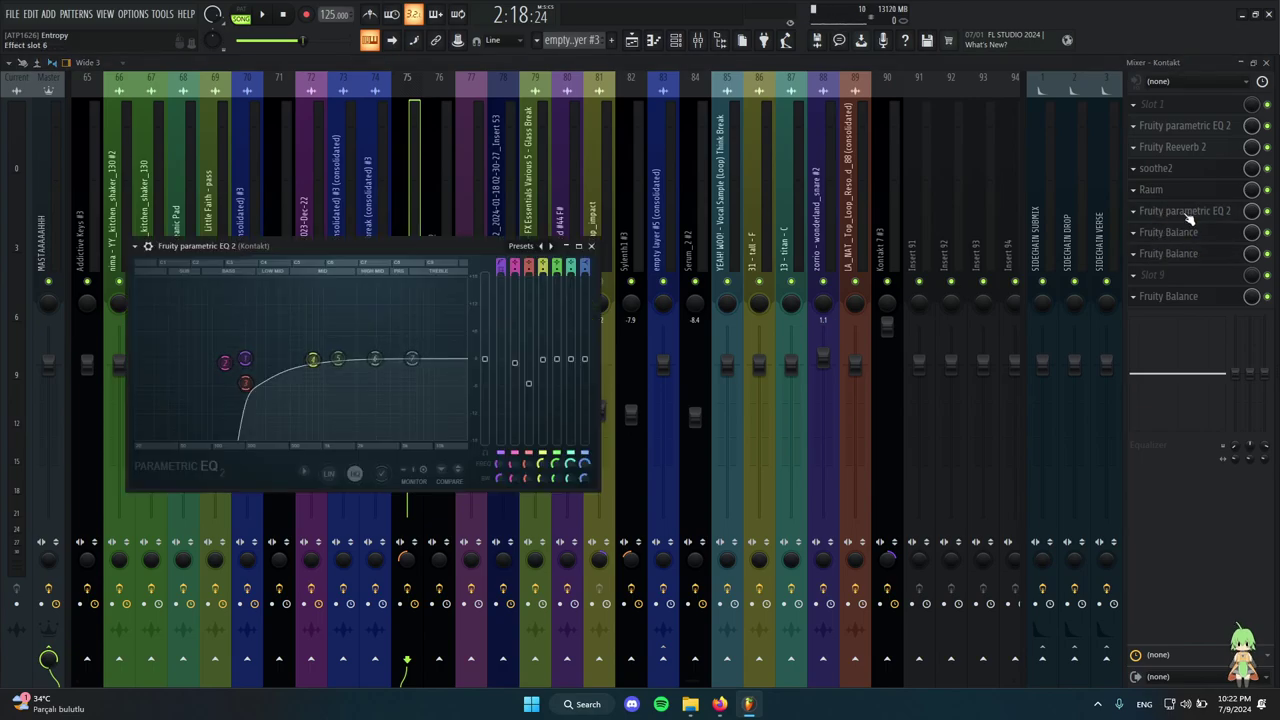
left_click(1192, 219)
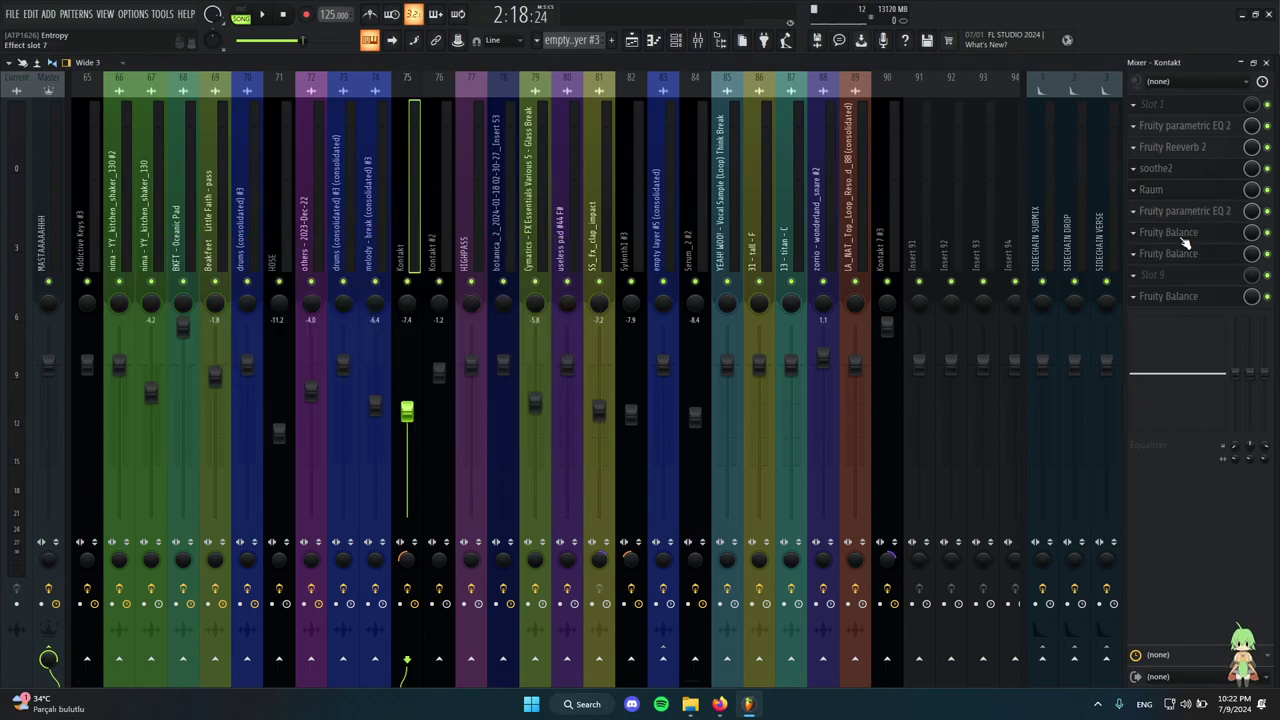
left_click(1181, 238)
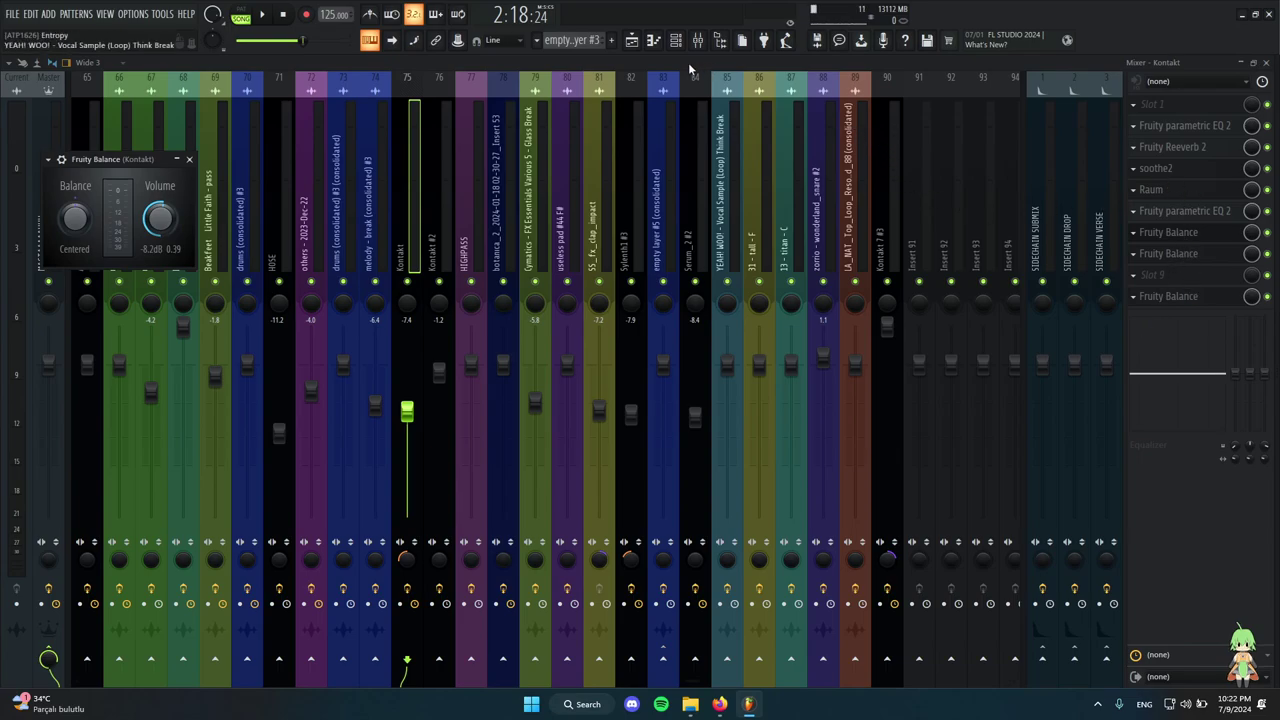
key("F12")
Return to the playlist and look over the Kontakt balance volume automation clips on tracks 62 and 64.
left_click(637, 44)
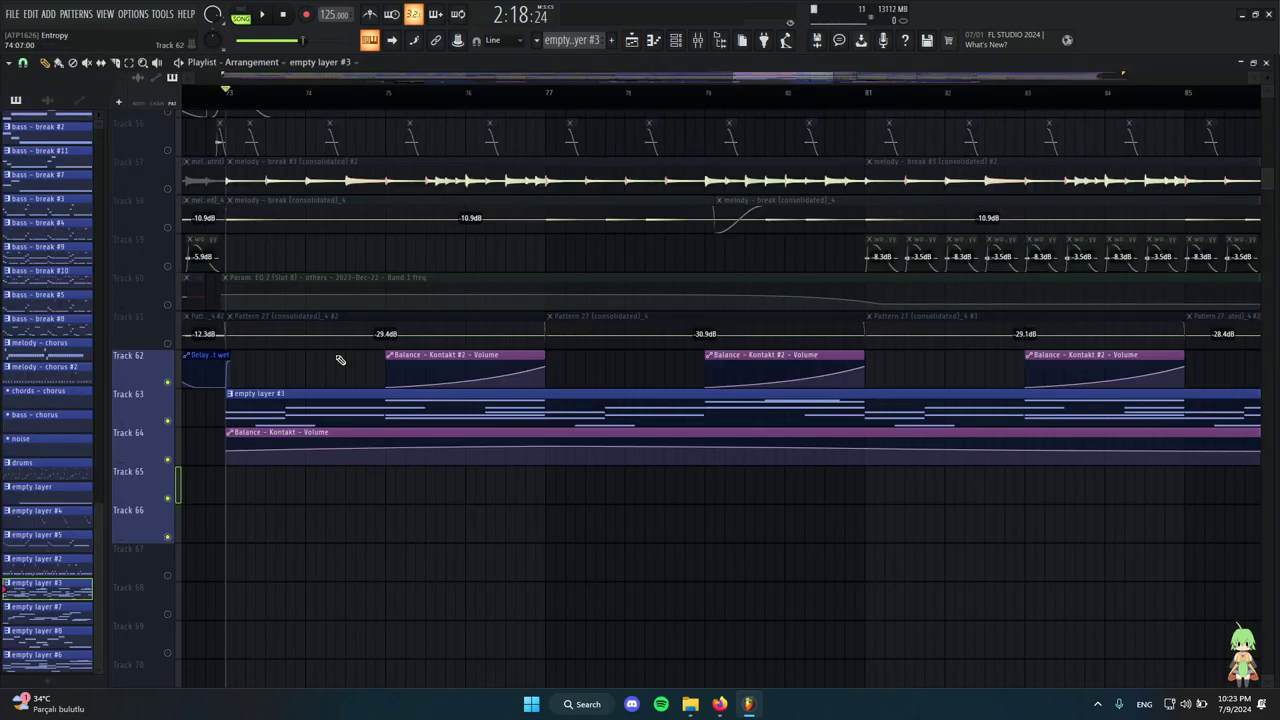
scroll(240, 460, "down", 4)
scroll(320, 448, "up", 5)
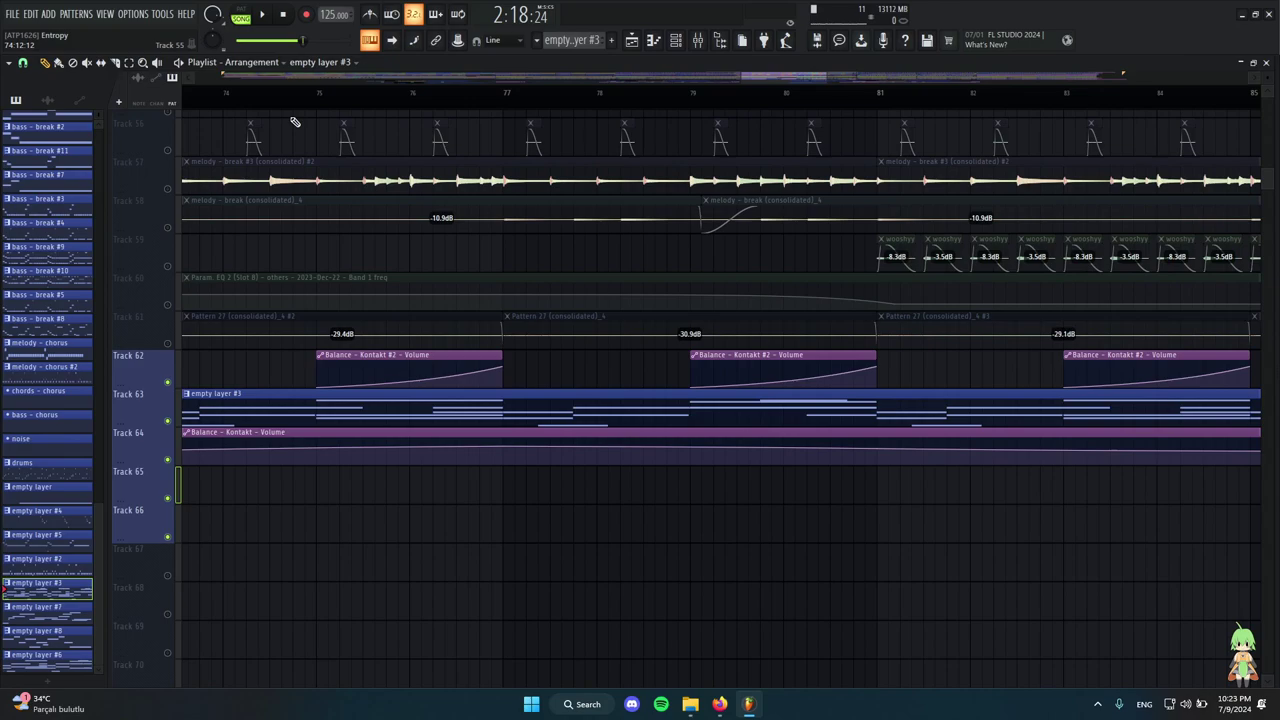
Place the song position at bar 75 and inspect the Fruity parametric EQ 2 on the Kontakt #2 insert.
left_click(317, 94)
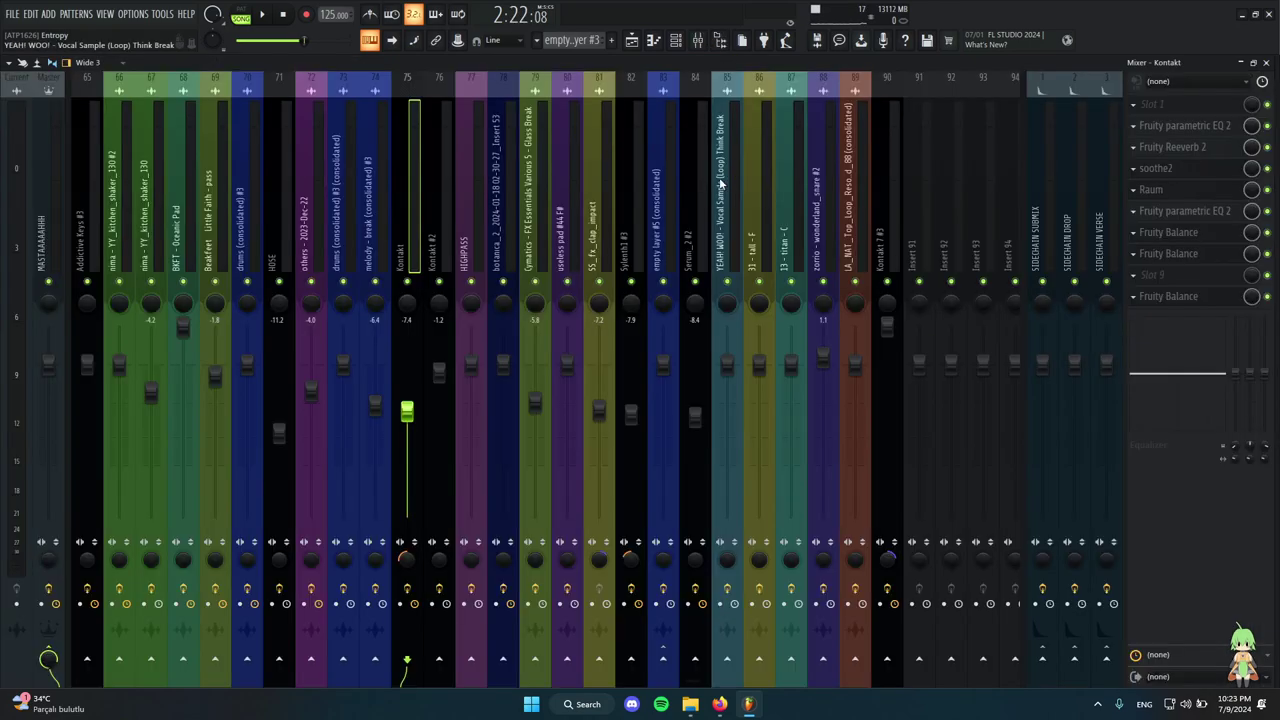
left_click(700, 40)
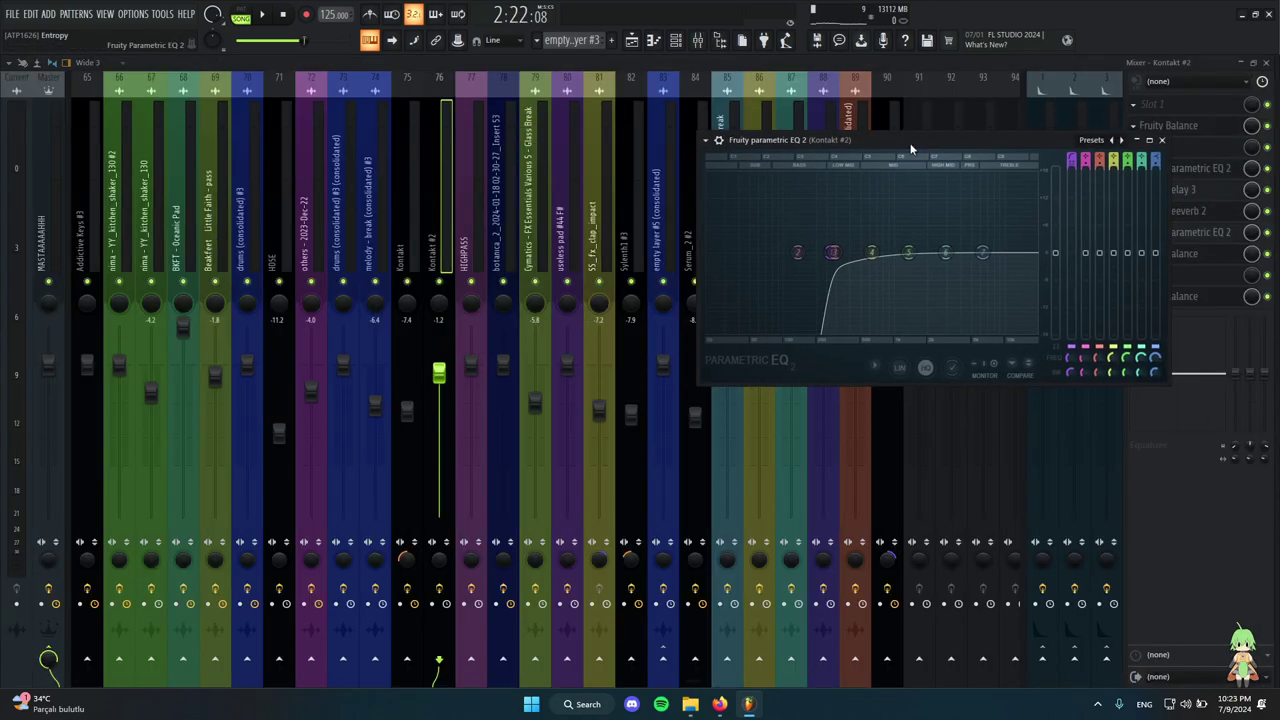
left_click_drag(911, 149, 531, 179)
left_click(781, 172)
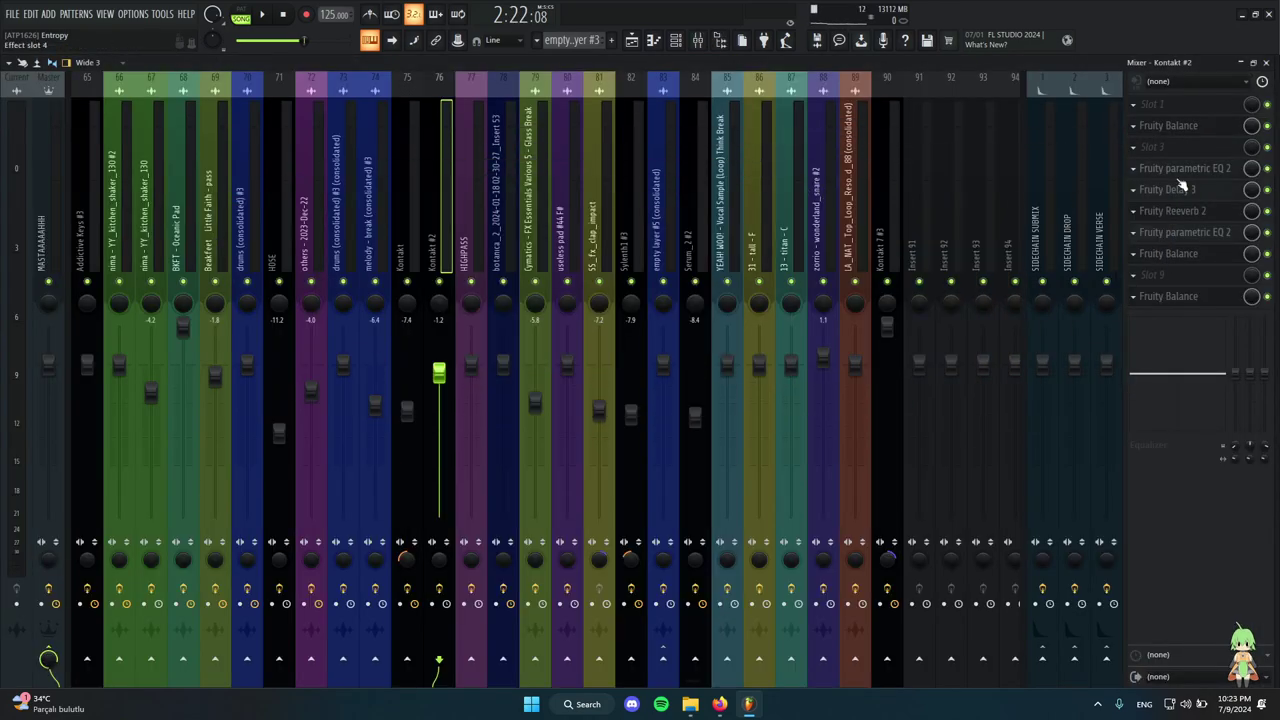
Inspect Fruity Delay 3 on the Kontakt #2 insert, close its window and return to the playlist.
left_click(1184, 190)
left_click_drag(382, 140, 679, 154)
left_click(812, 155)
left_click(631, 40)
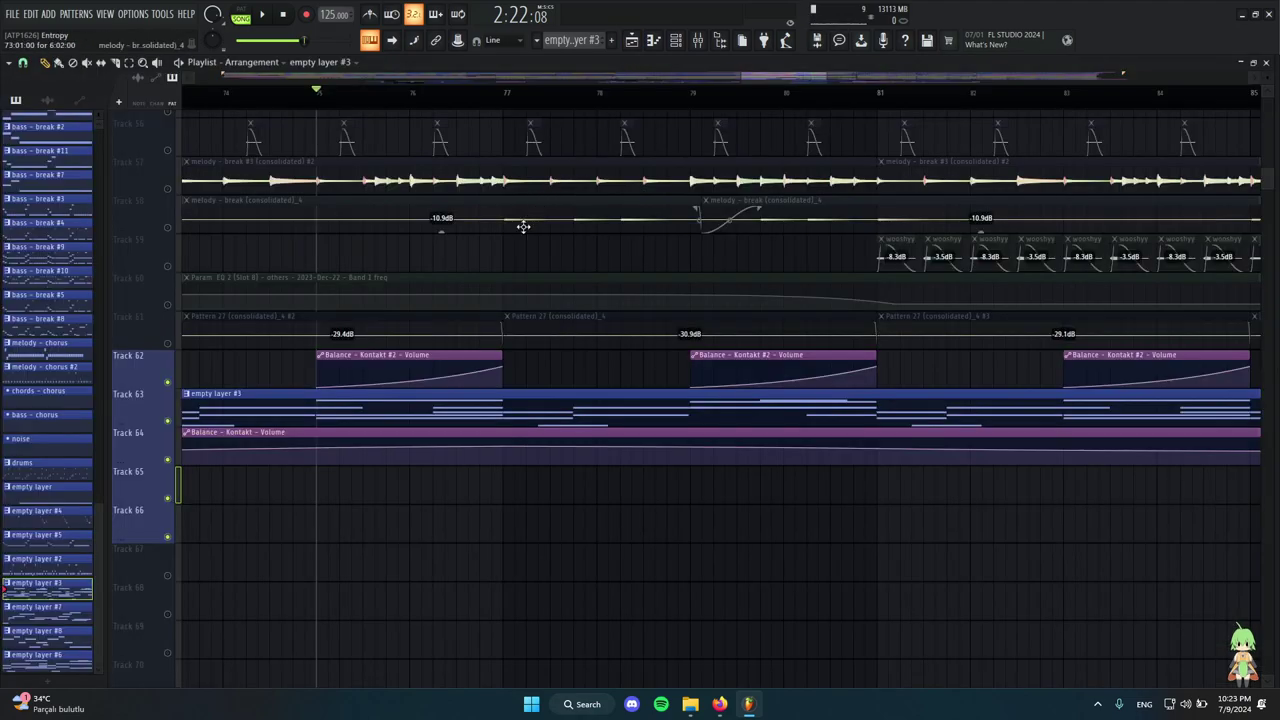
Look over the Balance - Kontakt #2 - Volume automation clips on track 62 across the break.
scroll(330, 335, "up", 3)
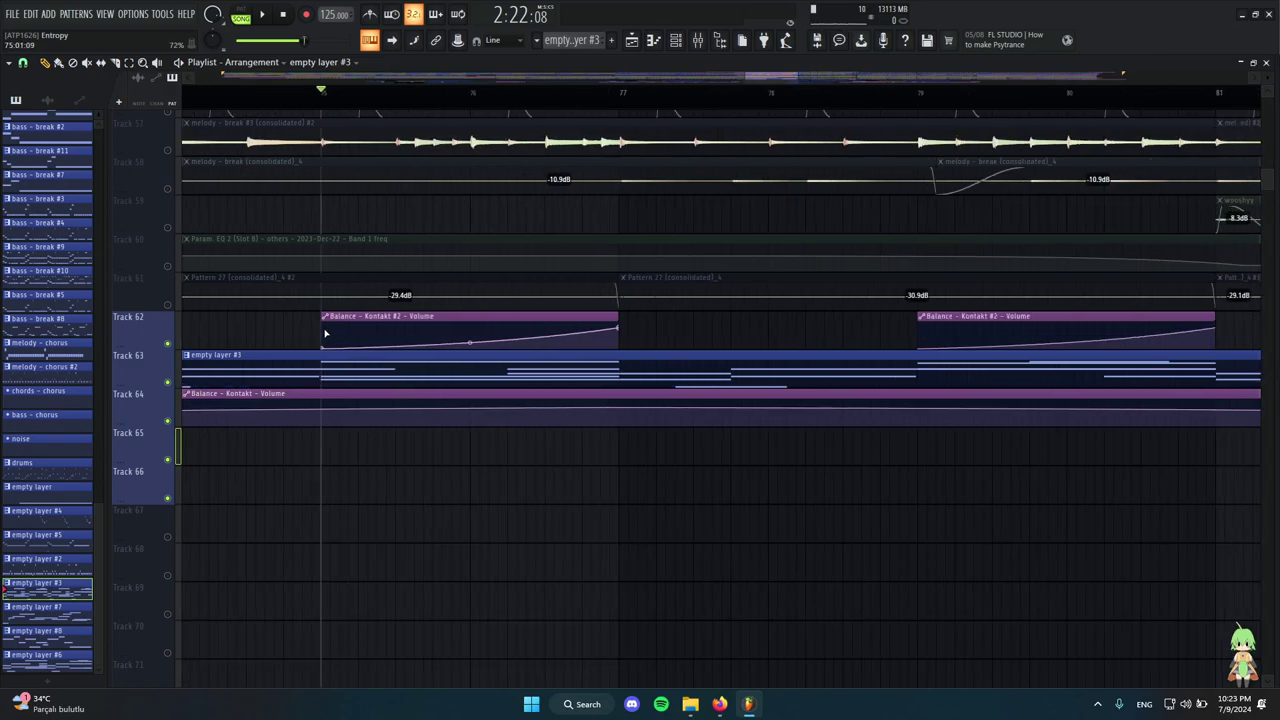
scroll(380, 347, "down", 6)
scroll(415, 345, "up", 4)
scroll(418, 340, "down", 7)
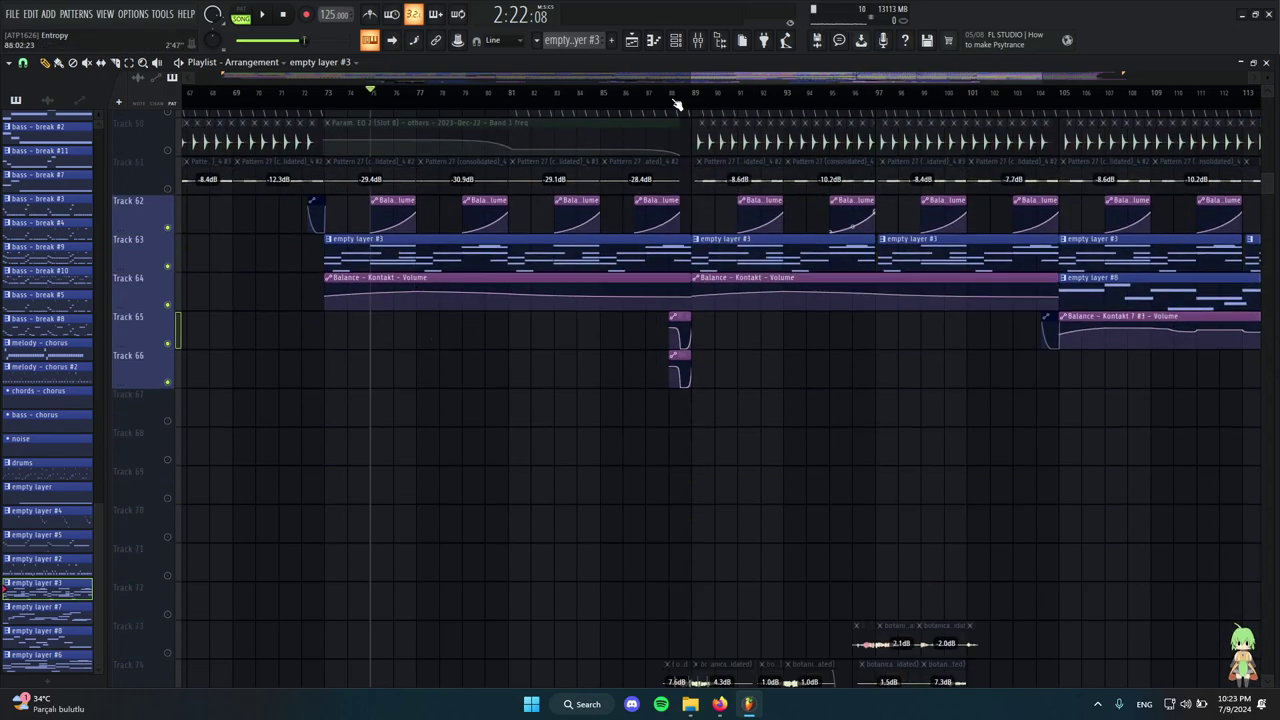
Inspect Fruity Delay 3, Fruity Reeverb 2 and the second Fruity parametric EQ 2 on the Kontakt #2 insert.
left_click(698, 41)
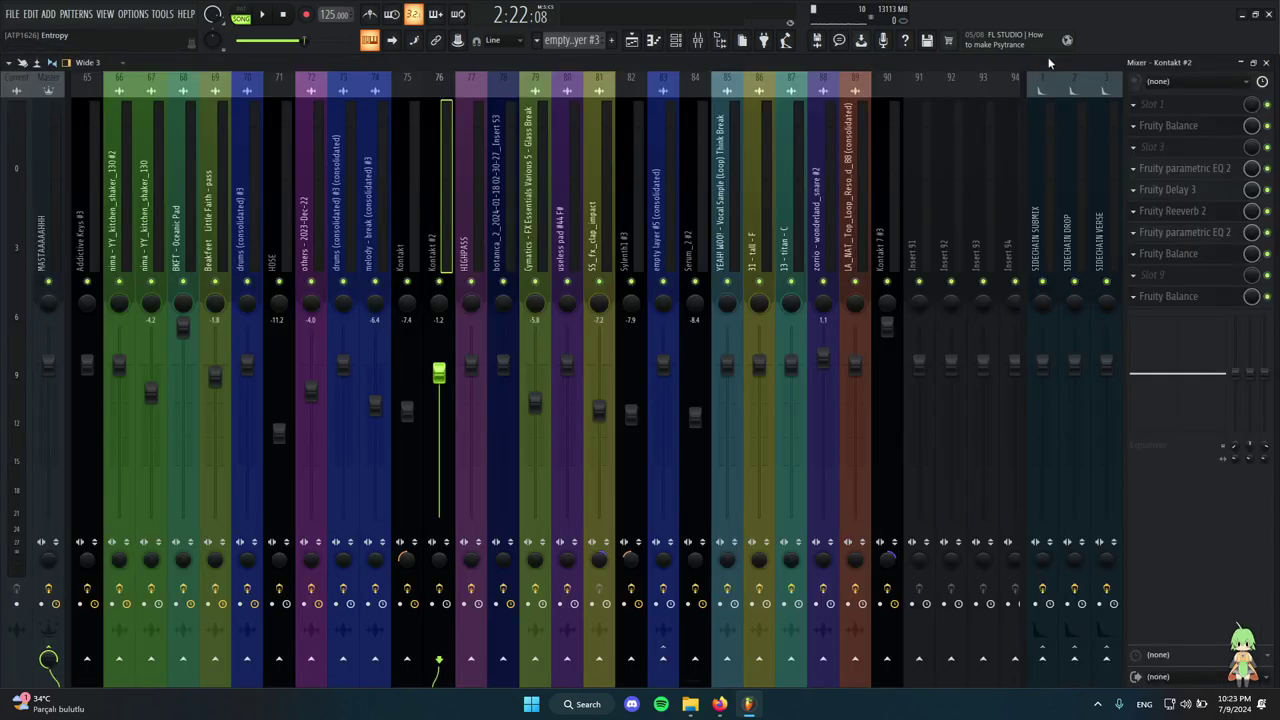
left_click(1200, 192)
left_click(1200, 192)
left_click(1200, 211)
left_click(1200, 211)
left_click(1200, 232)
left_click(1207, 238)
Check the Fruity Balance in slot 8 of the Kontakt #2 insert and move it down to slot 9.
left_click(1214, 258)
left_click(1214, 258)
left_click_drag(1214, 258, 1212, 278)
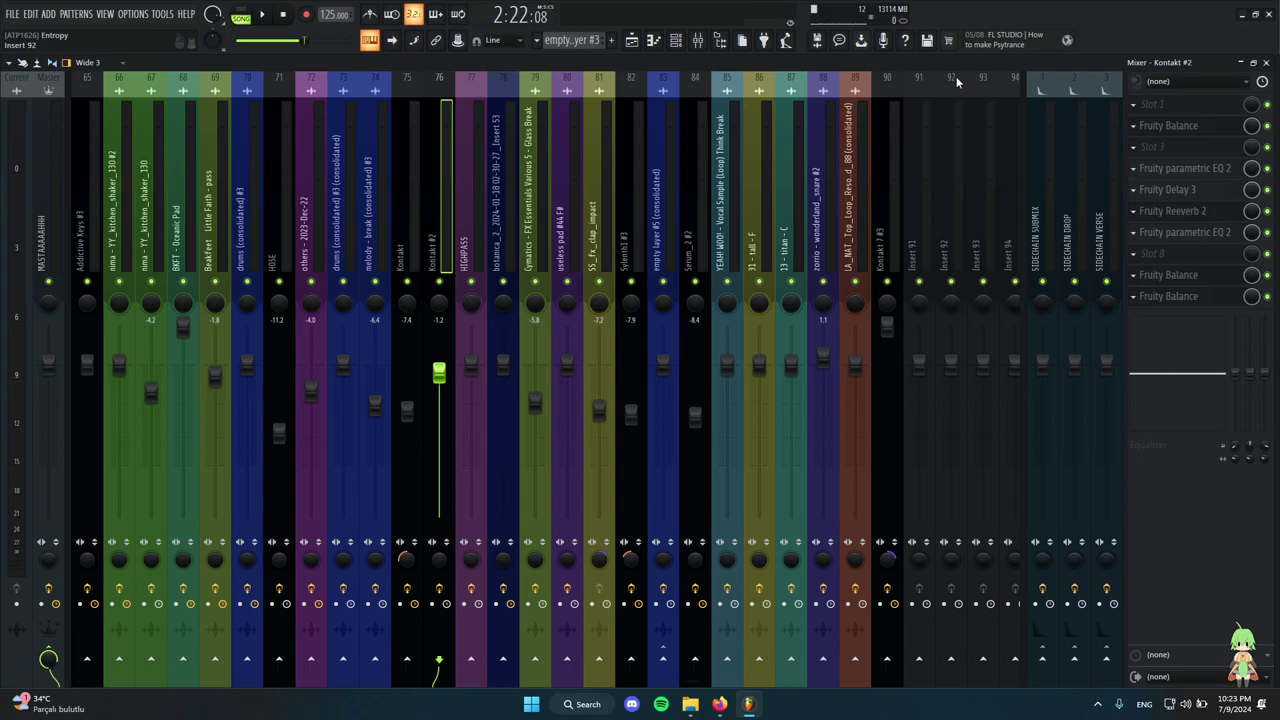
Return to the playlist and take the soloed tracks 62 to 66 out of solo so all tracks play.
key("F5")
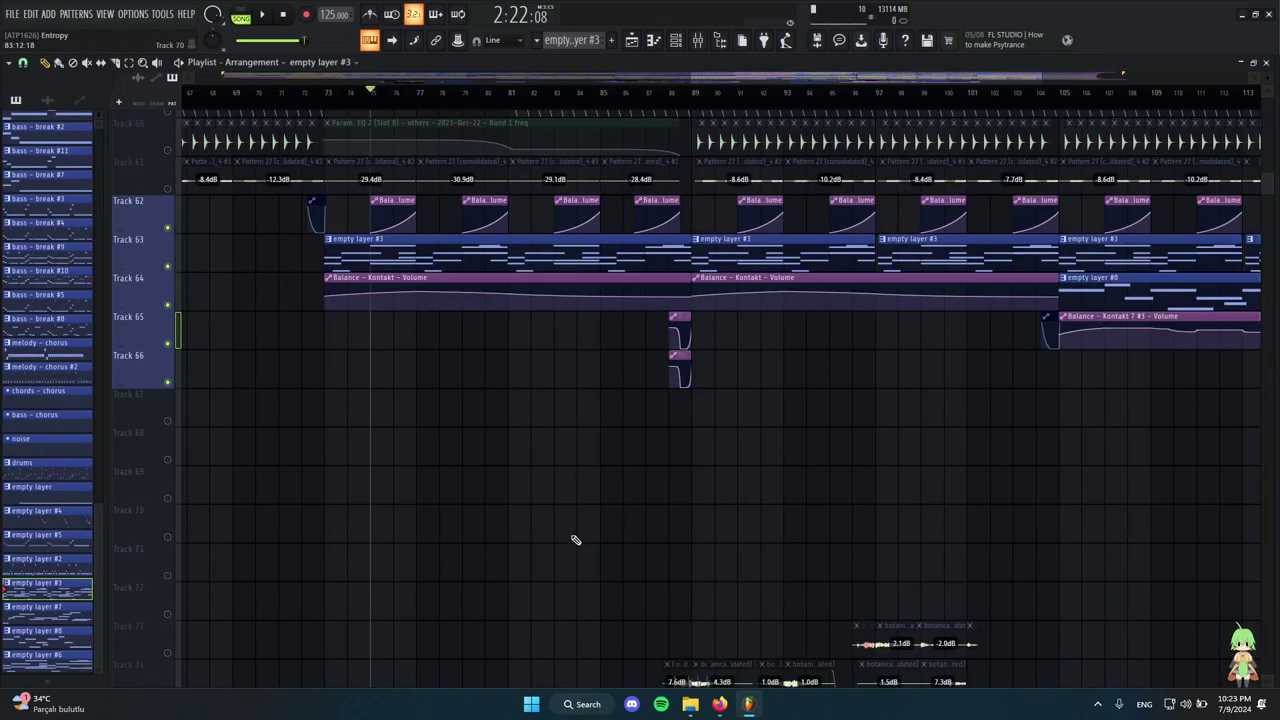
key("F5")
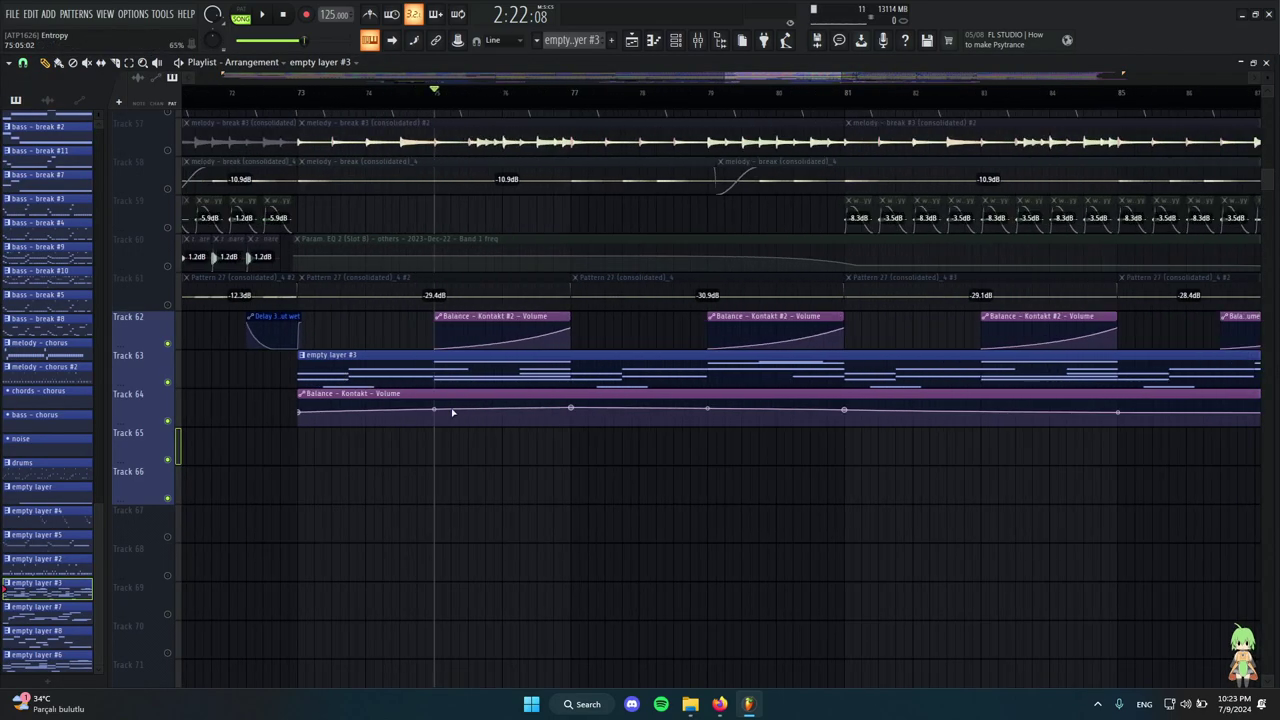
scroll(451, 411, "down", 6)
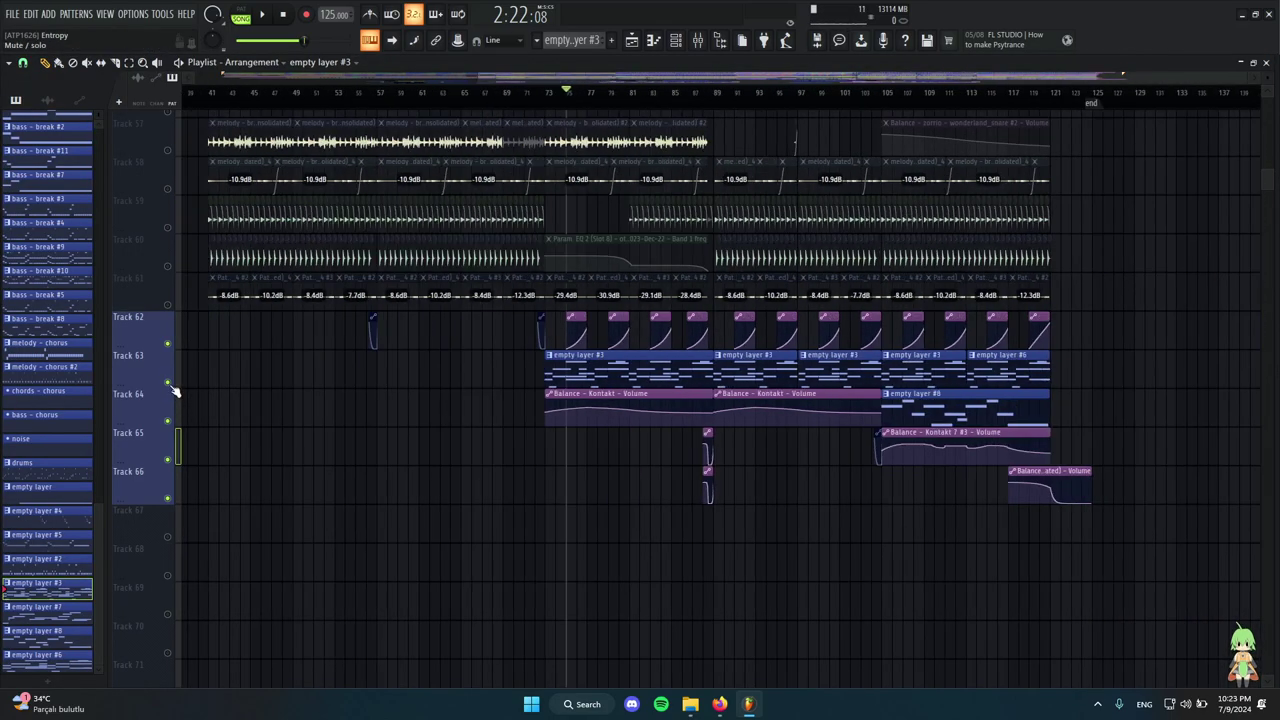
right_click(169, 383)
right_click(169, 383)
Look over the full arrangement around bar 73, comparing the clips on tracks 44 to 59 before and within the break.
scroll(638, 428, "up", 8)
scroll(666, 409, "down", 2)
scroll(932, 494, "up", 5)
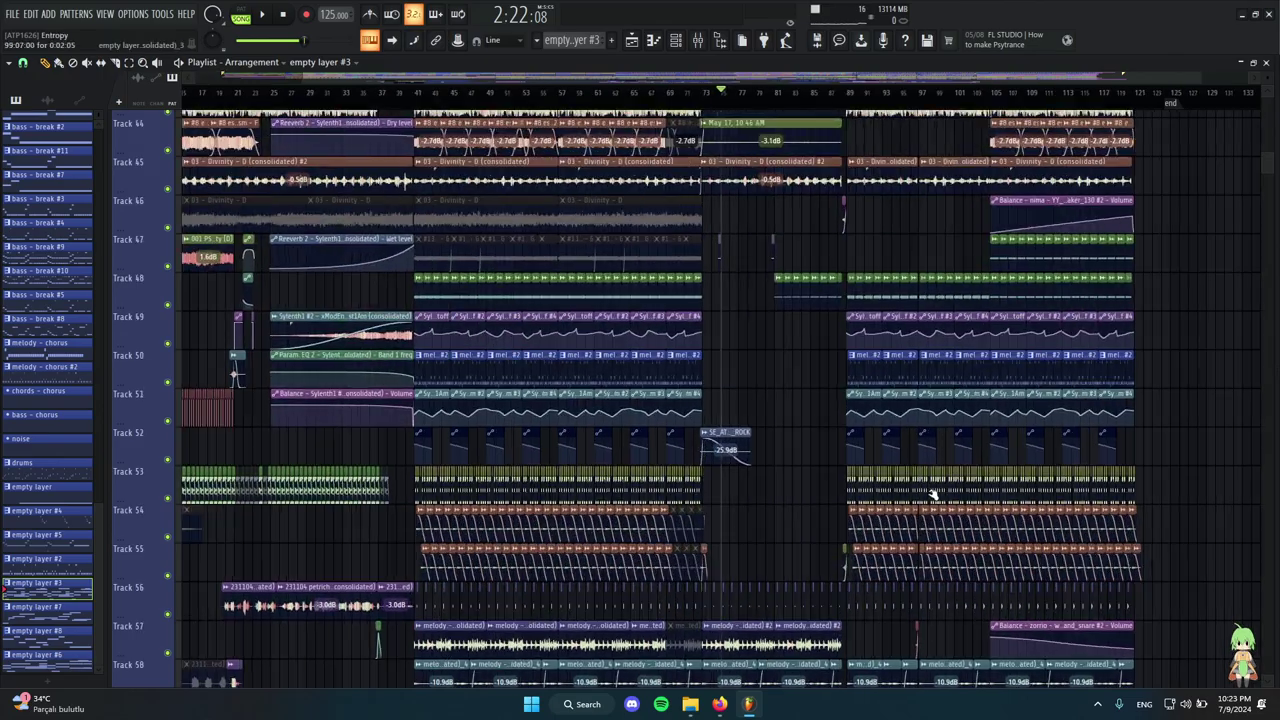
scroll(829, 508, "up", 8)
scroll(552, 548, "down", 6)
scroll(405, 553, "up", 4)
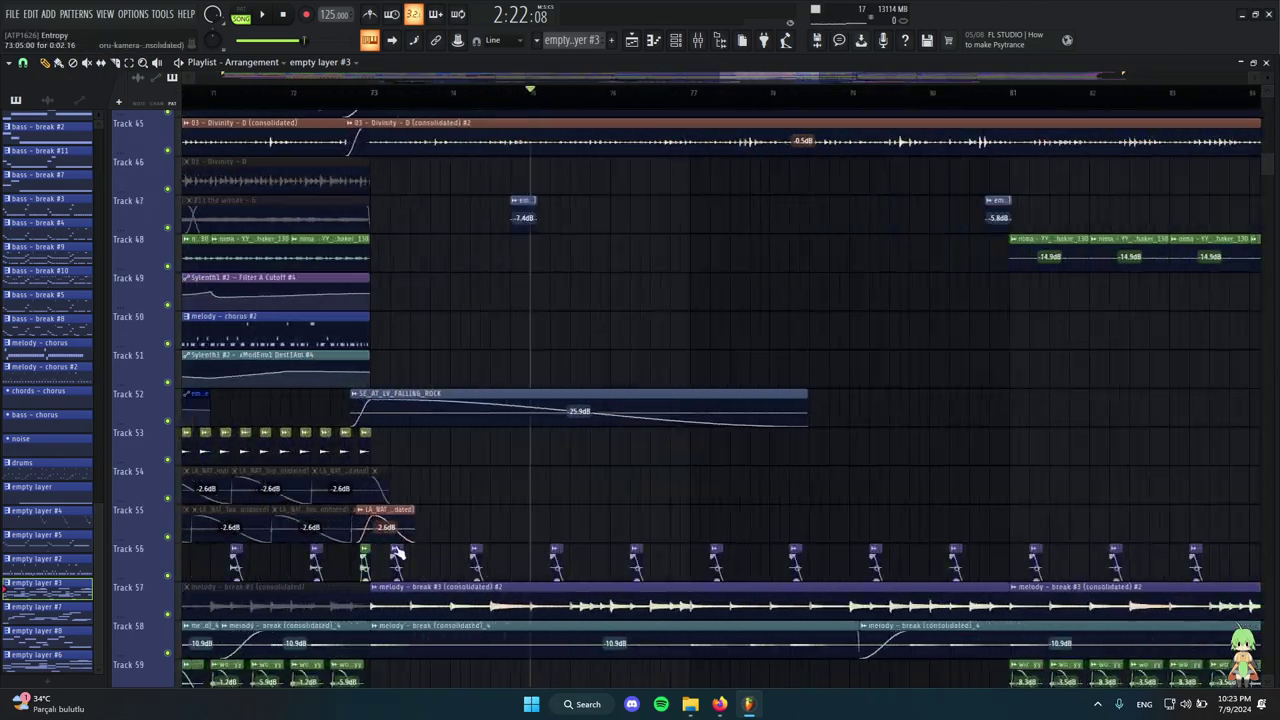
scroll(400, 550, "down", 6)
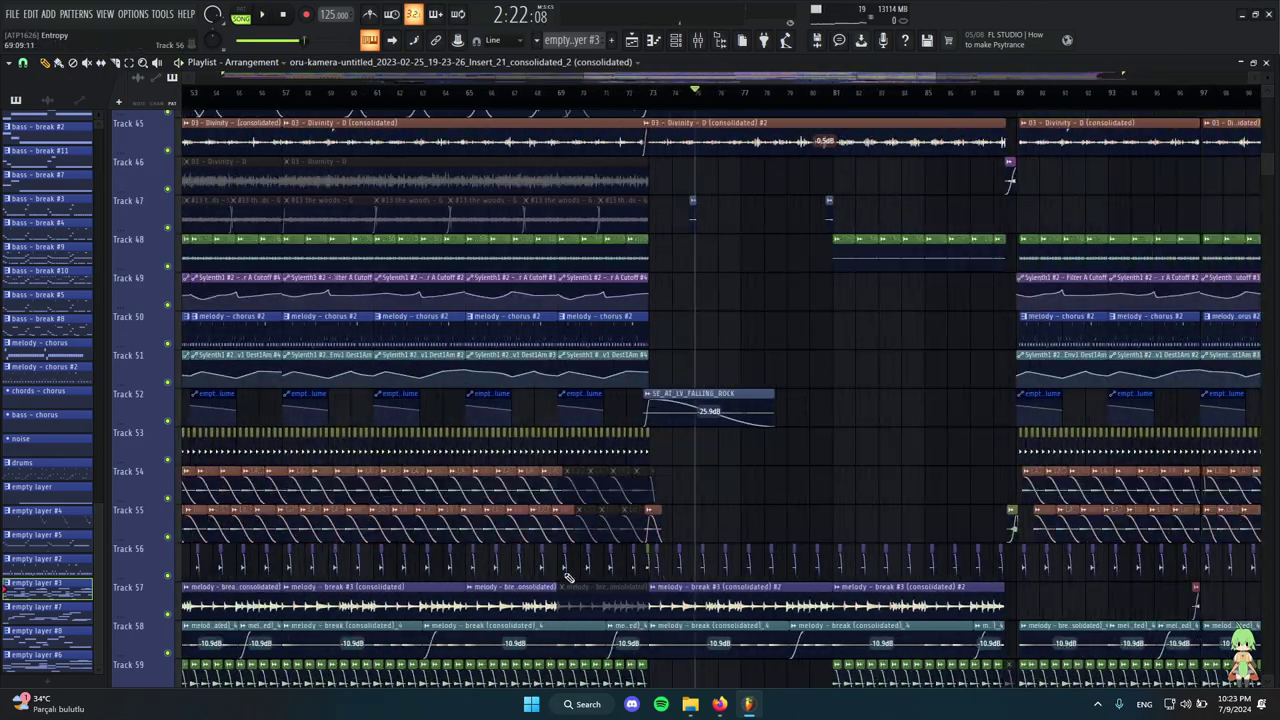
scroll(893, 510, "up", 3)
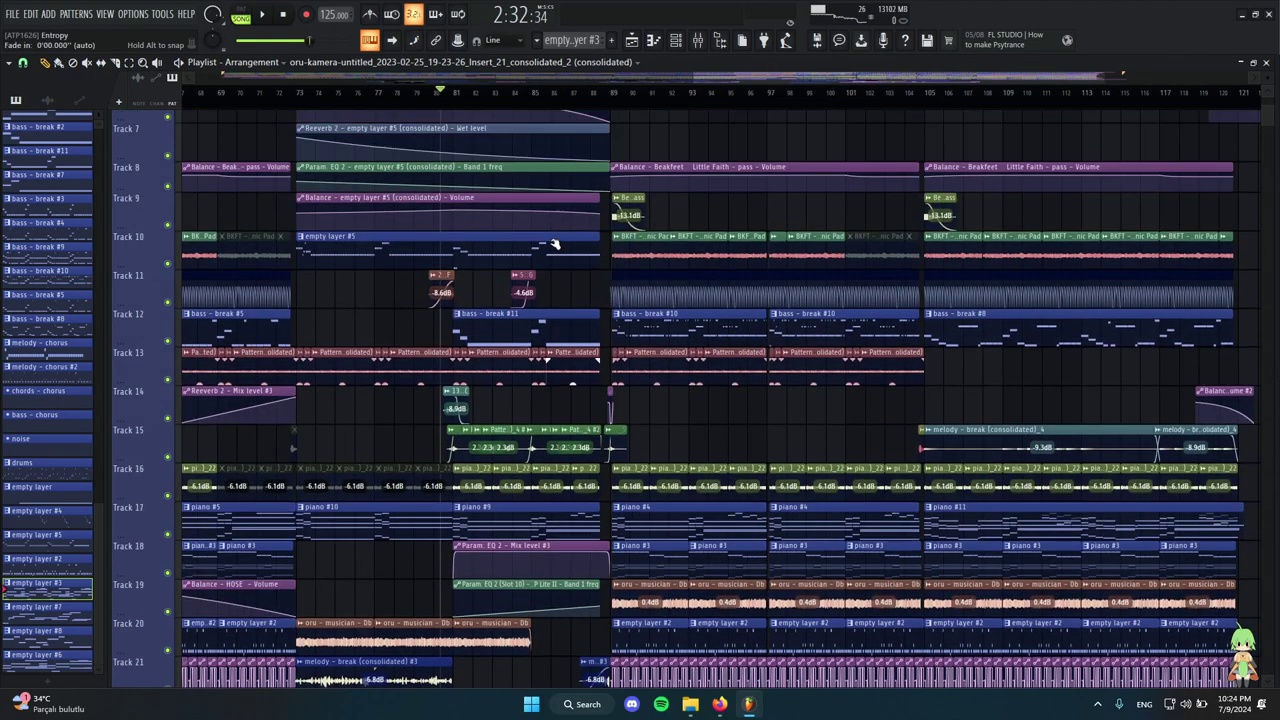
Play the break from just before bar 81 with all tracks audible, follow the layers in the playlist, and stop playback.
scroll(554, 246, "down", 5)
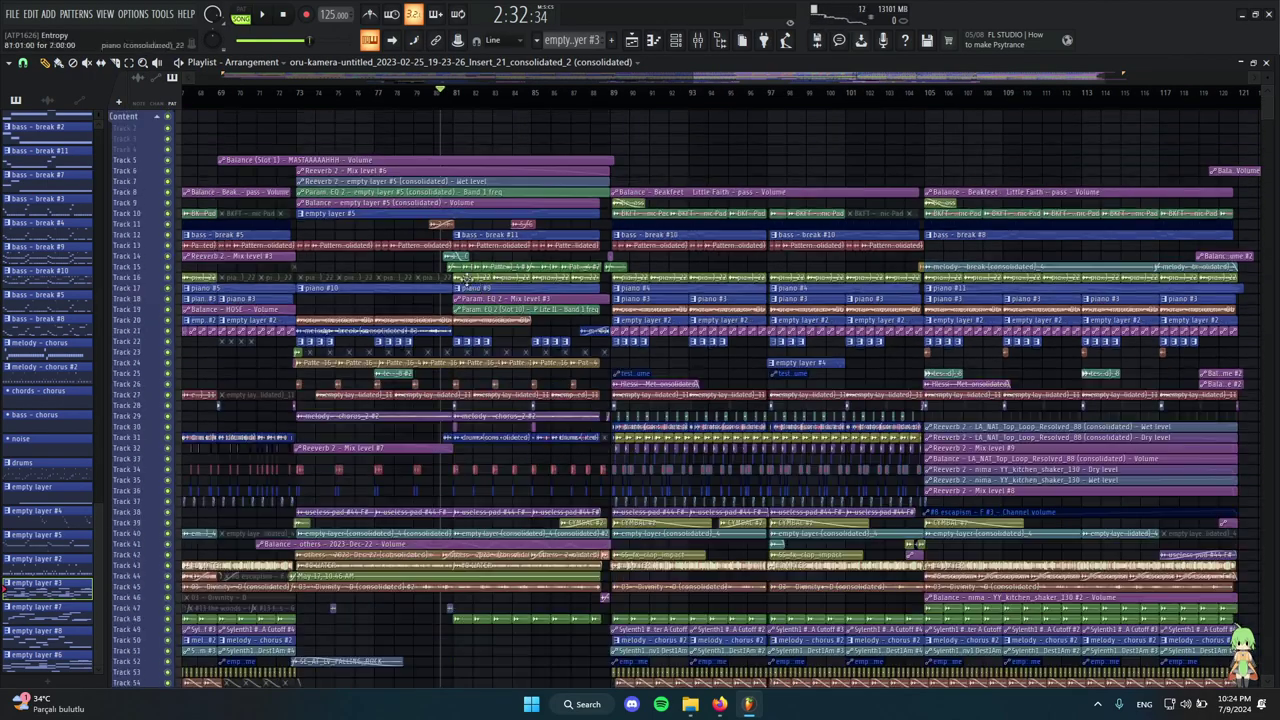
scroll(800, 300, "down", 3)
scroll(710, 330, "down", 8)
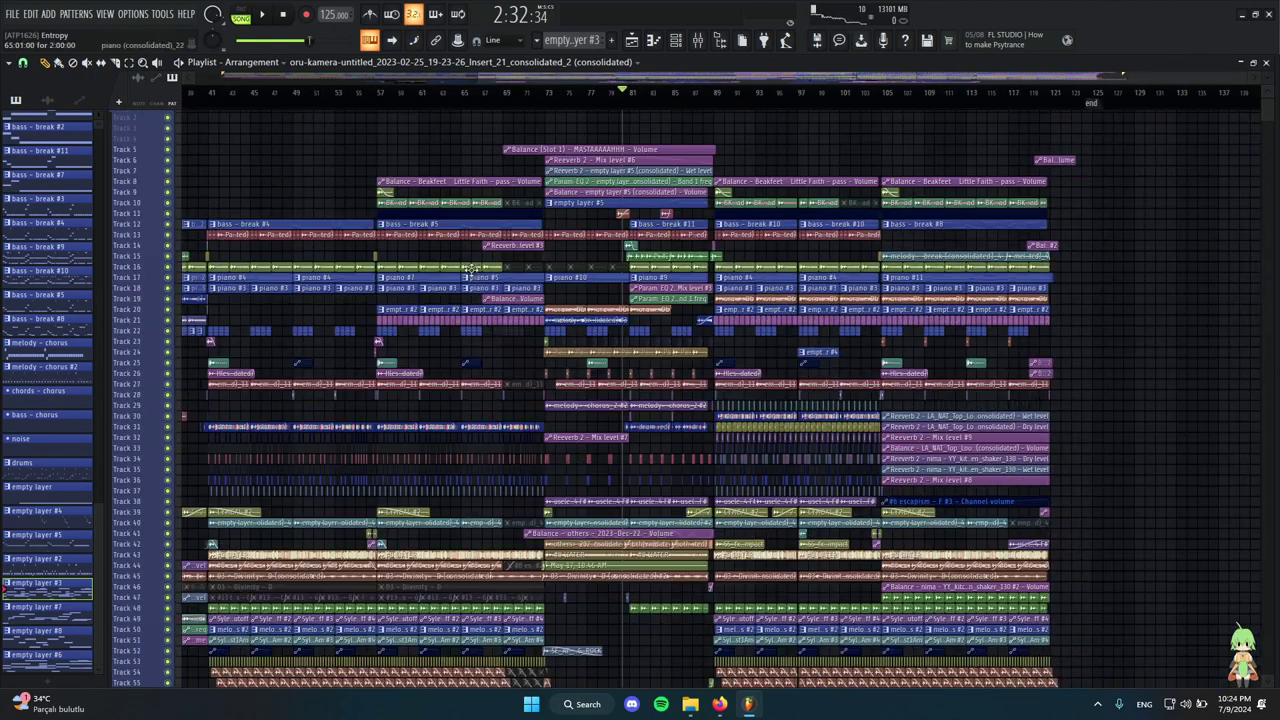
scroll(690, 345, "up", 5)
key("space")
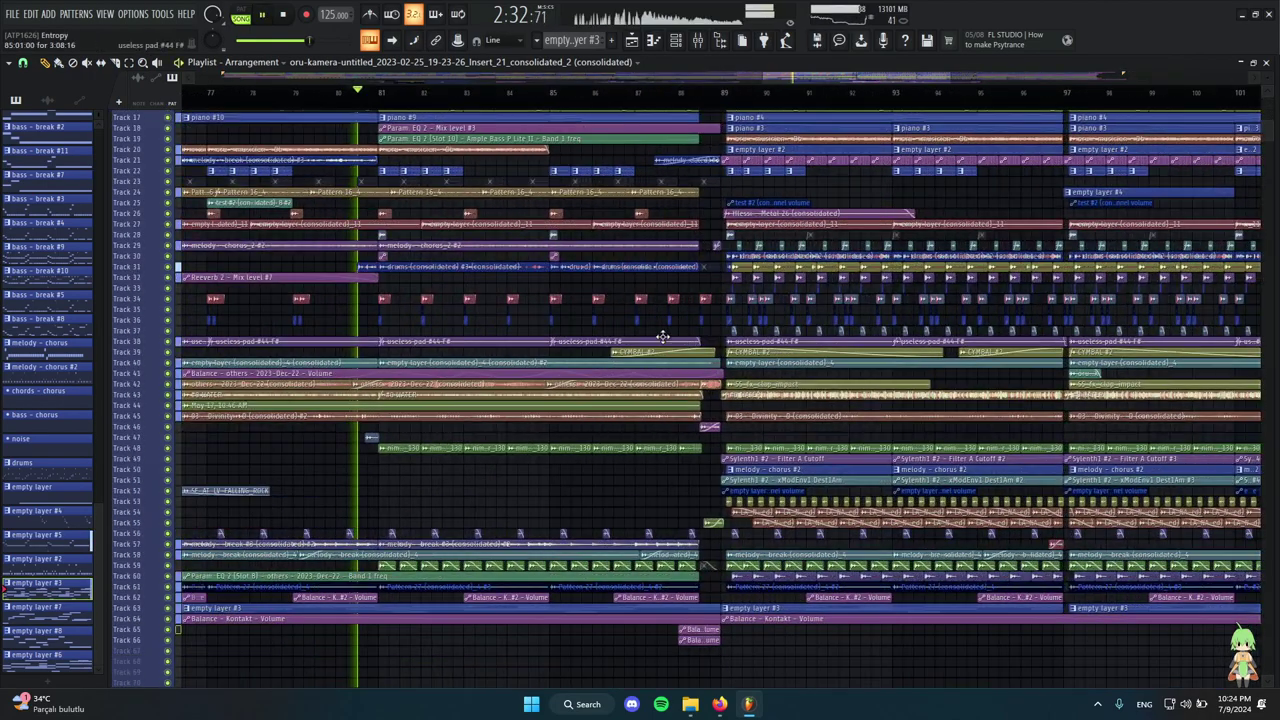
scroll(508, 246, "up", 2)
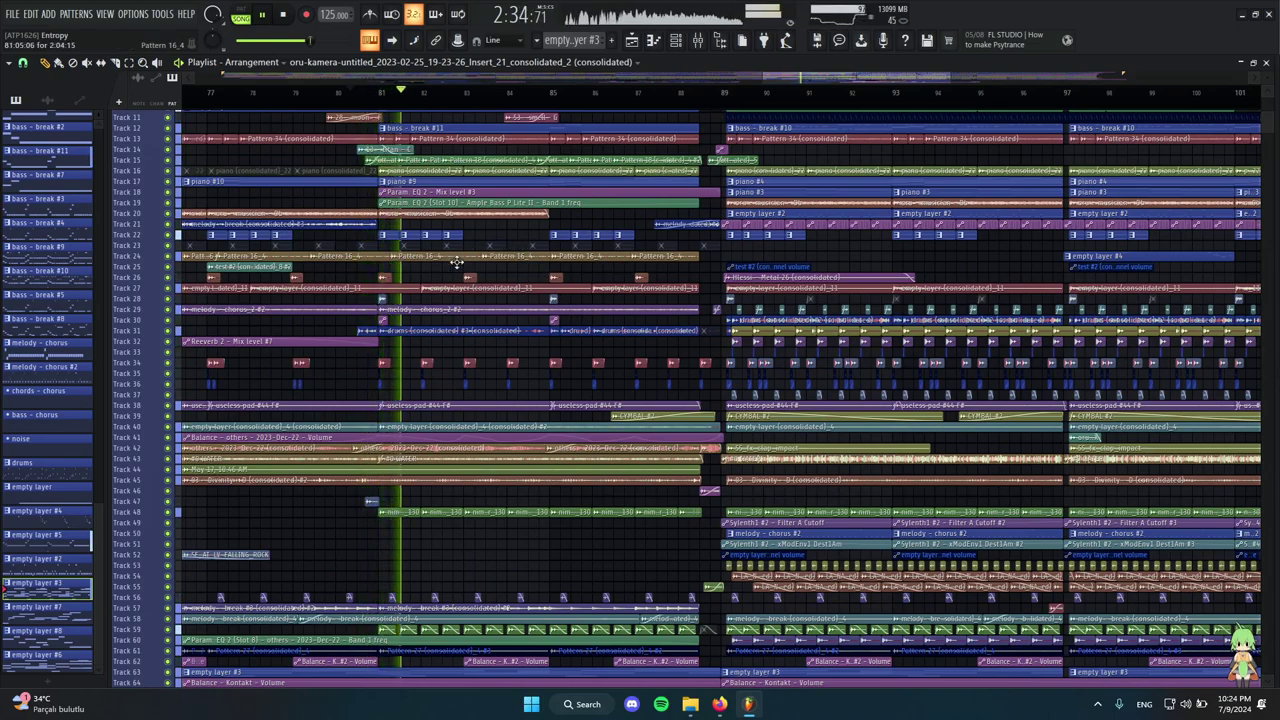
scroll(452, 264, "up", 2)
key("F5")
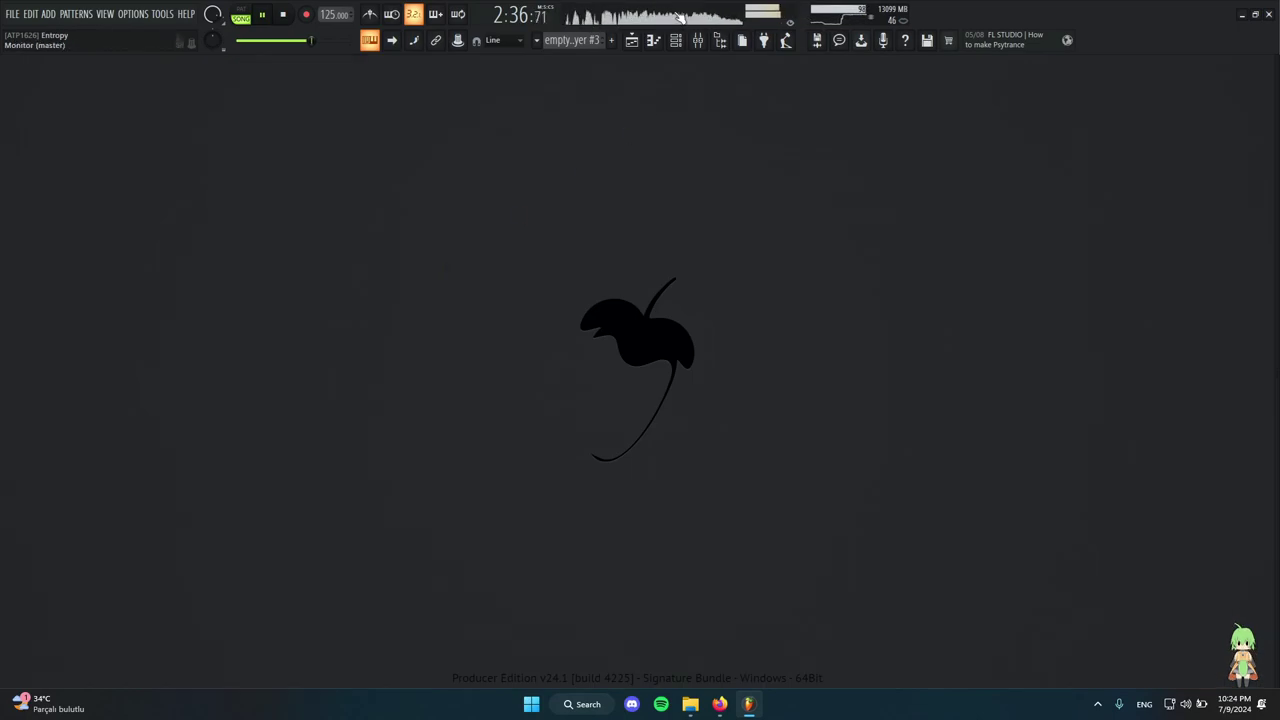
key("F5")
scroll(805, 145, "up", 1)
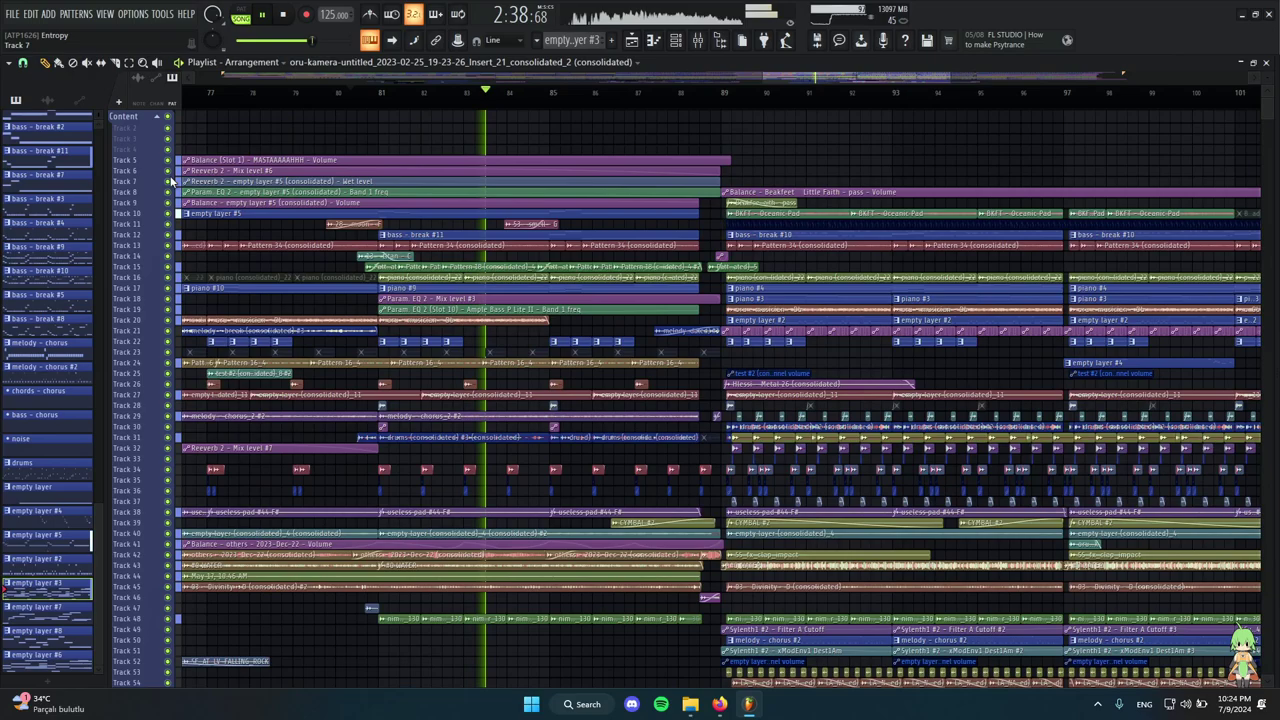
key("space")
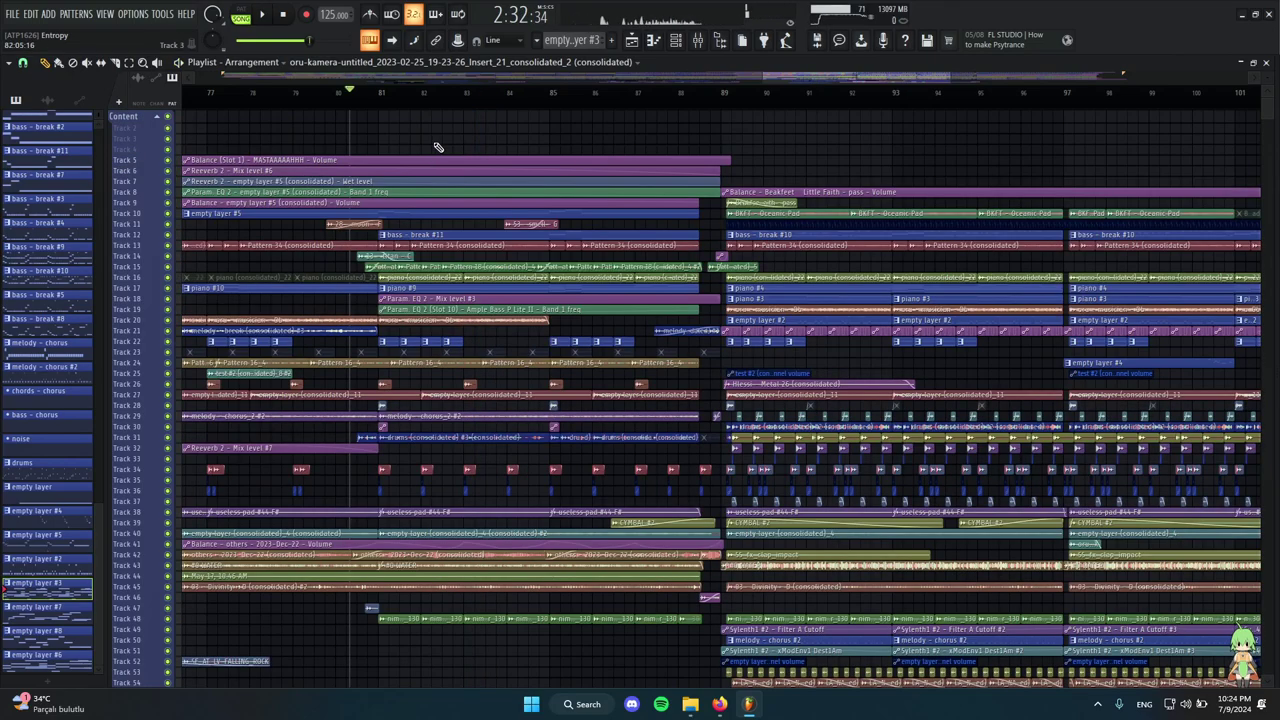
Reopen the playlist, expand the Content track group and examine the clips on tracks 5 to 22 around bar 81.
key("F5")
left_click(627, 45)
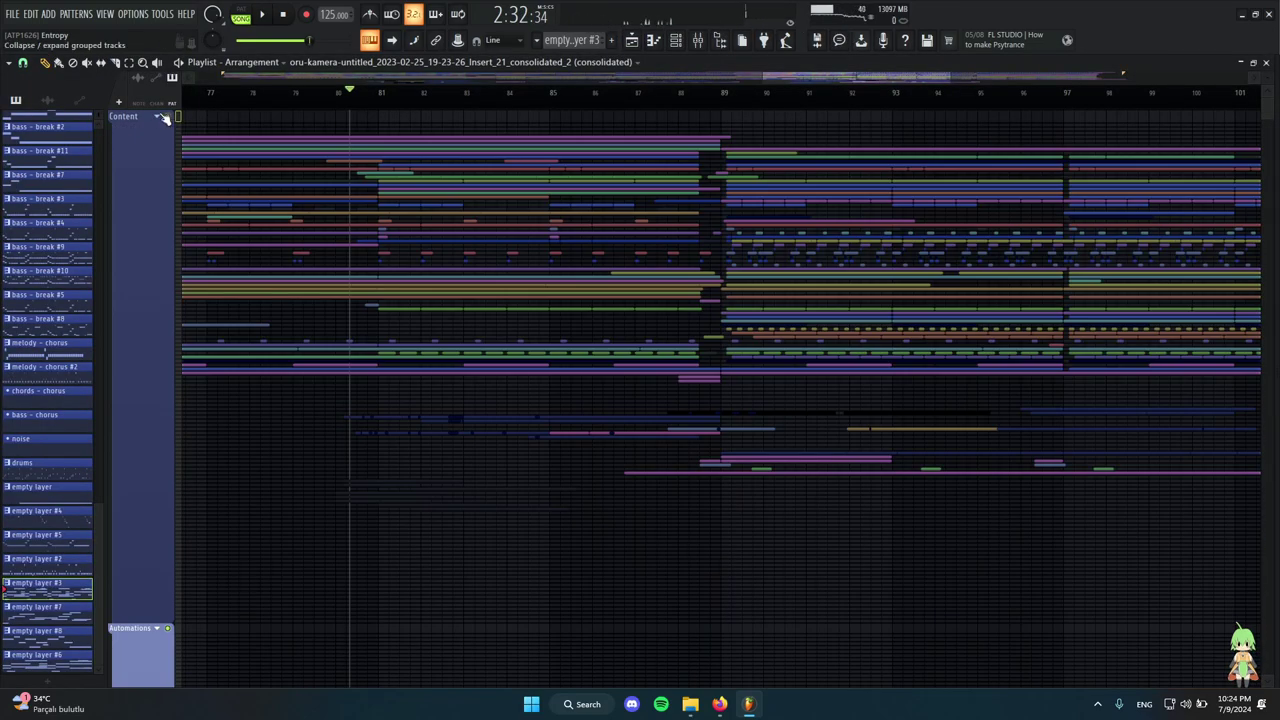
left_click(163, 117)
scroll(402, 333, "up", 5)
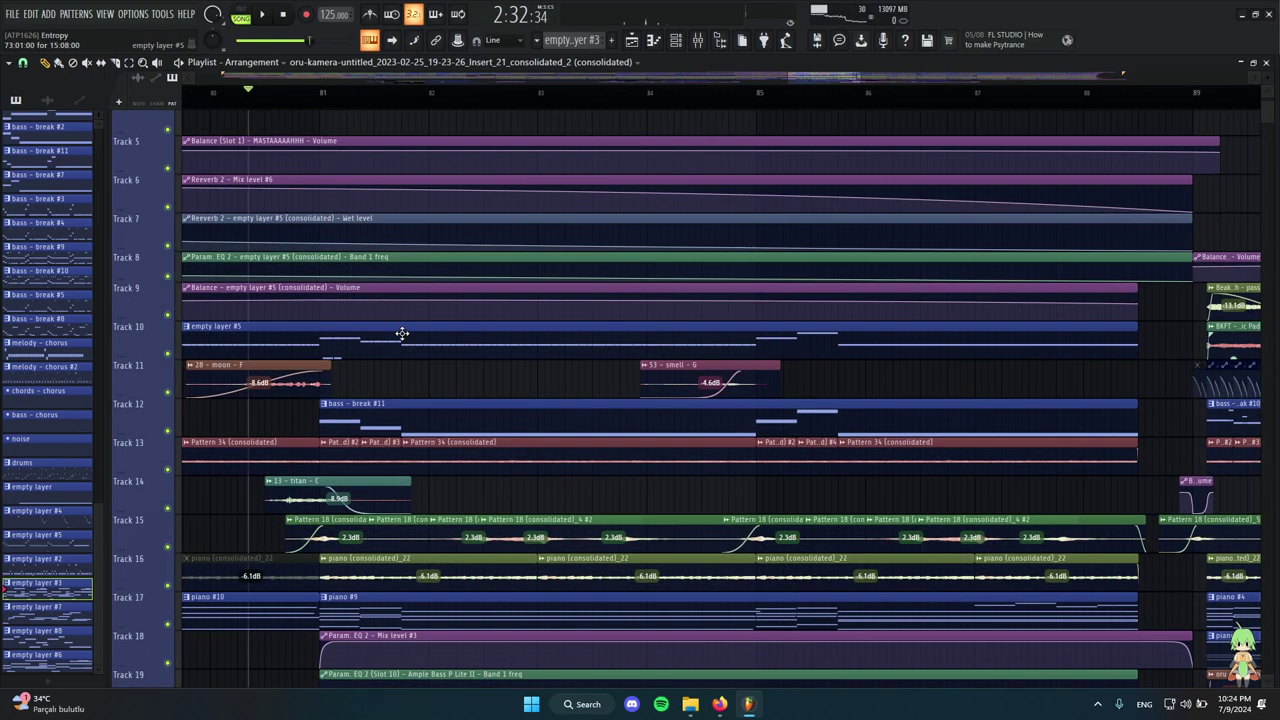
scroll(320, 330, "down", 3)
scroll(413, 275, "down", 3)
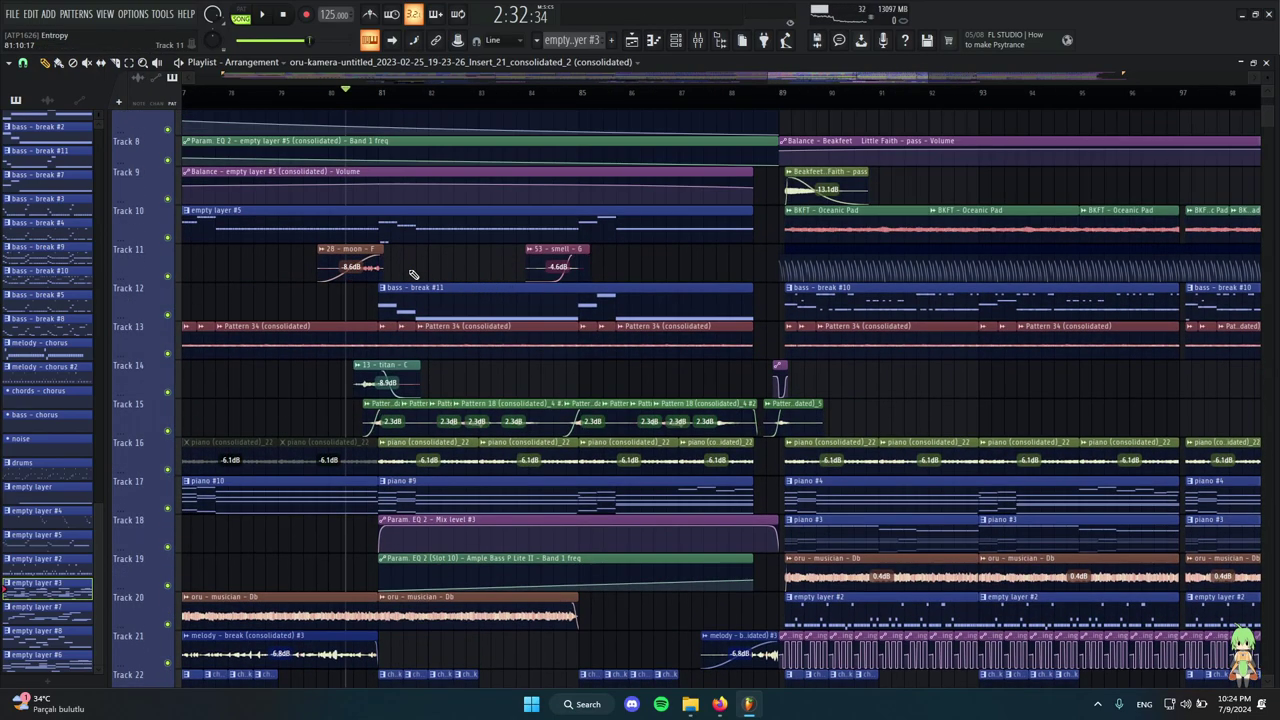
scroll(413, 275, "down", 4)
scroll(440, 266, "up", 4)
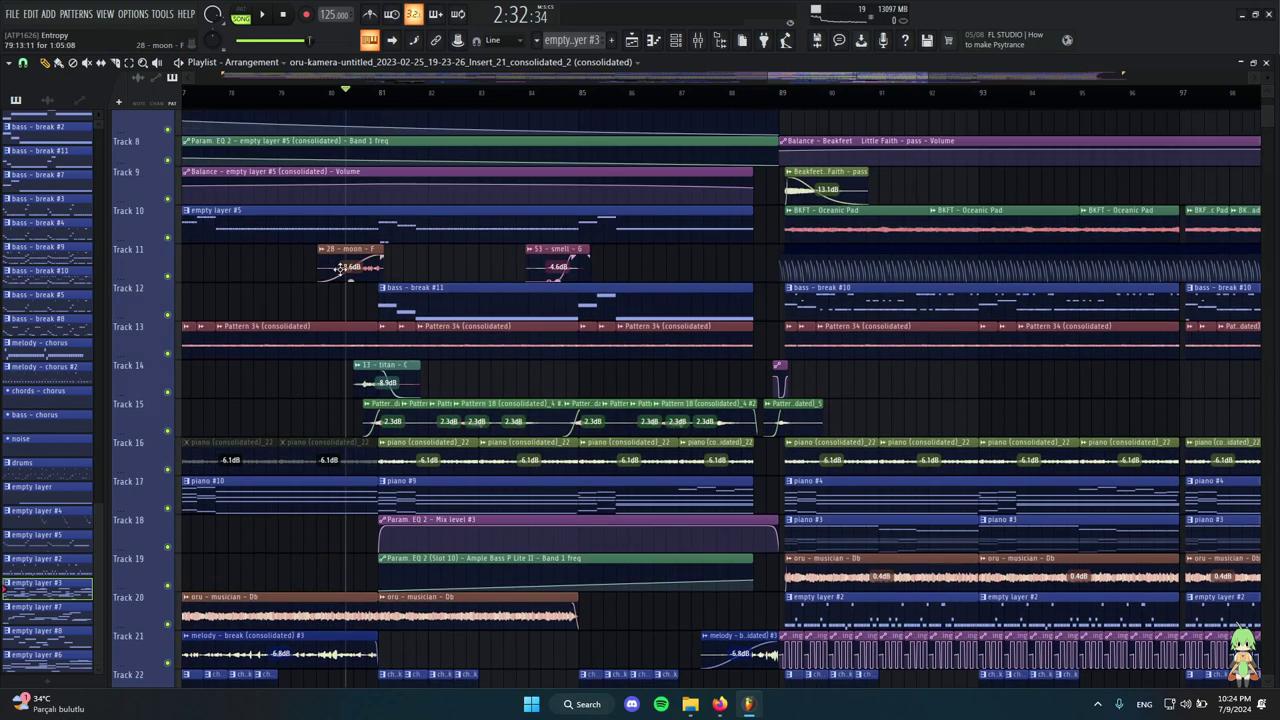
scroll(342, 267, "up", 3)
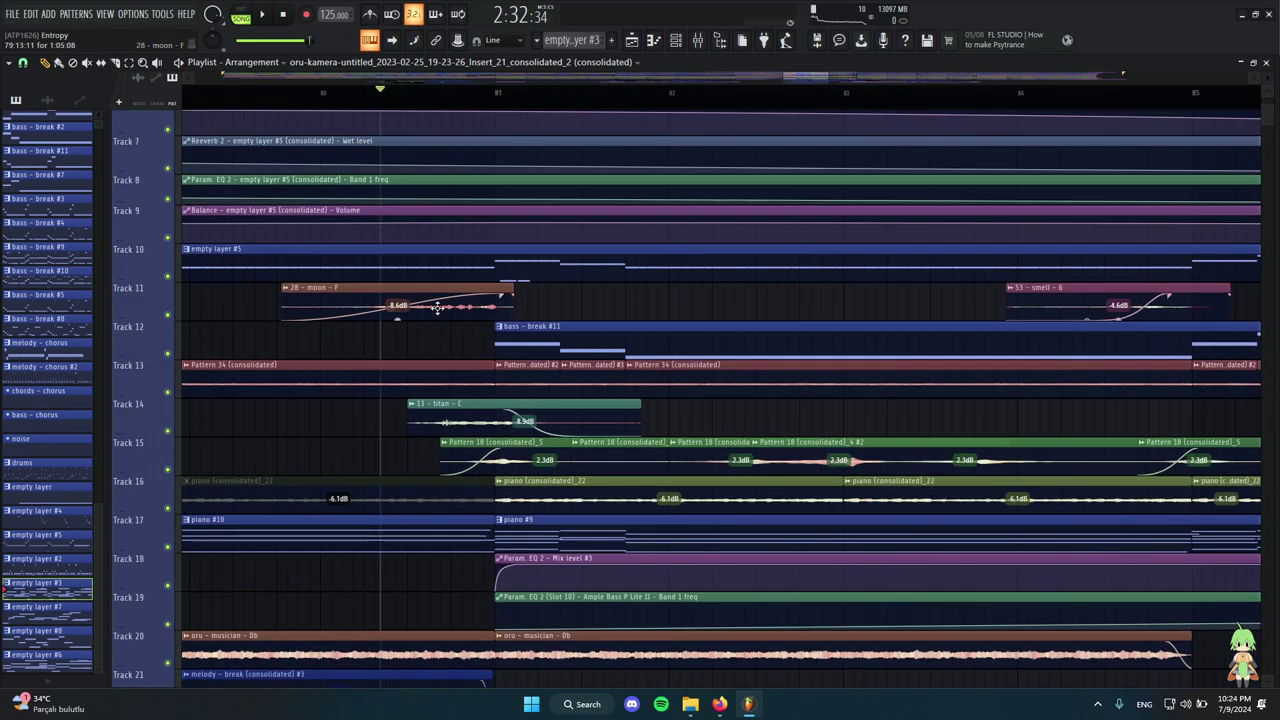
Audition the 28 - moon - F clip on track 11, inspect its audio clip settings and close the window.
right_click(341, 292, "alt")
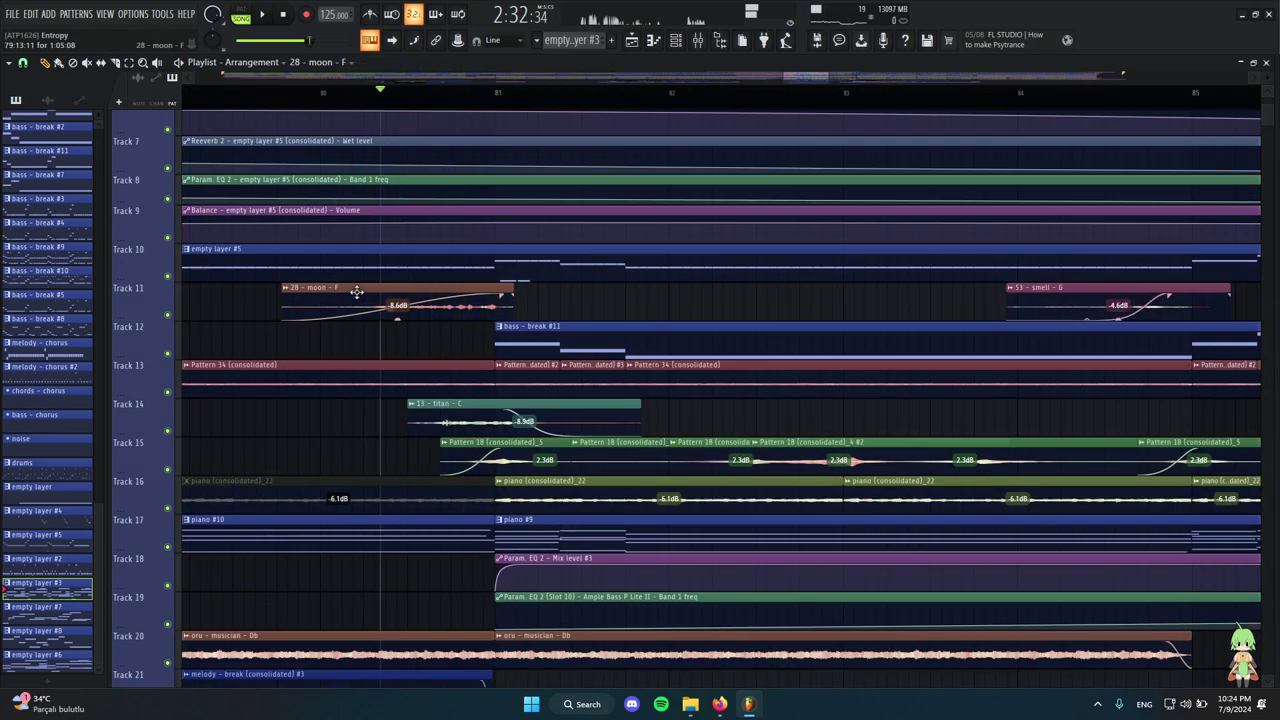
double_click(356, 291)
left_click_drag(330, 153, 914, 138)
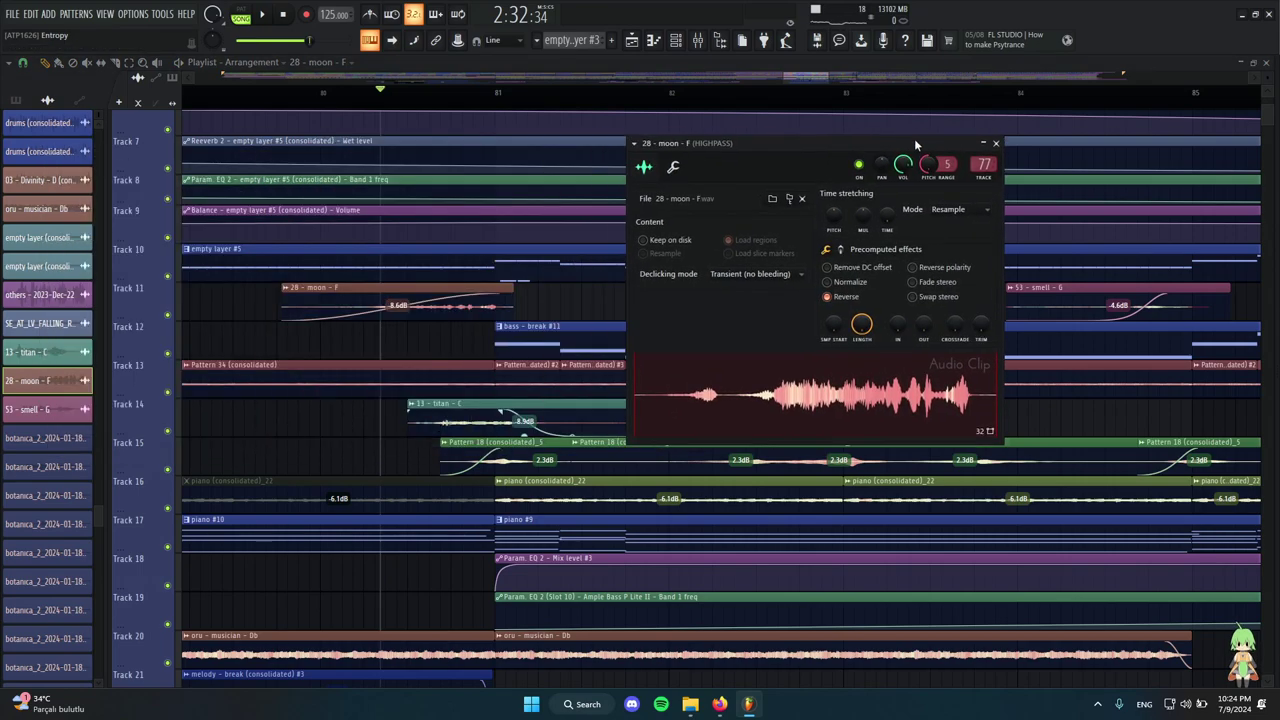
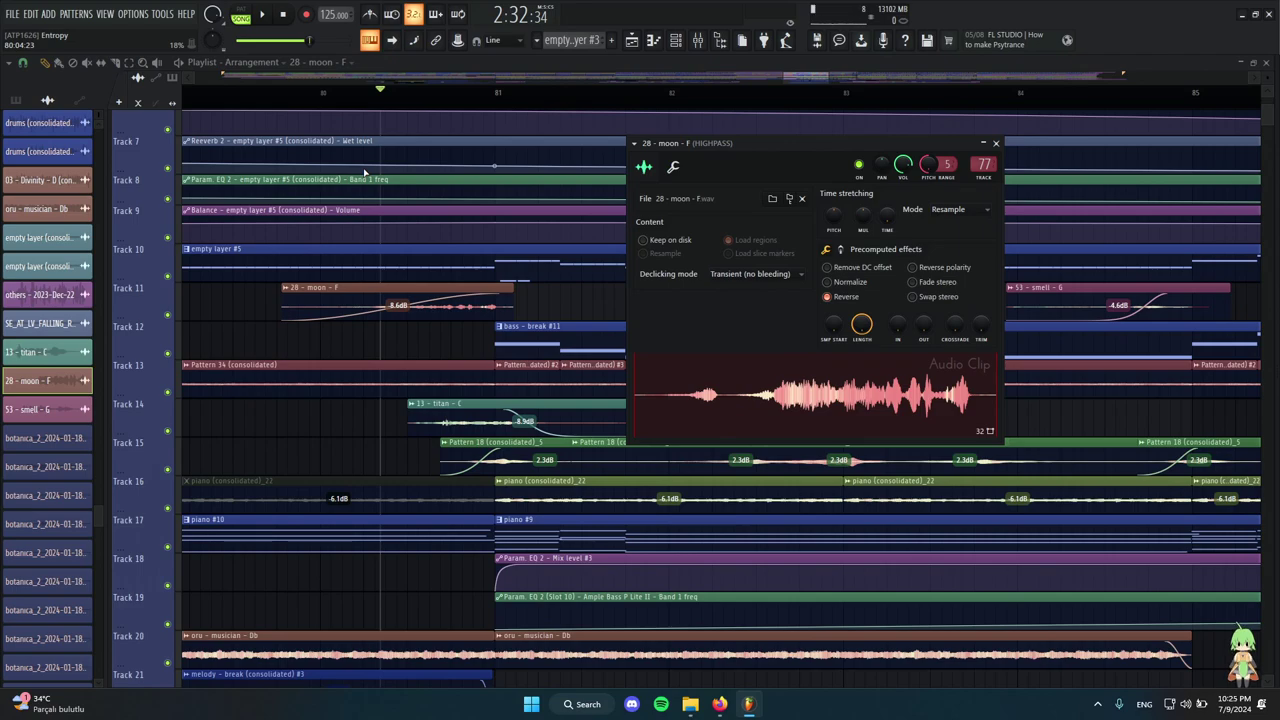
left_click(996, 143)
Look over the 28 - moon - F and 53 - smell - G clips on track 11 and the neighbouring layers.
scroll(829, 354, "up", 3)
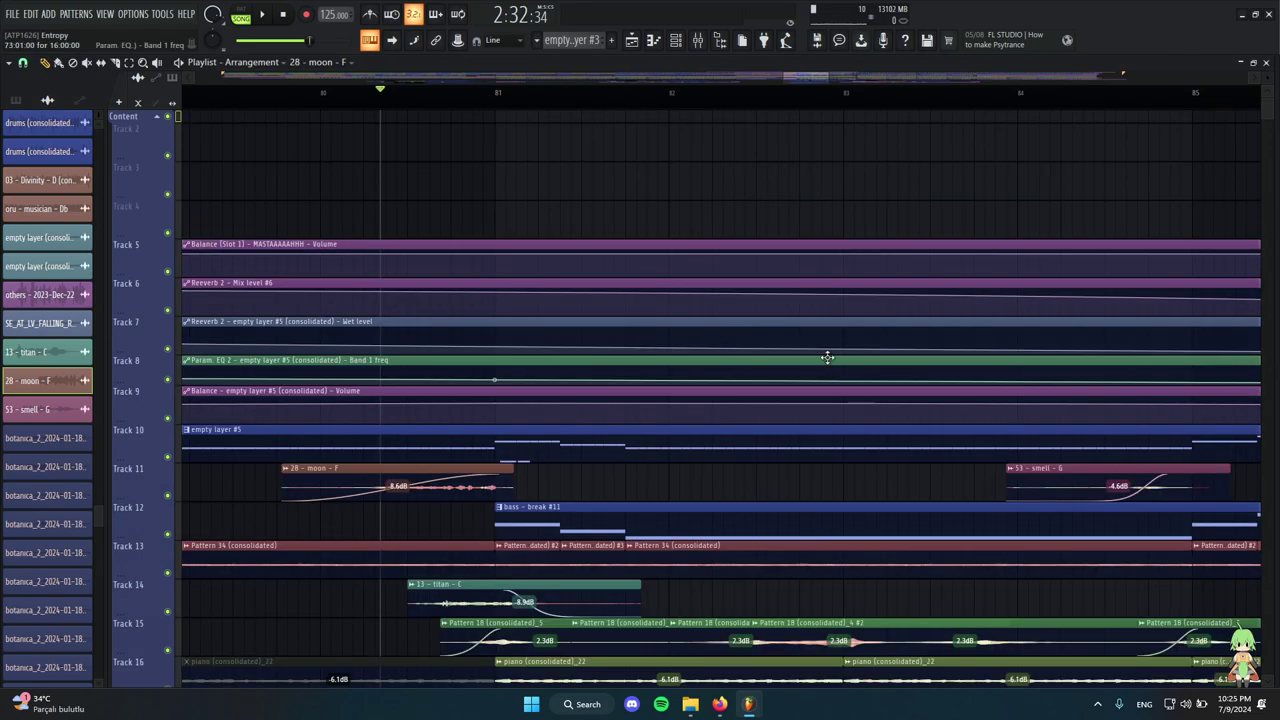
scroll(686, 280, "down", 4, "ctrl")
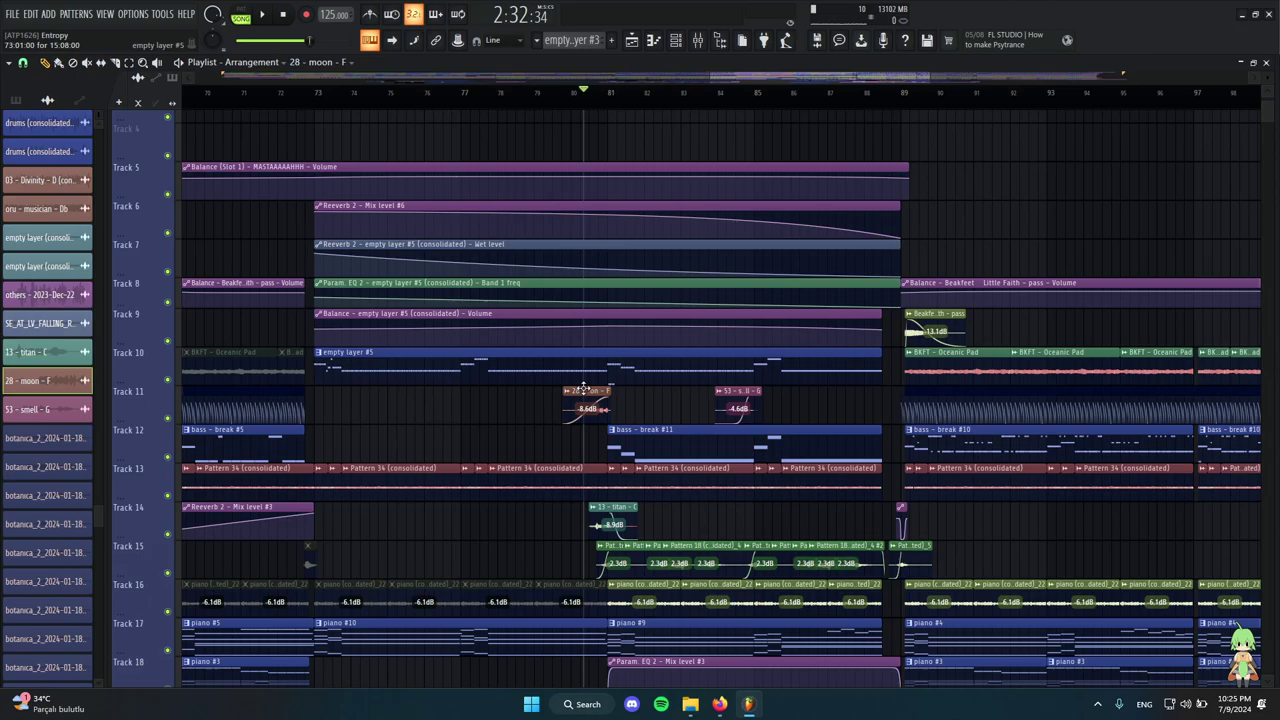
scroll(900, 249, "down", 3)
scroll(632, 277, "up", 4, "ctrl")
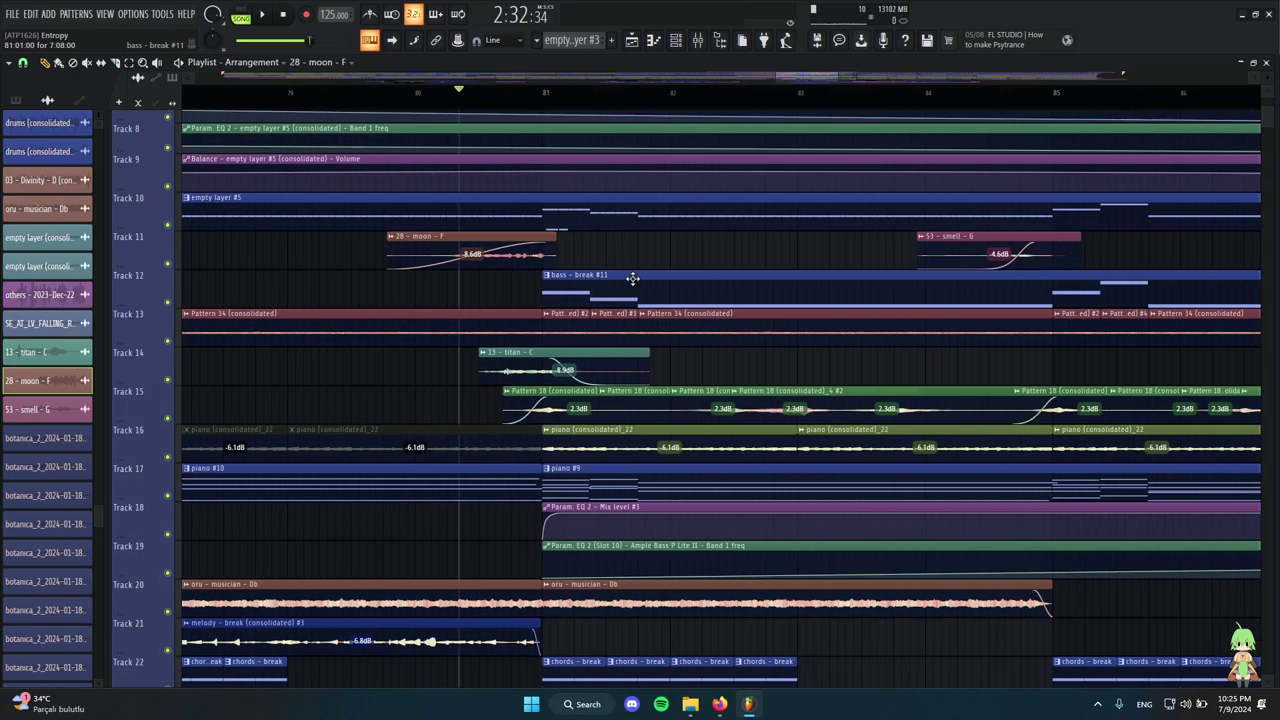
scroll(453, 280, "down", 3, "ctrl")
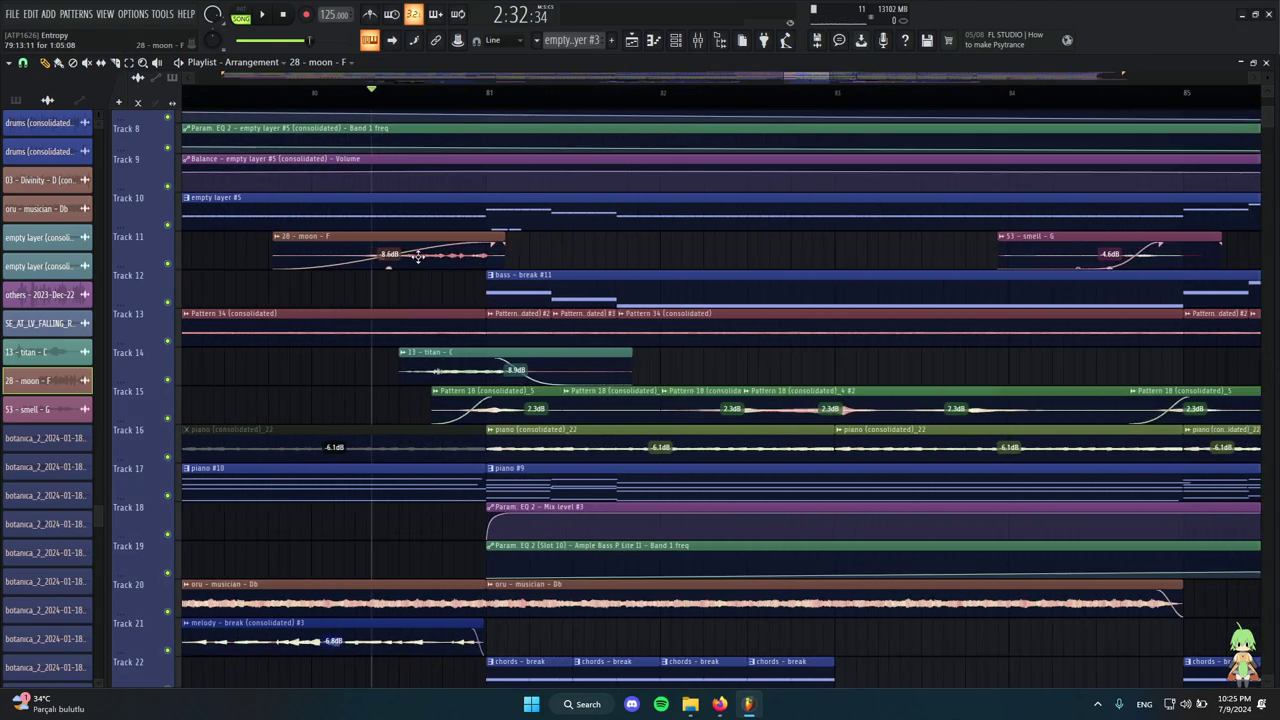
scroll(709, 200, "up", 4, "ctrl")
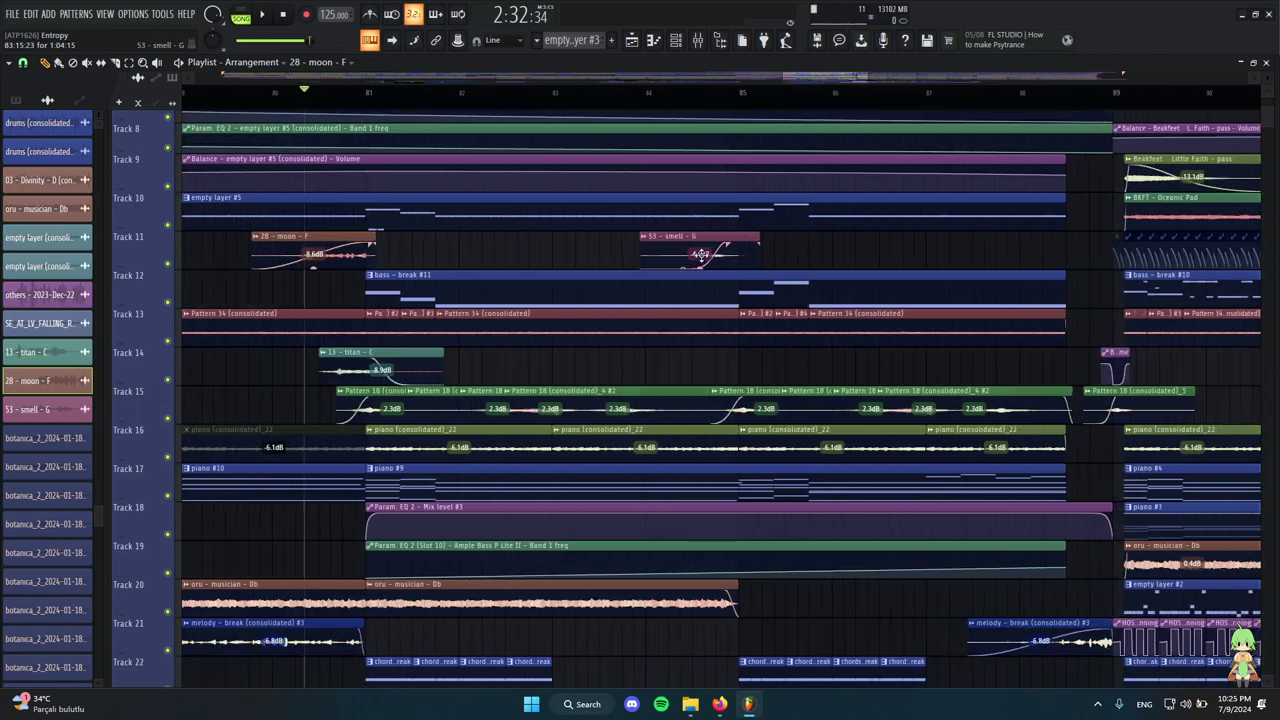
Place the playhead between bars 84 and 85 and audition the 53 - smell - G clip on track 11.
left_click(693, 91)
scroll(851, 209, "down", 4, "ctrl")
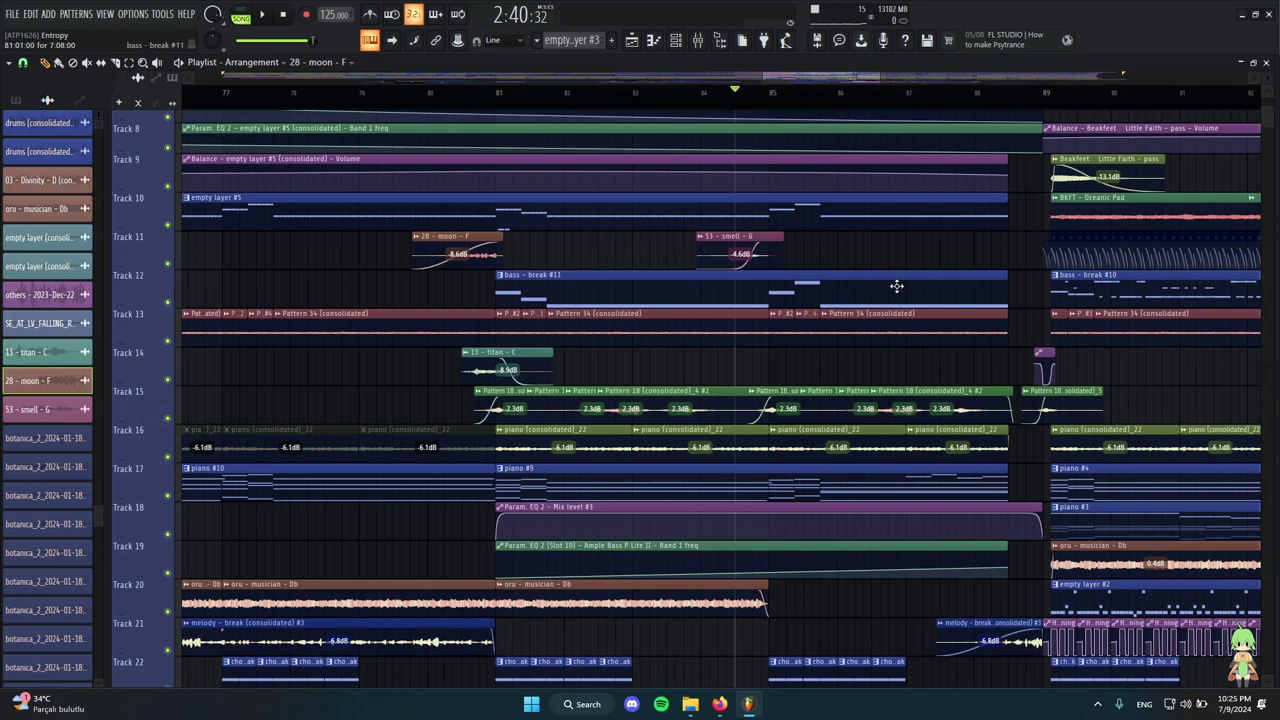
scroll(888, 286, "up", 4, "ctrl")
right_click(790, 243, "alt")
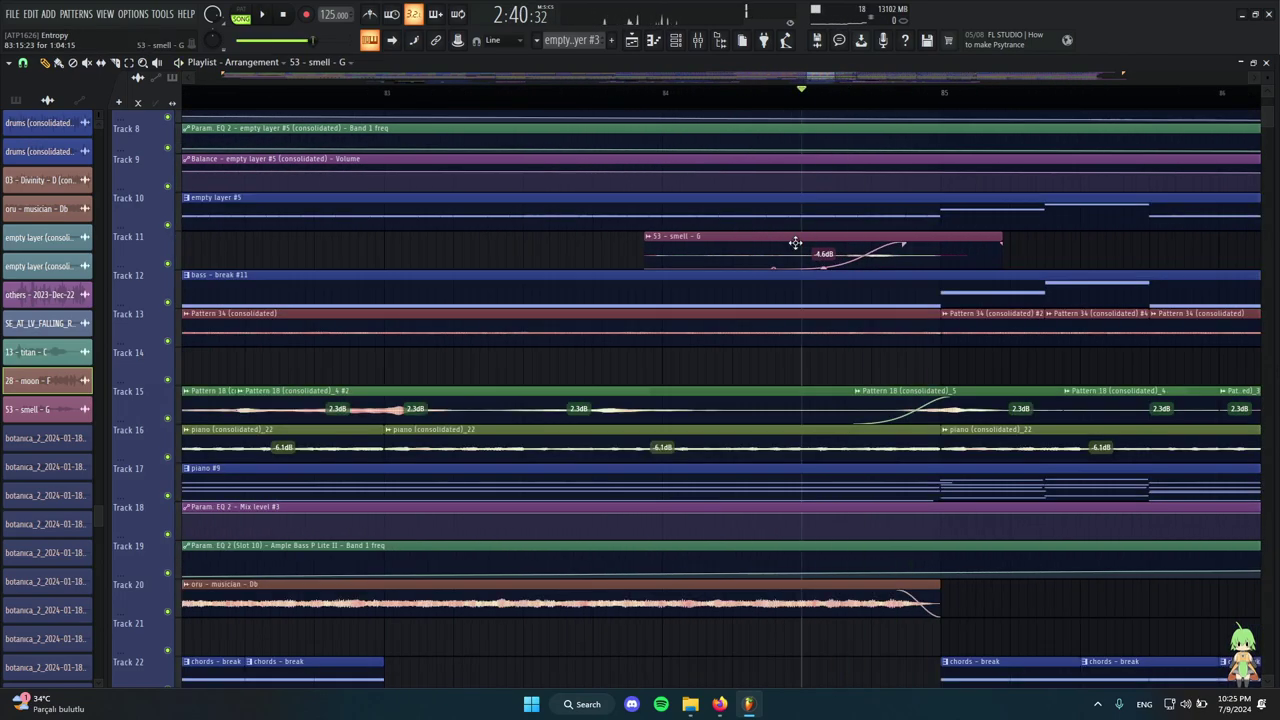
Inspect the 53 - smell - G clip's settings and the Fruity parametric EQ 2 on its HIGHPASS mixer track, closing the EQ.
scroll(794, 245, "down", 5, "ctrl")
scroll(766, 247, "up", 2, "ctrl")
double_click(765, 247)
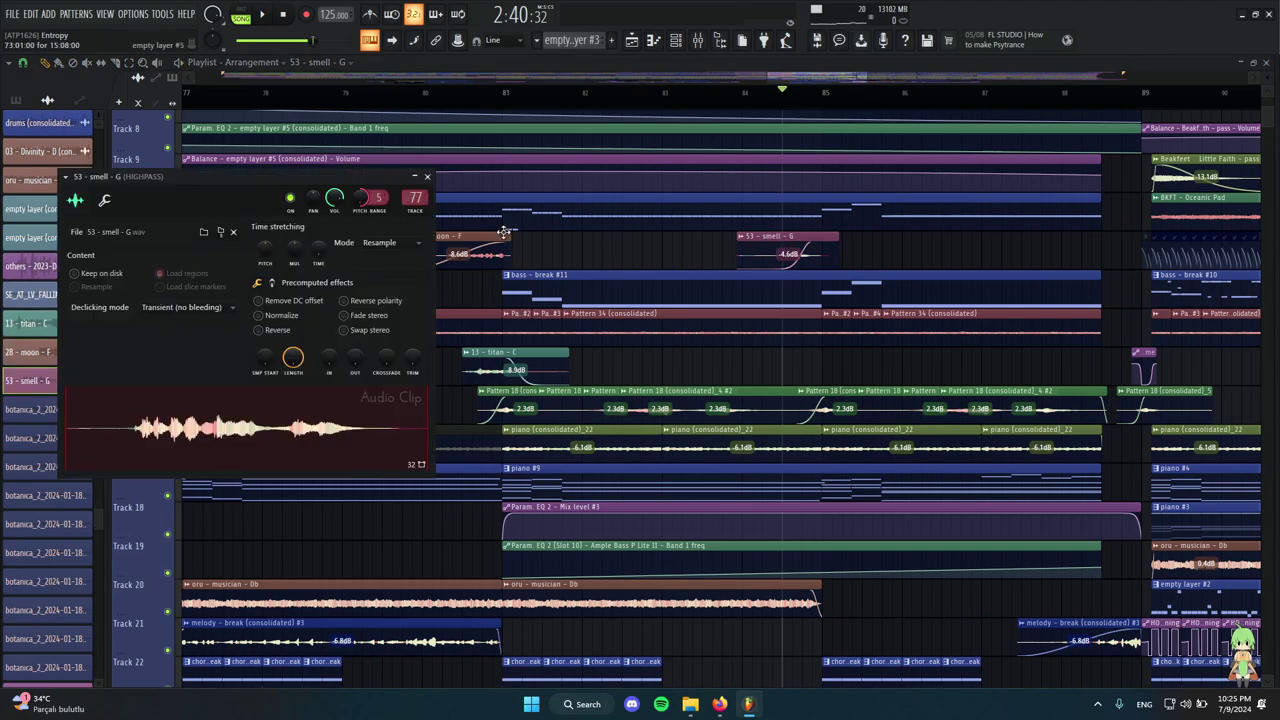
left_click(703, 40)
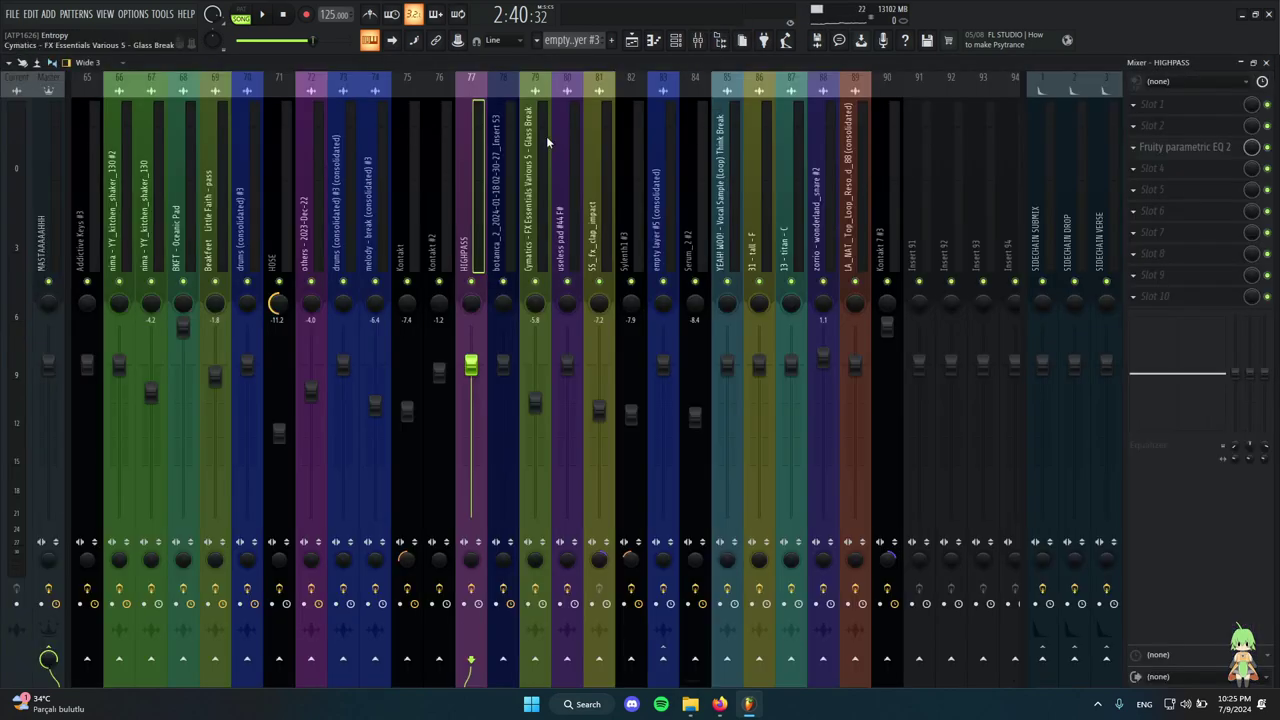
left_click(1170, 150)
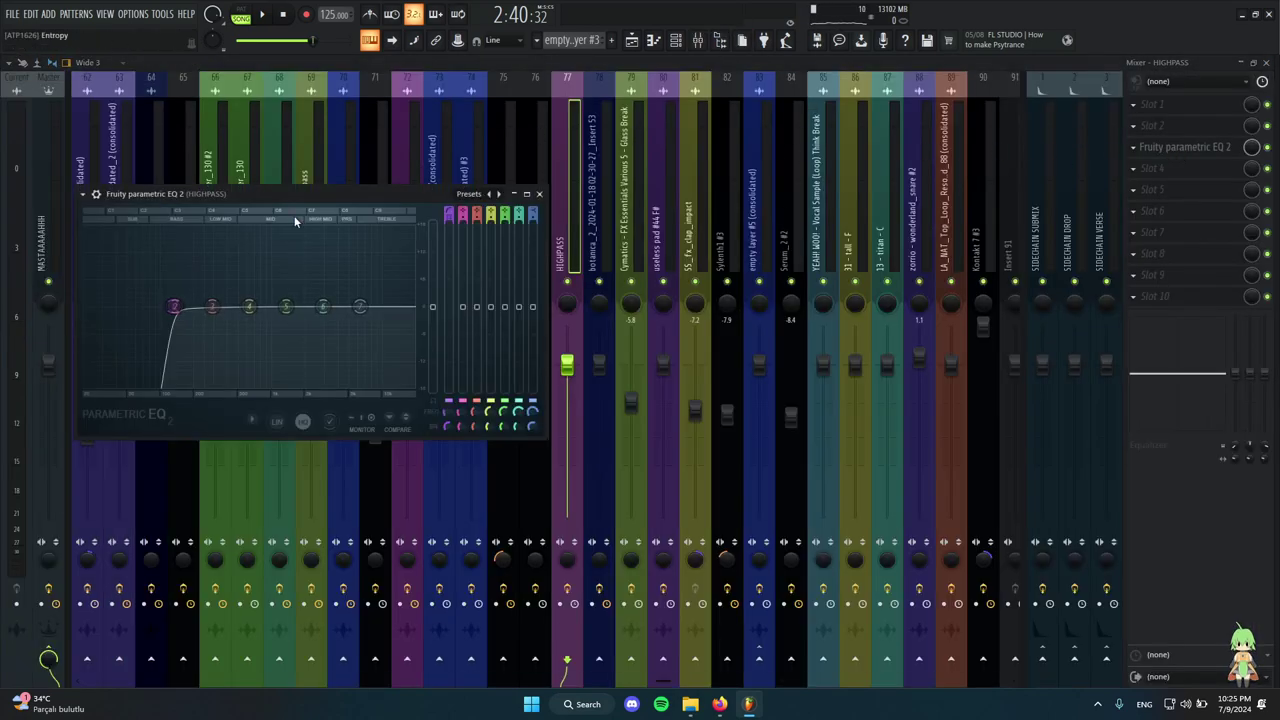
key("Escape")
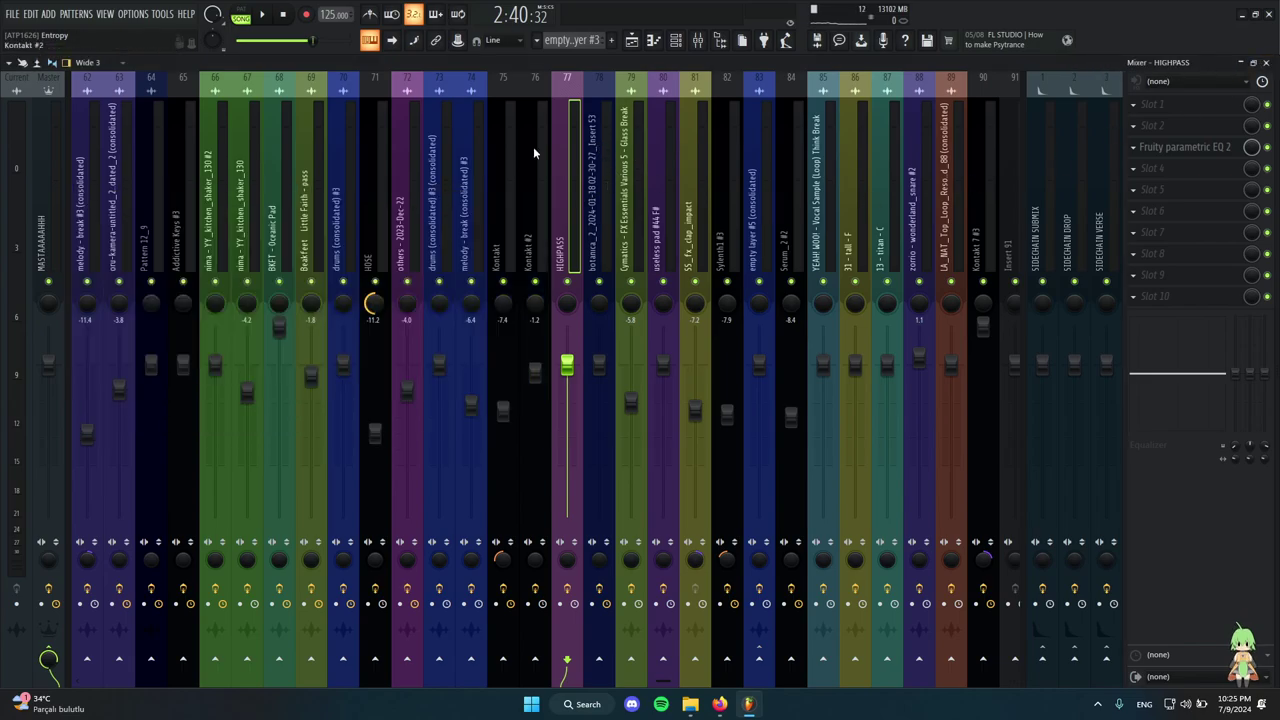
Look through the mixer's insert tracks up to insert 125, close the mixer and return to the playlist.
scroll(830, 180, "down", 4)
scroll(823, 168, "up", 6)
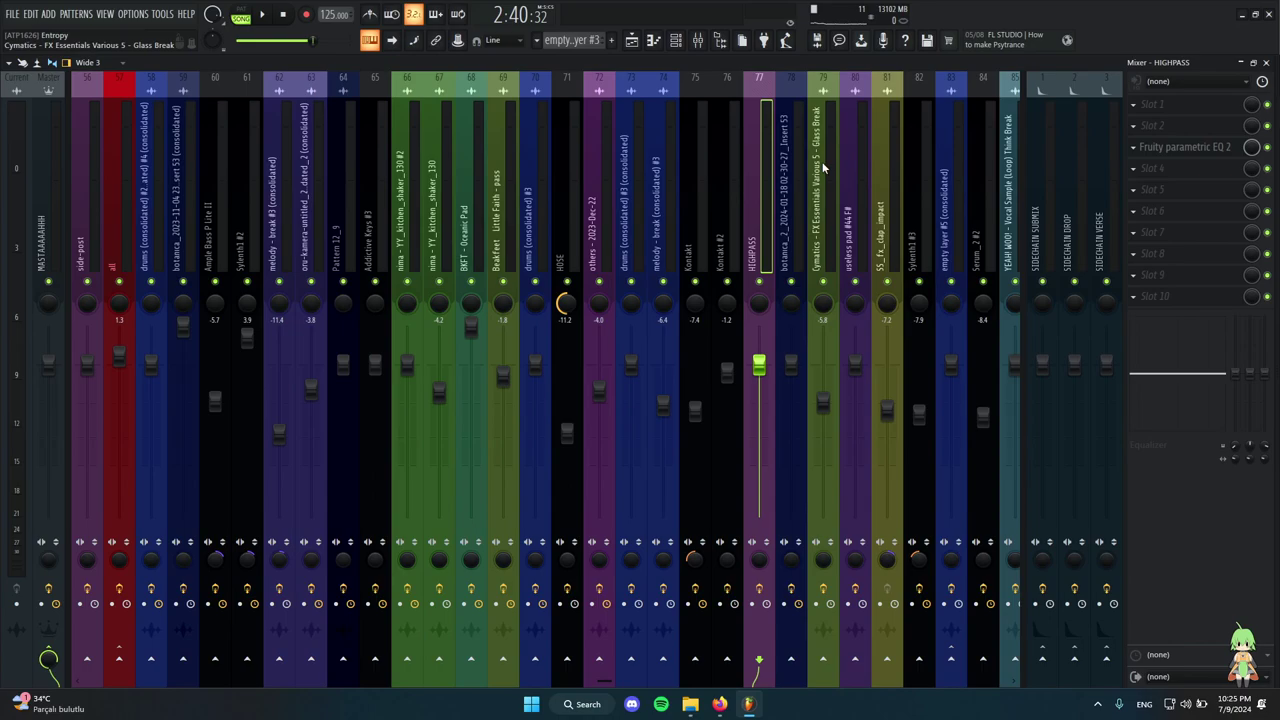
scroll(464, 146, "down", 4)
scroll(713, 185, "up", 5)
scroll(738, 189, "down", 4)
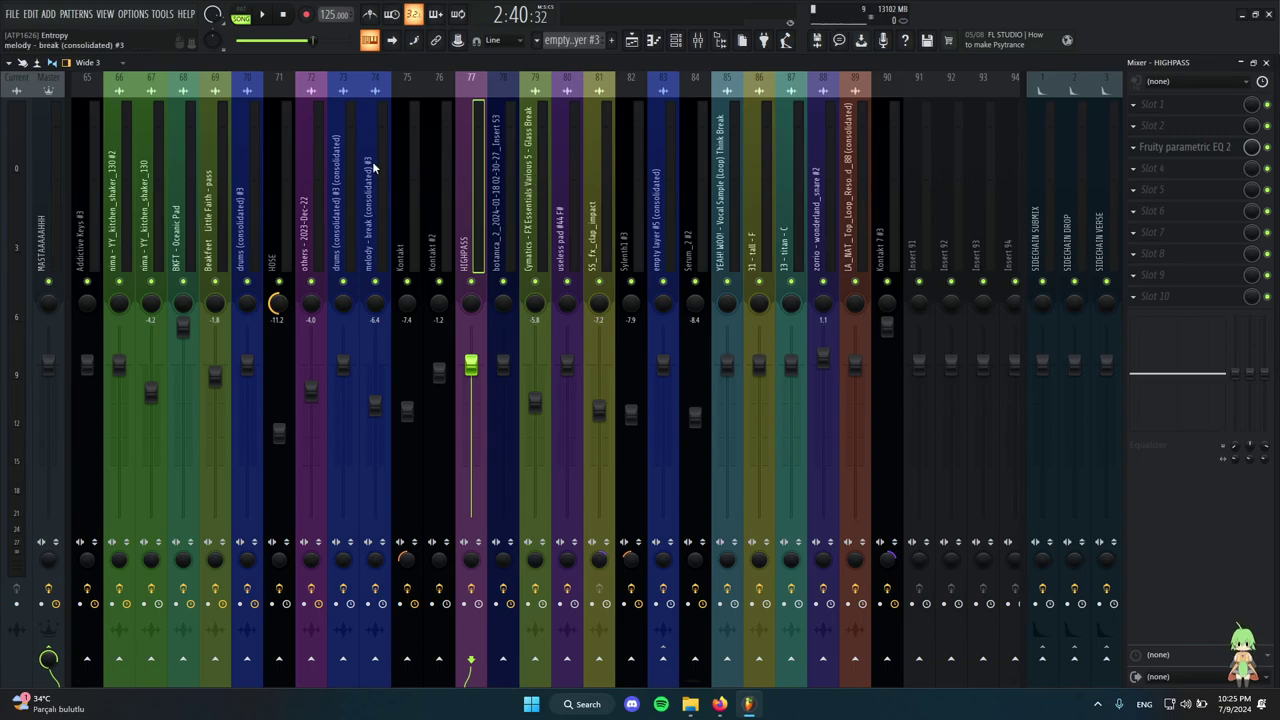
scroll(716, 212, "up", 3)
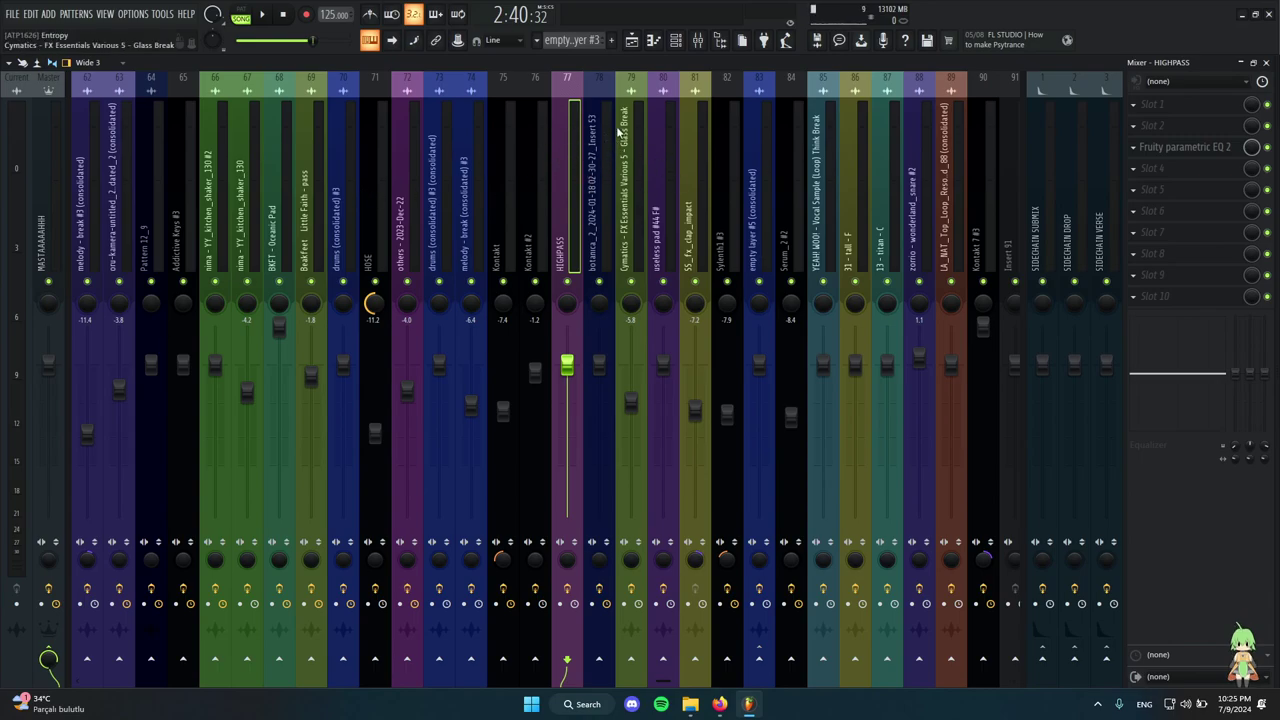
scroll(485, 135, "down", 15)
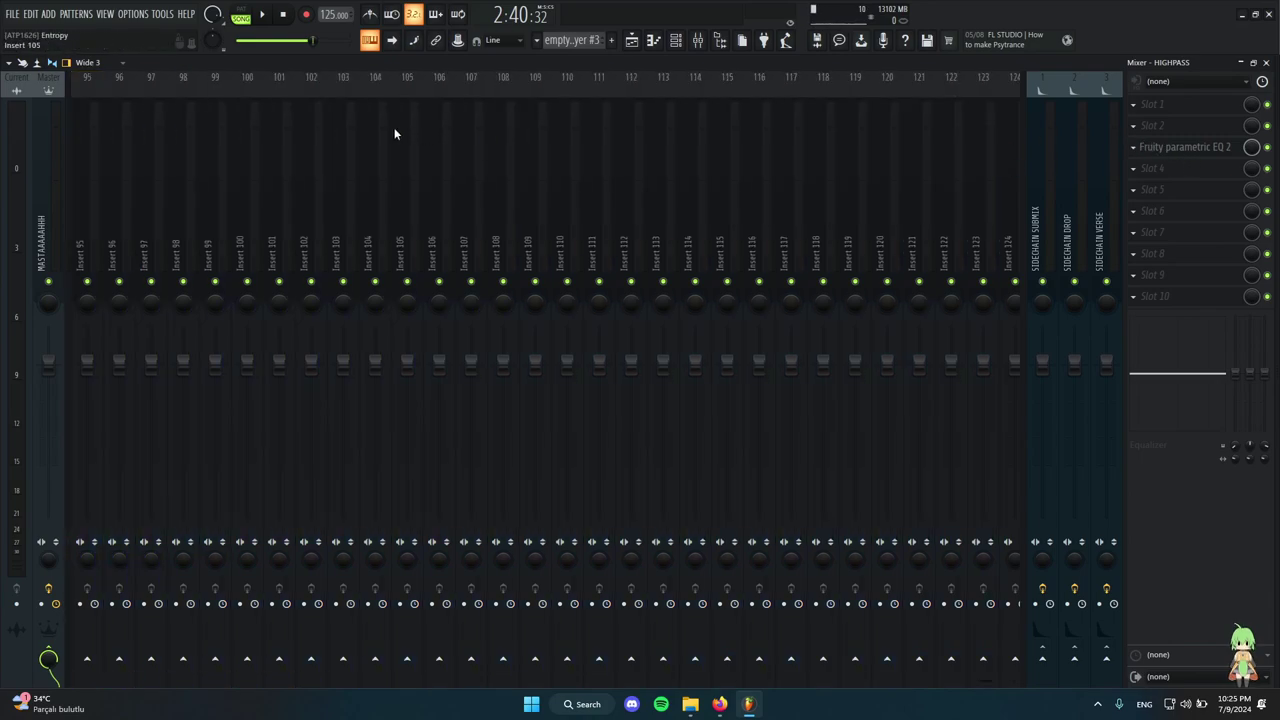
scroll(366, 137, "up", 15)
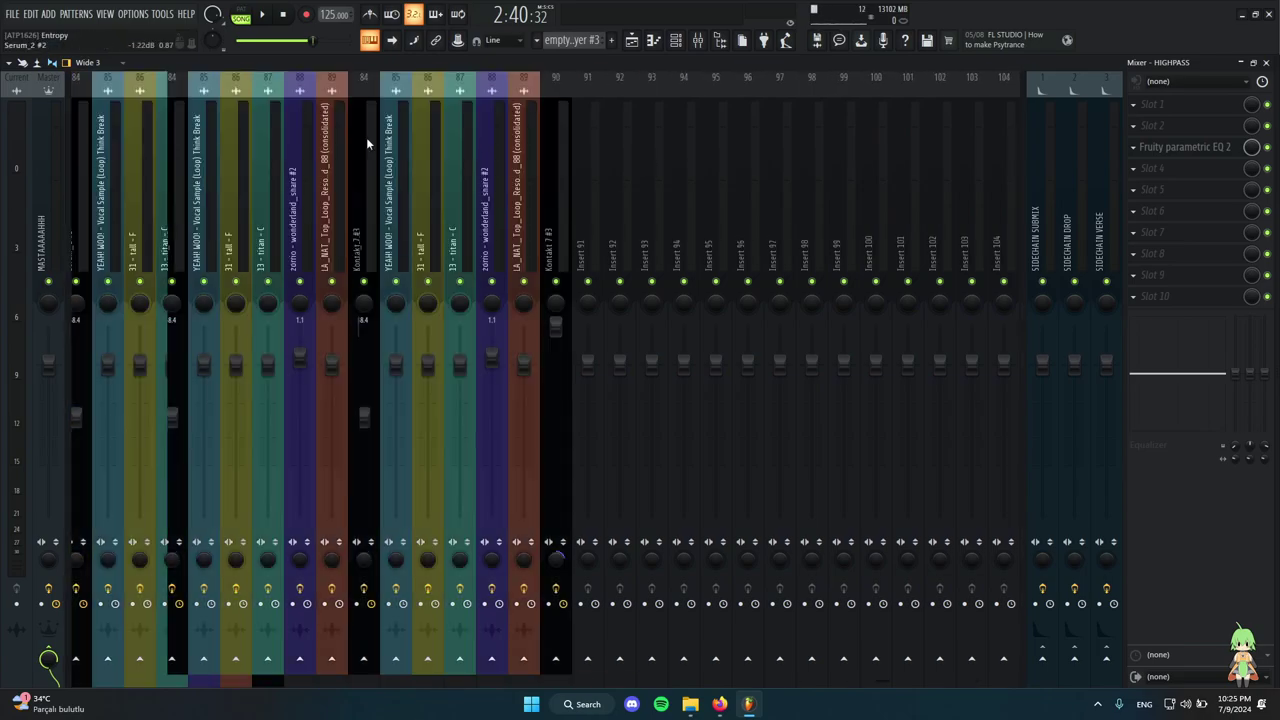
scroll(470, 150, "down", 15)
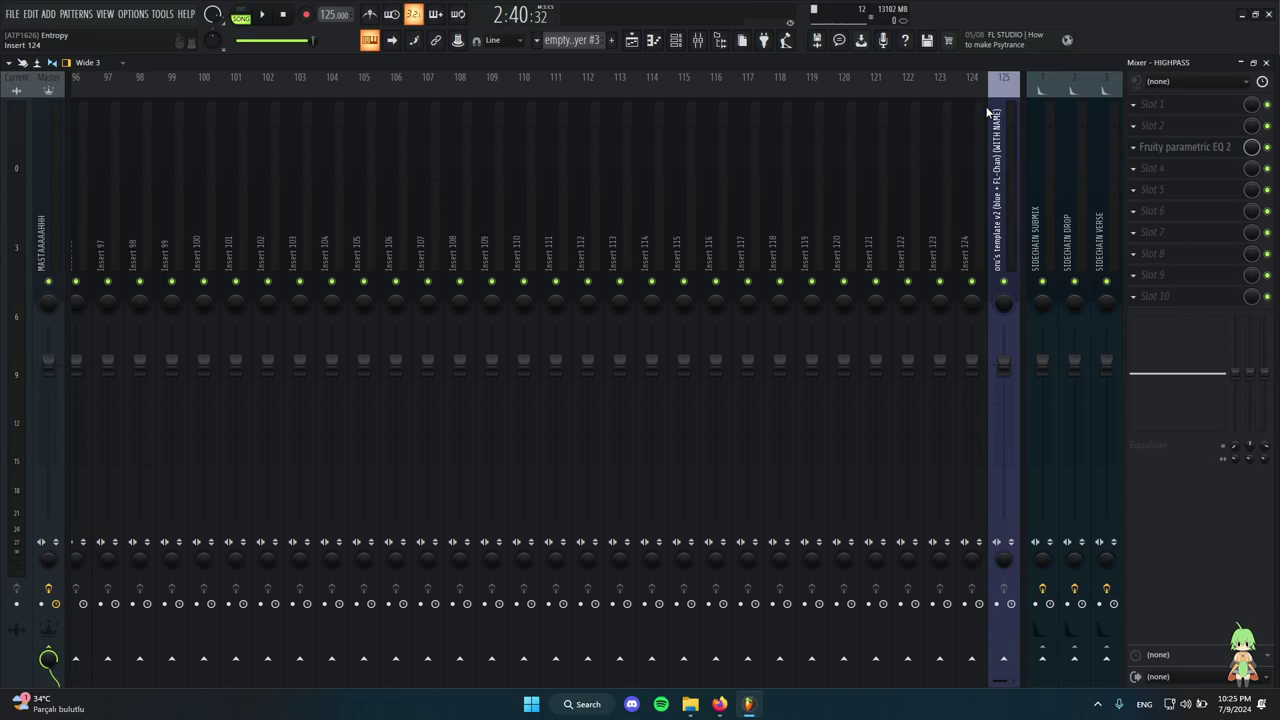
scroll(627, 167, "up", 16)
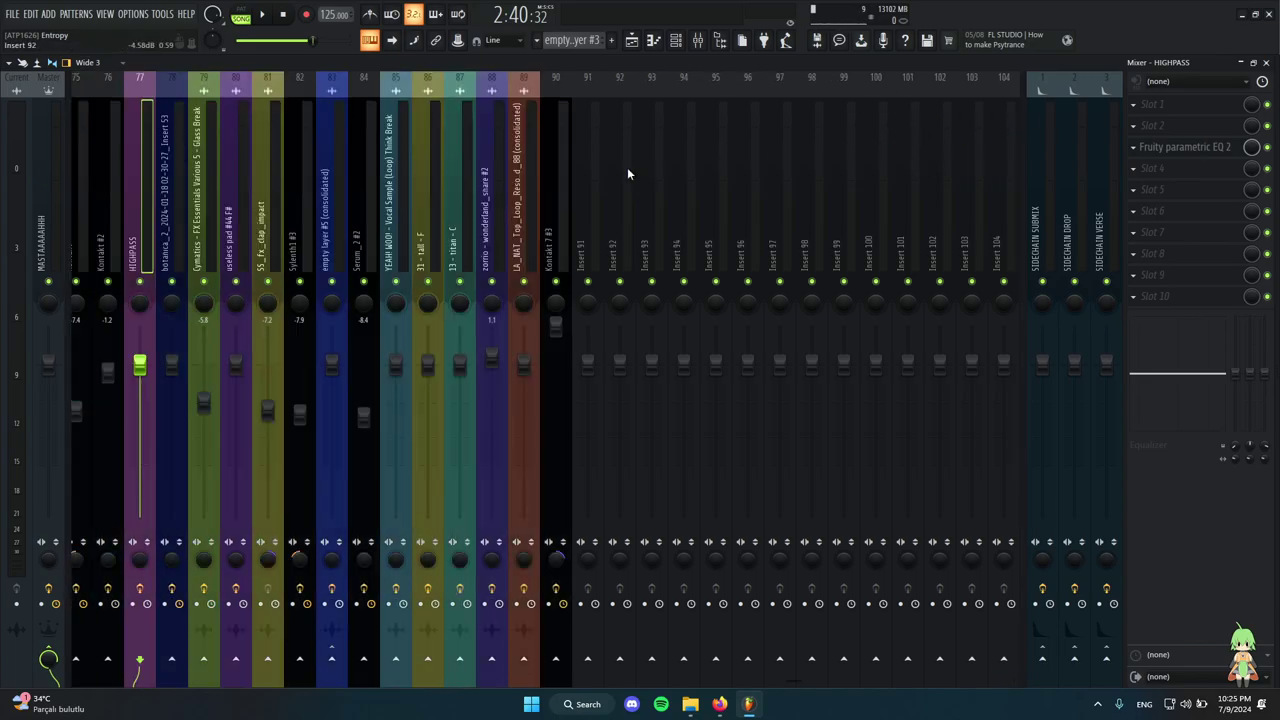
scroll(652, 148, "up", 5)
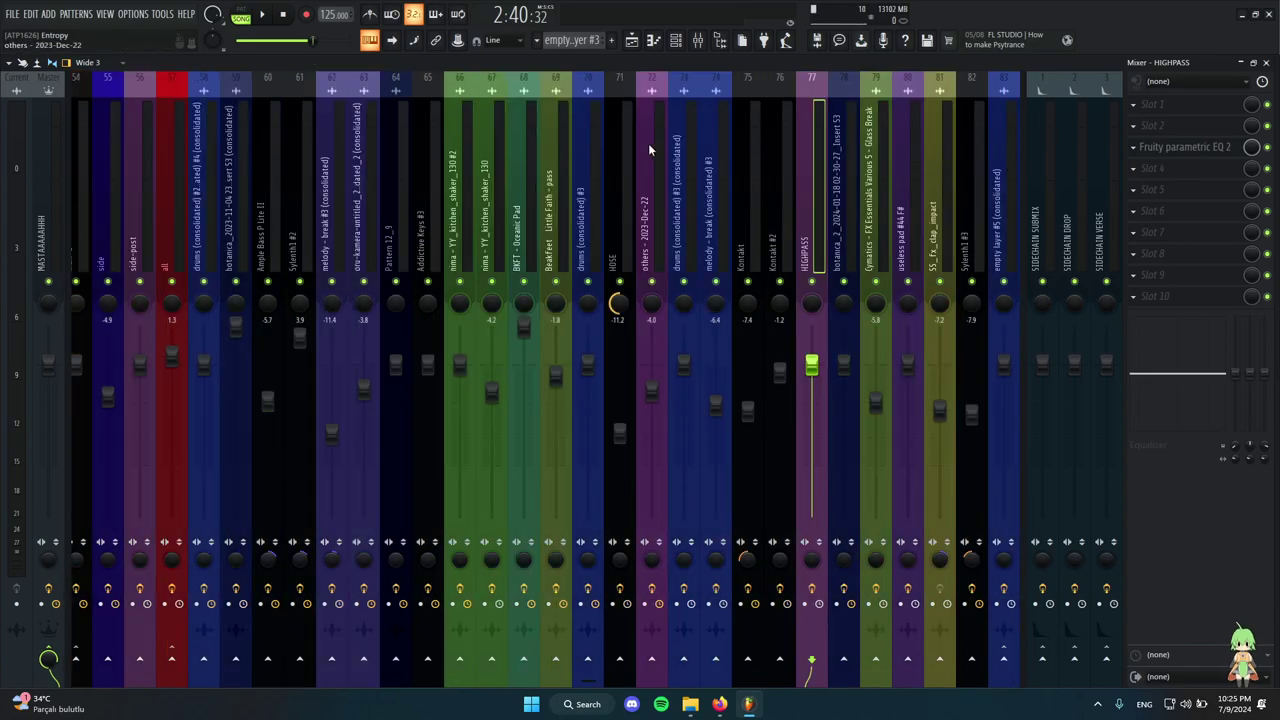
key("F9")
left_click(633, 42)
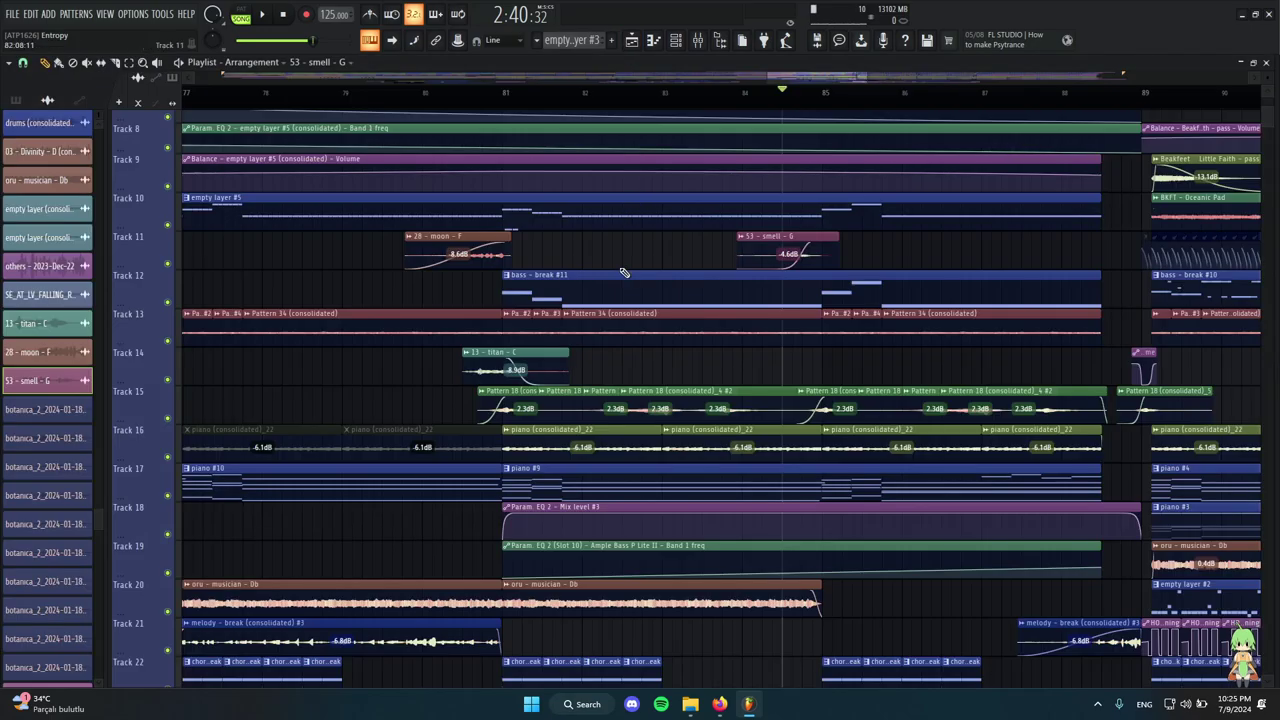
Examine the clips and automation on tracks 5 to 21 across the break and the section after bar 89.
scroll(688, 180, "down", 3)
scroll(695, 180, "down", 1)
scroll(709, 234, "up", 5)
scroll(815, 303, "up", 4)
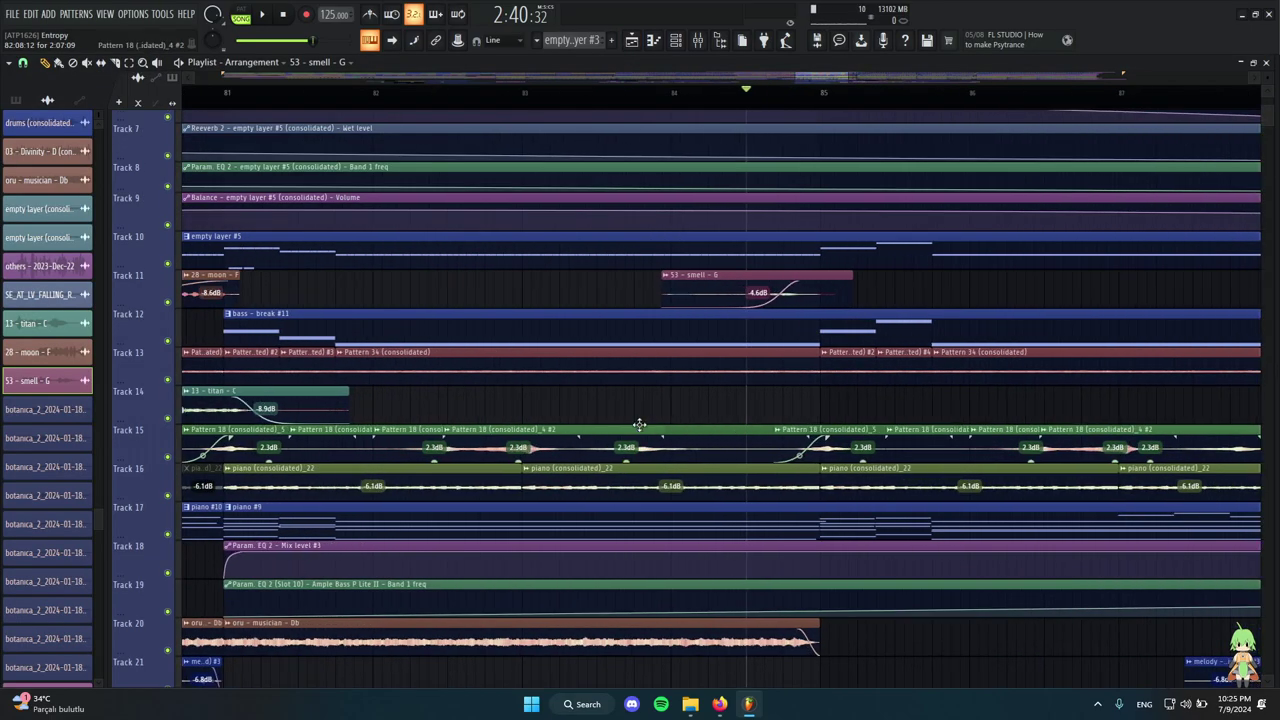
scroll(640, 425, "down", 7)
scroll(780, 423, "up", 2)
scroll(430, 295, "down", 3)
scroll(473, 289, "up", 1)
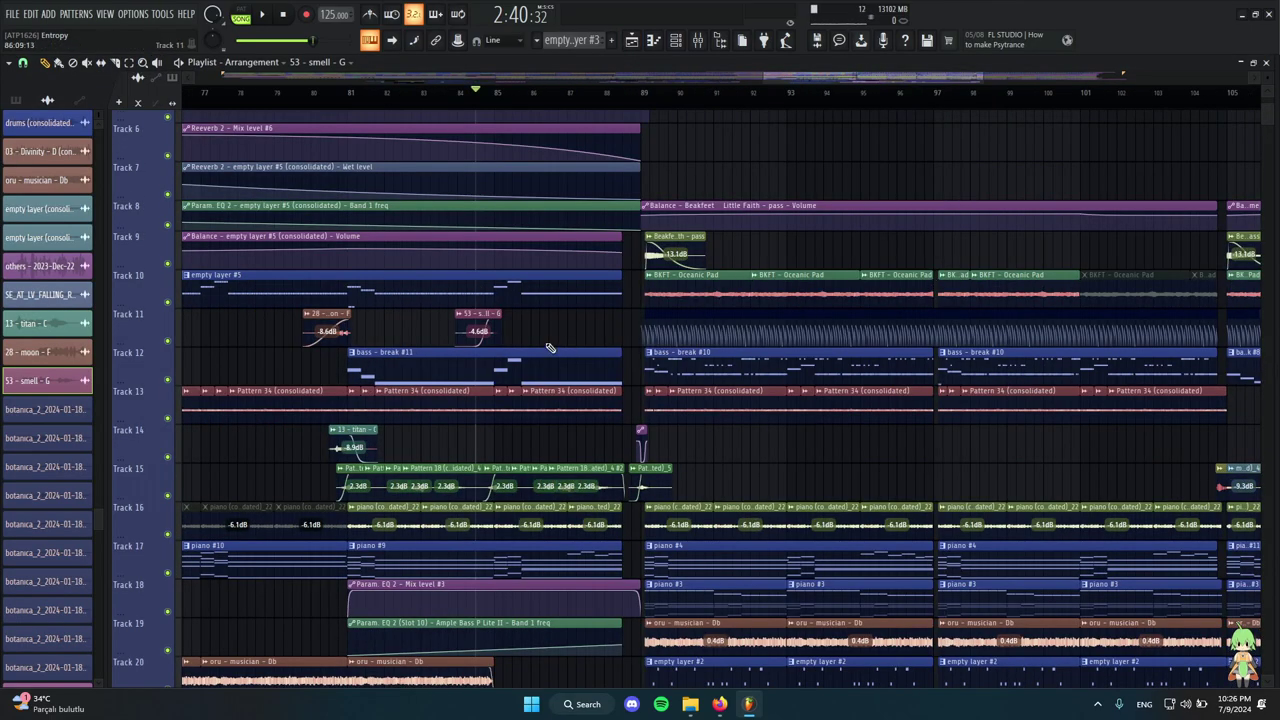
scroll(422, 378, "up", 3)
scroll(426, 380, "down", 4)
scroll(345, 386, "up", 2)
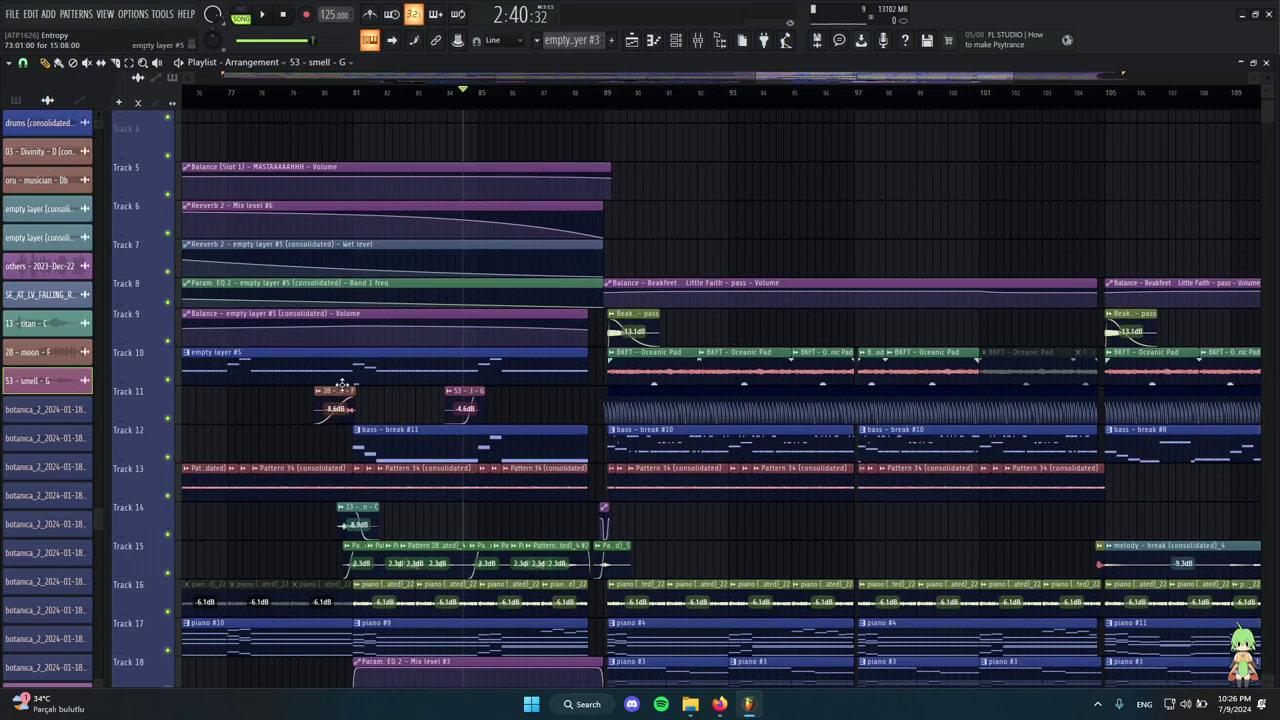
Audition the bass - break #11 clip on track 12 and compare it with the earlier bass clips in the arrangement.
right_click(357, 442, "alt")
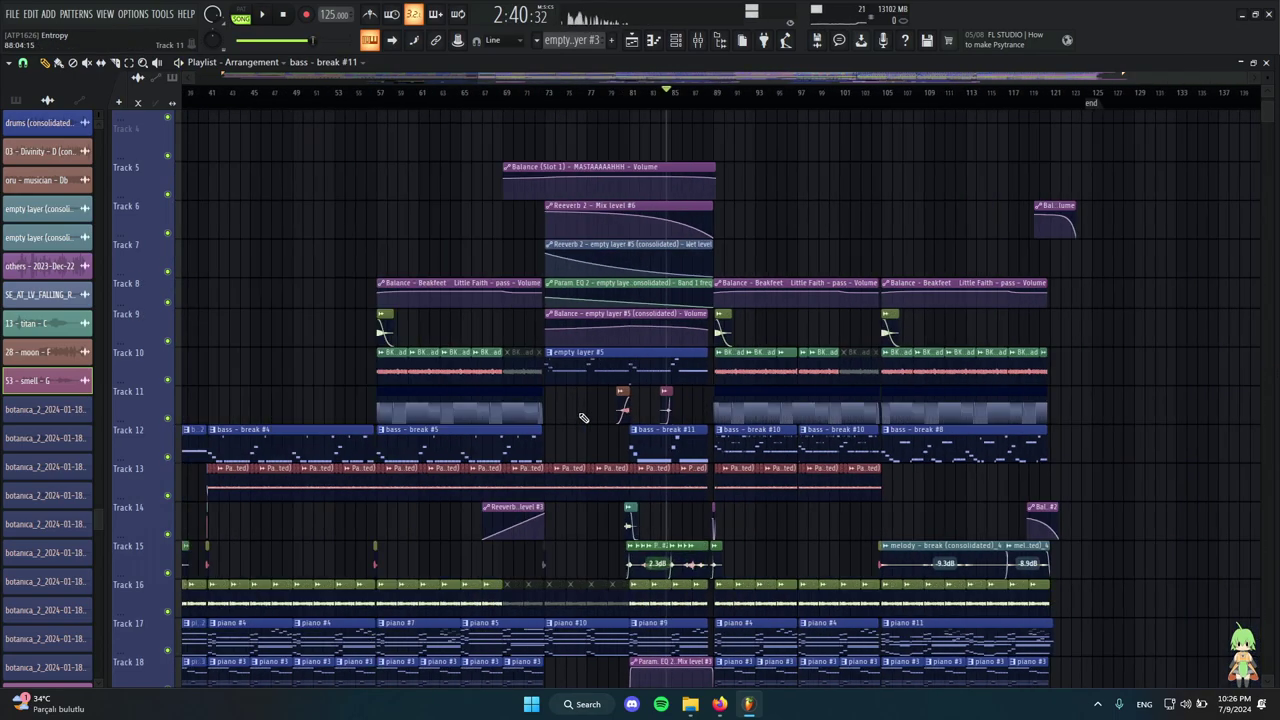
scroll(586, 414, "down", 4)
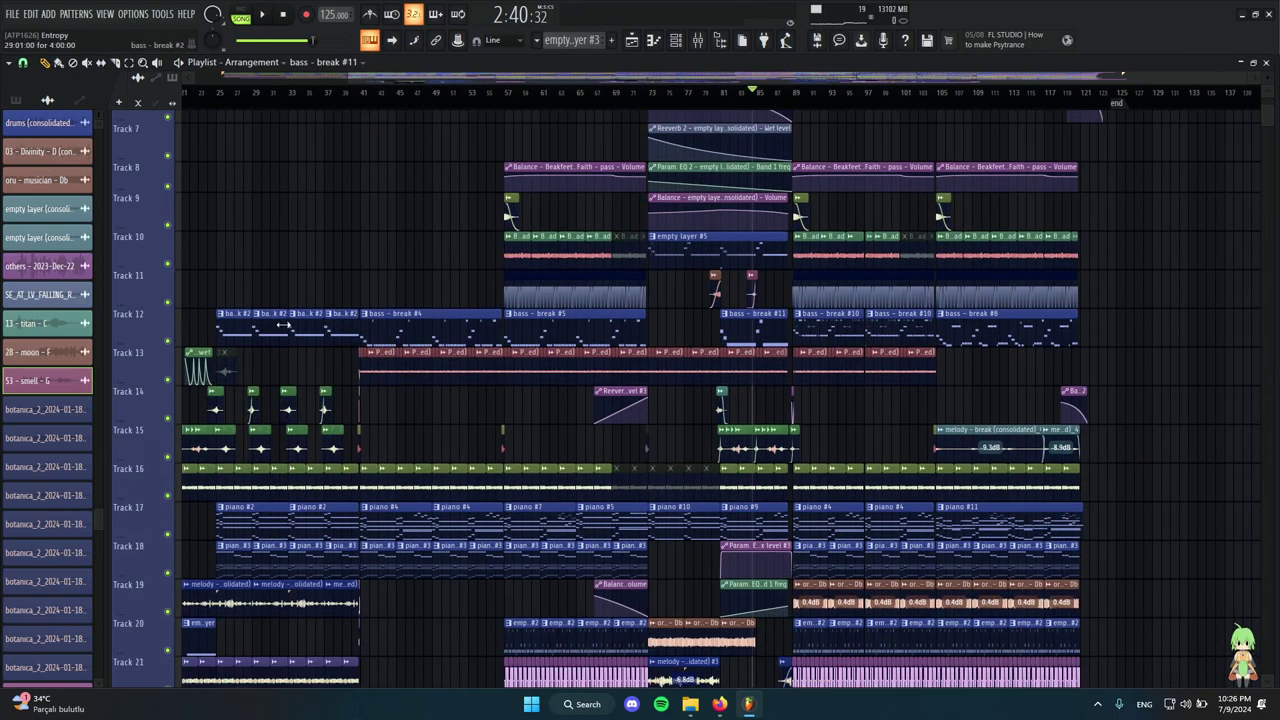
scroll(728, 352, "up", 6)
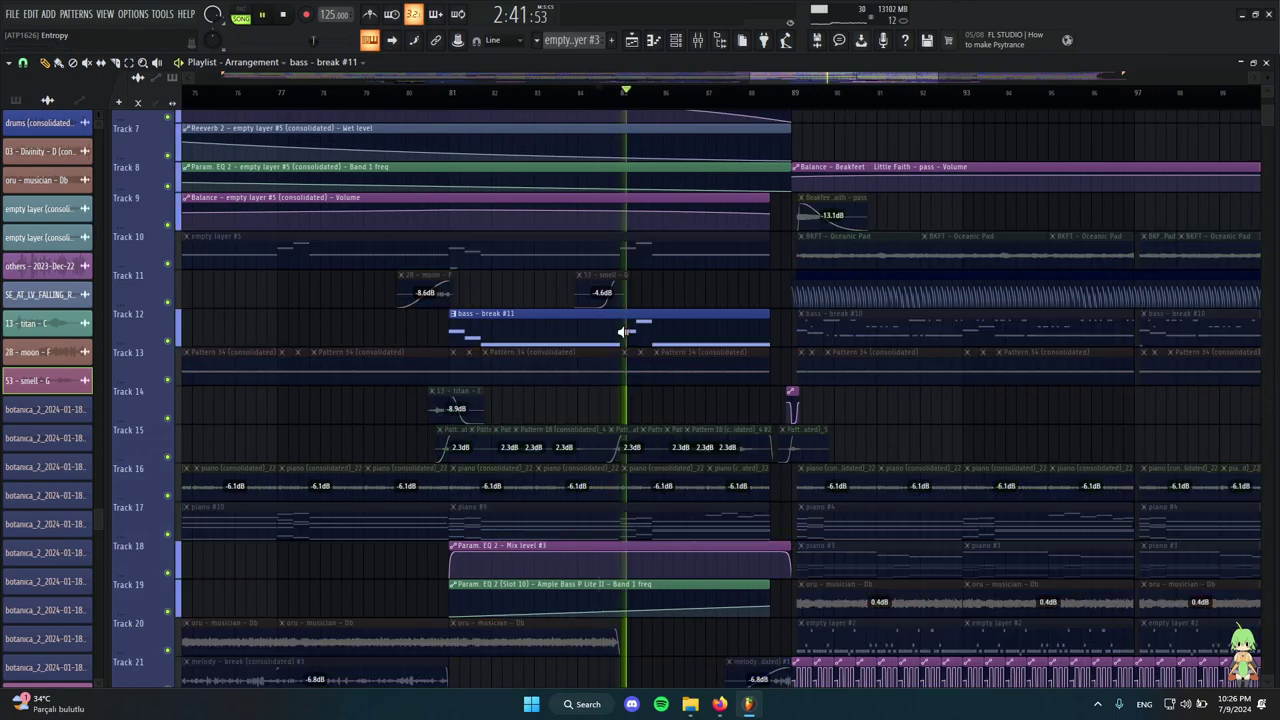
scroll(673, 332, "down", 5)
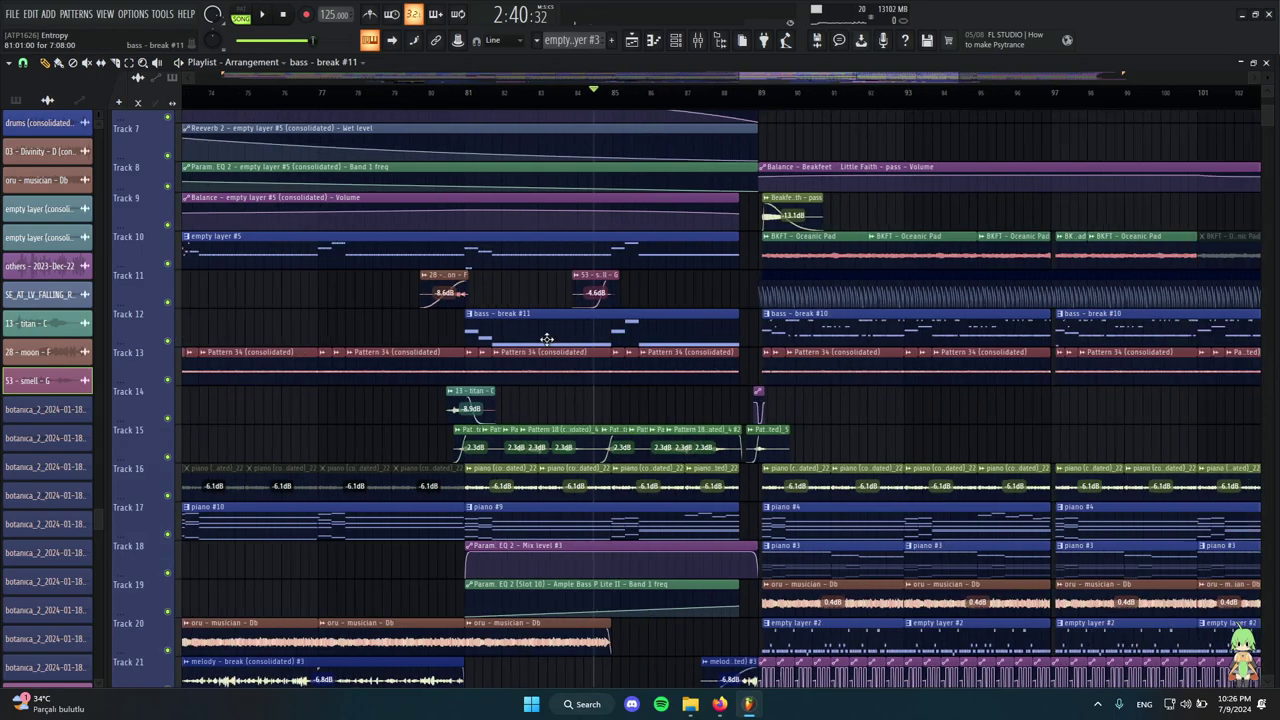
Audition the 13 - titan - C clip on track 14 in isolation.
scroll(775, 388, "up", 1)
scroll(709, 412, "up", 3)
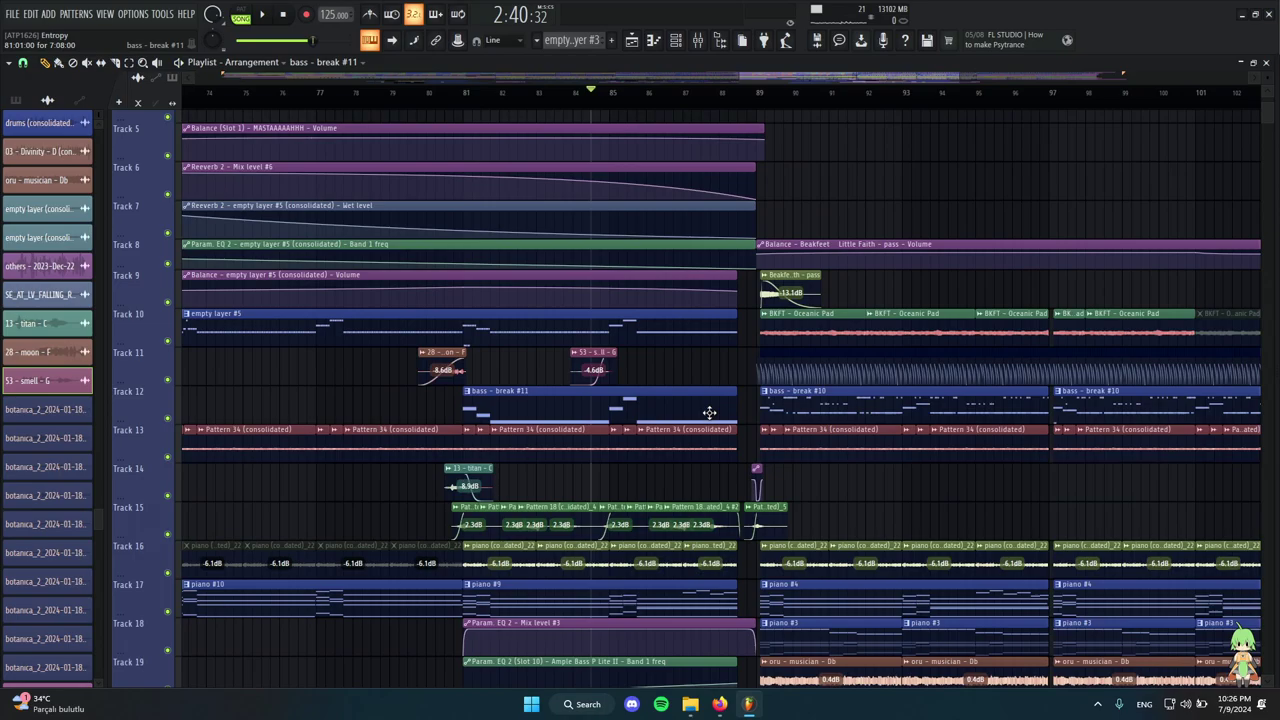
scroll(610, 390, "down", 7)
scroll(449, 238, "up", 5)
right_click(408, 204, "alt")
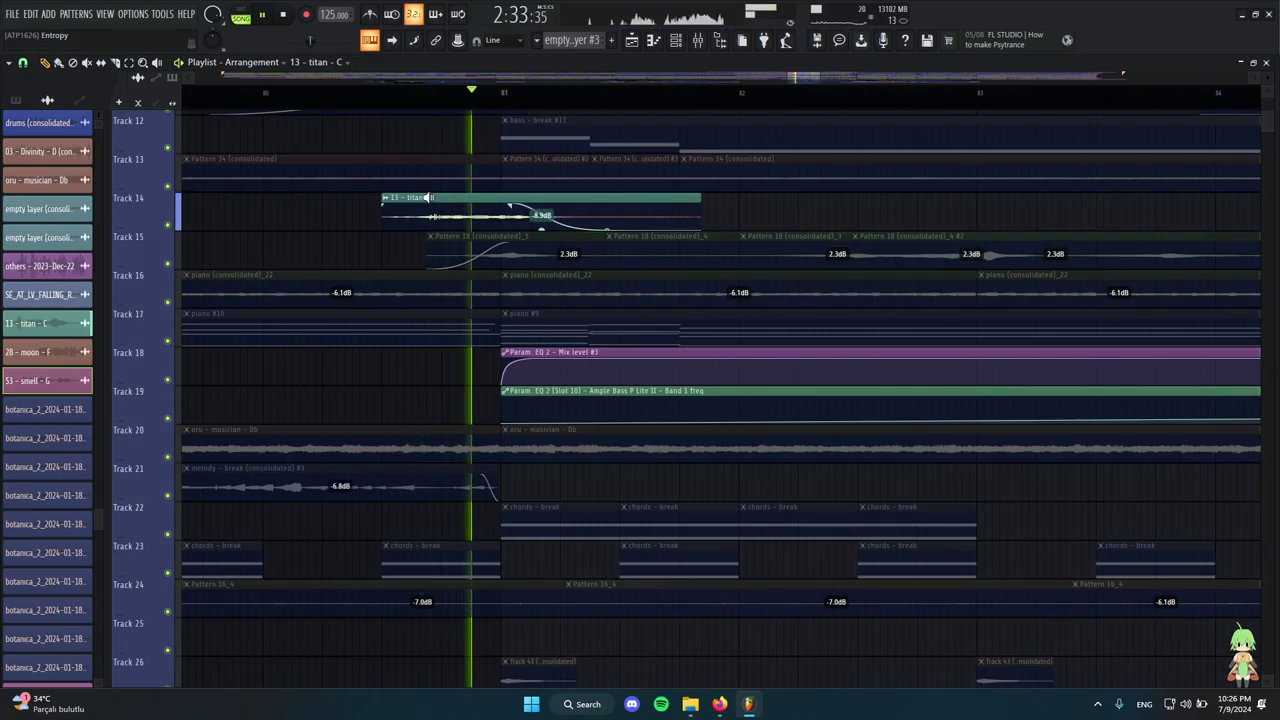
Look over the layers surrounding the 13 - titan - C clip around bar 81.
scroll(431, 199, "up", 9)
scroll(400, 265, "down", 3)
scroll(449, 386, "down", 7)
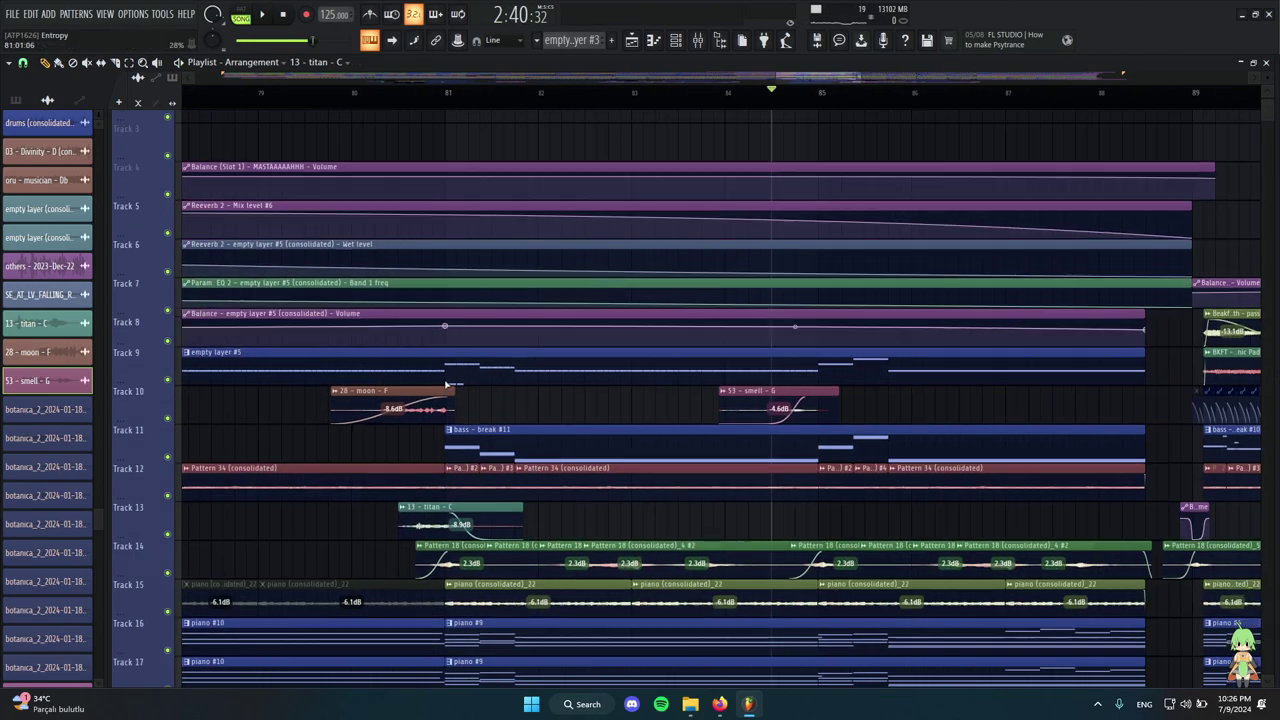
scroll(448, 305, "up", 3)
scroll(337, 131, "down", 3)
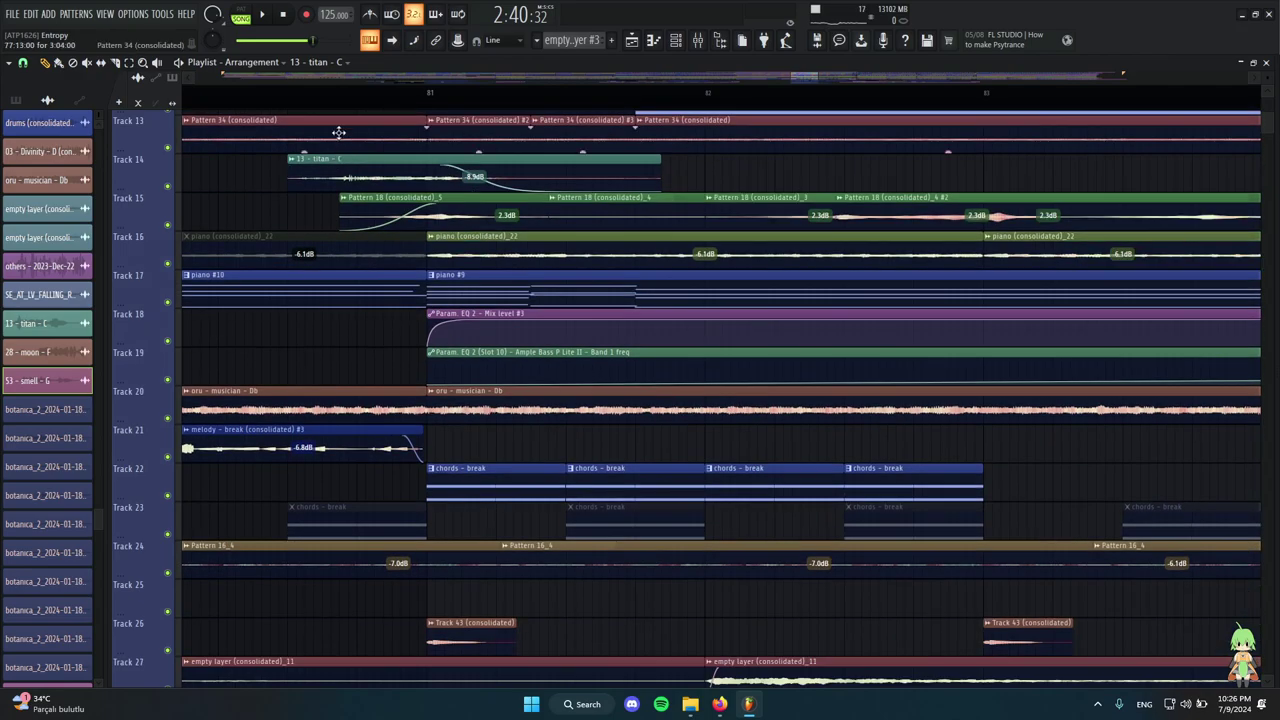
scroll(437, 300, "up", 4)
scroll(414, 314, "down", 5)
scroll(371, 192, "up", 2)
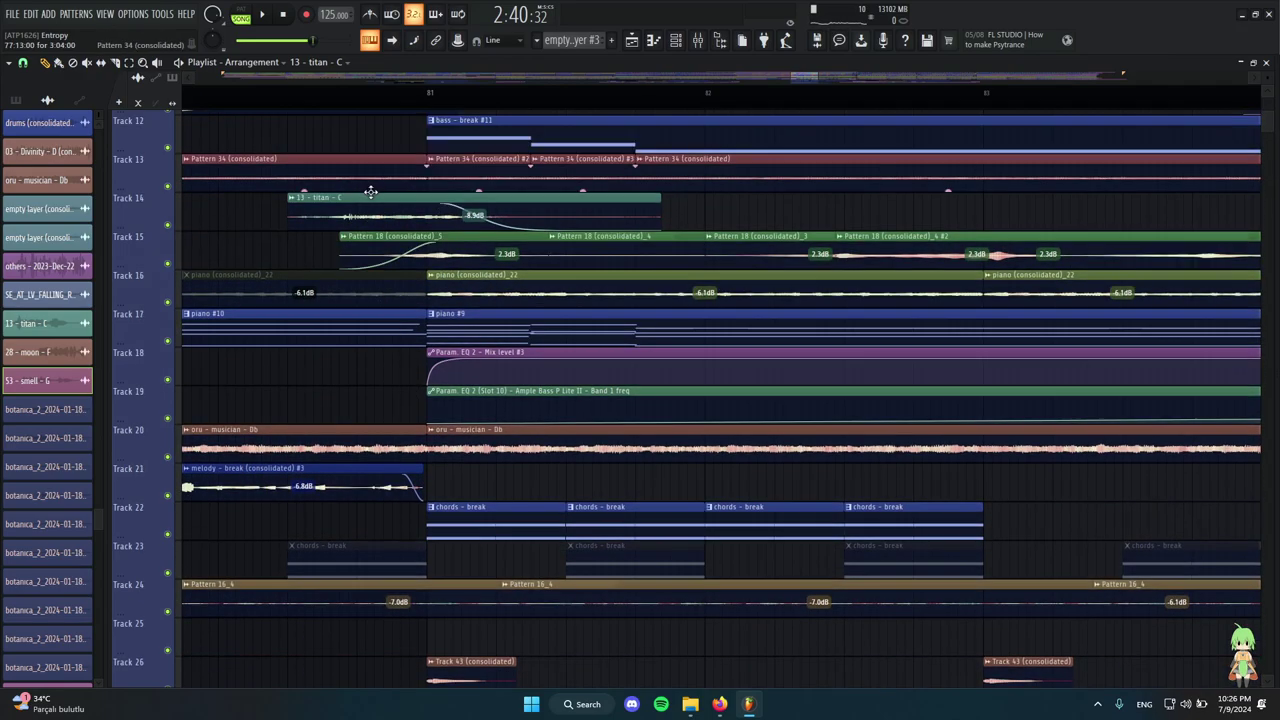
Audition the Pattern 18 (consolidated)_5 clip on track 15 and compare the break's Pattern 18 clips with those at the song's start.
left_click(383, 242)
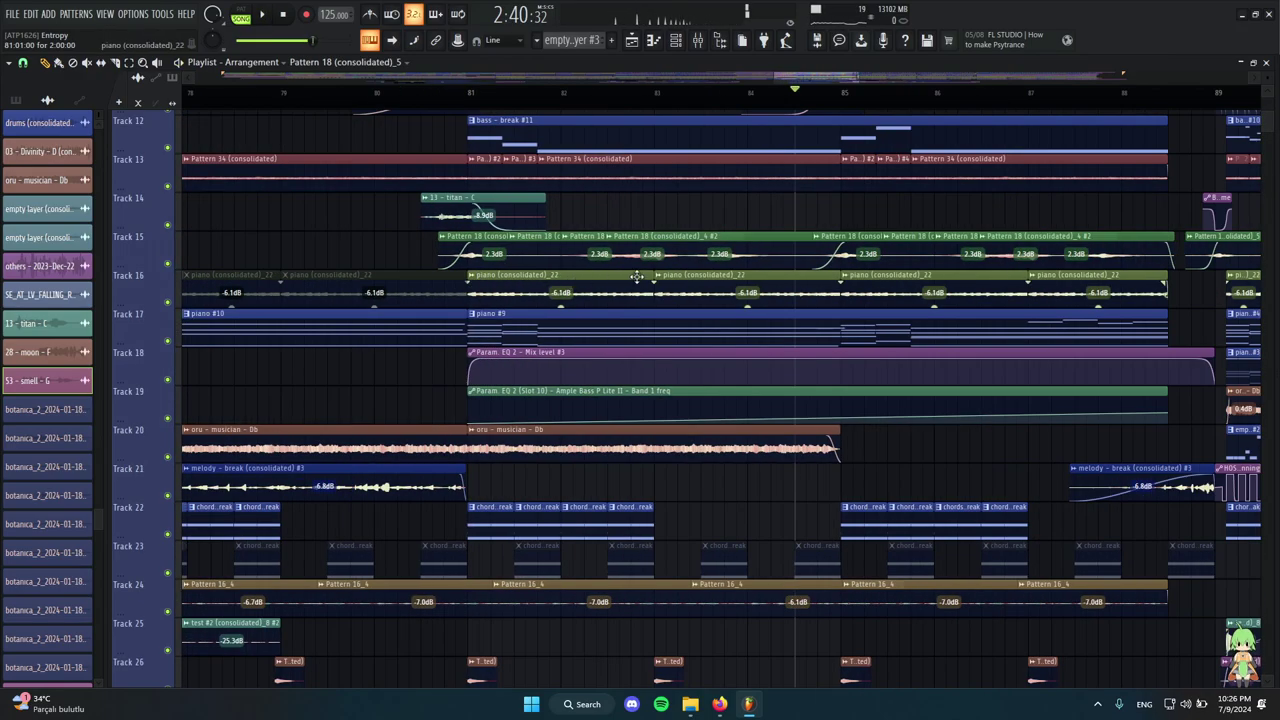
scroll(540, 270, "down", 4)
scroll(600, 255, "up", 4)
scroll(930, 245, "down", 2)
scroll(950, 247, "up", 2)
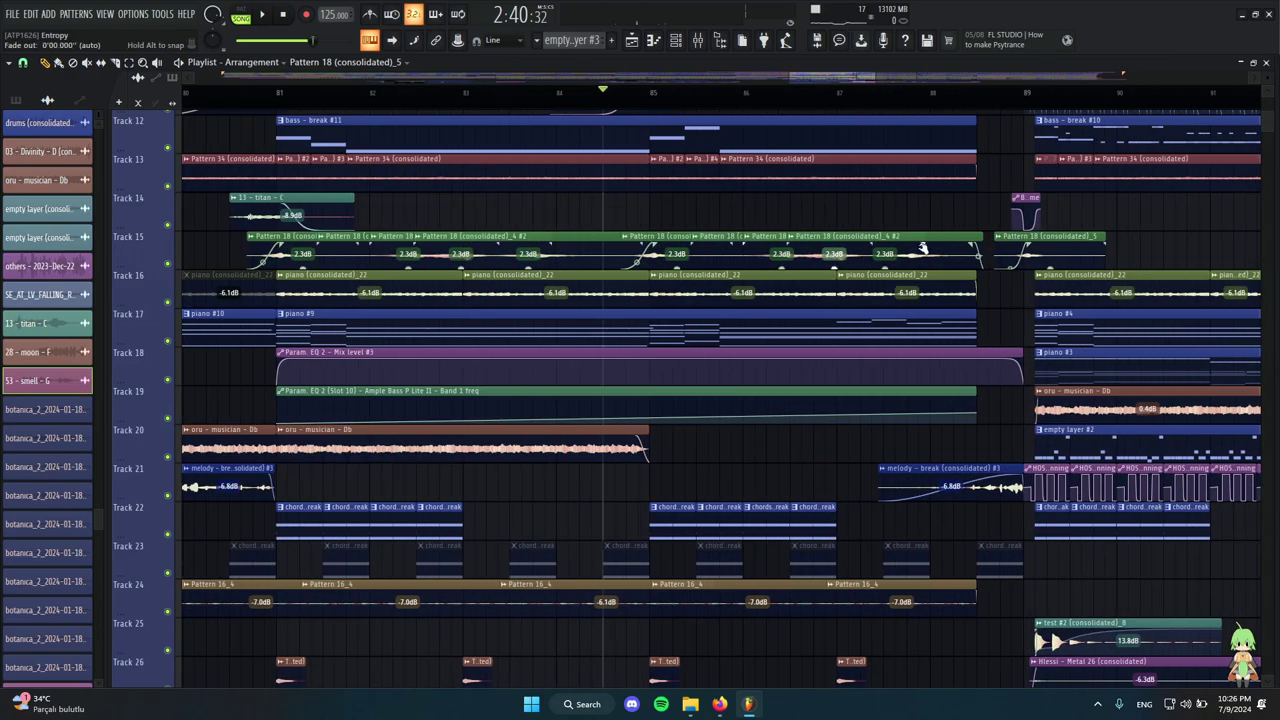
scroll(922, 248, "down", 8)
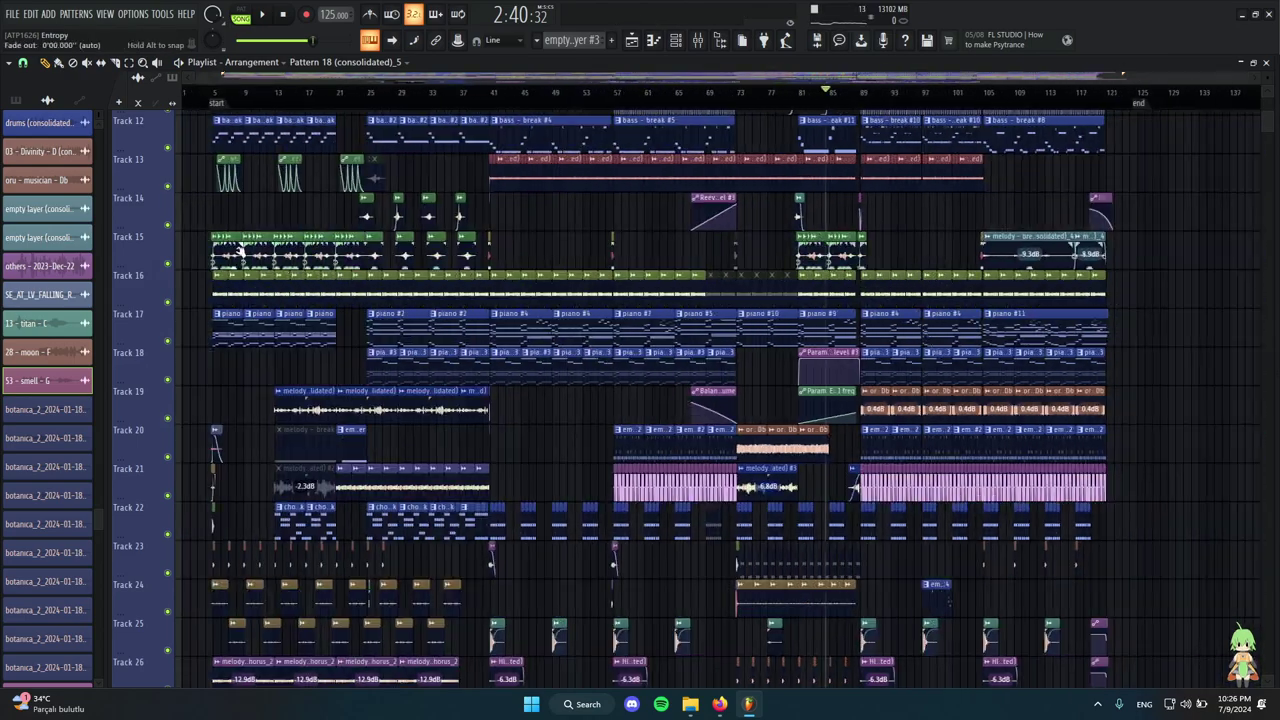
Play the piano #9 clip on track 17 in isolation, stop playback and look over the EQ automation on tracks 18 and 19.
scroll(586, 273, "up", 8)
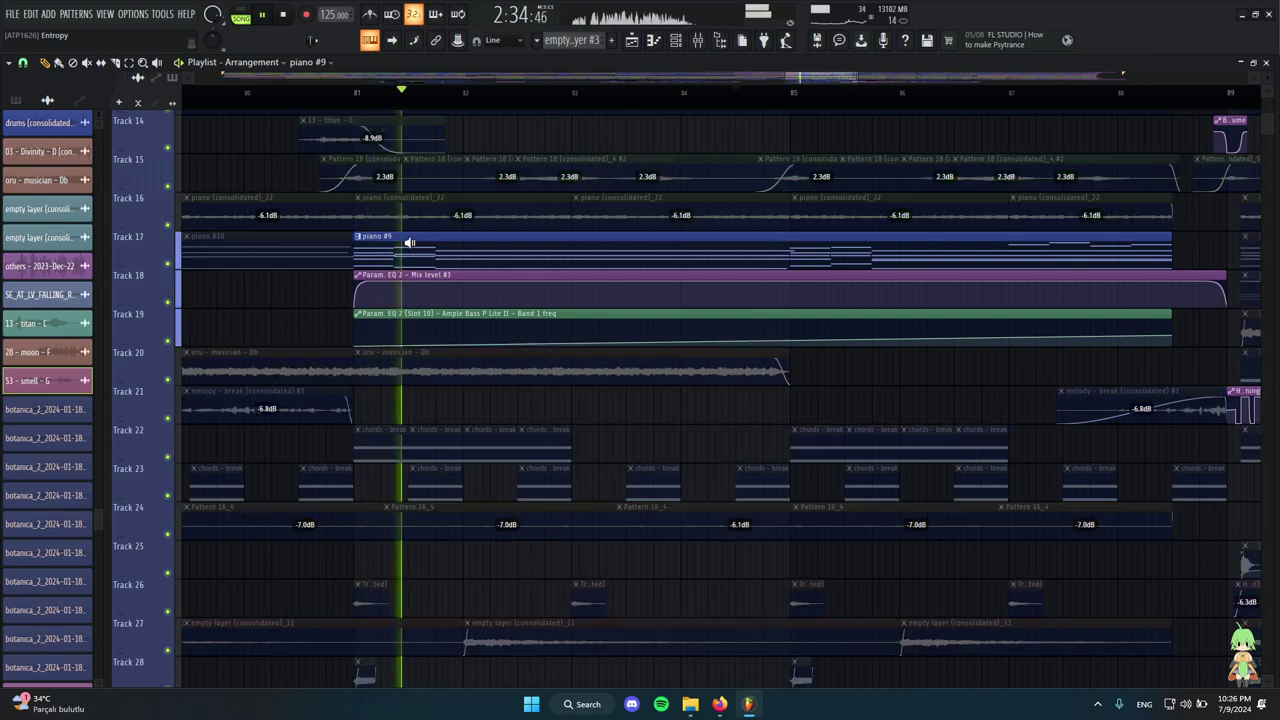
key("space")
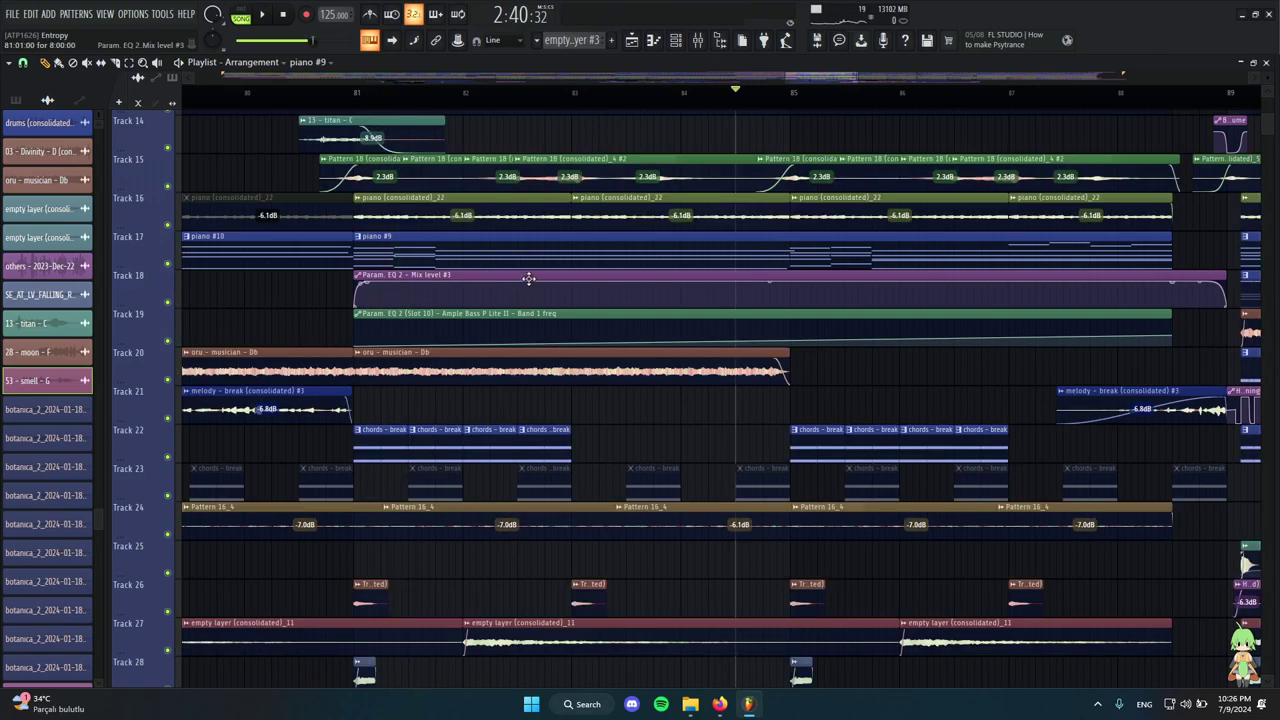
scroll(528, 279, "down", 2)
scroll(466, 291, "up", 2)
scroll(506, 280, "down", 5)
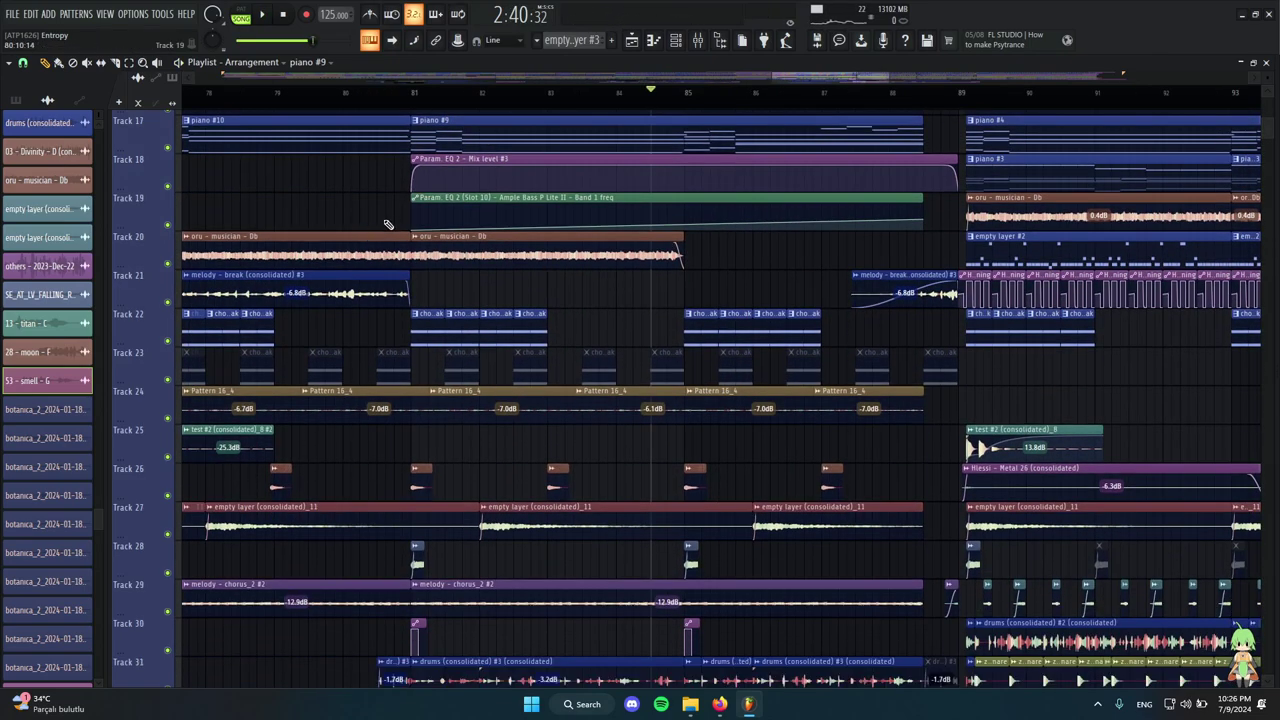
Audition the oru - musician - Db clip on track 20 and look over the layers down to track 36.
left_click(422, 256)
scroll(440, 266, "down", 3)
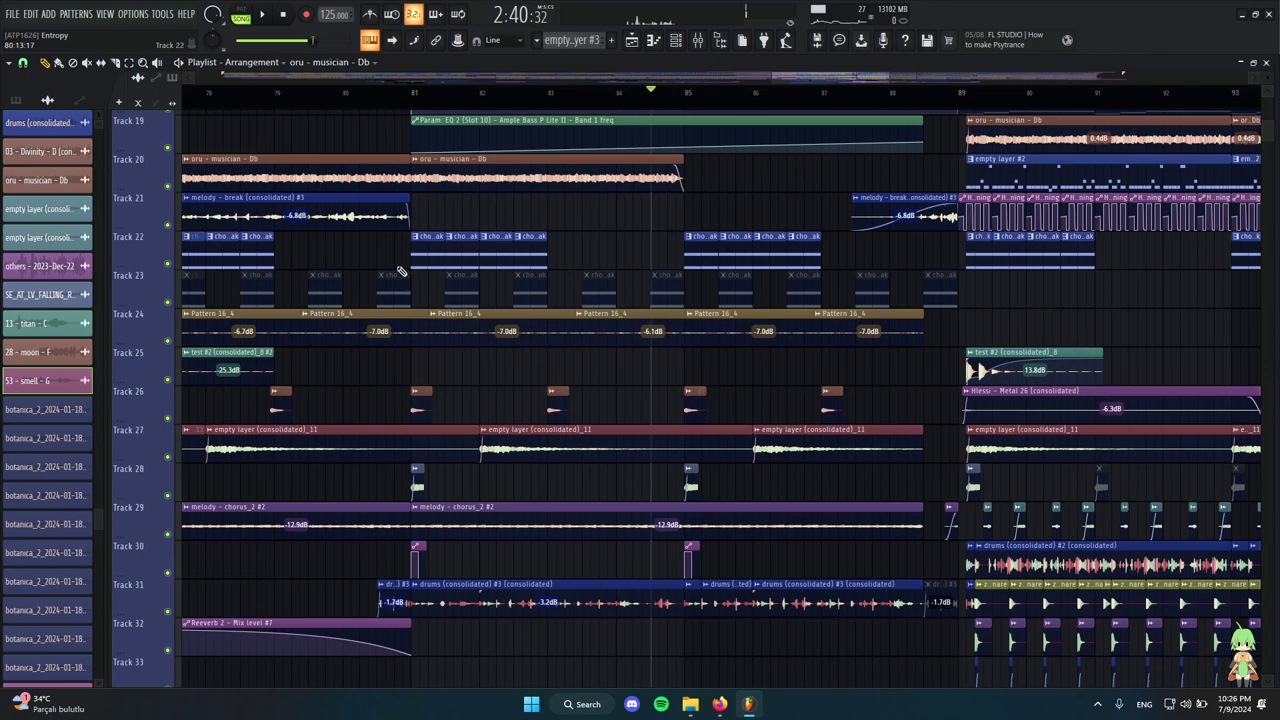
scroll(490, 265, "down", 1)
scroll(575, 291, "down", 2)
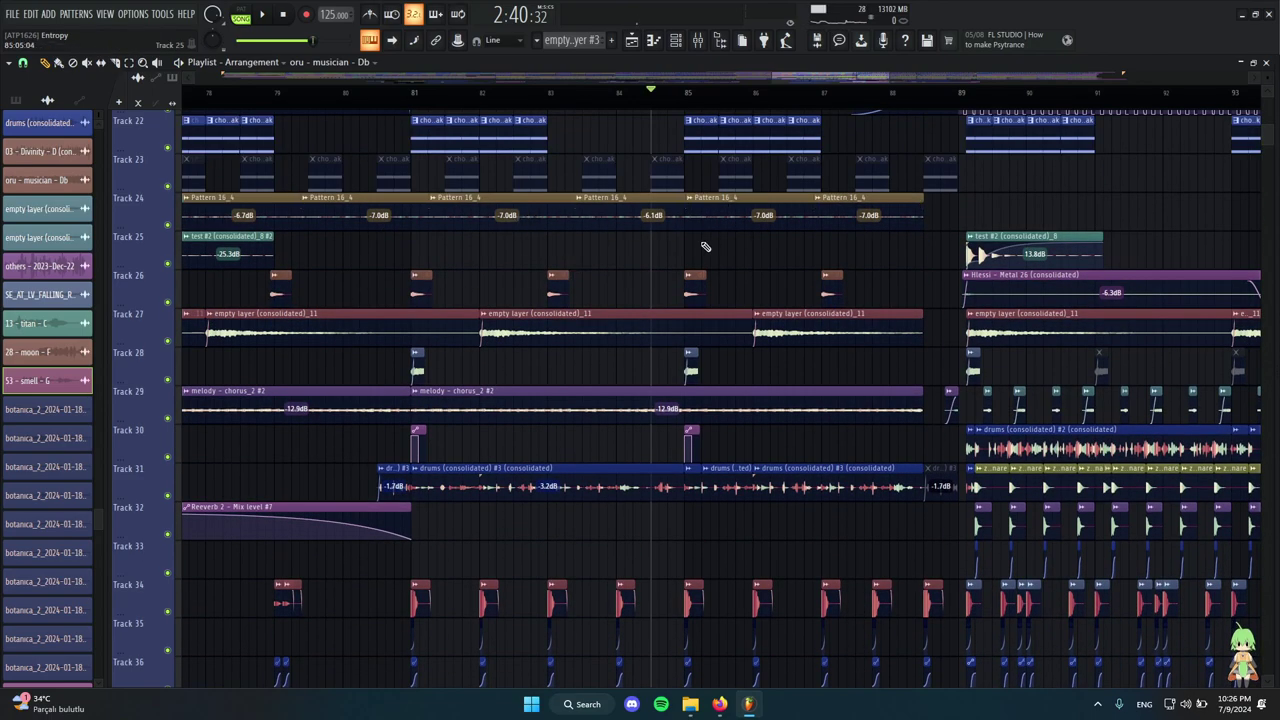
Solo the drum clips on track 31 with the EQ automation on track 30 and play them from just before bar 81.
scroll(431, 240, "up", 2)
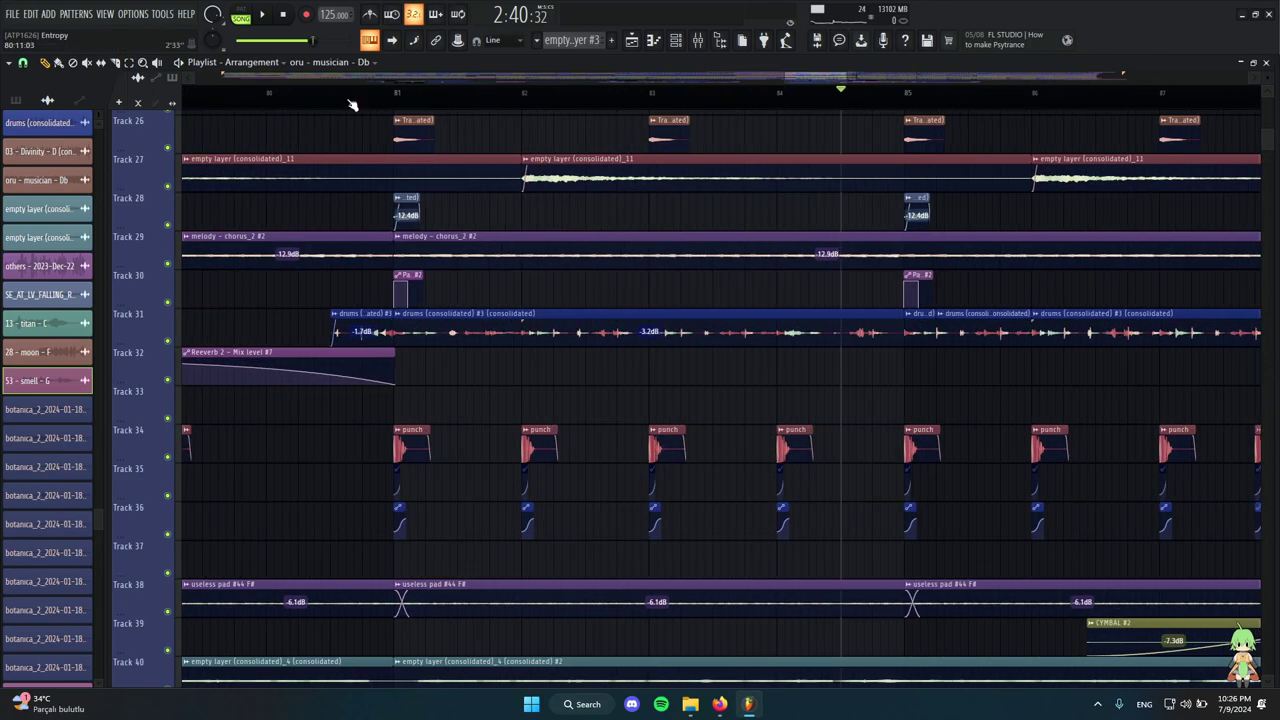
right_click(175, 343)
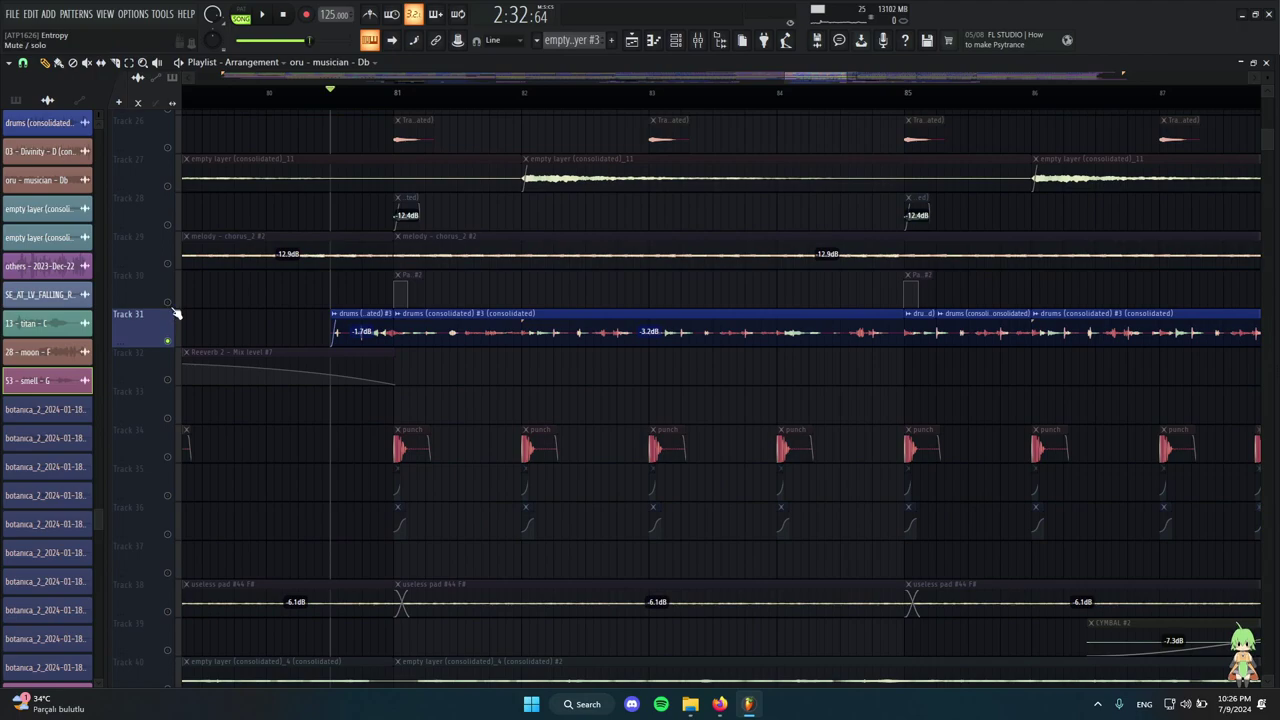
key("space")
left_click(172, 306)
scroll(392, 308, "up", 3)
scroll(424, 306, "up", 1)
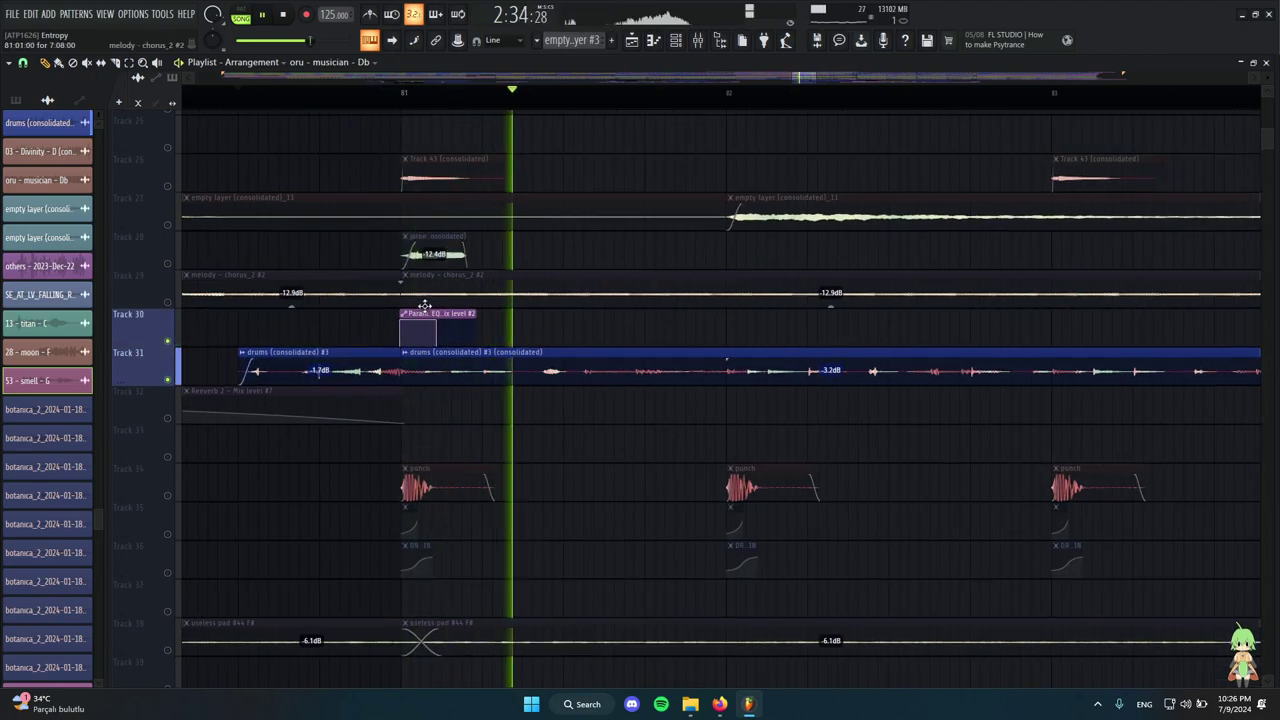
scroll(425, 325, "down", 4)
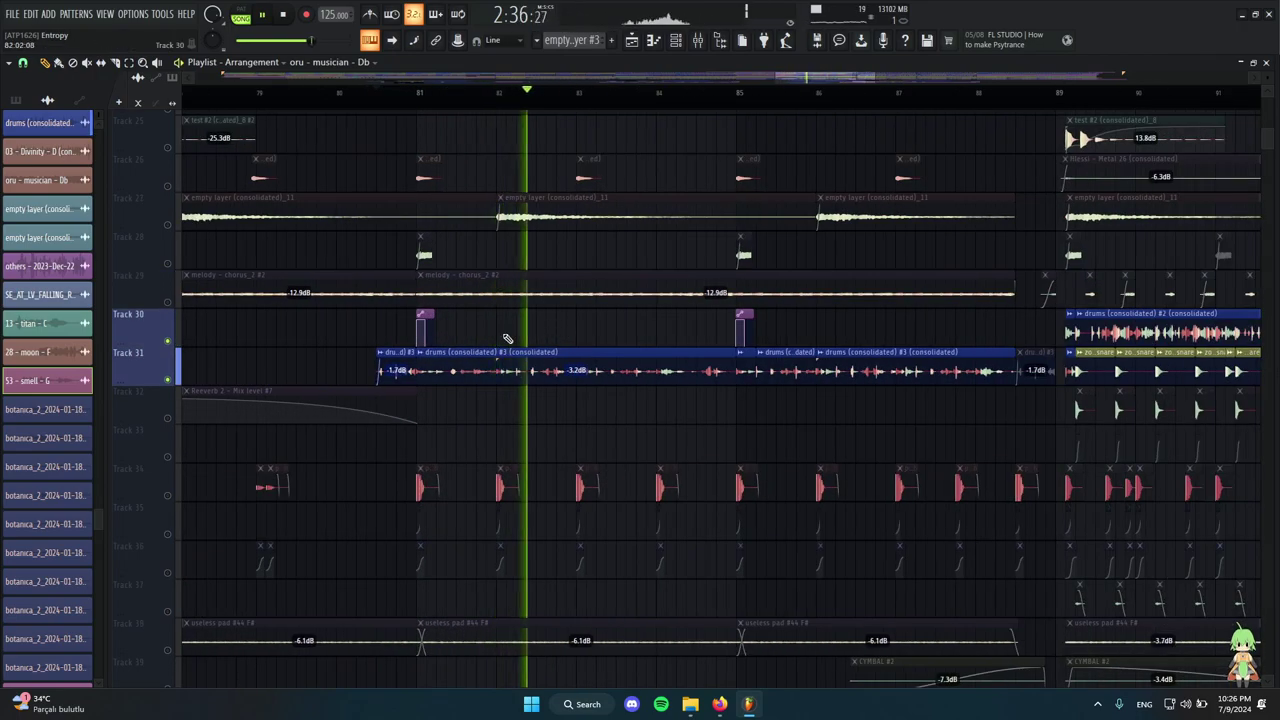
key("space")
Inspect the drums (consolidated) #3 clip's channel settings and the effect slots on its mixer insert 73.
double_click(610, 352)
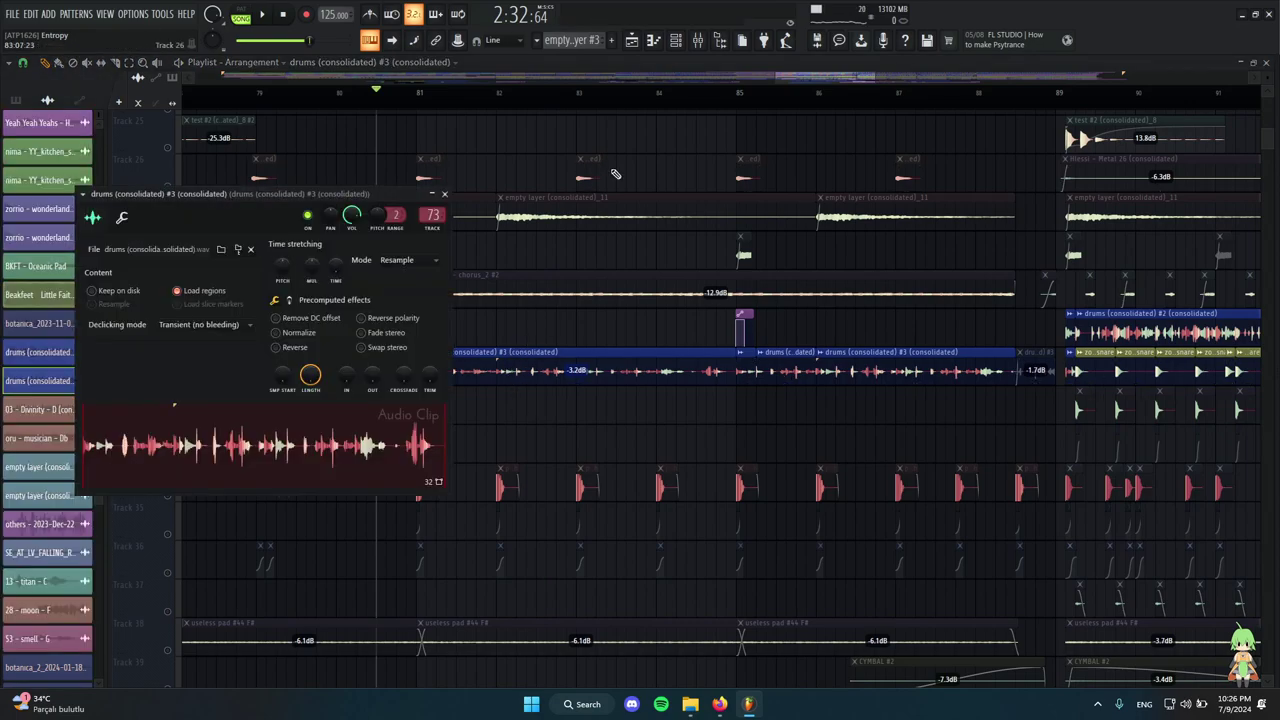
left_click(700, 42)
scroll(708, 185, "down", 3)
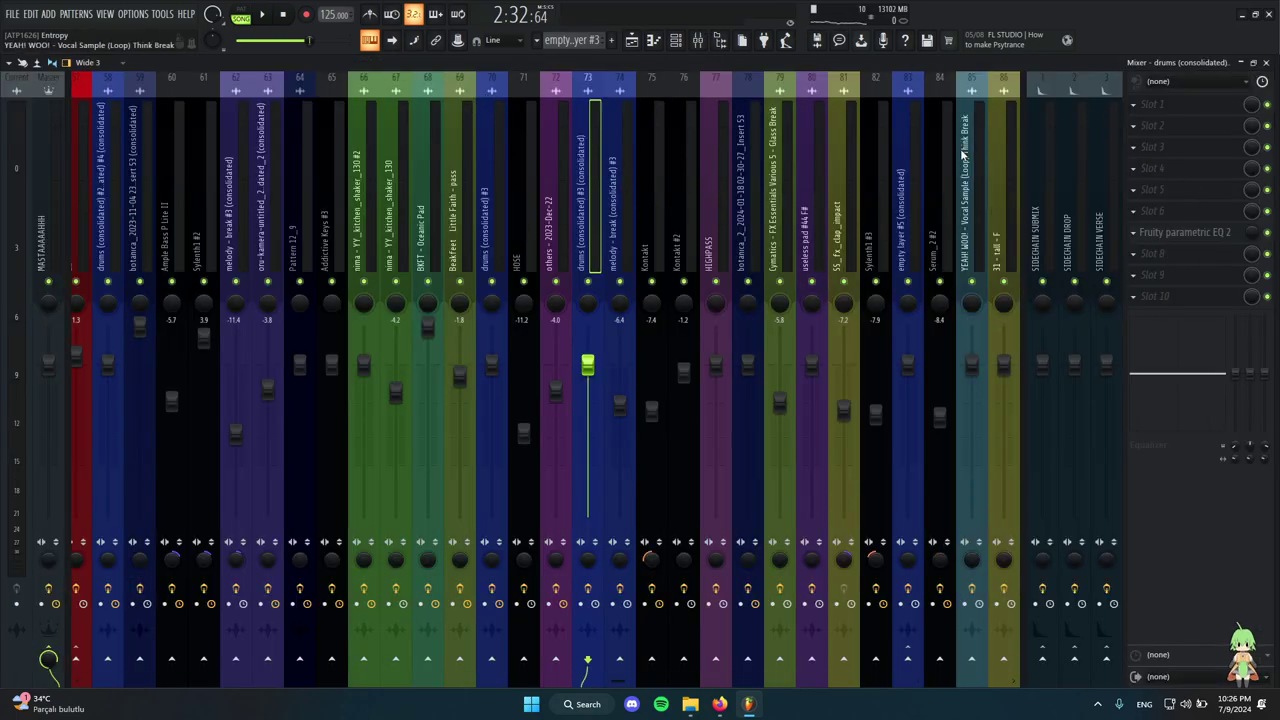
left_click(1264, 63)
left_click(476, 374)
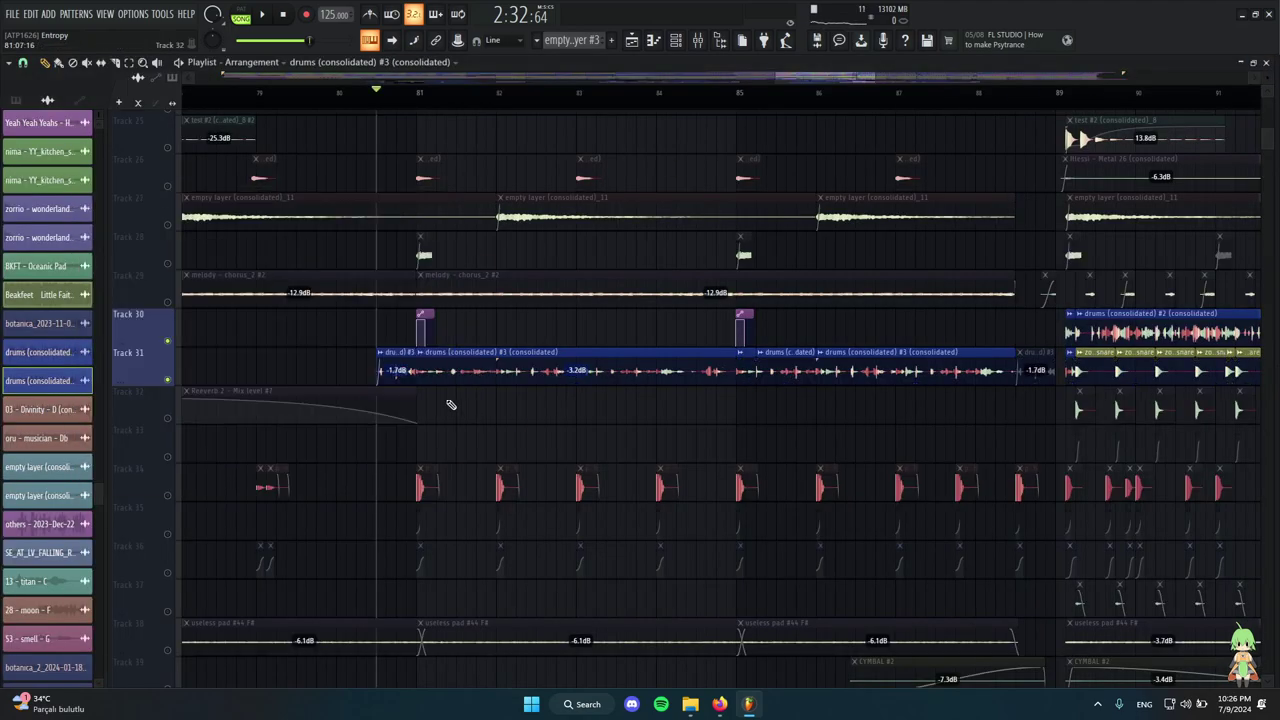
Examine the drum clips on track 31 and the EQ mix level automation on track 30 between bars 81 and 89, and end the solo.
left_click(866, 382)
scroll(423, 389, "up", 5)
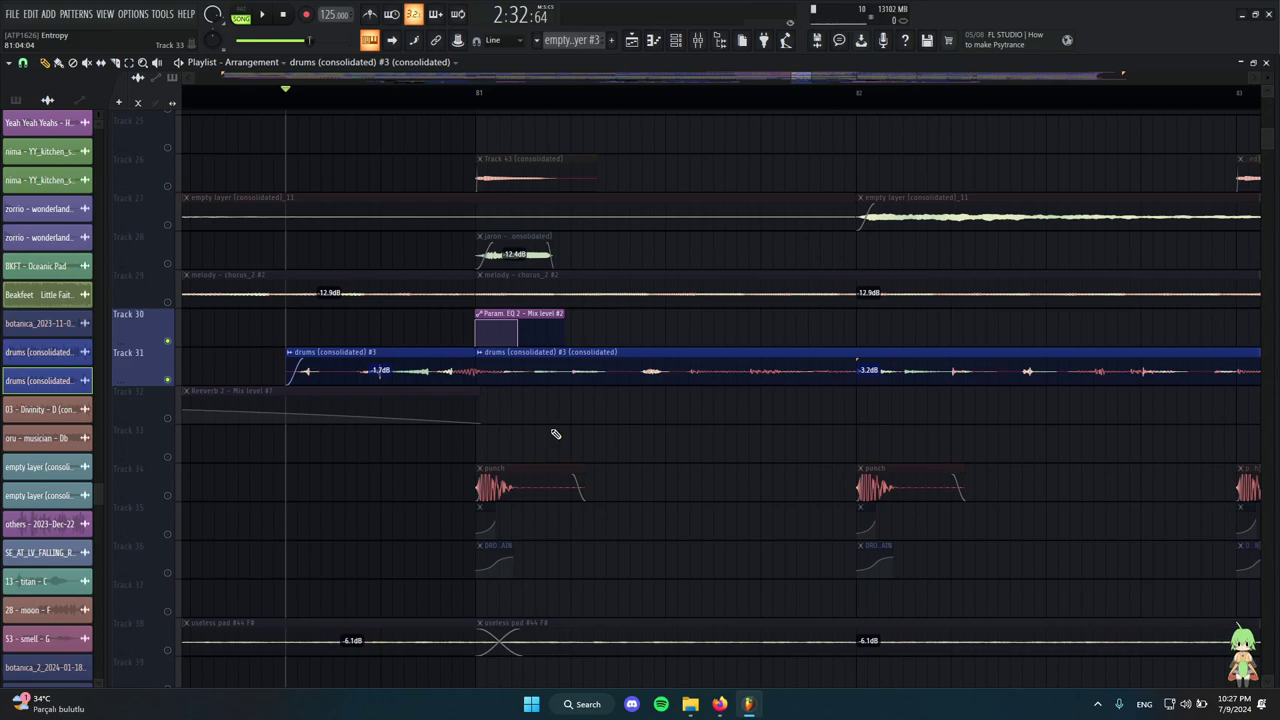
scroll(435, 380, "down", 5)
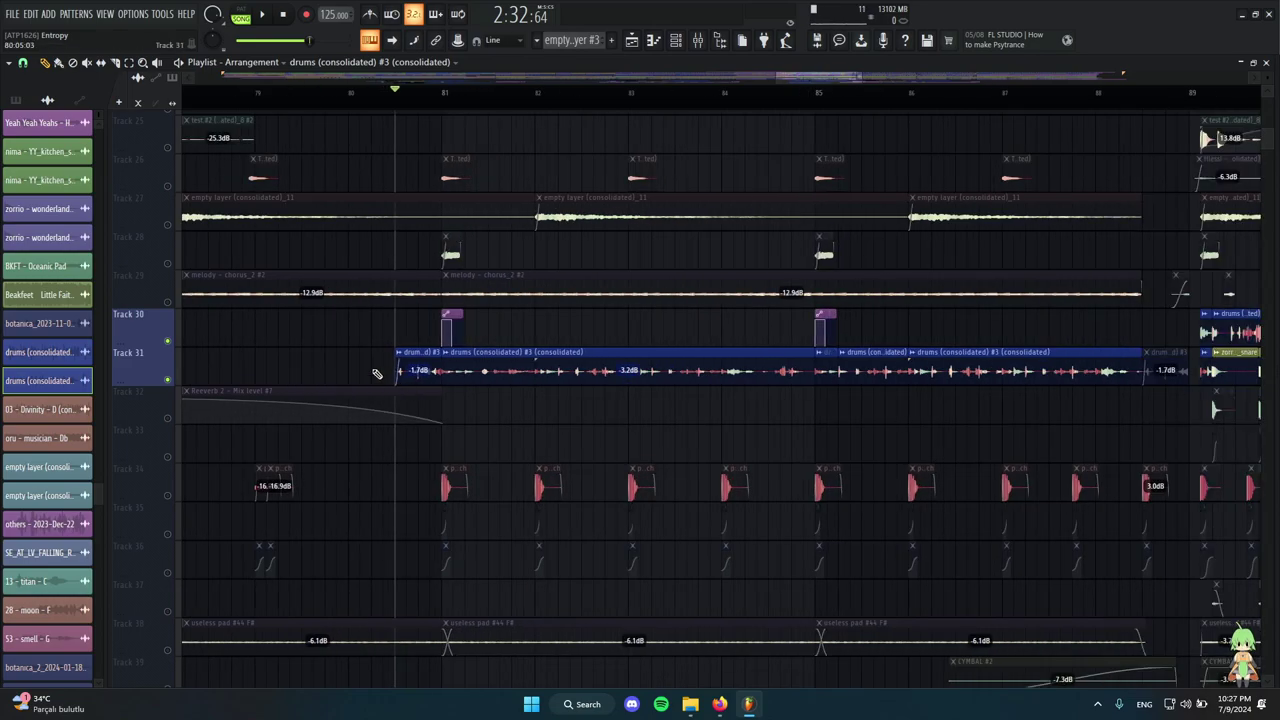
left_click_drag(374, 375, 1134, 375)
right_click(1117, 413)
left_click_drag(405, 380, 1165, 378)
left_click_drag(357, 384, 1171, 372)
scroll(455, 365, "down", 2)
scroll(600, 385, "up", 2)
scroll(604, 384, "down", 2)
scroll(500, 365, "up", 2)
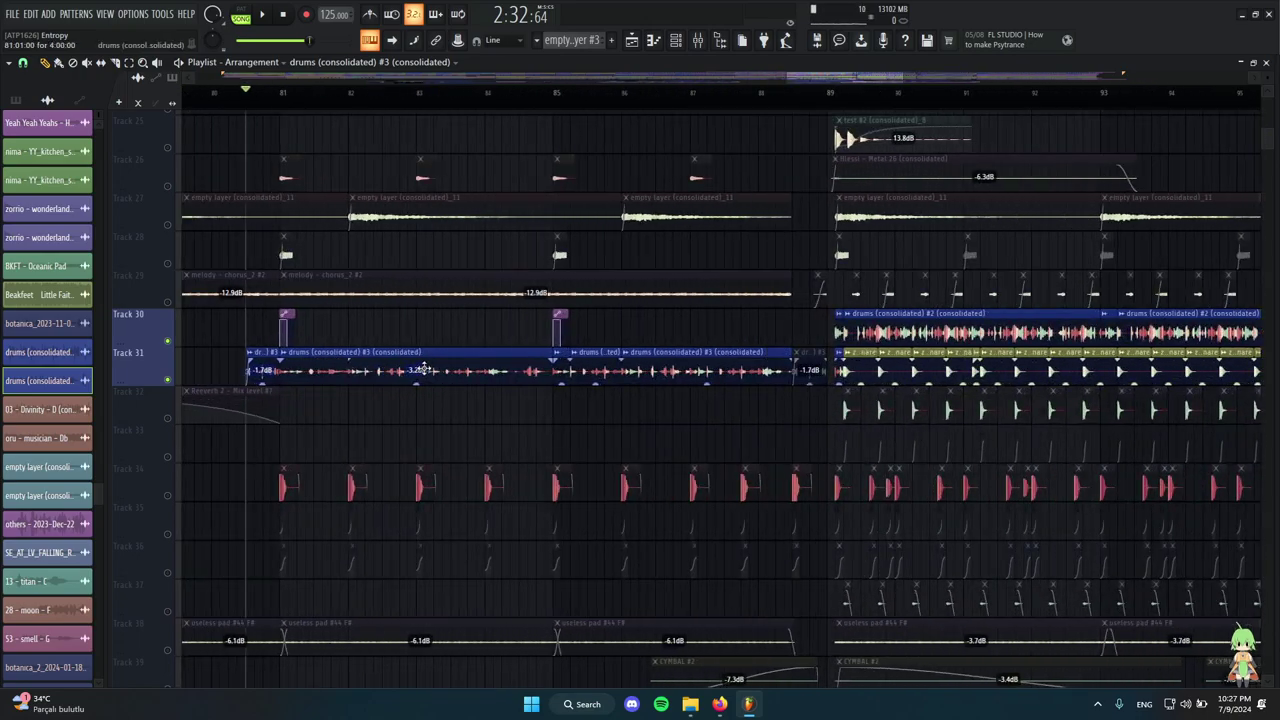
scroll(420, 367, "down", 3)
scroll(366, 418, "up", 3)
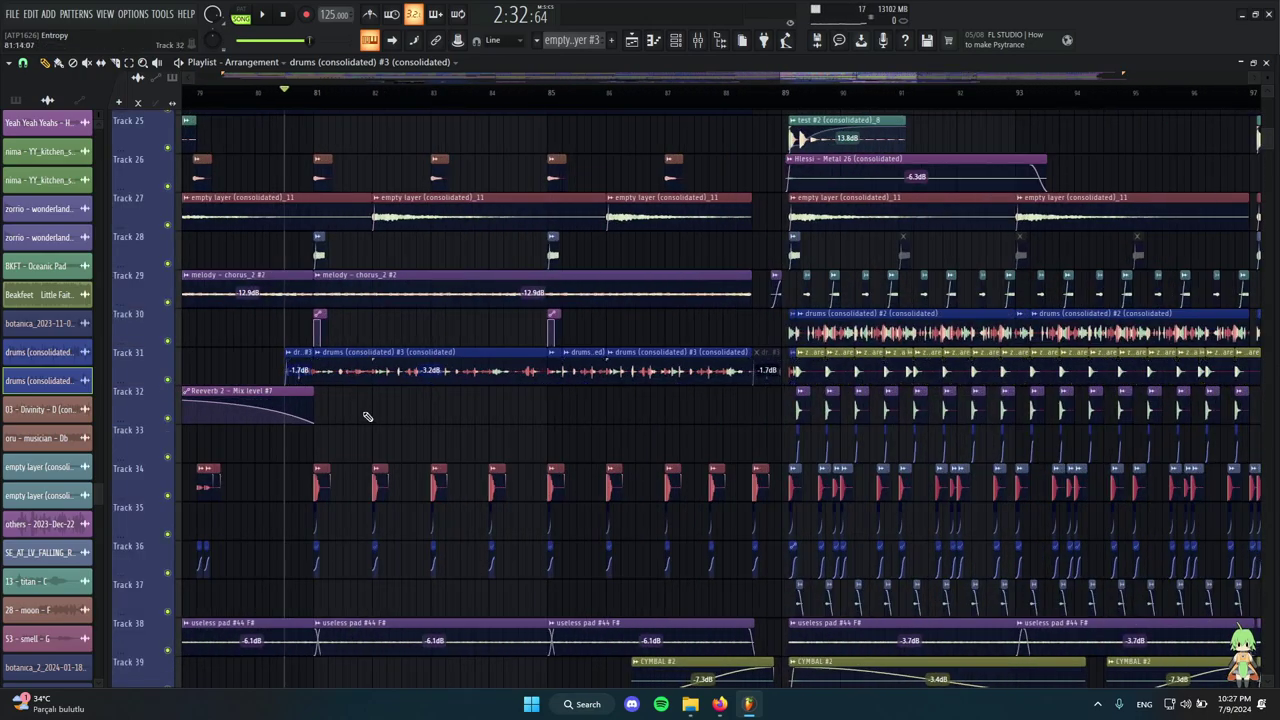
Examine the punch clips on track 34 and the useless pad #44 F# clips on track 38 from bar 81 onward.
scroll(427, 356, "down", 2)
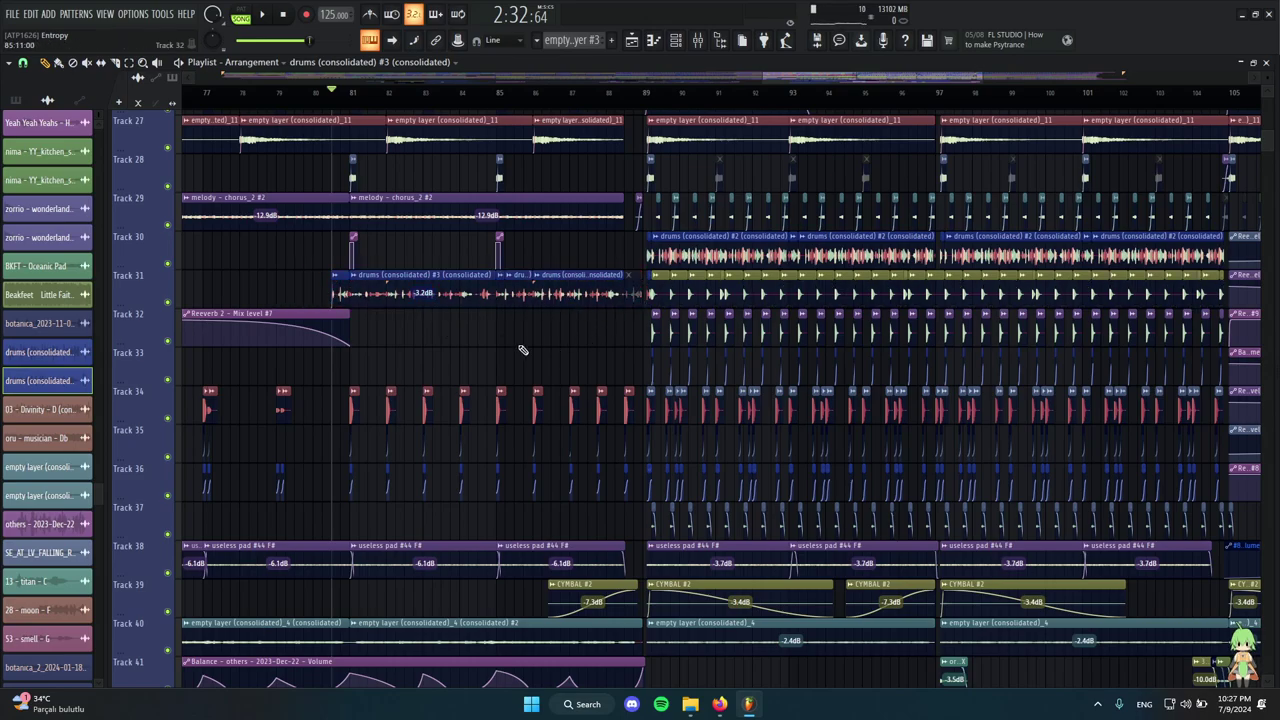
scroll(355, 215, "up", 3)
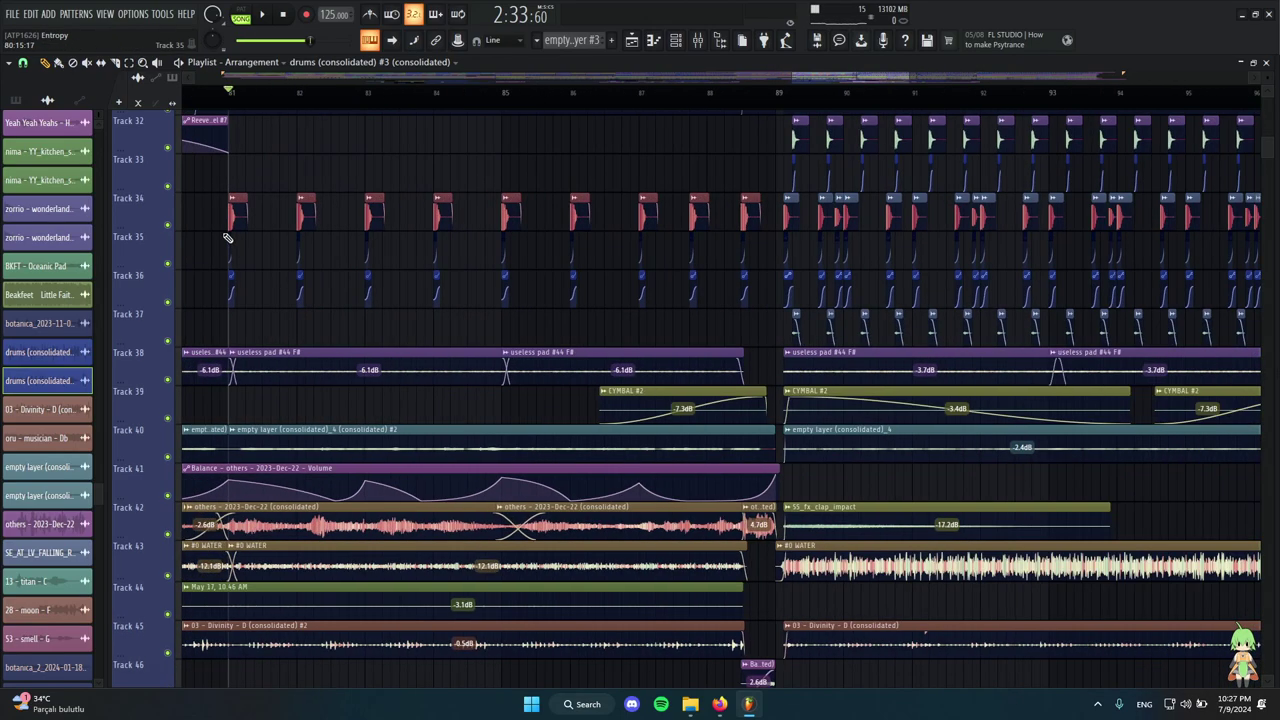
left_click(245, 219)
scroll(248, 238, "down", 2)
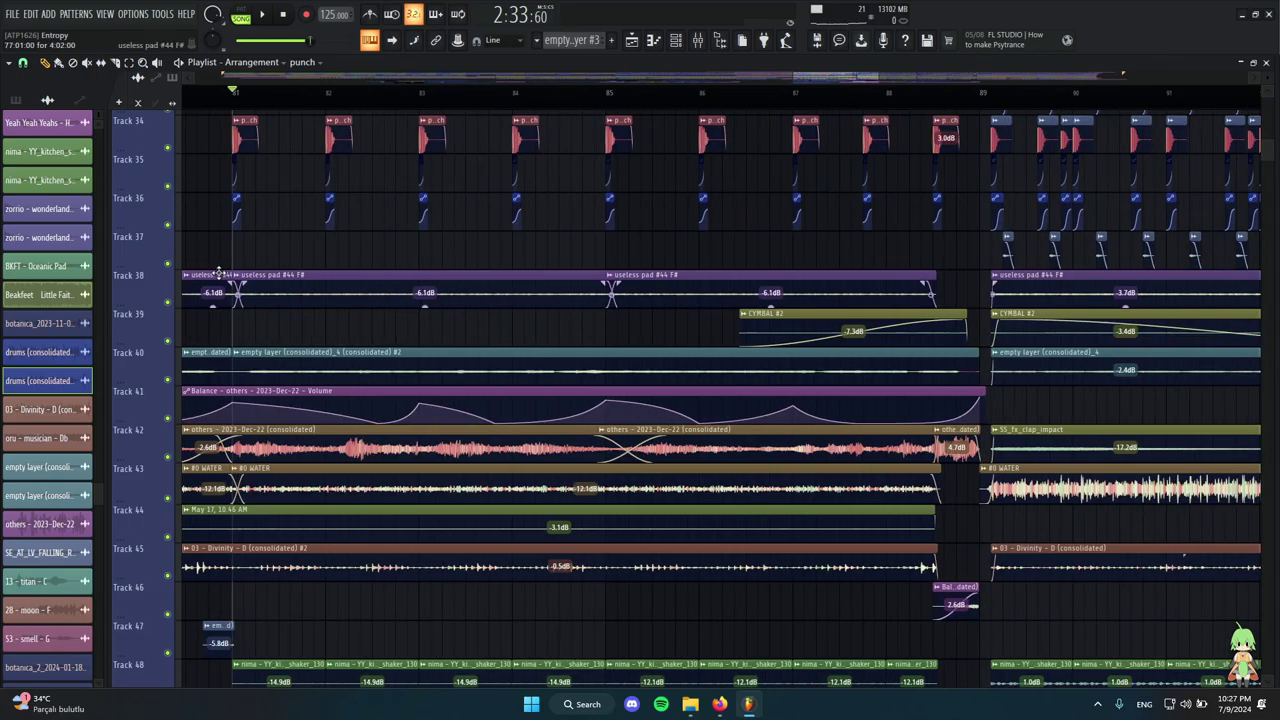
scroll(219, 273, "up", 1)
left_click(332, 279)
scroll(325, 277, "down", 3)
left_click(284, 260)
scroll(320, 262, "down", 7)
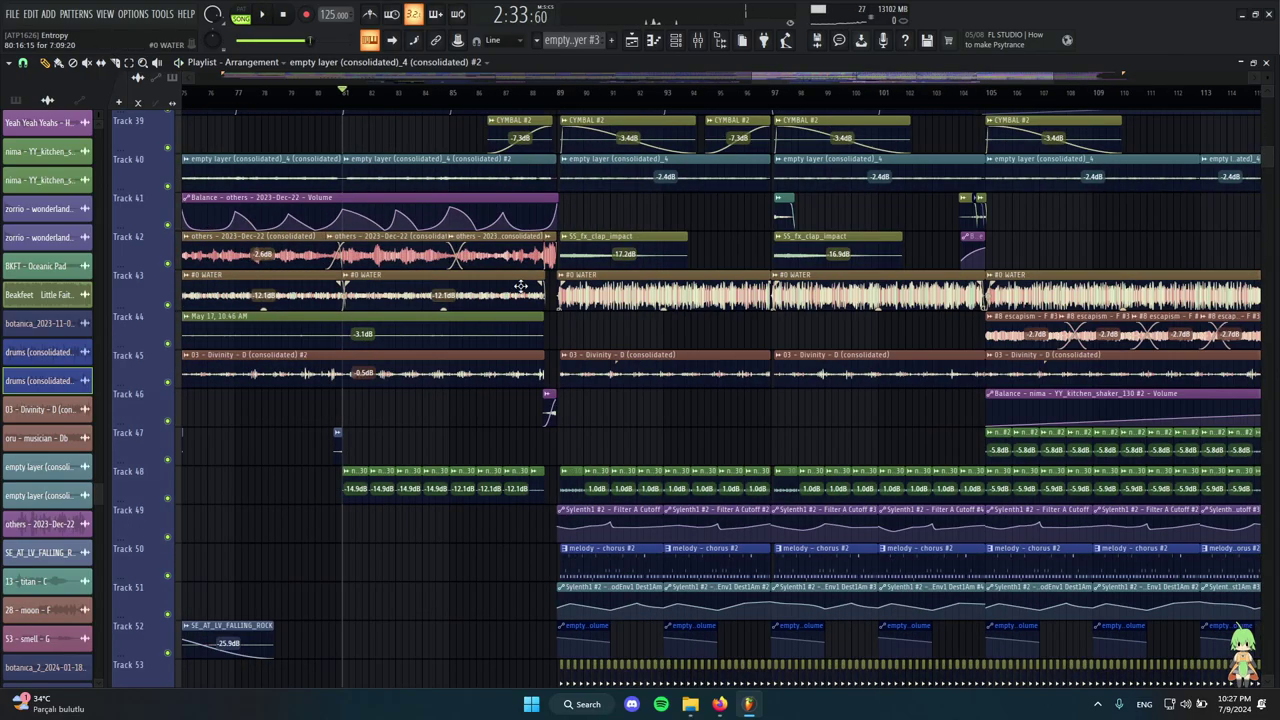
Look over the break's layers around tracks 35 to 53 alongside the section that follows at bar 89.
scroll(510, 287, "down", 1)
scroll(430, 285, "up", 1)
scroll(800, 310, "down", 7)
scroll(820, 340, "up", 5)
scroll(757, 364, "up", 6)
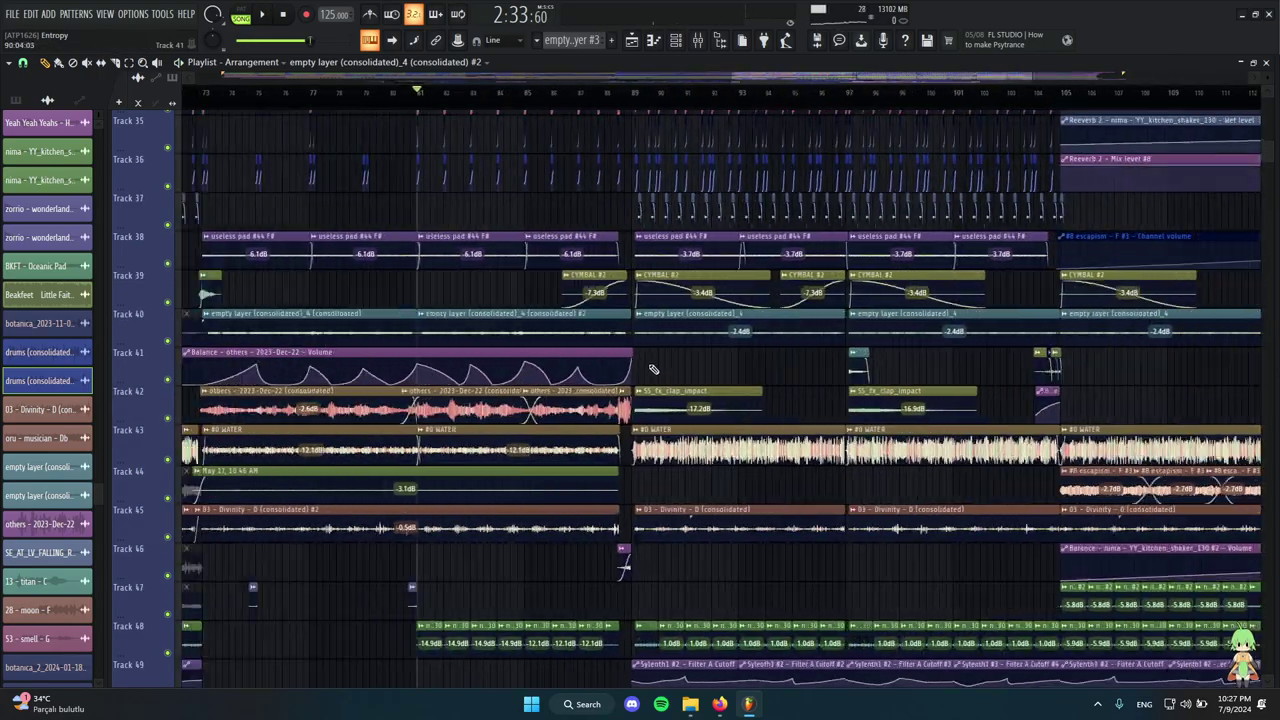
scroll(653, 369, "down", 4)
scroll(494, 349, "up", 5)
Audition the consolidated empty layer clip on track 40 and compare it with the empty layer (consolidated)_4 clips before the break.
right_click(449, 329, "alt")
scroll(459, 340, "up", 5)
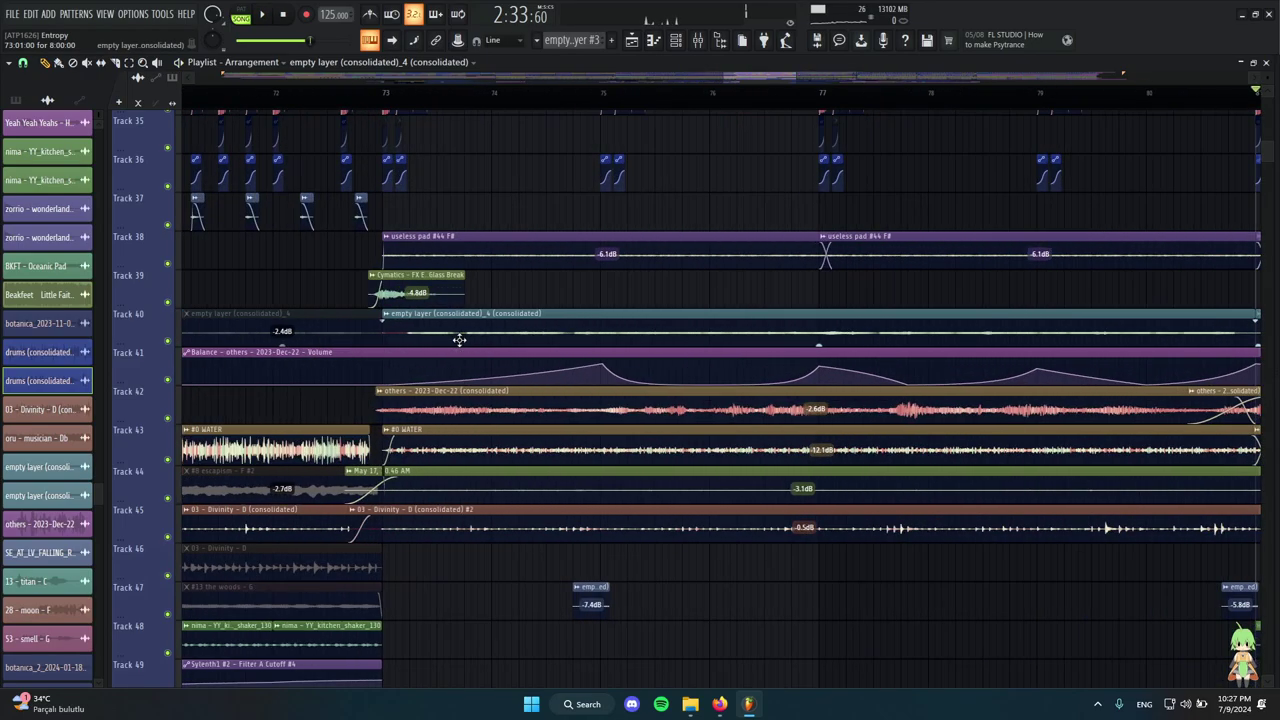
scroll(466, 334, "down", 5)
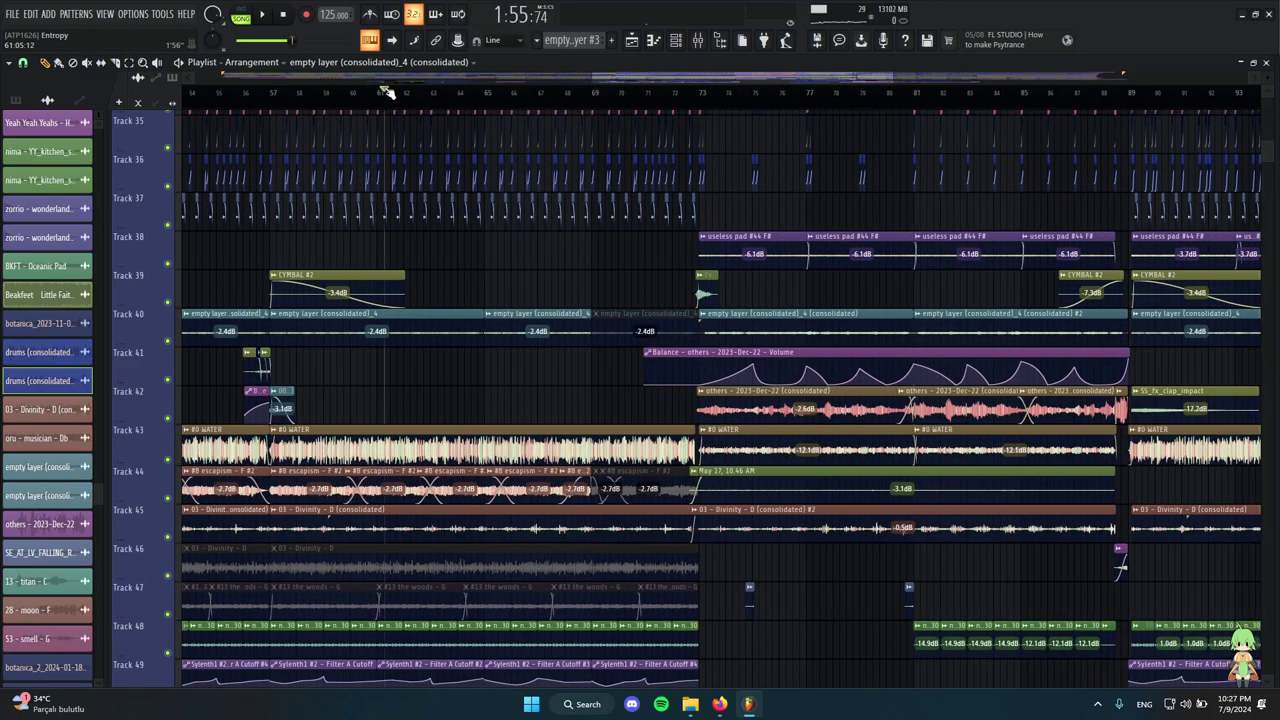
scroll(379, 324, "down", 4)
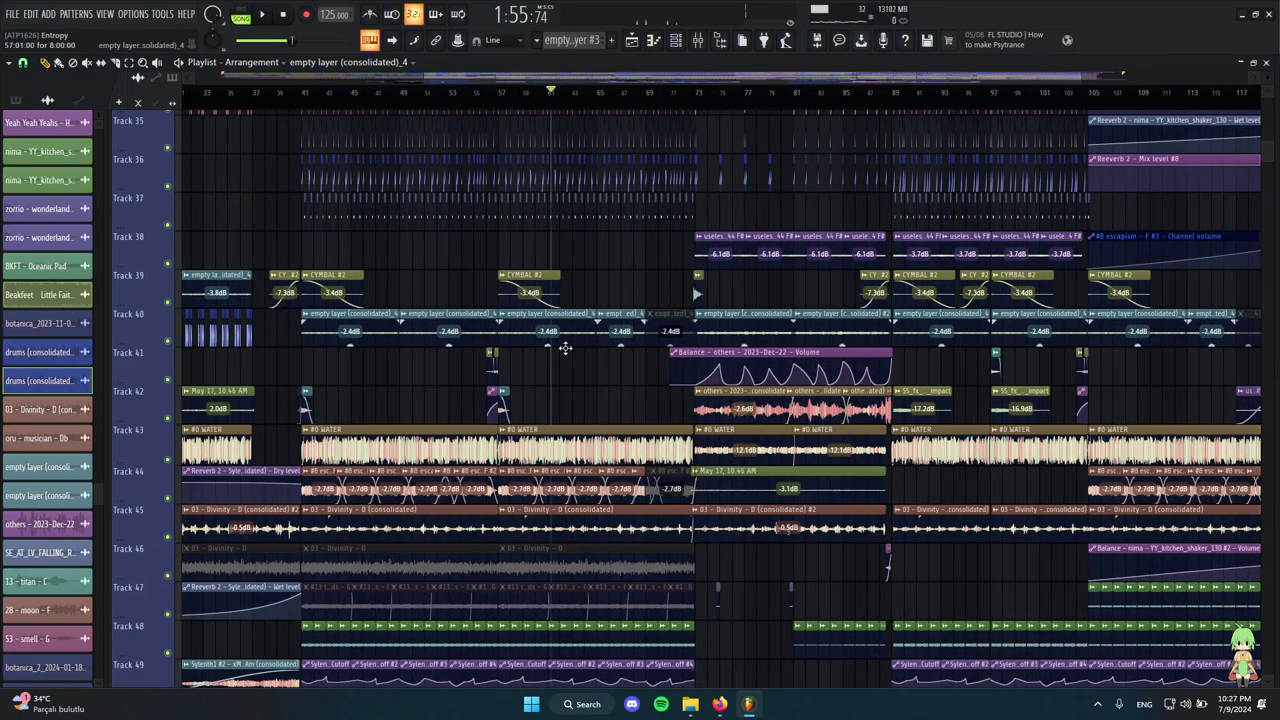
scroll(407, 90, "up", 4)
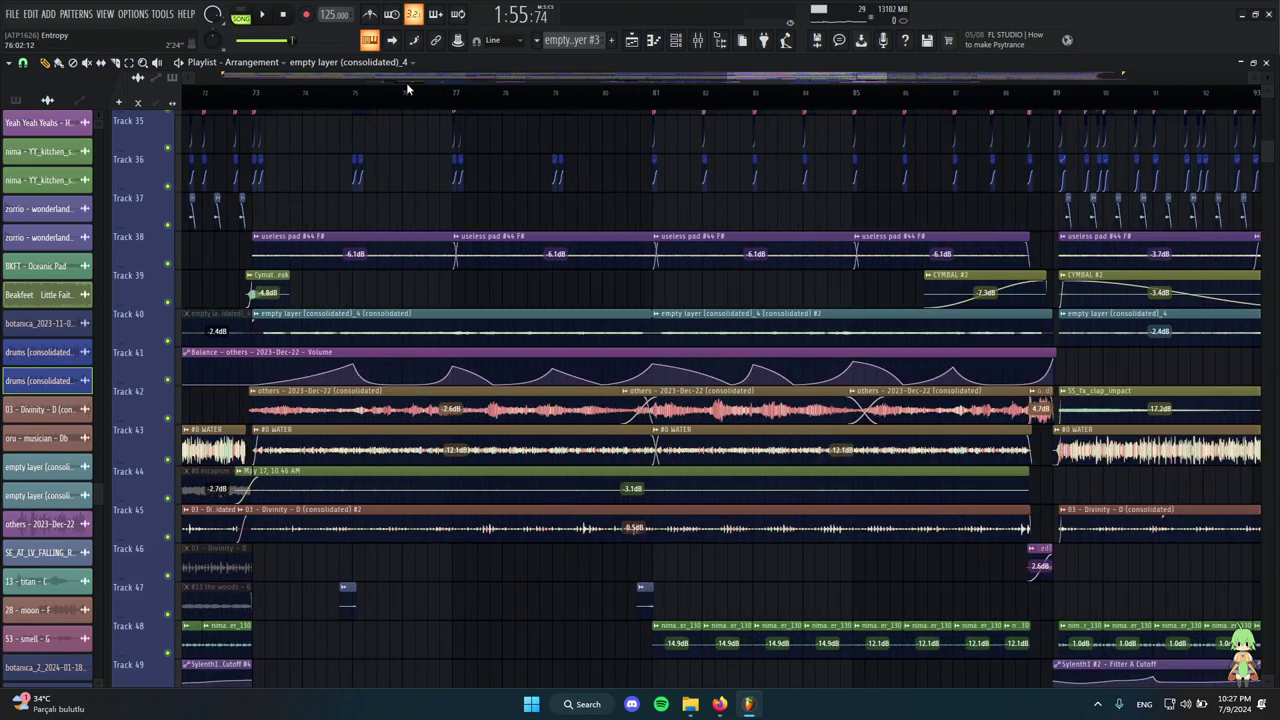
Look over the break's layers from track 14 down to track 51 and audition the consolidated track 40 clip at bar 73 again.
scroll(409, 375, "up", 8)
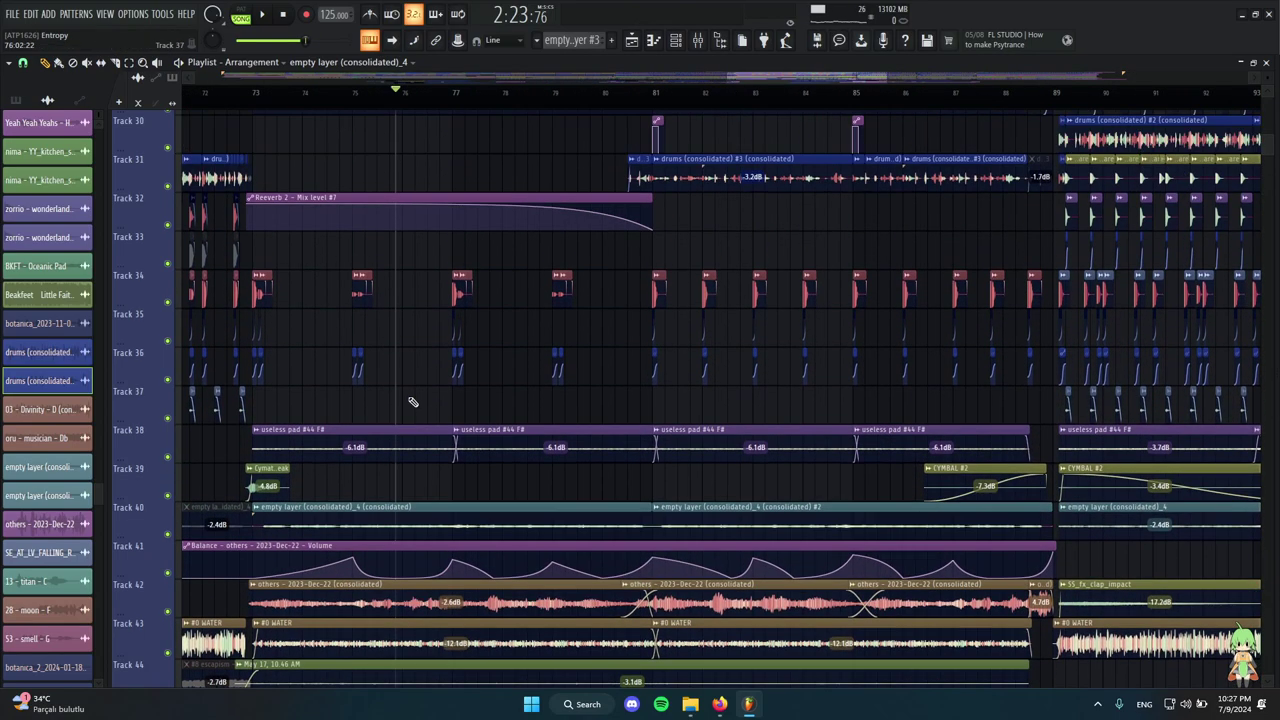
scroll(409, 375, "up", 3)
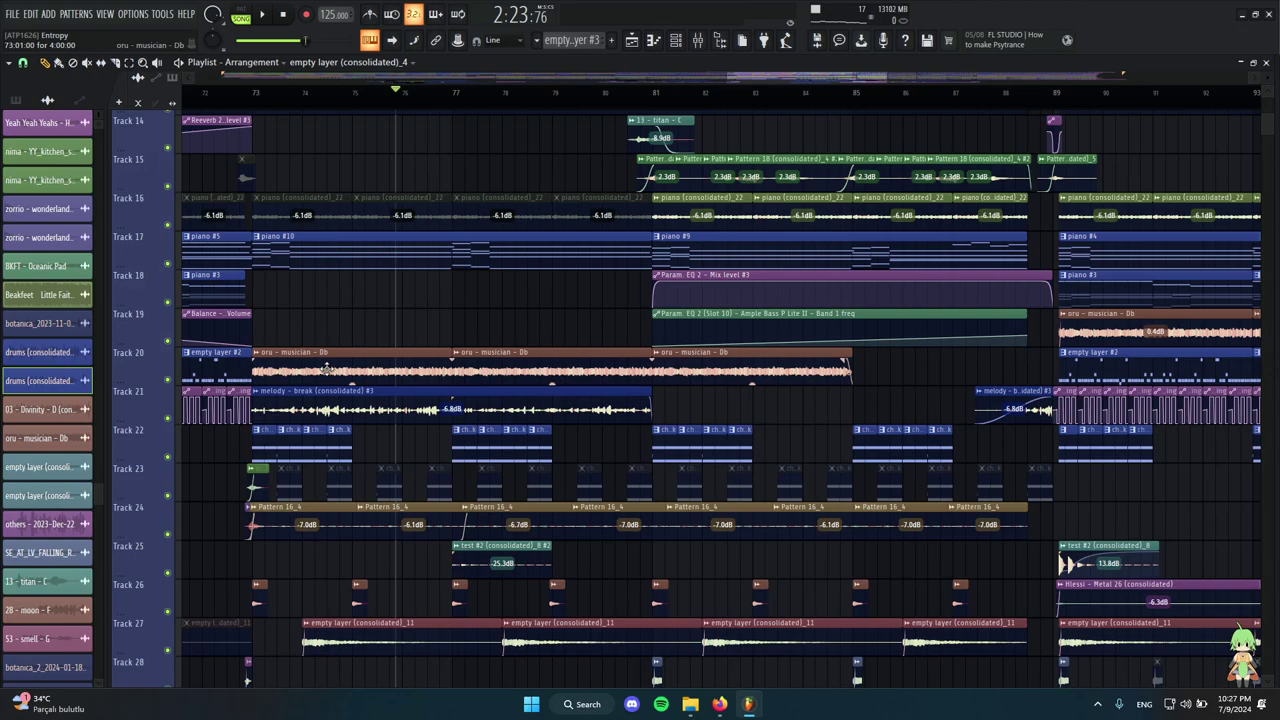
scroll(360, 400, "down", 12)
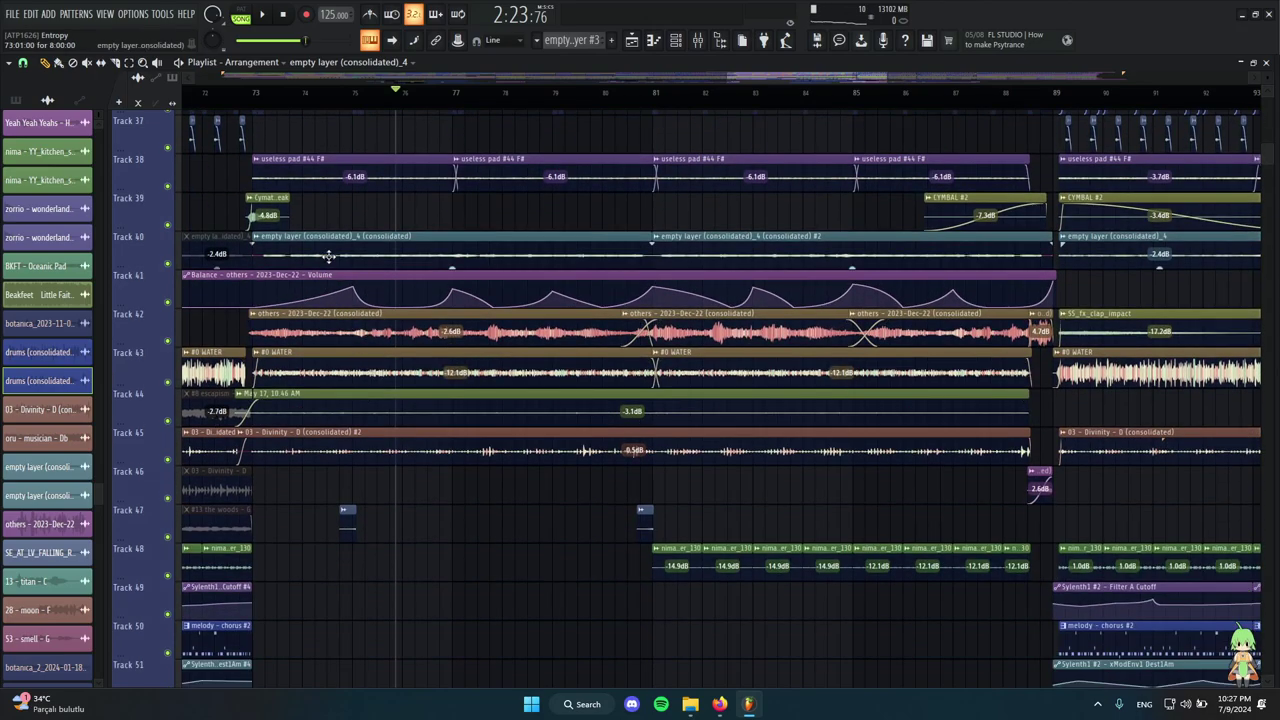
left_click(347, 245, "ctrl+alt")
Audition the nima - YY_kitchen_shaker_130 clip on track 48 in isolation from bar 81.
scroll(385, 267, "down", 3)
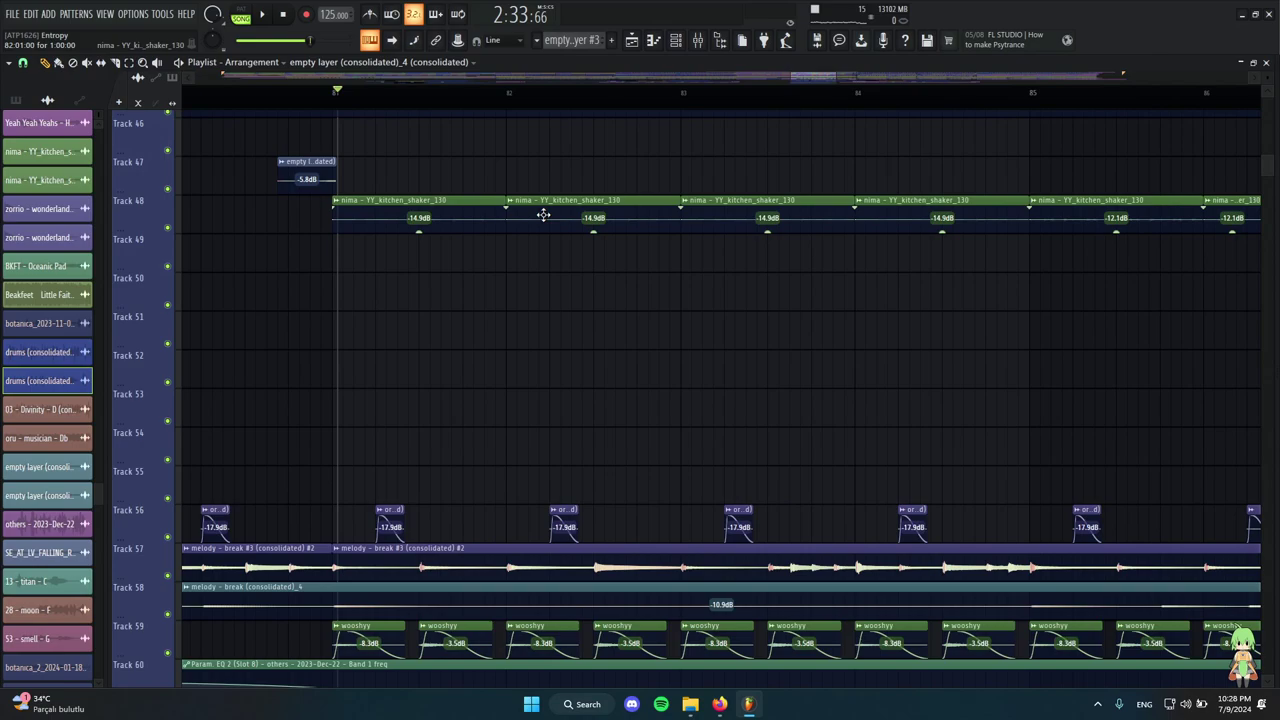
scroll(543, 215, "up", 4)
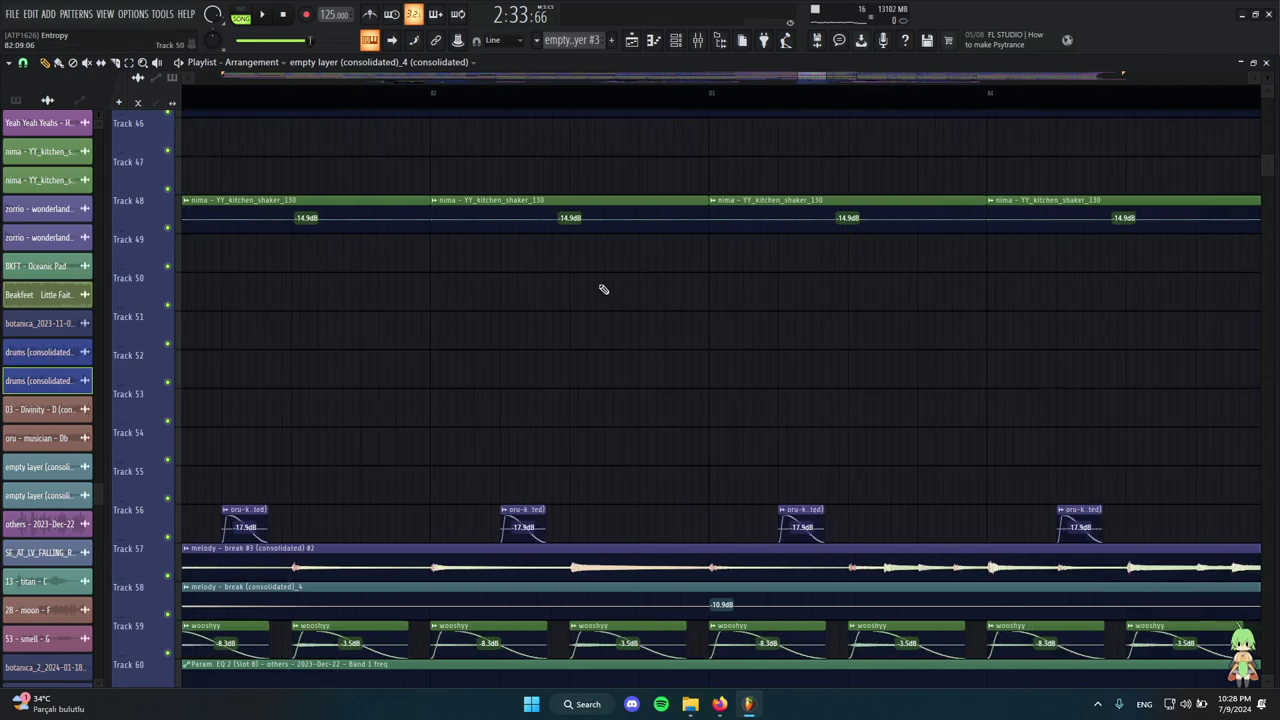
scroll(686, 297, "down", 5)
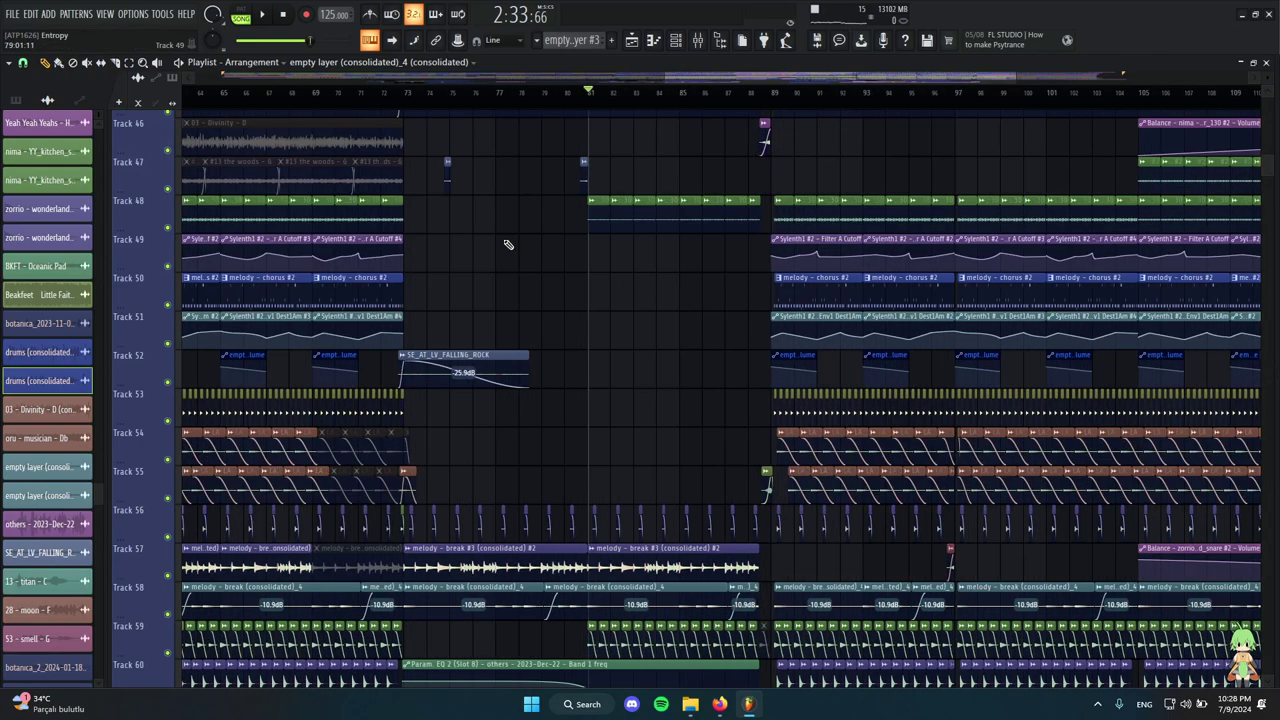
scroll(470, 218, "up", 4)
key("space")
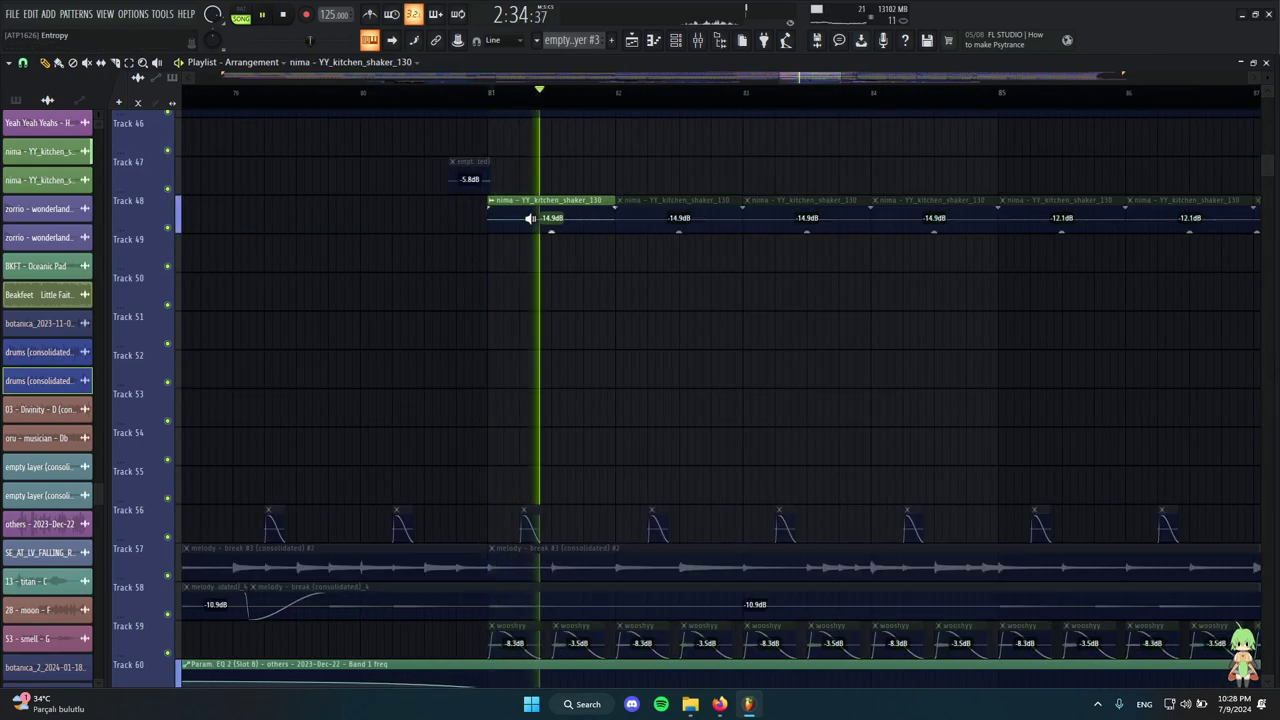
key("space")
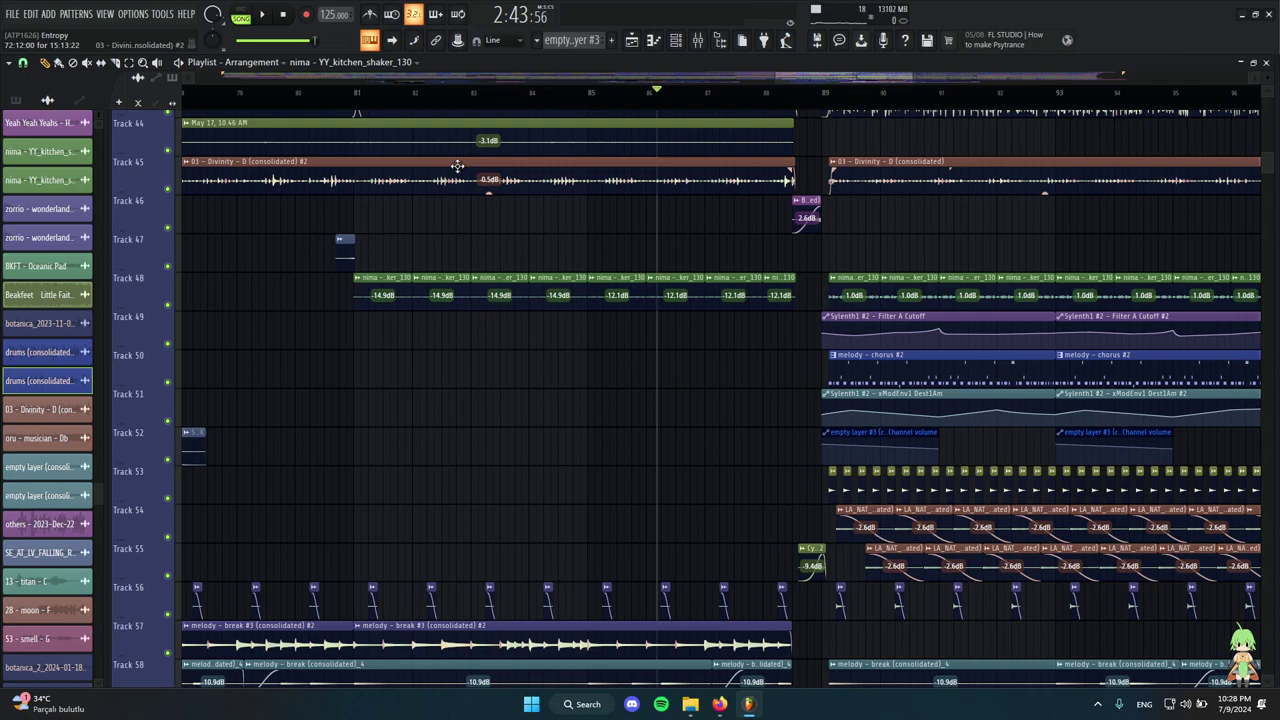
Compare the volume levels of the kitchen shaker clips on track 48 from bar 81 up to the end of the break.
scroll(470, 110, "up", 1)
left_click(452, 95)
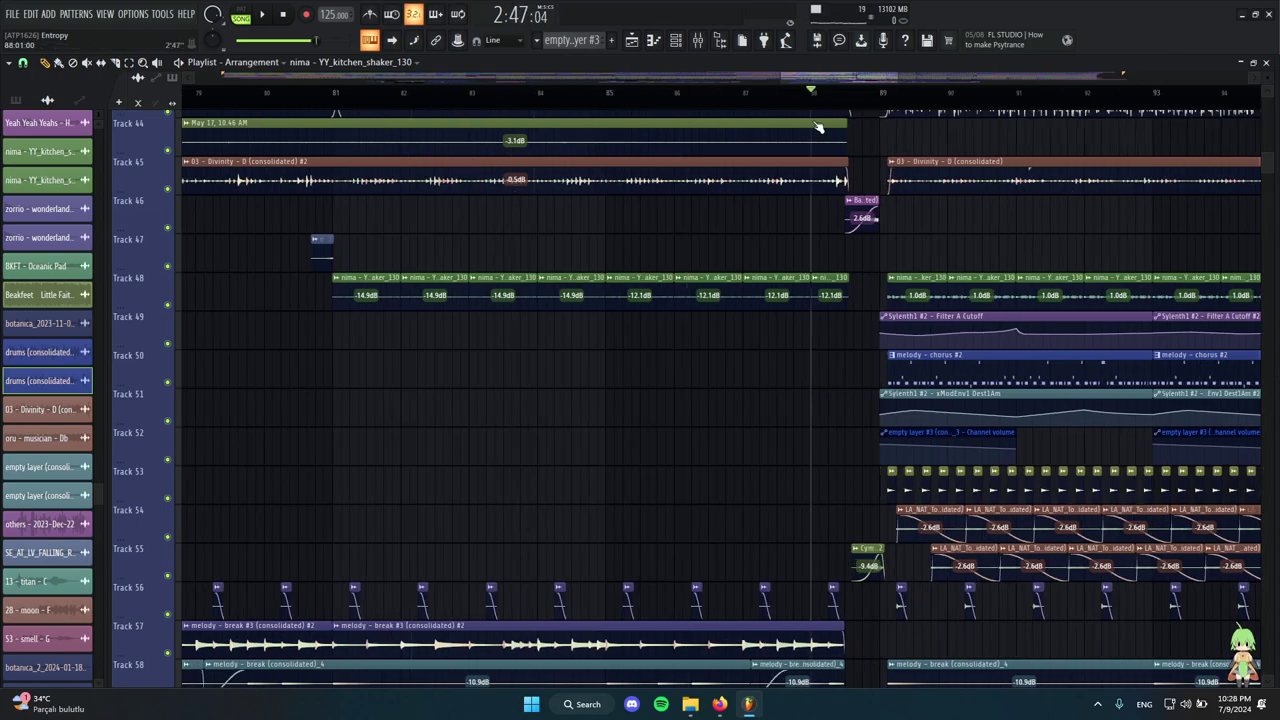
left_click_drag(830, 127, 405, 177)
scroll(785, 235, "down", 4)
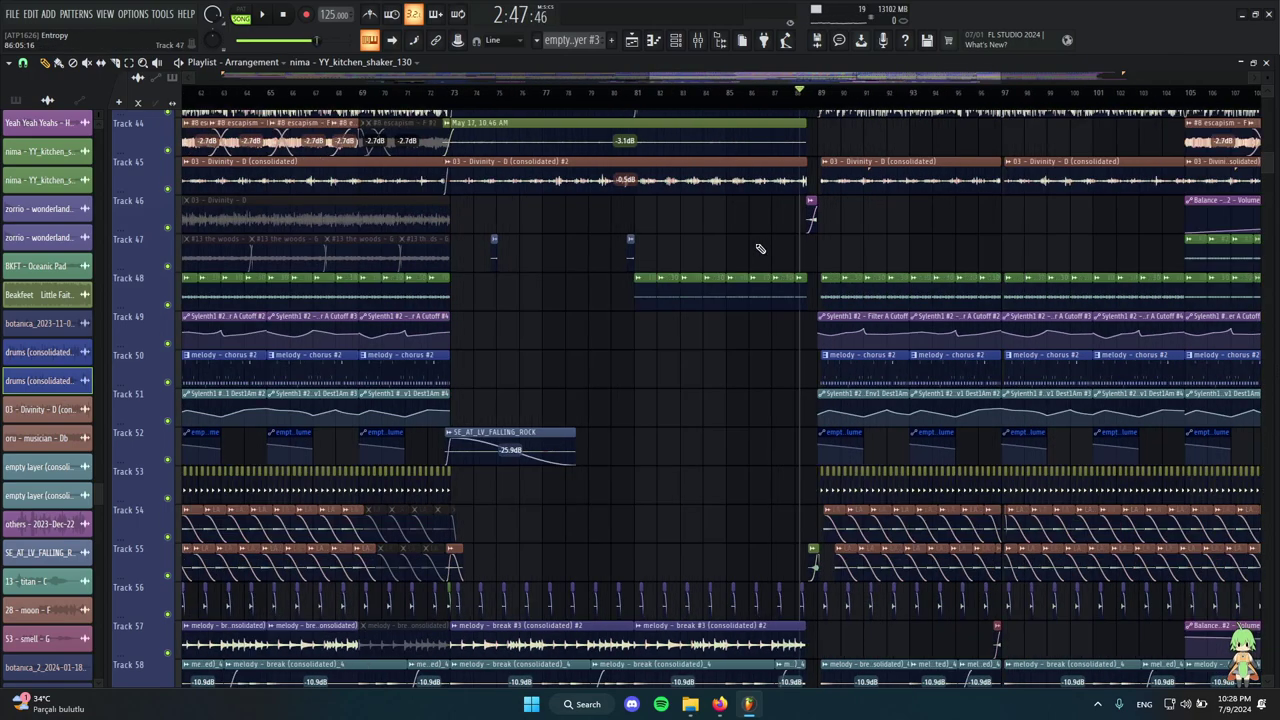
scroll(830, 310, "up", 3)
scroll(802, 325, "up", 4)
left_click_drag(319, 456, 790, 411)
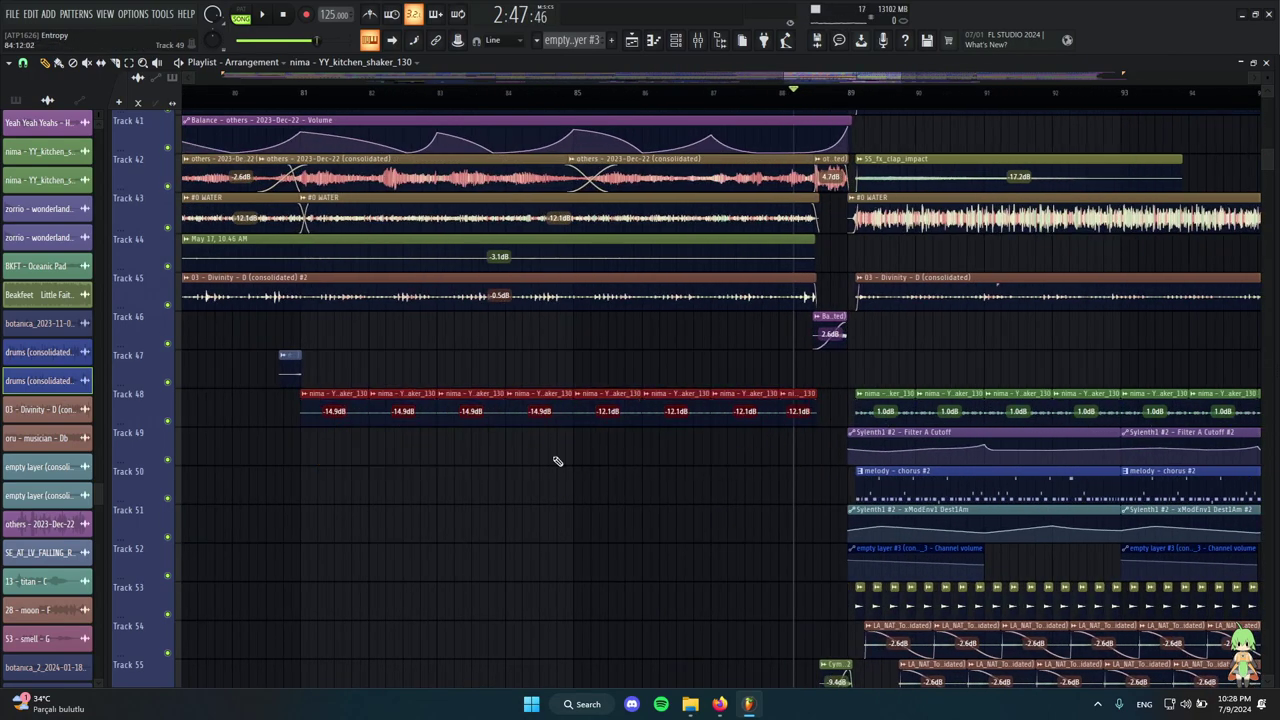
left_click_drag(610, 463, 686, 411)
left_click_drag(723, 463, 803, 418)
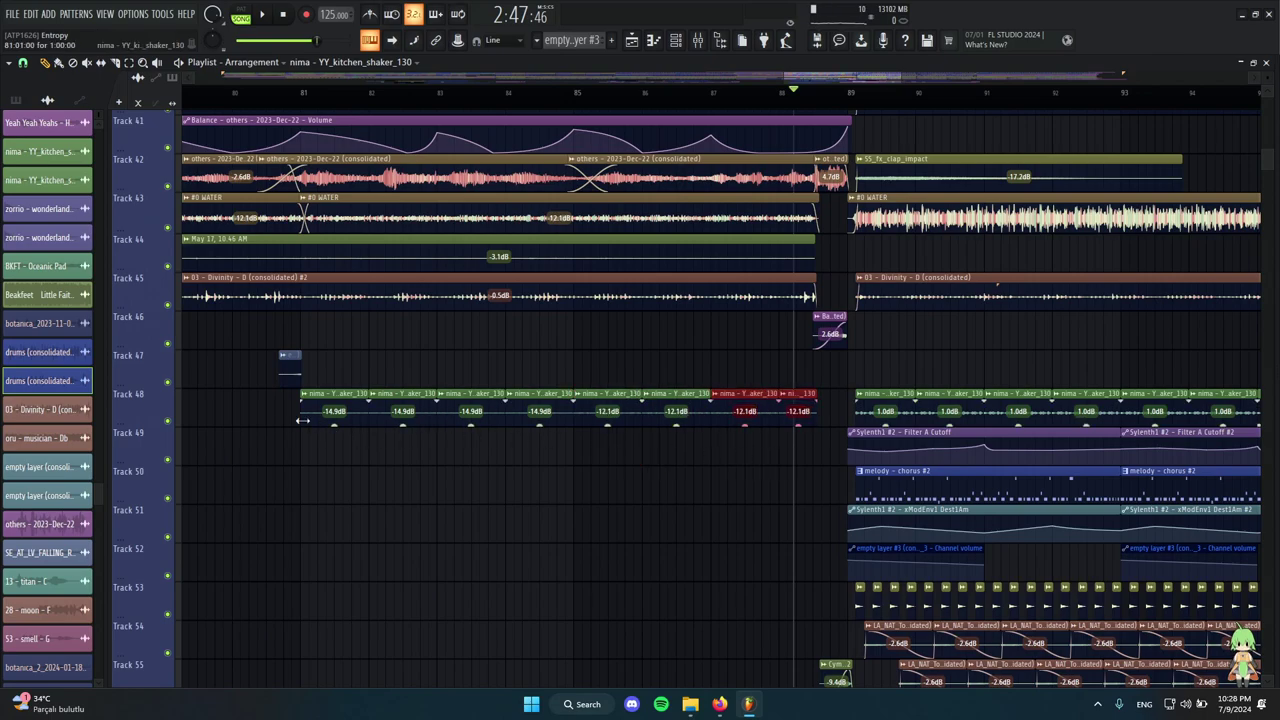
left_click_drag(302, 421, 800, 462)
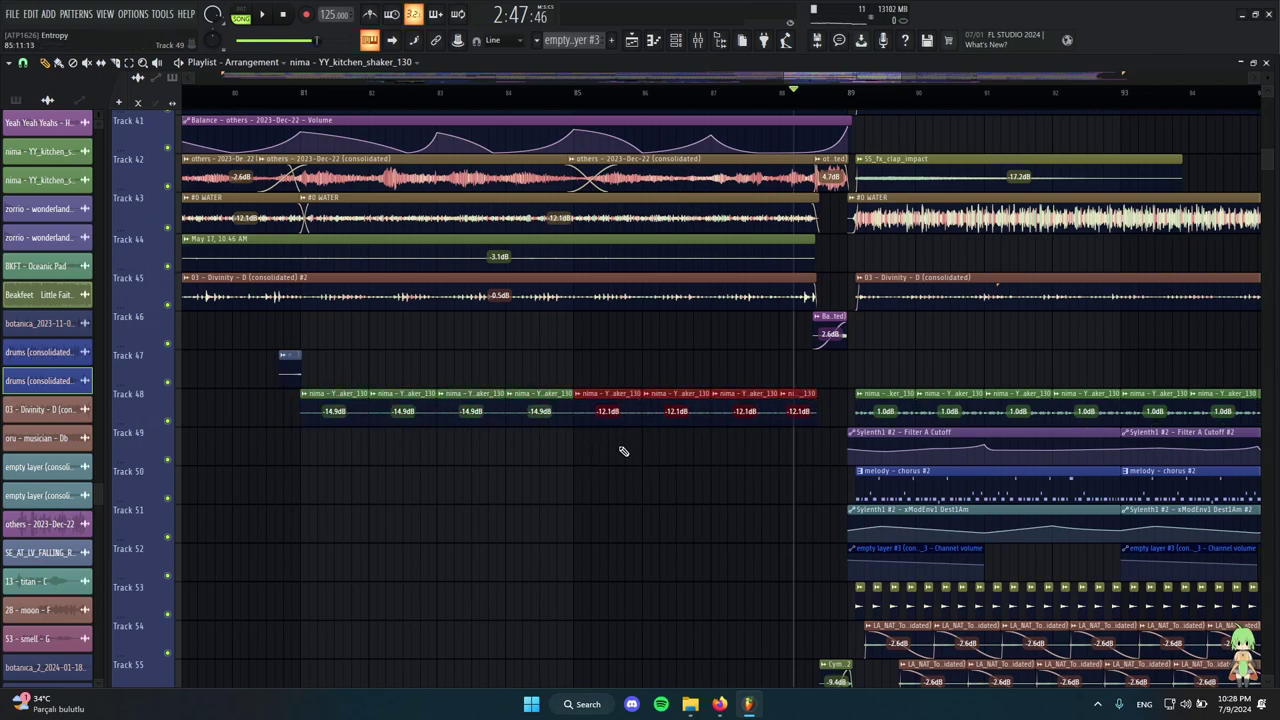
Audition the first wooshyy clip on track 59 at bar 81 and look over its repeats and the surrounding layers.
right_click(328, 287, "alt")
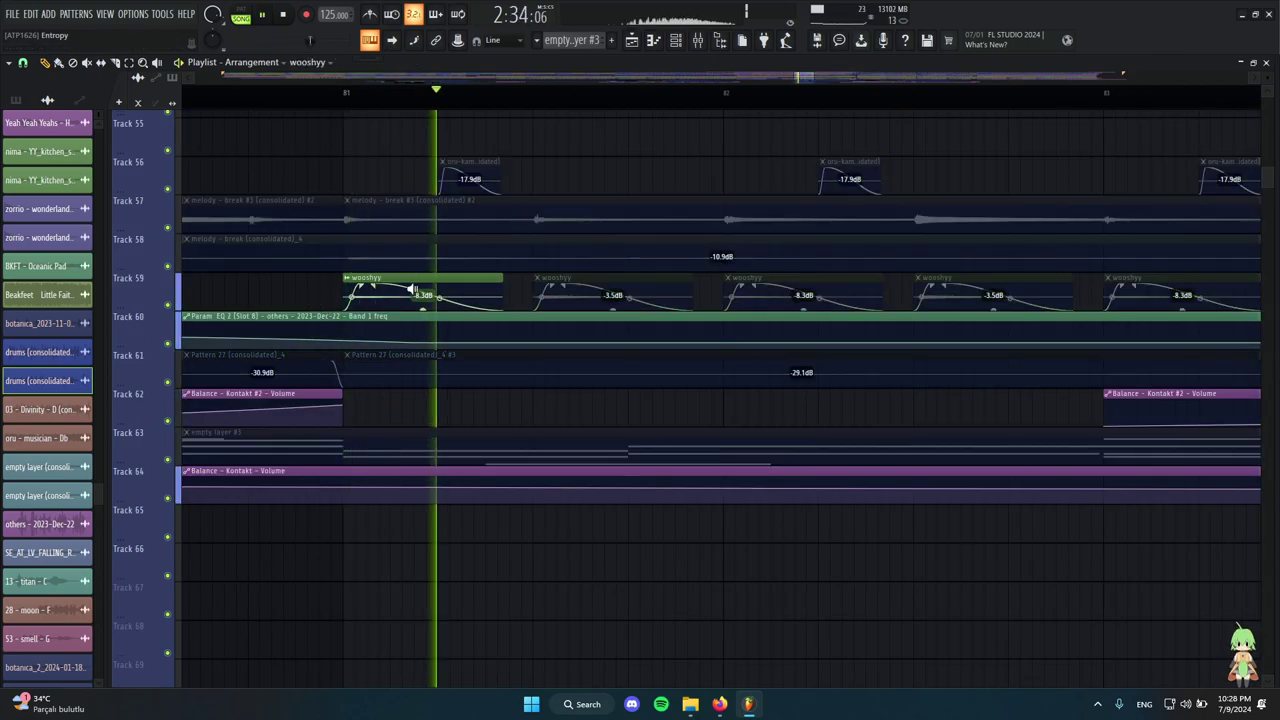
scroll(360, 304, "down", 4)
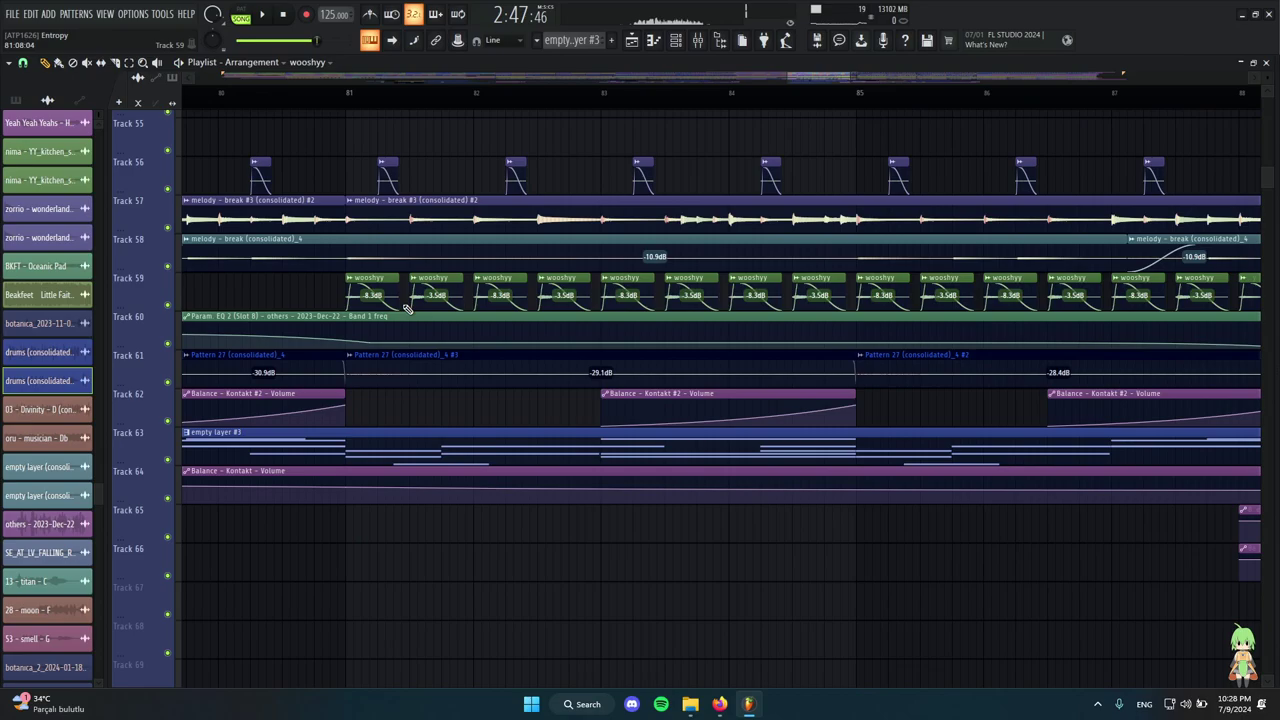
Highlight the wooshyy clips on track 59 from bar 81 to the end of the break and review the surrounding layers.
scroll(593, 331, "down", 3)
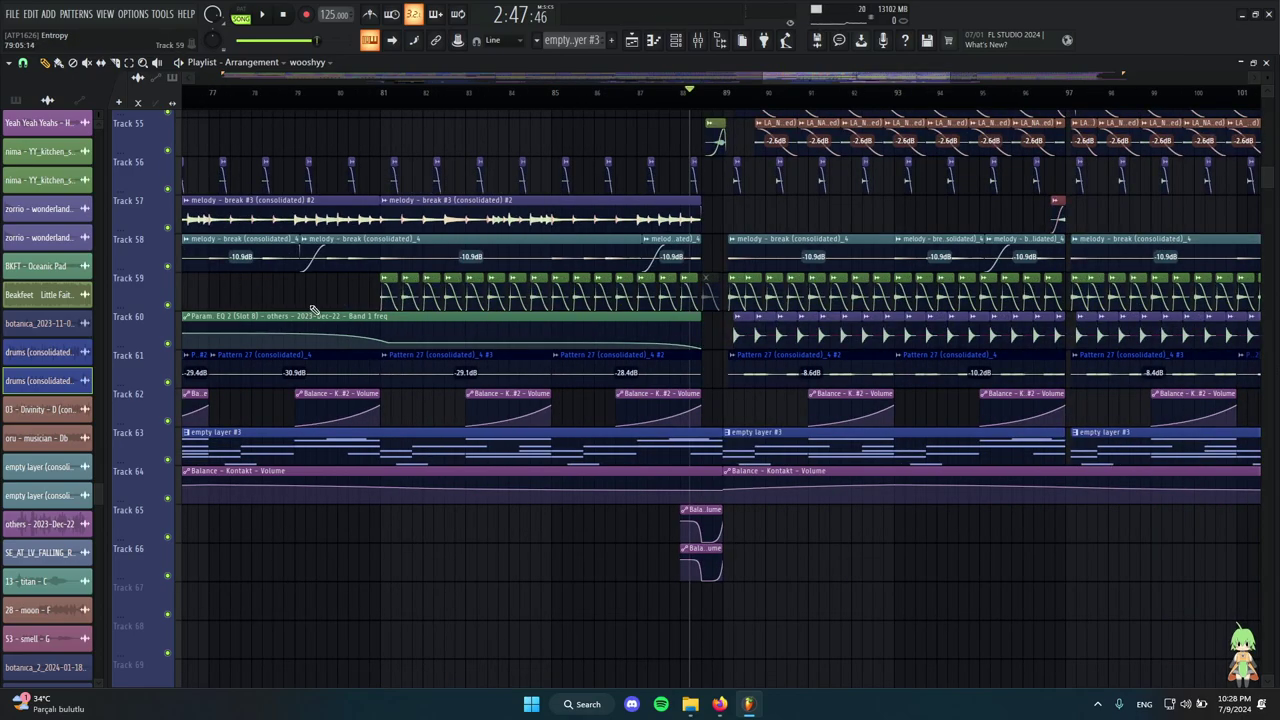
left_click_drag(362, 292, 724, 296)
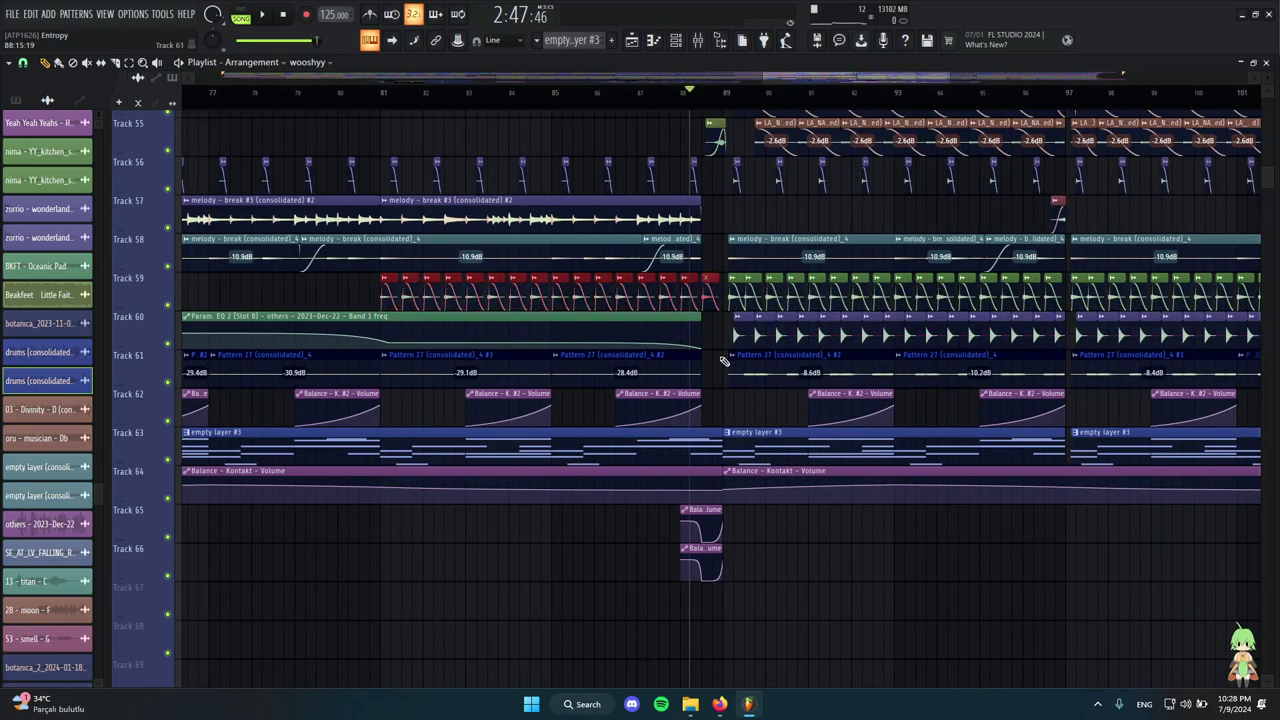
scroll(723, 361, "up", 10)
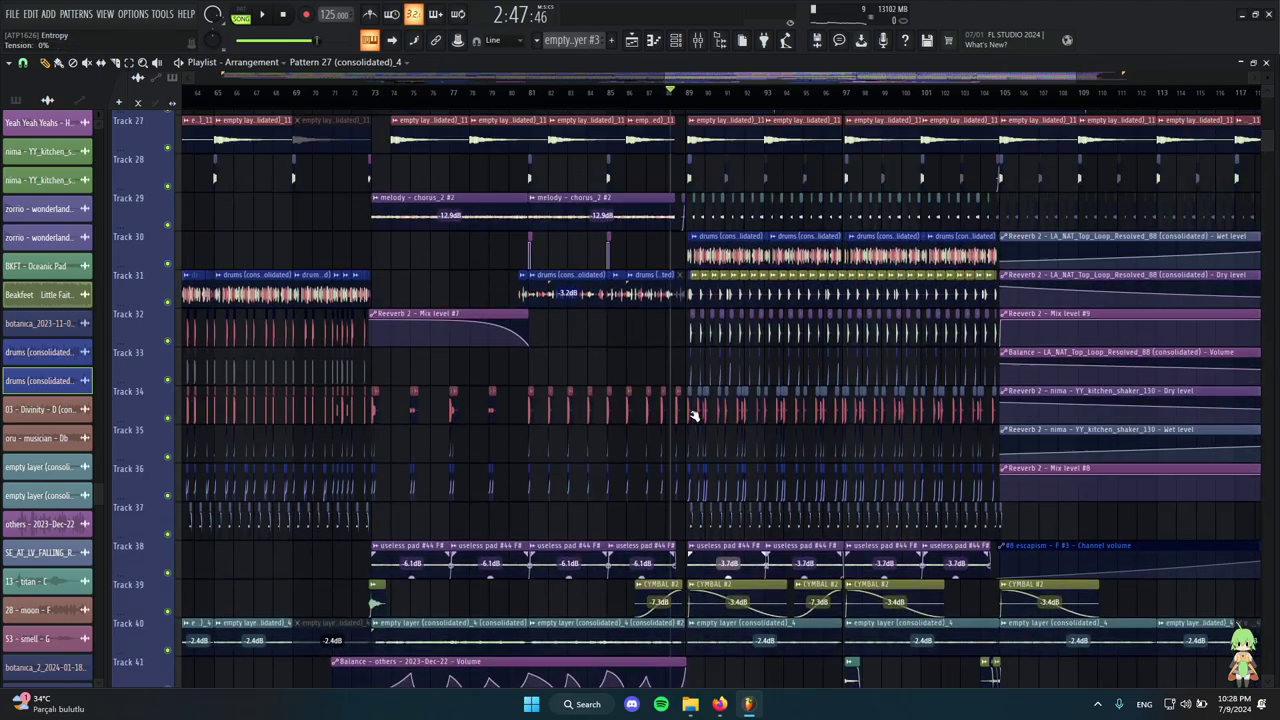
scroll(693, 414, "up", 8)
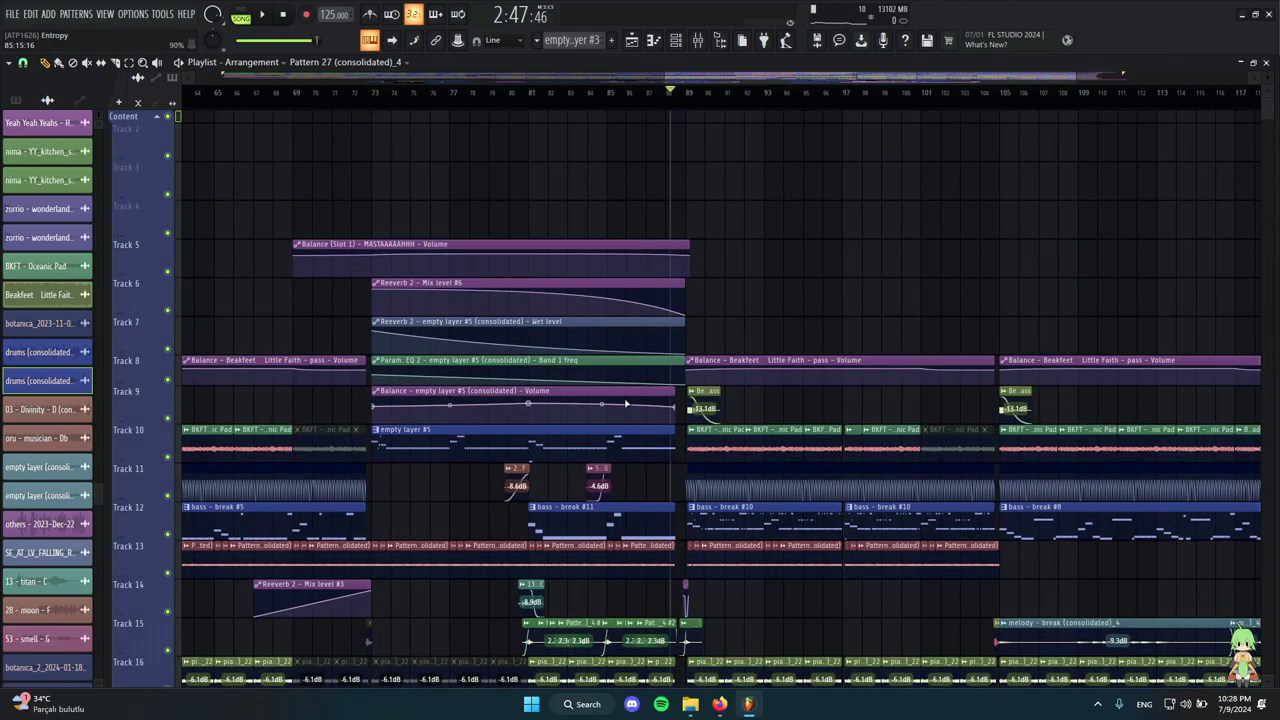
scroll(574, 400, "down", 19)
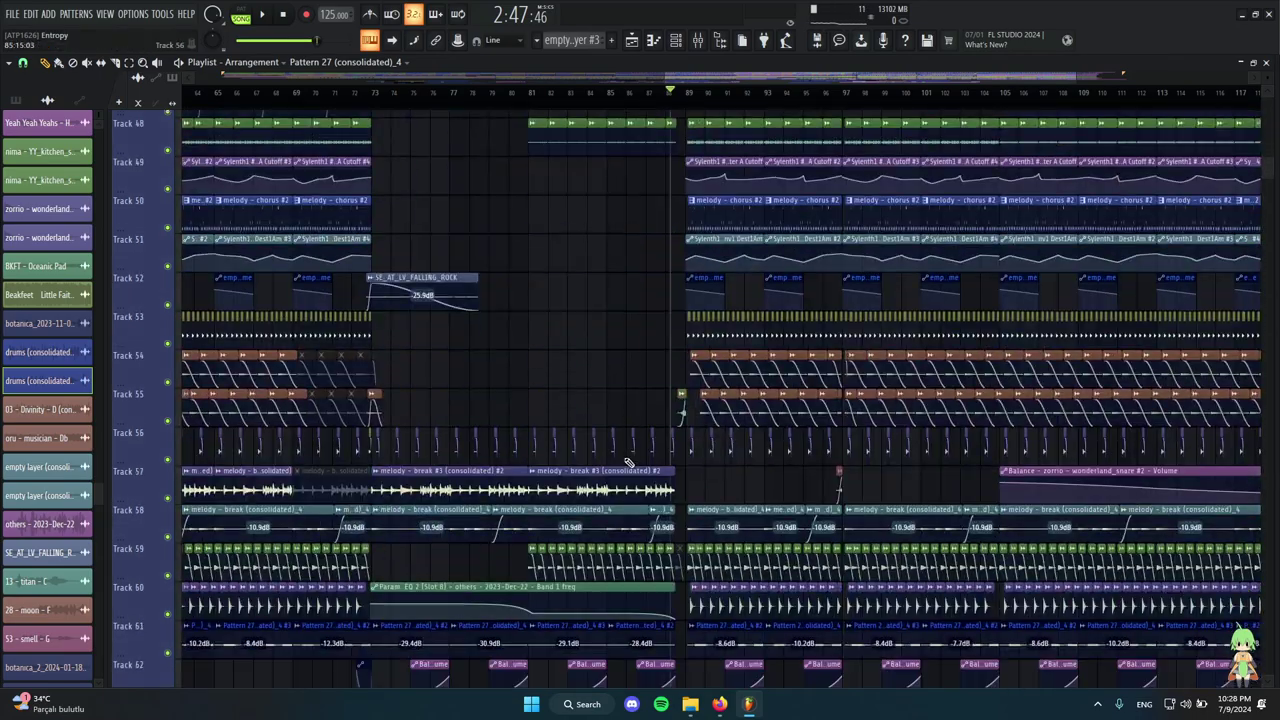
Find the botanica vocal clips on tracks 73 to 80 and start auditioning them from just before bar 81.
scroll(630, 469, "down", 3, "alt")
scroll(580, 477, "down", 6)
scroll(628, 543, "up", 5, "ctrl")
scroll(340, 516, "up", 4, "alt")
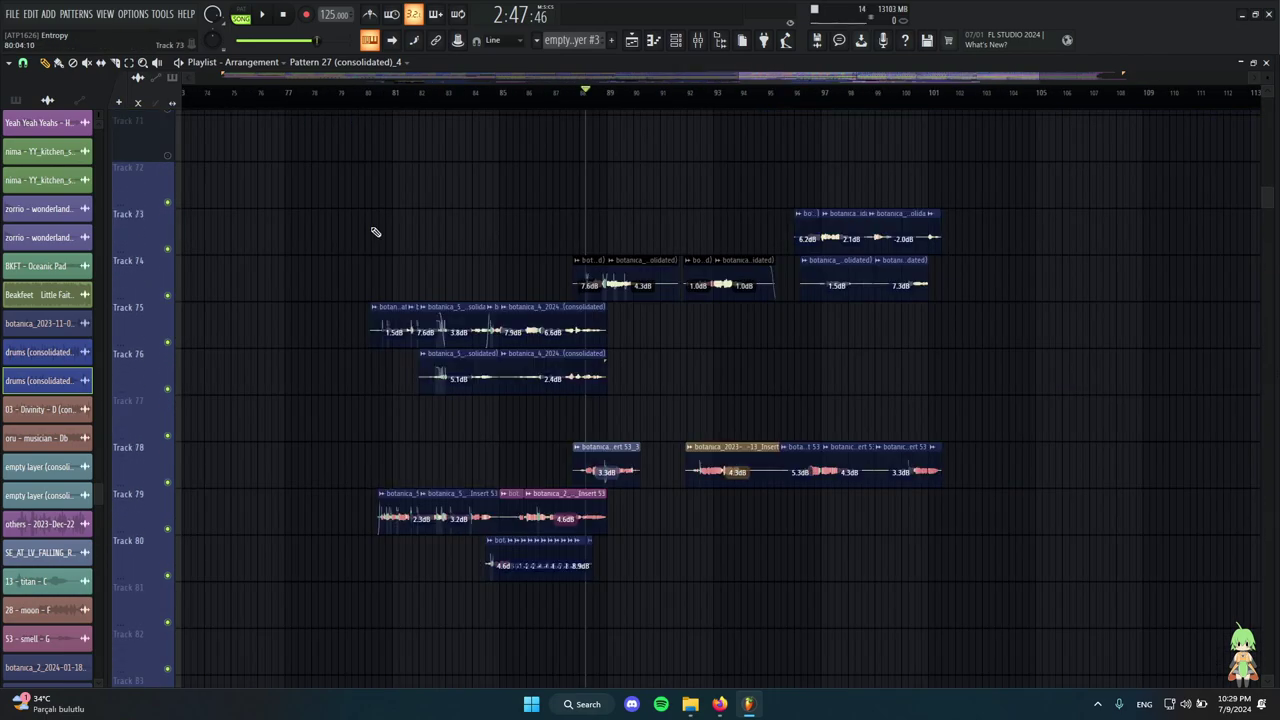
scroll(387, 134, "up", 2)
key("space")
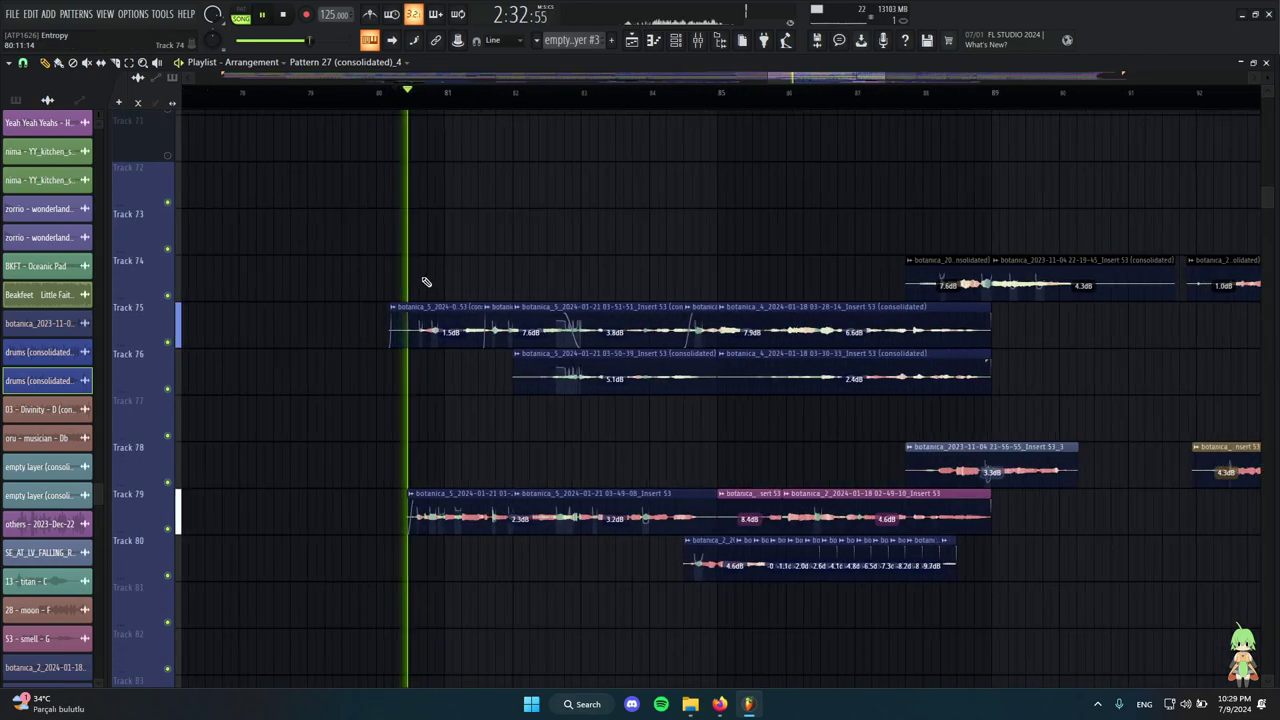
scroll(426, 294, "up", 3)
scroll(428, 298, "down", 3)
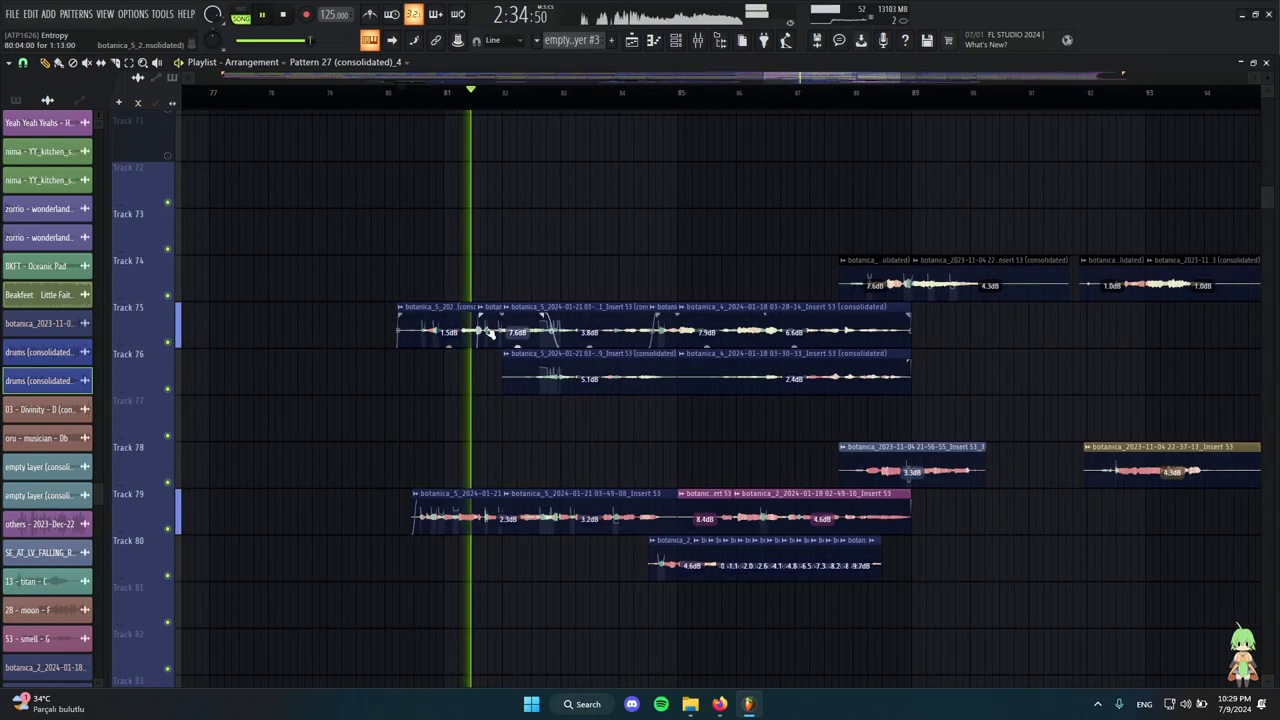
Follow the vocals on tracks 74 to 80 through the end of the break and stop playback after bar 89.
scroll(610, 415, "down", 2)
scroll(770, 466, "up", 1)
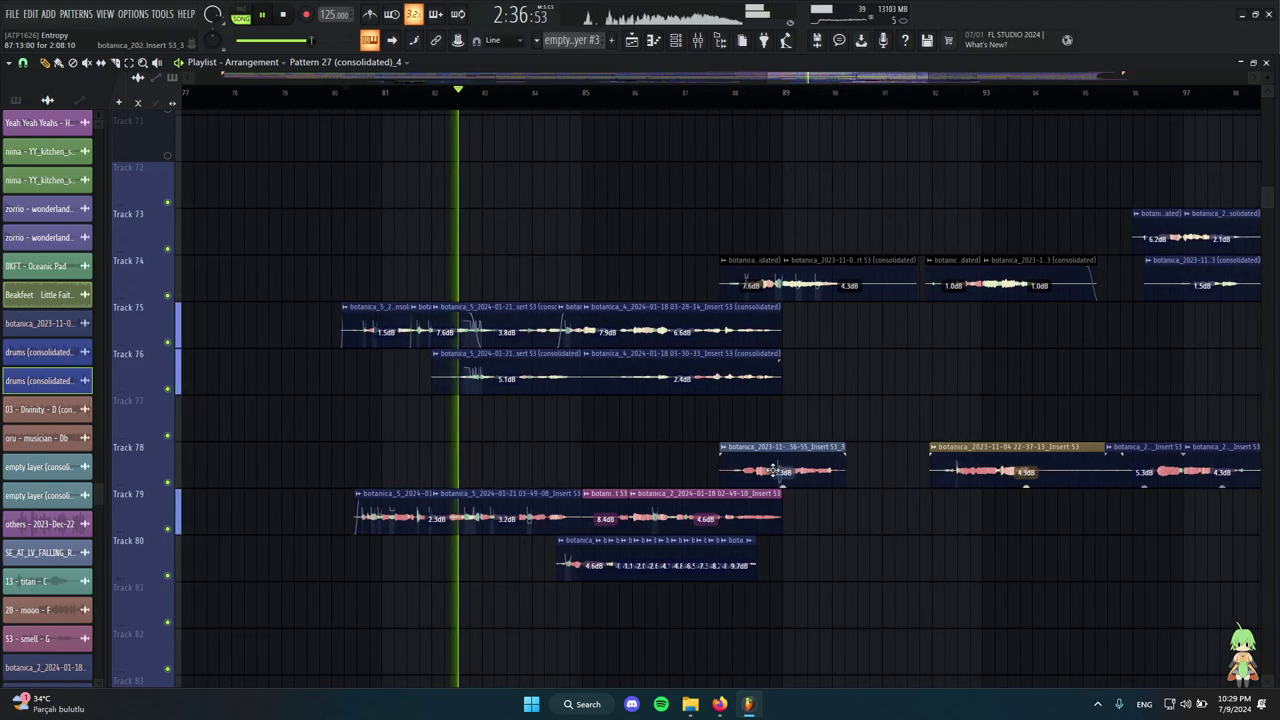
scroll(755, 476, "down", 1)
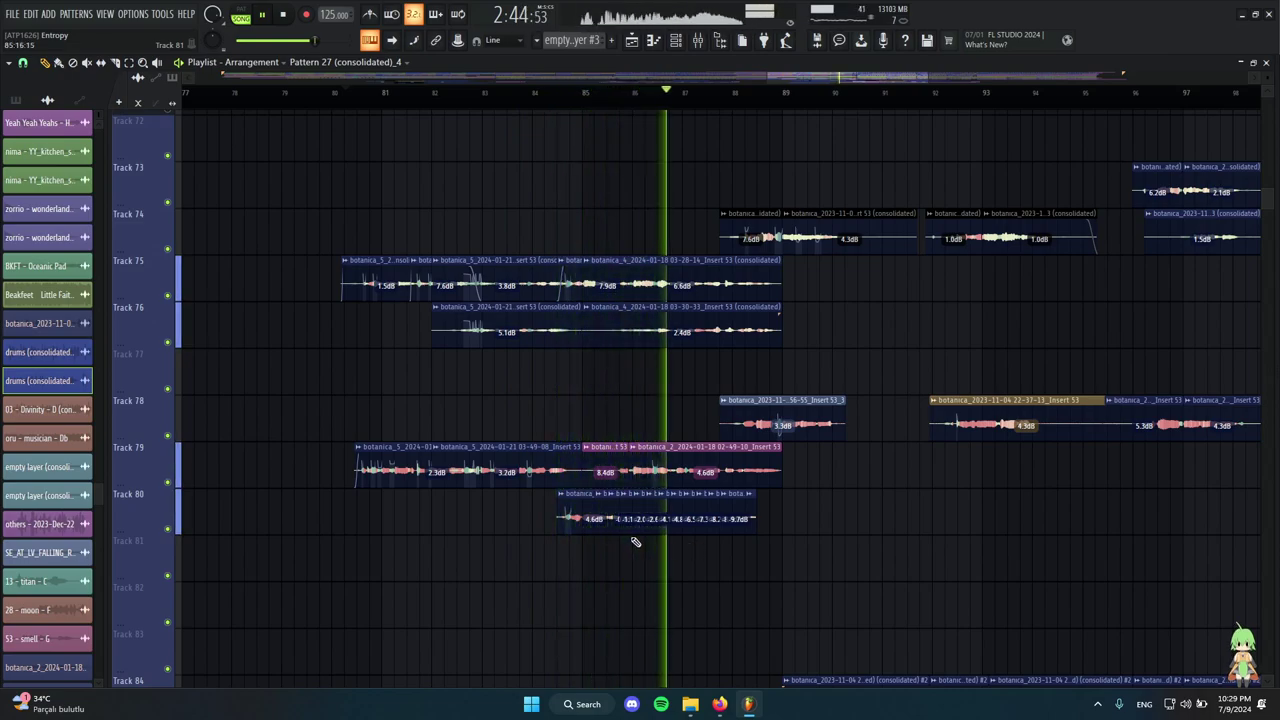
mouse_move(633, 535)
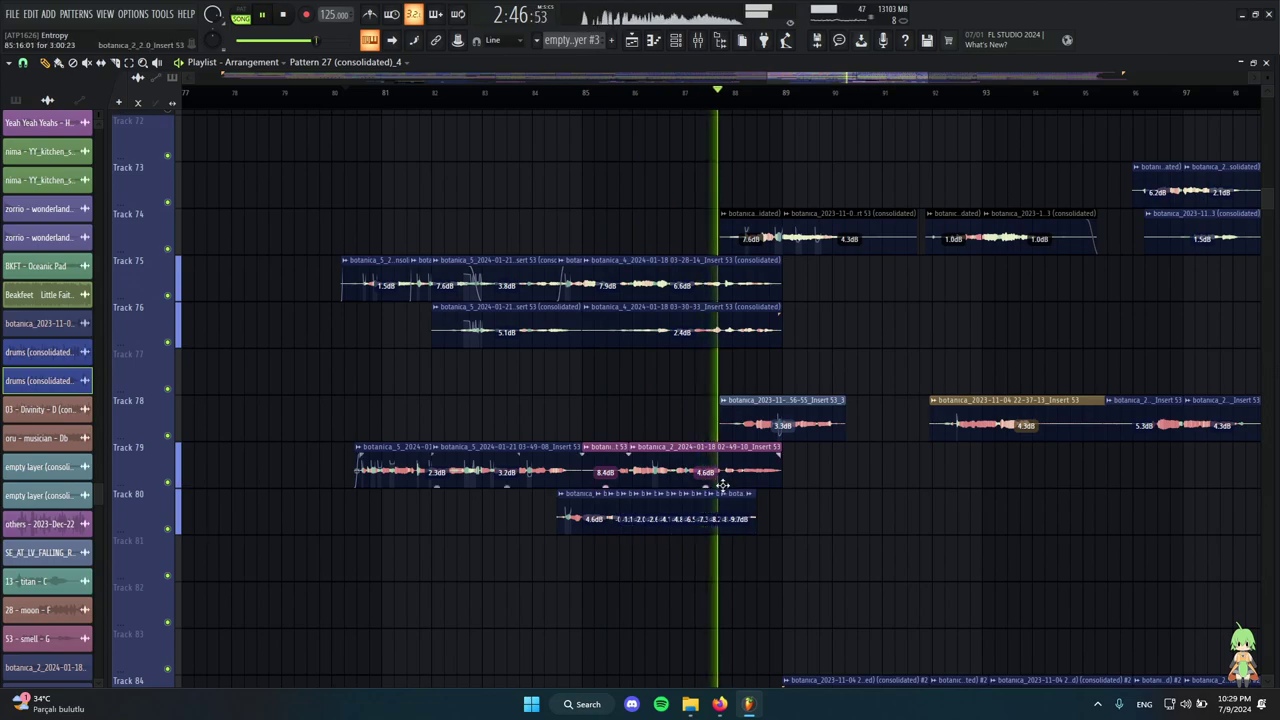
scroll(815, 515, "down", 6)
scroll(815, 515, "up", 7)
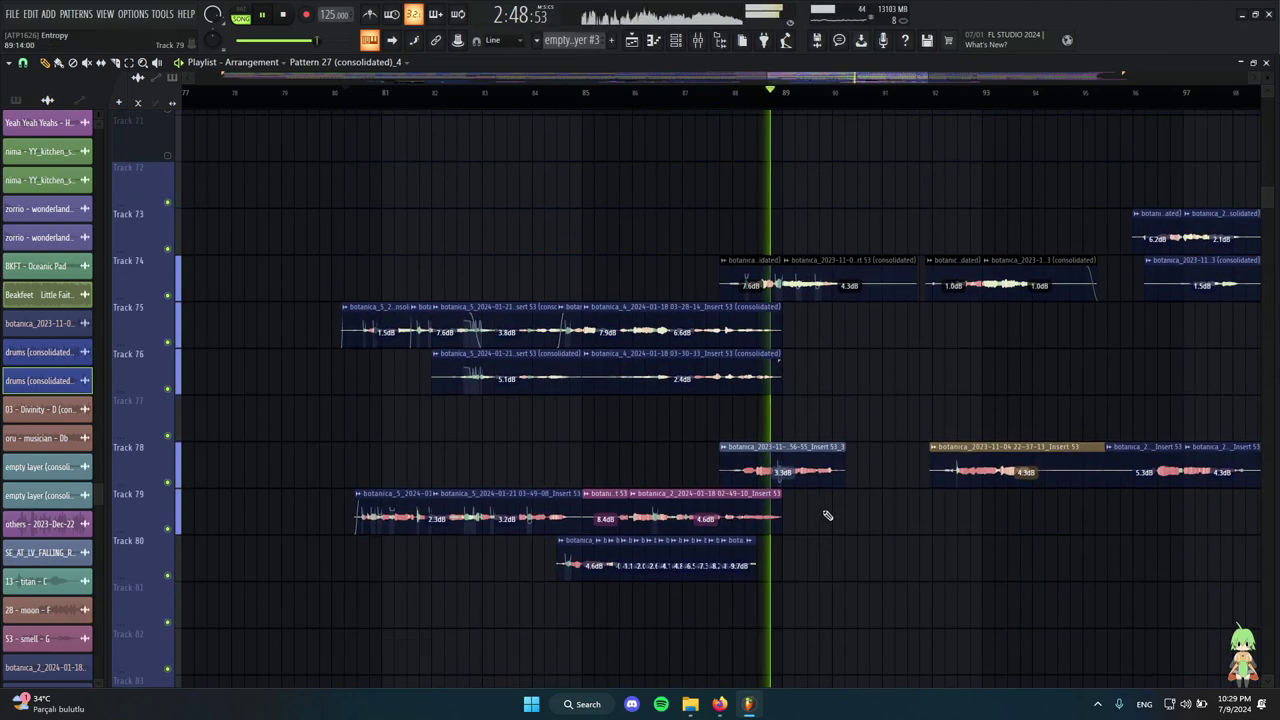
scroll(825, 515, "up", 3, "ctrl")
scroll(840, 504, "down", 3, "ctrl")
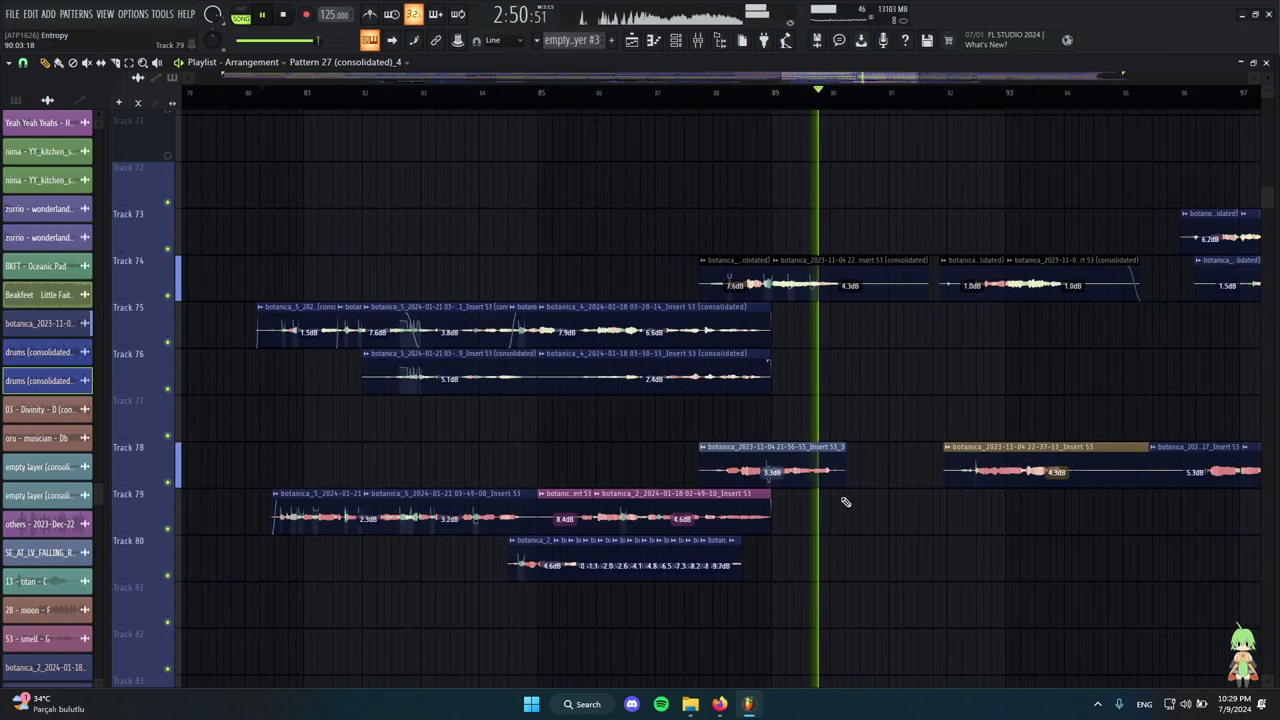
key("space")
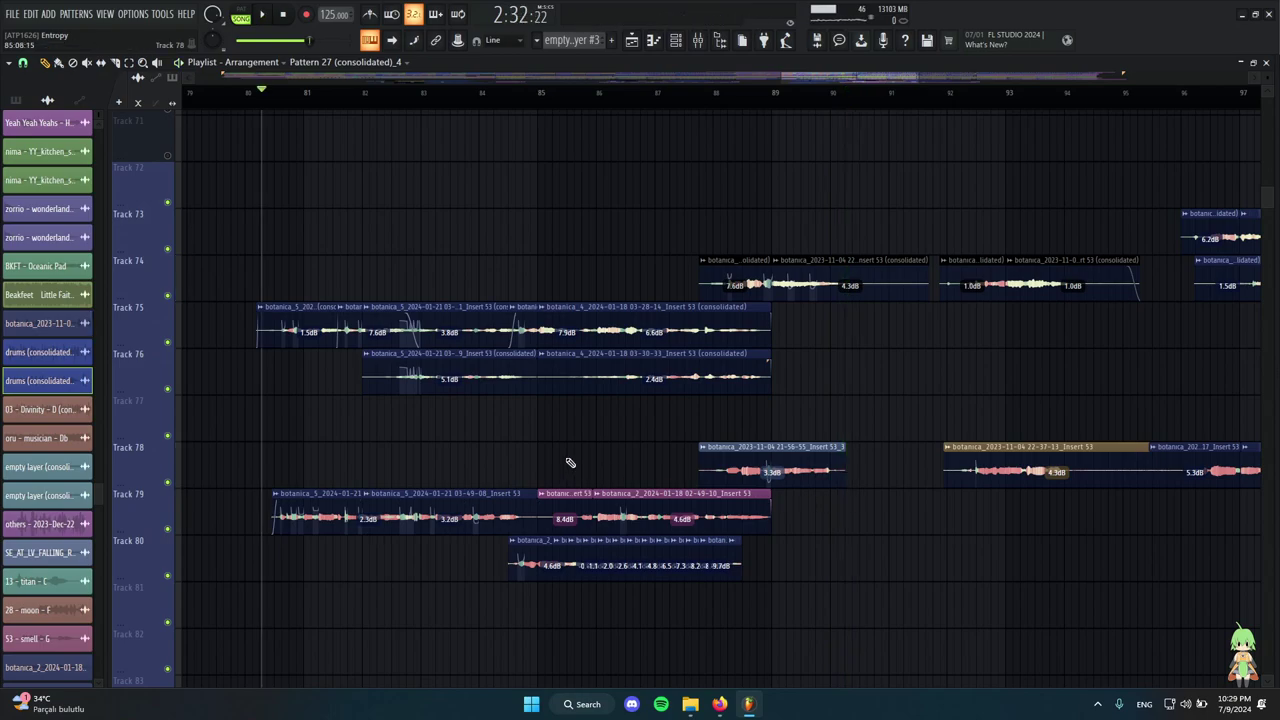
Inspect the break's vocal clips on tracks 75 to 80 and place the playhead at the start of the track 79 vocal.
scroll(443, 403, "up", 4, "ctrl")
scroll(391, 434, "down", 3, "ctrl")
scroll(456, 418, "up", 2, "ctrl")
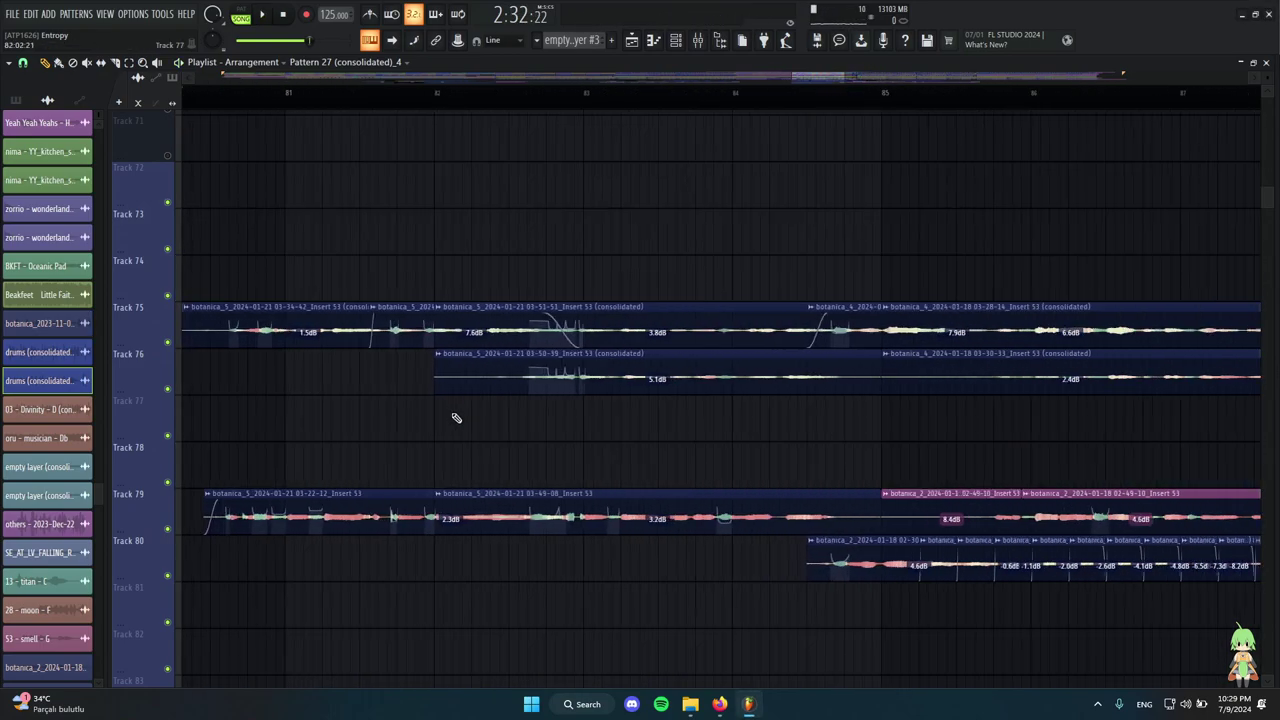
scroll(438, 259, "up", 1, "ctrl")
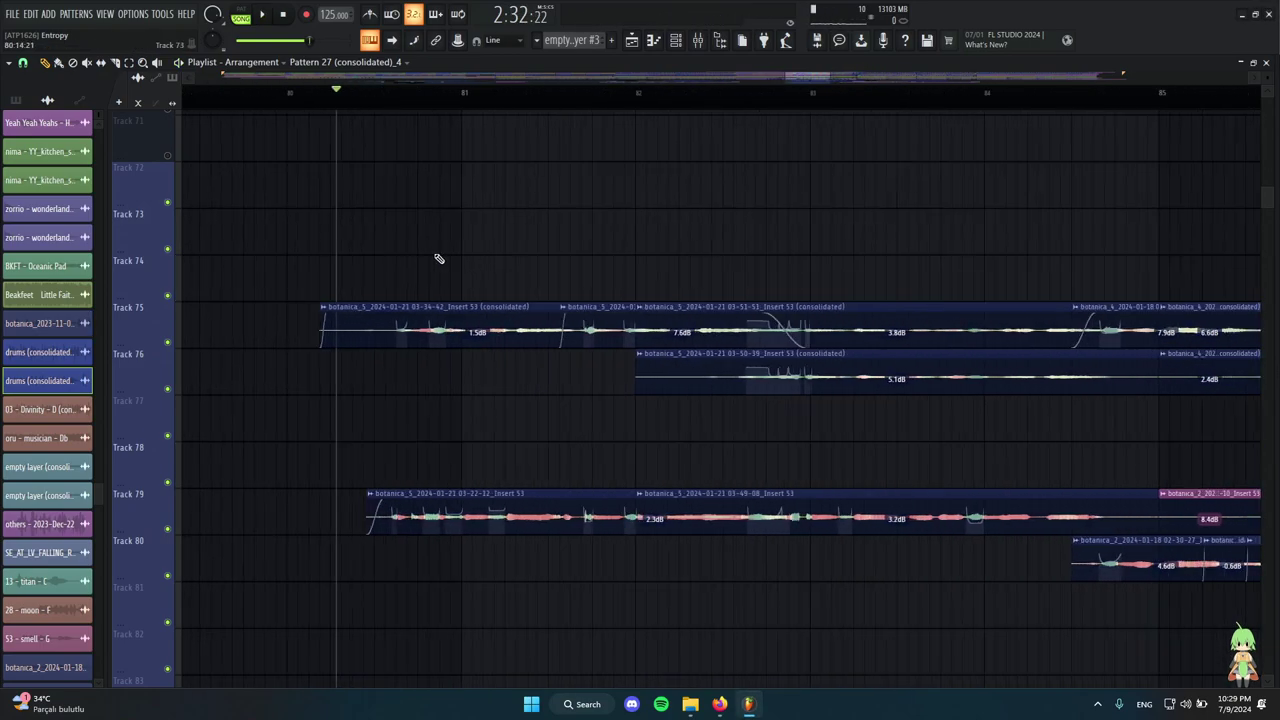
mouse_move(376, 98)
left_mouse_down()
mouse_move(363, 100)
mouse_move(372, 105)
left_mouse_up()
scroll(391, 259, "down", 6, "ctrl")
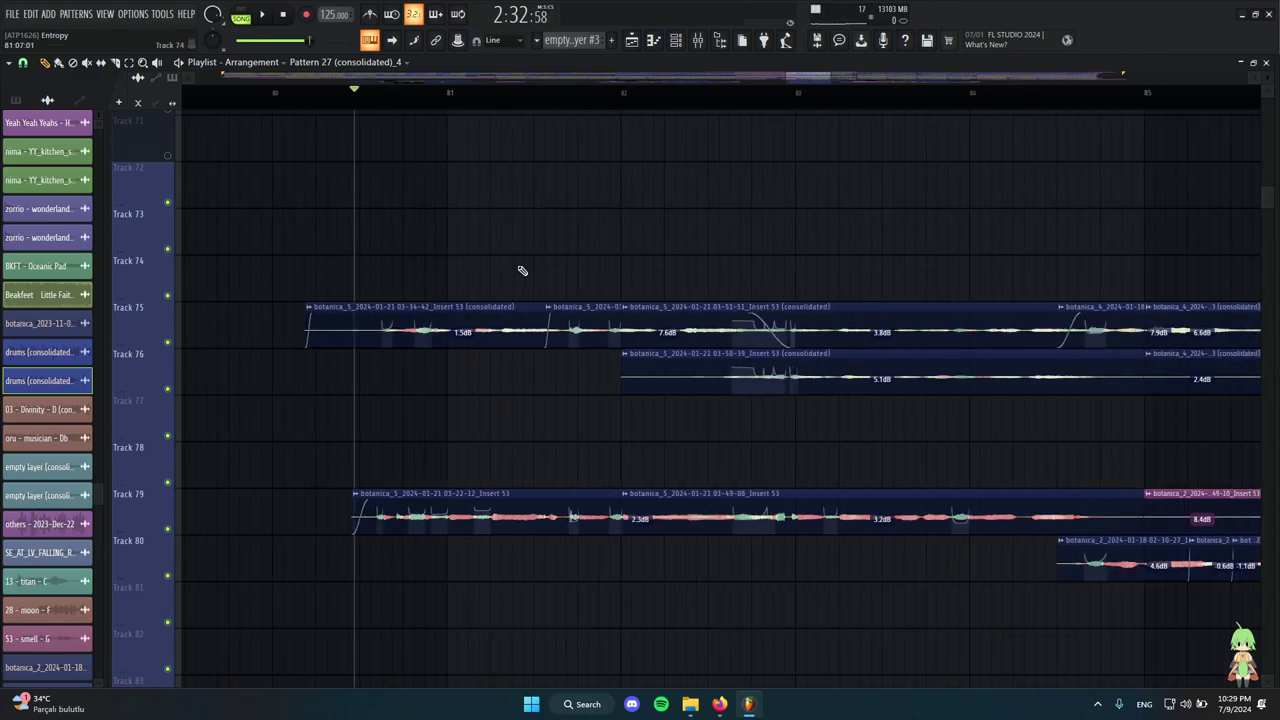
Highlight the vocals across the whole song, clear the selection, and move the playhead through the first vocal clips around bars 24 and 25.
scroll(716, 407, "down", 2, "ctrl")
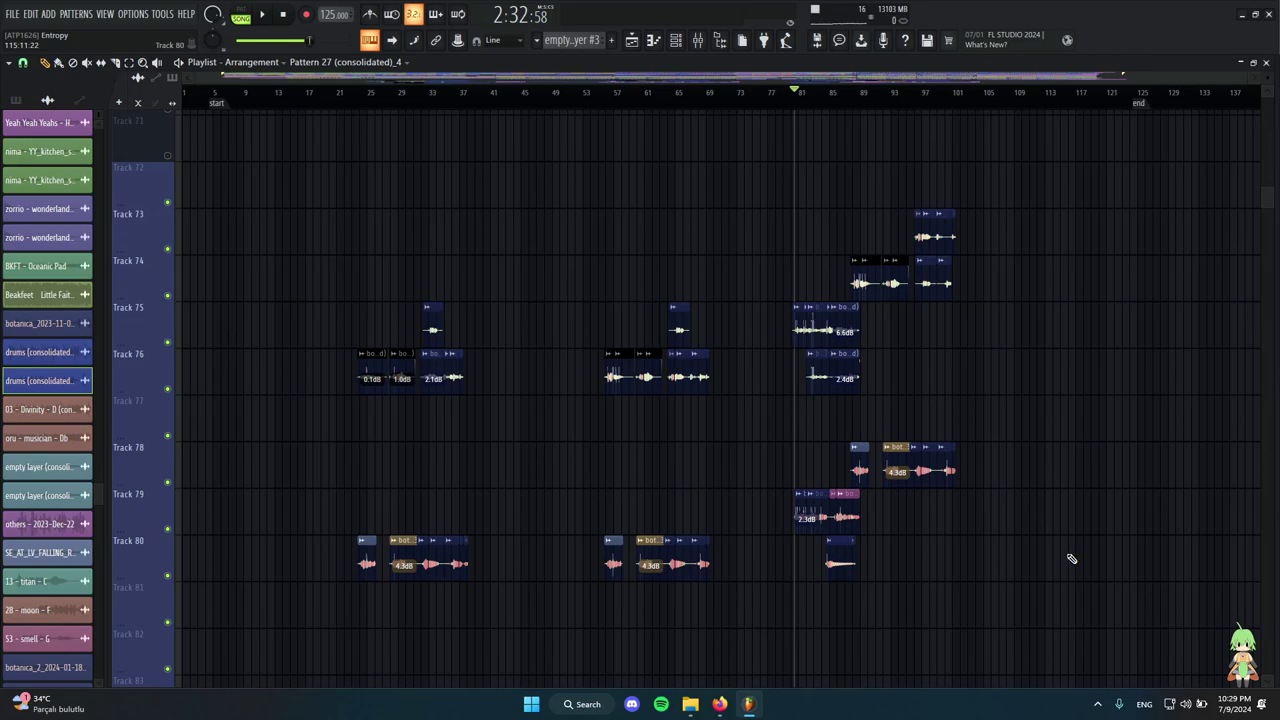
left_click_drag(1072, 558, 362, 244, "ctrl")
scroll(682, 284, "up", 2, "ctrl")
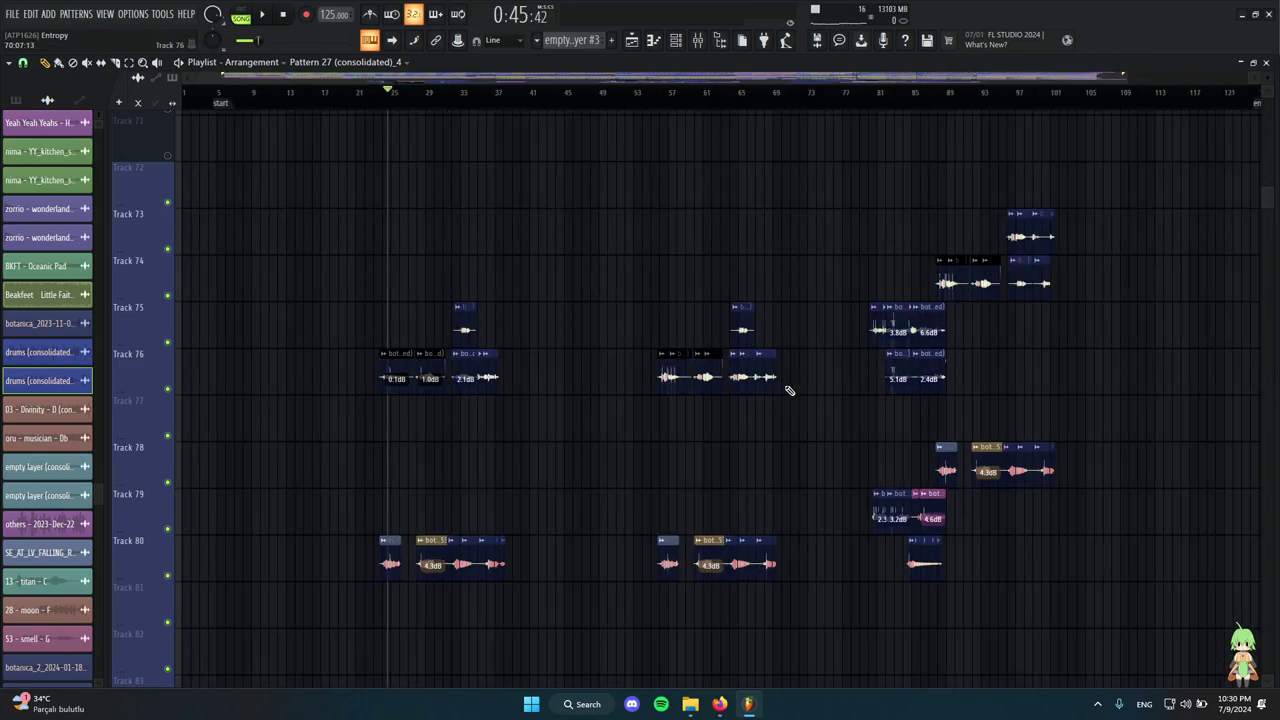
scroll(334, 320, "up", 8, "ctrl")
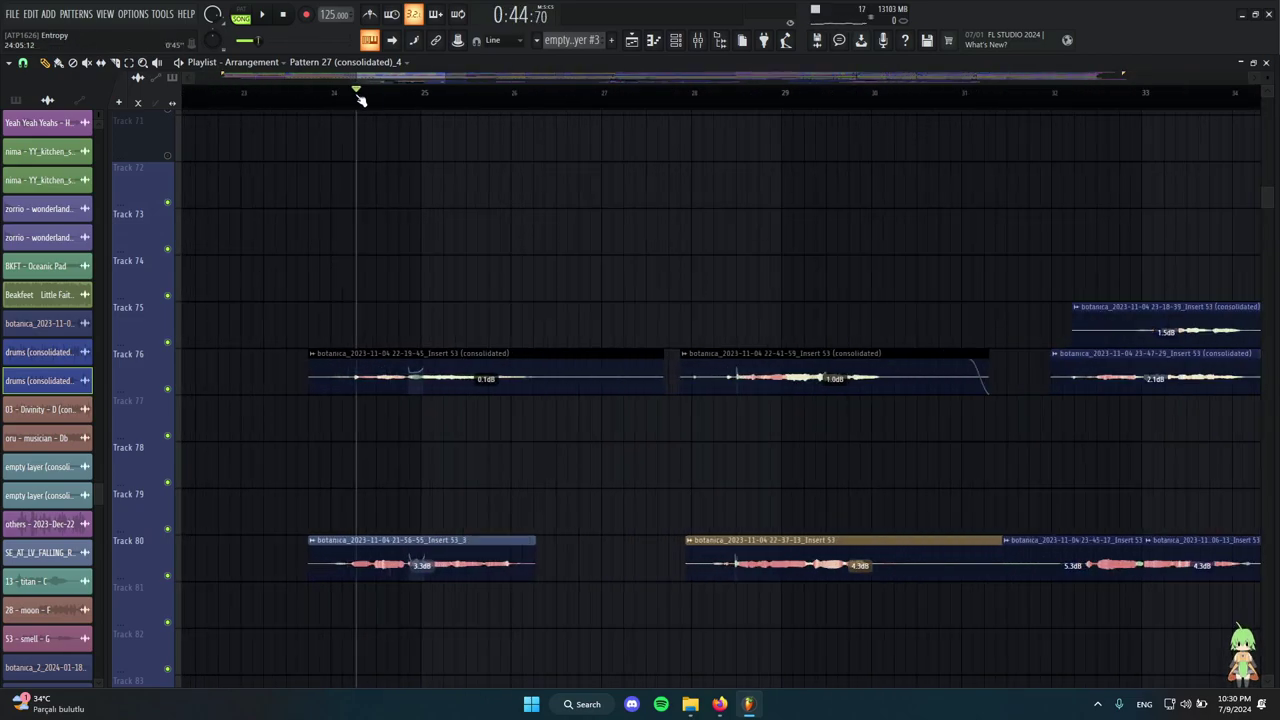
left_click_drag(360, 98, 496, 180)
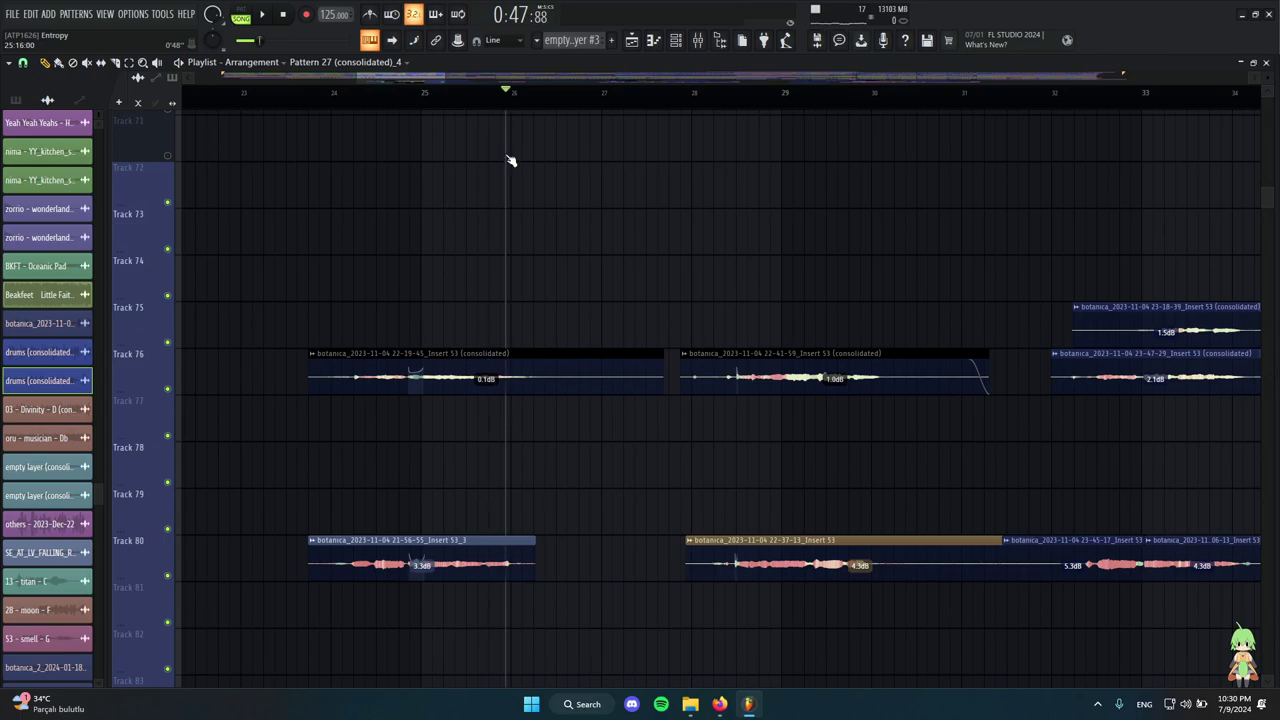
scroll(617, 383, "down", 4)
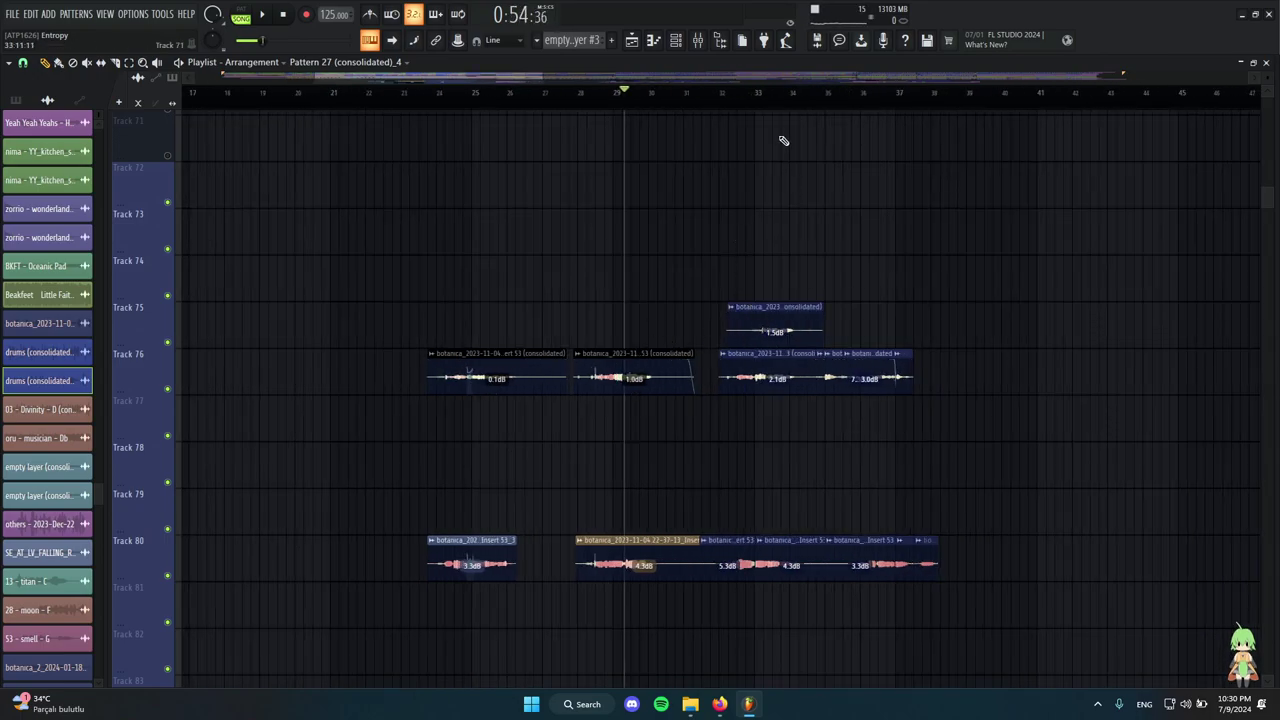
Move the playhead past the first vocal section to about bar 39 and look over its clips on tracks 75 to 80.
left_click_drag(766, 91, 991, 165)
scroll(622, 374, "down", 3)
scroll(790, 390, "up", 3)
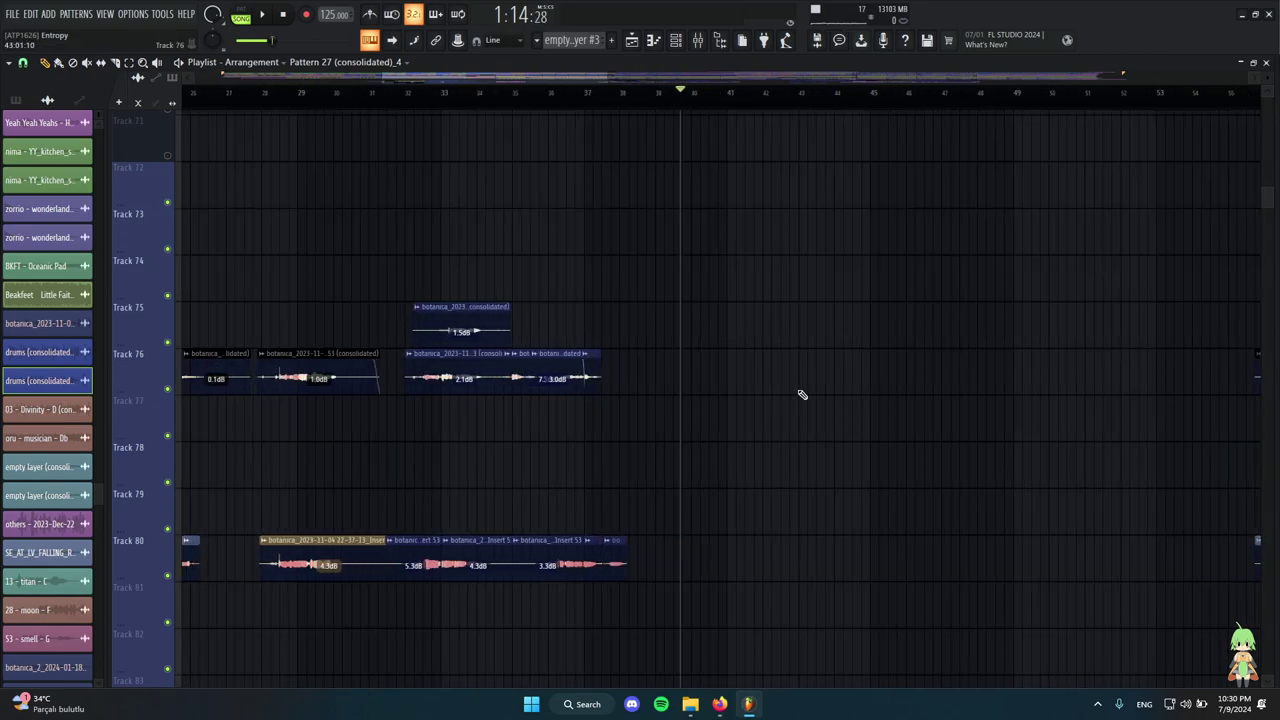
scroll(803, 397, "down", 2)
scroll(513, 206, "up", 2)
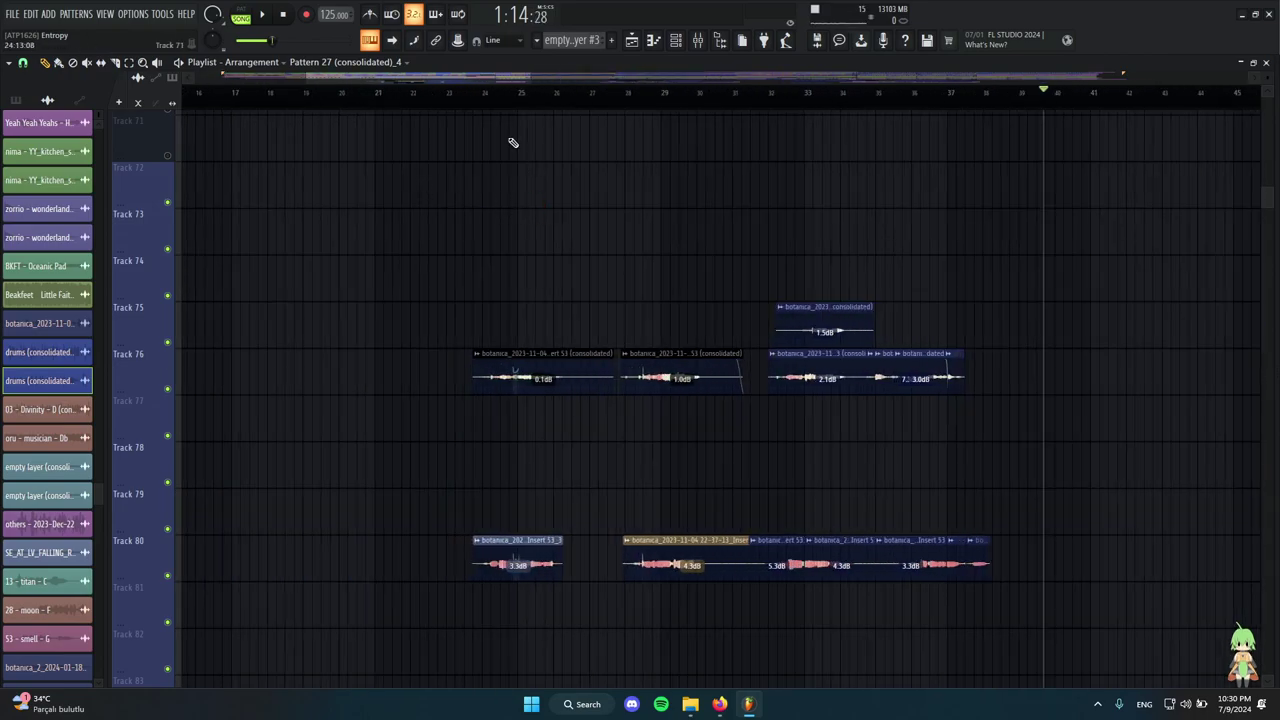
Return the playhead to the first vocals near bar 24 and examine the clips on tracks 76, 80 and 84.
left_click(478, 98)
scroll(357, 414, "up", 3)
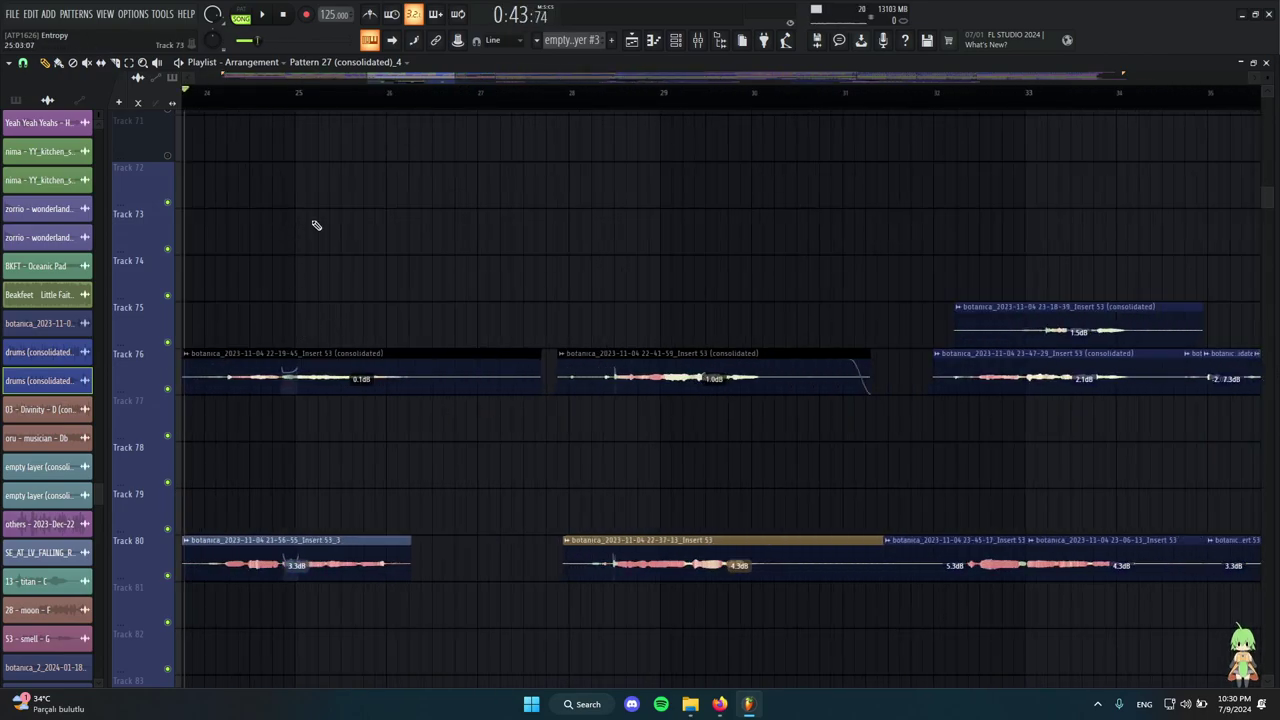
scroll(420, 192, "down", 2)
scroll(424, 192, "up", 1)
mouse_move(327, 103)
left_mouse_down()
mouse_move(281, 128)
mouse_move(319, 125)
mouse_move(309, 174)
mouse_move(314, 152)
left_mouse_up()
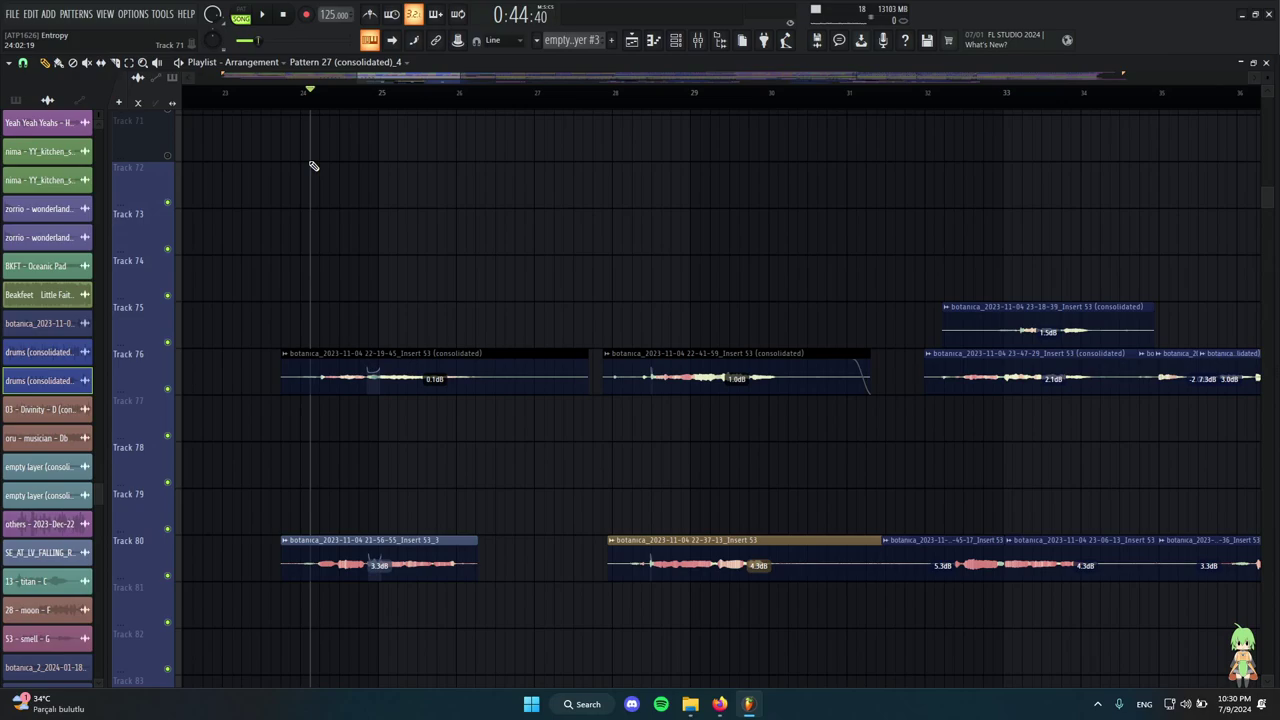
scroll(363, 383, "down", 3)
scroll(363, 383, "up", 1)
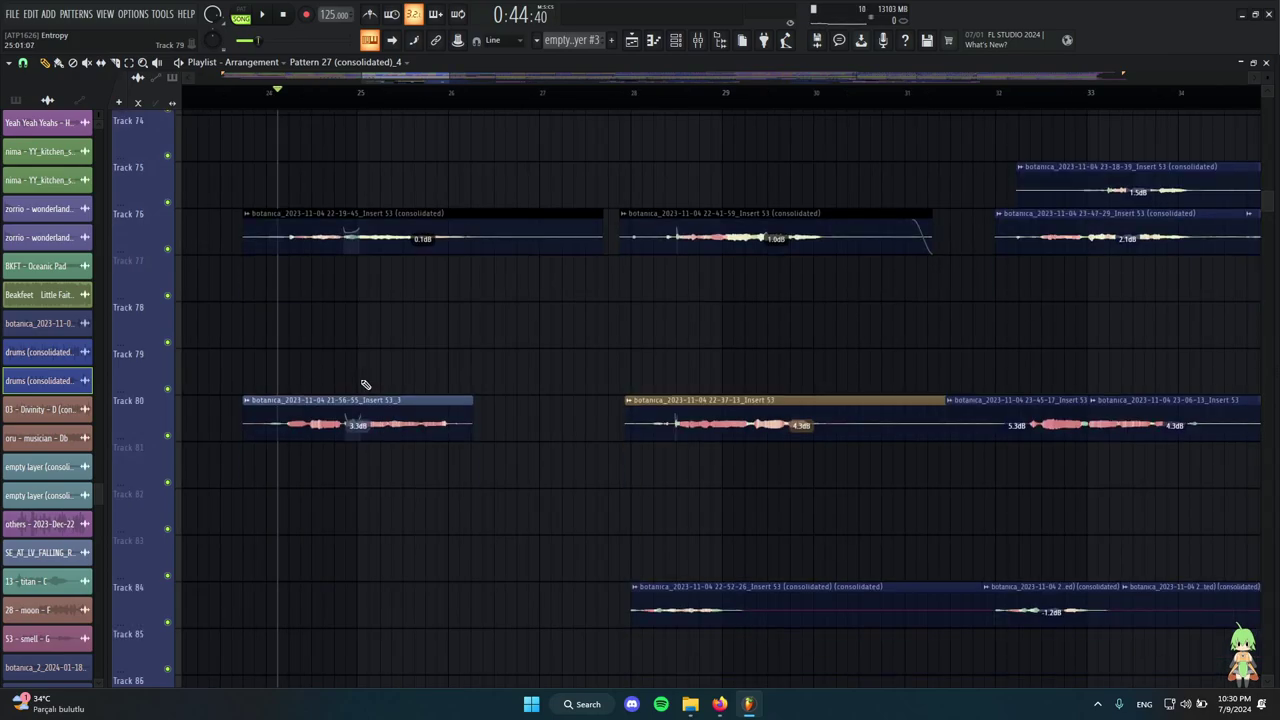
scroll(380, 380, "up", 6)
scroll(517, 376, "down", 5)
scroll(412, 353, "down", 1)
scroll(531, 360, "down", 4)
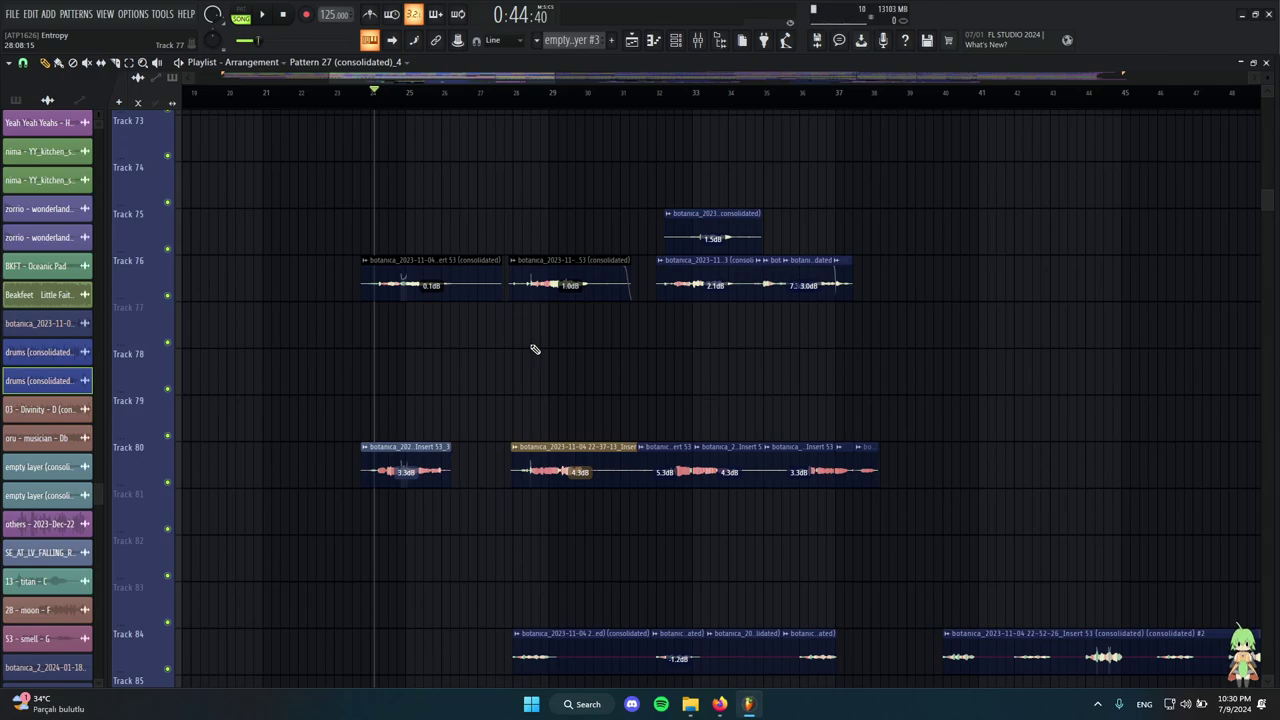
Place the playhead at about bar 28 and compare the vocal clips starting there on tracks 76, 80 and 84.
left_click_drag(510, 94, 522, 112)
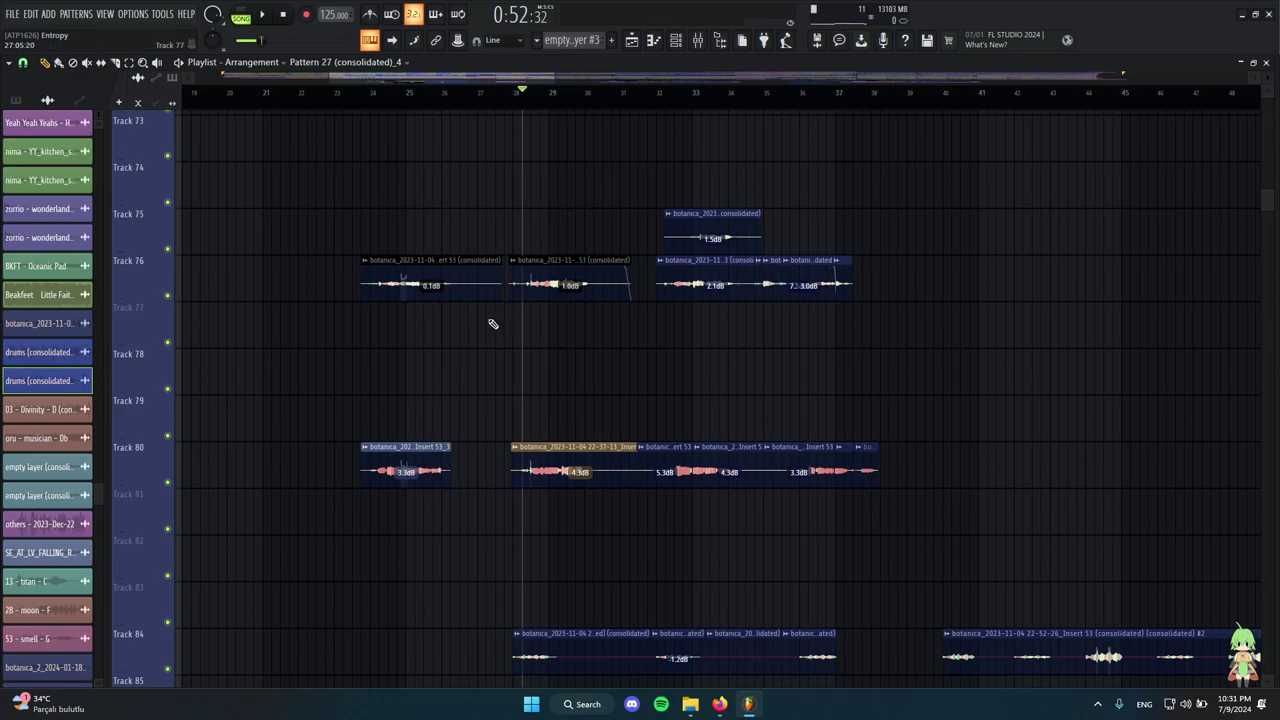
scroll(488, 350, "up", 5)
scroll(474, 397, "down", 3)
scroll(446, 374, "up", 6)
scroll(480, 368, "down", 7)
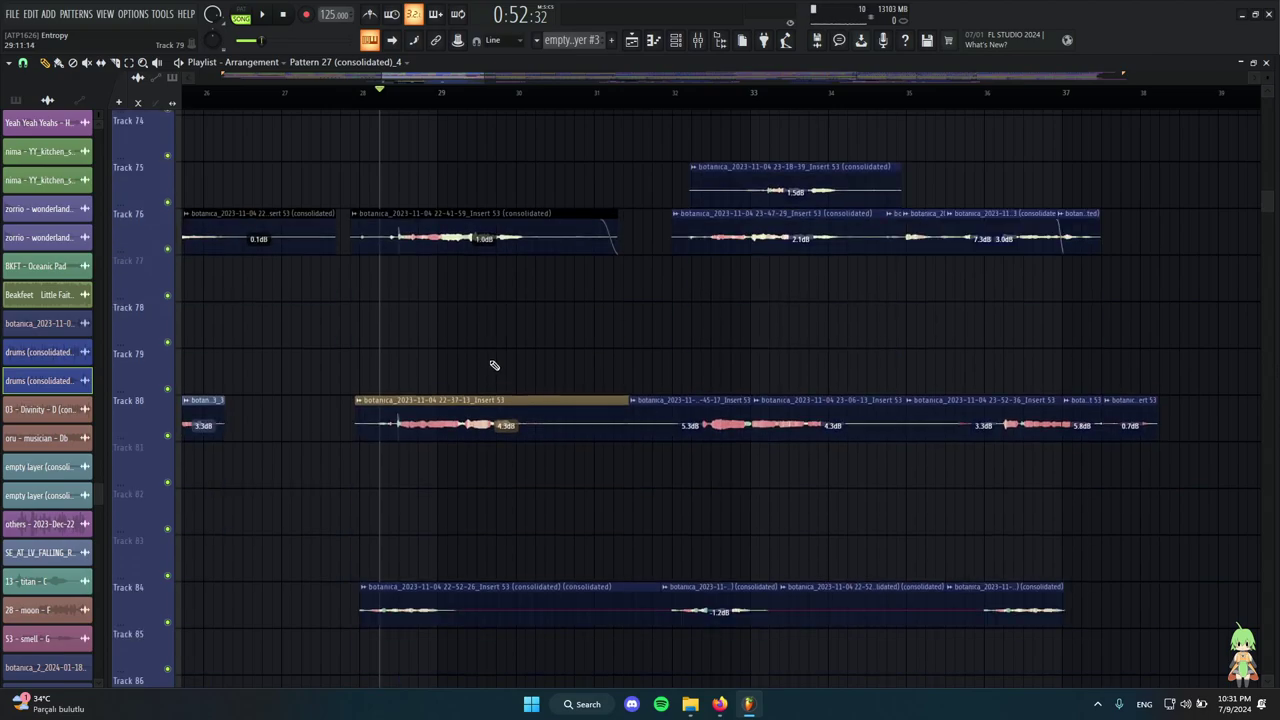
scroll(490, 364, "up", 3)
scroll(508, 329, "down", 6)
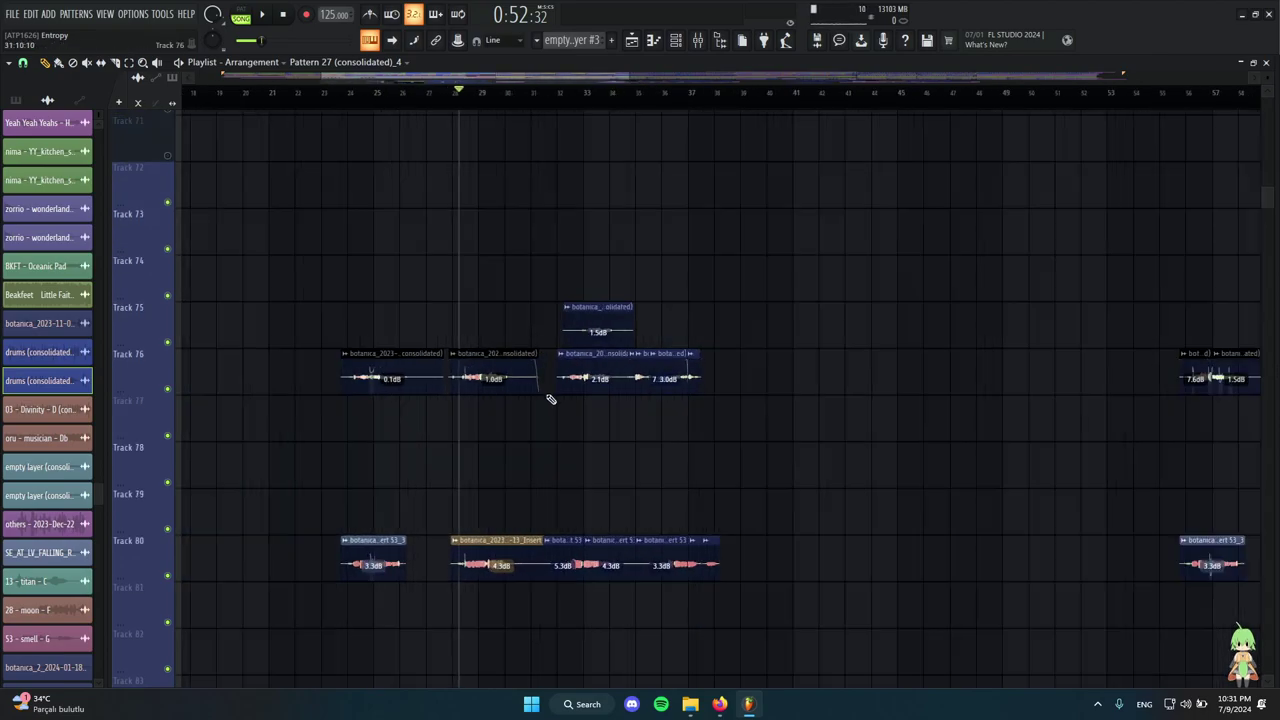
Highlight the first section's vocals on tracks 75 and 76, extend the selection over all vocal clips, and clear it.
mouse_move(723, 440)
left_mouse_down()
mouse_move(338, 304)
mouse_move(340, 266)
mouse_move(745, 434)
mouse_move(748, 484)
mouse_move(744, 436)
left_mouse_up()
scroll(367, 360, "down", 5)
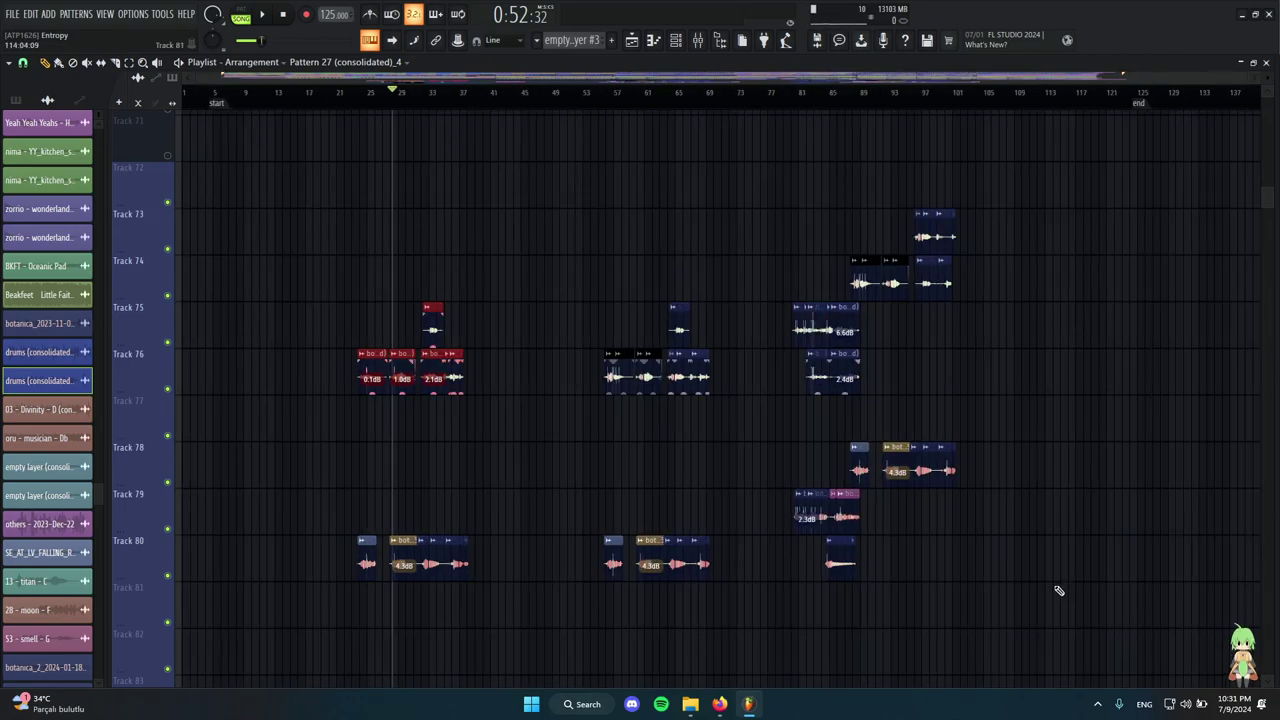
left_click_drag(1037, 606, 222, 186)
left_click(312, 242, "ctrl")
scroll(425, 406, "up", 5)
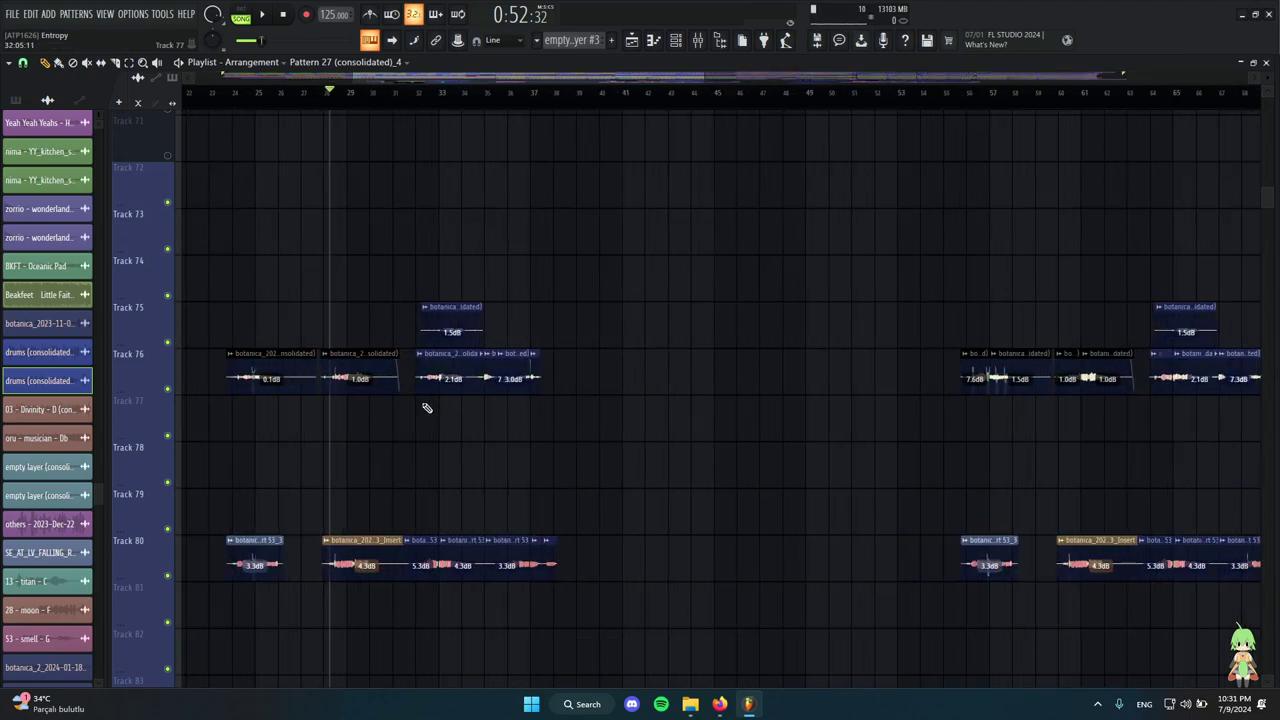
scroll(427, 408, "up", 4)
left_click_drag(500, 470, 384, 322)
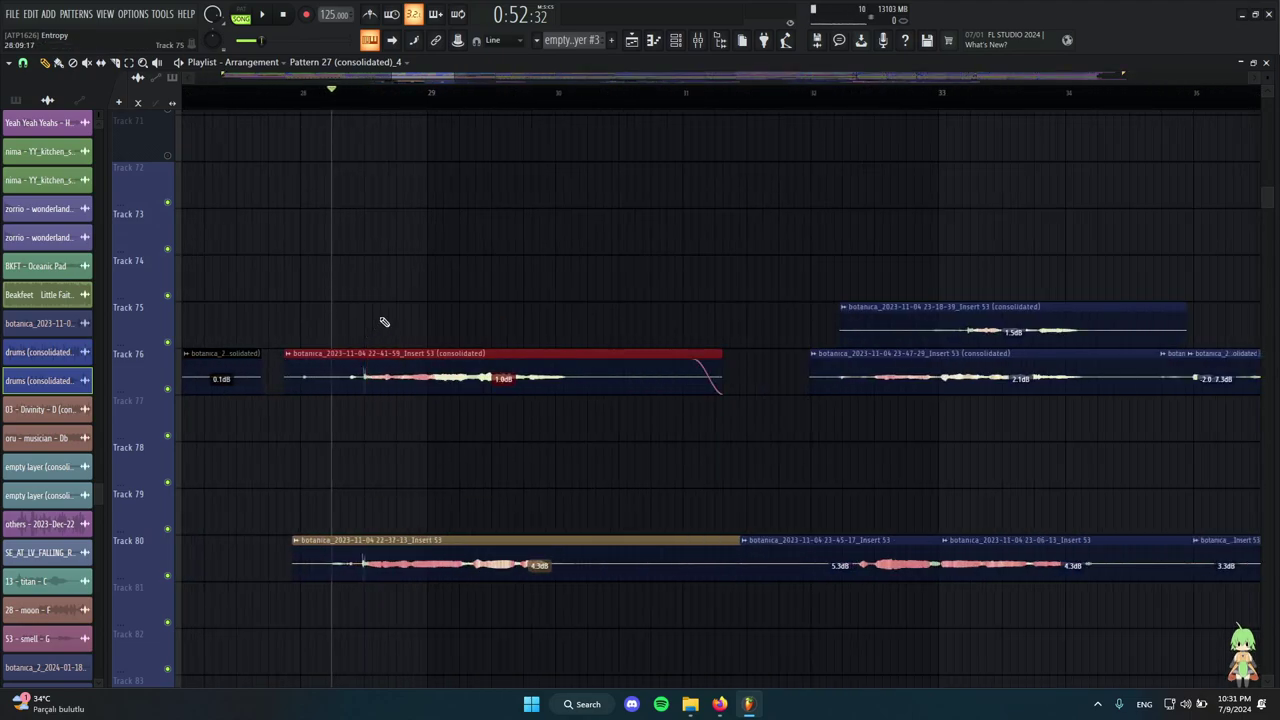
left_click(384, 322, "ctrl")
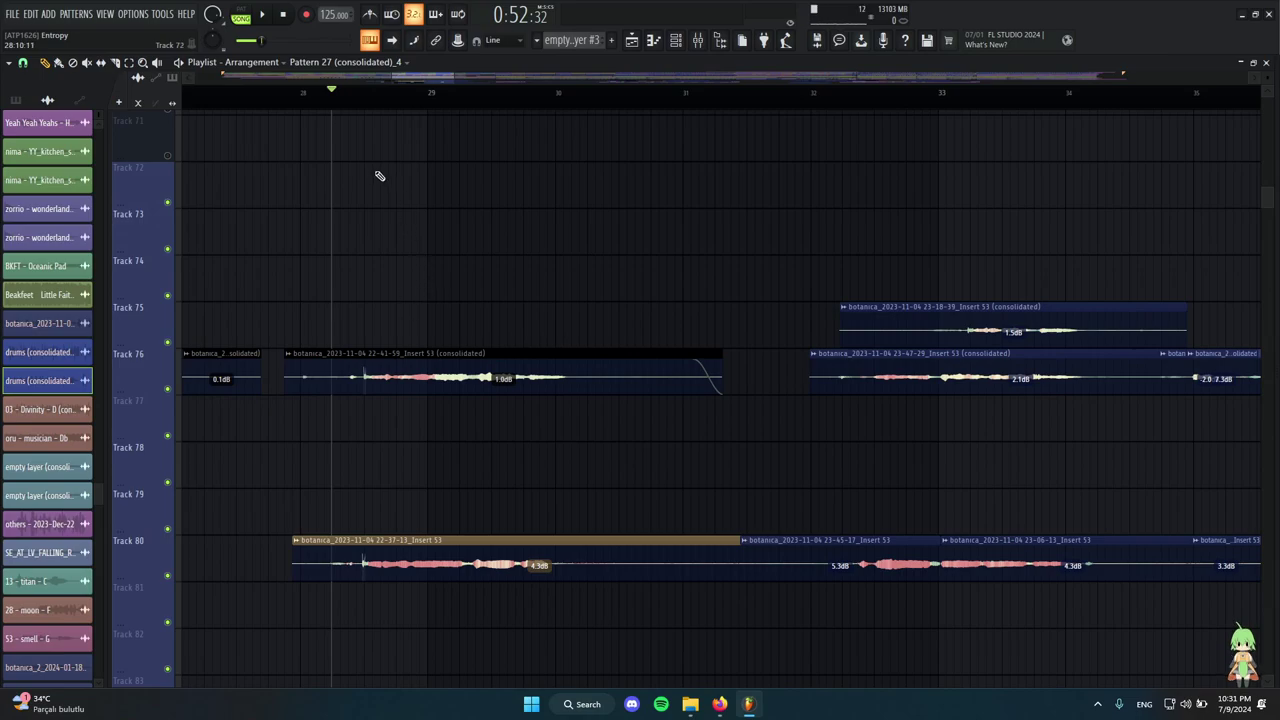
Highlight the vocal clip starting near bar 28 on track 76 and compare it with the neighbouring vocals.
scroll(352, 128, "down", 1)
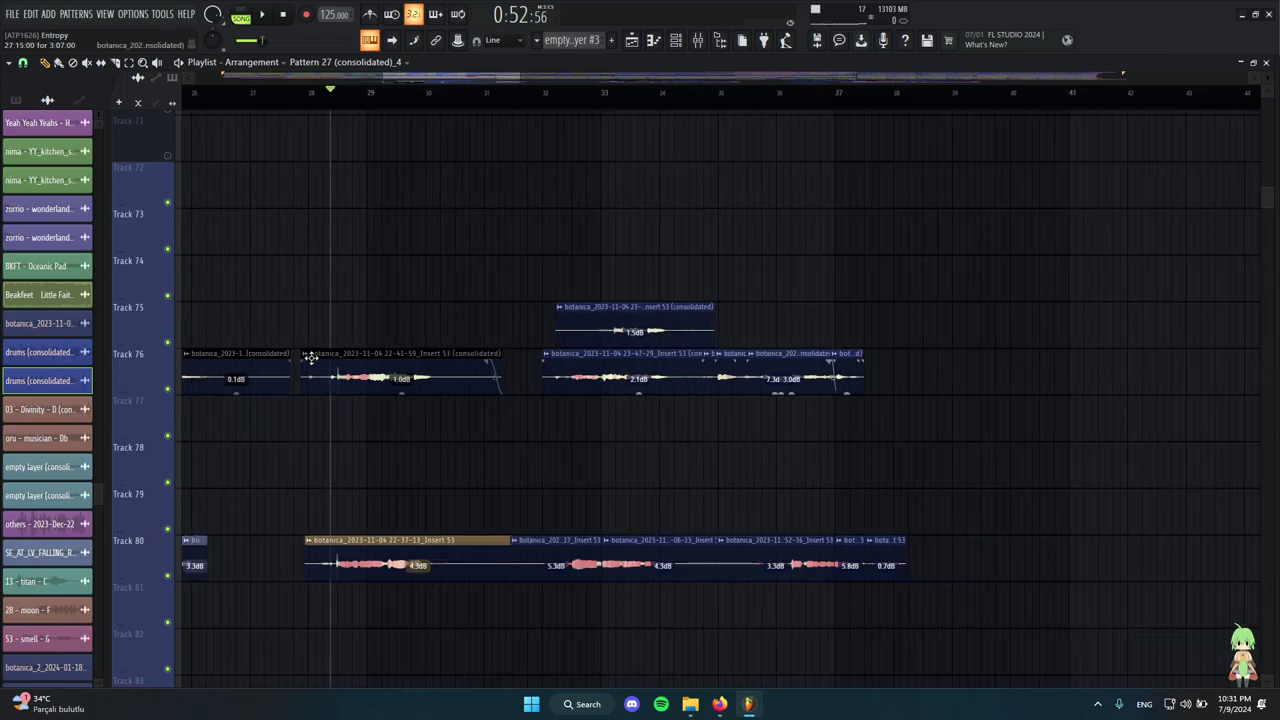
scroll(385, 363, "up", 2)
left_click_drag(612, 462, 299, 280)
left_click(299, 280, "ctrl")
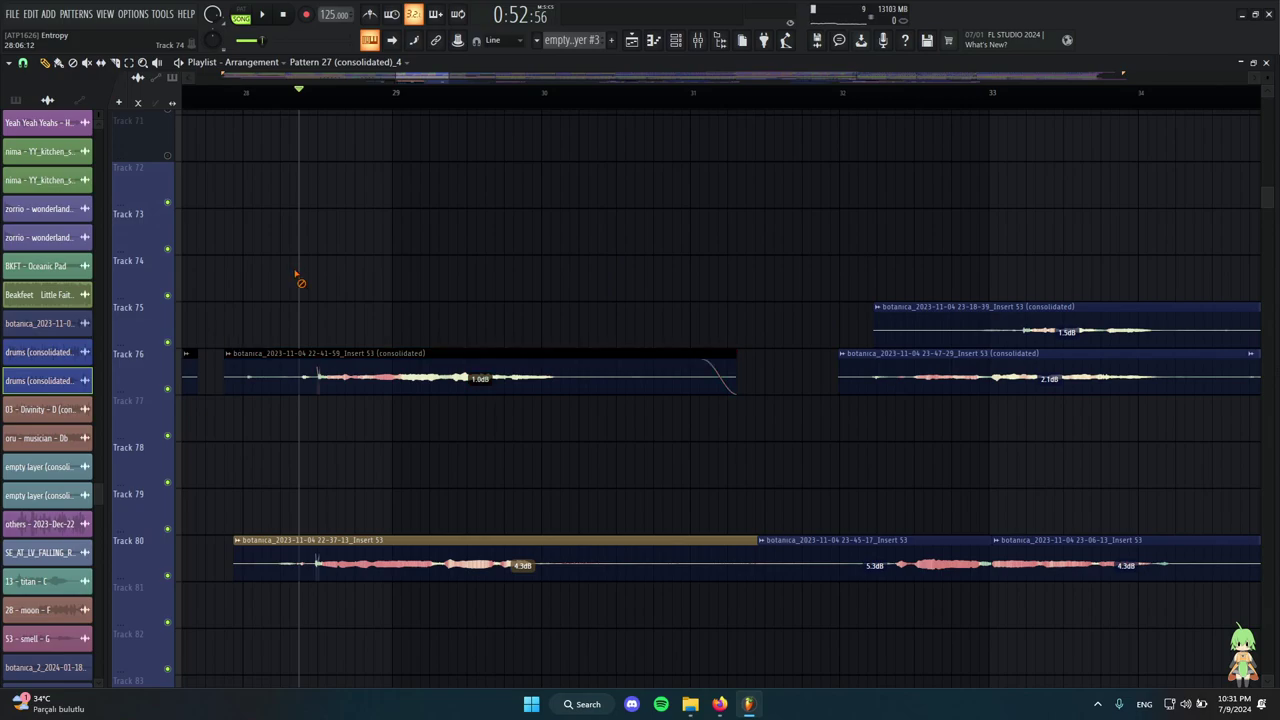
scroll(340, 370, "left", 1)
left_click_drag(735, 470, 286, 282)
scroll(558, 512, "up", 3)
scroll(690, 482, "down", 3)
left_click_drag(786, 488, 391, 257)
scroll(734, 508, "down", 4)
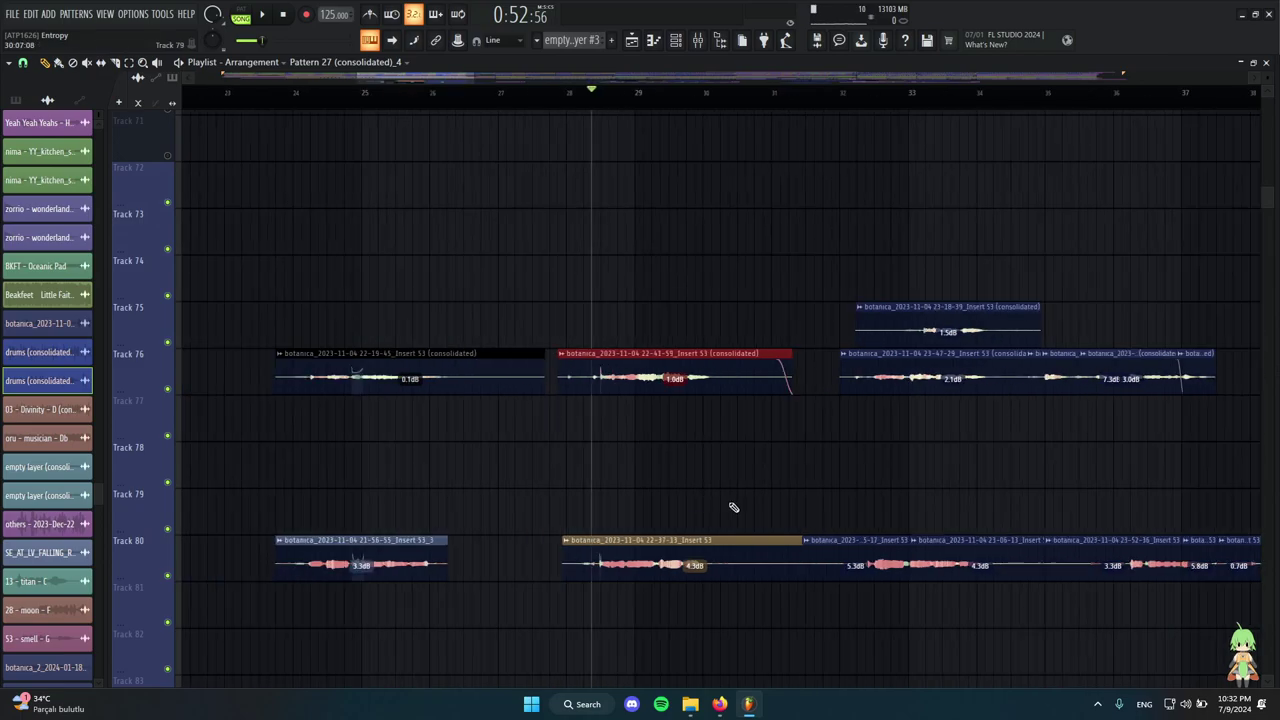
scroll(630, 494, "up", 3)
left_click_drag(434, 440, 138, 320)
left_click_drag(251, 257, 668, 484)
scroll(611, 469, "down", 3)
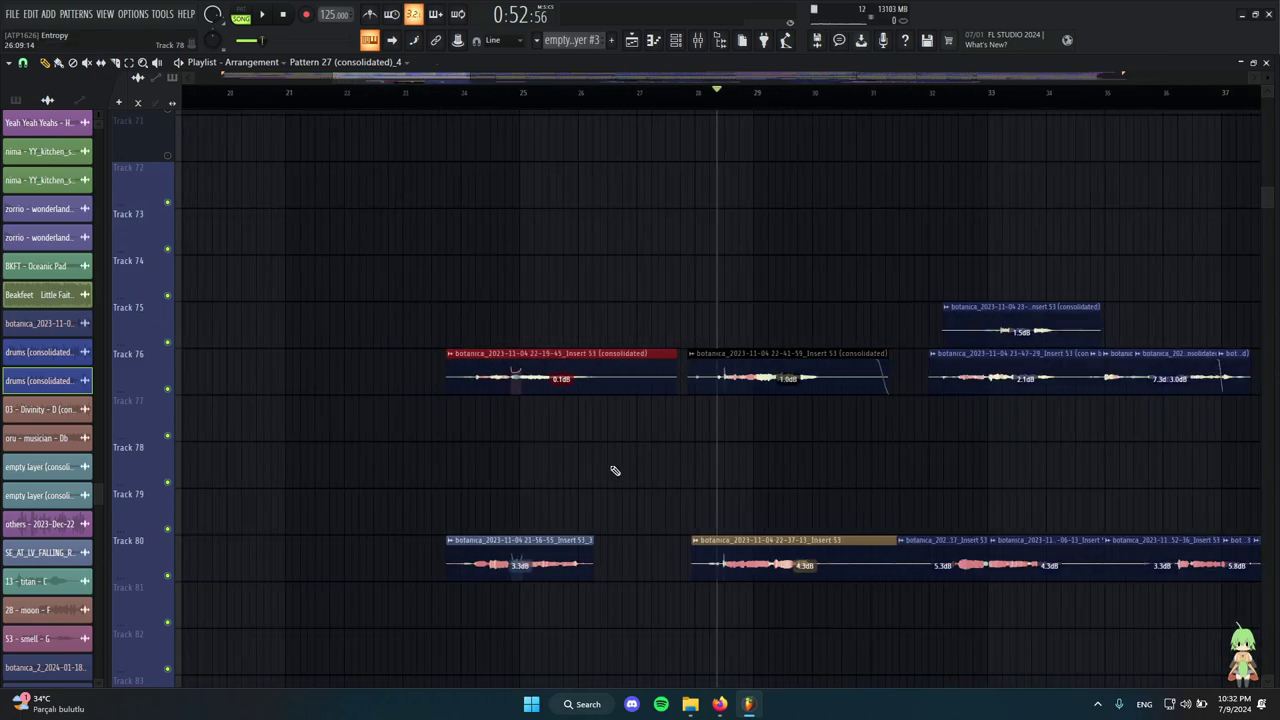
scroll(572, 427, "up", 2)
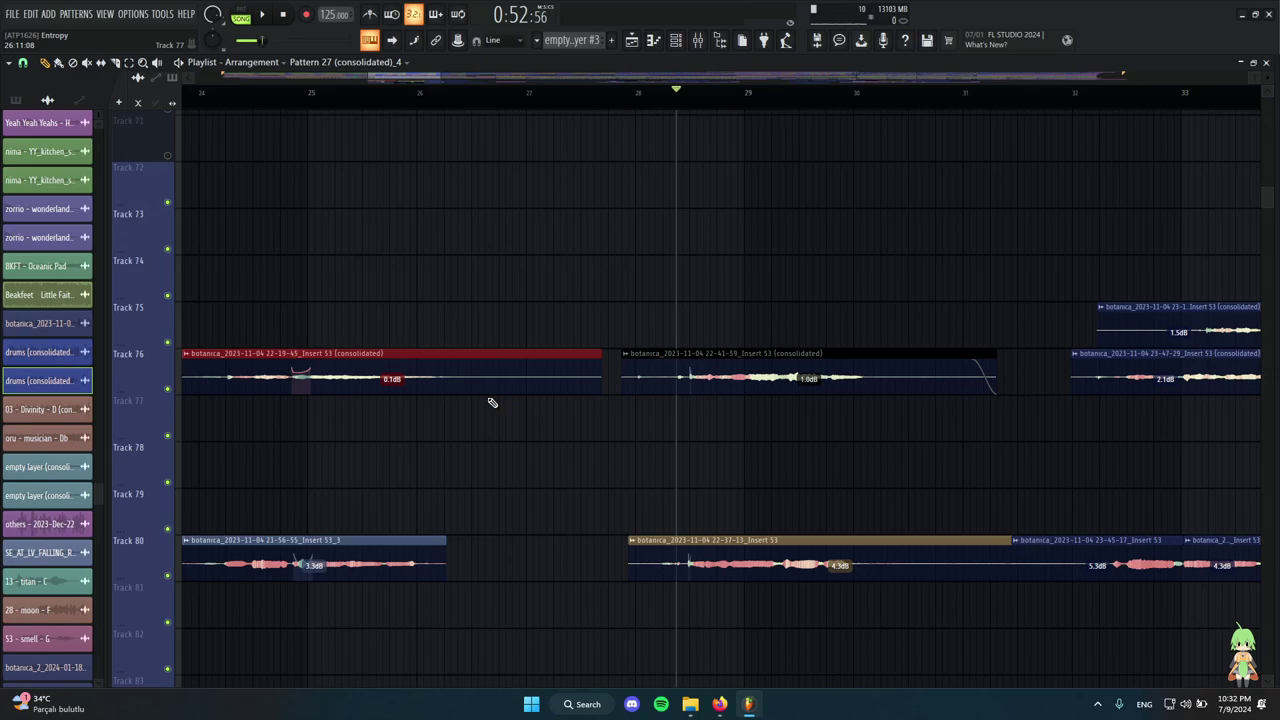
Highlight the bar 28 vocal on track 76, then the clips starting near bar 32 on tracks 75 and 76, with the playhead there.
left_click_drag(660, 342, 895, 440)
scroll(730, 416, "right", 4)
scroll(705, 200, "up", 2)
left_click_drag(708, 96, 782, 140)
scroll(822, 430, "down", 3)
scroll(826, 439, "up", 3)
left_click_drag(743, 465, 435, 240)
scroll(438, 245, "down", 4)
scroll(764, 418, "up", 3)
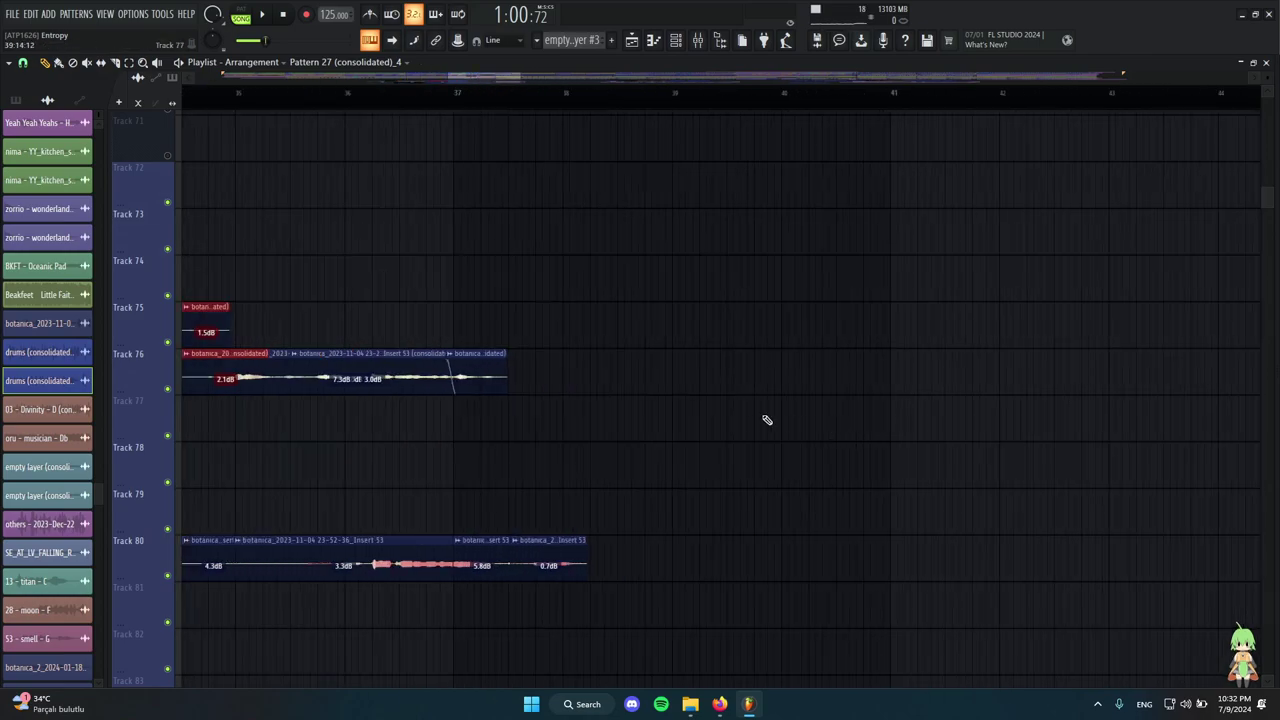
Highlight the short vocal clips on track 76 between about bars 35 and 37 and place the playhead just before bar 35.
scroll(716, 423, "down", 3)
left_click_drag(637, 458, 519, 343)
left_click_drag(693, 465, 543, 349)
scroll(474, 94, "up", 3)
left_click(458, 94)
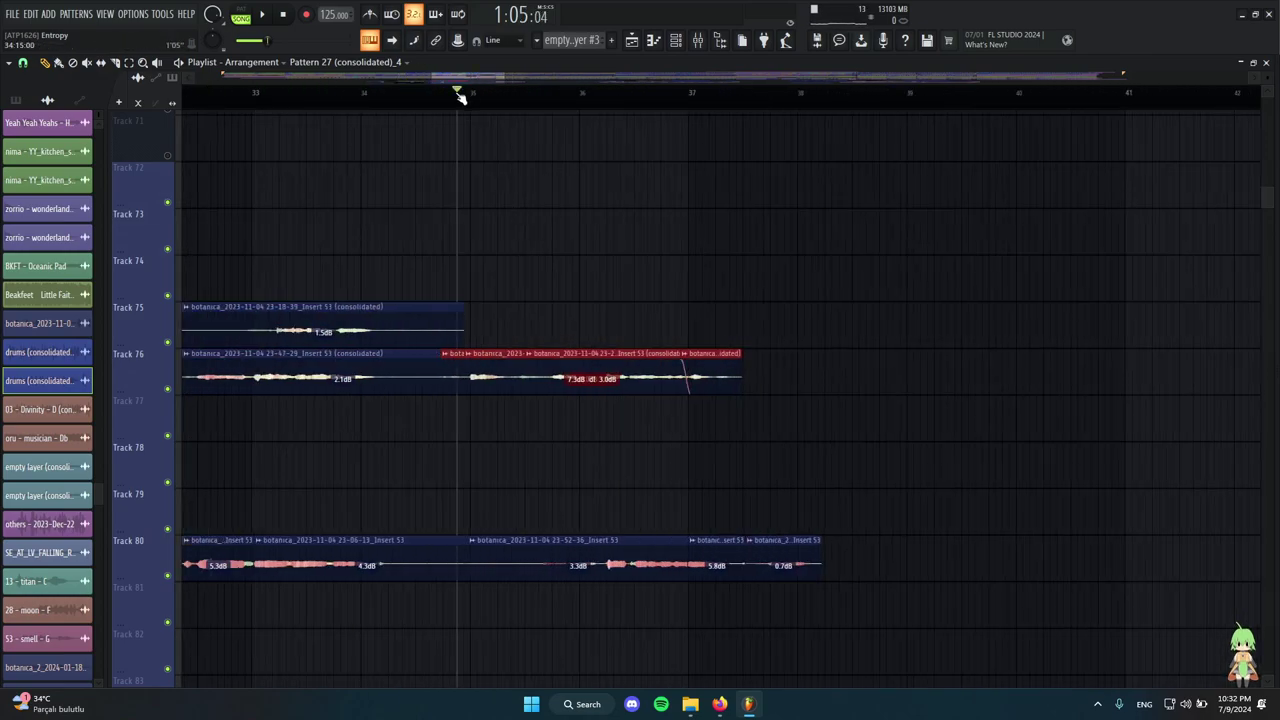
scroll(514, 280, "down", 2)
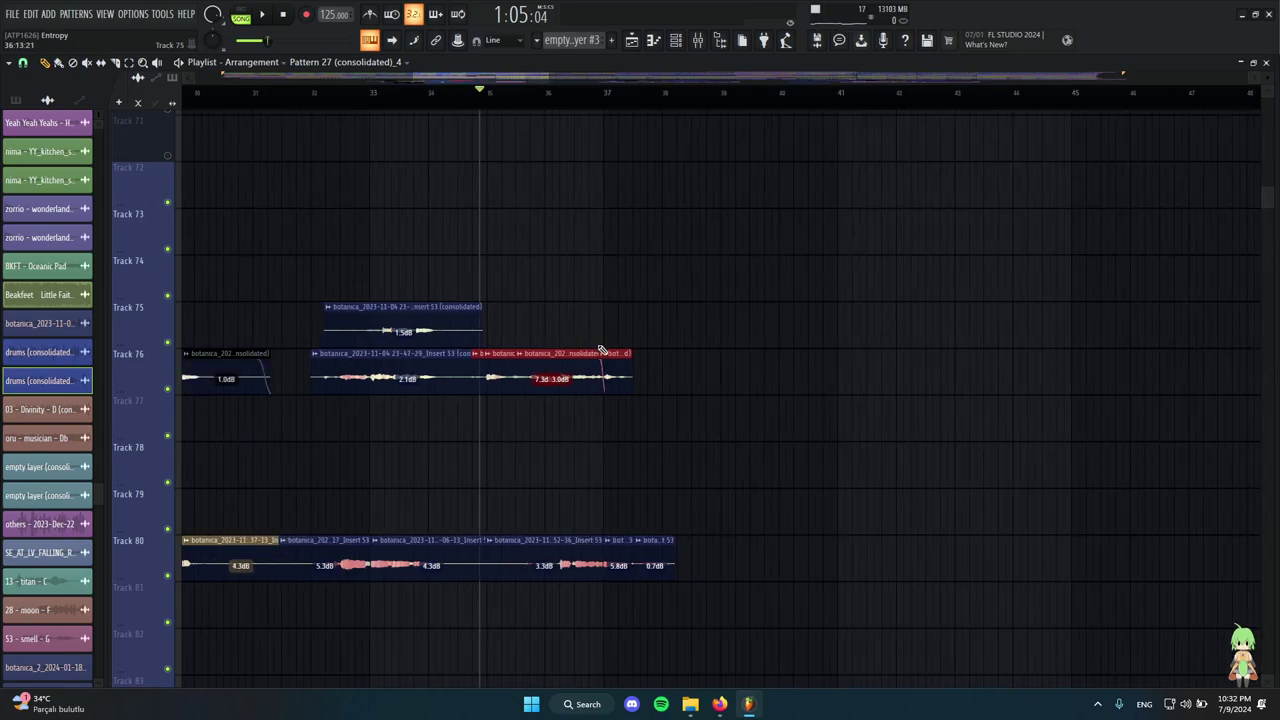
Highlight the whole run of track 76 vocals from about bar 32 to 37, clear it, and move the playhead slightly earlier.
scroll(543, 449, "down", 3)
left_click_drag(543, 449, 471, 283)
scroll(594, 441, "up", 4)
left_click_drag(592, 487, 392, 256)
left_click_drag(881, 486, 632, 318)
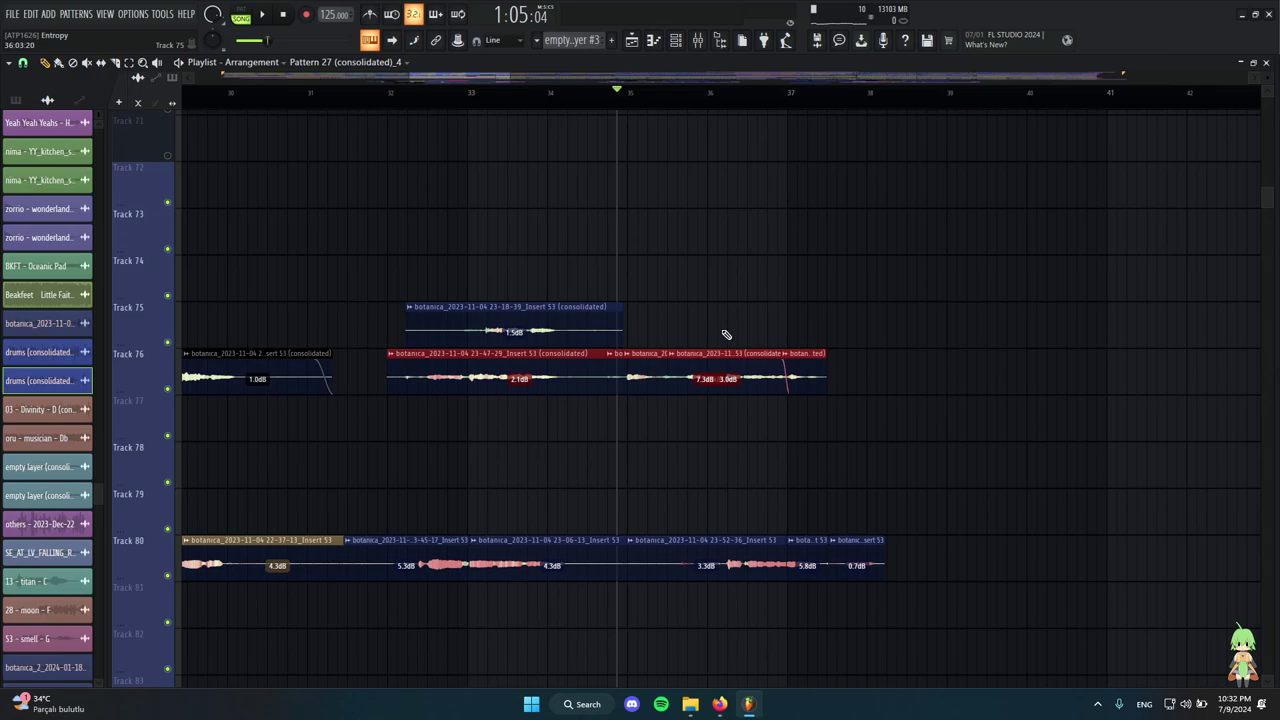
scroll(726, 334, "up", 3)
right_click(714, 316)
left_click_drag(488, 103, 478, 105)
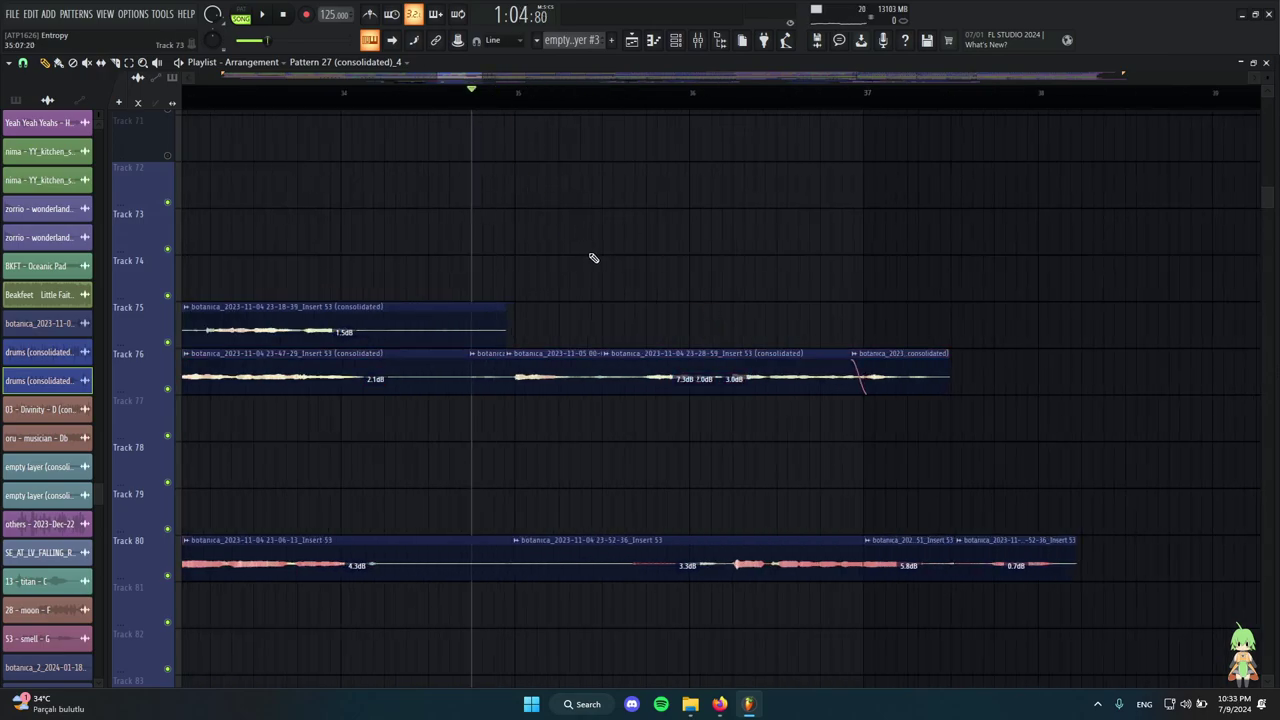
Highlight the vocal clips on track 84 up to about bar 37, clear the selection, and place the playhead at about bar 36.
scroll(598, 262, "down", 6)
scroll(525, 370, "down", 4)
scroll(530, 383, "up", 5)
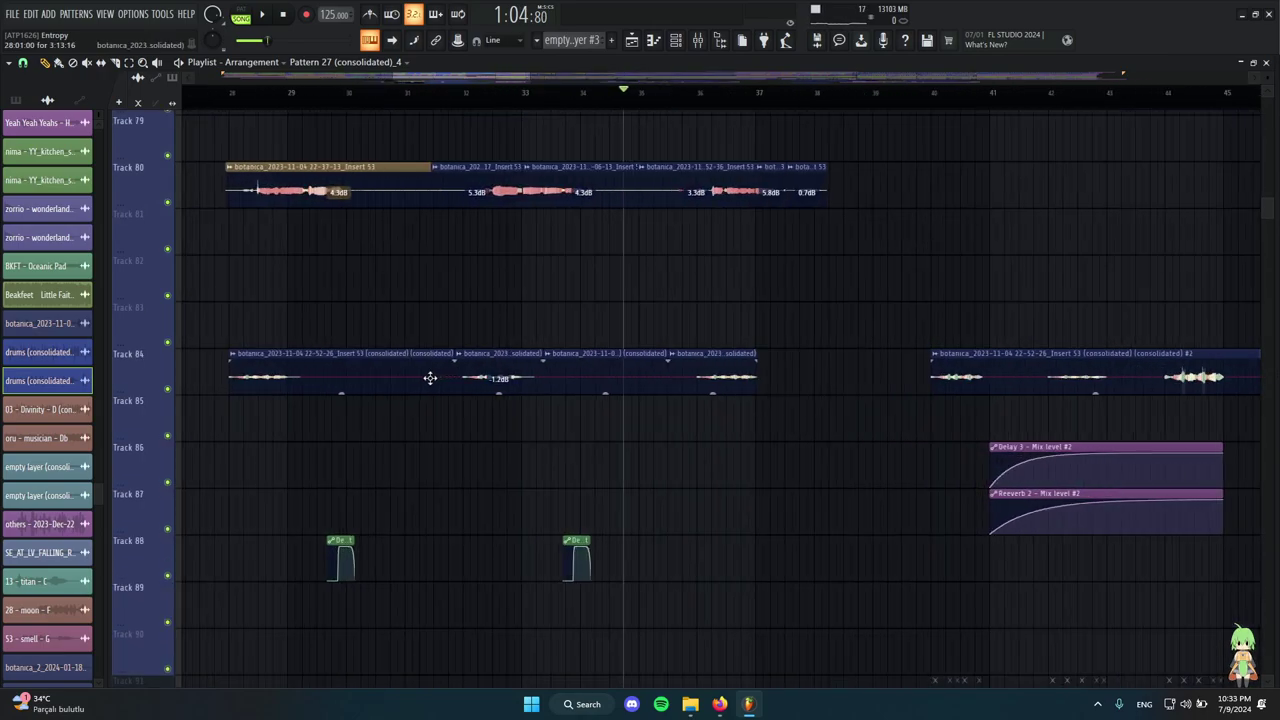
left_click_drag(431, 303, 566, 426)
scroll(728, 462, "down", 3)
left_click_drag(866, 432, 308, 345)
scroll(552, 406, "right", 4)
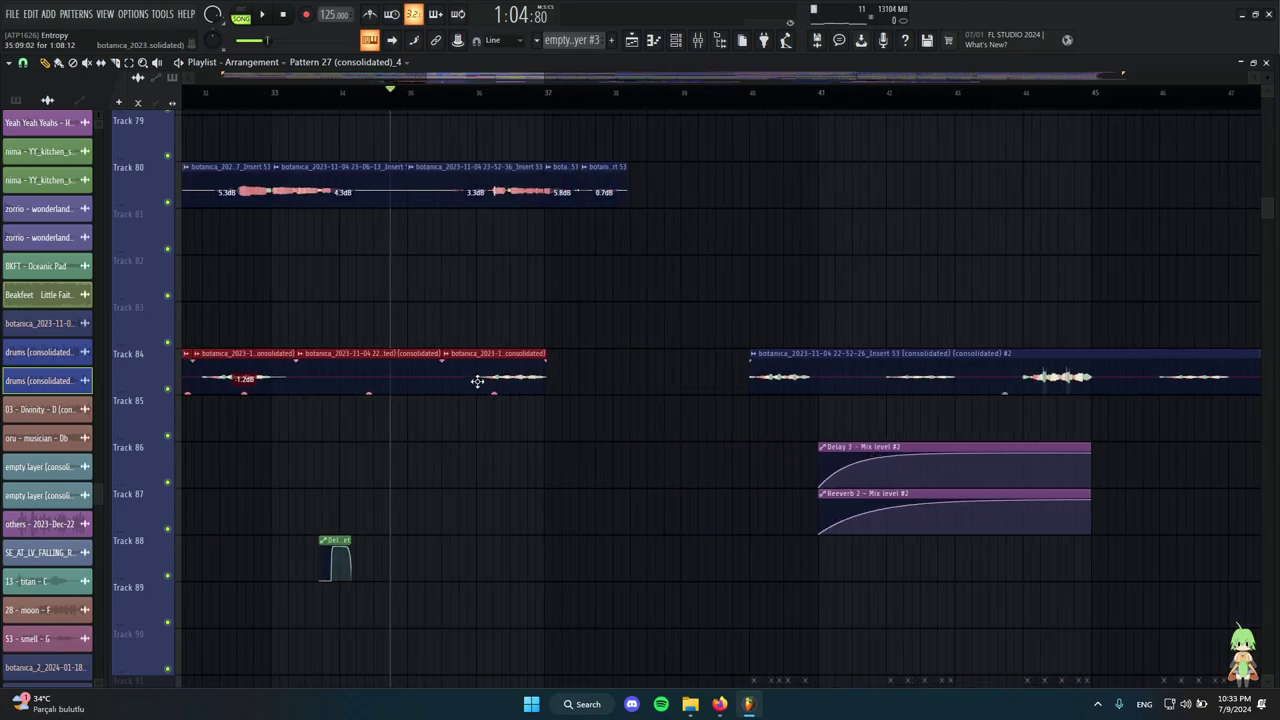
left_click(520, 314)
left_click(476, 98)
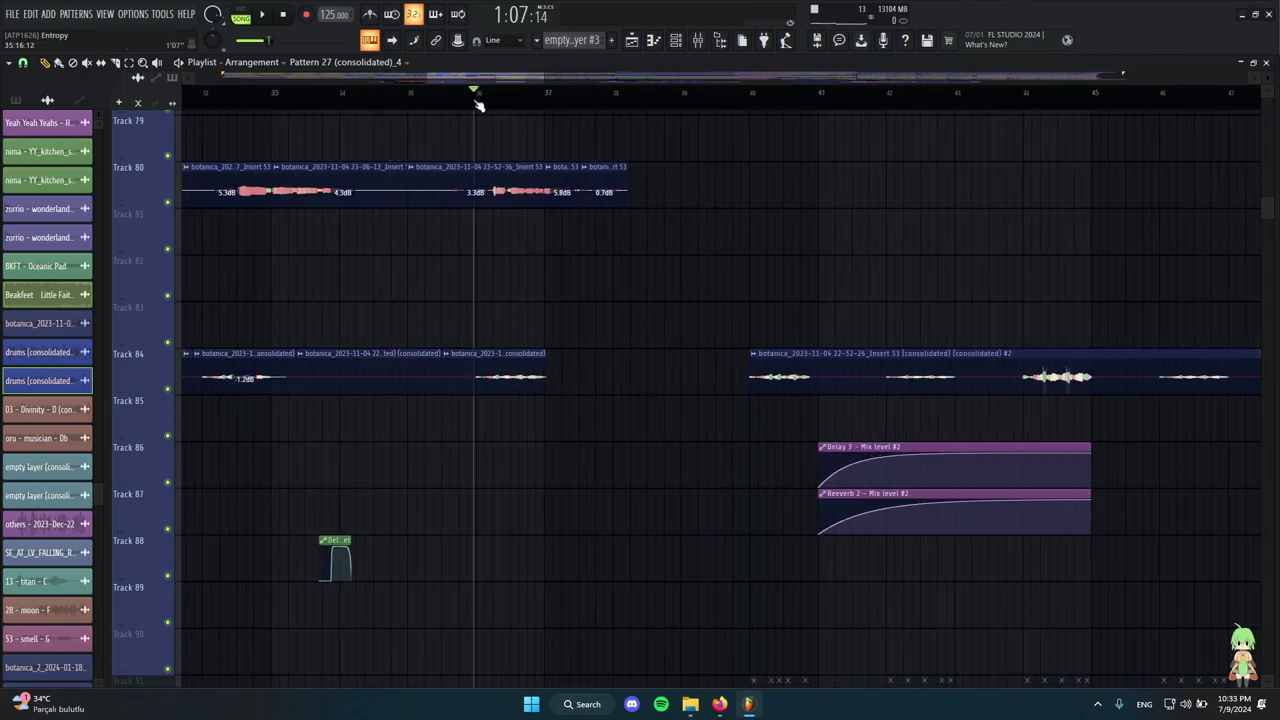
Compare the vocal clips around bar 36 on tracks 75, 76, 80 and 84.
scroll(598, 367, "up", 4)
scroll(563, 457, "up", 7)
scroll(594, 451, "down", 12)
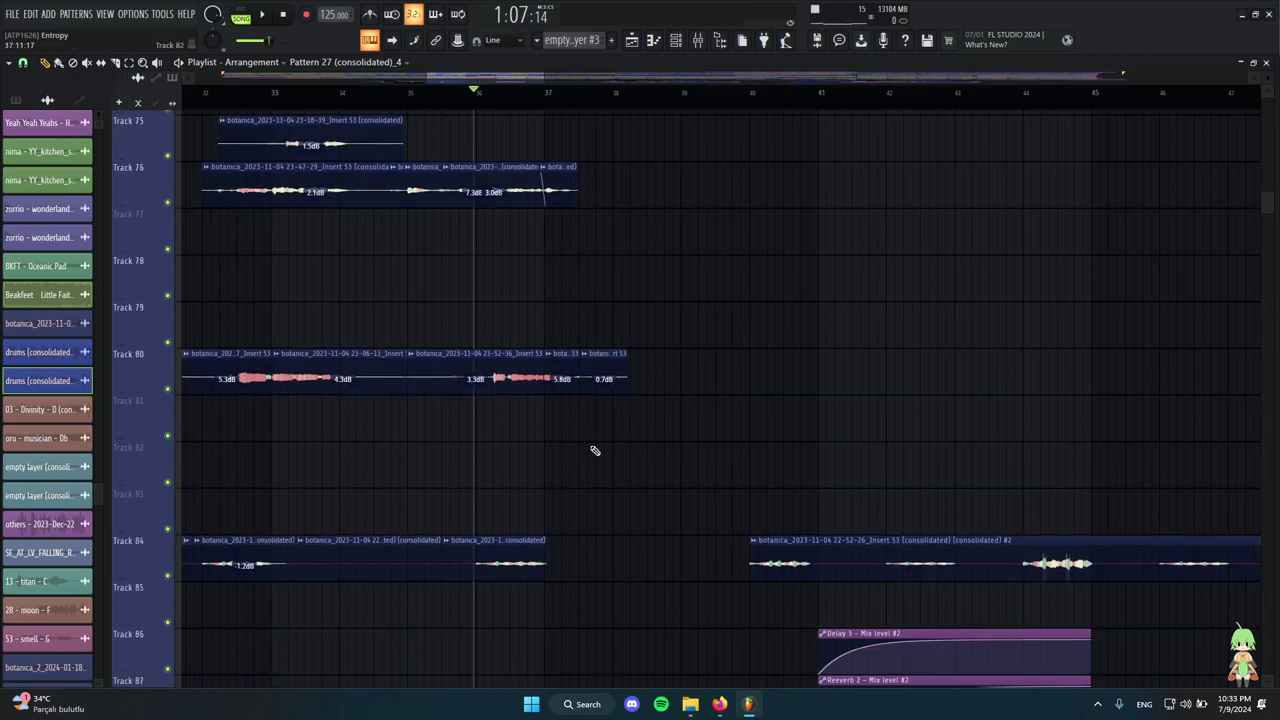
scroll(449, 483, "up", 3)
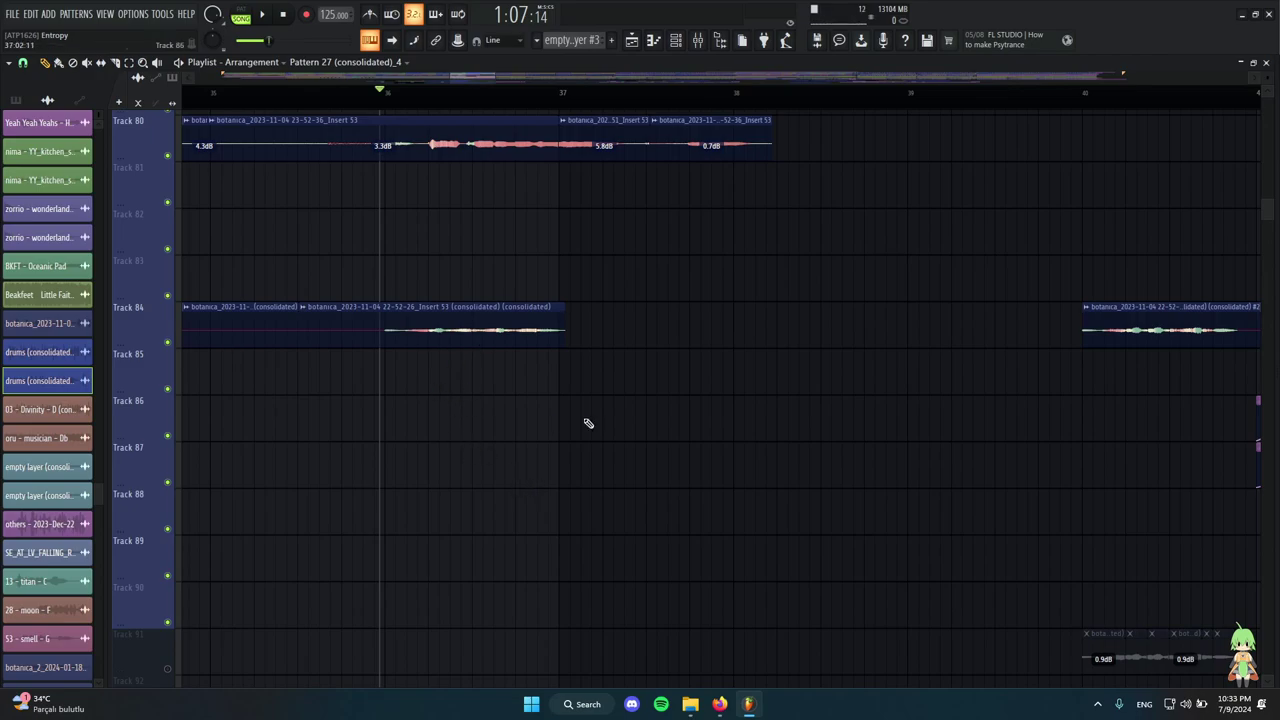
Highlight the last track 84 vocal clip before bar 37 and compare it with the vocals on the tracks above.
left_click_drag(588, 423, 424, 325)
scroll(577, 413, "up", 3)
scroll(567, 416, "up", 2)
scroll(700, 477, "down", 4, "ctrl")
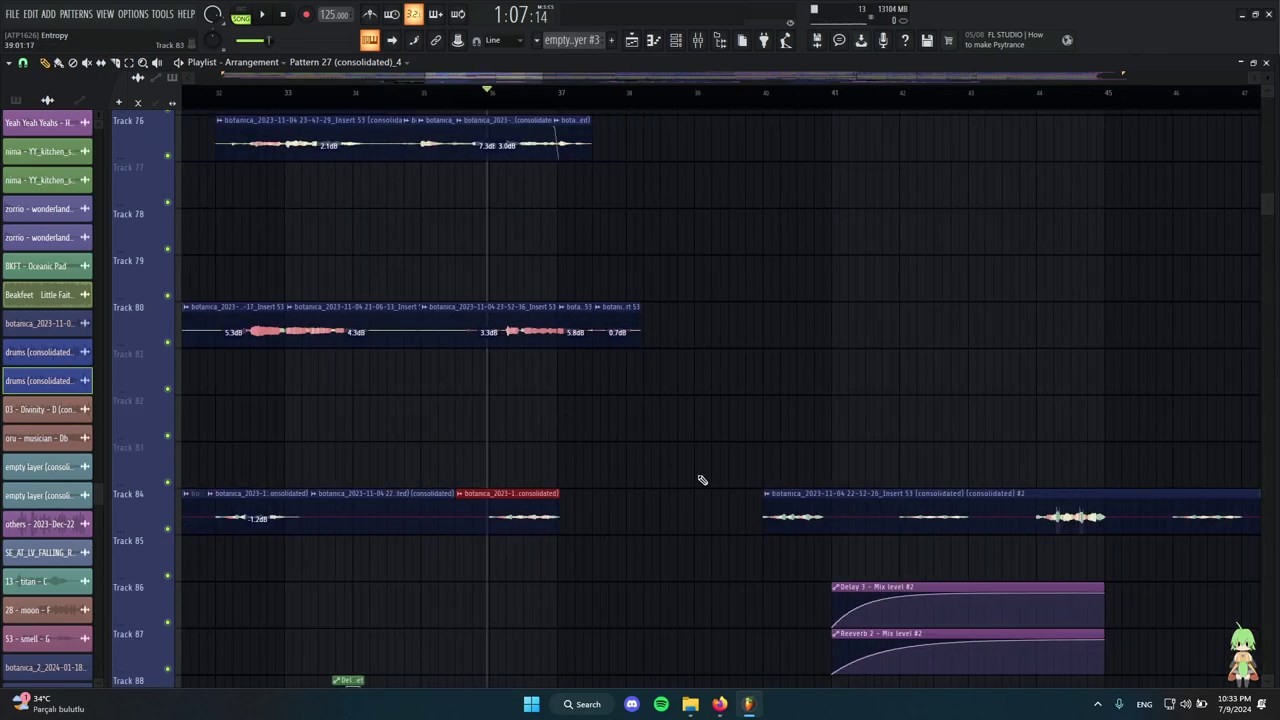
scroll(563, 491, "down", 5)
scroll(574, 431, "up", 2, "ctrl")
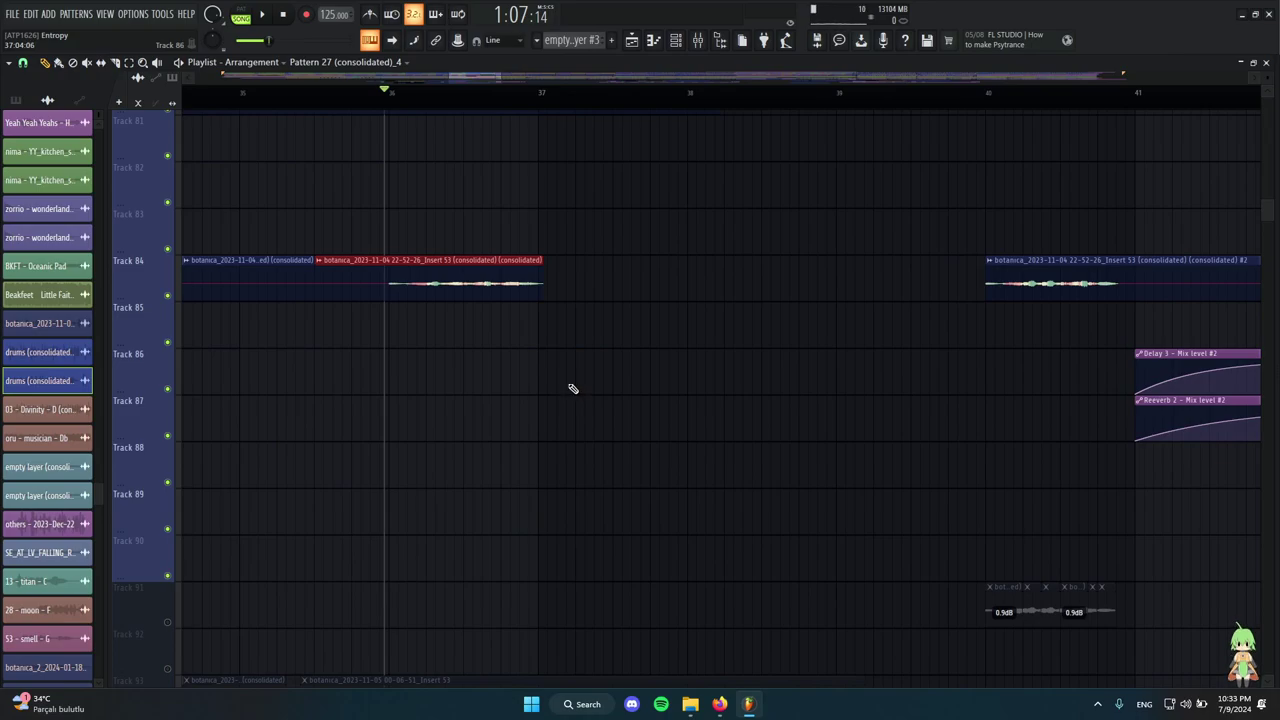
Move to the break's vocals and place the playhead between bars 80 and 81.
scroll(573, 388, "down", 5, "ctrl")
scroll(500, 320, "up", 7)
scroll(423, 251, "up", 5, "ctrl")
left_click_drag(464, 95, 473, 95)
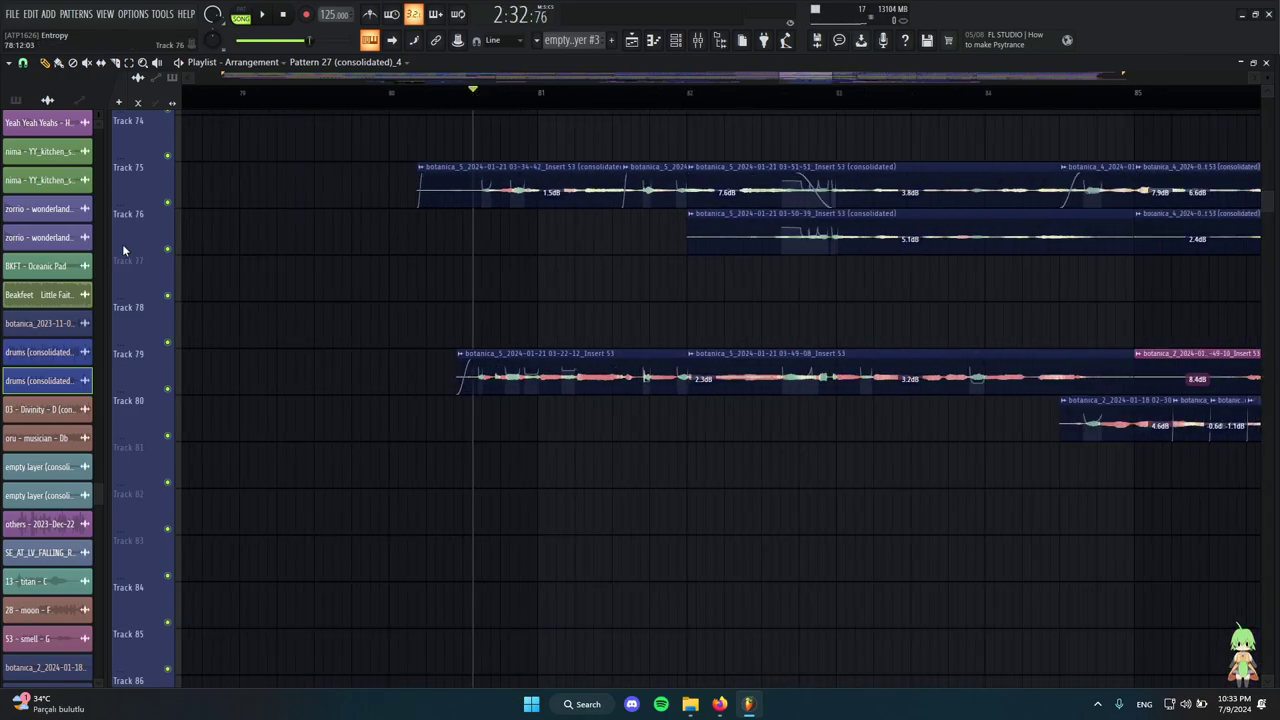
Highlight the break's vocal clips on track 75 from about bar 80 and clear the selection.
scroll(421, 325, "down", 3, "ctrl")
scroll(421, 325, "up", 4)
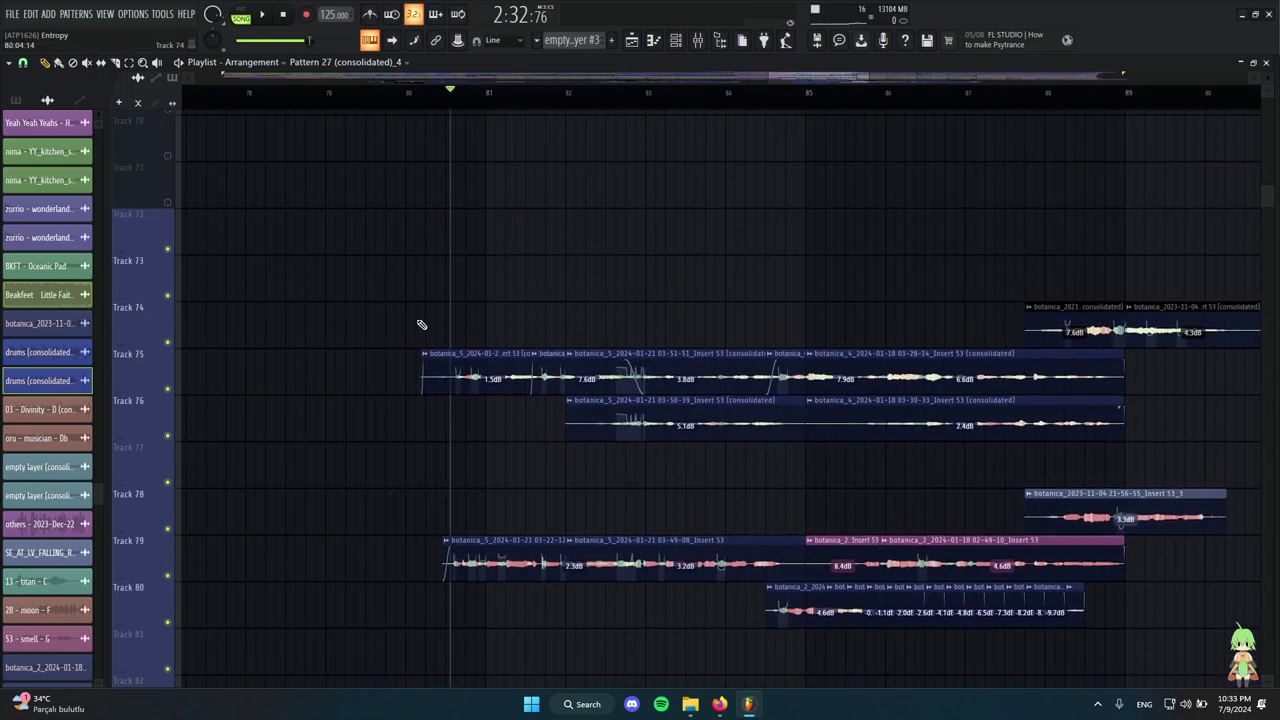
left_click_drag(338, 316, 818, 364)
left_click(748, 271, "ctrl")
scroll(407, 346, "down", 4)
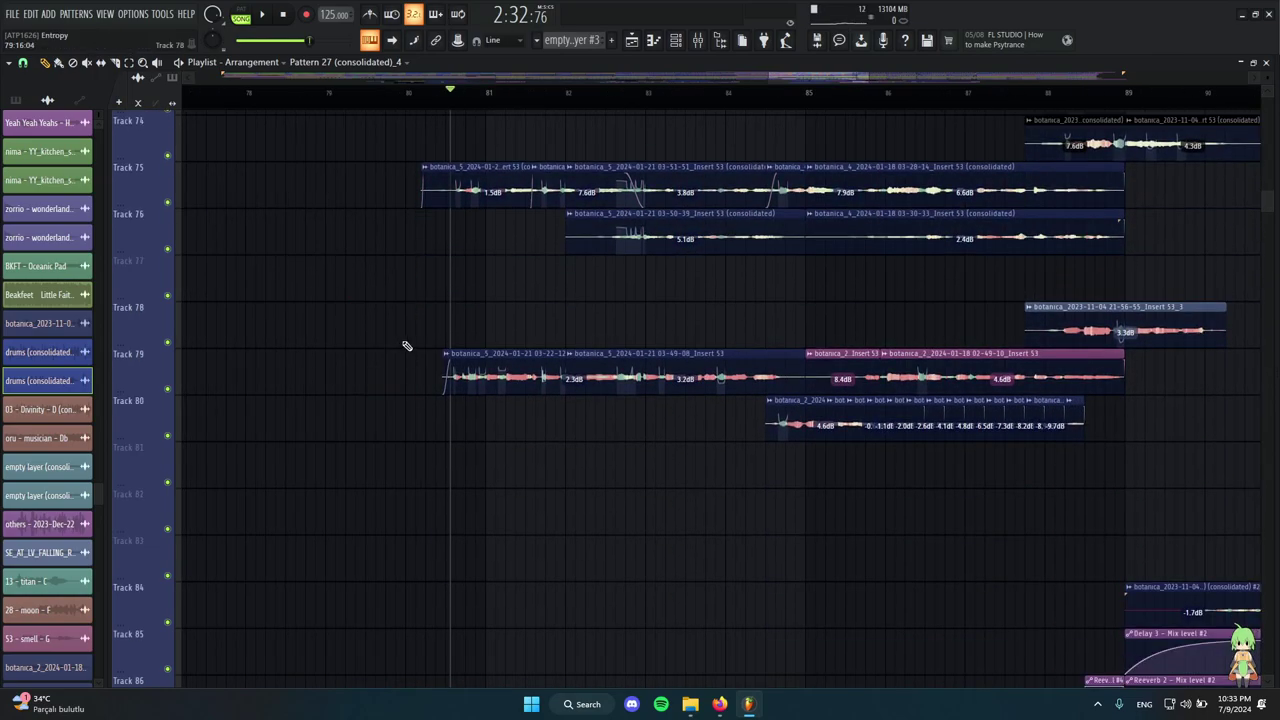
Compare the break's vocal clips on tracks 75, 76, 79 and 80 between about bars 80 and 87.
scroll(406, 346, "up", 5)
scroll(600, 370, "up", 3, "ctrl")
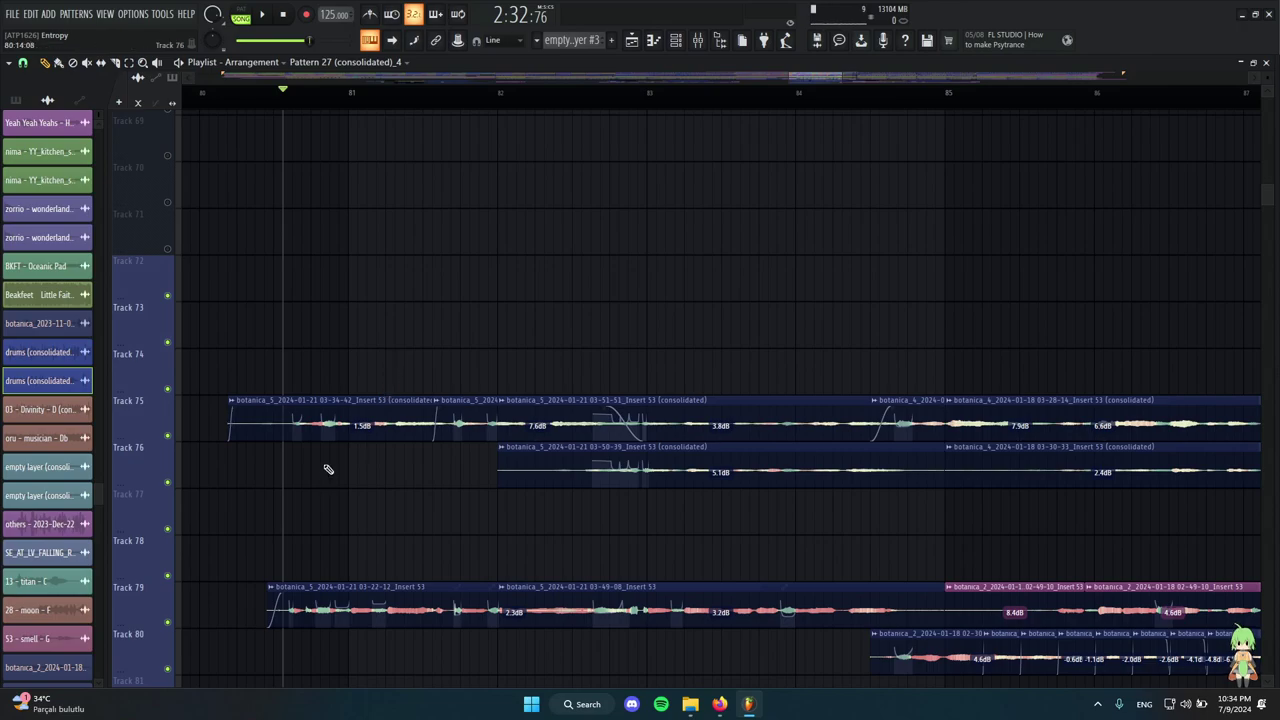
scroll(350, 453, "down", 4)
scroll(428, 394, "up", 4)
scroll(360, 400, "down", 4)
scroll(360, 400, "up", 3)
scroll(429, 366, "down", 2)
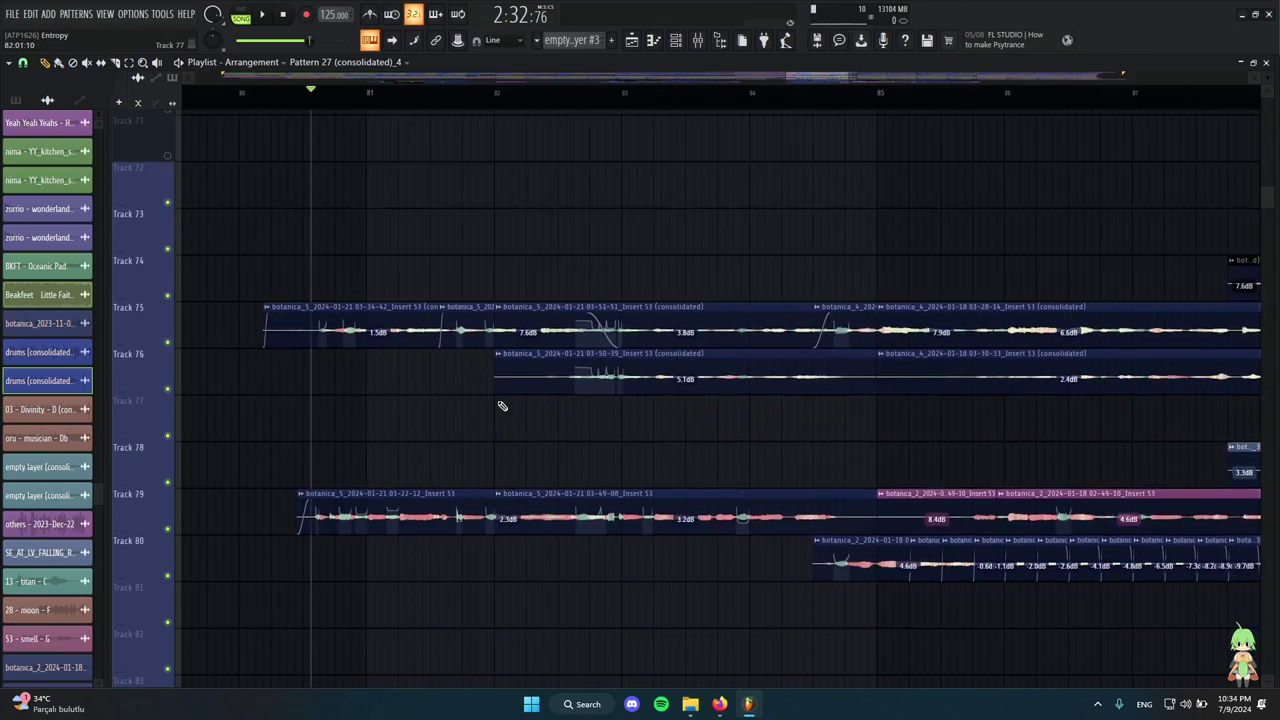
Highlight the botanica_5 vocal clips on track 75 across about bars 80 to 83 and clear the selection.
left_click_drag(303, 257, 624, 335)
key("ctrl+d")
left_click_drag(303, 209, 632, 346)
left_click(288, 252)
left_click_drag(283, 210, 636, 335)
left_click_drag(241, 209, 625, 332)
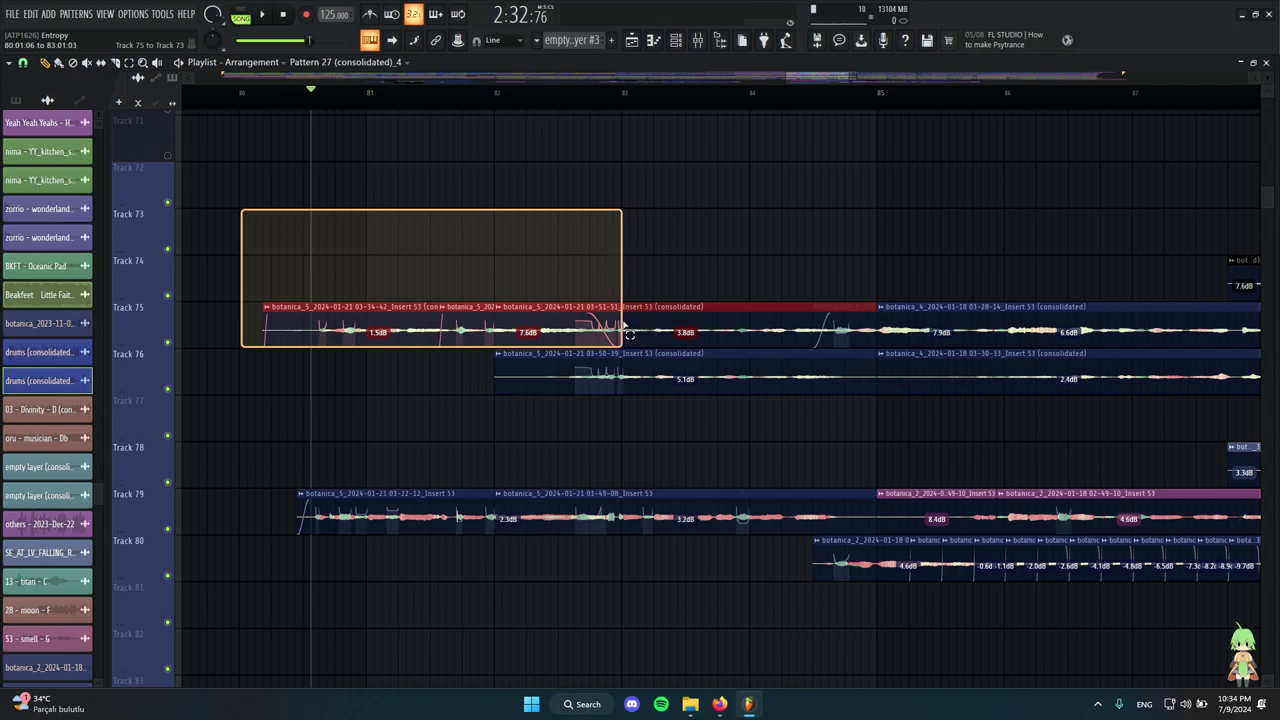
left_click_drag(623, 325, 623, 324)
left_click(482, 259, "ctrl")
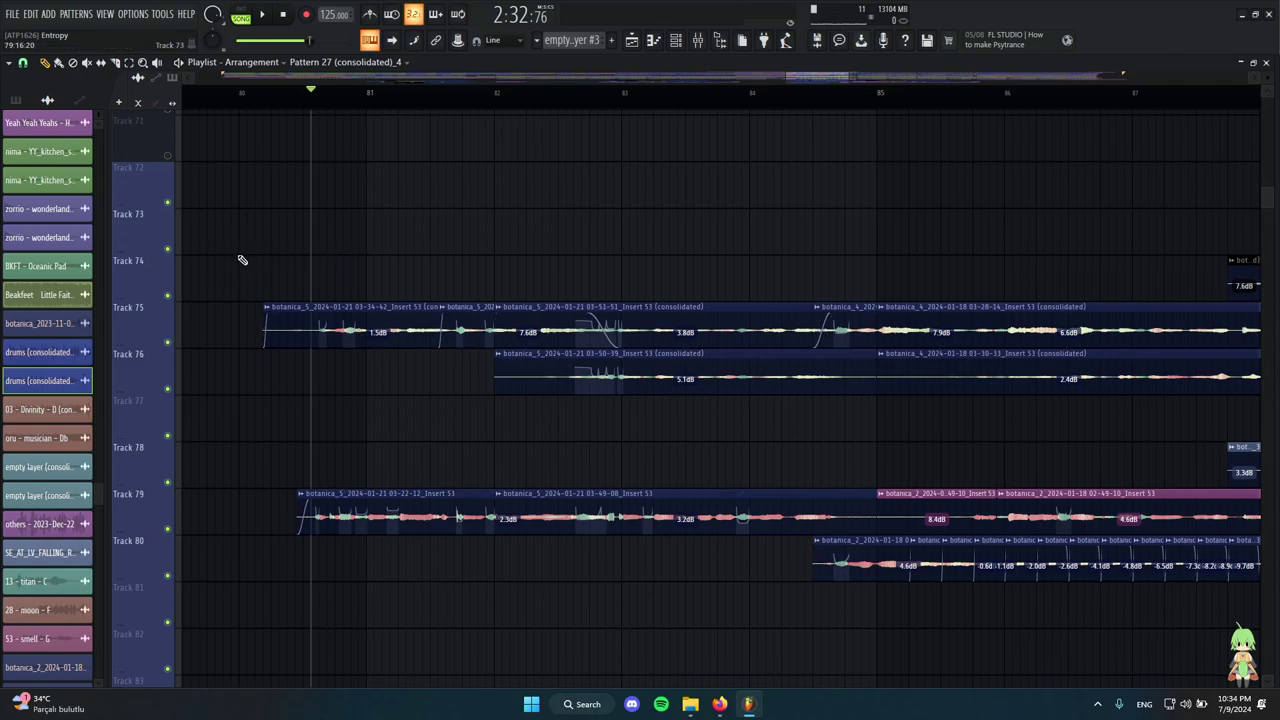
Highlight the vocals on tracks 75 and 76 up to about bar 83, then the track 75 clips before bar 85, and clear the selection.
left_click_drag(240, 260, 615, 392)
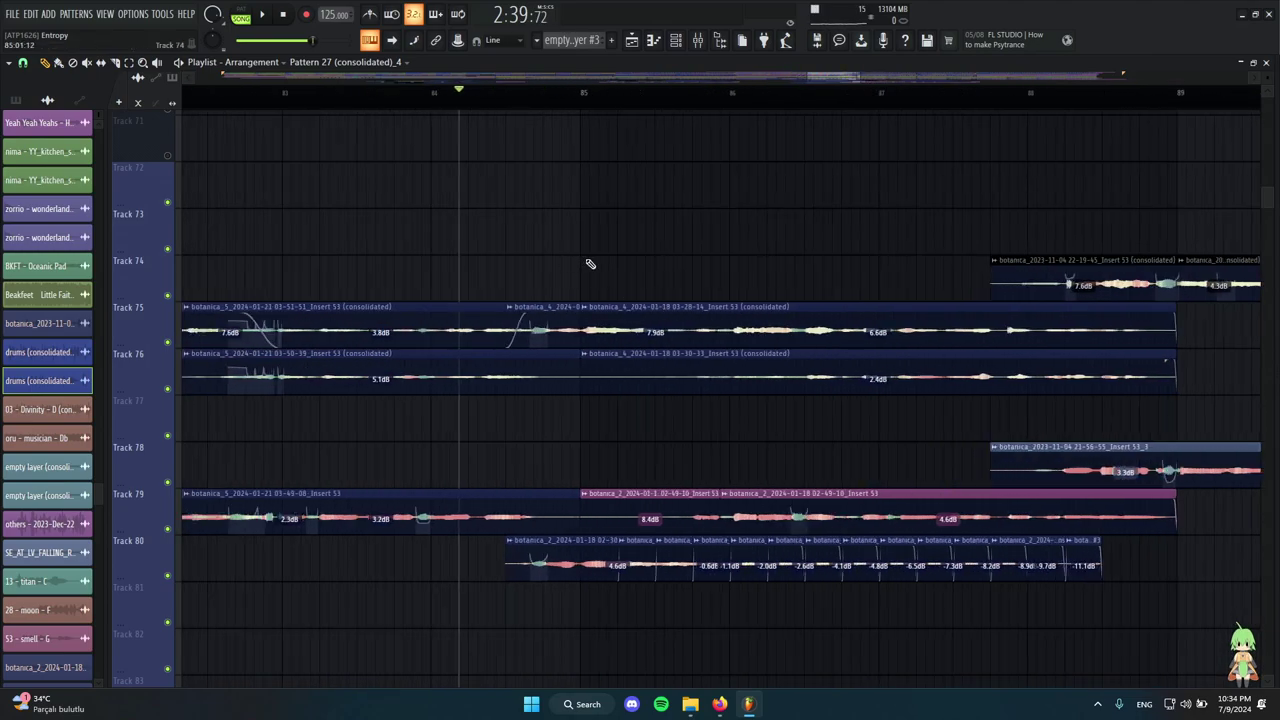
scroll(588, 262, "down", 3)
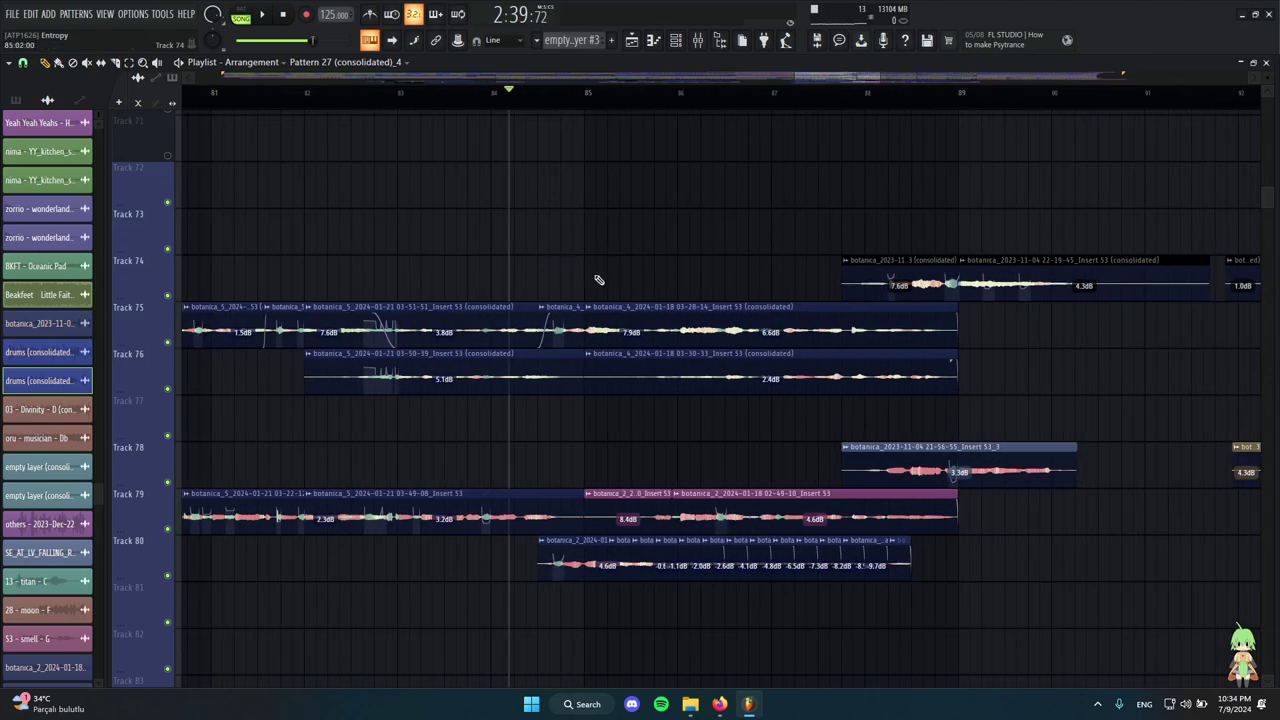
left_click_drag(592, 276, 380, 330)
left_click(505, 247, "ctrl")
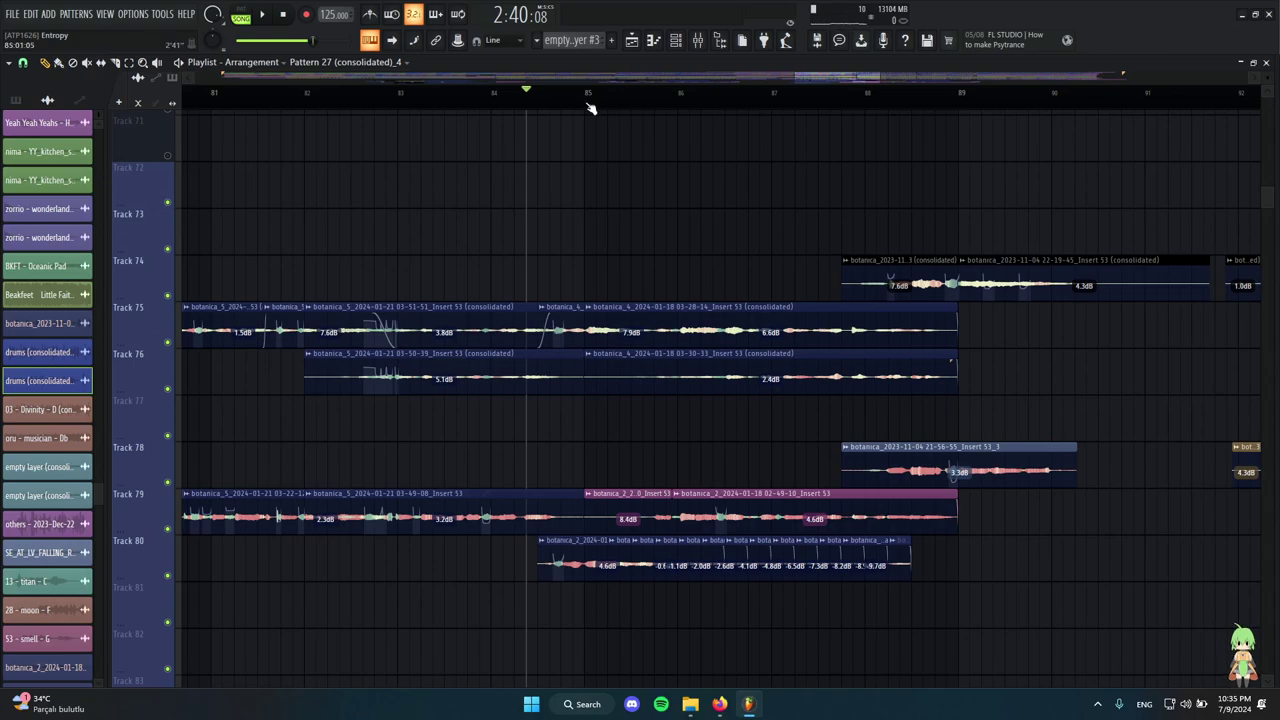
Move the playhead through the vocals between about bars 85 and 87 and return it to bar 85.
left_click_drag(592, 100, 622, 190)
scroll(894, 363, "up", 2)
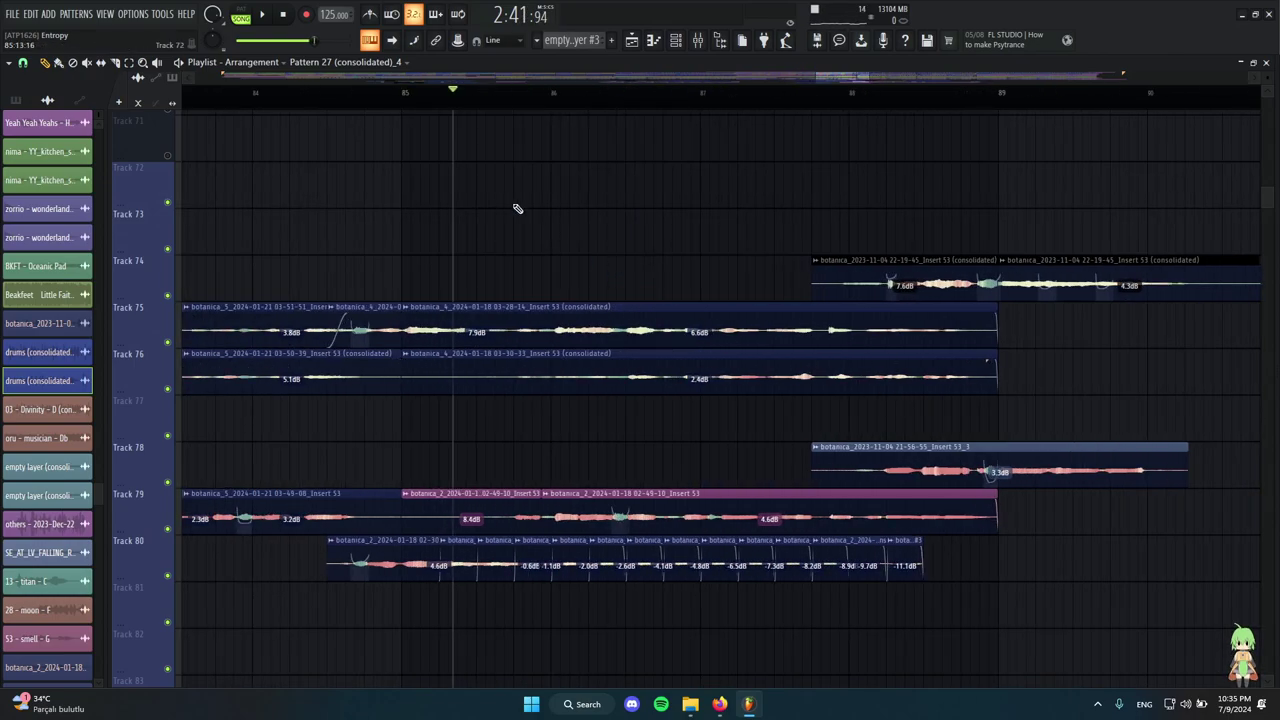
left_click(400, 99)
left_click_drag(398, 96, 237, 325)
scroll(705, 274, "down", 2)
scroll(760, 312, "up", 3)
left_click(366, 241, "ctrl")
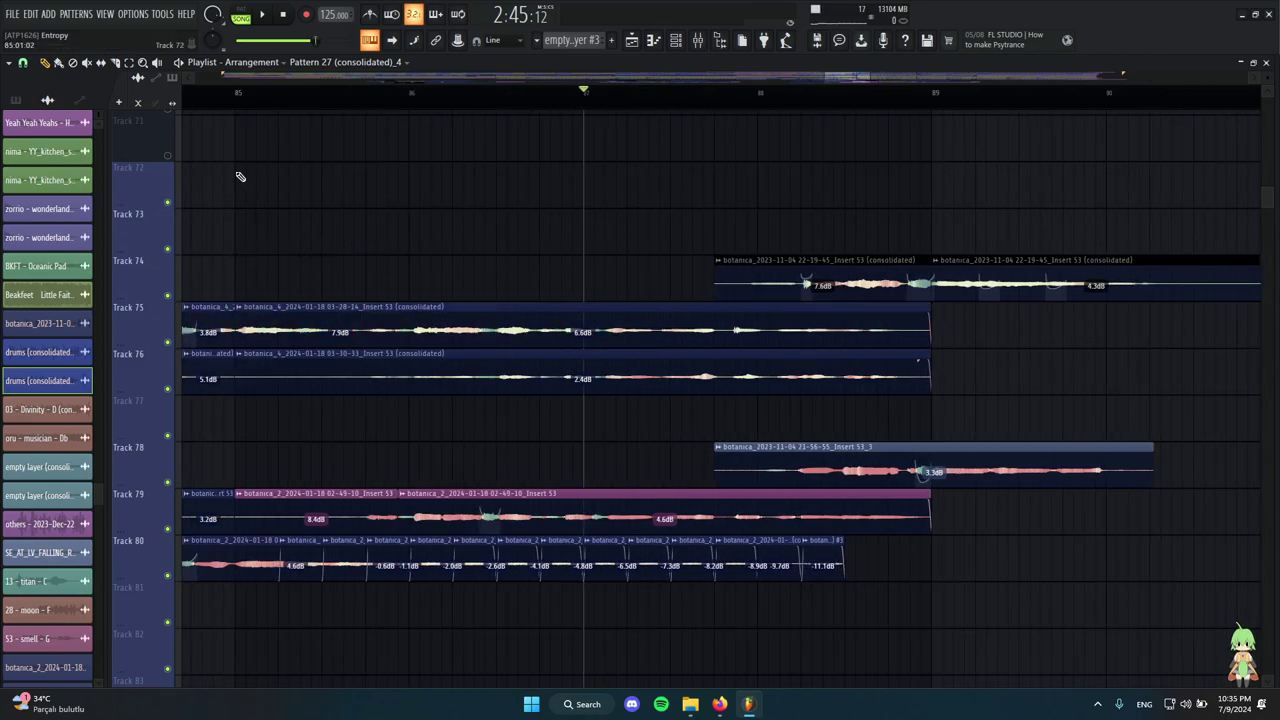
left_click(237, 94)
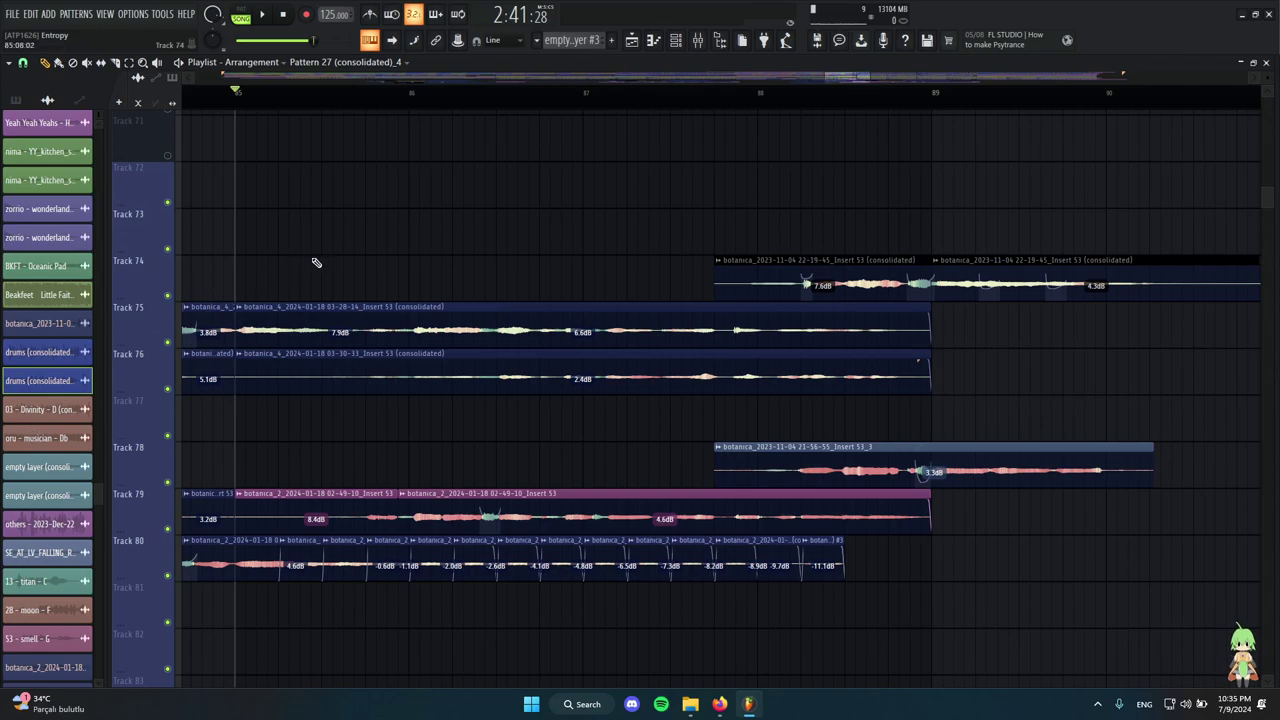
Highlight the botanica_4 clips starting at bar 85 on tracks 75 and 76, clear them, and place the playhead just before bar 87.
scroll(611, 350, "down", 2)
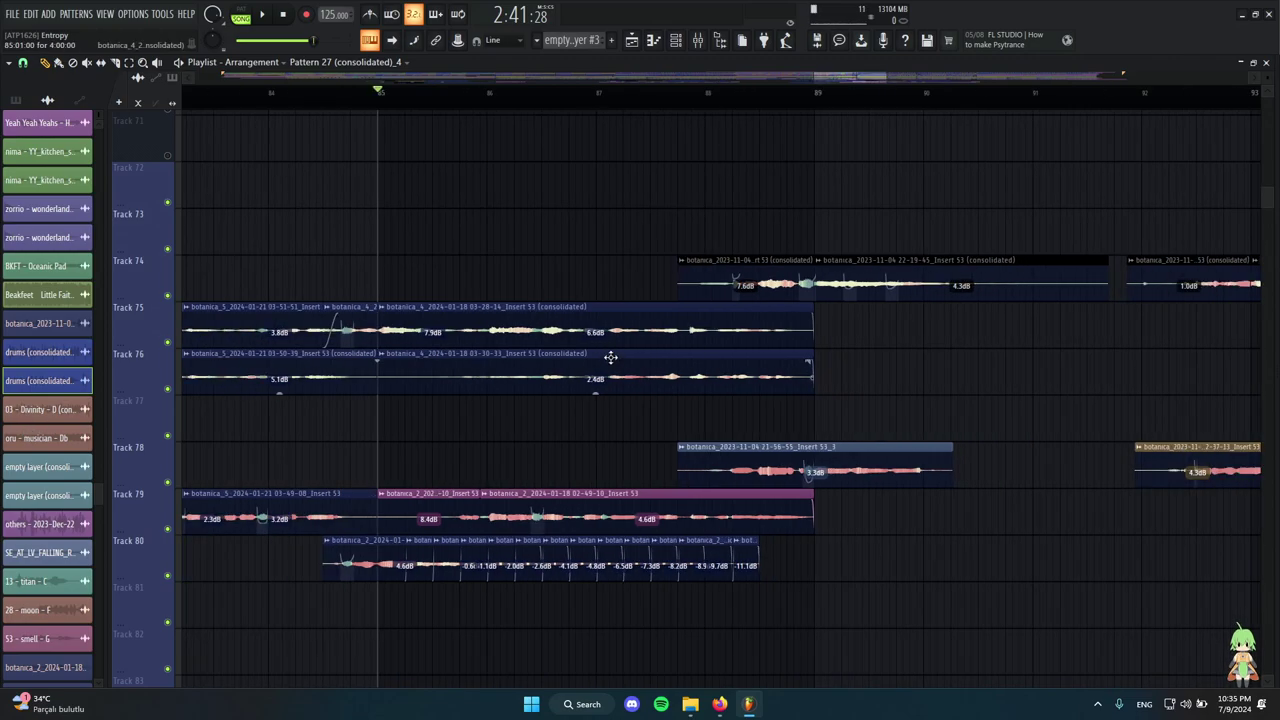
left_click_drag(369, 257, 676, 360)
scroll(774, 368, "up", 2)
left_click(540, 188, "ctrl")
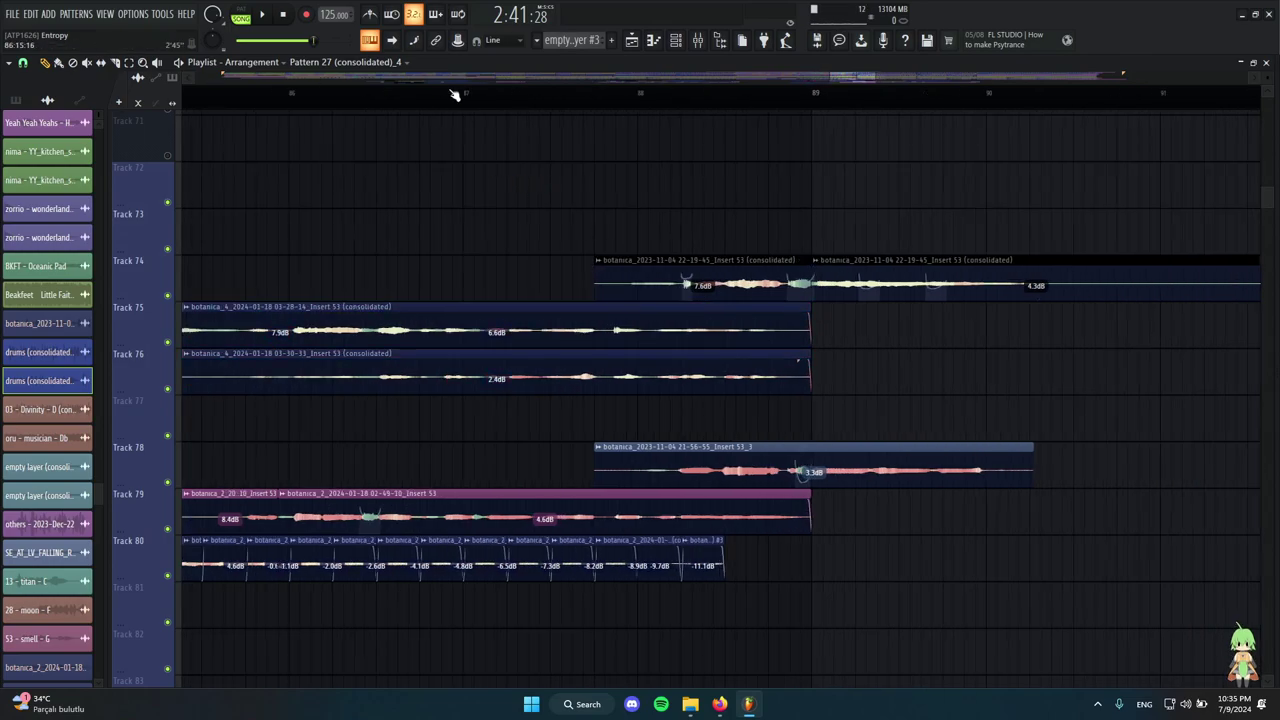
scroll(530, 165, "up", 1)
mouse_move(440, 96)
left_mouse_down()
mouse_move(530, 107)
mouse_move(438, 115)
left_mouse_up()
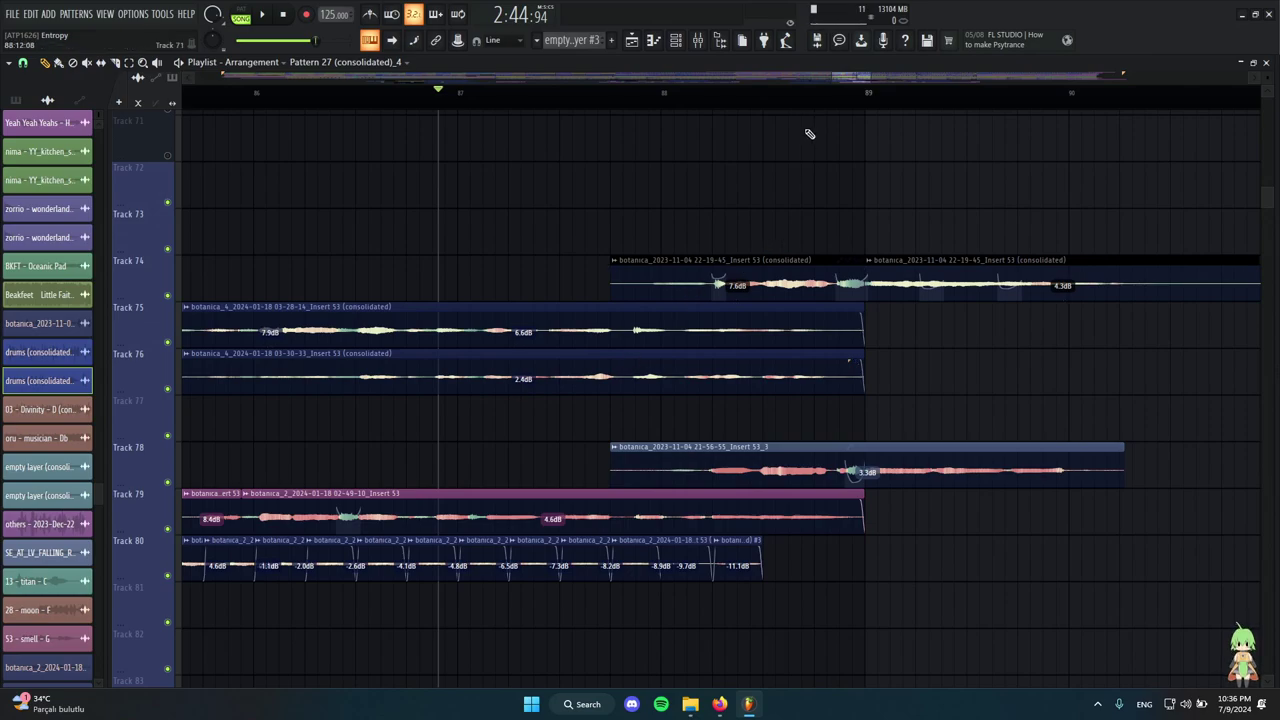
Place the playhead just after bar 88, over the overlapping vocal clips on tracks 74 and 78.
scroll(689, 228, "down", 2)
scroll(449, 201, "down", 3)
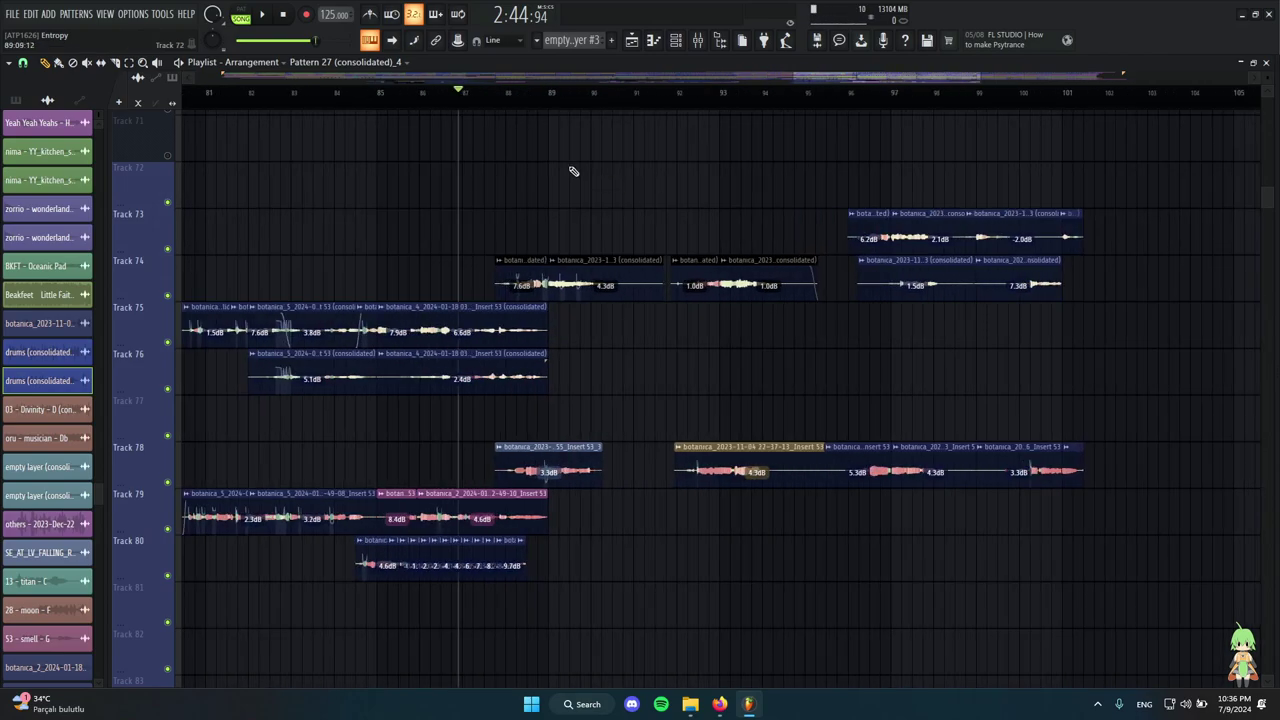
left_click_drag(531, 94, 550, 104)
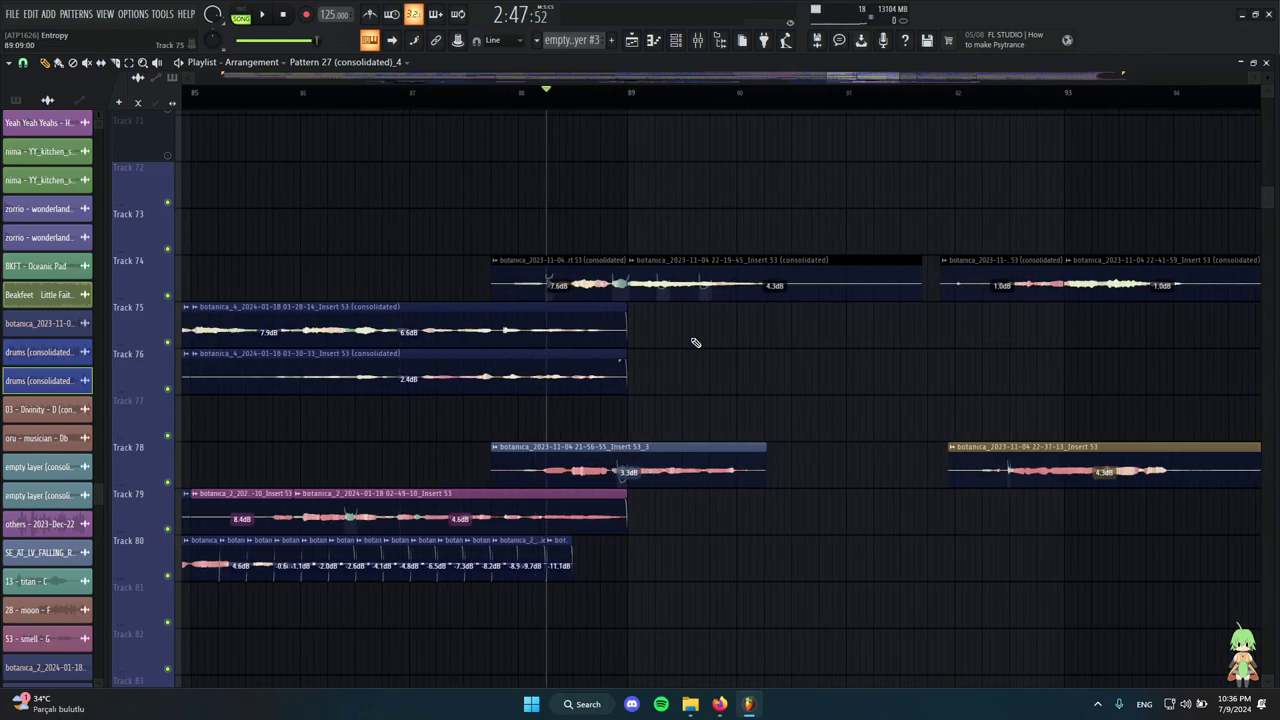
Highlight the botanica vocals on track 74 between about bars 88 and 95, keeping the playhead just after bar 88.
scroll(660, 320, "down", 3)
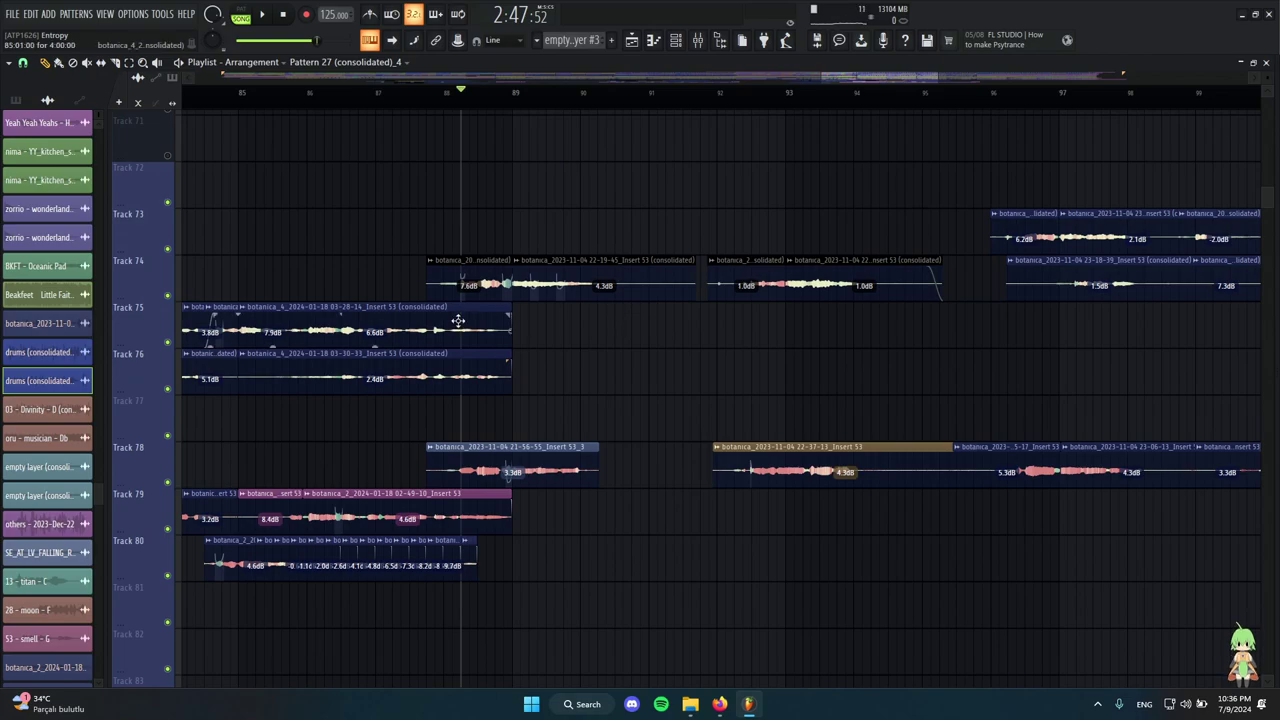
scroll(691, 286, "down", 3)
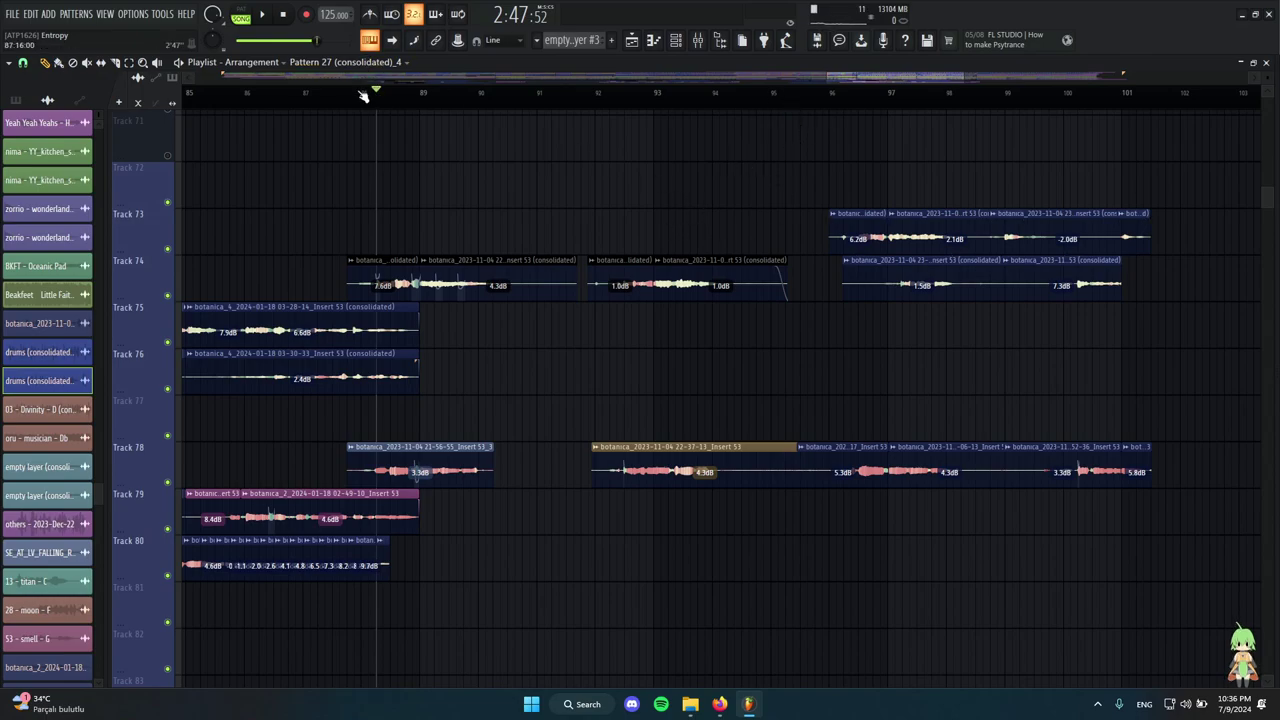
left_click_drag(305, 210, 765, 290)
scroll(424, 222, "up", 4)
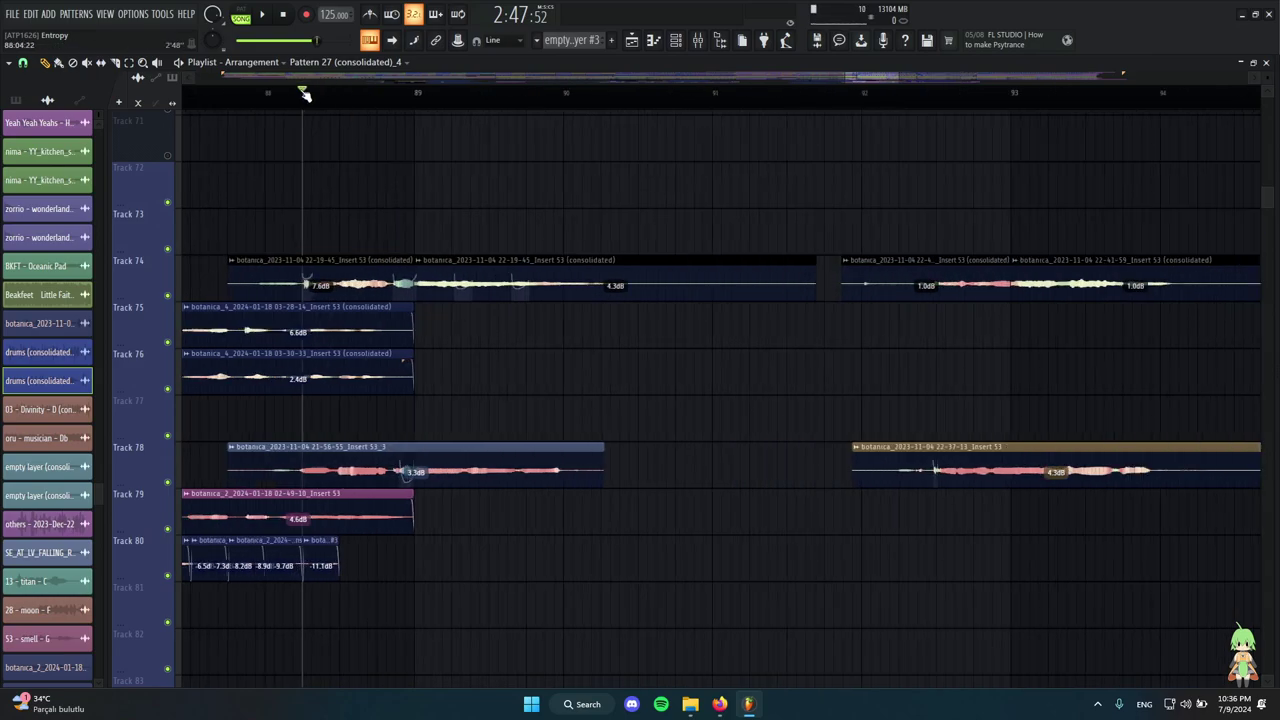
mouse_move(305, 94)
left_mouse_down()
mouse_move(378, 145)
mouse_move(306, 126)
left_mouse_up()
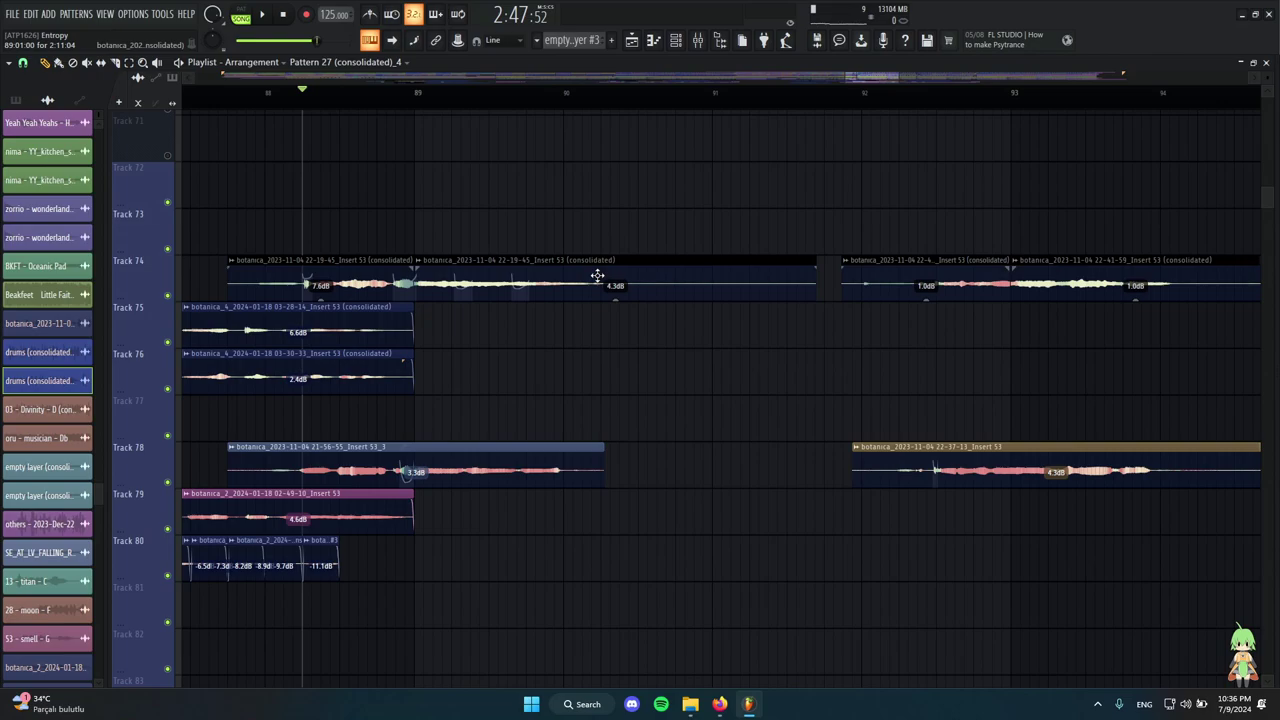
Play a short passage of the vocals on tracks 75 to 80 starting about half a bar before bar 85.
scroll(610, 294, "up", 2)
scroll(606, 286, "down", 5)
scroll(500, 190, "down", 5)
scroll(446, 120, "up", 6)
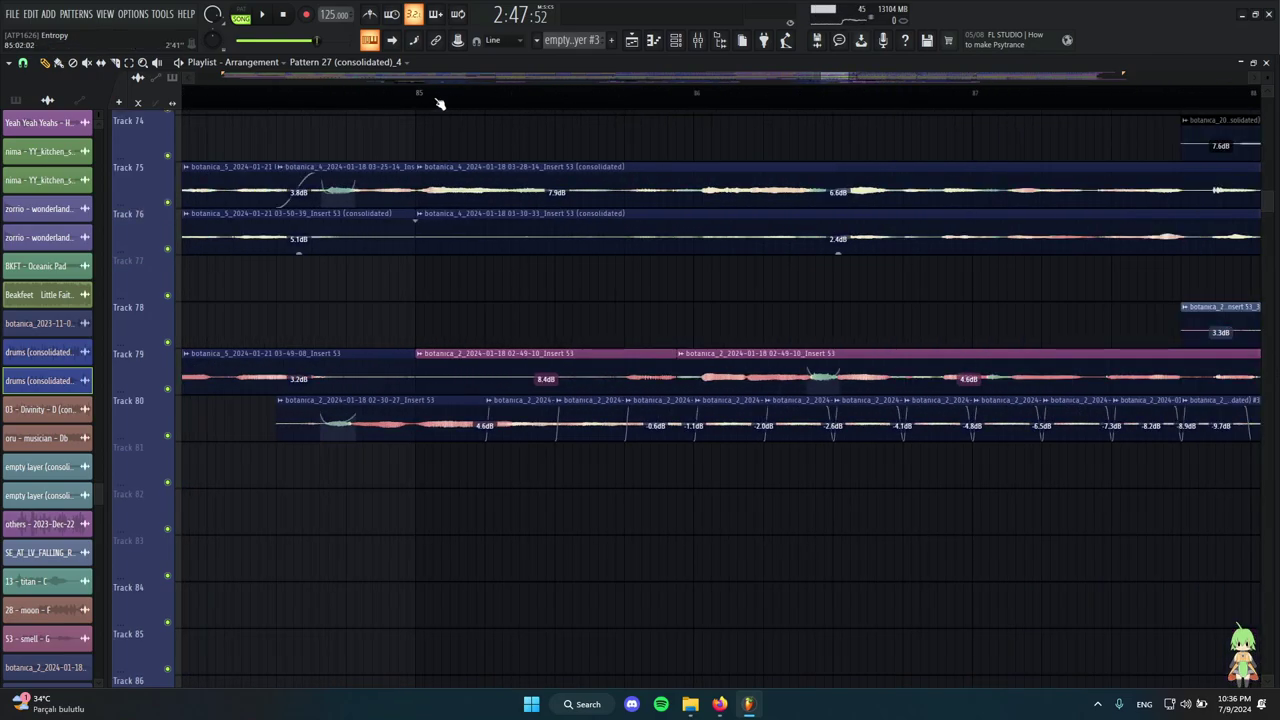
left_click_drag(408, 92, 319, 89)
key("space")
scroll(517, 209, "down", 3)
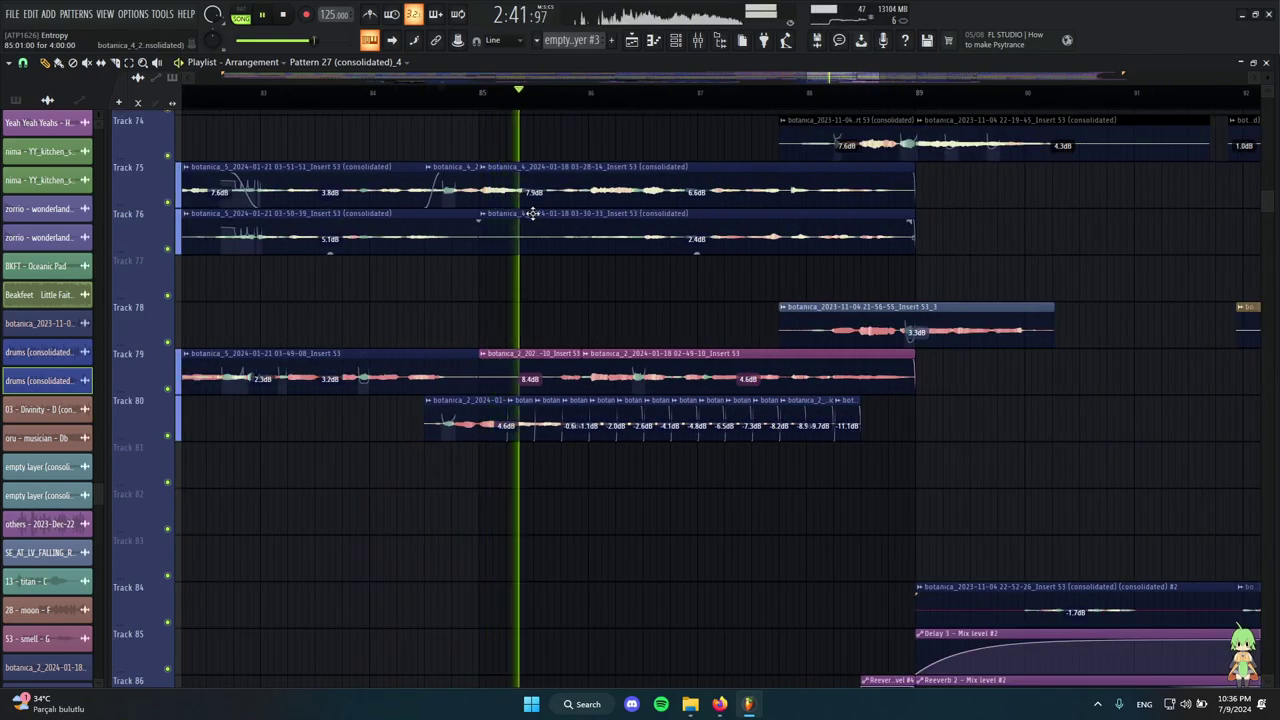
key("space")
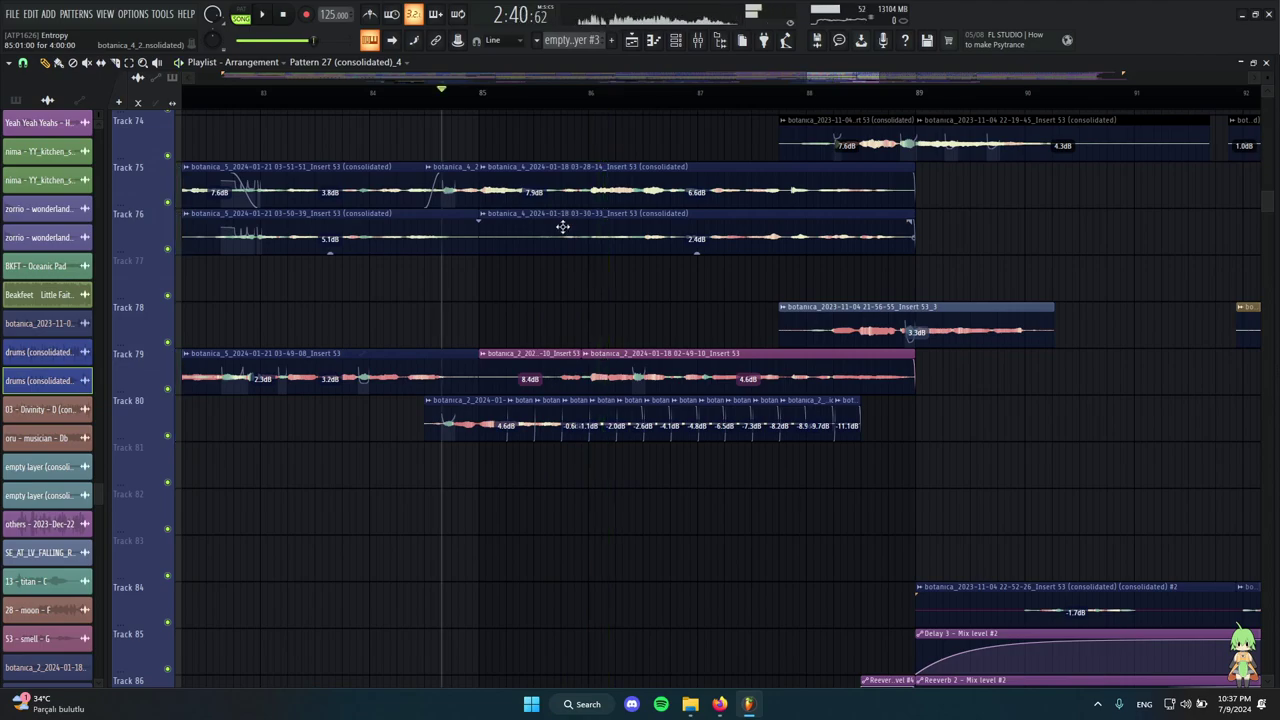
Place the playhead at bar 85, highlight the botanica_4 clips starting there on tracks 75 and 76, and clear the highlight.
scroll(529, 263, "up", 3)
scroll(429, 314, "up", 3)
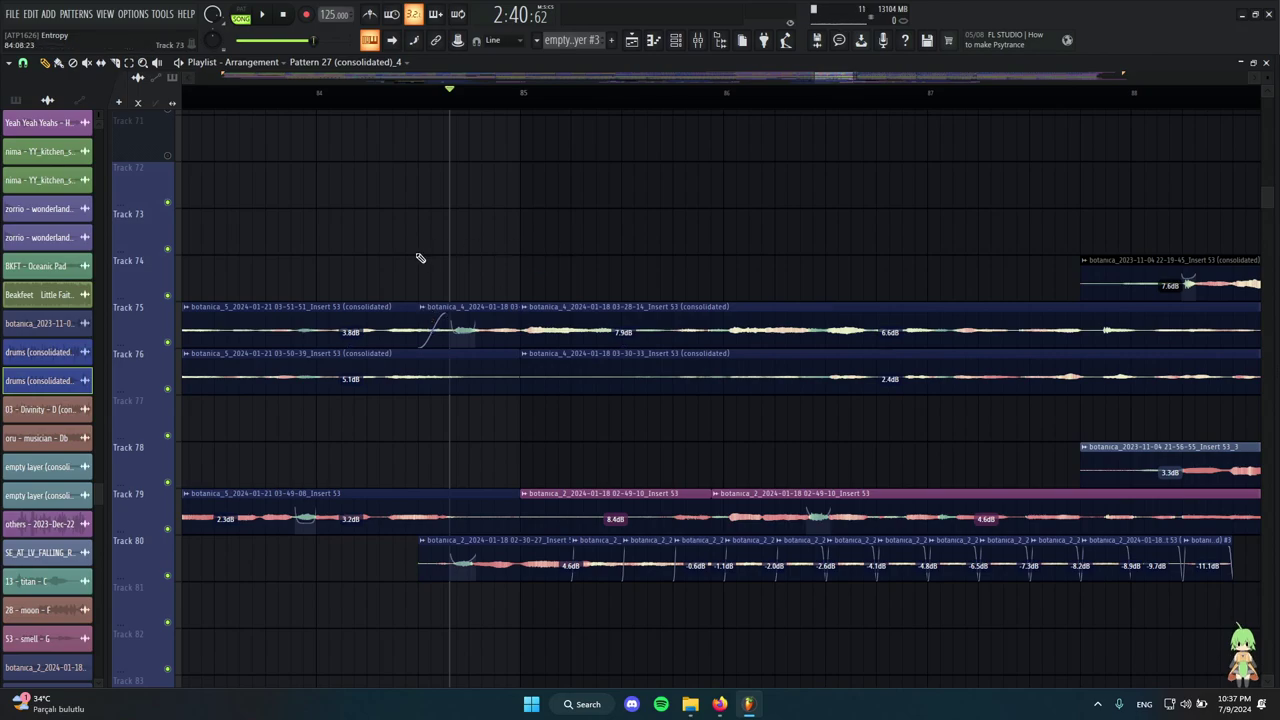
scroll(505, 343, "down", 1)
scroll(505, 343, "right", 2)
left_click(337, 93)
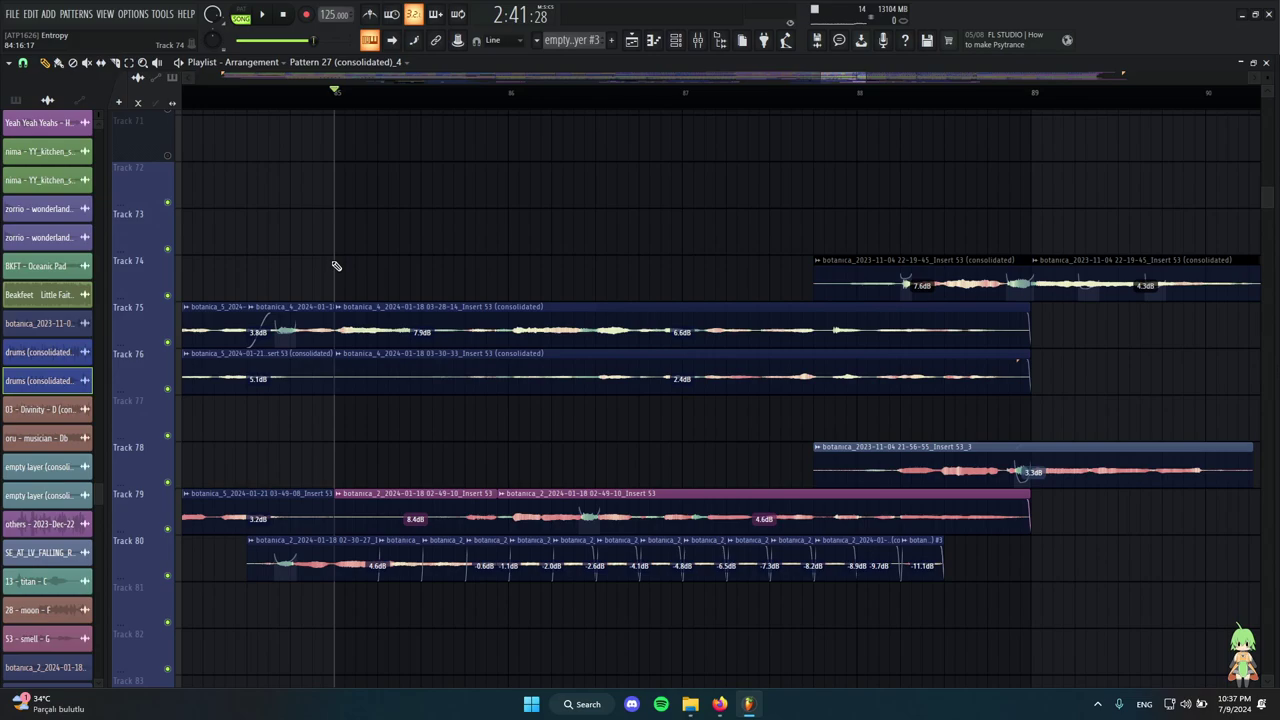
left_click_drag(336, 259, 686, 377)
left_click(595, 232)
scroll(557, 257, "down", 1)
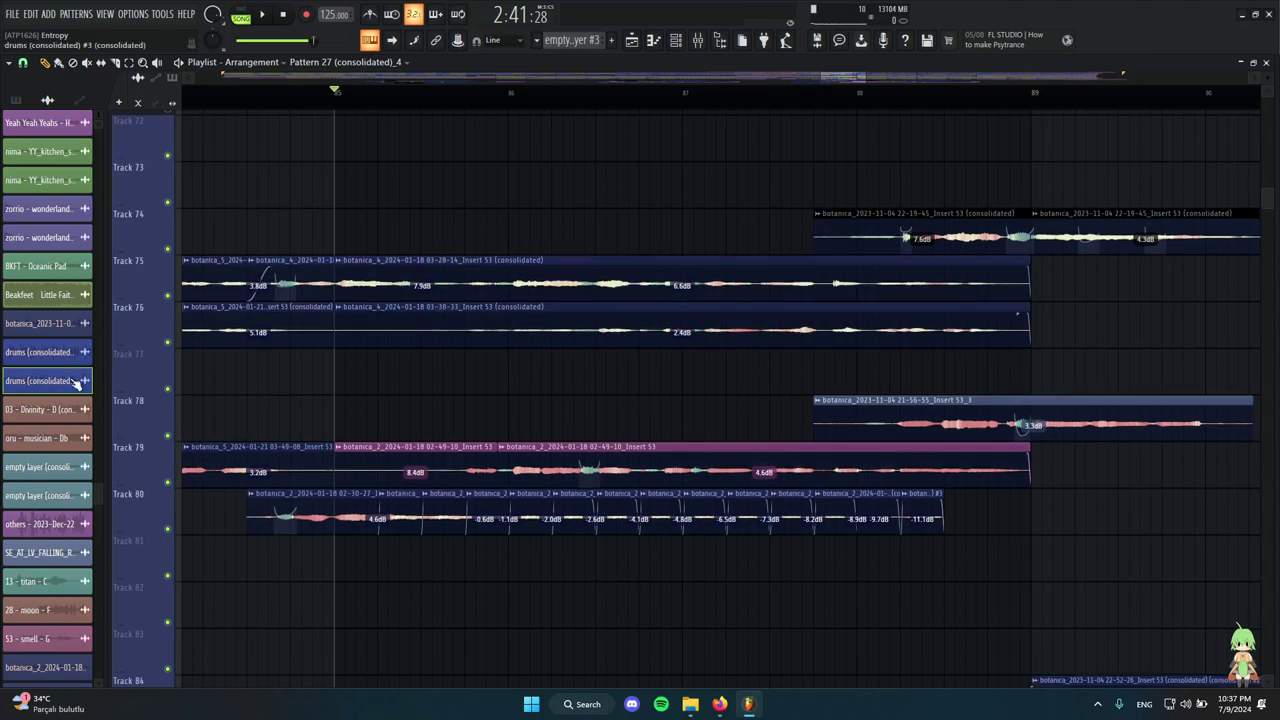
Move the playhead to bar 87, back to just before bar 86, and on to the start of the vocals just before bar 88.
left_click_drag(642, 98, 694, 104)
scroll(588, 222, "down", 2)
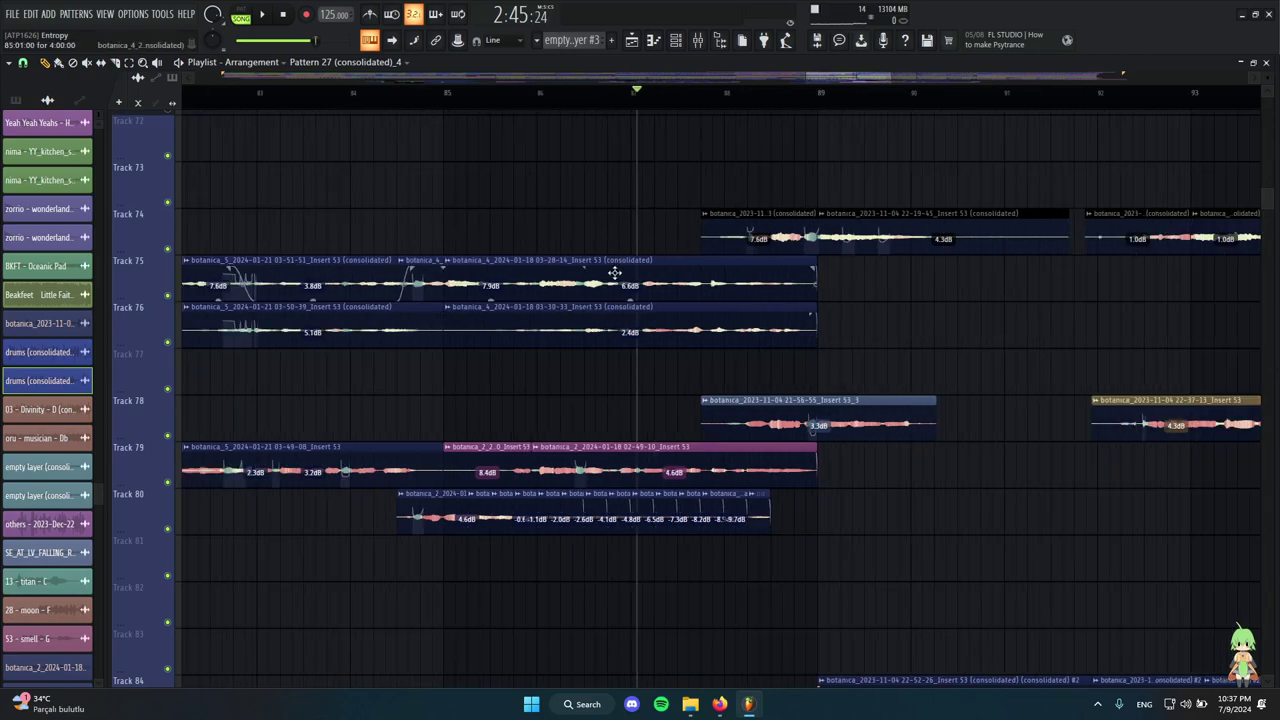
scroll(723, 254, "up", 2)
left_click(620, 93)
left_click_drag(620, 93, 444, 145)
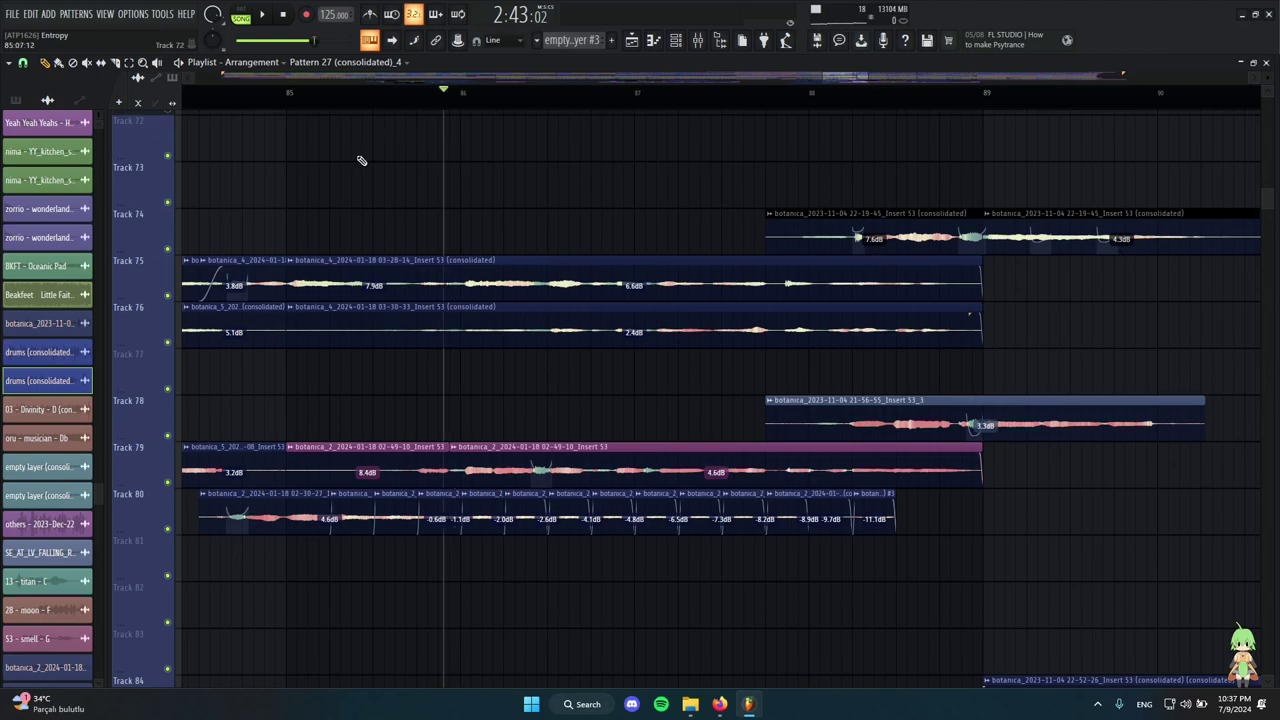
scroll(427, 163, "down", 2)
left_click_drag(592, 102, 700, 153)
left_click(681, 135)
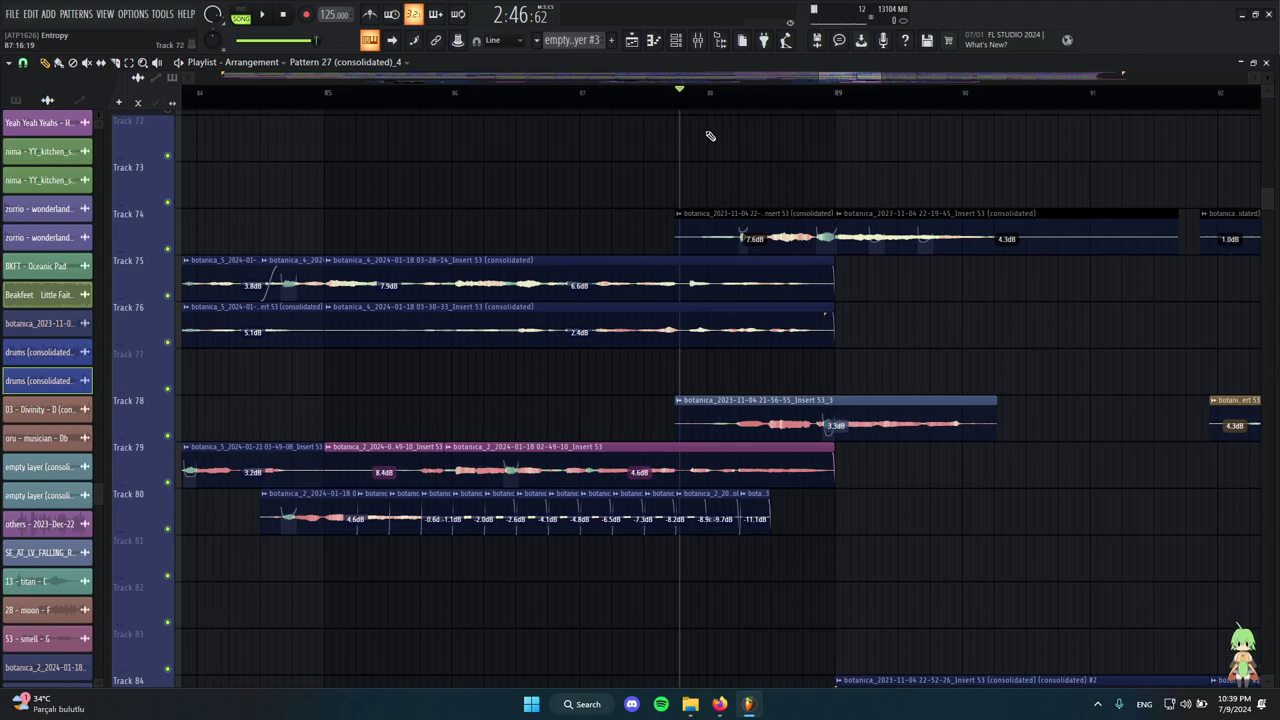
Select the botanica_4 clips on tracks 75 and 76 and place the playhead about midway between bars 87 and 88.
scroll(705, 132, "up", 3)
scroll(500, 191, "down", 6)
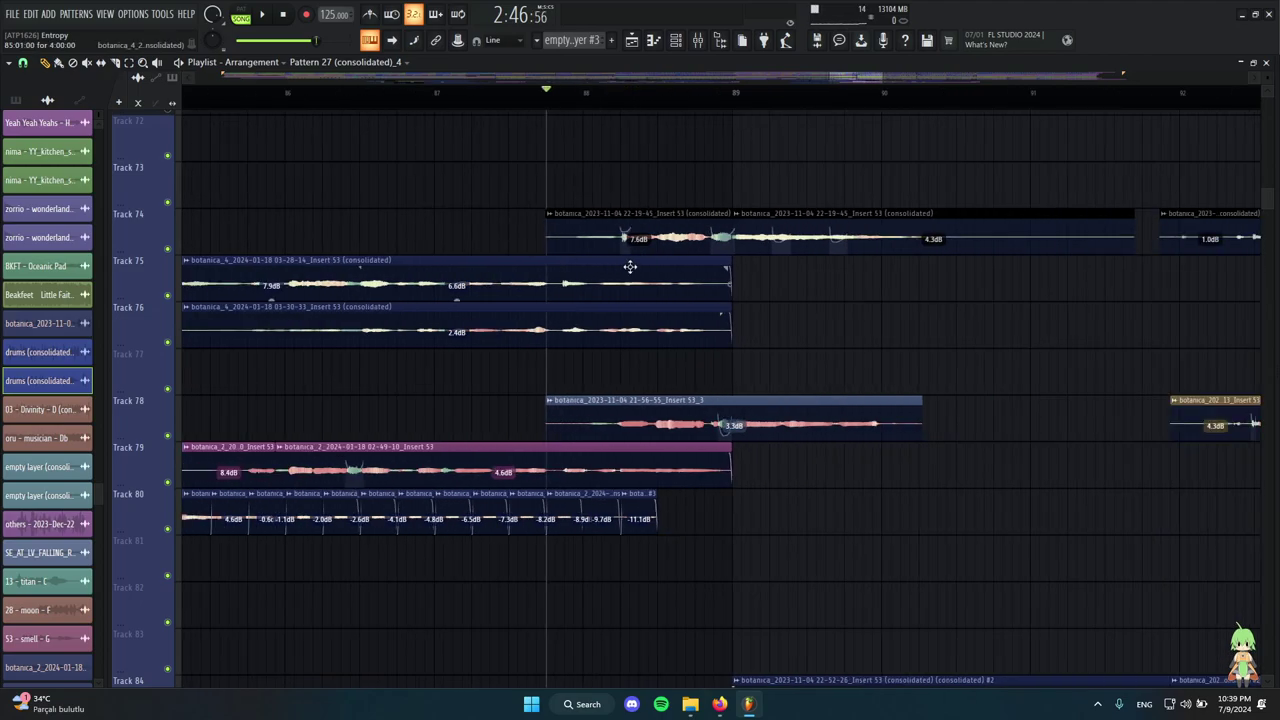
scroll(707, 319, "up", 2)
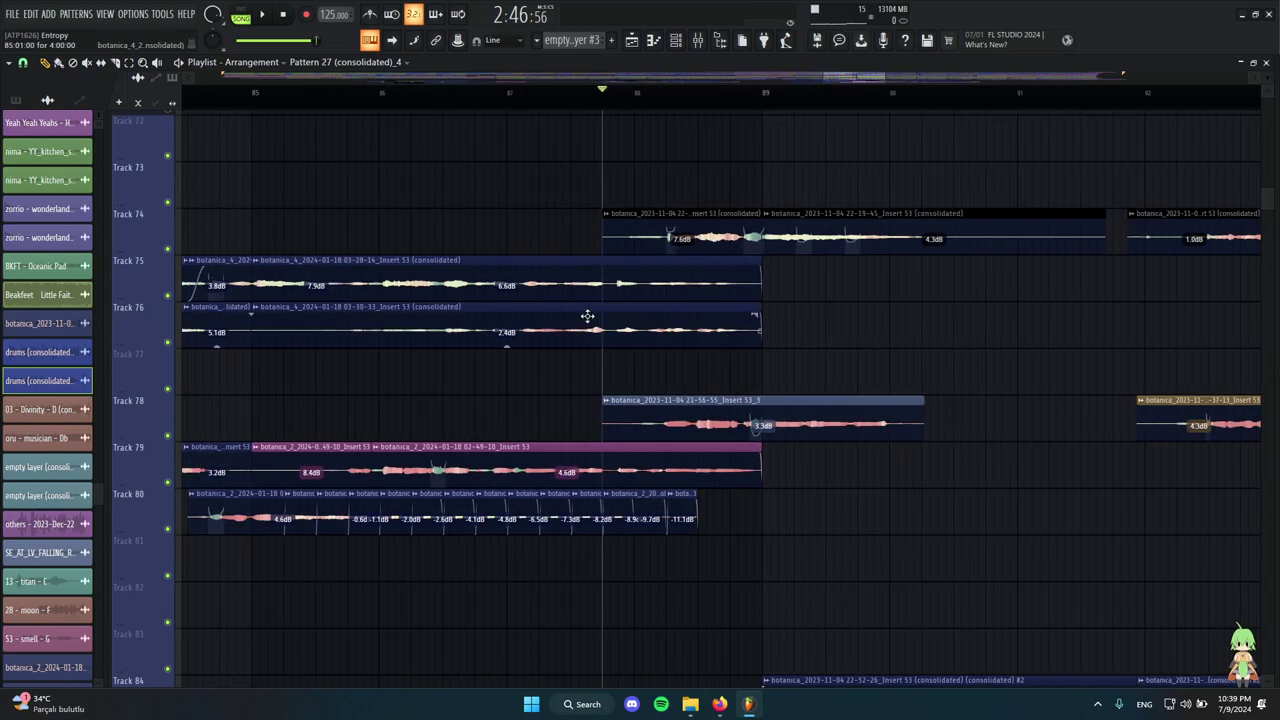
left_click(587, 316)
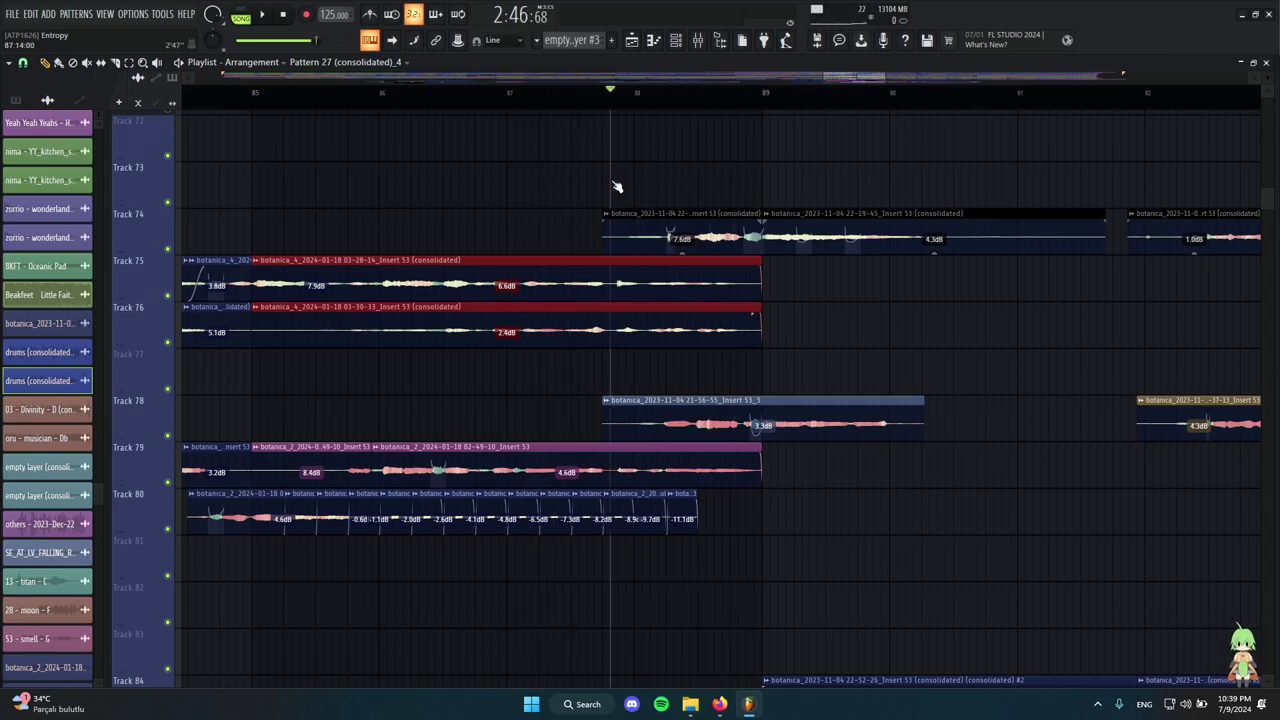
left_click_drag(614, 184, 574, 168)
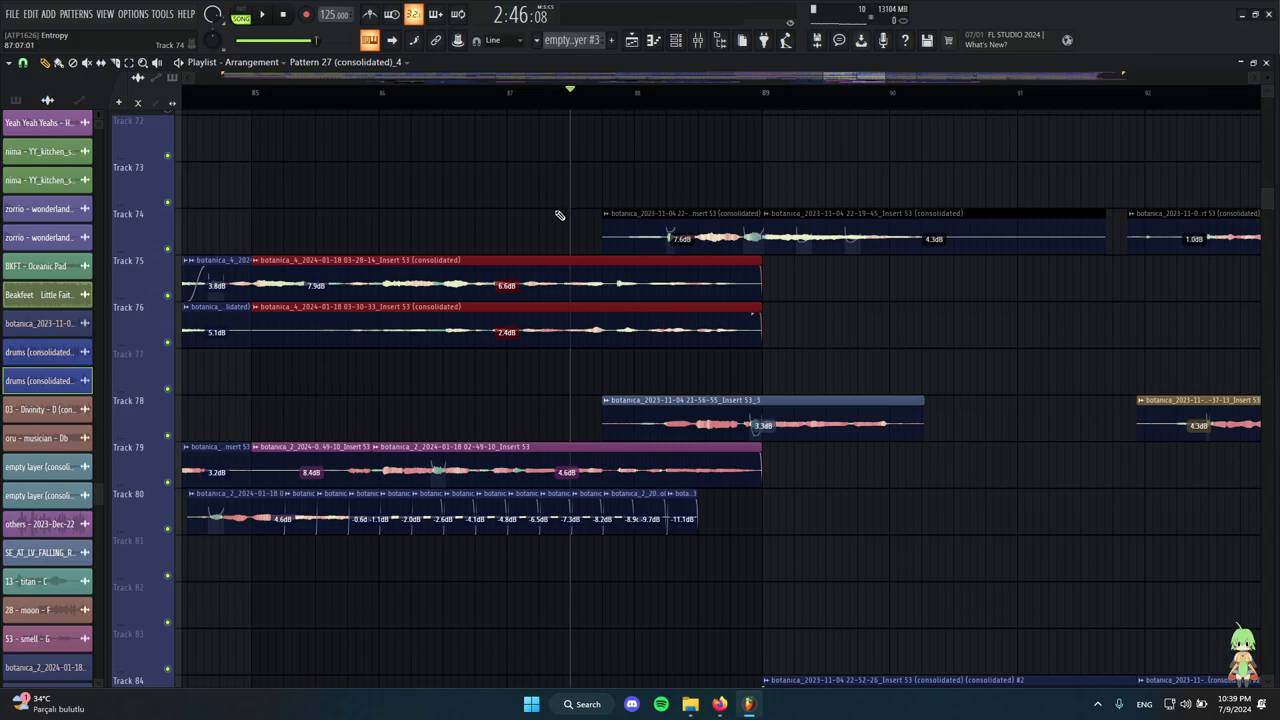
Place the playhead at bar 89 and highlight the short gap before the clips on the upper tracks, from track 9 down.
scroll(600, 211, "down", 8, "ctrl")
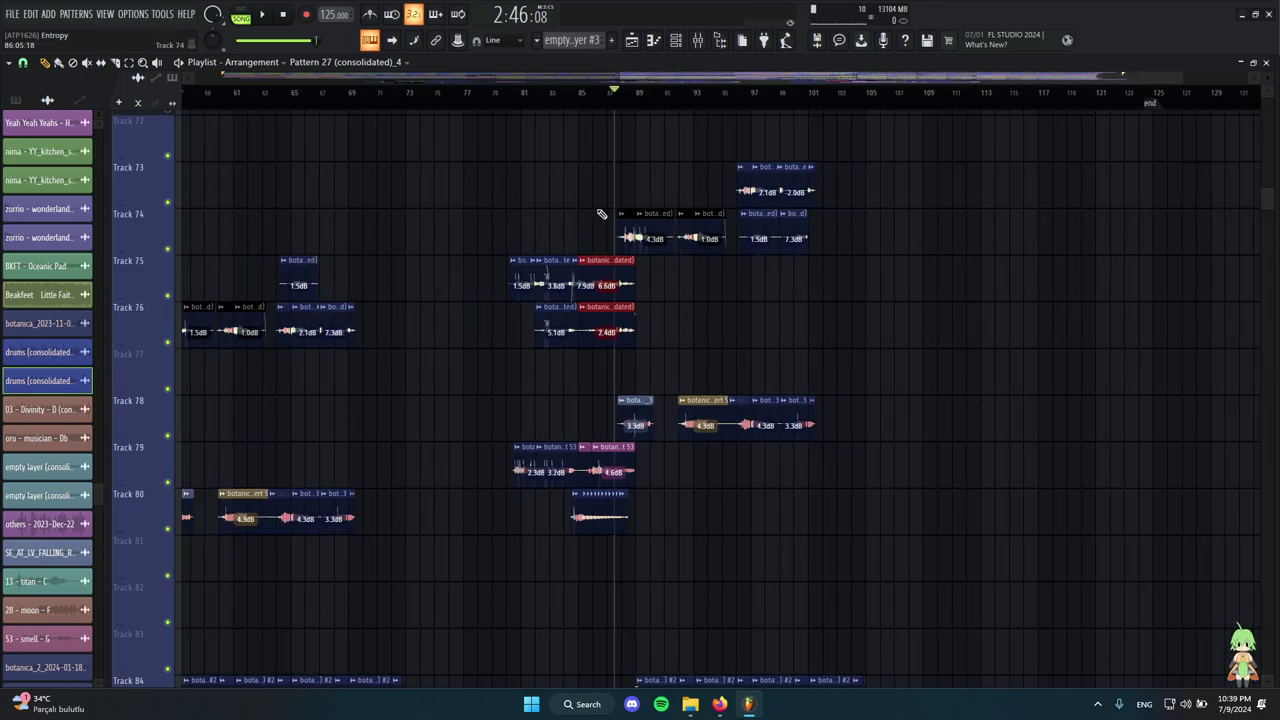
scroll(863, 420, "up", 5)
scroll(645, 354, "up", 2)
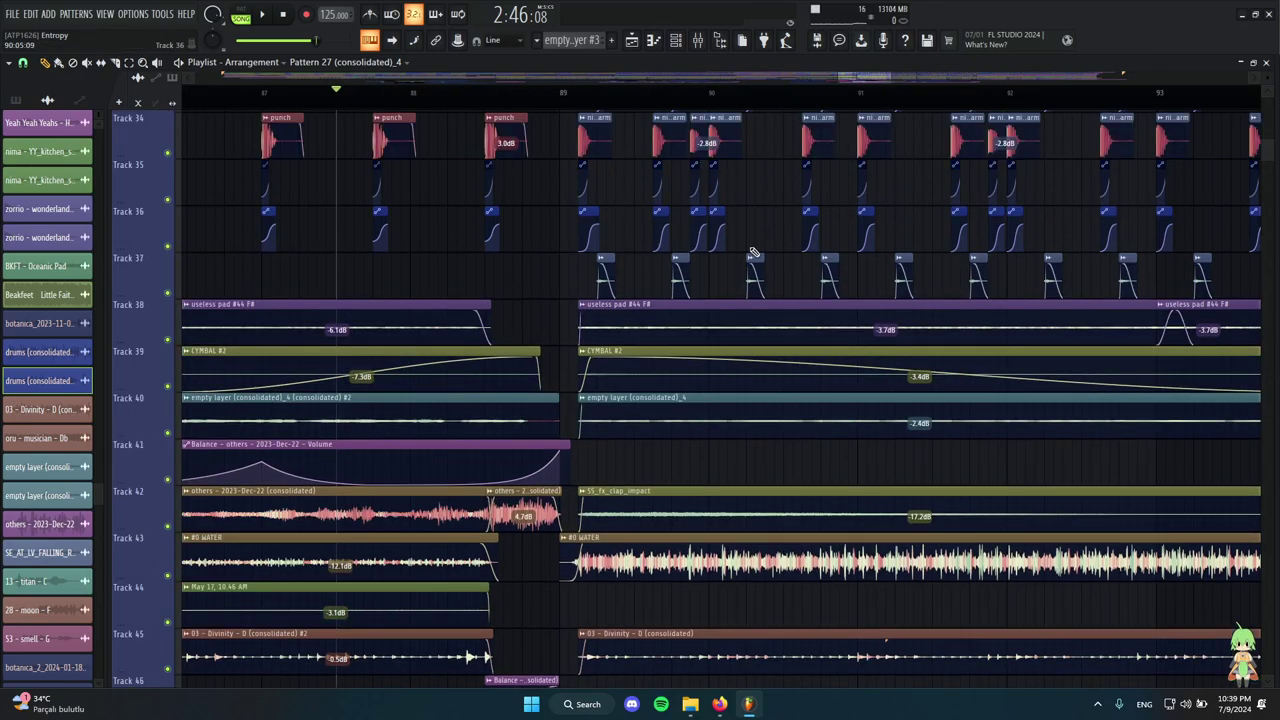
scroll(640, 172, "up", 3, "ctrl")
scroll(690, 226, "up", 20)
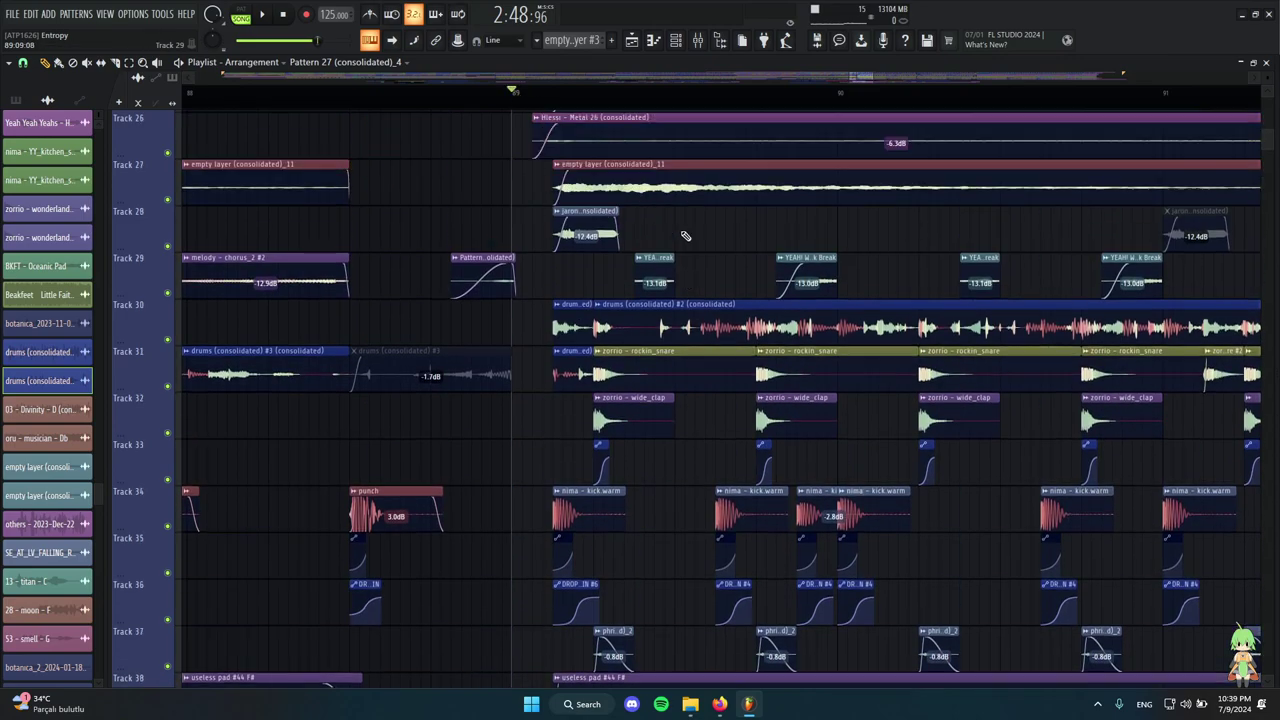
scroll(620, 251, "down", 1)
scroll(655, 257, "up", 3)
scroll(659, 257, "up", 8)
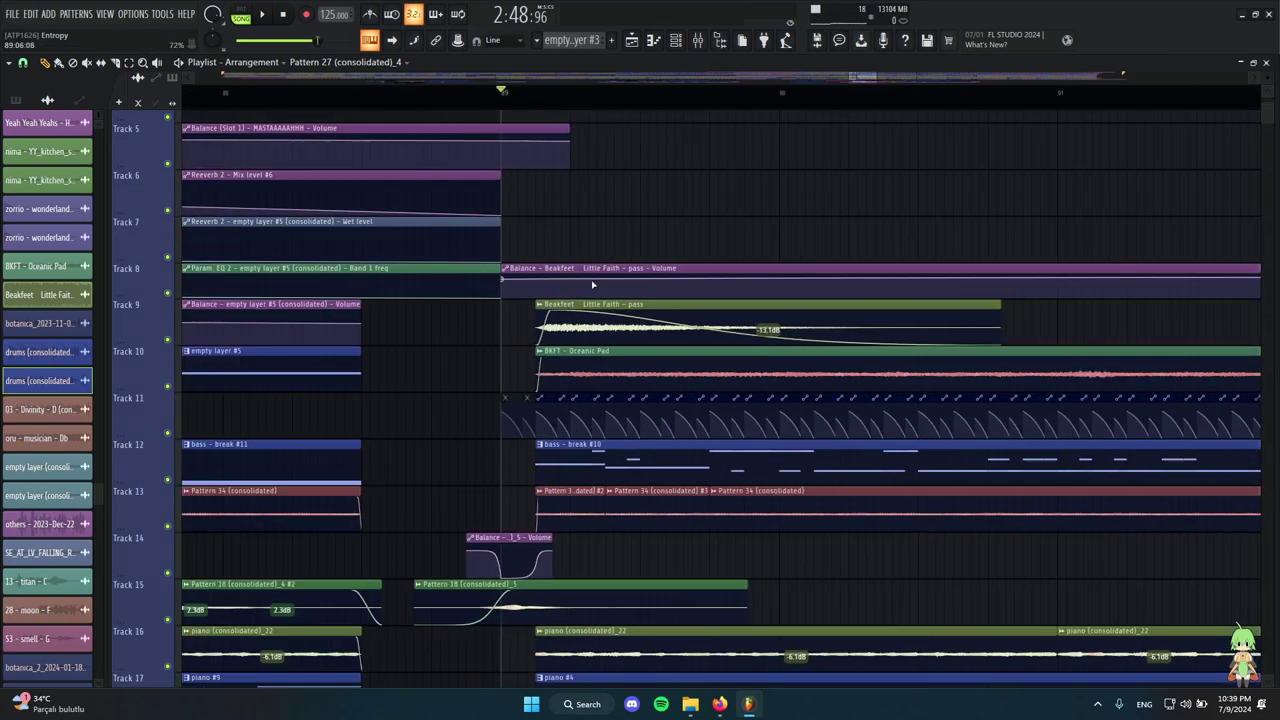
left_click_drag(464, 436, 553, 470)
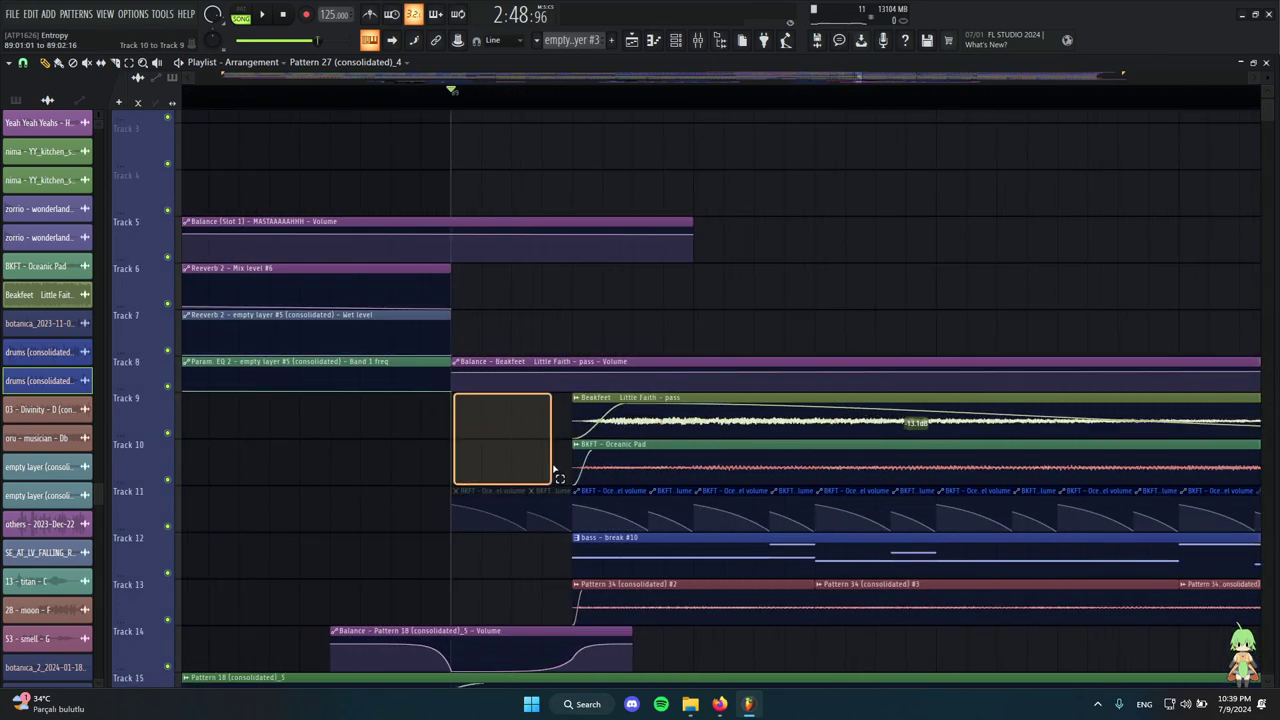
left_click_drag(562, 584, 562, 582)
Examine how the clips on tracks 1 to 41 are arranged around bar 89 and compare them with the earlier sections.
scroll(565, 347, "down", 5)
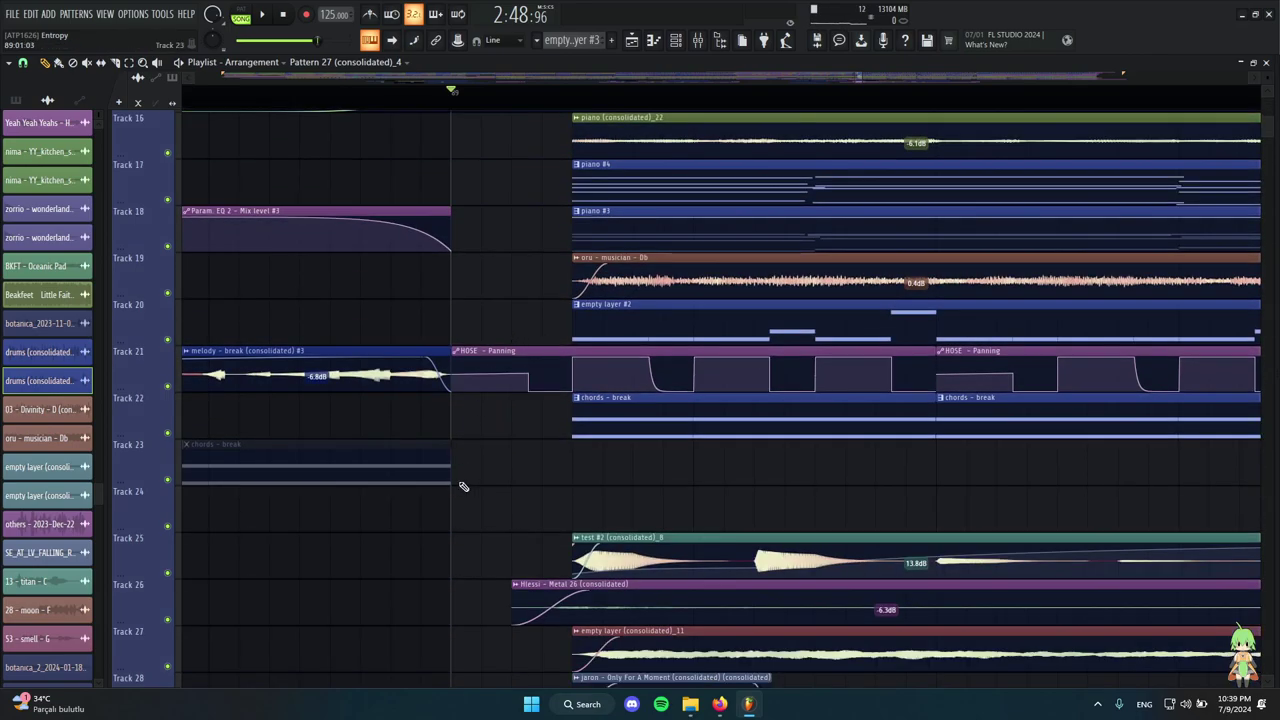
scroll(523, 451, "down", 5)
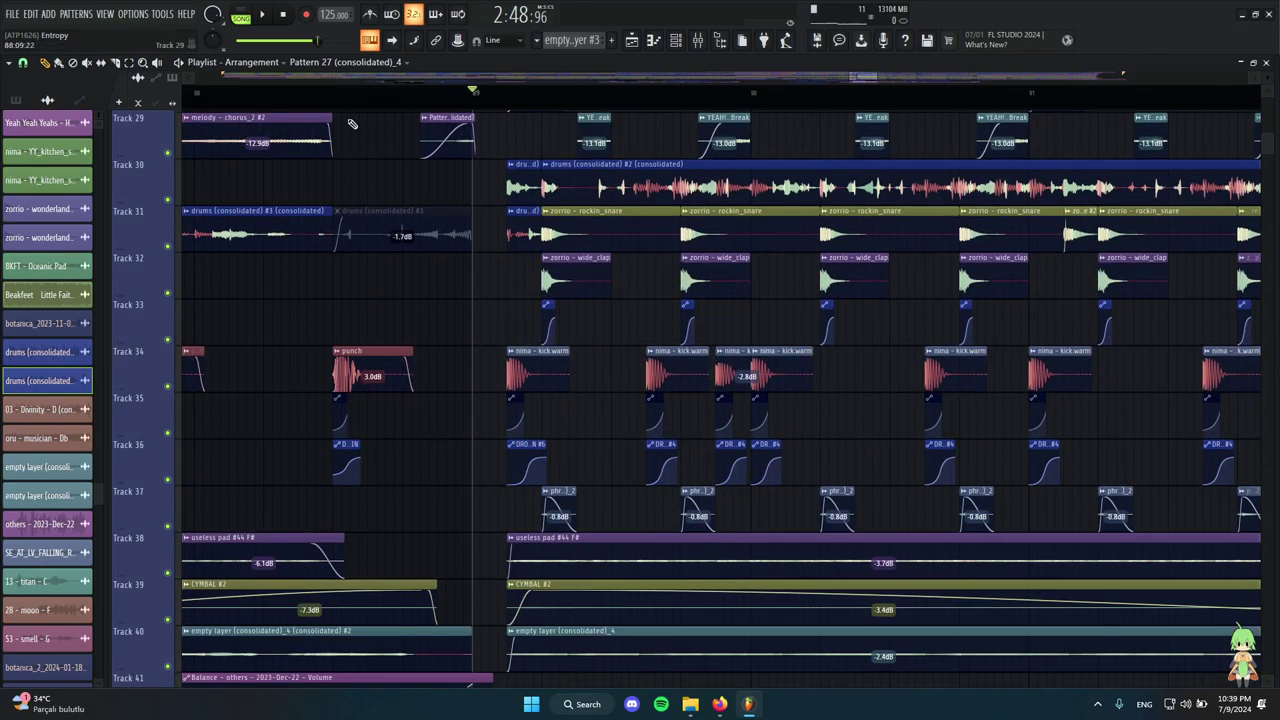
scroll(460, 355, "up", 7)
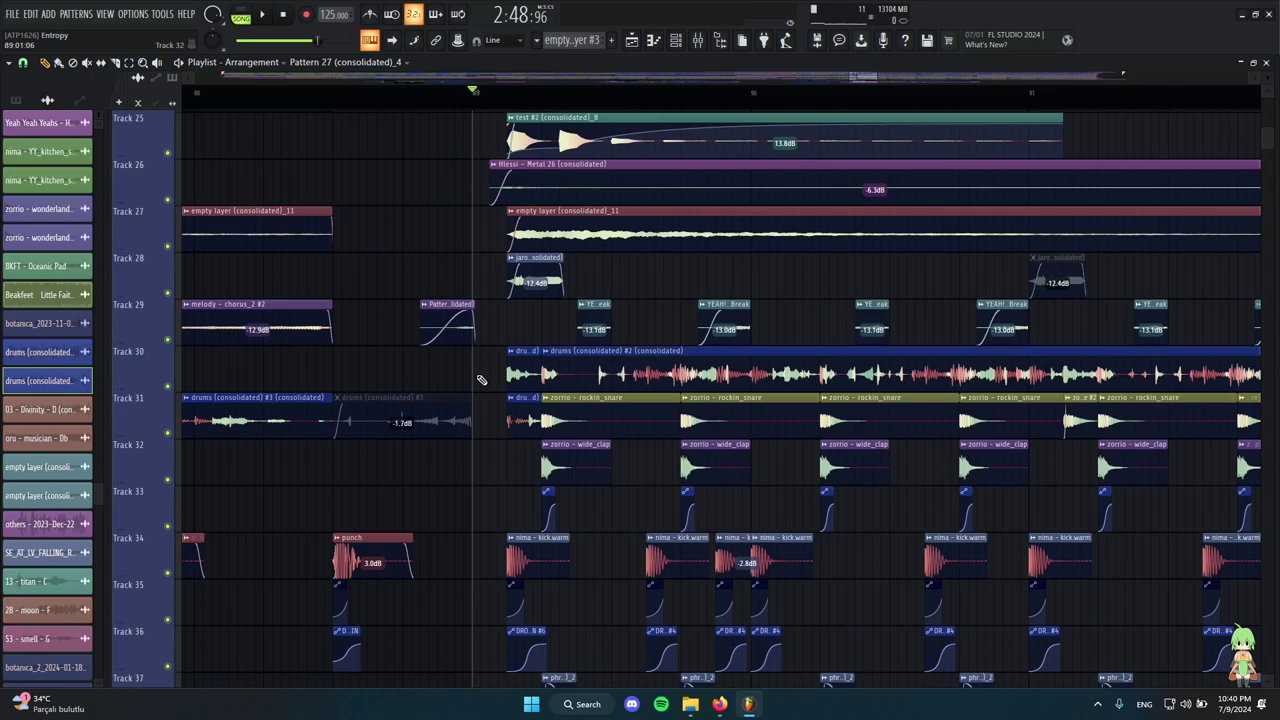
scroll(505, 390, "up", 4)
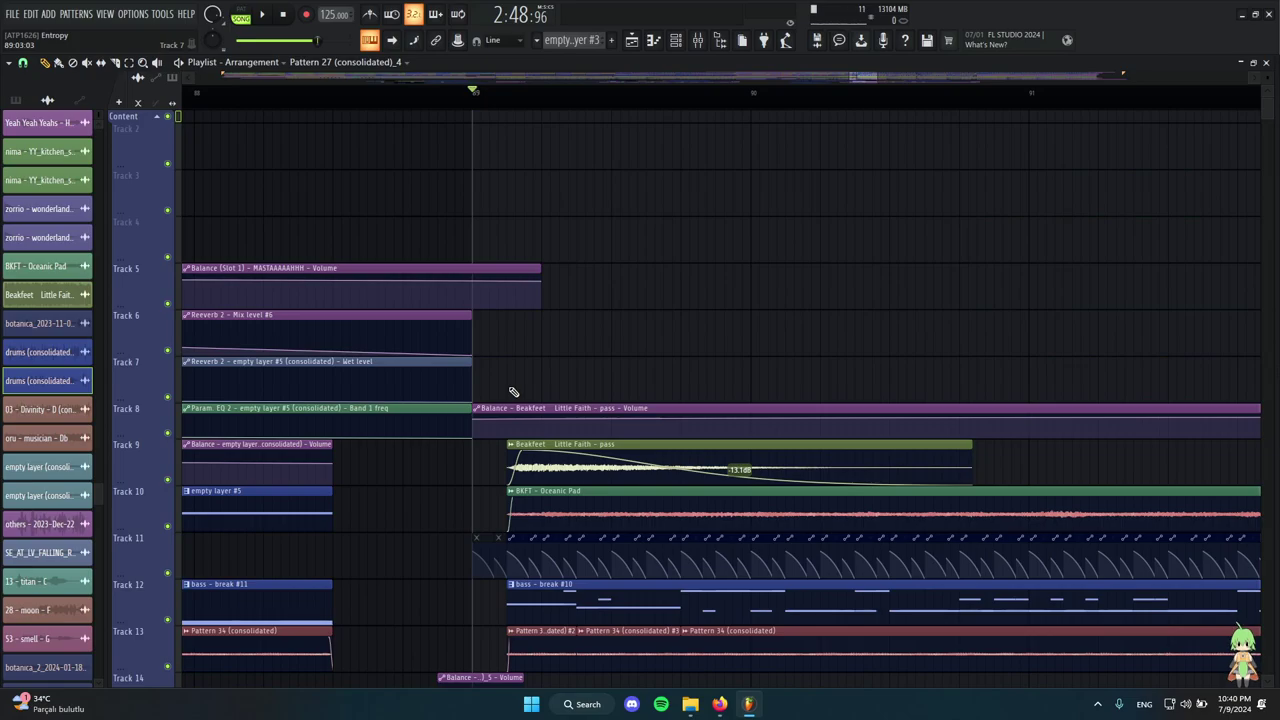
scroll(519, 278, "down", 4)
scroll(471, 297, "up", 3)
scroll(388, 262, "down", 5)
scroll(388, 256, "down", 3)
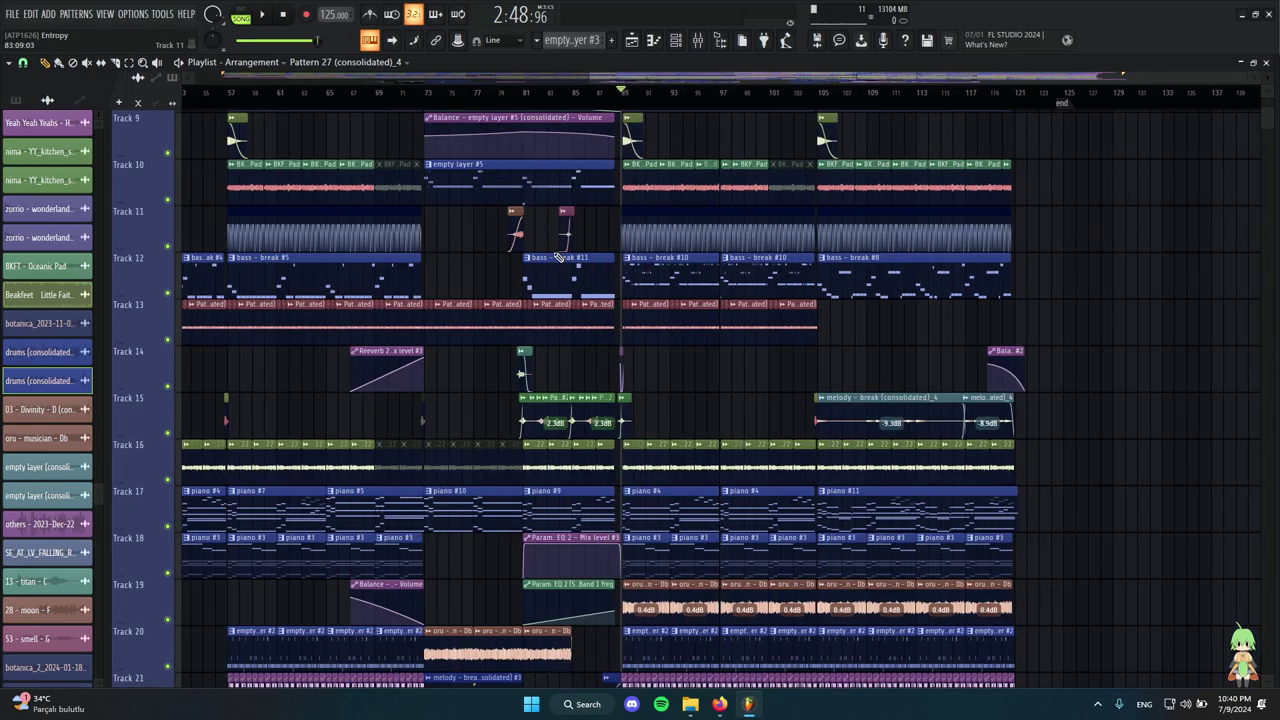
scroll(558, 257, "up", 8)
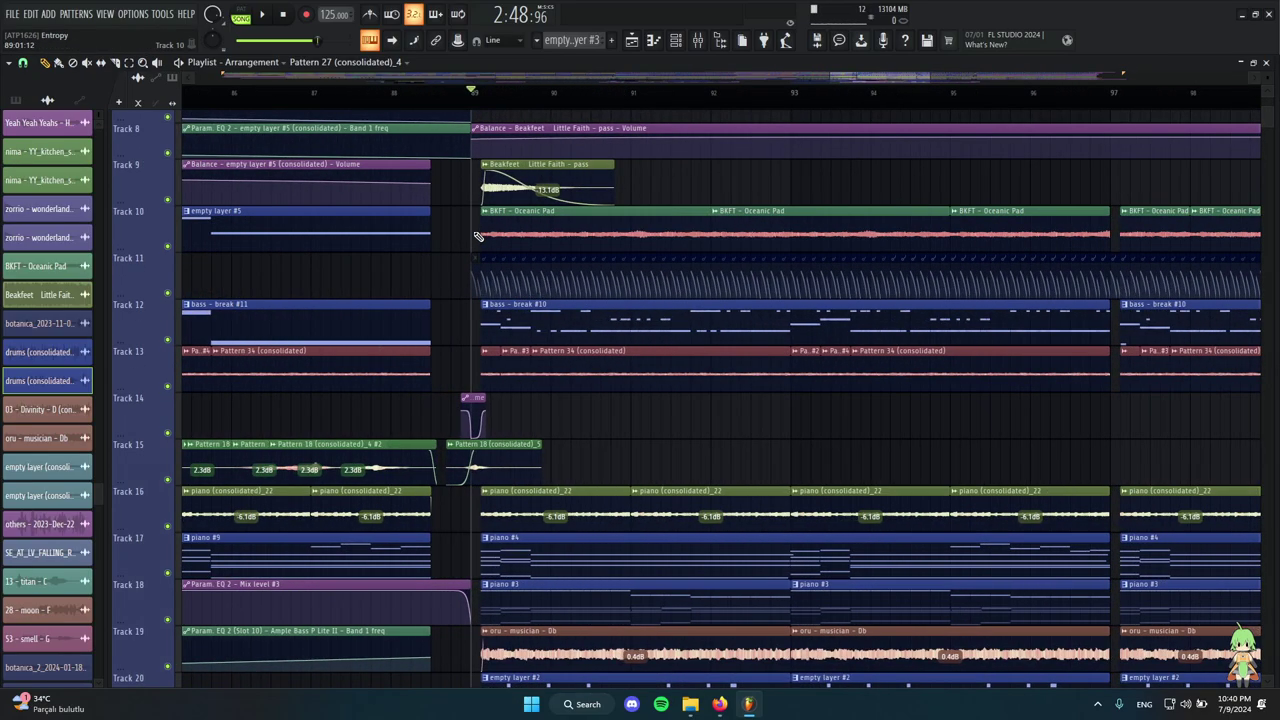
Audition the Beakfeet Little Faith pass clip on track 9 and the Pattern 34 clip on track 13 after bar 89.
left_click(480, 234)
left_click(537, 183)
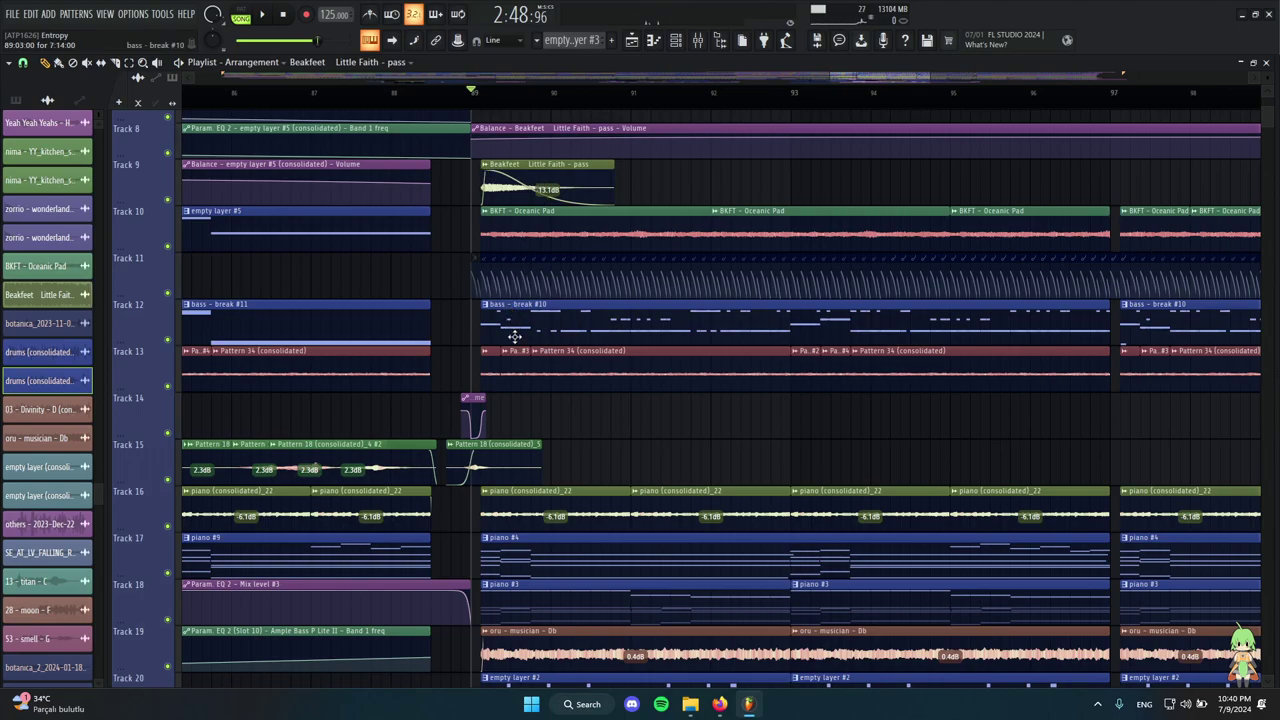
right_click(532, 364, "alt")
Audition the piano #4, piano #3 and oru - musician clips on tracks 17 to 19 after bar 89.
scroll(466, 346, "down", 5)
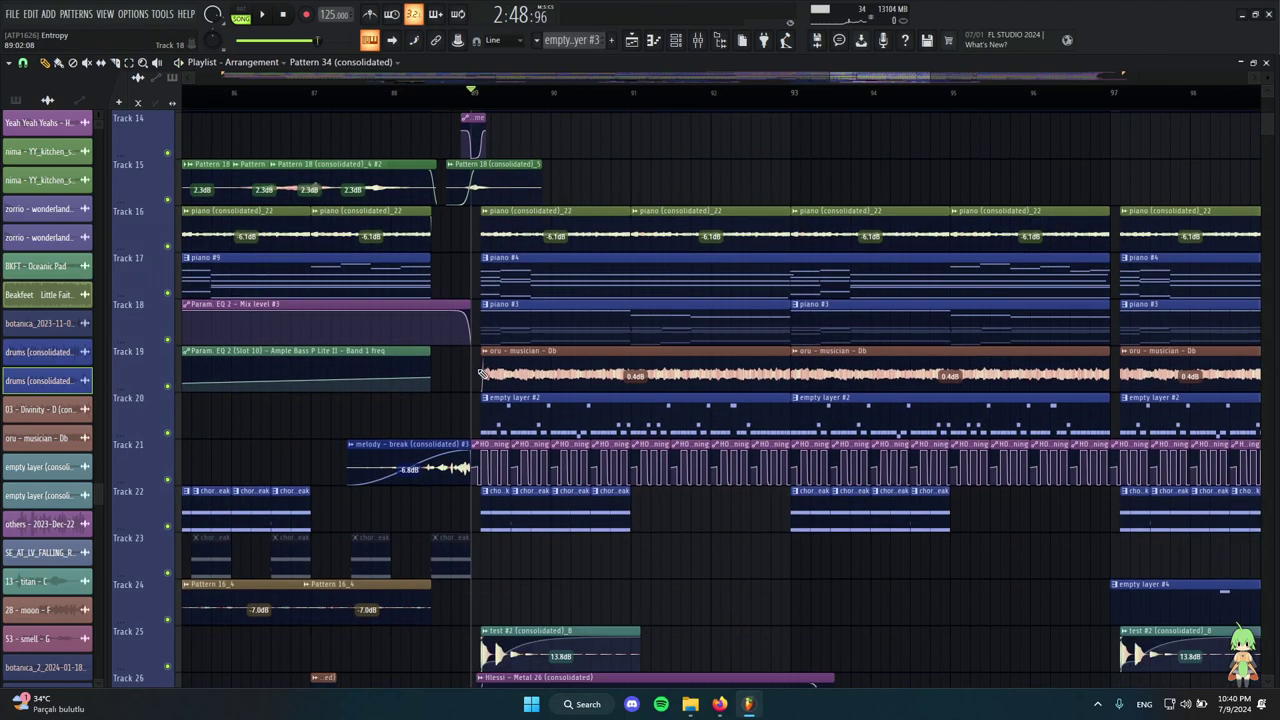
scroll(477, 342, "down", 3)
scroll(657, 323, "up", 4)
left_click(509, 327)
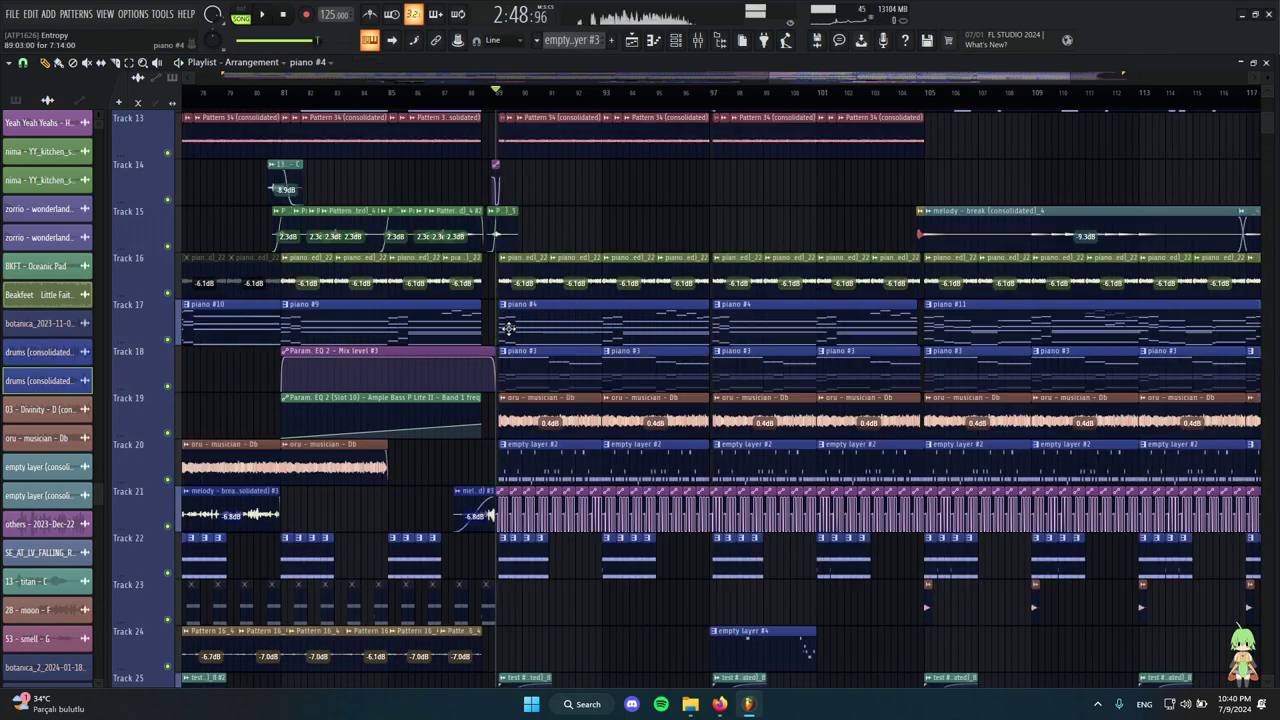
right_click(505, 377, "alt")
right_click(521, 422, "alt")
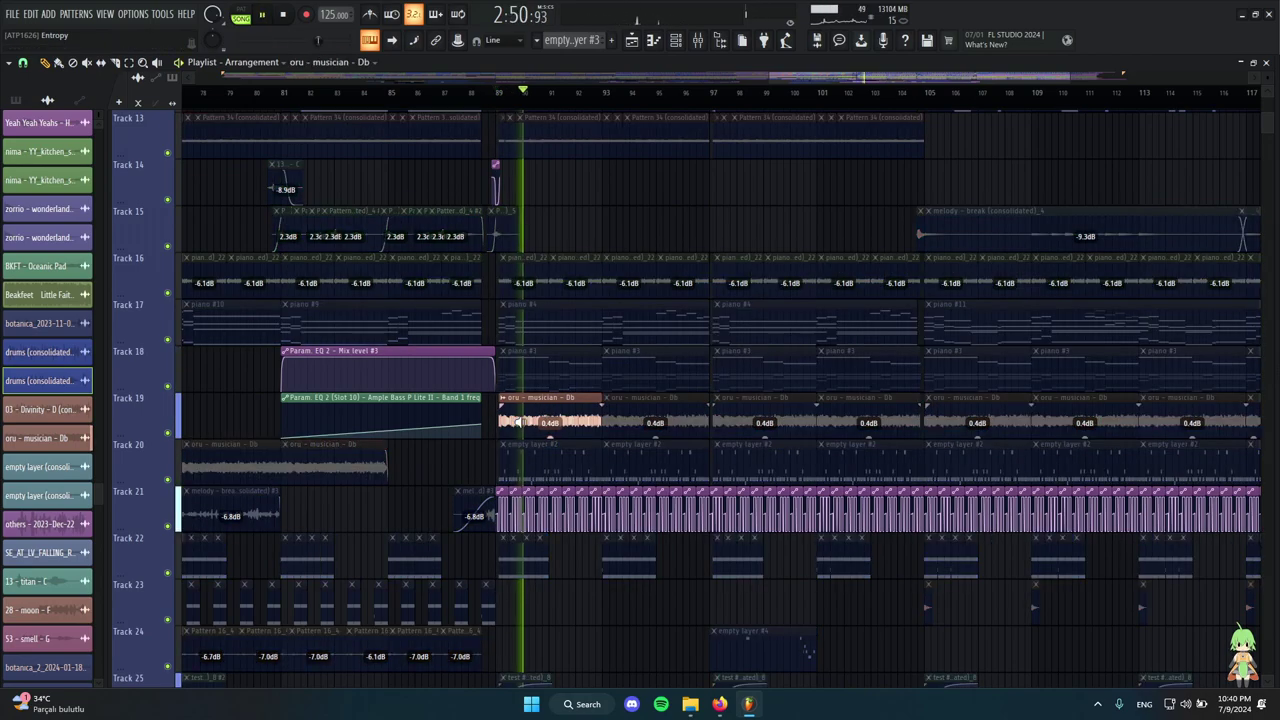
Compare the earlier oru - musician clips on track 20, then audition that track's empty layer #2 clip after bar 89.
scroll(606, 430, "down", 2)
scroll(680, 397, "down", 4)
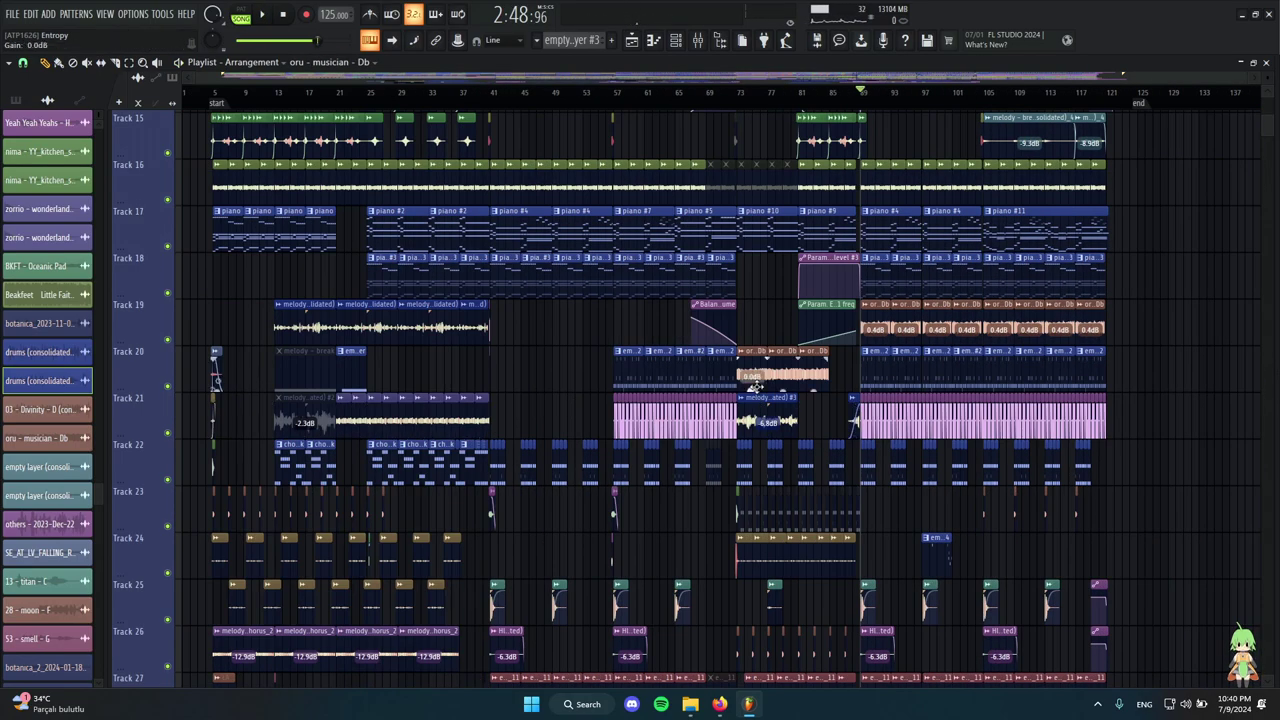
scroll(763, 369, "up", 5)
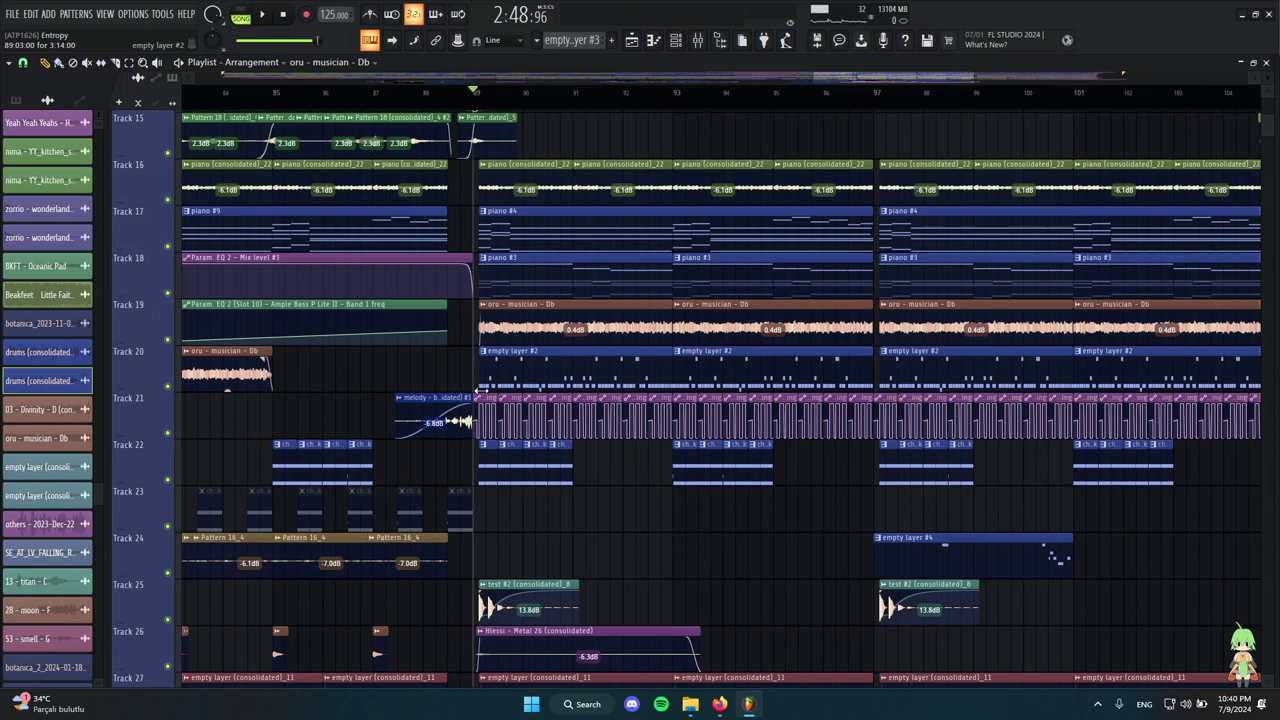
right_click(506, 377, "alt")
key("space")
double_click(504, 377)
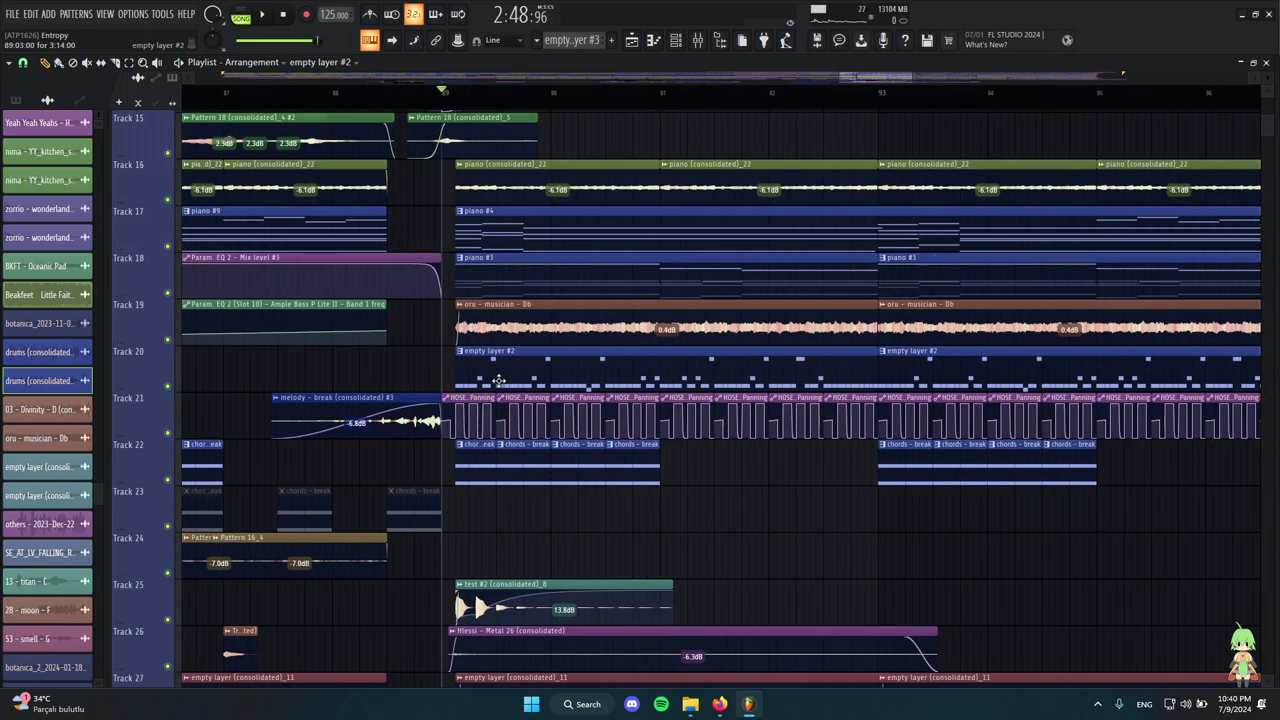
Show the HOSE instrument behind the empty layer #2 pattern, and return to the playlist.
left_click(675, 41)
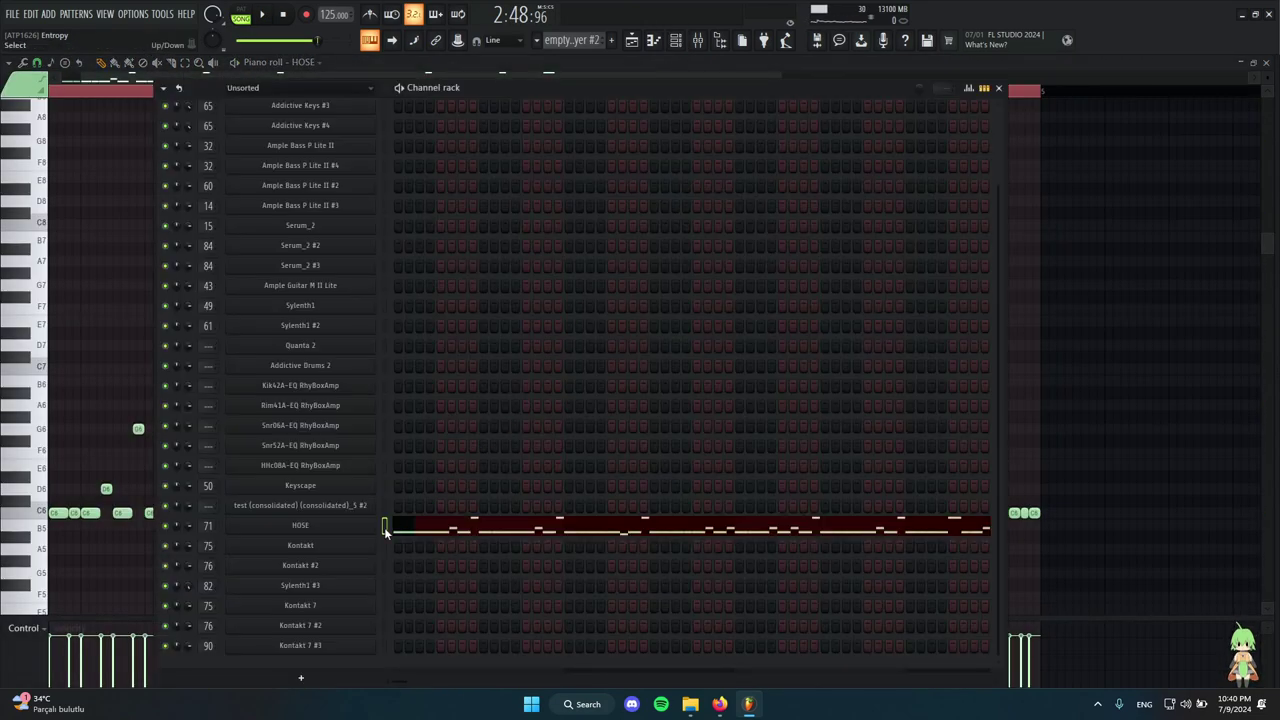
left_click(353, 527)
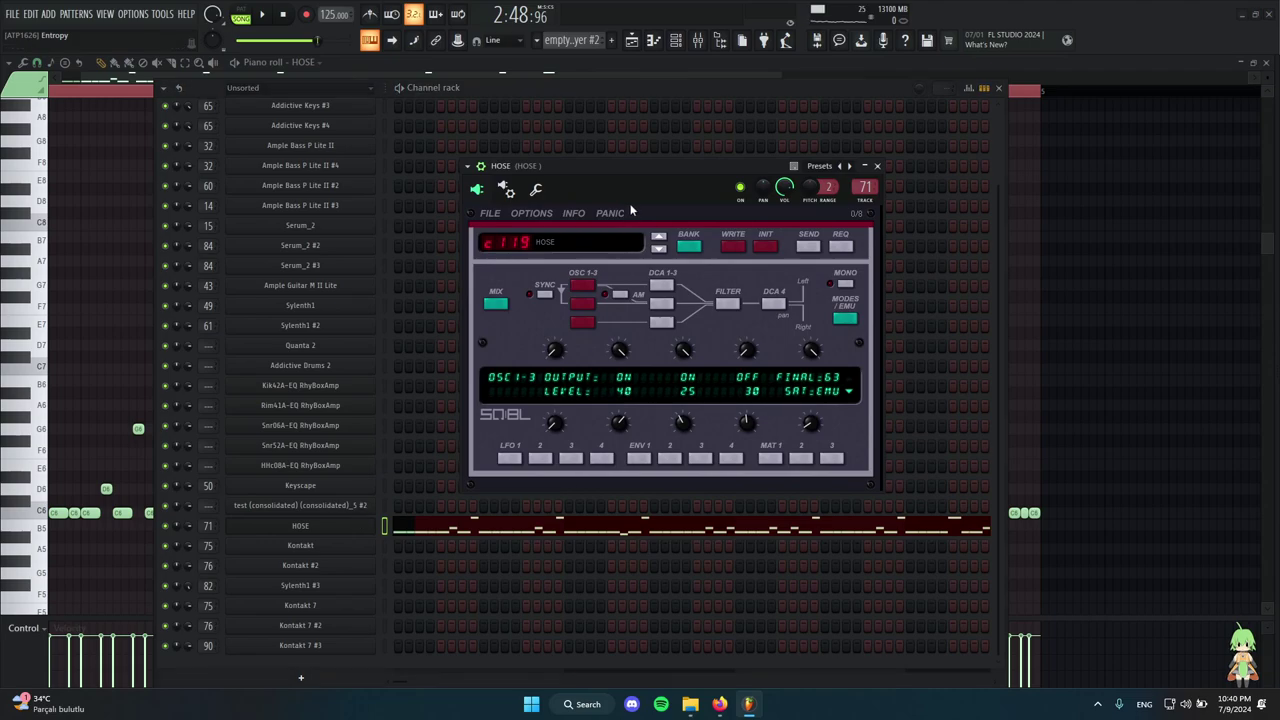
left_click(632, 40)
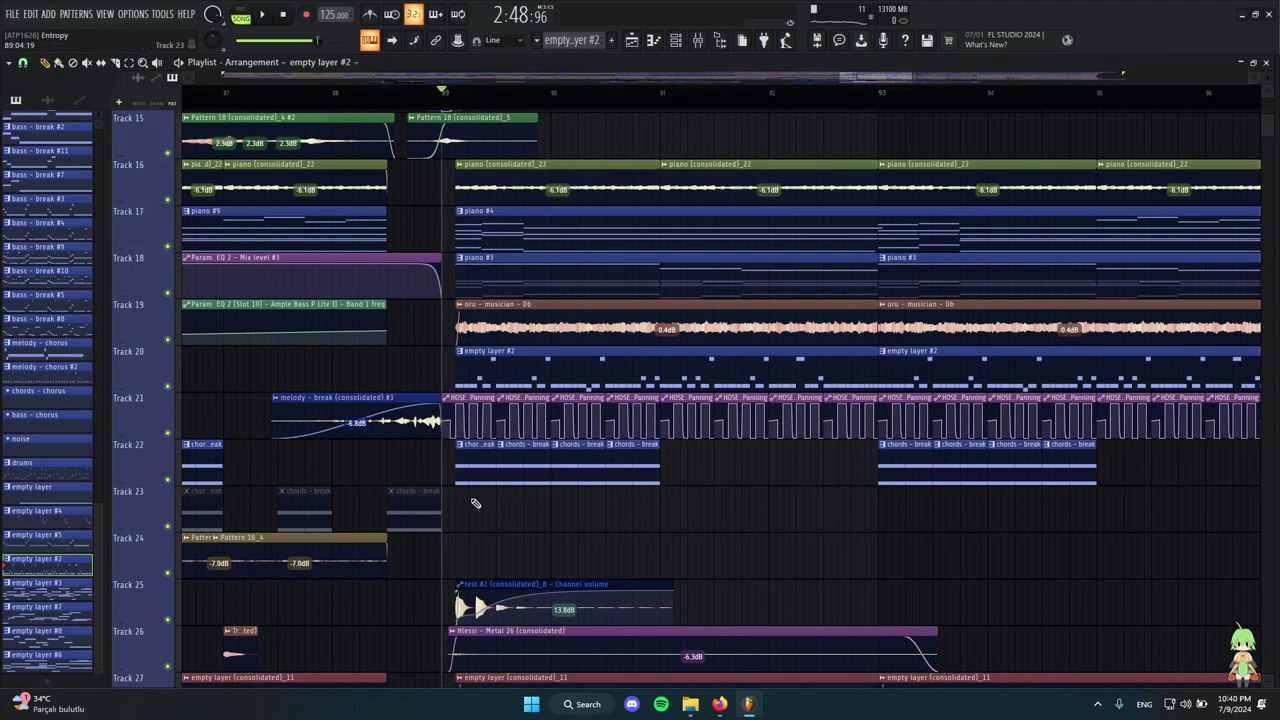
Audition the first chords - break clip on track 22 after bar 89.
scroll(548, 545, "down", 3)
scroll(532, 478, "up", 5)
right_click(438, 325, "alt")
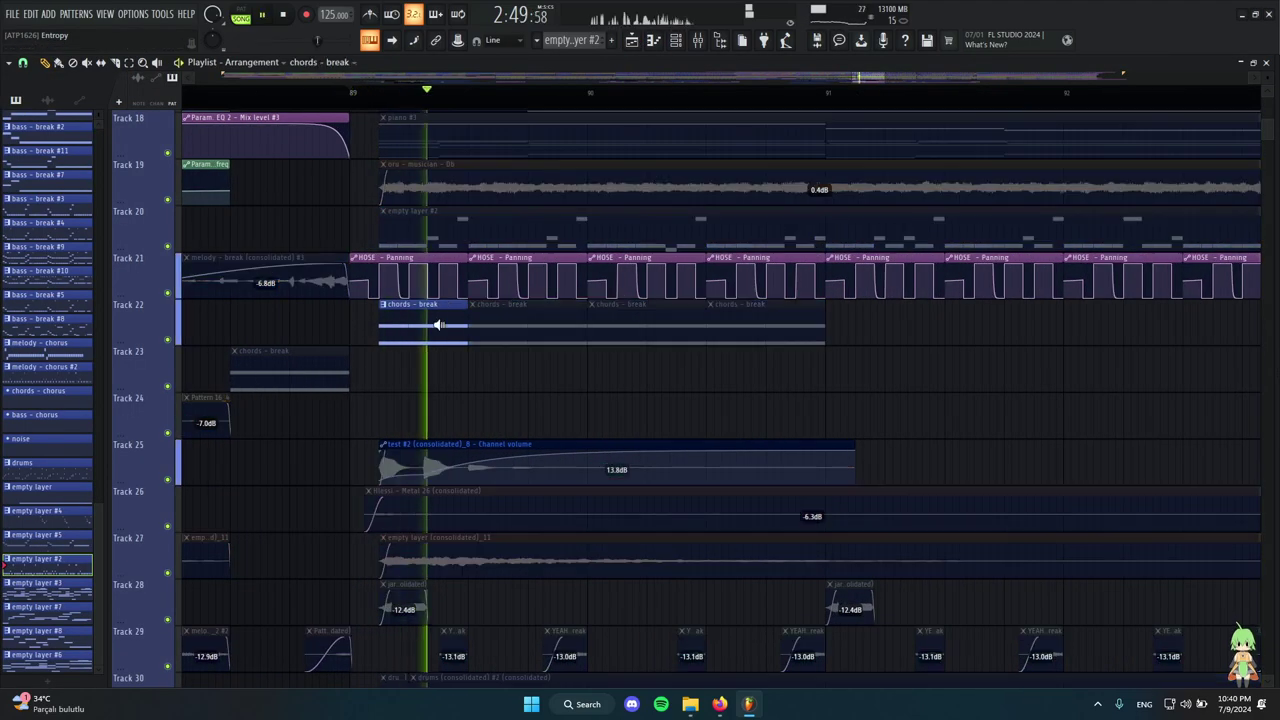
key("space")
Audition the test #2 (consolidated)_8 clip on track 25 after bar 89.
scroll(447, 335, "down", 1)
right_click(388, 320, "alt")
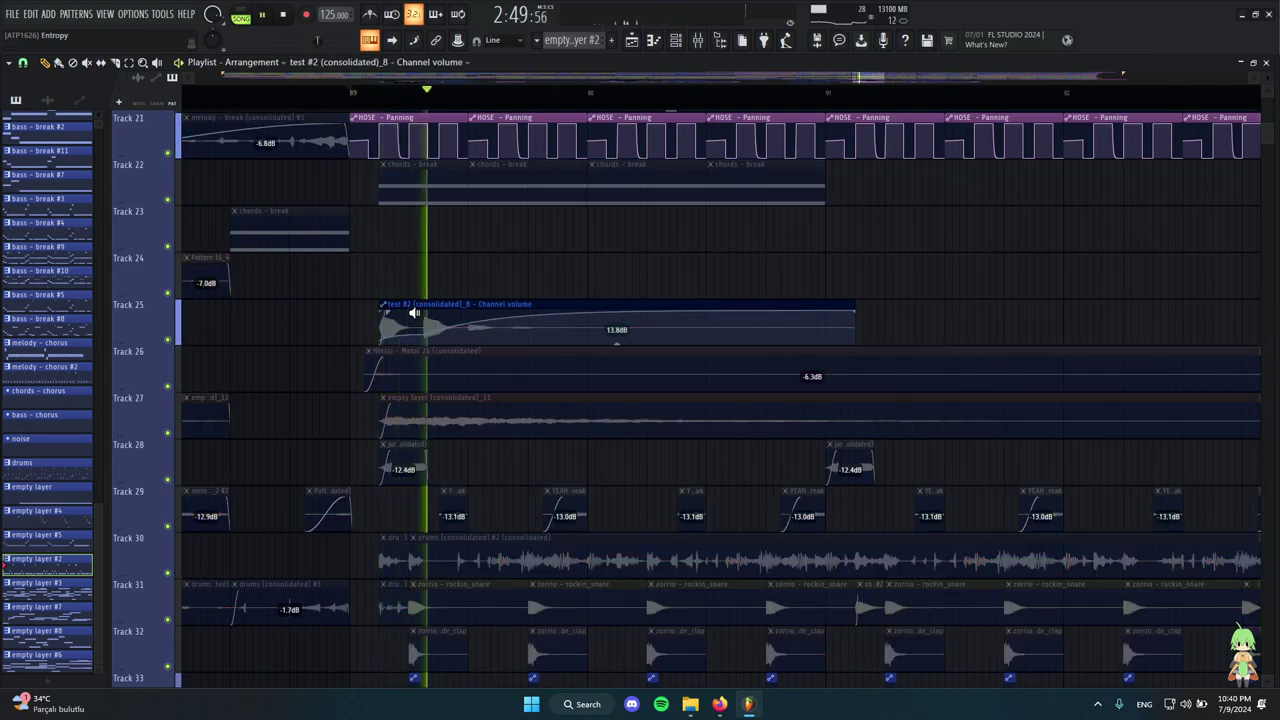
right_click(388, 329, "alt")
right_click(378, 331, "alt")
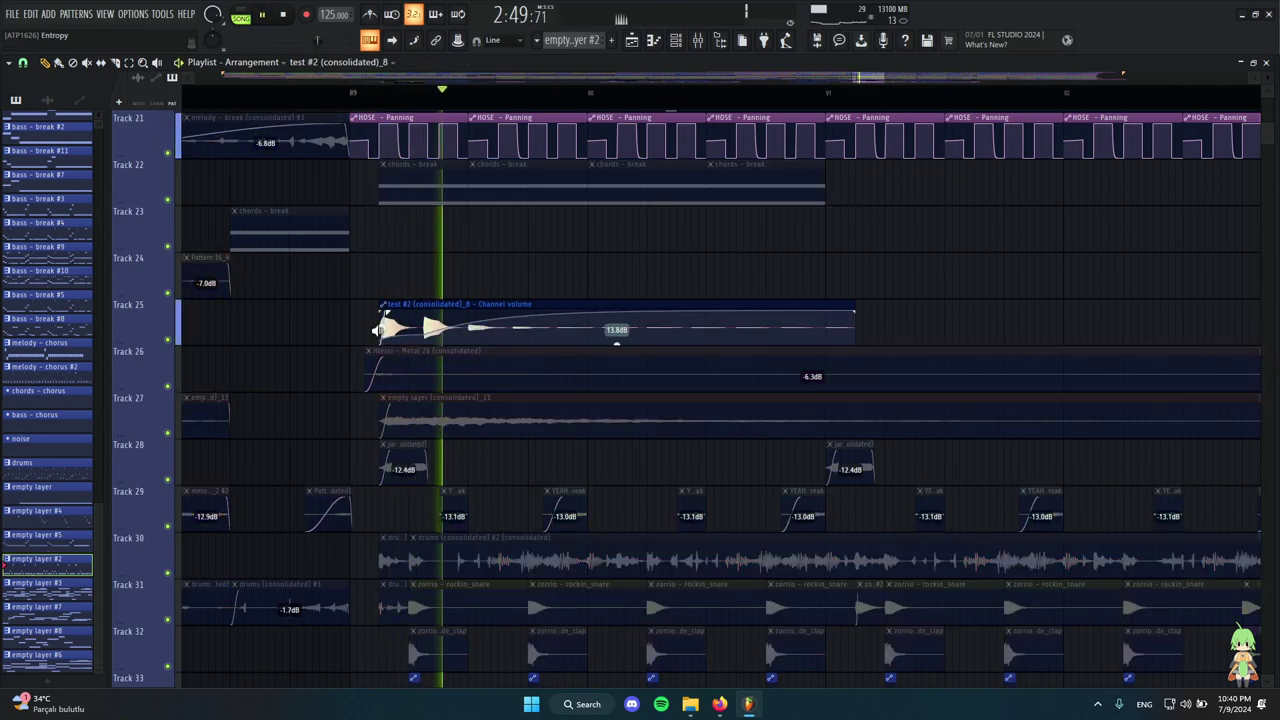
key("space")
Audition the Hiessi - Metal 26 clip on track 26 and the empty layer (consolidated)_11 clip on track 27.
scroll(265, 352, "down", 1)
right_click(320, 326, "alt")
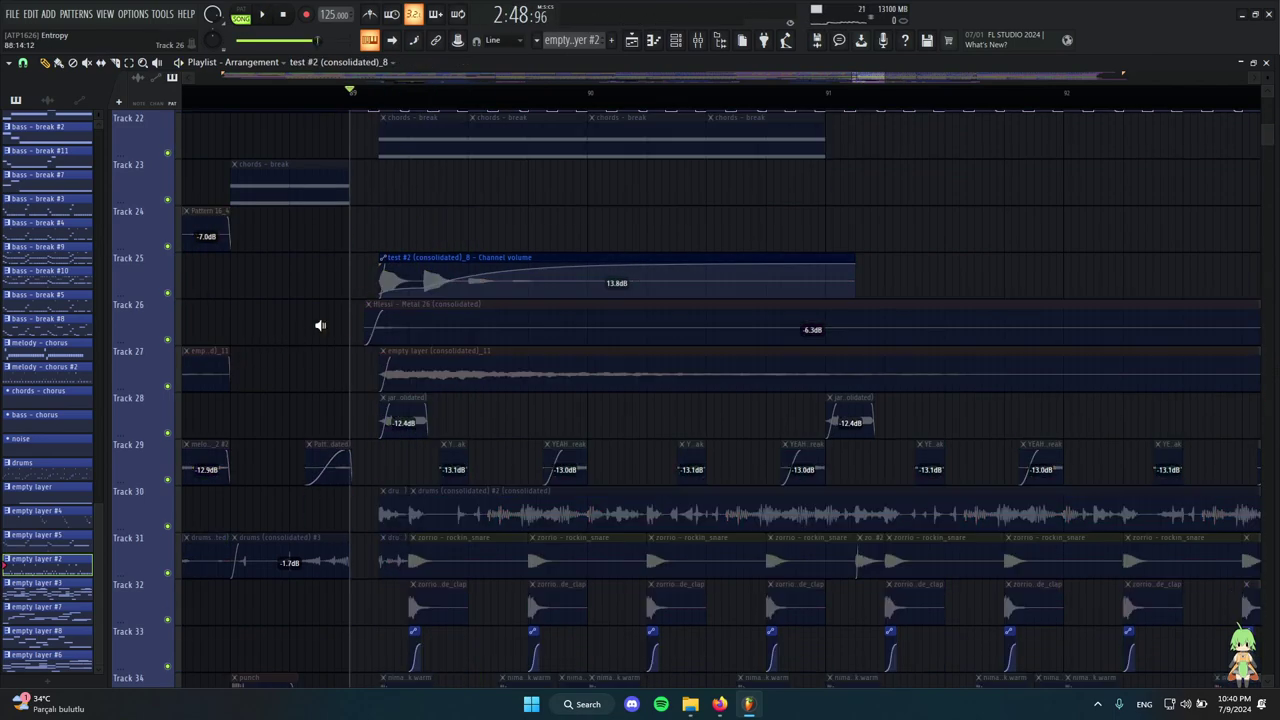
right_click(374, 328, "alt")
right_click(382, 374, "alt")
Examine the percussion layers on tracks 27 to 39 from bar 89 and compare them with the arrangement's other sections.
scroll(377, 390, "down", 4)
scroll(417, 345, "down", 3, "ctrl")
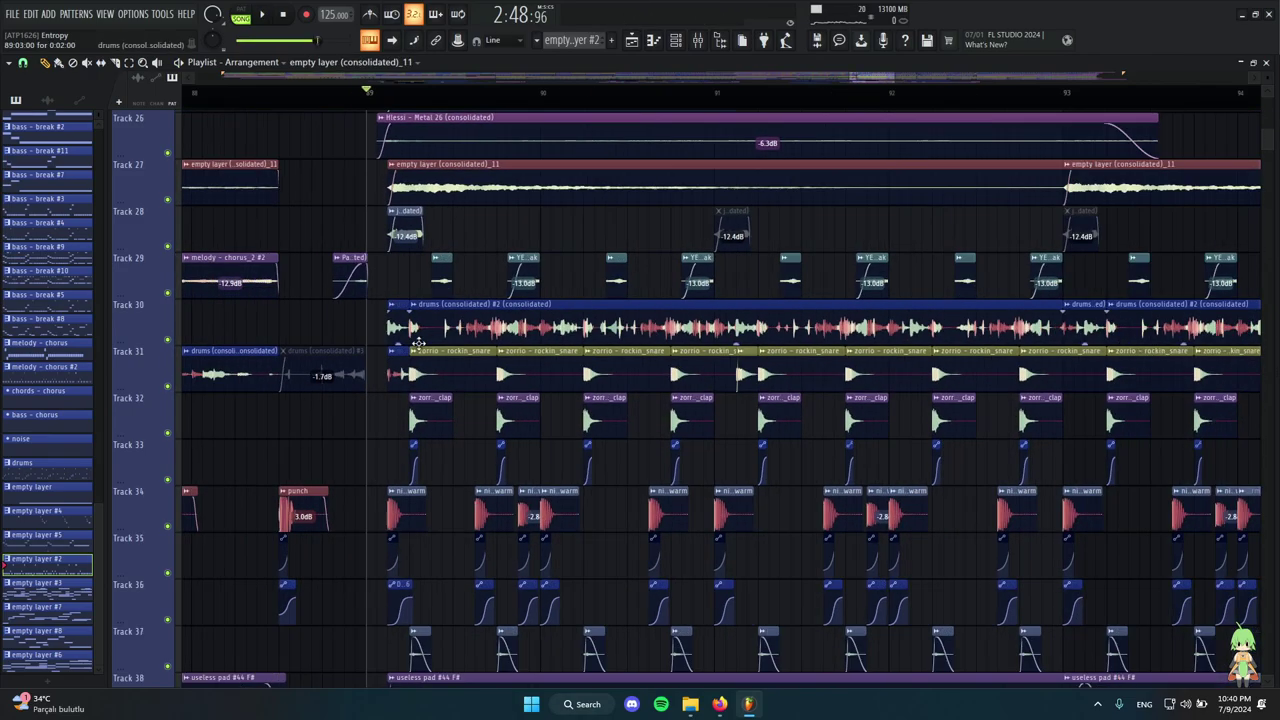
scroll(414, 296, "down", 10)
scroll(405, 512, "down", 6, "ctrl")
scroll(558, 260, "up", 14)
scroll(672, 290, "down", 1, "ctrl")
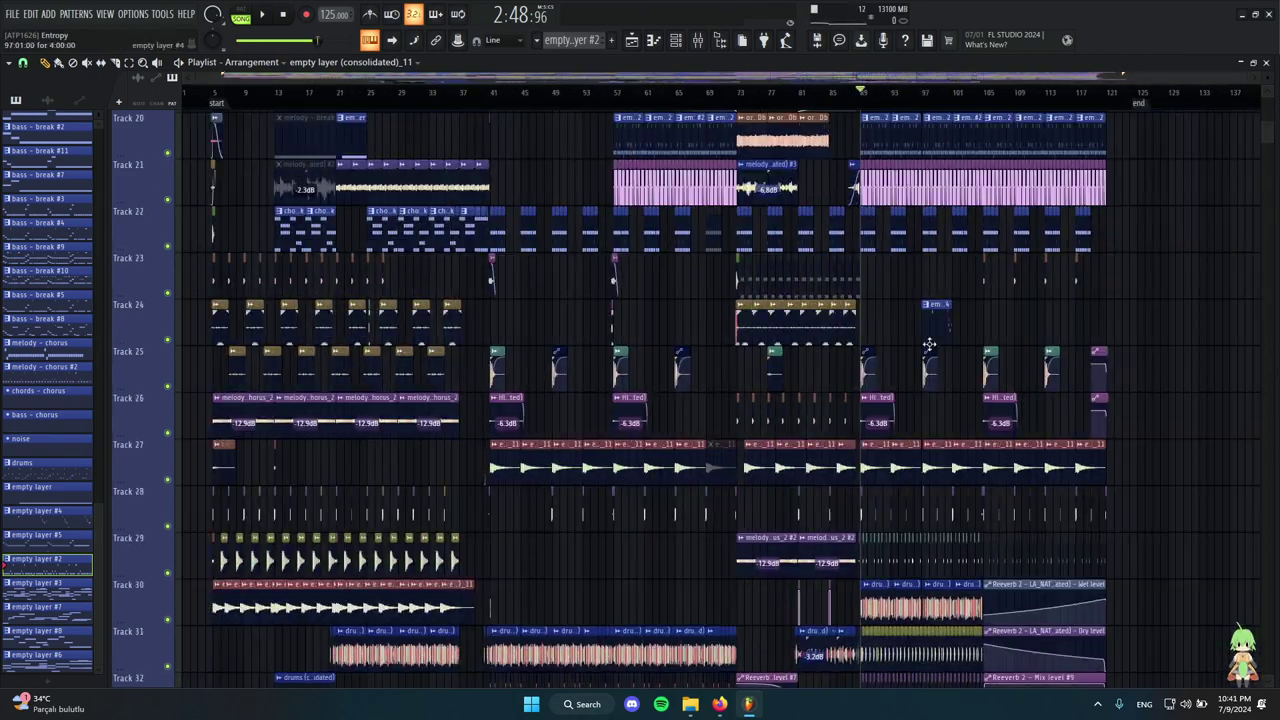
scroll(930, 344, "down", 7)
scroll(960, 290, "up", 12, "ctrl")
scroll(482, 185, "up", 2)
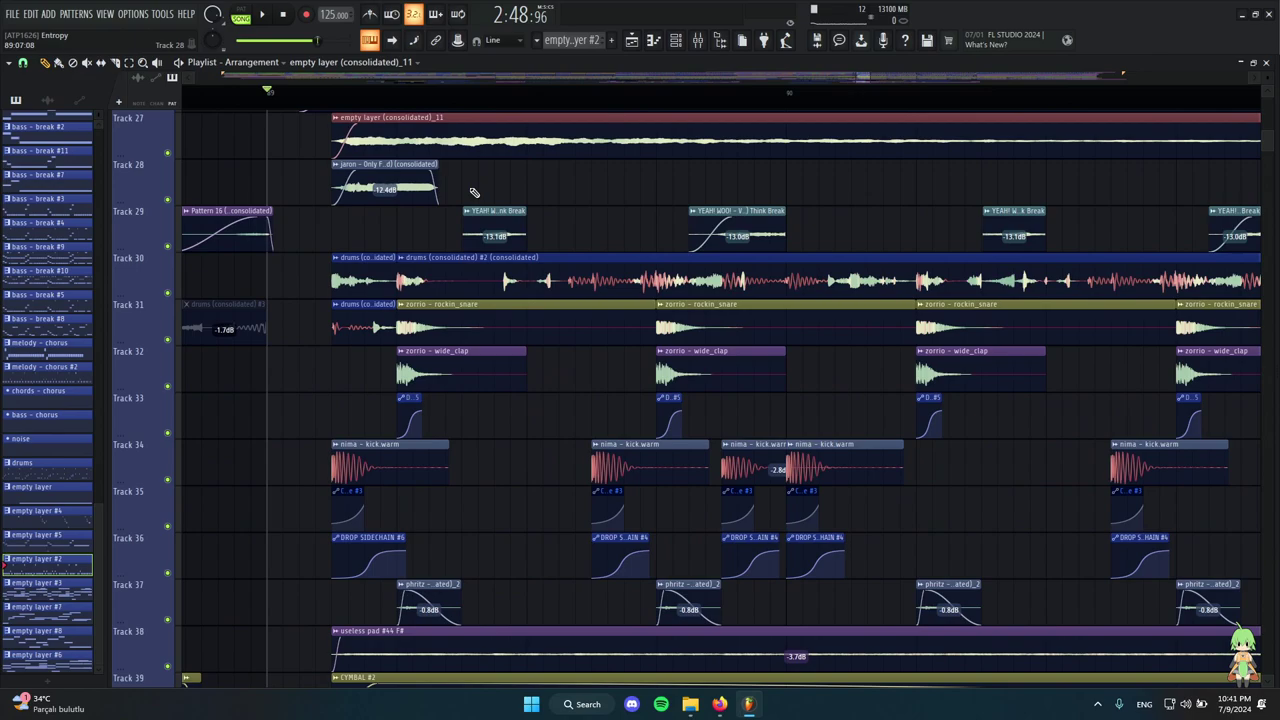
scroll(207, 234, "up", 1)
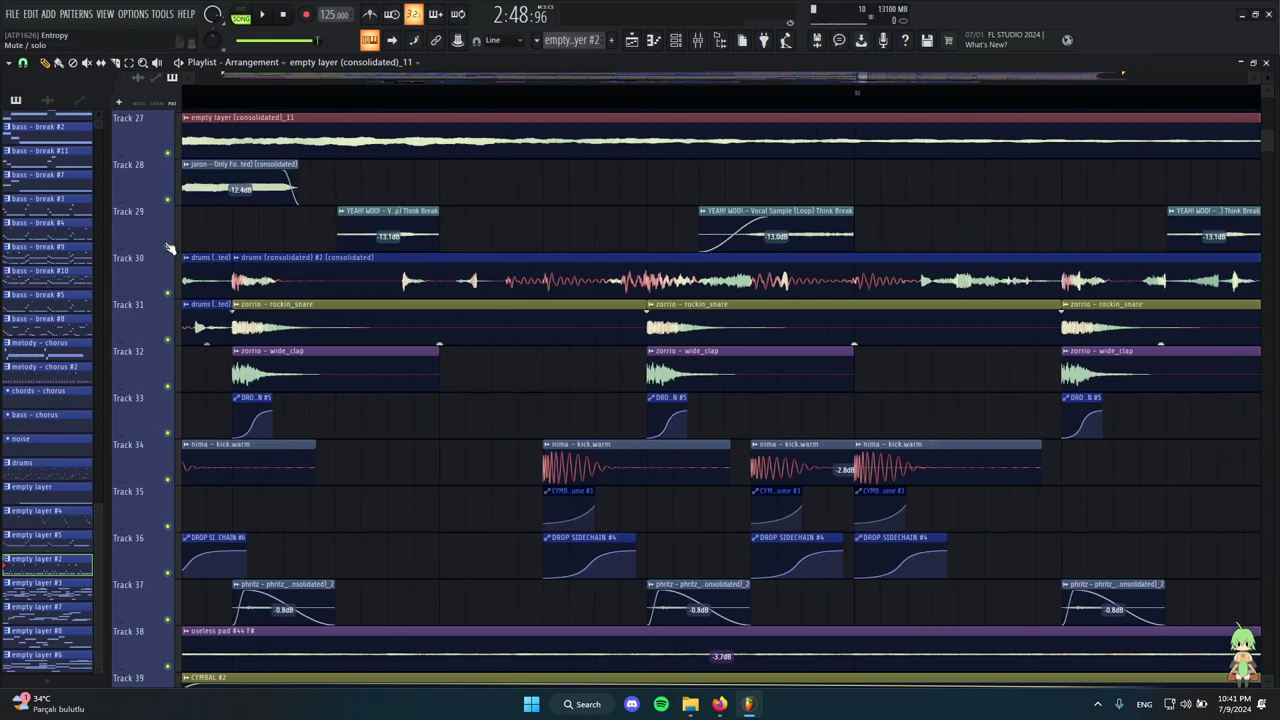
Solo track 29 and play its YEAH! WOO! vocal samples from bar 89 with the metronome on, then switch the metronome off.
right_click(167, 246)
scroll(498, 172, "down", 2)
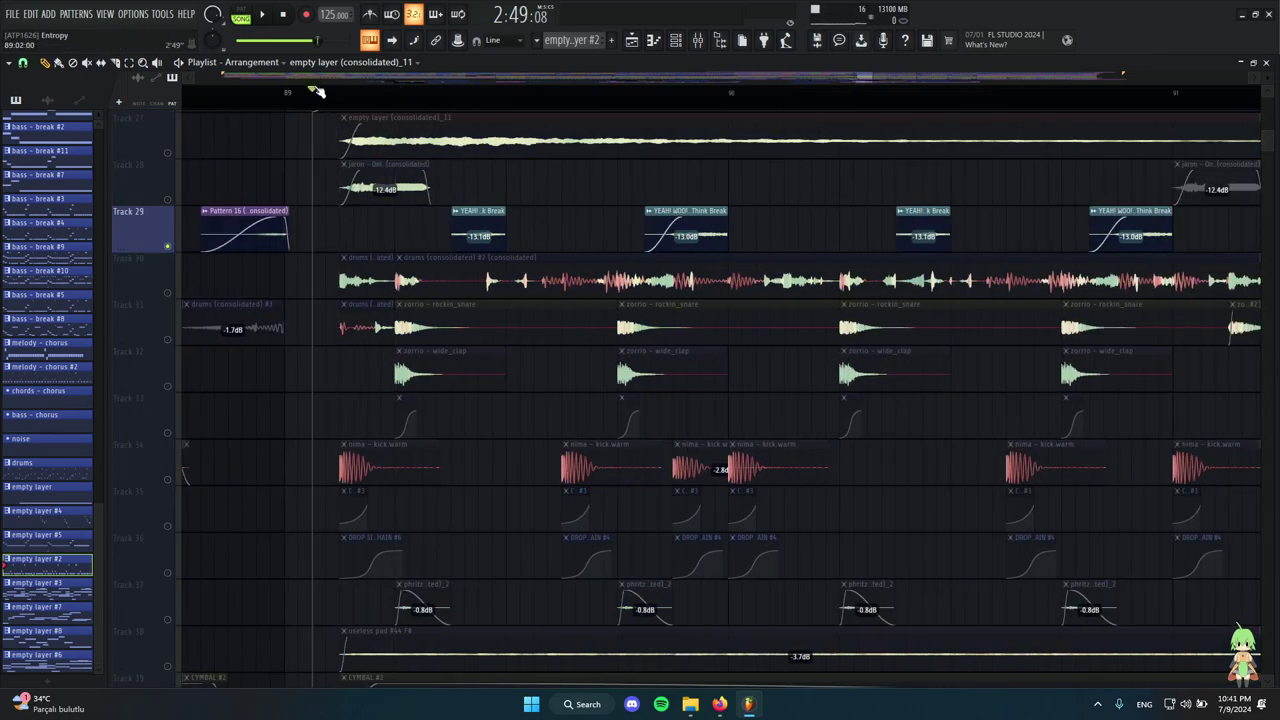
left_click(368, 18)
key("space")
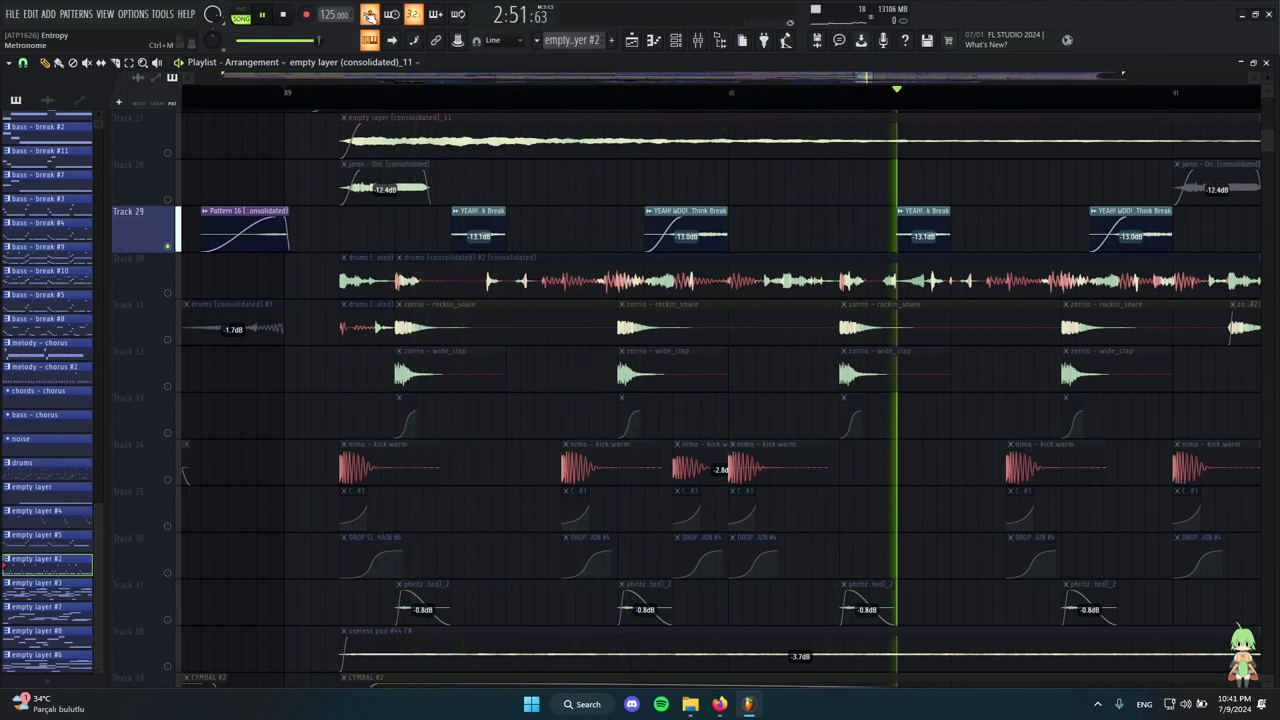
scroll(838, 285, "down", 3)
scroll(838, 286, "up", 1)
left_click(369, 16)
key("space")
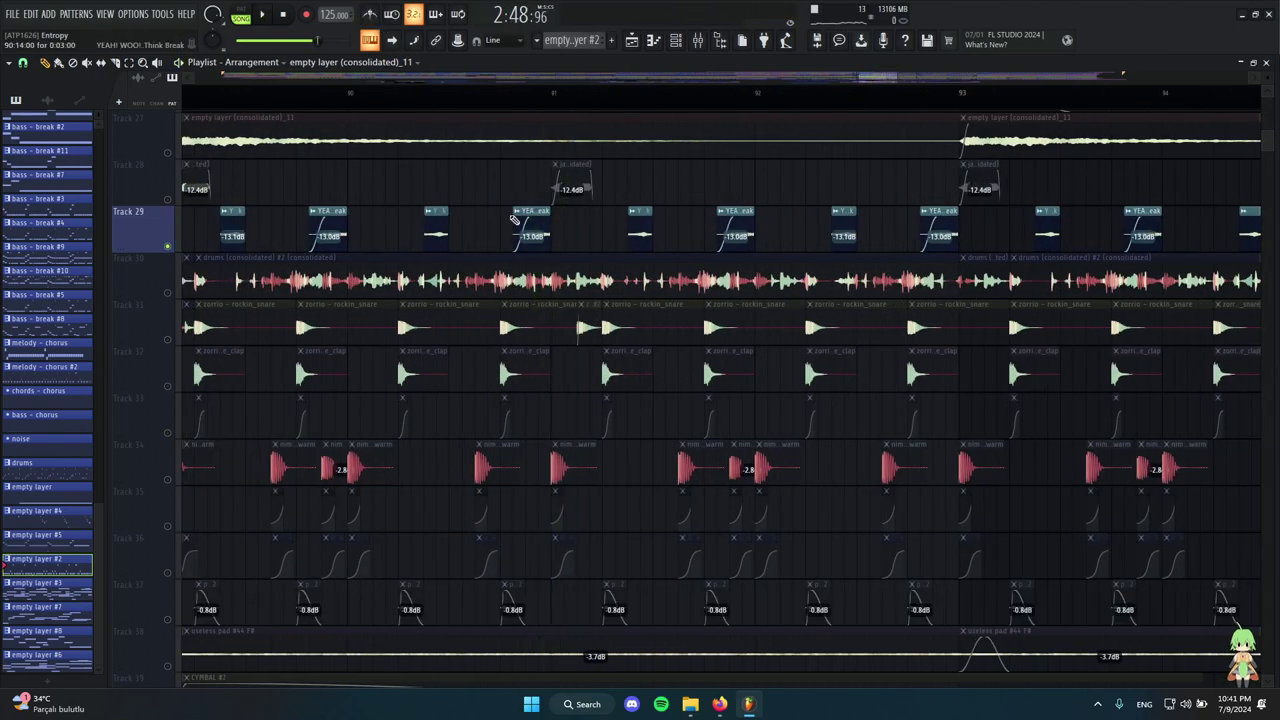
Inspect the Fruity parametric EQ 2 on the YEAH! WOO! vocal sample's mixer track, and return to the playlist.
scroll(442, 228, "down", 2)
scroll(208, 241, "up", 2)
scroll(413, 260, "up", 2)
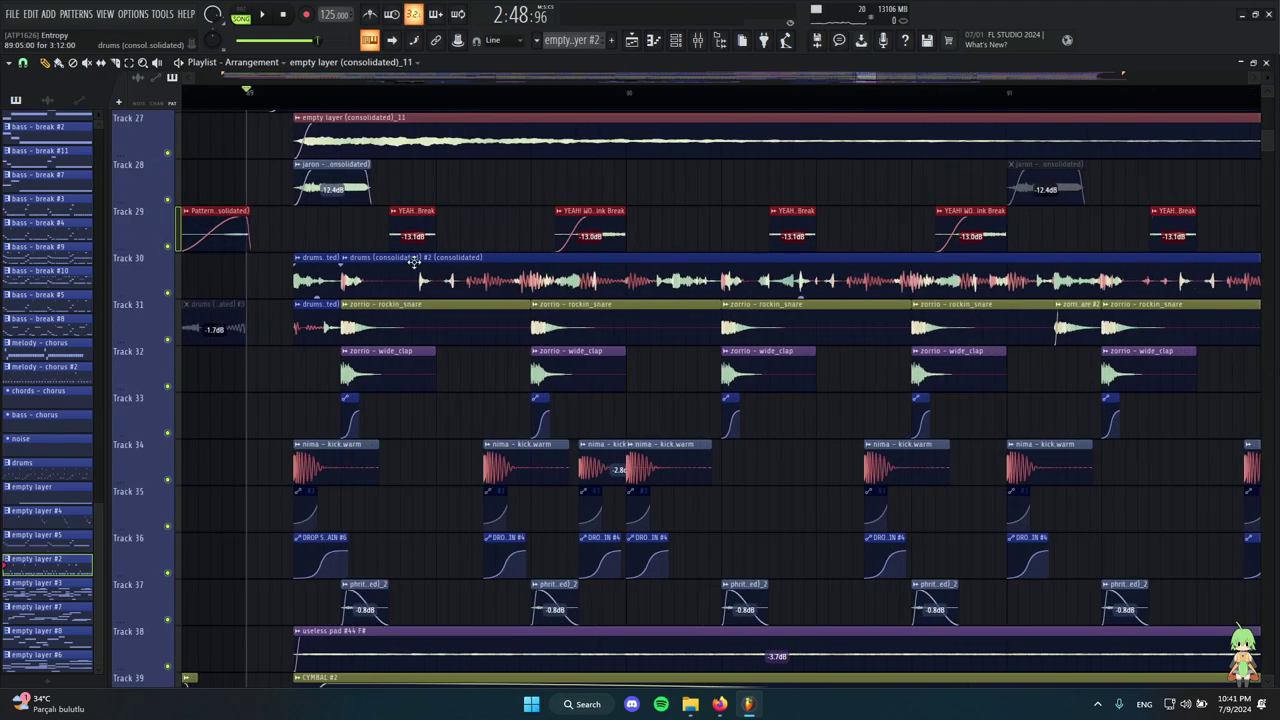
double_click(411, 230)
left_click(698, 40)
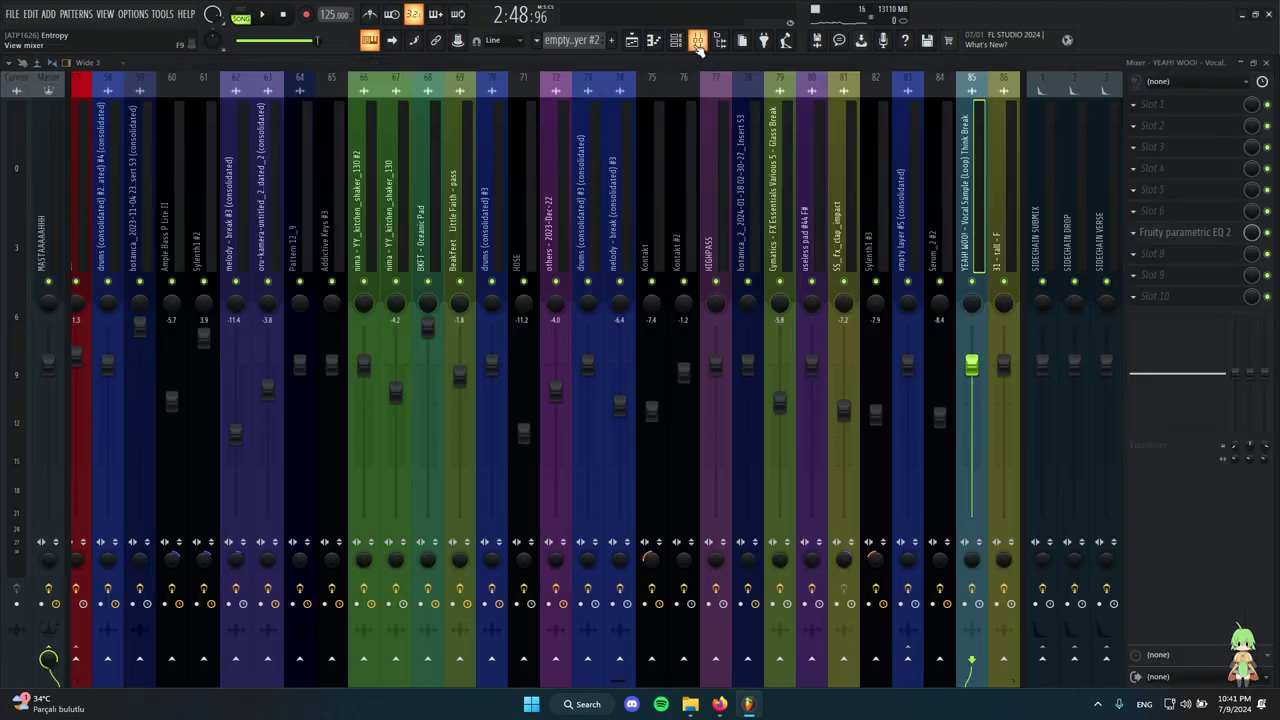
left_click(1190, 234)
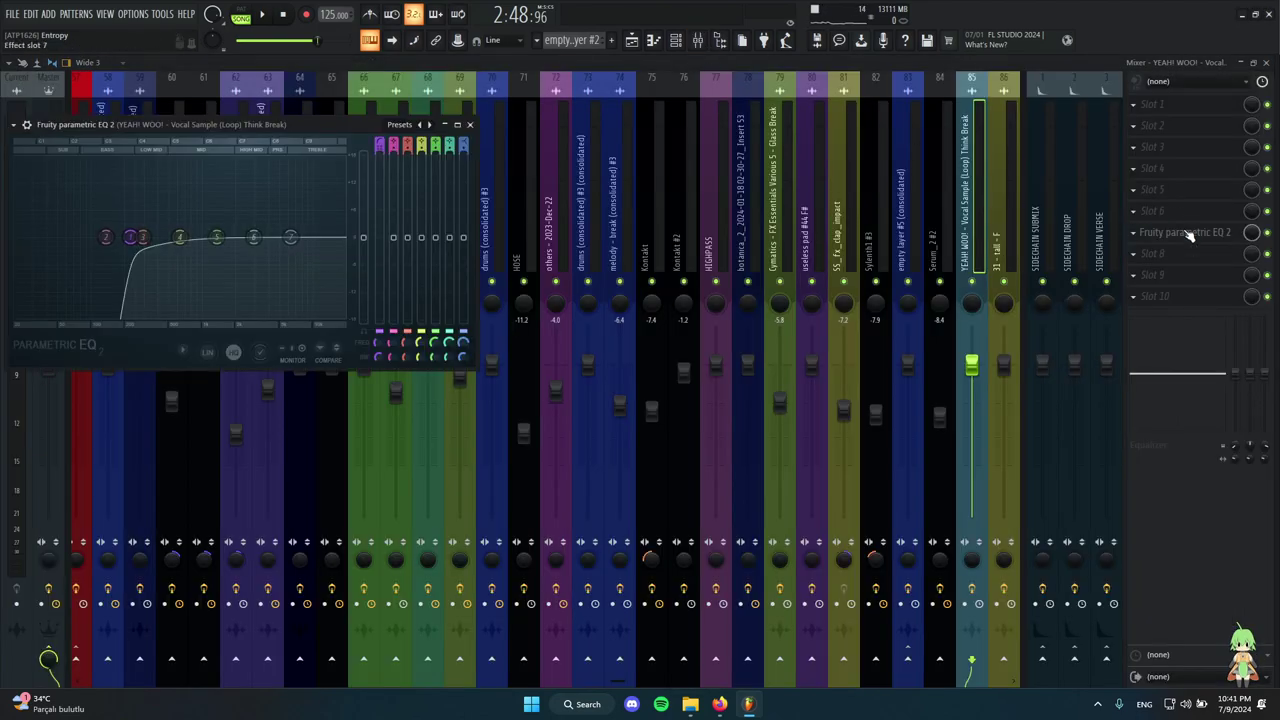
left_click_drag(270, 112, 808, 128)
left_click(1266, 63)
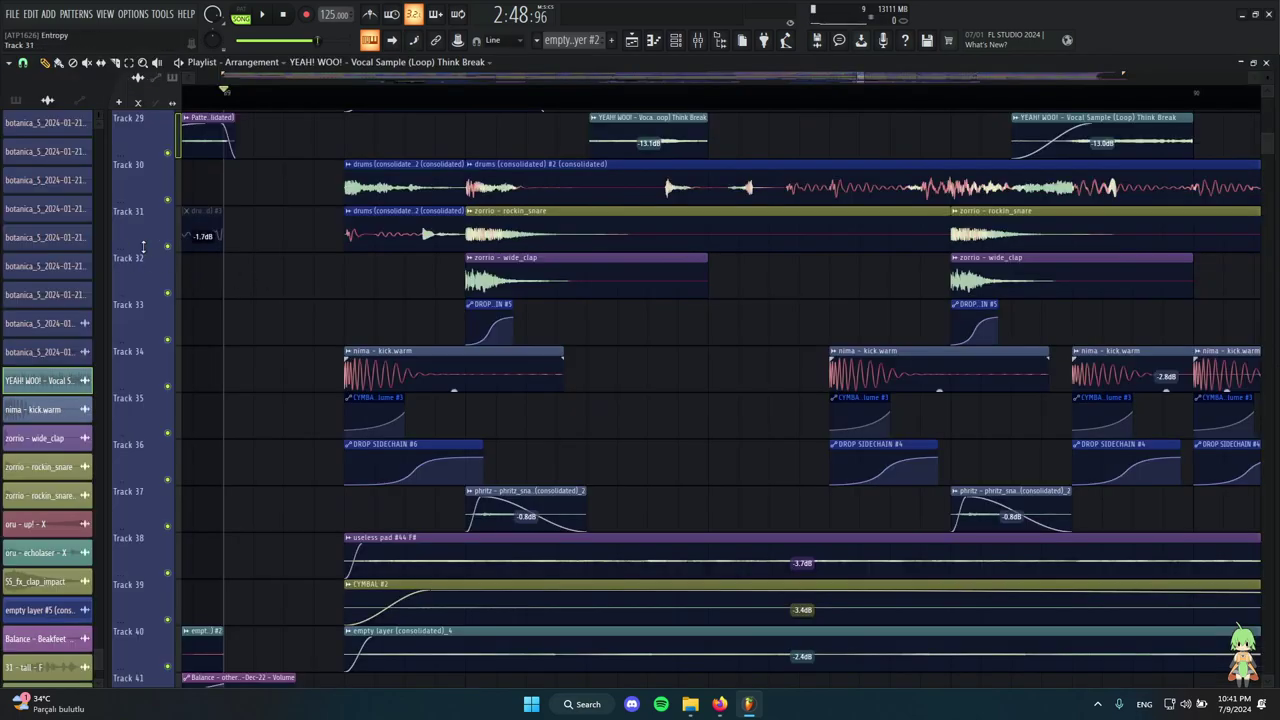
Solo tracks 30 and 31 to audition the drum loops and rockin_snare after bar 89, and end the solo.
left_click(168, 246, "ctrl")
left_click(168, 199)
key("space")
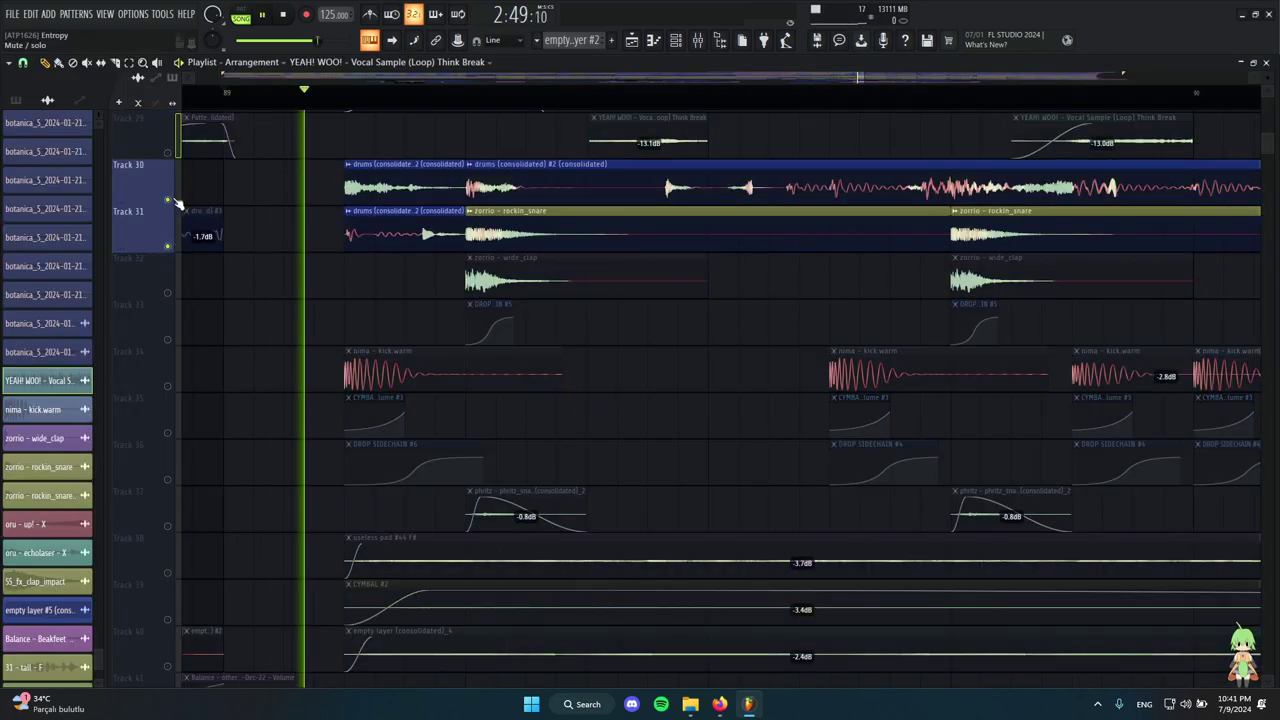
scroll(283, 222, "up", 5)
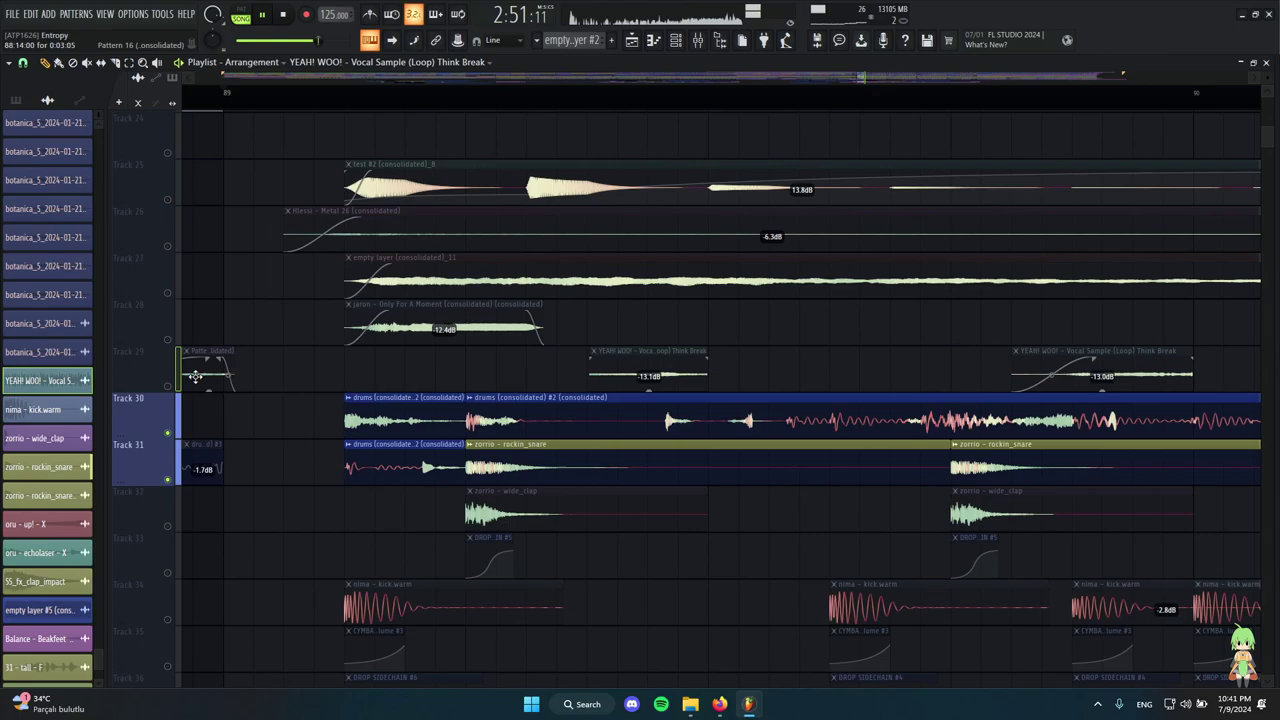
scroll(177, 405, "down", 3)
scroll(156, 407, "down", 4)
left_click(168, 247, "ctrl")
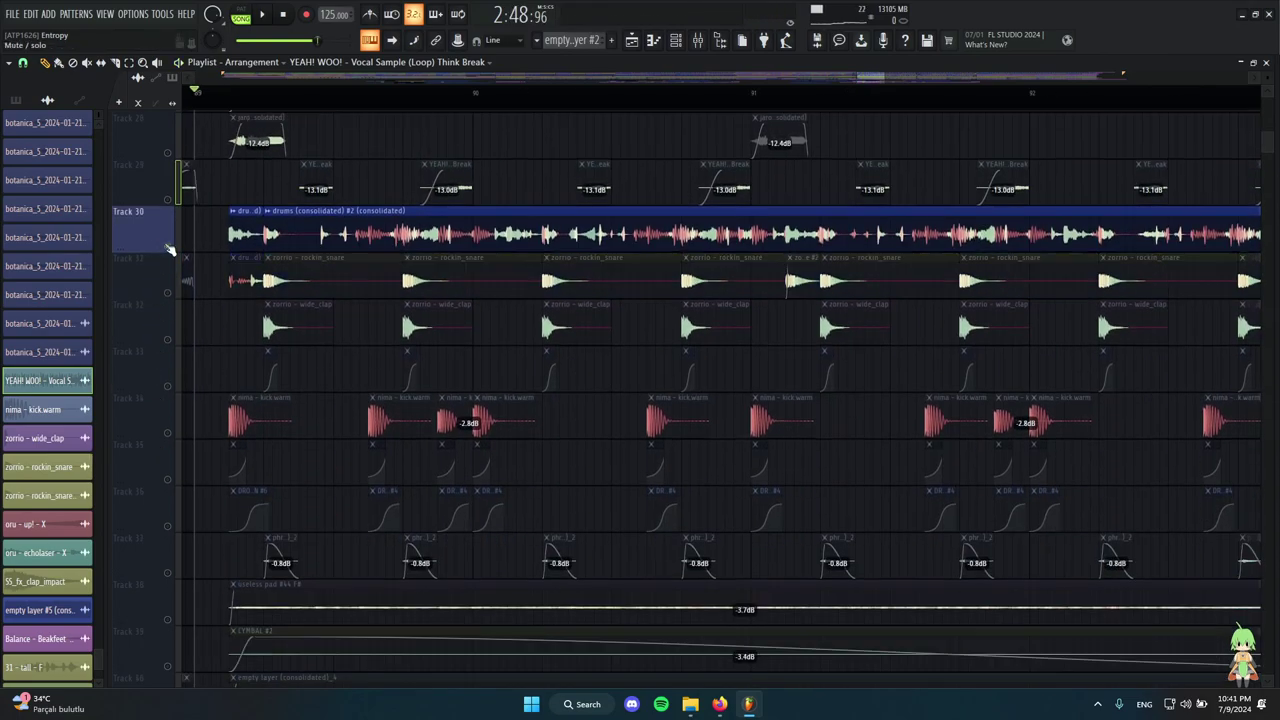
left_click(168, 247, "ctrl")
Solo track 34 to audition the nima - kick.warm pattern after bar 89, and end the solo.
scroll(184, 251, "up", 3)
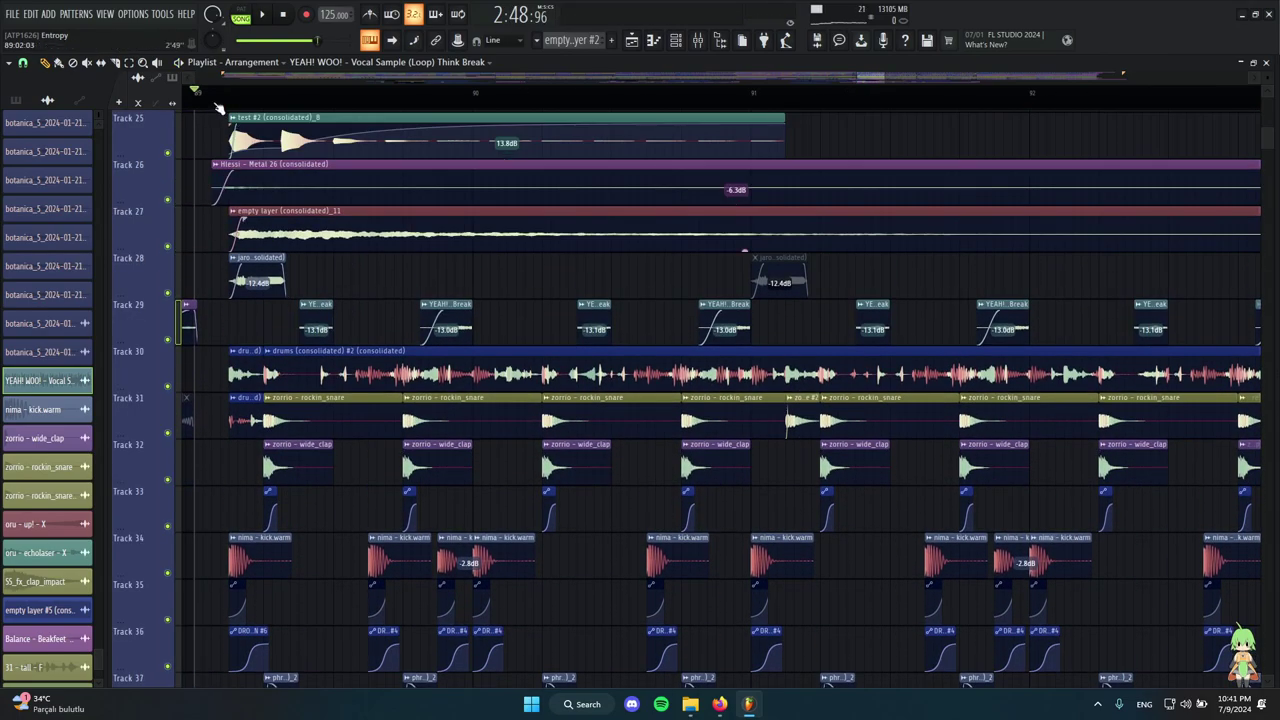
scroll(329, 298, "down", 5)
scroll(330, 300, "up", 3)
left_click(167, 341, "ctrl")
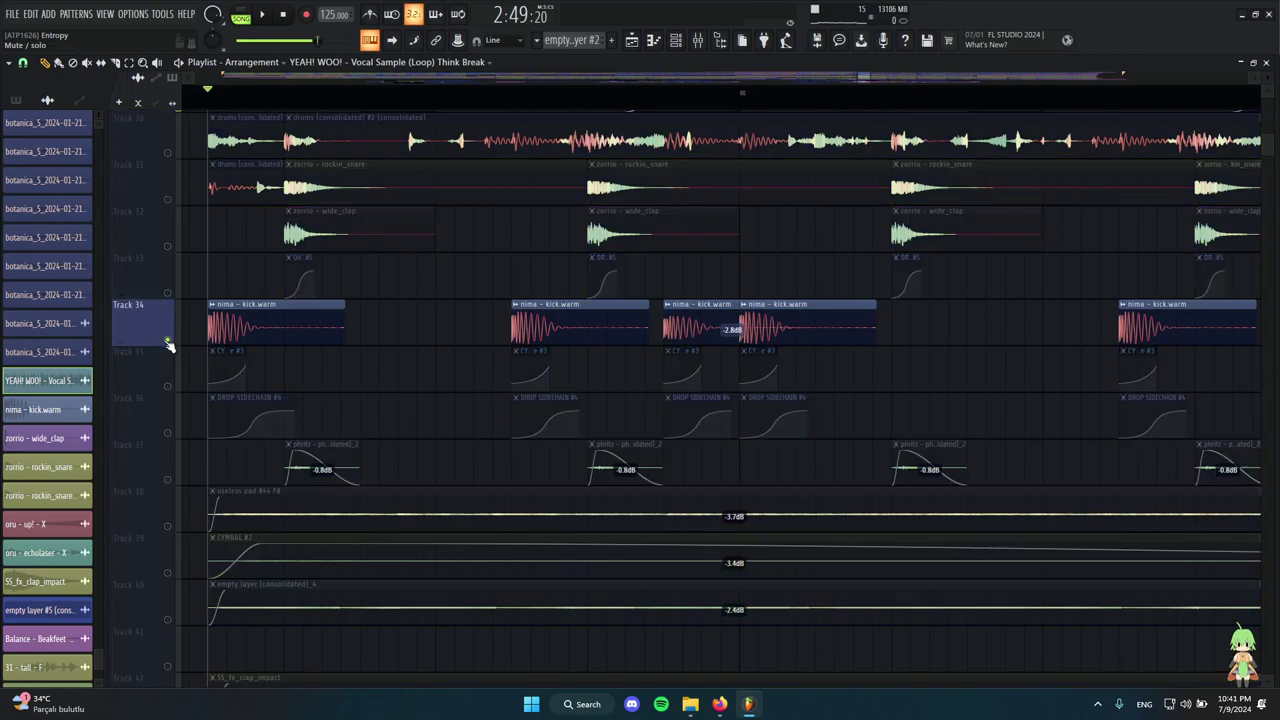
key("space")
scroll(265, 330, "down", 4)
scroll(278, 335, "up", 2)
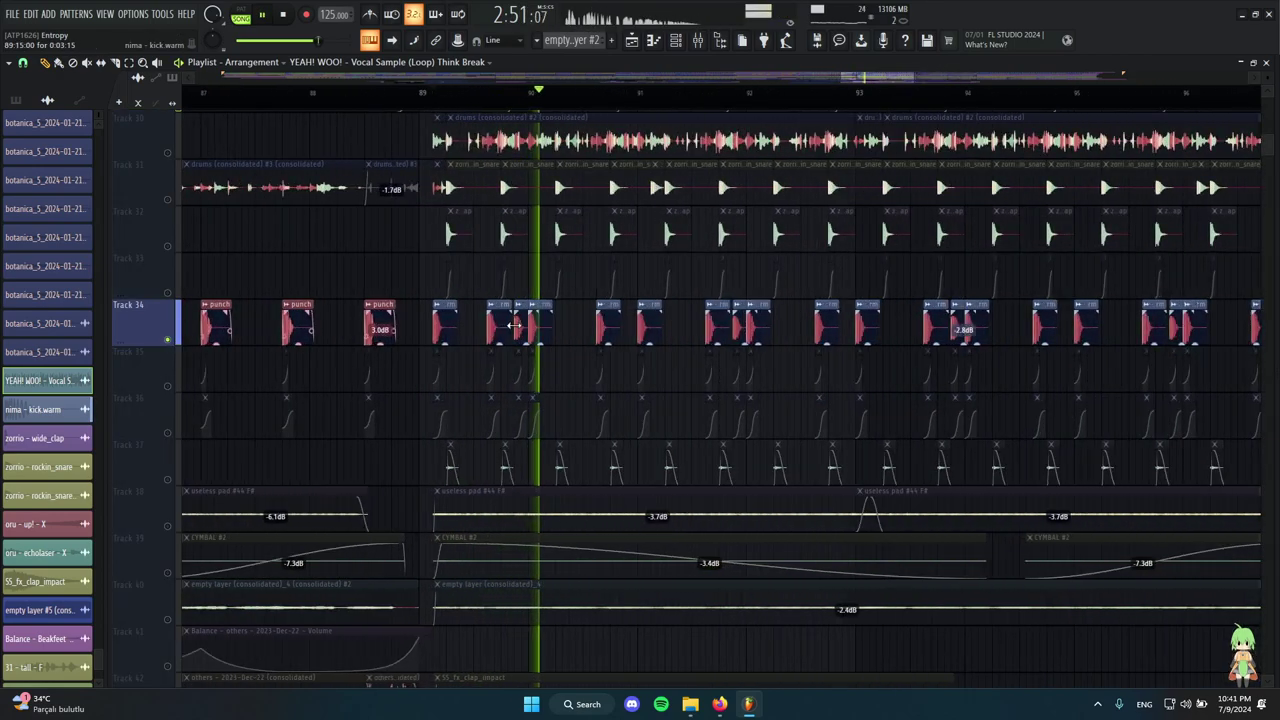
left_click(167, 341, "ctrl")
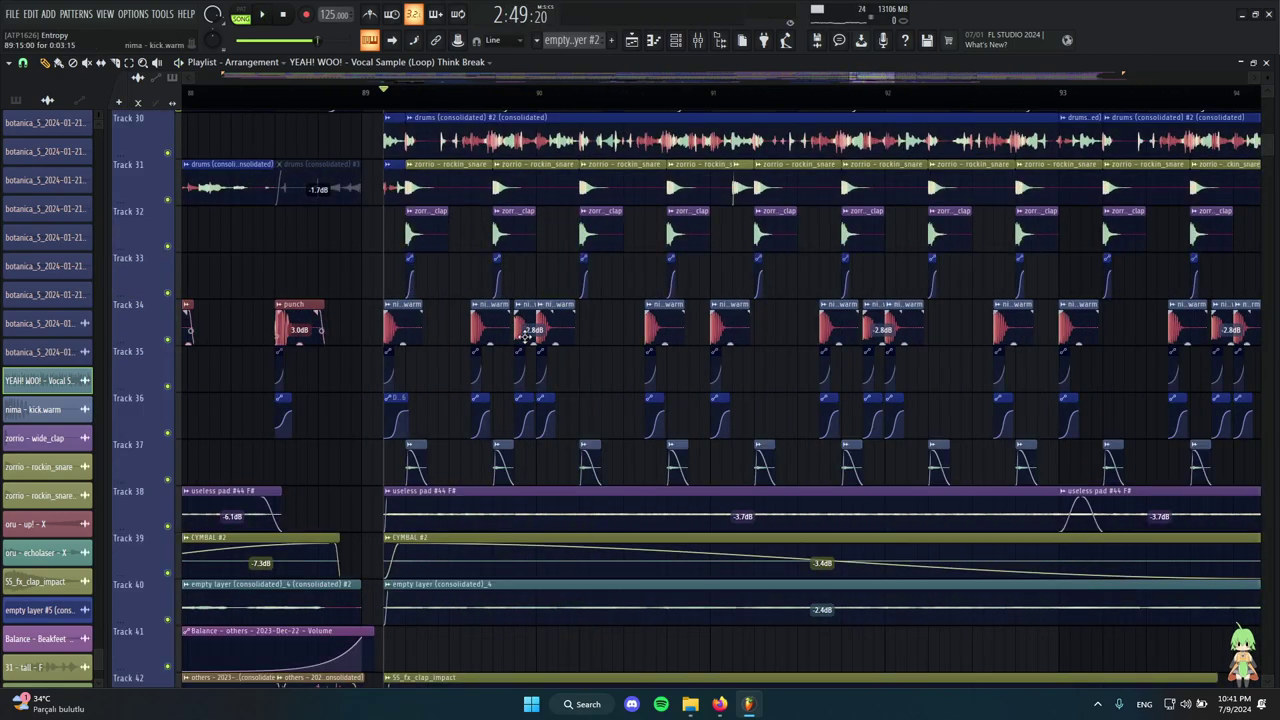
Examine how the snare, clap, kick and sidechain clips on tracks 31 to 37 line up after bar 89.
scroll(525, 337, "up", 5)
scroll(490, 335, "up", 2)
scroll(466, 340, "down", 4)
scroll(438, 340, "down", 5)
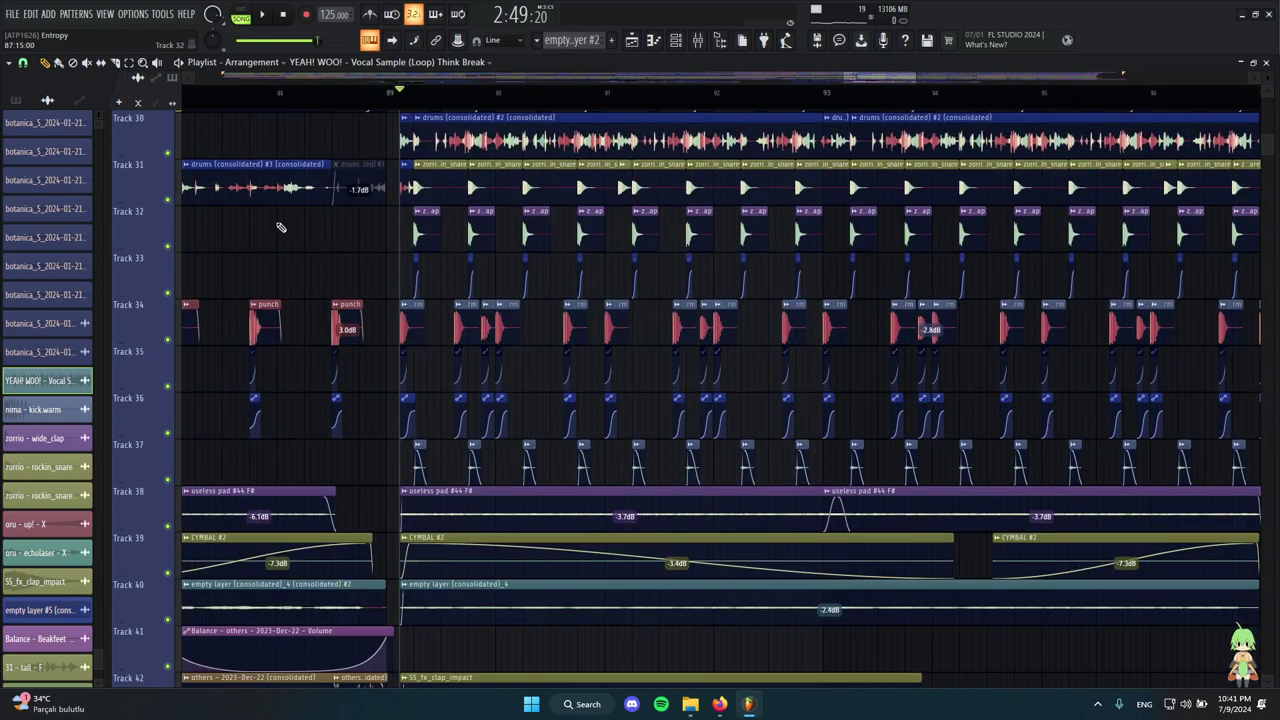
scroll(400, 270, "up", 4)
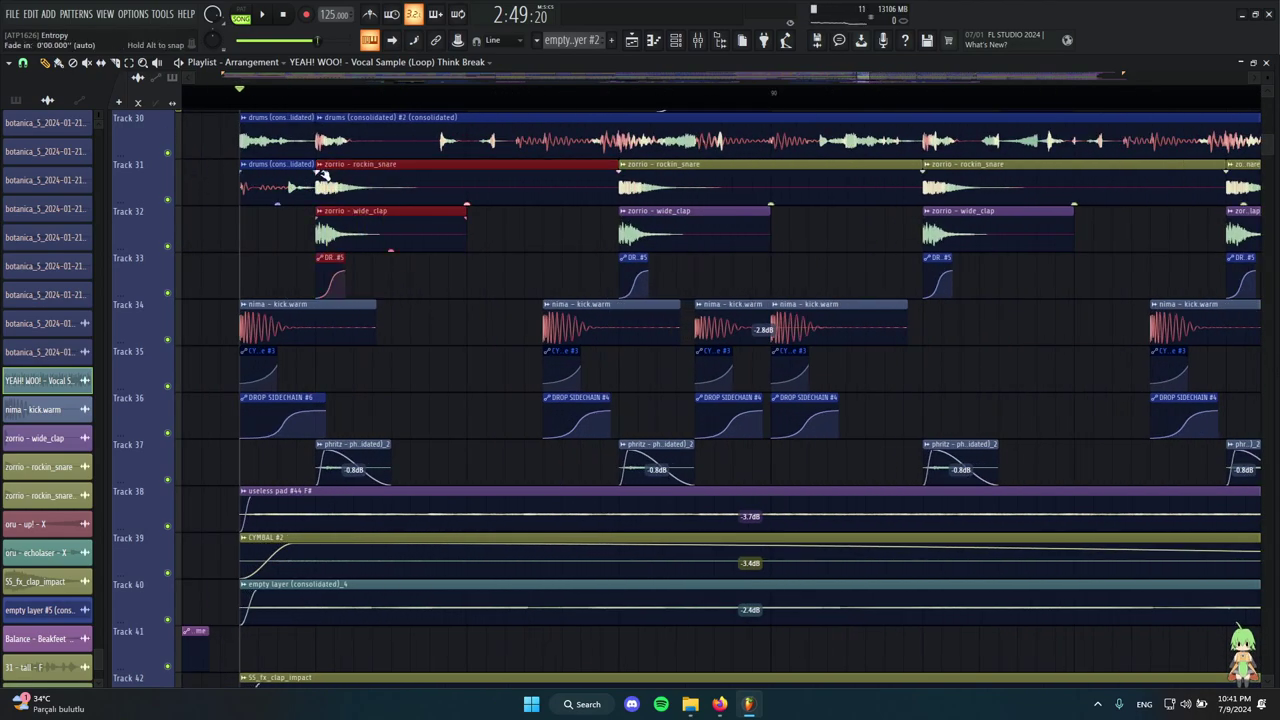
scroll(325, 178, "up", 2)
scroll(325, 190, "up", 5)
scroll(316, 320, "down", 3)
scroll(275, 457, "up", 3)
Audition the first wide_clap and rockin_snare clips after bar 89, and point them out together with the sidechain clip on track 33.
right_click(325, 466, "alt")
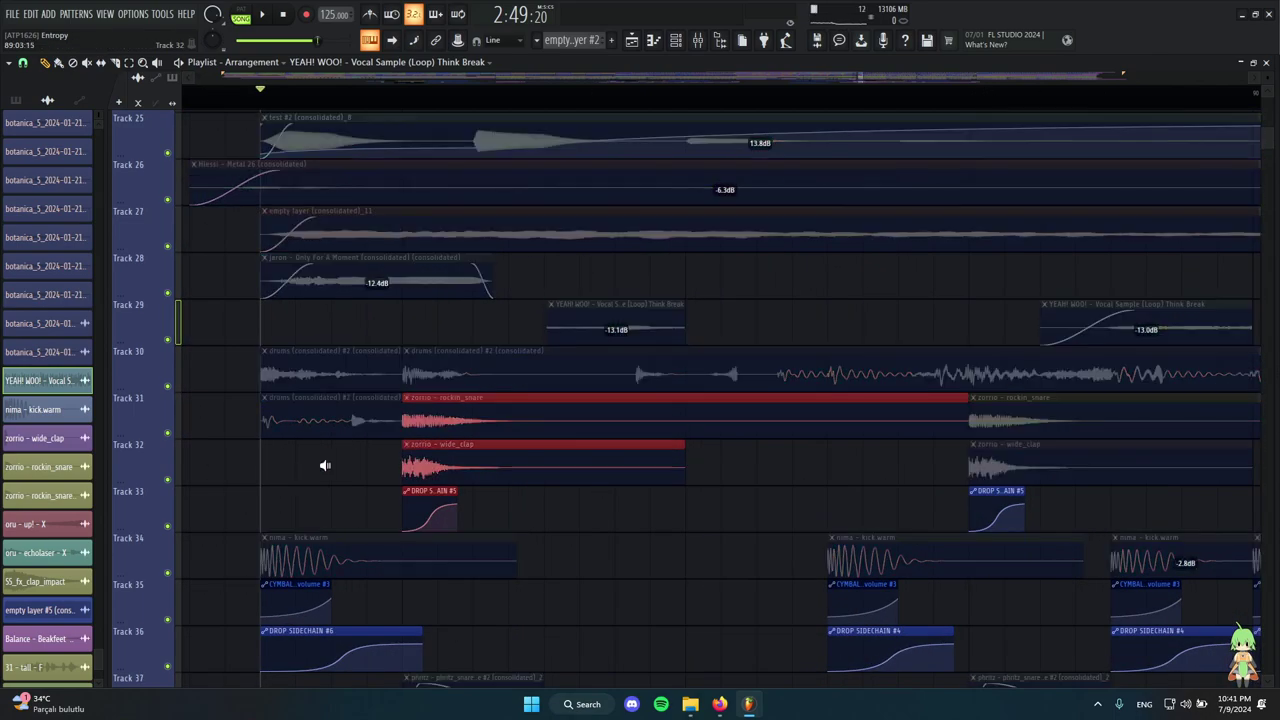
right_click(417, 463, "alt")
right_click(420, 419, "alt")
scroll(390, 430, "down", 2)
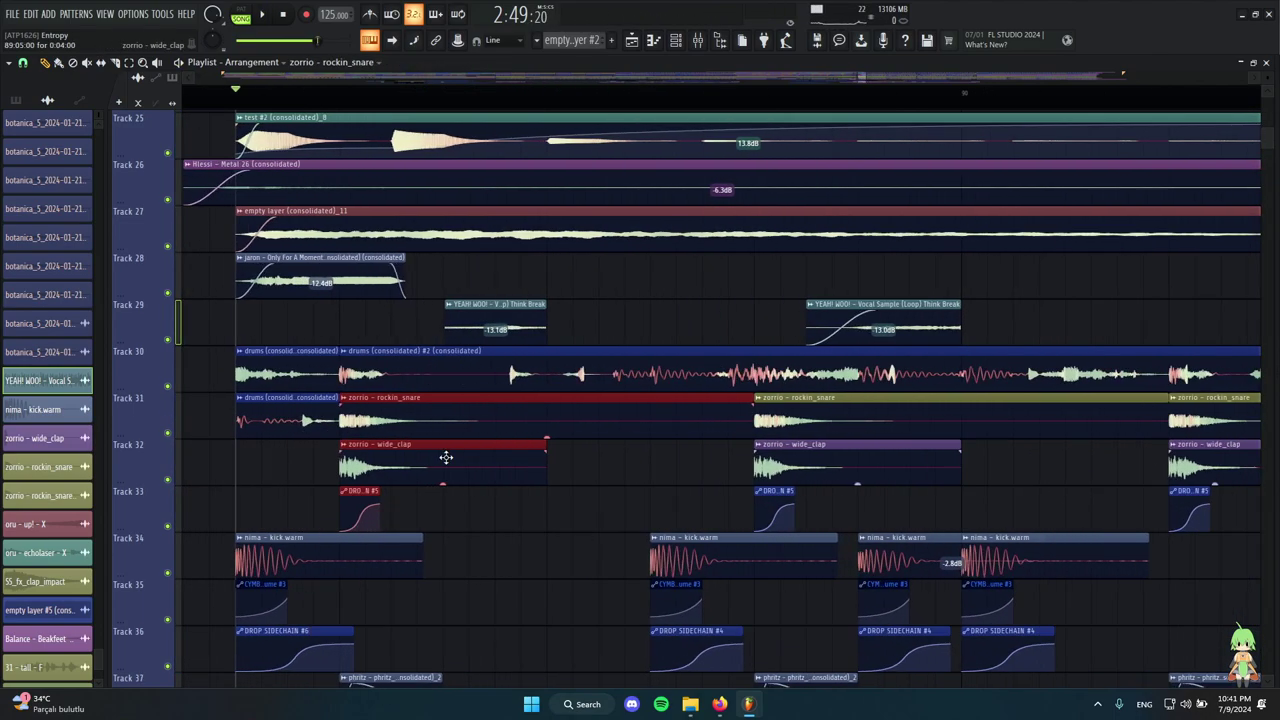
scroll(446, 457, "up", 1)
scroll(400, 430, "down", 5)
scroll(400, 360, "up", 3)
left_click_drag(436, 420, 322, 355)
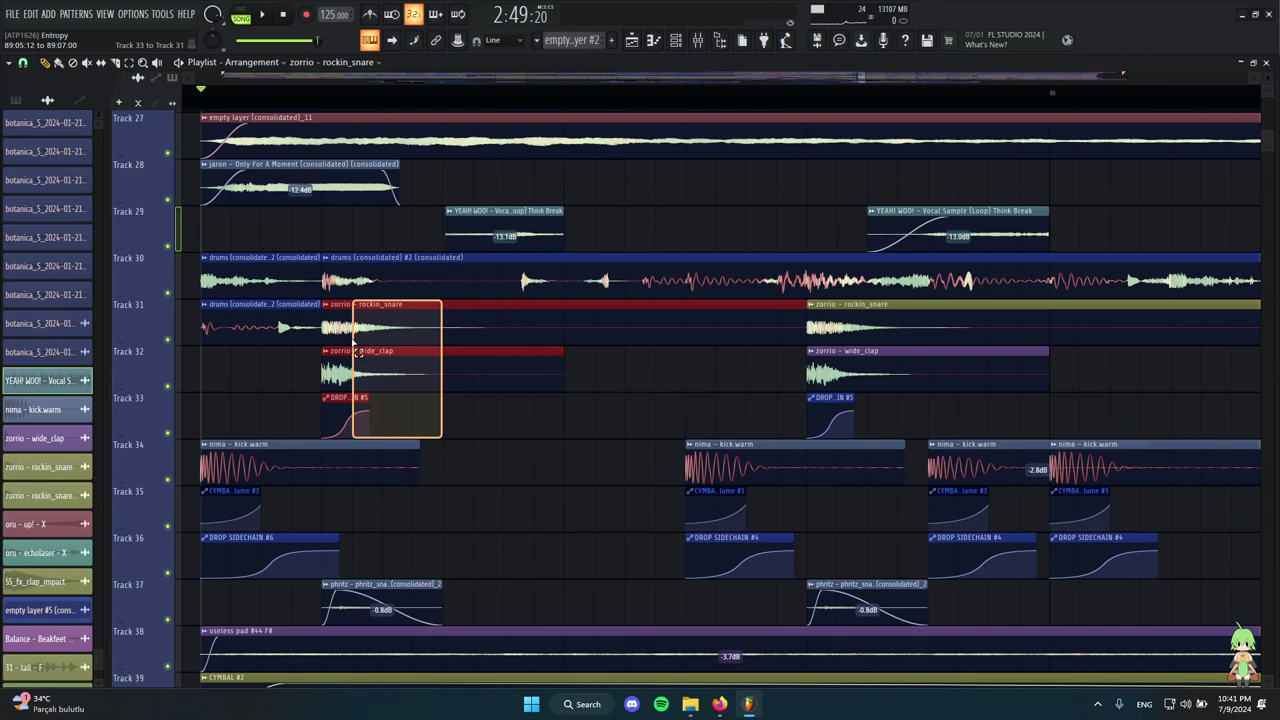
scroll(212, 445, "down", 4)
left_click(314, 466, "ctrl")
Audition the first phritz_snare clip on track 37 after bar 89.
scroll(297, 457, "down", 5)
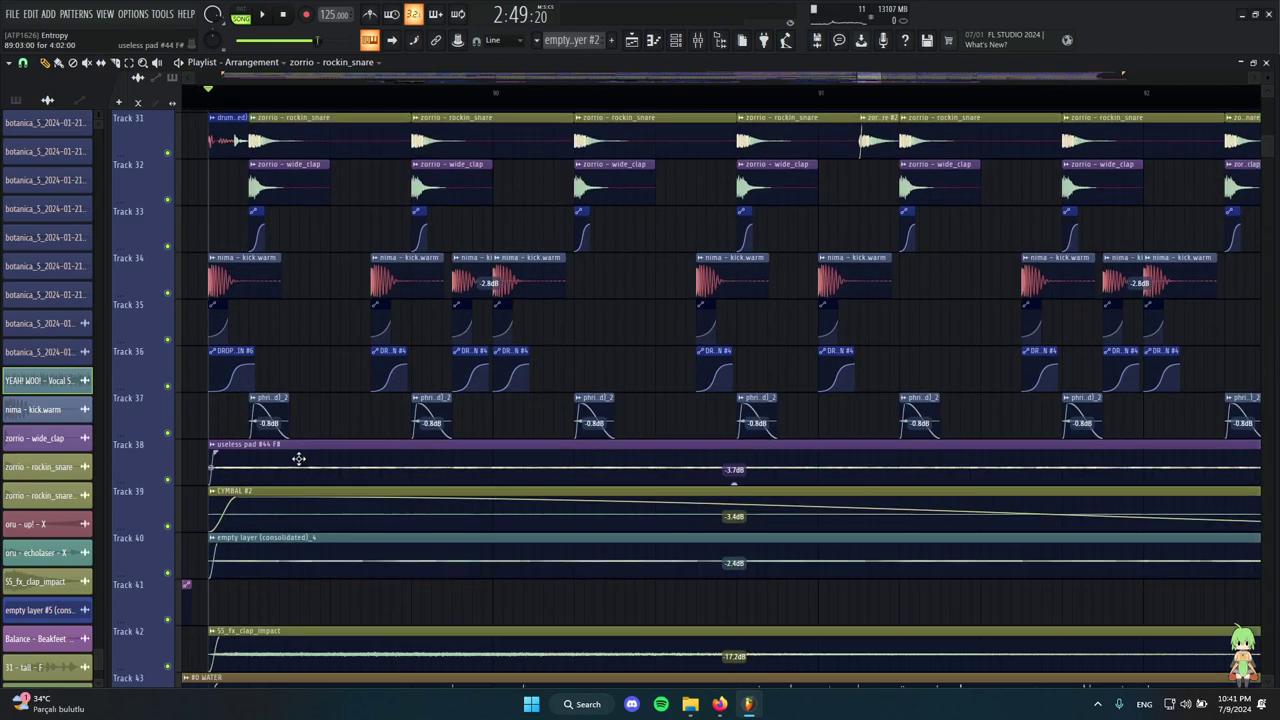
scroll(385, 323, "down", 3)
scroll(352, 326, "up", 3)
scroll(350, 328, "up", 4)
scroll(305, 380, "down", 3)
scroll(280, 426, "up", 3)
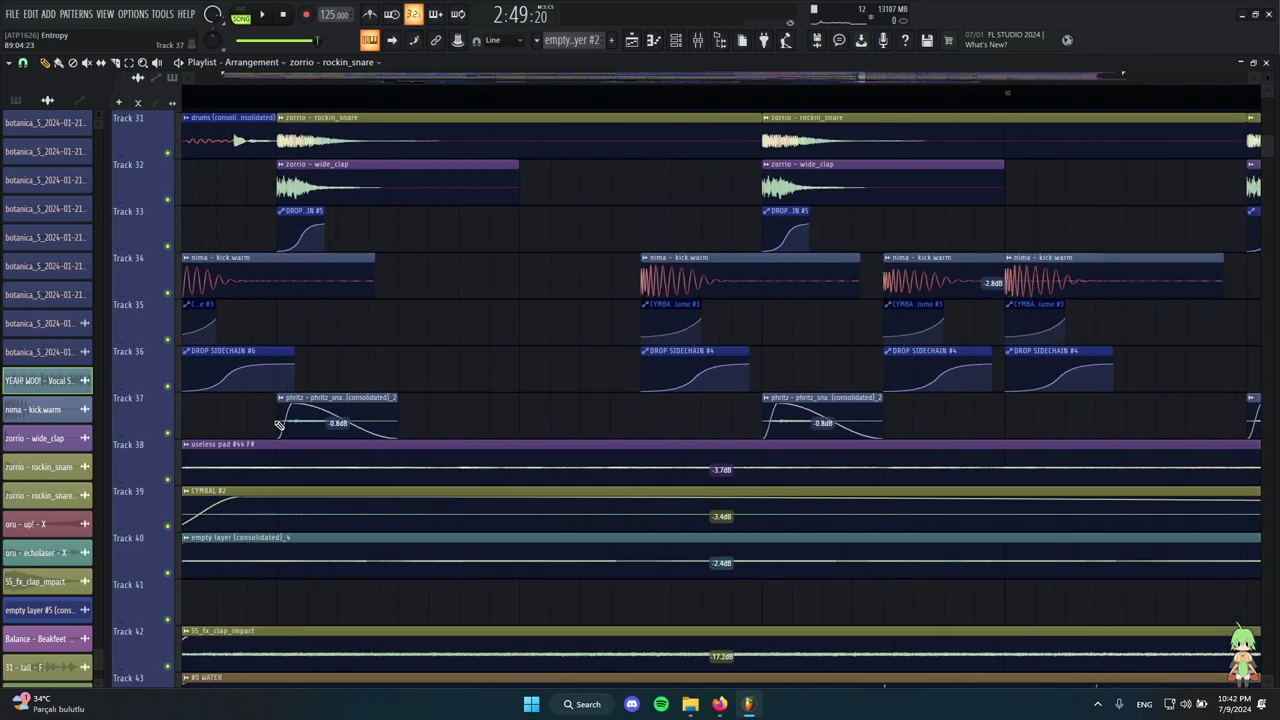
right_click(282, 427, "alt")
Look over the layers around bar 89, and solo the drum tracks 29 to 37.
scroll(300, 420, "down", 4)
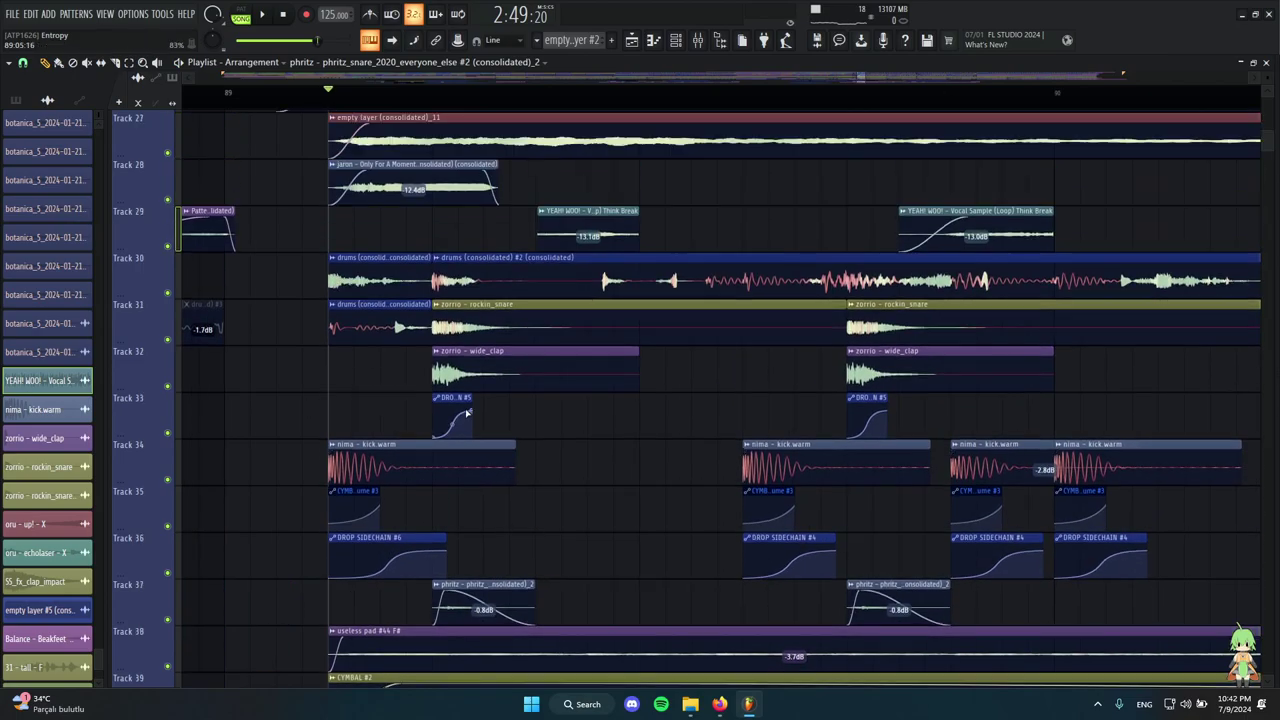
scroll(459, 332, "down", 5)
scroll(465, 332, "down", 6)
scroll(455, 340, "up", 7)
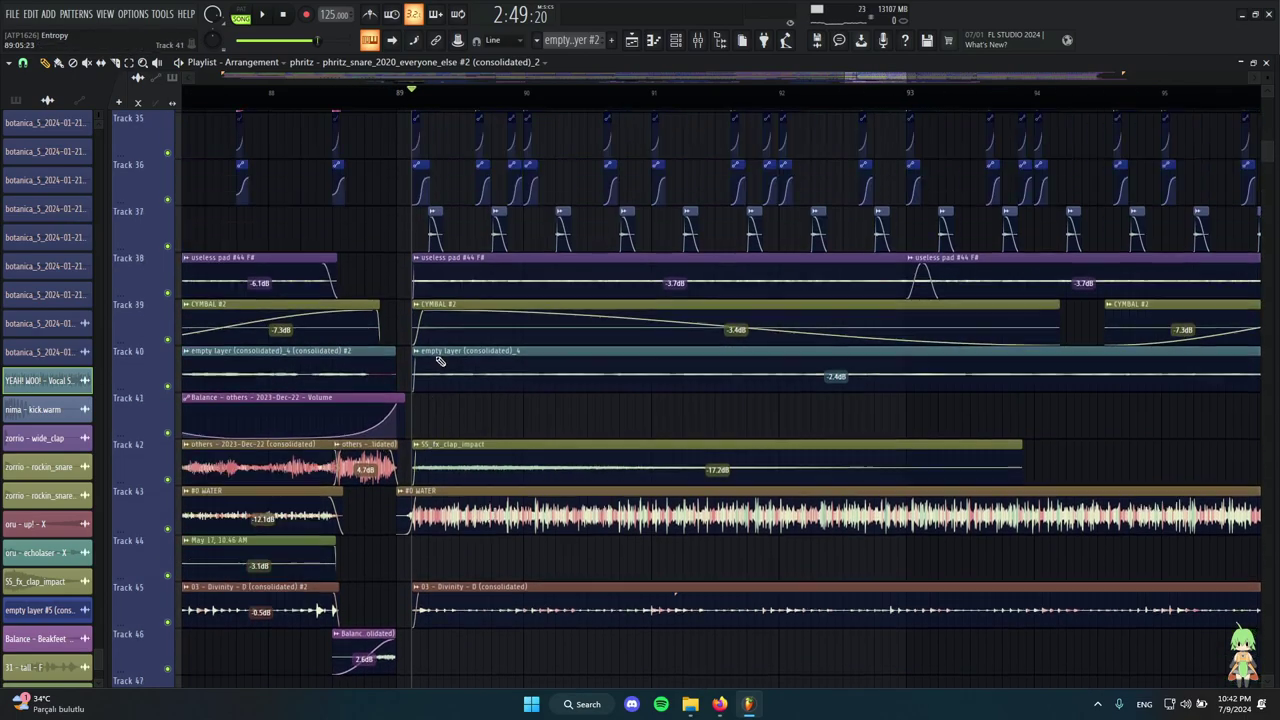
scroll(437, 352, "down", 3)
scroll(430, 340, "up", 8)
scroll(357, 397, "down", 3)
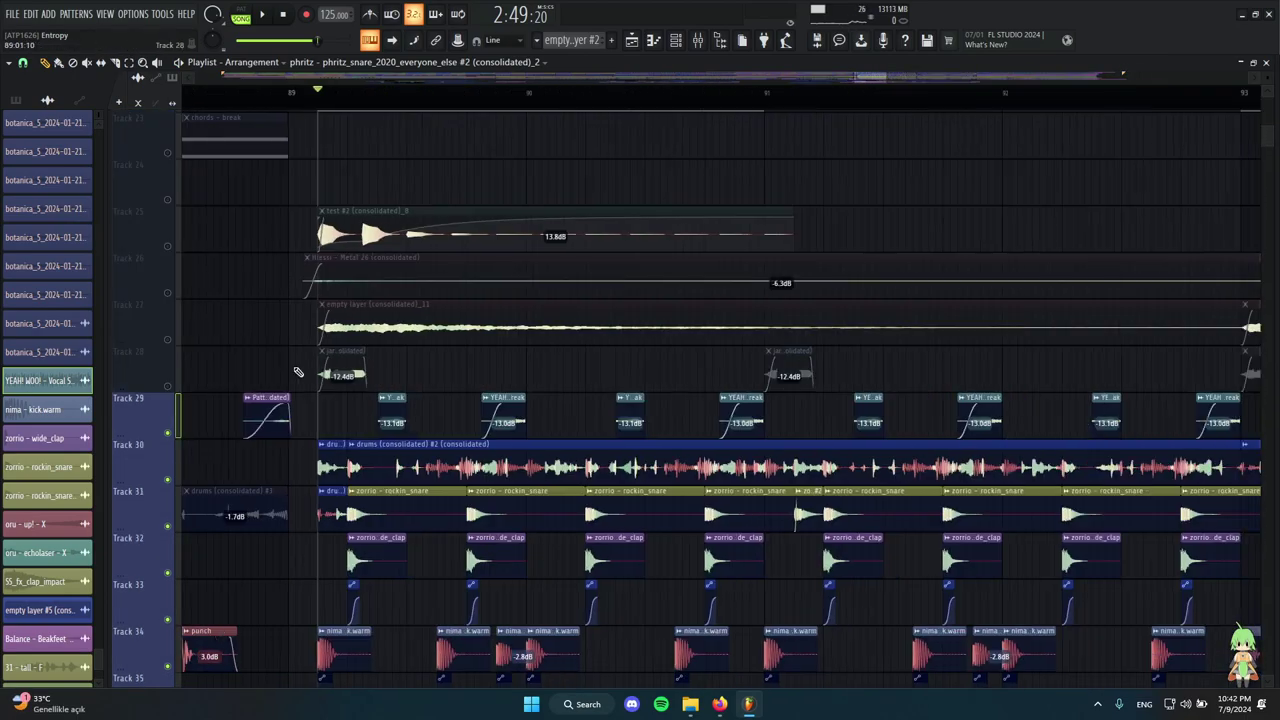
scroll(297, 371, "down", 4)
scroll(425, 460, "down", 7)
scroll(423, 452, "up", 1)
scroll(424, 455, "up", 6)
scroll(430, 484, "down", 4)
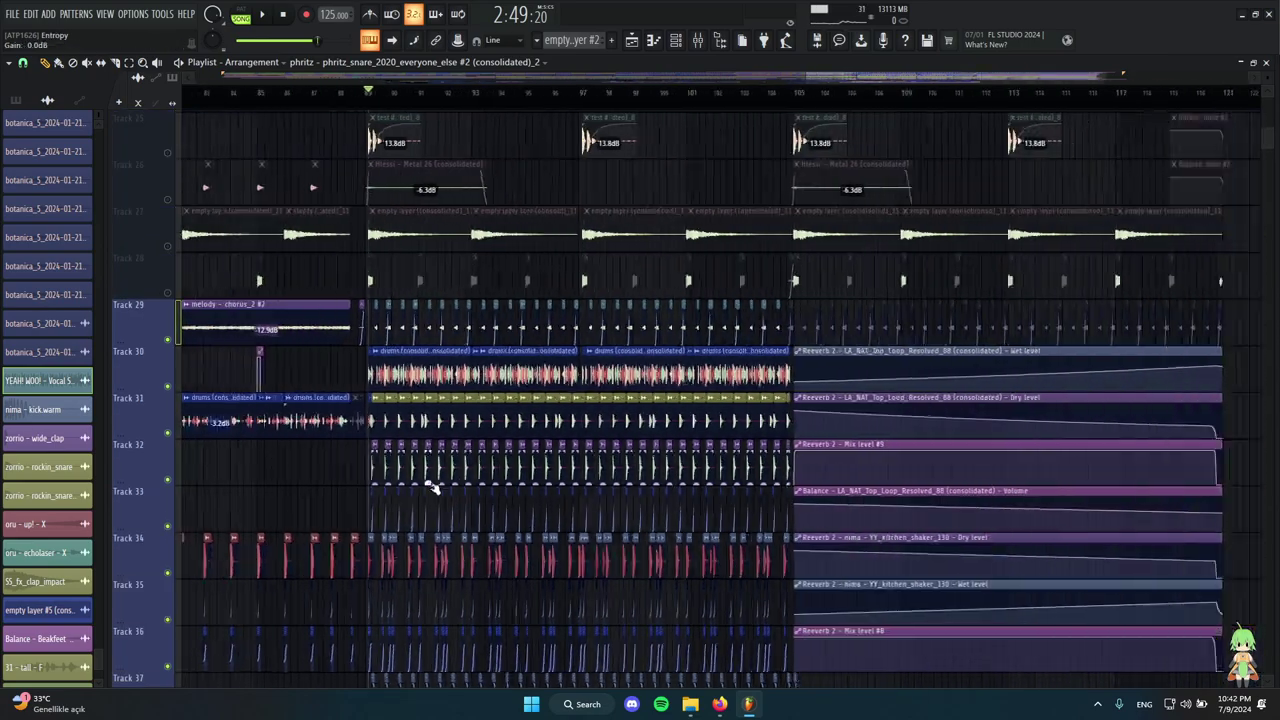
scroll(433, 487, "down", 3)
scroll(560, 490, "up", 6)
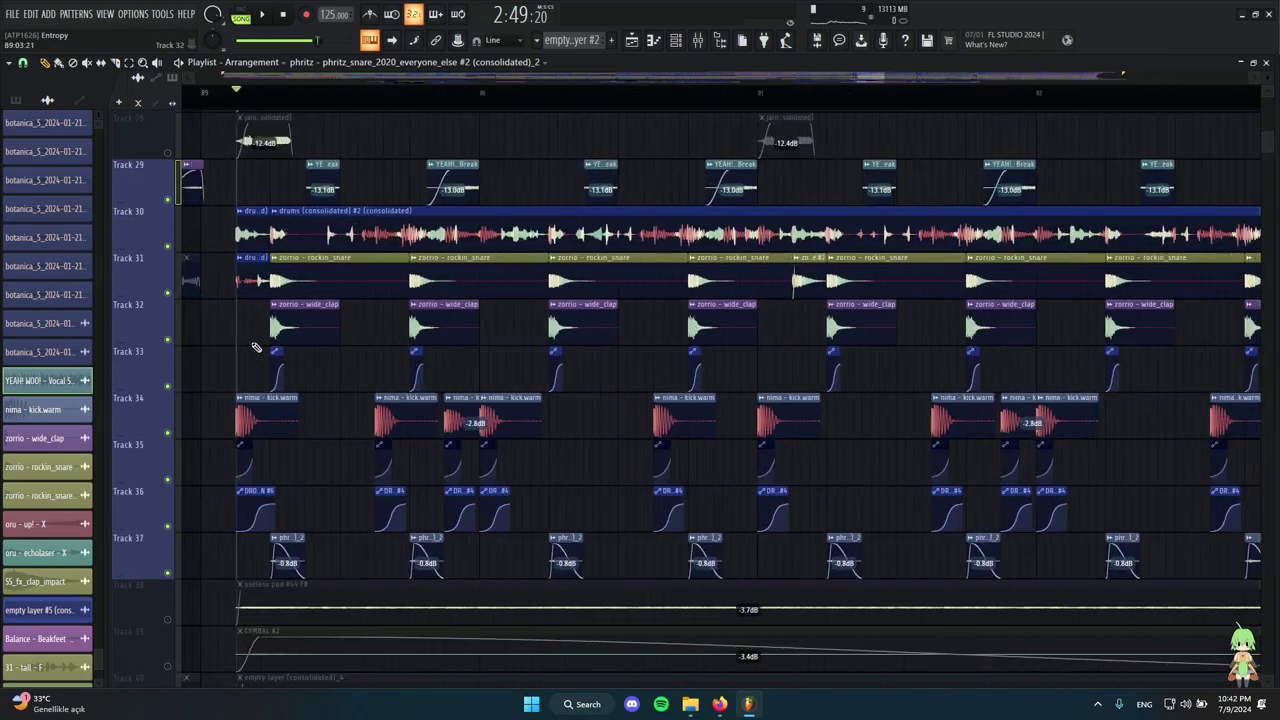
Audition the soloed layers on tracks 29 to 37 from the drop after bar 89.
scroll(270, 358, "down", 2)
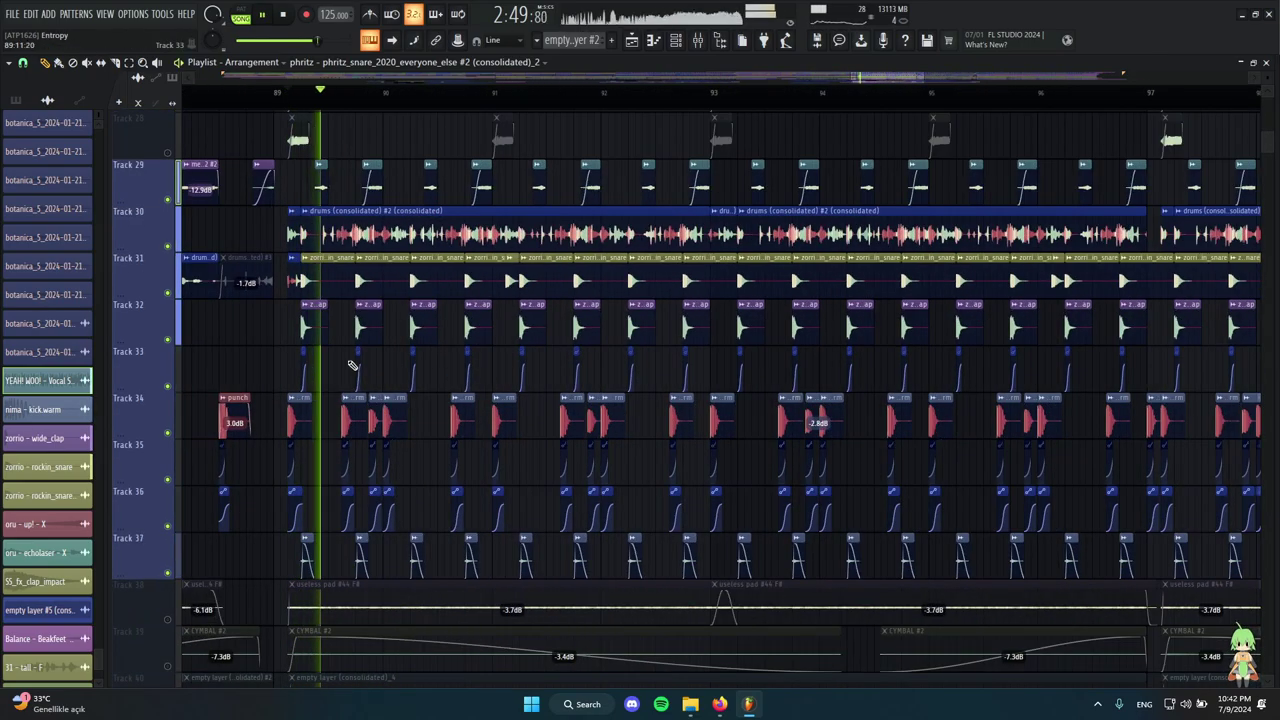
scroll(540, 410, "down", 6)
scroll(686, 451, "down", 3)
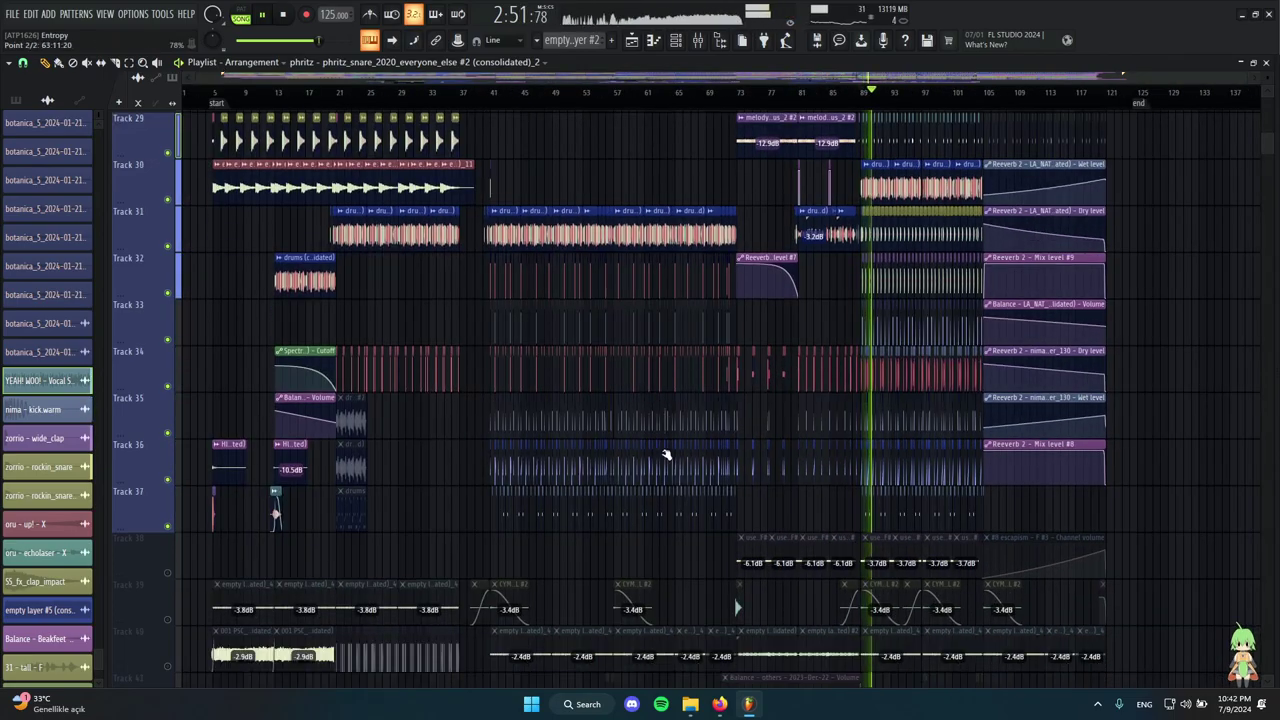
scroll(666, 451, "up", 4)
scroll(545, 445, "down", 3)
scroll(960, 512, "up", 7)
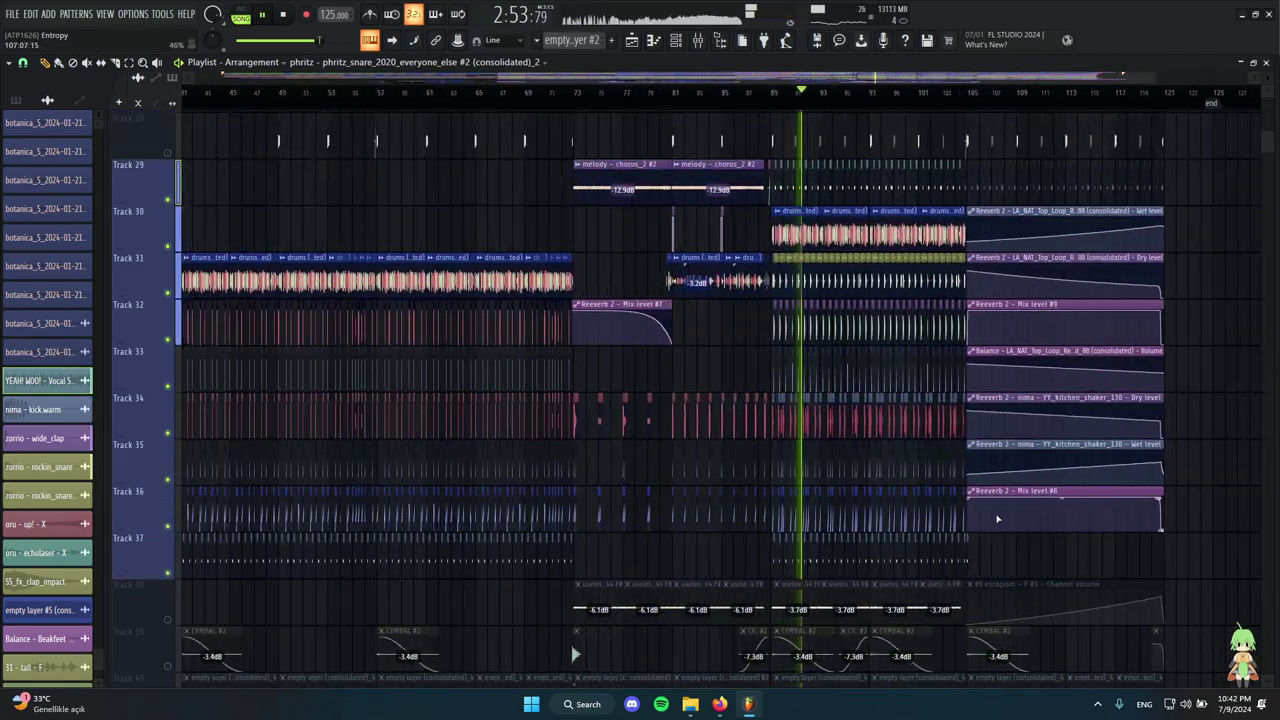
scroll(702, 415, "down", 2)
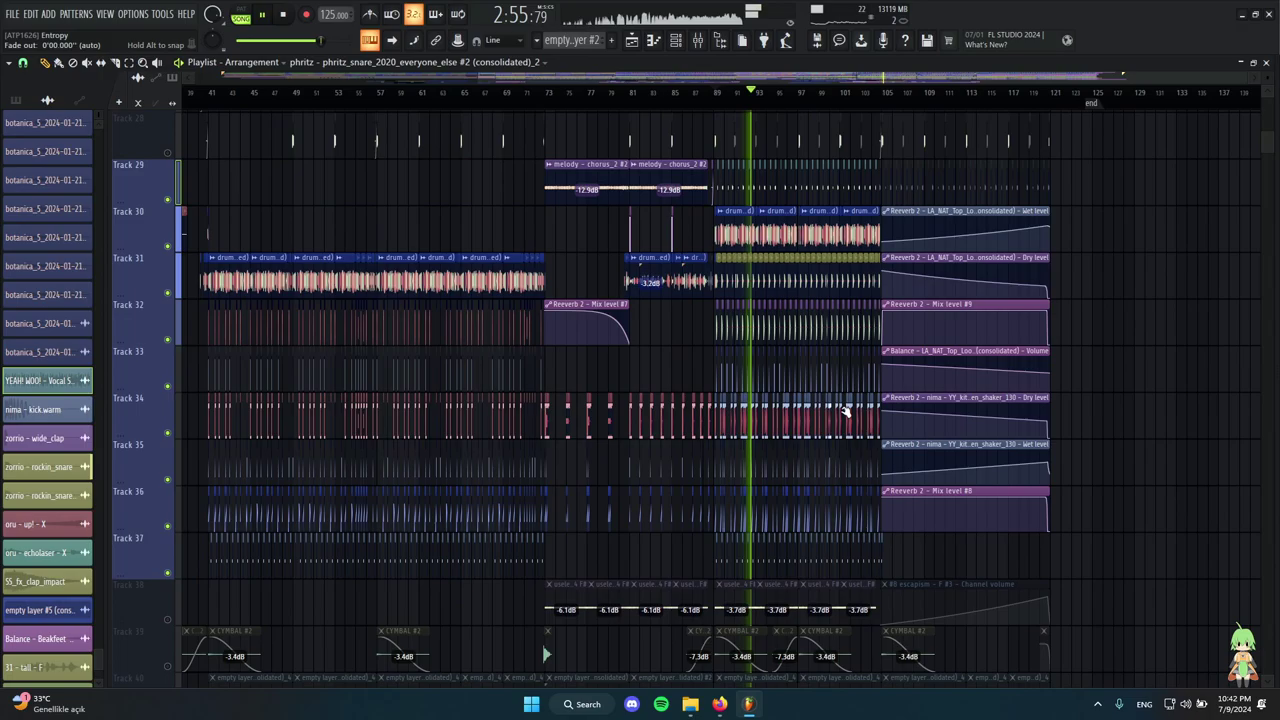
scroll(700, 355, "up", 8)
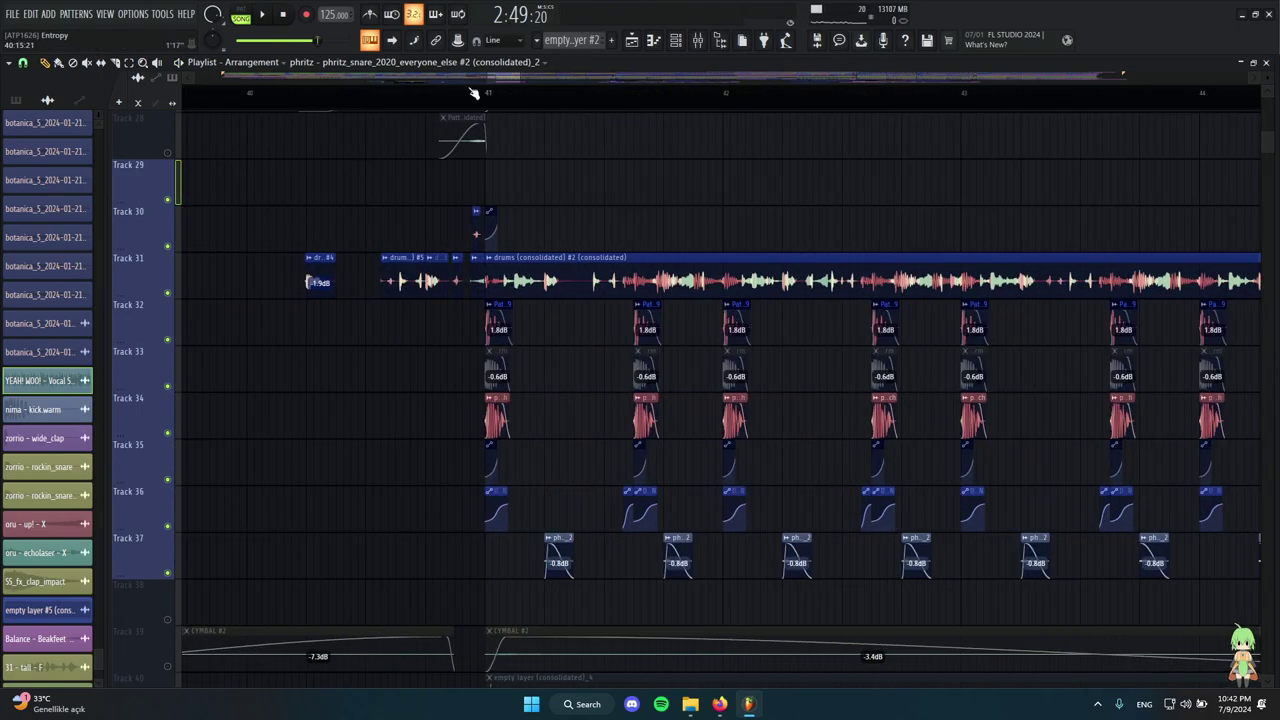
Audition the soloed drum layers of the earlier drop from bar 41 for comparison.
scroll(440, 130, "down", 6)
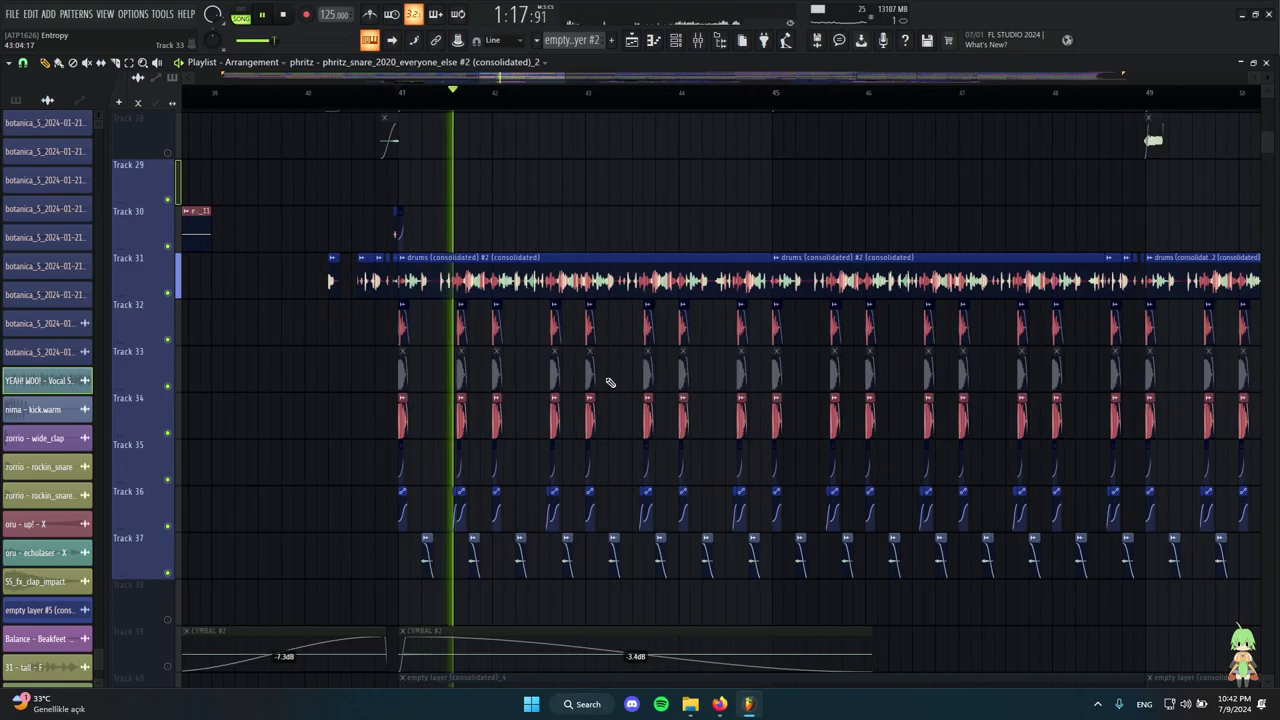
scroll(397, 395, "down", 3)
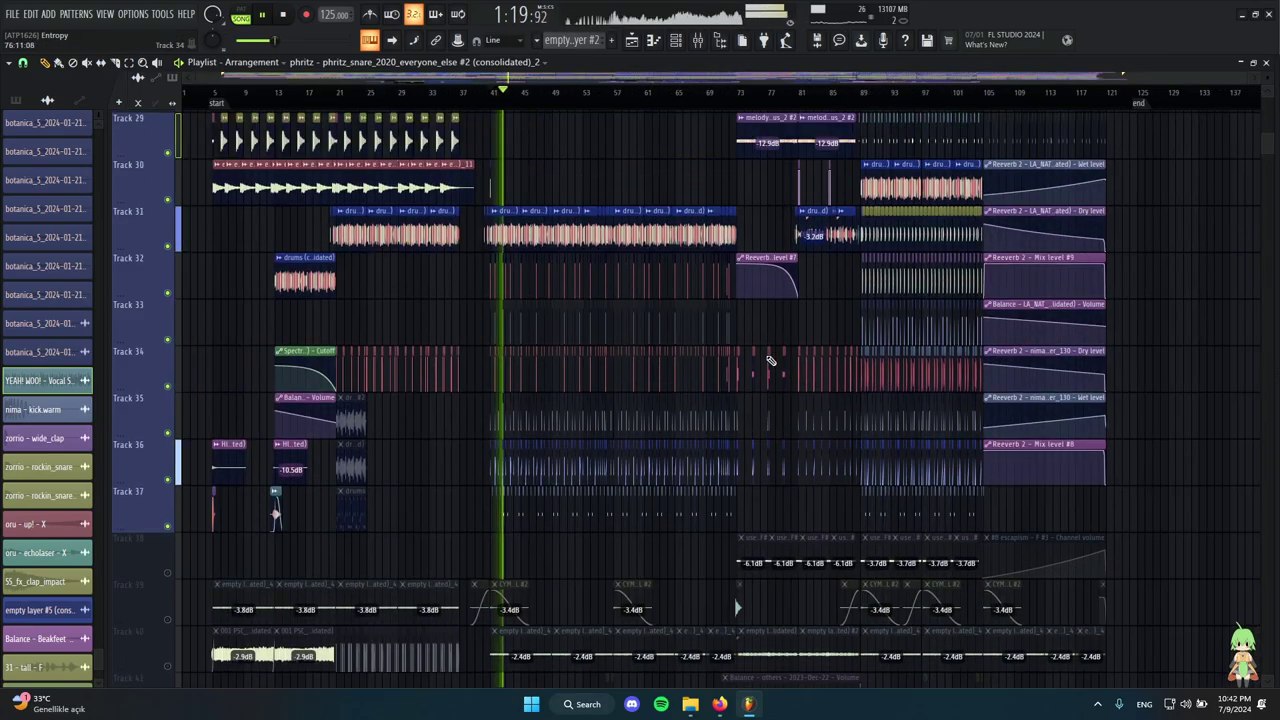
scroll(1068, 420, "up", 6)
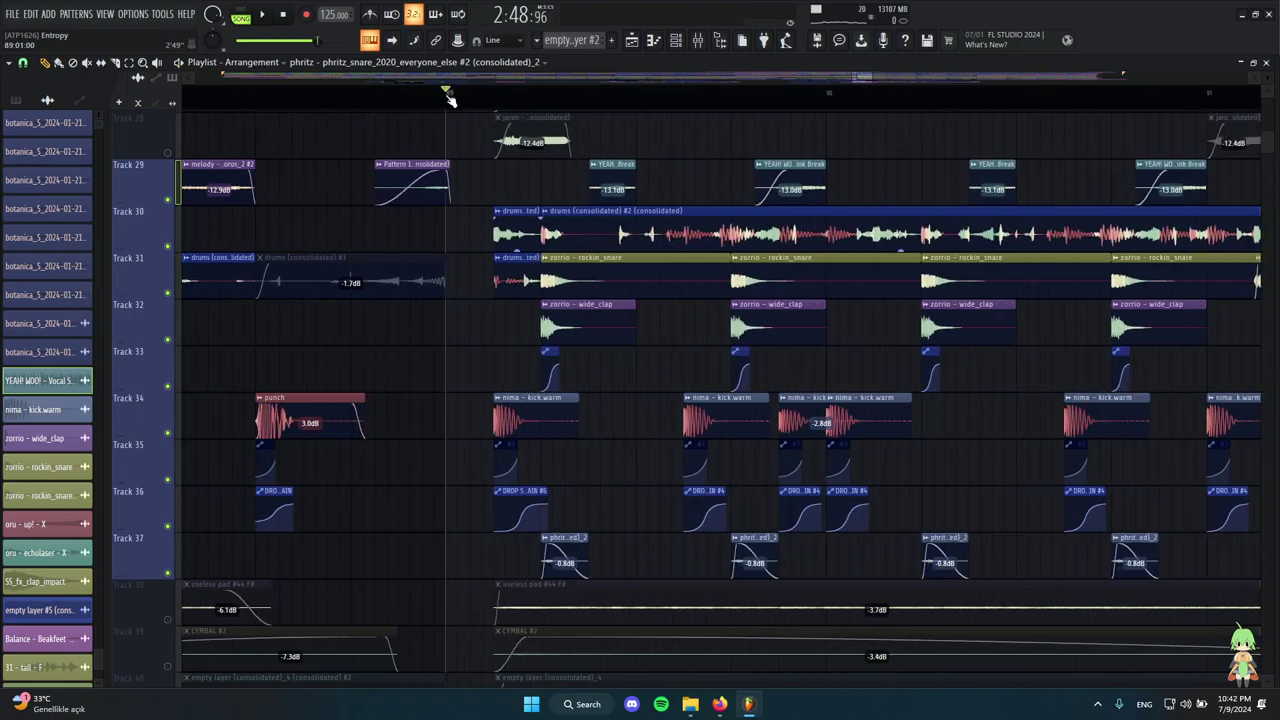
Play the soloed drum layers again from bar 89, and end the solo of tracks 29 to 37.
key("space")
scroll(497, 352, "down", 1)
scroll(678, 395, "down", 2)
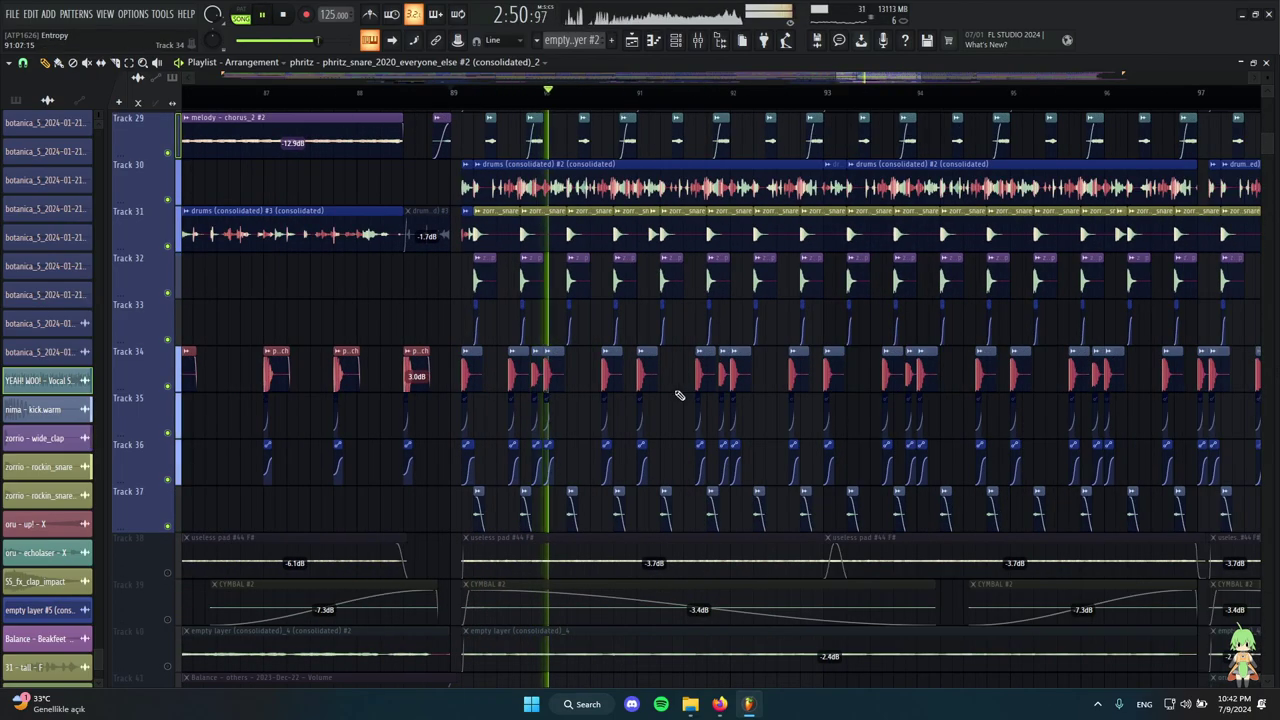
scroll(678, 395, "down", 5)
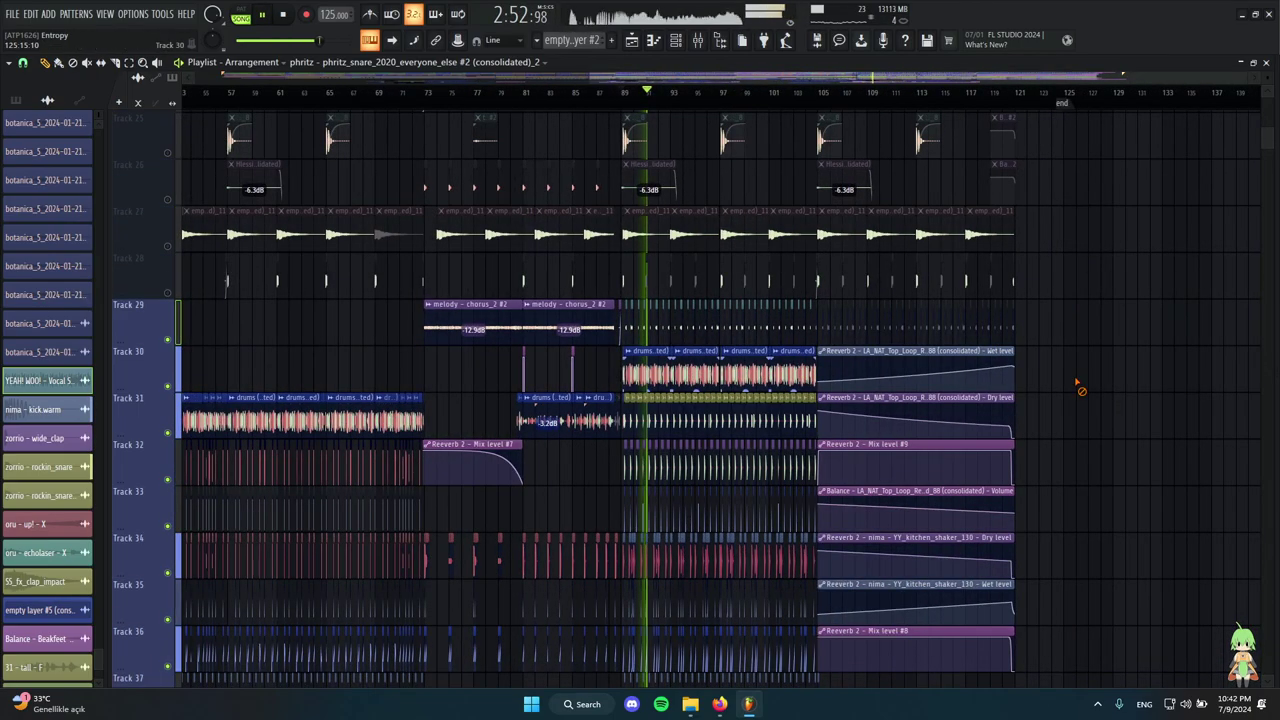
scroll(563, 371, "up", 5)
scroll(697, 371, "up", 2)
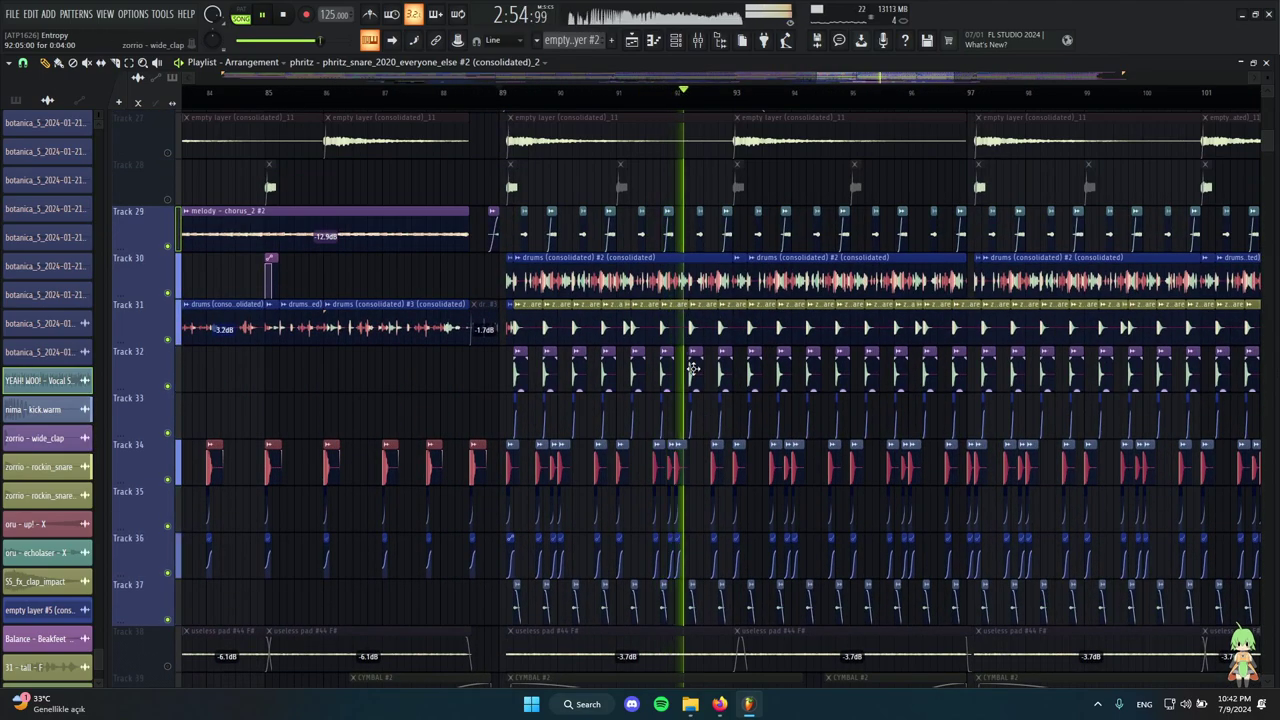
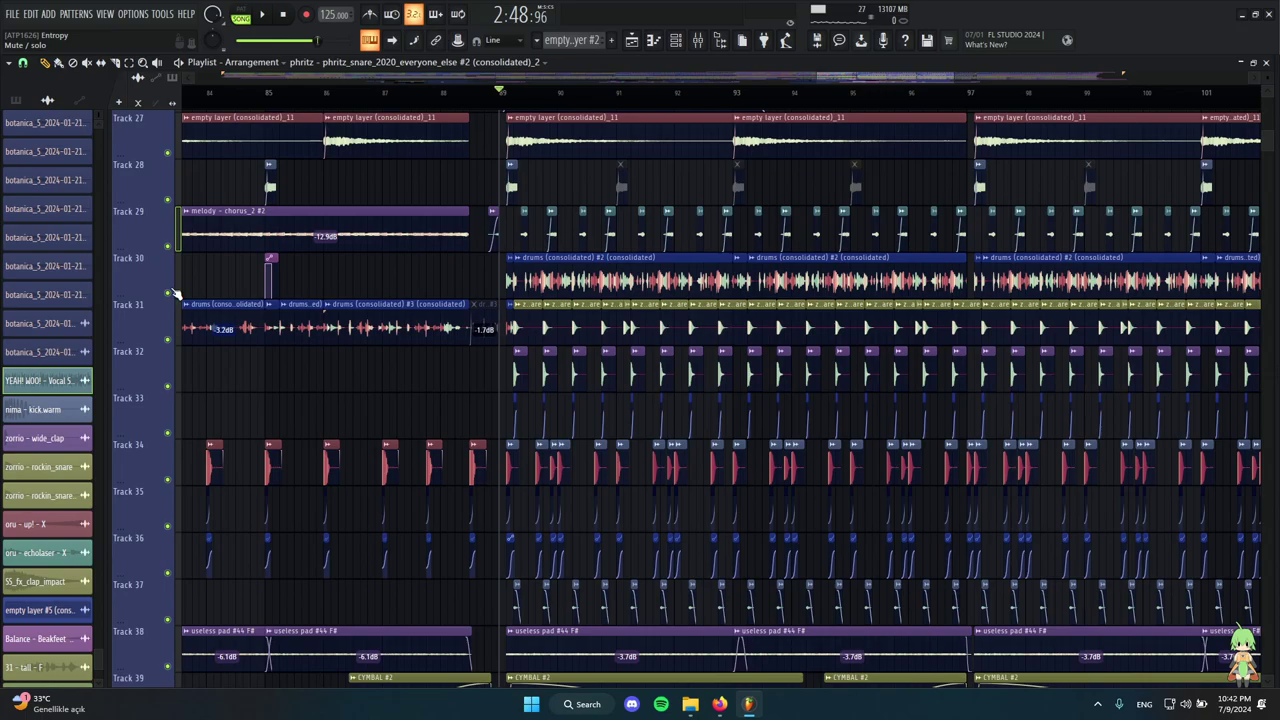
Audition the pad, CYMBAL #2 and empty layer clips on tracks 38 to 40 after bar 89.
scroll(700, 410, "down", 5)
scroll(380, 320, "up", 6)
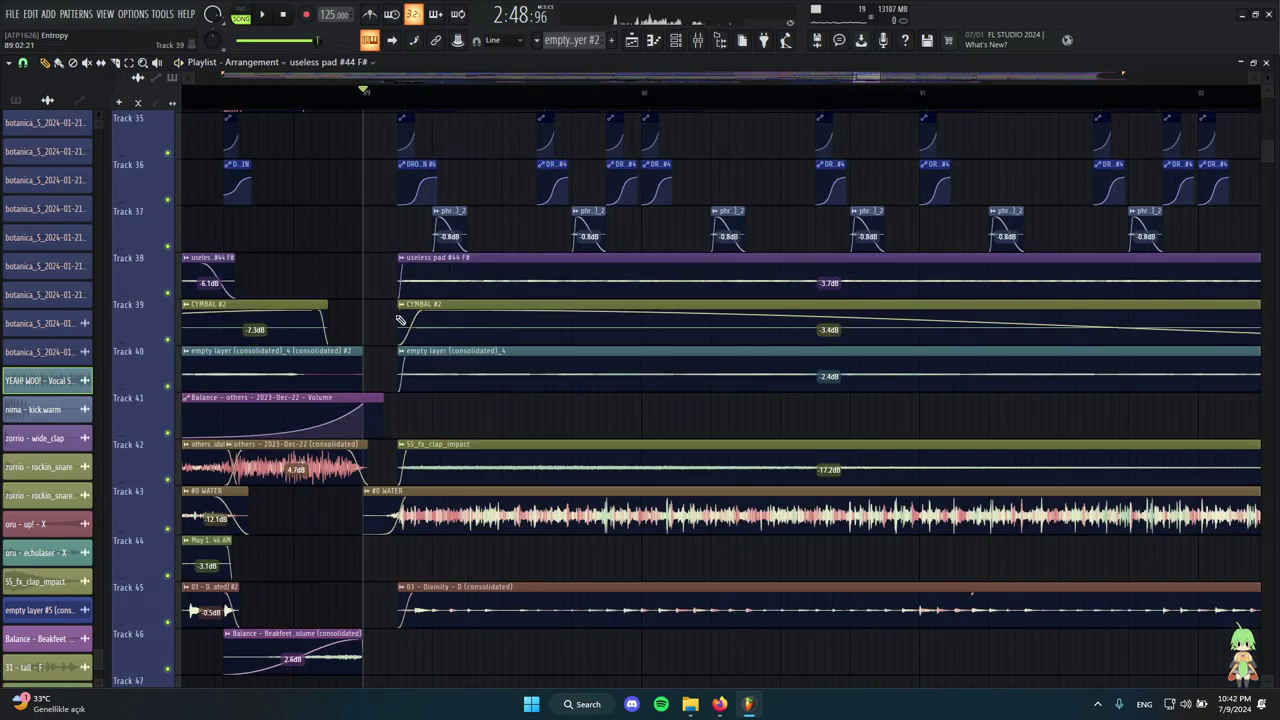
left_click(404, 321)
left_click(404, 360)
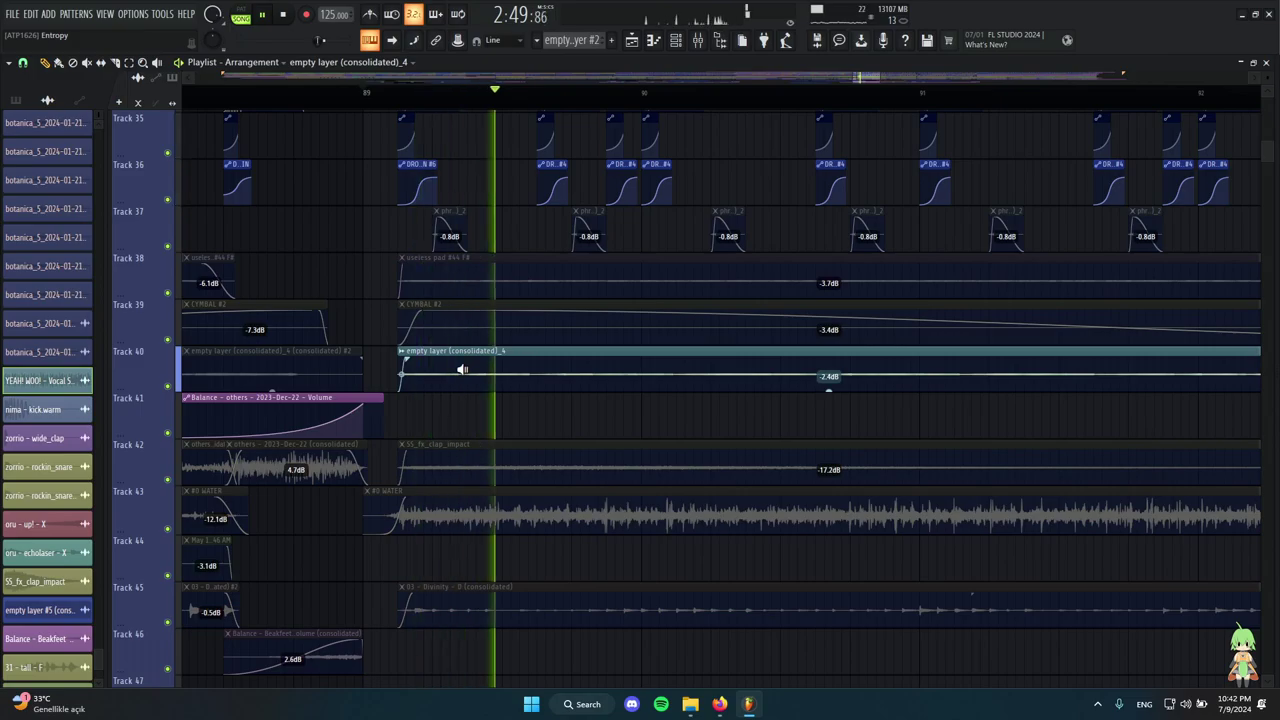
key("space")
scroll(461, 370, "down", 10)
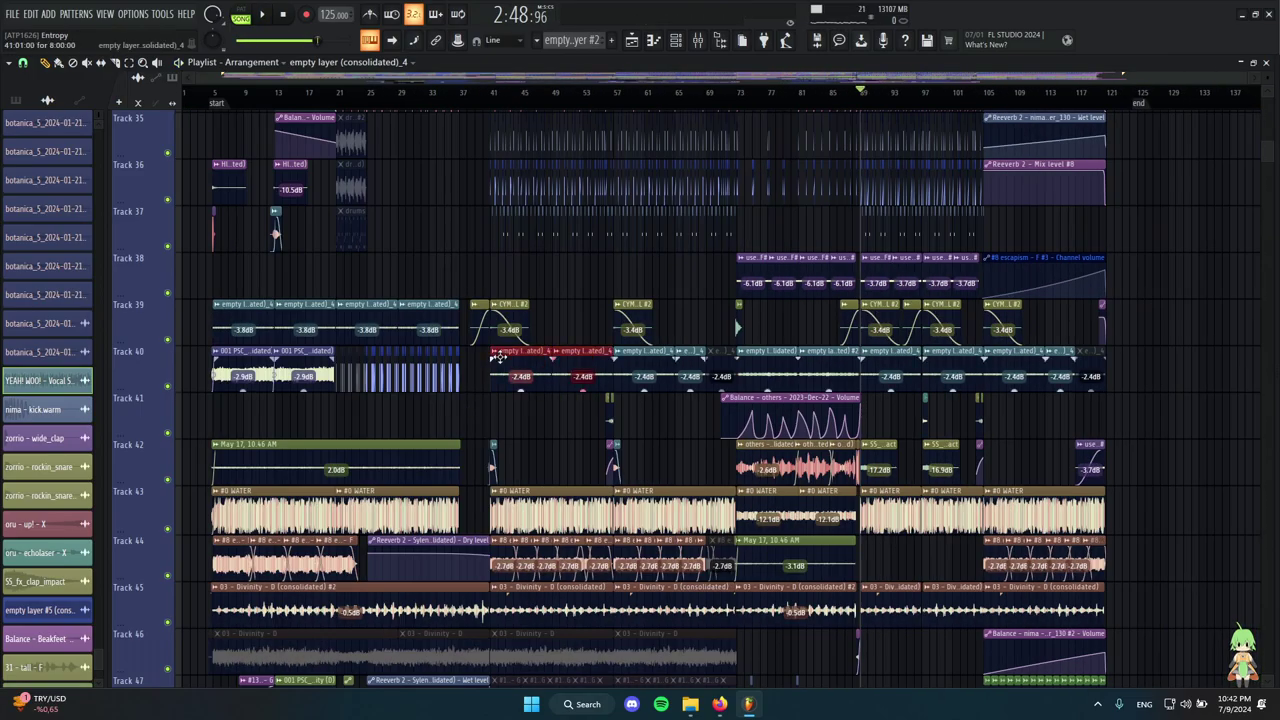
scroll(887, 470, "up", 4)
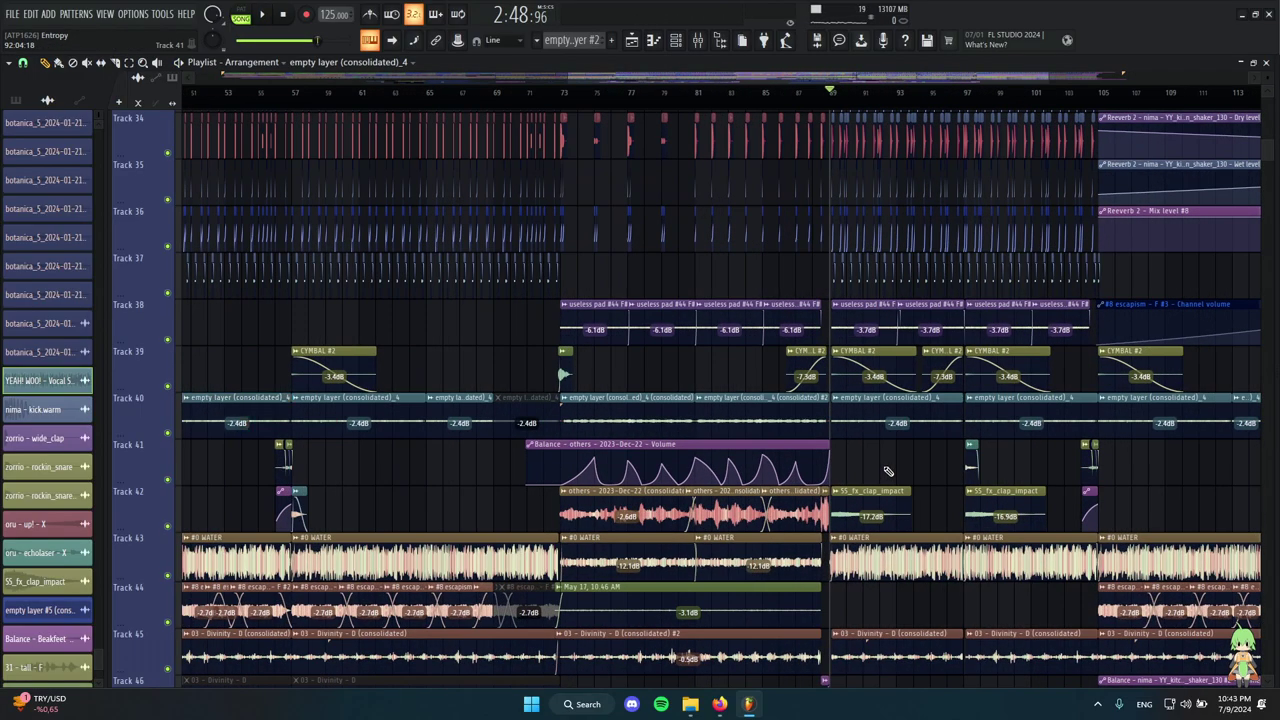
Audition the first SS_fx_clap_impact clip on track 42 after bar 89, and view its sample settings.
scroll(888, 471, "down", 3)
scroll(856, 300, "up", 8)
left_click(407, 227)
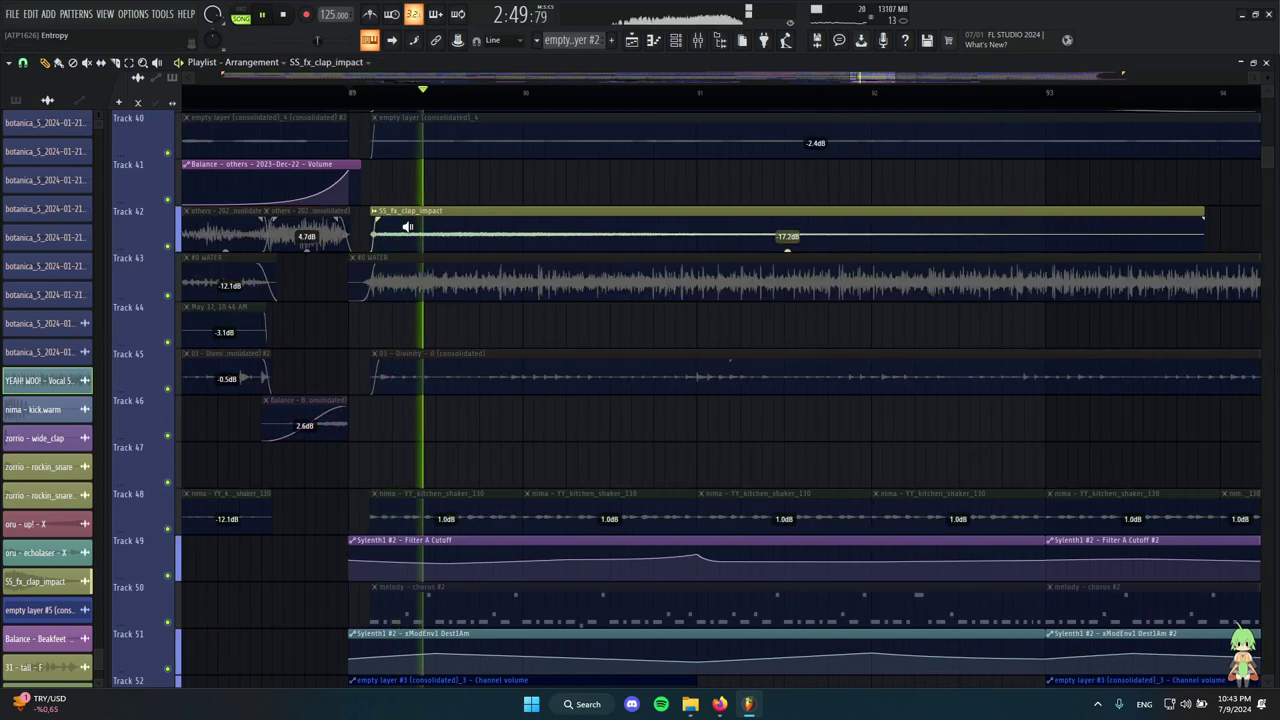
key("space")
scroll(429, 231, "up", 2)
double_click(380, 231)
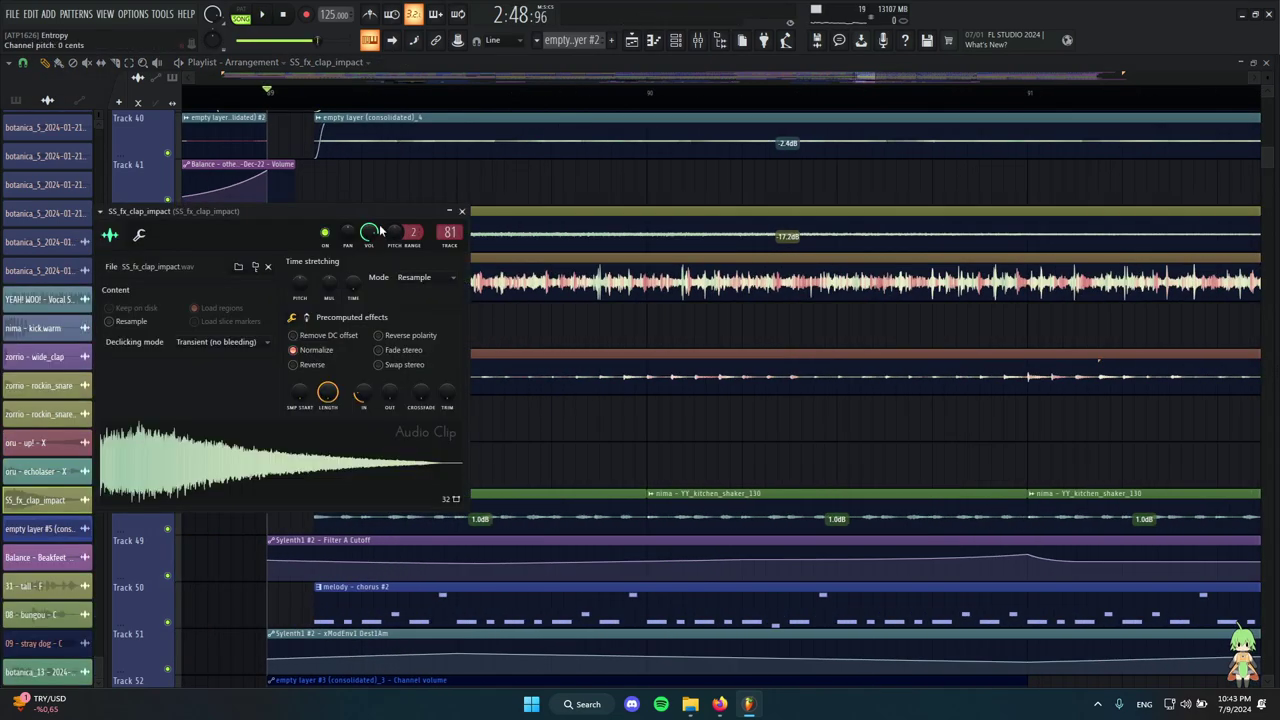
left_click_drag(340, 212, 864, 179)
key("Escape")
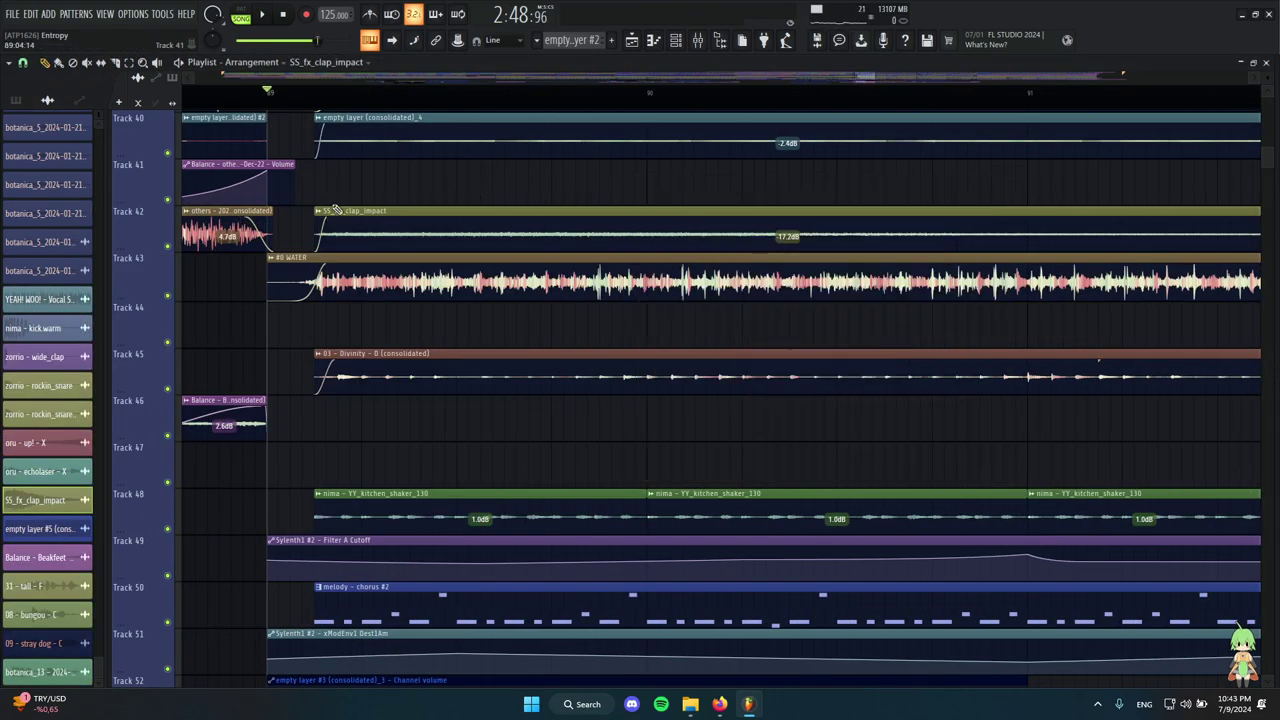
Solo track 42 and play the SS_fx_clap_impact clip from bar 89.
right_click(167, 247)
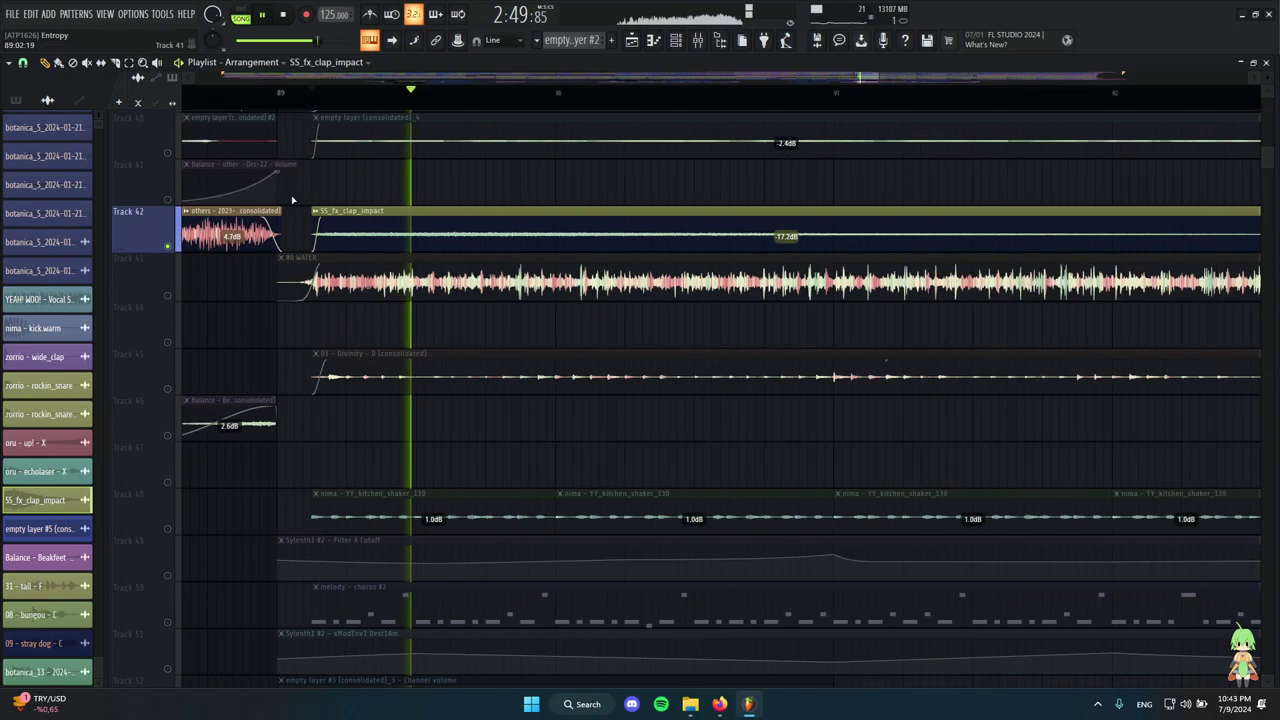
scroll(289, 205, "down", 4)
scroll(617, 317, "up", 2)
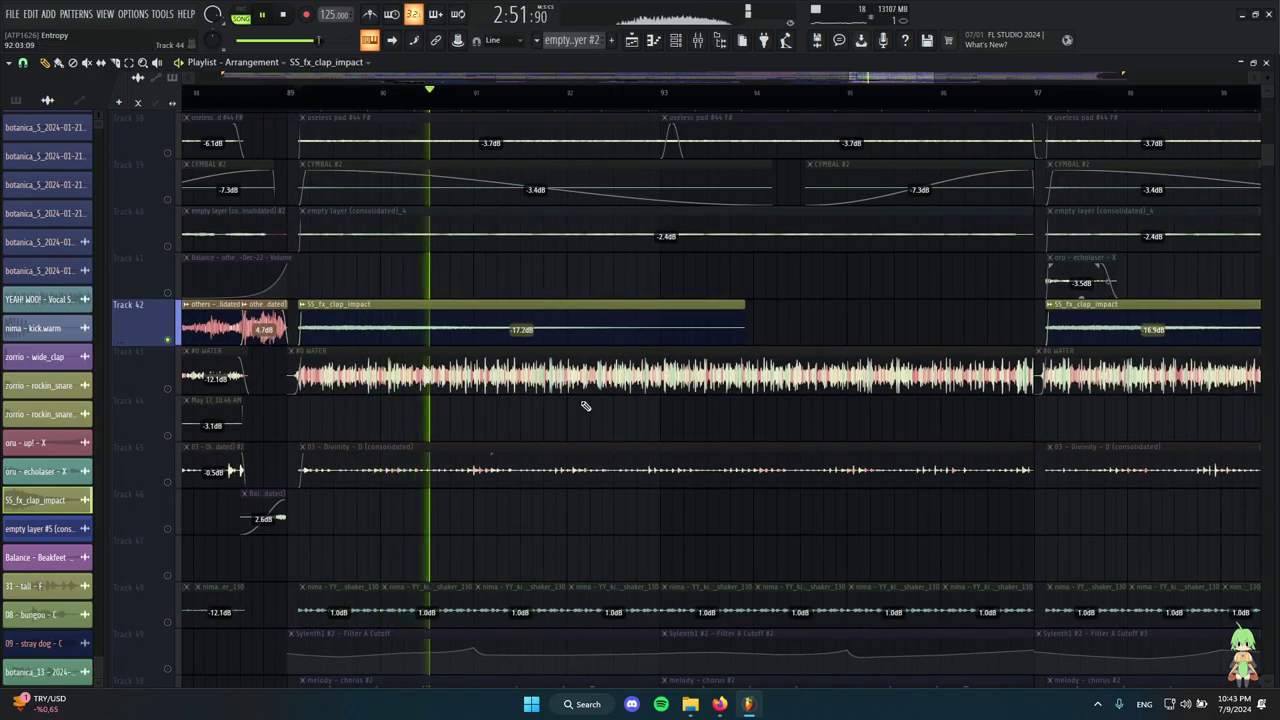
Check the SS_fx_clap_impact sample settings and its mixer insert 81 for effects, and stop playback.
double_click(738, 320)
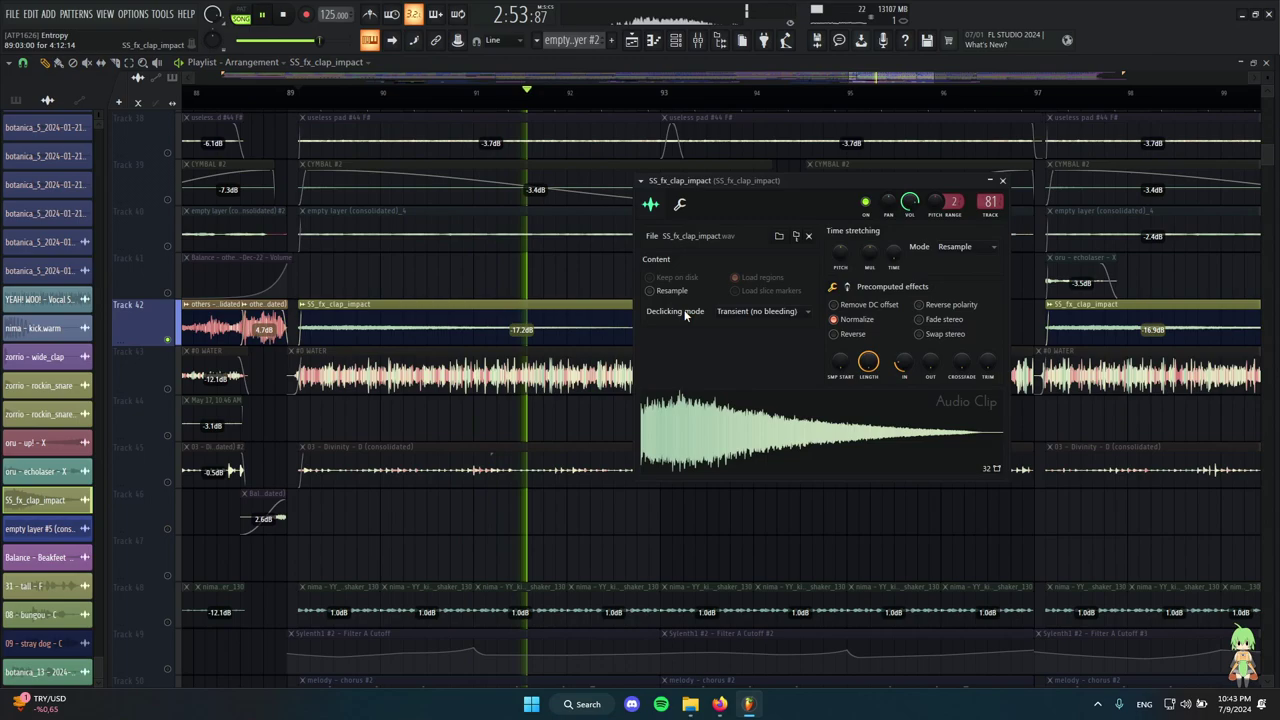
left_click(698, 40)
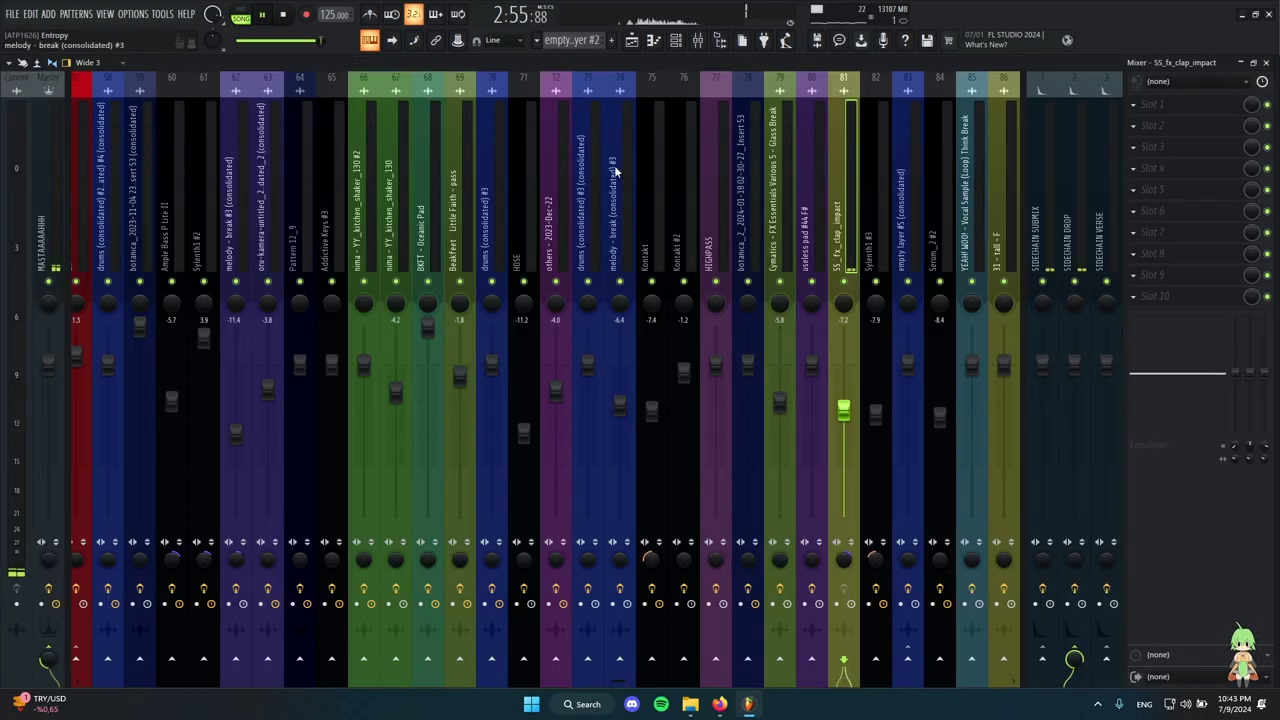
scroll(503, 203, "up", 2)
scroll(496, 210, "down", 5)
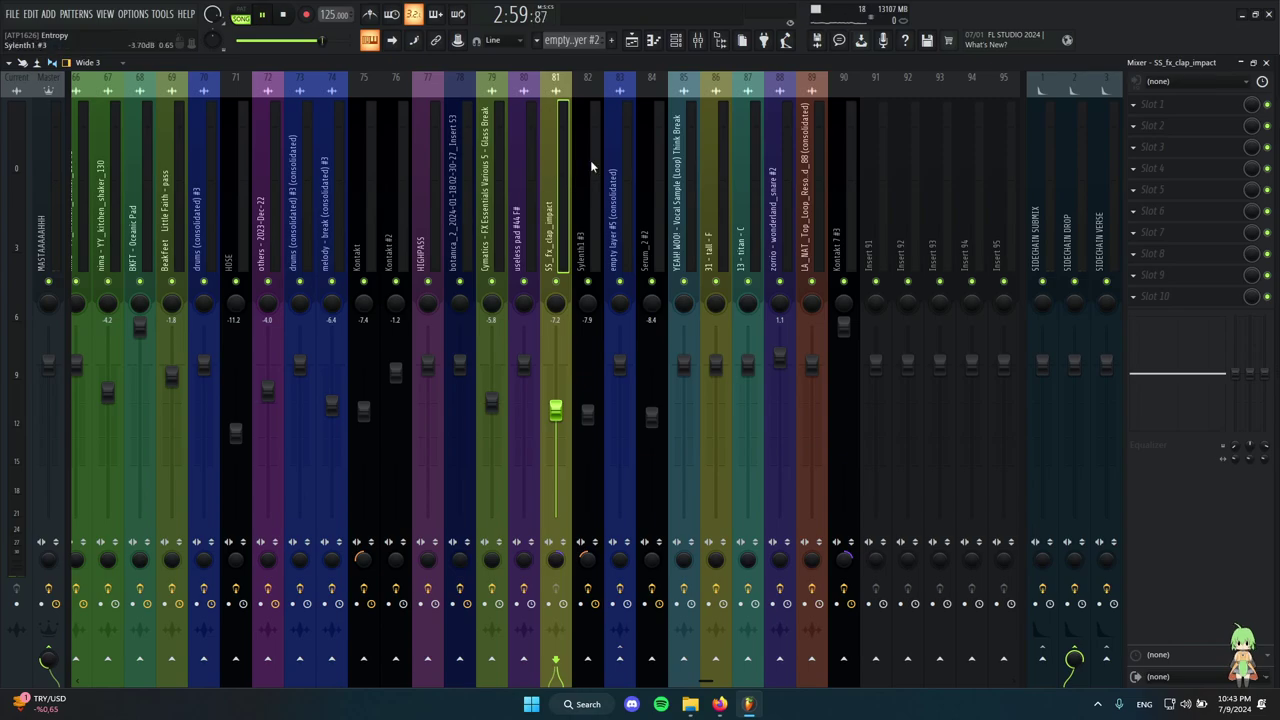
left_click(1266, 62)
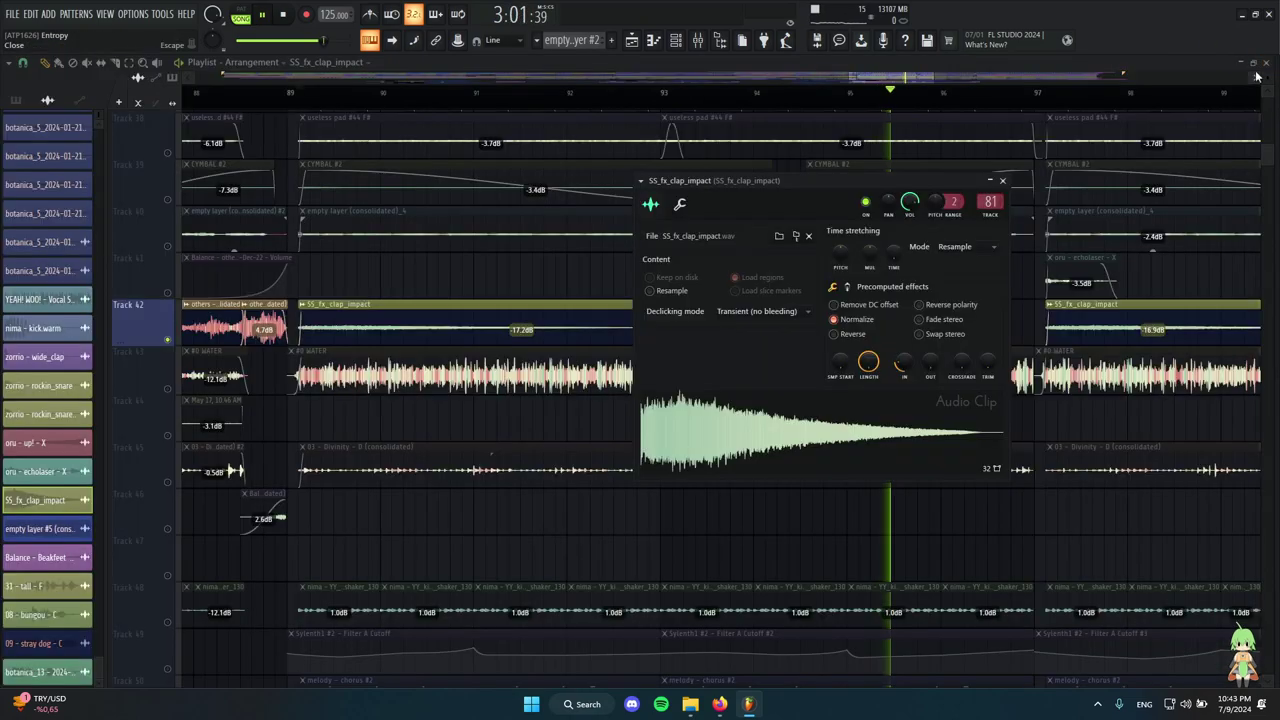
left_click(1003, 181)
key("space")
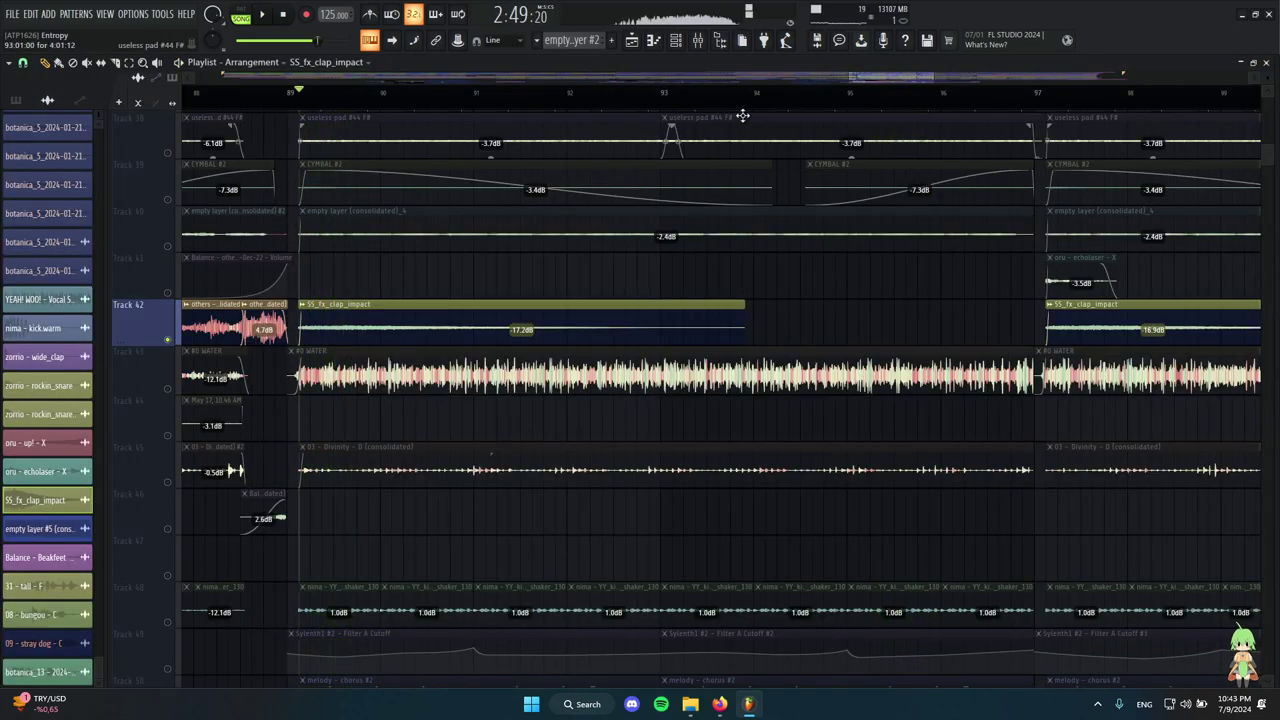
Replay the soloed SS_fx_clap_impact clip after bar 89, and end the solo of track 42.
key("space")
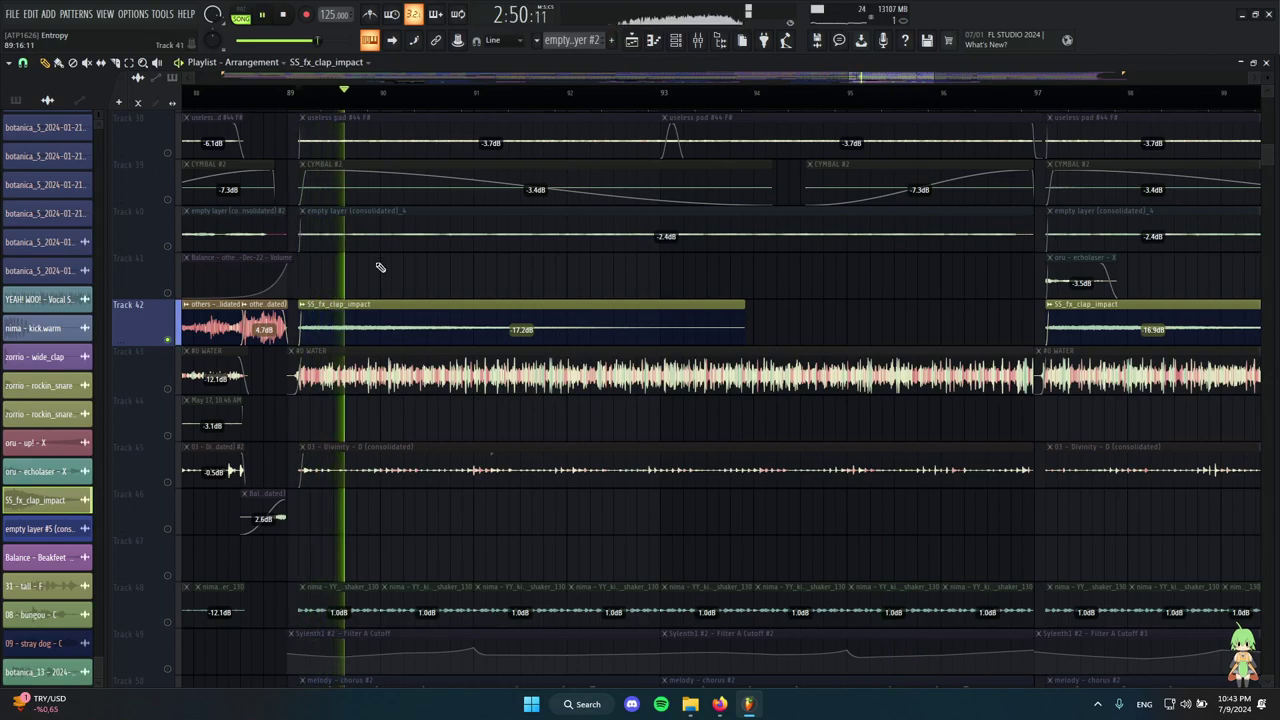
scroll(256, 311, "up", 2)
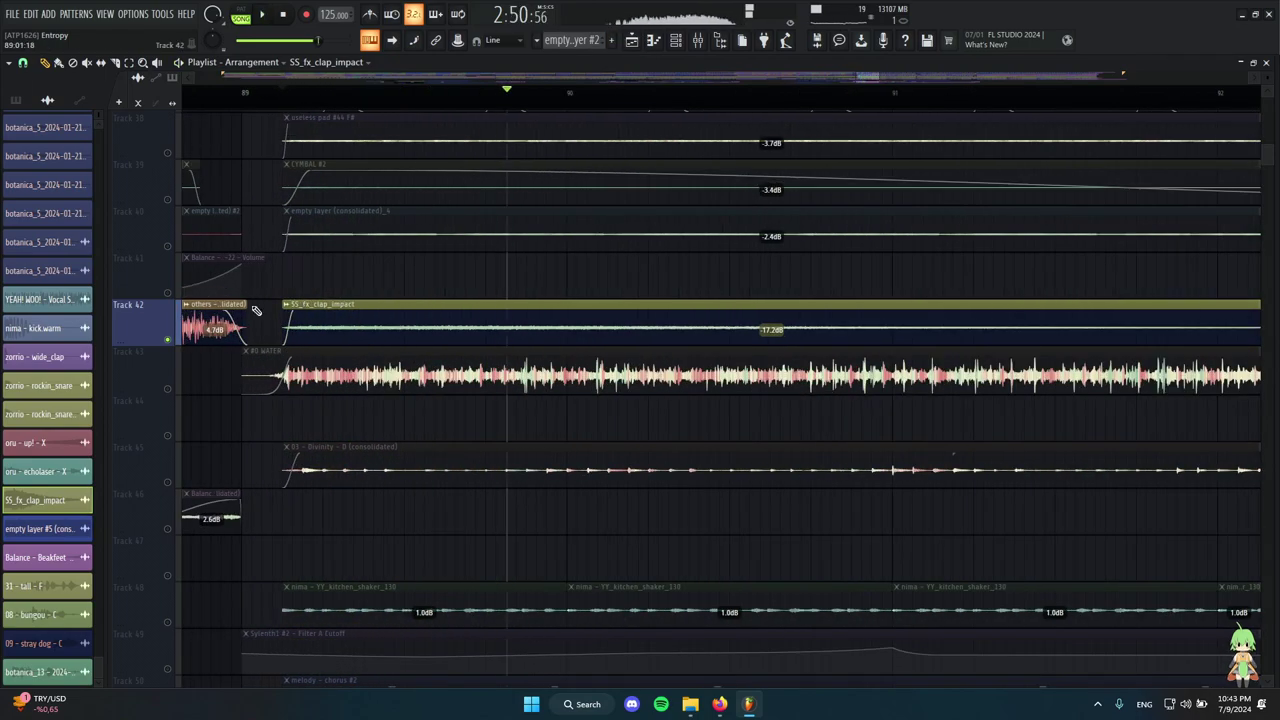
right_click(168, 338)
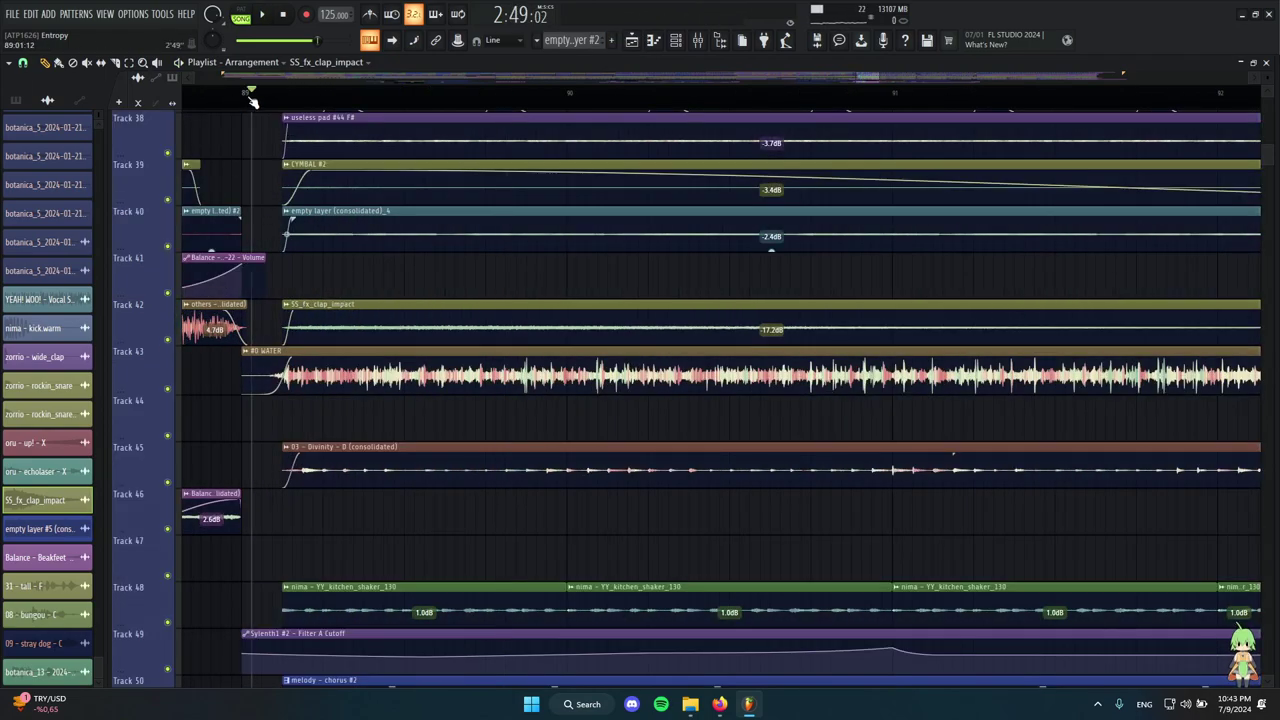
Audition the #0 WATER clip on track 43 from bar 89.
right_click(261, 369, "alt")
scroll(270, 433, "down", 4)
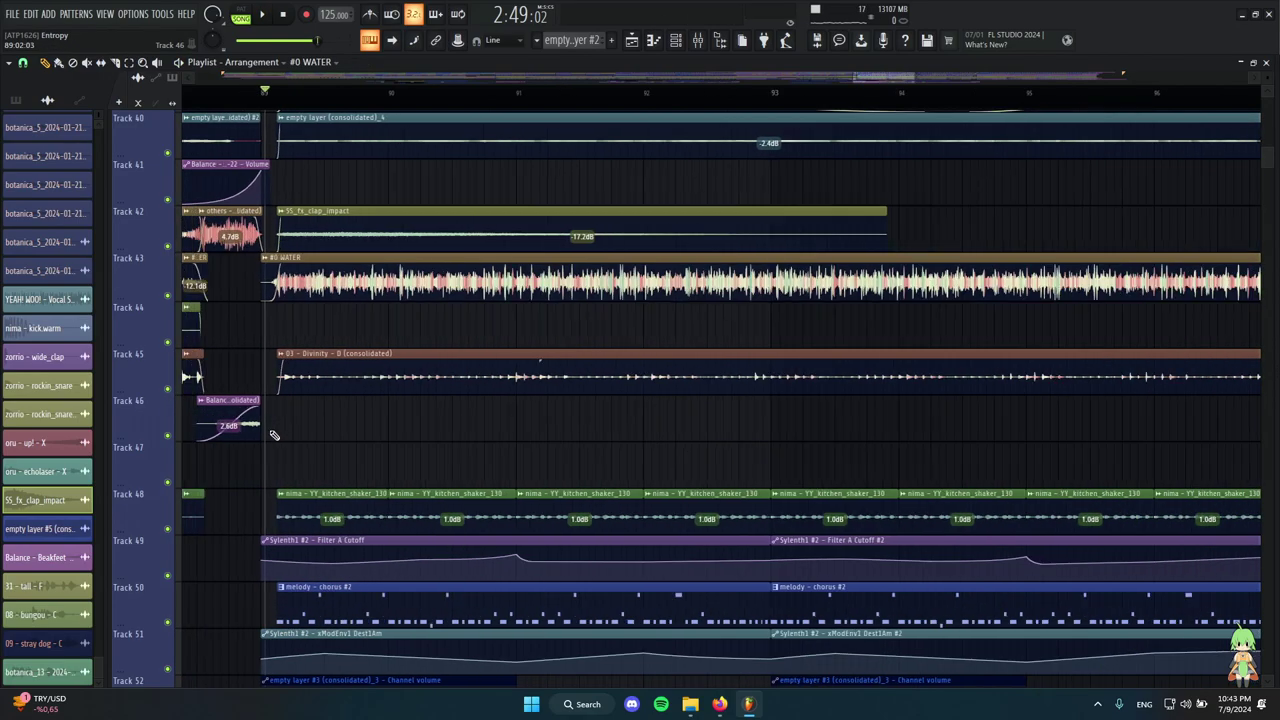
Audition the 03 - Divinity - D clip on track 45 and the nima - YY_kitchen_shaker_130 clip on track 48.
right_click(307, 379, "alt")
scroll(299, 395, "down", 3)
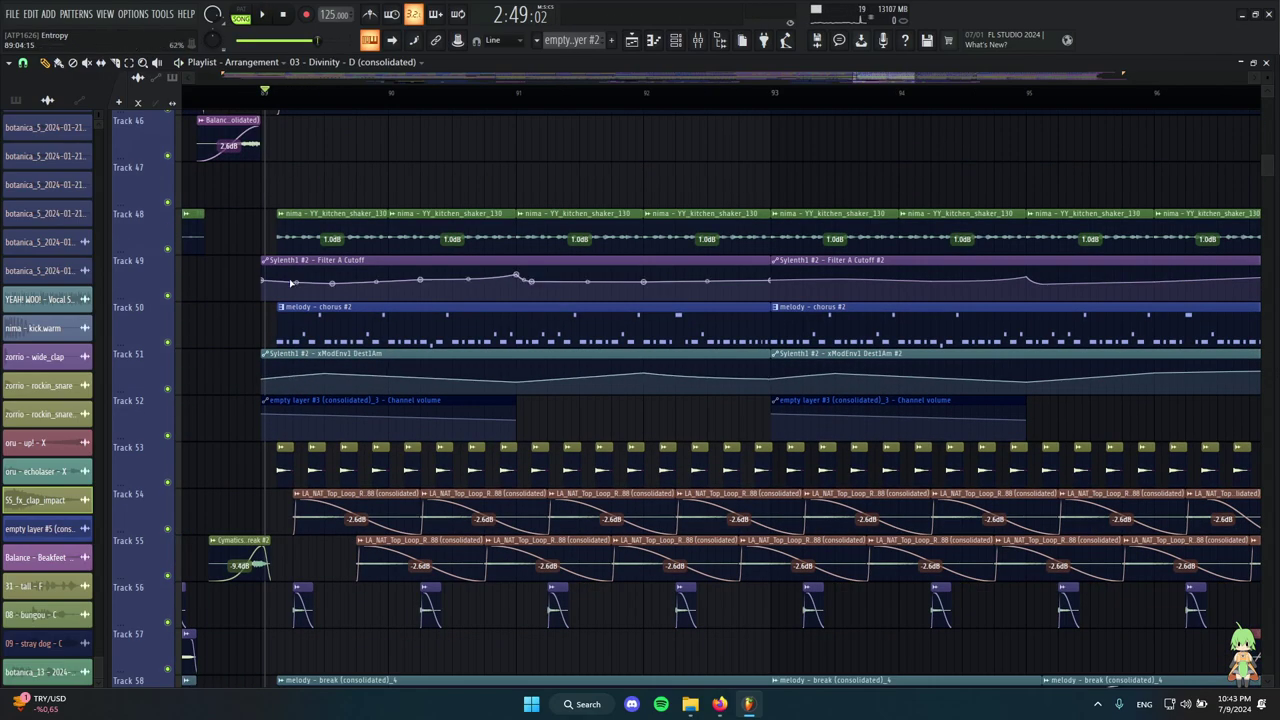
scroll(314, 240, "up", 3)
right_click(316, 232, "alt")
left_click(316, 232)
scroll(625, 336, "down", 3)
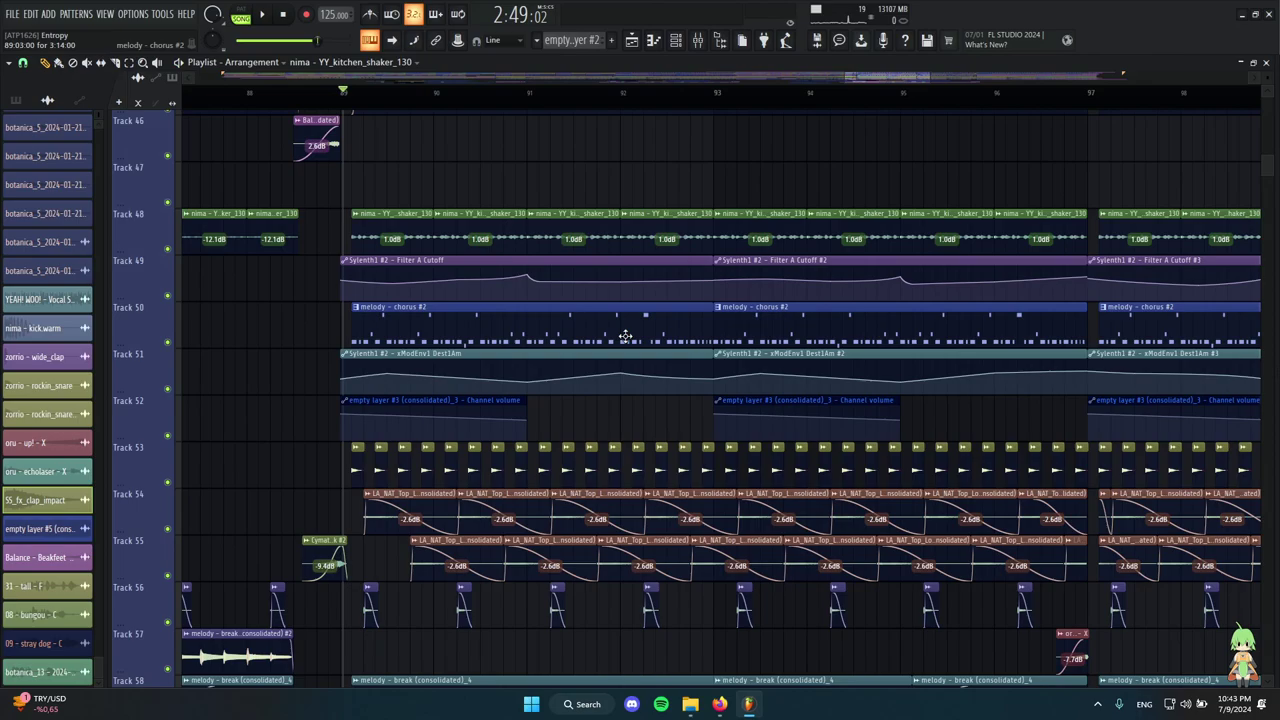
Examine how the kitchen shaker clips on tracks 47 and 48 are arranged between bar 89 and bar 105.
scroll(256, 315, "up", 1)
scroll(284, 338, "down", 1)
scroll(287, 345, "down", 5)
scroll(291, 366, "up", 2)
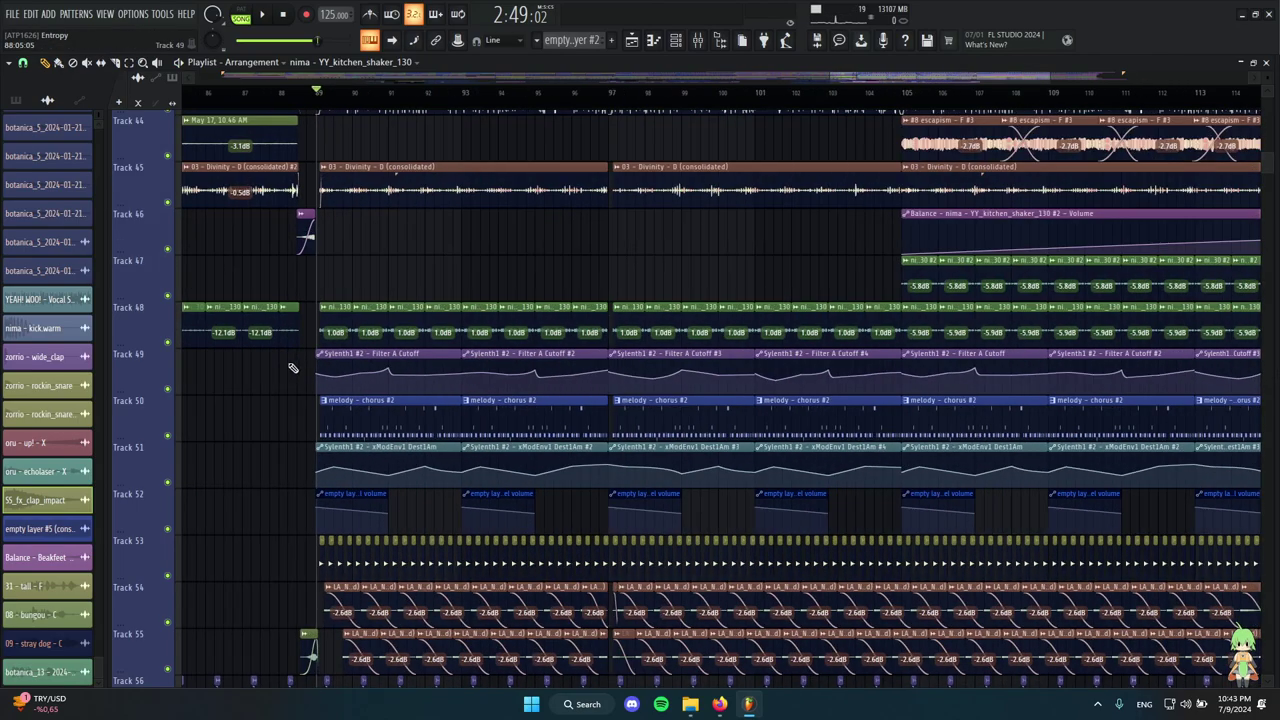
scroll(638, 376, "down", 4)
scroll(904, 370, "up", 3)
scroll(600, 330, "up", 4)
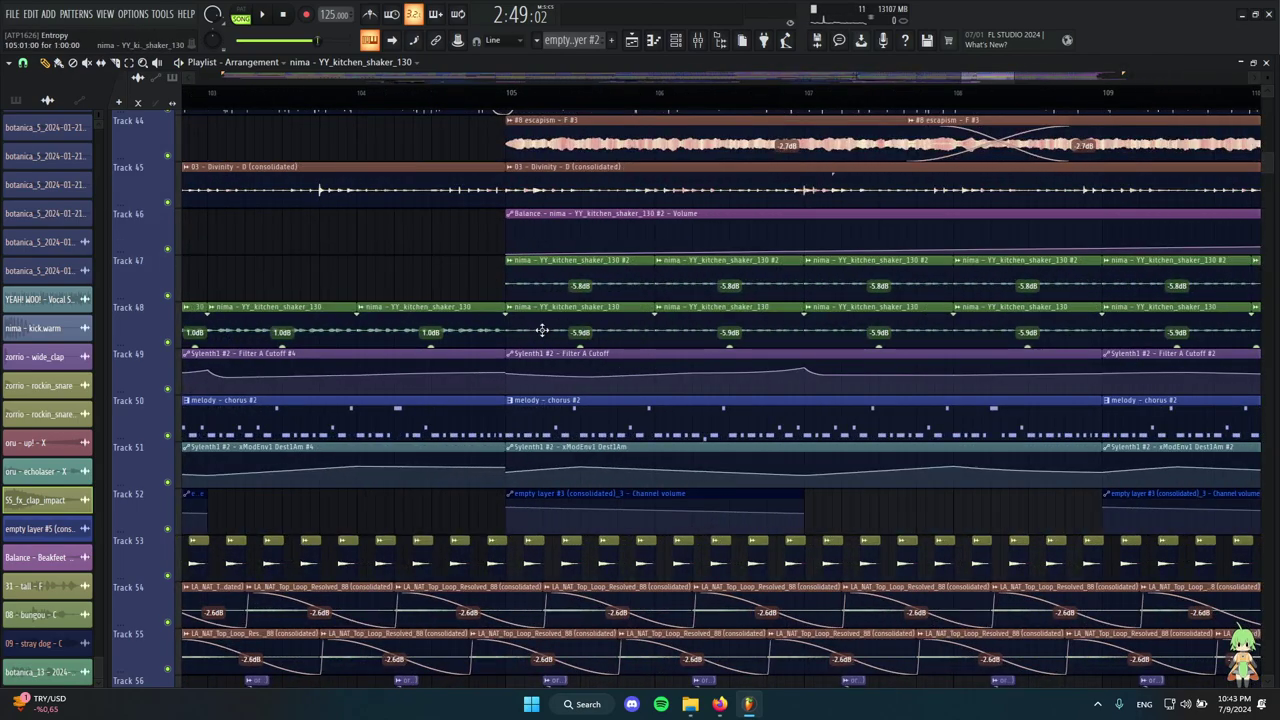
Audition the melody - chorus #2 clip on track 50 with its automation from bar 89, and stop playback.
left_click_drag(543, 329, 926, 298)
scroll(842, 437, "down", 1)
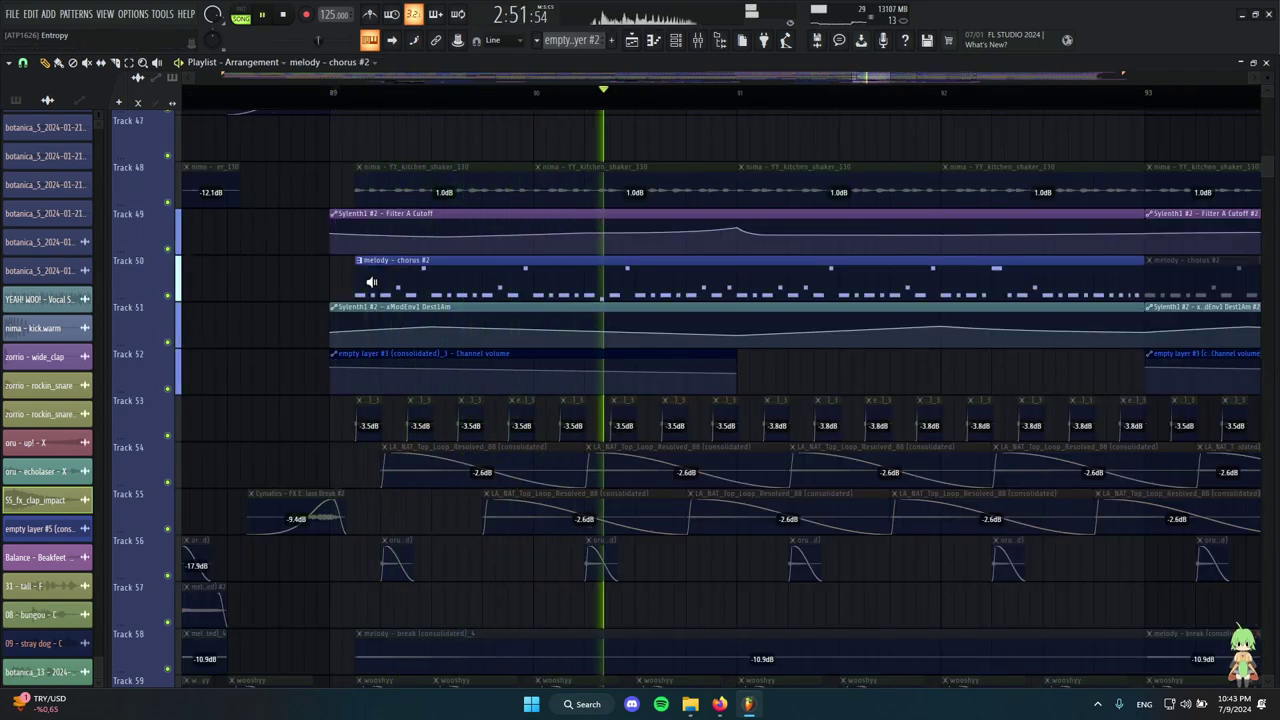
key("space")
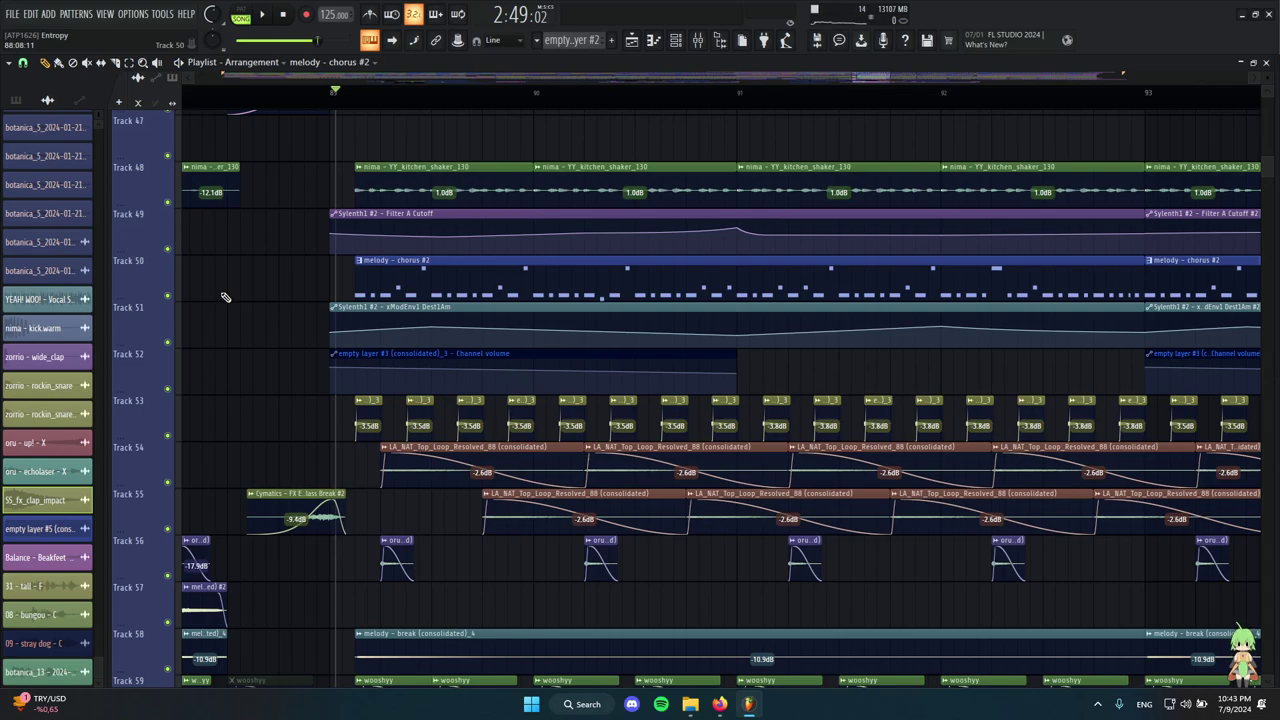
Solo track 53 and play its empty layer #3 (consolidated)_3 clips from bar 89.
scroll(226, 297, "down", 3)
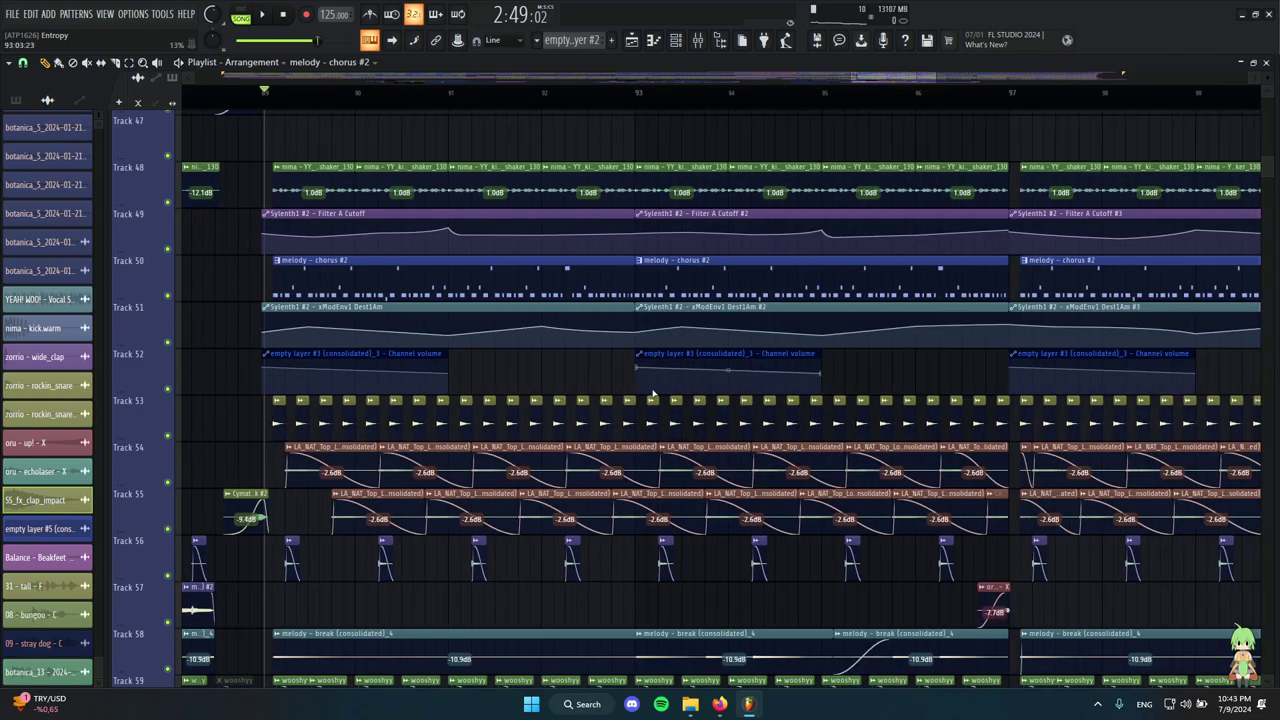
scroll(280, 373, "down", 2)
scroll(277, 371, "up", 3)
right_click(168, 343)
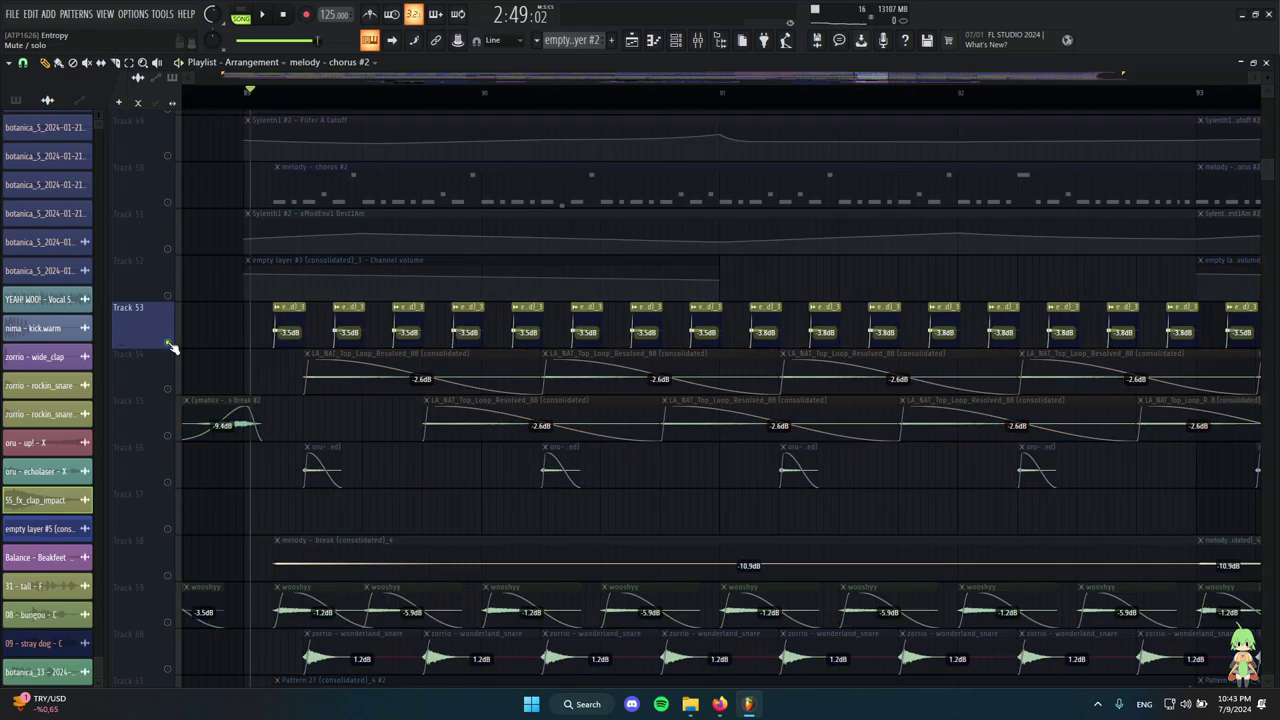
key("space")
scroll(270, 344, "up", 3)
scroll(278, 345, "down", 4)
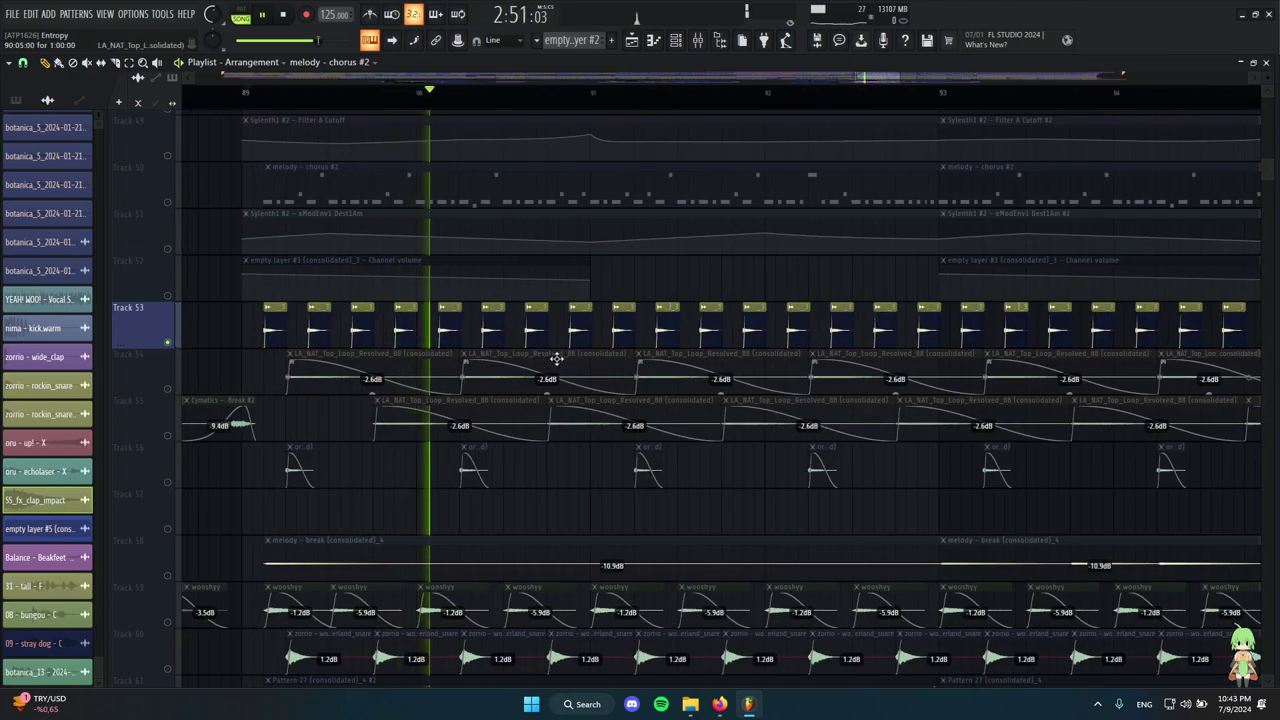
Check the sample settings of an empty layer #3 (consolidated)_3 clip on track 53, and close them.
scroll(500, 335, "up", 5)
double_click(486, 327)
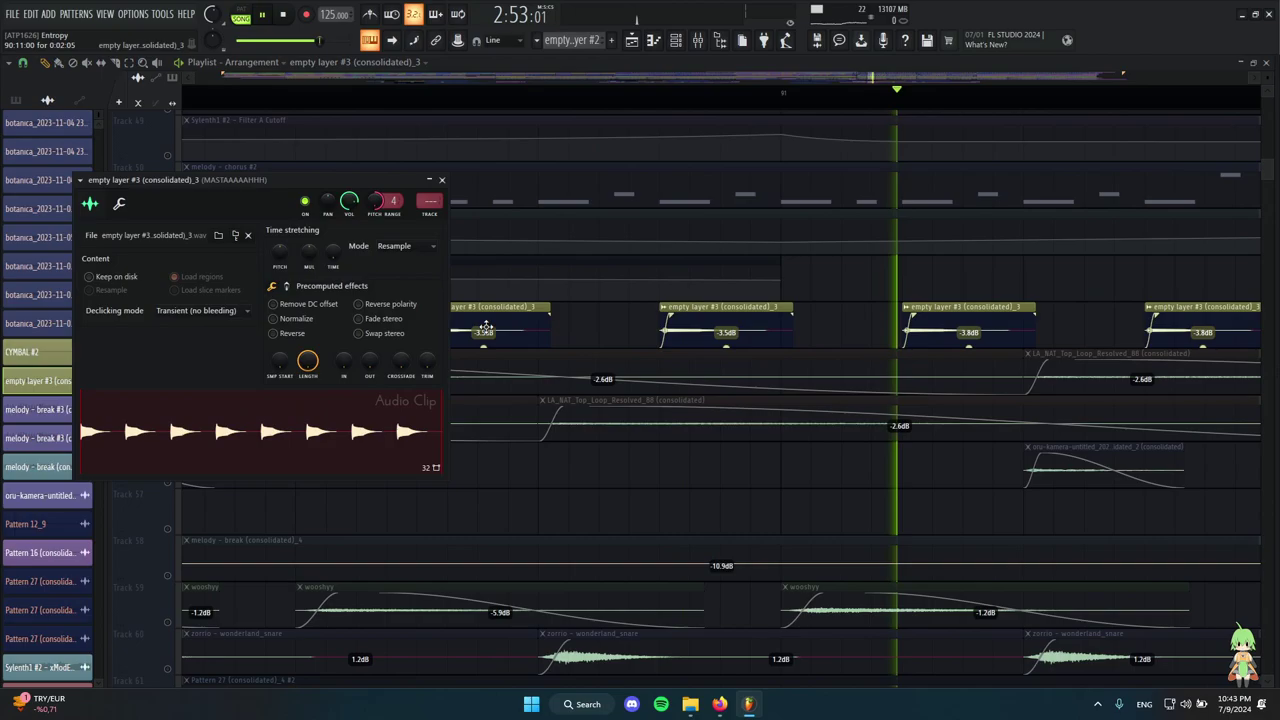
key("Escape")
Examine how the track 53 clips are repeated across both chorus sections of the arrangement while they play.
scroll(591, 326, "down", 4)
scroll(752, 415, "down", 6)
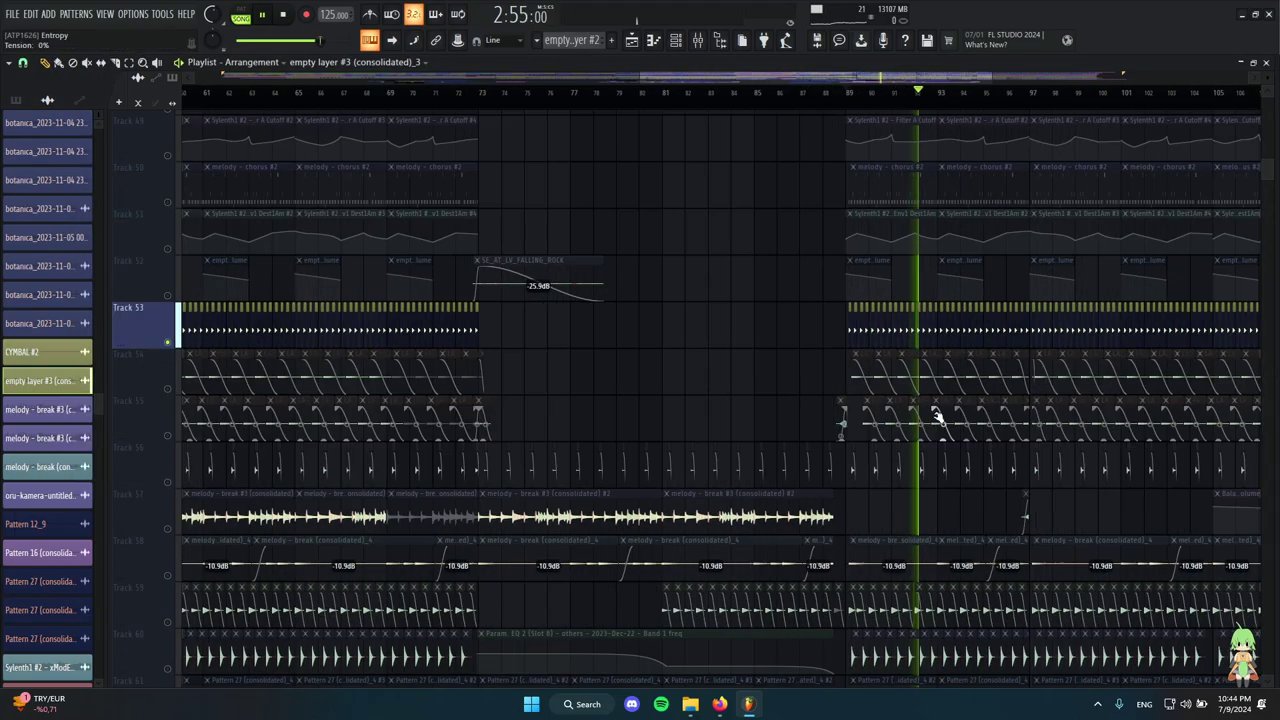
scroll(298, 326, "up", 4)
scroll(298, 345, "down", 4)
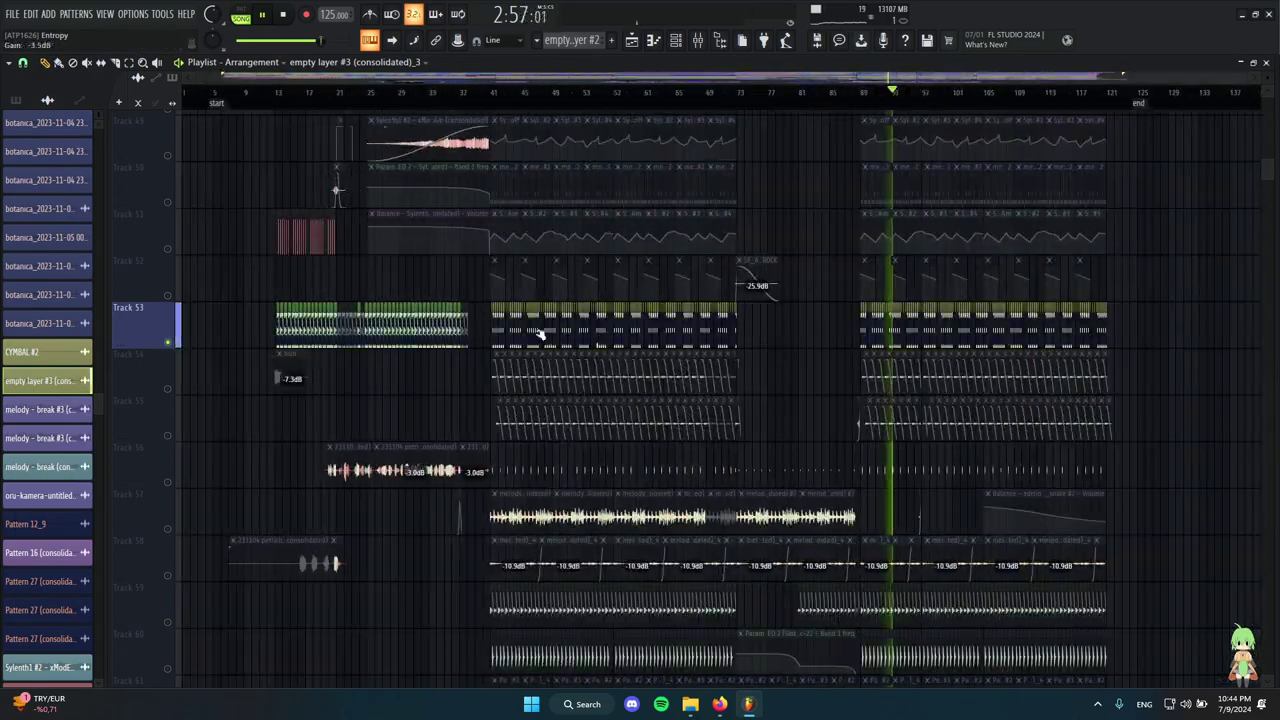
scroll(530, 331, "up", 4)
scroll(480, 322, "down", 4)
scroll(1000, 345, "up", 4)
scroll(838, 365, "up", 3)
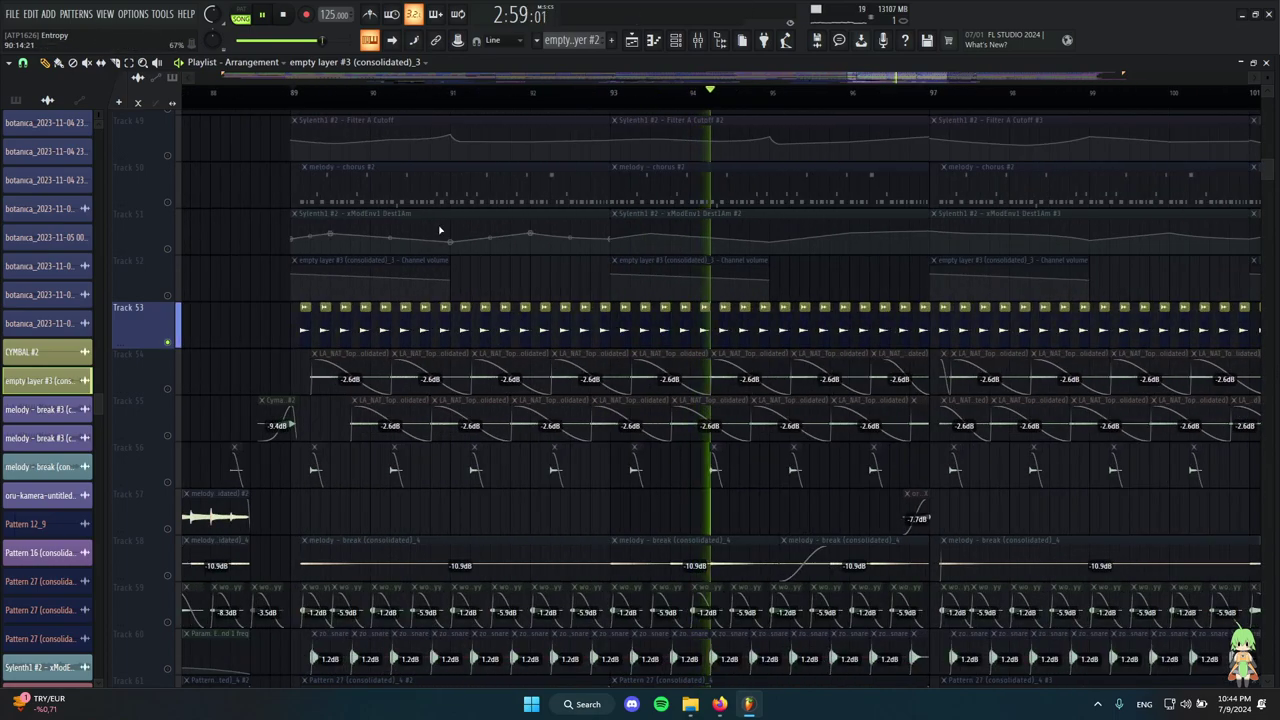
Play the LA_NAT_Top_Loop_Resolved_BB clips on soloed tracks 54 and 55 from bar 89, including track 56 only briefly.
scroll(355, 335, "down", 1)
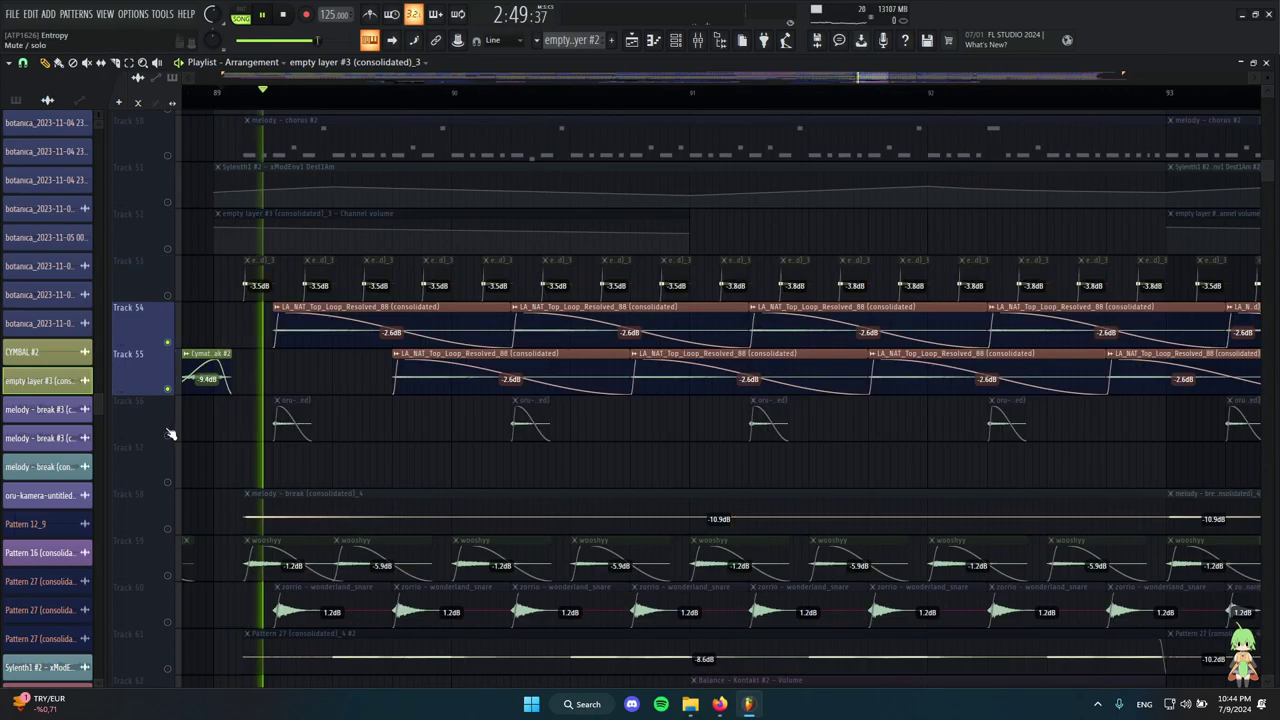
left_click(168, 436)
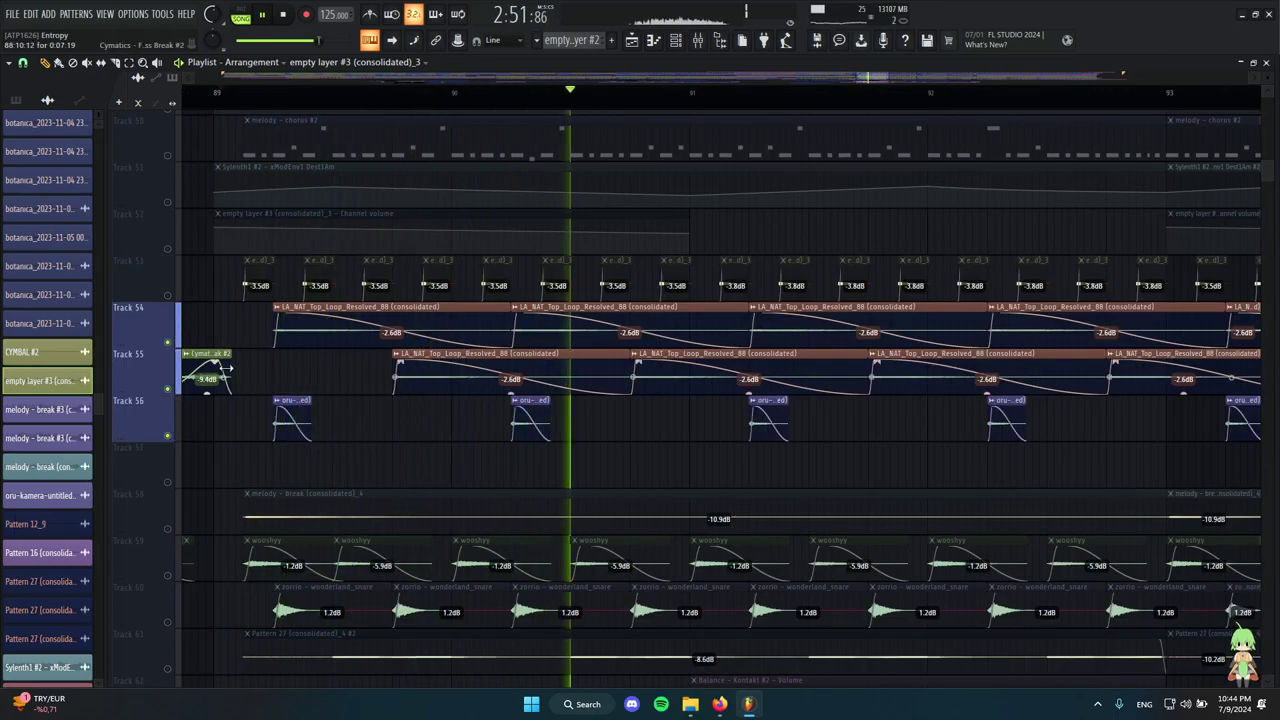
left_click(168, 435)
scroll(532, 366, "down", 3)
scroll(510, 355, "up", 3)
Select the first few LA_NAT_Top_Loop_Resolved_BB clips after bar 89 on tracks 54 and 55, and stop playback.
left_click_drag(422, 332, 549, 352)
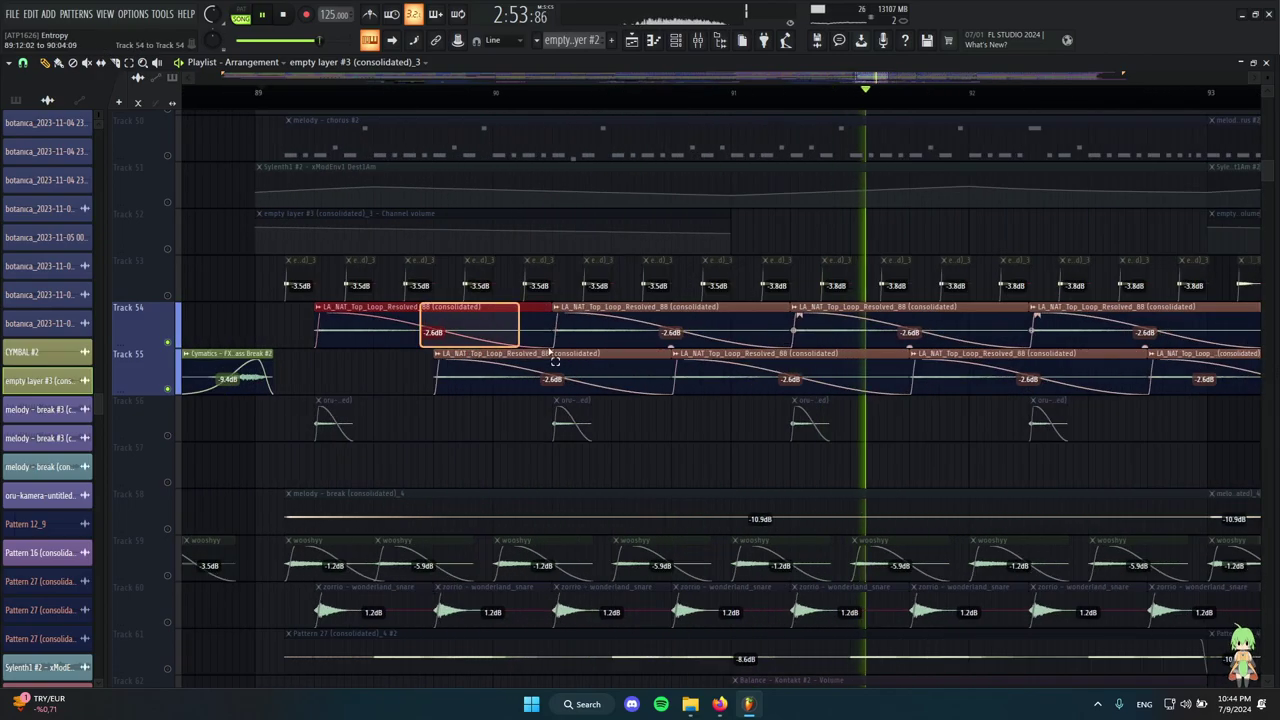
scroll(861, 371, "down", 8)
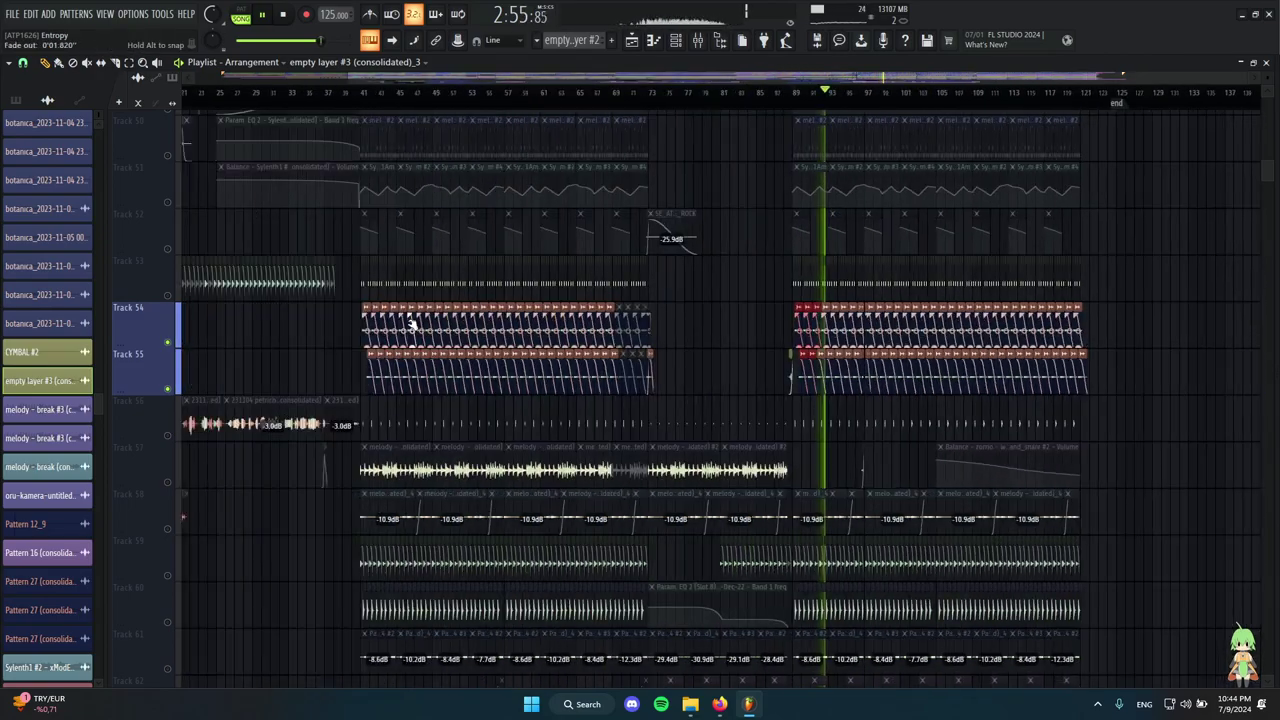
scroll(392, 420, "up", 6)
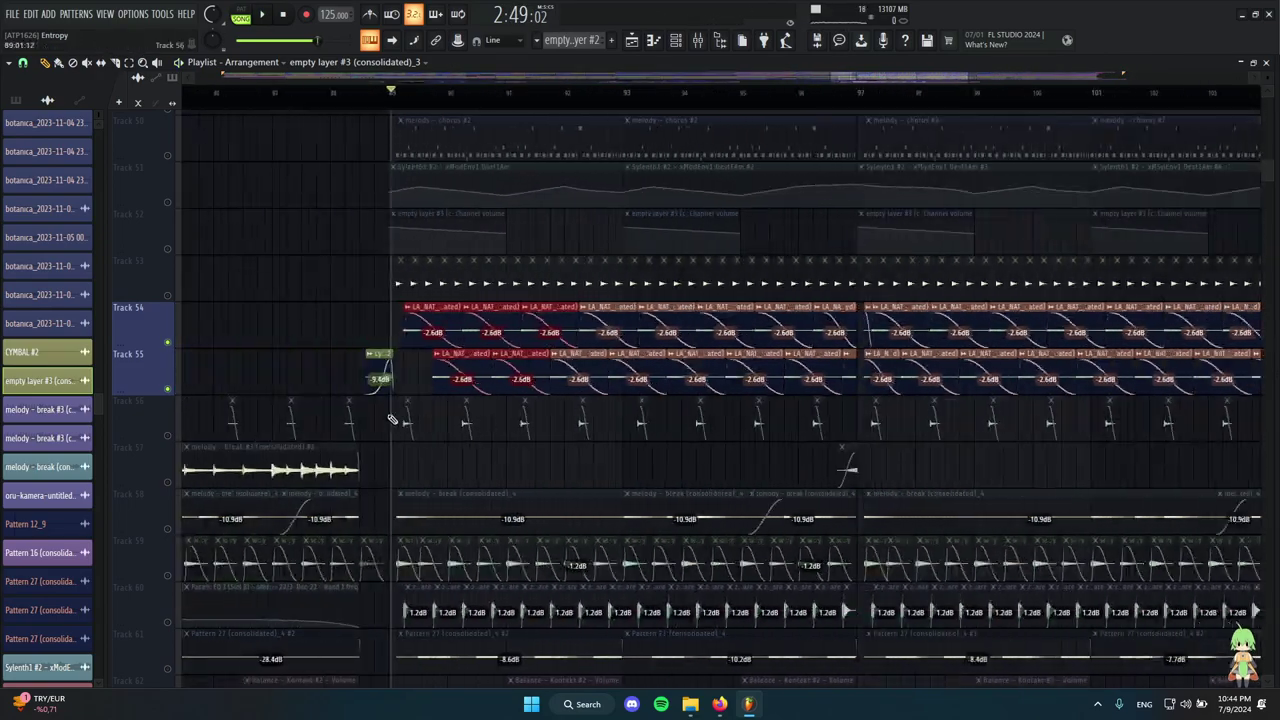
Solo track 56 and play its short oru-kamera clips from bar 89.
scroll(493, 397, "down", 2)
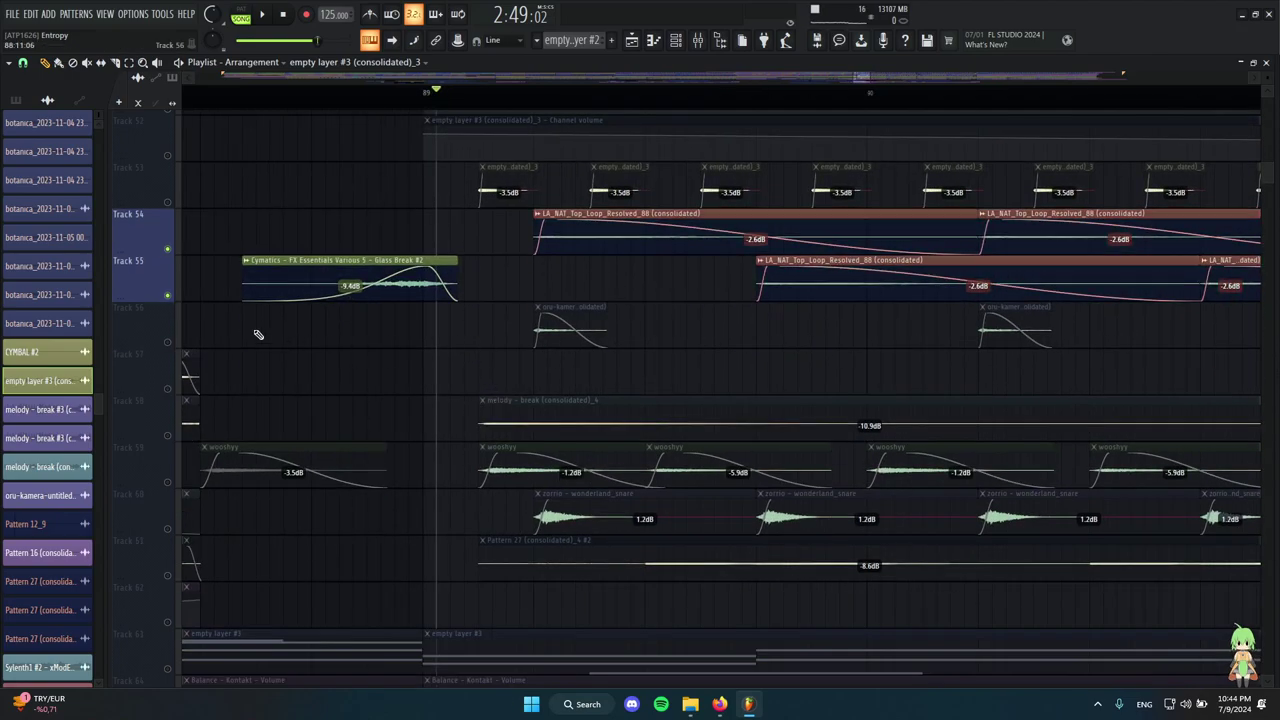
right_click(170, 342)
key("space")
scroll(325, 334, "down", 4)
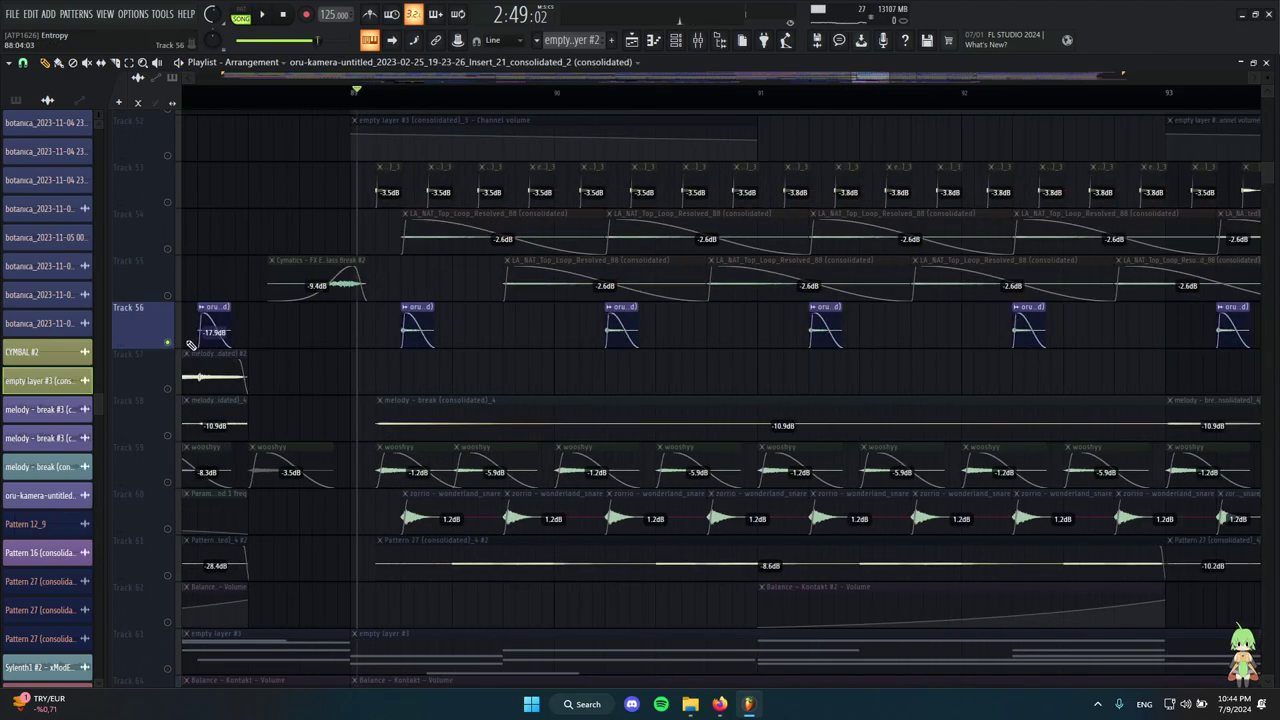
End the solo of track 56 and audition the Cymatics Glass Break #2 clip on track 55 from just before bar 89.
right_click(168, 340)
scroll(190, 328, "up", 3)
scroll(400, 280, "up", 3)
left_click(382, 97)
key("space")
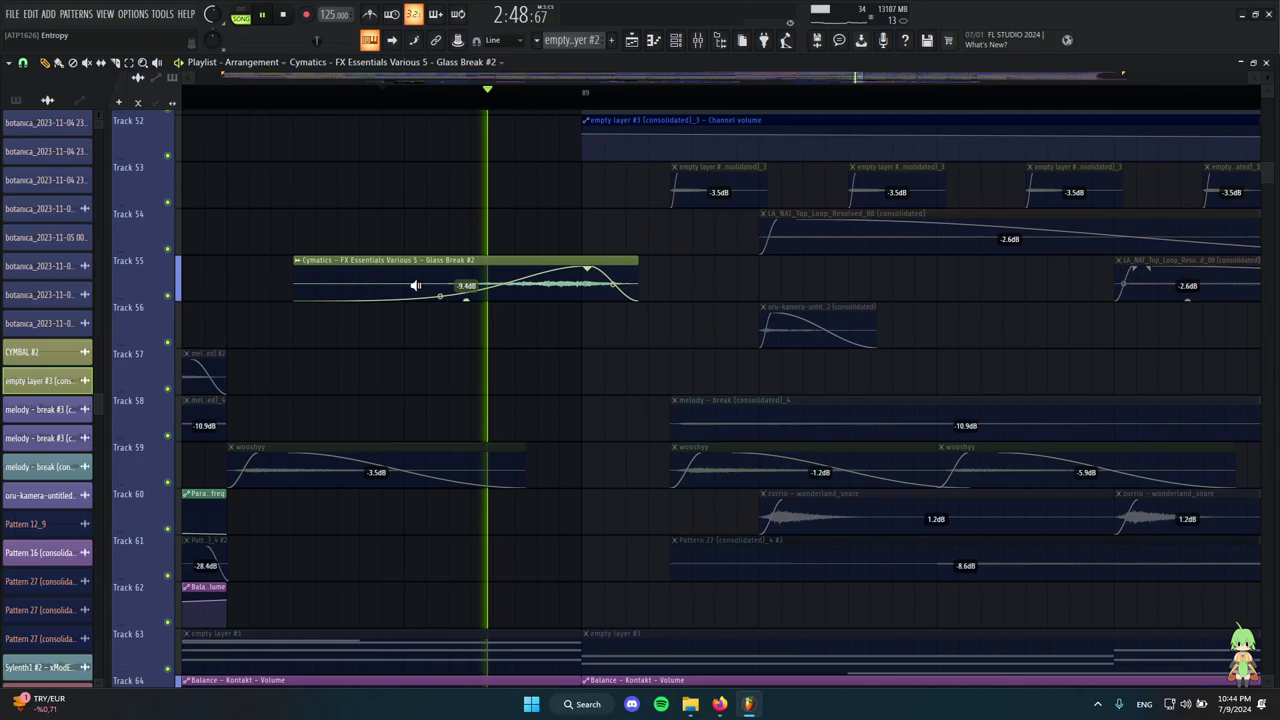
key("space")
scroll(435, 280, "down", 2)
scroll(474, 320, "down", 5)
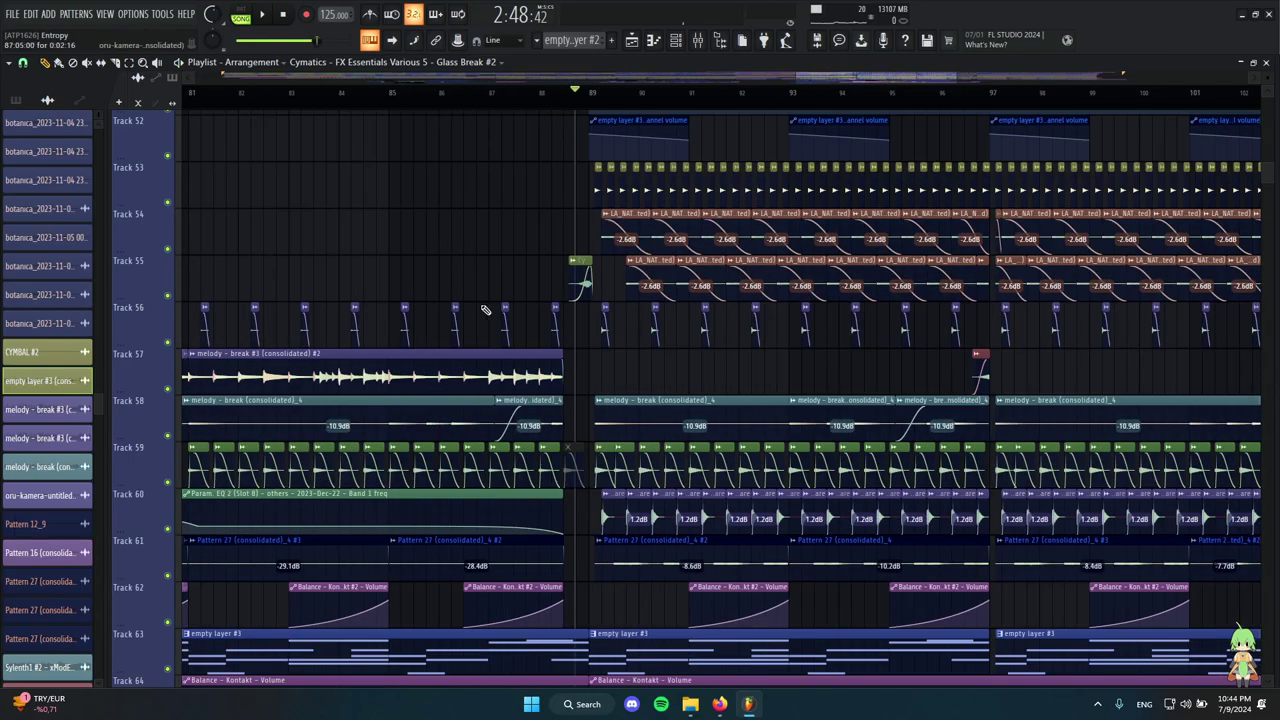
Examine the clips on Tracks 31 to 61 around the section changes at bars 73 and 89.
scroll(385, 312, "up", 5)
scroll(438, 356, "up", 7)
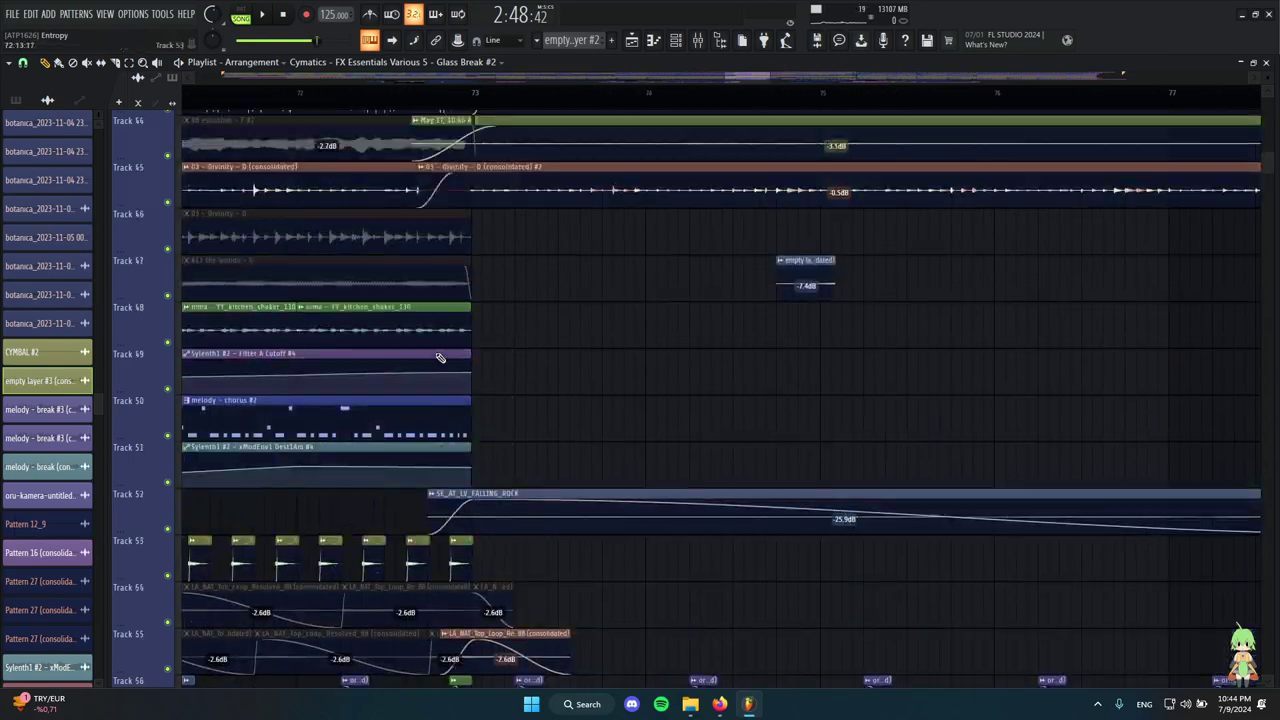
scroll(440, 347, "down", 3)
scroll(439, 395, "up", 5)
scroll(415, 508, "up", 4)
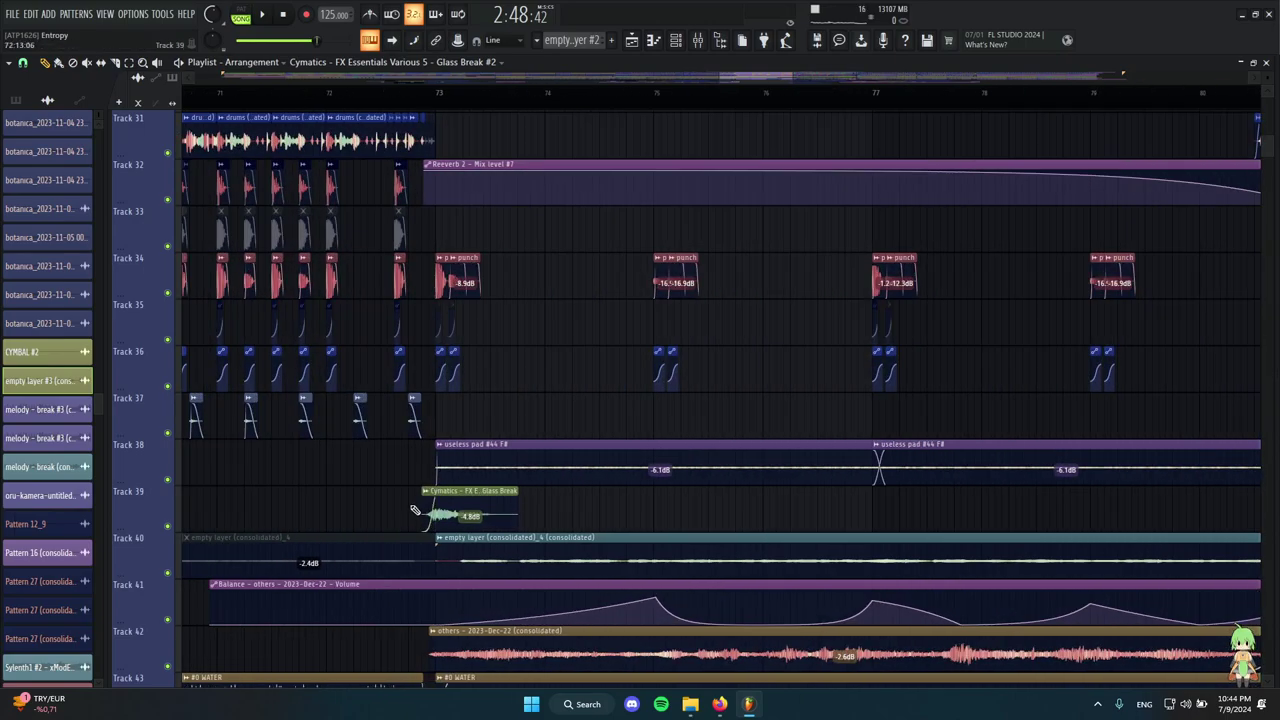
scroll(416, 506, "down", 5)
scroll(523, 450, "down", 9)
scroll(940, 470, "up", 3)
scroll(975, 472, "up", 3)
scroll(474, 484, "down", 6)
scroll(474, 380, "up", 3)
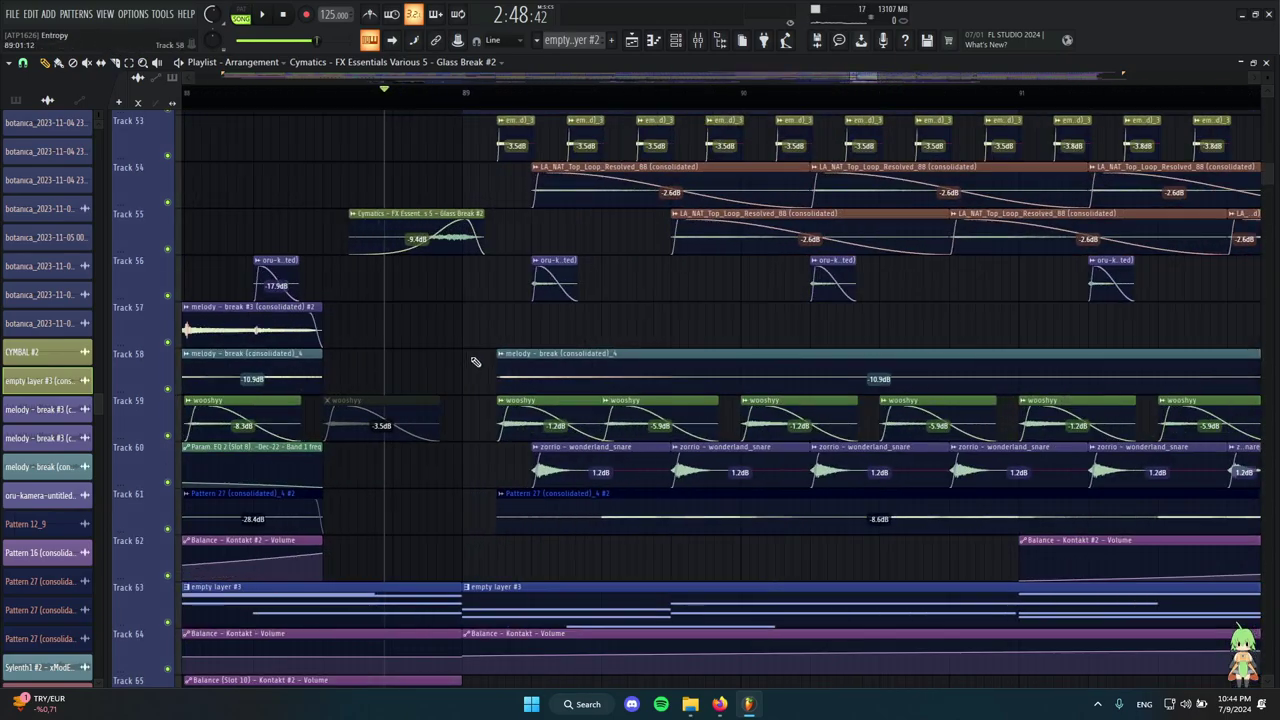
Play the "melody - break (consolidated)_4" clip on Track 58 soloed from bar 89, and stop playback.
scroll(589, 376, "up", 3)
right_click(464, 371, "alt")
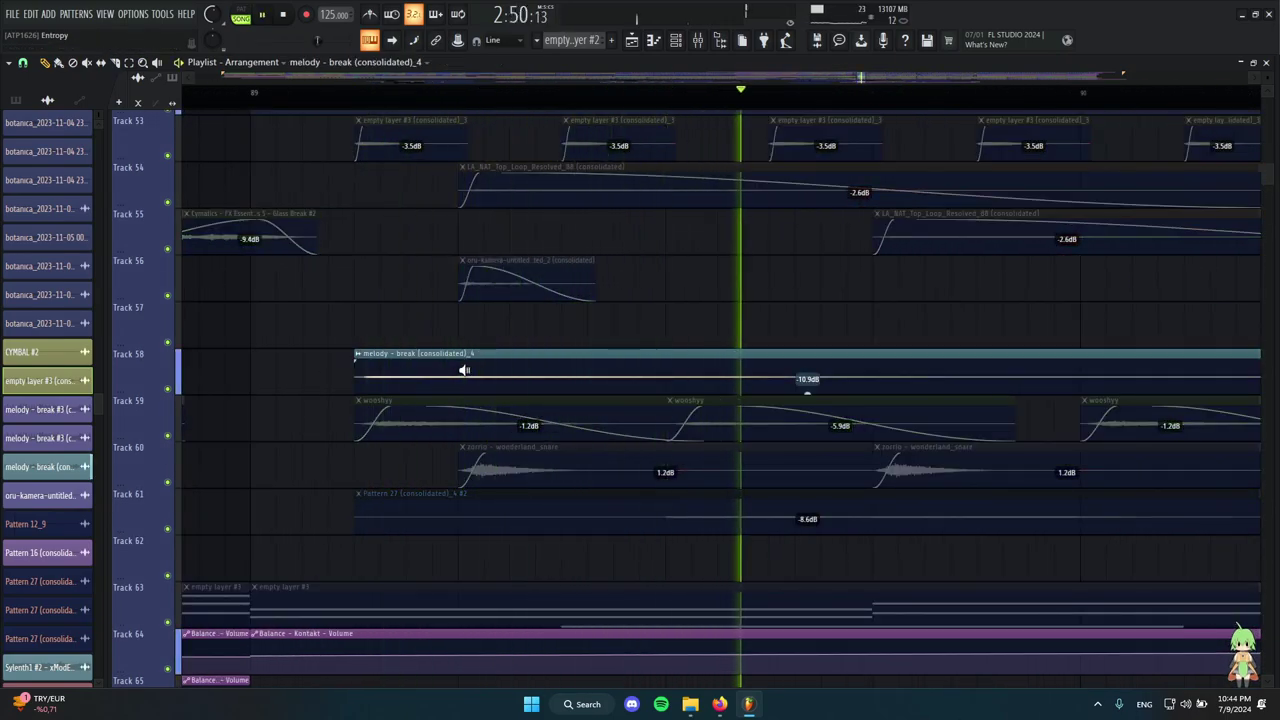
key("space")
scroll(464, 372, "down", 3)
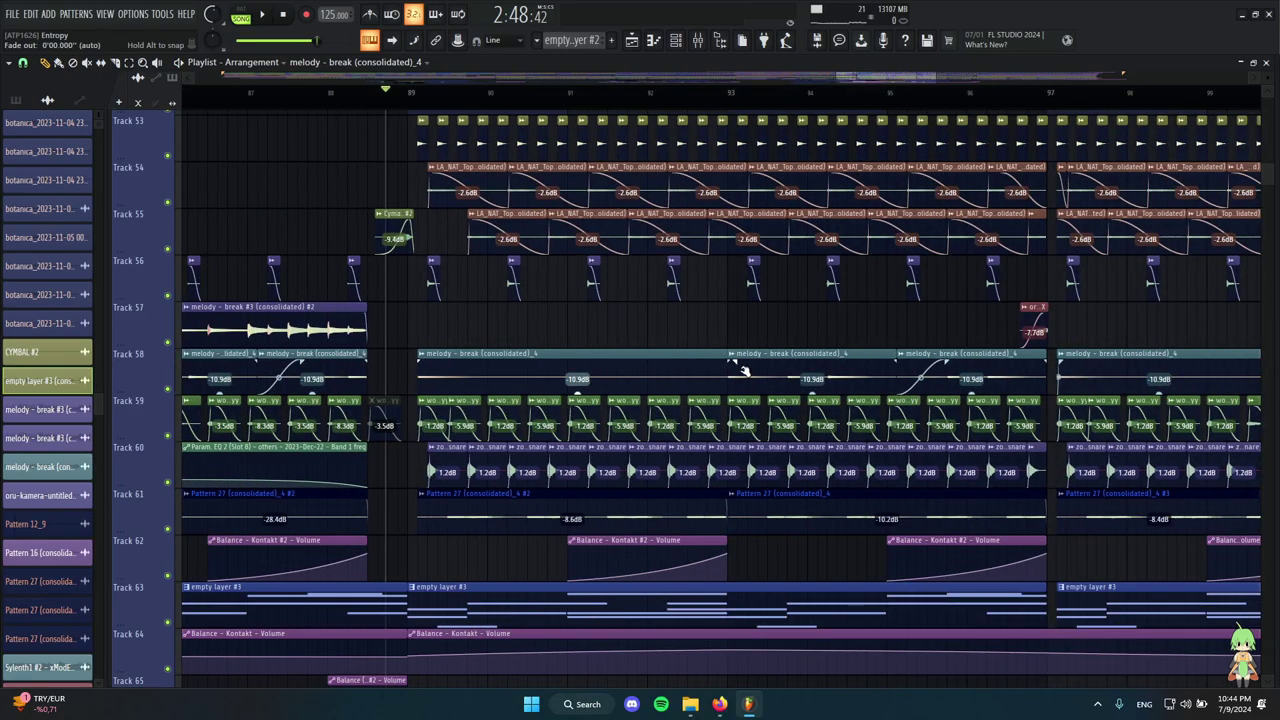
left_click(744, 371)
key("space")
key("space")
Audition the first wooshyy clip after bar 89 on Track 59 on its own.
scroll(526, 366, "down", 4)
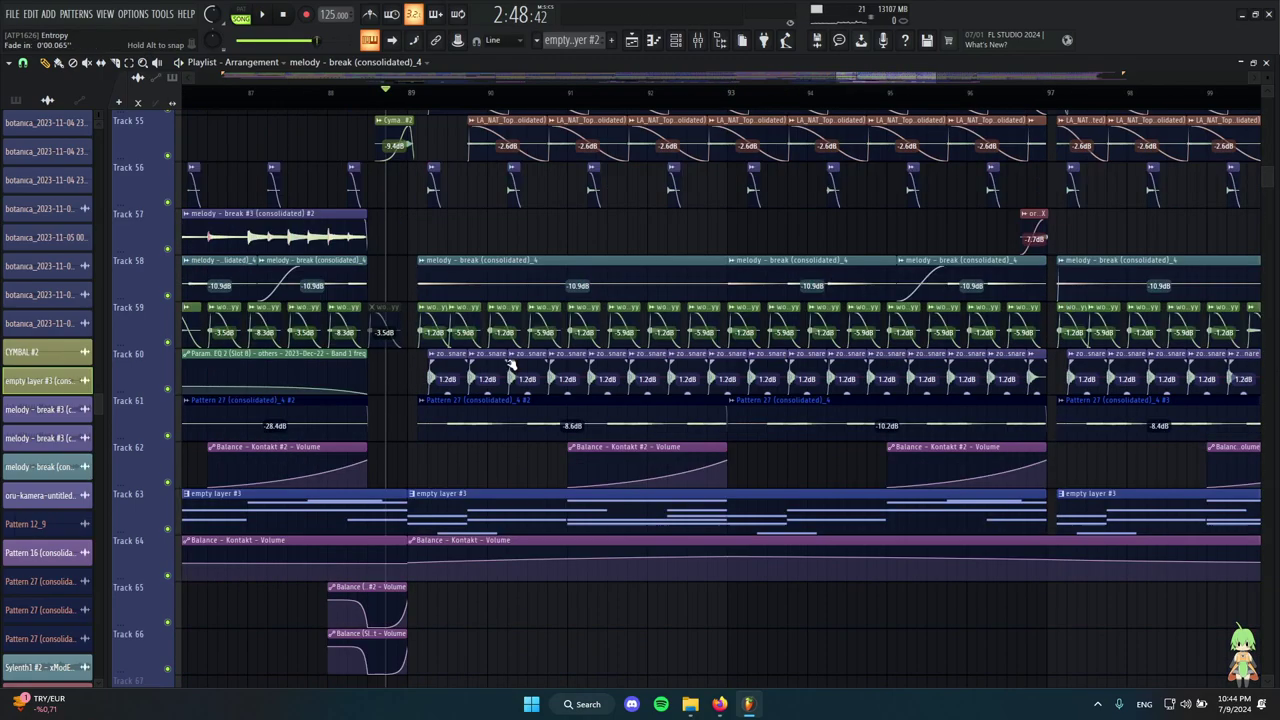
scroll(394, 325, "up", 2)
scroll(394, 325, "up", 2)
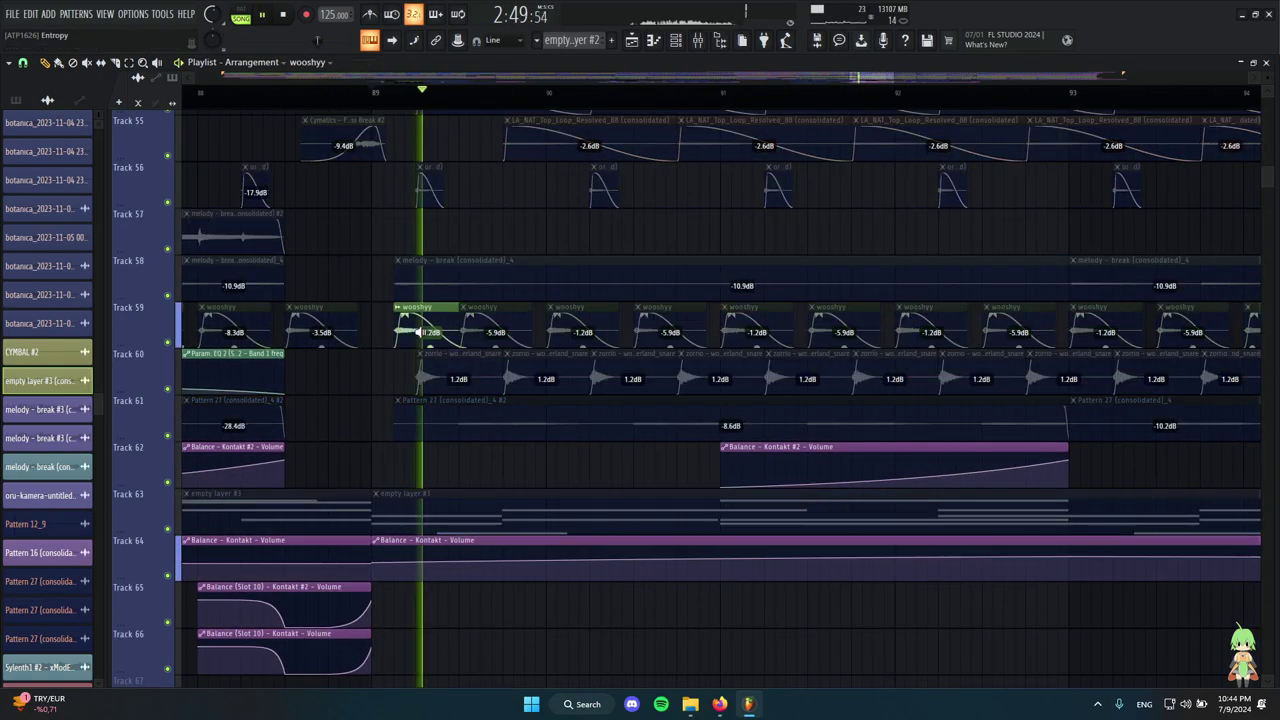
scroll(457, 377, "down", 5)
scroll(423, 398, "up", 5)
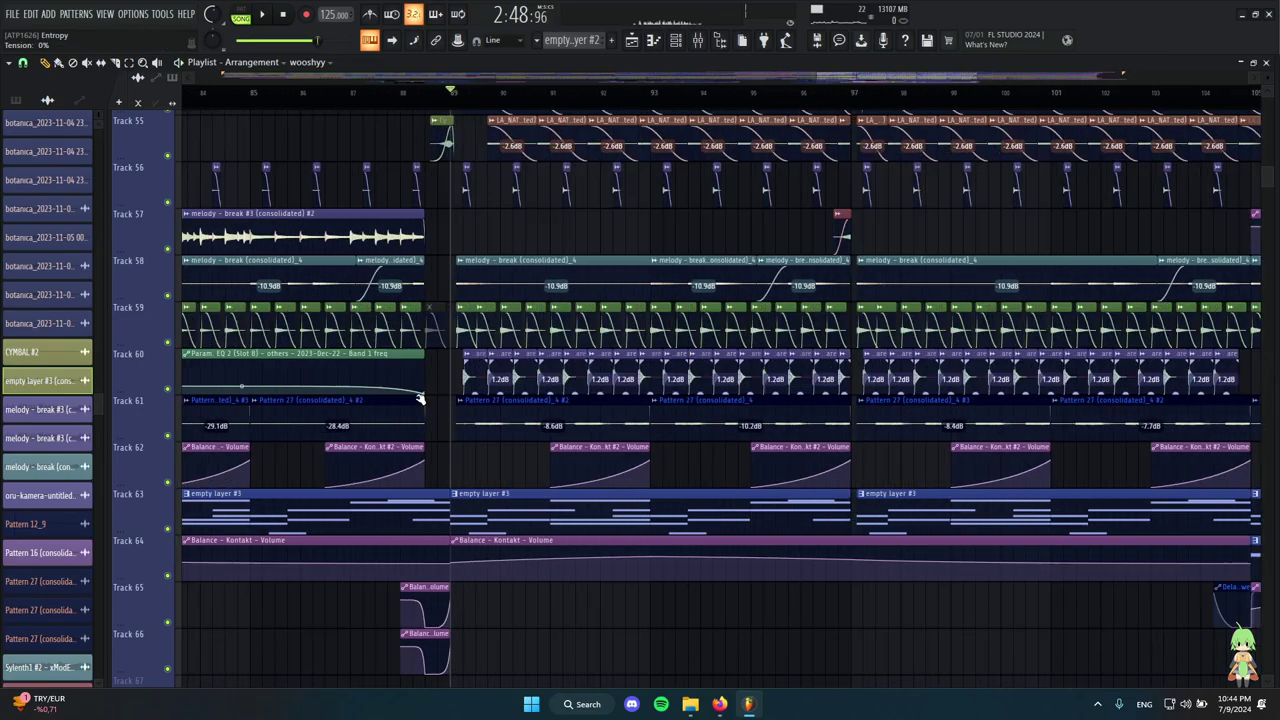
Solo Track 60 to hear the wonderland_snare clips after bar 89, stop playback and unsolo the track.
left_click(167, 389, "ctrl")
scroll(752, 422, "up", 2)
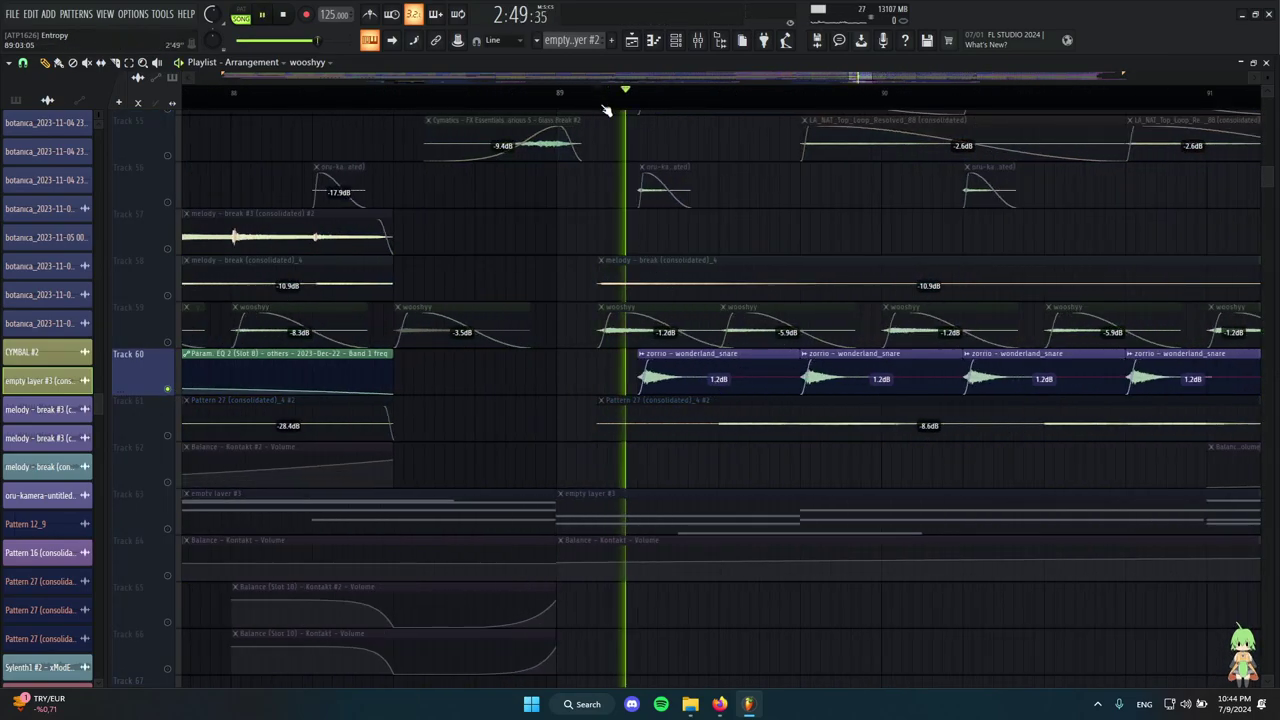
scroll(345, 422, "down", 4)
key("space")
left_click(167, 389, "ctrl")
Look over the layers on Tracks 33 to 60 at bar 89 and inspect the wooshyy clips on Track 59.
scroll(529, 408, "up", 7)
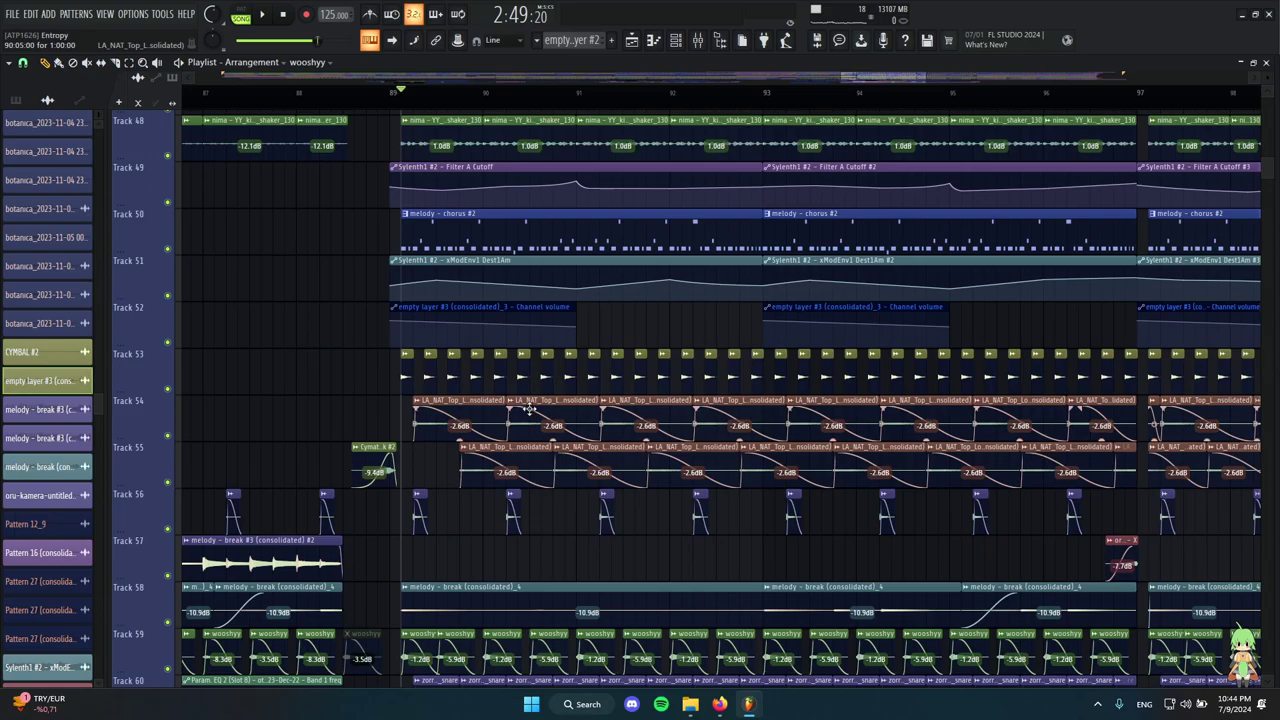
scroll(500, 400, "up", 5)
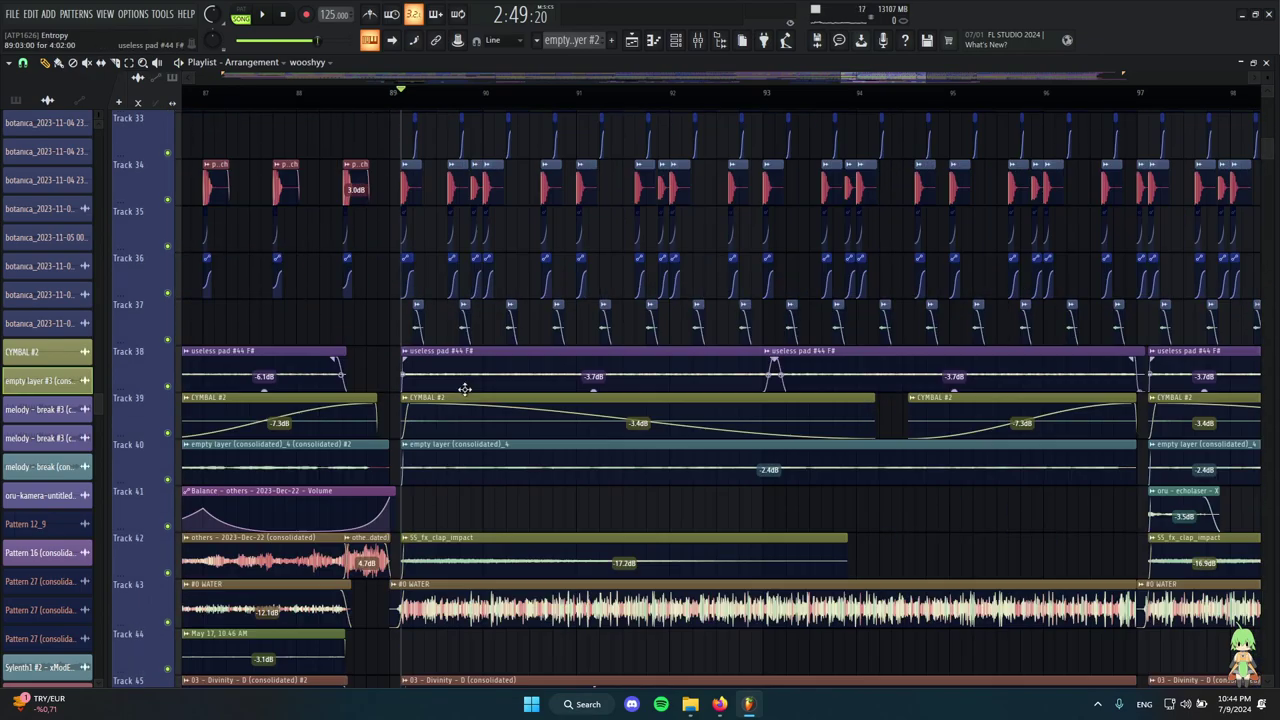
scroll(500, 400, "down", 7)
scroll(407, 356, "up", 4)
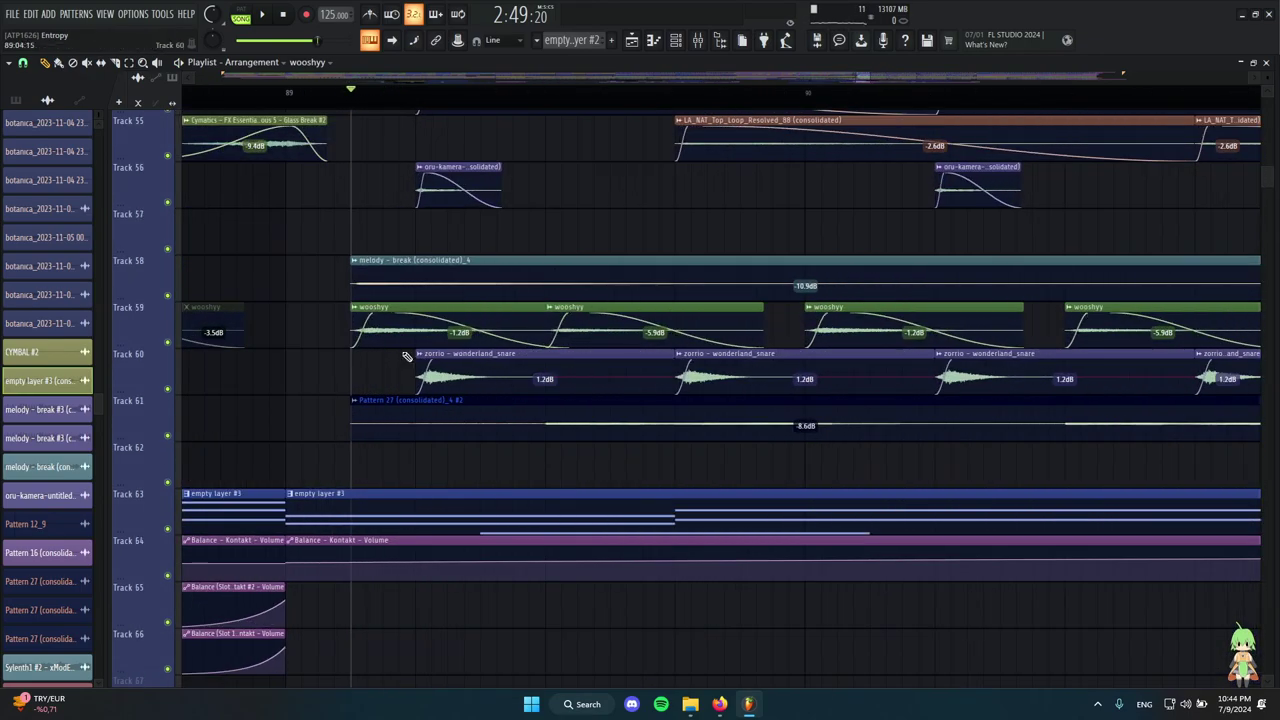
left_click(377, 329)
scroll(529, 325, "up", 2)
left_click(655, 336)
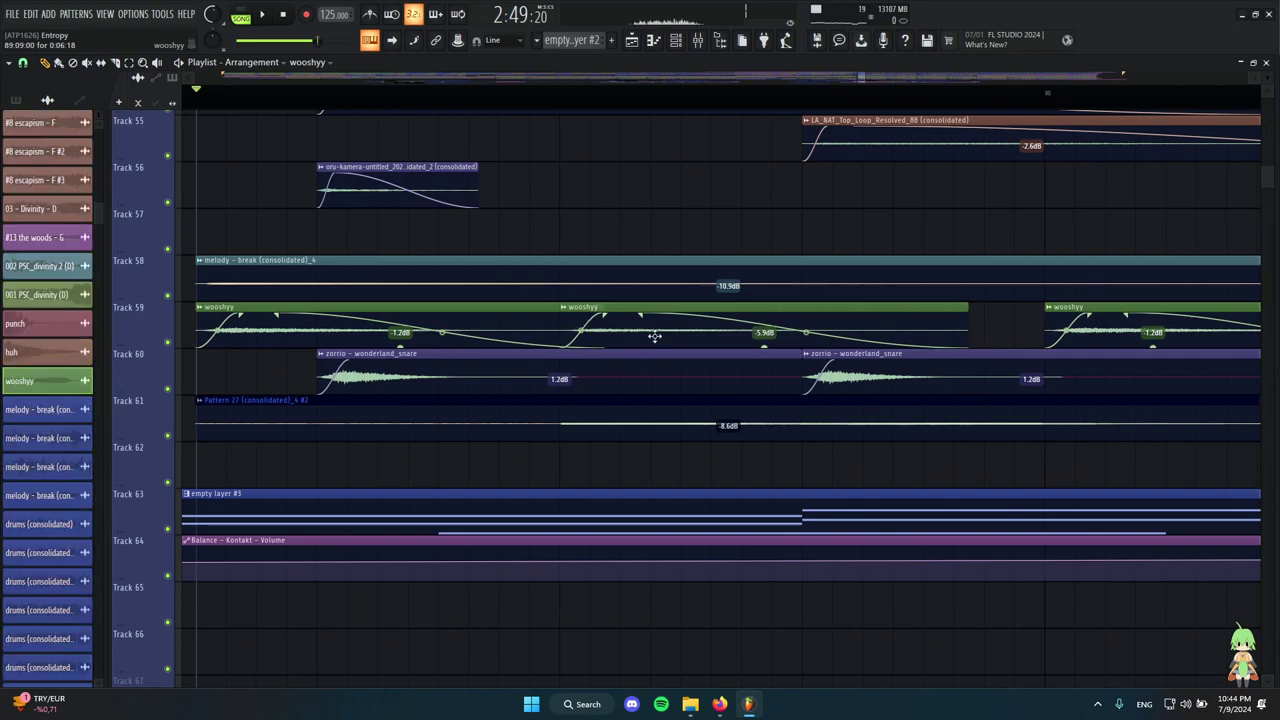
double_click(655, 336)
scroll(566, 340, "down", 6)
key("Escape")
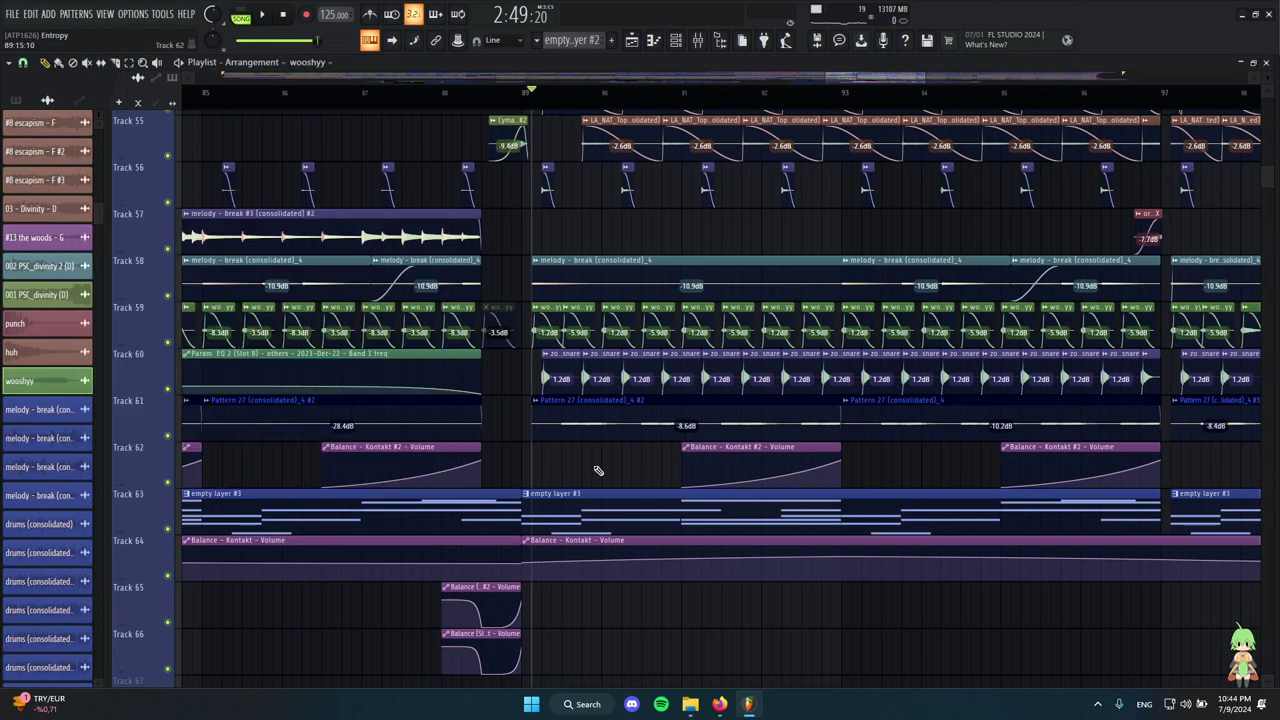
Audition the "Pattern 27 (consolidated)_4 #2" clip on Track 61 from bar 89 on its own.
scroll(560, 440, "up", 3)
scroll(470, 385, "down", 3)
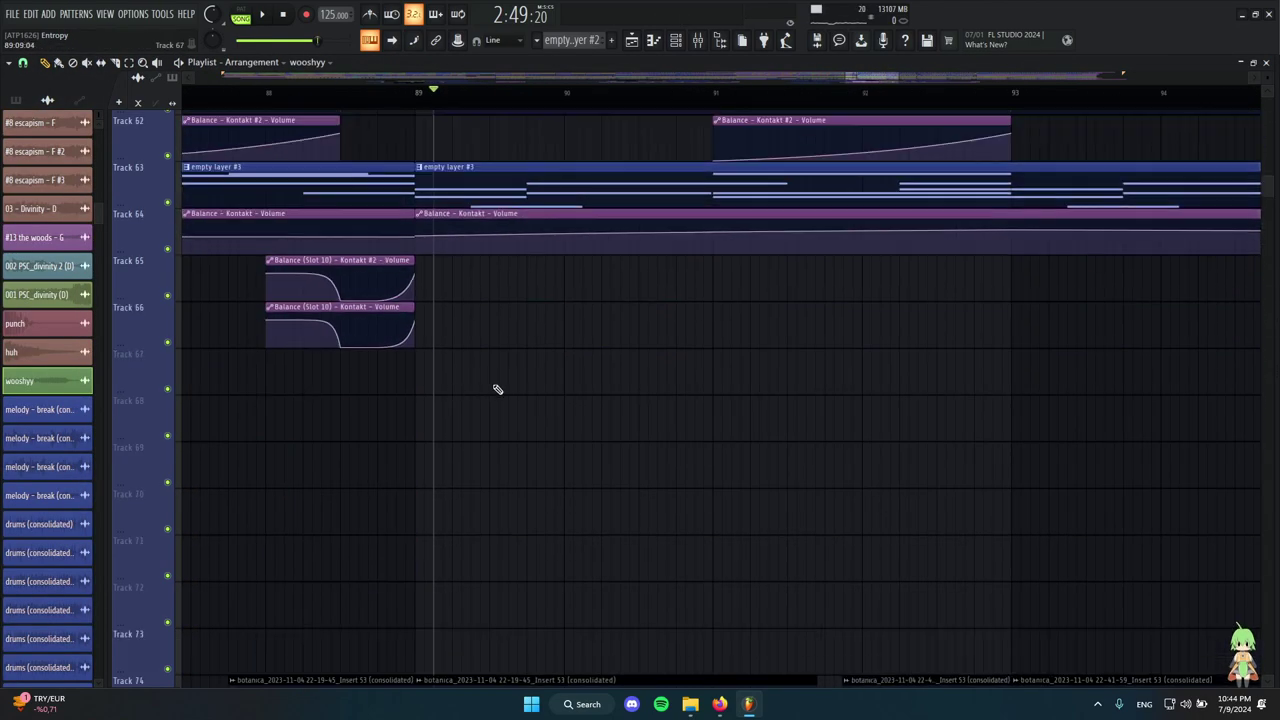
scroll(580, 547, "up", 2)
scroll(552, 458, "up", 1)
scroll(557, 420, "up", 3)
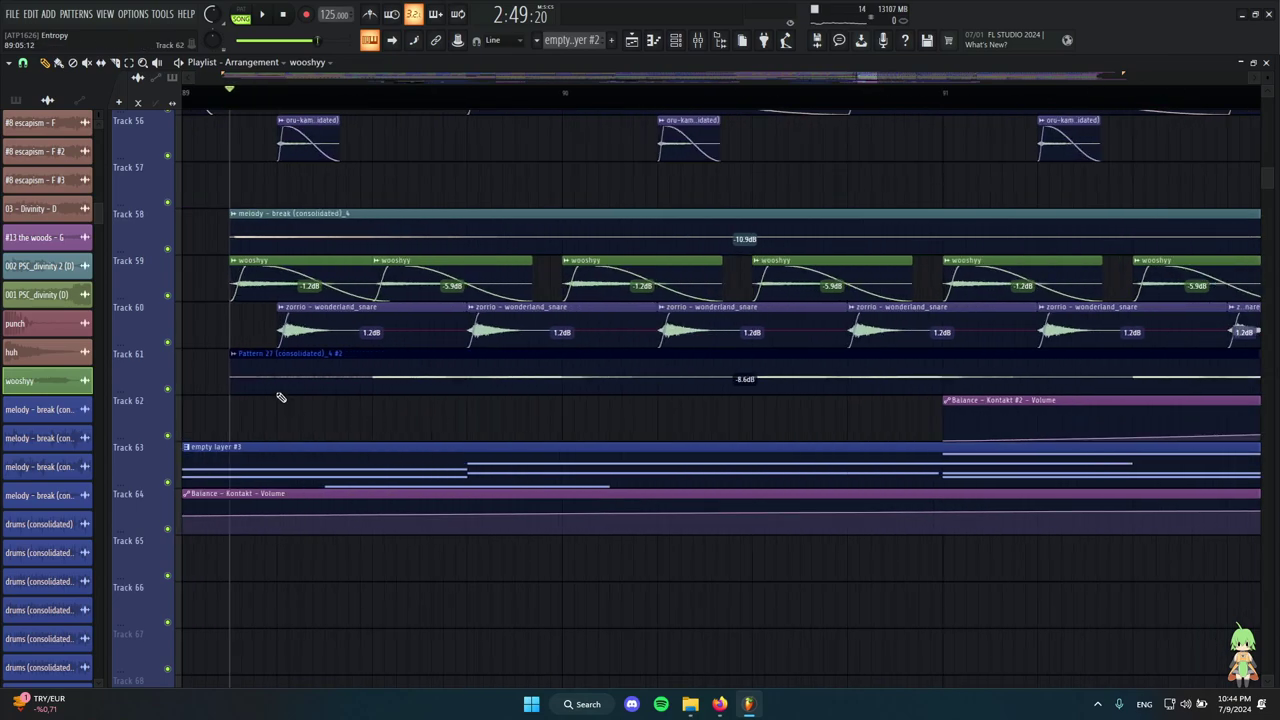
right_click(290, 384, "alt")
Play the "empty layer #3" pattern clip on Track 63 soloed from bar 89, and stop playback.
scroll(394, 370, "down", 4)
scroll(575, 421, "down", 8)
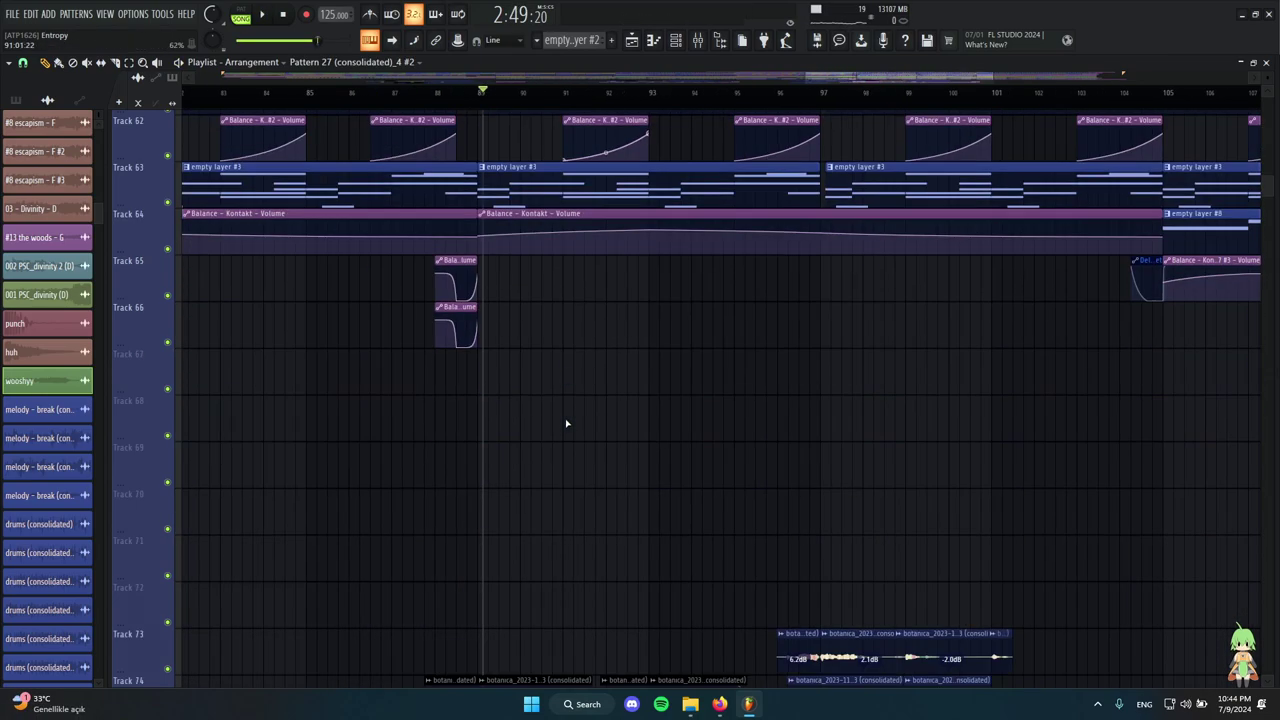
scroll(564, 423, "up", 5)
right_click(389, 322, "alt")
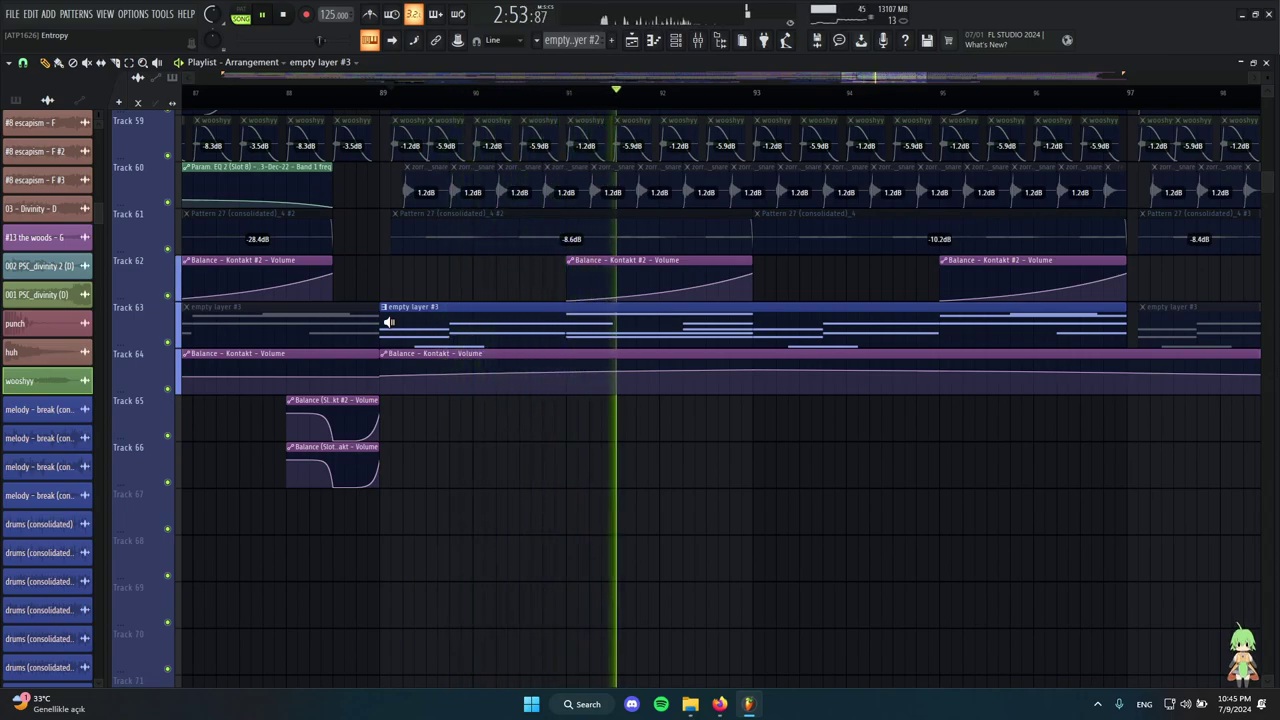
key("space")
Highlight the botanica vocal clips on Track 78 between about bars 88 and 101, and clear the selection.
scroll(389, 322, "down", 5)
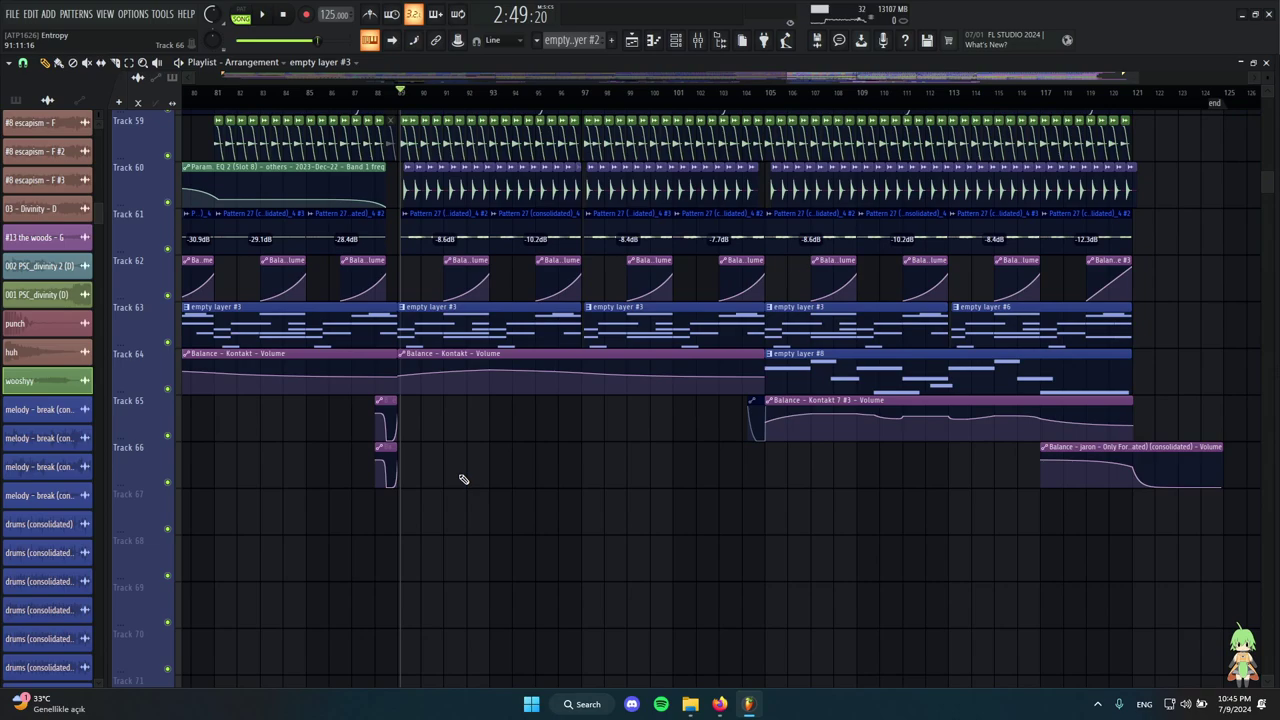
scroll(535, 461, "down", 8)
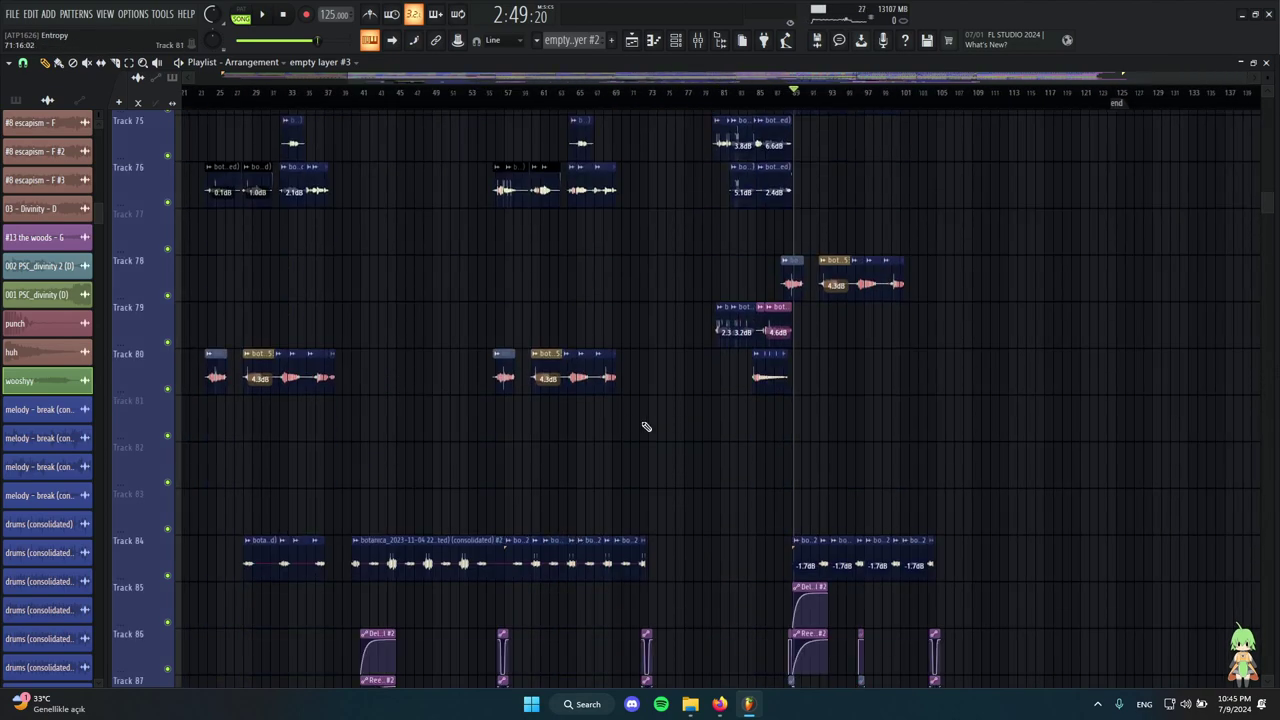
scroll(815, 398, "down", 4)
scroll(800, 430, "up", 7)
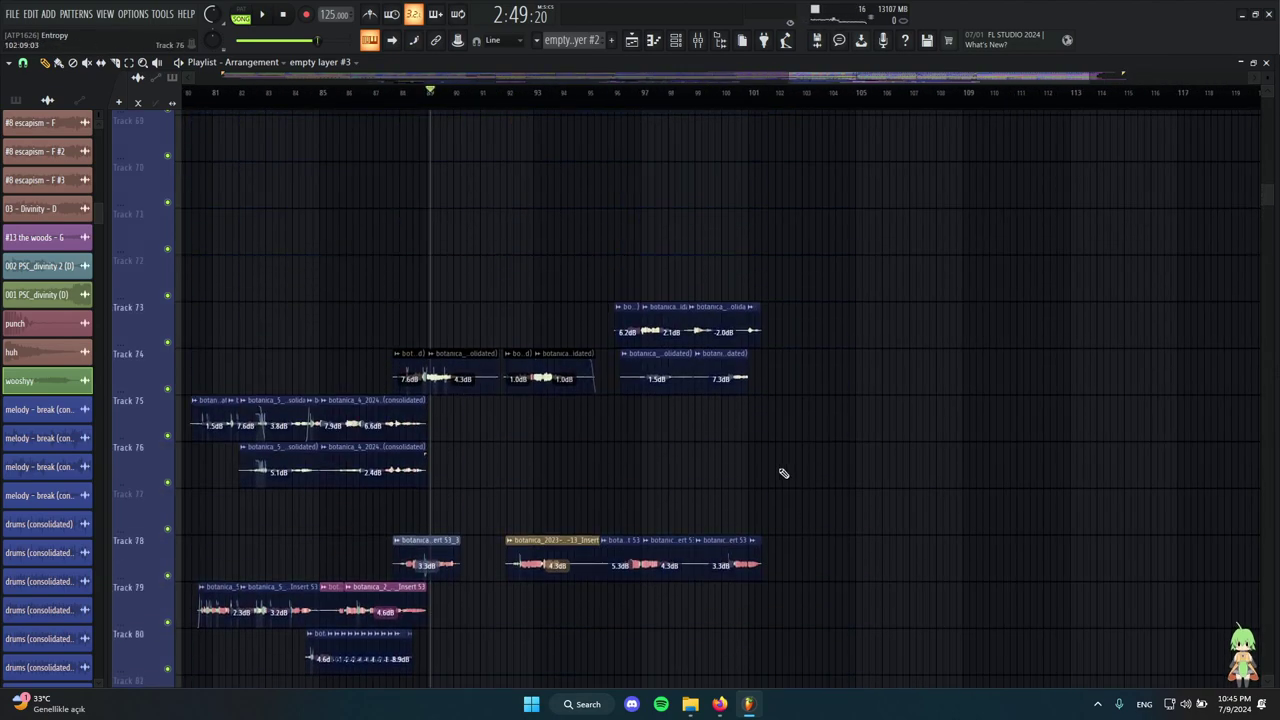
scroll(740, 425, "down", 1)
left_click_drag(817, 520, 456, 240)
scroll(406, 397, "down", 4)
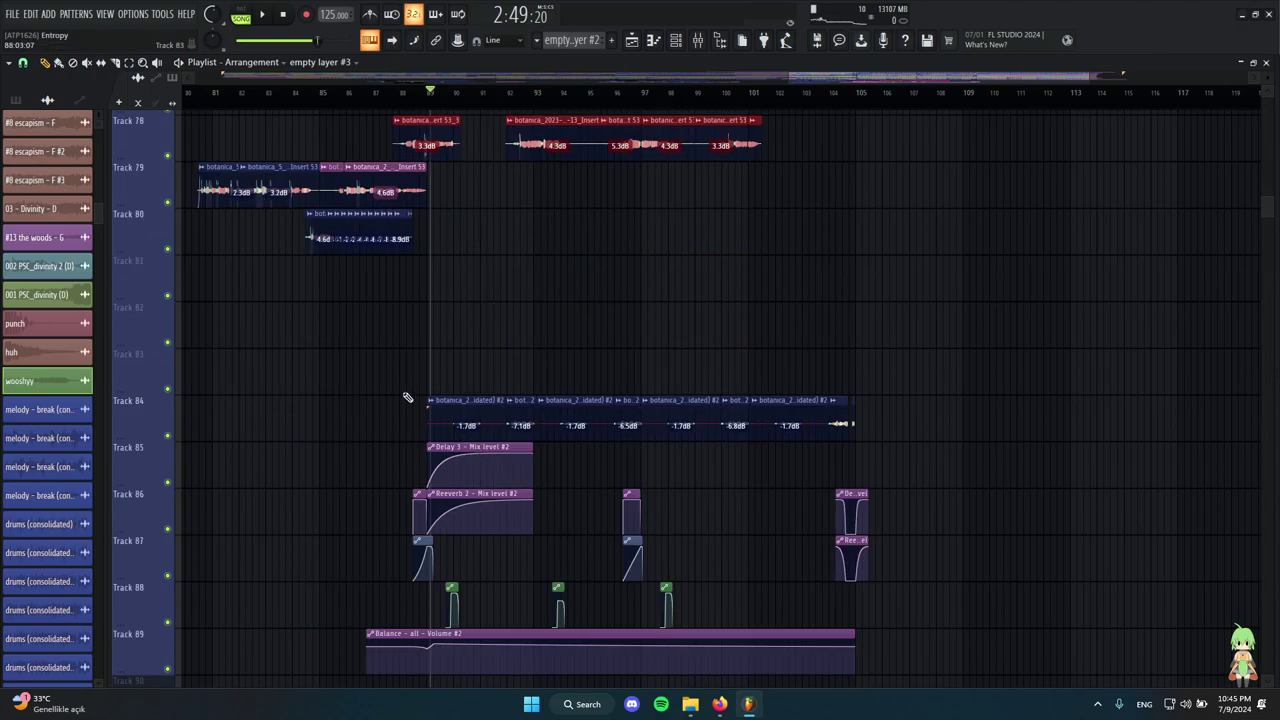
key("ctrl+d")
Audition the botanica vocal clips on Tracks 78 and 74 that start just before bar 88, and stop playback.
scroll(406, 397, "up", 5)
key("space")
scroll(794, 360, "up", 6)
scroll(790, 362, "down", 4)
scroll(596, 350, "up", 5)
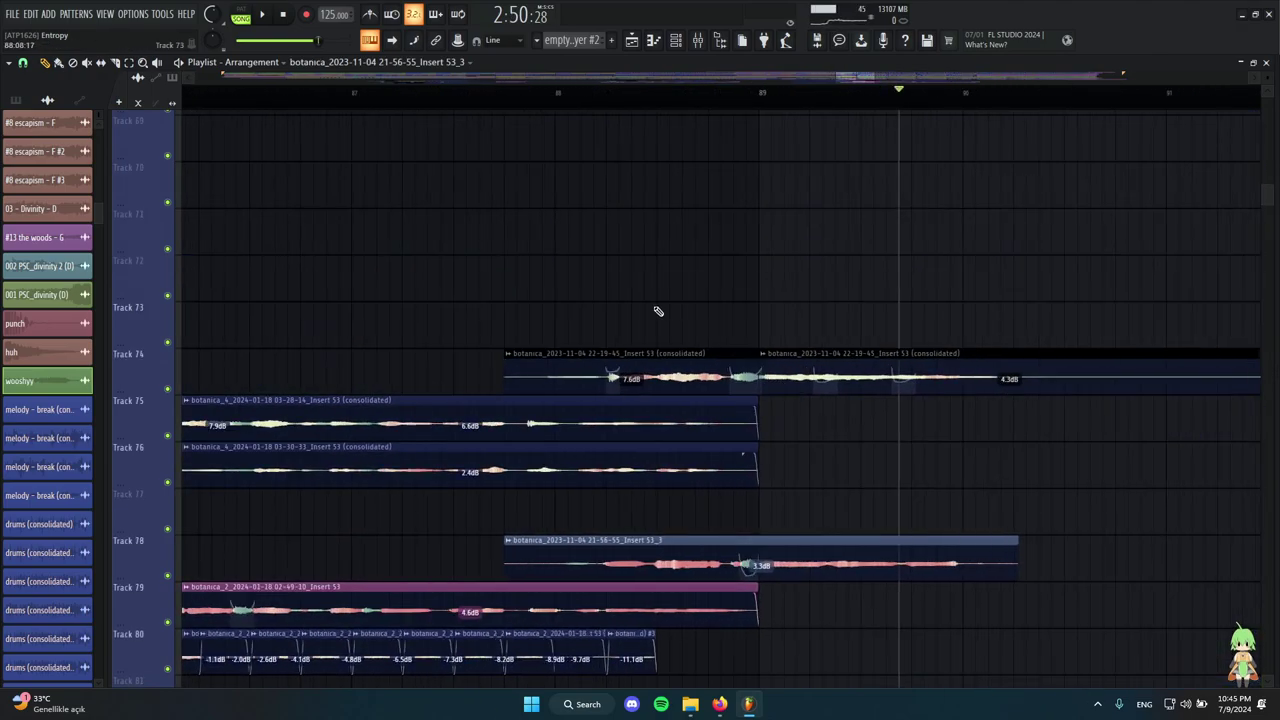
left_click(643, 370, "alt")
left_click(647, 372)
key("space")
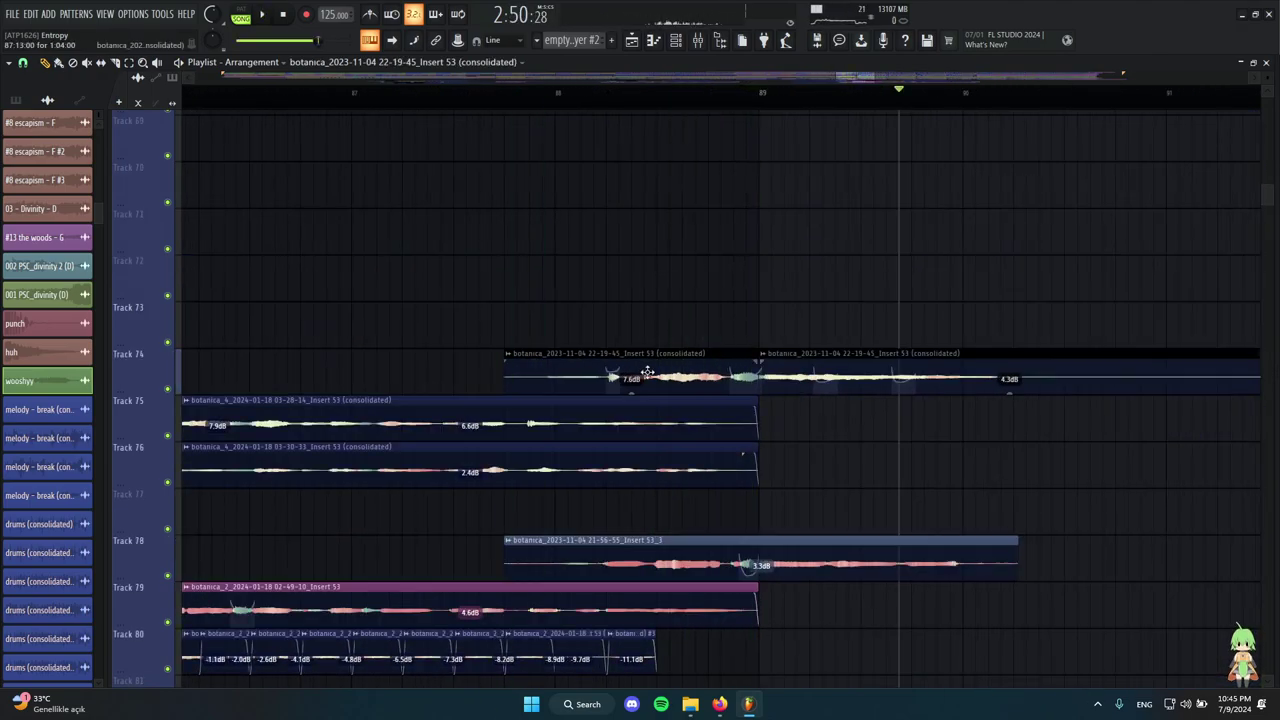
Open the channel settings of the Track 74 botanica vocal clip before bar 89 and show its side-post mixer insert.
scroll(765, 392, "up", 3)
left_click_drag(501, 320, 905, 374)
key("ctrl+d")
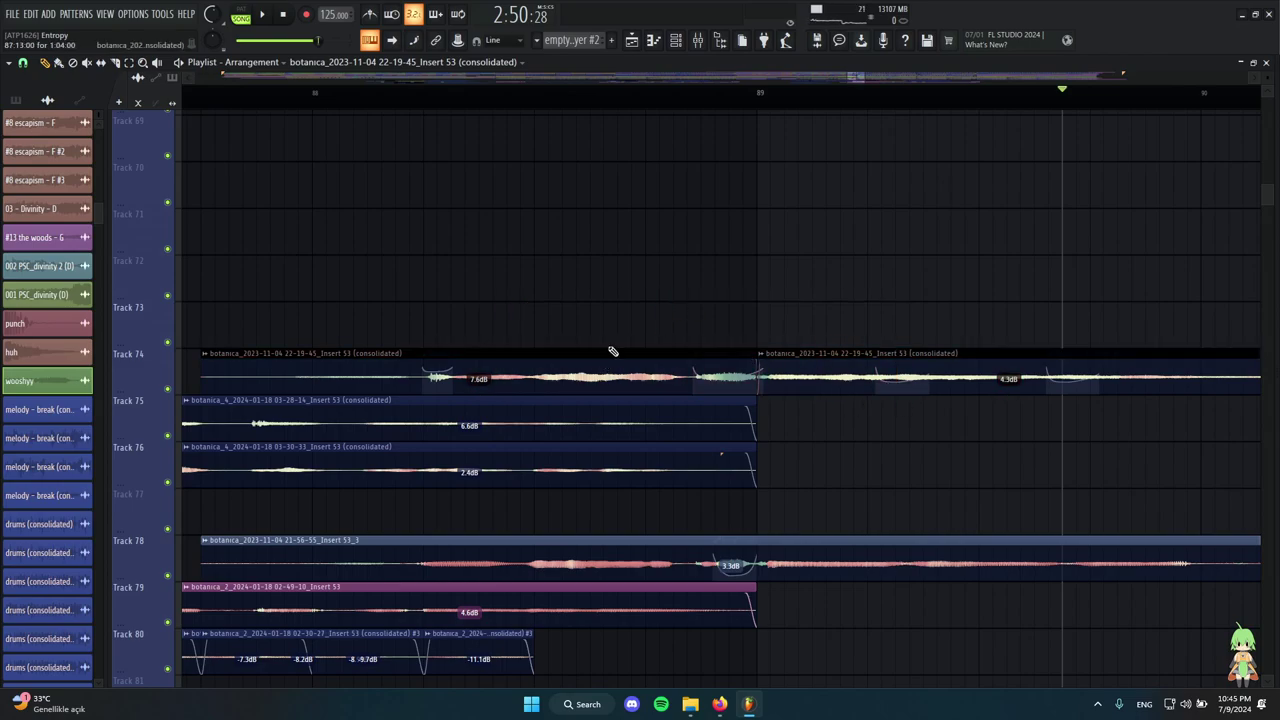
double_click(571, 378)
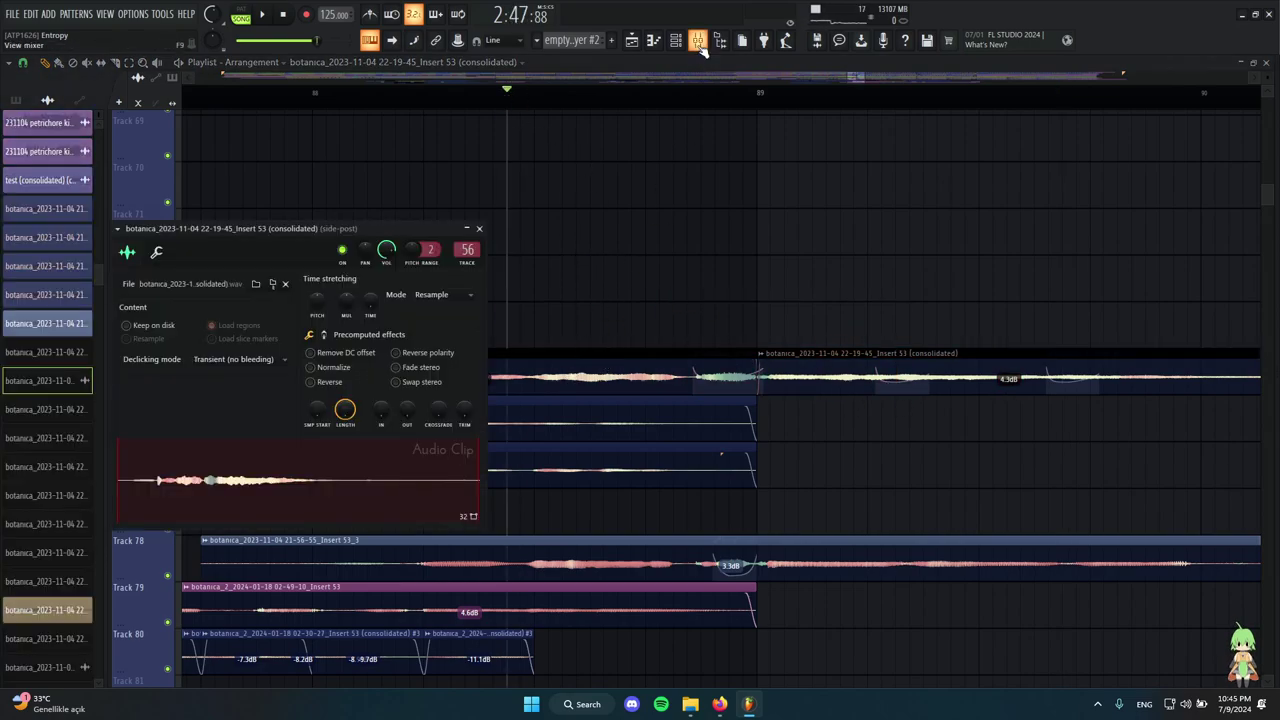
left_click(699, 42)
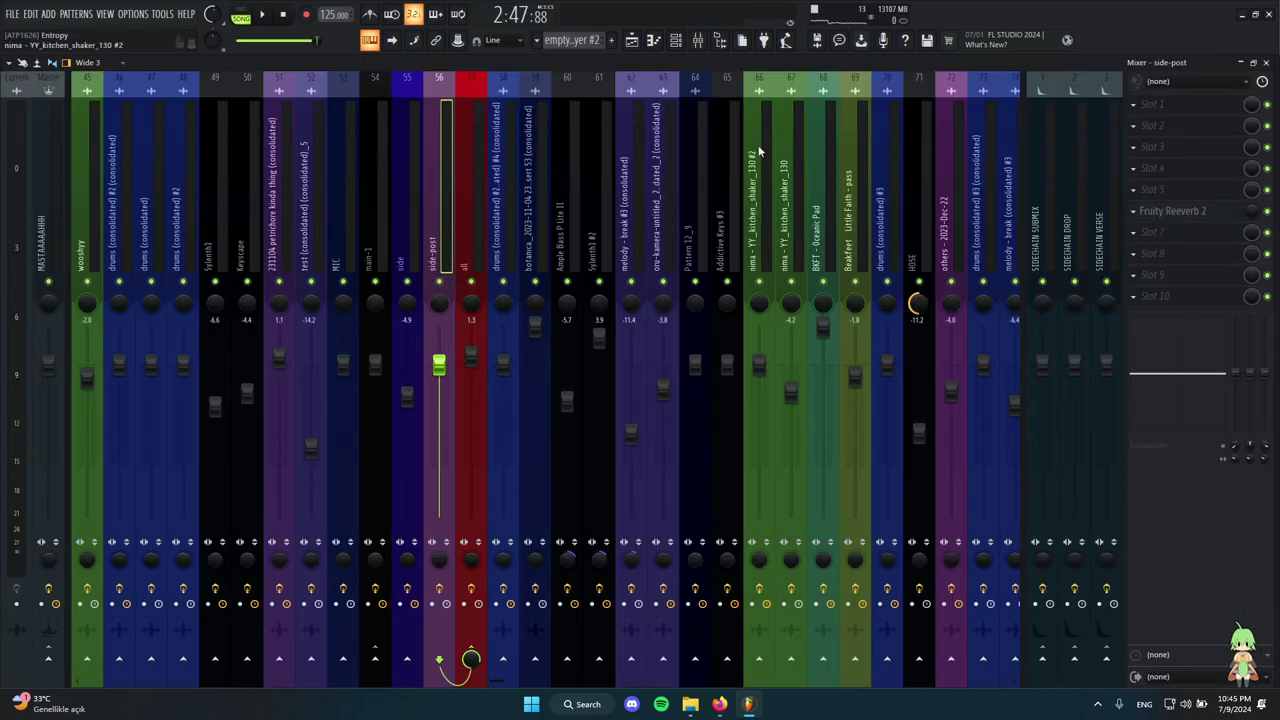
Open Fruity Reeverb 2 on the side-post insert, play the song to hear its effect, and return to the playlist.
left_click(1207, 212)
key("space")
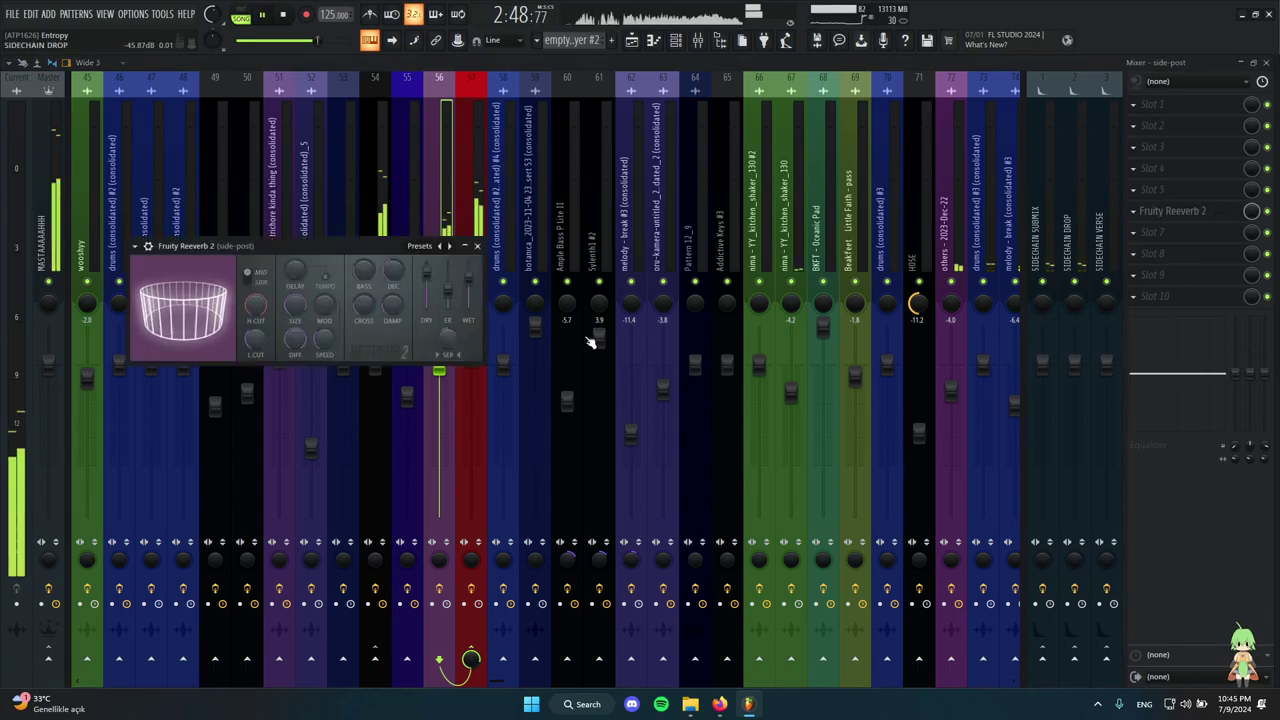
key("space")
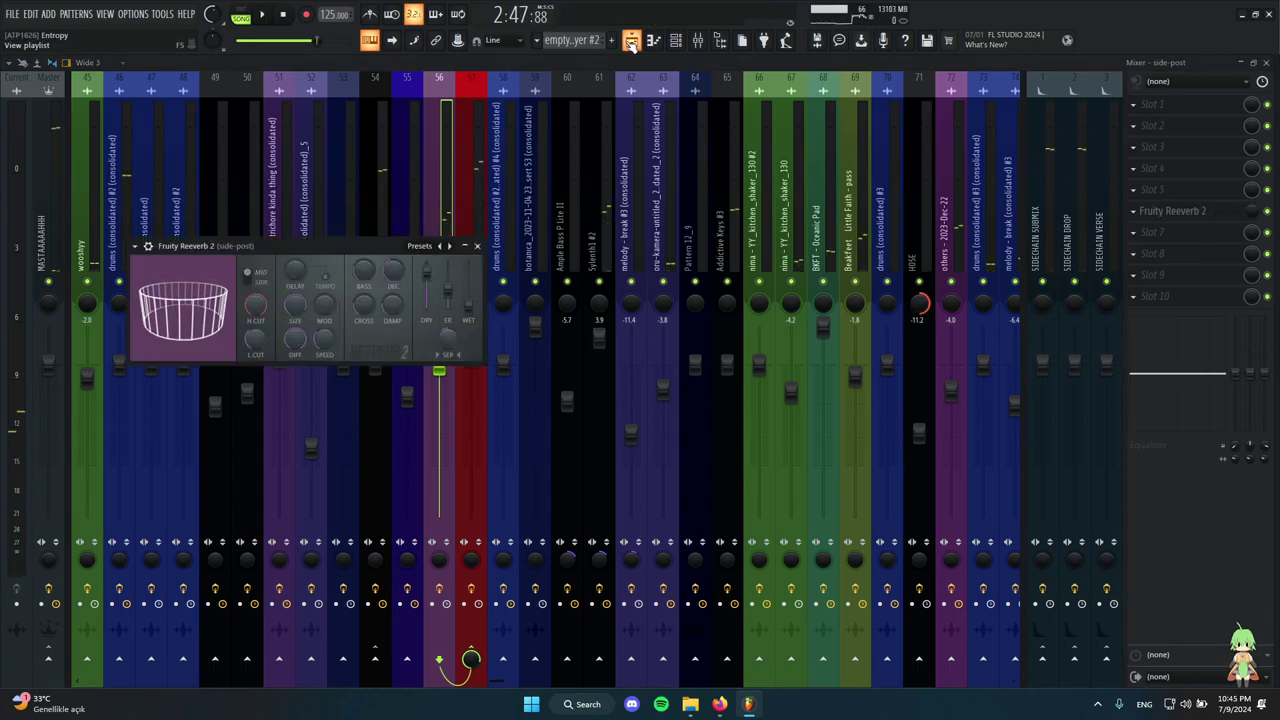
left_click(631, 40)
Examine the layers around bar 89 from Track 88 up to the automation clips on Tracks 5 to 8.
scroll(608, 380, "down", 10)
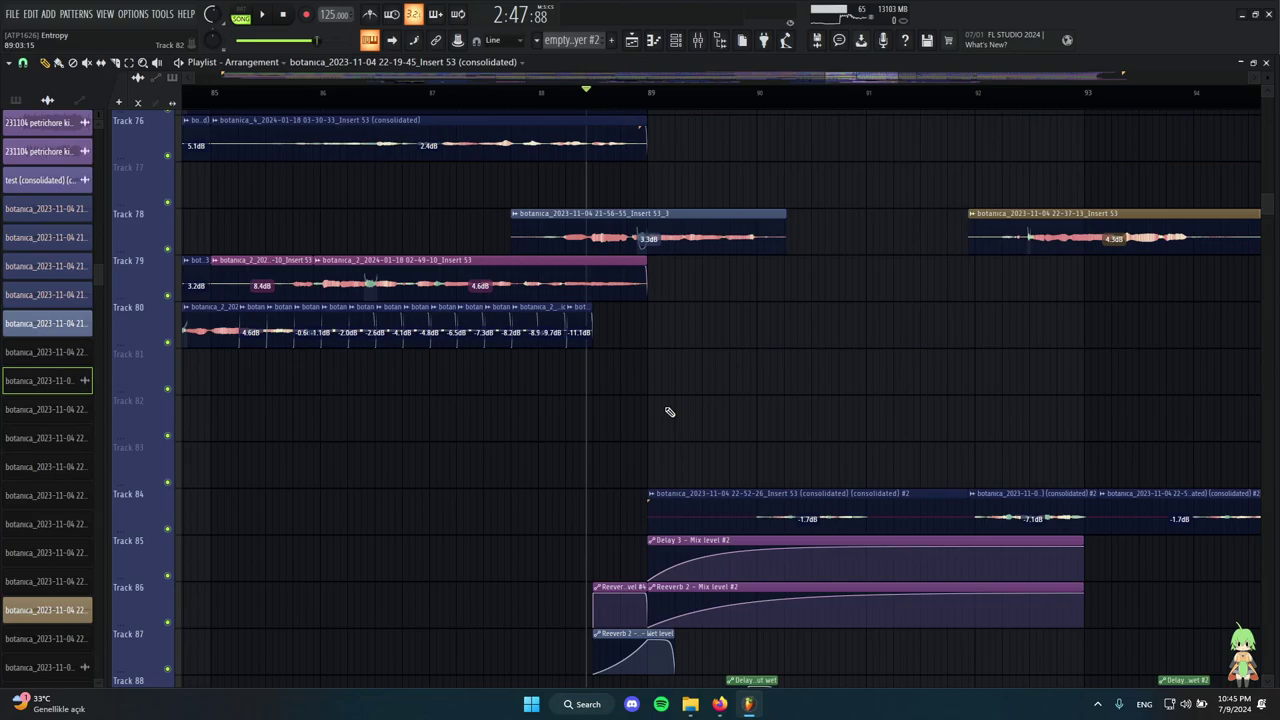
scroll(670, 412, "up", 12)
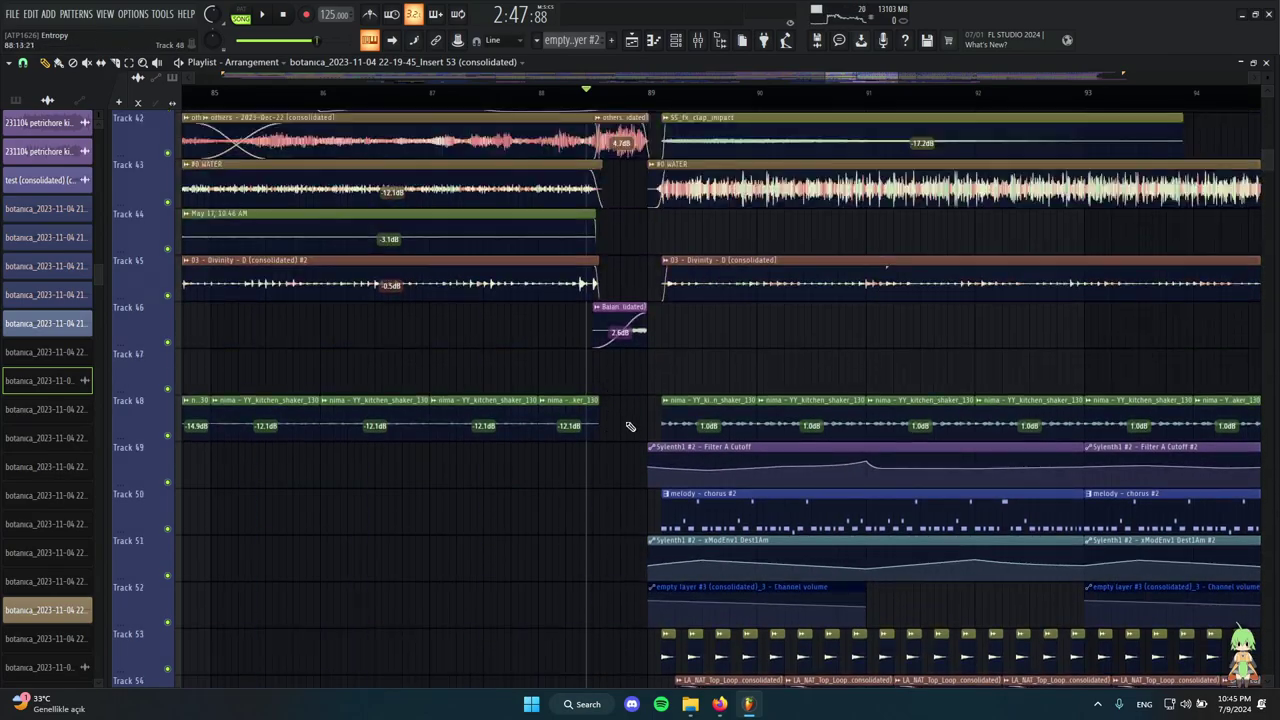
scroll(630, 427, "up", 2)
scroll(490, 378, "up", 10)
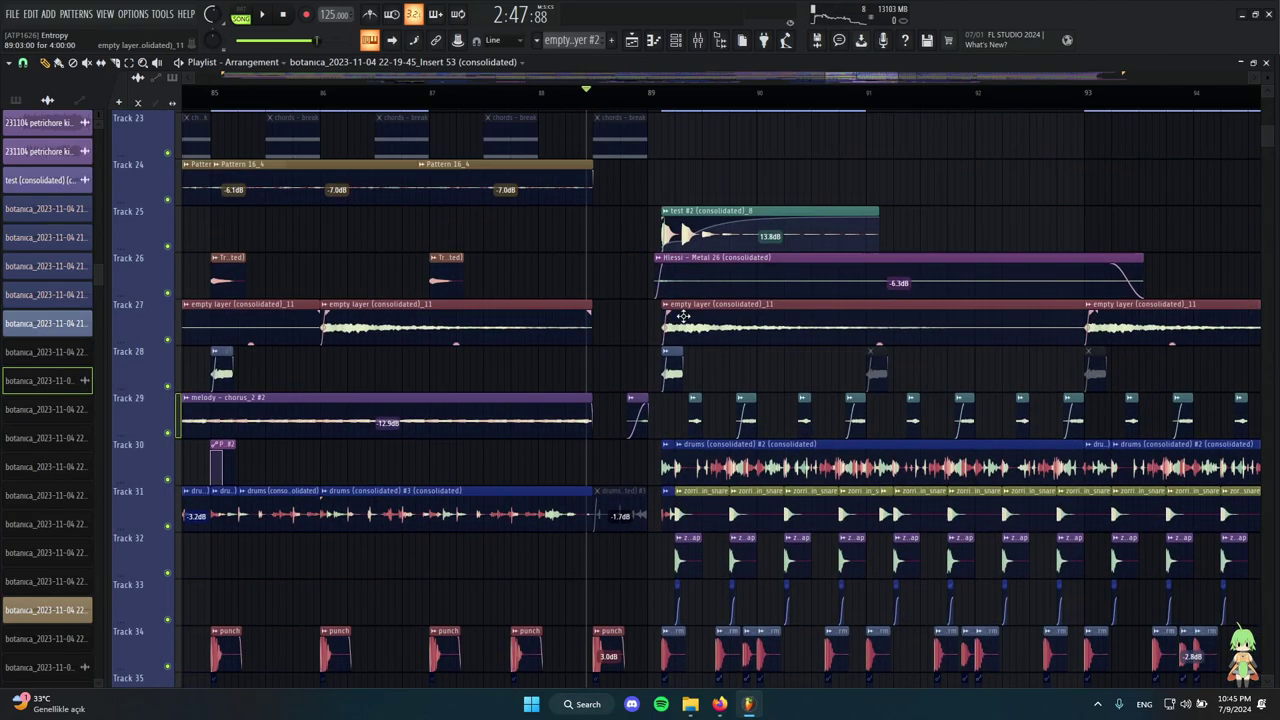
scroll(670, 330, "up", 2)
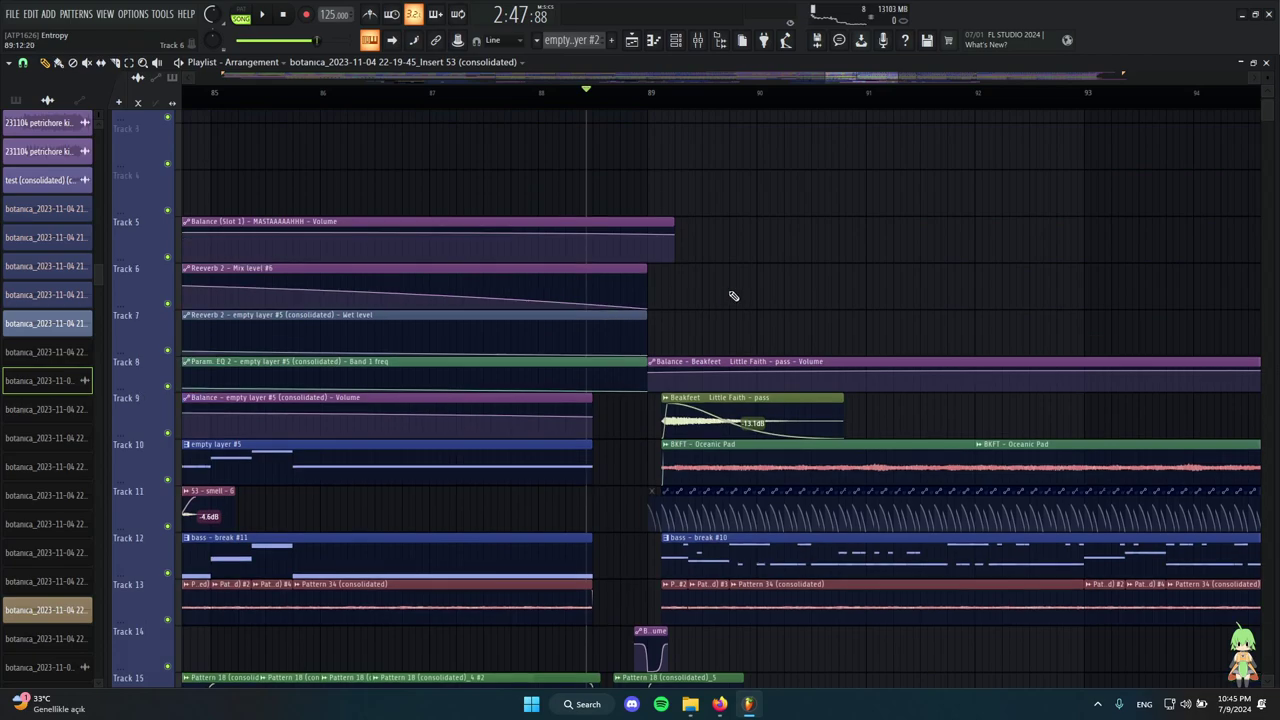
scroll(551, 126, "up", 2)
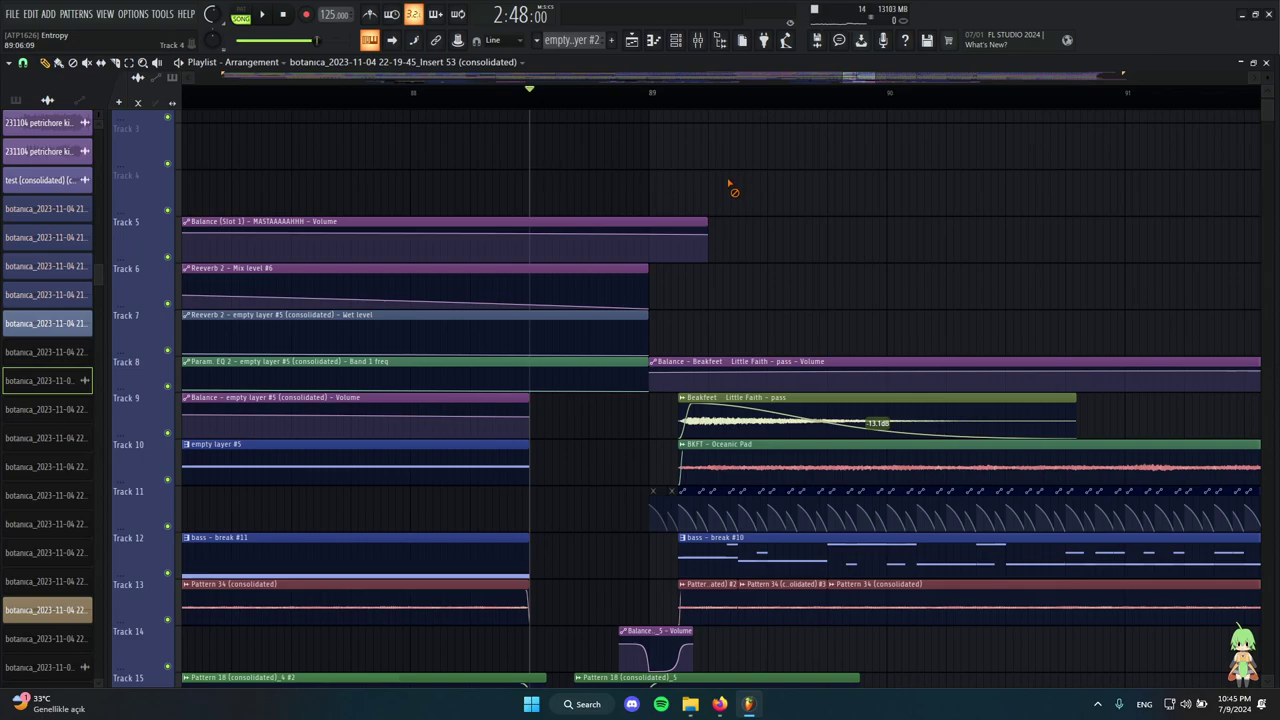
Select the half-bar time range directly before bar 89 on the playlist timeline.
scroll(635, 198, "up", 2)
left_click_drag(579, 101, 258, 104)
key("ctrl+d")
key("ctrl+d")
scroll(497, 163, "down", 4)
scroll(405, 118, "up", 4)
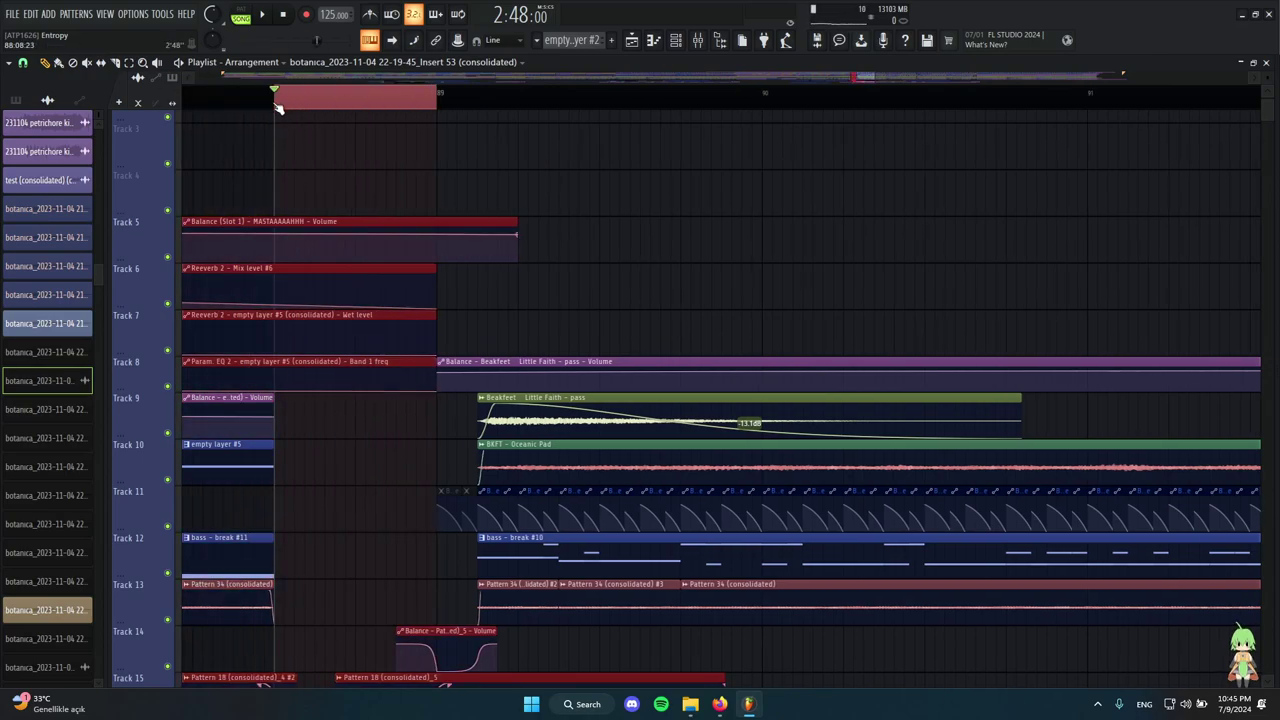
Clear the half-bar time selection before bar 89 on the playlist timeline.
left_click(353, 105, "ctrl")
scroll(765, 286, "down", 3)
scroll(580, 252, "up", 1)
scroll(600, 266, "down", 8)
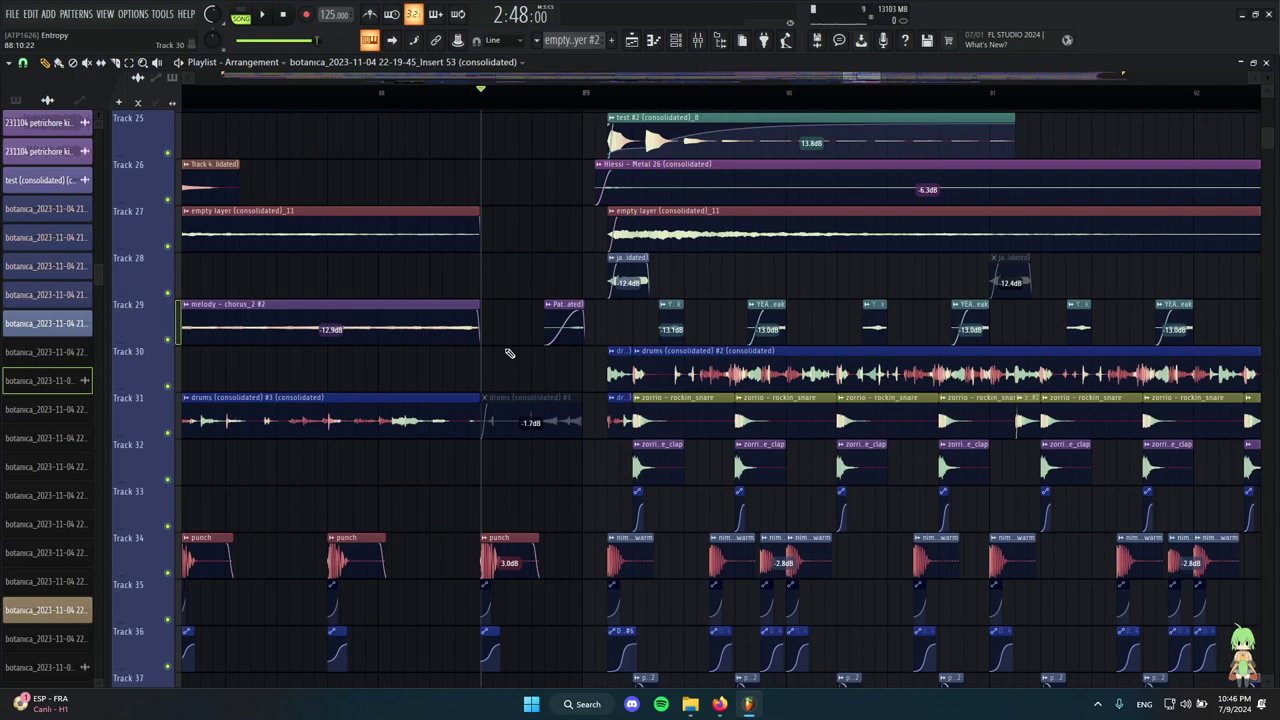
Play the melody - break (consolidated) #3 clip on Track 21 on its own leading into bar 89.
scroll(508, 350, "up", 4)
left_click(440, 345)
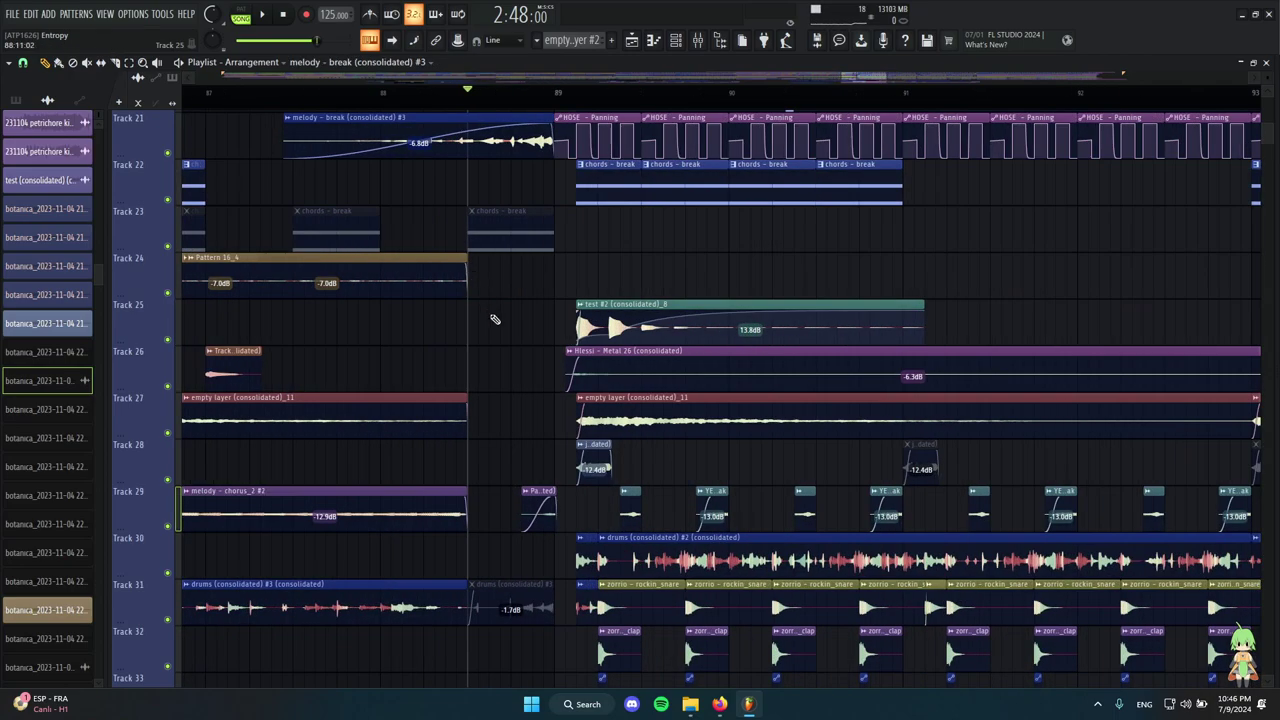
scroll(440, 440, "up", 5)
scroll(510, 438, "down", 1)
right_click(497, 371, "alt")
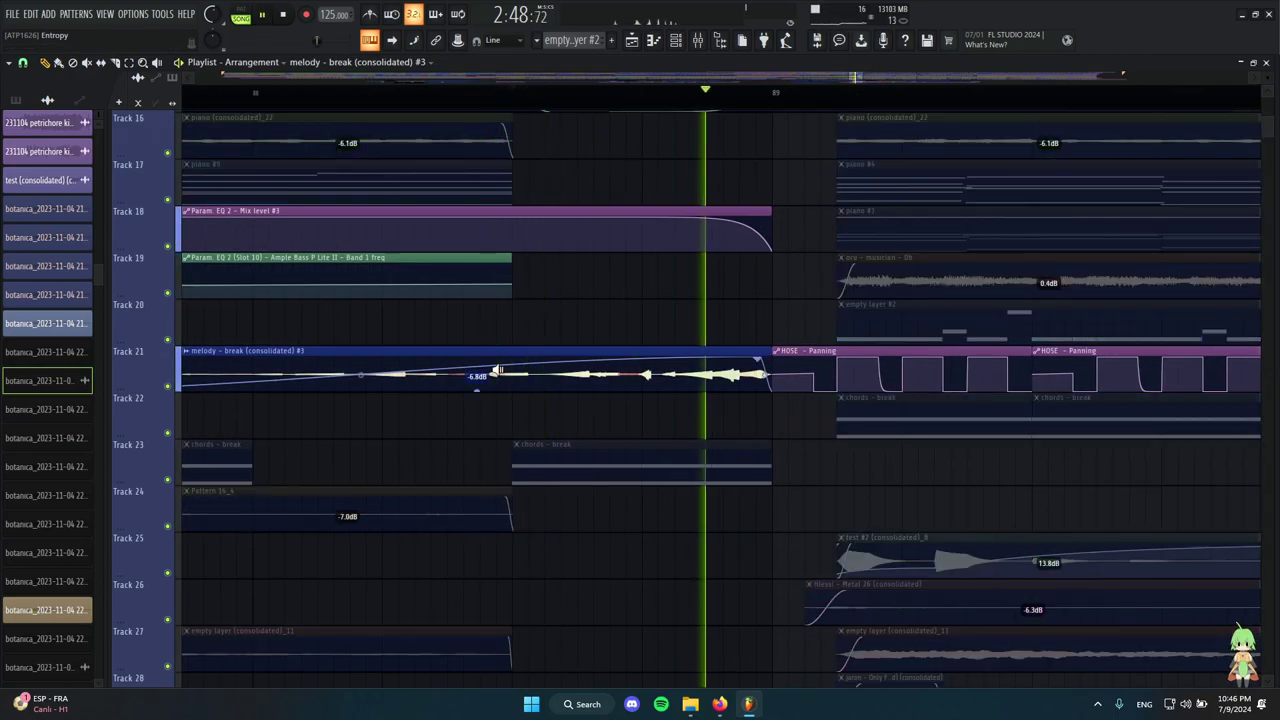
scroll(480, 400, "down", 3)
key("space")
Select the Pattern 18 (consolidated)_5 clip on Track 15 and examine its fades and neighbouring layers around bar 89.
scroll(512, 400, "up", 5)
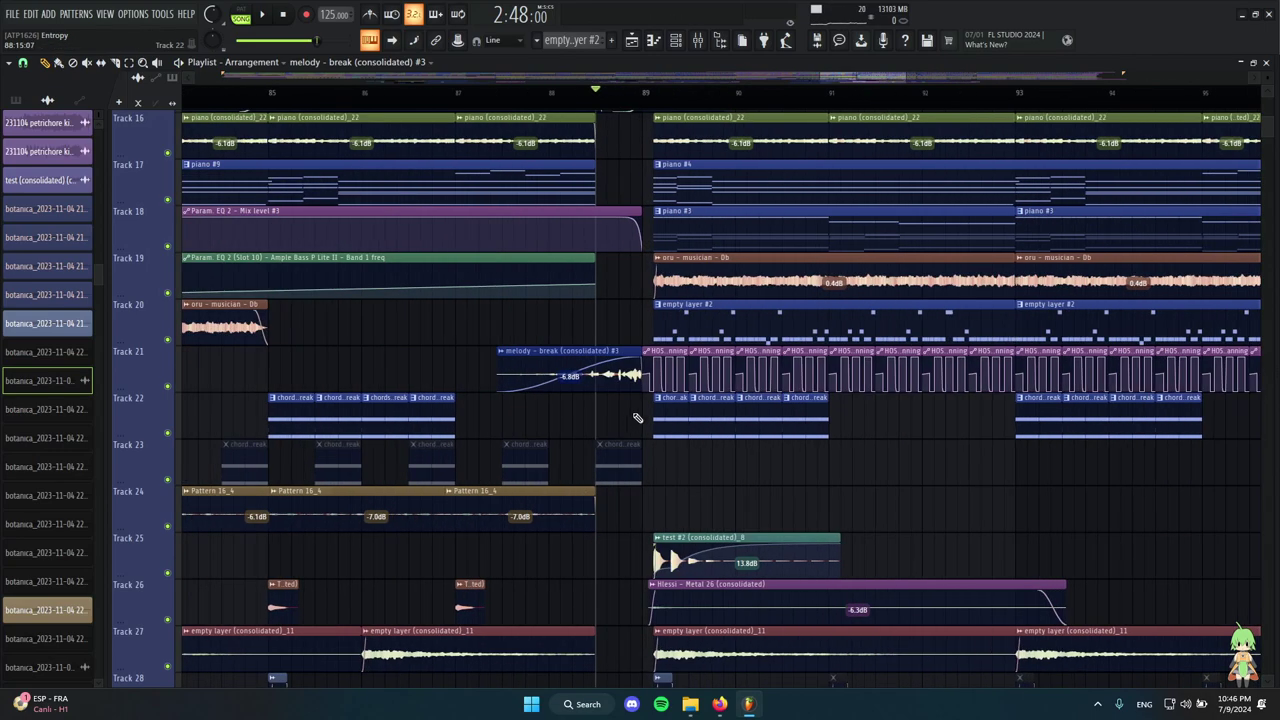
scroll(628, 423, "up", 10)
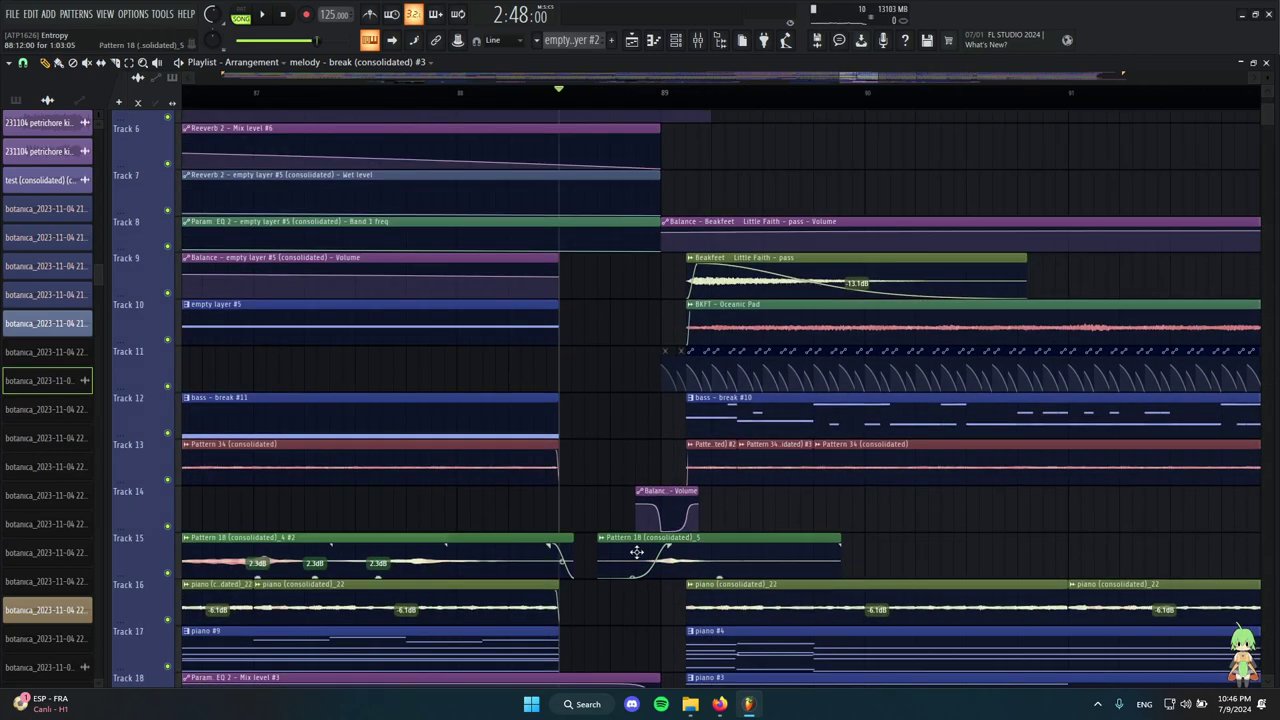
left_click(636, 552)
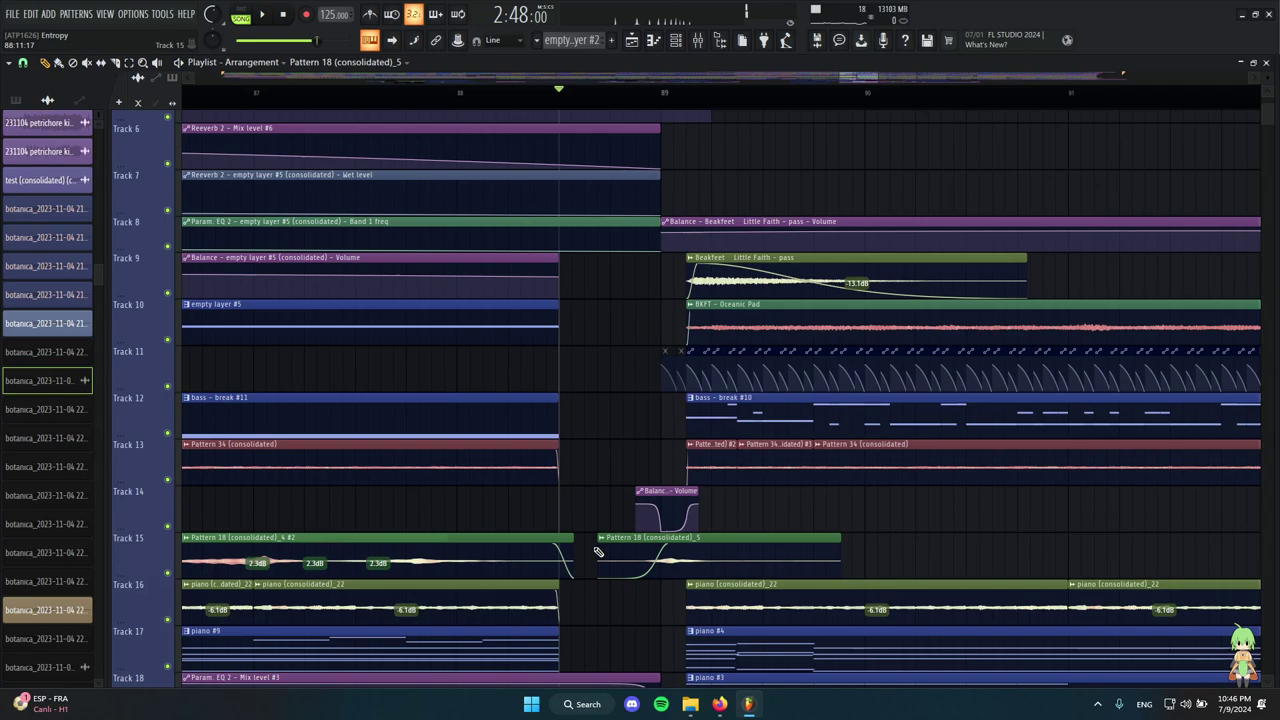
scroll(452, 581, "up", 3)
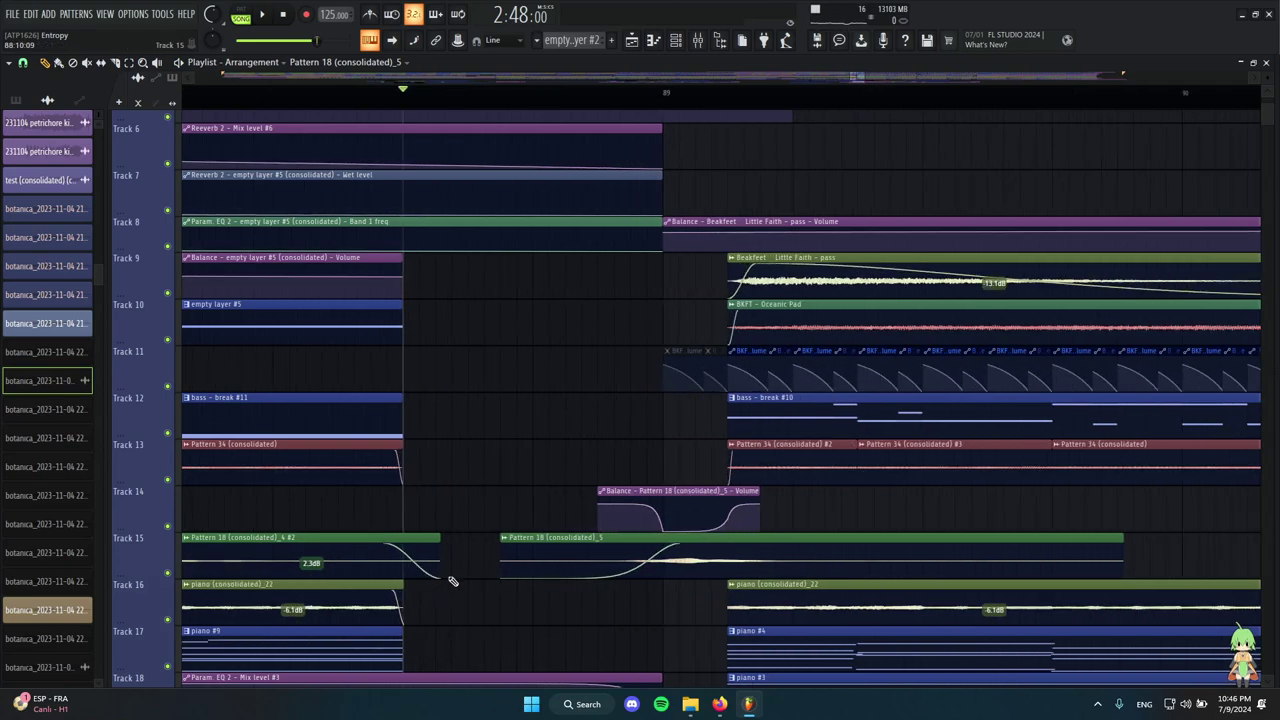
scroll(660, 515, "up", 3)
scroll(680, 497, "down", 12)
scroll(674, 450, "down", 3)
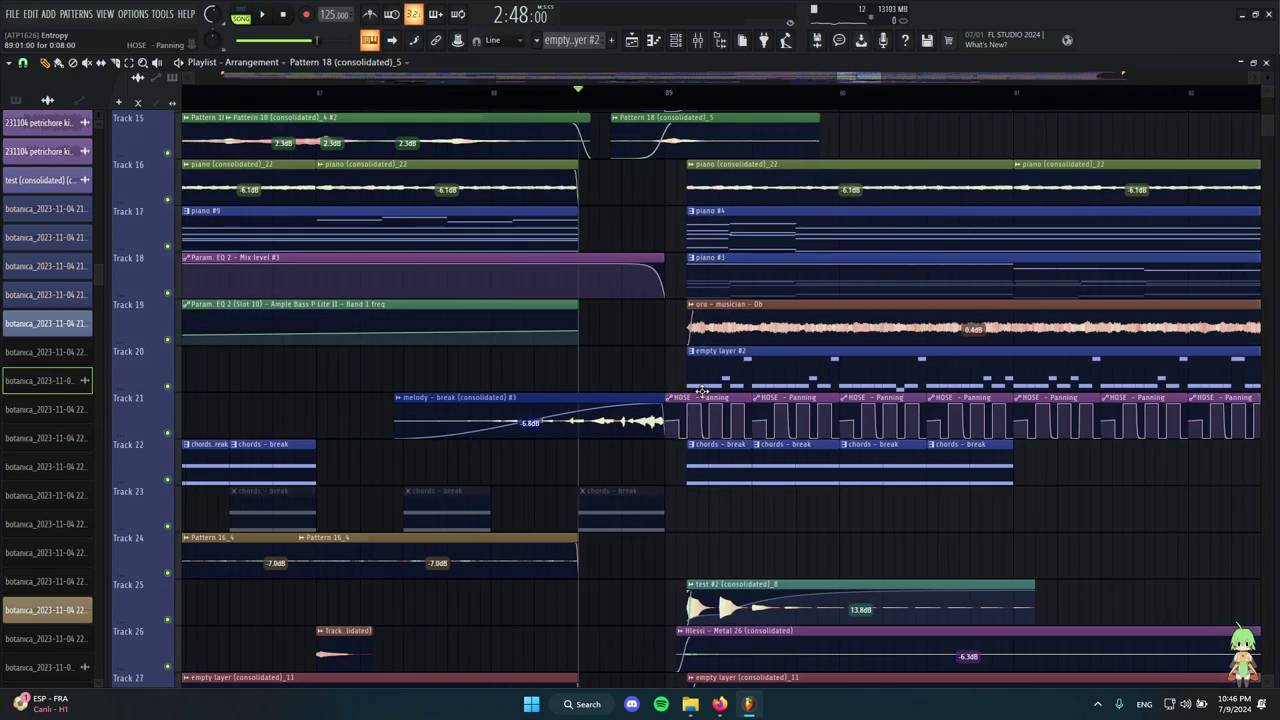
scroll(673, 403, "up", 5)
scroll(655, 390, "up", 3)
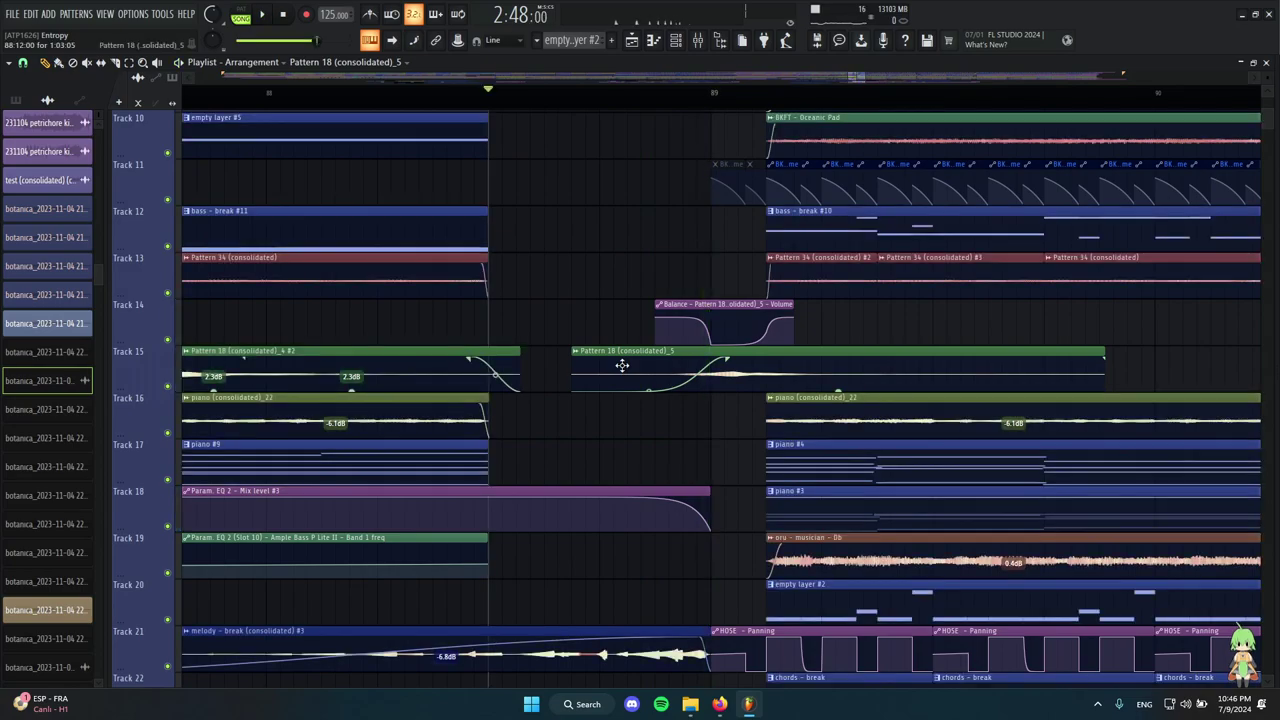
Audition the short others - 2023-Dec-22 clip on Track 42 and the Beakfeet Little Faith - pass volume clip on Track 46.
scroll(622, 365, "down", 10)
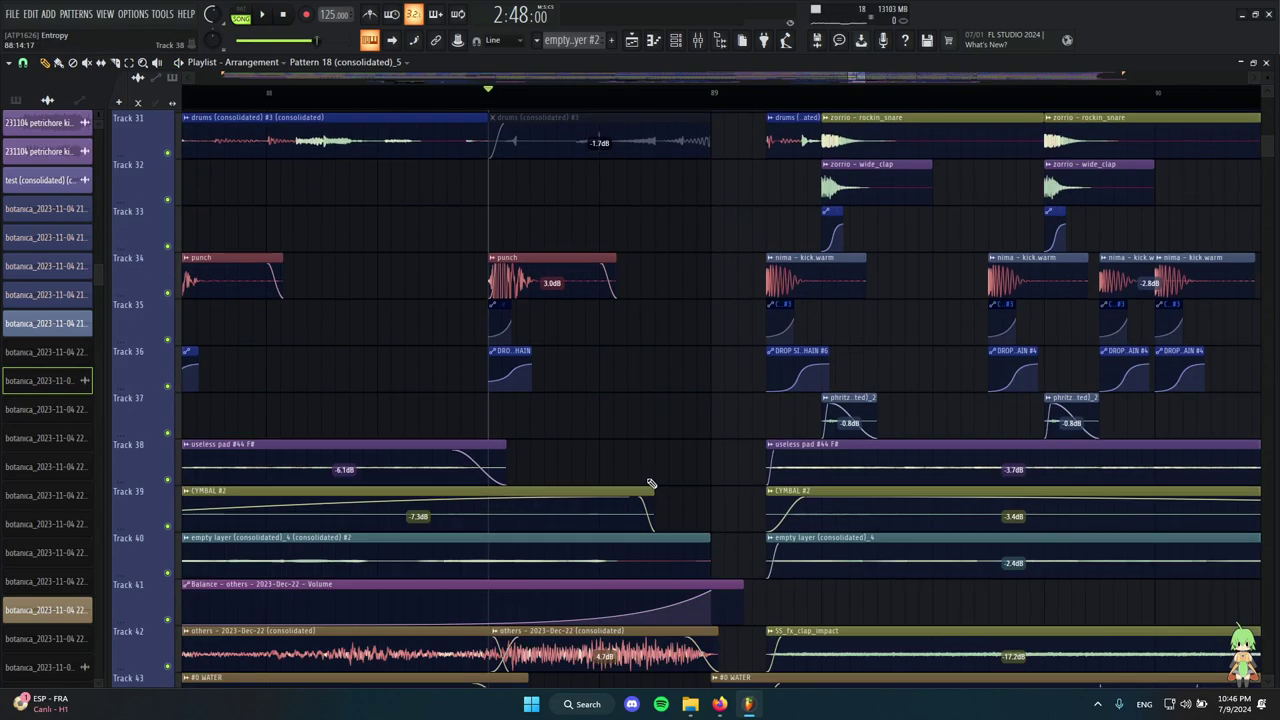
scroll(630, 455, "up", 1)
left_click(538, 370)
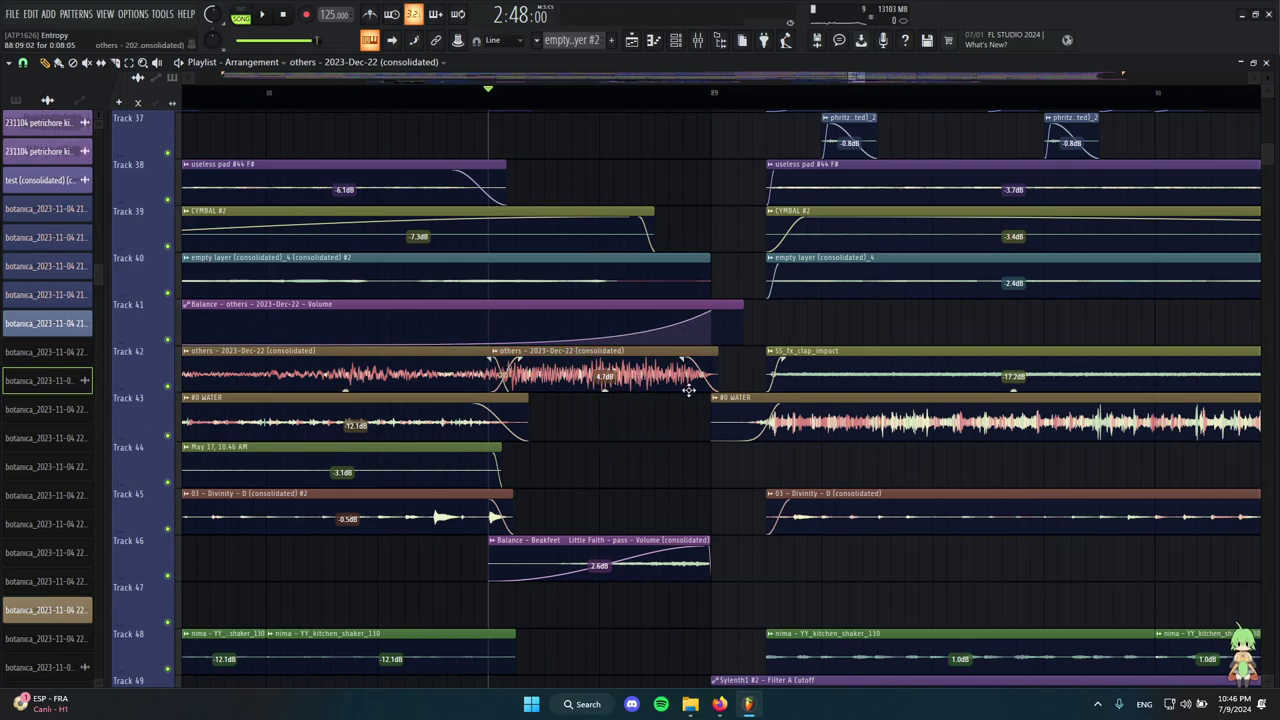
scroll(548, 378, "down", 2)
left_click(500, 339)
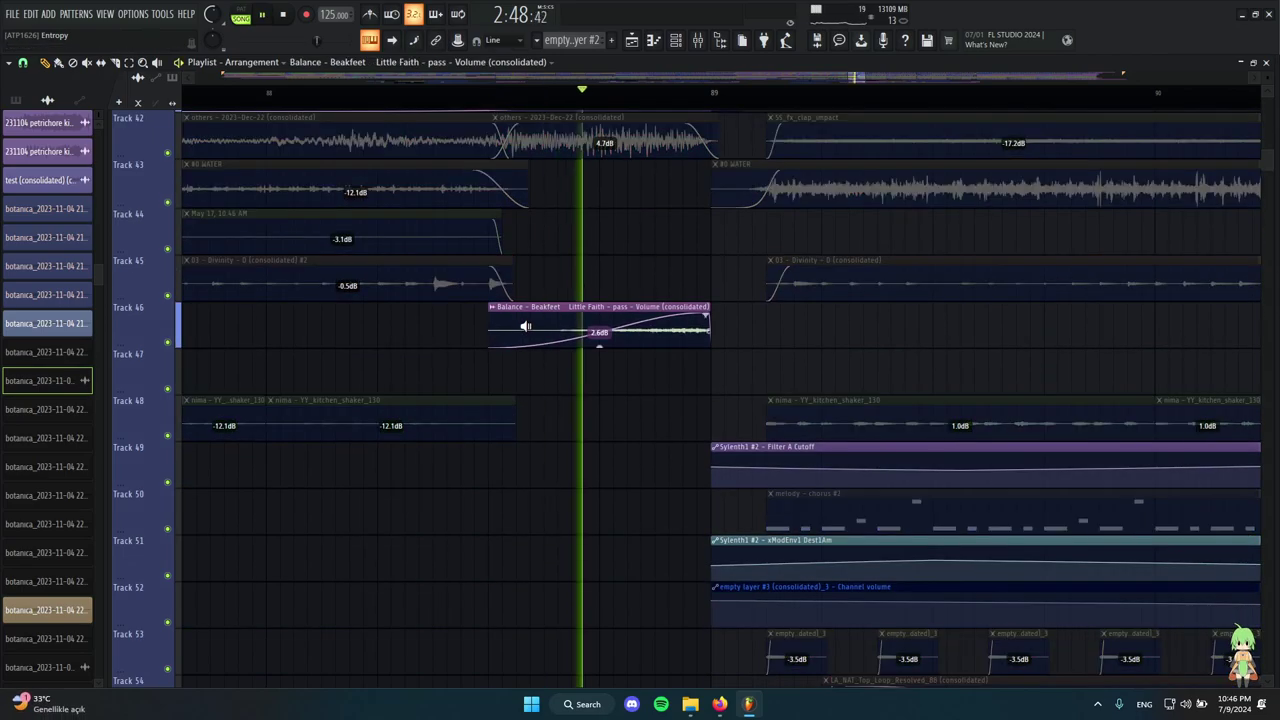
Audition the Beakfeet Little Faith - pass clip on Track 9 just after bar 89.
scroll(549, 397, "up", 3)
scroll(495, 403, "down", 3)
scroll(570, 414, "up", 4)
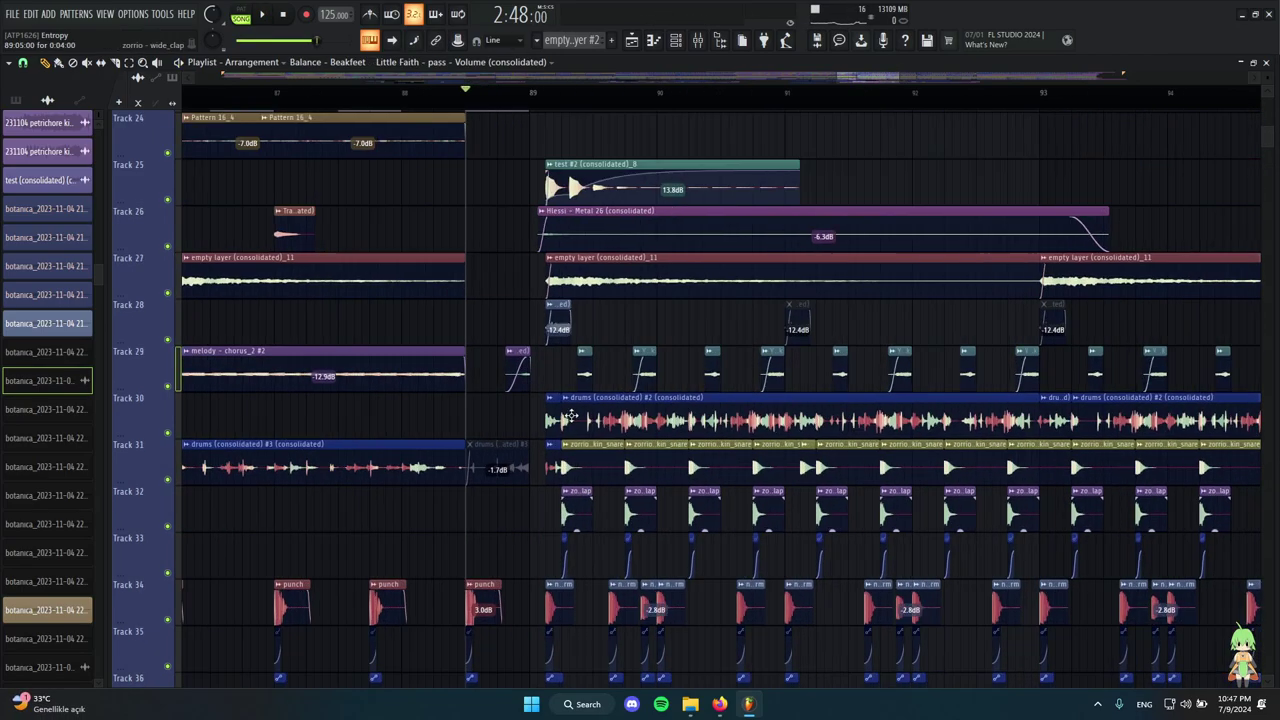
scroll(590, 410, "down", 3)
scroll(651, 391, "up", 8)
scroll(566, 476, "up", 3)
scroll(565, 476, "up", 1, "ctrl")
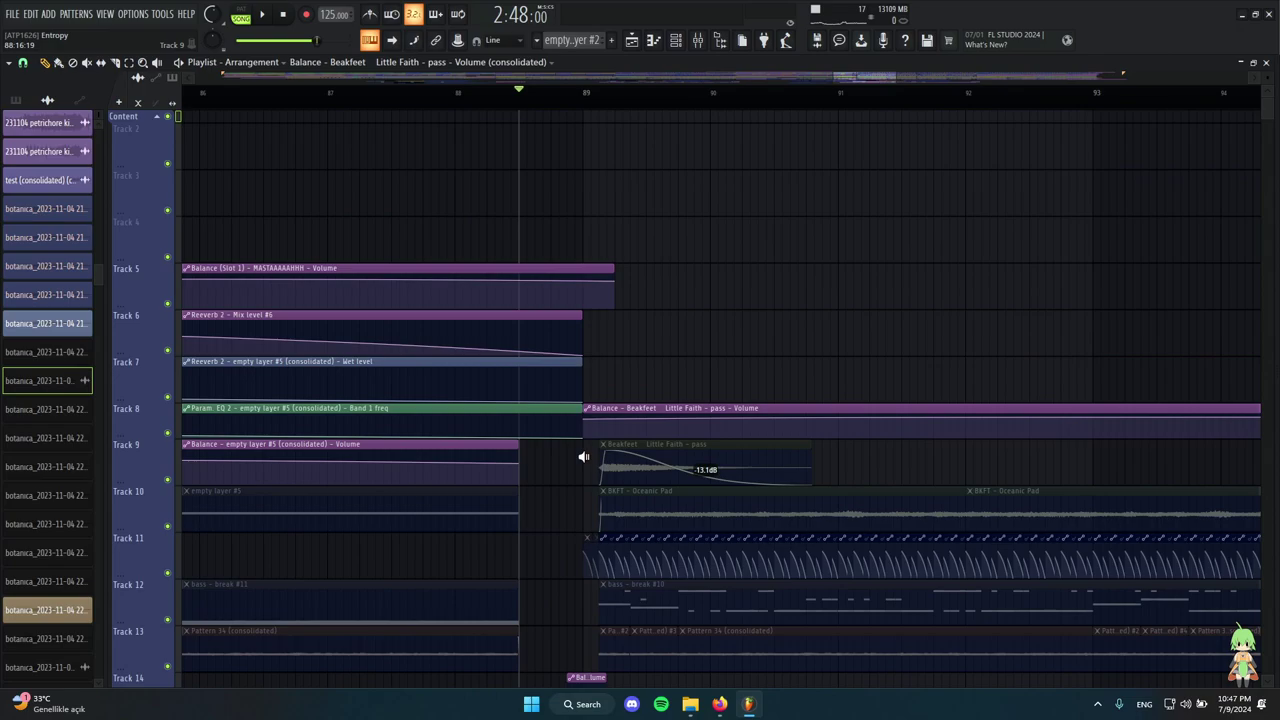
left_click(624, 462)
Return to the consolidated Beakfeet Little Faith - pass clip on Track 46 and play it on its own again.
scroll(533, 591, "down", 12)
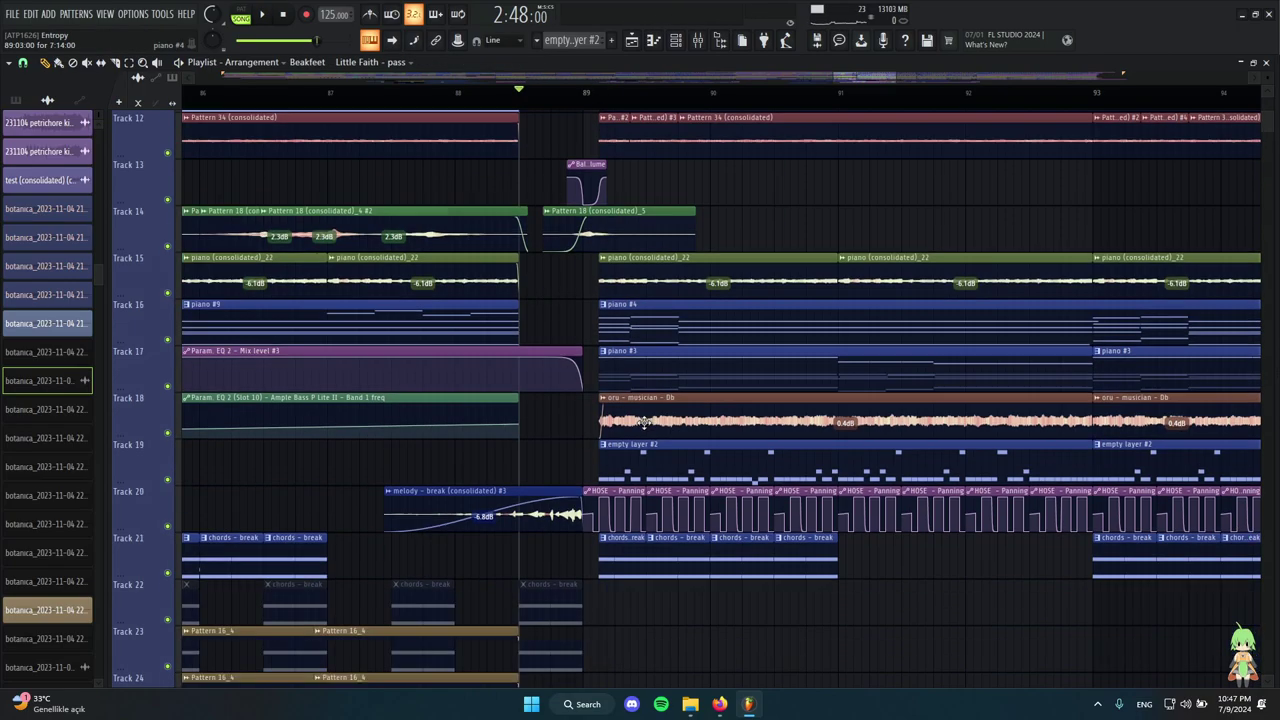
scroll(557, 471, "down", 1)
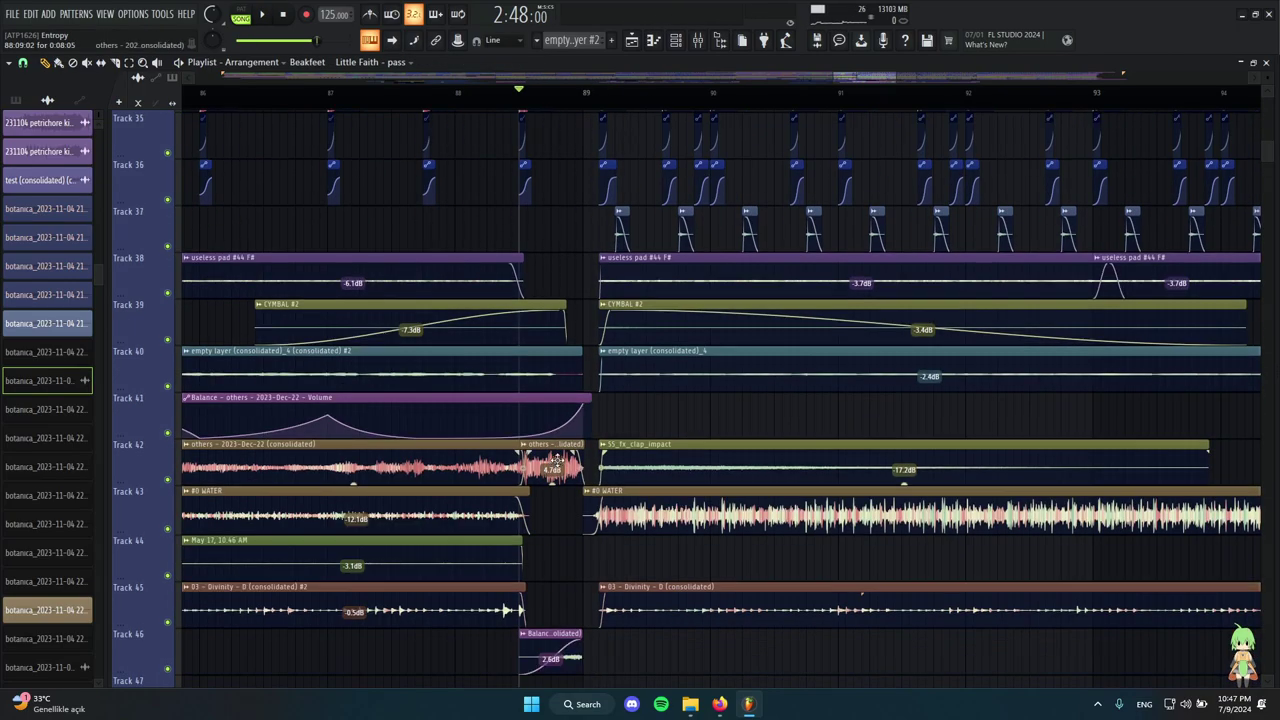
scroll(557, 457, "down", 6)
scroll(565, 385, "up", 3)
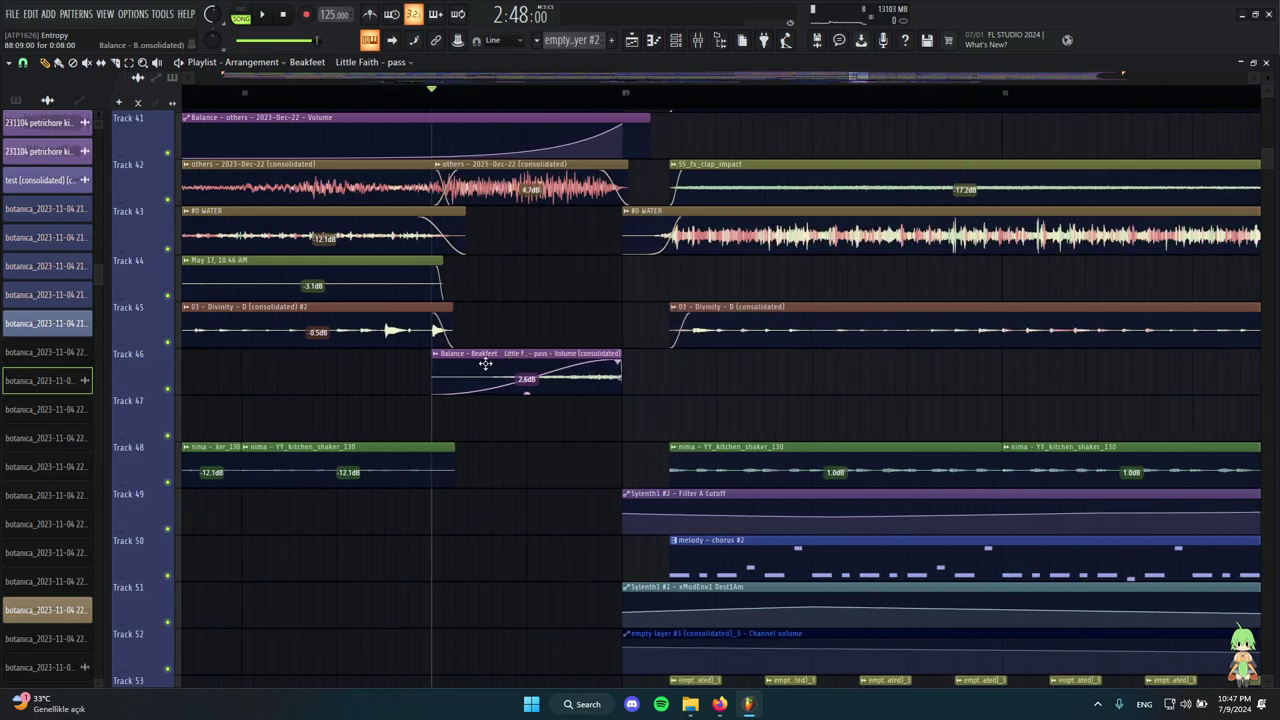
right_click(481, 368, "alt")
scroll(425, 373, "up", 3)
right_click(414, 367, "alt")
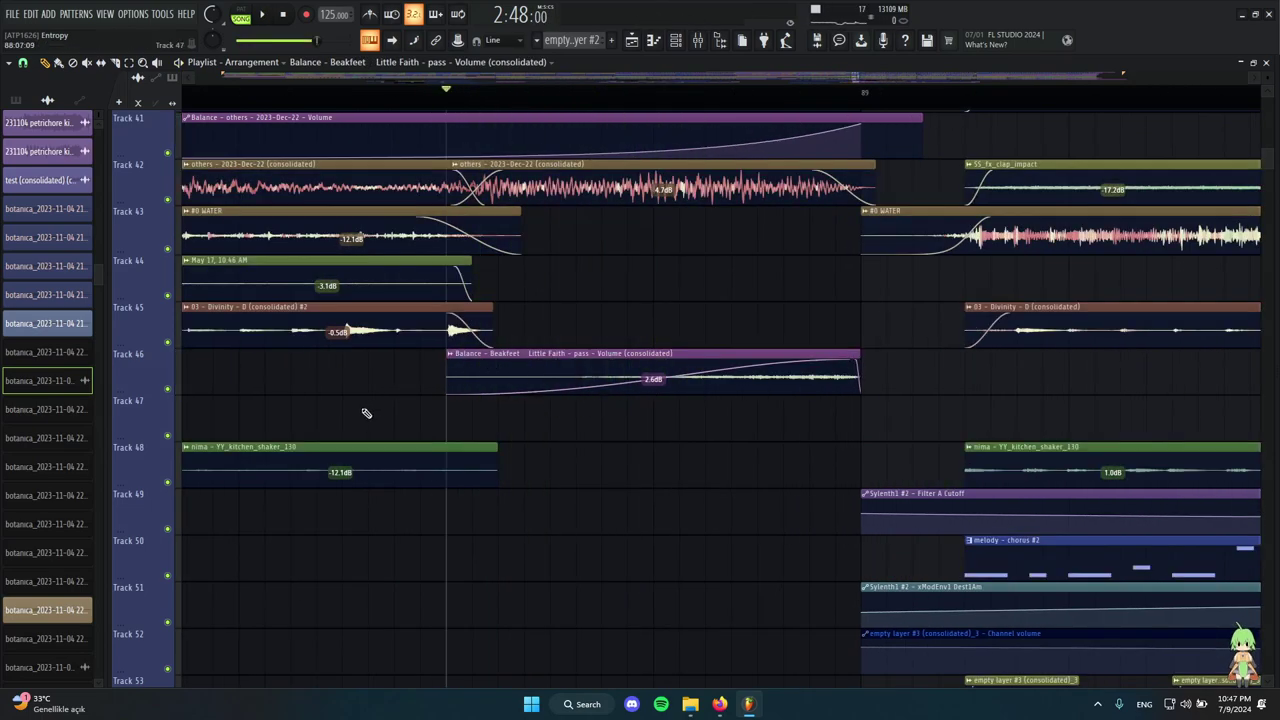
Examine the drum, pad, cymbal and texture layers on Tracks 33 to 53 from bar 81 to bar 105.
scroll(666, 403, "down", 4)
scroll(648, 412, "down", 4)
scroll(654, 414, "up", 4)
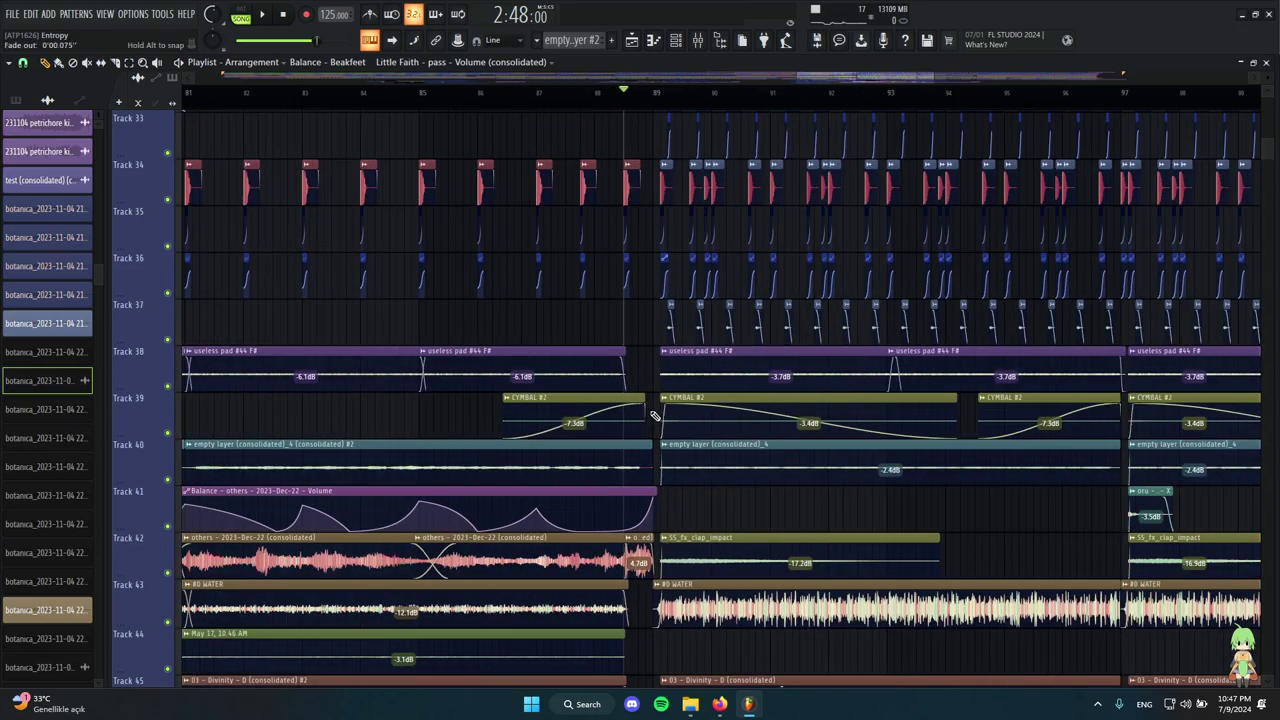
scroll(615, 436, "down", 7)
scroll(450, 388, "down", 3)
scroll(640, 399, "up", 8)
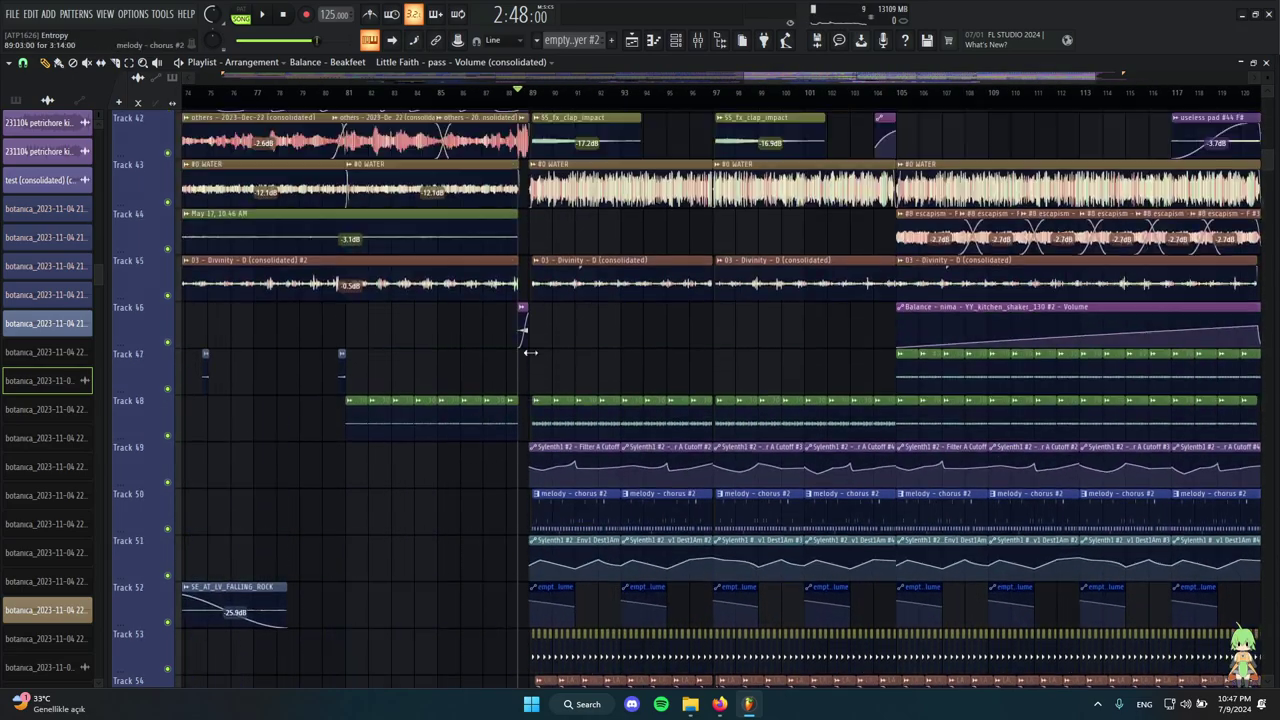
scroll(720, 376, "down", 1)
scroll(690, 354, "up", 5)
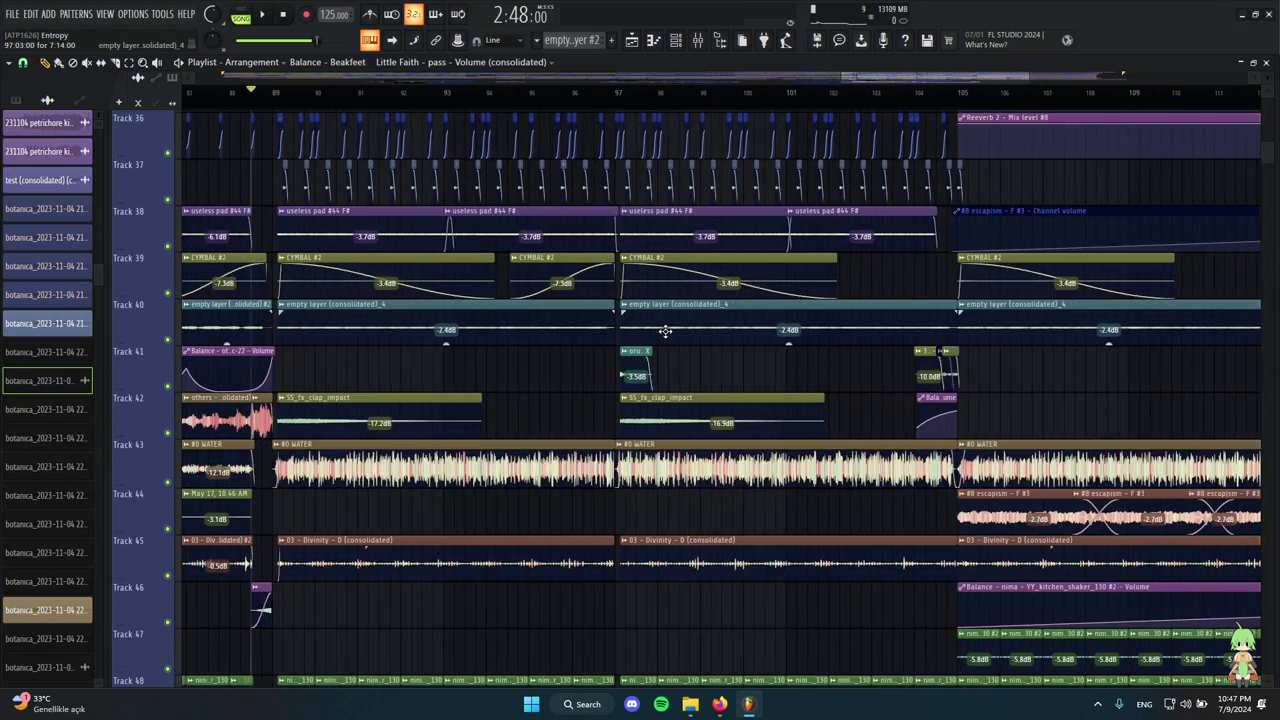
Move the song position to just before bar 97 and examine the layers from there to the arrangement's end.
scroll(556, 290, "up", 5)
scroll(576, 300, "down", 4)
scroll(603, 423, "down", 10)
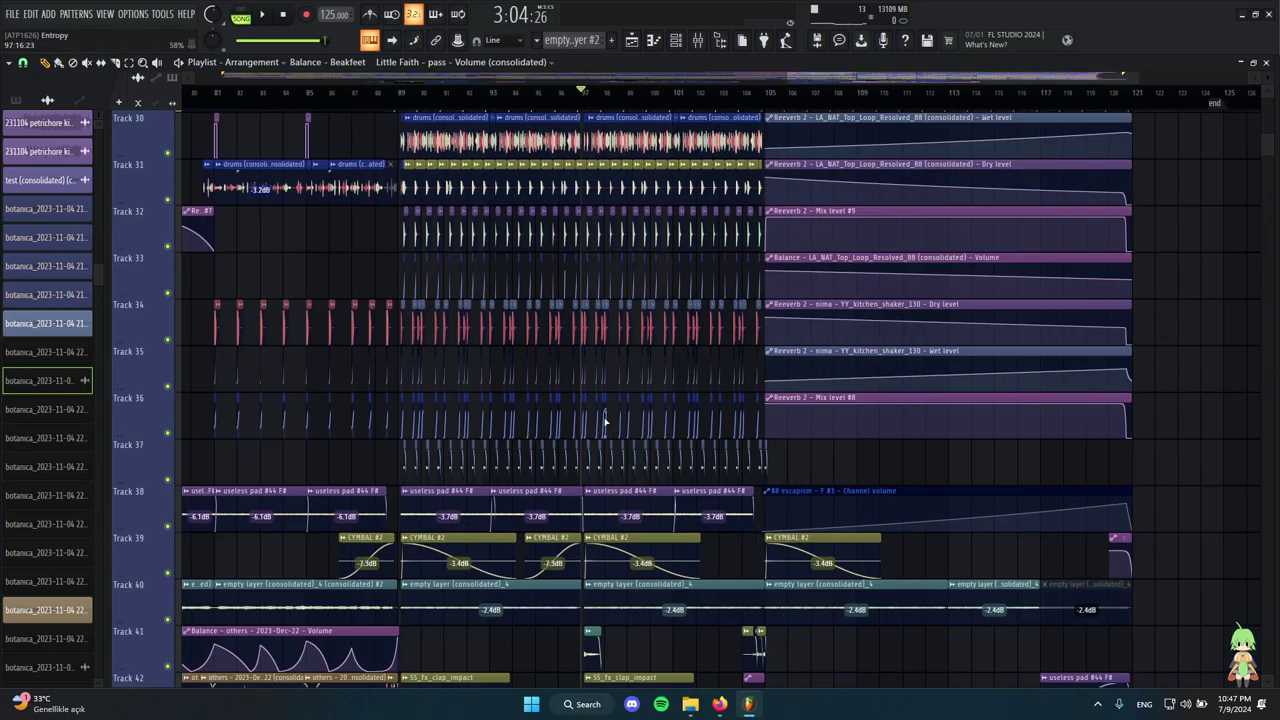
scroll(594, 346, "down", 4)
scroll(868, 386, "down", 5)
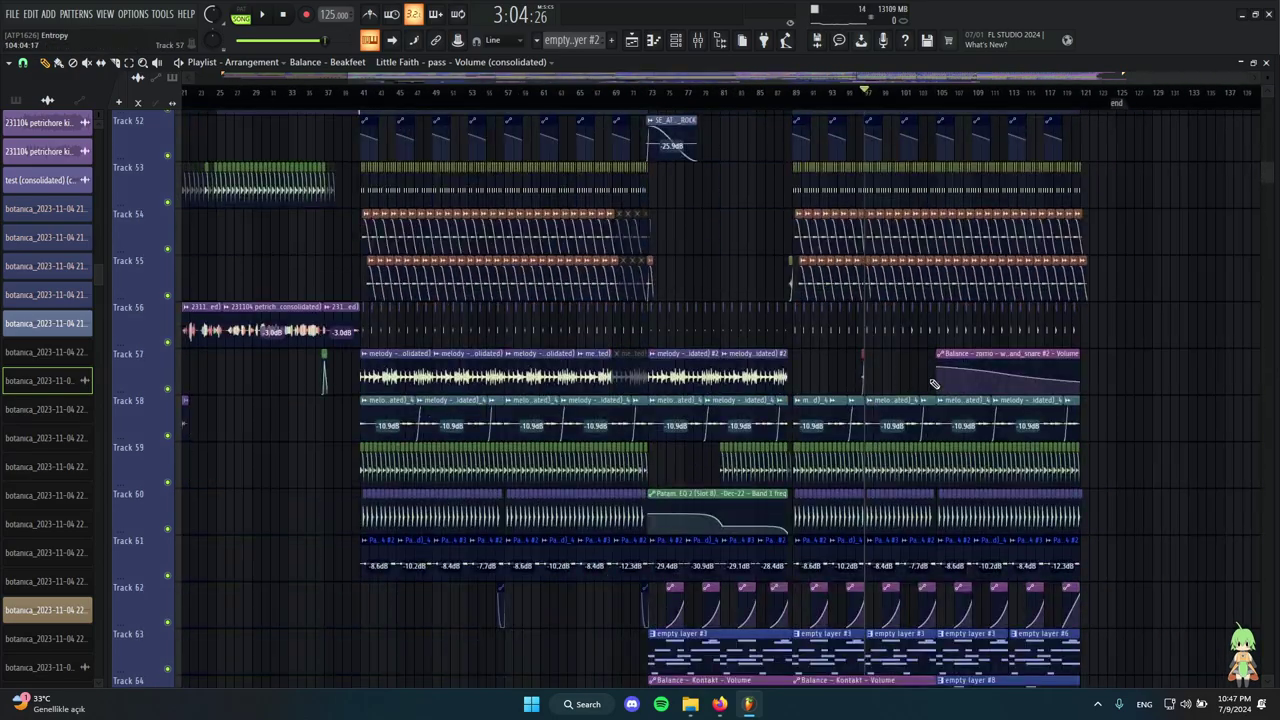
scroll(878, 386, "up", 4)
scroll(865, 392, "down", 8)
scroll(880, 380, "up", 7)
scroll(870, 350, "up", 10)
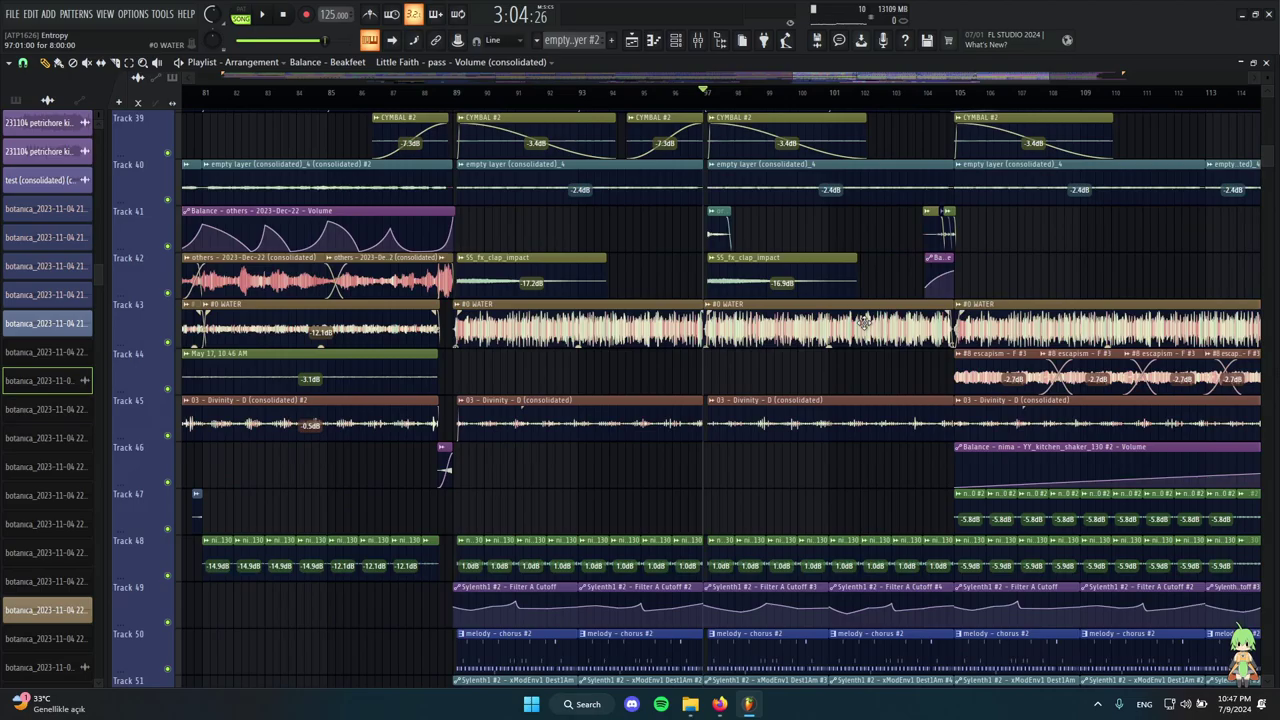
Audition the oru - echolaser - X clip on Track 41 just after bar 97.
scroll(795, 323, "up", 5)
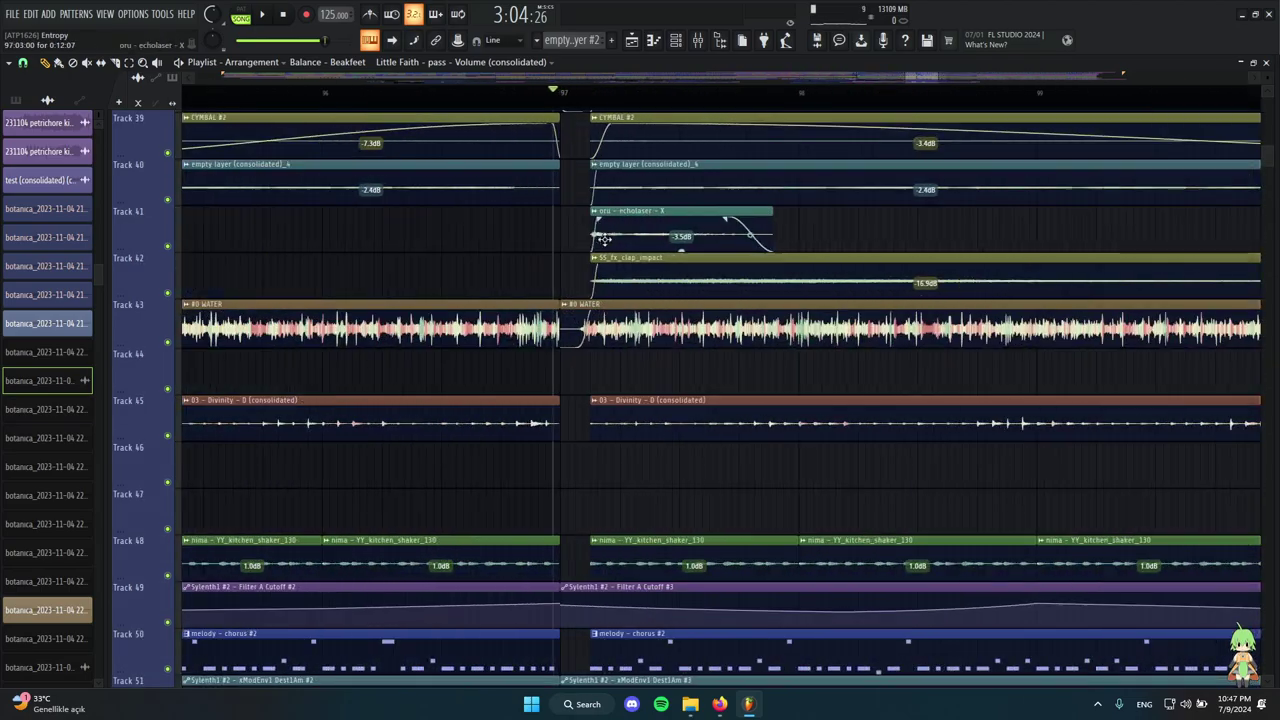
scroll(536, 248, "down", 3)
scroll(690, 348, "up", 4)
scroll(560, 418, "up", 2)
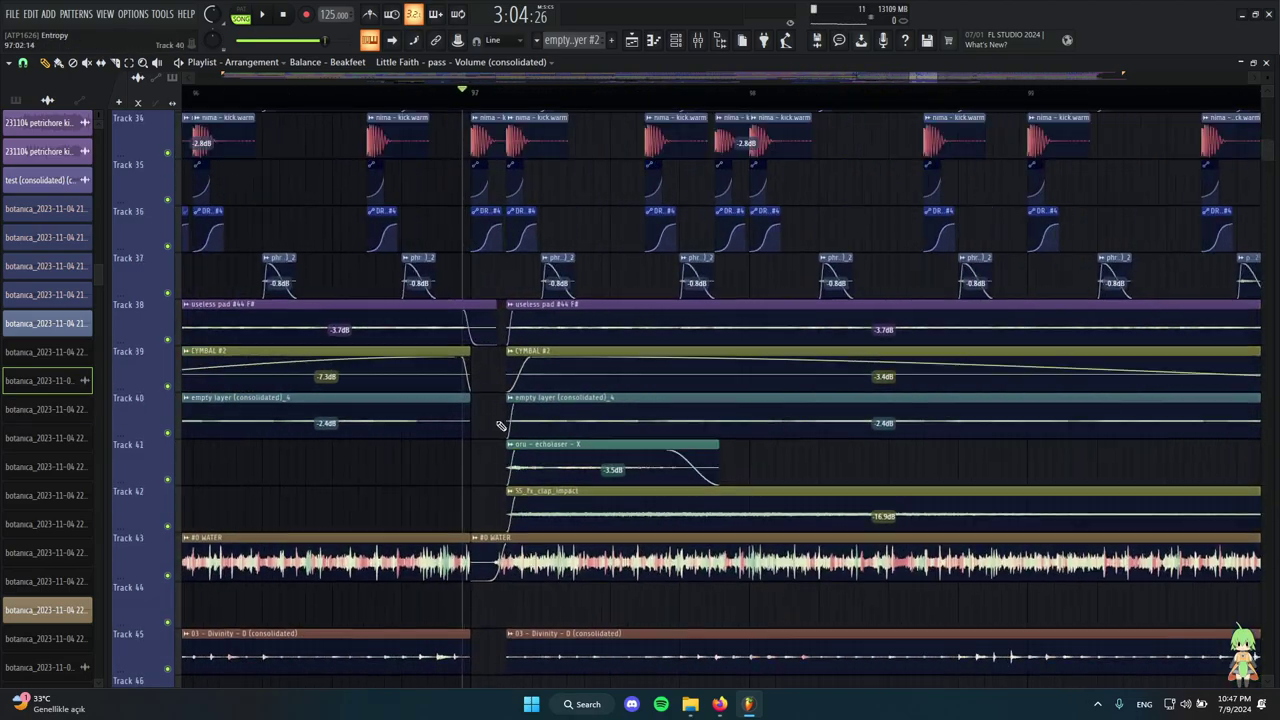
right_click(543, 457, "alt")
scroll(589, 374, "down", 4)
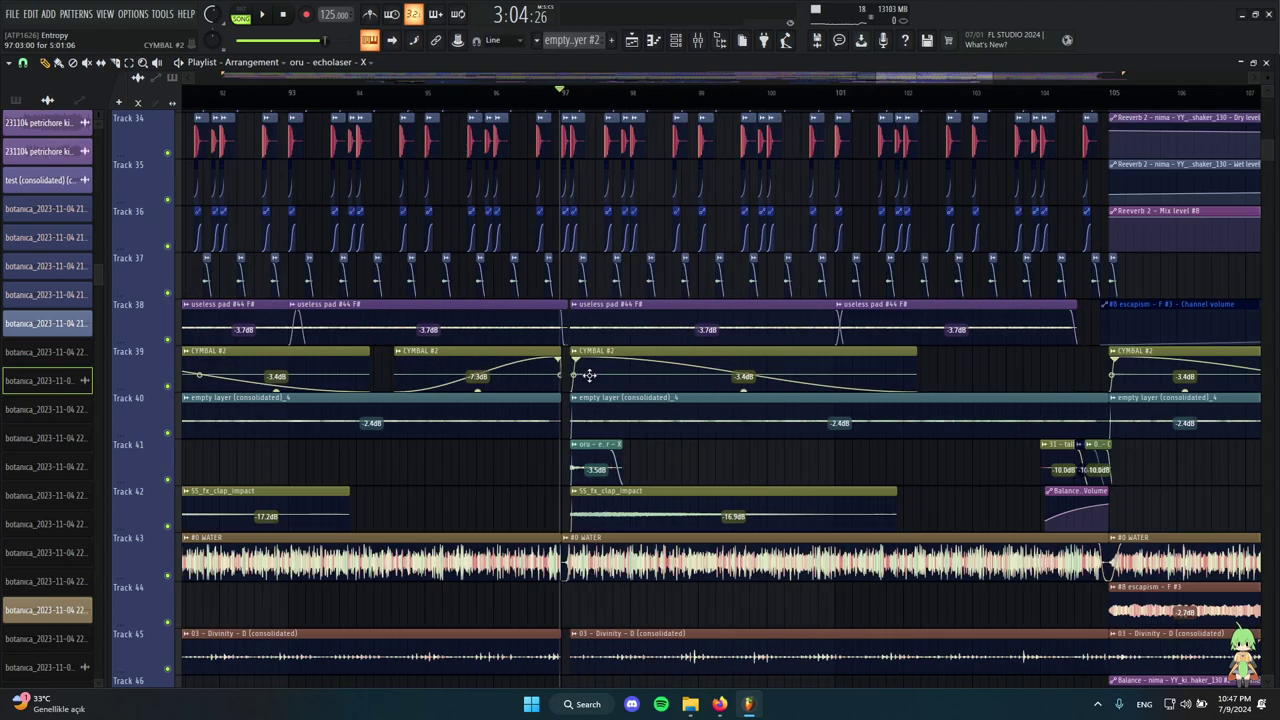
Play the full arrangement from just before bar 95 towards bar 97, and stop playback.
scroll(556, 300, "up", 5)
scroll(519, 217, "up", 1)
scroll(521, 218, "up", 2)
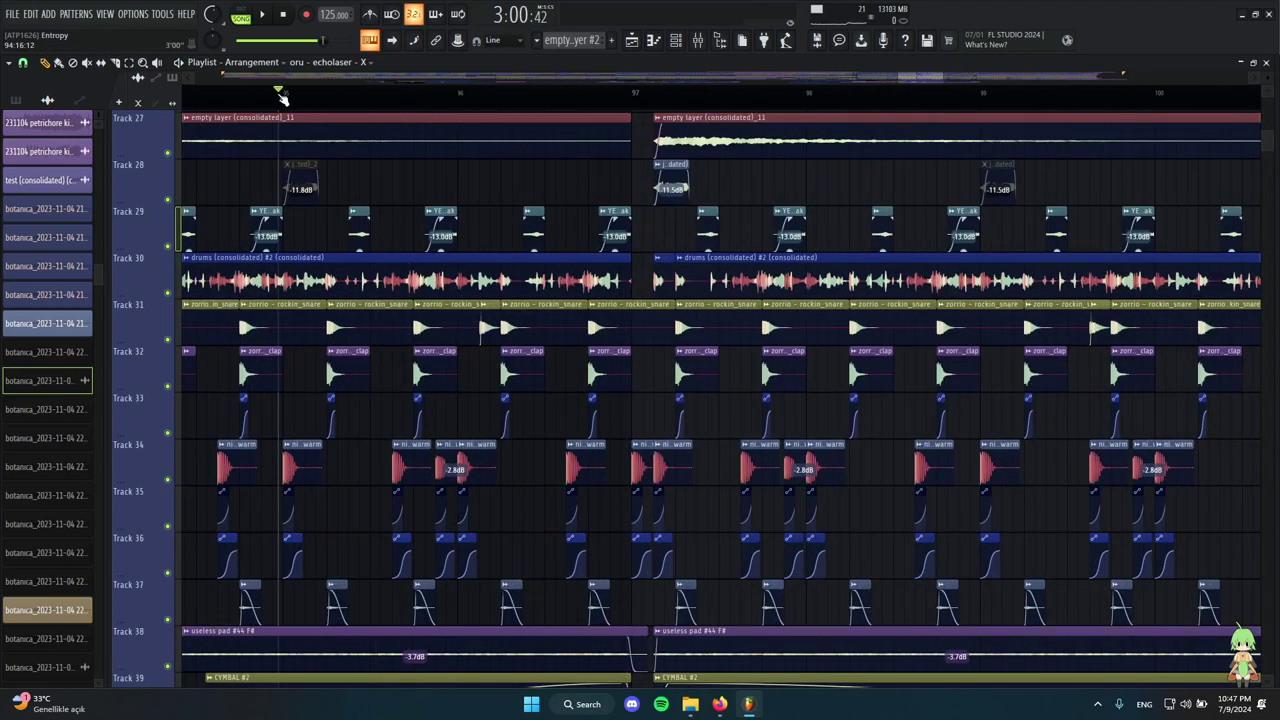
key("space")
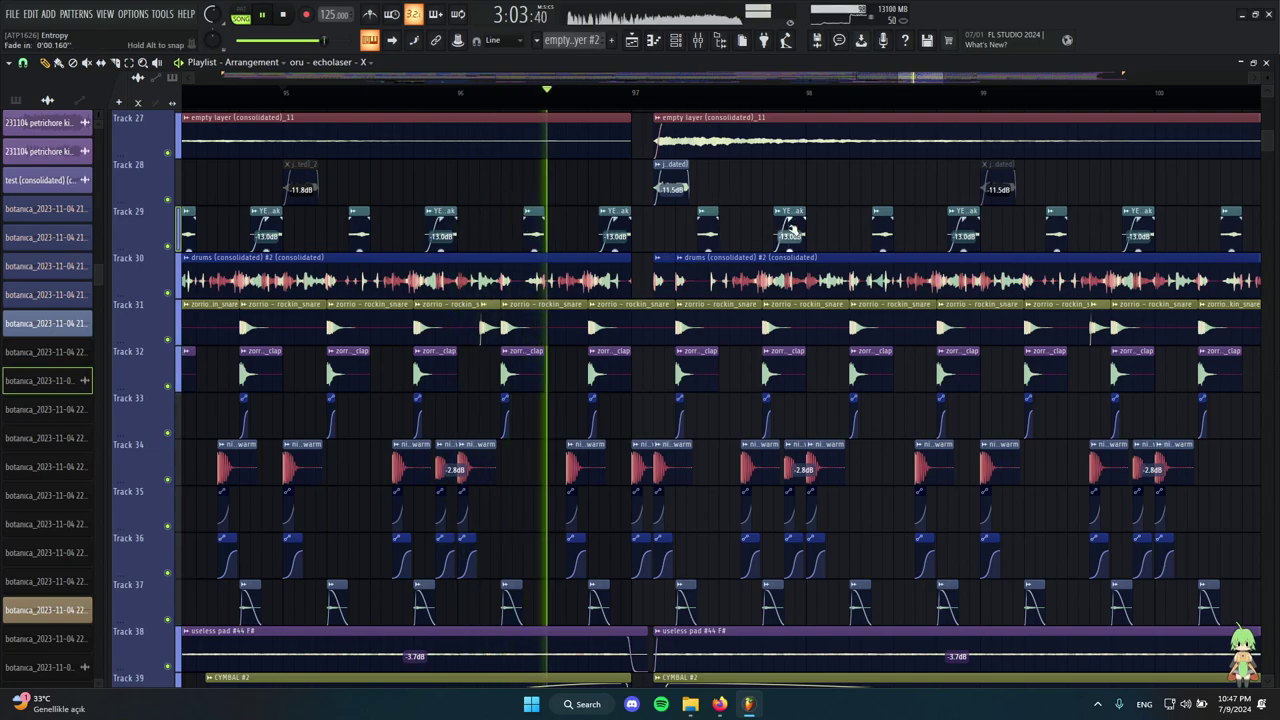
scroll(603, 174, "up", 3)
key("space")
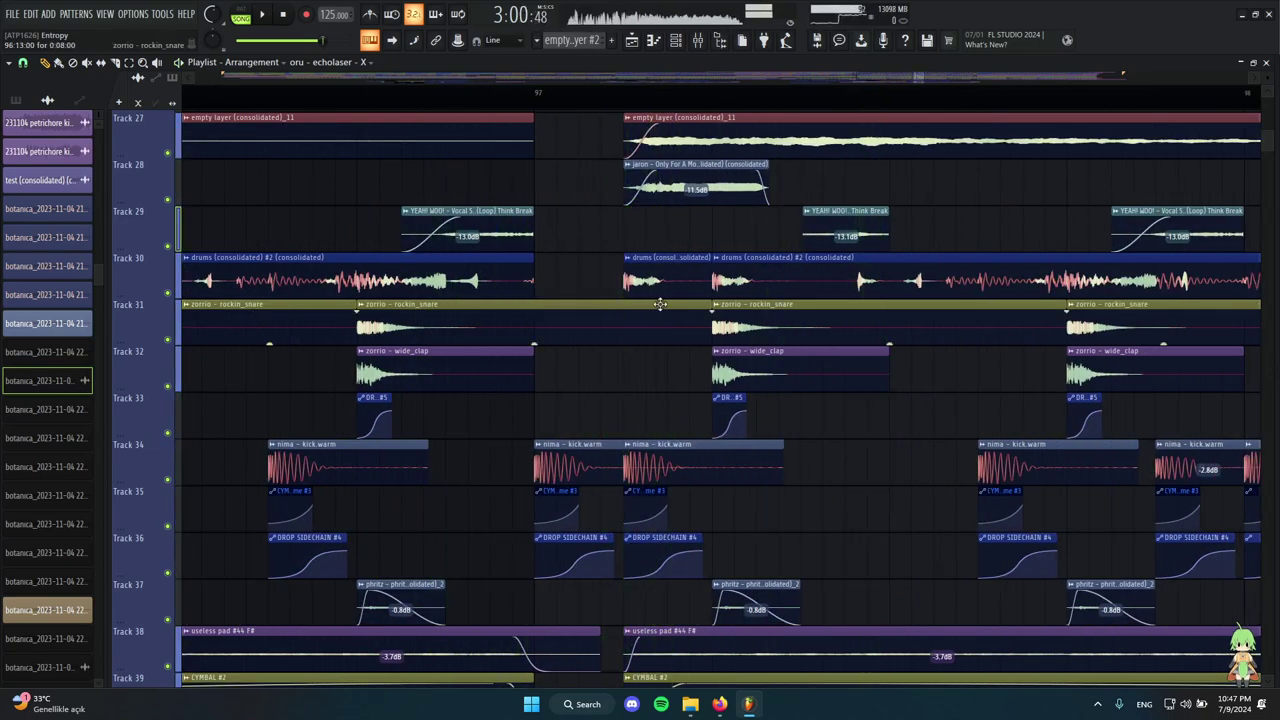
Select the two nima - kick.warm clips at bar 97 on Track 34 and examine the gap in the layers below.
left_click_drag(506, 472, 643, 462)
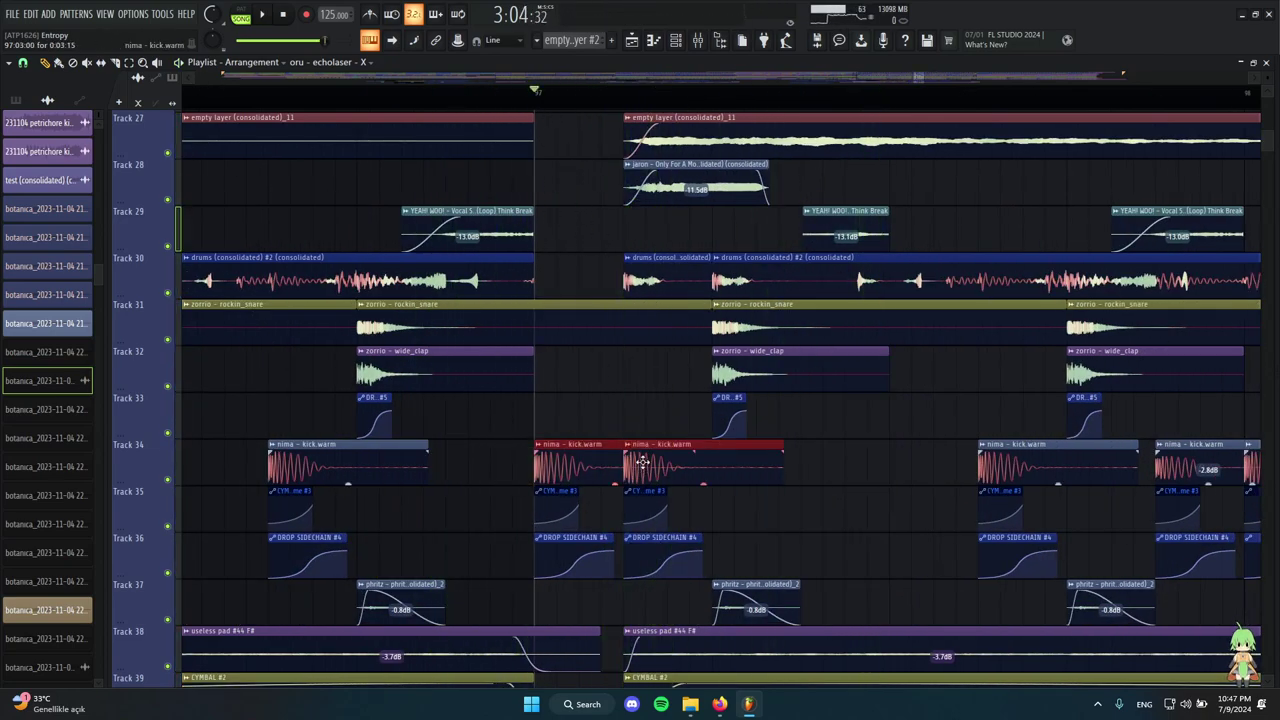
scroll(655, 495, "down", 7)
scroll(600, 420, "up", 1)
left_click_drag(573, 604, 580, 258)
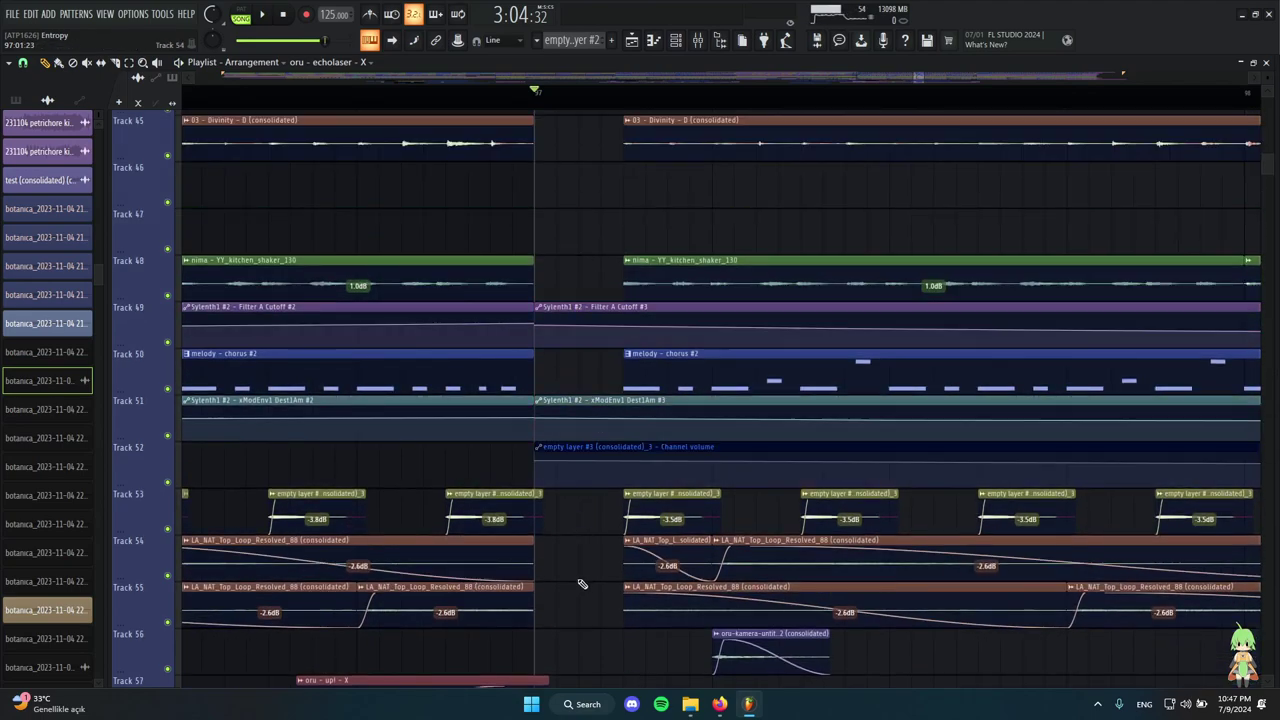
Set the song position to the end of the short gap after bar 97, where the instrument layers re-enter.
scroll(582, 560, "up", 14)
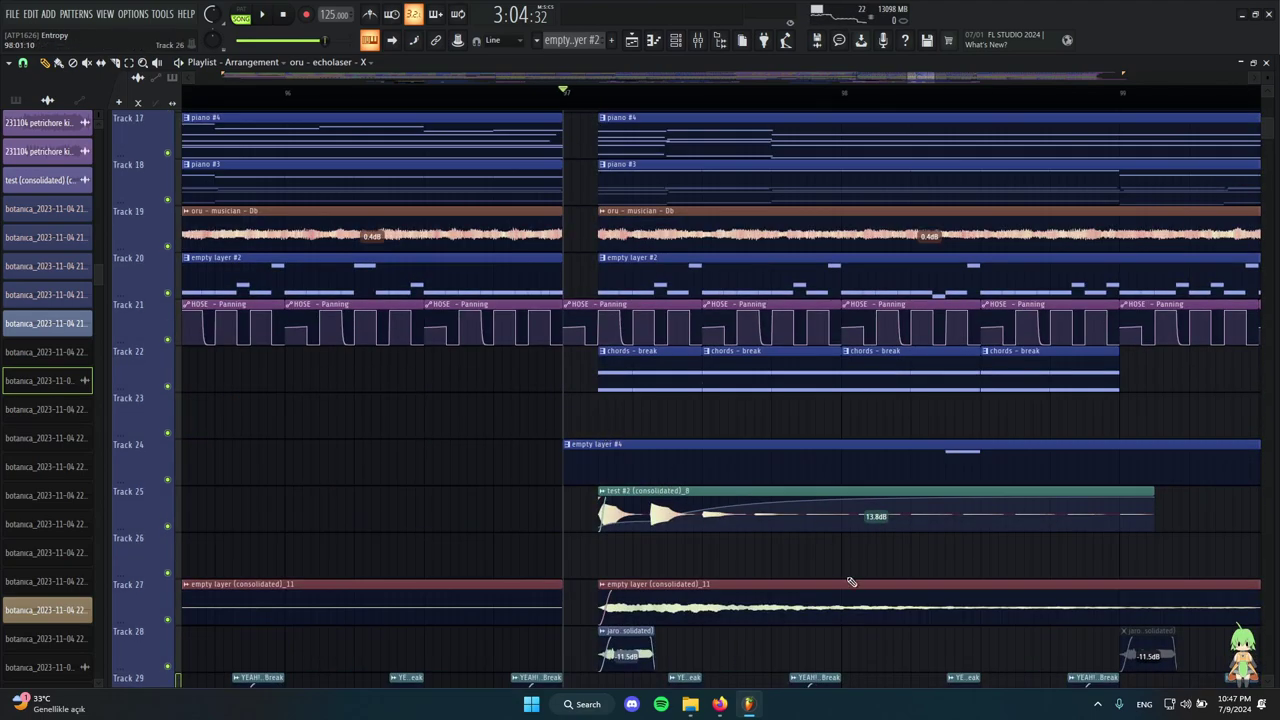
scroll(720, 400, "up", 2)
scroll(643, 290, "up", 1)
left_click(574, 97)
scroll(620, 400, "up", 5)
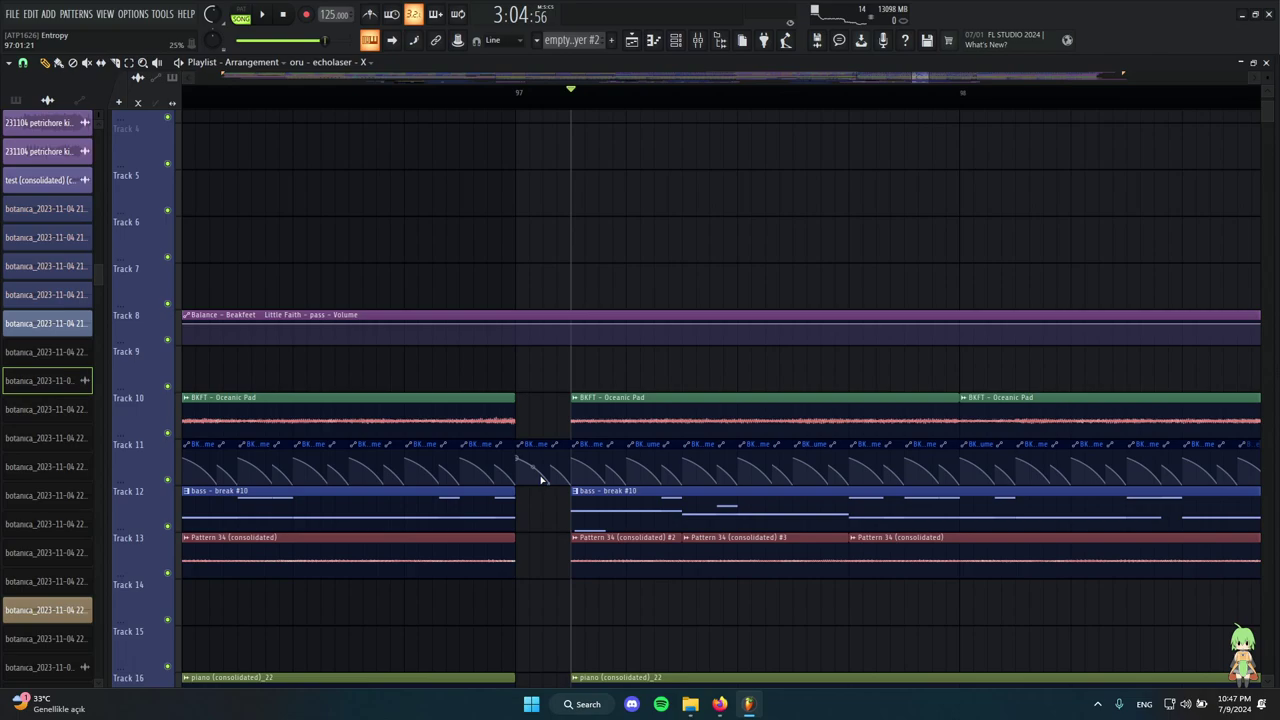
scroll(531, 380, "down", 4)
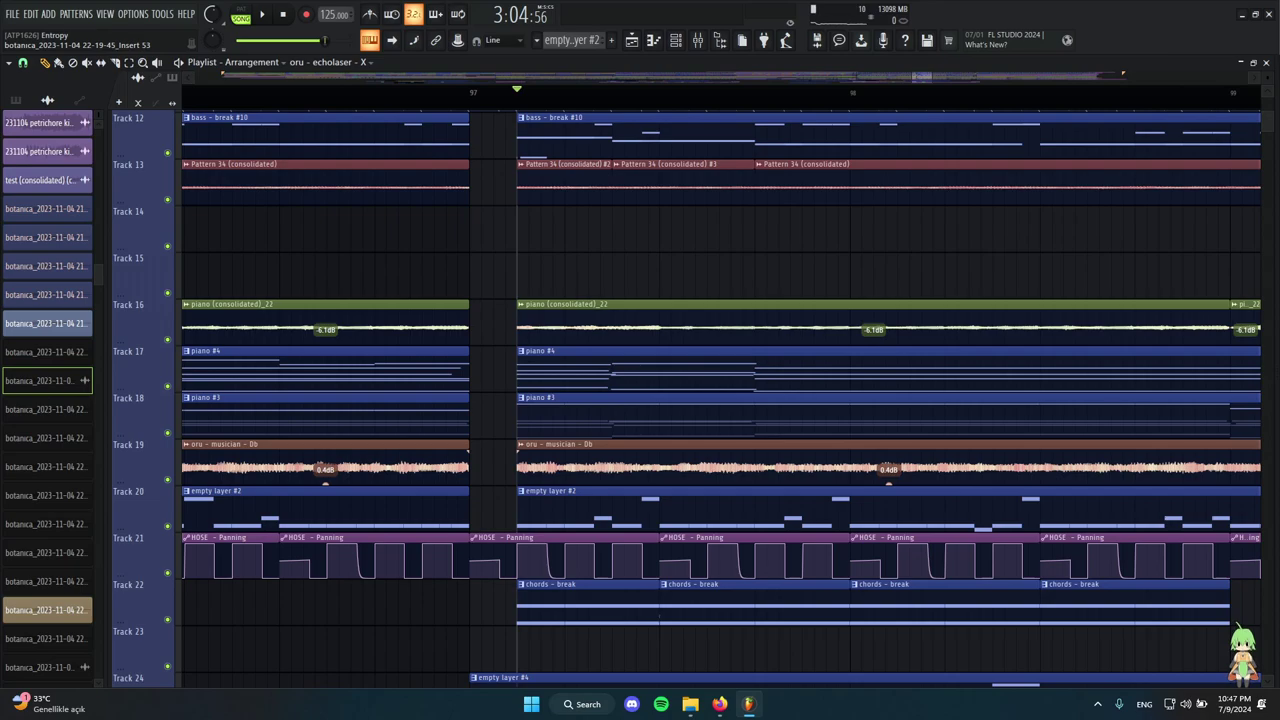
Examine the instrument, pad, percussion and effect layers on both sides of the short gap after bar 97.
scroll(603, 335, "down", 8)
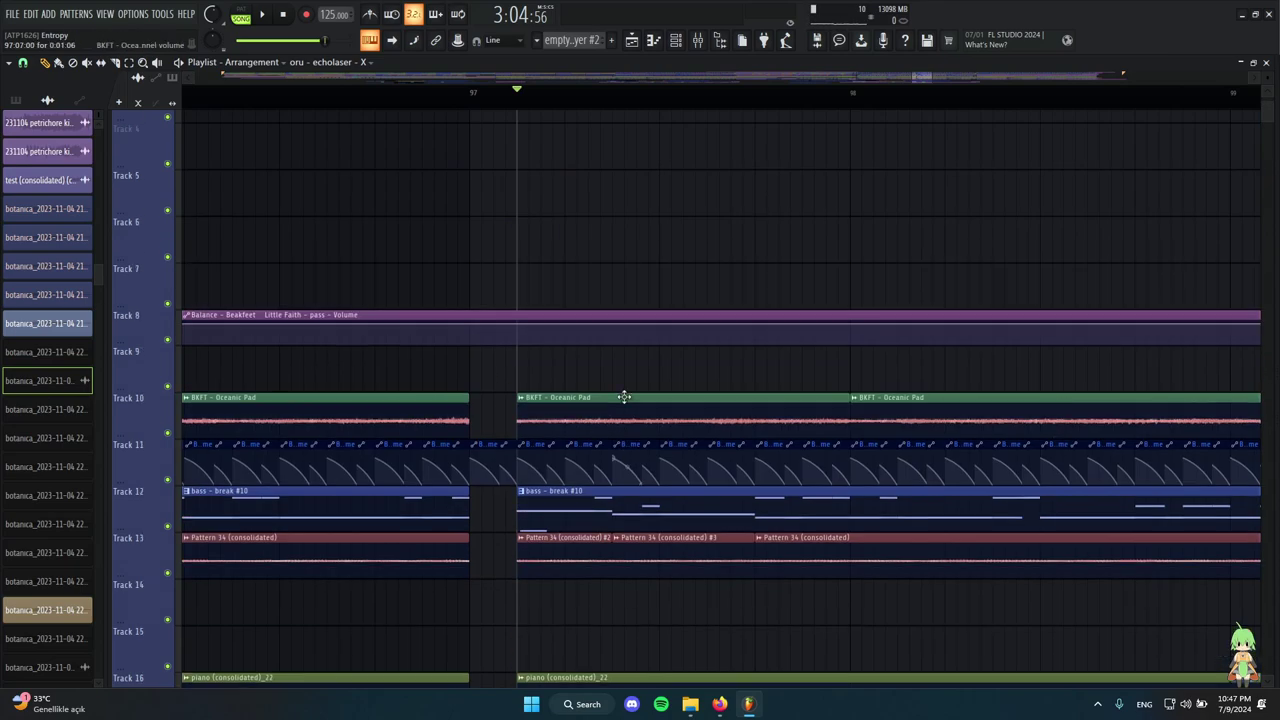
left_click_drag(643, 370, 457, 460)
left_click(614, 412, "ctrl")
scroll(618, 416, "down", 6)
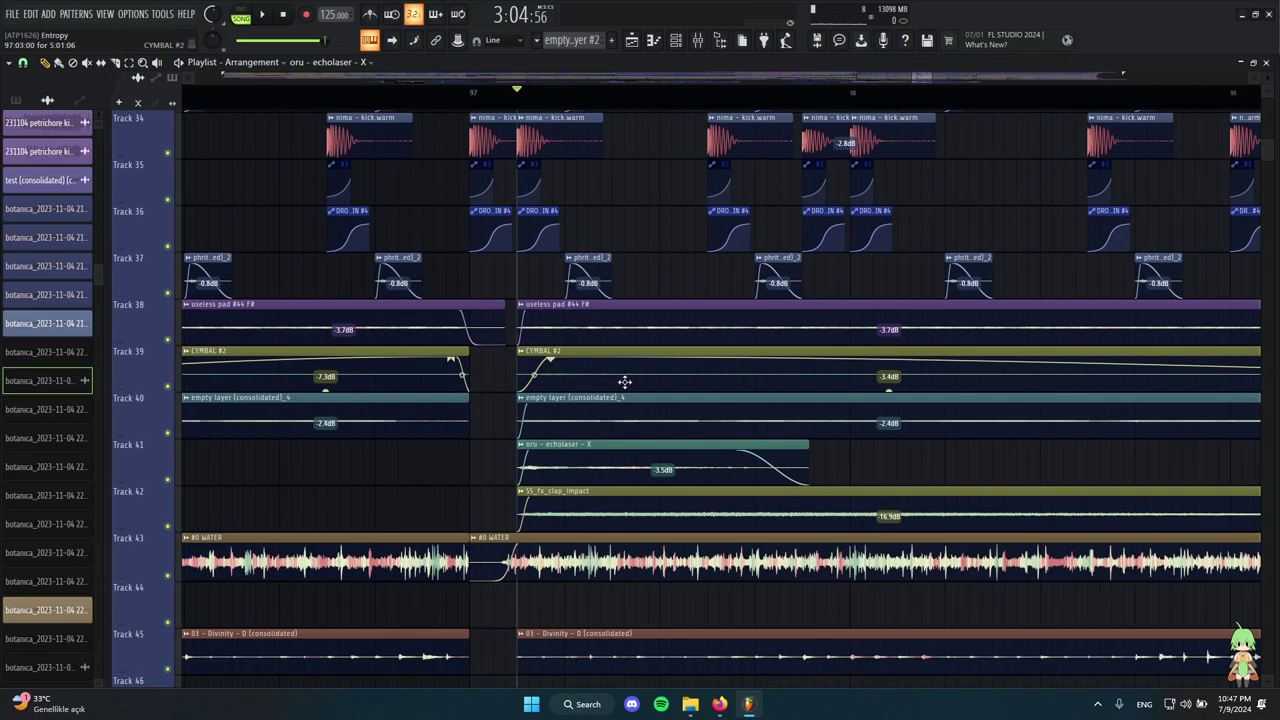
scroll(508, 393, "down", 2)
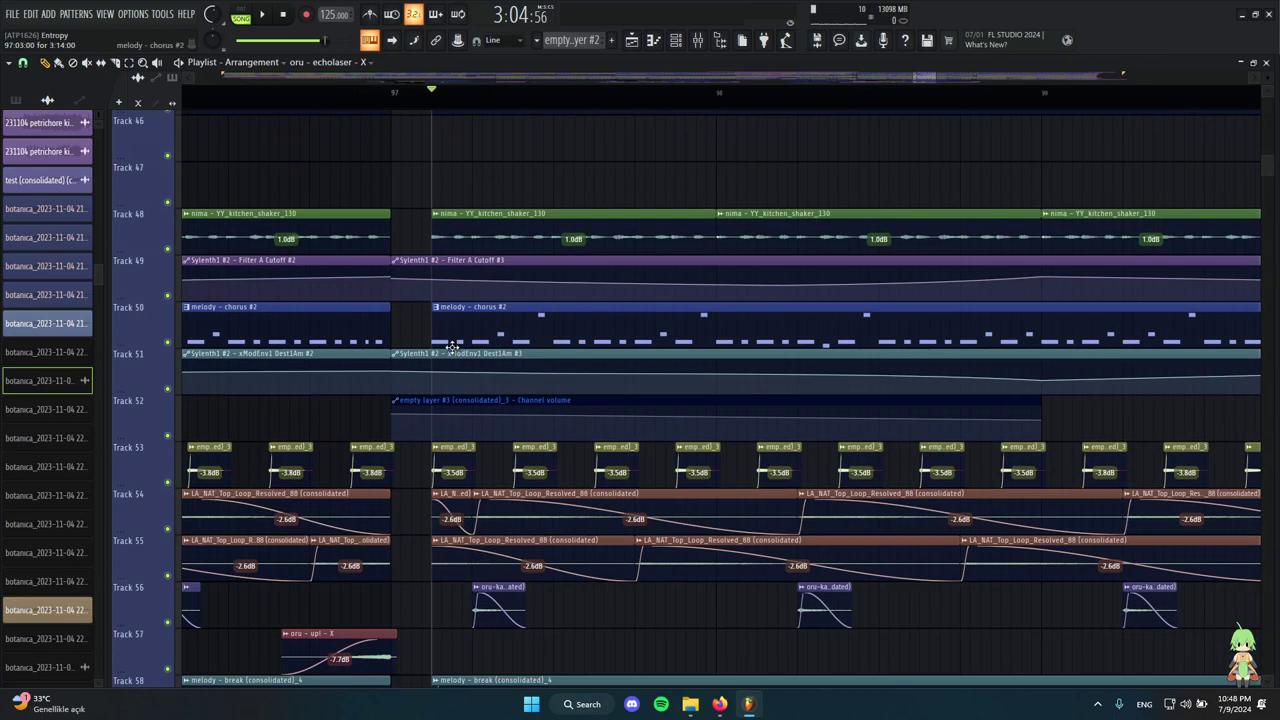
scroll(452, 346, "up", 3)
scroll(427, 384, "up", 2)
scroll(443, 415, "down", 1)
scroll(445, 408, "down", 5)
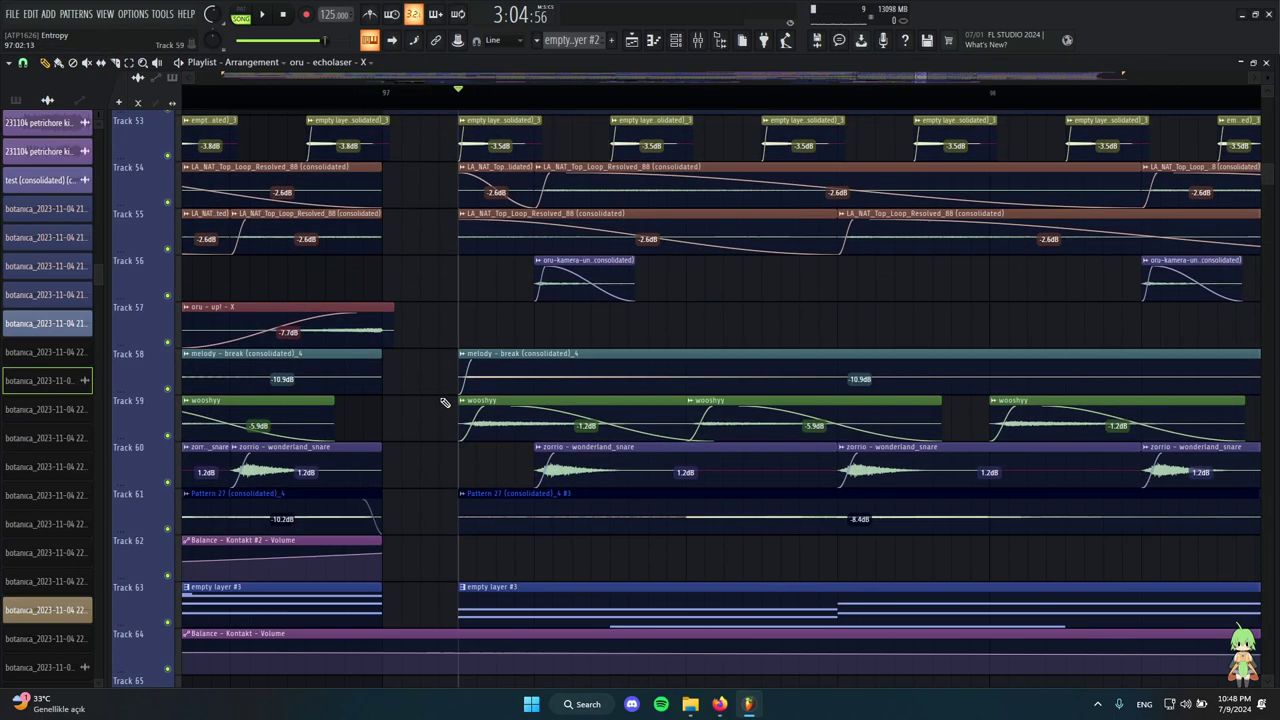
Set the song position to bar 97 and examine the SS_fx_clap_impact clips on Track 42 around it.
scroll(446, 403, "up", 8)
left_click(379, 97)
scroll(468, 283, "down", 2)
scroll(466, 283, "up", 2)
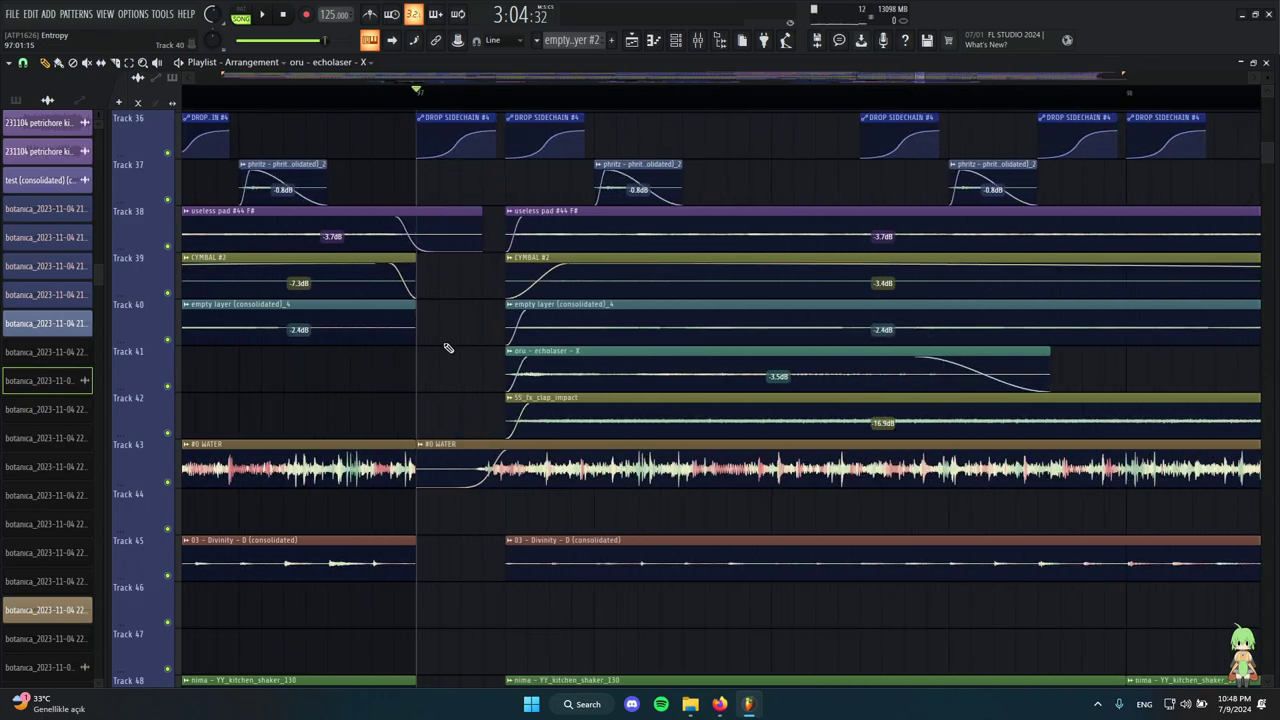
scroll(385, 362, "down", 3, "ctrl")
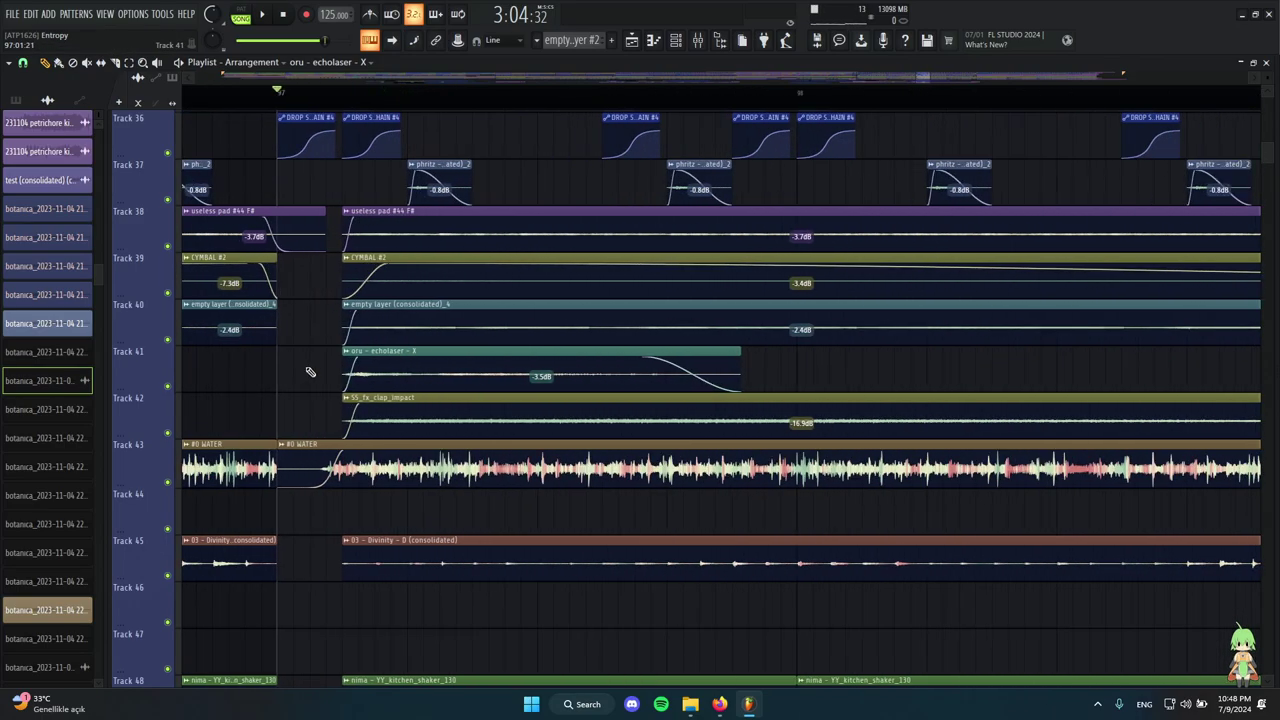
scroll(319, 362, "down", 4, "ctrl")
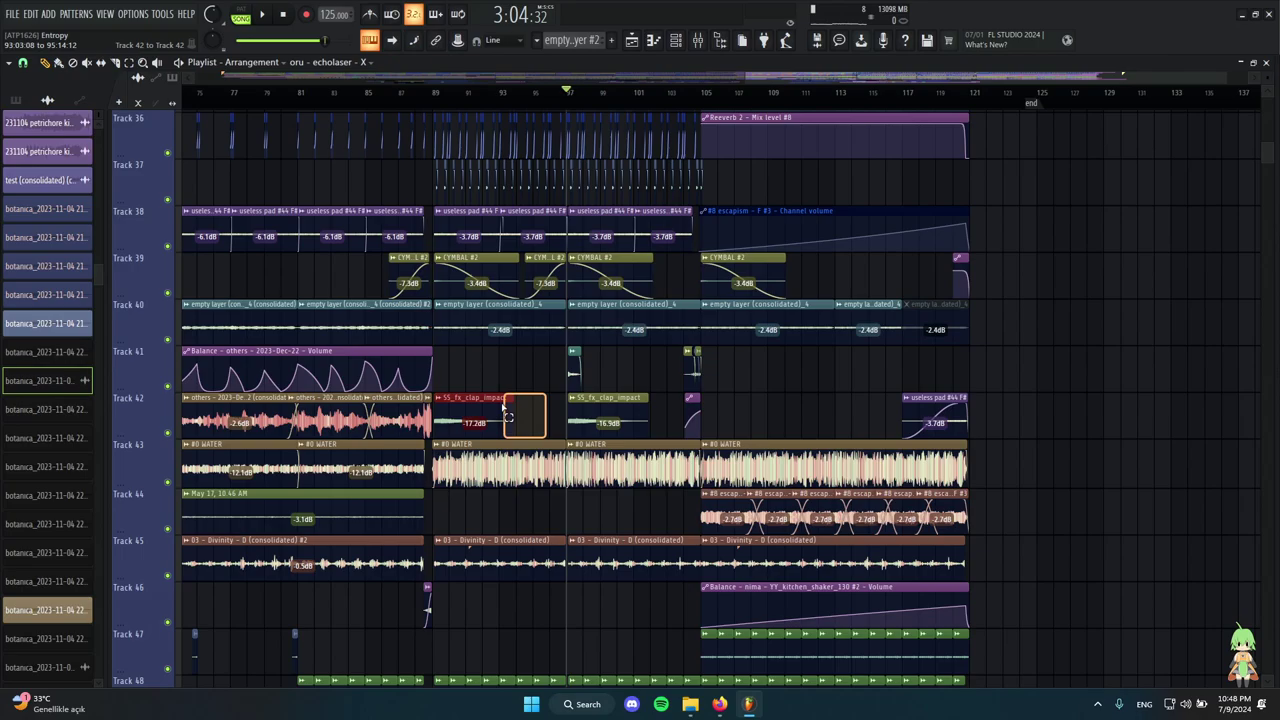
scroll(568, 416, "up", 1, "ctrl")
scroll(568, 416, "up", 6, "ctrl")
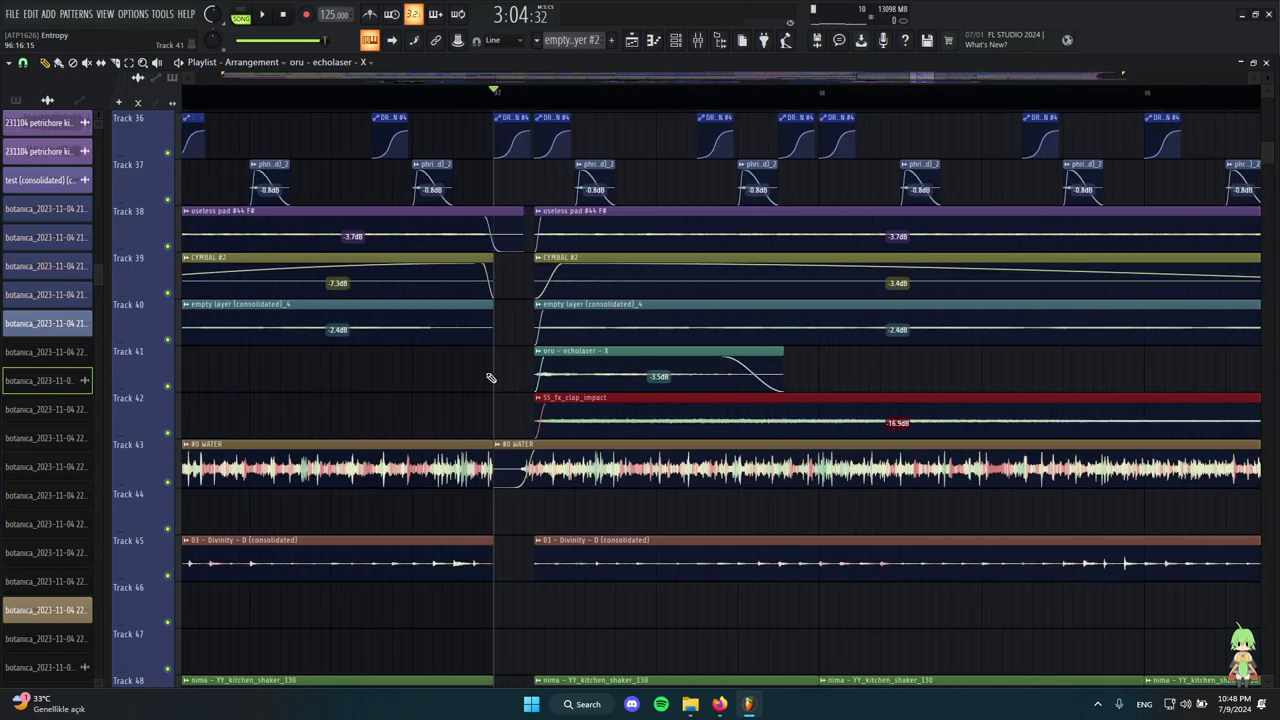
Examine the oru - echolaser - X clip on Track 41 against its surrounding layers, and select the clip.
right_click(565, 374, "alt")
scroll(604, 374, "down", 4, "ctrl")
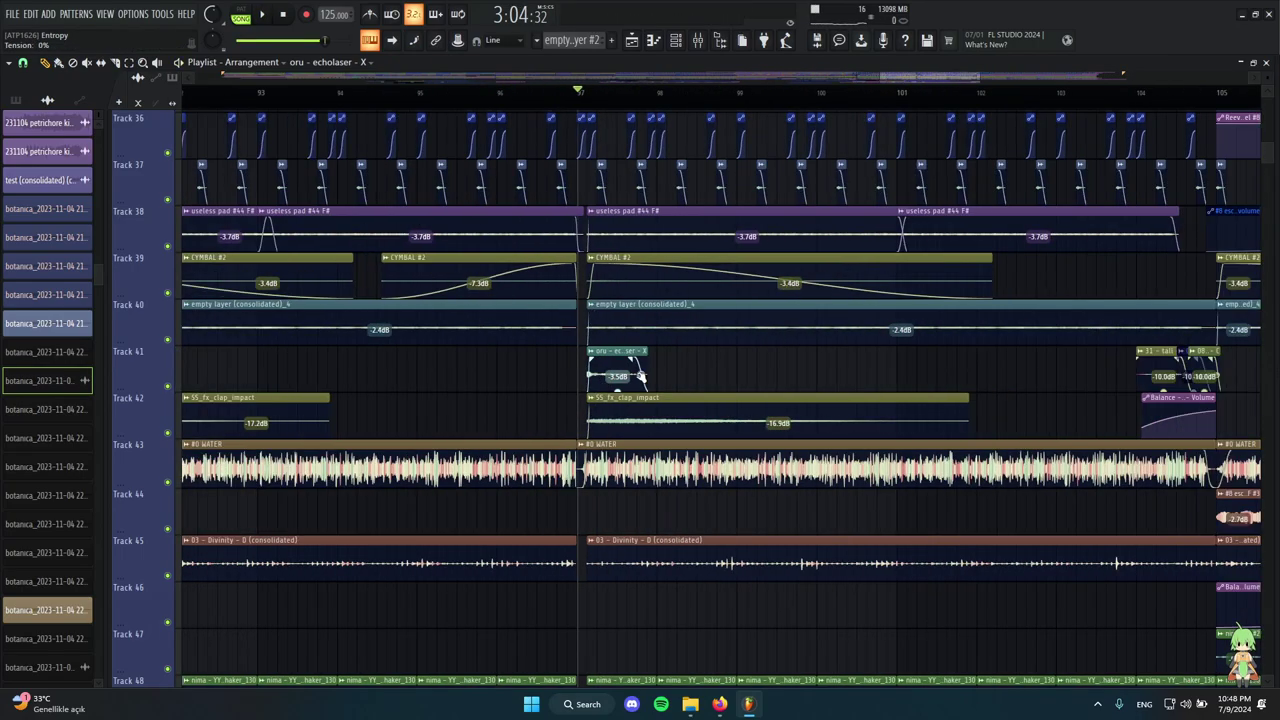
scroll(623, 376, "up", 2, "ctrl")
scroll(622, 375, "up", 3, "ctrl")
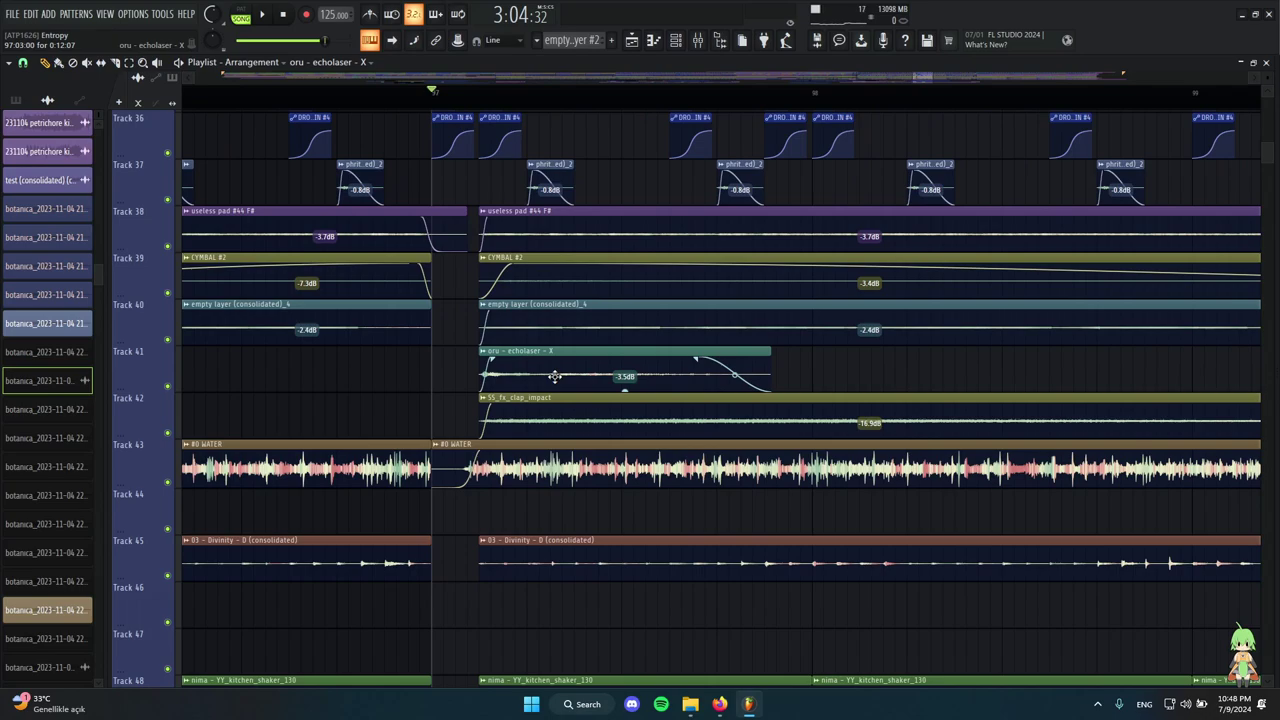
scroll(820, 380, "up", 3)
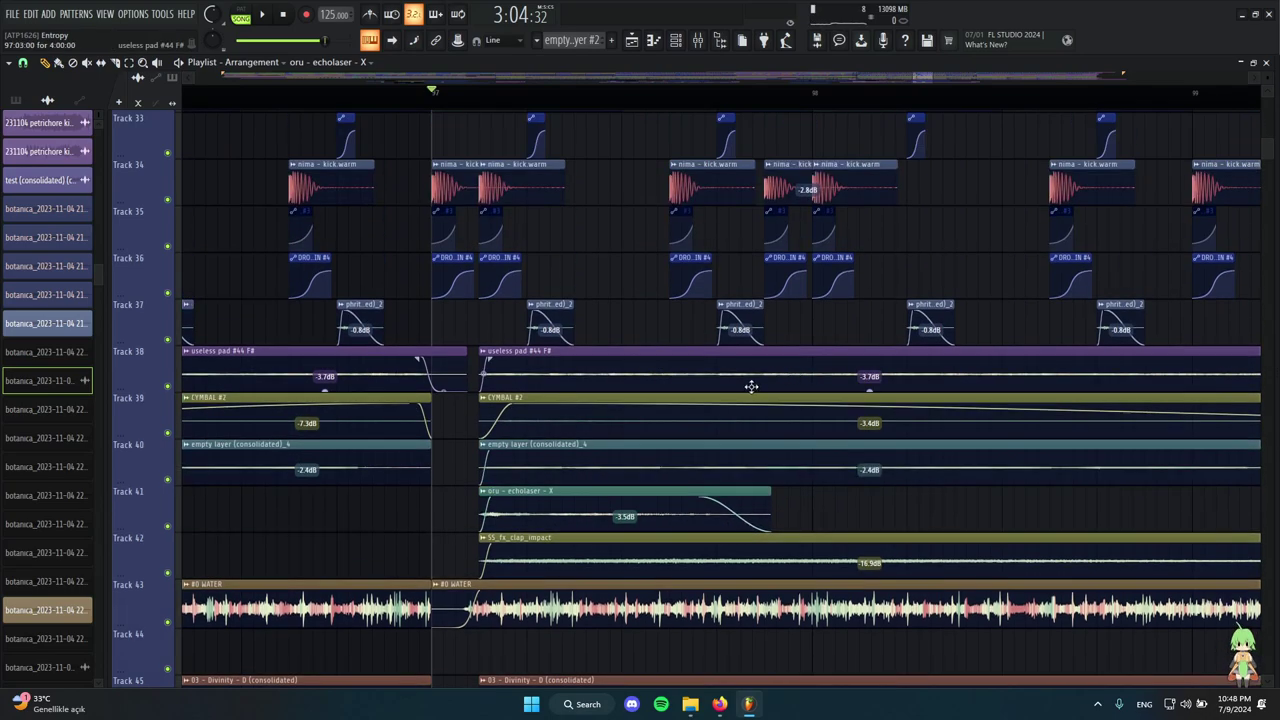
scroll(736, 388, "down", 4)
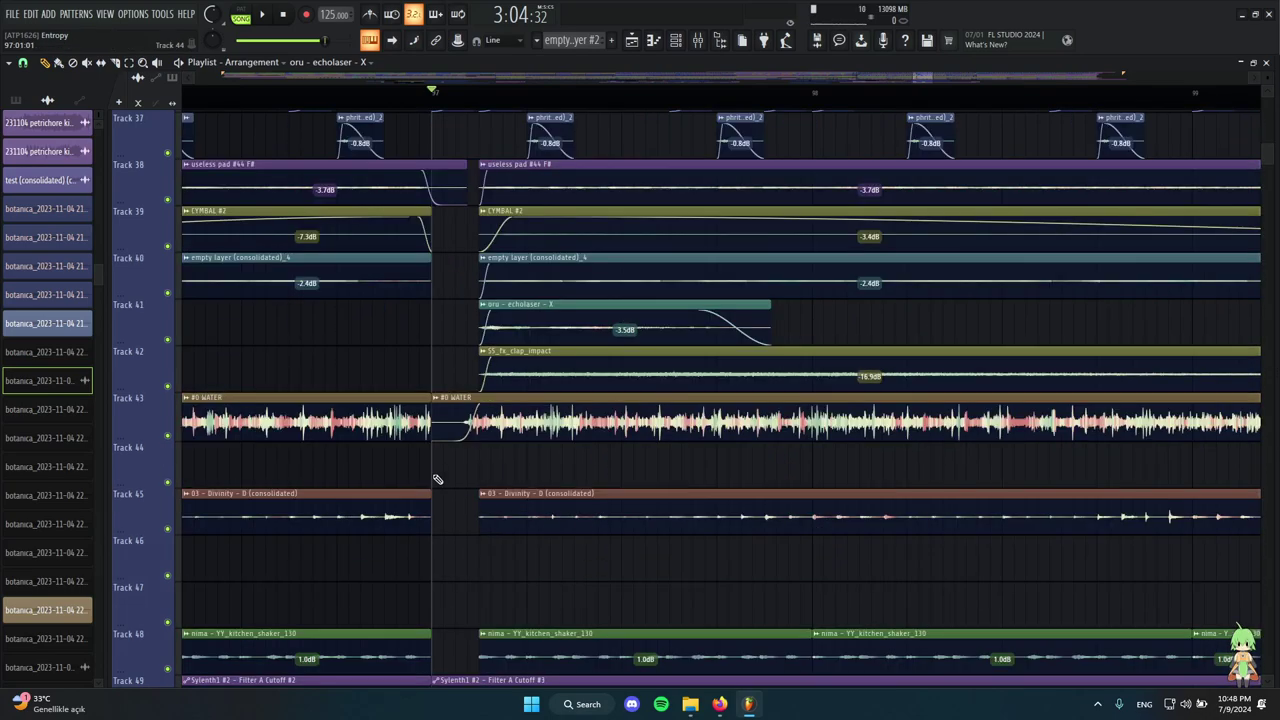
left_click_drag(447, 339, 500, 297)
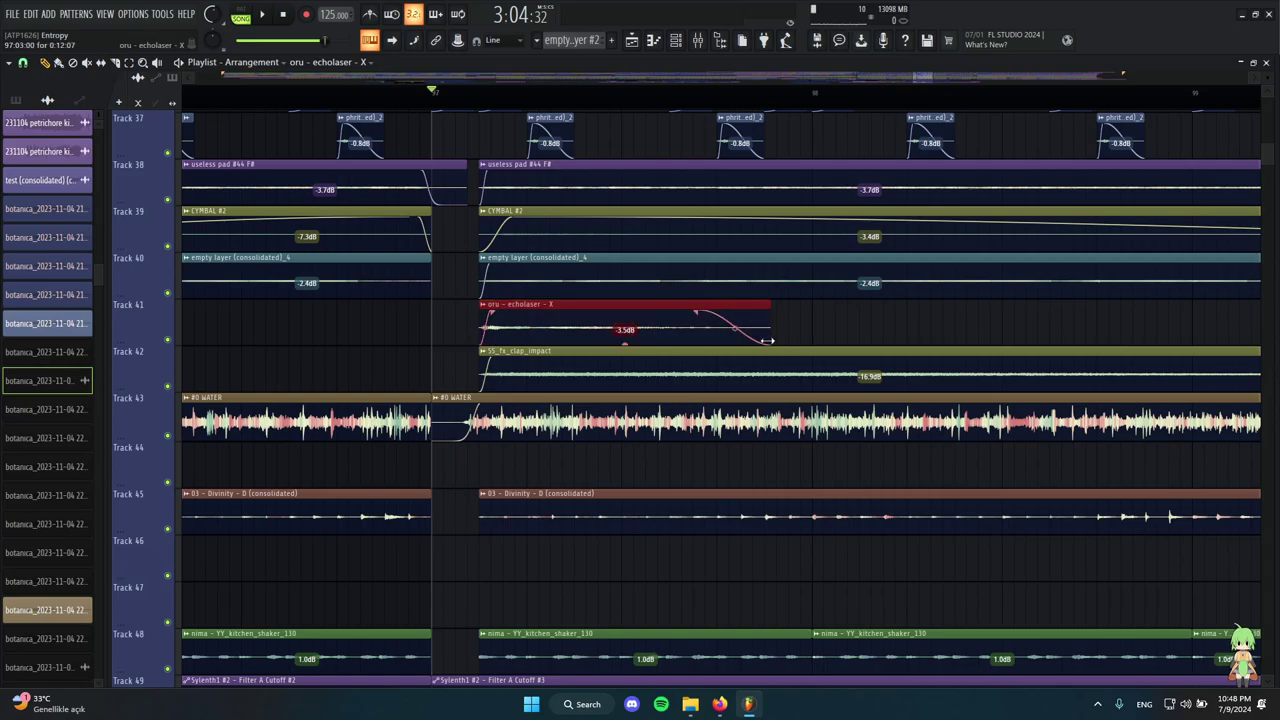
Examine the layers between bars 97 and 101, from the piano tracks down to the empty layer #4 clip on Track 24.
scroll(765, 345, "down", 6, "ctrl")
scroll(850, 390, "up", 18)
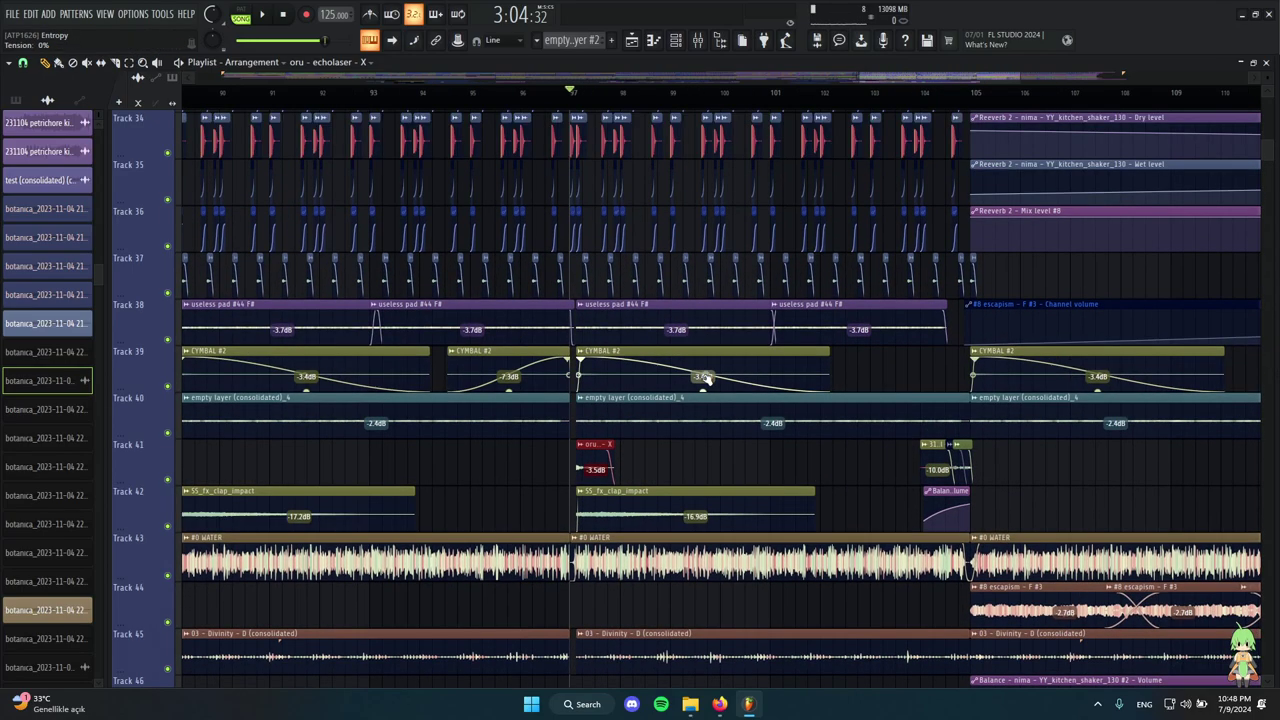
scroll(649, 368, "up", 4, "ctrl")
scroll(460, 358, "up", 5)
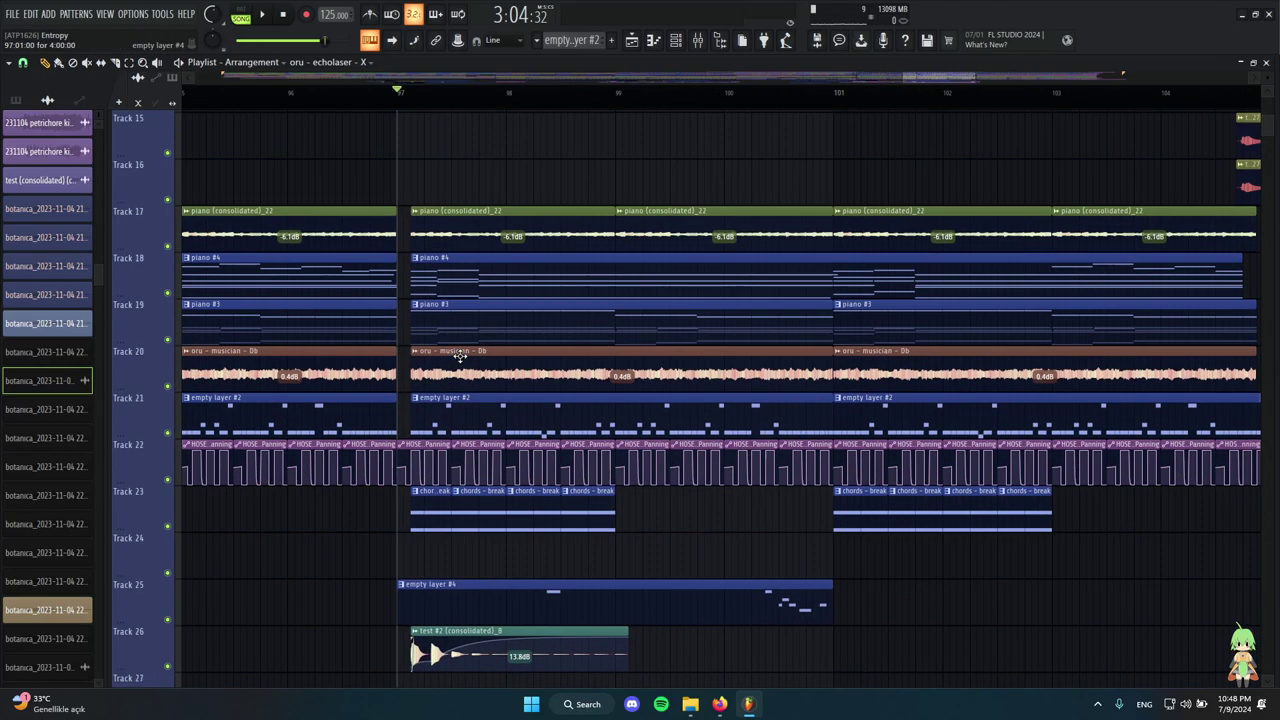
scroll(535, 400, "down", 7)
scroll(552, 411, "up", 3, "ctrl")
scroll(550, 301, "up", 3)
scroll(515, 380, "down", 1)
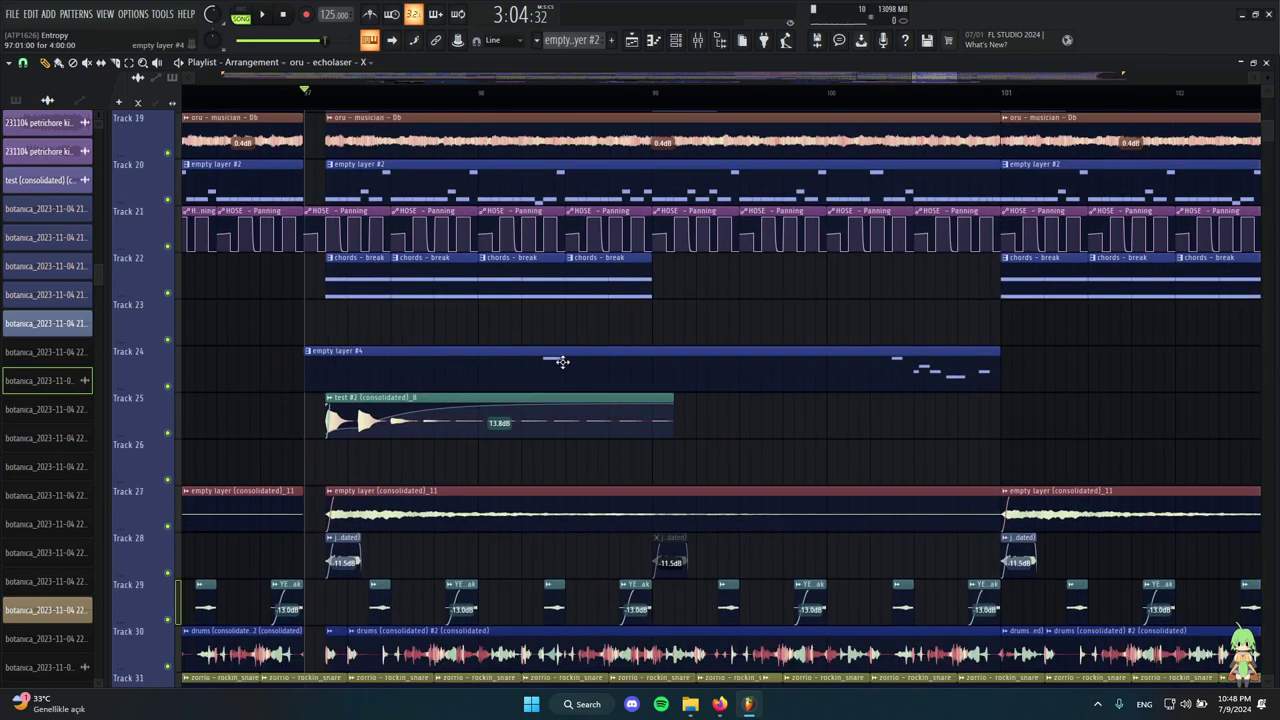
scroll(777, 368, "down", 2, "ctrl")
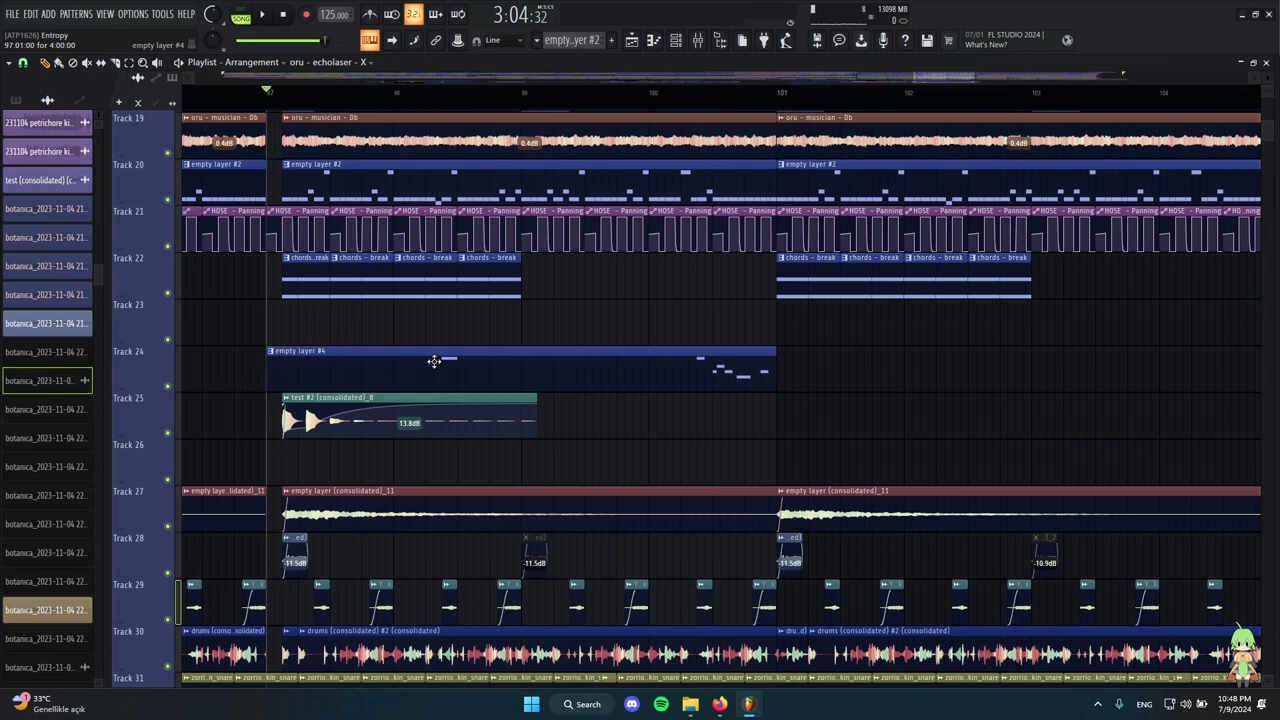
Audition the empty layer #4 clip on Track 24 in solo, and replay it from just before its first note.
right_click(434, 361, "alt")
right_click(691, 370, "alt")
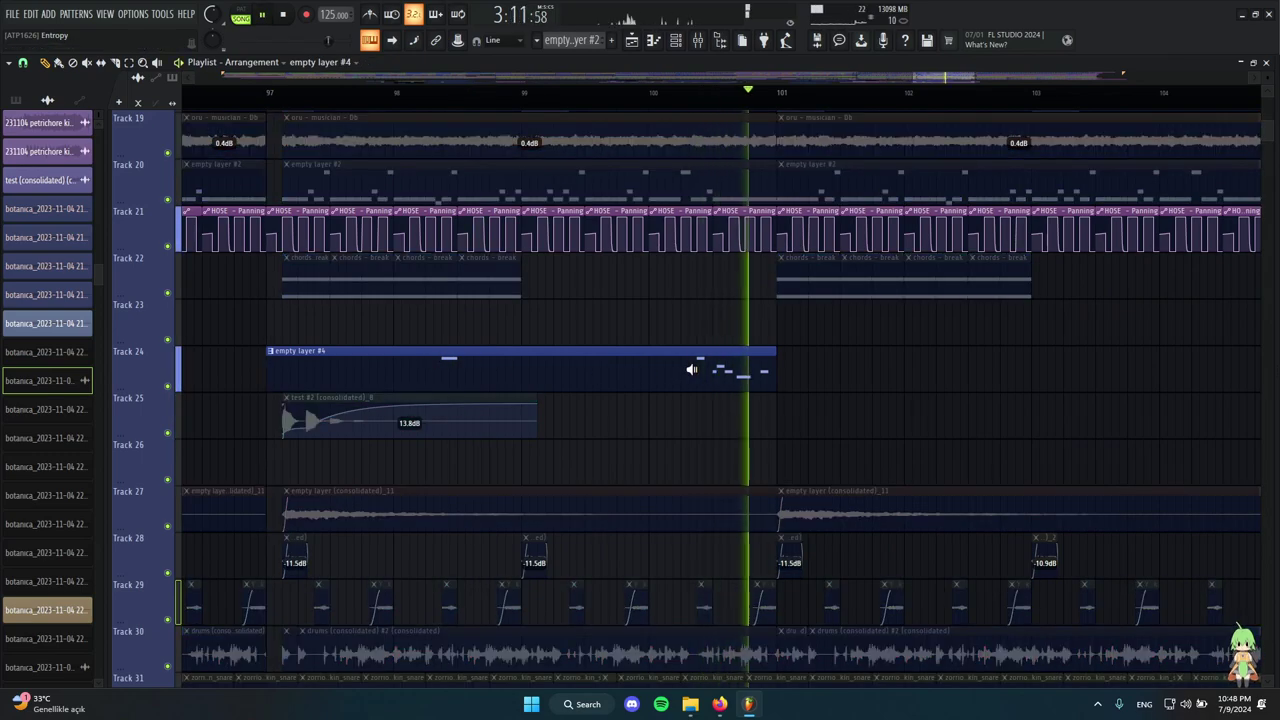
left_click_drag(691, 369, 688, 372)
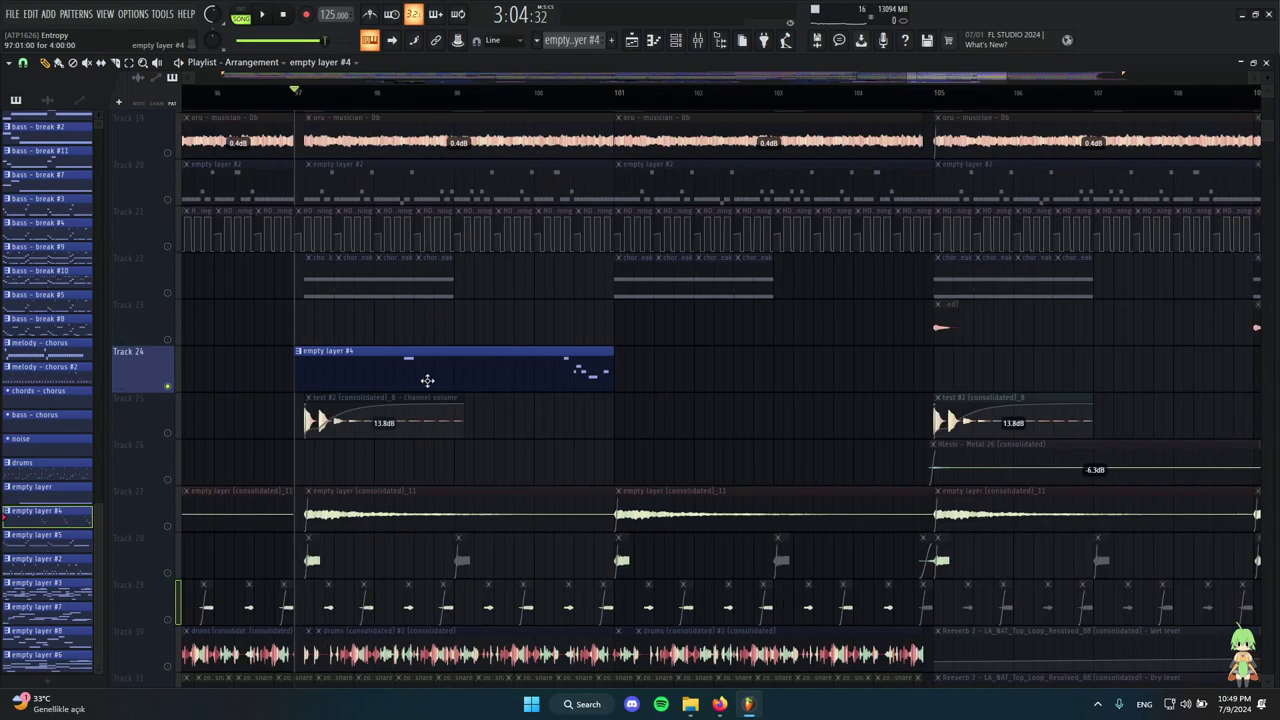
scroll(426, 380, "up", 3, "ctrl")
left_click(455, 93)
key("space")
Inspect the Sylenth1 #3 mixer insert's effect chain, view its Fruity Reeverb 2 settings, and close the plugin.
left_click(697, 40)
left_click(697, 40)
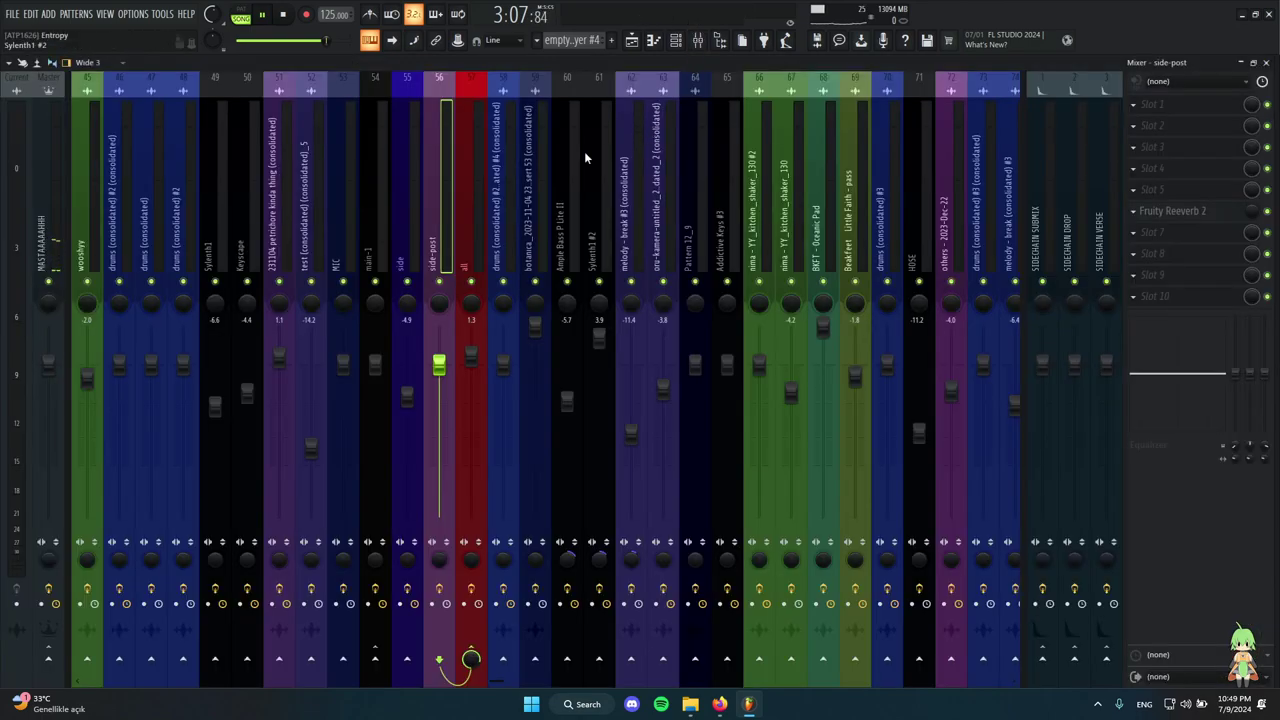
scroll(584, 151, "left", 10)
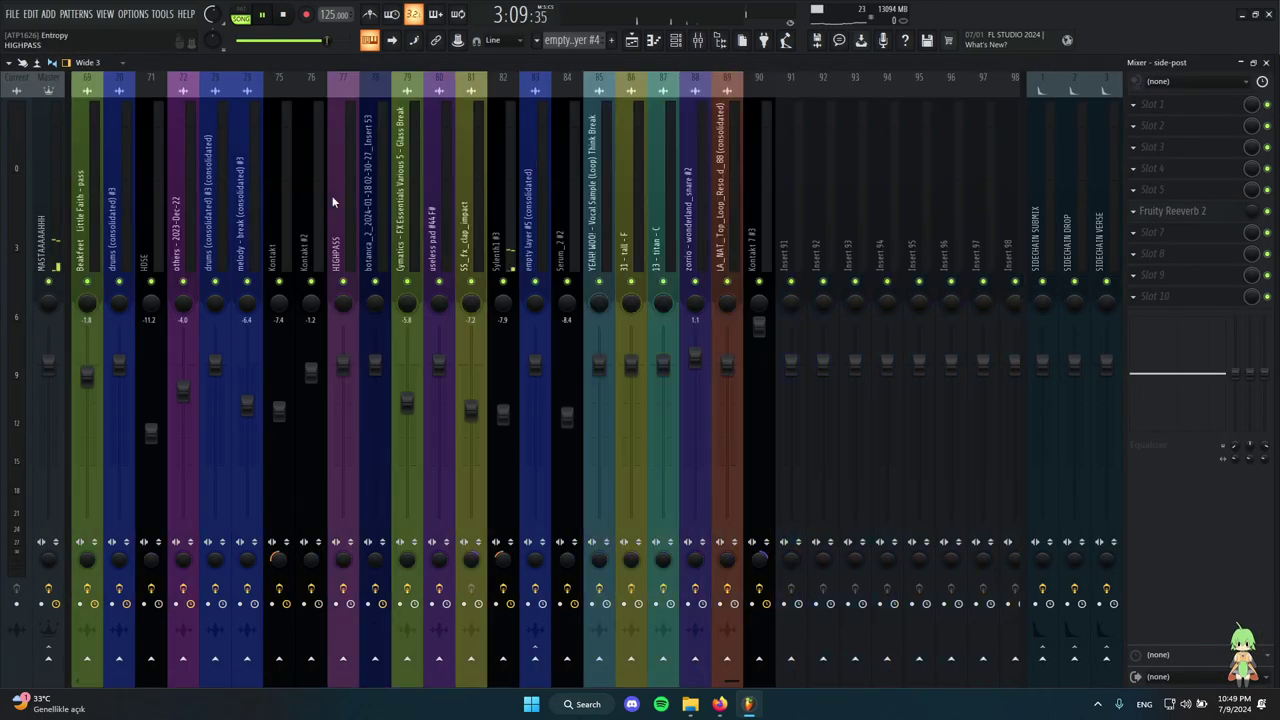
left_click(512, 216)
left_click(1185, 128)
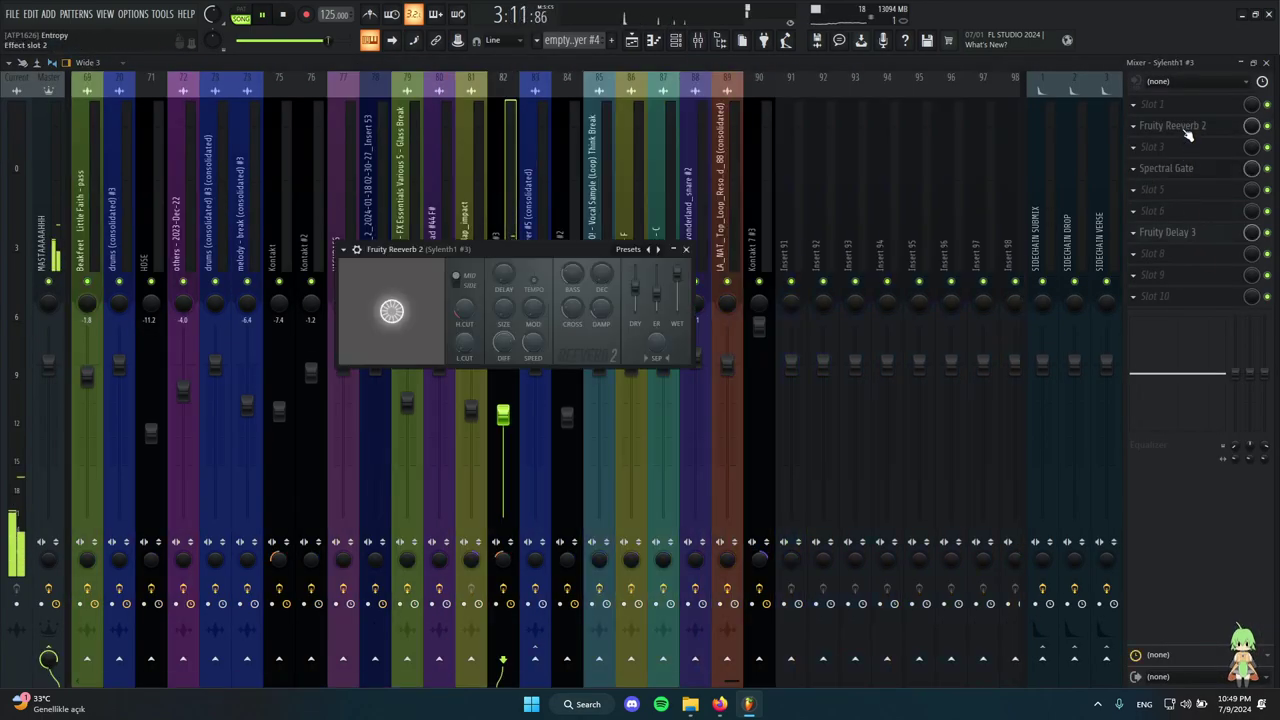
left_click(687, 250)
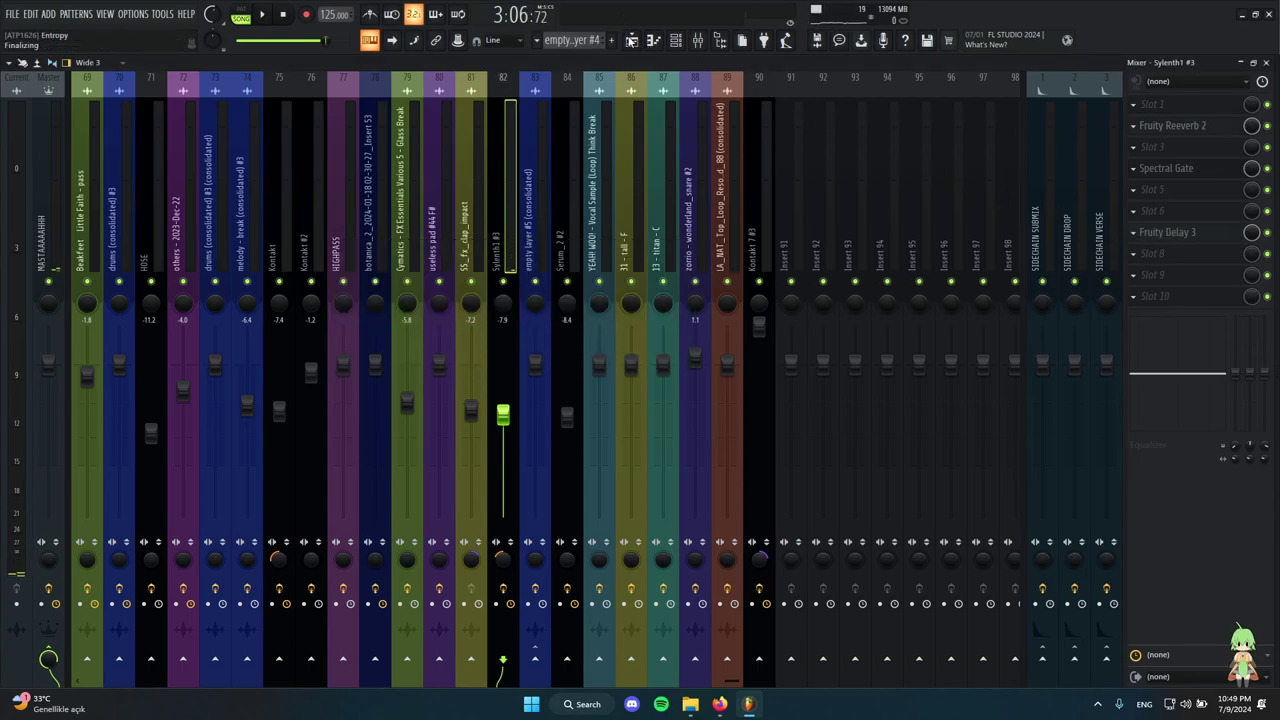
Return to the playlist and take Track 24 out of solo.
left_click(632, 40)
right_click(168, 387)
scroll(511, 201, "down", 3)
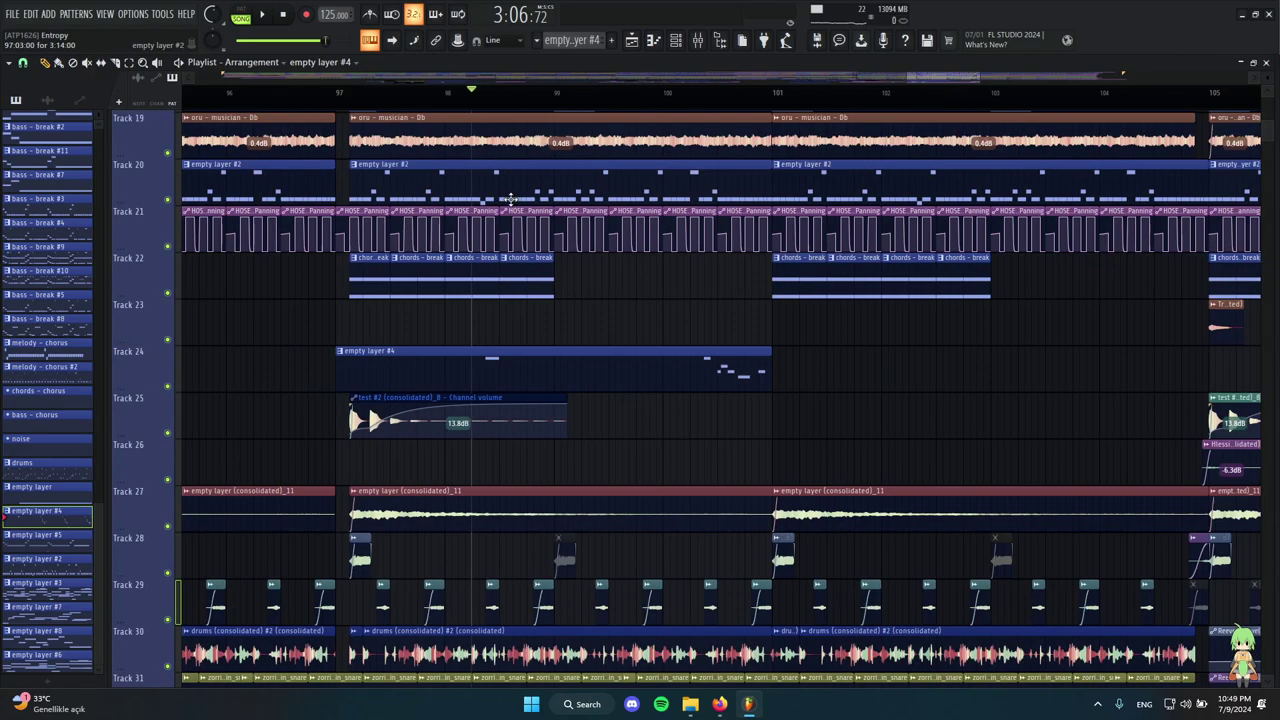
Examine the bass, pad, piano and chord layers on Tracks 8 to 28 across bars 89 to 117.
scroll(808, 260, "up", 3)
scroll(820, 455, "down", 2)
scroll(824, 463, "up", 3)
scroll(628, 430, "down", 4)
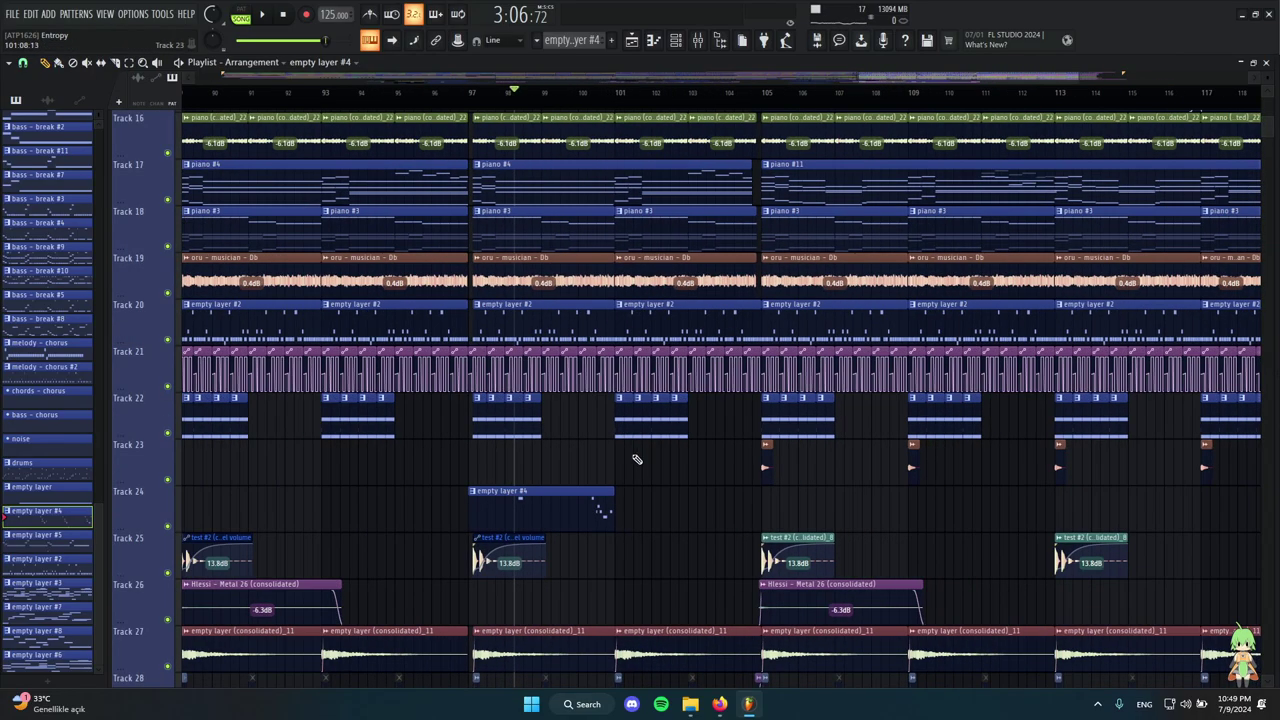
scroll(615, 504, "up", 6)
left_click_drag(702, 548, 468, 509)
scroll(620, 528, "down", 4)
left_click(788, 547, "ctrl")
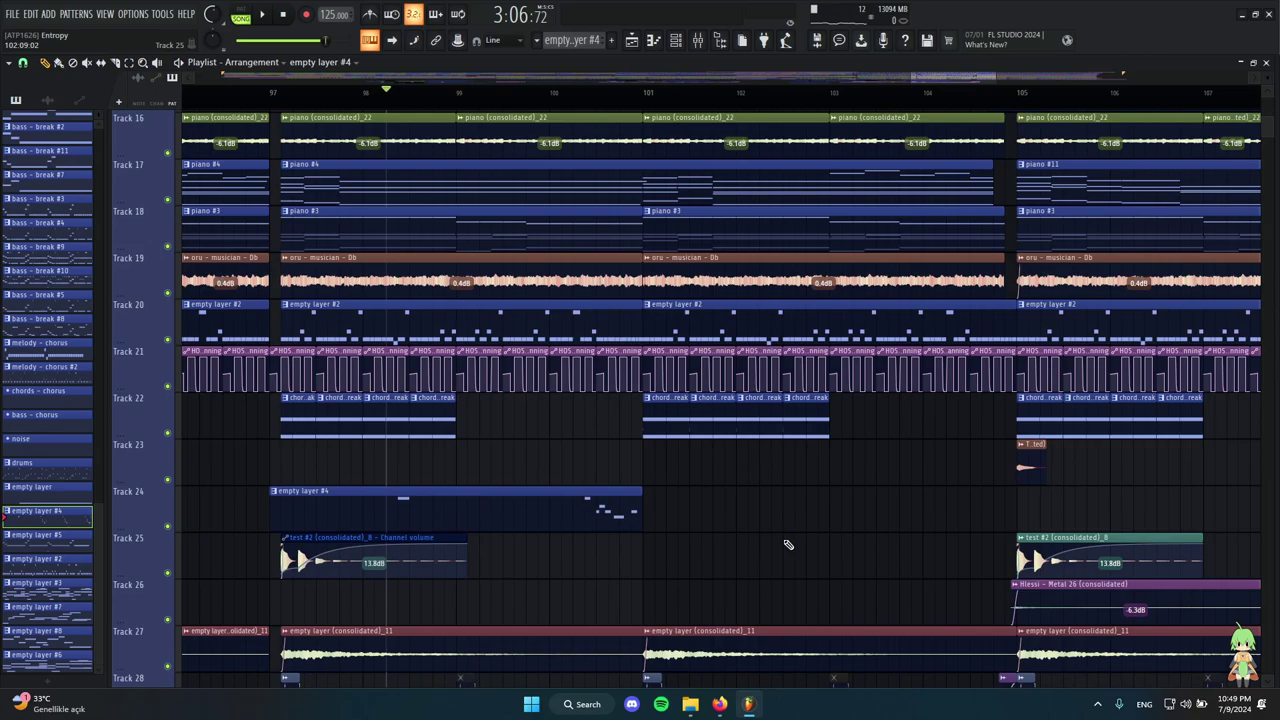
scroll(680, 478, "up", 4)
scroll(667, 467, "down", 4)
scroll(696, 454, "up", 3)
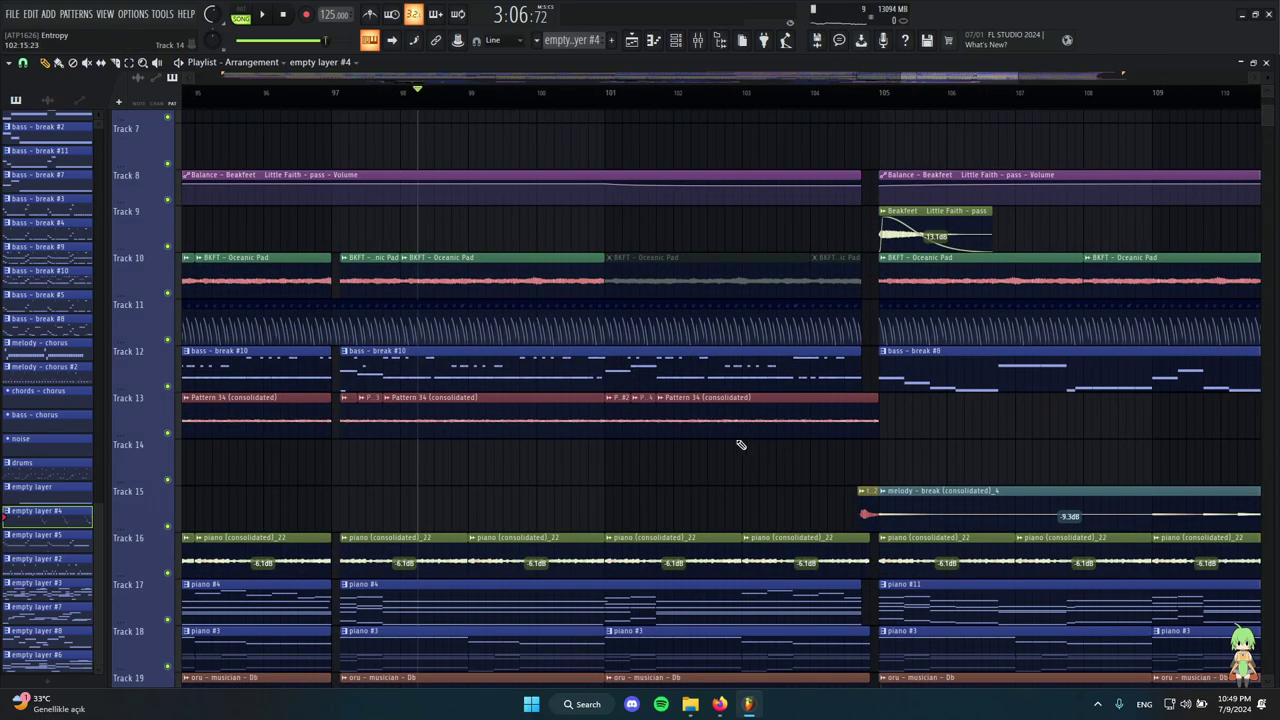
scroll(757, 434, "down", 3)
scroll(476, 384, "up", 5)
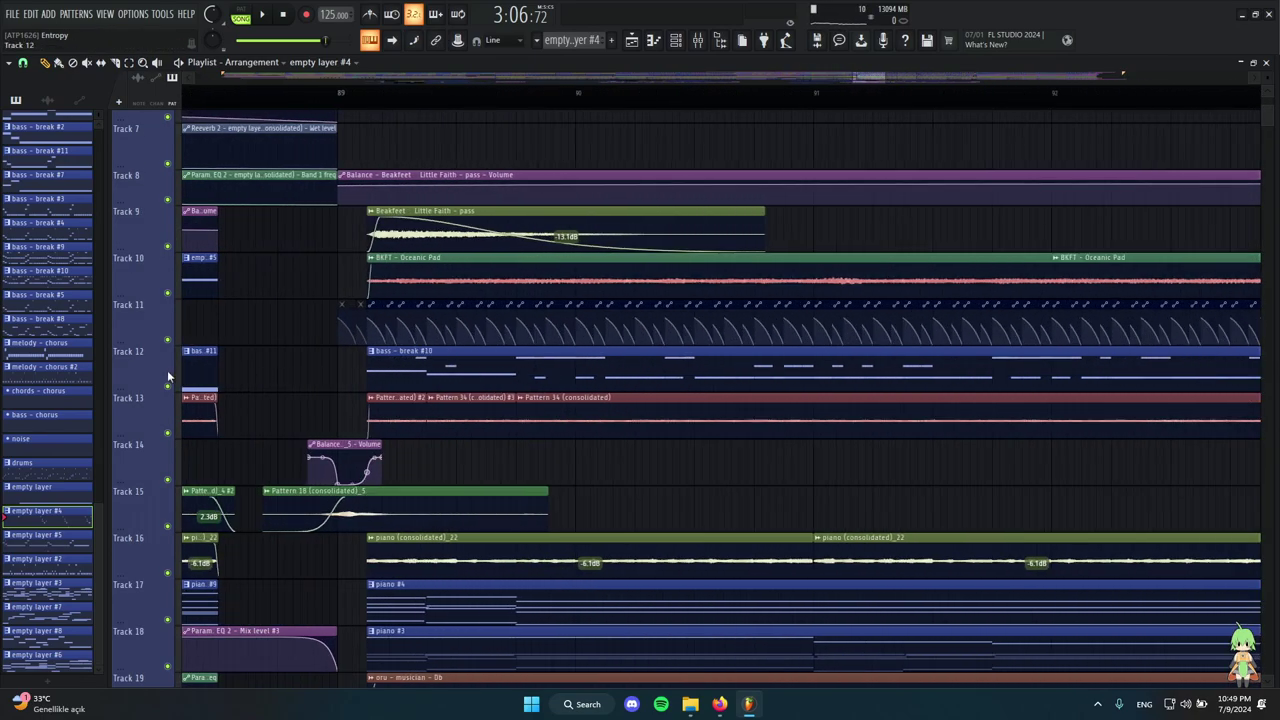
Solo Track 12 and set the song position to bar 89, ahead of the first bass - break #10 clip.
right_click(167, 386)
scroll(374, 306, "up", 2)
left_click(316, 92)
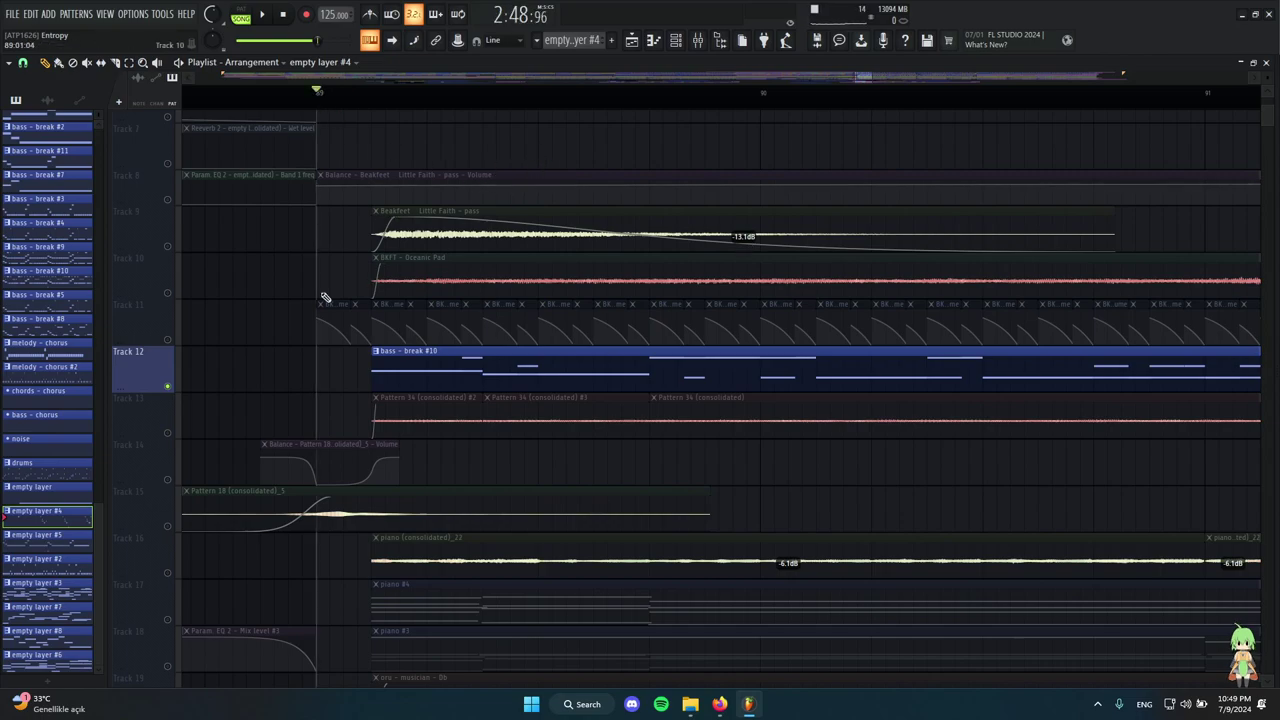
scroll(420, 397, "down", 4)
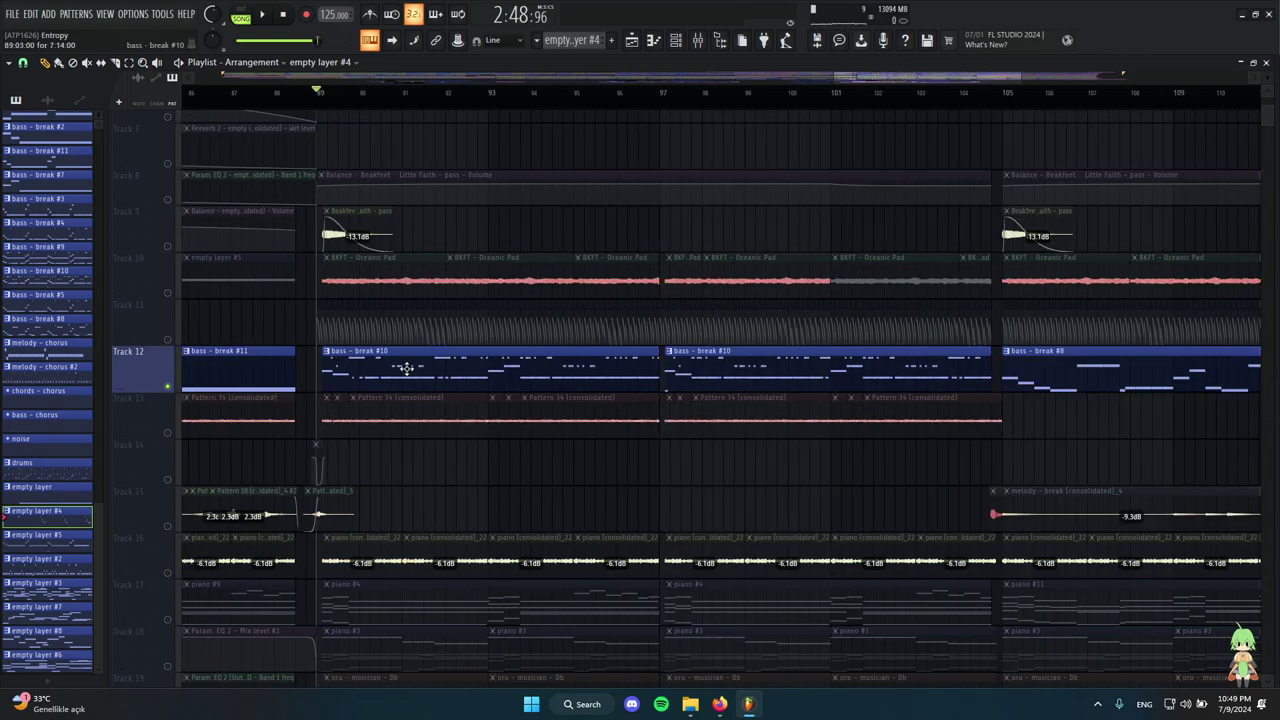
left_click_drag(407, 369, 855, 372)
left_click(711, 458, "ctrl")
scroll(338, 426, "up", 2)
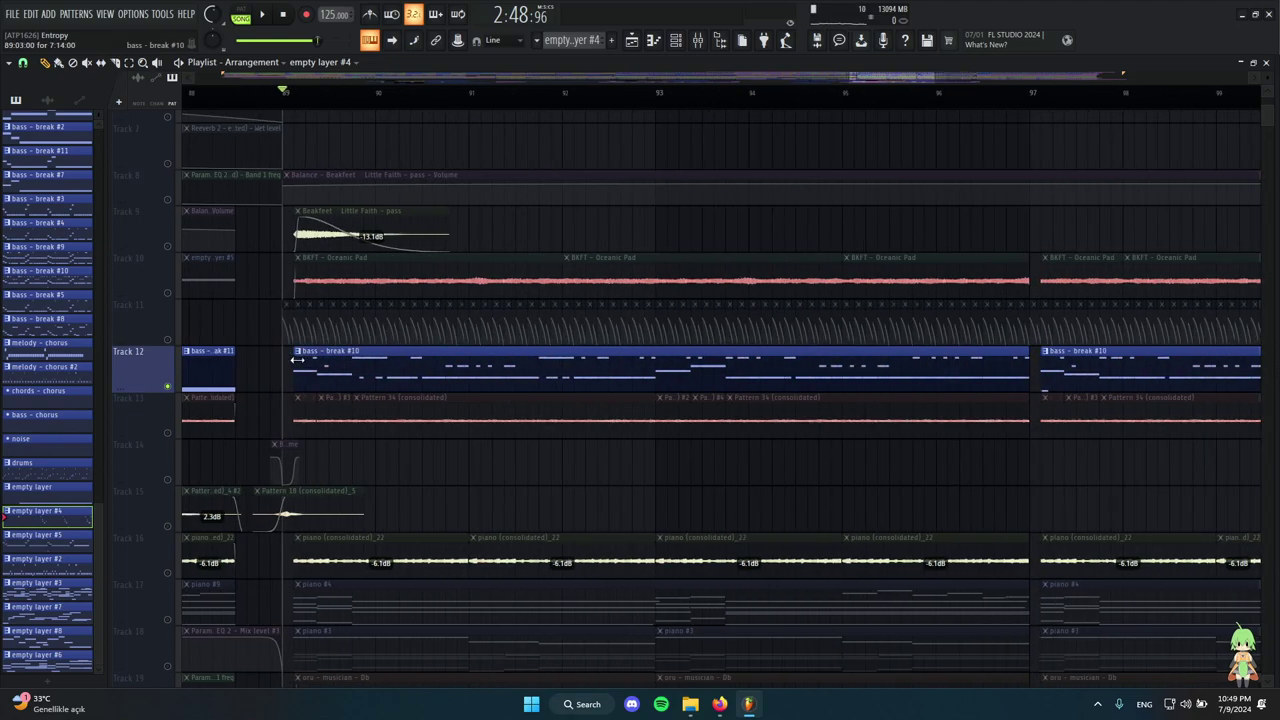
scroll(298, 361, "up", 2)
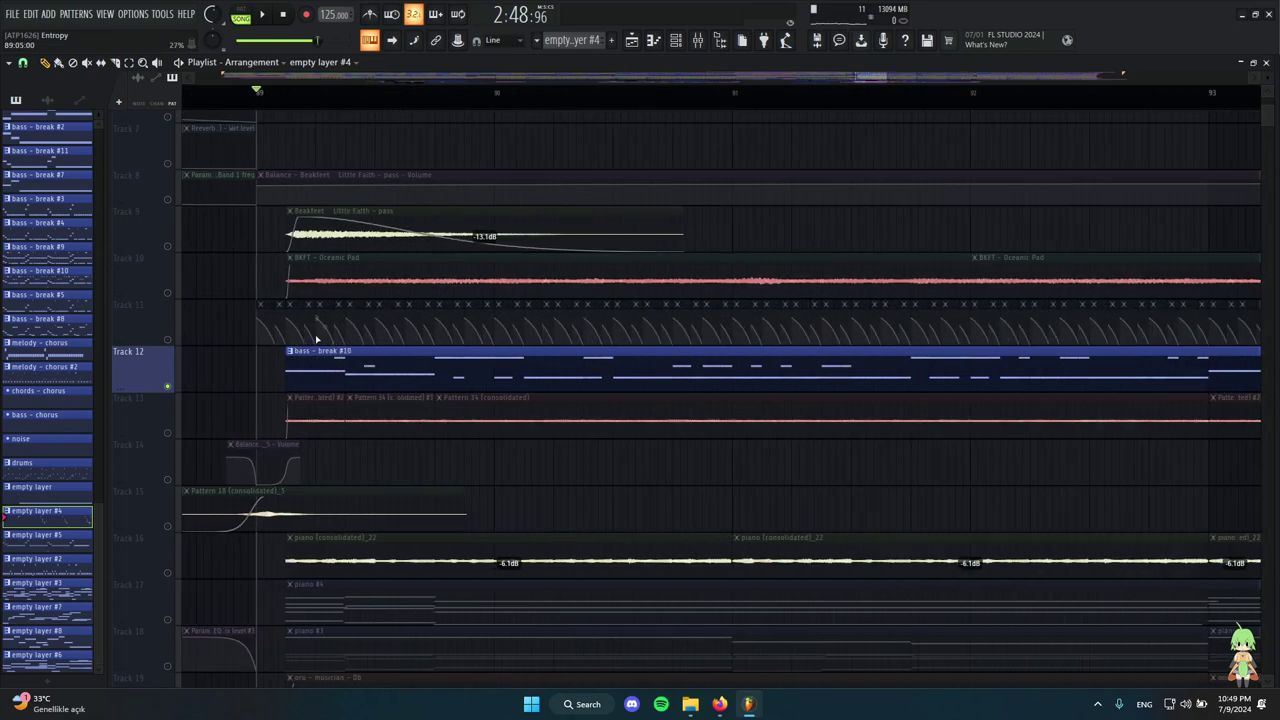
Open the bass - break #10 pattern in the piano roll and examine its Ample Bass P Lite II #3 notes during playback.
double_click(371, 369)
key("space")
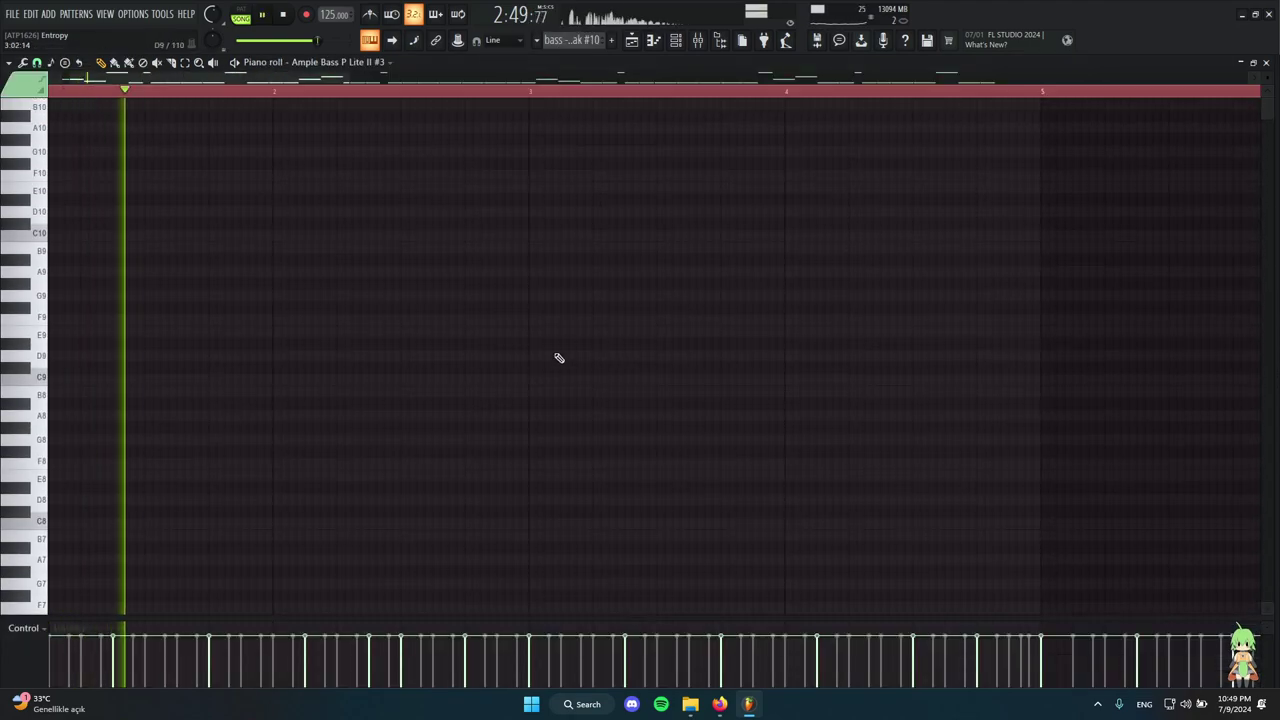
scroll(458, 434, "up", 3)
scroll(460, 418, "down", 2)
scroll(345, 225, "up", 2)
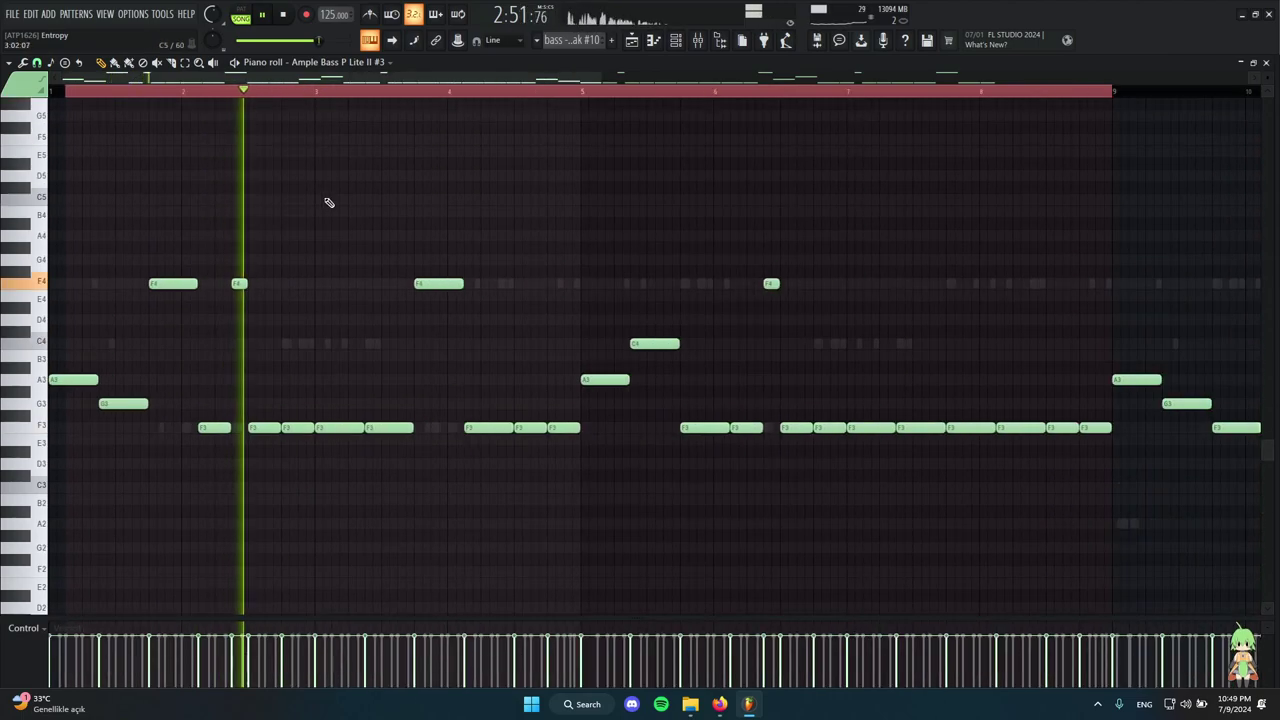
Open the Serum_2 notes of bass - break #10 in the piano roll, examine them during playback and stop the song.
left_click(680, 44)
left_click(677, 42)
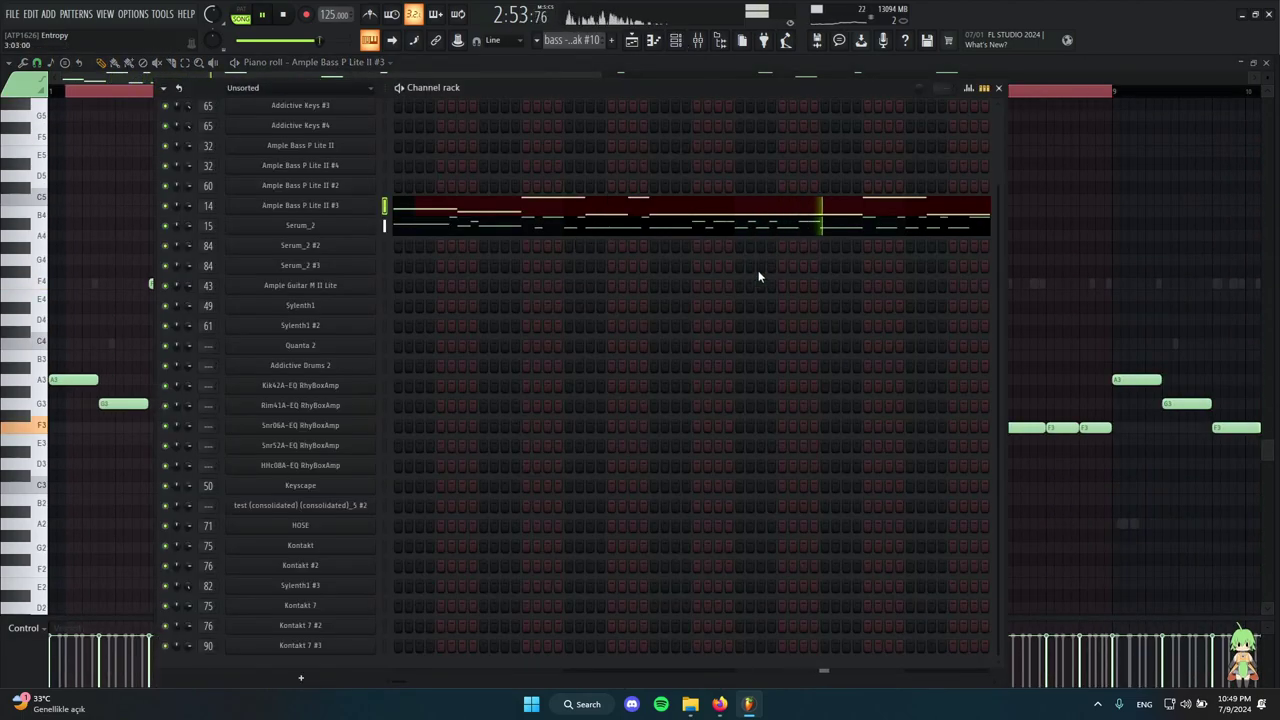
left_click(471, 227)
scroll(442, 374, "down", 2)
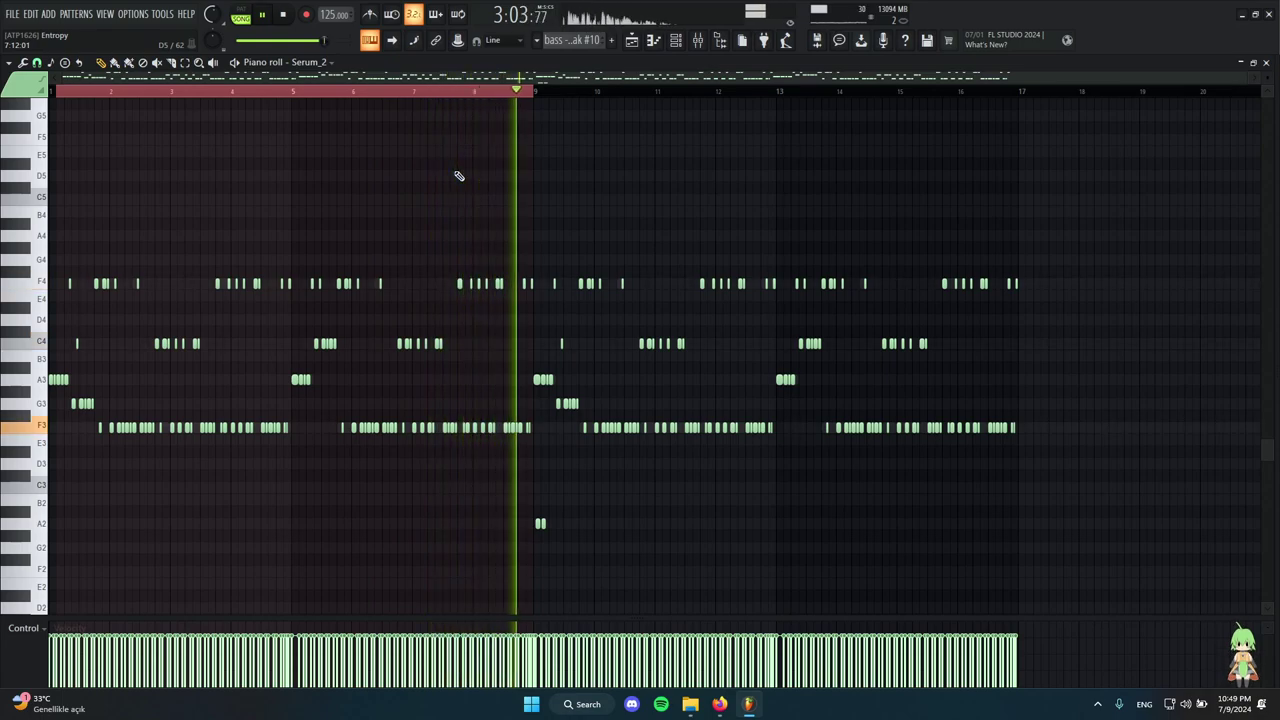
key("space")
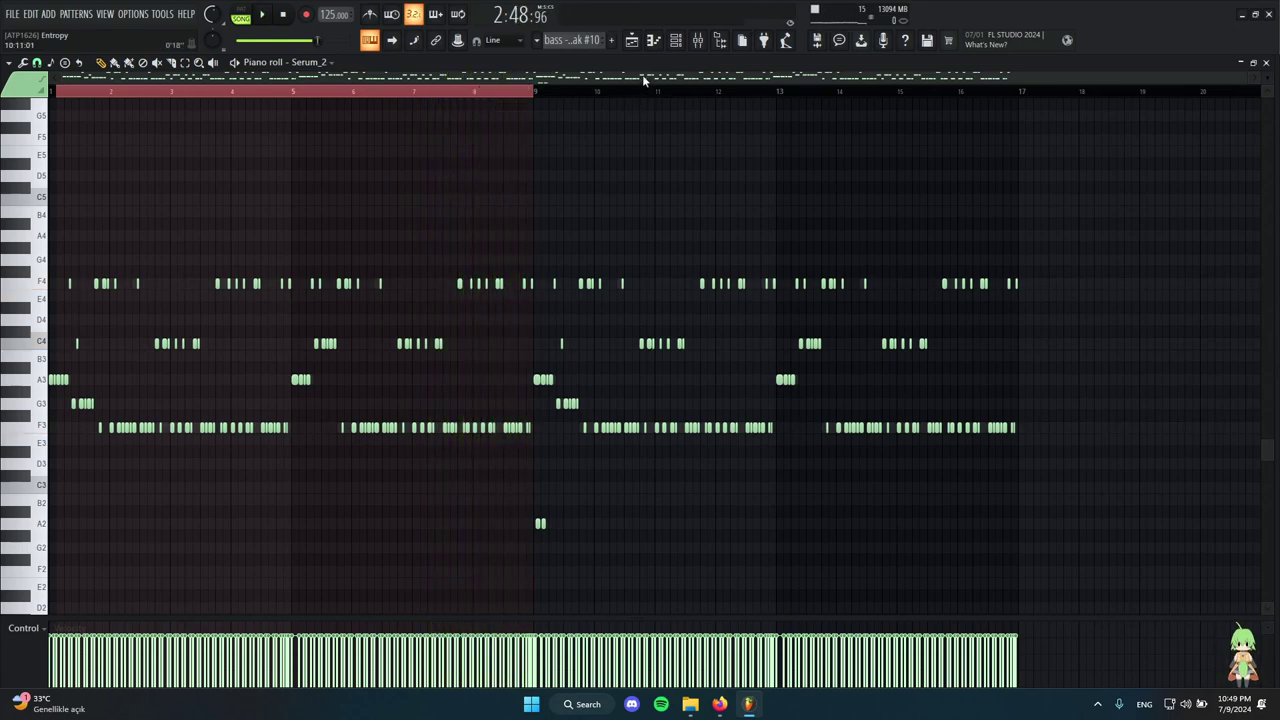
Open the Ample Bass P Lite II #3 instrument from the channel rack, inspect its settings and close it.
left_click(674, 41)
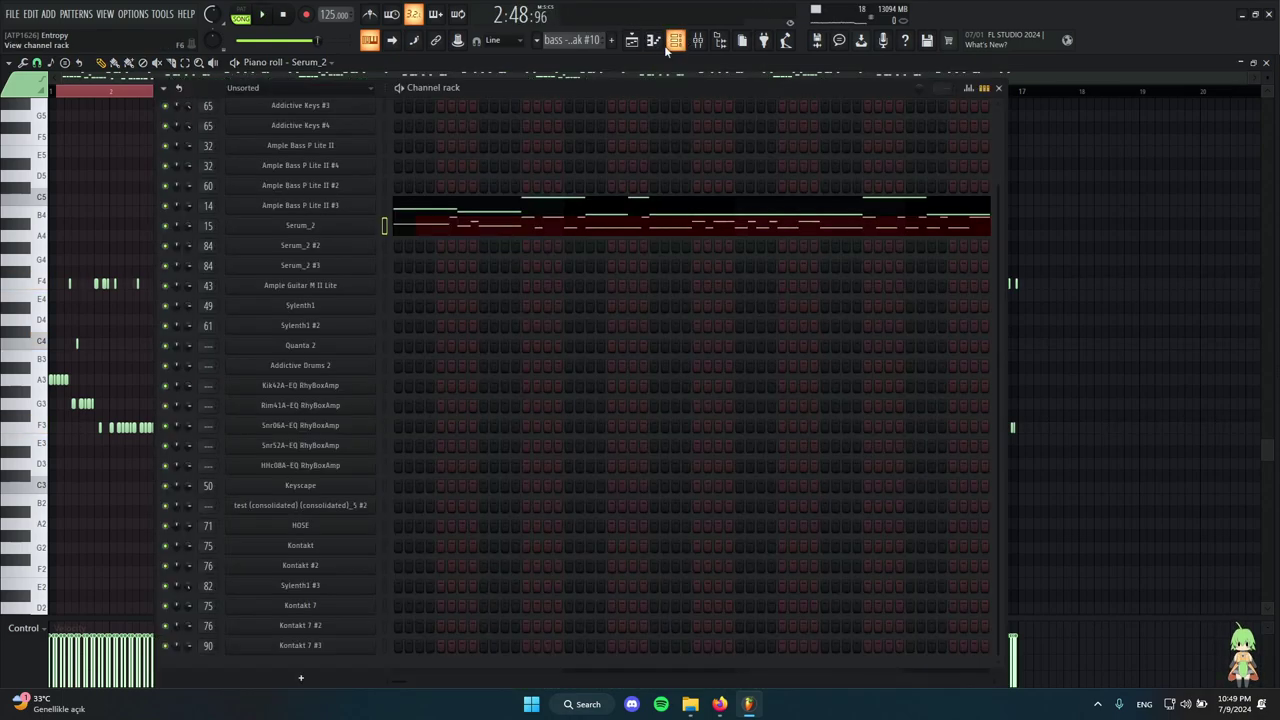
left_click(459, 203)
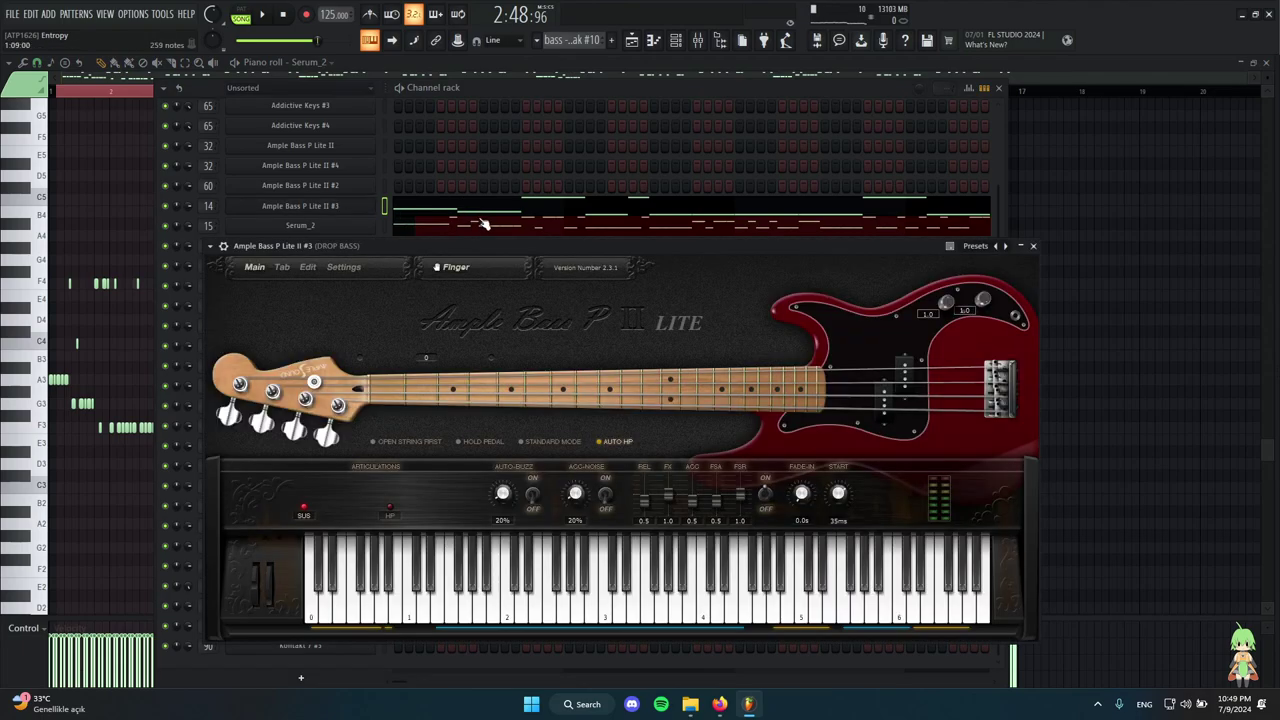
left_click_drag(483, 245, 540, 128)
left_click(1095, 146)
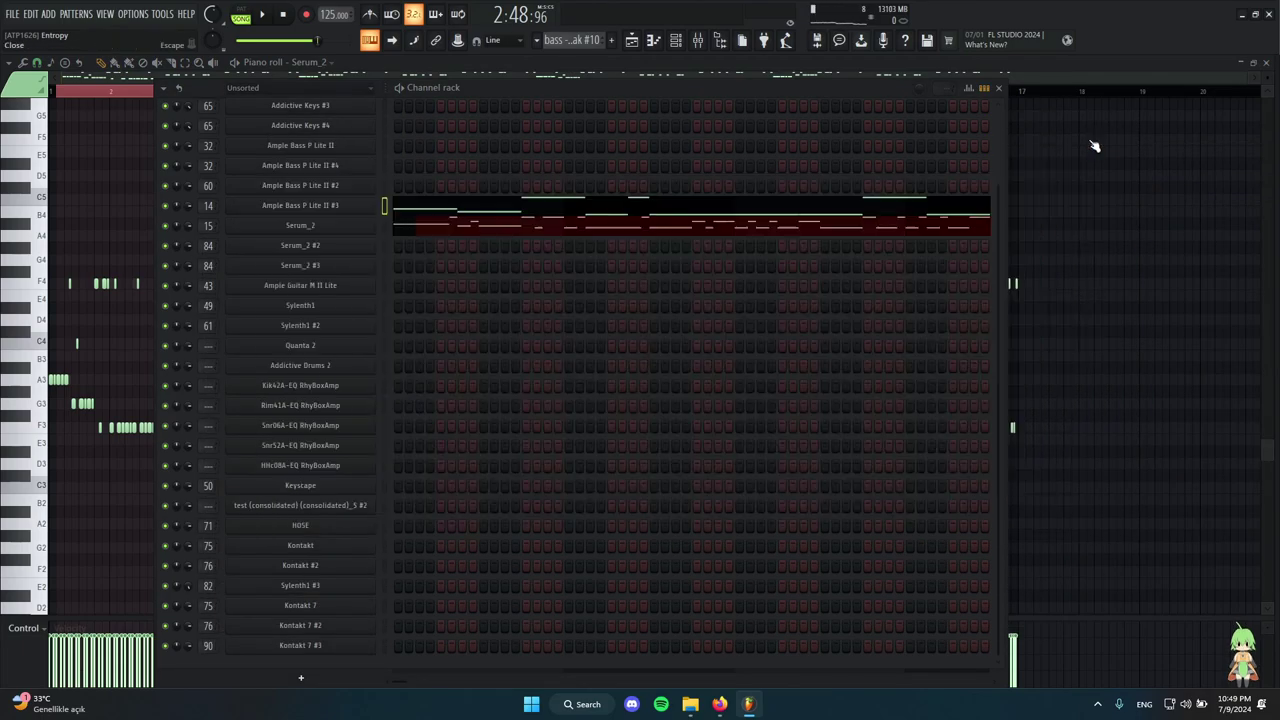
Open the Serum_2 sub bass instrument and inspect its oscillator, envelope and voicing settings.
scroll(445, 374, "up", 4)
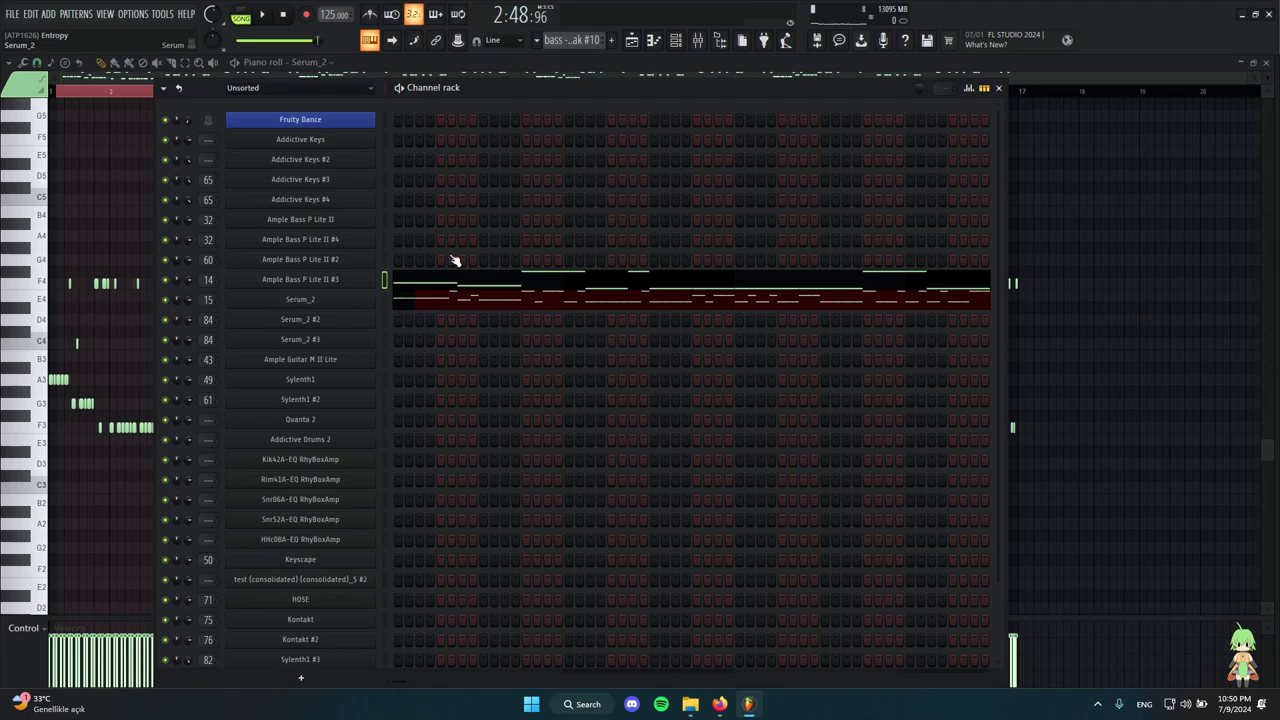
left_click(300, 299)
left_click_drag(600, 140, 746, 110)
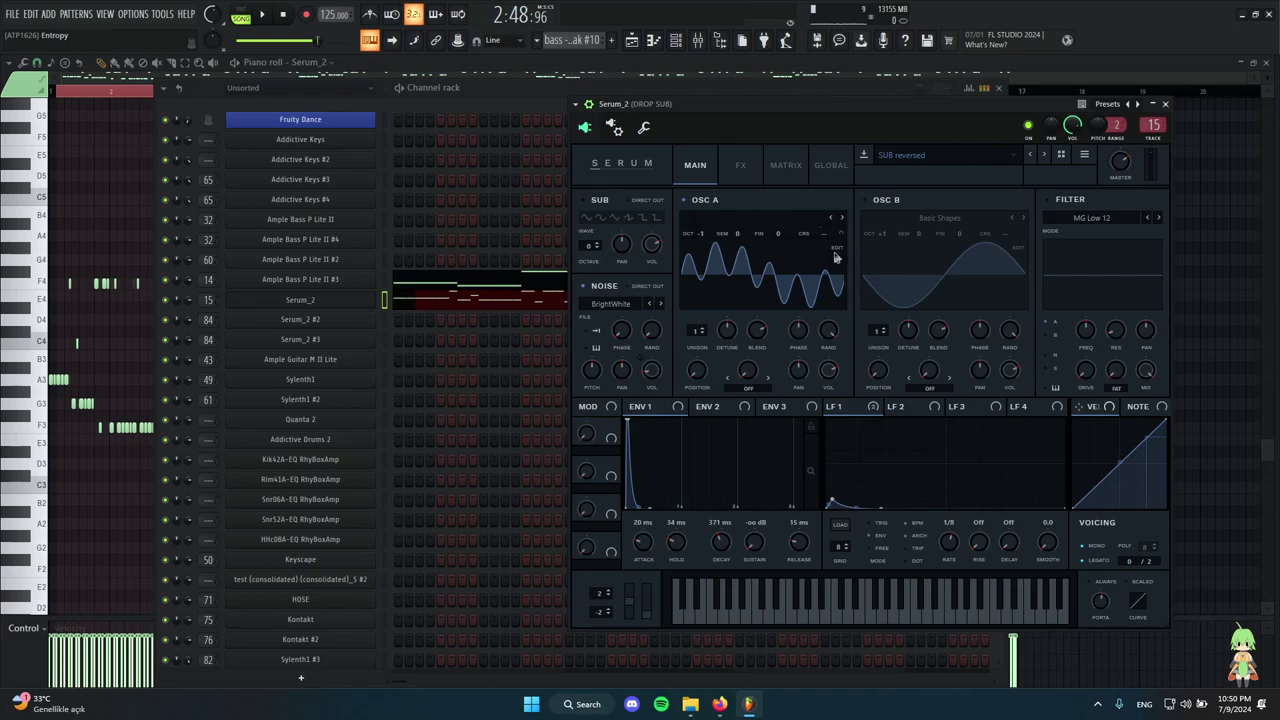
left_click_drag(889, 106, 701, 88)
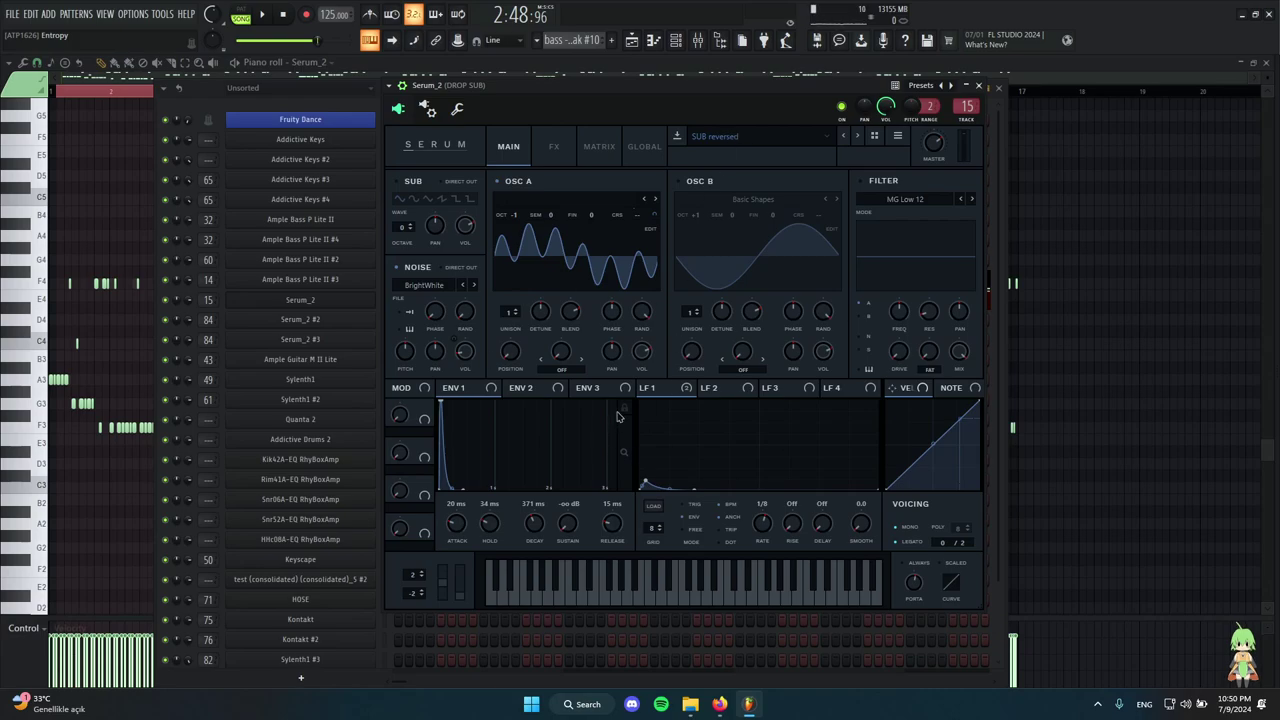
Audition the Serum_2 sub bass by playing a series of test notes around C4 and D4.
key("q")
key("z")
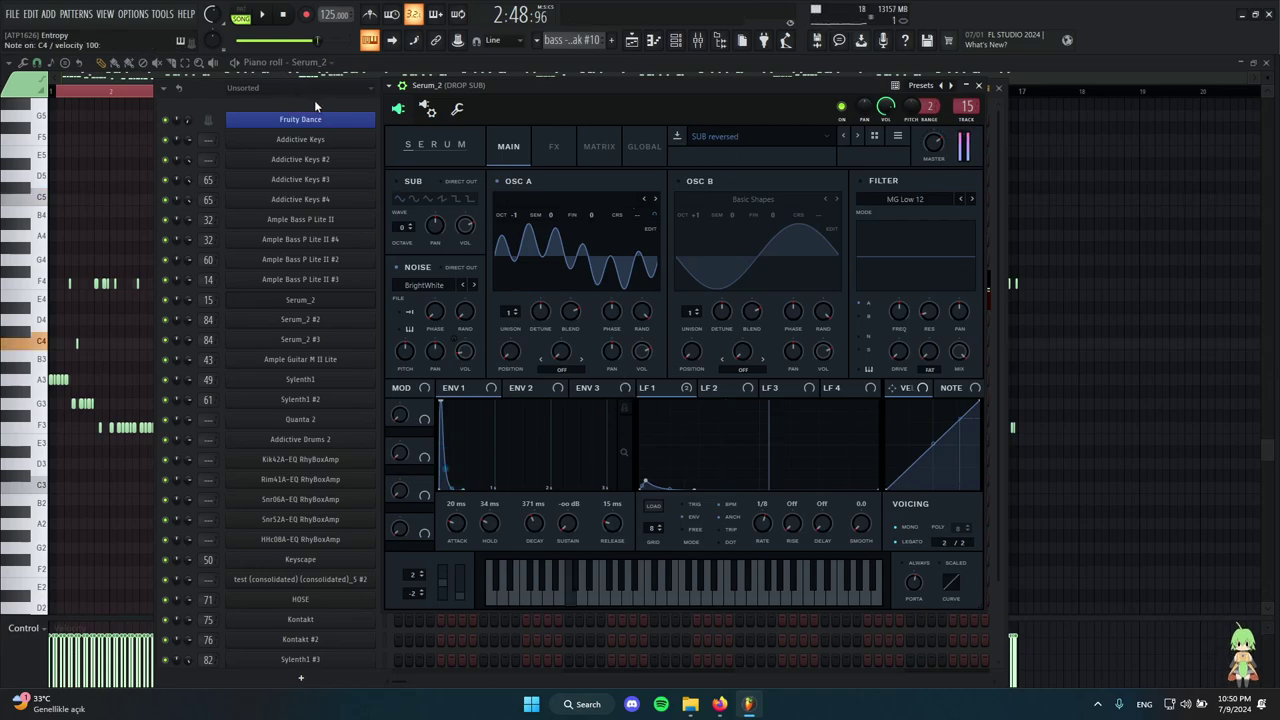
key("z")
key("z")
key("z")
key("x")
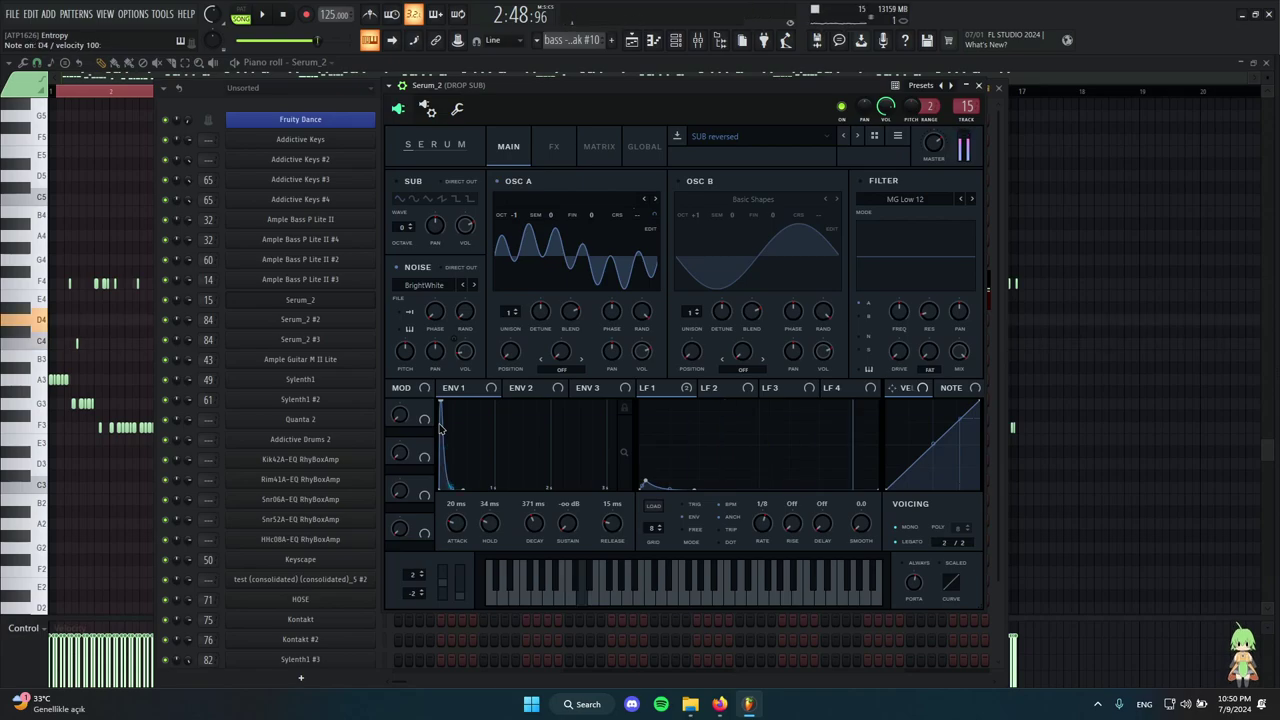
key("c")
key("z")
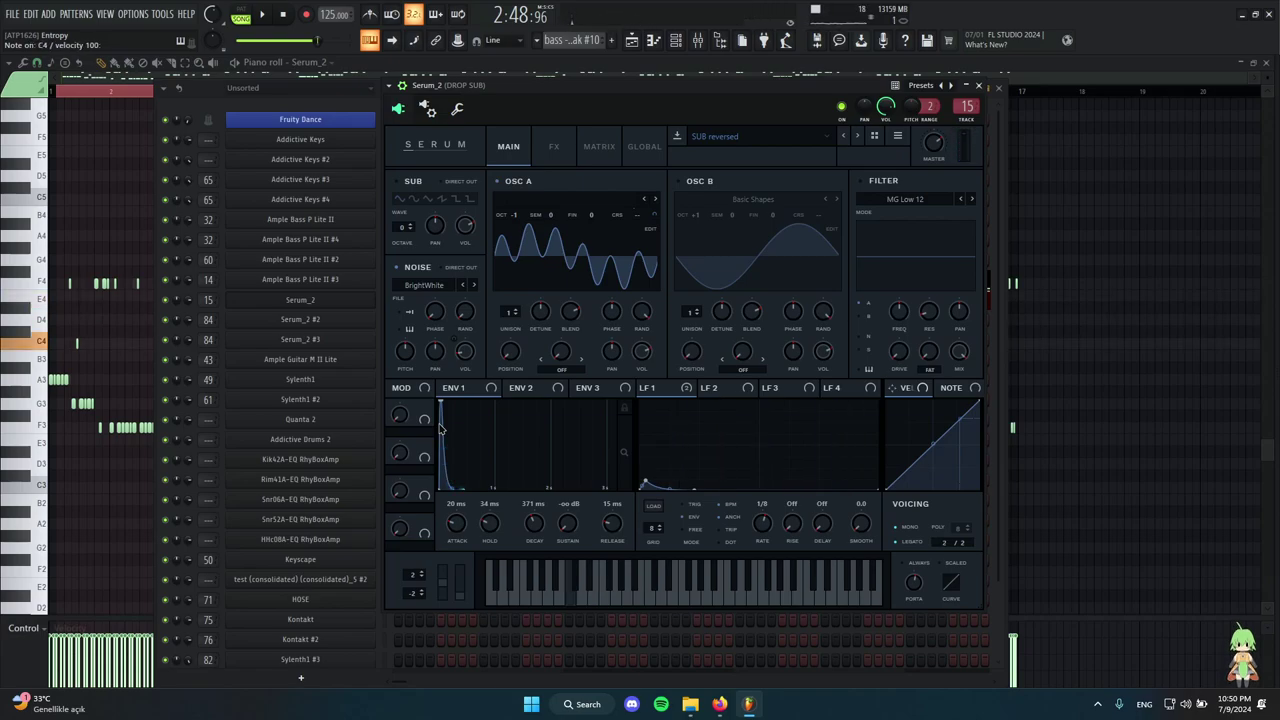
key("b")
key("z")
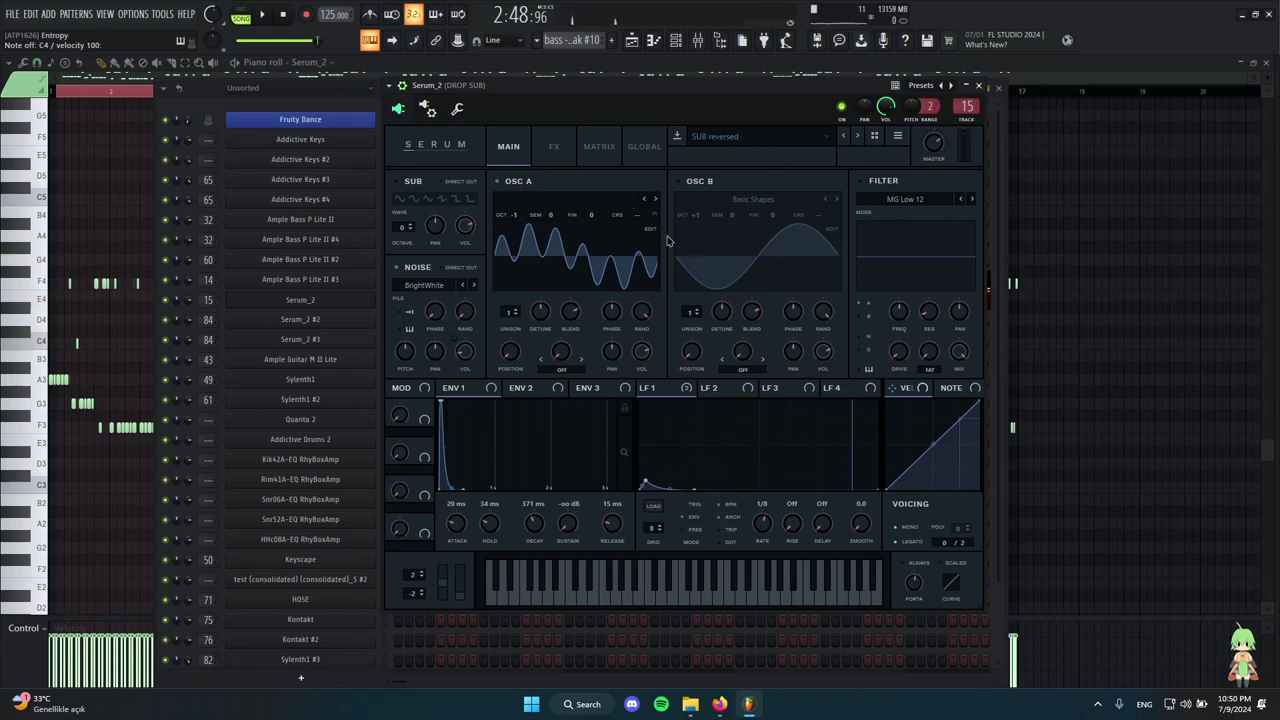
Open oscillator A's wavetable for editing, reduce the waveform to its fundamental sine and audition it on C4.
left_click(649, 230)
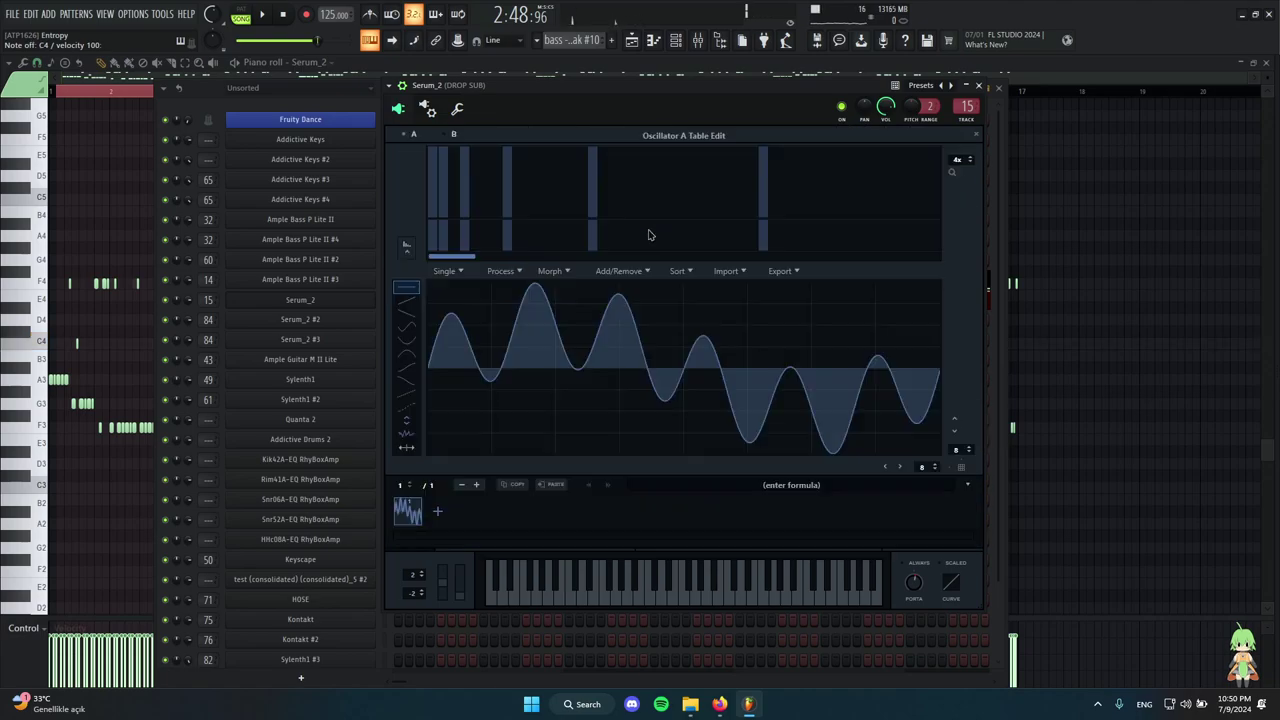
left_click(440, 185)
key("z")
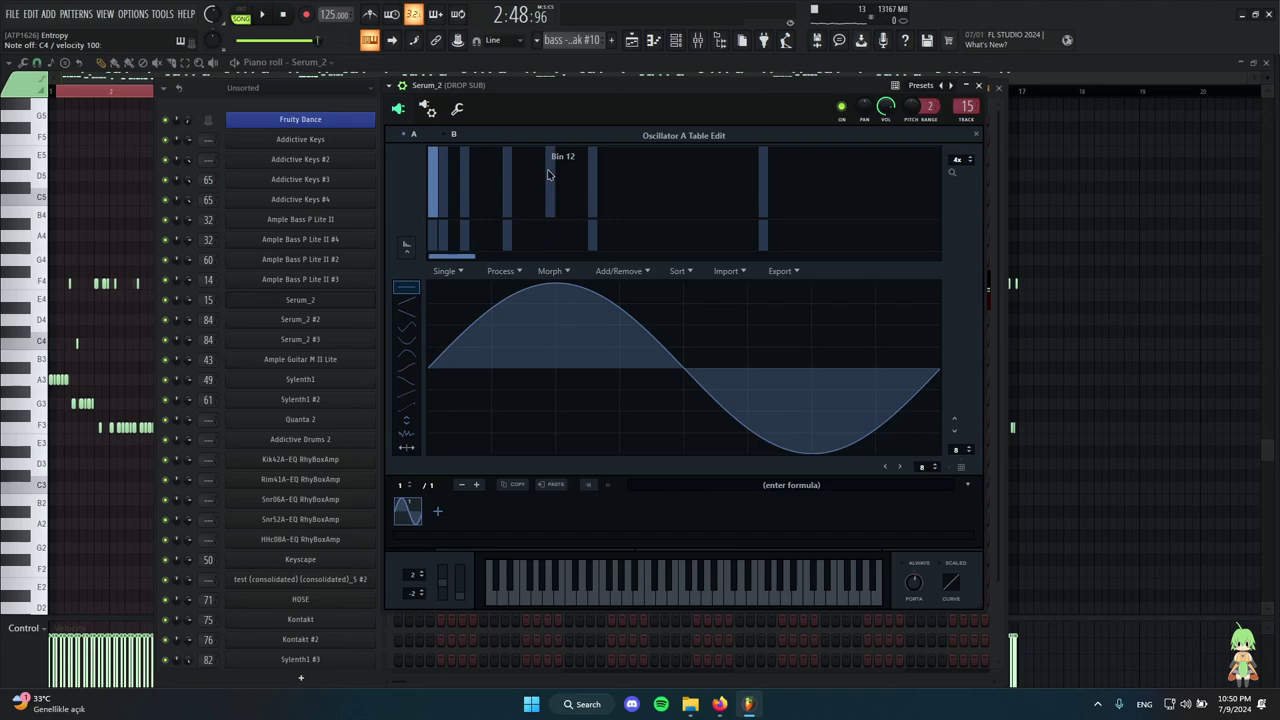
left_click_drag(549, 185, 556, 232)
key("z")
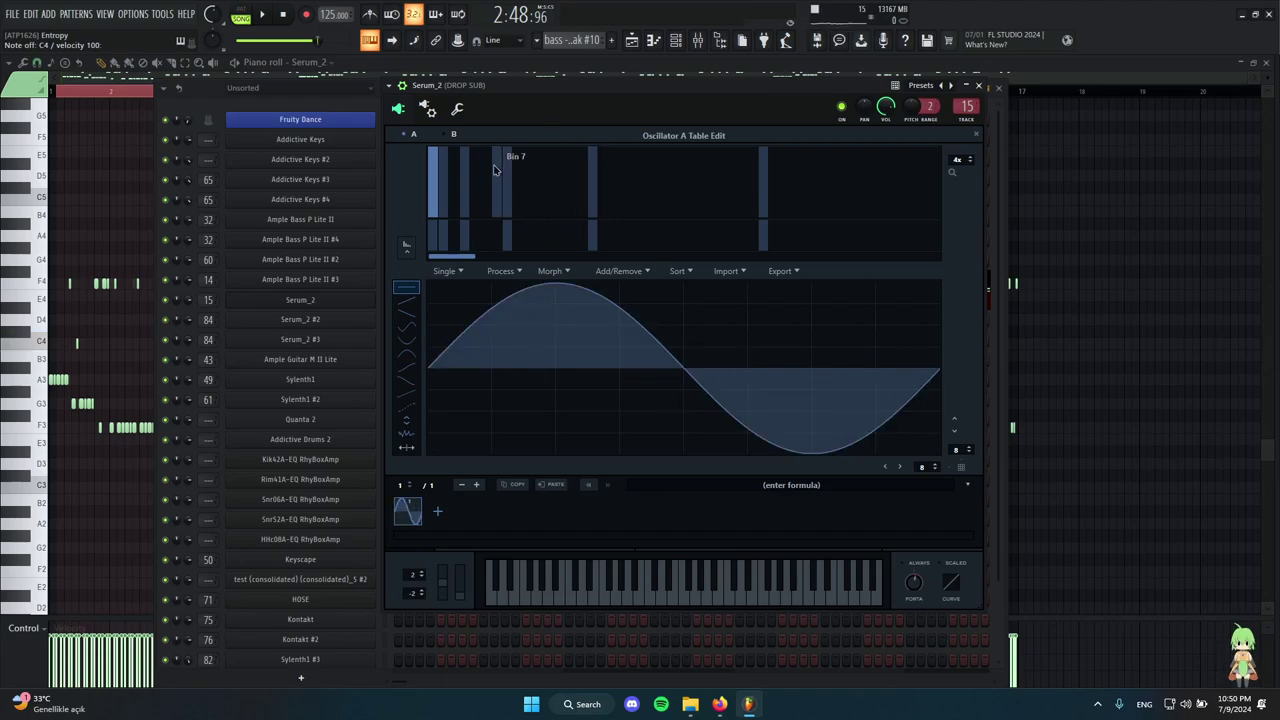
Raise harmonic bin 6 to full in oscillator A's wavetable, audition the result with several notes and leave the wavetable editor.
left_click_drag(490, 172, 486, 143)
key("z")
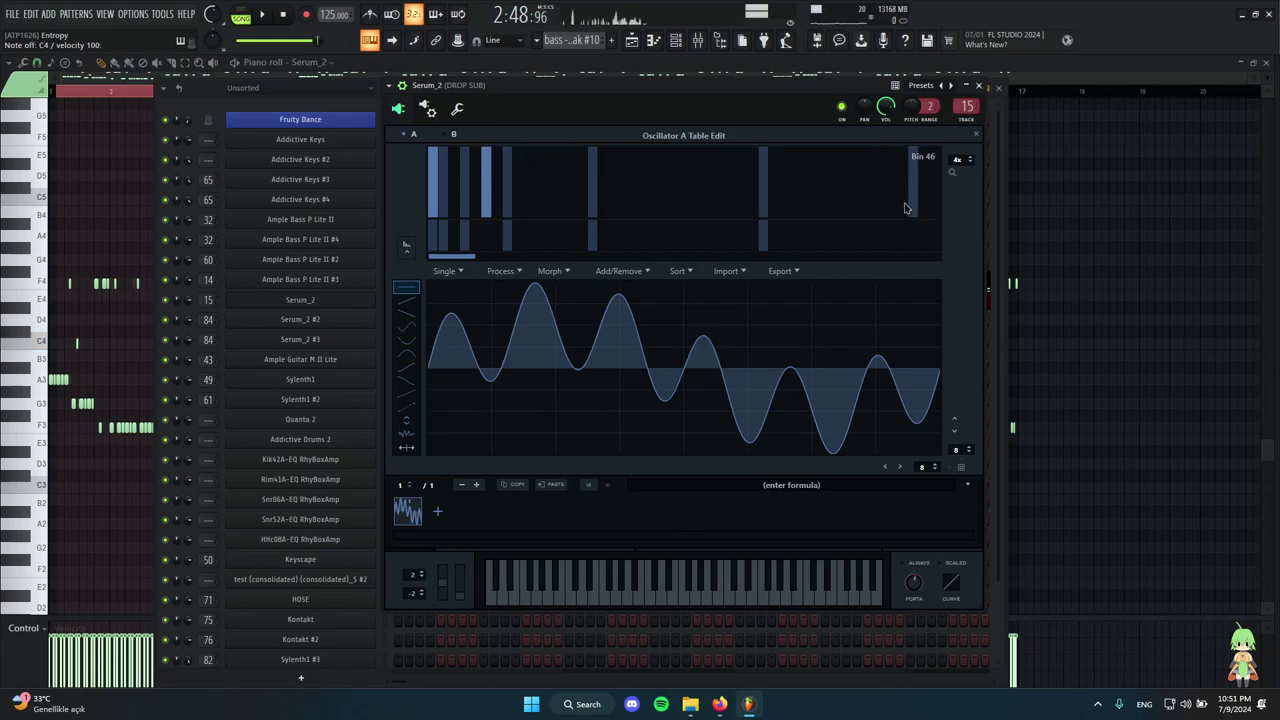
key("x")
key("v")
key("z")
key("b")
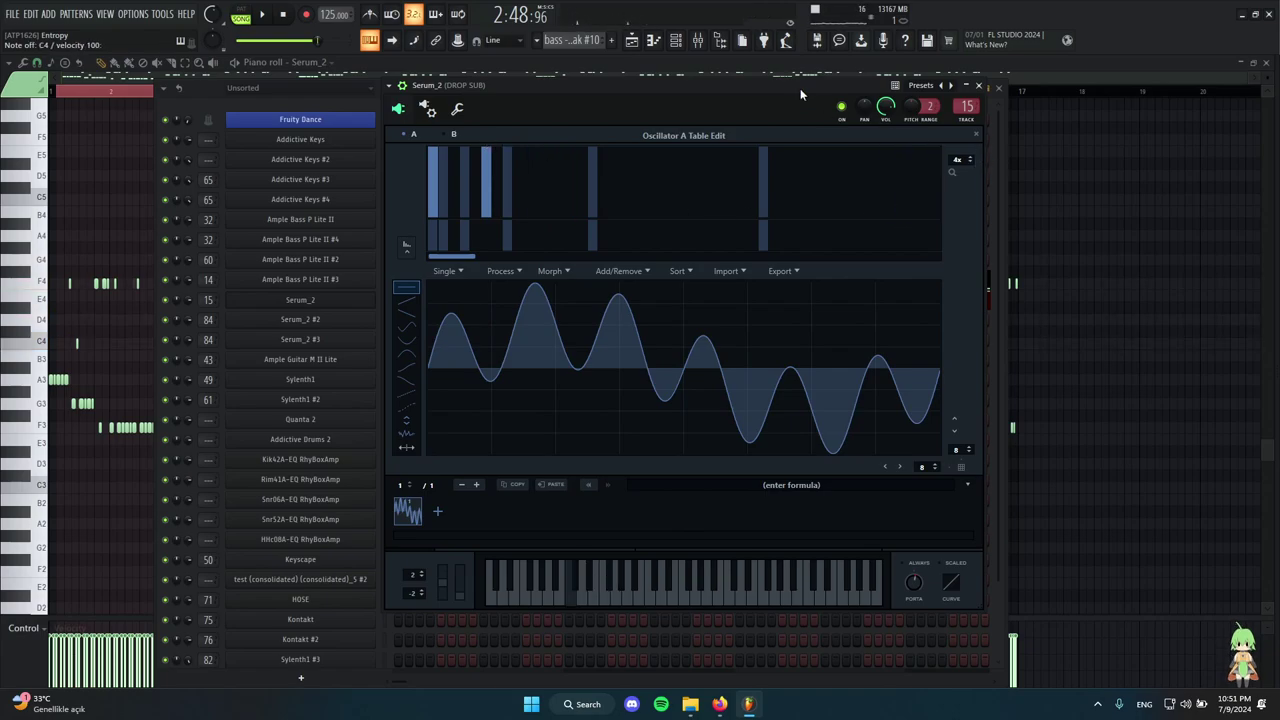
key("c")
left_click(975, 135)
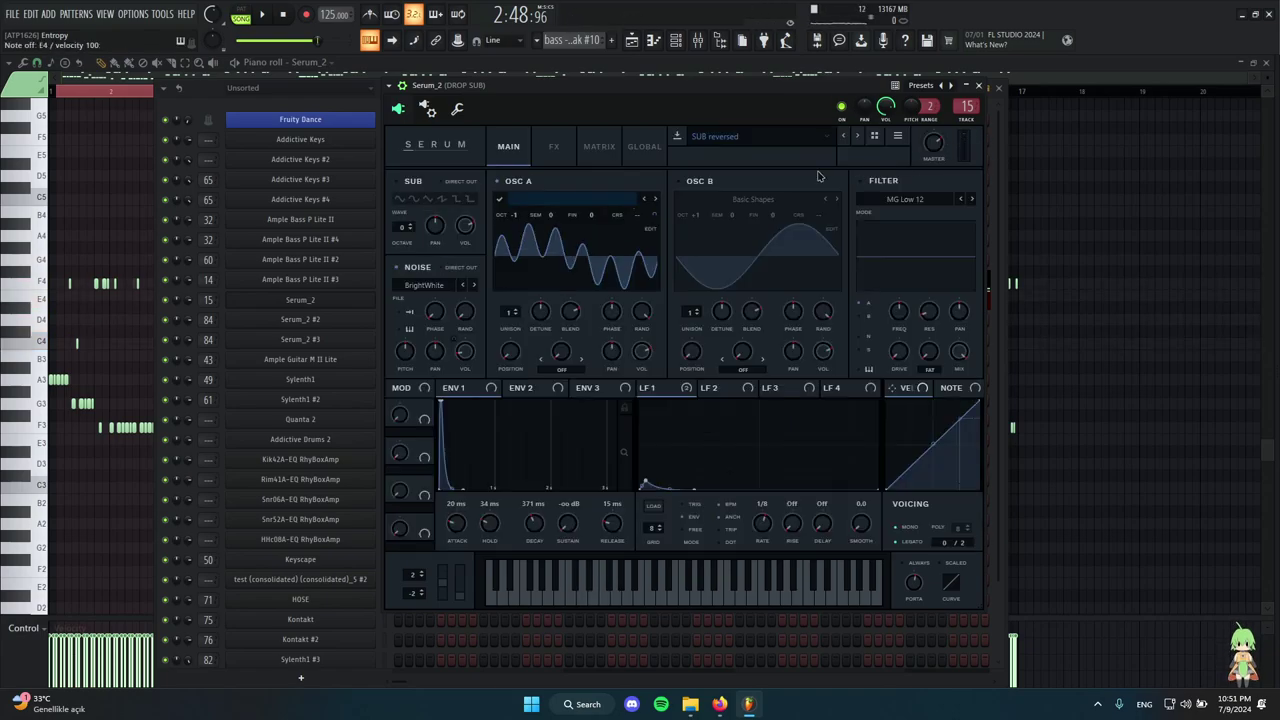
Play a few more test notes on Serum_2, and close the instrument and the channel rack.
left_click_drag(780, 78, 706, 63)
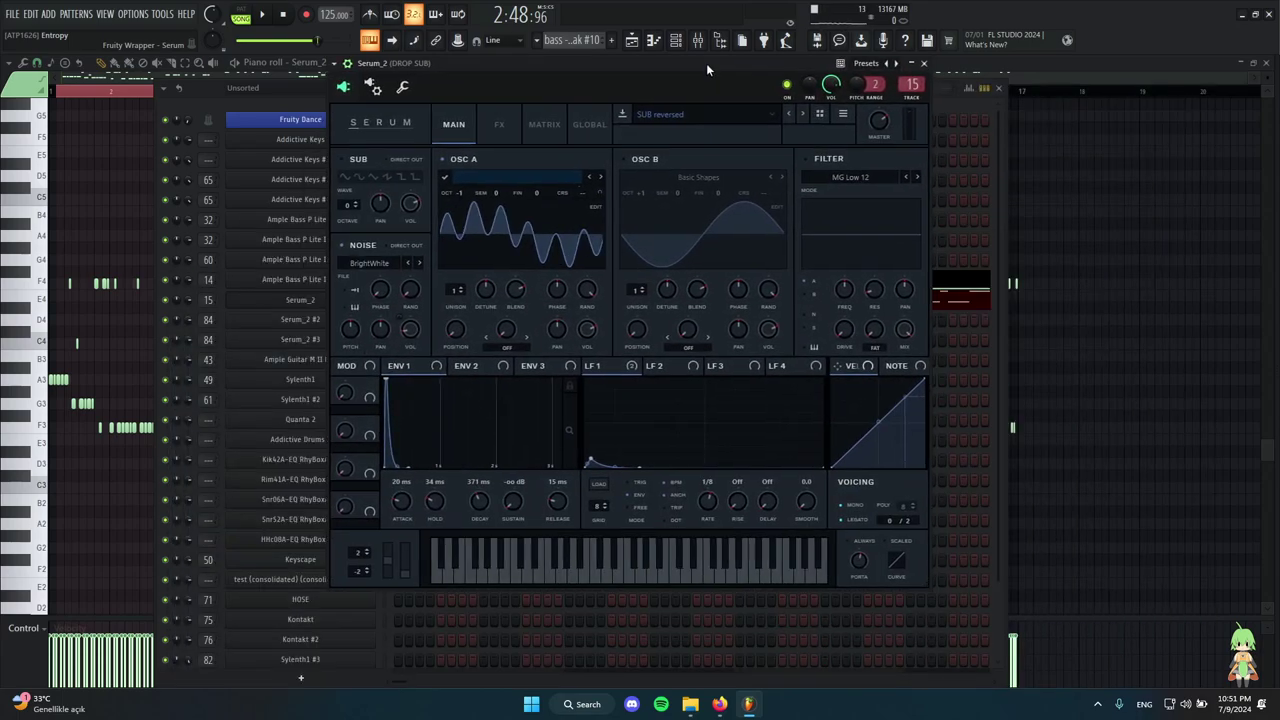
key("z")
key("x")
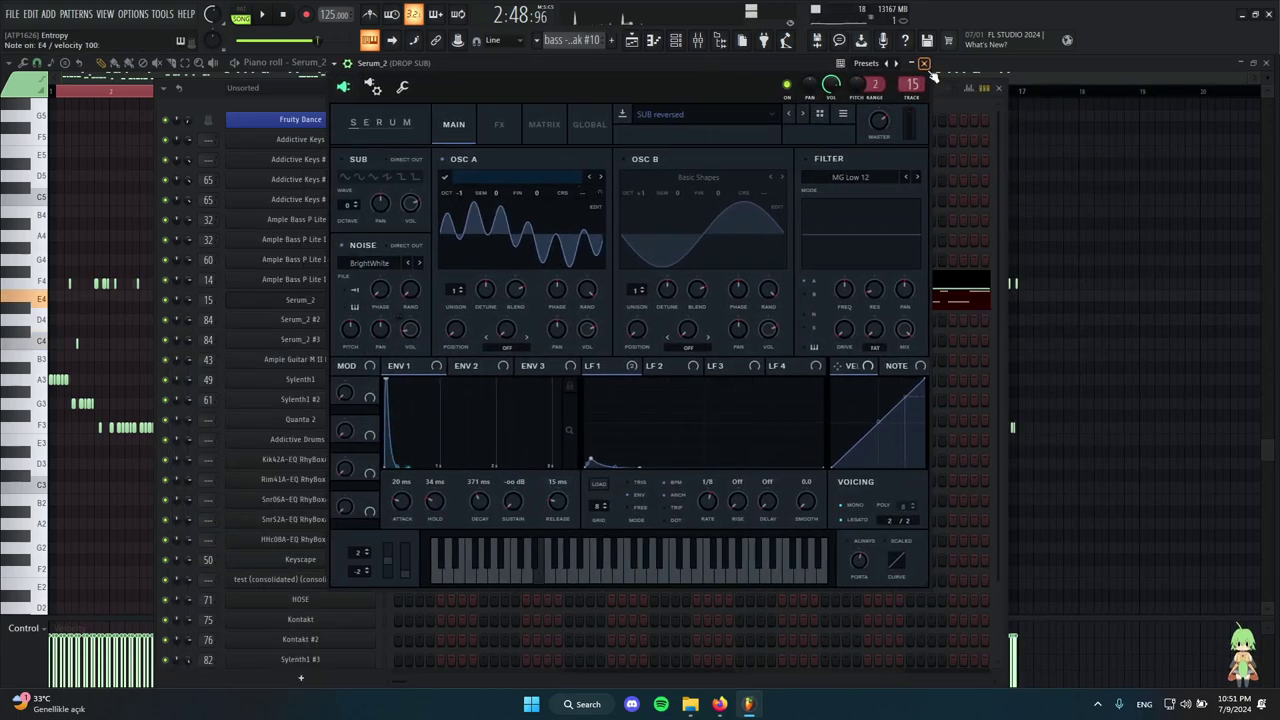
left_click(924, 64)
left_click(992, 88)
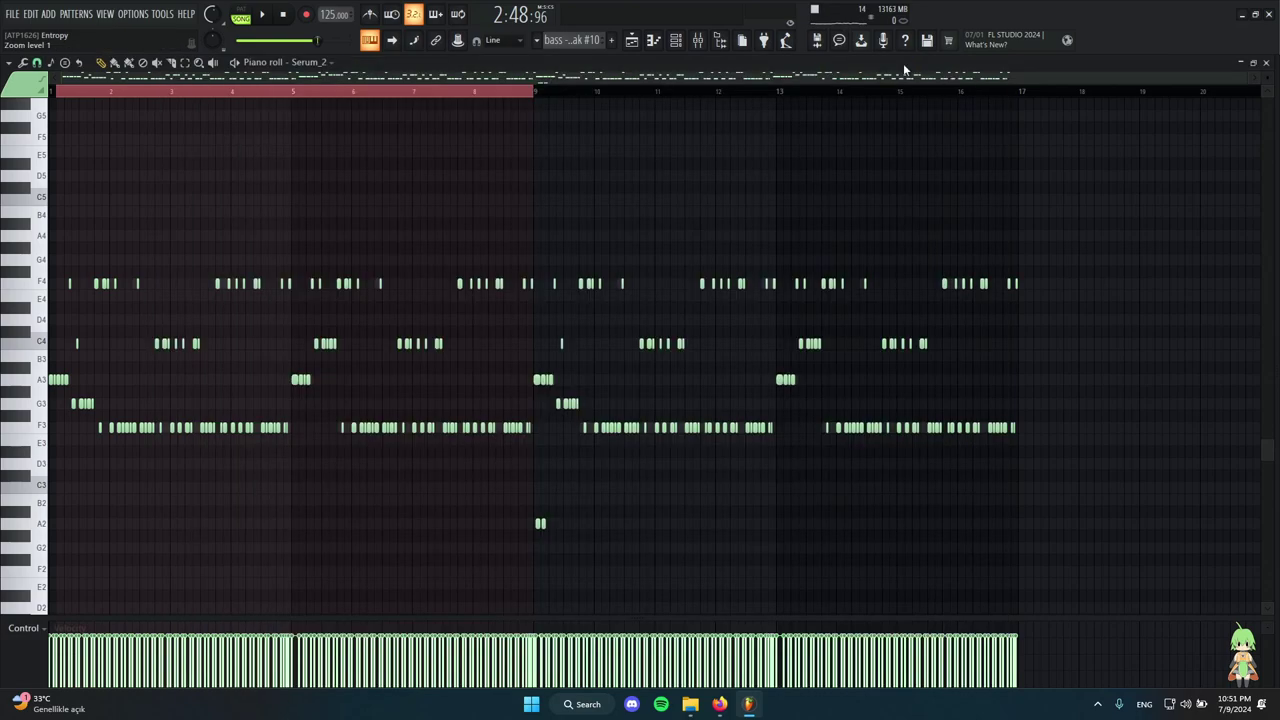
Return to the playlist and examine the bass - break #10 clips on Track 12 and the surrounding layers from bar 89.
left_click(632, 40)
scroll(305, 249, "up", 5)
scroll(331, 276, "down", 7)
scroll(331, 320, "left", 5)
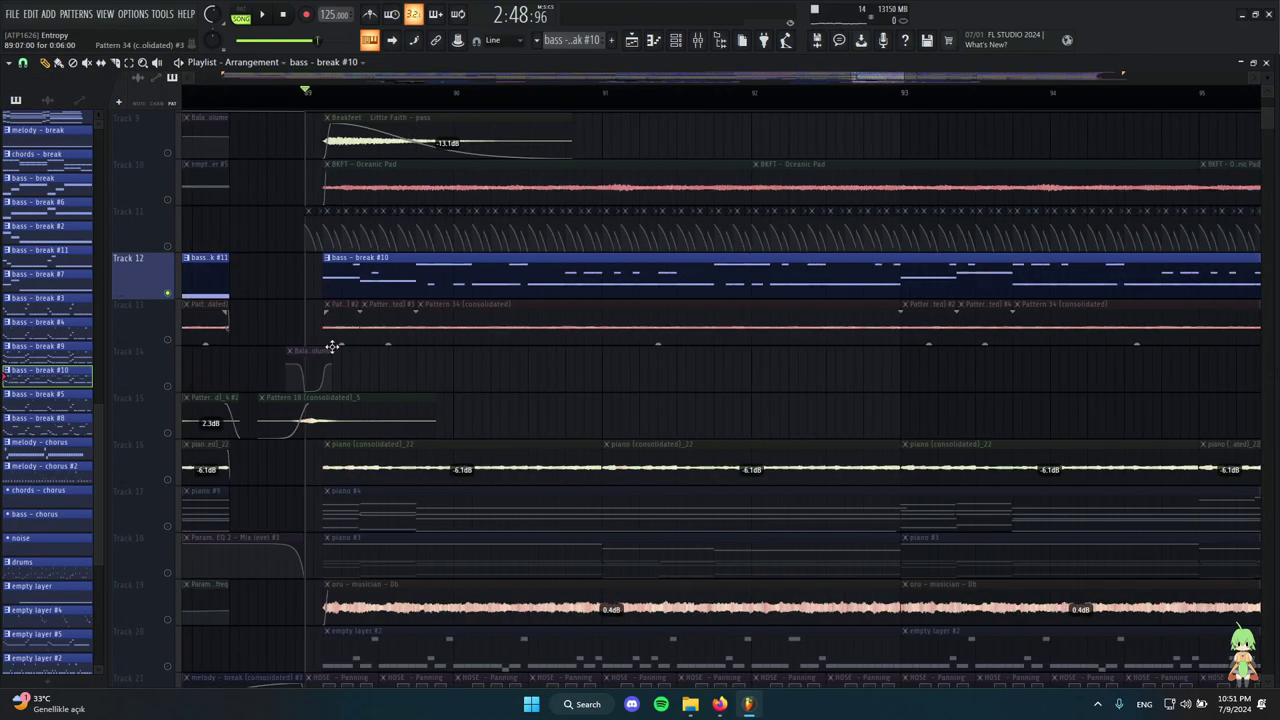
scroll(310, 336, "down", 4)
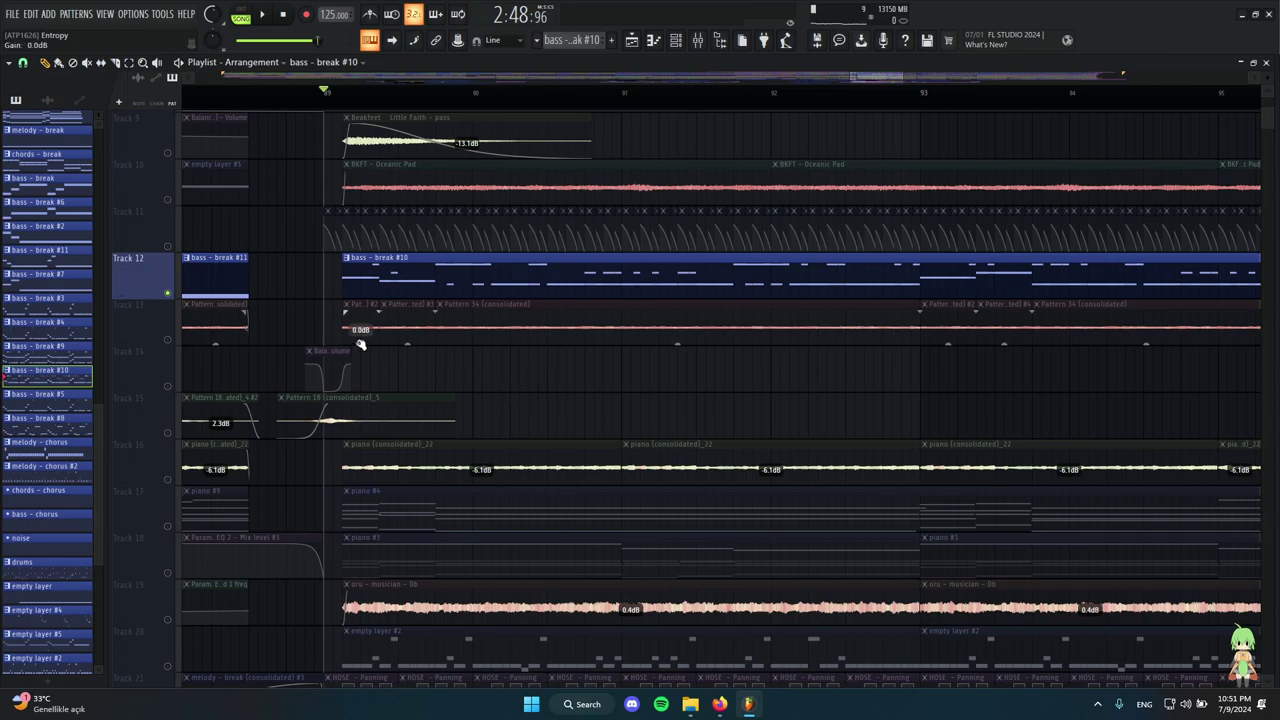
scroll(360, 344, "up", 1)
scroll(703, 477, "down", 6)
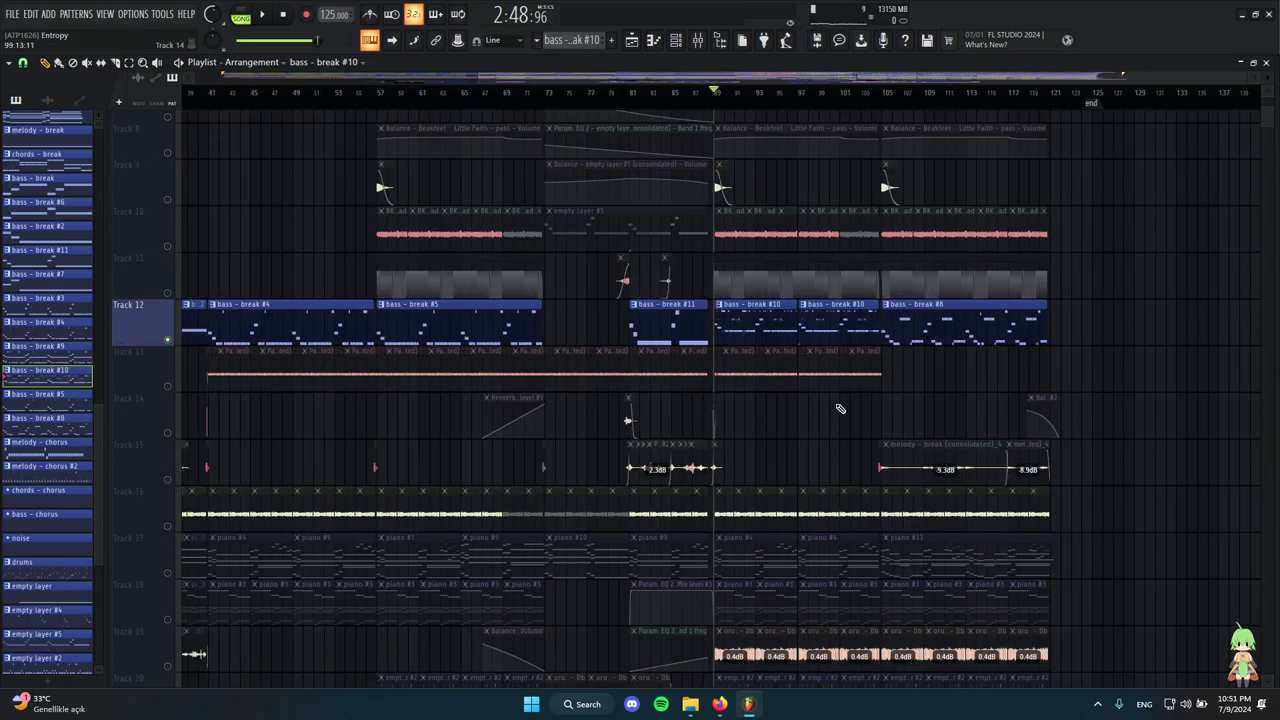
scroll(840, 408, "up", 3)
scroll(574, 357, "up", 1)
scroll(436, 383, "up", 2)
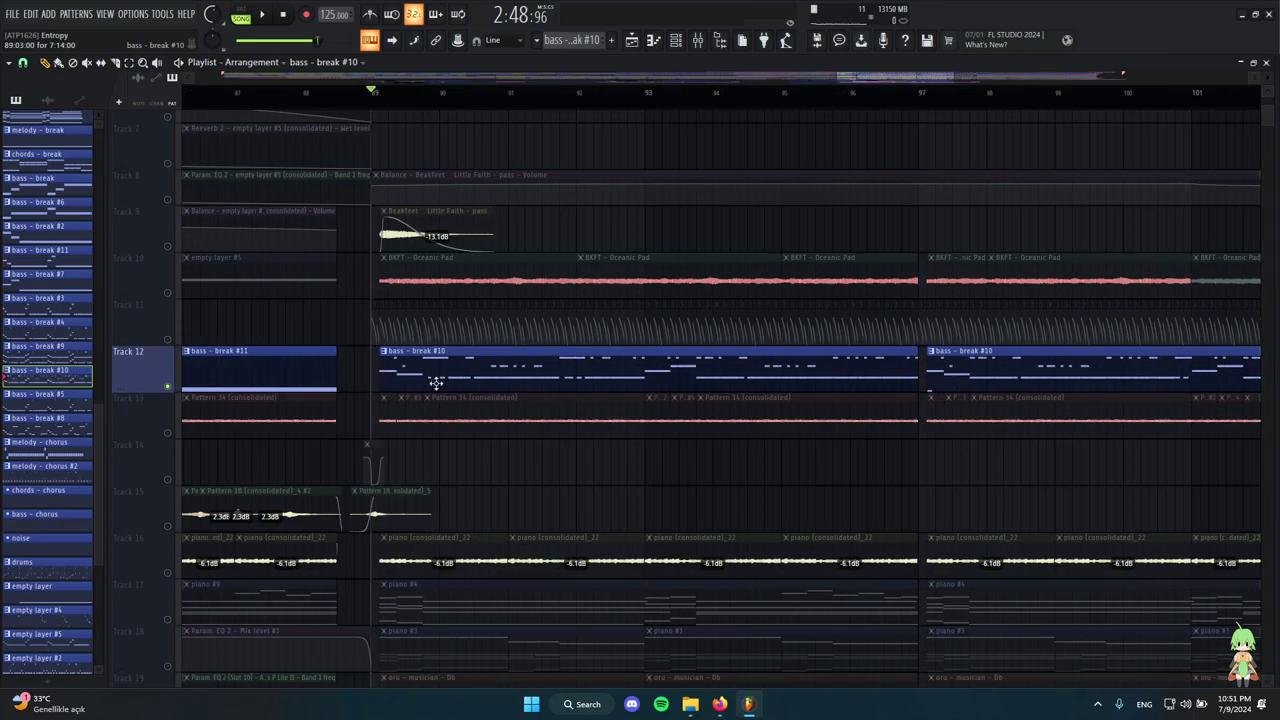
Switch to Firefox, listen to a short part of the SoundCloud track "id die for me too" and return to FL Studio.
left_click(719, 704)
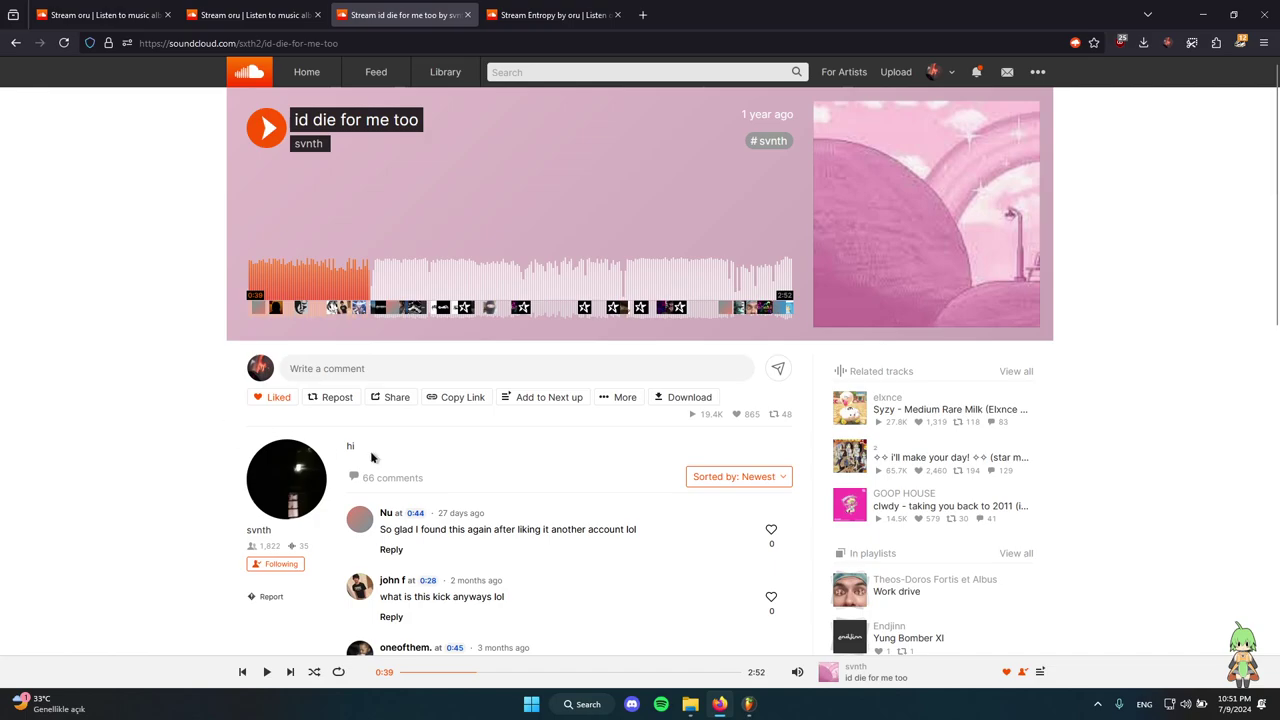
key("space")
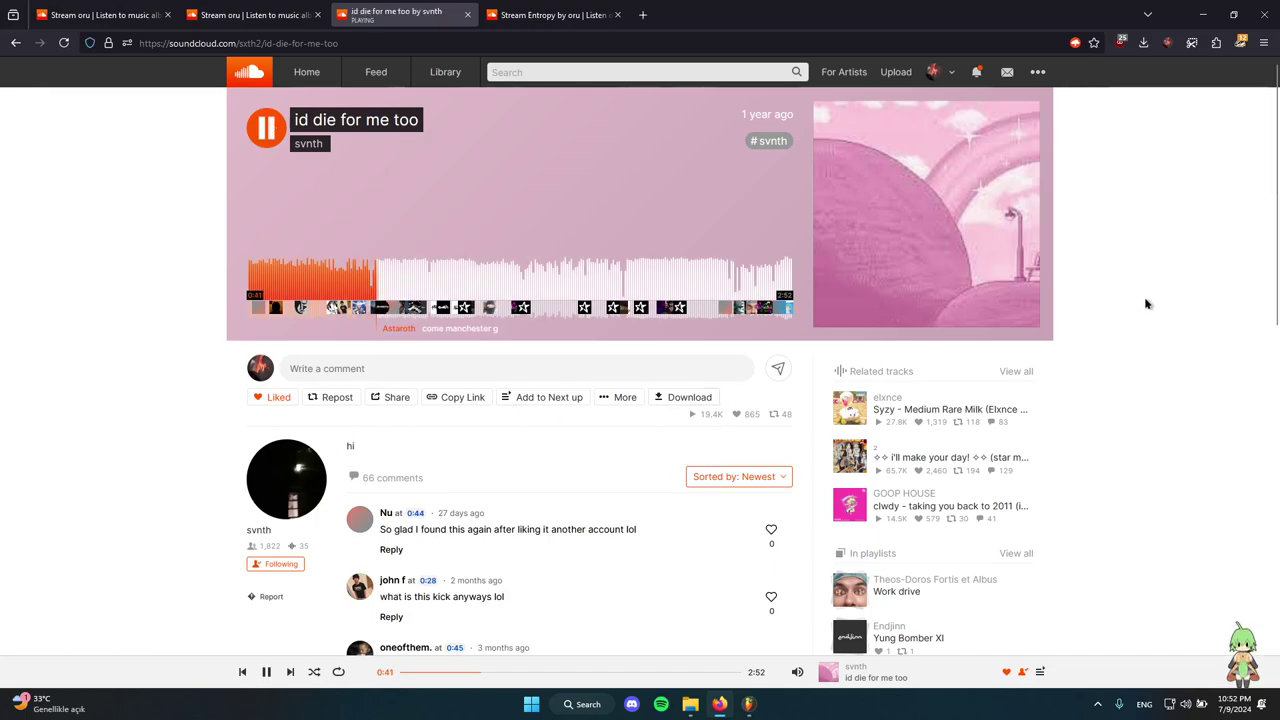
key("space")
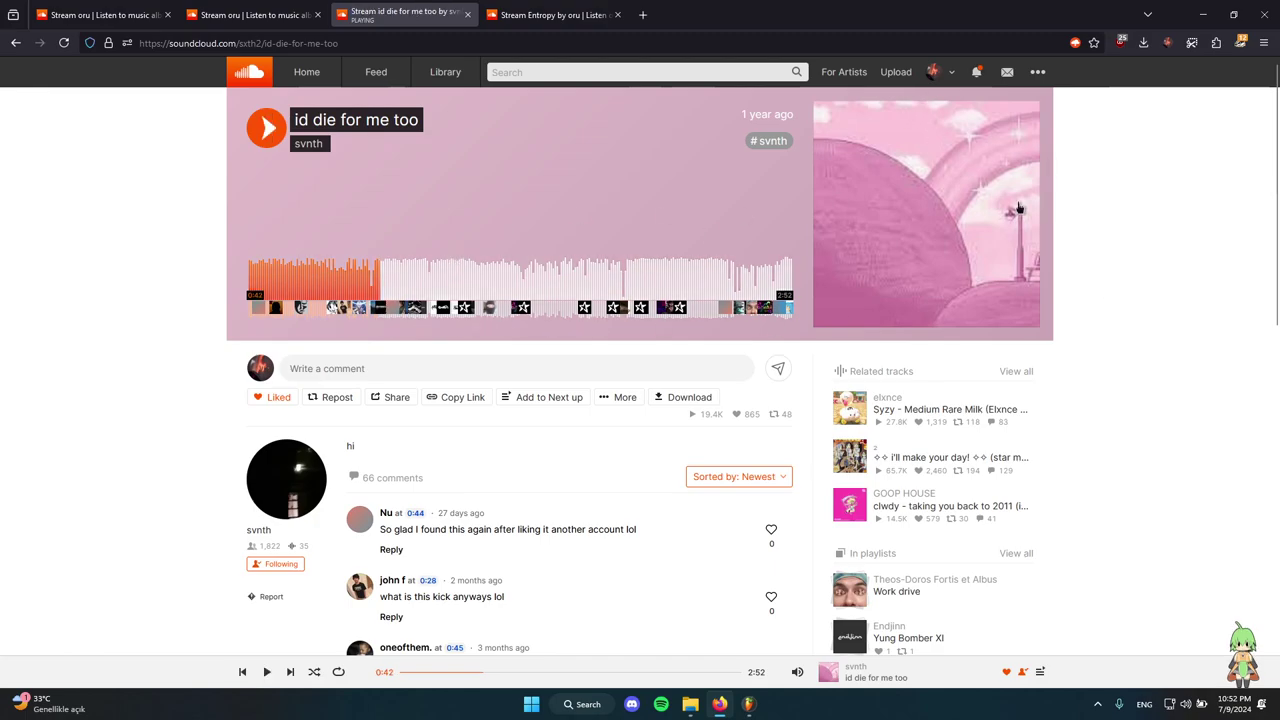
left_click(1200, 8)
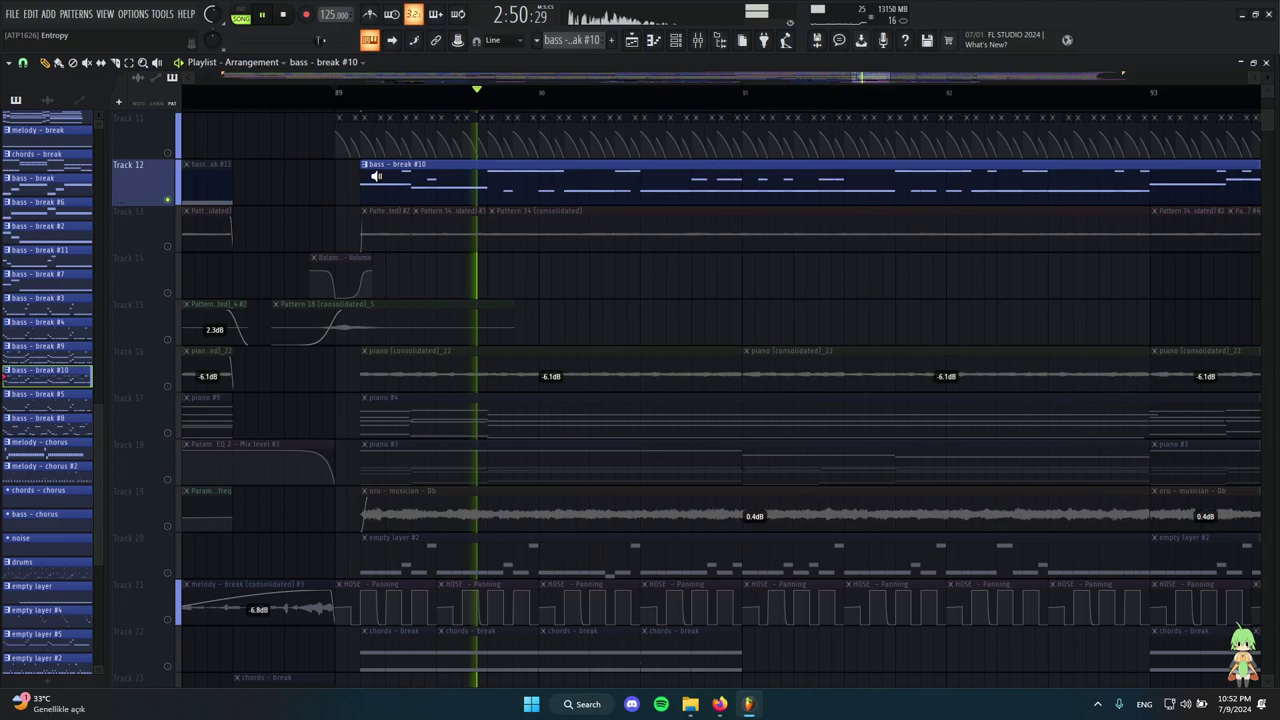
Stop the song and examine the first bass - break #10 clip on Track 12 near bar 89.
key("space")
scroll(560, 272, "up", 4)
scroll(567, 276, "down", 2)
scroll(567, 276, "down", 3)
scroll(577, 496, "up", 3)
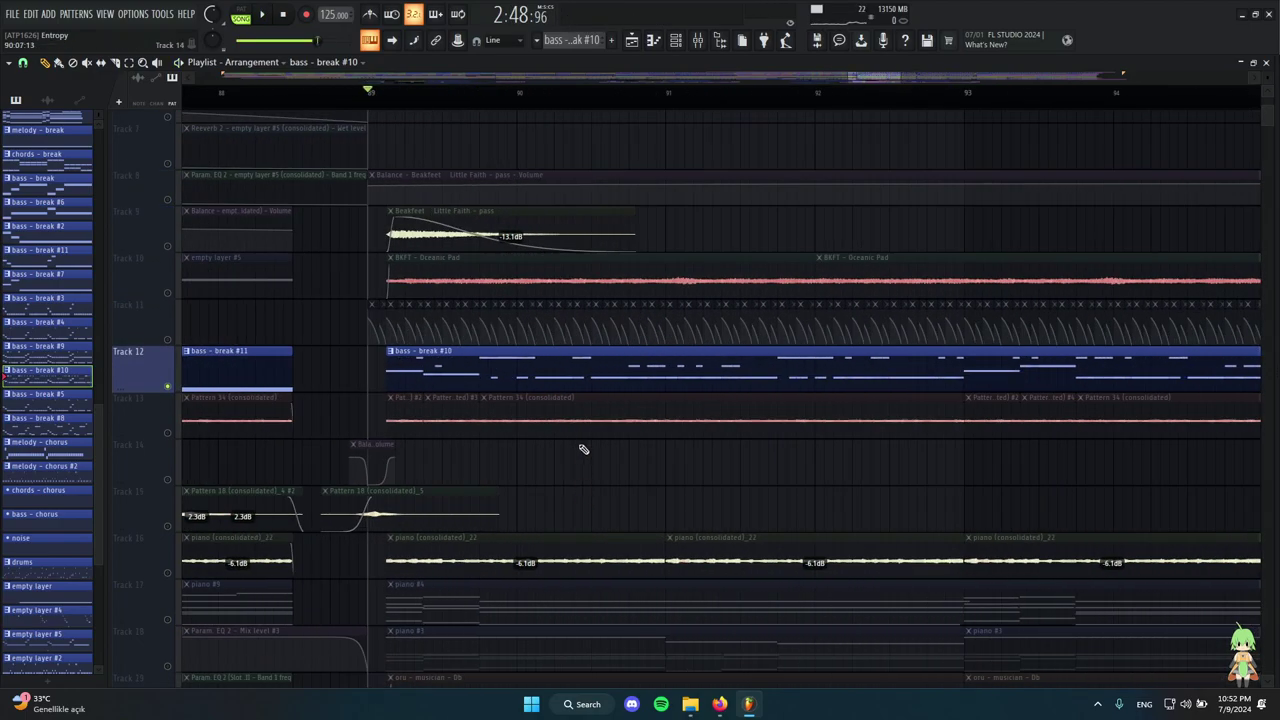
Open the Ample Bass P Lite II #3 notes in the piano roll, select and deselect them all, and examine the opening bars.
left_click(677, 44)
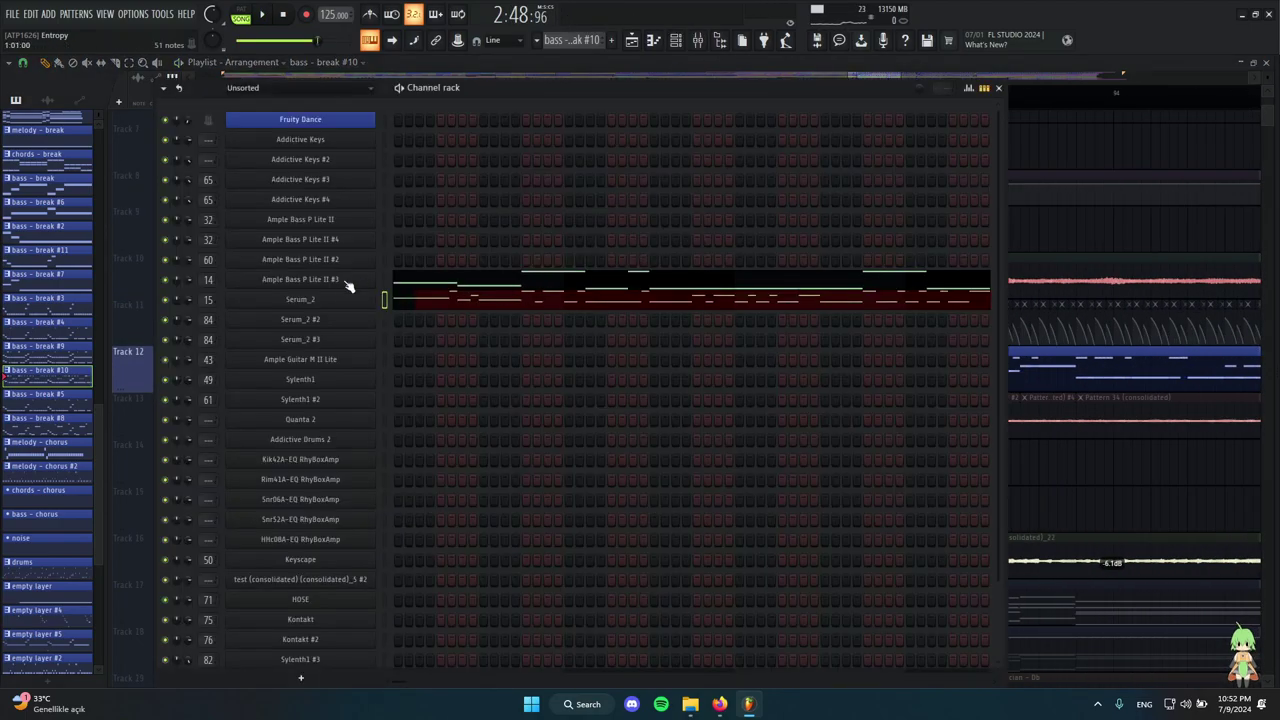
left_click(463, 292)
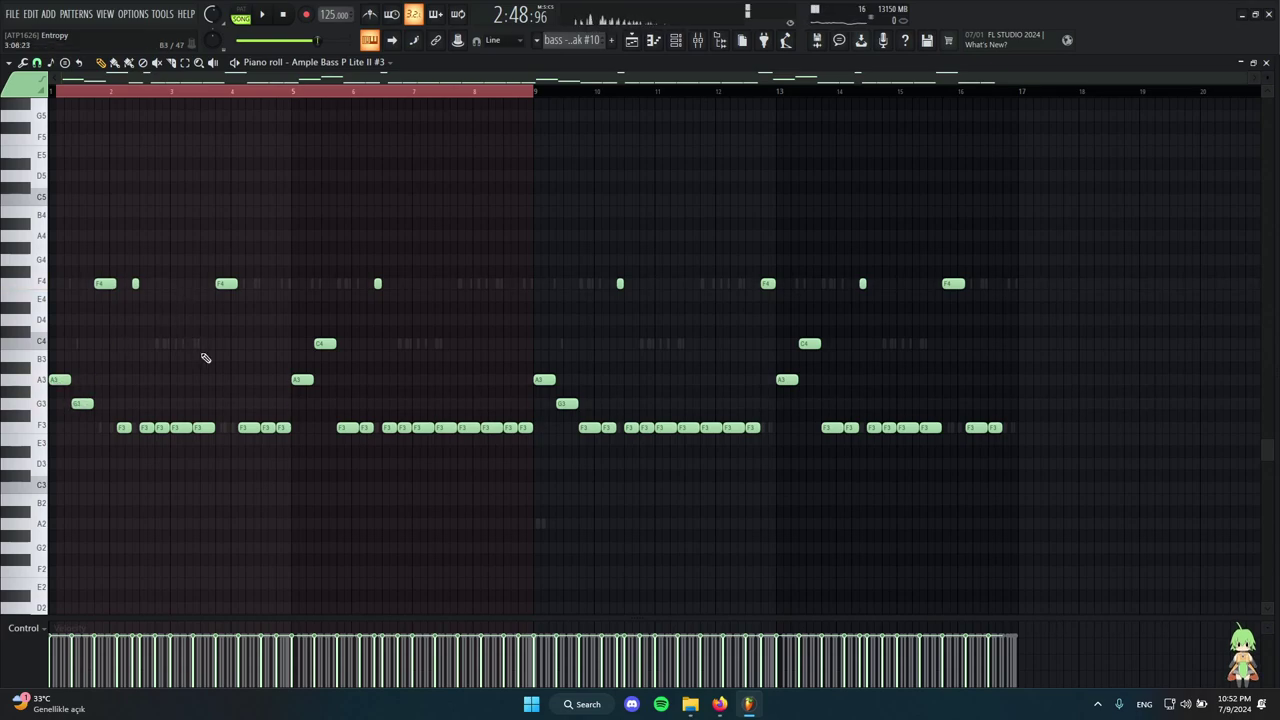
left_click_drag(1046, 502, 30, 240)
scroll(20, 368, "up", 5)
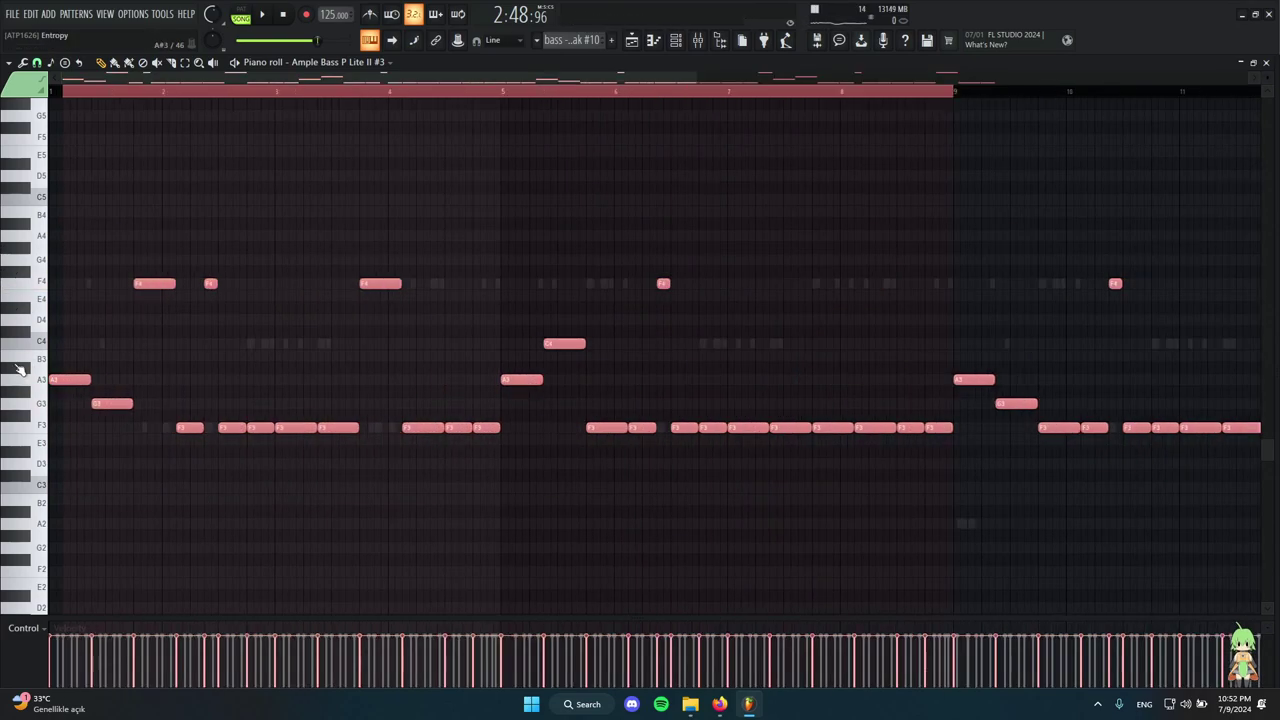
scroll(24, 370, "down", 5)
left_click(122, 348, "ctrl")
scroll(74, 350, "up", 4)
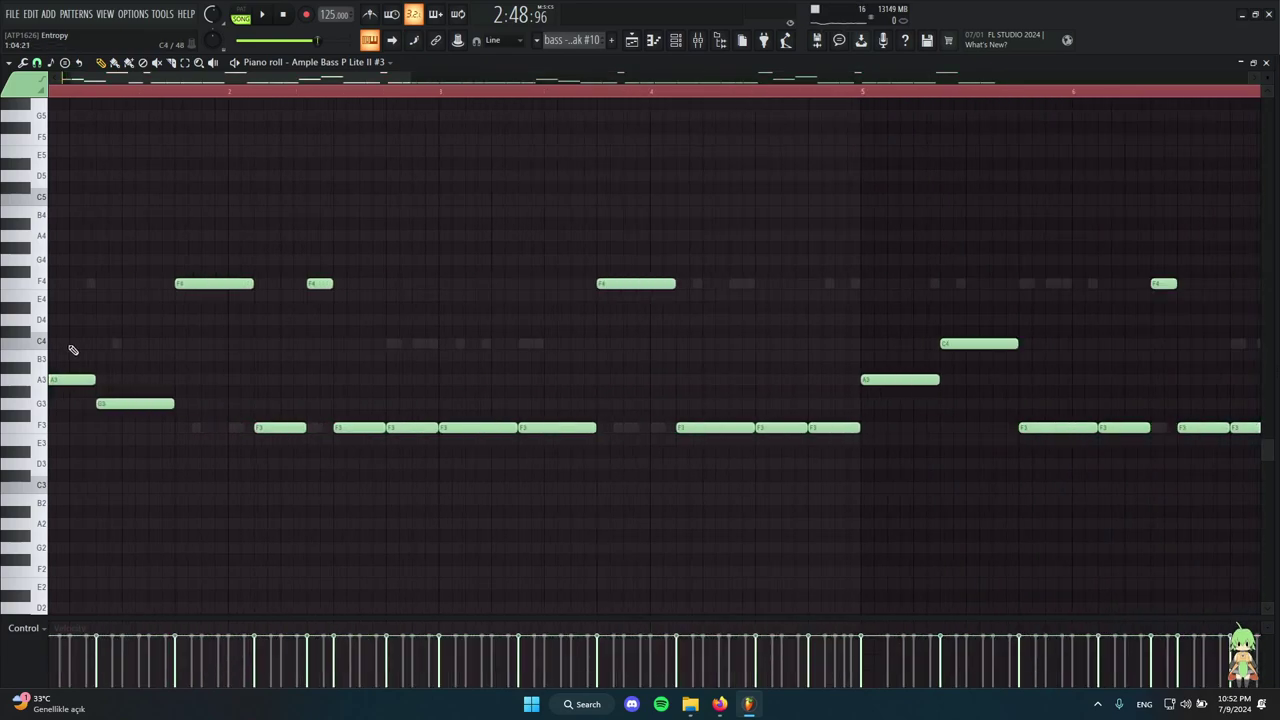
Examine the whole Ample Bass P Lite II #3 note sequence and return to the bass - break #10 clips in the playlist.
left_click_drag(74, 350, 108, 330)
left_click(191, 300)
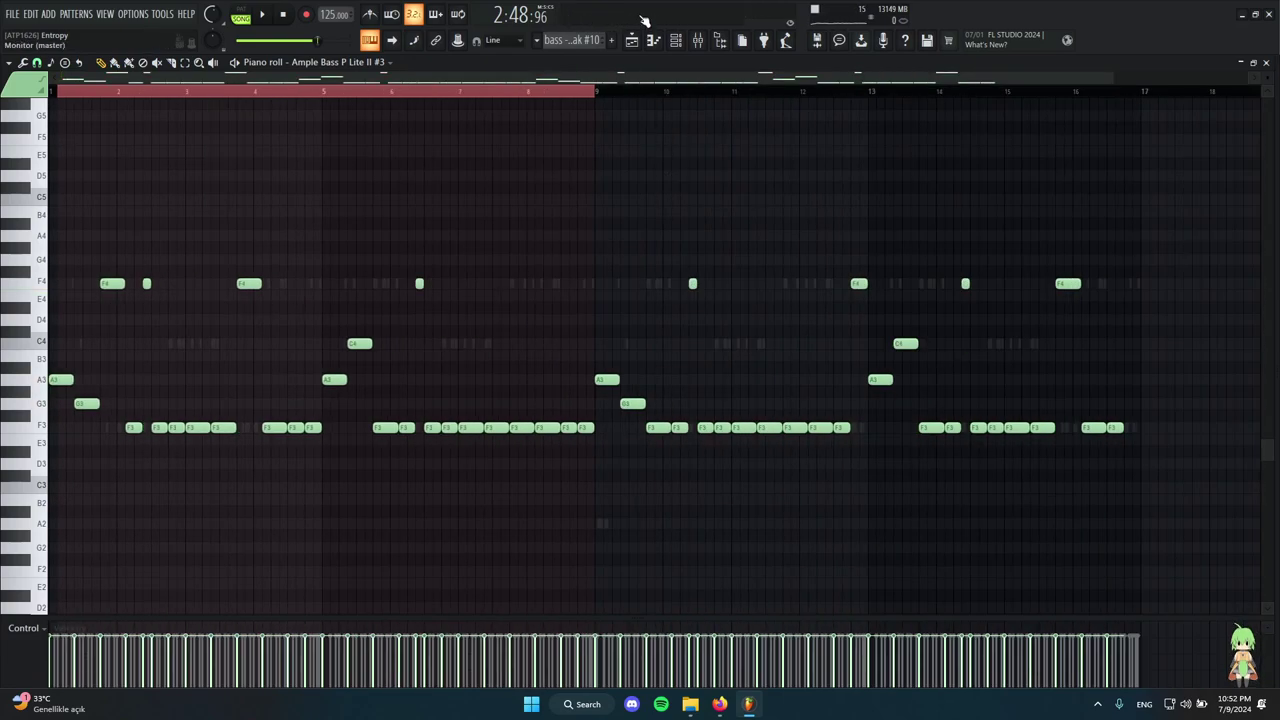
left_click(636, 41)
scroll(680, 403, "down", 6)
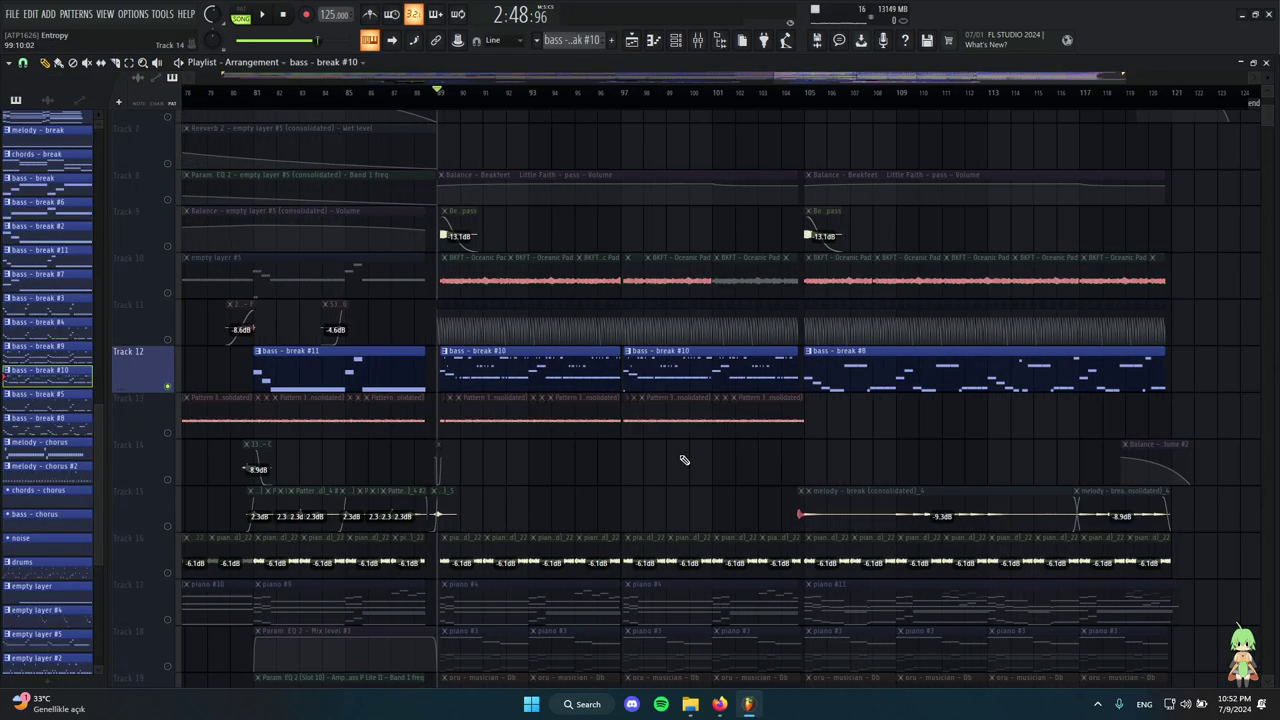
scroll(568, 400, "up", 2)
Open the Serum_2 notes of bass - break #10 in the piano roll, select them all and examine the opening bars.
double_click(518, 366)
scroll(322, 68, "down", 1)
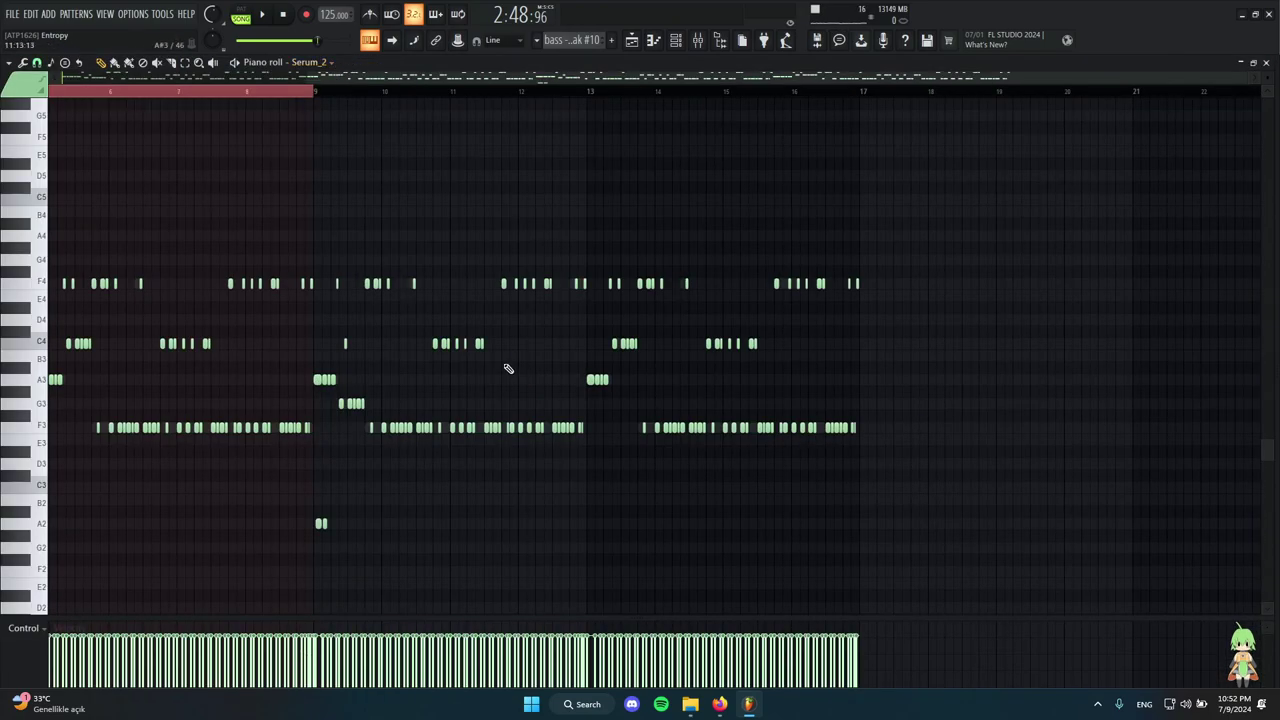
scroll(320, 342, "down", 2)
left_click_drag(1010, 518, 50, 169)
scroll(57, 334, "up", 3)
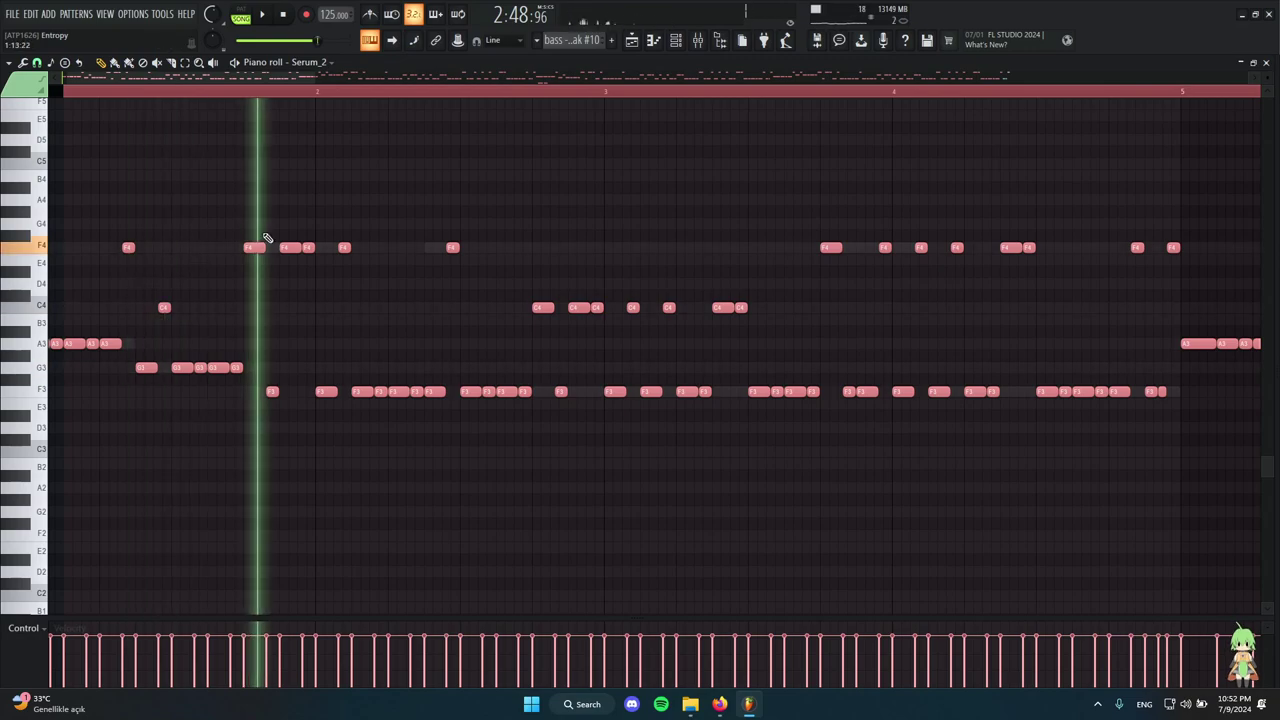
scroll(160, 308, "down", 4)
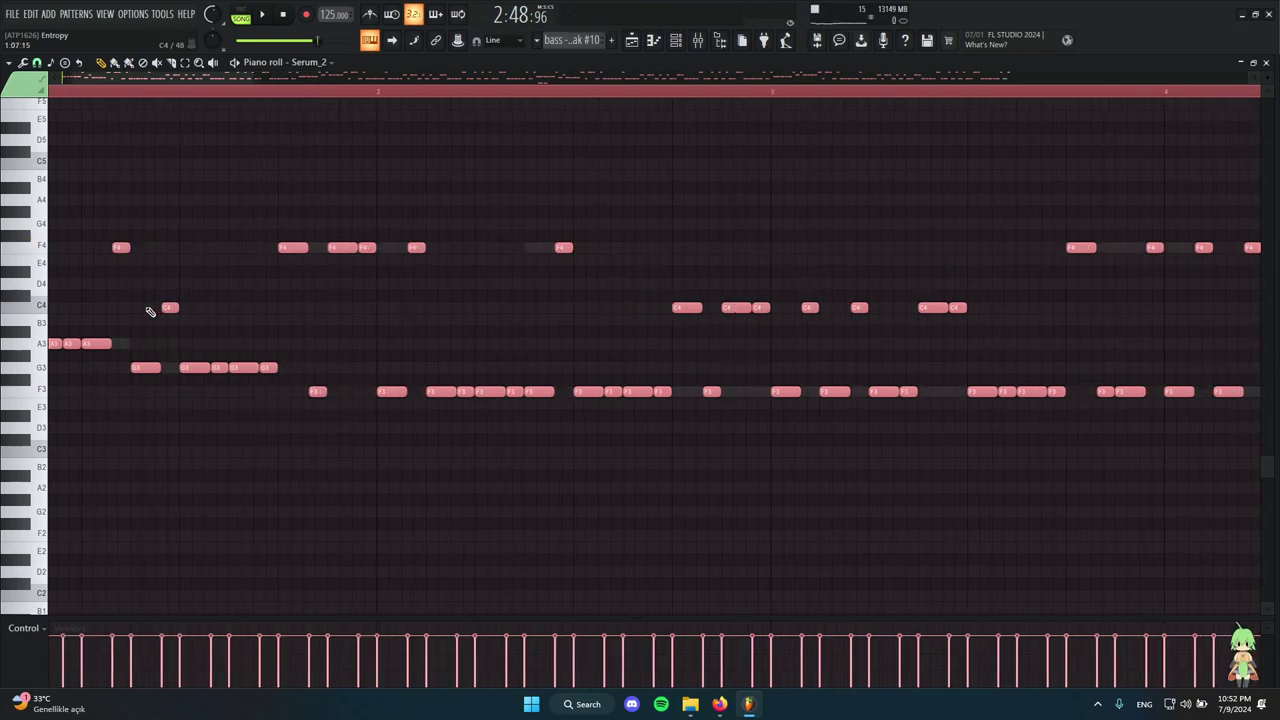
Deselect the Serum_2 notes and examine the short F4 and C4 notes in the opening bars.
left_click_drag(89, 232, 1193, 264)
scroll(158, 293, "up", 4)
left_click(222, 304, "ctrl")
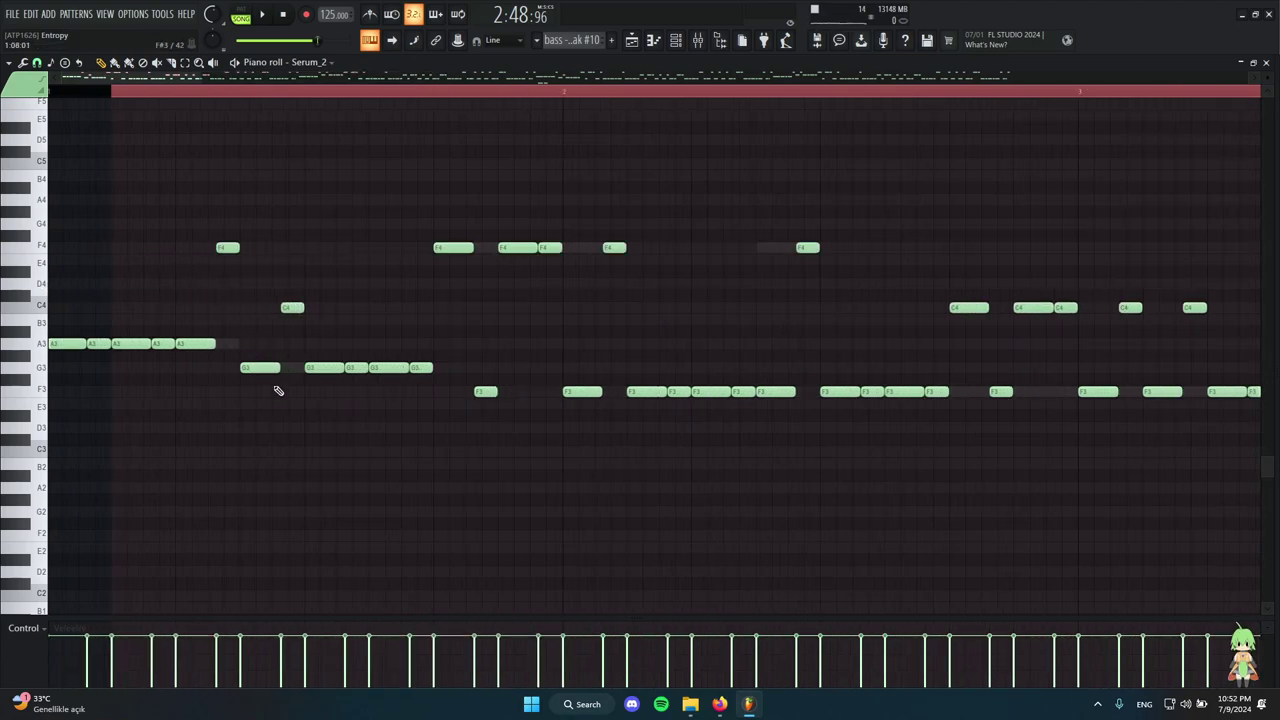
scroll(257, 406, "down", 4)
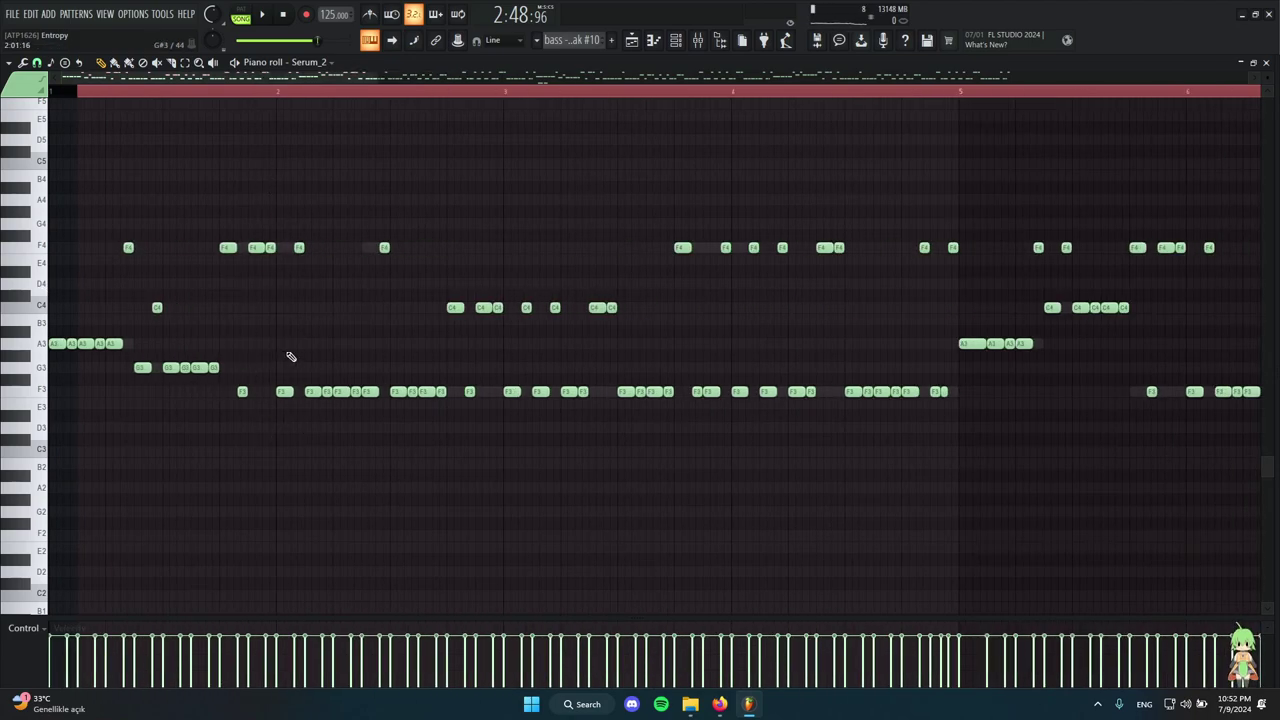
Select and deselect the full run of Serum_2 notes and return to the playlist.
scroll(200, 345, "down", 3)
scroll(273, 345, "down", 2)
scroll(517, 391, "up", 1)
left_click_drag(622, 566, 40, 217)
left_click(223, 220, "ctrl")
left_click(633, 42)
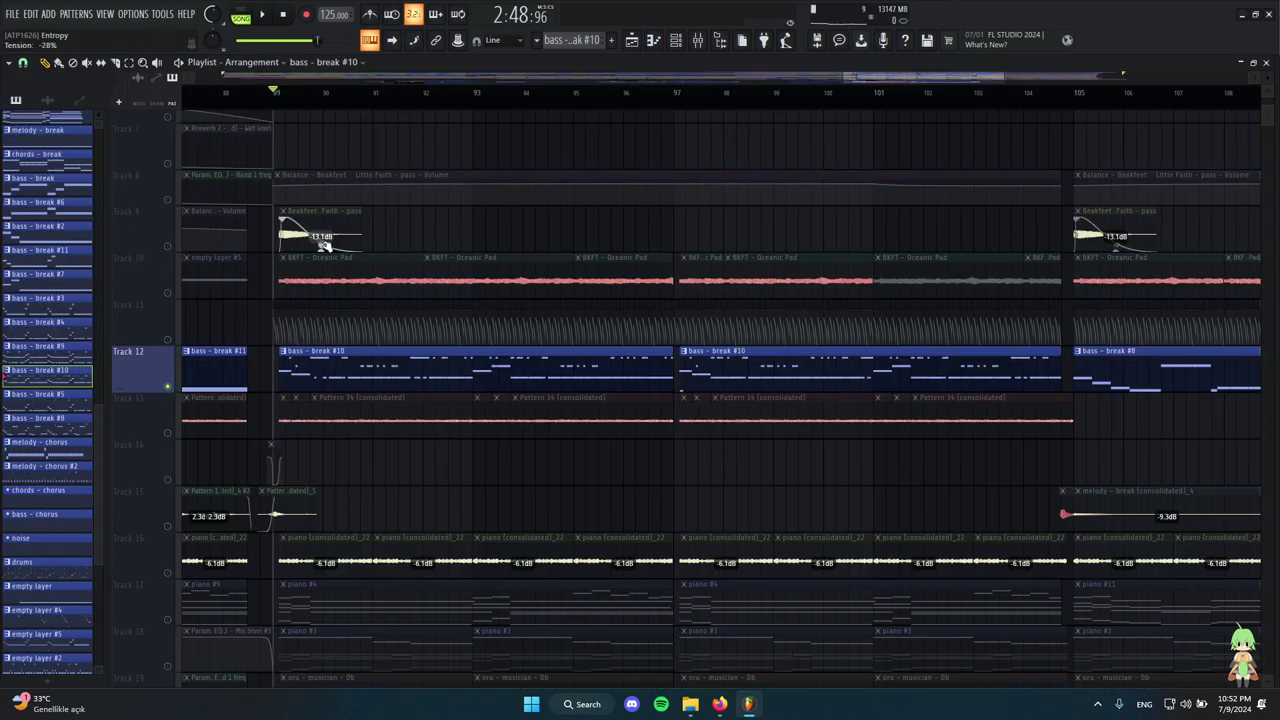
Unsolo Track 12, place the playhead just before bar 105 and examine the layers around that transition.
right_click(167, 293)
scroll(606, 280, "up", 2)
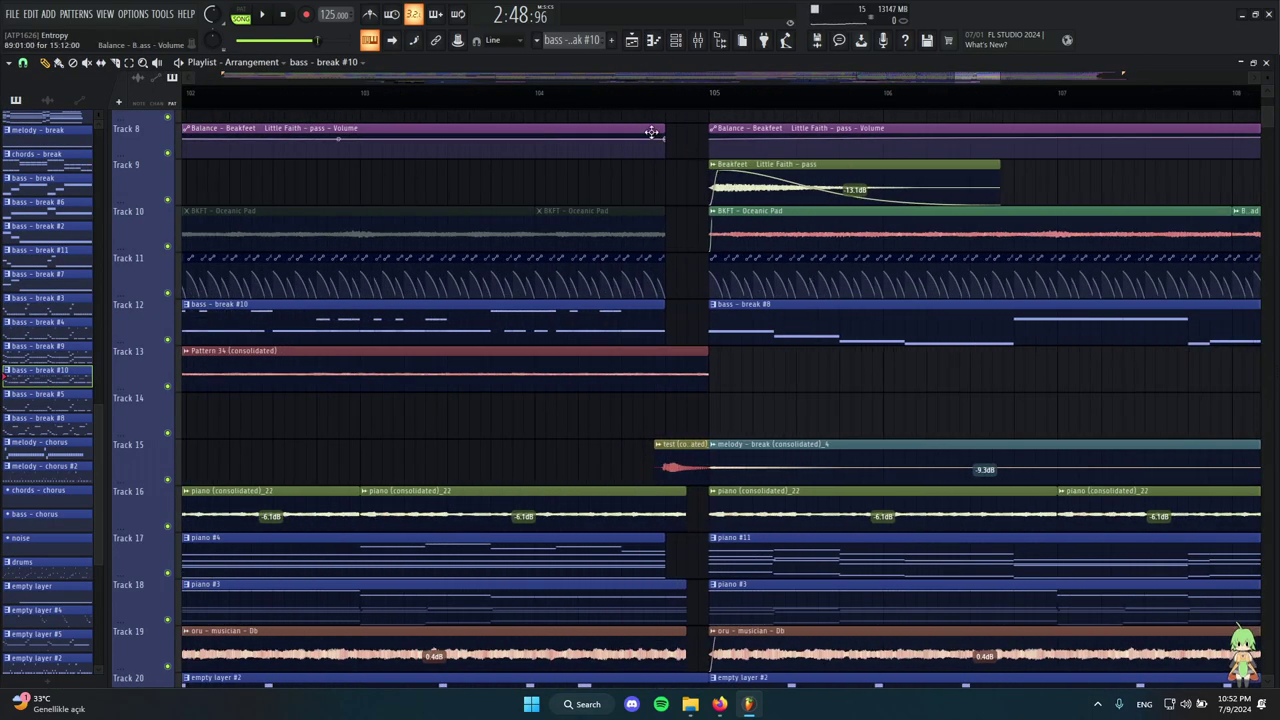
left_click(655, 92)
scroll(574, 245, "down", 5)
scroll(575, 246, "down", 1)
scroll(400, 300, "down", 2)
scroll(765, 400, "down", 2)
scroll(783, 426, "up", 2)
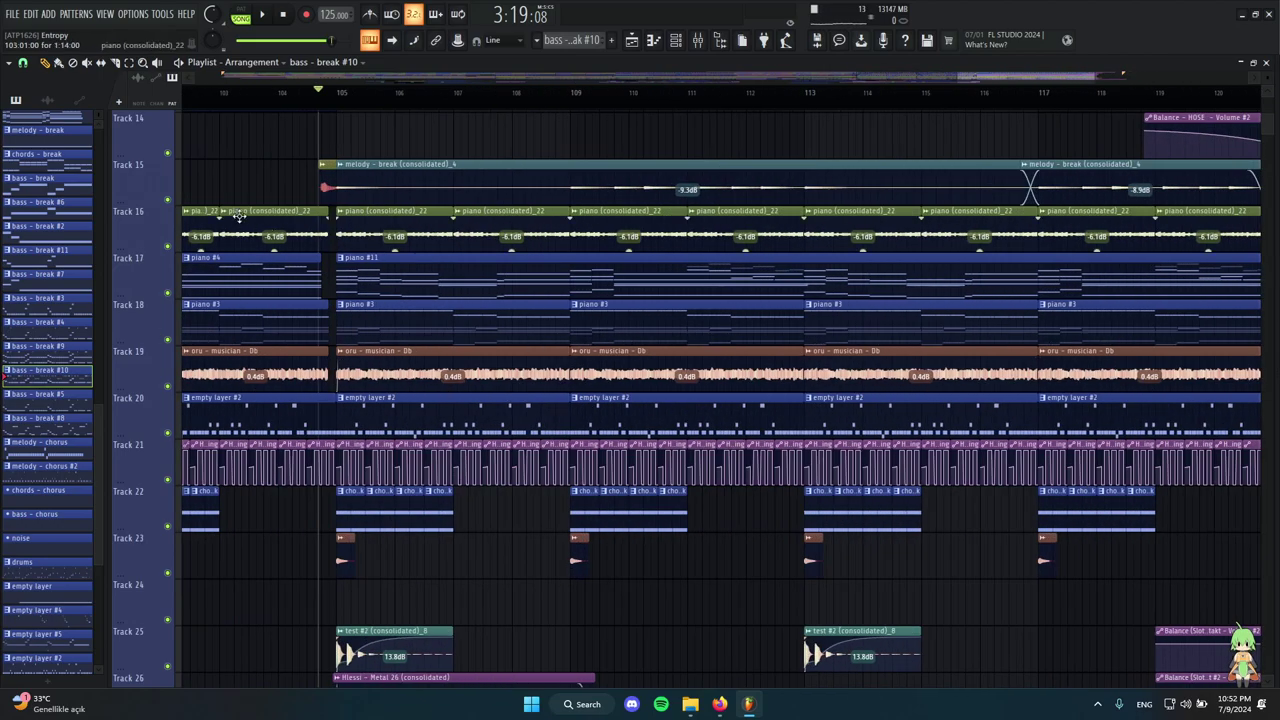
Audition the test (consolidated)_27 clip on Track 15 just before bar 105.
scroll(320, 209, "up", 4)
scroll(562, 230, "up", 2)
right_click(534, 194, "alt")
scroll(606, 318, "up", 8)
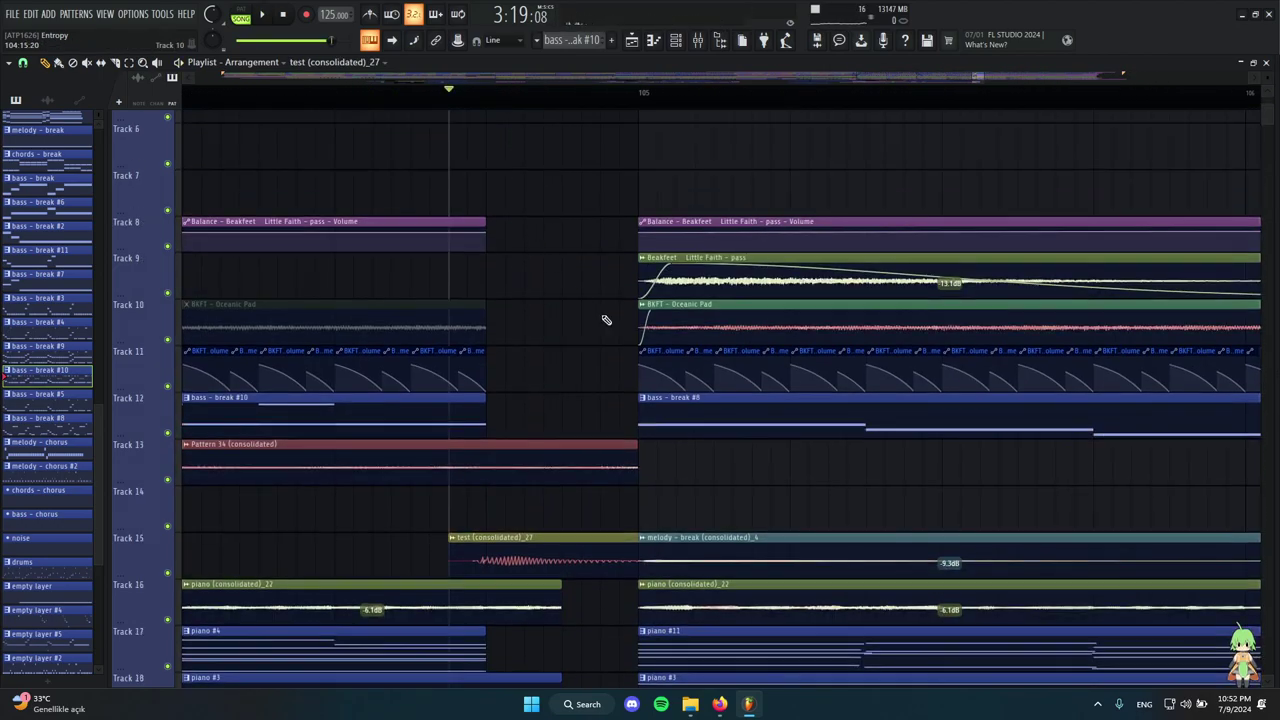
Examine where the drums, snare, pad and effect layers stop or change around bar 105, down to Track 65.
scroll(530, 395, "down", 5)
scroll(524, 272, "down", 4)
scroll(600, 298, "down", 15)
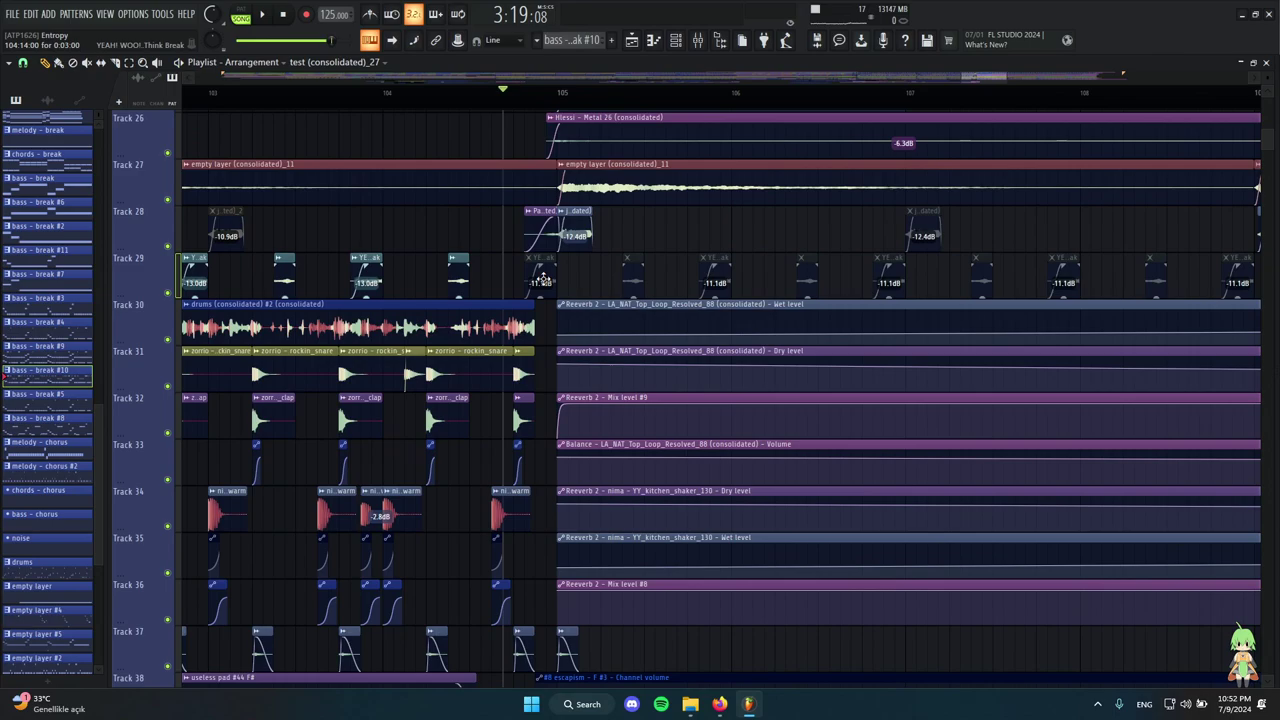
scroll(538, 281, "down", 2)
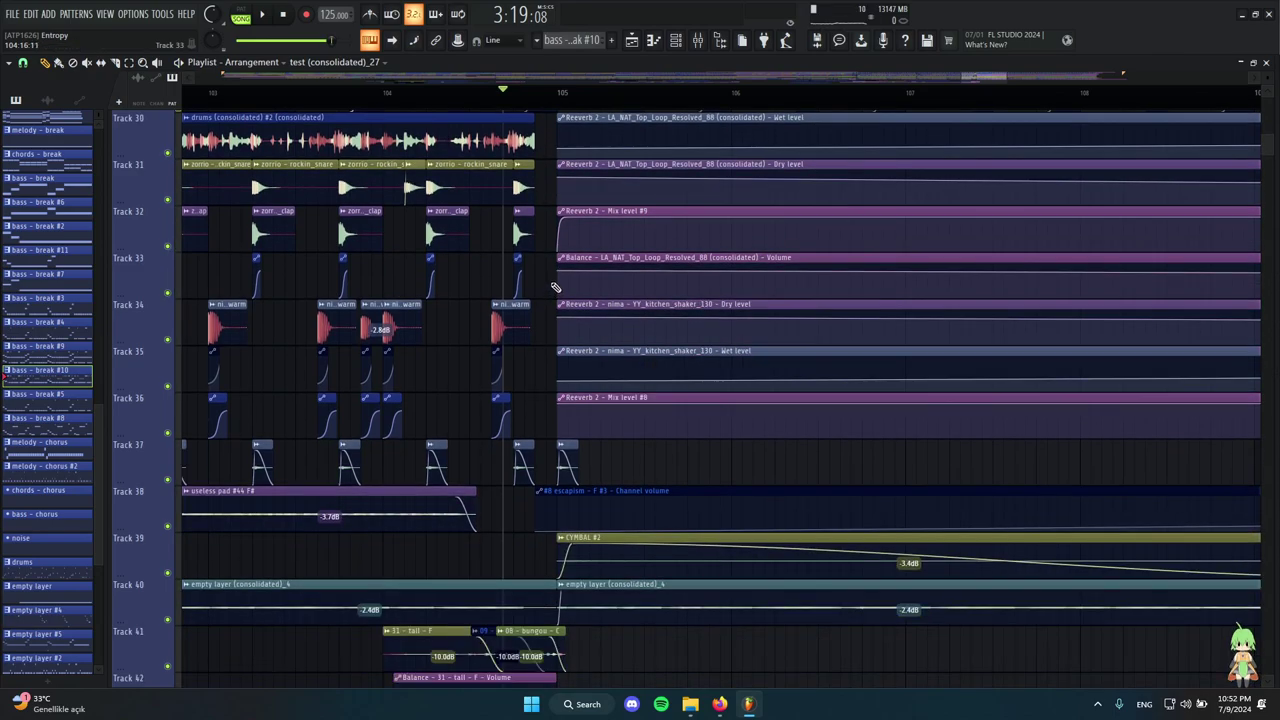
scroll(552, 288, "down", 6)
scroll(534, 346, "up", 4)
scroll(536, 360, "up", 5)
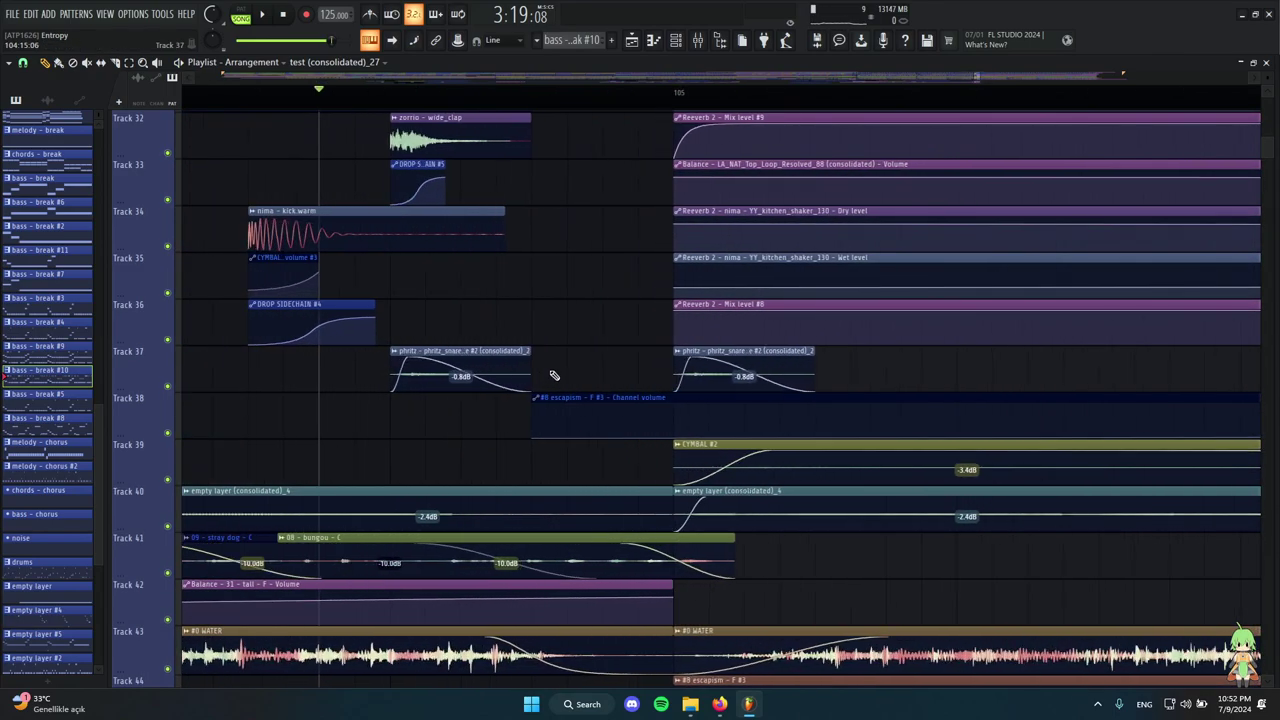
scroll(553, 380, "down", 10)
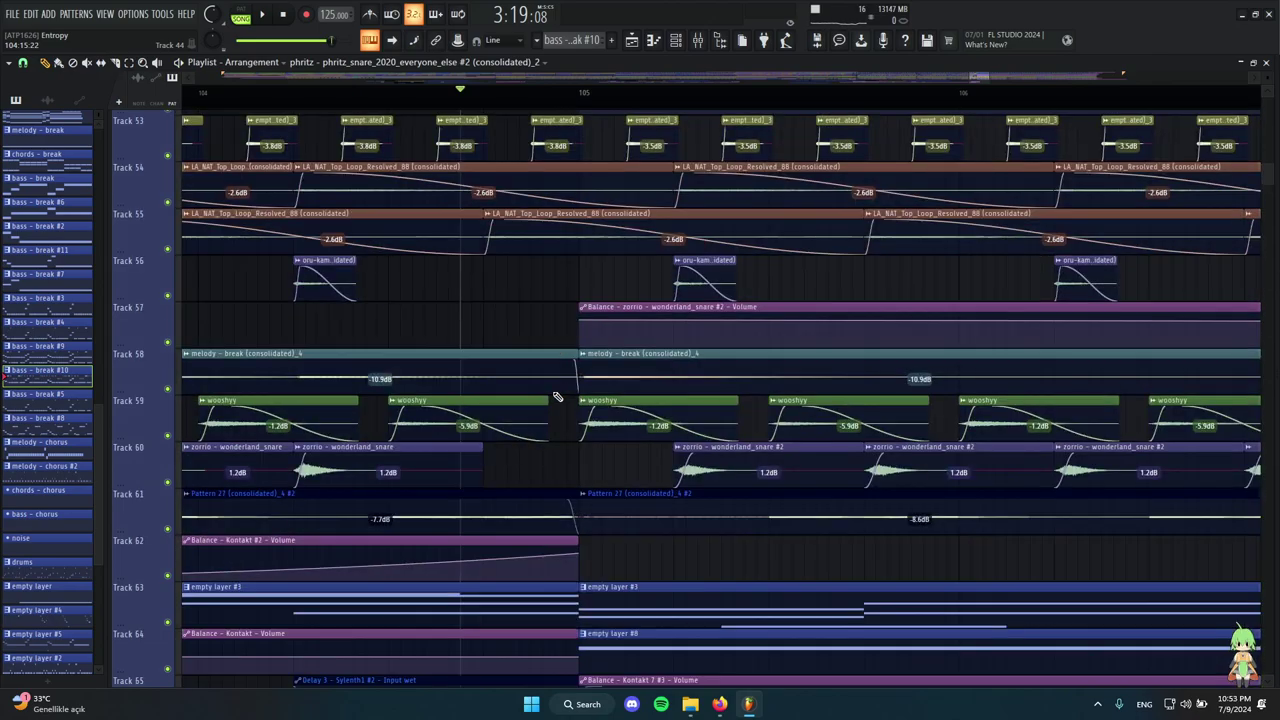
Examine the transition clips on Tracks 25 to 29 leading into bar 105, including Pattern 16 (consolidated) on Track 28.
scroll(553, 410, "up", 20)
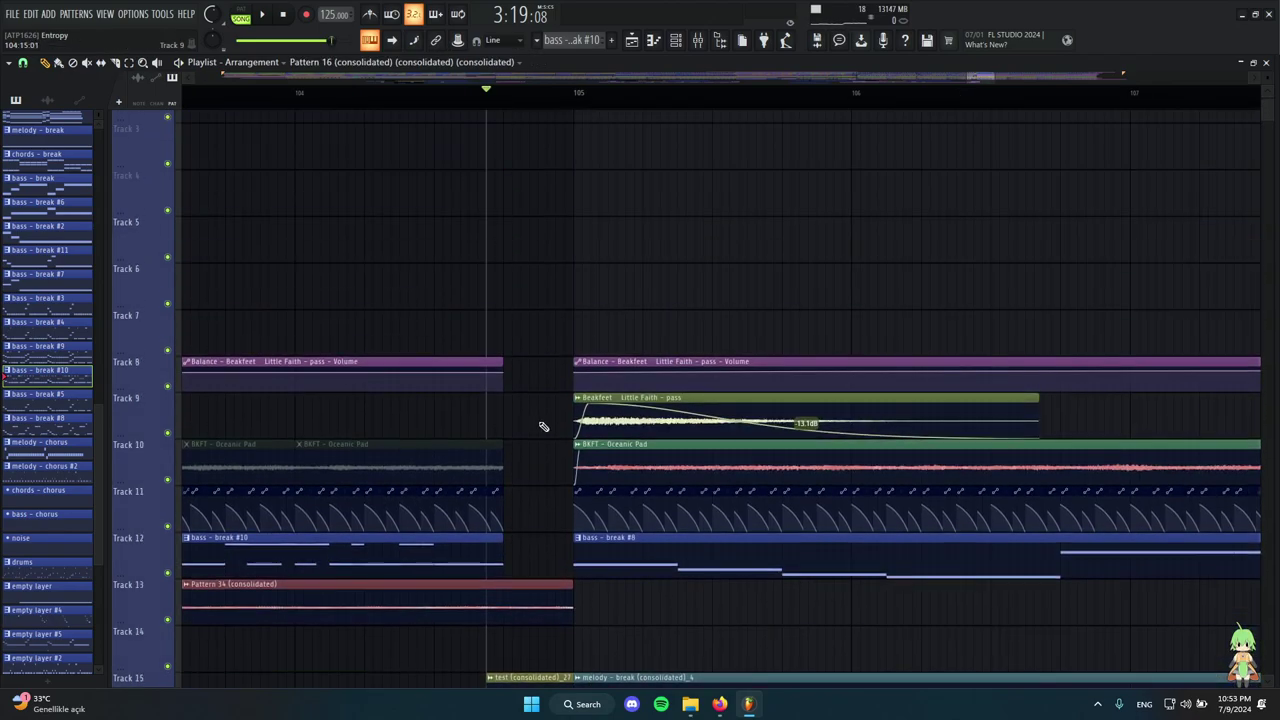
scroll(543, 427, "down", 11)
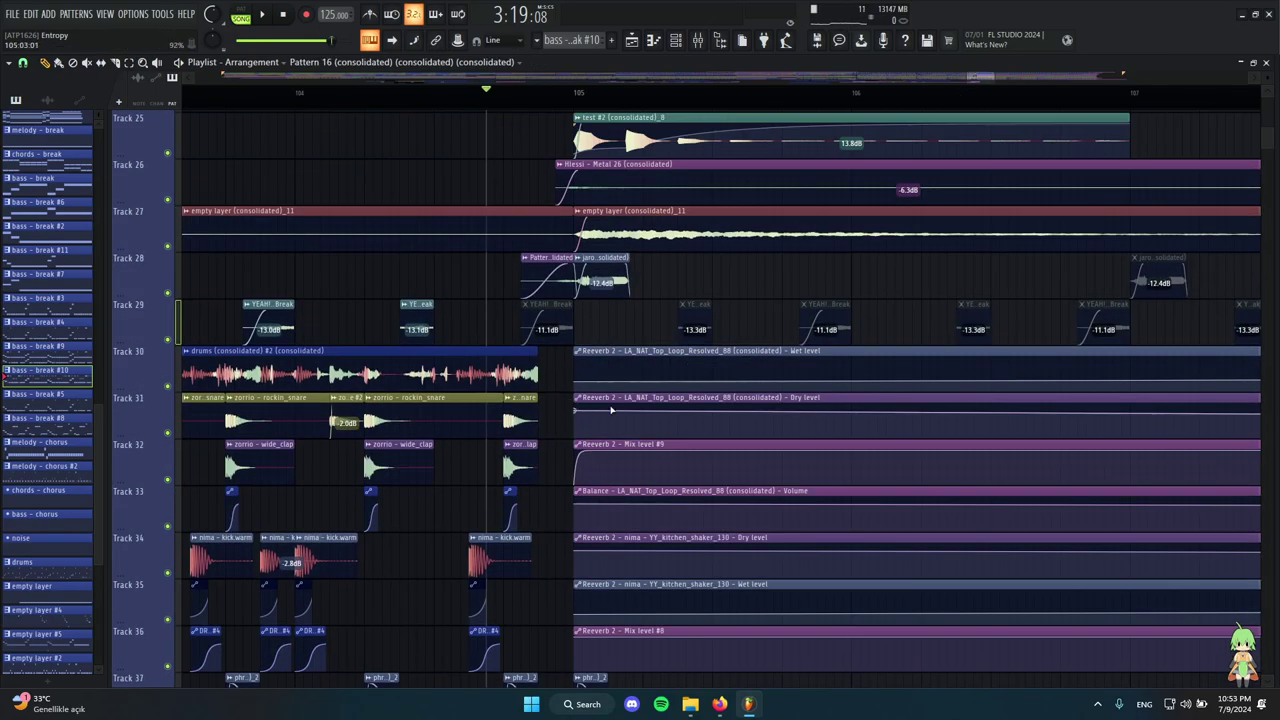
scroll(611, 410, "up", 5)
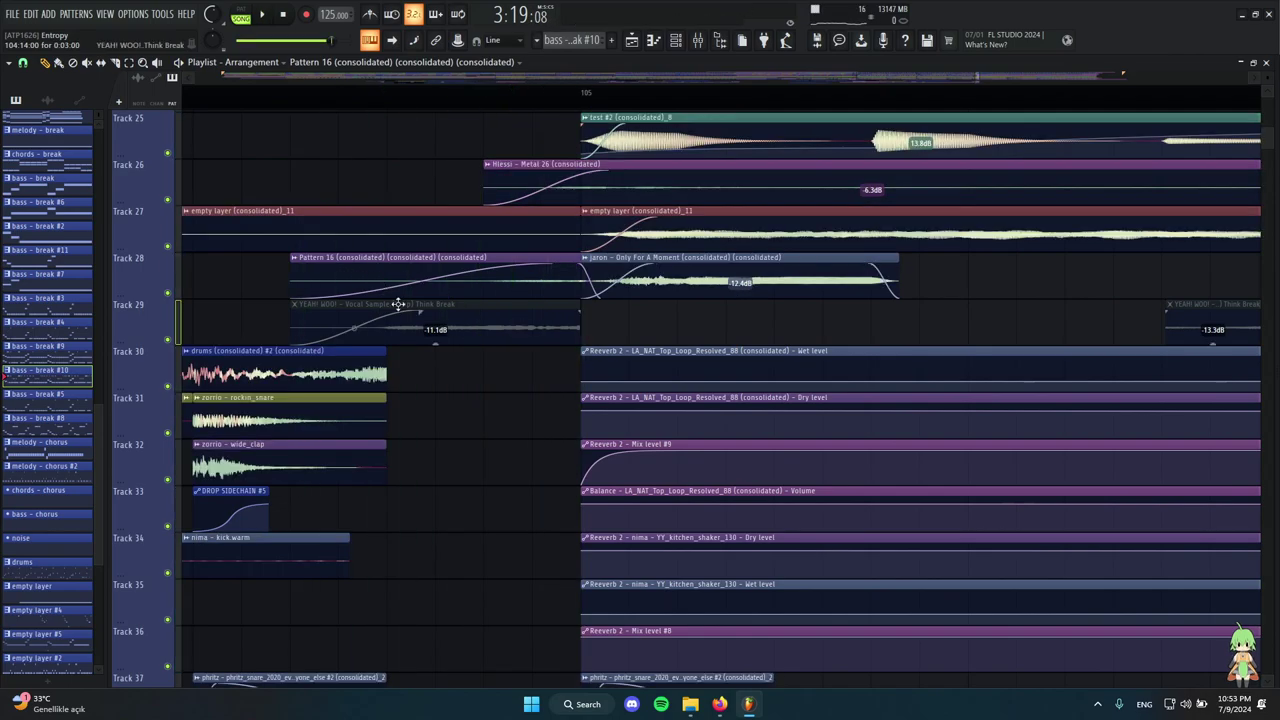
scroll(464, 340, "down", 4)
scroll(464, 342, "up", 9)
scroll(480, 348, "down", 7)
scroll(480, 340, "up", 3)
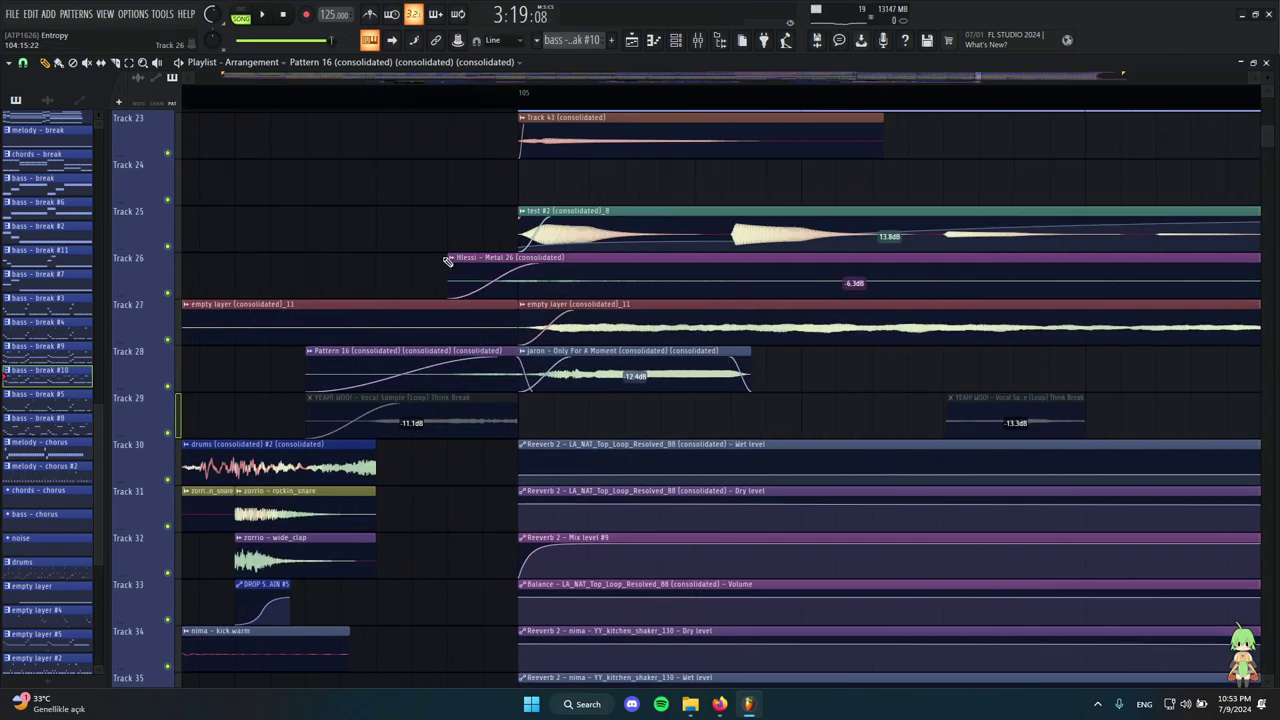
Audition the Hlessi - Metal 26 clip on Track 26 and the jaron - Only For A Moment clip on Track 28 near bar 105.
left_click(447, 260)
scroll(503, 362, "down", 3)
scroll(487, 330, "down", 1)
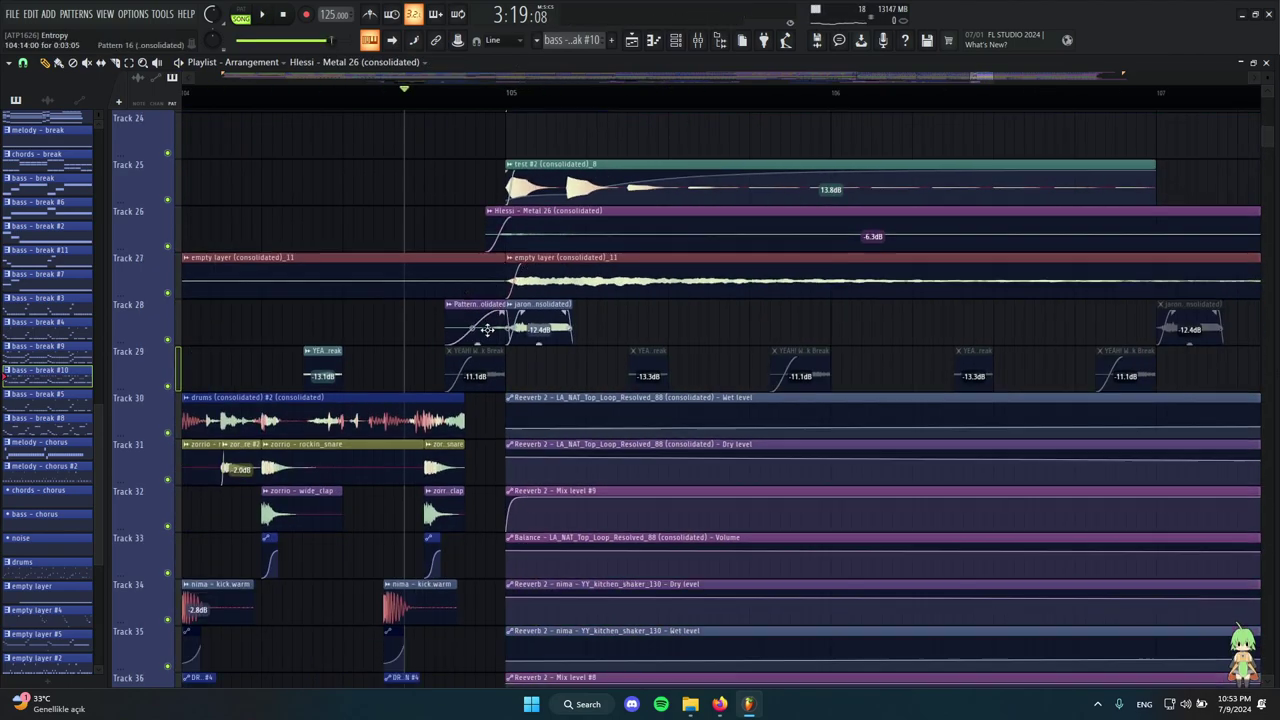
left_click(518, 316)
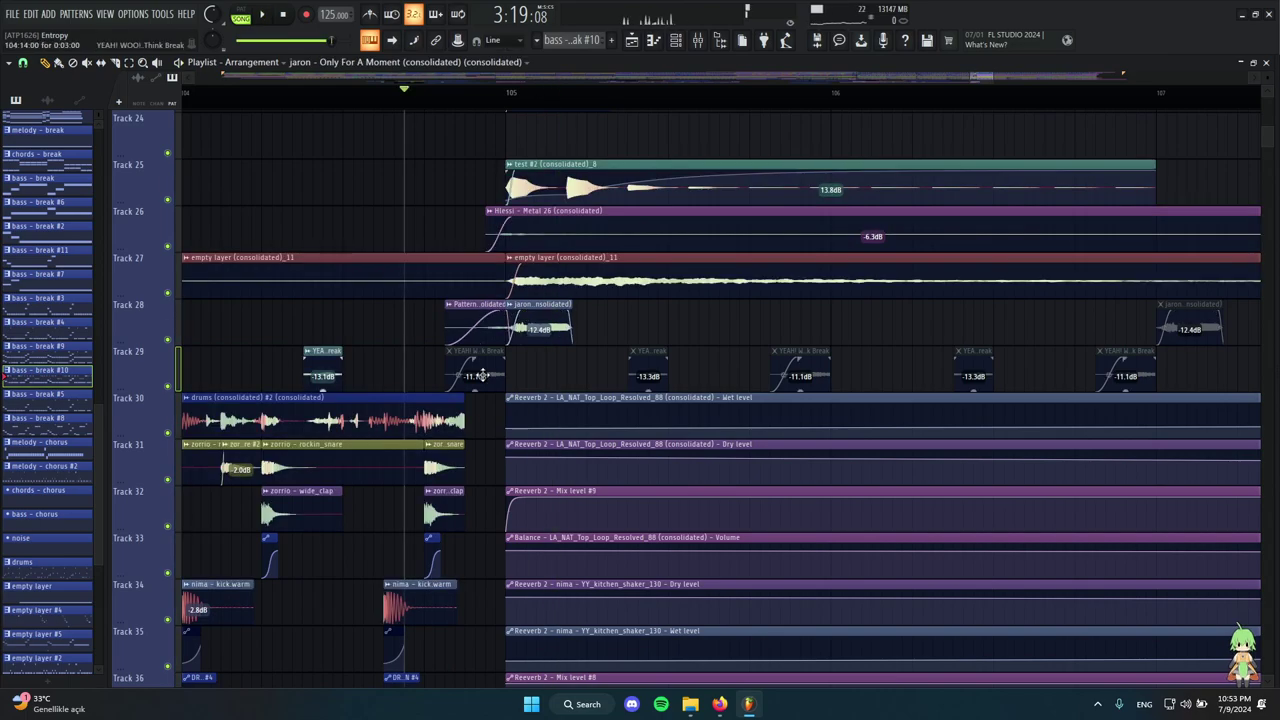
Audition the 08 - bungou - C clip on Track 41 just before bar 105.
scroll(479, 371, "down", 2)
scroll(663, 508, "down", 13)
scroll(628, 408, "up", 4)
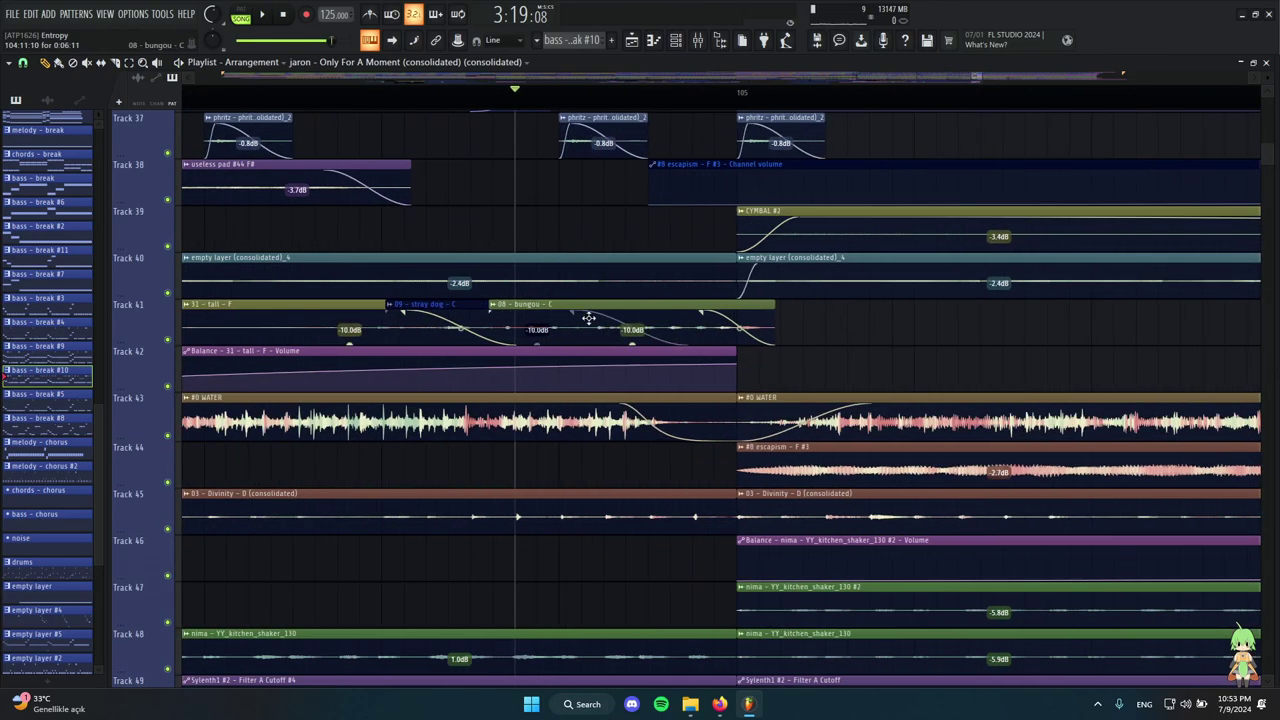
right_click(588, 316, "alt")
key("space")
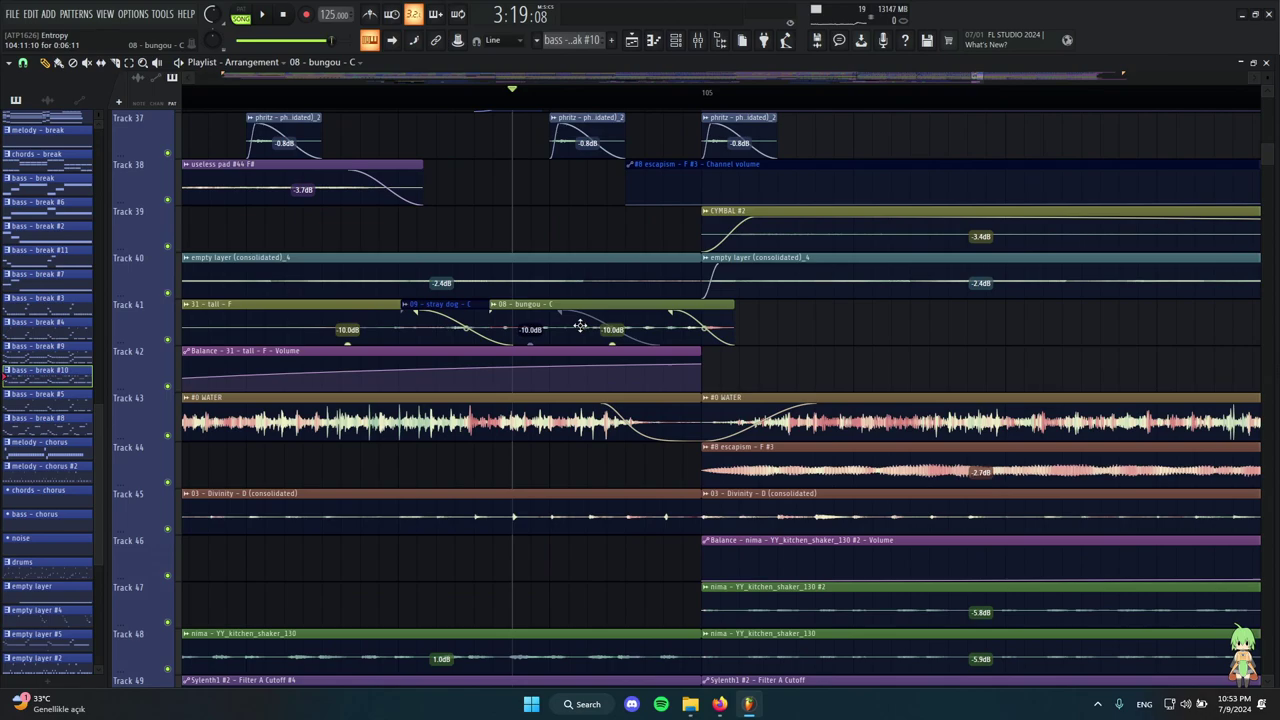
Open the 08 - bungou - C clip's channel settings, move the window aside to view its playlist clips and close it.
scroll(643, 355, "down", 1)
double_click(582, 320)
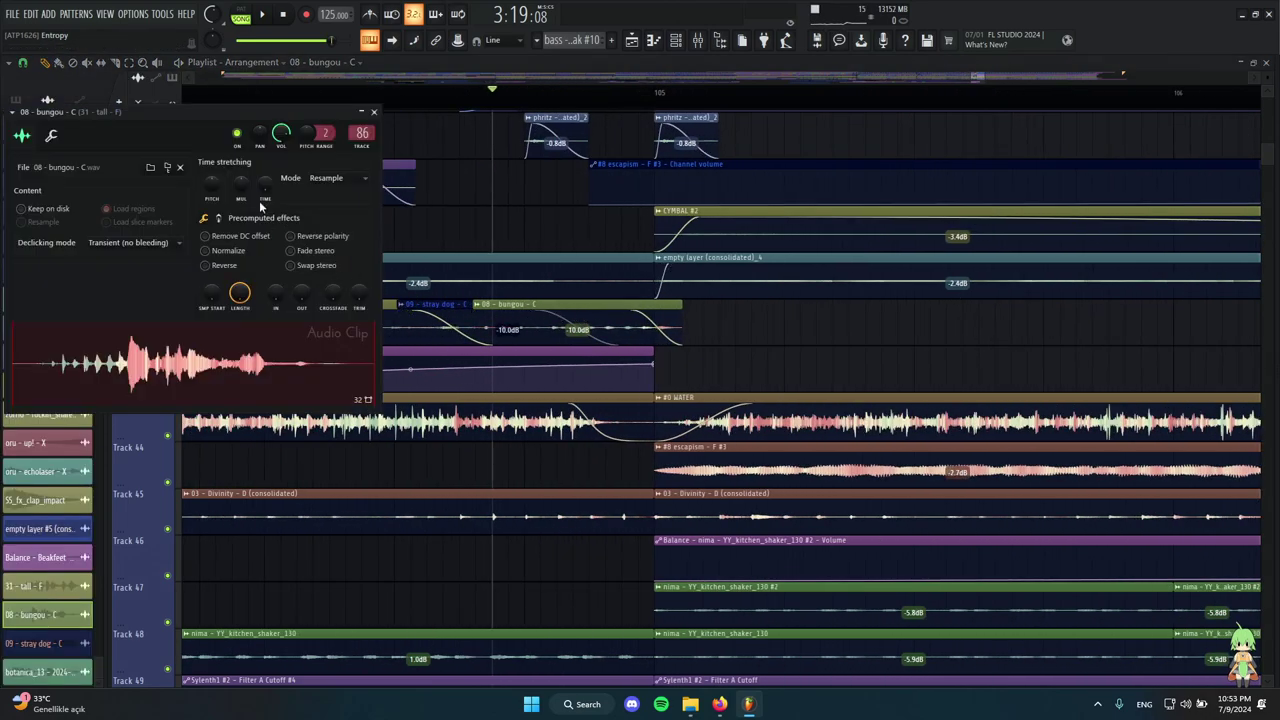
left_click_drag(232, 111, 977, 137)
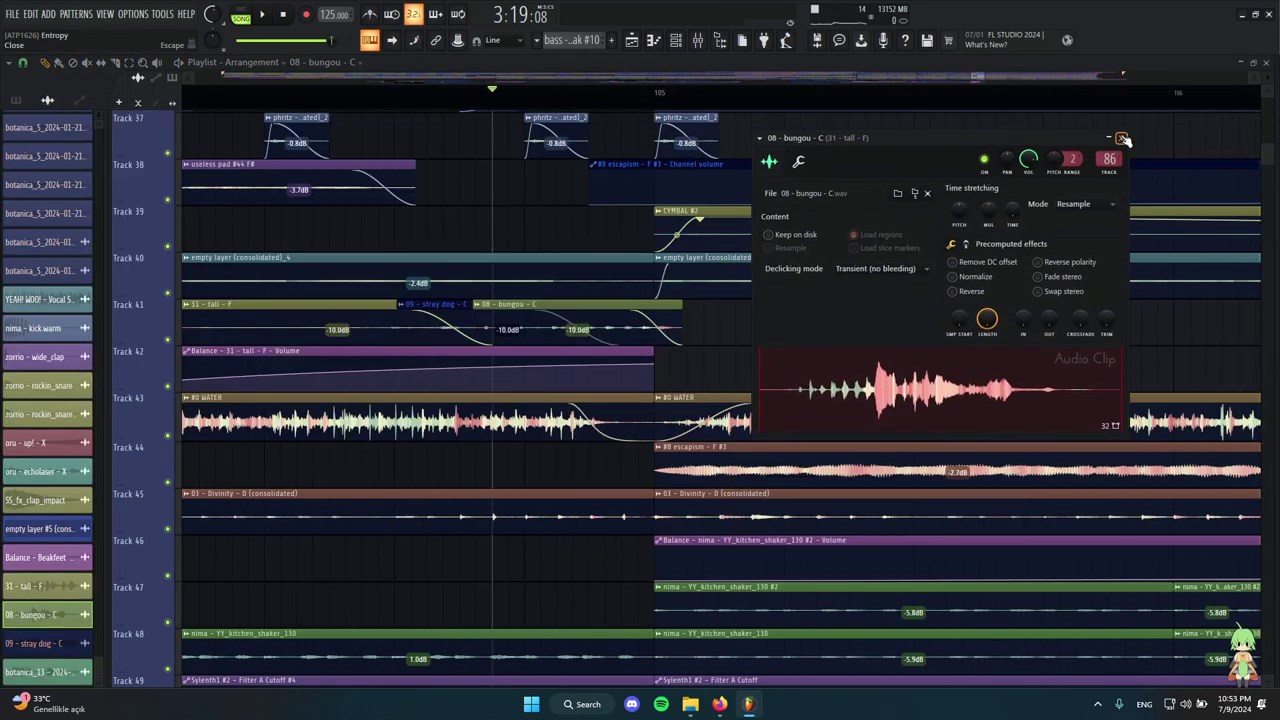
left_click(1123, 139)
scroll(663, 240, "down", 1)
scroll(668, 285, "up", 2)
scroll(628, 300, "down", 3)
scroll(637, 311, "up", 1)
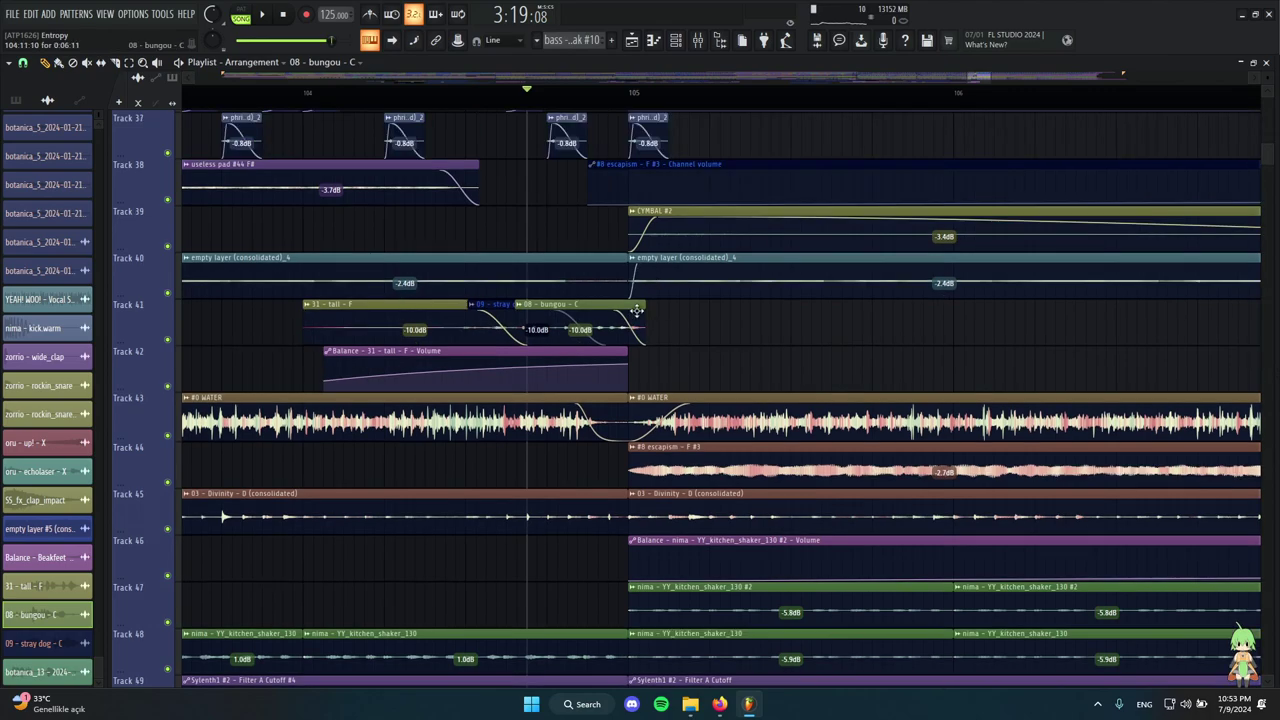
Solo Track 41 together with its volume automation on Track 42 and play the song from about bar 104.
scroll(637, 311, "up", 1)
scroll(480, 372, "up", 4)
right_click(168, 388)
scroll(196, 420, "down", 5)
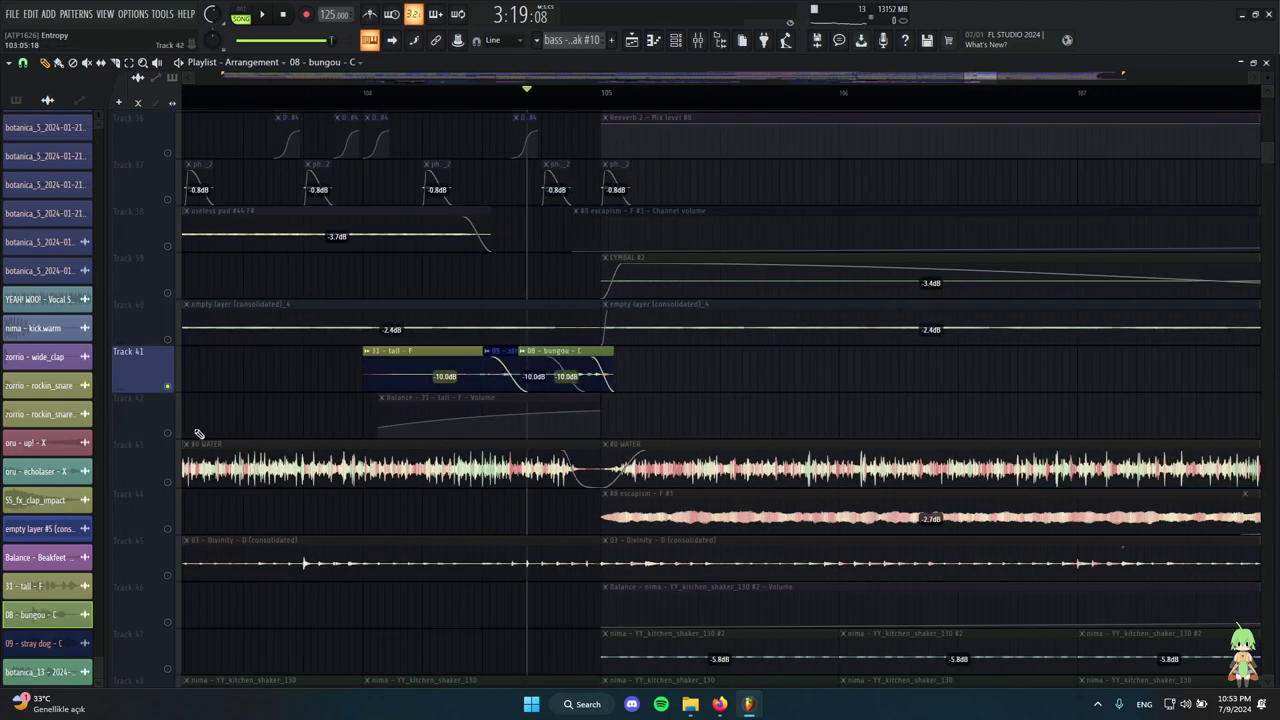
left_click(168, 433)
scroll(428, 340, "up", 3)
left_click(331, 95)
key("space")
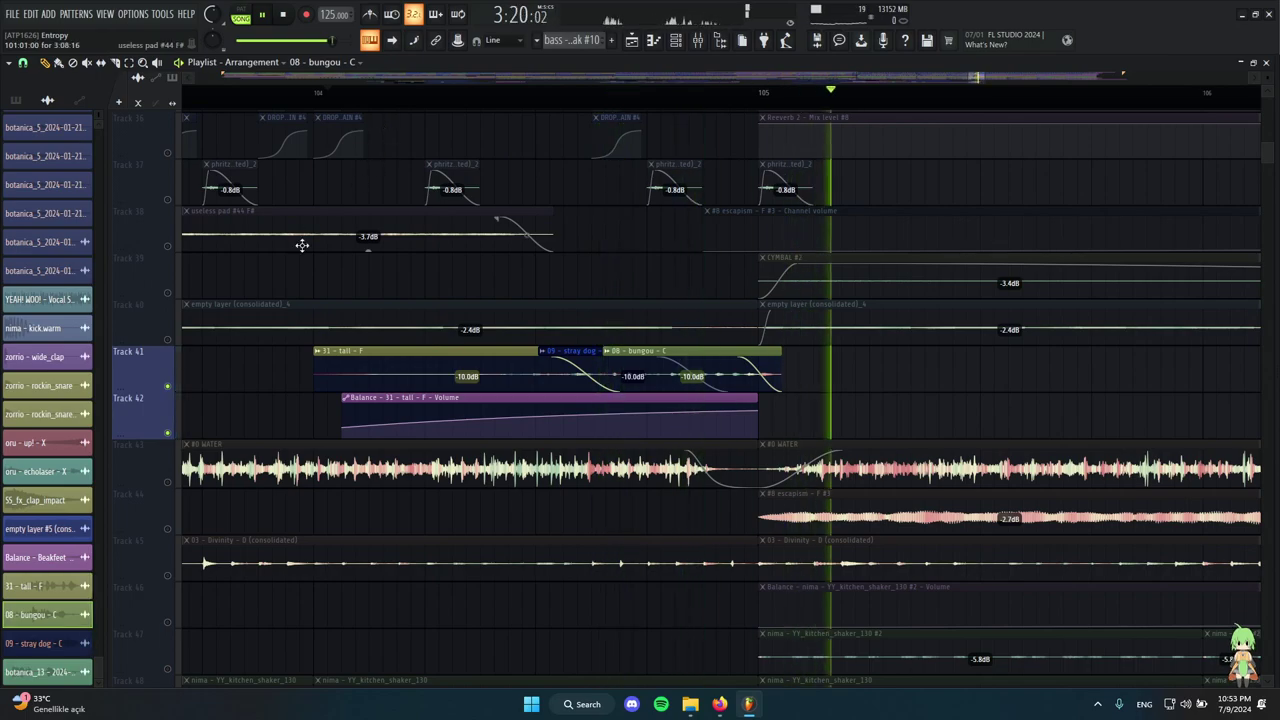
Stop playback and unsolo Tracks 41 and 42 so all tracks are active.
right_click(168, 388)
key("space")
right_click(168, 389)
scroll(571, 360, "down", 3)
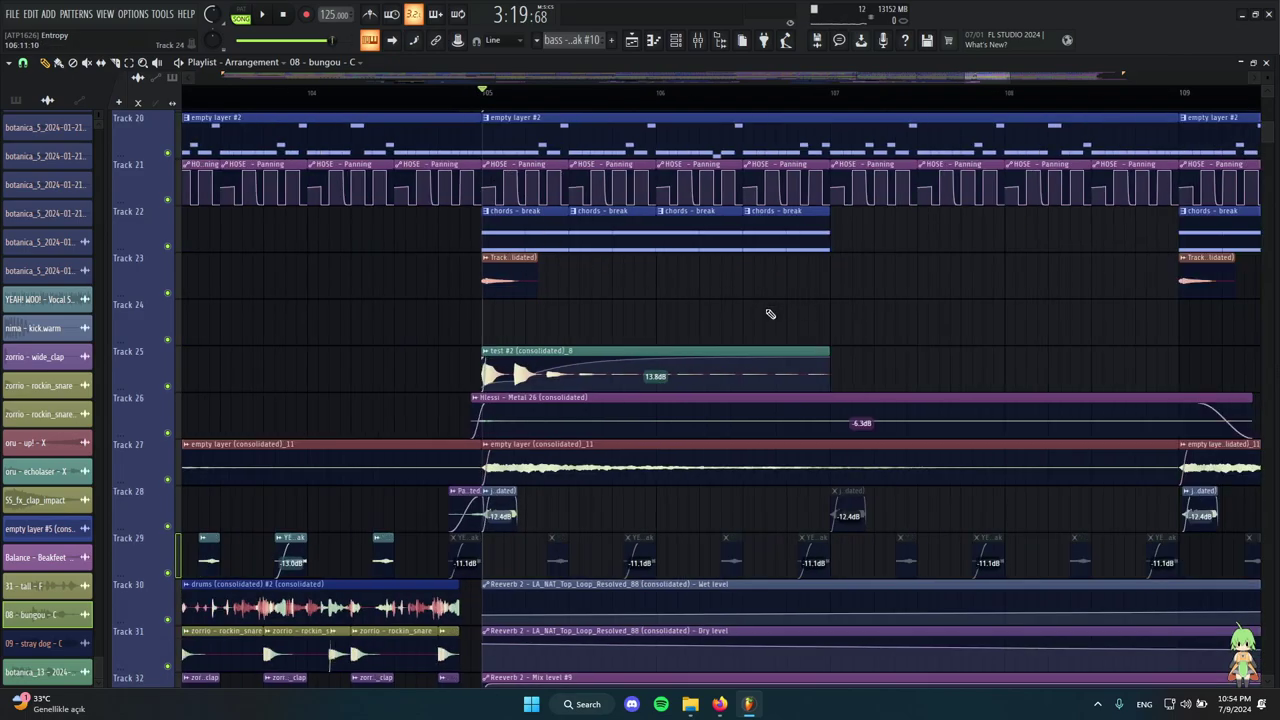
Examine the melodic layers on the upper tracks at bar 105 and start playback from there.
scroll(771, 314, "up", 5)
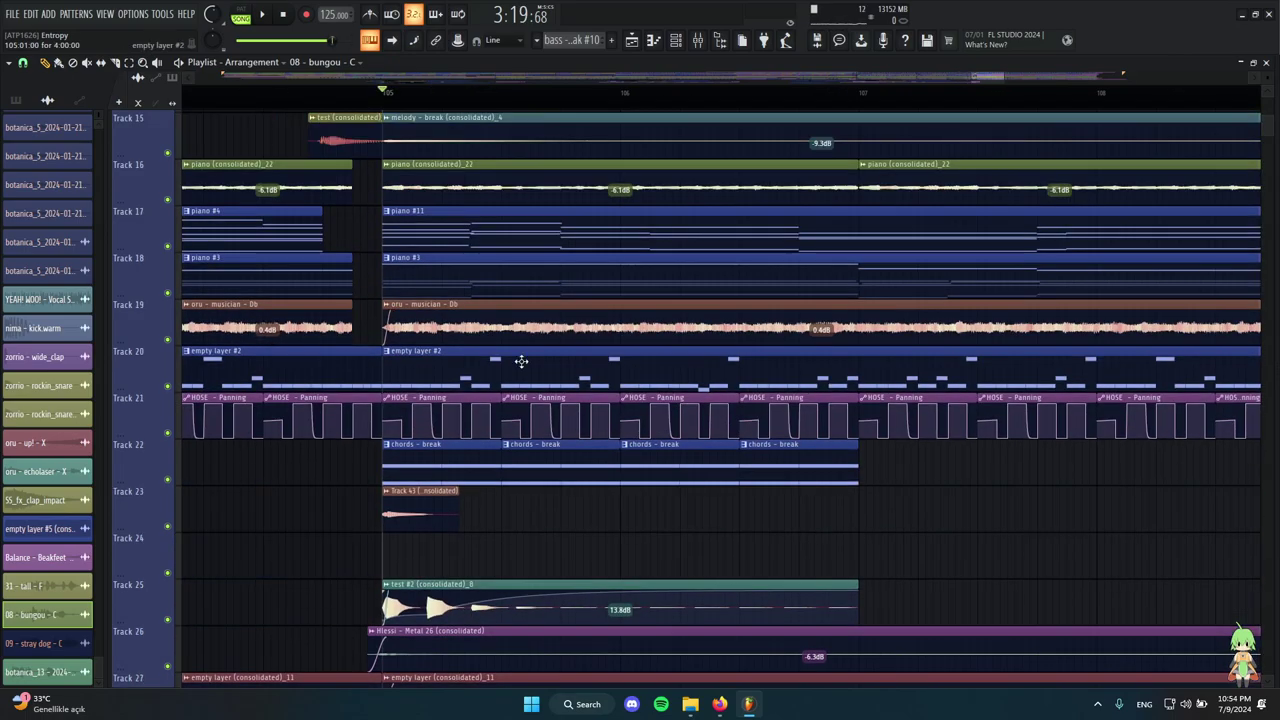
scroll(514, 390, "up", 4)
scroll(500, 380, "down", 4)
scroll(747, 390, "up", 9)
key("space")
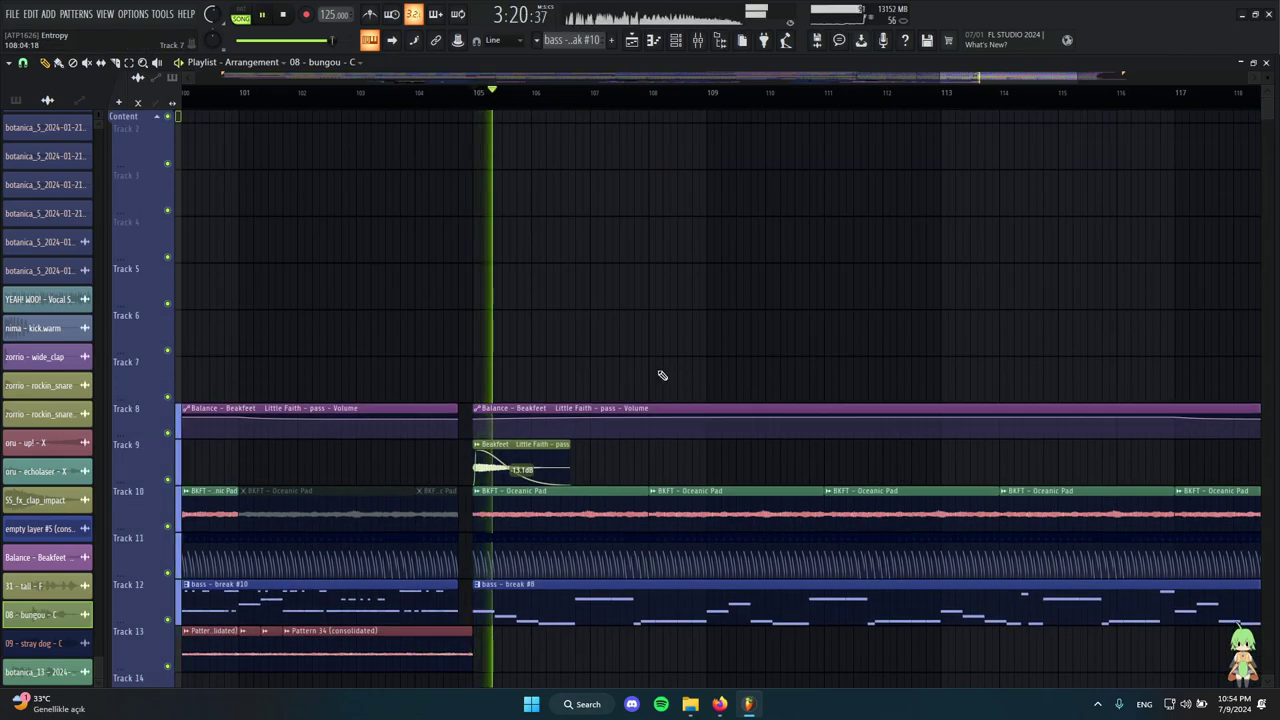
Examine the whole arrangement across all tracks while the song plays on from bar 105.
scroll(700, 392, "down", 7)
scroll(750, 415, "up", 2)
scroll(743, 425, "up", 1)
scroll(403, 374, "down", 6)
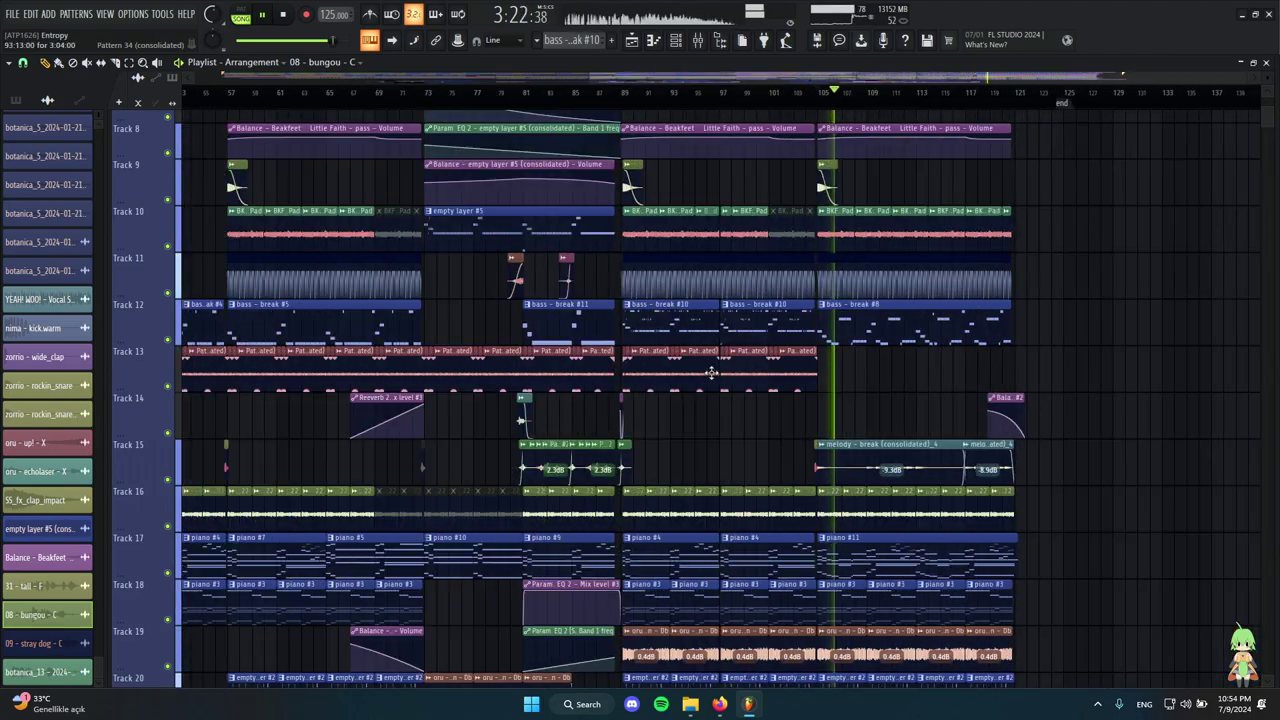
scroll(1080, 417, "down", 5)
scroll(1100, 424, "down", 3)
scroll(1102, 424, "up", 6)
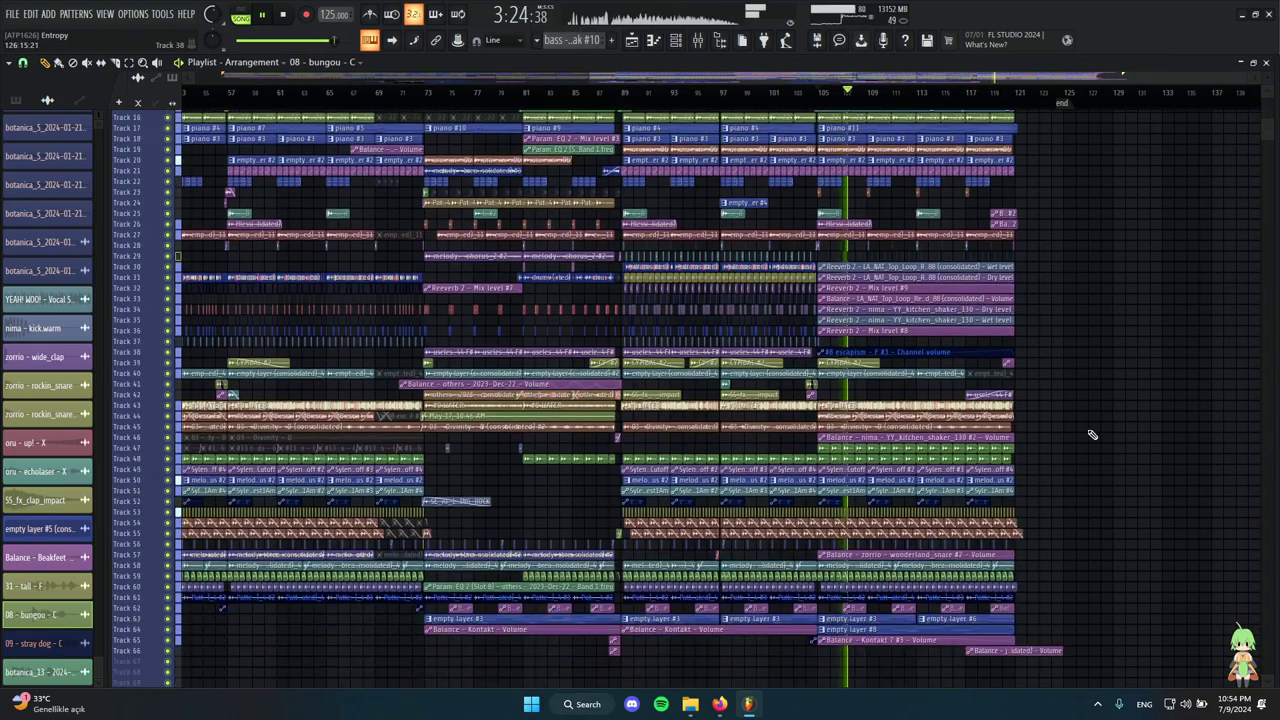
scroll(1092, 435, "up", 1)
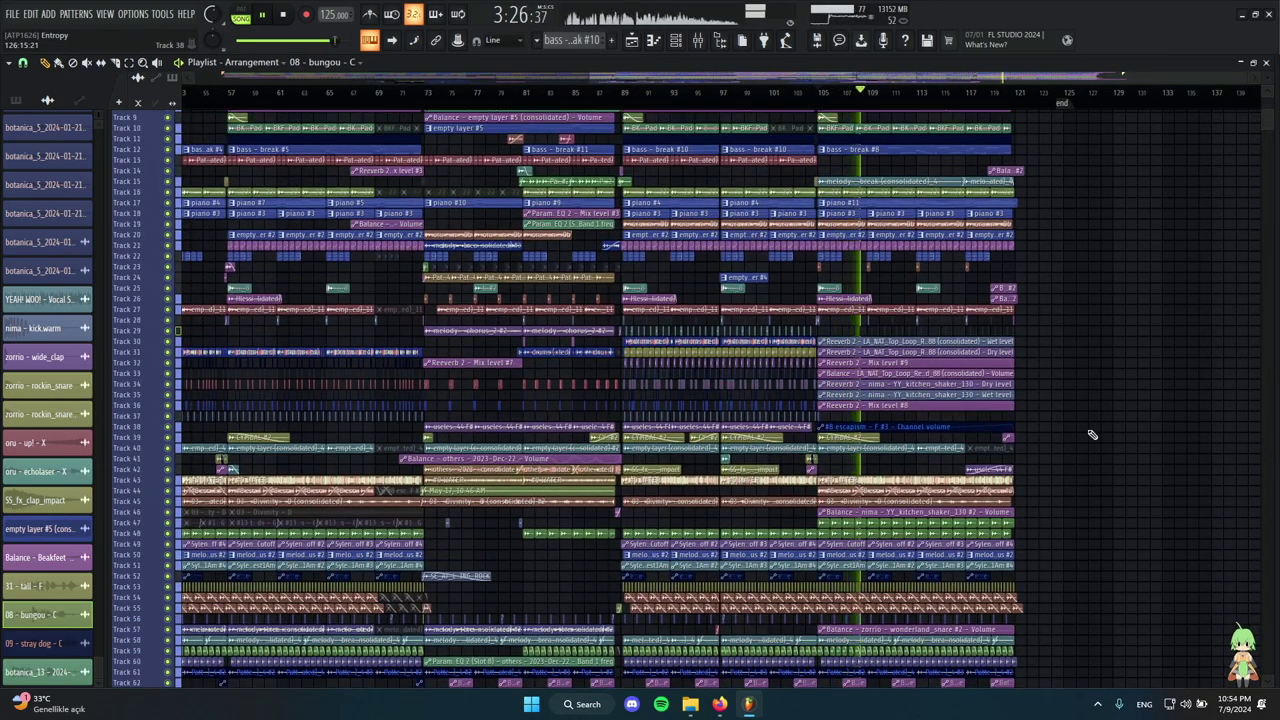
scroll(1088, 430, "up", 4)
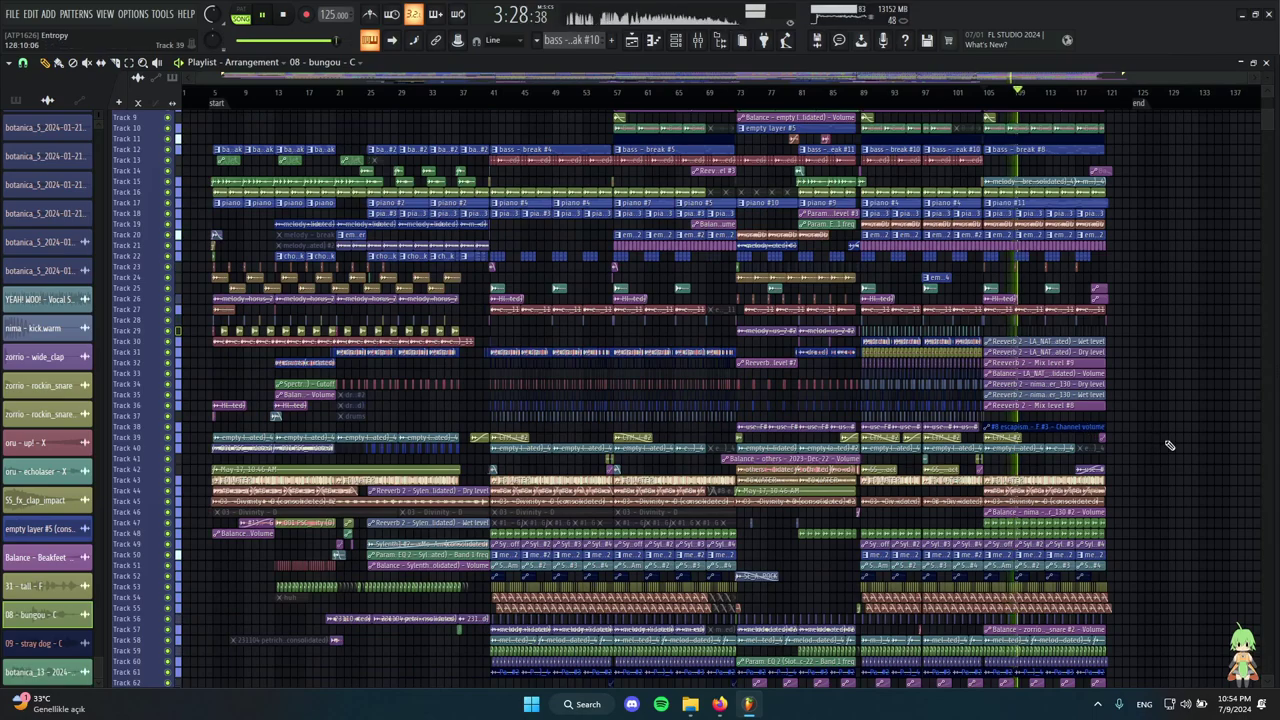
Select the reverb and balance automation clips on Tracks 30 to 38 from bar 105 for inspection and clear the selection.
scroll(1169, 445, "down", 1)
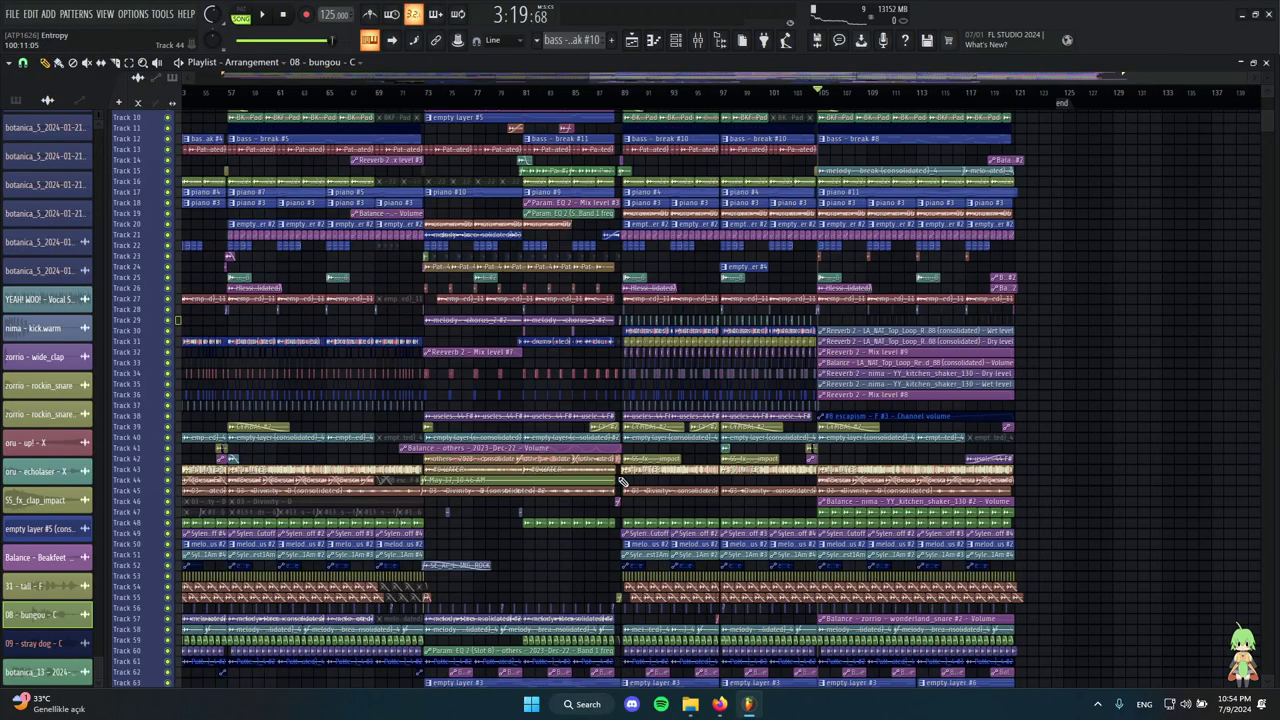
scroll(1071, 491, "up", 1)
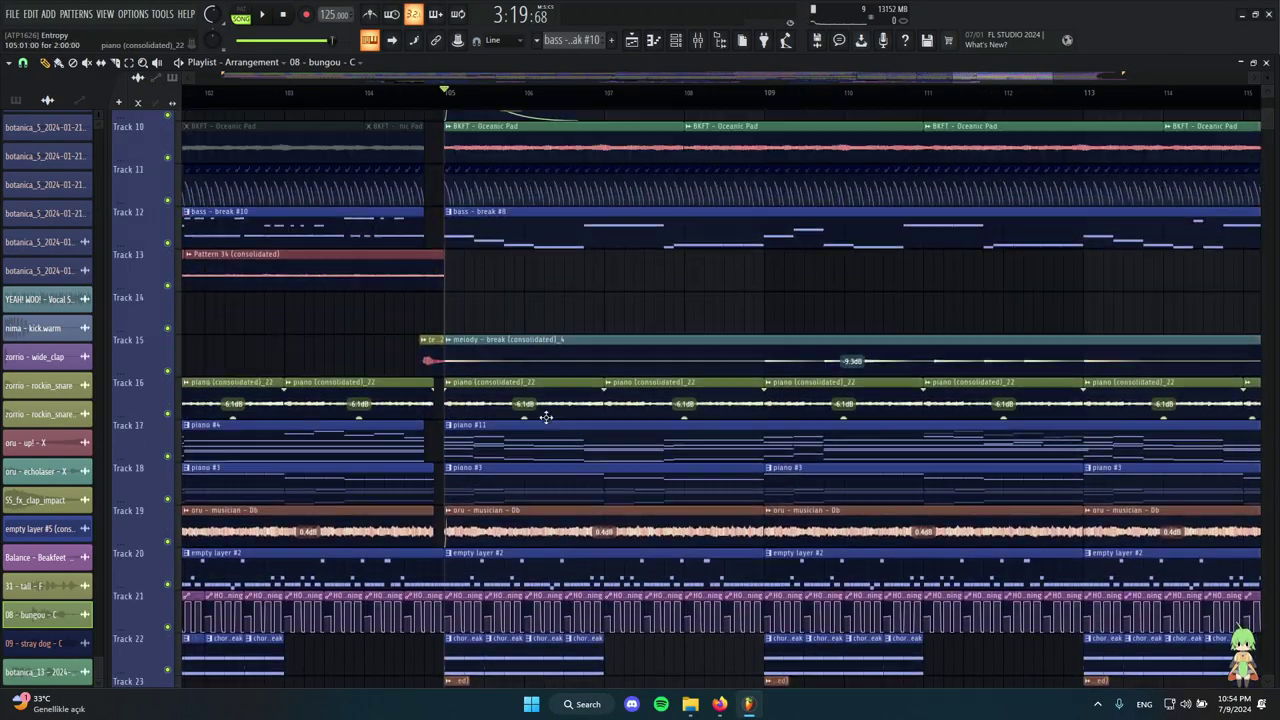
scroll(546, 417, "down", 5)
scroll(543, 449, "down", 3)
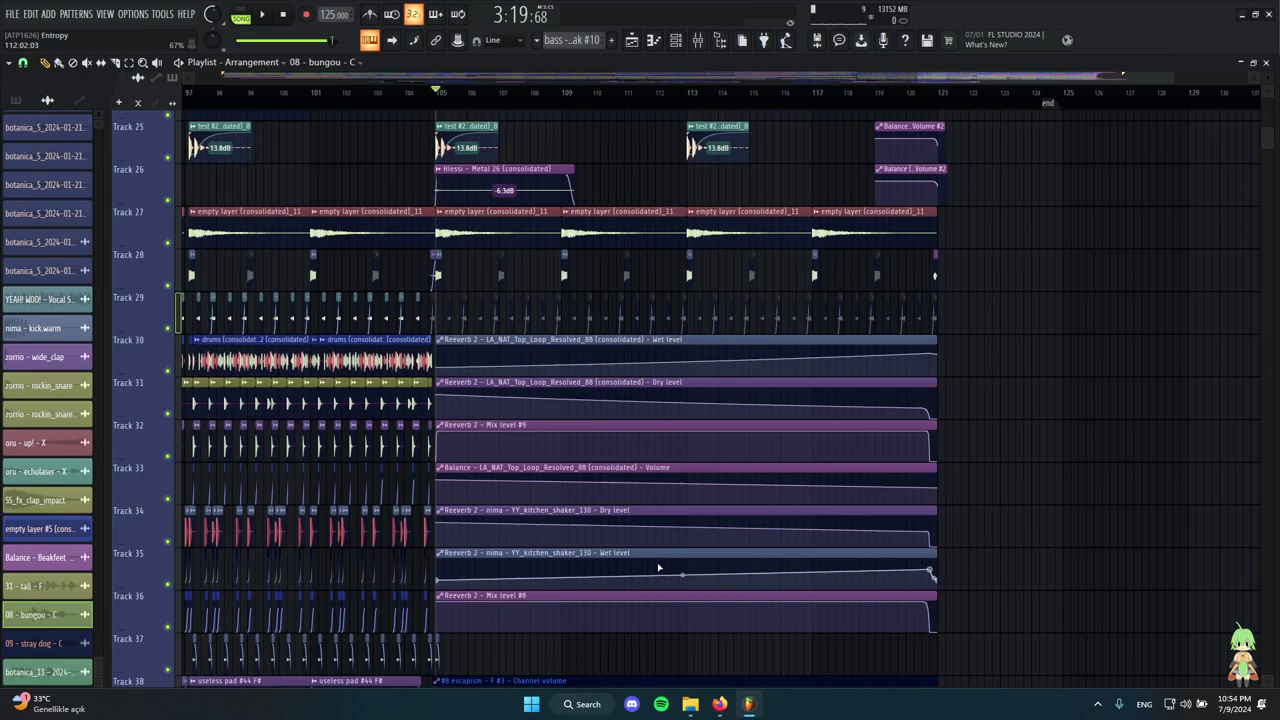
scroll(675, 540, "down", 3)
scroll(1065, 540, "down", 3)
scroll(1120, 565, "up", 2)
left_click_drag(1150, 548, 843, 164)
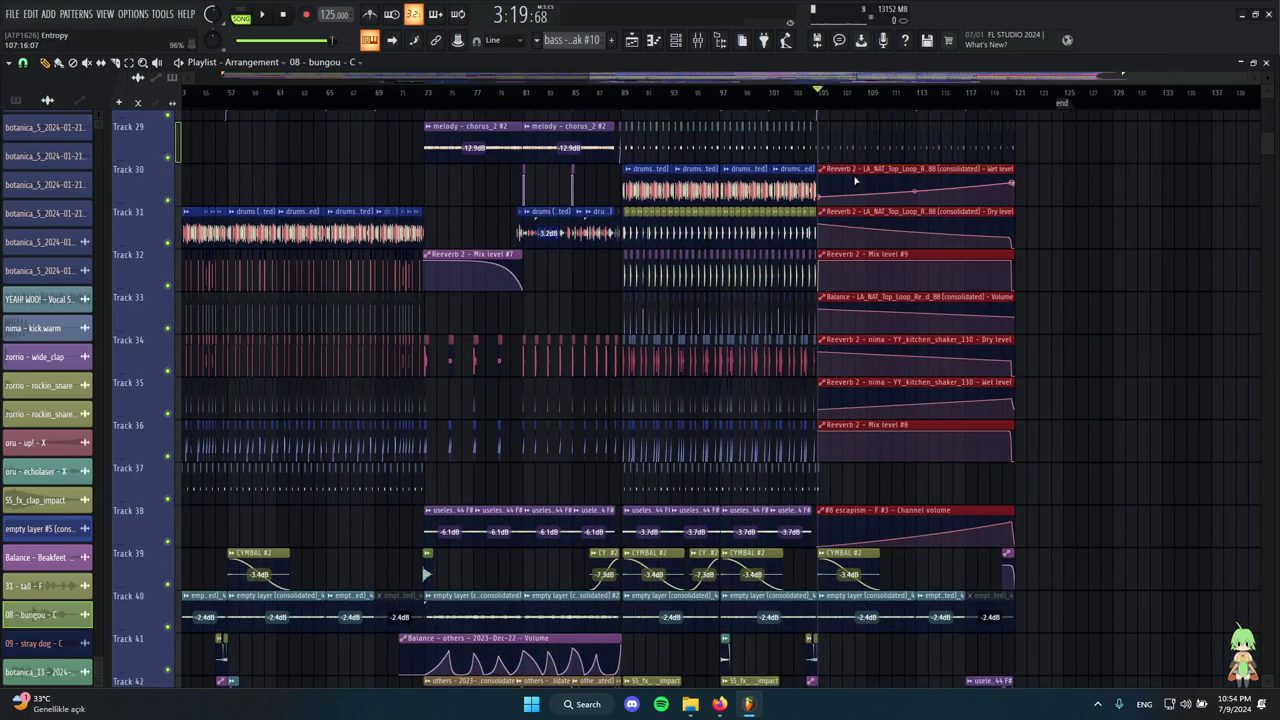
scroll(1100, 325, "up", 3)
left_click(1012, 378, "ctrl")
scroll(968, 420, "up", 3)
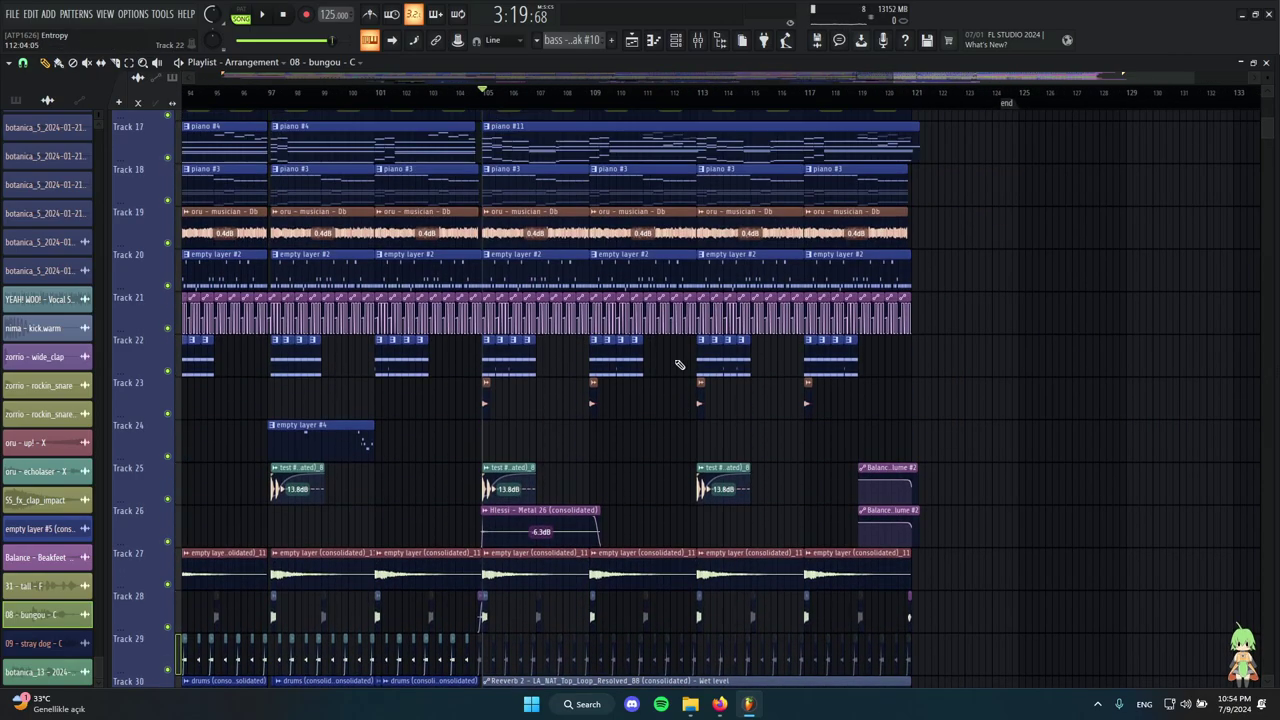
Examine the Reeverb 2 wet, dry and mix level curves on Tracks 30 to 36 up to bar 121.
scroll(679, 364, "down", 5)
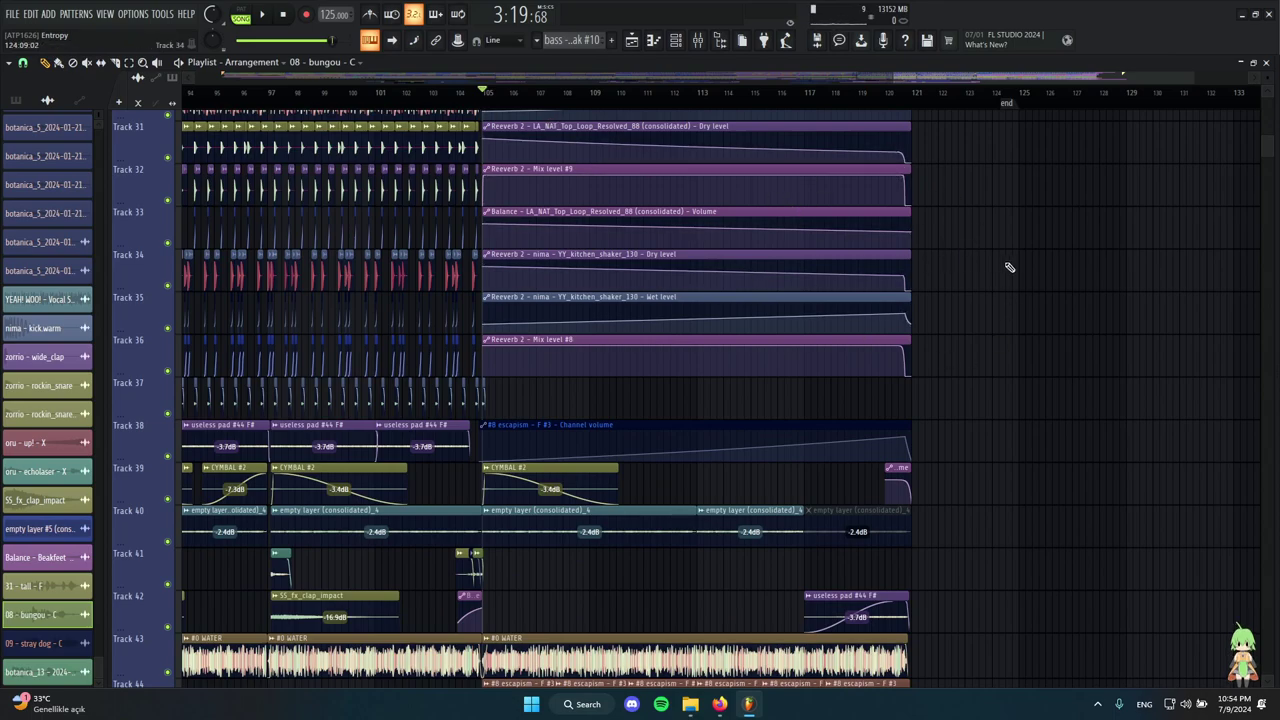
scroll(976, 288, "up", 2)
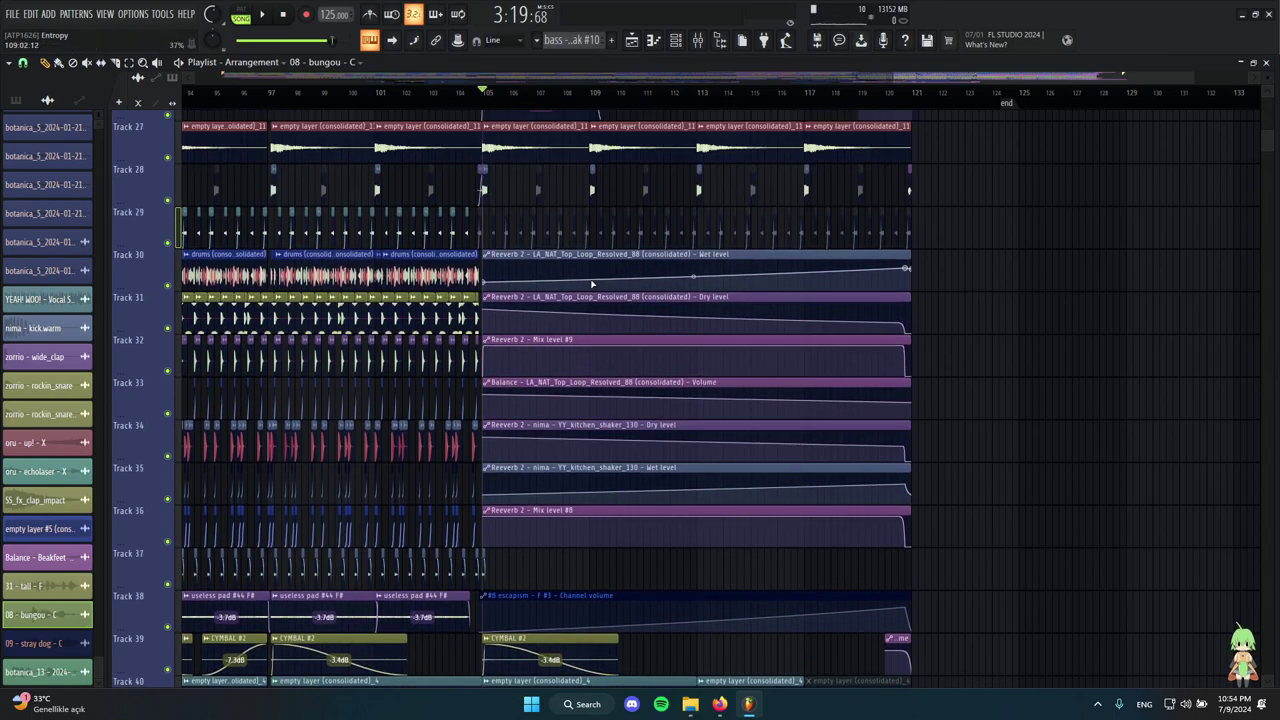
scroll(912, 282, "up", 2)
left_click_drag(992, 276, 748, 266)
left_click(928, 304, "ctrl")
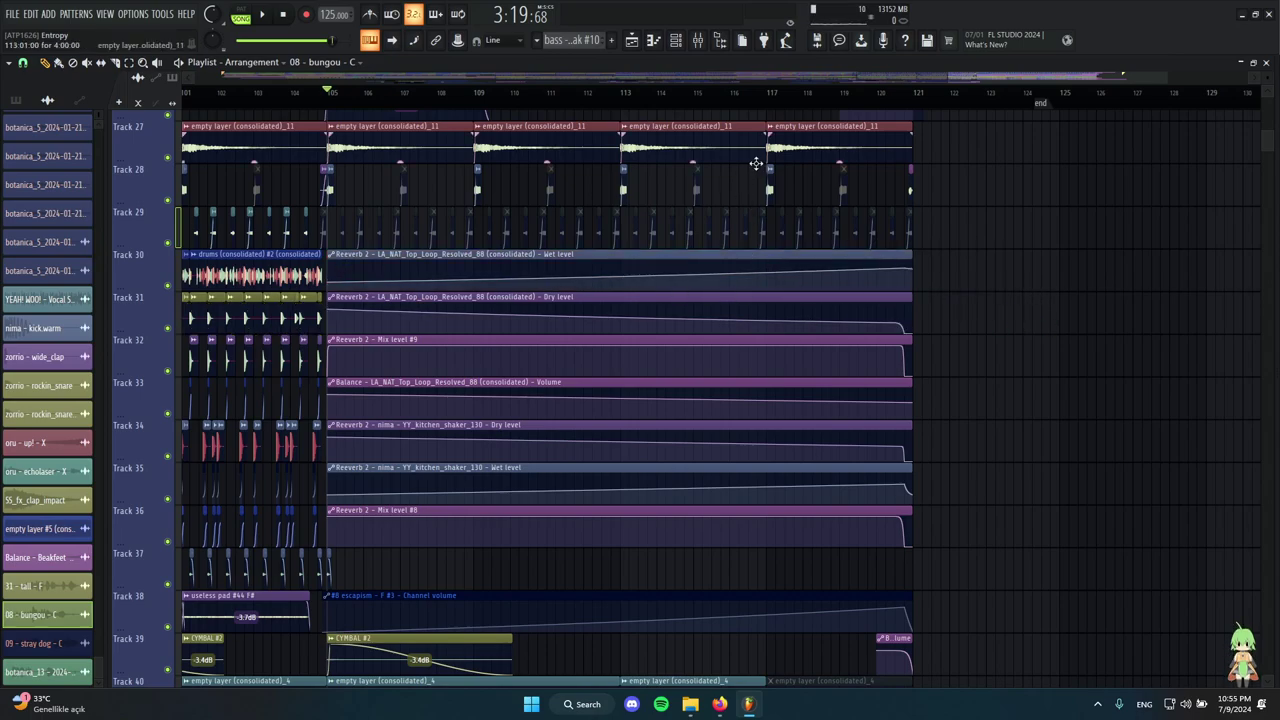
Place the playback position near the end of bar 120 and move it back to about bar 116.
left_click(909, 98)
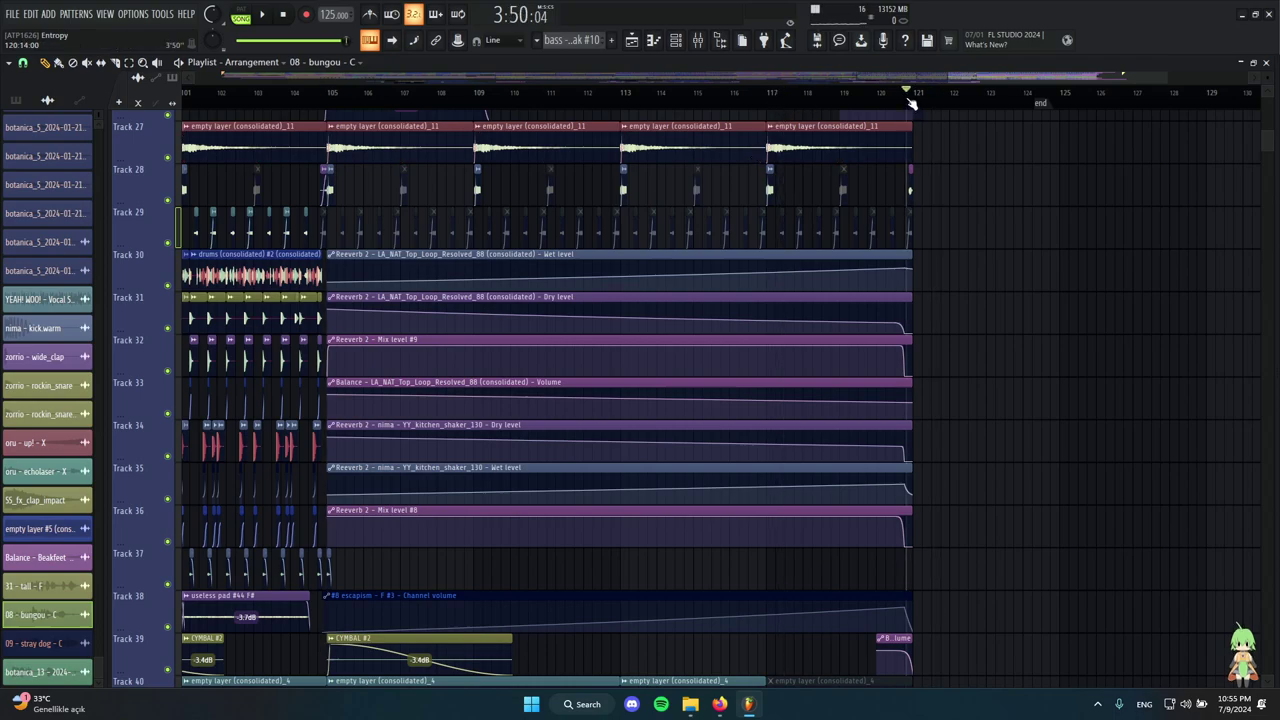
left_click_drag(911, 98, 624, 110)
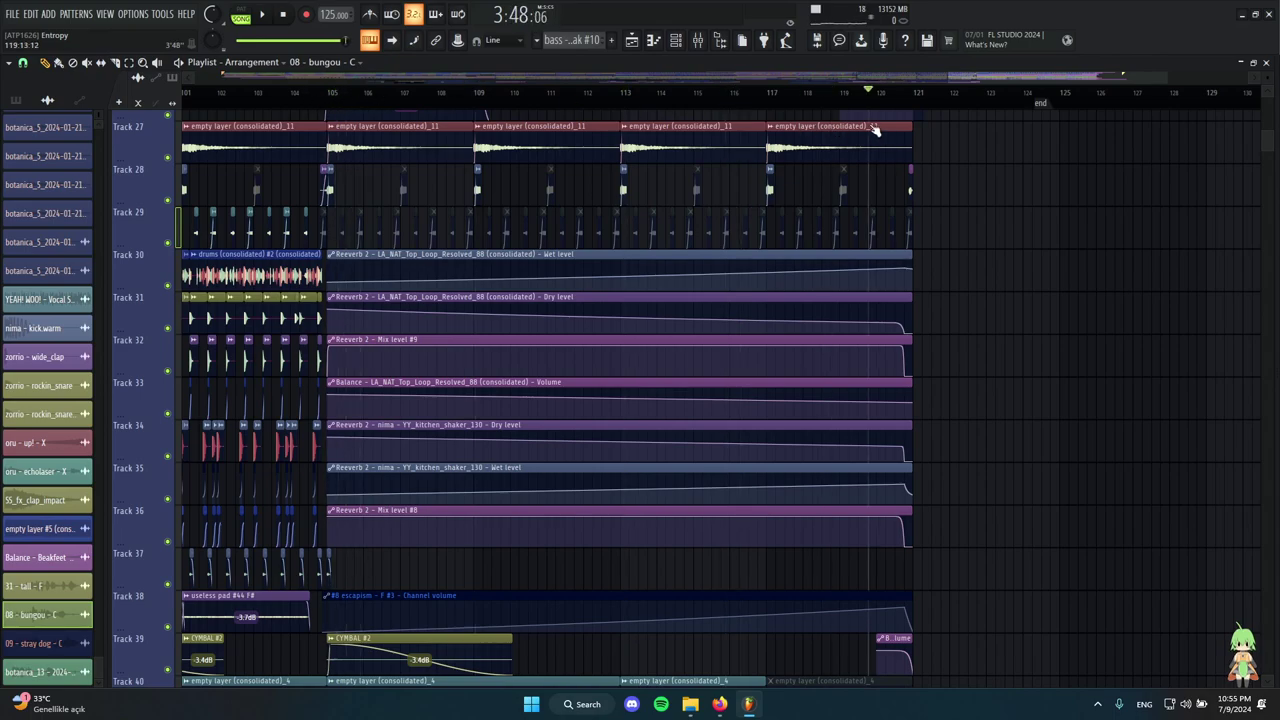
left_click_drag(917, 128, 365, 186)
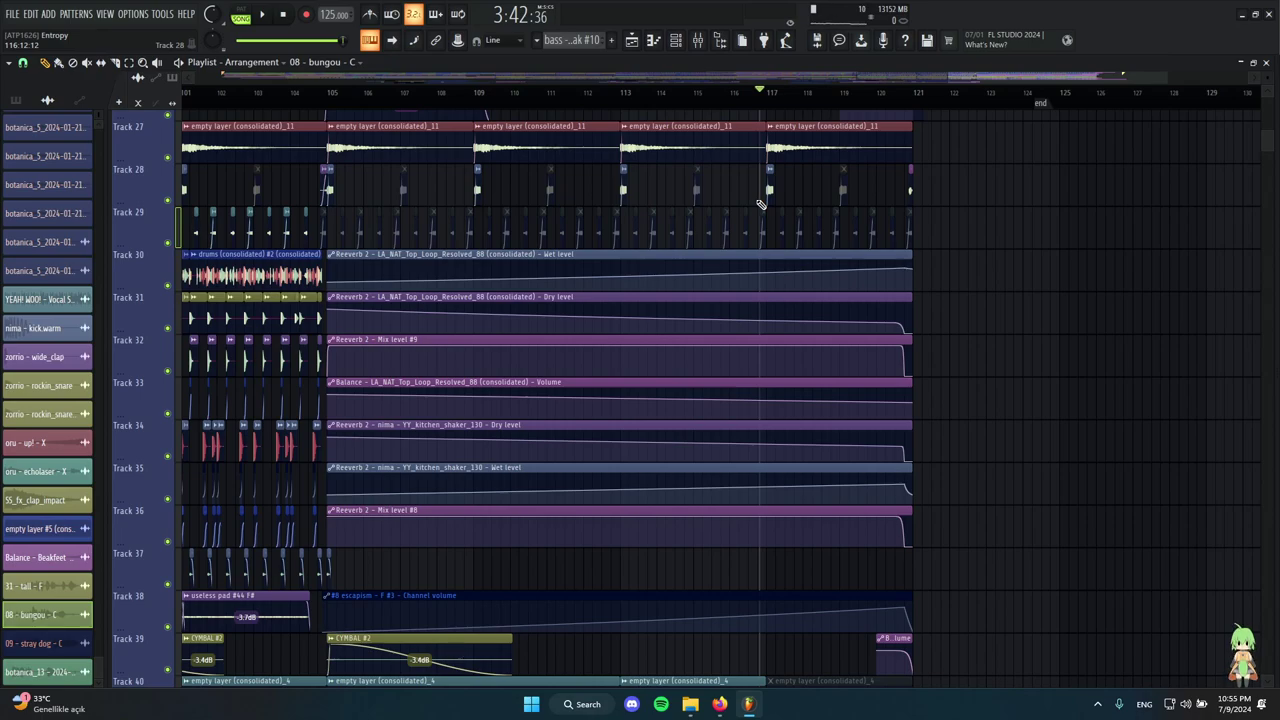
Pick out the BKFT - Oceanic Pad clip on Track 10 and the Beakfeet Little Faith - pass clip on Track 9 at bar 105.
scroll(760, 204, "up", 10)
scroll(317, 288, "up", 2, "ctrl")
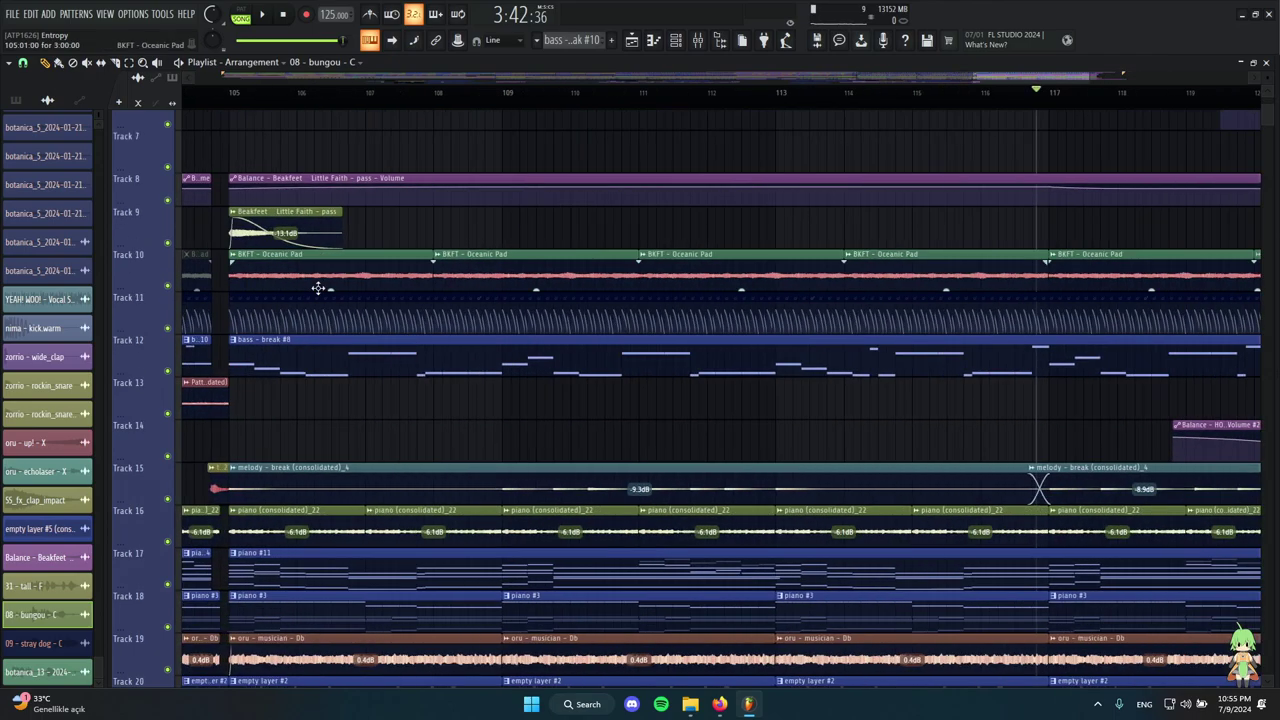
scroll(317, 288, "down", 3, "ctrl")
left_click(312, 274)
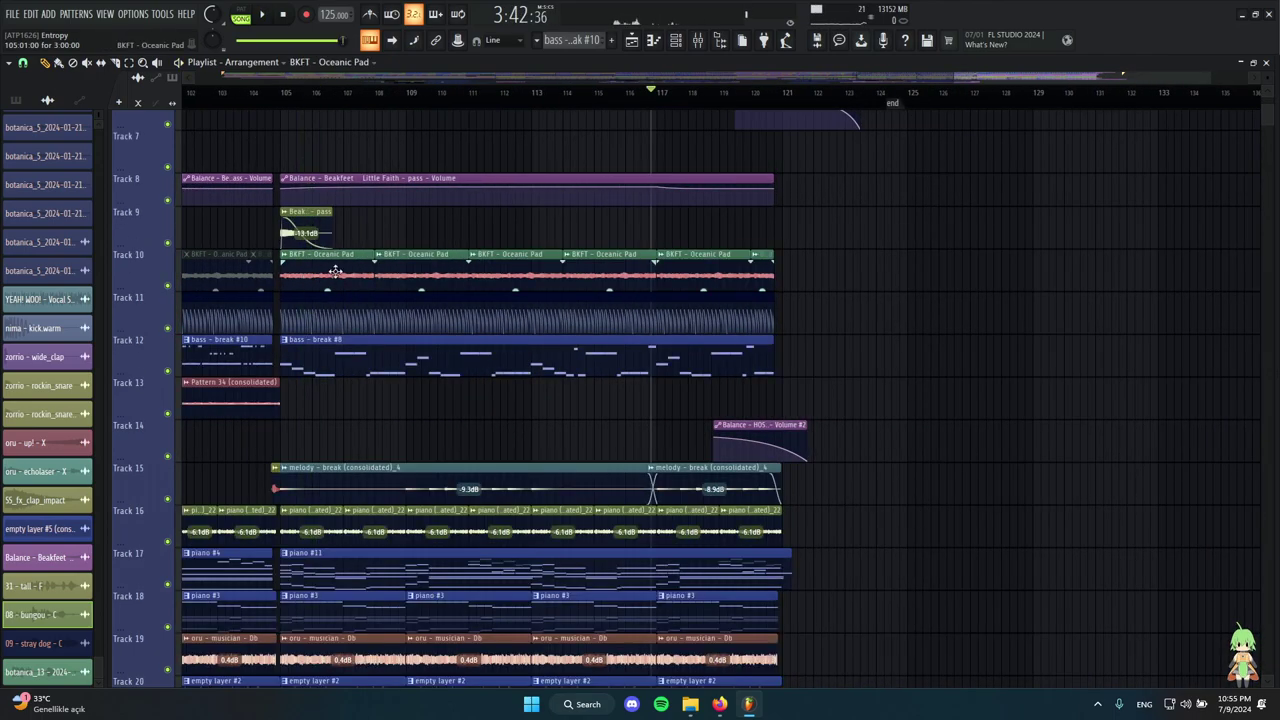
left_click(300, 233)
scroll(309, 350, "down", 2)
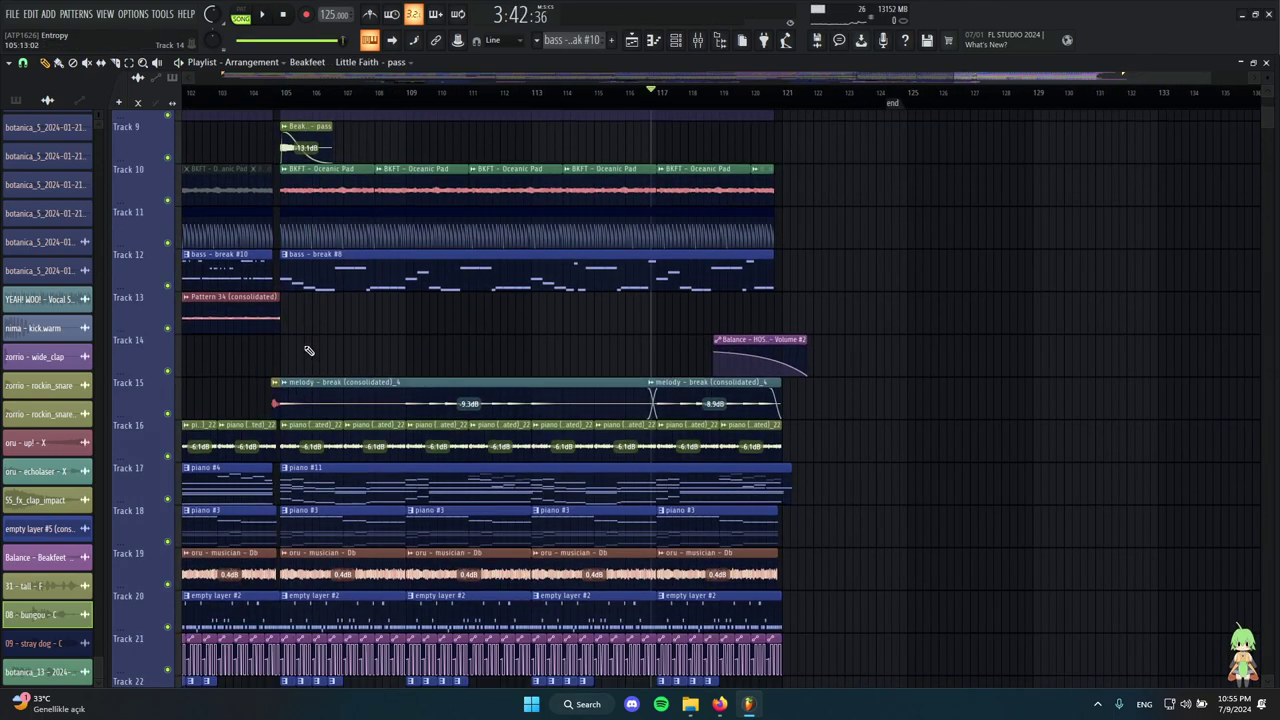
Select the Track 9 and Track 10 clips from bar 89 onward for comparison and clear the selection.
scroll(260, 277, "down", 3, "ctrl")
scroll(640, 220, "left", 4)
left_click_drag(1072, 192, 513, 145, "ctrl")
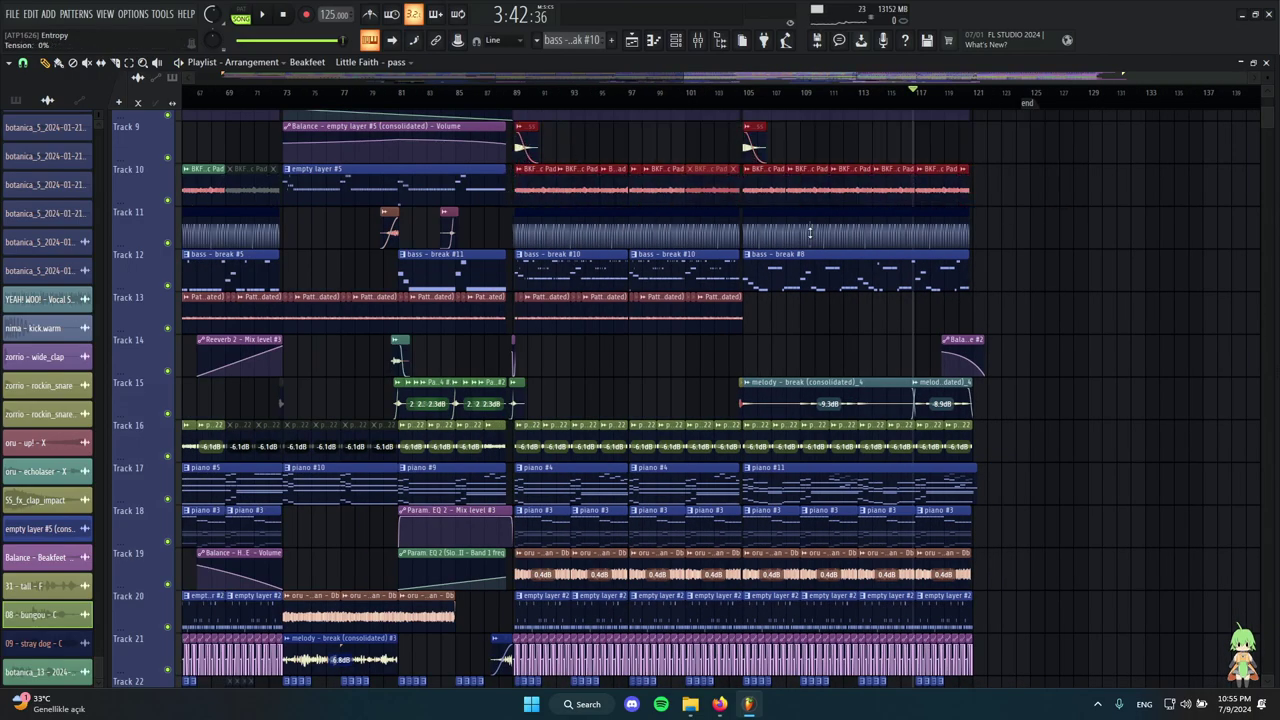
scroll(808, 234, "up", 6, "ctrl")
left_click(643, 325)
scroll(594, 366, "up", 2)
scroll(680, 371, "up", 1)
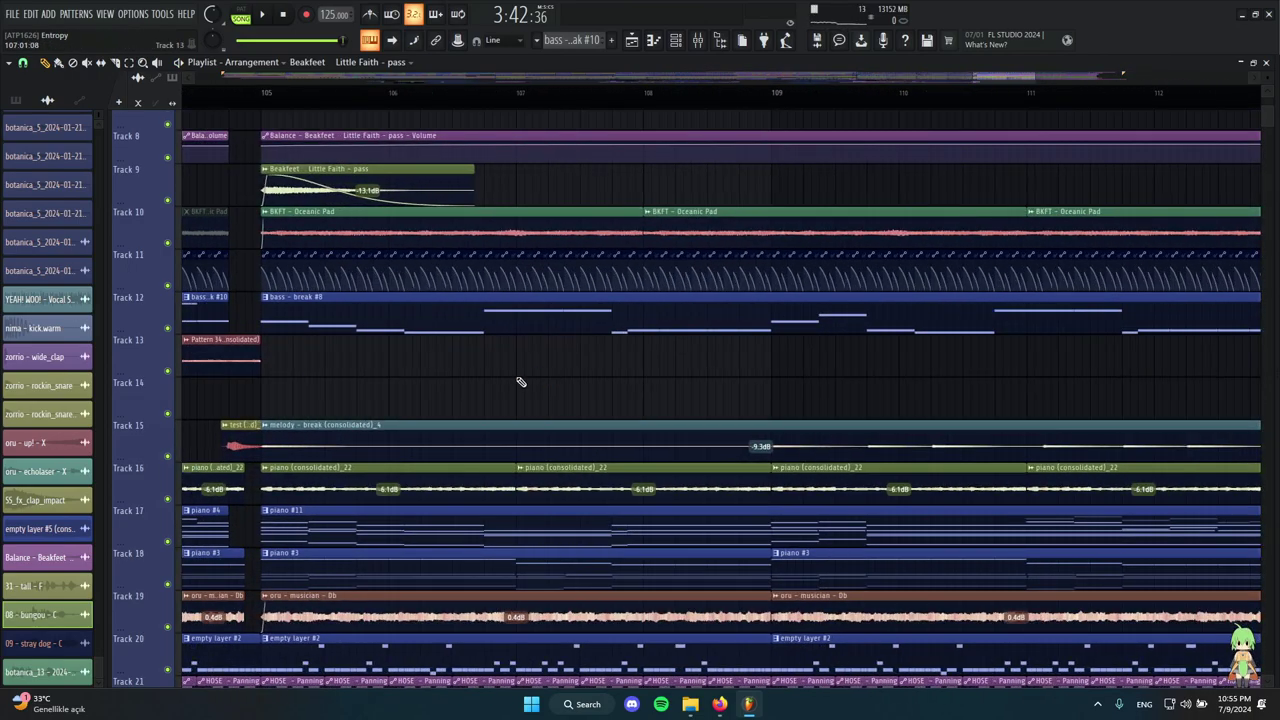
Solo Track 12 and play its bass - break #8 part from bar 105.
right_click(168, 328)
scroll(257, 215, "down", 4)
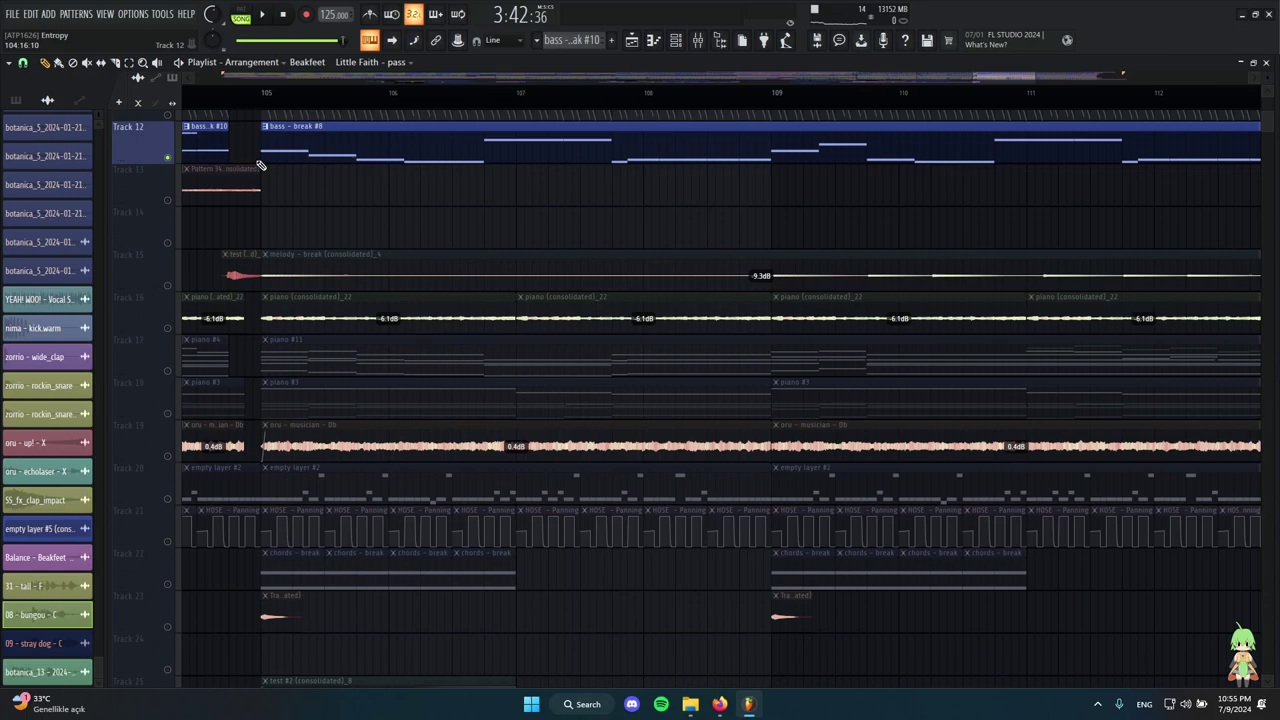
scroll(260, 163, "up", 4, "ctrl")
left_click(274, 100)
scroll(286, 165, "down", 4, "ctrl")
scroll(420, 270, "up", 2)
key("space")
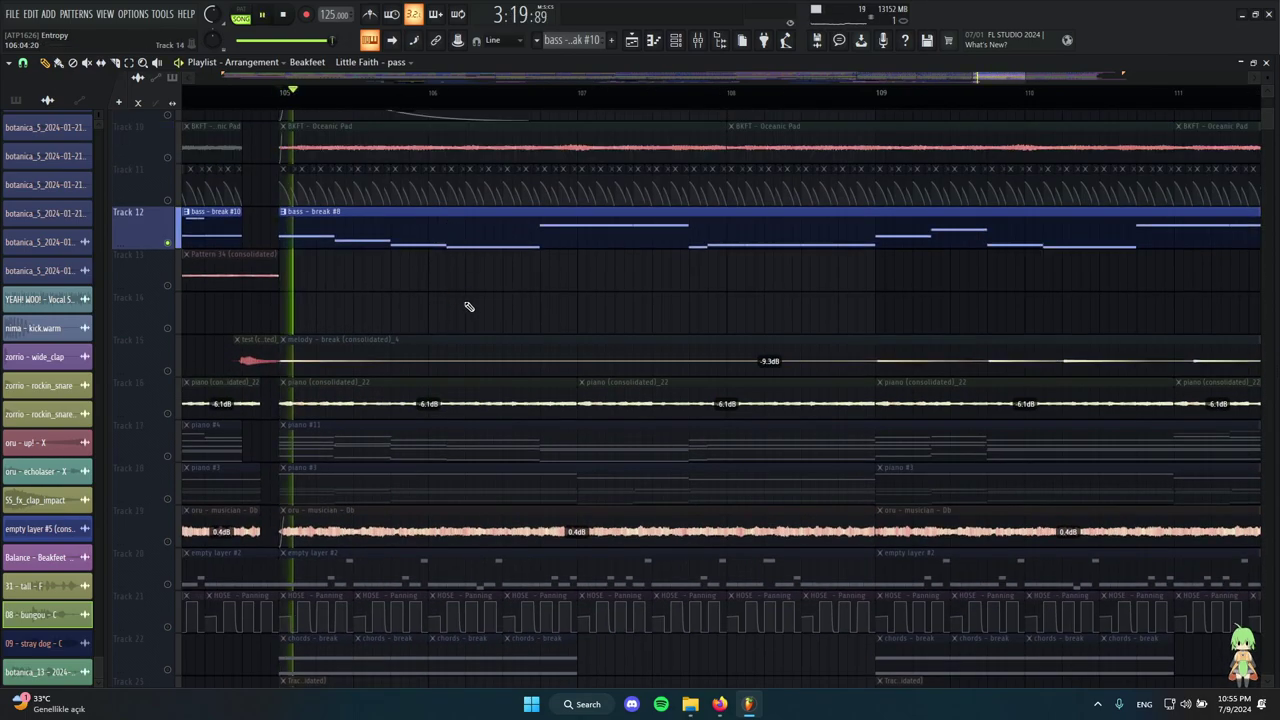
scroll(690, 322, "down", 3)
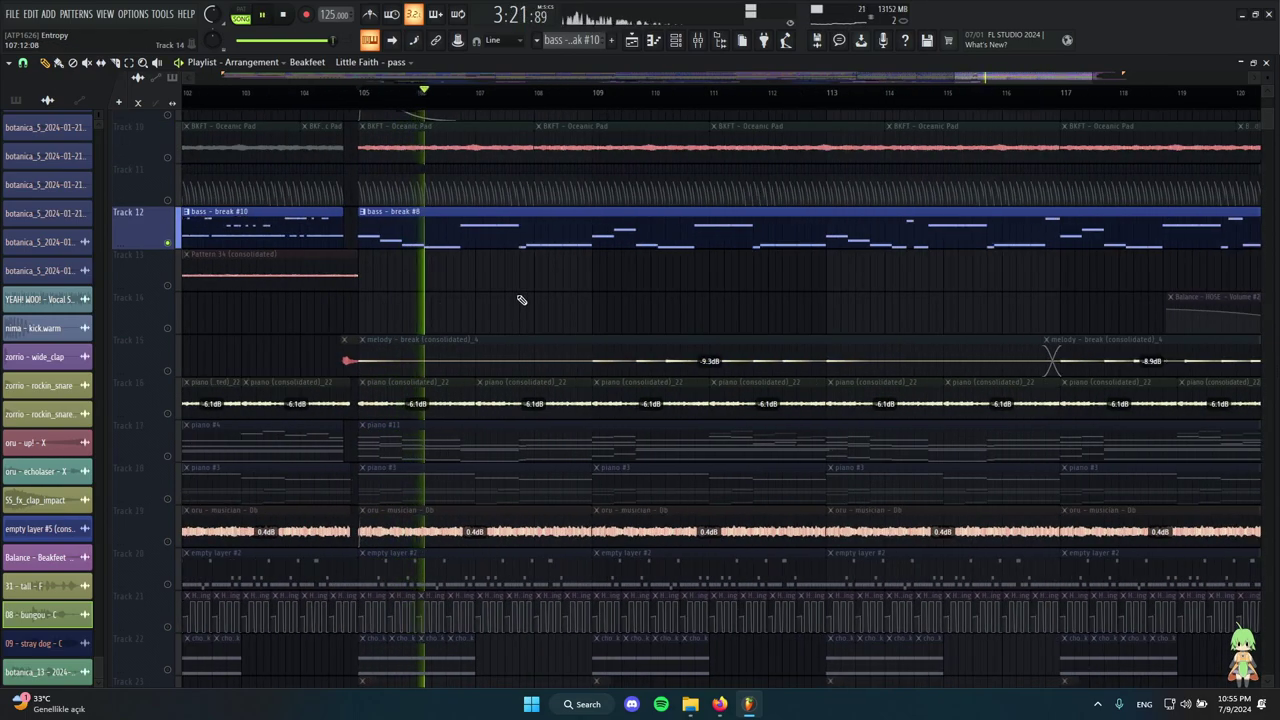
scroll(580, 325, "up", 3)
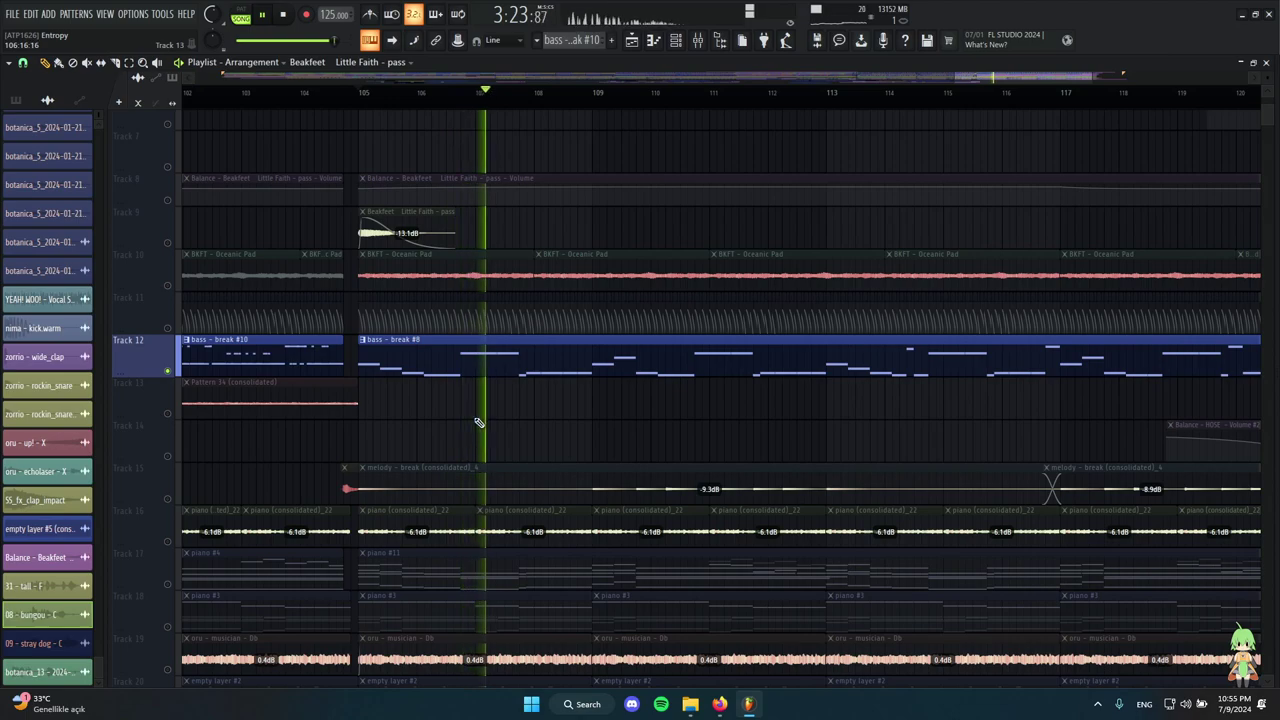
scroll(487, 420, "down", 2)
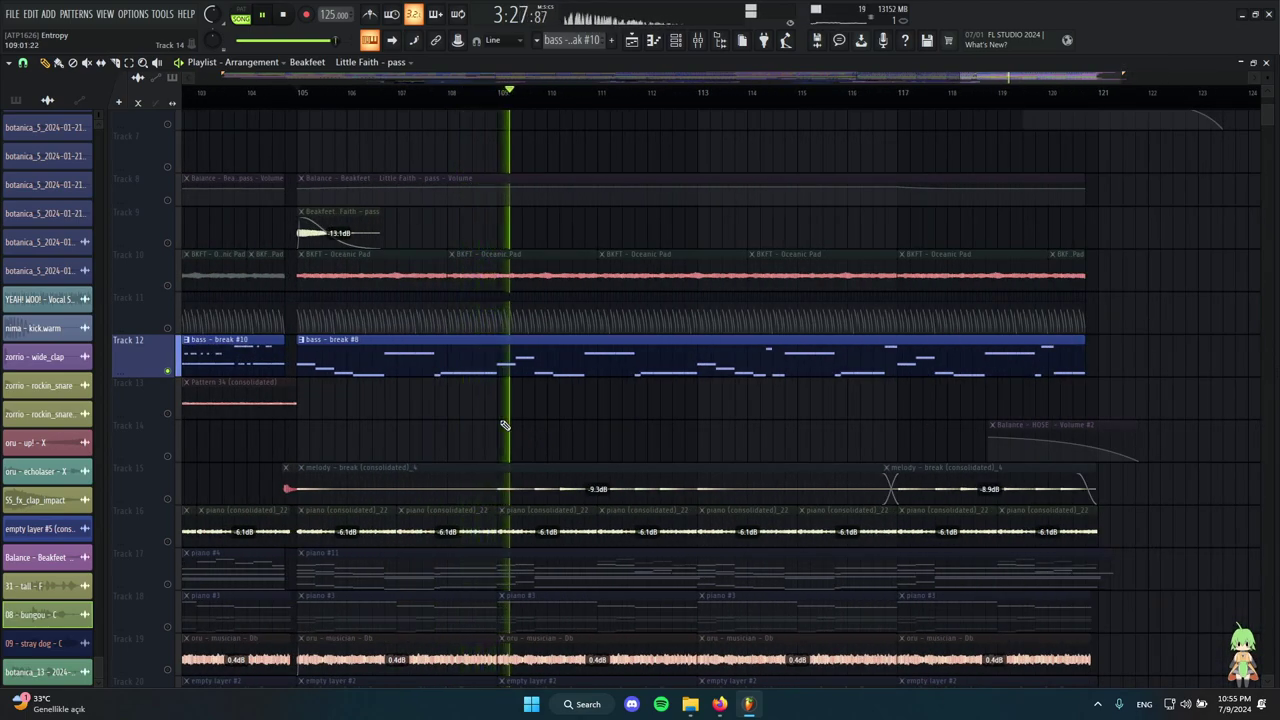
Compare the bass - break #8 clip with the earlier bass clips on Track 12 while it plays, selecting and deselecting it.
scroll(839, 428, "down", 3)
scroll(1023, 428, "up", 2)
left_click_drag(919, 402, 360, 370)
scroll(760, 406, "down", 3)
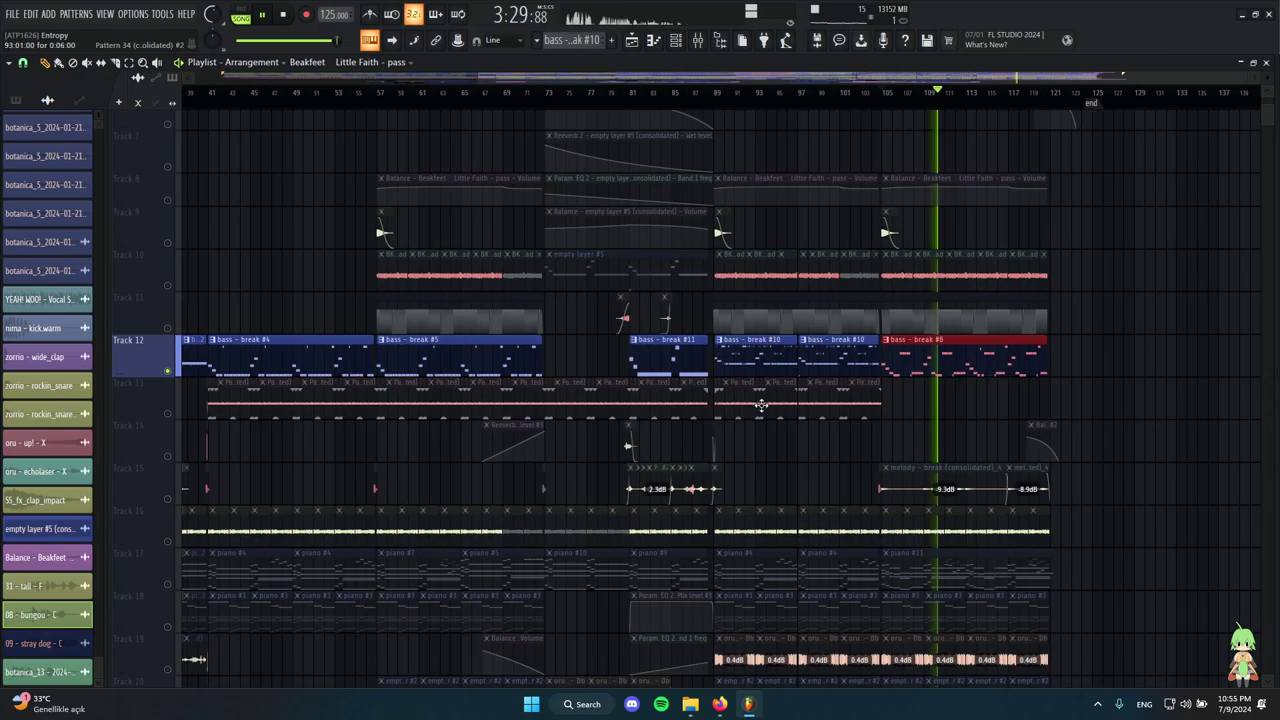
scroll(843, 434, "up", 5)
left_click(678, 429, "ctrl")
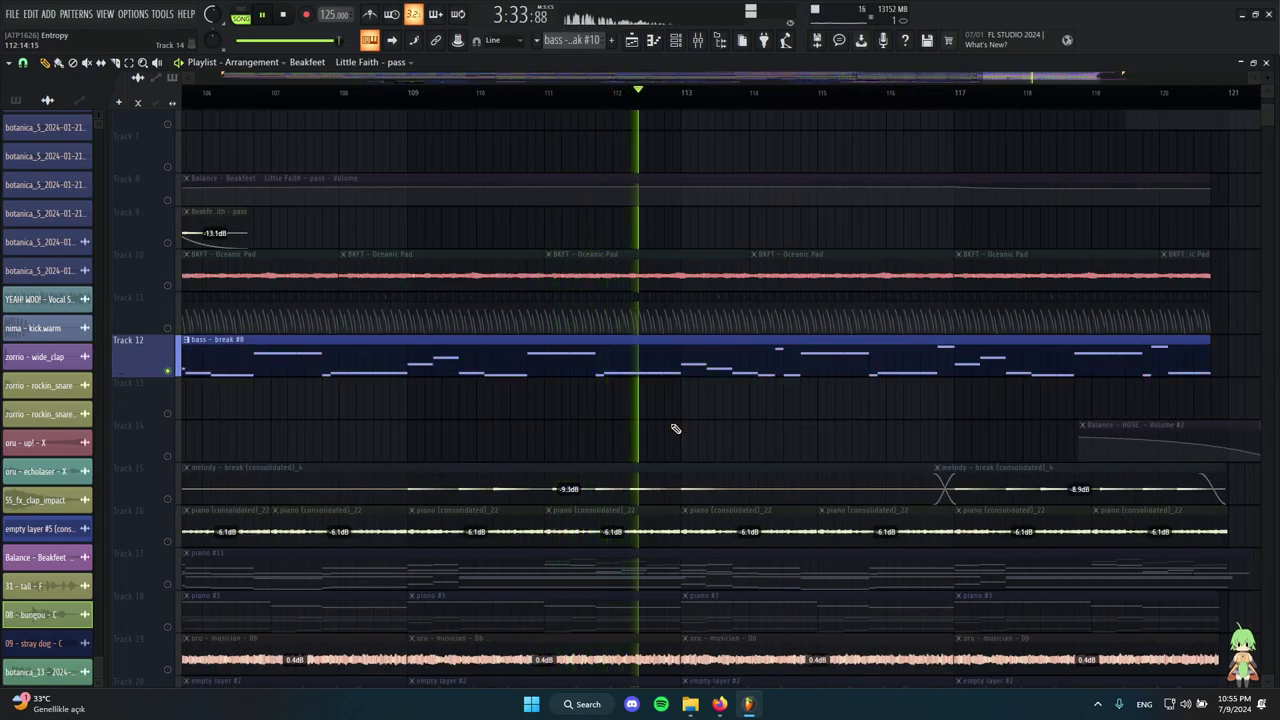
Stop playback and select the bass - break #8 clip on Track 12 to point out its notes.
scroll(674, 429, "down", 2)
key("space")
left_click_drag(962, 401, 697, 352)
left_click(1066, 383, "ctrl")
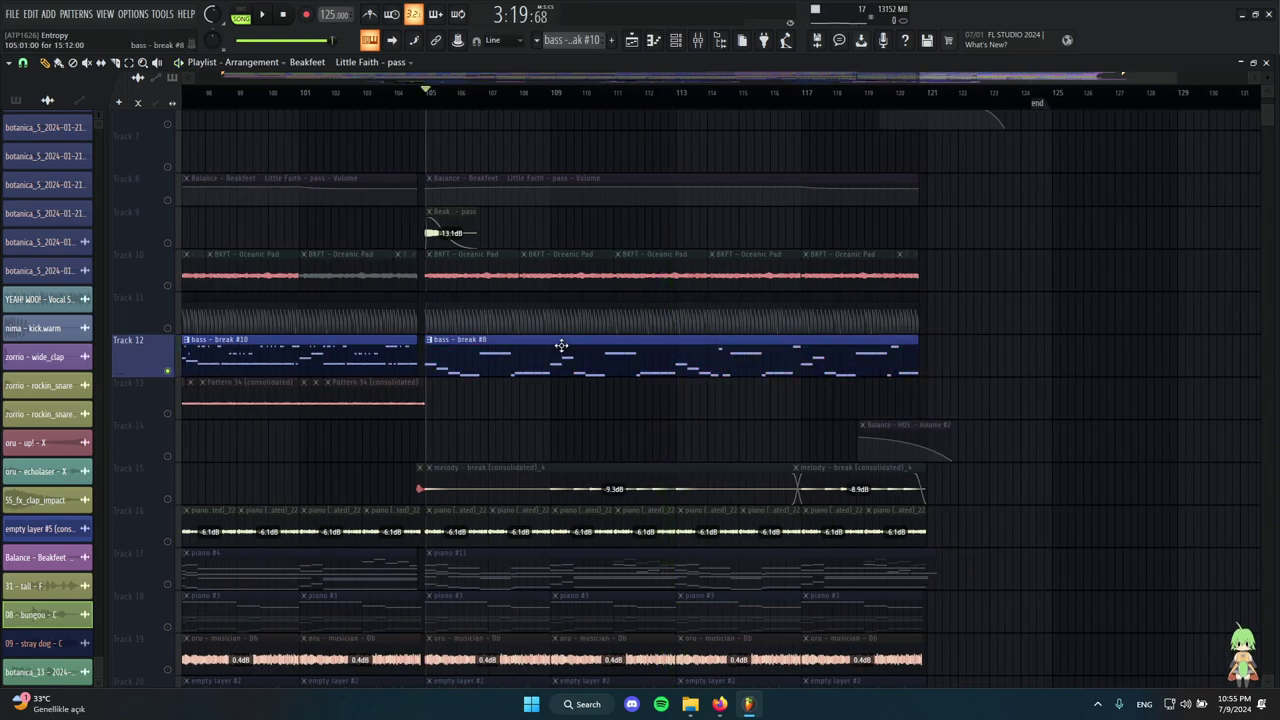
scroll(580, 391, "down", 1)
left_click_drag(678, 377, 430, 333)
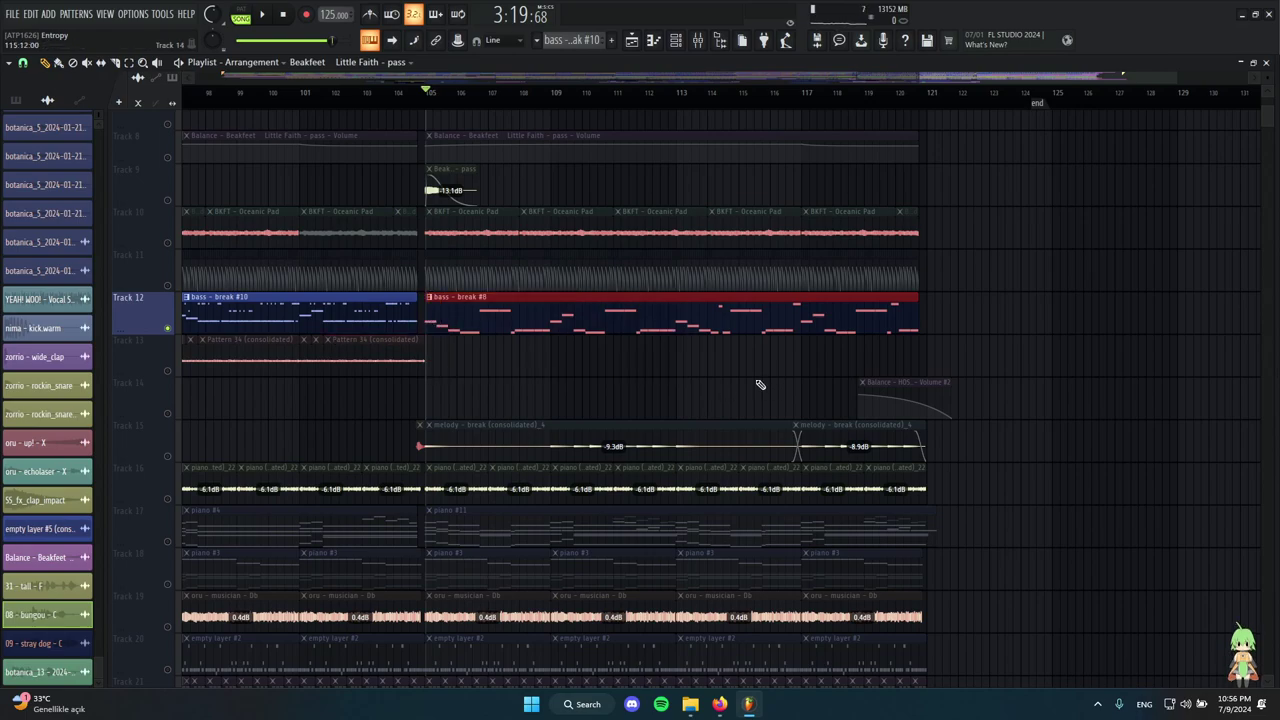
left_click(702, 354, "ctrl")
left_click_drag(674, 355, 428, 330)
left_click(426, 390)
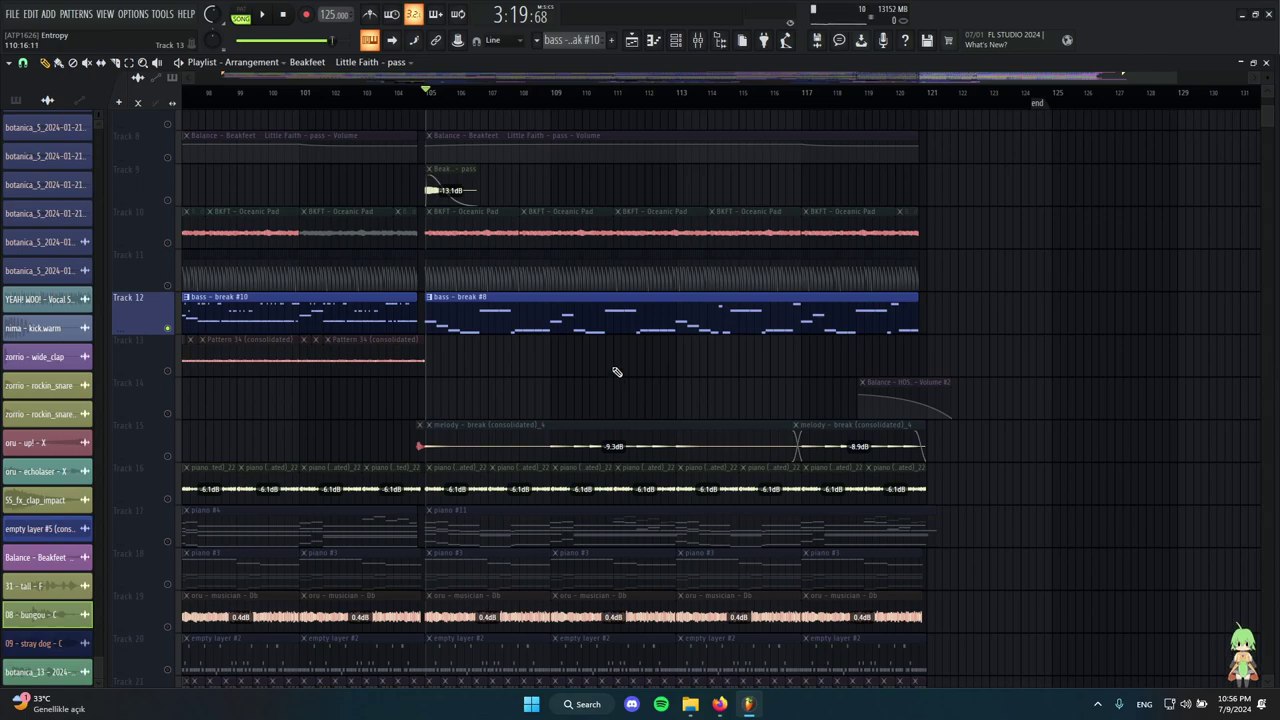
left_click_drag(425, 325, 925, 327)
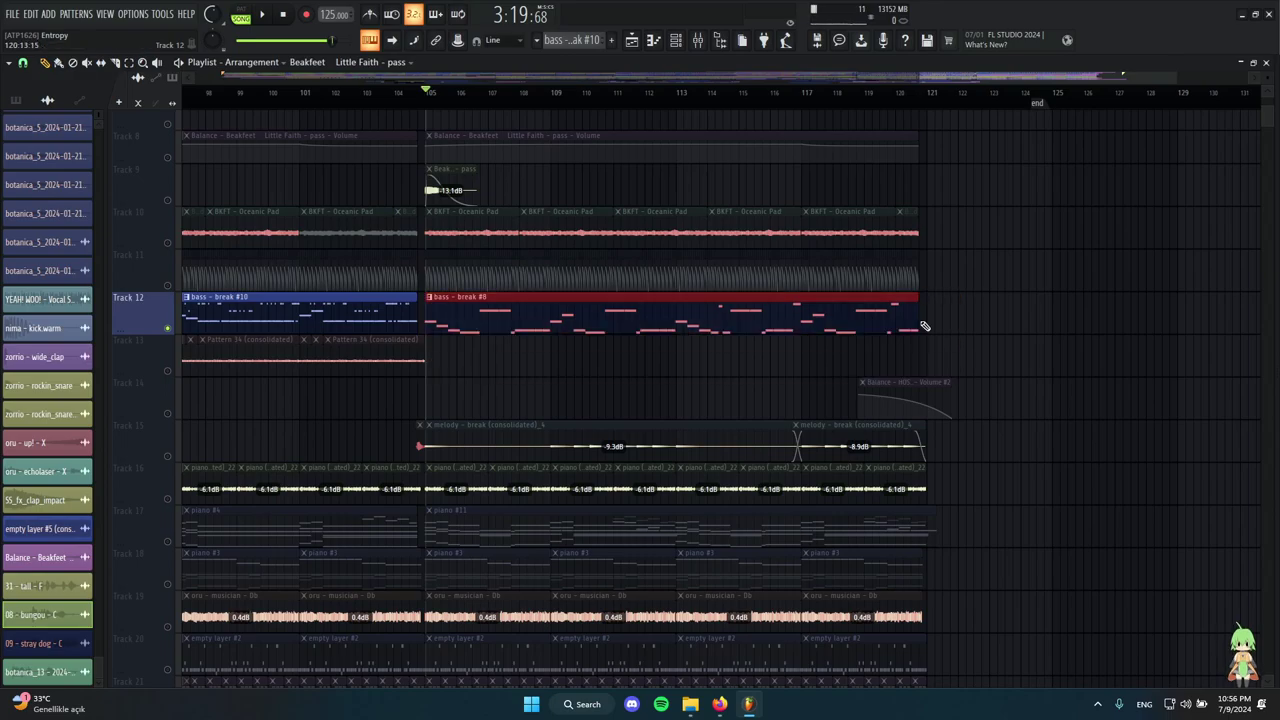
Compare the selected bass clip's notes with bass - break #11 and #10 before bar 105 on Track 12.
scroll(366, 300, "down", 8)
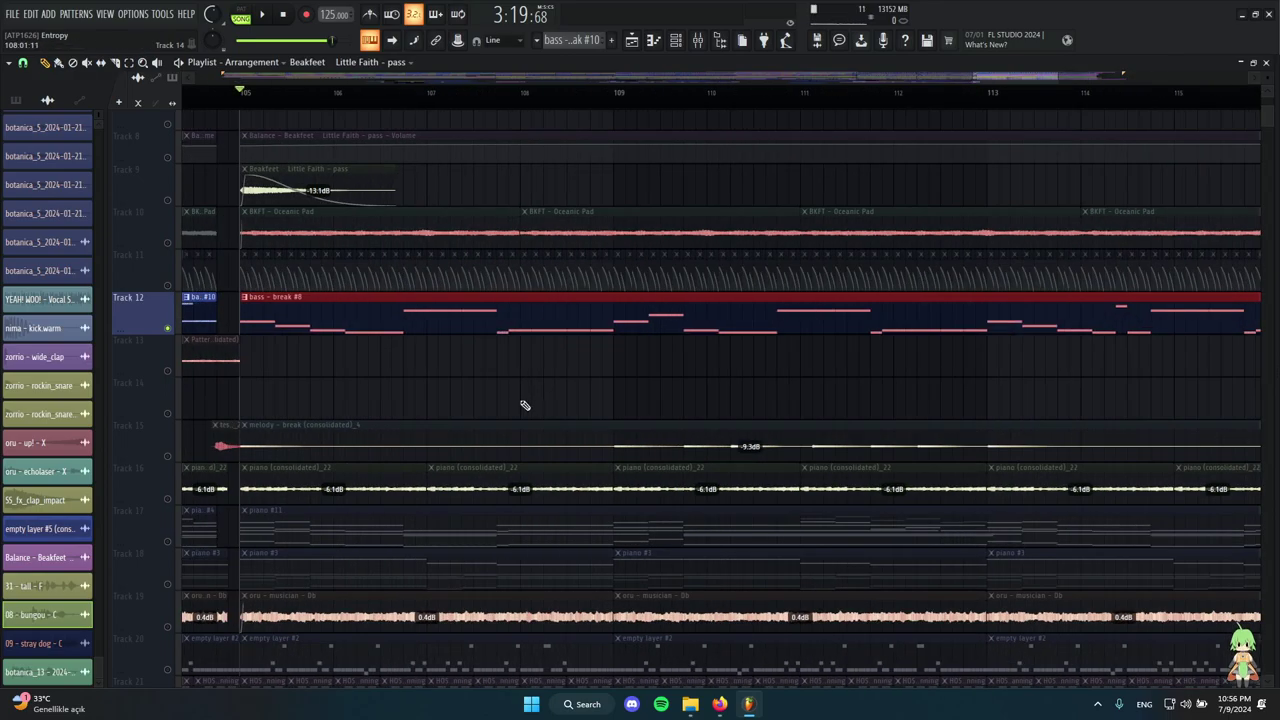
scroll(697, 358, "up", 6)
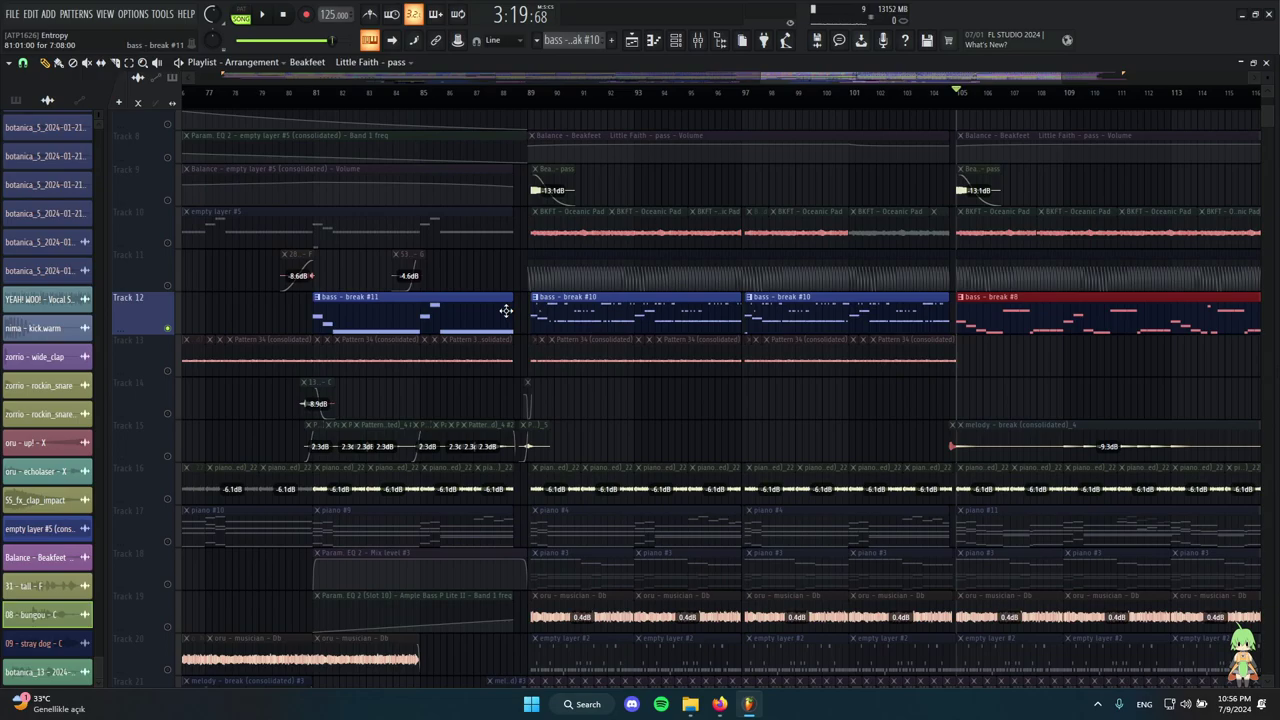
scroll(635, 360, "up", 6)
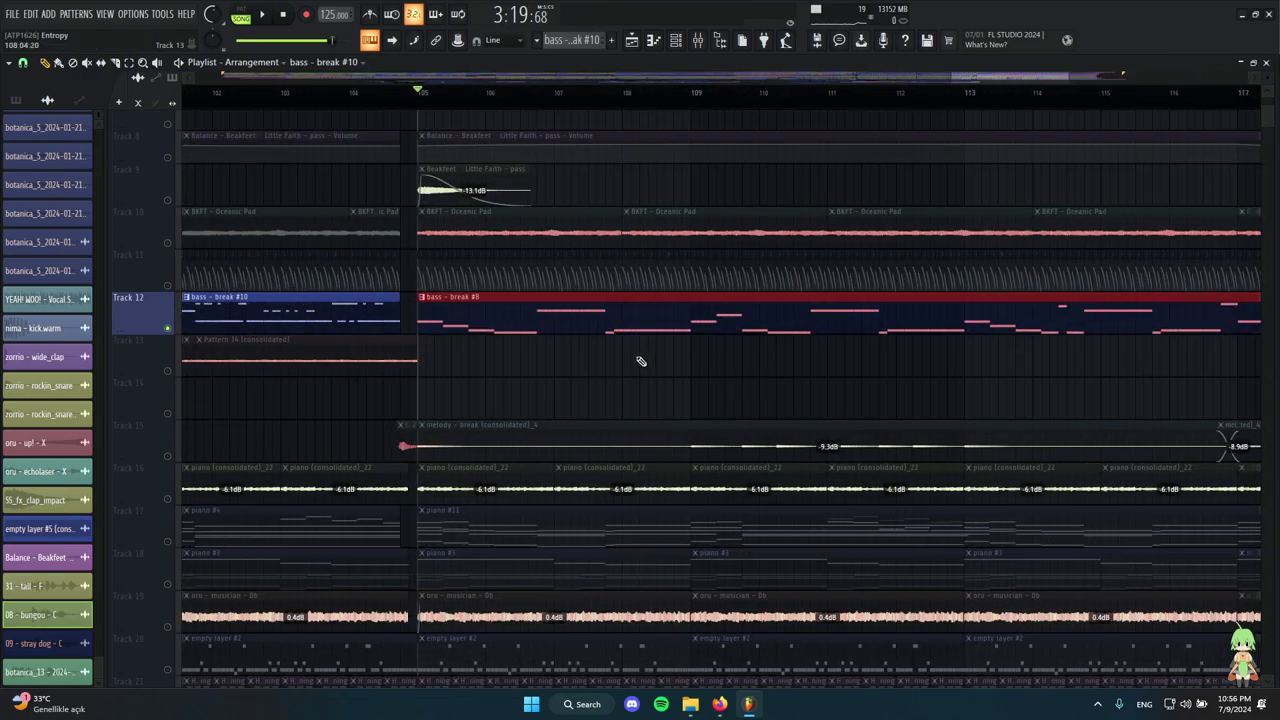
Unsolo Track 12 so all tracks are active and select the melody - break clips on Track 15.
scroll(405, 392, "down", 3)
right_click(166, 372)
right_click(166, 372)
scroll(420, 382, "down", 5)
scroll(520, 372, "down", 3)
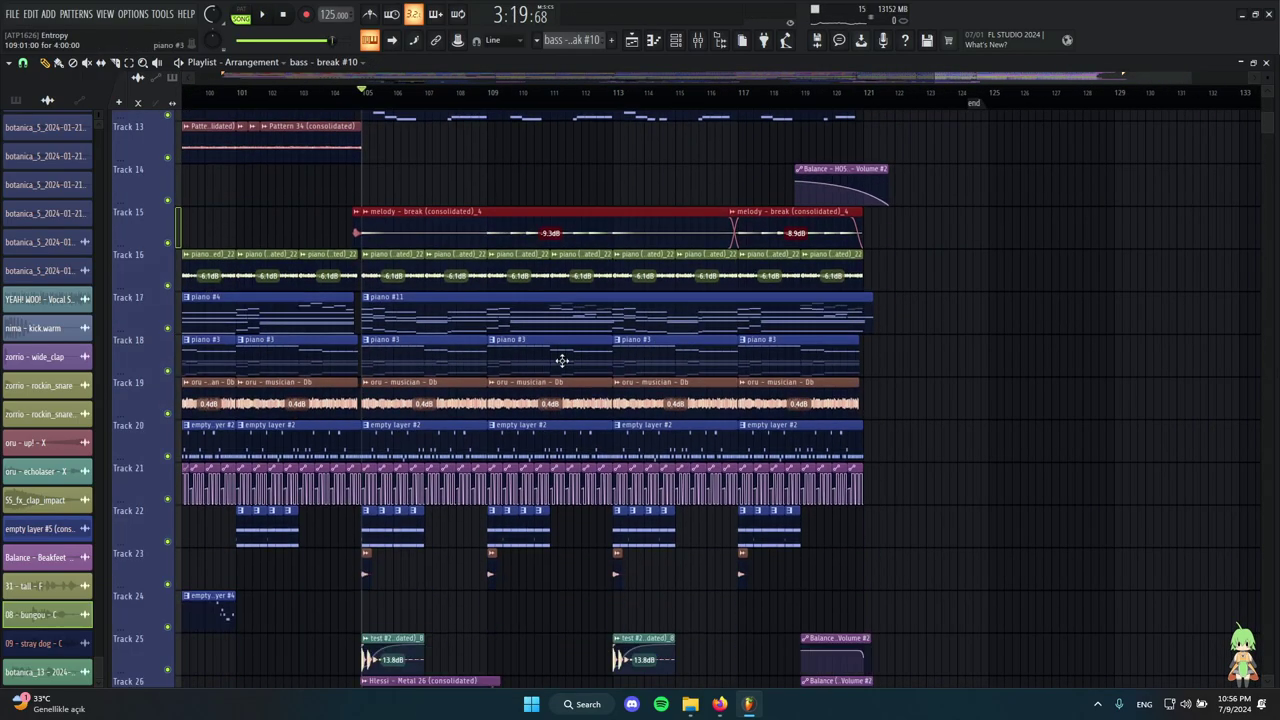
Audition the melody - break (consolidated)_4 clip on Track 15 at bar 105 and stop playback.
scroll(545, 358, "up", 5)
right_click(225, 222, "alt")
right_click(221, 222, "alt")
left_click(229, 221)
scroll(300, 225, "down", 3)
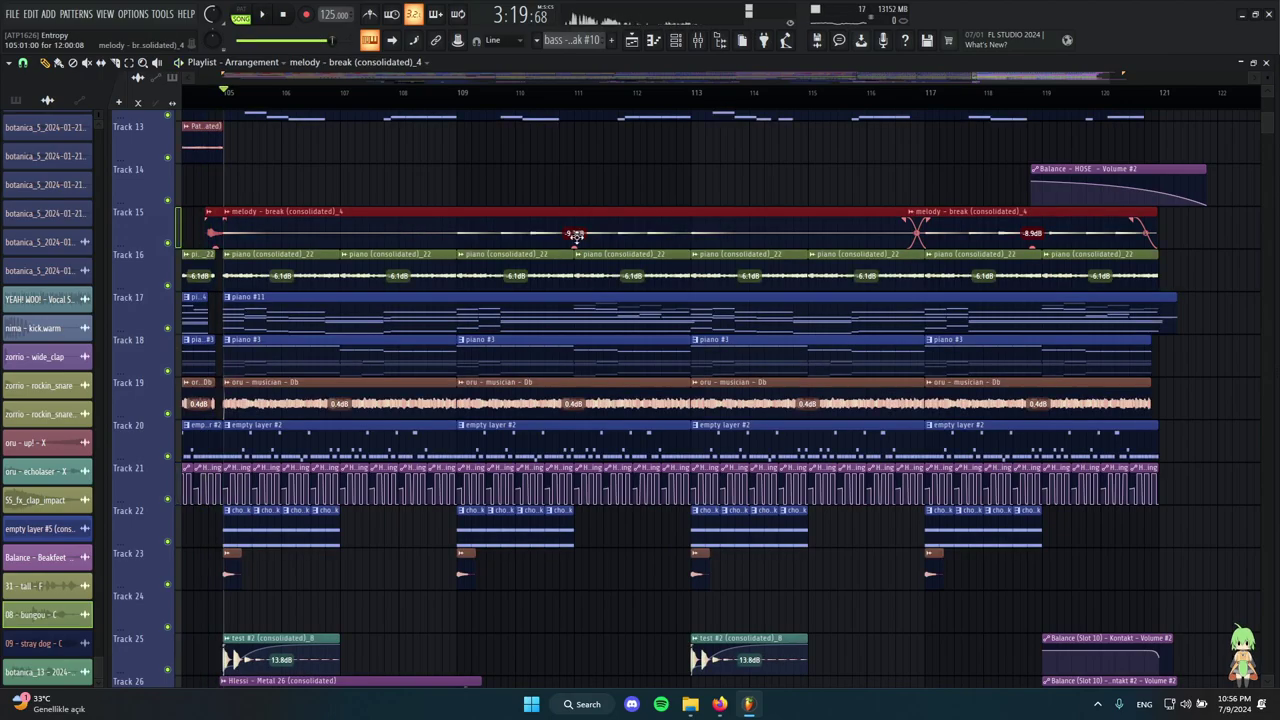
key("space")
scroll(566, 330, "up", 5)
scroll(605, 347, "down", 2)
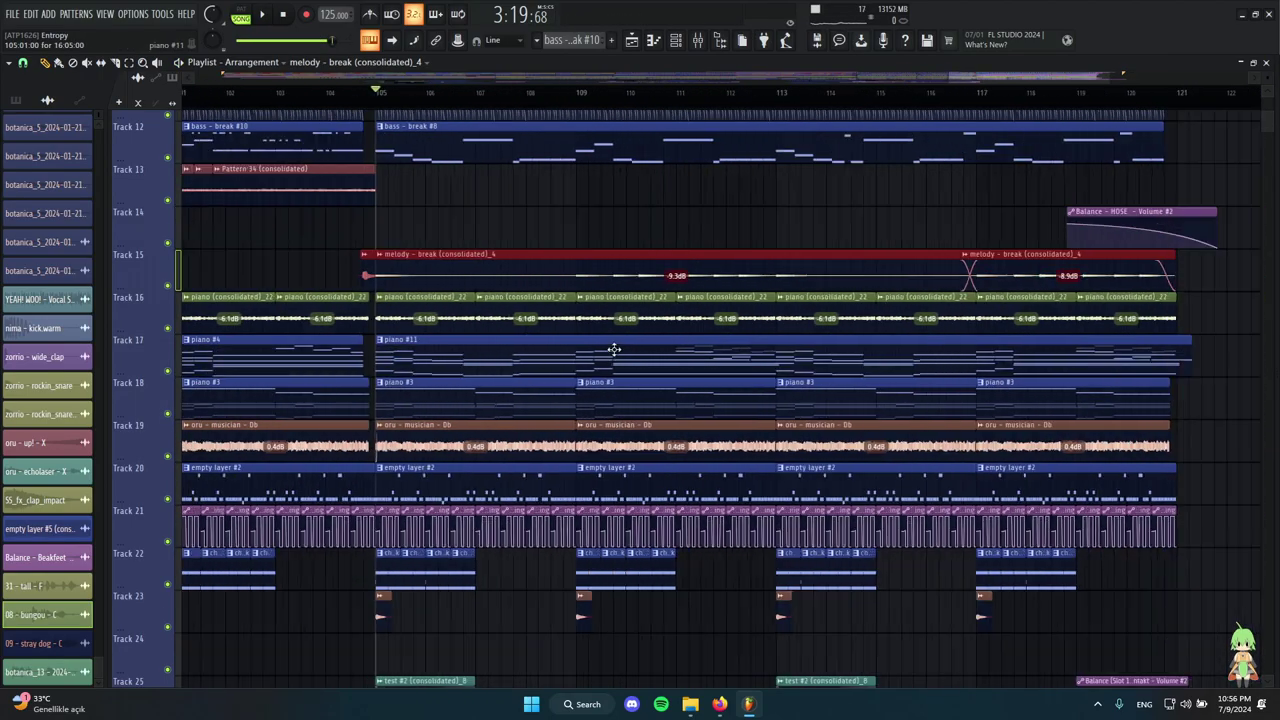
Play the Track 15 melody clip in isolation from bar 105 once more and return to the full arrangement.
scroll(372, 266, "up", 3)
right_click(377, 268, "alt")
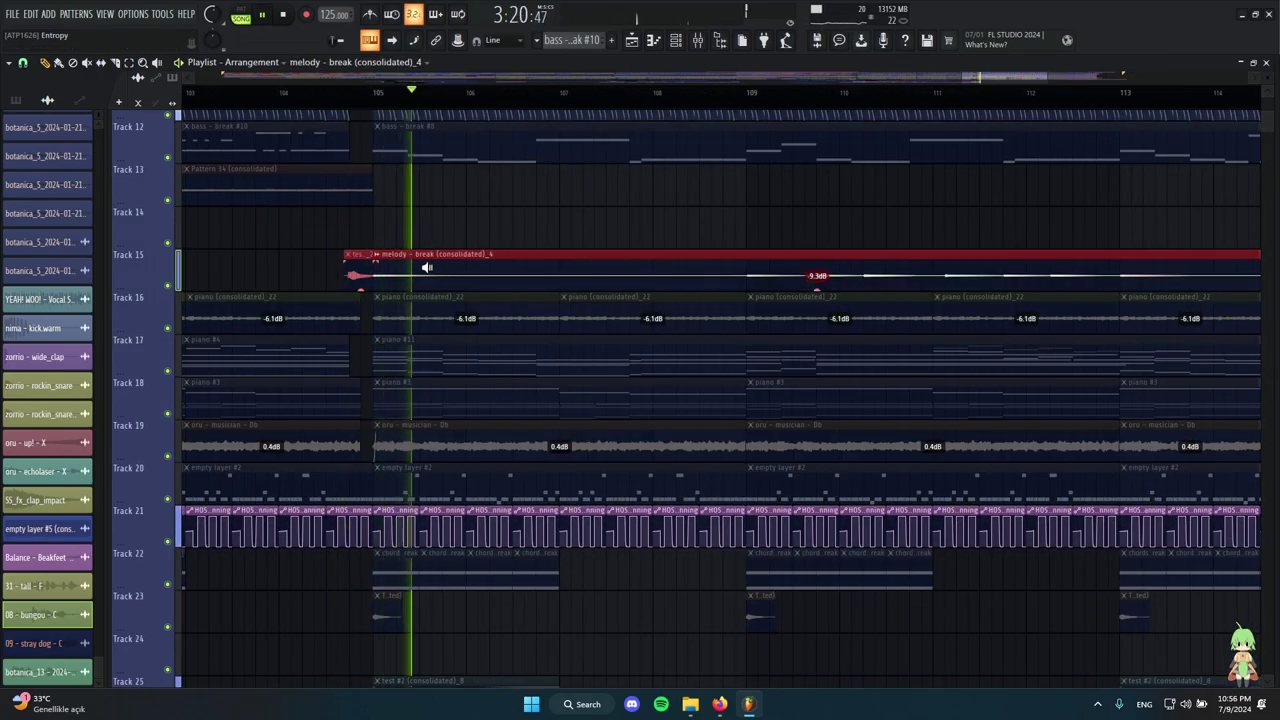
key("space")
scroll(588, 275, "down", 1)
right_click(626, 272, "alt")
scroll(605, 274, "down", 3)
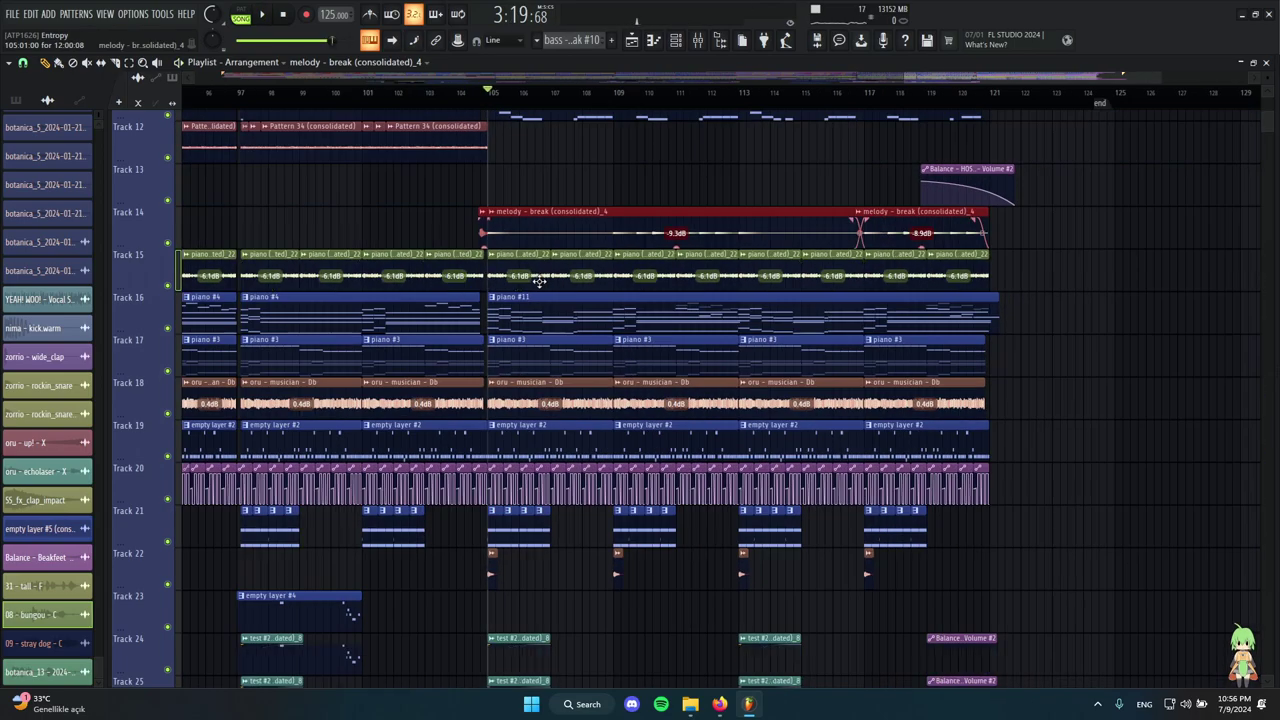
Check the piano (consolidated)_22 and oru - musician - Db clips at bar 105 as individual layers.
right_click(497, 271, "alt")
key("space")
scroll(495, 300, "down", 3)
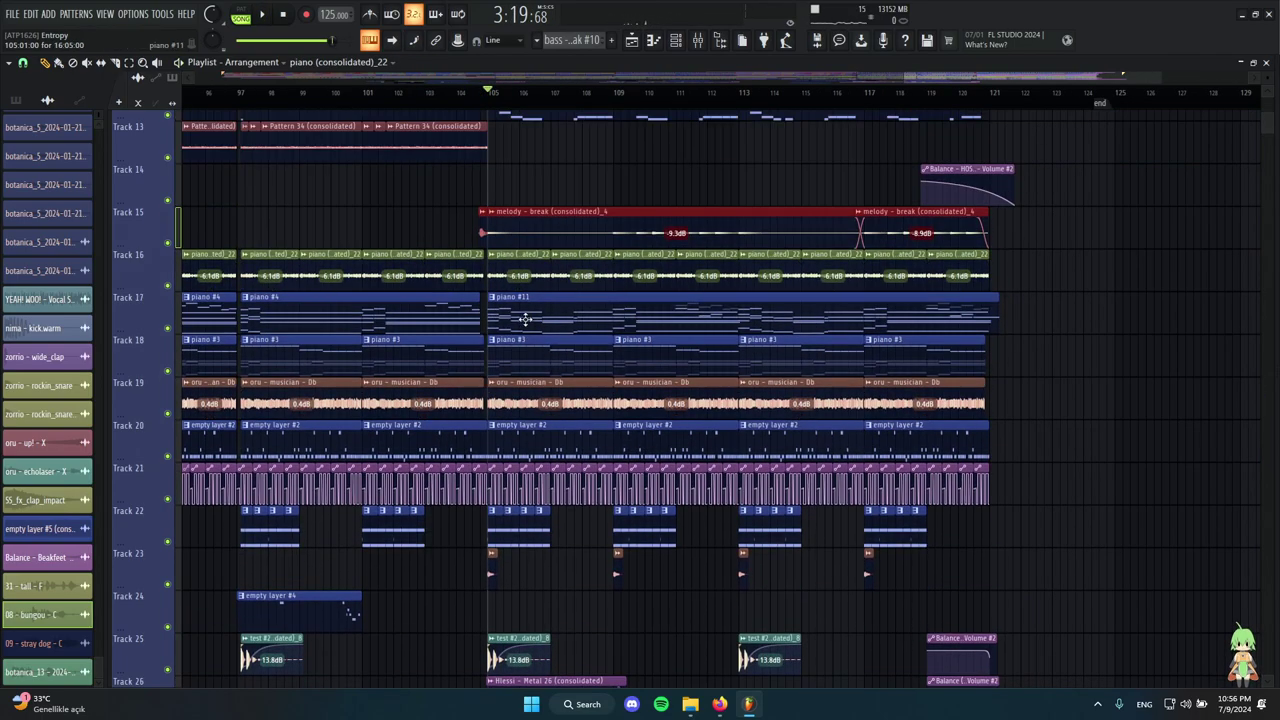
scroll(600, 350, "up", 1)
right_click(538, 327, "alt")
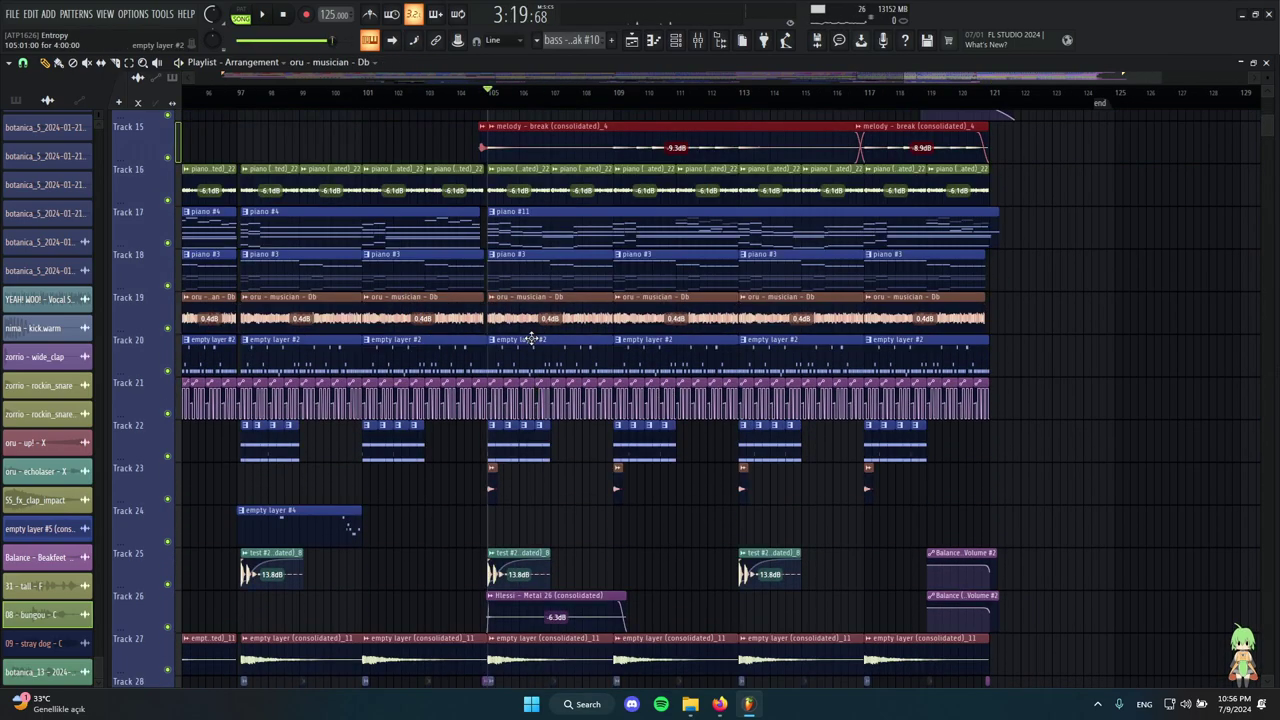
Examine which layers and automation clips continue from bar 105 onward across the tracks down to Track 54.
scroll(533, 345, "down", 5)
scroll(867, 491, "up", 1)
scroll(800, 430, "down", 14)
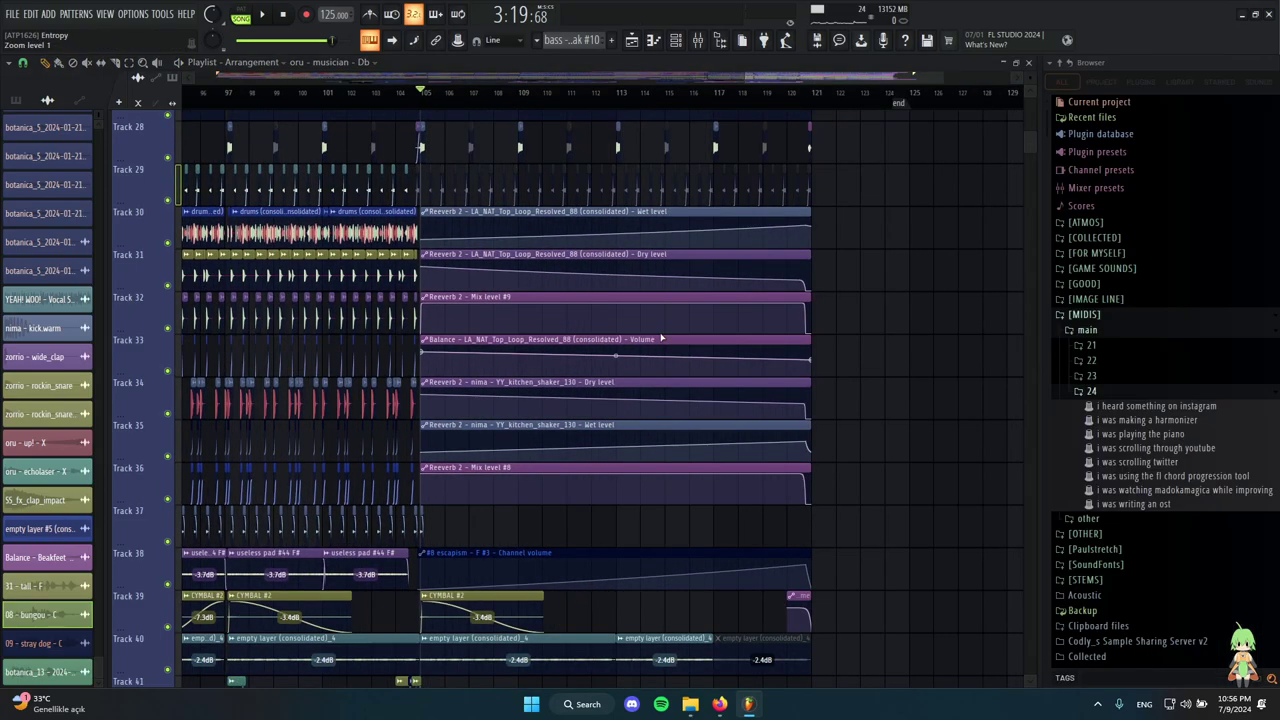
scroll(737, 366, "down", 20)
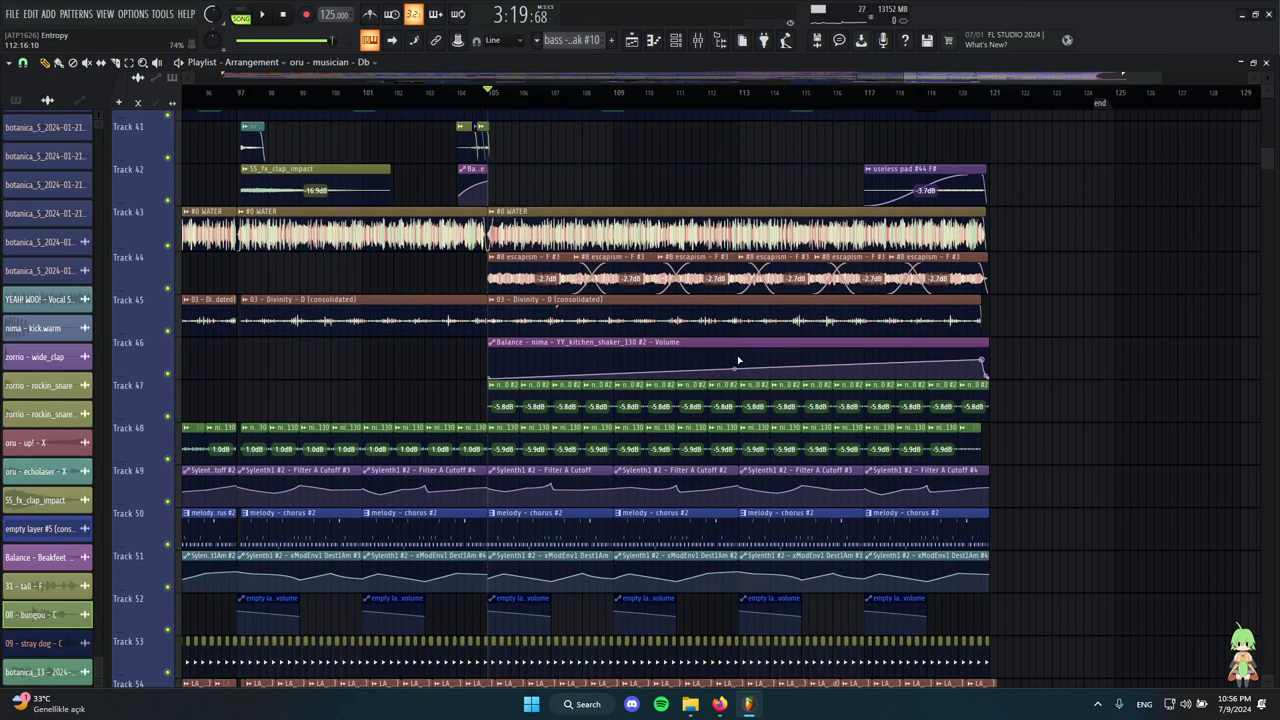
scroll(515, 328, "up", 17)
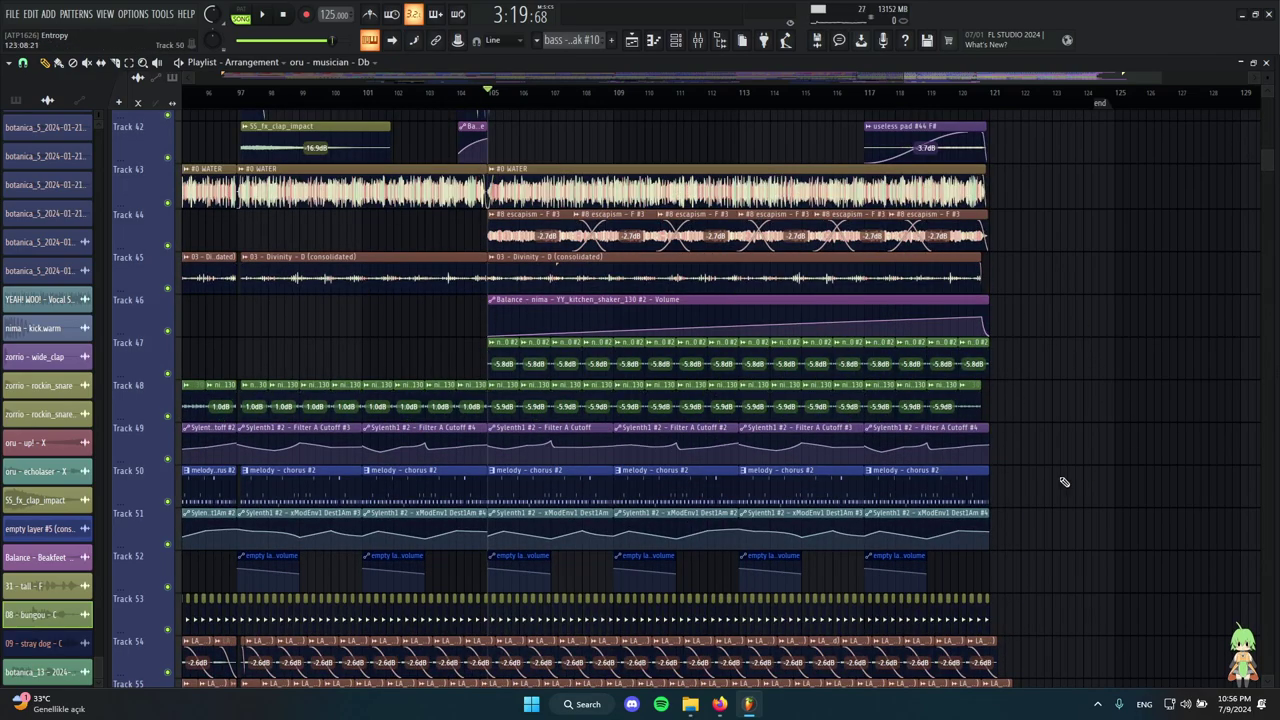
scroll(677, 400, "up", 13)
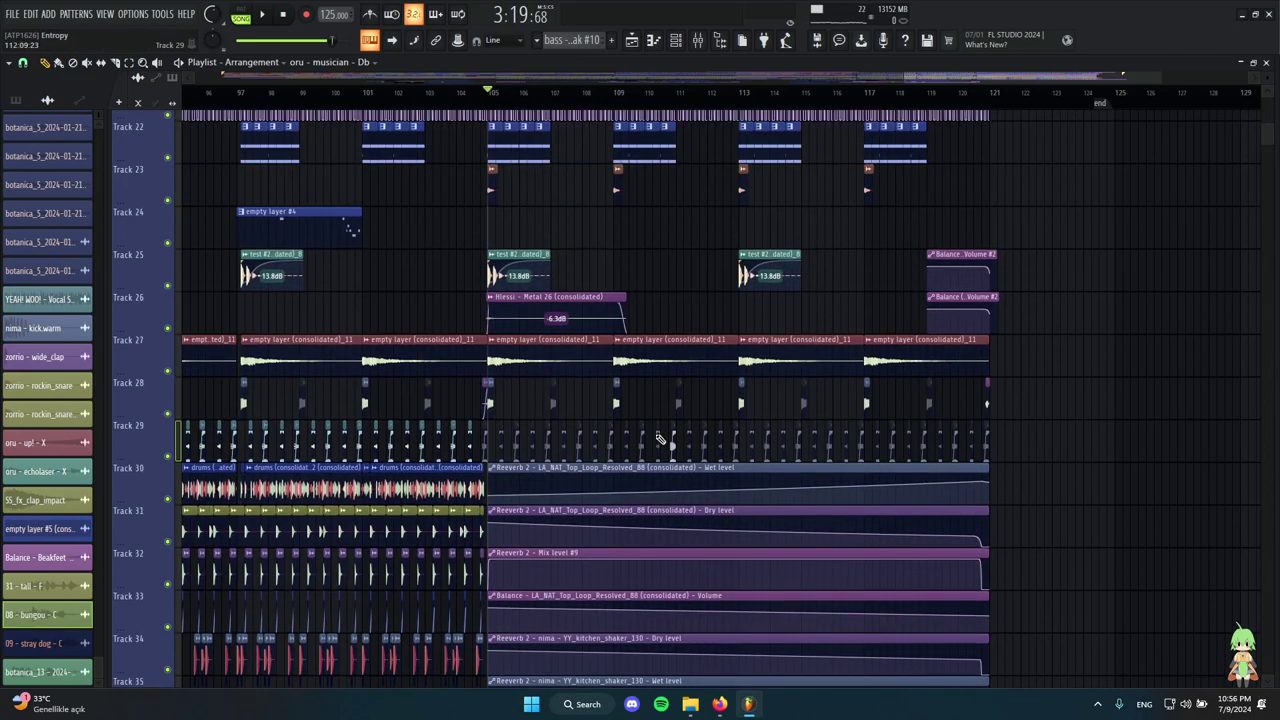
scroll(677, 400, "up", 17)
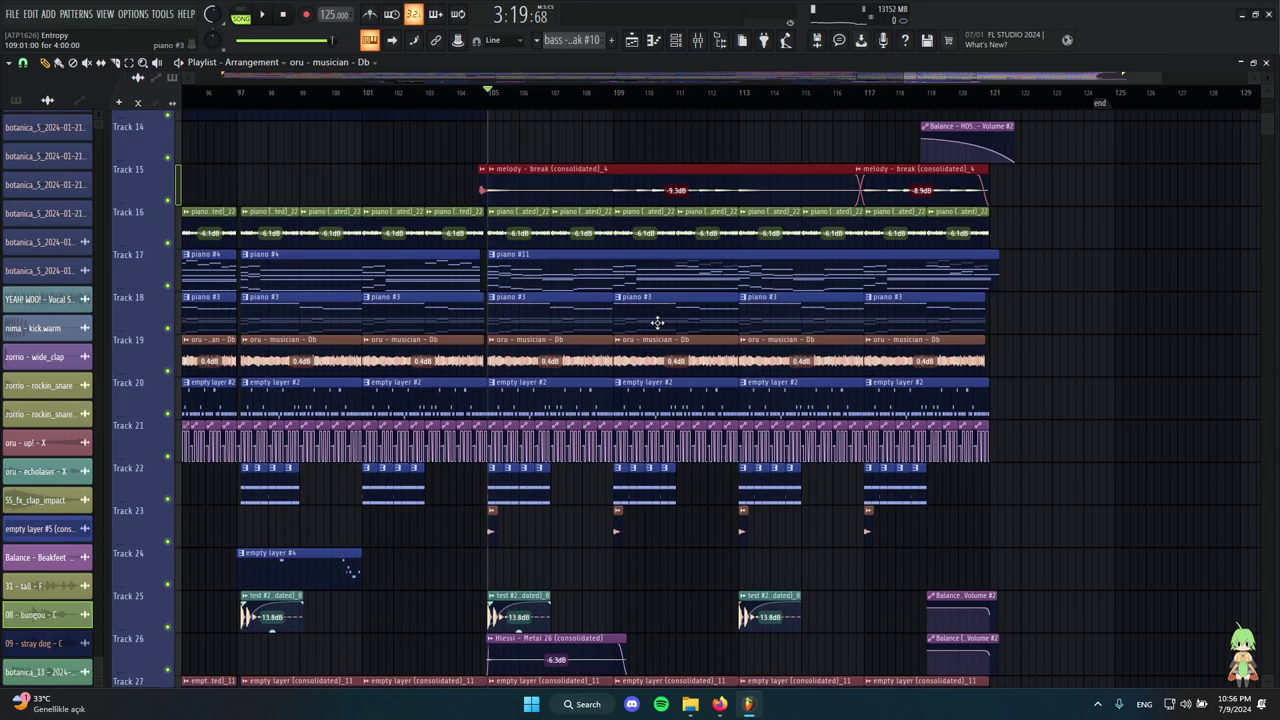
scroll(462, 420, "up", 2)
scroll(462, 420, "up", 2)
Audition the piano #11 clip on Track 17 in isolation from bar 105 and stop playback.
left_click(475, 351)
key("space")
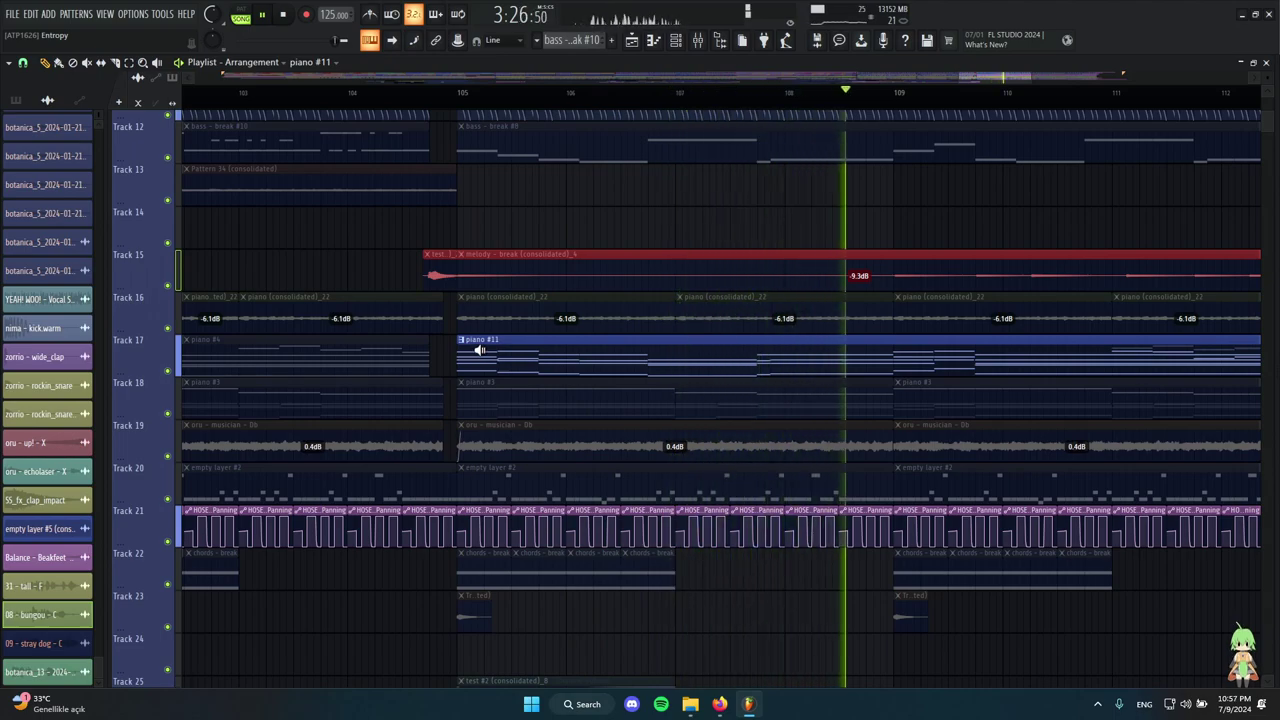
key("space")
Solo Tracks 12 and 17 and play bass - break #8 together with piano #11 from bar 109.
scroll(719, 348, "down", 1)
scroll(719, 348, "down", 3)
scroll(789, 374, "up", 4)
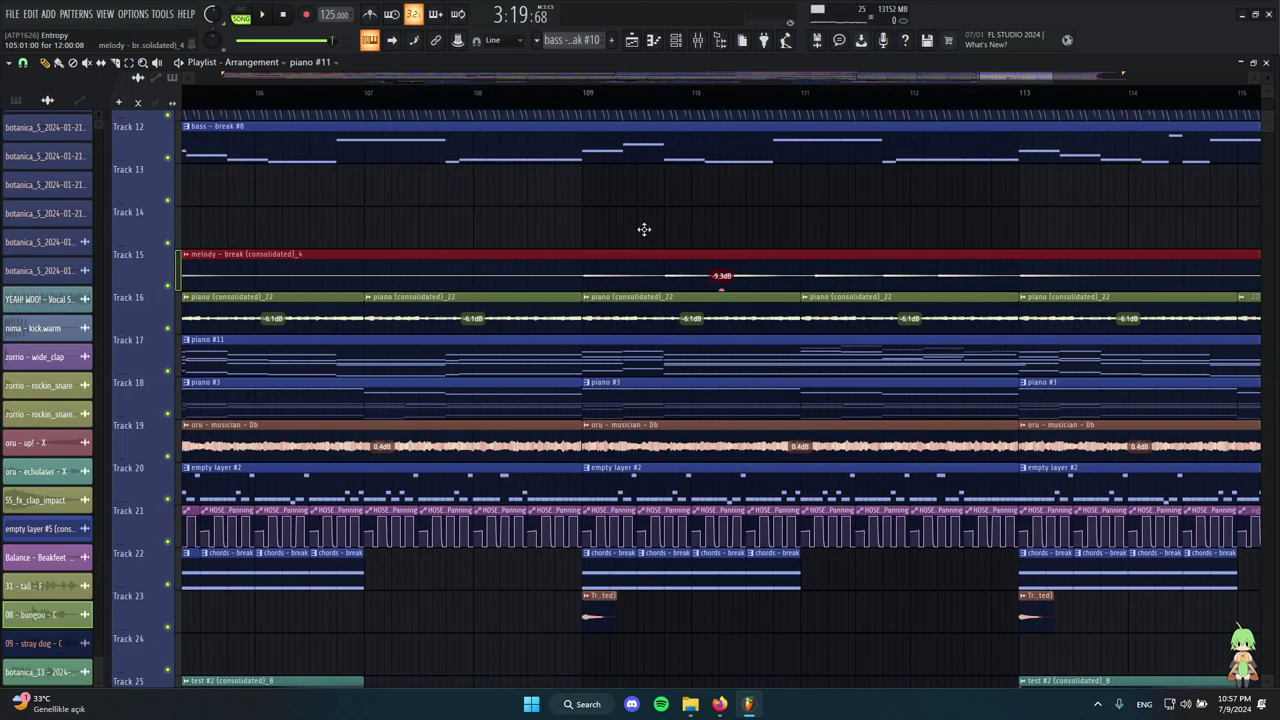
scroll(587, 97, "up", 1)
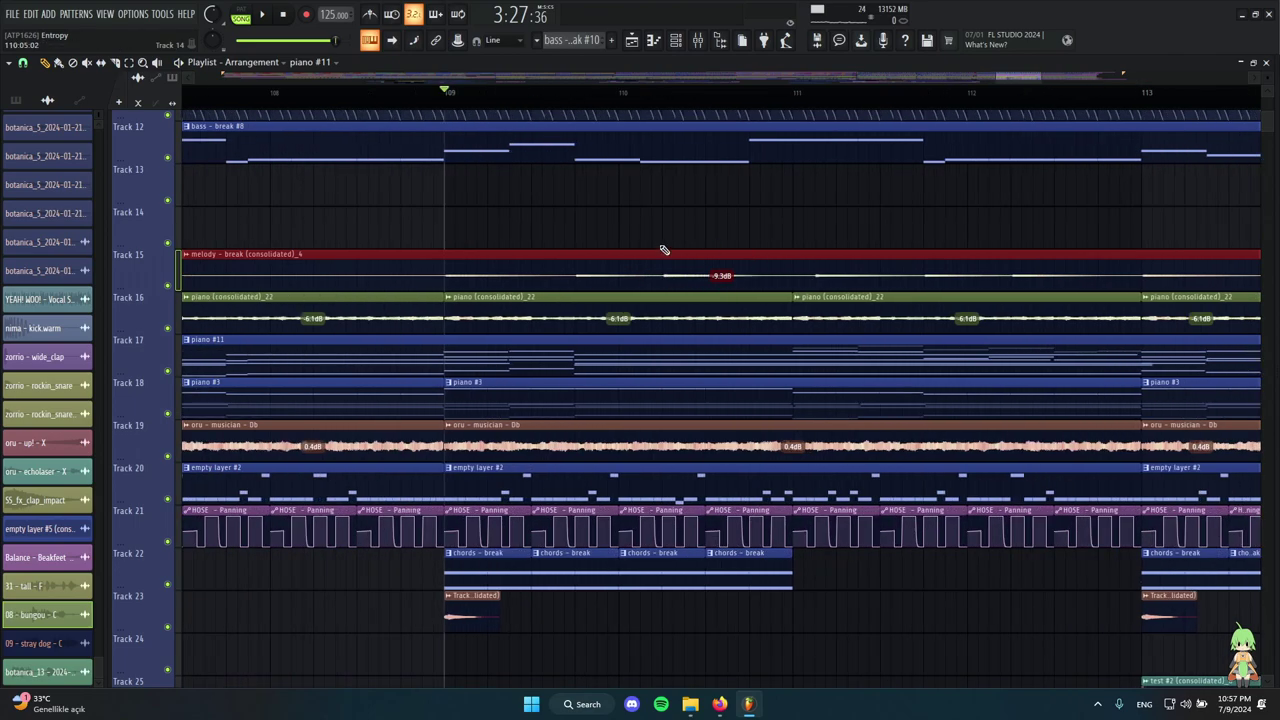
right_click(168, 158)
left_click(168, 371)
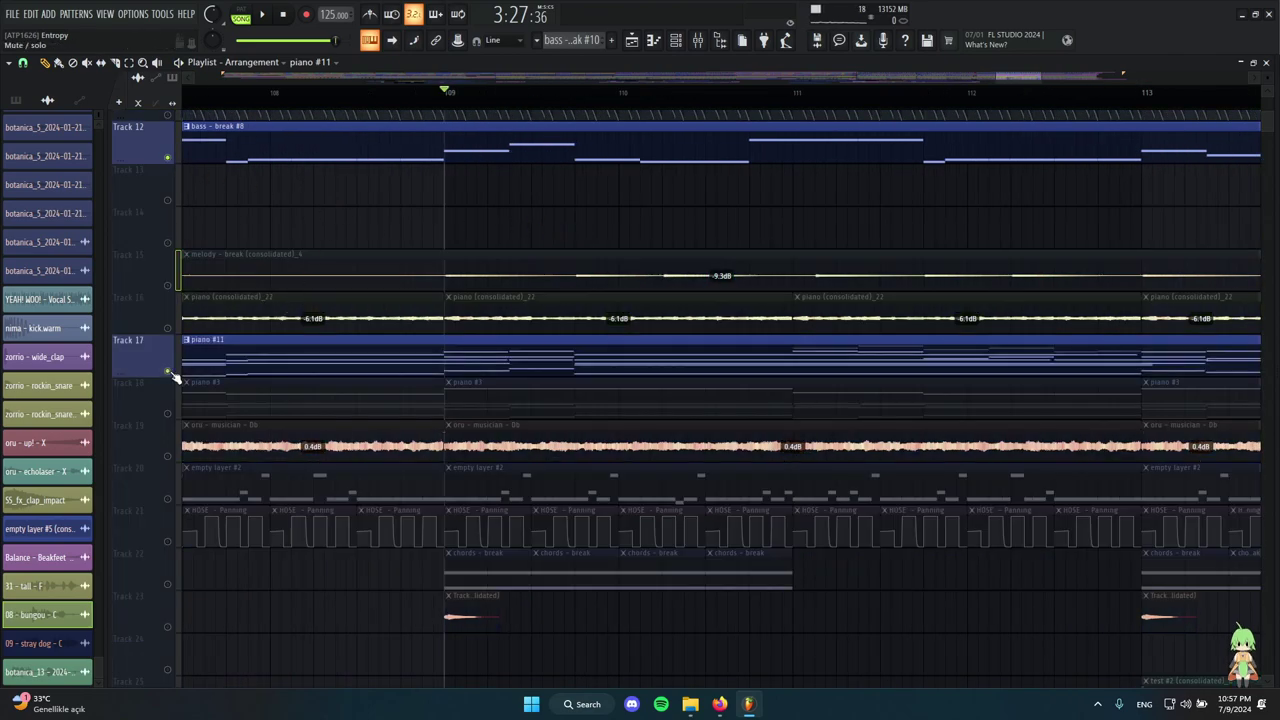
scroll(562, 320, "down", 2)
scroll(575, 300, "up", 1)
key("space")
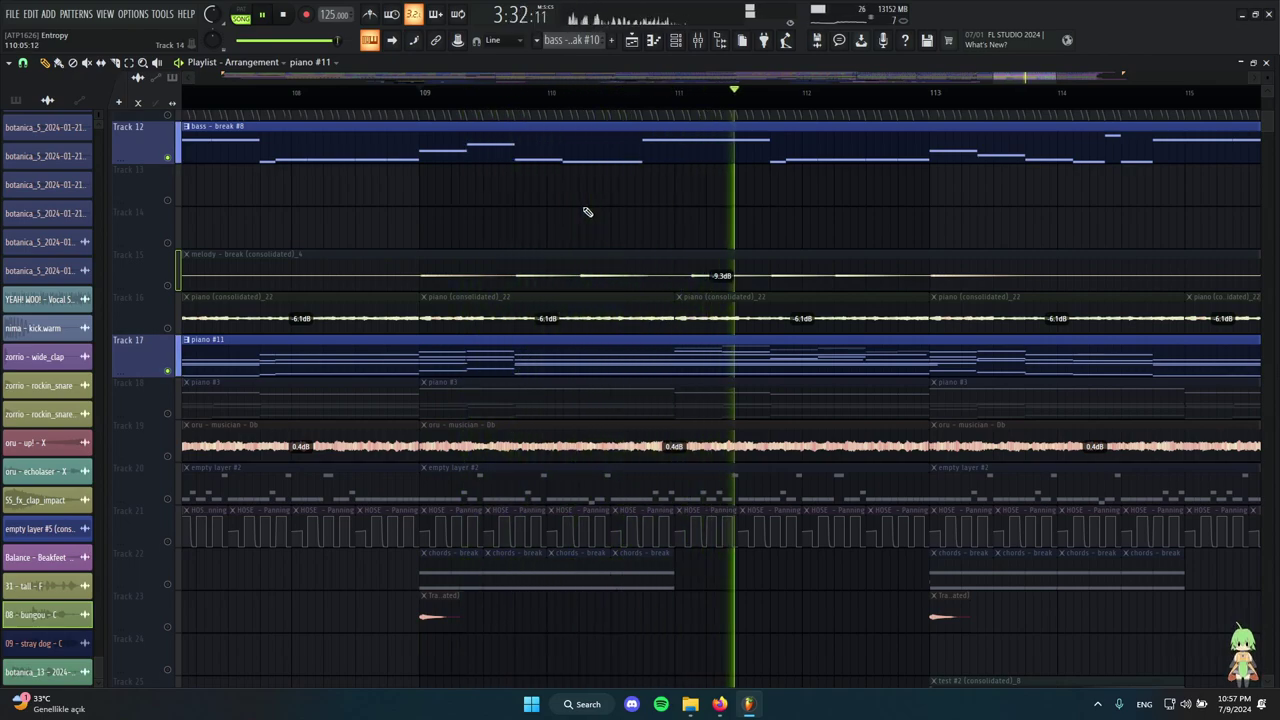
scroll(884, 249, "down", 1)
scroll(657, 214, "up", 1)
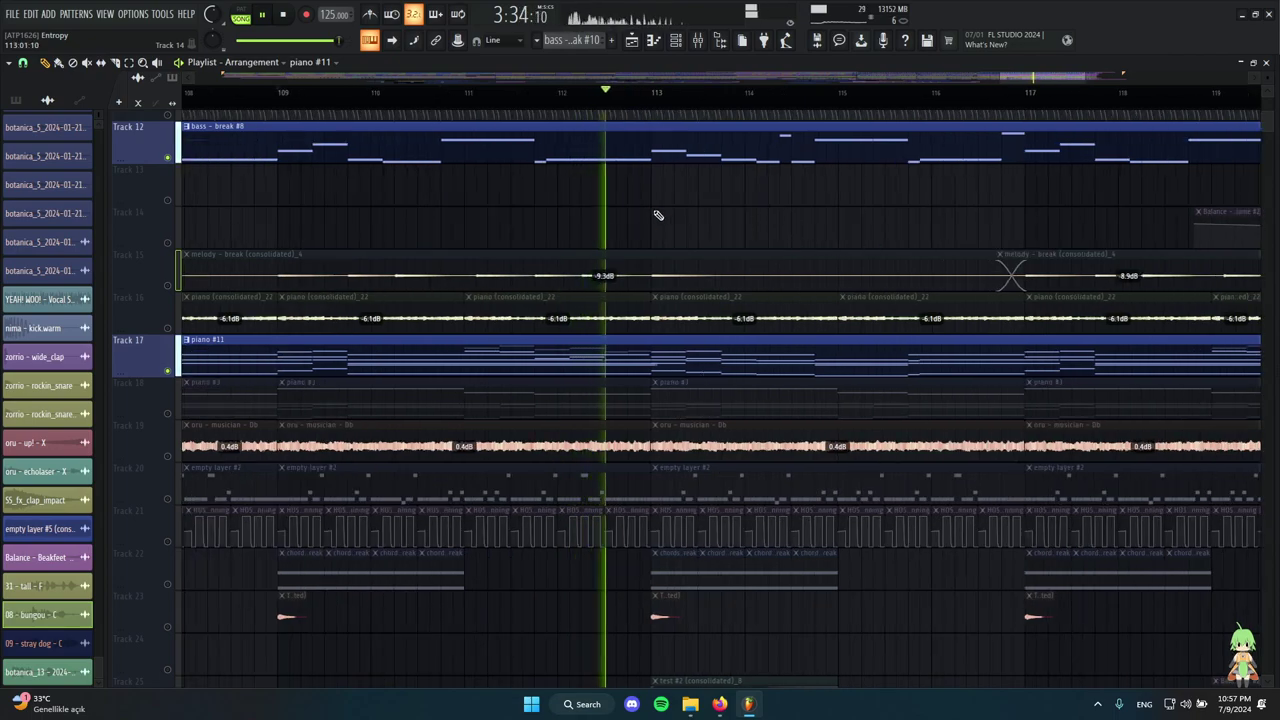
key("space")
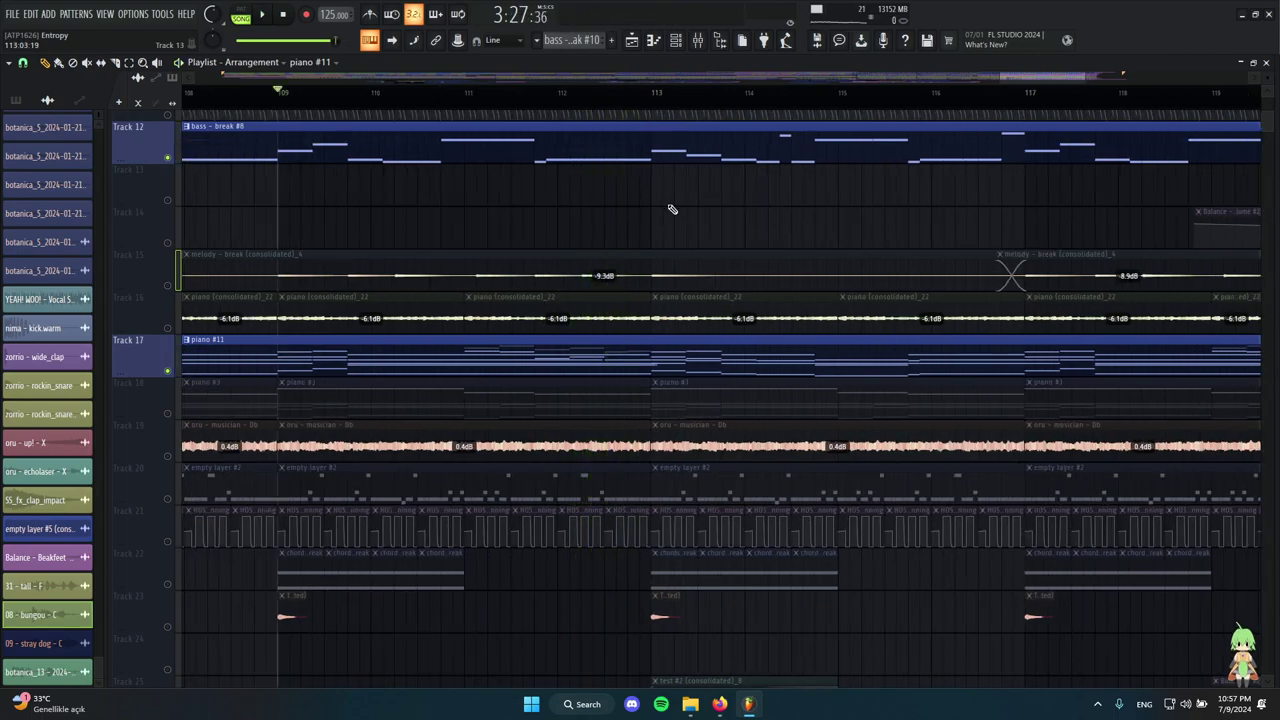
Compare the piano #11 notes on Track 17 with the bass - break #8 notes on Track 12 from bar 109 onward.
scroll(340, 337, "up", 3)
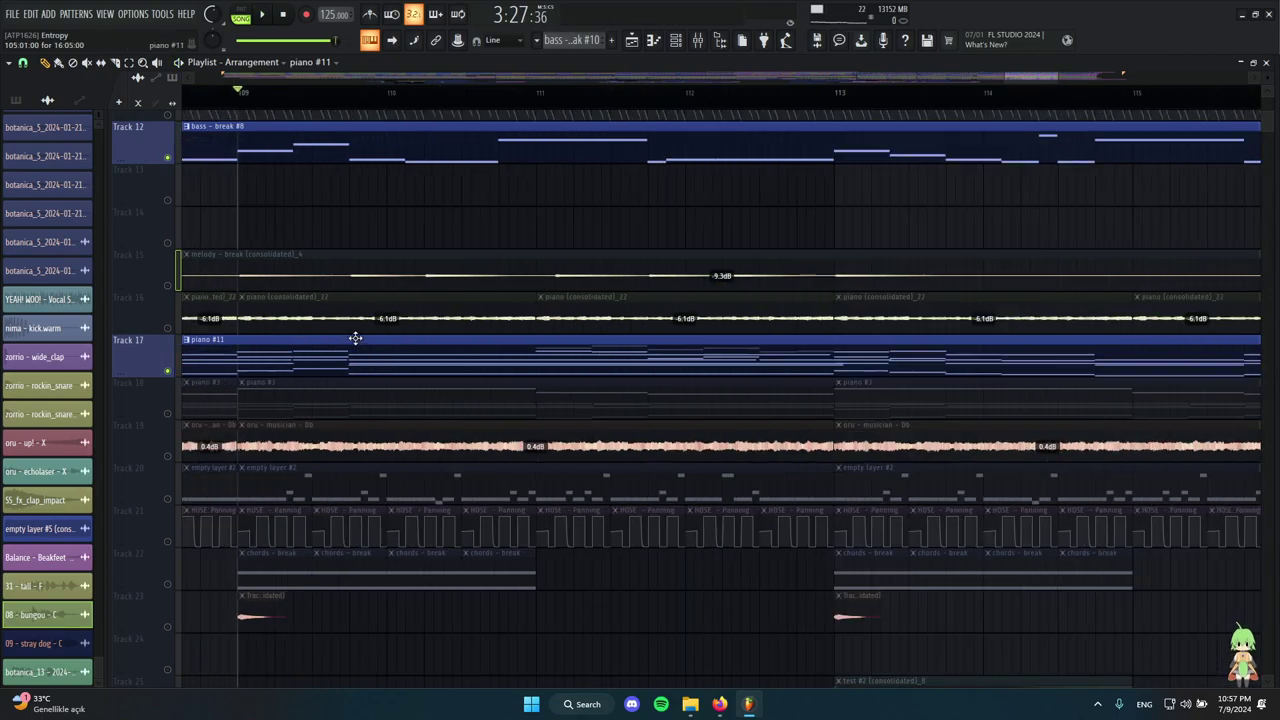
scroll(354, 340, "down", 5)
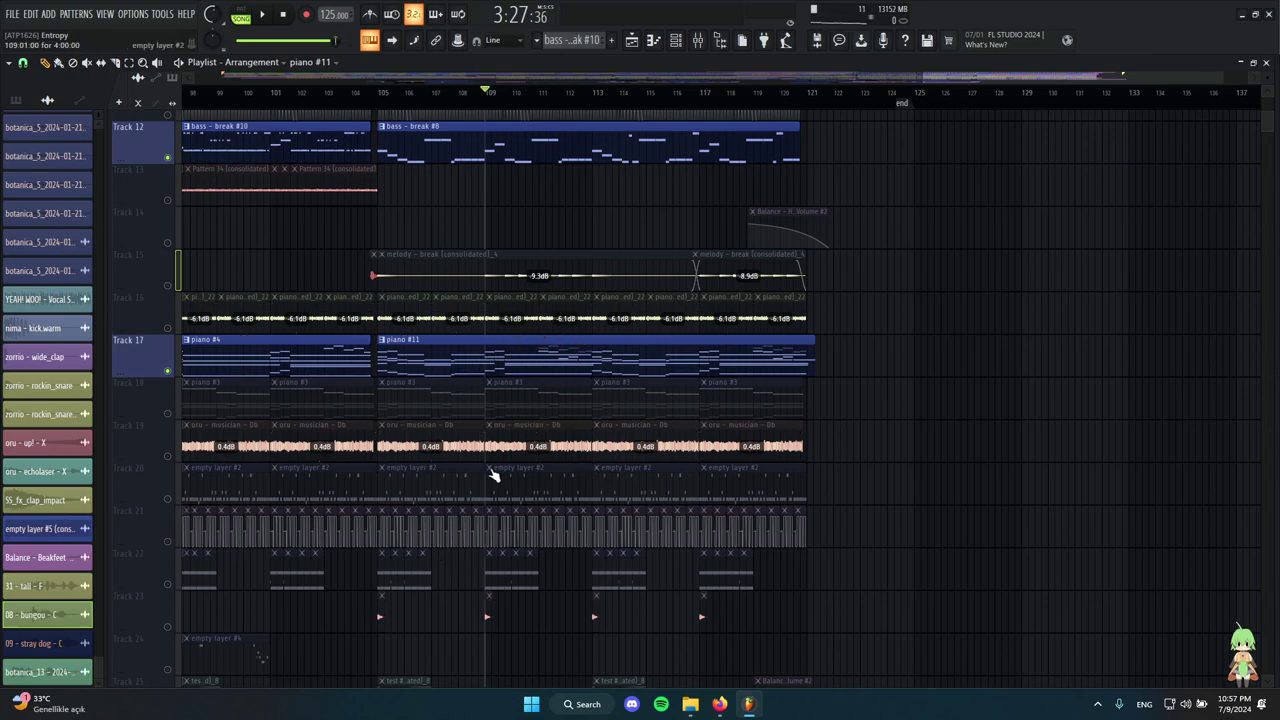
scroll(496, 400, "up", 4)
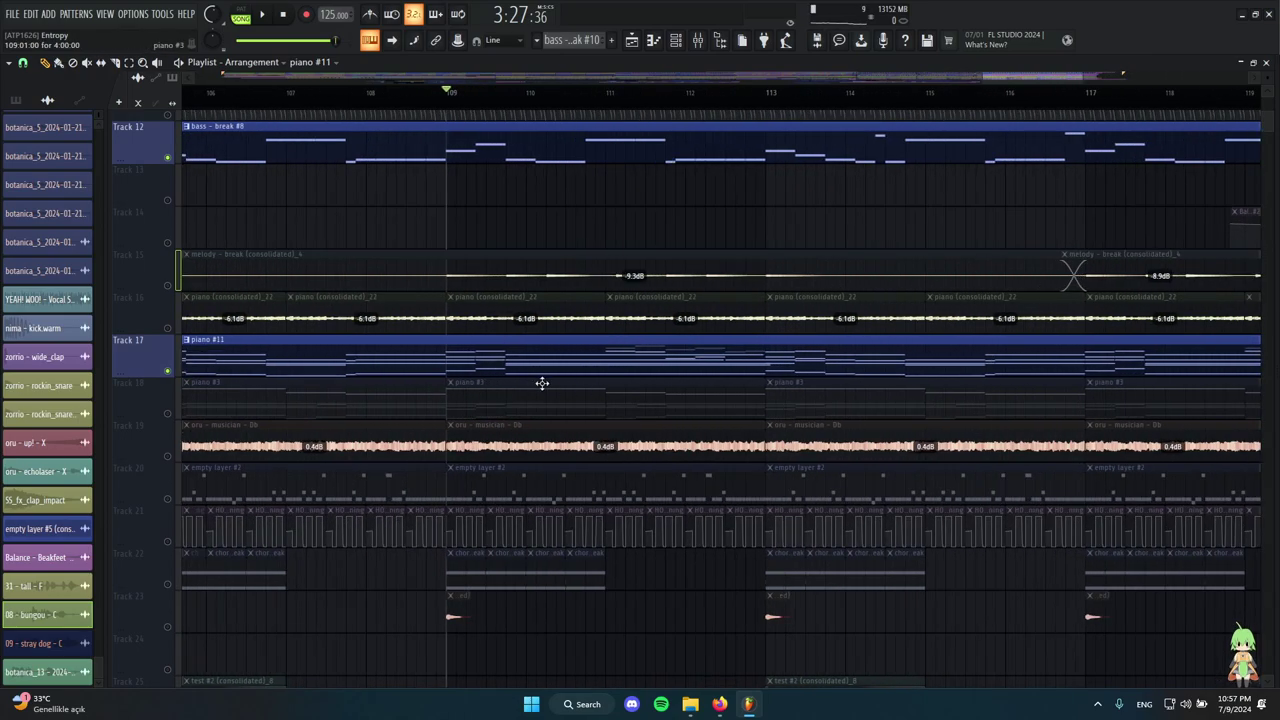
scroll(480, 398, "down", 4)
scroll(486, 405, "up", 4)
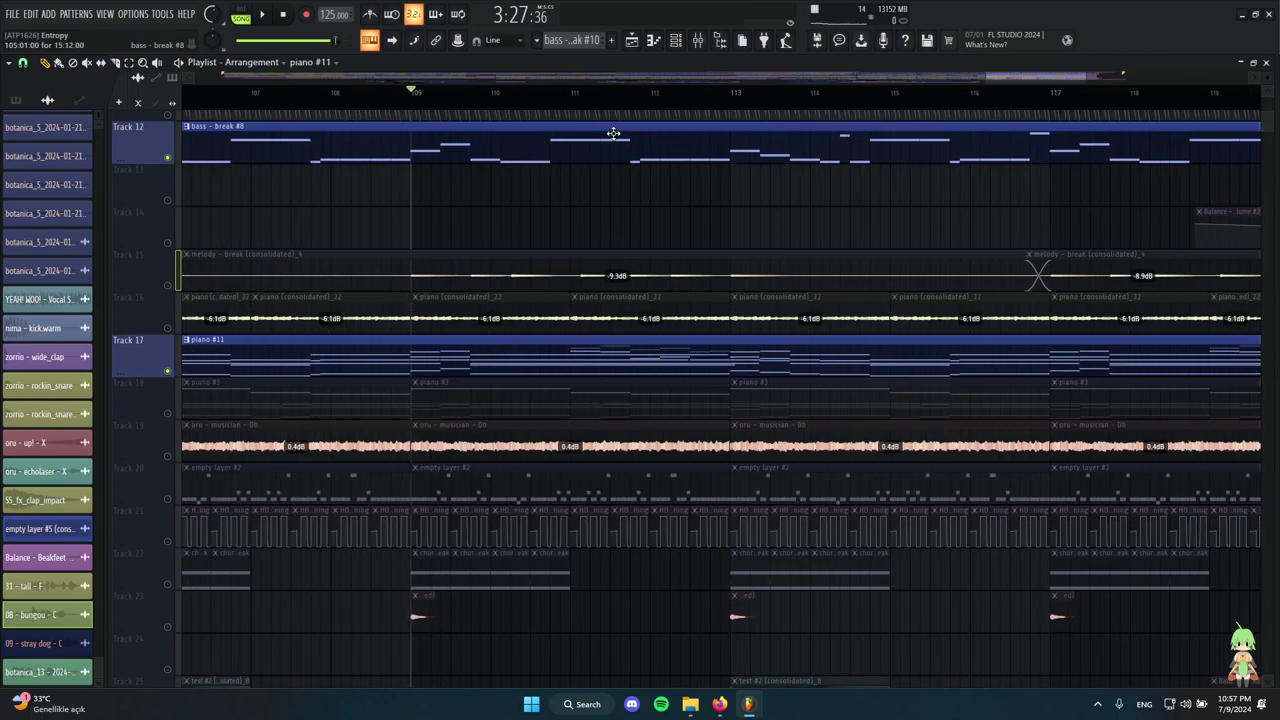
scroll(671, 394, "down", 7)
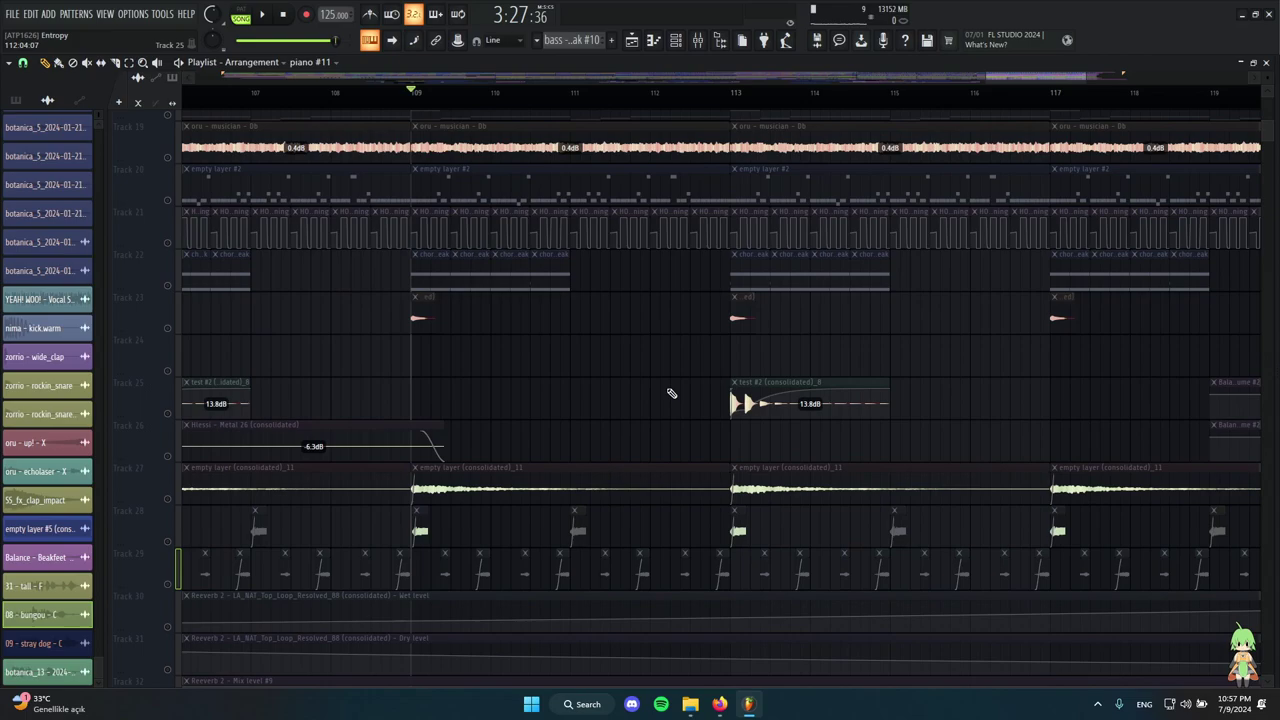
scroll(623, 360, "up", 10)
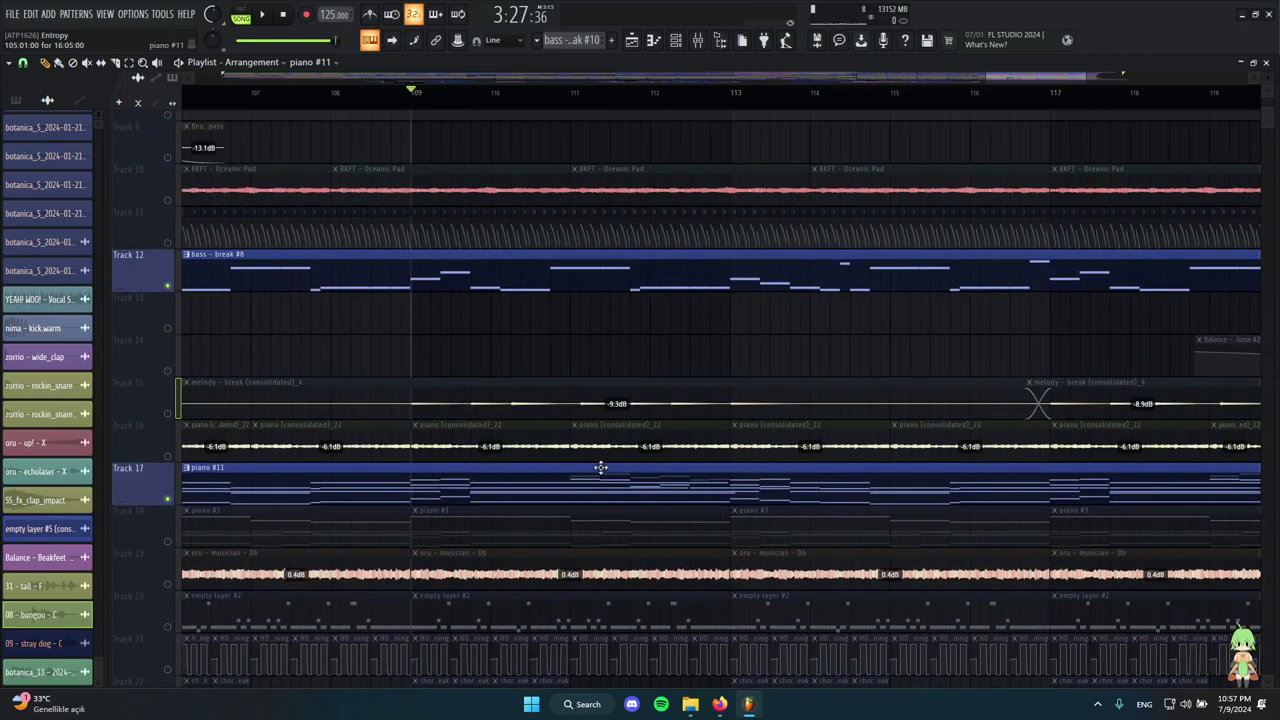
scroll(617, 463, "down", 2)
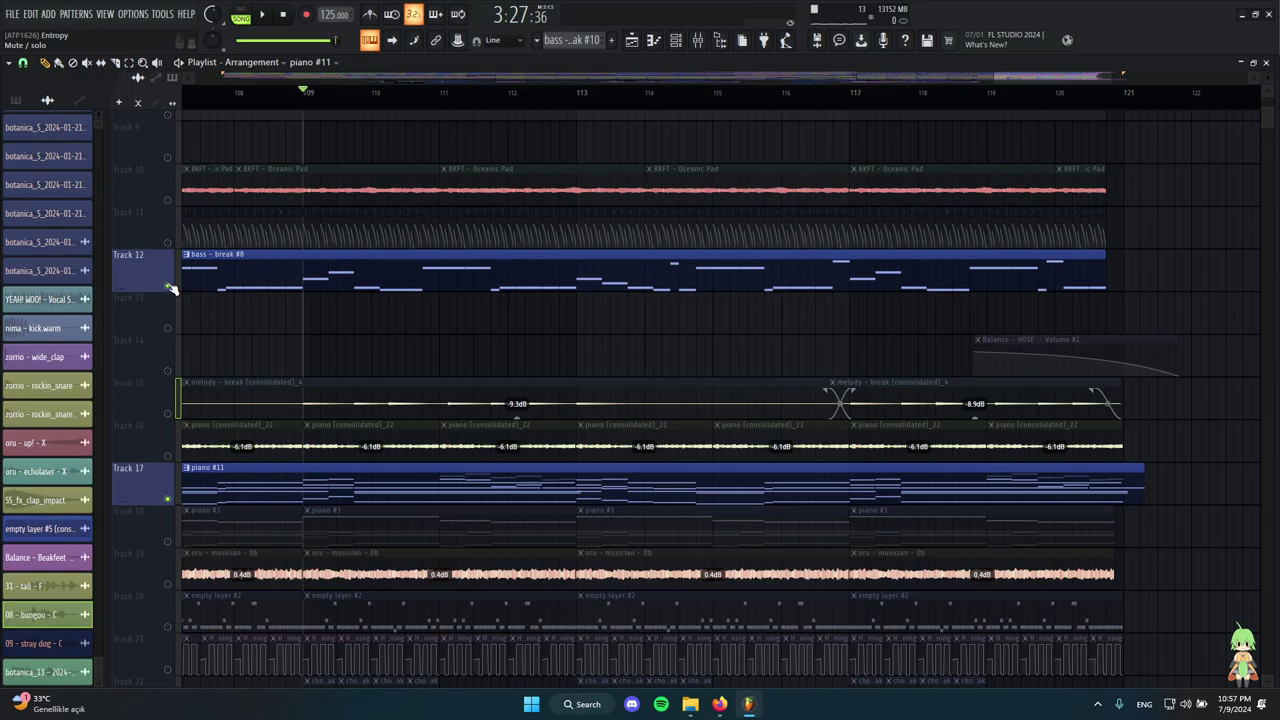
Unsolo the tracks so all are active and look over the layers after bar 105 down to Track 55.
right_click(169, 287)
right_click(169, 287)
scroll(600, 388, "down", 11)
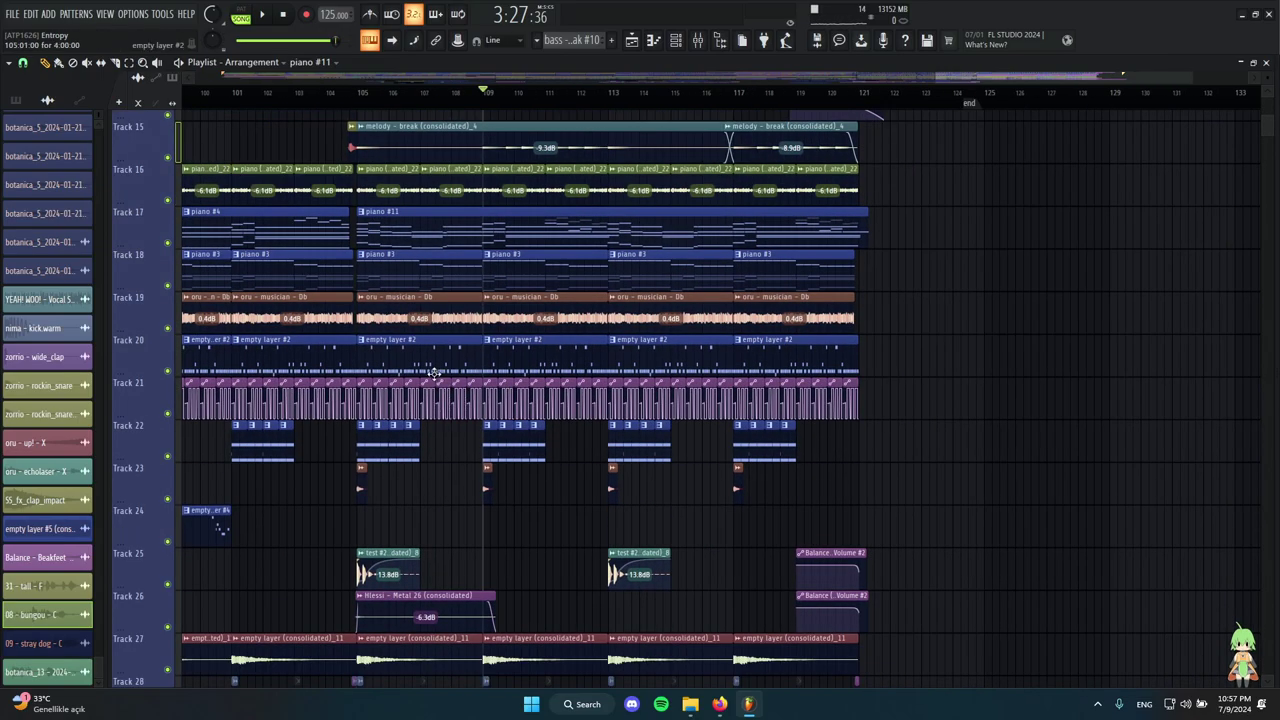
scroll(541, 347, "down", 1)
scroll(541, 350, "down", 20)
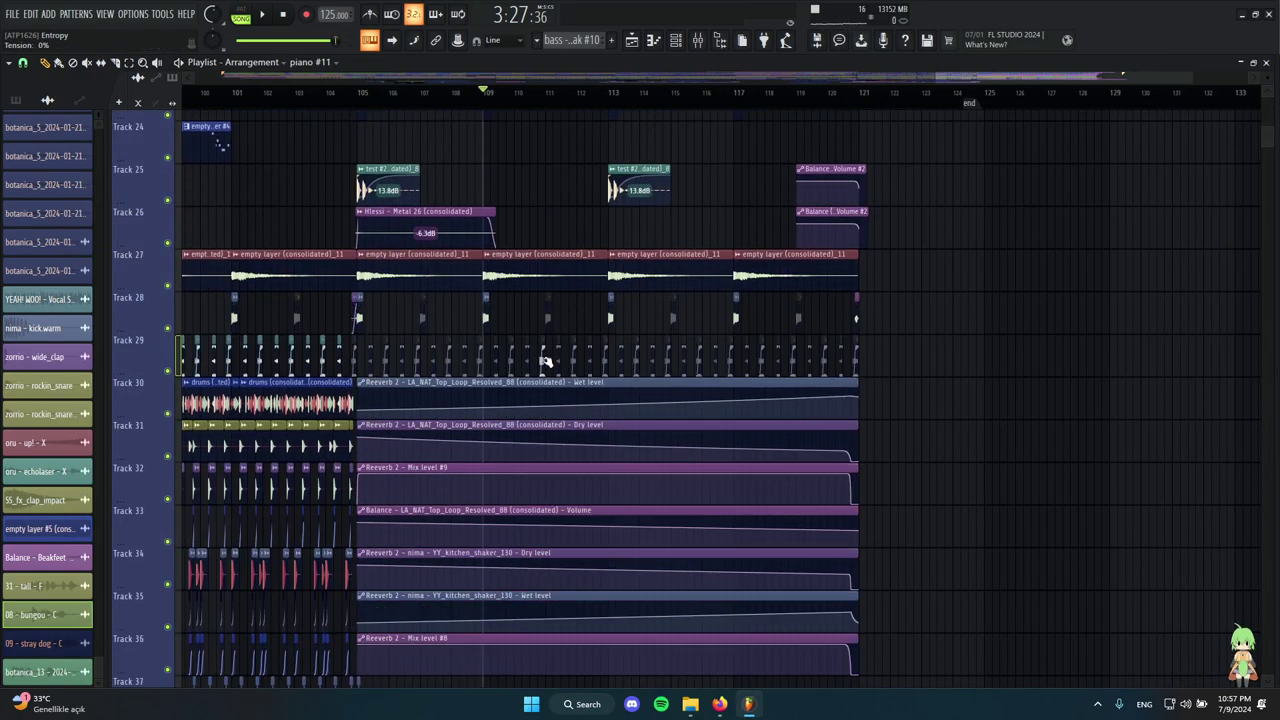
scroll(491, 361, "down", 1)
scroll(493, 362, "up", 7)
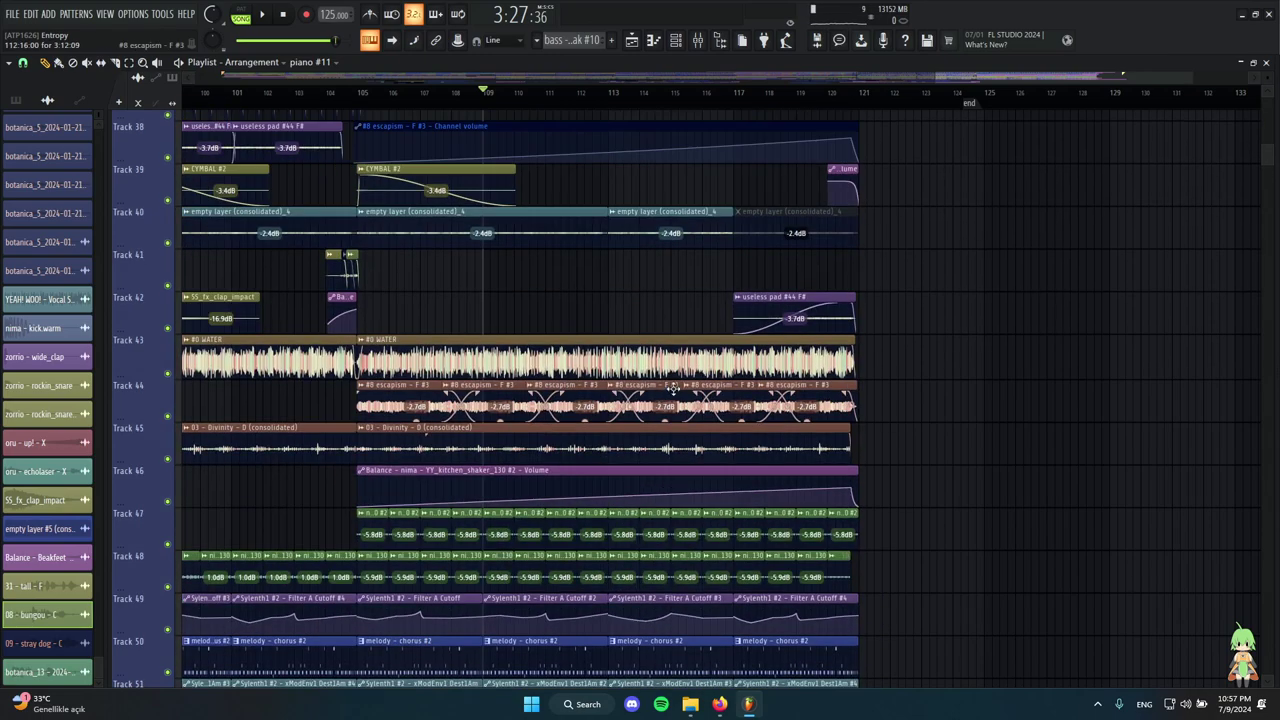
scroll(700, 384, "down", 6)
scroll(988, 394, "up", 1)
Inspect the Crystallizer effect on the mixer track of the nima - YY_kitchen_shaker_130 #2 clip and close its windows.
key("space")
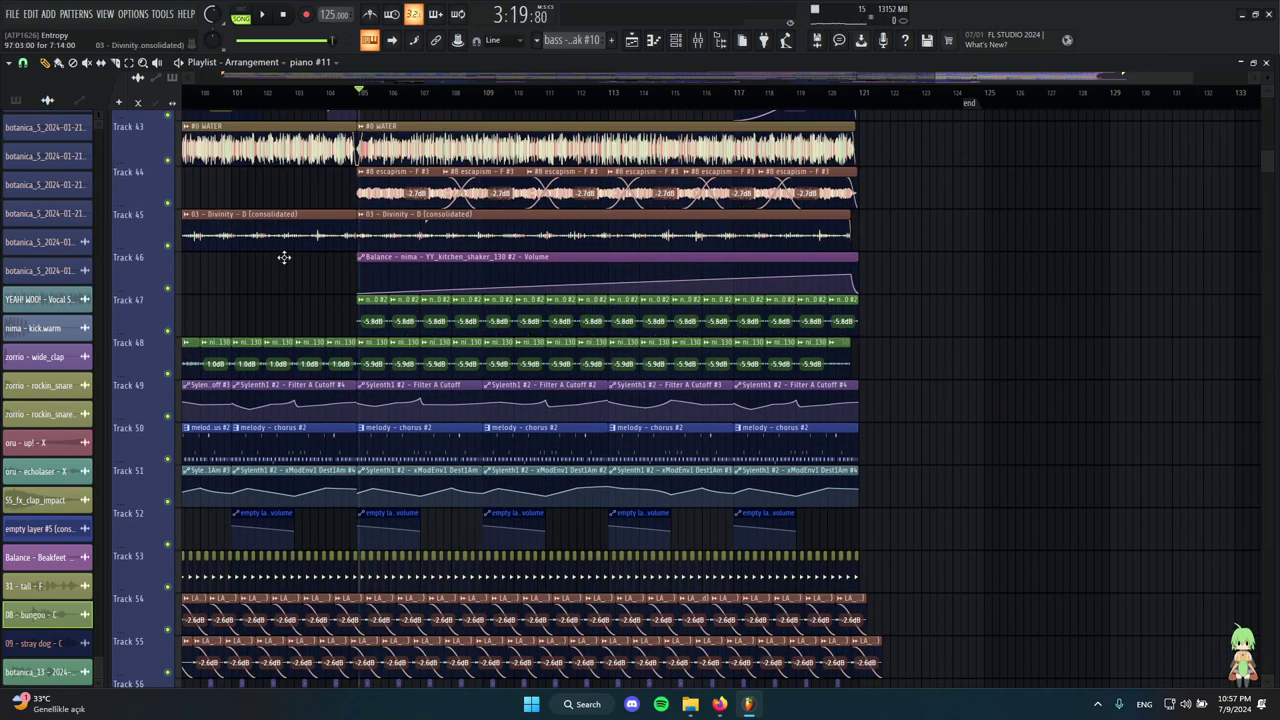
left_click_drag(366, 318, 621, 307)
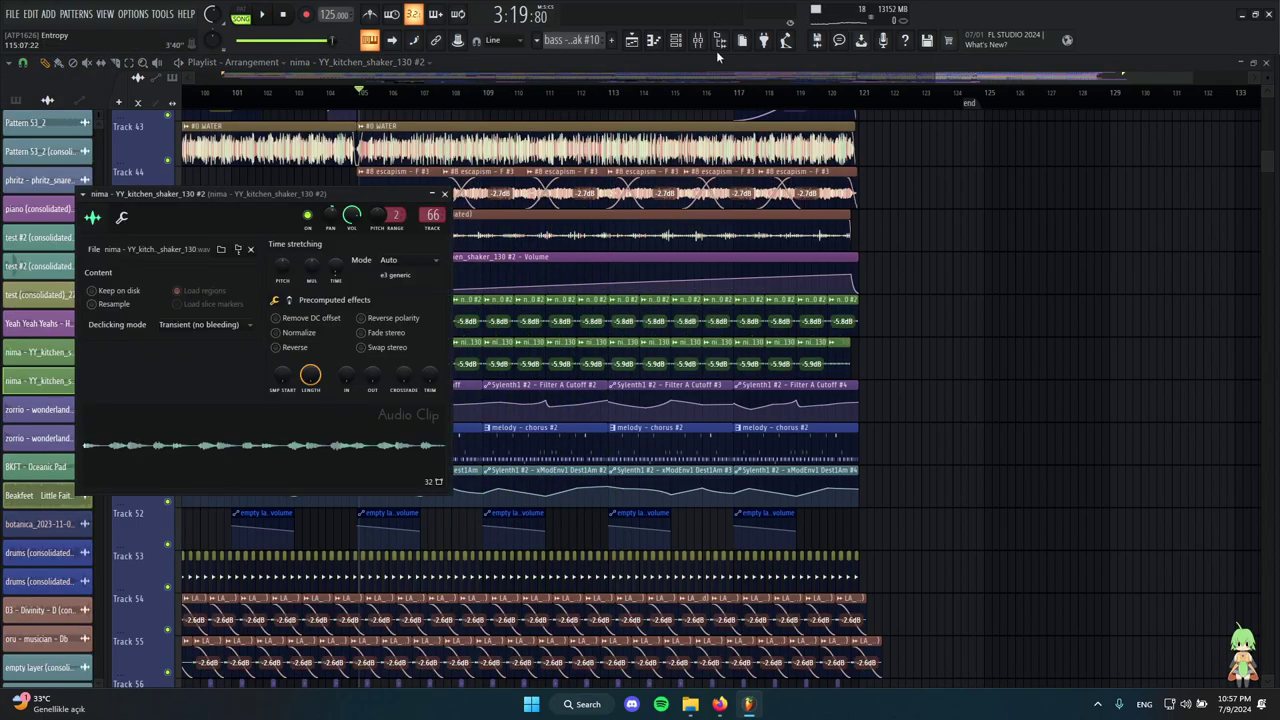
left_click(700, 42)
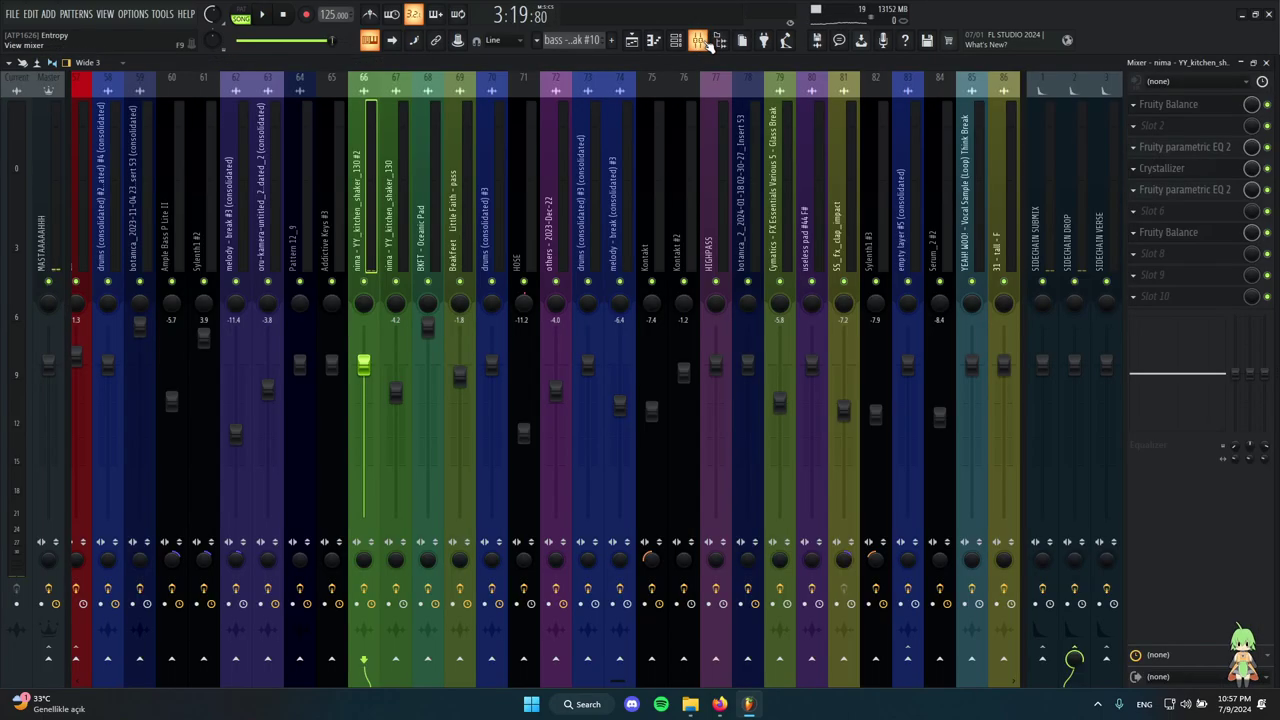
left_click(1193, 172)
left_click_drag(697, 132, 711, 153)
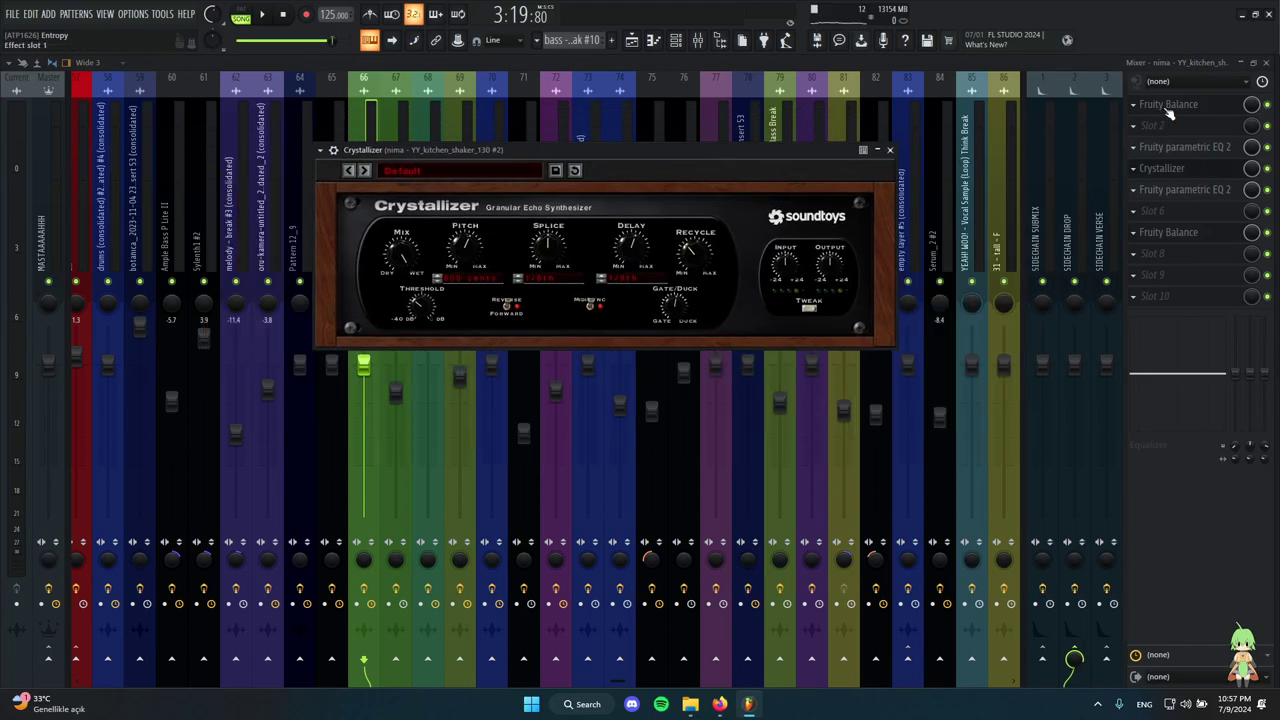
left_click(1265, 64)
left_click(891, 150)
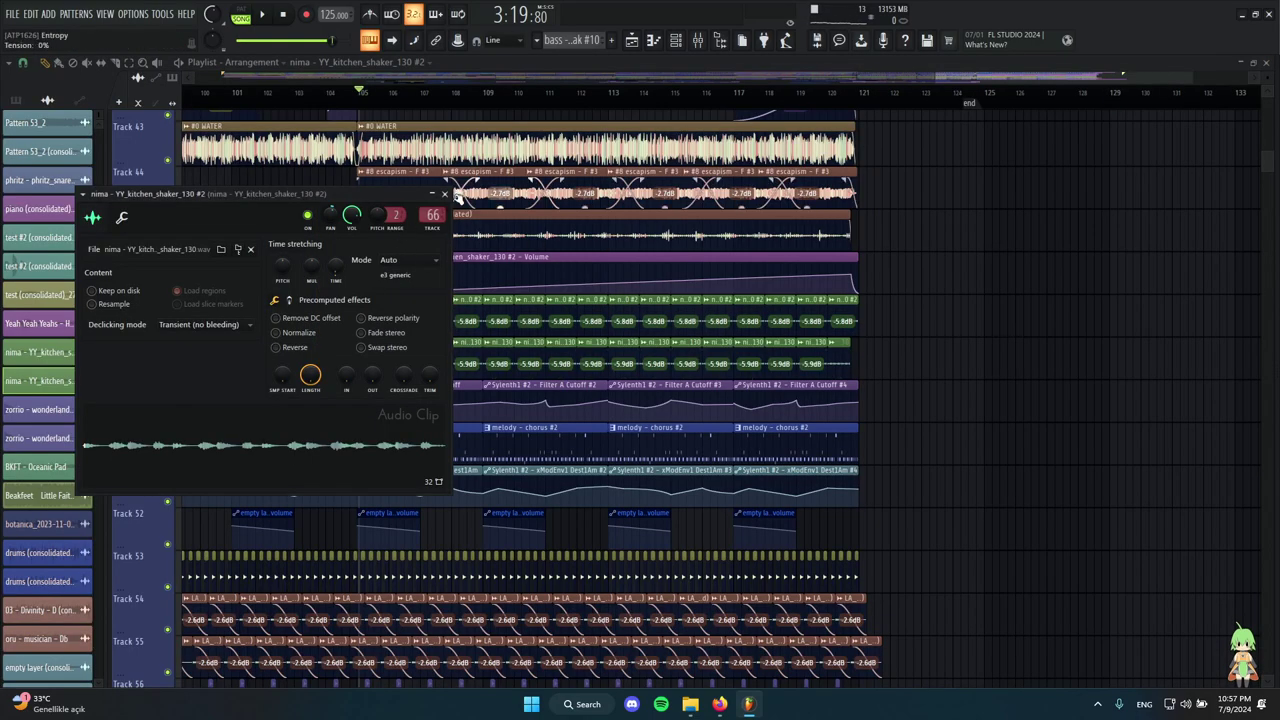
left_click(445, 194)
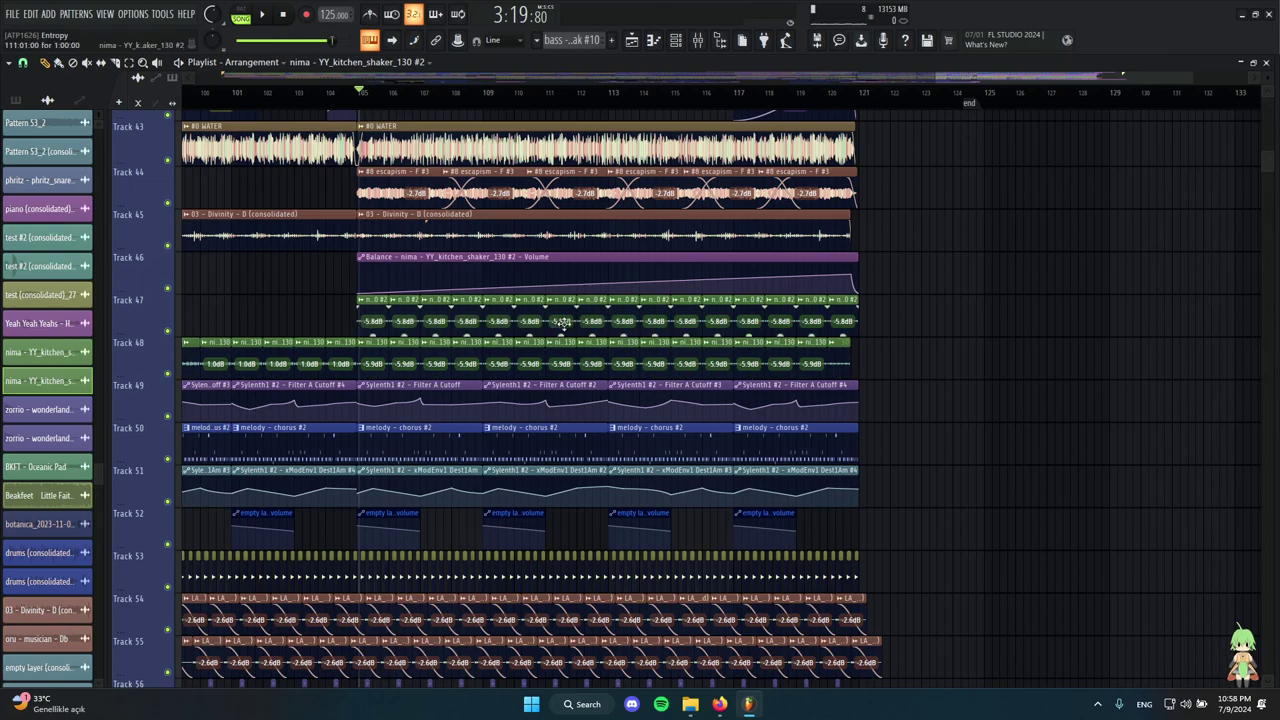
Move the play position to the end of the Track 45 clip before bar 121 and examine the shaker's closing volume automation on Track 46.
left_click_drag(616, 314, 869, 322)
left_click(888, 95)
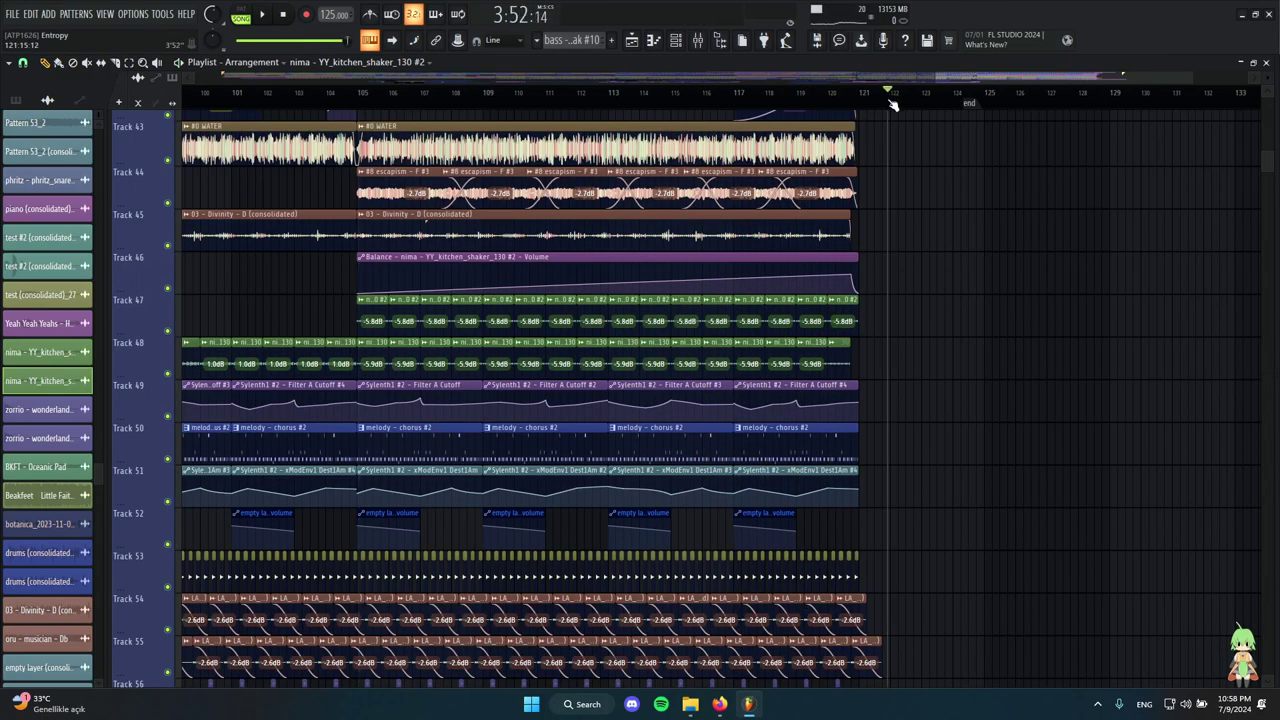
left_click_drag(889, 101, 847, 95)
scroll(866, 308, "up", 8)
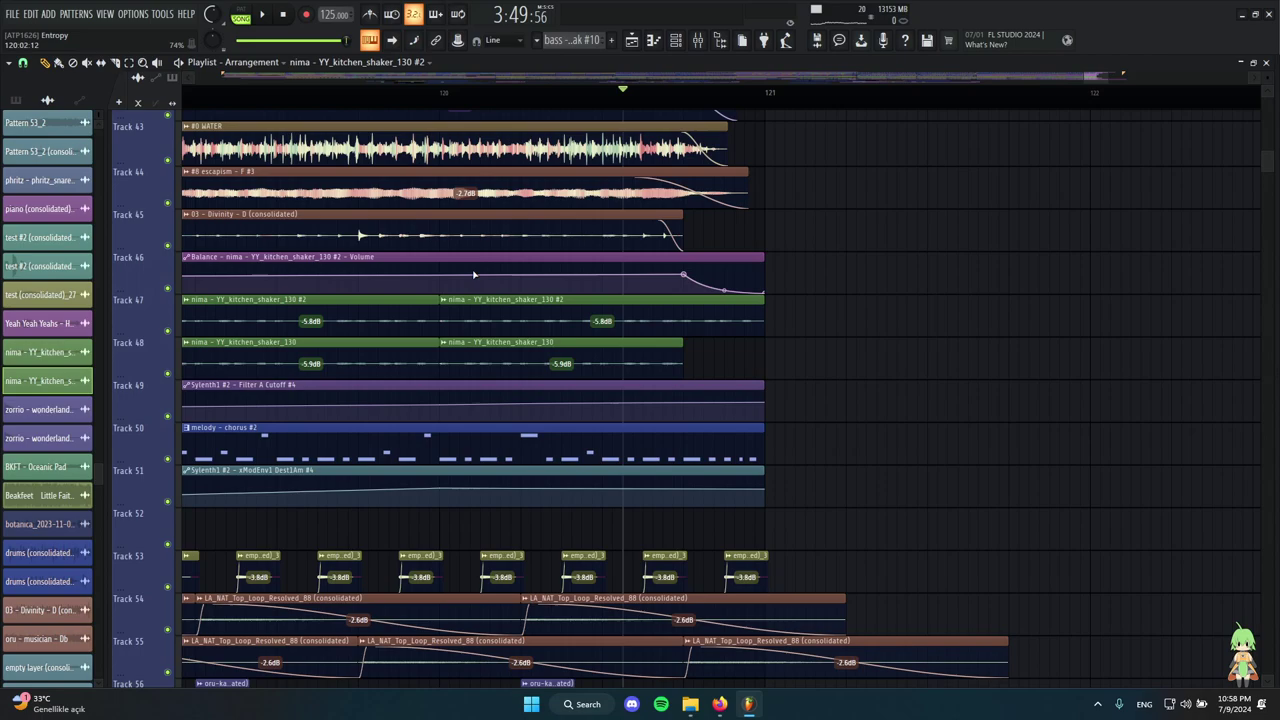
scroll(720, 269, "up", 3)
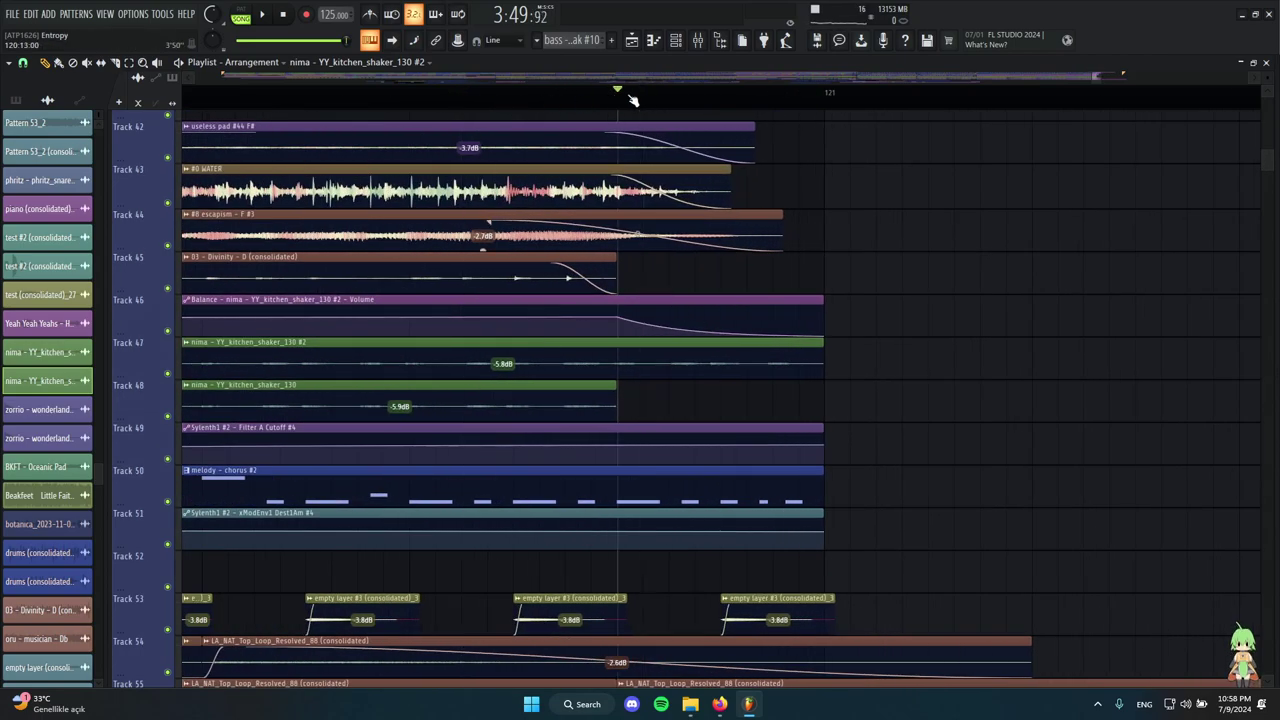
scroll(680, 360, "down", 3)
scroll(728, 366, "down", 8)
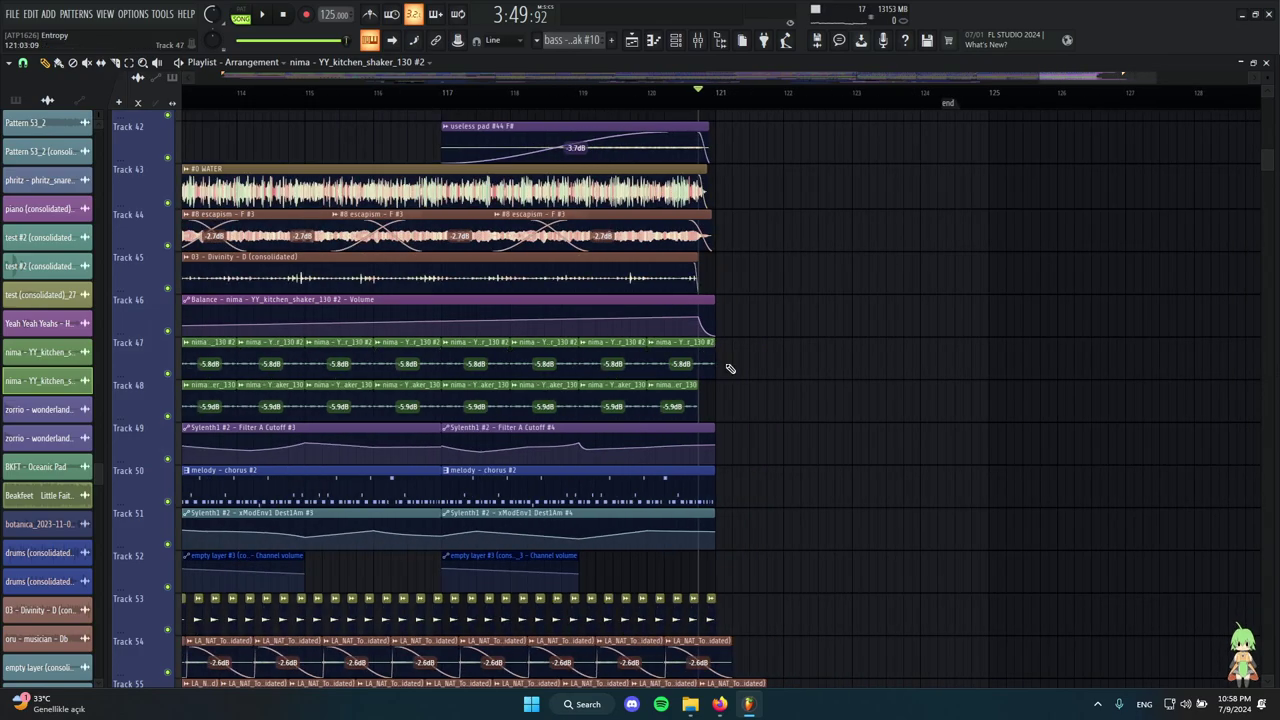
scroll(886, 371, "down", 6)
scroll(1060, 415, "up", 5)
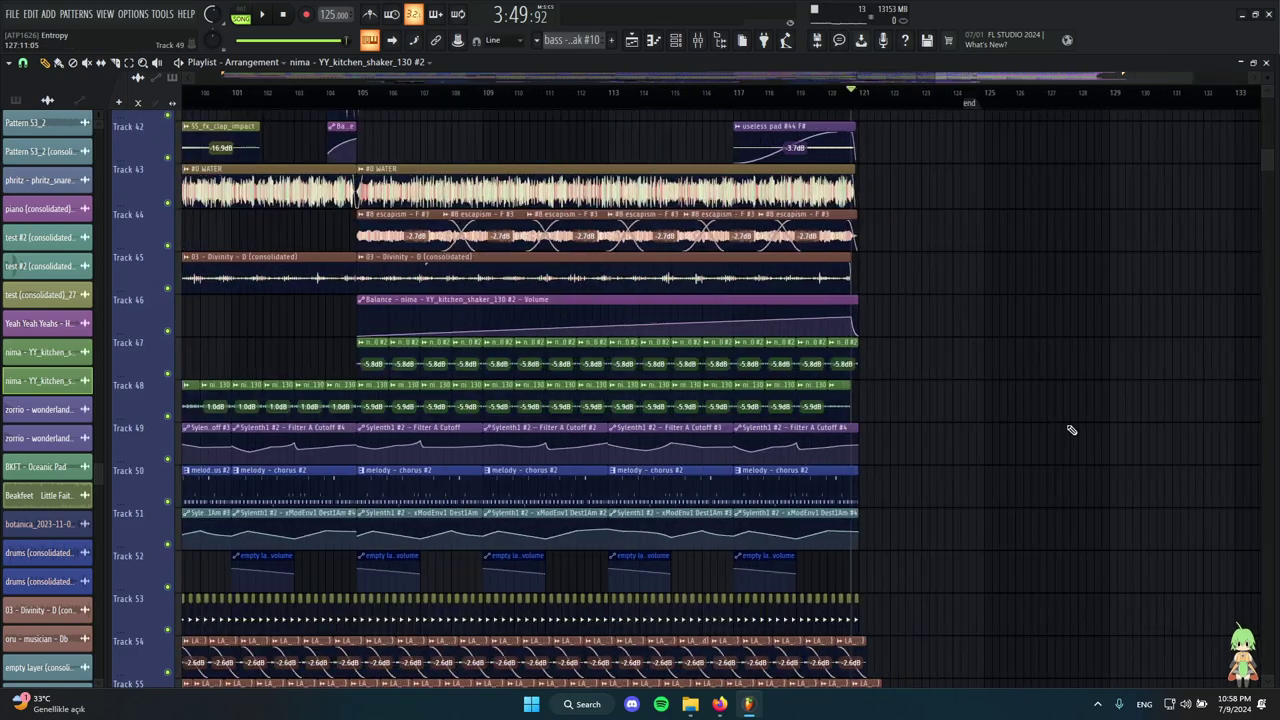
Move the play position to just before bar 105 and compare the nima - YY_kitchen_shaker_130 clips on Track 48 across the sections.
scroll(590, 320, "down", 3)
left_click(348, 94)
scroll(388, 271, "up", 4)
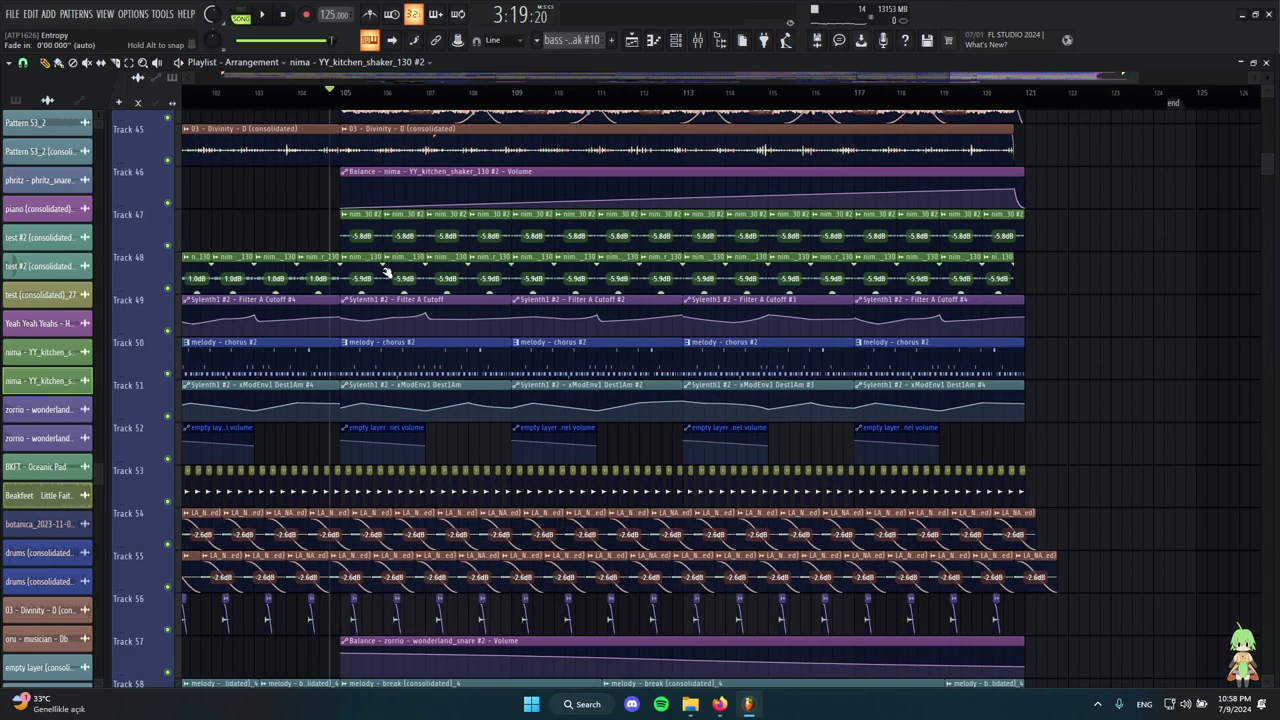
key("space")
scroll(297, 268, "down", 4)
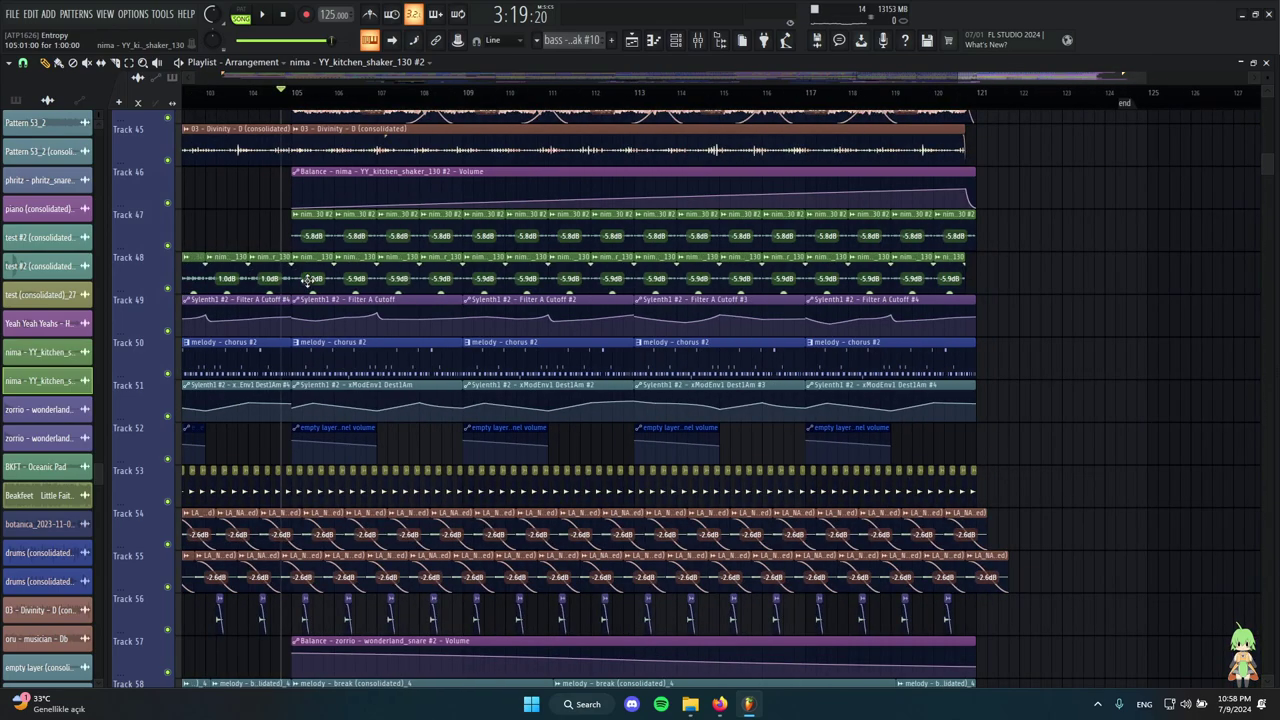
key("space")
scroll(400, 309, "down", 4)
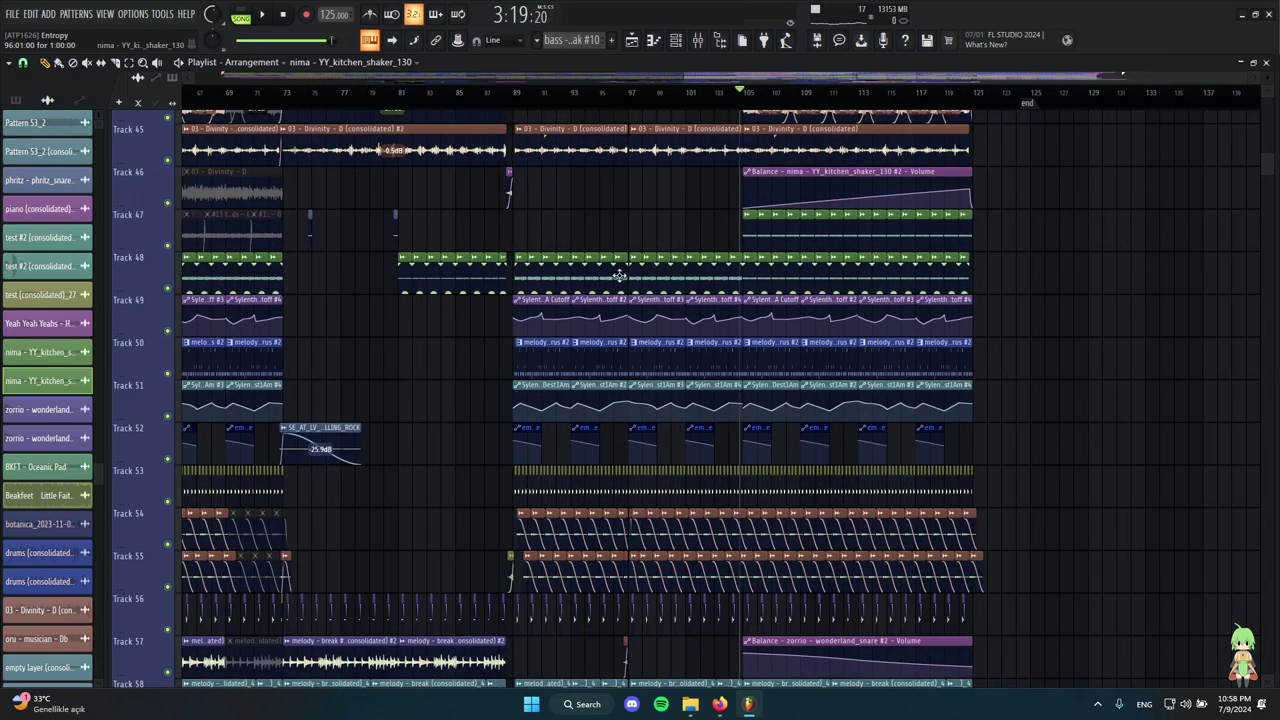
scroll(964, 329, "up", 2)
scroll(897, 322, "up", 2)
left_click_drag(540, 271, 1006, 268)
Inspect the melody - chorus #2 clip on Track 50 at bar 105 and look over the layers above it up to Track 26.
scroll(1012, 290, "down", 2)
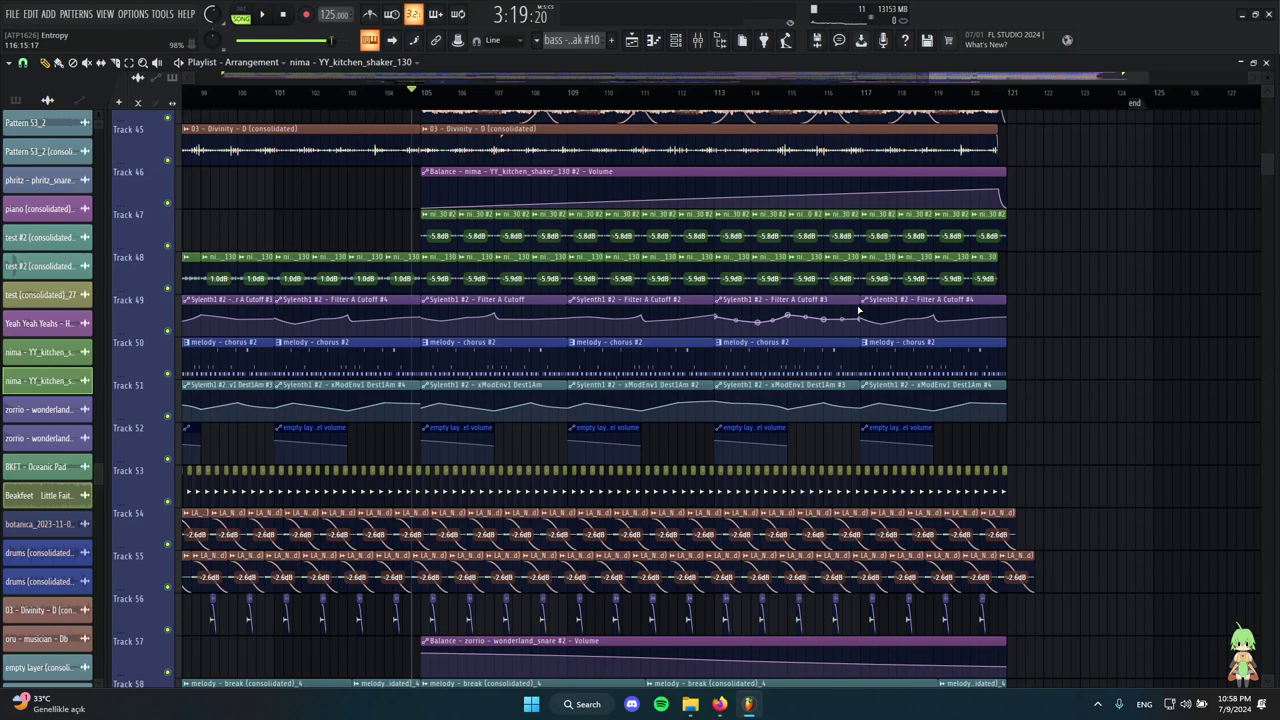
scroll(857, 318, "down", 2)
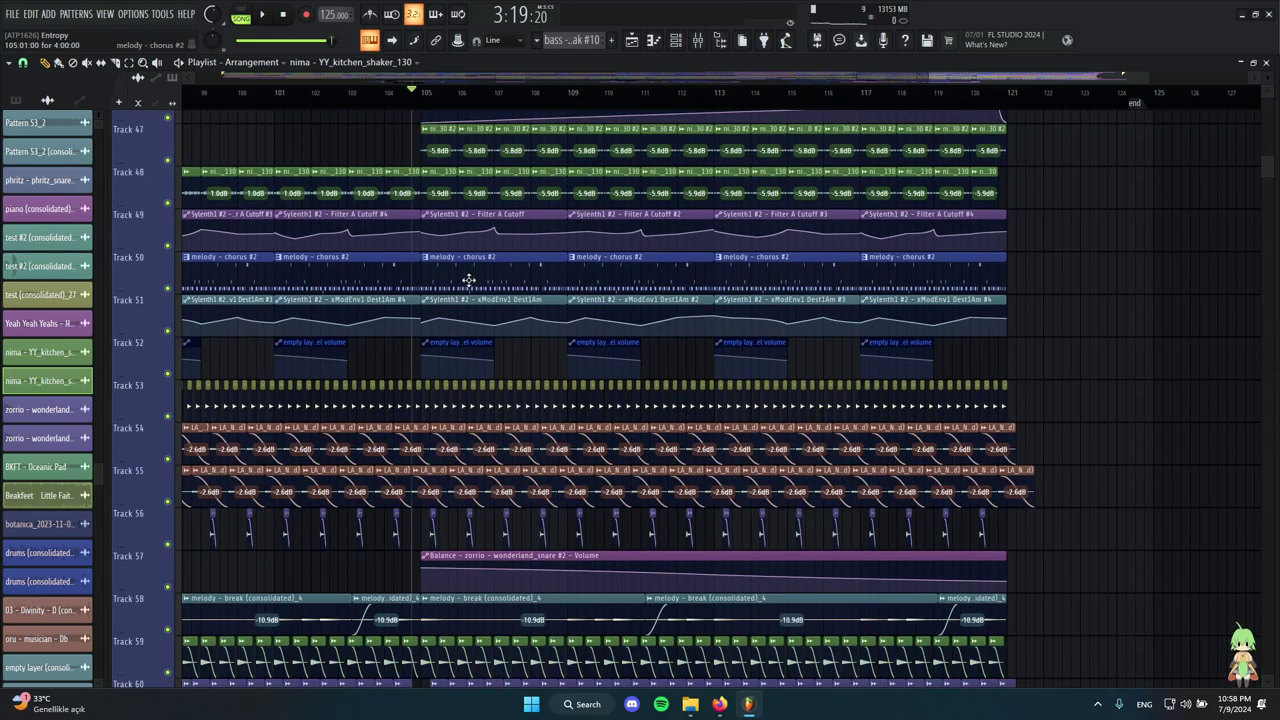
left_click(443, 278)
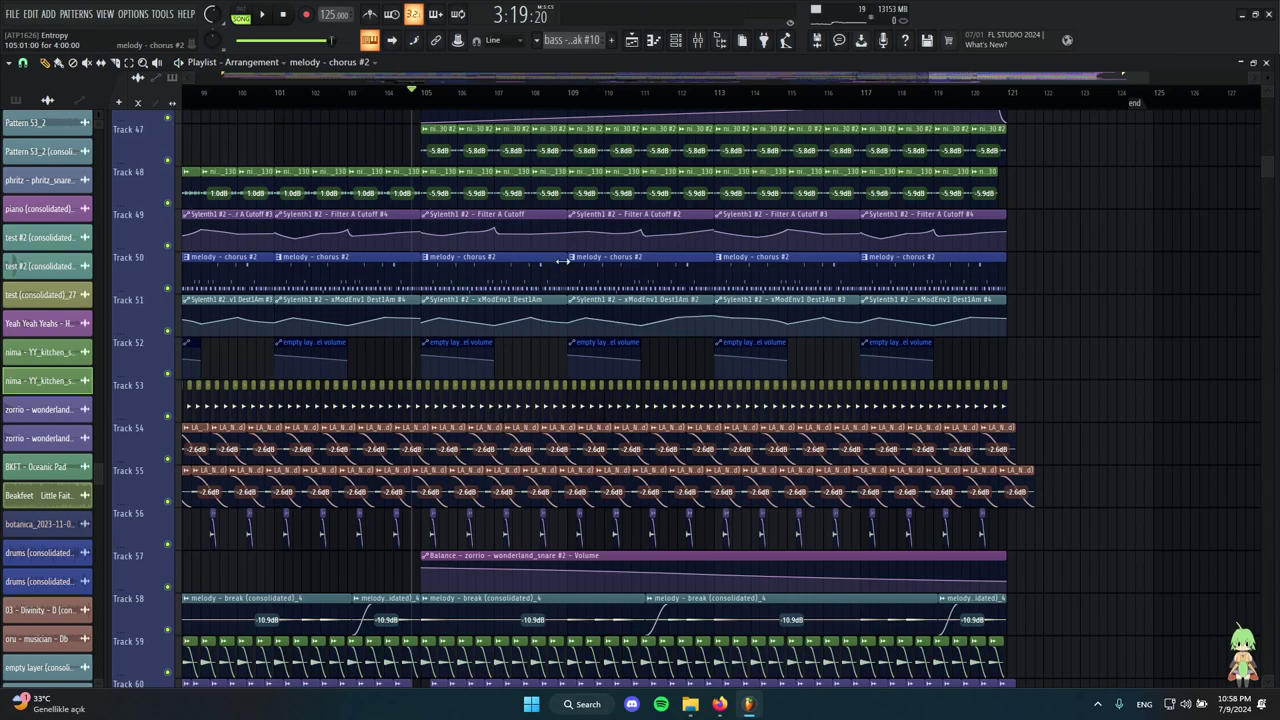
scroll(628, 137, "up", 7)
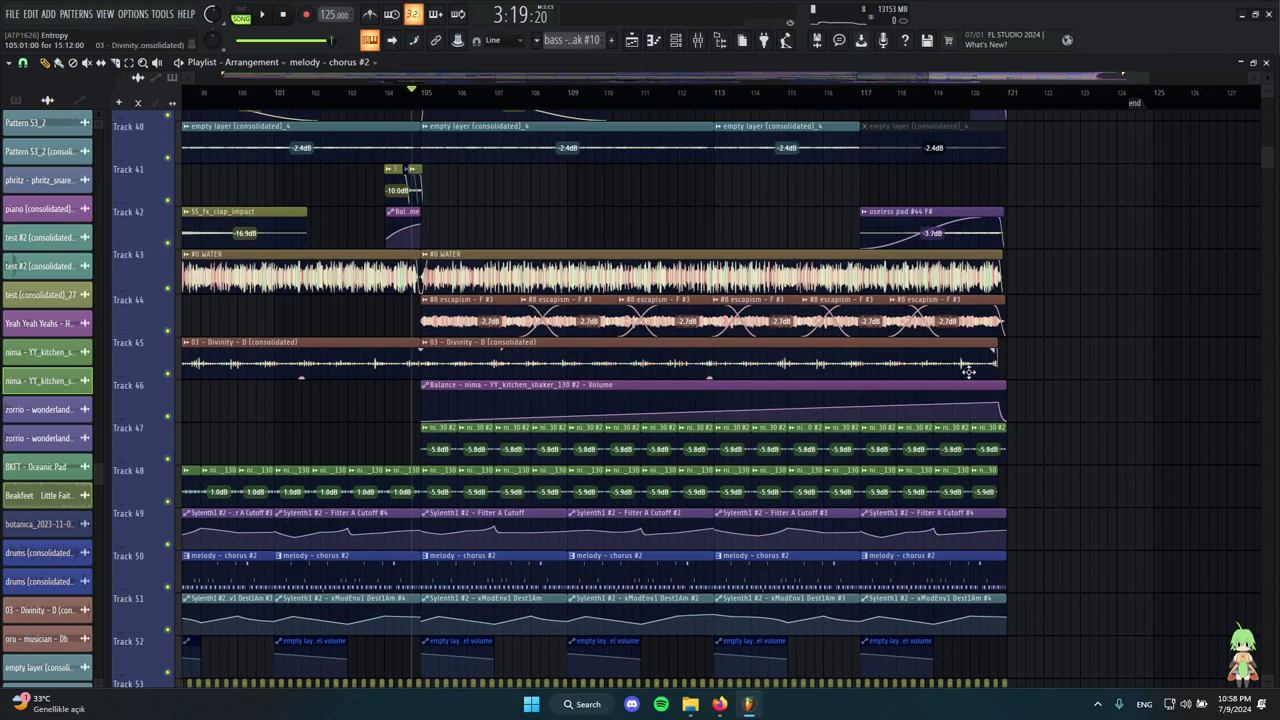
scroll(790, 363, "up", 20)
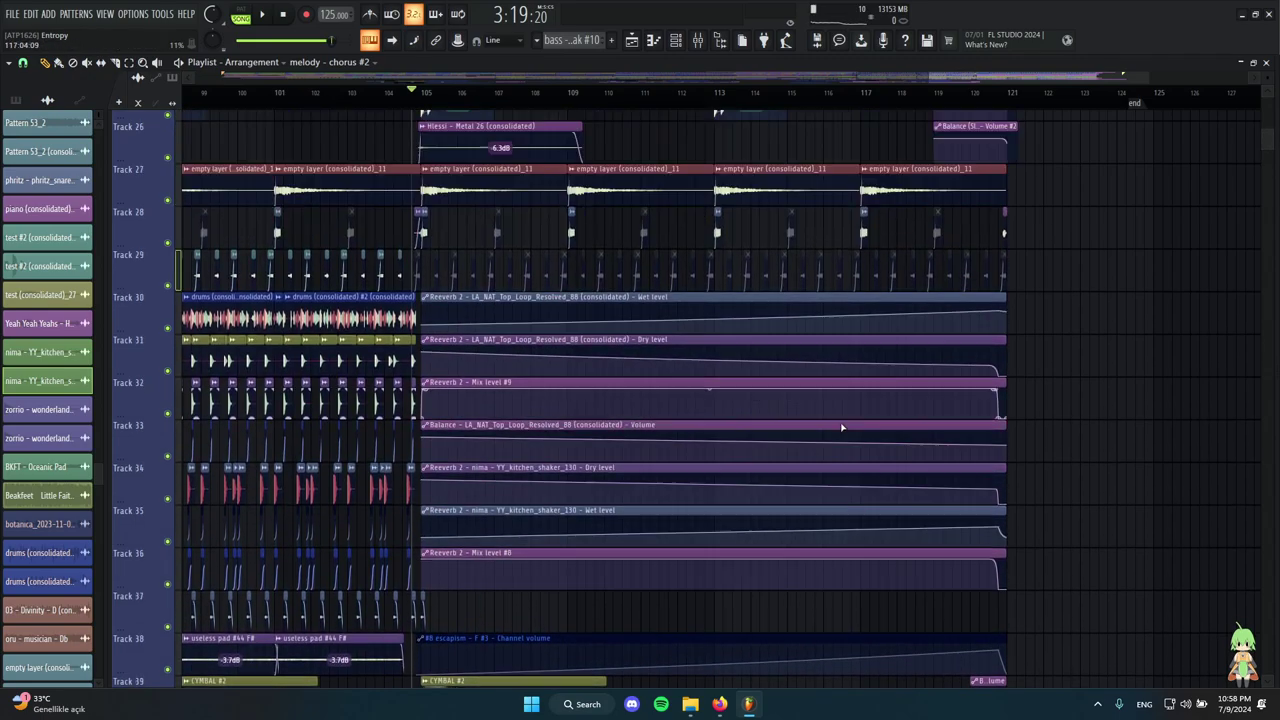
scroll(565, 388, "down", 20)
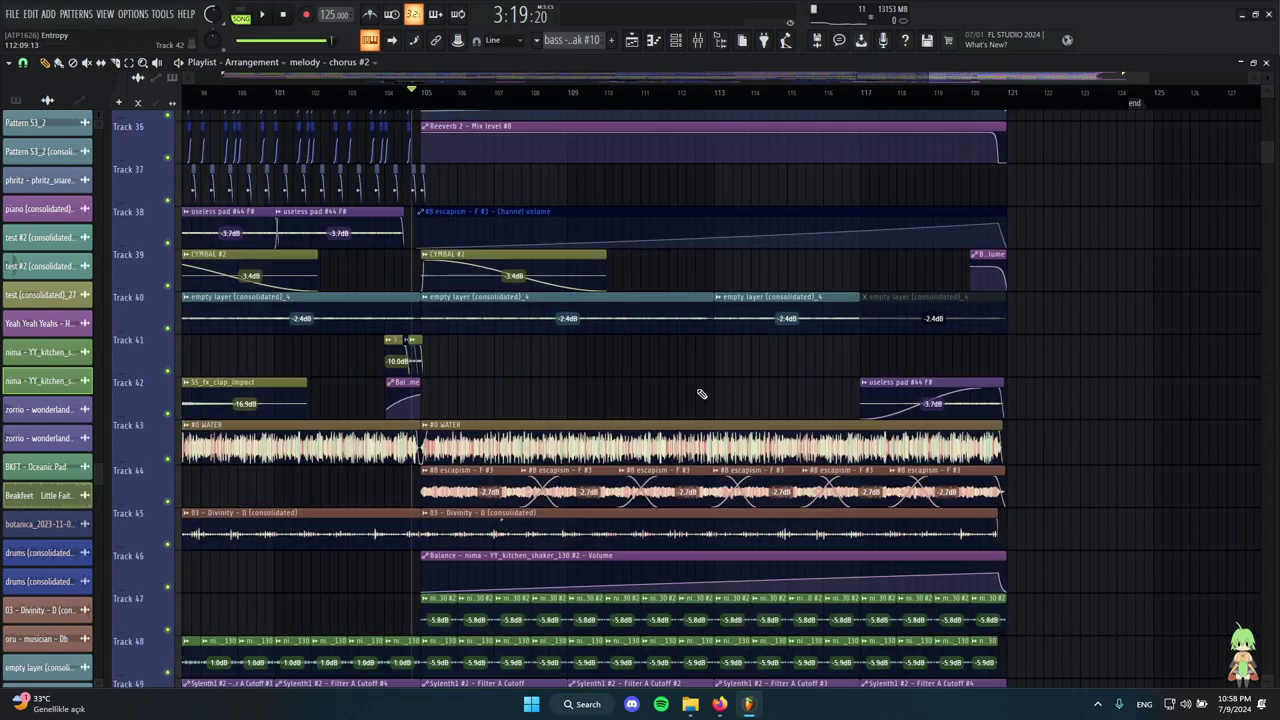
Highlight the Filter A Cutoff automation and melody - chorus #2 clips on Tracks 49 and 50 from bar 105 to 121, and clear the selection.
scroll(679, 241, "down", 3)
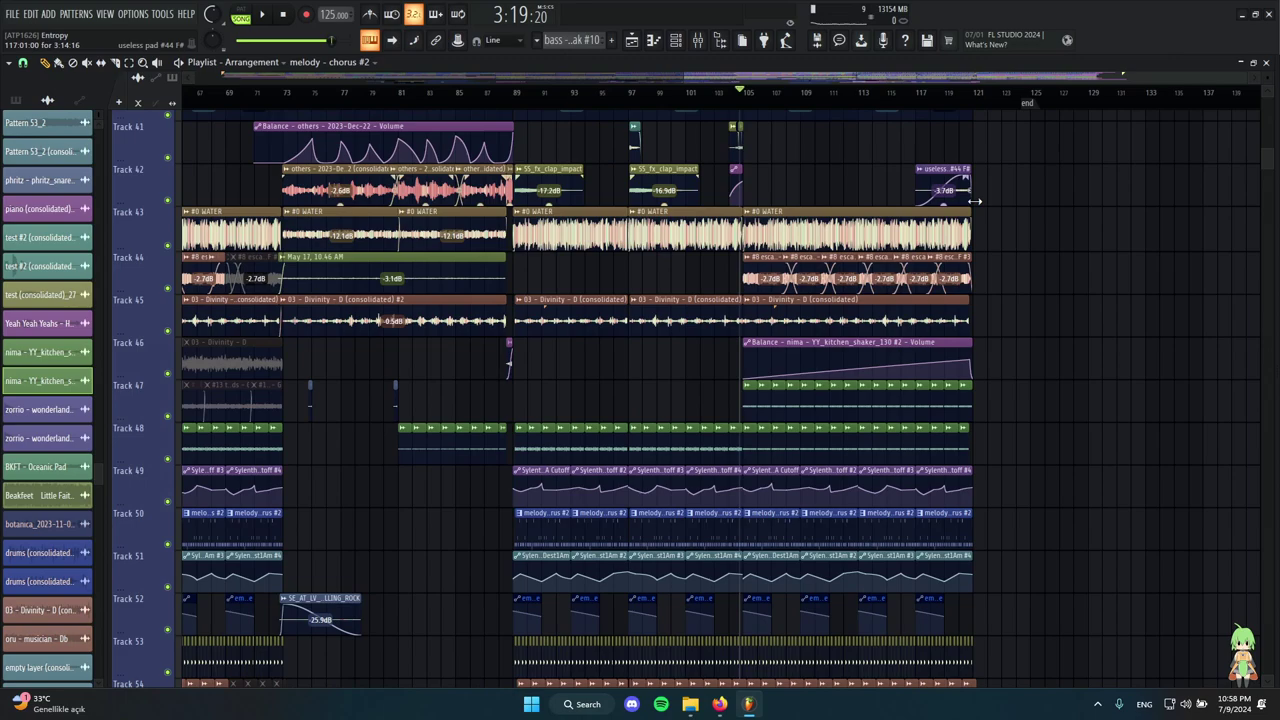
scroll(900, 300, "down", 2)
scroll(990, 390, "up", 1)
left_click_drag(1023, 422, 710, 455)
scroll(970, 460, "up", 3)
left_click_drag(1043, 463, 233, 415)
scroll(340, 430, "down", 1)
left_click_drag(809, 460, 240, 415)
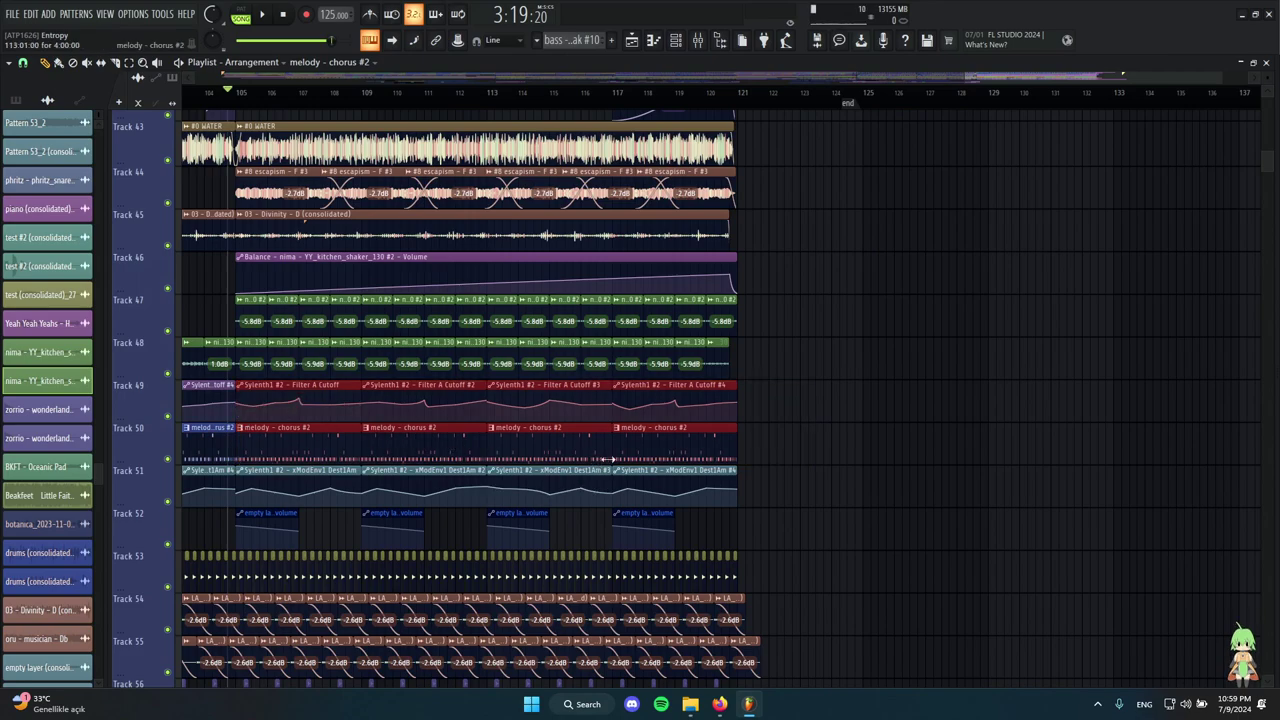
scroll(612, 459, "up", 2)
left_click(867, 536, "ctrl")
scroll(868, 535, "down", 2)
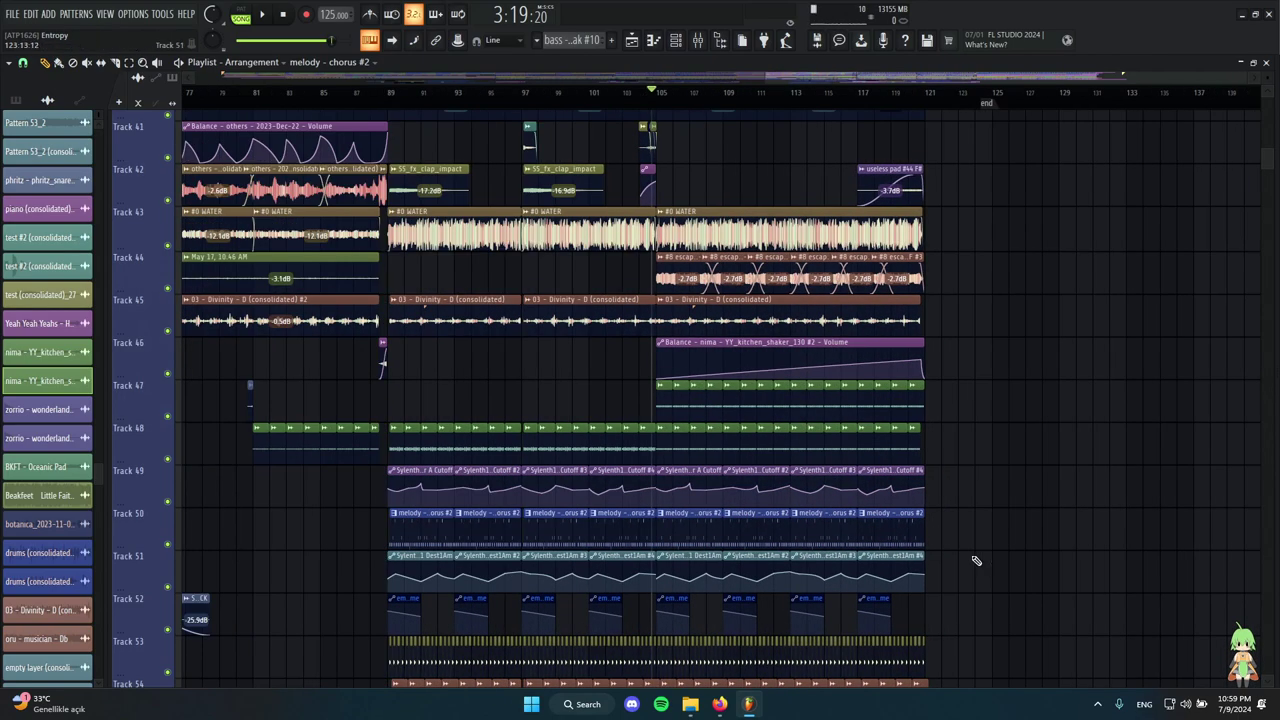
Move the play position to bar 105, audition the empty layer #3 (consolidated)_3 clips on Track 53, and save the project.
scroll(978, 560, "down", 6)
scroll(795, 342, "up", 4)
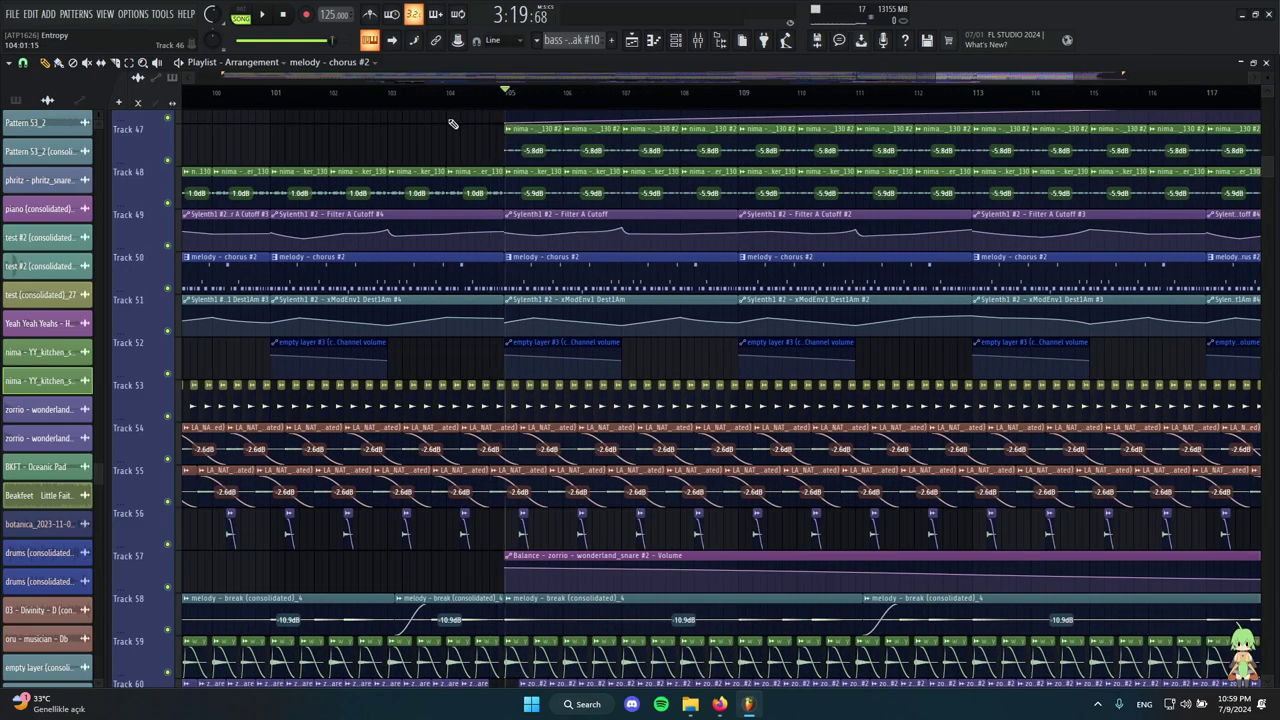
scroll(402, 150, "down", 2)
scroll(560, 340, "up", 6)
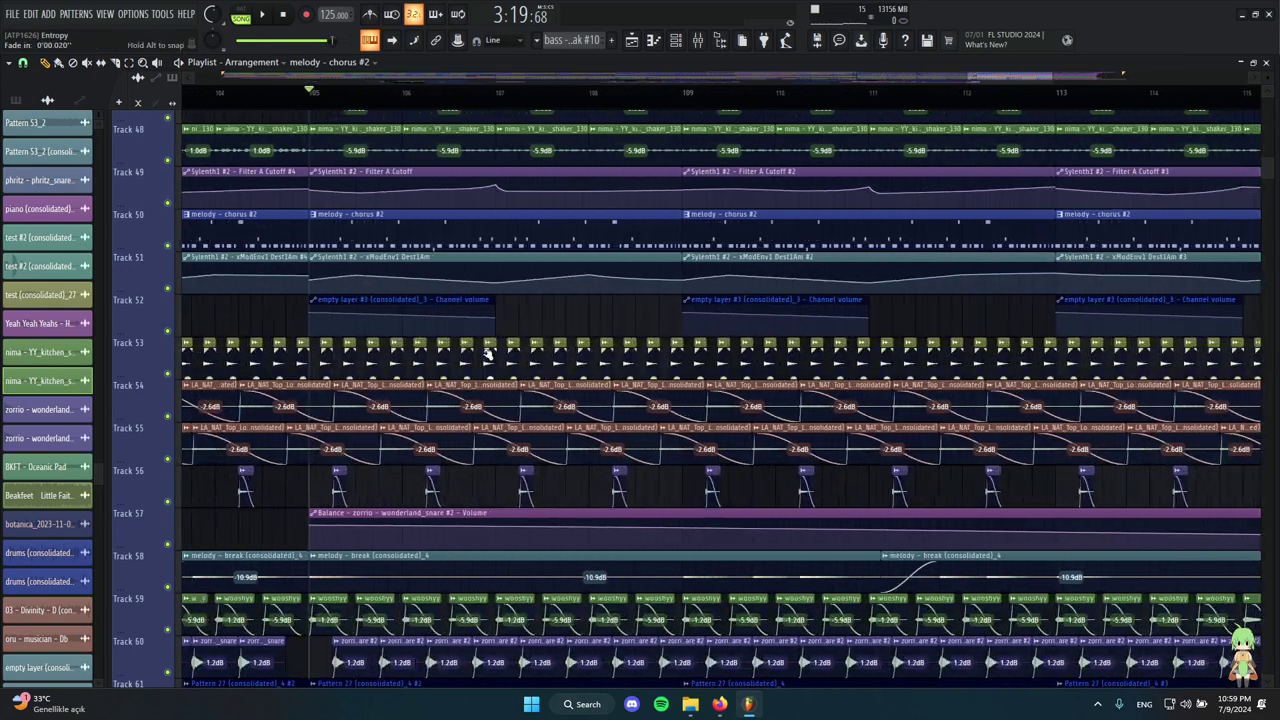
right_click(315, 354, "alt")
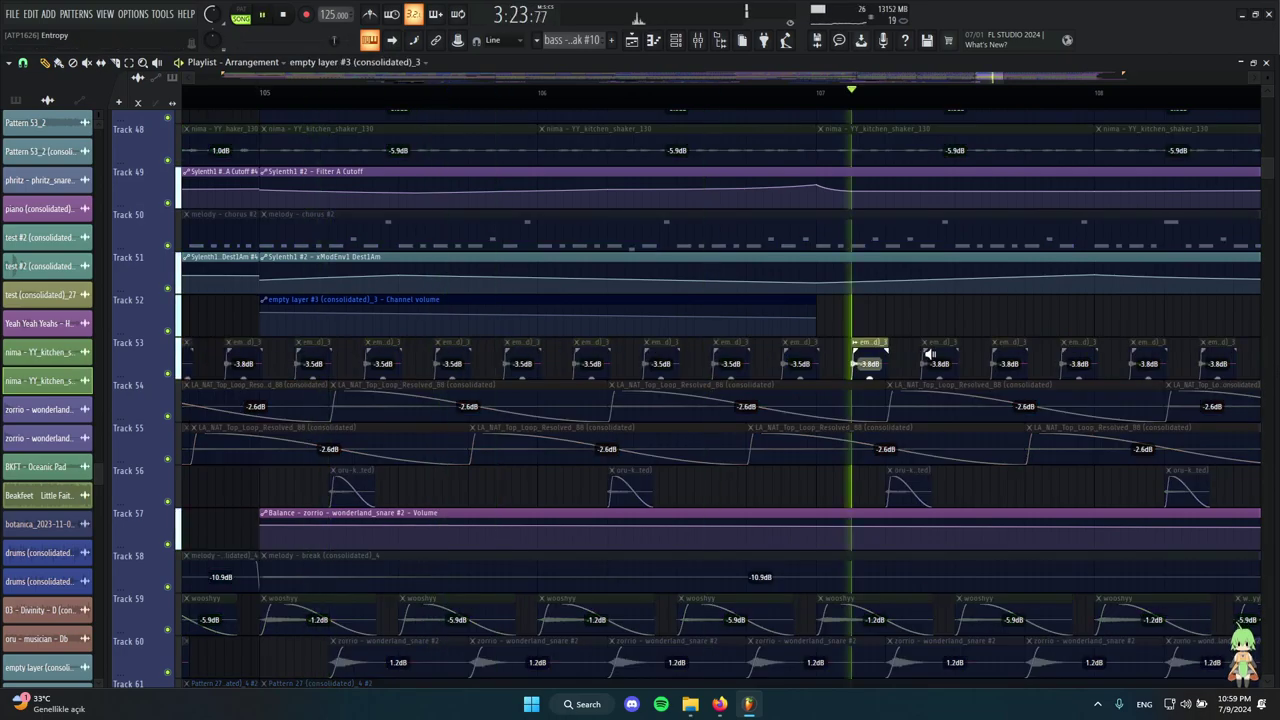
key("ctrl+s")
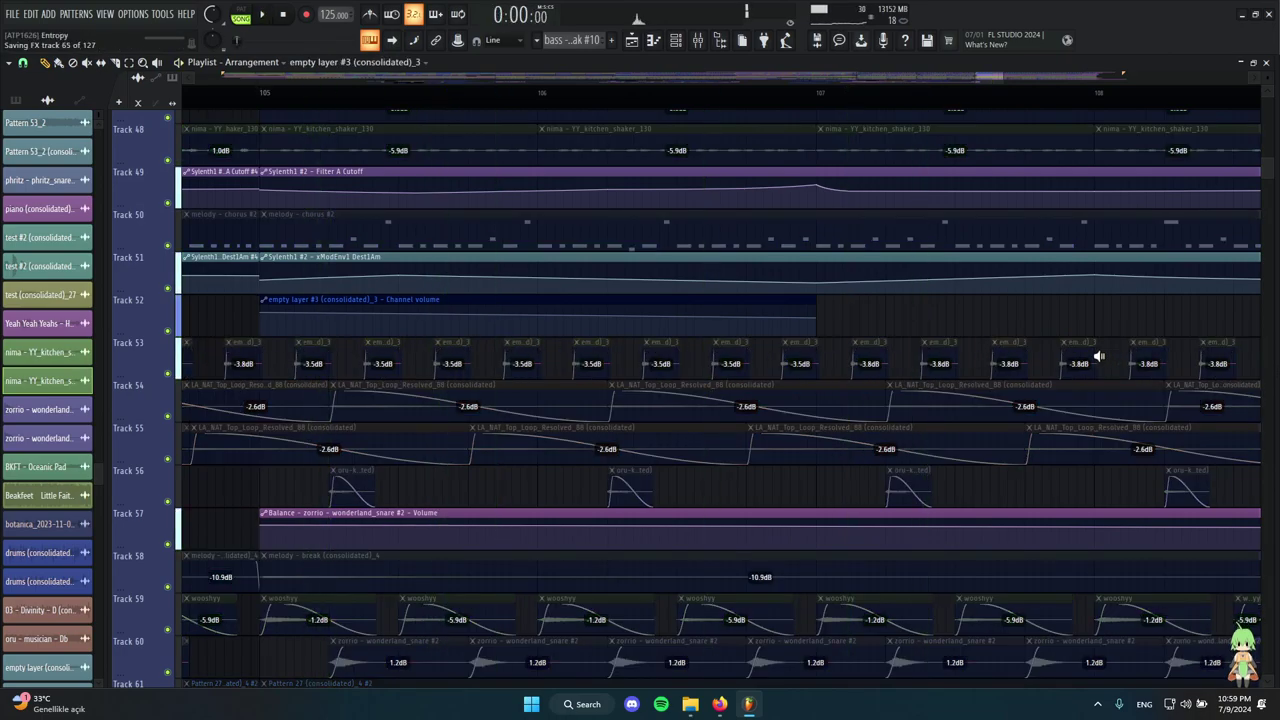
Audition the LA_NAT_Top_Loop_Resolved_88 (consolidated) clips on Tracks 54 and 55 from bar 105 onward.
scroll(610, 355, "down", 6)
scroll(650, 377, "down", 8)
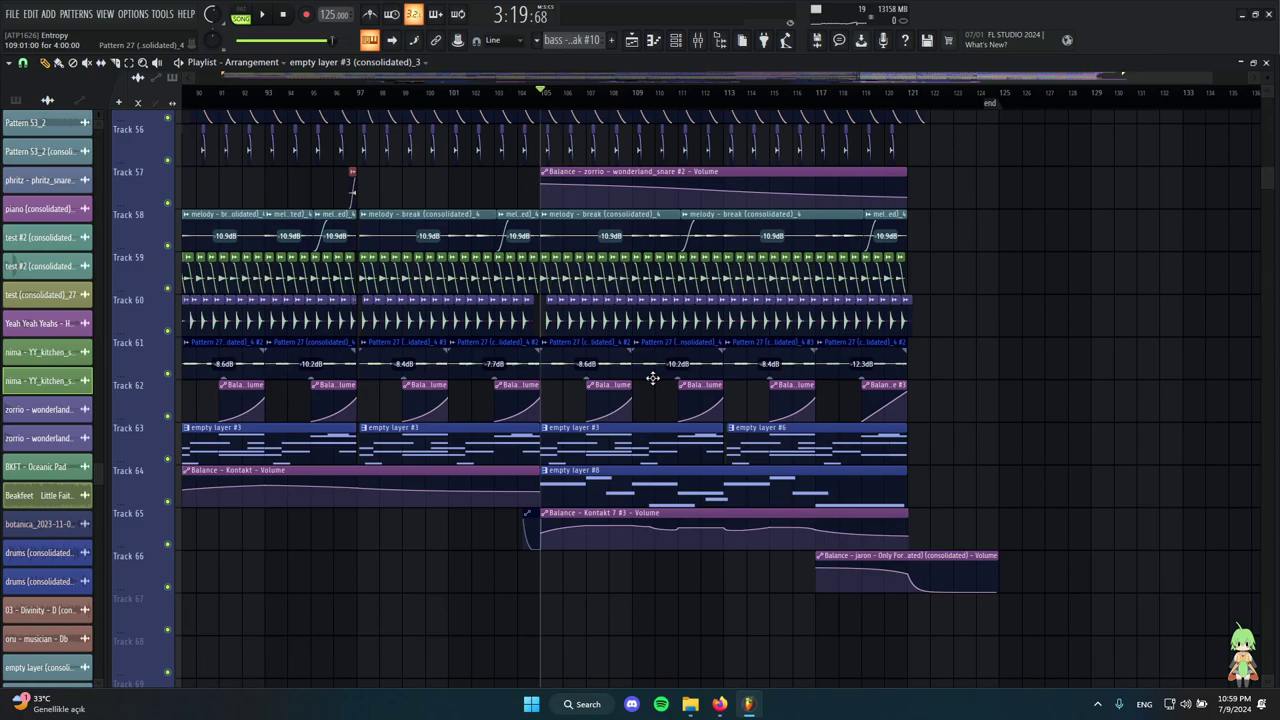
scroll(652, 378, "up", 7)
scroll(904, 340, "up", 1)
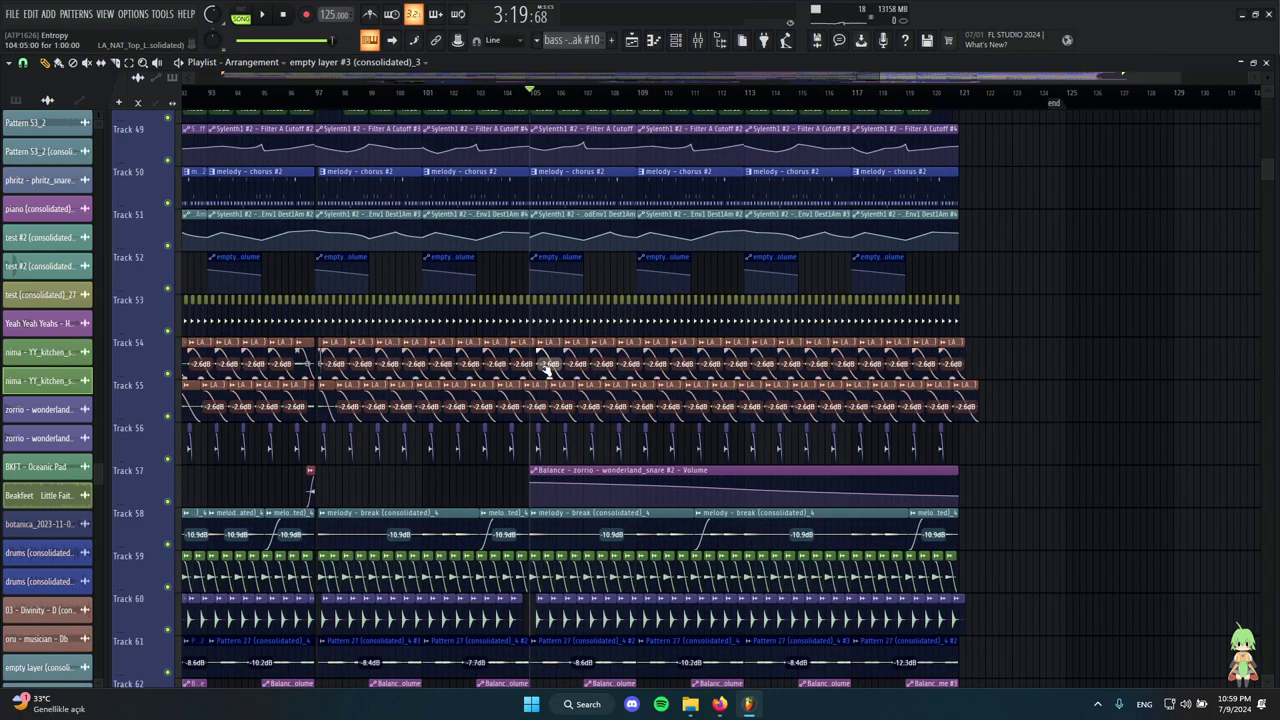
scroll(545, 368, "up", 8)
scroll(686, 363, "down", 5)
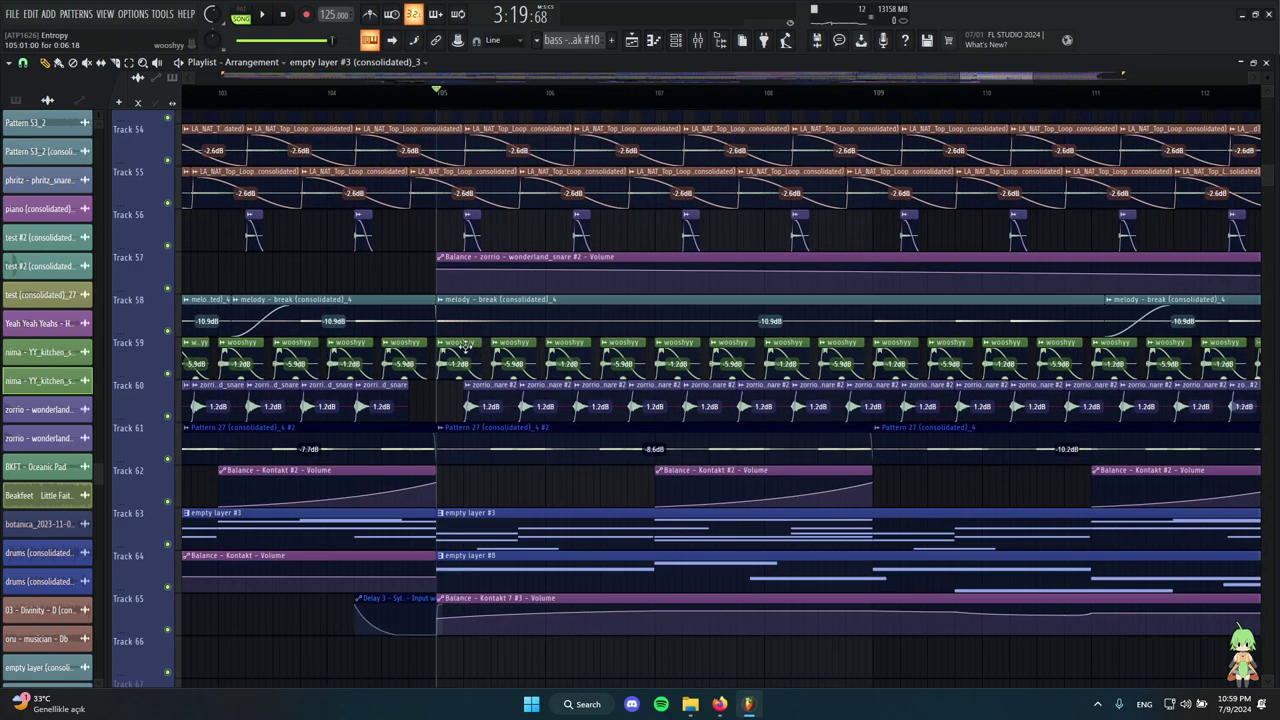
scroll(440, 325, "down", 5)
scroll(480, 325, "up", 7)
scroll(485, 335, "down", 5)
right_click(477, 358, "alt")
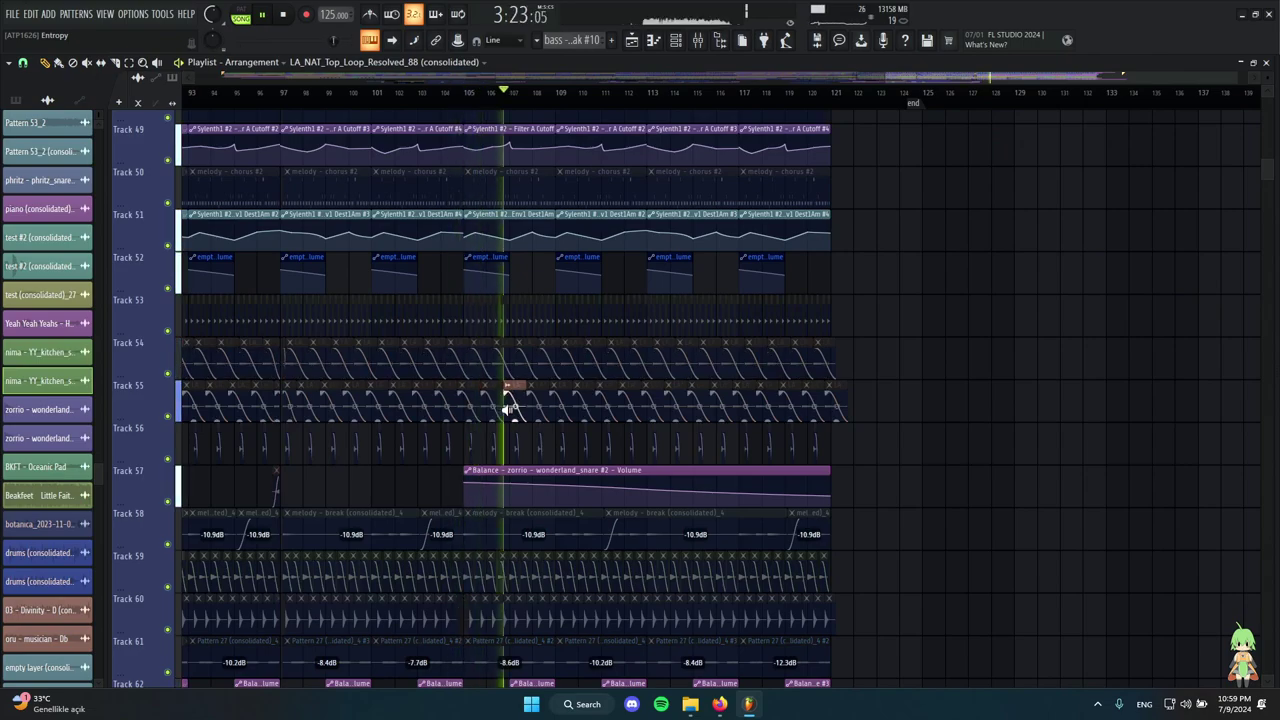
key("space")
Audition the last LA_NAT_Top_Loop_Resolved_88 clip on Track 54 before bar 121 and check how it runs past the section's end.
scroll(860, 407, "down", 1)
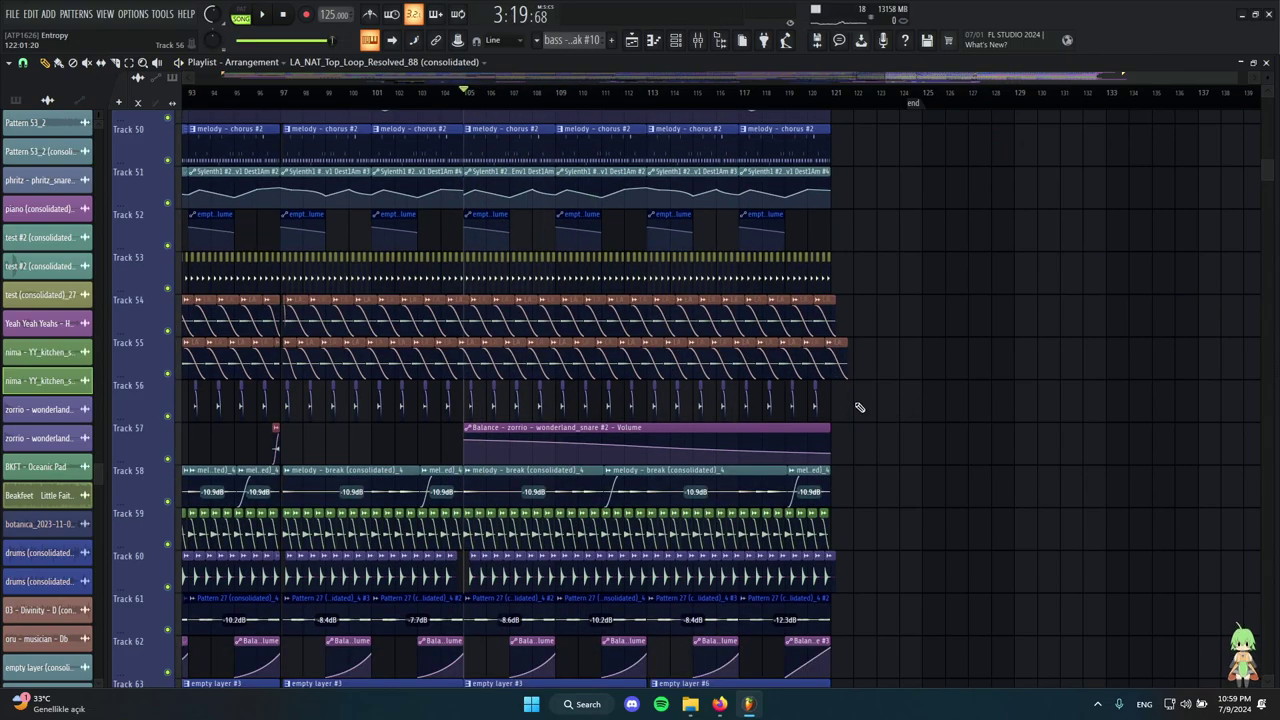
scroll(860, 407, "up", 4)
key("space")
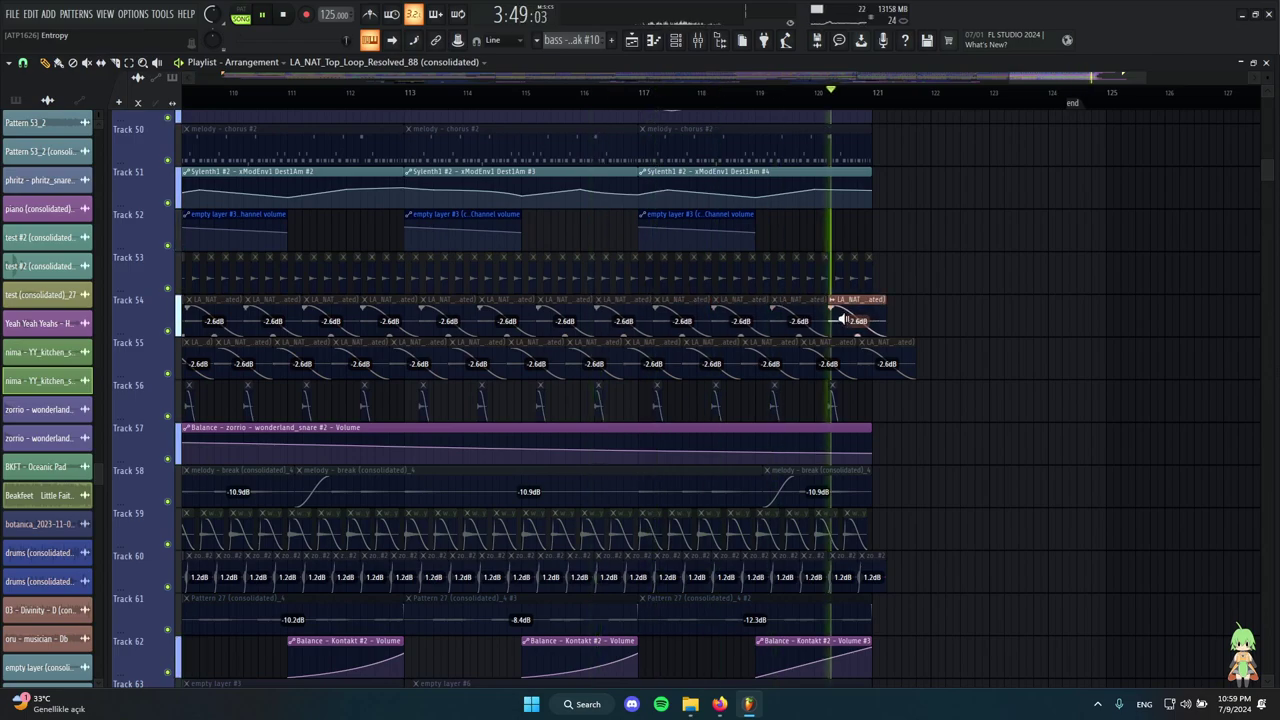
key("space")
scroll(843, 320, "down", 3)
scroll(800, 330, "up", 4)
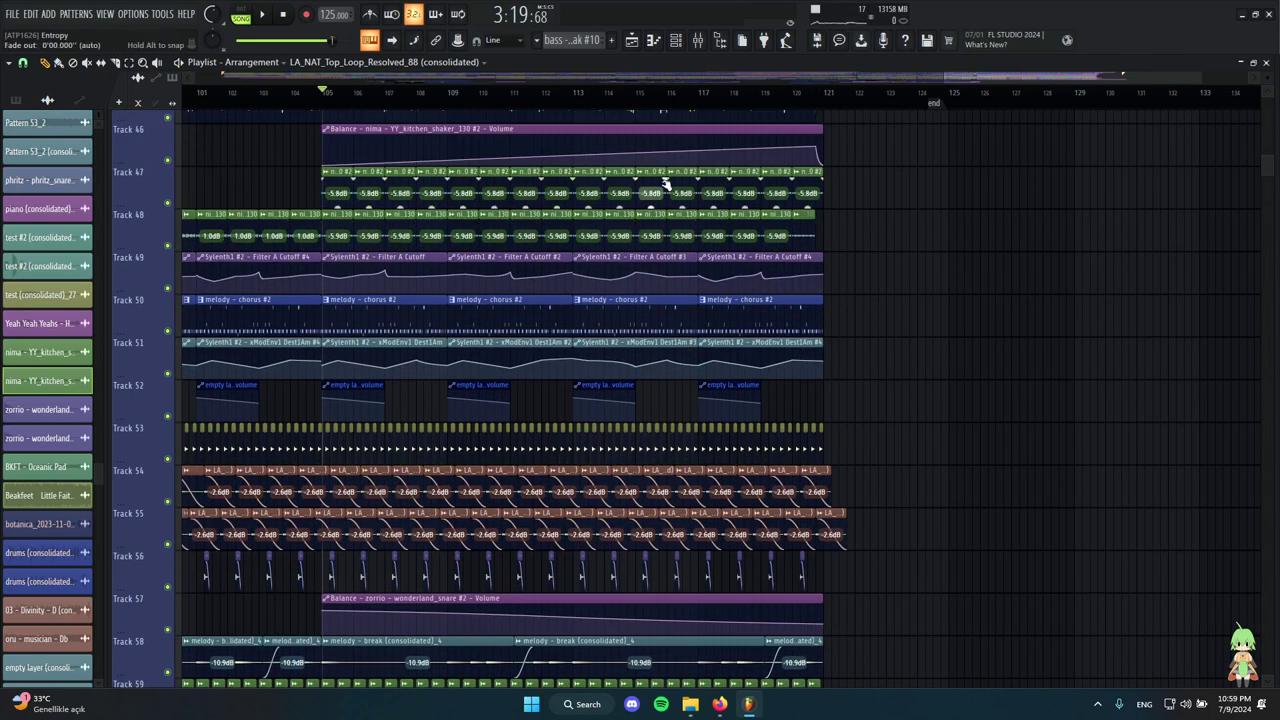
scroll(692, 484, "down", 1)
key("space")
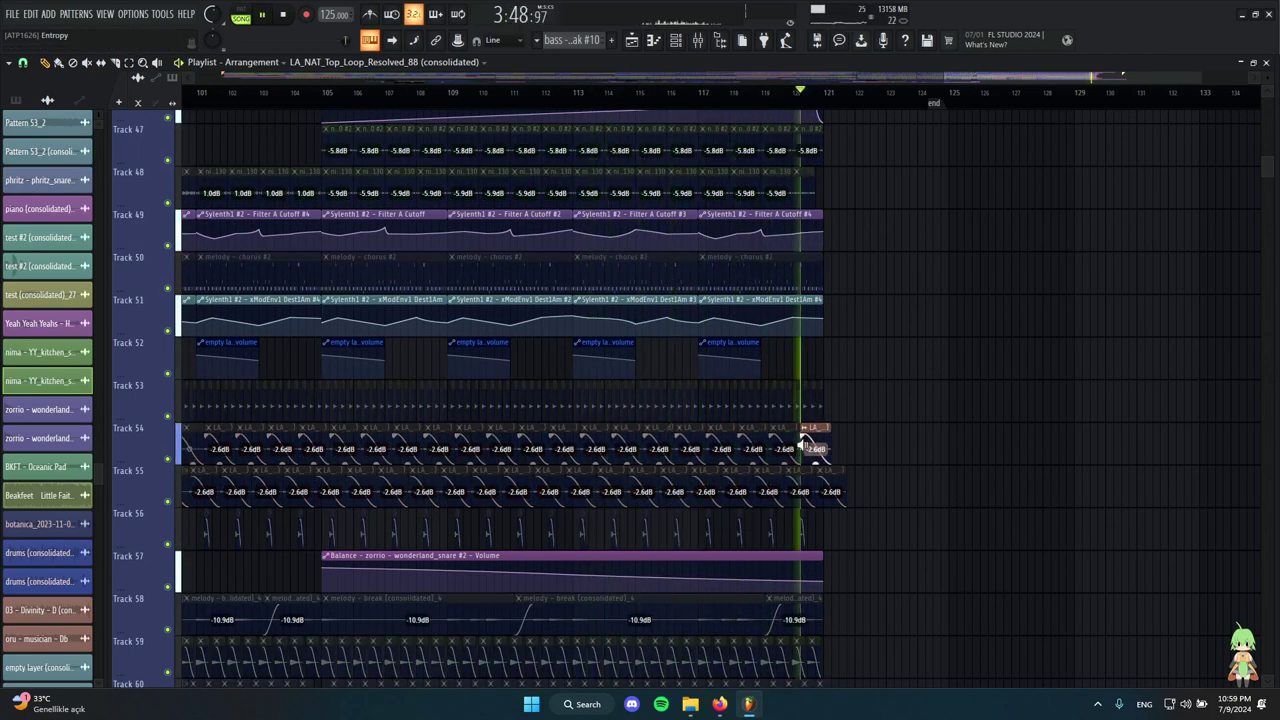
key("space")
key("space")
key("space")
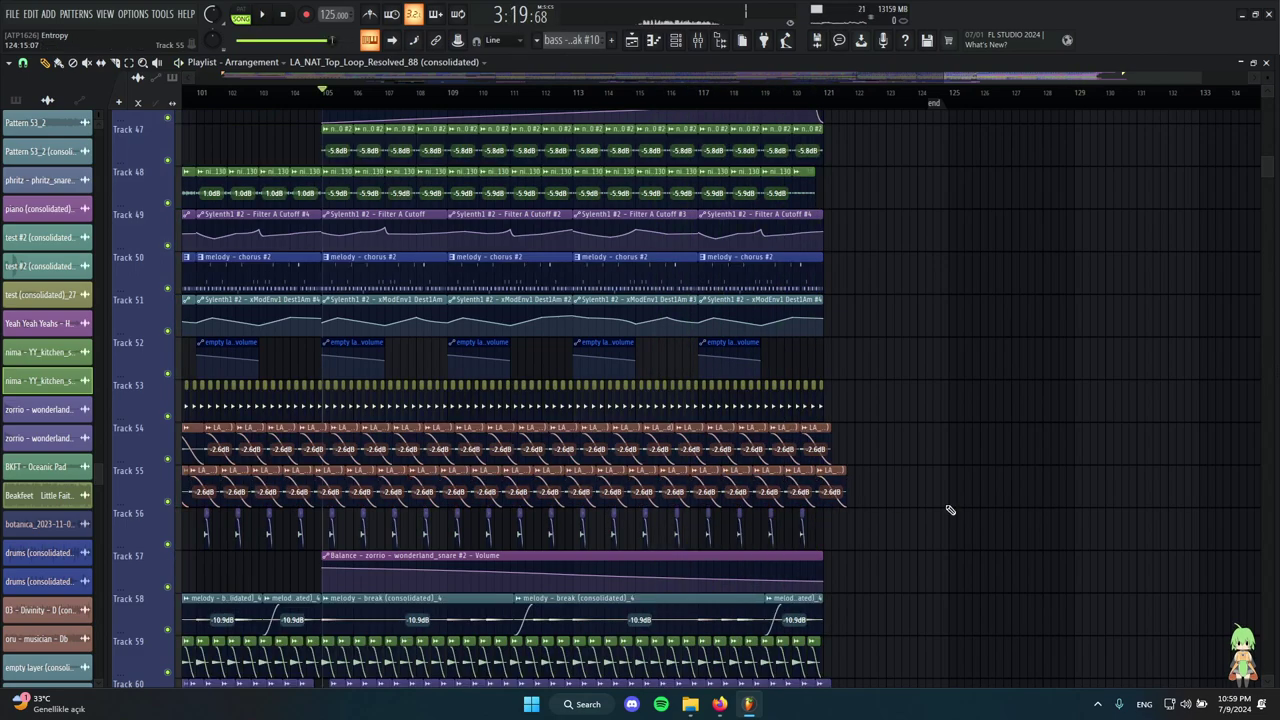
Review the top-loop clips on Tracks 54 and 55 and audition the melody - break (consolidated)_4 clip on Track 58 from bar 105.
scroll(706, 300, "up", 4)
scroll(650, 375, "down", 7)
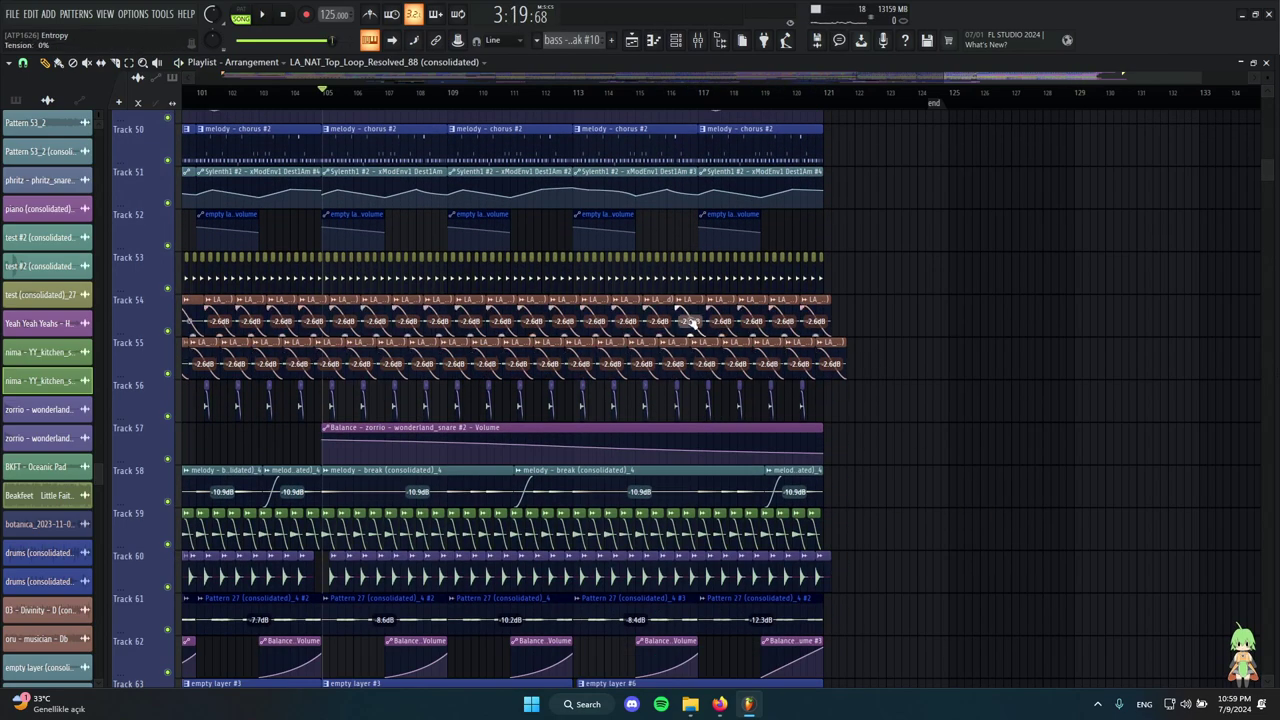
key("space")
key("space")
left_click_drag(747, 345, 710, 347)
left_click(974, 386, "ctrl")
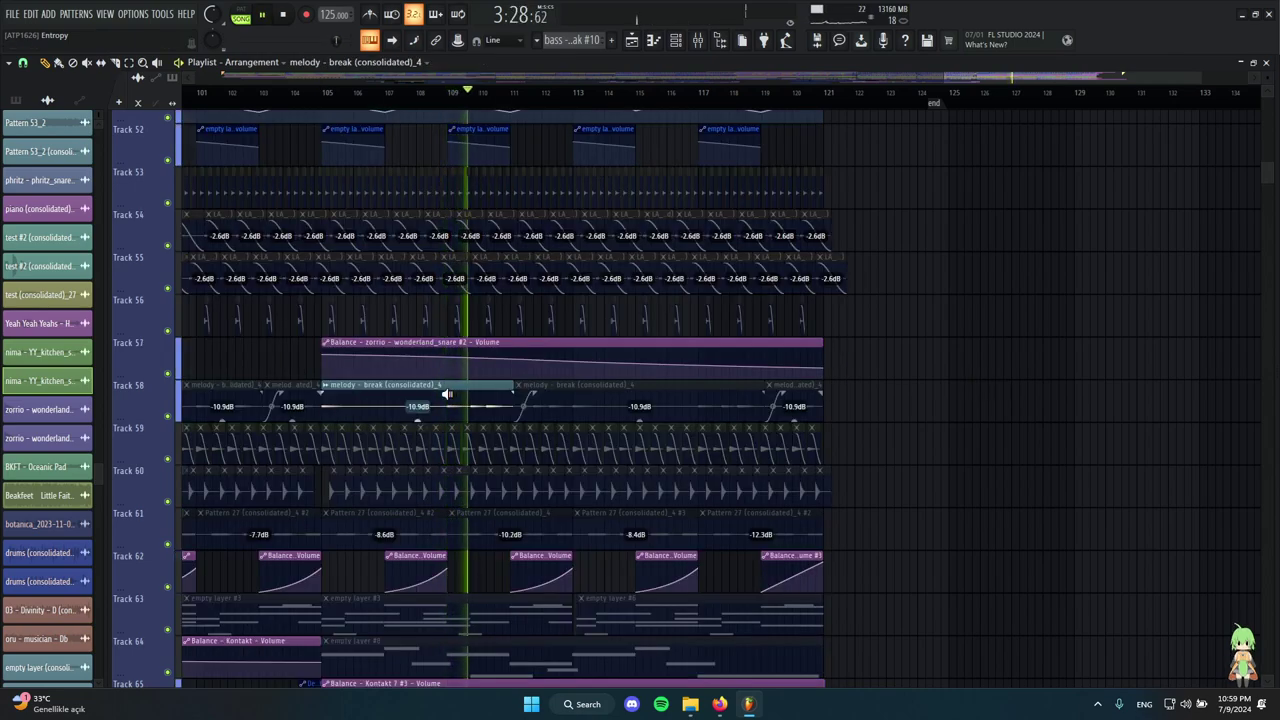
key("space")
Audition the alternating wooshyy clips on Track 59 starting at bar 105.
scroll(470, 415, "down", 2)
scroll(394, 342, "up", 4)
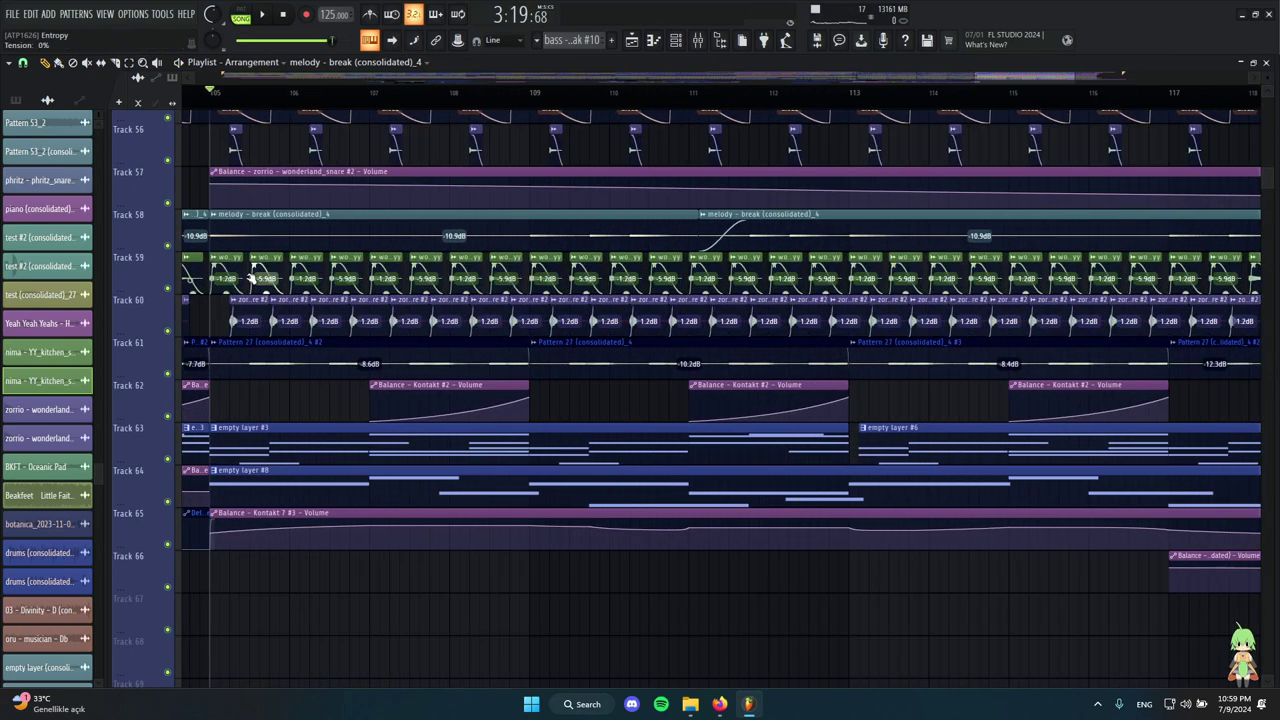
right_click(212, 268, "alt")
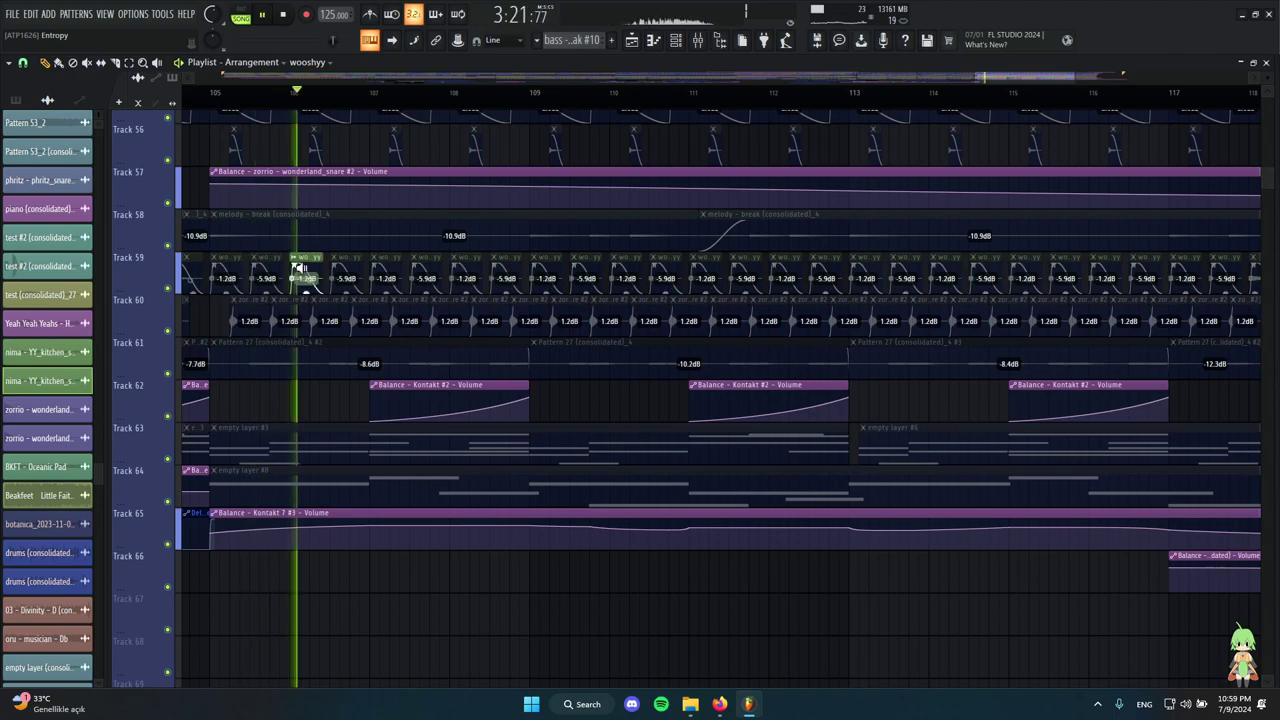
key("space")
Audition the remaining wooshyy clips on Track 59 up to the last one before bar 121.
scroll(308, 271, "down", 3)
scroll(696, 318, "up", 1)
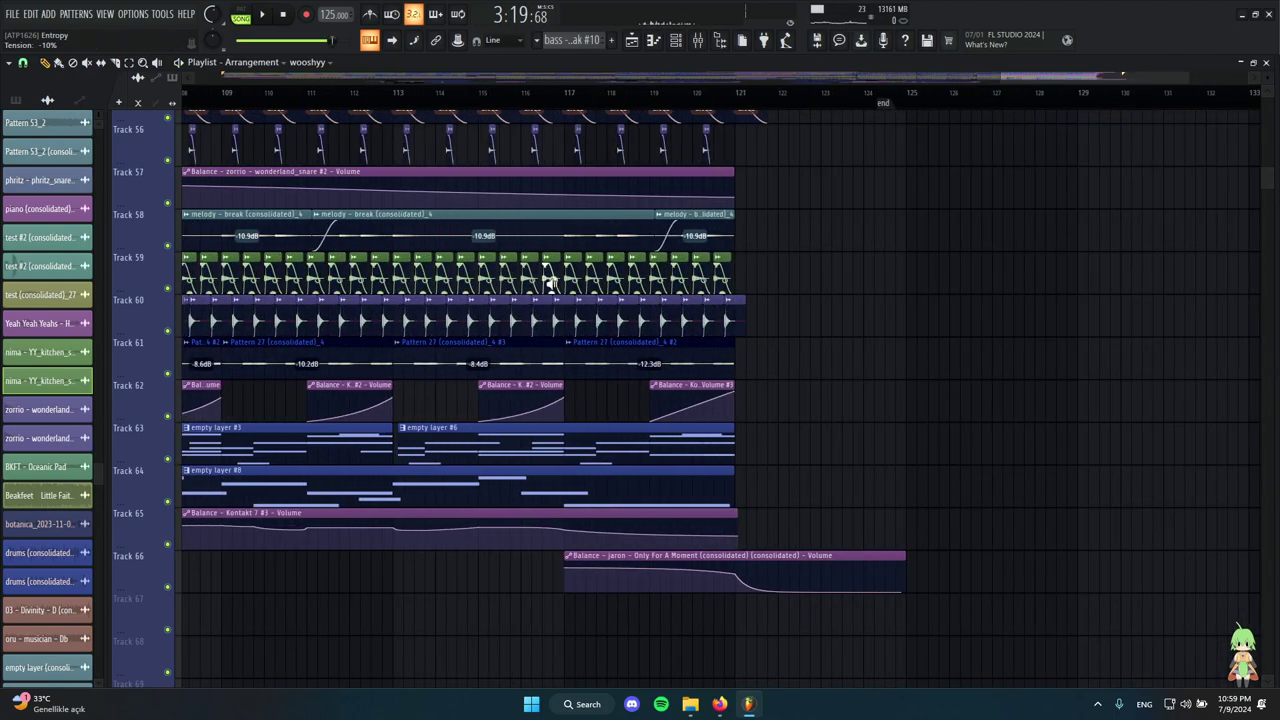
left_click_drag(556, 281, 723, 280)
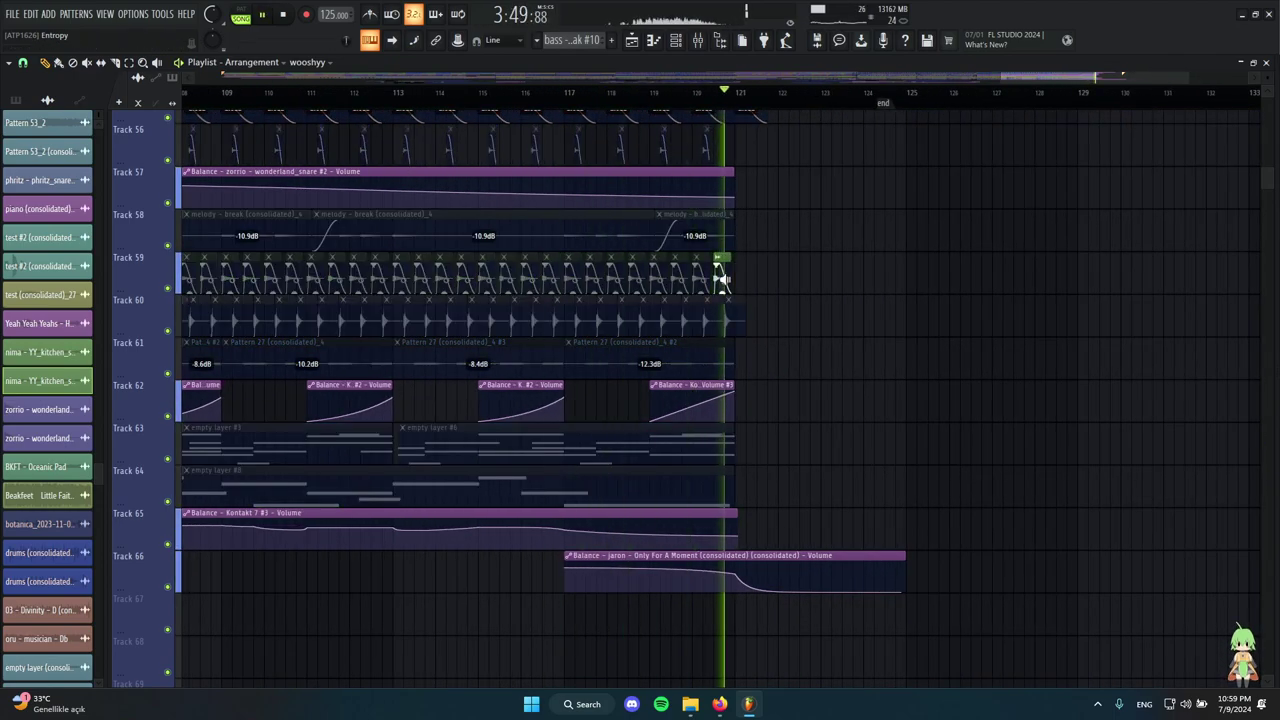
scroll(720, 284, "down", 4)
scroll(534, 326, "up", 3)
left_click_drag(572, 283, 605, 281)
Audition the zorrio - wonderland_snare #2 clips on Track 60 from bar 105 to past bar 121.
scroll(829, 391, "down", 3)
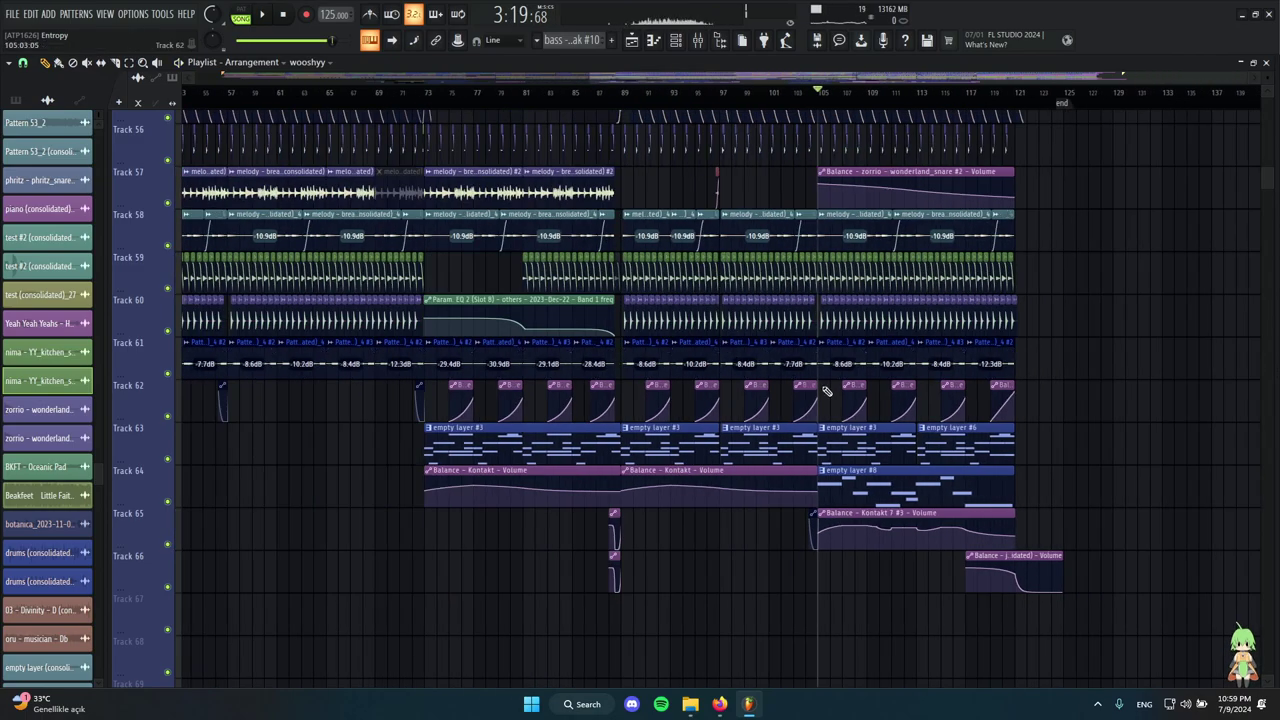
scroll(1100, 412, "up", 4)
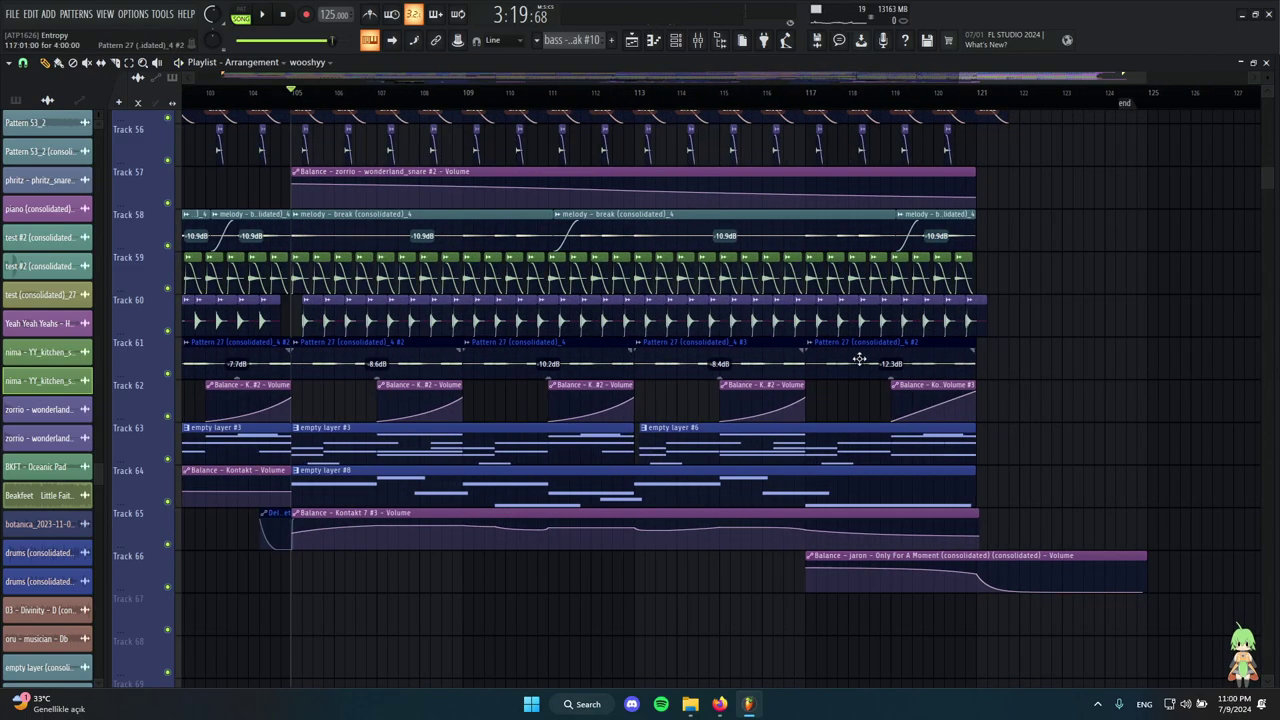
left_click_drag(308, 314, 1000, 328)
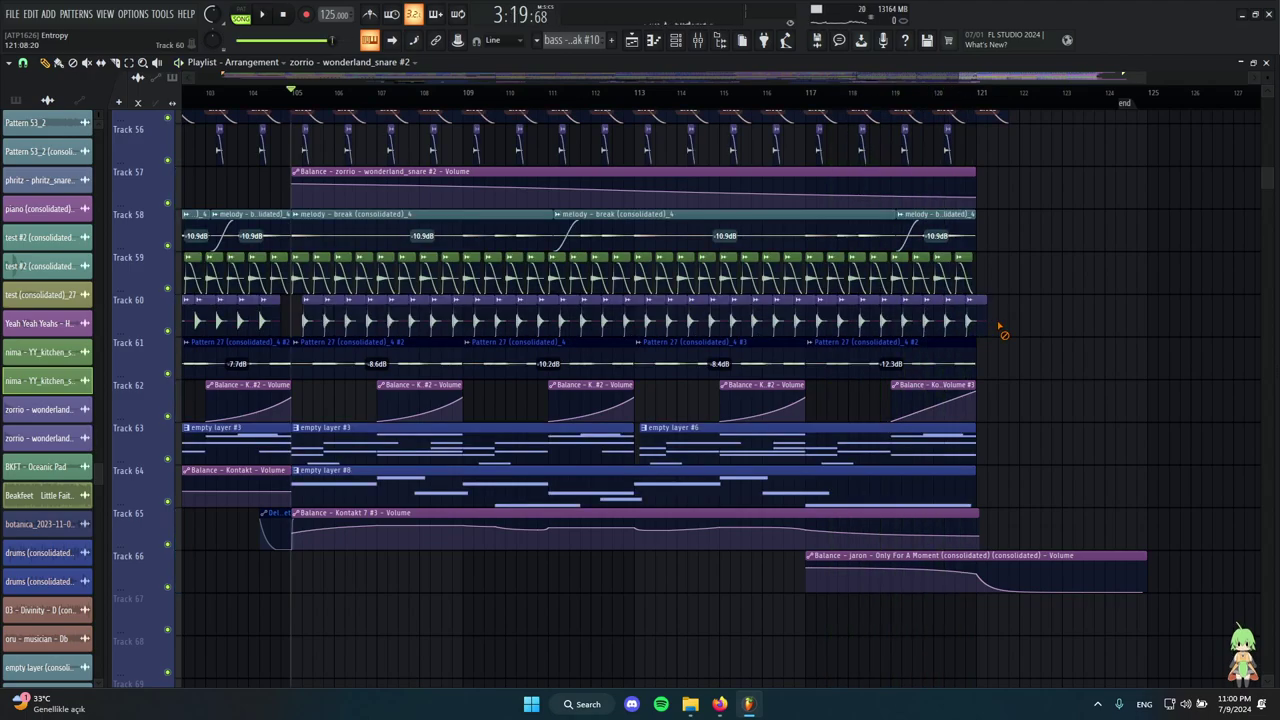
Audition the Pattern 27 (consolidated)_4 #2 clip on Track 61 at bar 105 and look over the clips following it.
scroll(280, 346, "down", 3)
left_click_drag(308, 228, 318, 230)
scroll(756, 325, "down", 4)
scroll(755, 325, "up", 3)
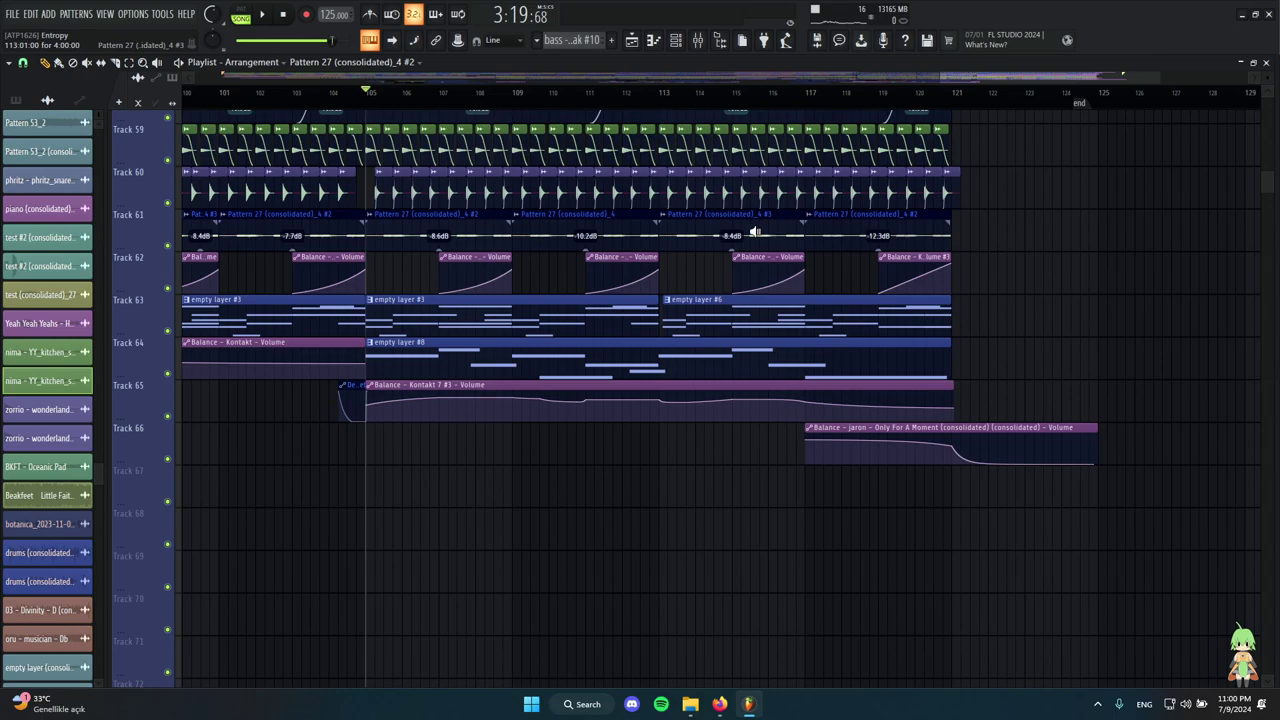
Look over the remaining Pattern 27 clips on Track 61 and the Kontakt #2 volume automation on Track 62 up to bar 121.
left_click_drag(754, 231, 795, 231)
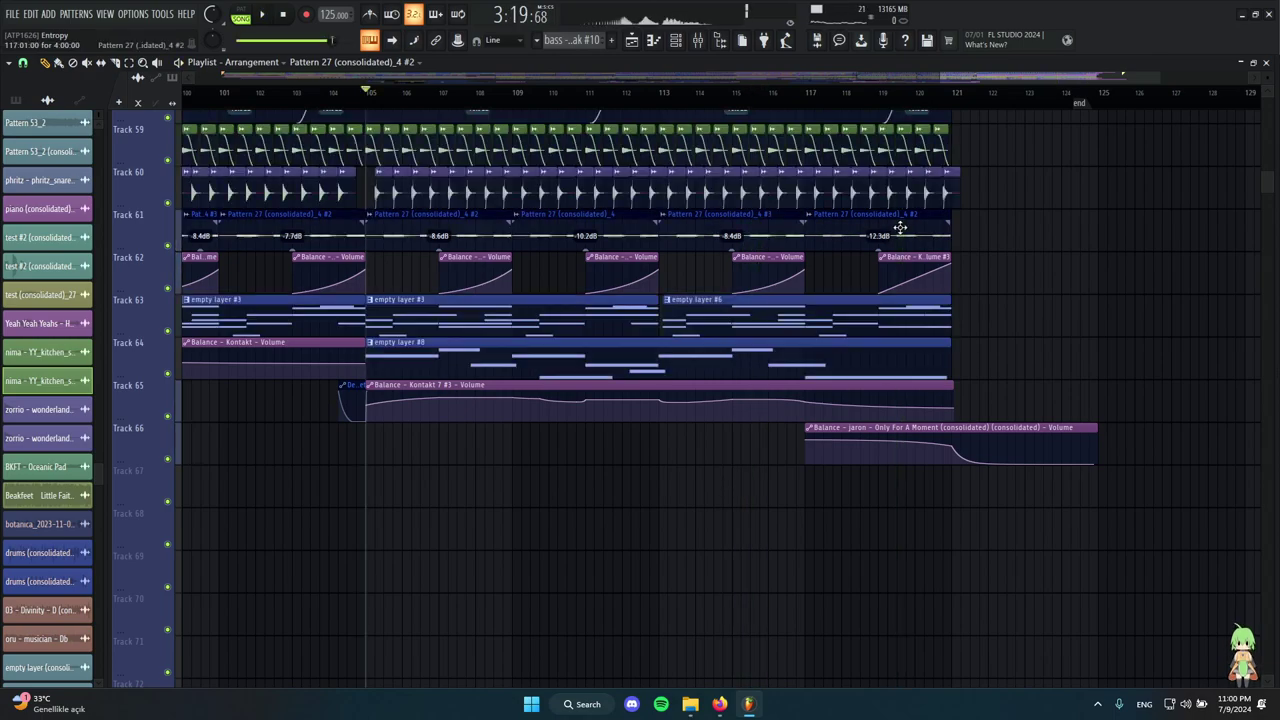
scroll(603, 369, "up", 8)
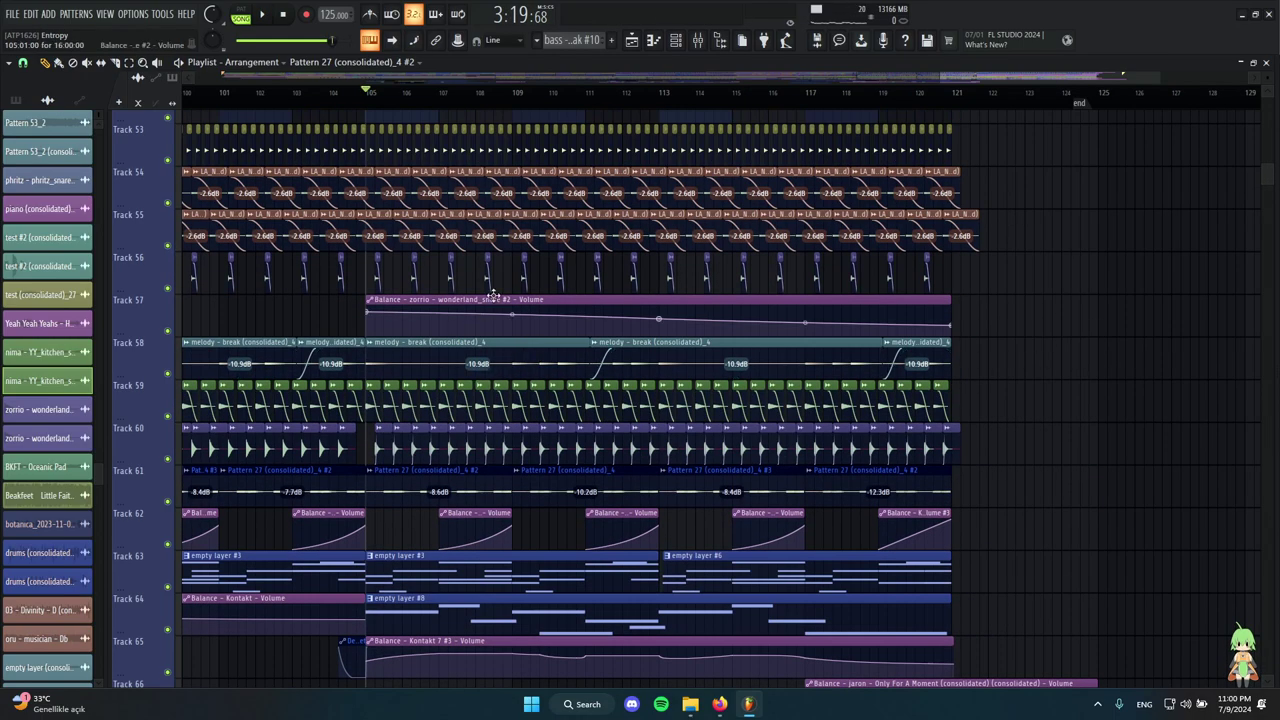
scroll(603, 369, "down", 6)
left_click_drag(385, 315, 1011, 329)
left_click(1011, 329, "ctrl")
Audition the empty layer #3 clip on Track 63 on its own from bar 105.
scroll(480, 345, "down", 2)
scroll(479, 346, "down", 1)
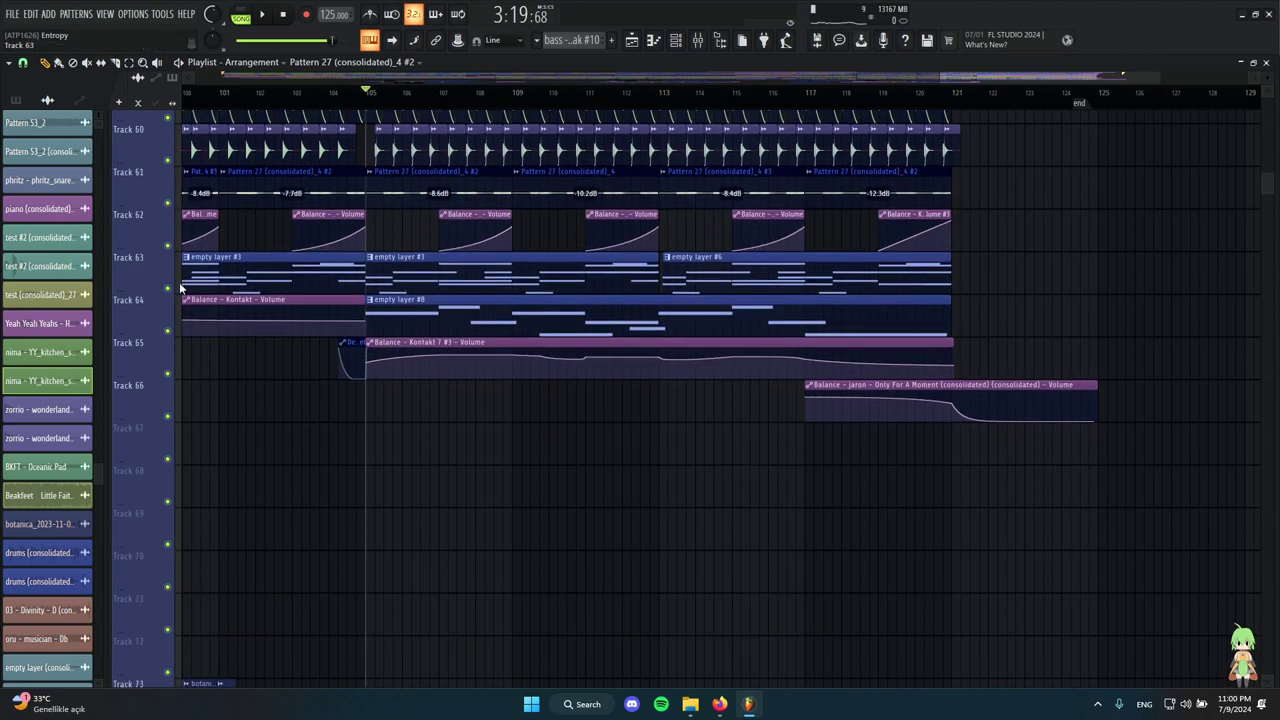
right_click(369, 269, "alt")
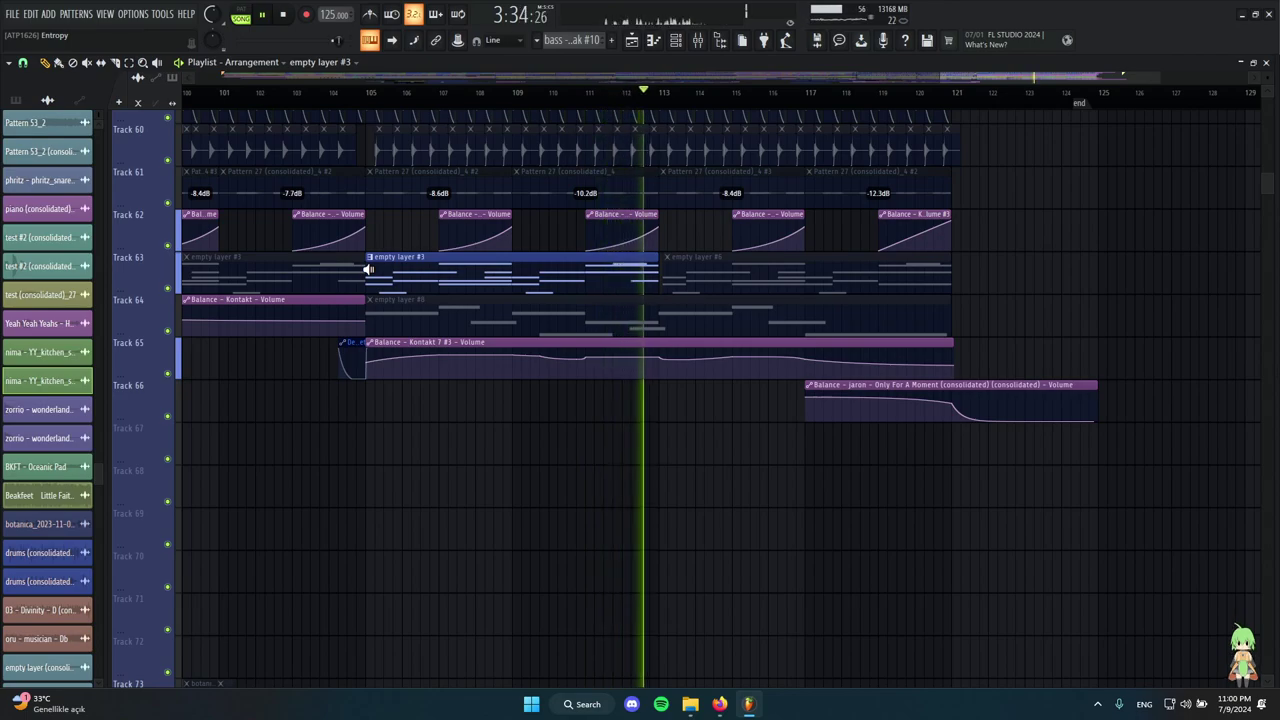
key("space")
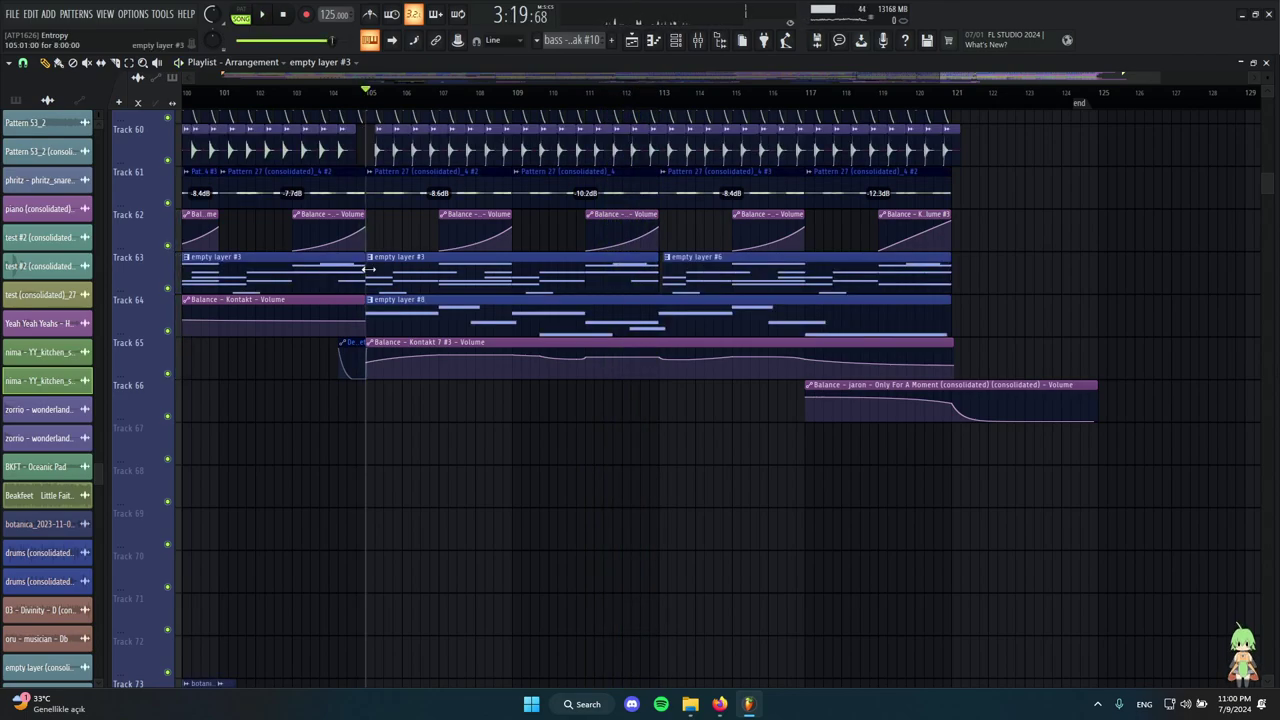
Audition the empty layer #6 clip on Track 63 on its own, starting near bar 113.
scroll(885, 390, "up", 4)
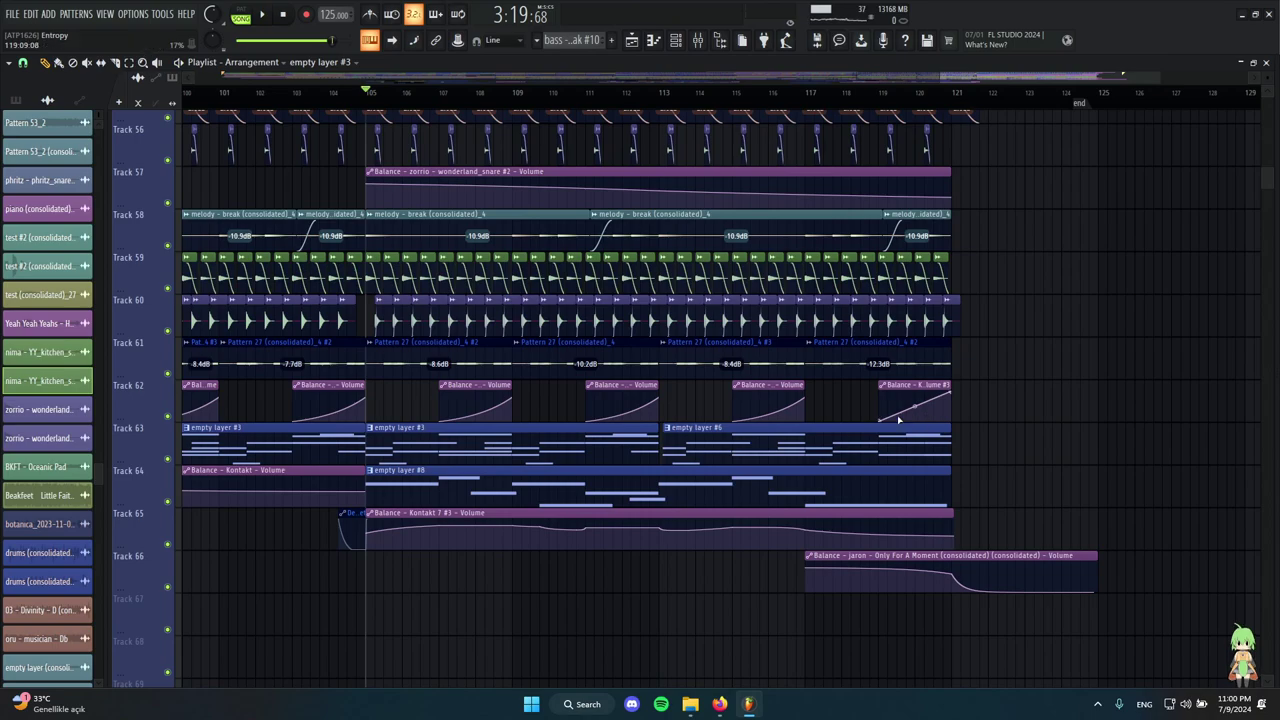
scroll(828, 428, "up", 3)
scroll(588, 303, "down", 3)
right_click(475, 310, "alt")
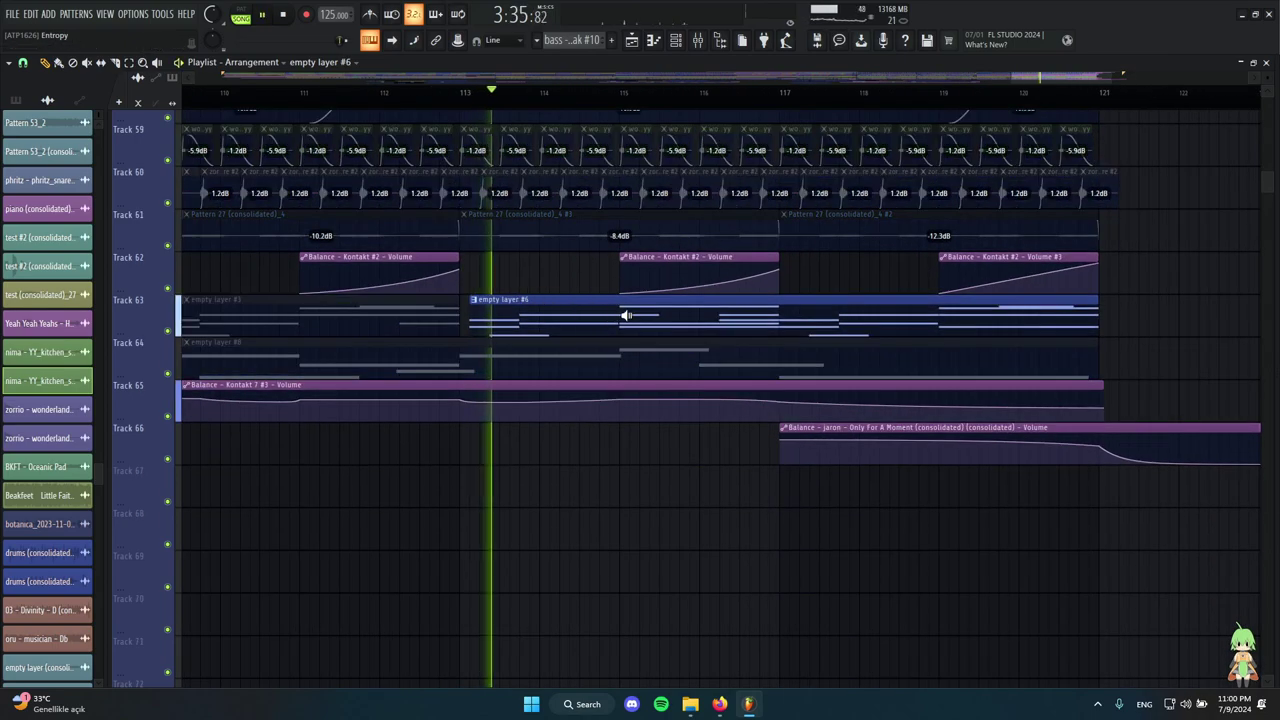
left_click(770, 315)
left_click(918, 313)
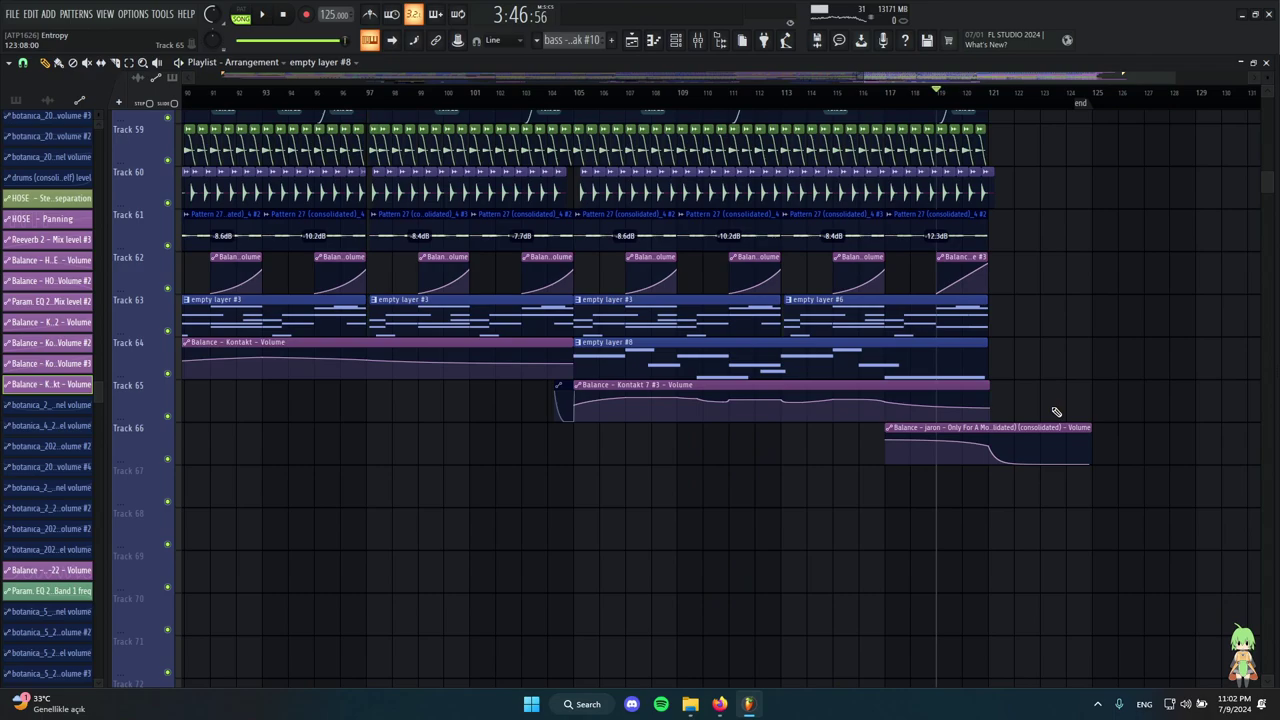
Audition the empty layer #8 clip on Track 64 on its own, starting near bar 119.
scroll(1057, 411, "down", 2)
scroll(1050, 408, "up", 3)
scroll(815, 358, "down", 2)
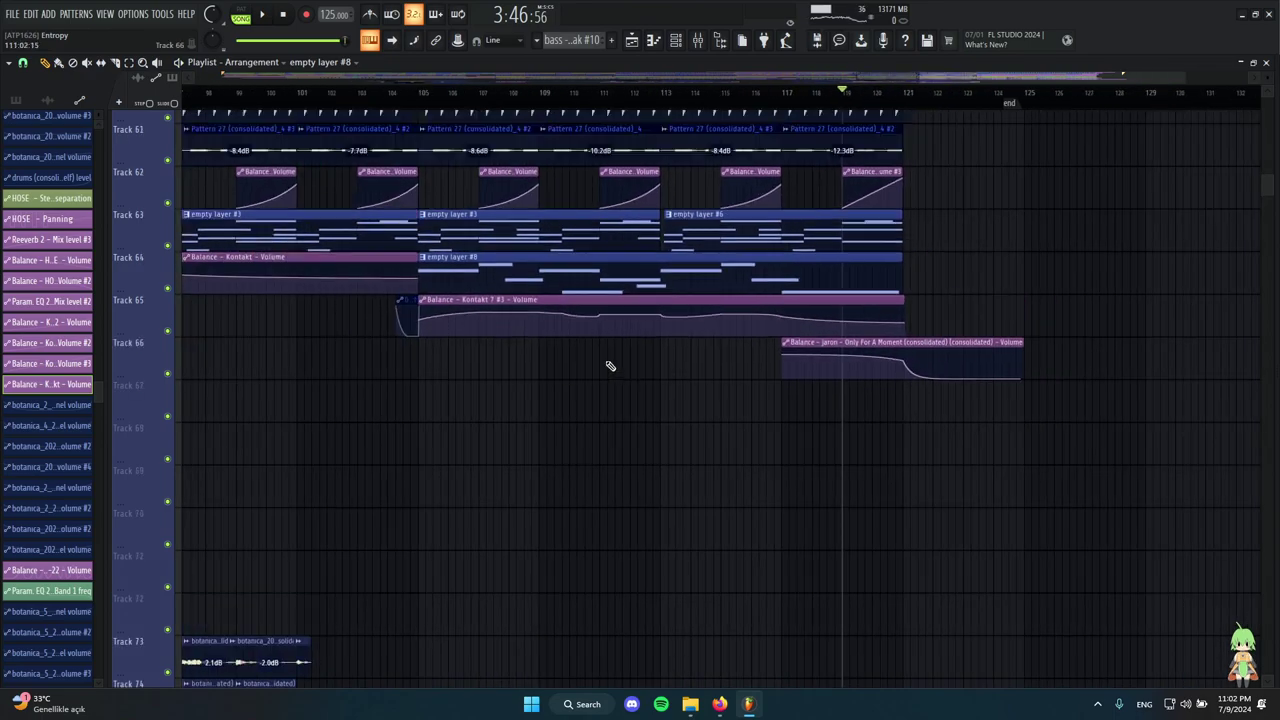
scroll(610, 366, "up", 2)
scroll(610, 366, "up", 3, "ctrl")
scroll(318, 448, "up", 2, "ctrl")
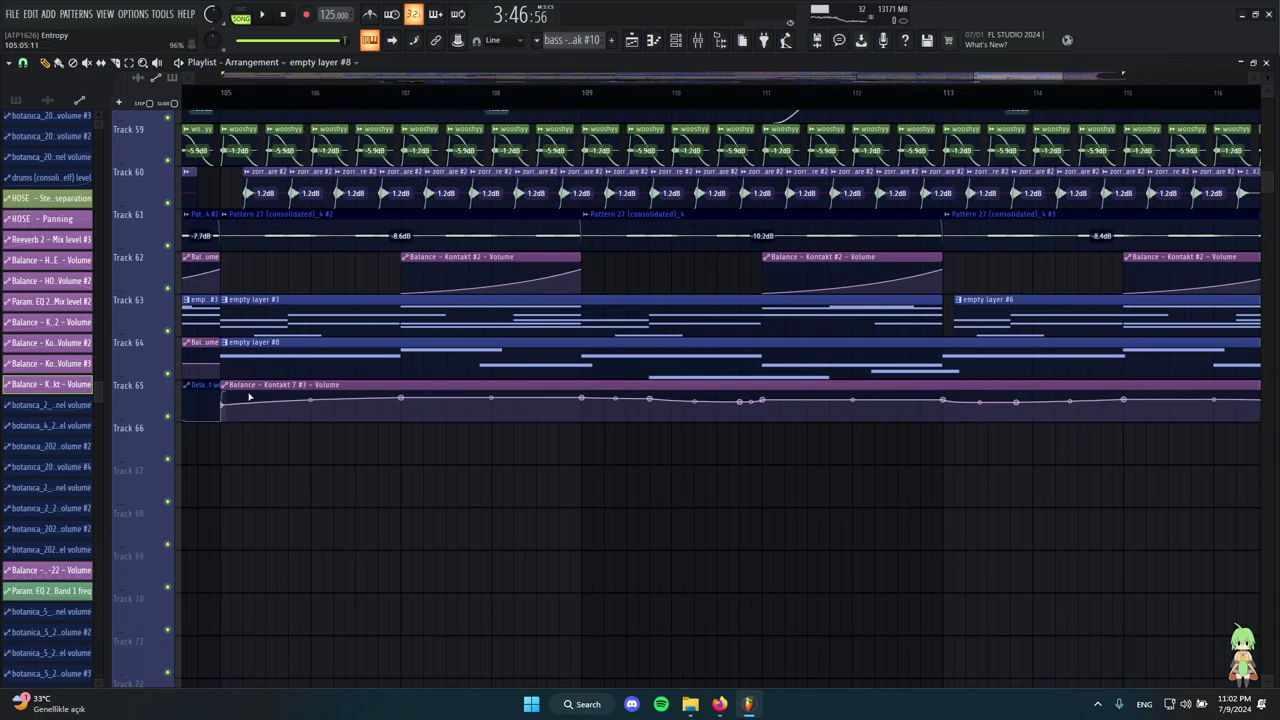
scroll(241, 442, "up", 2)
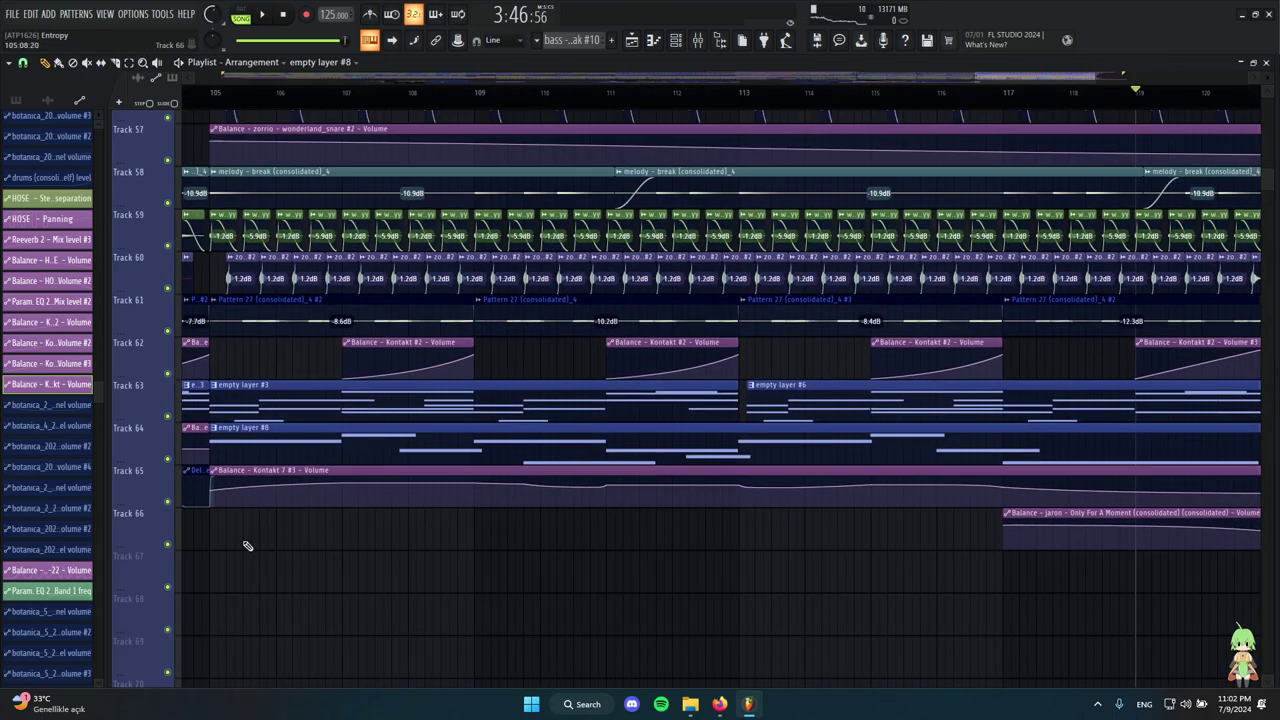
right_click(218, 448, "alt")
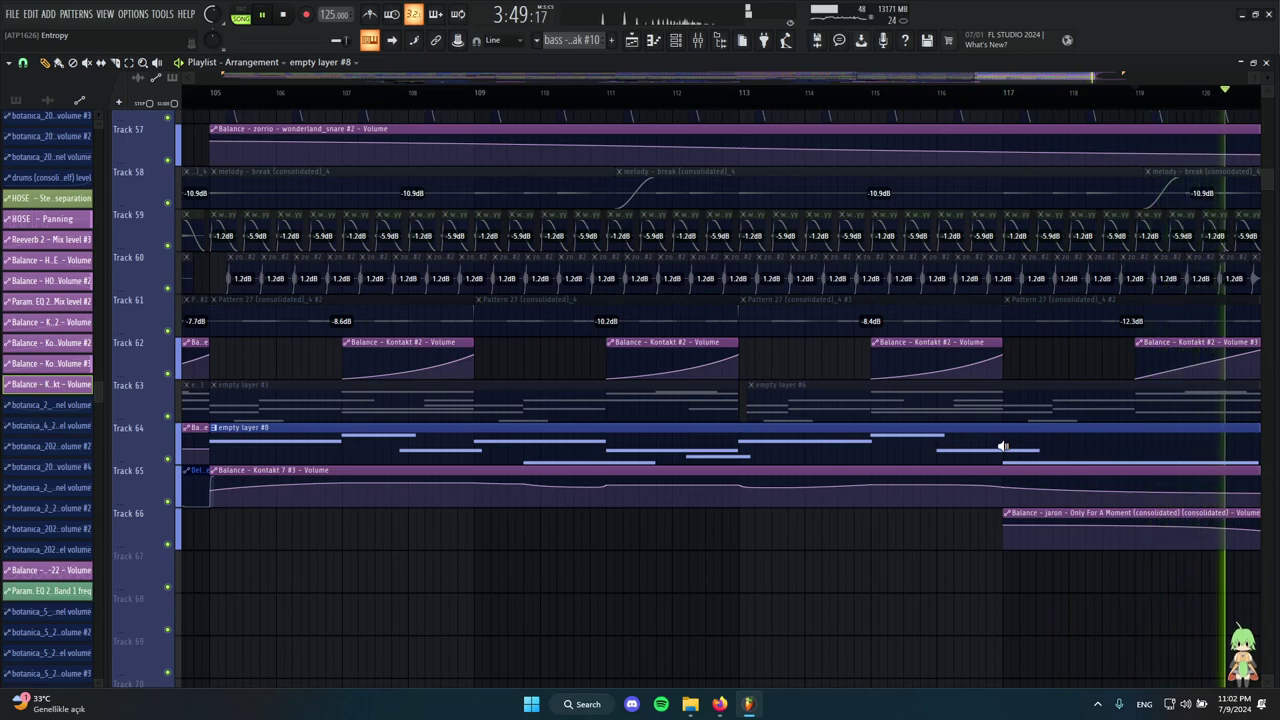
scroll(830, 453, "down", 4)
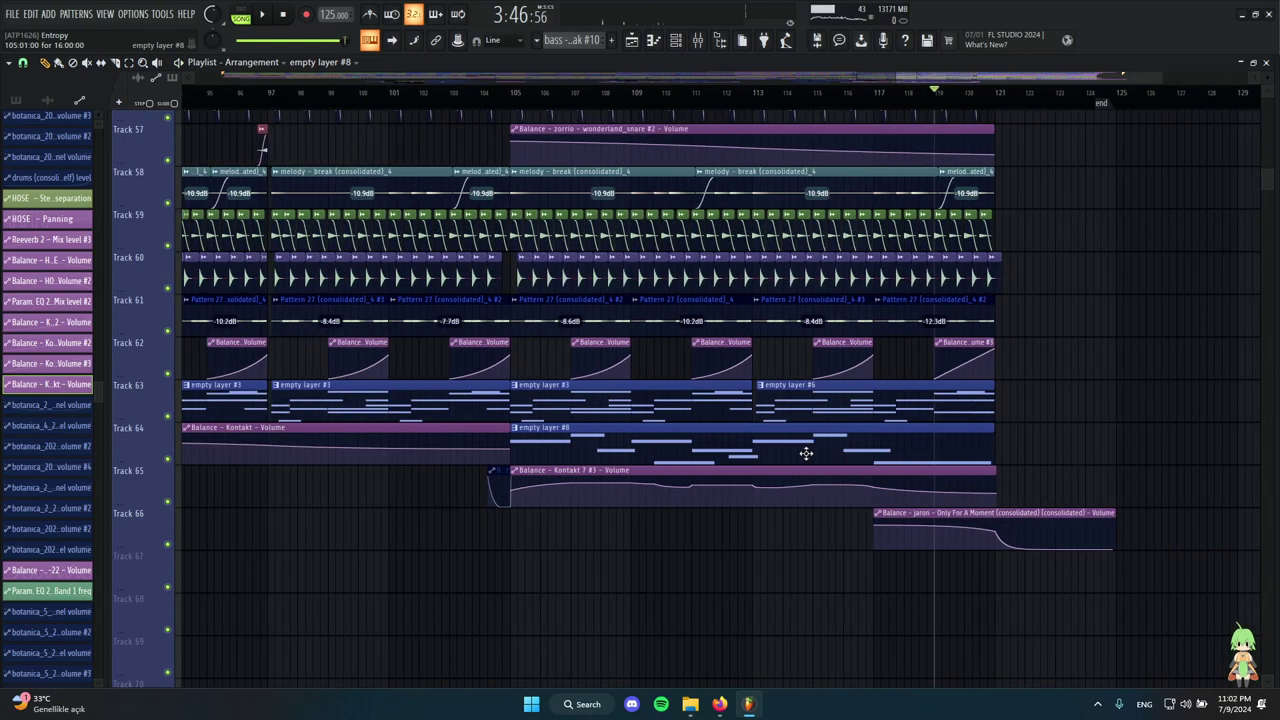
Look over the empty layer #8 notes on Track 64 from the clip's end back to its start at bar 105.
scroll(880, 484, "up", 4)
scroll(761, 454, "down", 4)
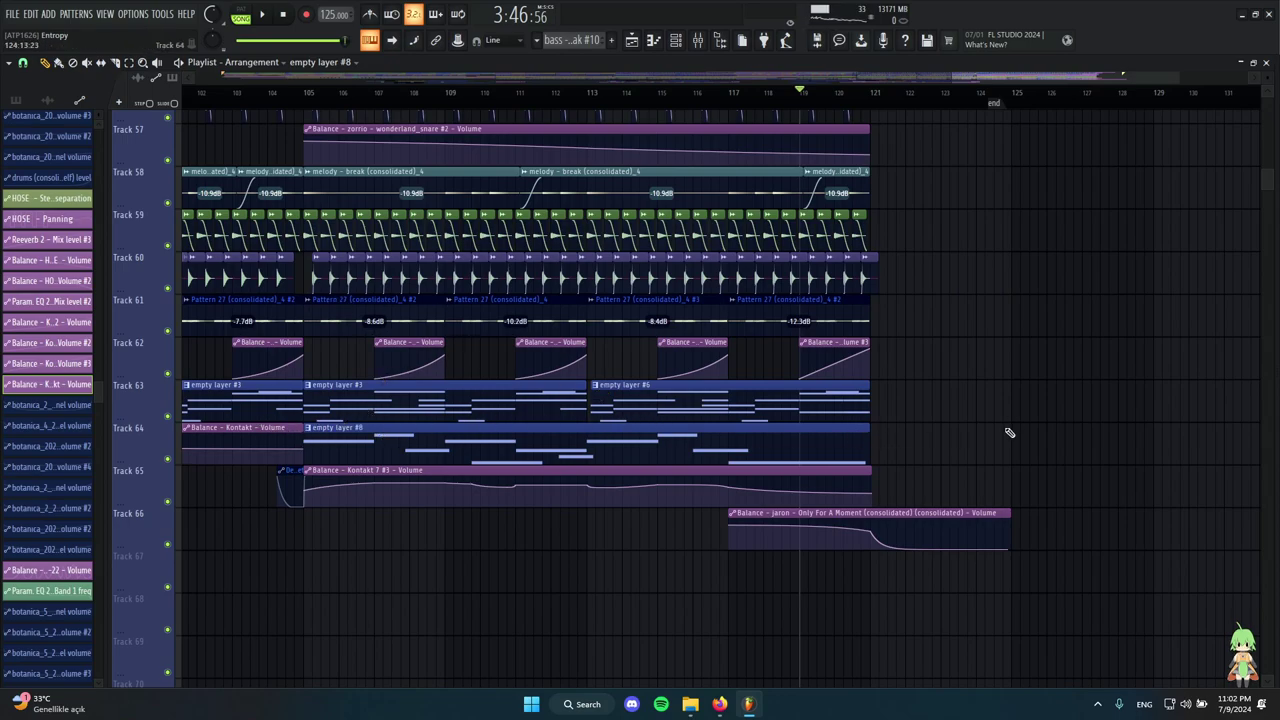
left_click_drag(980, 437, 508, 457)
scroll(302, 305, "up", 3)
left_click(328, 363, "ctrl")
scroll(286, 220, "up", 2)
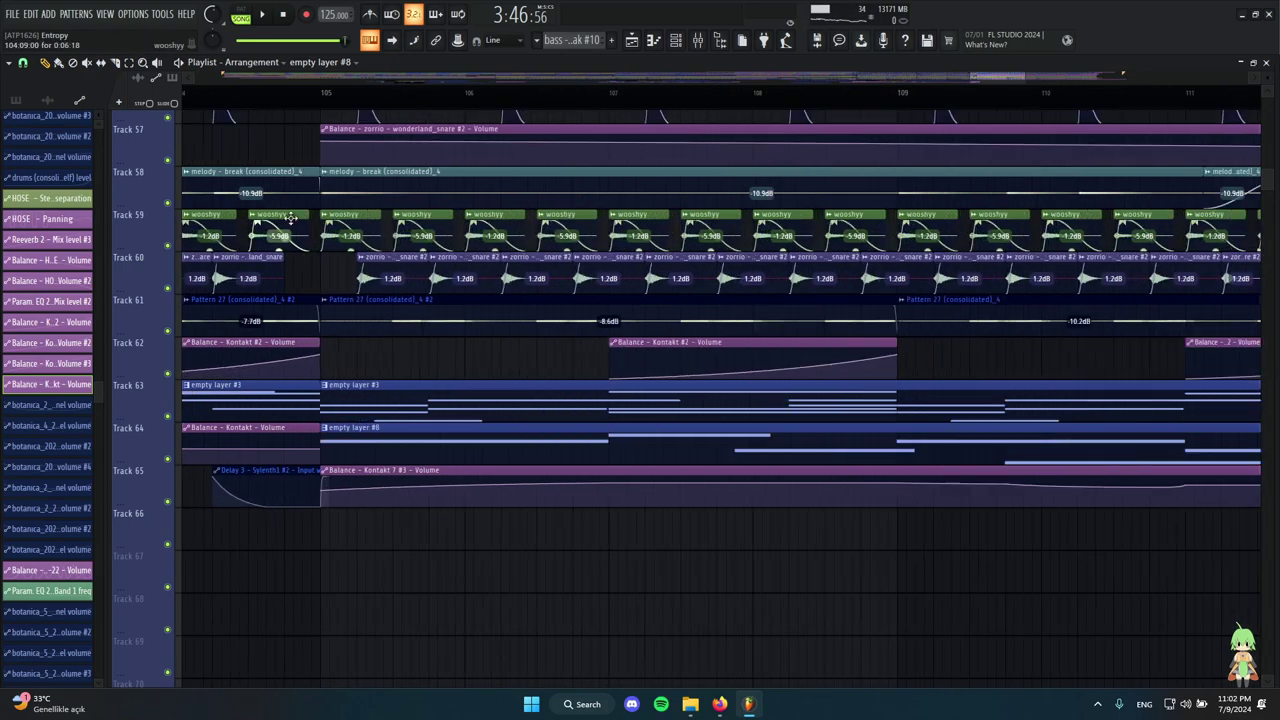
Set the song position to bar 105 and play the first bars of the section with all layers together.
scroll(290, 218, "up", 2)
left_click(332, 93)
scroll(334, 297, "down", 1)
scroll(704, 449, "down", 8)
scroll(816, 531, "up", 4)
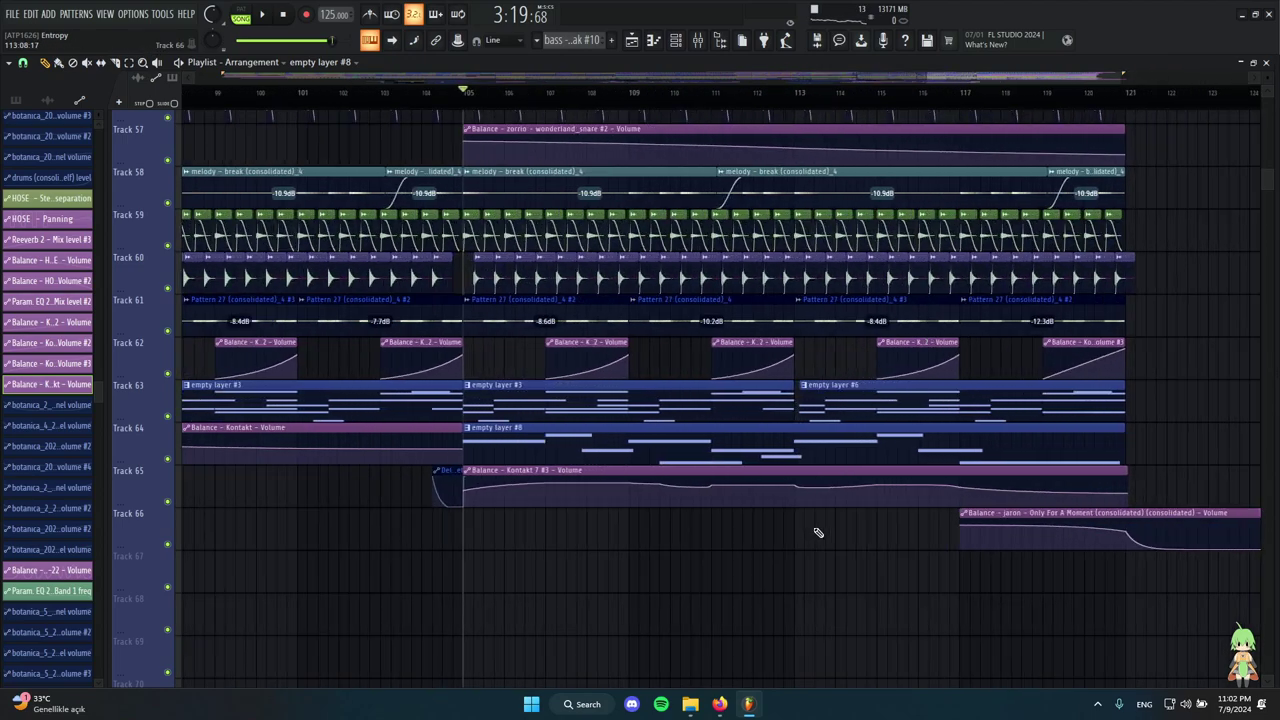
scroll(818, 532, "up", 1)
key("space")
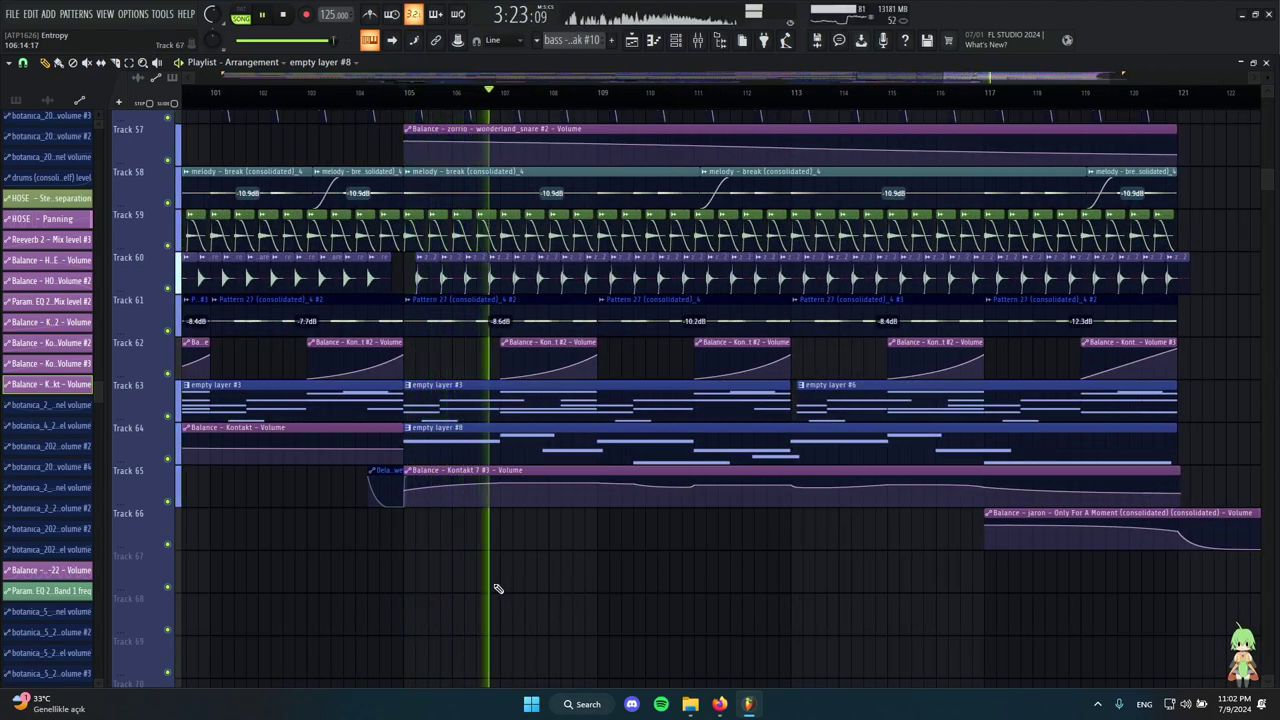
scroll(505, 585, "down", 3)
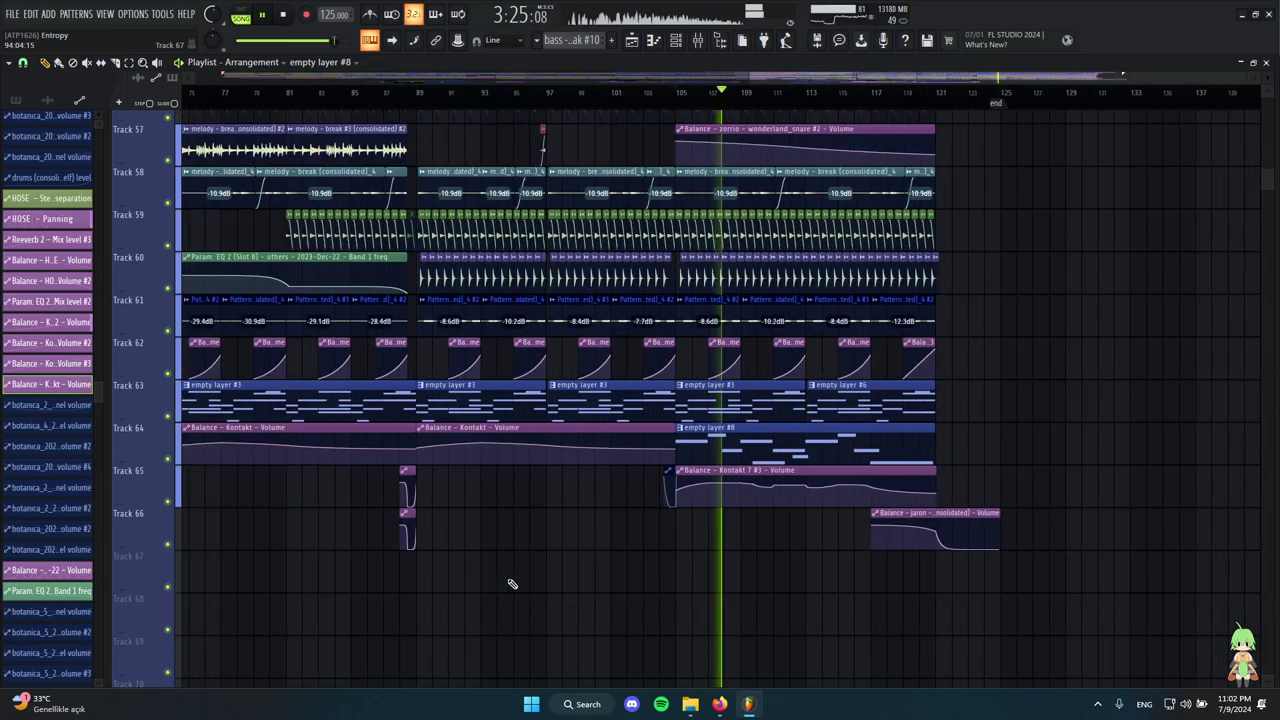
scroll(765, 593, "up", 3)
key("space")
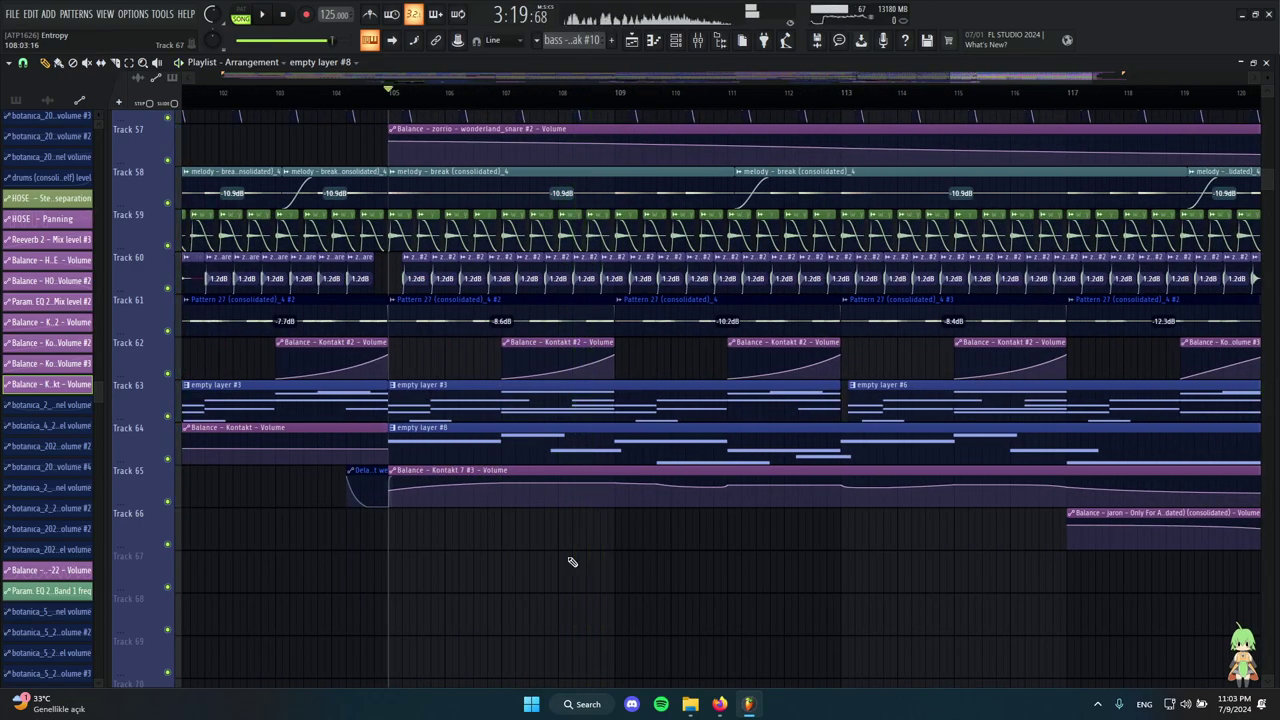
Examine the empty layer #8 notes on Track 64 against the Kontakt 7 #3 volume automation beneath them, from bar 105 to 121.
scroll(458, 486, "down", 2)
left_click_drag(437, 457, 535, 335)
left_click_drag(672, 438, 872, 377)
scroll(727, 414, "up", 3)
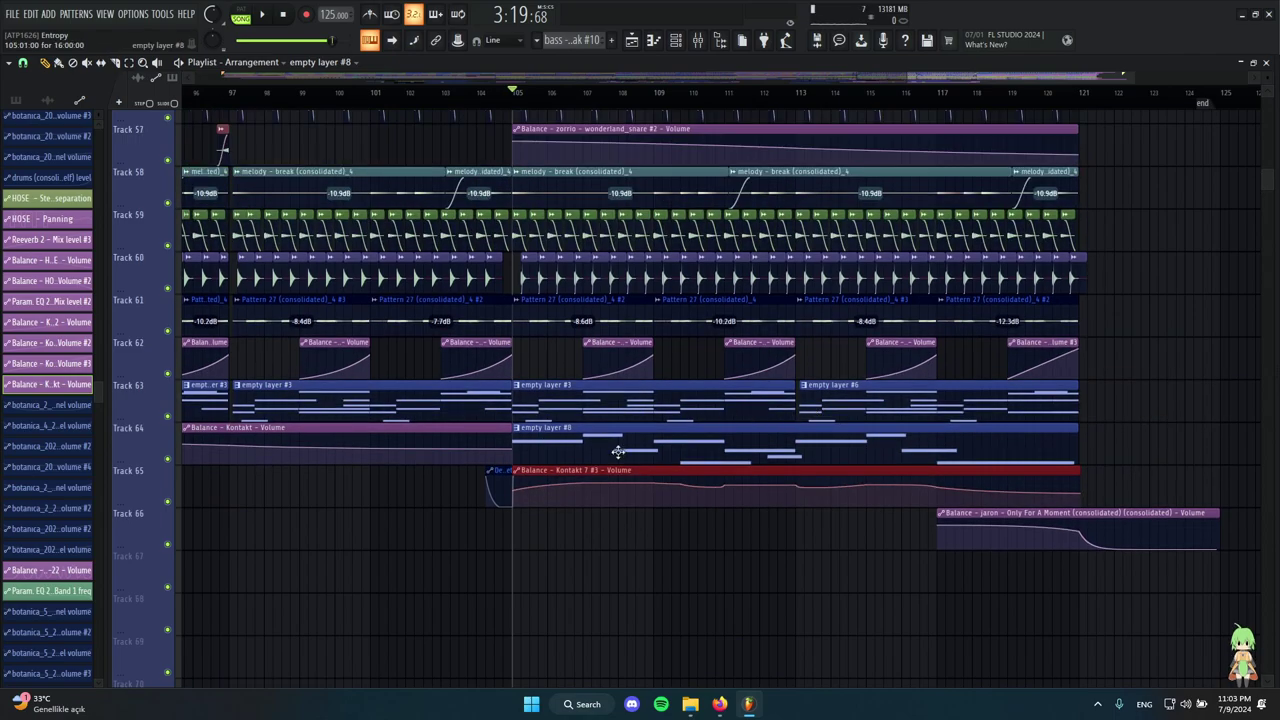
left_click_drag(649, 452, 1031, 460)
left_click(1134, 466, "ctrl")
scroll(616, 481, "up", 3)
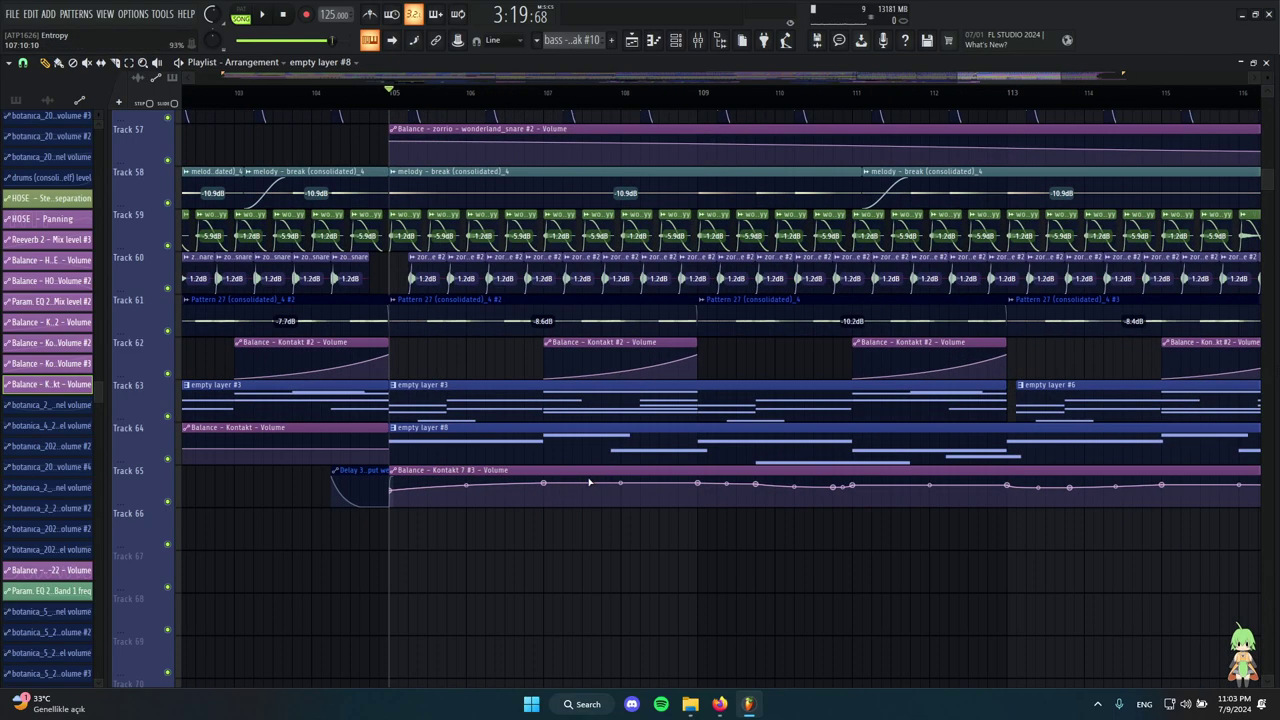
scroll(485, 532, "down", 1)
scroll(487, 532, "down", 7)
scroll(560, 512, "up", 8)
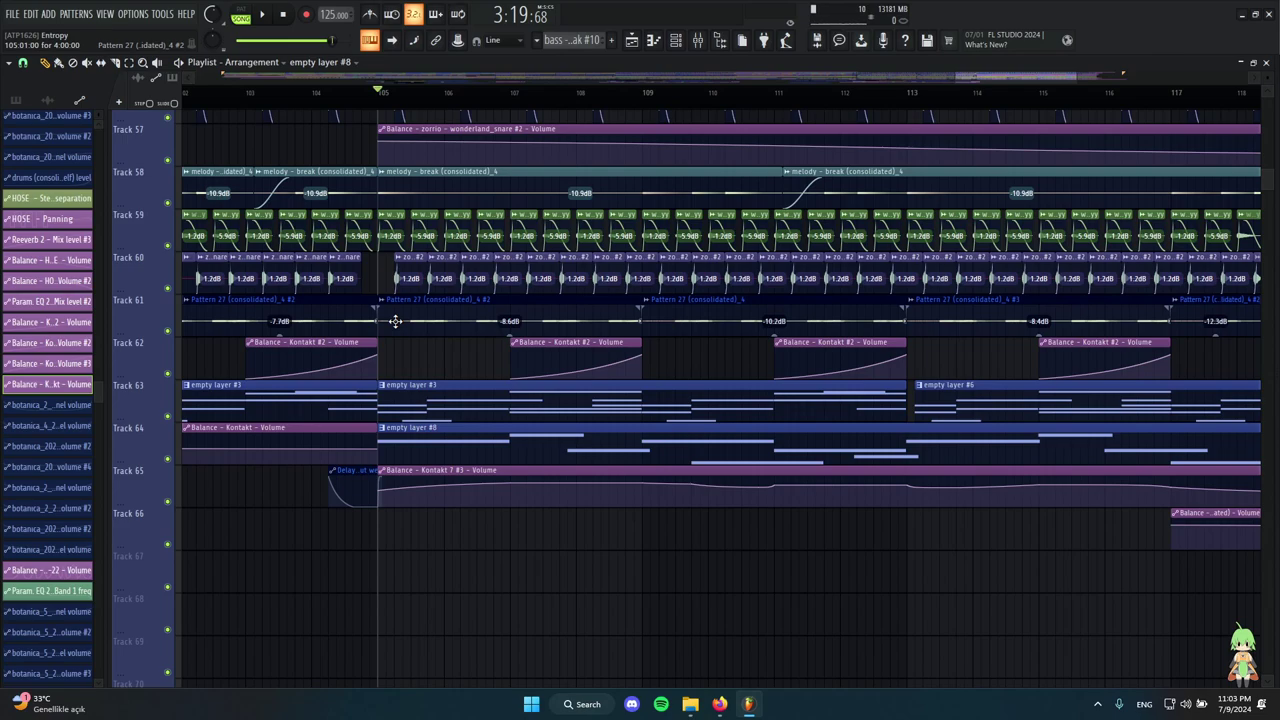
Examine how the Kontakt 7 #3 volume curve on Track 65 follows the individual notes between bars 105 and 117.
scroll(310, 480, "up", 1)
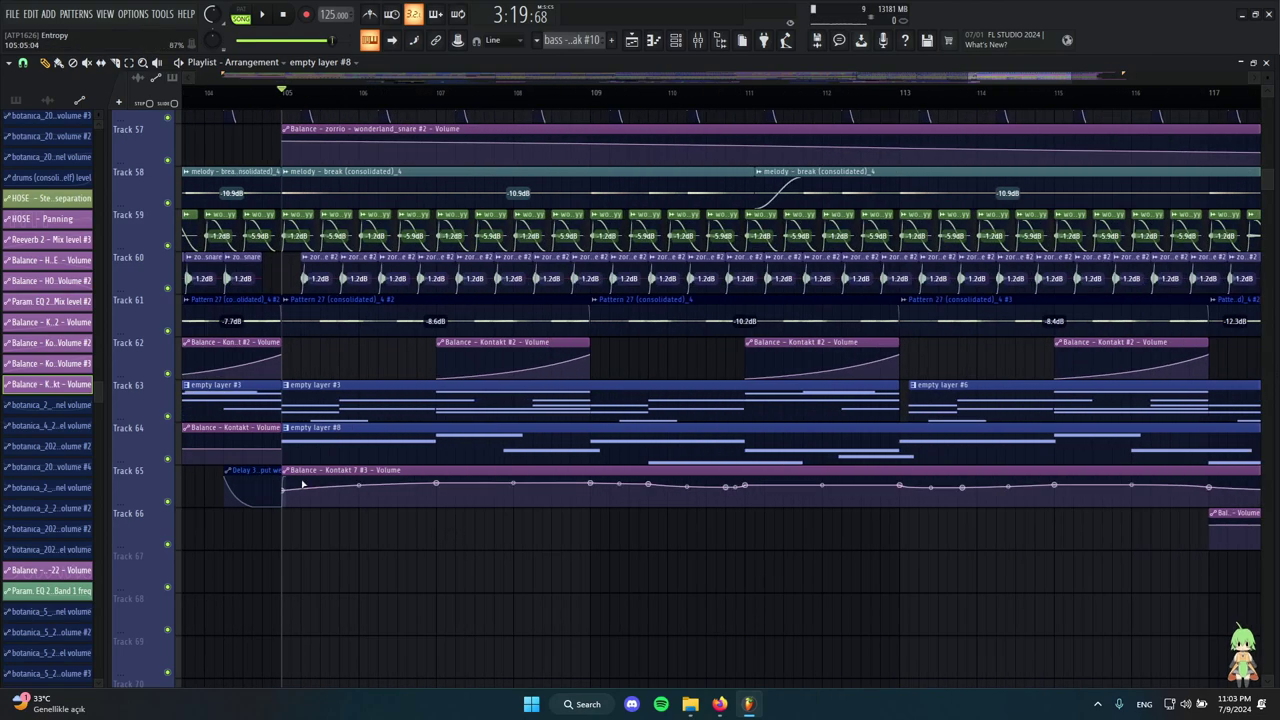
scroll(389, 448, "right", 1)
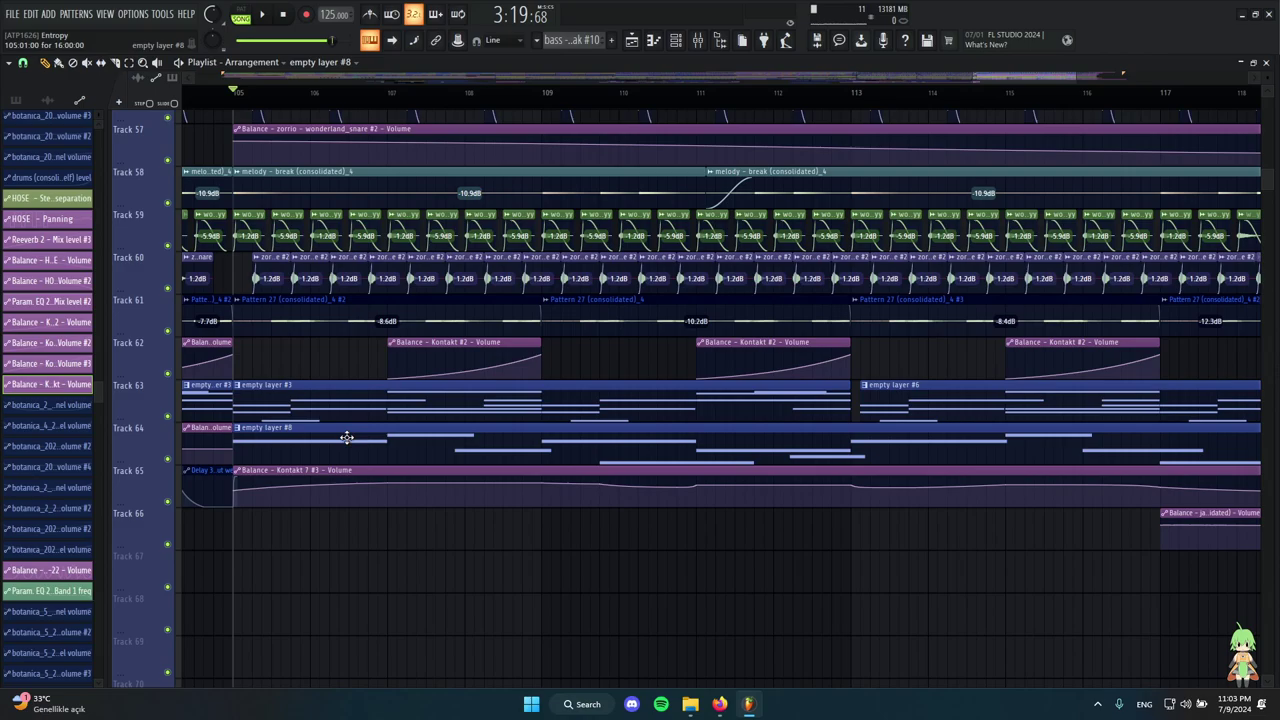
scroll(359, 436, "up", 3, "ctrl")
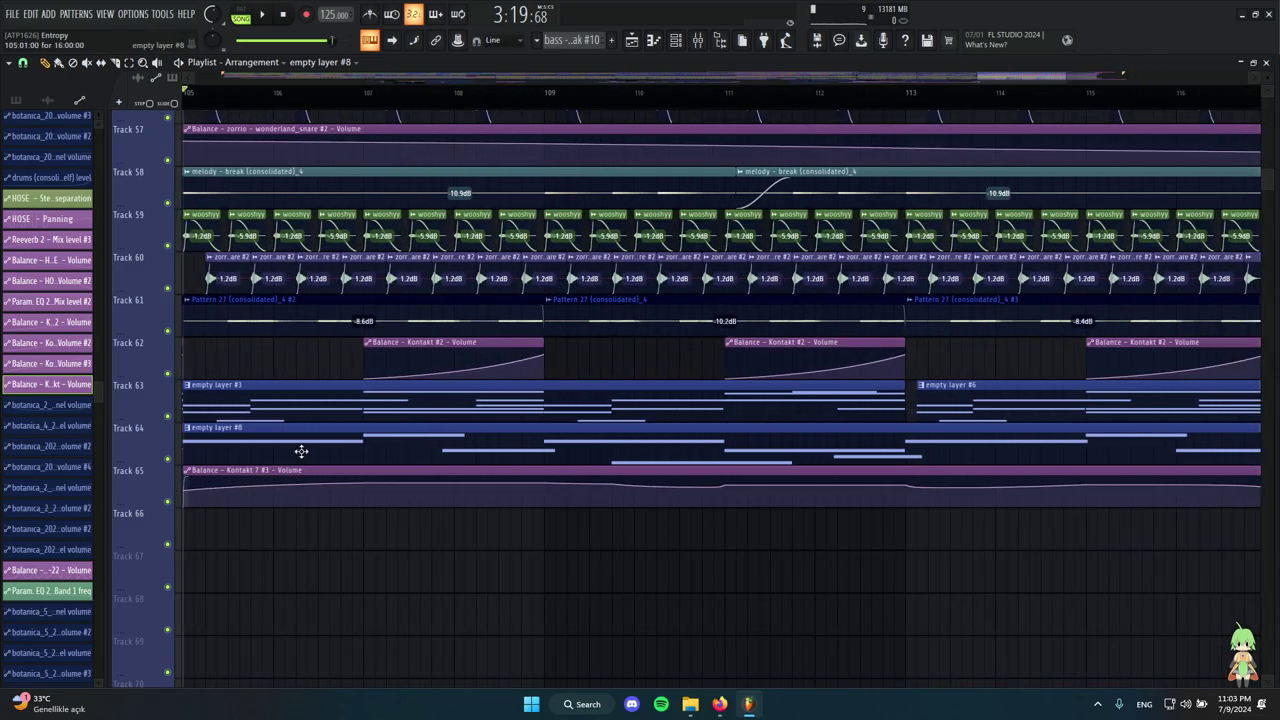
scroll(382, 487, "down", 3)
scroll(471, 491, "up", 2)
scroll(459, 481, "down", 3)
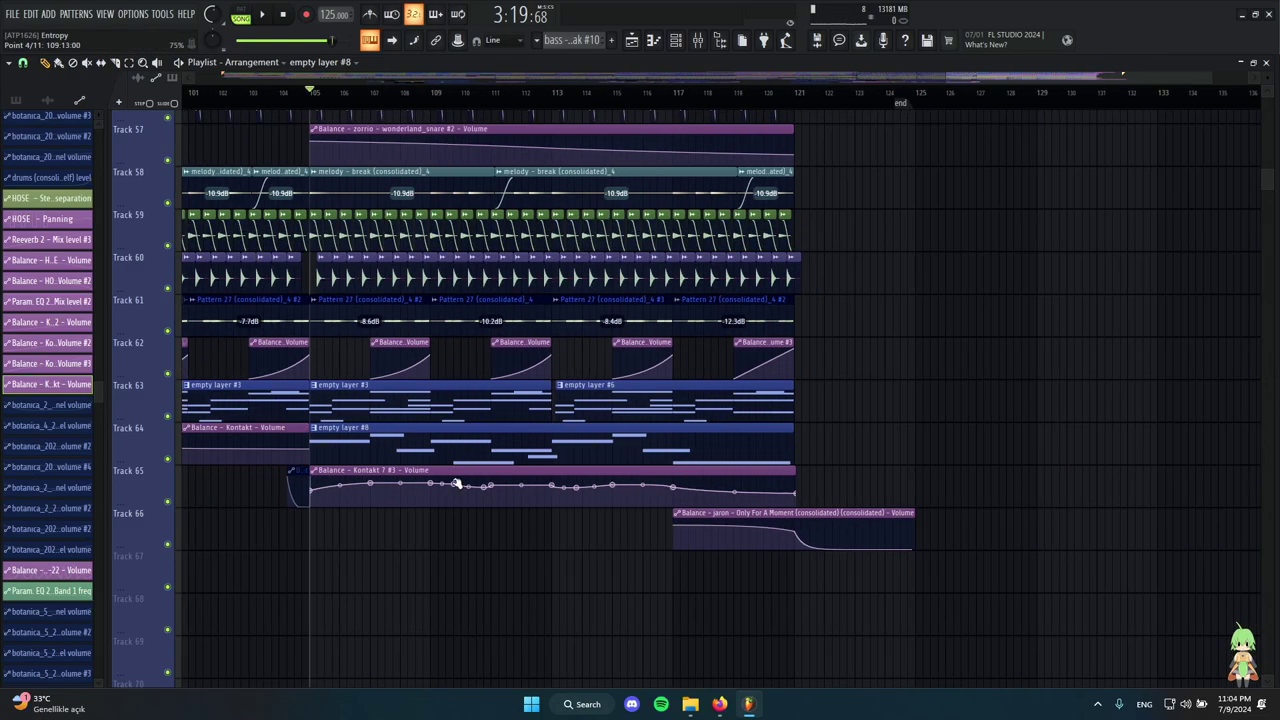
scroll(440, 480, "up", 3)
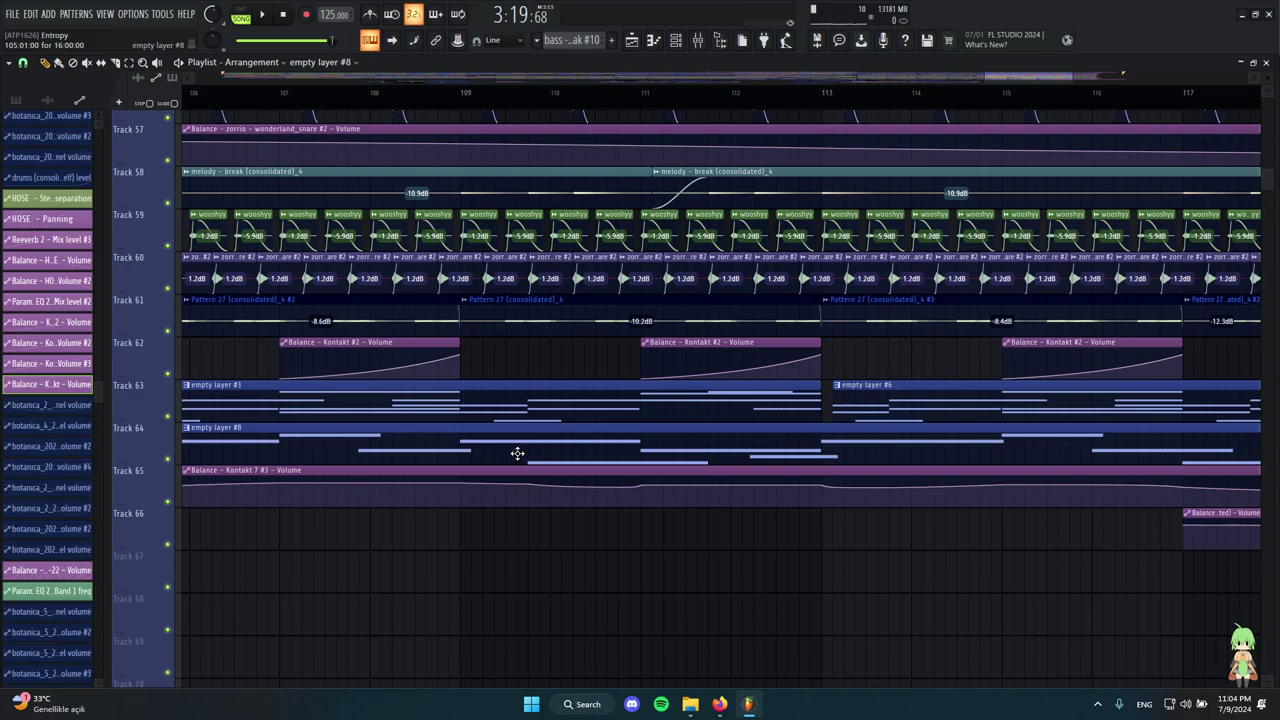
scroll(530, 480, "up", 1, "ctrl")
scroll(602, 487, "down", 2, "ctrl")
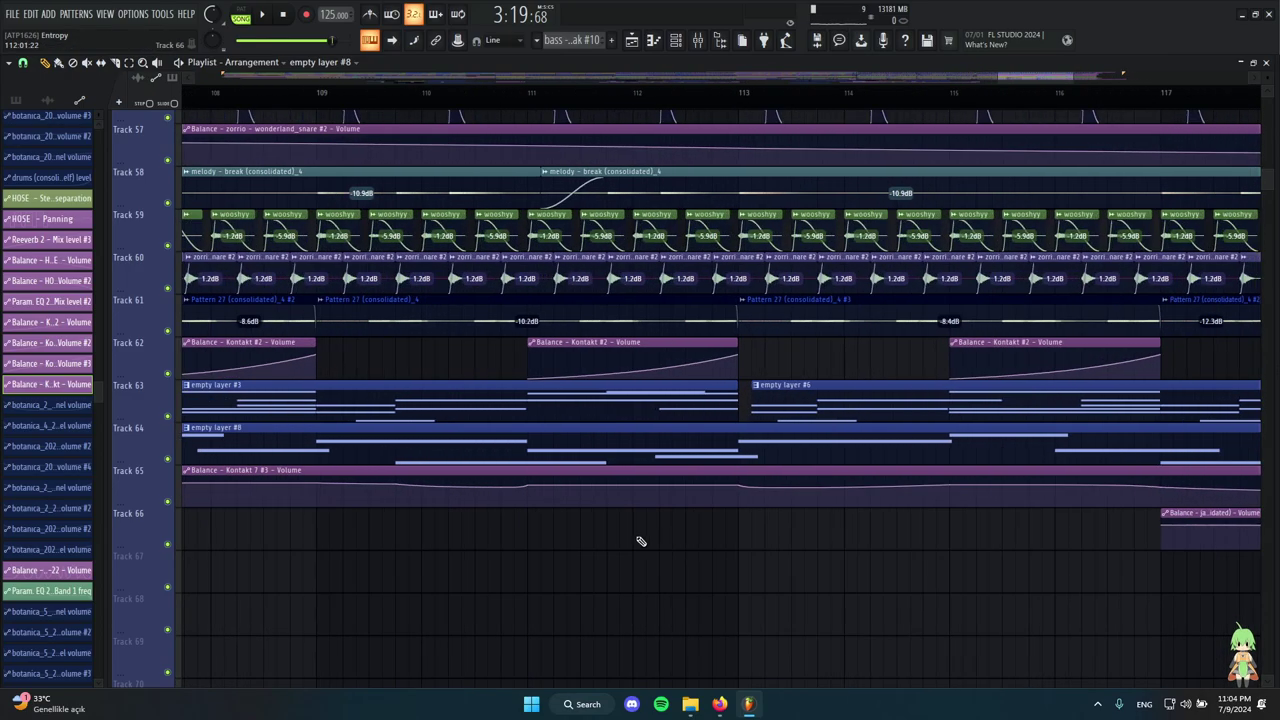
scroll(640, 540, "down", 1, "ctrl")
scroll(709, 514, "up", 2, "ctrl")
scroll(460, 498, "down", 3, "ctrl")
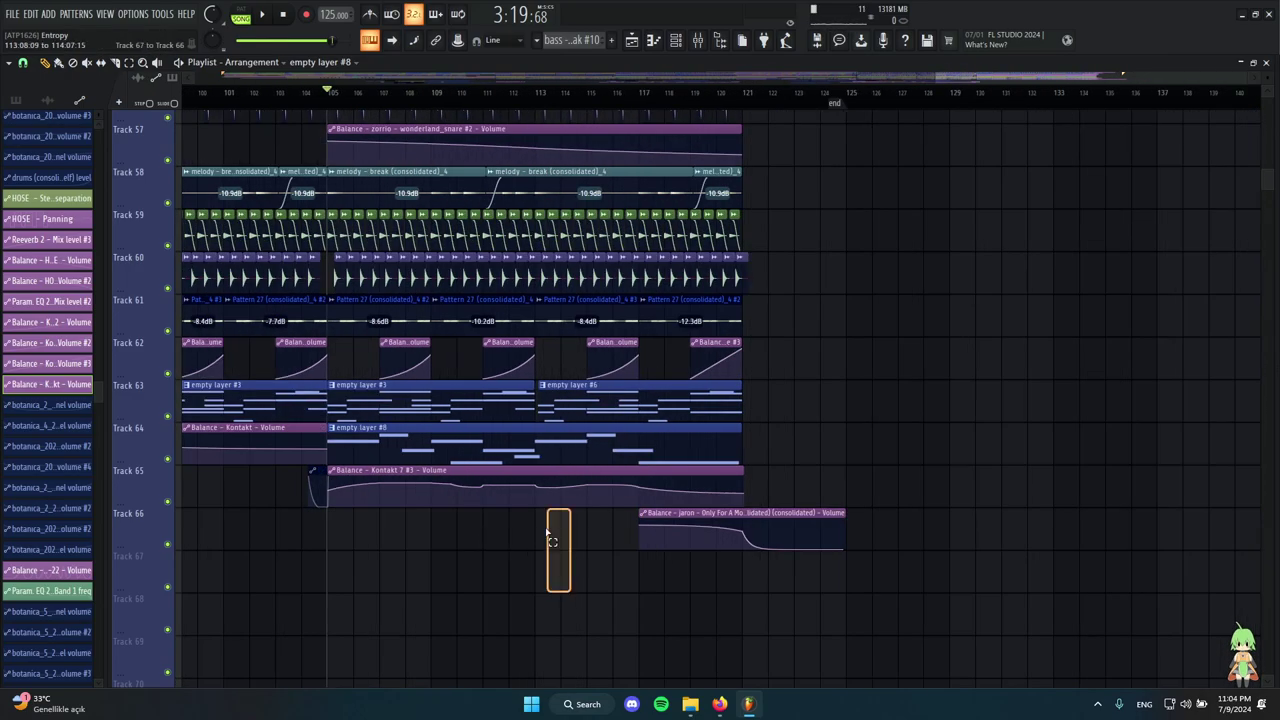
Select the Kontakt 7 #3 volume automation clip on Track 65 and inspect its control points around bar 111.
left_click(470, 492, "ctrl")
scroll(446, 512, "up", 3, "ctrl")
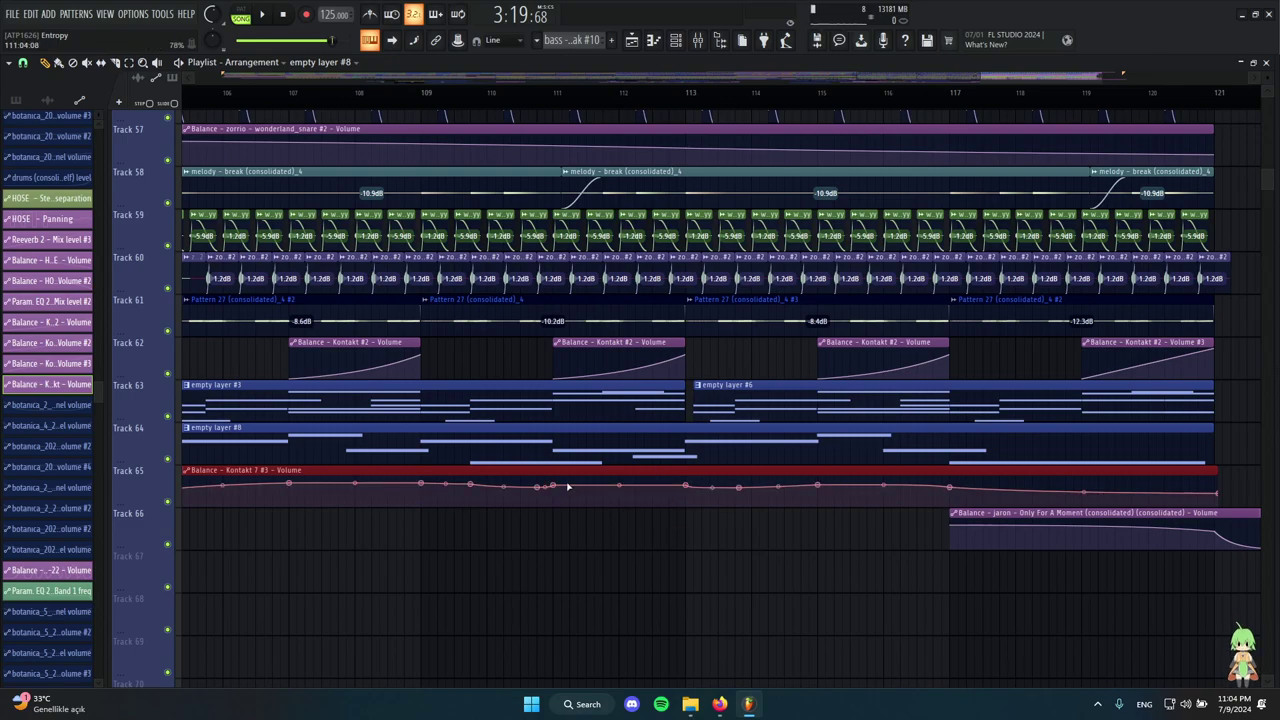
scroll(555, 494, "up", 3, "ctrl")
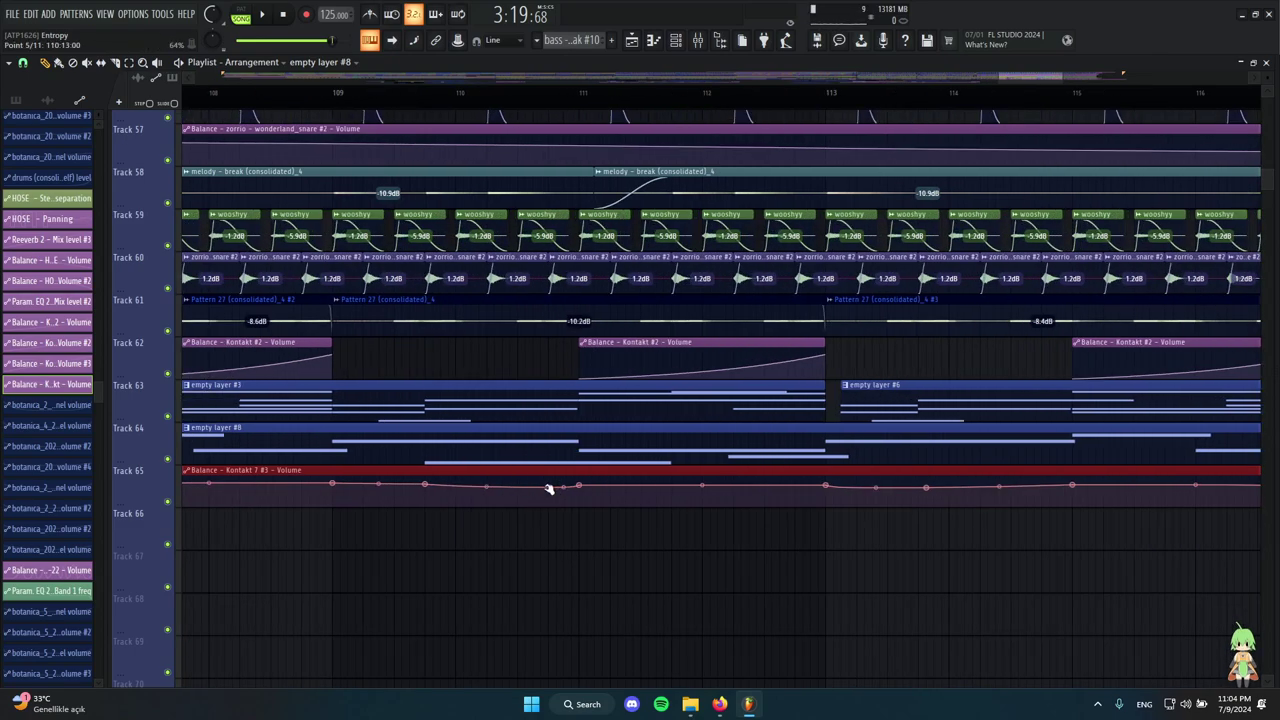
scroll(511, 507, "down", 3, "ctrl")
scroll(518, 522, "up", 1)
scroll(531, 545, "down", 3, "ctrl")
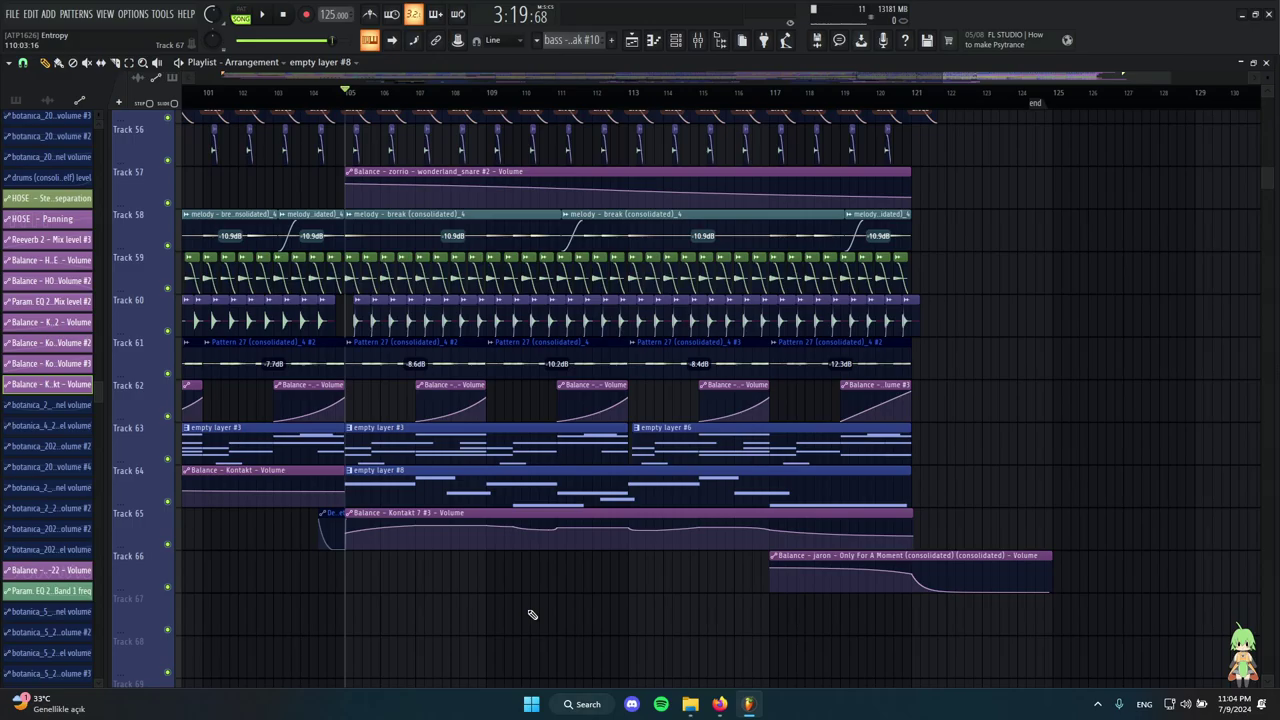
Review the final section's upper layers from around Track 38 down to the automation on Track 66.
scroll(531, 614, "up", 16)
scroll(1092, 594, "down", 4, "ctrl")
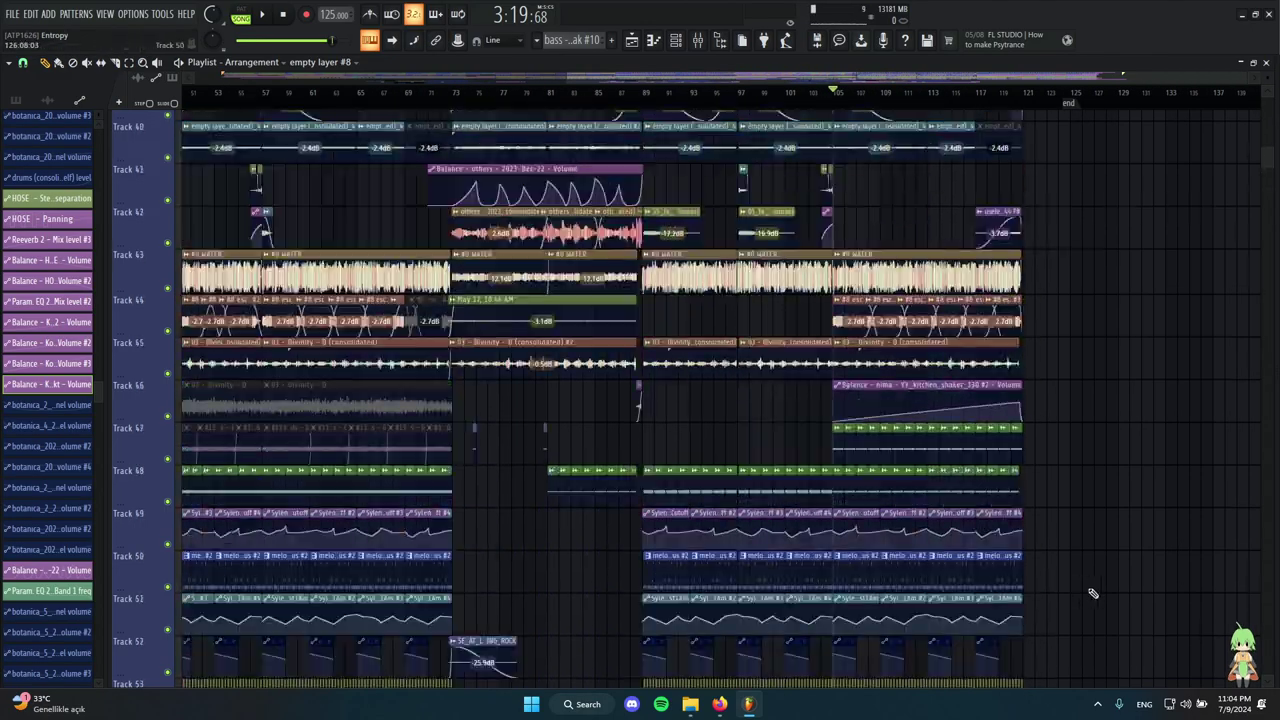
scroll(1092, 594, "up", 1)
scroll(1040, 506, "up", 3, "ctrl")
scroll(791, 480, "up", 10)
scroll(791, 520, "down", 10)
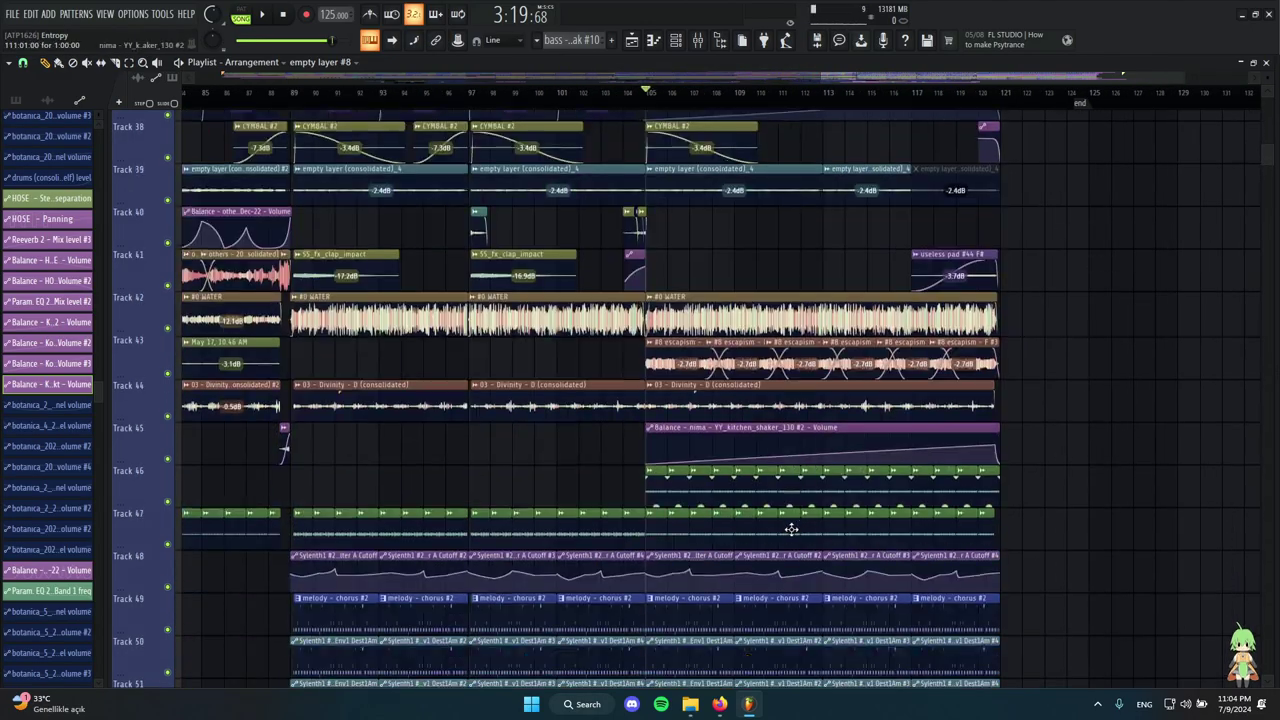
scroll(790, 528, "down", 19)
scroll(818, 520, "up", 2, "ctrl")
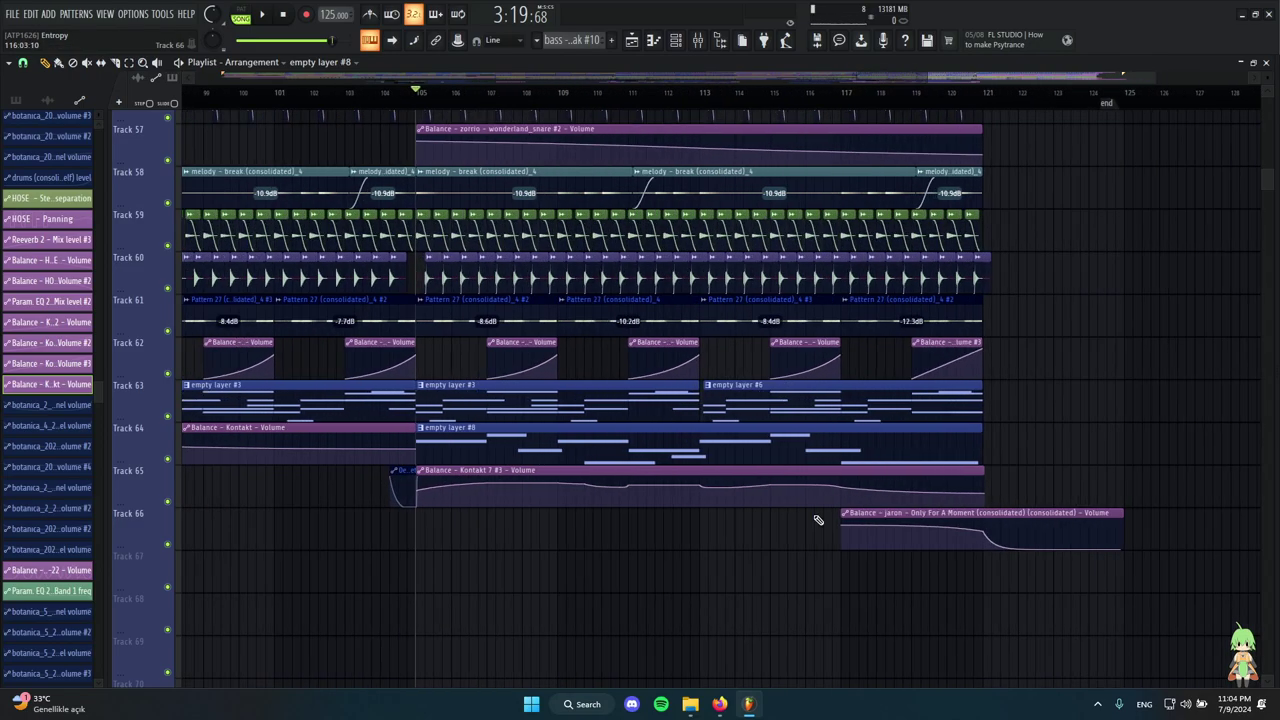
Inspect the Kontakt 7 #3 volume automation points on Track 65 against the empty layer #8 notes through to bar 121.
left_click_drag(1052, 508, 501, 422)
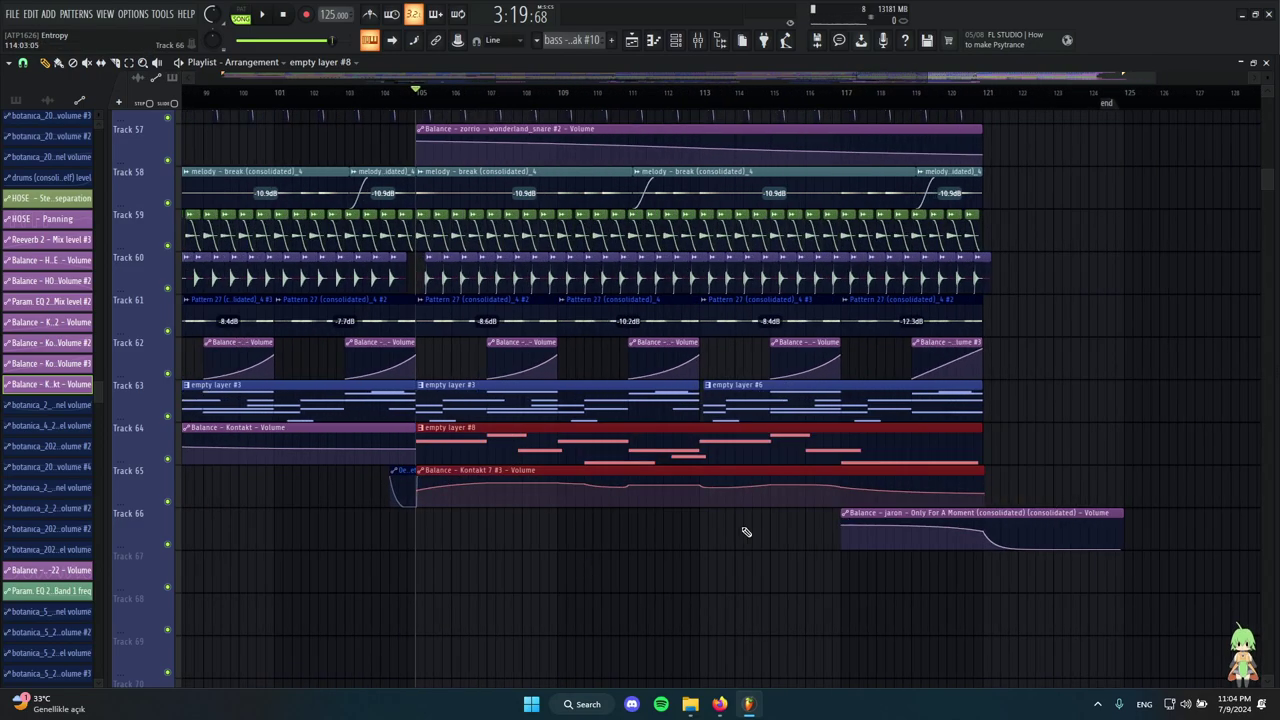
left_click(675, 597)
scroll(651, 500, "up", 3, "ctrl")
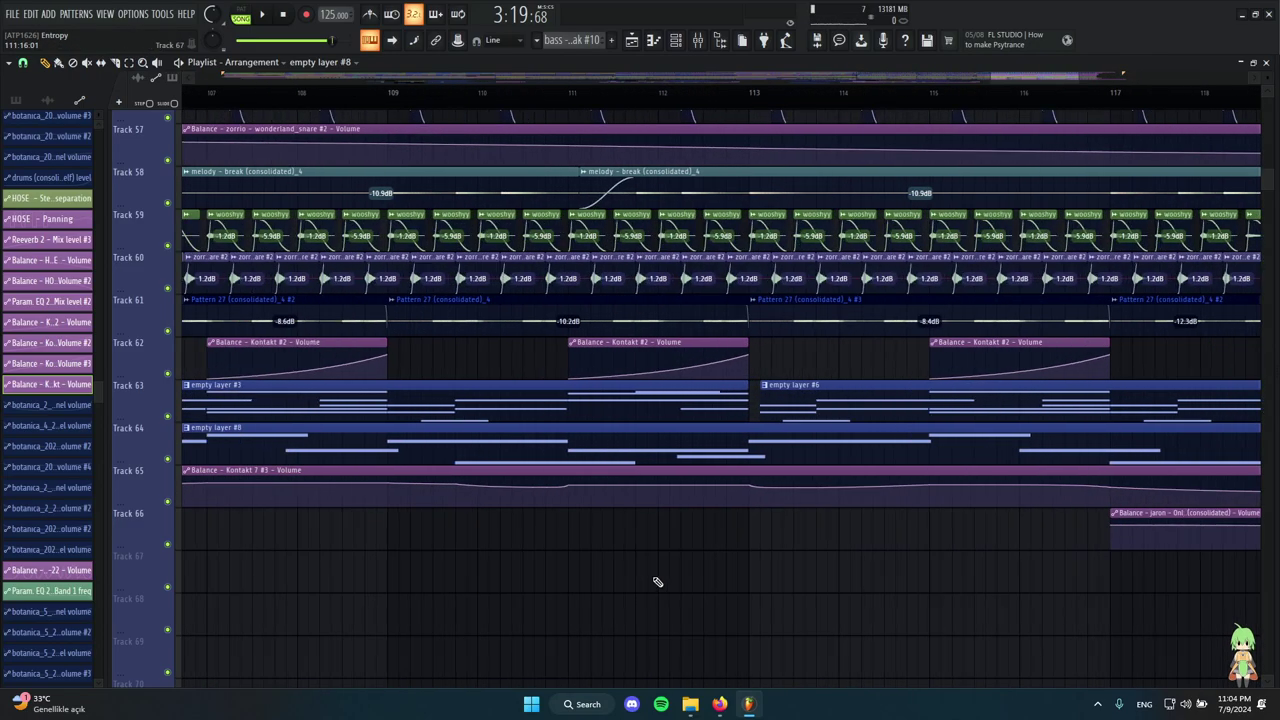
left_click_drag(751, 502, 748, 502)
scroll(740, 504, "down", 3, "ctrl")
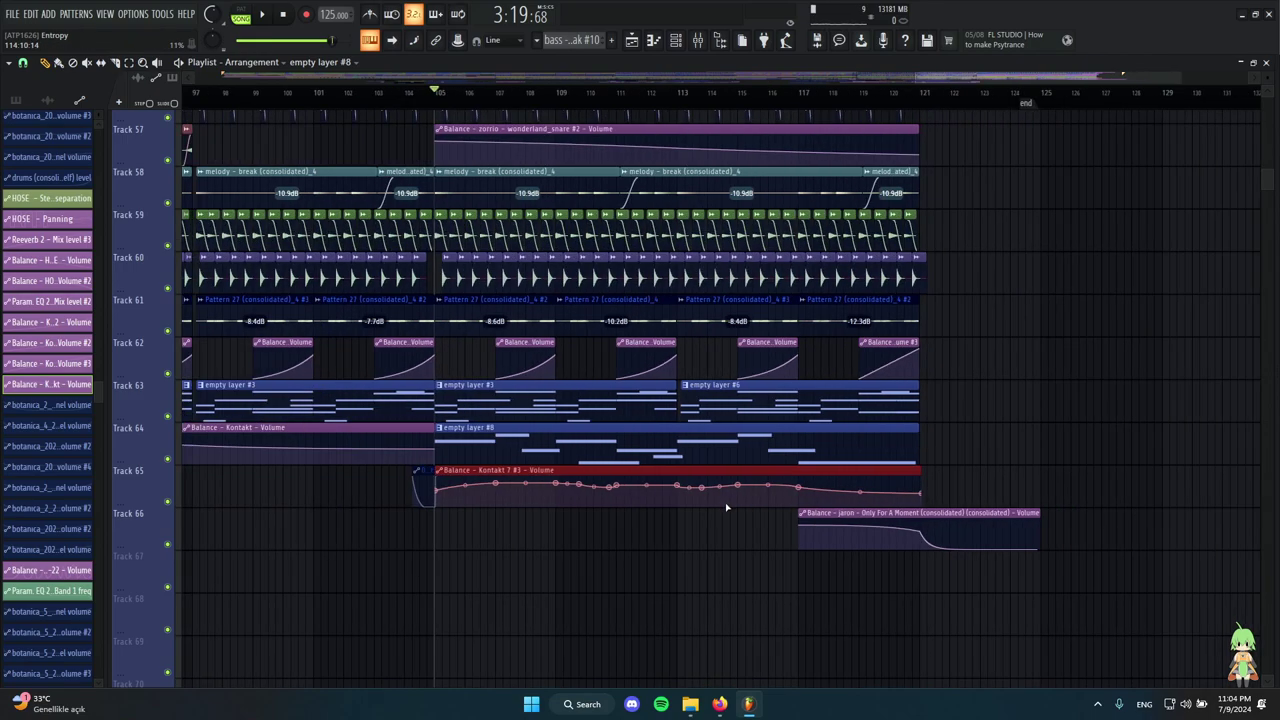
scroll(770, 450, "up", 3, "ctrl")
scroll(729, 457, "up", 2, "ctrl")
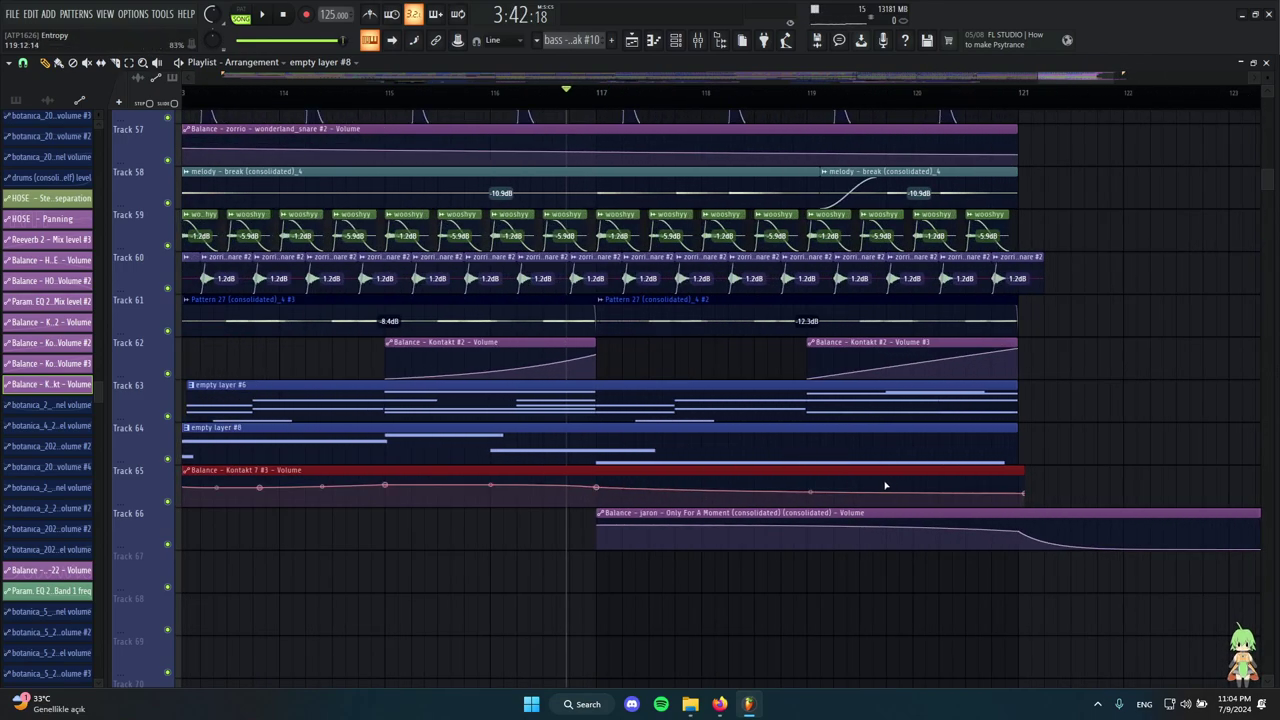
scroll(885, 486, "down", 2, "ctrl")
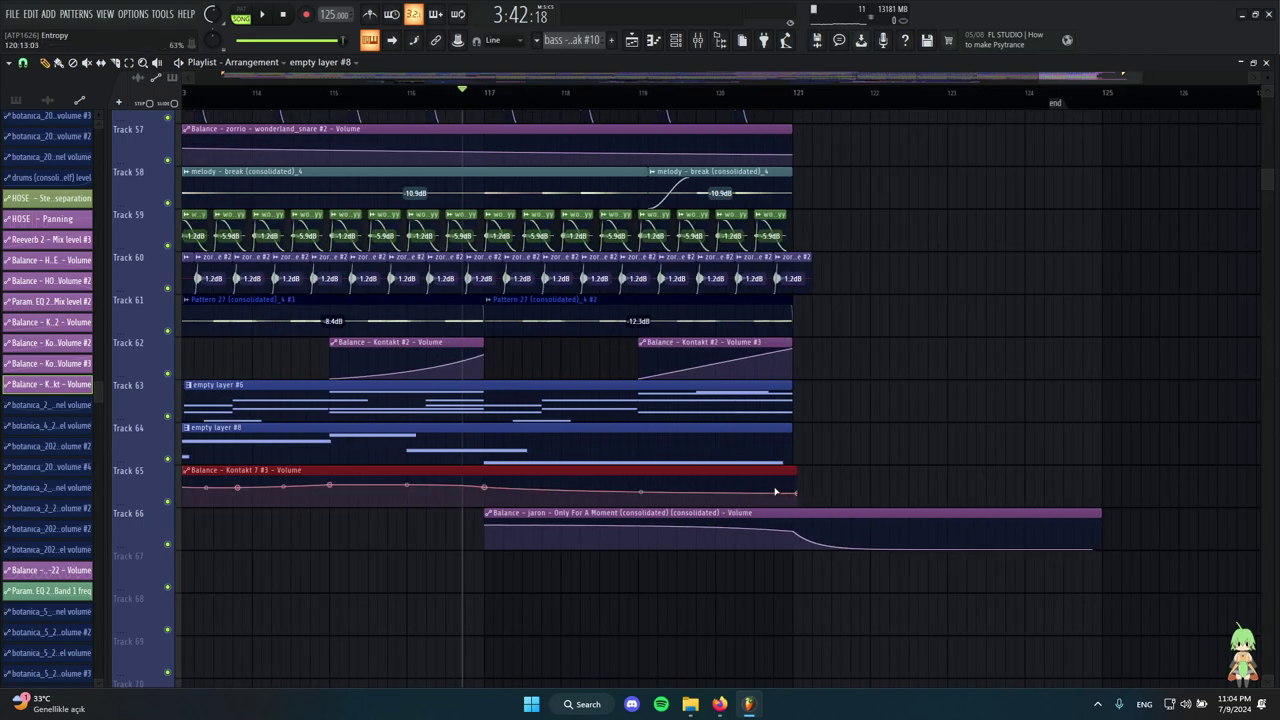
Review the layers and automation ending at bar 121, from Track 66 up to Track 26.
scroll(720, 489, "up", 2)
scroll(440, 375, "down", 2)
scroll(944, 485, "up", 4)
scroll(971, 365, "down", 3)
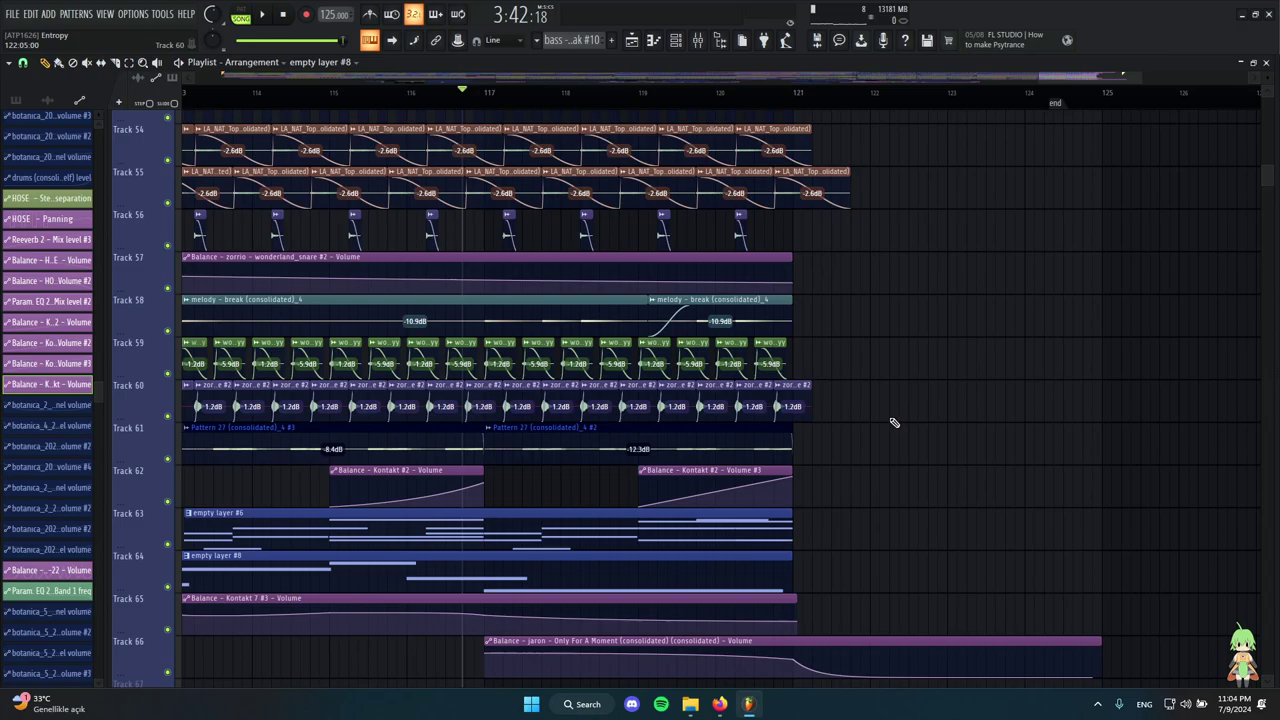
scroll(930, 462, "down", 5, "ctrl")
scroll(930, 470, "down", 3)
scroll(914, 468, "up", 2)
scroll(903, 440, "down", 2, "ctrl")
scroll(1000, 480, "up", 7)
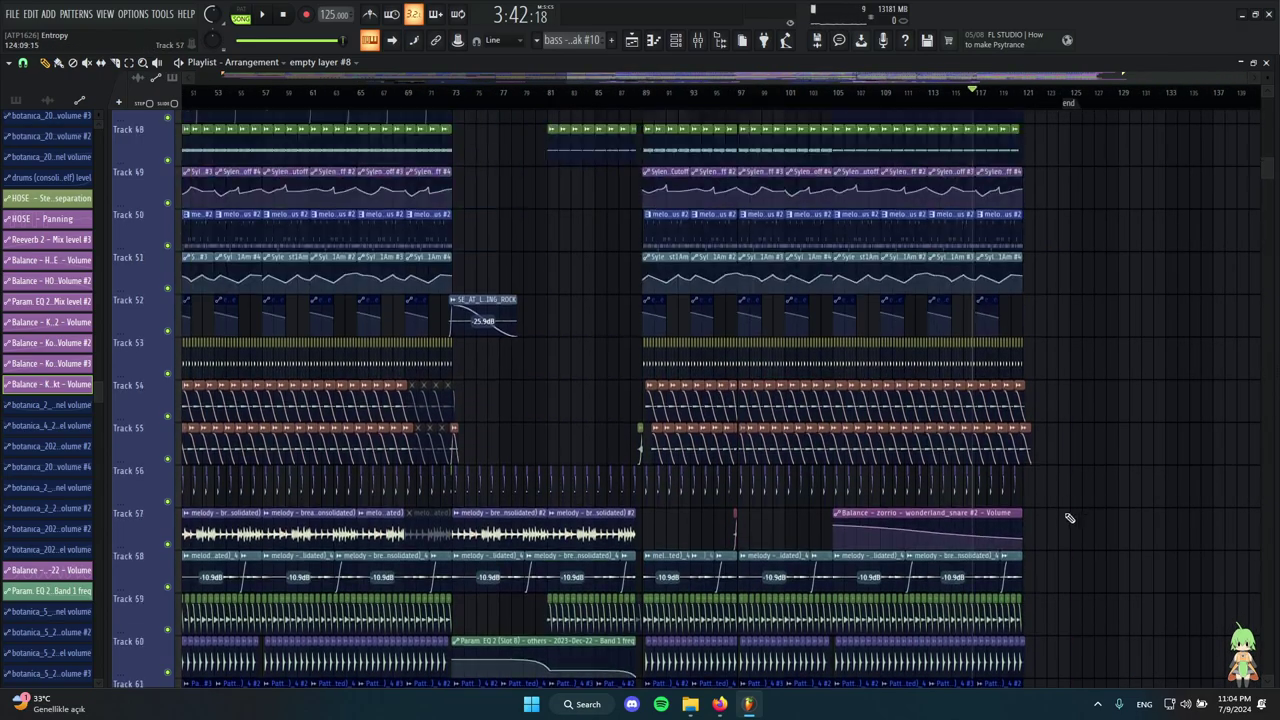
scroll(851, 449, "up", 4, "ctrl")
scroll(855, 488, "up", 7)
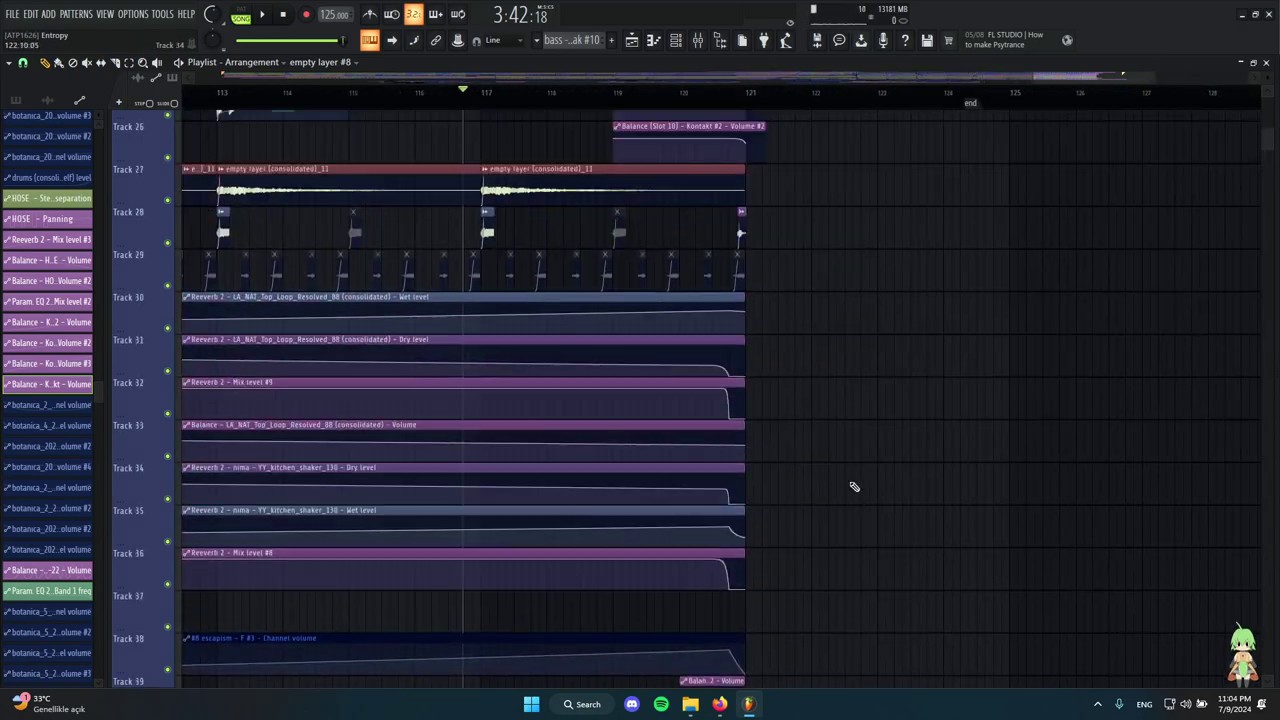
Select the Yeah Yeah Yeahs vocal clip on Track 28 and inspect its placement and fades around bar 121.
scroll(610, 490, "up", 3, "ctrl")
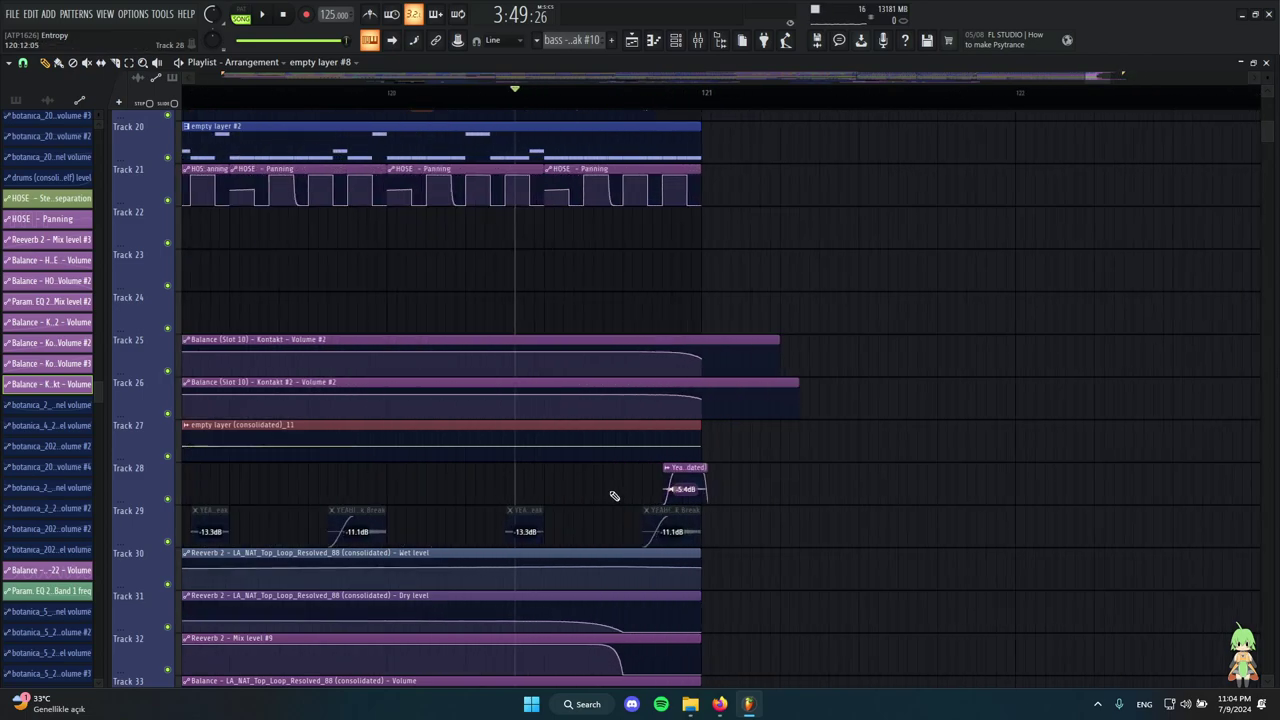
scroll(660, 525, "up", 3, "ctrl")
scroll(657, 571, "up", 1)
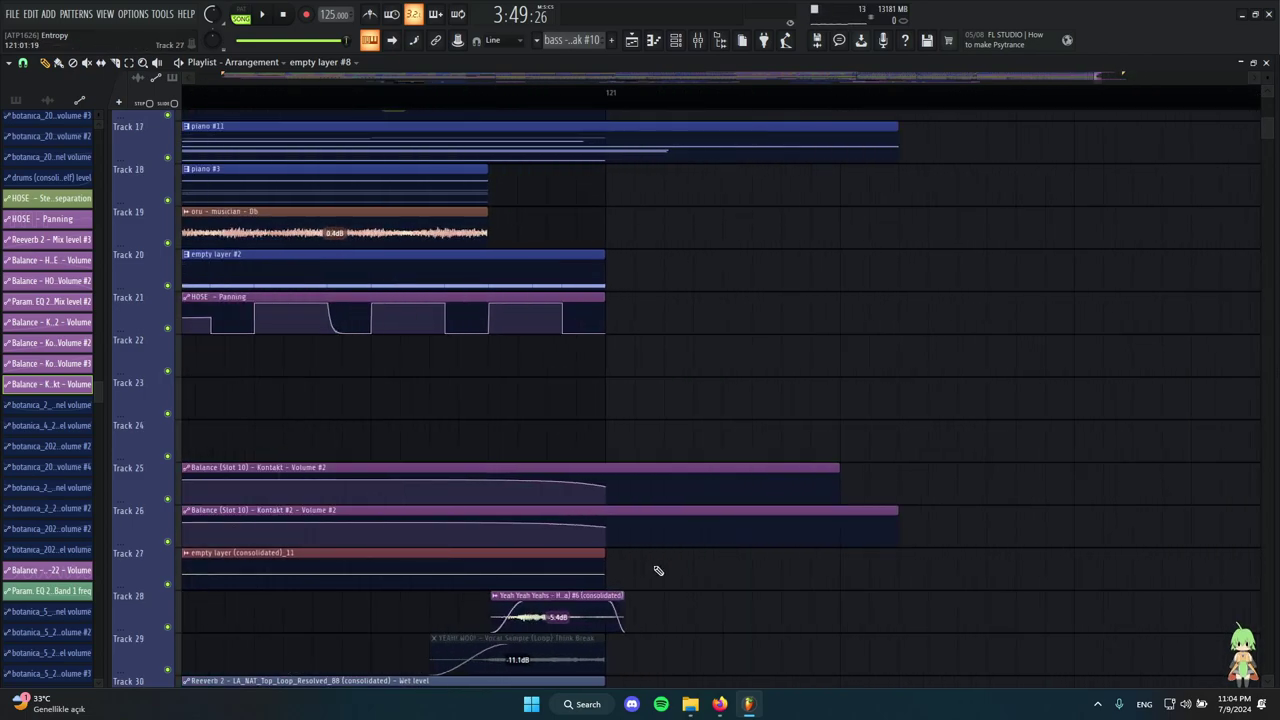
scroll(640, 545, "down", 2)
left_click(558, 408)
scroll(598, 428, "down", 3, "ctrl")
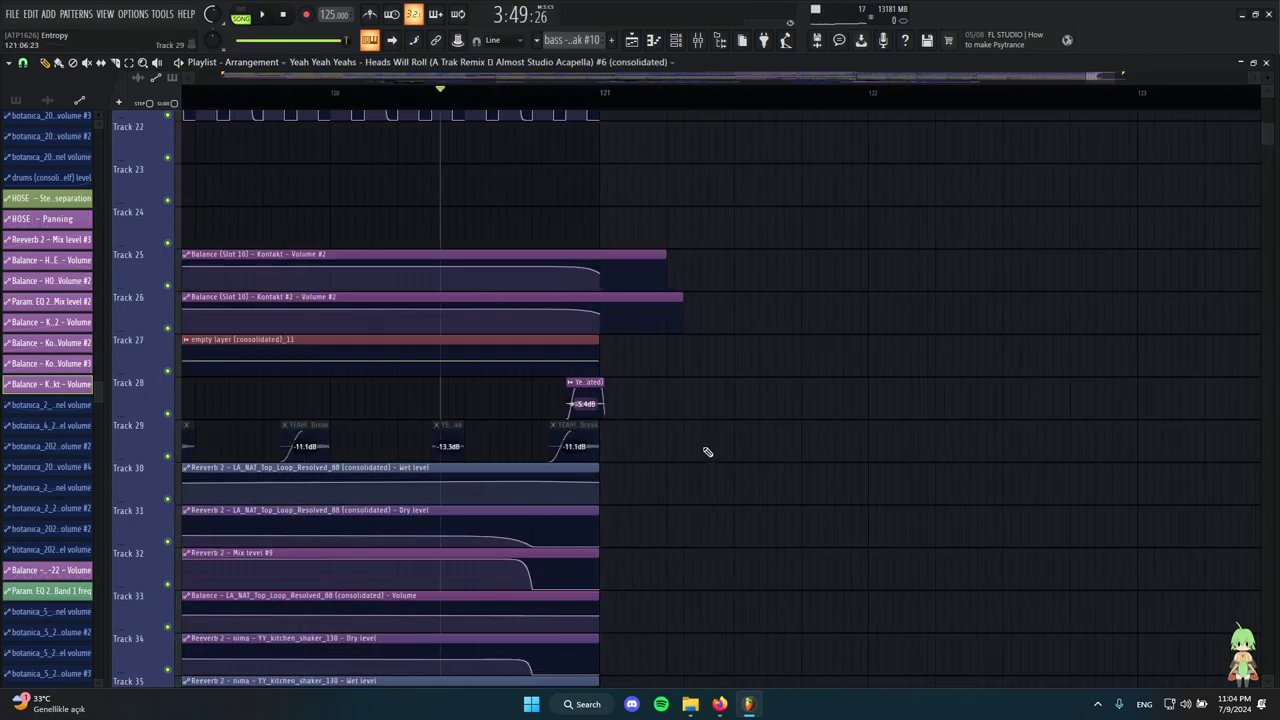
Audition the piano #11 clip on Track 17 and inspect how it extends past bar 121 beneath the HOSE volume fade.
scroll(706, 451, "up", 2, "ctrl")
scroll(430, 453, "up", 4)
scroll(428, 451, "down", 3, "ctrl")
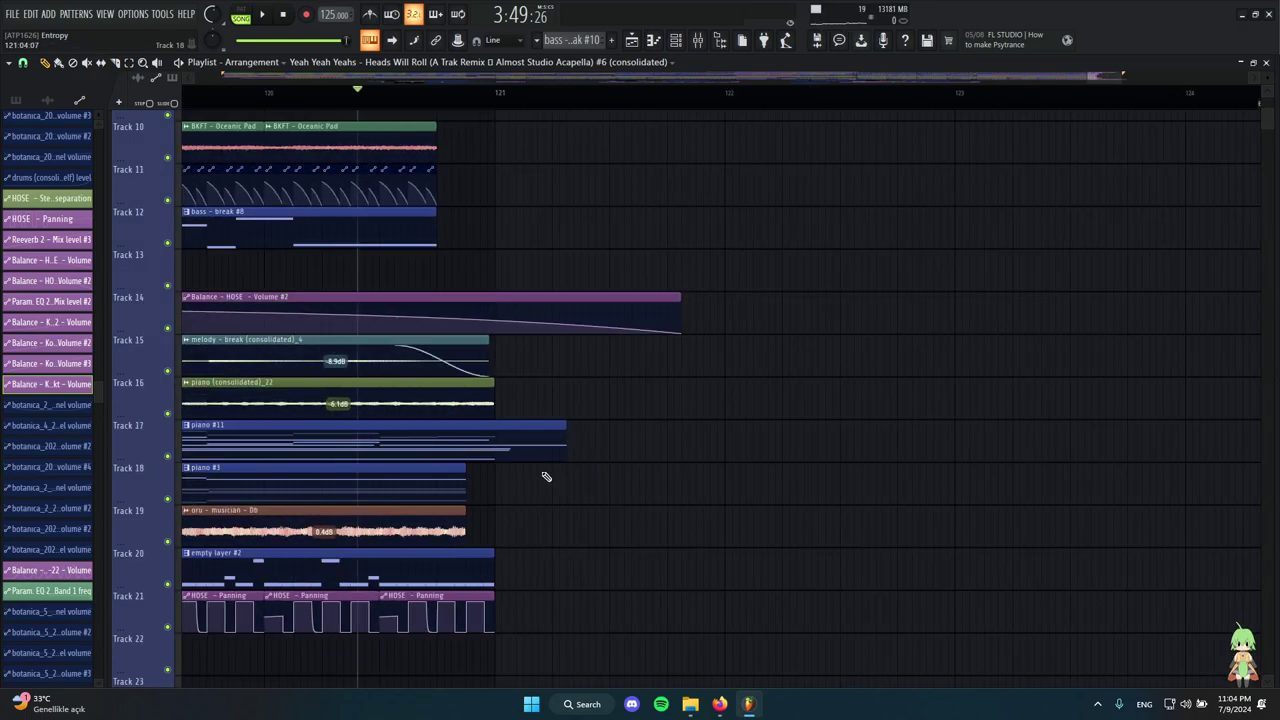
right_click(386, 432, "alt")
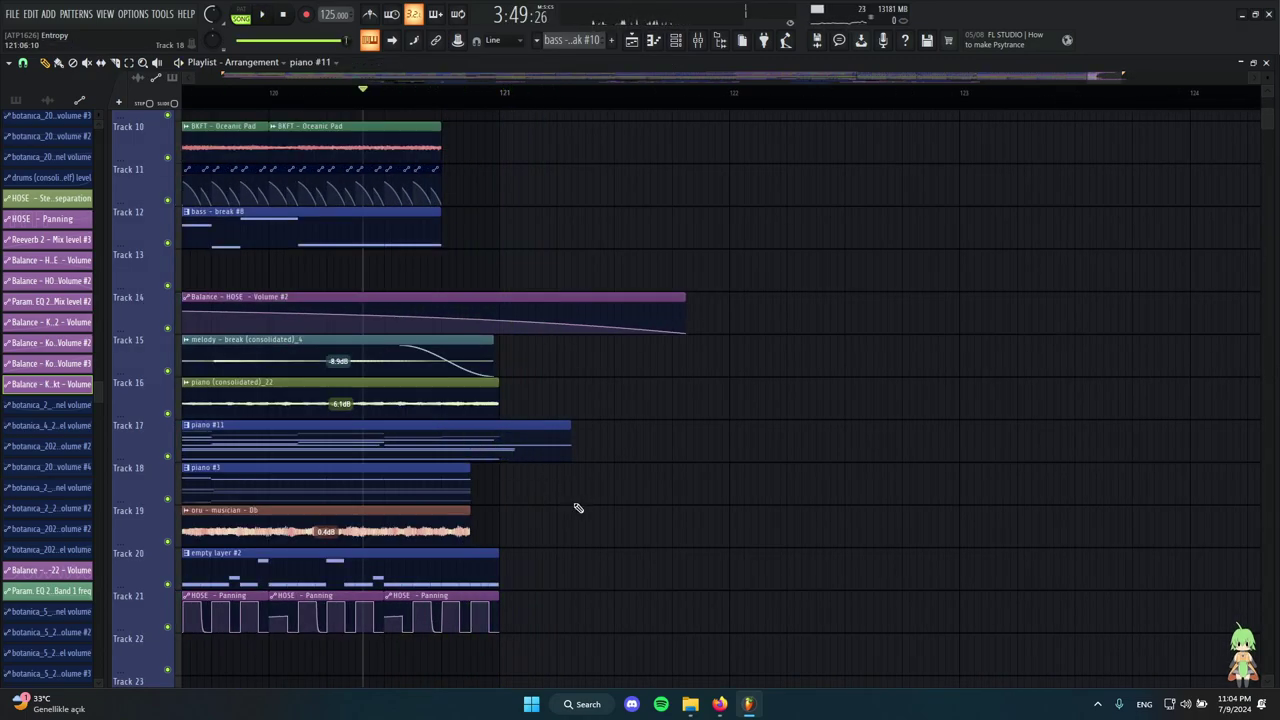
scroll(577, 508, "up", 3)
scroll(615, 492, "up", 2)
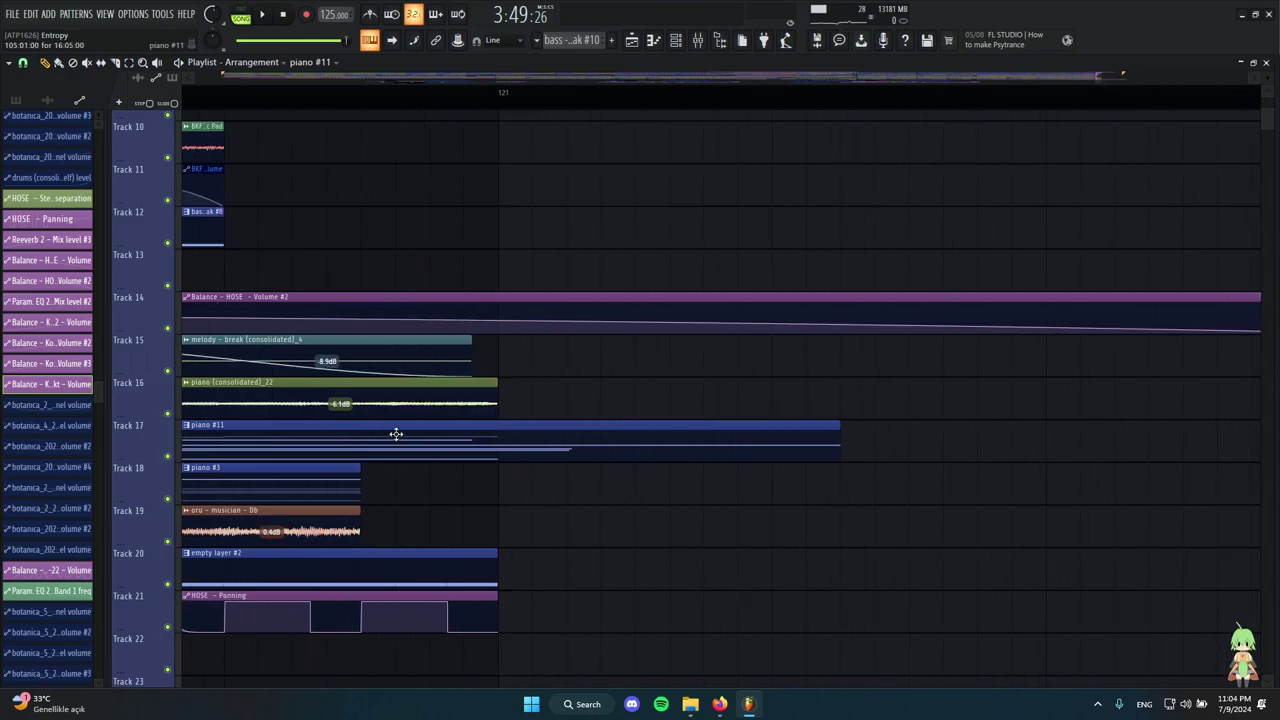
scroll(523, 457, "down", 4)
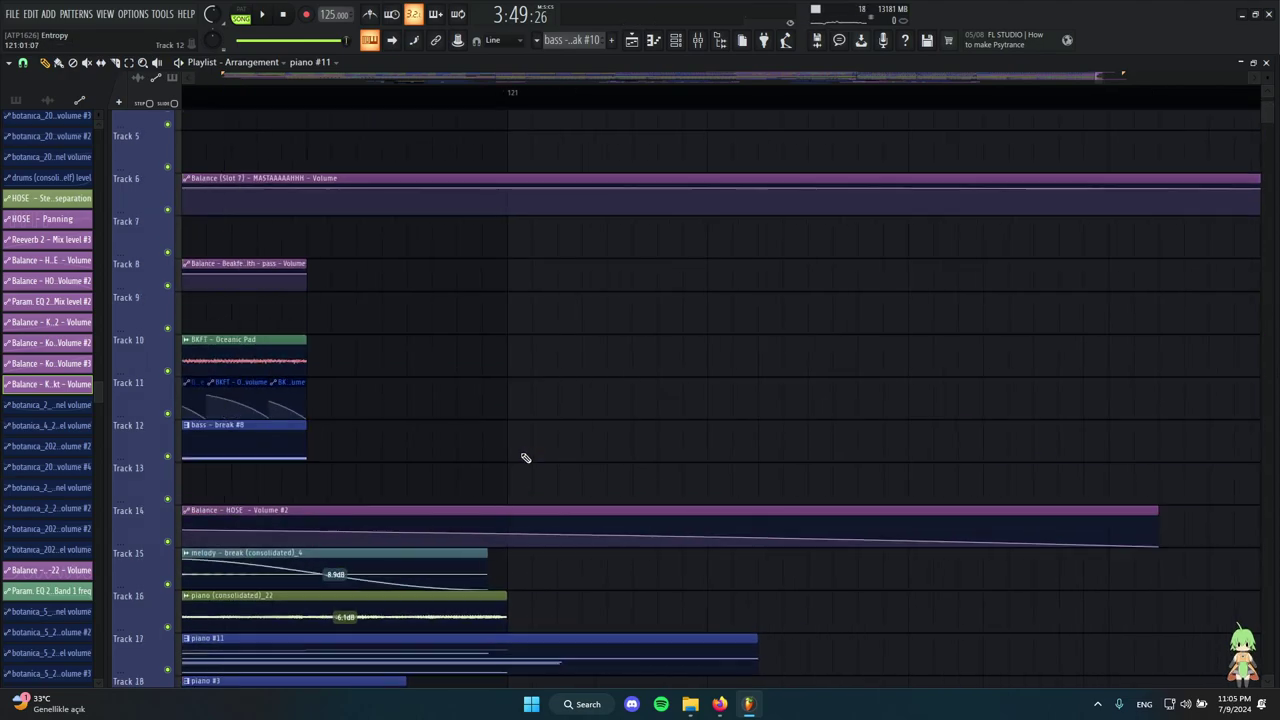
Examine the #8 escapism - F #3 clips on Track 44 together with their channel volume automation on Track 38.
scroll(412, 319, "down", 5)
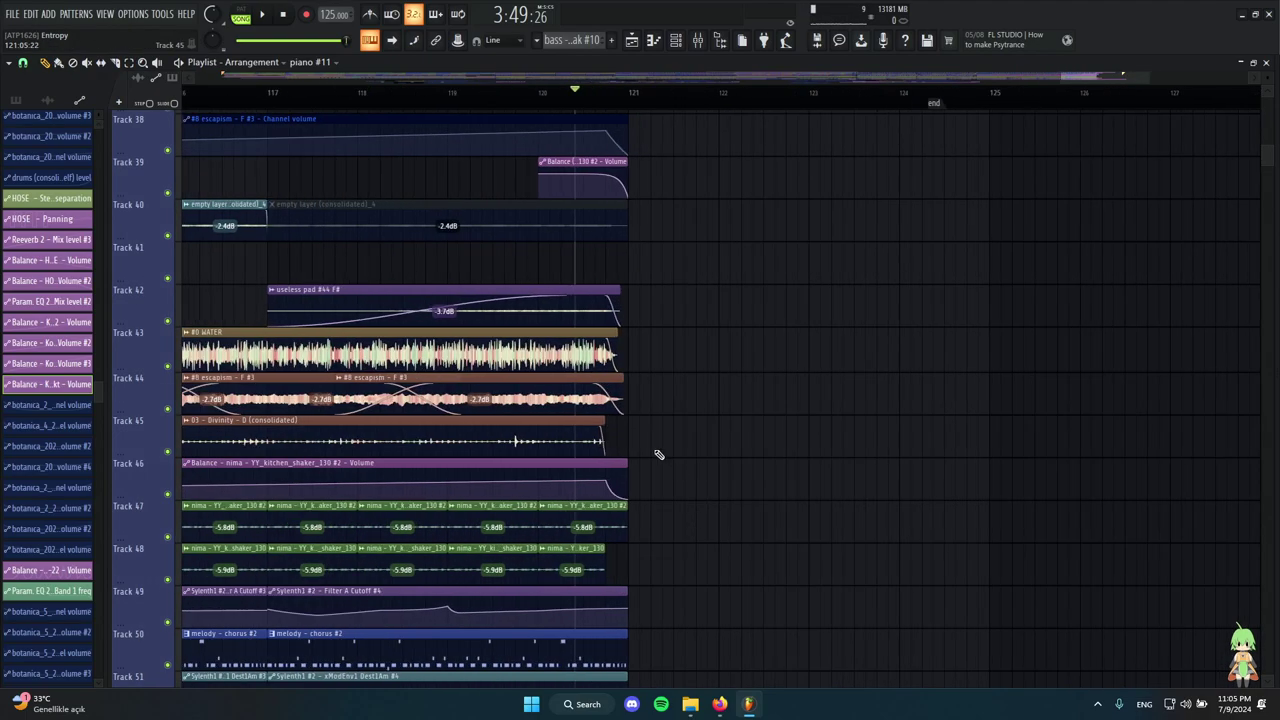
scroll(502, 396, "up", 5)
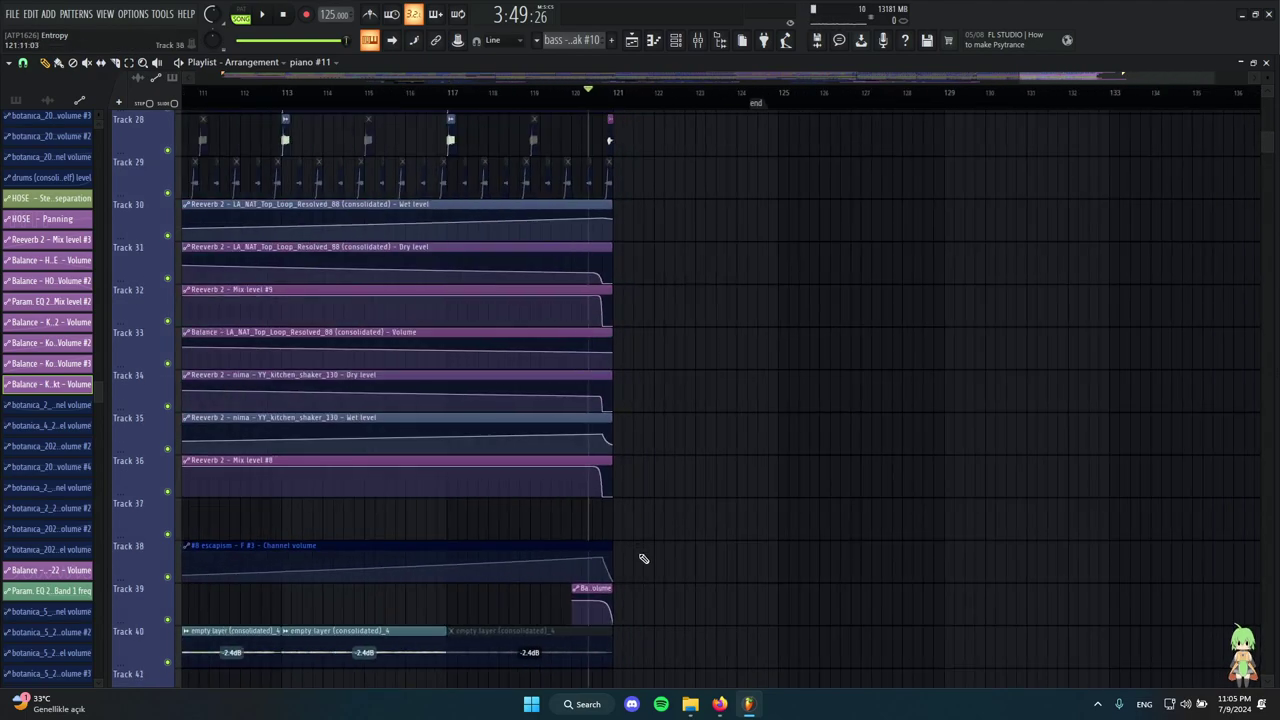
scroll(700, 510, "down", 5)
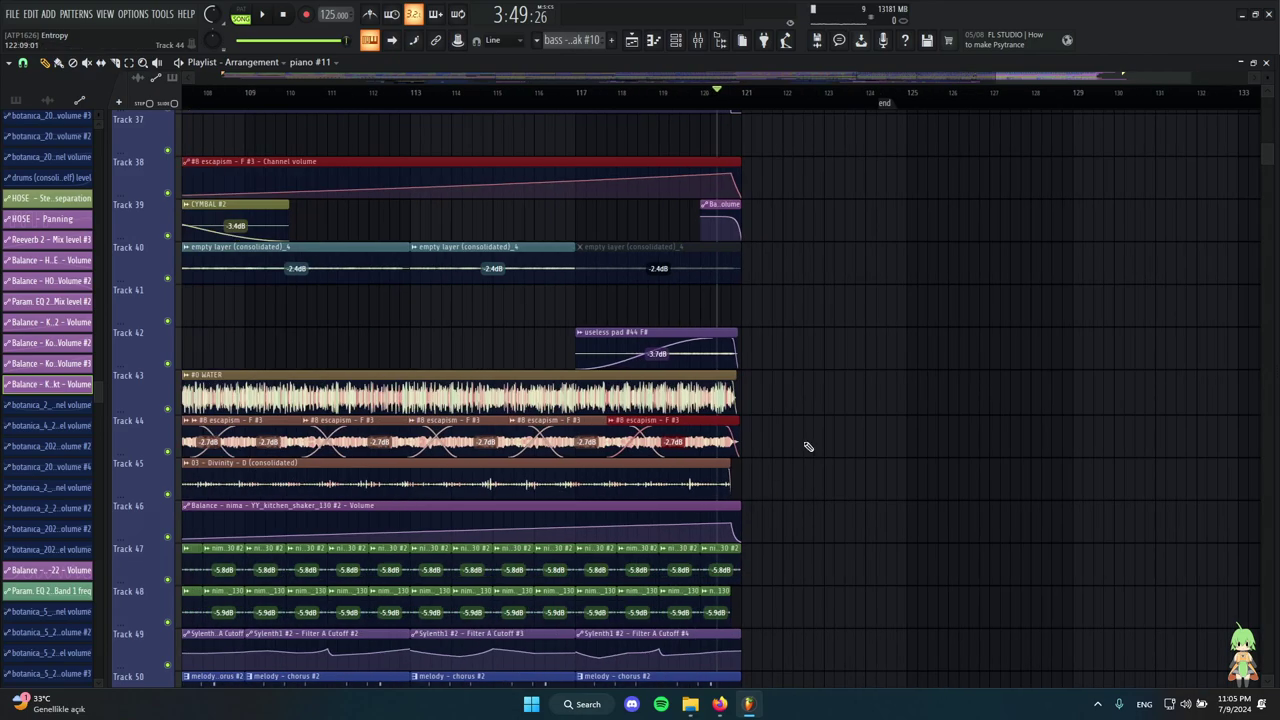
scroll(809, 434, "down", 3)
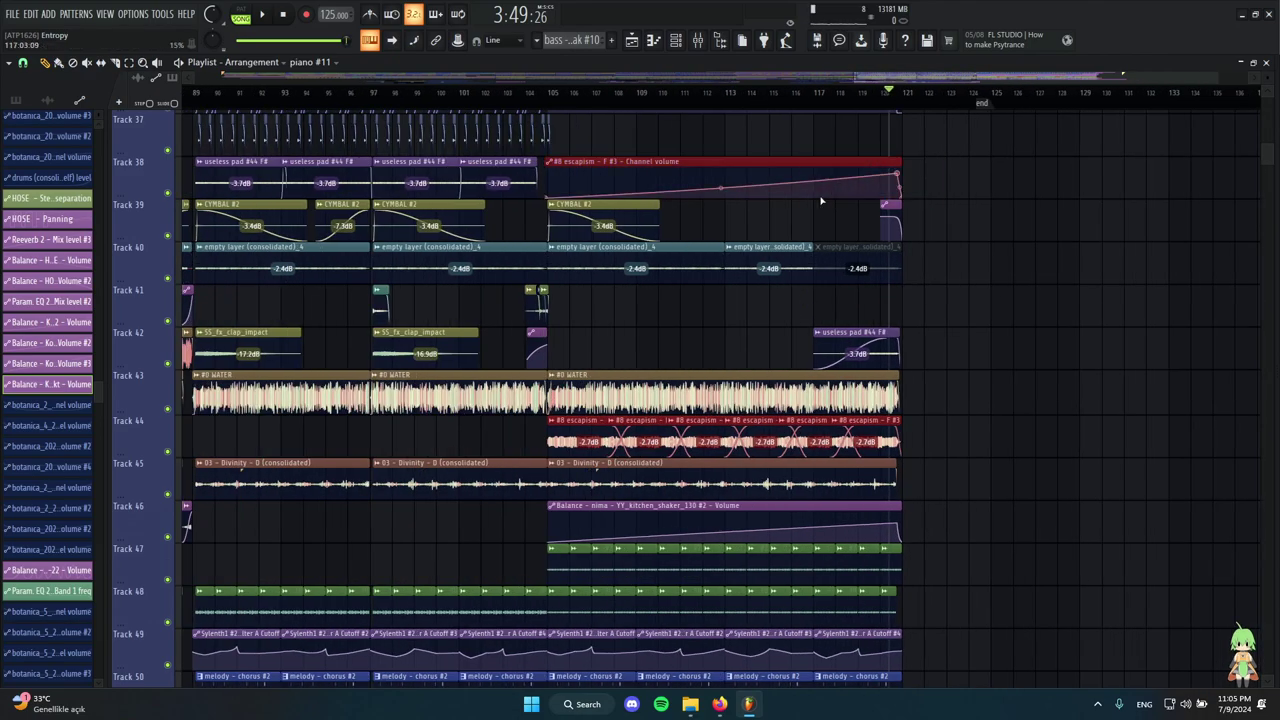
scroll(855, 306, "up", 3)
scroll(648, 350, "down", 3)
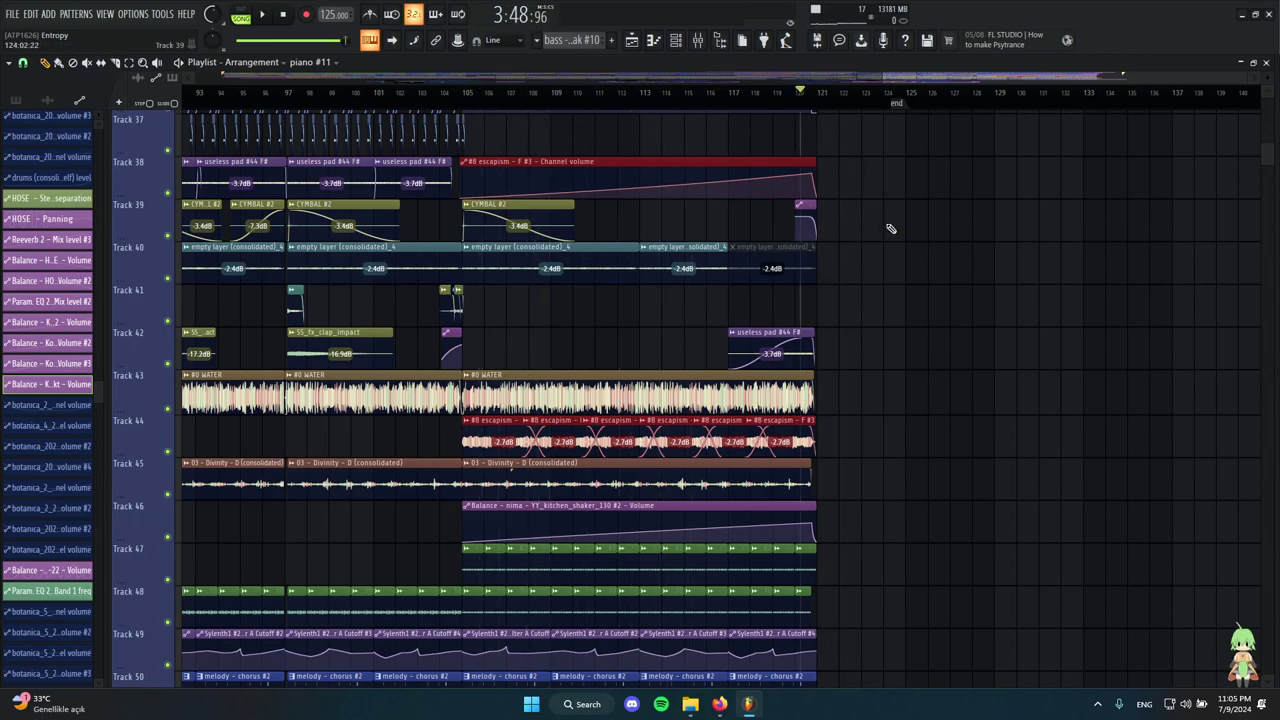
Inspect the fade-outs on Tracks 42 to 45 before bar 121 and audition the useless pad #44 F# clip in solo.
scroll(671, 194, "up", 8)
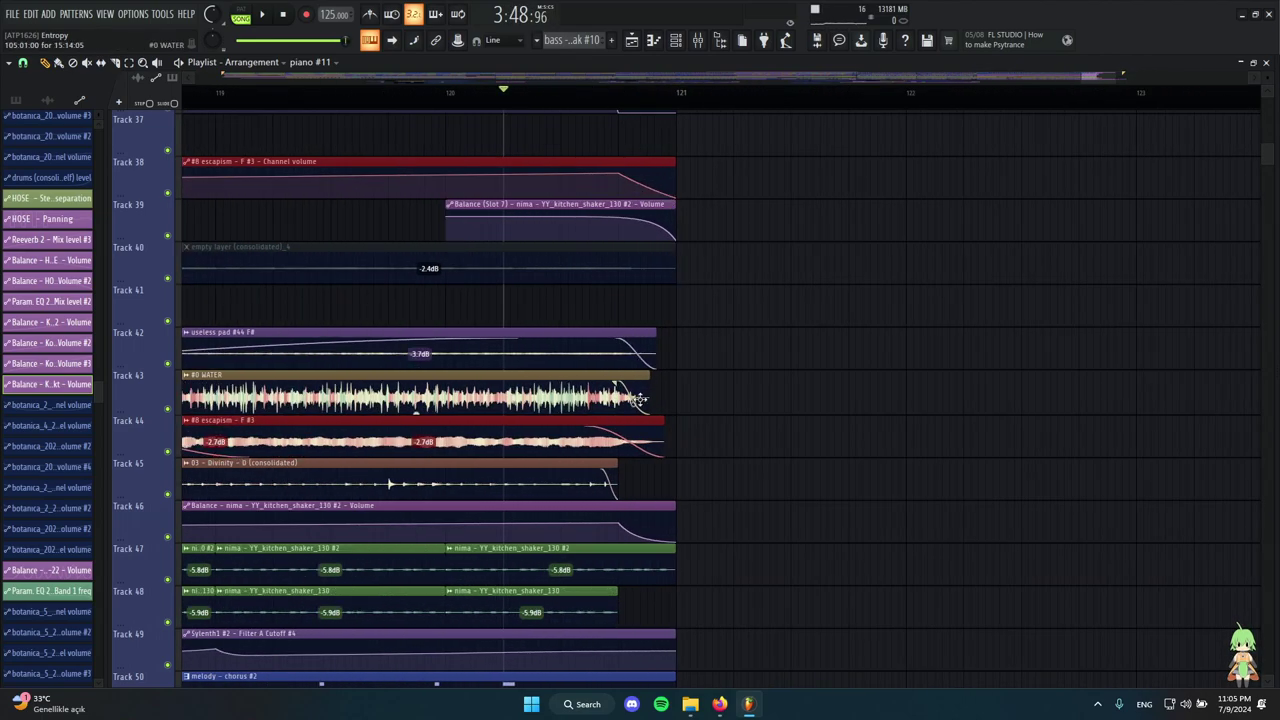
scroll(641, 399, "down", 4)
scroll(657, 390, "down", 2)
scroll(665, 350, "up", 3)
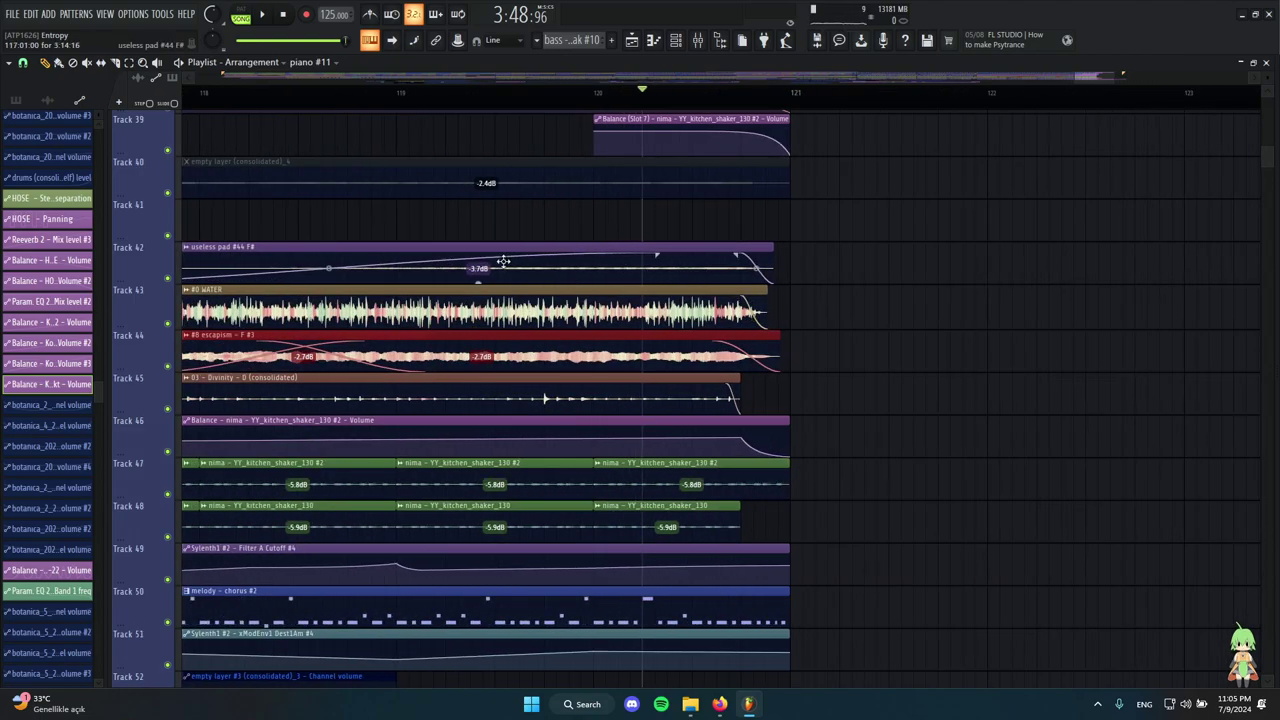
left_click(361, 247, "alt")
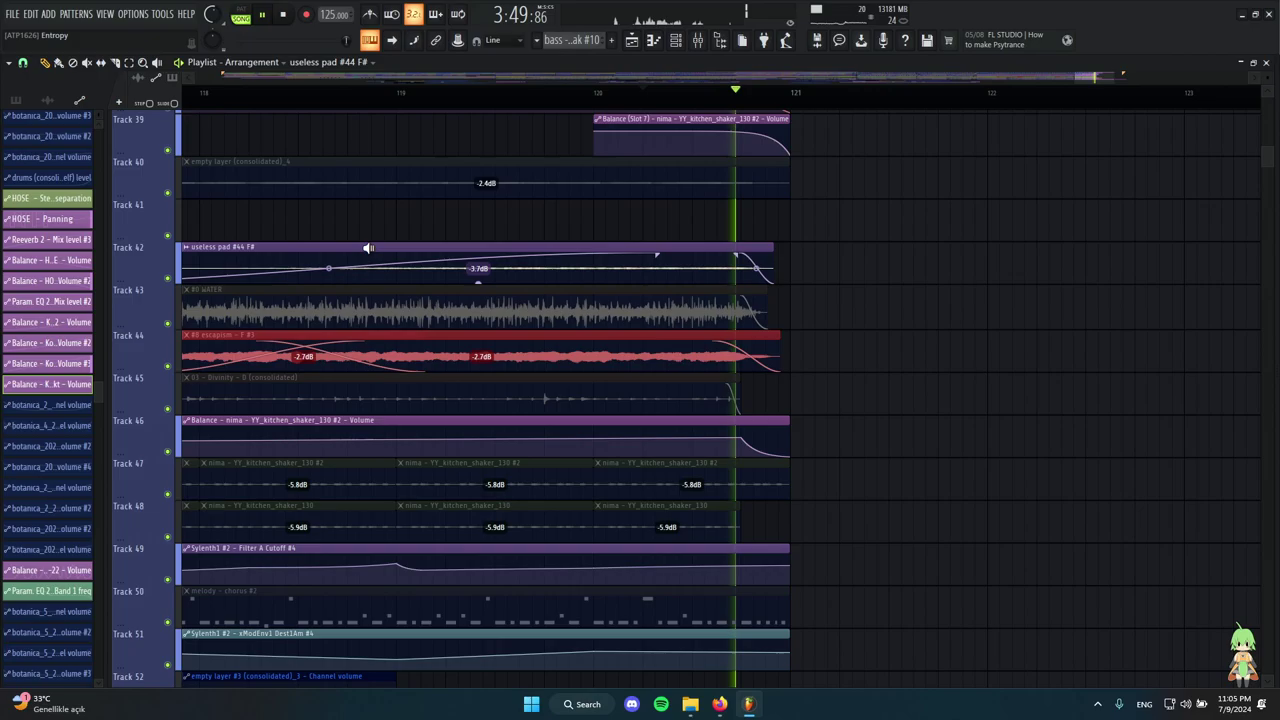
key("space")
Compare the reverb and volume automation on Tracks 30 to 39 with the fading layers on Tracks 42 to 48.
scroll(903, 380, "up", 5)
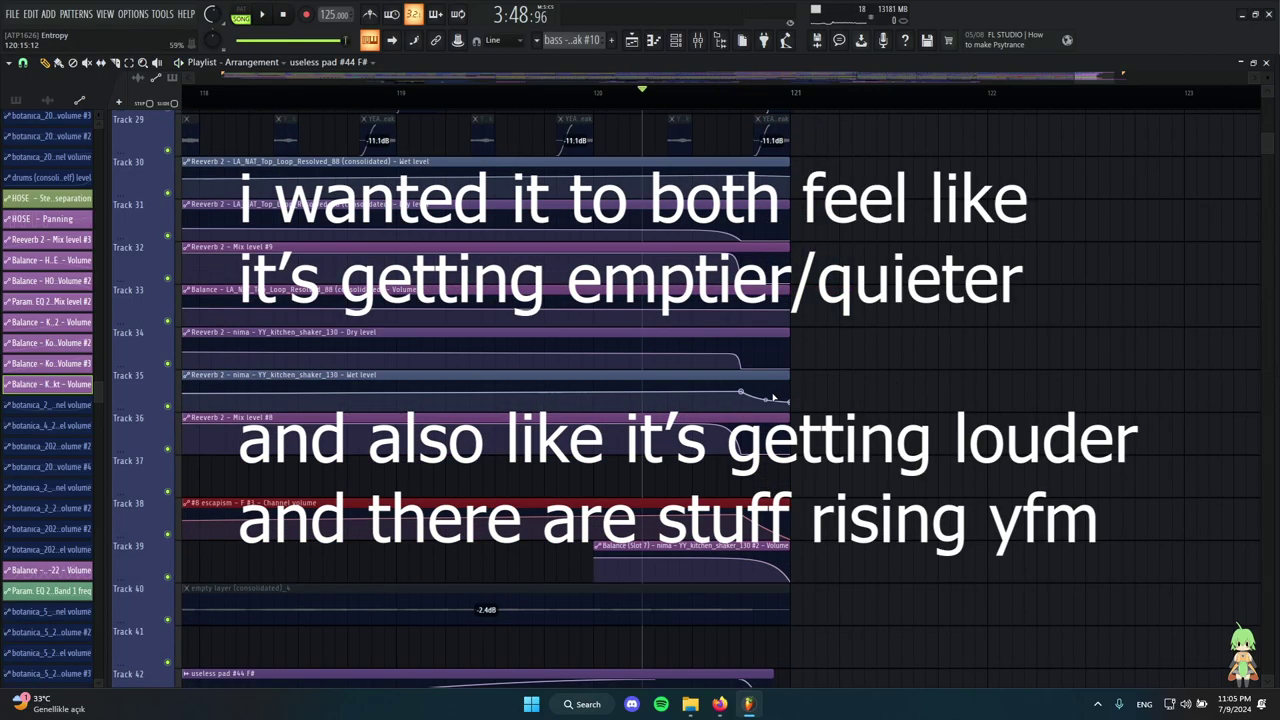
scroll(773, 398, "down", 6)
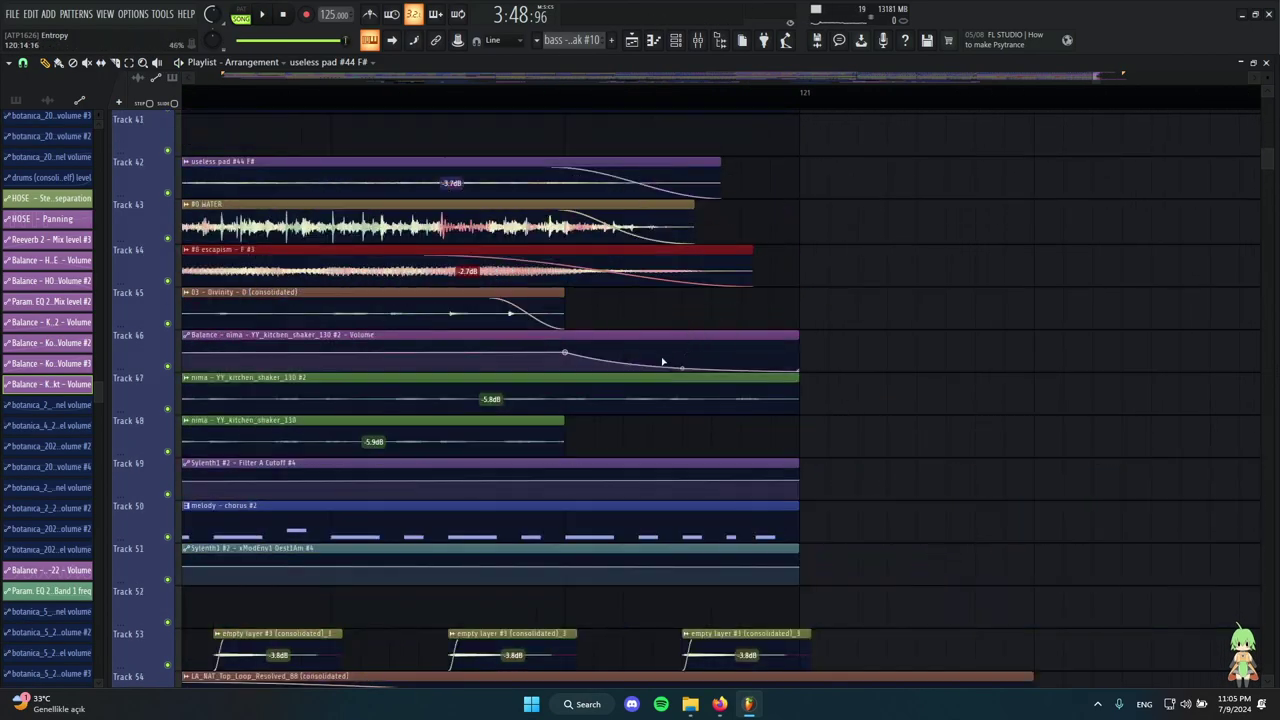
scroll(662, 362, "up", 3)
scroll(561, 183, "down", 1)
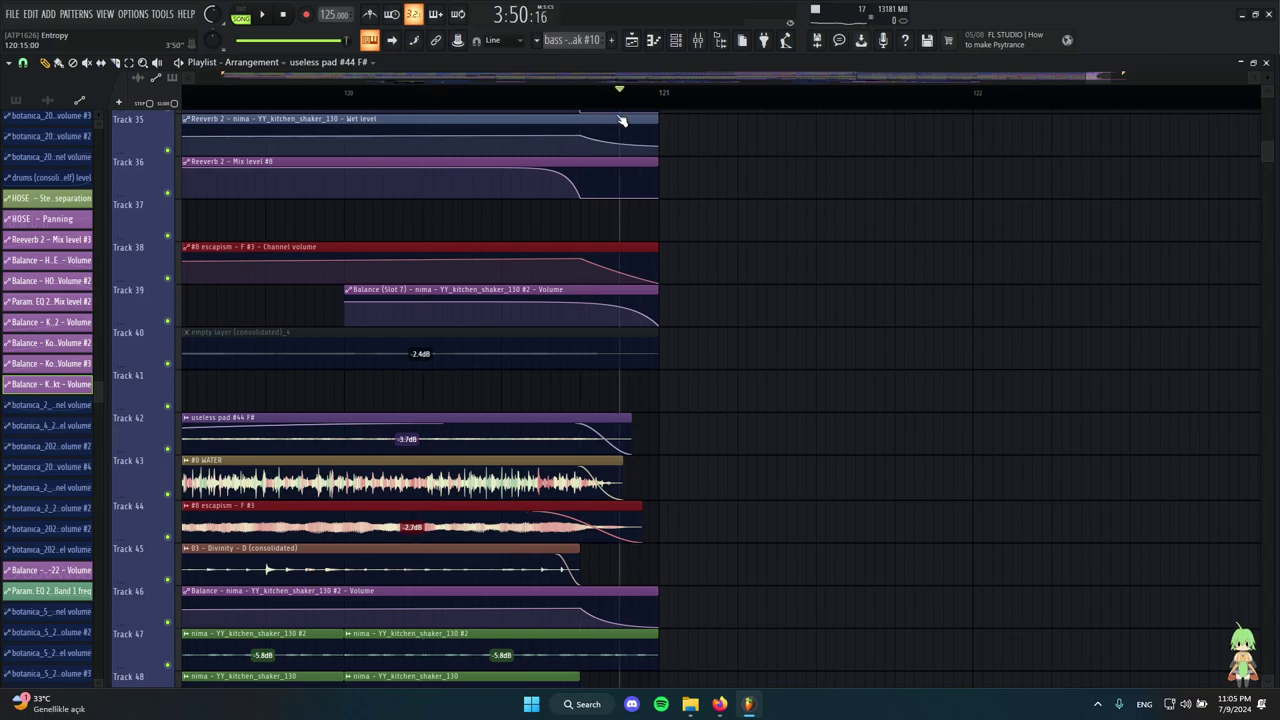
Audition the melody - chorus #2 clip on Track 50 and examine the layers around it near bar 121.
scroll(637, 366, "down", 4)
scroll(620, 380, "up", 2)
right_click(504, 449, "alt")
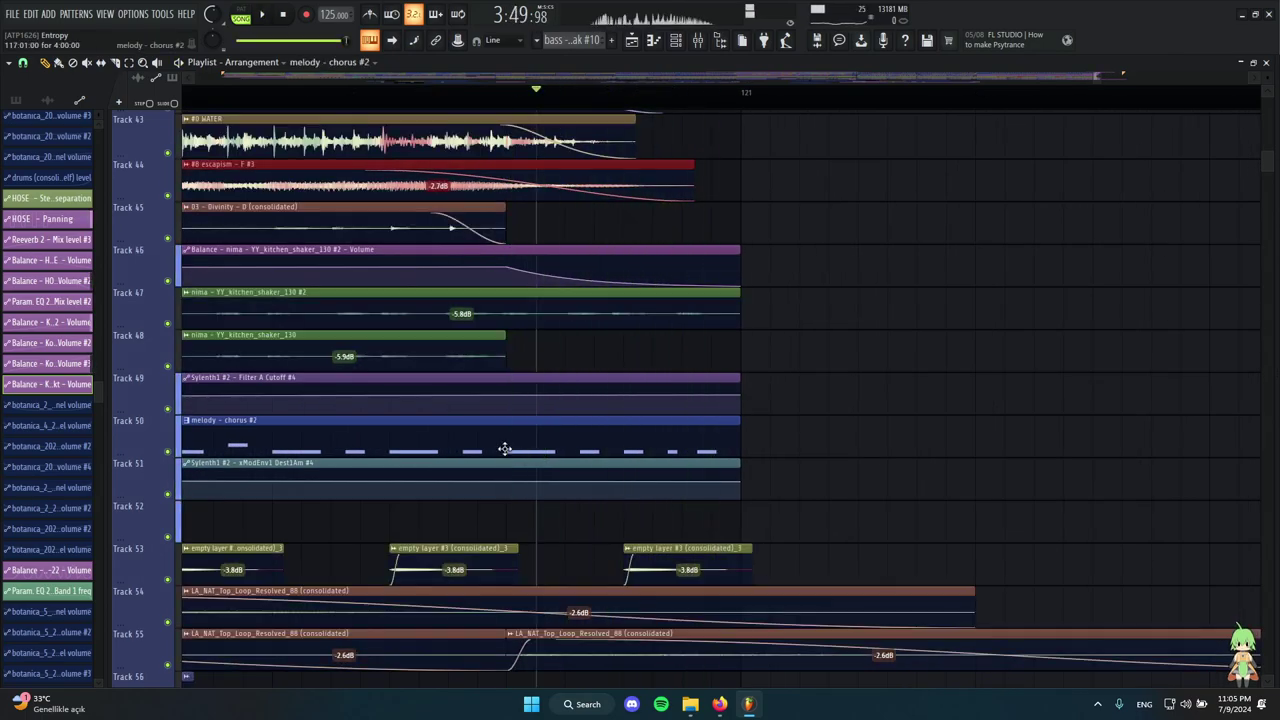
scroll(505, 449, "down", 2)
scroll(630, 450, "down", 3)
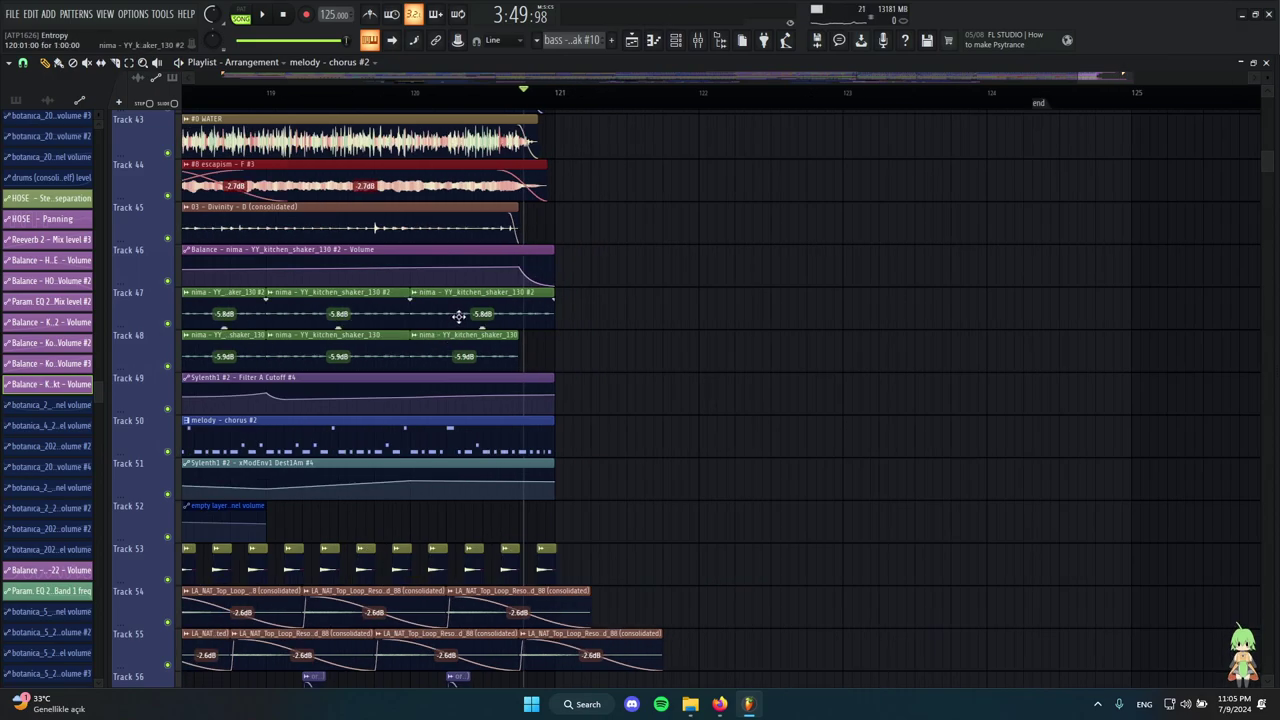
scroll(540, 480, "up", 1)
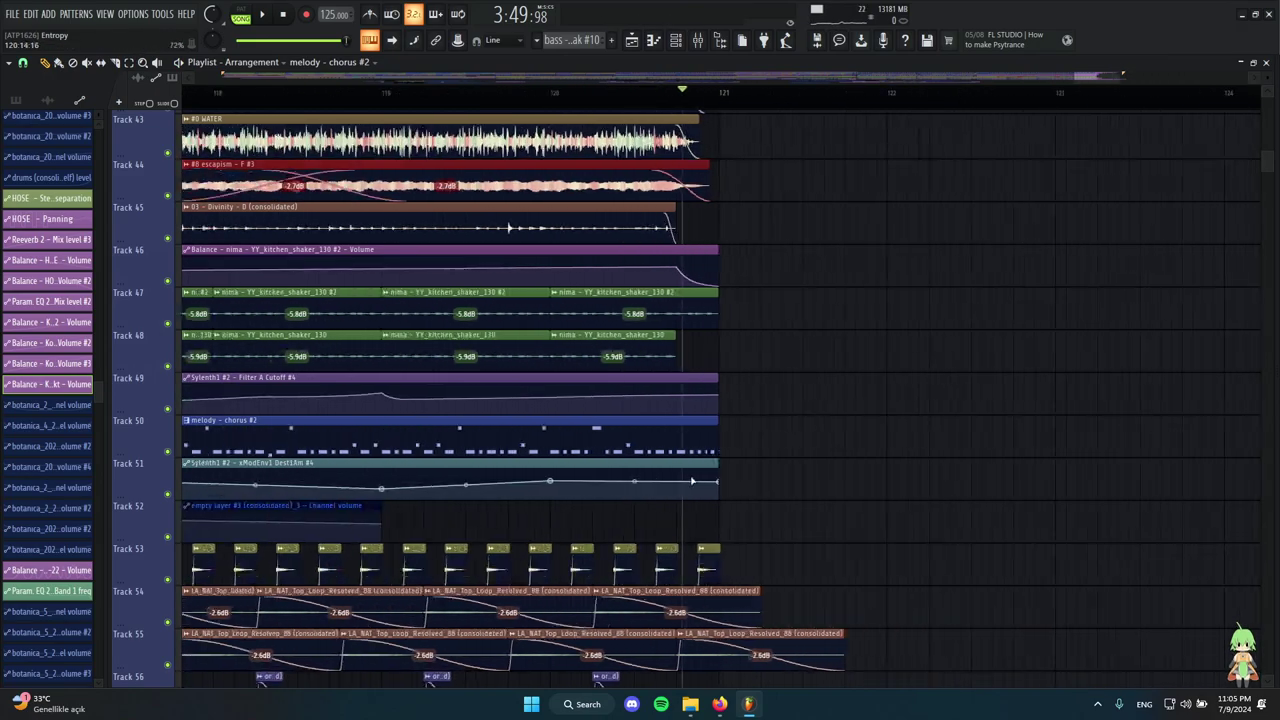
Select the melody - chorus #2 clip on Track 50 and play the full mix from bar 120 past bar 121.
scroll(606, 460, "down", 2)
left_click(606, 449, "ctrl")
scroll(606, 440, "up", 3)
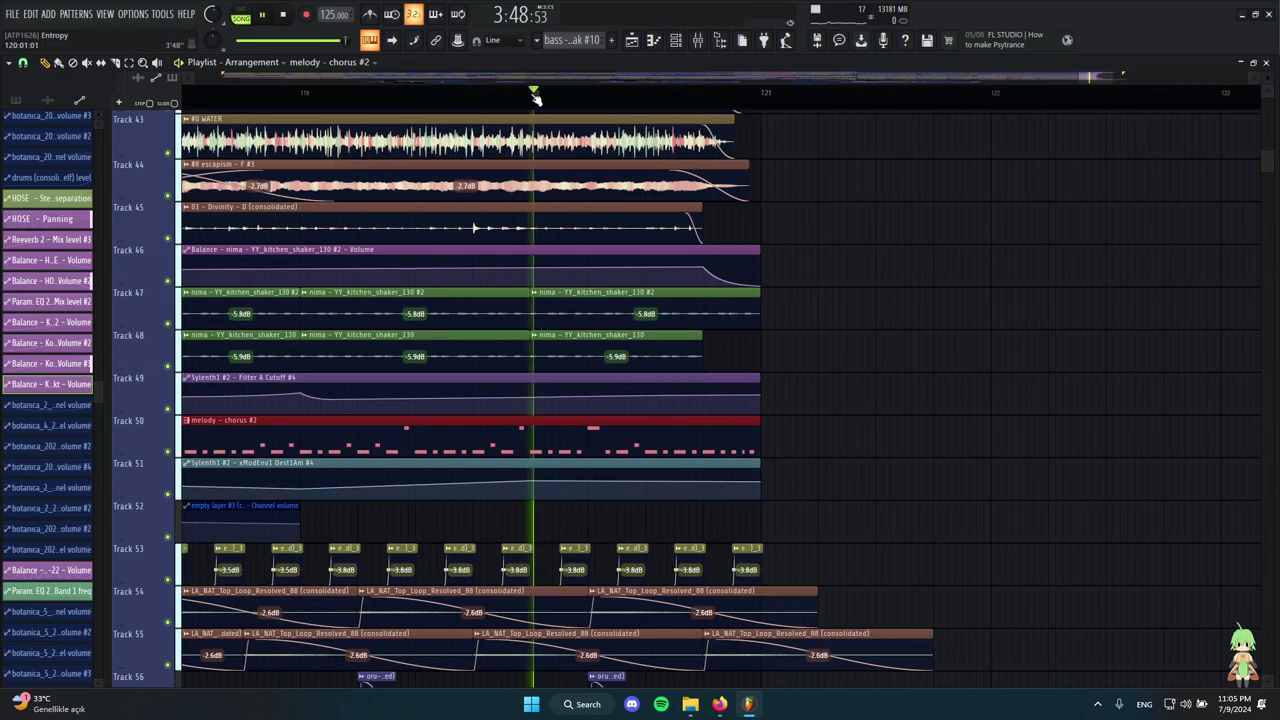
scroll(806, 449, "up", 4)
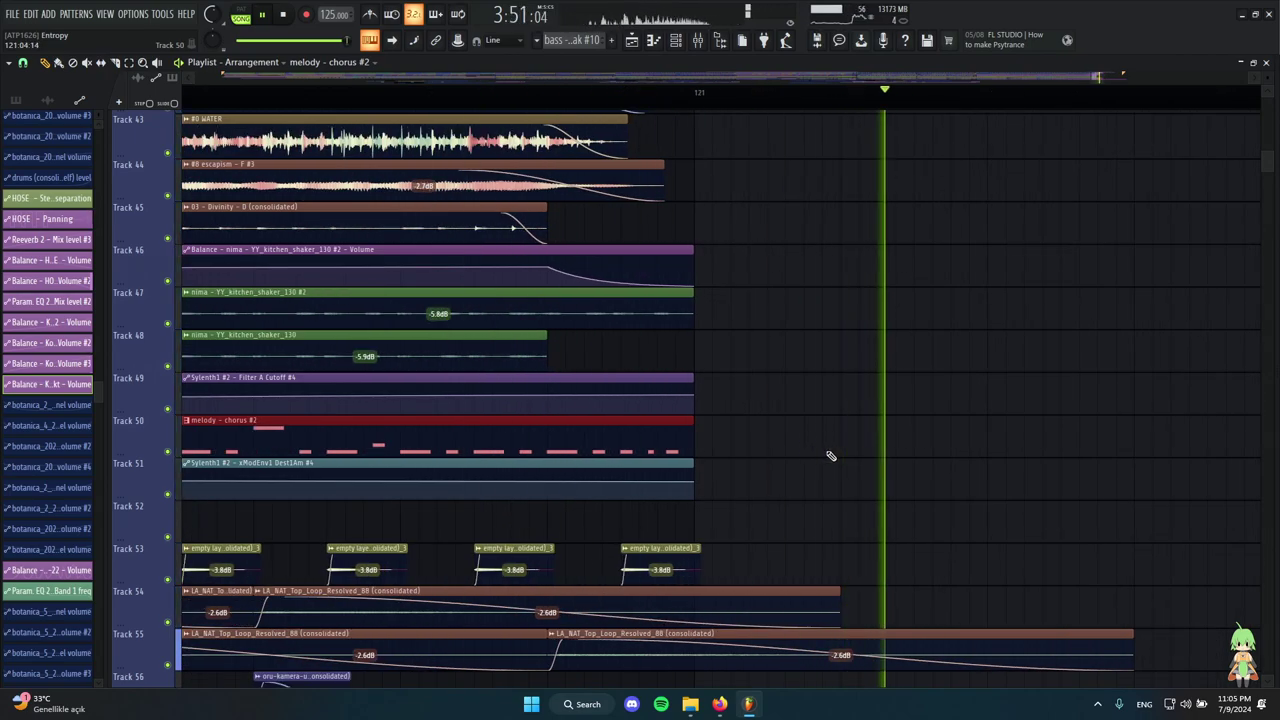
key("space")
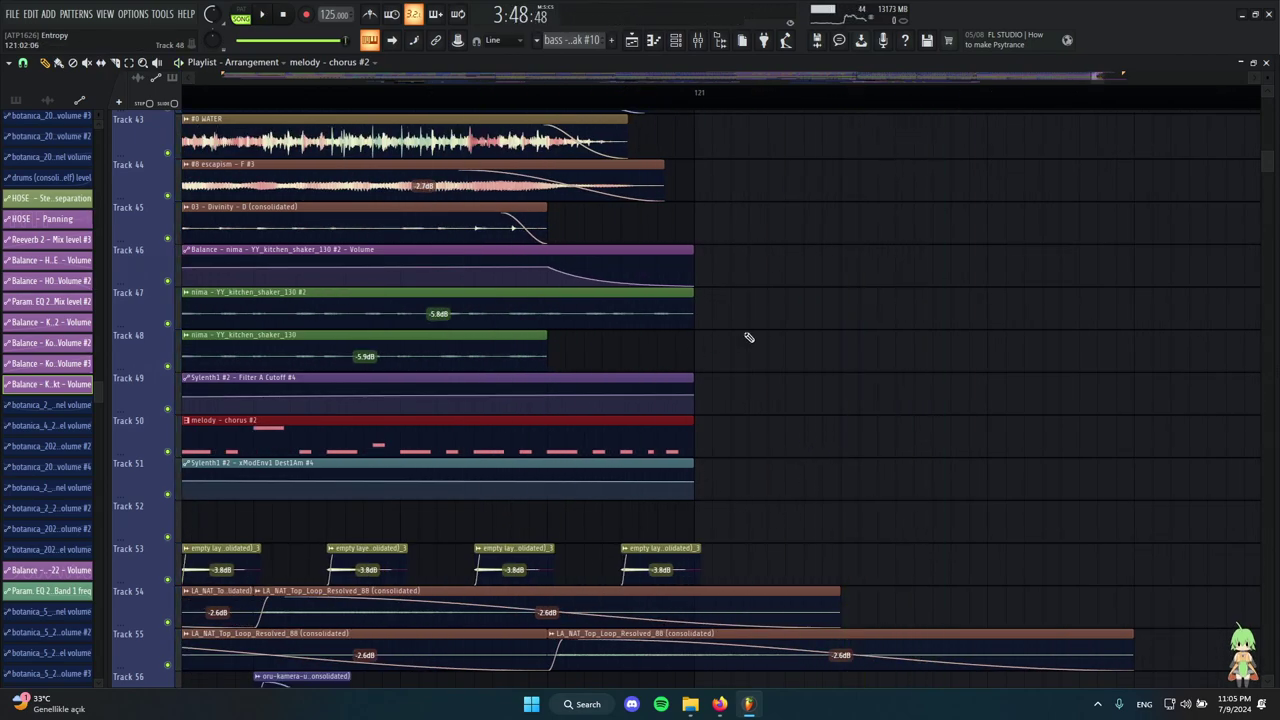
Select the clips on Tracks 42 to 48 before bar 121, deselect them, and review the automation above from Track 30.
scroll(719, 354, "up", 3)
left_click_drag(766, 612, 474, 362)
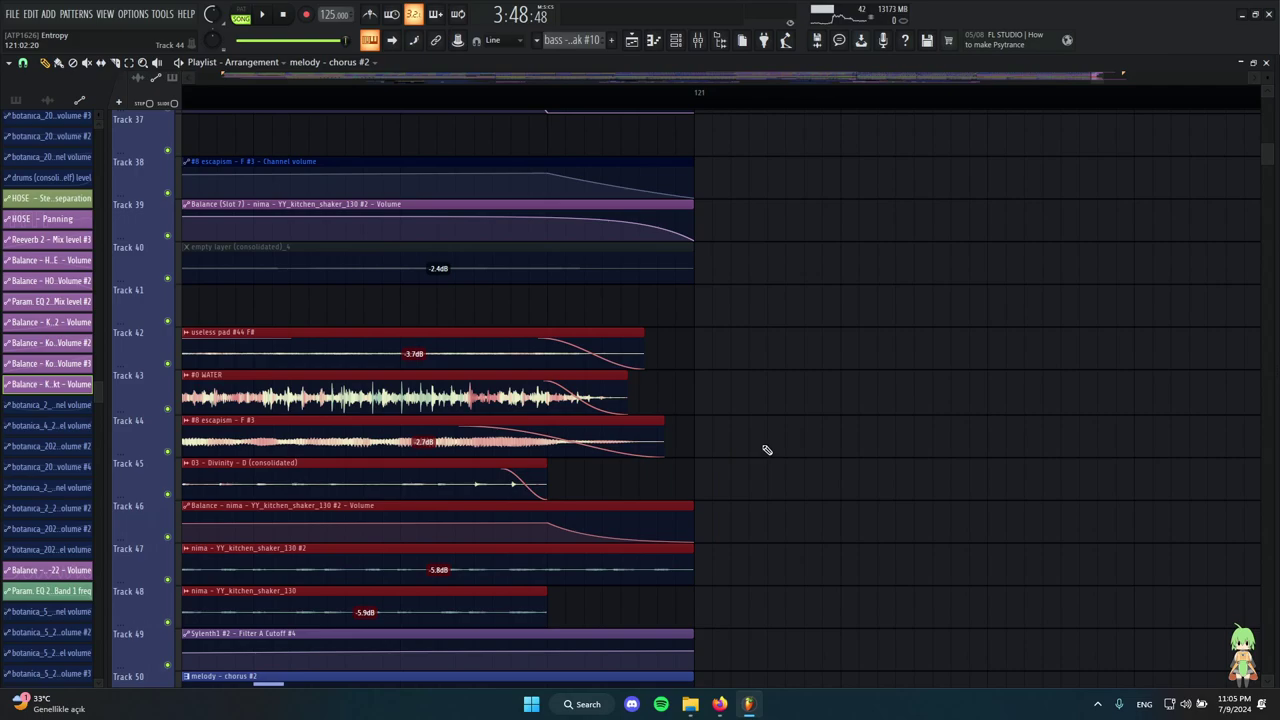
left_click(766, 449, "ctrl")
scroll(451, 403, "up", 5)
scroll(712, 360, "down", 8)
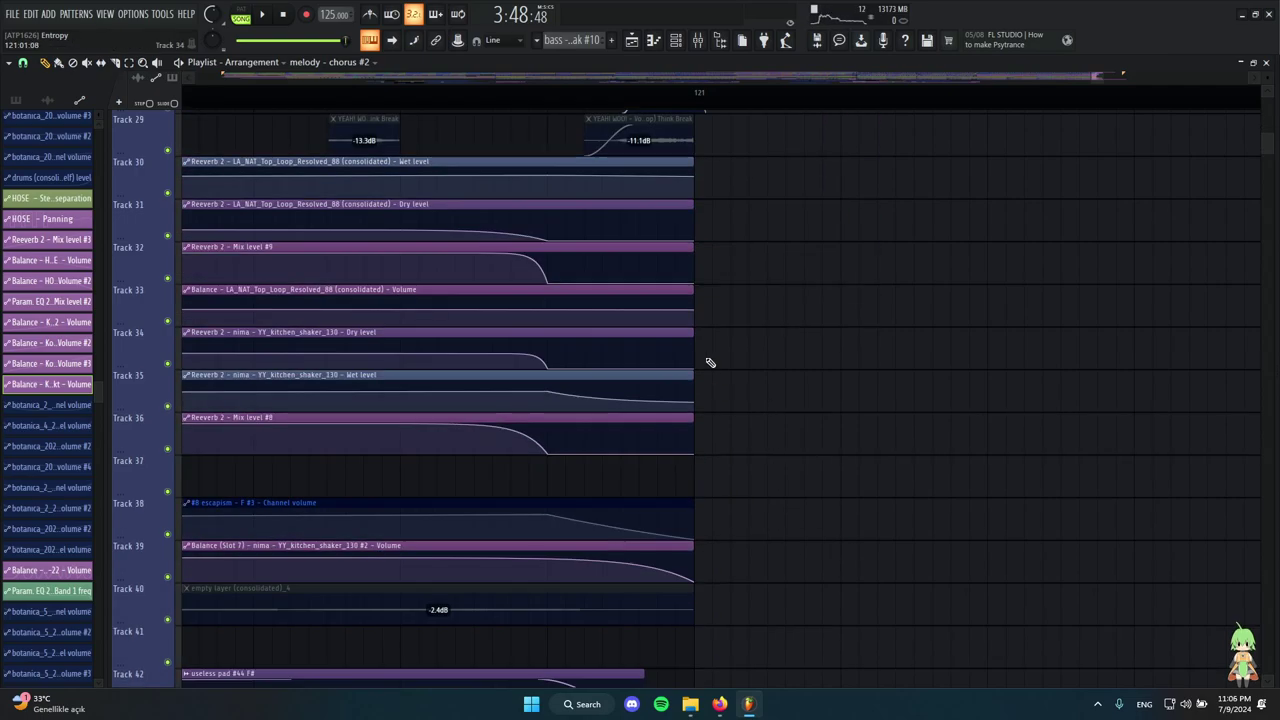
scroll(723, 400, "up", 3)
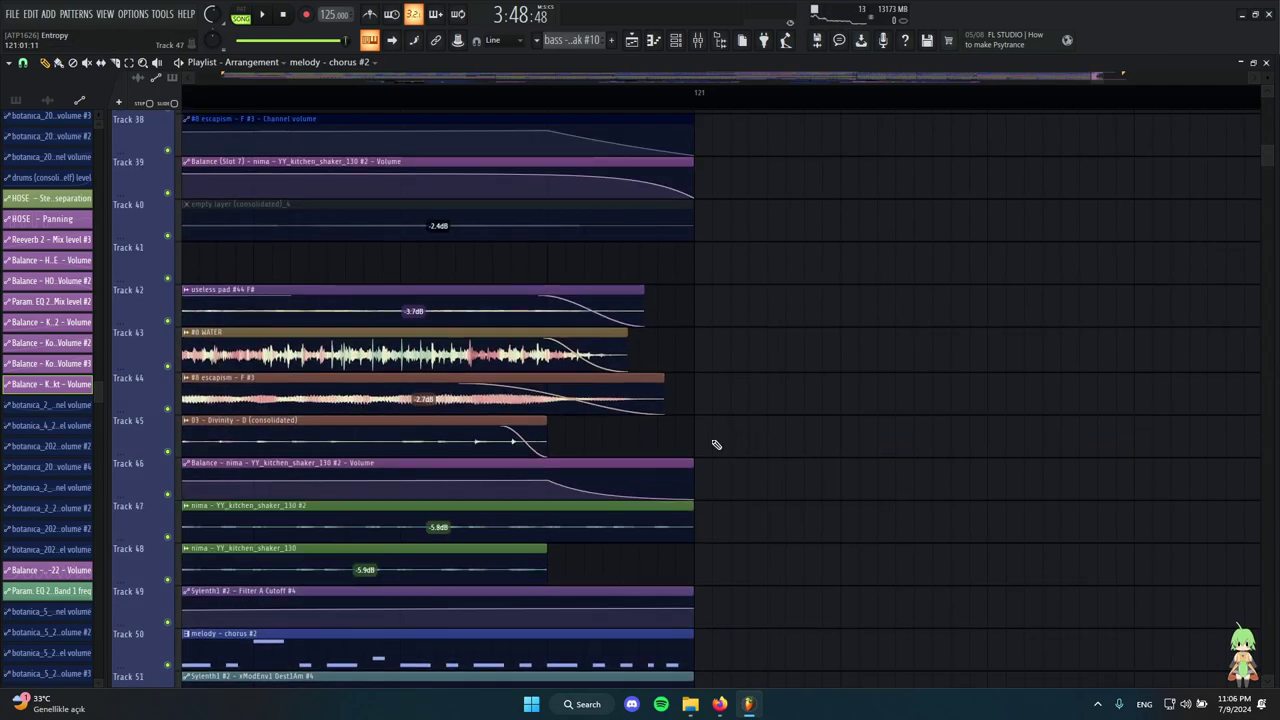
Select the melody - chorus #2 clip and the Sylenth1 automation on Tracks 50 and 51, and compare them with the layers ending around bar 121.
scroll(594, 207, "left", 1)
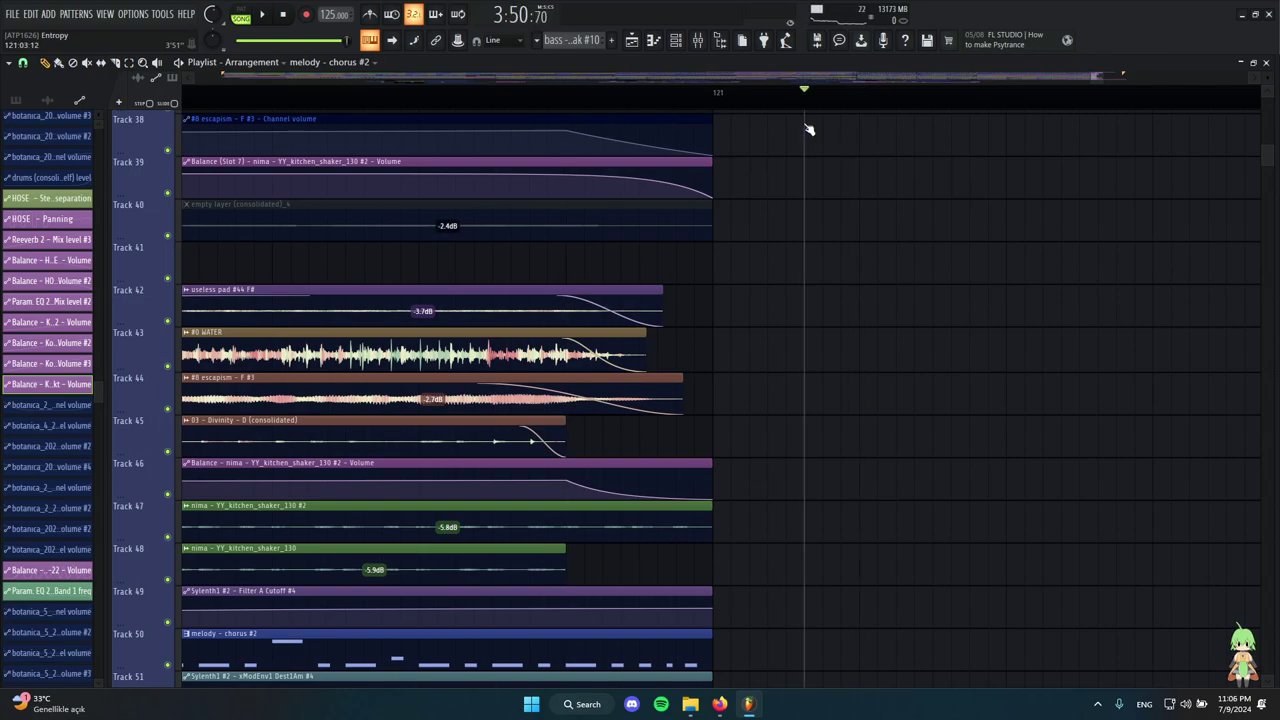
scroll(790, 380, "down", 2)
left_click_drag(798, 480, 527, 434)
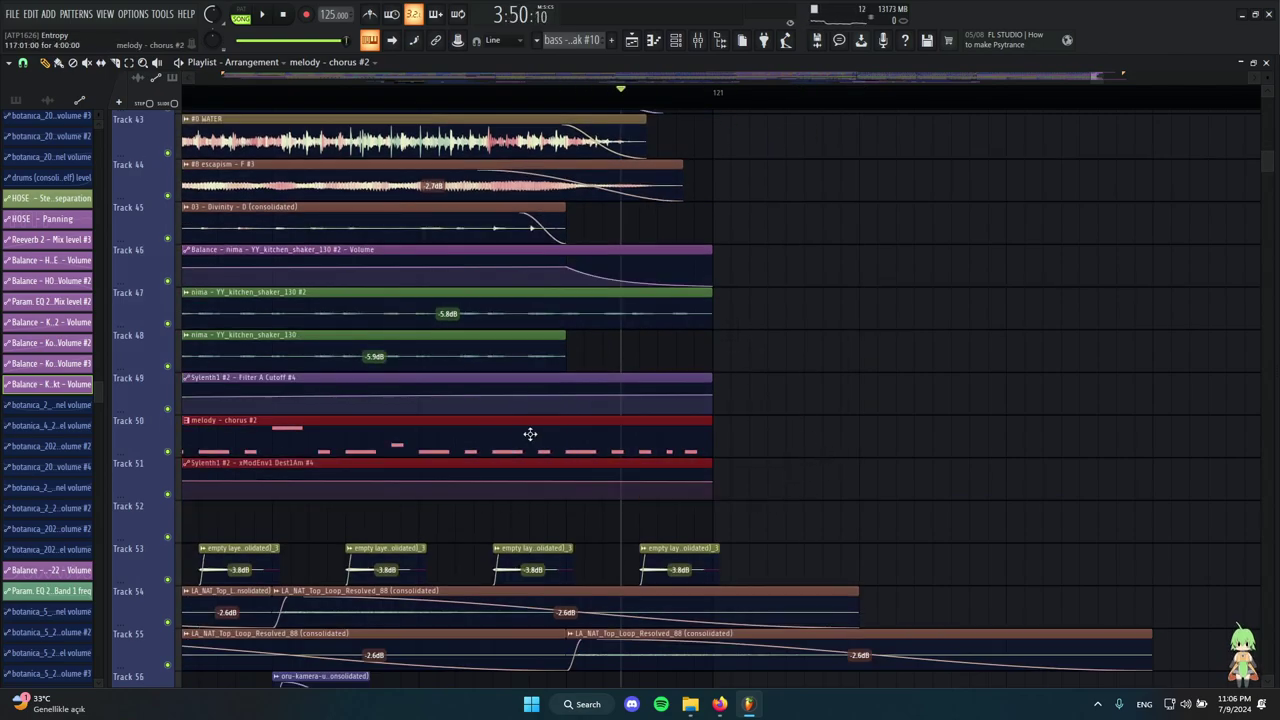
scroll(527, 434, "down", 3)
scroll(680, 430, "up", 2)
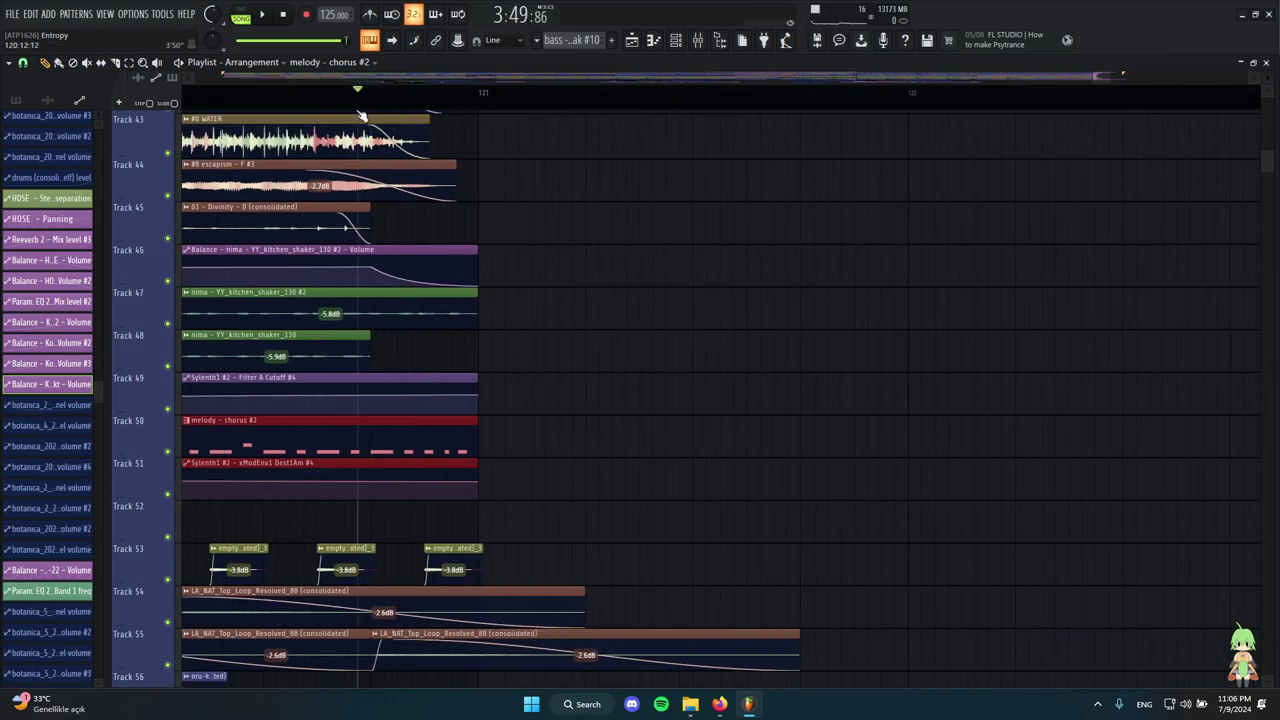
scroll(555, 400, "down", 2)
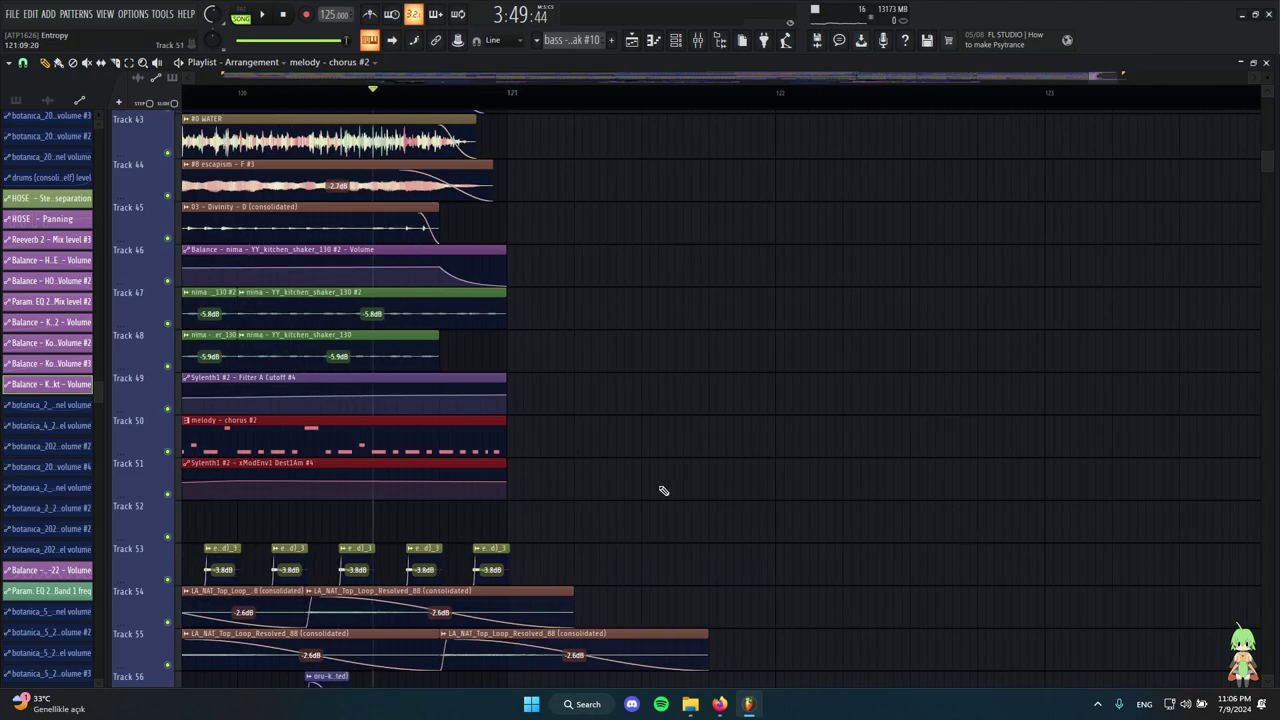
left_click_drag(625, 517, 340, 435)
Select the melody - chorus #2 clips across Track 50 and compare the surrounding layers over the full length of the arrangement.
scroll(405, 445, "up", 1)
scroll(610, 475, "down", 4)
scroll(767, 497, "down", 4)
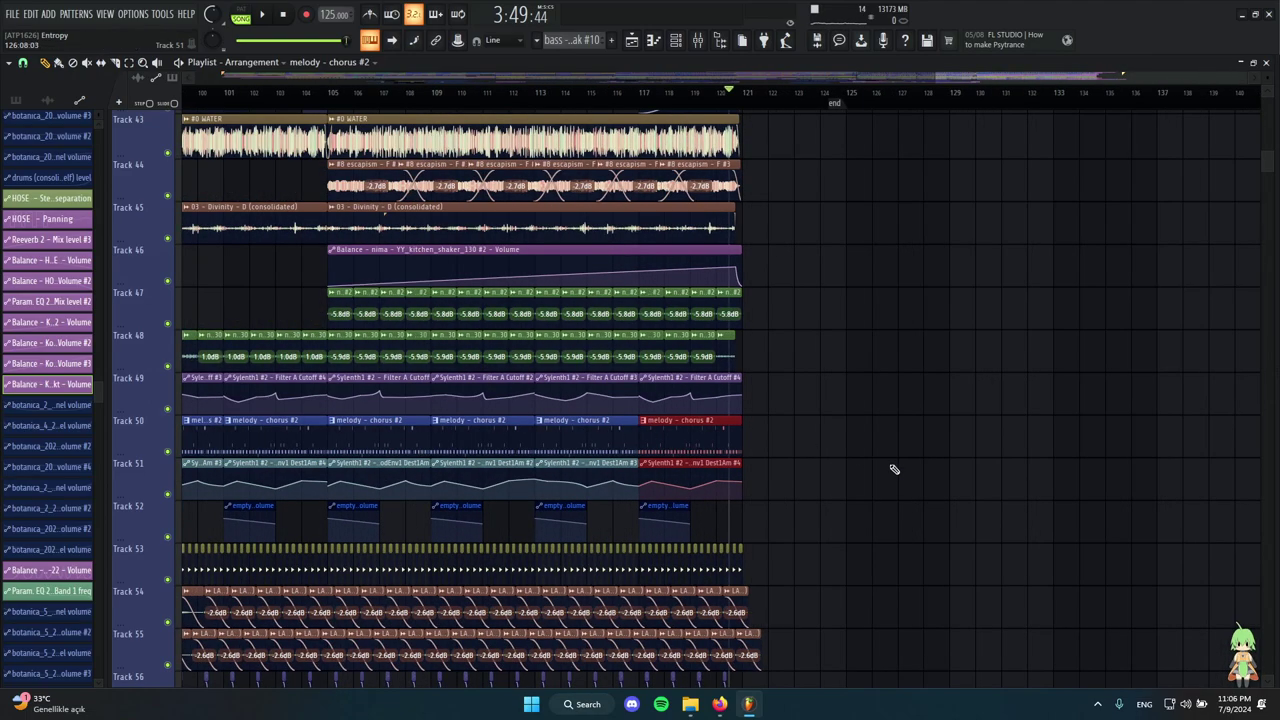
left_click_drag(884, 469, 715, 446)
scroll(997, 443, "down", 2)
left_click_drag(1132, 442, 358, 456)
scroll(626, 482, "down", 2)
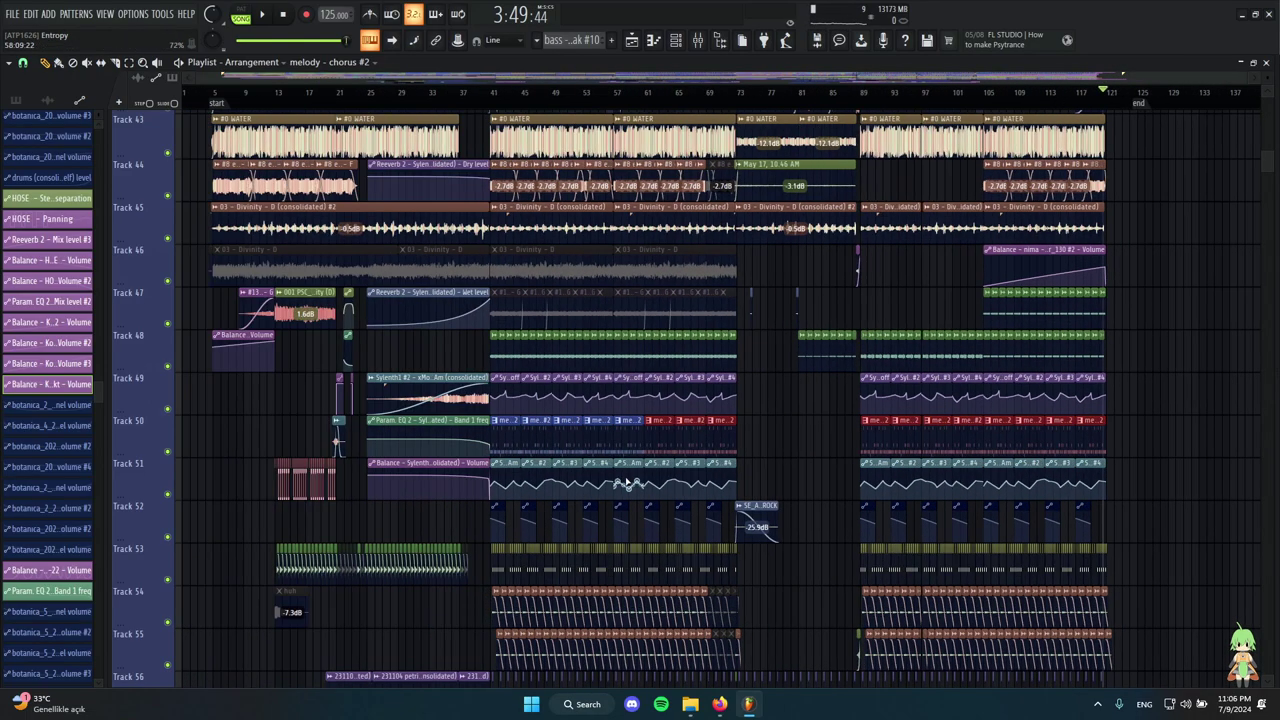
Deselect the Track 50 clips and examine how the layers and volume automation down to Track 66 end around bar 121.
scroll(1163, 466, "up", 8)
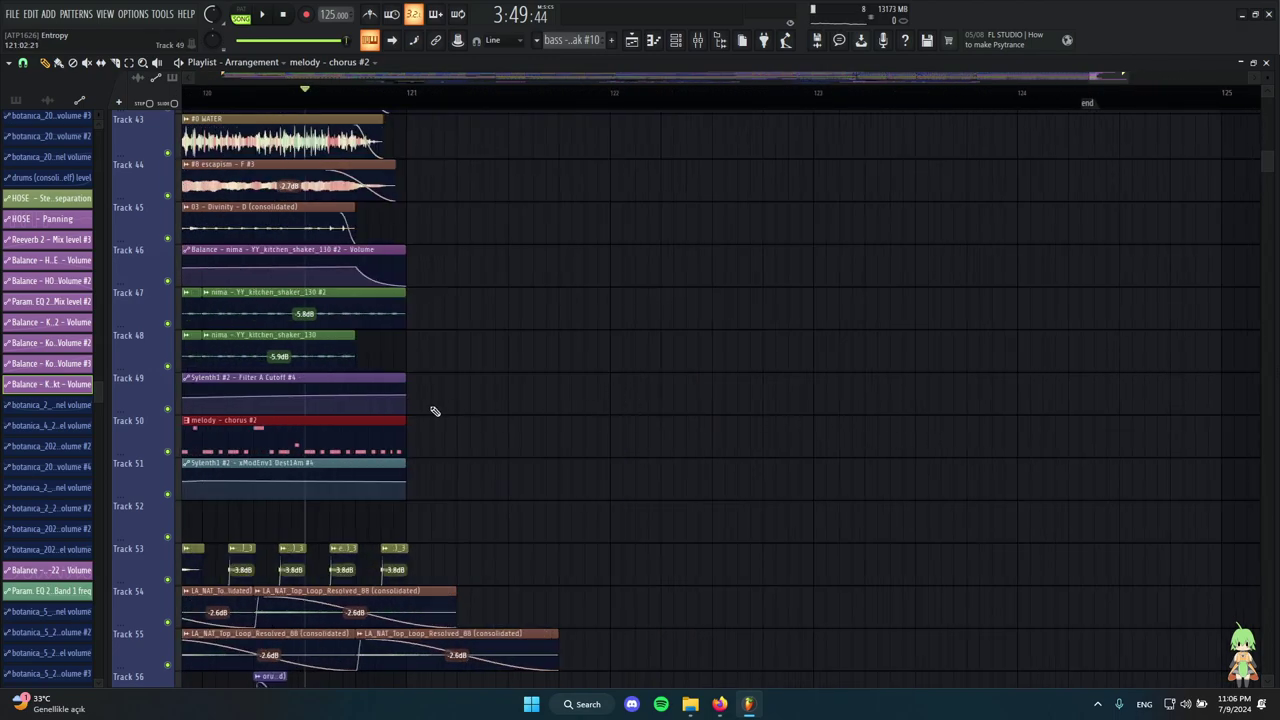
scroll(448, 415, "up", 7)
scroll(455, 418, "down", 11)
scroll(460, 402, "up", 2)
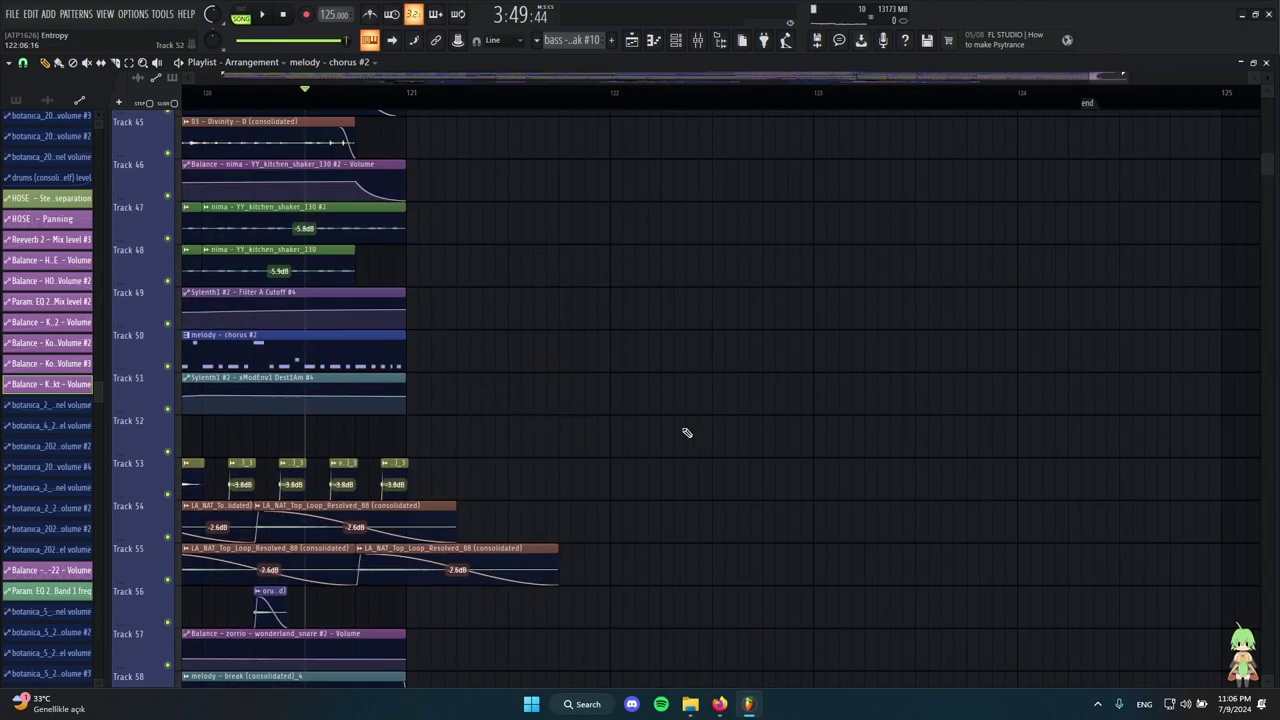
scroll(734, 408, "down", 5)
scroll(551, 423, "down", 2)
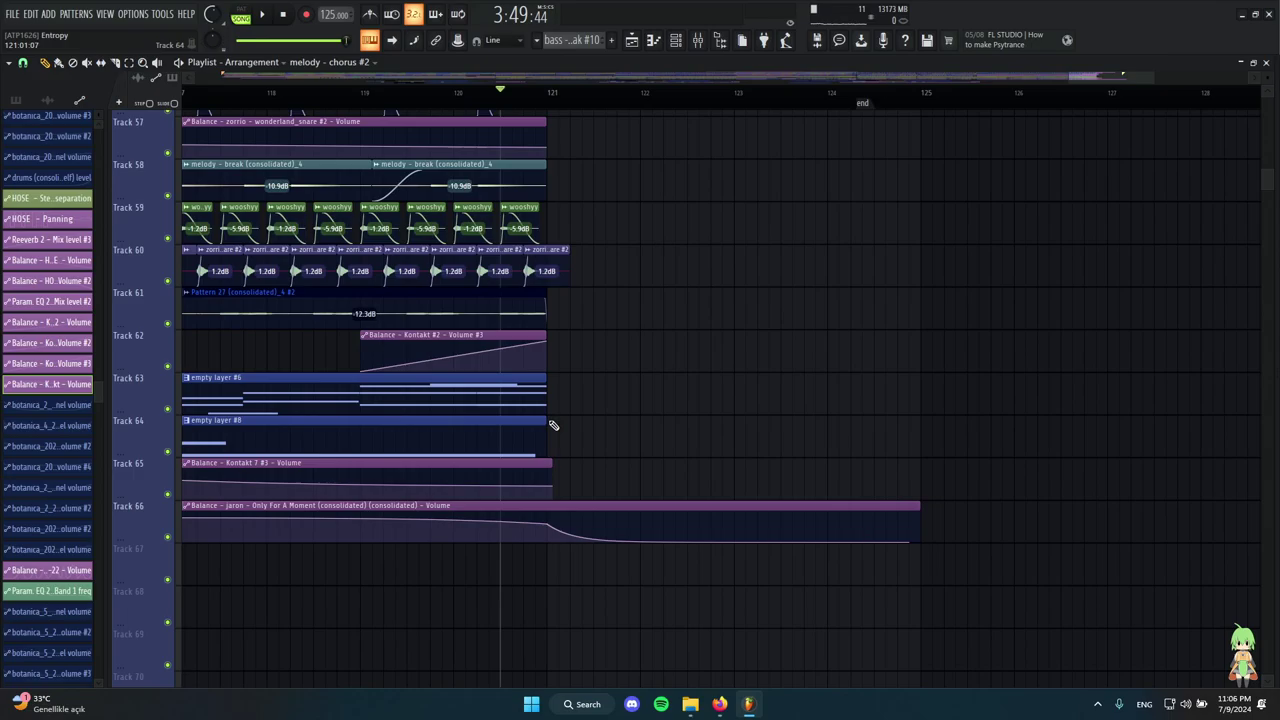
scroll(546, 419, "down", 7)
scroll(681, 427, "down", 3)
scroll(775, 434, "up", 13)
scroll(740, 442, "down", 5)
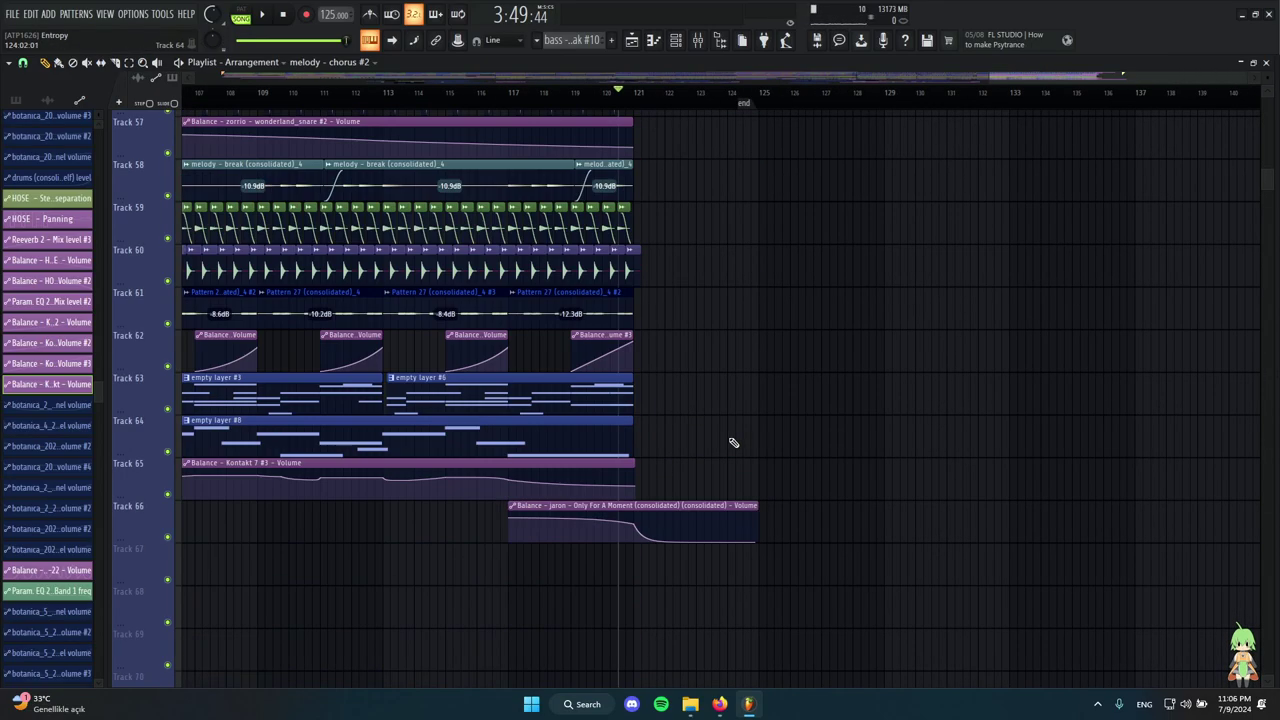
scroll(718, 437, "up", 8)
scroll(712, 438, "up", 5)
scroll(710, 442, "down", 12)
scroll(726, 438, "down", 3)
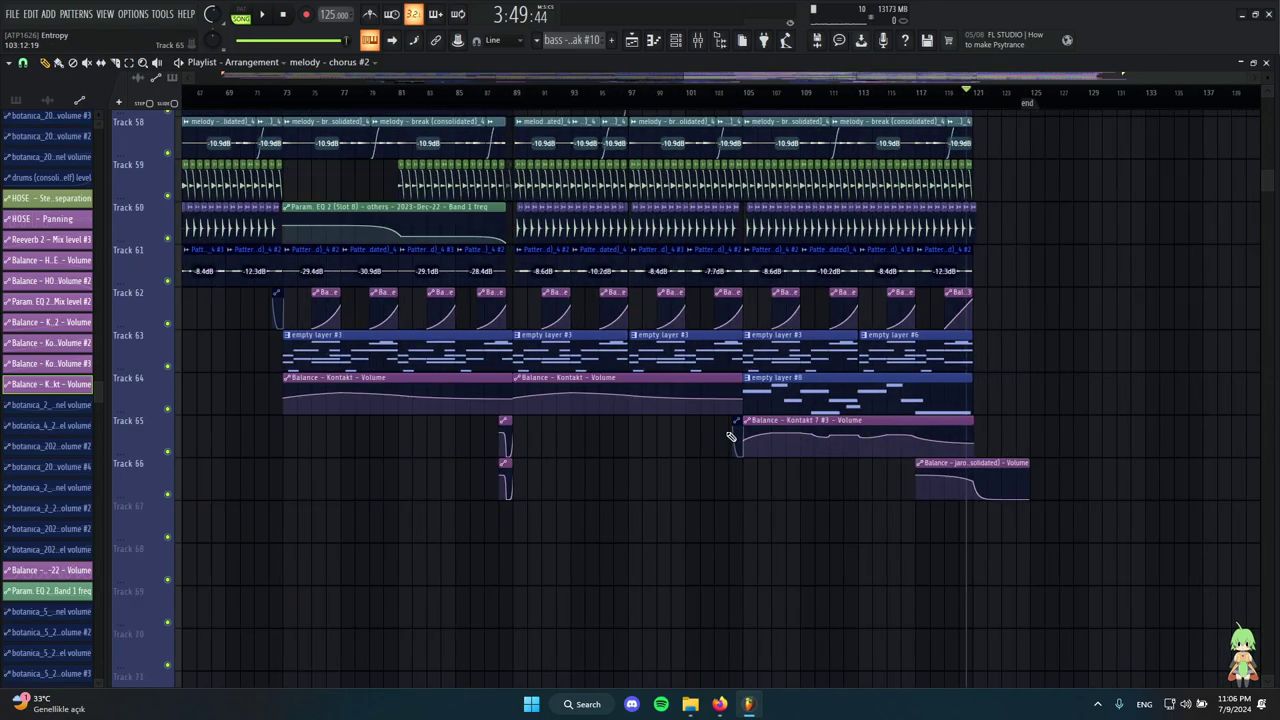
Pick the jaron - Only For A Moment (consolidated) clip and examine its volume automation on Track 66 past bar 121.
scroll(740, 436, "up", 20)
scroll(900, 424, "up", 3)
scroll(1094, 420, "up", 5)
left_click(786, 437)
scroll(737, 442, "down", 10)
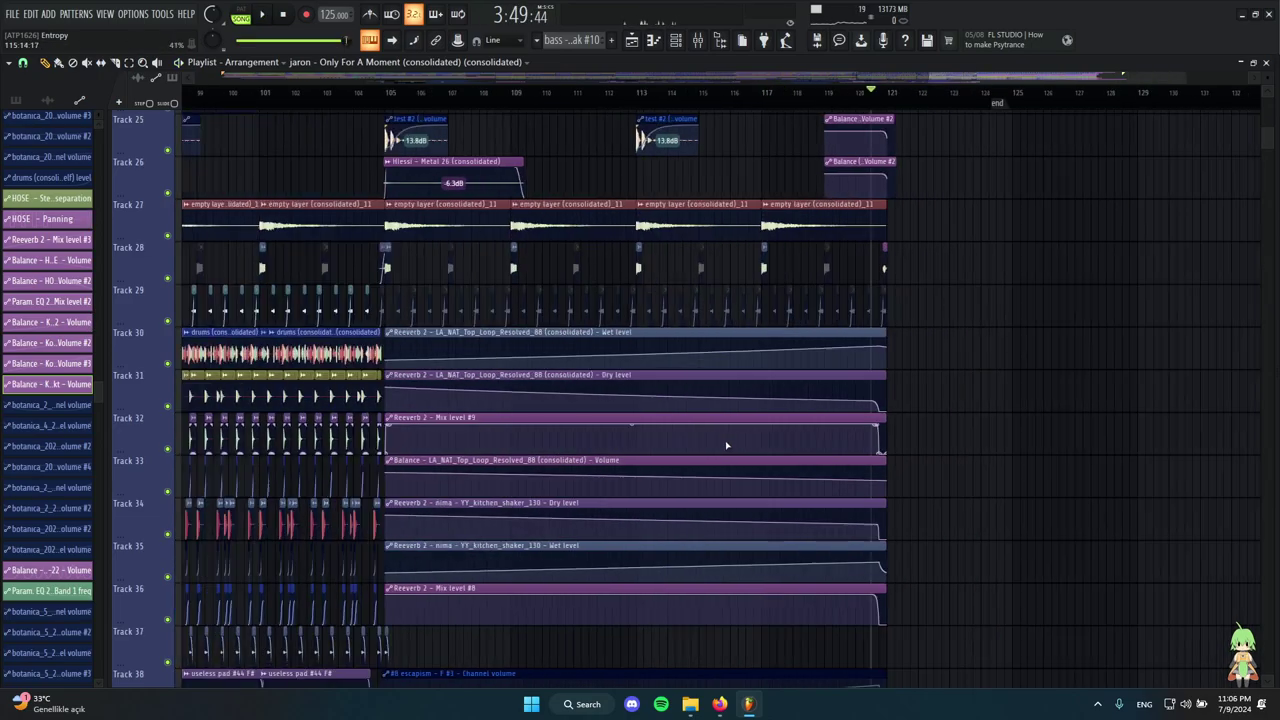
scroll(945, 470, "down", 10)
scroll(830, 110, "up", 3)
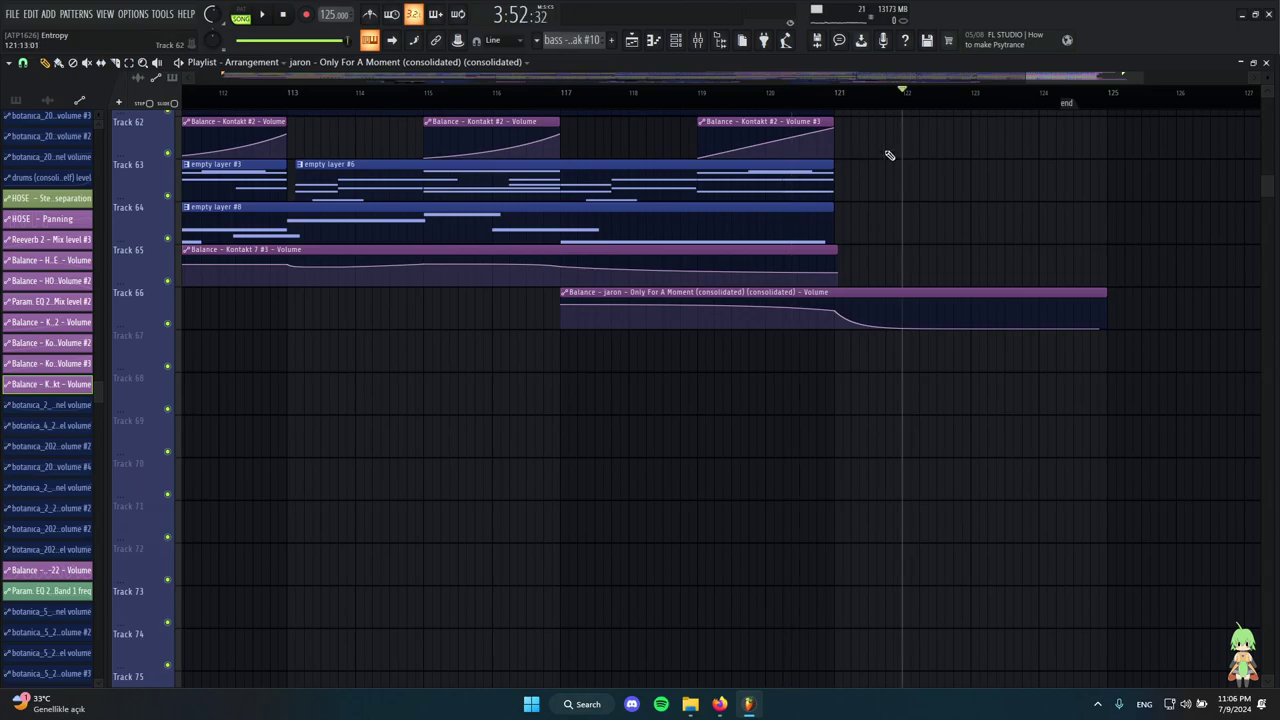
scroll(1000, 310, "up", 2)
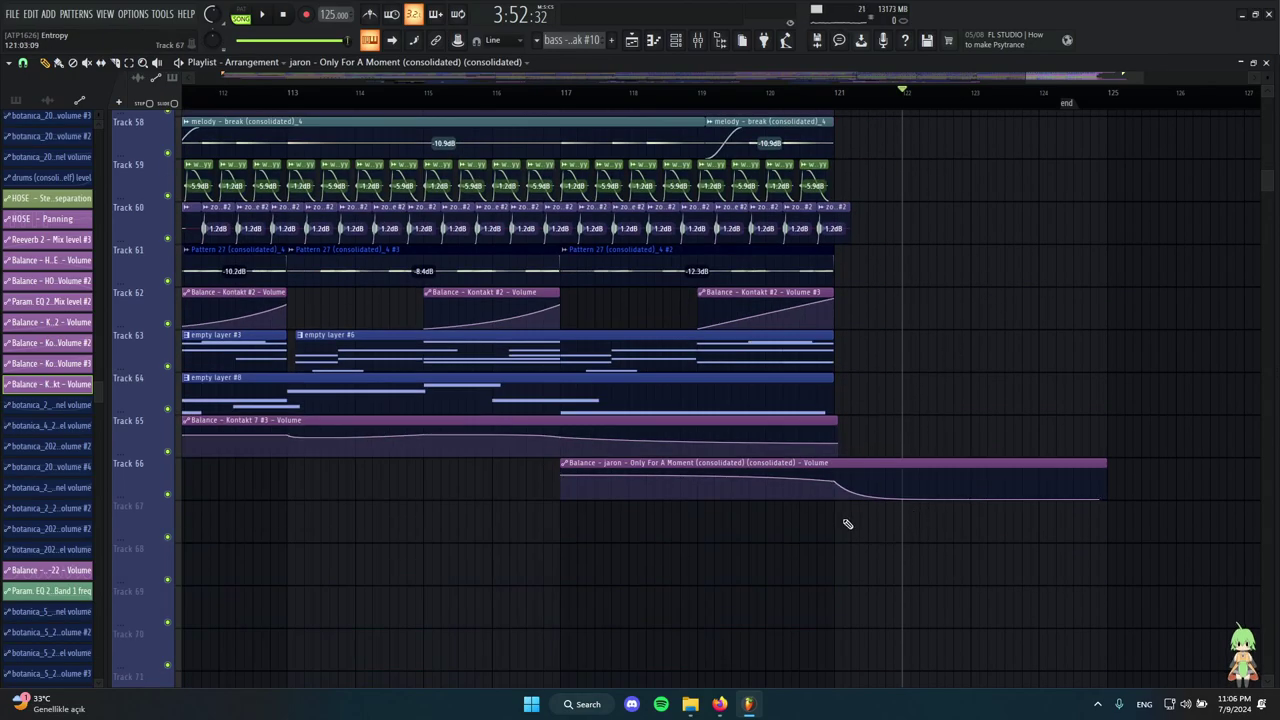
scroll(847, 524, "up", 2)
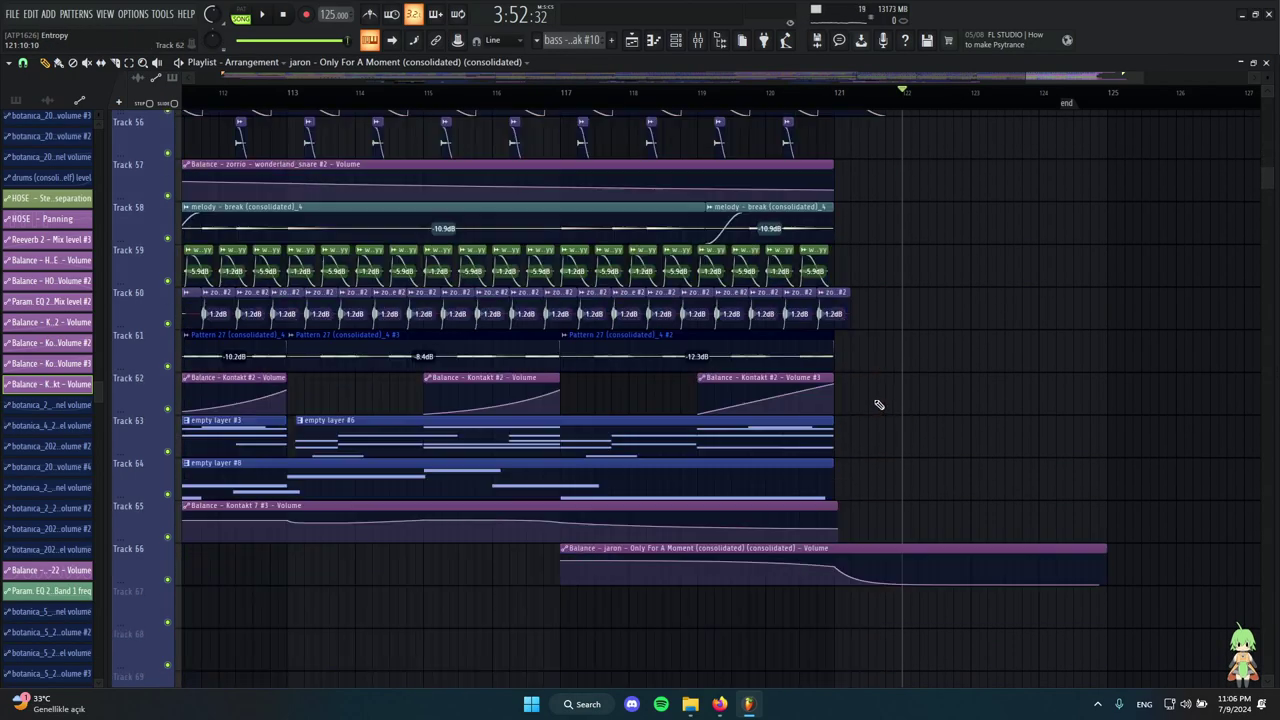
Survey the whole arrangement from start to end marker, from the first tracks down to Track 66.
scroll(877, 404, "up", 12)
scroll(877, 403, "down", 6, "ctrl")
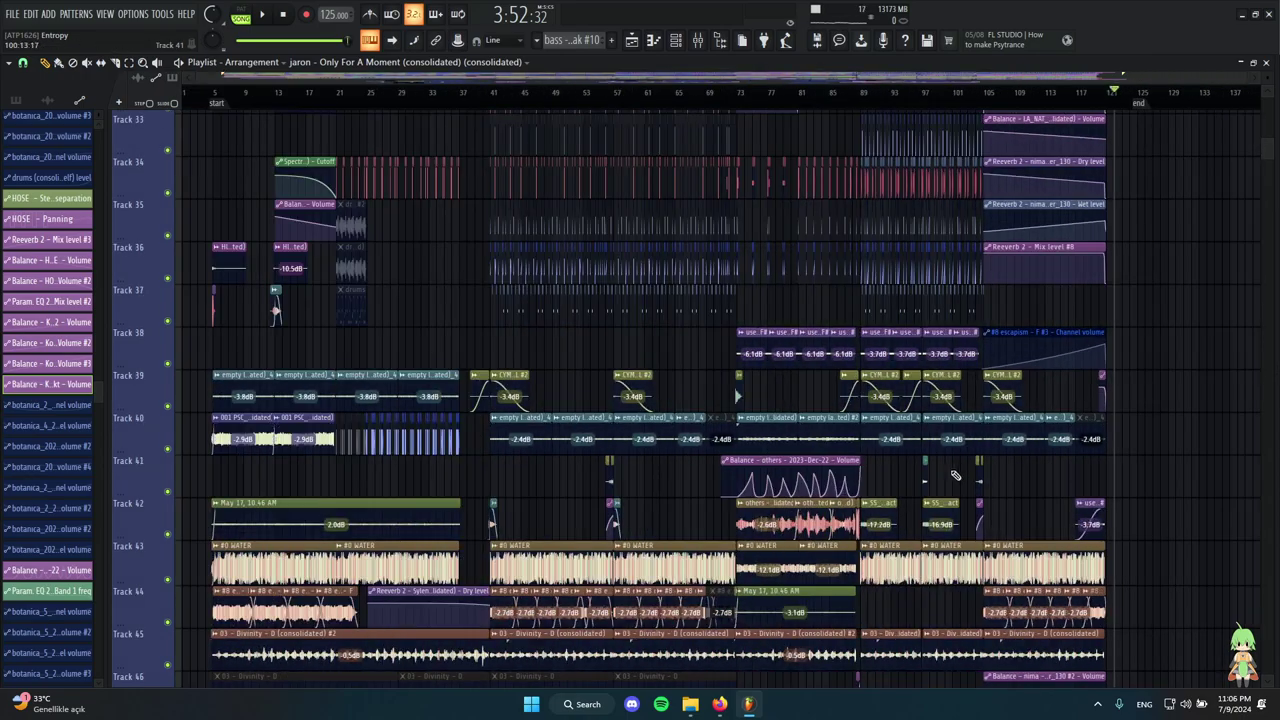
scroll(694, 509, "down", 6, "alt")
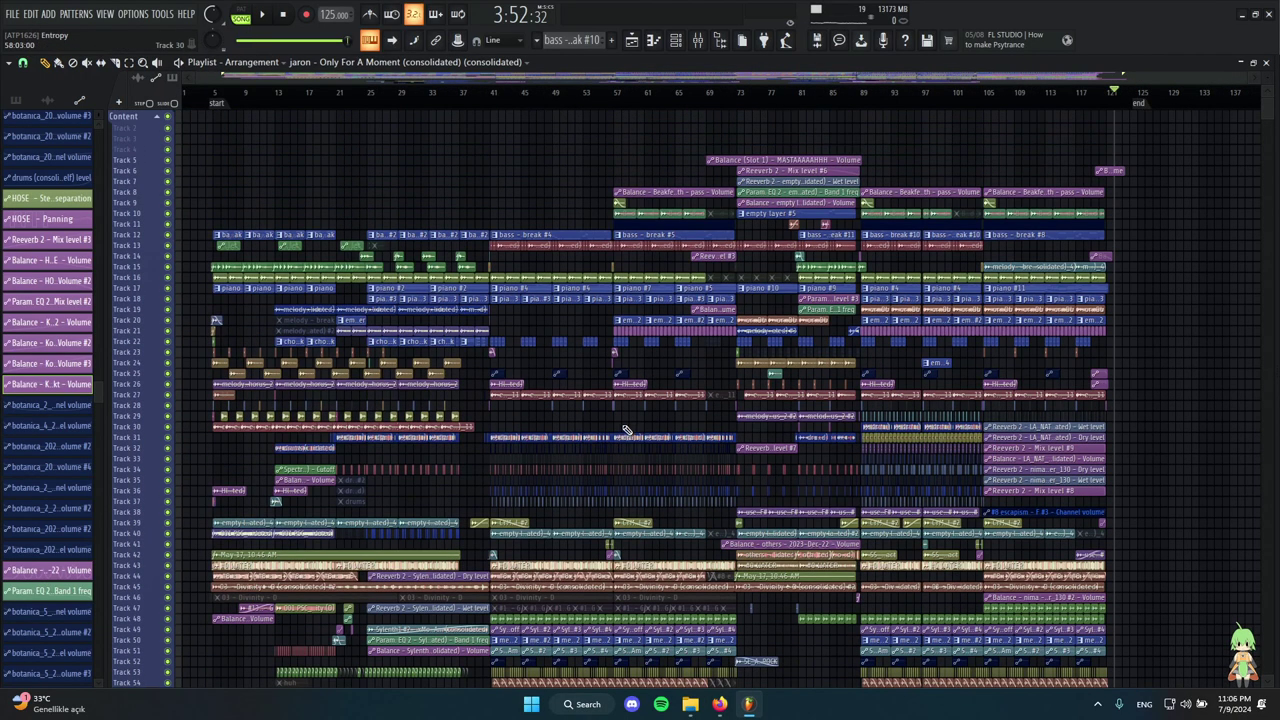
scroll(547, 188, "up", 5, "alt")
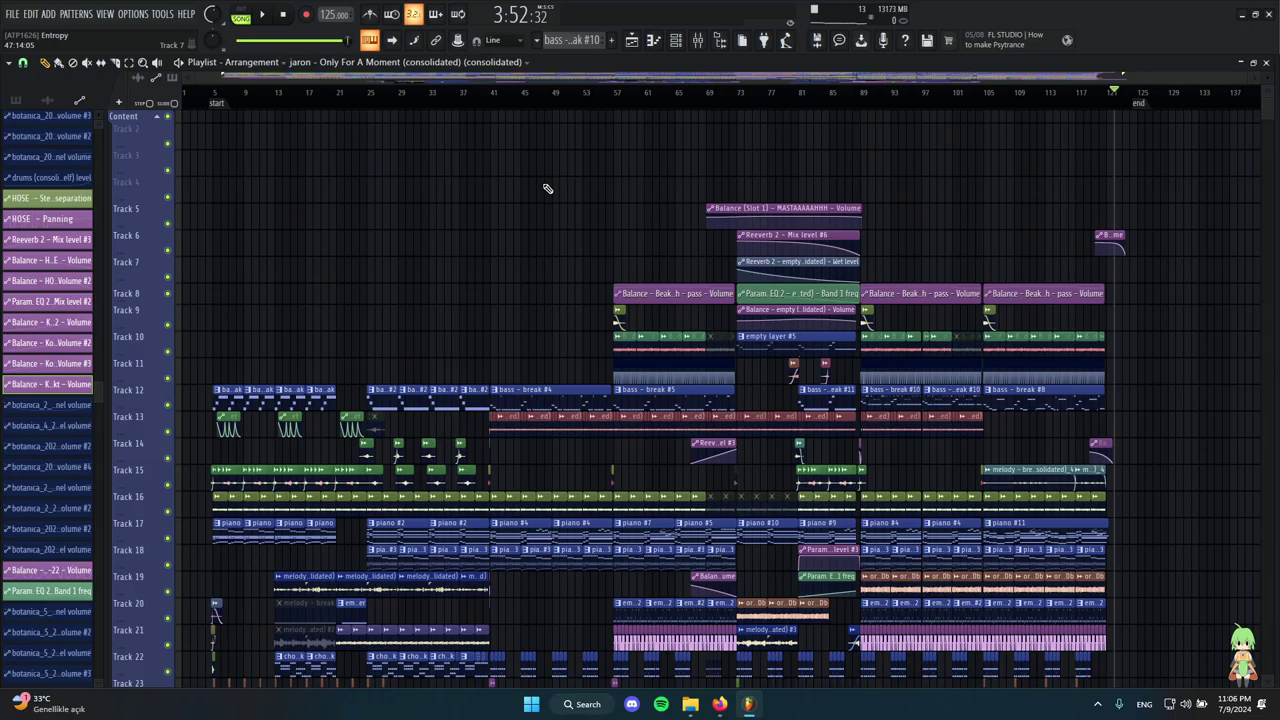
scroll(545, 333, "down", 8)
scroll(545, 333, "down", 8)
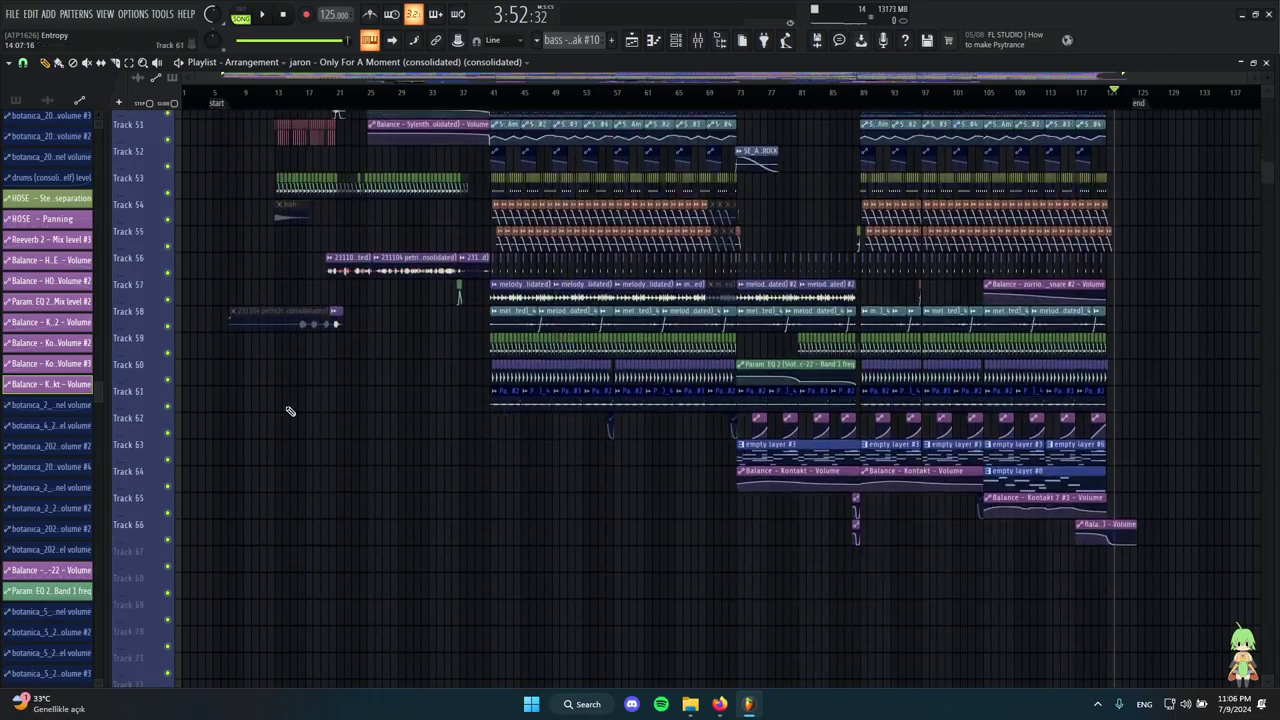